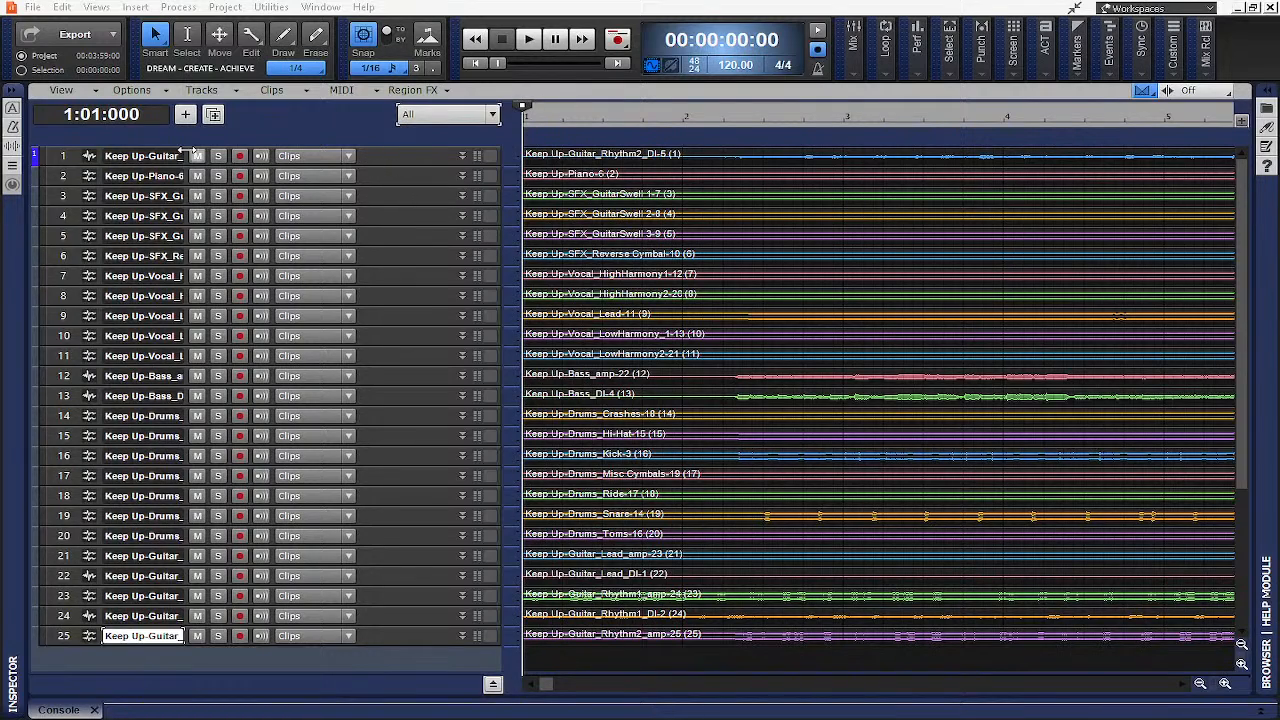
Select all tracks, increase their height together, and zoom the timeline out to fit the whole song
click(62, 155)
key(ctrl+a)
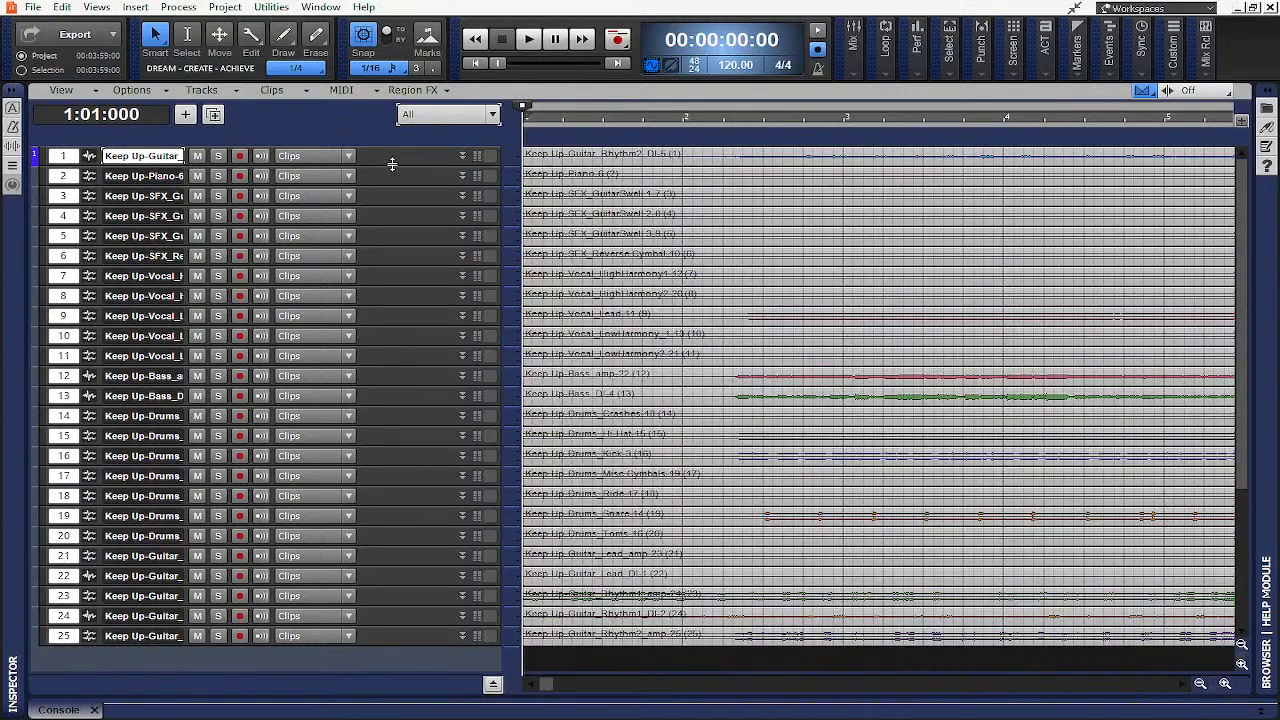
drag(391, 163, 398, 262)
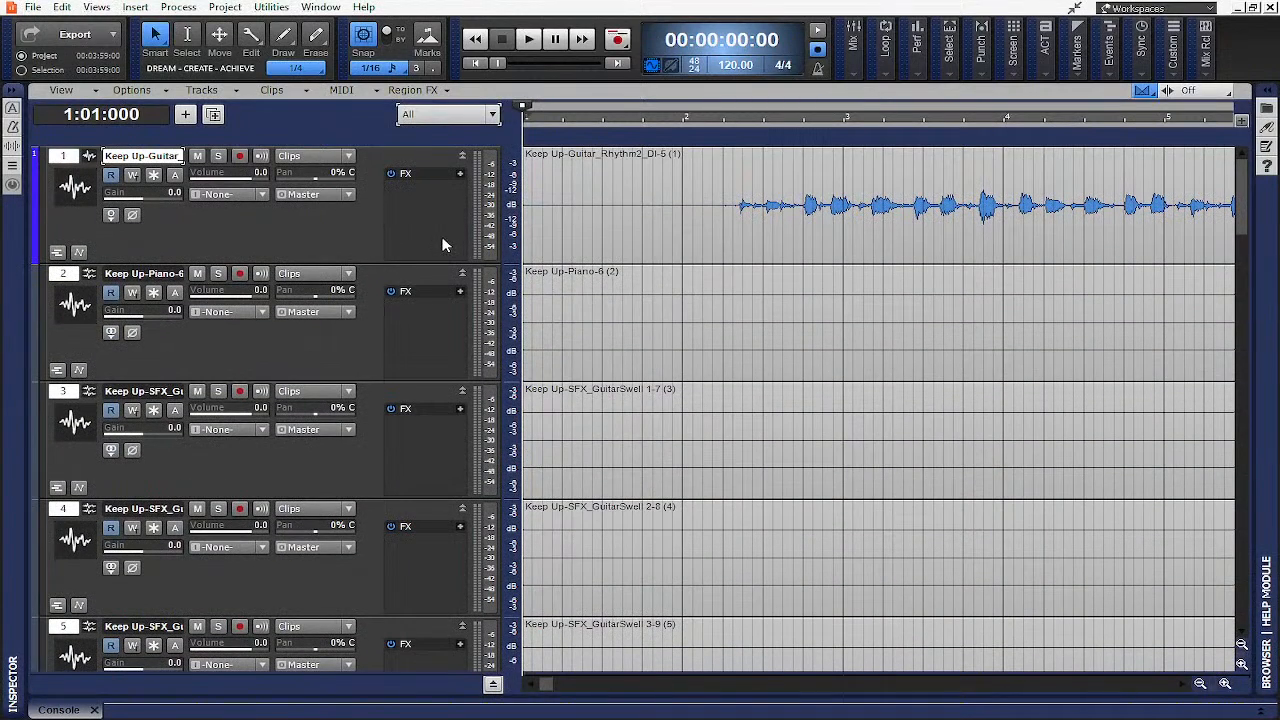
scroll(534, 229, right, 1)
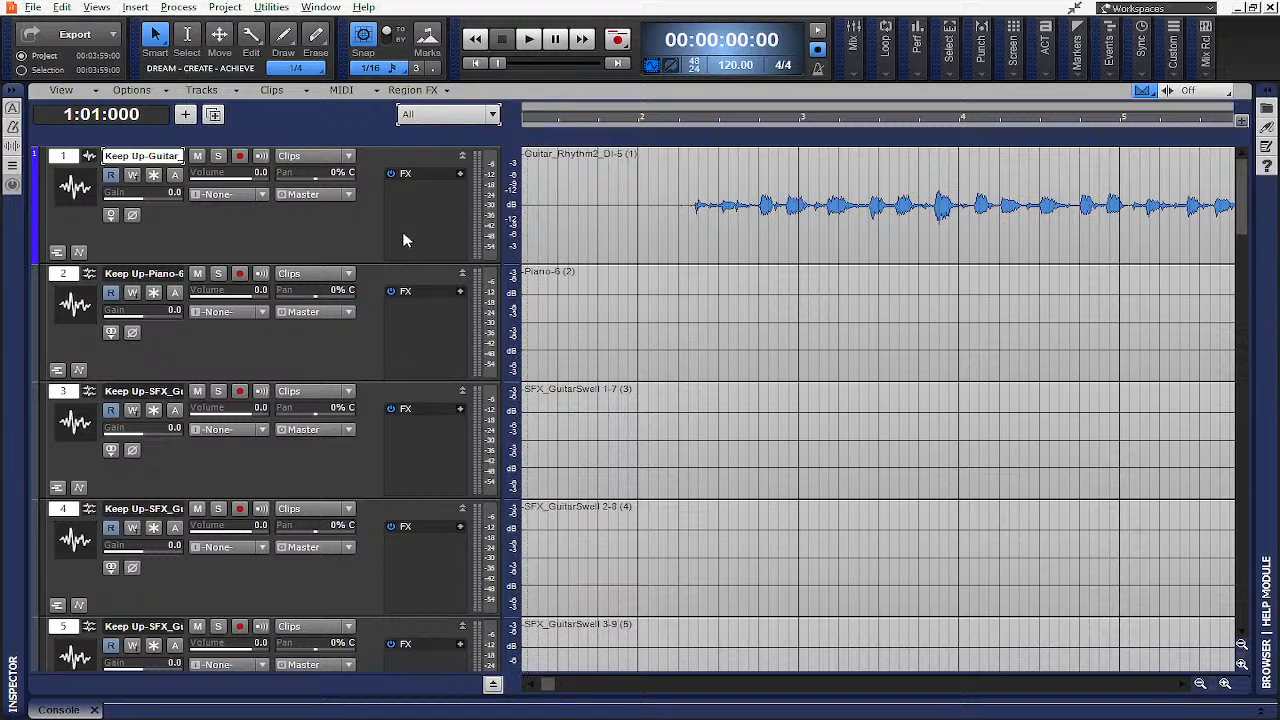
scroll(606, 236, down, 4)
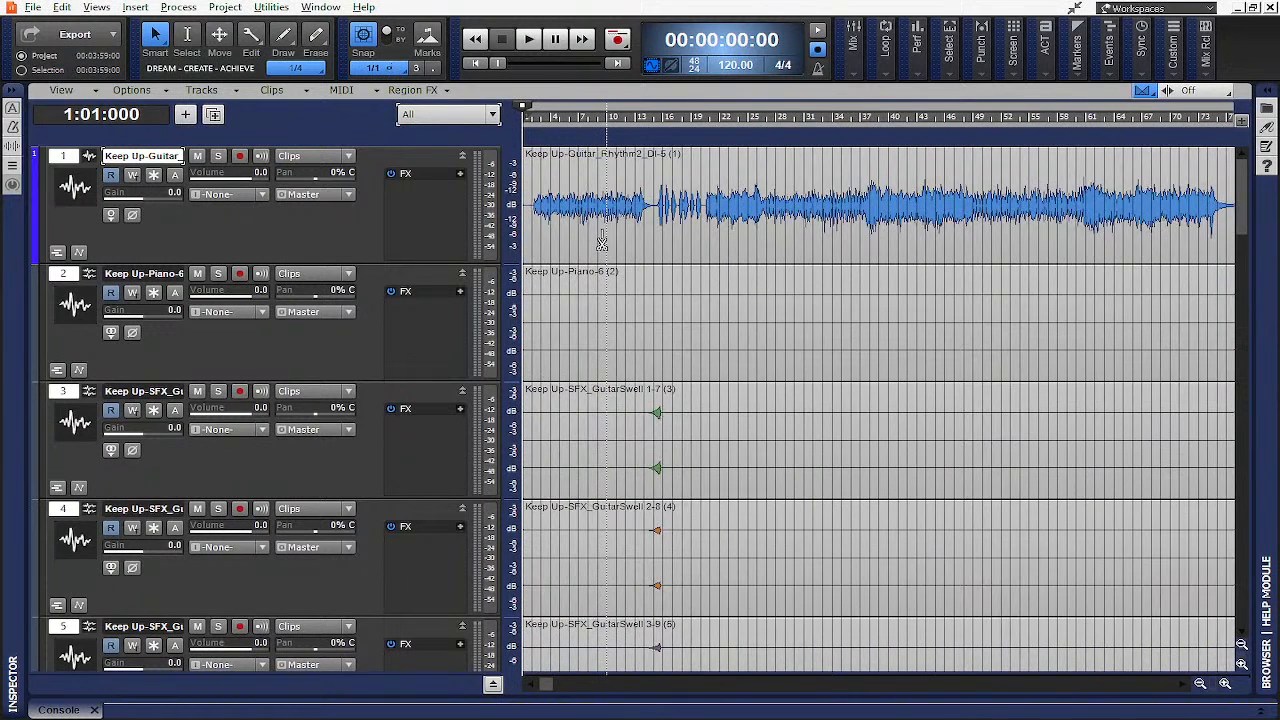
scroll(602, 242, down, 1)
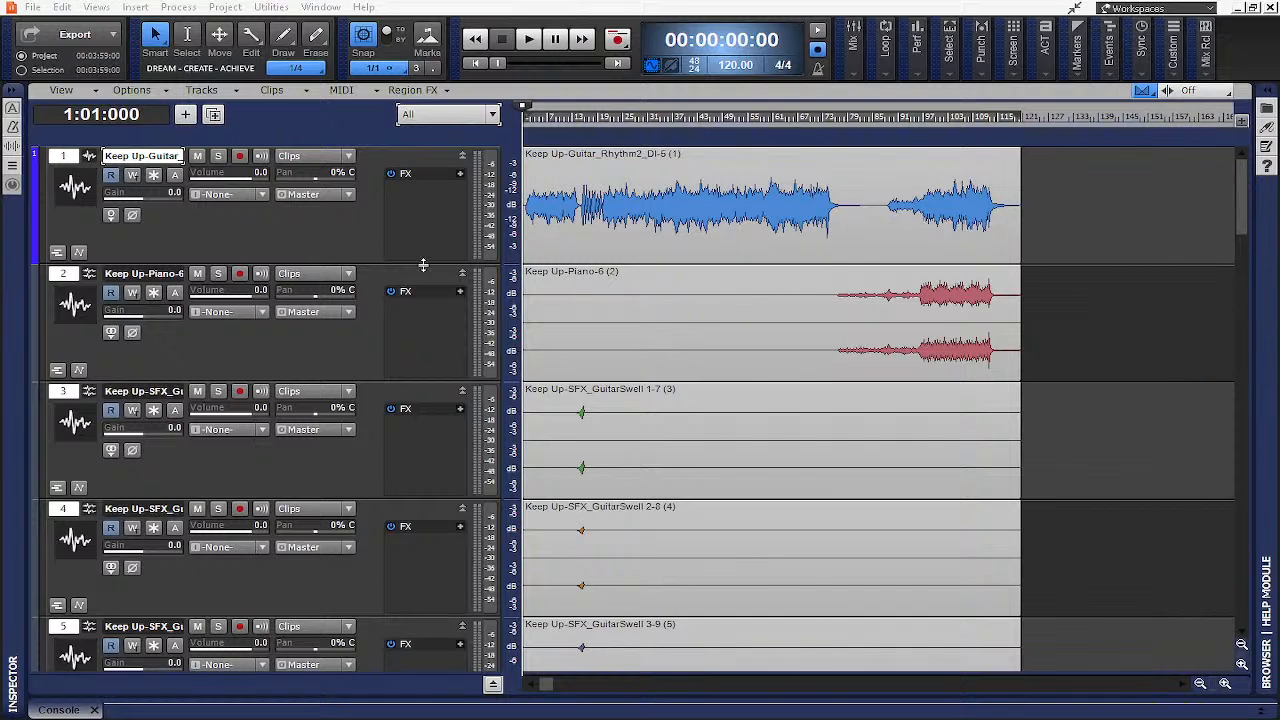
Examine the names and waveforms of all the tracks, down to the last rhythm guitar and back to the first track
scroll(206, 300, down, 5)
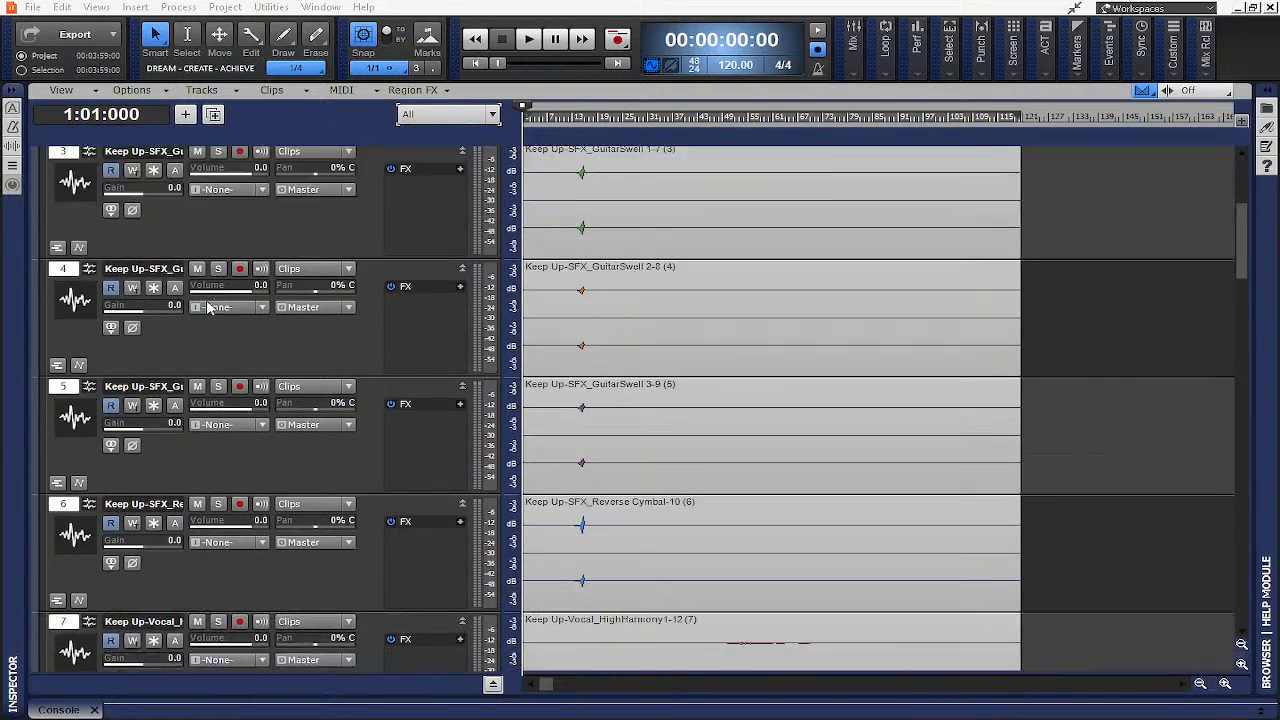
scroll(206, 300, down, 3)
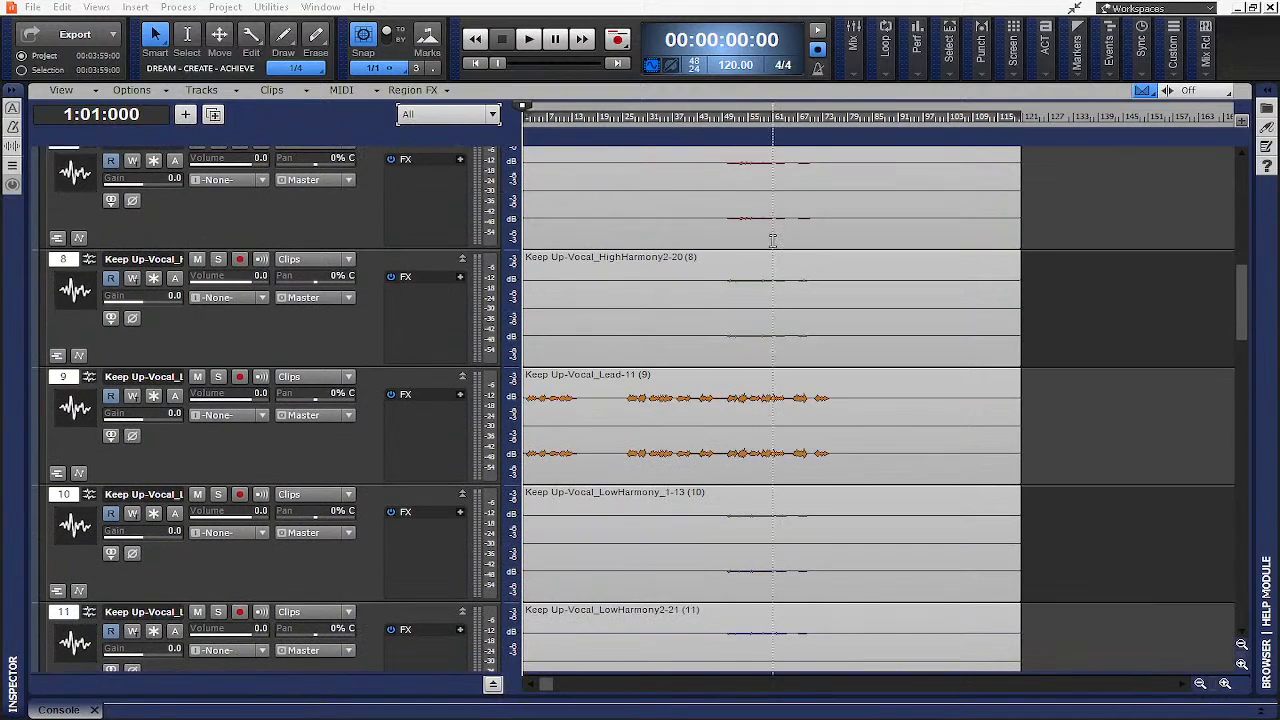
scroll(686, 257, down, 5)
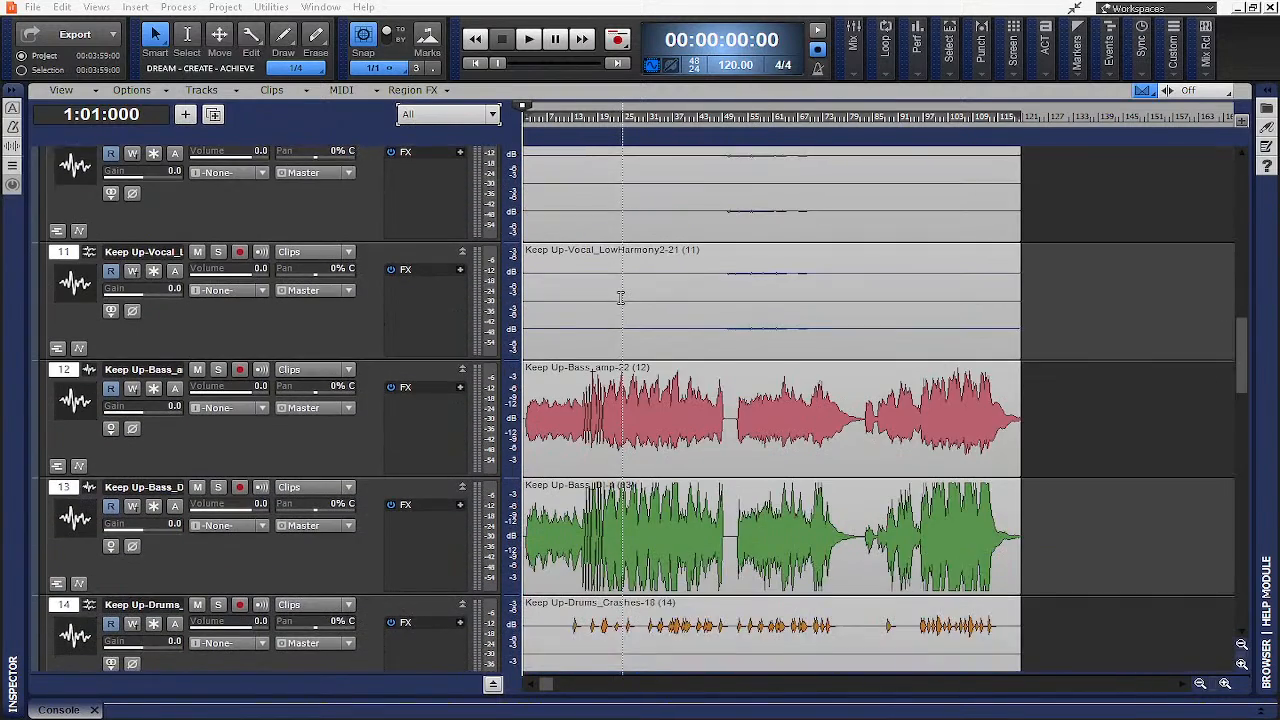
scroll(620, 300, down, 7)
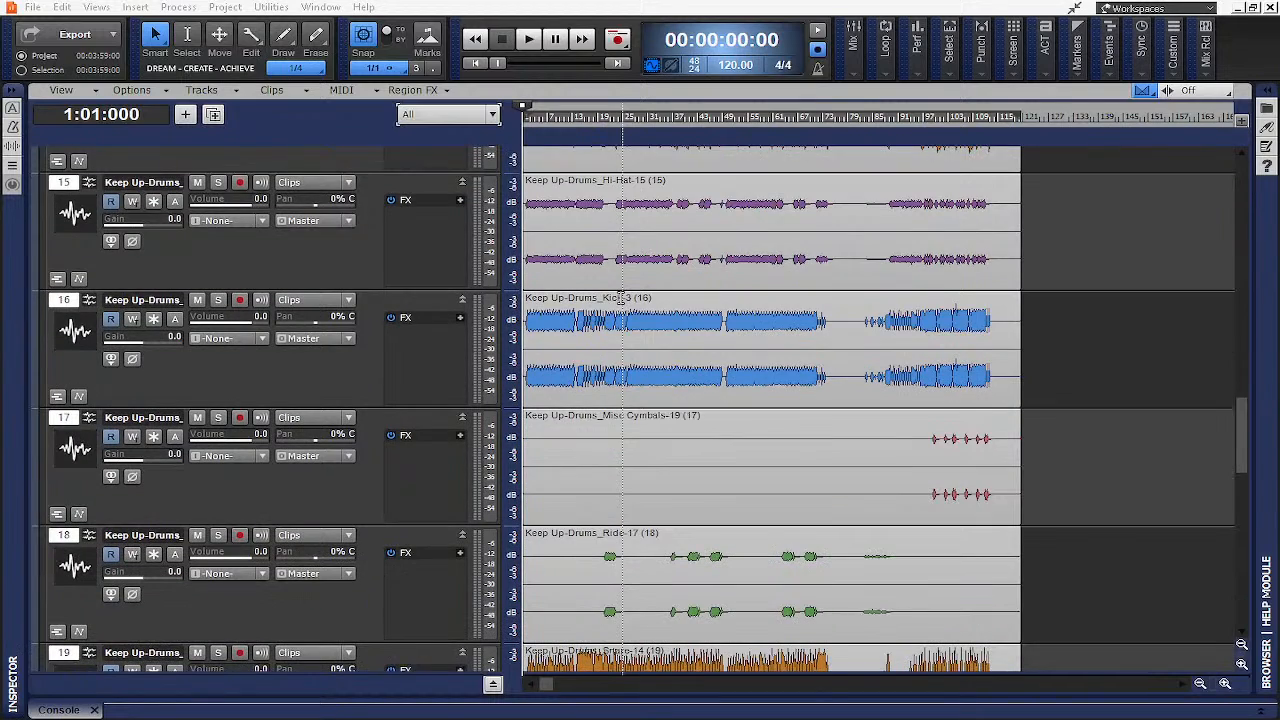
scroll(615, 296, down, 6)
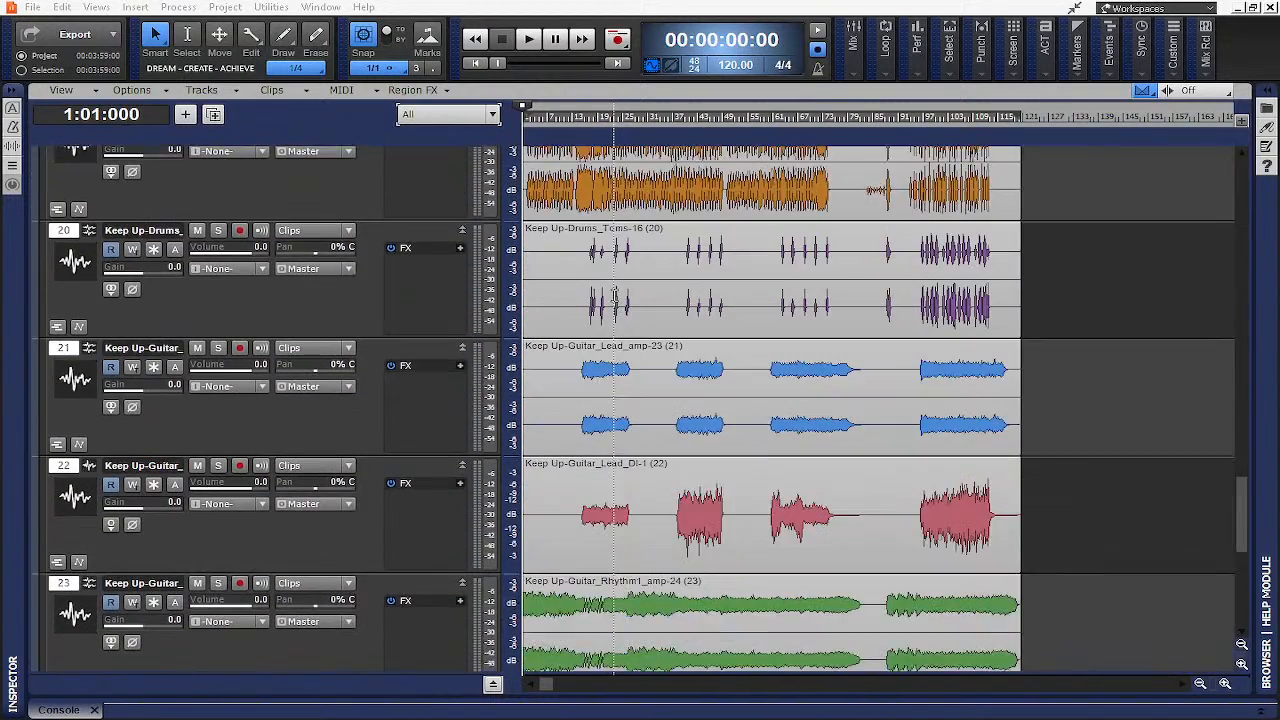
scroll(615, 296, down, 3)
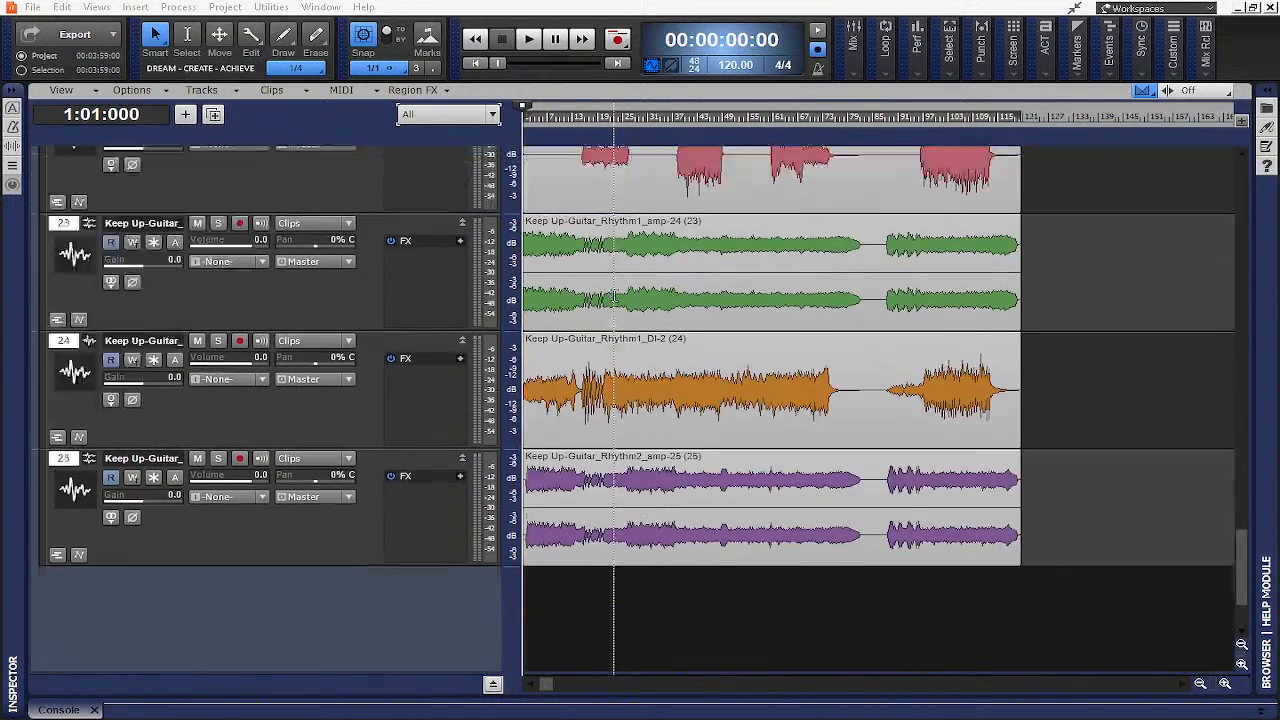
scroll(615, 296, up, 3)
scroll(614, 296, up, 8)
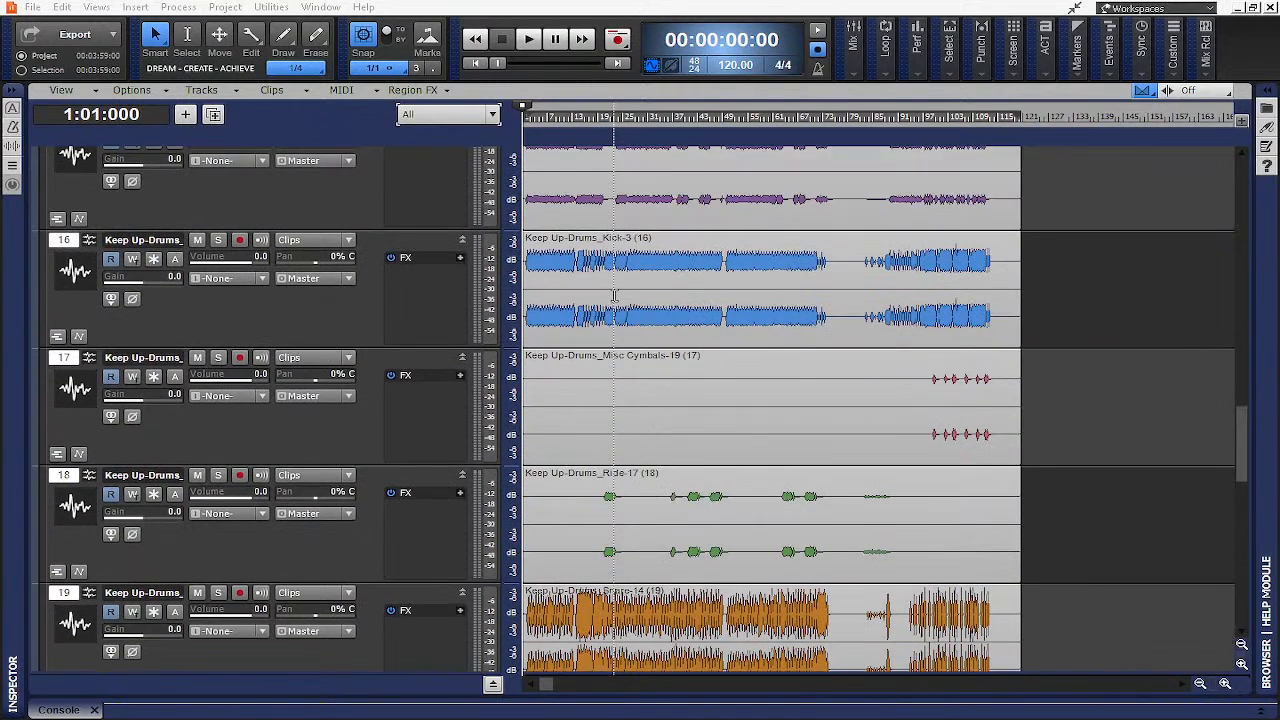
scroll(614, 296, up, 7)
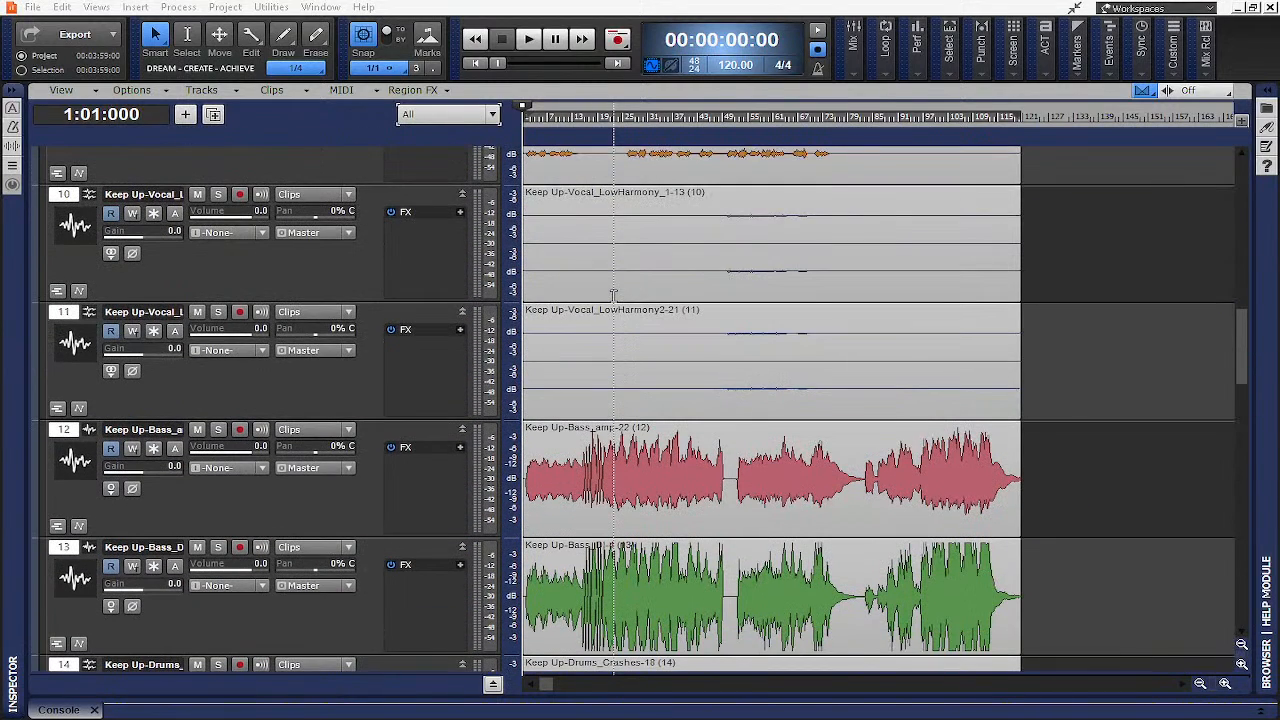
scroll(614, 296, up, 5)
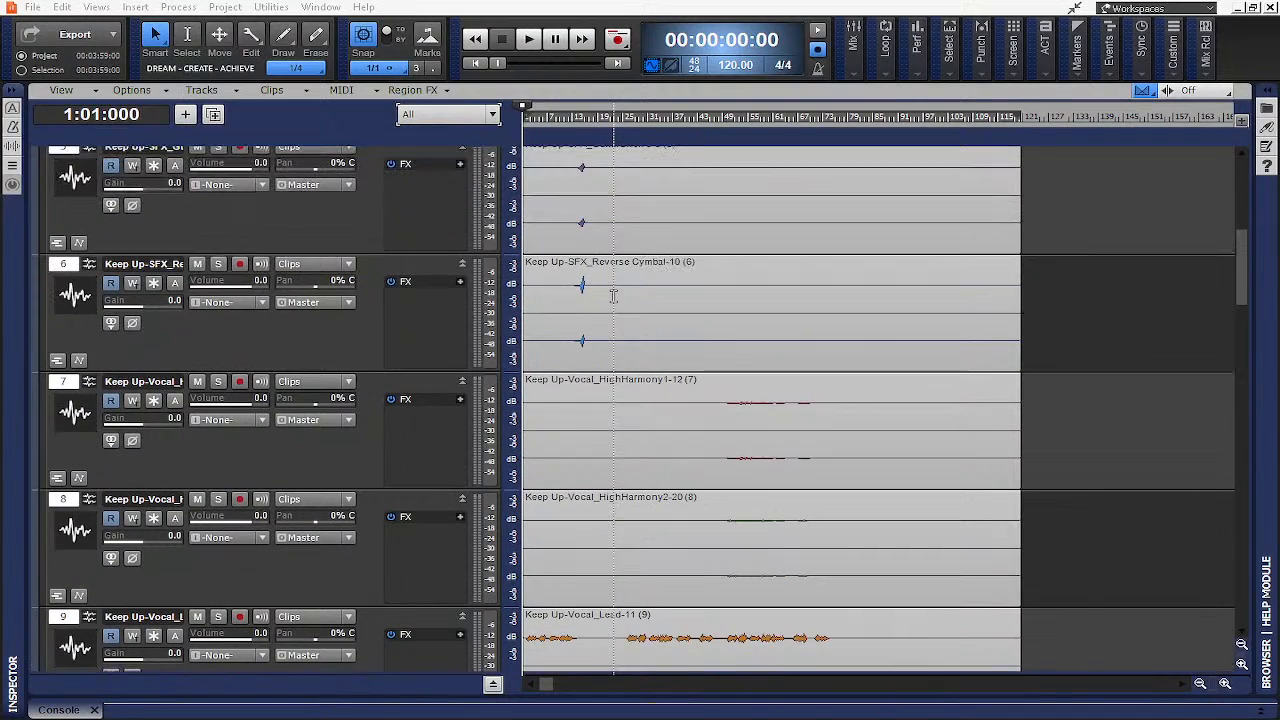
scroll(614, 296, up, 3)
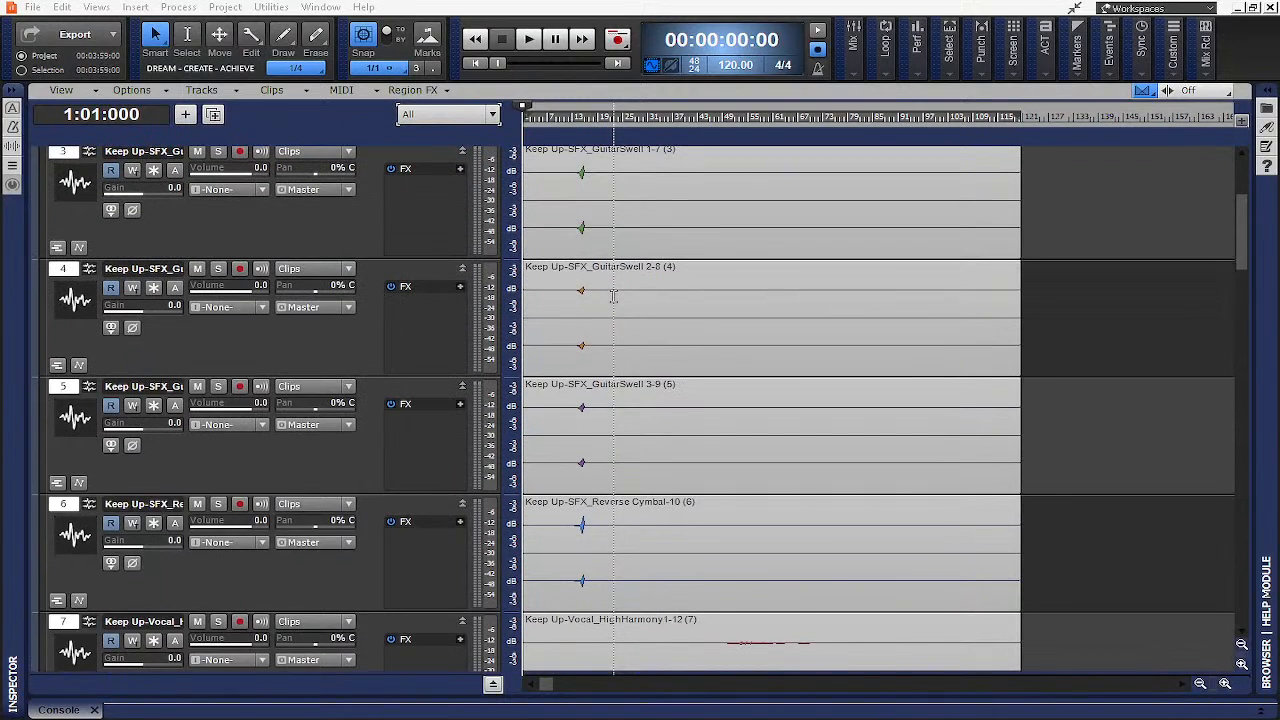
scroll(614, 296, up, 3)
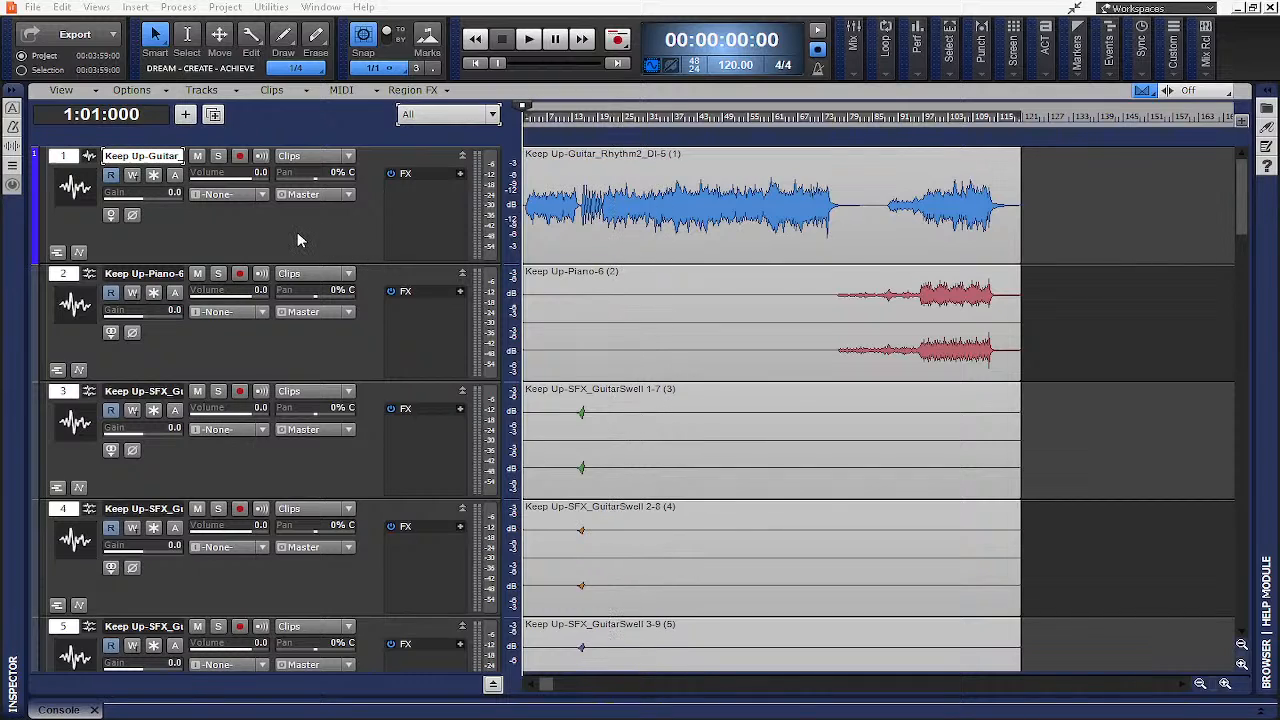
Set the track color of the Guitar_Rhythm2_DI track to pure red (255, 0, 0) from the basic colors
click(44, 209)
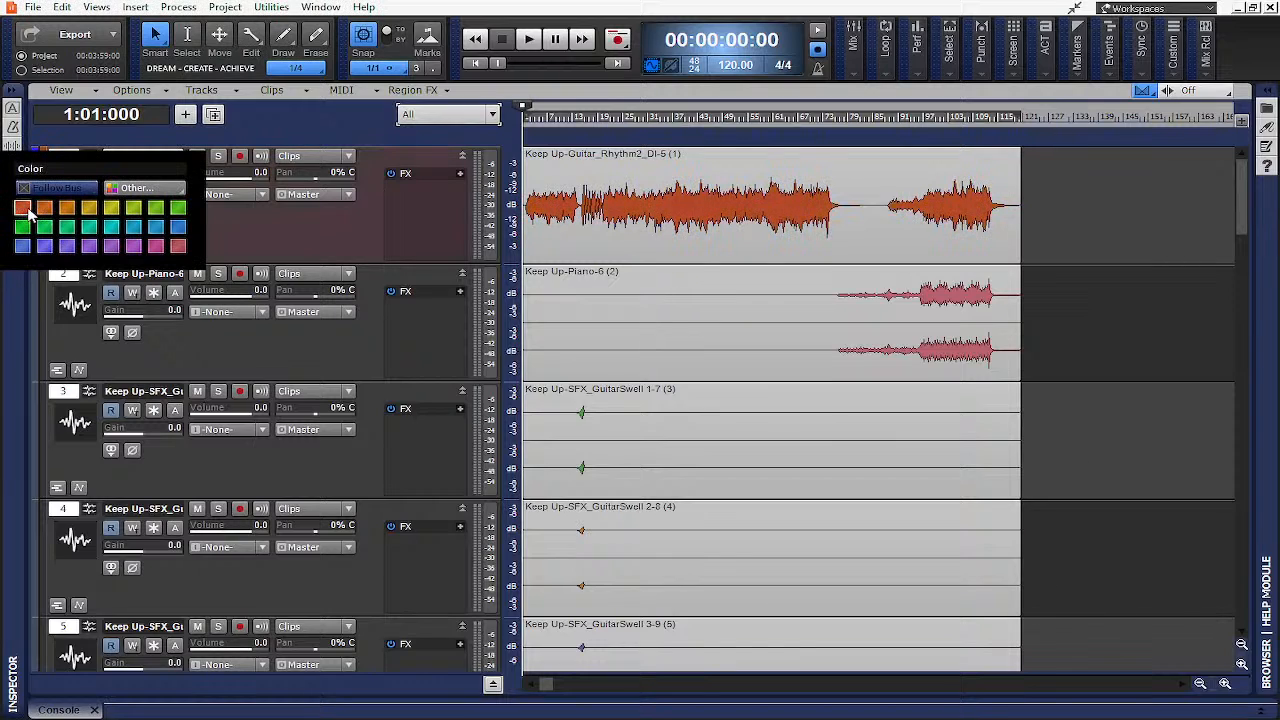
click(28, 210)
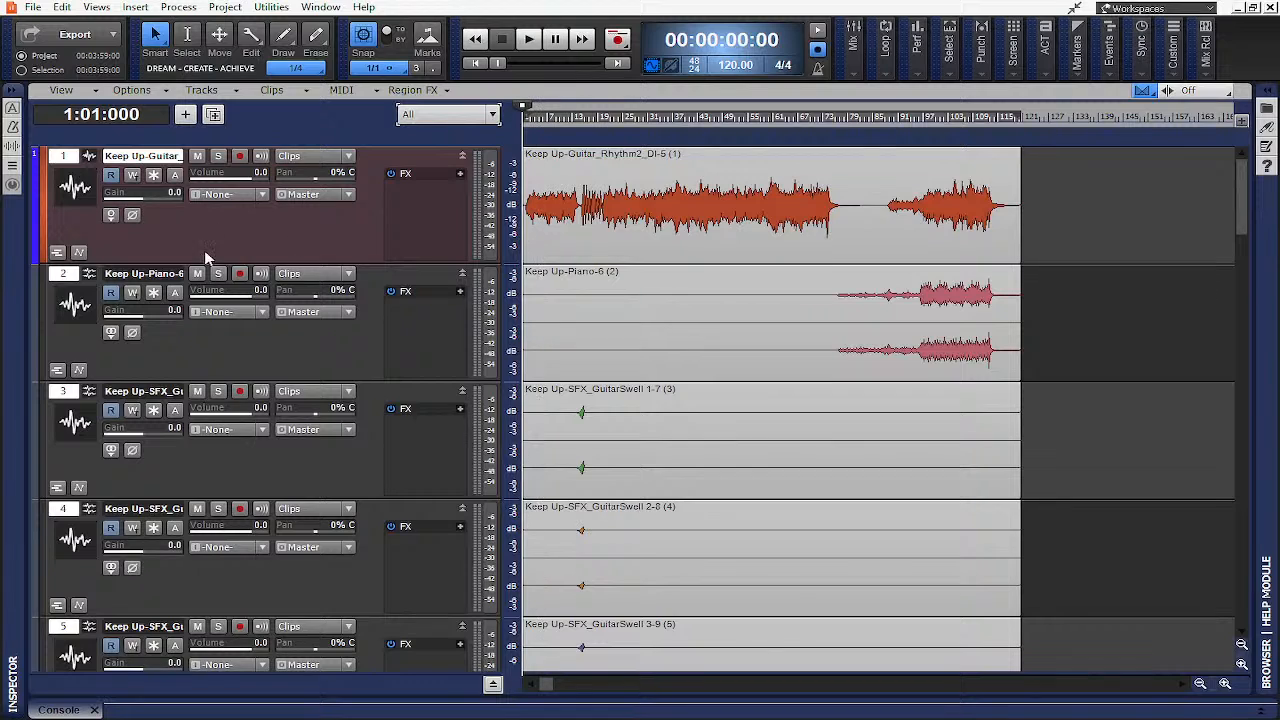
click(44, 222)
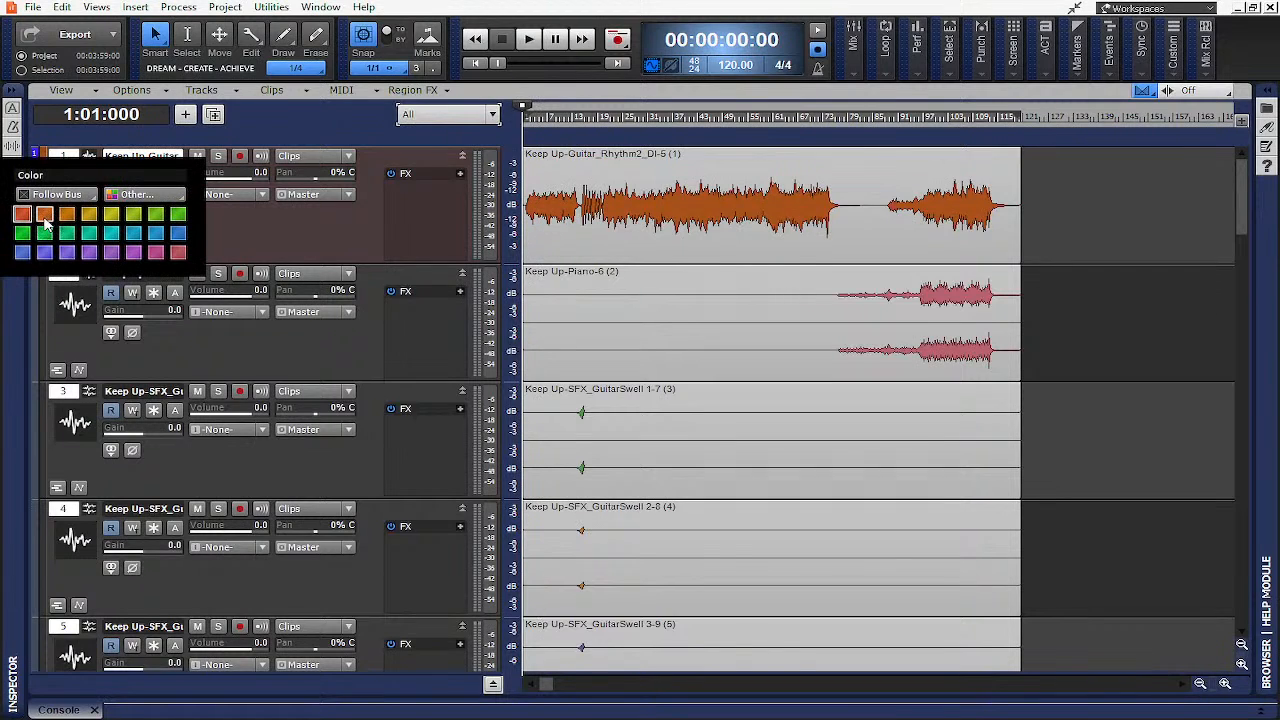
click(120, 198)
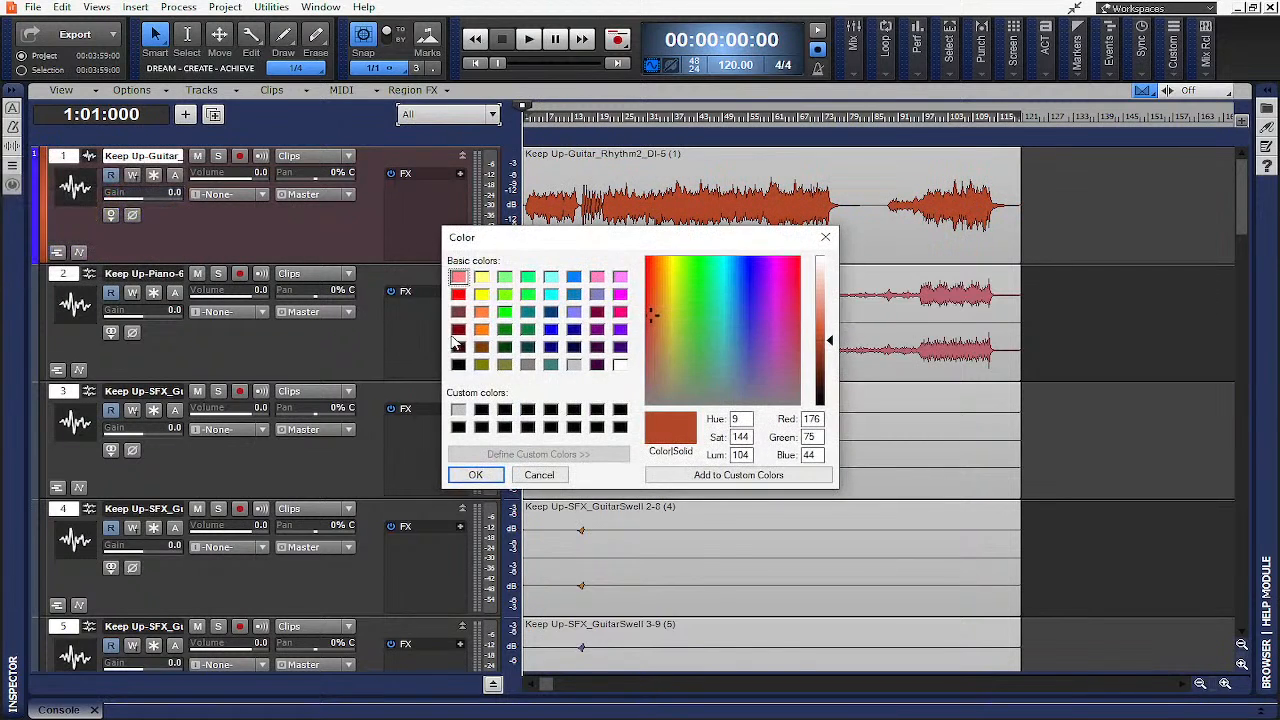
click(458, 294)
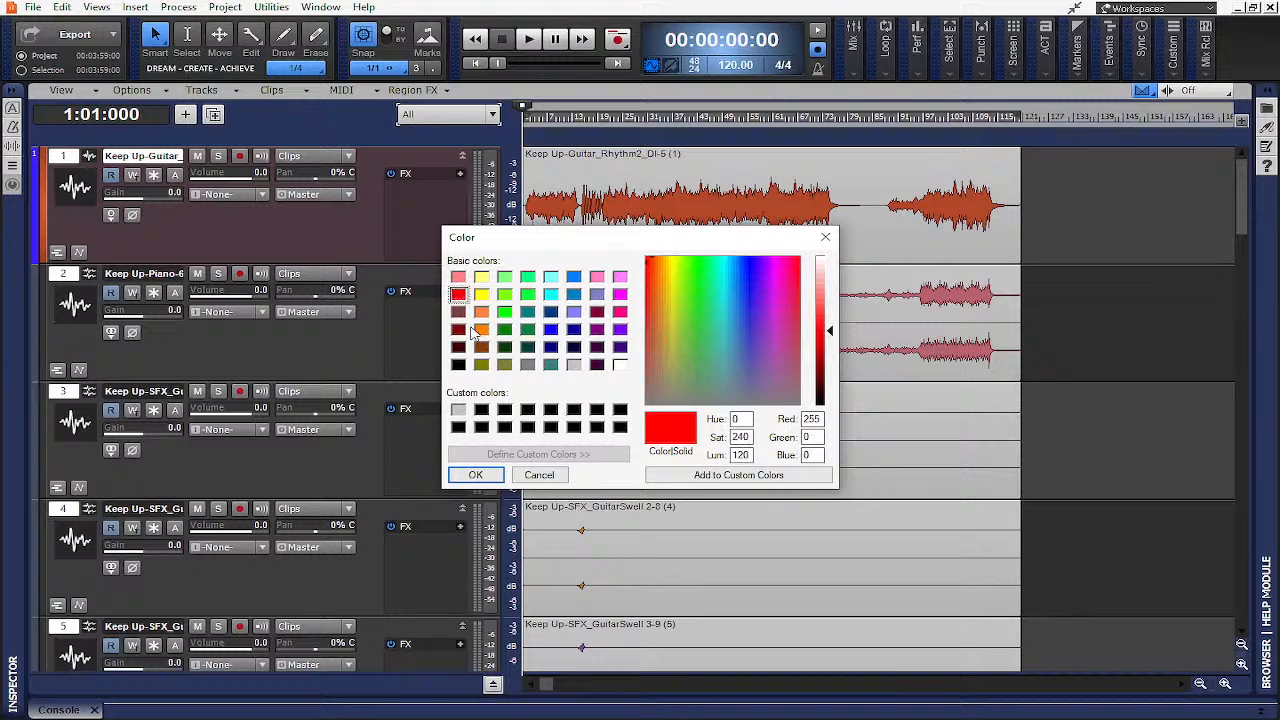
click(497, 474)
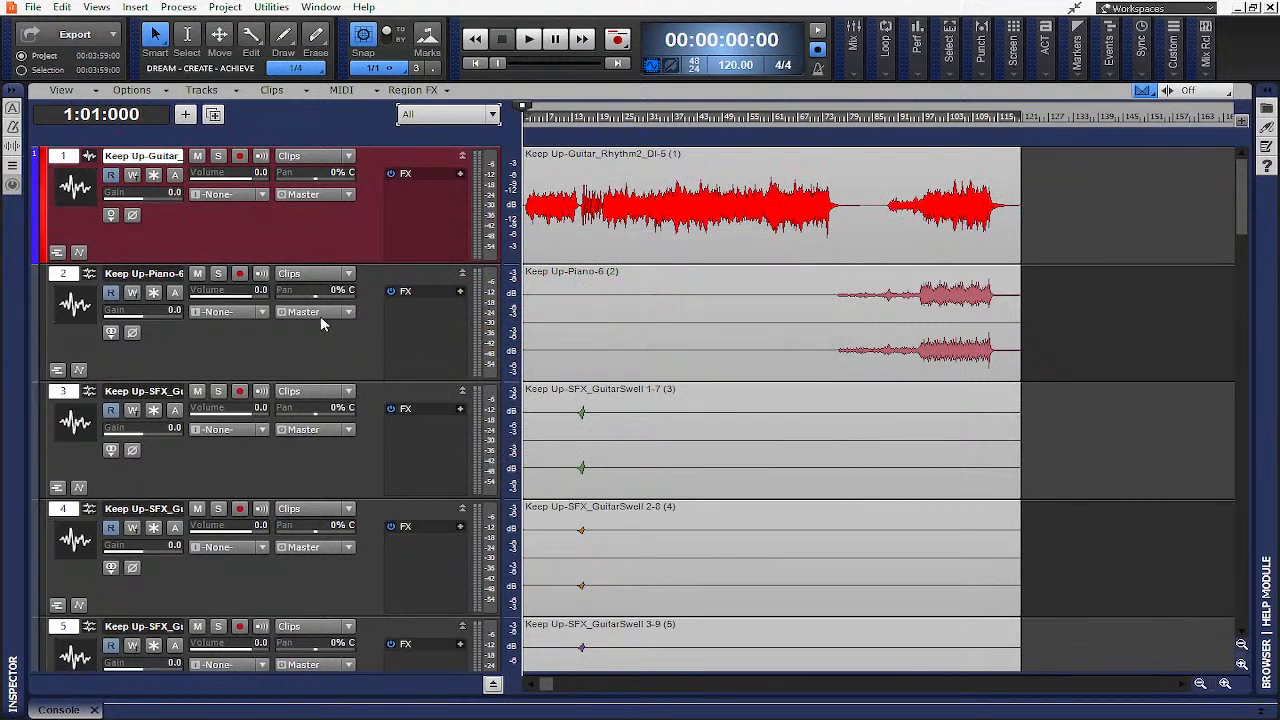
Select the four SFX tracks, 3 to 6, and set their track color to the orange-red preset
scroll(363, 345, down, 3)
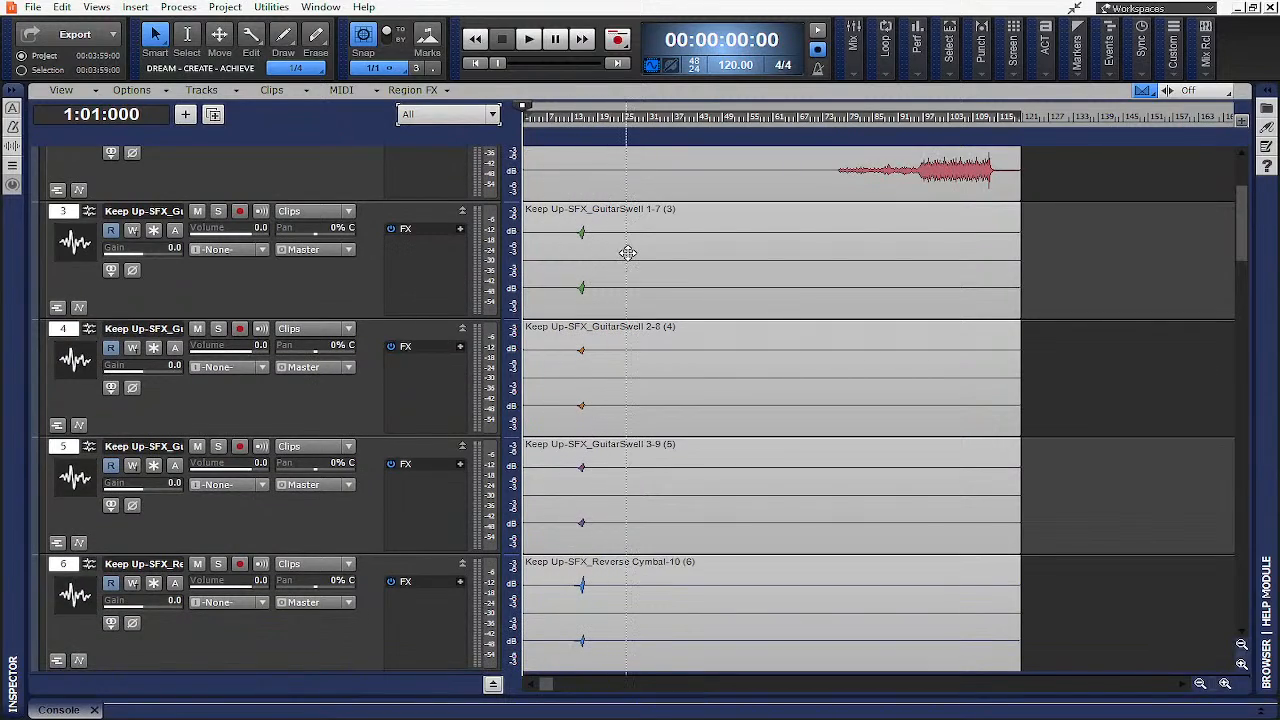
click(66, 228)
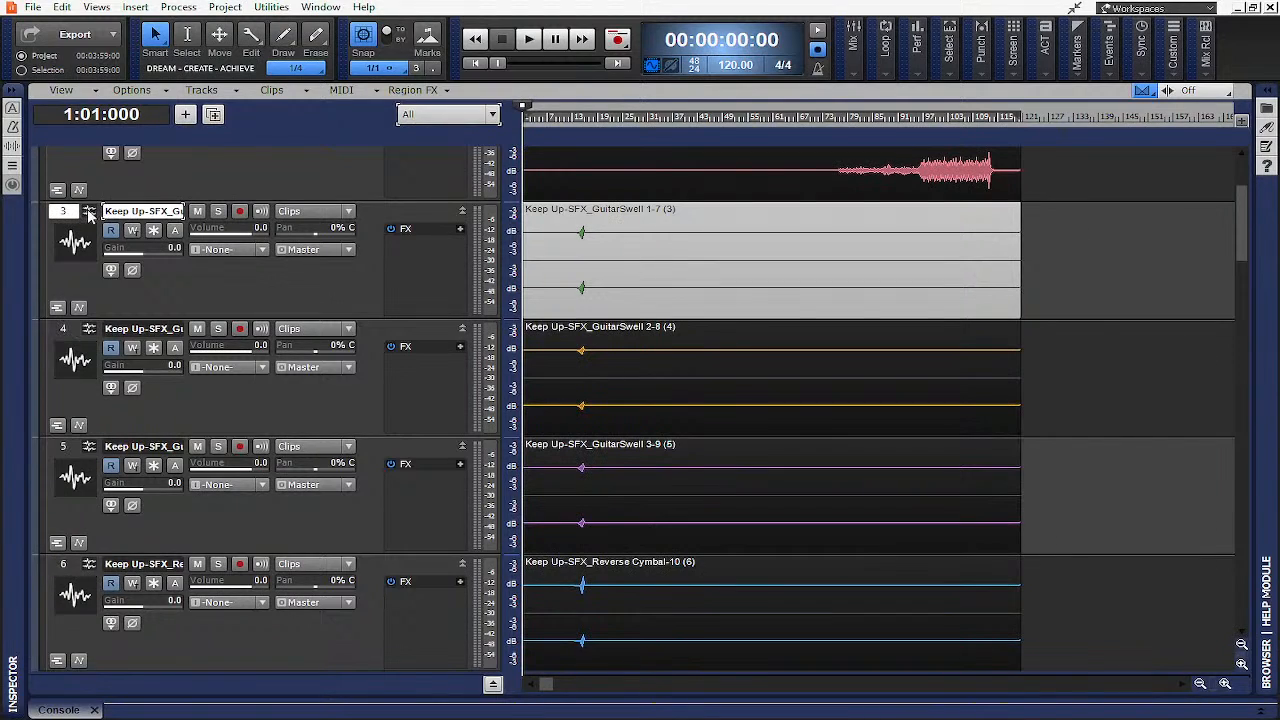
click(63, 212)
drag(61, 220, 82, 565)
scroll(85, 582, down, 3)
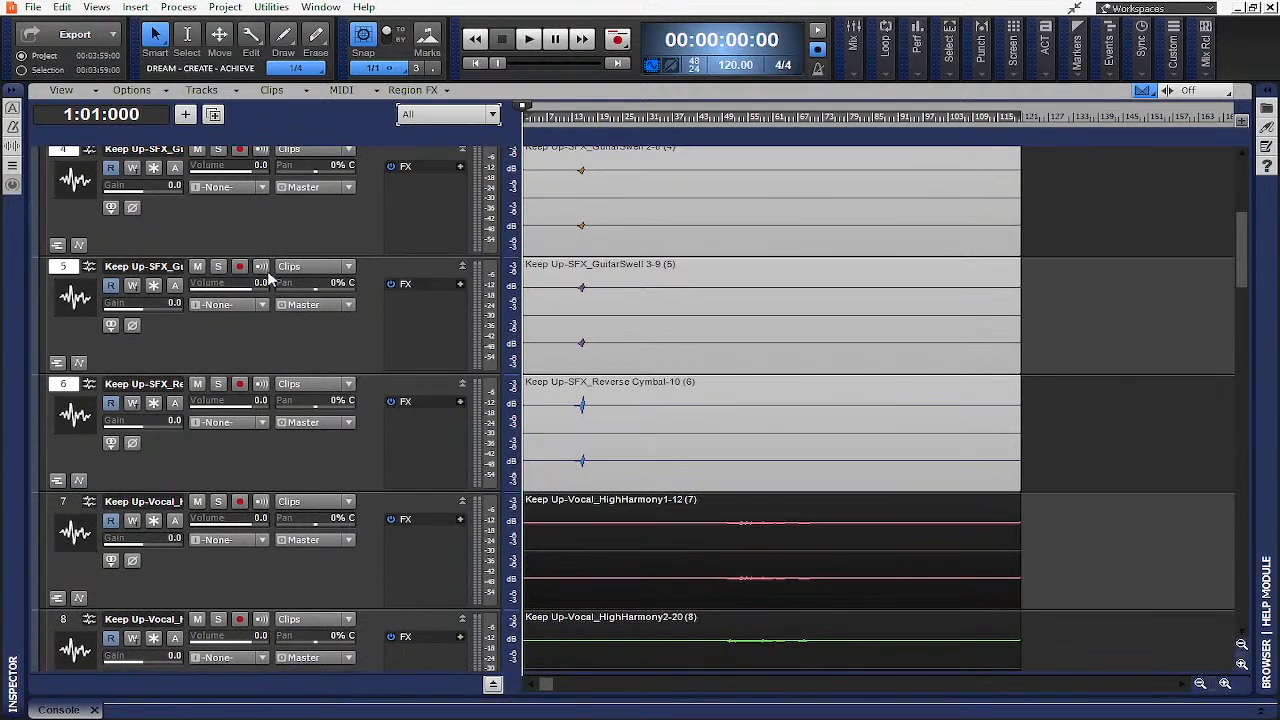
scroll(95, 208, up, 1)
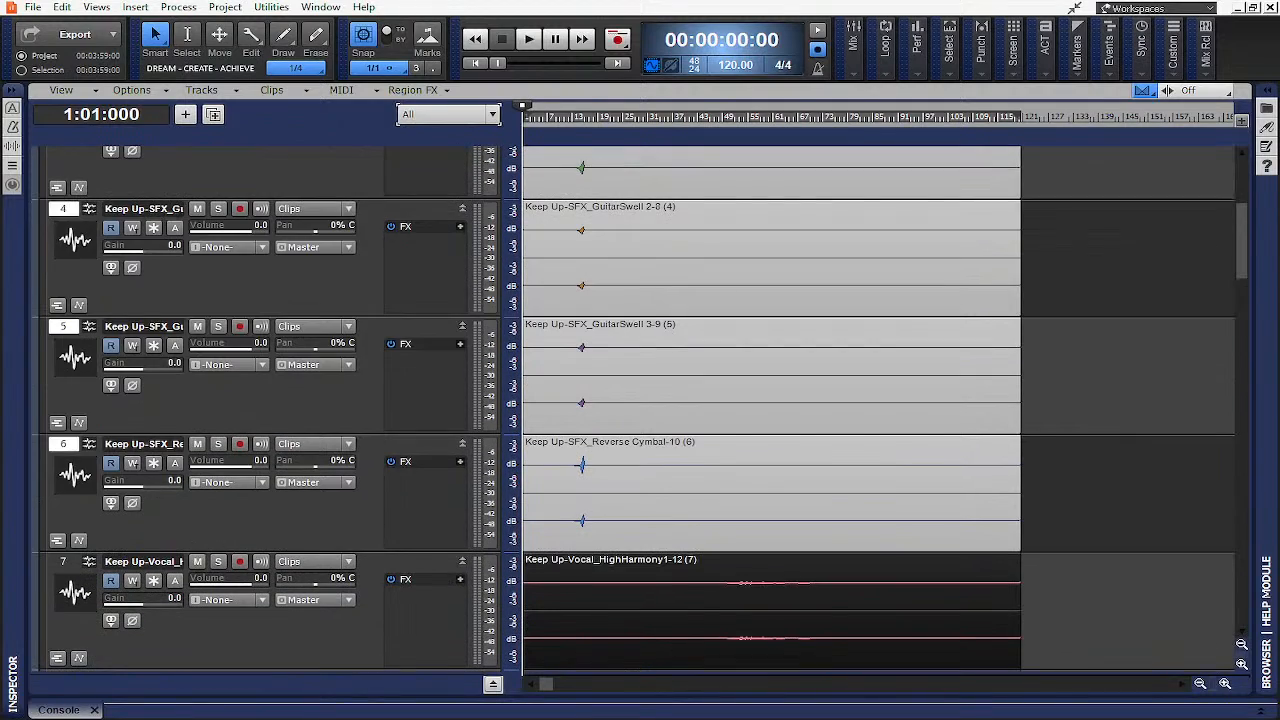
click(45, 232)
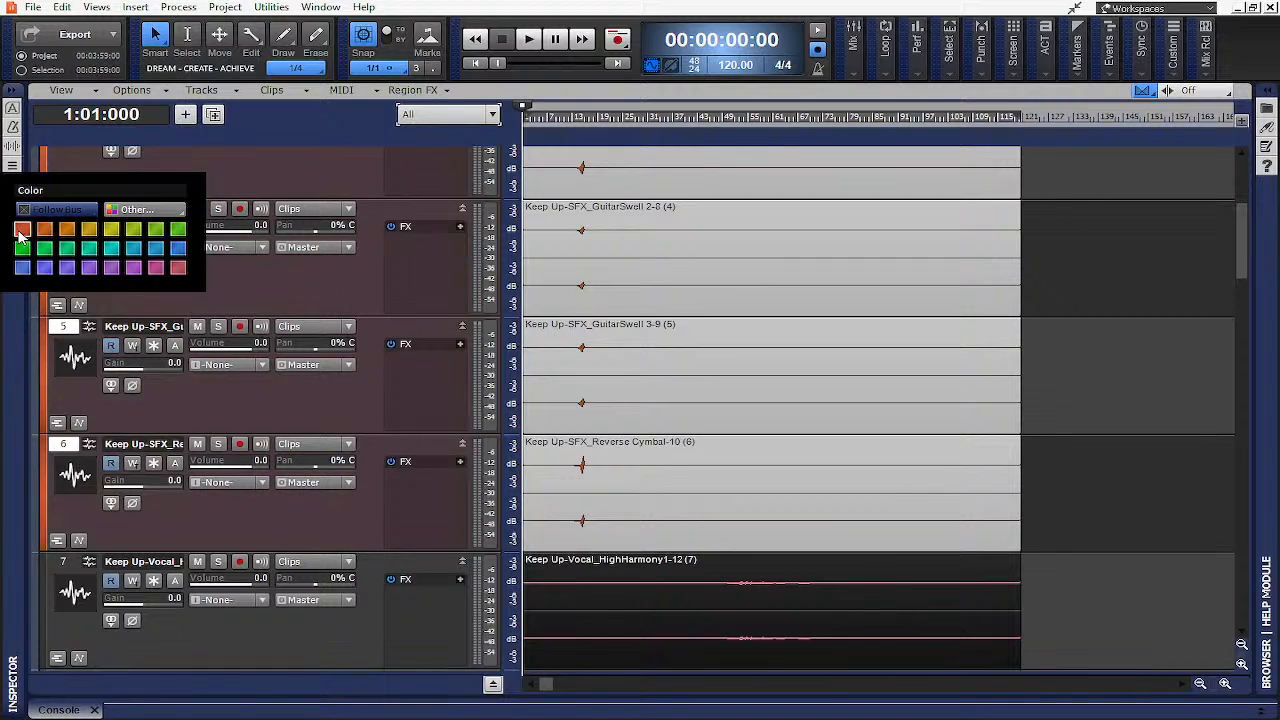
click(20, 231)
Set the track color of the Piano track to the green preset
scroll(237, 280, up, 5)
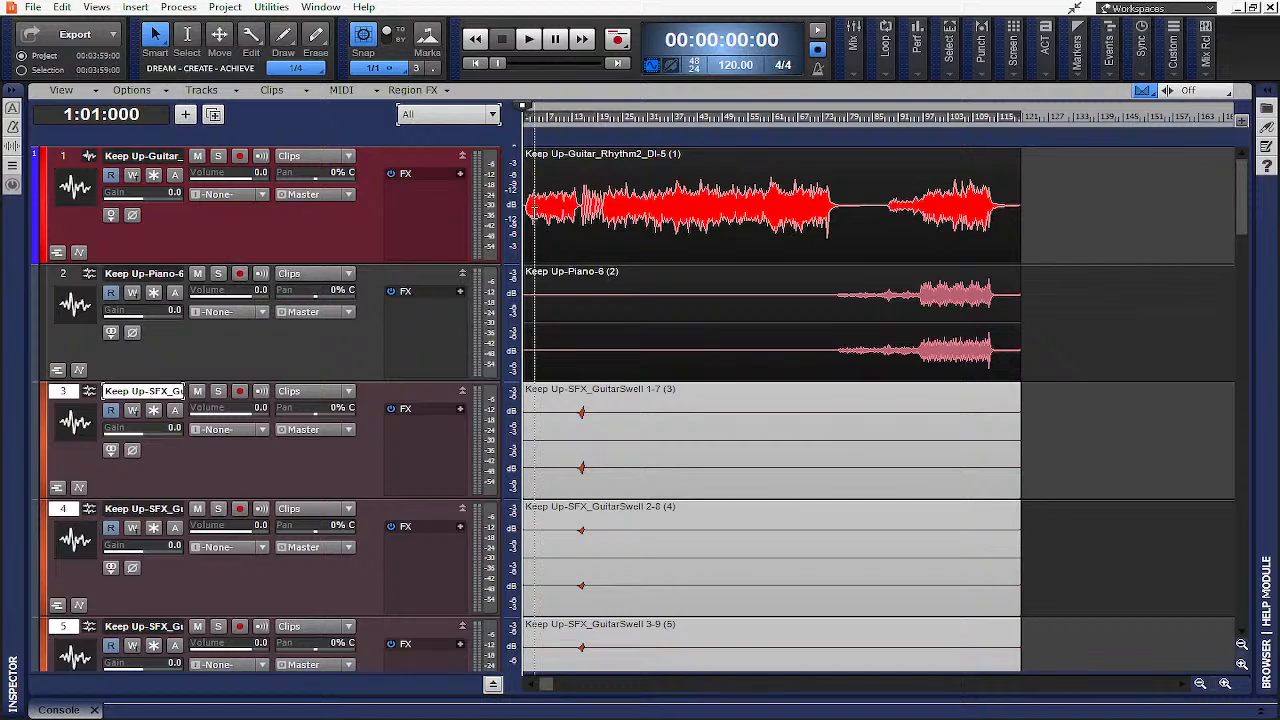
click(44, 318)
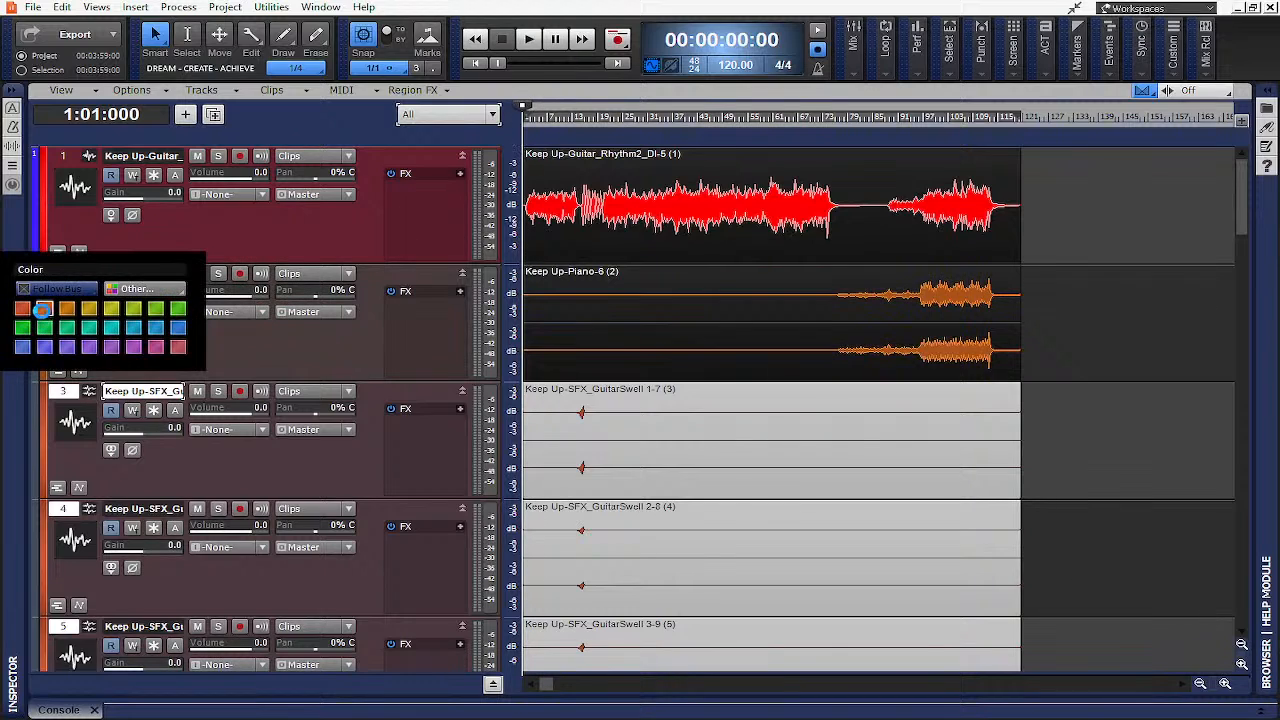
click(34, 329)
click(36, 330)
click(33, 327)
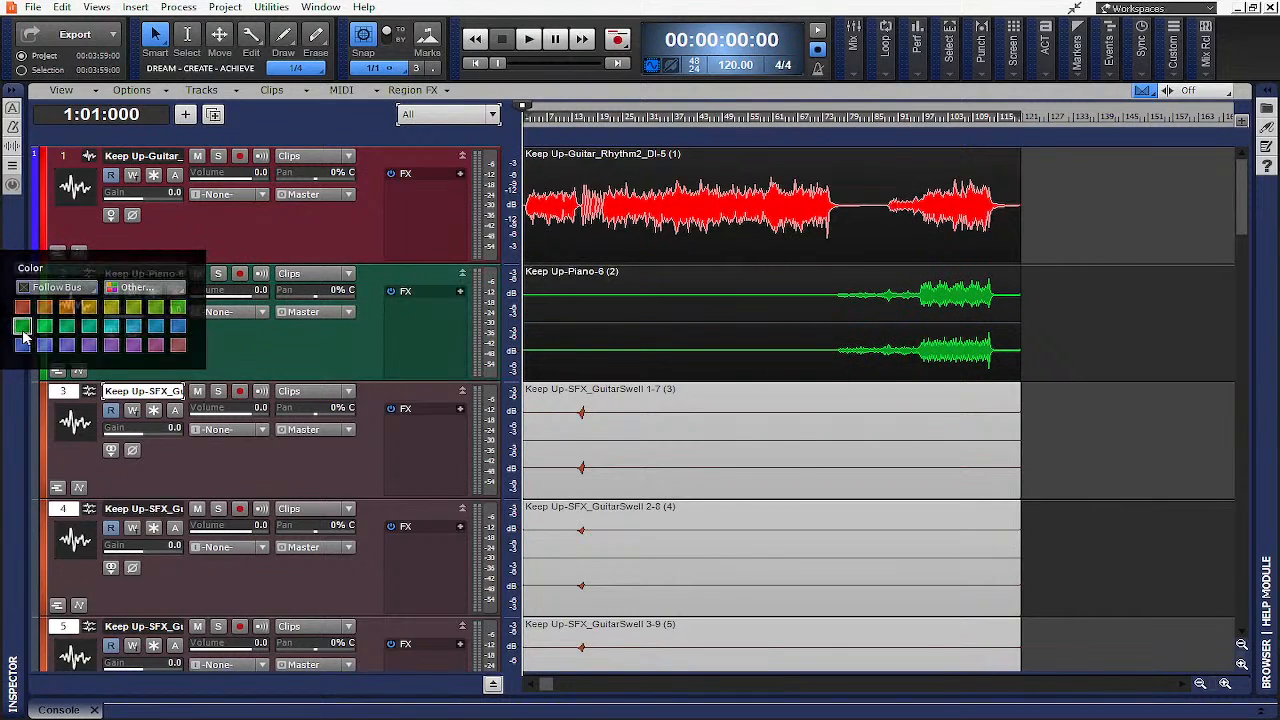
Select the four vocal tracks, 7 to 10, and set their track color to the blue preset
scroll(250, 317, down, 6)
scroll(251, 320, down, 4)
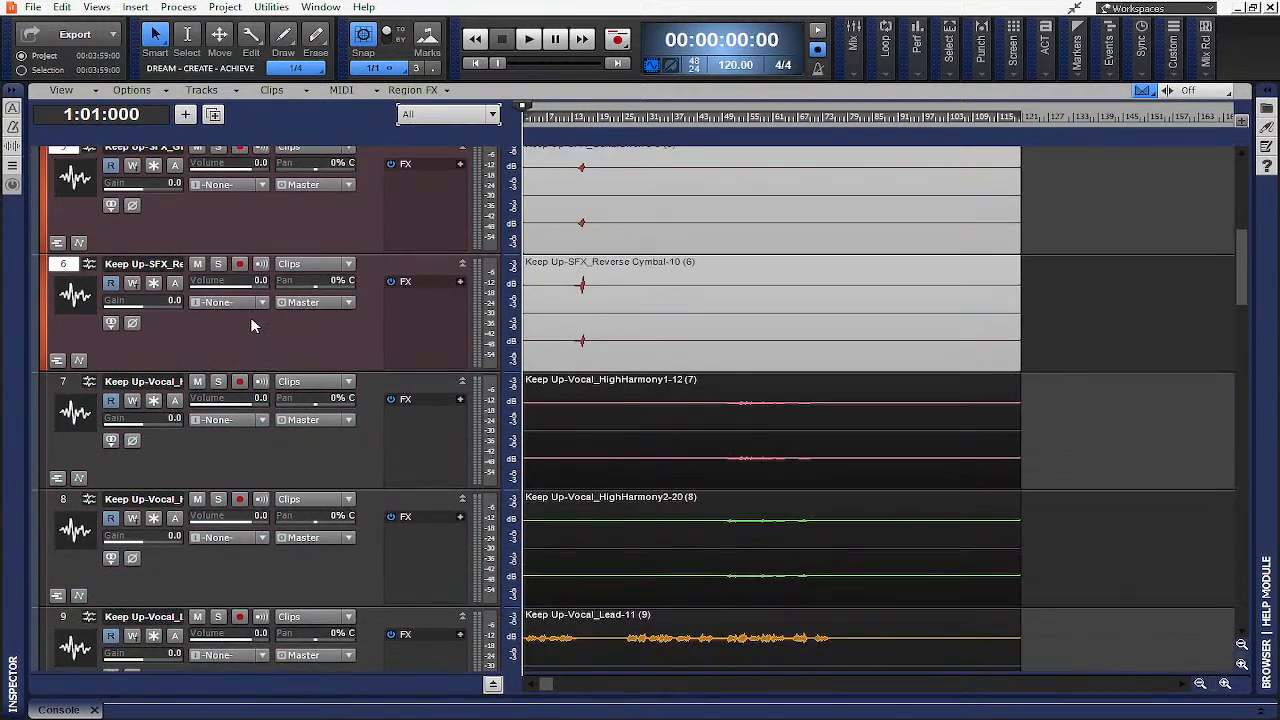
scroll(252, 325, down, 1)
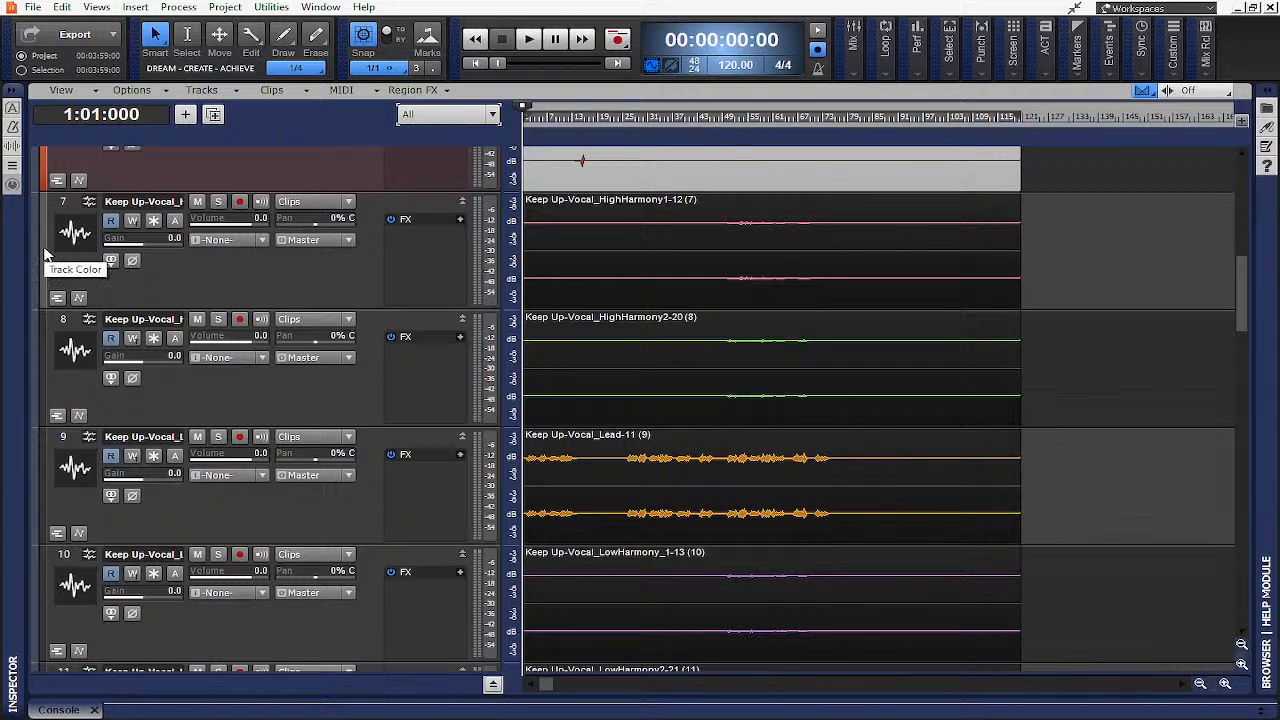
click(44, 255)
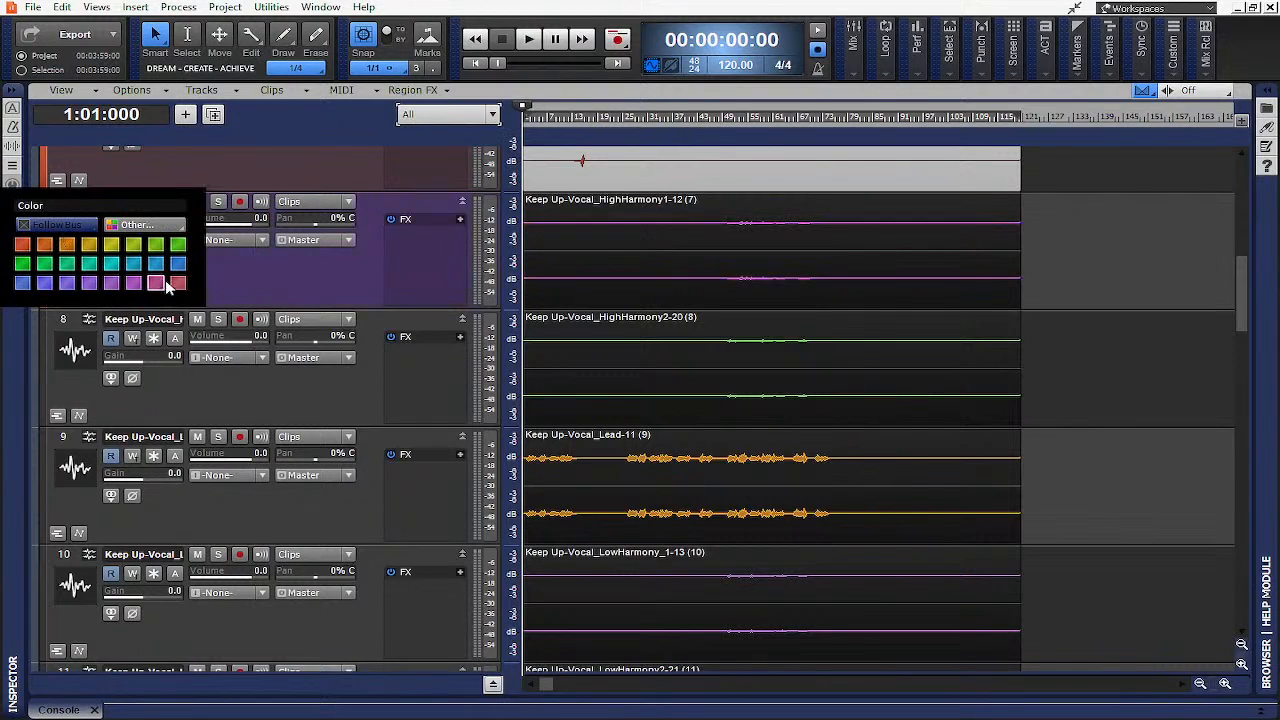
click(182, 264)
click(63, 203)
ctrl+click(62, 320)
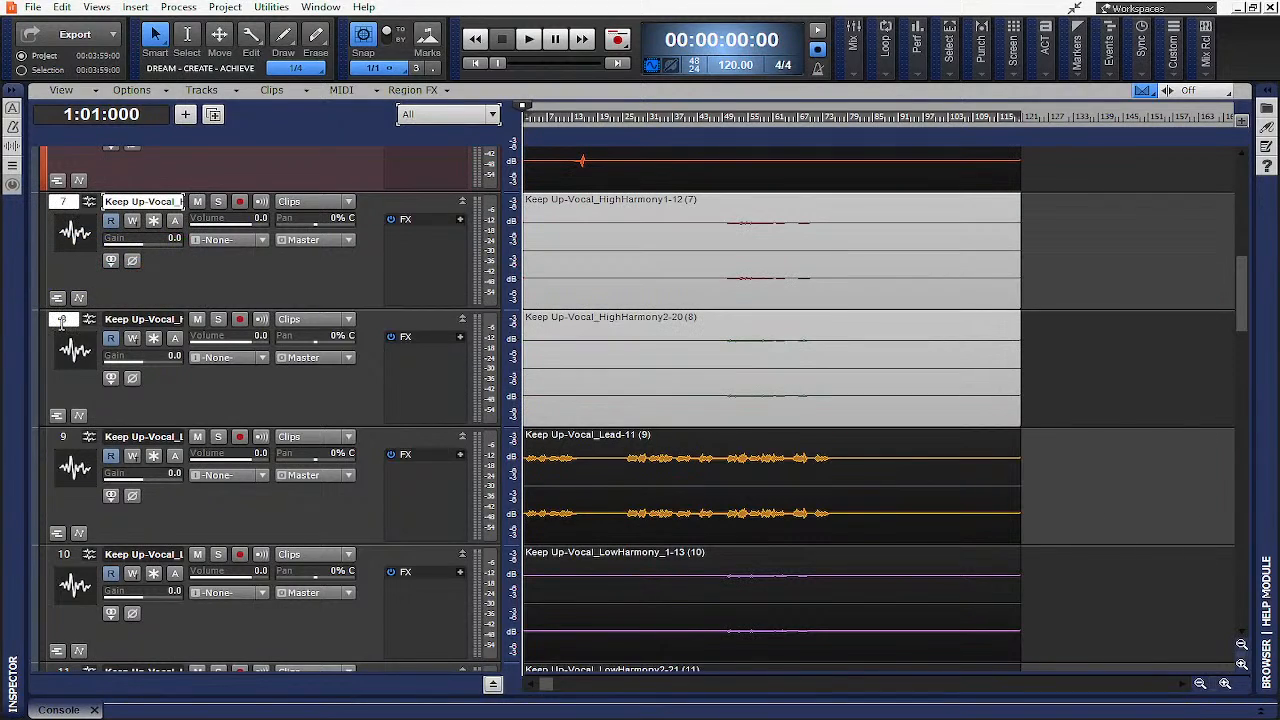
ctrl+click(62, 437)
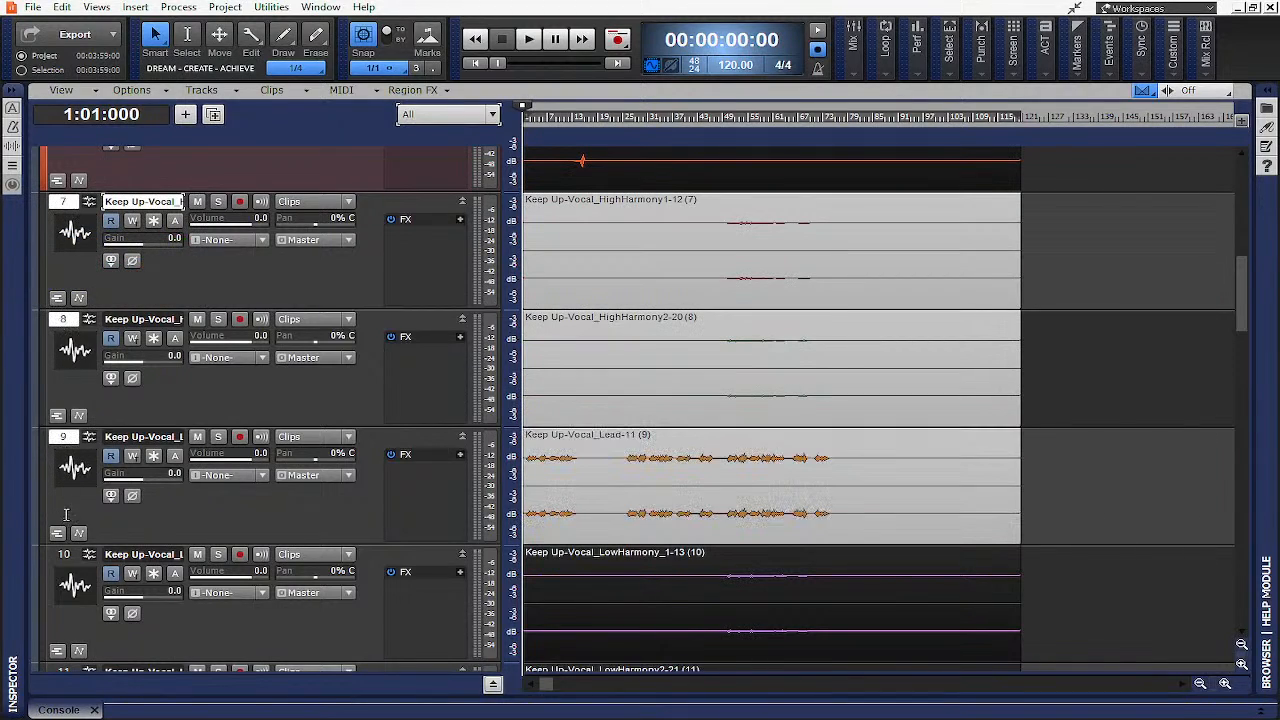
ctrl+click(63, 554)
click(45, 266)
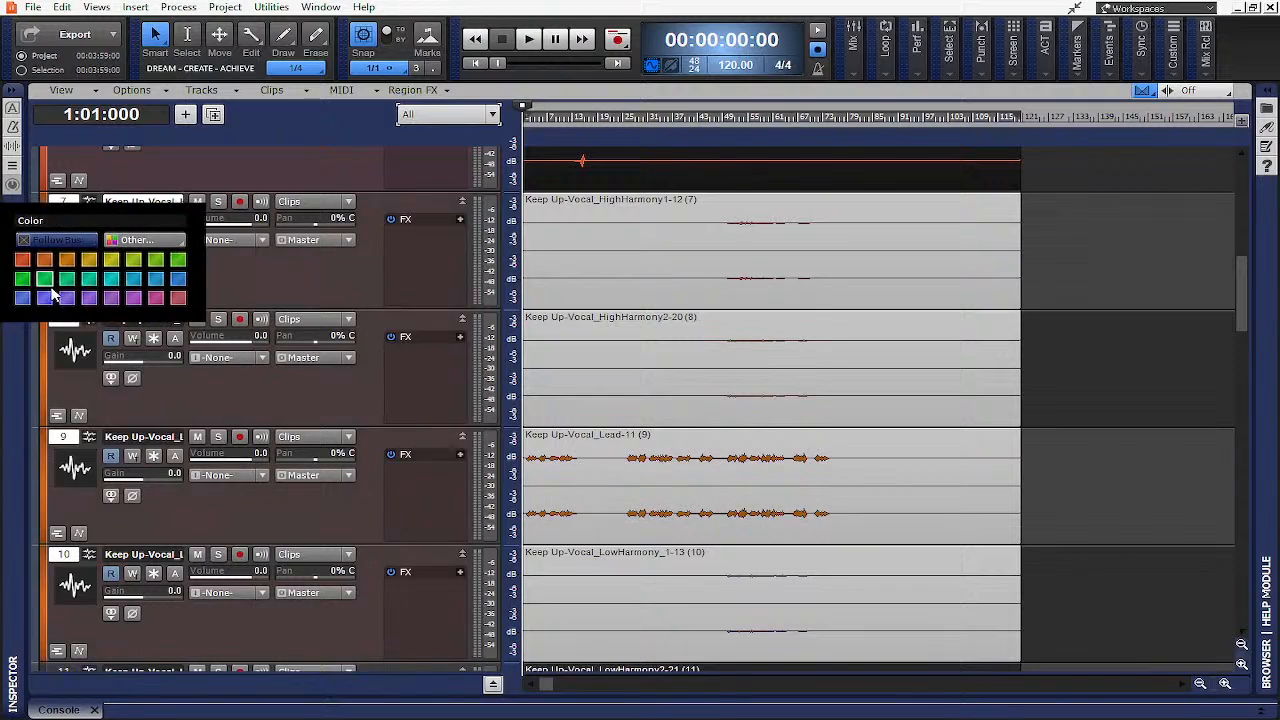
click(23, 297)
Set the track color of the Vocal_LowHarmony2 track to the same blue preset as the other vocals
scroll(265, 317, down, 2)
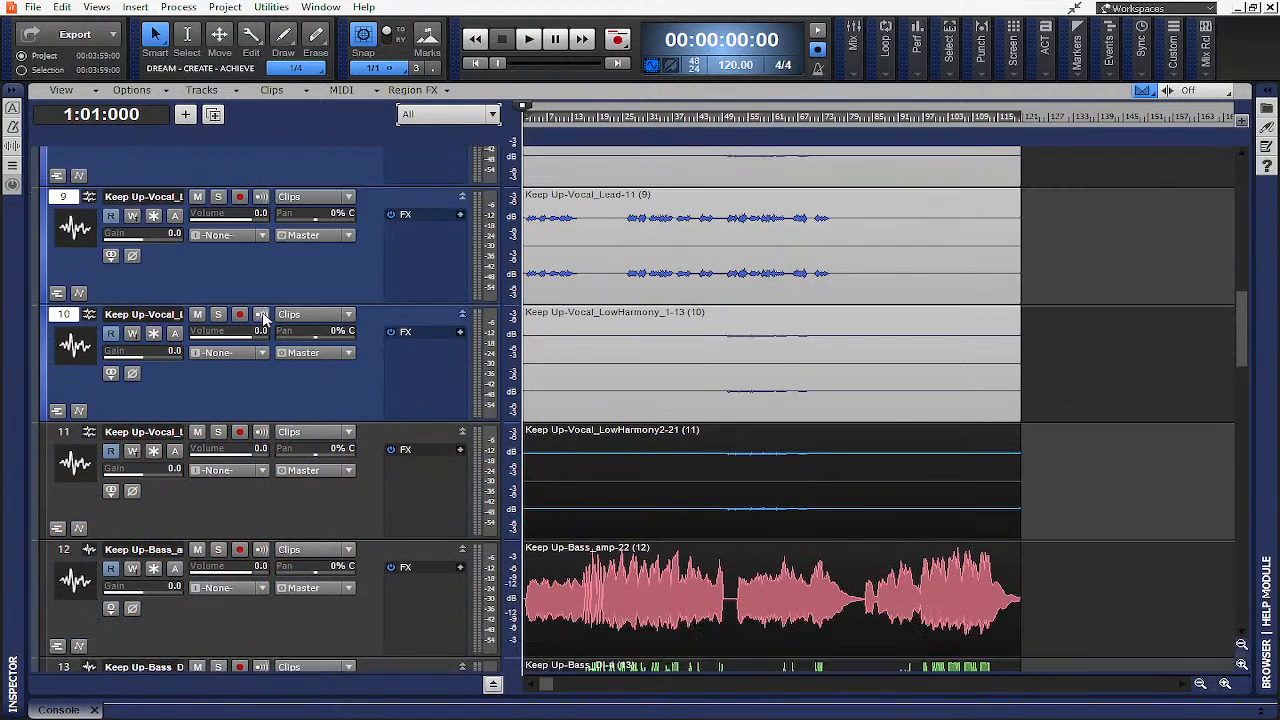
scroll(265, 317, down, 1)
click(47, 365)
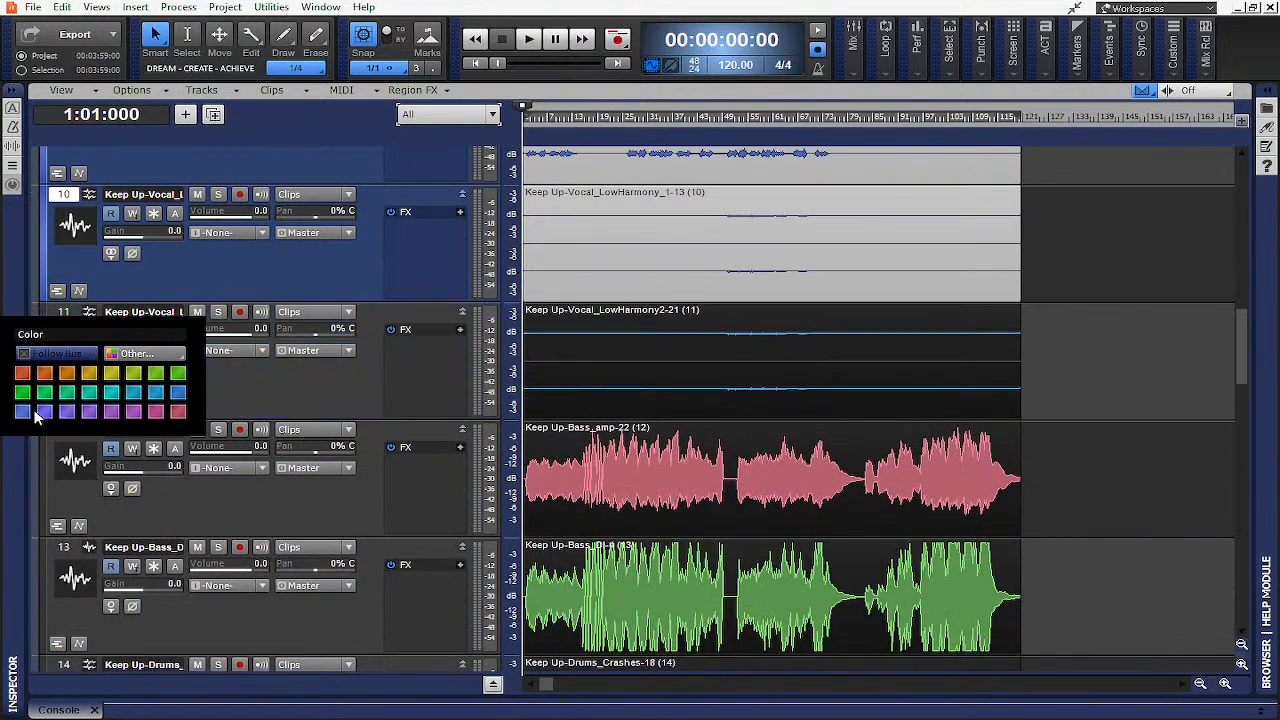
click(35, 414)
Set the track color of the Bass_amp and Bass_DI tracks to the blue-violet preset
scroll(255, 324, down, 2)
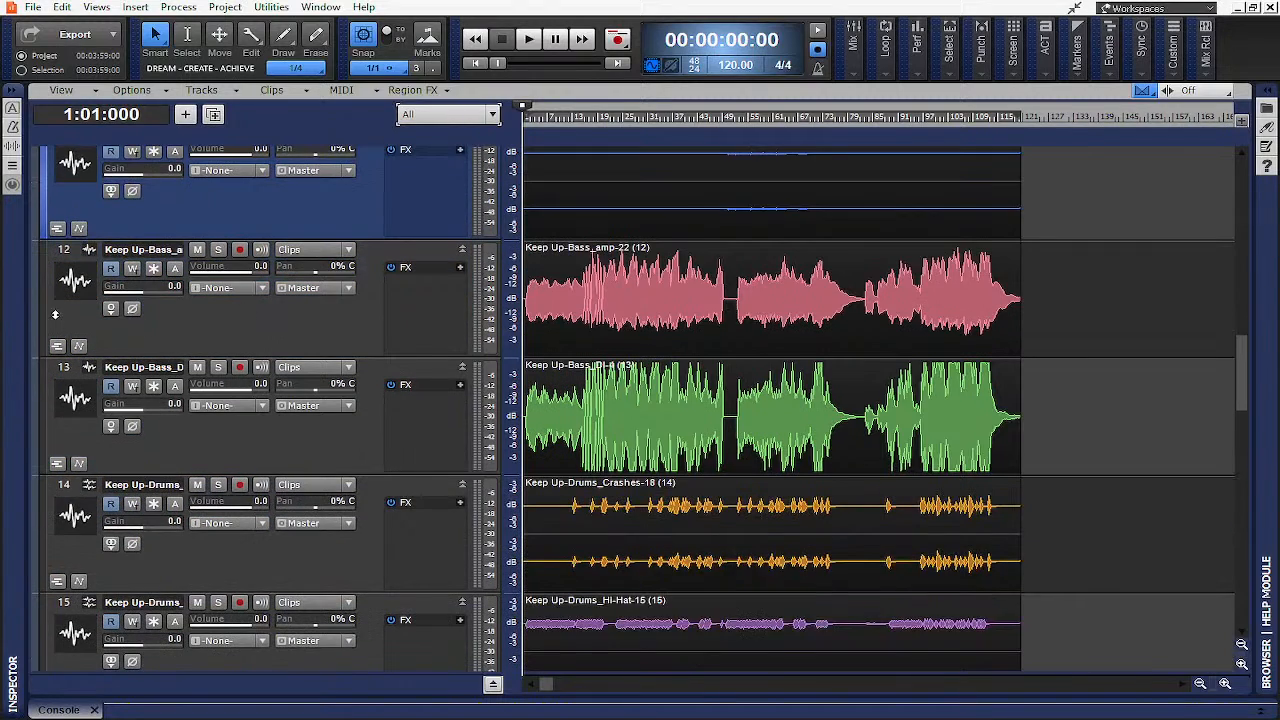
click(43, 312)
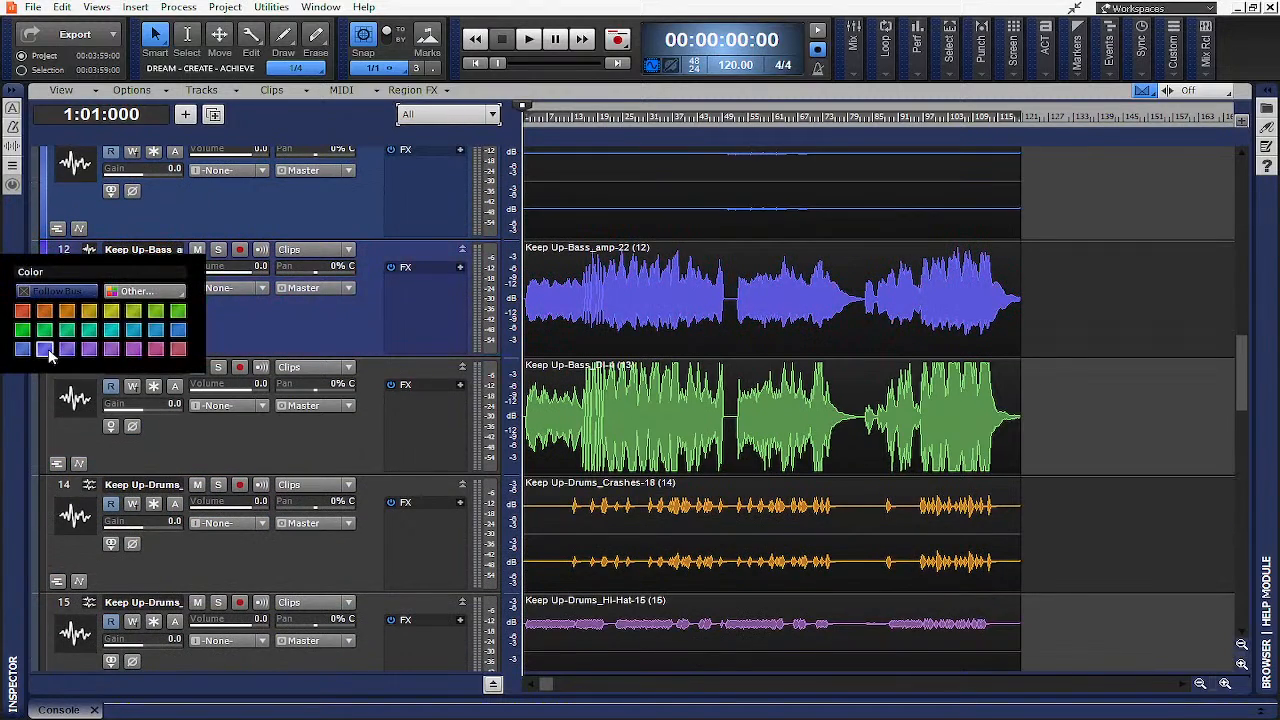
click(45, 349)
scroll(281, 330, down, 1)
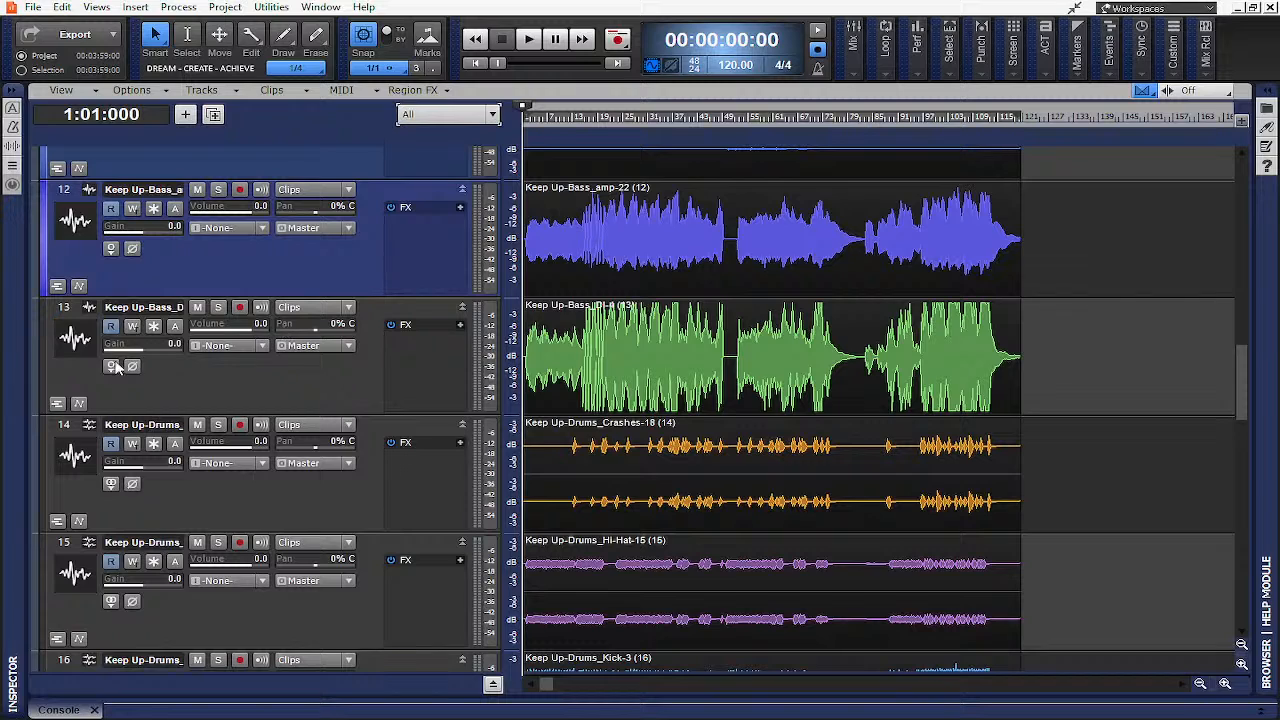
click(46, 370)
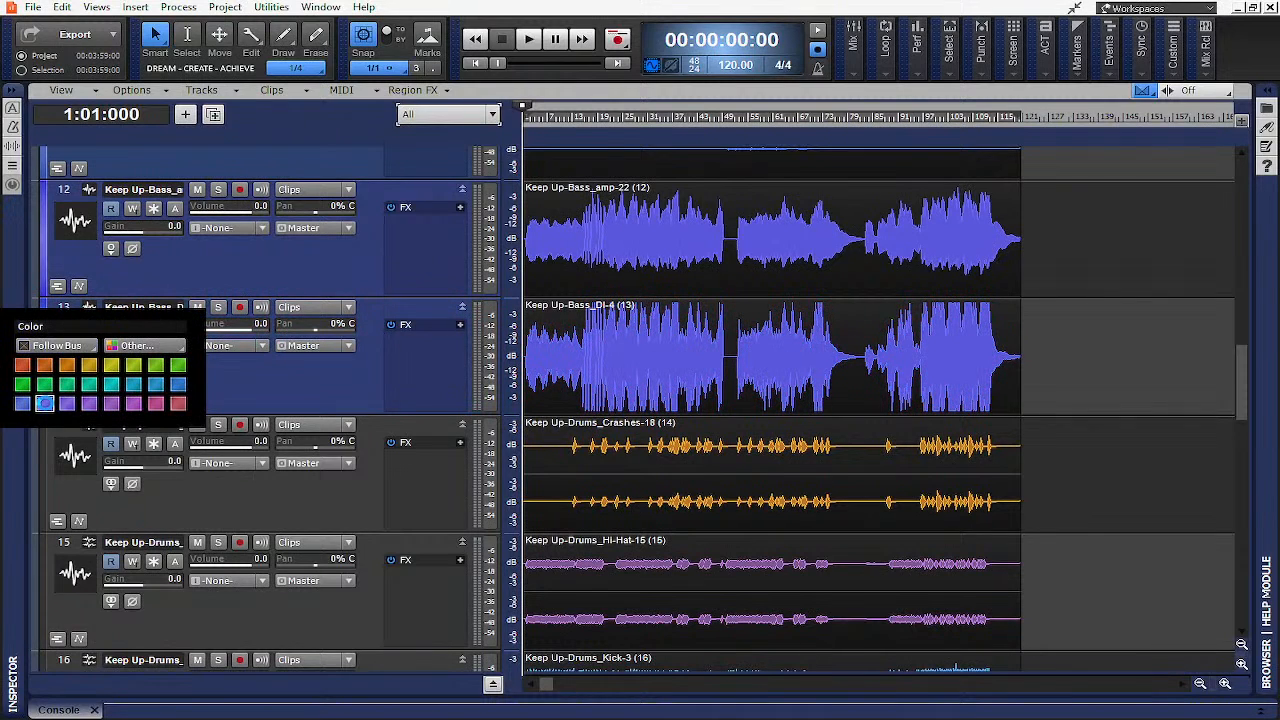
click(44, 403)
Select the seven drum tracks, 14 to 20, and set their track color to gray (128, 128, 128) from the basic colors
scroll(249, 384, down, 3)
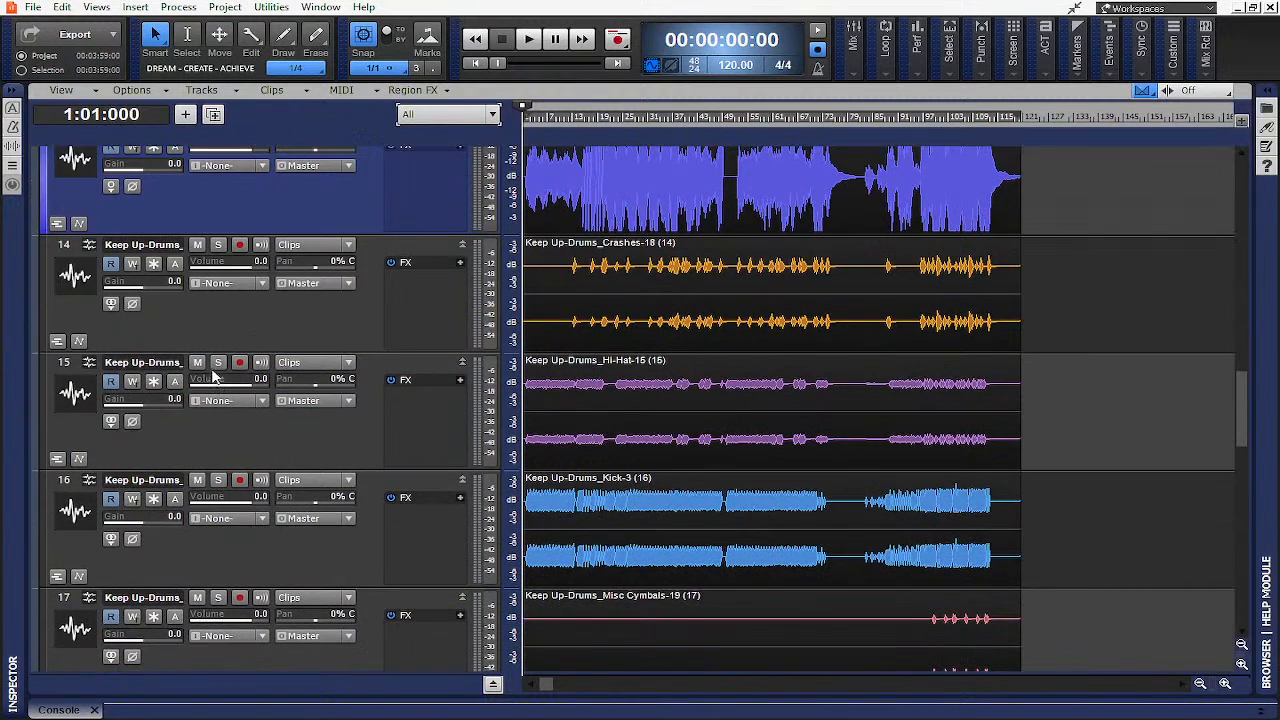
drag(64, 245, 77, 486)
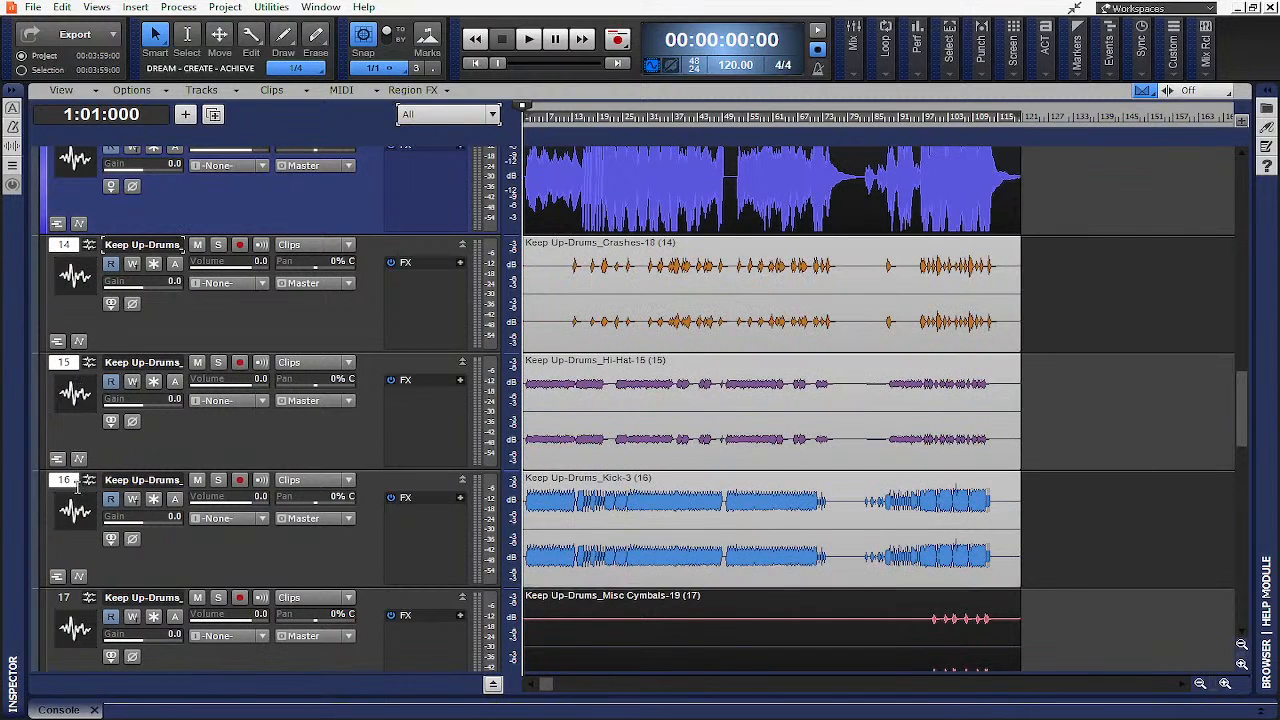
drag(75, 590, 67, 605)
scroll(140, 505, down, 5)
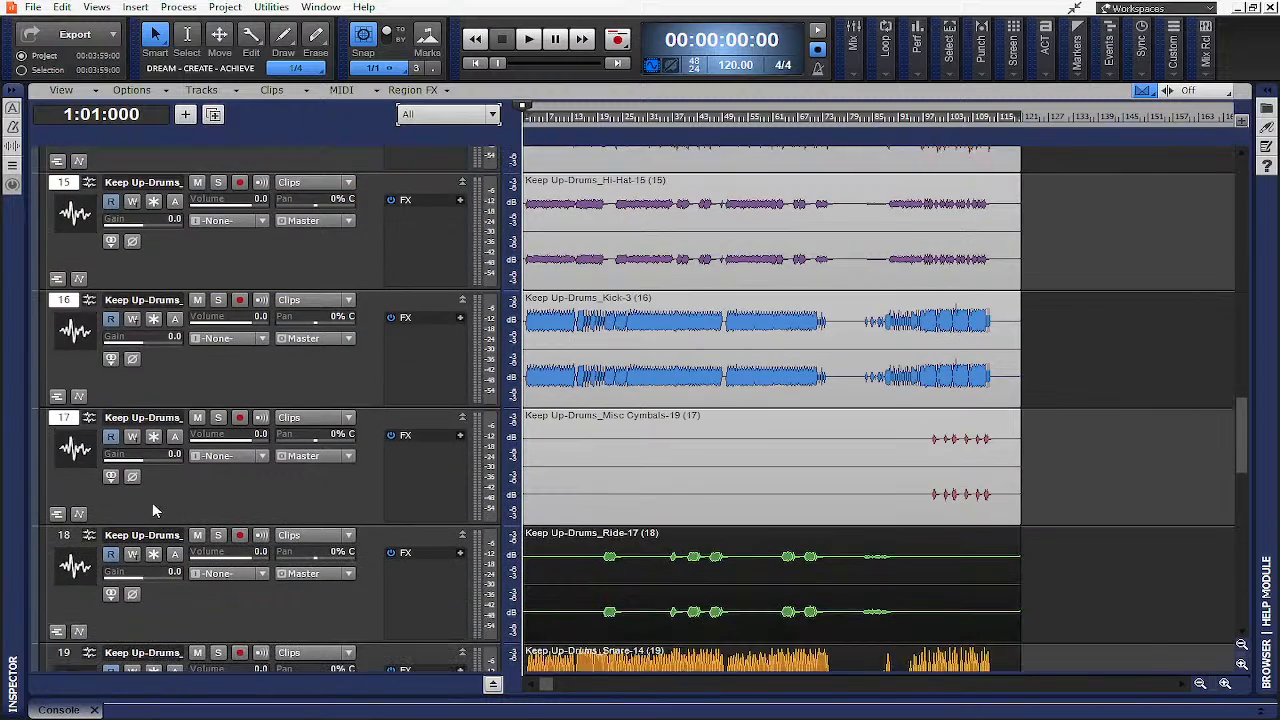
scroll(153, 417, down, 4)
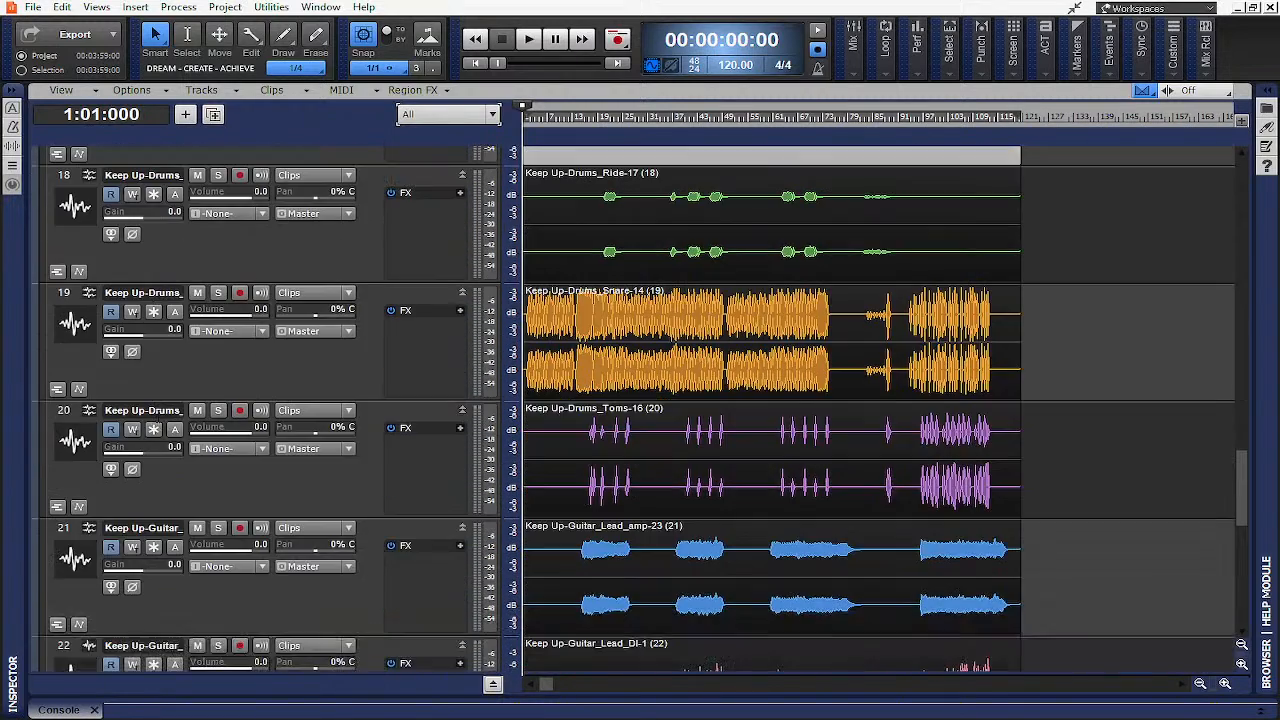
shift+click(66, 413)
click(46, 430)
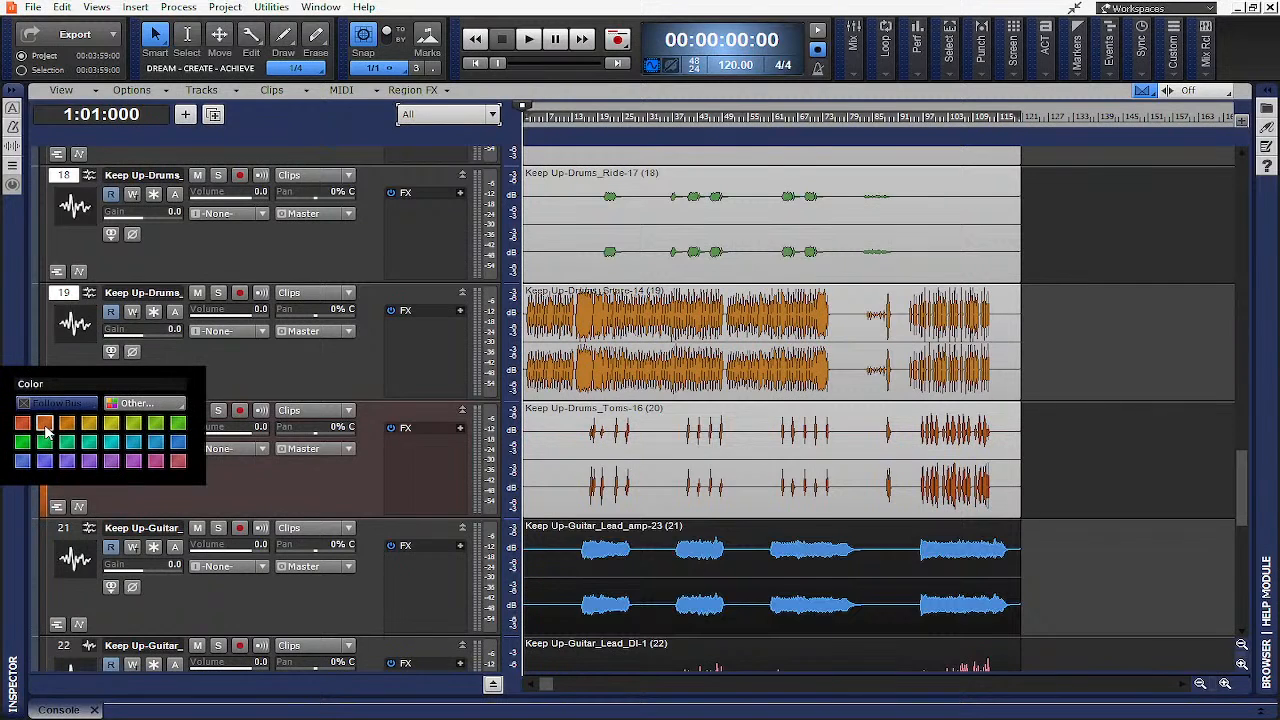
click(138, 403)
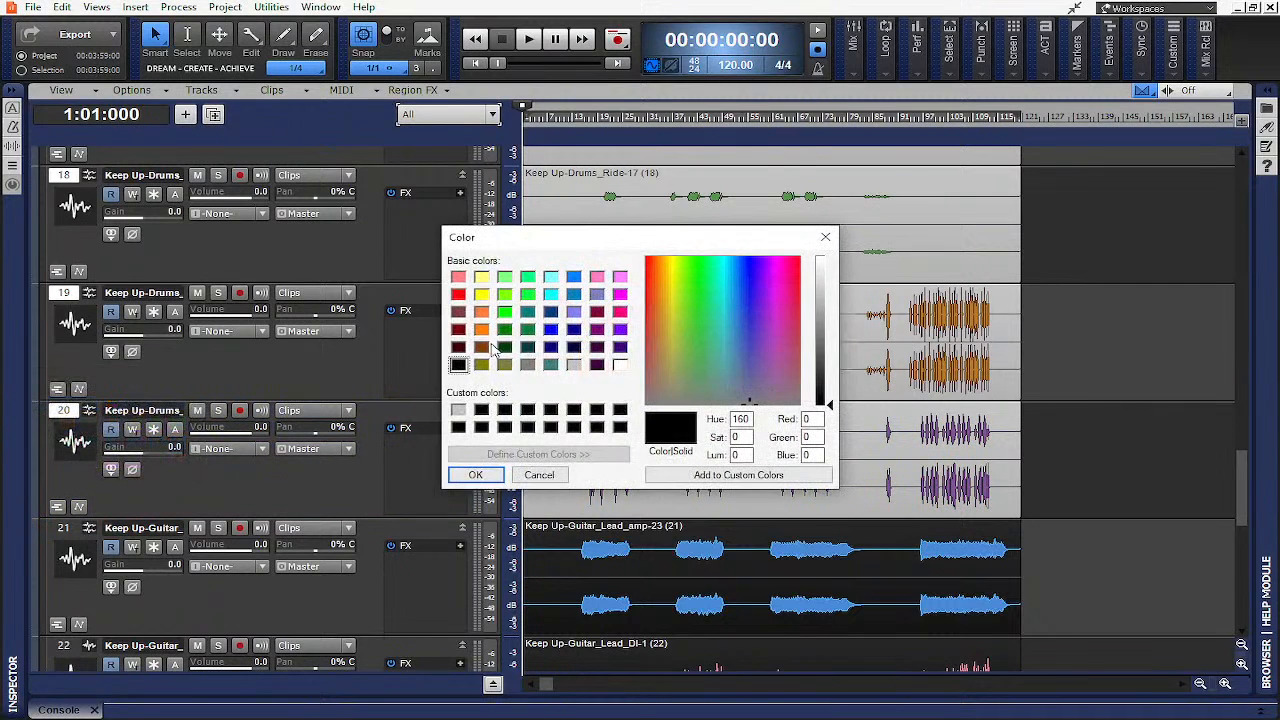
click(530, 366)
click(475, 475)
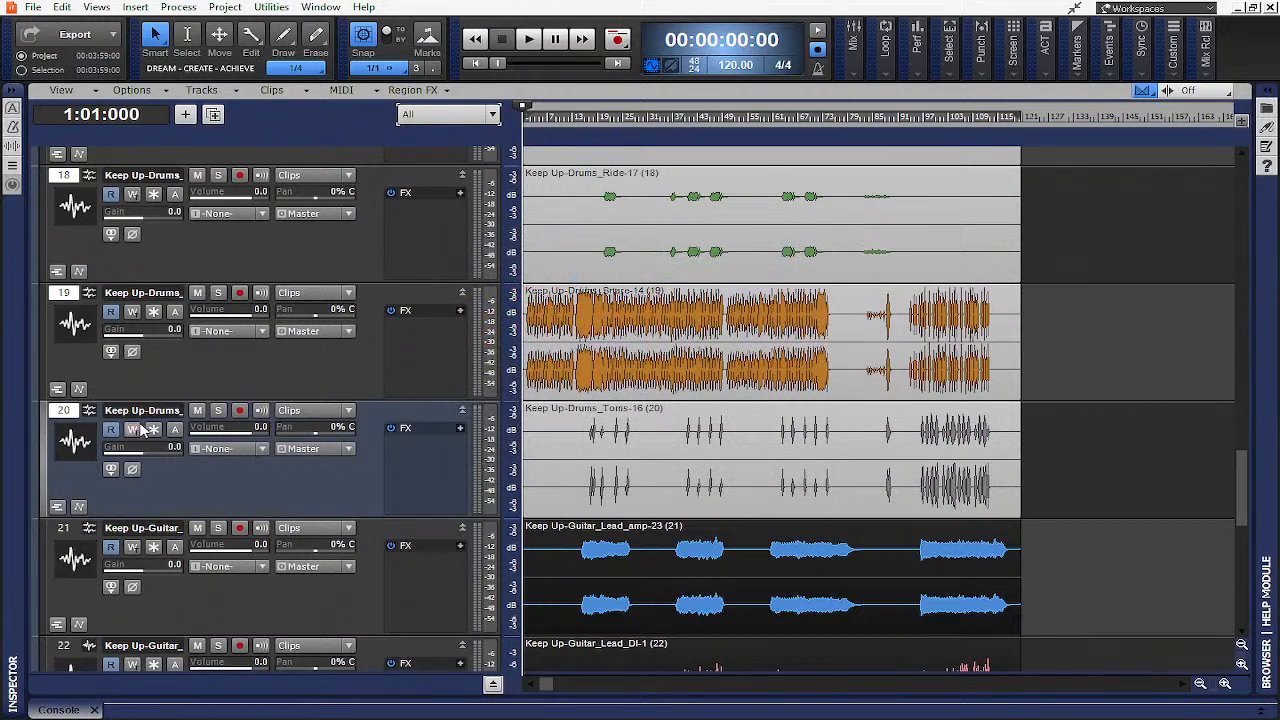
click(35, 433)
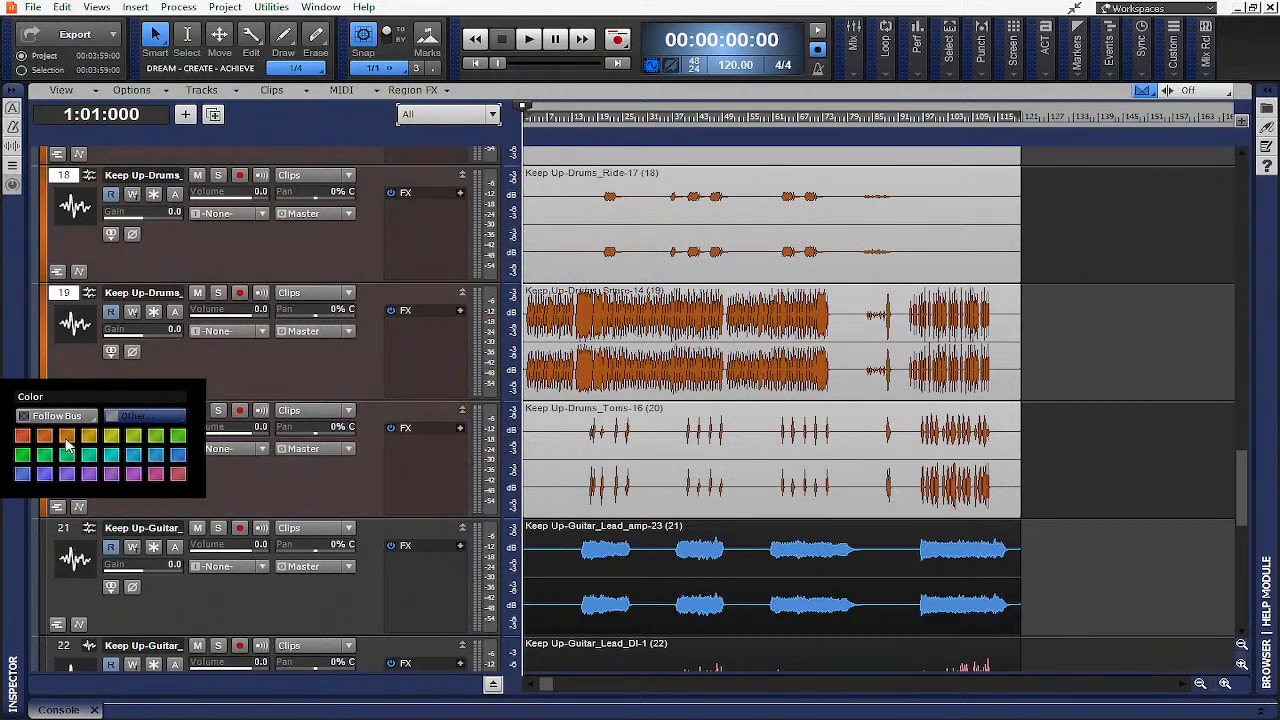
click(127, 432)
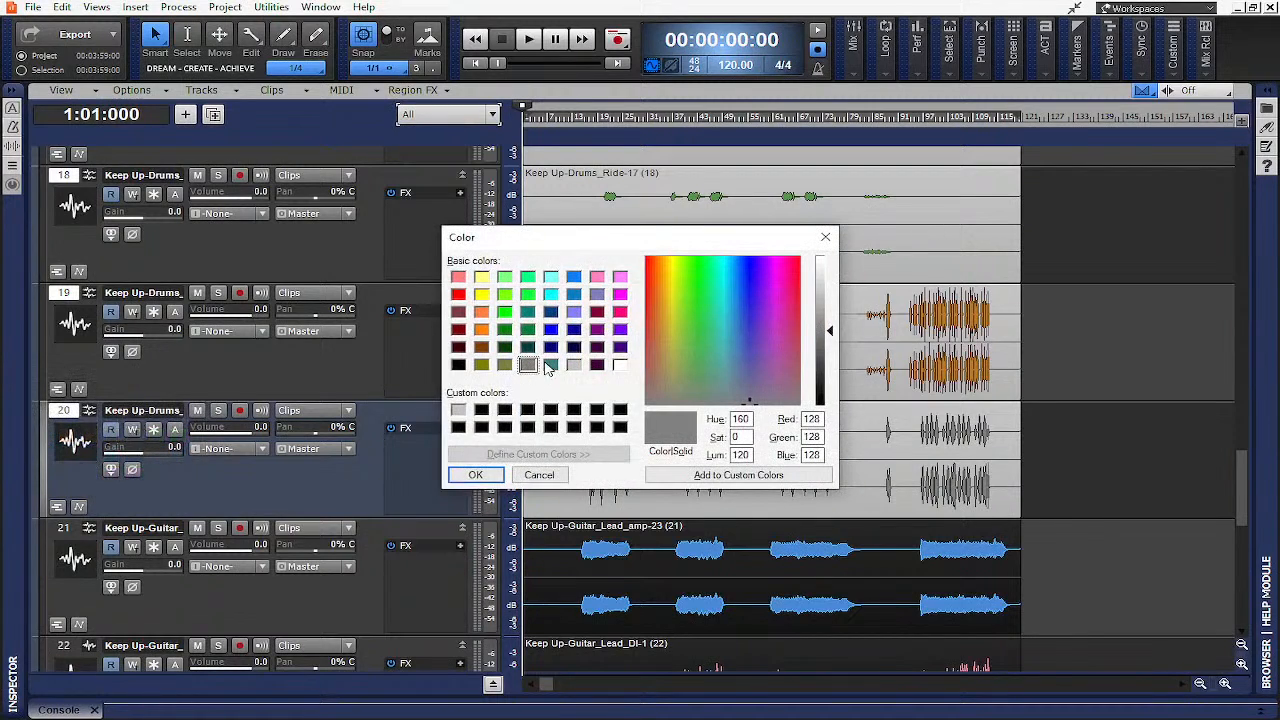
click(476, 475)
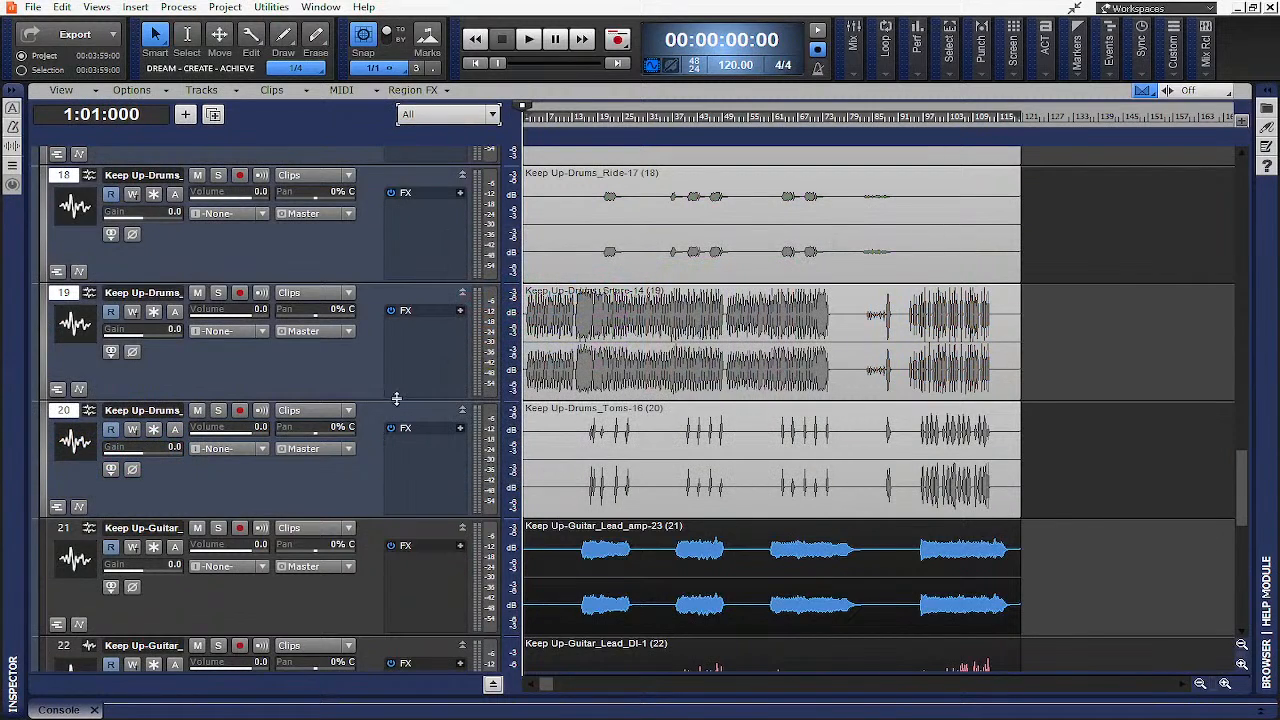
Set the track color of the Guitar_Lead_amp track to pure red (255, 0, 0) from the basic colors
scroll(300, 445, down, 3)
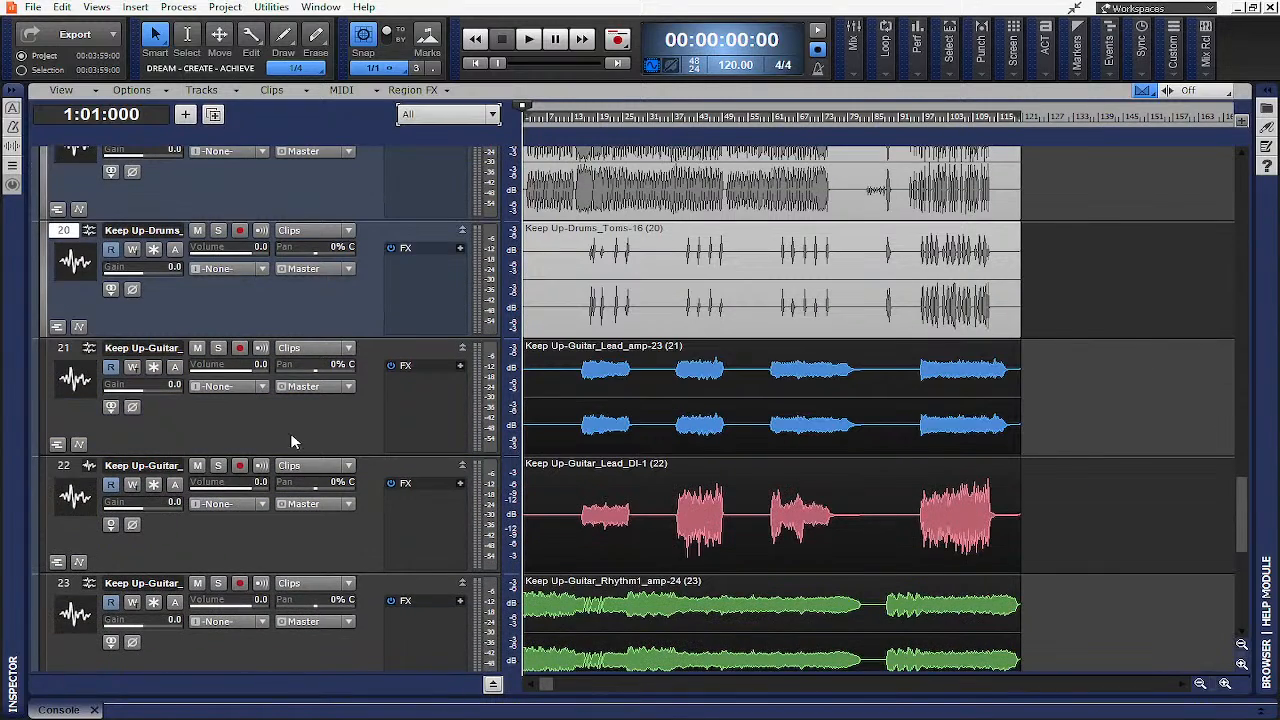
click(43, 382)
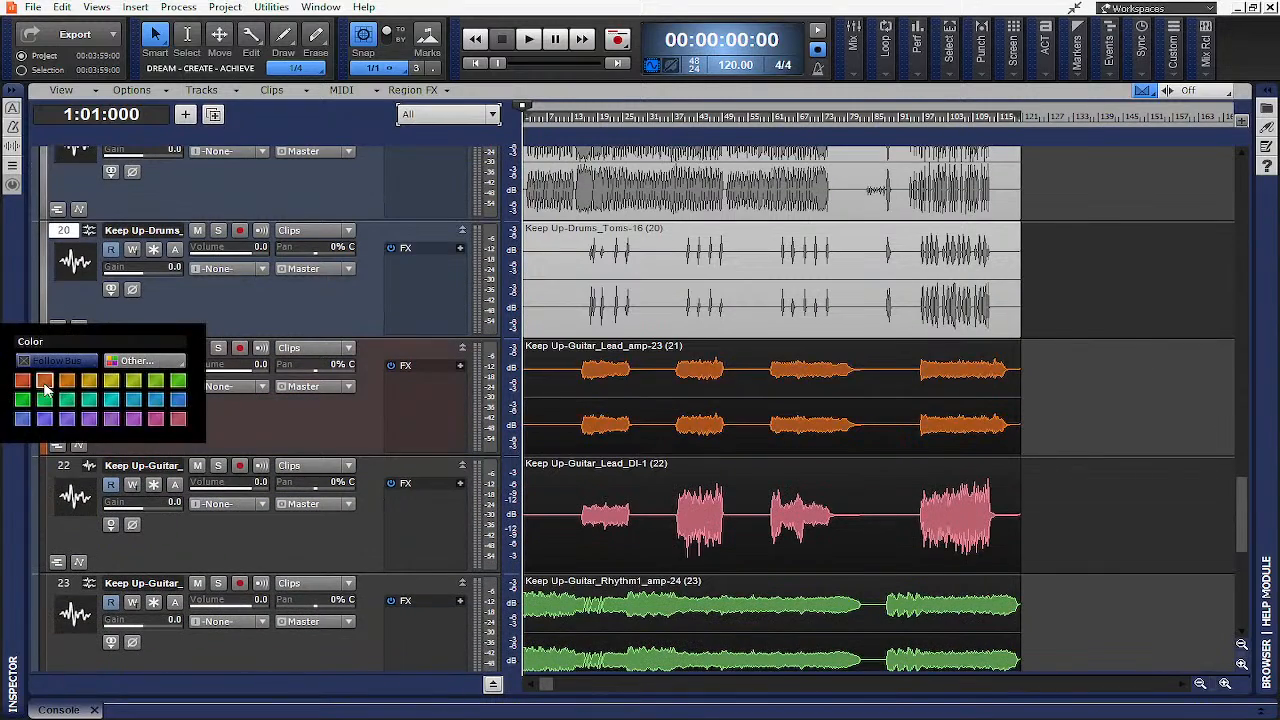
click(133, 366)
click(458, 293)
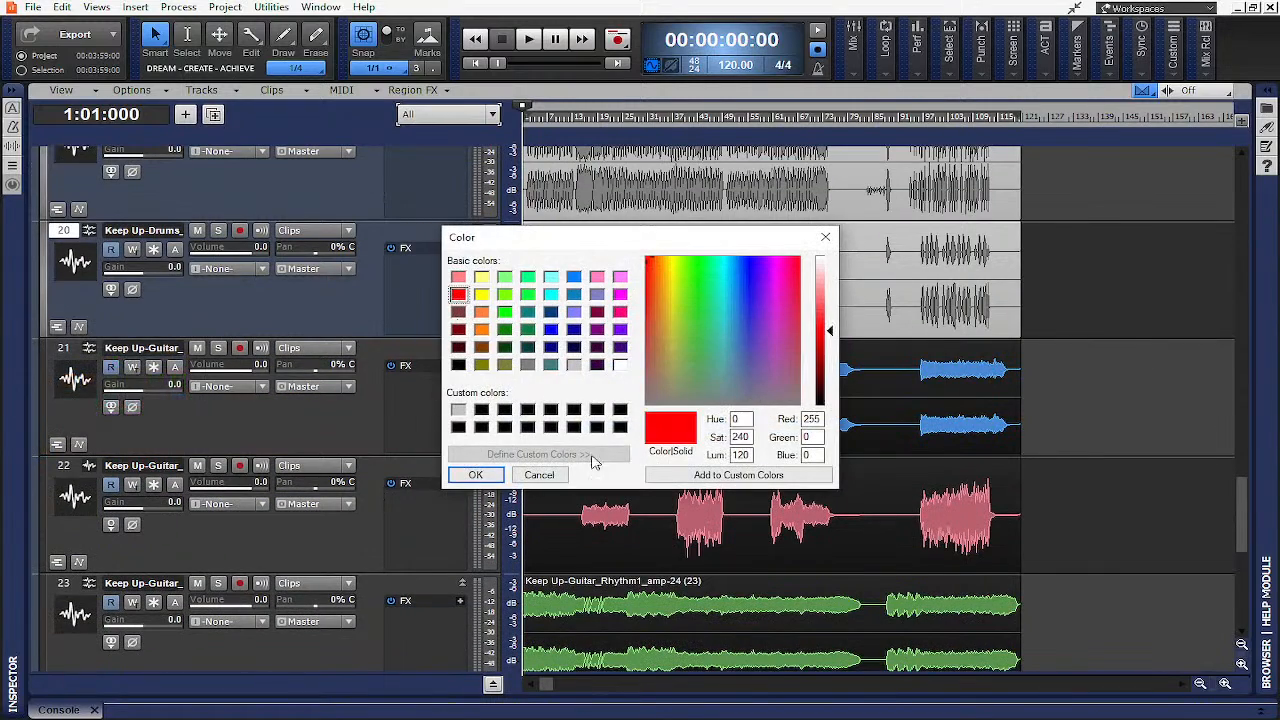
click(476, 475)
Set the track color of the Guitar_Lead_DI track to pure red (255, 0, 0) from the basic colors
scroll(237, 431, down, 2)
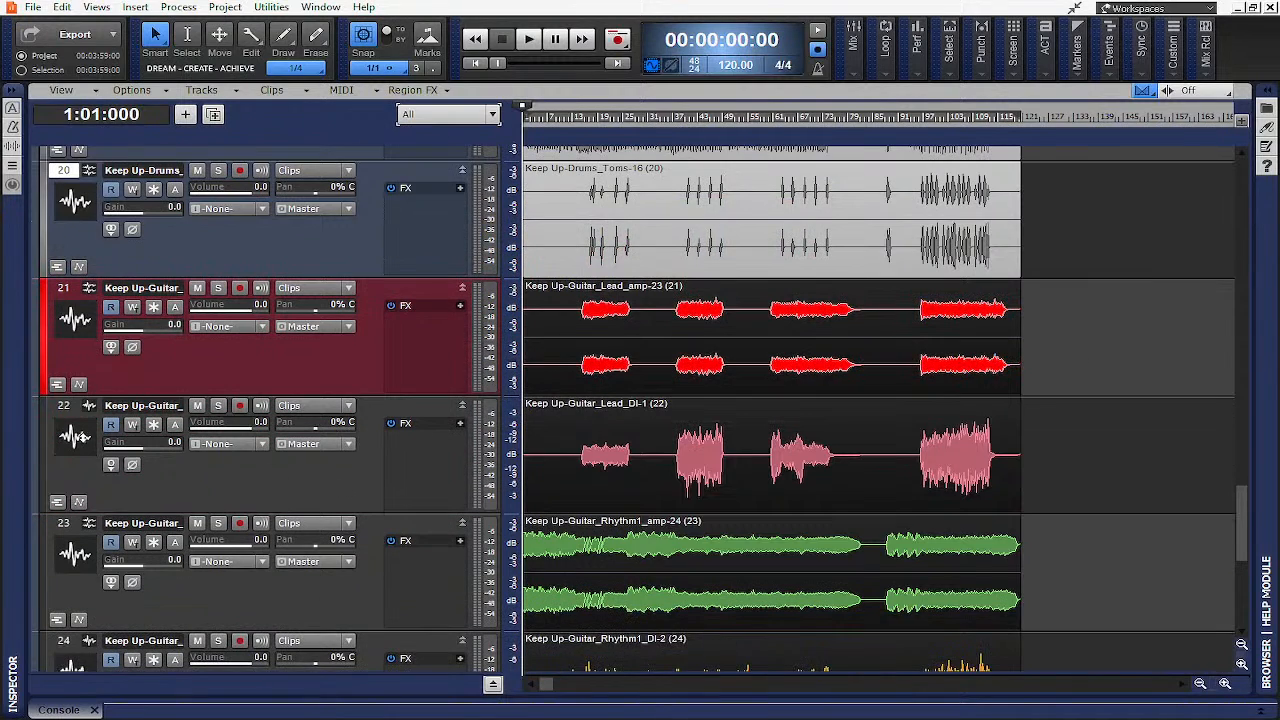
scroll(237, 425, down, 1)
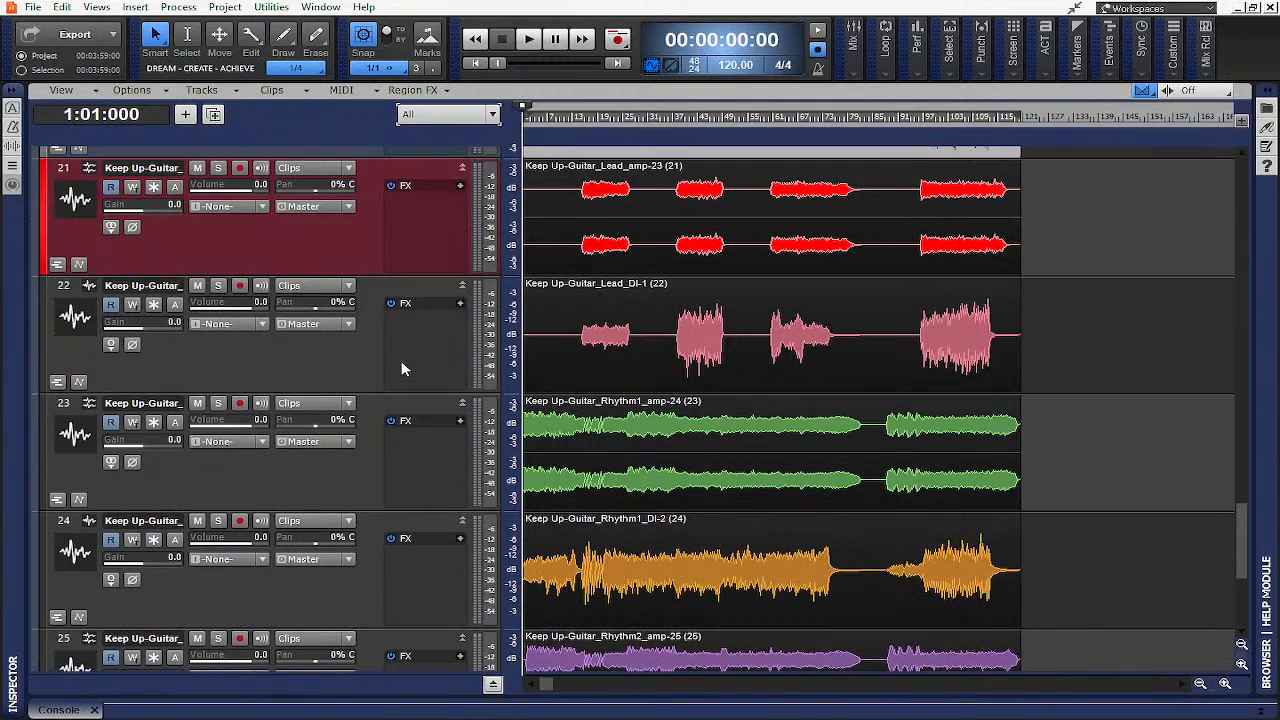
click(44, 335)
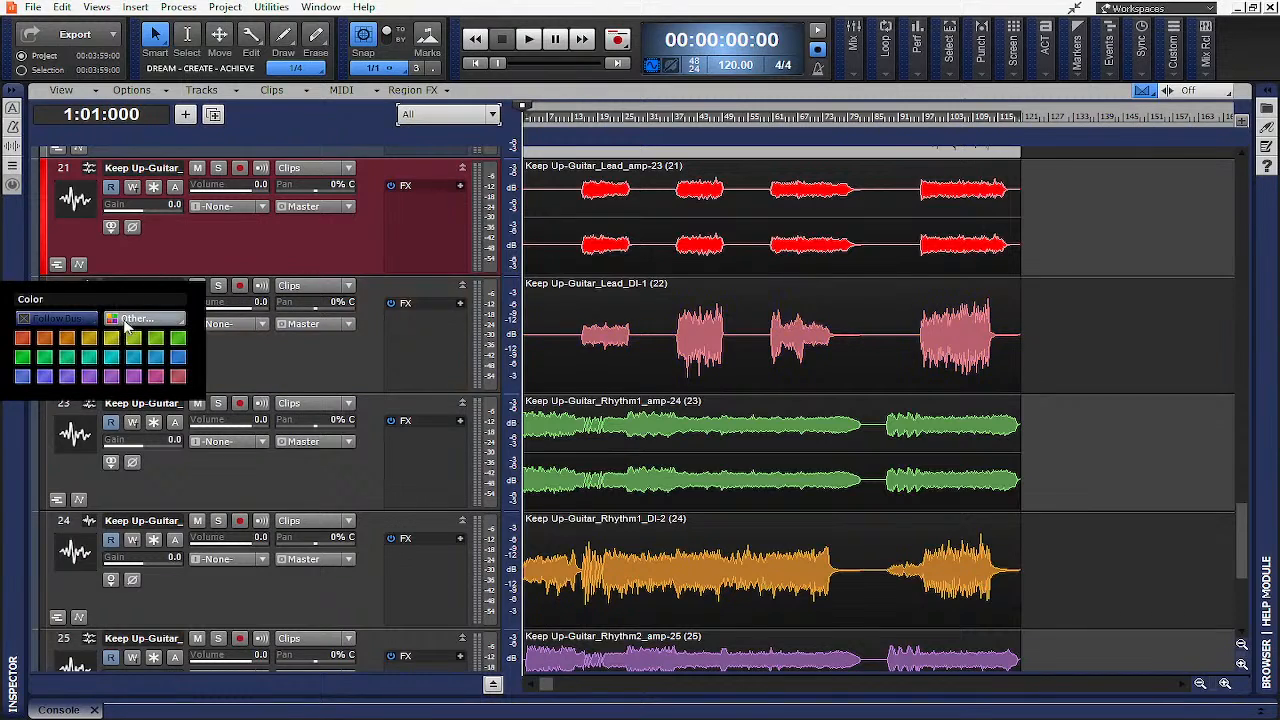
click(124, 322)
click(458, 295)
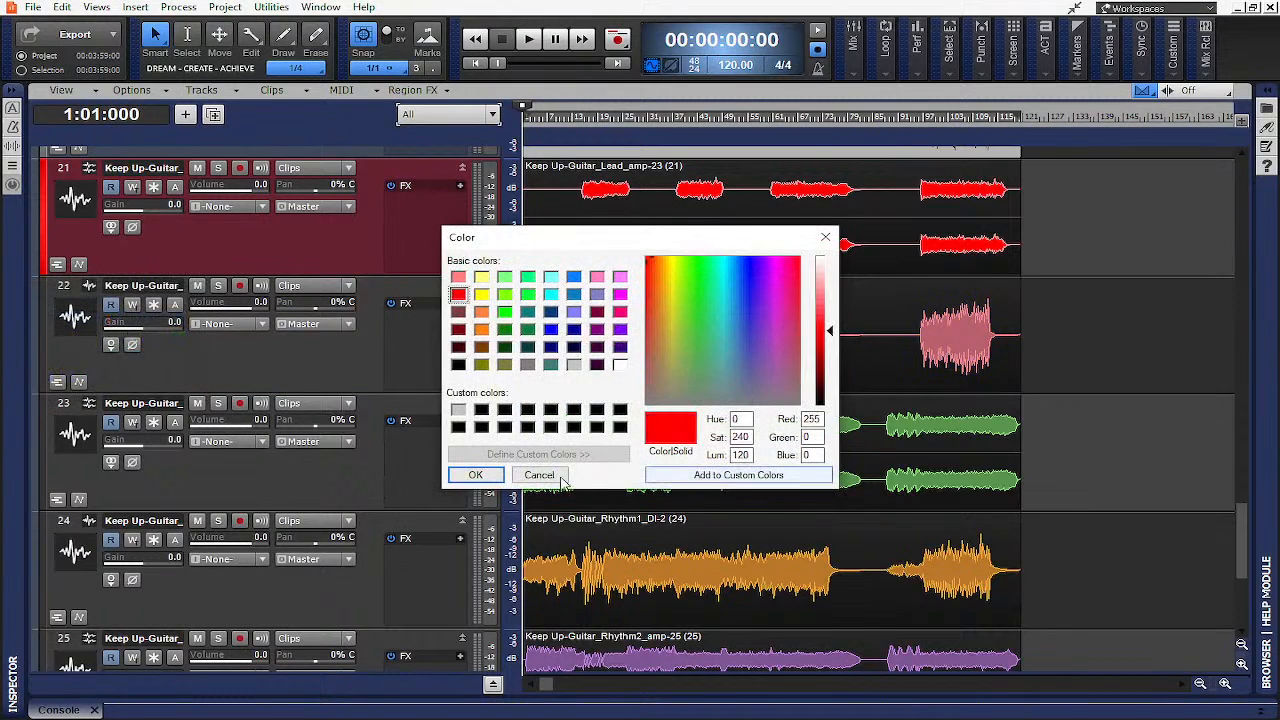
click(475, 475)
Set the track color of the Guitar_Rhythm1_amp track to pure red (255, 0, 0) from the basic colors
scroll(341, 438, down, 1)
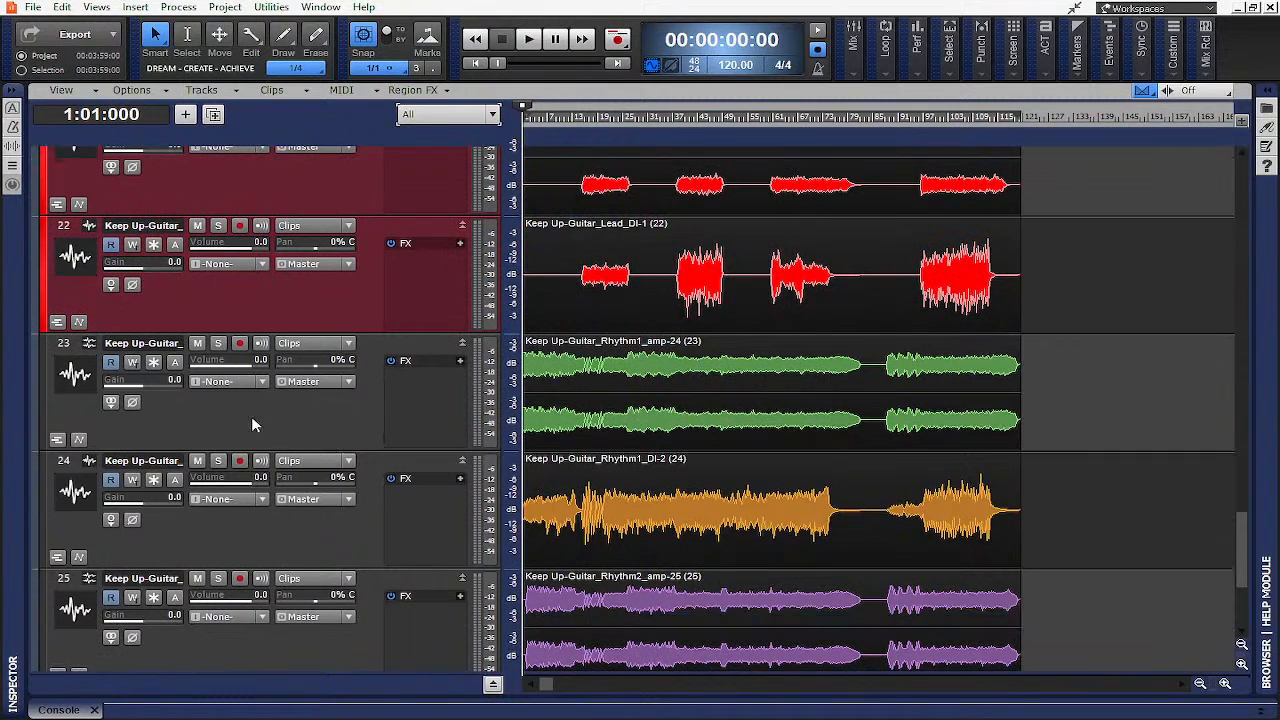
click(44, 402)
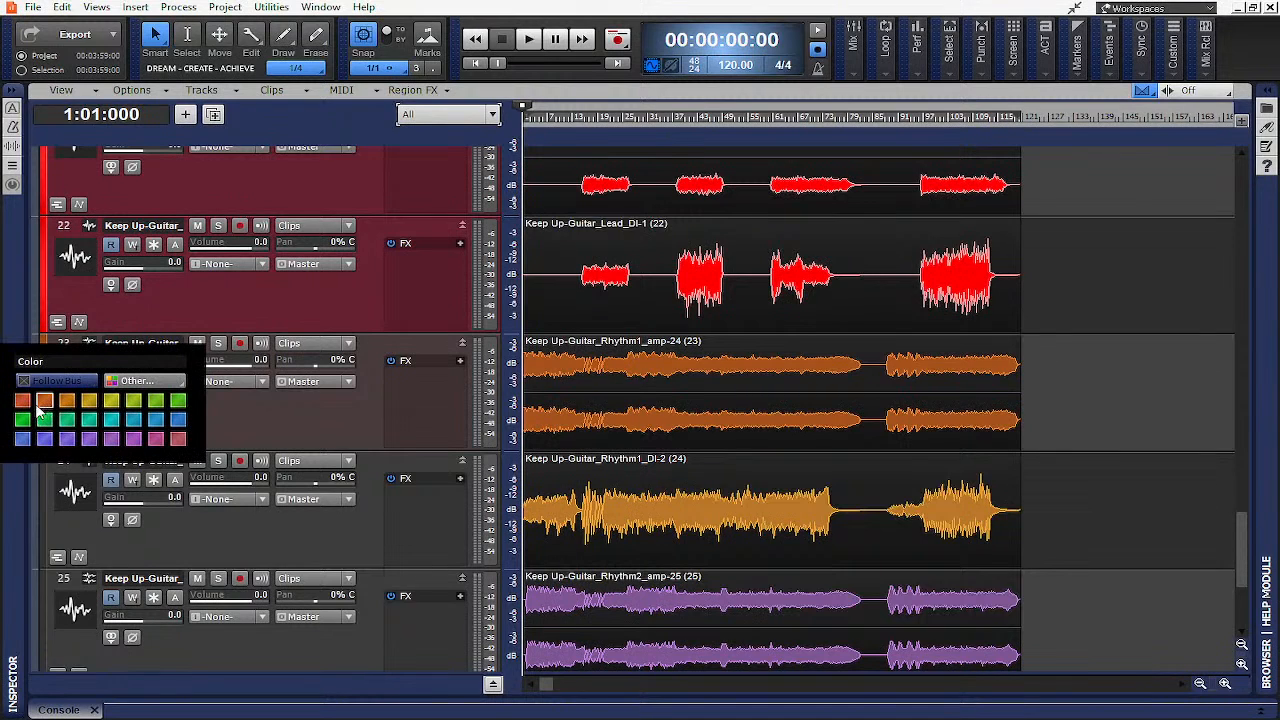
click(173, 398)
click(458, 294)
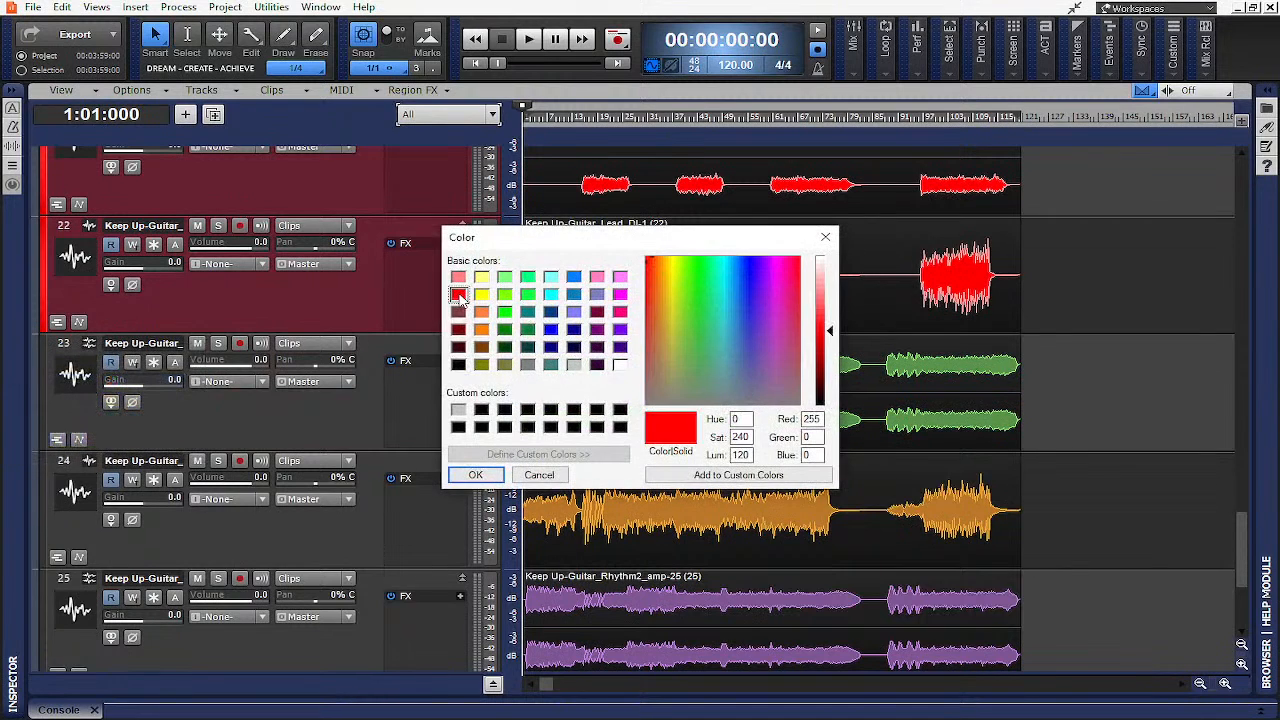
click(478, 476)
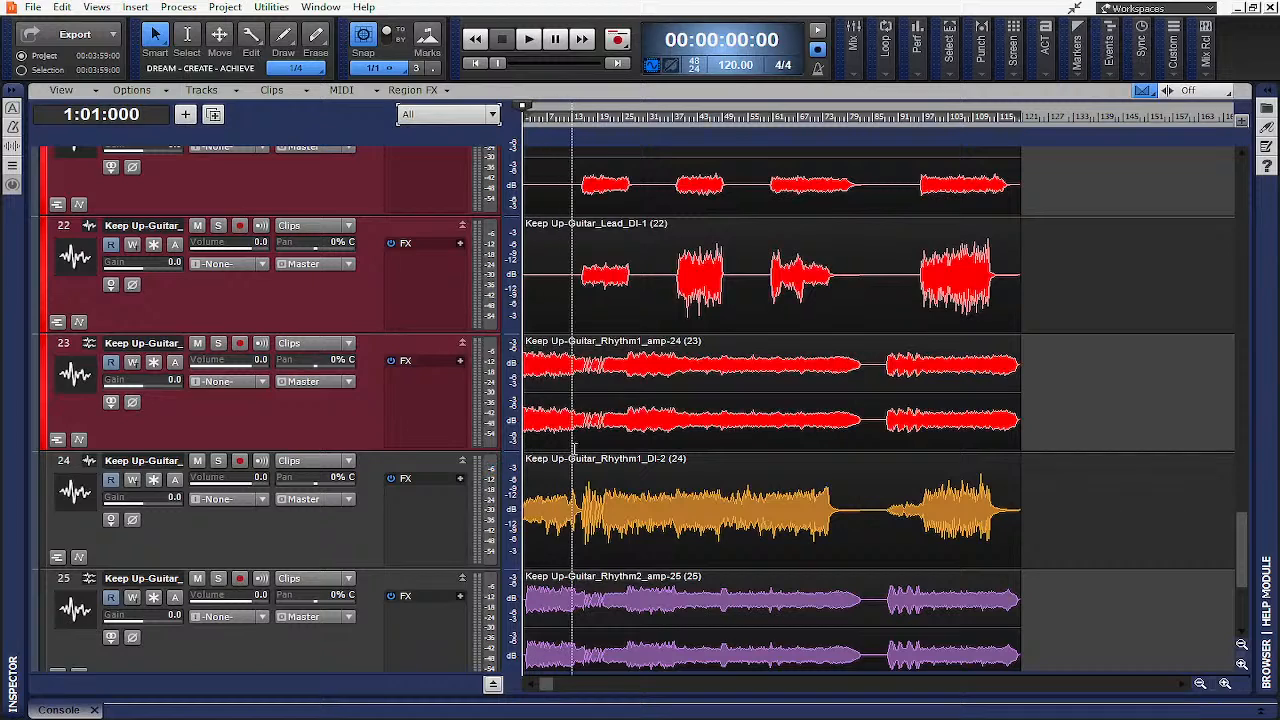
Set the track color of the Guitar_Rhythm1_DI track to pure red from the basic colors
scroll(253, 398, down, 1)
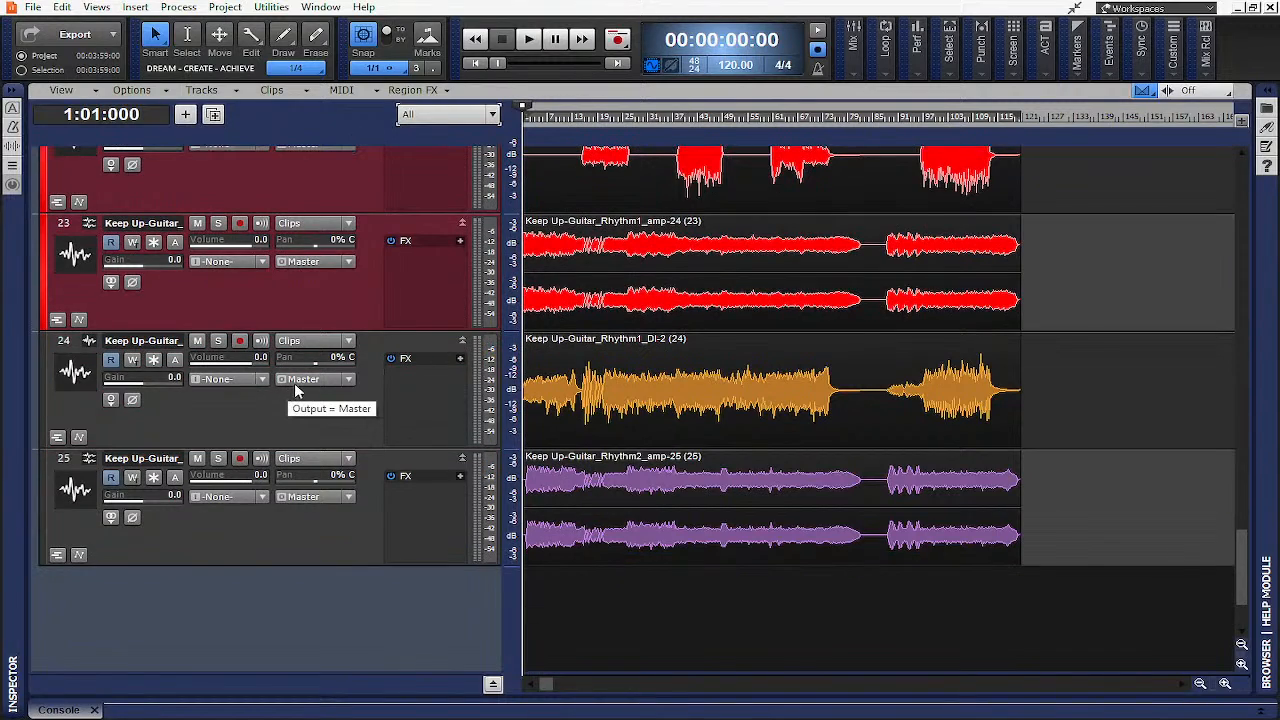
click(48, 372)
click(124, 354)
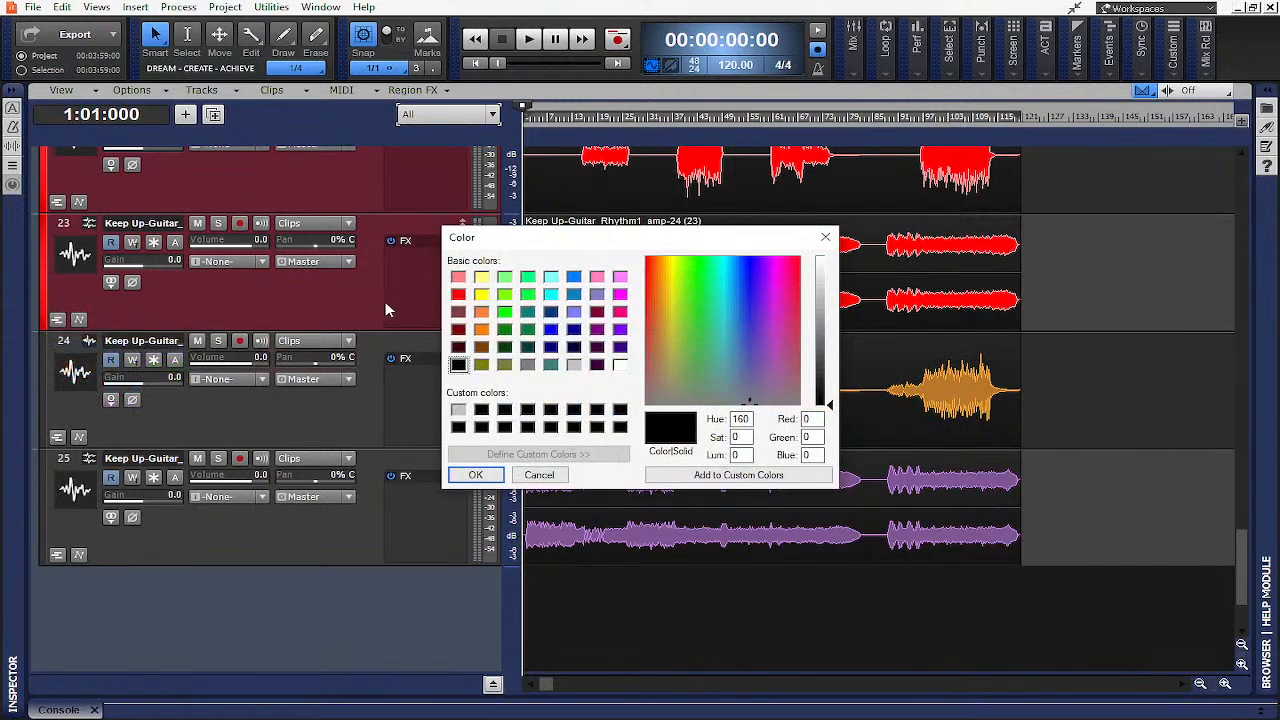
click(459, 295)
click(475, 474)
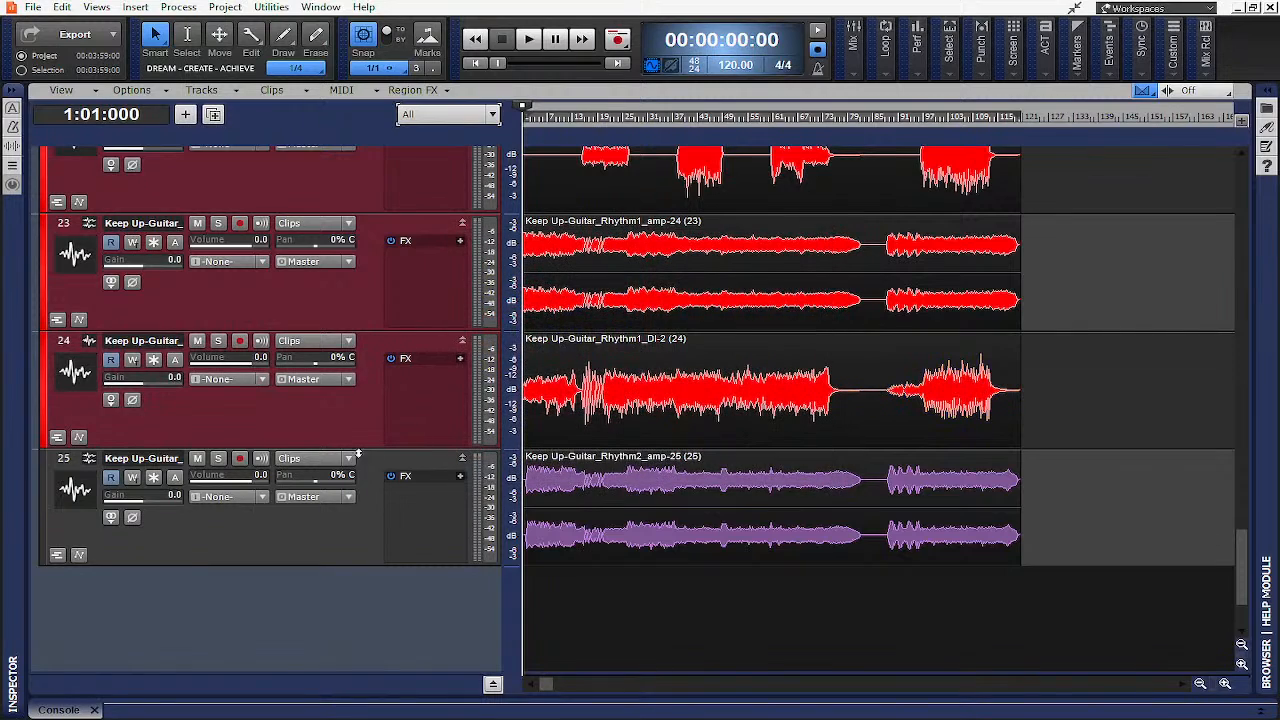
Set the track color of the Guitar_Rhythm2_amp track to pure red from the basic colors
click(45, 512)
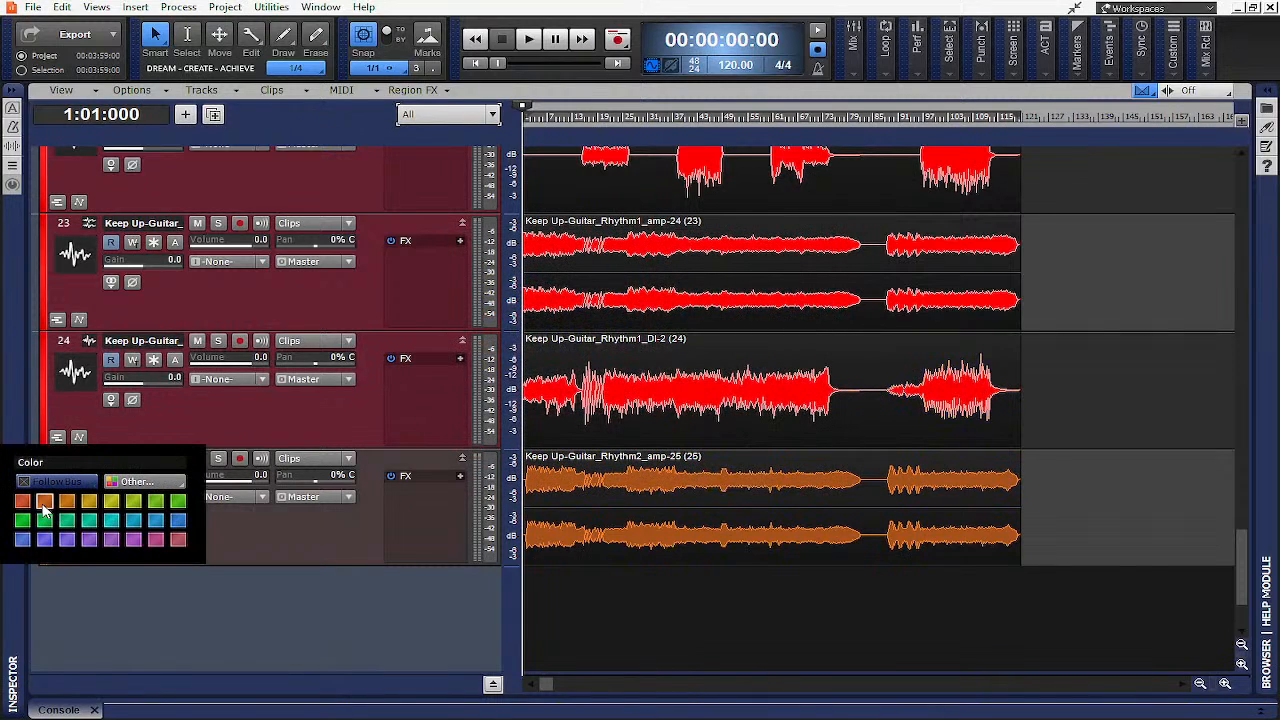
click(137, 481)
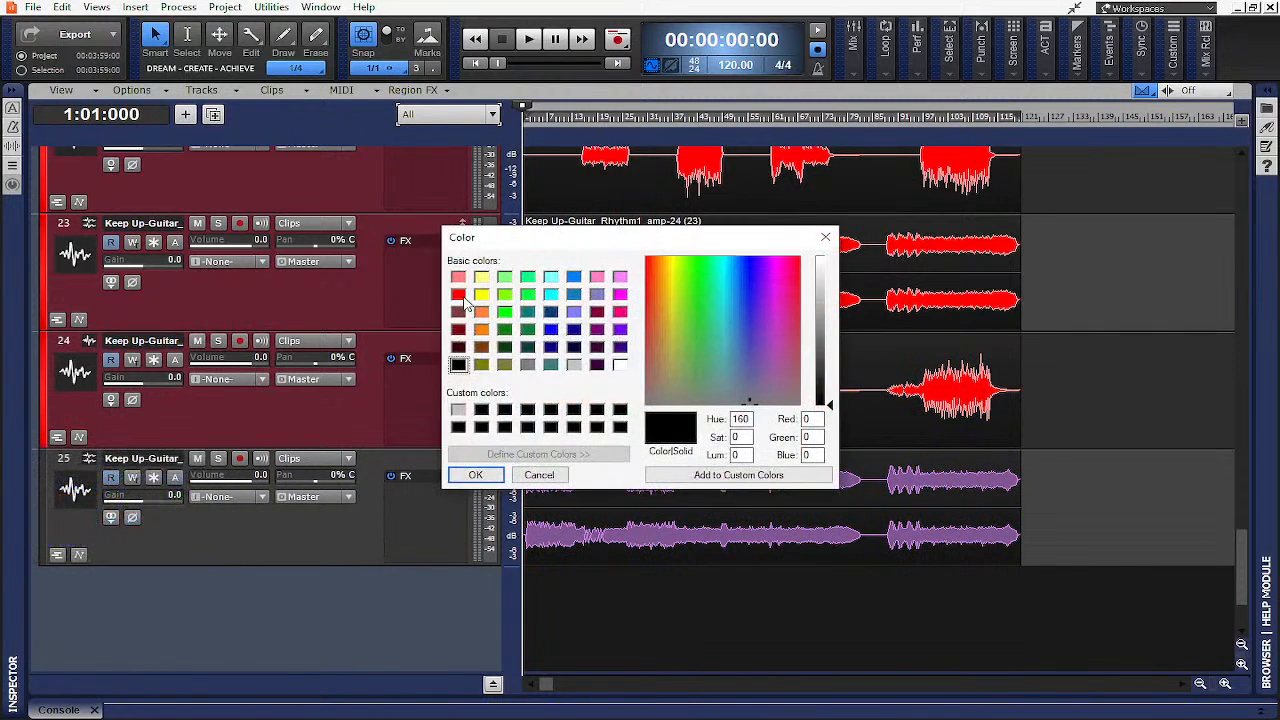
click(459, 295)
click(475, 474)
Fit all tracks in the view and move the seven selected drum tracks to the end of the track list, below the guitars
scroll(622, 435, up, 5)
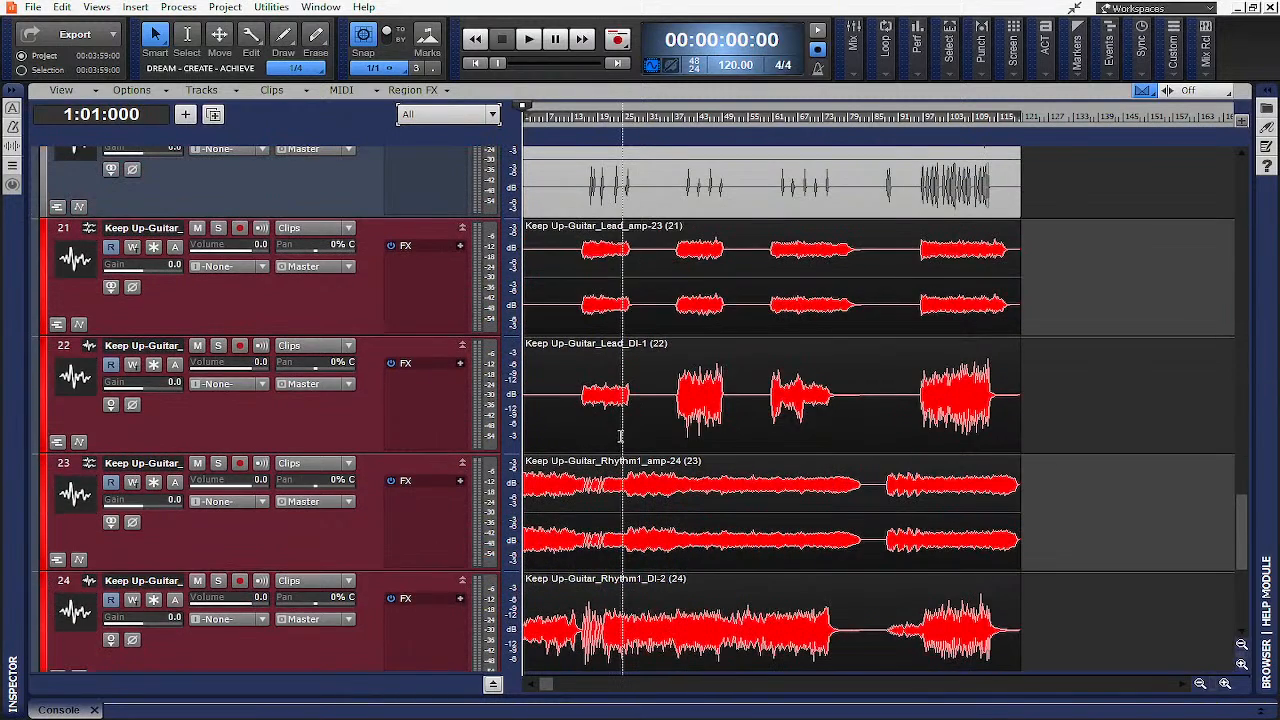
scroll(621, 435, up, 3)
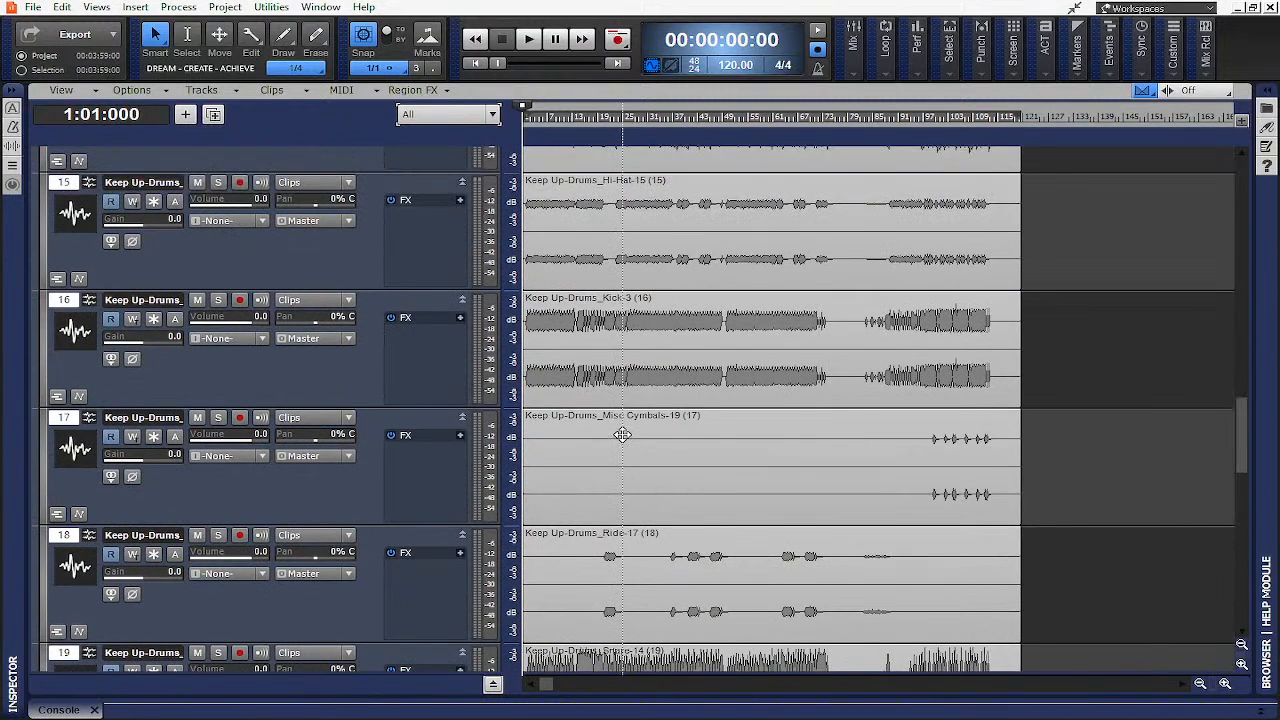
key(f)
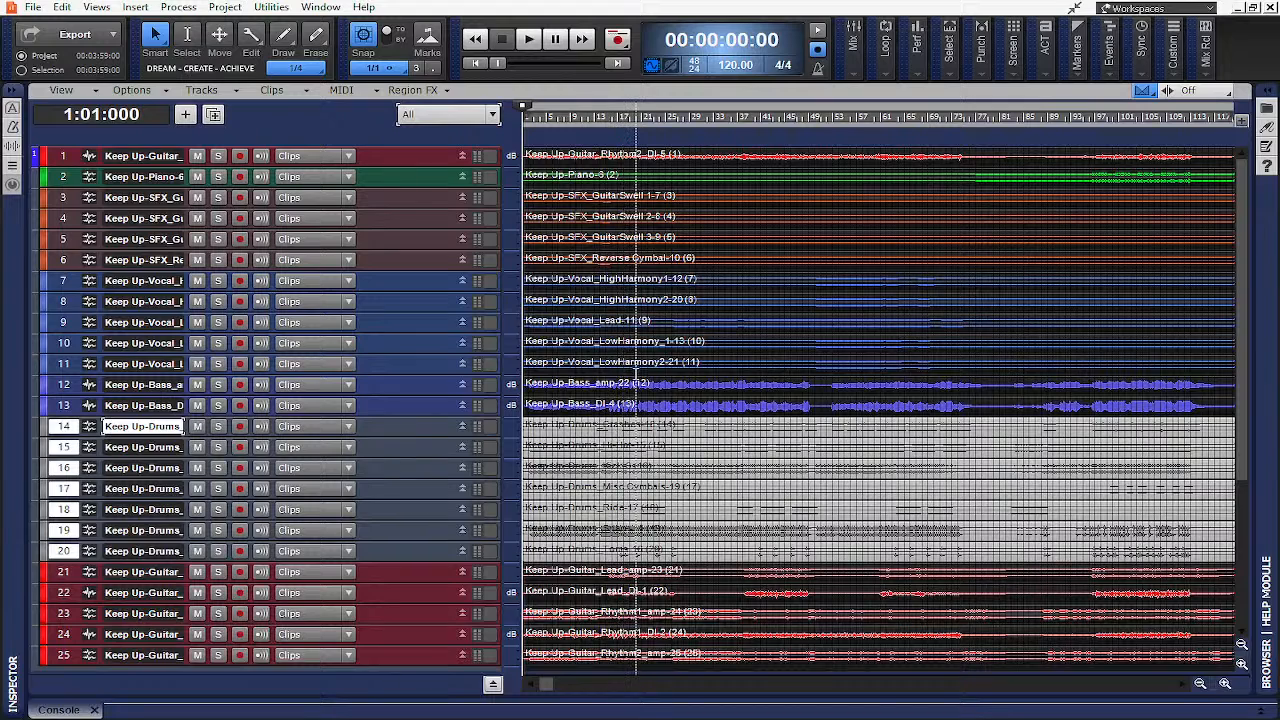
scroll(641, 366, down, 3)
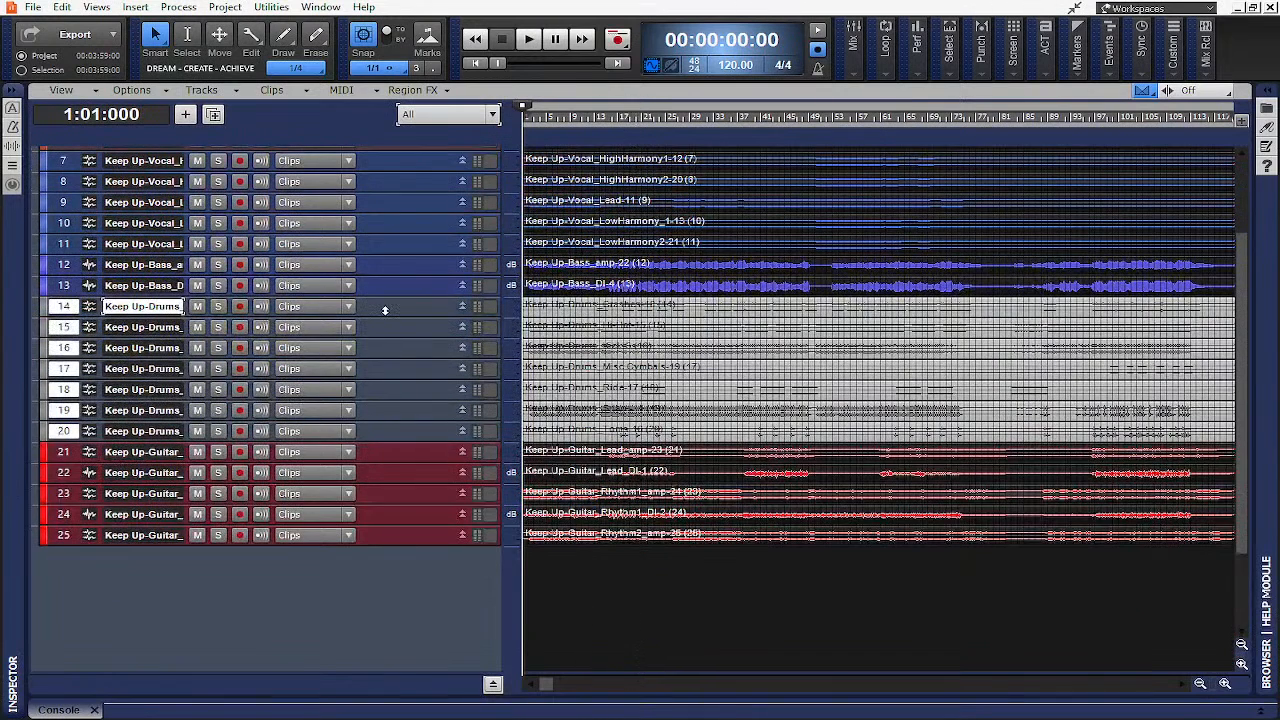
drag(391, 306, 385, 562)
scroll(385, 440, up, 3)
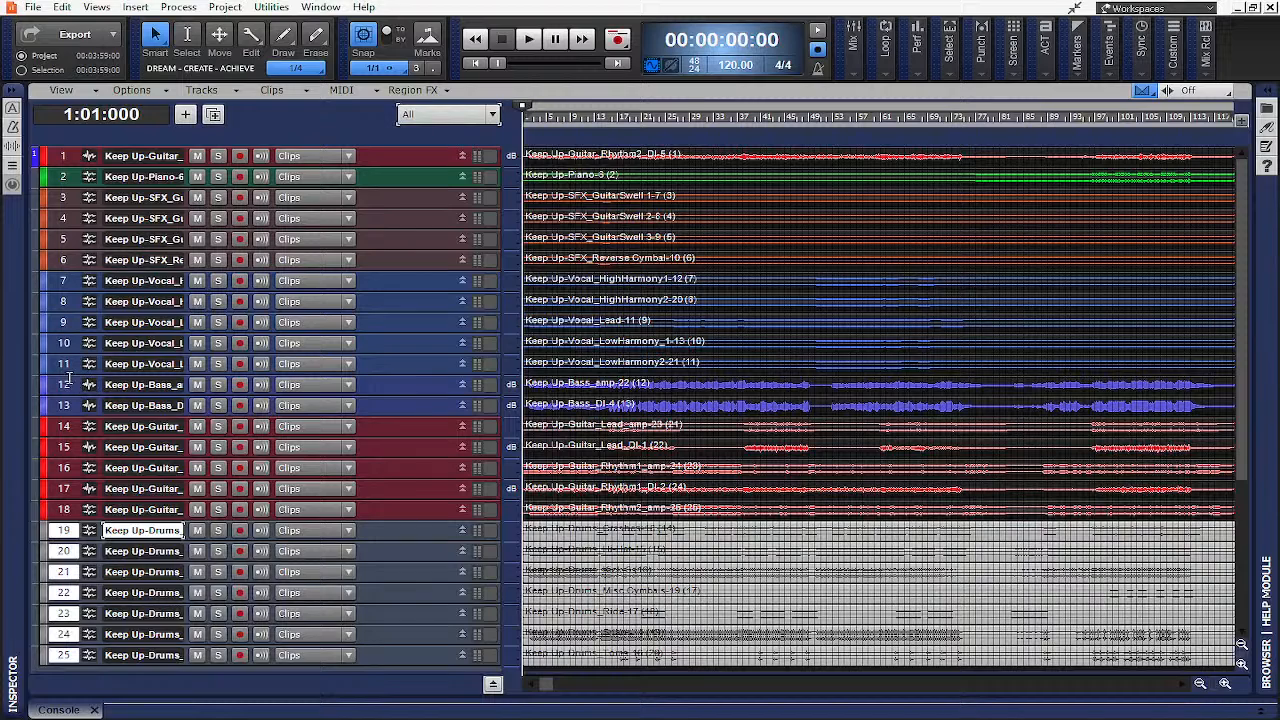
Move the two bass tracks directly above the drums and the five vocal tracks to the start of the track list
drag(63, 384, 63, 405)
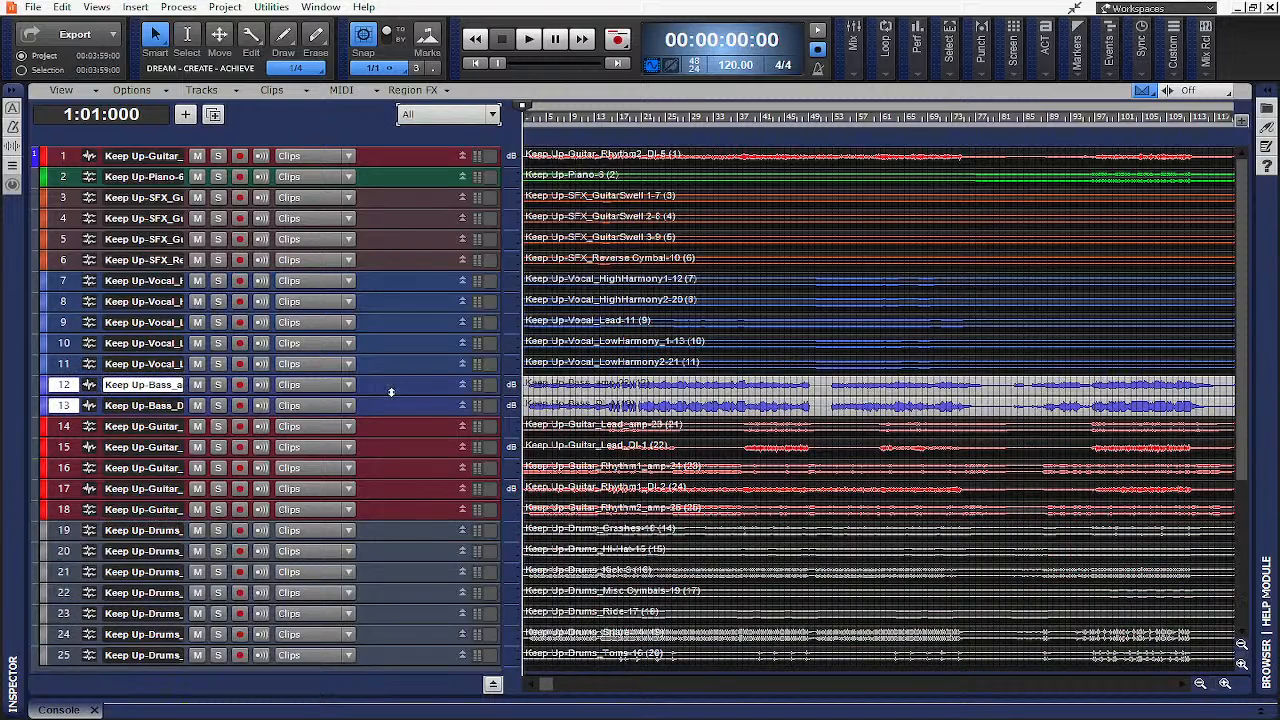
drag(391, 391, 399, 501)
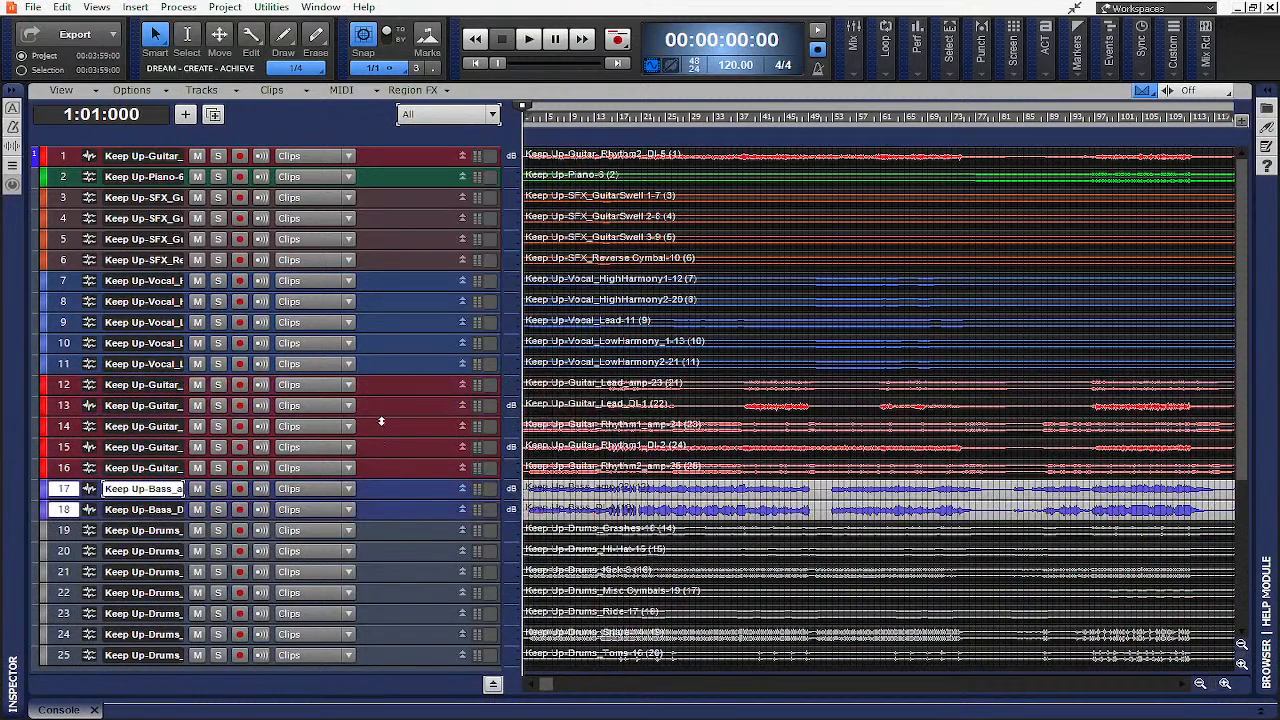
drag(68, 364, 64, 287)
drag(403, 284, 396, 160)
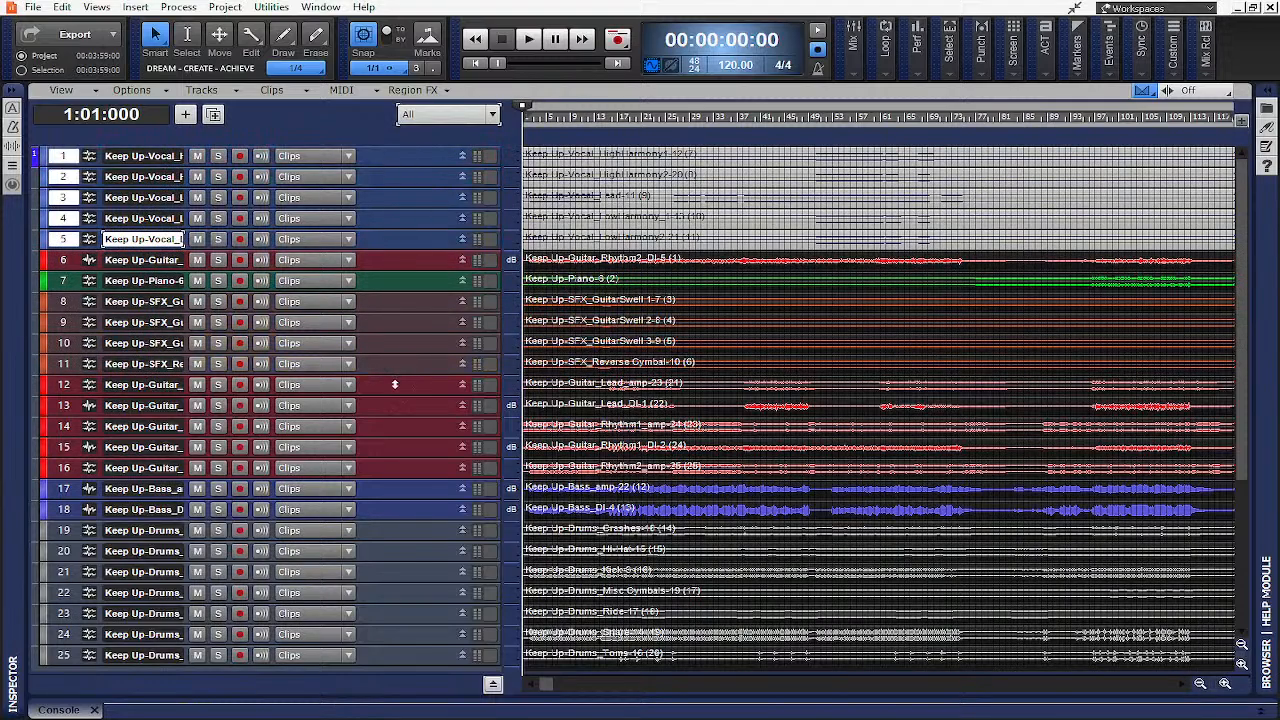
Group the Guitar_Rhythm2_DI track with the other guitars, and place the four SFX tracks and the piano between the guitars and the bass
drag(395, 384, 398, 374)
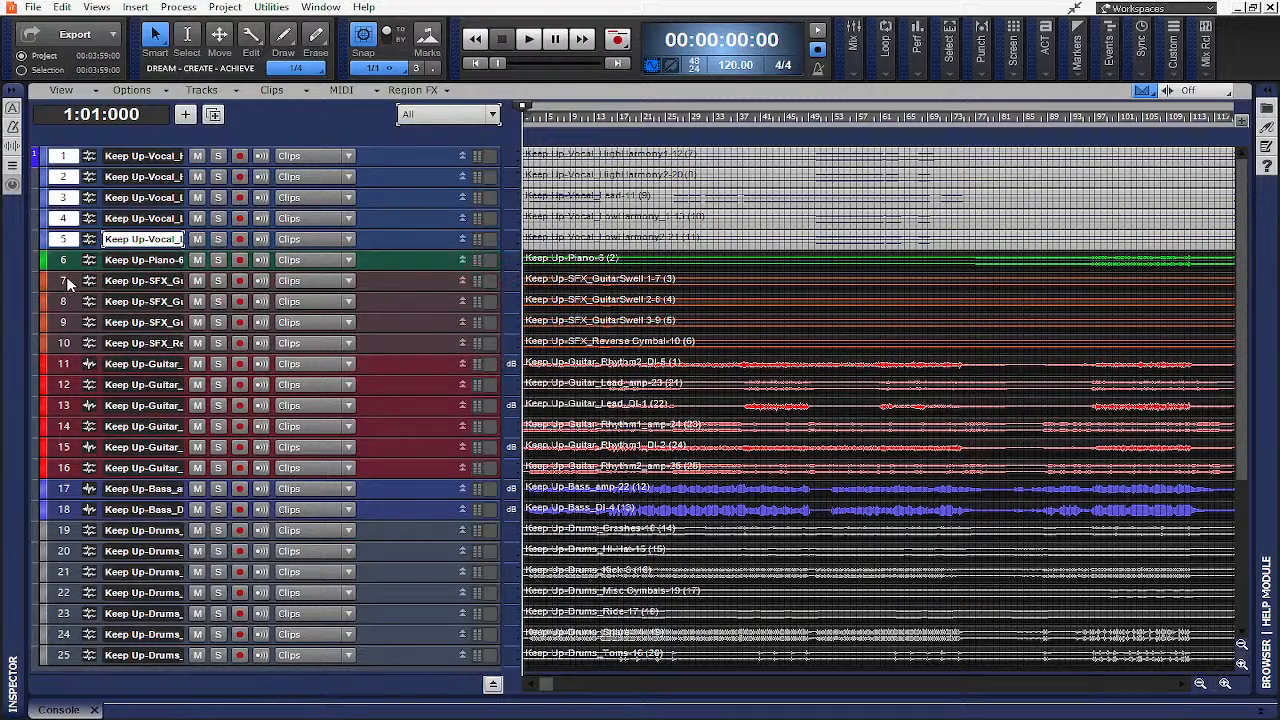
drag(67, 284, 64, 343)
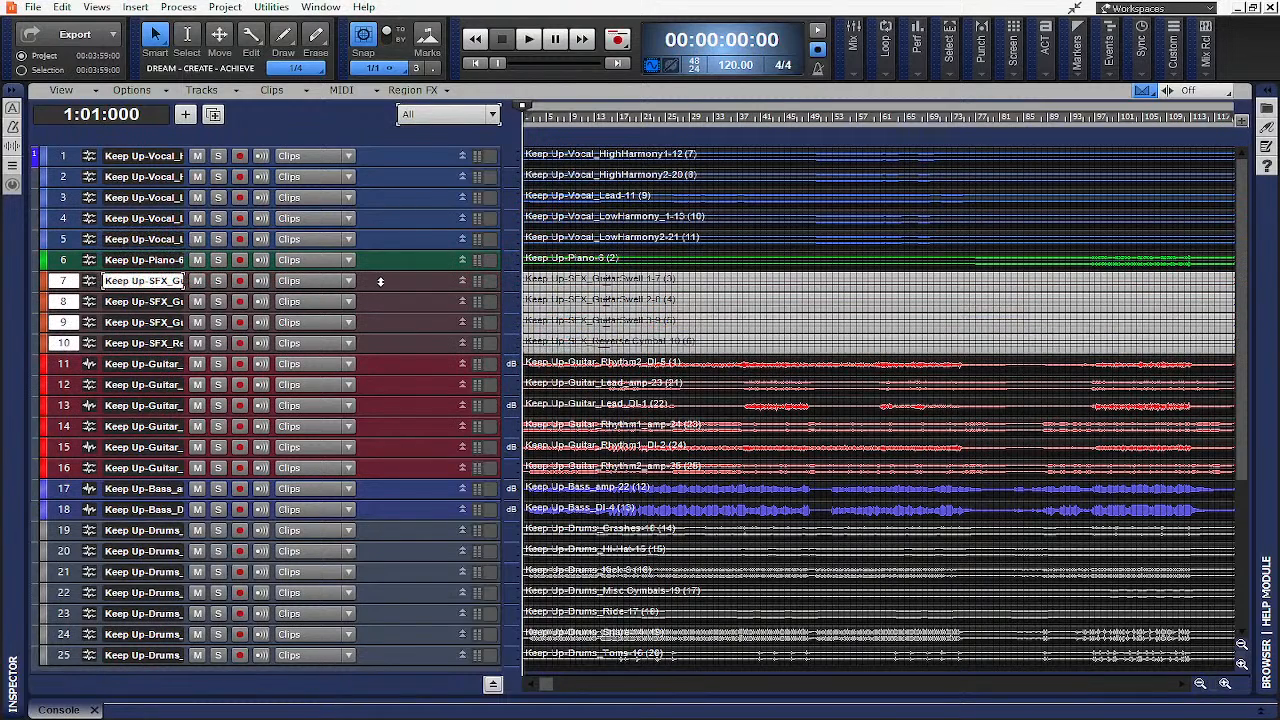
drag(382, 346, 396, 491)
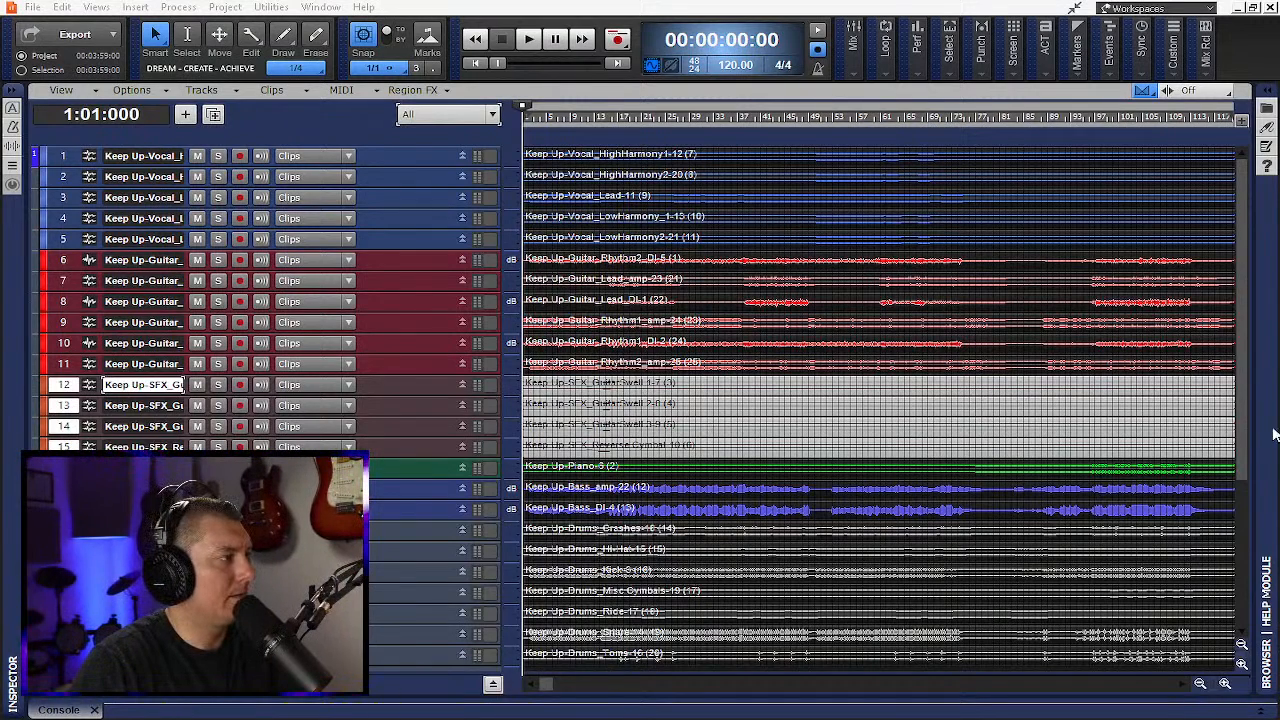
Play the song from the beginning to check the playback levels, and stop it after a short passage
click(528, 39)
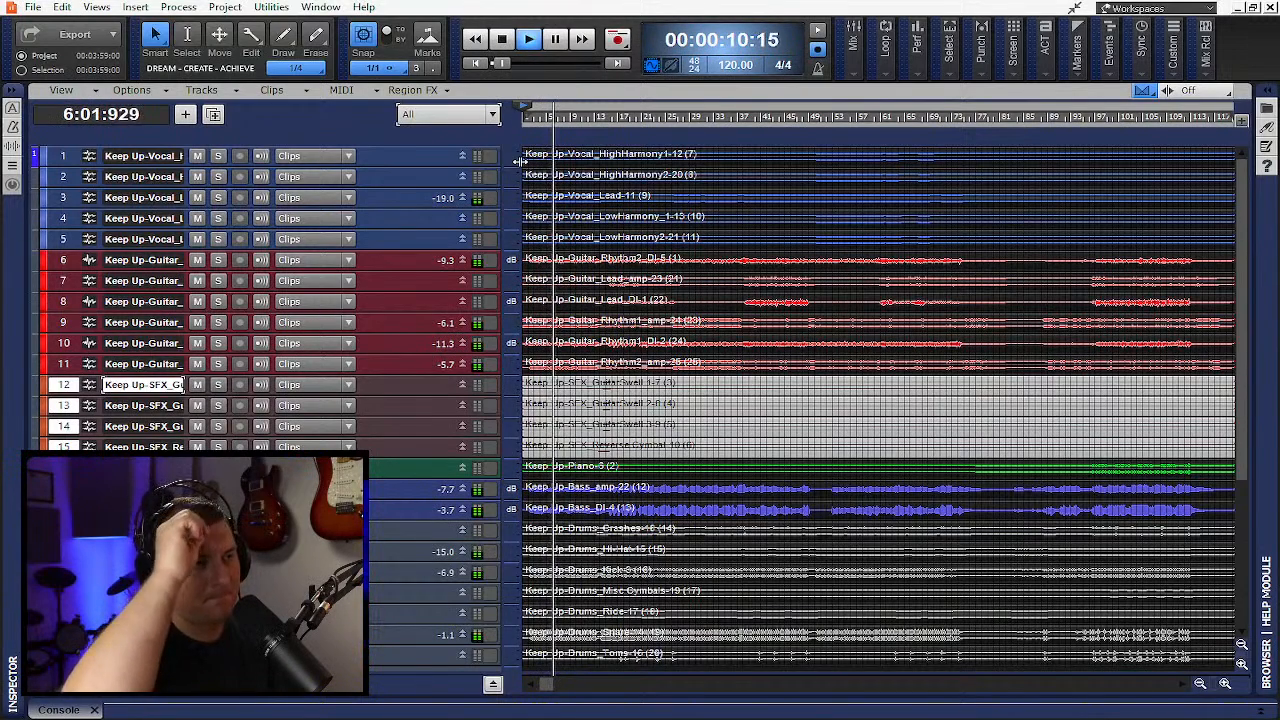
click(505, 40)
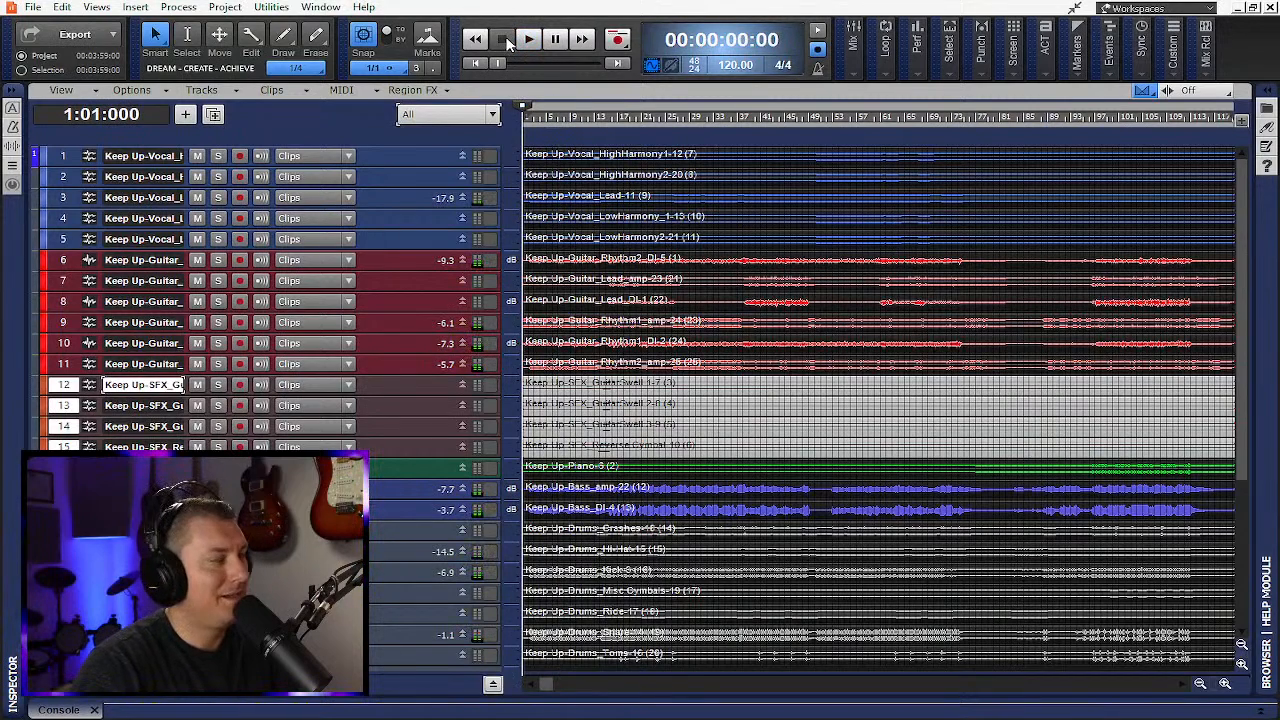
Show the bus pane and open the Console view as a separate floating window
click(493, 684)
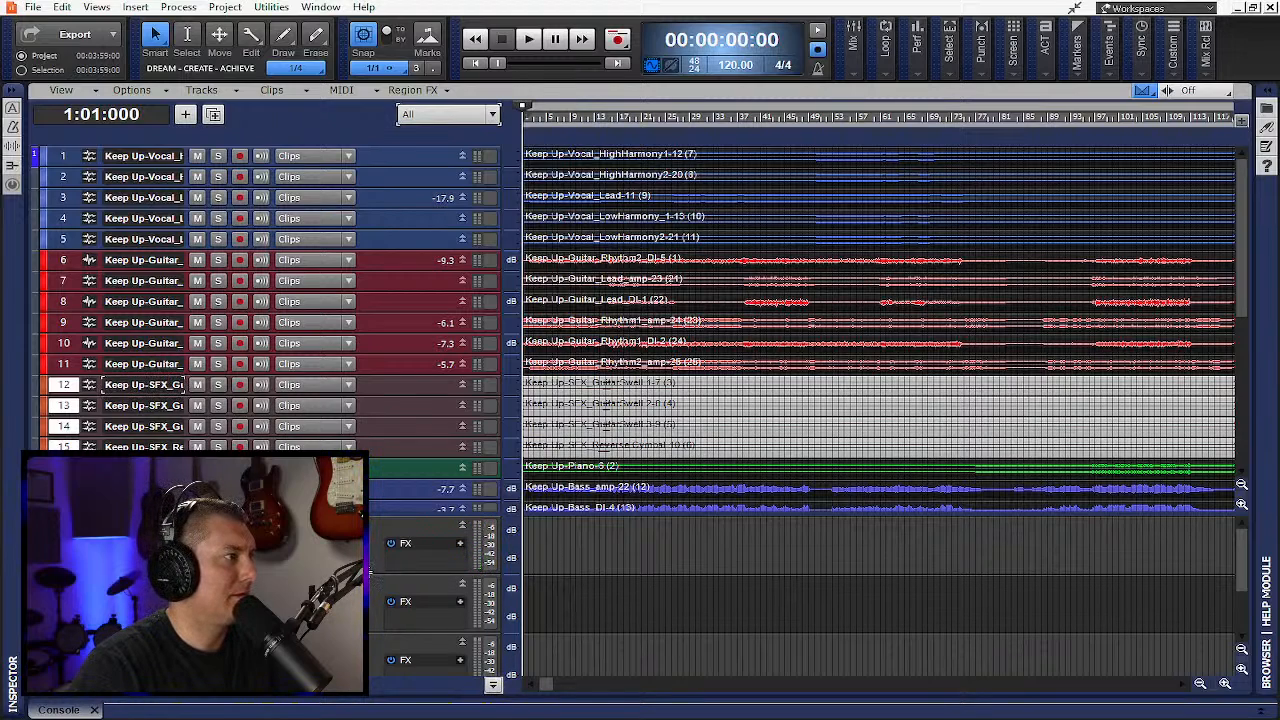
mouse_move(368, 572)
mouse_down()
mouse_move(374, 640)
mouse_move(378, 577)
mouse_up()
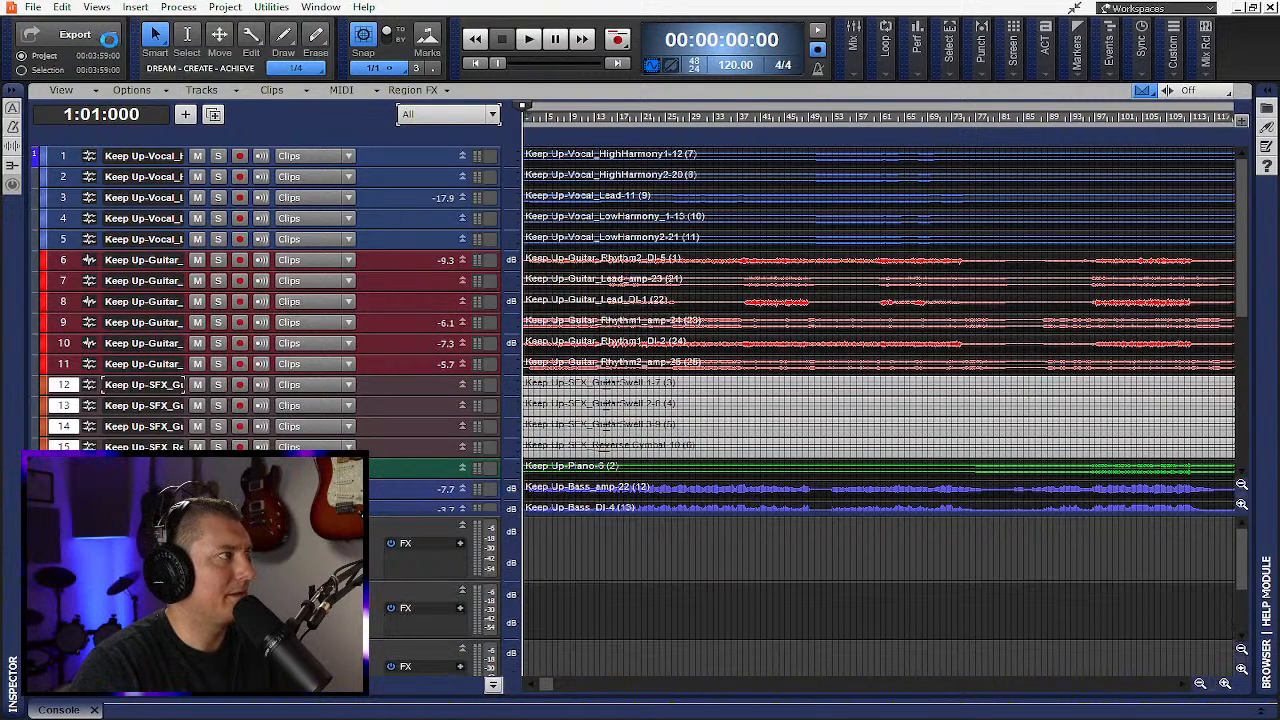
click(96, 7)
click(119, 99)
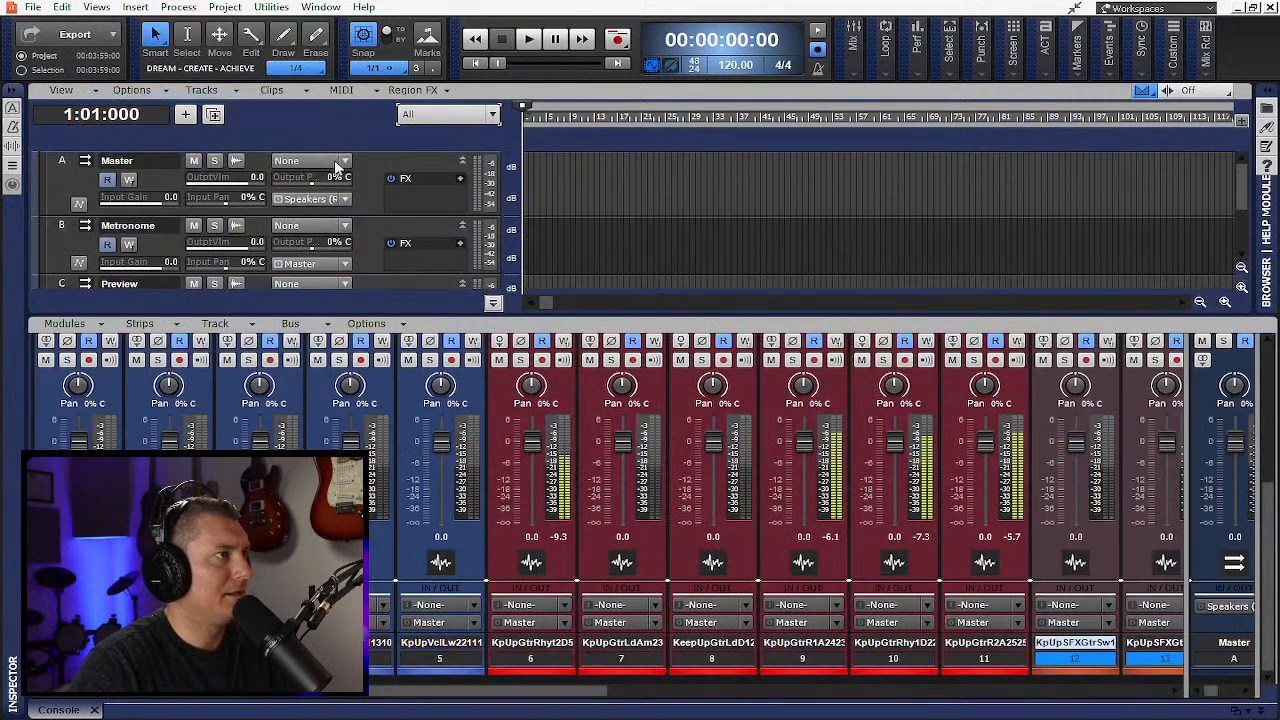
drag(59, 710, 236, 3)
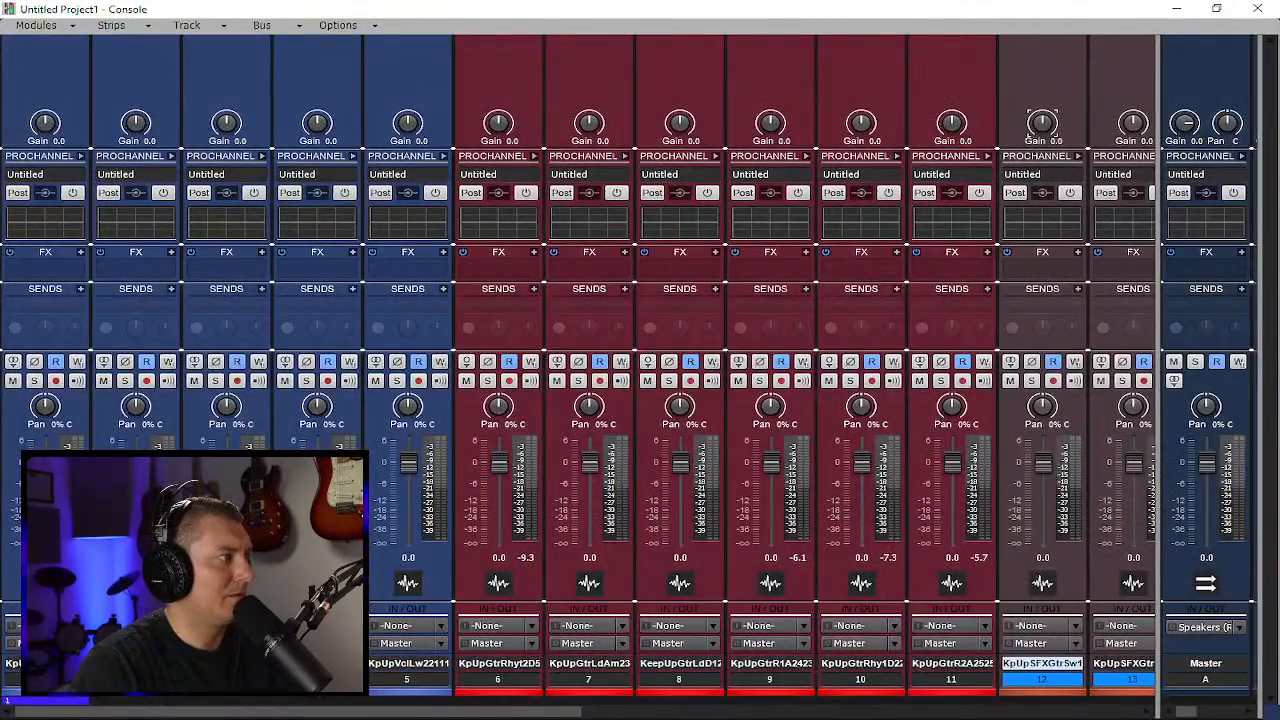
Select all tracks in the console and pull their volume faders down to -INF
key(ctrl+a)
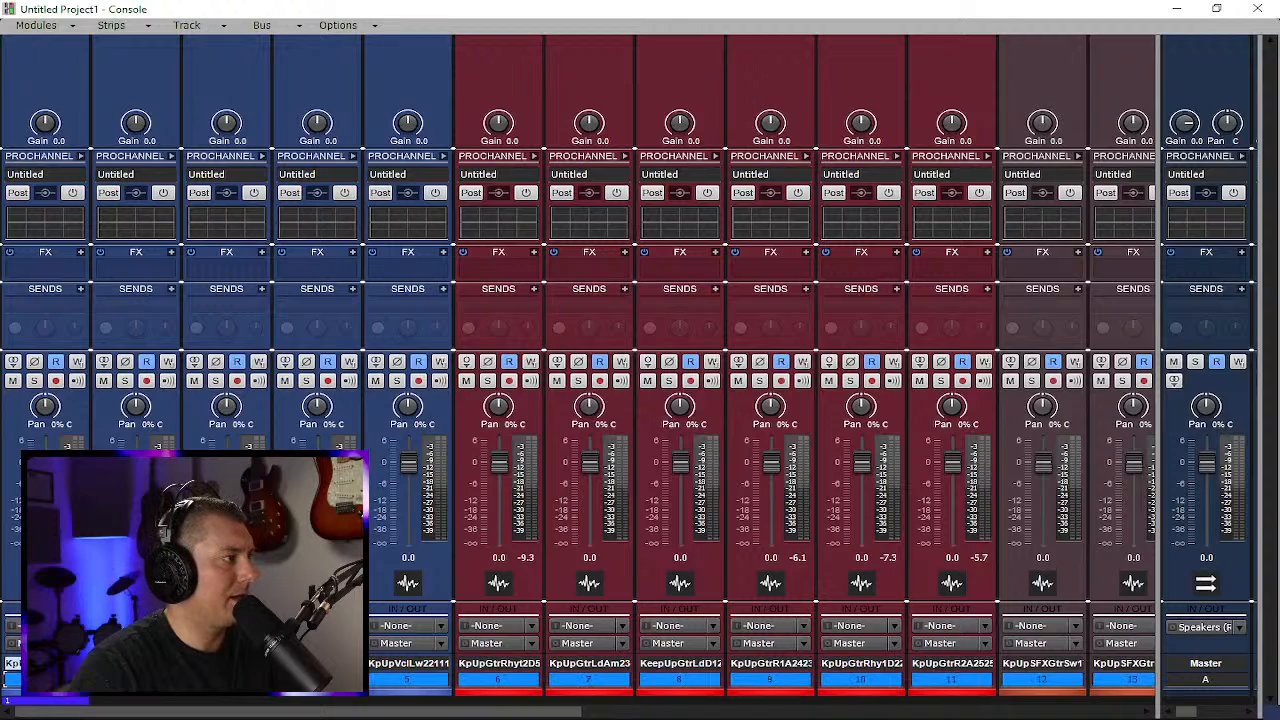
drag(45, 463, 45, 545)
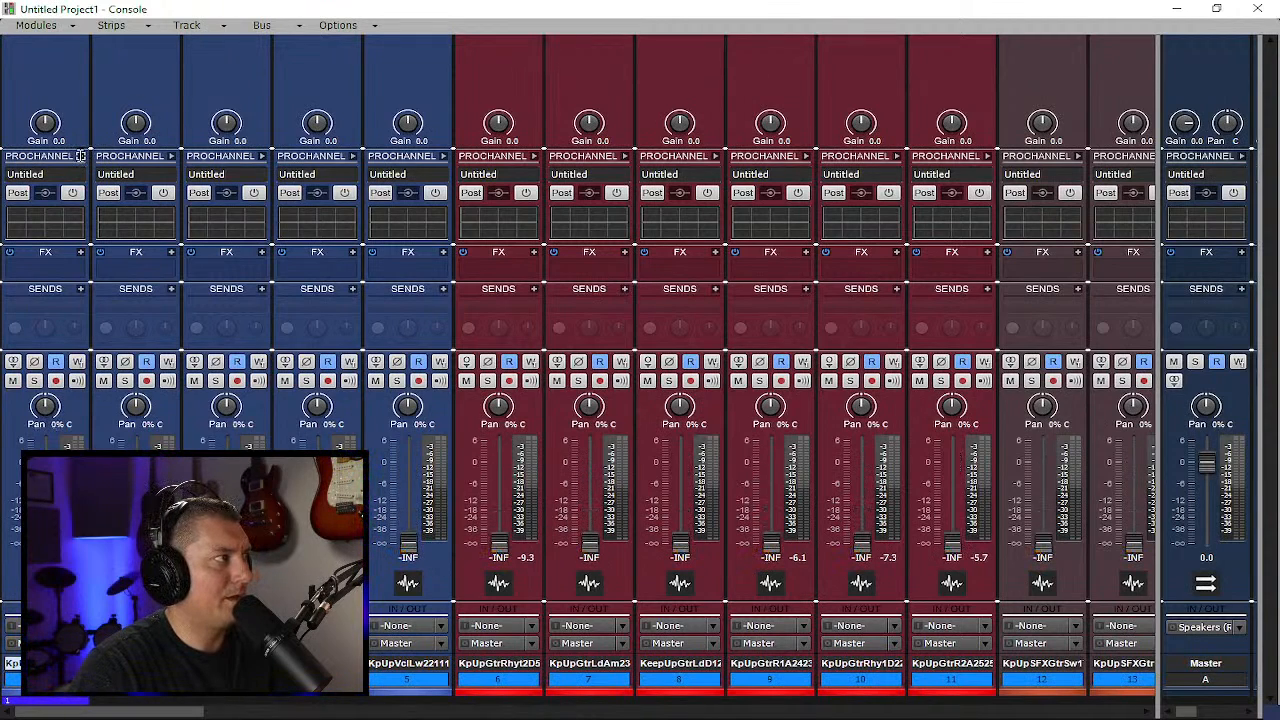
Turn on the ProChannel and its EQ module for all selected tracks, and collapse the ProChannel strips again
click(80, 155)
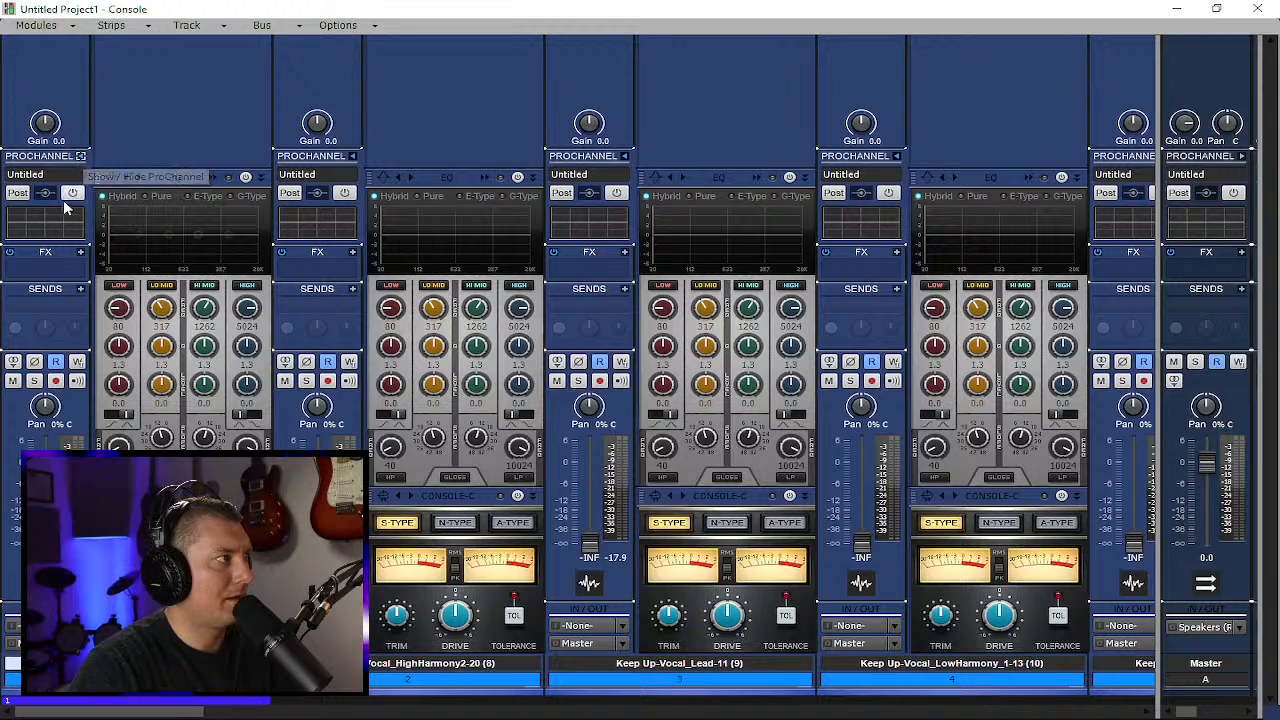
click(73, 193)
click(246, 177)
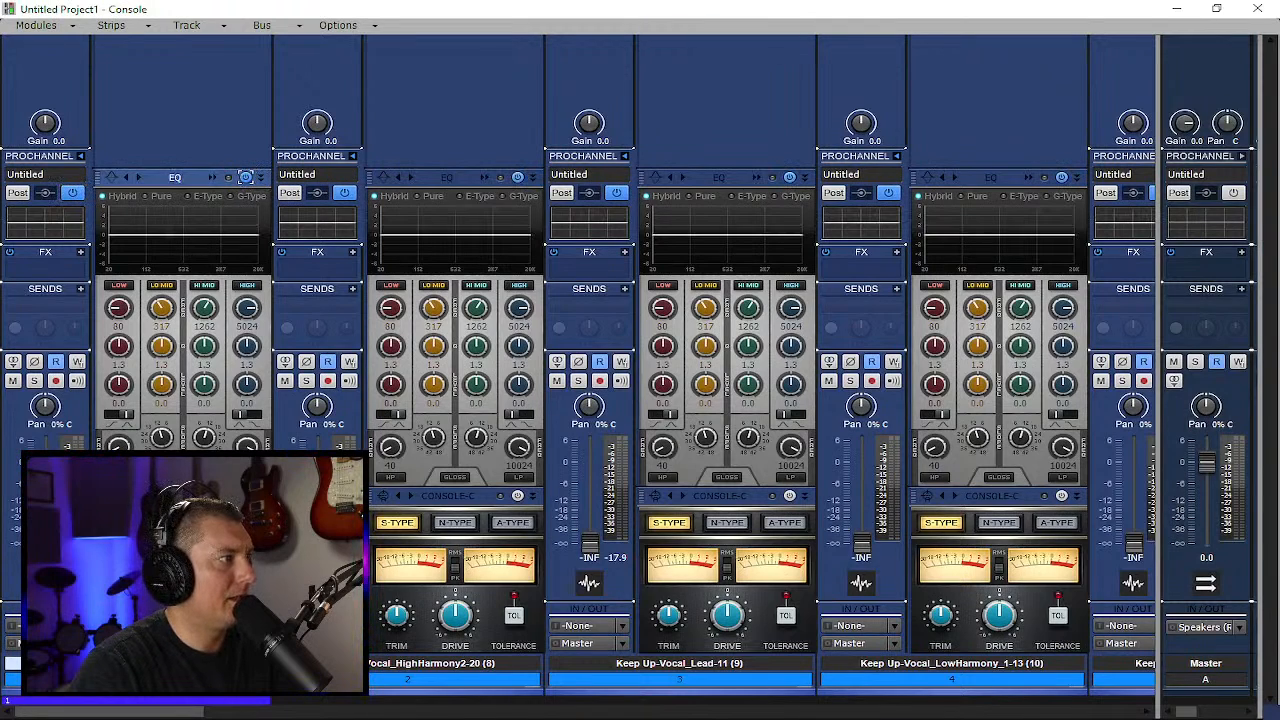
click(82, 157)
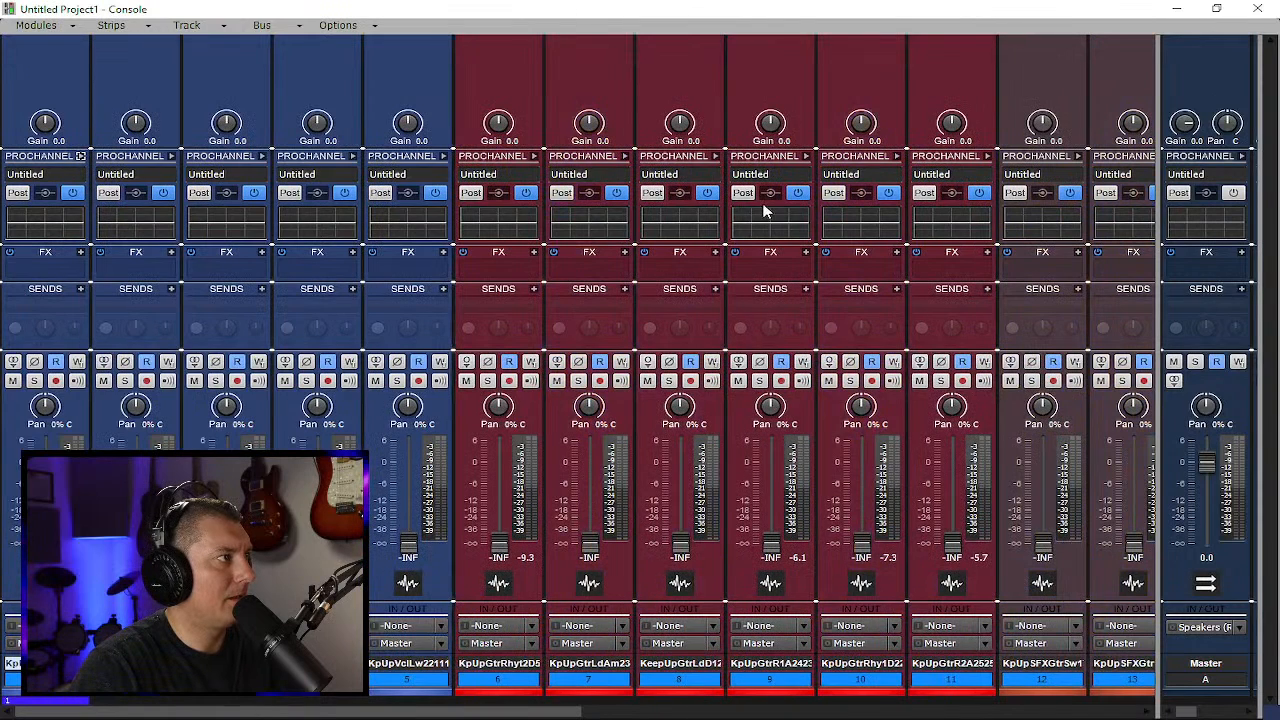
Widen the console's bus section and enable the ProChannel EQ on the Master, Metronome and Preview buses, collapsing their ProChannels again
drag(1156, 224, 500, 224)
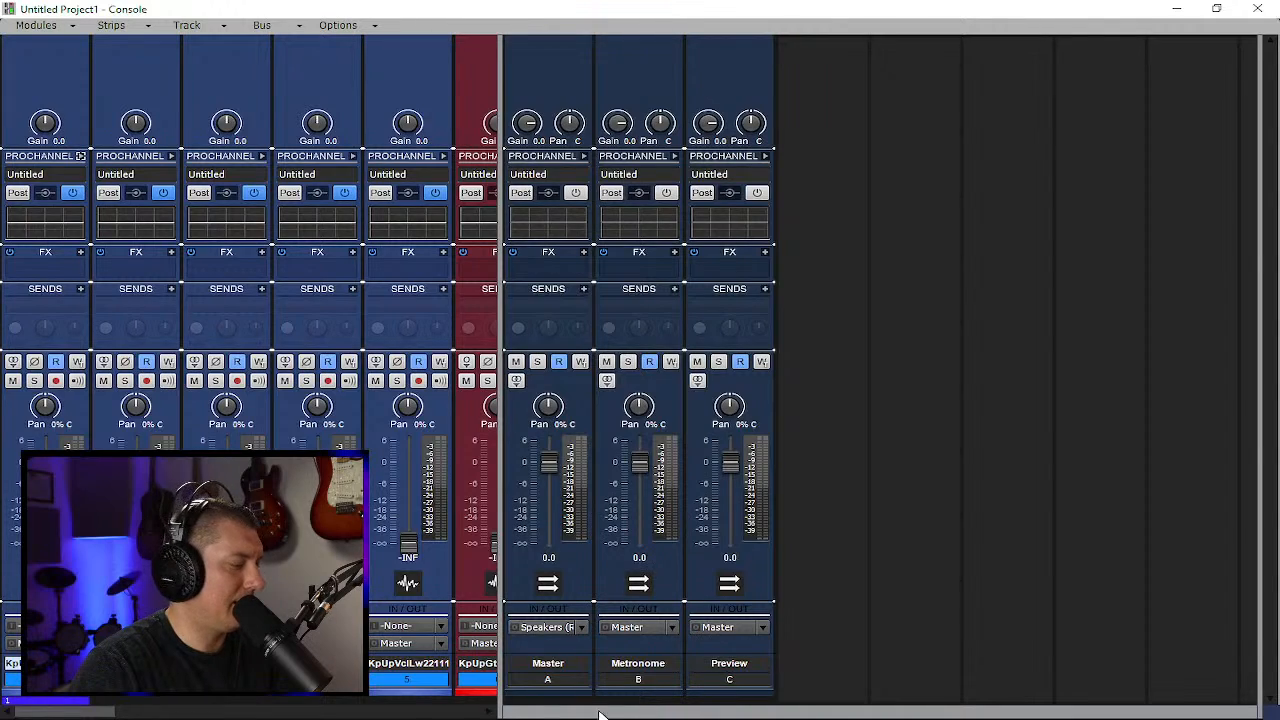
click(557, 680)
shift+click(720, 678)
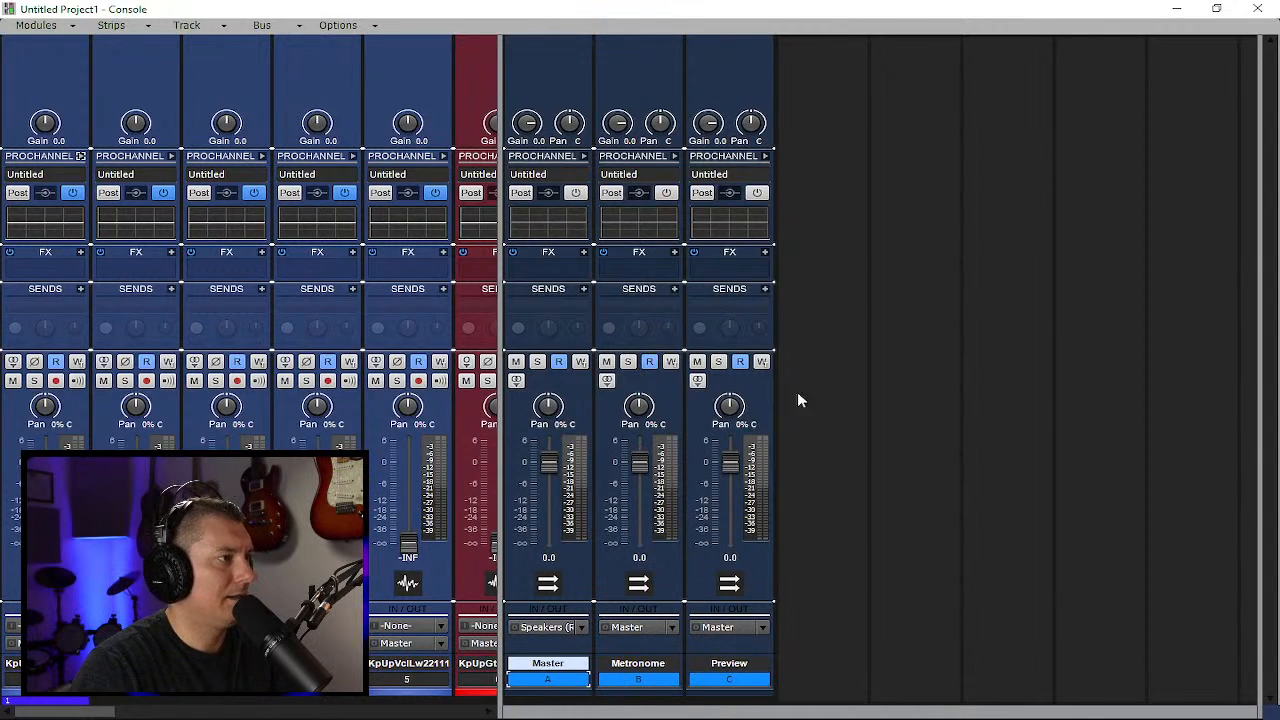
ctrl+click(584, 155)
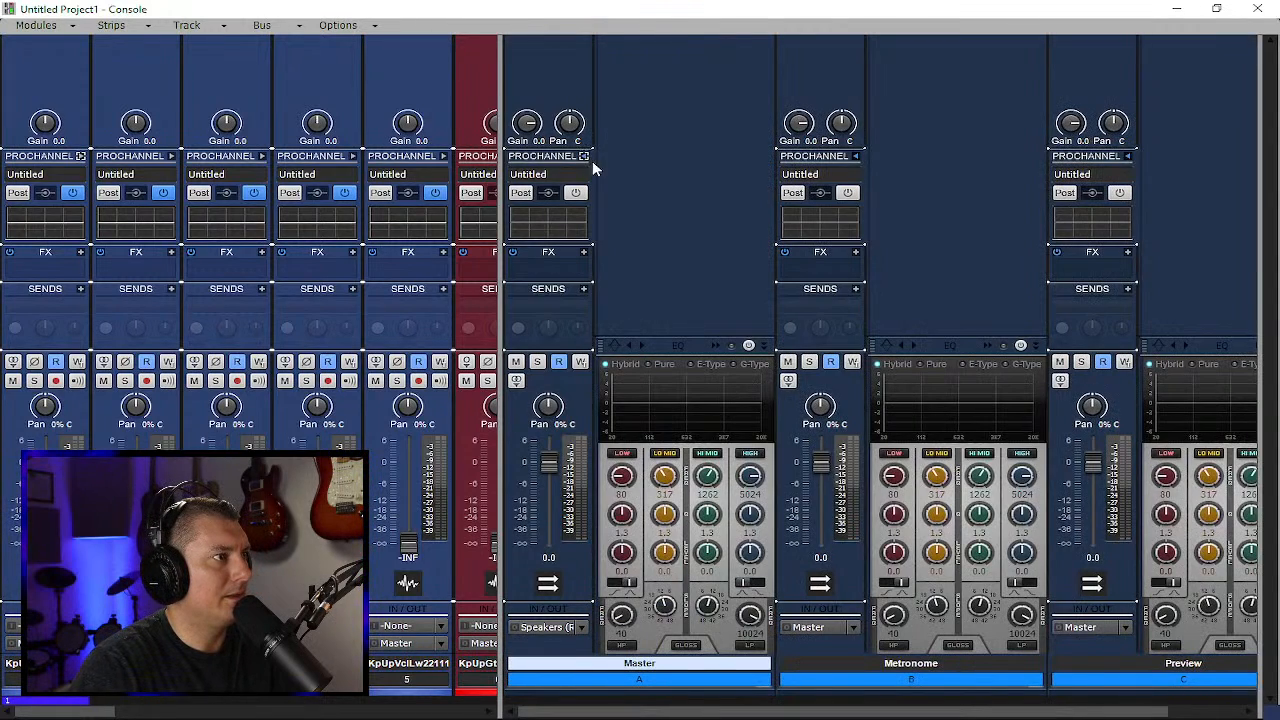
click(749, 345)
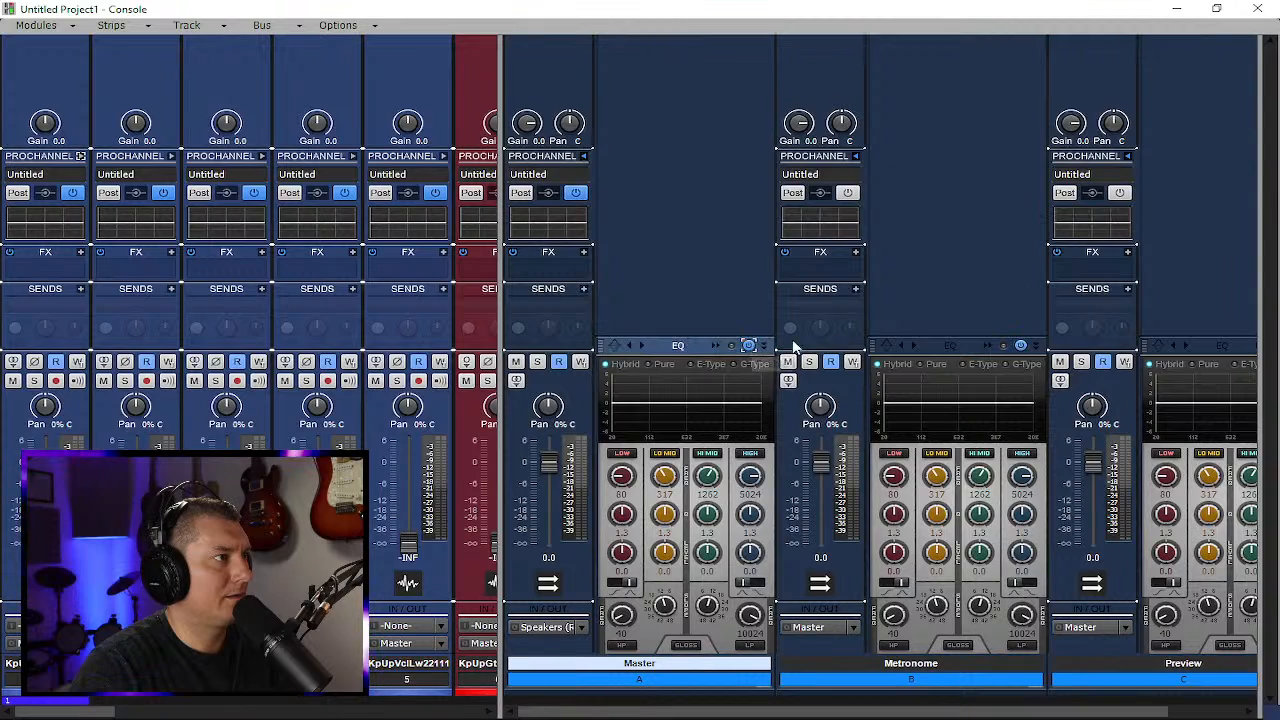
click(583, 157)
click(946, 157)
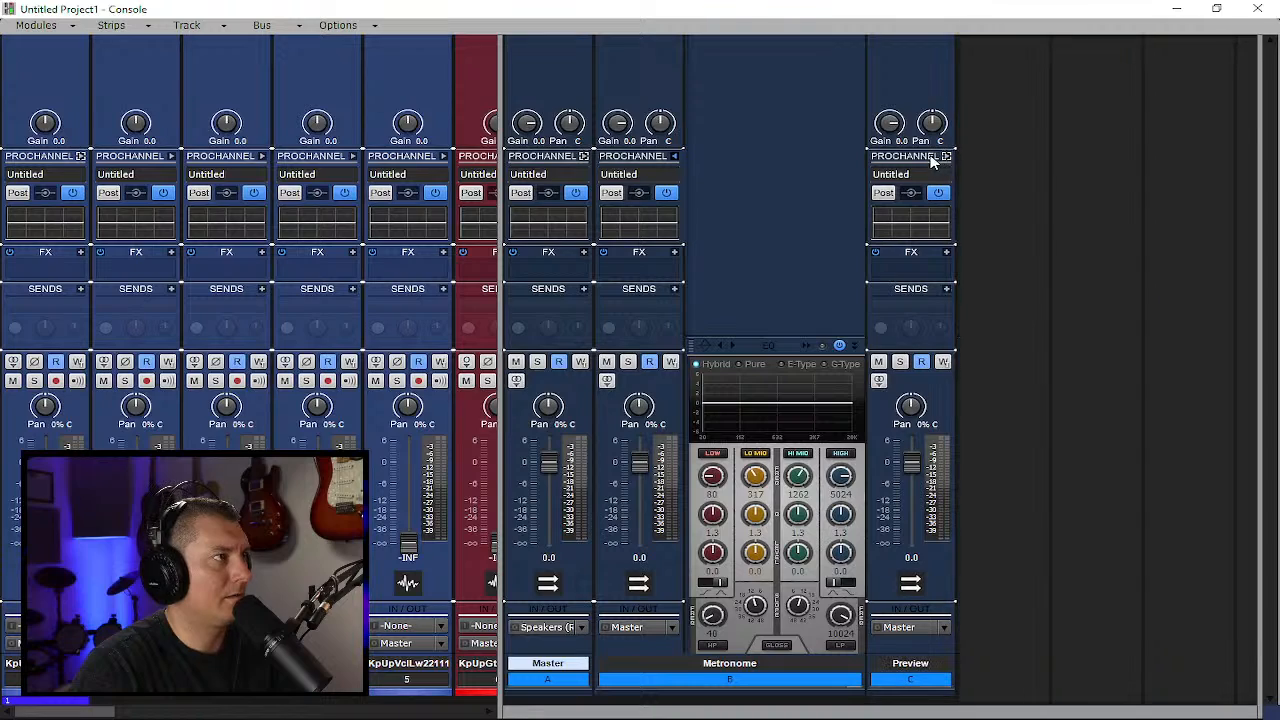
click(674, 157)
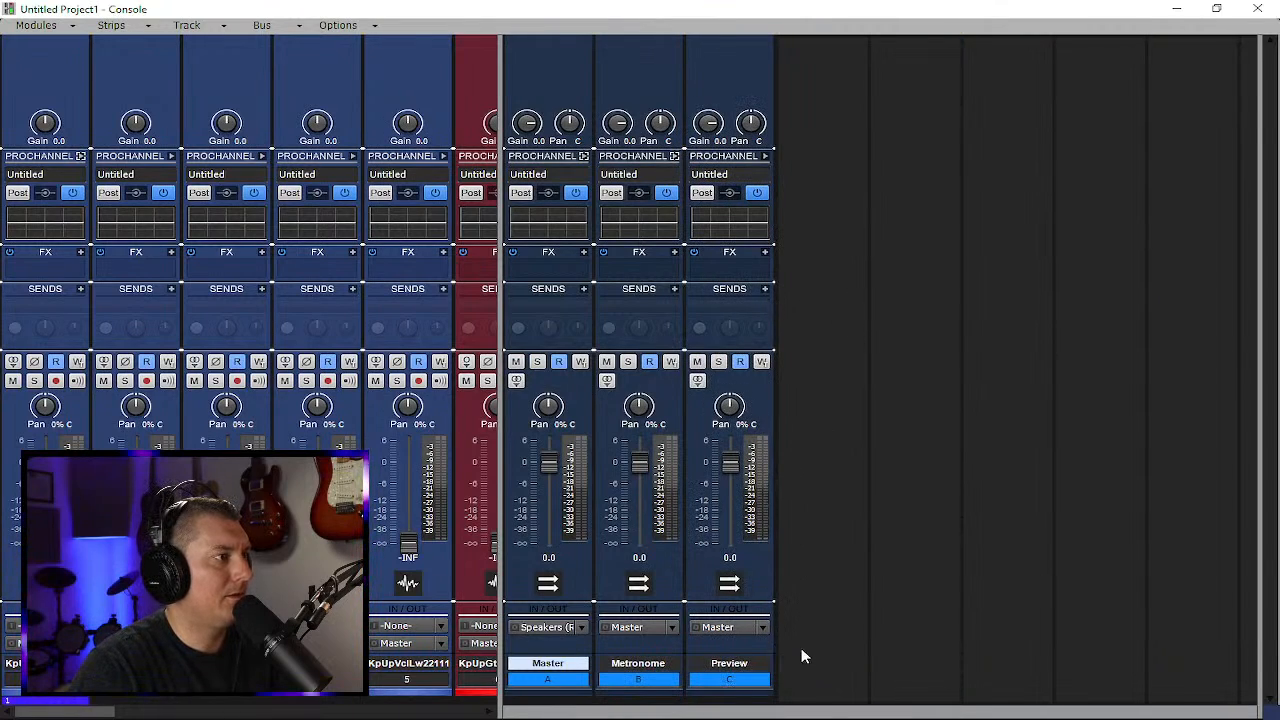
Delete the Metronome and Preview buses from the console
click(733, 680)
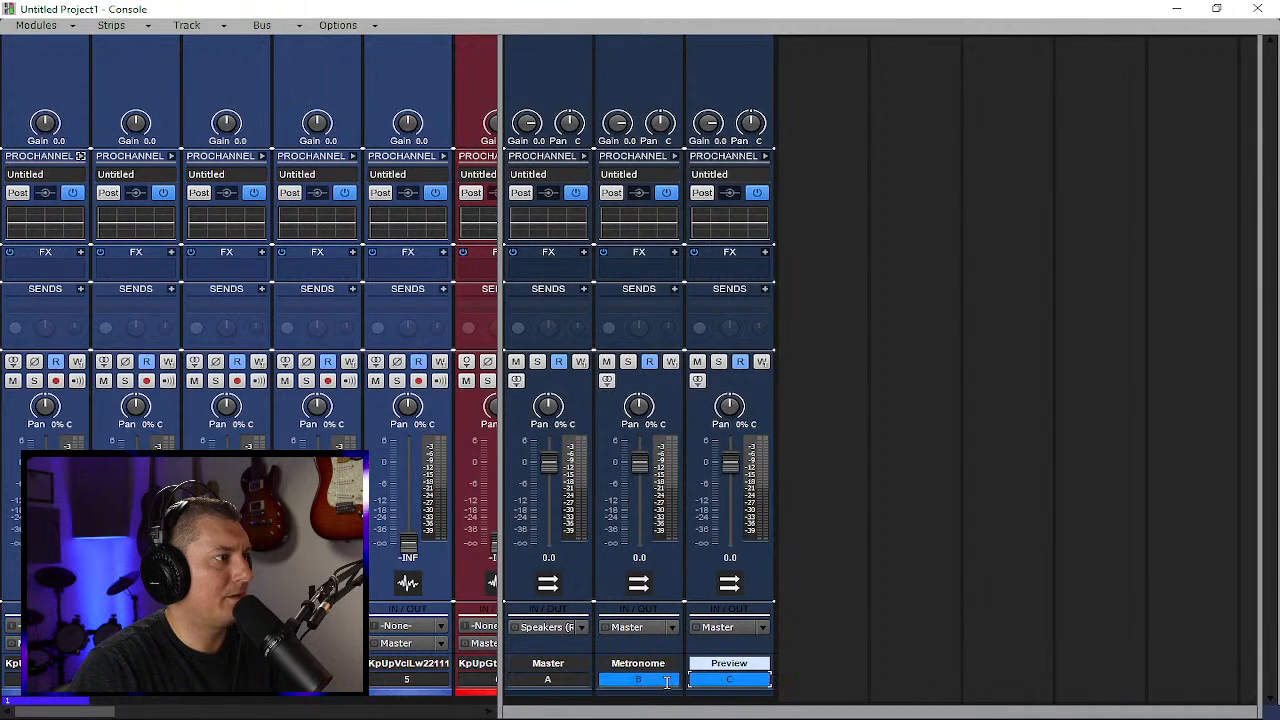
right_click(755, 393)
click(823, 457)
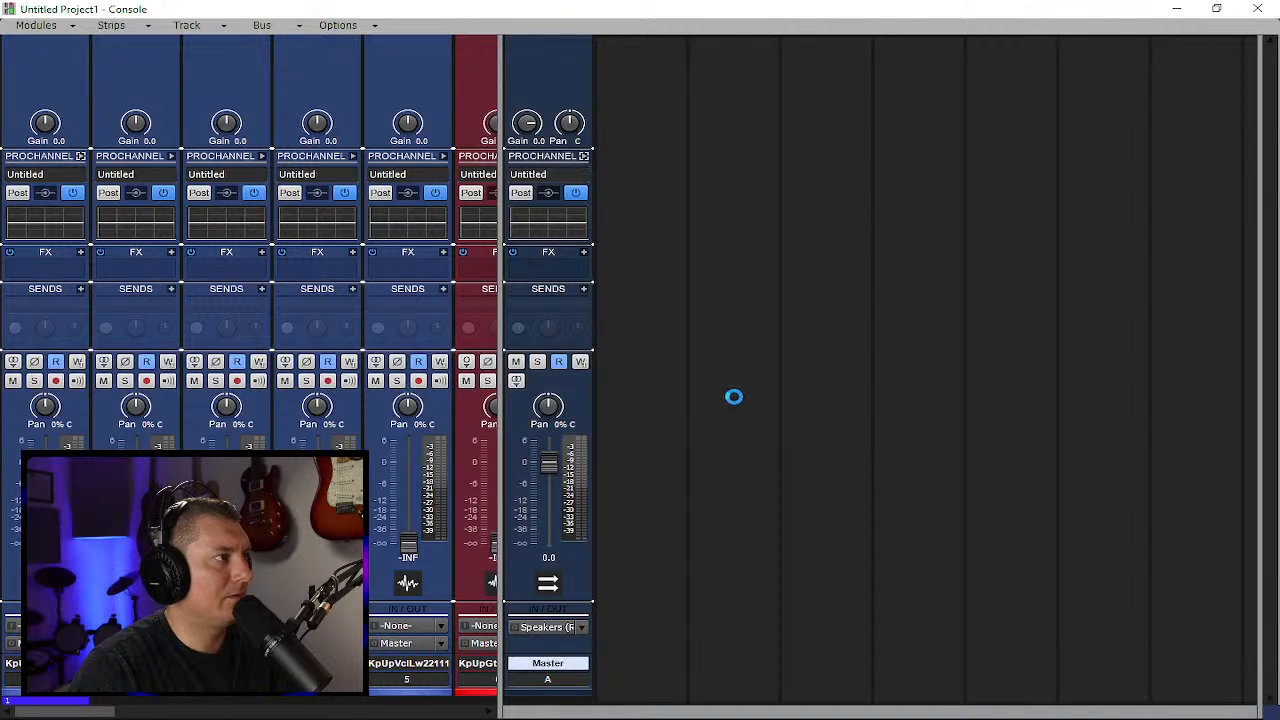
Insert a stereo bus beside the Master bus, name it Vocals and color it blue like the vocal tracks
right_click(667, 369)
click(703, 379)
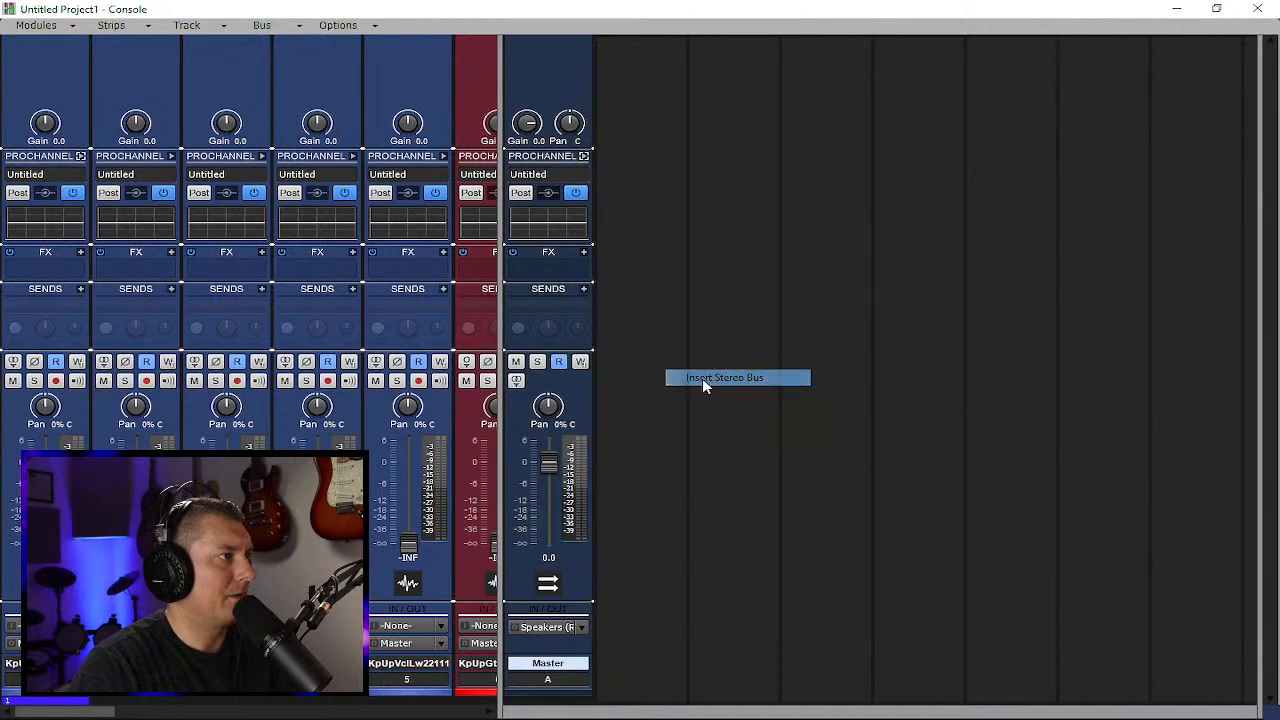
double_click(648, 663)
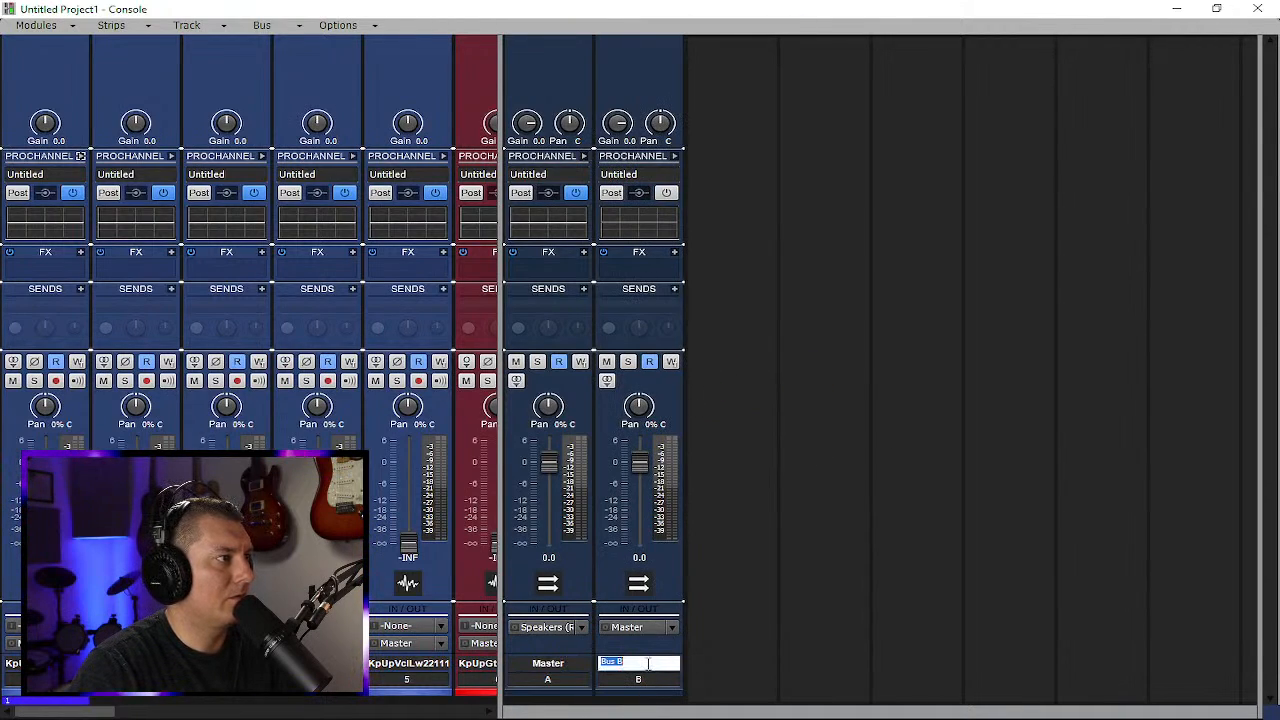
text(Vocals)
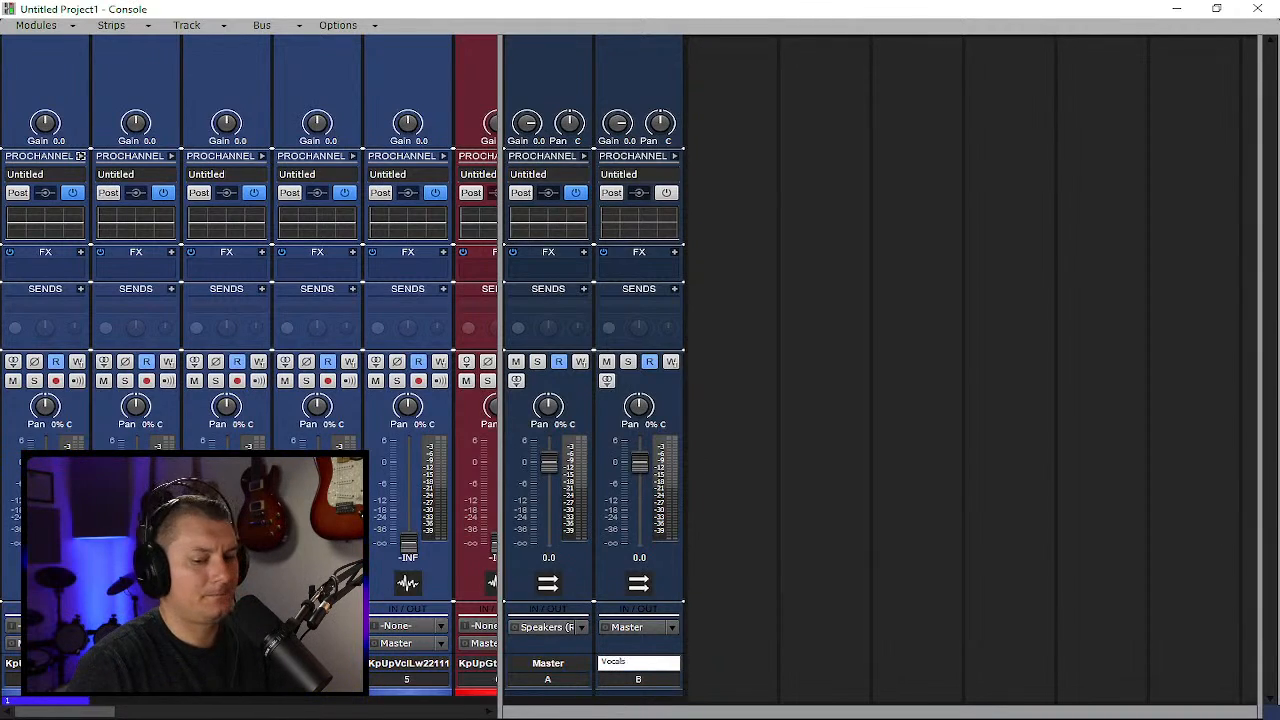
key(Return)
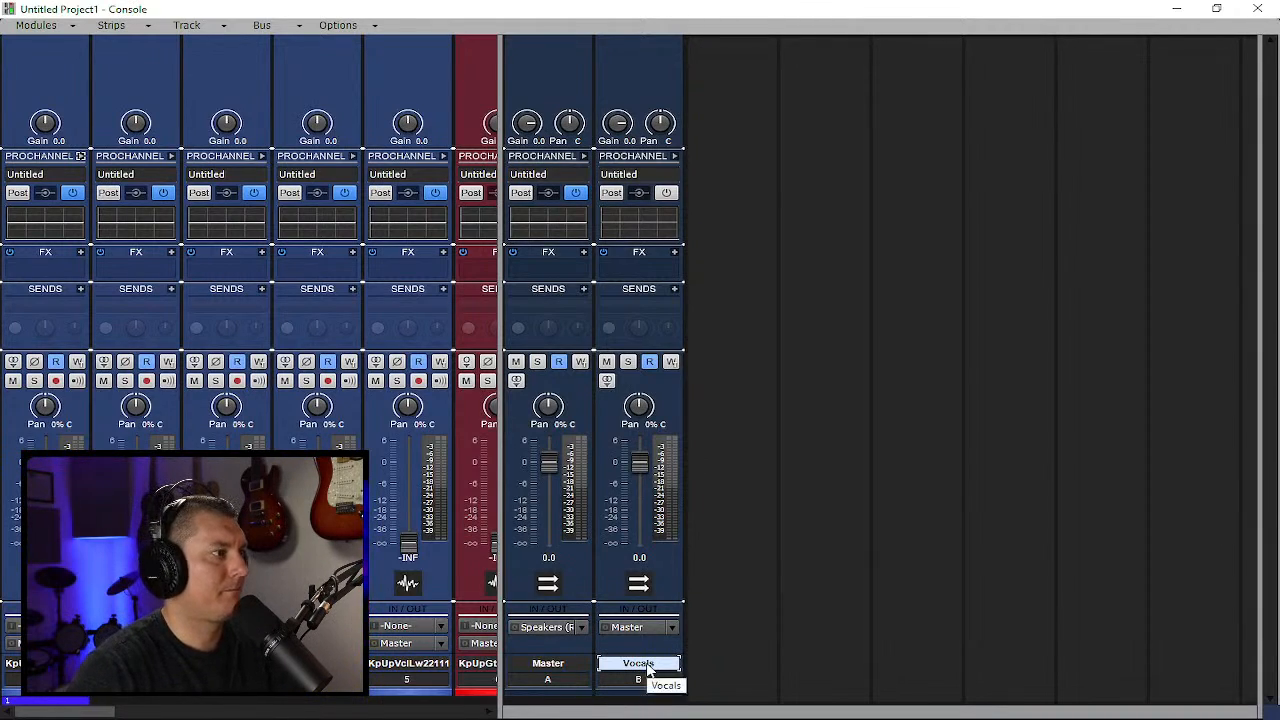
click(613, 697)
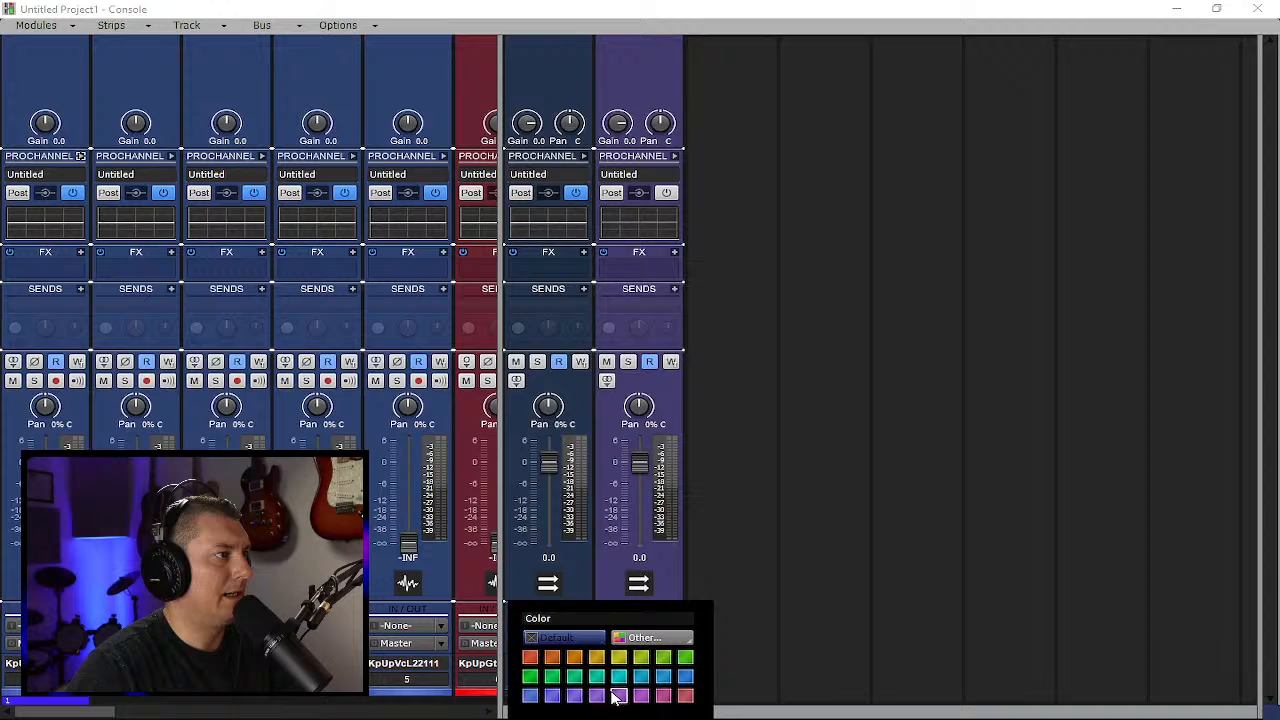
click(526, 692)
Insert another stereo bus, name it Drums and color it the basic gray (128, 128, 128)
right_click(743, 512)
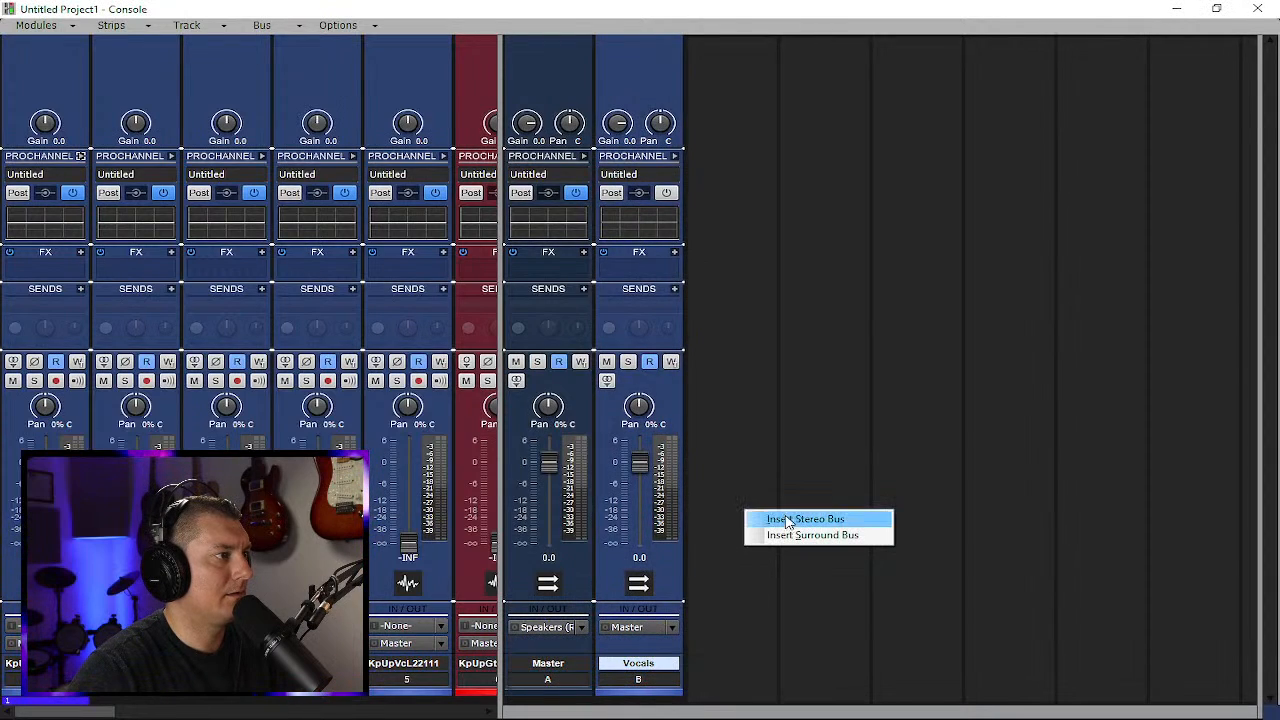
click(786, 518)
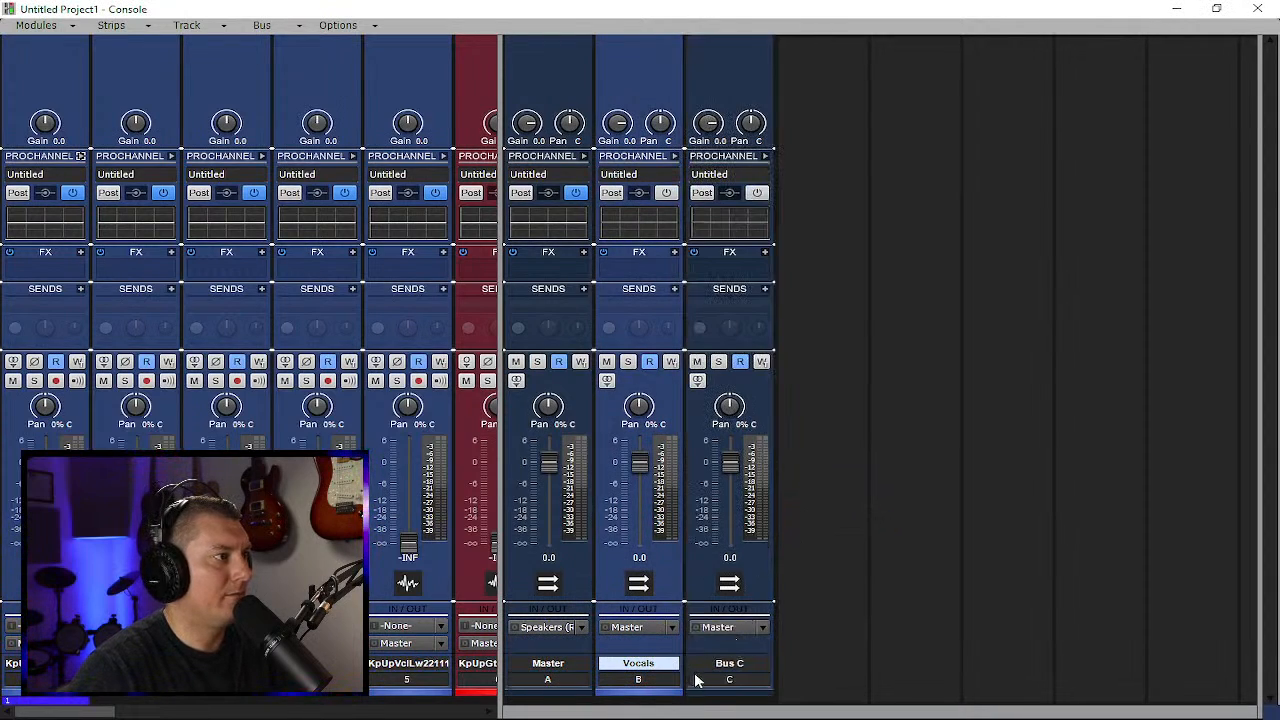
double_click(731, 665)
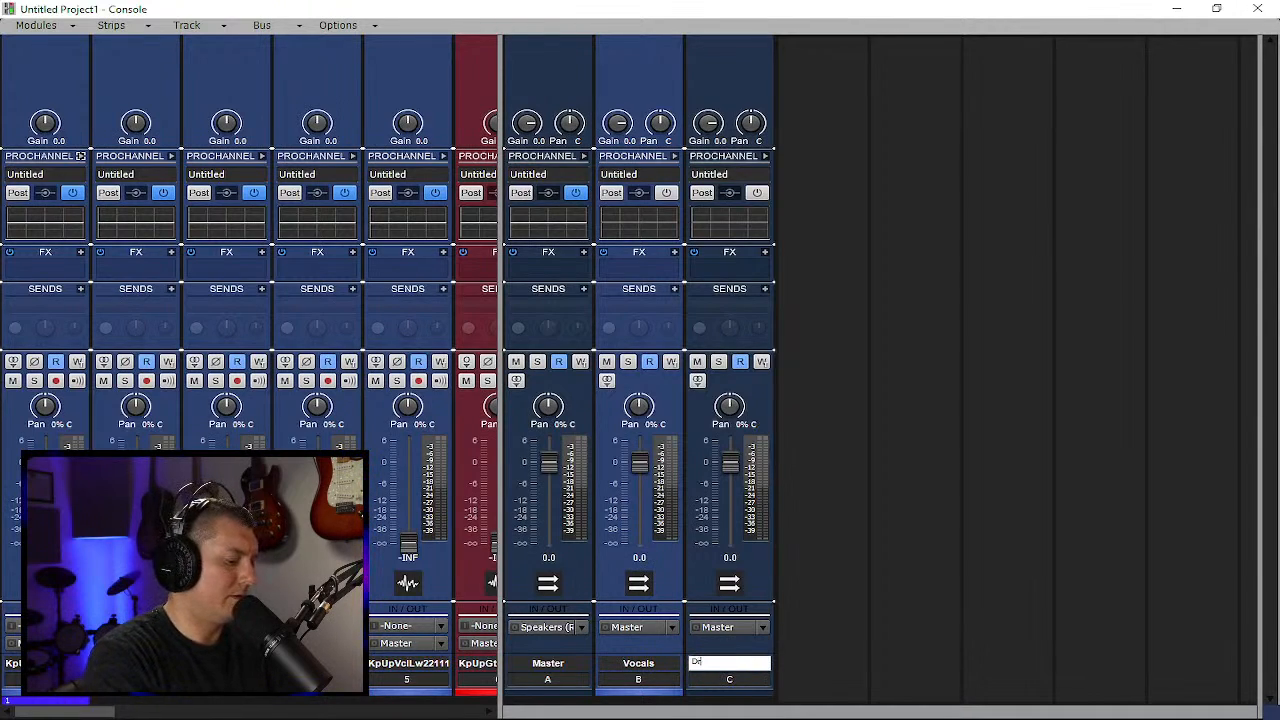
key(Return)
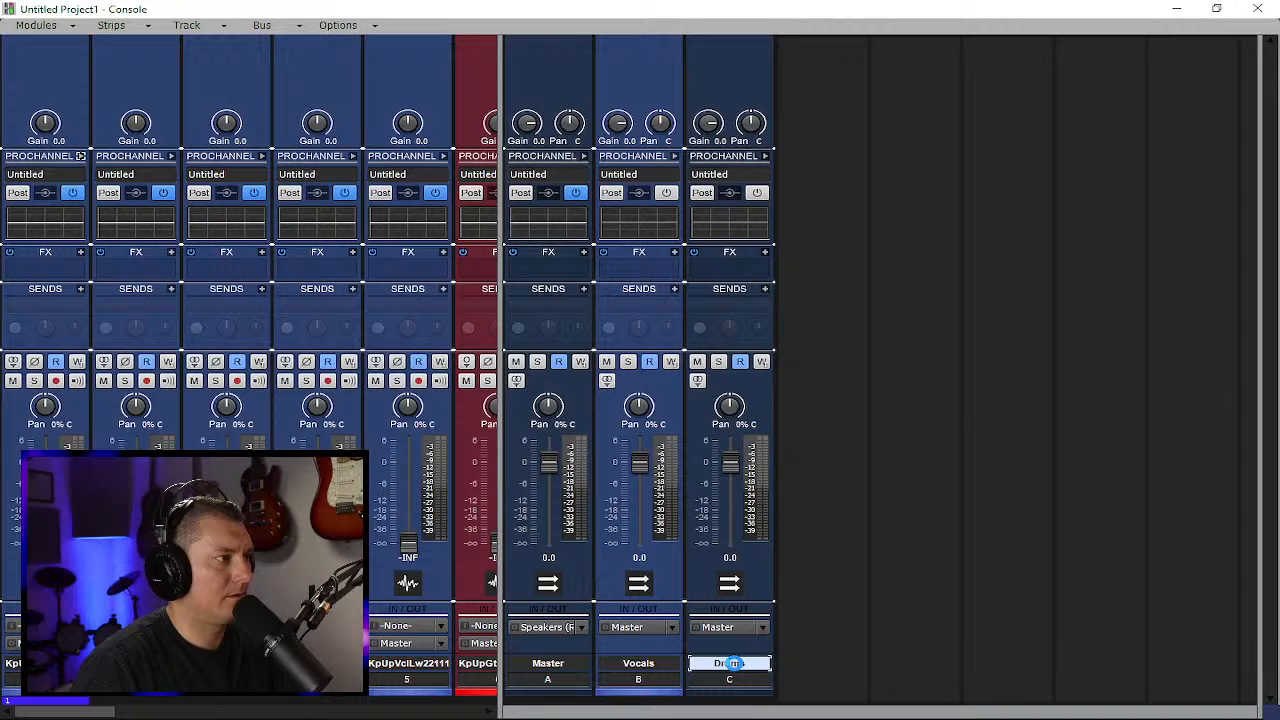
click(735, 690)
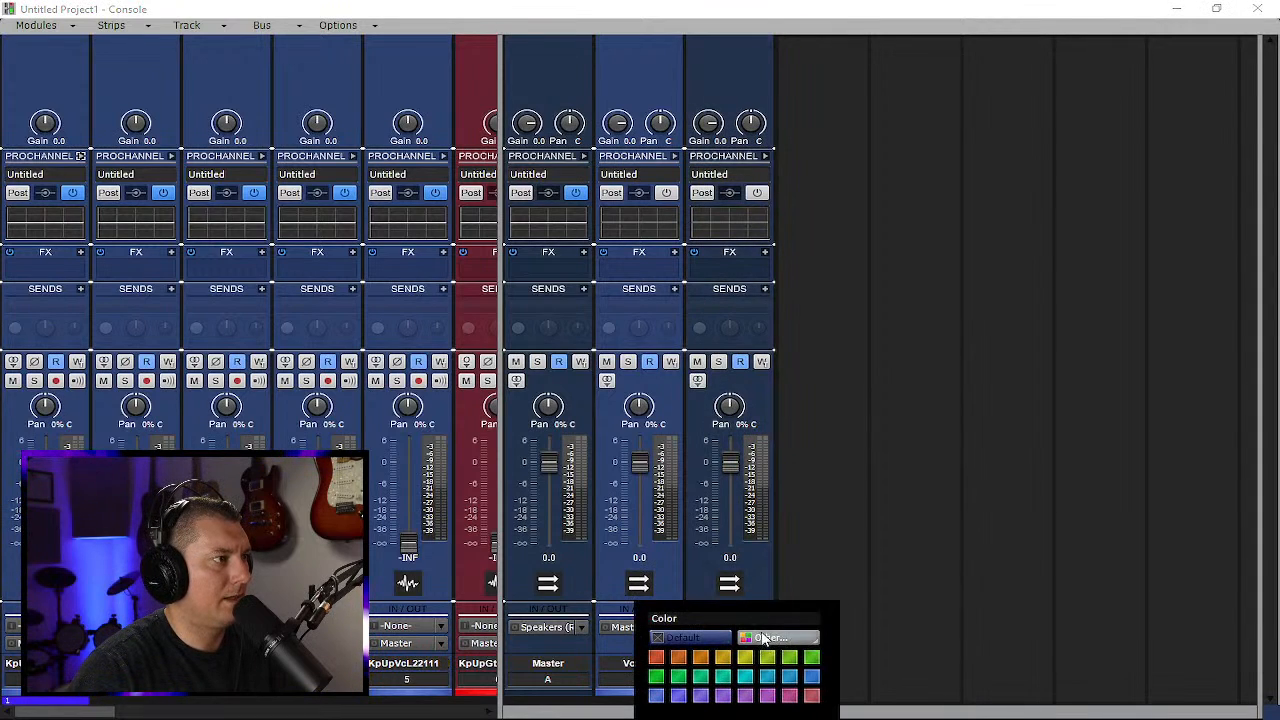
click(755, 638)
click(528, 365)
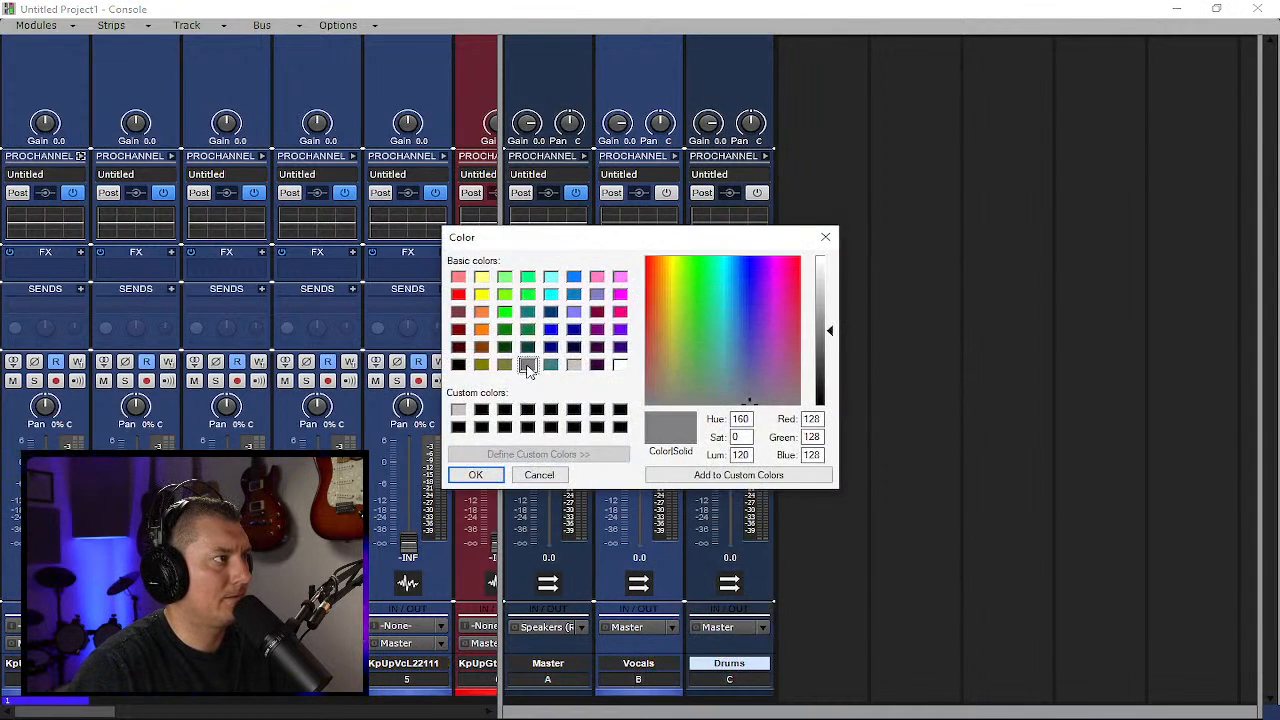
click(476, 475)
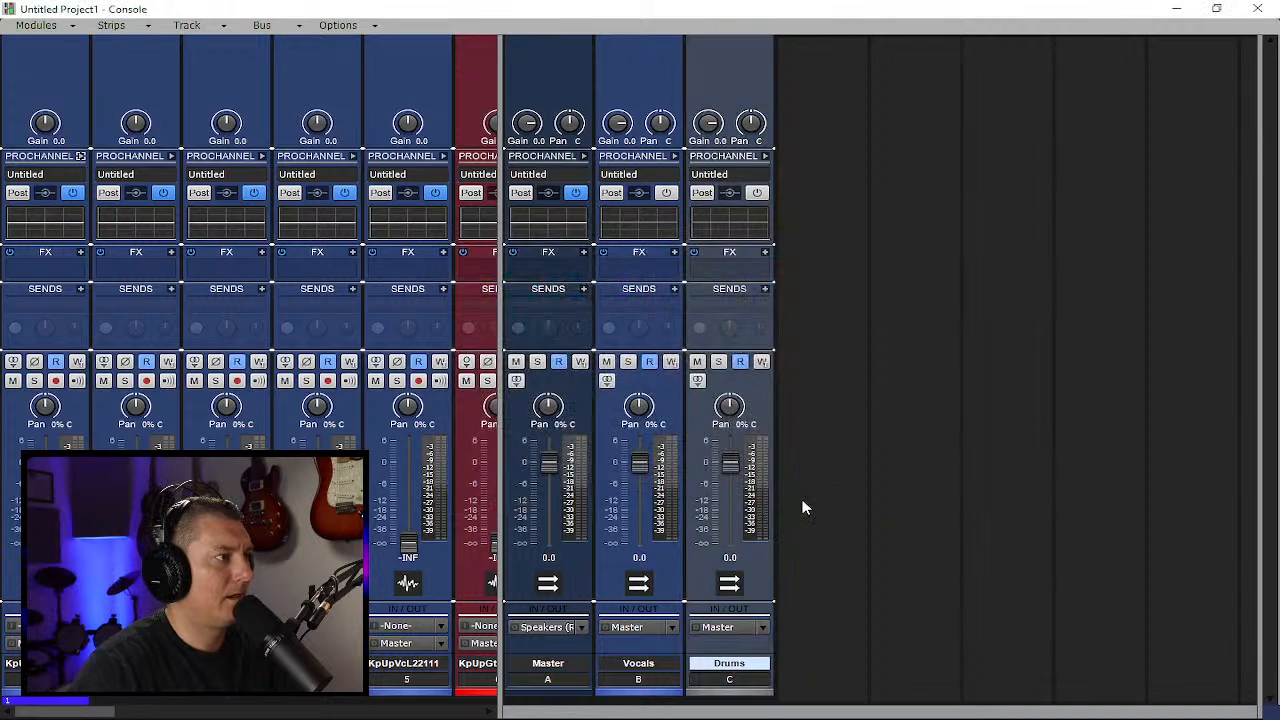
Insert a stereo bus named Guitars, colored basic red, and place it between the Vocals and Drums buses
right_click(817, 543)
click(850, 552)
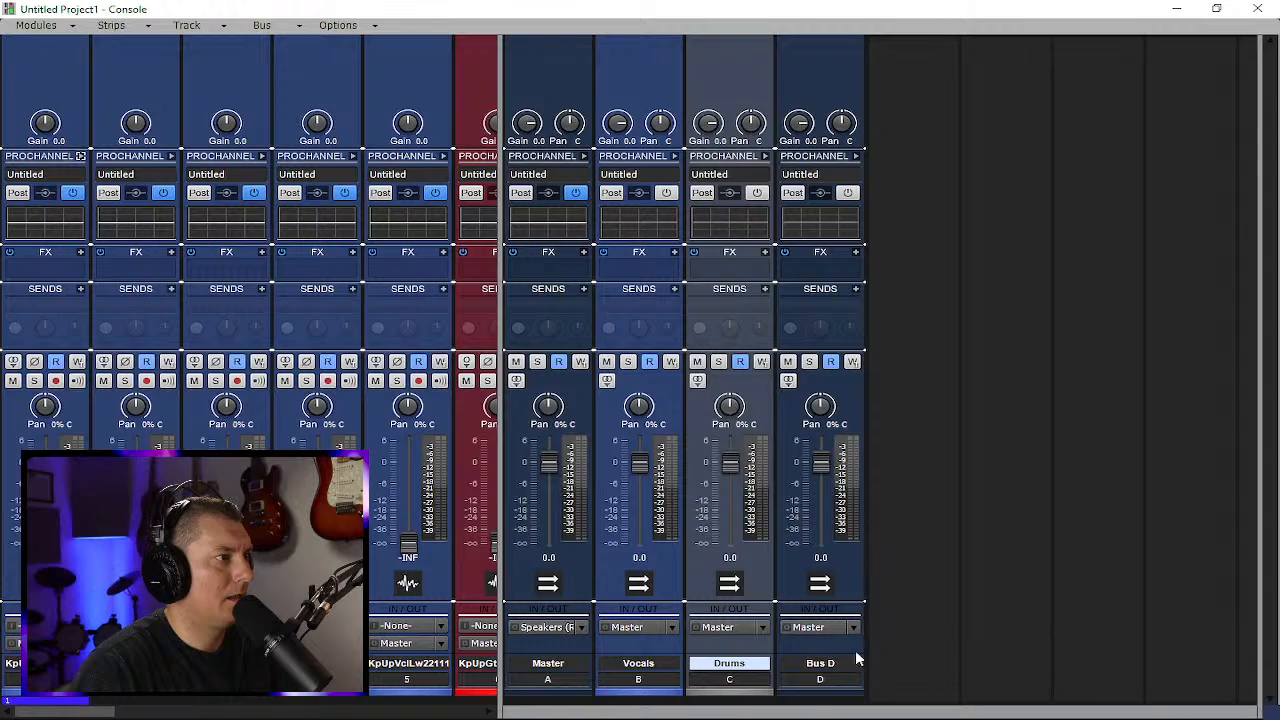
double_click(822, 663)
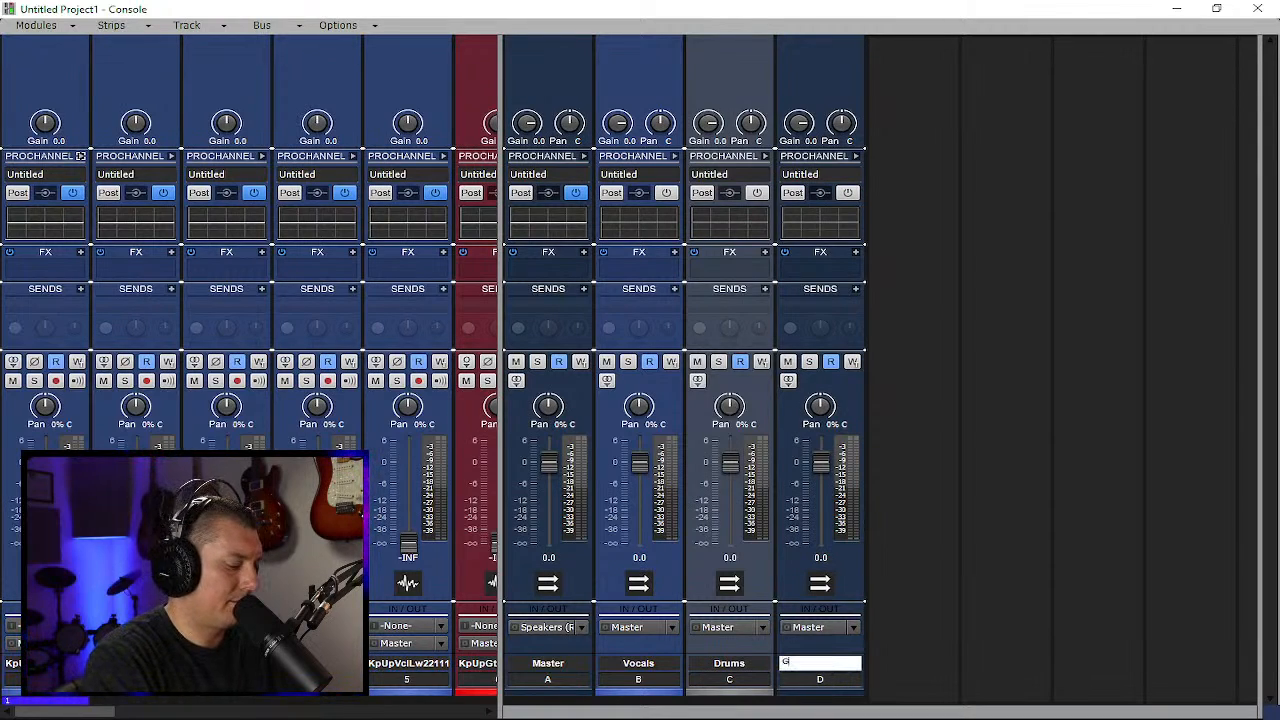
text(Guitars)
key(Return)
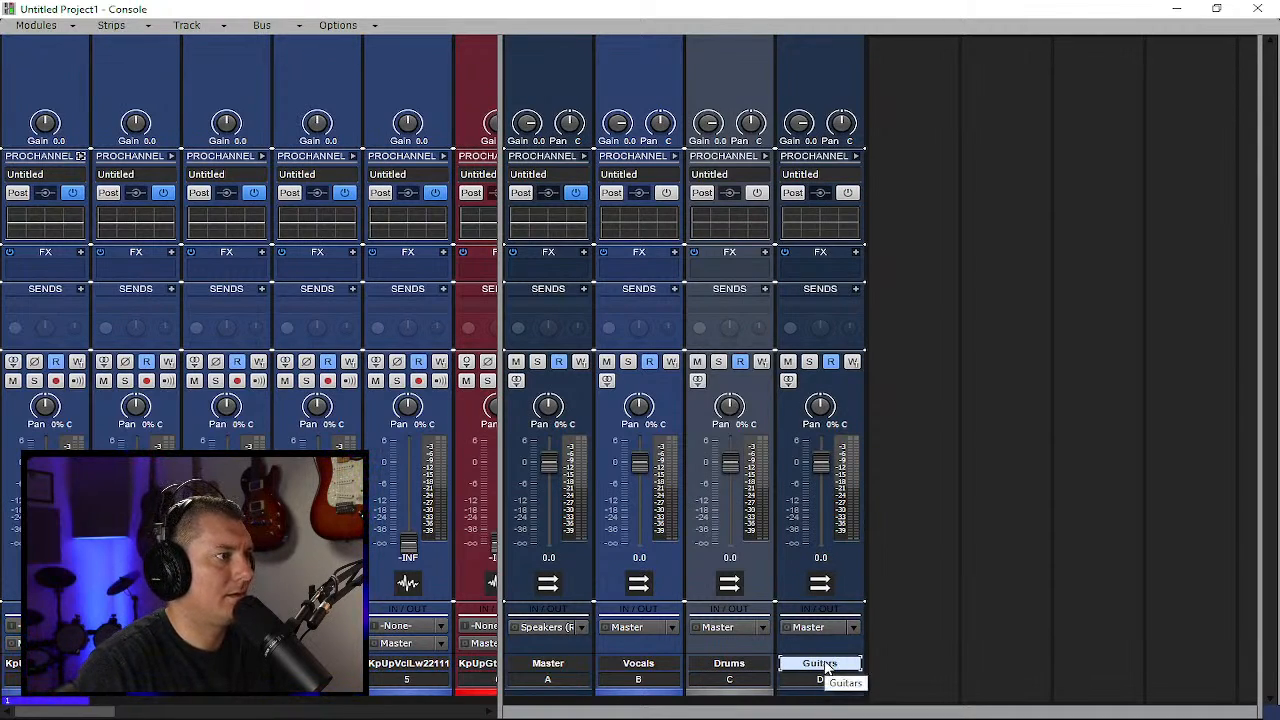
click(823, 691)
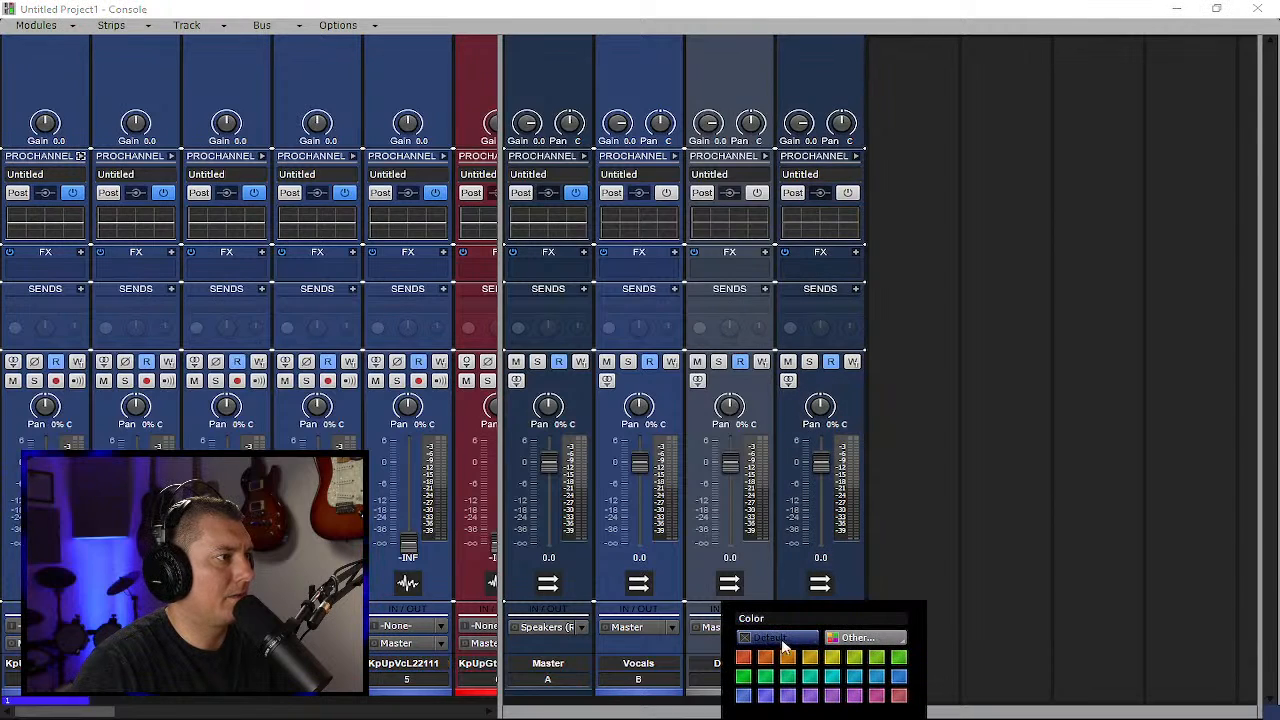
click(845, 636)
click(458, 293)
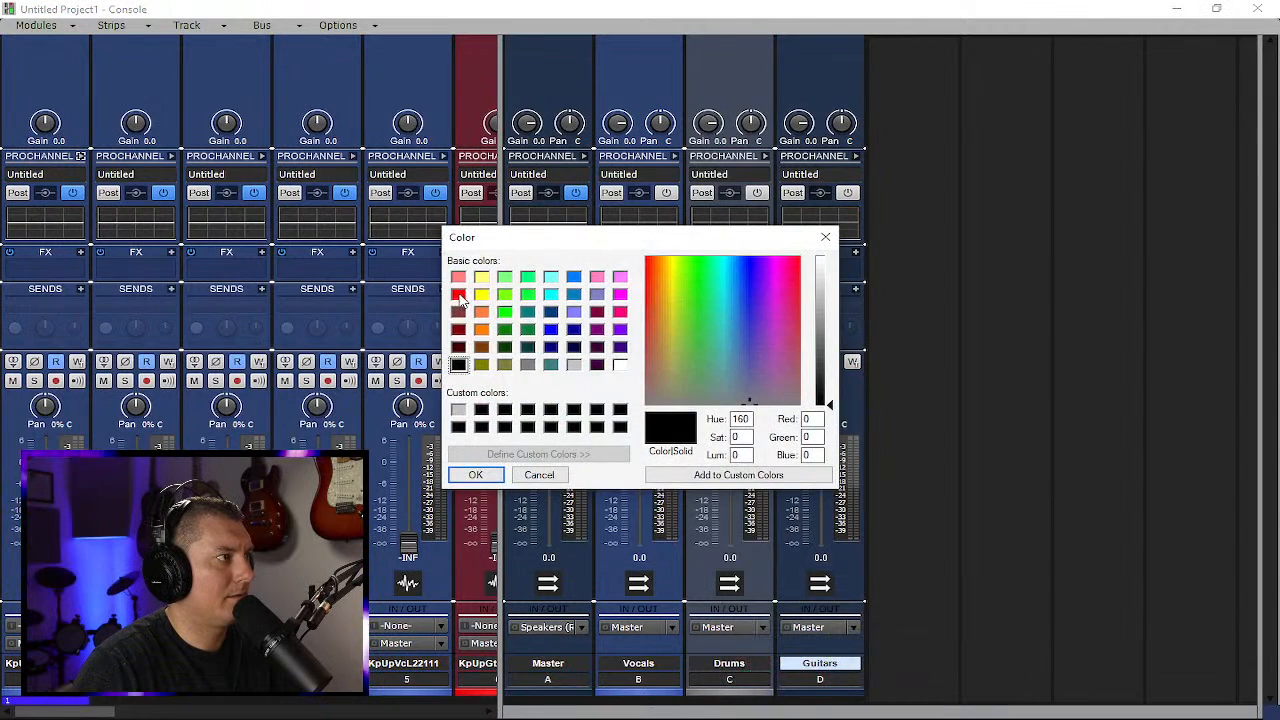
click(476, 475)
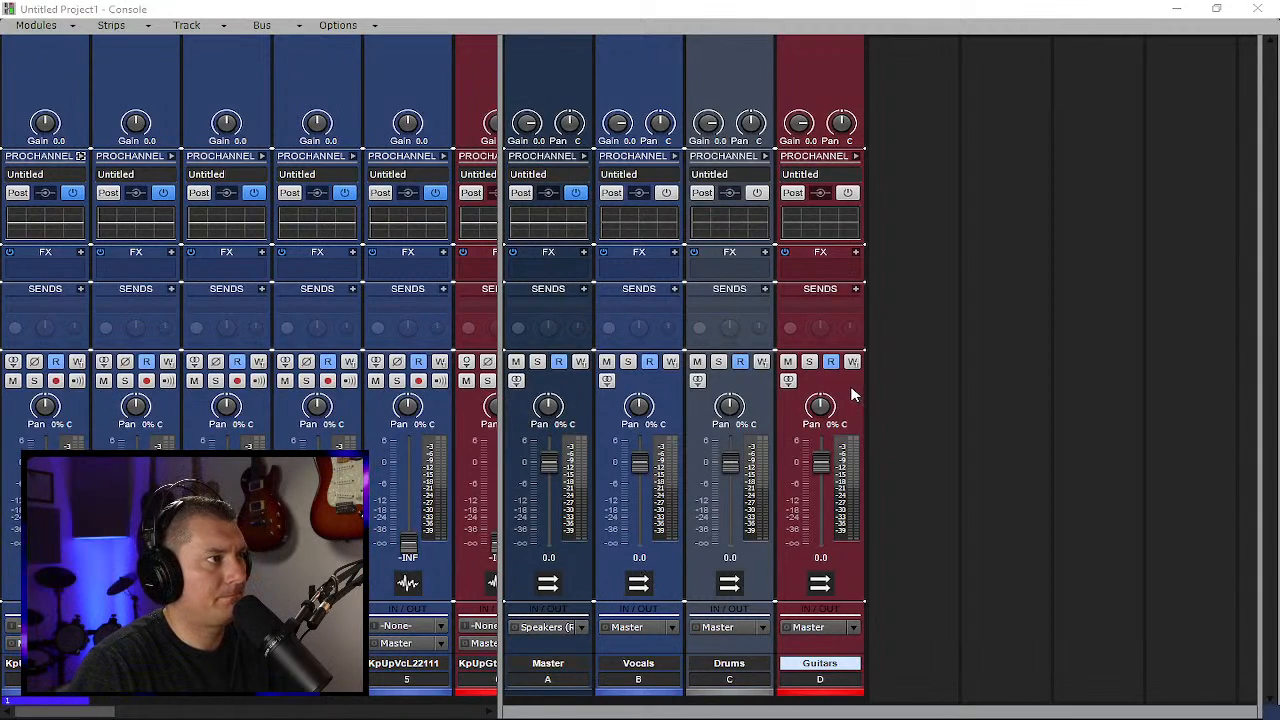
drag(810, 394, 706, 400)
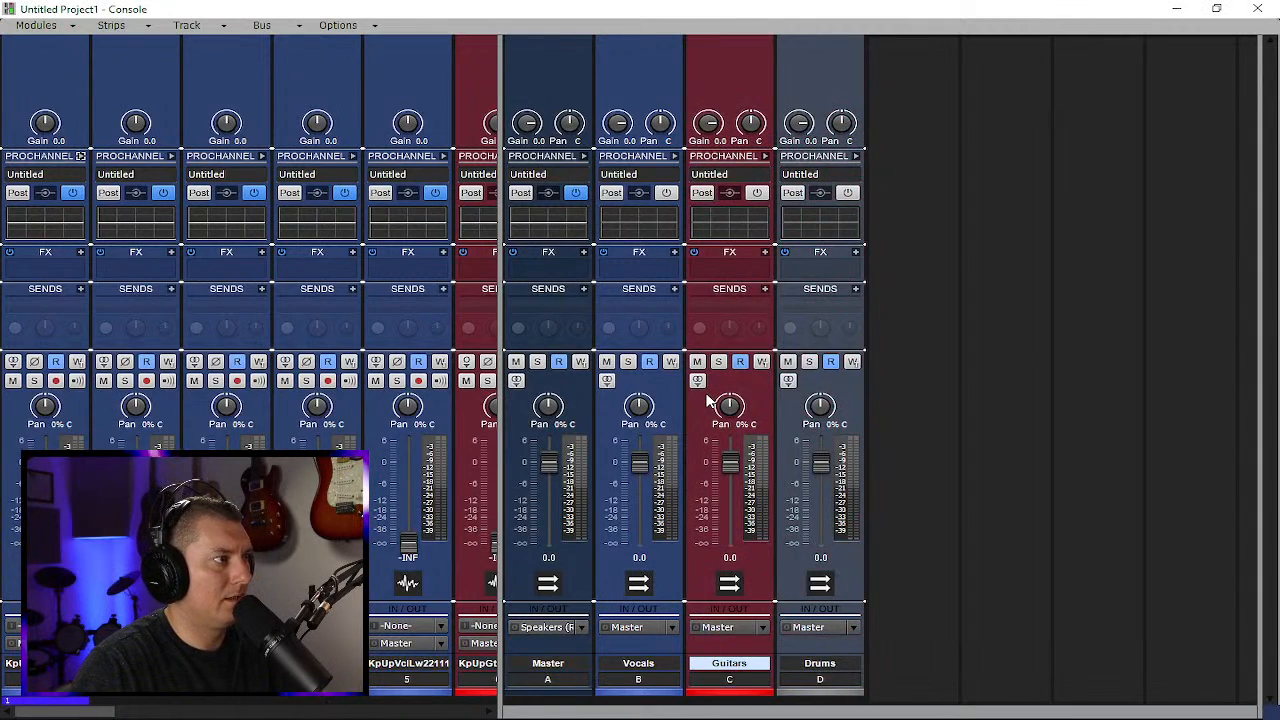
Insert a stereo bus after Drums and name it Reverb Small
right_click(920, 447)
click(940, 450)
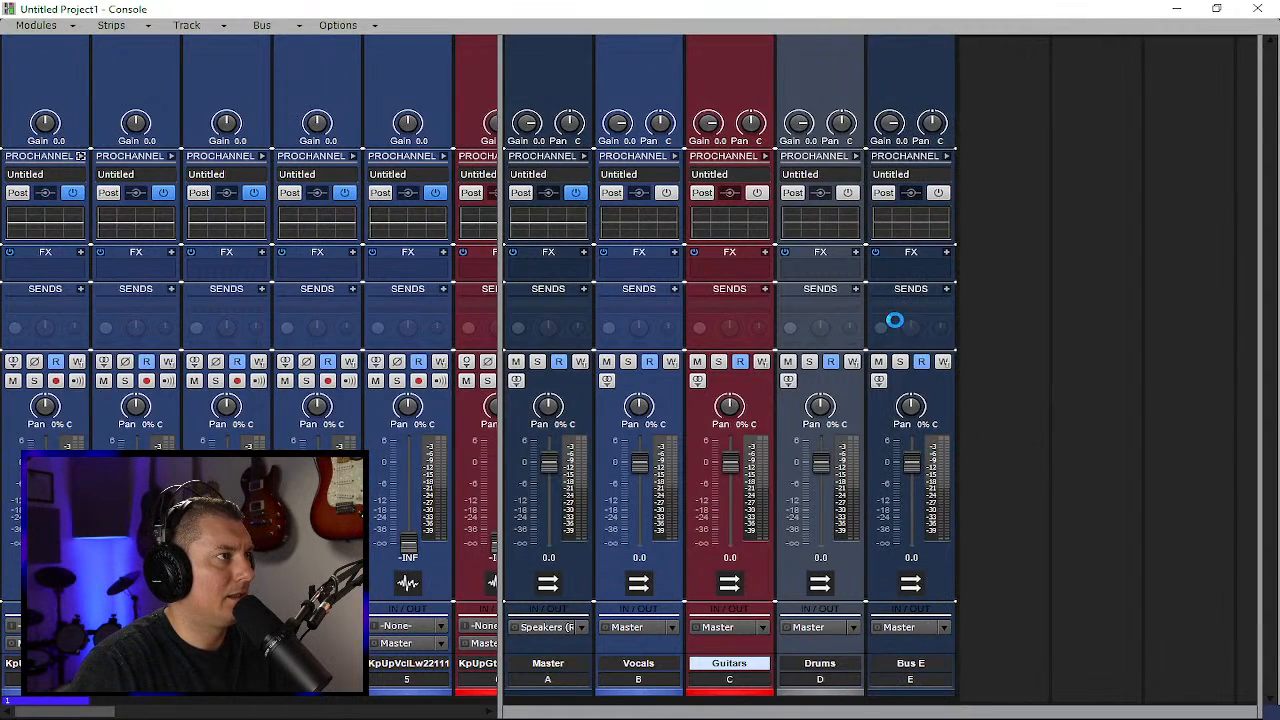
double_click(925, 664)
text(Reverb SH)
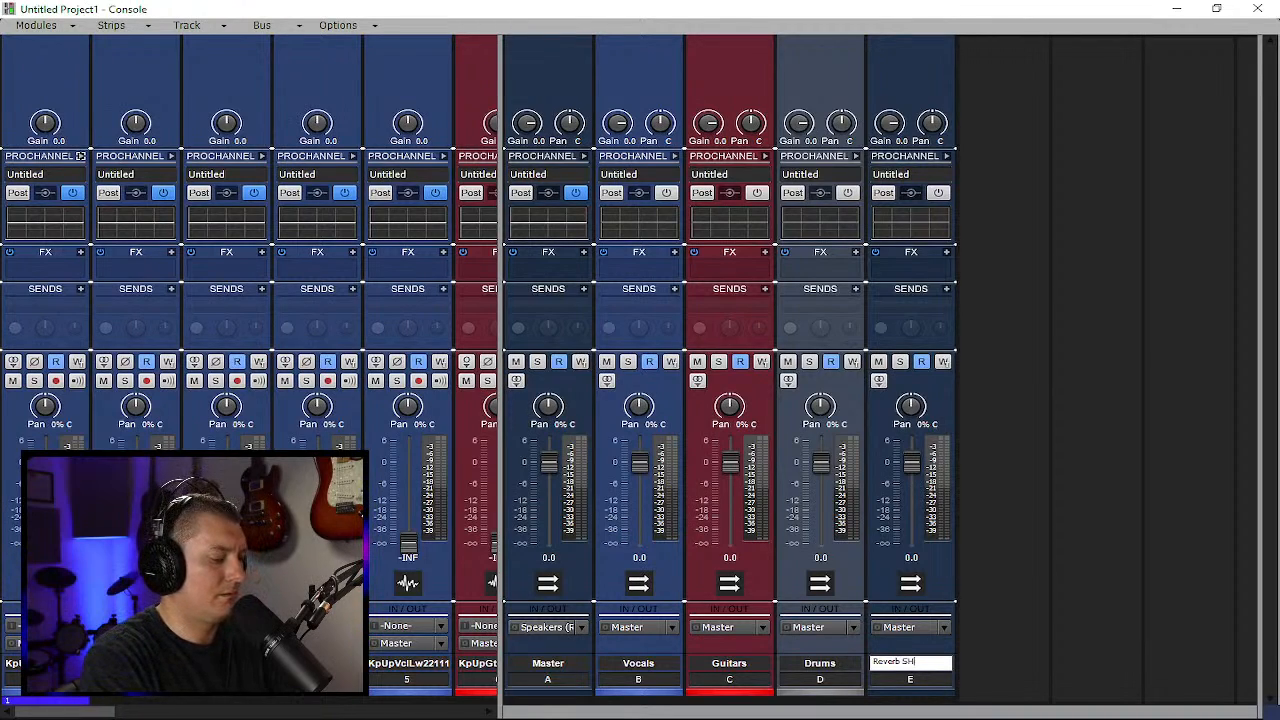
key(BackSpace)
key(BackSpace)
key(BackSpace)
key(BackSpace)
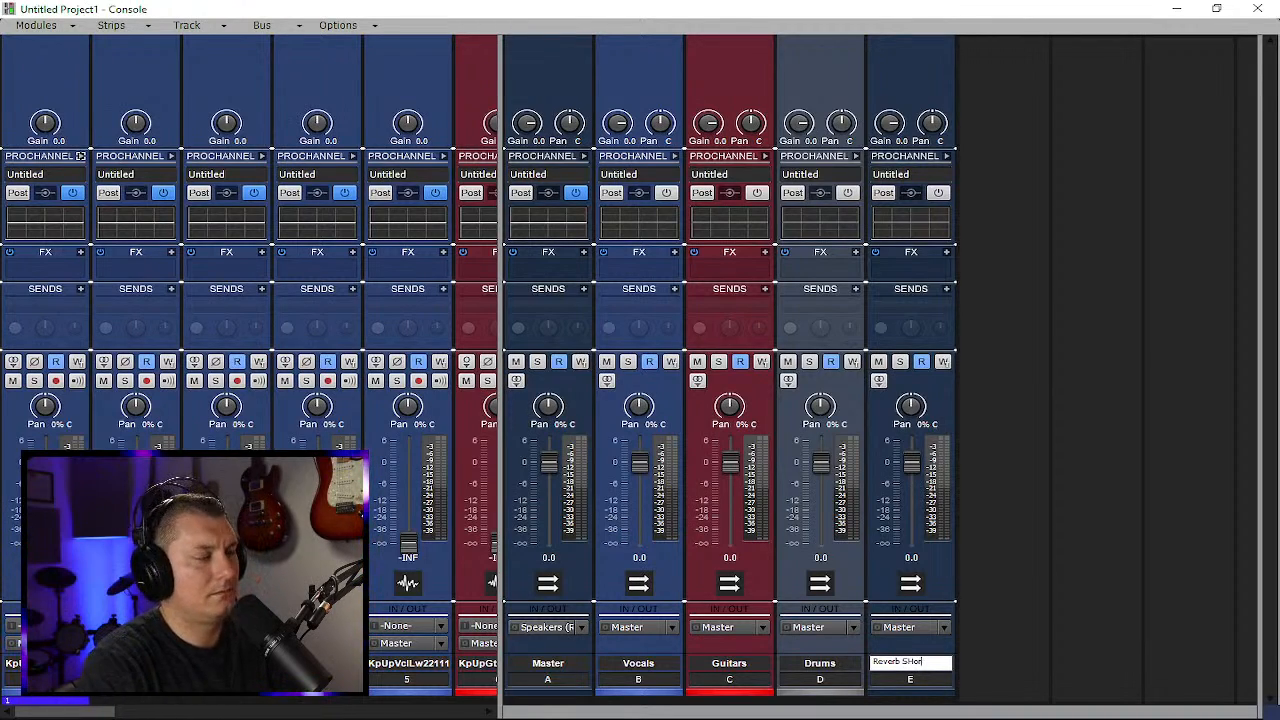
text(ma)
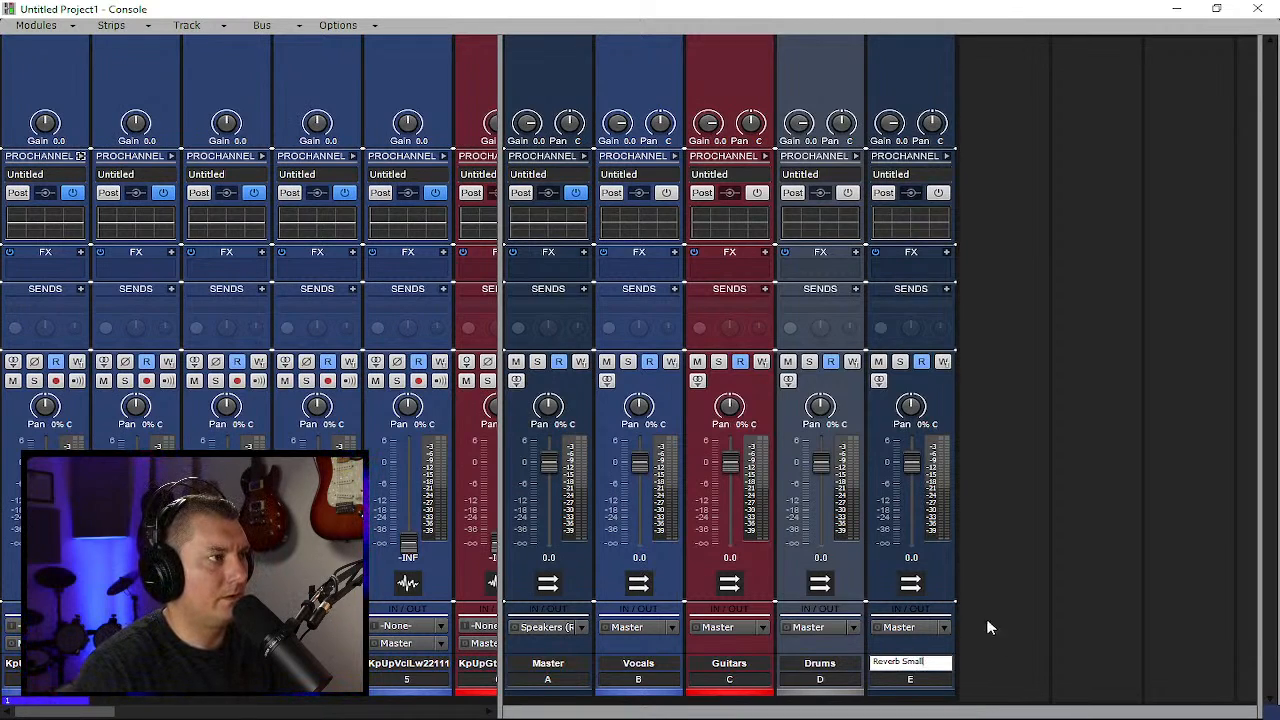
text(ll)
key(Escape)
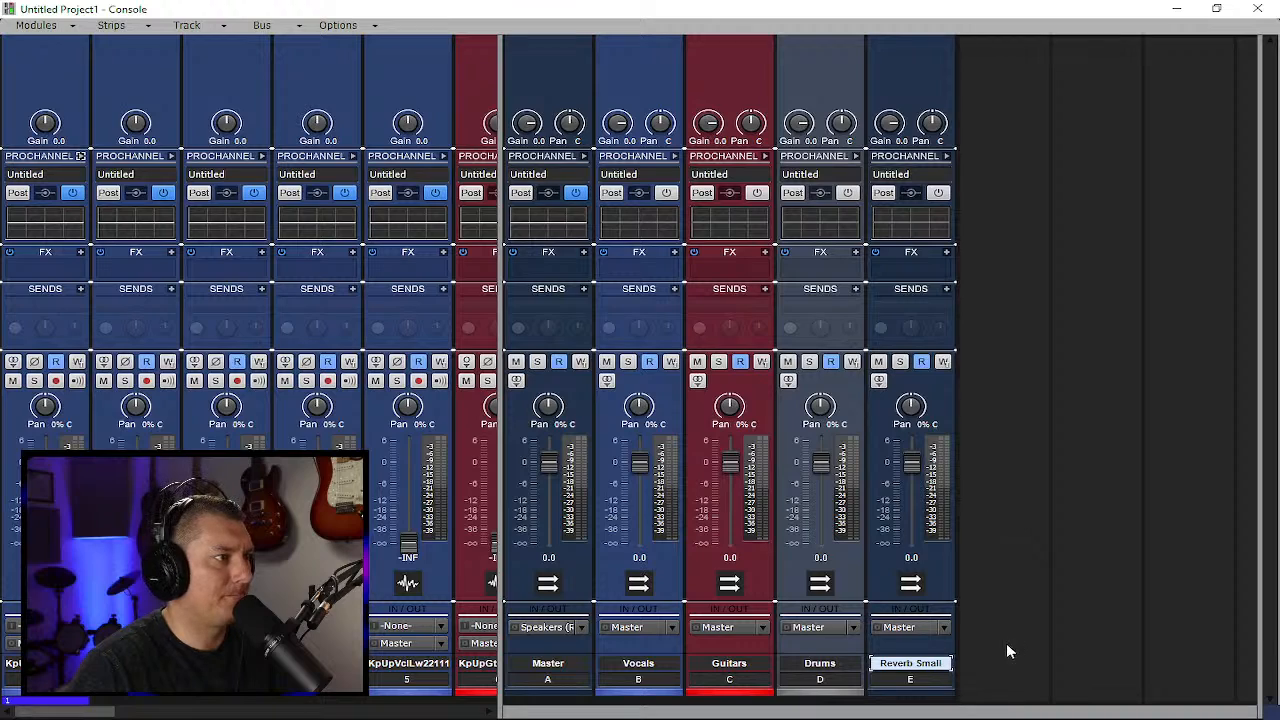
Insert another stereo bus and name it Reverb Med, reusing the copied name of the Reverb Small bus
right_click(1006, 651)
click(1063, 652)
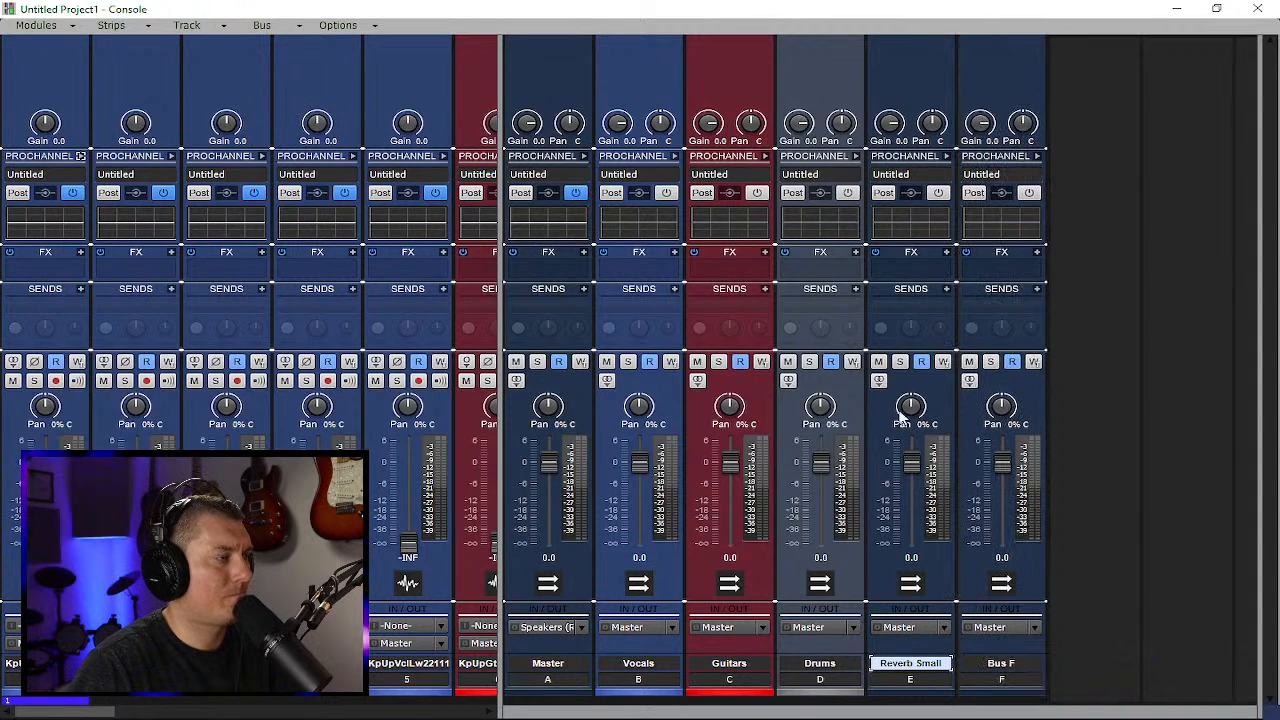
double_click(937, 663)
key(ctrl+c)
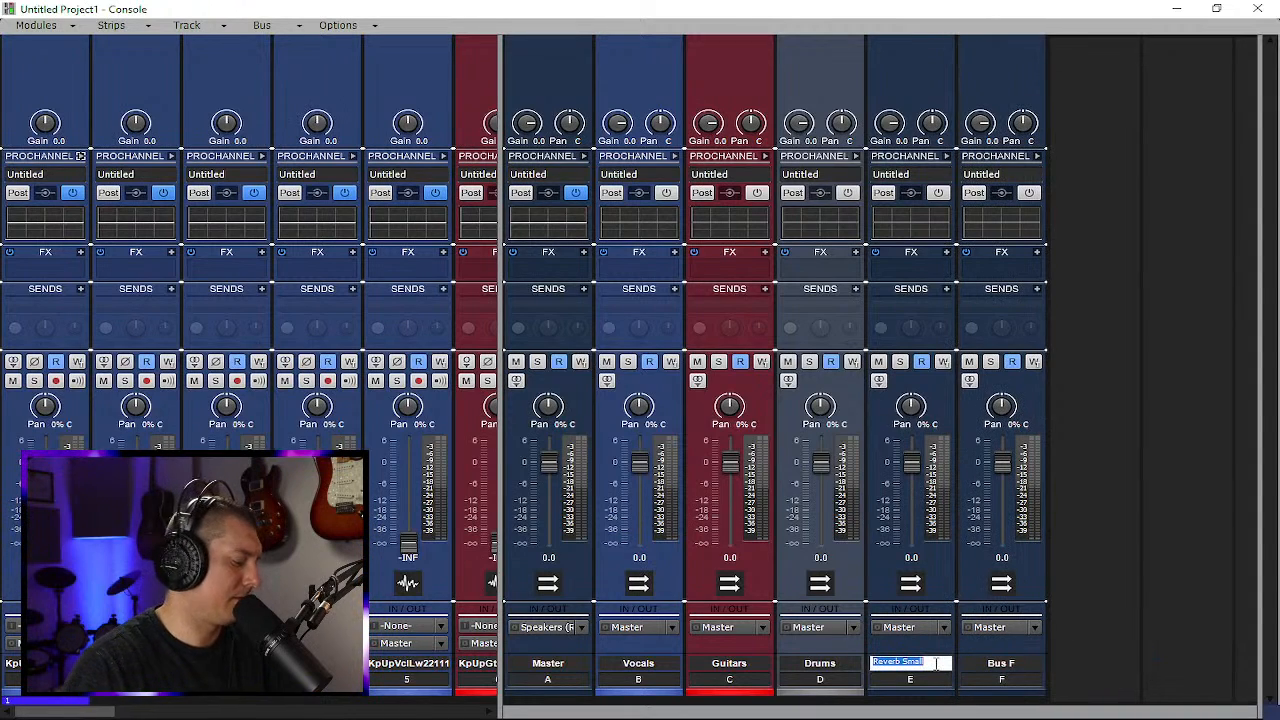
double_click(1005, 663)
key(ctrl+v)
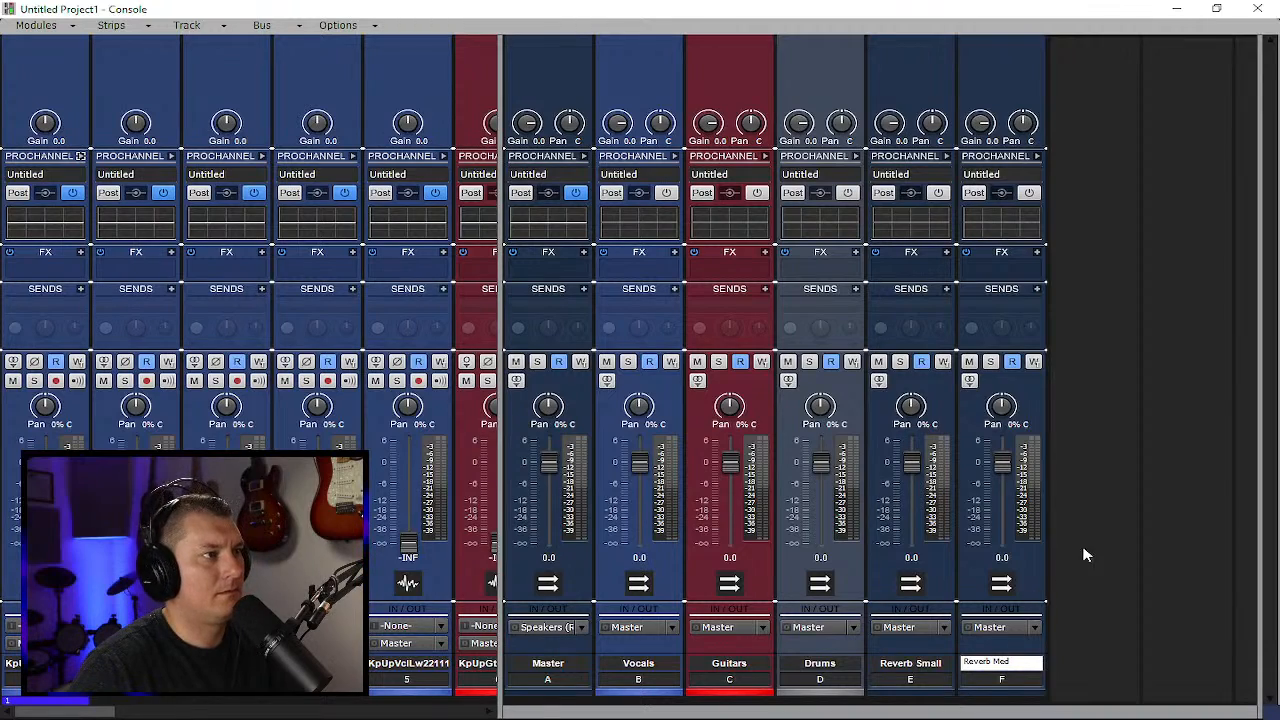
key(Return)
Insert a stereo bus after Reverb Med and name it Reverb Large
right_click(1068, 516)
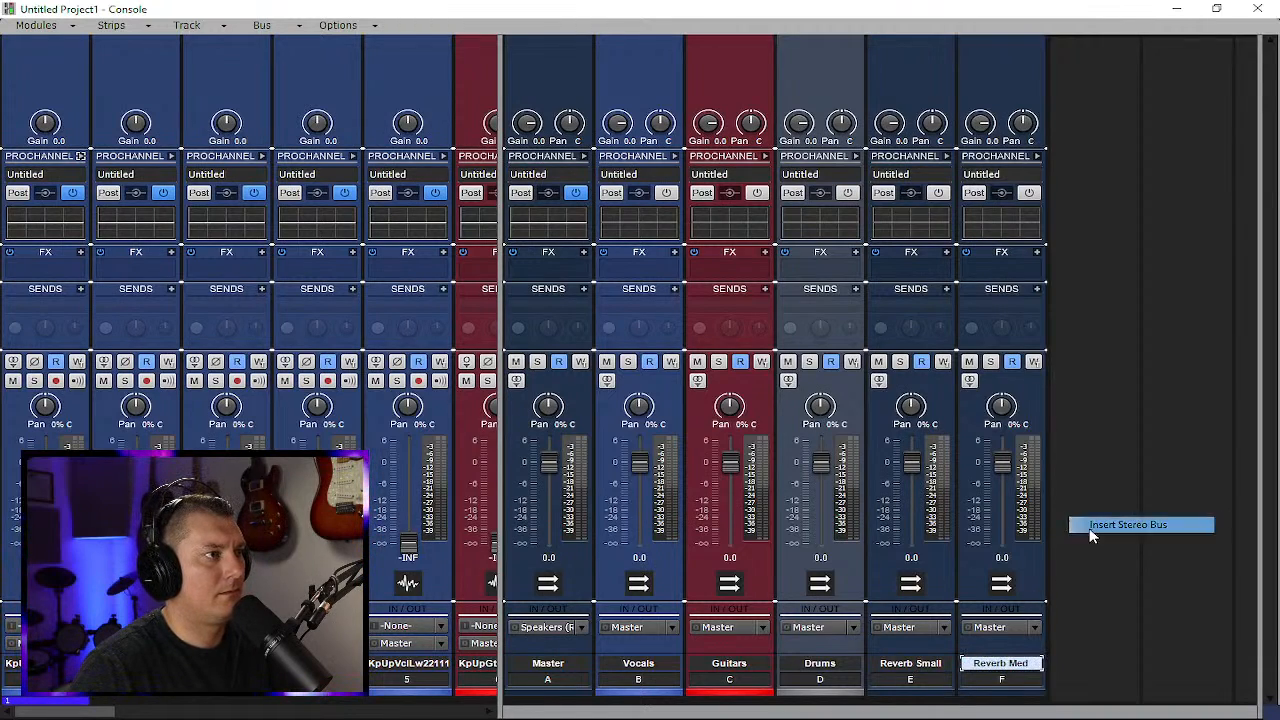
click(1092, 526)
double_click(1107, 661)
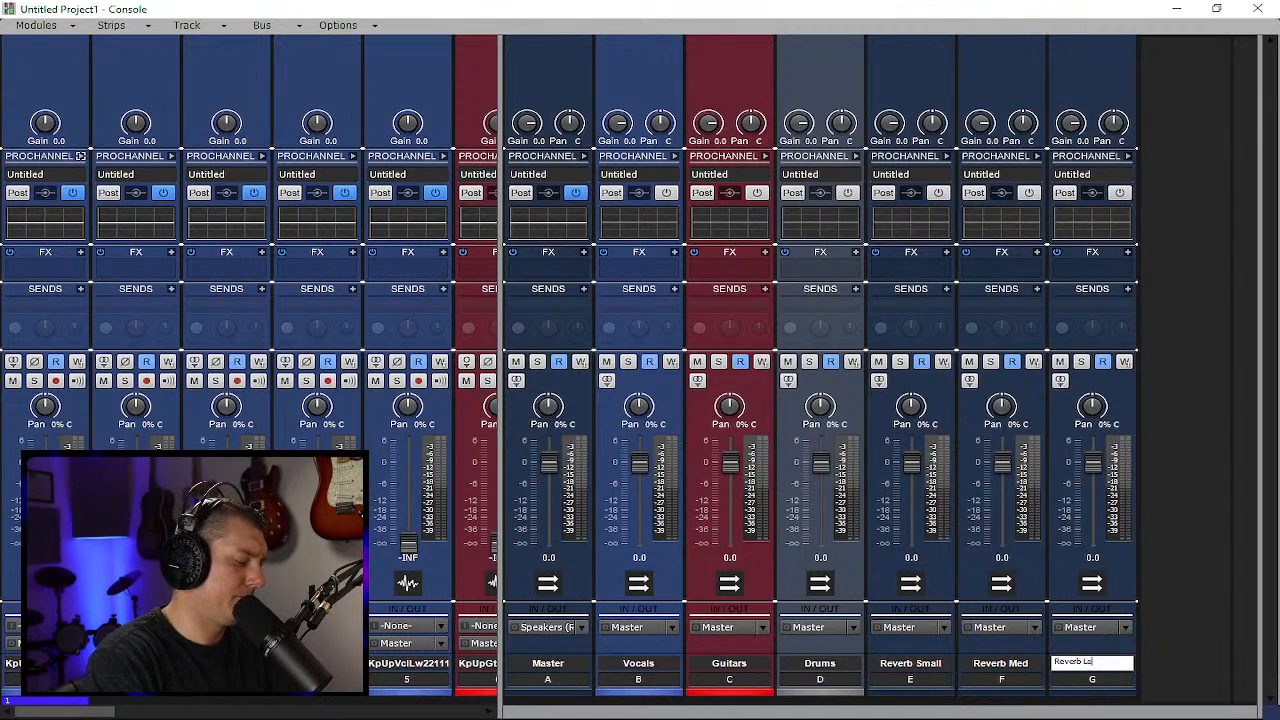
text(Reverb Large)
key(Return)
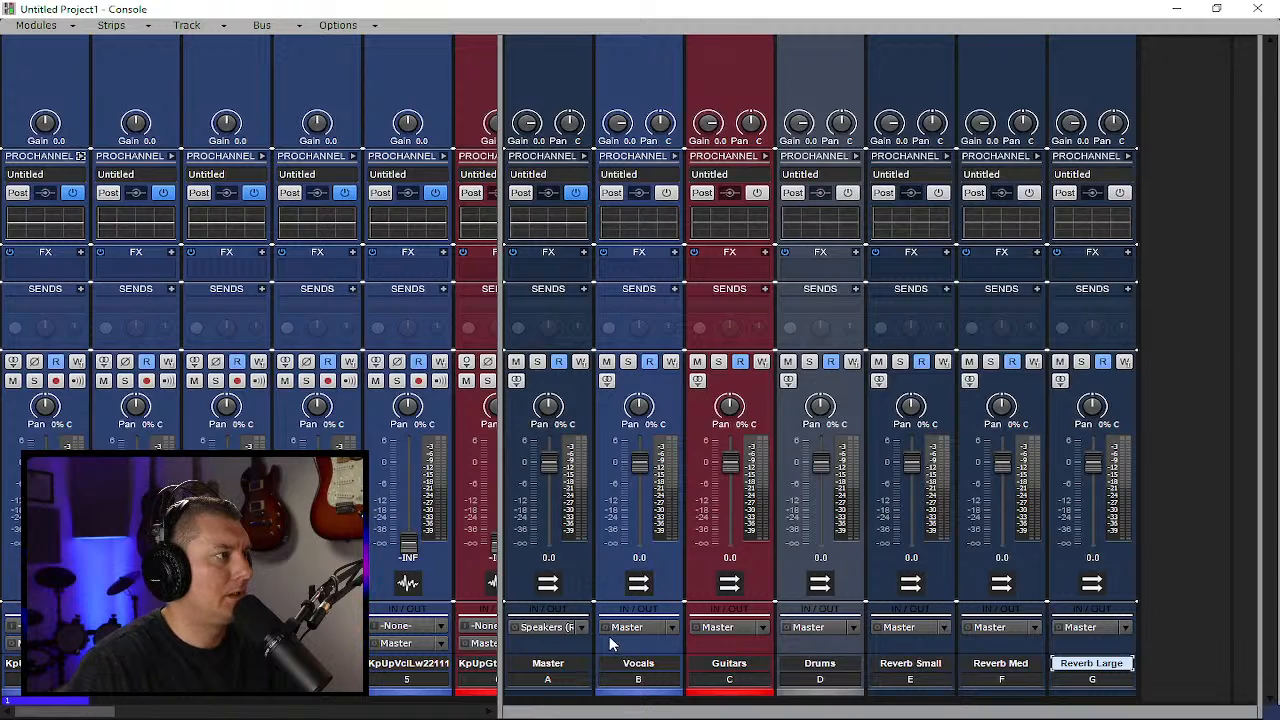
Select all buses from Master to Reverb Large, expand their ProChannels, and toggle the ProChannel and EQ power from the Vocals bus
click(577, 677)
shift+click(1092, 679)
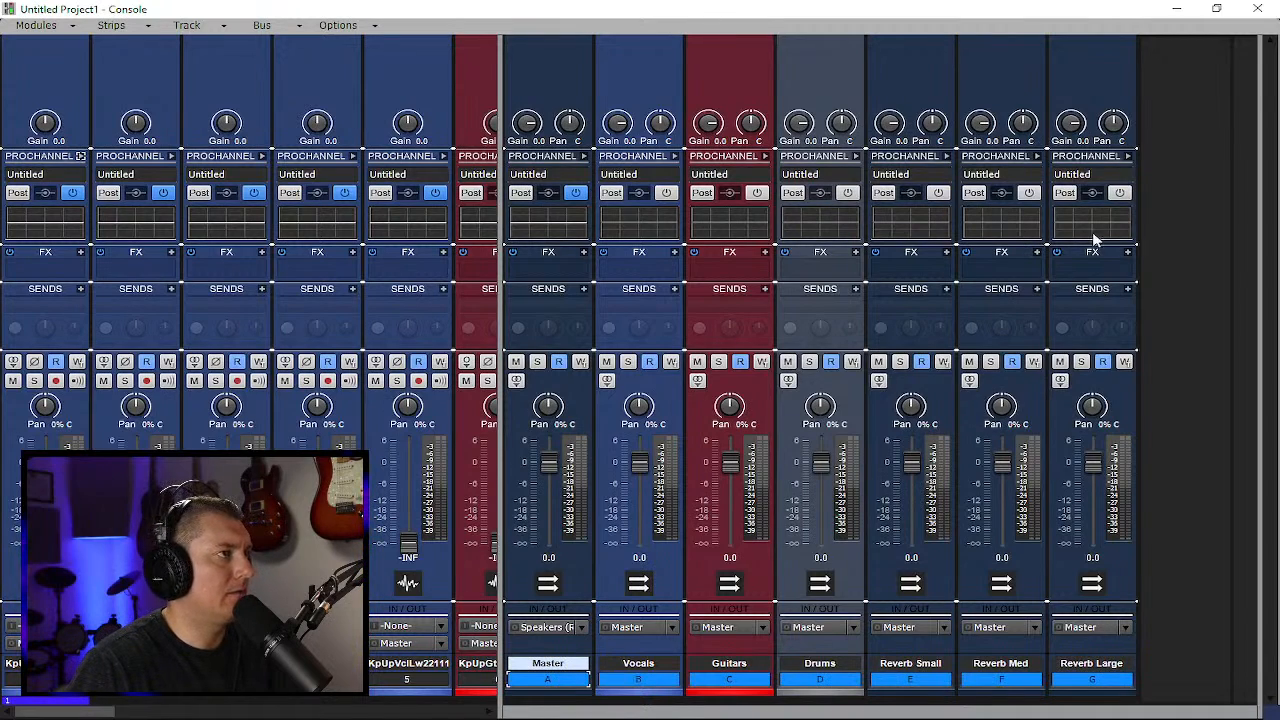
ctrl+click(1127, 156)
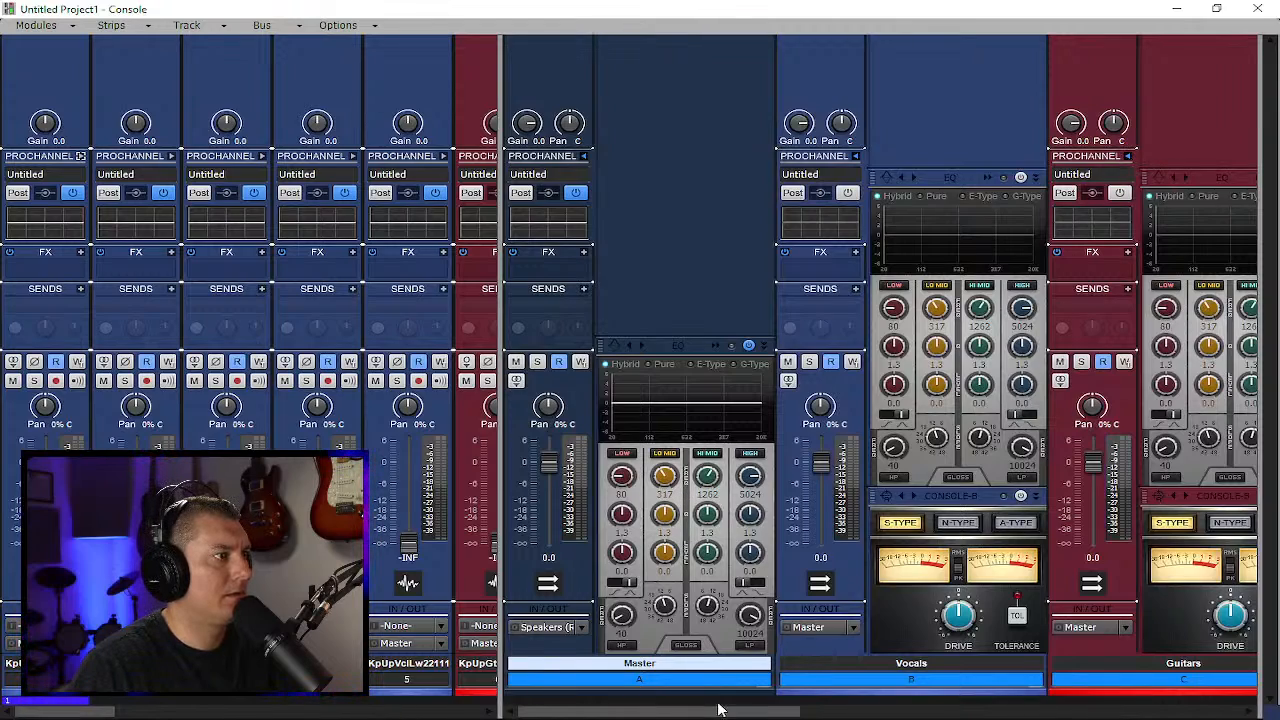
mouse_move(718, 708)
mouse_down()
mouse_move(1146, 708)
mouse_move(728, 708)
mouse_up()
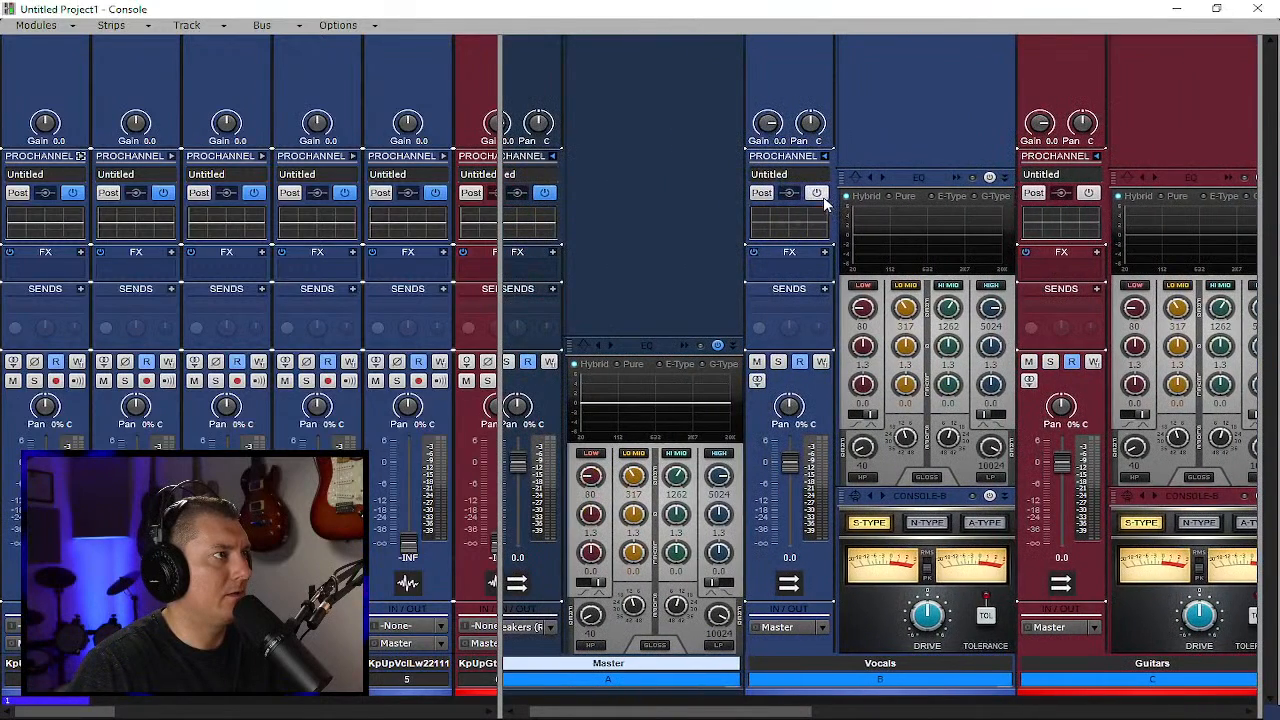
click(816, 193)
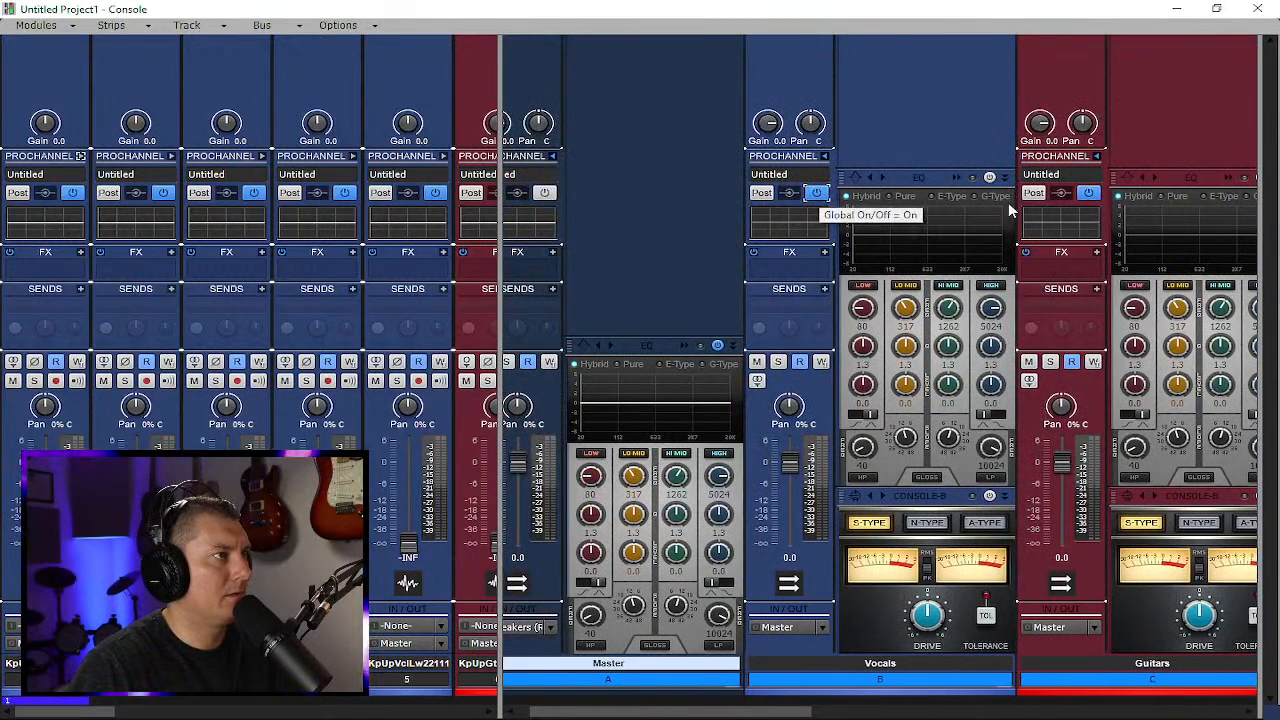
click(990, 178)
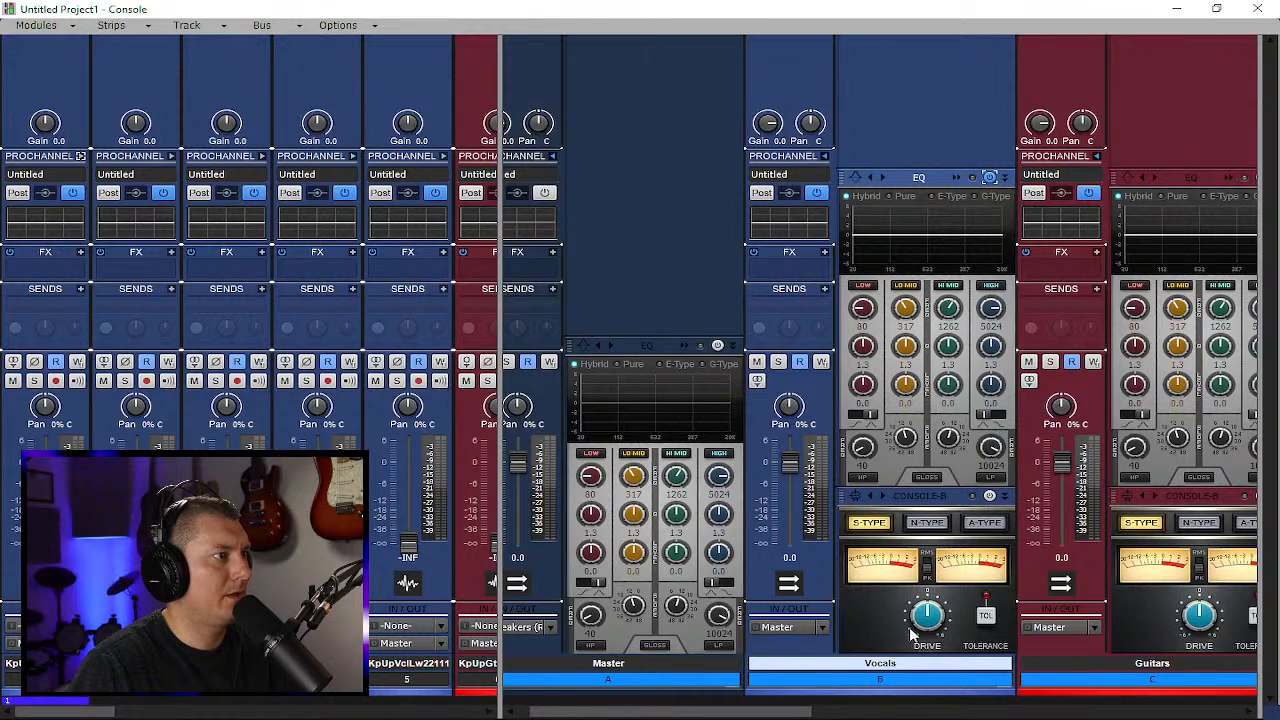
Insert a Console Emulator Bus module in the Master bus's ProChannel
drag(730, 711, 718, 714)
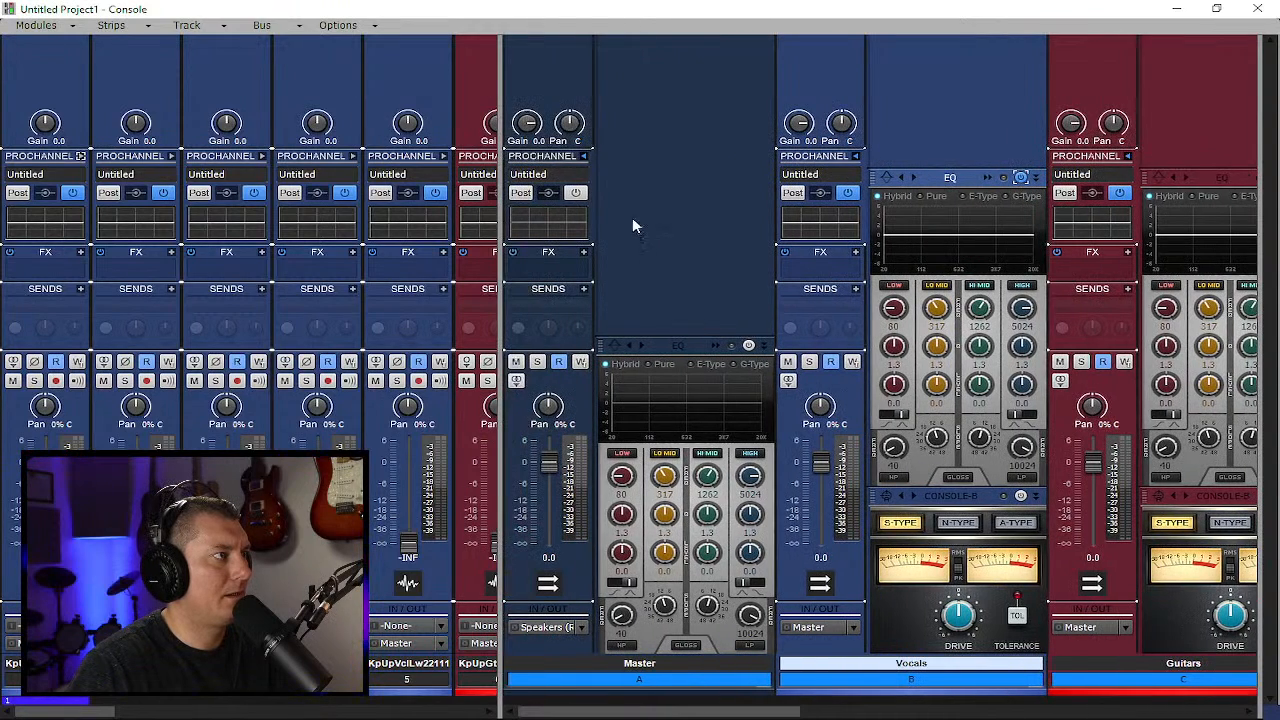
right_click(741, 295)
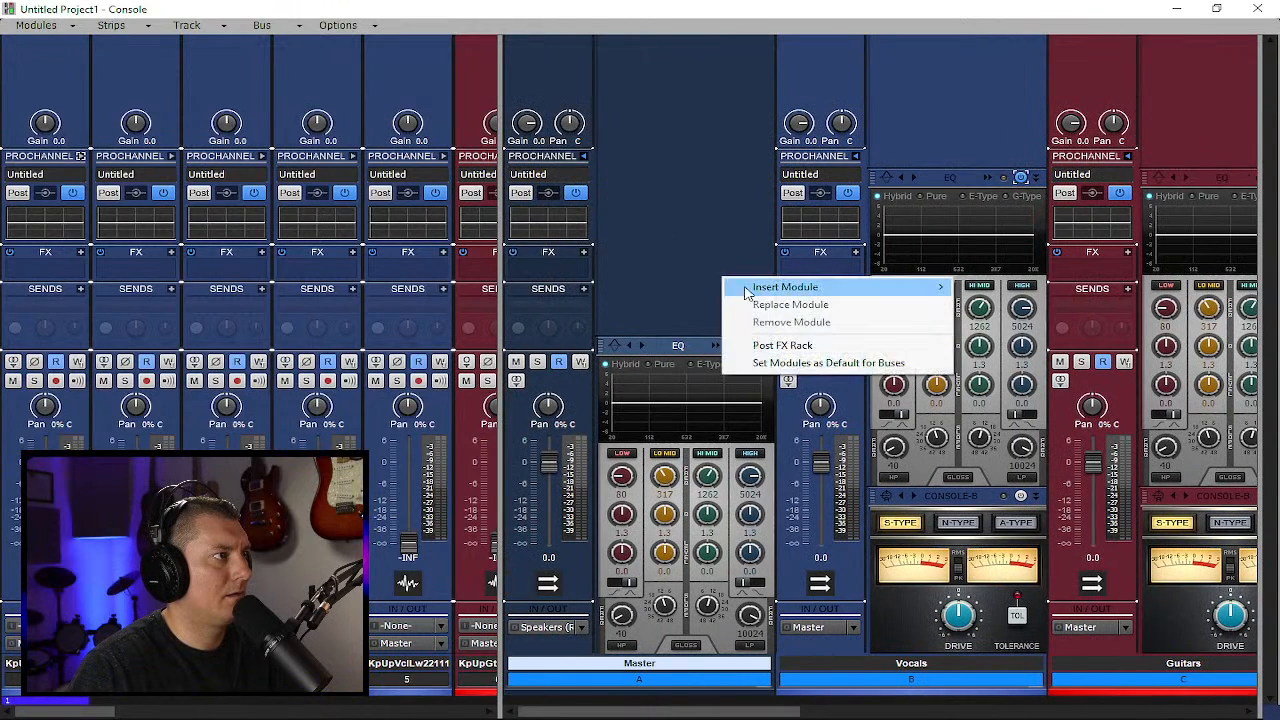
mouse_move(748, 288)
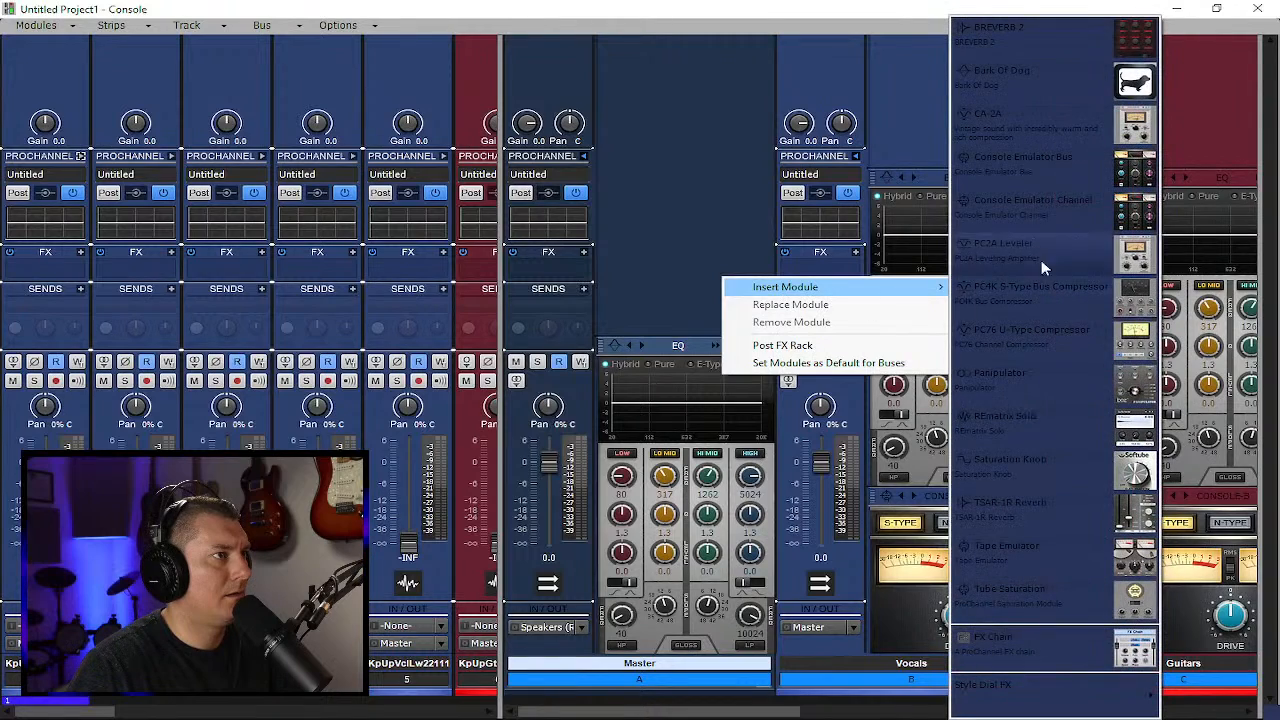
click(1079, 168)
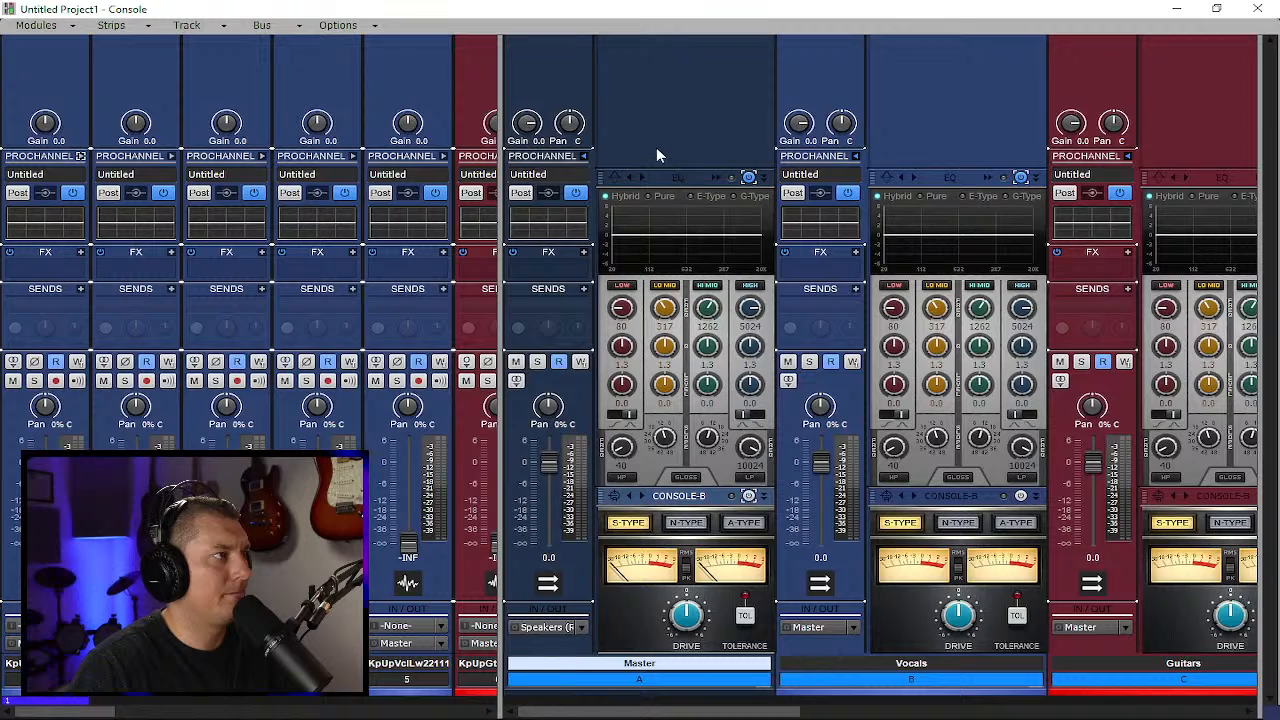
Collapse the ProChannels of all buses and extend the track strip area across the full console width
ctrl+click(584, 157)
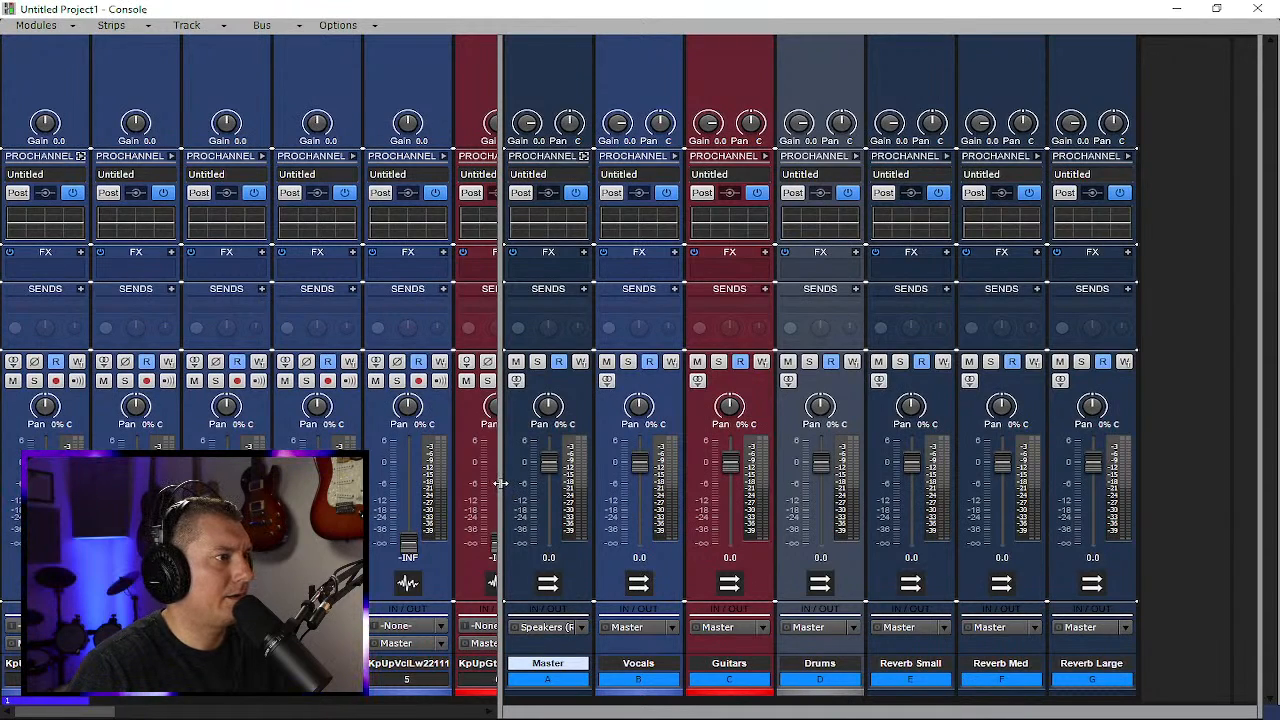
drag(500, 483, 1262, 475)
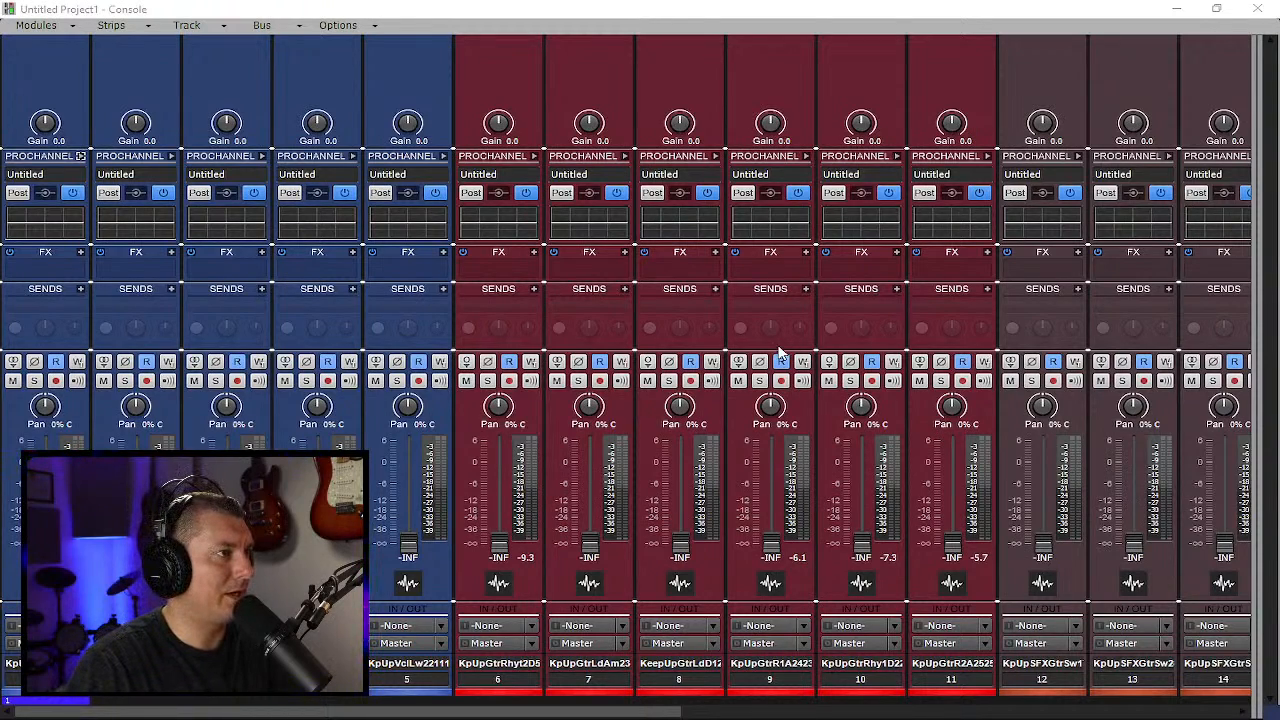
Return to the track view, hide its bus pane, and select the full-length Bass_amp clip
click(1176, 8)
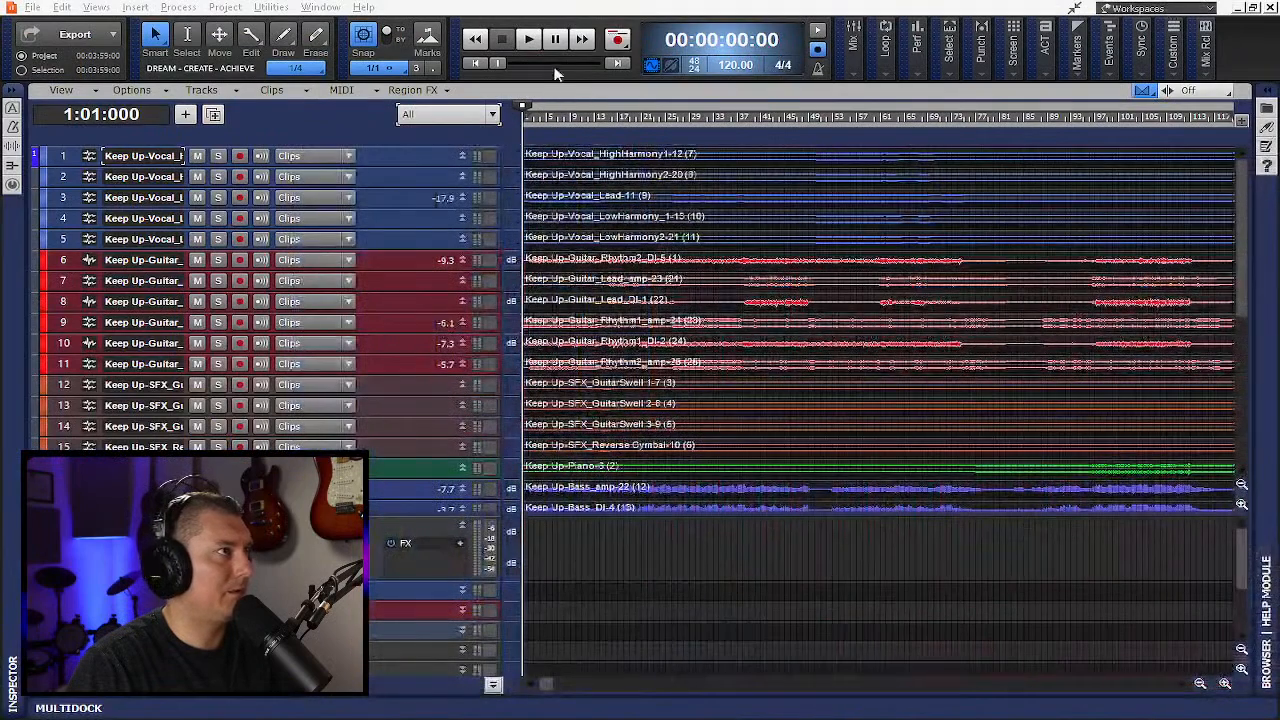
click(1200, 683)
click(493, 684)
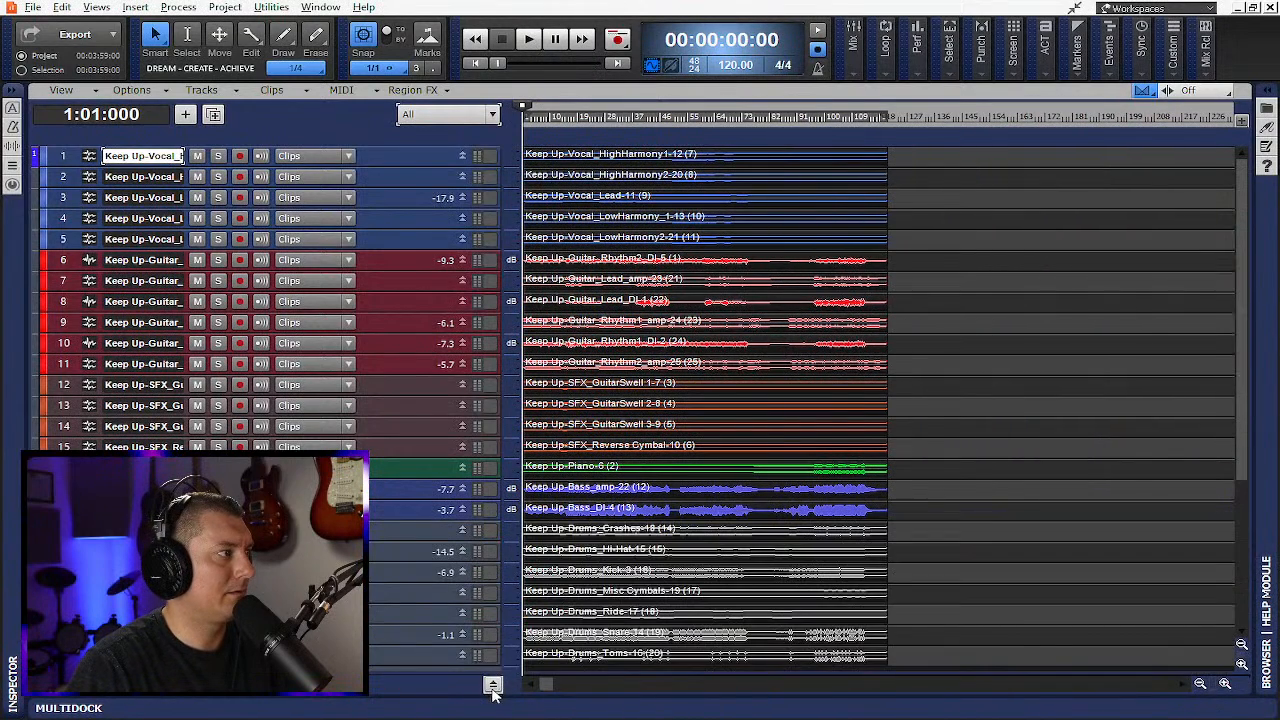
click(799, 488)
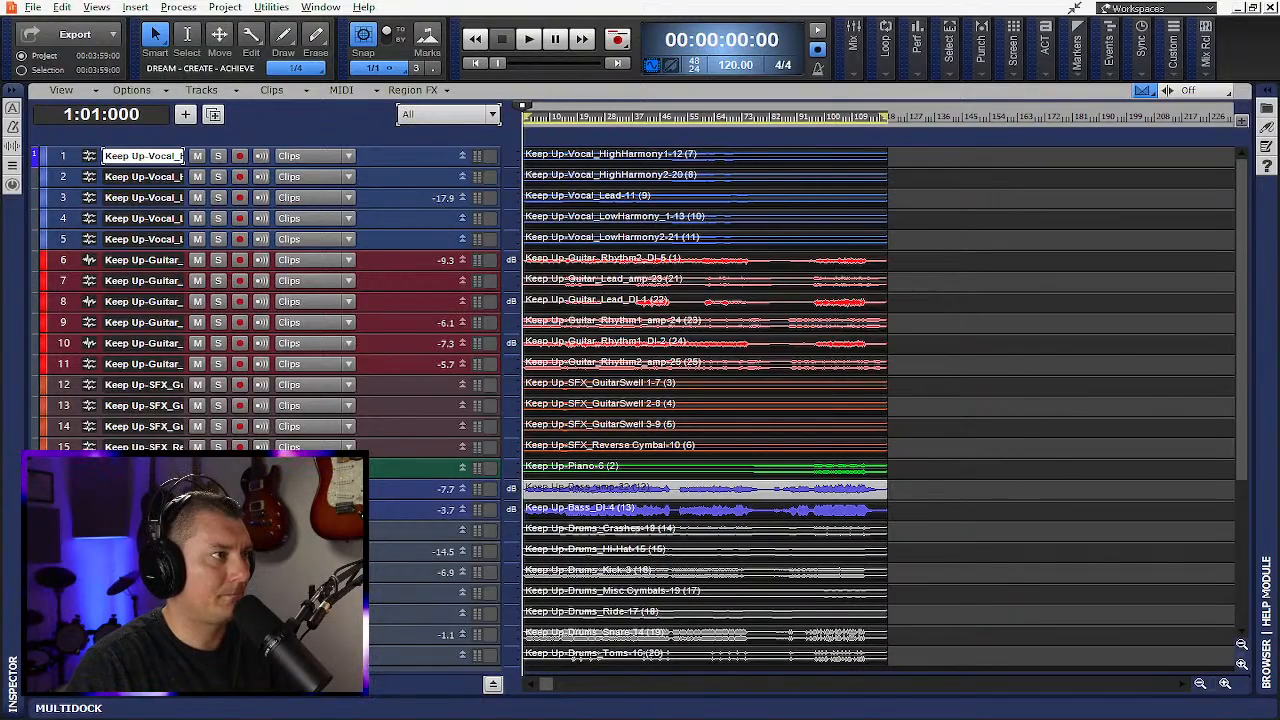
Start playback from the beginning of the song and bring the console back up full-screen
key(alt+2)
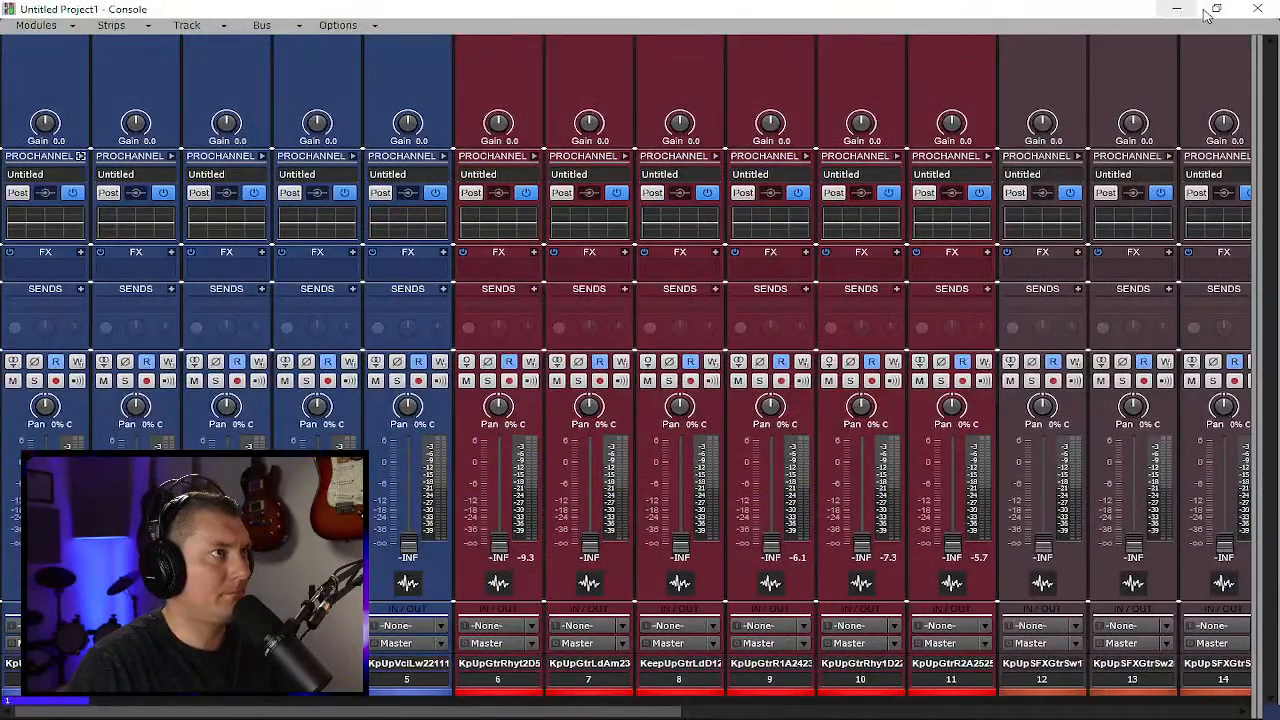
double_click(1079, 14)
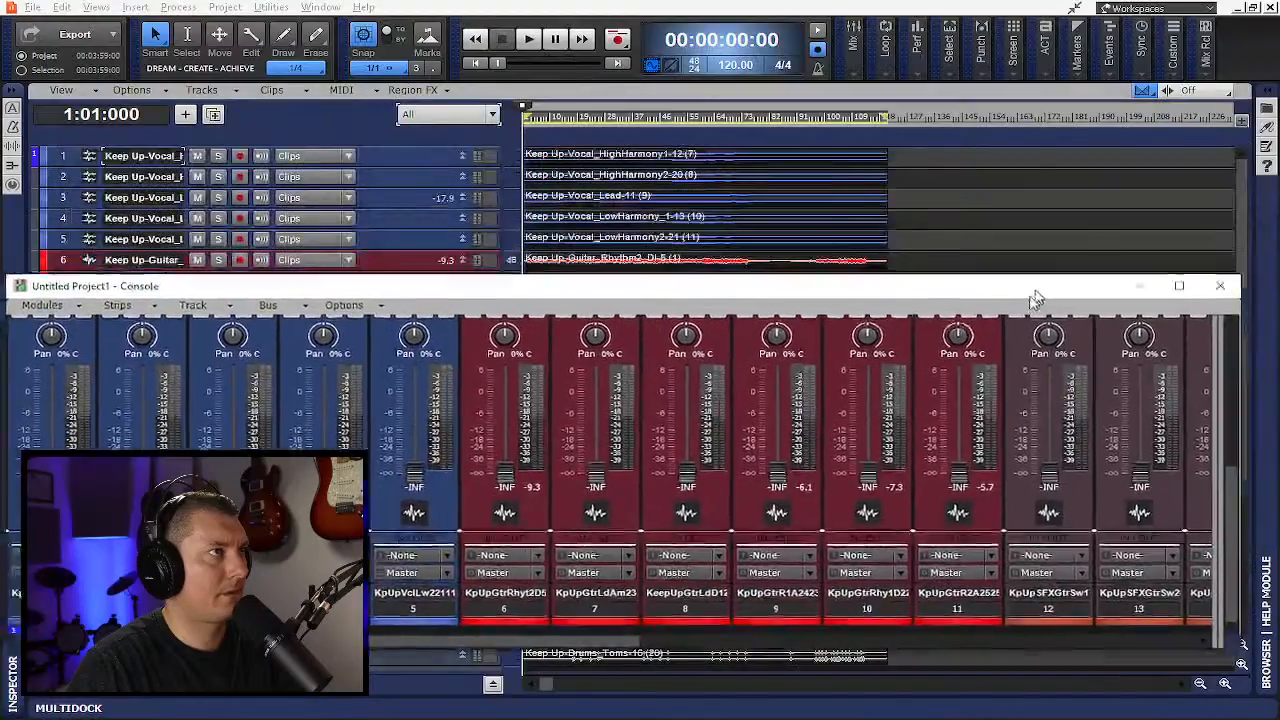
click(528, 38)
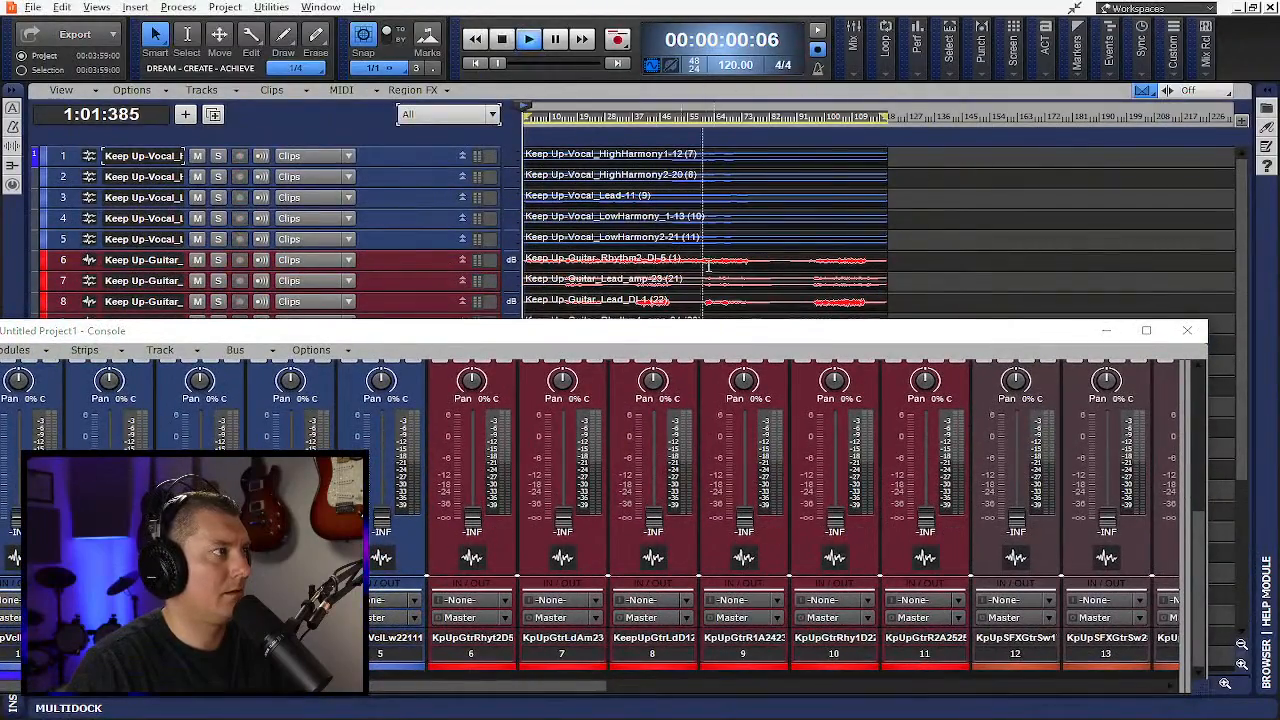
drag(785, 333, 837, 6)
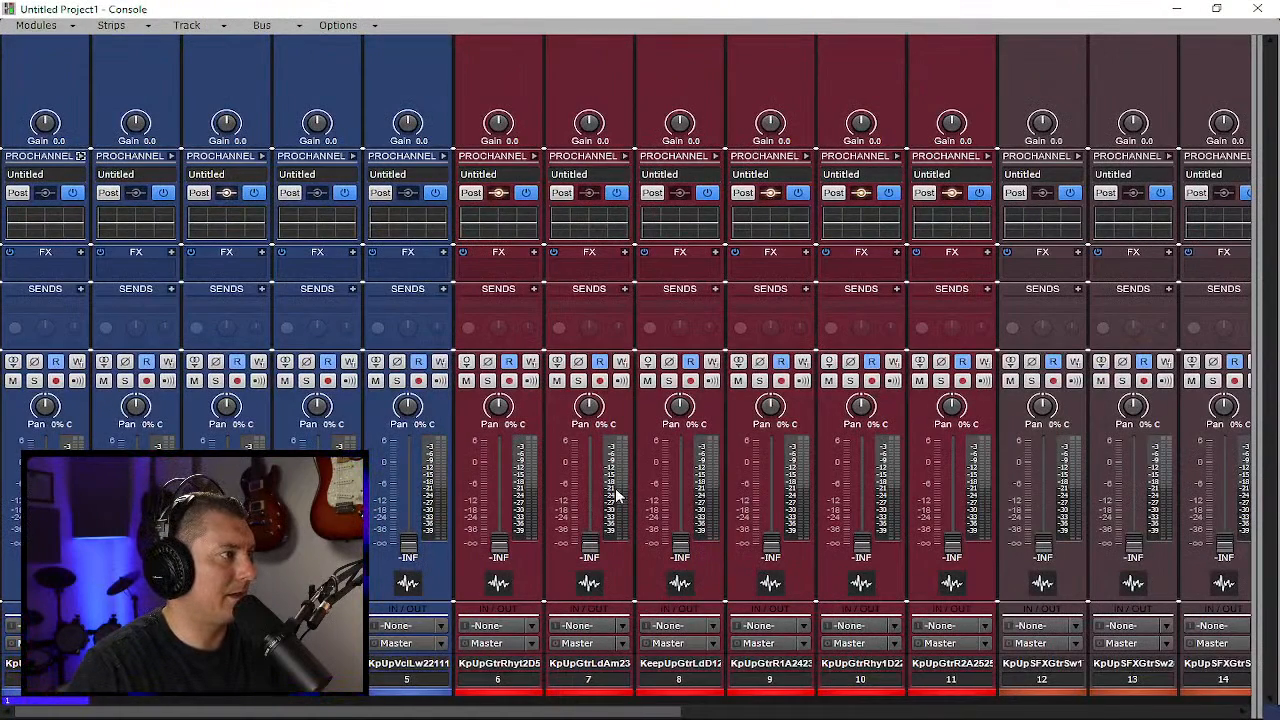
Raise the faders of guitar tracks 6 to 11 to about -11.3, -12.1, -11.1, -12.3, -11.1 and -13.7 dB
drag(508, 542, 508, 499)
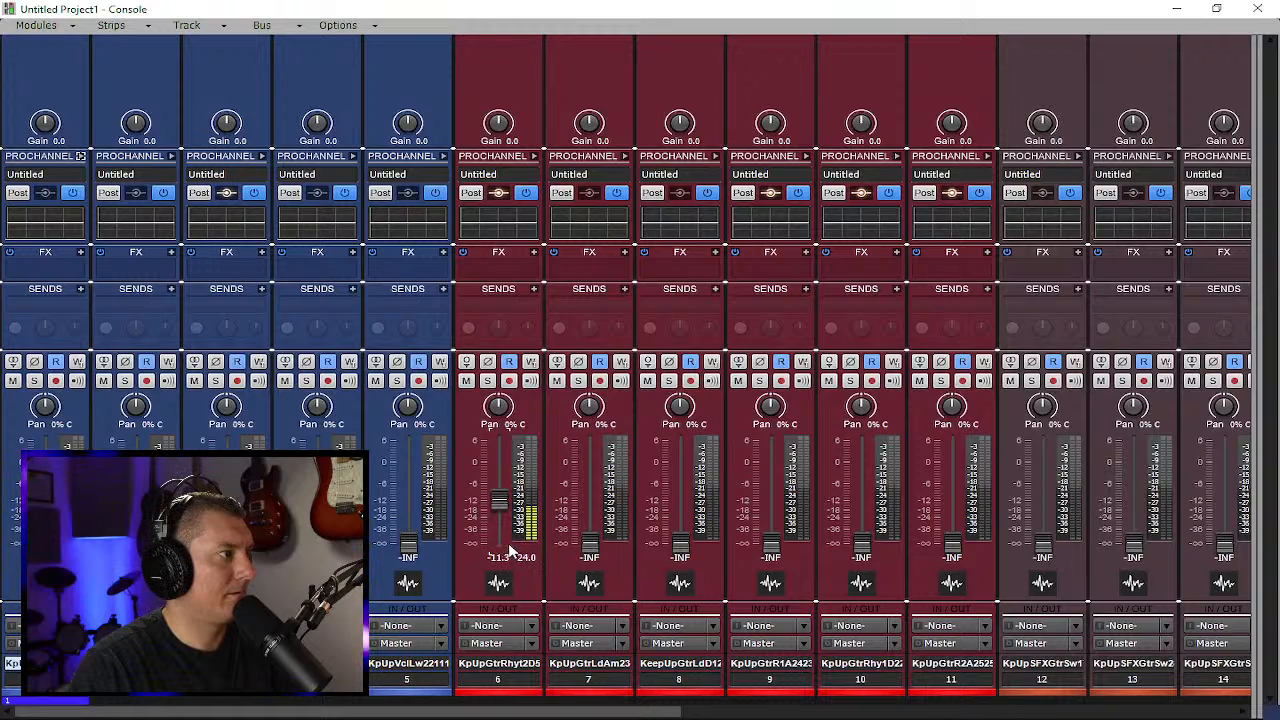
drag(589, 542, 589, 500)
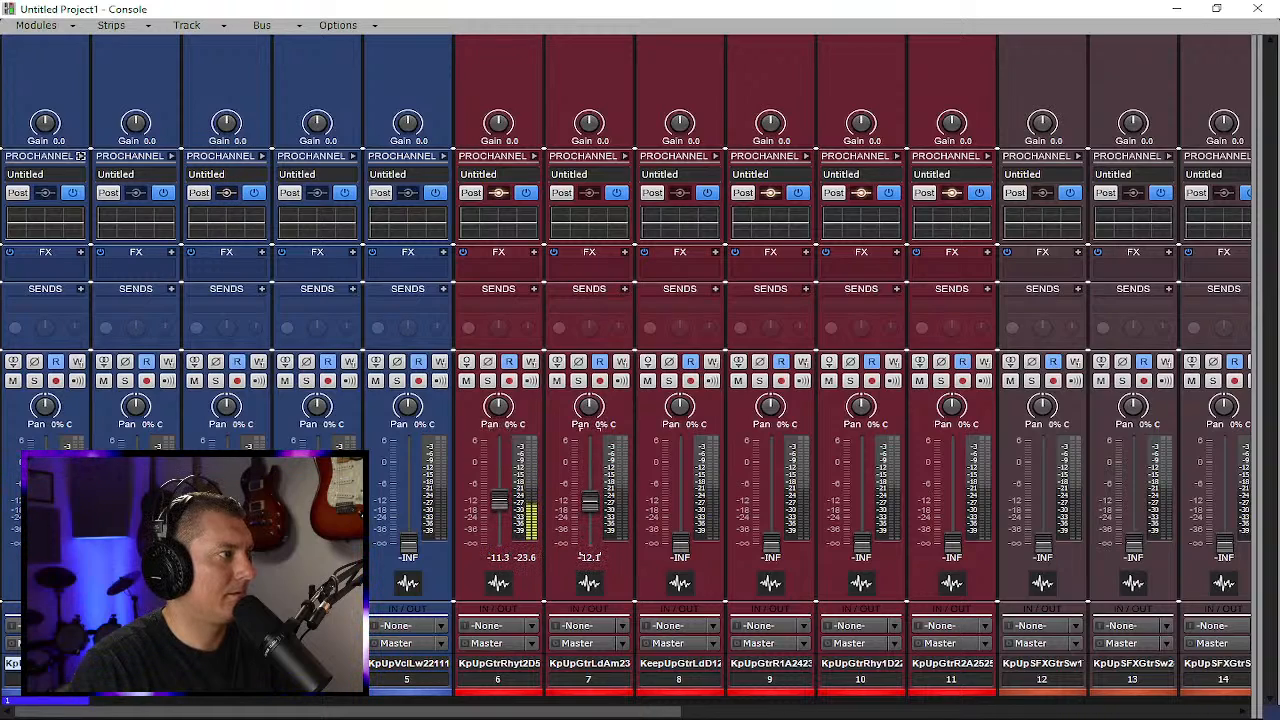
drag(680, 542, 680, 498)
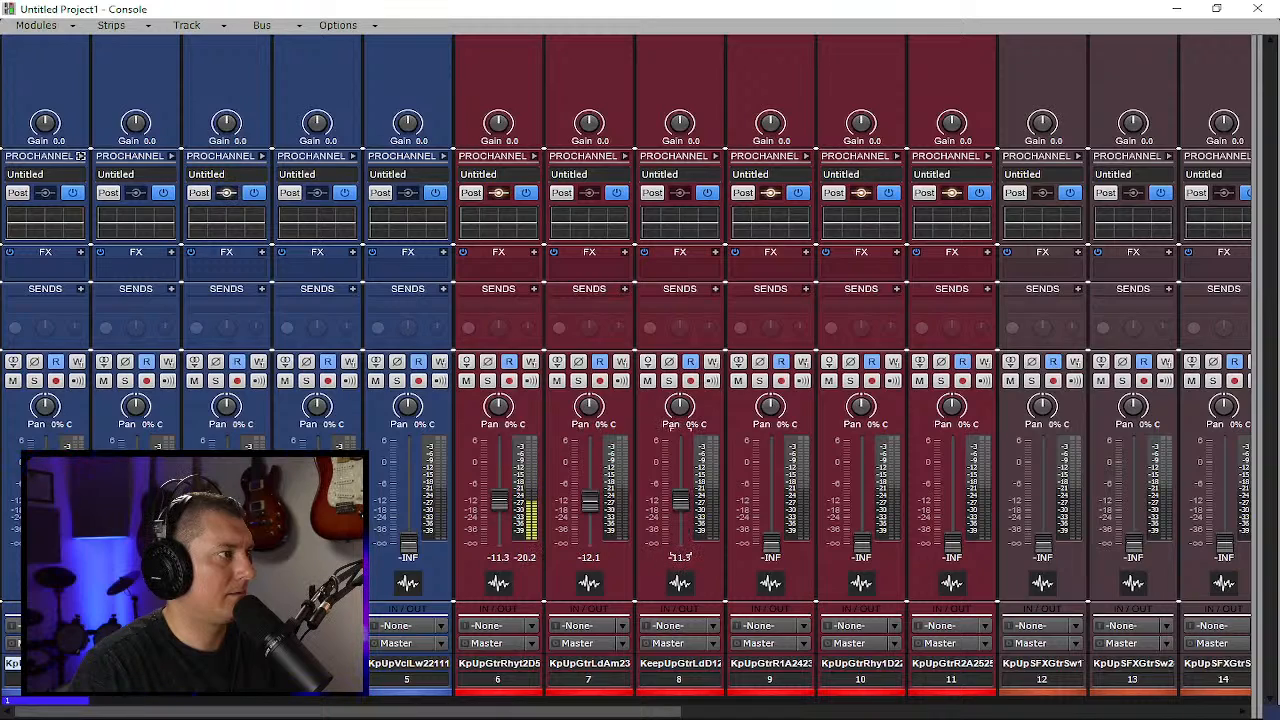
drag(770, 545, 770, 504)
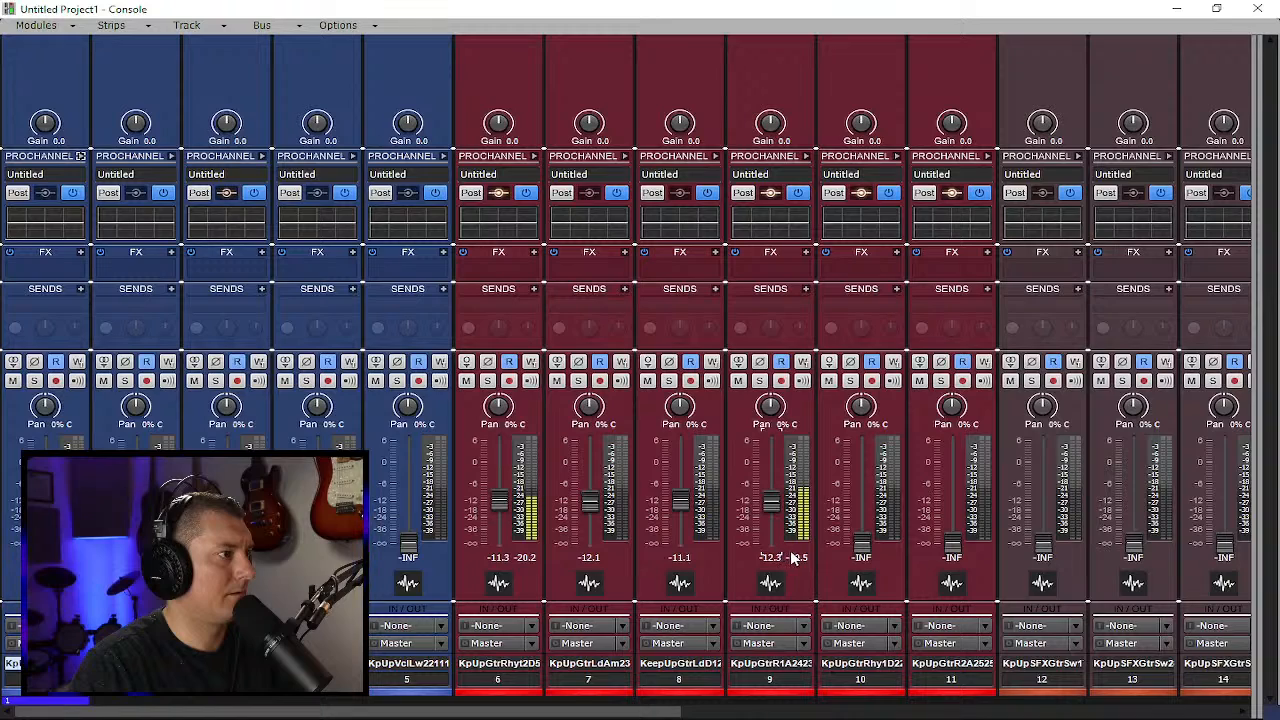
drag(861, 543, 861, 500)
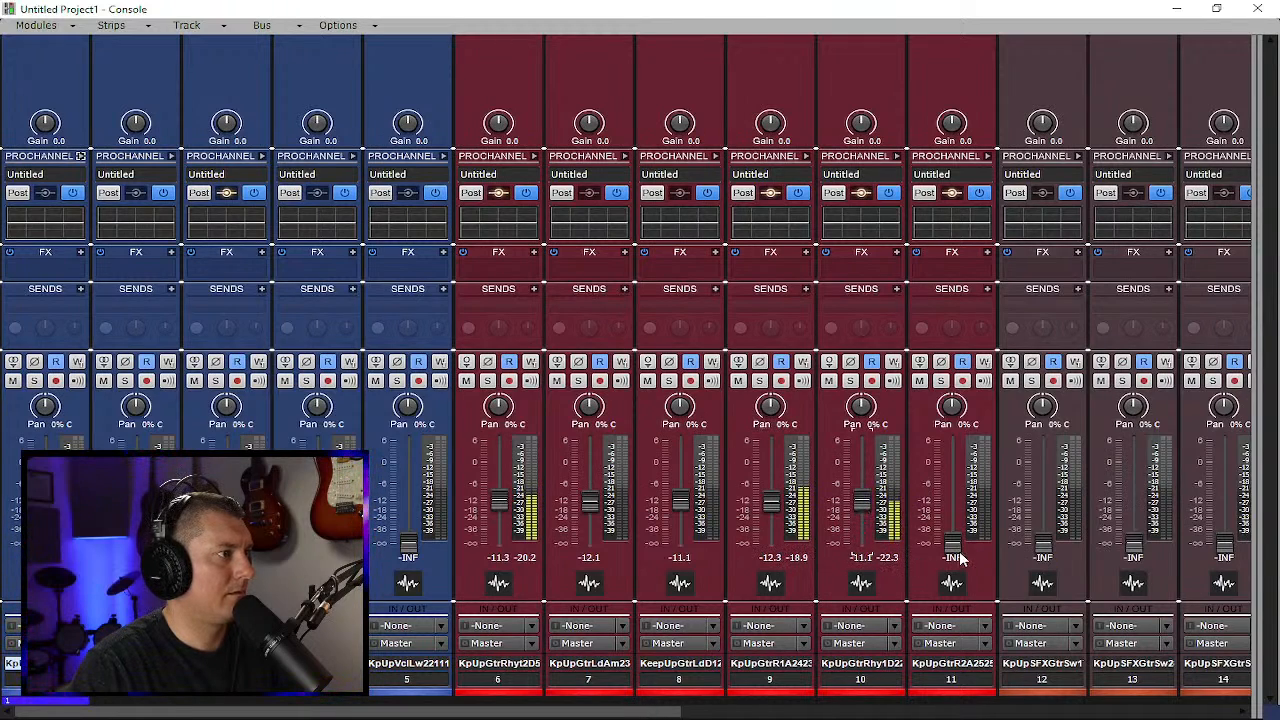
drag(952, 545, 952, 513)
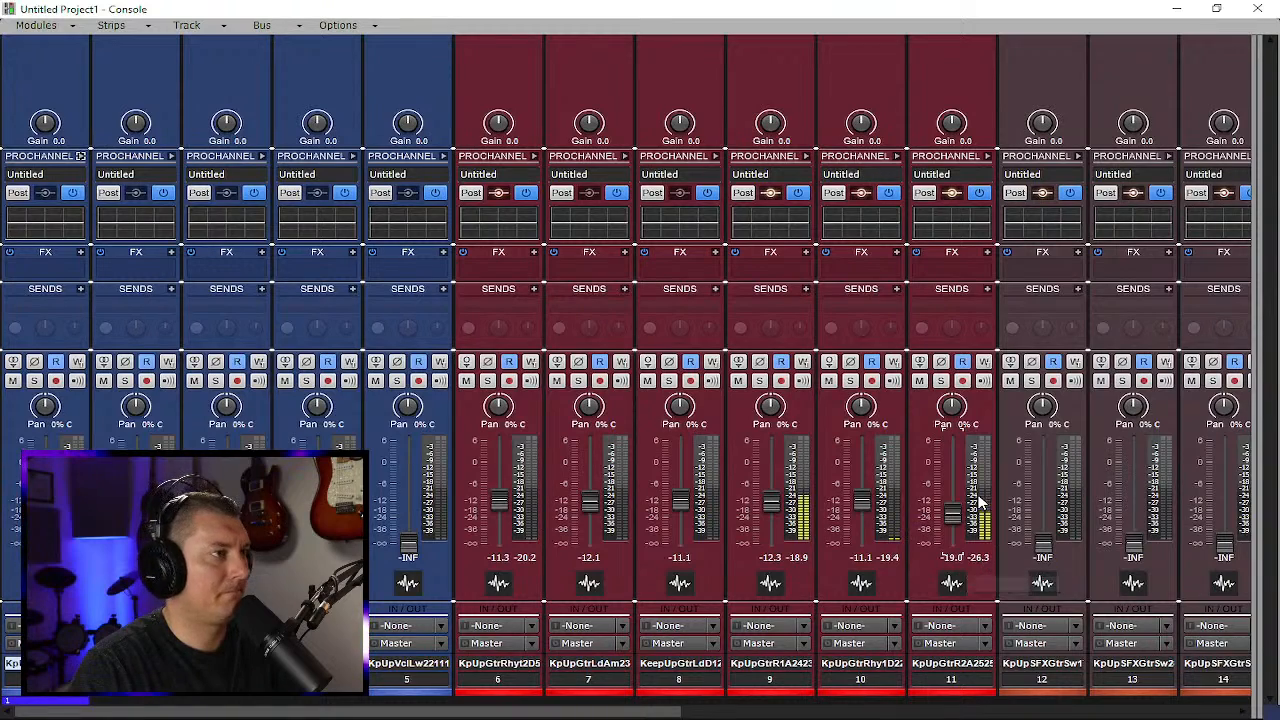
drag(955, 513, 953, 506)
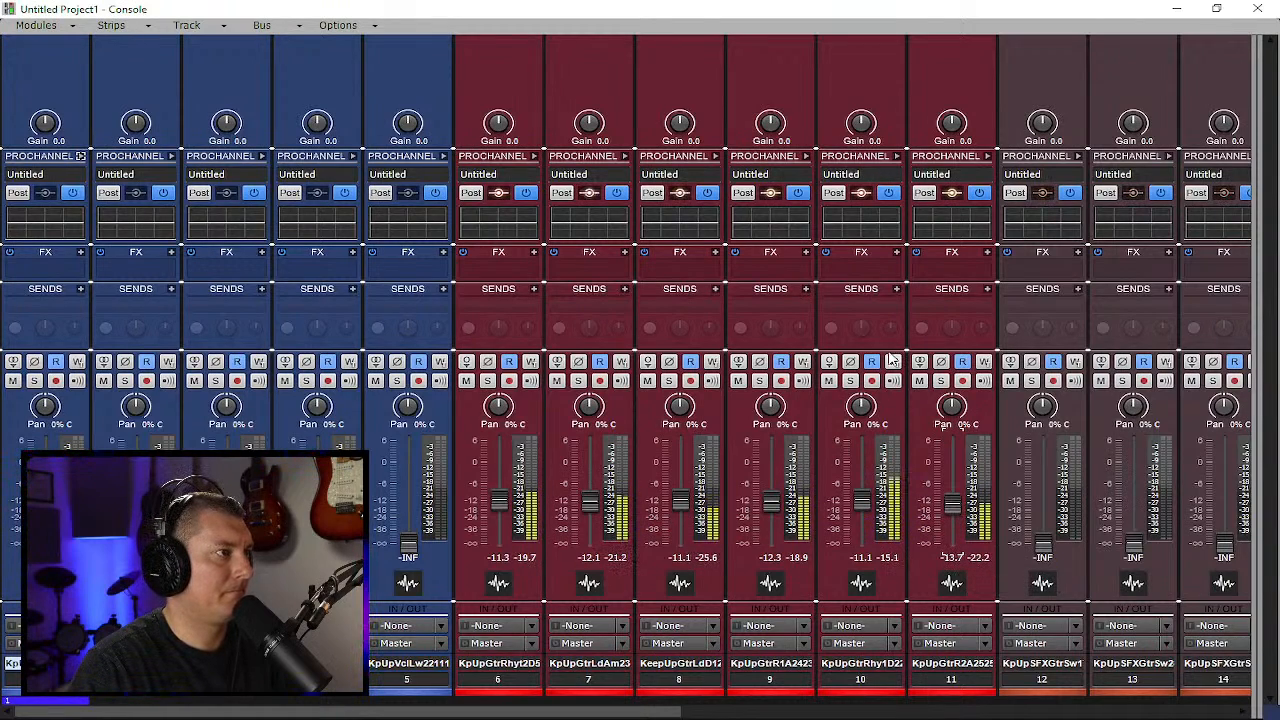
Solo the Rhythm 1 DI and Rhythm 2 DI guitar tracks to hear them together, and stop playback
click(850, 383)
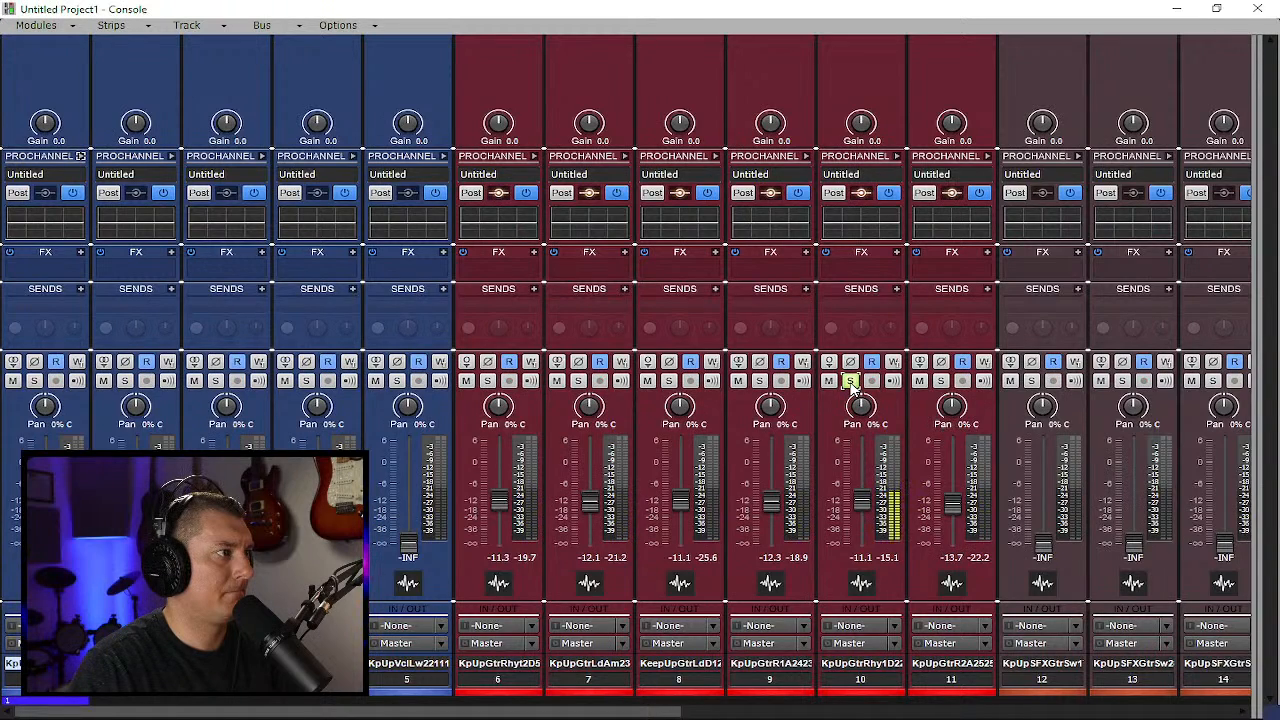
click(489, 382)
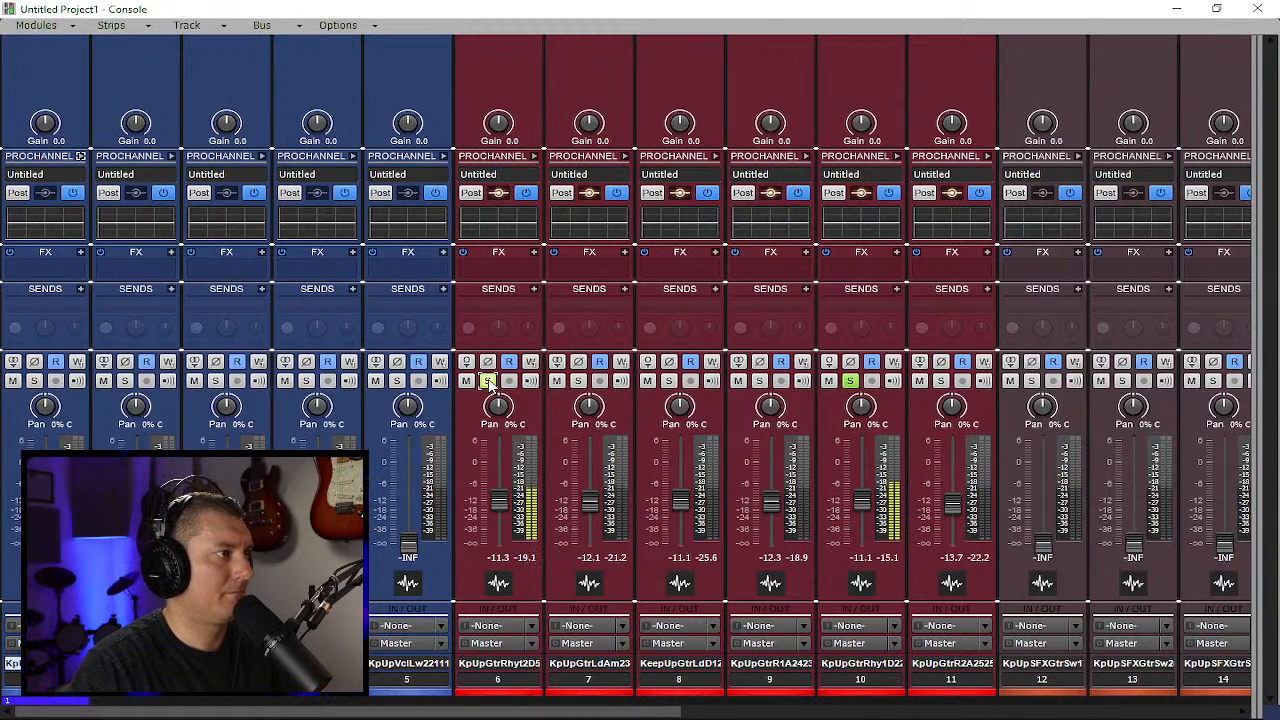
key(space)
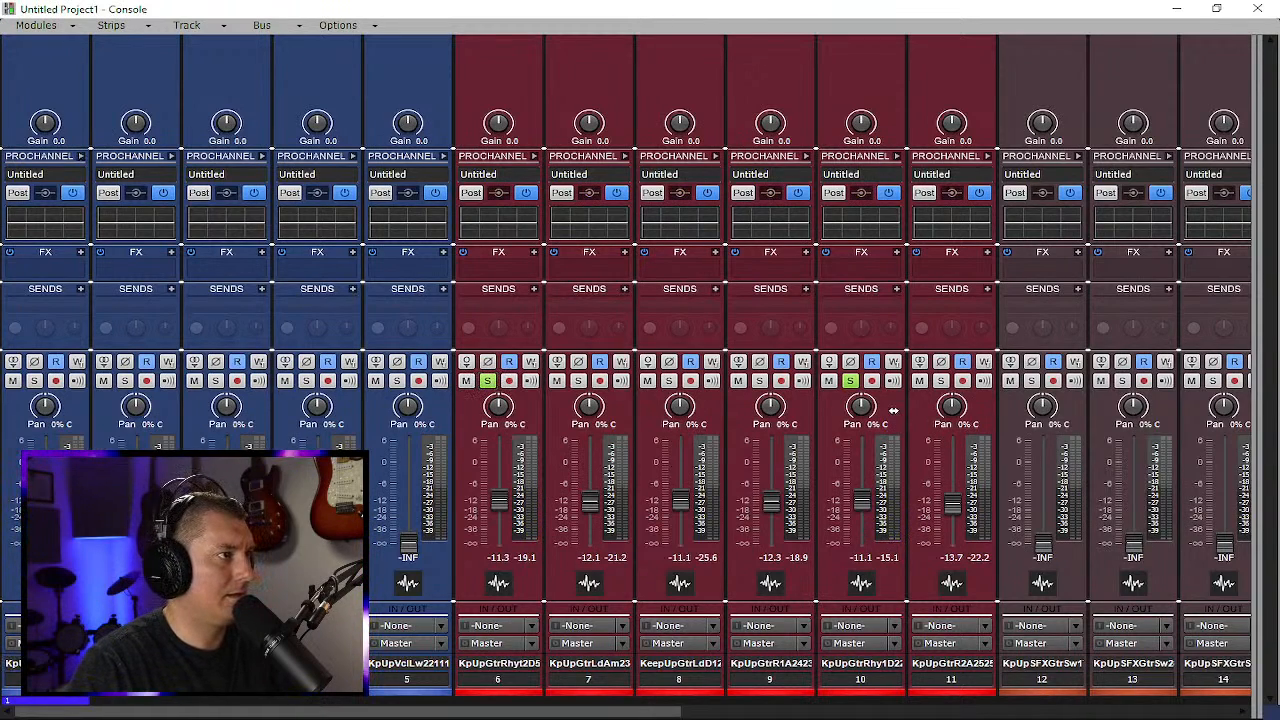
Move the Rhythm 1 DI guitar strip directly after the Rhythm 2 DI strip
click(895, 416)
drag(662, 408, 590, 410)
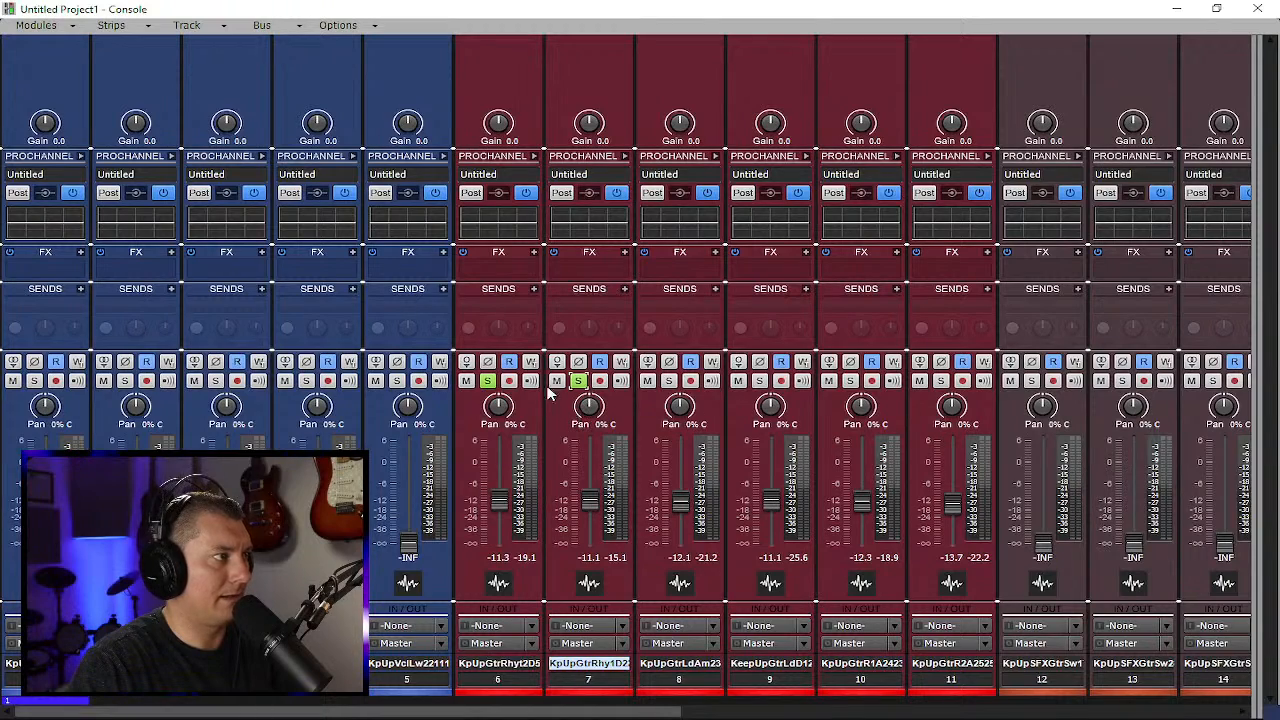
click(713, 408)
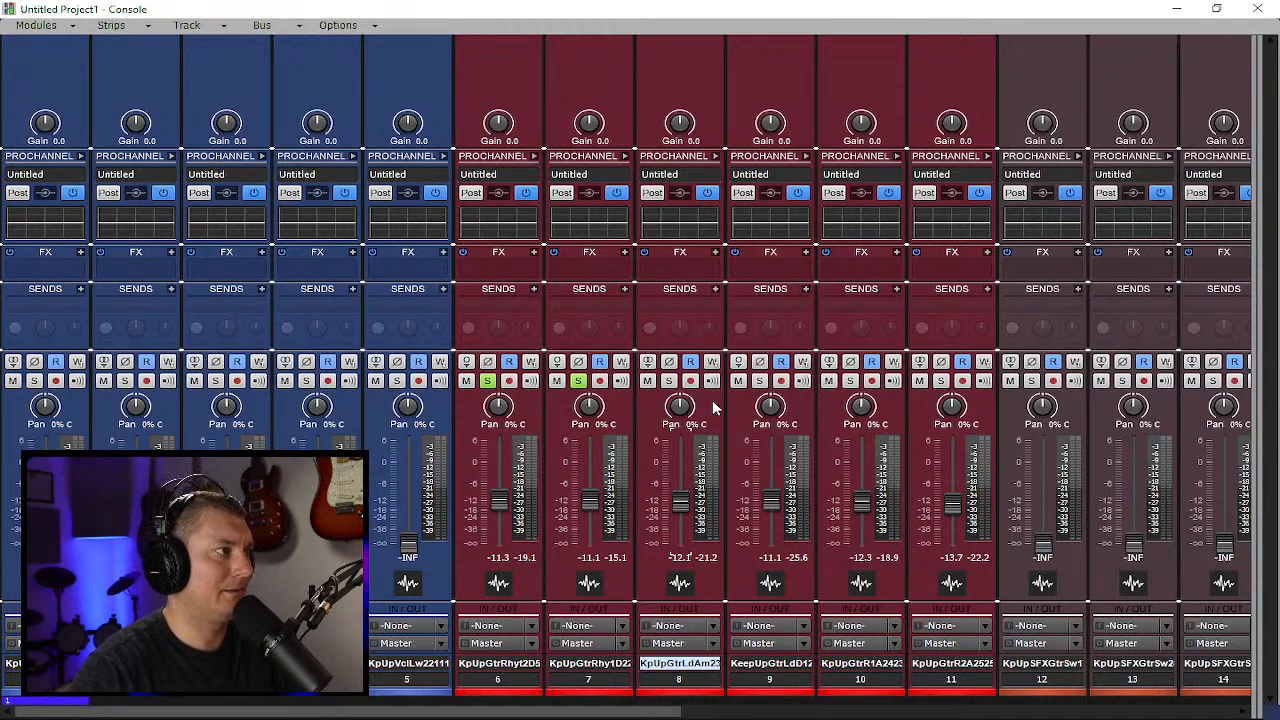
Clear the existing solos during playback, and audition the Rhythm 1 DI and Rhythm 2 amp guitar tracks by soloing them
click(578, 381)
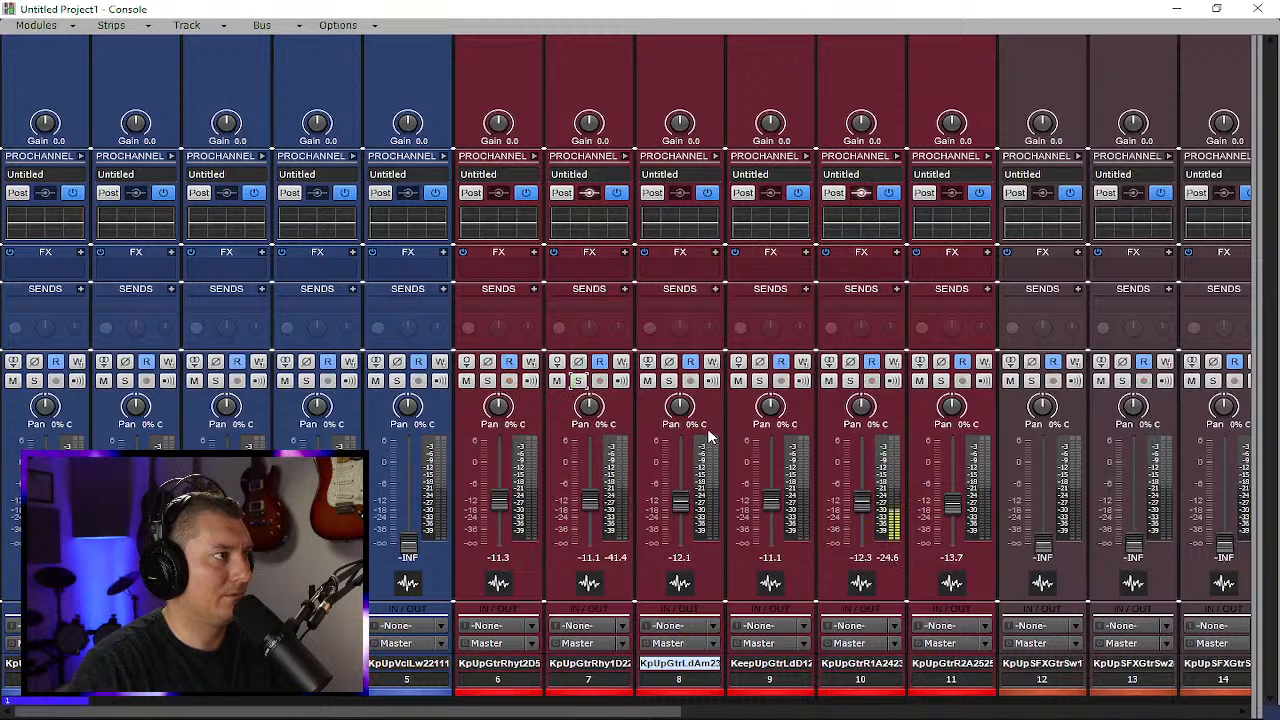
click(578, 381)
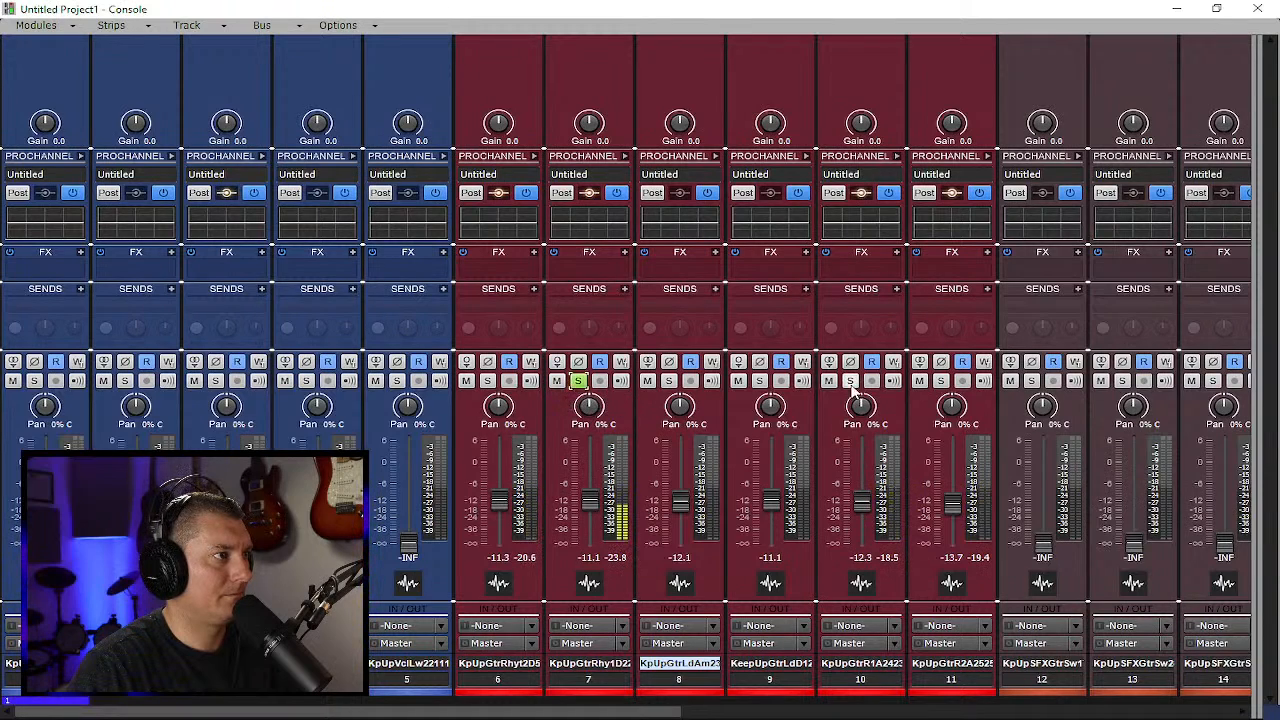
click(941, 382)
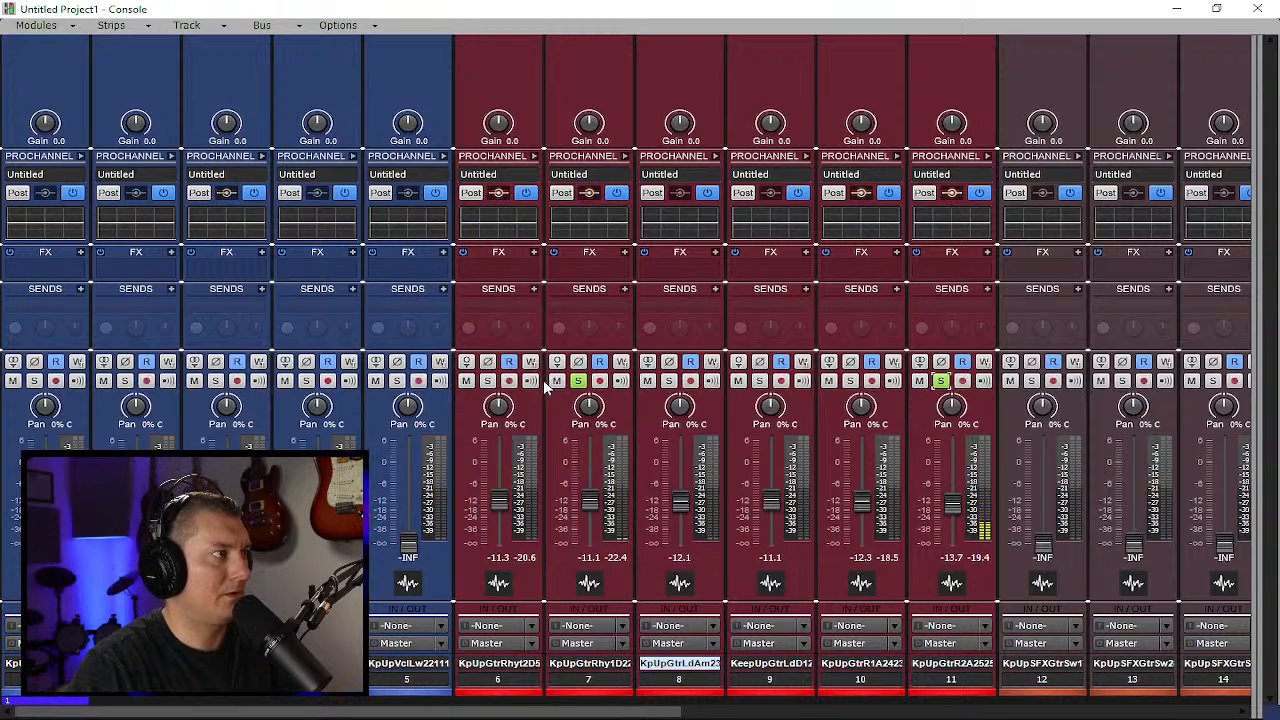
Mute both rhythm guitar DI tracks and clear the remaining solos on the guitar tracks
click(578, 381)
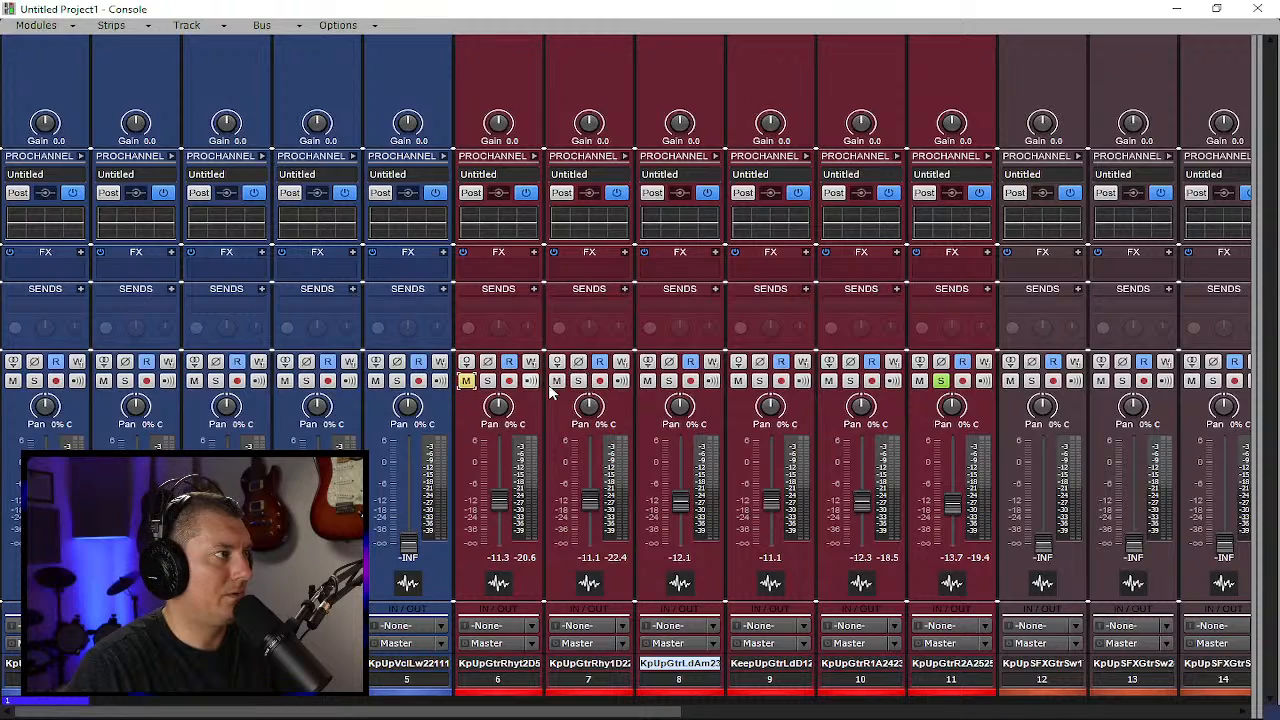
click(557, 381)
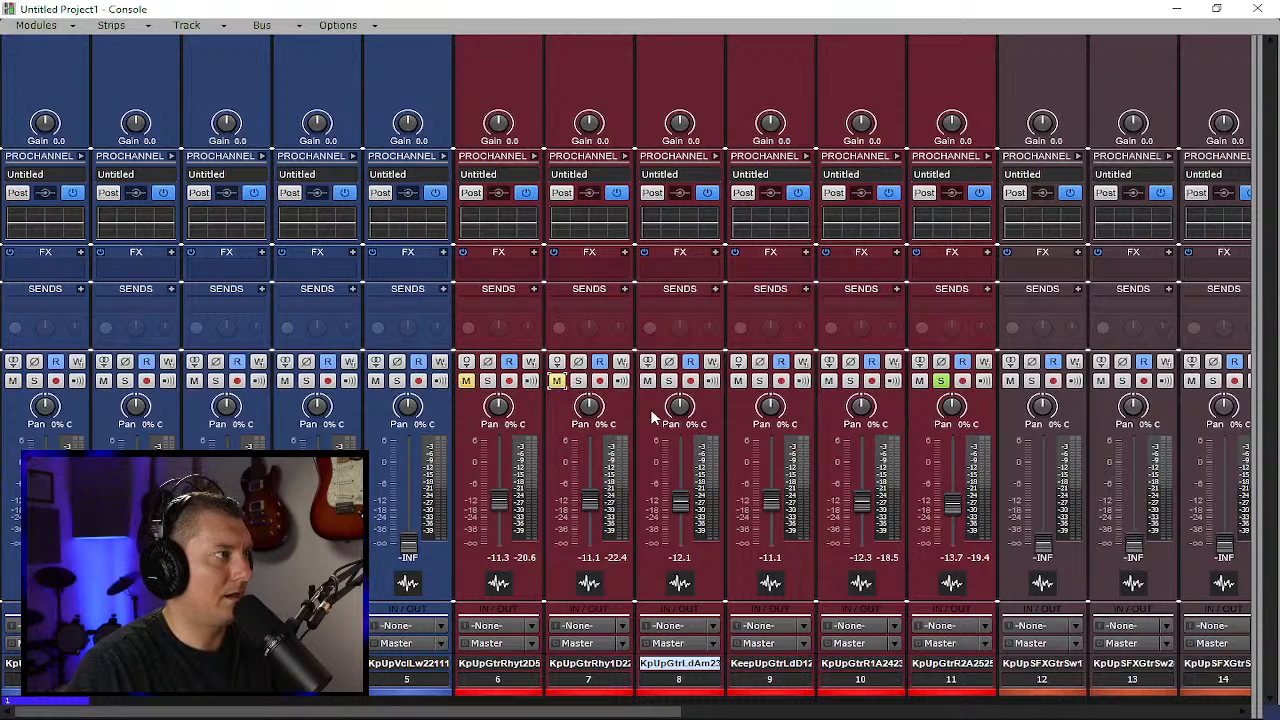
click(941, 381)
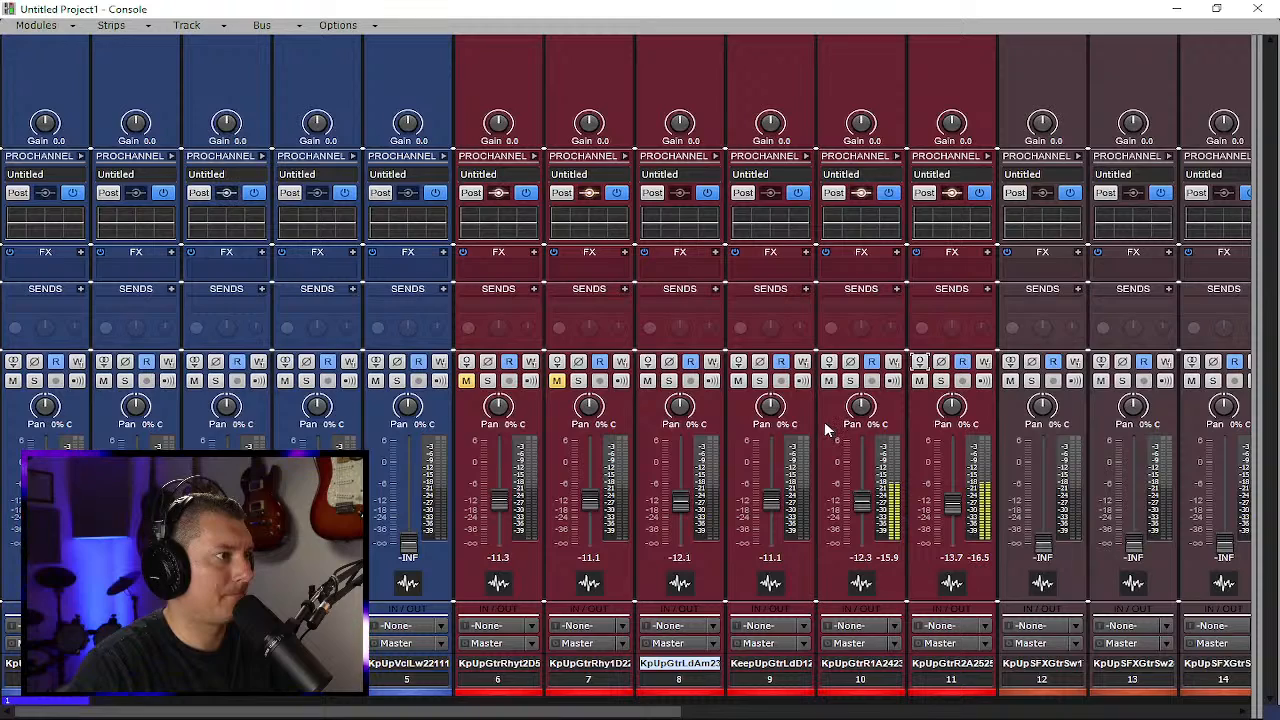
Pan the Rhythm 1 amp guitar 100% left and the Rhythm 2 amp guitar 100% right
drag(861, 406, 861, 440)
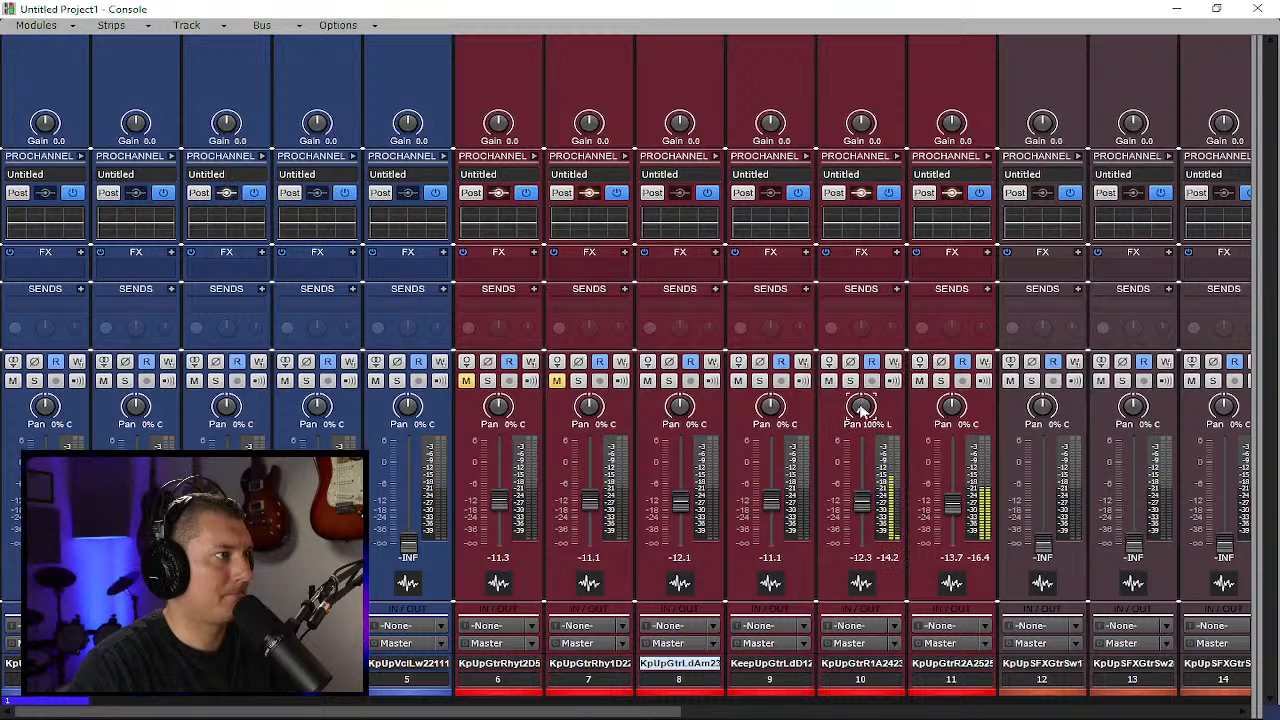
drag(951, 406, 951, 385)
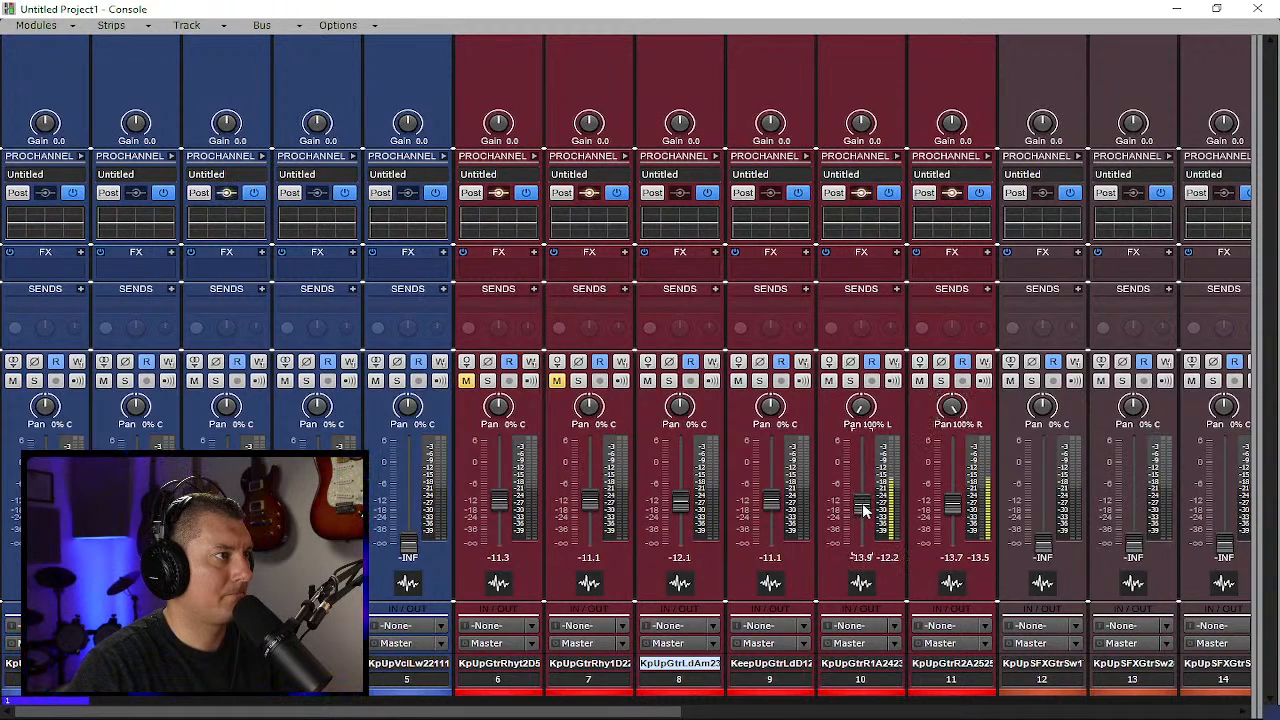
Raise the faders of the three SFX guitar swell tracks to about -10.7, -13.9 and -12.3 dB
scroll(1040, 530, up, 10)
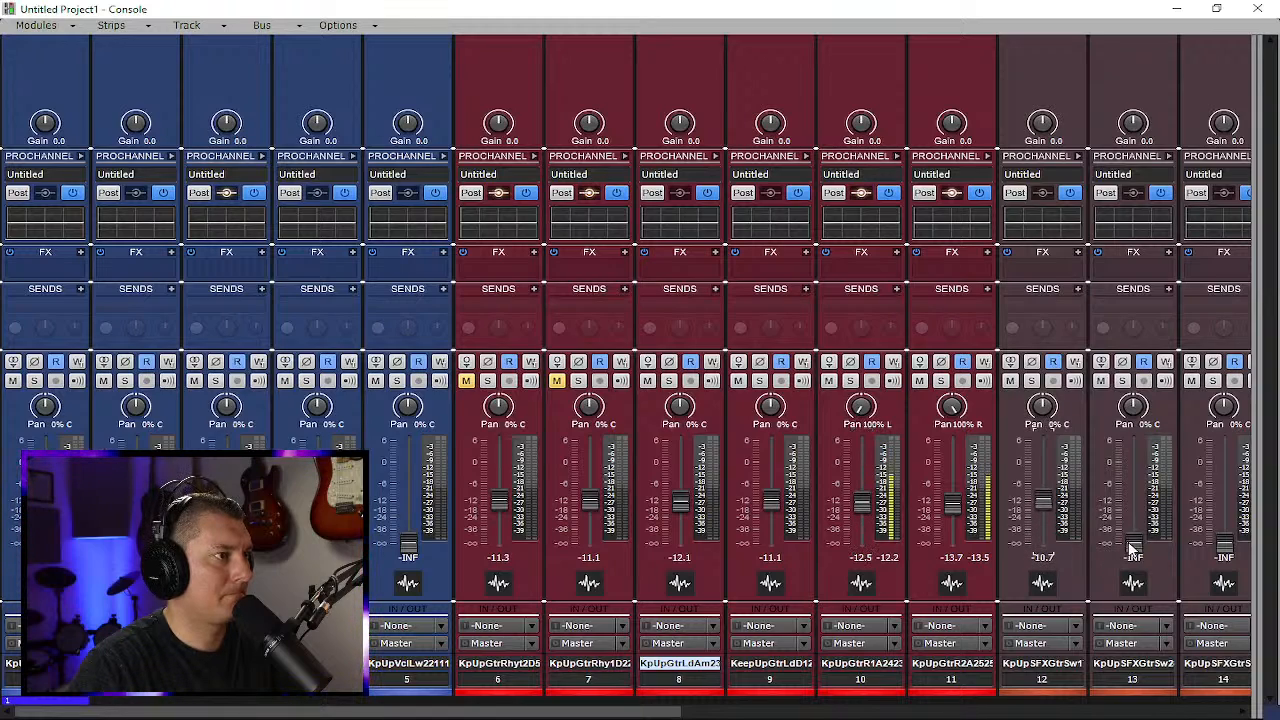
scroll(1134, 543, up, 8)
drag(655, 713, 873, 635)
scroll(870, 535, up, 10)
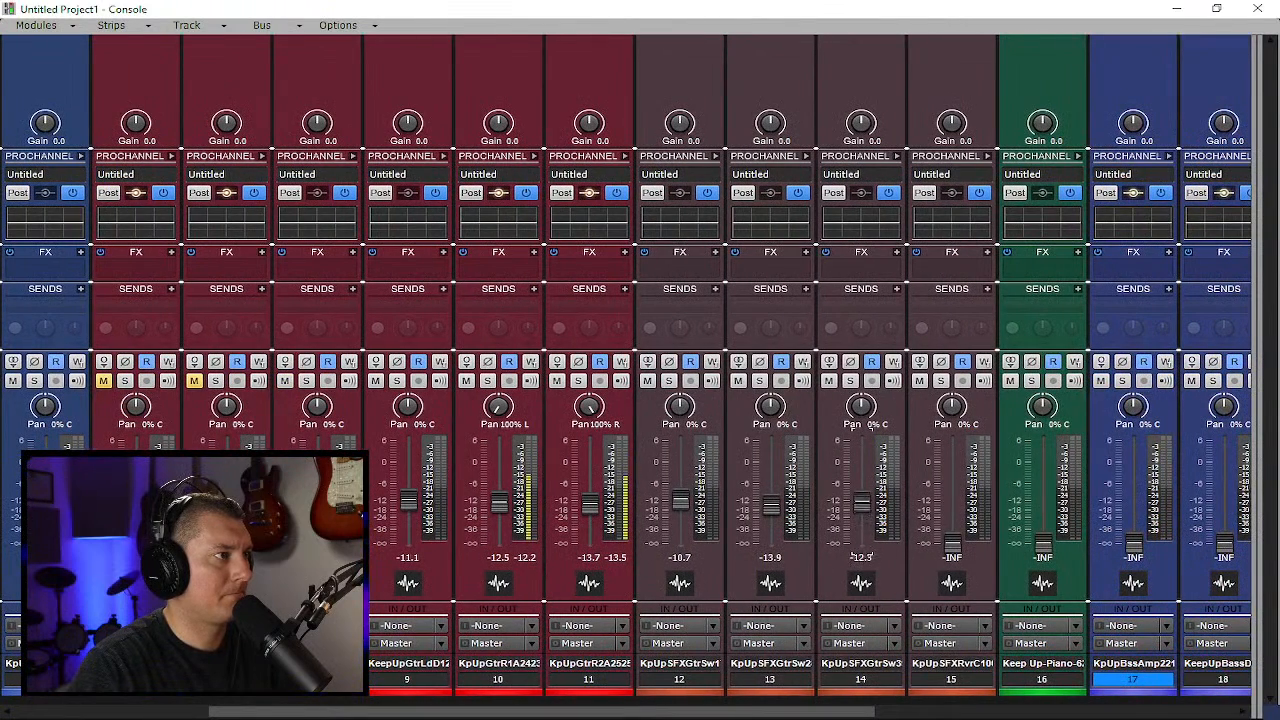
Raise the faders of the third SFX guitar swell and the reverse cymbal to about -11.9 and -9.5 dB
scroll(948, 545, up, 6)
scroll(950, 550, up, 5)
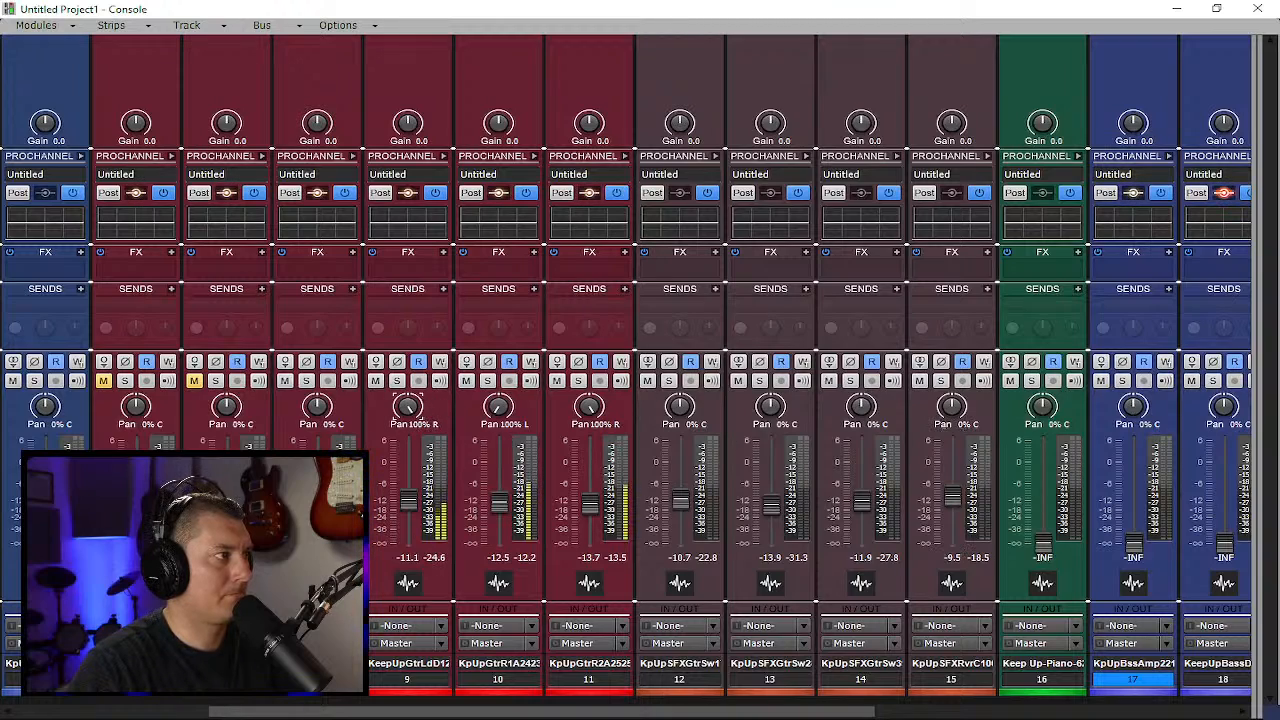
Pan the Lead amp guitar 100% left and the Lead DI guitar 100% right, auditioning each in solo
drag(317, 405, 317, 430)
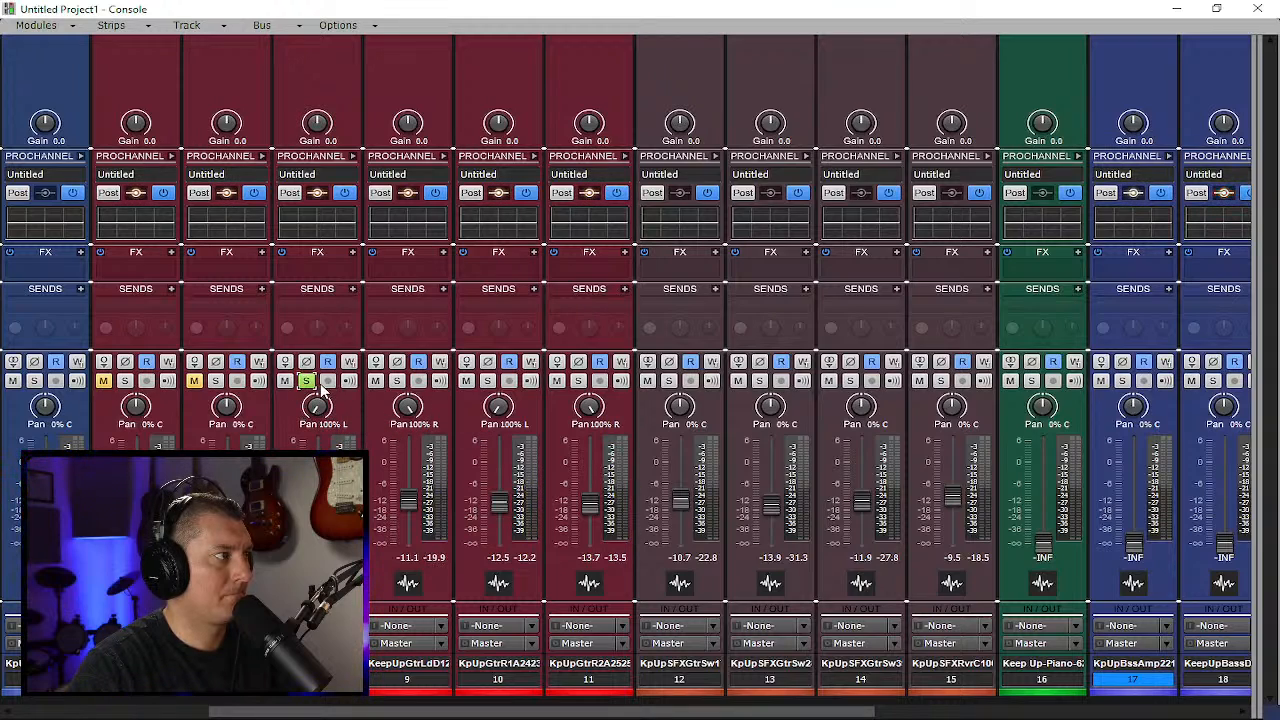
click(396, 381)
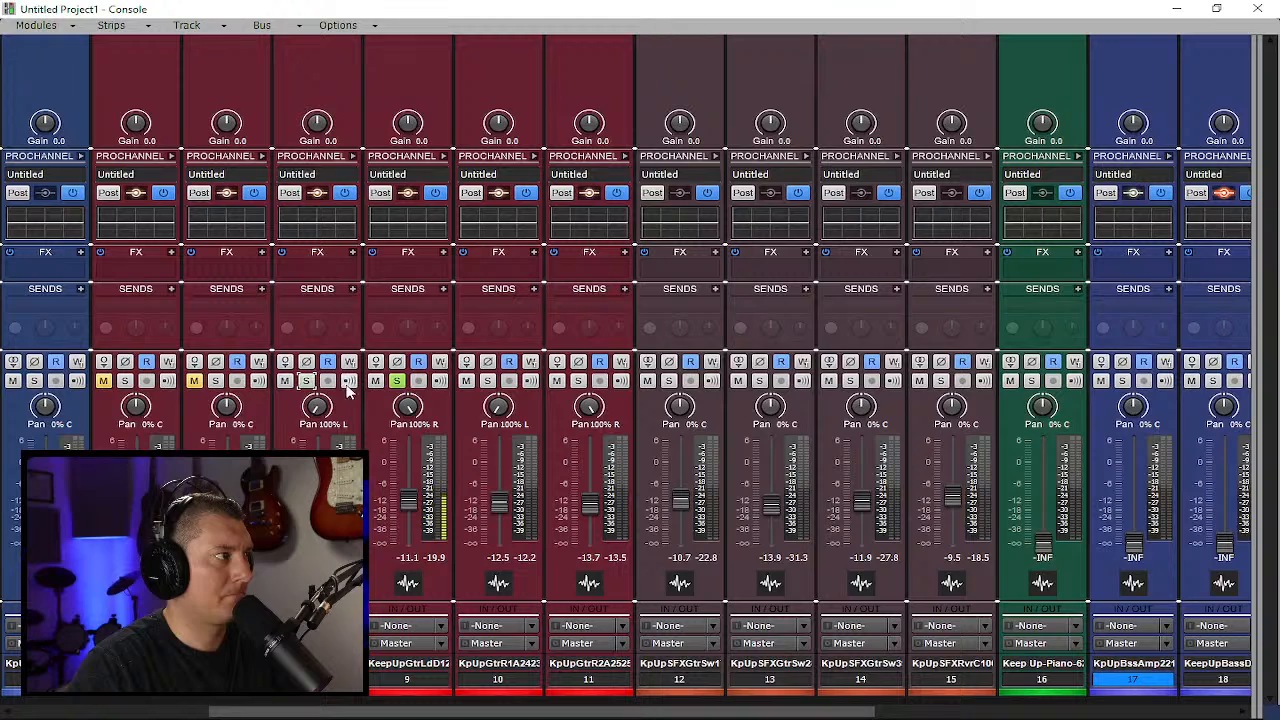
click(397, 383)
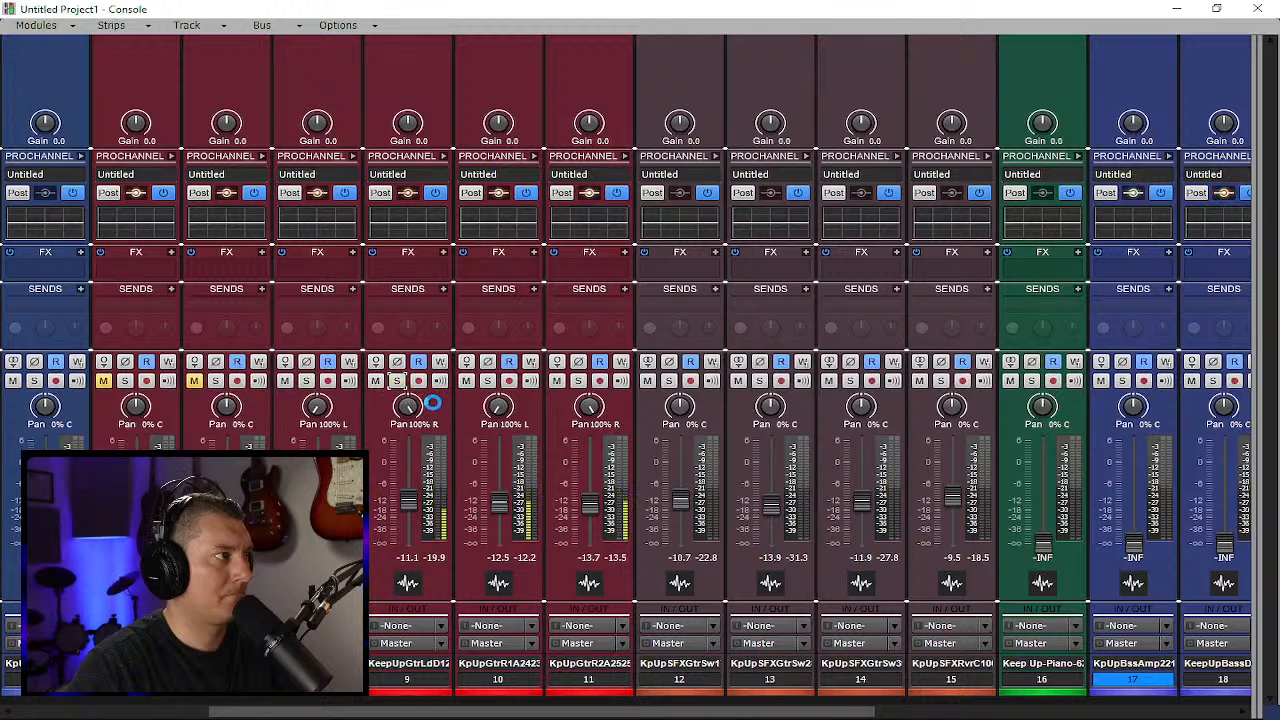
Move the Lead DI guitar ahead of the Lead amp guitar, next to the other DI tracks, and mute it
click(441, 477)
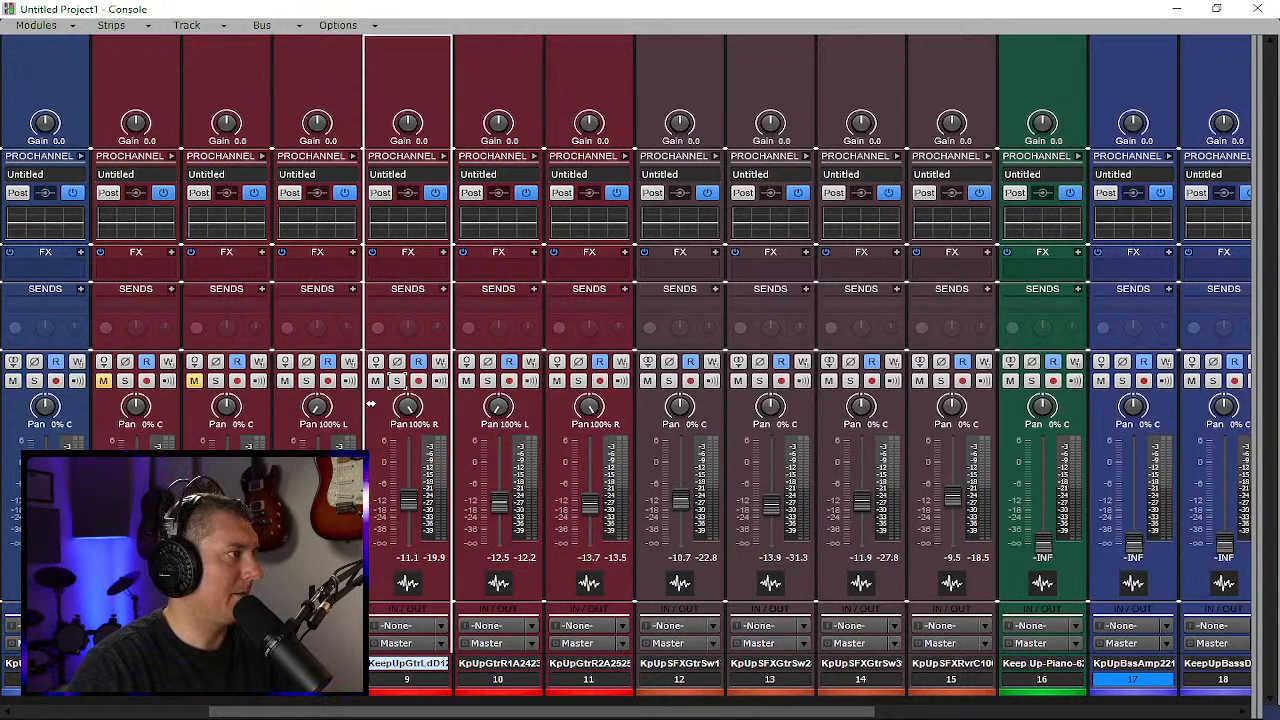
drag(313, 408, 316, 400)
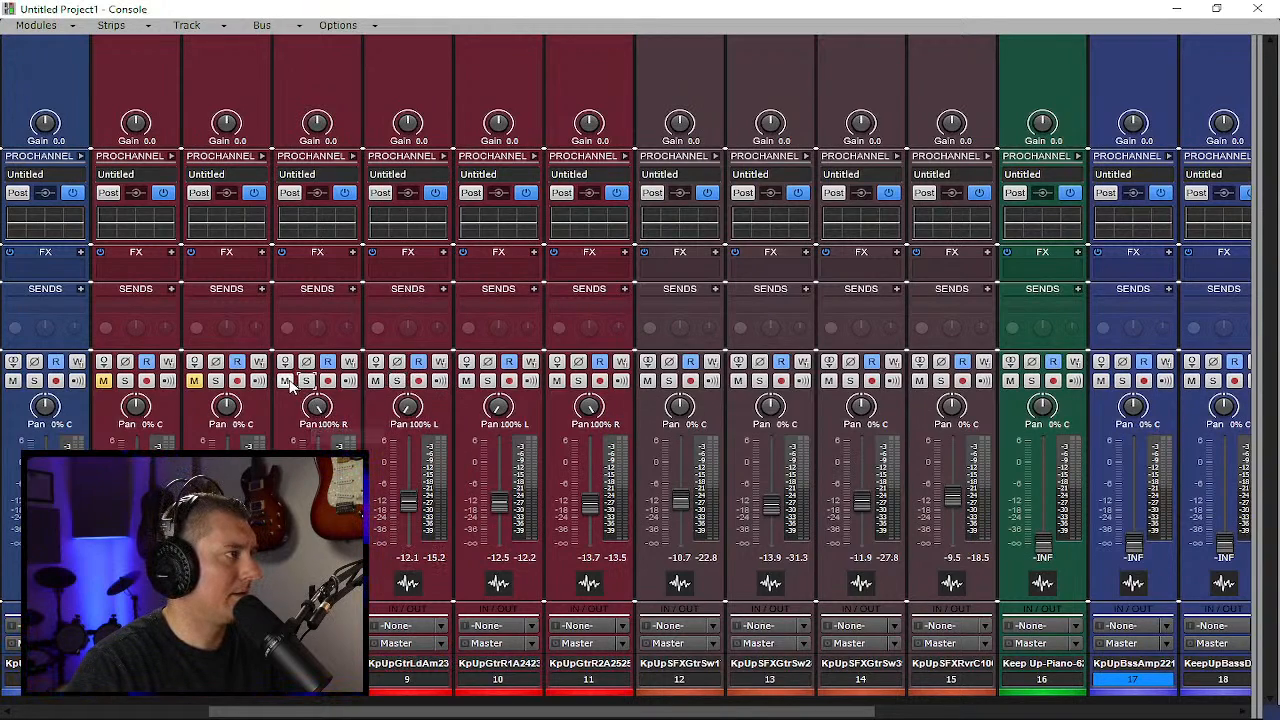
click(285, 381)
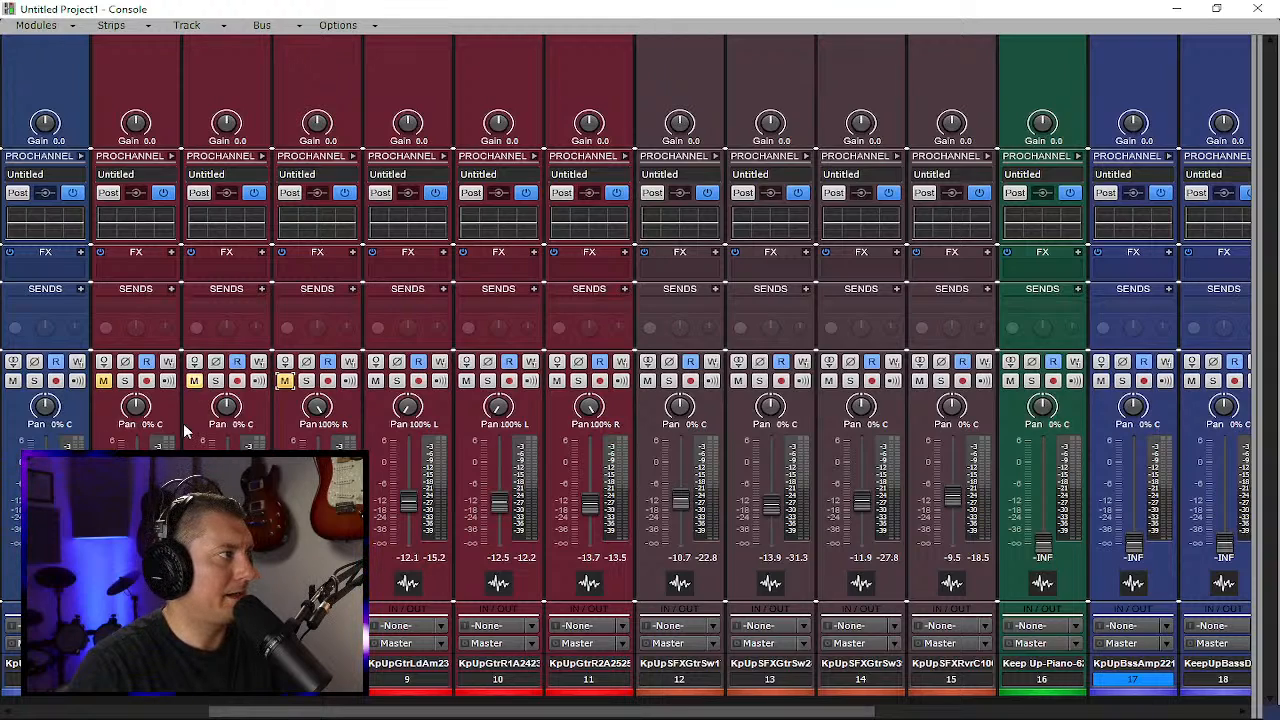
Recolor the three muted guitar DI tracks orange (RGB 255, 128, 0)
click(380, 689)
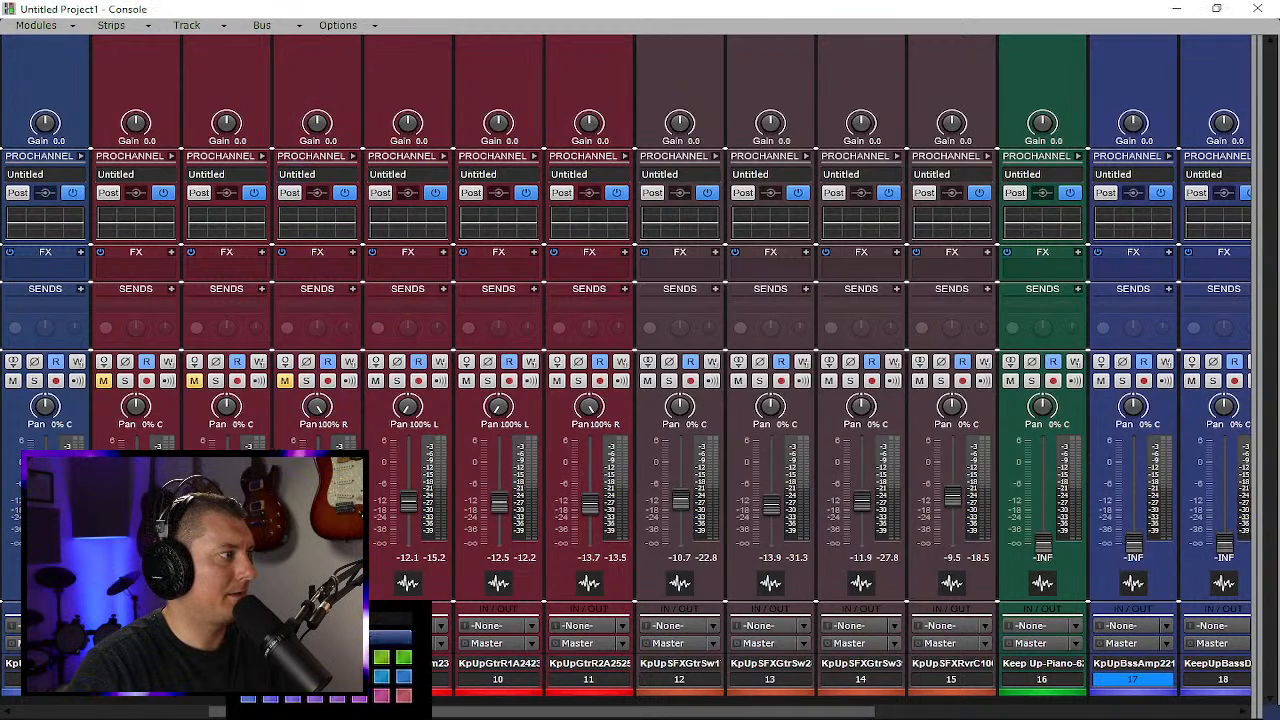
key(Escape)
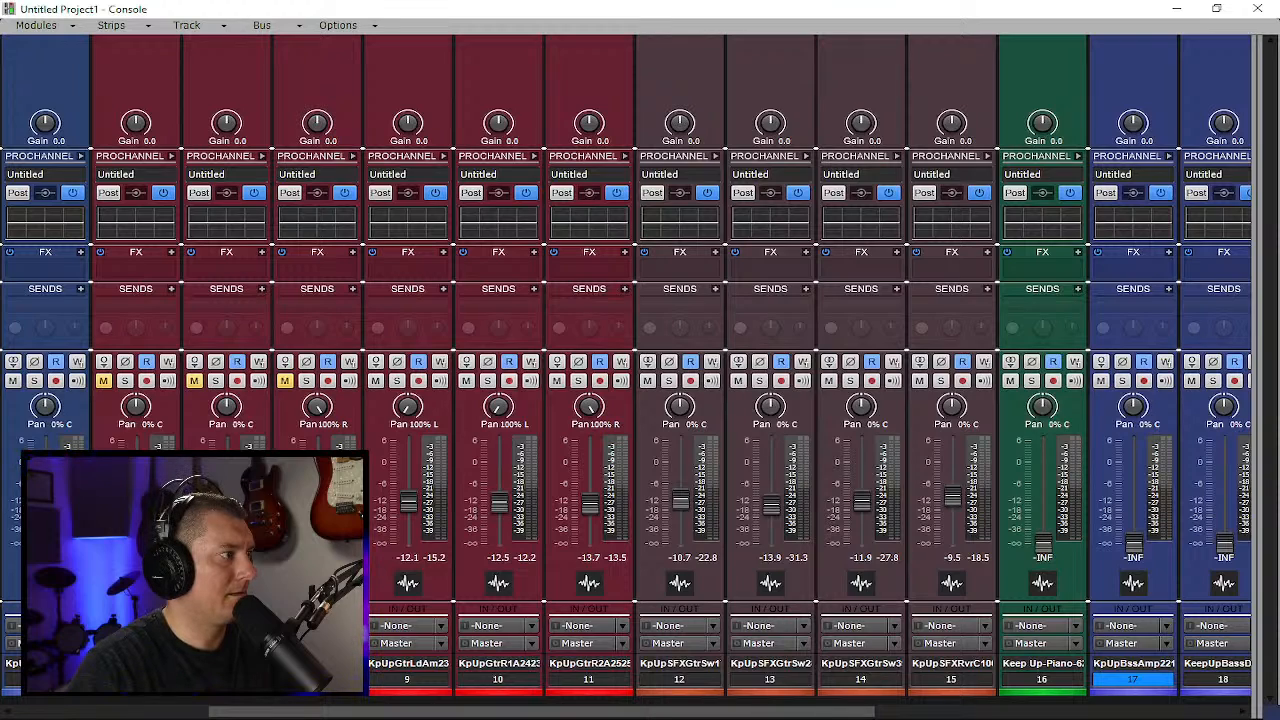
click(160, 694)
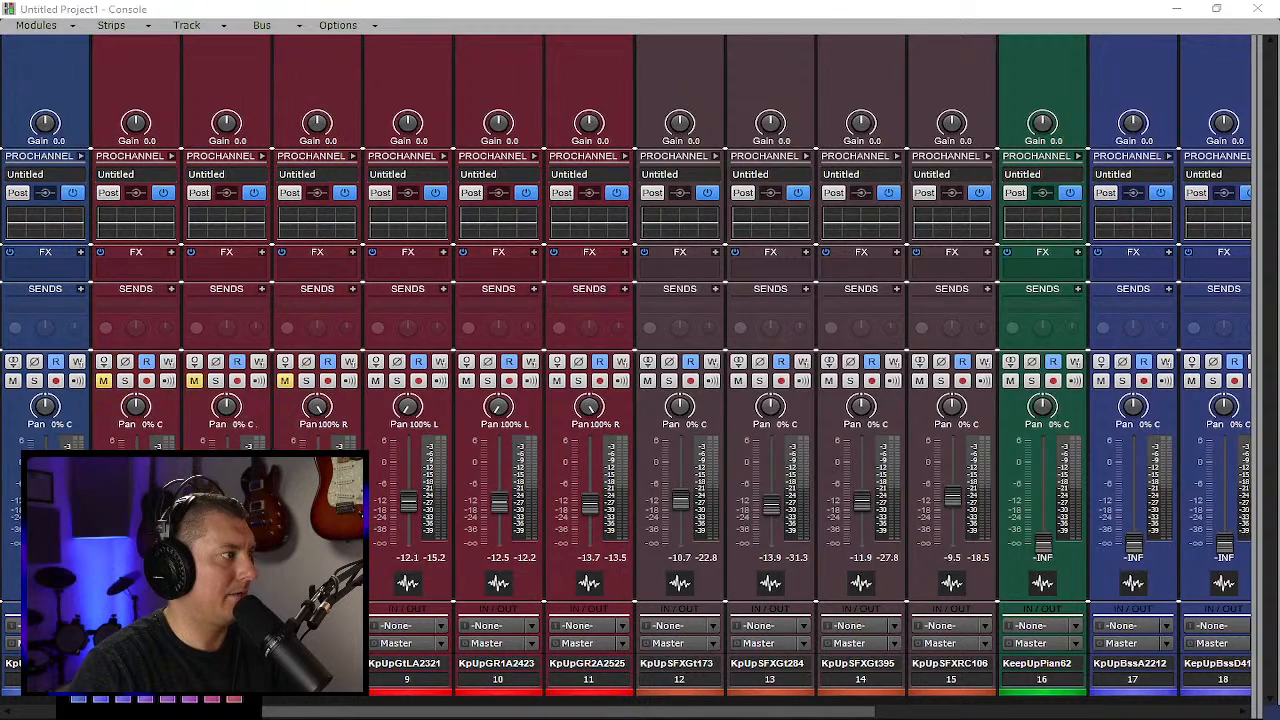
click(168, 690)
click(482, 331)
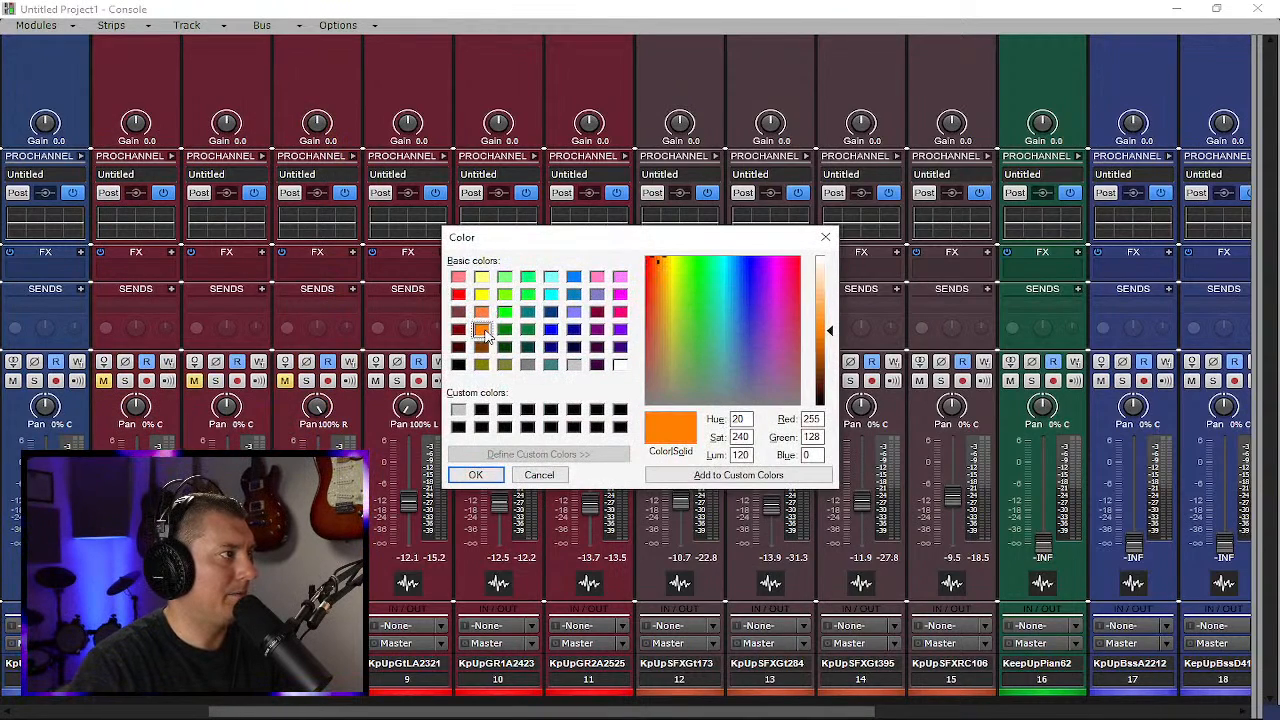
click(476, 475)
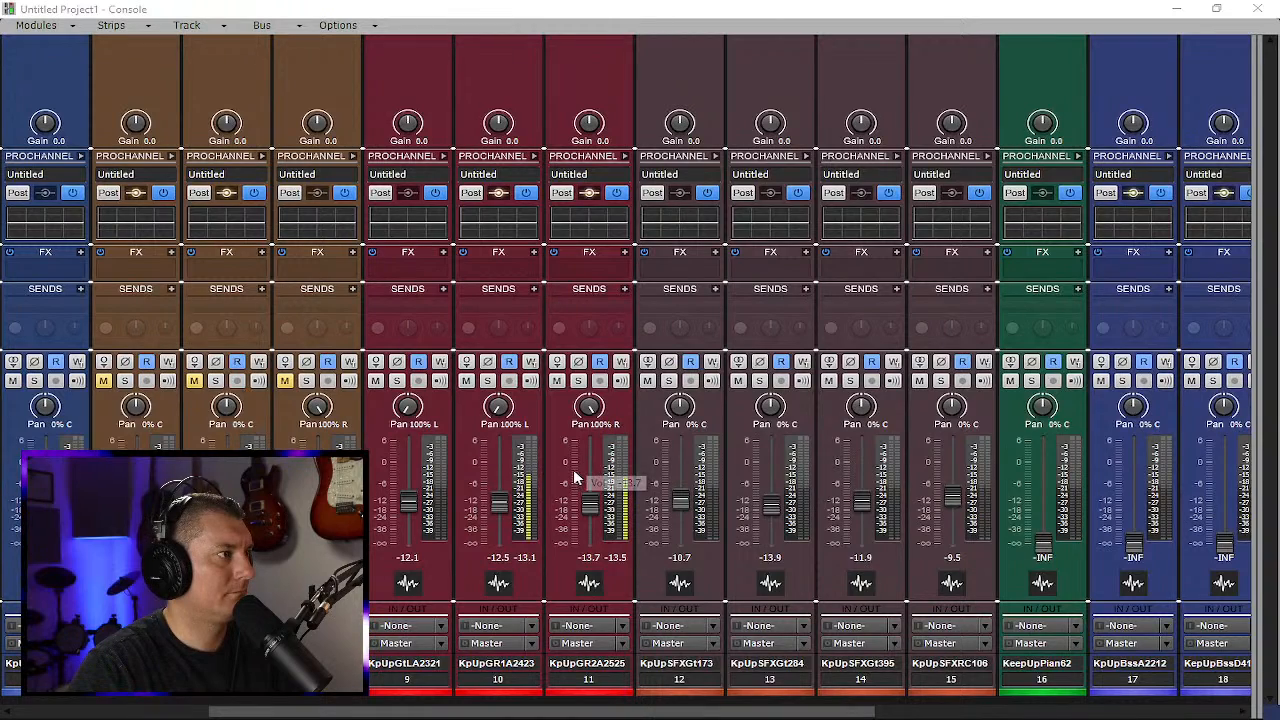
Stop playback and clear the floating console away so the track view is fully exposed
mouse_move(598, 464)
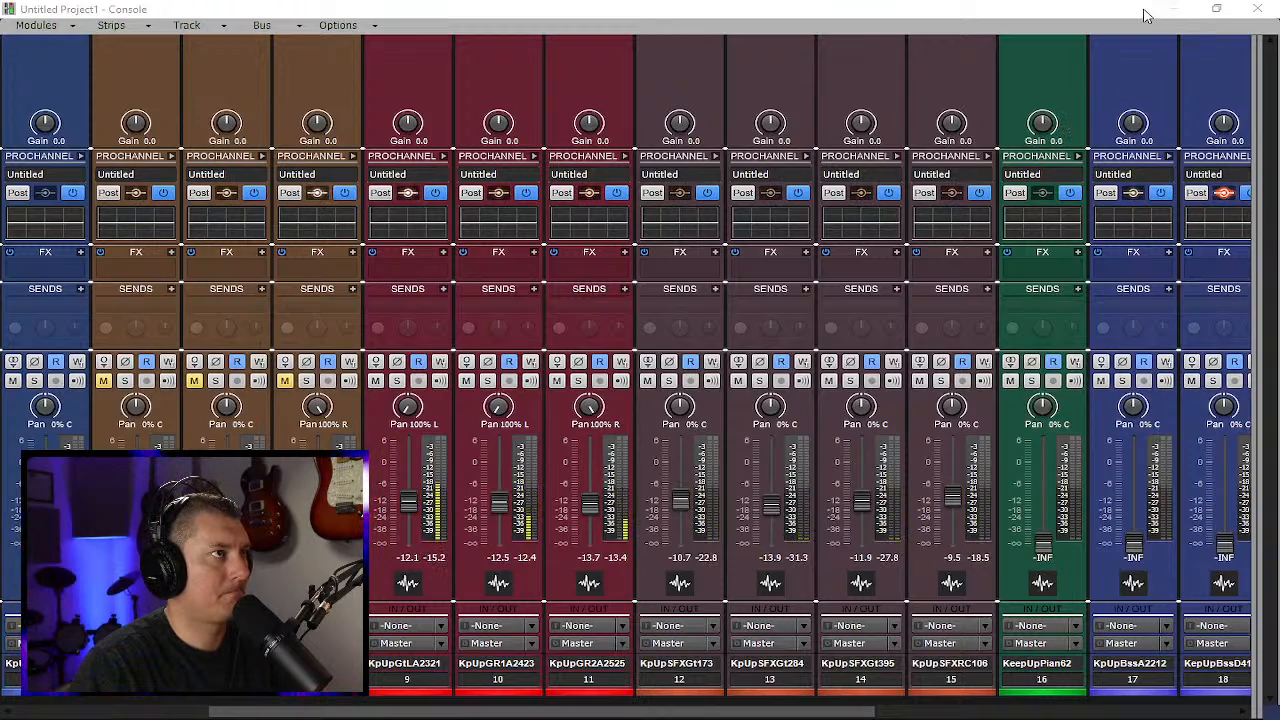
drag(1143, 14, 1007, 582)
key(space)
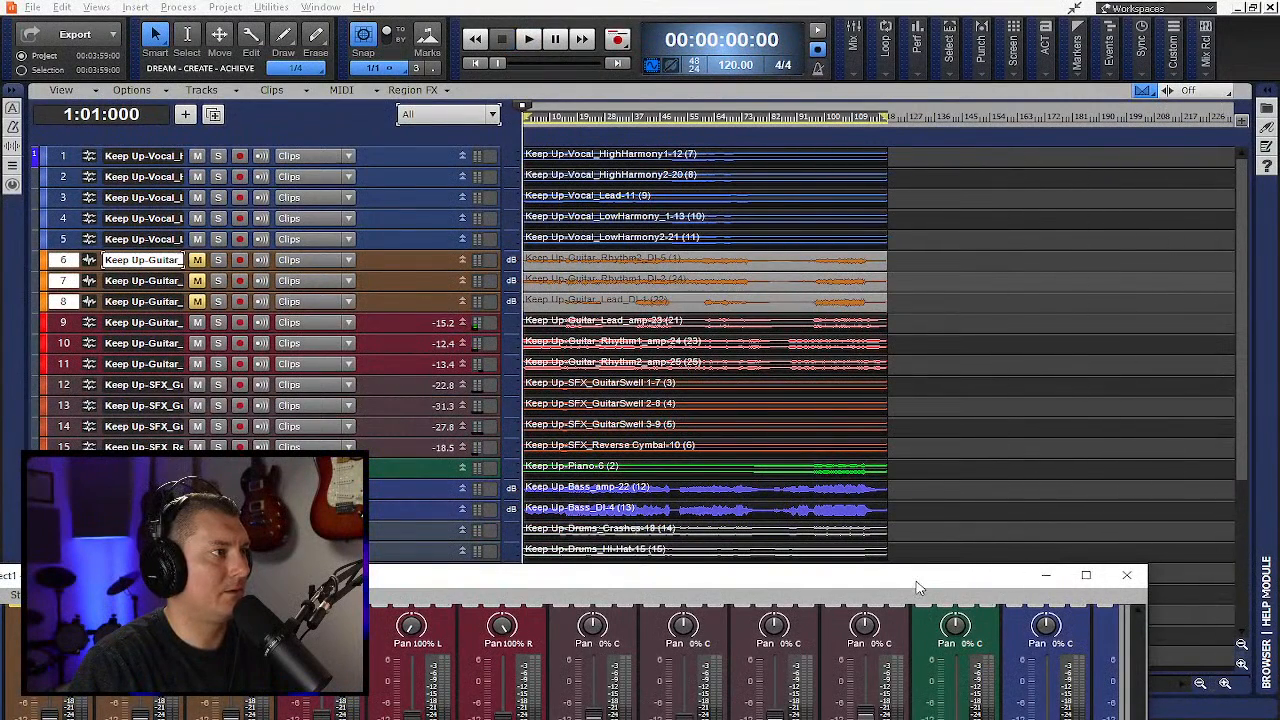
drag(918, 588, 980, 683)
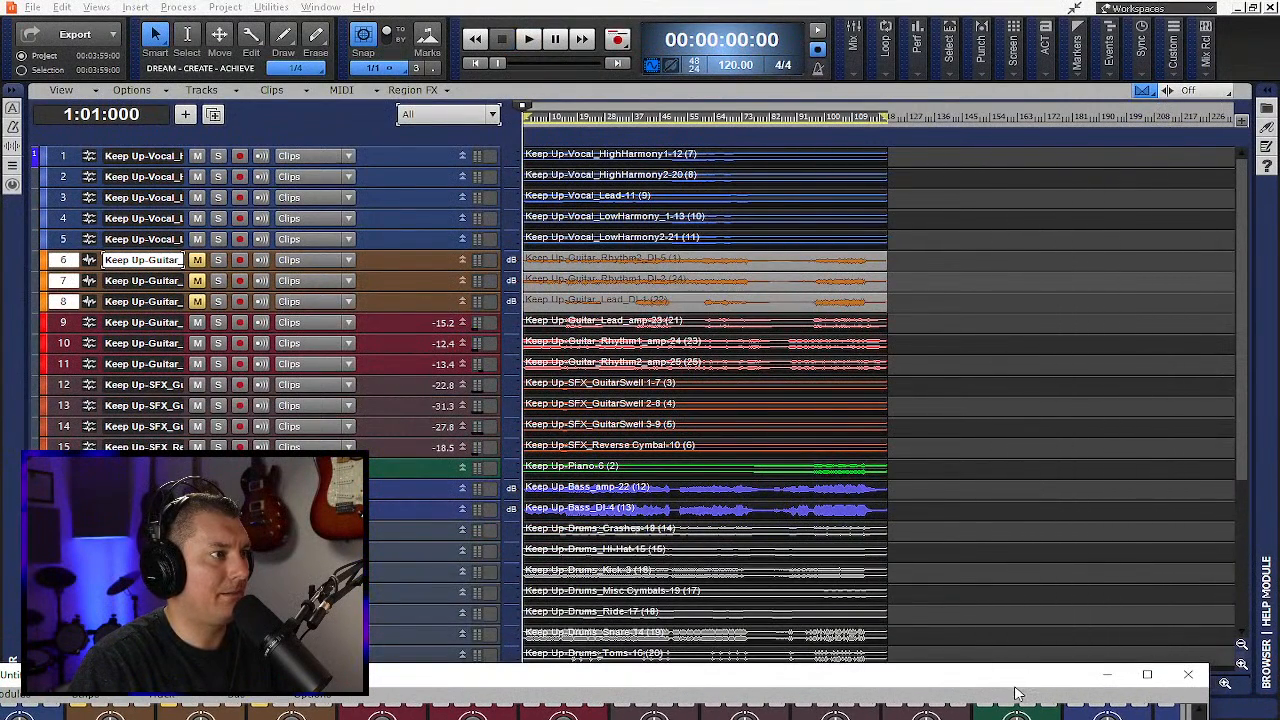
key(alt+2)
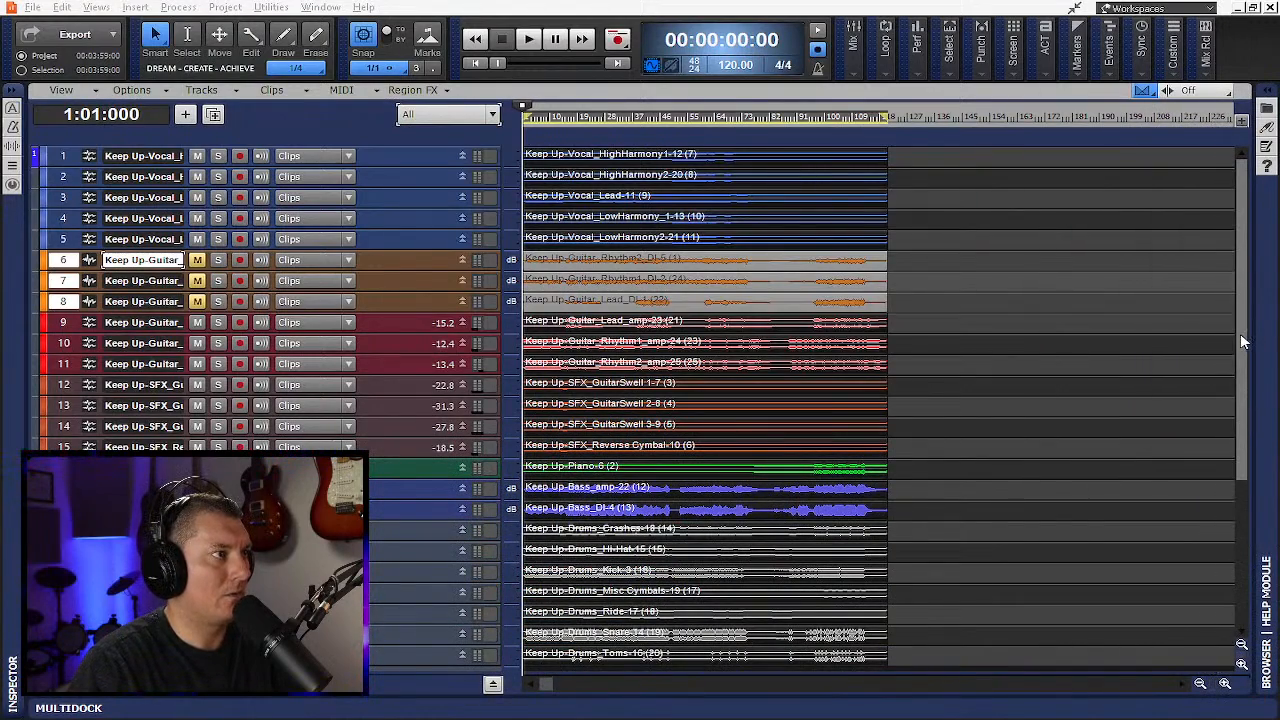
mouse_move(1241, 342)
mouse_down()
mouse_move(1254, 445)
mouse_move(1251, 330)
mouse_up()
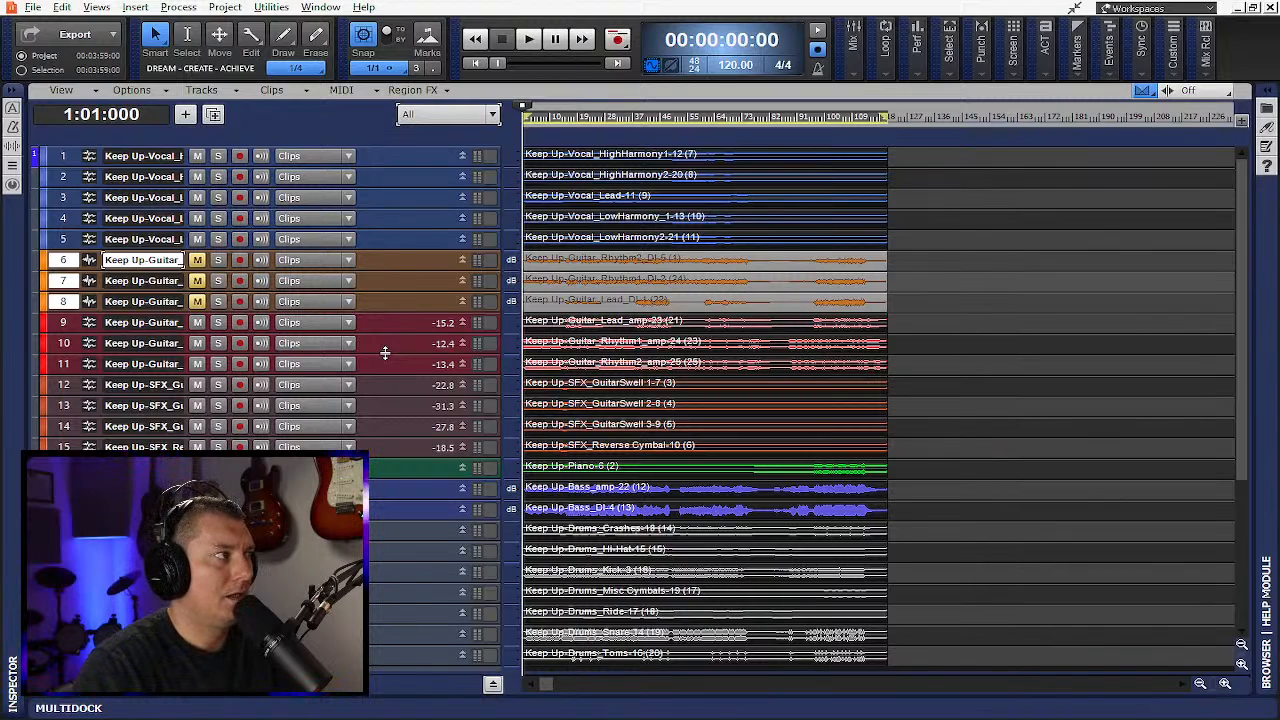
Enlarge the Lead, Rhythm 1 and Rhythm 2 amp guitar tracks, keeping the Lead DI track at minimum height
drag(396, 332, 392, 680)
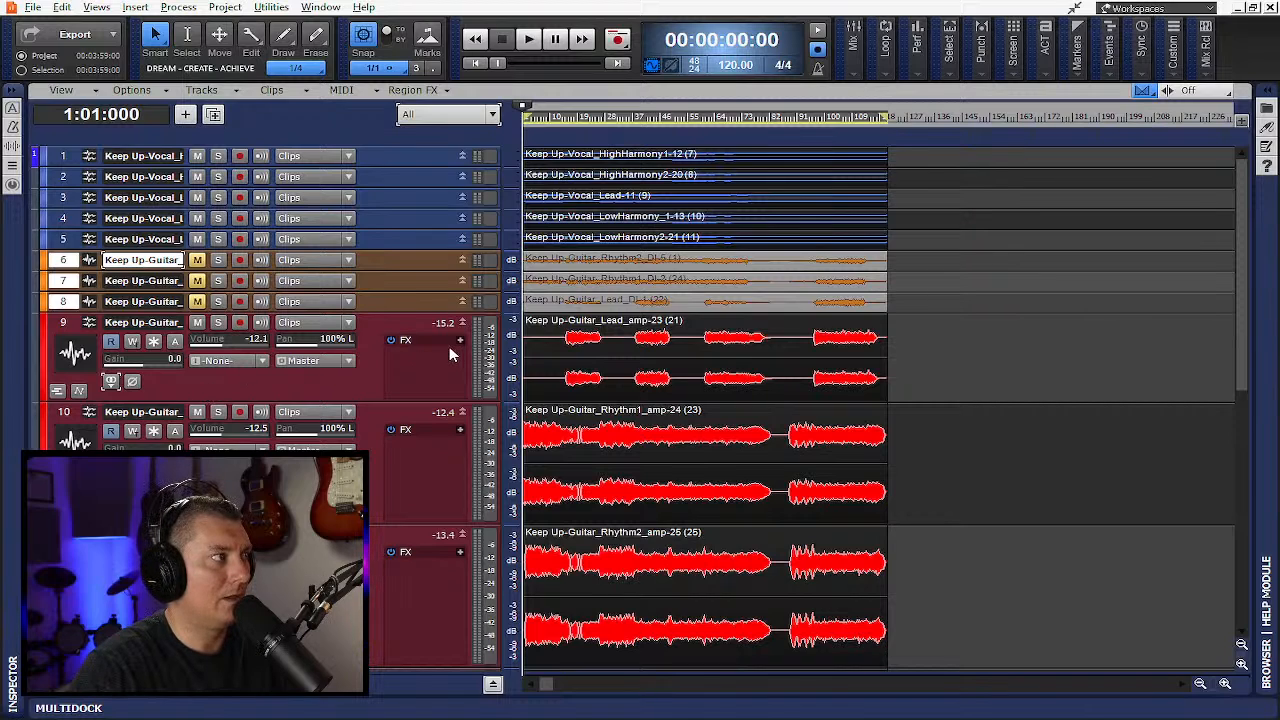
drag(437, 312, 443, 383)
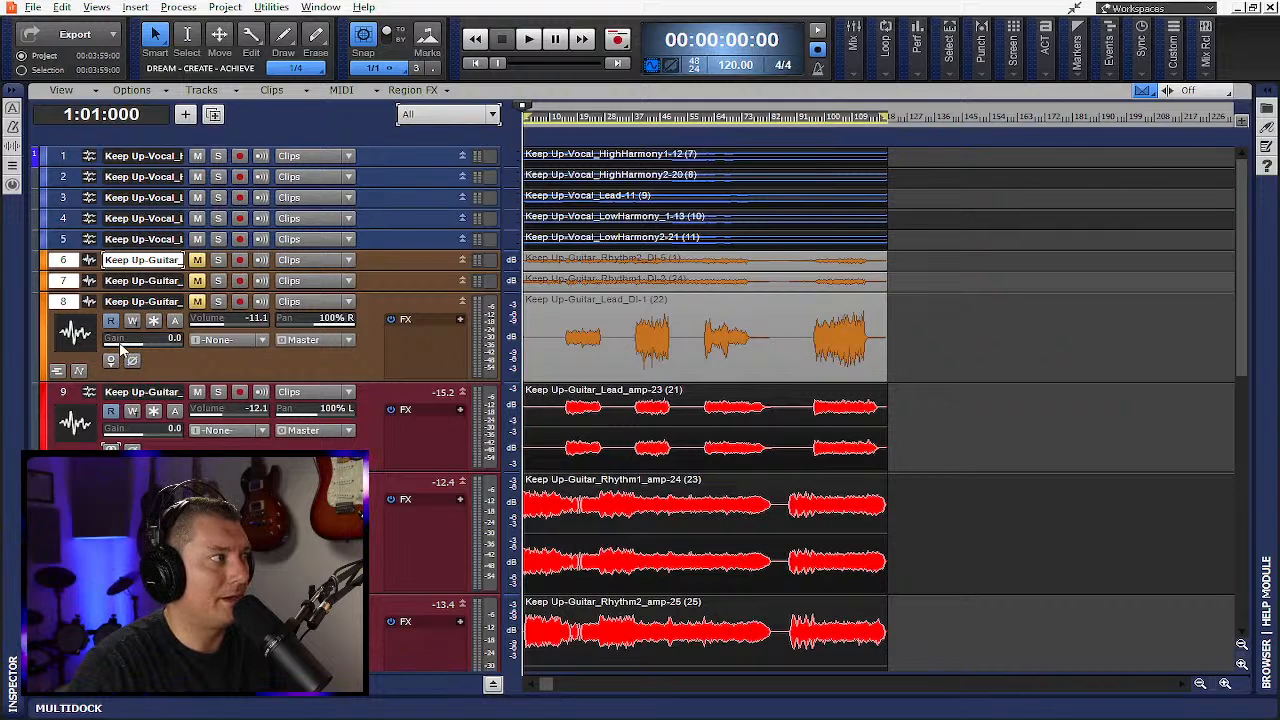
drag(381, 381, 394, 293)
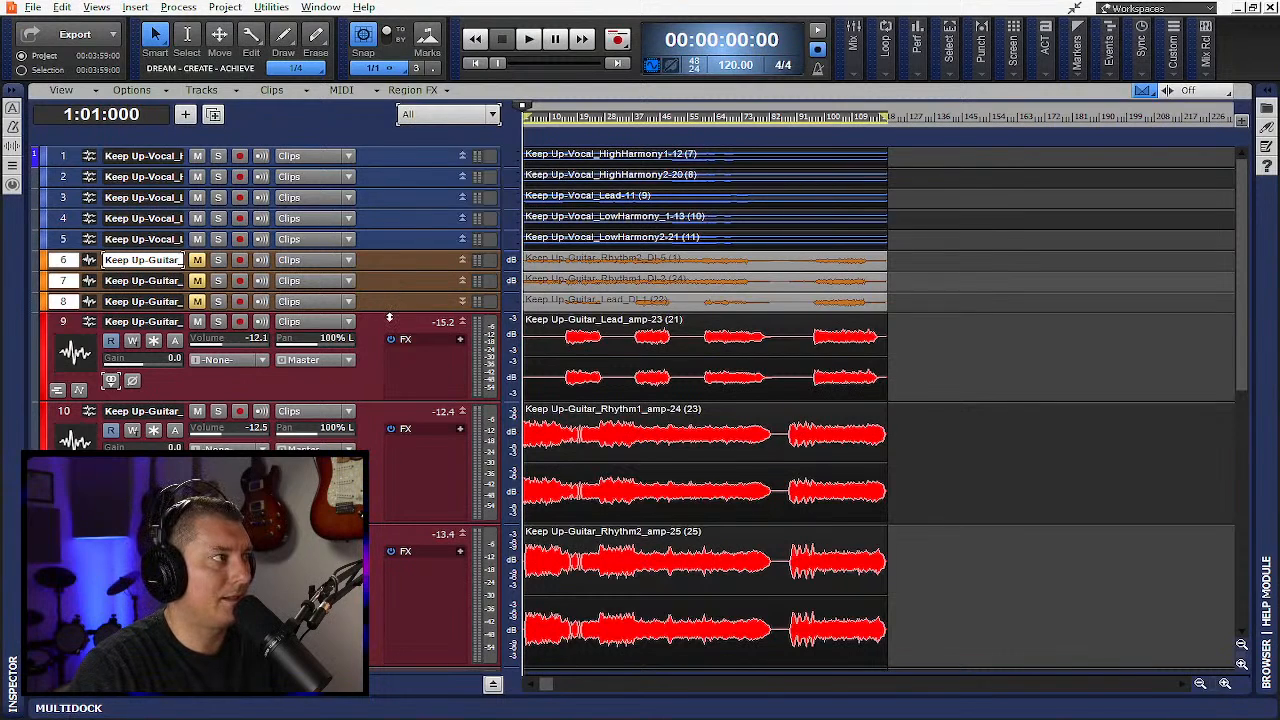
drag(395, 402, 400, 443)
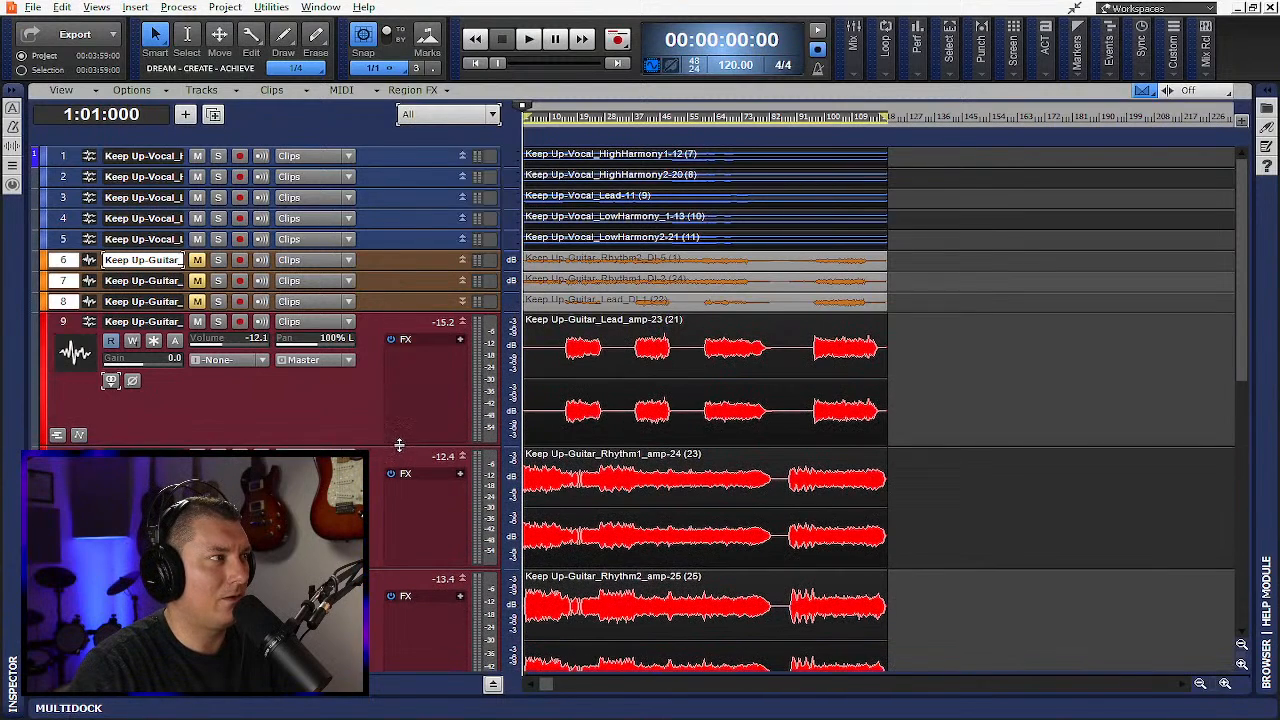
Examine the guitar amp tracks' two channels closely between bars 97 and 99 for stereo differences, and return to the song start
scroll(400, 443, down, 3)
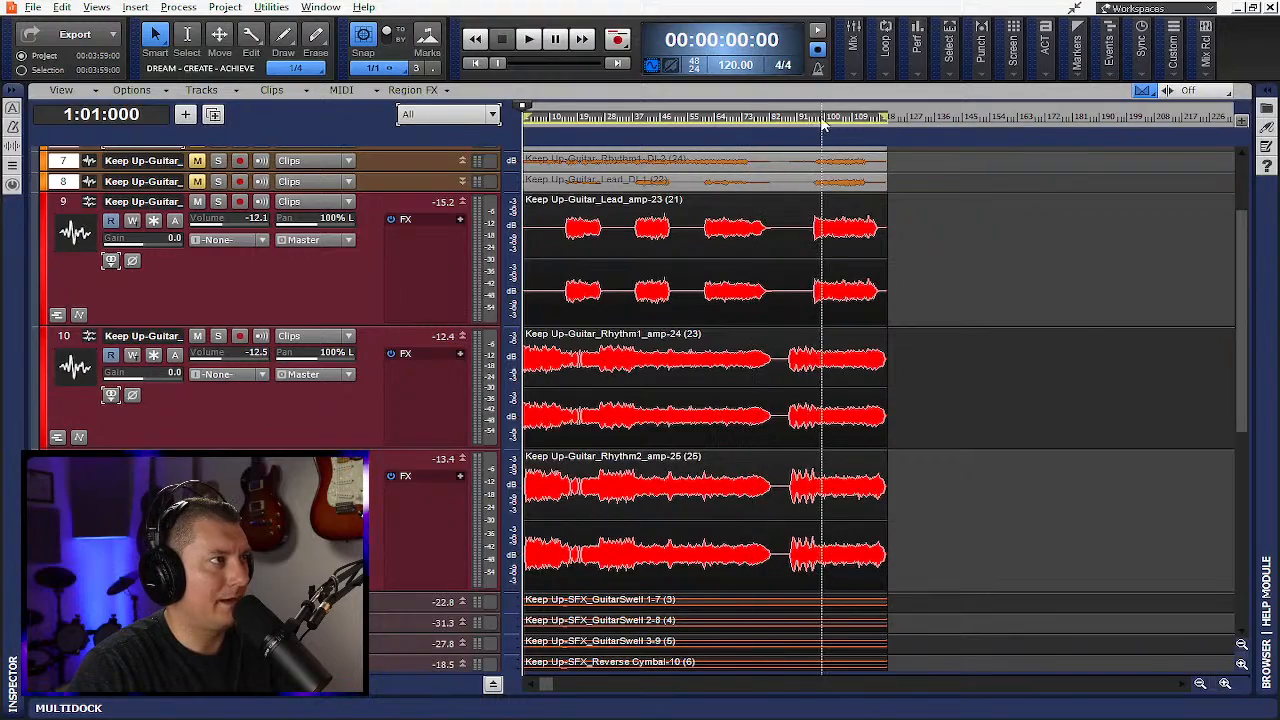
click(829, 290)
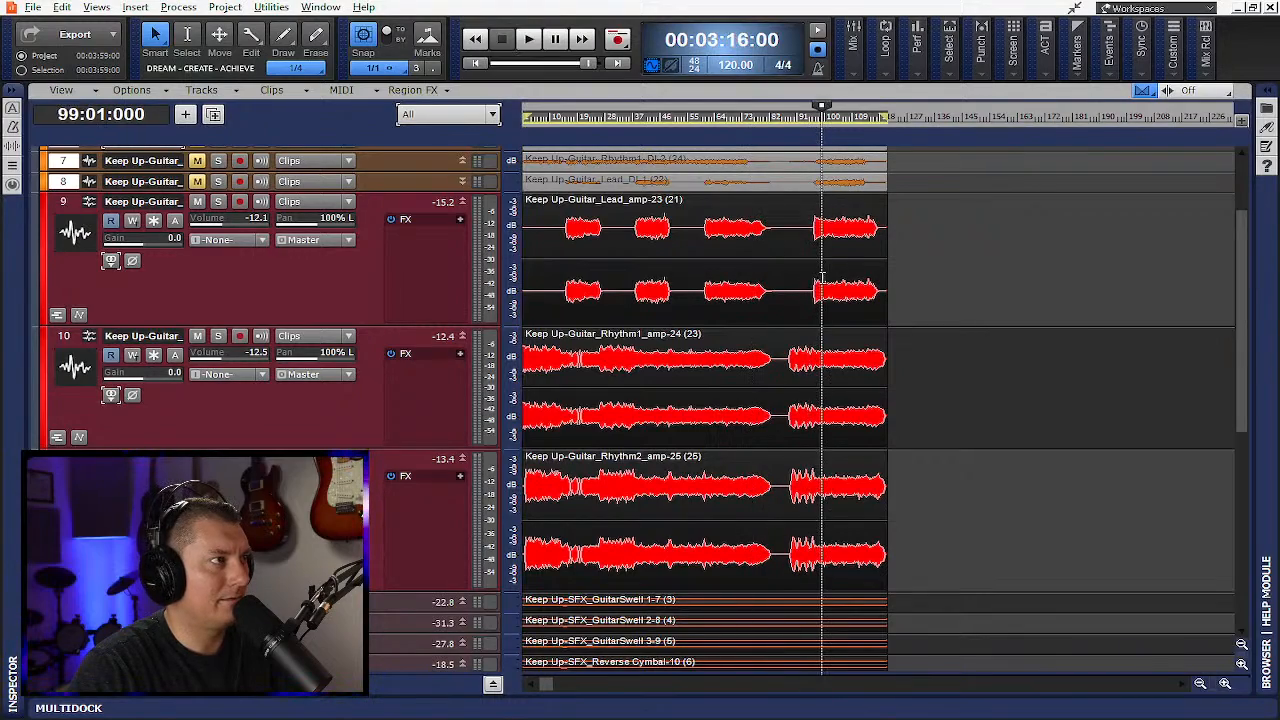
scroll(840, 295, up, 2)
scroll(845, 297, up, 4)
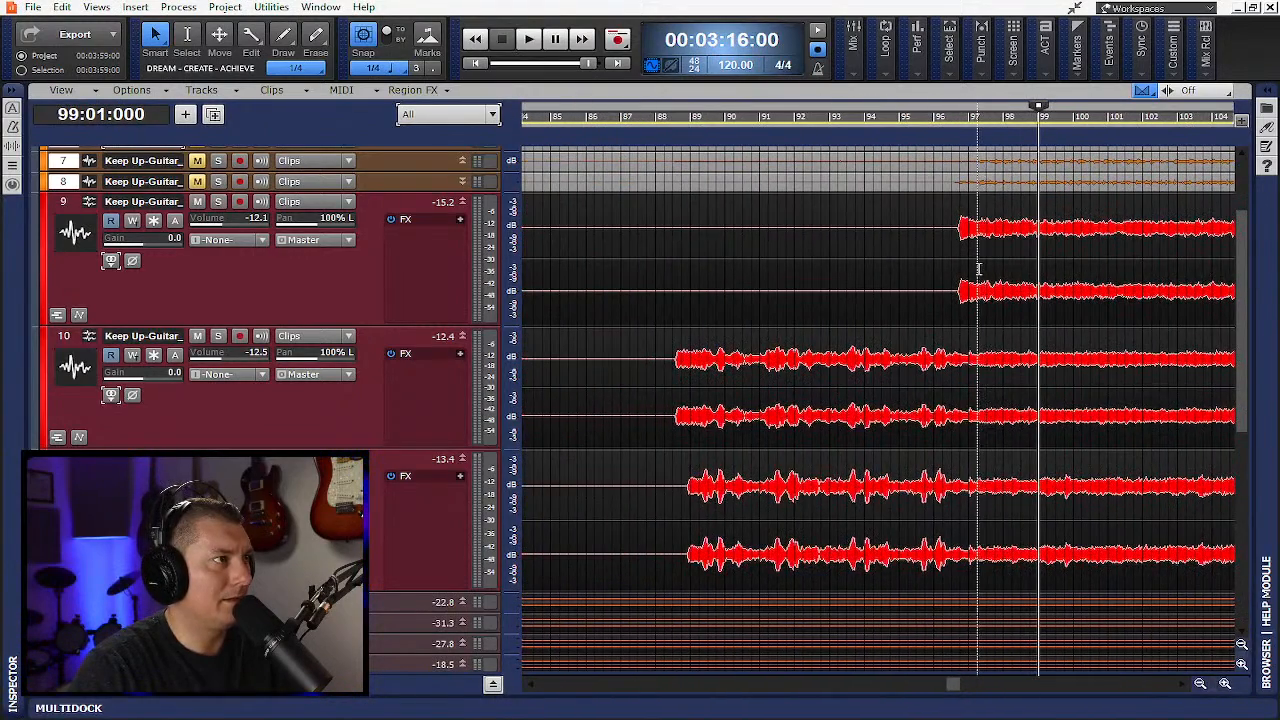
scroll(985, 285, up, 8)
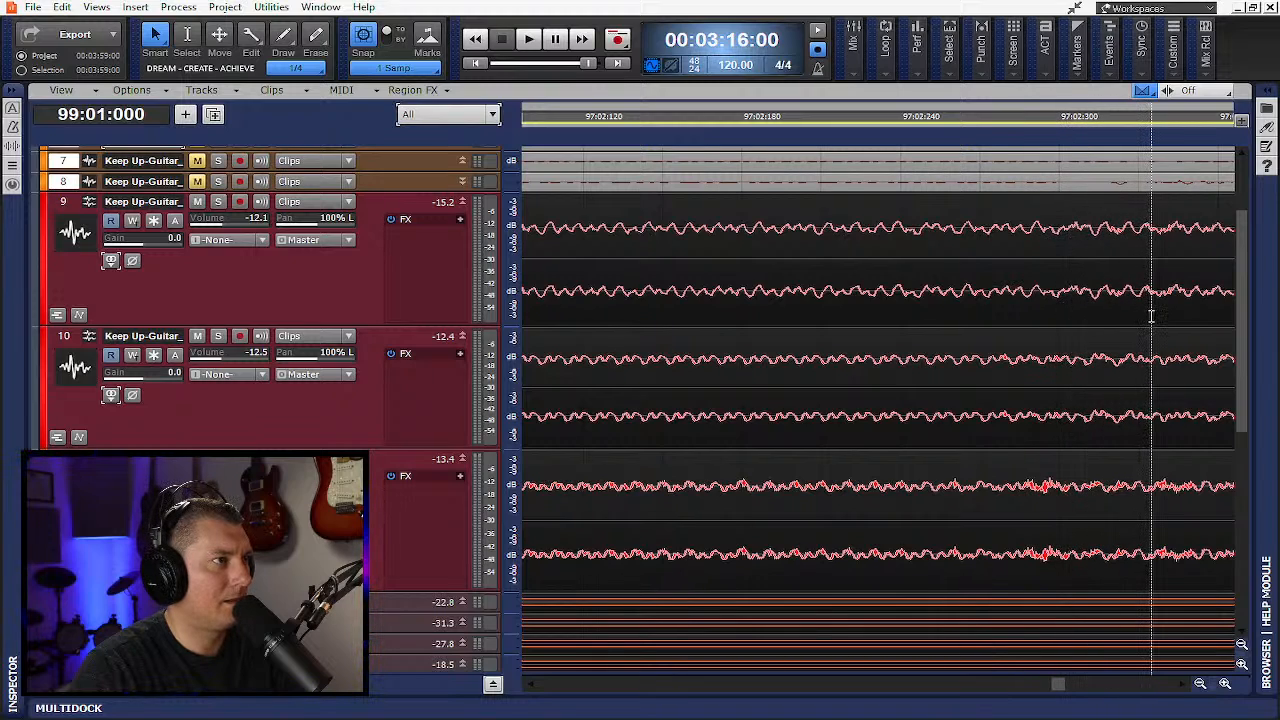
scroll(1040, 335, right, 1)
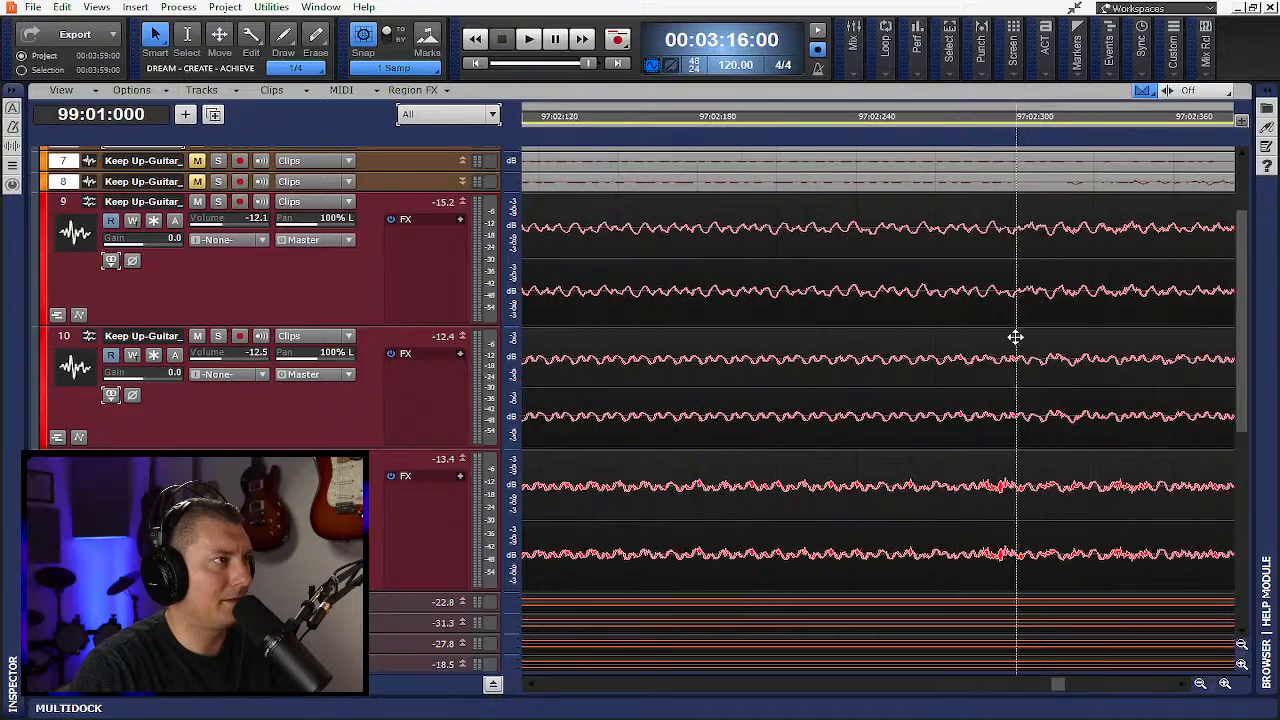
scroll(1015, 337, down, 10)
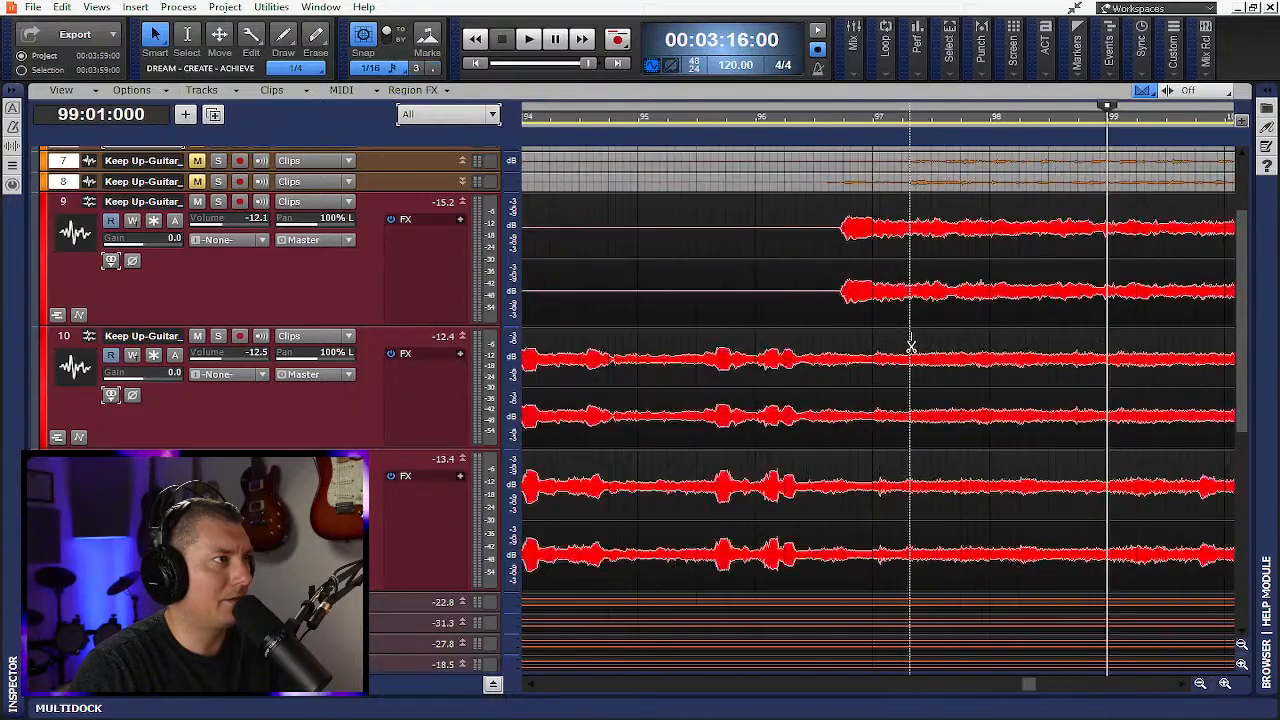
scroll(911, 345, down, 12)
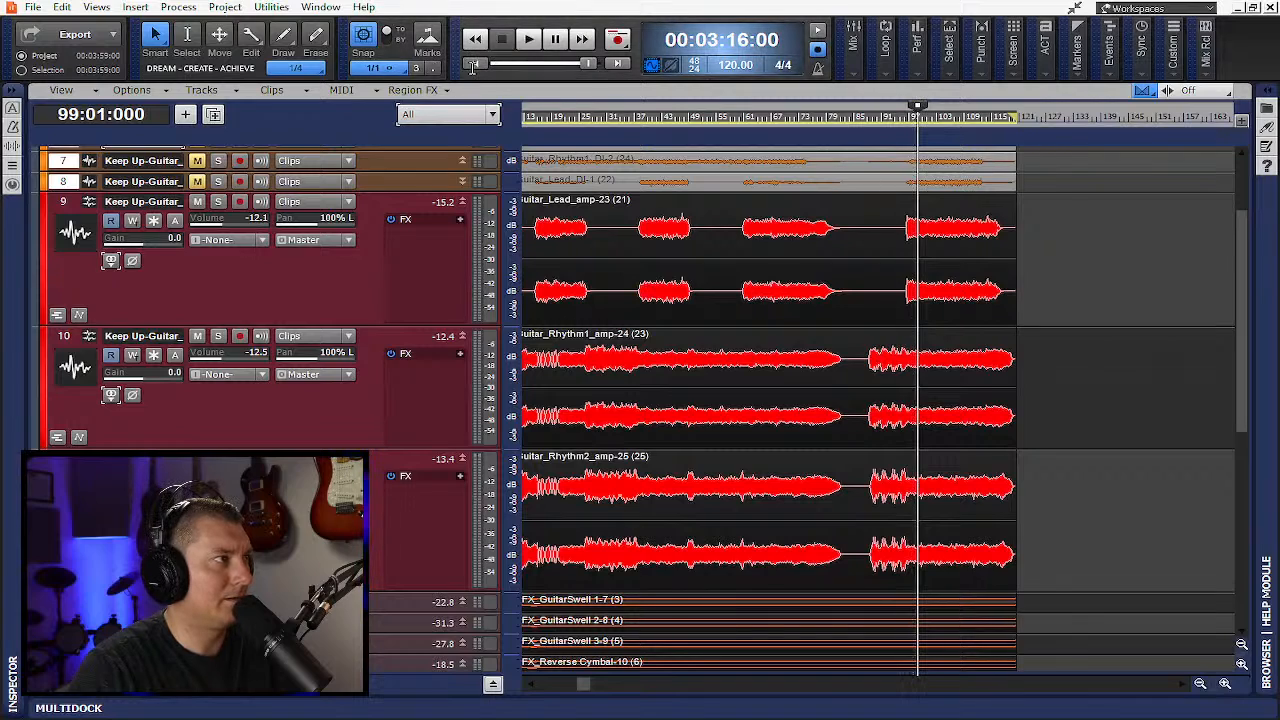
click(475, 38)
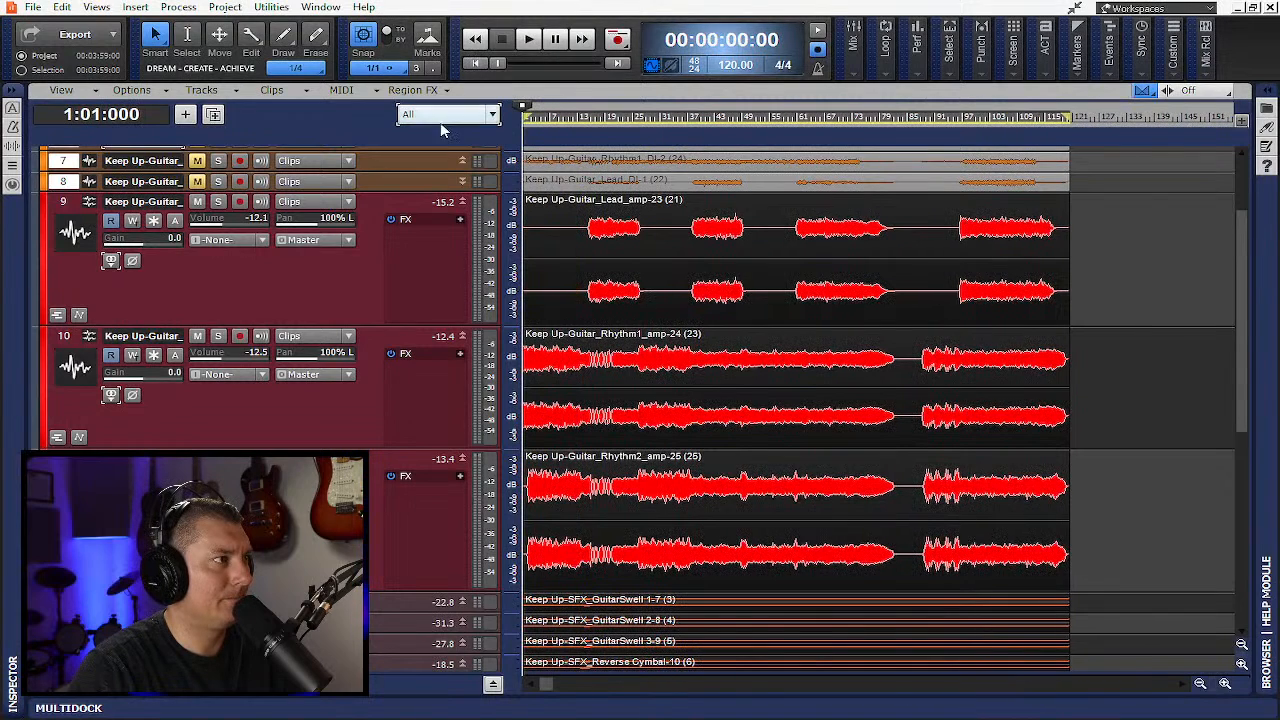
Select the Lead, Rhythm 1 and Rhythm 2 amp guitar tracks, play them briefly, and convert their clips to mono
click(62, 203)
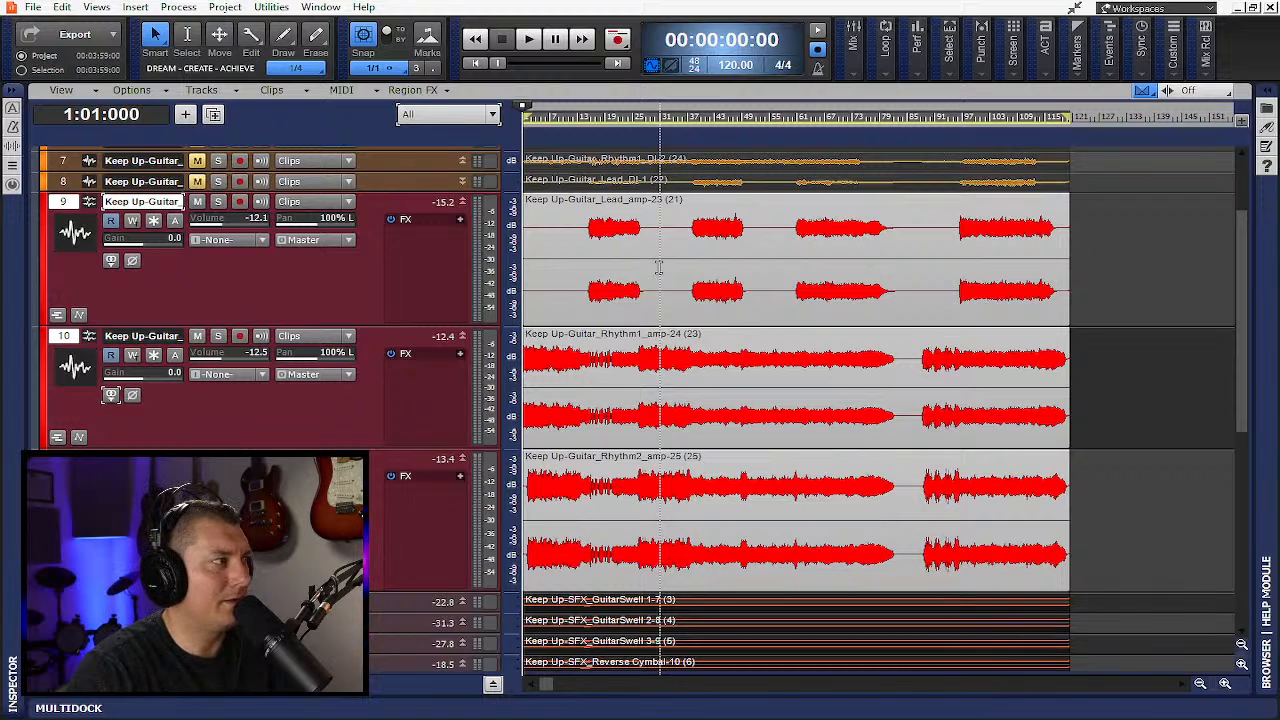
key(space)
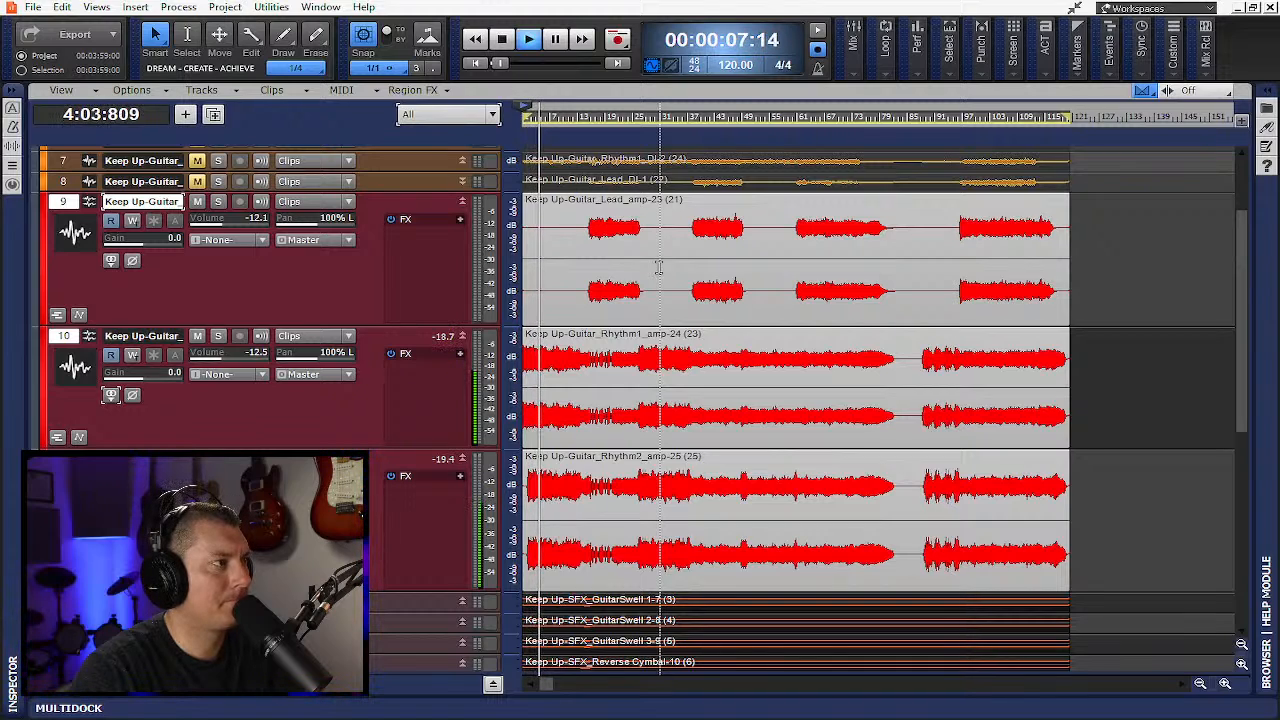
key(space)
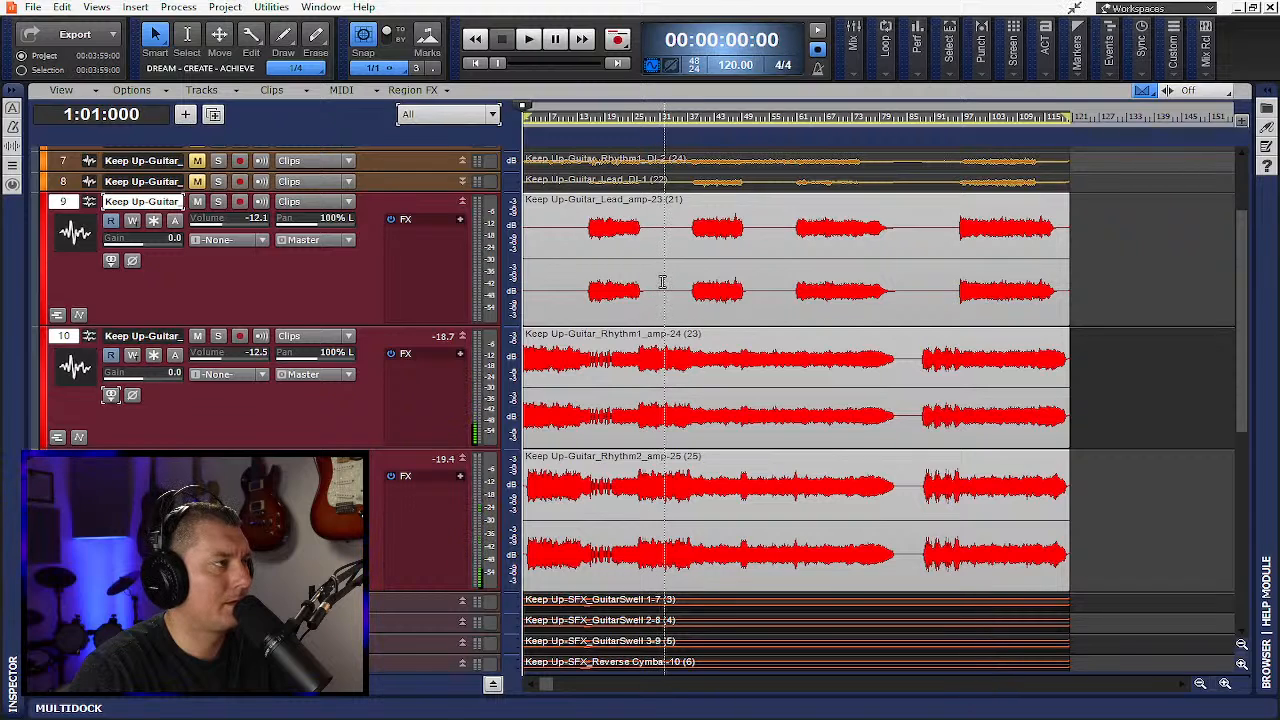
right_click(666, 287)
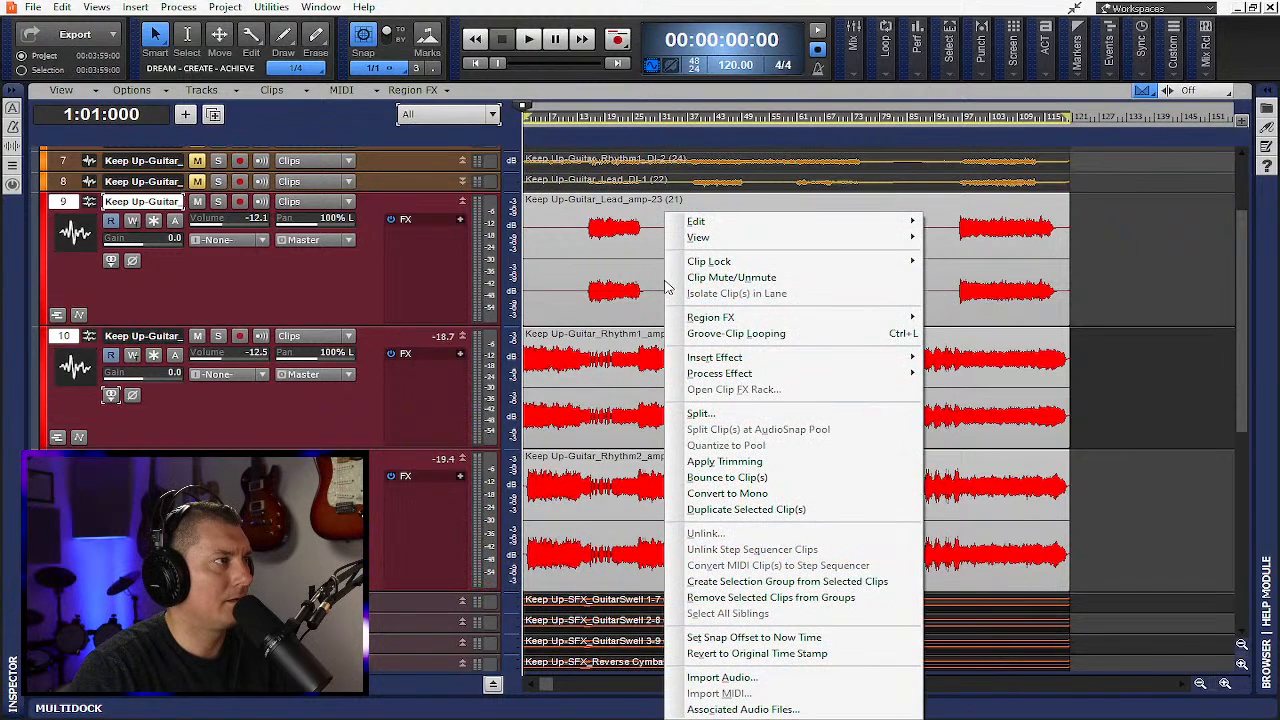
click(728, 493)
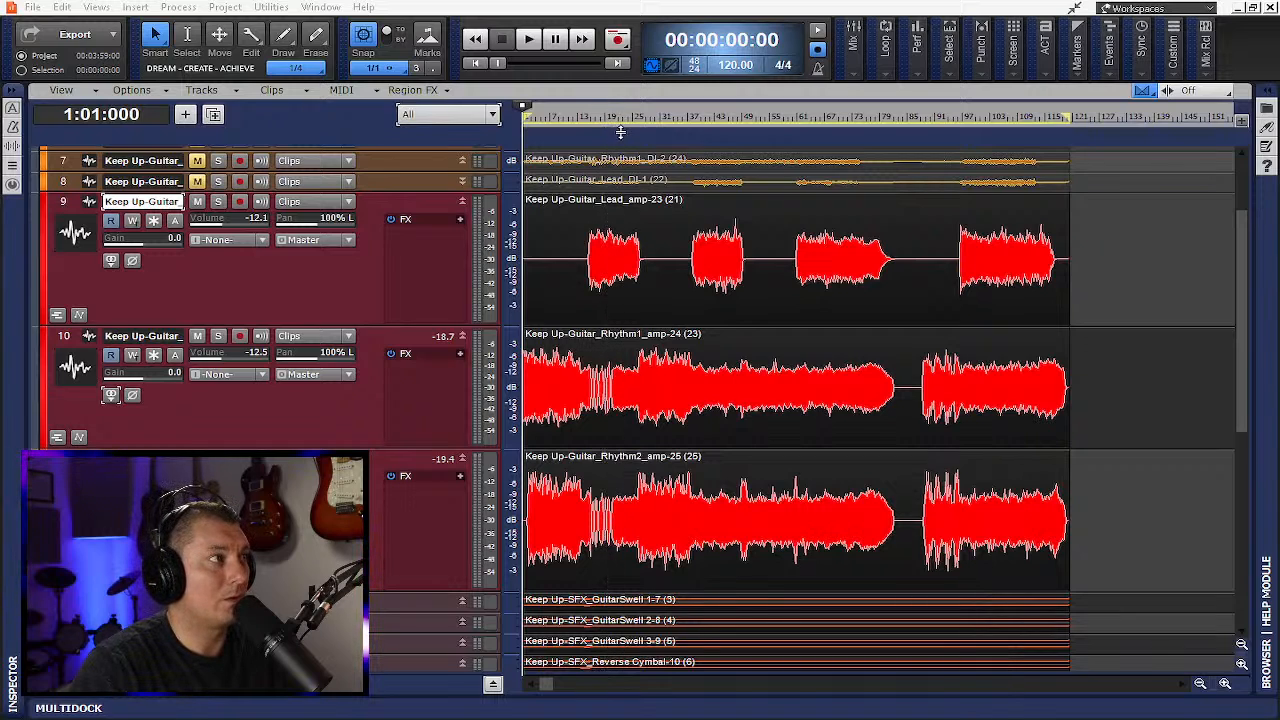
ctrl+scroll(655, 306, up, 6)
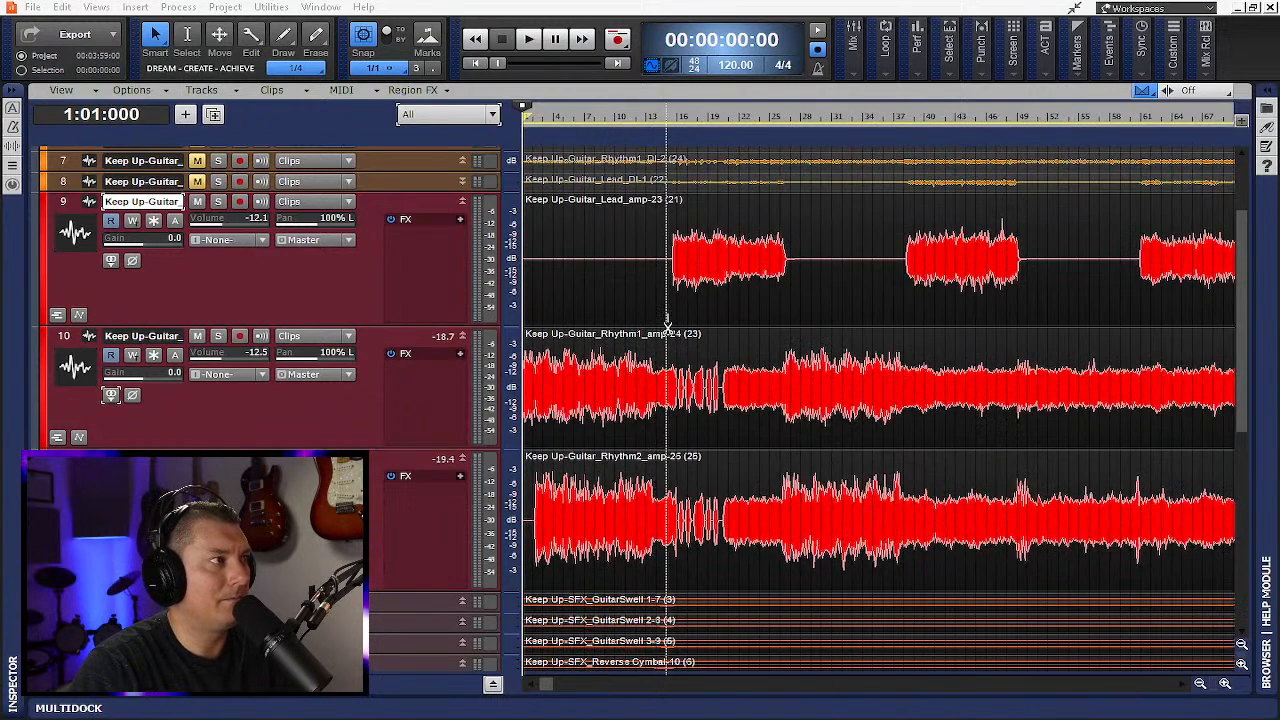
Play the mono guitar amp tracks briefly from the song start, stop, and look over the whole track list
ctrl+scroll(670, 330, down, 4)
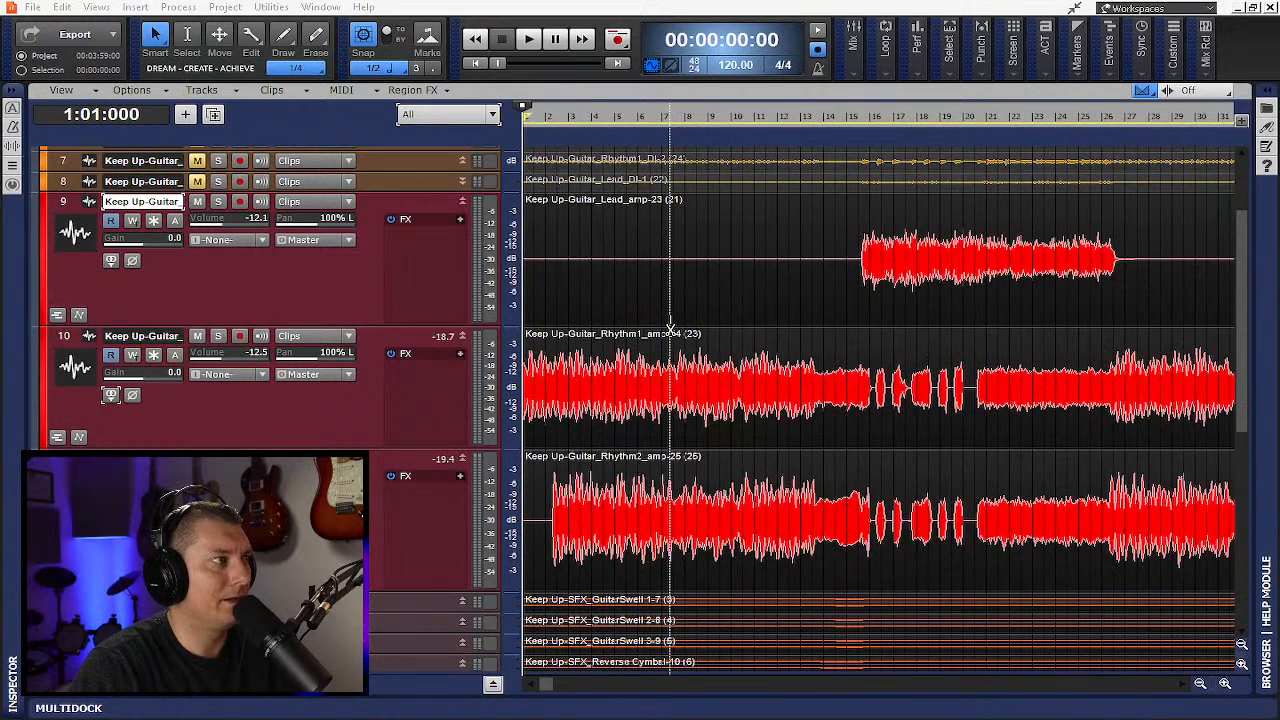
key(space)
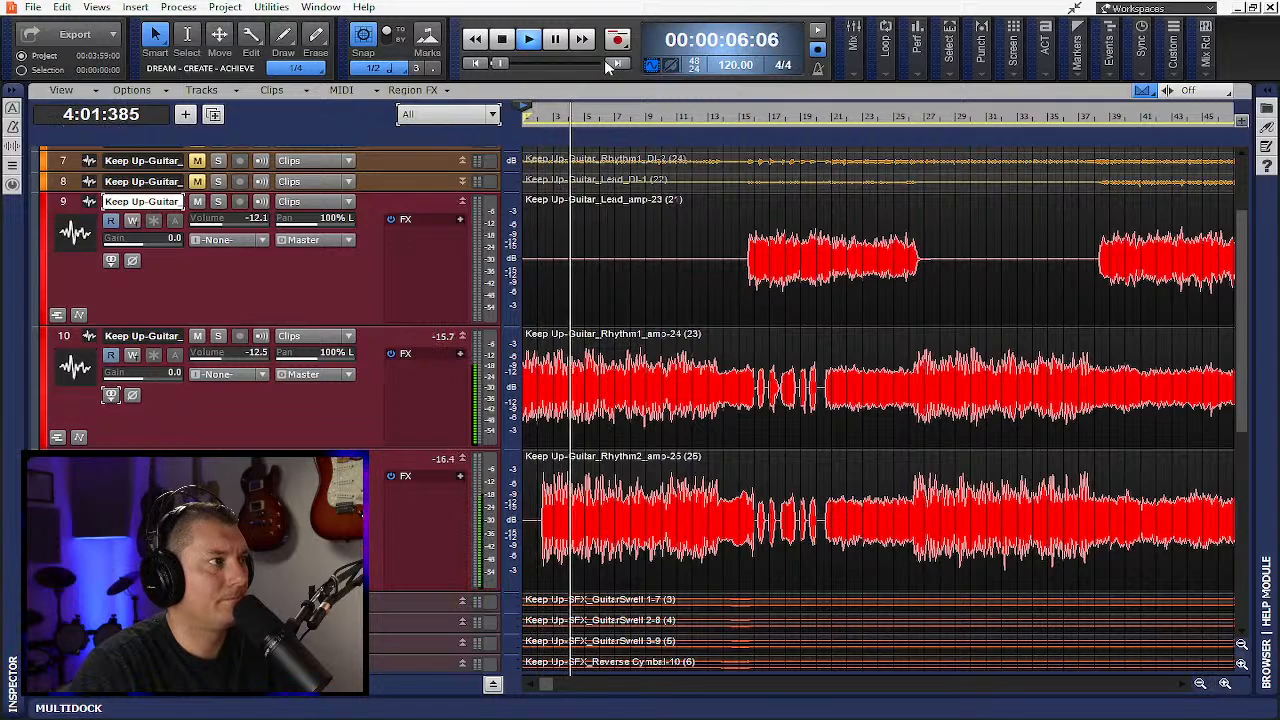
key(space)
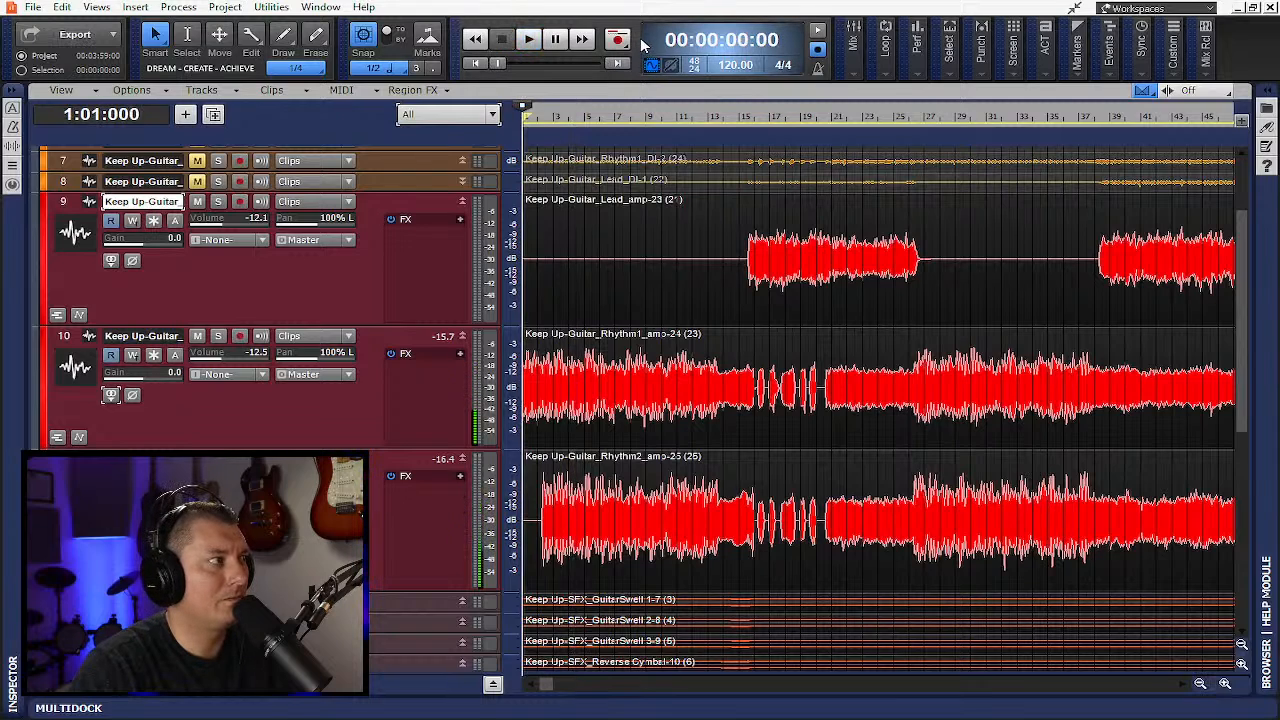
scroll(656, 310, down, 3)
scroll(656, 310, down, 5)
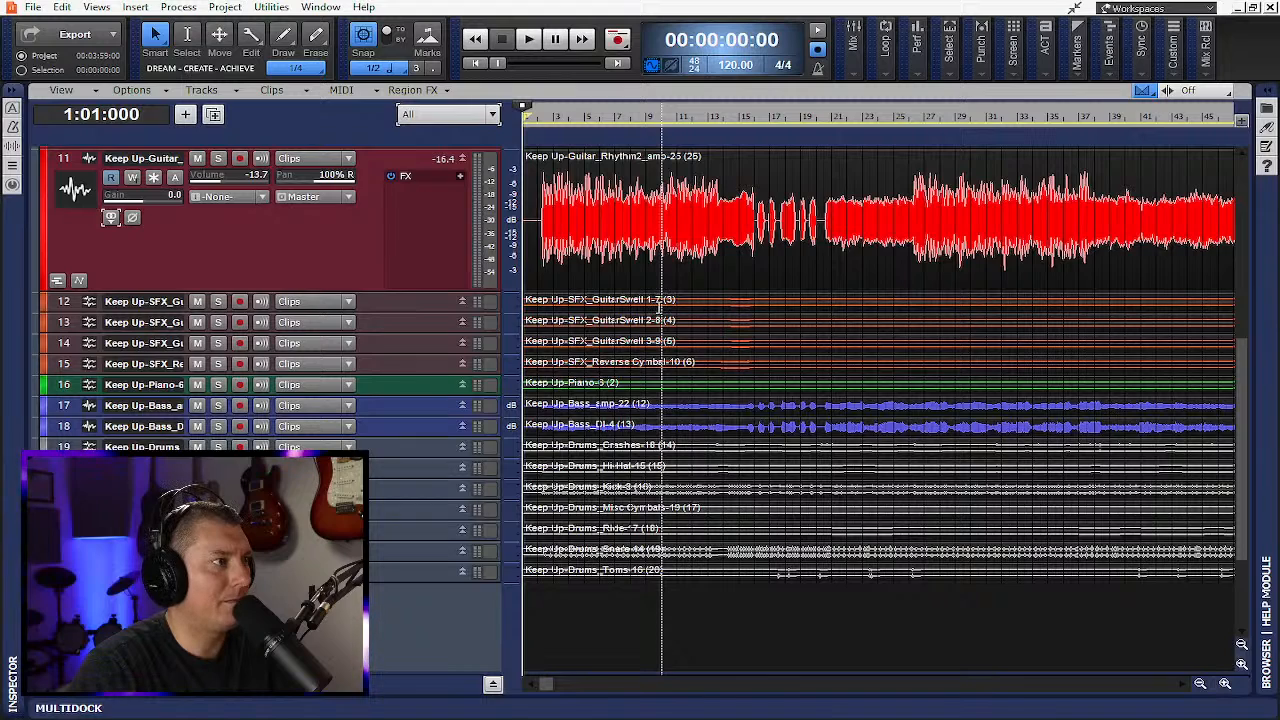
scroll(660, 308, up, 8)
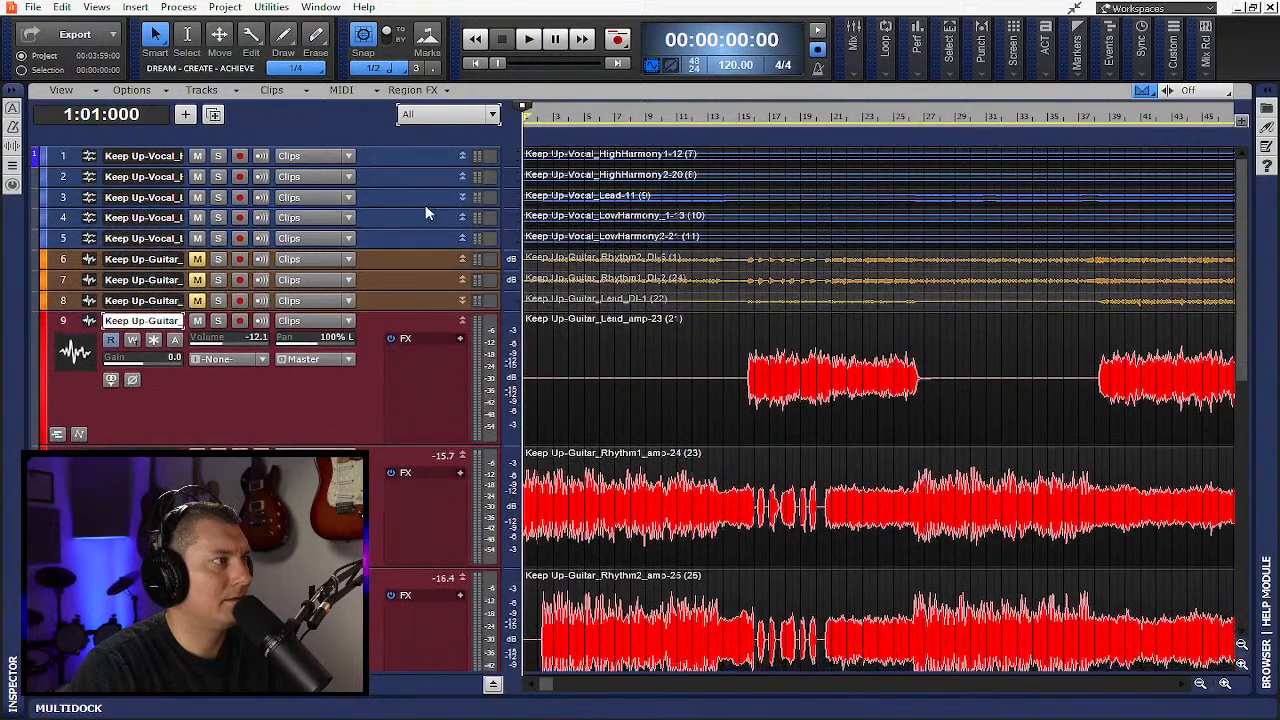
scroll(850, 258, down, 6)
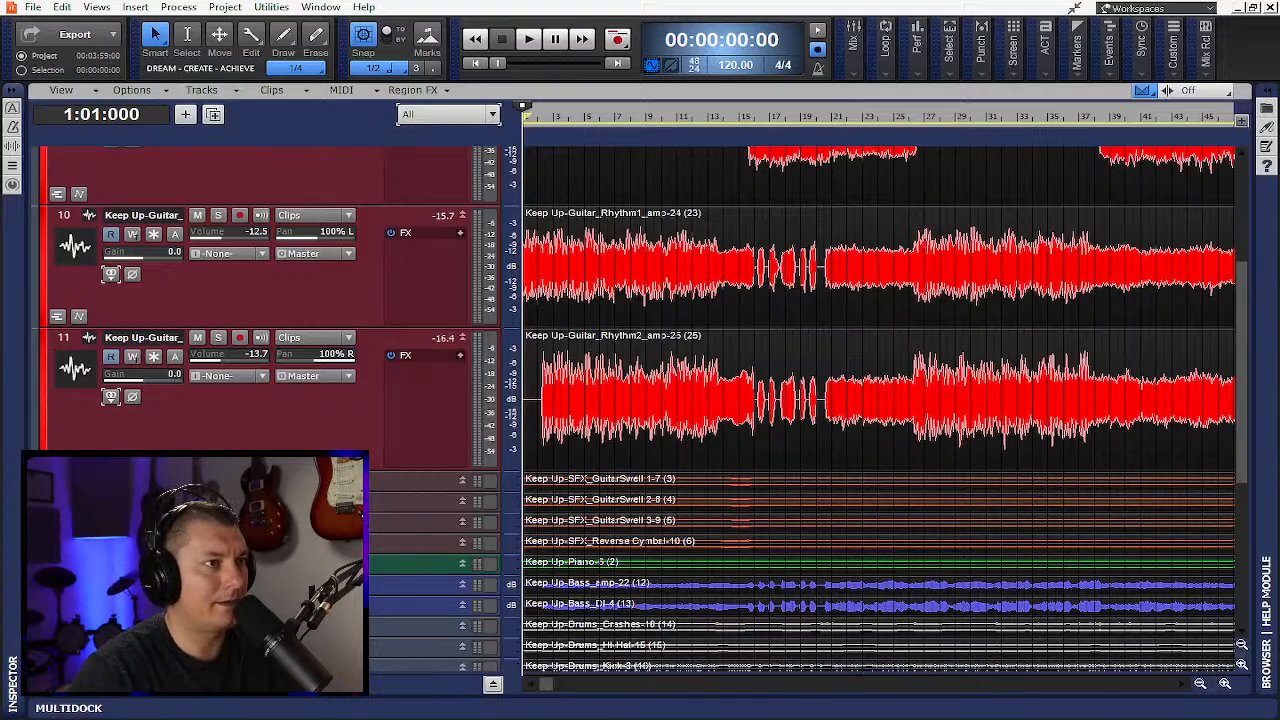
Open the console and move its window low enough to leave the guitar, SFX and piano tracks exposed
key(alt+3)
drag(740, 6, 743, 6)
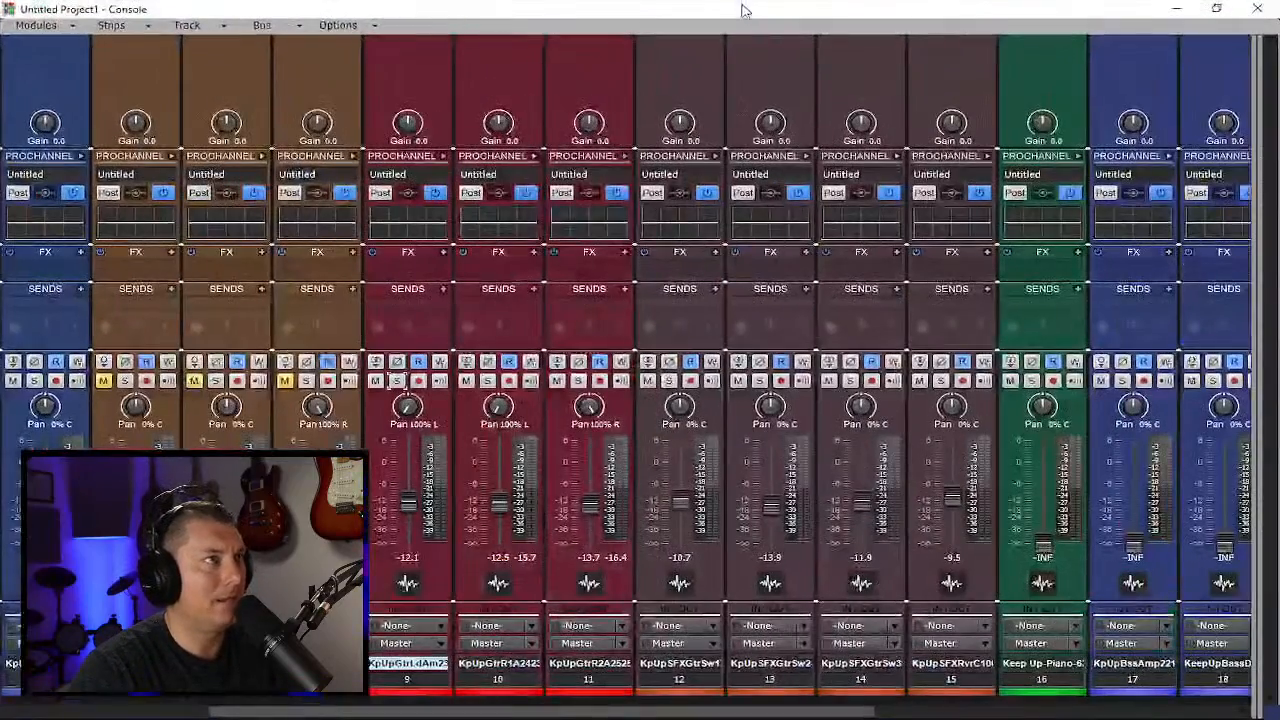
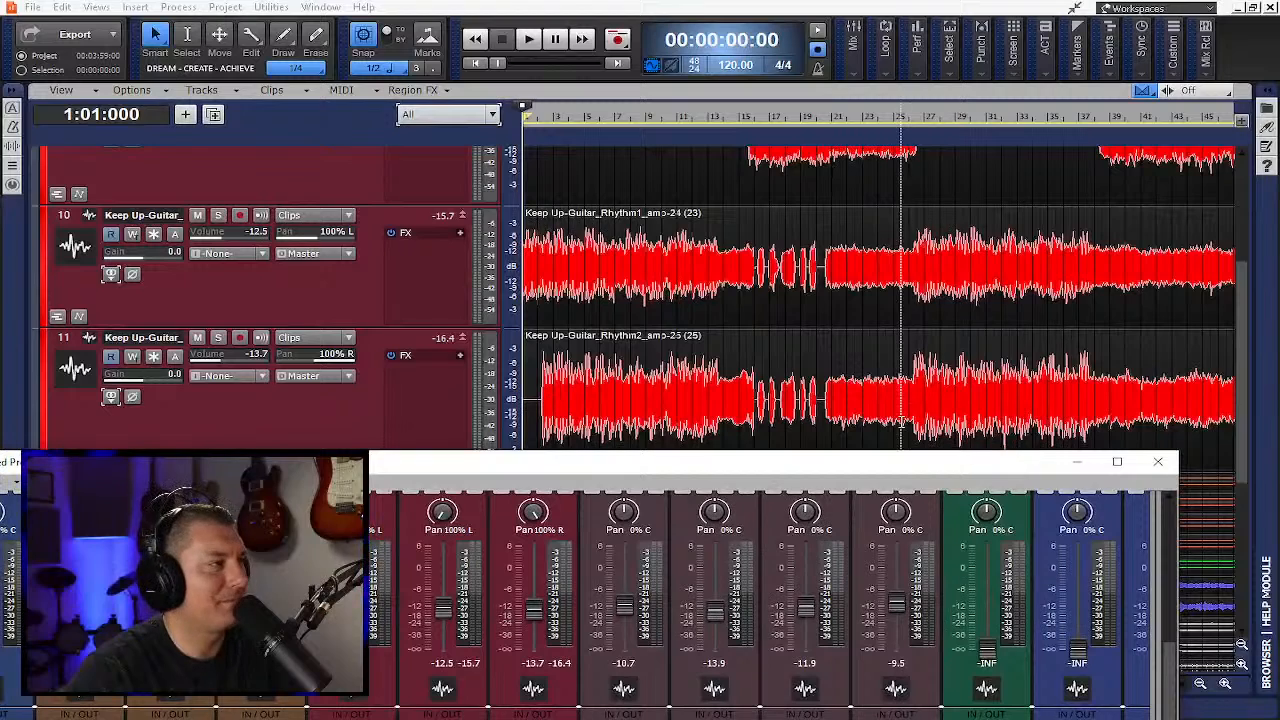
drag(878, 464, 858, 556)
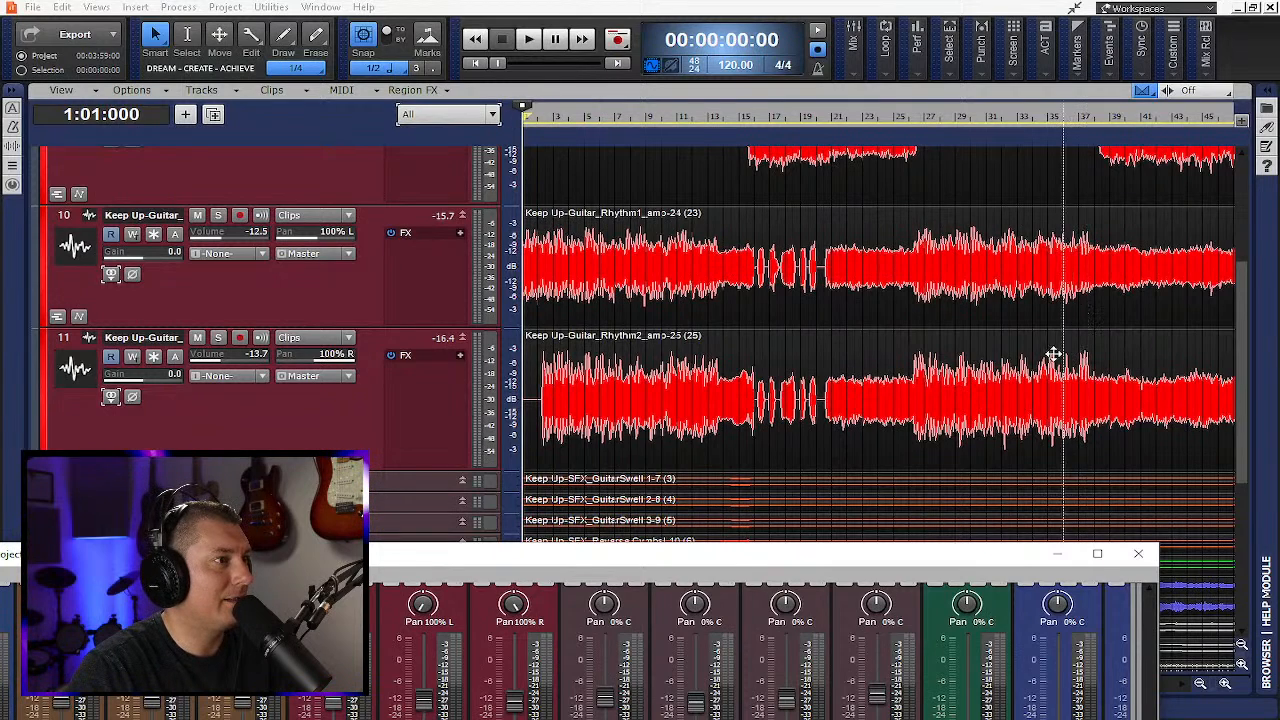
drag(944, 561, 1033, 642)
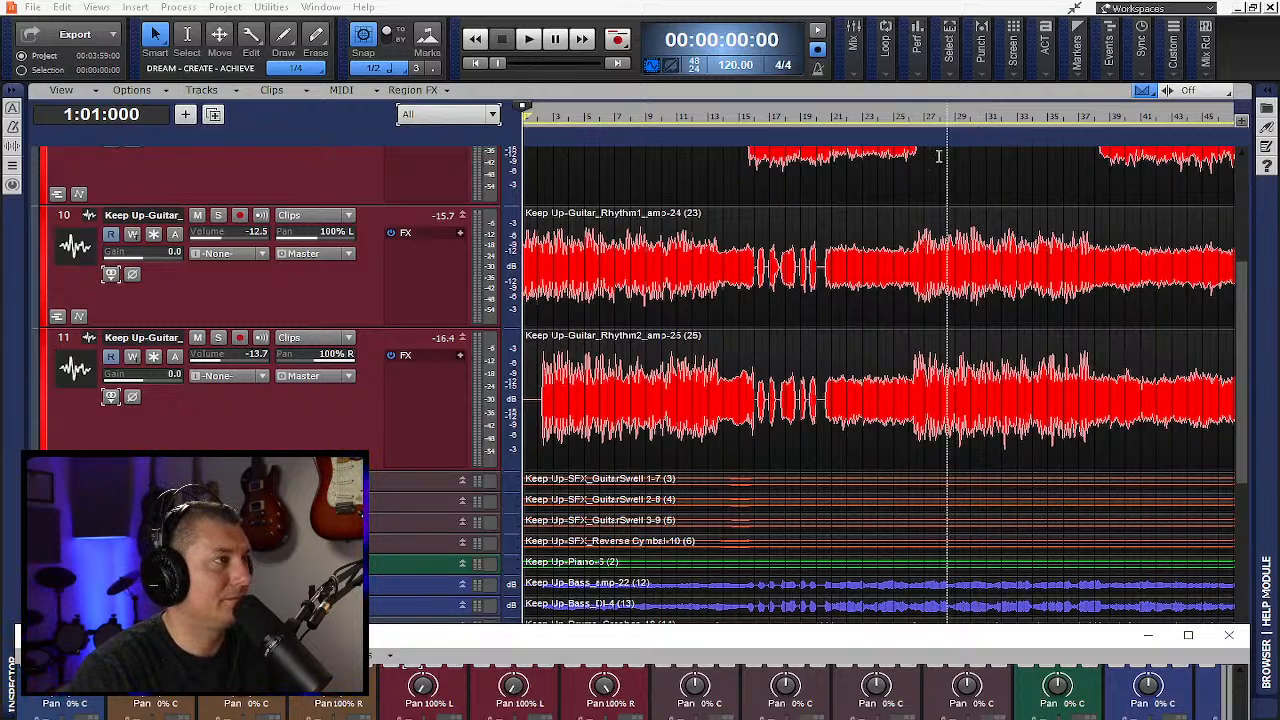
mouse_move(958, 654)
mouse_down()
mouse_move(968, 461)
mouse_move(951, 643)
mouse_up()
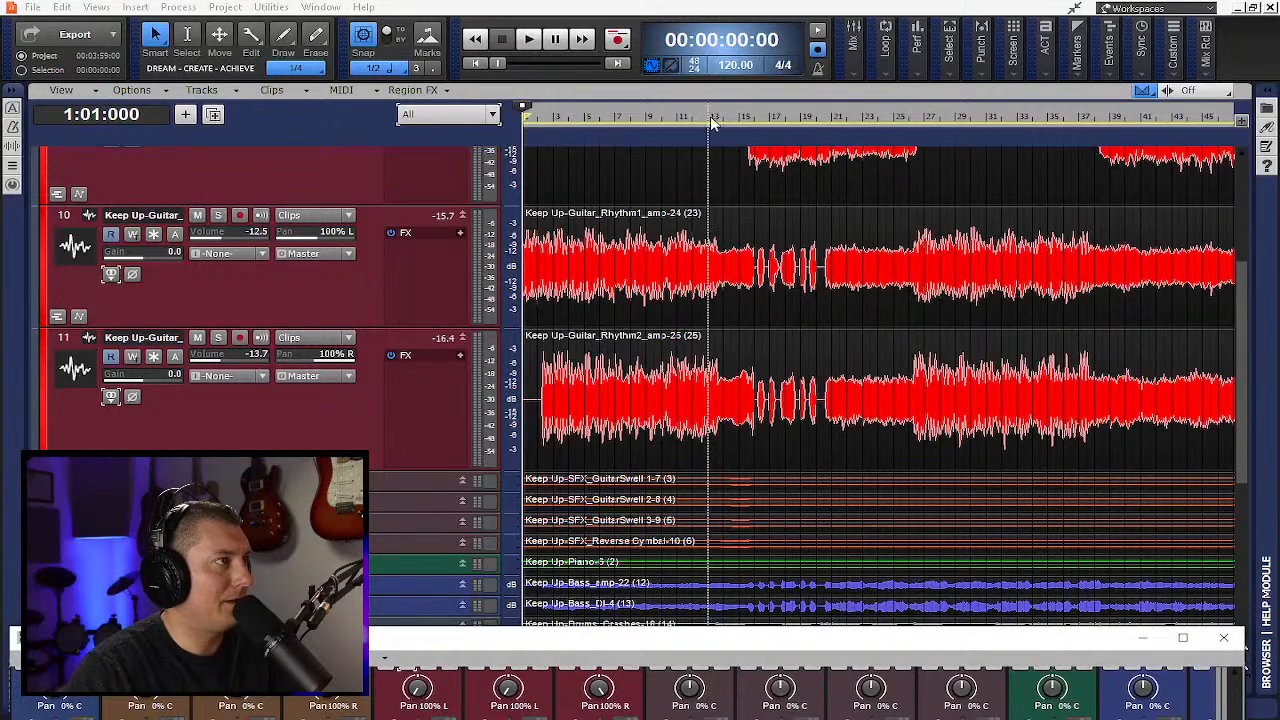
Loop playback over bars 13 to 17 and solo the three GuitarSwell tracks and the Reverse Cymbal track in the console
click(716, 116)
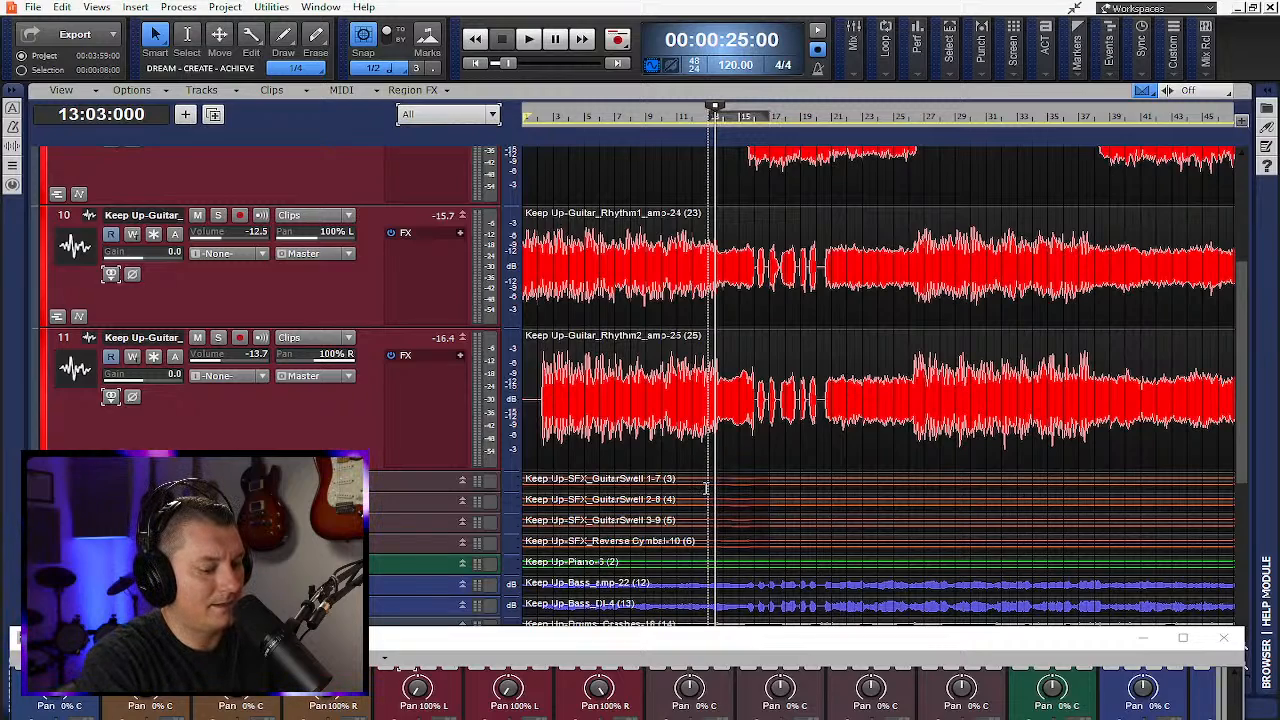
key(space)
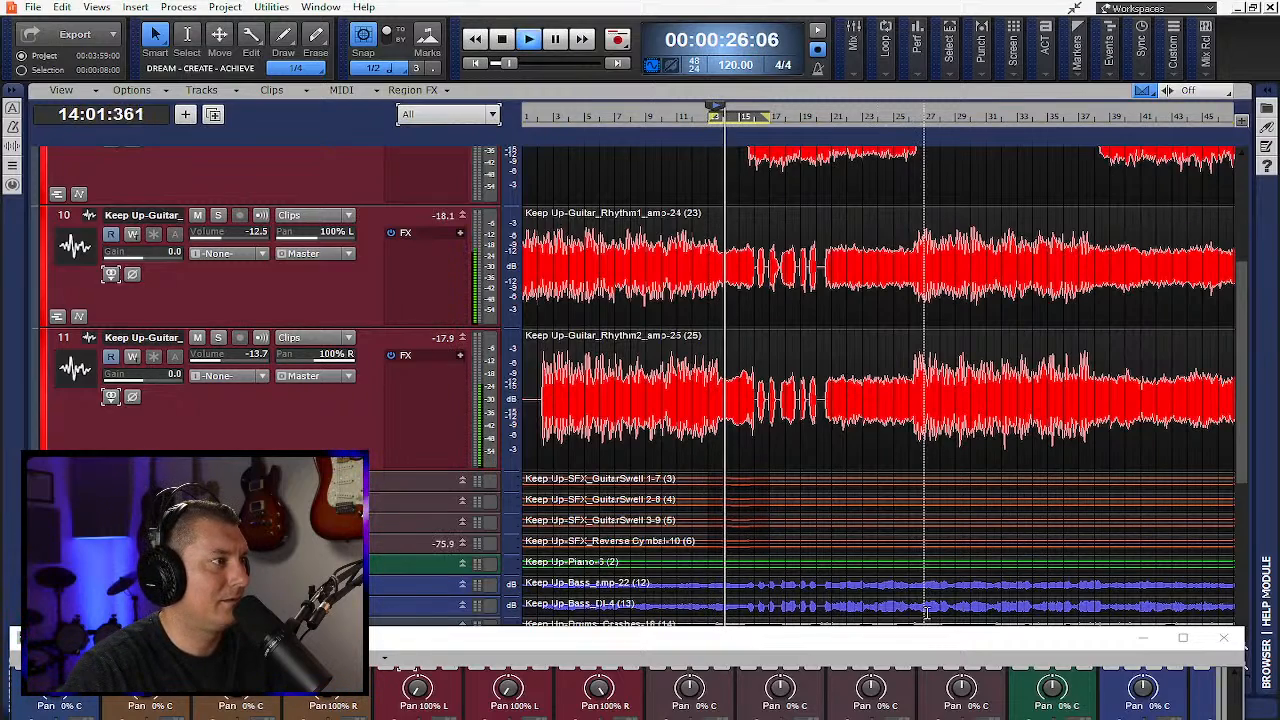
drag(895, 637, 932, 4)
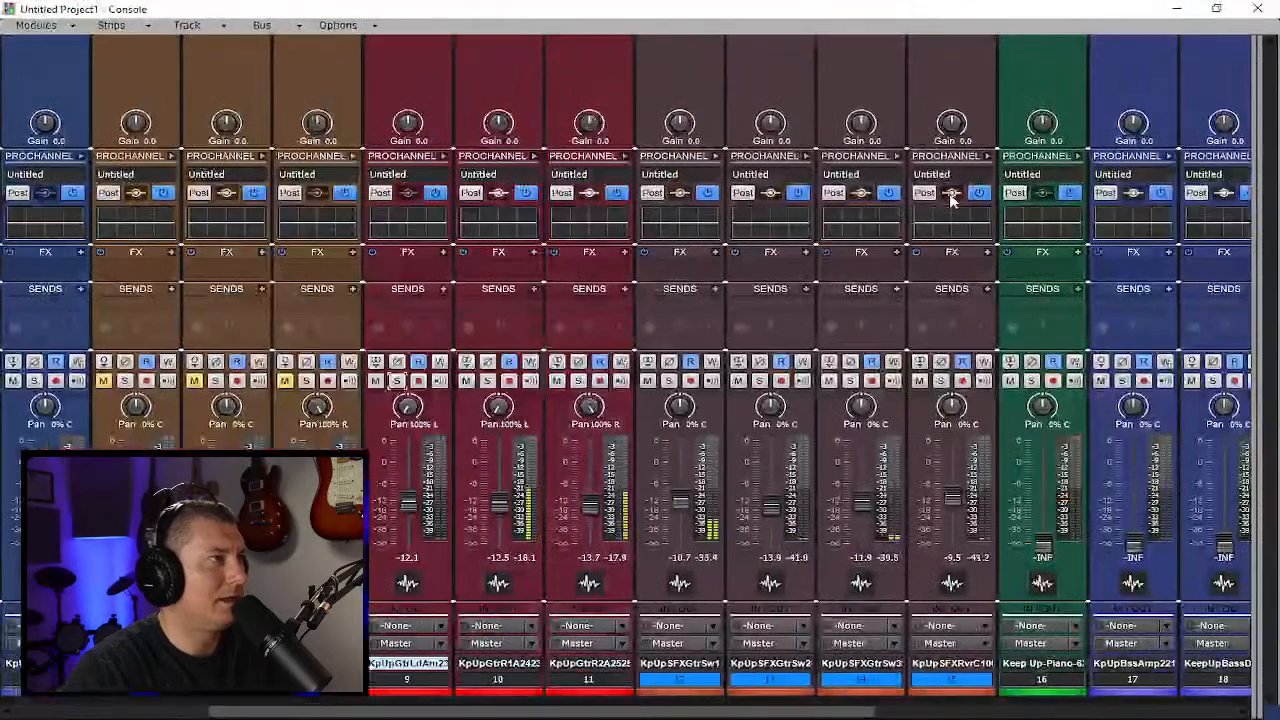
click(669, 381)
click(760, 381)
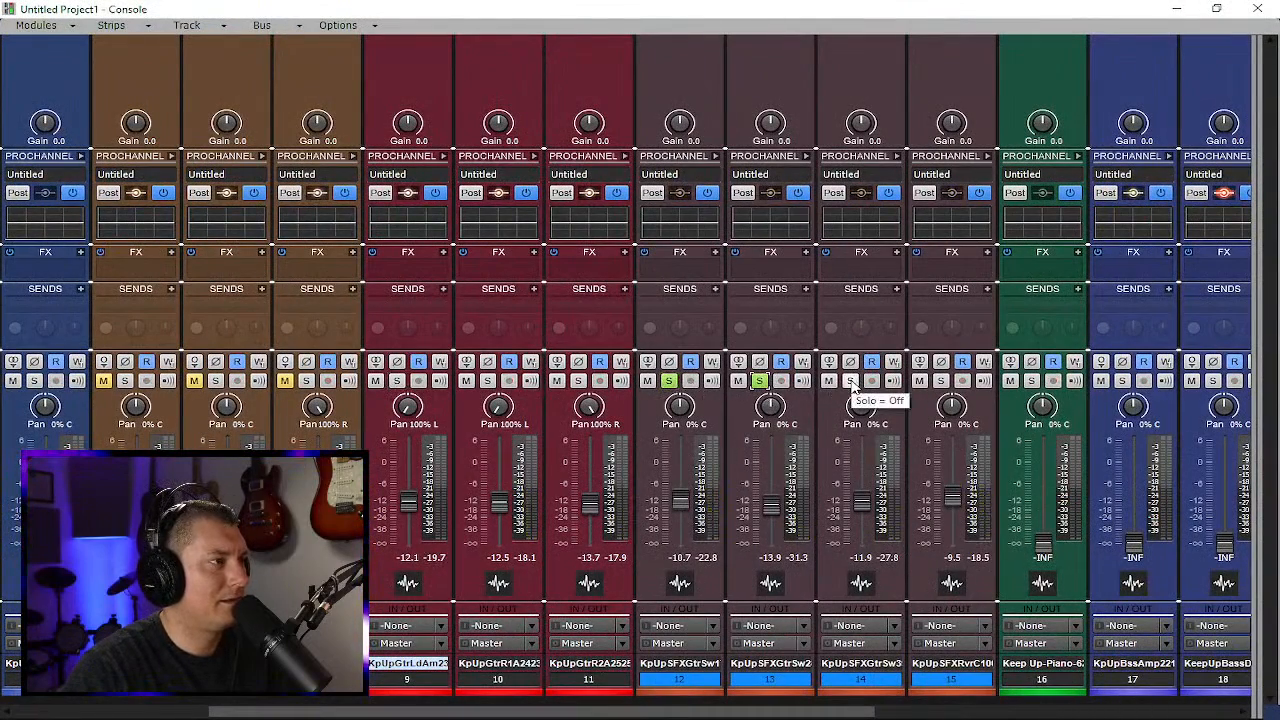
drag(847, 20, 828, 168)
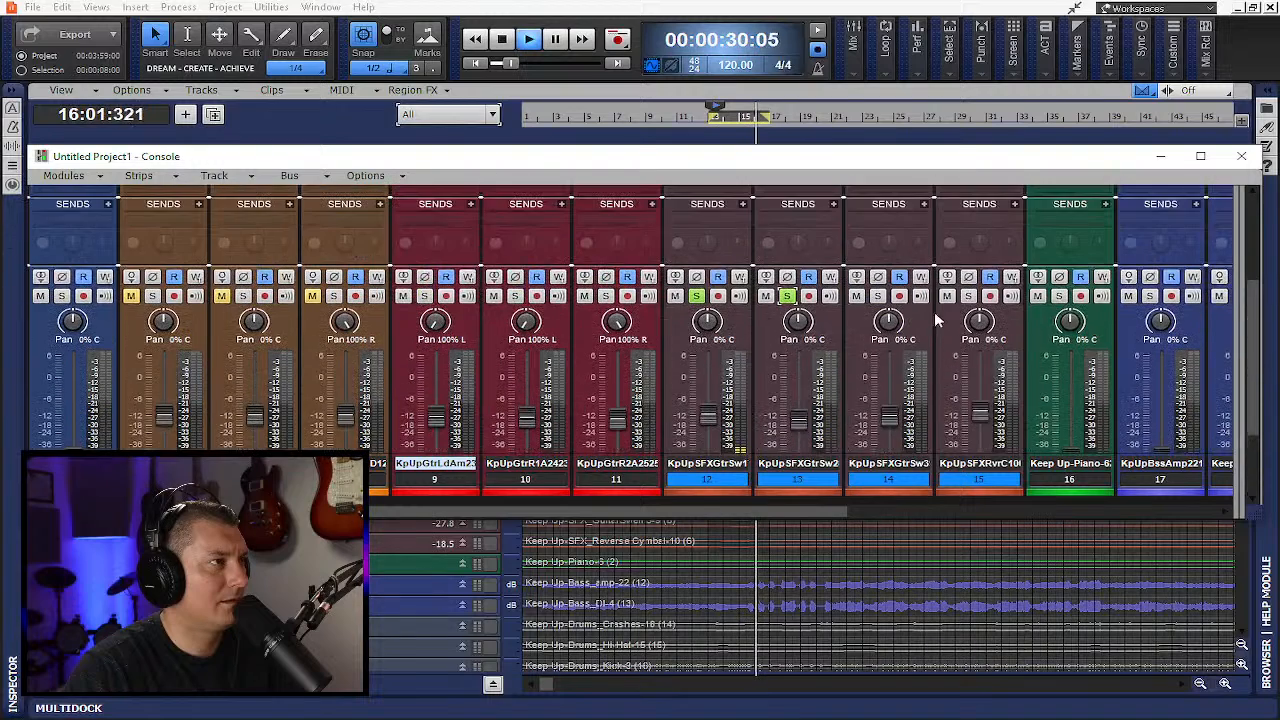
scroll(885, 290, up, 3)
click(878, 296)
click(968, 296)
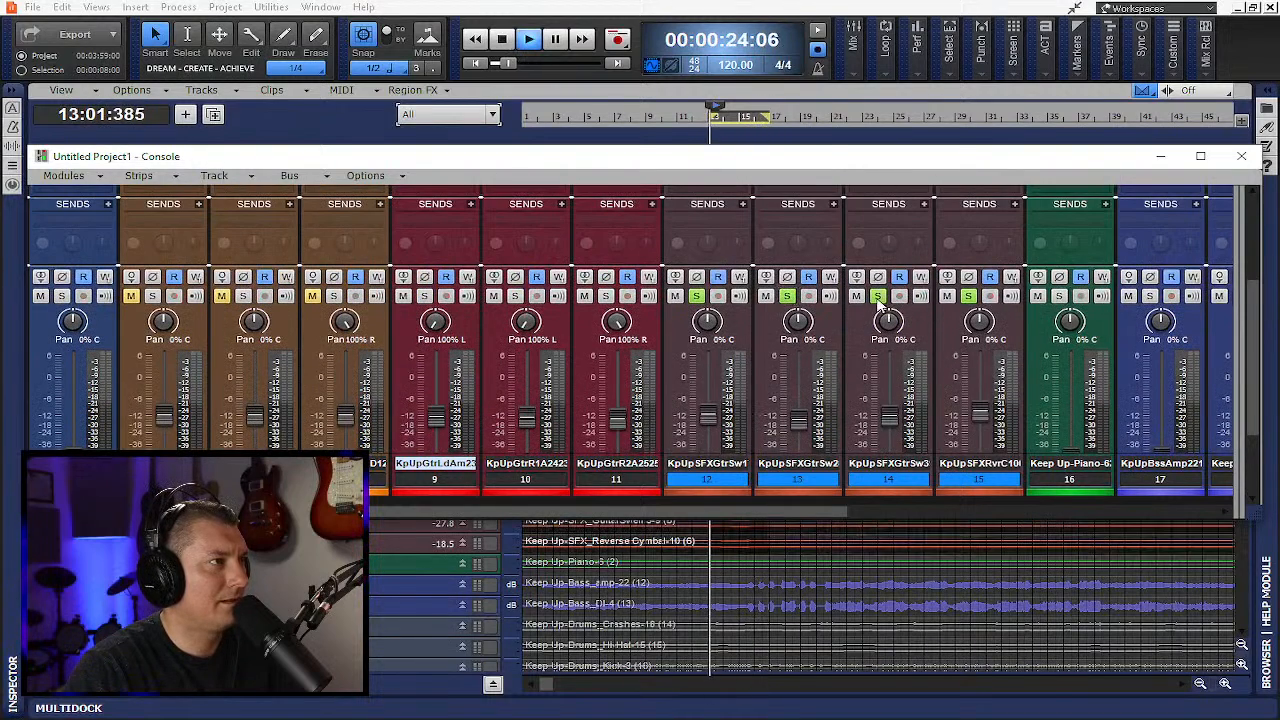
Clear the solos on SFX tracks 12 to 15, close the console and stop playback
click(787, 296)
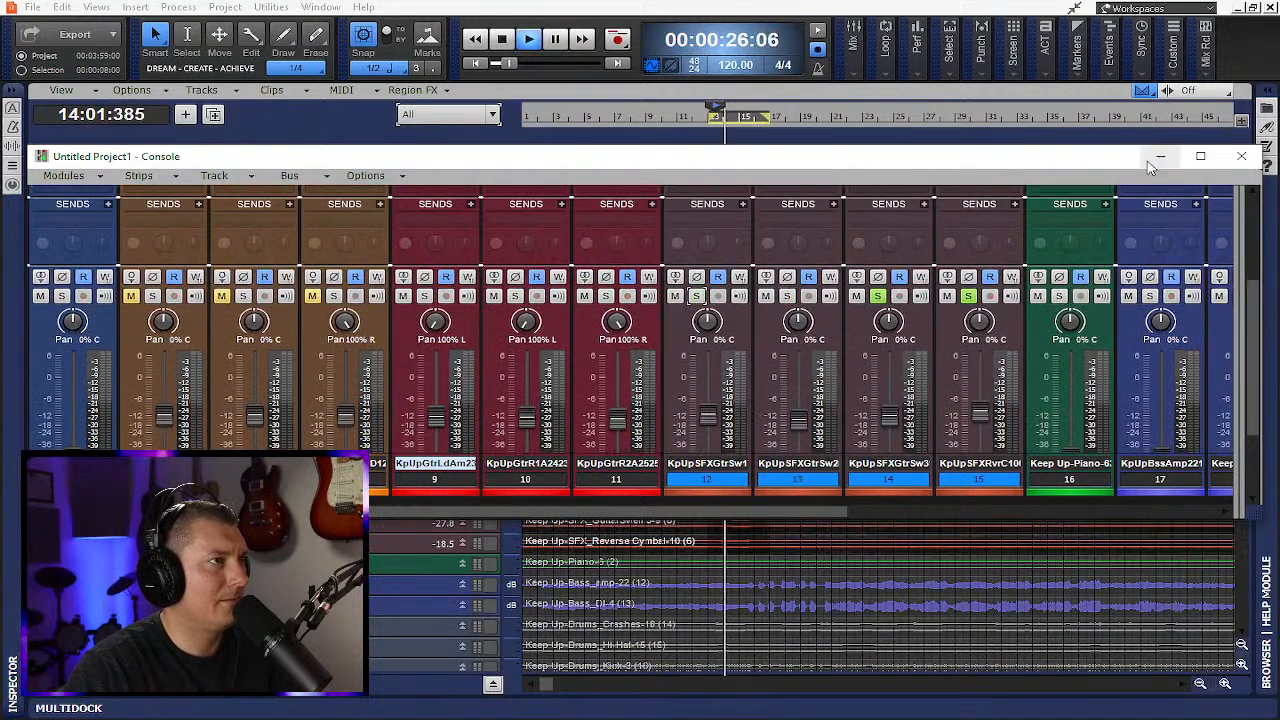
drag(1150, 158, 1060, 270)
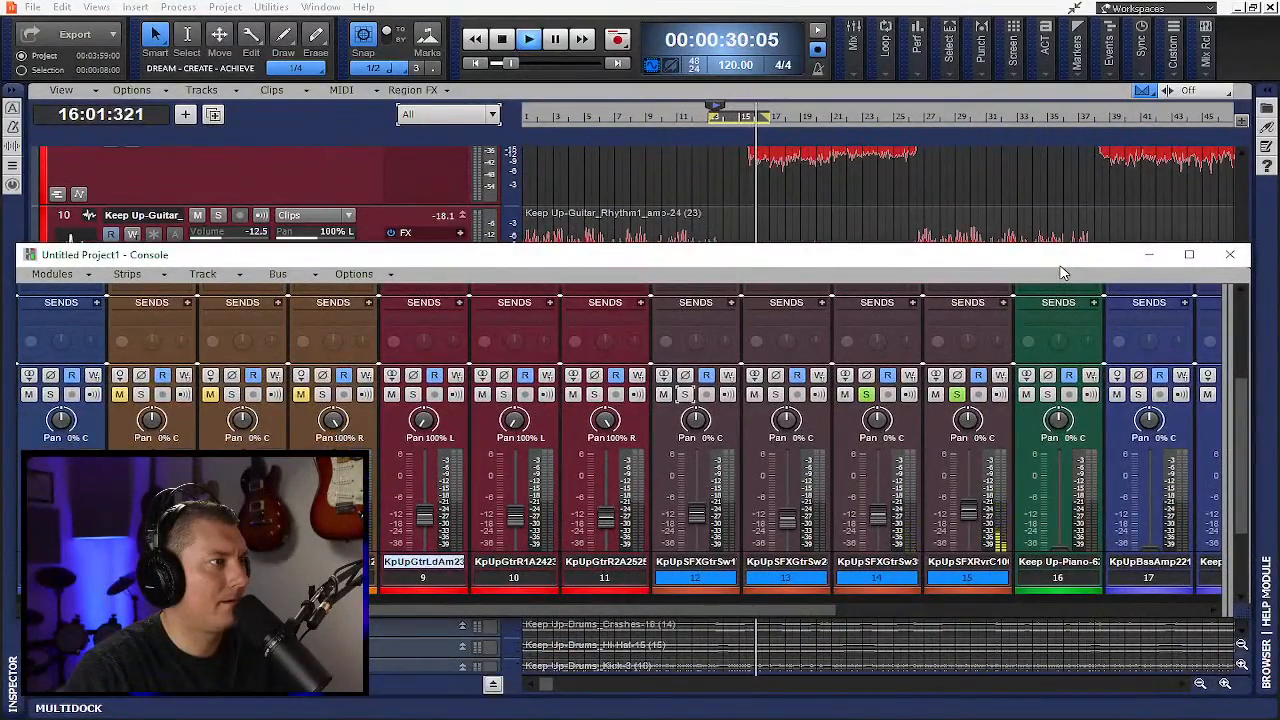
click(1190, 256)
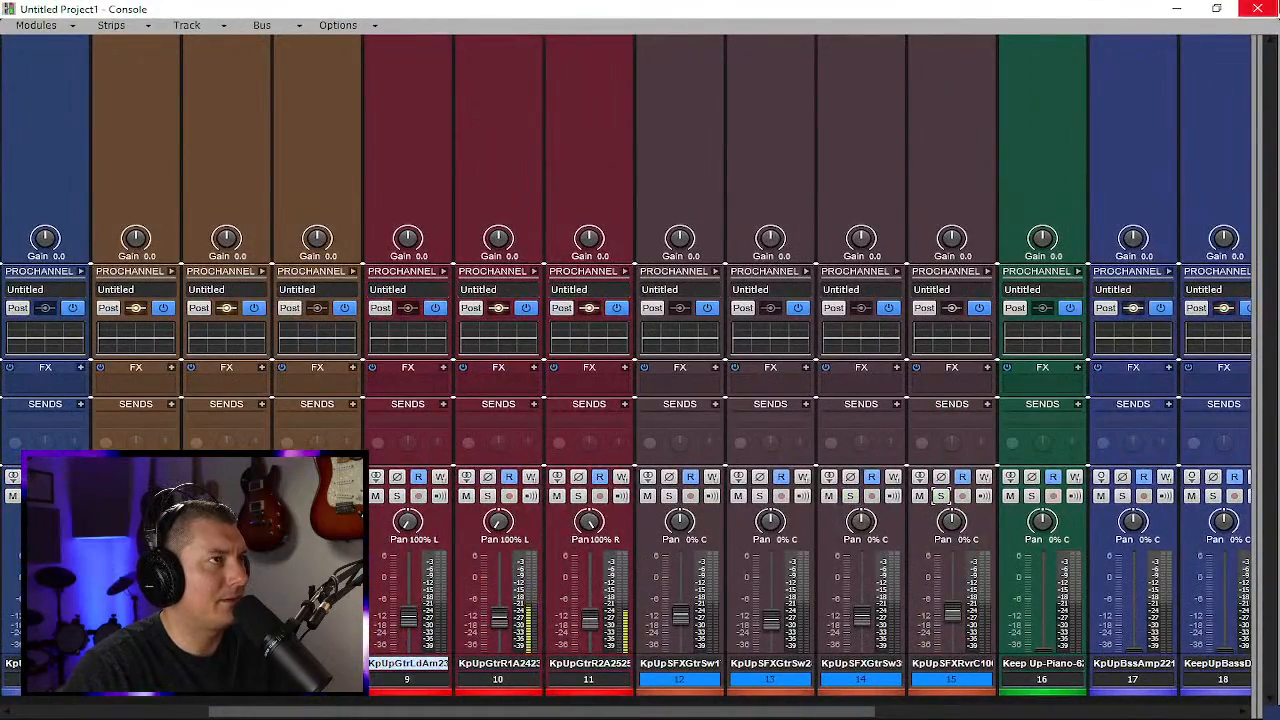
click(1257, 8)
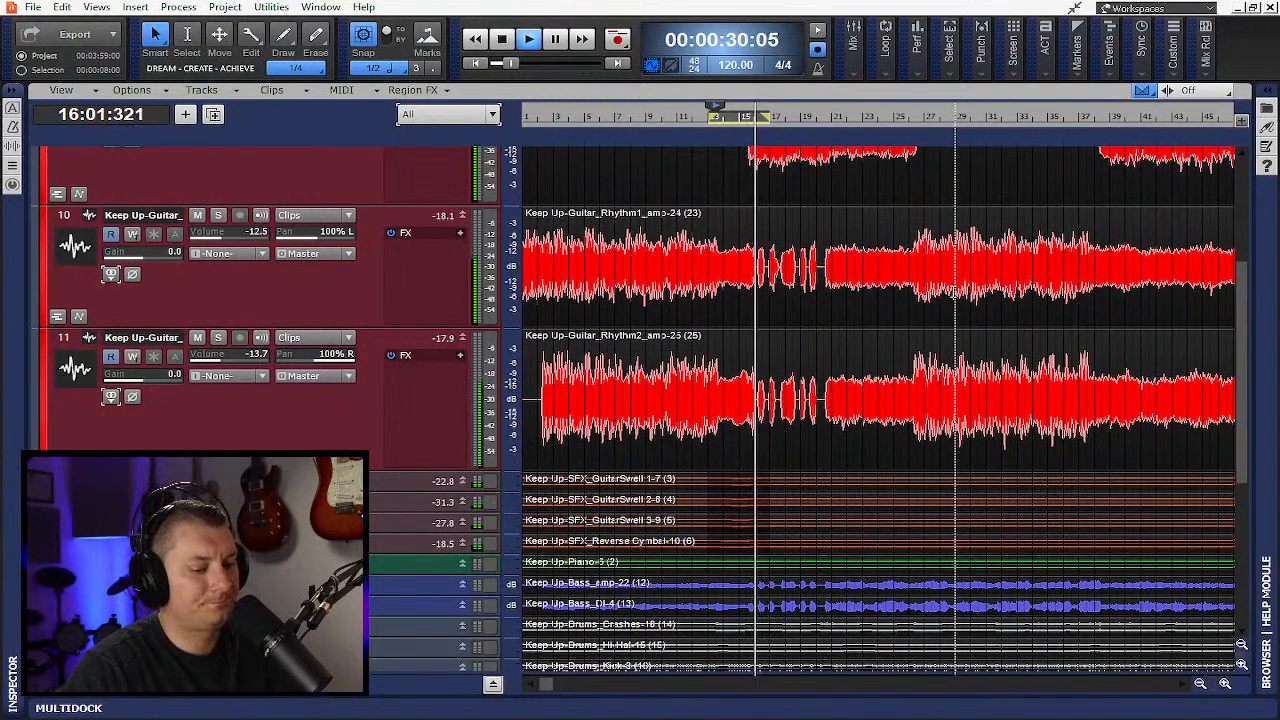
key(space)
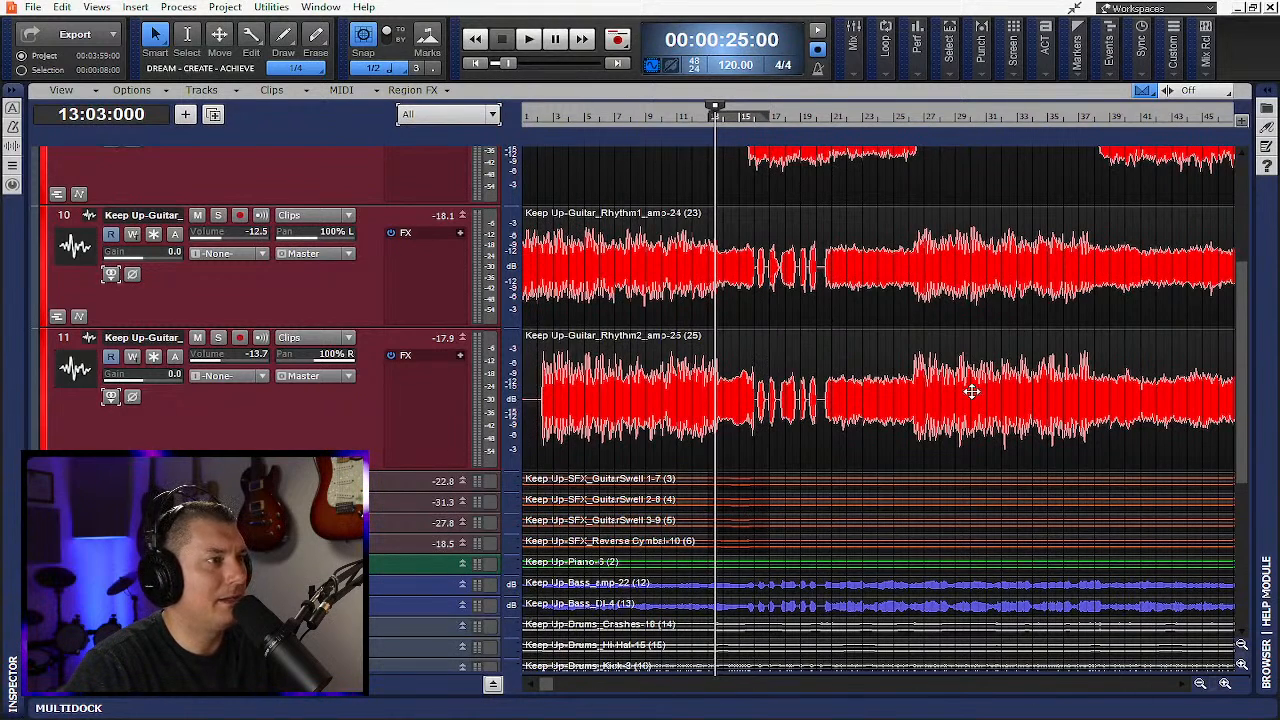
Reopen the console maximized and pan GuitarSwell 1 to 100% L, GuitarSwell 2 to 100% R, GuitarSwell 3 to 50% L and Reverse Cymbal to 50% R
click(96, 7)
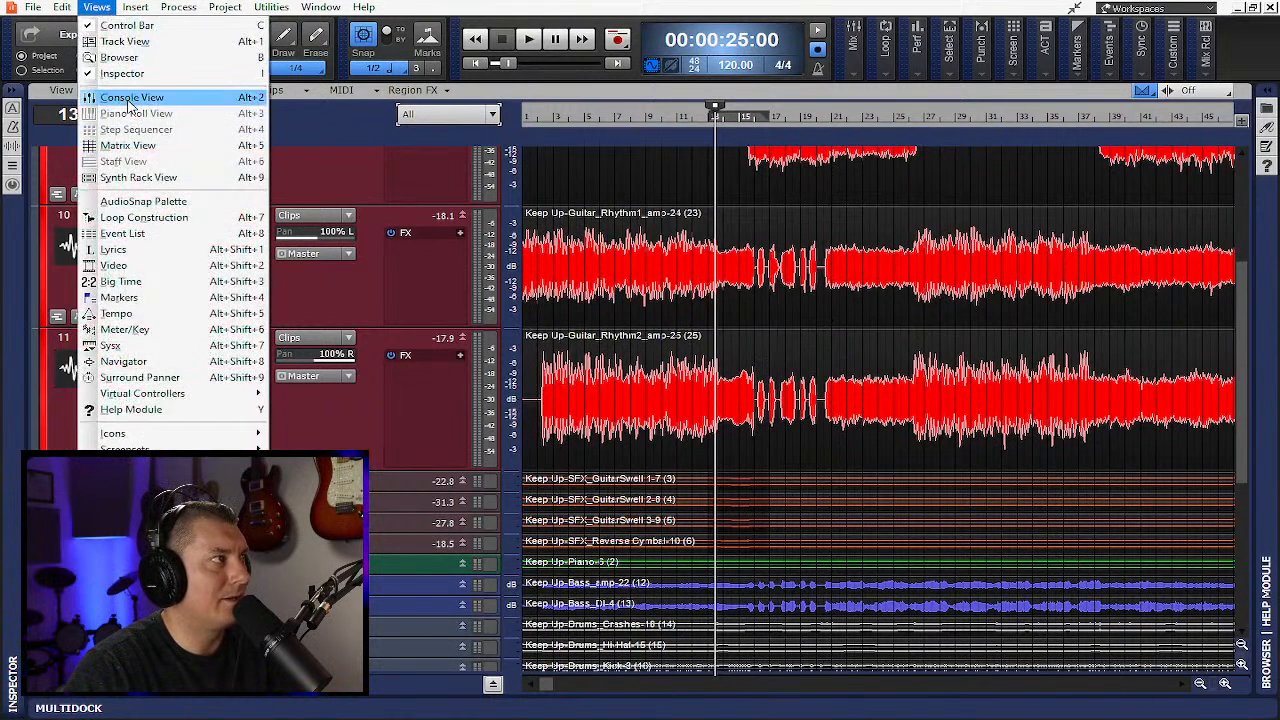
click(128, 98)
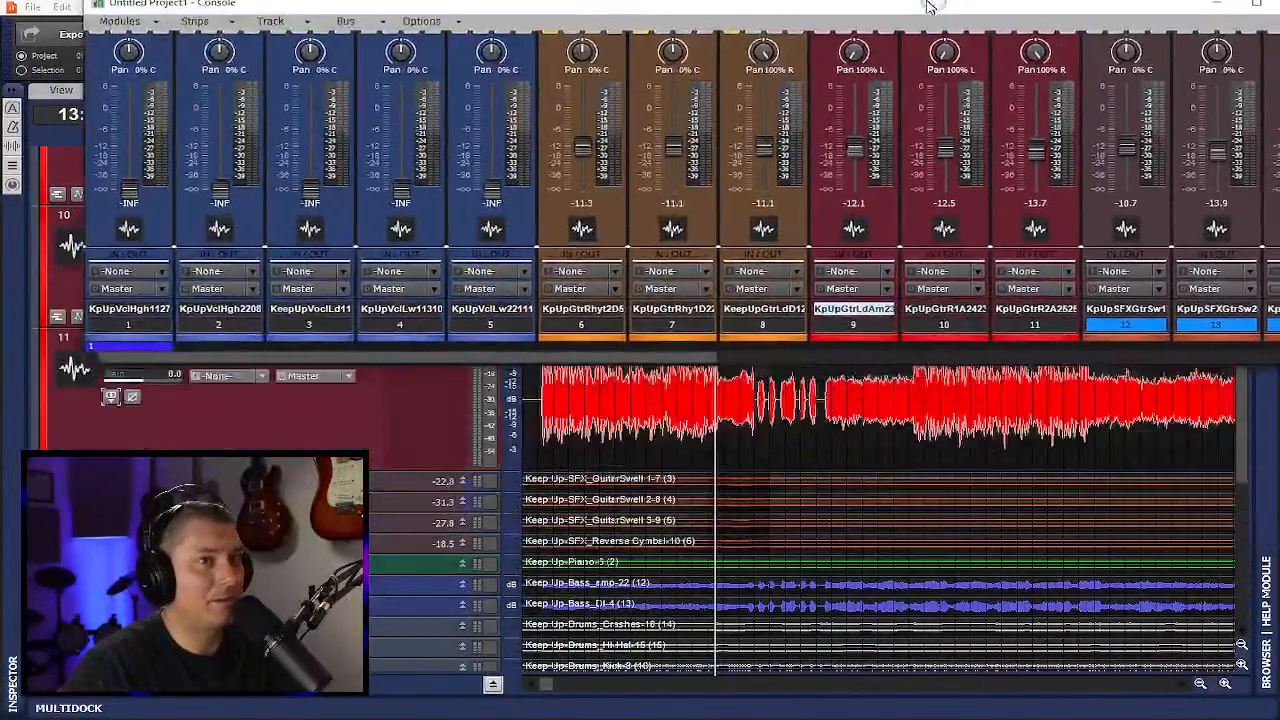
double_click(928, 7)
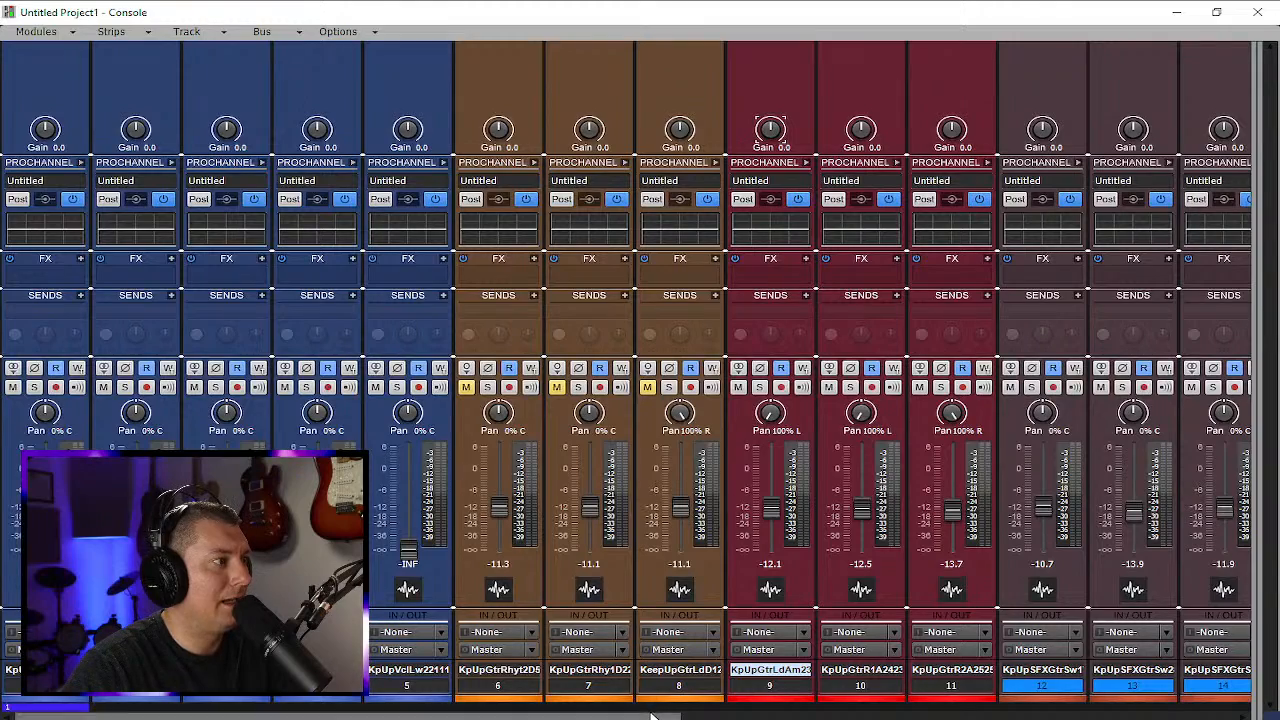
scroll(400, 716, right, 3)
scroll(966, 582, right, 3)
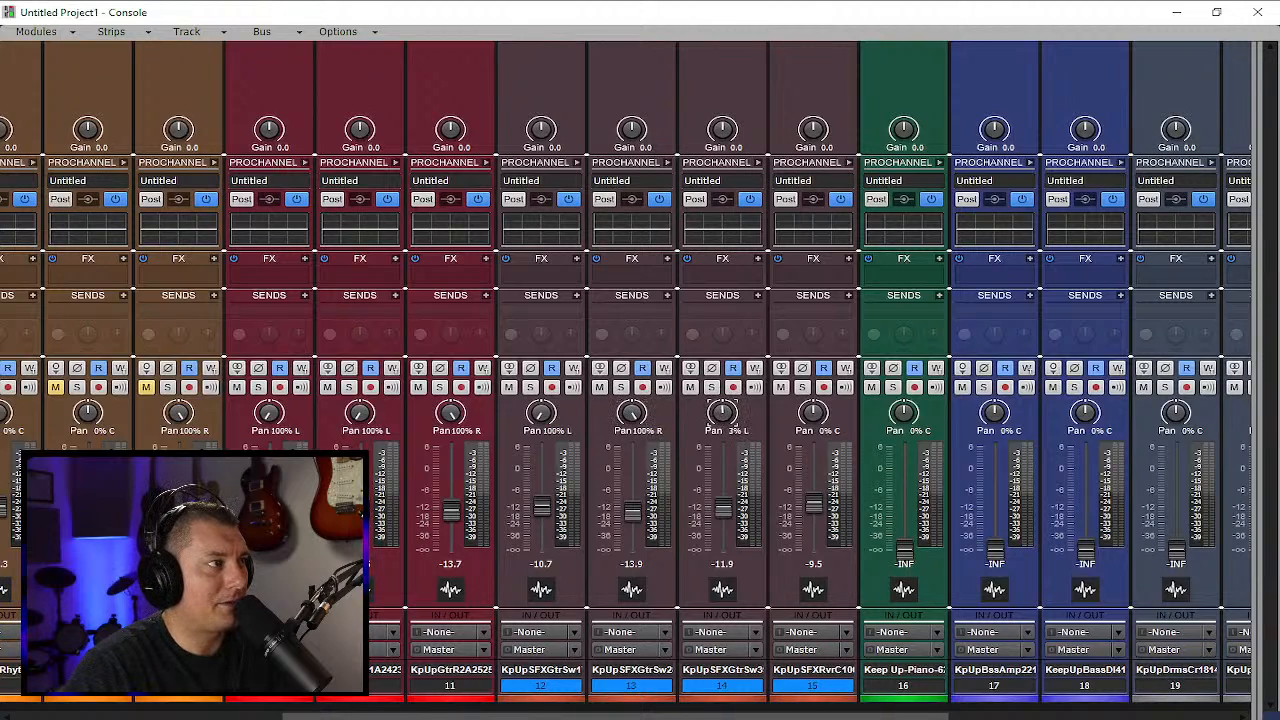
drag(722, 413, 722, 417)
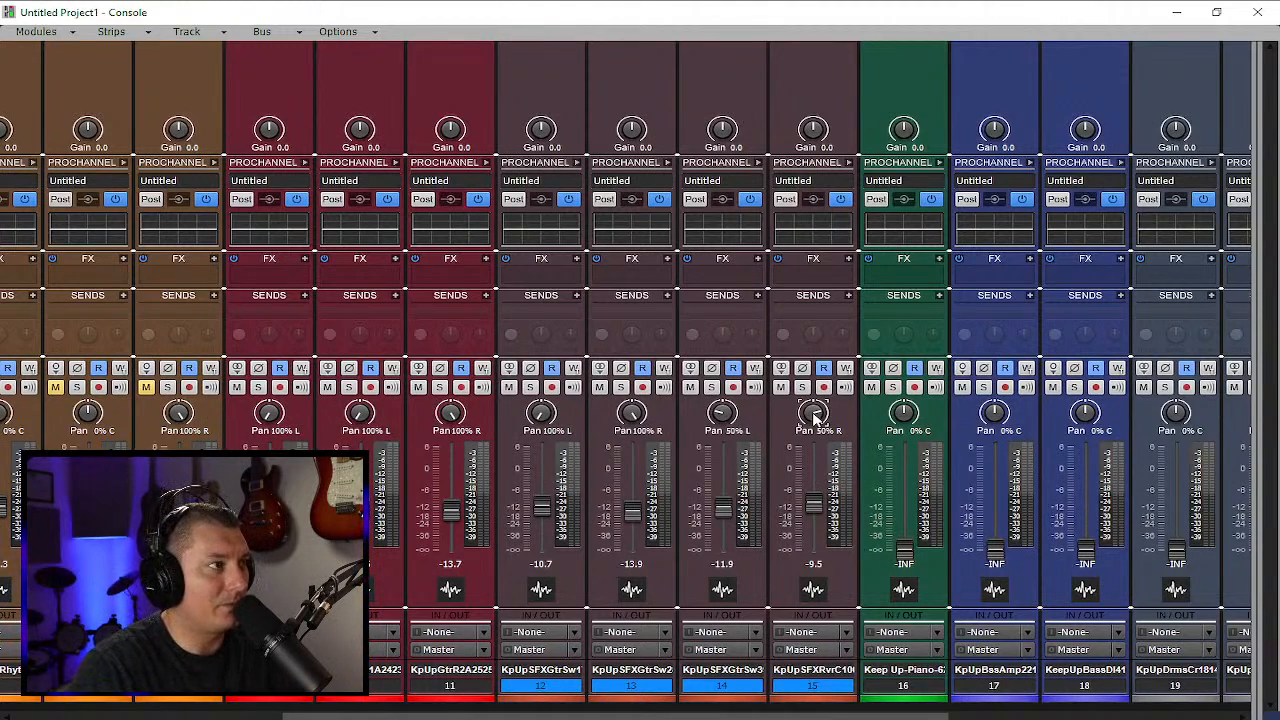
mouse_move(816, 421)
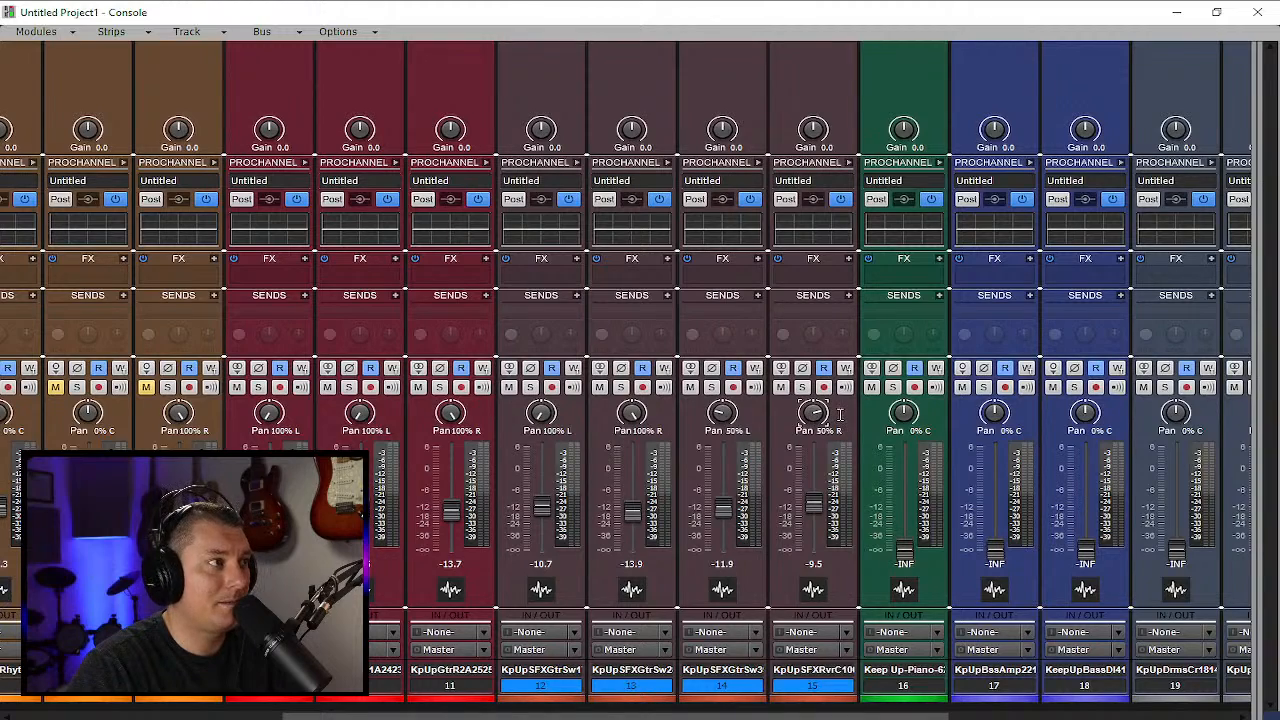
key(F2)
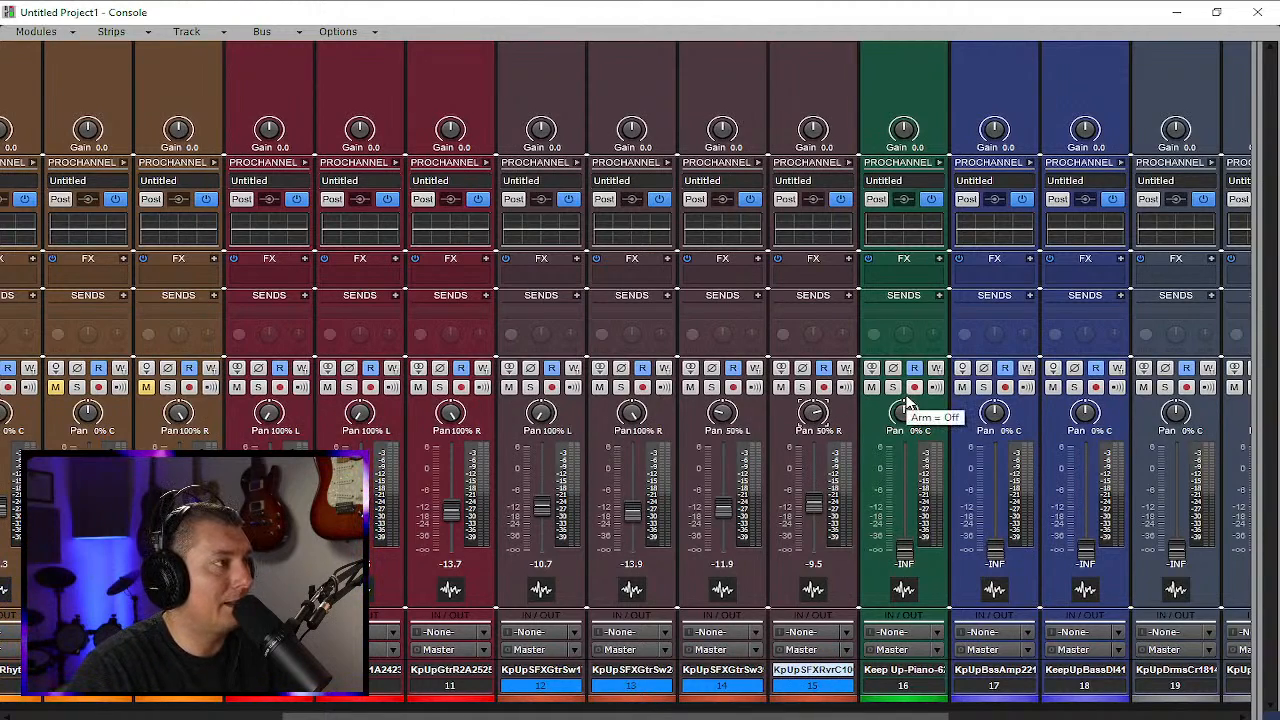
During playback, raise the faders of tracks 12 to 15 to -5.6, -6.1, -5.7 and -5.9 dB, and the piano's to -9.0 dB
key(space)
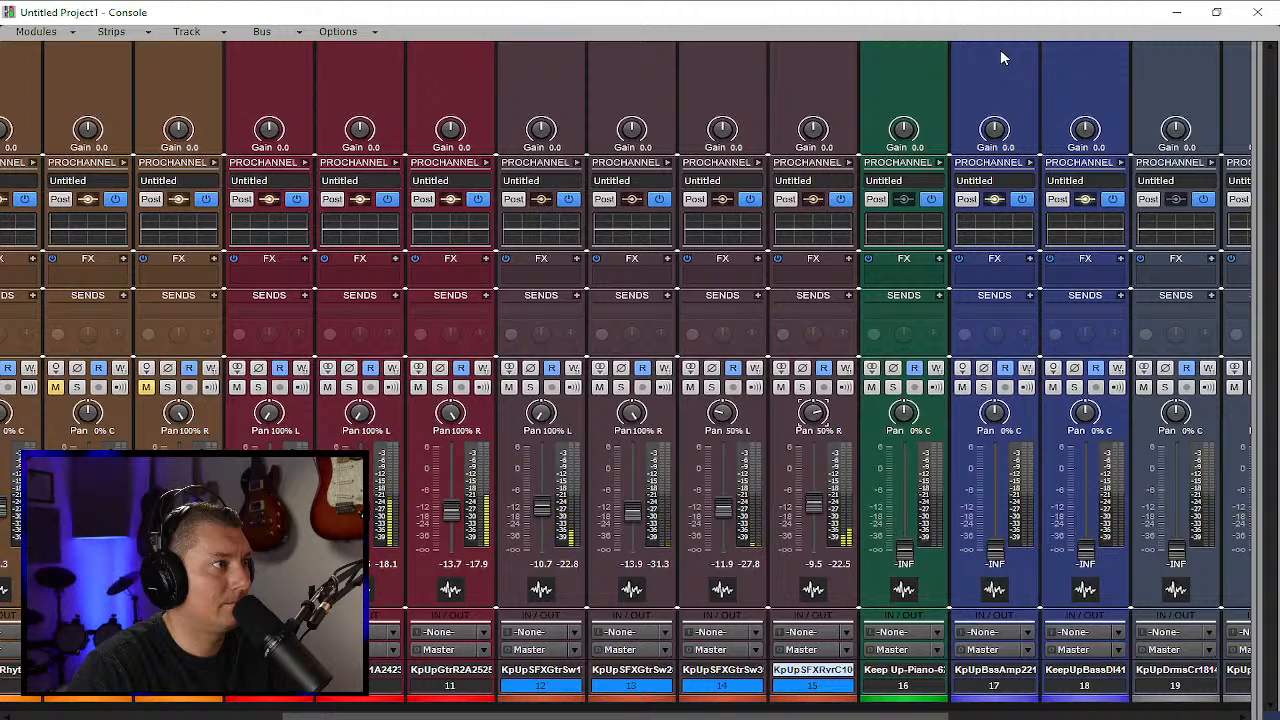
drag(545, 515, 545, 498)
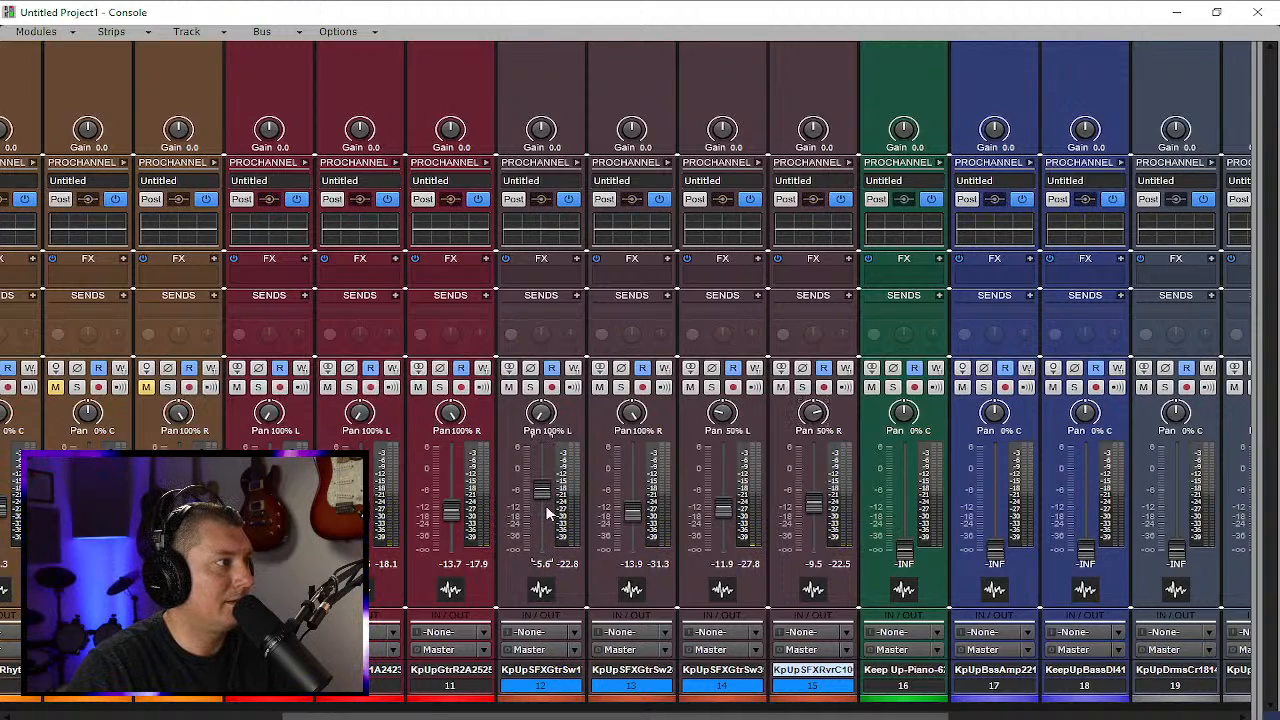
click(639, 478)
drag(632, 512, 632, 490)
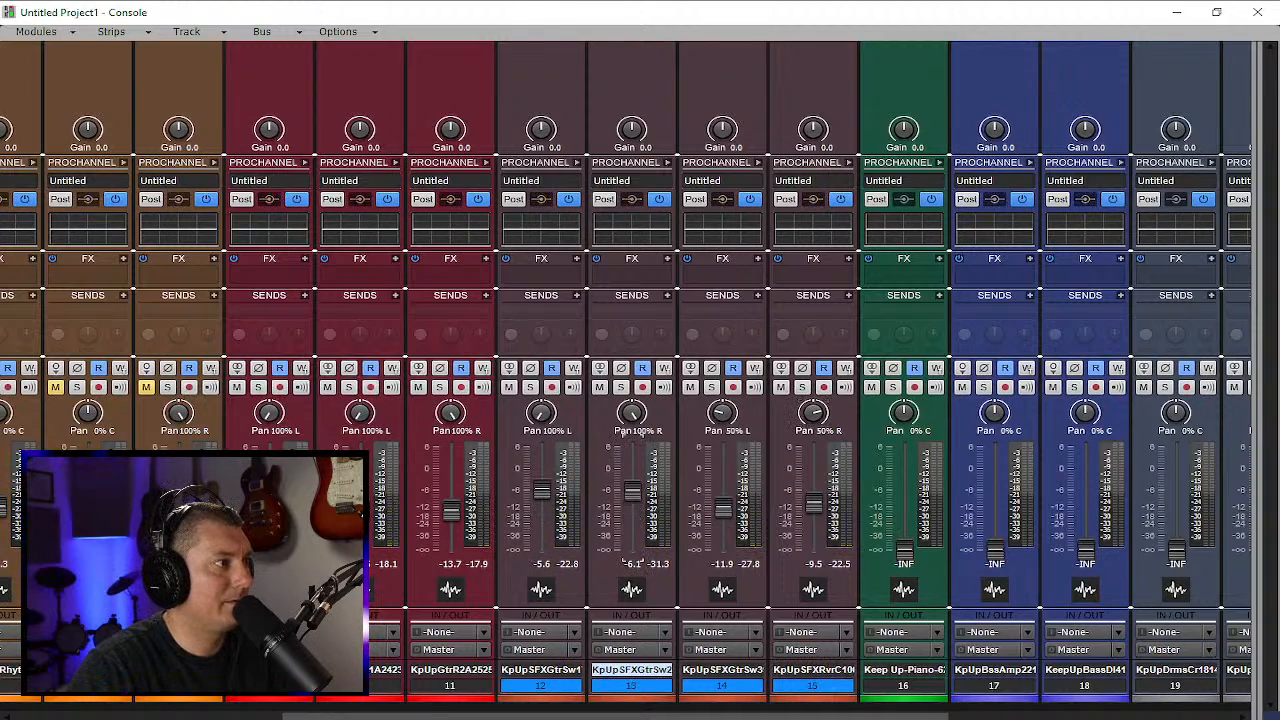
drag(718, 512, 722, 490)
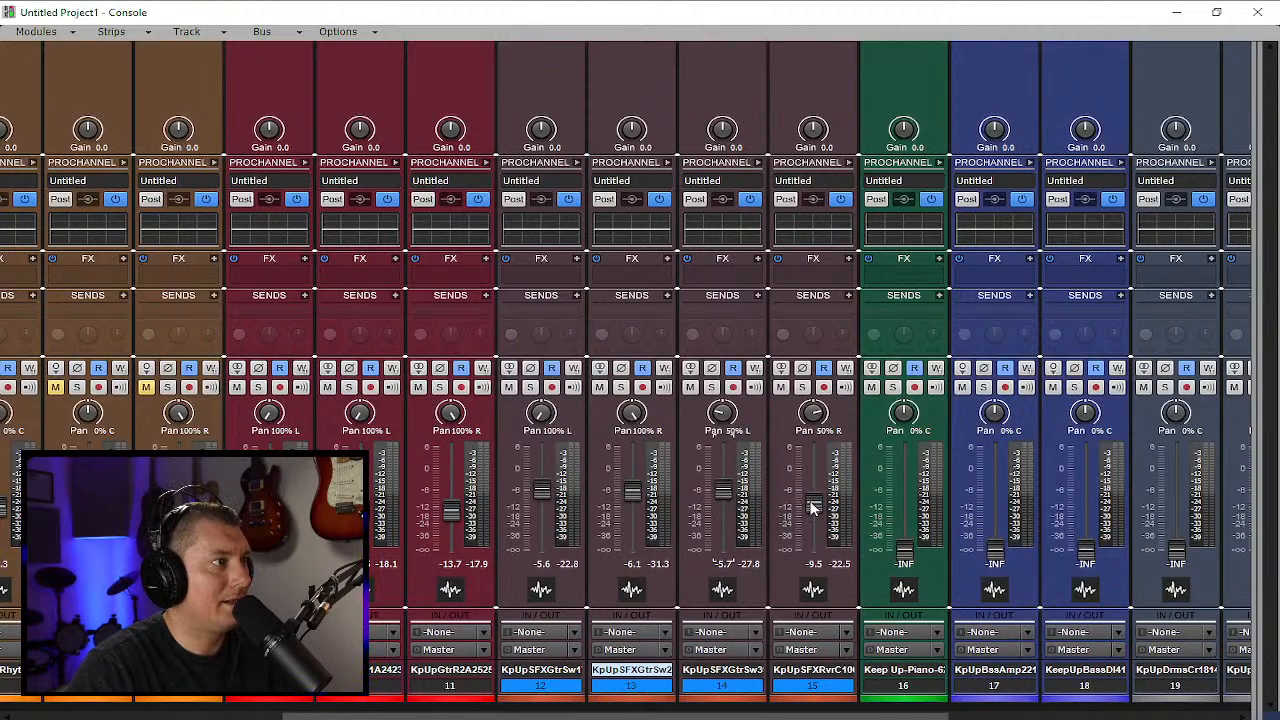
drag(812, 508, 813, 490)
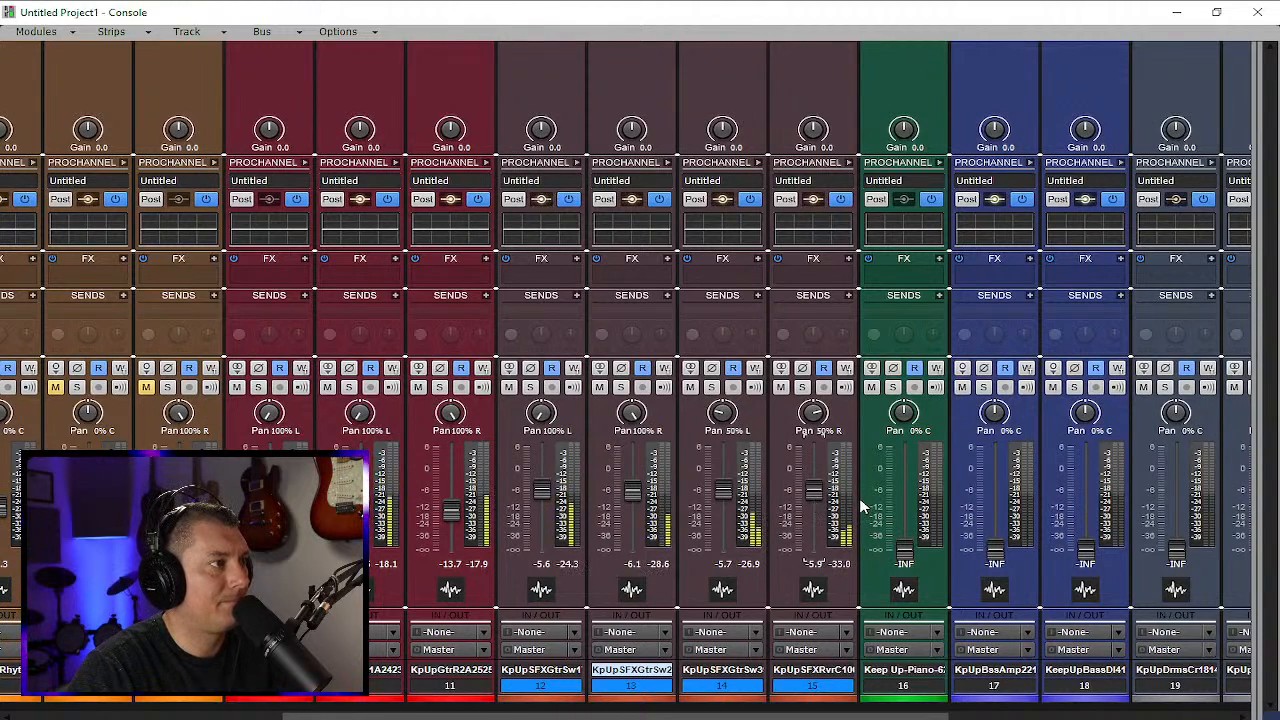
drag(904, 548, 894, 432)
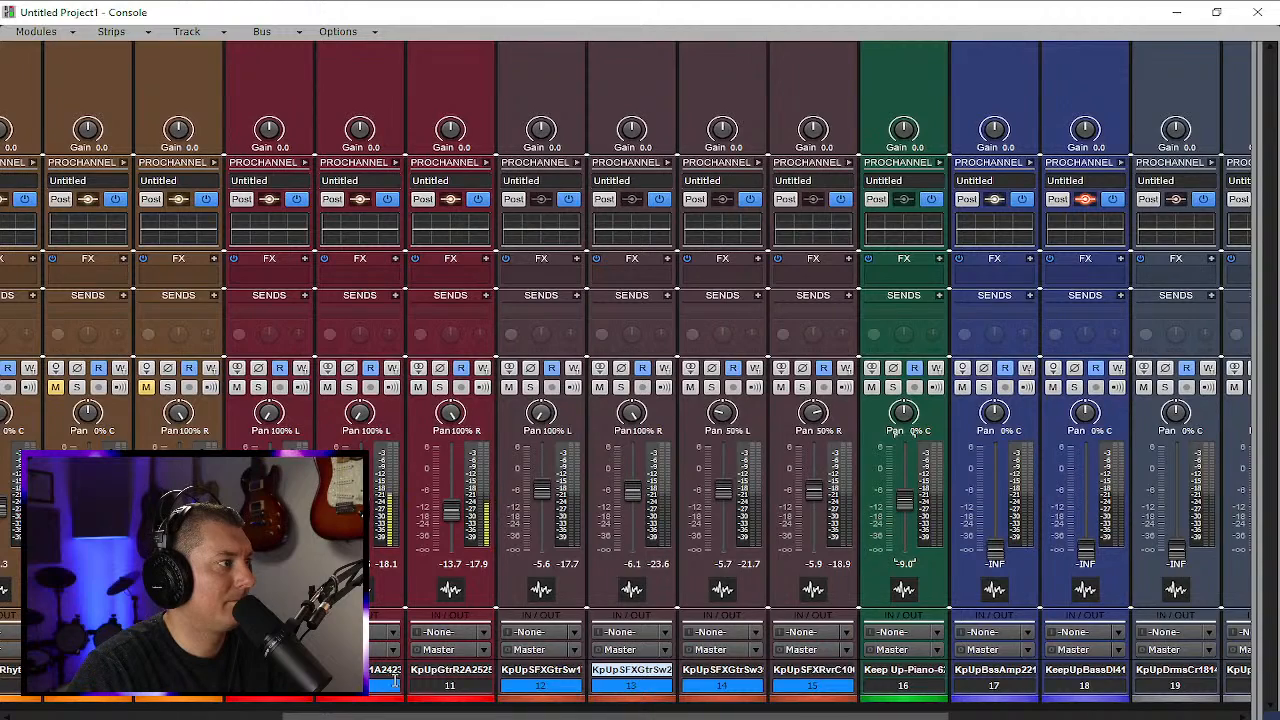
During playback, set the track 11 guitar fader to -11.2 dB, the bass amp to -15.5 dB and the bass DI to -21.1 dB
click(449, 685)
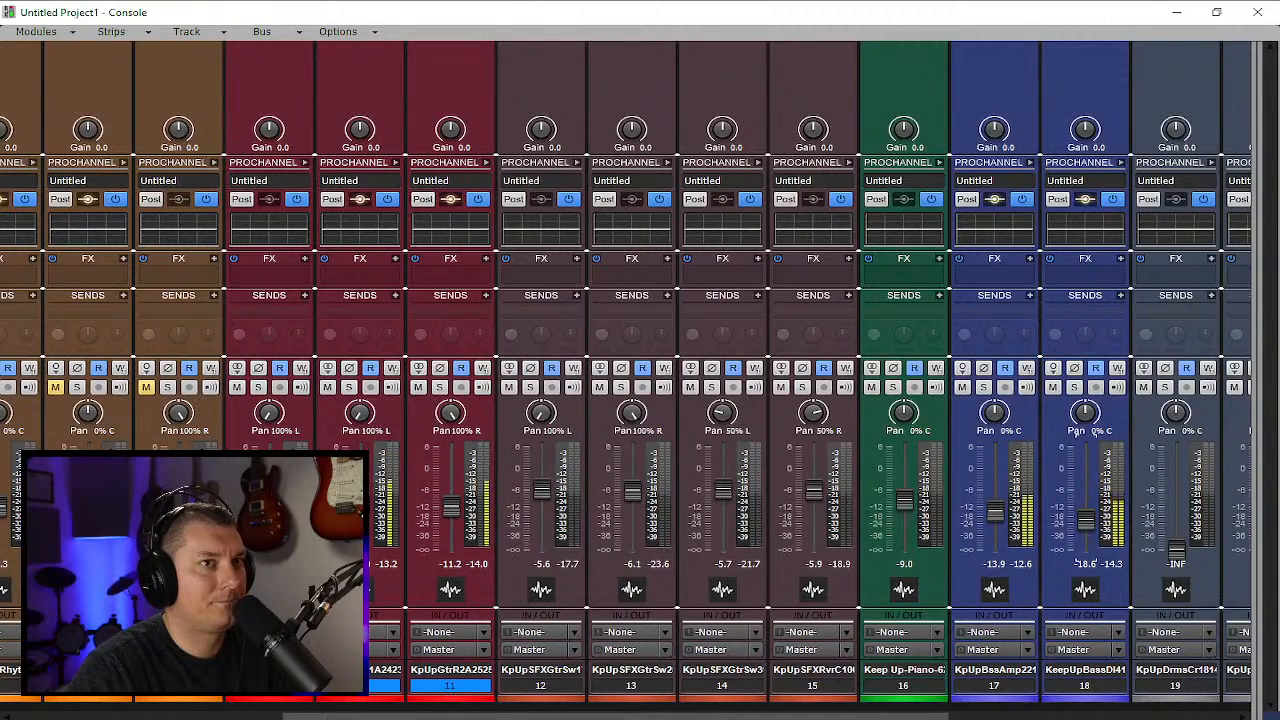
mouse_move(998, 511)
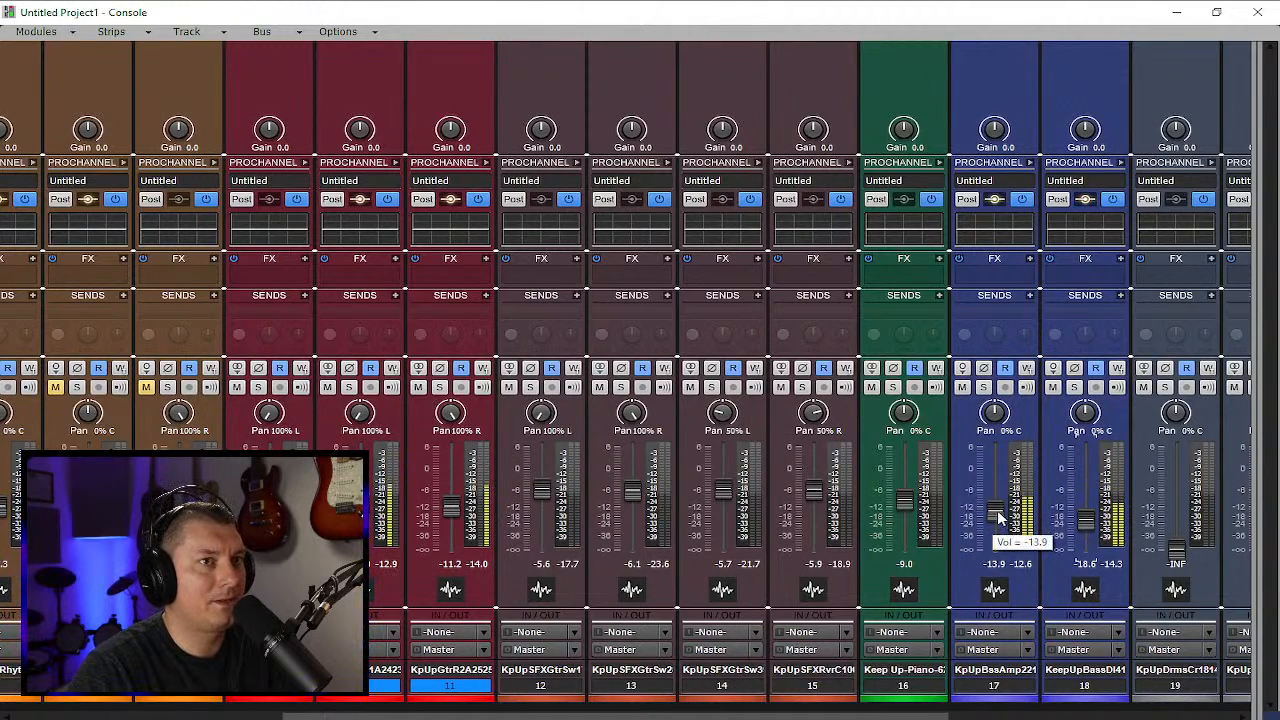
drag(998, 512, 998, 515)
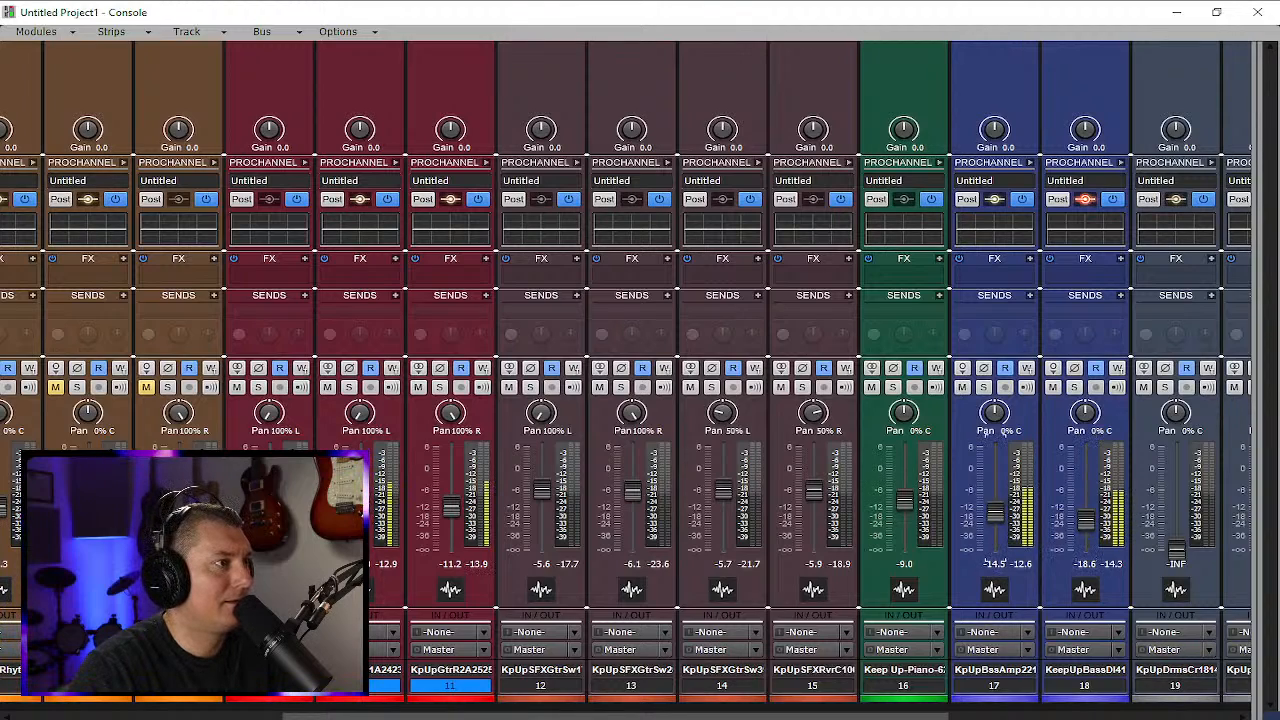
drag(1086, 521, 1086, 525)
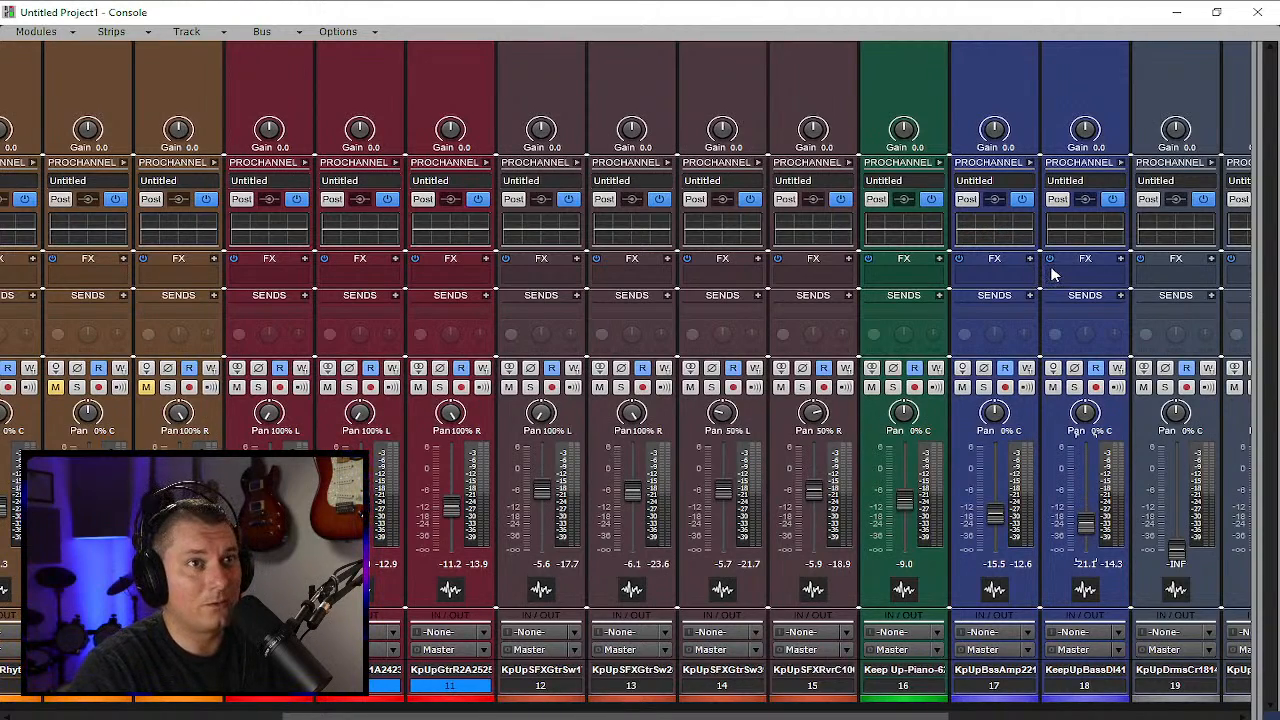
Rebalance the two bass tracks soloed during playback to -17.4 dB for the DI and -17.0 dB for the amp, and clear their solos
key(space)
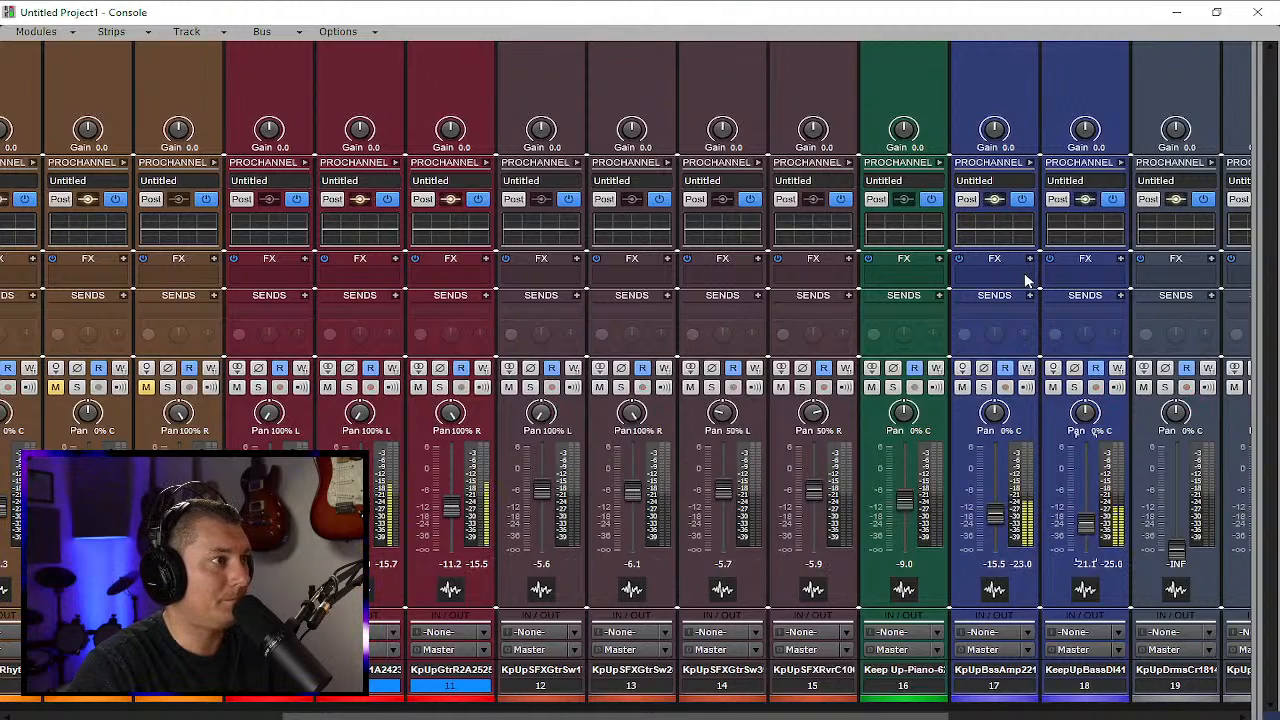
click(985, 389)
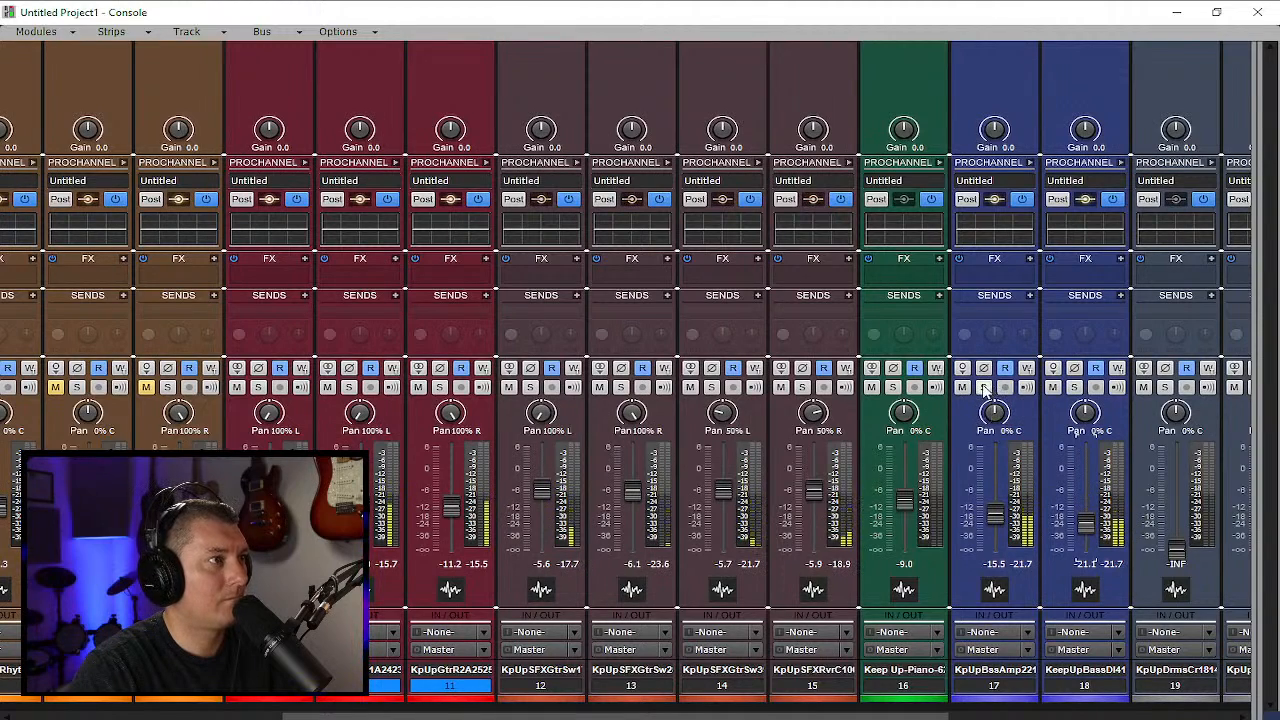
click(1074, 387)
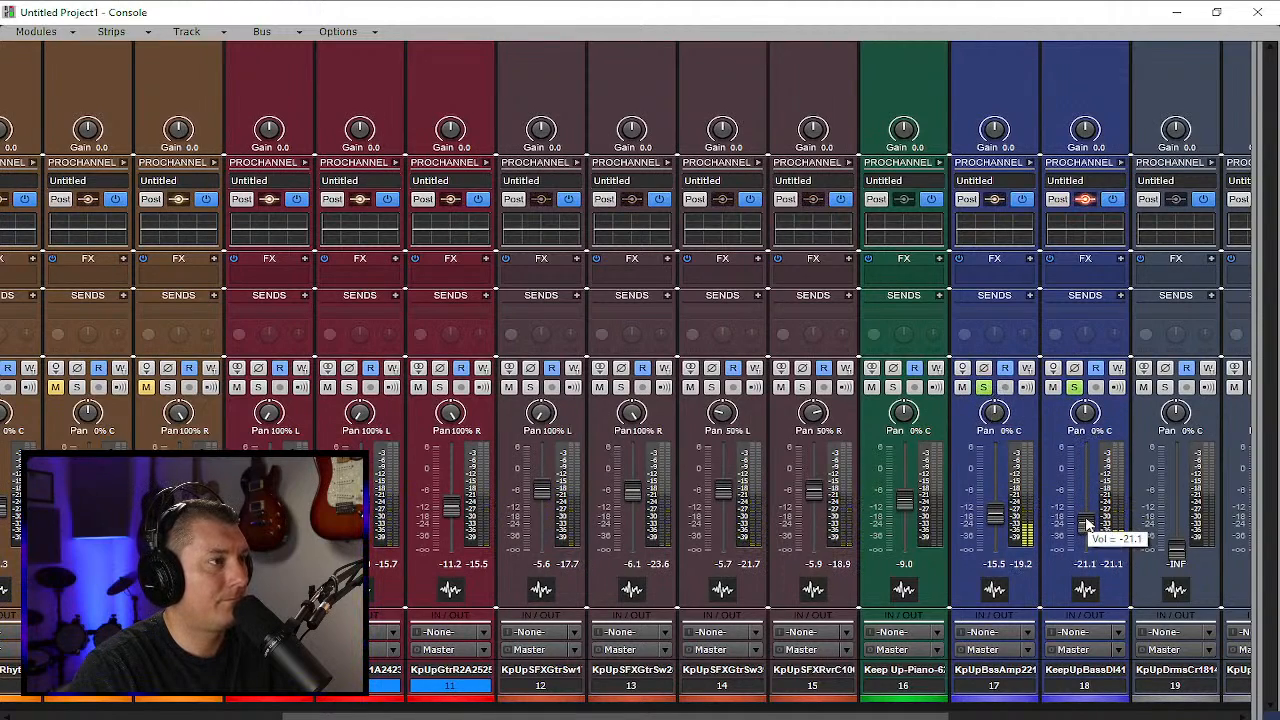
mouse_move(1087, 522)
mouse_down()
mouse_move(1086, 484)
mouse_move(1086, 530)
mouse_move(1086, 514)
mouse_up()
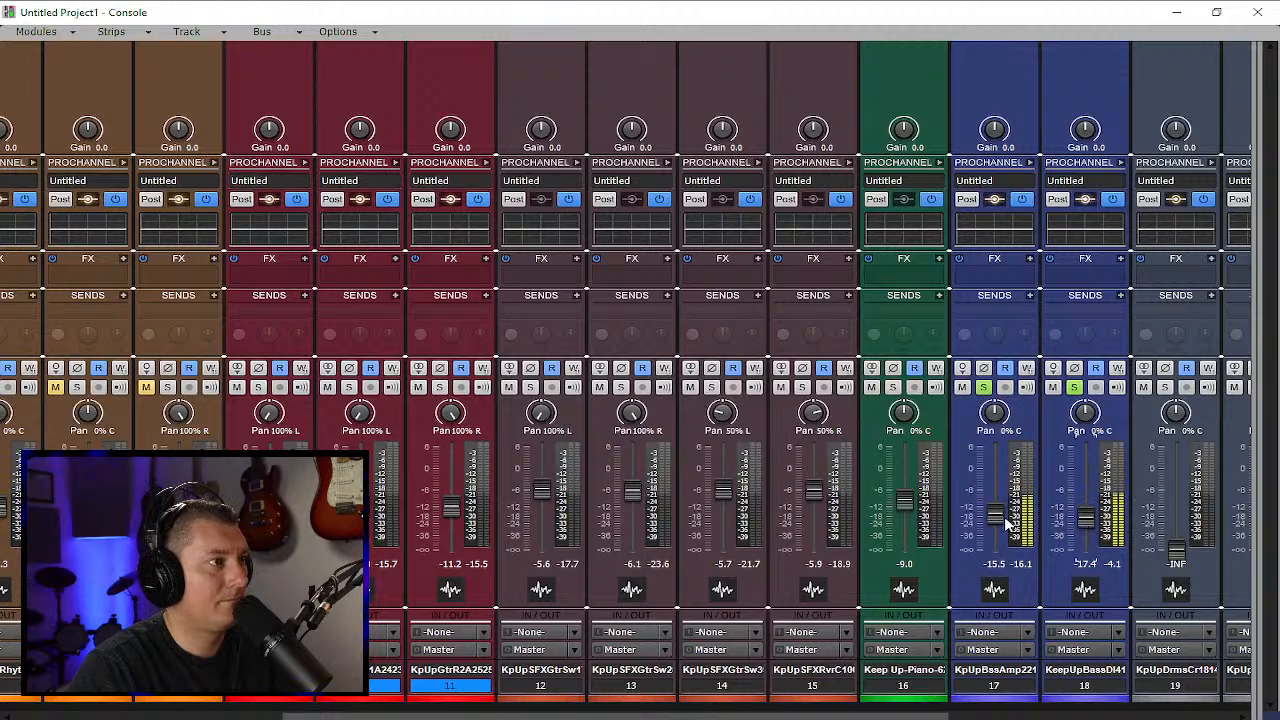
mouse_move(998, 520)
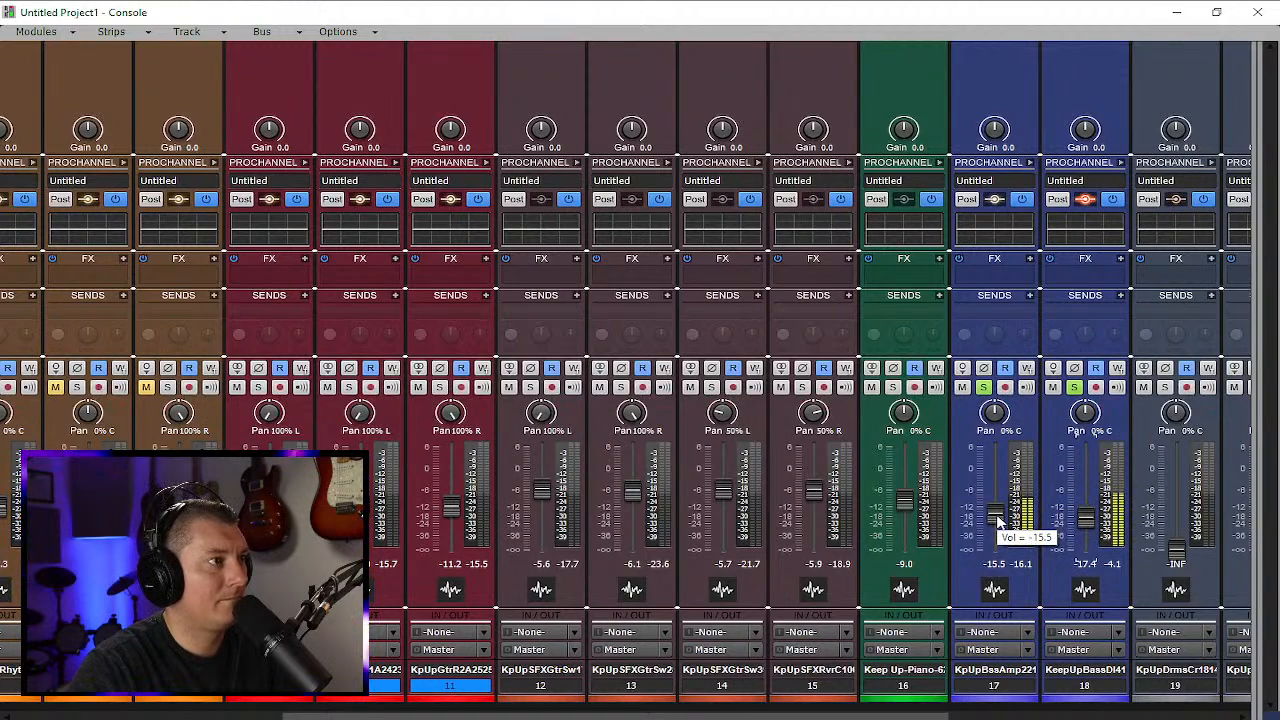
drag(998, 520, 998, 526)
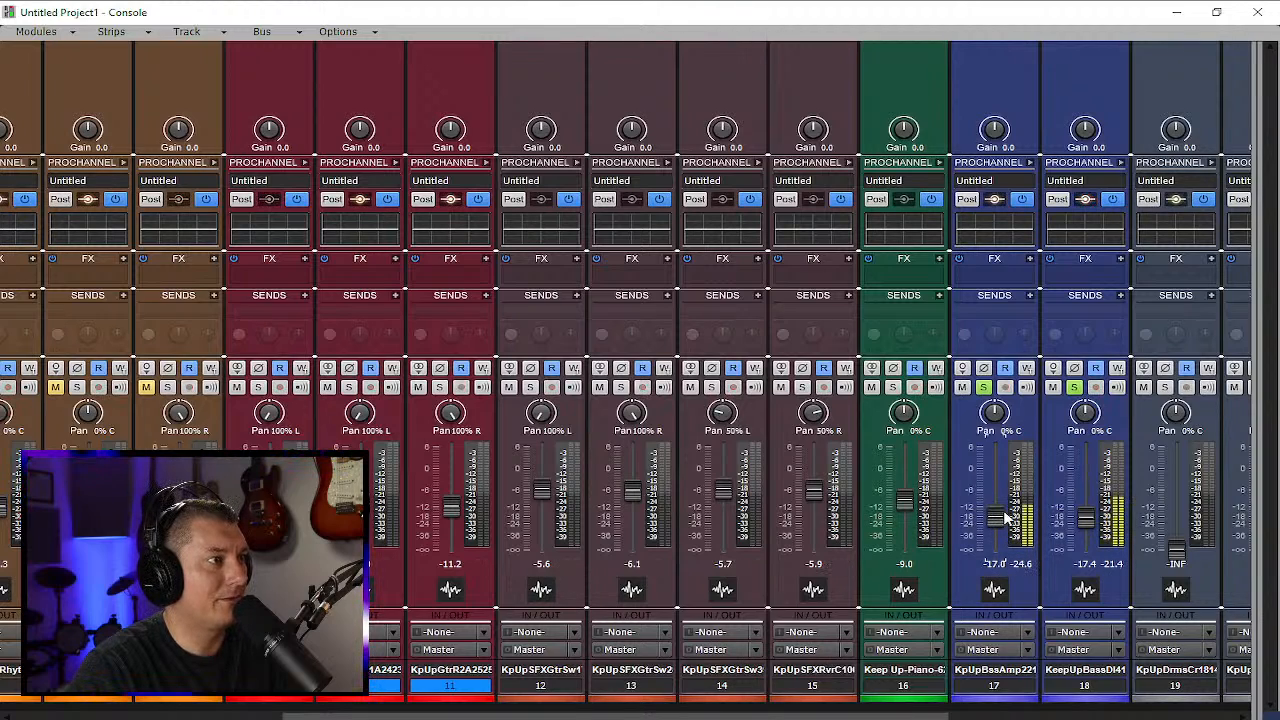
click(1074, 387)
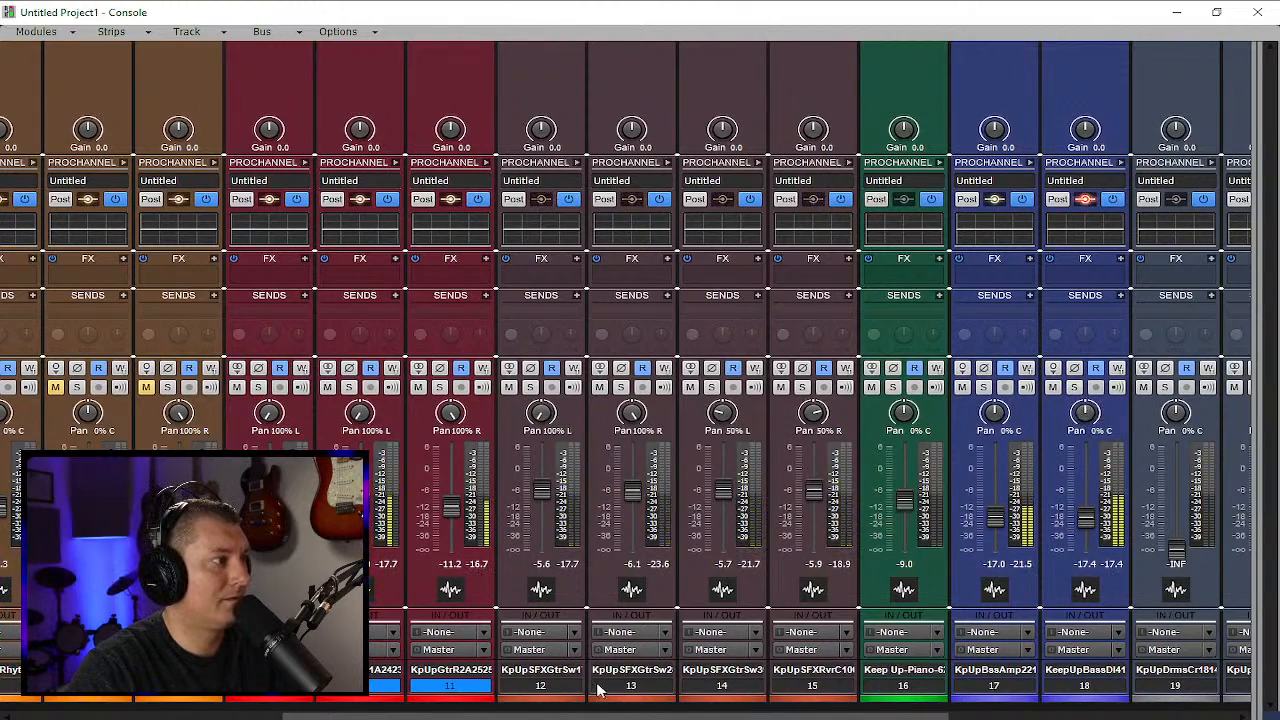
Close the console, expand the Drums_Crashes track in the track view and widen the track headers to fit the full names
drag(663, 716, 941, 716)
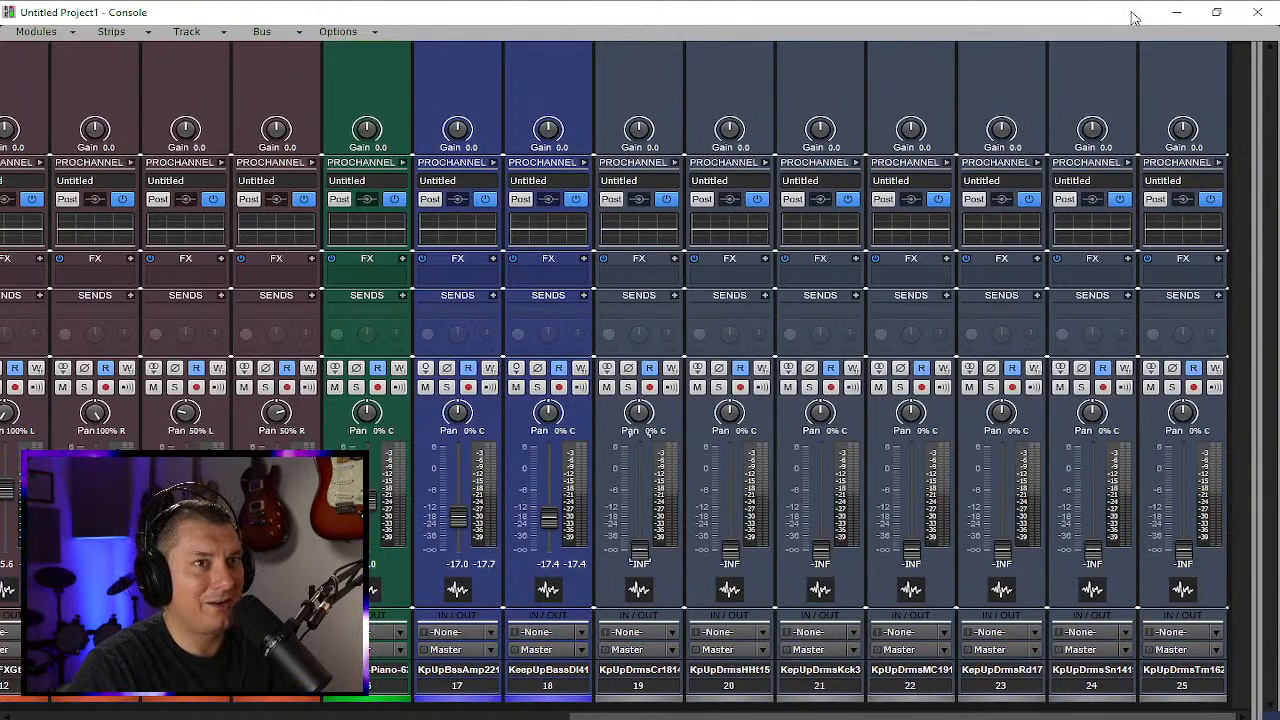
click(1267, 15)
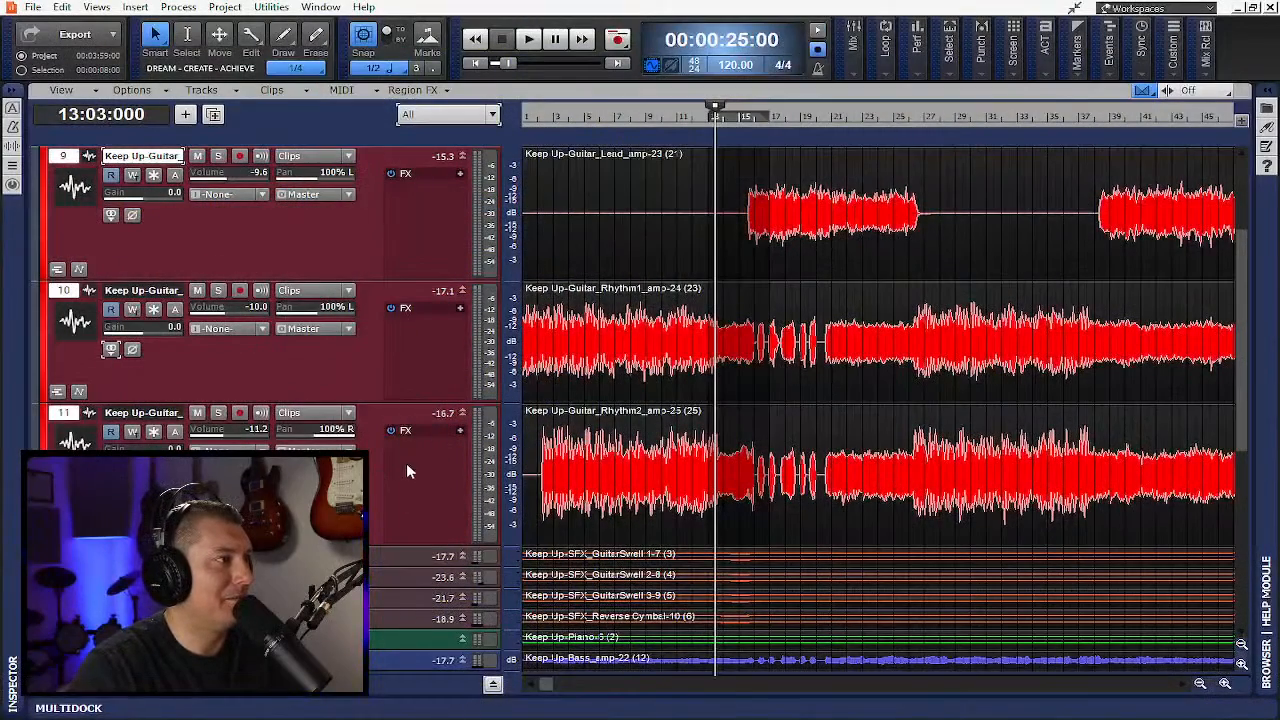
scroll(406, 463, down, 3)
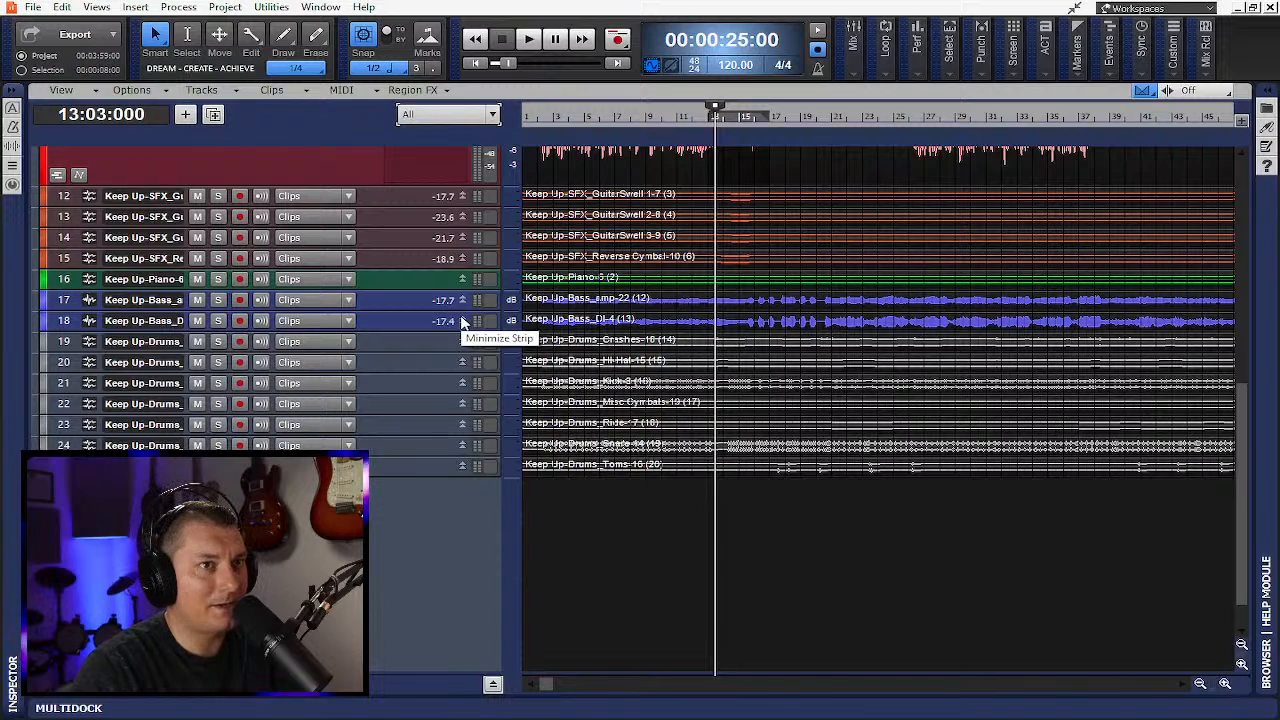
scroll(412, 294, down, 1)
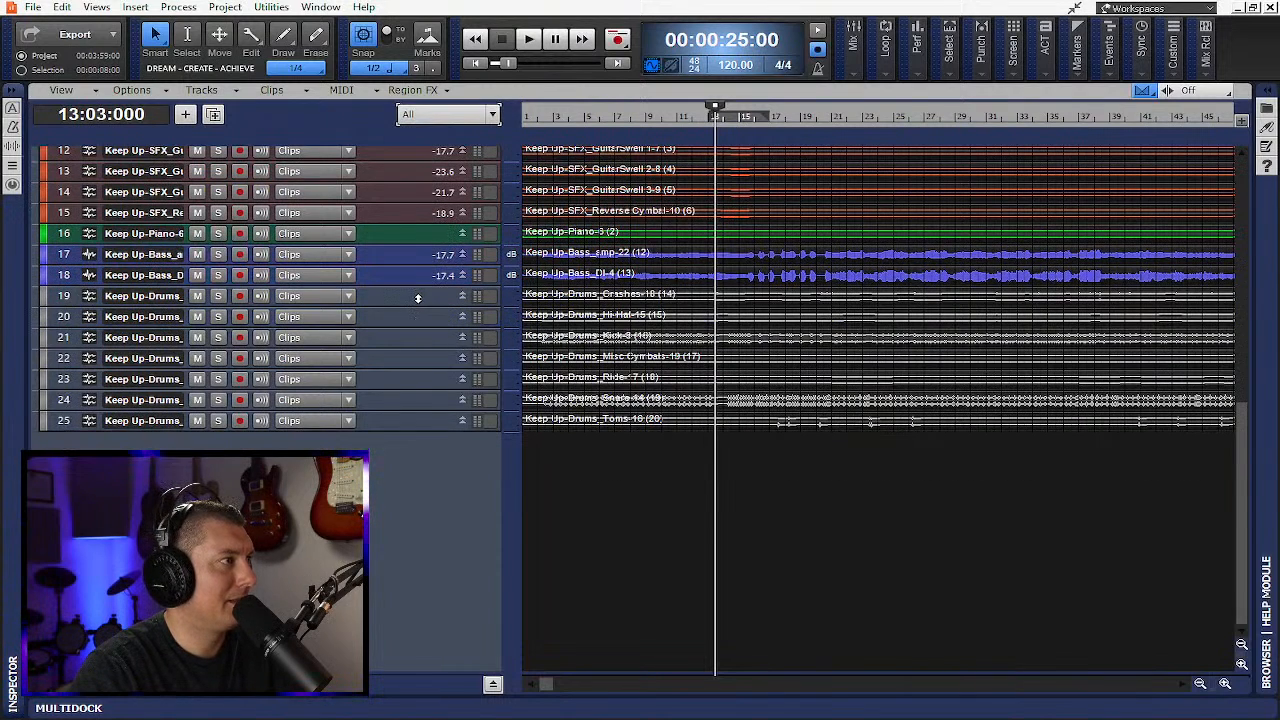
drag(418, 305, 418, 398)
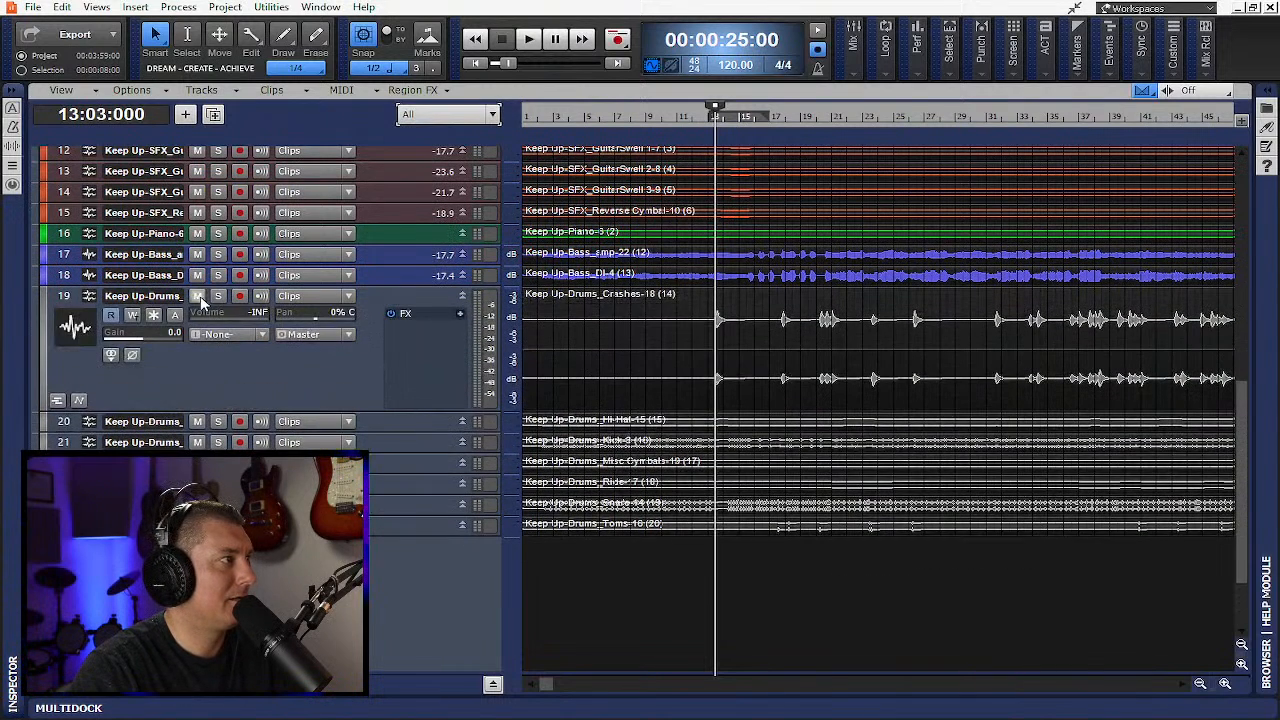
drag(188, 296, 272, 296)
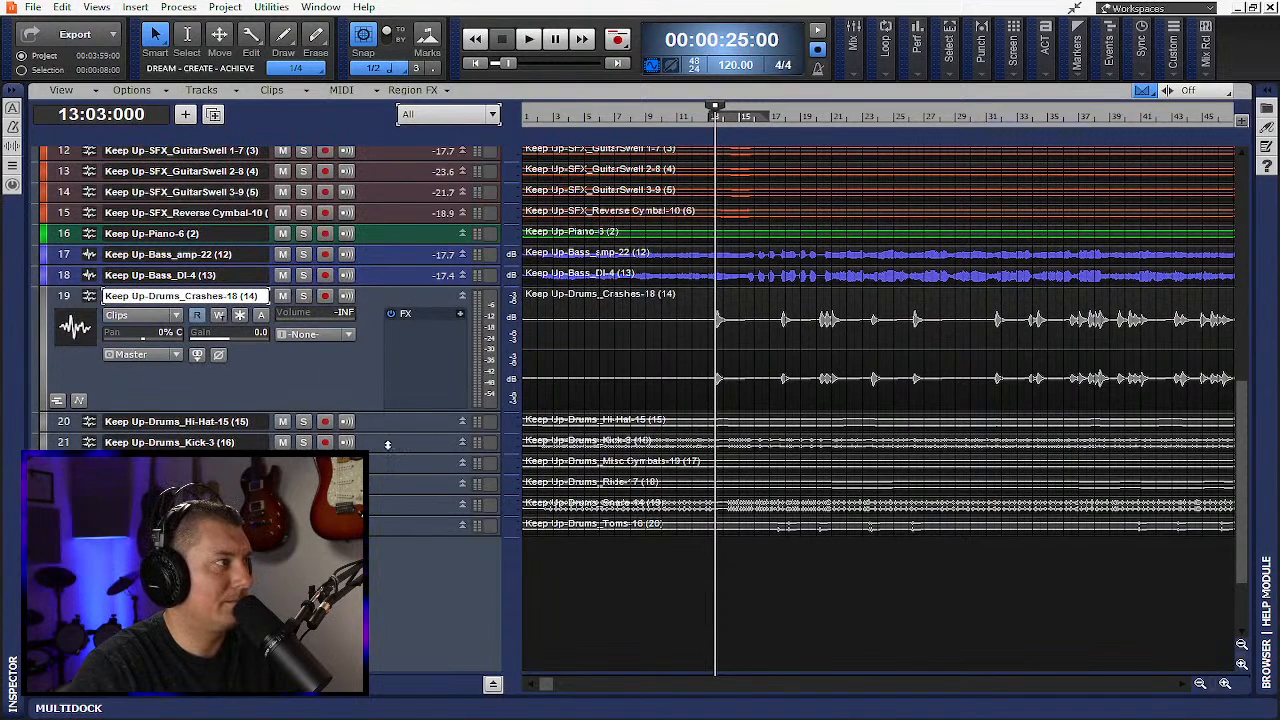
Reorder the drum tracks so Kick is track 19 and Snare is track 20, both above Crashes, with their lanes expanded
key(ctrl+z)
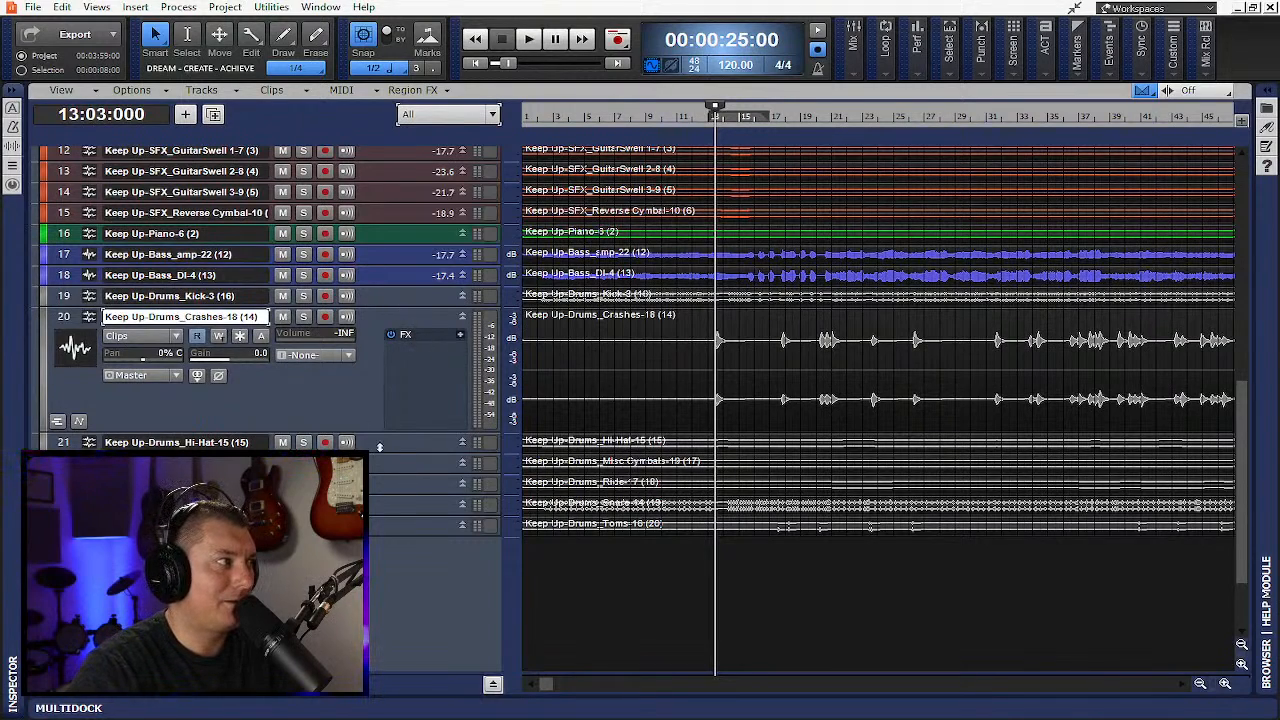
drag(407, 506, 399, 389)
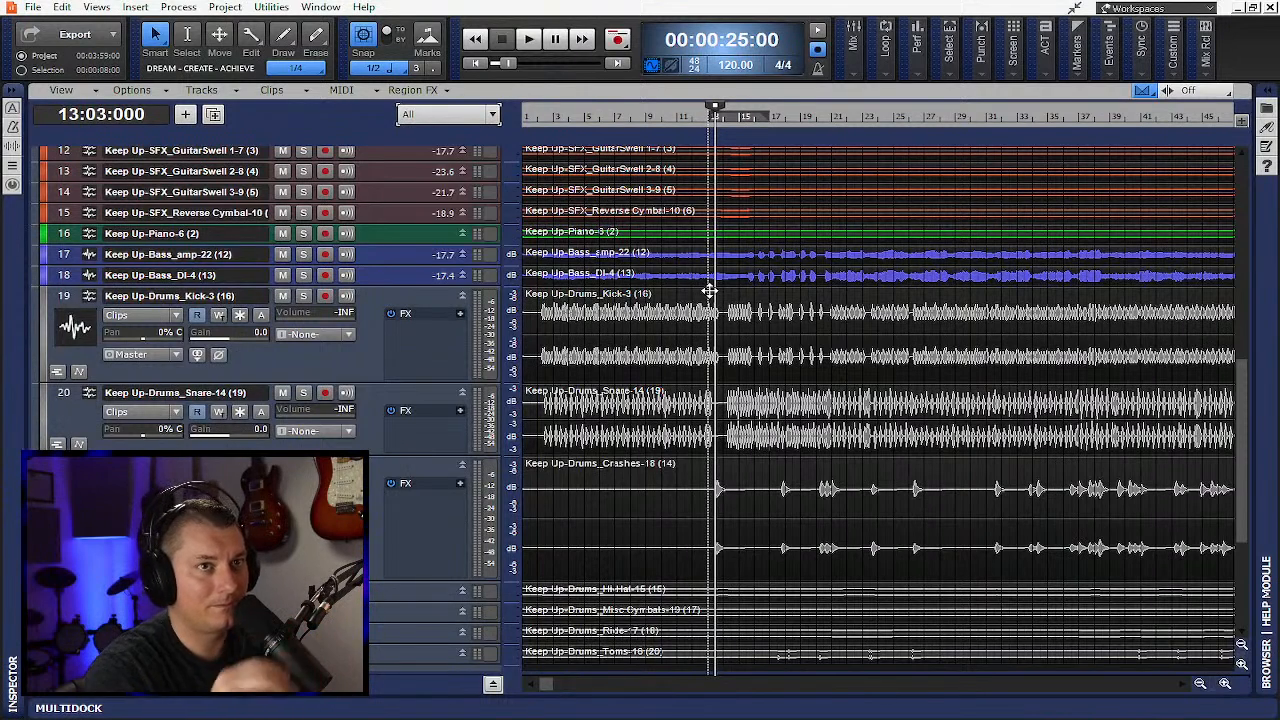
scroll(402, 309, down, 3)
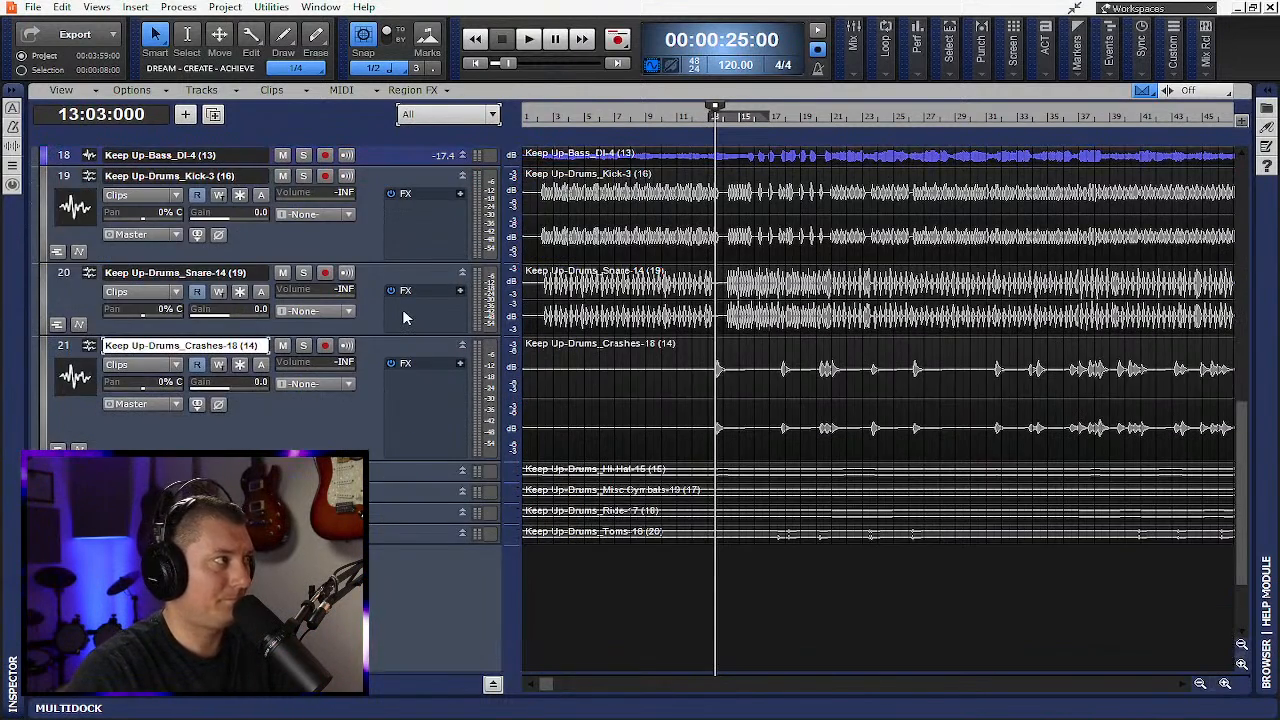
scroll(404, 317, up, 3)
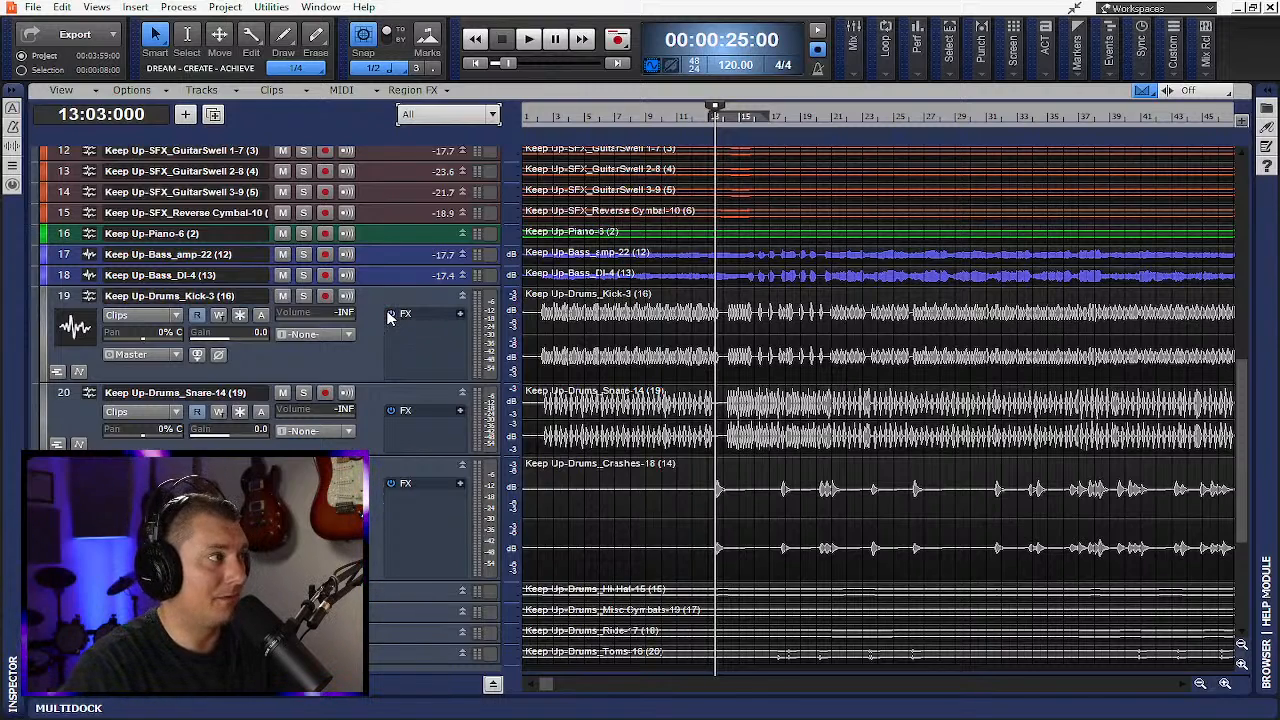
Expand the heights of the Hi-Hat, Misc Cymbals, Ride and Toms tracks to show their waveforms
scroll(377, 317, down, 3)
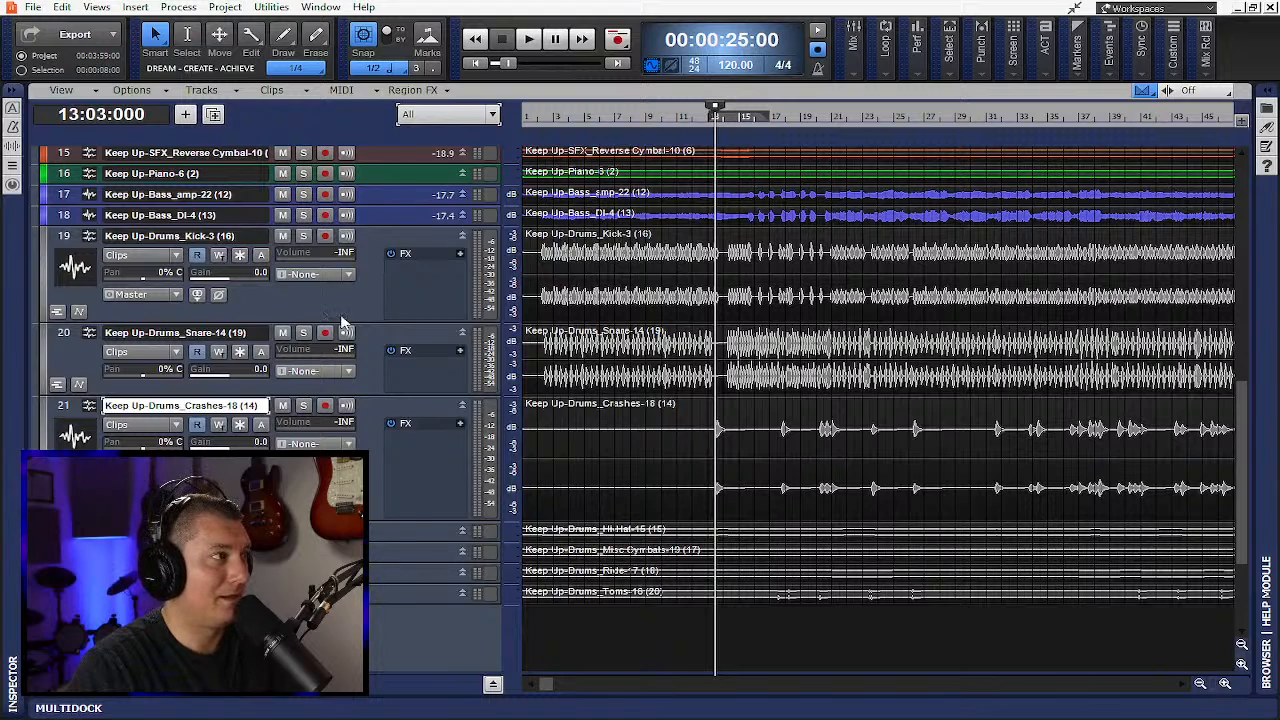
scroll(379, 514, down, 2)
drag(379, 430, 379, 512)
scroll(379, 452, down, 1)
scroll(379, 452, down, 1)
drag(380, 414, 393, 636)
scroll(380, 517, down, 2)
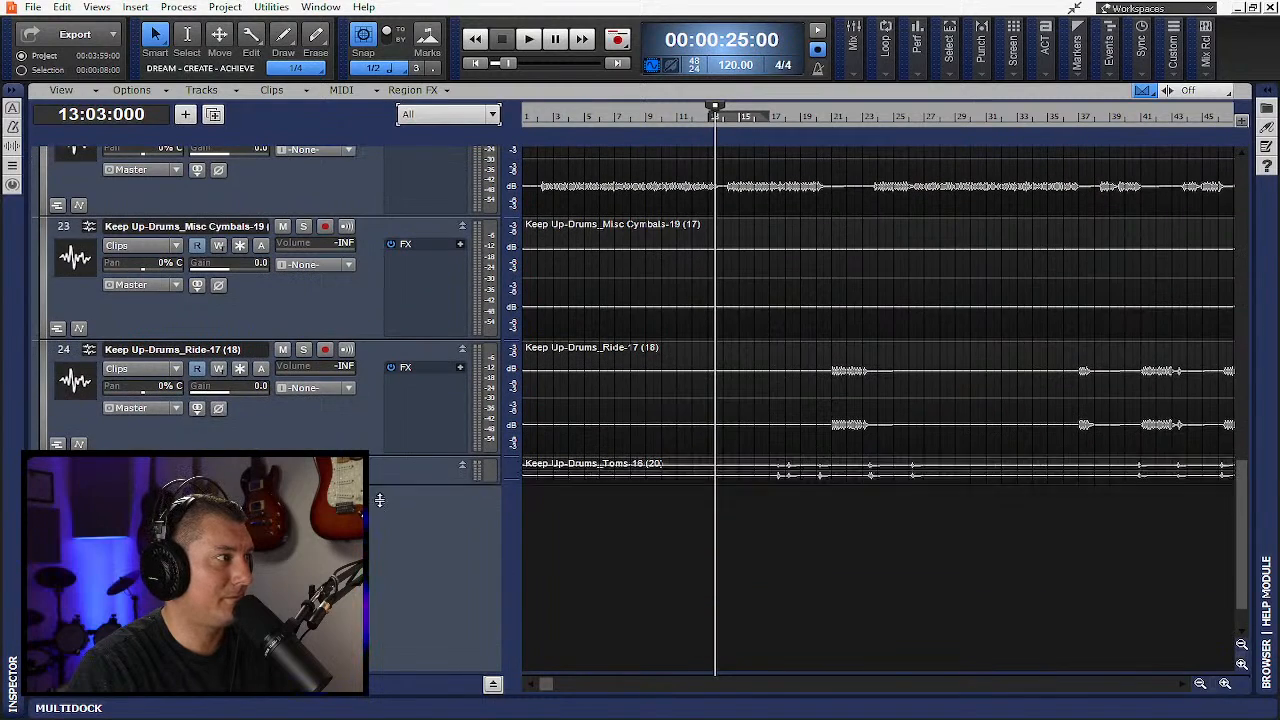
drag(380, 484, 375, 520)
scroll(375, 520, down, 1)
scroll(375, 520, up, 3)
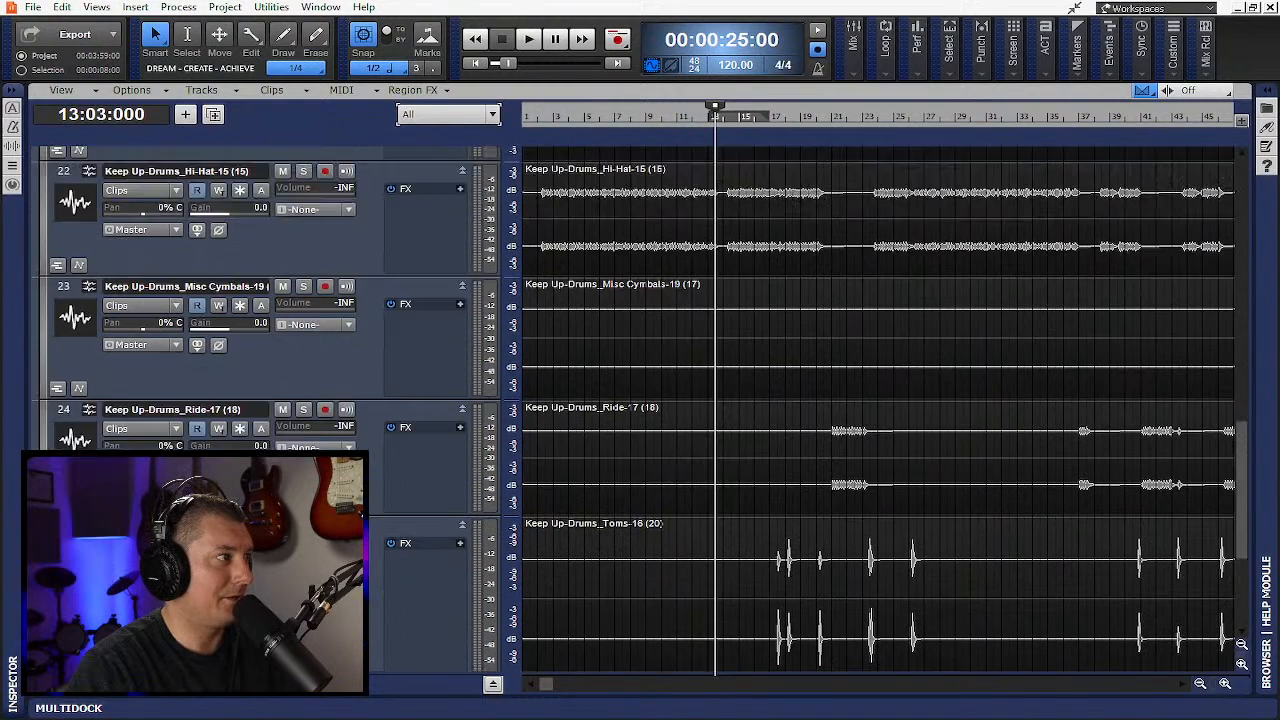
scroll(375, 520, up, 1)
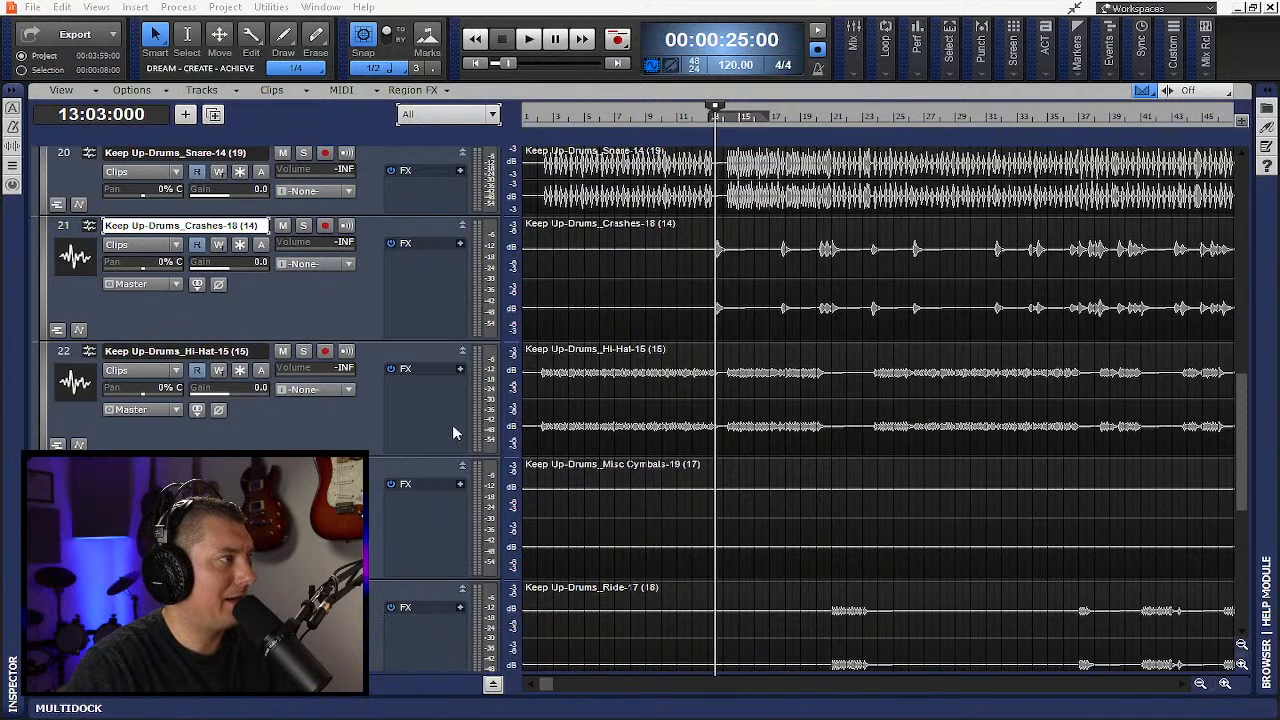
Move the Toms track up to position 21, between Snare and Crashes
scroll(383, 316, down, 1)
scroll(380, 320, down, 2)
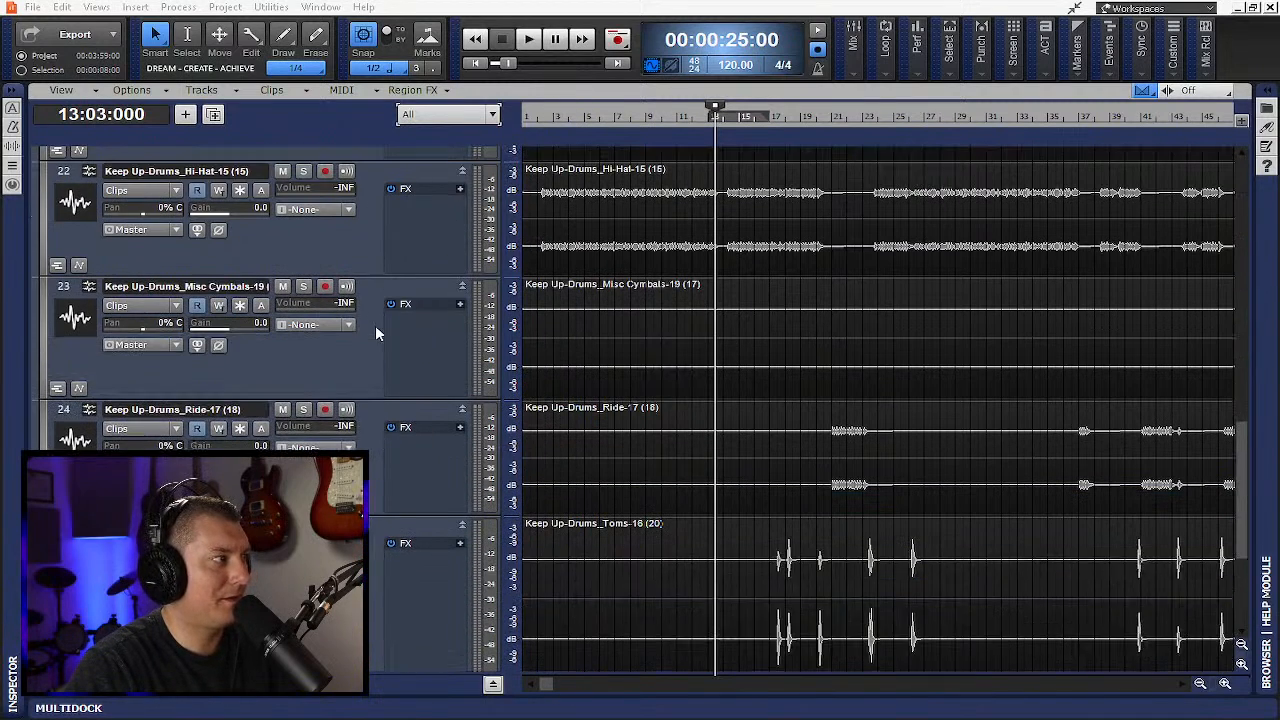
drag(374, 527, 380, 282)
scroll(380, 278, up, 3)
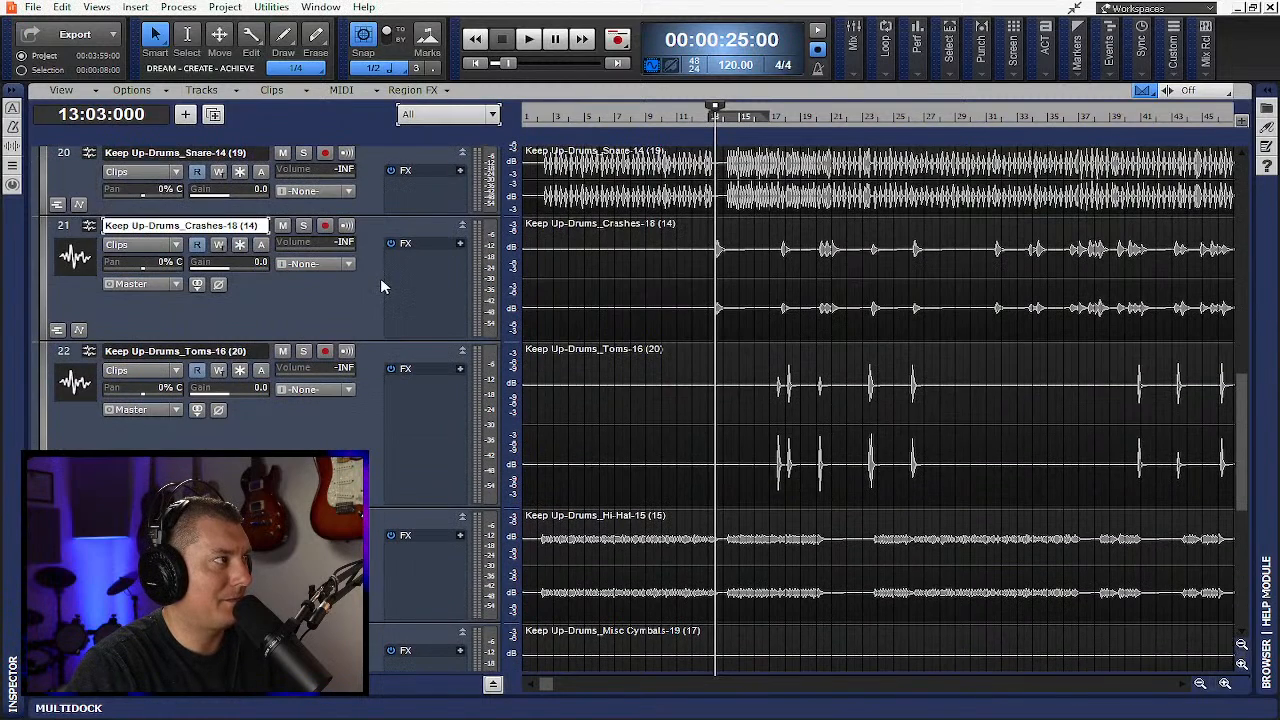
drag(385, 345, 372, 275)
scroll(383, 496, down, 3)
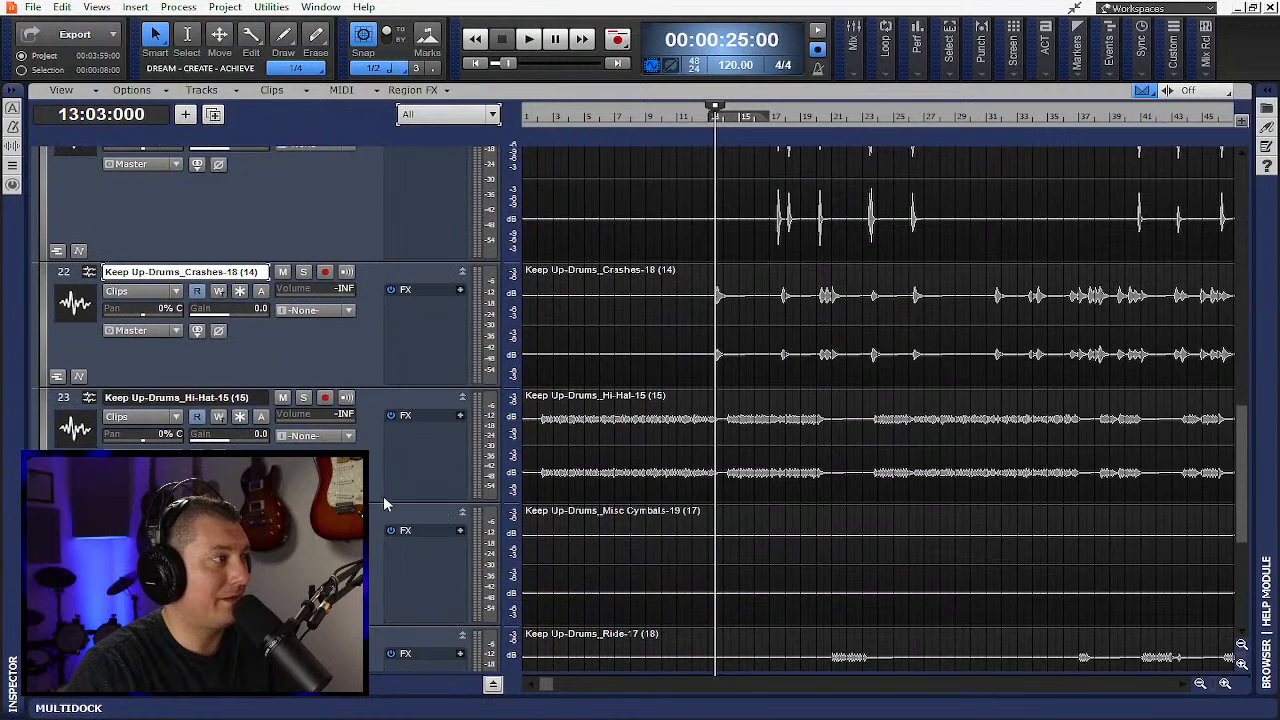
Reopen the console maximized and raise the Kick fader to -6.1 dB during playback
scroll(402, 524, up, 3)
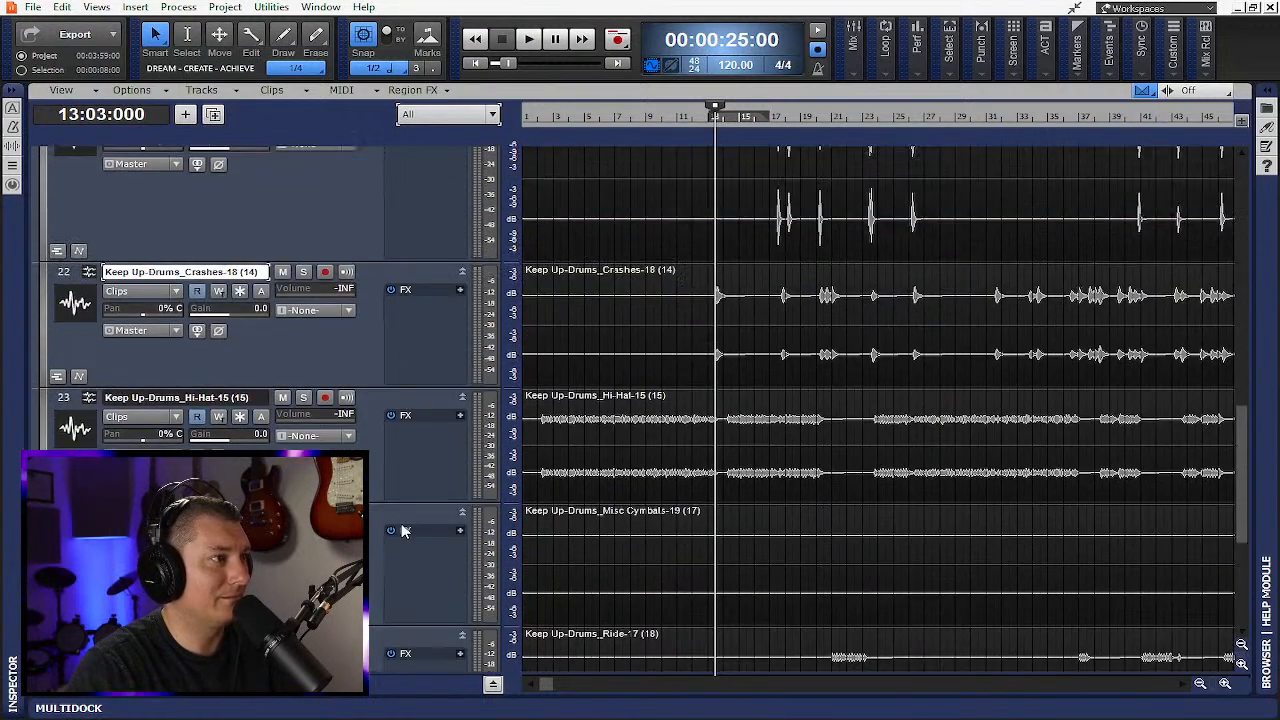
scroll(403, 527, up, 5)
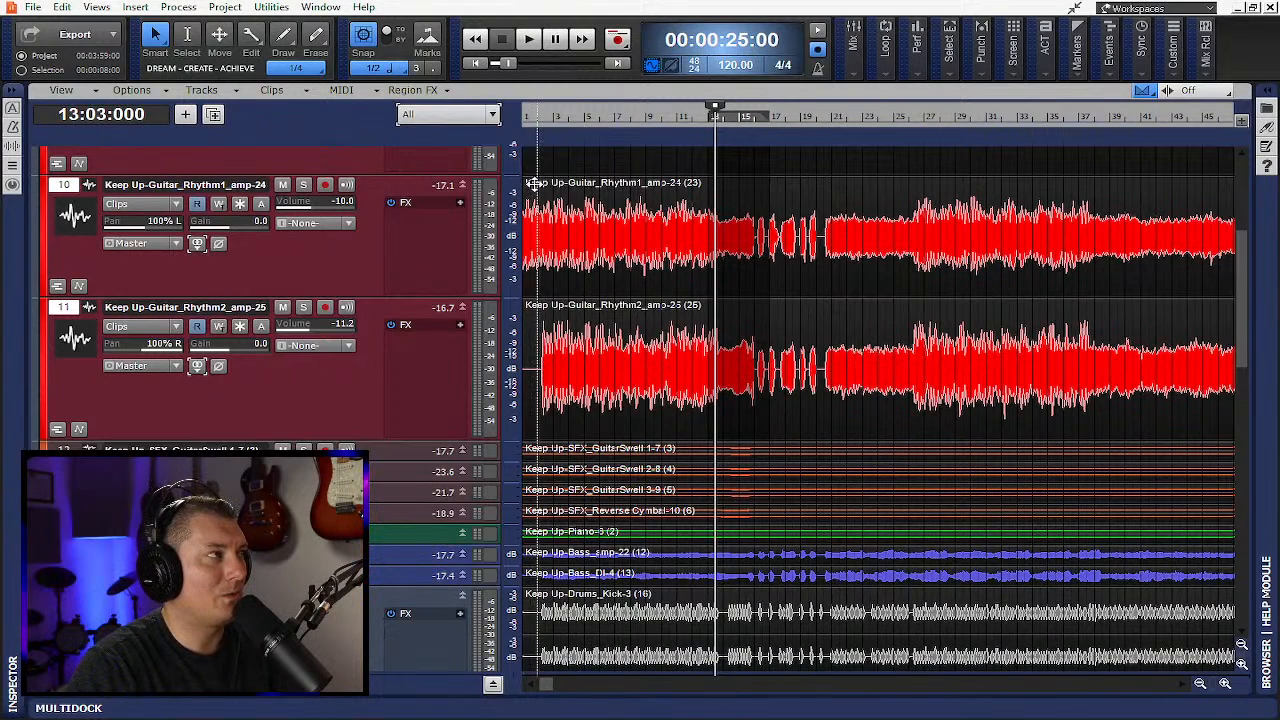
click(96, 7)
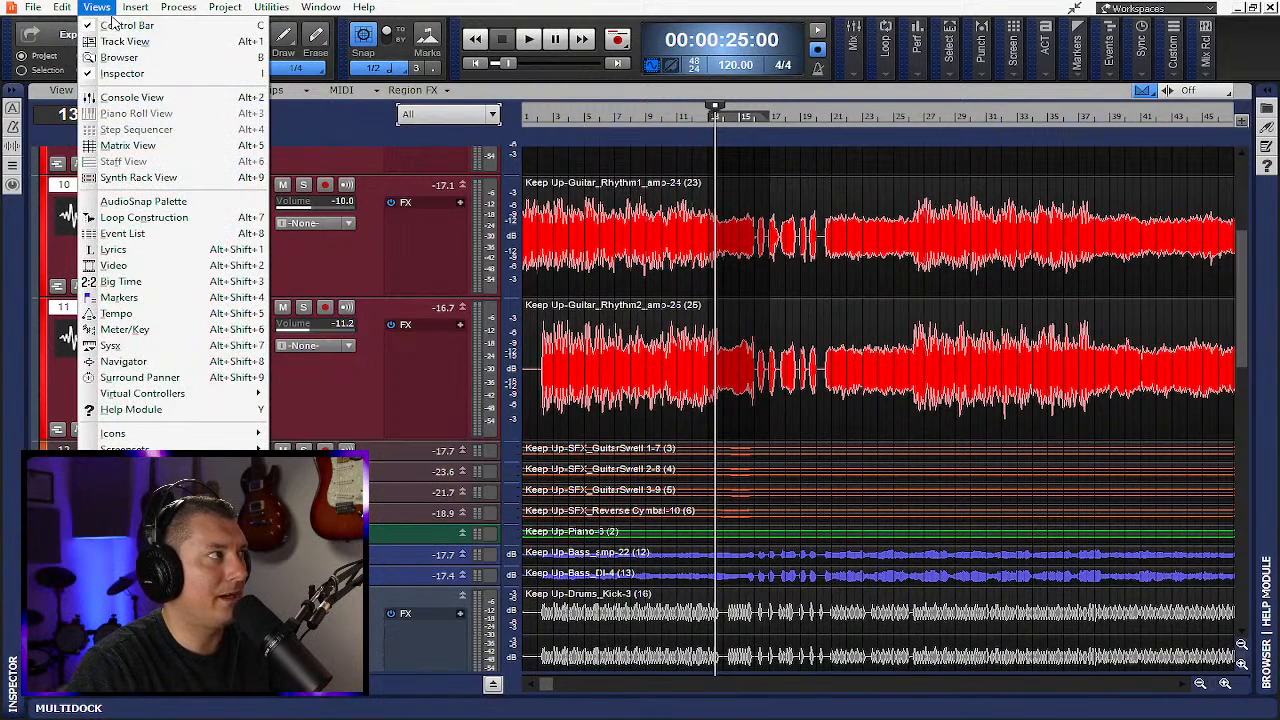
click(128, 95)
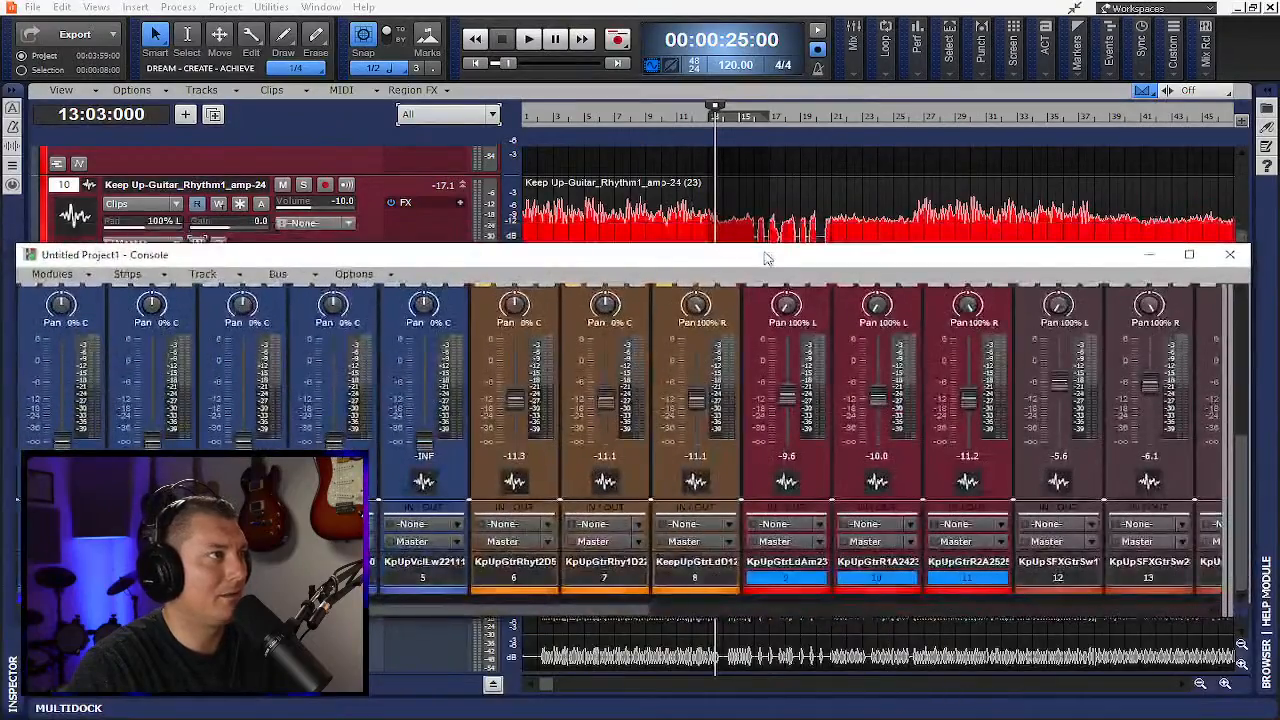
drag(760, 258, 735, 8)
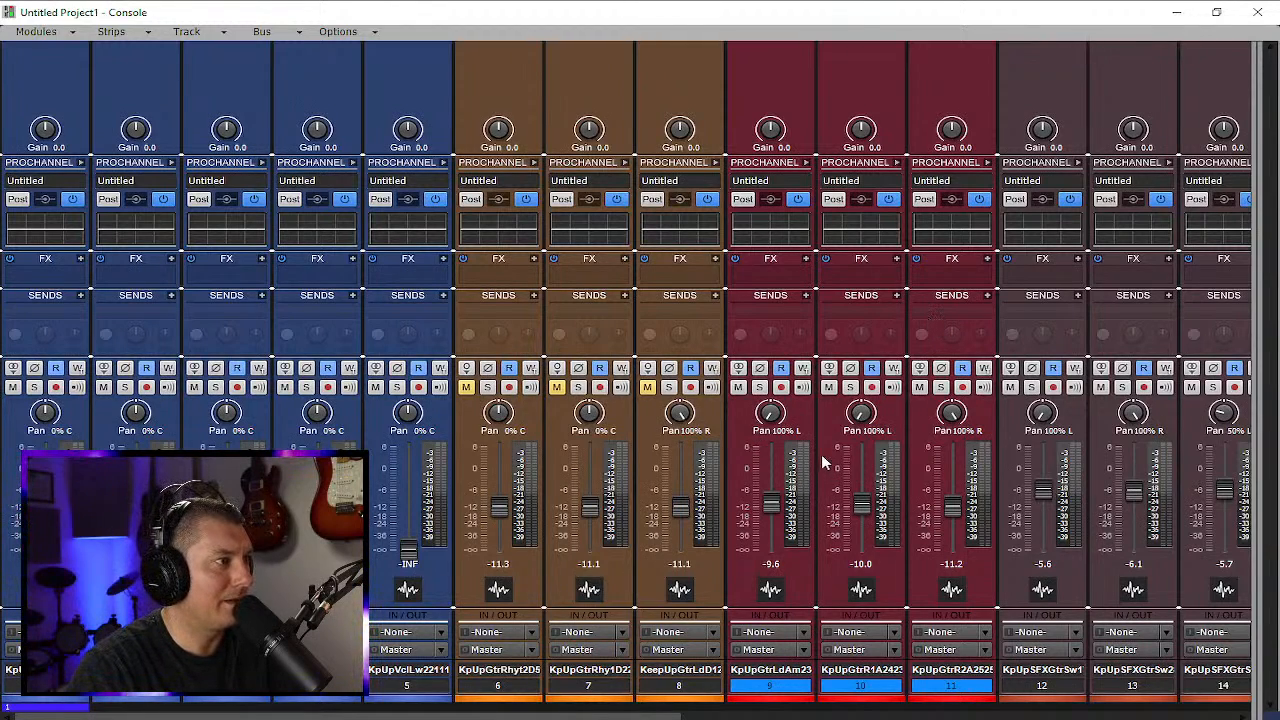
drag(318, 716, 882, 716)
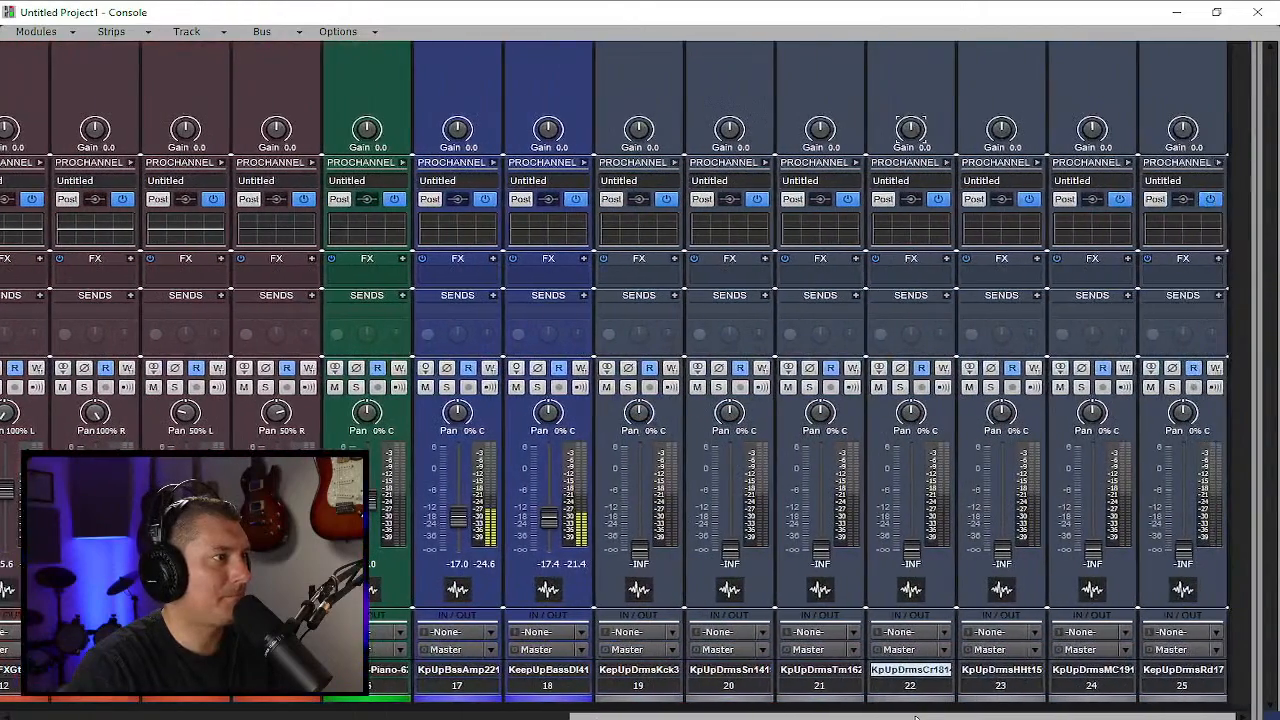
drag(638, 547, 638, 491)
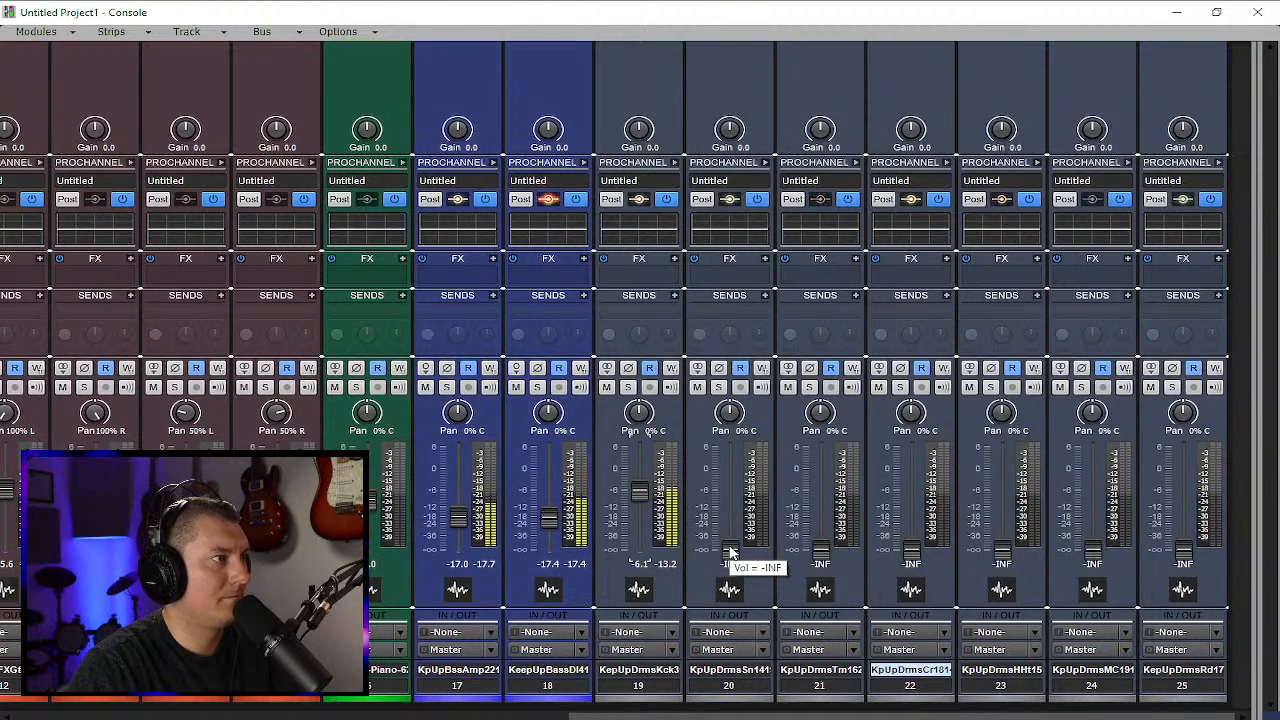
Solo the Kick and raise the Snare fader to -11.1 dB, Toms to -11.5 dB and Crashes to -8.5 dB
click(627, 387)
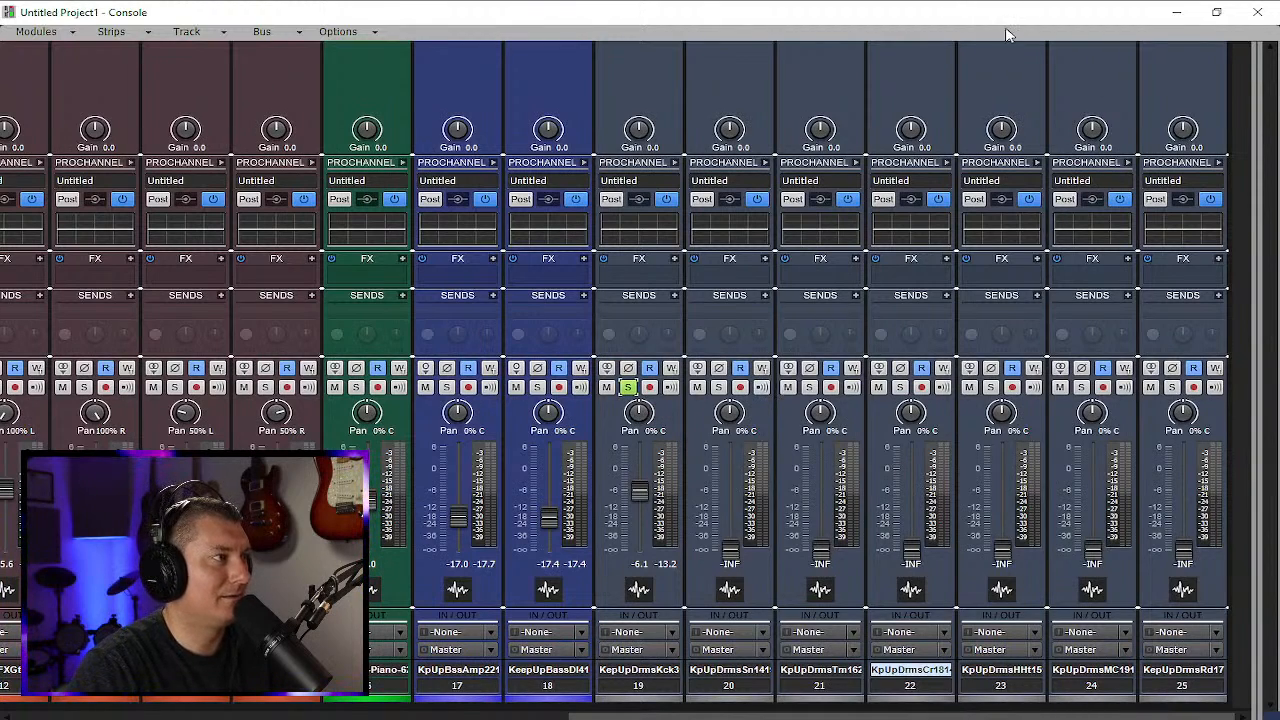
drag(729, 550, 730, 517)
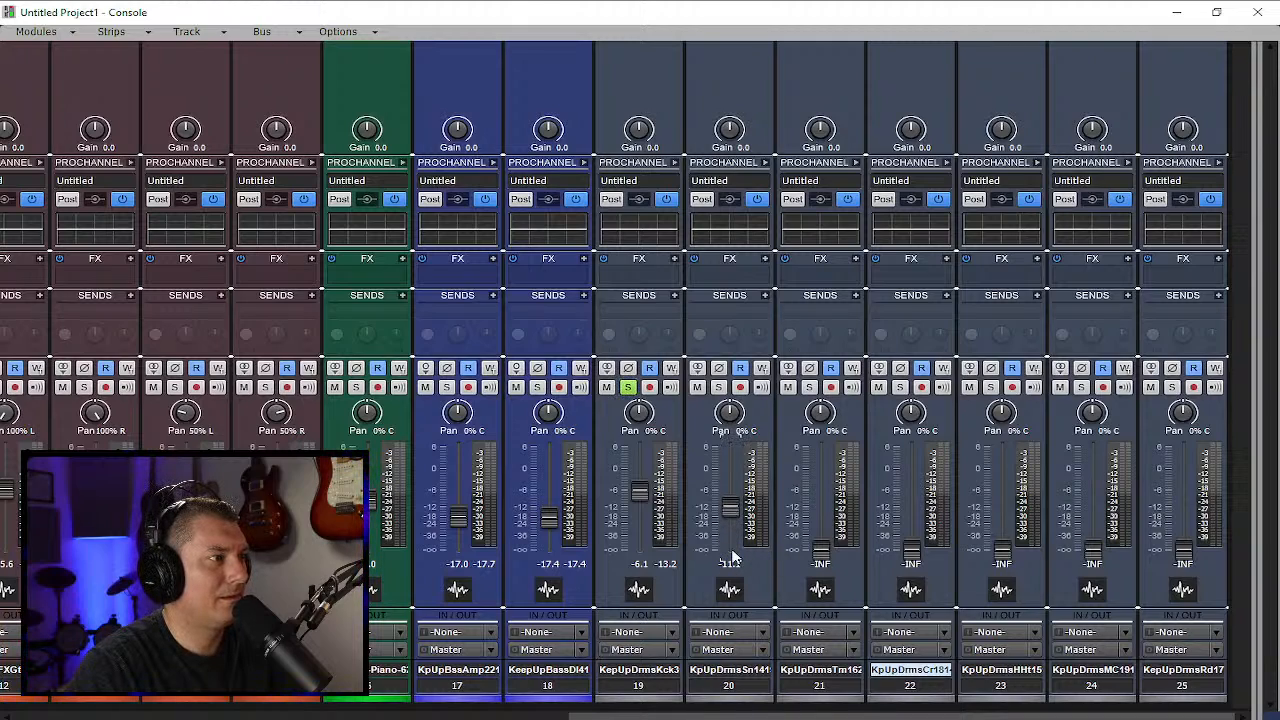
drag(820, 553, 820, 512)
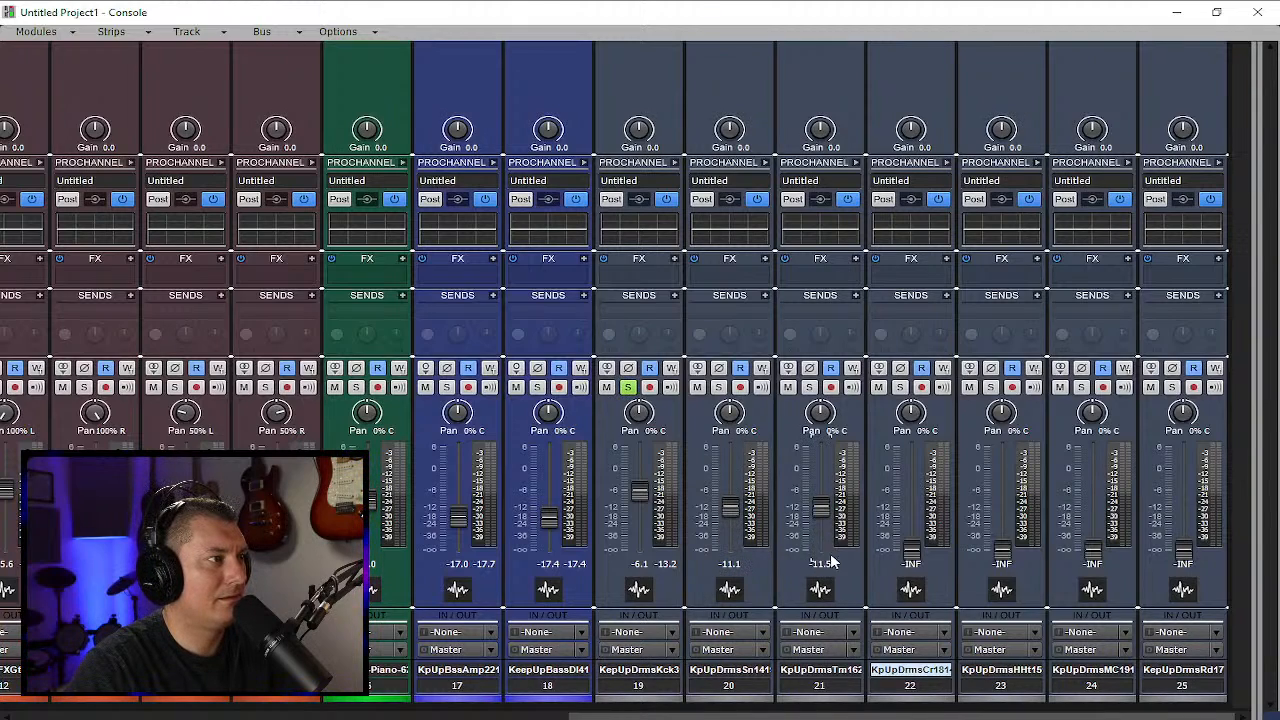
drag(911, 552, 911, 500)
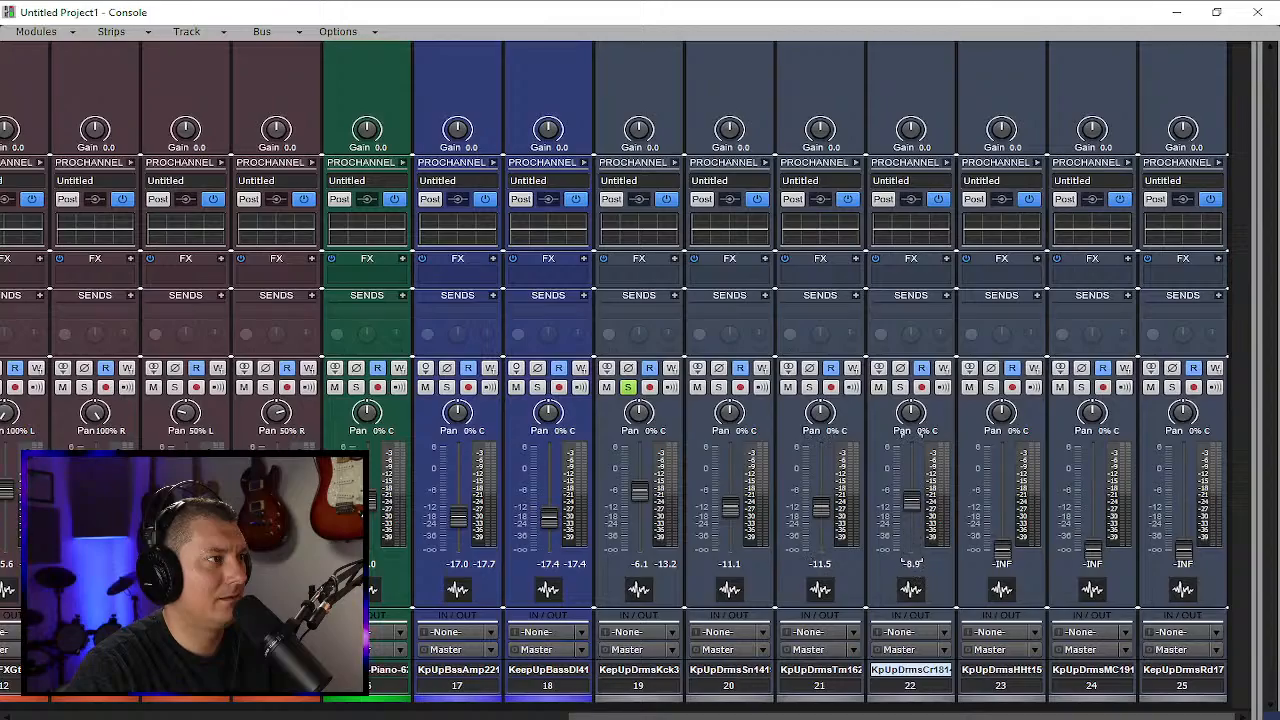
Restore the console to a smaller window, move it down to uncover the main project view, and start playback
double_click(1127, 8)
drag(1131, 50, 1070, 490)
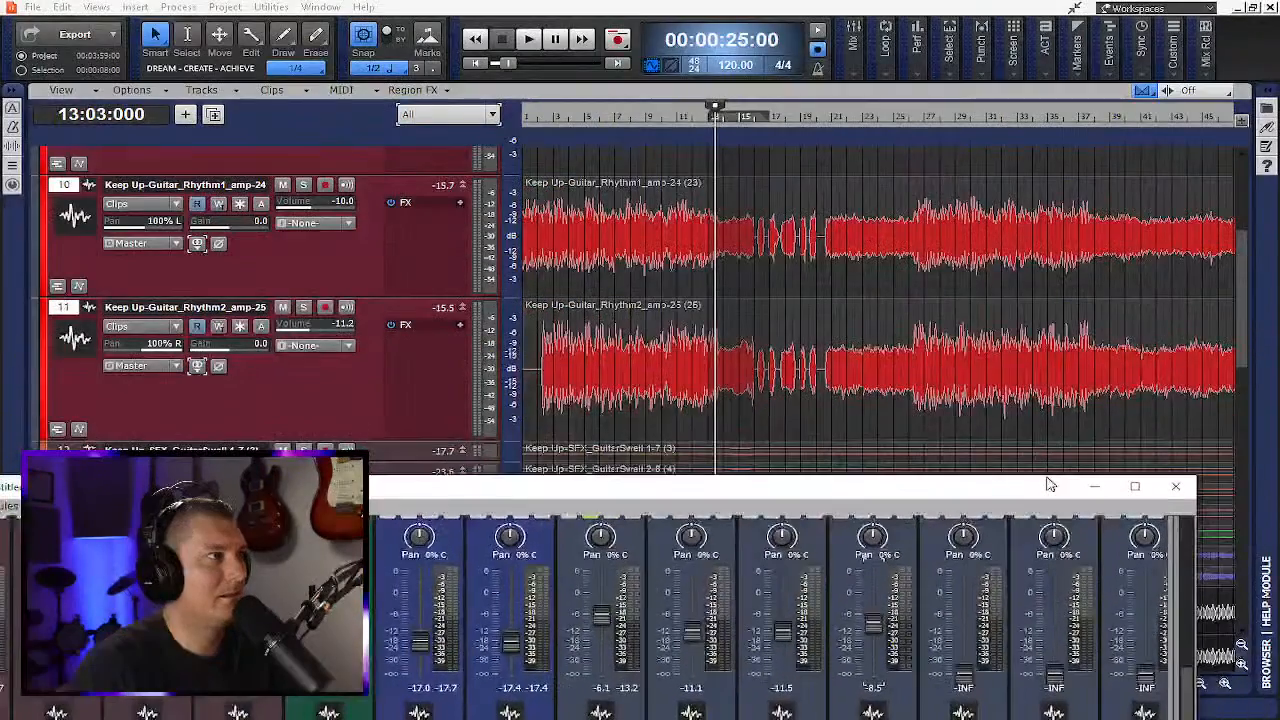
click(530, 40)
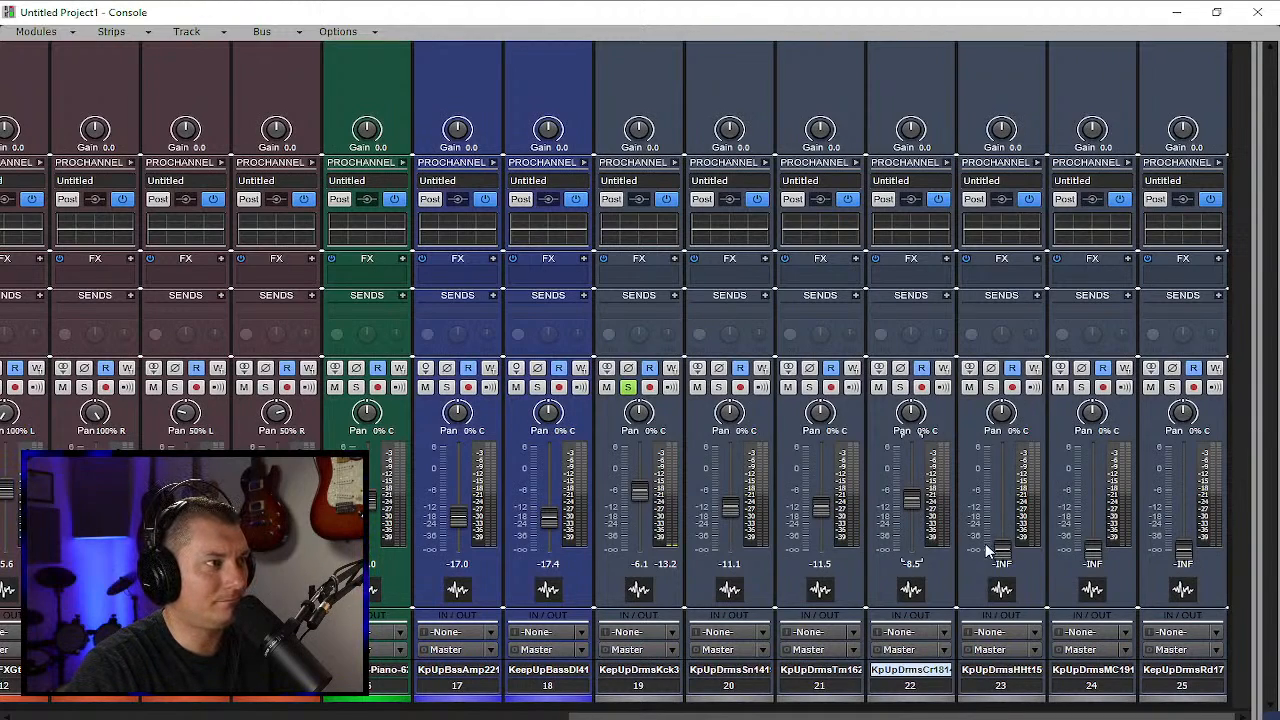
Raise the Hi-Hat fader to -9.2 dB, Misc Cymbals to -10.3 dB and Ride to -10.5 dB
drag(1001, 540, 1001, 503)
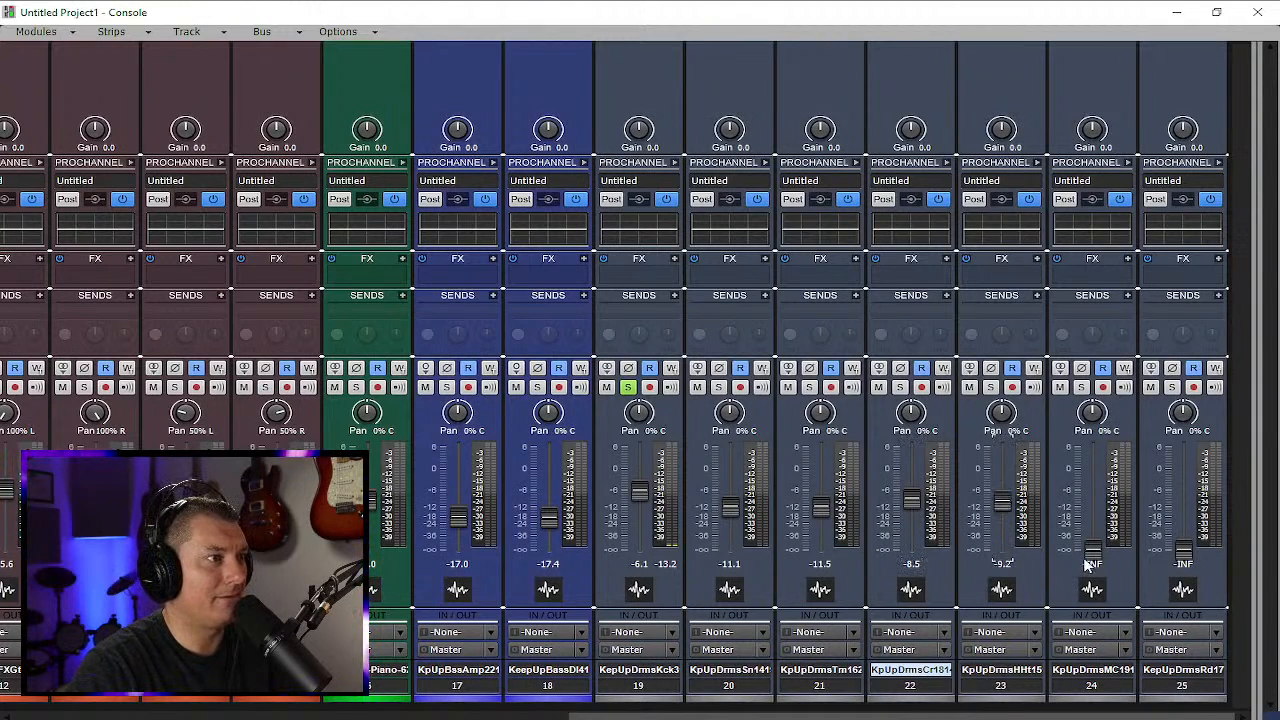
drag(1092, 550, 1092, 505)
drag(1183, 550, 1183, 507)
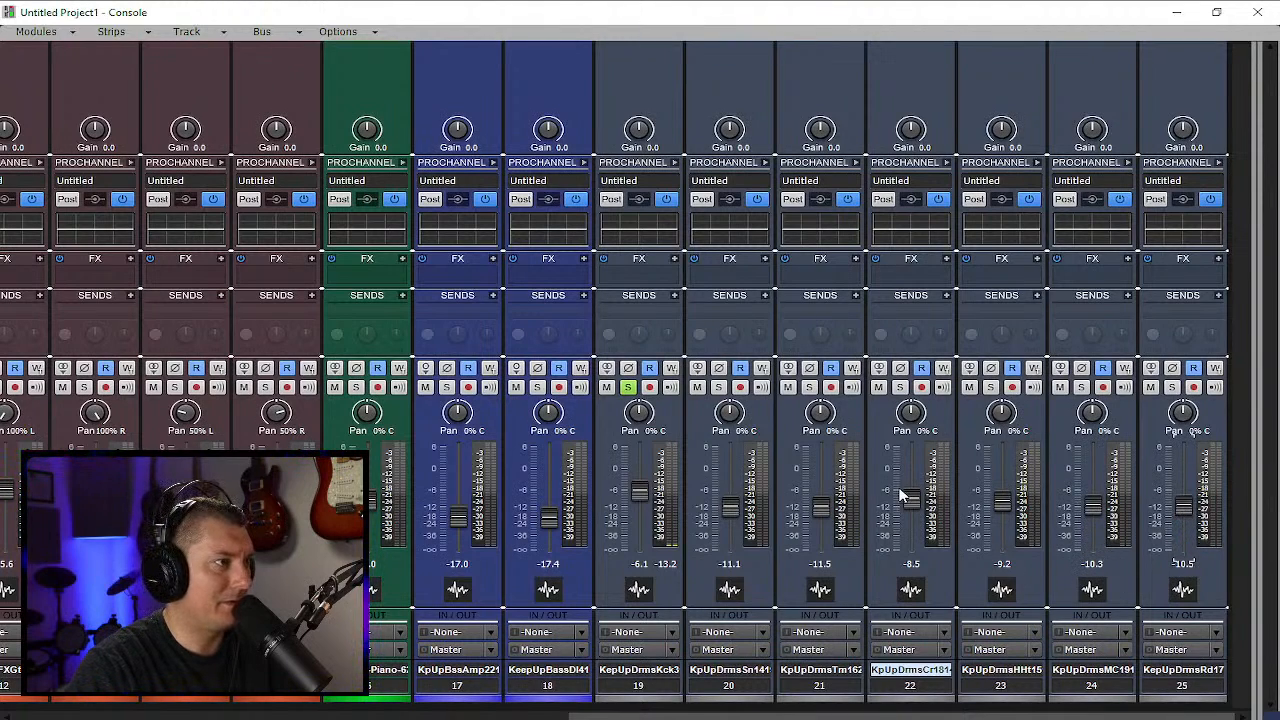
With the Kick unsoloed at -6.6 dB, raise the Hi-Hat fader to -8.7 dB and Toms to -9.6 dB during playback
mouse_move(911, 503)
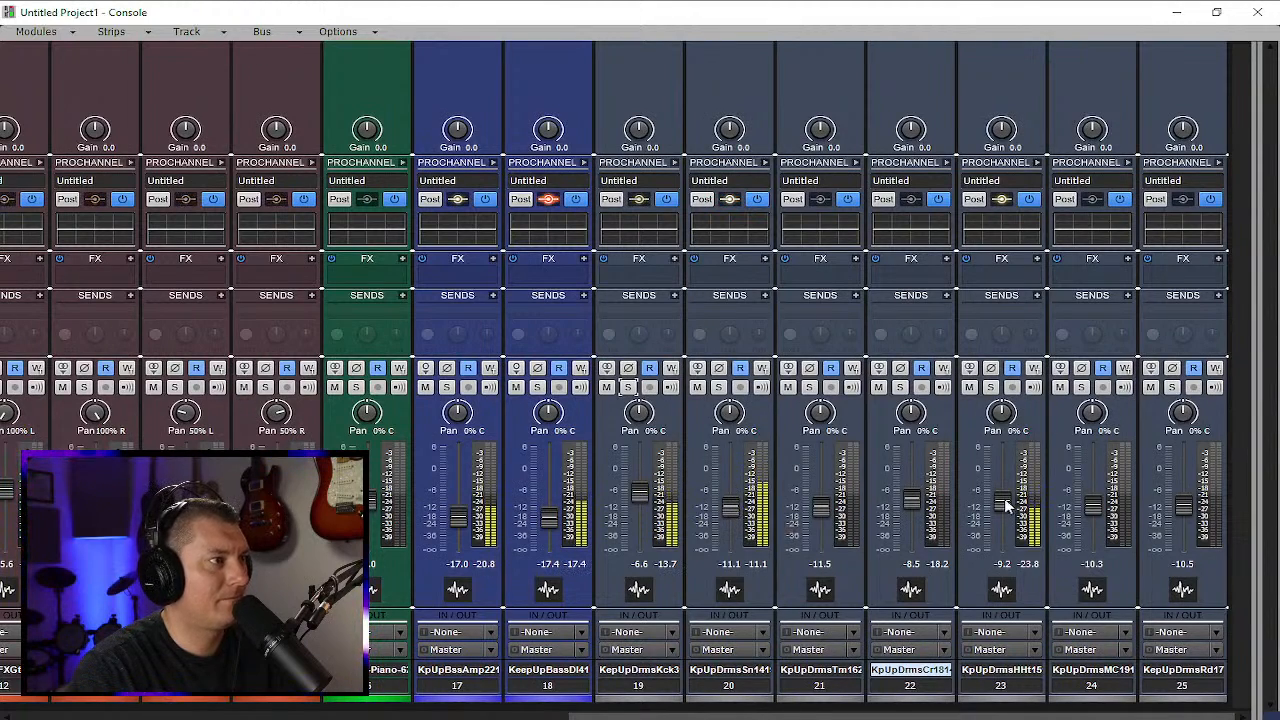
drag(1005, 505, 1002, 503)
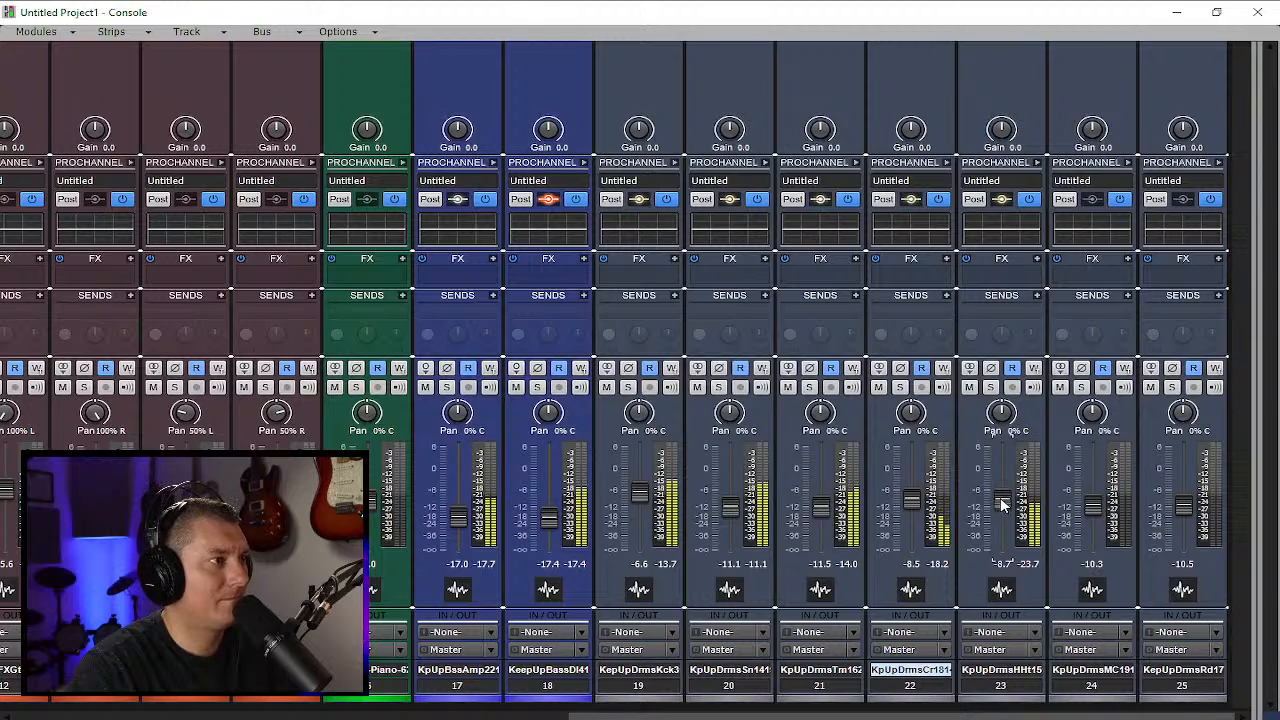
drag(820, 514, 821, 500)
Pan the Toms 32% left, the Crashes 37% right and the Ride 35% right, and stop playback
drag(820, 412, 800, 415)
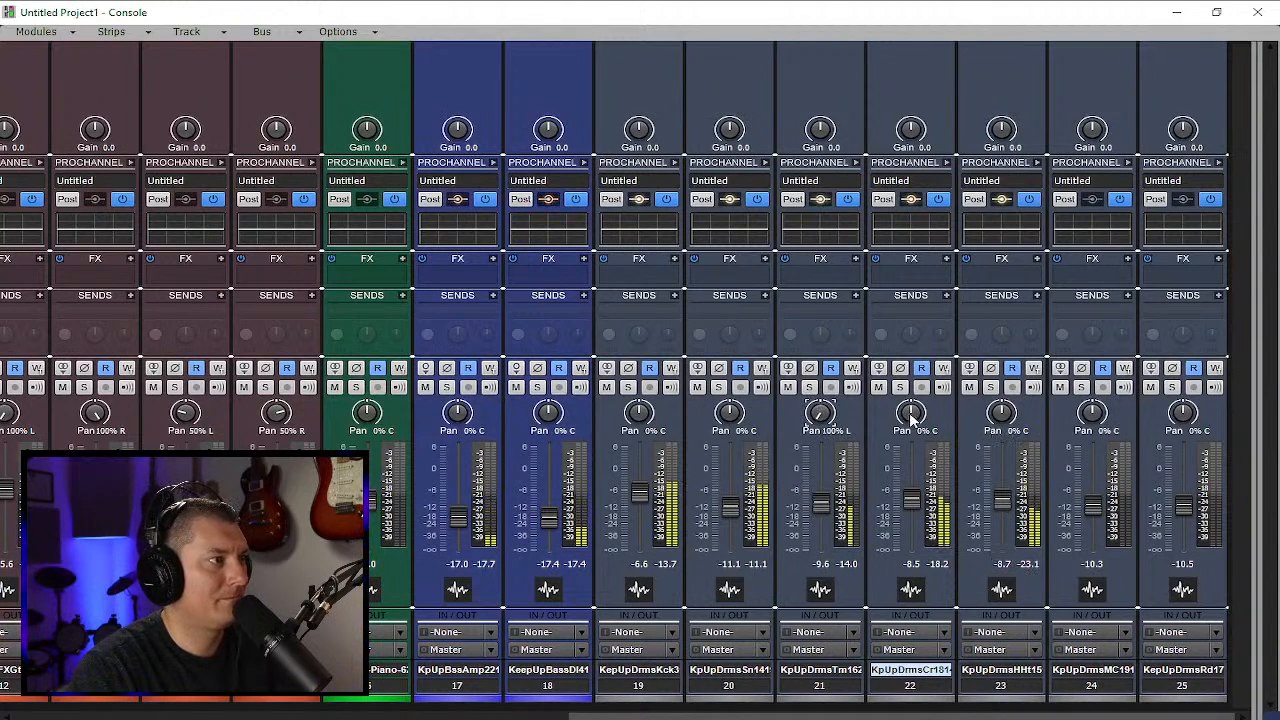
double_click(820, 412)
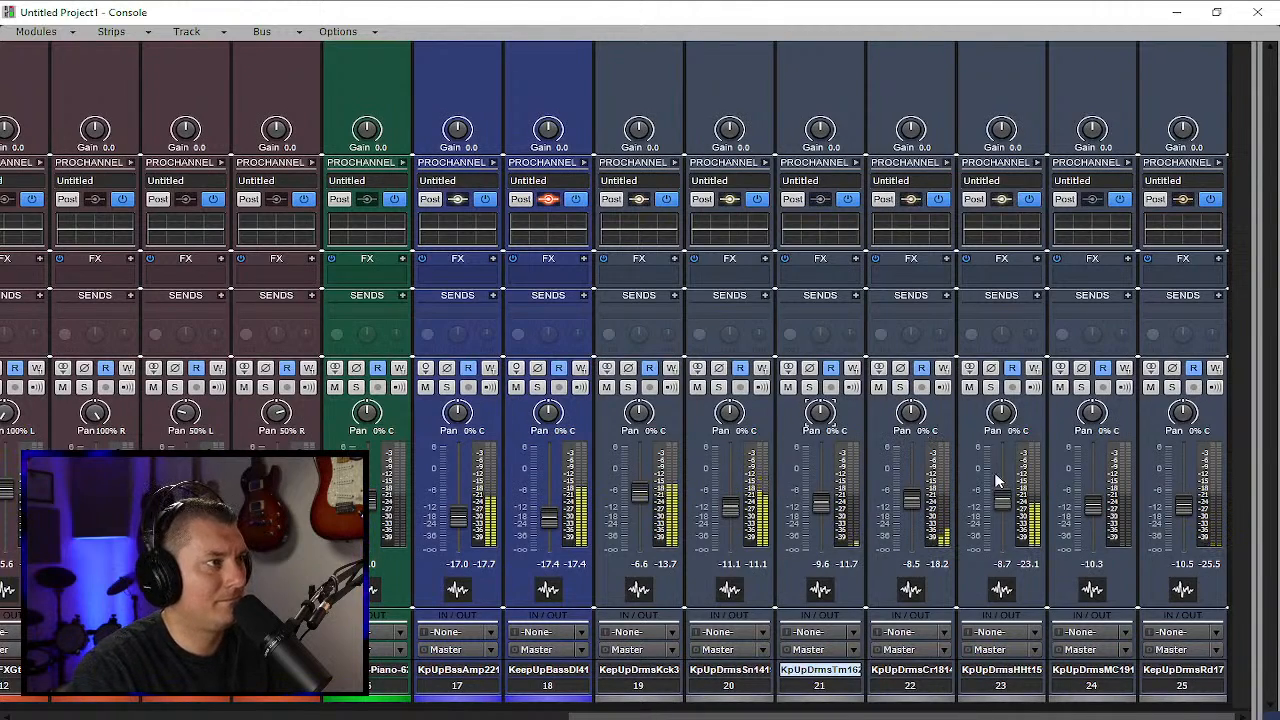
drag(820, 412, 818, 420)
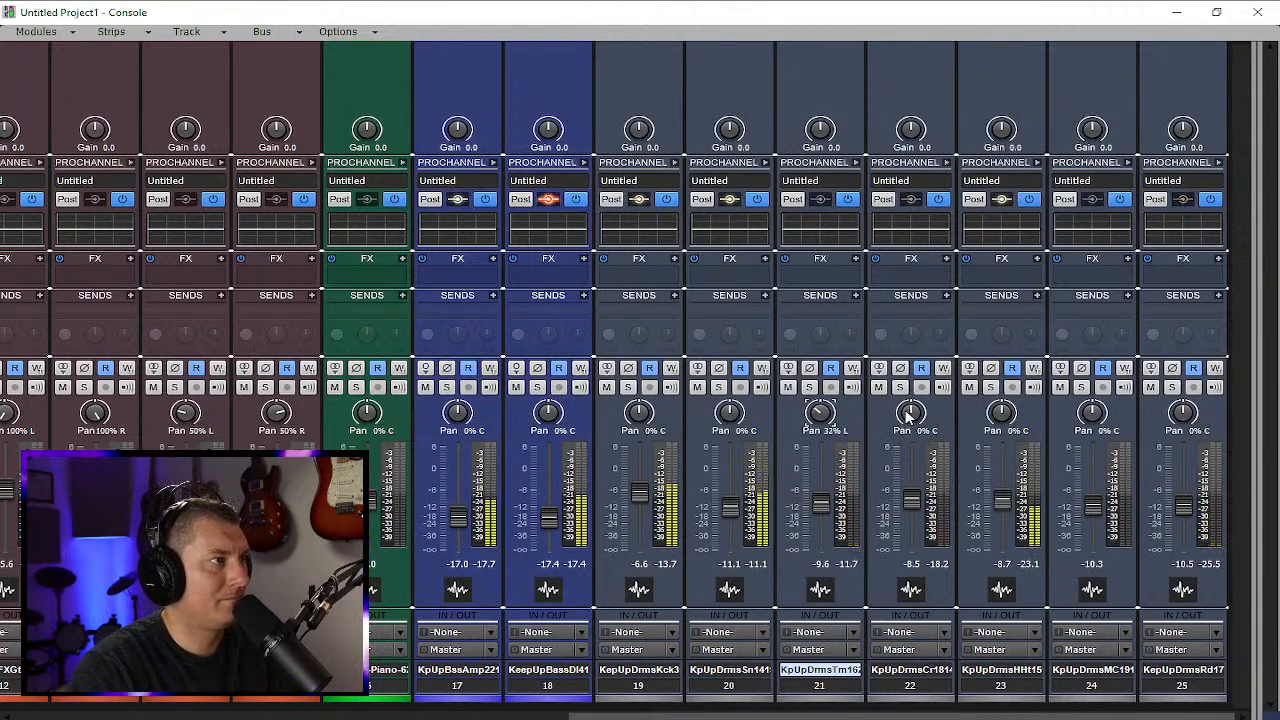
drag(908, 414, 900, 426)
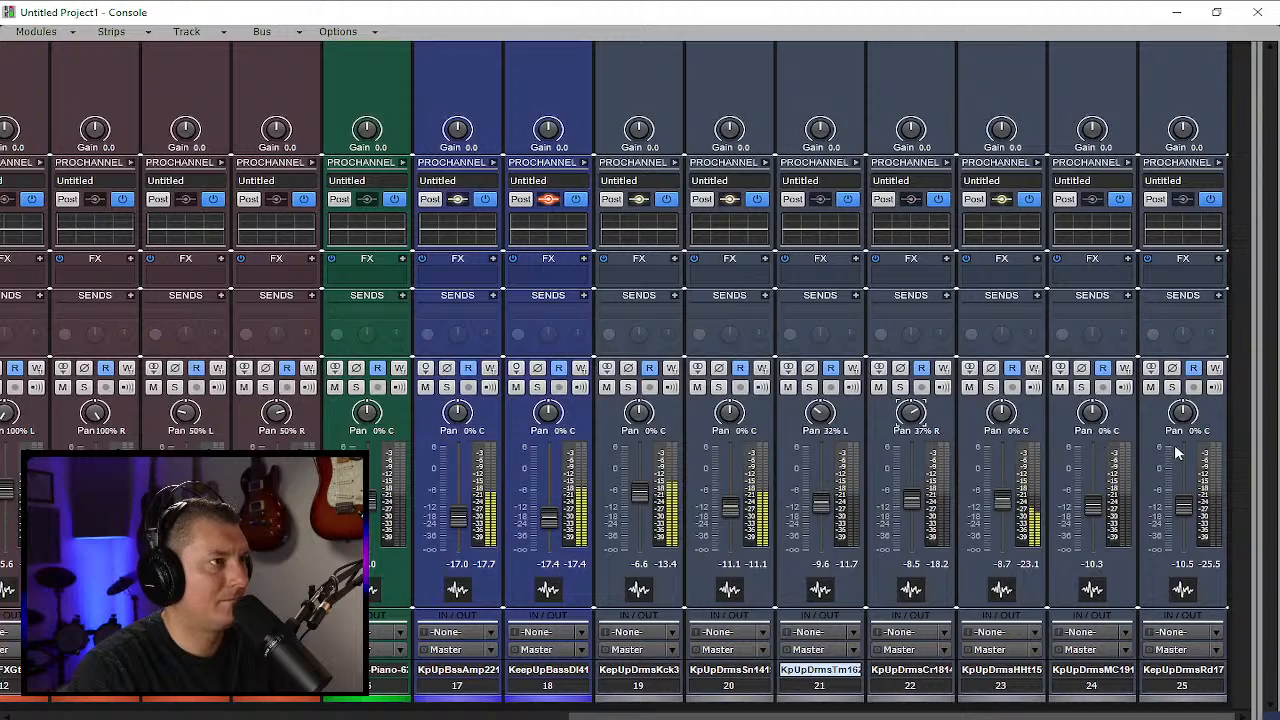
drag(1195, 425, 1197, 428)
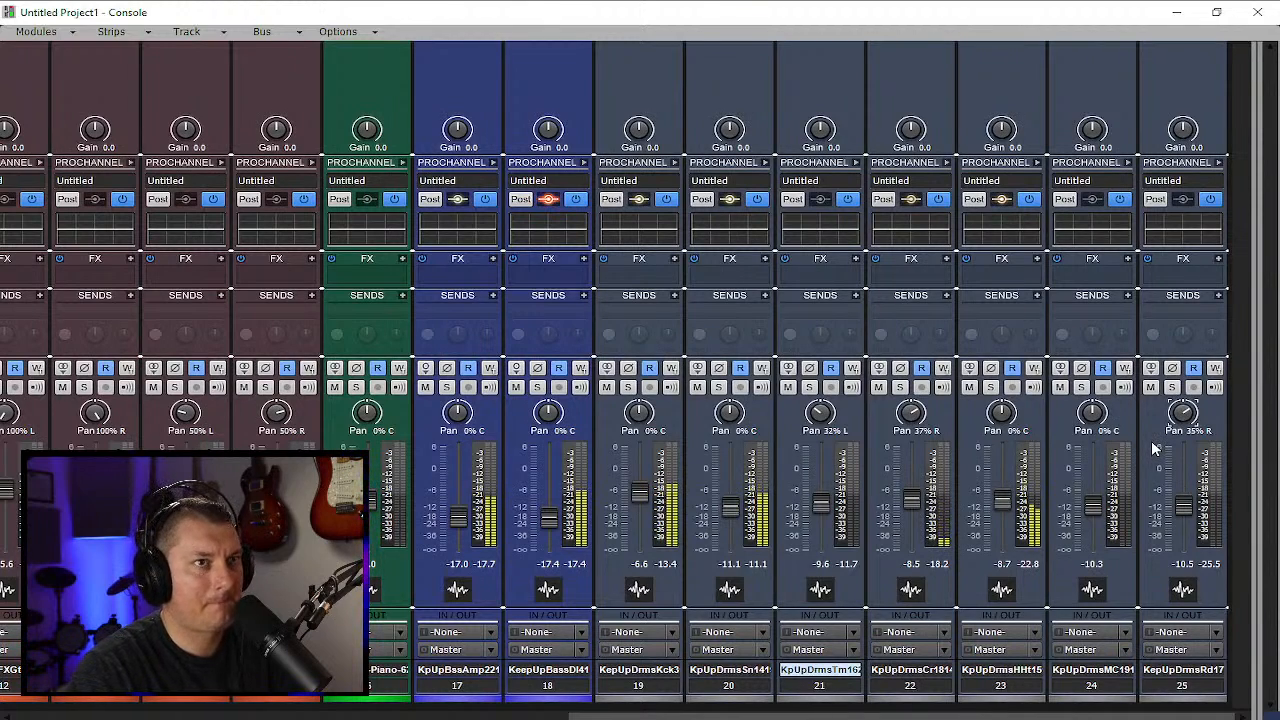
key(space)
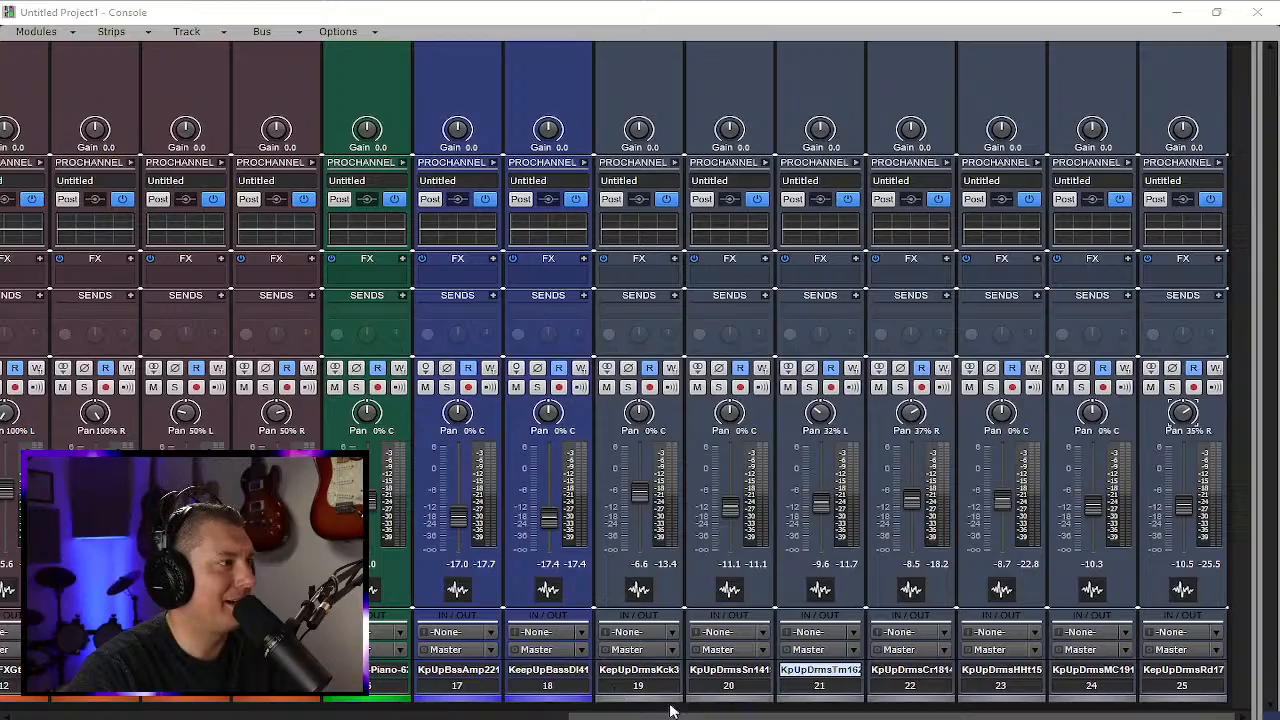
Raise the SFX faders during playback: tracks 12 and 13 to -2.8 dB, tracks 14 and 15 to -2.0 dB
drag(670, 710, 412, 710)
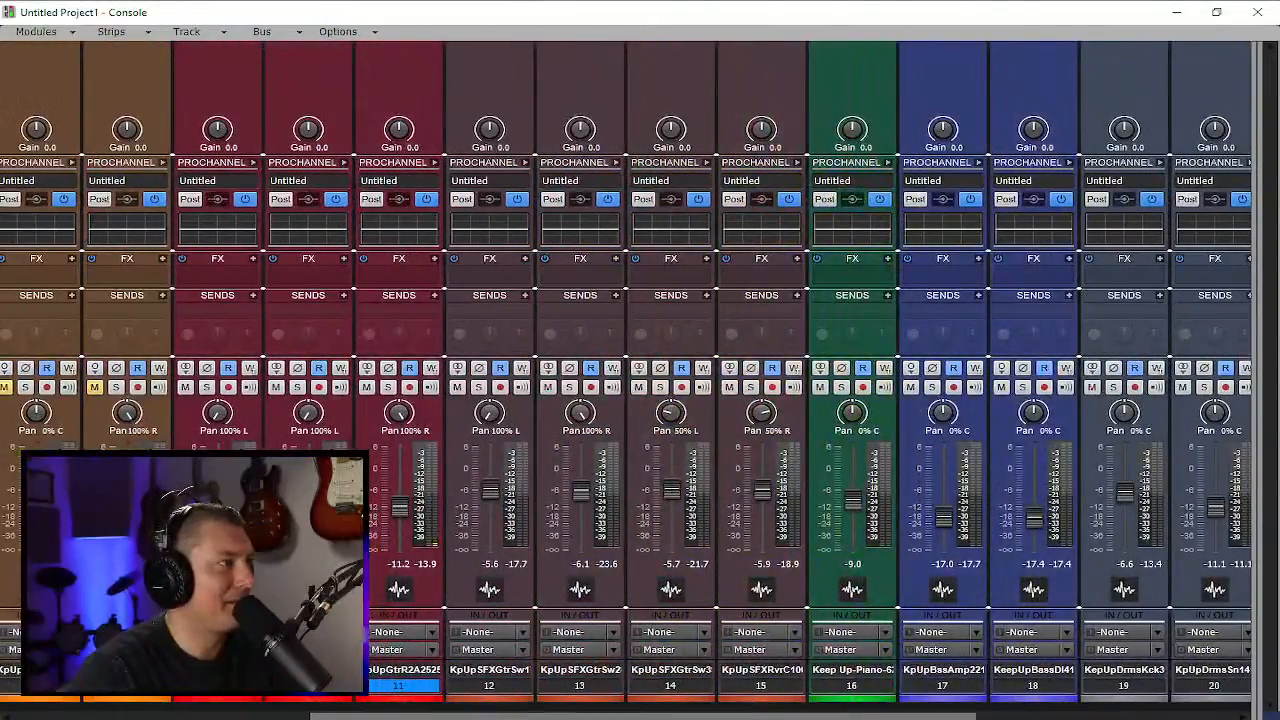
drag(495, 716, 190, 716)
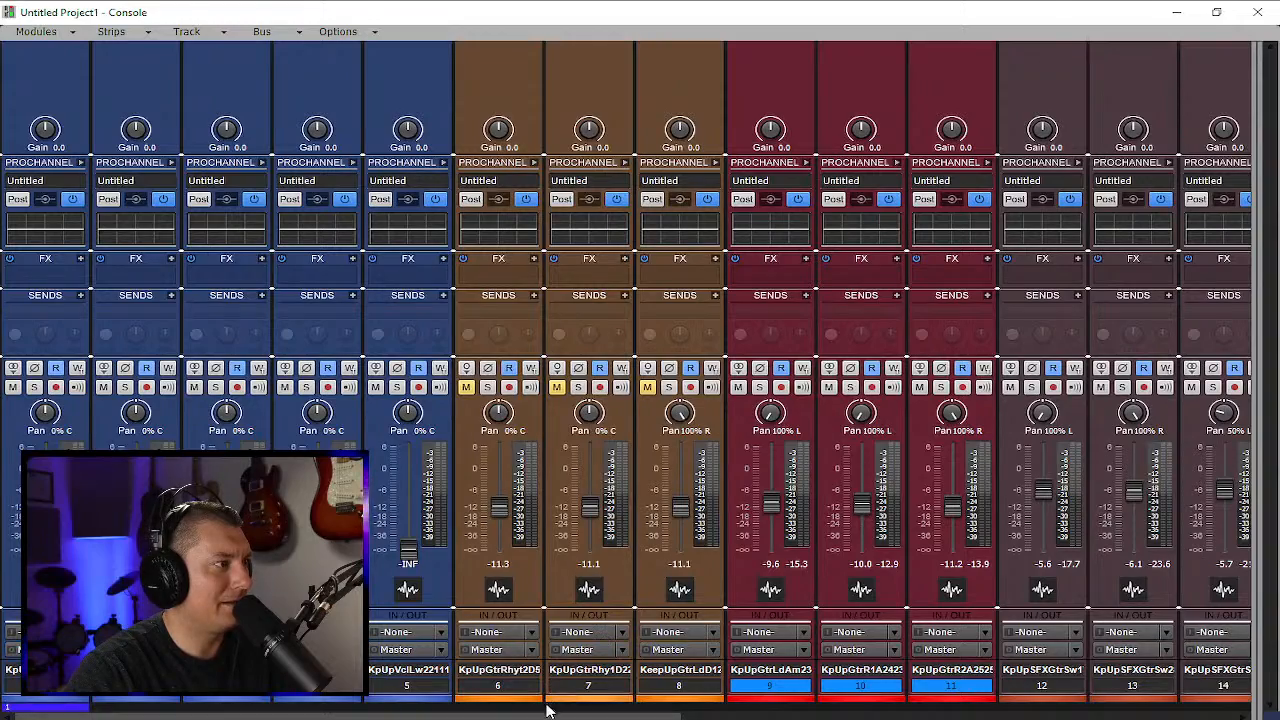
drag(548, 710, 652, 710)
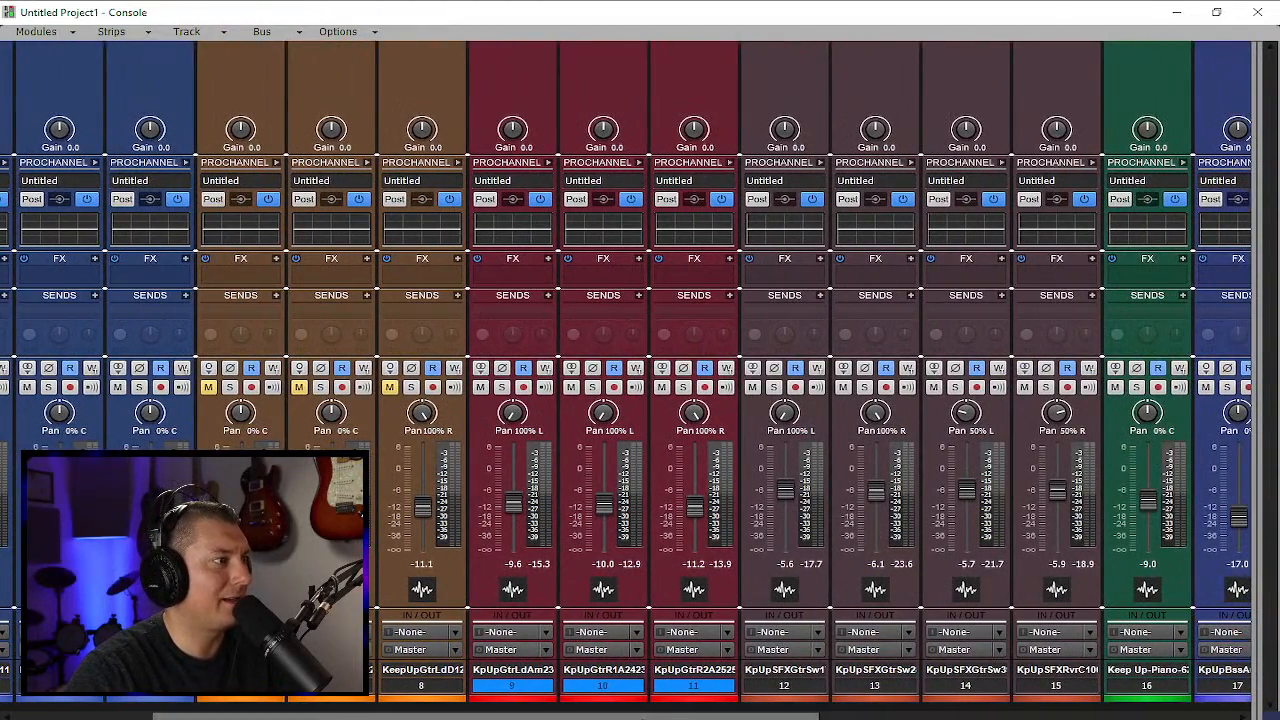
drag(638, 716, 862, 716)
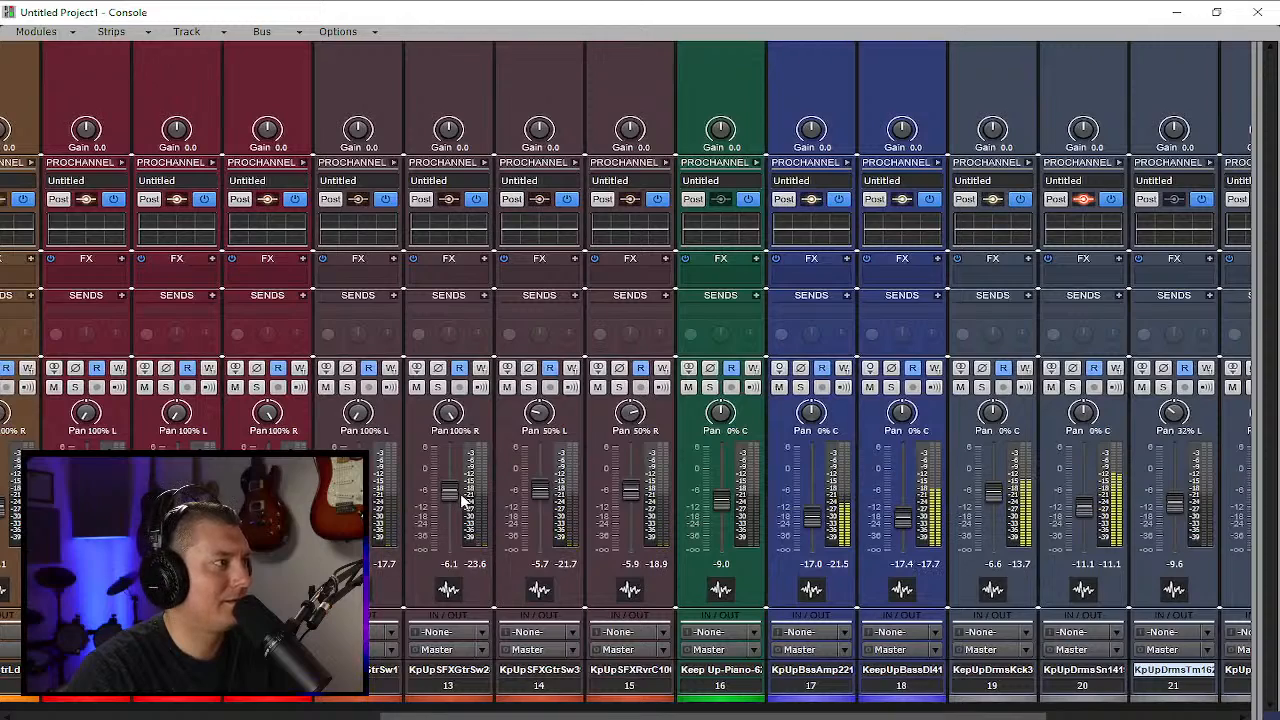
drag(457, 500, 450, 478)
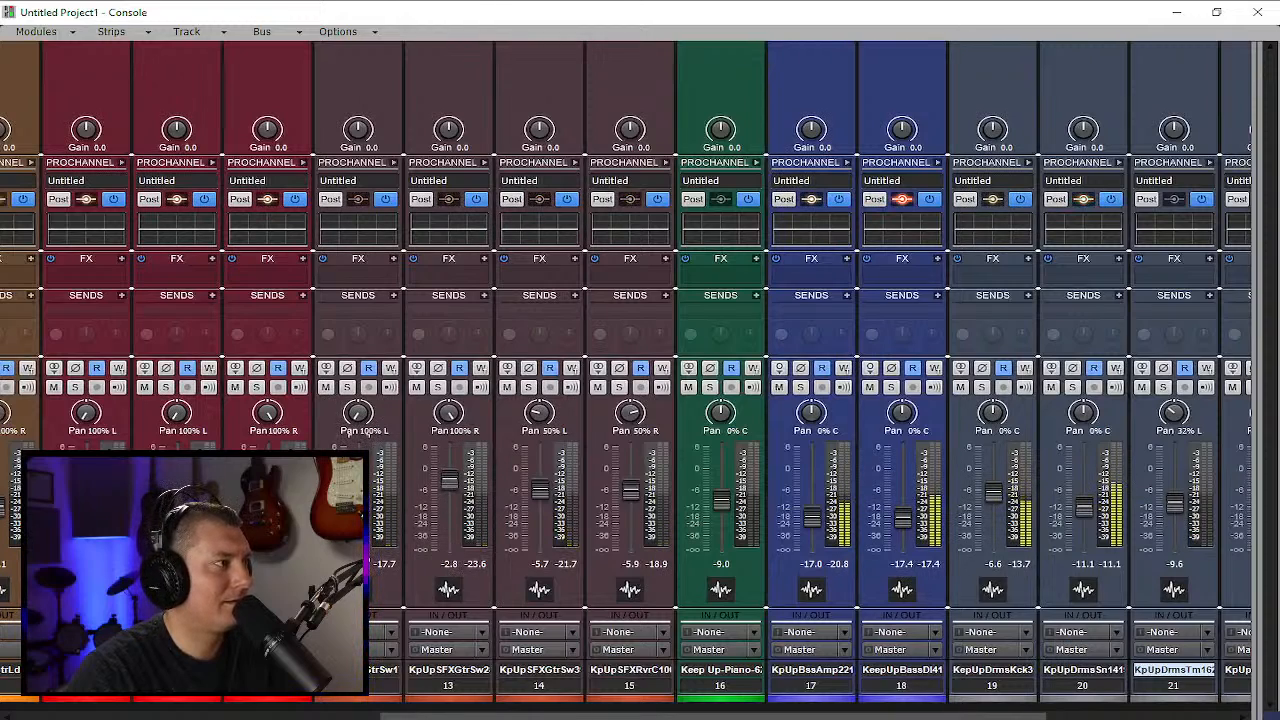
drag(545, 490, 540, 477)
drag(630, 490, 630, 479)
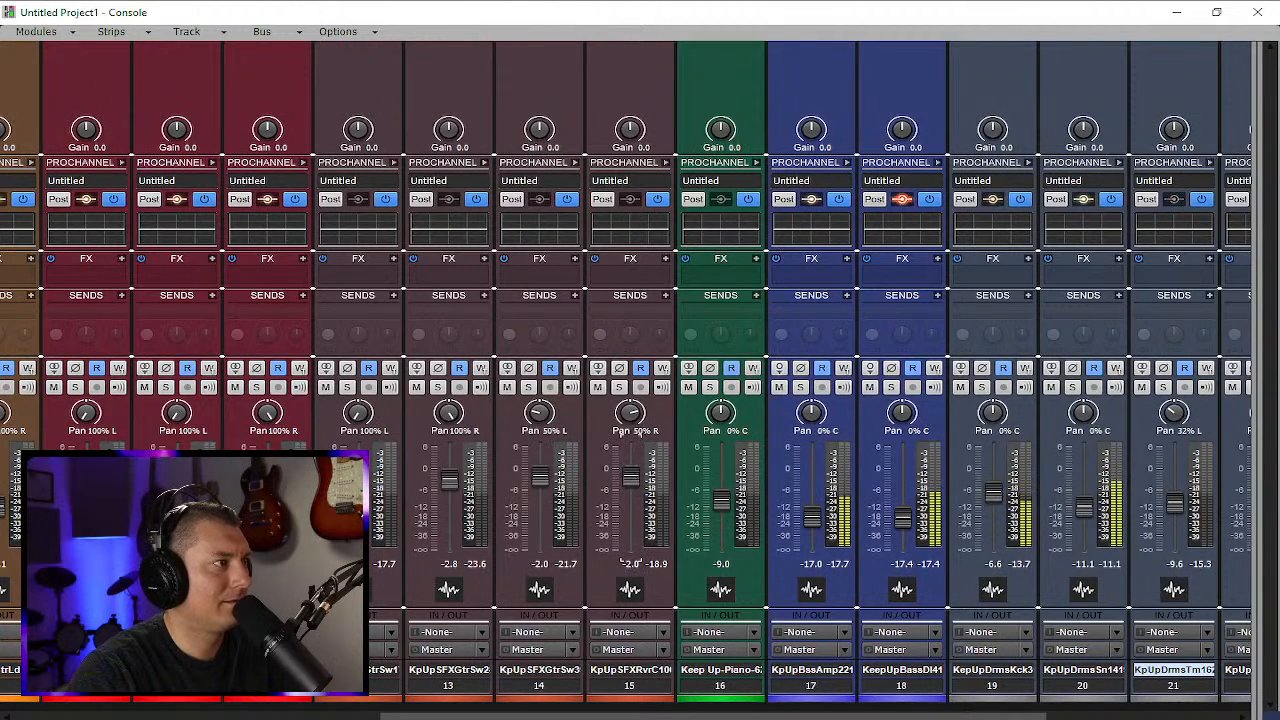
Raise the Kick fader to -4.8 dB, Snare to -8.2 dB, Crashes to -6.2 dB and Hi-Hat to -6.0 dB
drag(707, 716, 897, 717)
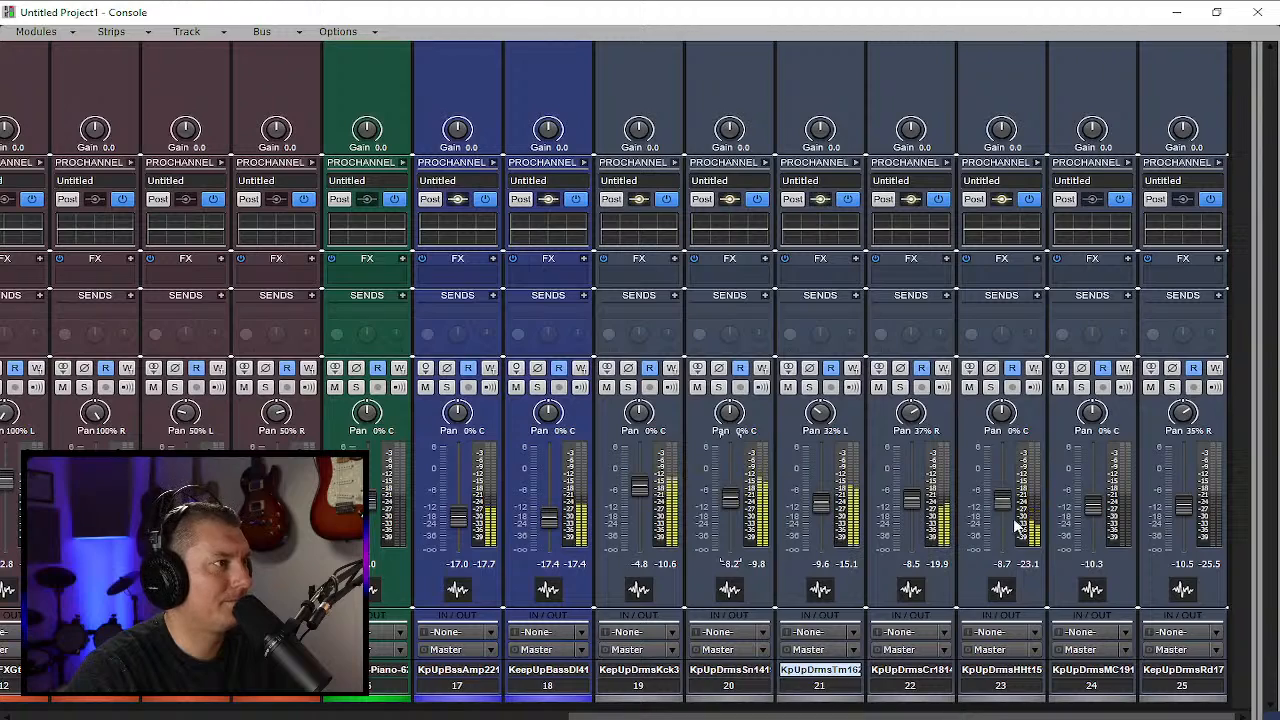
drag(910, 505, 910, 495)
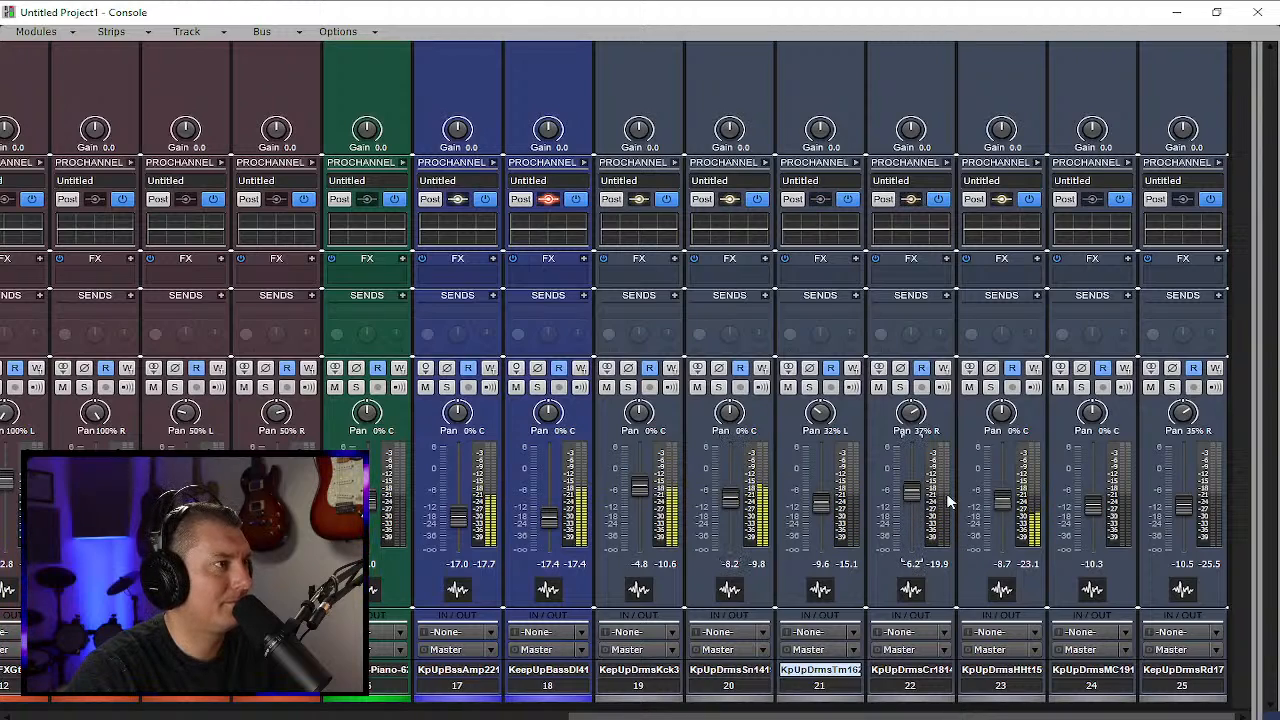
drag(1002, 500, 1002, 490)
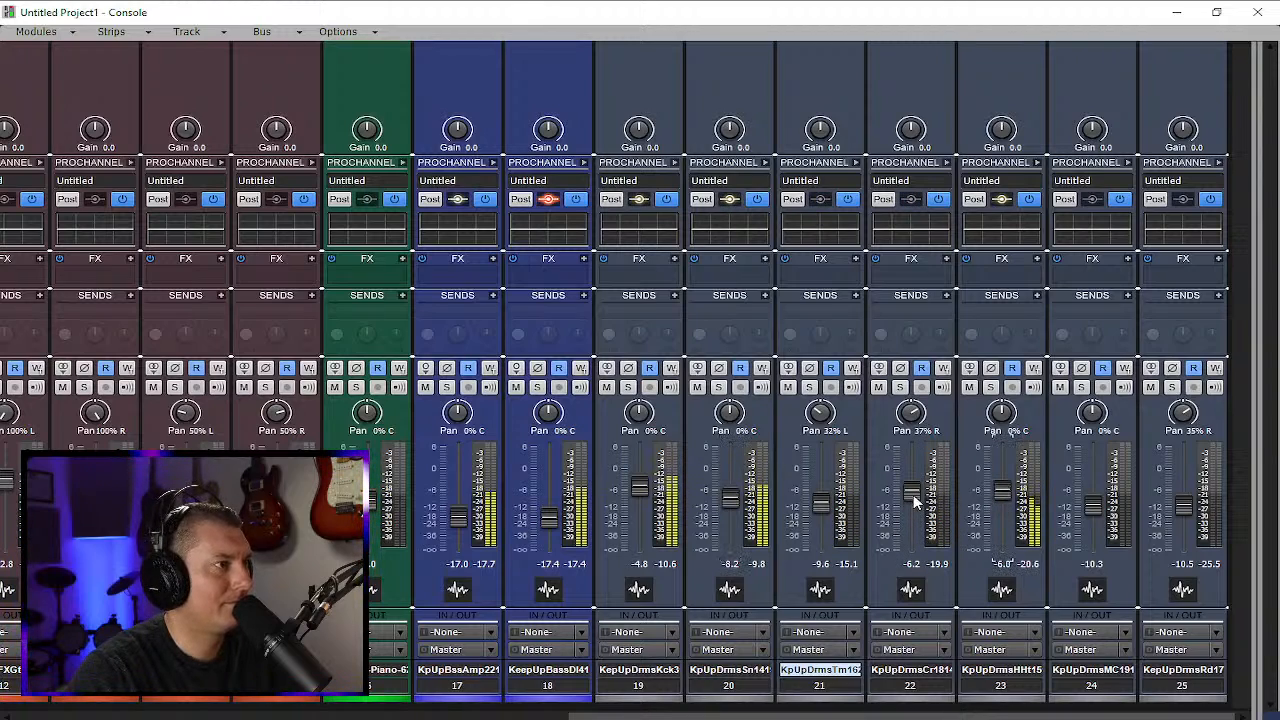
Raise the Toms fader to -2.8 dB, Misc Cymbals to -6.3 dB and Ride to -2.9 dB
mouse_move(826, 510)
mouse_down()
mouse_move(826, 485)
mouse_move(822, 508)
mouse_up()
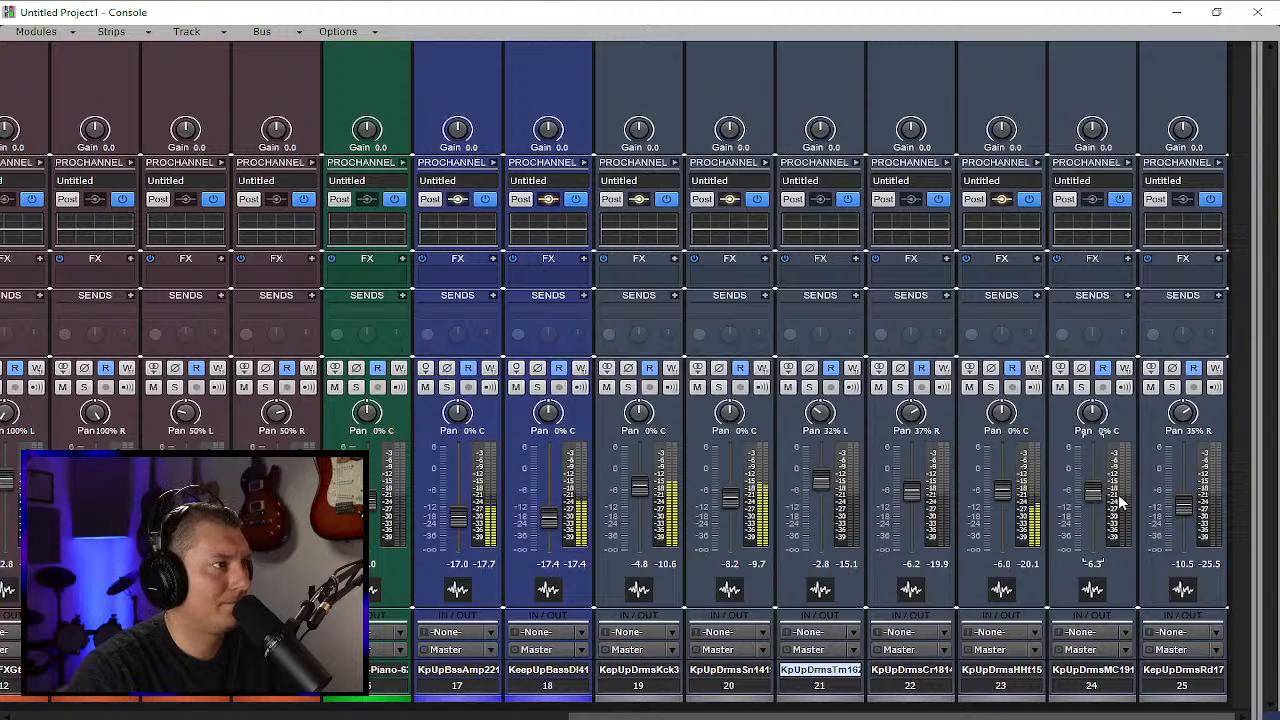
drag(1184, 505, 1184, 484)
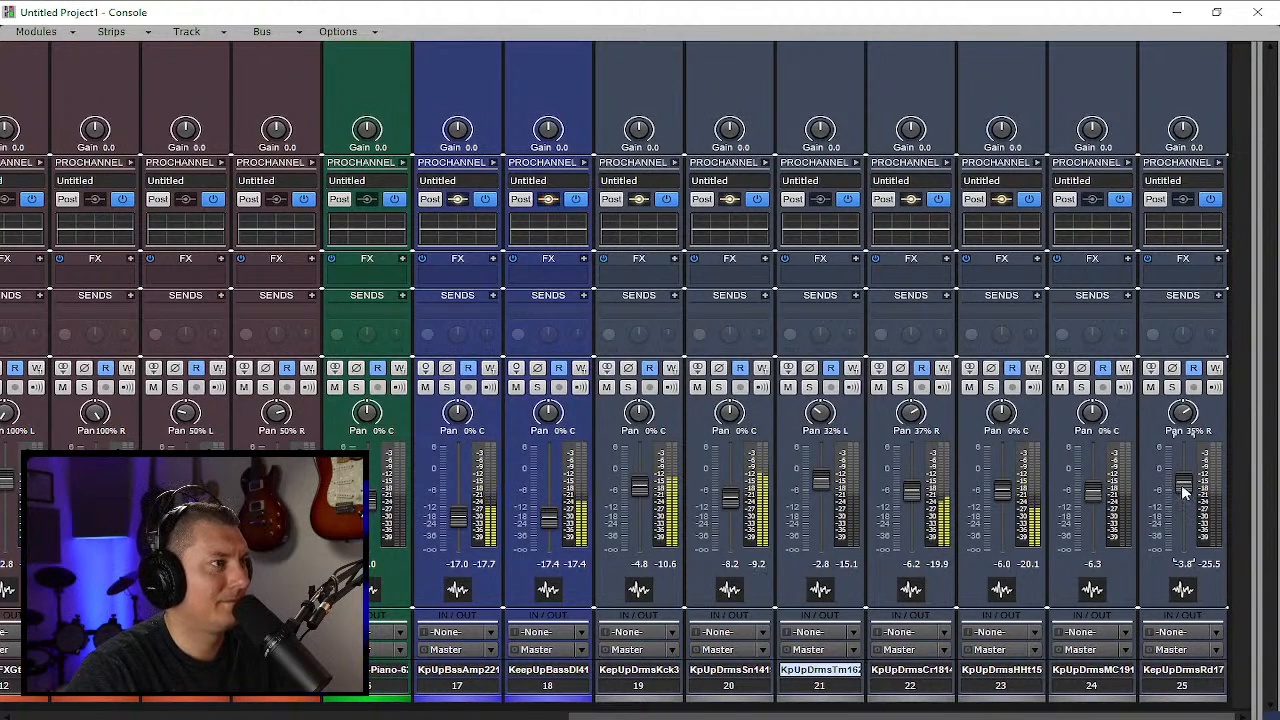
drag(1184, 484, 1182, 481)
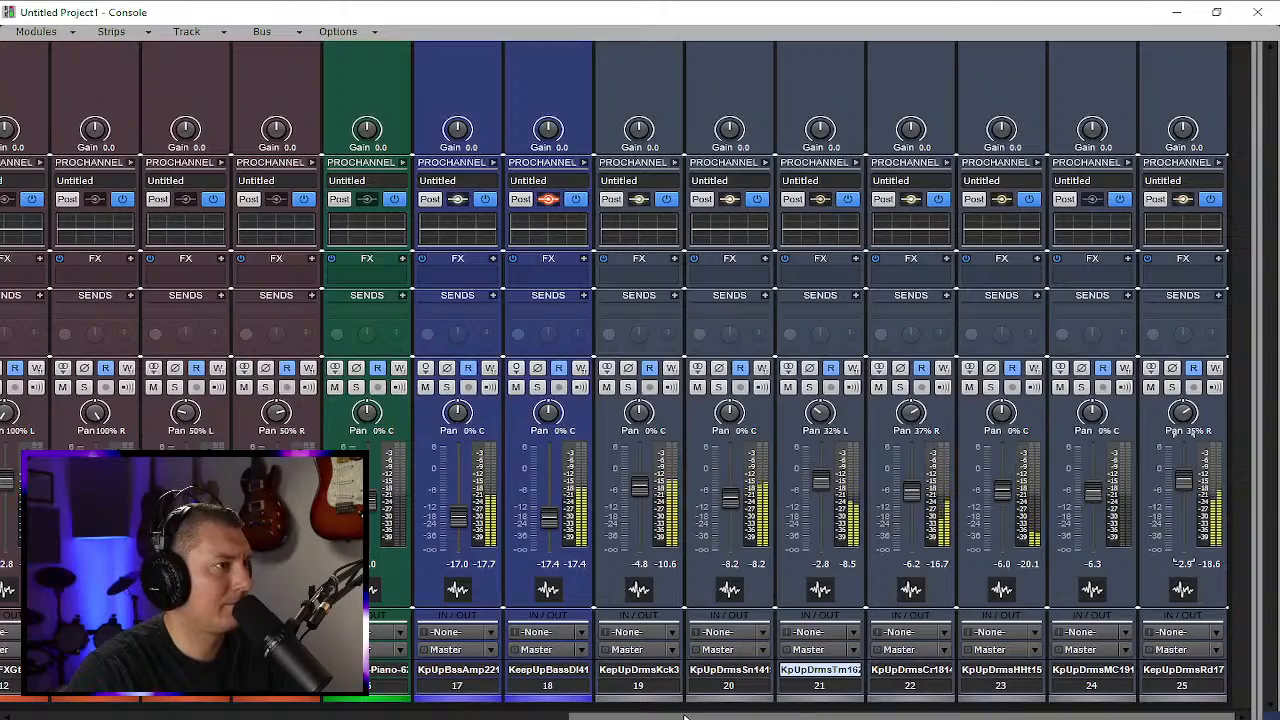
drag(684, 716, 765, 716)
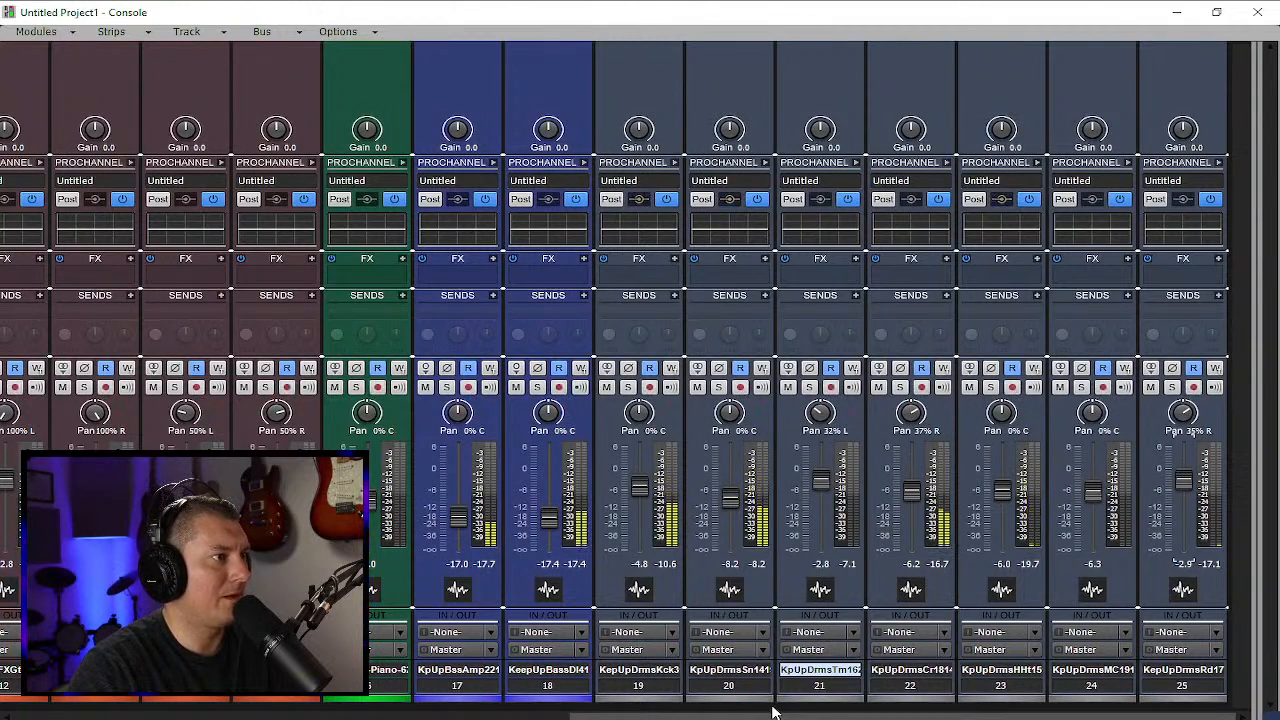
ctrl+click(1012, 387)
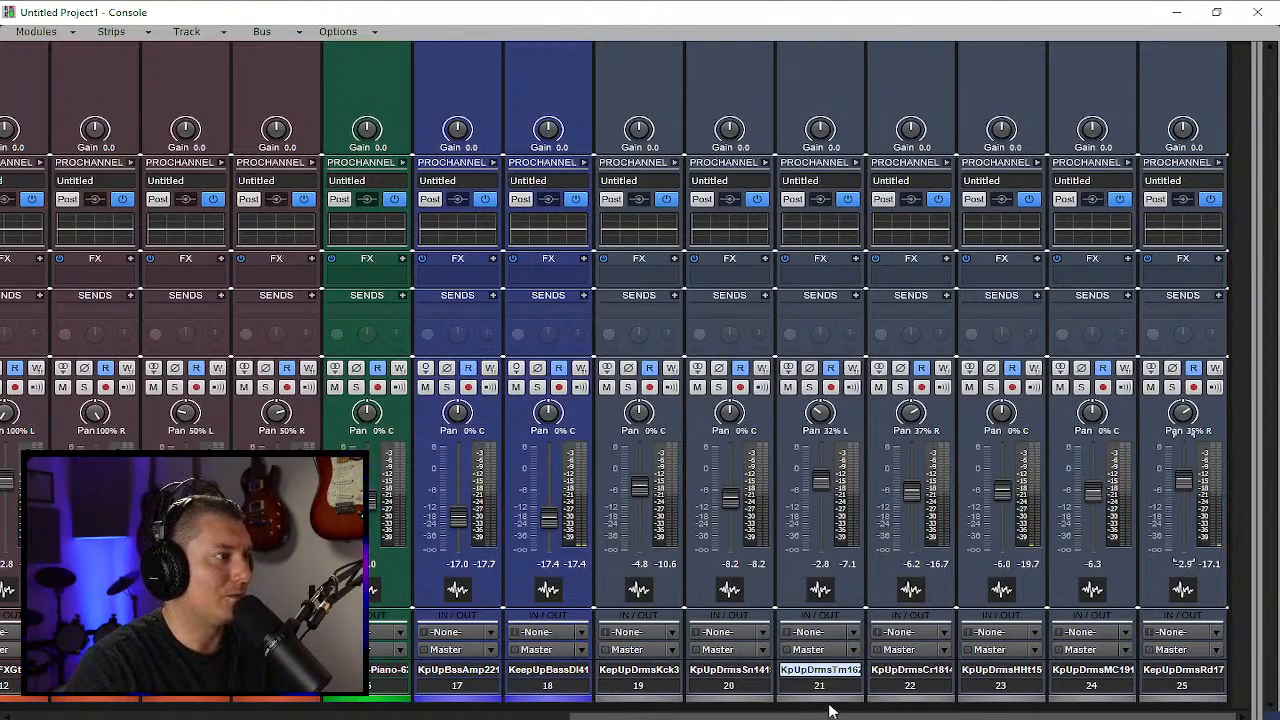
drag(829, 710, 274, 712)
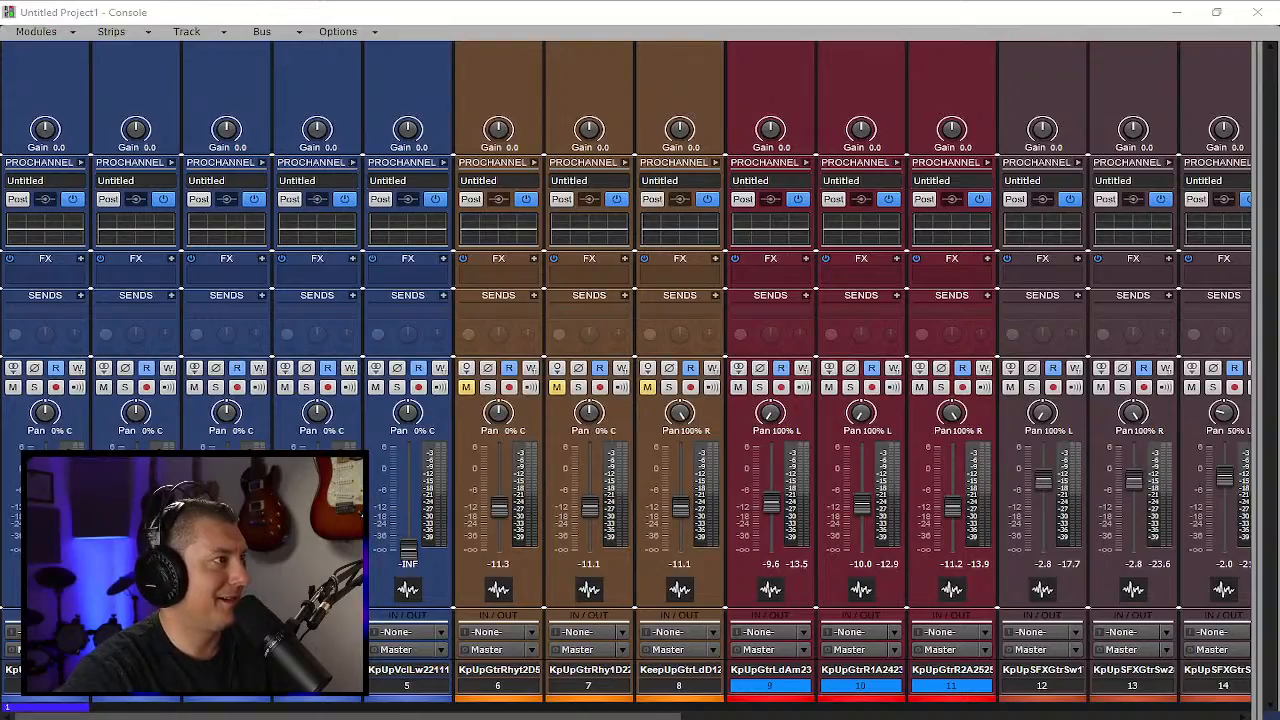
drag(288, 716, 847, 716)
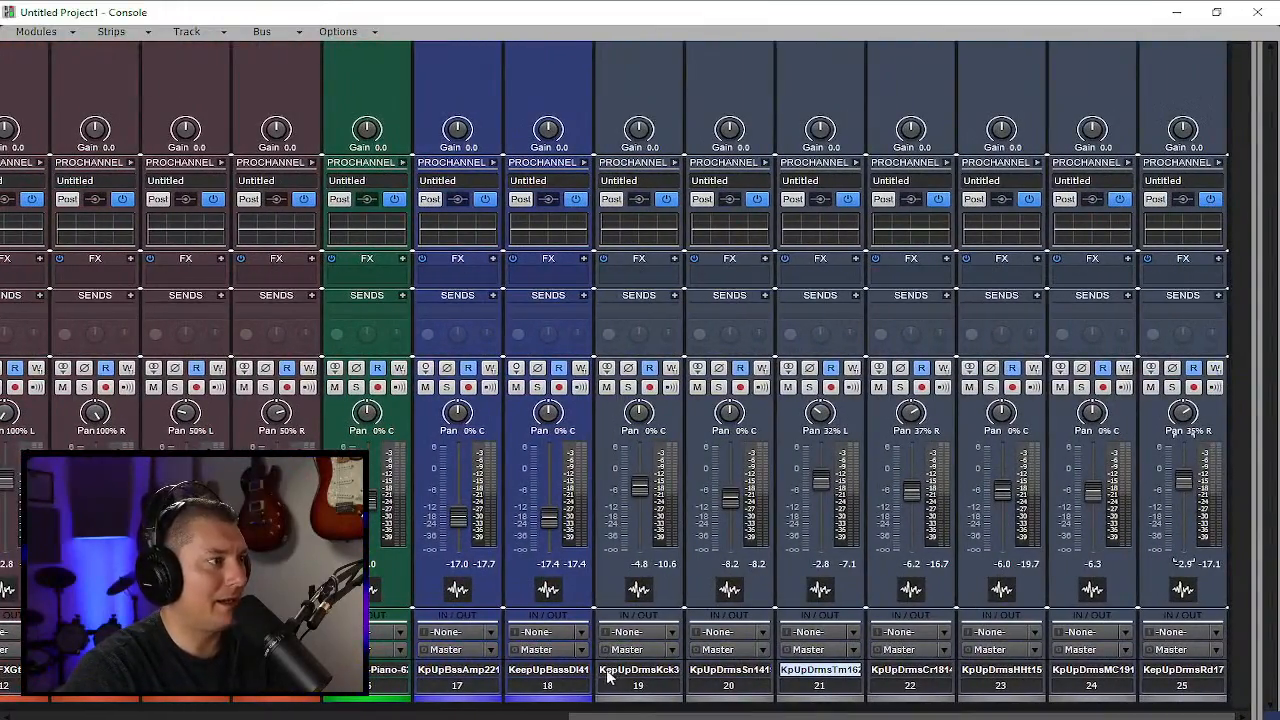
Select all drum tracks from Kick (19) to Ride (25) and route their outputs to the Drums bus
click(637, 685)
shift+click(1006, 685)
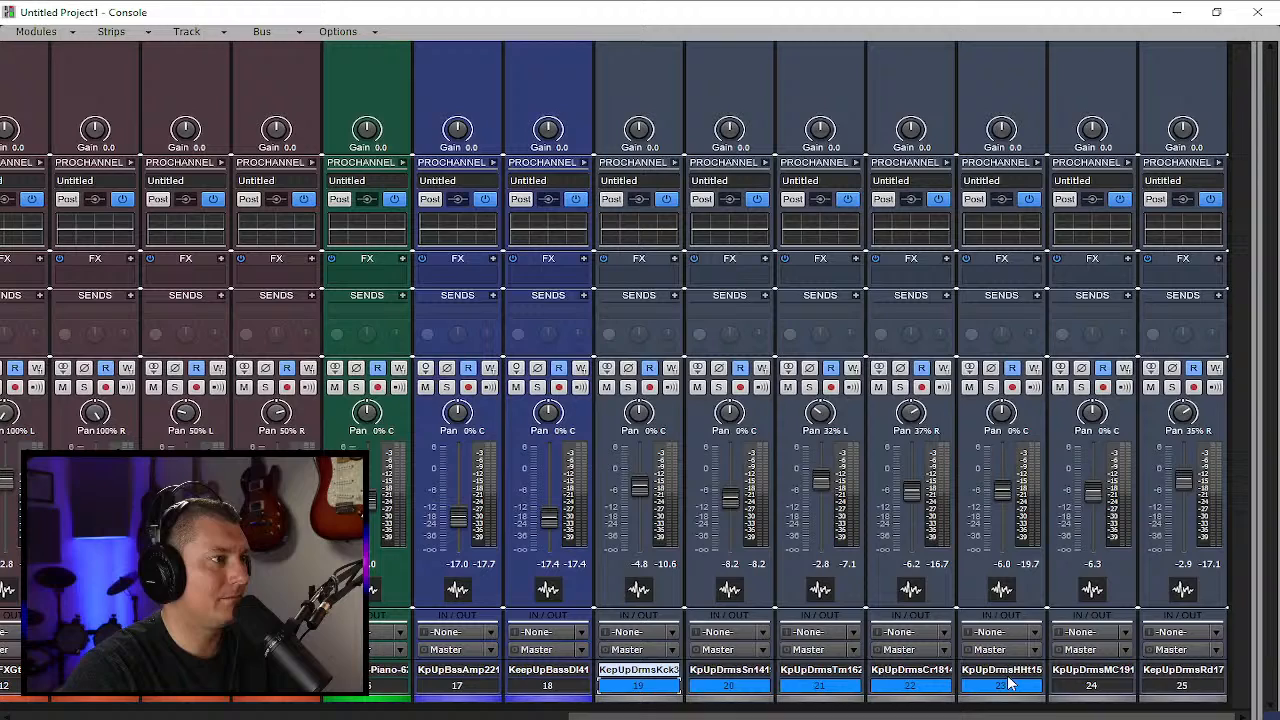
click(1197, 686)
drag(1200, 690, 660, 690)
click(676, 650)
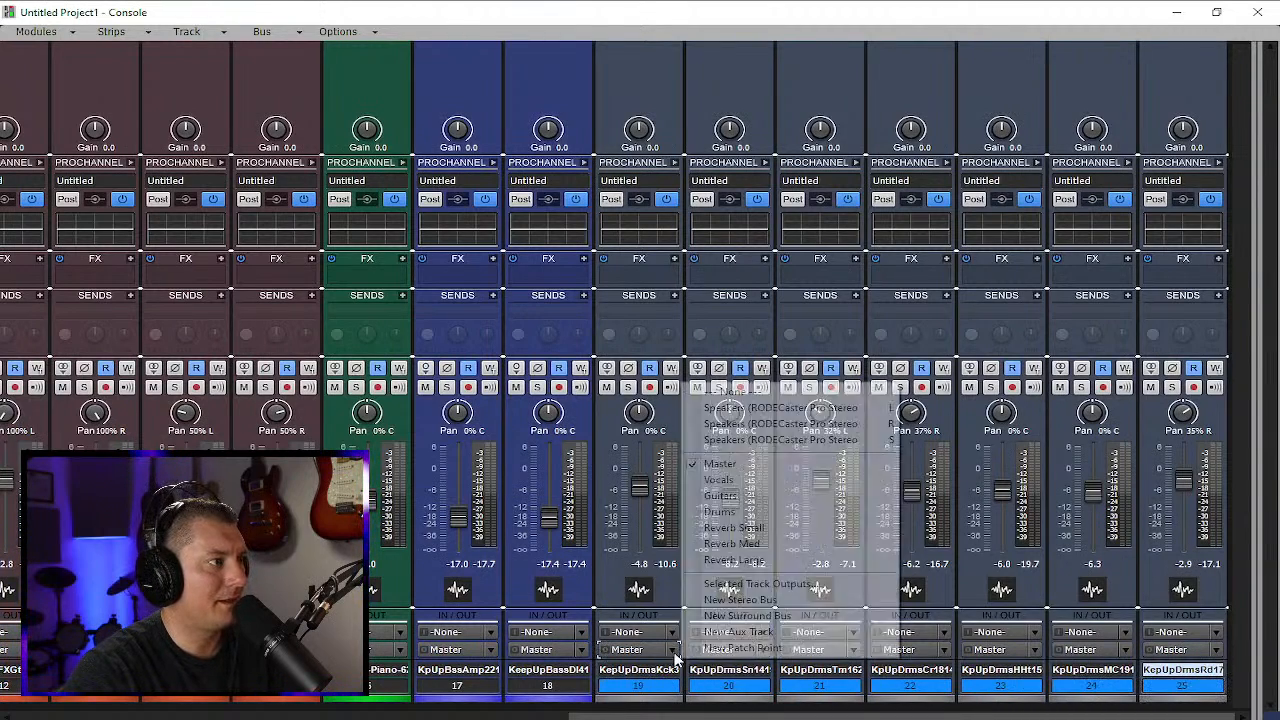
click(722, 511)
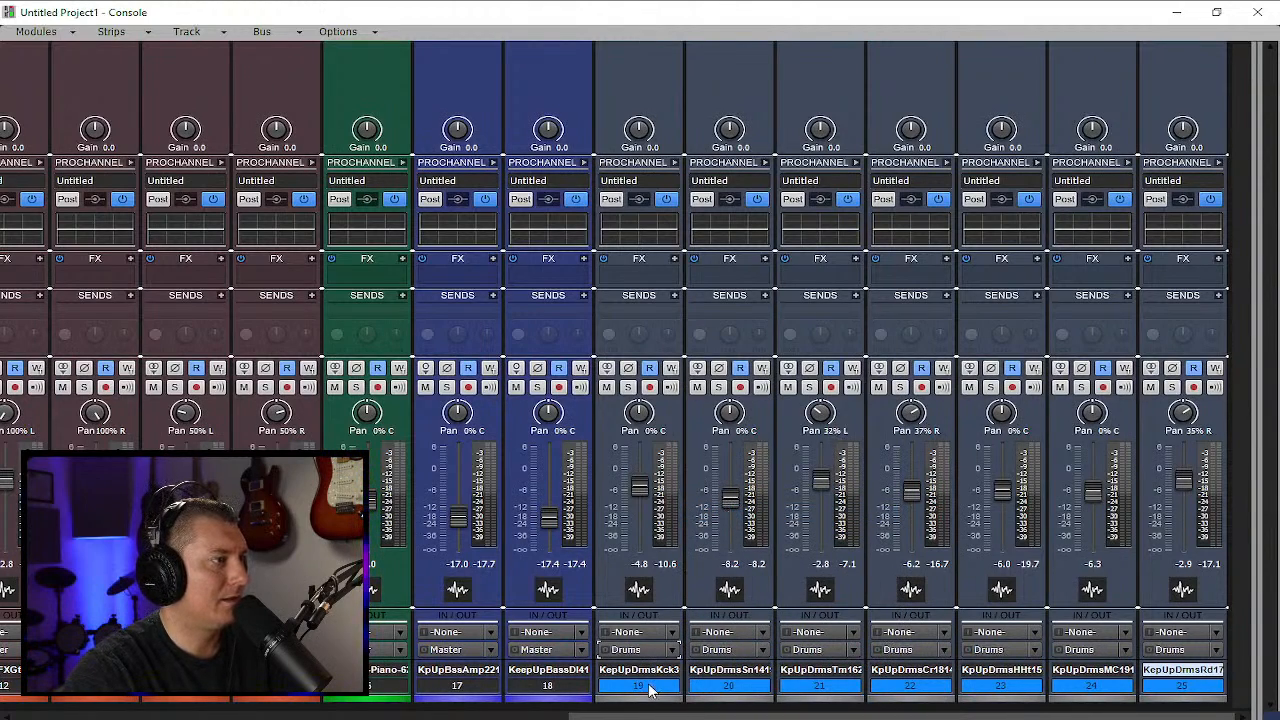
Select guitar and SFX tracks 9 through 15 and route their outputs to the Guitars bus
drag(642, 688, 281, 699)
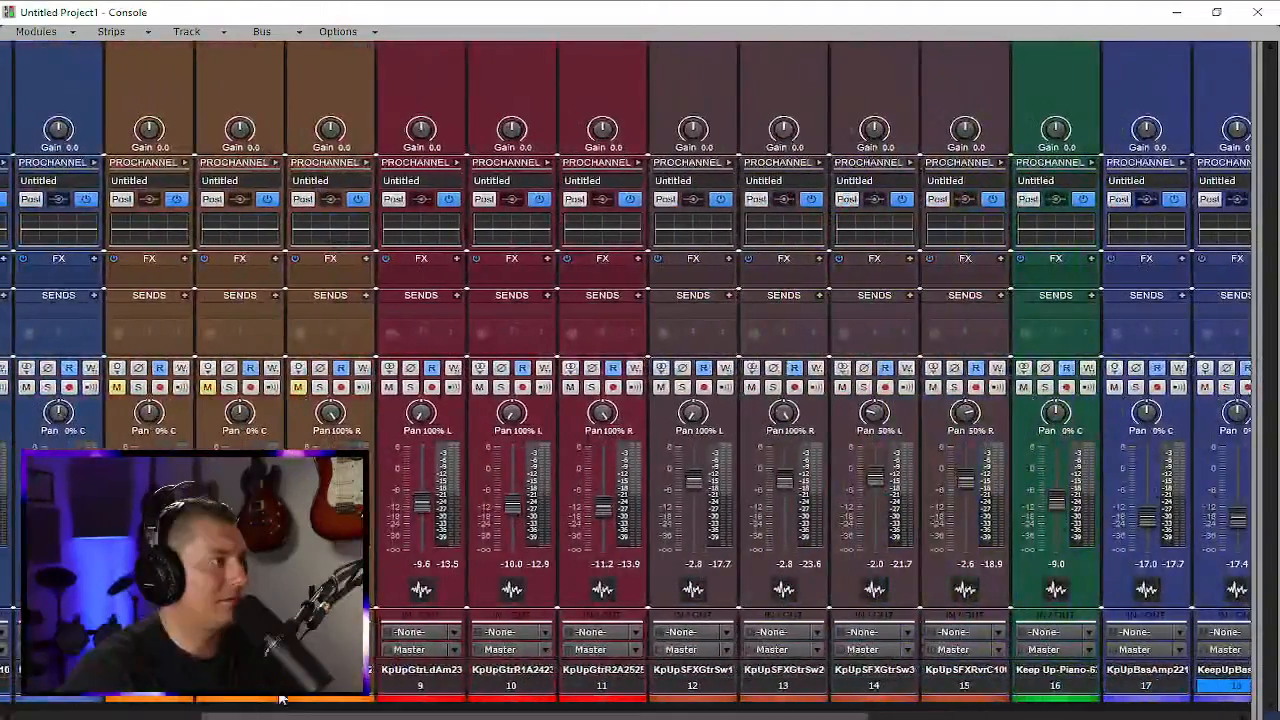
drag(421, 686, 962, 686)
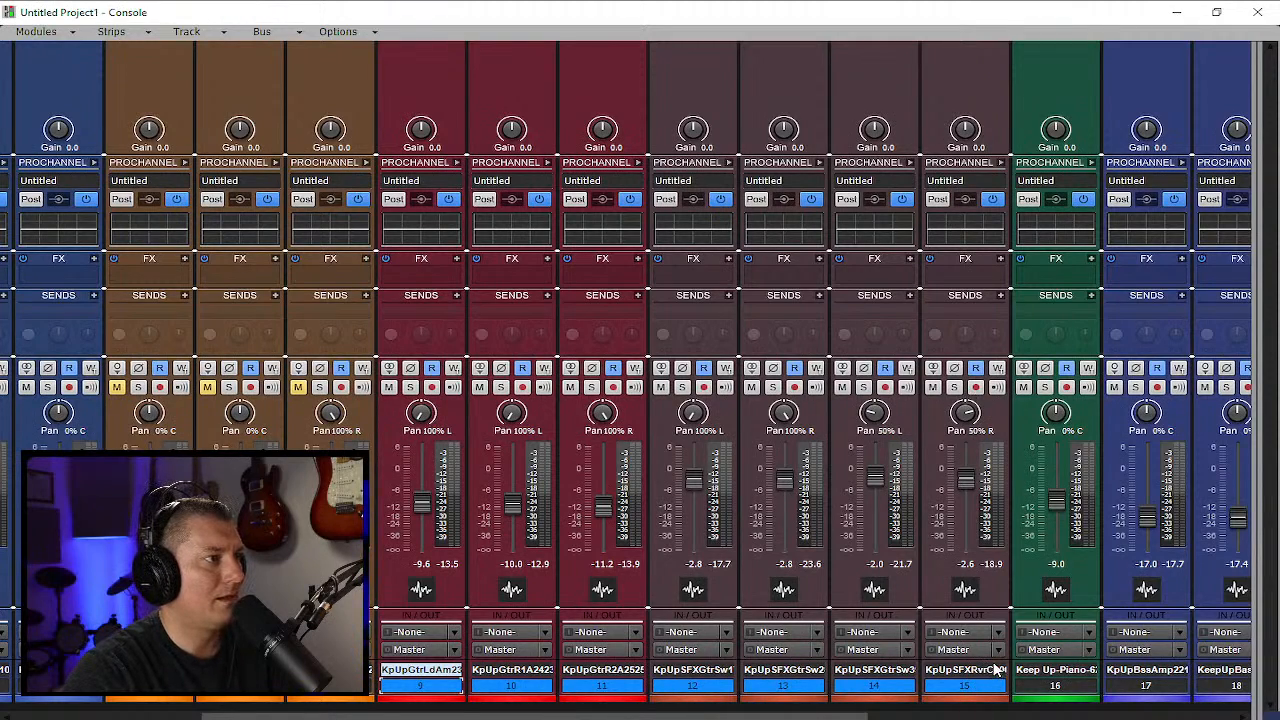
click(452, 655)
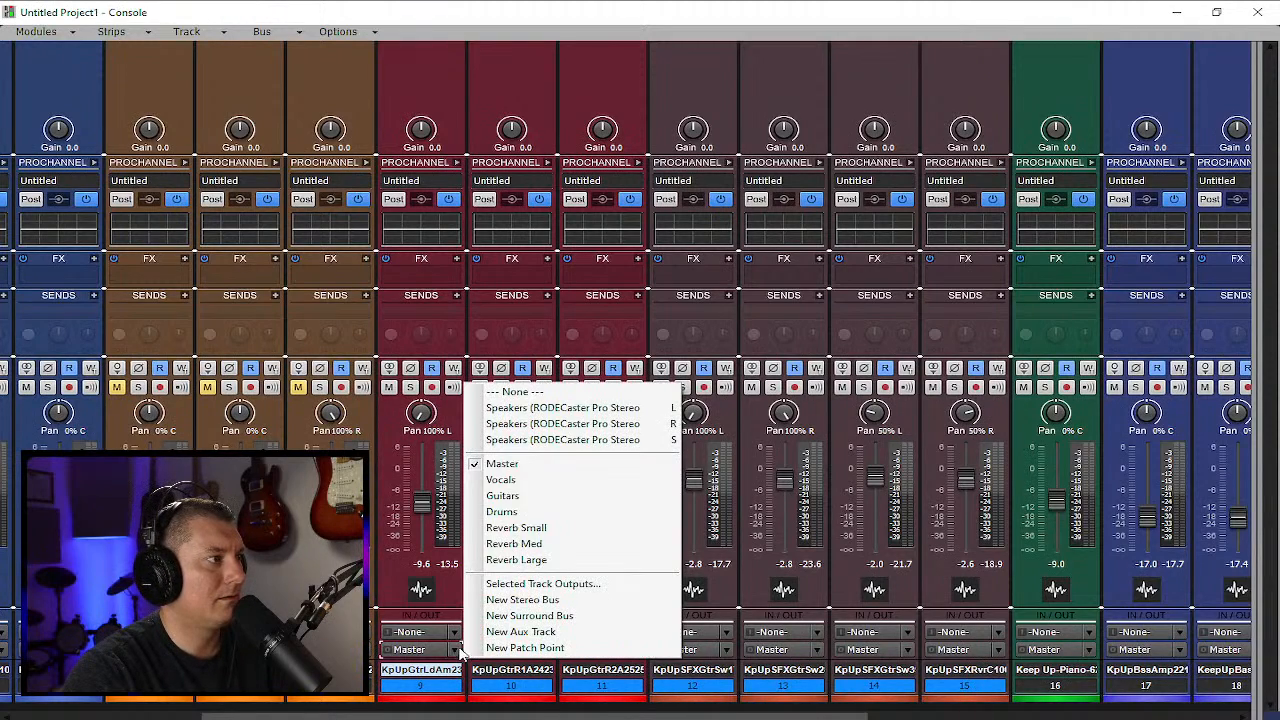
click(528, 493)
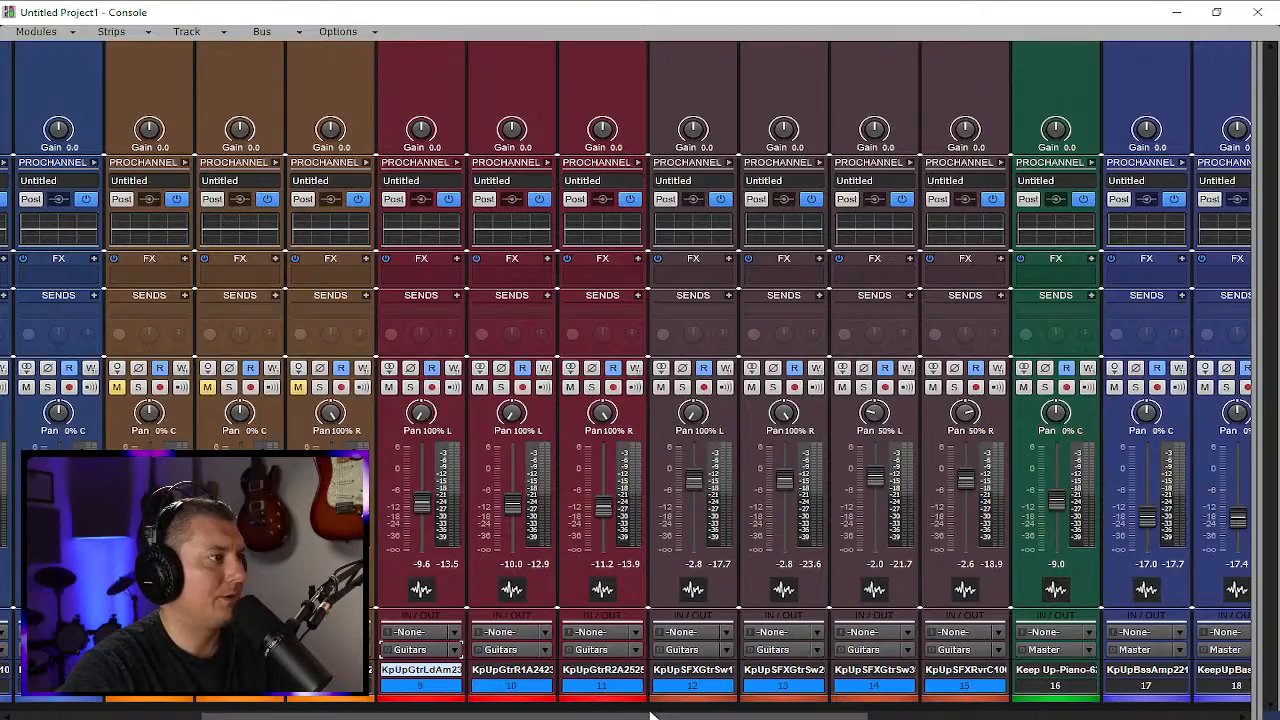
Select vocal tracks 1 through 5 and route their outputs to the Vocals bus
drag(650, 716, 592, 688)
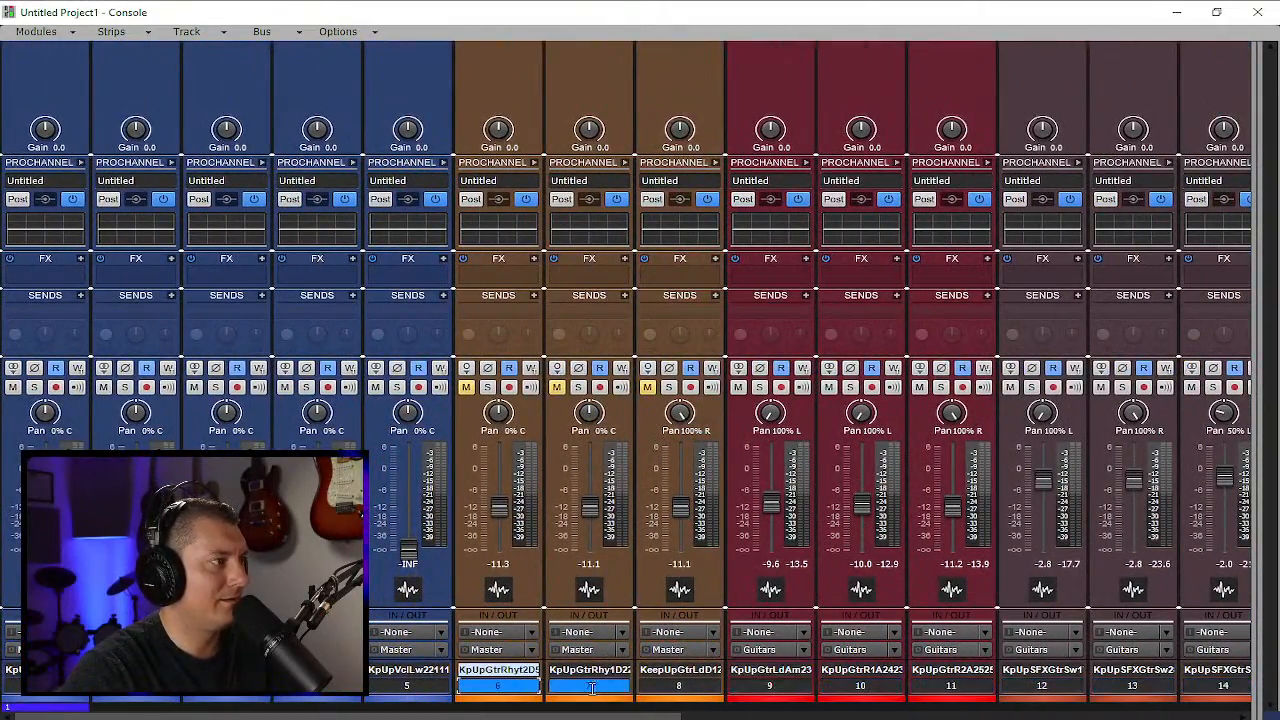
ctrl+click(675, 686)
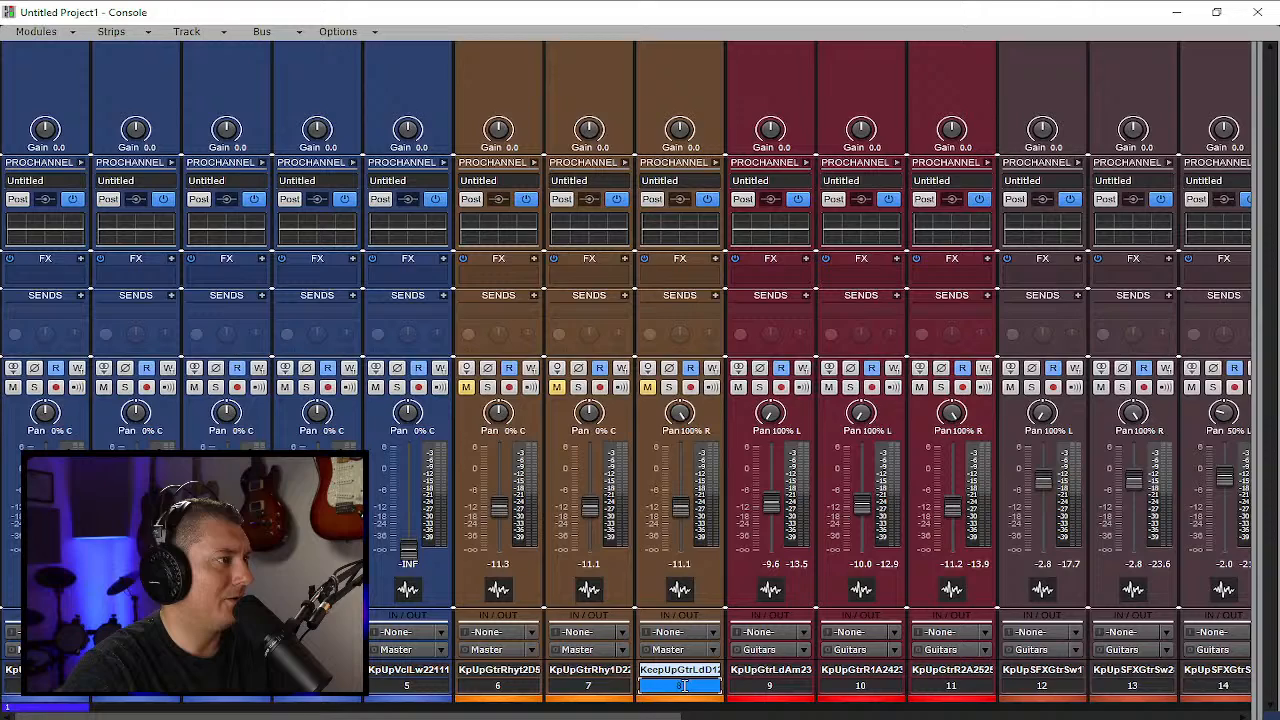
click(428, 684)
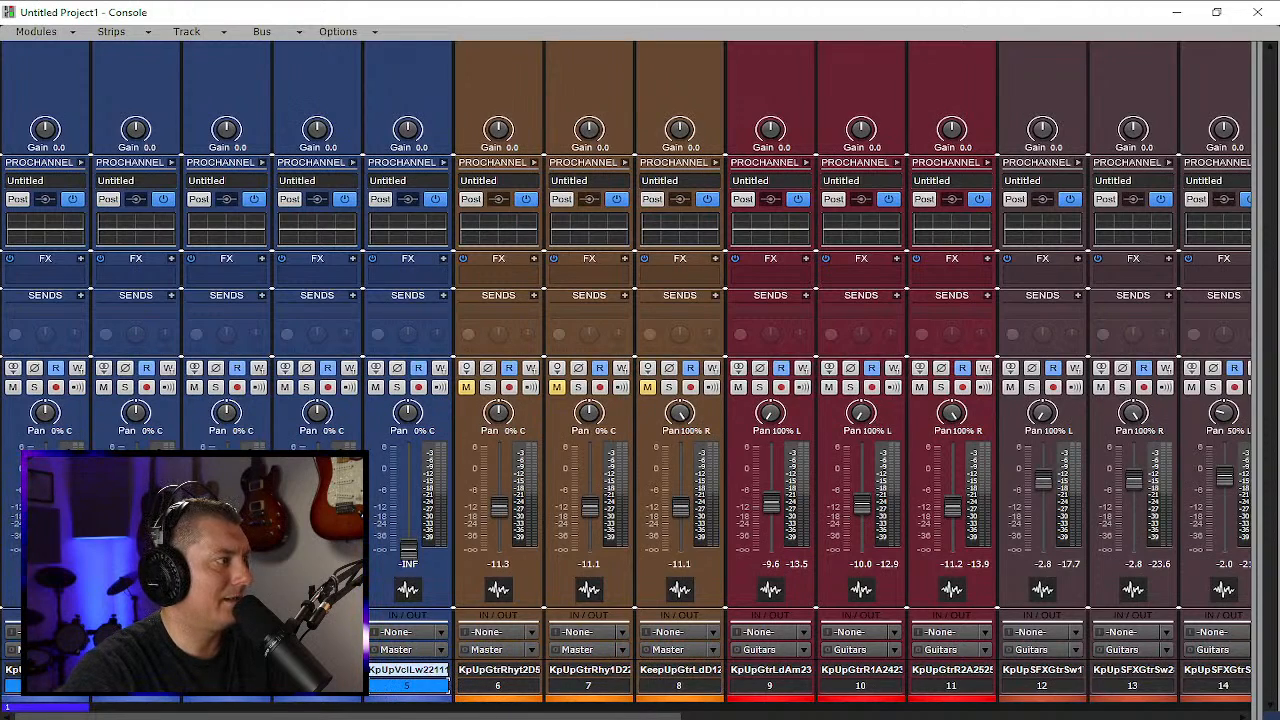
click(130, 632)
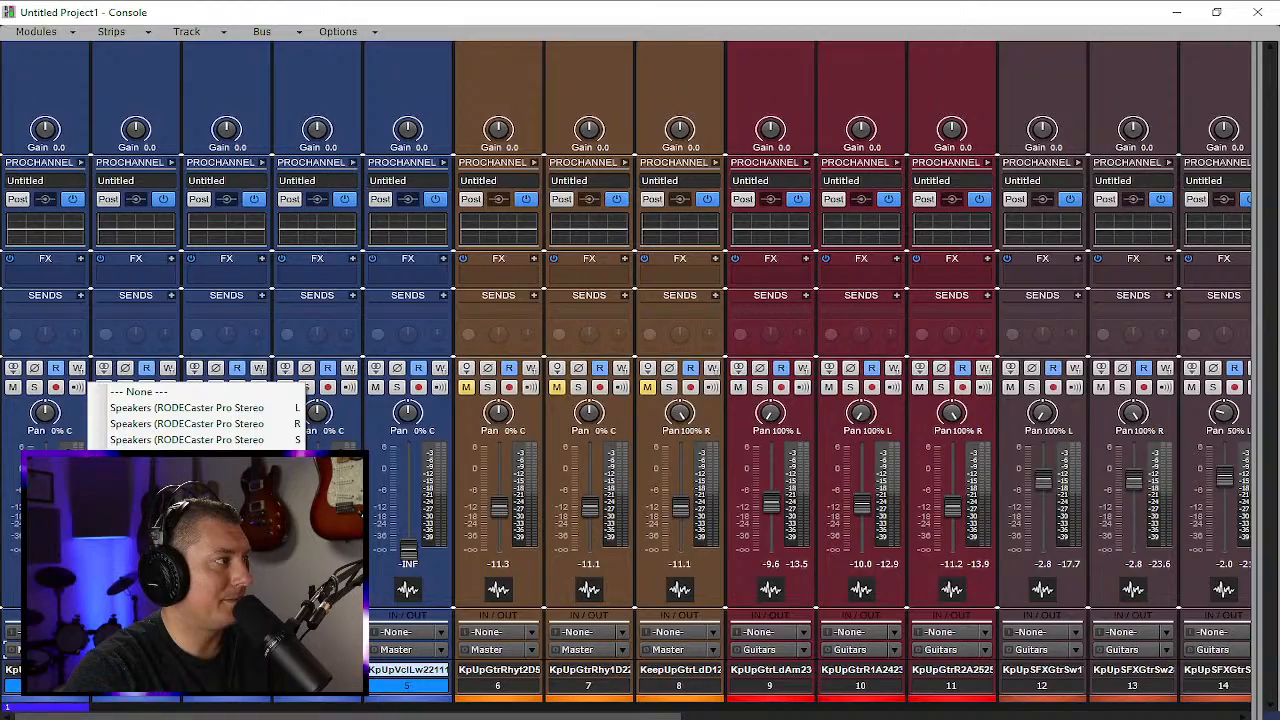
key(Escape)
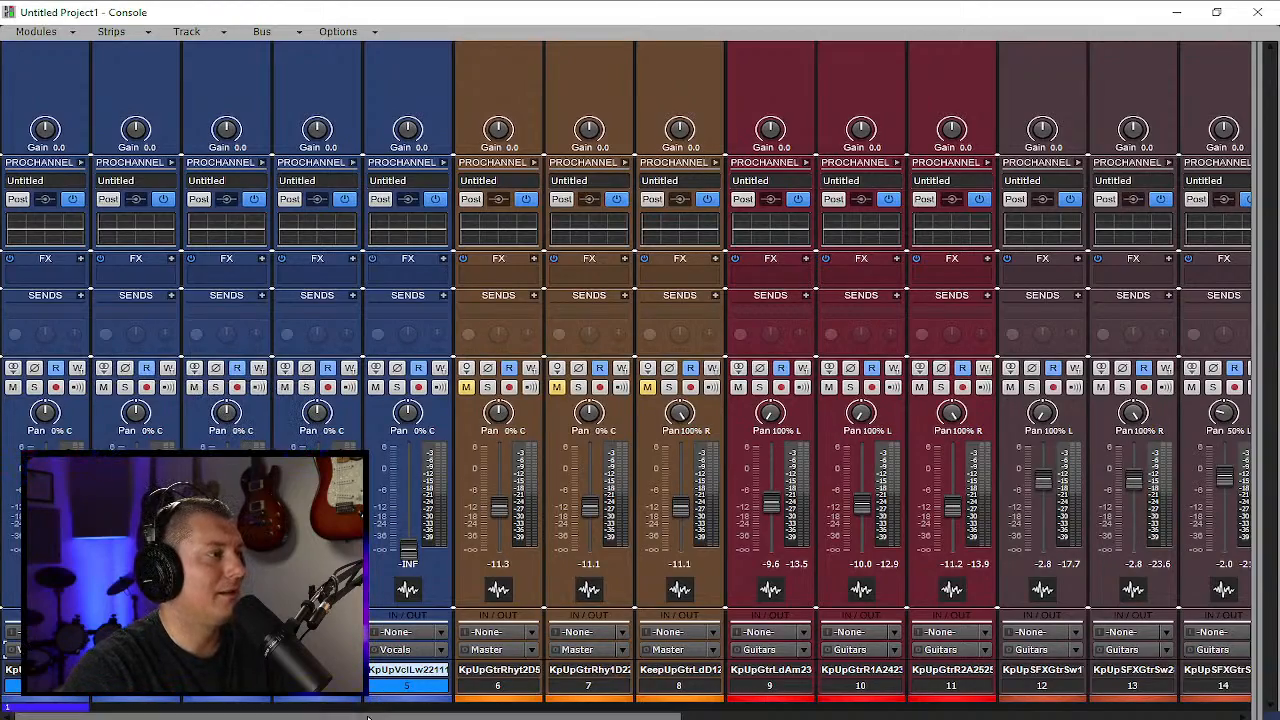
Review the output routing across the console's tracks, briefly revealing the bus strips and hiding them again
drag(354, 712, 757, 716)
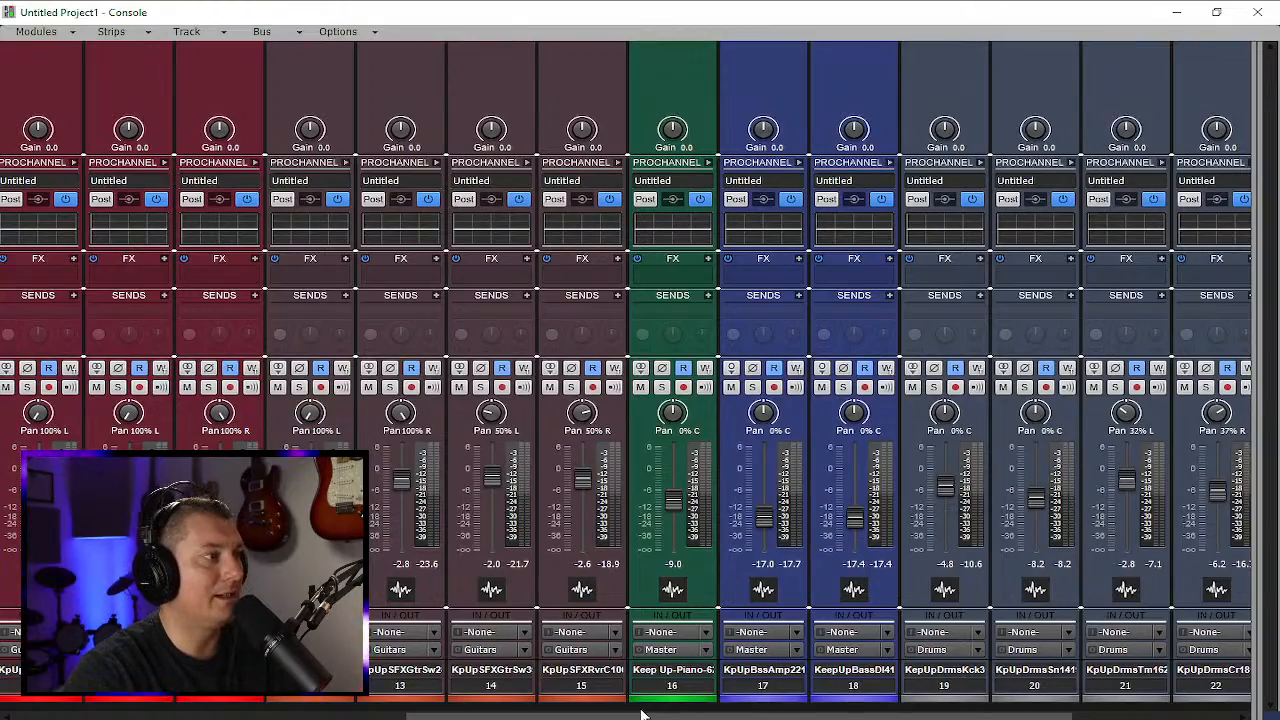
drag(643, 714, 616, 714)
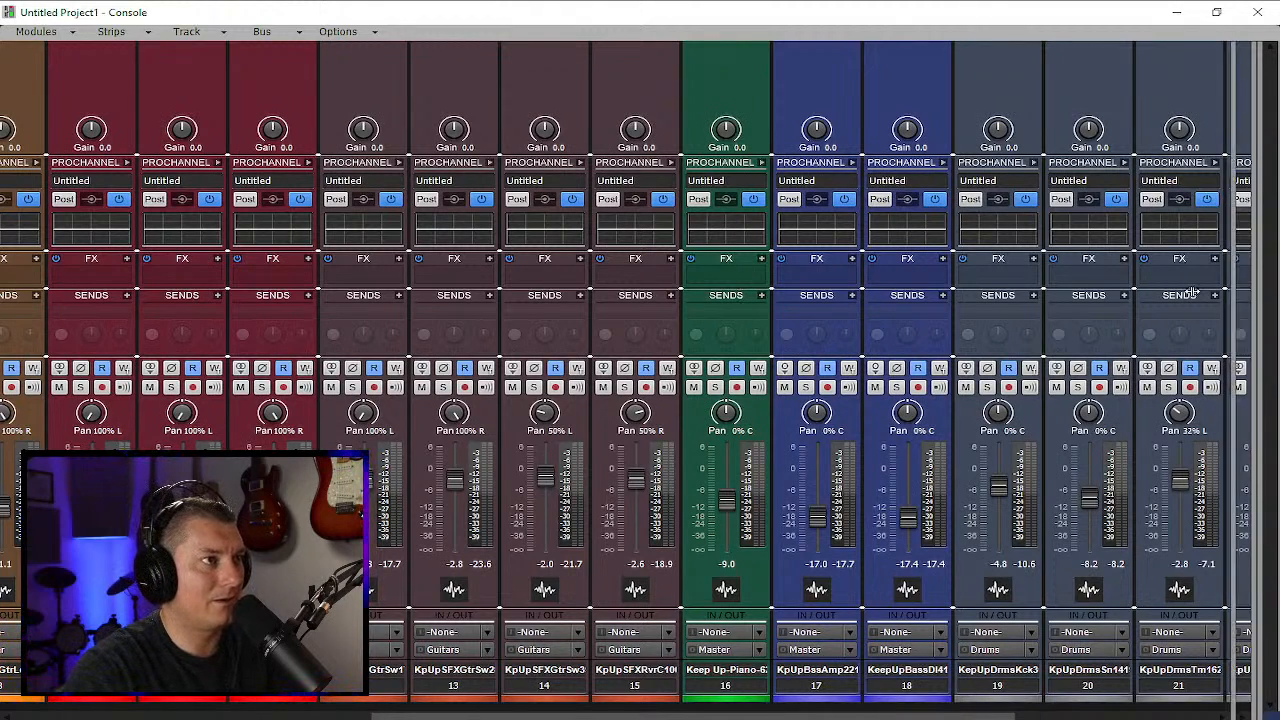
click(1228, 306)
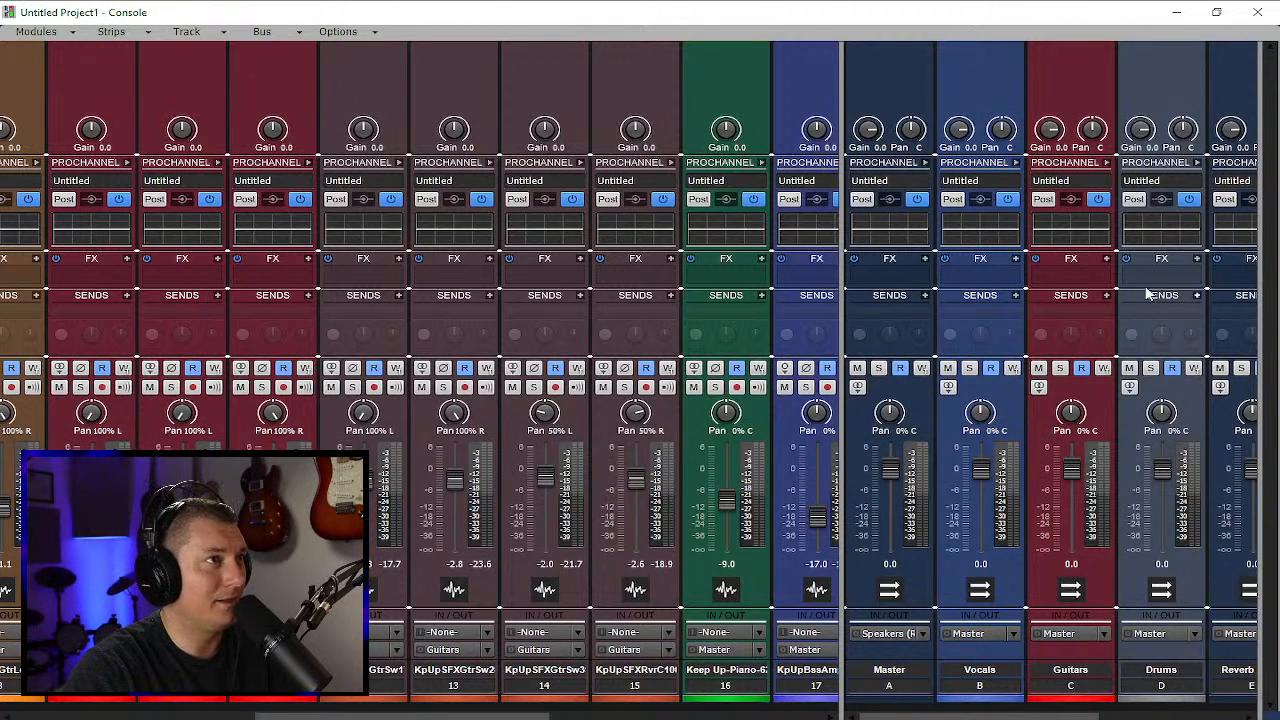
drag(843, 341, 1256, 388)
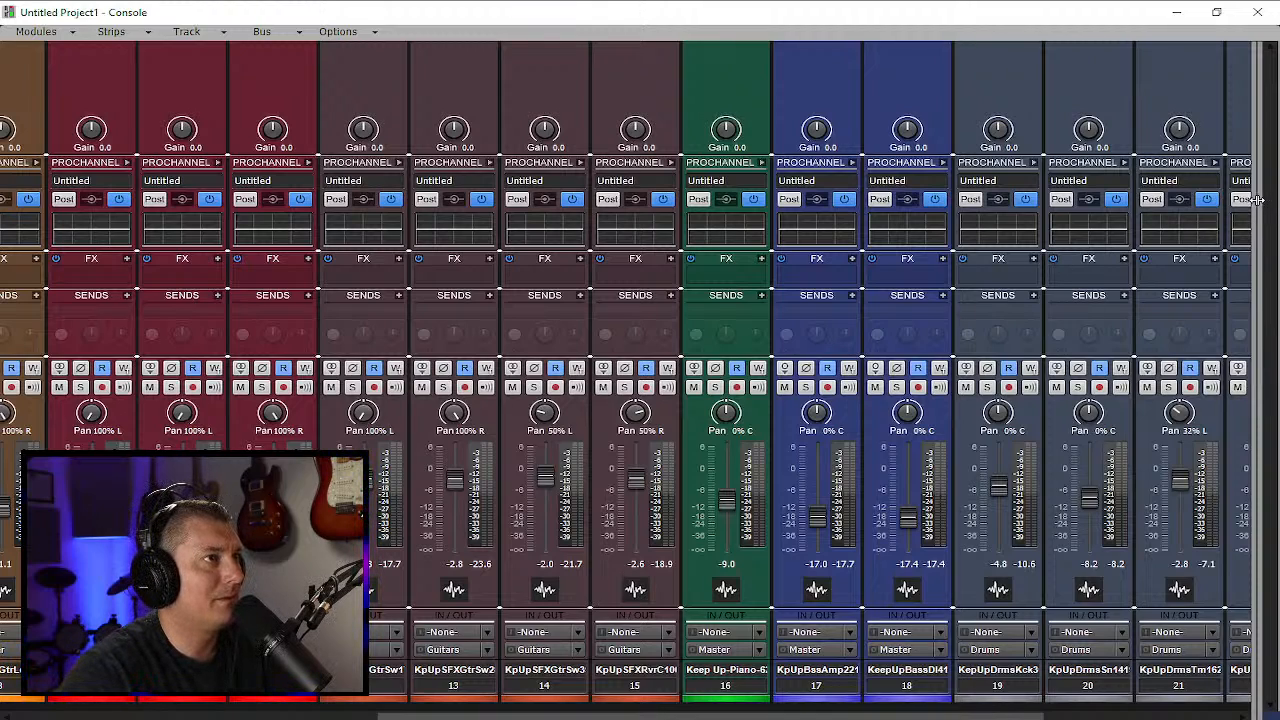
drag(1250, 202, 1268, 216)
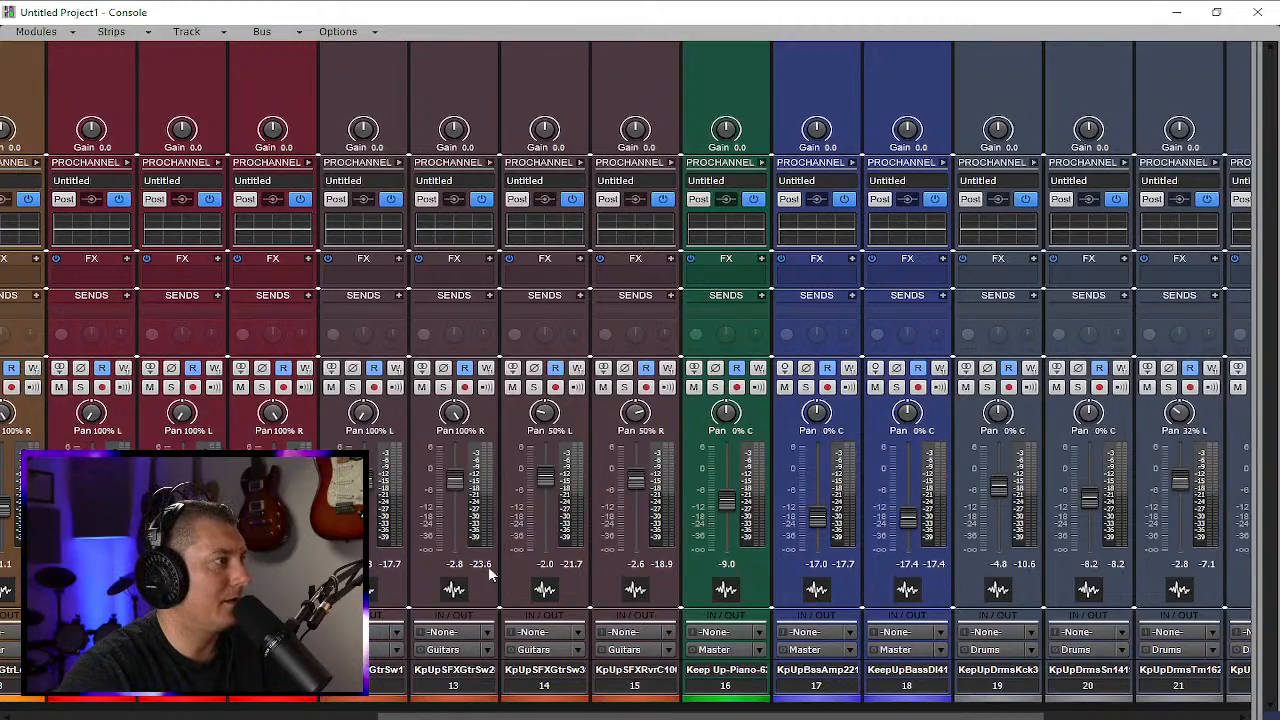
drag(580, 716, 309, 716)
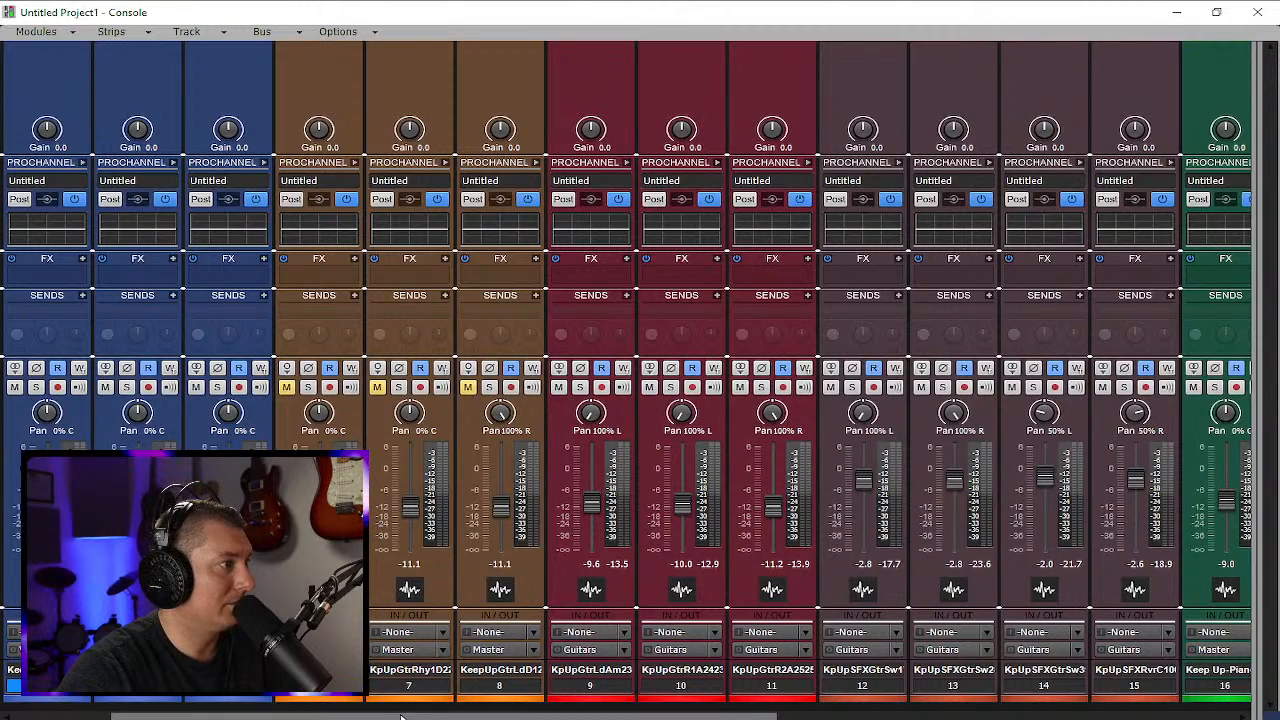
drag(403, 717, 857, 717)
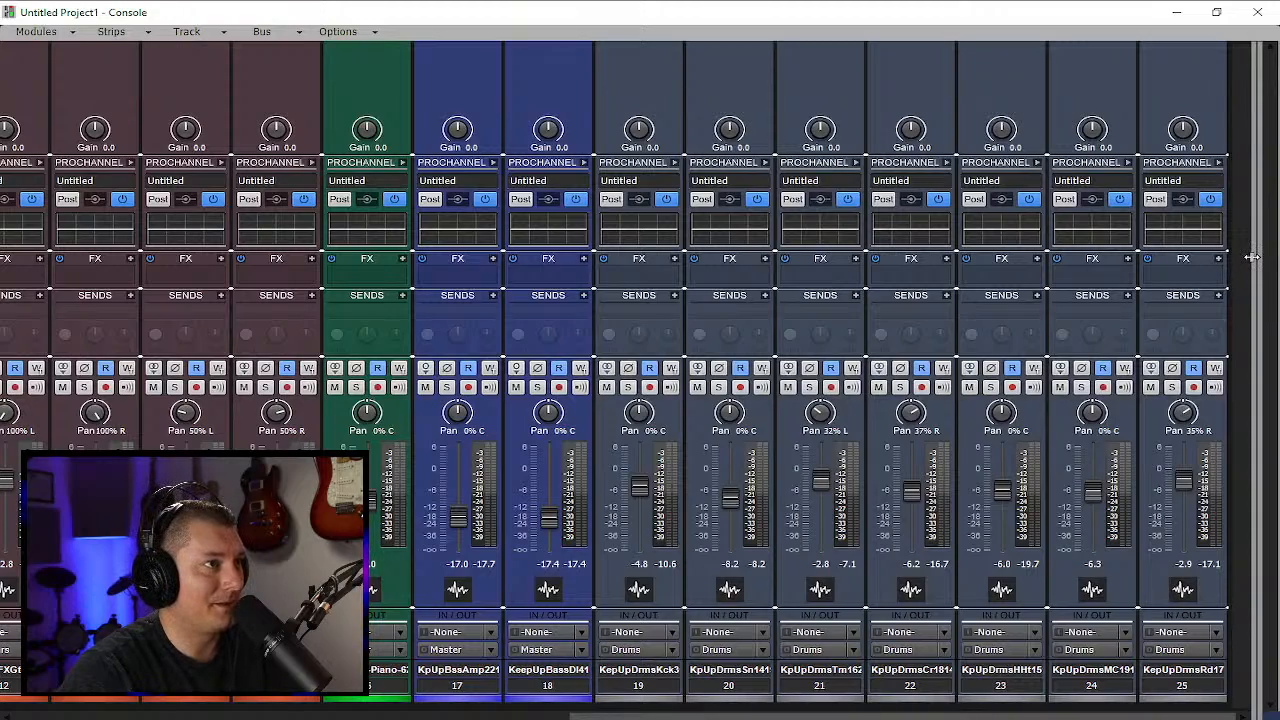
Minimize the console and open the edit filter choices for the Keep Up-Guitar_Rhythm1_amp track (10) in the track view
click(1177, 12)
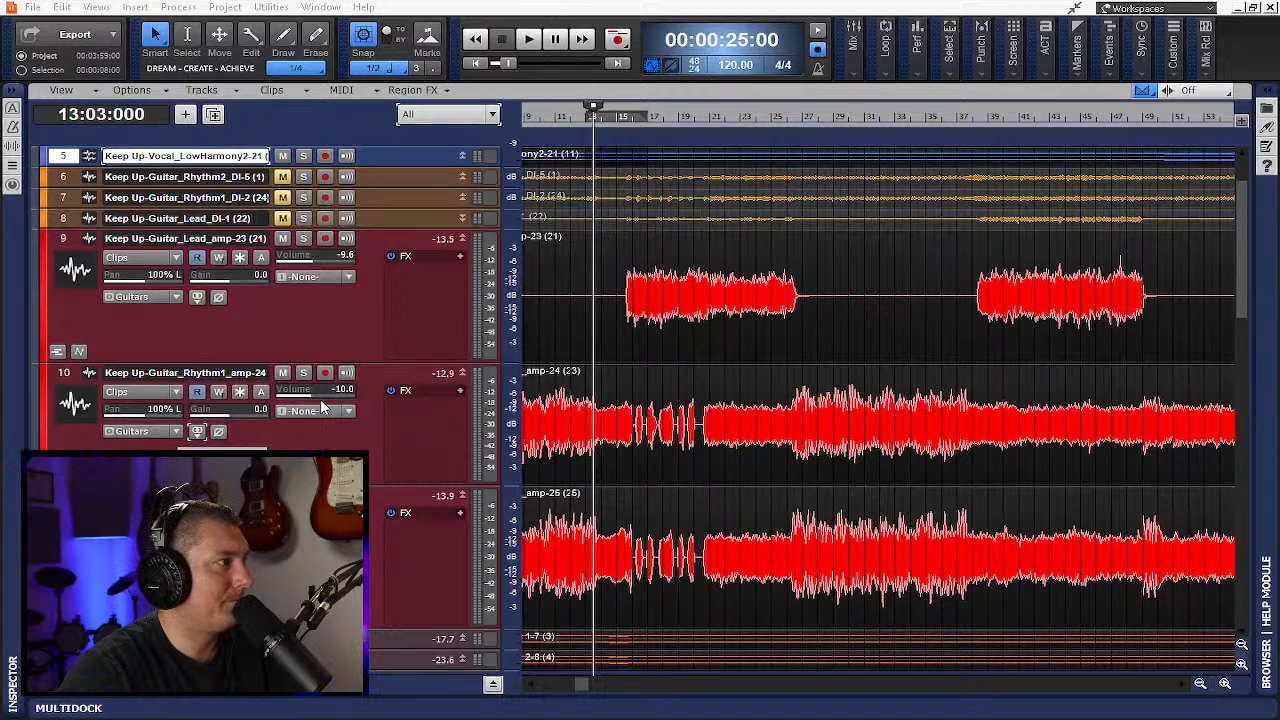
click(349, 411)
key(Escape)
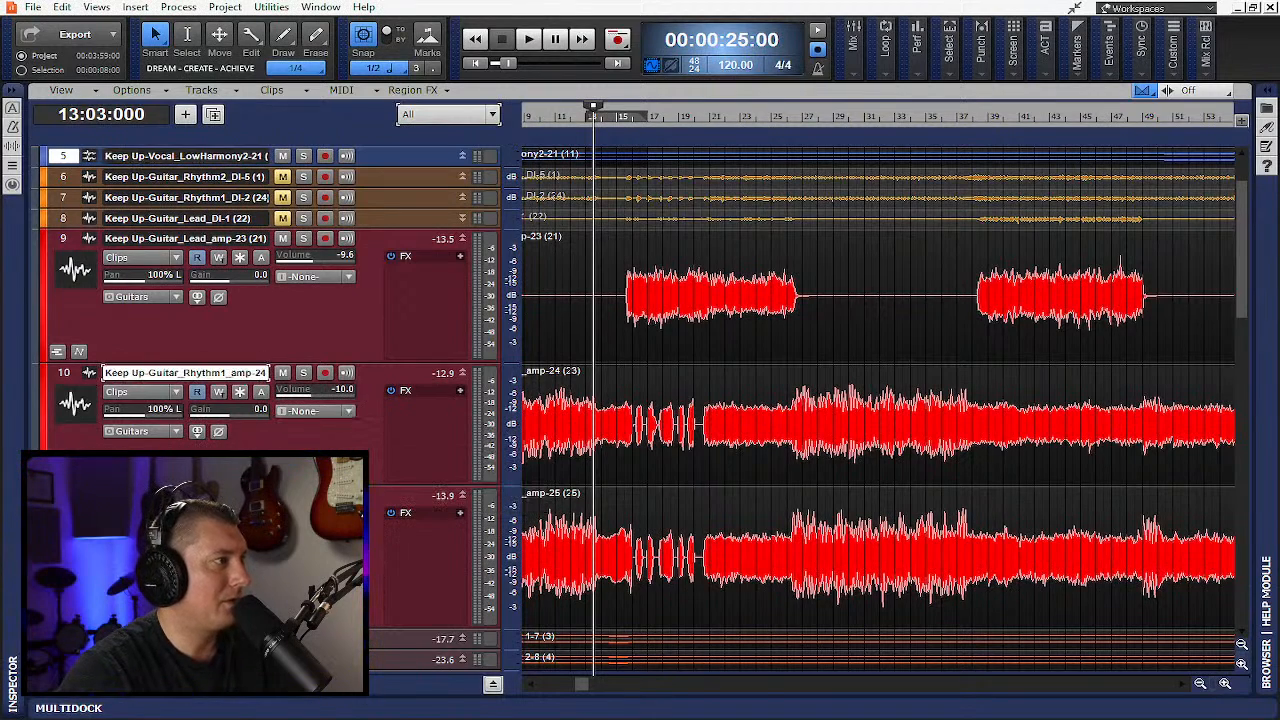
scroll(391, 455, down, 5)
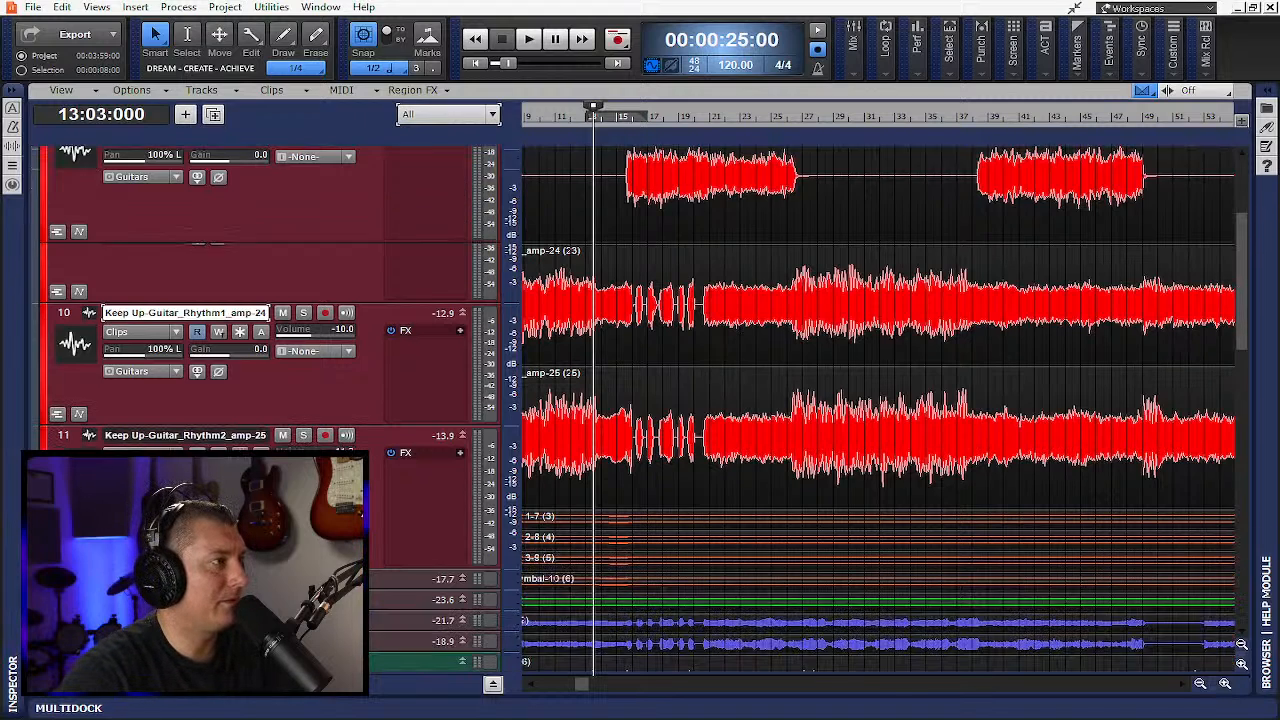
scroll(391, 455, up, 3)
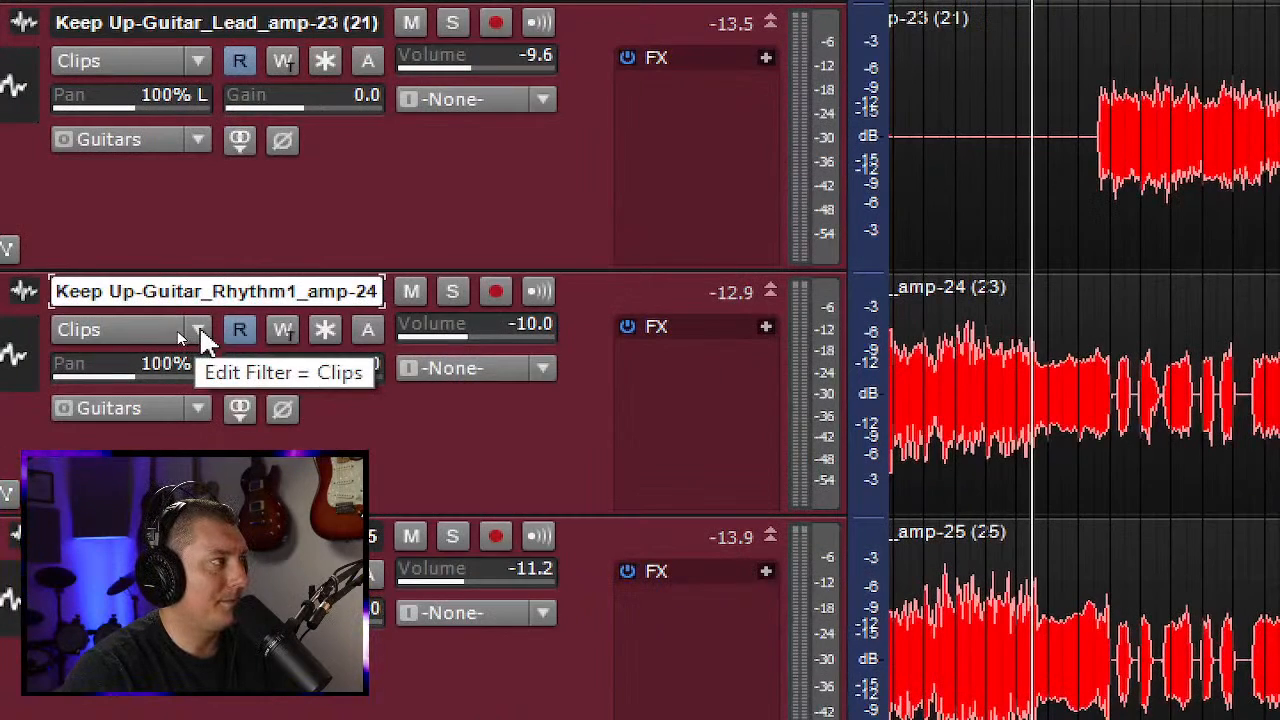
click(198, 330)
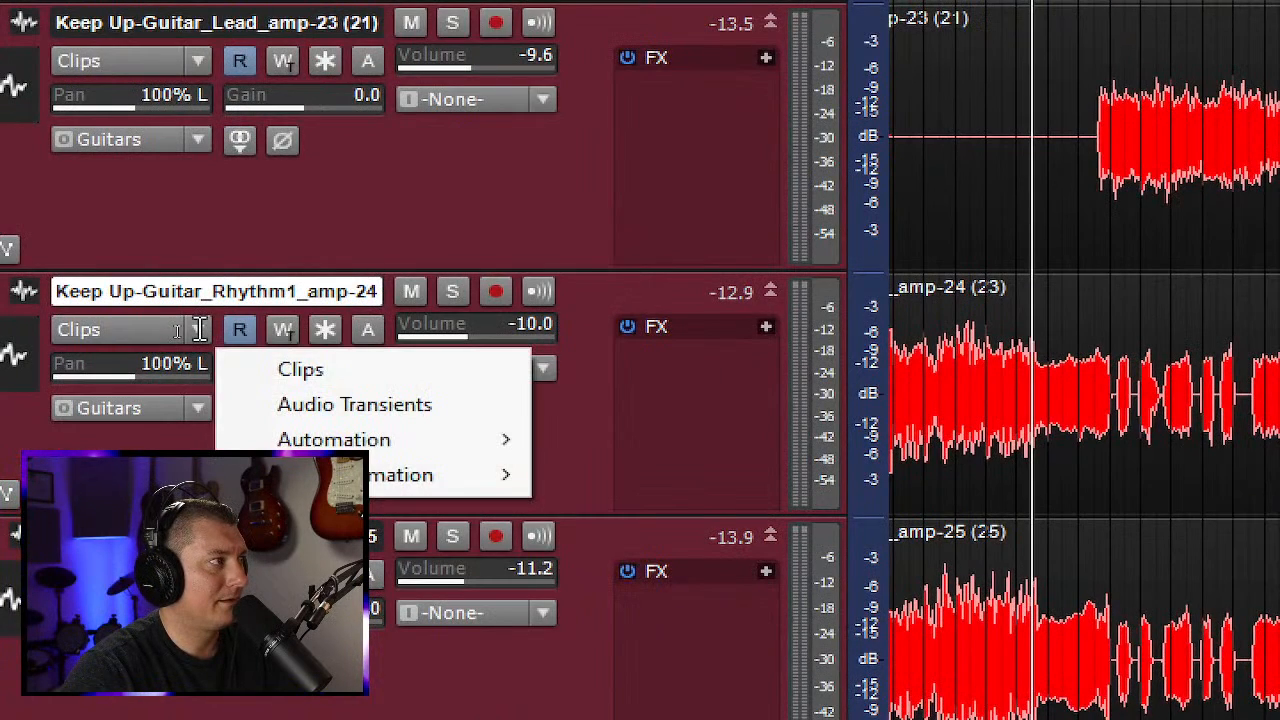
Show the audio transients on the Guitar_Rhythm1_amp track and check the clip's average tempo in the AudioSnap palette
click(434, 407)
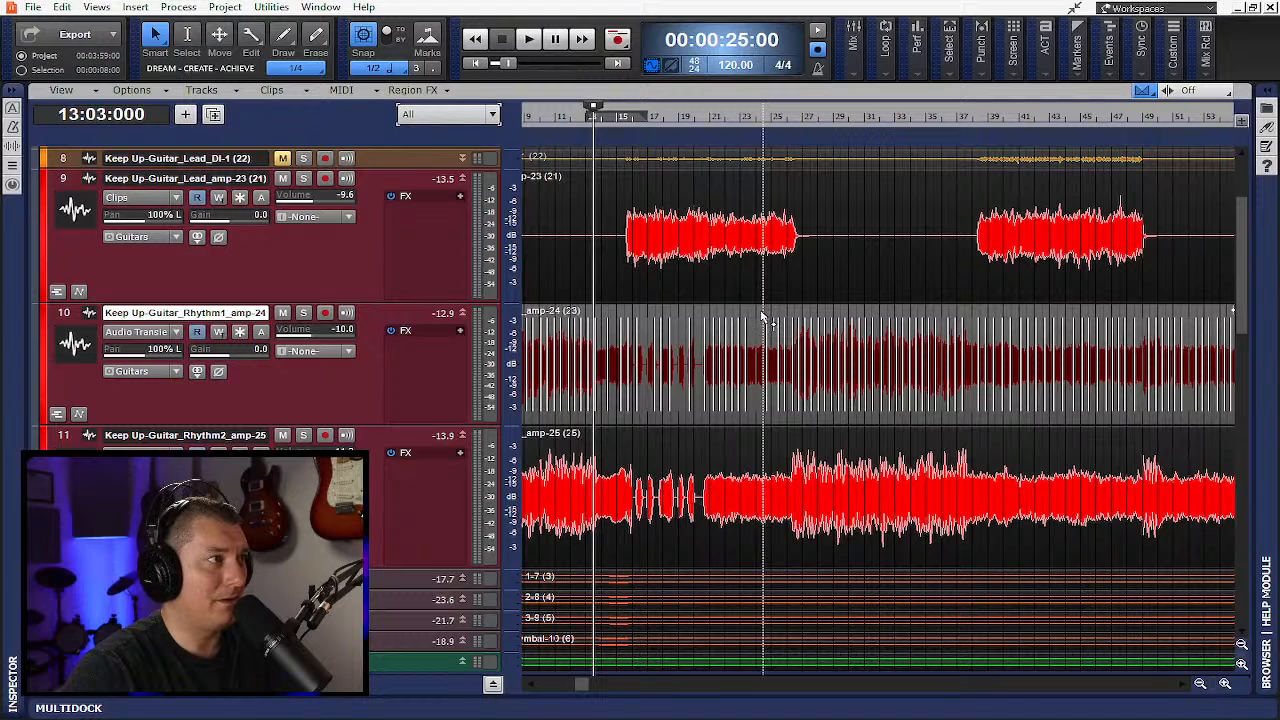
key(a)
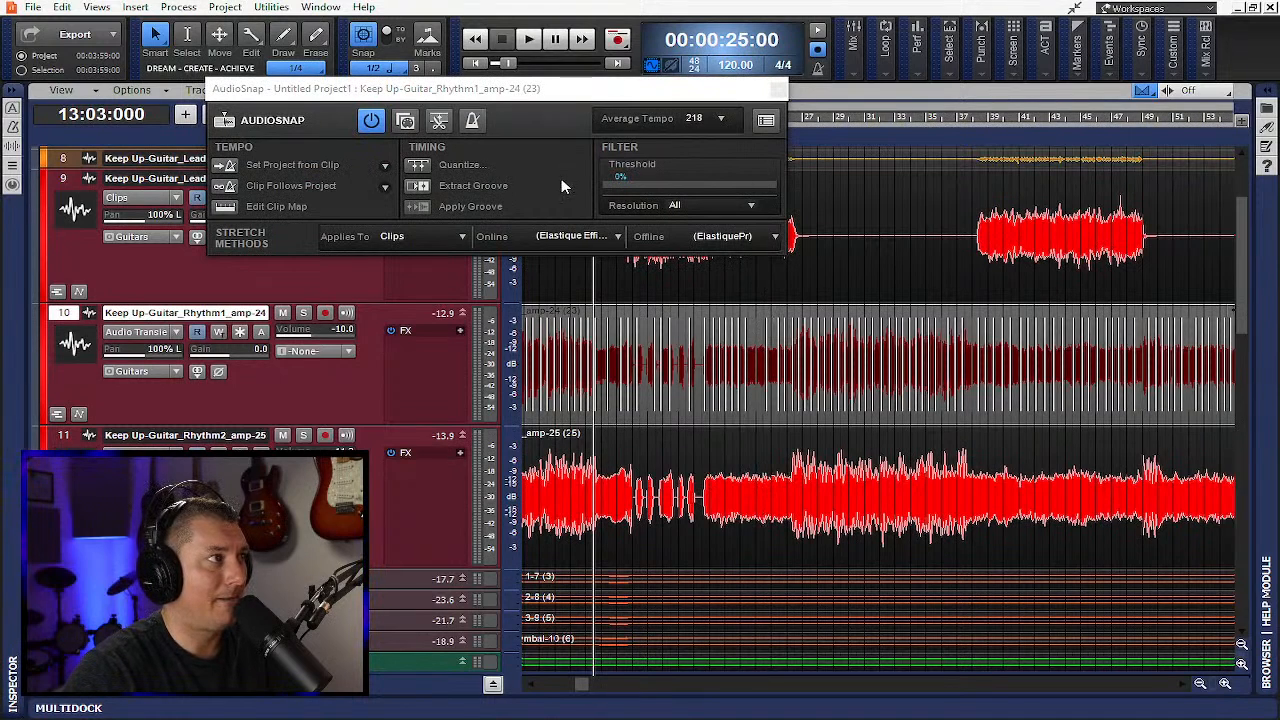
drag(575, 100, 867, 288)
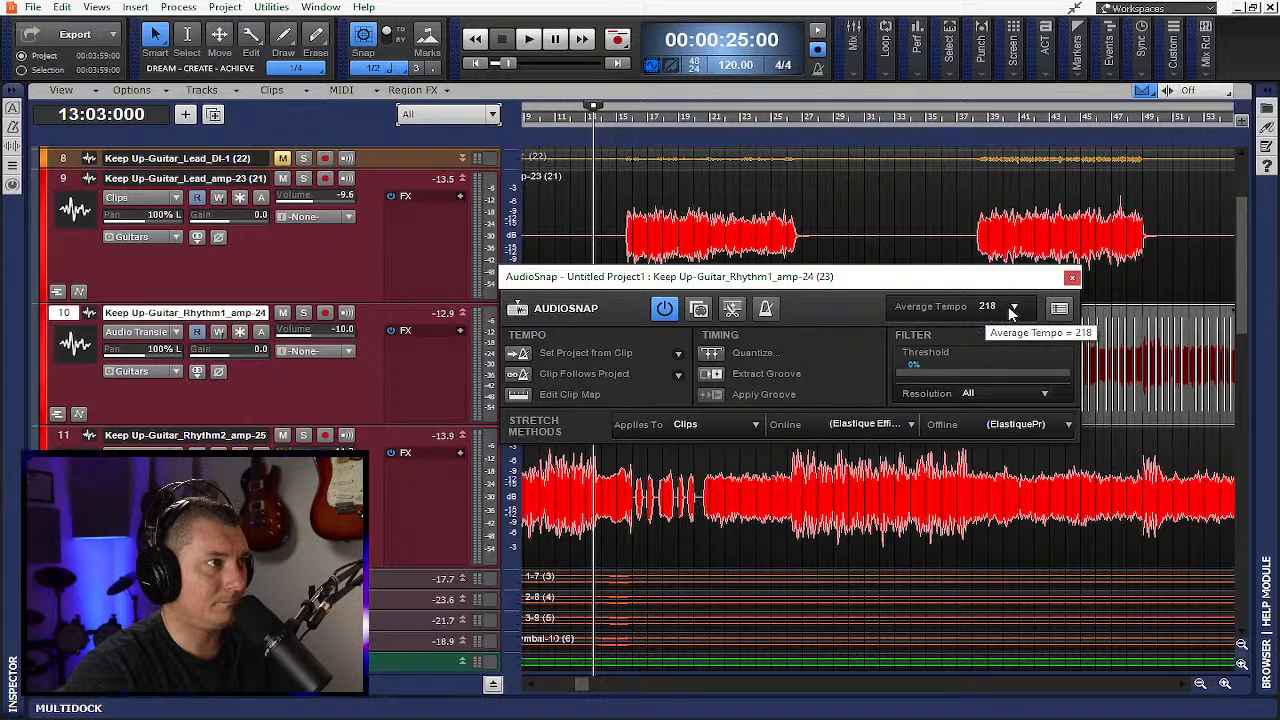
click(1071, 278)
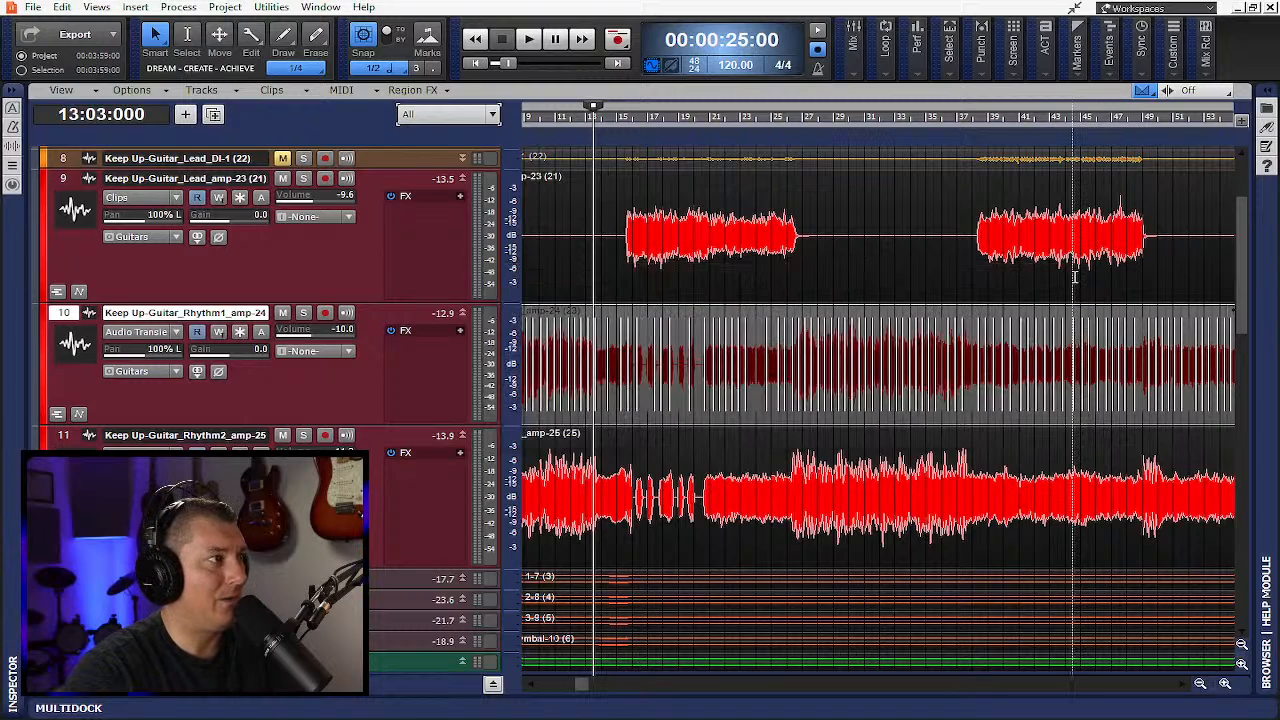
Turn off AudioSnap for the Guitar_Rhythm1_amp clip and close the AudioSnap palette
click(176, 331)
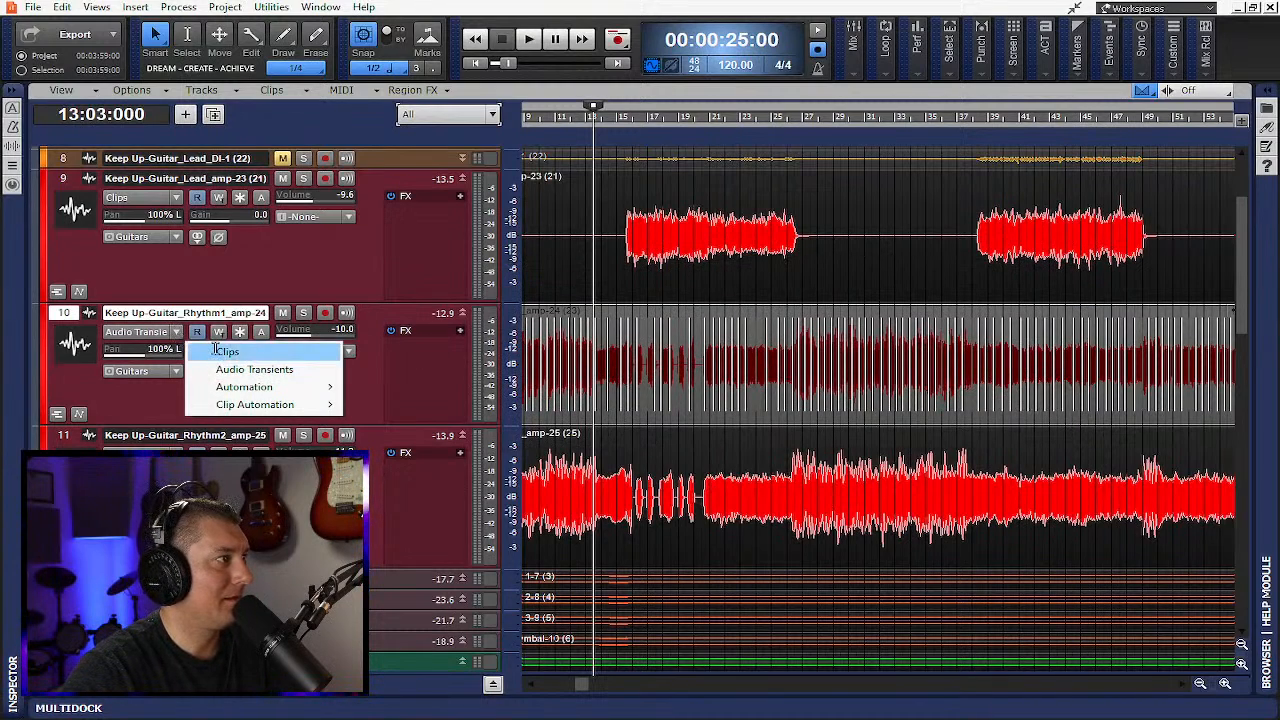
key(Escape)
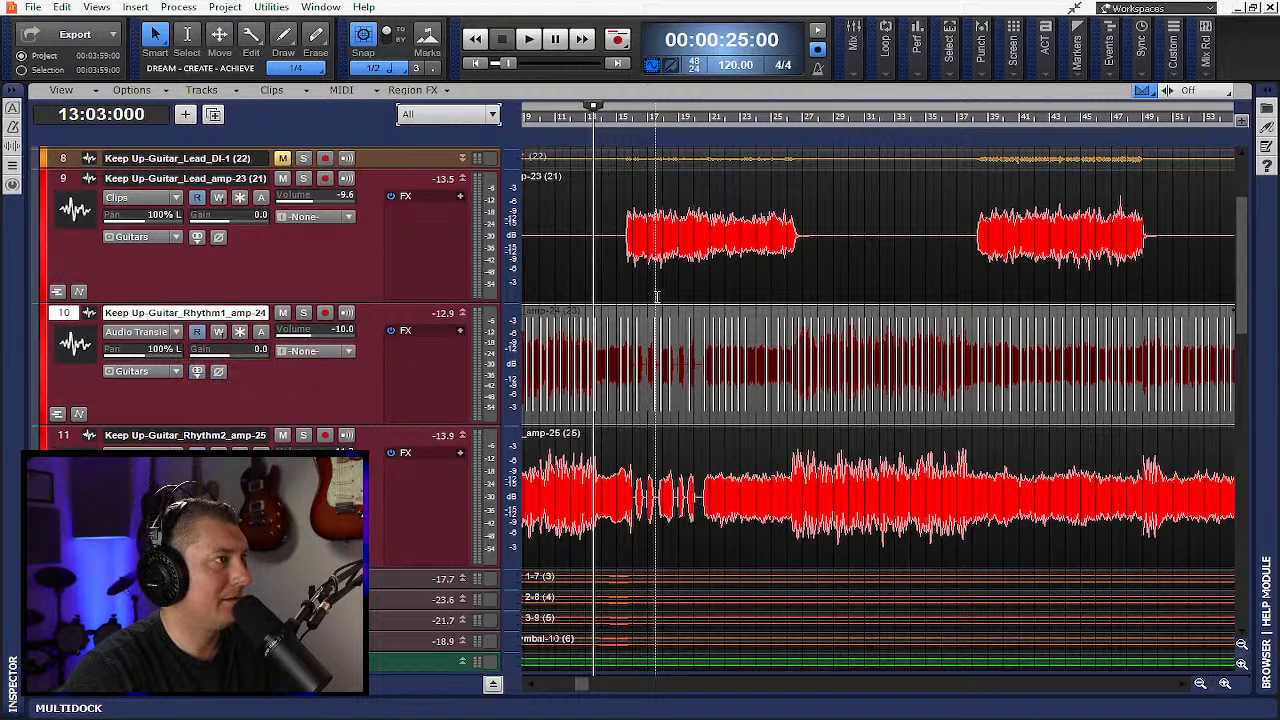
key(a)
click(664, 308)
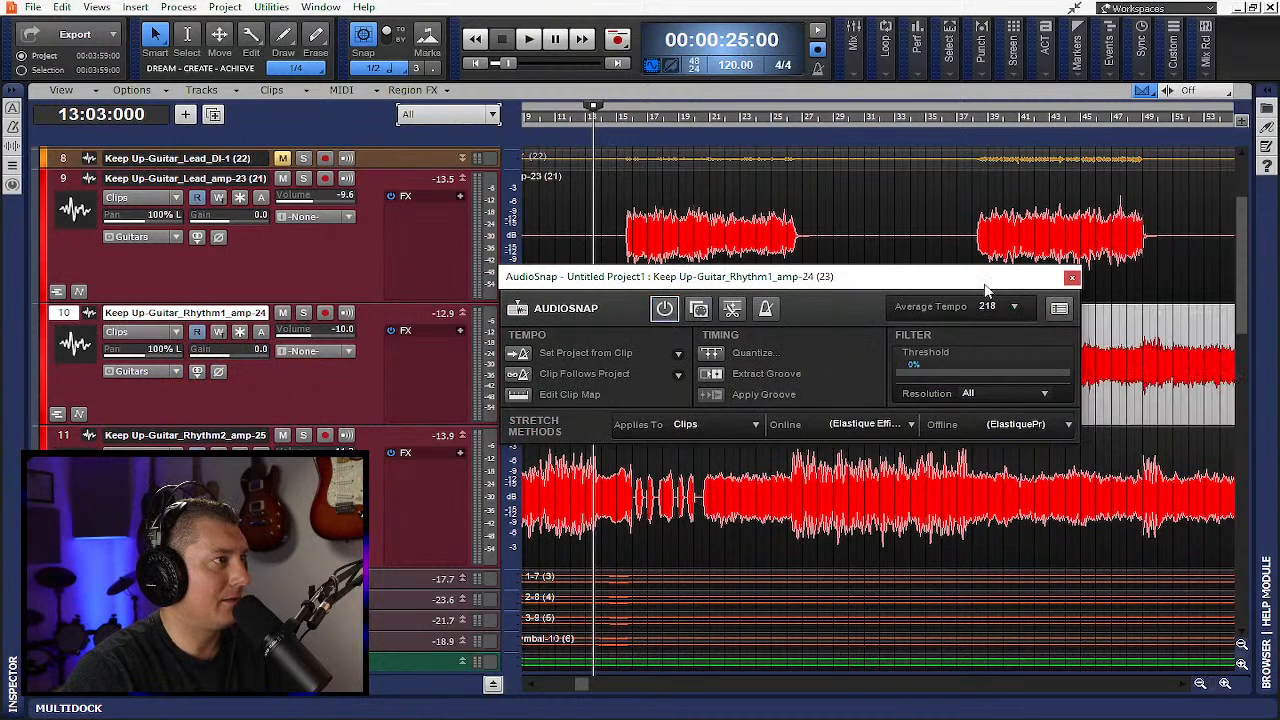
click(1072, 278)
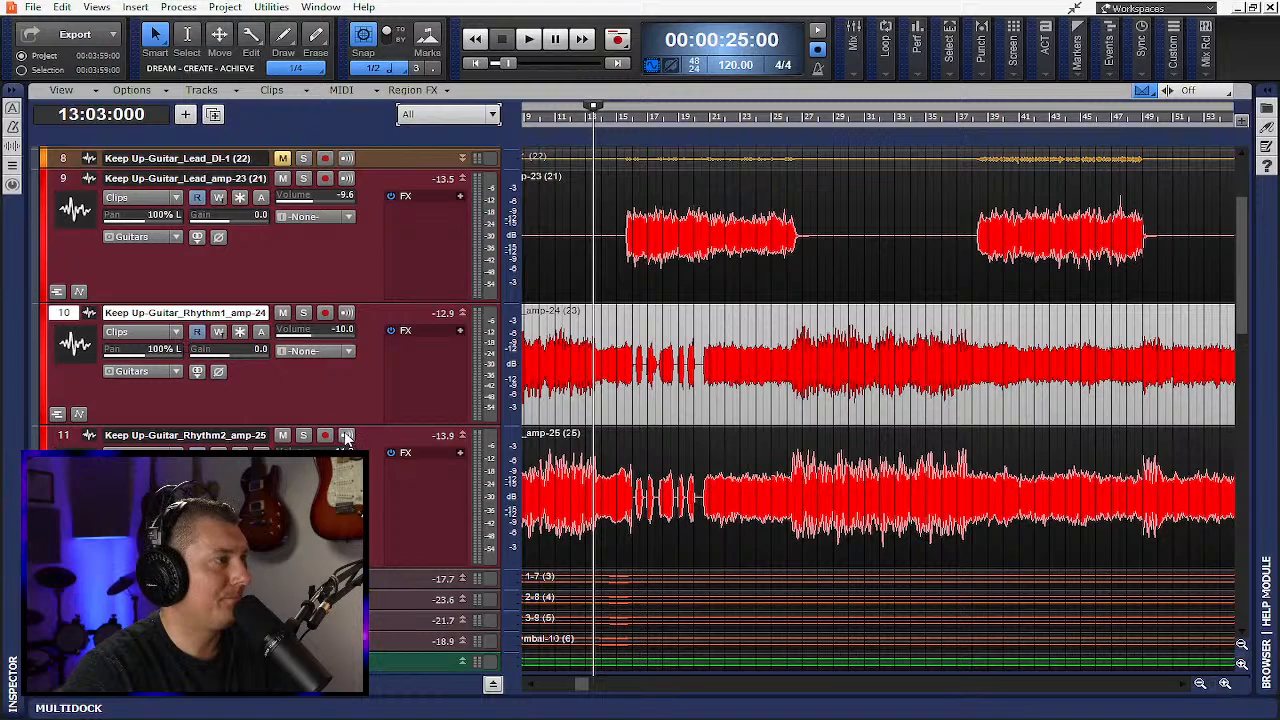
Check which audio files are associated with the Drums_Snare clip, closing the file list without changes
scroll(405, 474, down, 6)
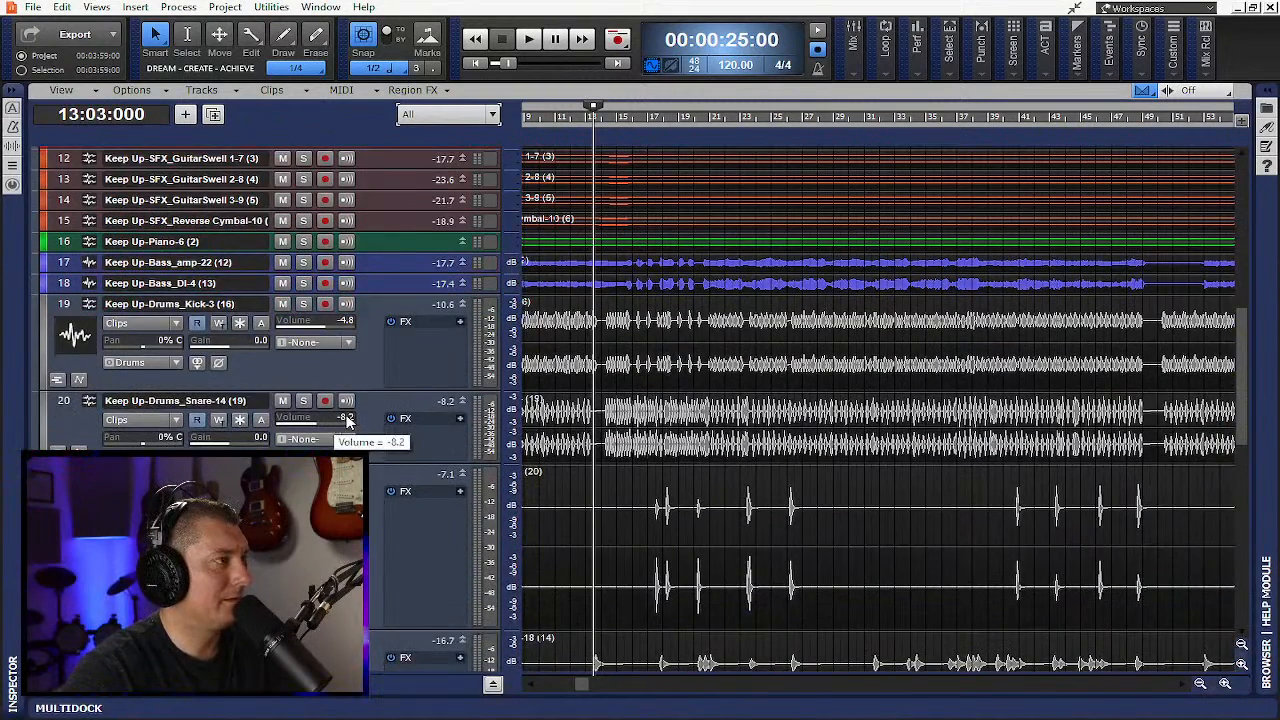
scroll(347, 420, down, 1)
click(543, 342)
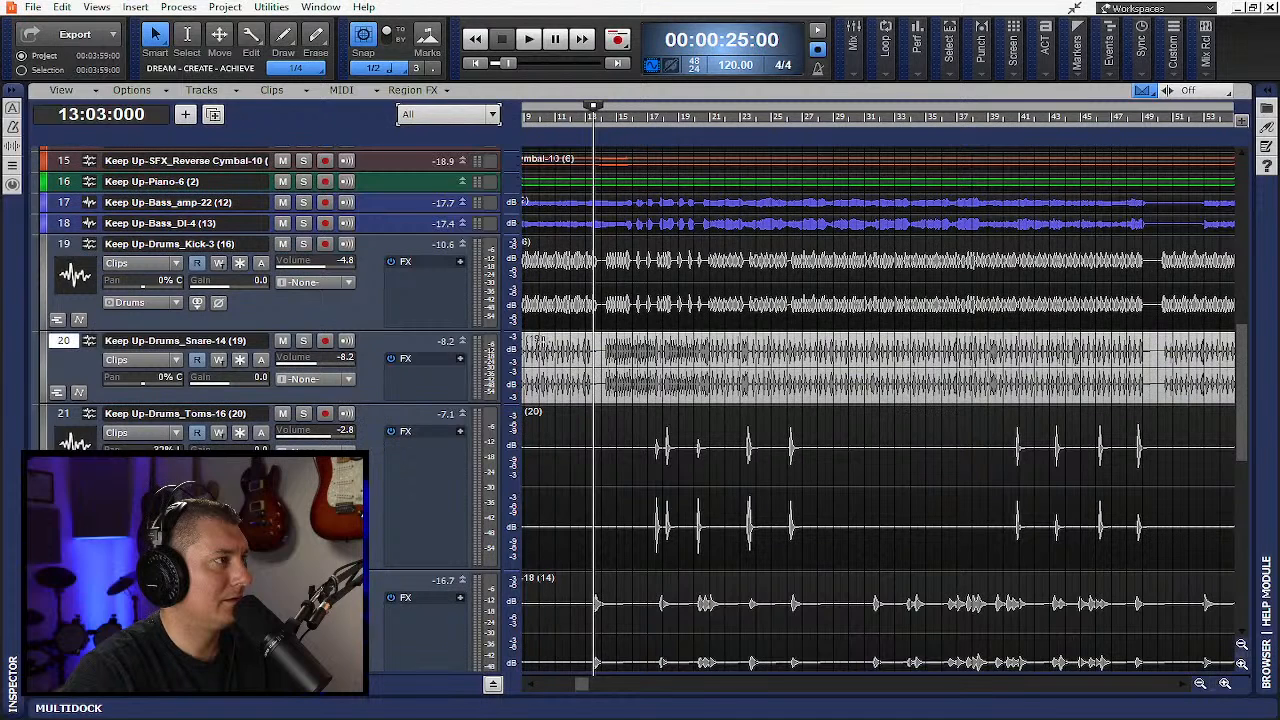
right_click(543, 342)
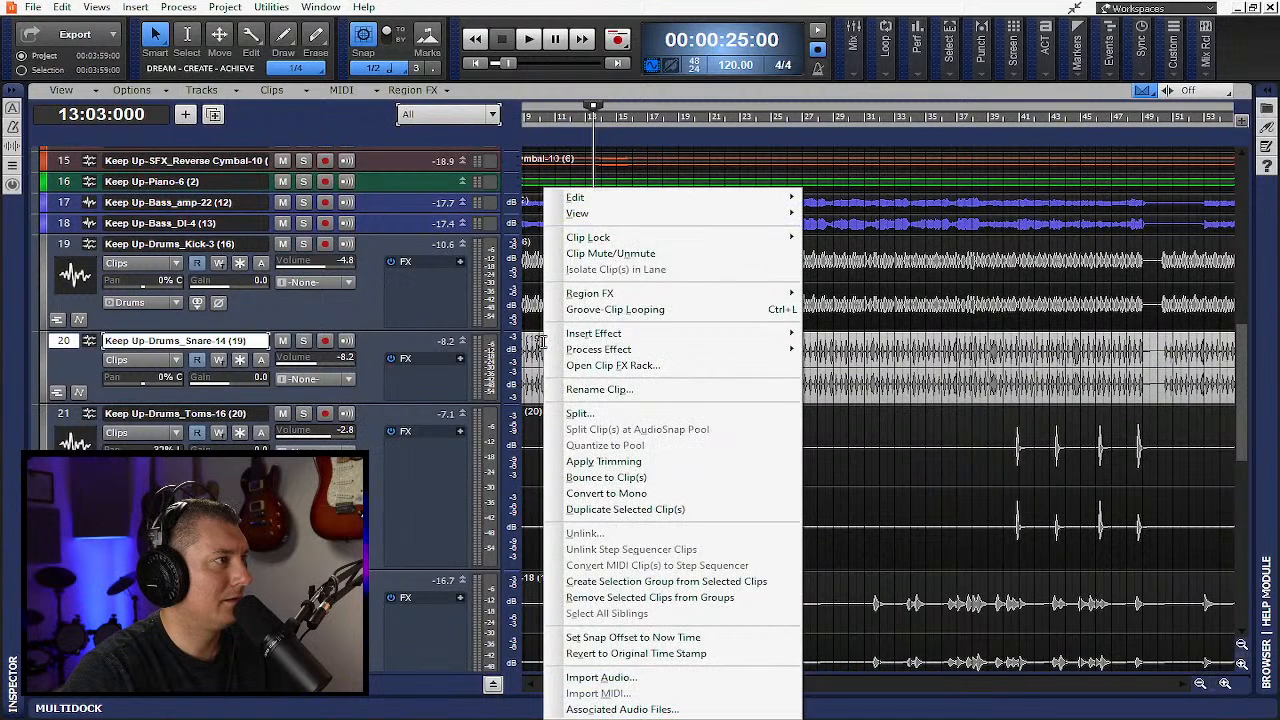
click(622, 709)
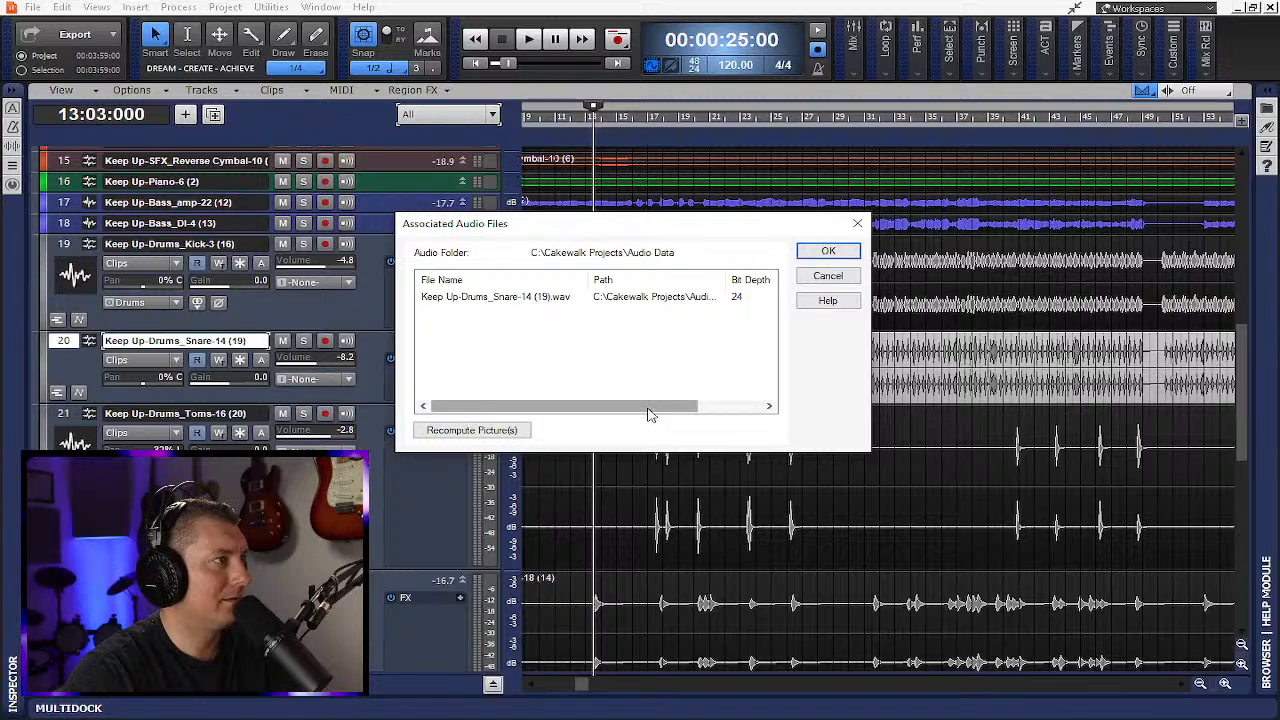
drag(600, 408, 510, 420)
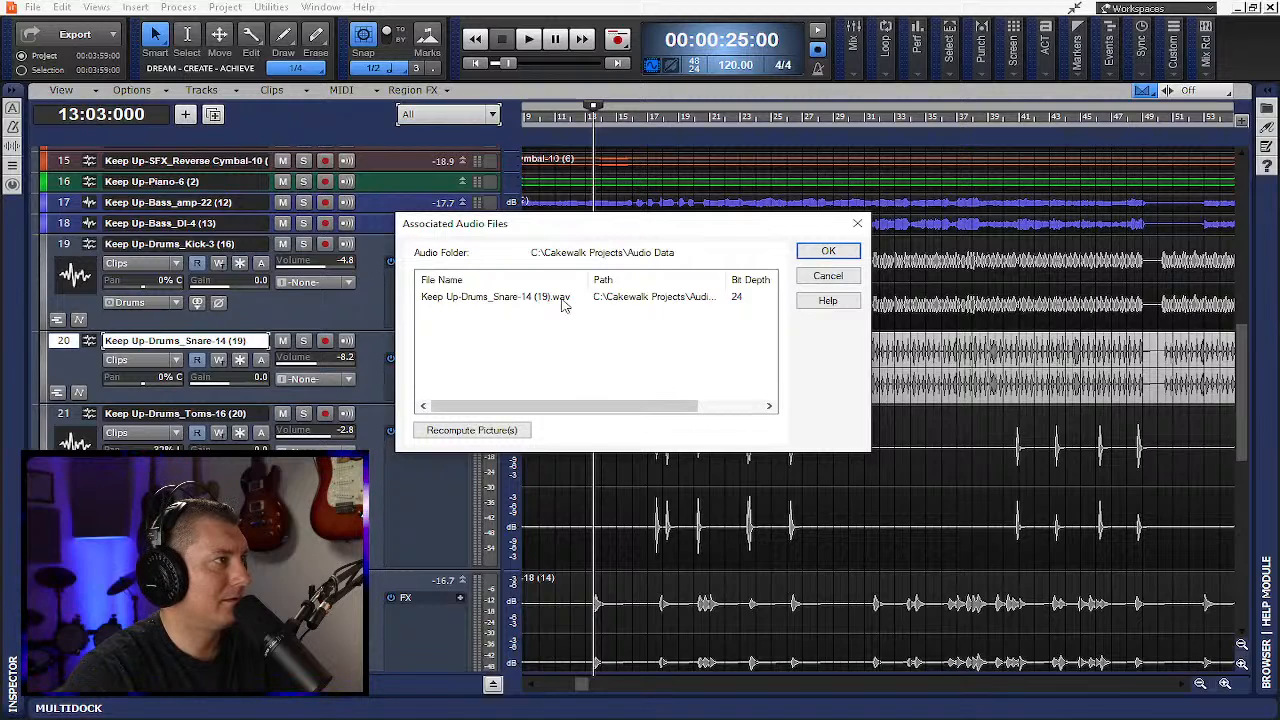
click(827, 277)
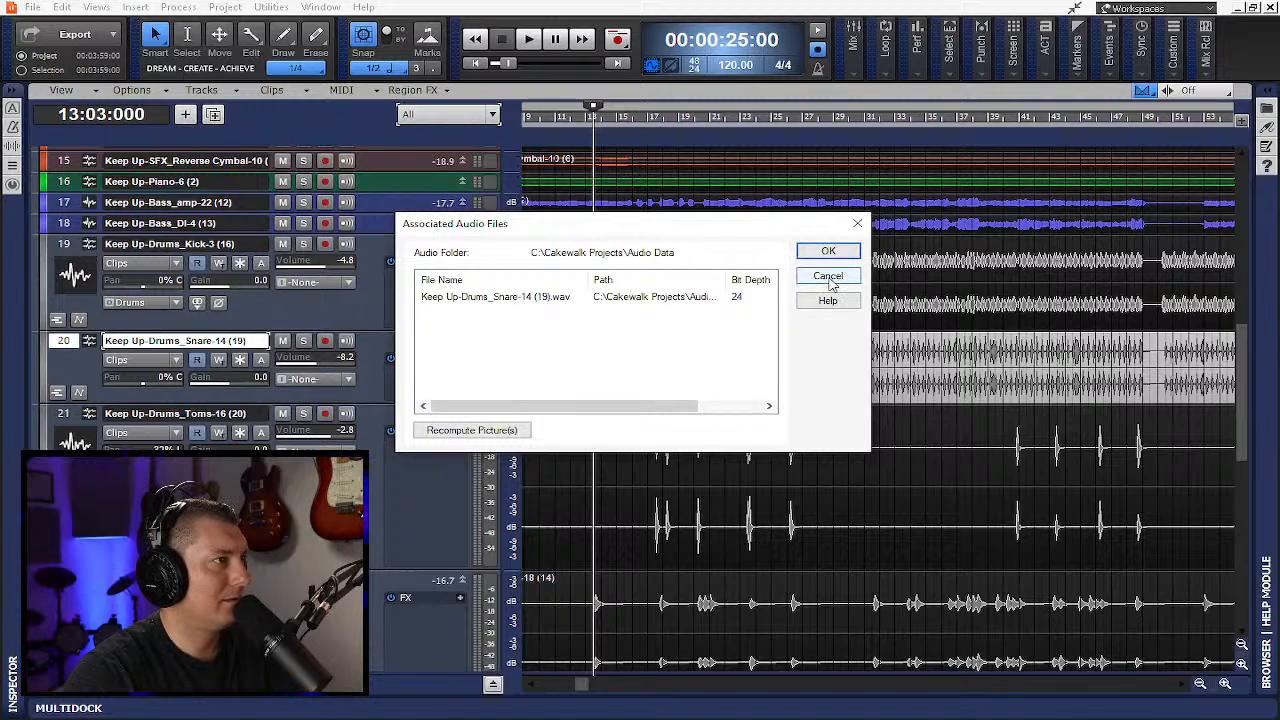
Show the audio transients on the Drums_Snare track and check the clip's average tempo in the AudioSnap palette
click(173, 362)
click(218, 391)
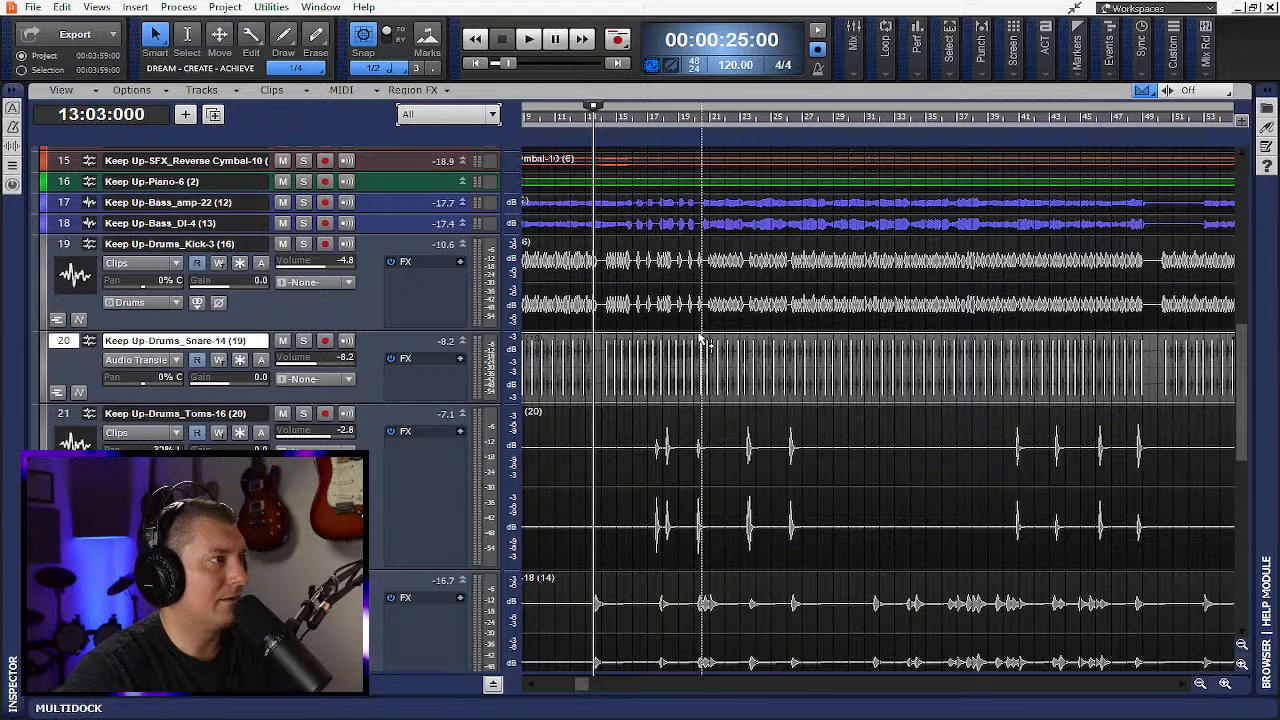
key(i)
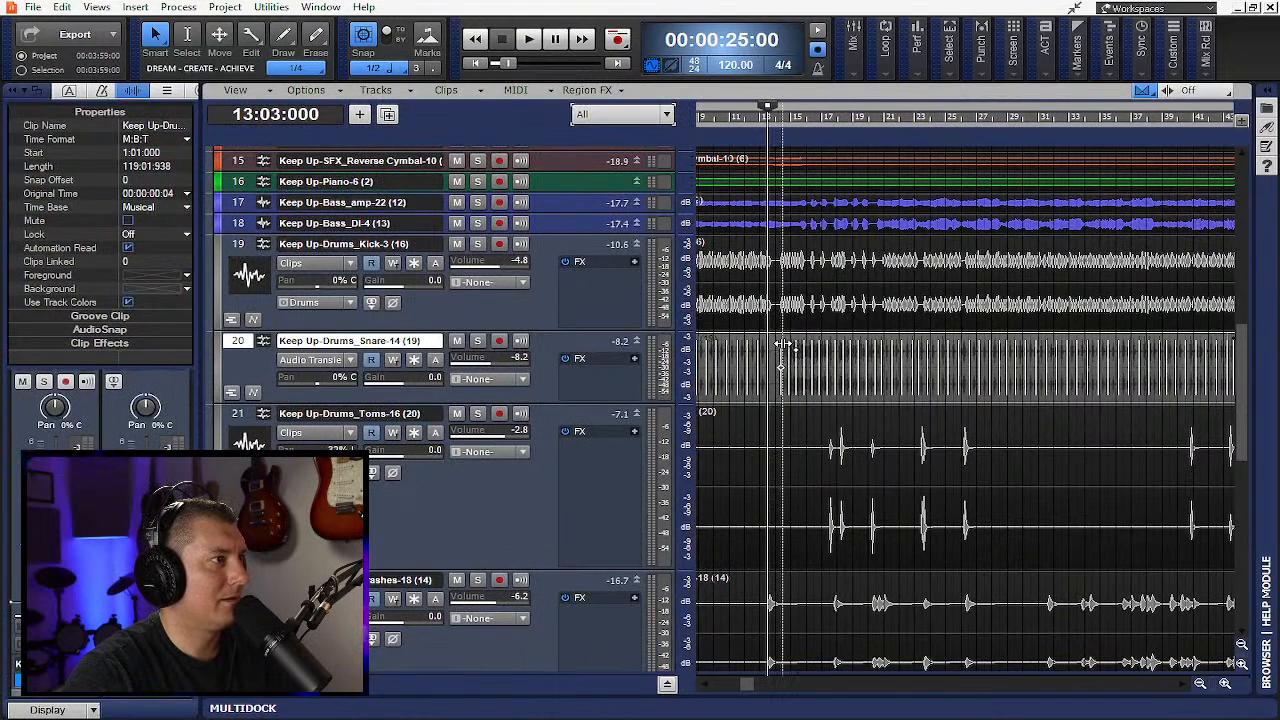
key(a)
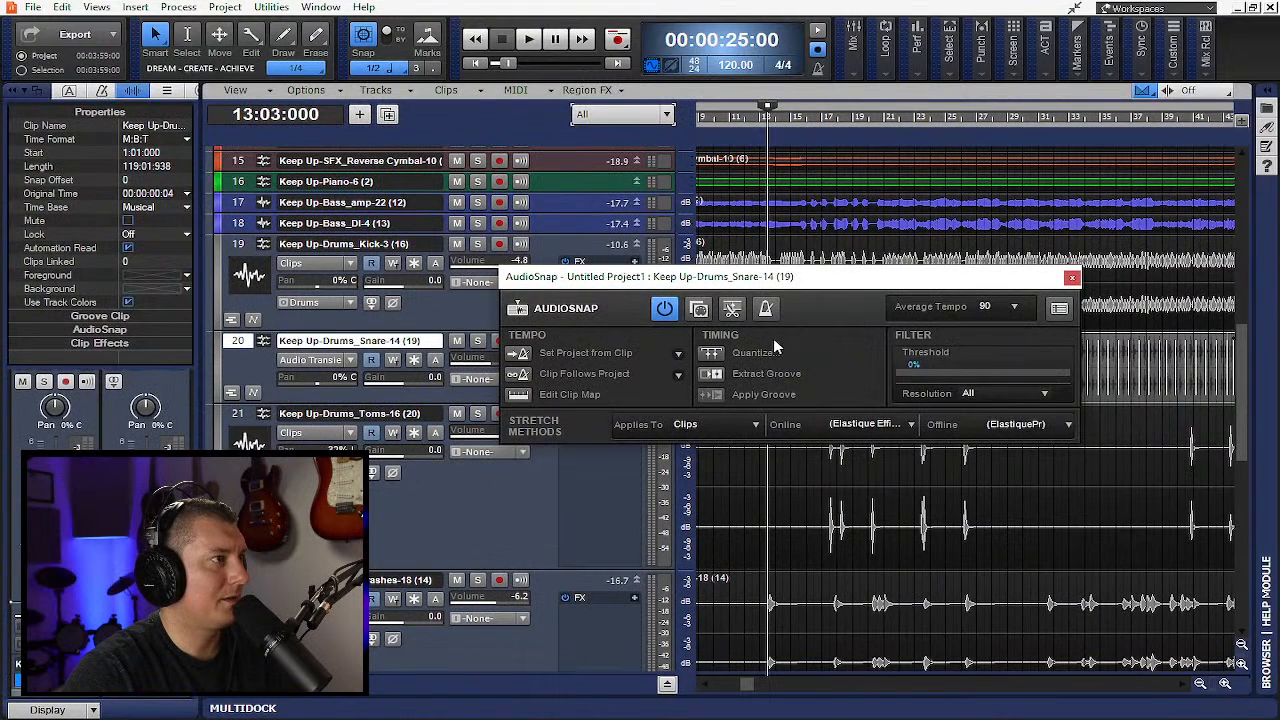
click(1072, 277)
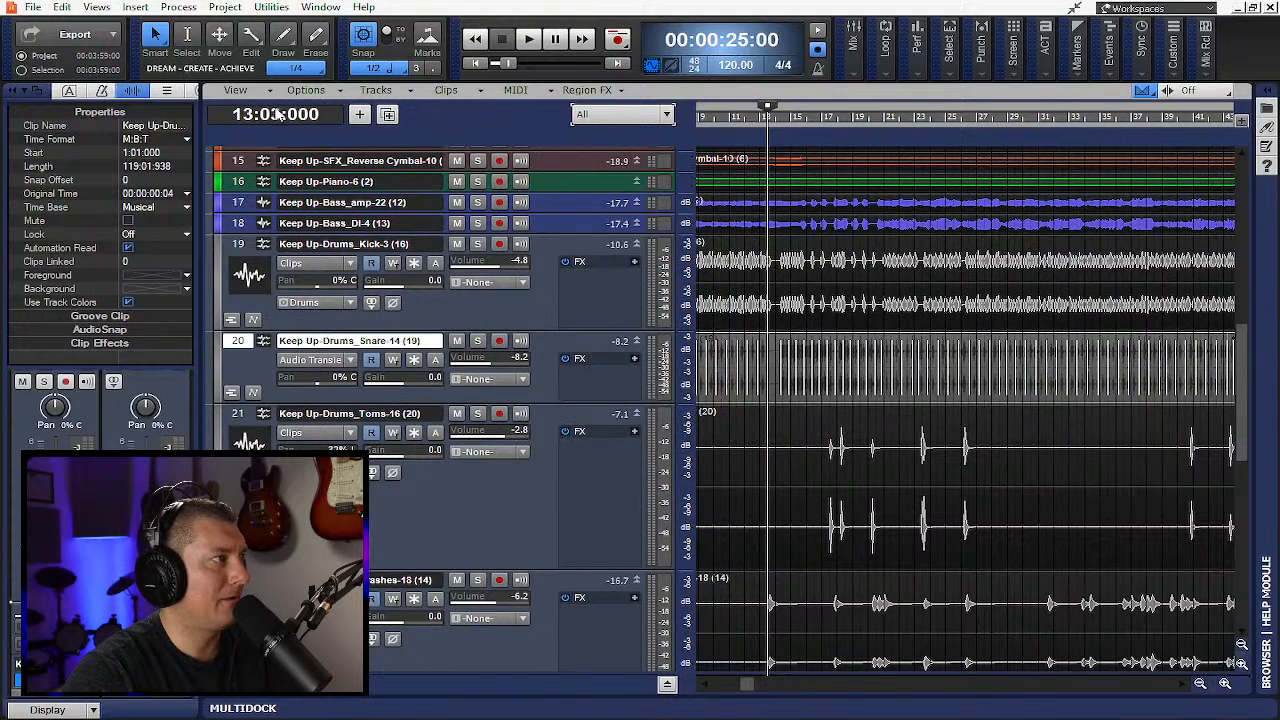
click(12, 93)
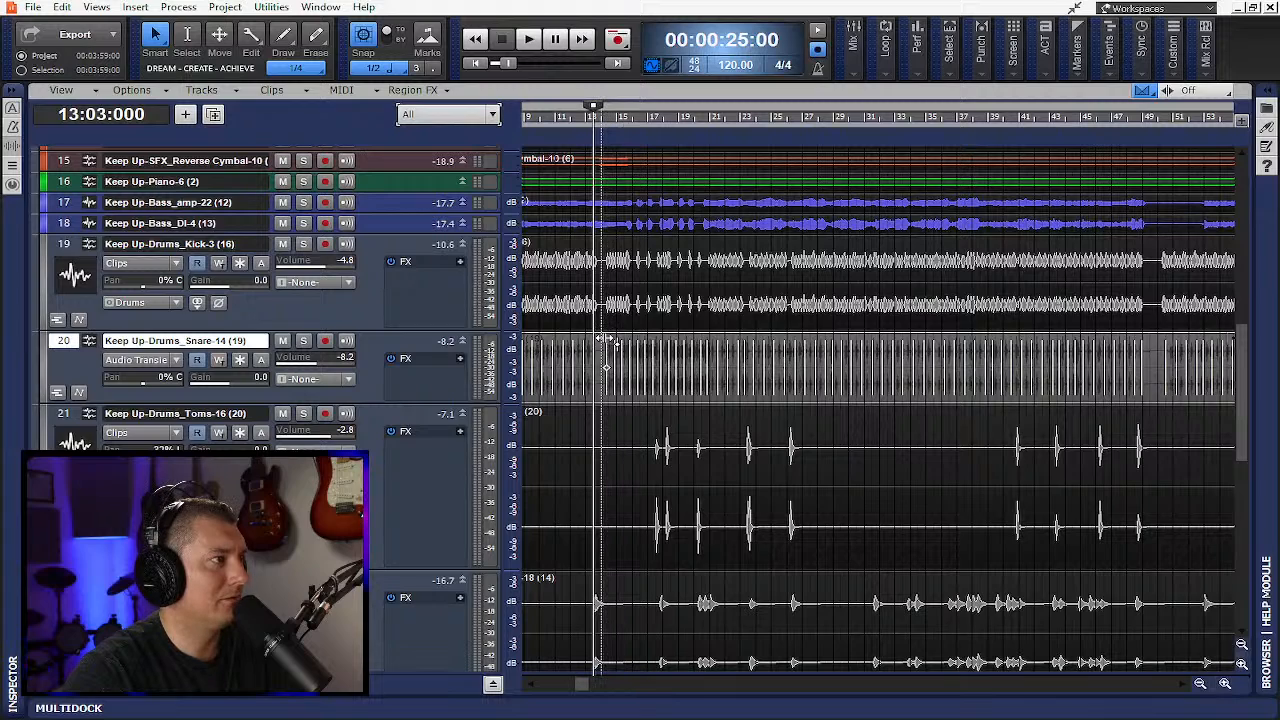
Turn off AudioSnap for the Drums_Snare clip, close the palette, and collapse the Drums_Toms track's height
key(a)
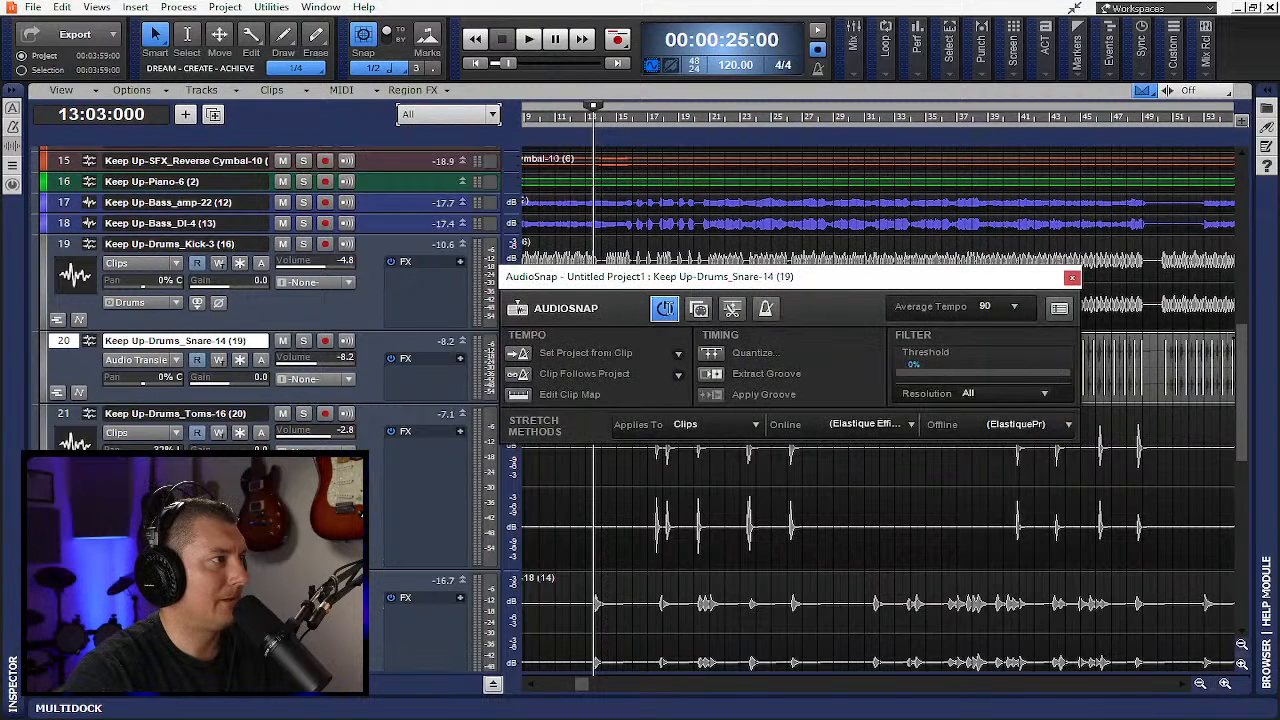
click(665, 309)
click(1073, 278)
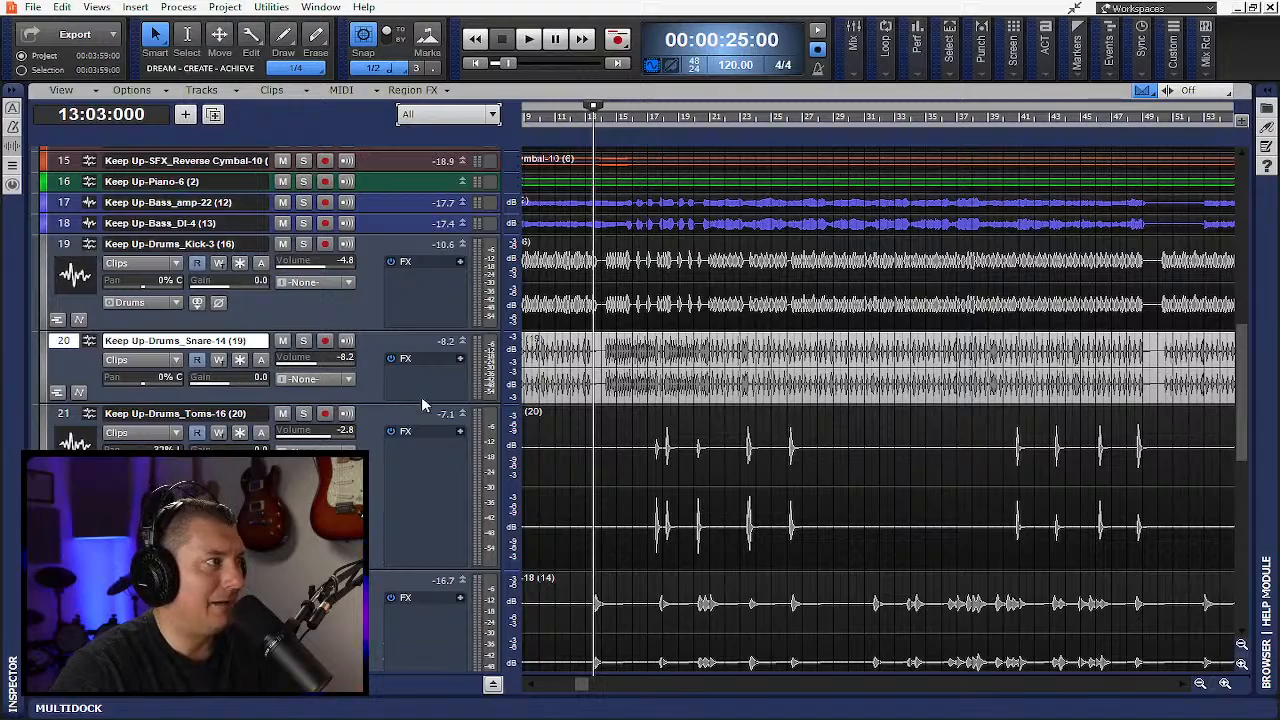
drag(399, 570, 400, 432)
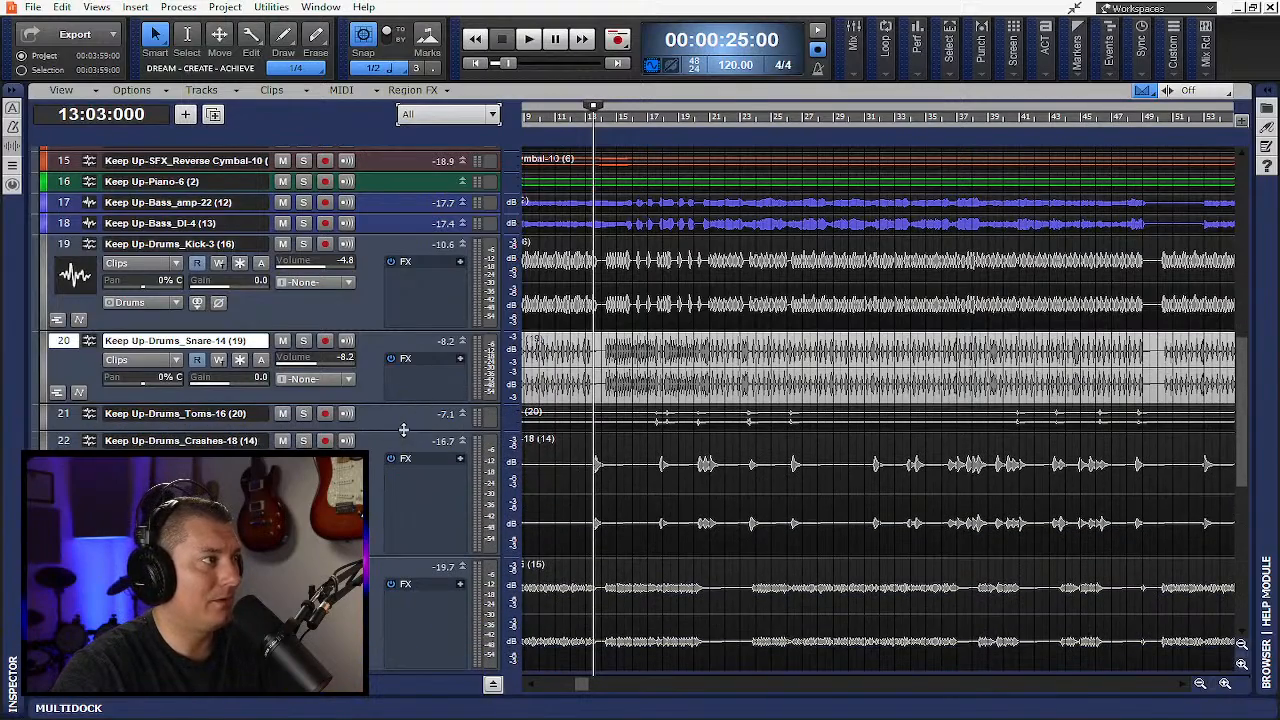
Expose all the buses in the Console view and switch the plug-in layout to Organized by Type
key(alt+2)
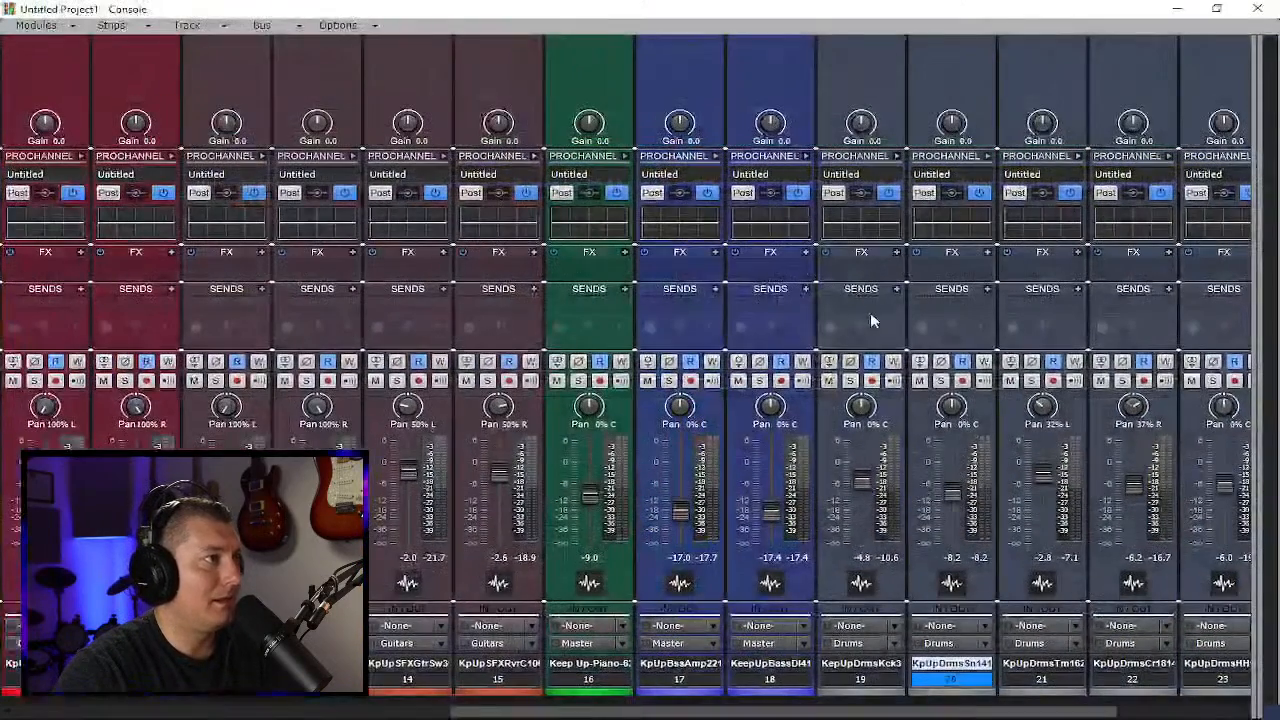
drag(1252, 238, 592, 260)
right_click(656, 264)
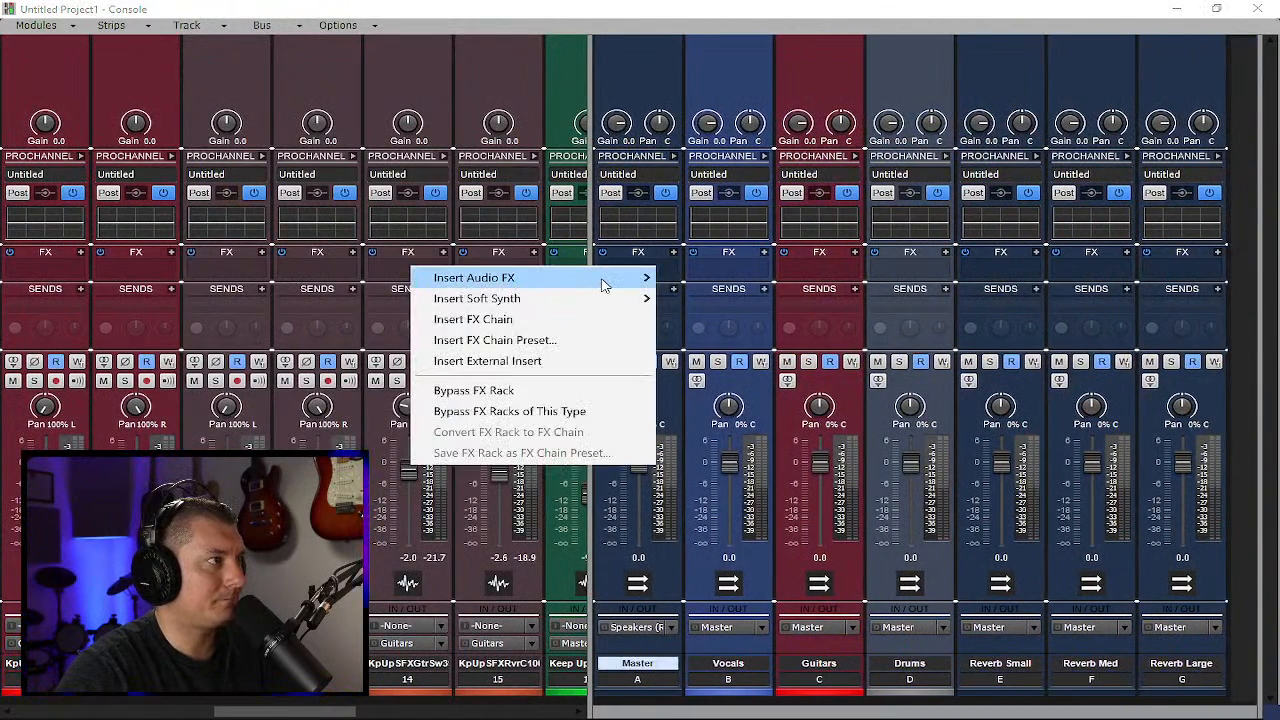
mouse_move(603, 279)
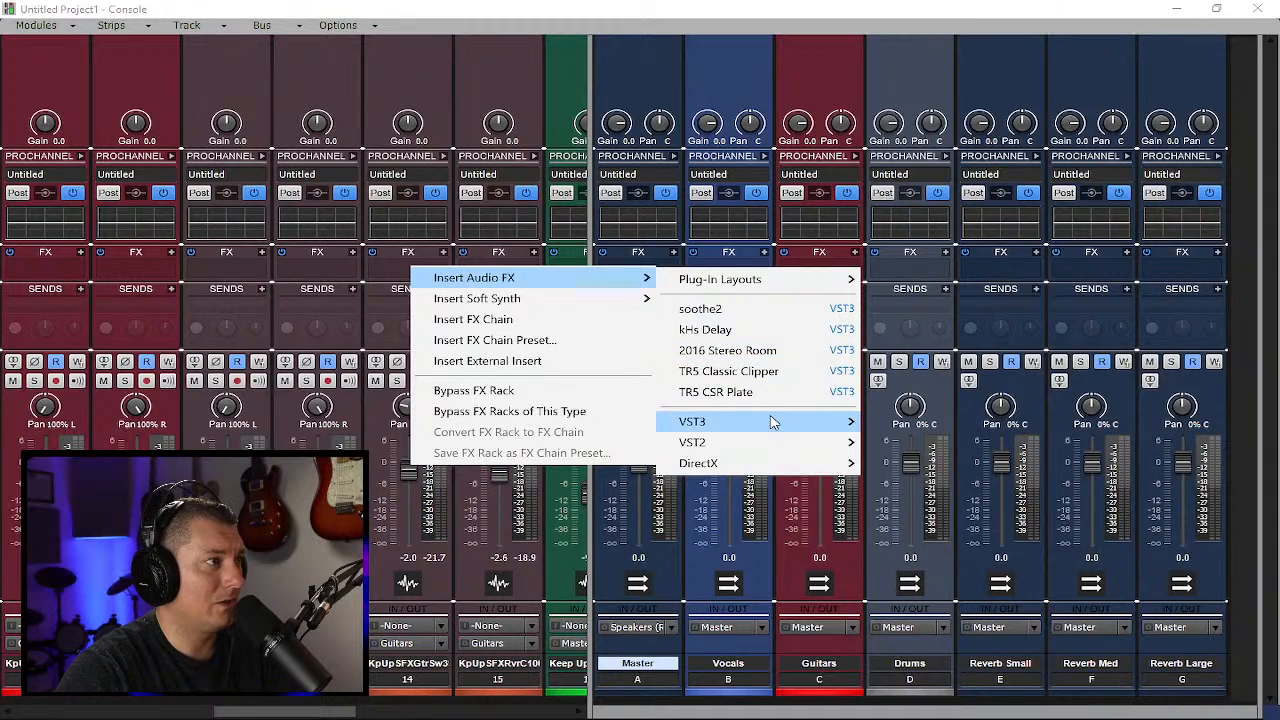
mouse_move(850, 421)
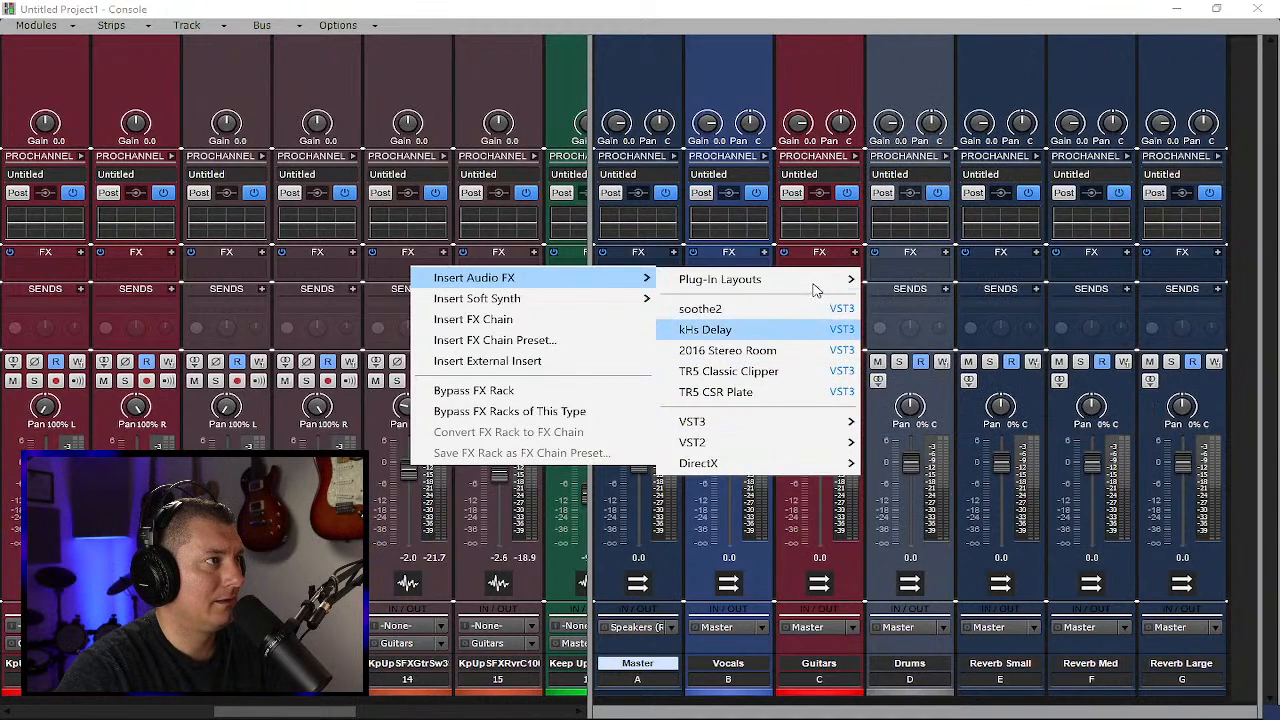
mouse_move(820, 285)
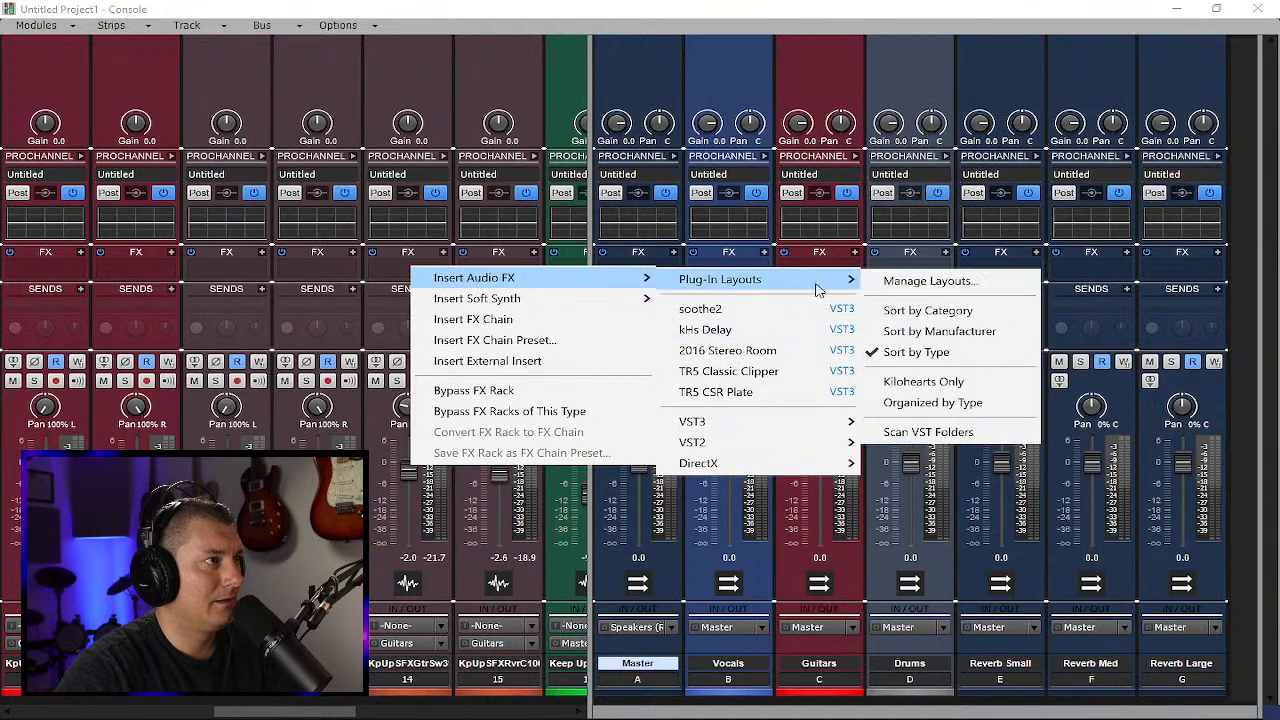
click(936, 403)
Insert the HoRNetSongKeyMK3 plug-in on the Master bus and move its window over the bus strips
click(673, 254)
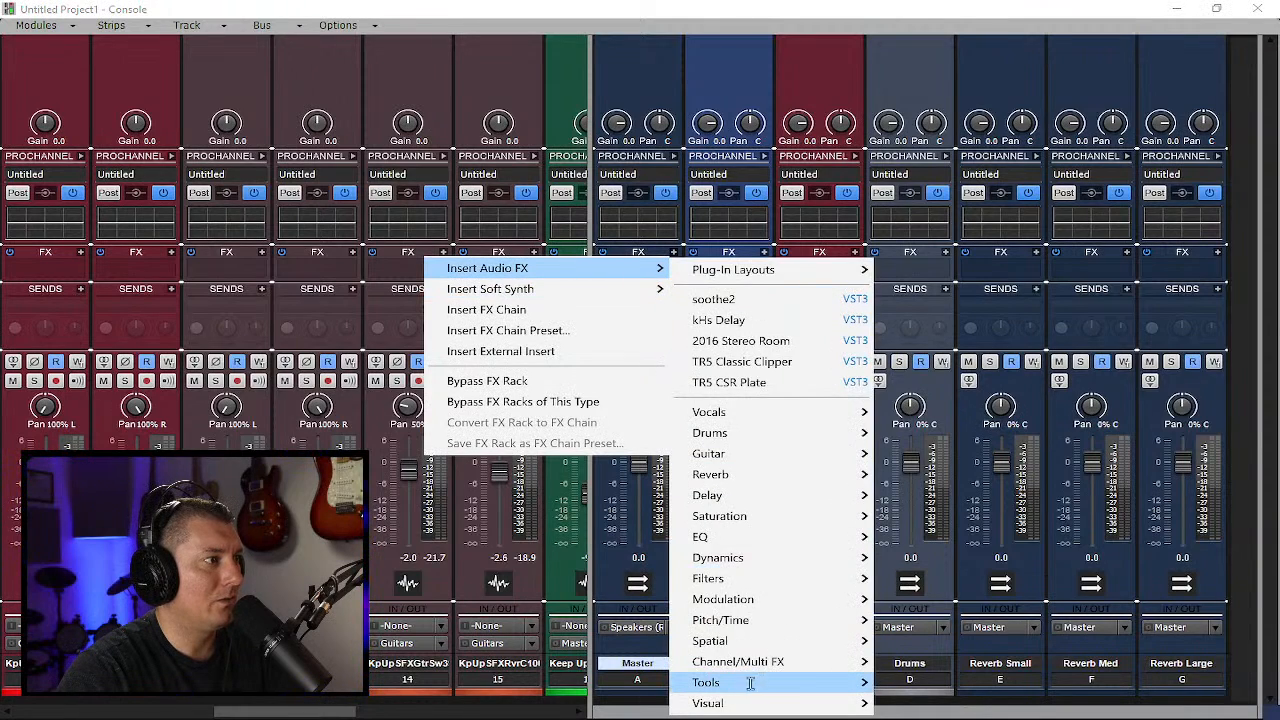
mouse_move(748, 682)
click(1001, 664)
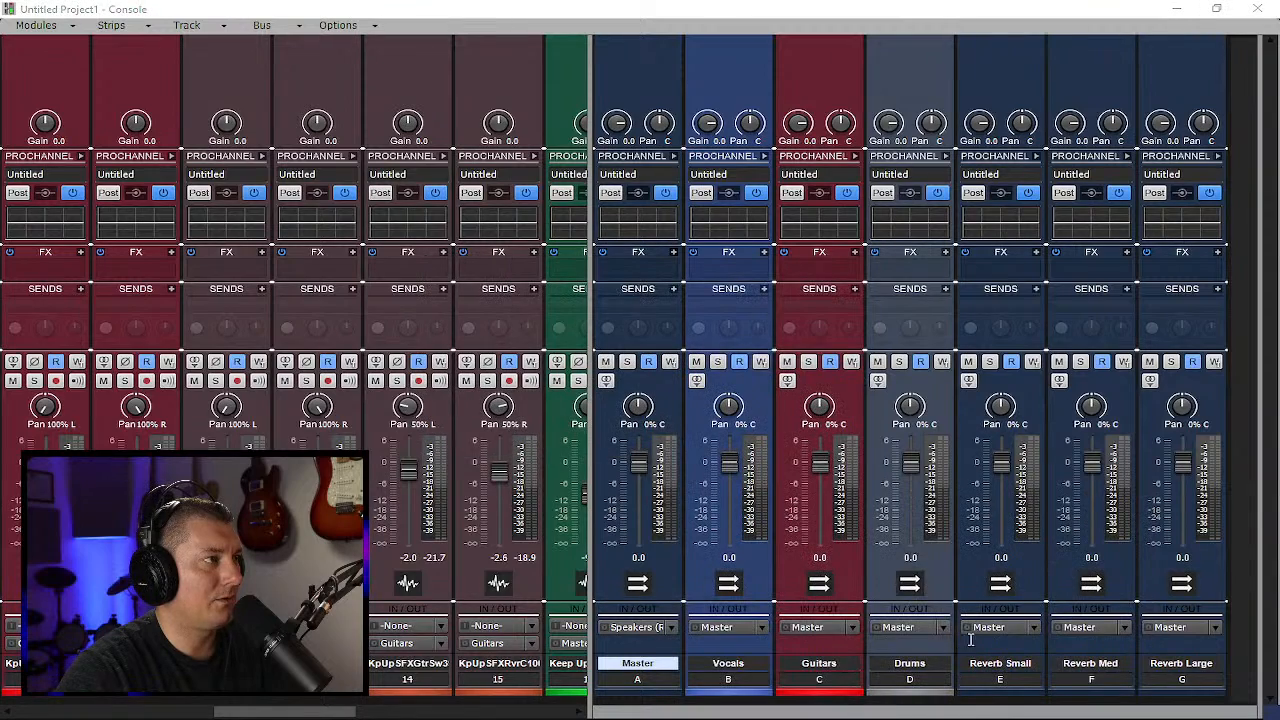
drag(358, 24, 378, 121)
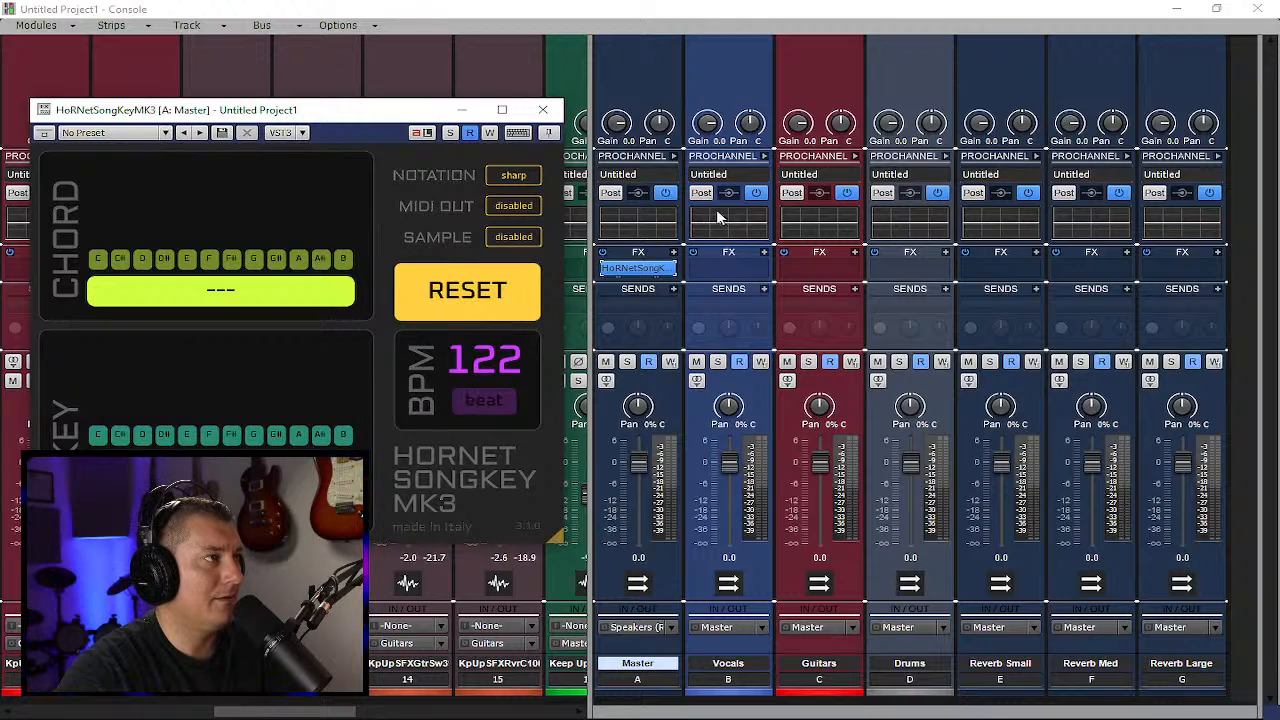
drag(378, 112, 980, 178)
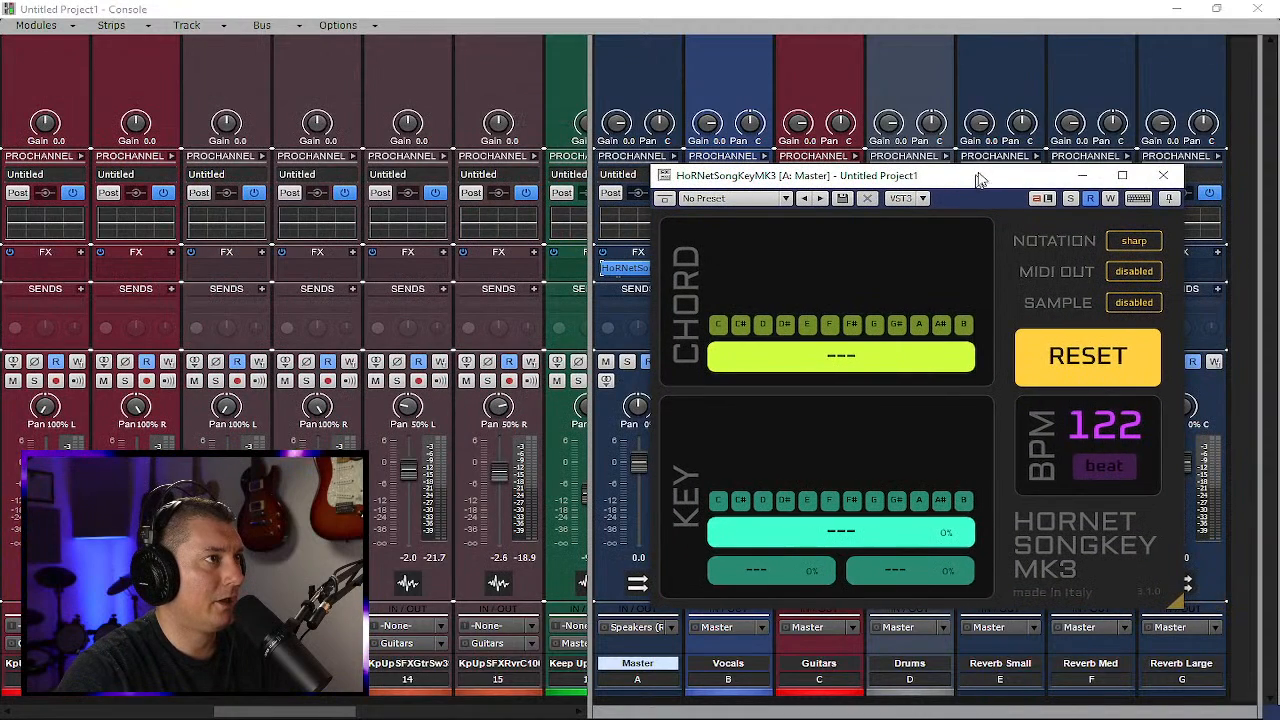
Minimize the Console and play the song from 2:01:000 to let SongKey detect its key and tempo, stopping playback once analyzed
click(1174, 8)
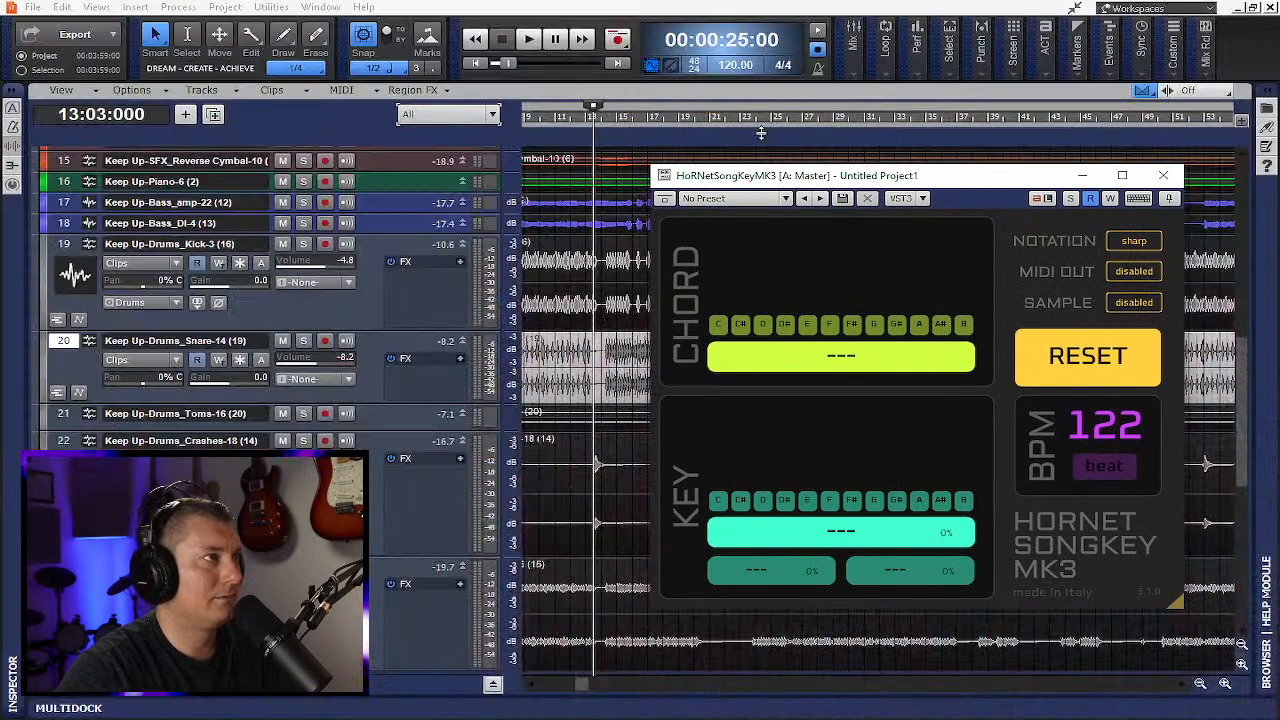
click(482, 64)
click(538, 120)
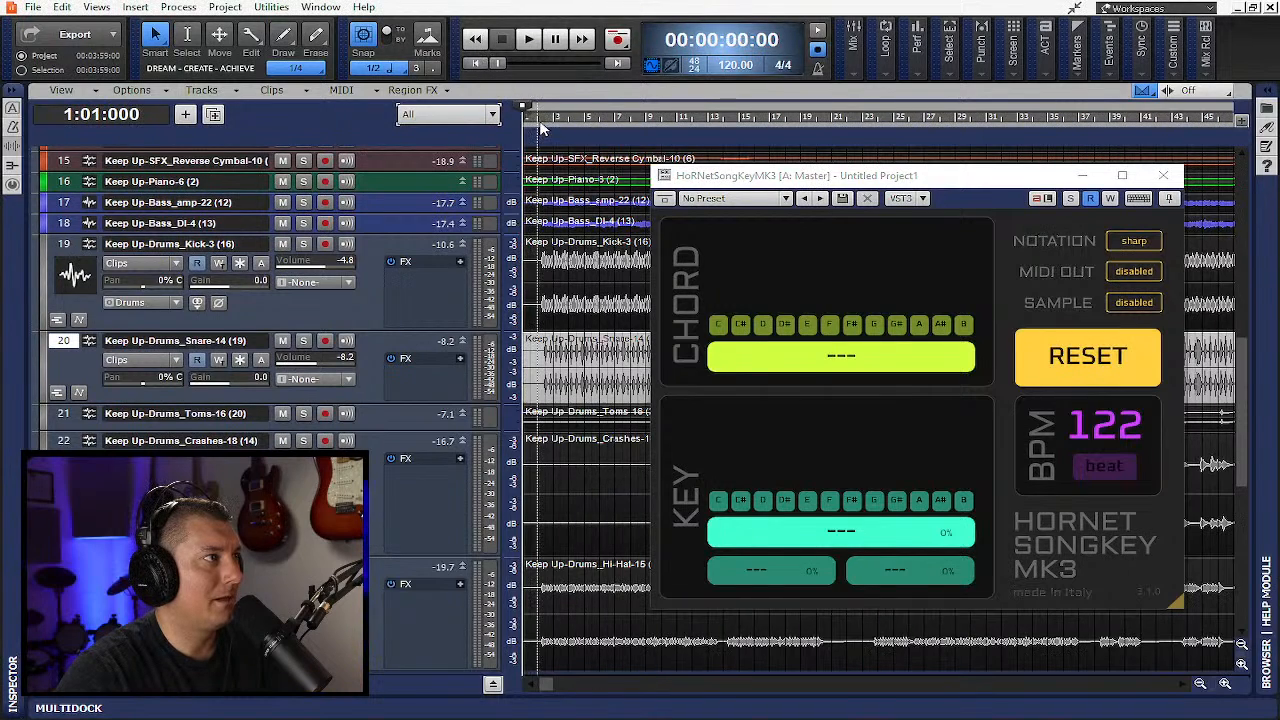
click(528, 40)
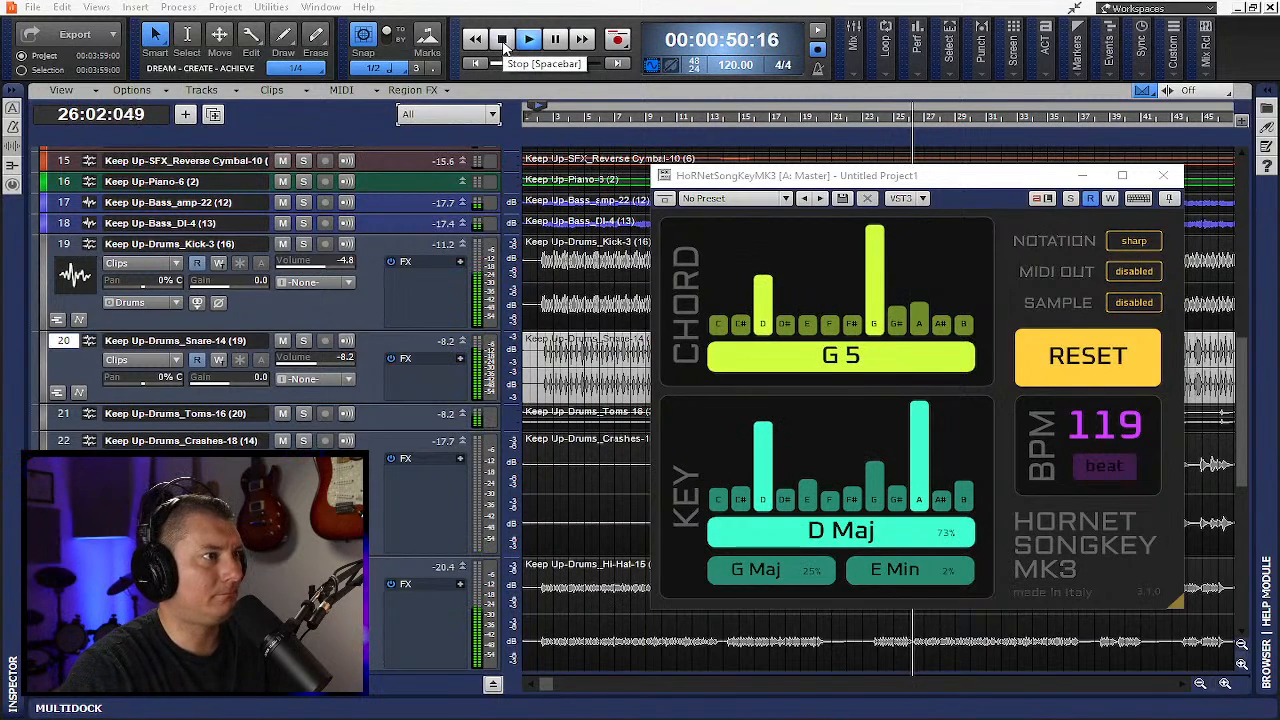
click(503, 40)
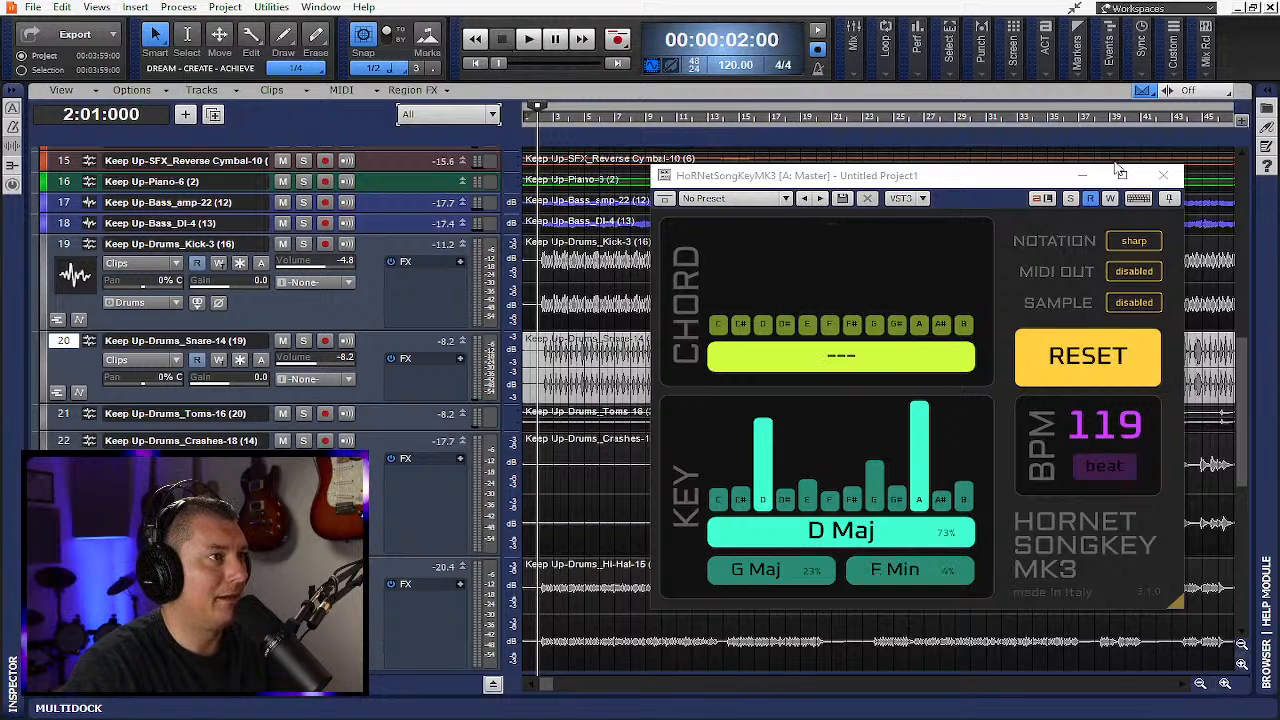
Close the SongKey plug-in window, set the project tempo to 119 BPM and return the playhead to 1:01:000
click(1164, 178)
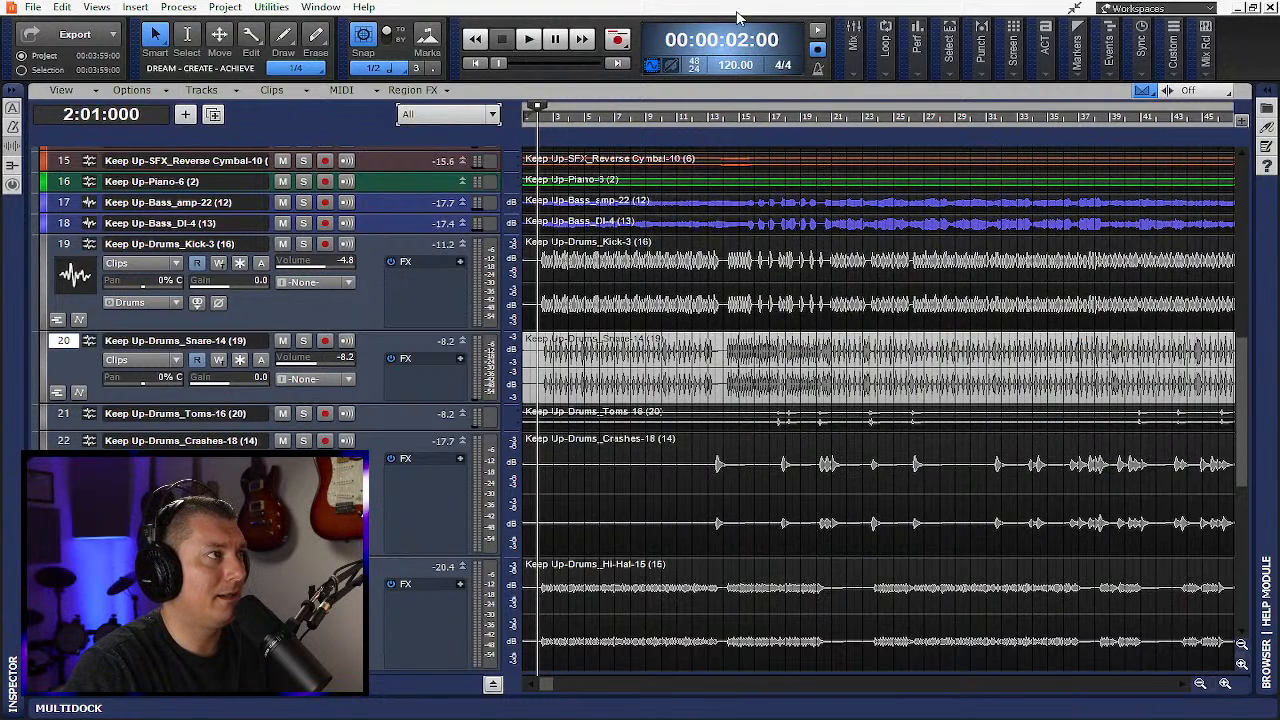
click(730, 65)
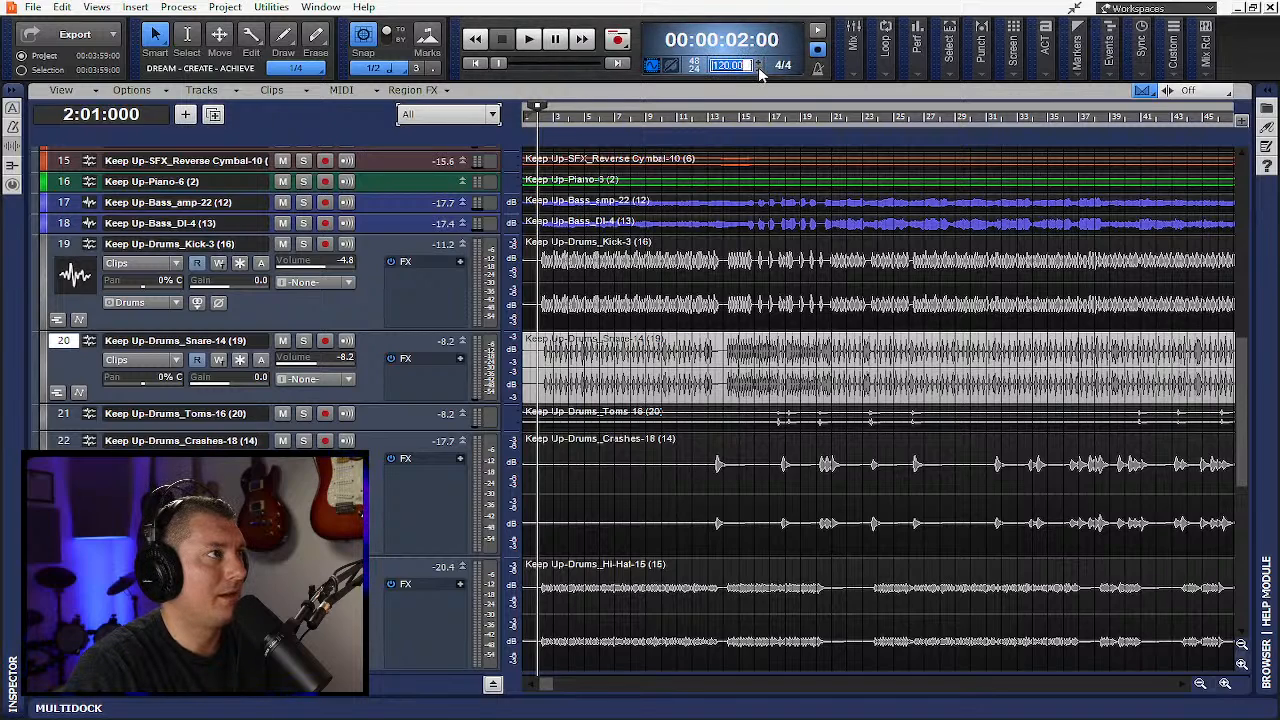
key(Return)
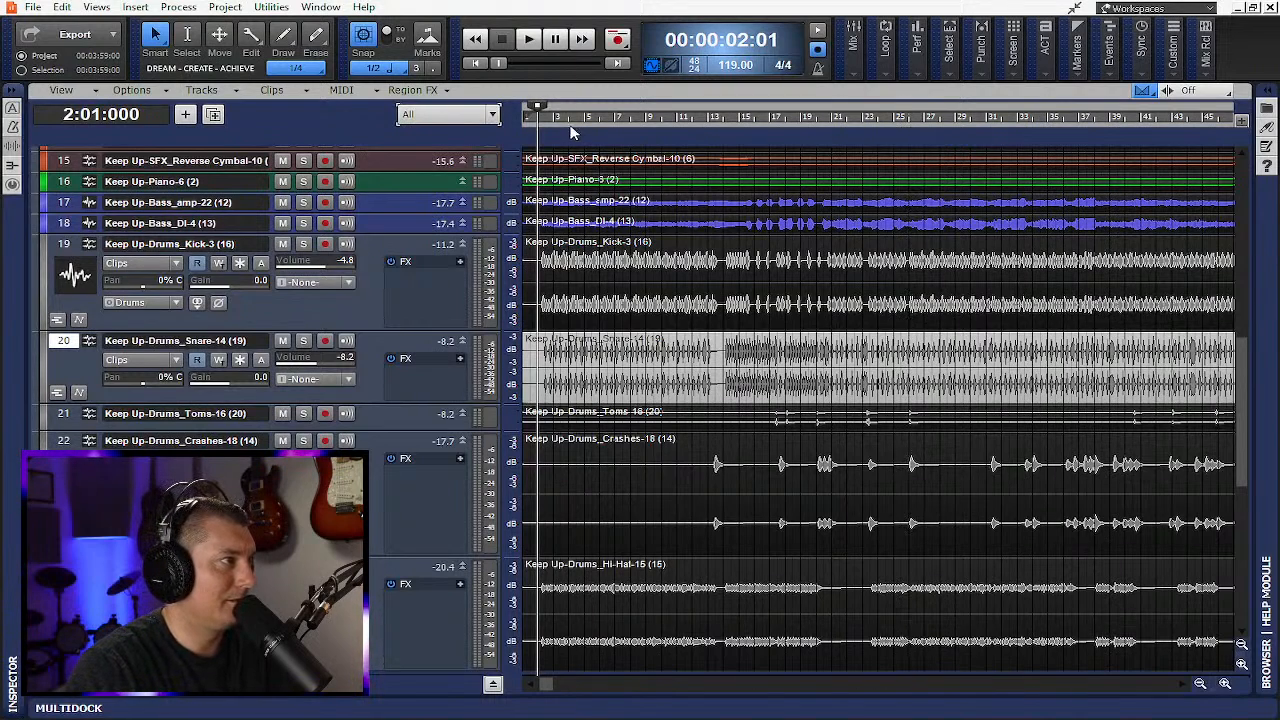
click(477, 63)
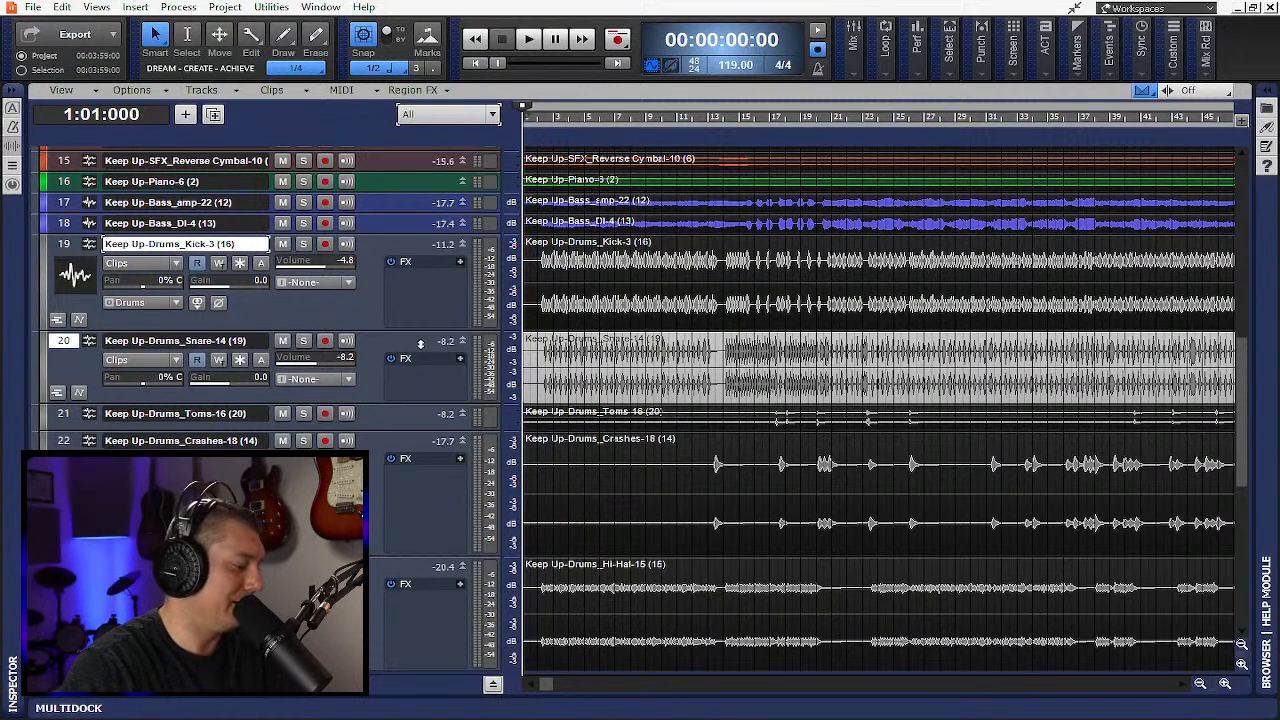
Shrink the track heights to fit the project in view, and widen the bus pane in the Console to leave spare room
key(f)
scroll(424, 345, down, 3)
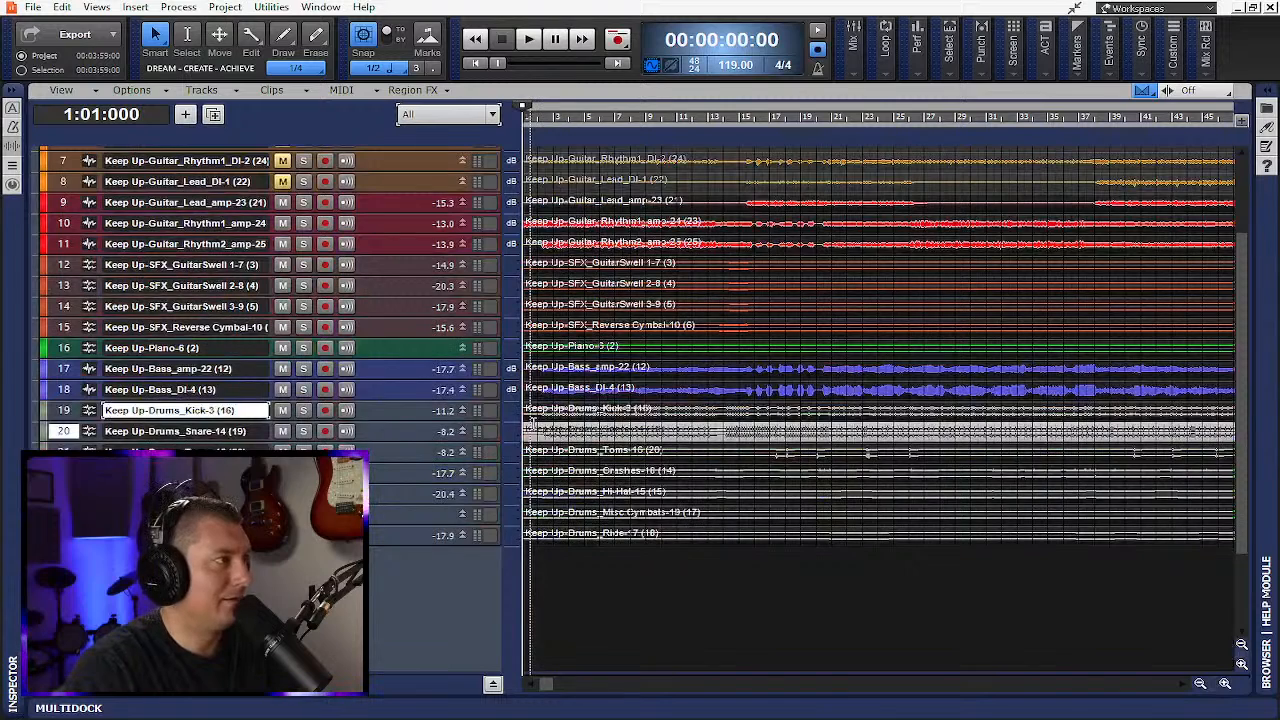
scroll(533, 422, up, 3)
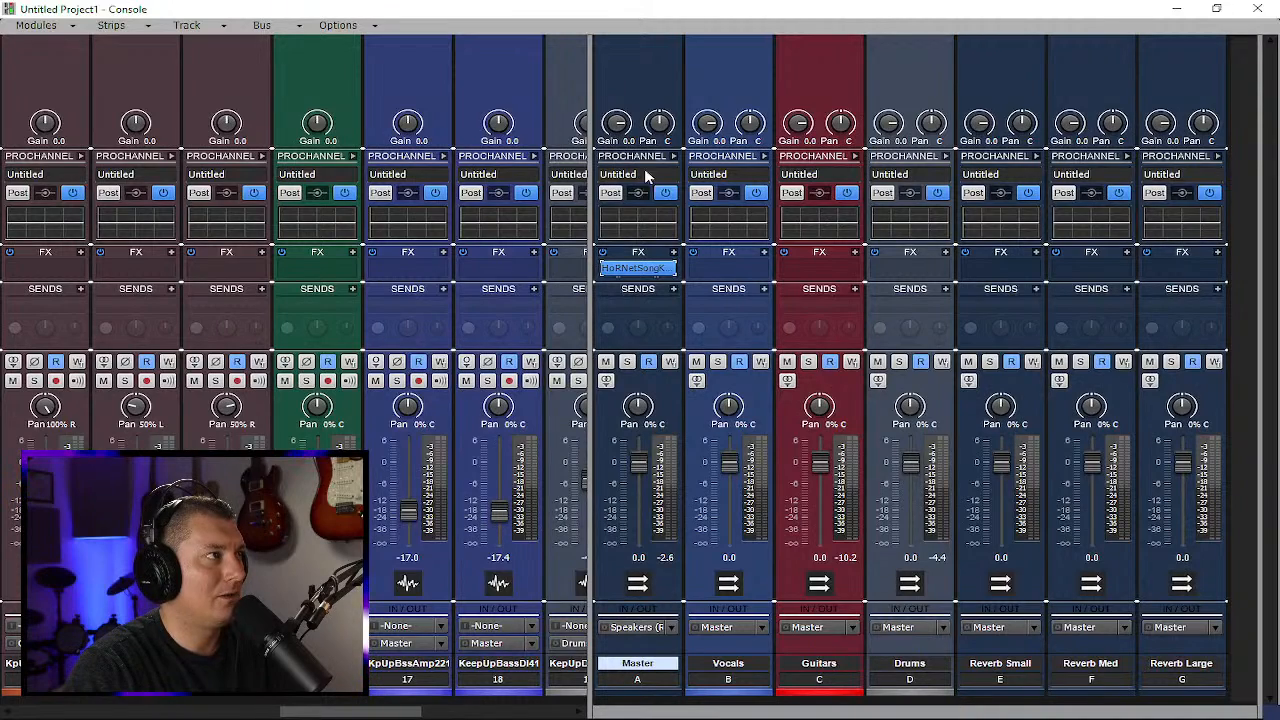
drag(590, 67, 370, 67)
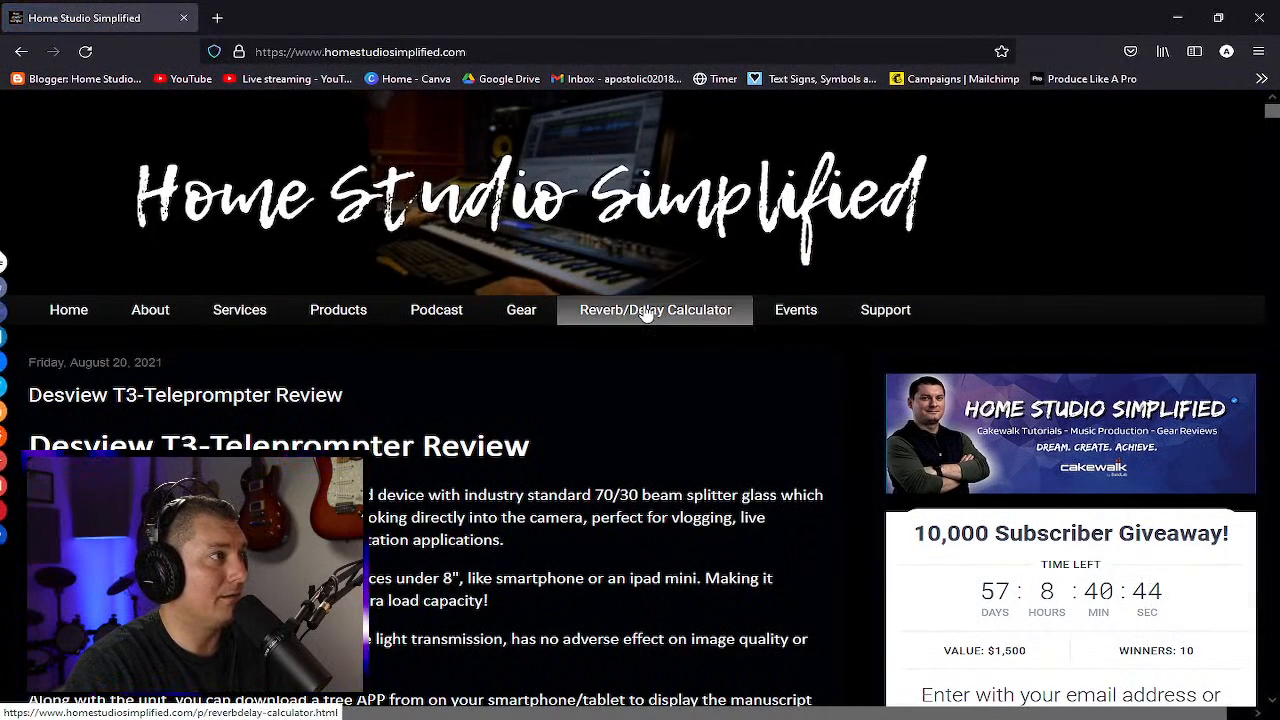
Switch to the browser and open the Reverb/Delay Calculator page on the Home Studio Simplified site
scroll(912, 404, down, 5)
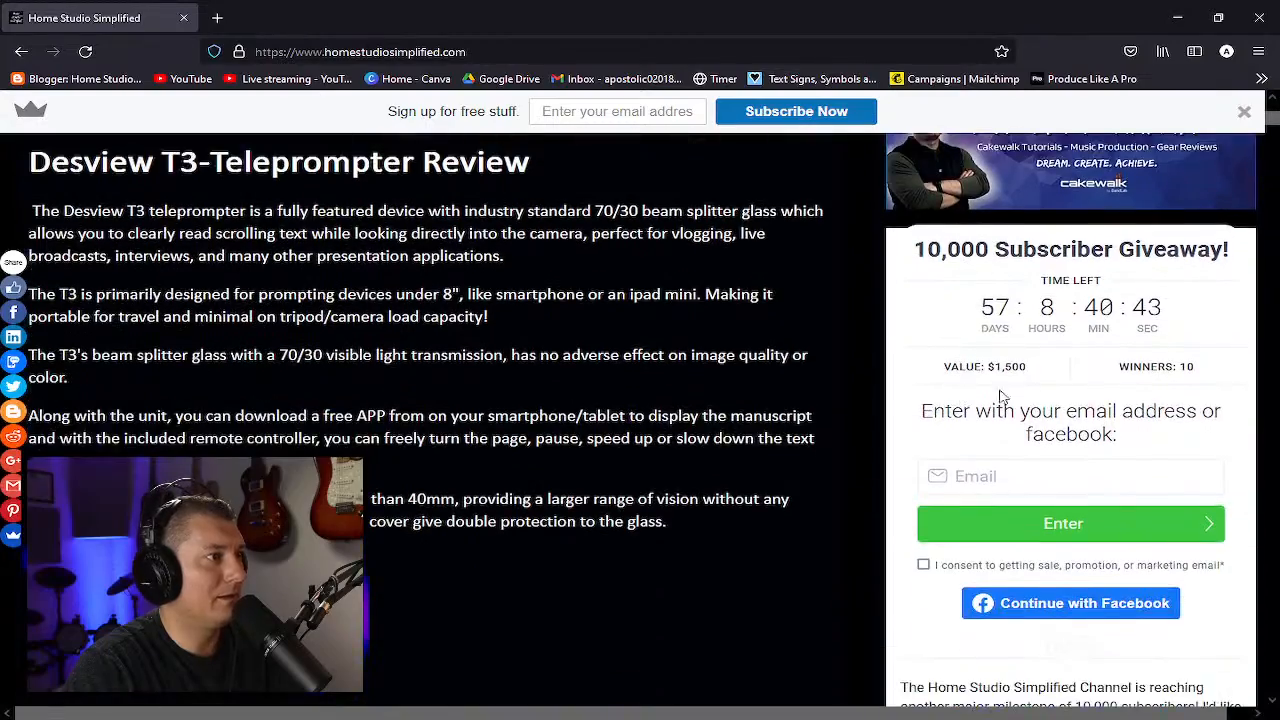
scroll(1028, 360, up, 2)
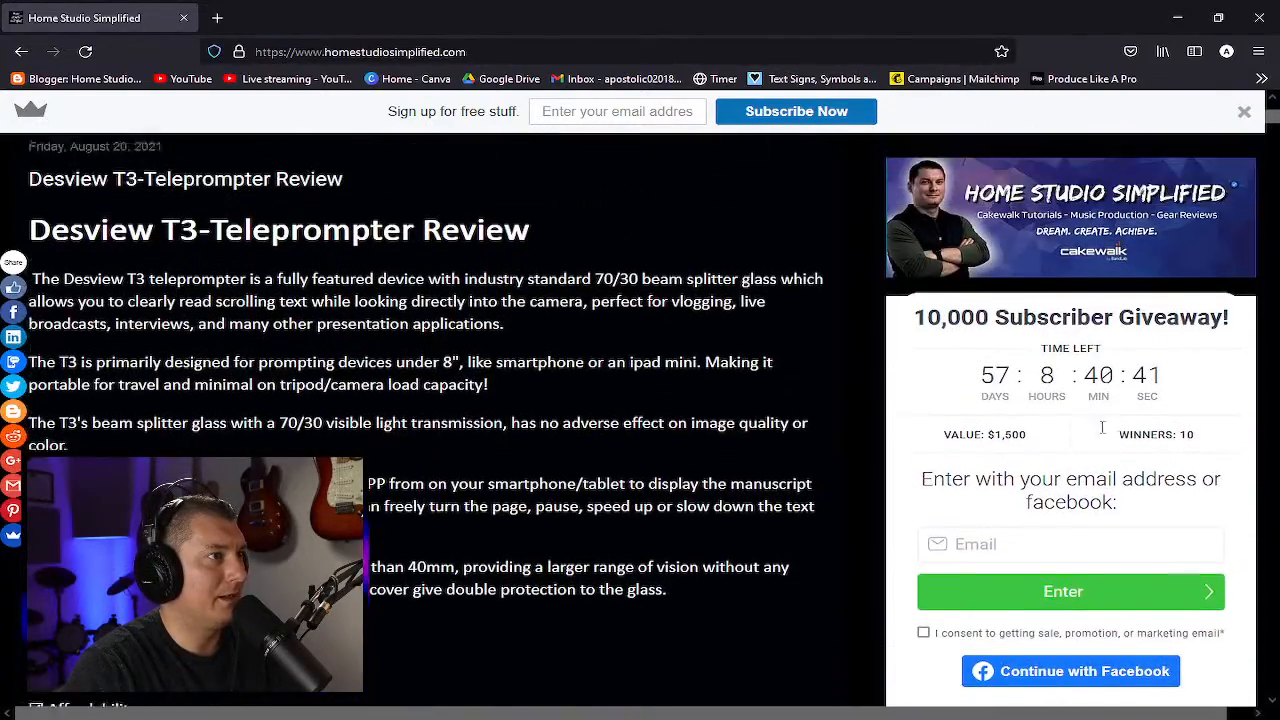
scroll(1069, 438, up, 3)
scroll(1070, 474, up, 1)
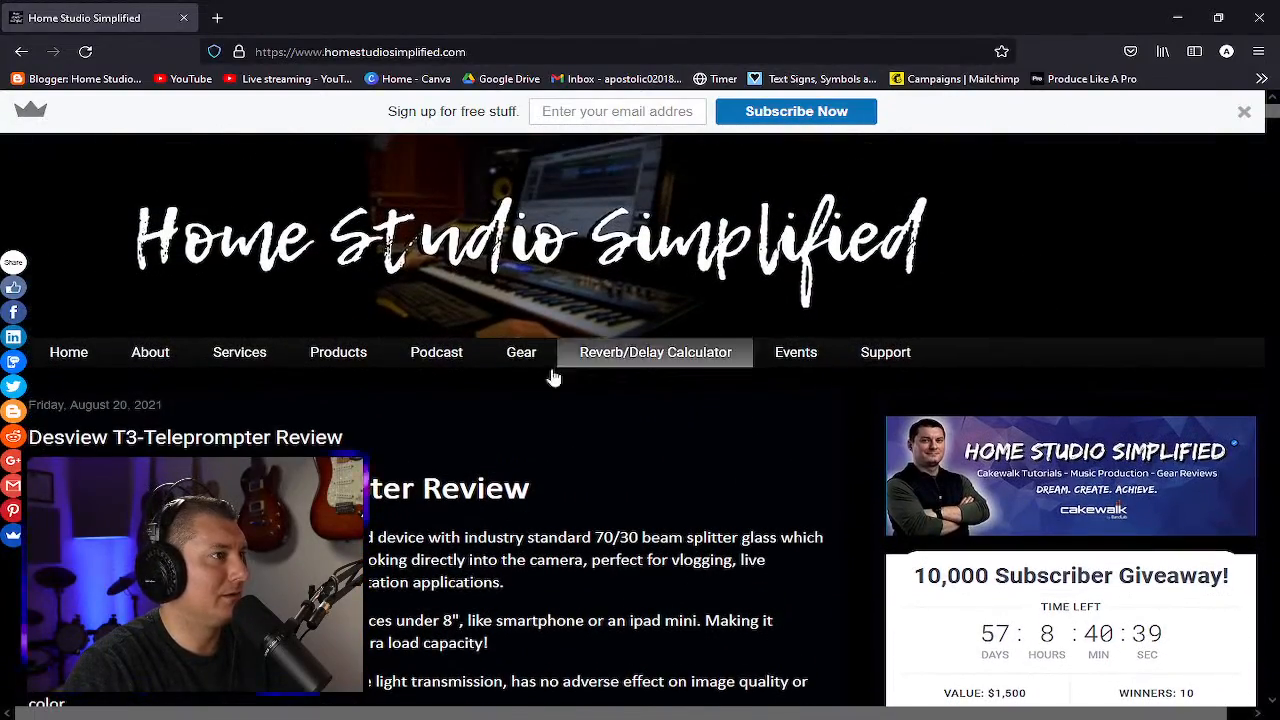
click(678, 362)
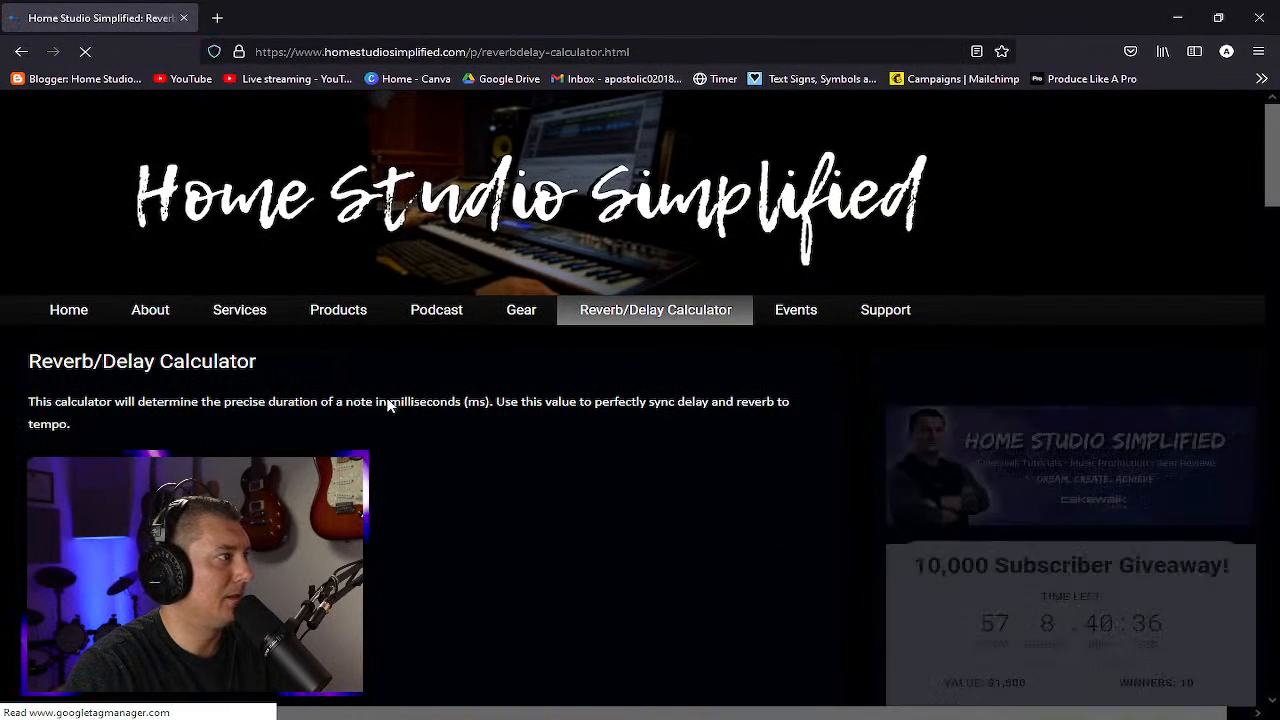
Calculate the duration of a regular quarter note at 119 beats per minute, and return to the Console
scroll(263, 332, down, 2)
click(263, 330)
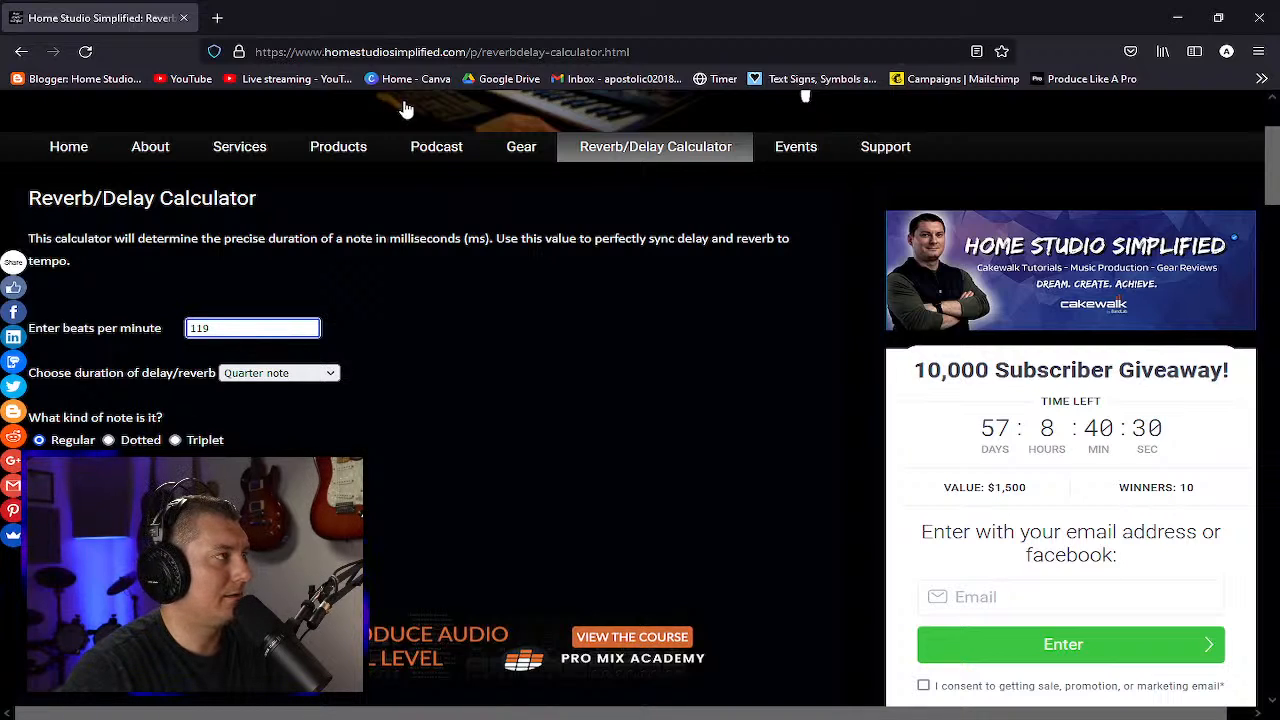
scroll(388, 220, down, 2)
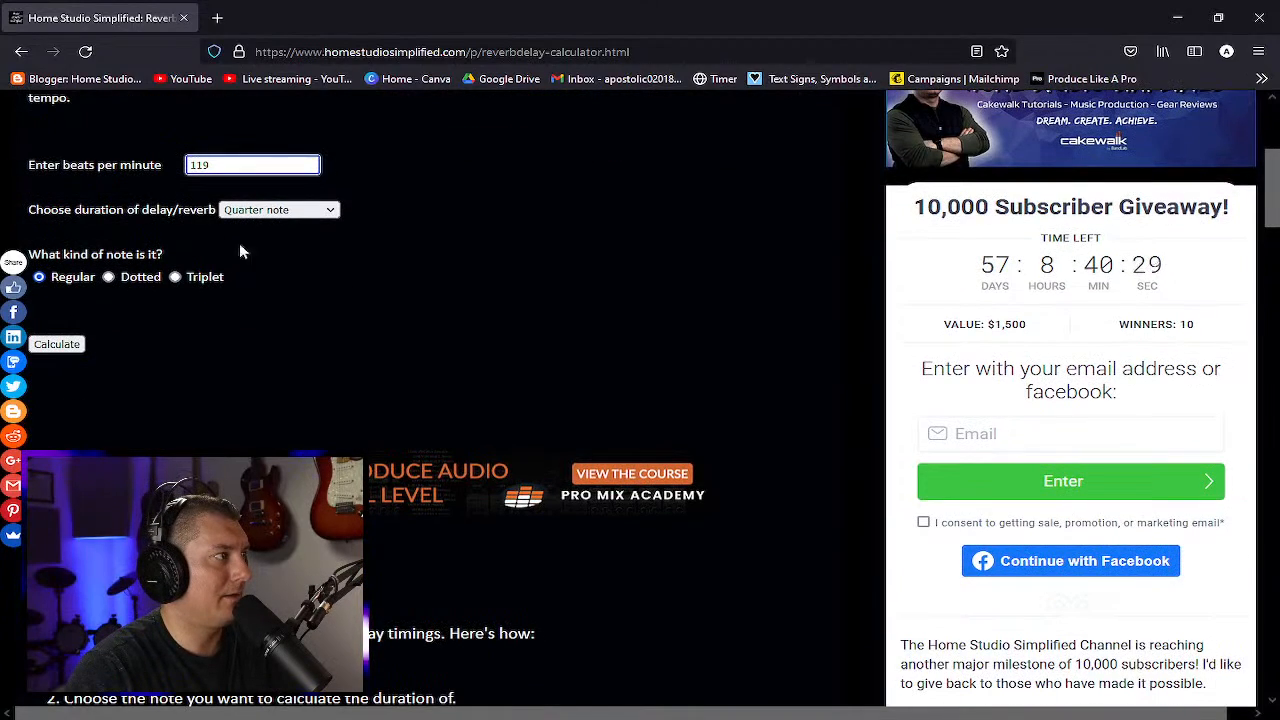
click(66, 346)
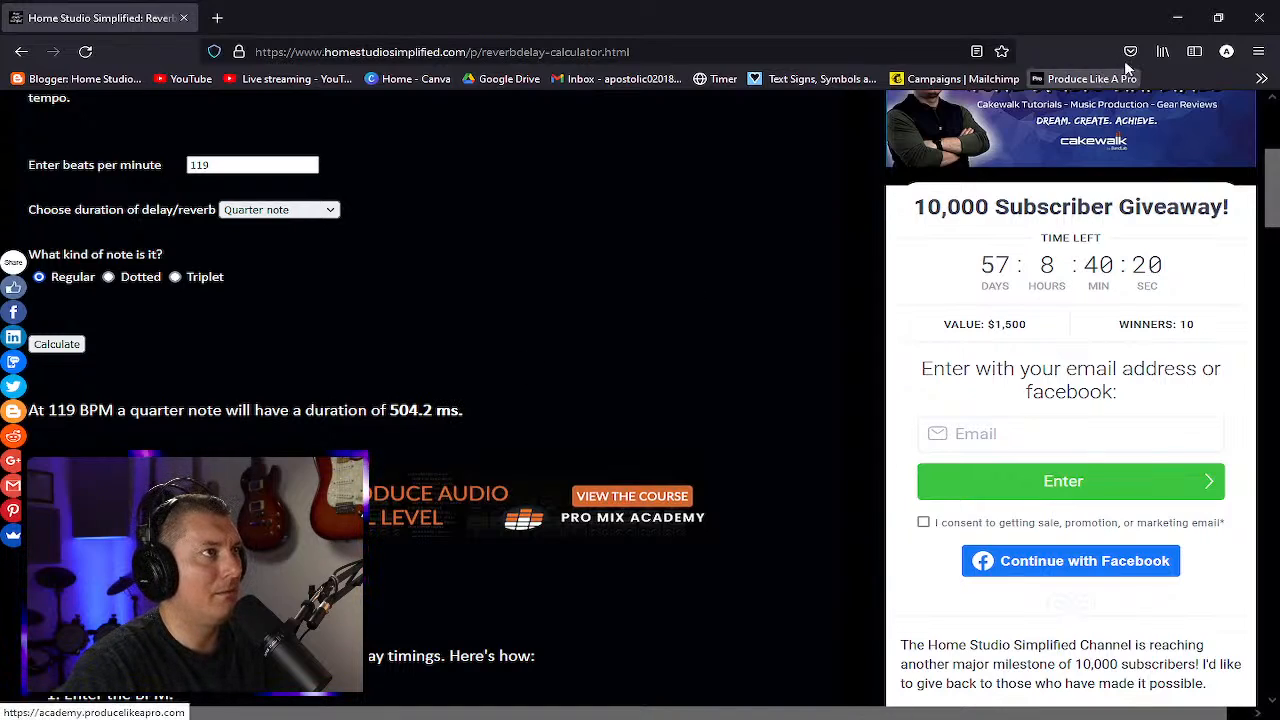
click(1274, 16)
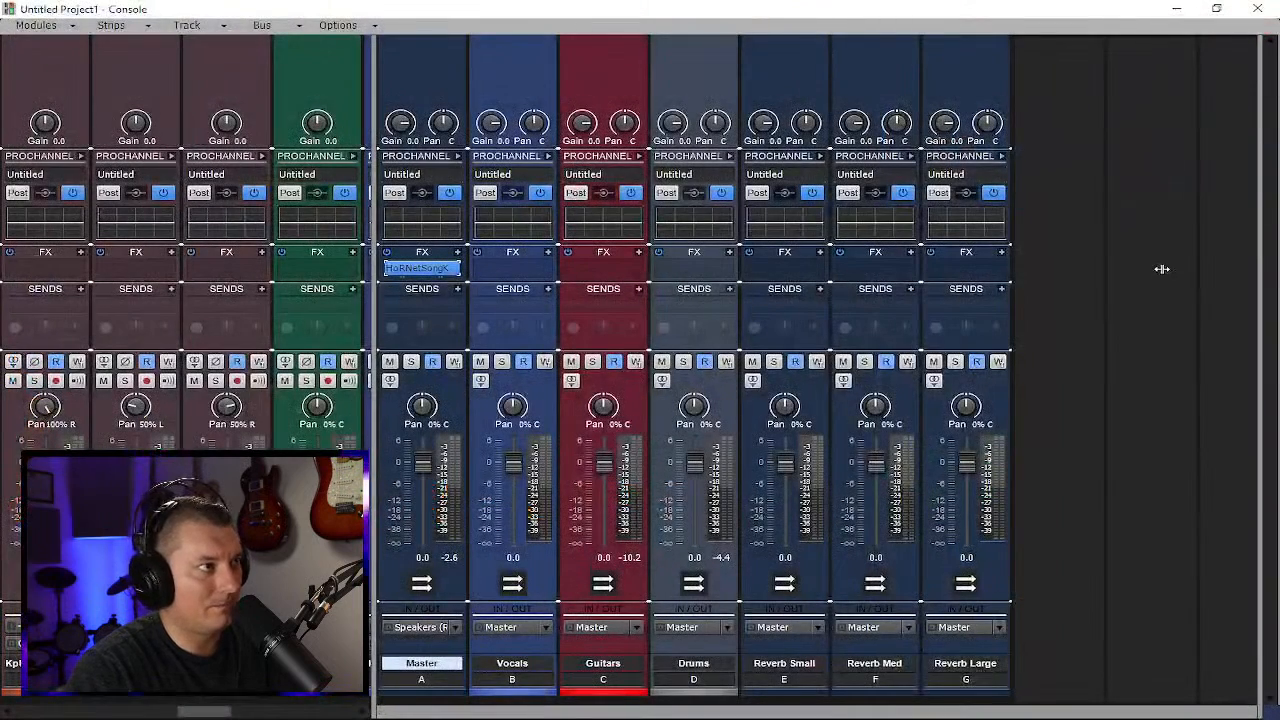
Try the Little Plate reverb on the Reverb Small bus and move its window above the bus faders
click(794, 268)
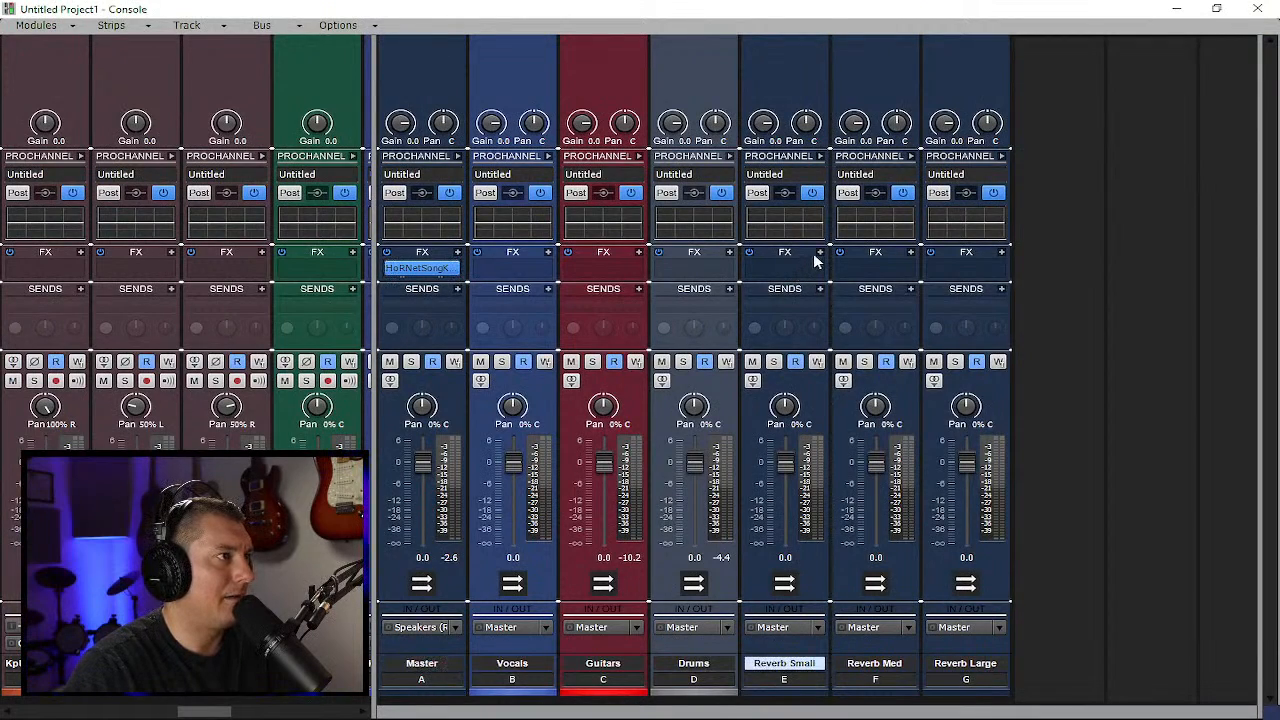
click(816, 254)
mouse_move(751, 268)
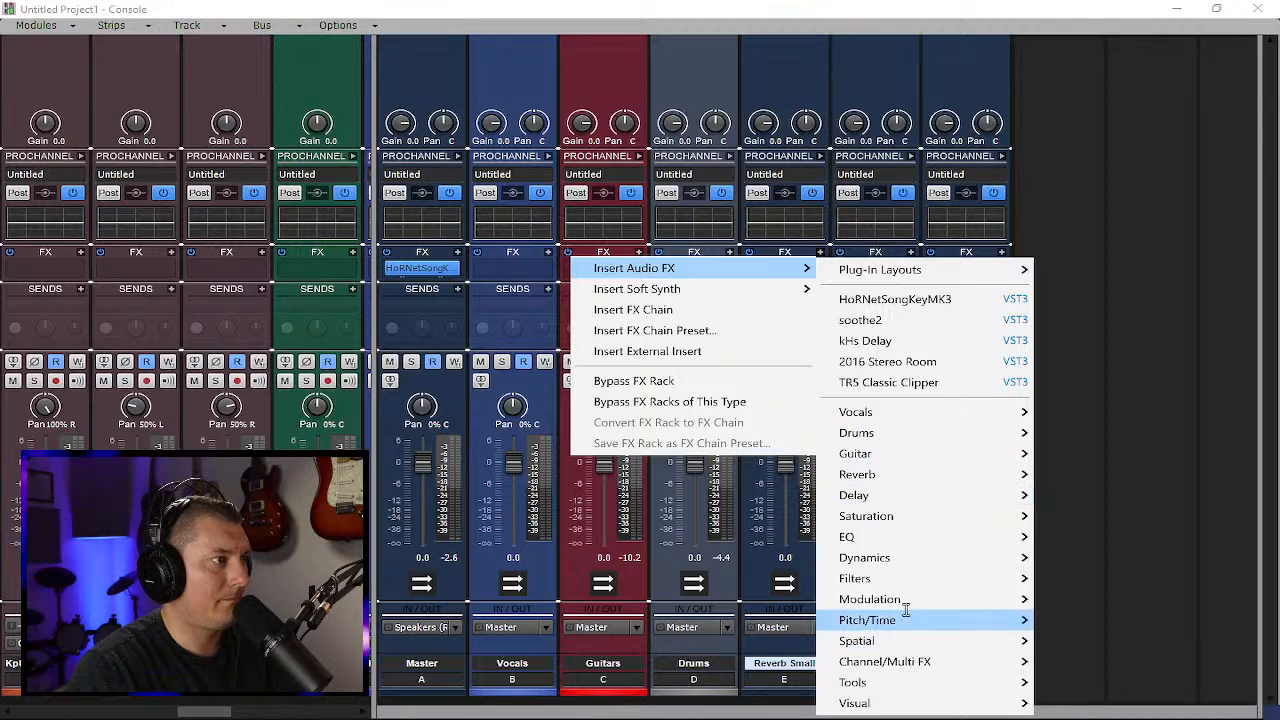
mouse_move(922, 477)
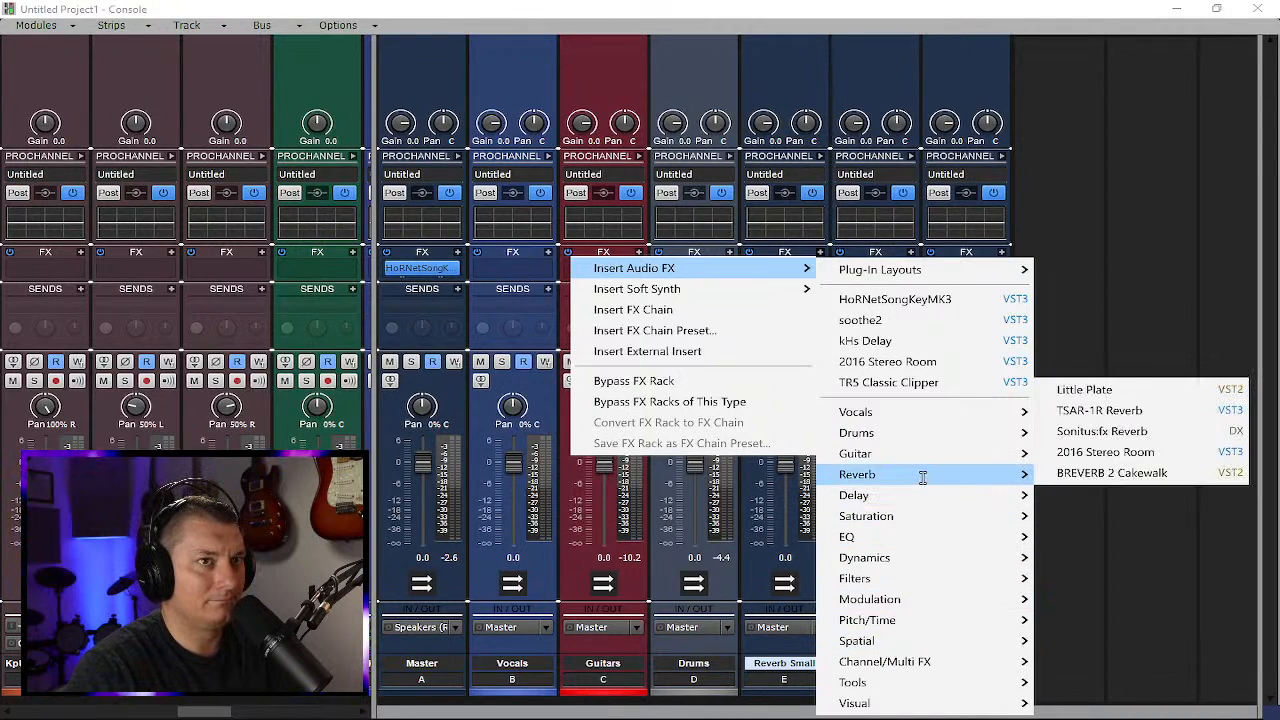
click(1131, 390)
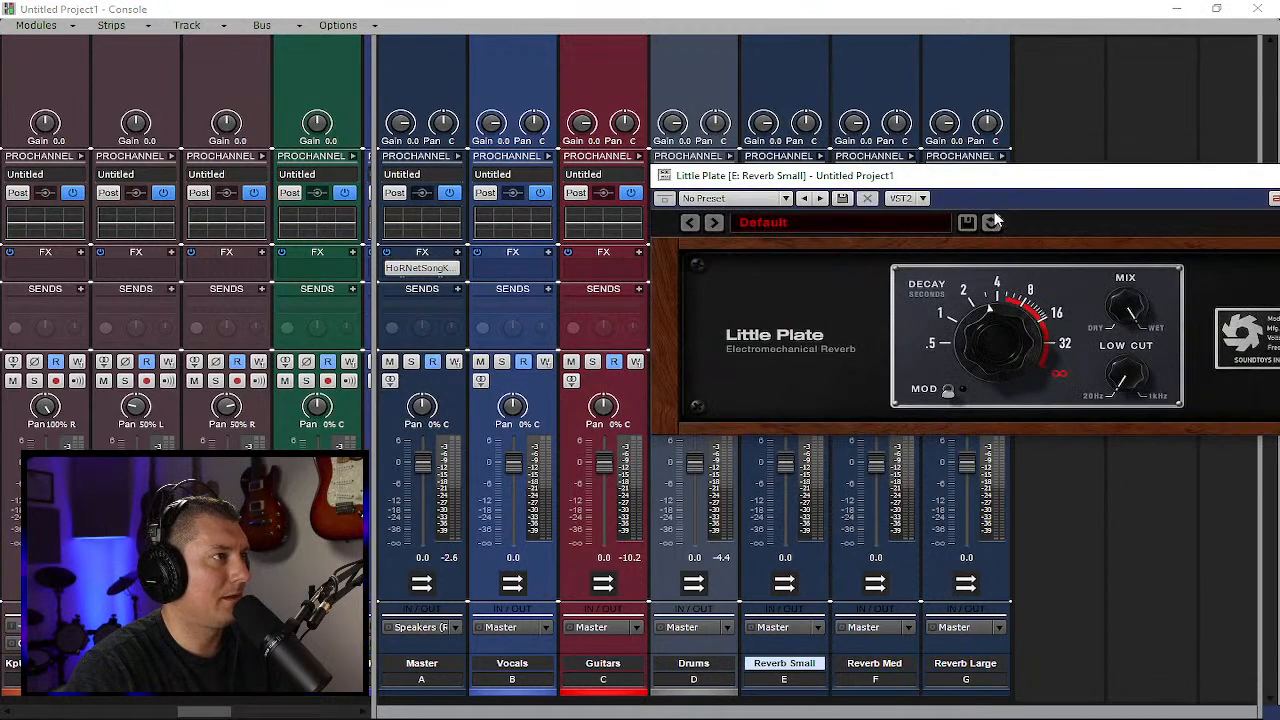
drag(1037, 184, 660, 124)
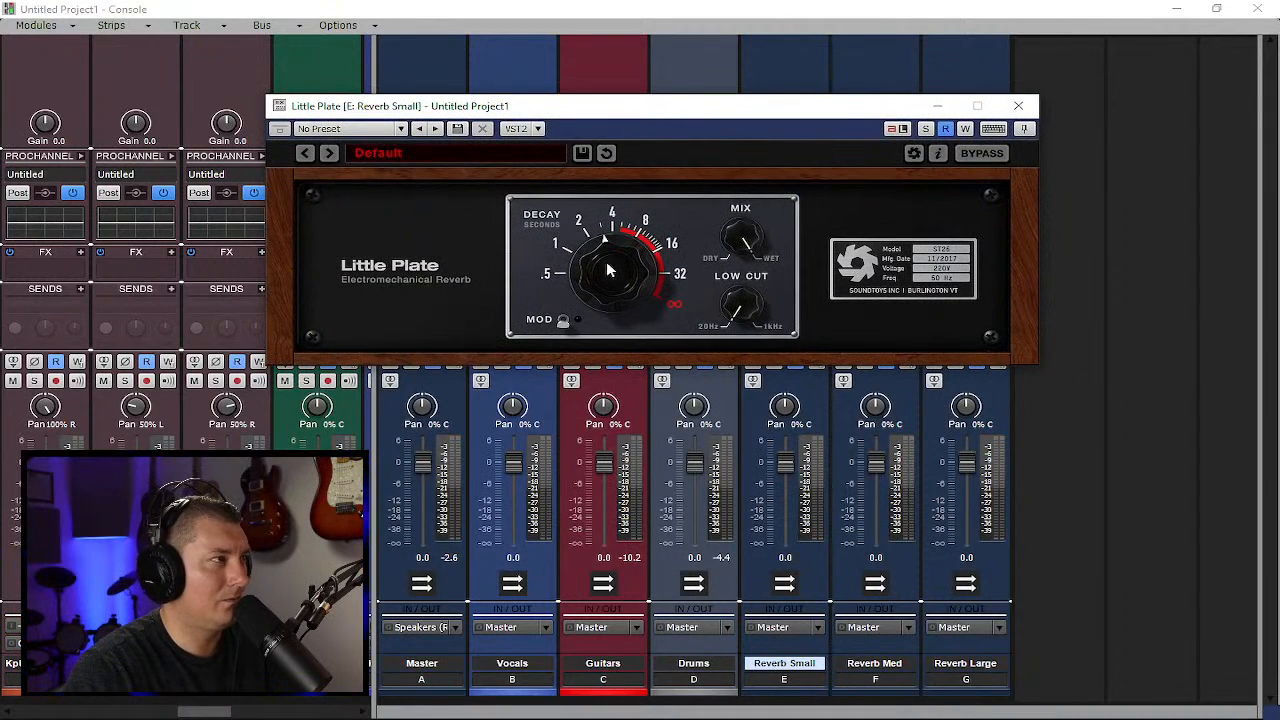
Shorten Little Plate's decay, and remove the plug-in from the Reverb Small bus
drag(602, 257, 588, 305)
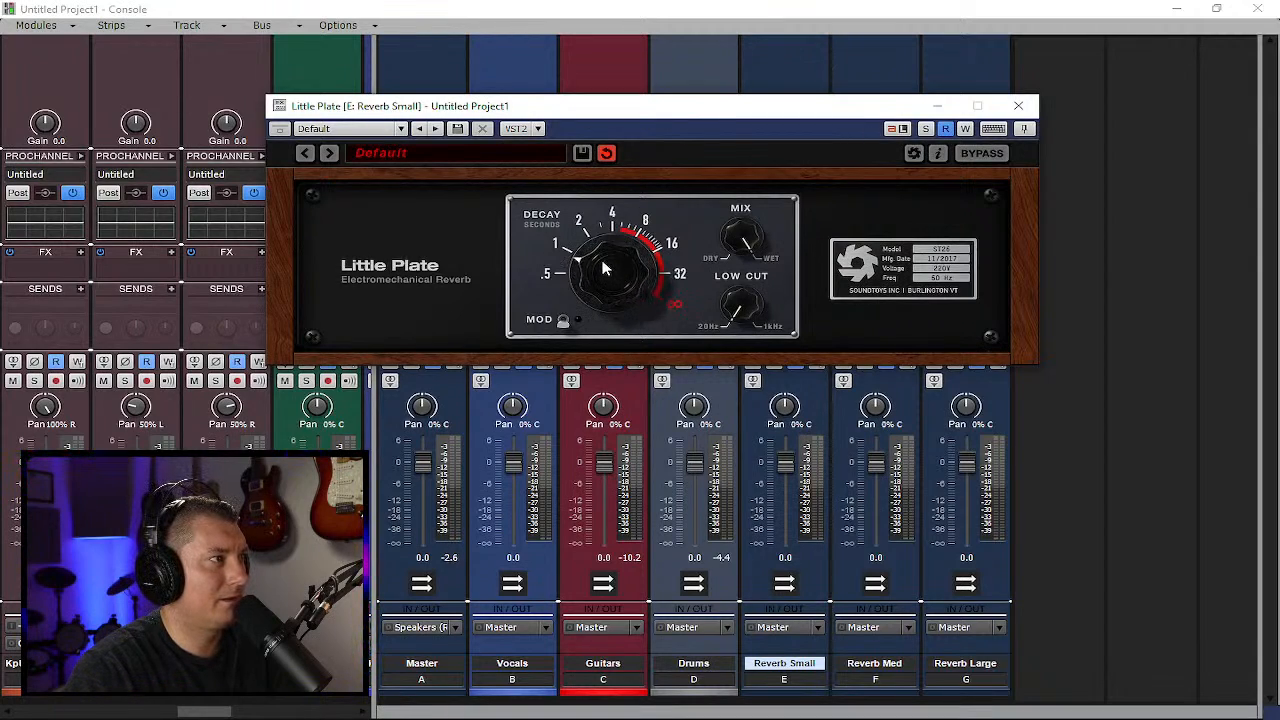
click(1018, 105)
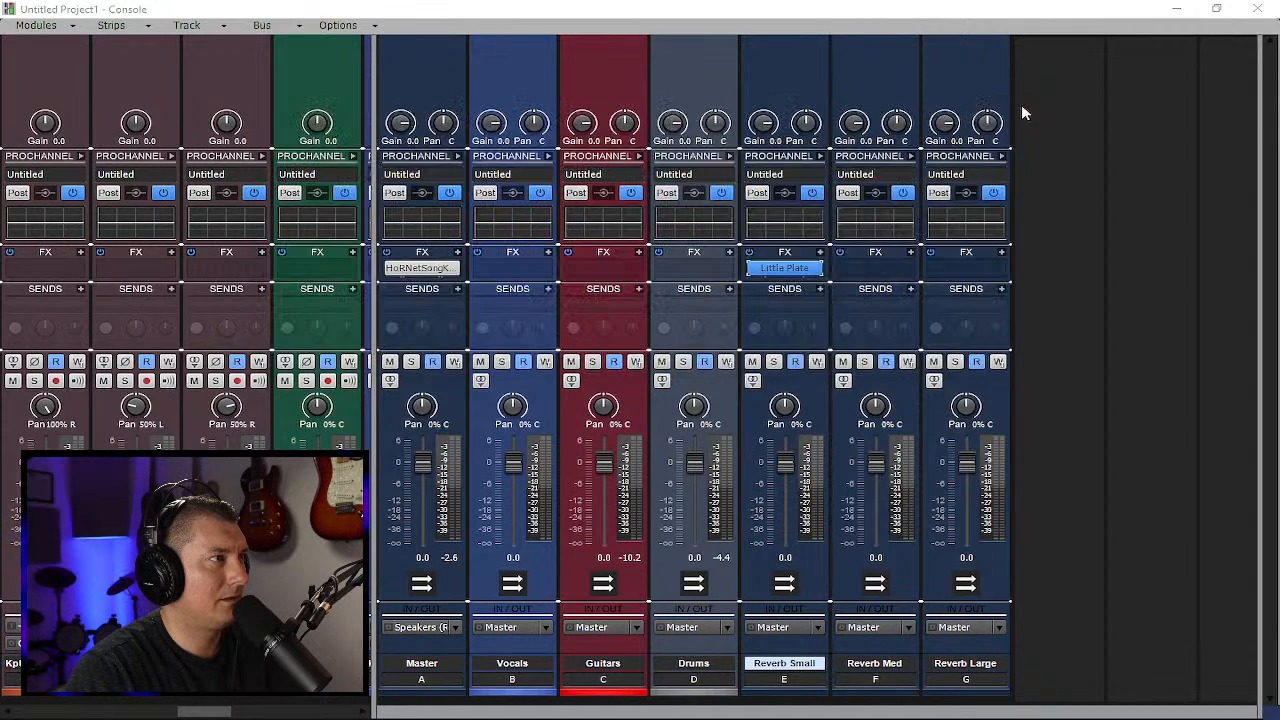
right_click(797, 270)
click(650, 290)
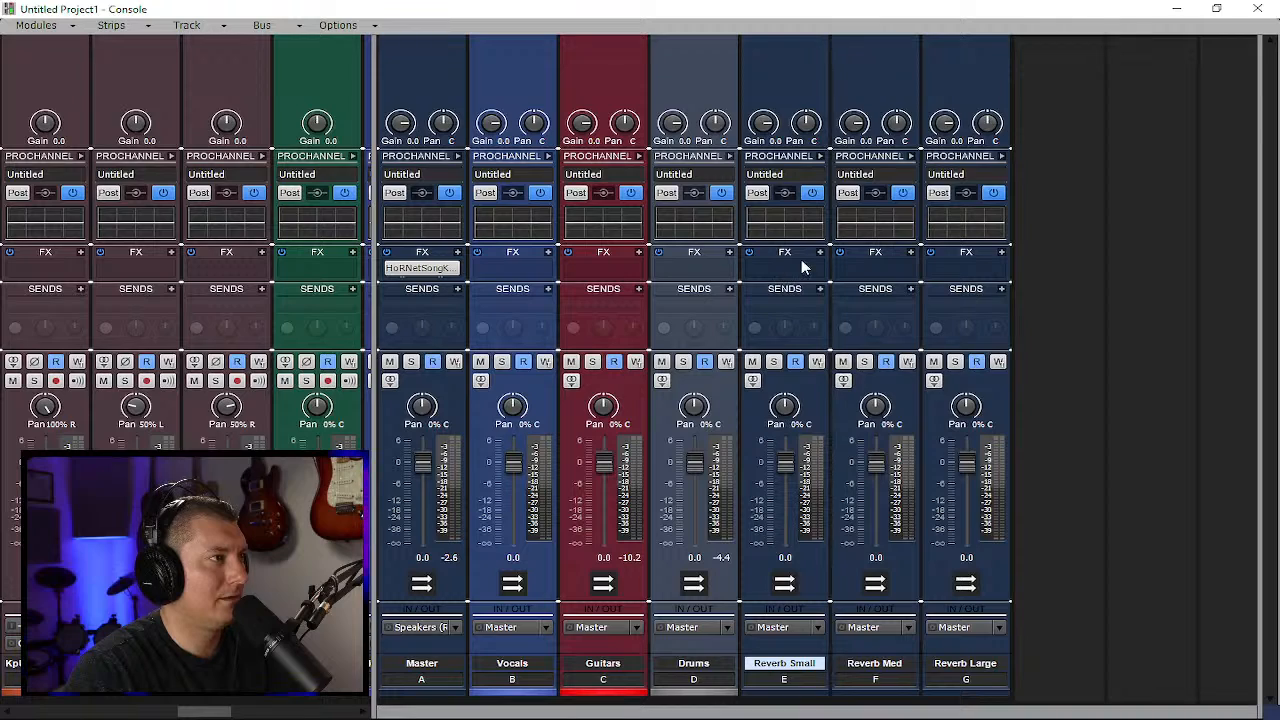
Insert the 2016 Stereo Room reverb on the Reverb Small bus and move its window aside
right_click(801, 262)
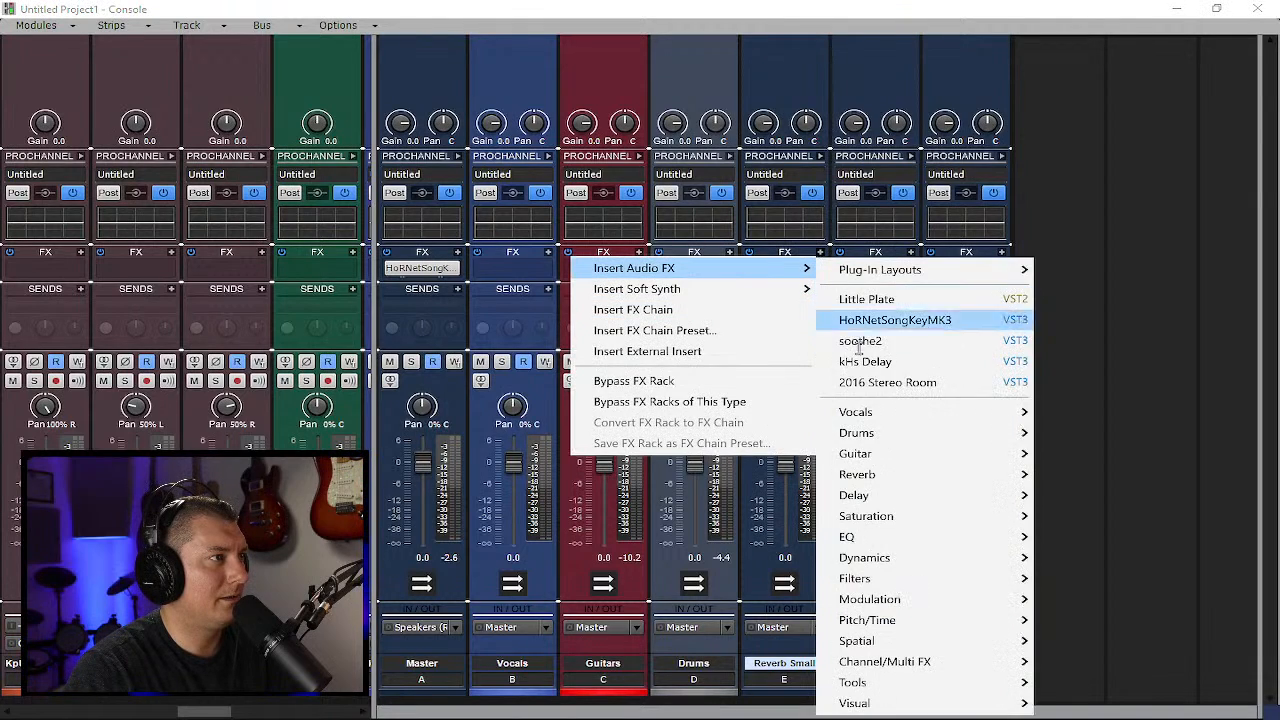
mouse_move(860, 475)
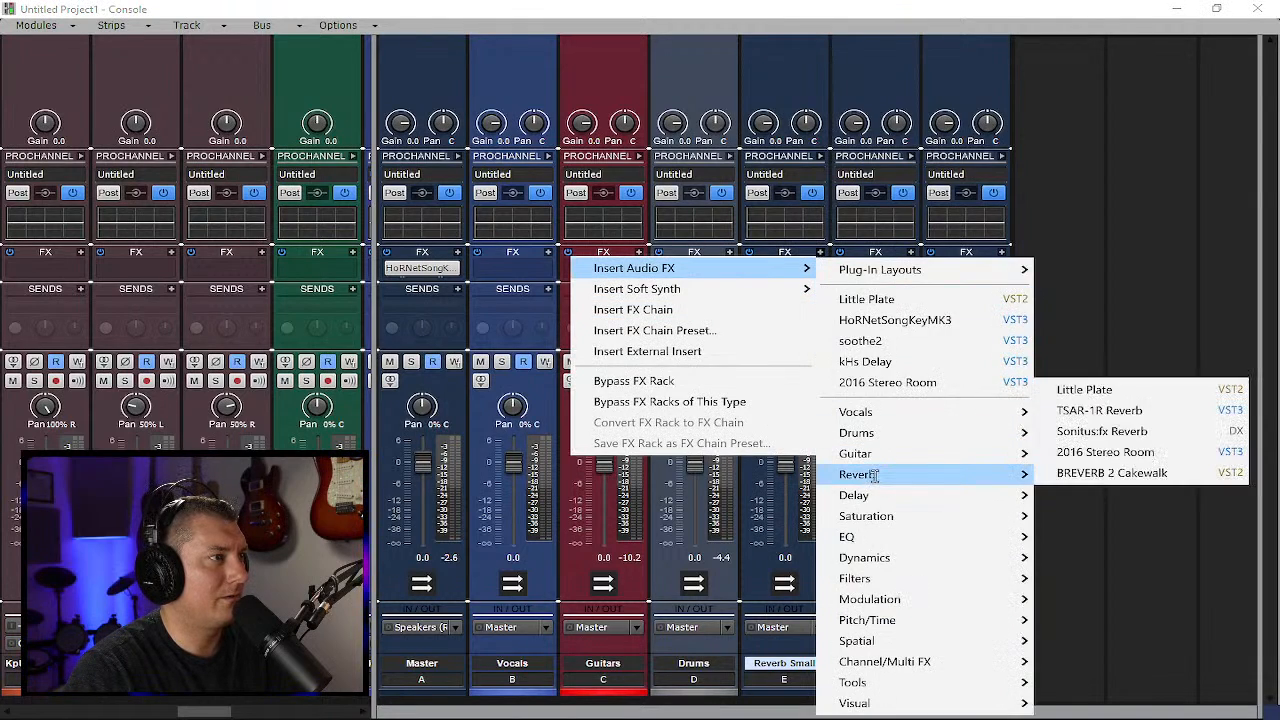
click(1133, 455)
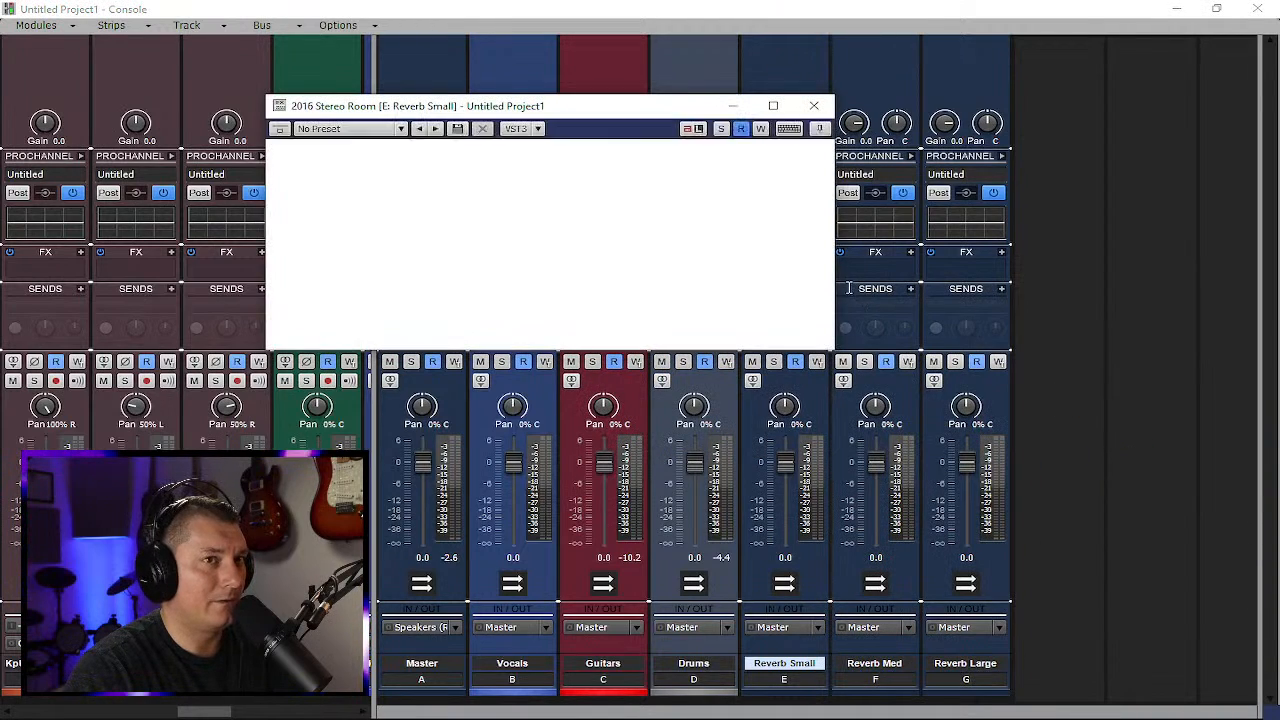
drag(606, 113, 887, 178)
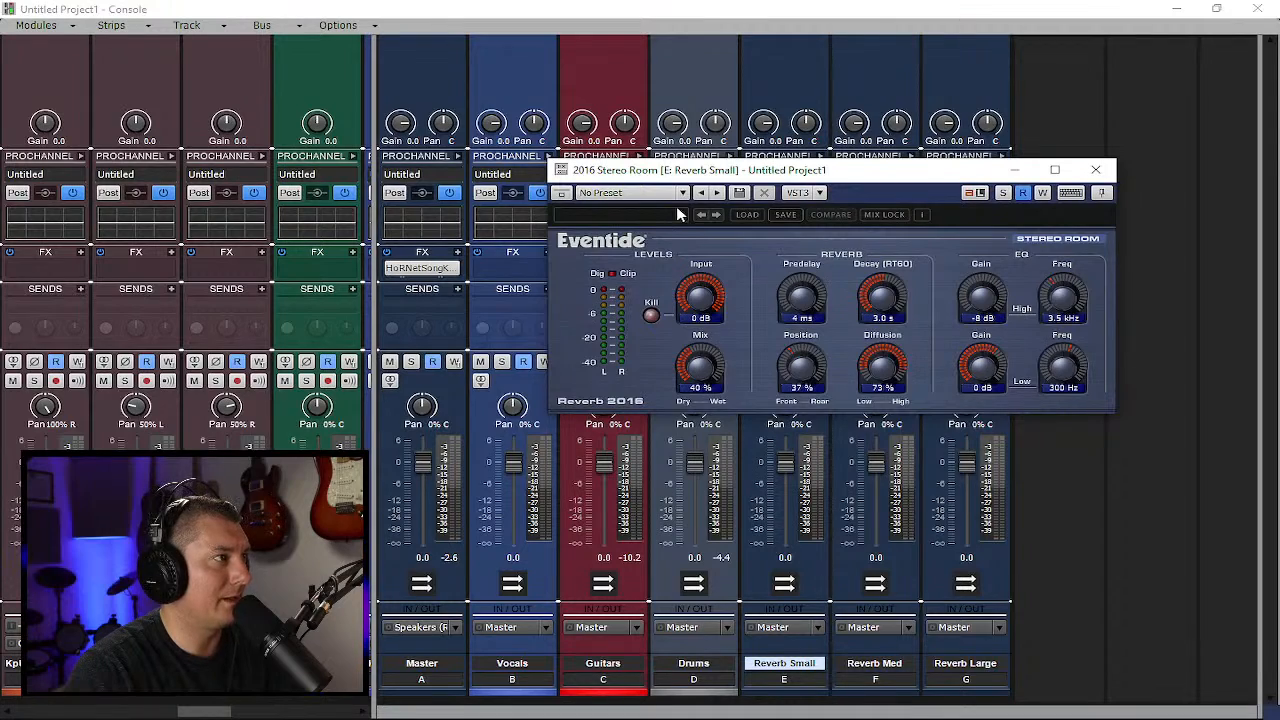
Set the Stereo Room's decay to 250 ms and its mix to 100 %, keeping its window clear of the Reverb Small strip
drag(884, 310, 903, 398)
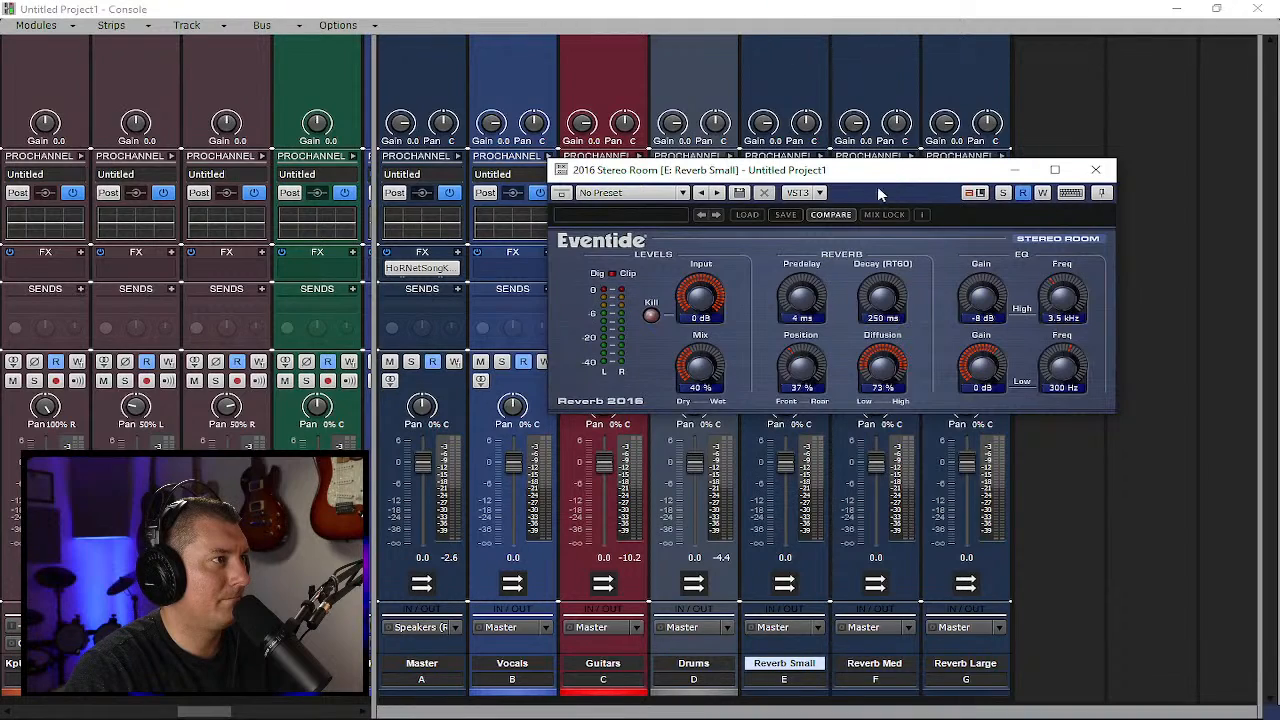
drag(883, 180, 711, 94)
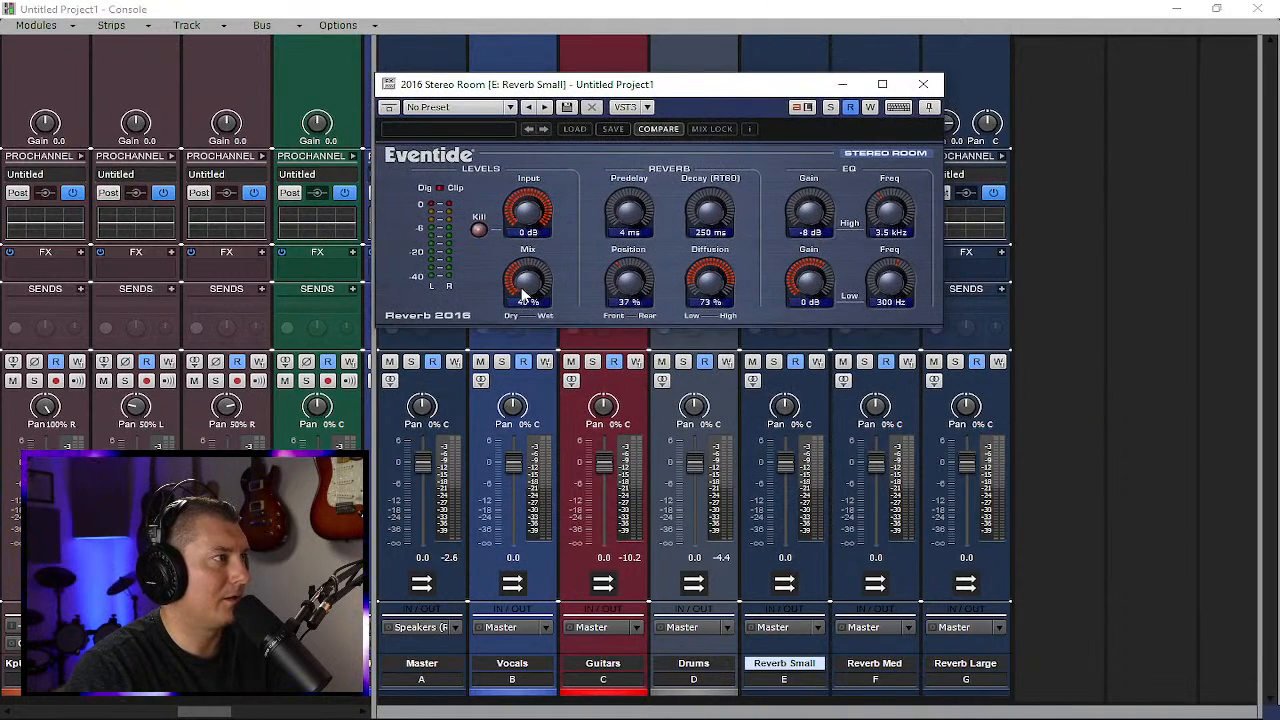
drag(522, 293, 524, 200)
drag(666, 91, 471, 76)
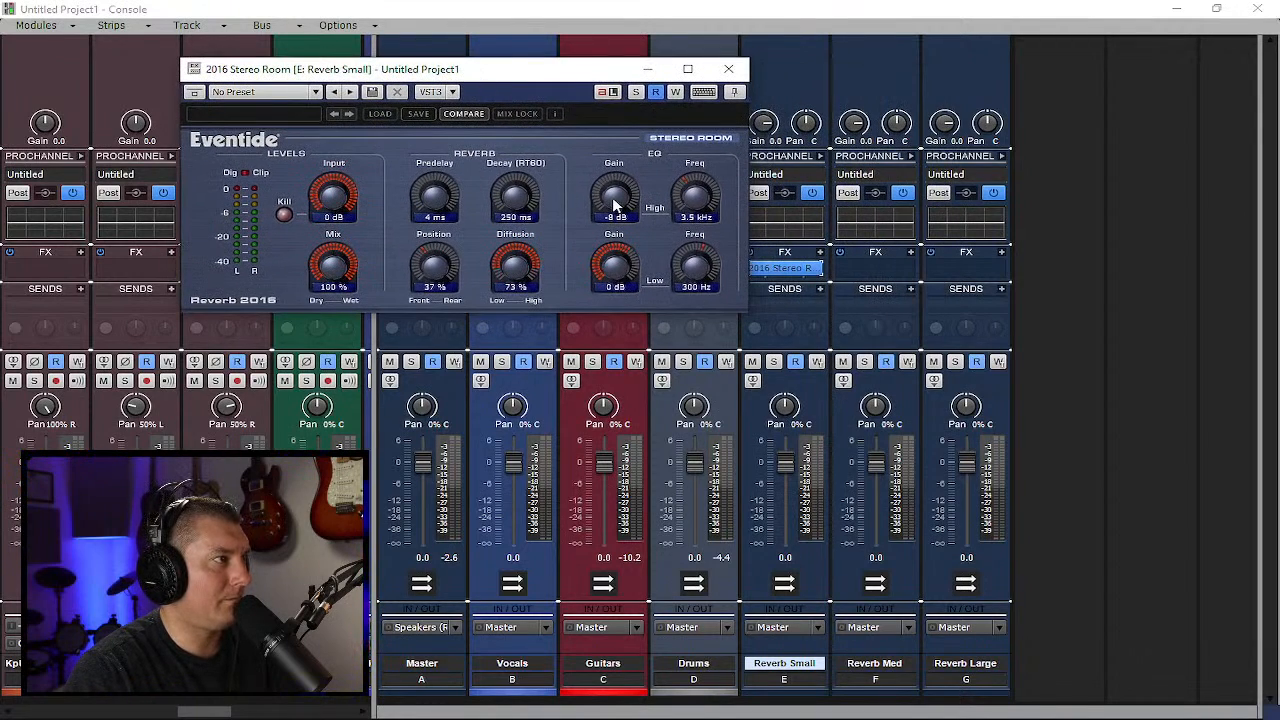
Set the Stereo Room's EQ to a high frequency of 8.0 kHz, a low frequency of 253 Hz and a low gain of -8 dB
drag(690, 216, 706, 295)
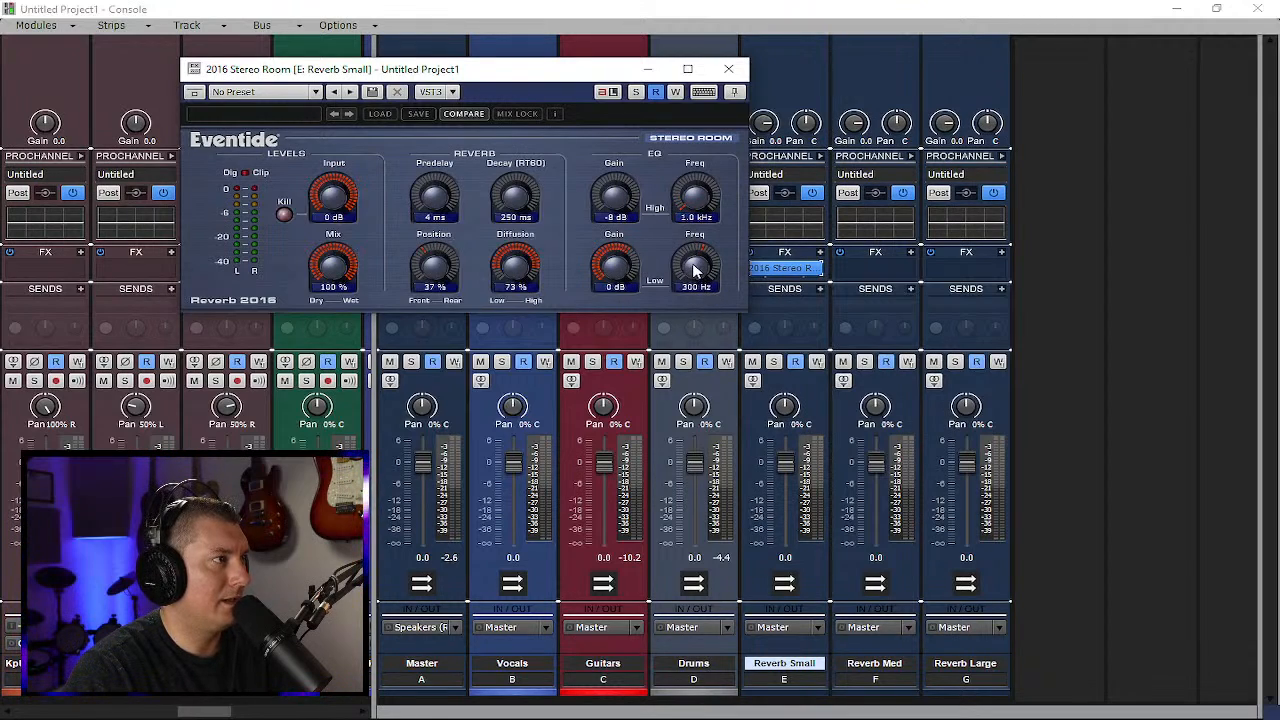
drag(694, 264, 686, 284)
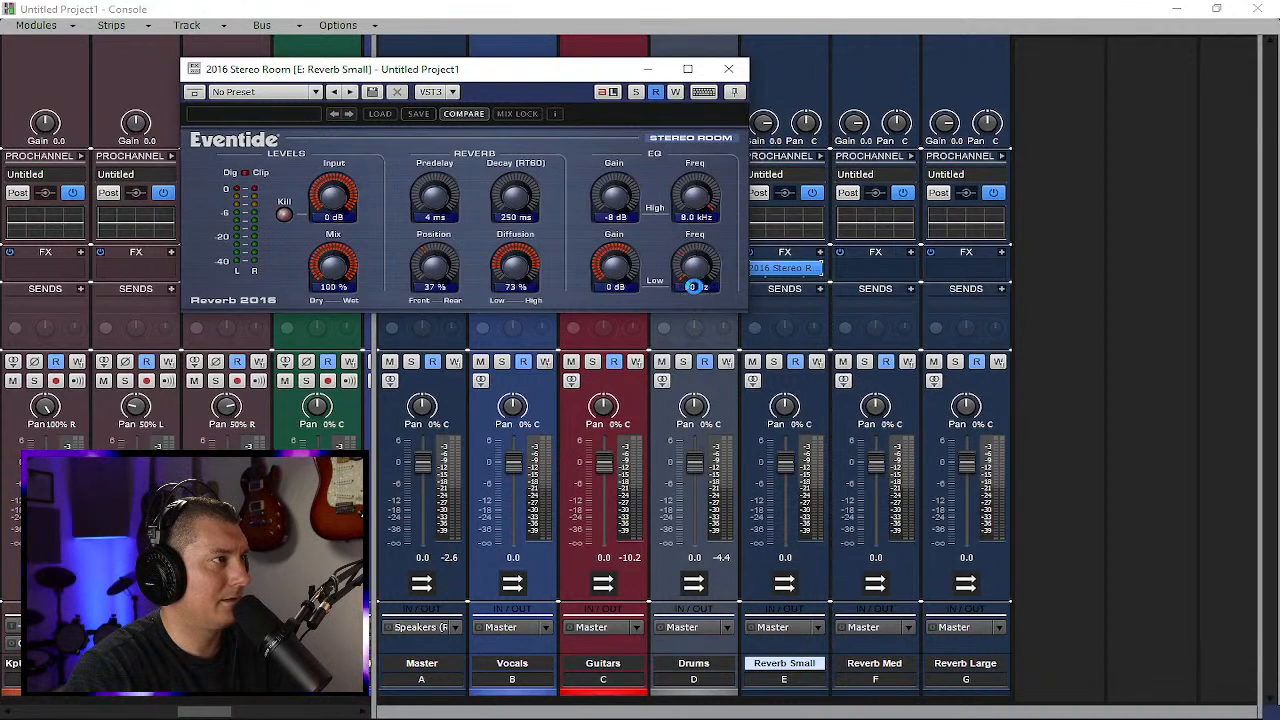
drag(691, 274, 684, 235)
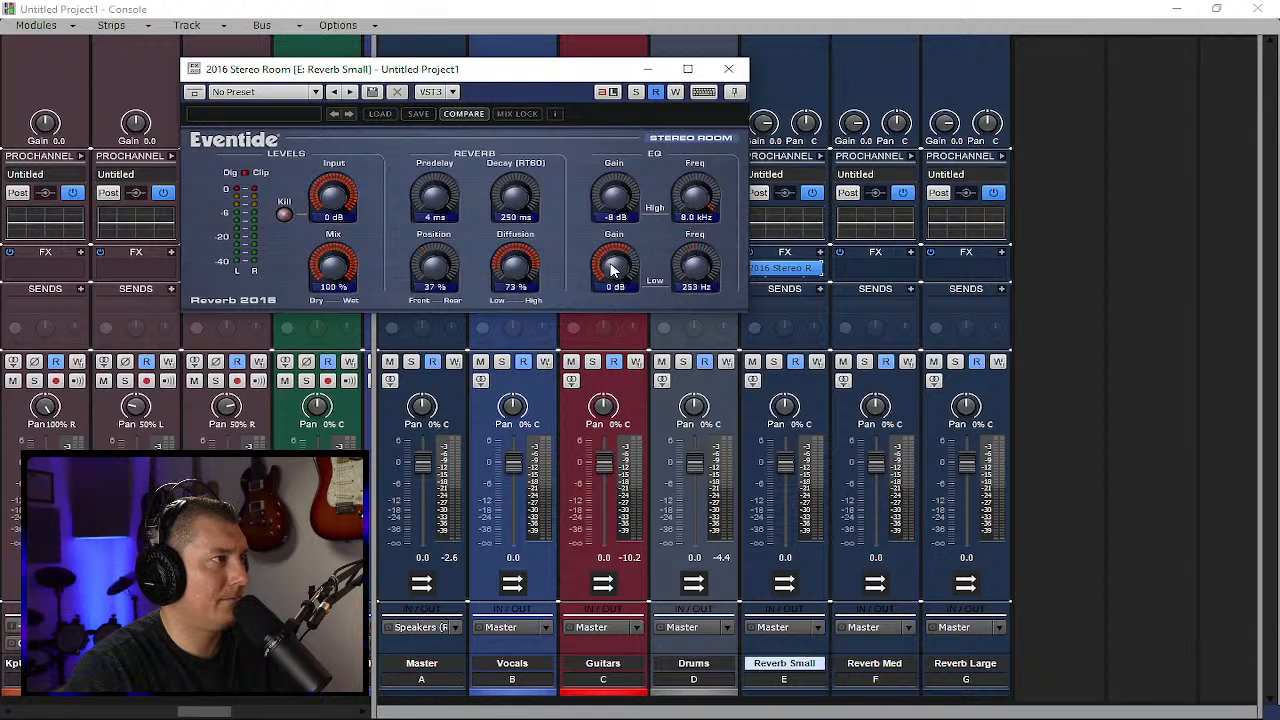
drag(614, 268, 614, 296)
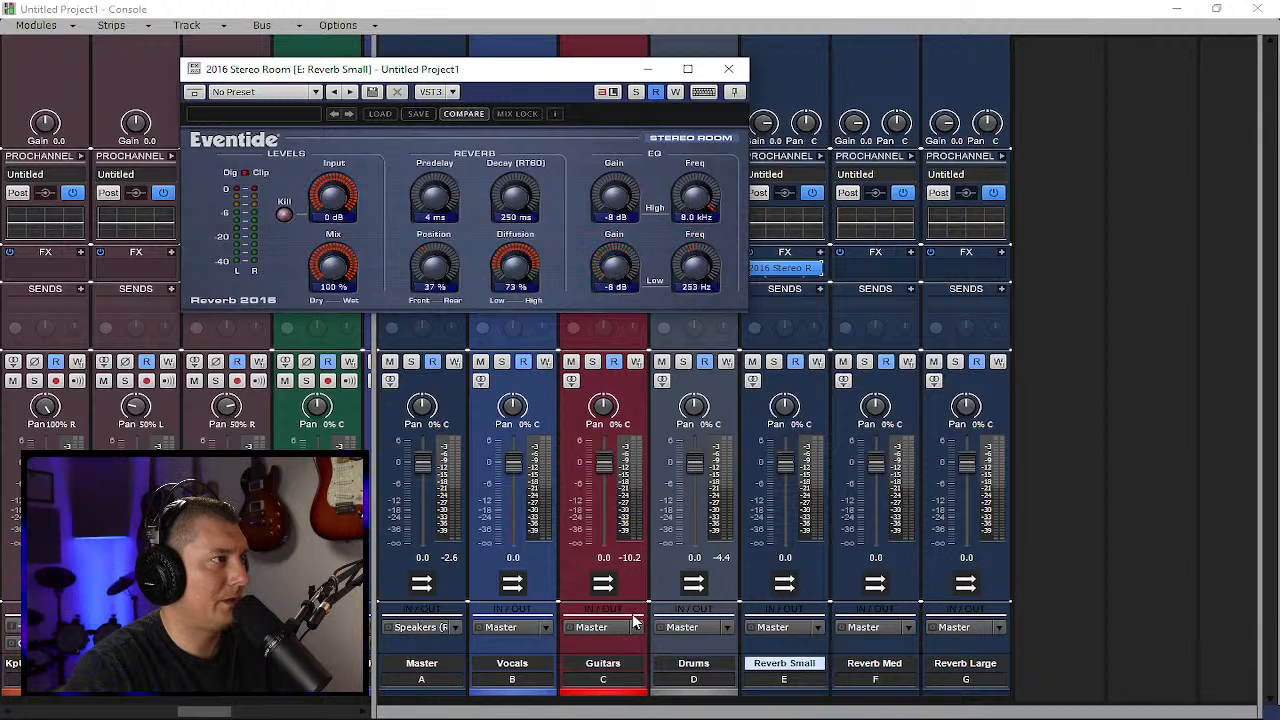
Close the Stereo Room window and copy the plug-in from Reverb Small to the Reverb Med and Reverb Large buses
click(731, 71)
drag(785, 268, 950, 272)
key(ctrl+s)
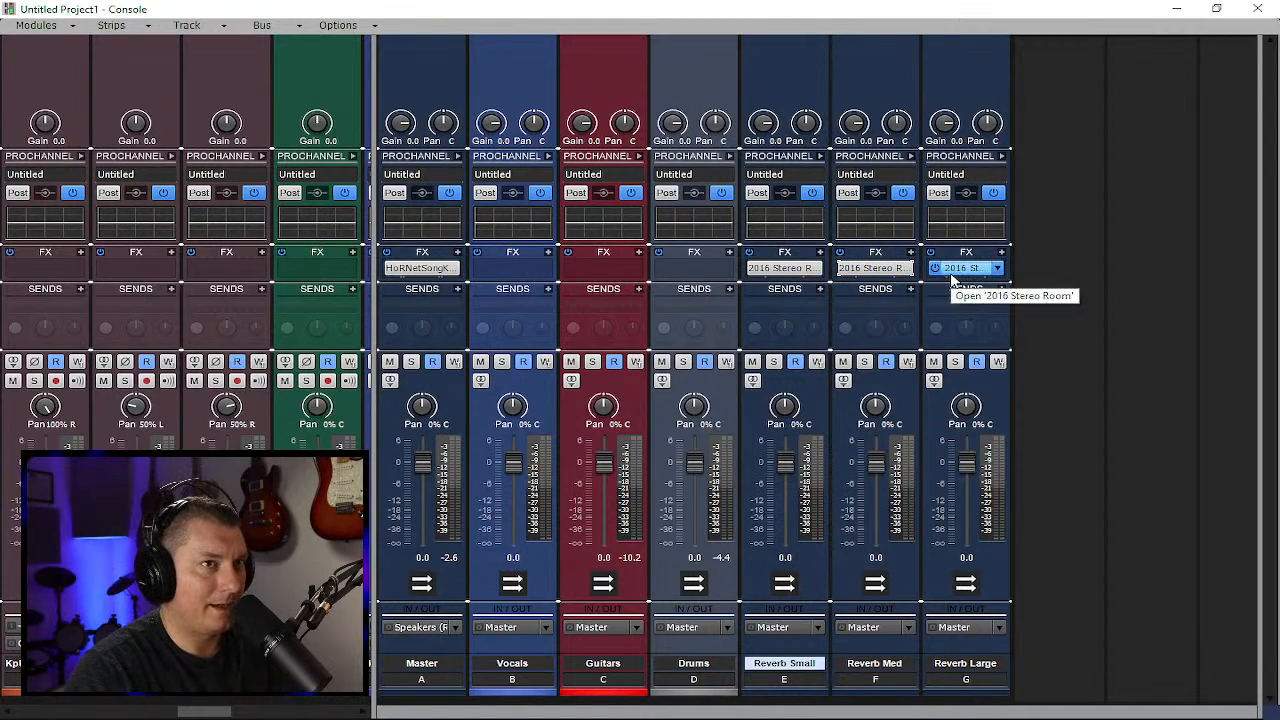
Set the Stereo Room's decay to 504 ms on the Reverb Med bus and to 1.0 s on the Reverb Large bus
double_click(870, 268)
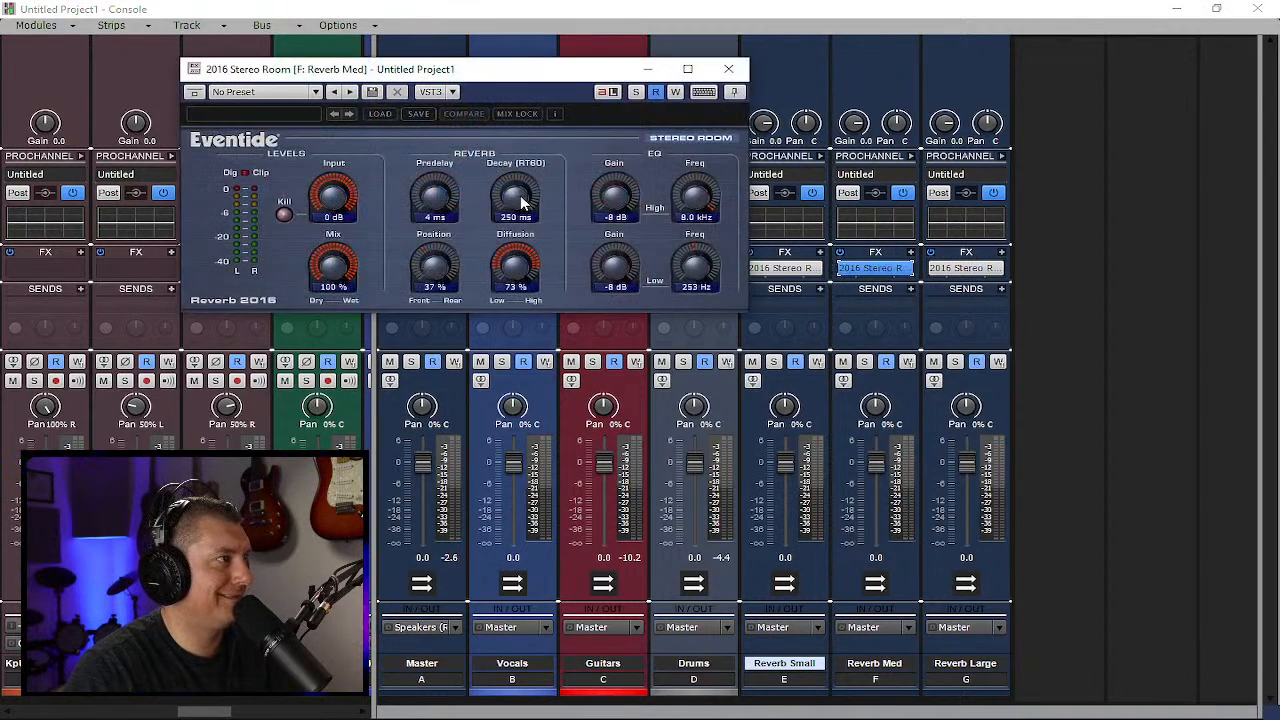
drag(520, 202, 509, 177)
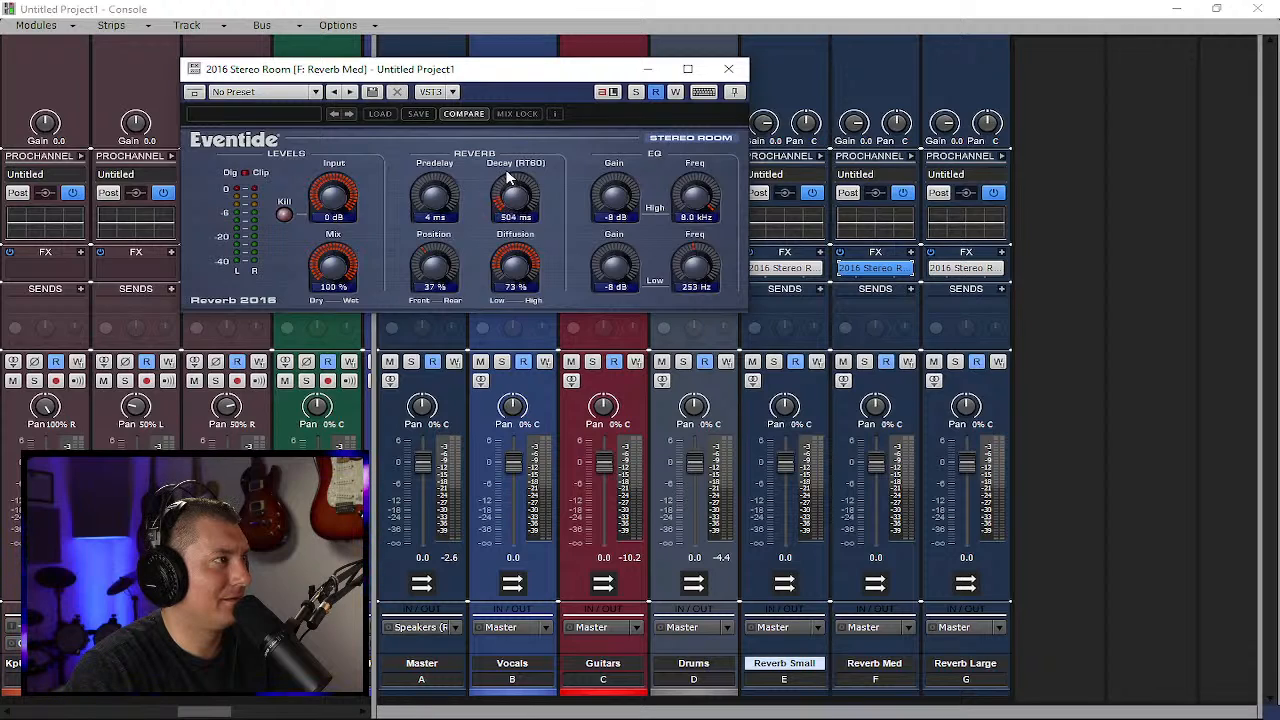
click(731, 69)
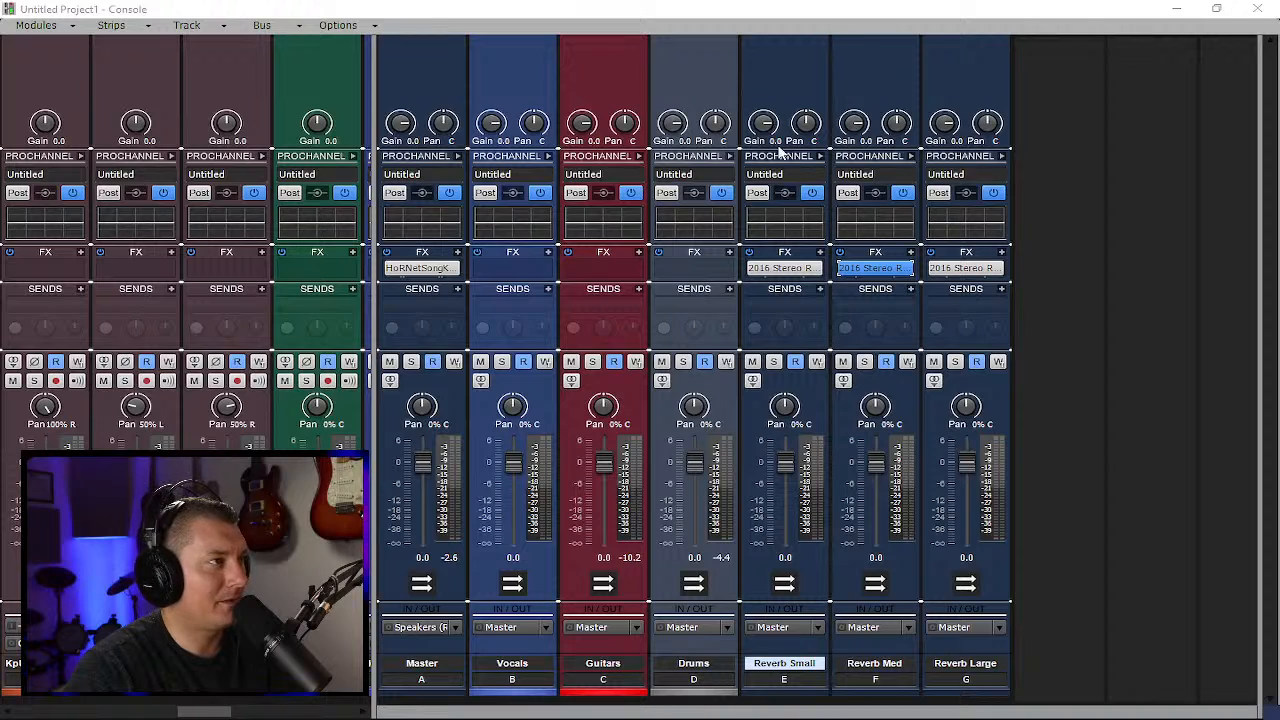
double_click(962, 268)
drag(512, 204, 501, 148)
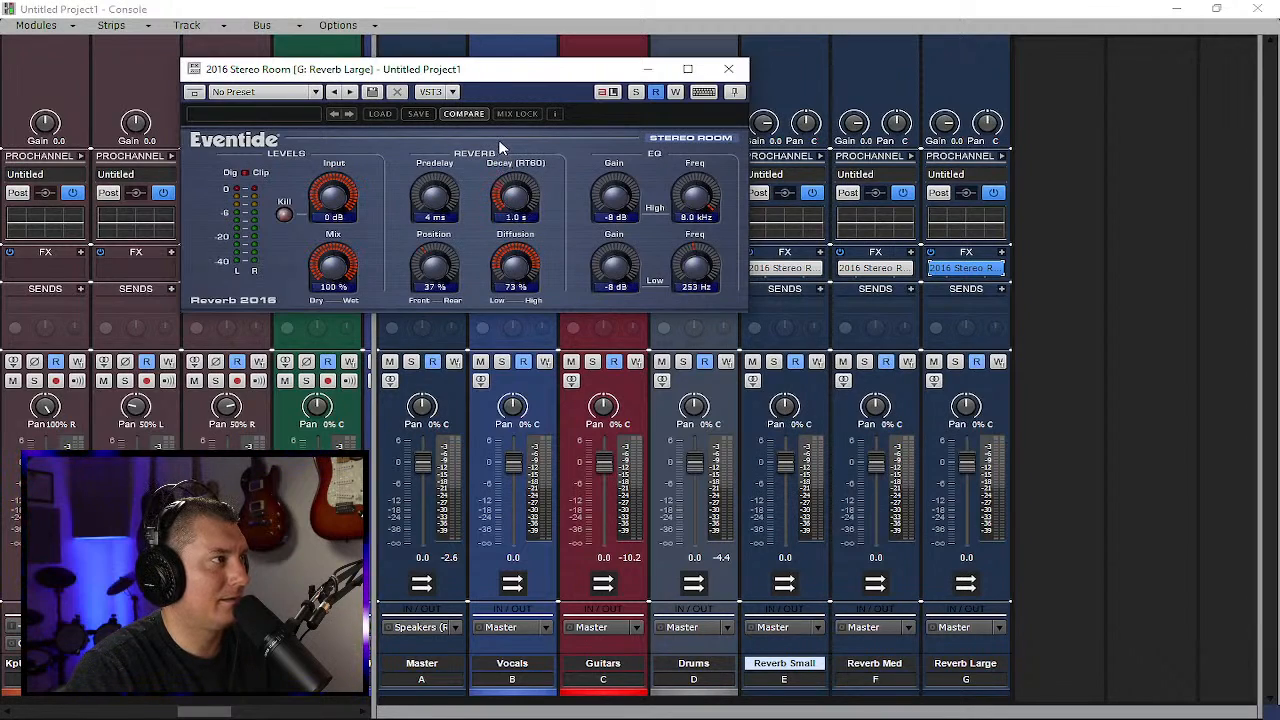
click(729, 69)
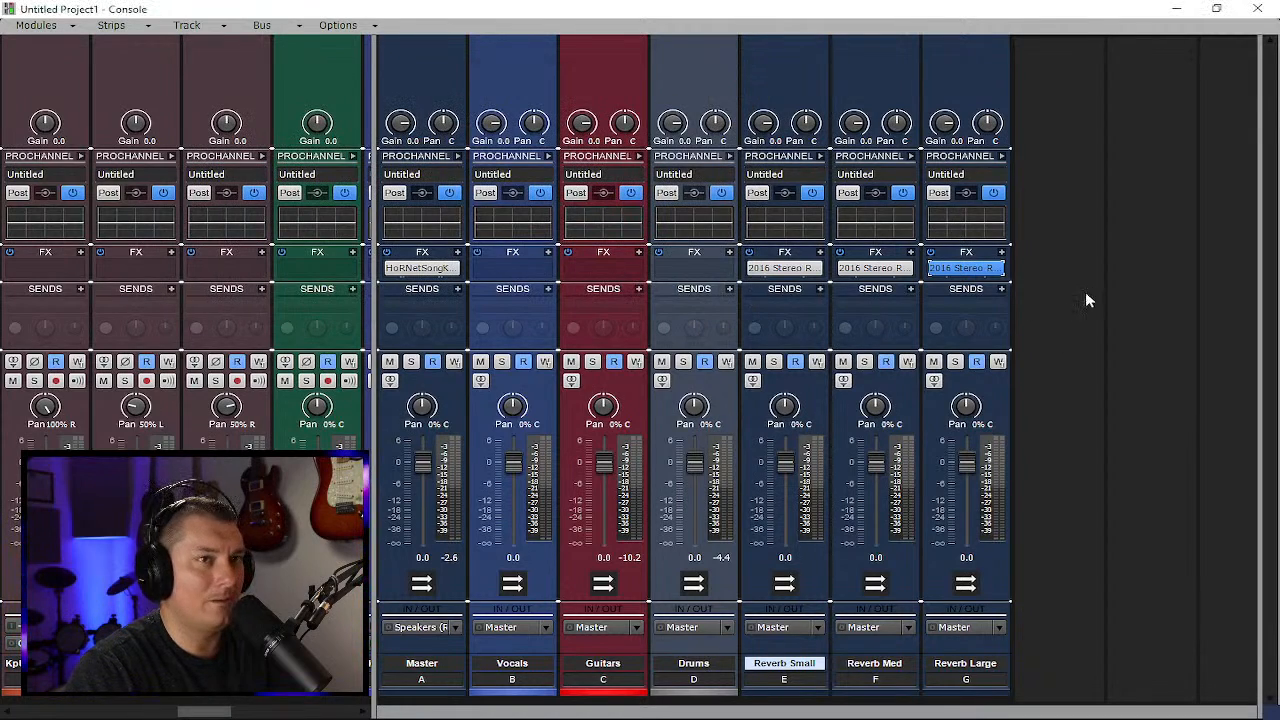
Enable the ProChannel EQ filters on the Reverb Small bus with the high-pass at 235 Hz and the low-pass at 8457 Hz
click(823, 156)
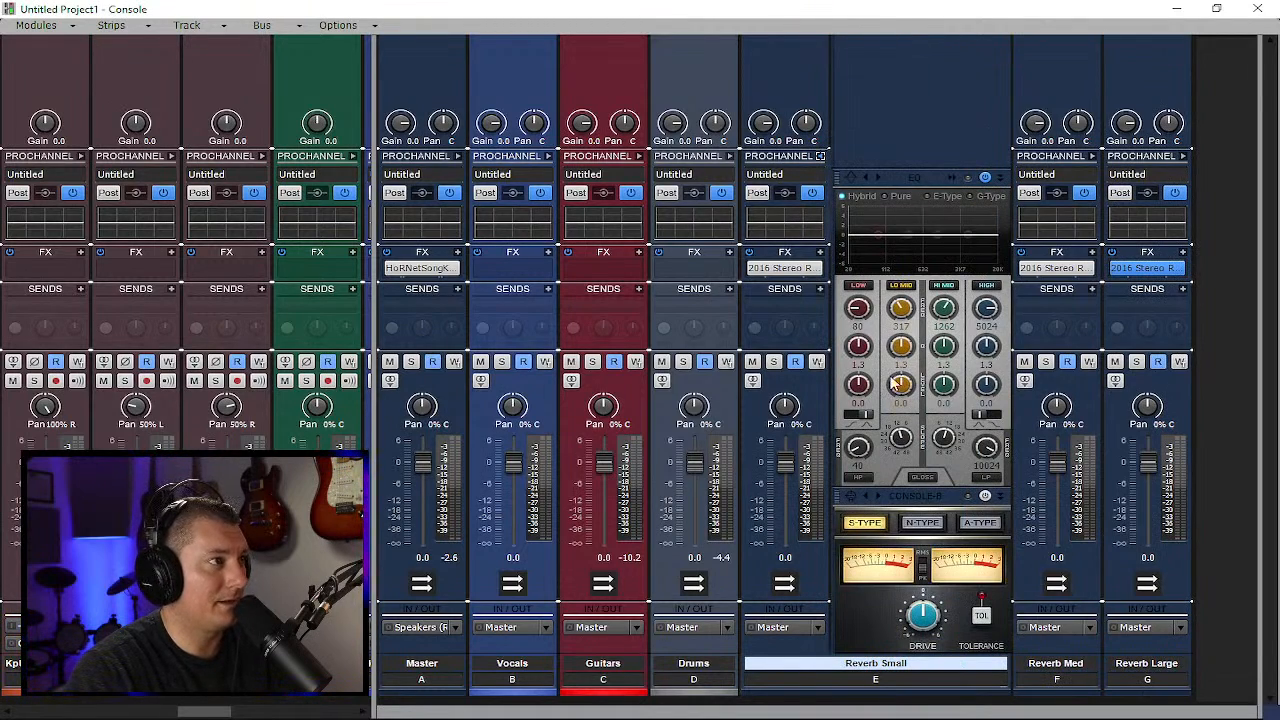
click(860, 454)
drag(857, 472, 857, 442)
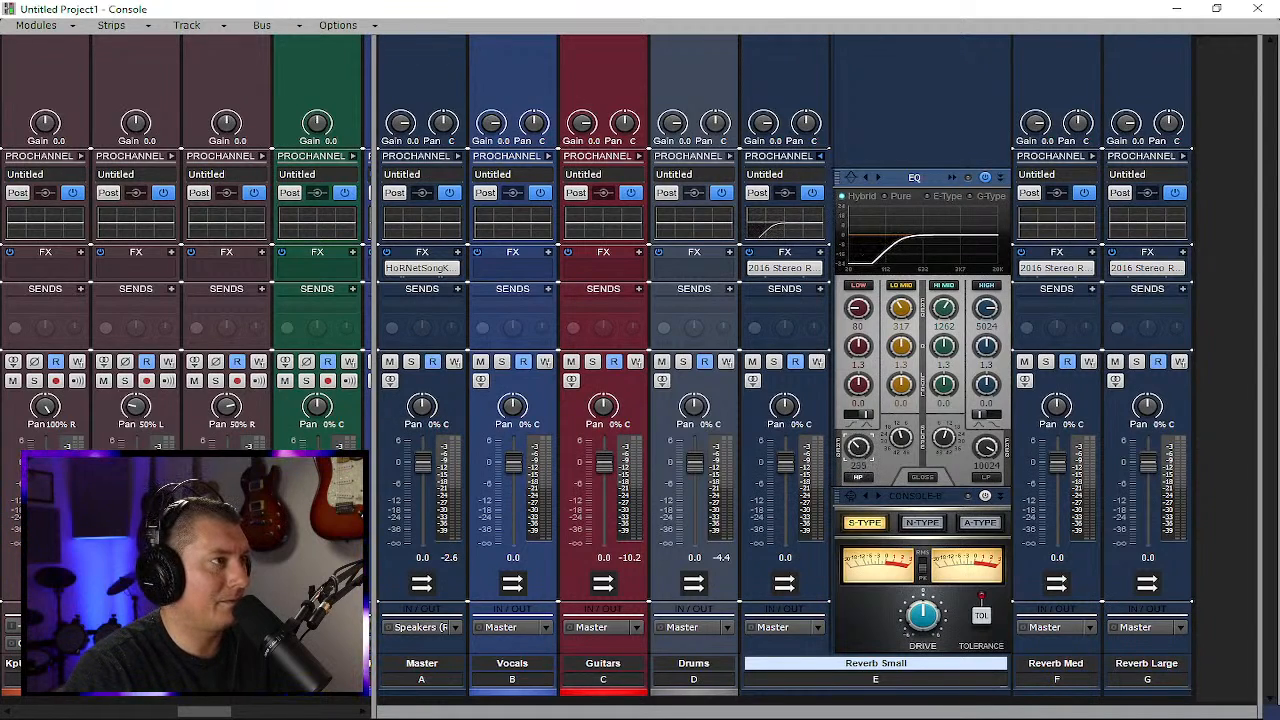
click(986, 478)
drag(987, 452, 987, 462)
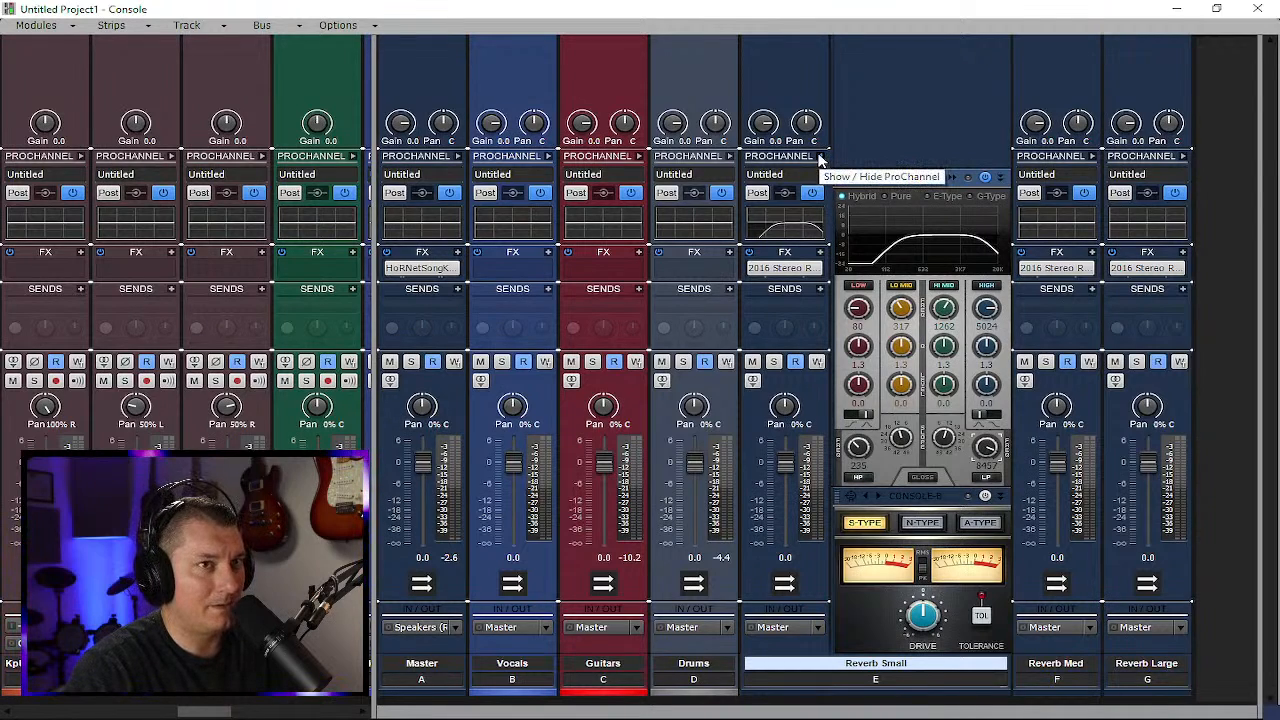
click(818, 158)
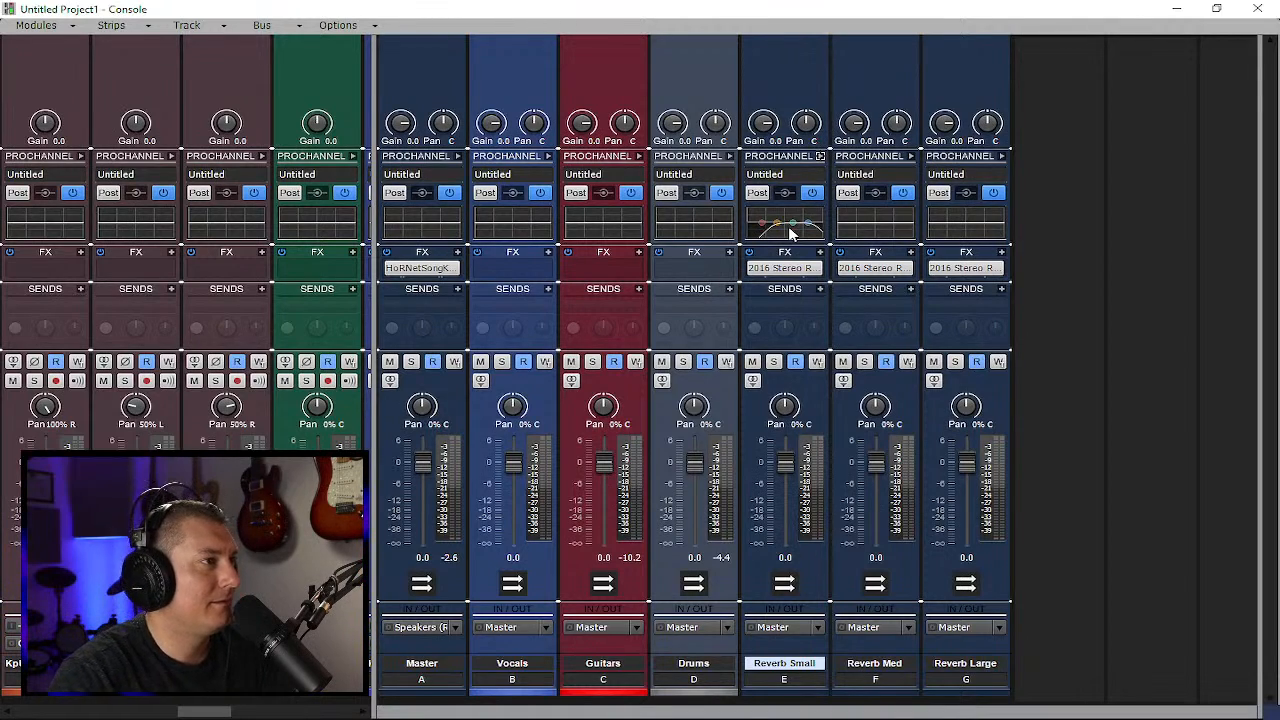
Copy the Reverb Small EQ settings to the Reverb Med and Reverb Large buses and check the EQ on Reverb Large
drag(790, 232, 880, 232)
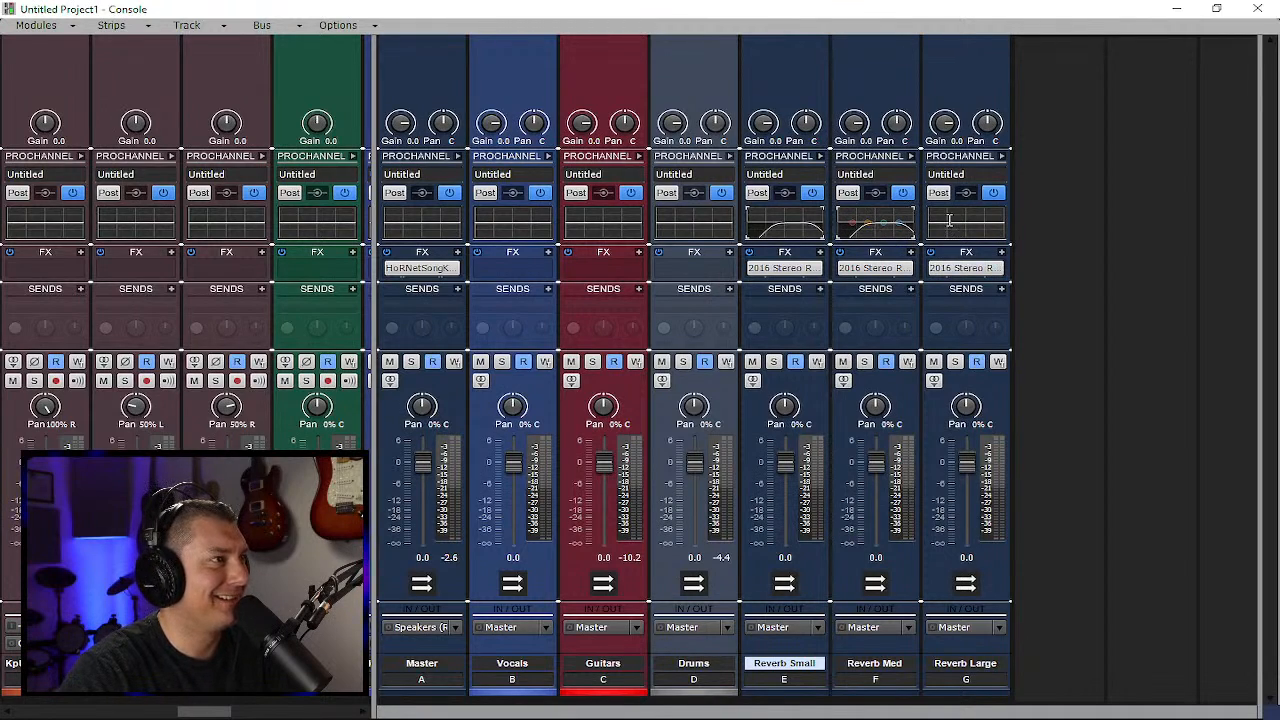
drag(949, 220, 951, 222)
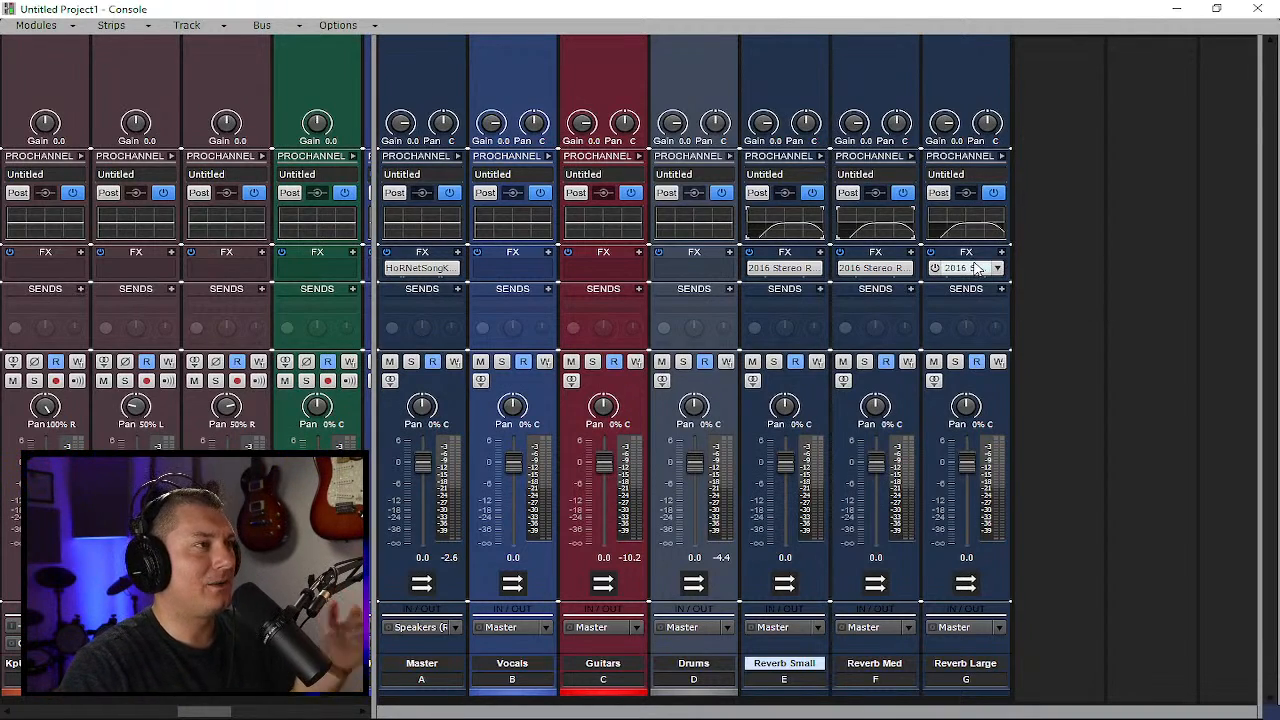
click(1003, 155)
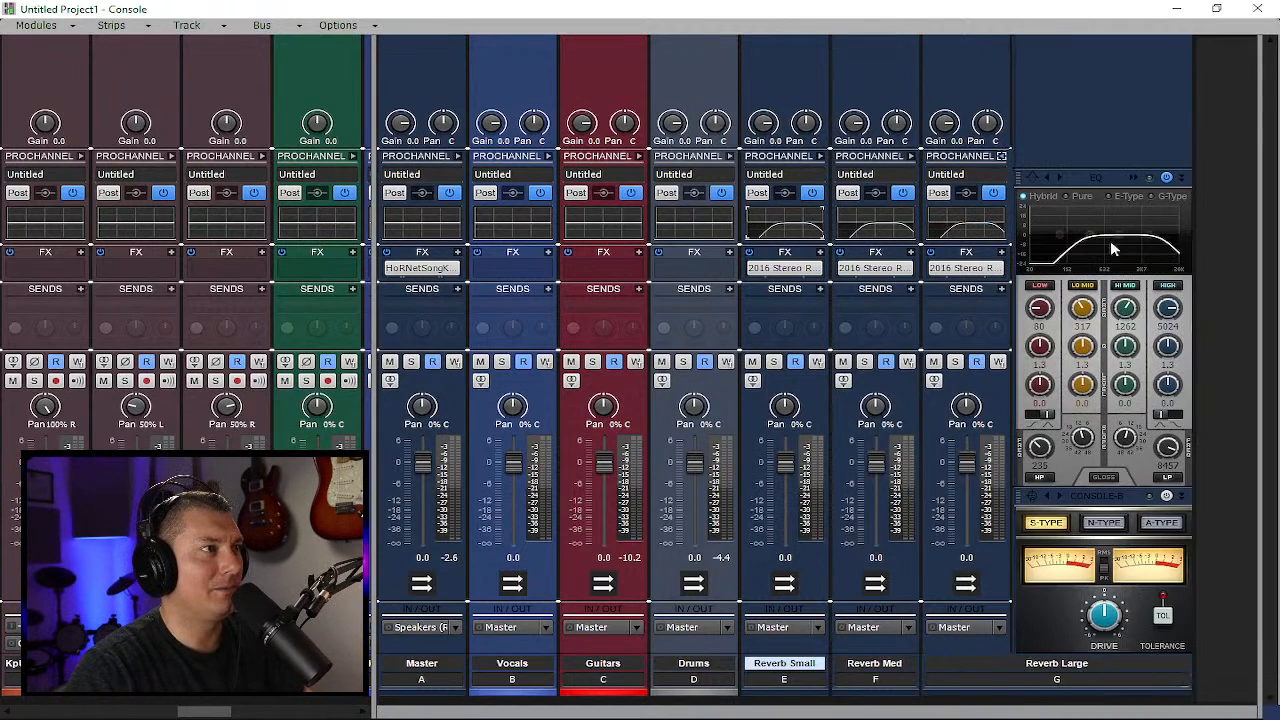
click(1002, 156)
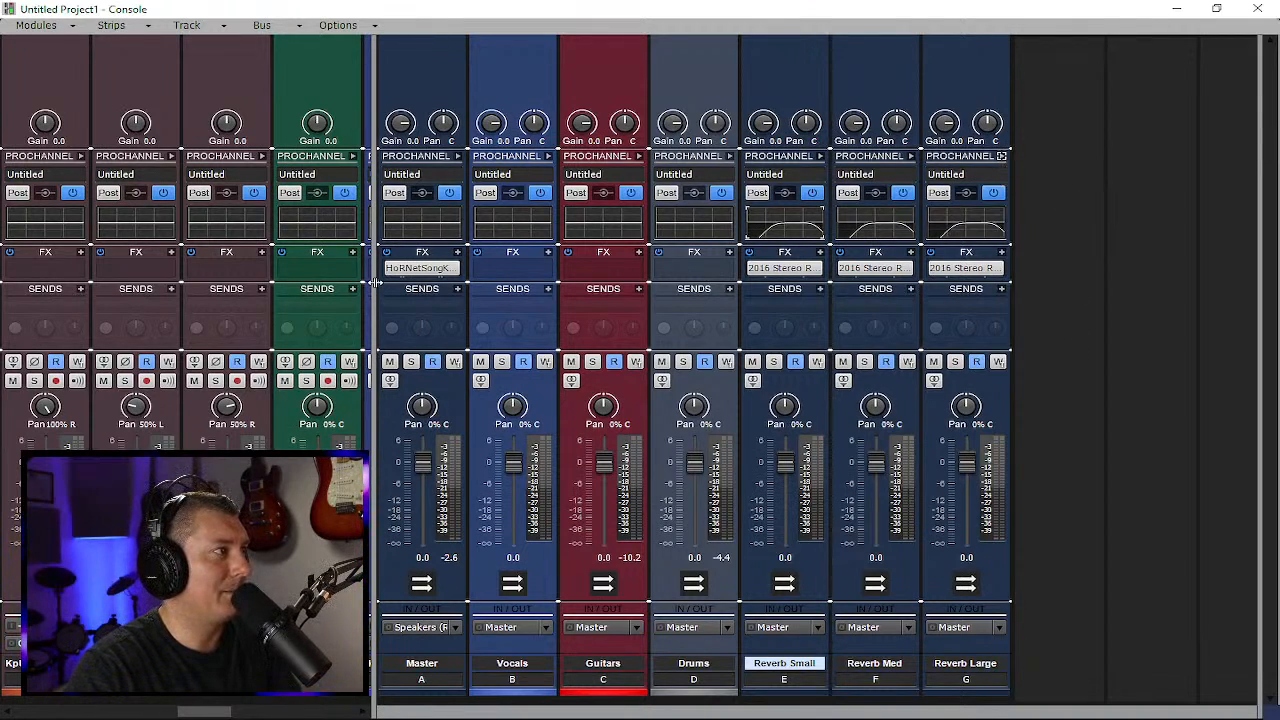
Enable the high-pass filter in the Guitars bus ProChannel EQ and set it to 100 Hz
drag(372, 289, 487, 259)
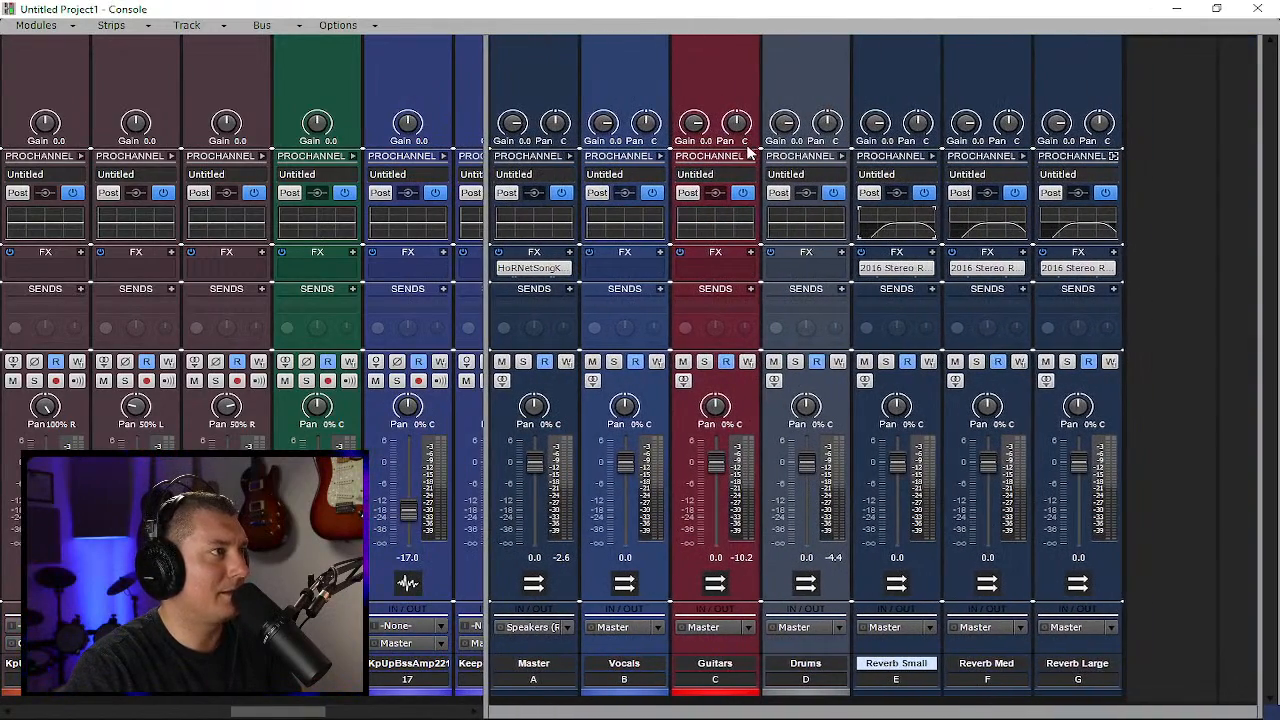
click(751, 156)
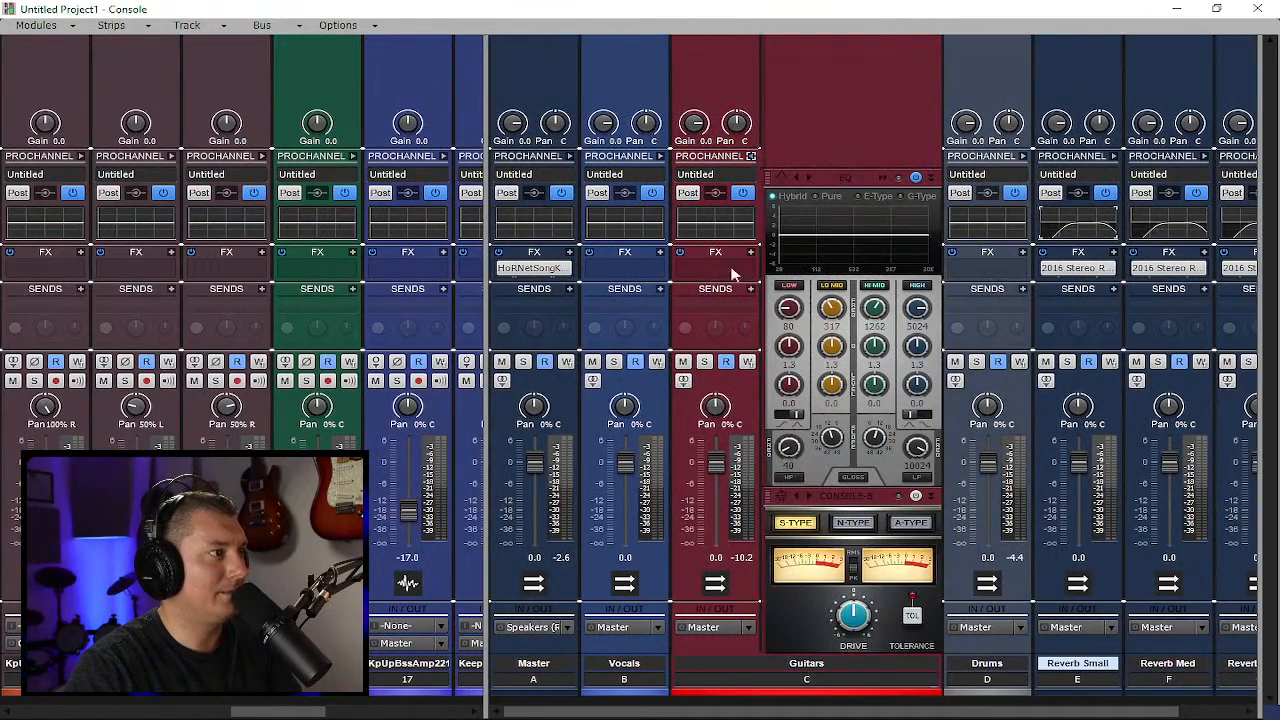
click(796, 480)
scroll(789, 447, up, 5)
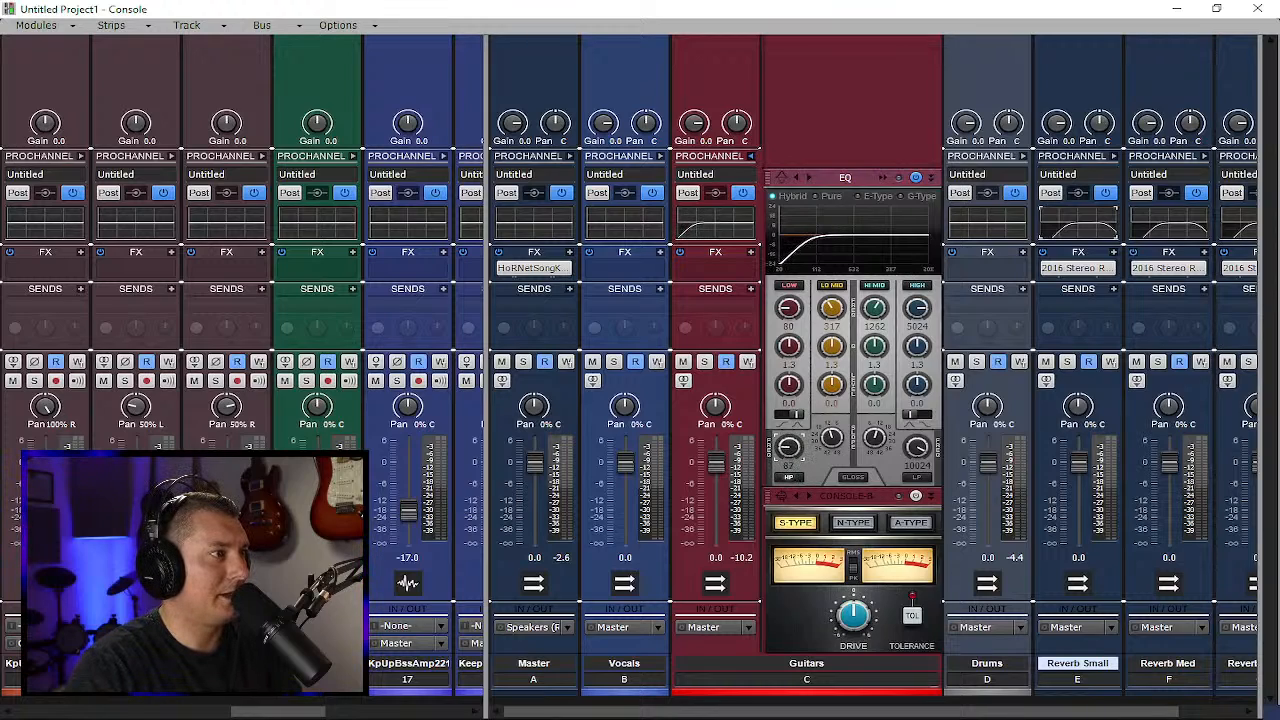
scroll(789, 447, up, 3)
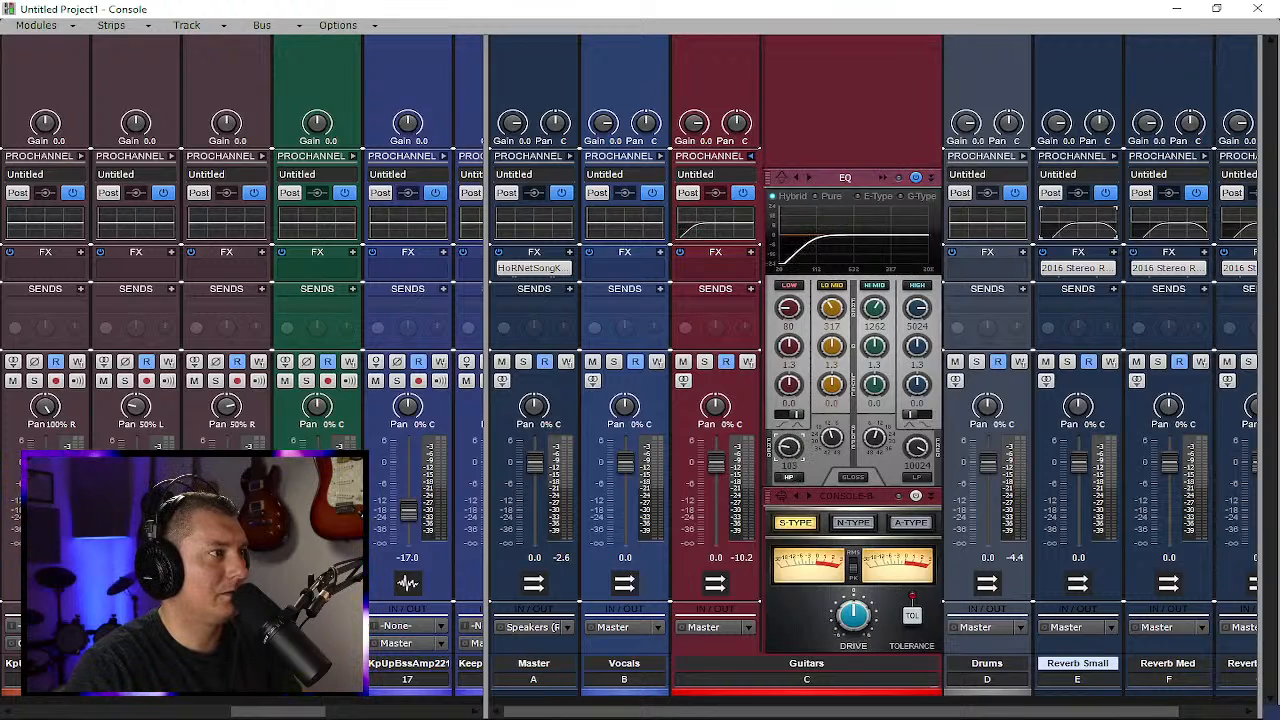
click(916, 497)
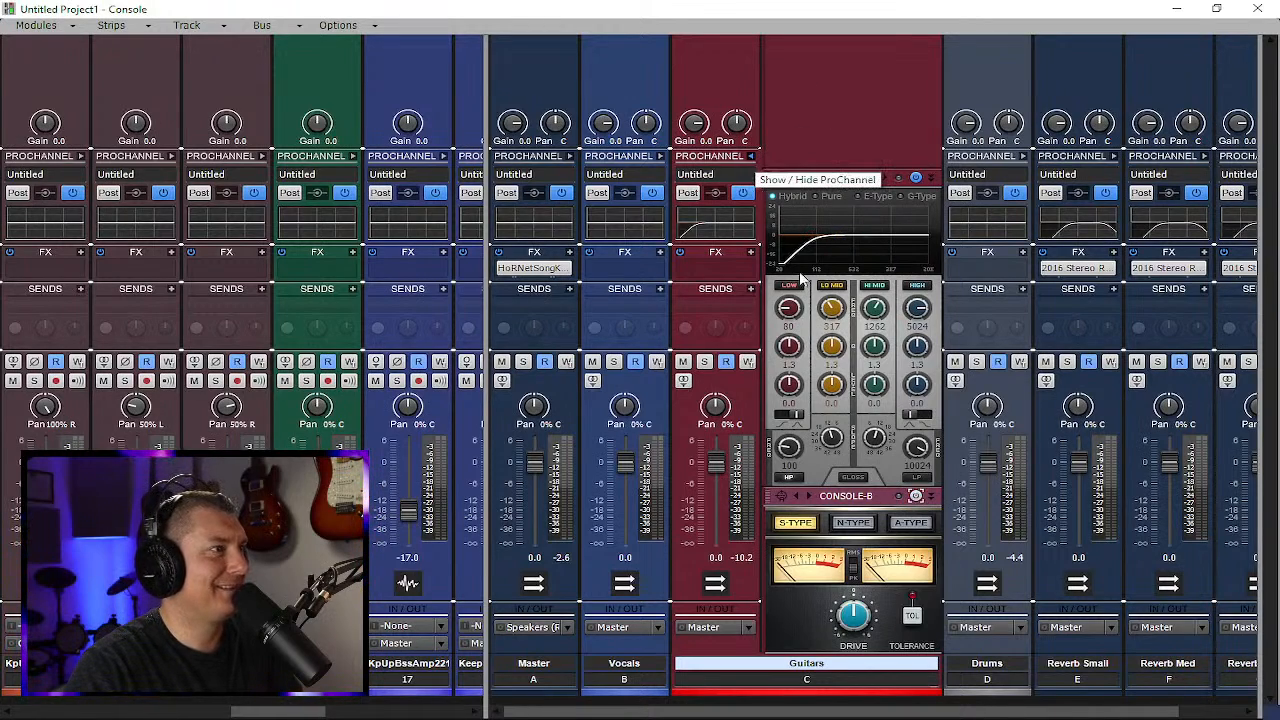
click(750, 157)
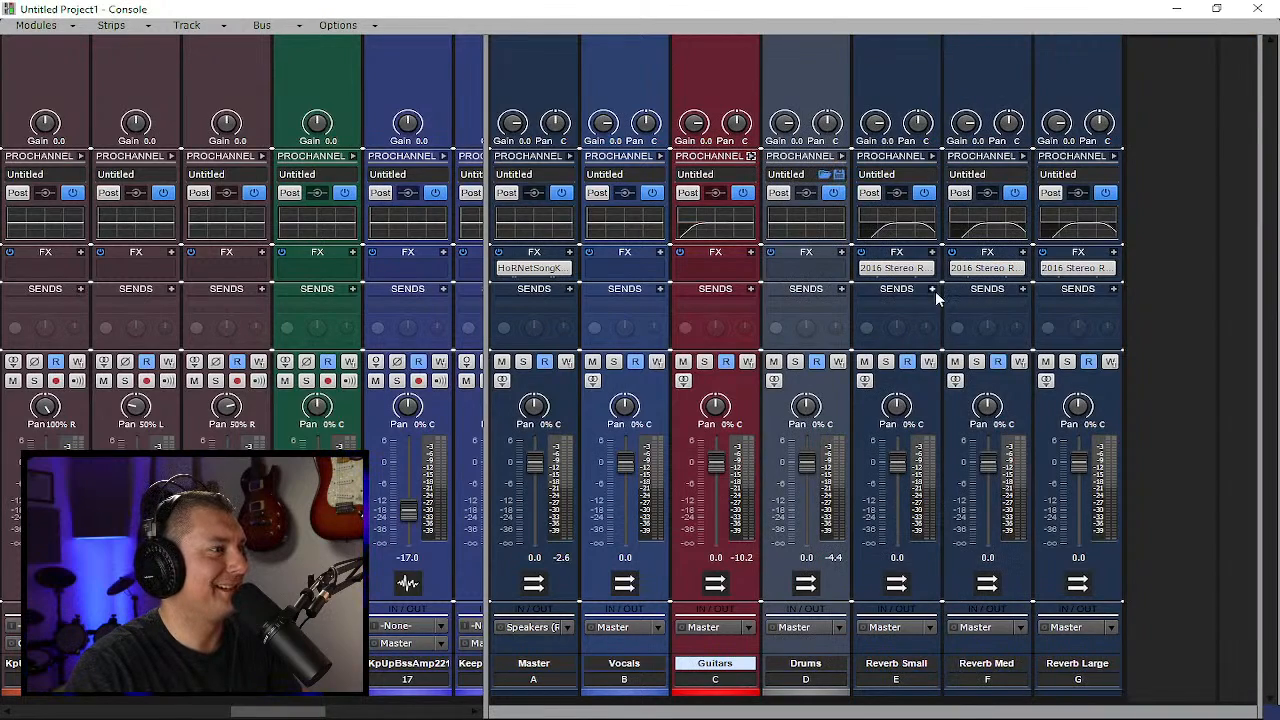
On the Drums bus EQ, enable the high-pass filter at 40 Hz and set the low-mid band to 400 Hz with -3.0 dB gain
click(843, 157)
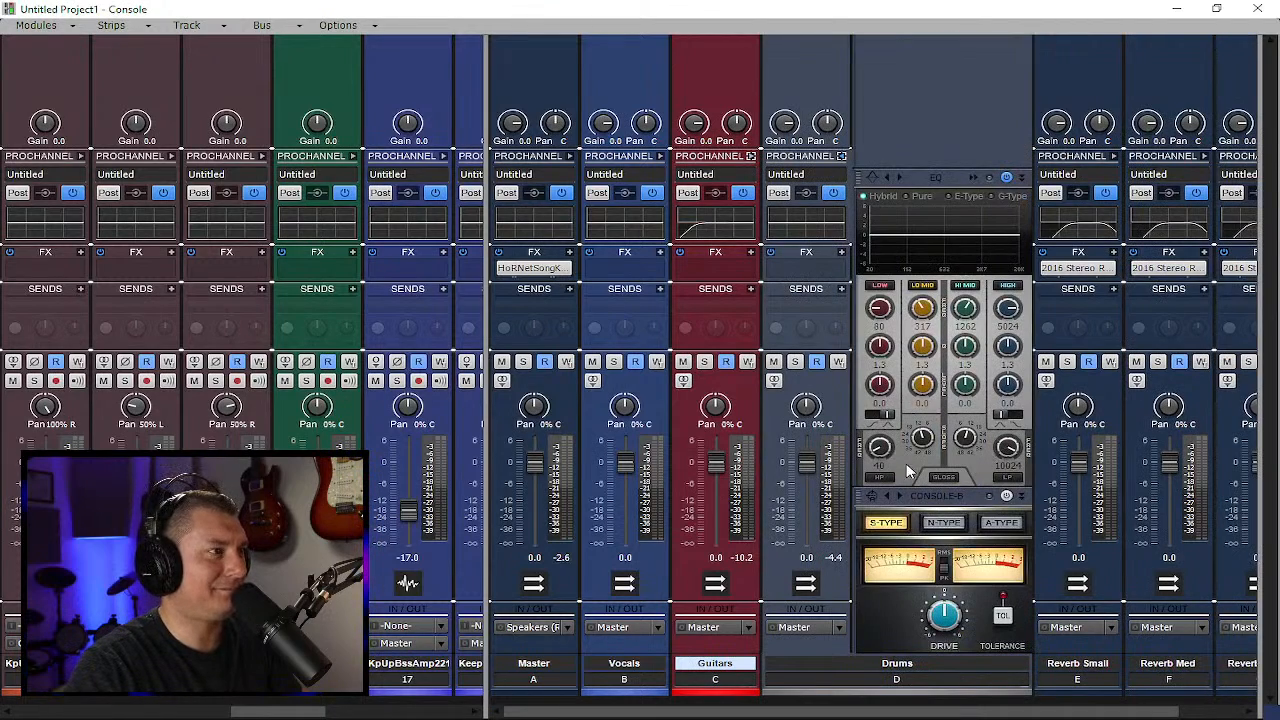
click(880, 476)
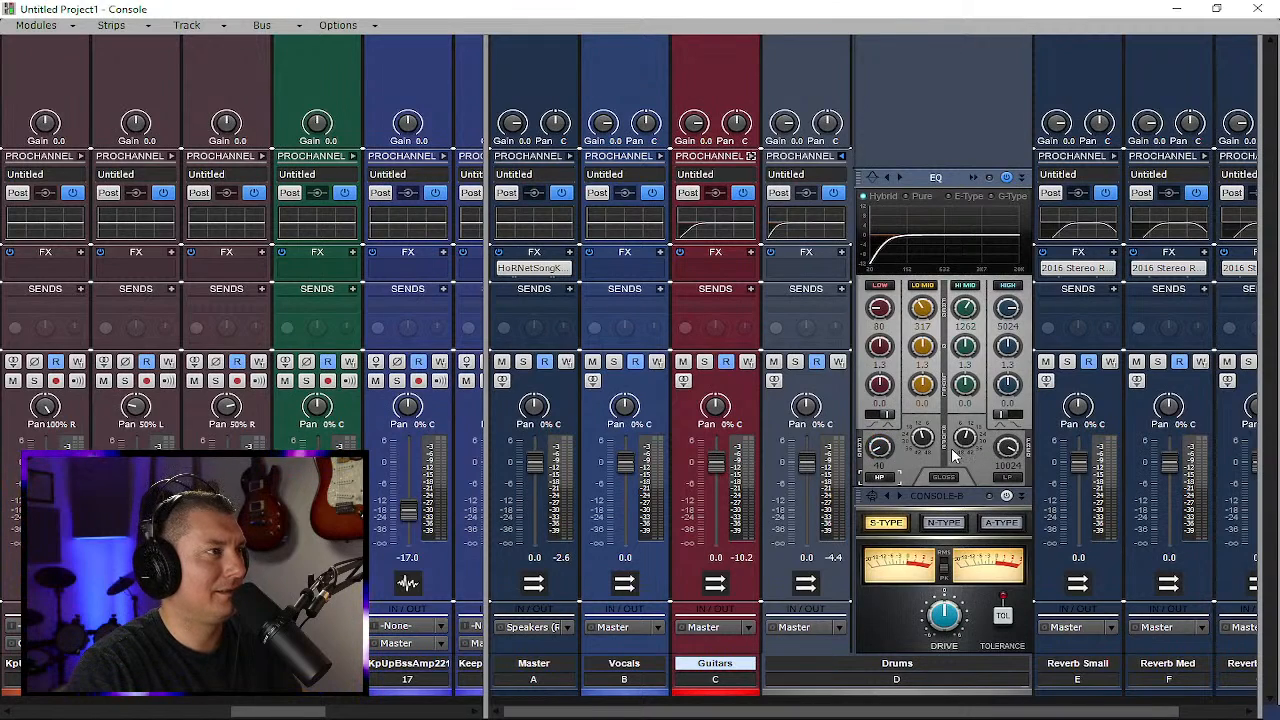
double_click(925, 328)
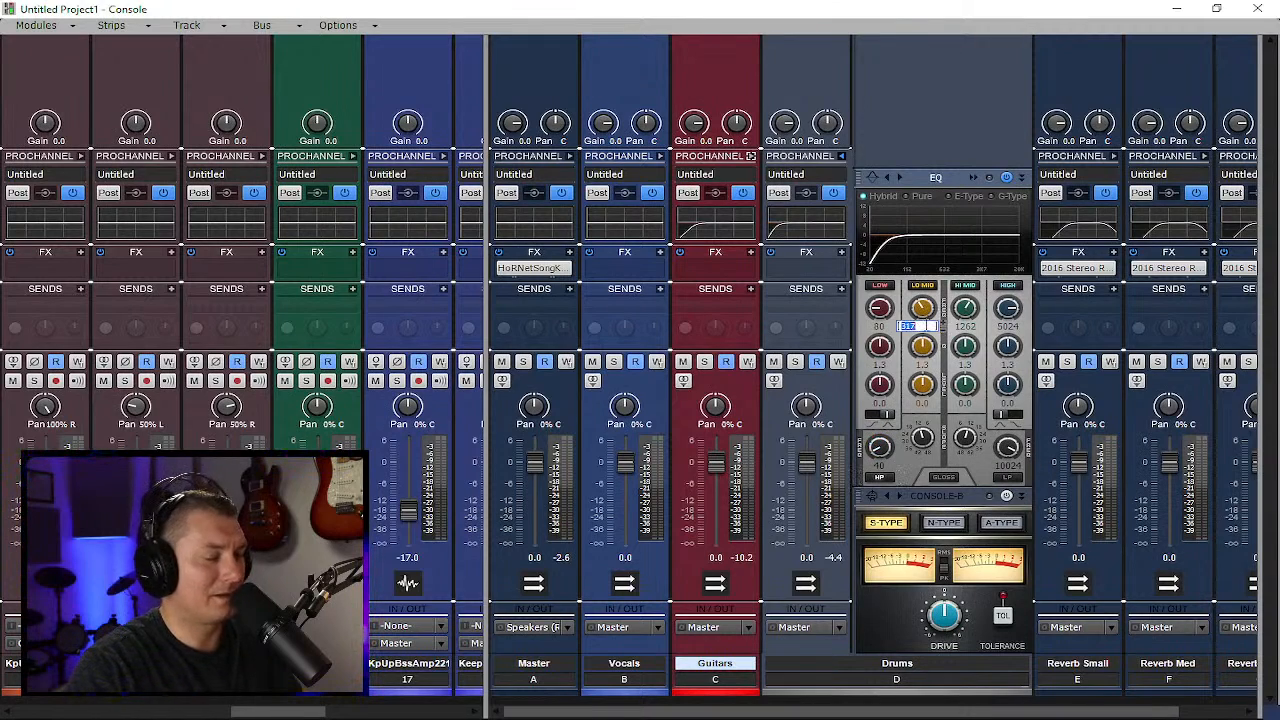
key(Return)
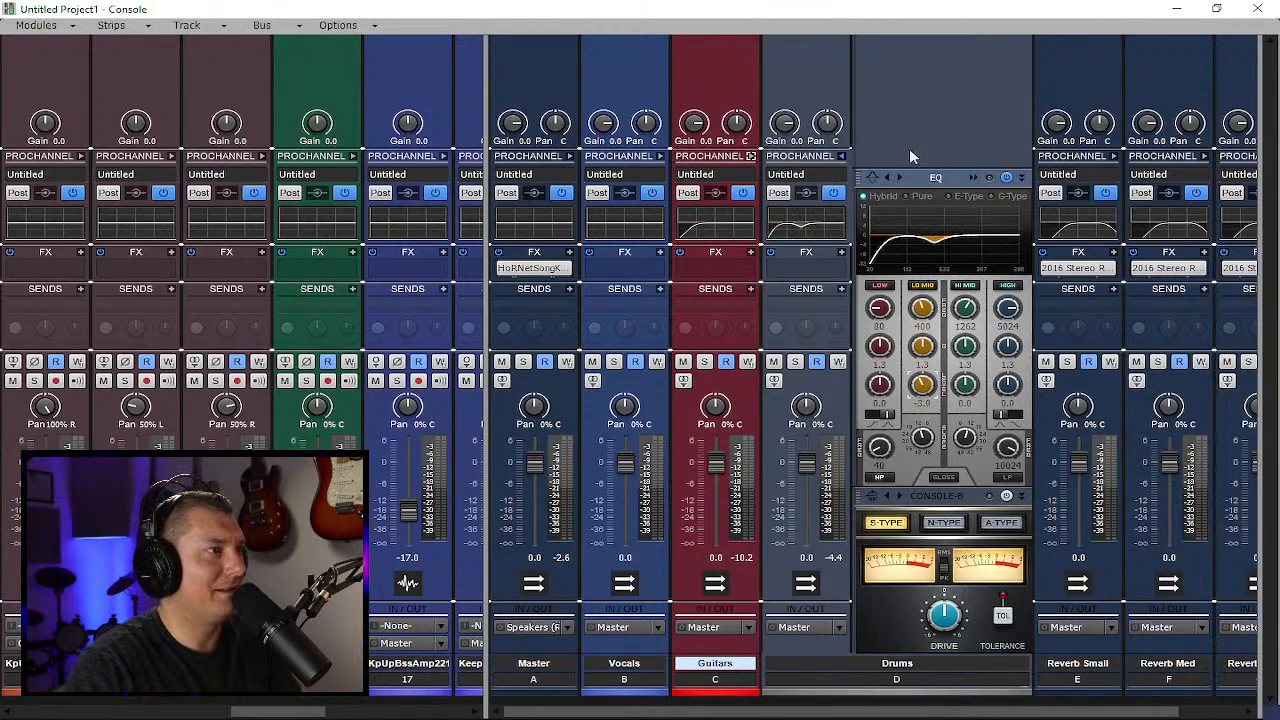
click(843, 156)
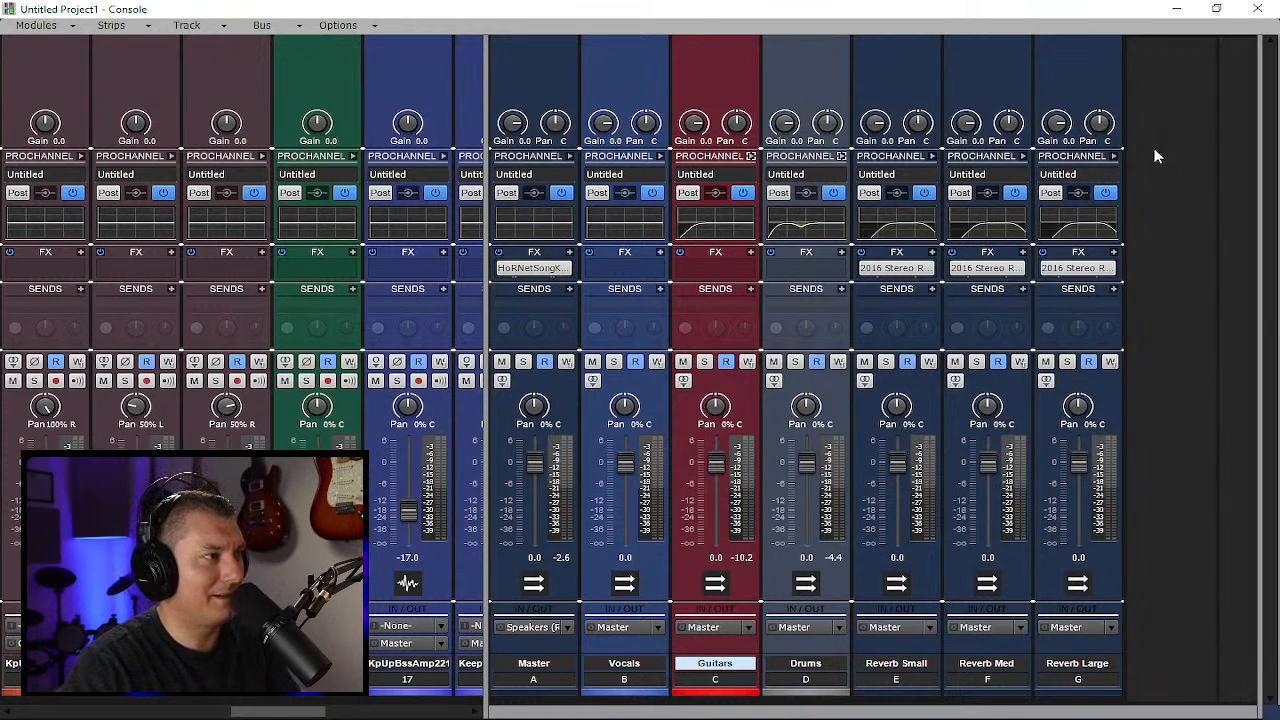
click(843, 156)
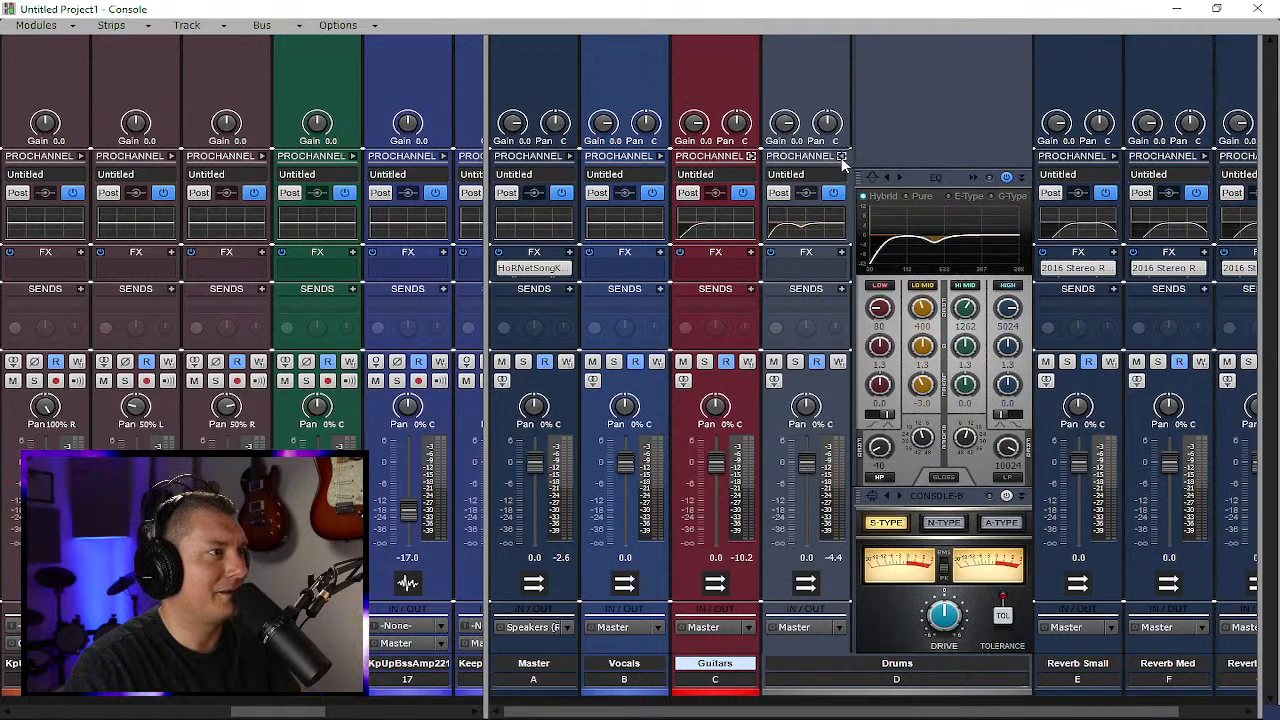
click(841, 157)
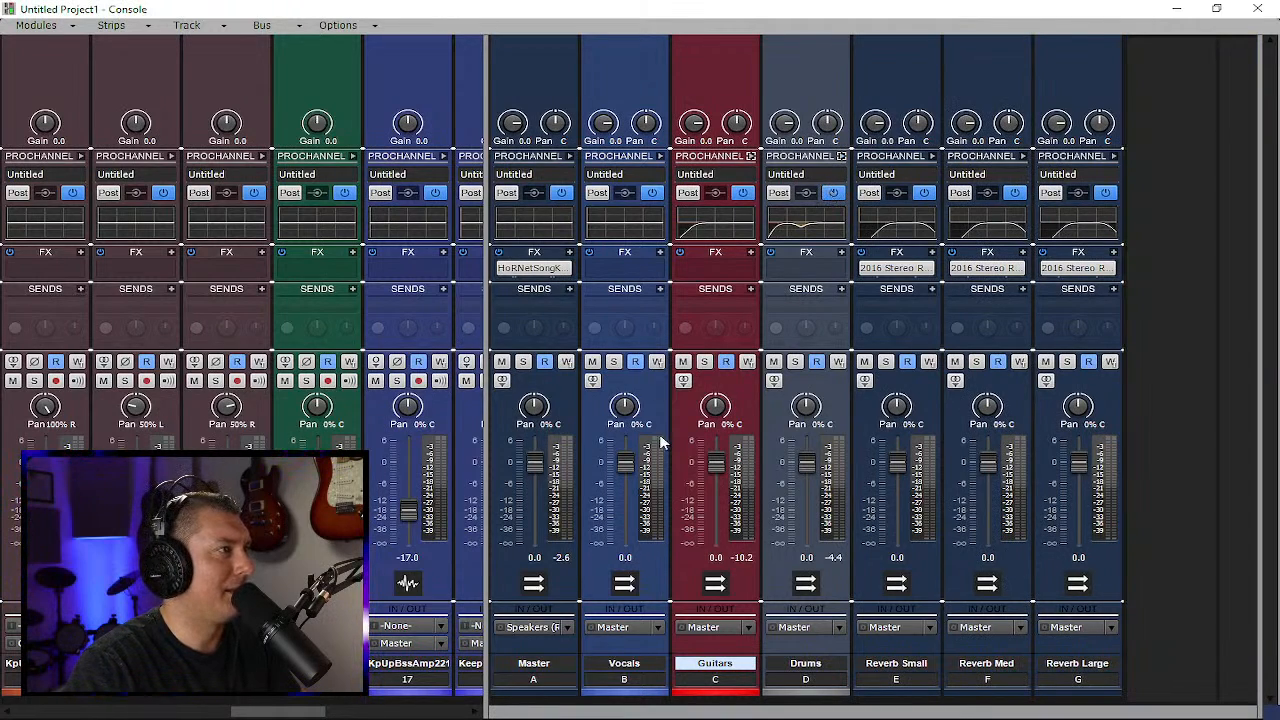
Enable the high-pass filter in the Vocals bus ProChannel EQ and raise it to about 91 Hz
click(660, 156)
click(698, 477)
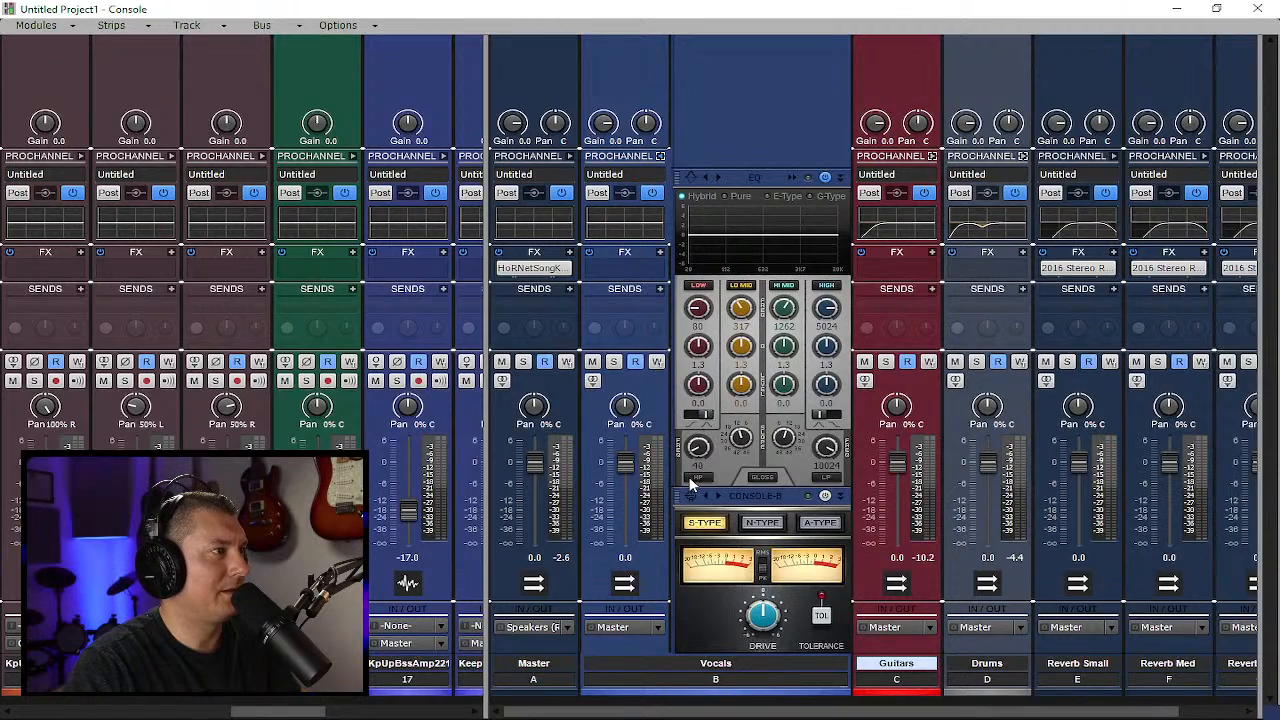
drag(698, 447, 698, 420)
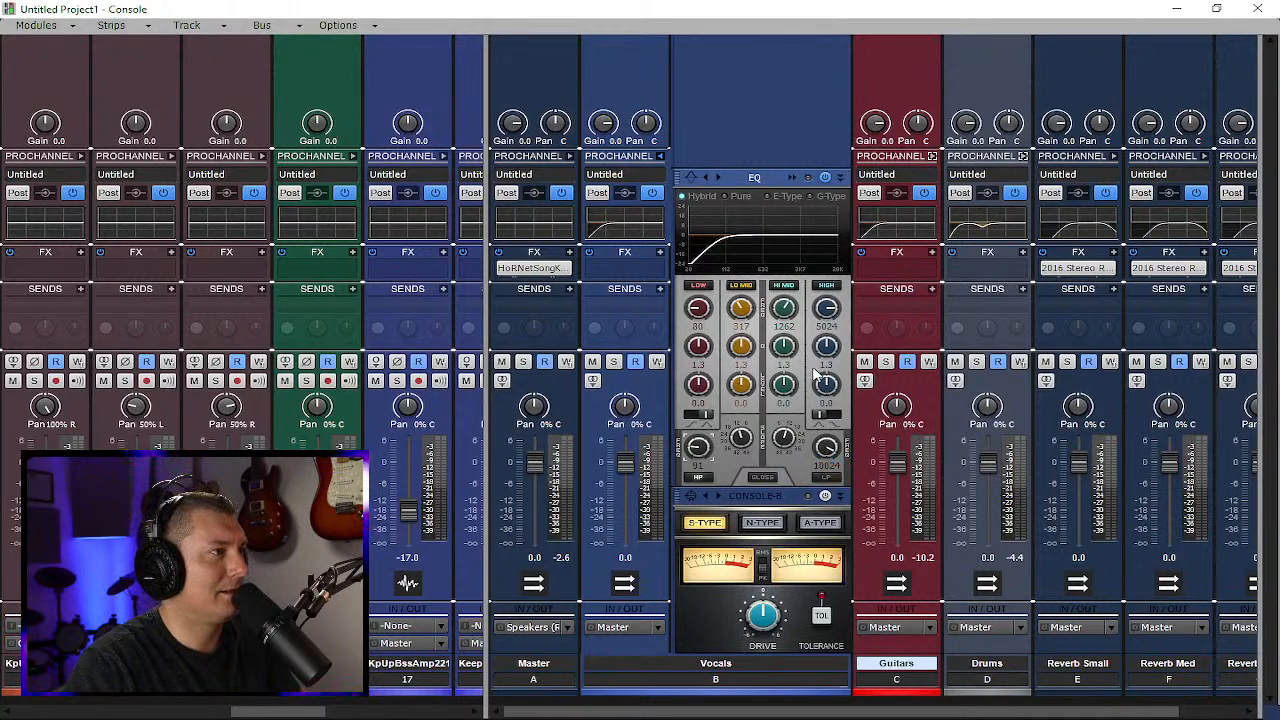
click(660, 157)
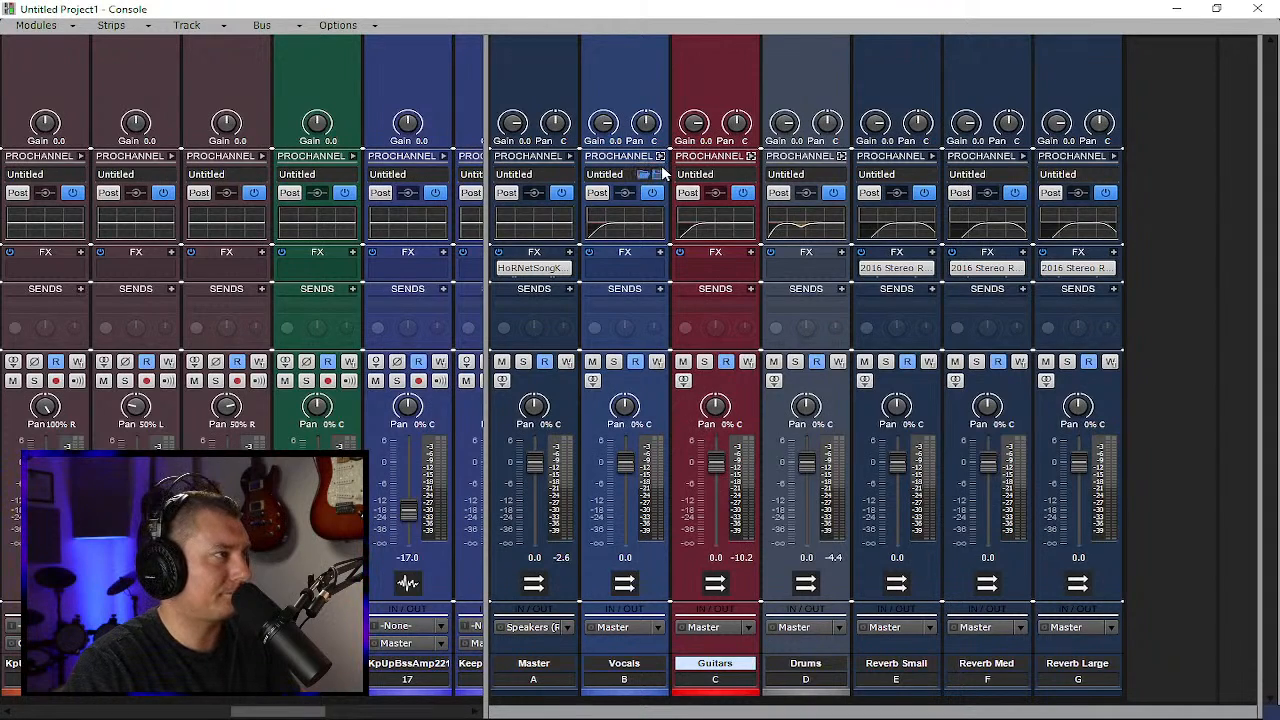
Enable the high-pass filter in the Master bus ProChannel EQ and set it to 20 Hz
click(567, 156)
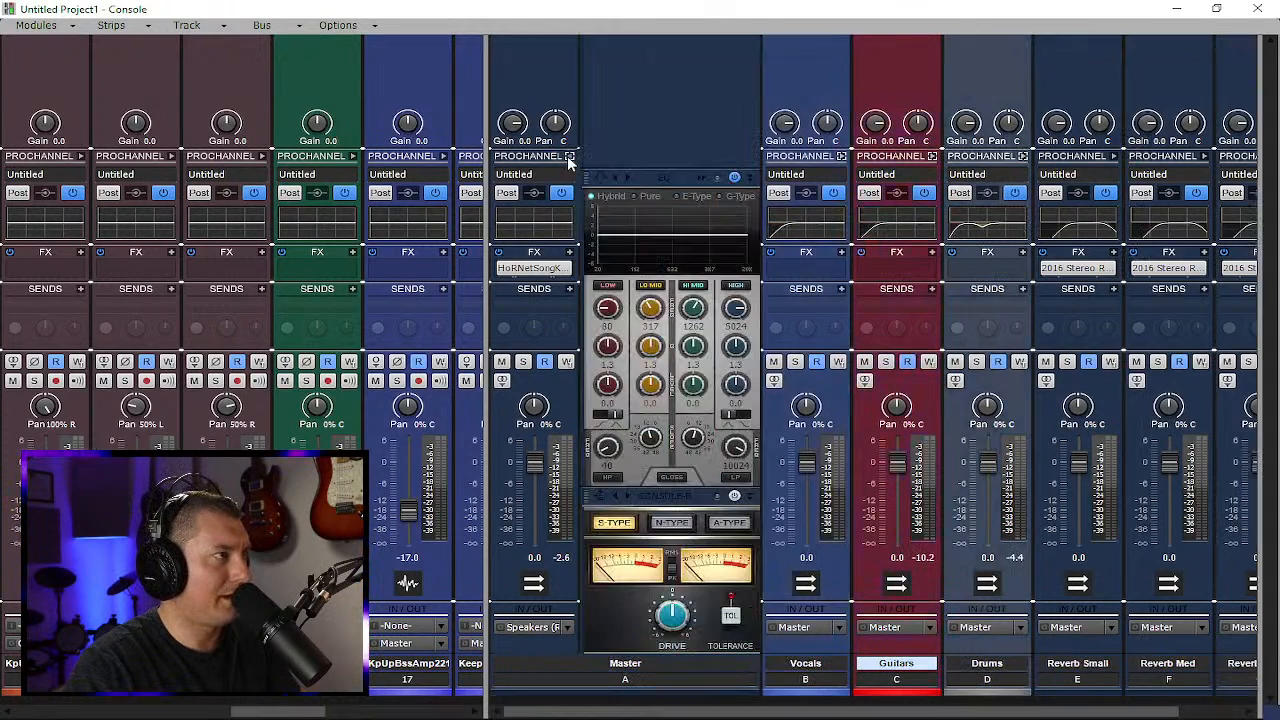
click(607, 476)
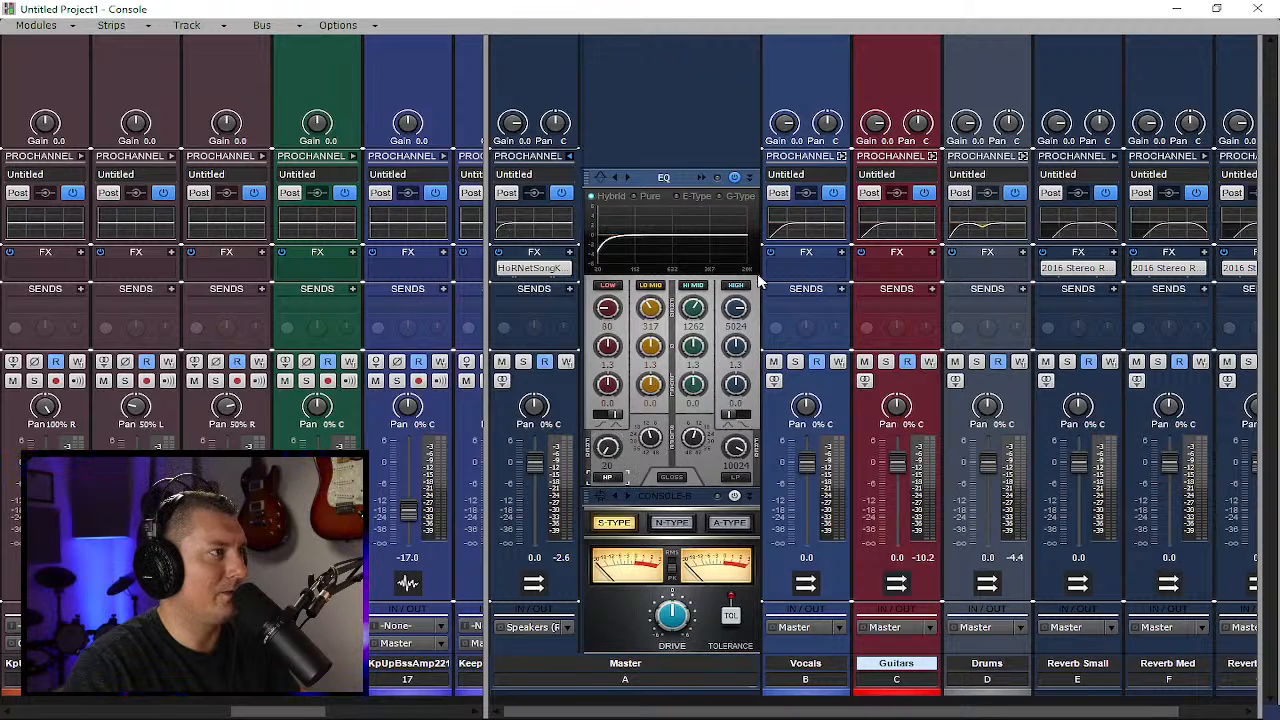
click(568, 157)
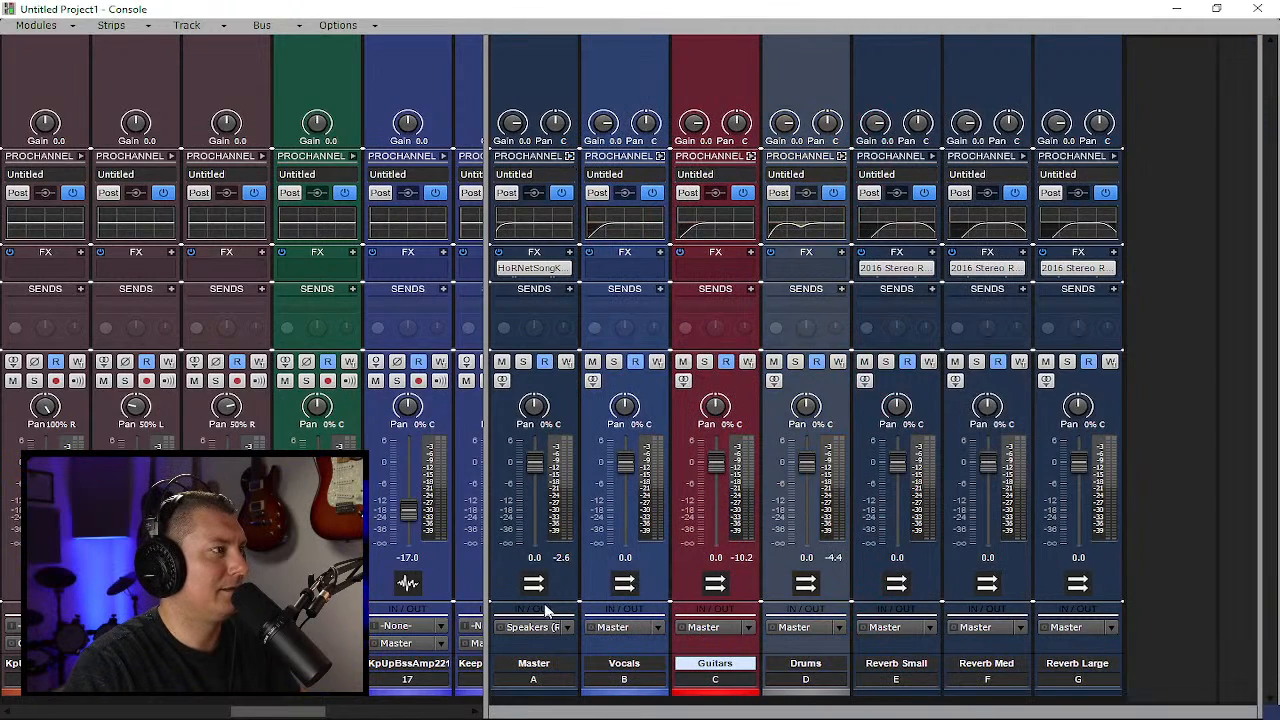
Expand the console's track area over the buses, bring the guitar tracks into view and start playback
drag(484, 572, 1250, 574)
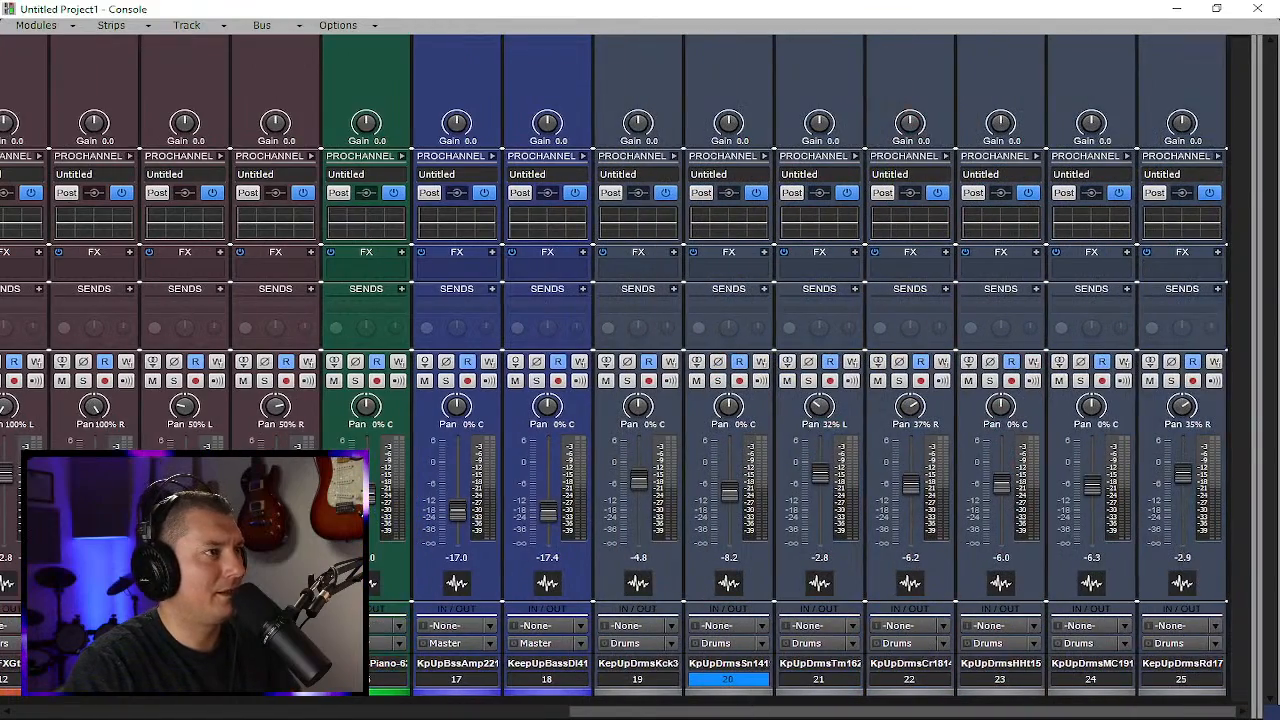
drag(680, 712, 328, 712)
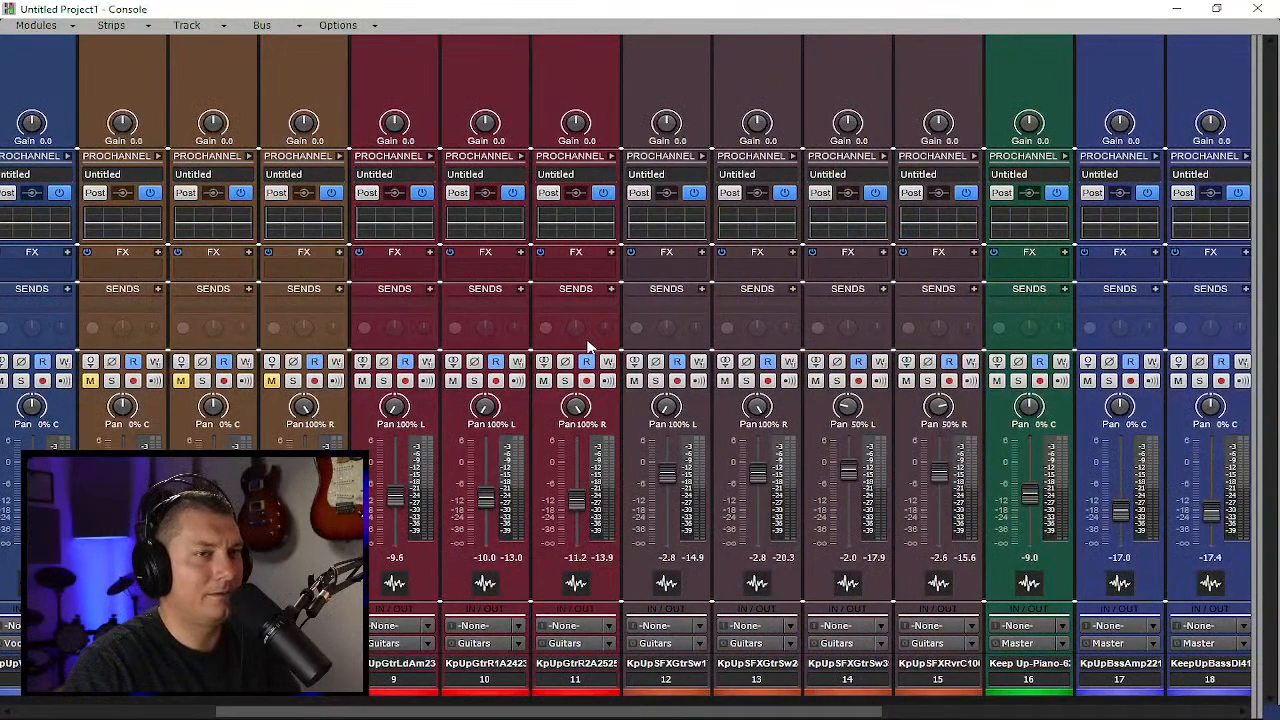
key(space)
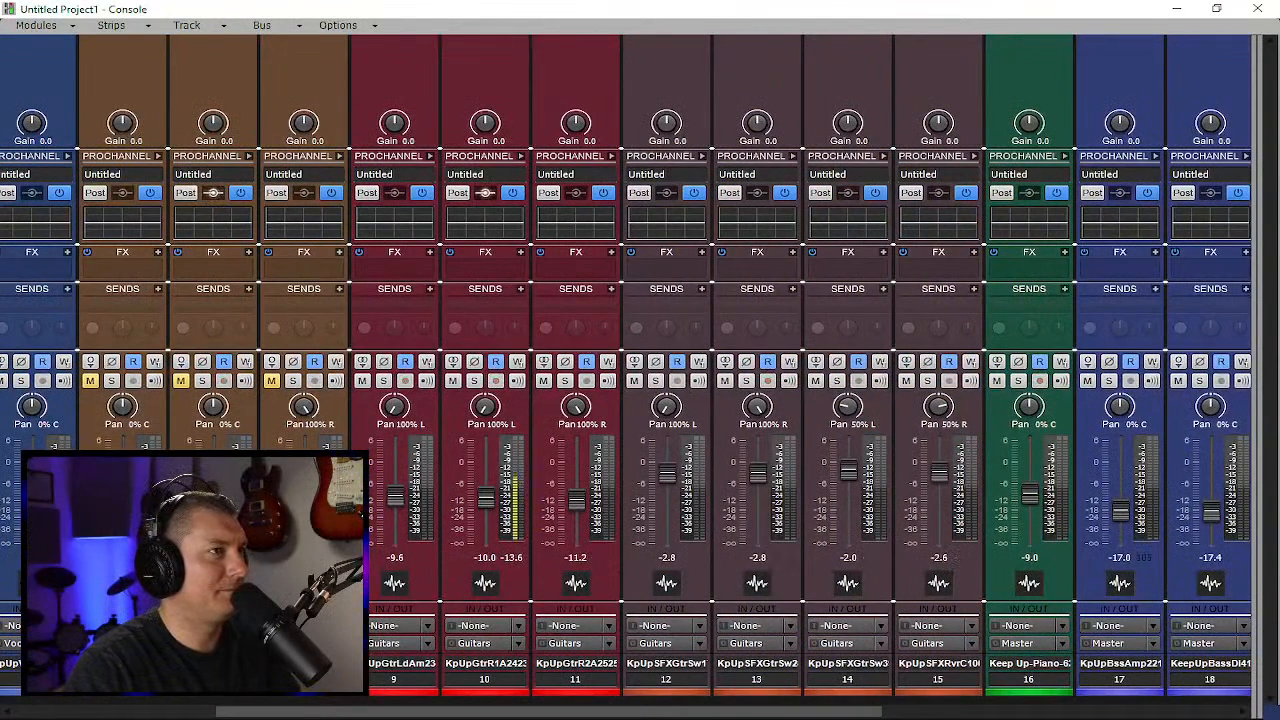
Compare the mix with the Guitars bus ProChannel EQ bypassed and re-enabled, and collapse its ProChannel
drag(1250, 180, 508, 188)
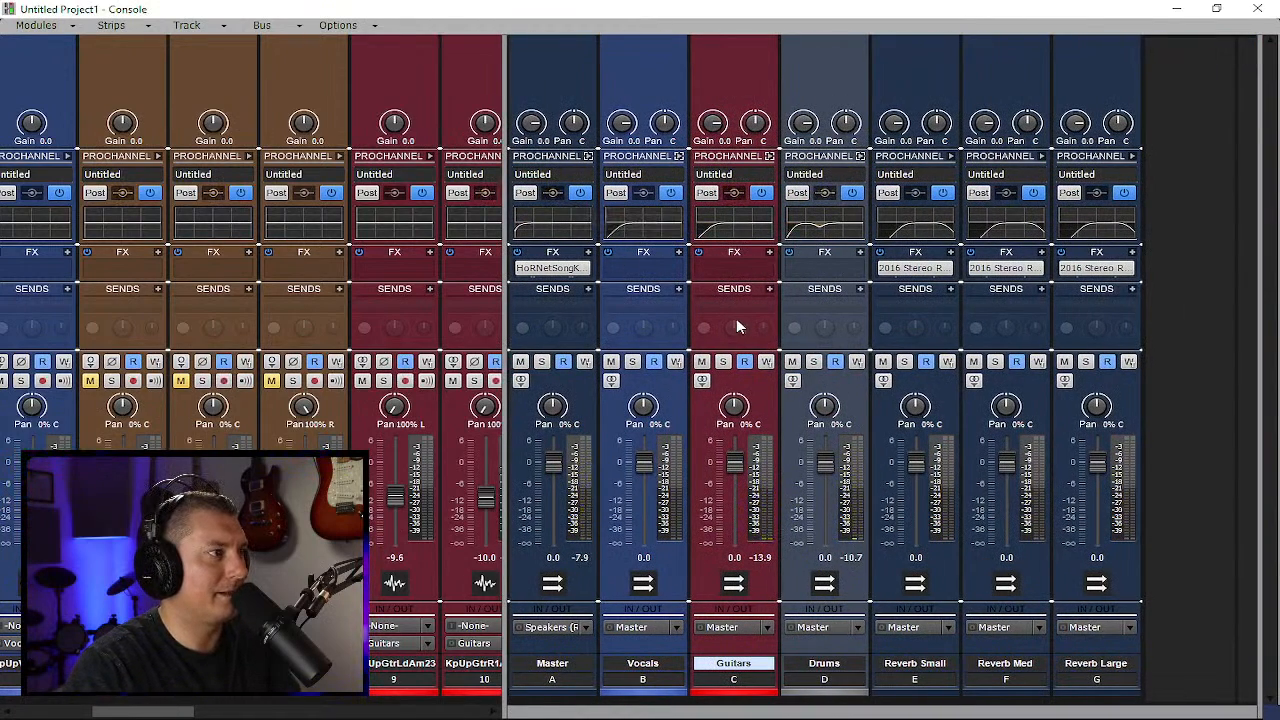
click(769, 157)
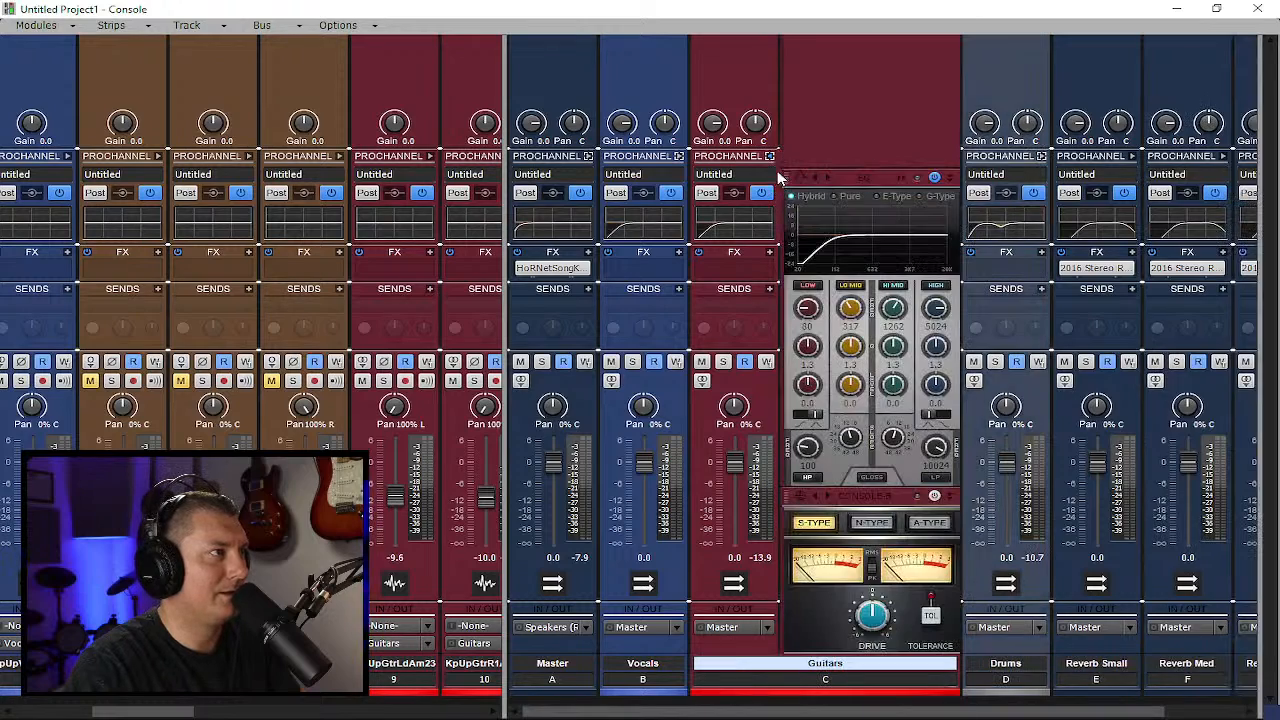
click(934, 178)
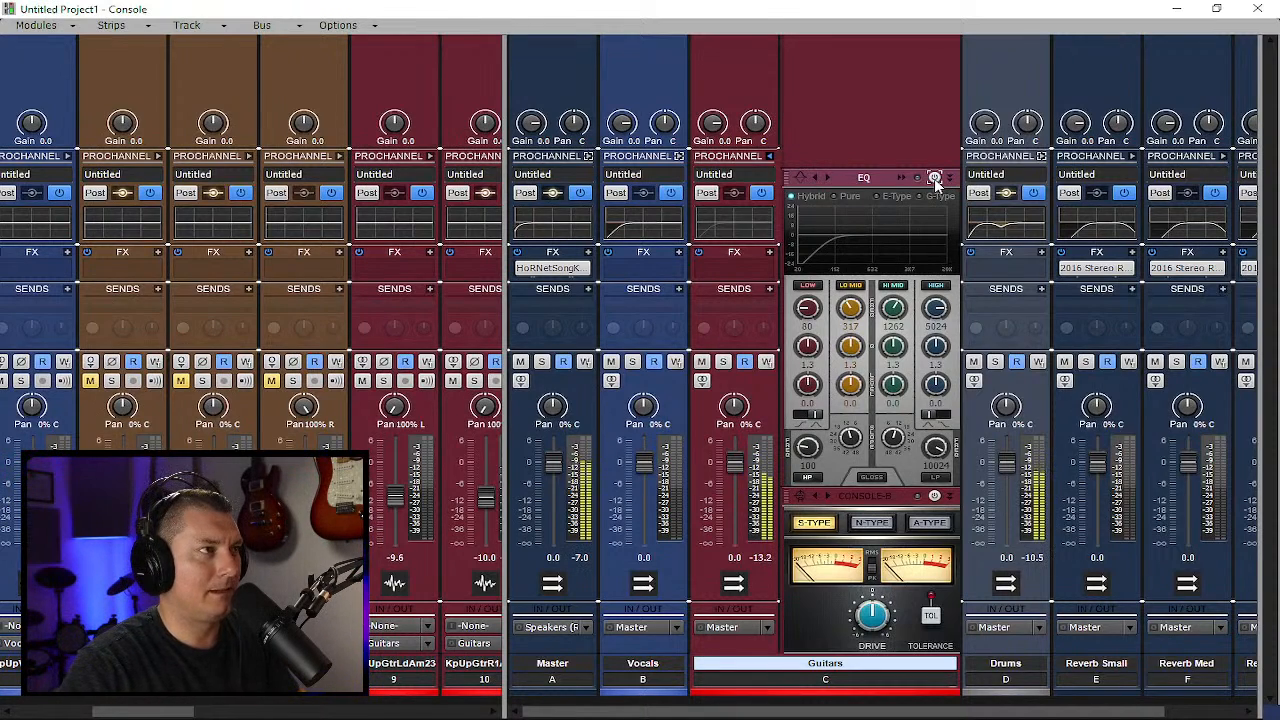
click(934, 178)
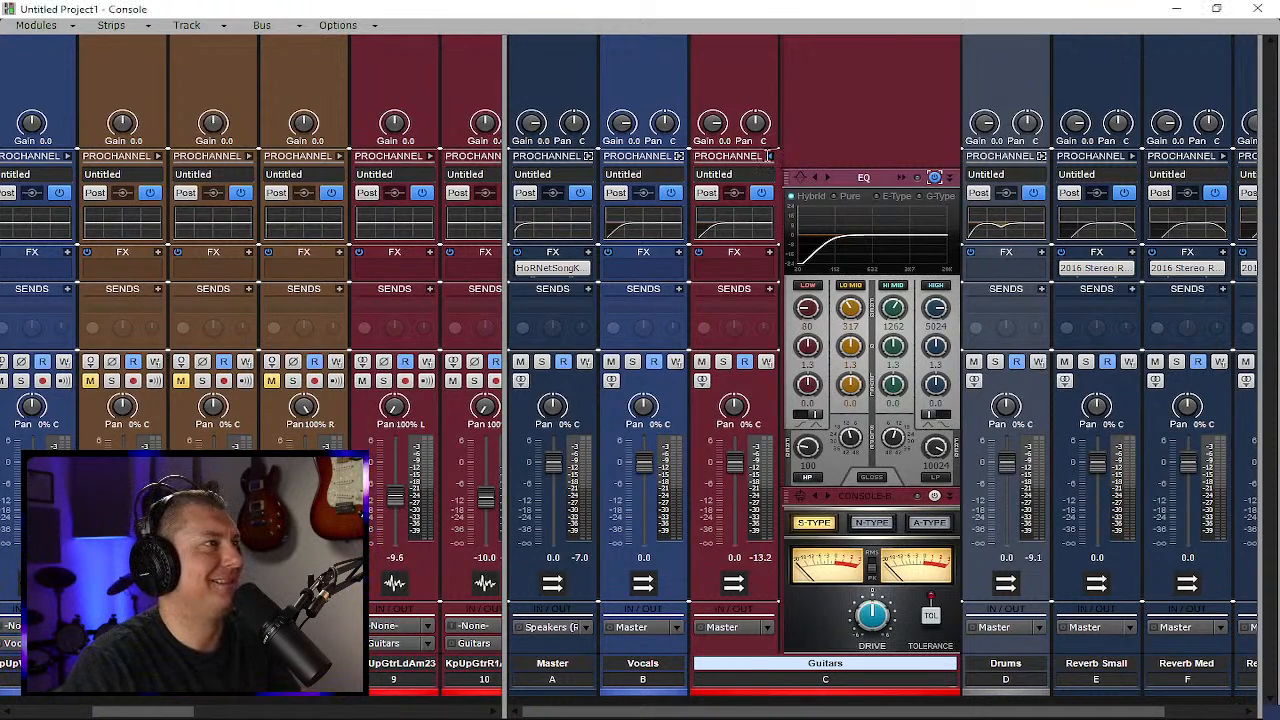
click(770, 156)
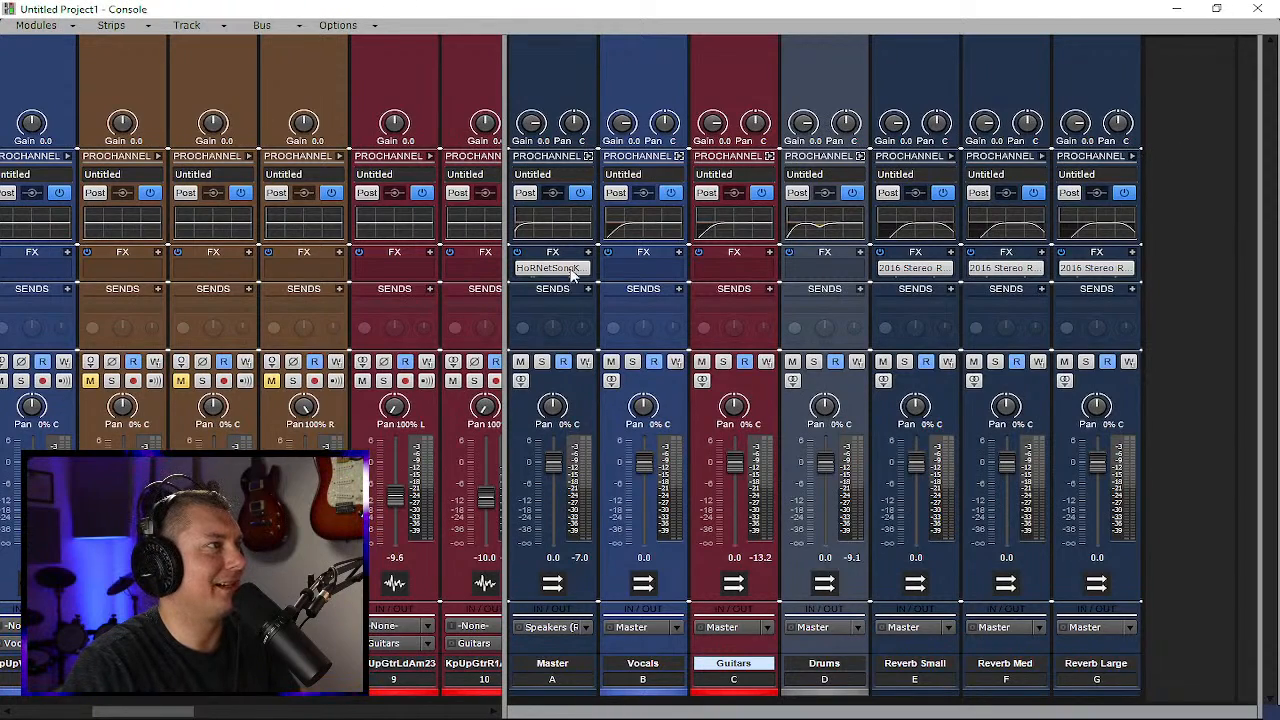
Enable the ProChannel EQ high-pass filter on the three red guitar tracks, 9 to 11, and collapse the expanded ProChannel
drag(506, 294, 617, 315)
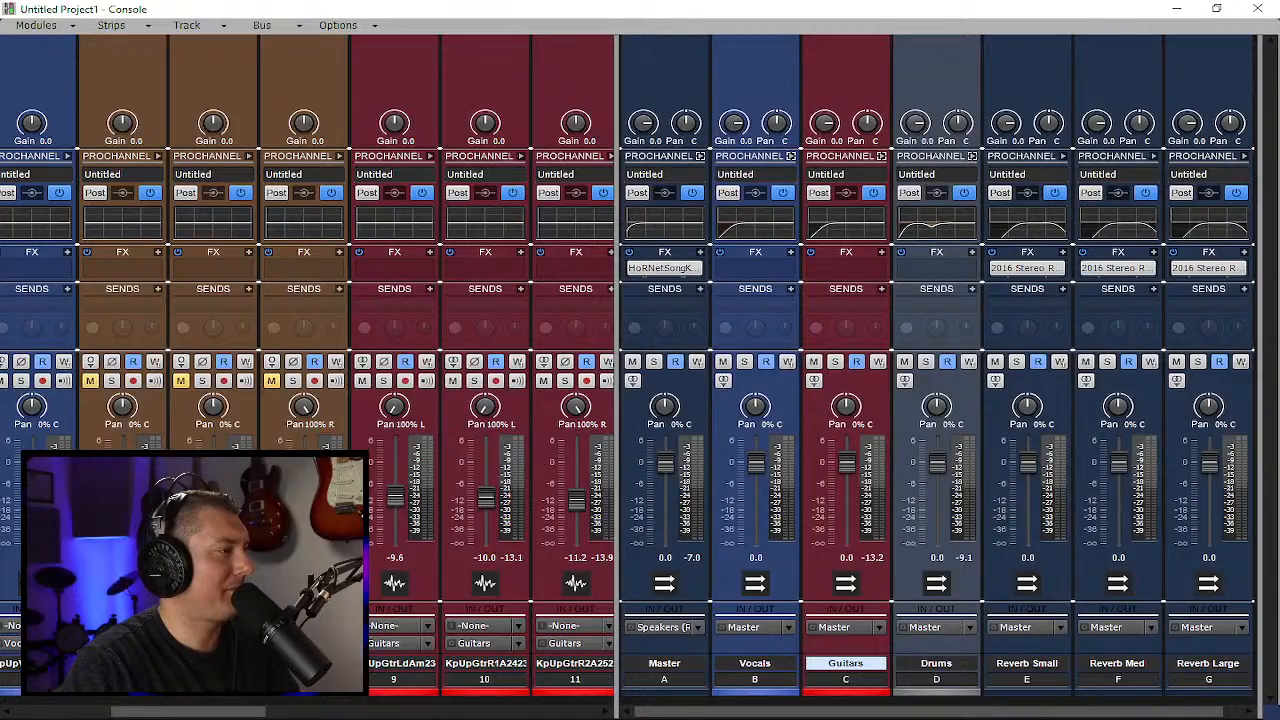
drag(260, 712, 358, 708)
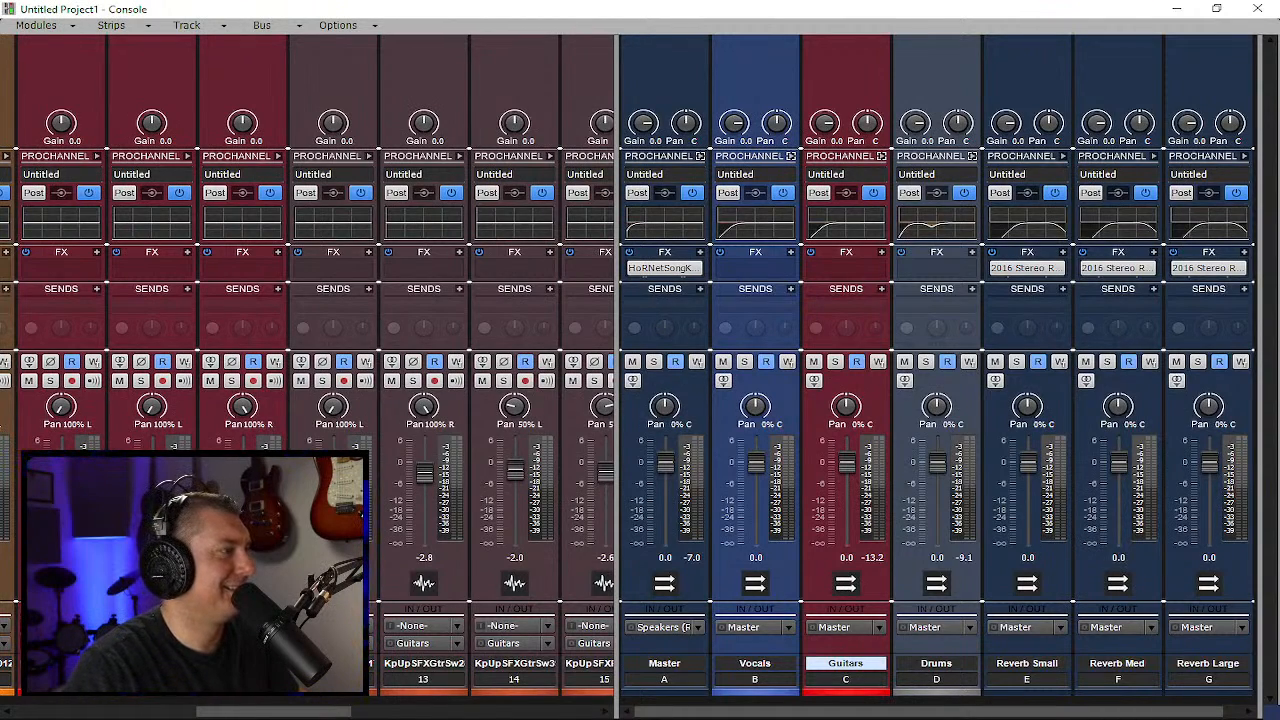
drag(281, 712, 268, 712)
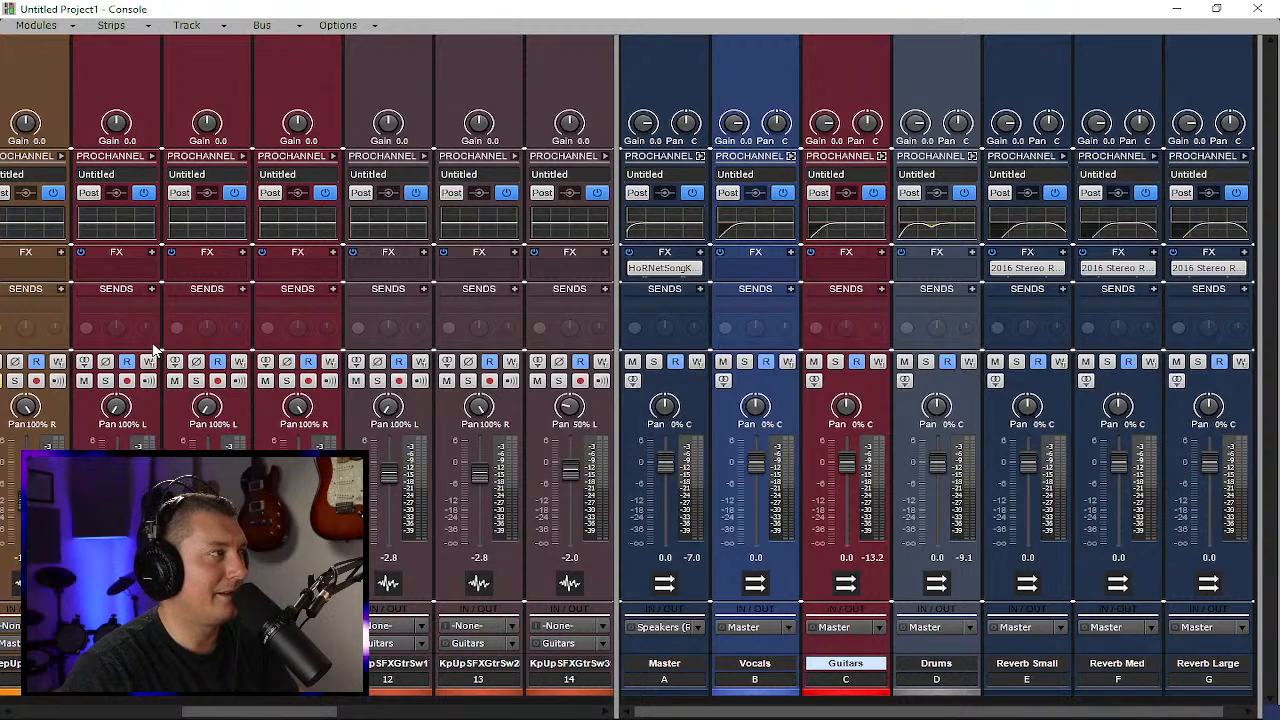
click(151, 157)
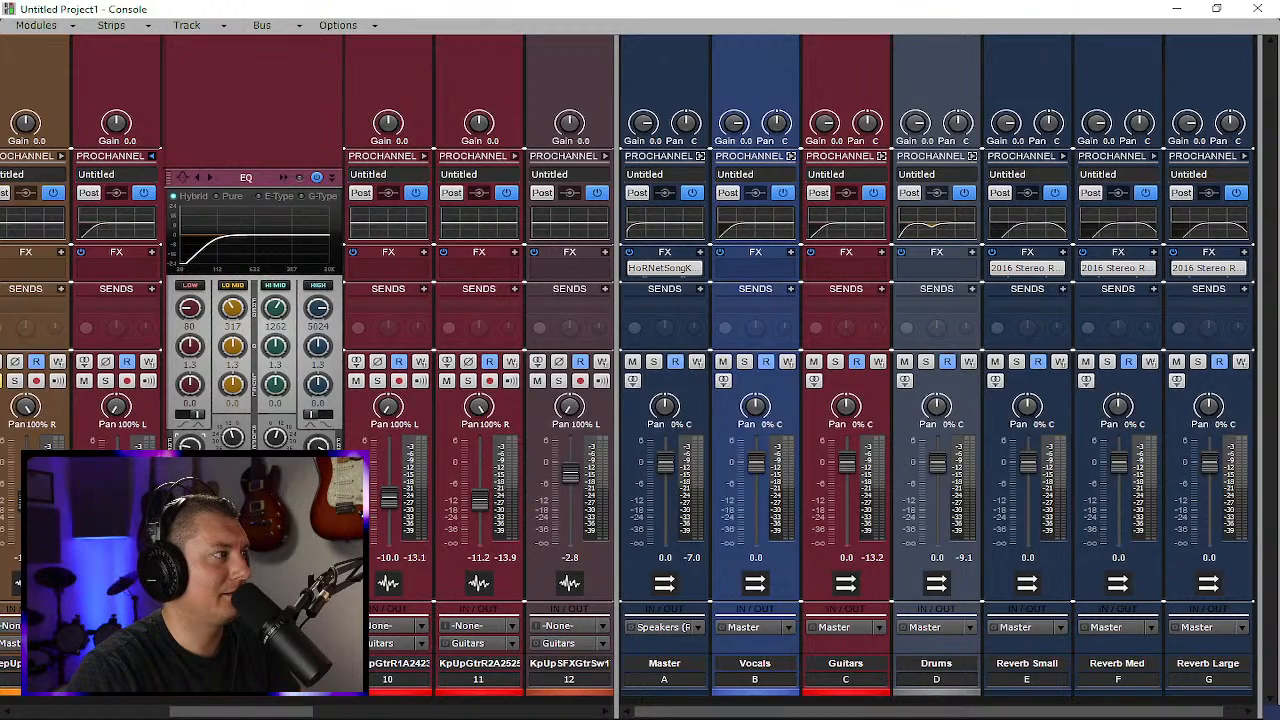
click(152, 155)
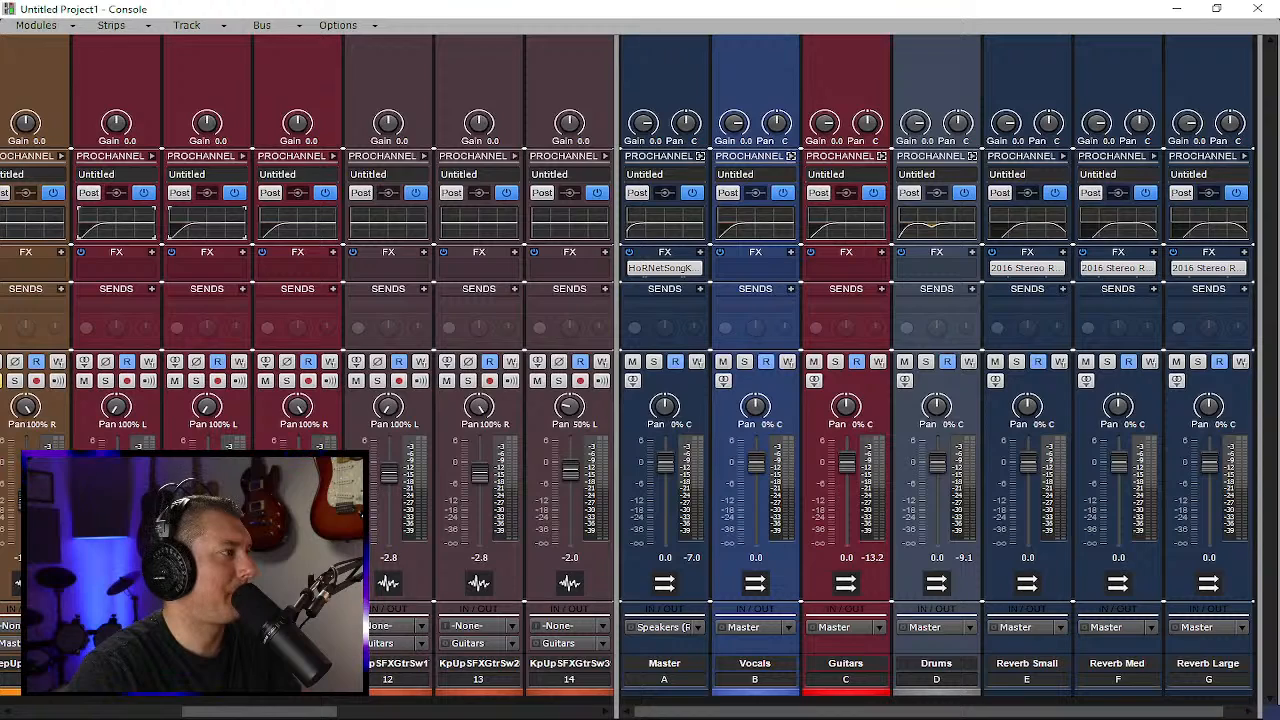
Bring the drum tracks into view, widen the track area, and solo the Drums bus and all drum tracks from 19 to 25
drag(300, 711, 604, 703)
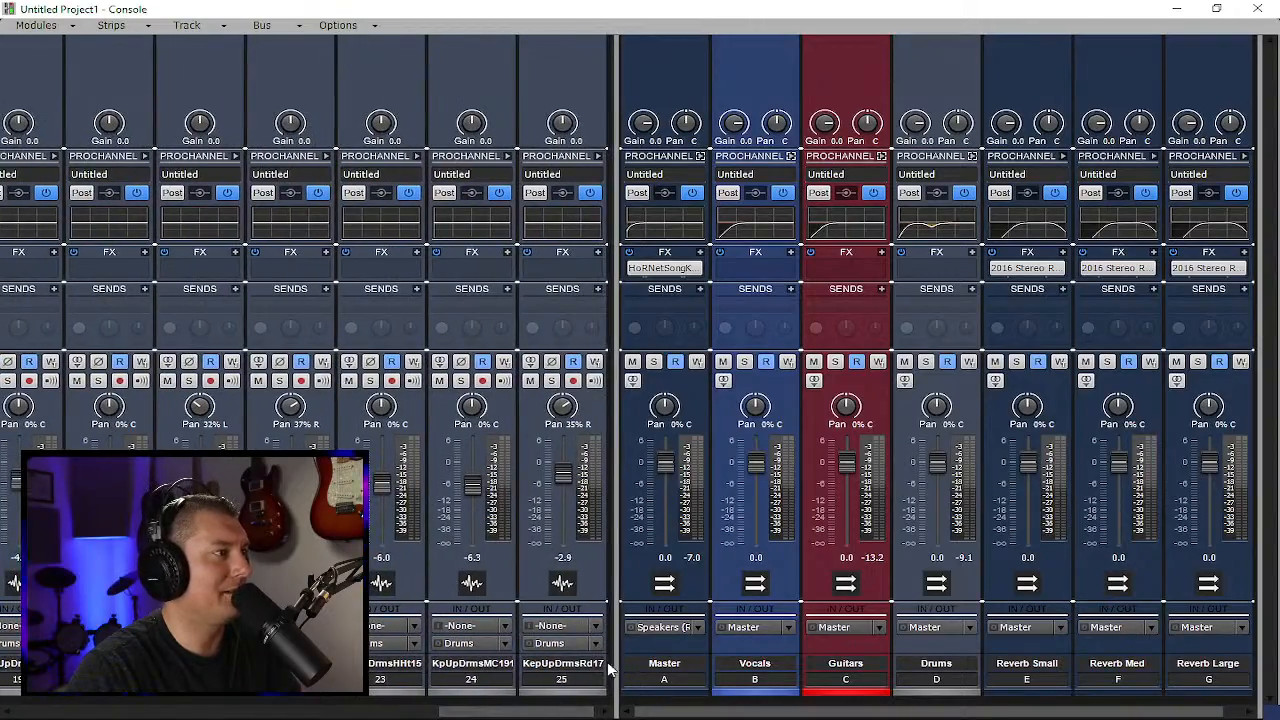
drag(612, 672, 886, 674)
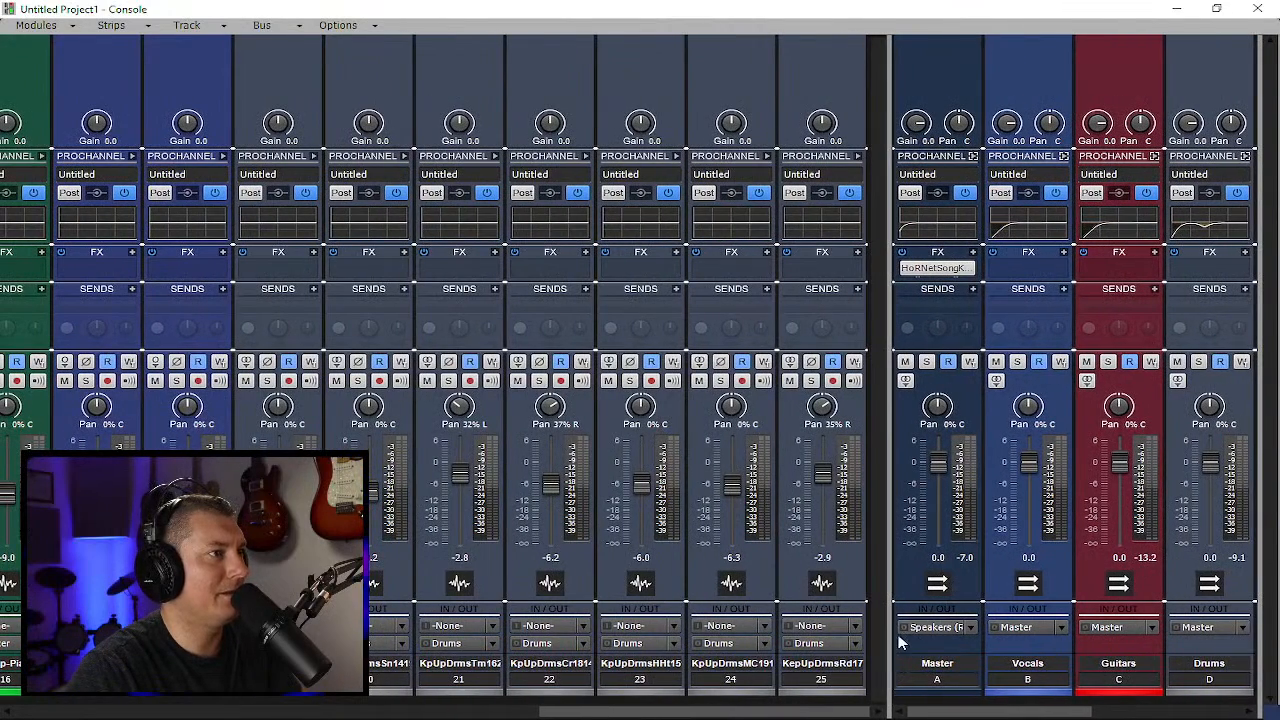
click(1197, 361)
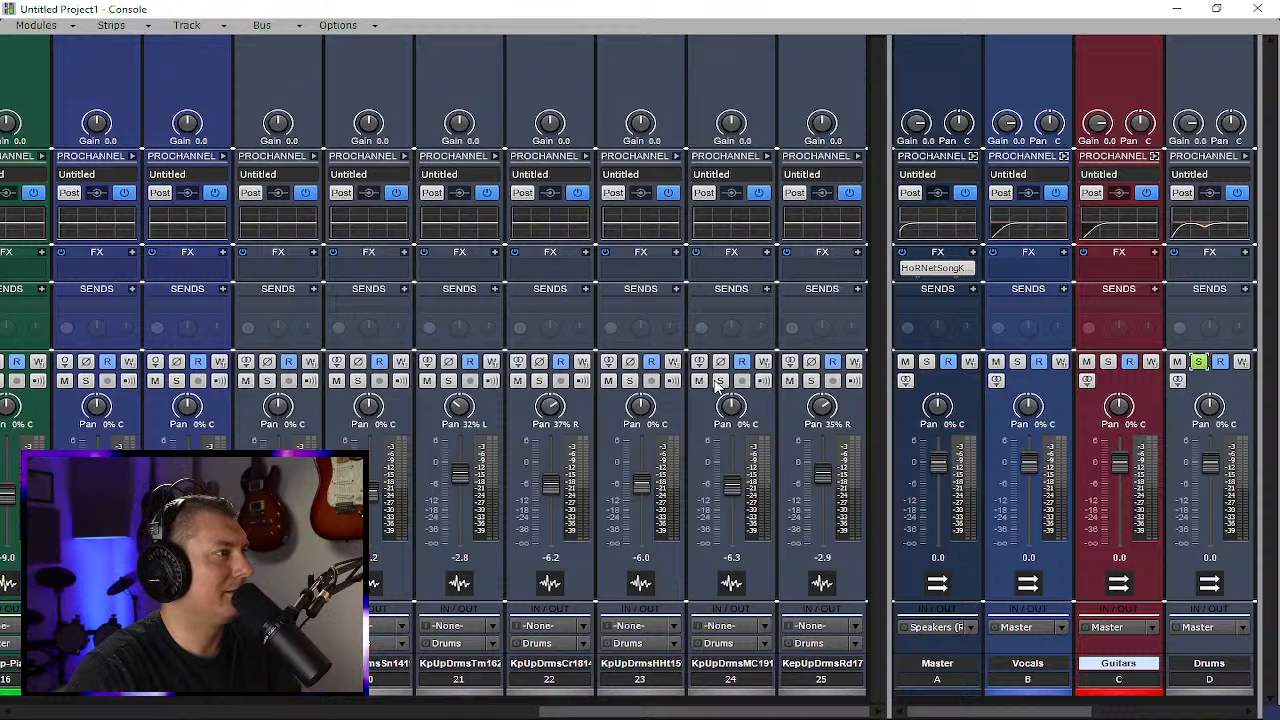
drag(268, 381, 806, 390)
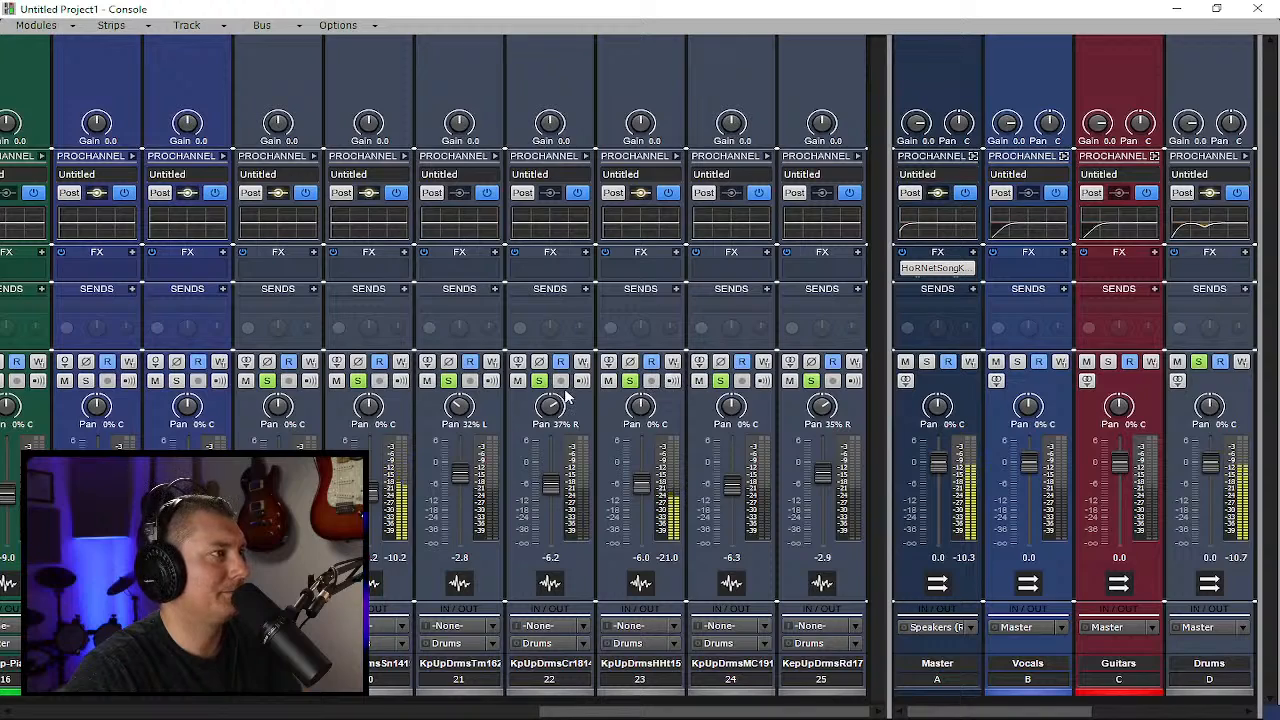
Expand the Kick track's ProChannel, enable the EQ high-pass filter at 40 Hz and open the full-size equalizer
click(313, 157)
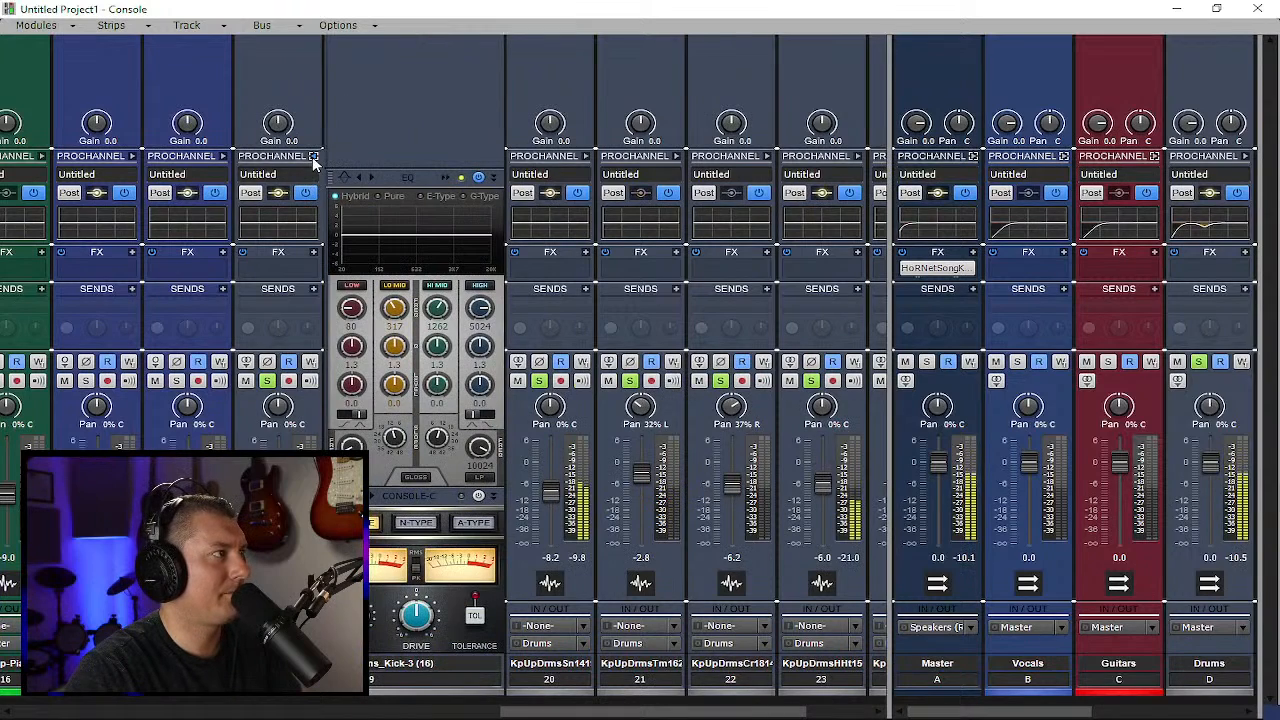
click(409, 266)
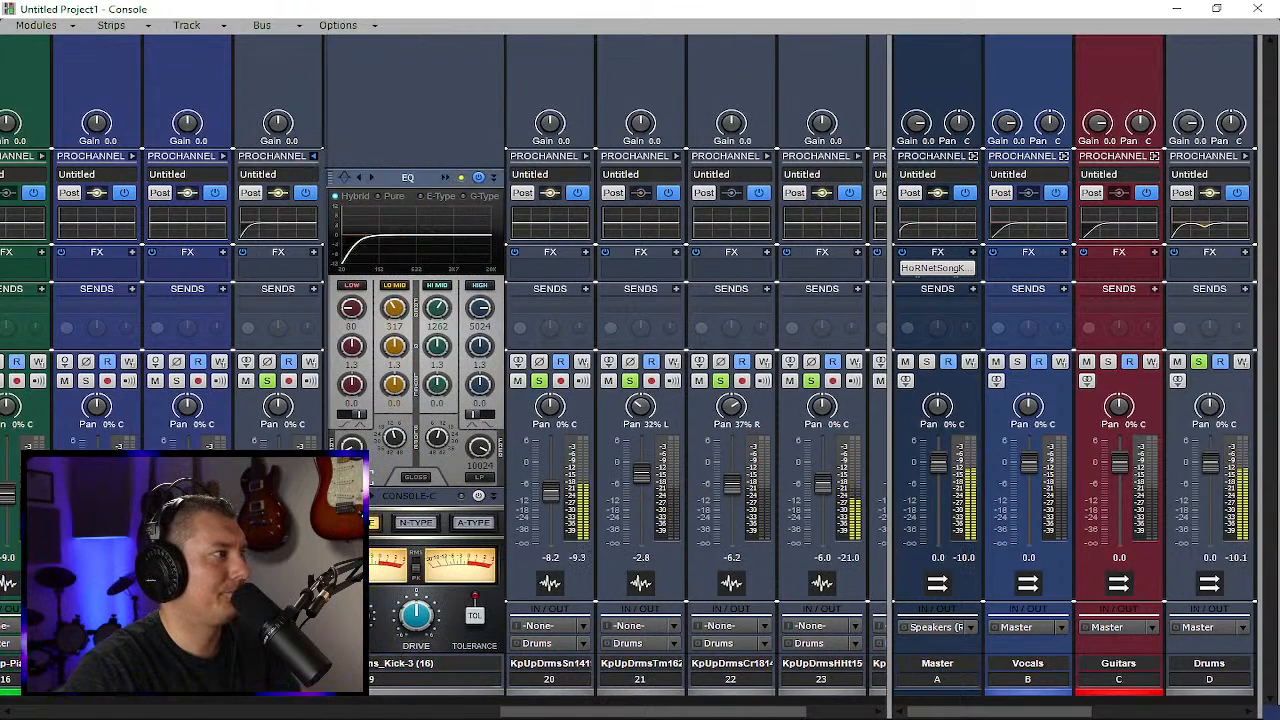
click(445, 177)
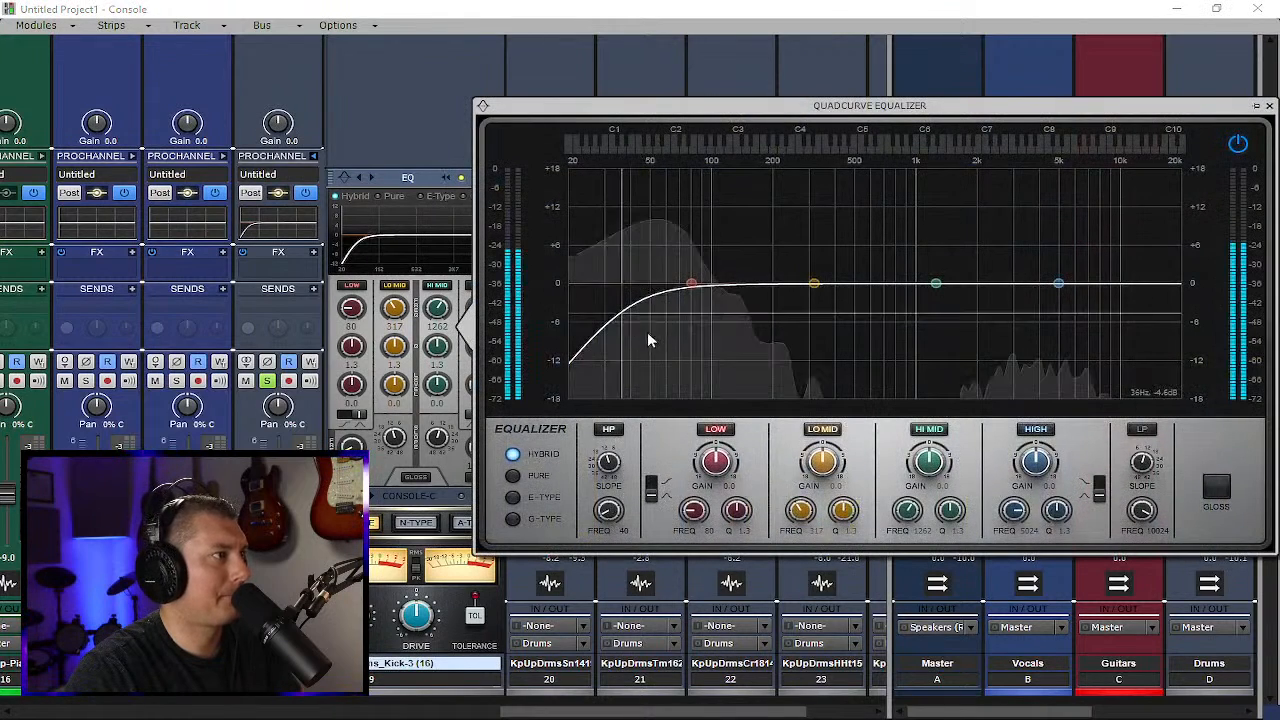
On the Kick EQ, set the low band to 65 Hz with 2.9 dB gain and raise the high-pass filter to 53 Hz
double_click(712, 531)
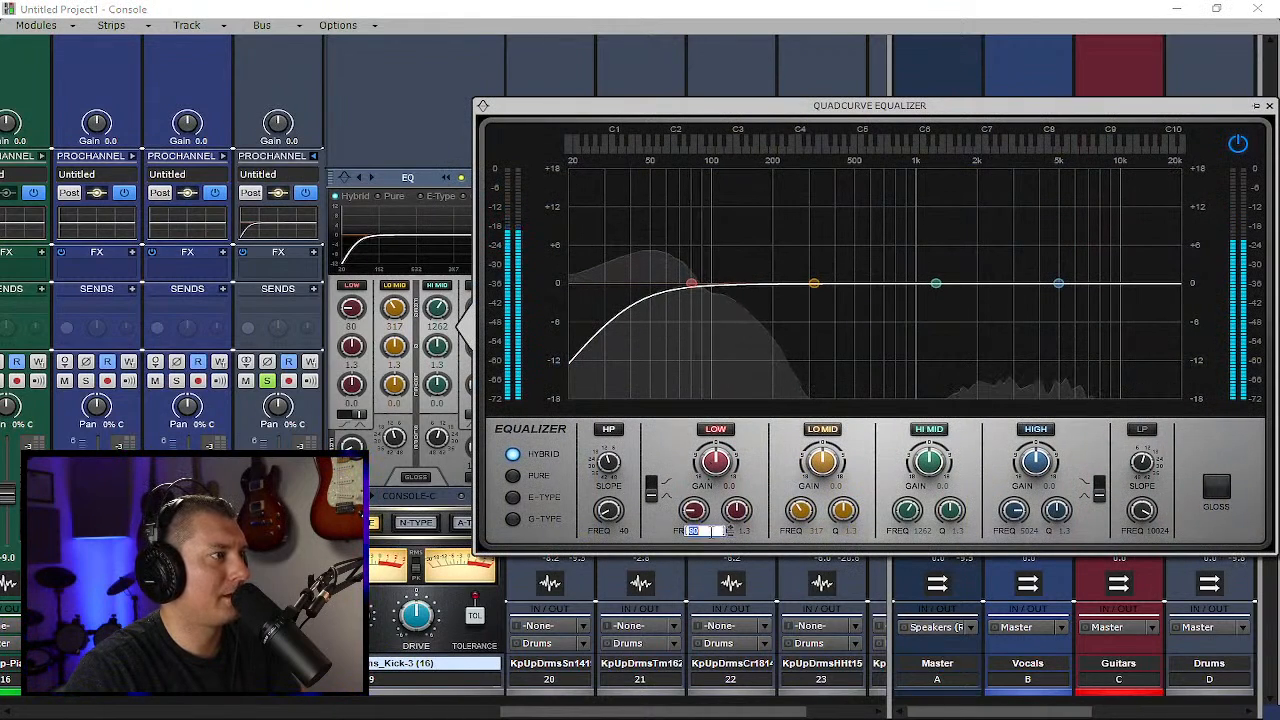
text(65)
key(Return)
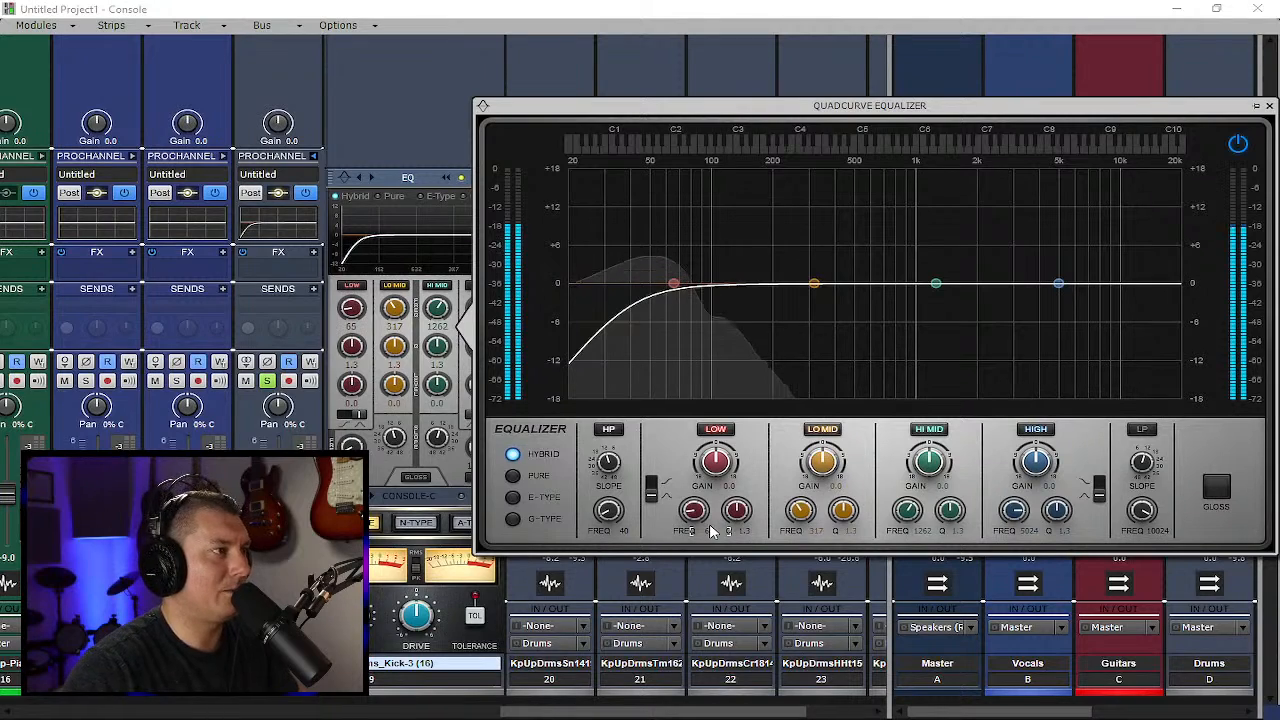
drag(713, 475, 713, 463)
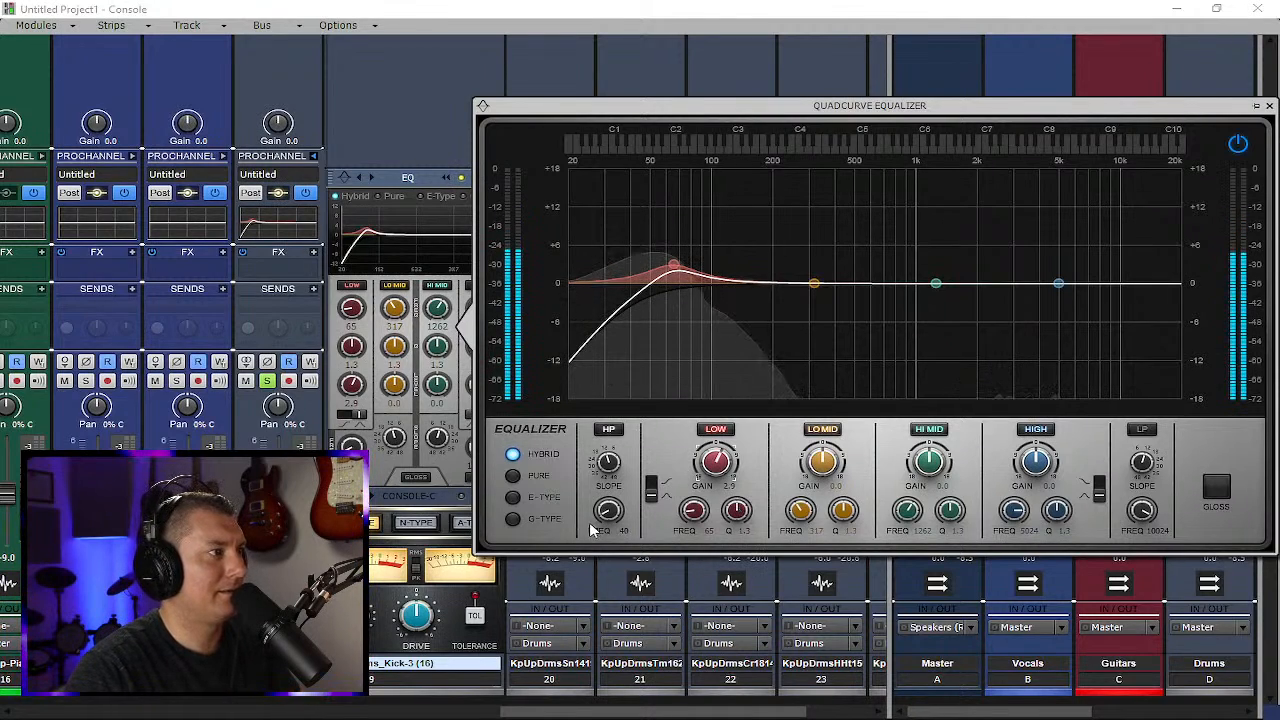
mouse_move(604, 513)
mouse_down()
mouse_move(604, 484)
mouse_move(606, 514)
mouse_up()
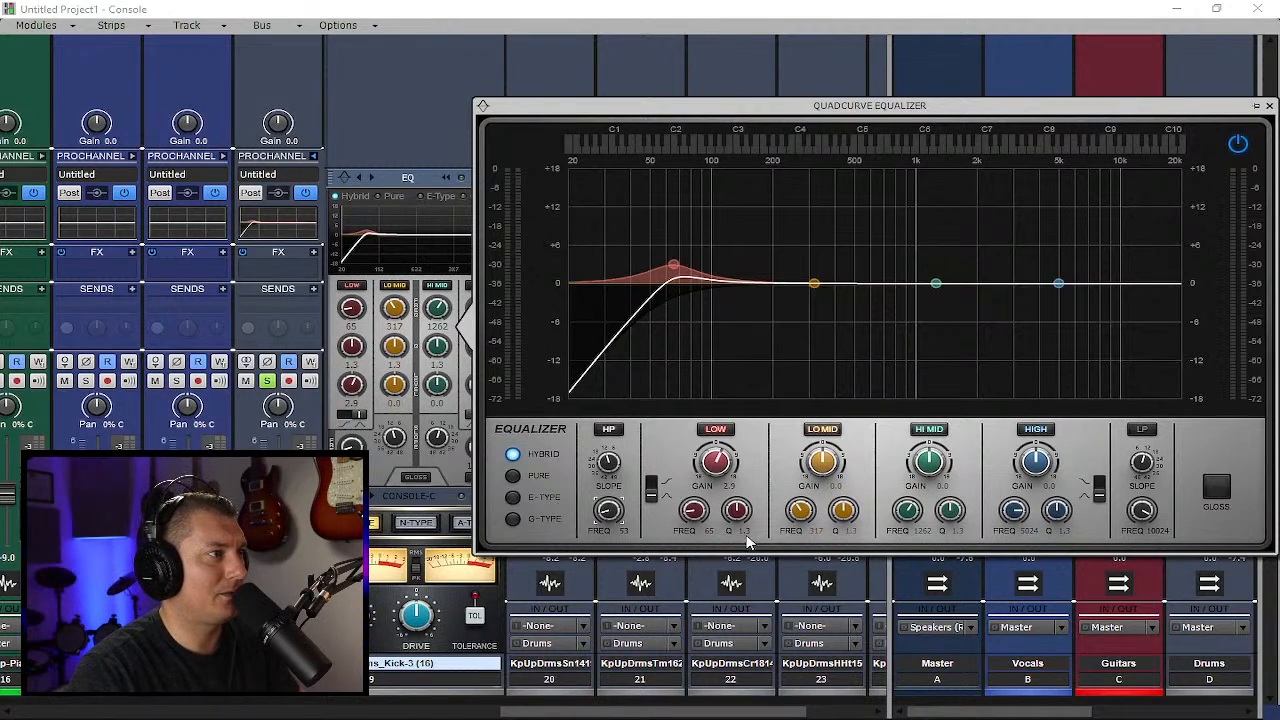
Cut the Kick EQ's low-mid band at 400 Hz to -4.4 dB and boost the high band at 4144 Hz to 2.3 dB
double_click(816, 531)
text(40)
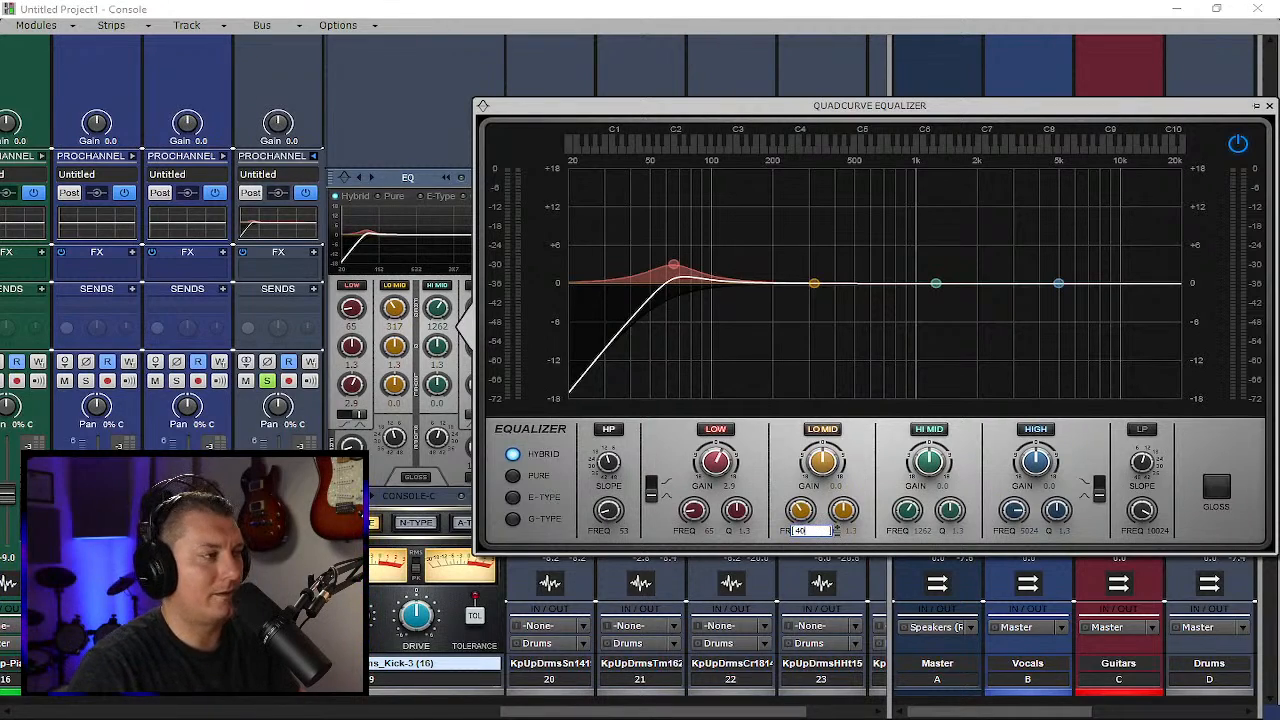
text(0)
key(Return)
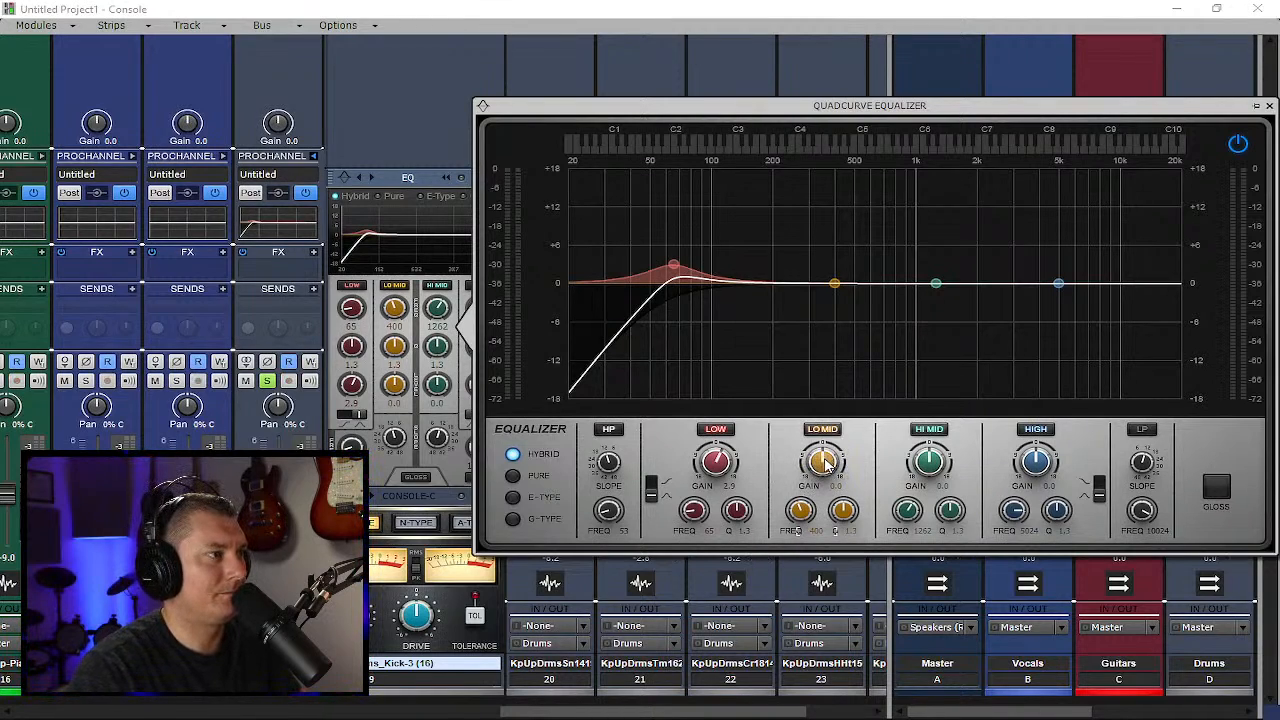
key(space)
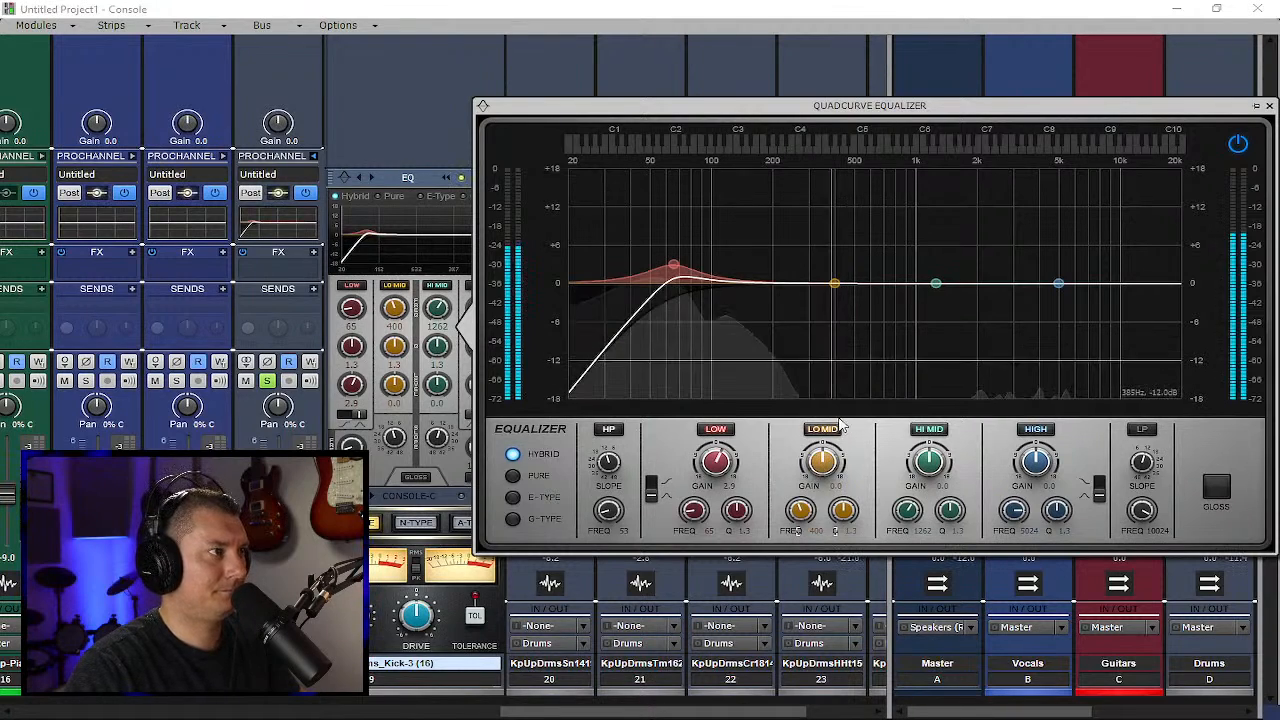
drag(826, 457, 826, 492)
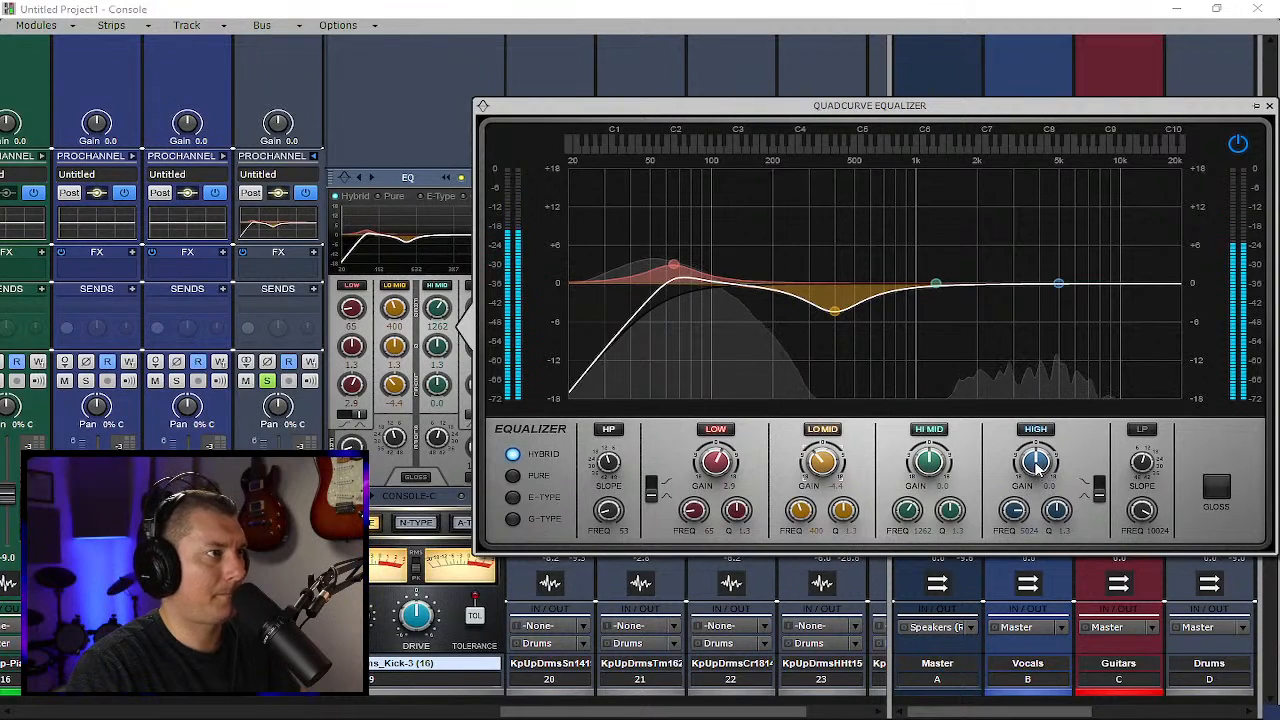
mouse_move(1058, 284)
mouse_down()
mouse_move(1049, 246)
mouse_move(1042, 270)
mouse_up()
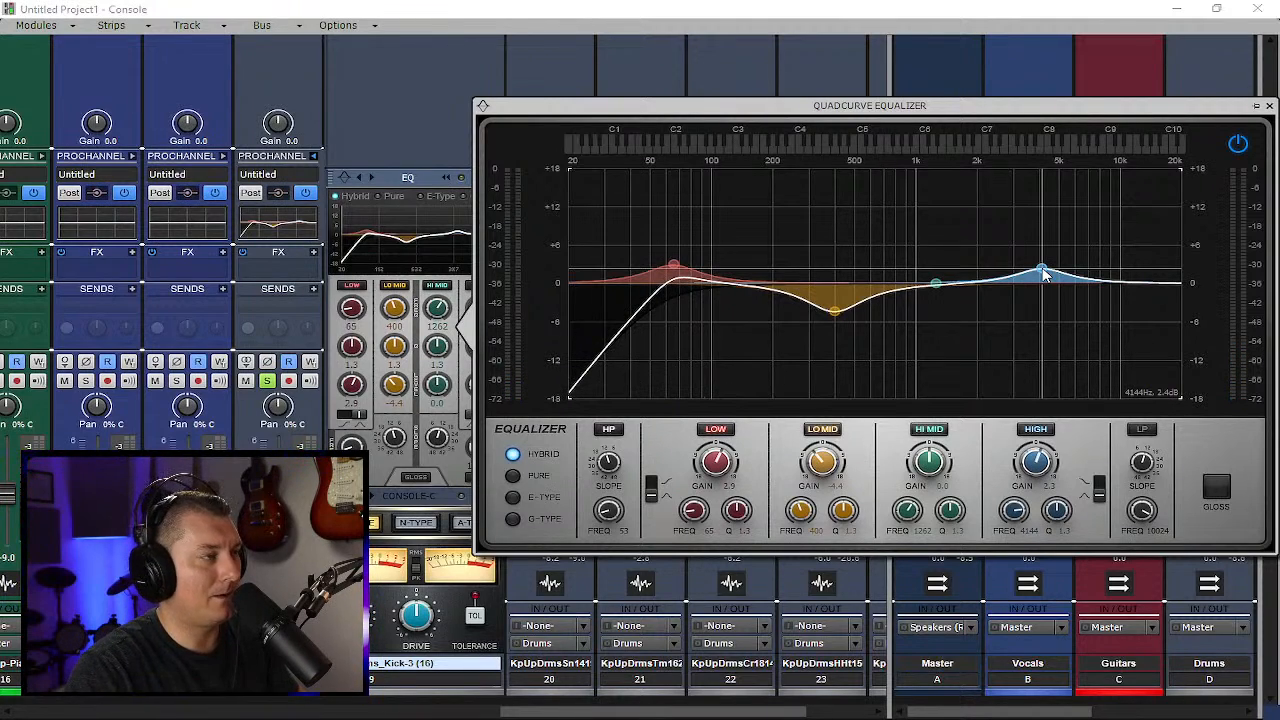
click(1268, 104)
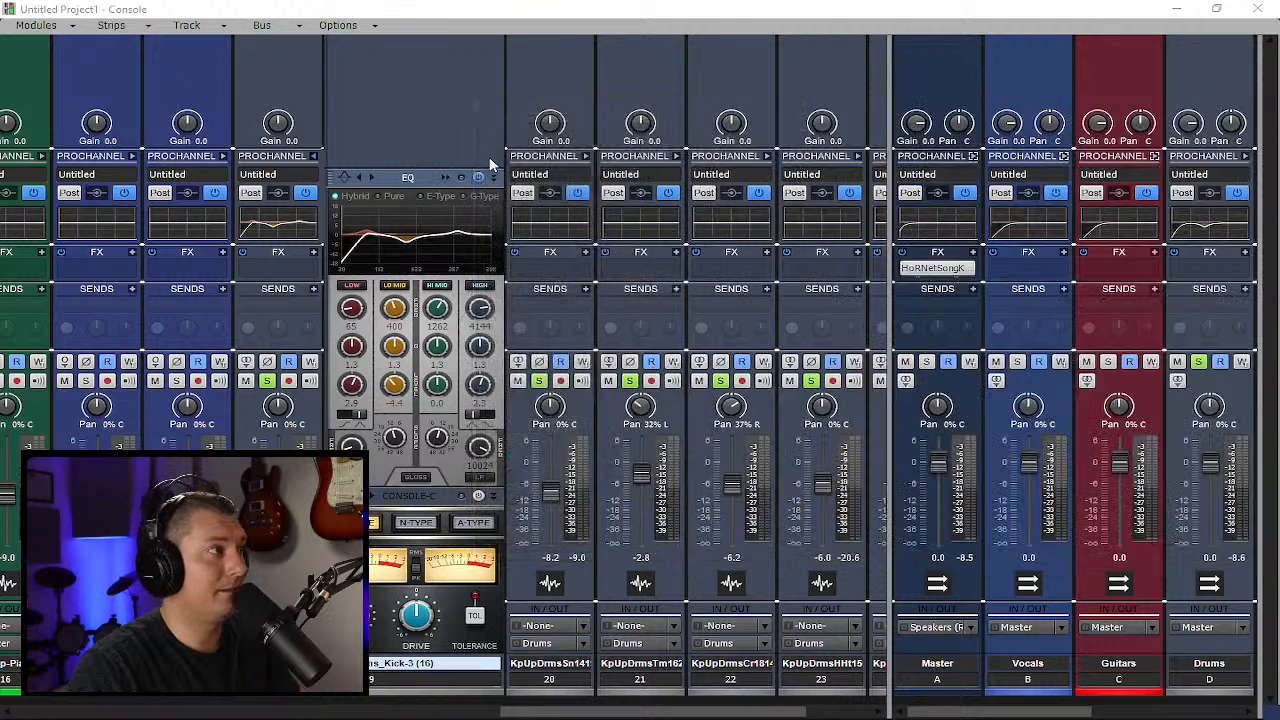
Insert the Bark of Dog module in the Kick's ProChannel and place it between the EQ and the console emulator
right_click(412, 146)
mouse_move(470, 157)
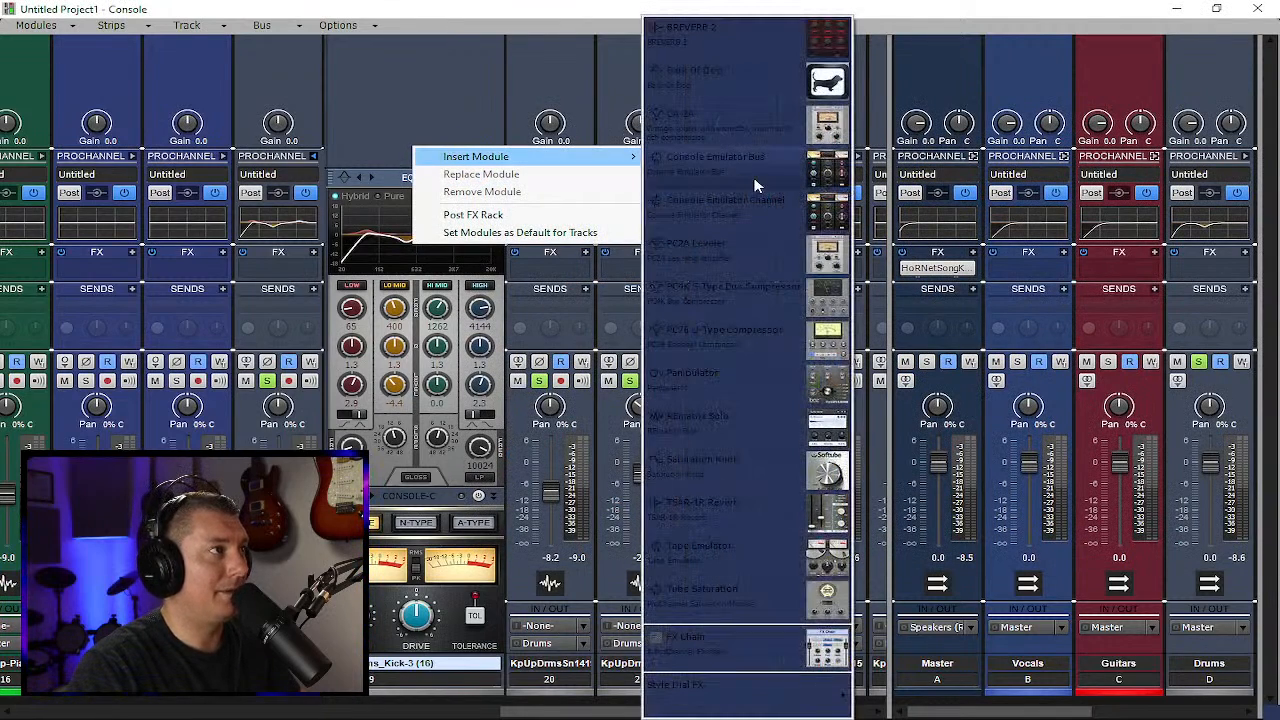
click(757, 90)
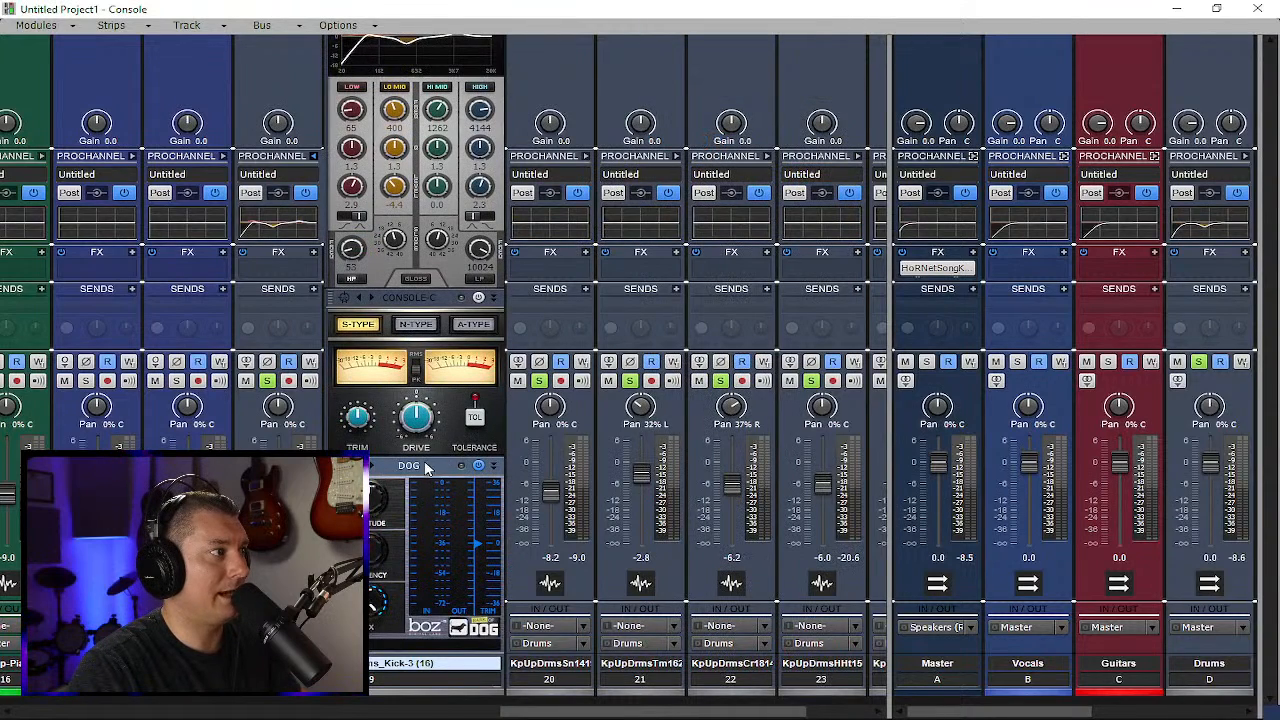
scroll(434, 440, down, 2)
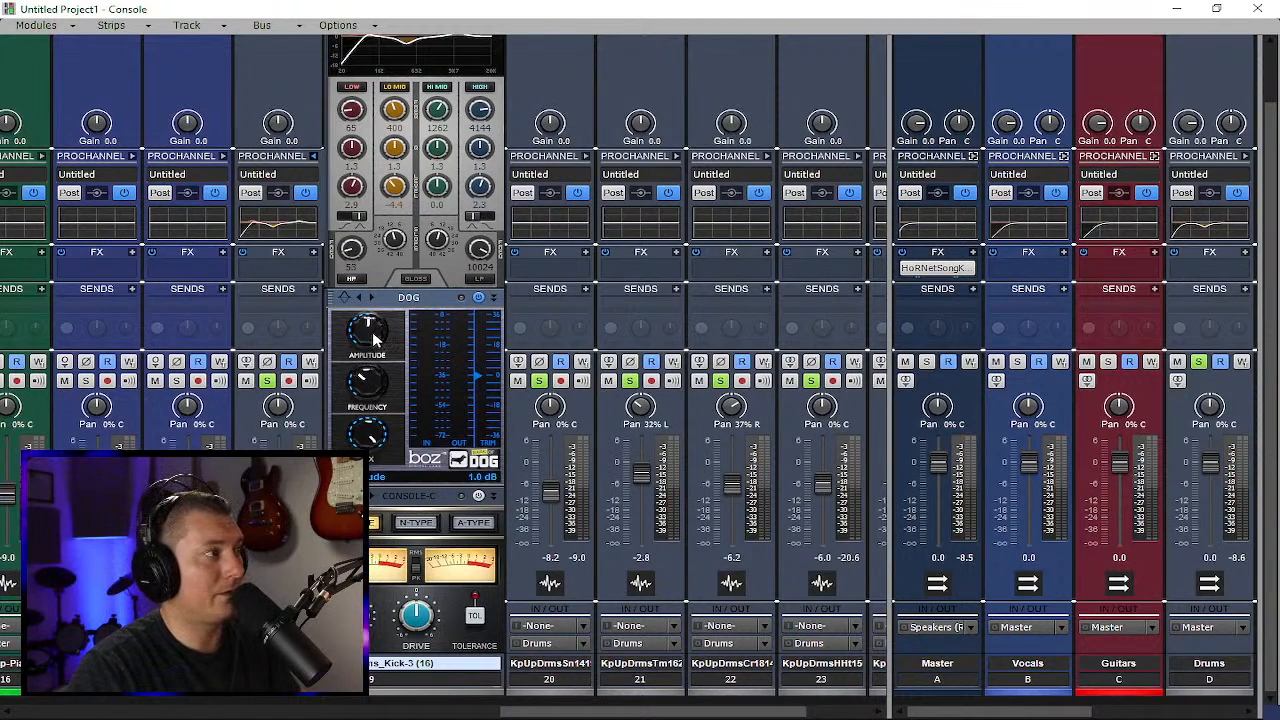
Tune the Kick's Bark of Dog amplitude and lower its mix to 4.7 %, and collapse the Kick's ProChannel
drag(373, 340, 377, 333)
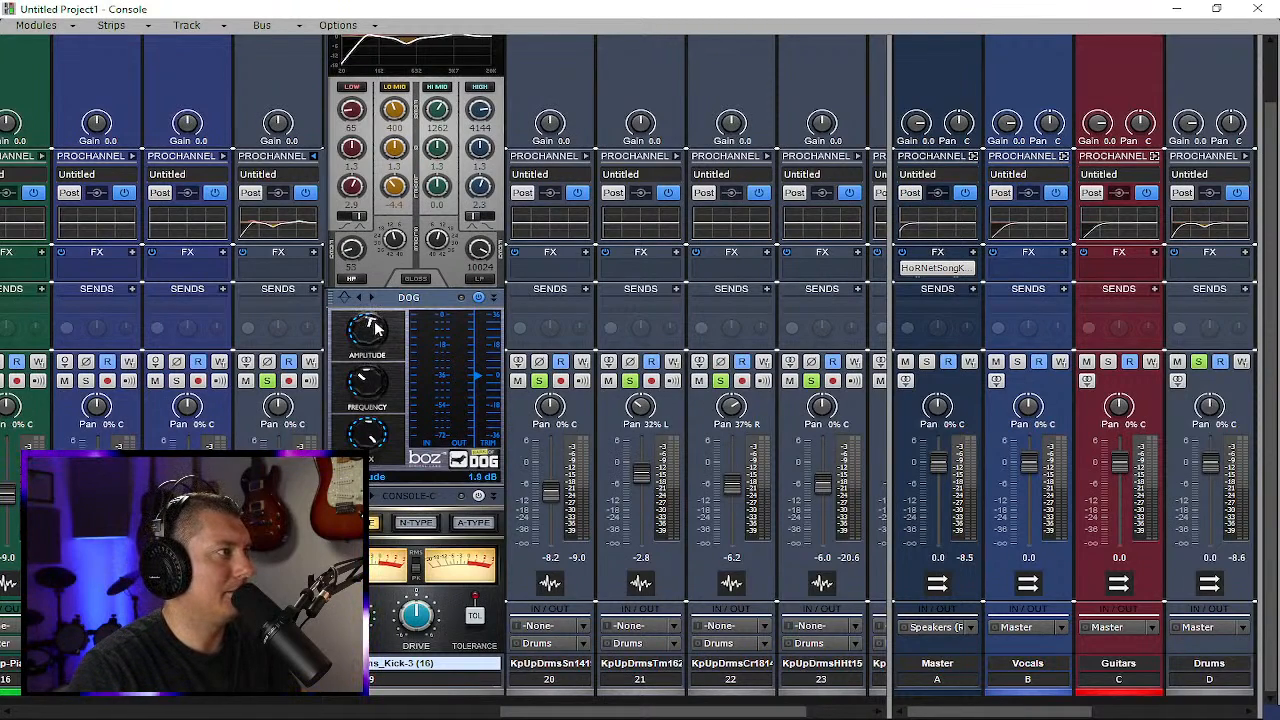
mouse_move(375, 390)
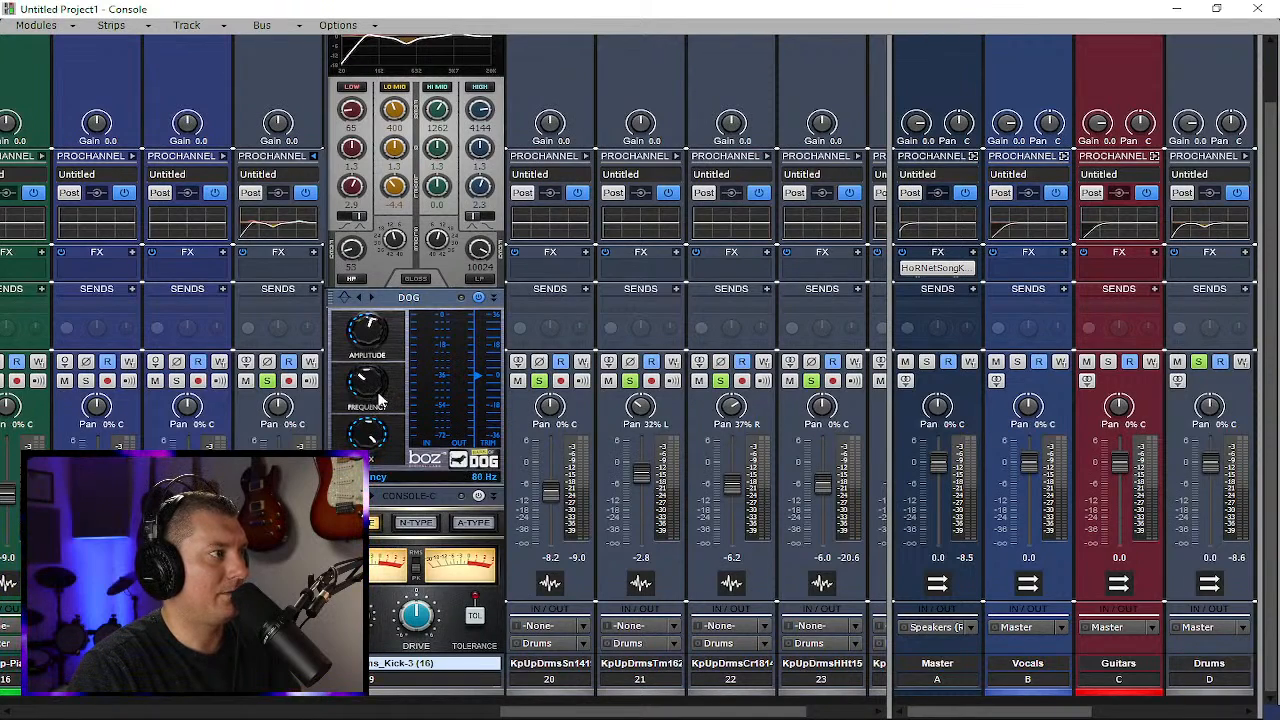
scroll(370, 396, down, 2)
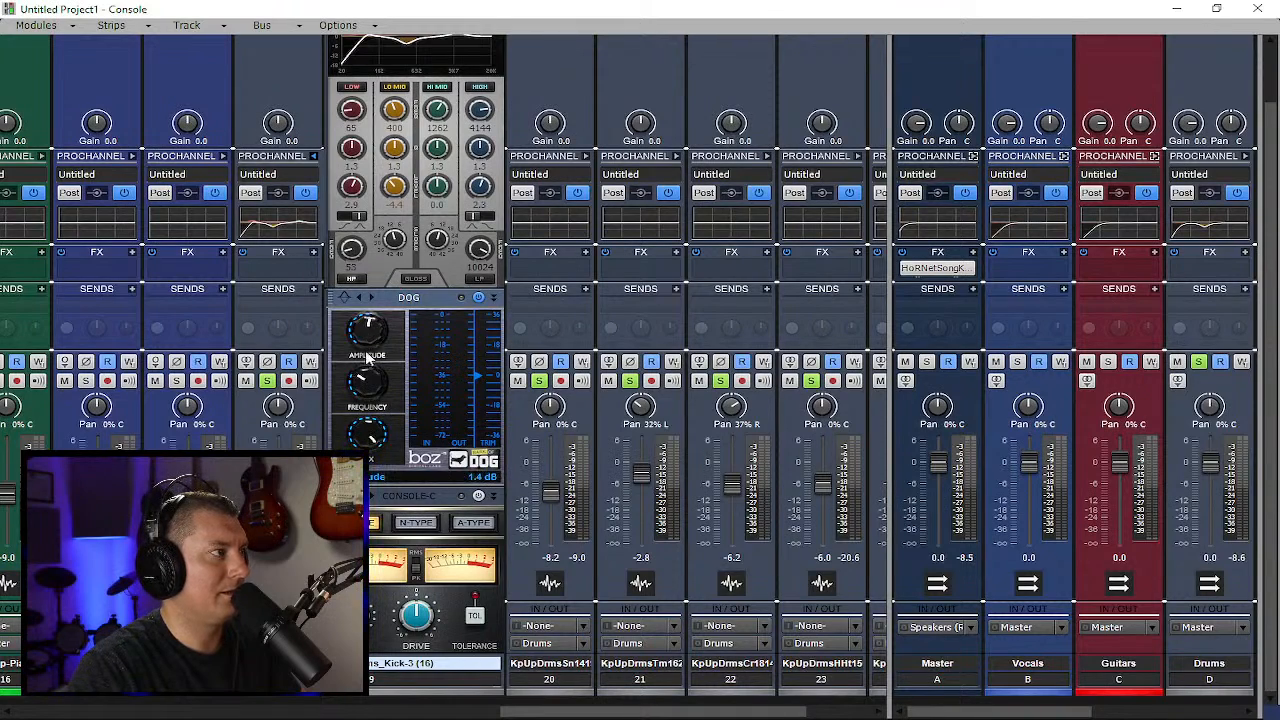
drag(368, 357, 395, 493)
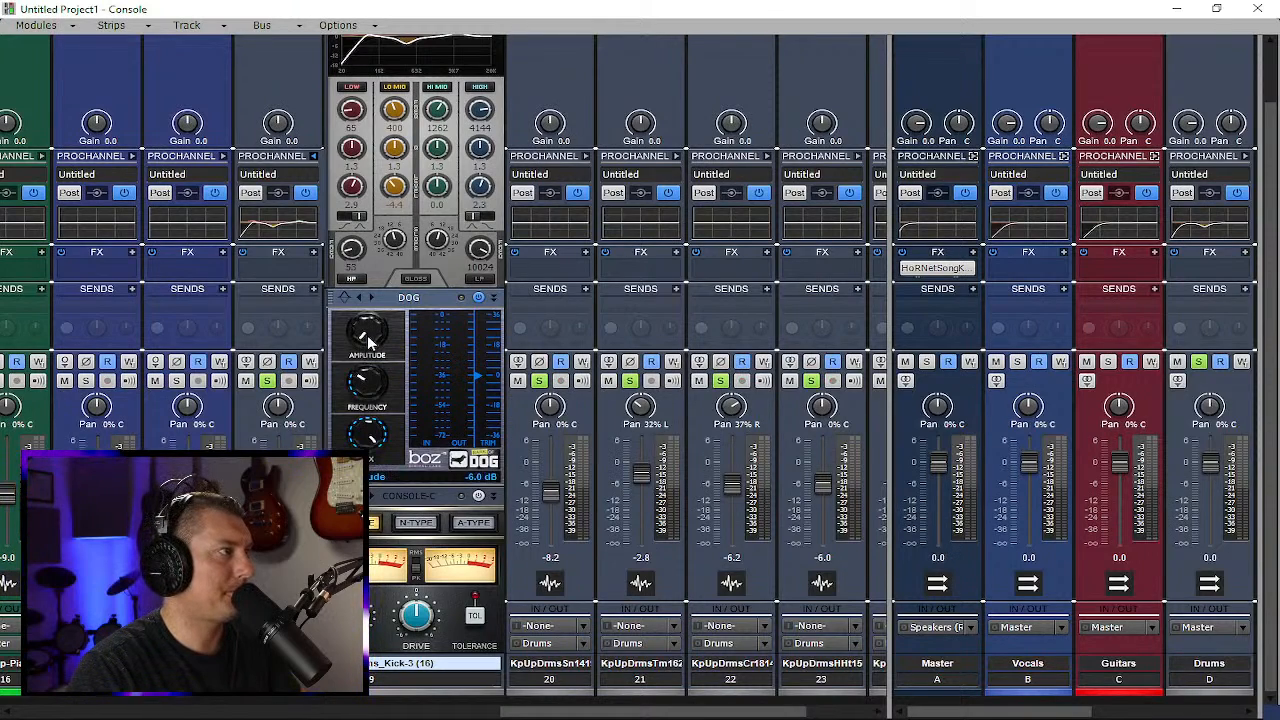
drag(362, 322, 337, 126)
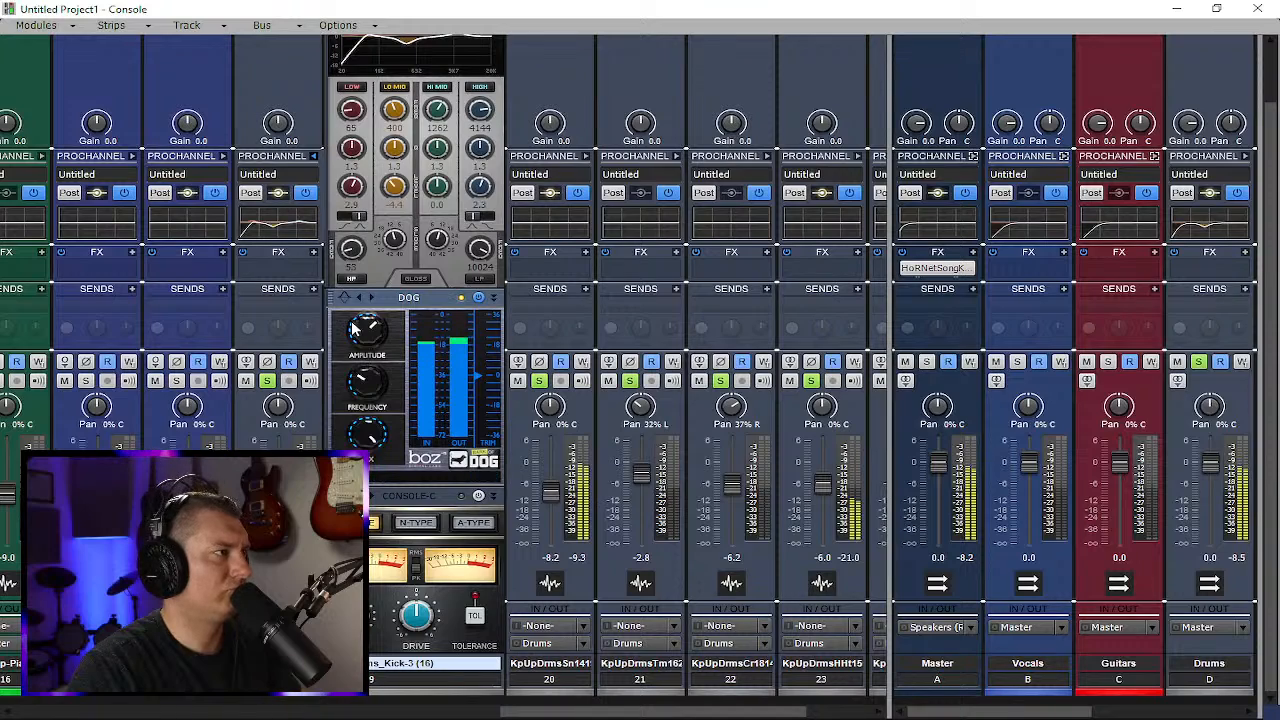
drag(352, 330, 365, 335)
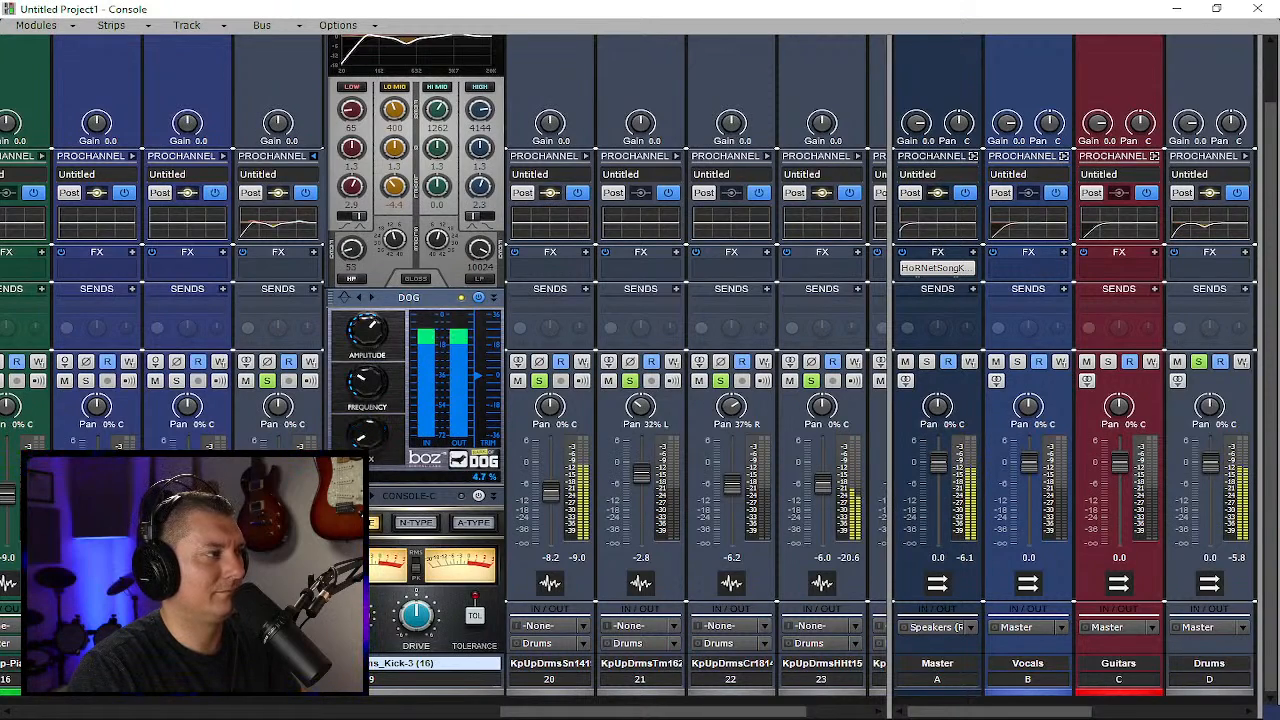
click(315, 158)
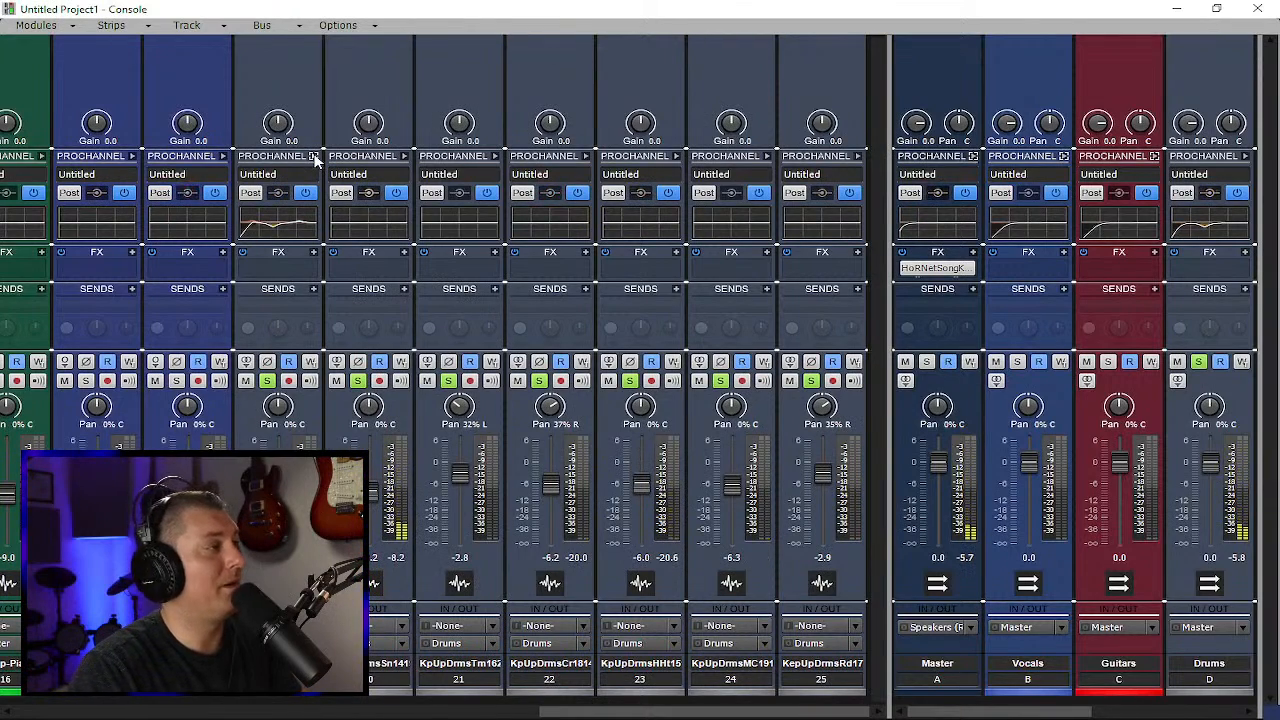
In the Snare's full-size EQ, boost the low-mid band at 231 Hz by 3.2 dB and raise the high-pass filter to 100 Hz
click(405, 158)
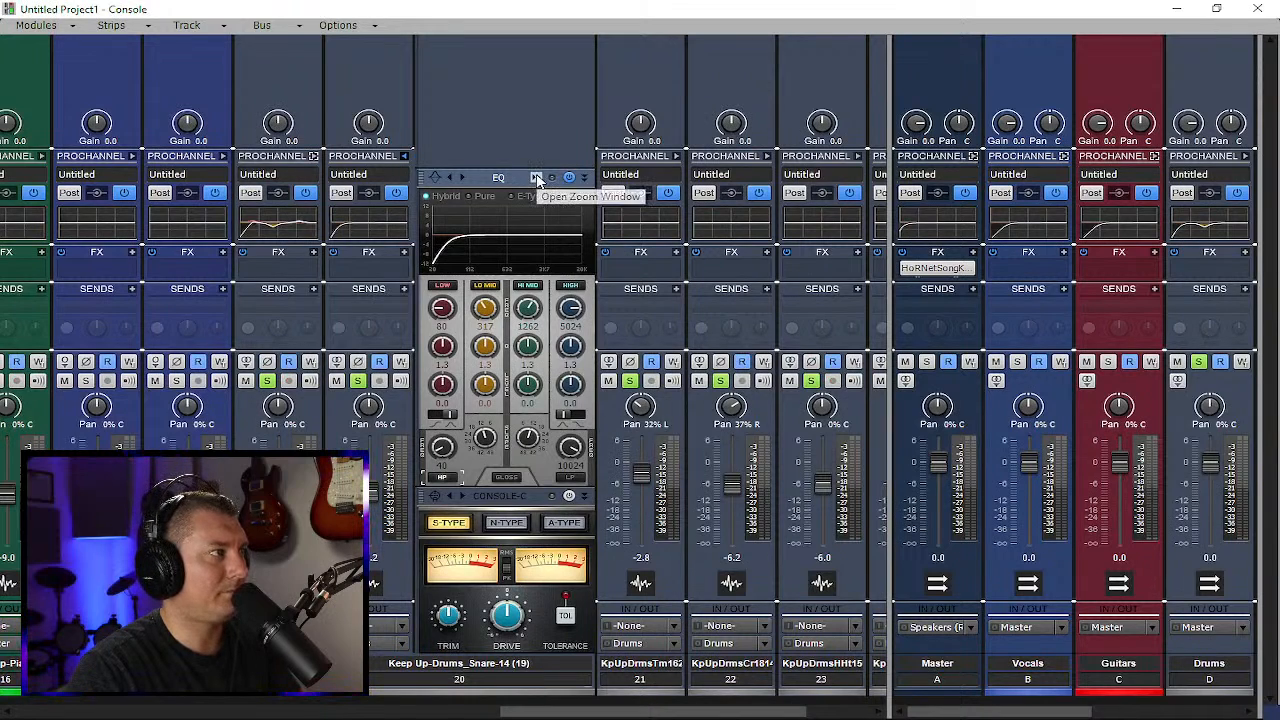
click(537, 178)
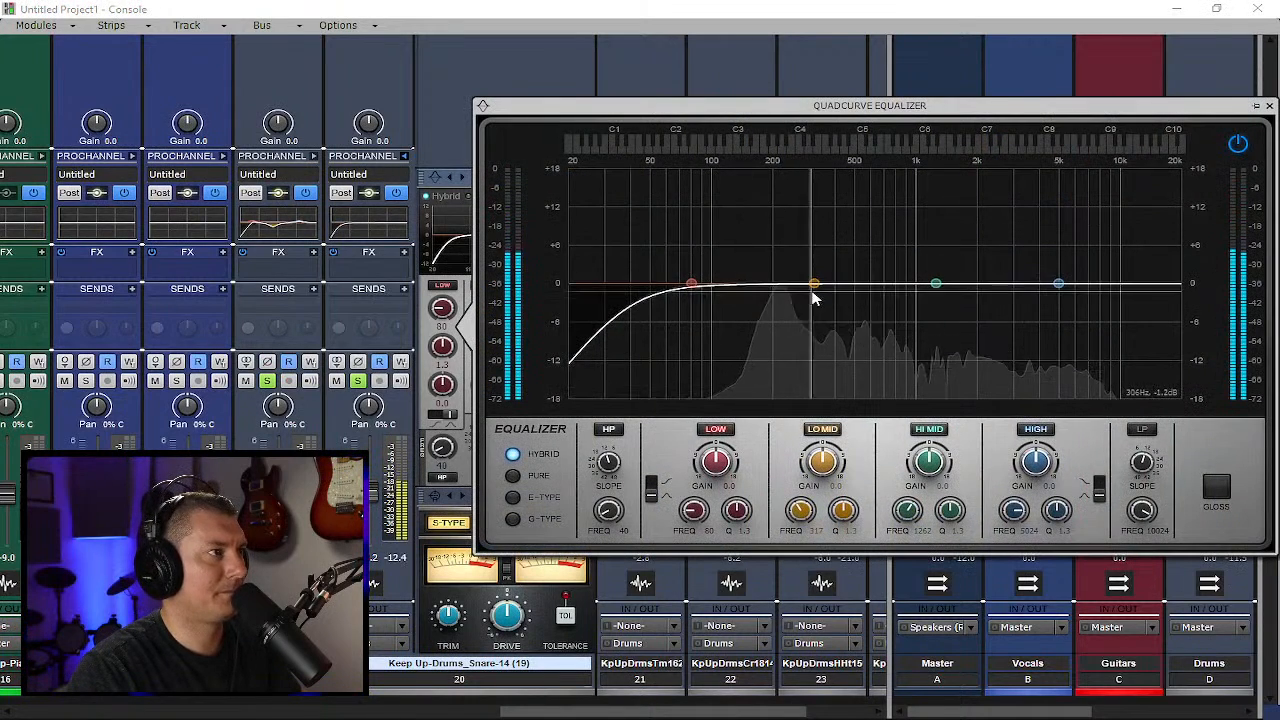
drag(808, 278, 786, 263)
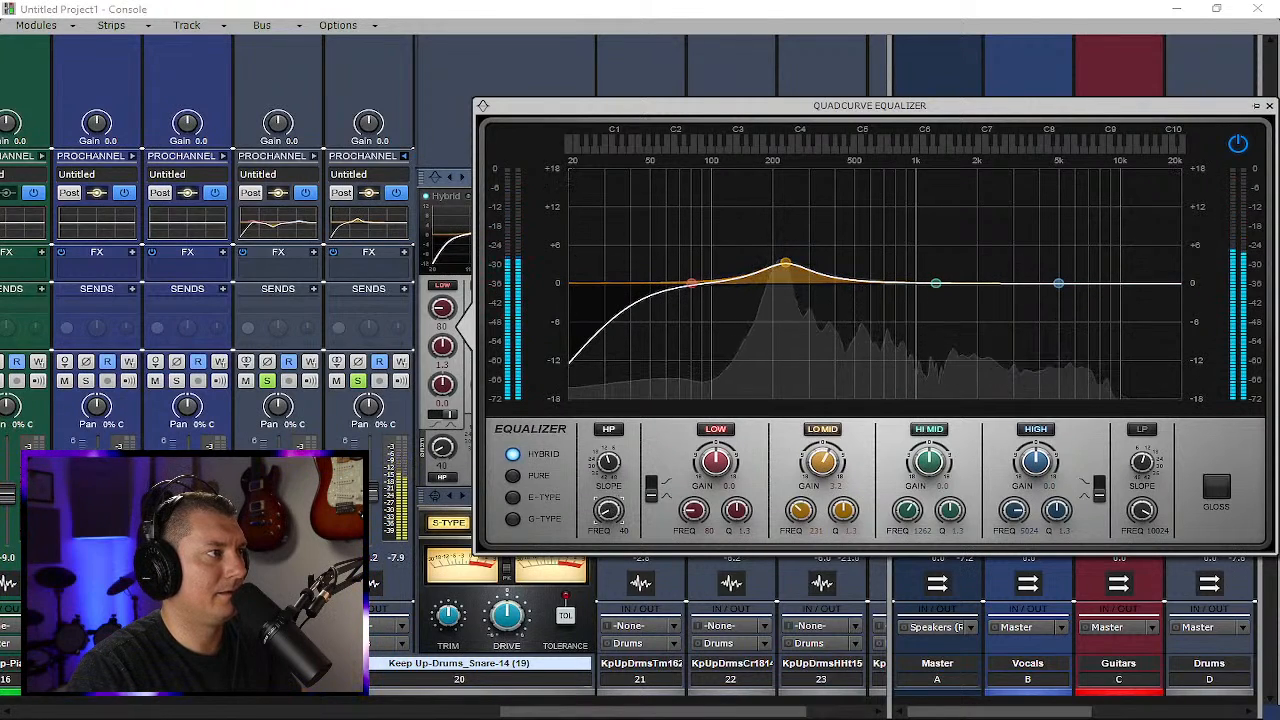
drag(609, 511, 609, 479)
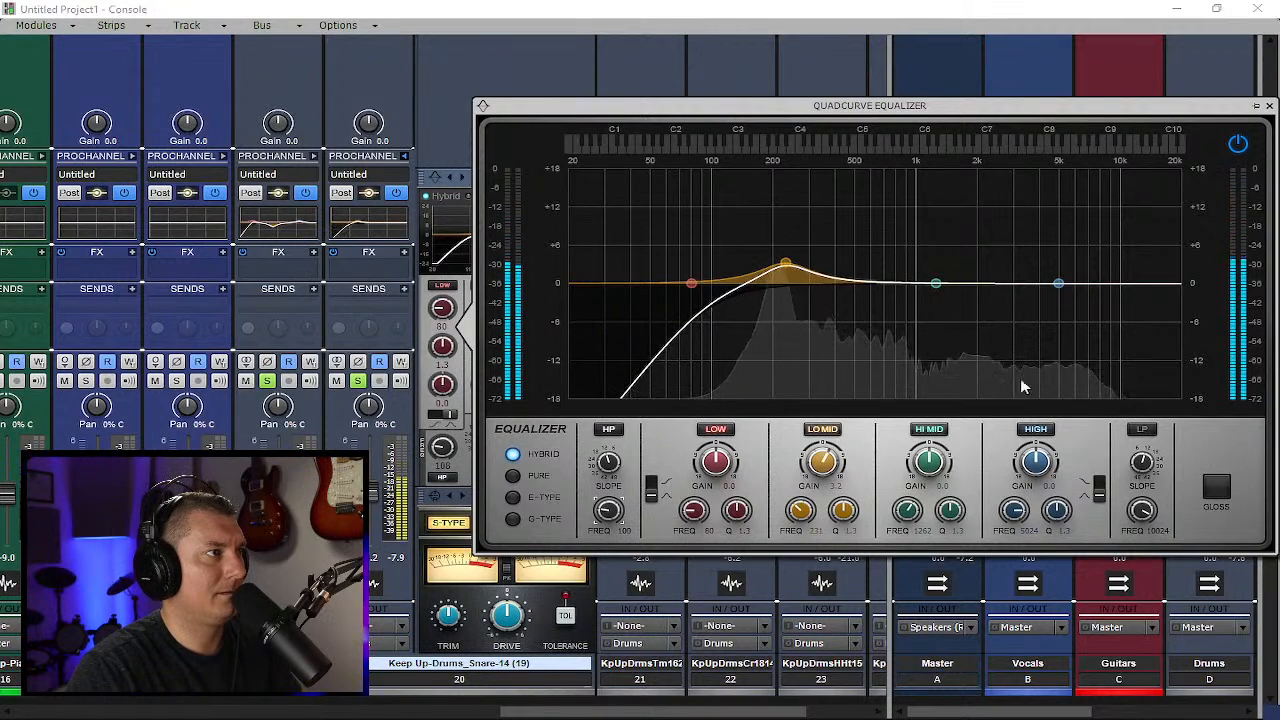
Shape the Snare EQ with a 2.4 dB high shelf at 3674 Hz and a -1.8 dB high-mid cut at 1103 Hz, and collapse its ProChannel
drag(1057, 291, 1031, 270)
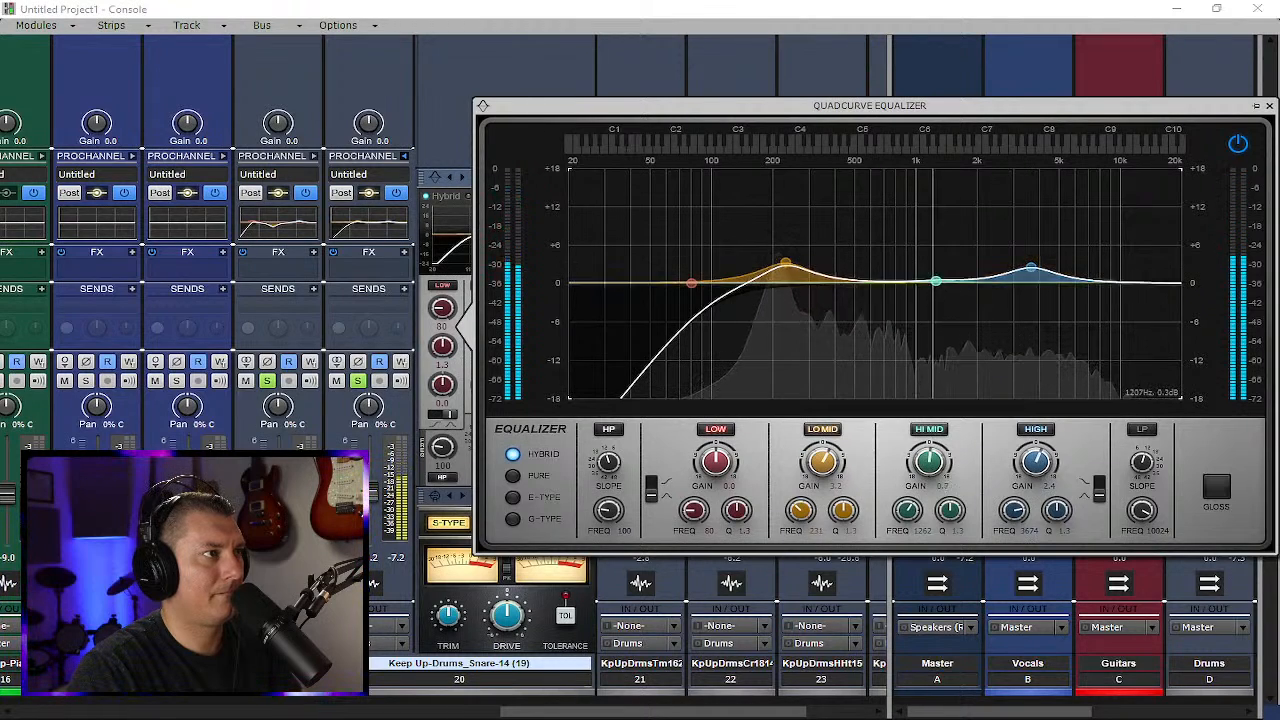
mouse_move(936, 283)
mouse_down()
mouse_move(903, 206)
mouse_move(917, 211)
mouse_move(928, 306)
mouse_move(923, 293)
mouse_up()
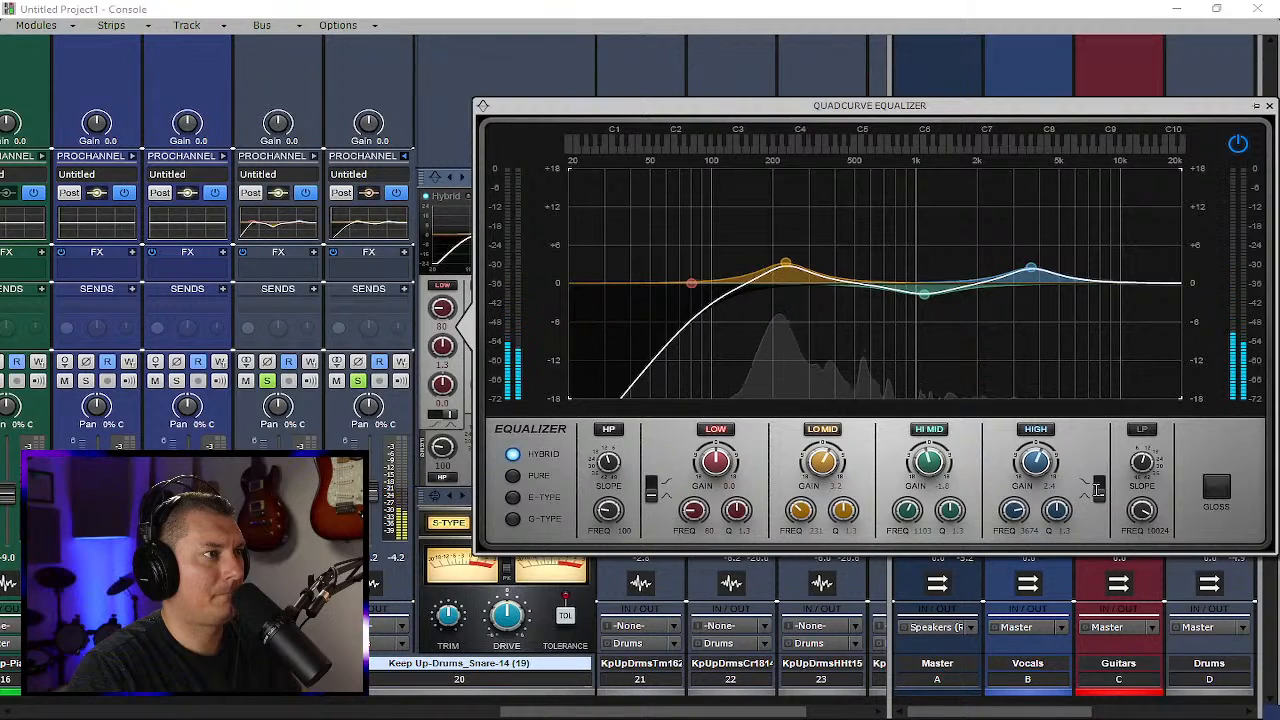
click(1097, 489)
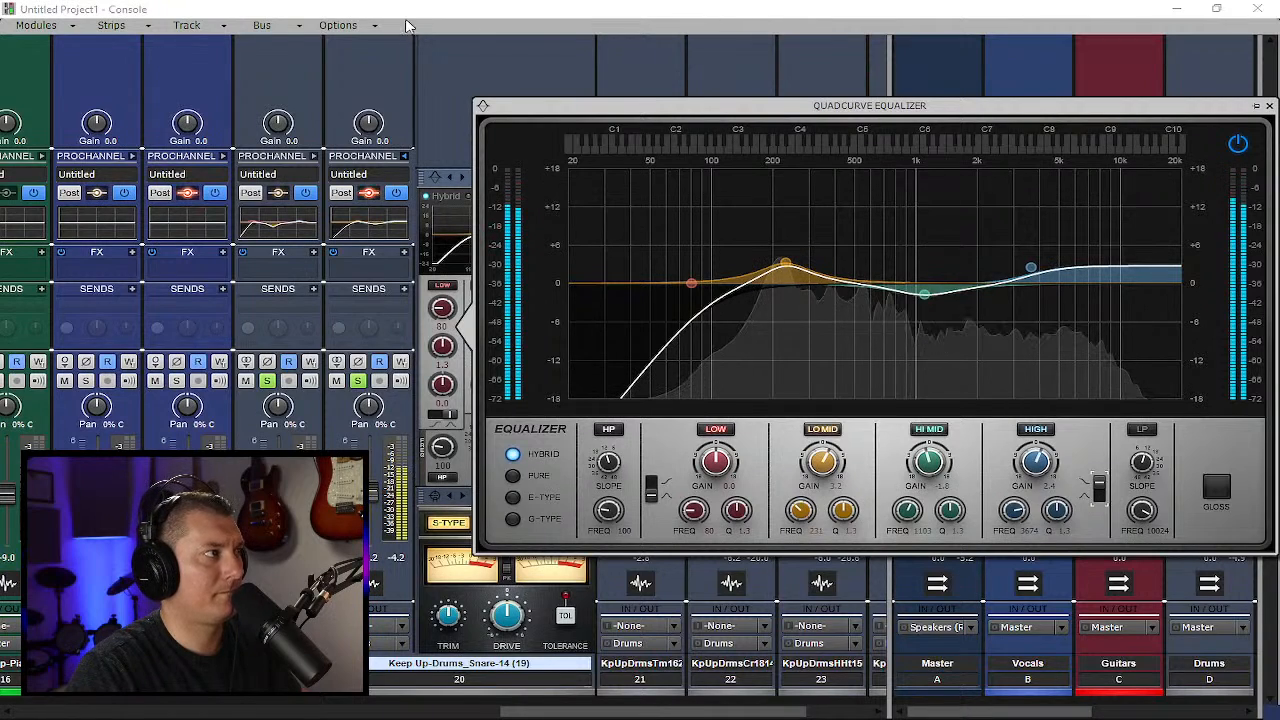
click(405, 156)
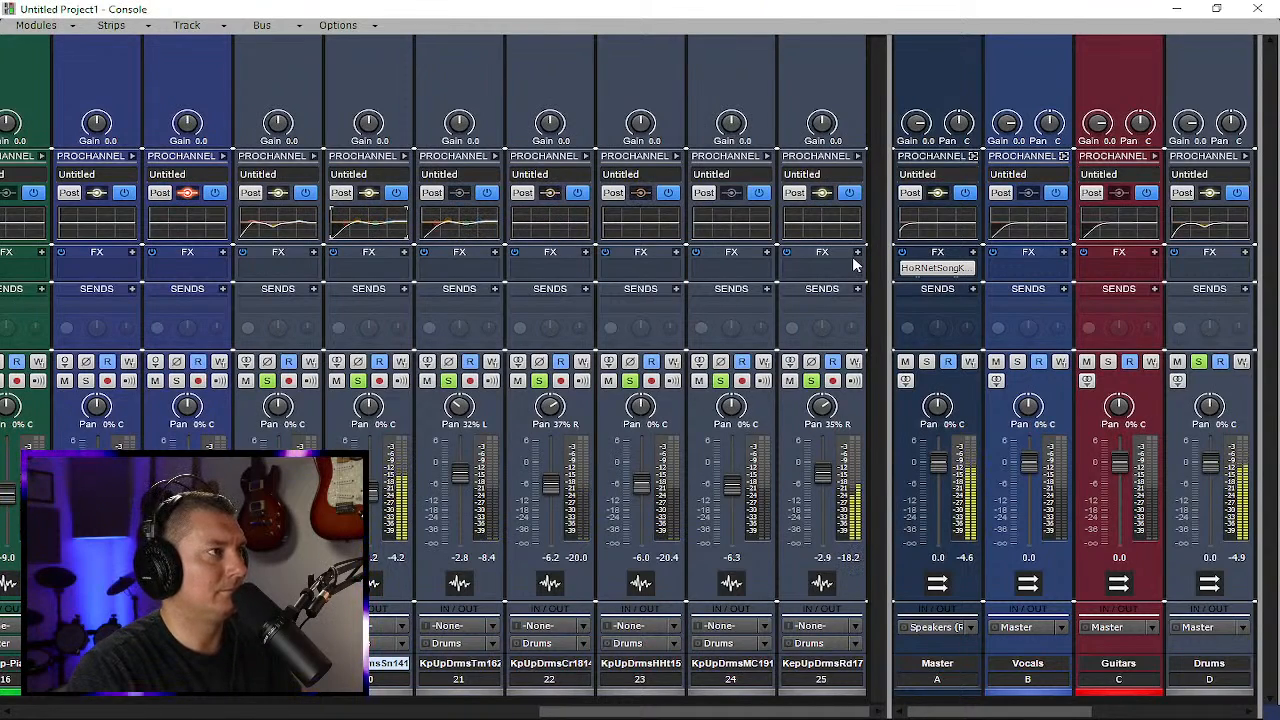
Expand the Ride track's ProChannel, open its full-size equalizer and enable the high-pass filter at 224 Hz
drag(858, 172, 878, 172)
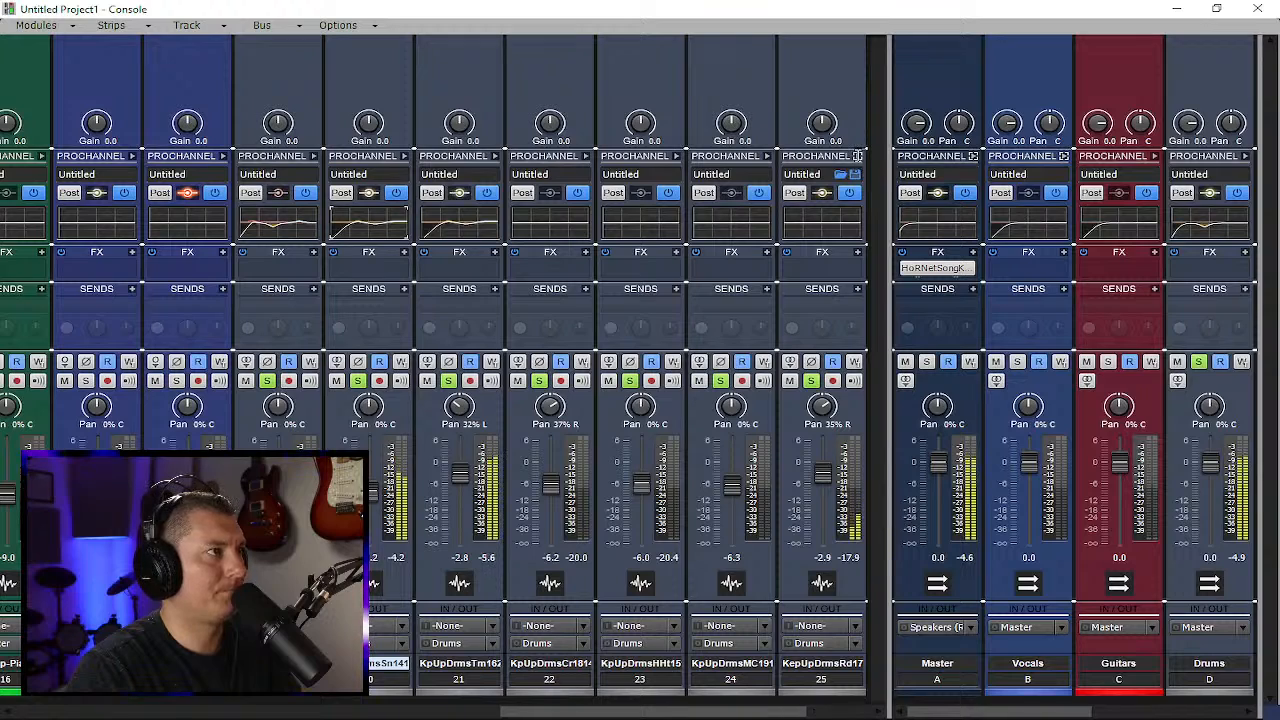
drag(601, 716, 666, 716)
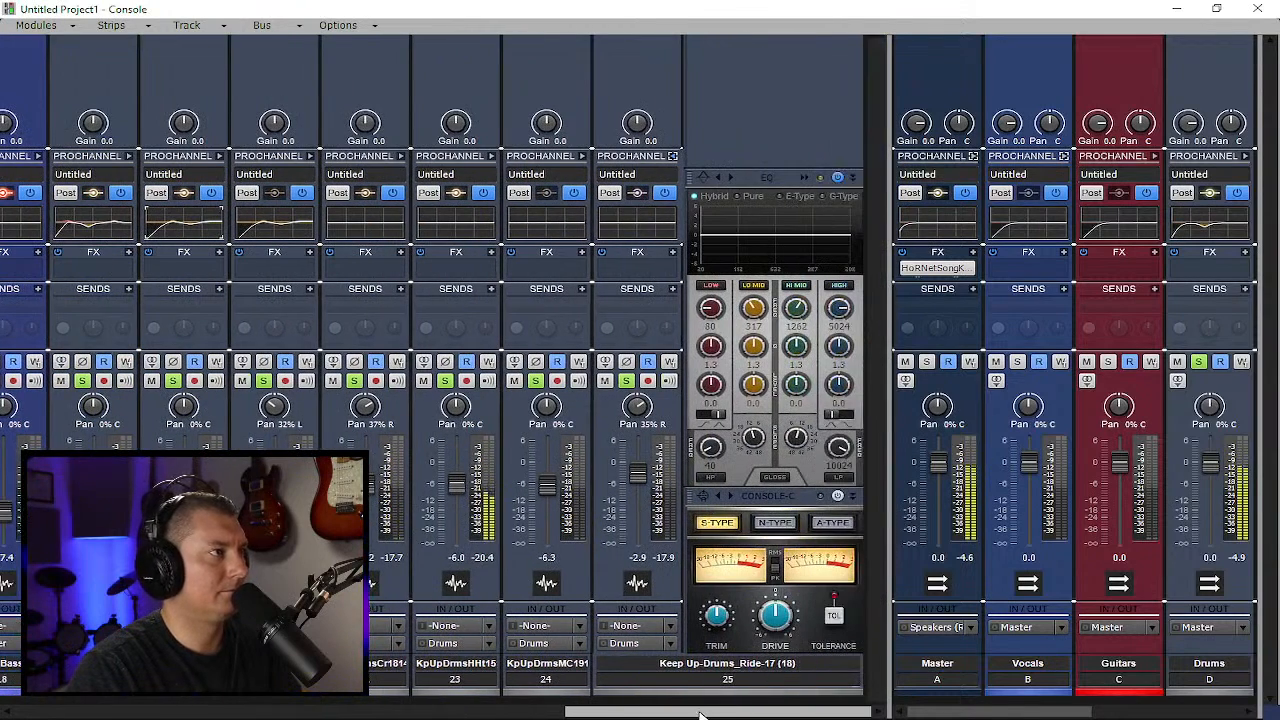
click(806, 177)
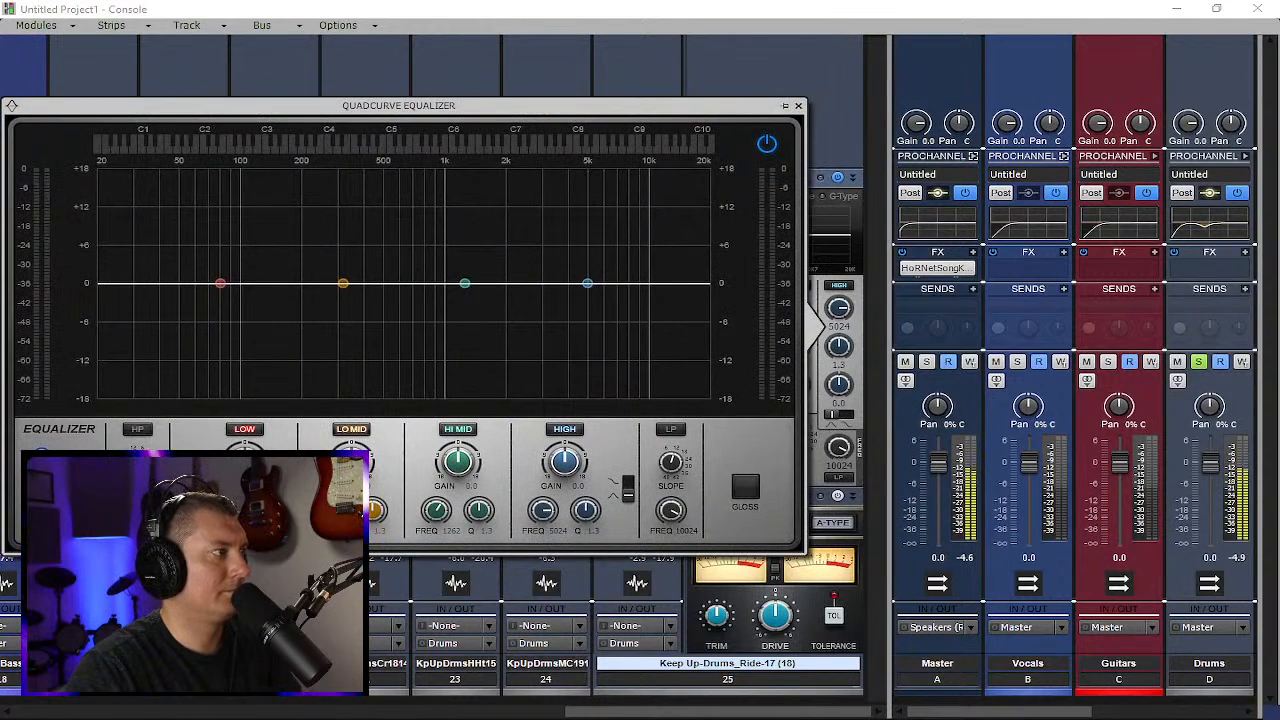
click(137, 430)
drag(137, 462, 137, 505)
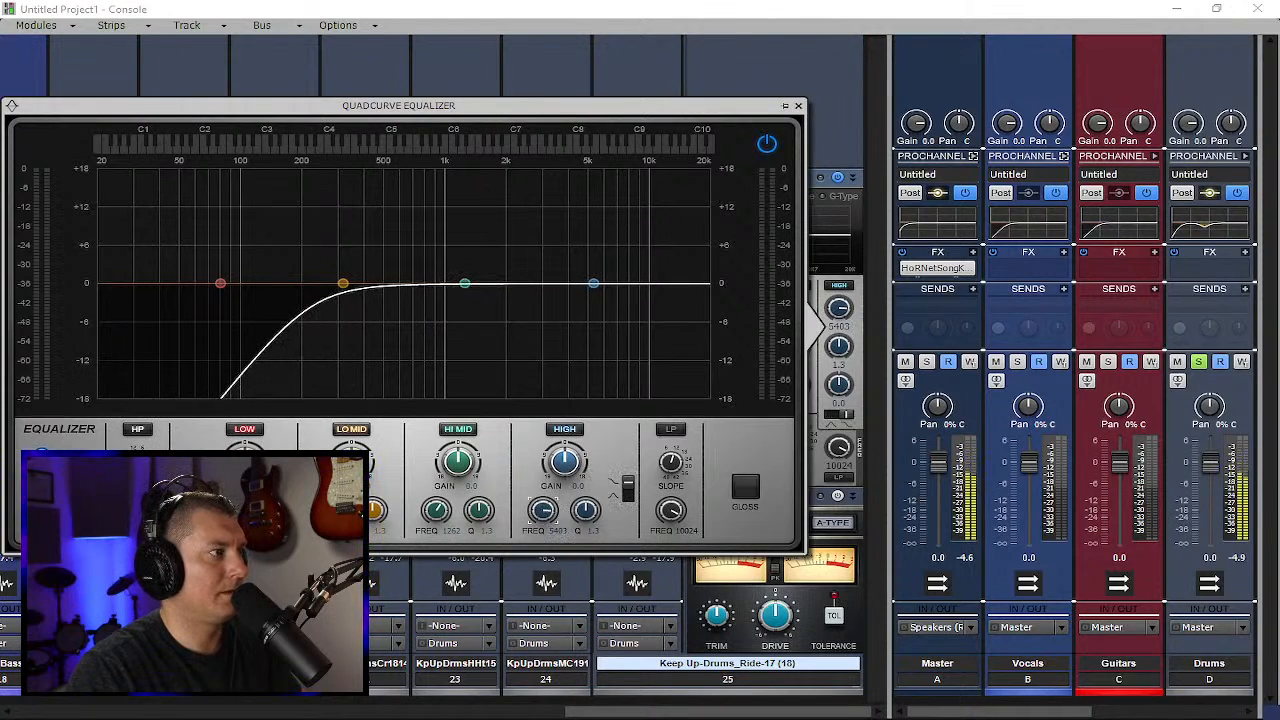
On the Ride EQ, boost the high shelf at 6251 Hz by 2.3 dB, cut the high-mid band to -3.2 dB and collapse the ProChannel
drag(564, 460, 564, 450)
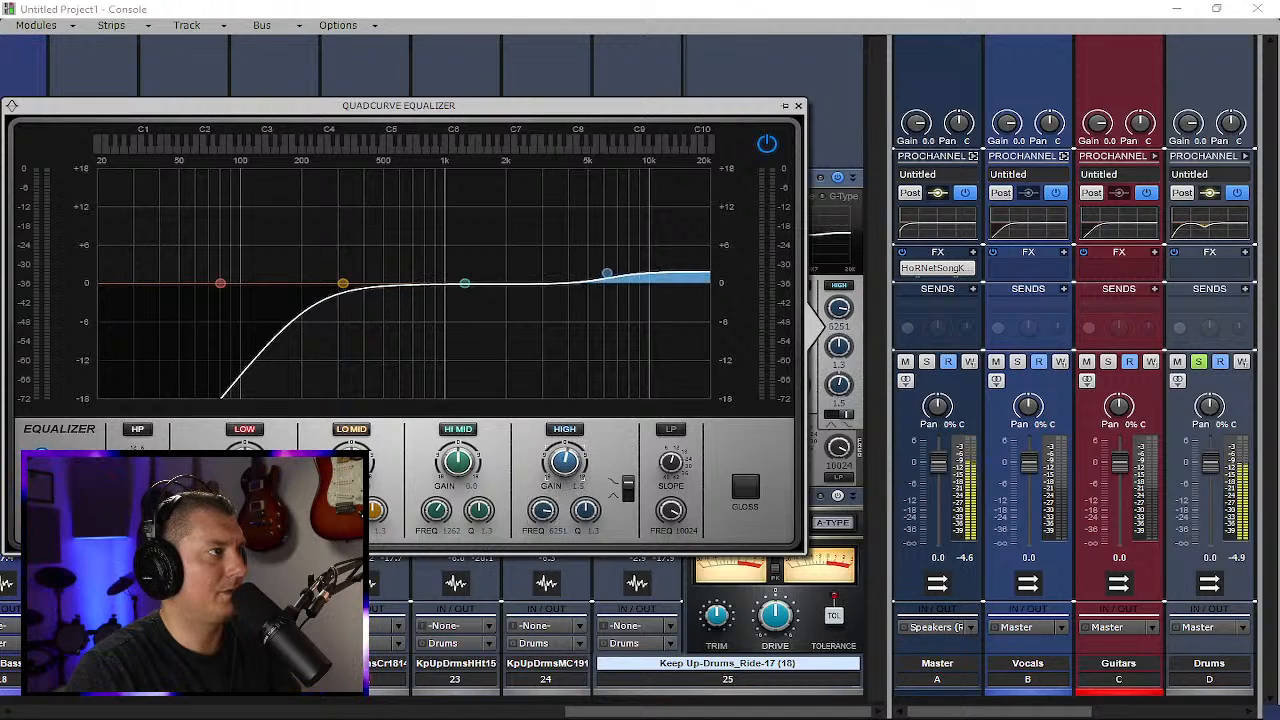
click(797, 105)
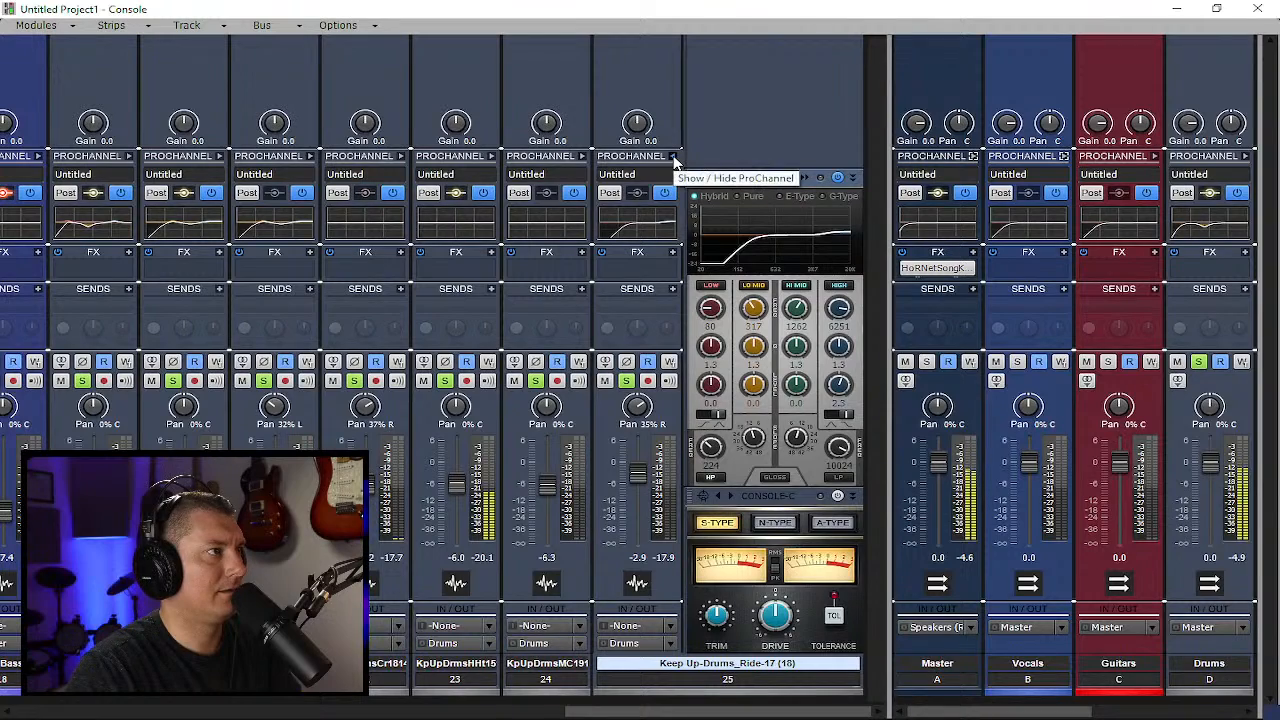
drag(797, 386, 797, 396)
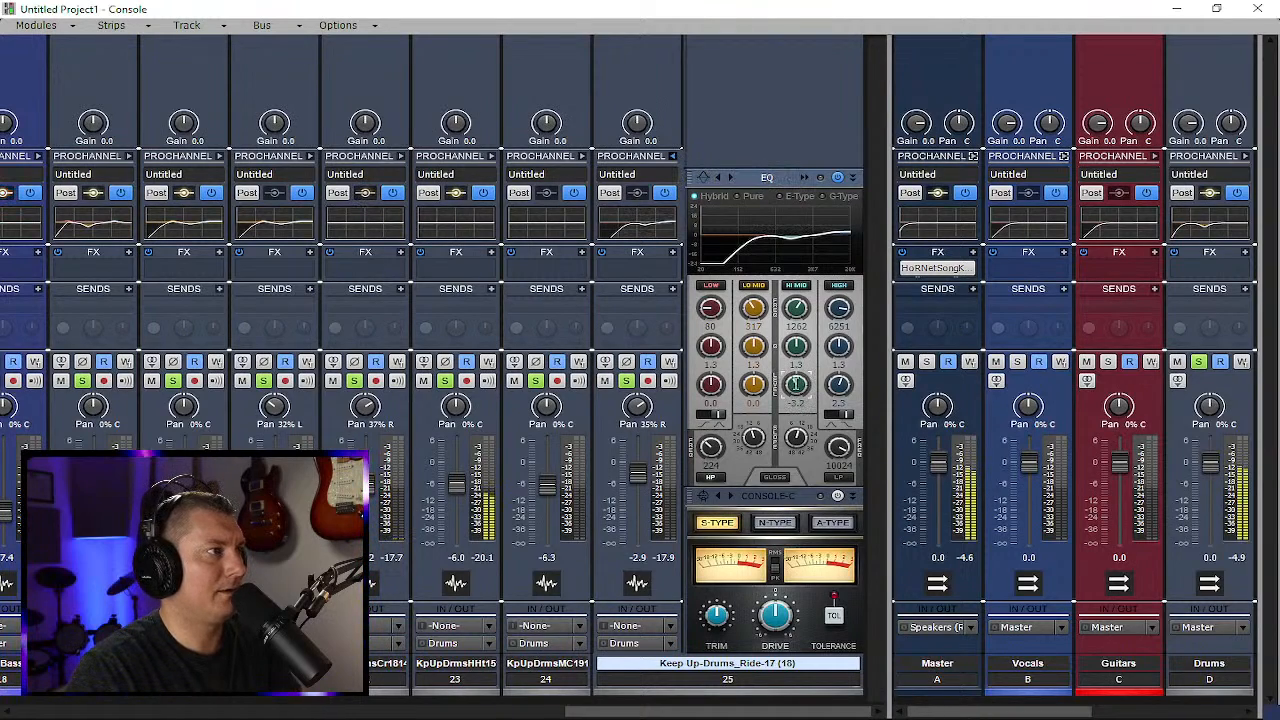
click(673, 156)
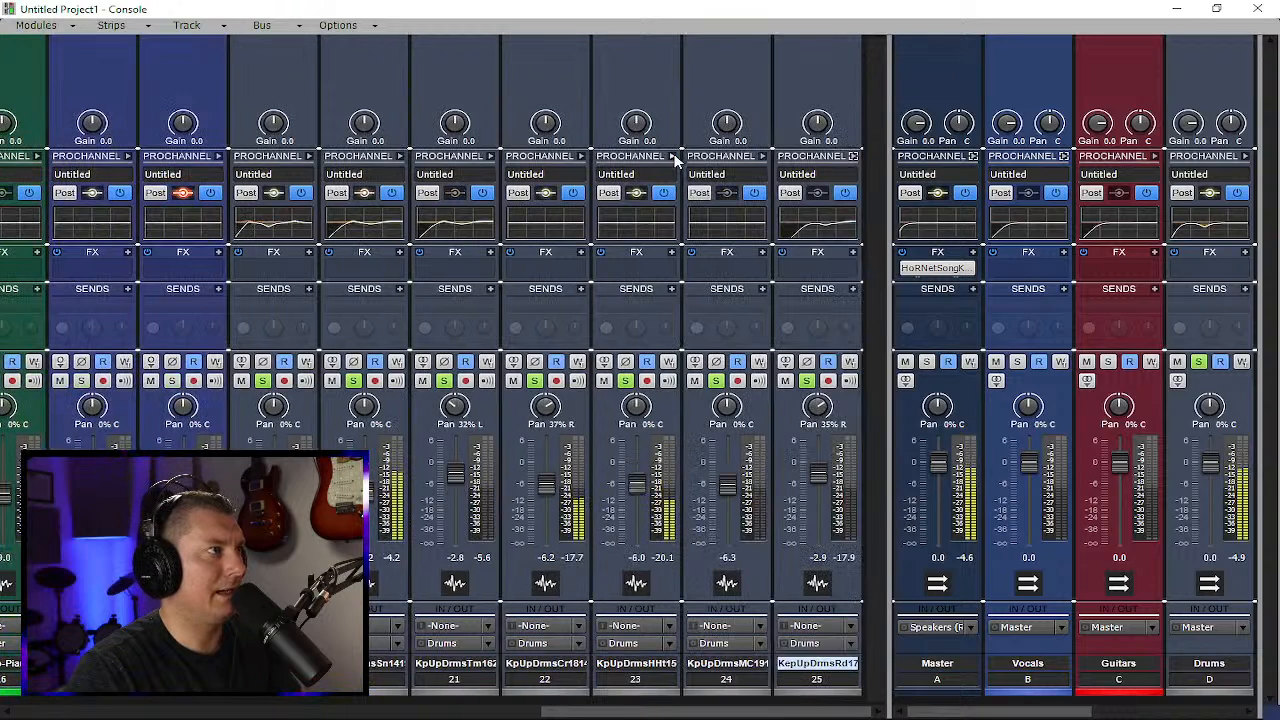
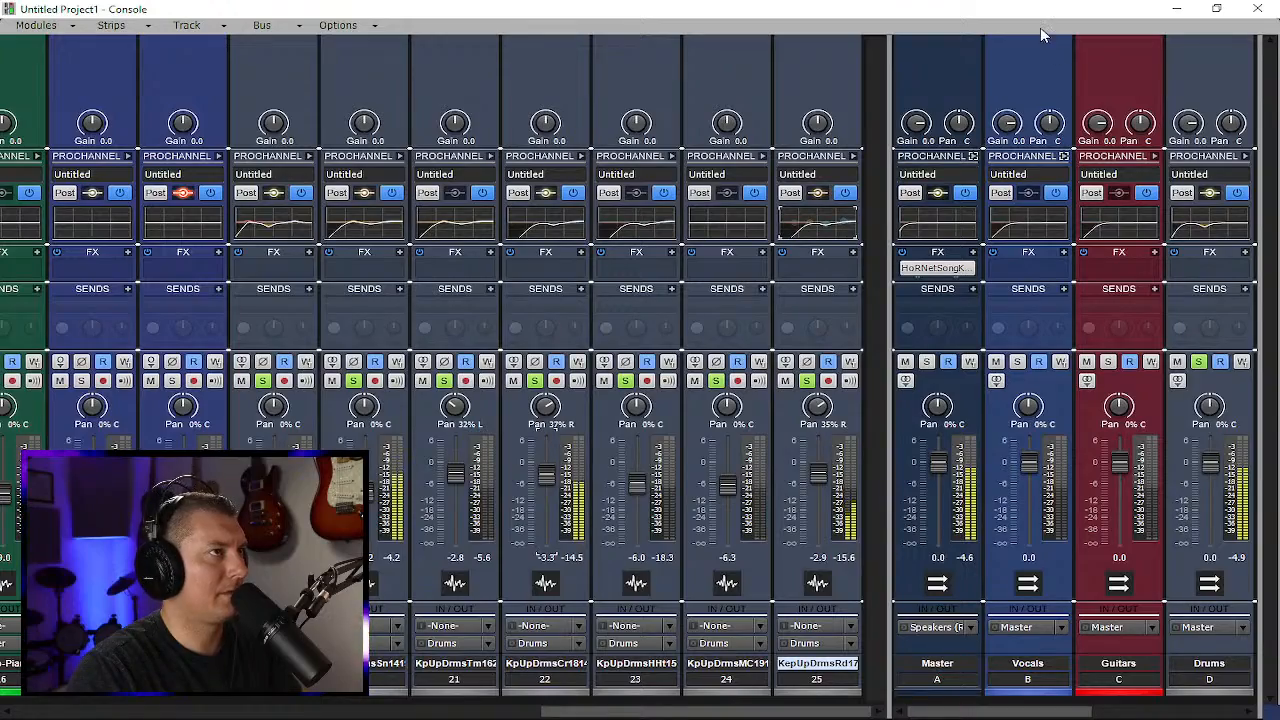
Move the console window aside to reveal the track view, enlarge the Misc Cymbals track's height and stop playback
drag(1023, 9, 903, 687)
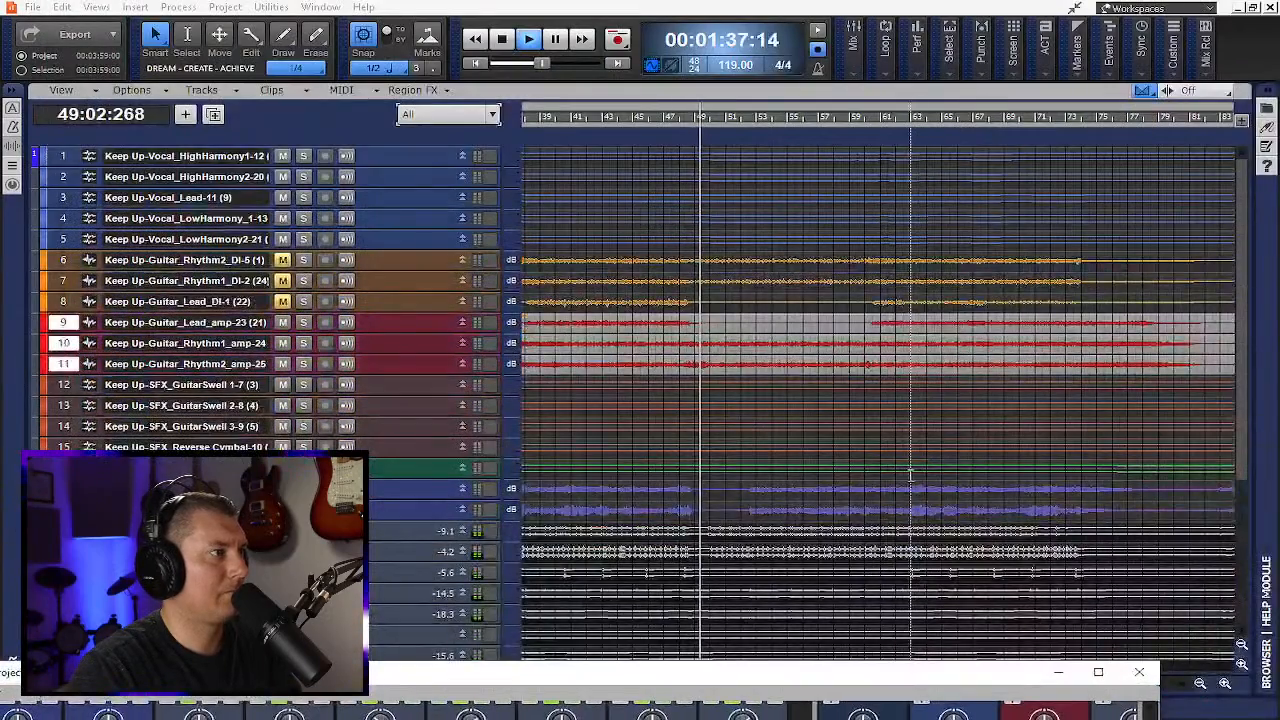
scroll(410, 450, down, 3)
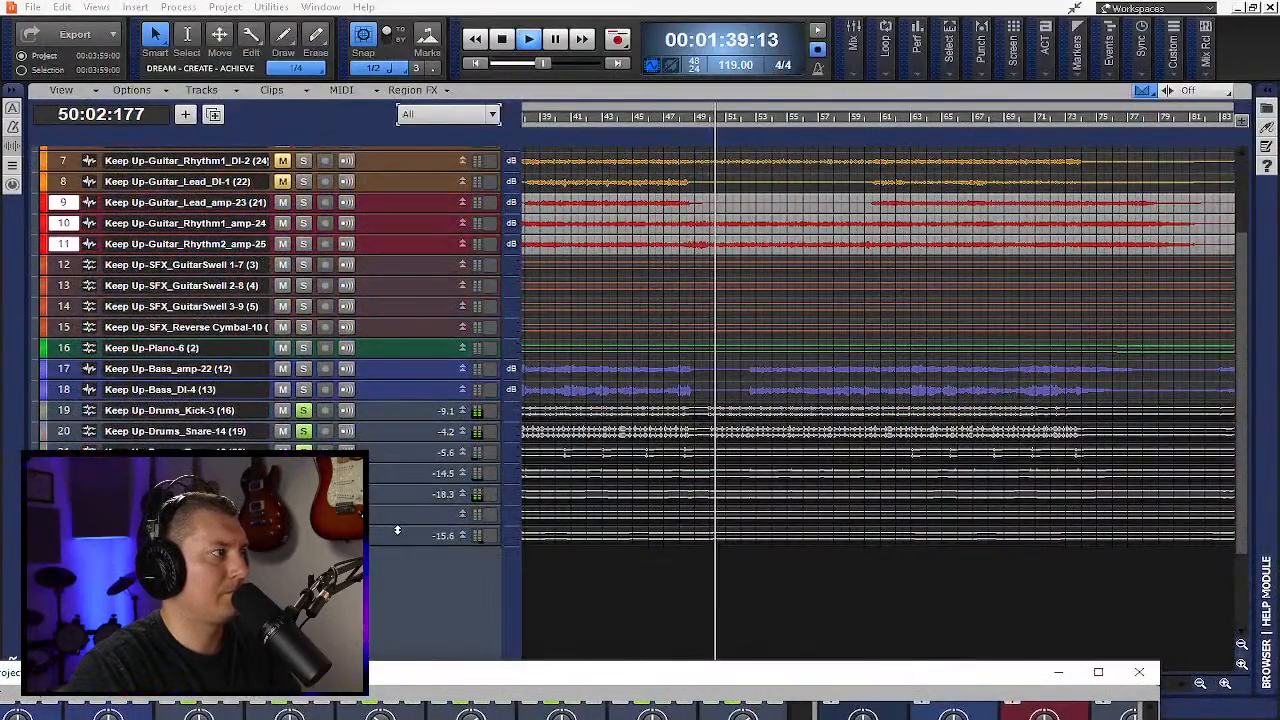
drag(410, 513, 410, 655)
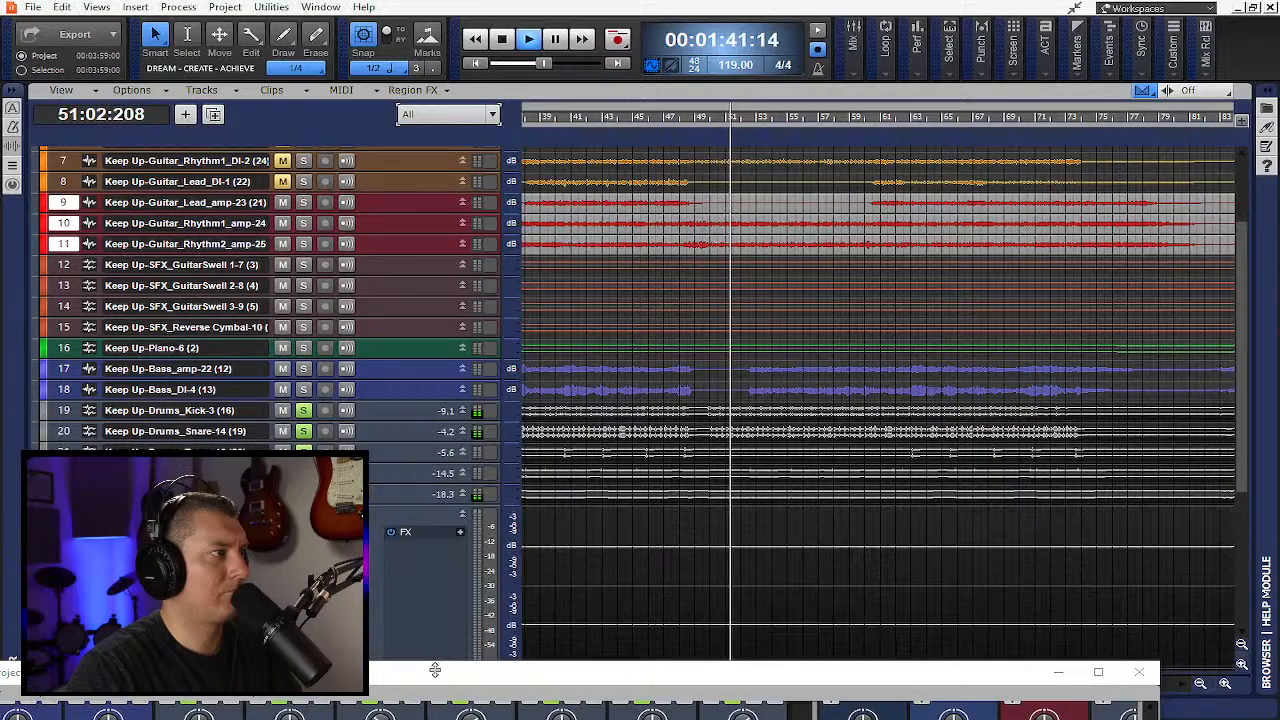
key(space)
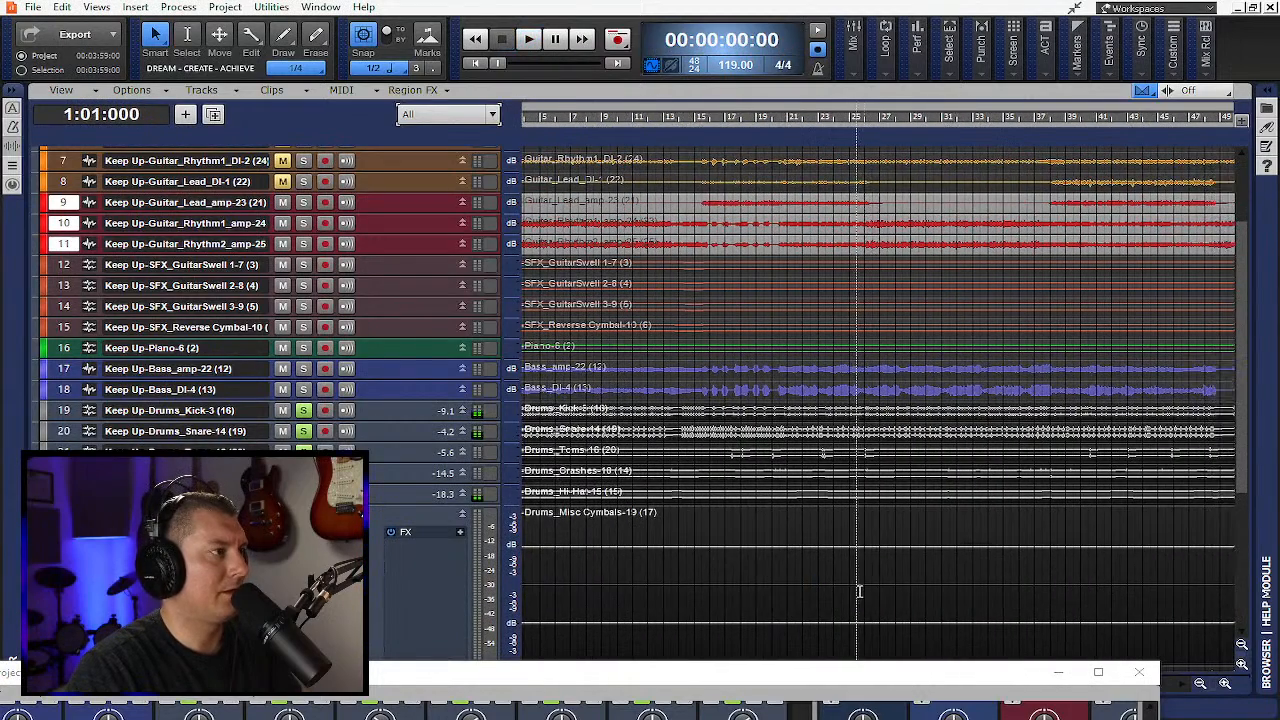
Locate the cymbal hits on the Misc Cymbals track and place the playhead just before them at measure 98
scroll(850, 560, right, 10)
scroll(889, 569, right, 15)
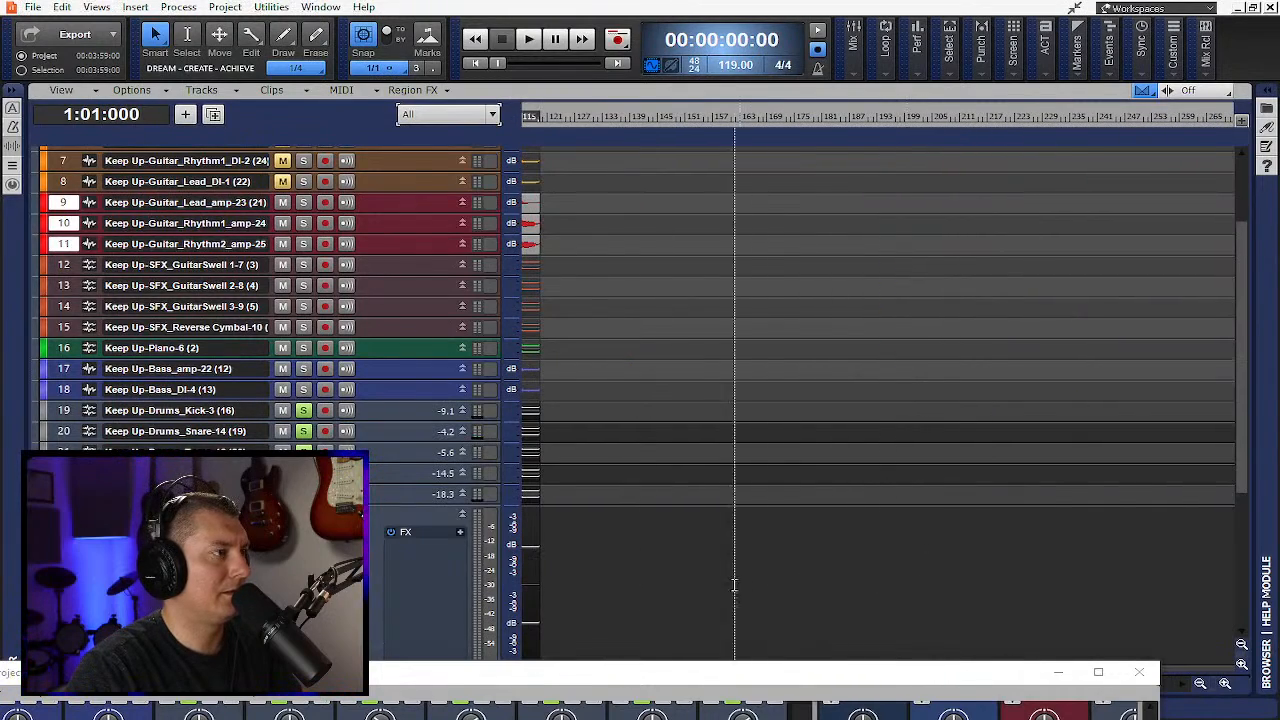
scroll(731, 600, left, 8)
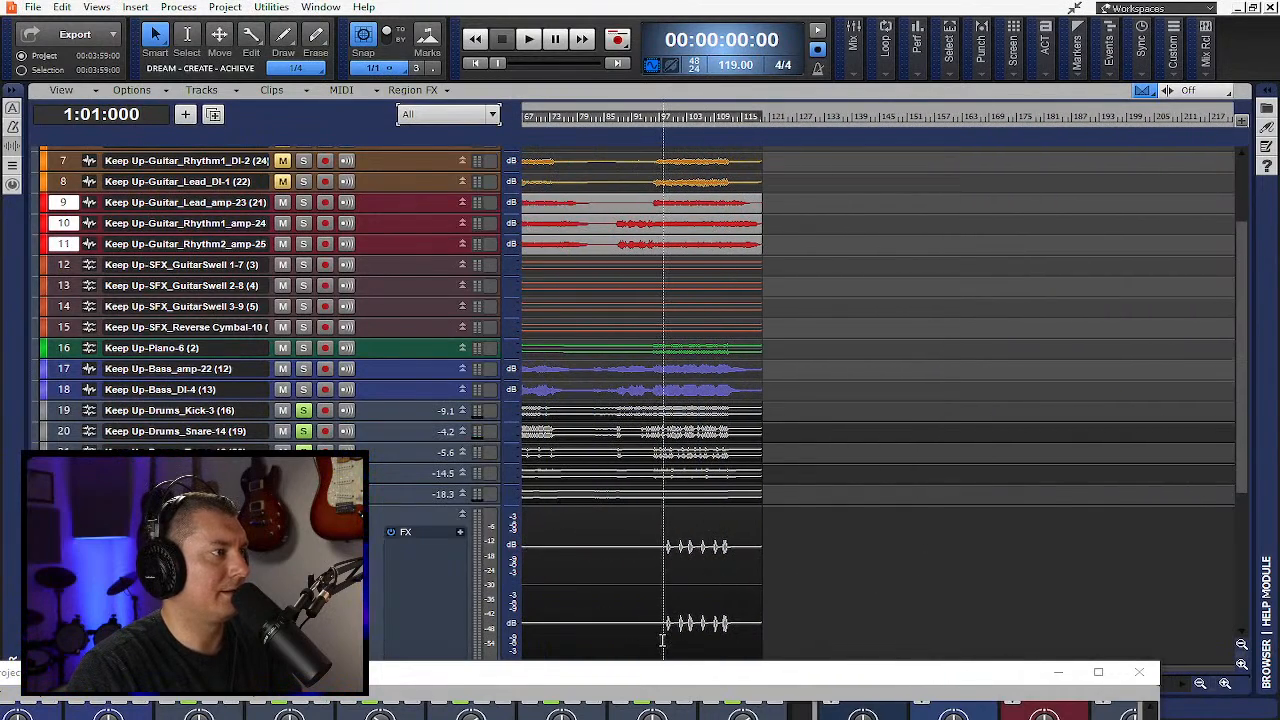
click(657, 640)
scroll(869, 598, up, 3)
scroll(869, 598, down, 5)
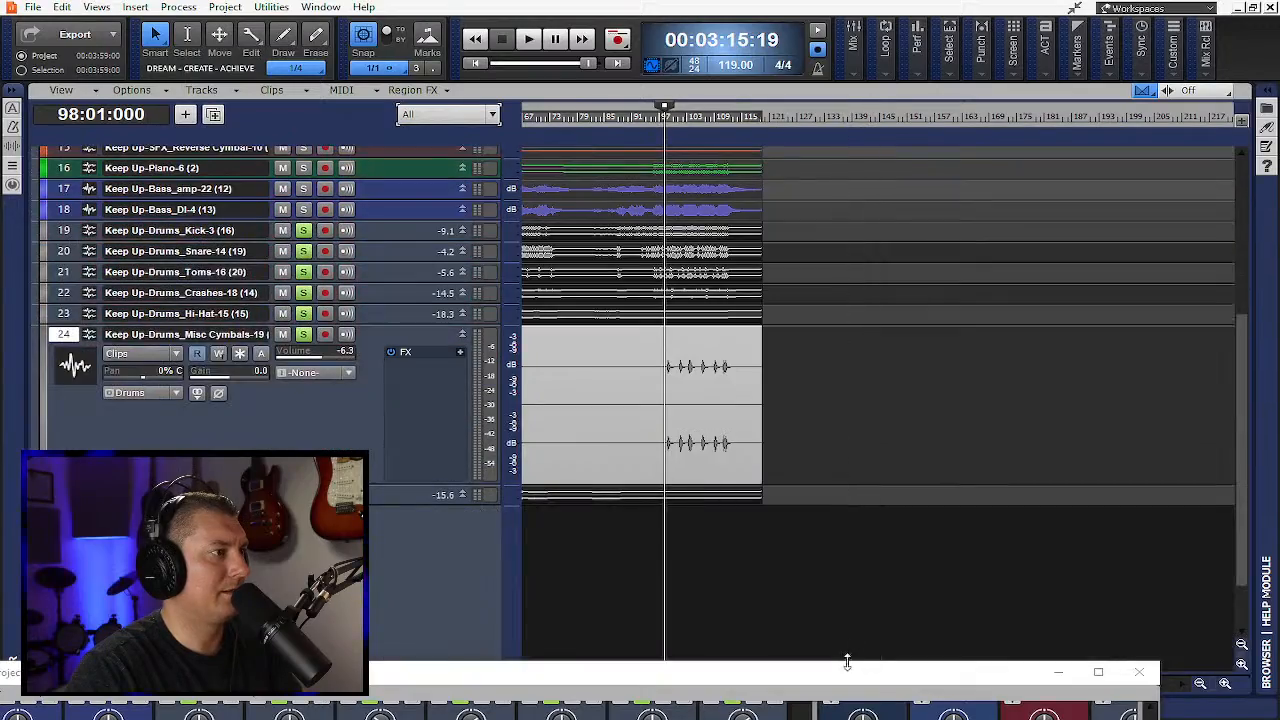
Bring back the maximized console and set the Misc Cymbals track's volume to -3.2 dB and its pan to 39% L
drag(851, 672, 926, 10)
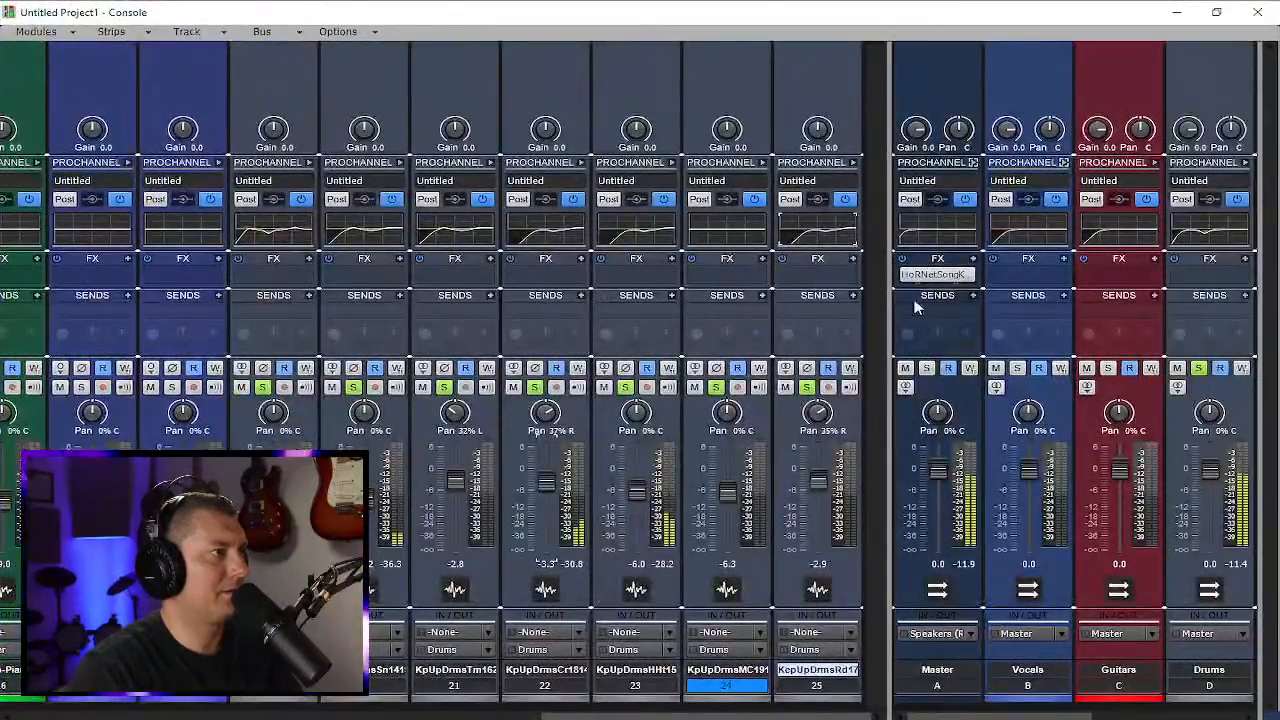
mouse_move(728, 493)
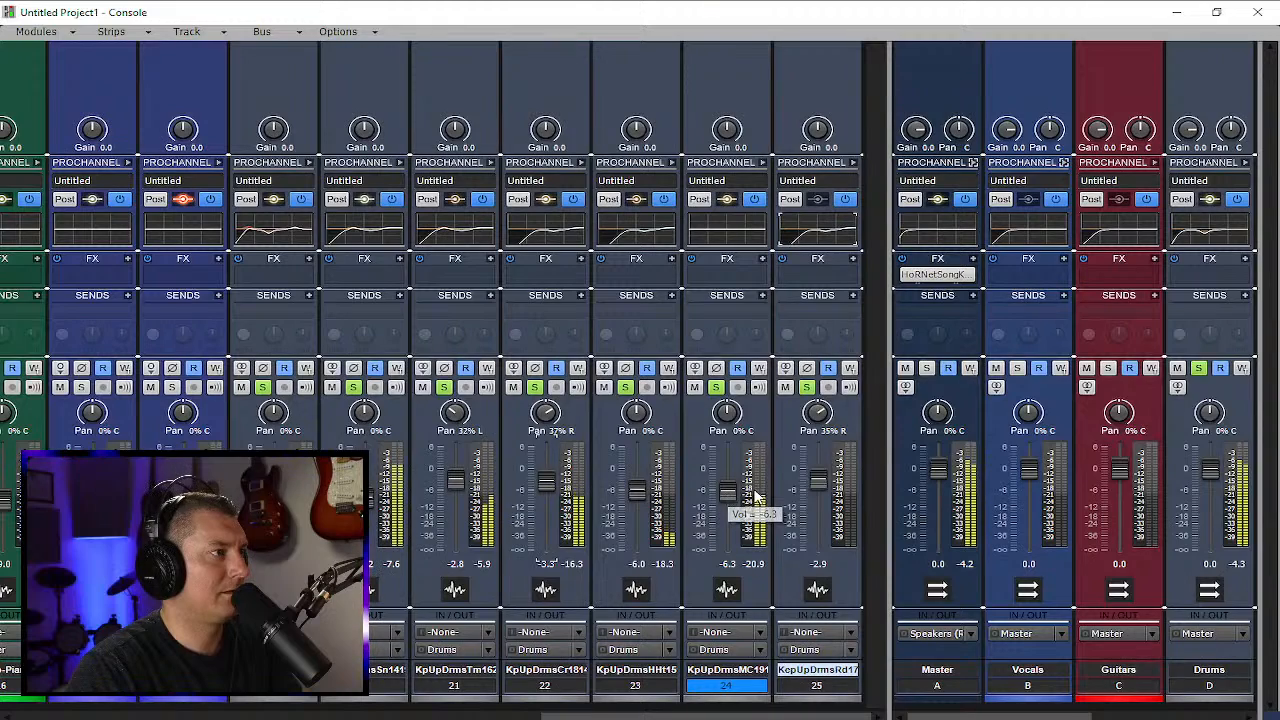
drag(727, 493, 727, 481)
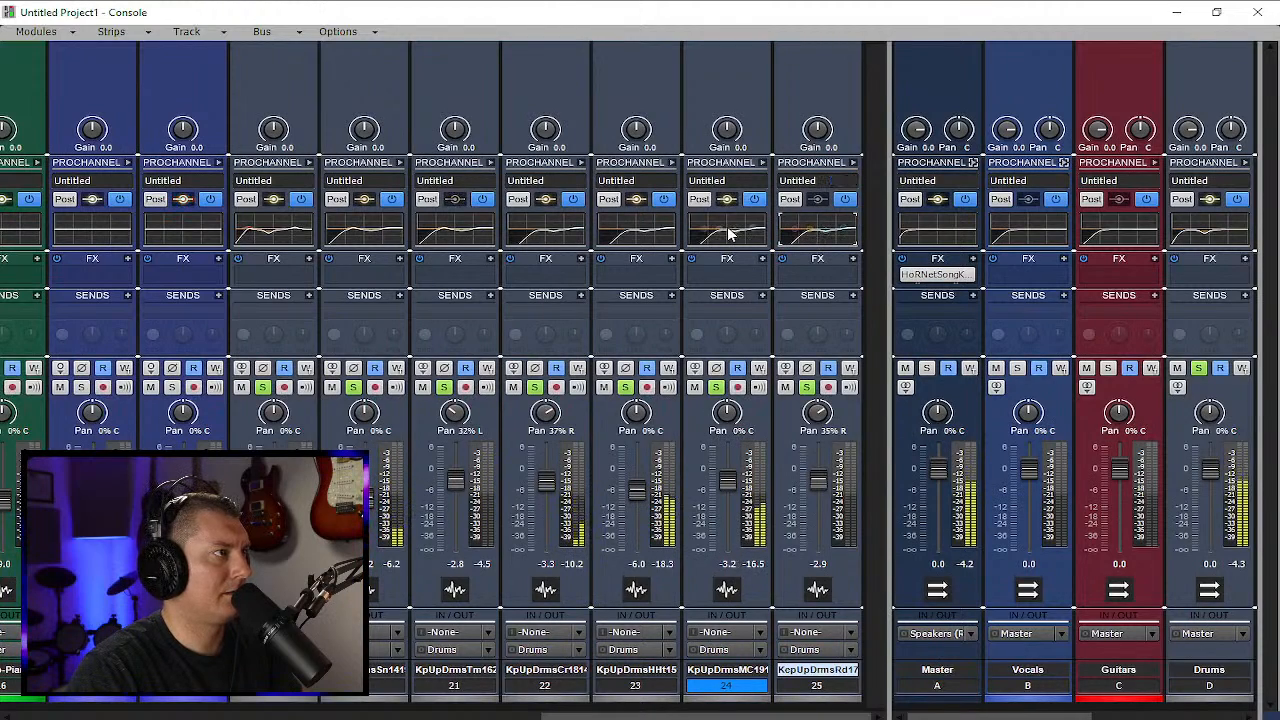
drag(727, 412, 712, 428)
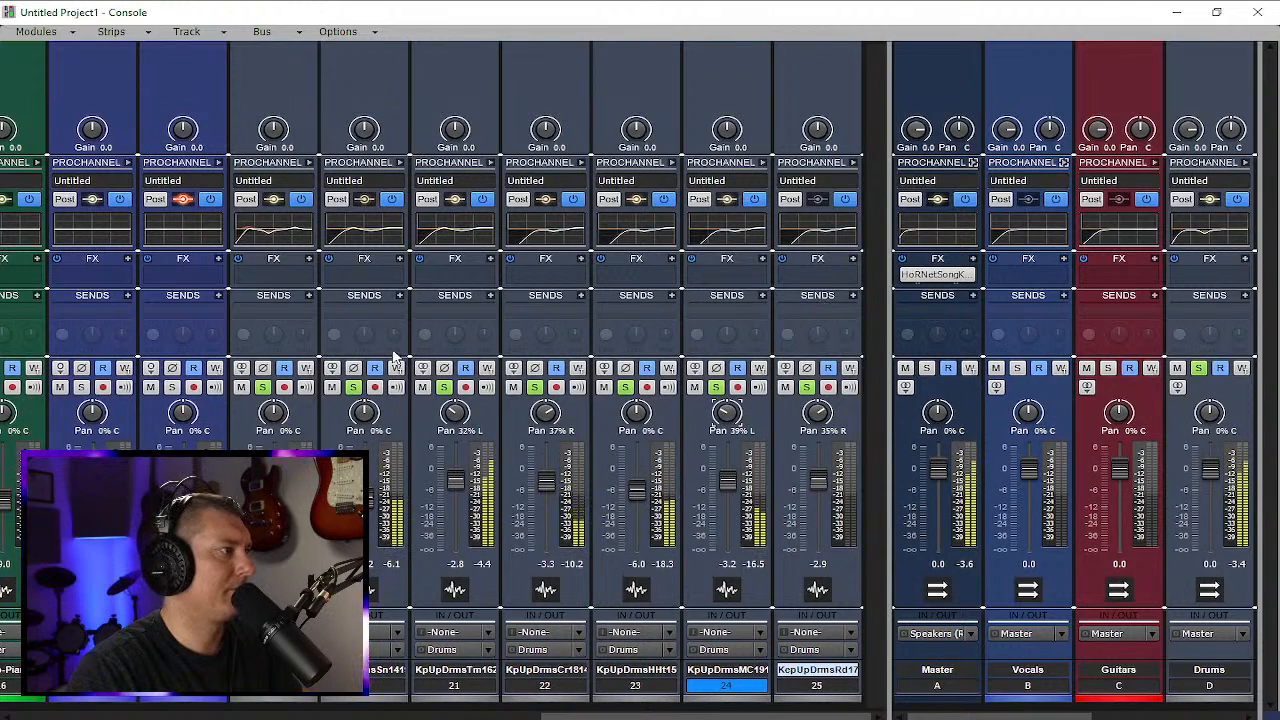
Open the Toms track's ProChannel EQ in its enlarged view and set the low-mid band to 0.1 dB at 201 Hz
click(490, 163)
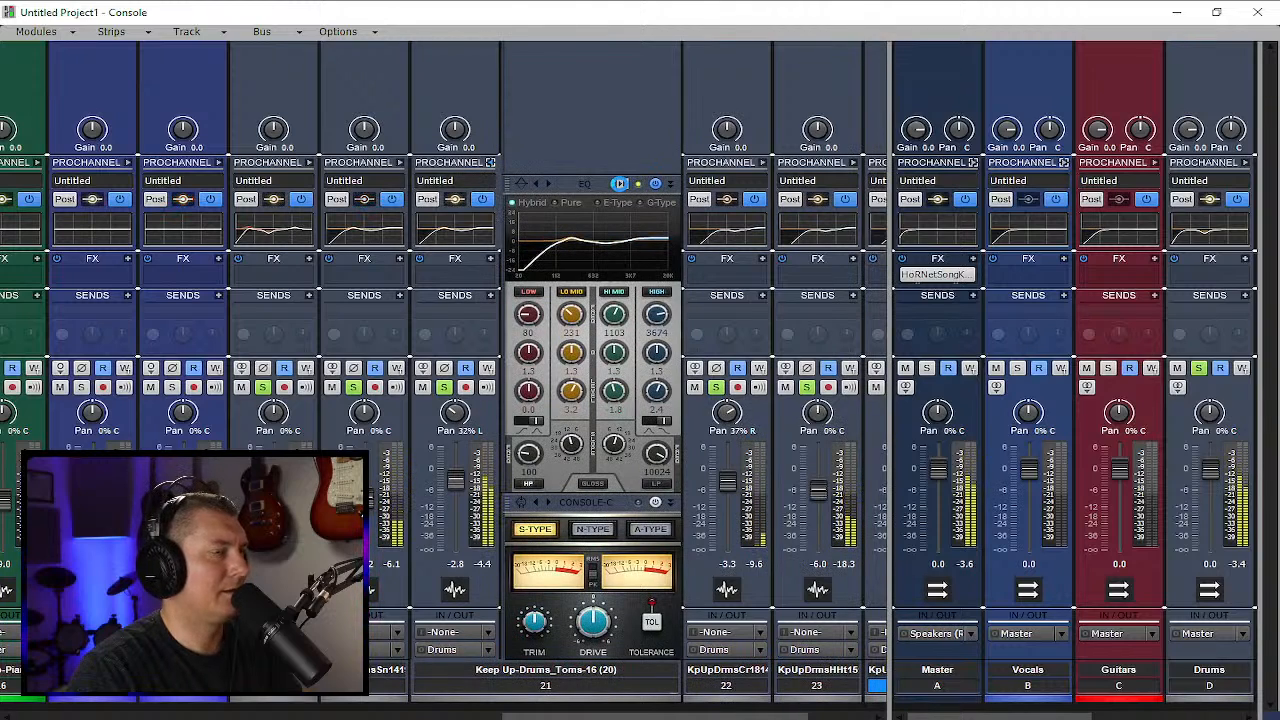
click(620, 185)
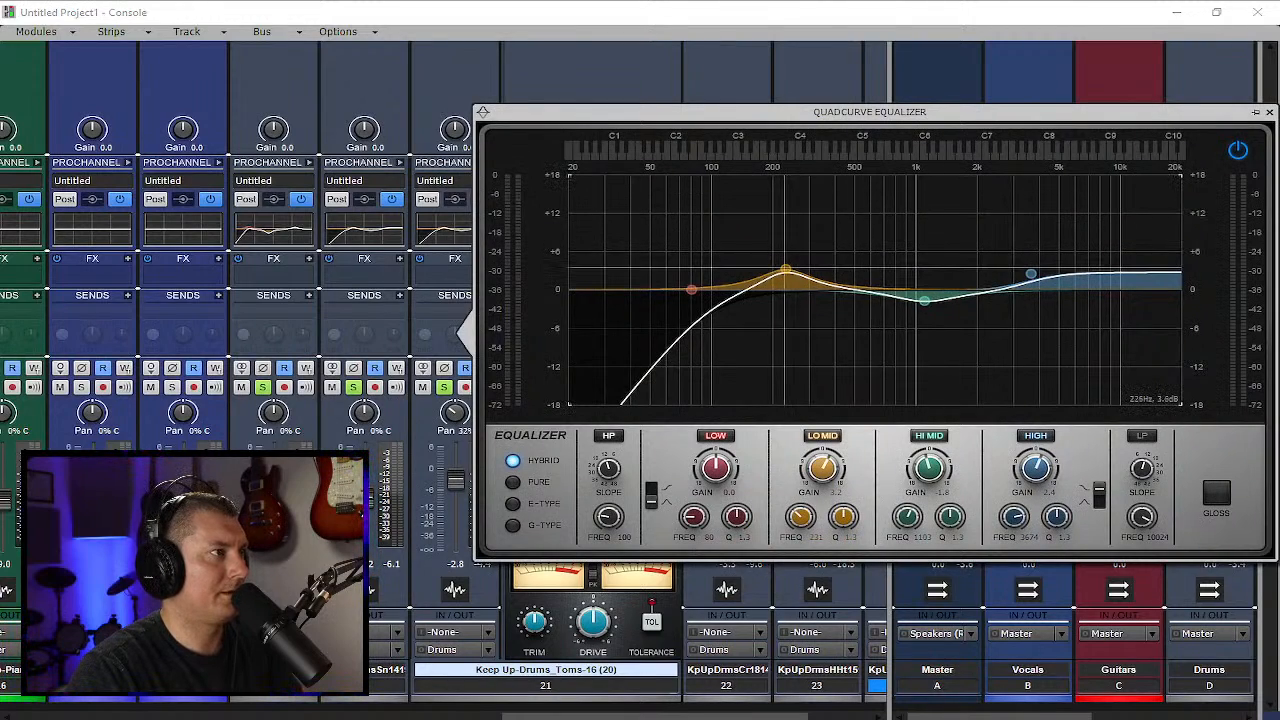
drag(786, 270, 773, 289)
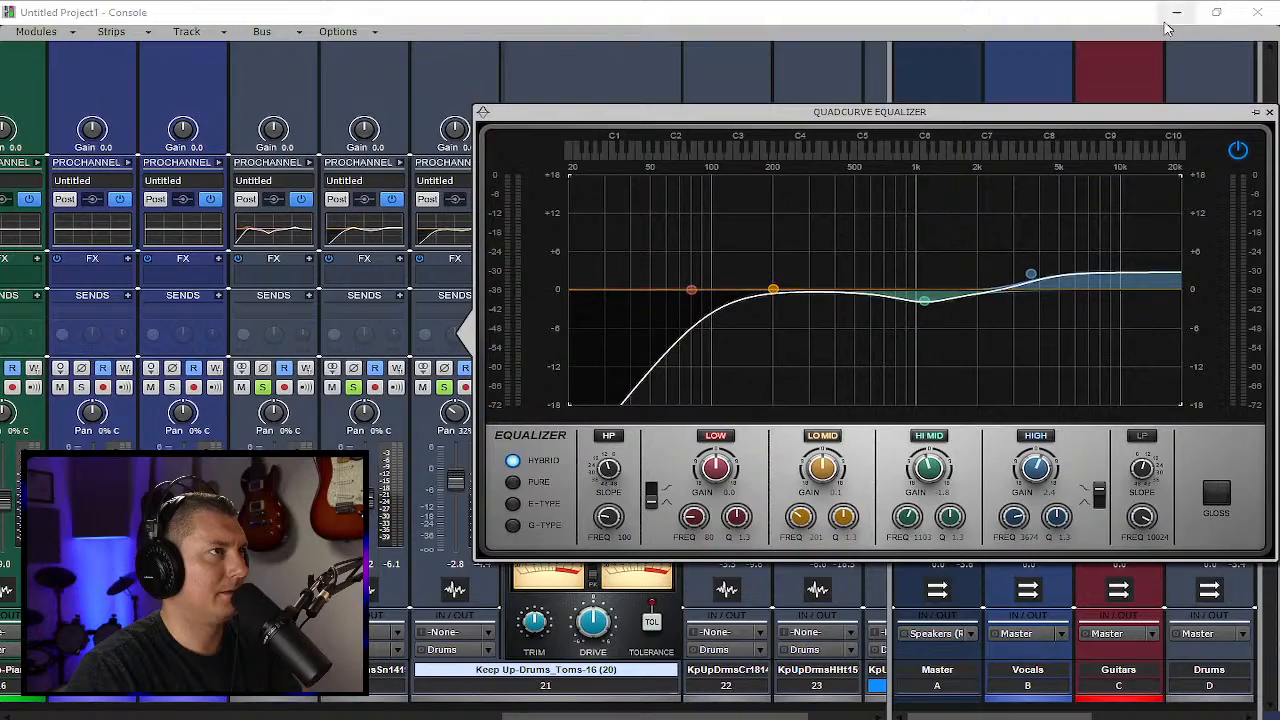
Reveal the track view, enlarge the Toms track to find its hits, play from measure 98 and bring back the maximized console
drag(1165, 14, 997, 482)
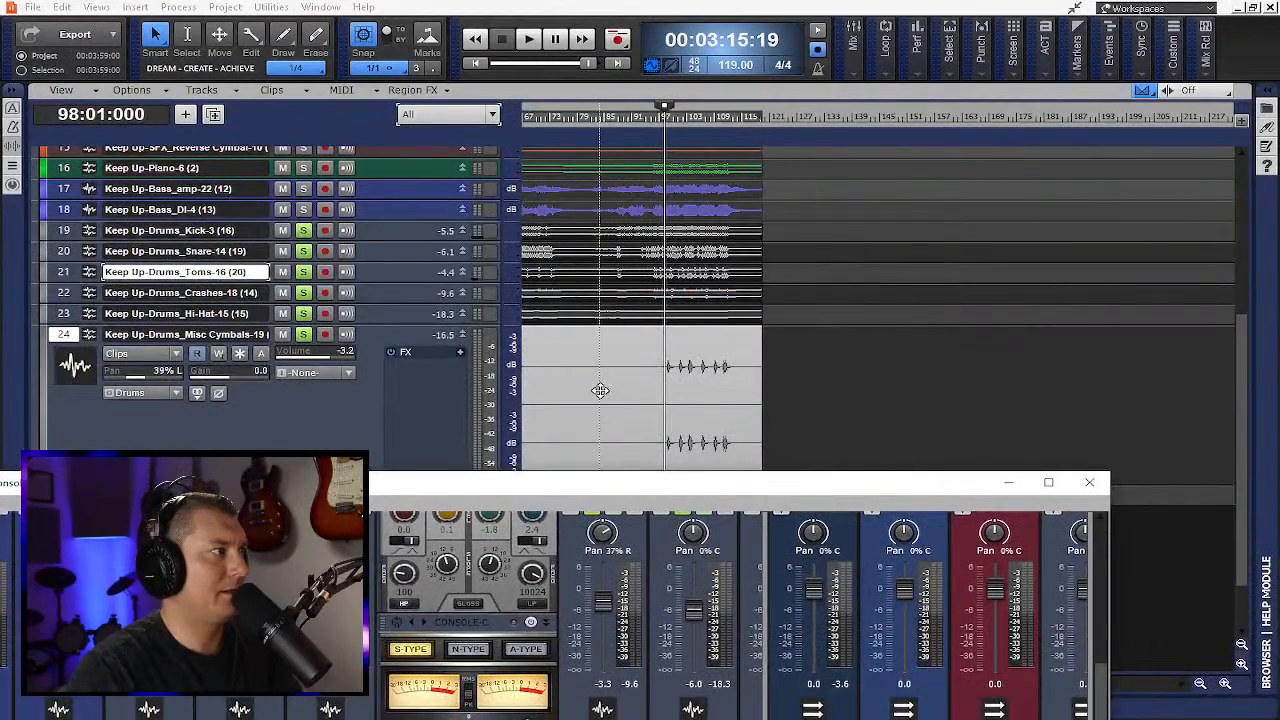
scroll(600, 390, up, 2)
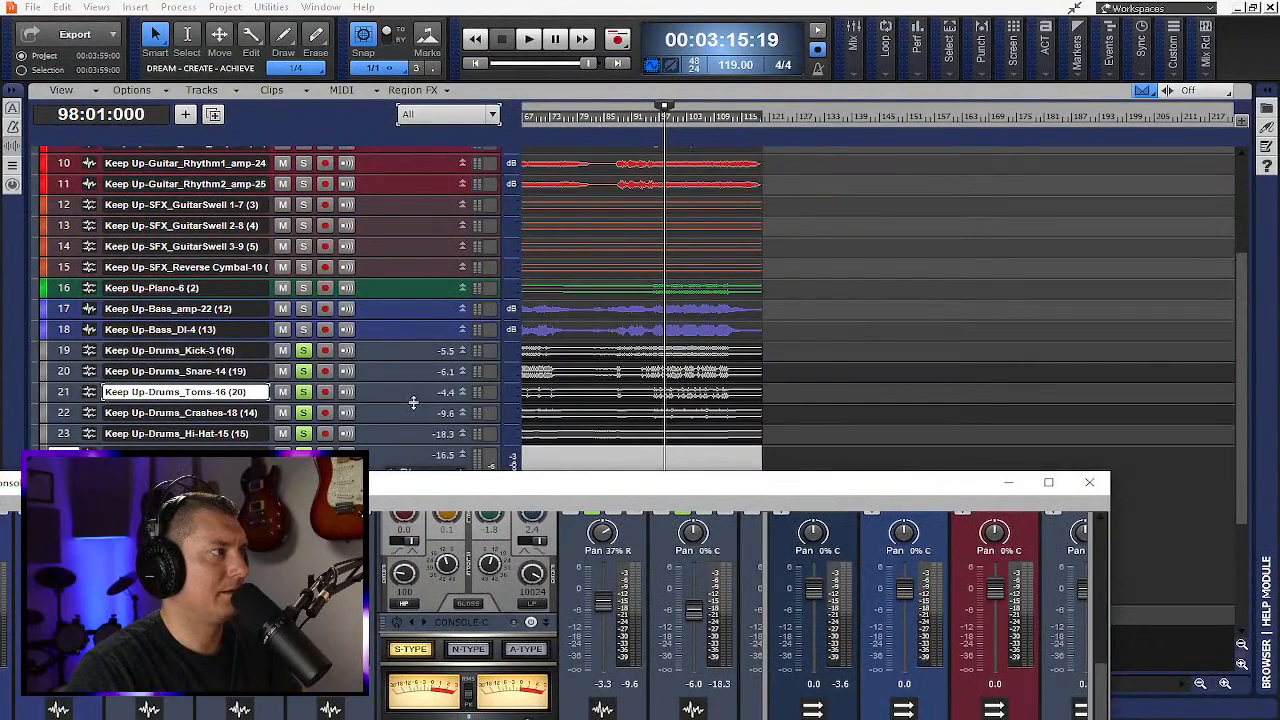
drag(413, 402, 413, 462)
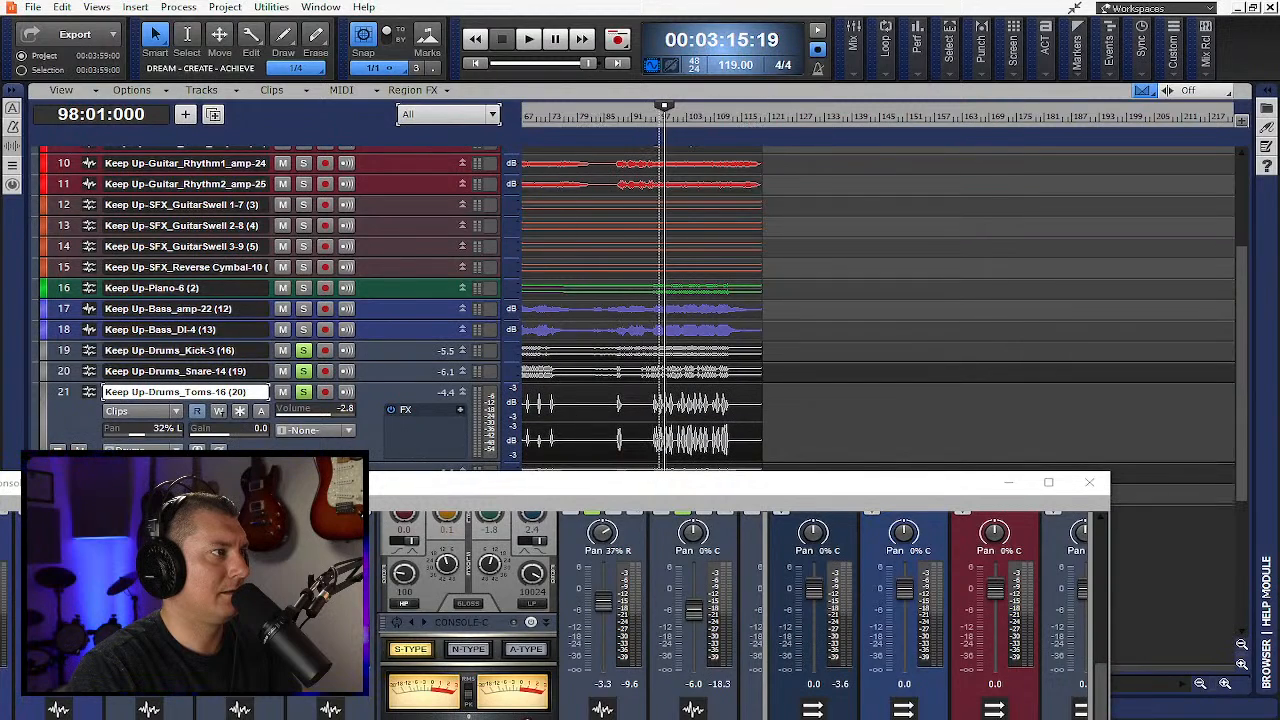
click(662, 440)
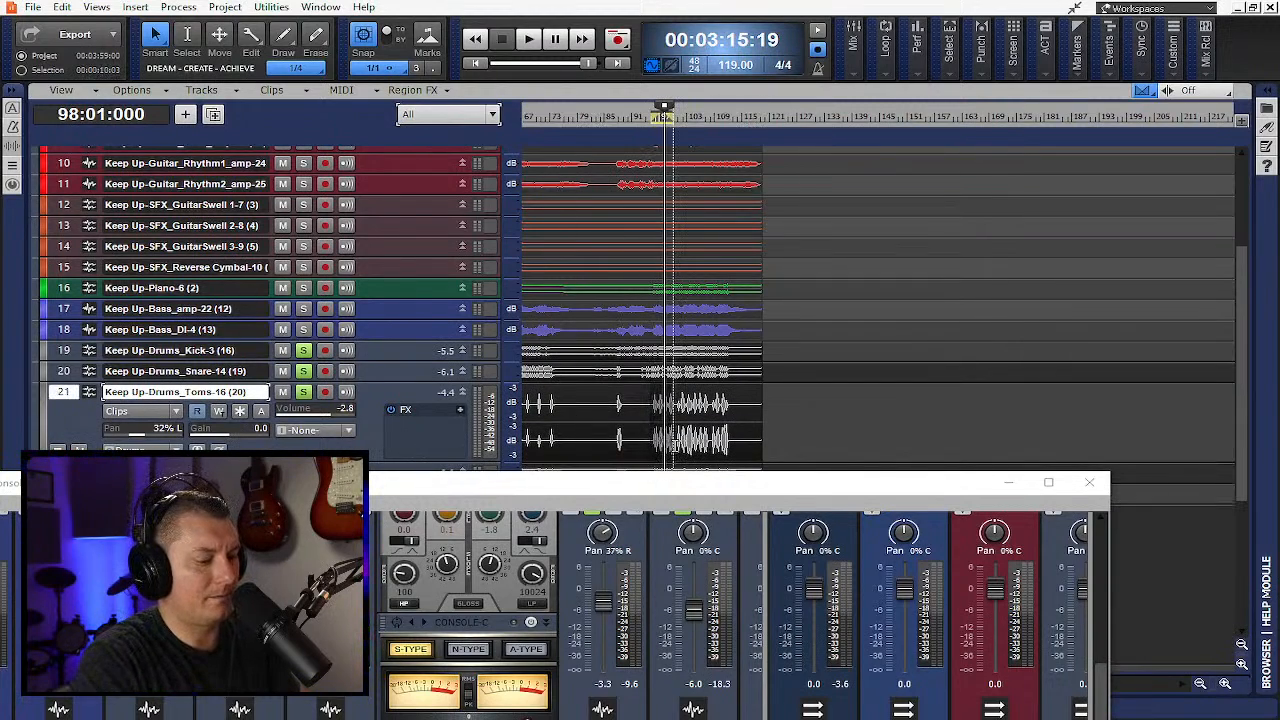
key(space)
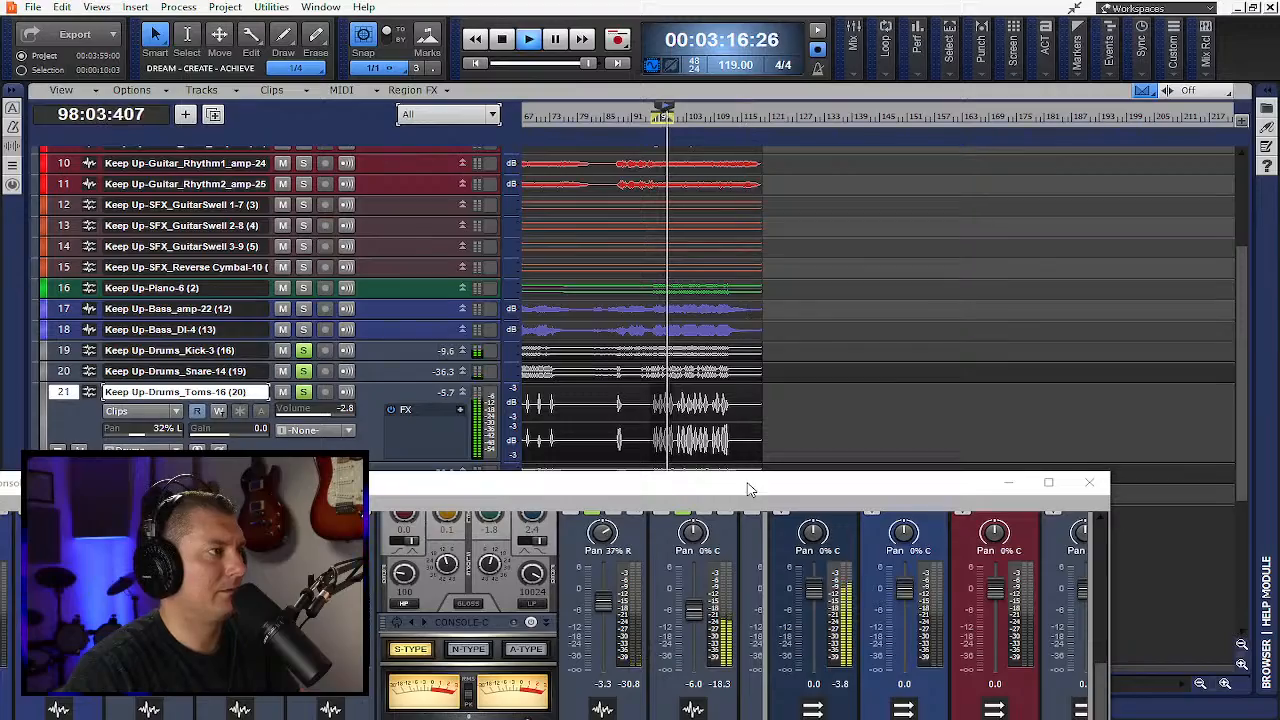
drag(749, 486, 966, 6)
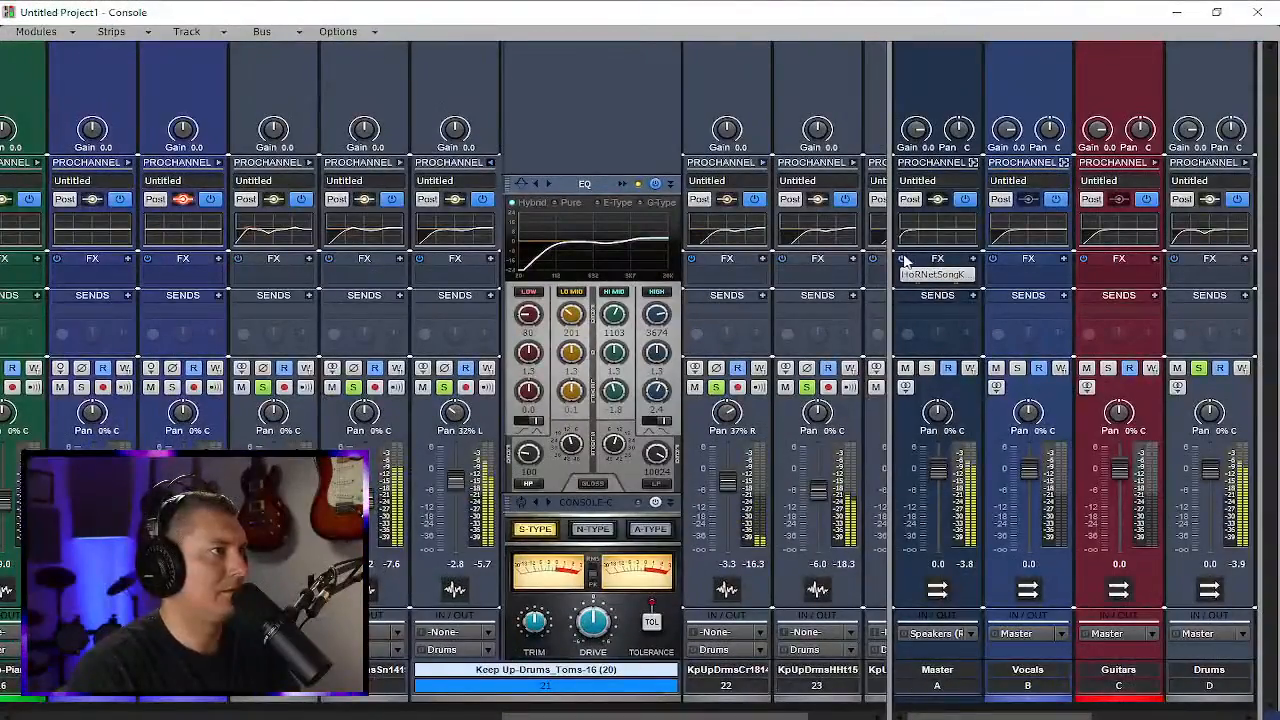
On the Toms EQ, set the high-mid band to -2.2 dB, low-mid to 2.7 dB at 158 Hz and high shelf to -2.4 dB at 4228 Hz
drag(886, 249, 570, 249)
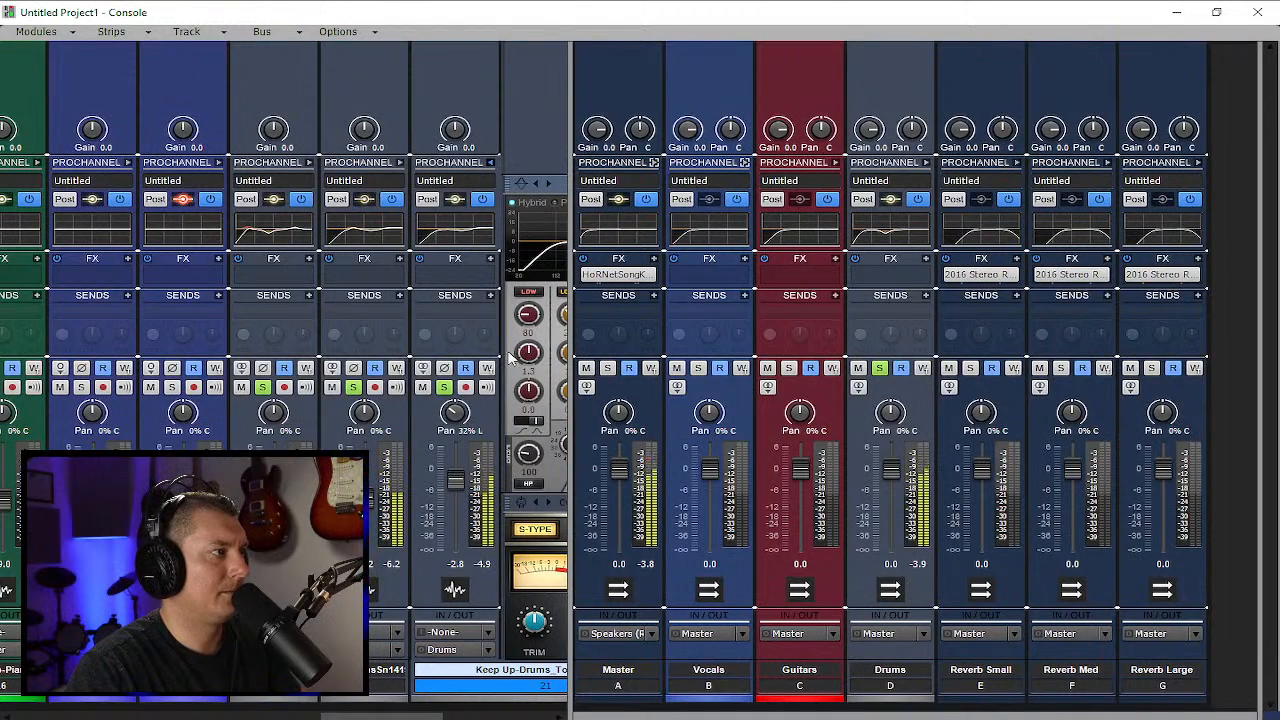
click(565, 188)
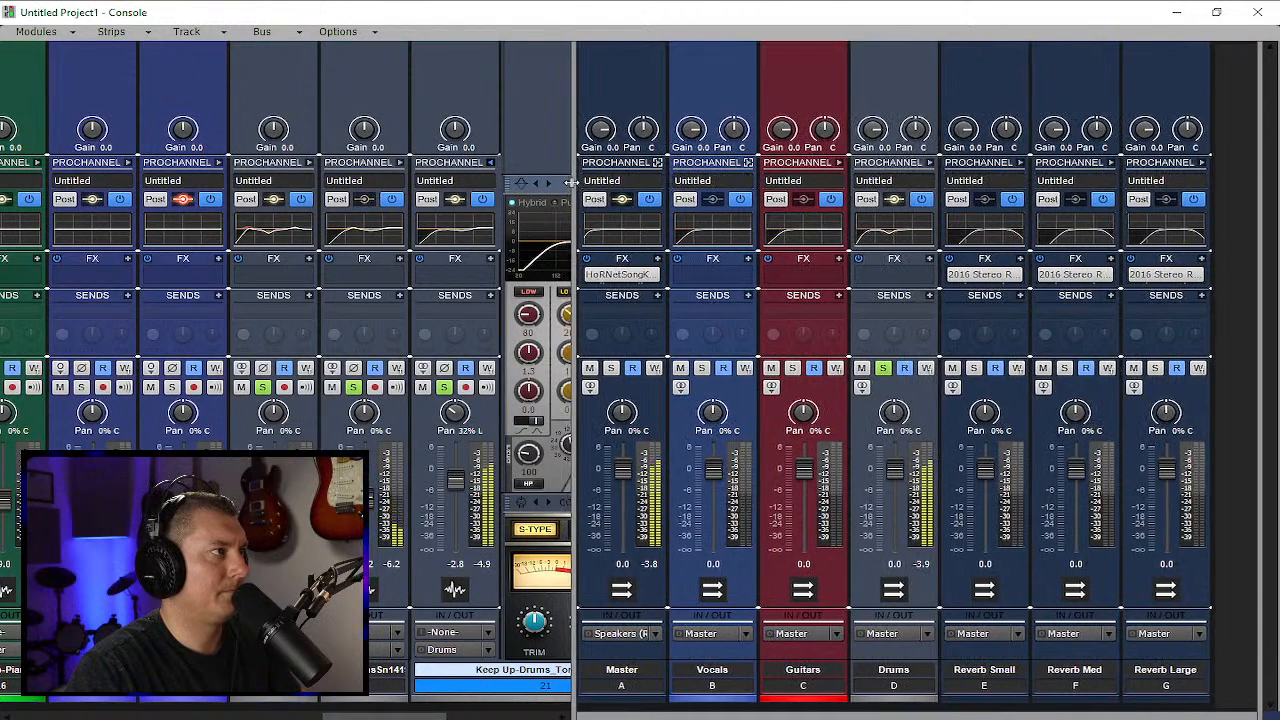
click(621, 186)
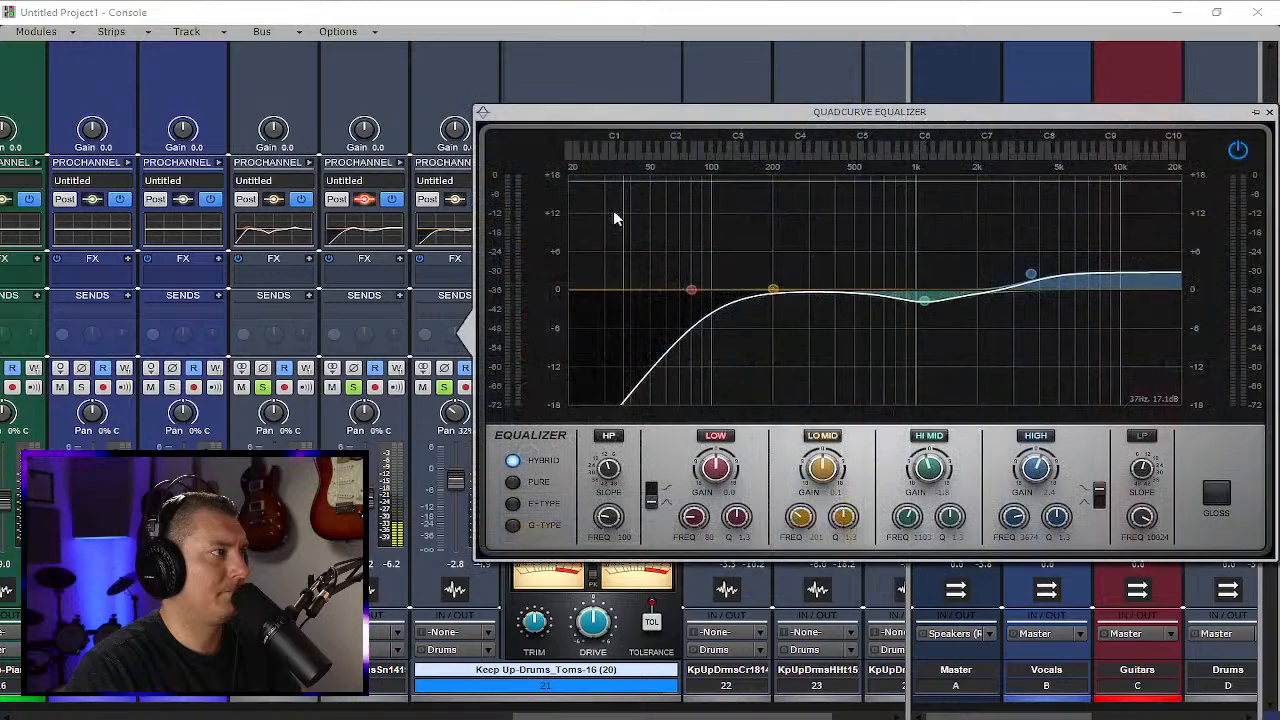
mouse_move(918, 303)
mouse_down()
mouse_move(909, 277)
mouse_move(960, 229)
mouse_move(818, 221)
mouse_move(930, 231)
mouse_move(916, 298)
mouse_up()
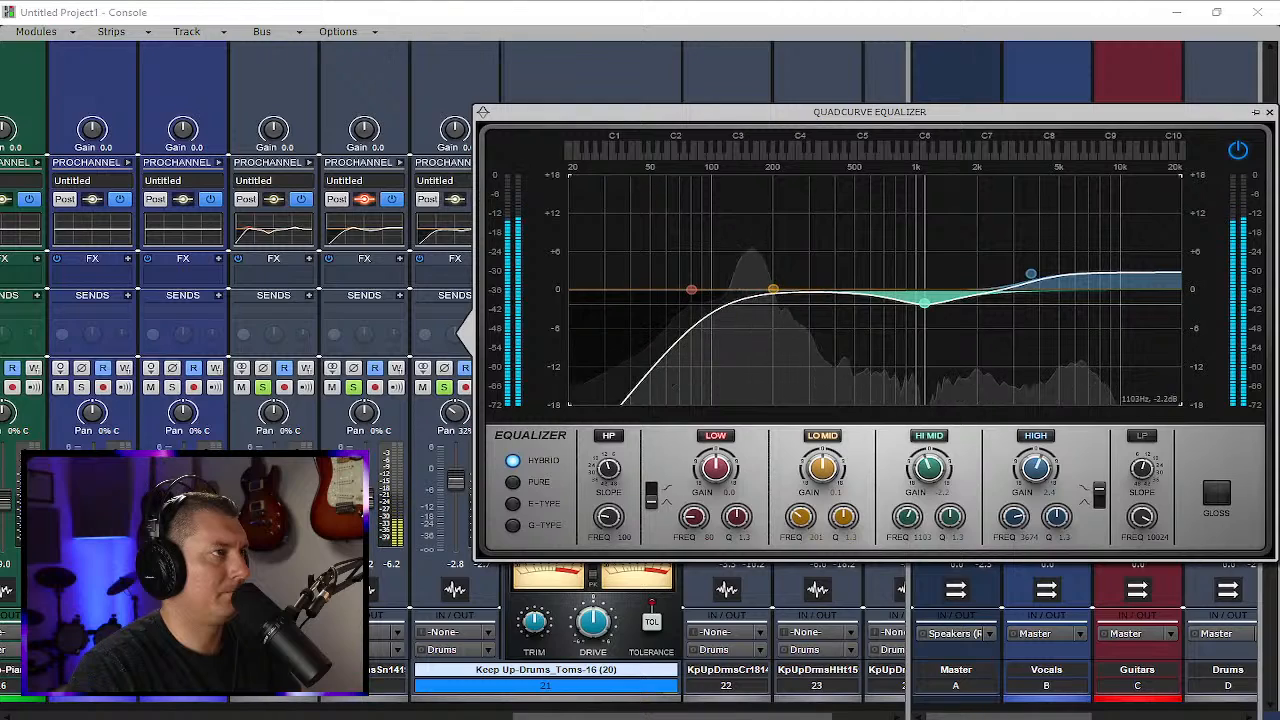
click(773, 288)
drag(773, 287, 752, 271)
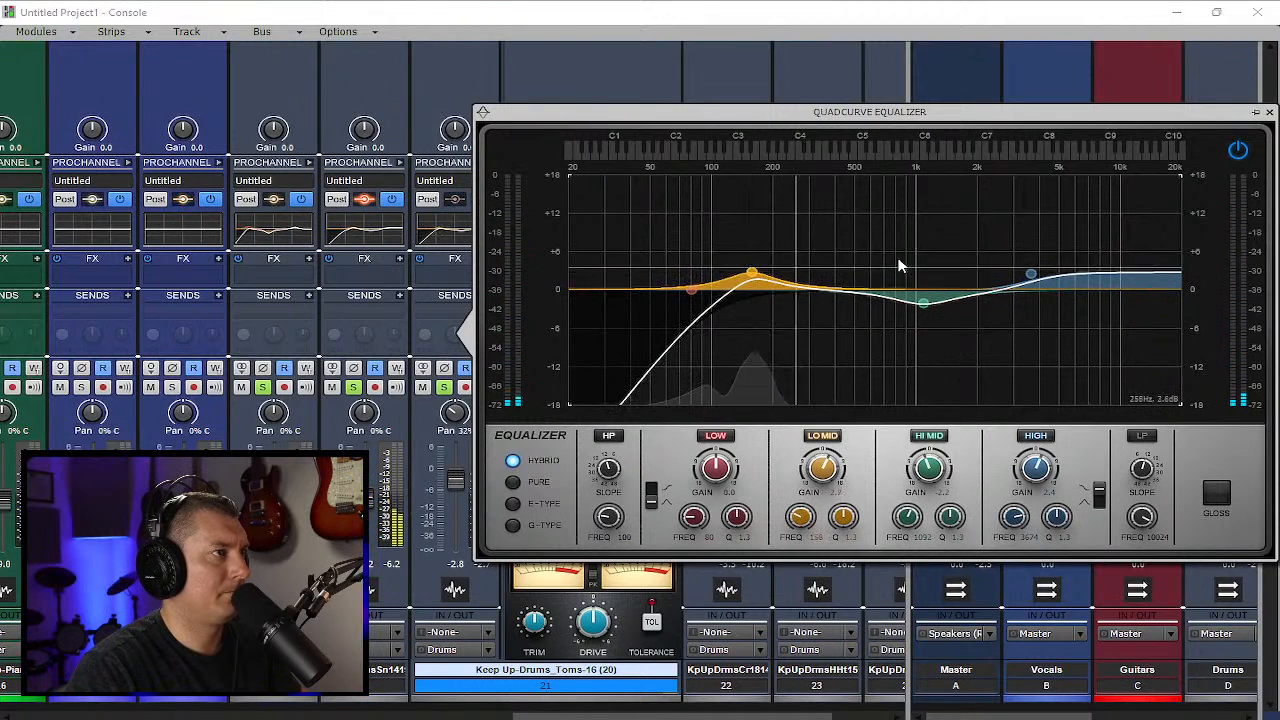
drag(1031, 274, 1043, 304)
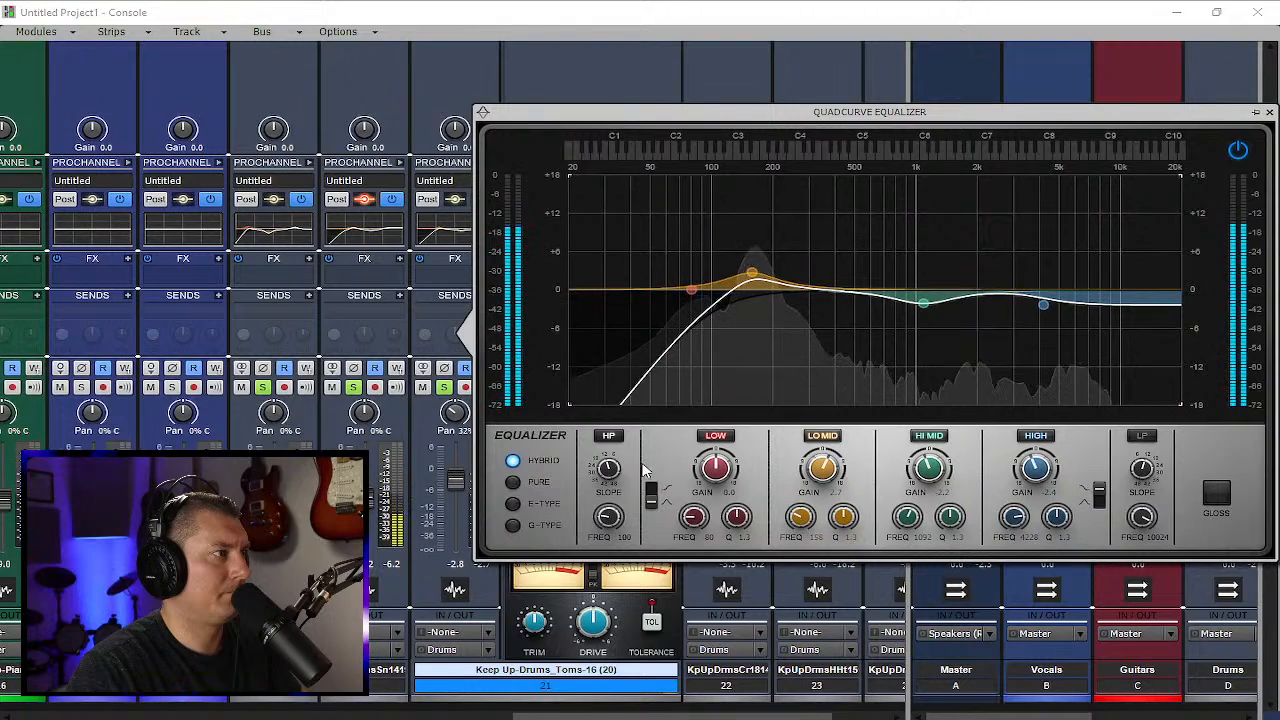
Boost the Toms low band 6.5 dB at 44 Hz, set the high-pass to 79 Hz and the low-mid band to 0.9 dB at 169 Hz
drag(692, 290, 639, 248)
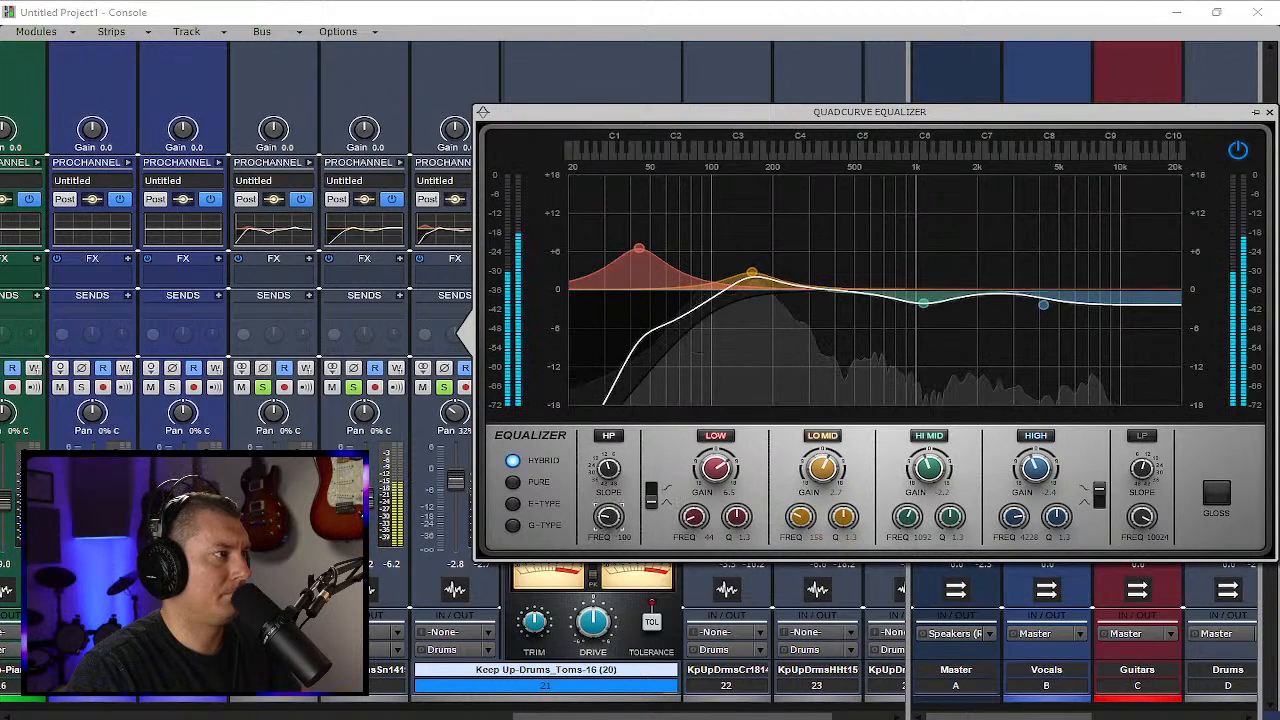
drag(607, 516, 612, 522)
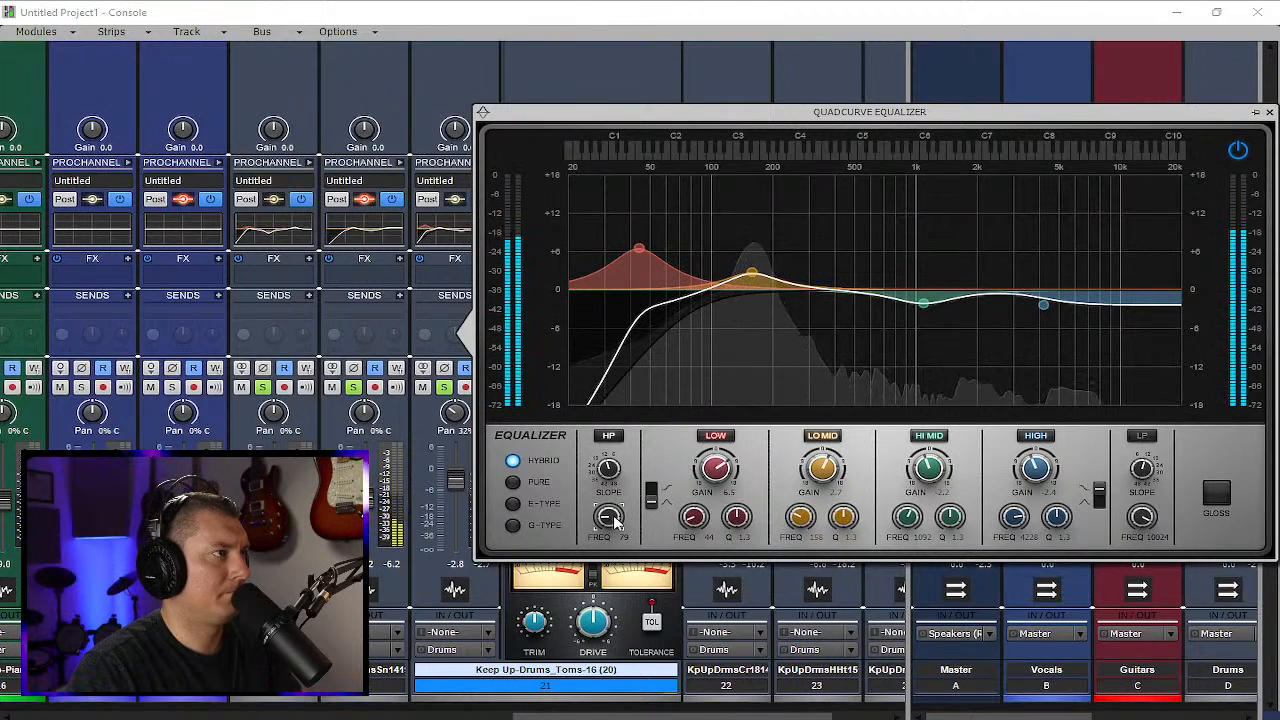
drag(754, 275, 759, 285)
Narrow the Toms high-mid band to Q 11.5, cut it to -7.2 dB at 201 Hz, and close the EQ and ProChannel
drag(923, 305, 928, 216)
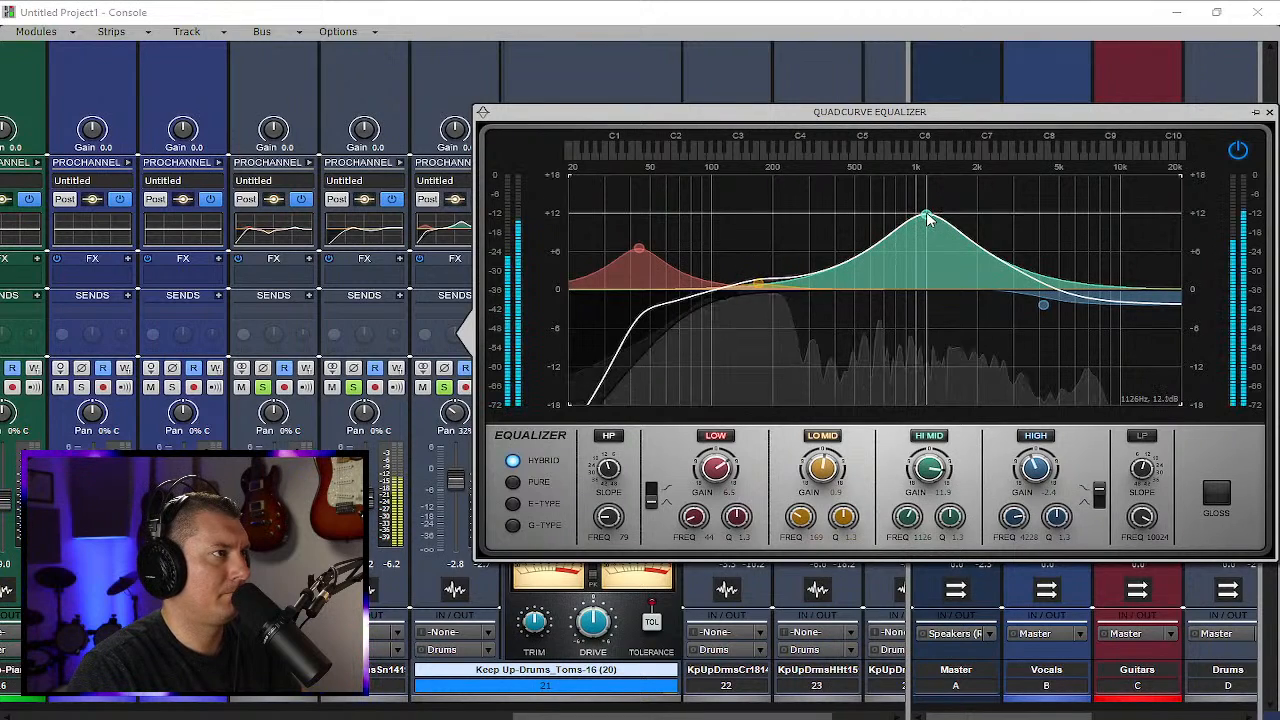
drag(948, 517, 948, 470)
drag(923, 214, 773, 334)
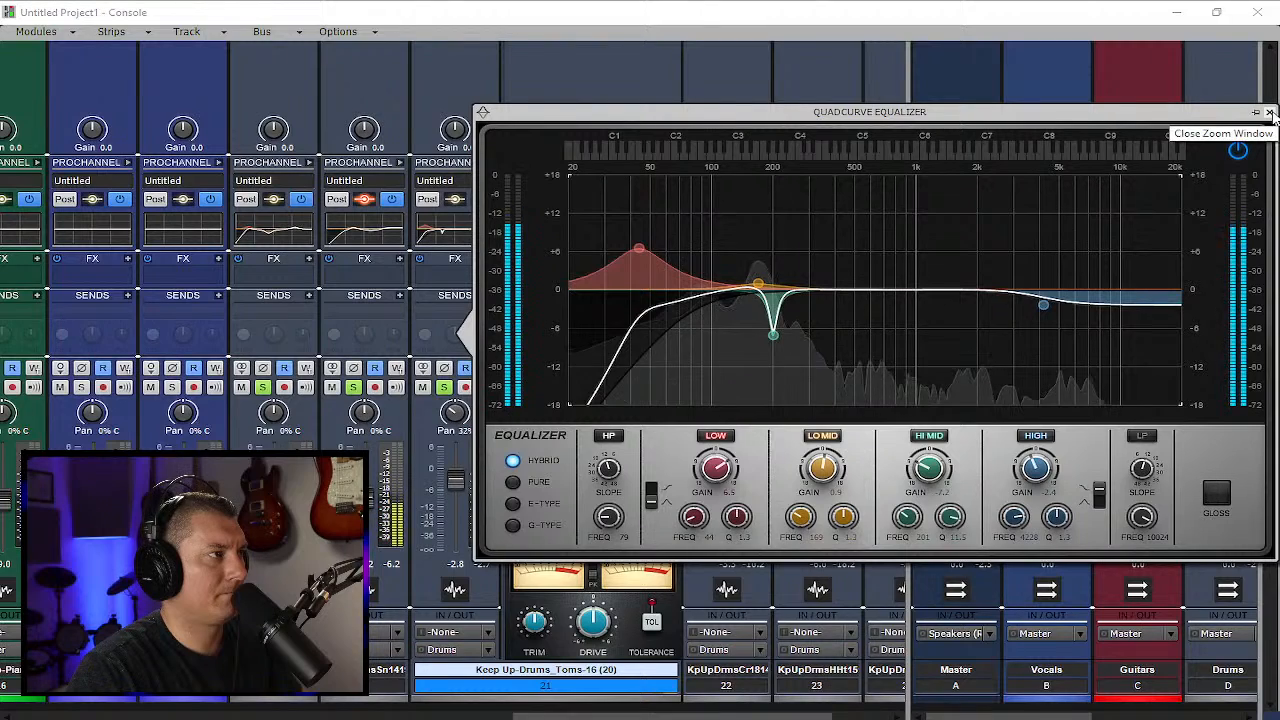
click(1270, 113)
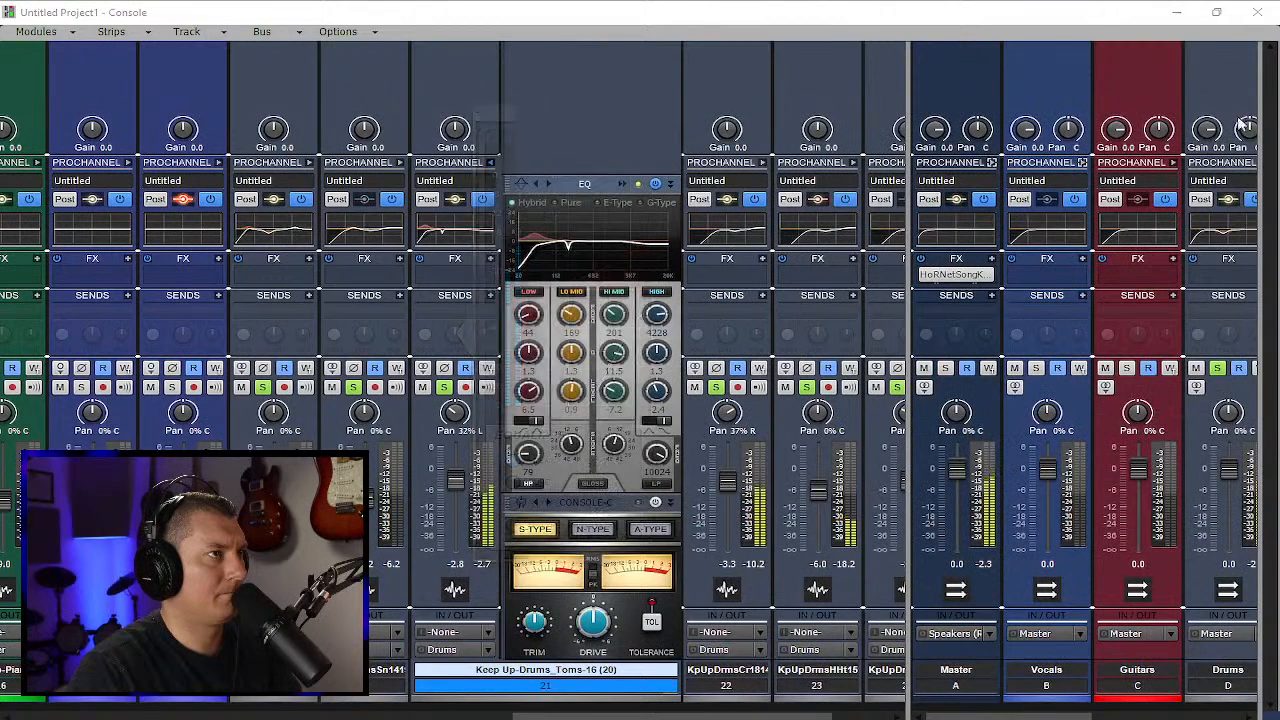
click(490, 162)
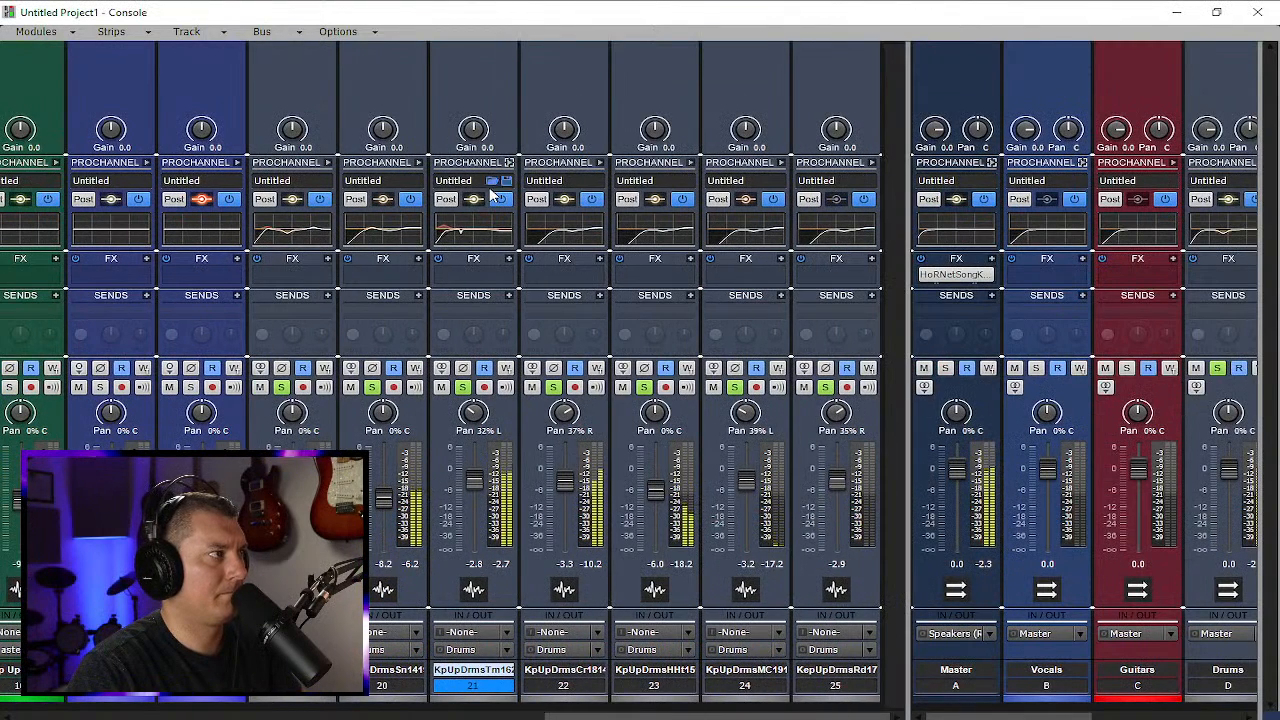
Check the Bark of Dog amplitude setting in the Kick track's ProChannel and collapse it again
click(327, 162)
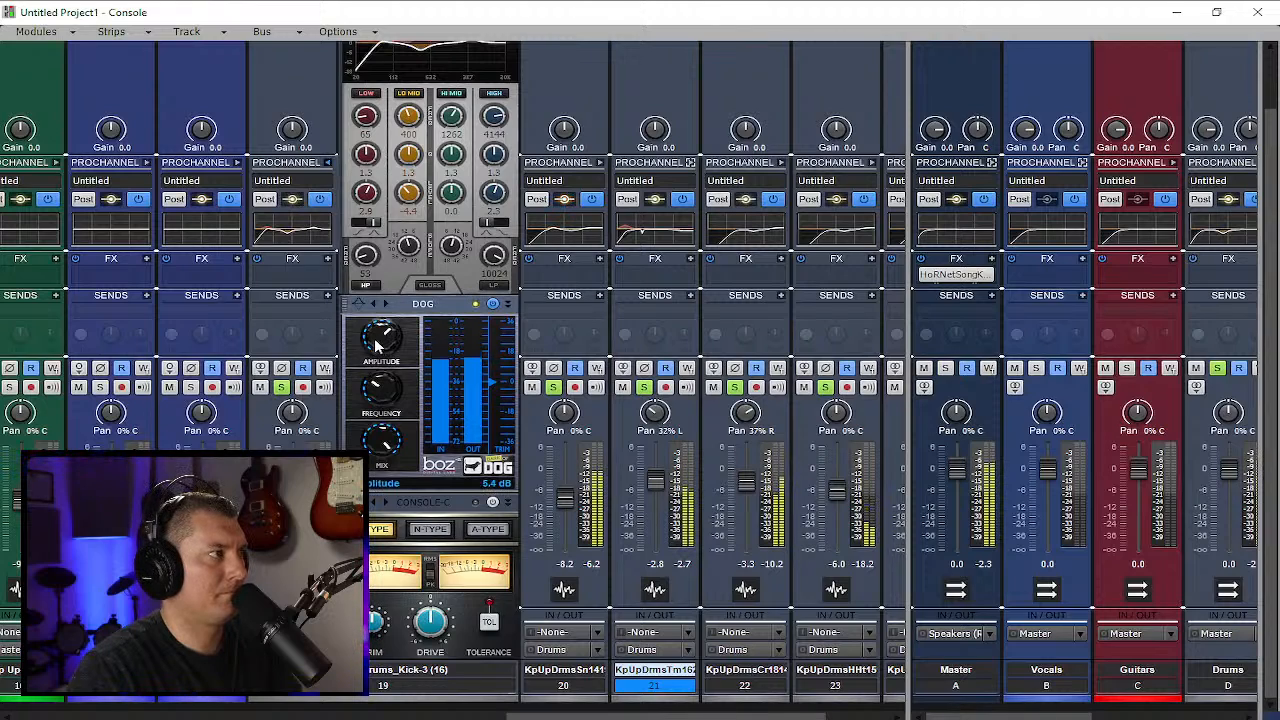
mouse_move(378, 333)
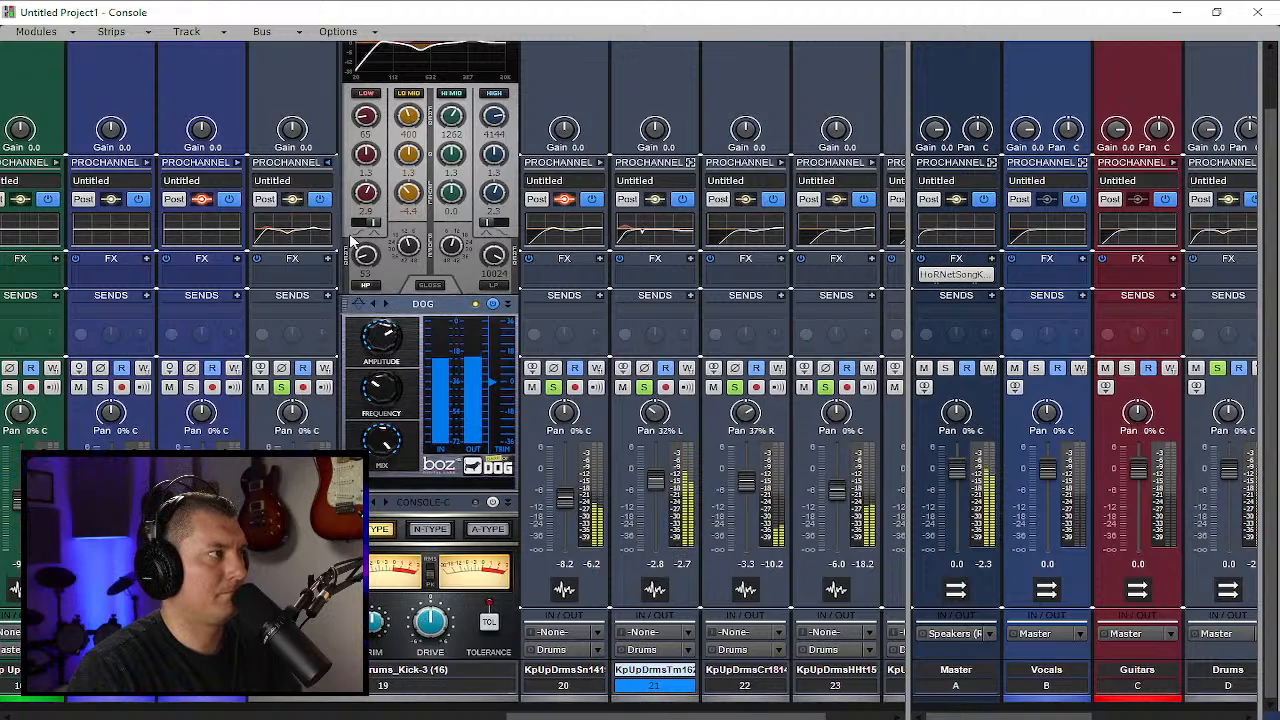
click(327, 162)
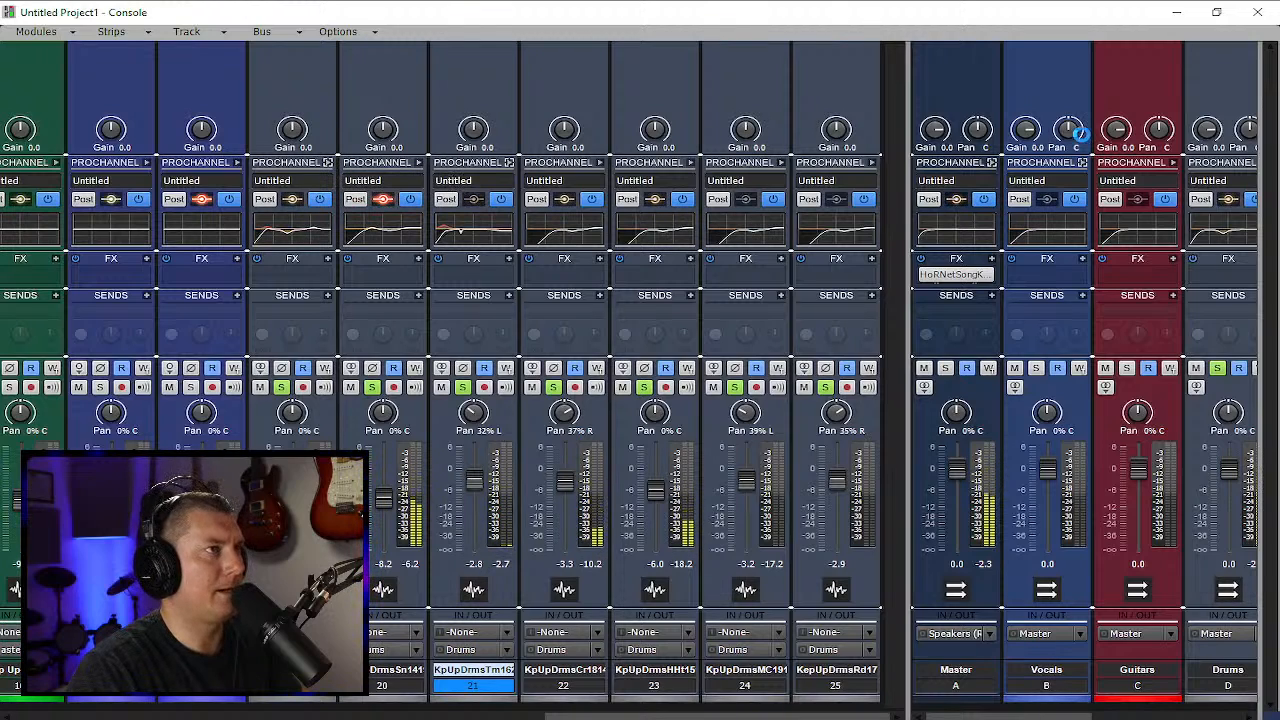
Reveal the track view, return the playhead to the start of the project and maximize the console again
click(1172, 16)
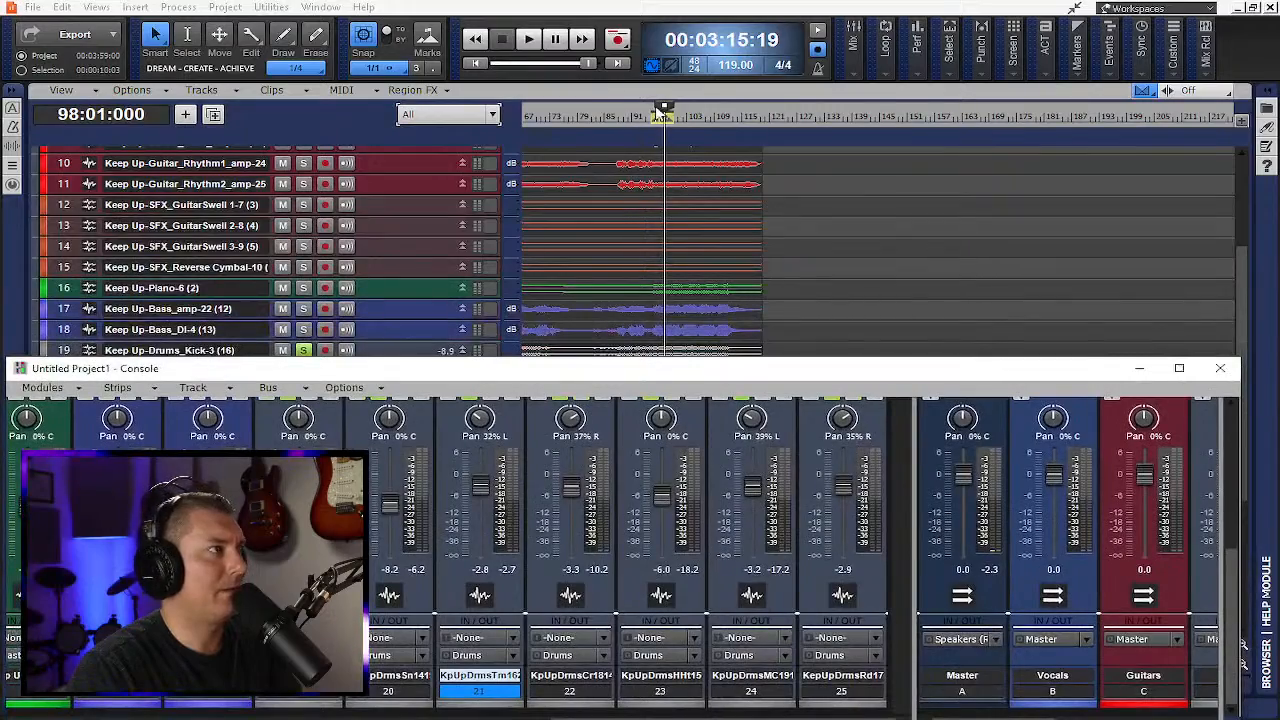
key(w)
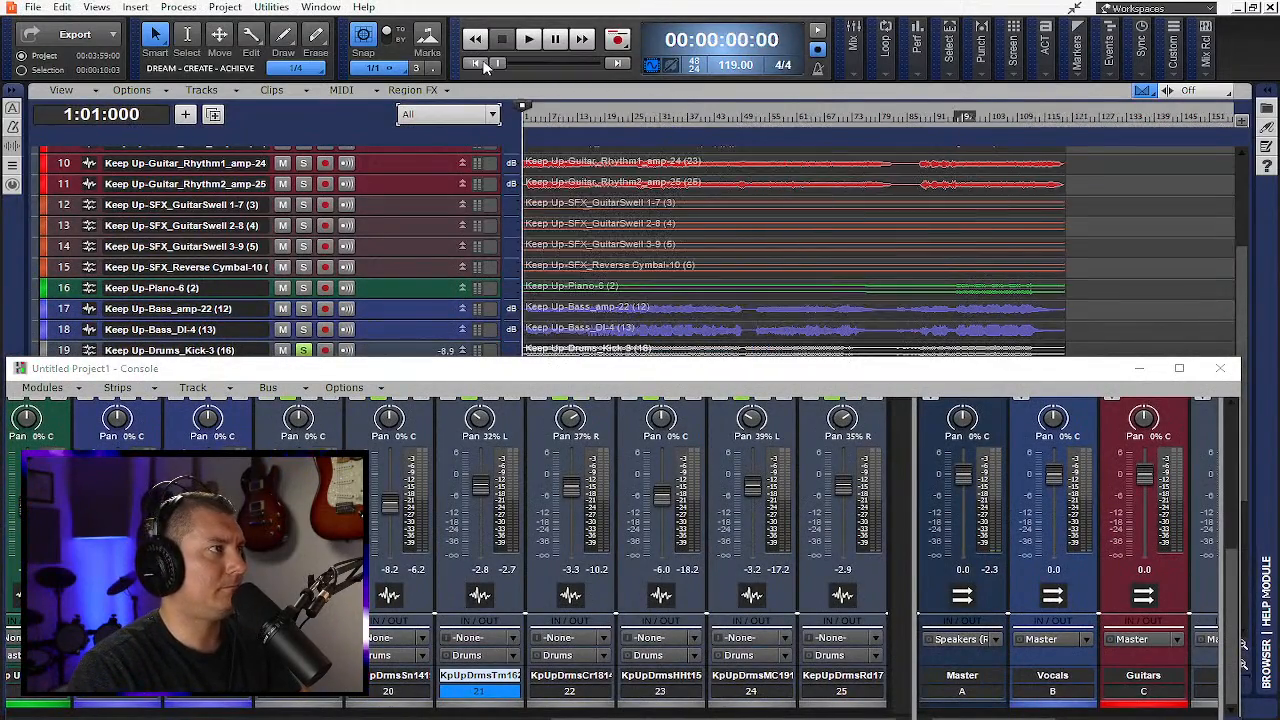
click(1179, 368)
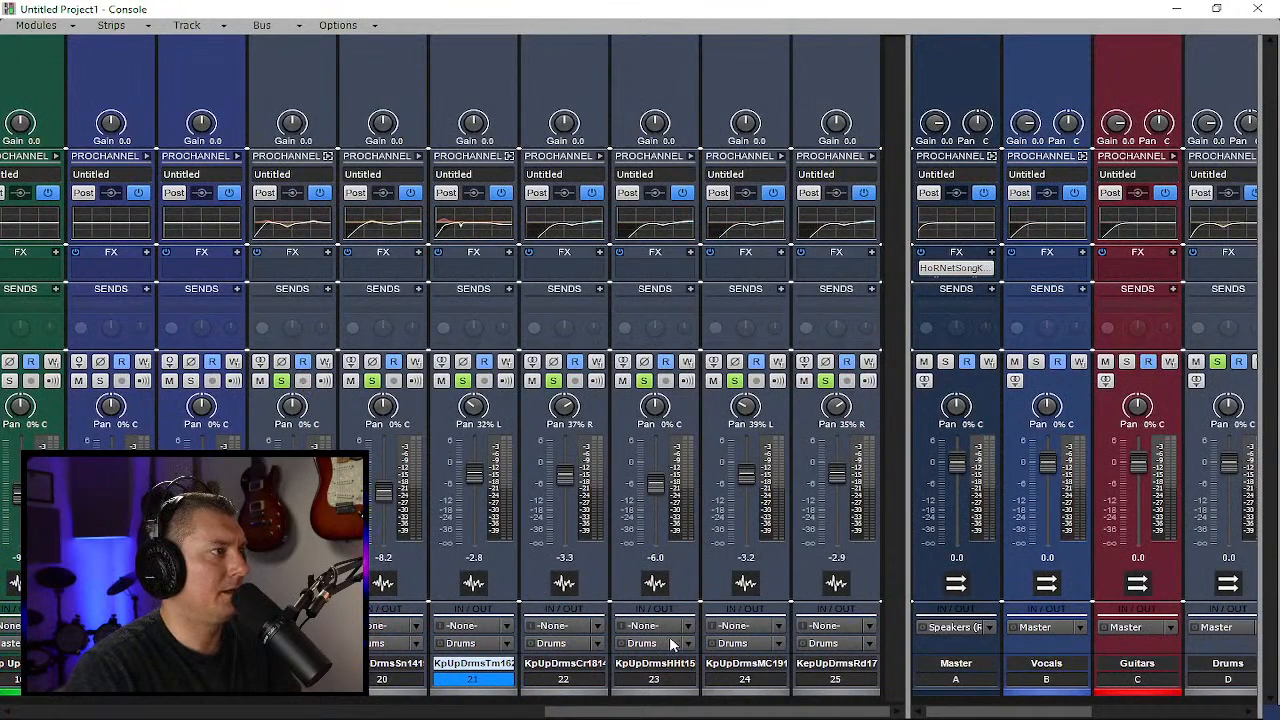
Widen the bus area, insert a Tape Emulator module in the Drums bus ProChannel and move it between the EQ and the Console Emulator
drag(907, 401, 475, 401)
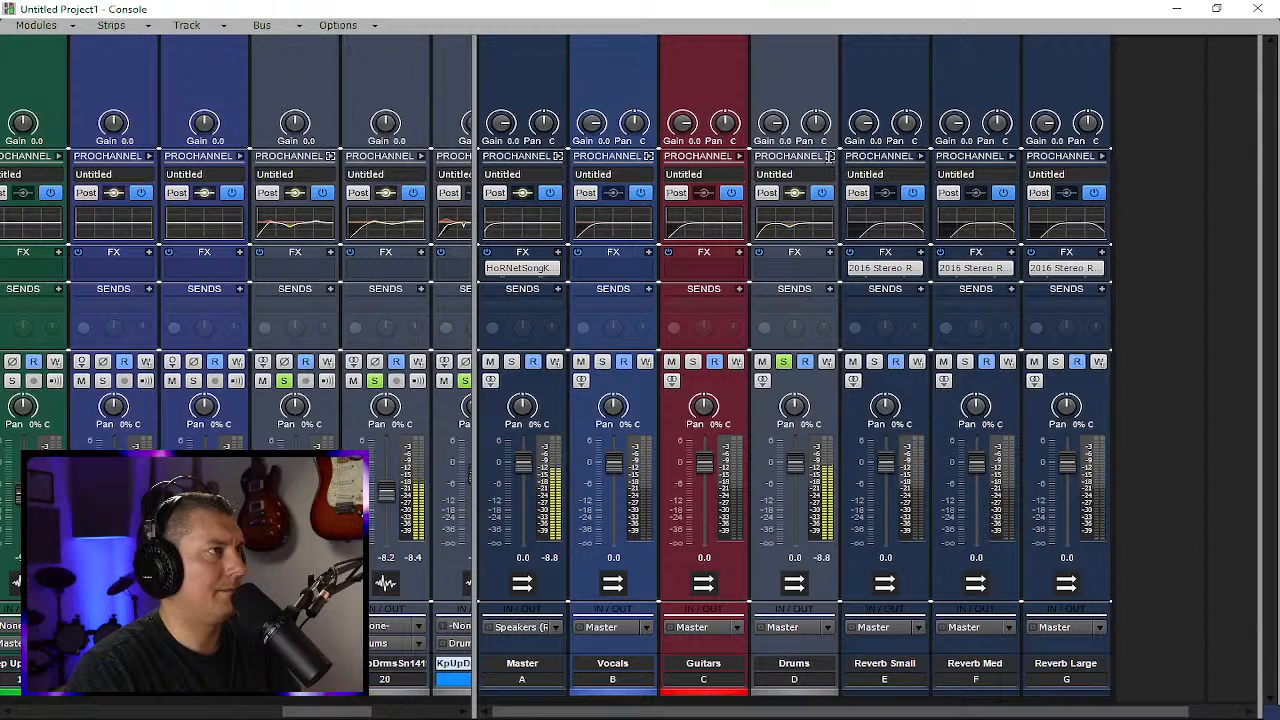
click(827, 157)
right_click(916, 140)
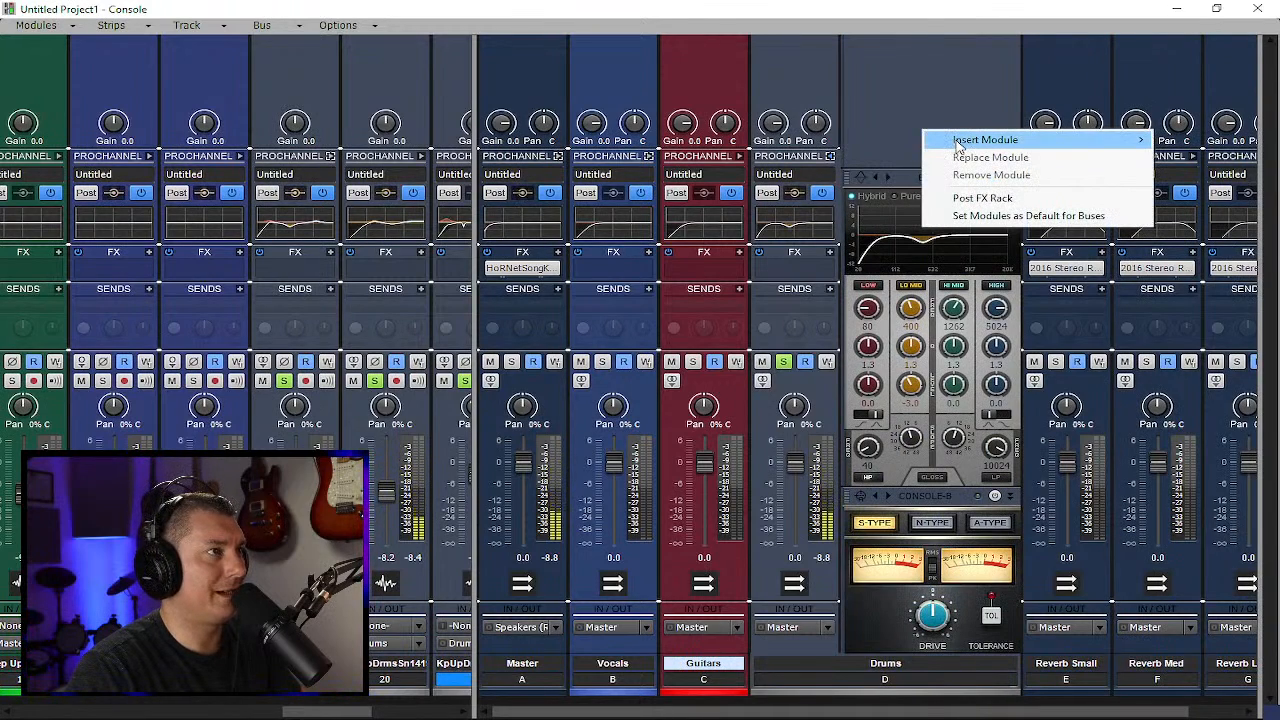
mouse_move(990, 140)
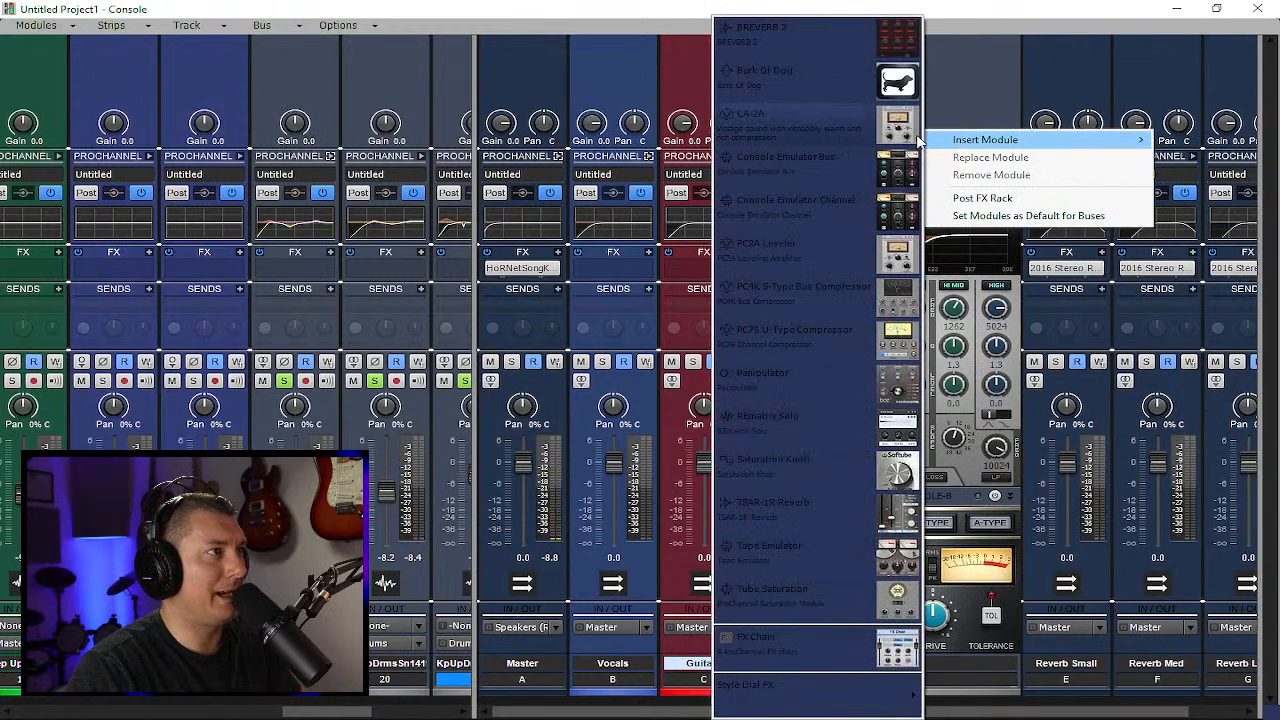
click(842, 555)
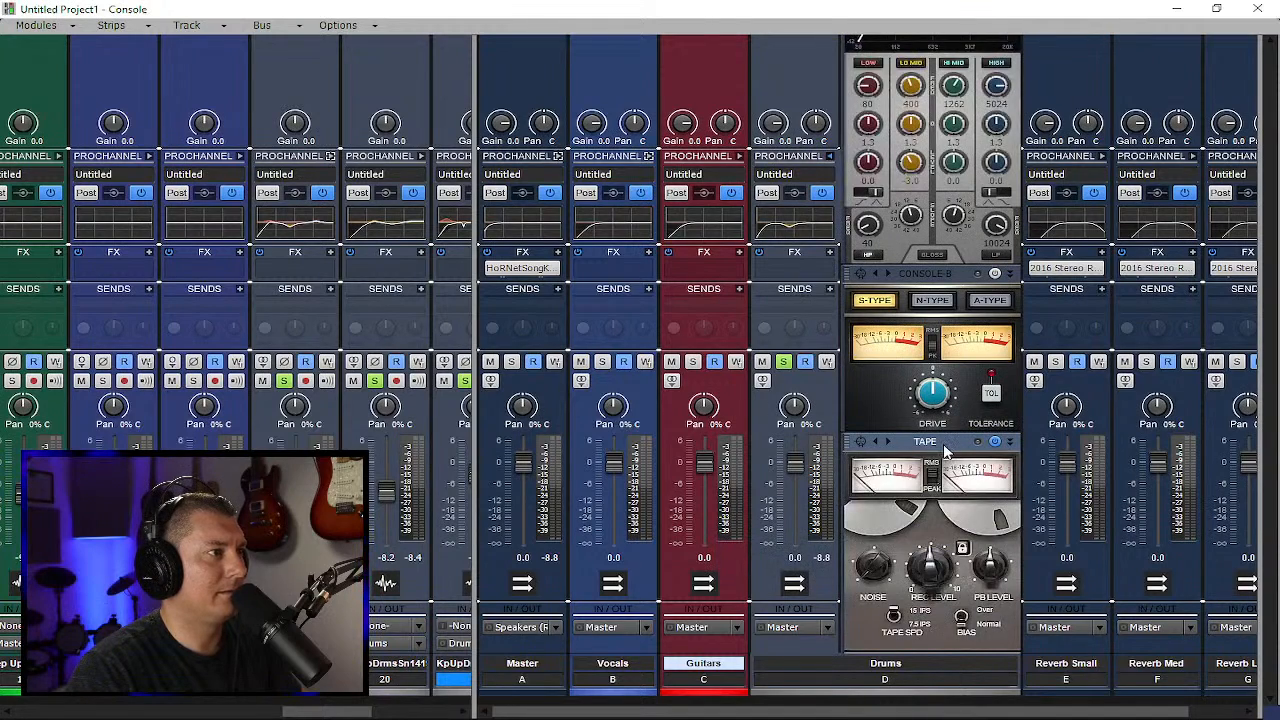
drag(946, 452, 946, 278)
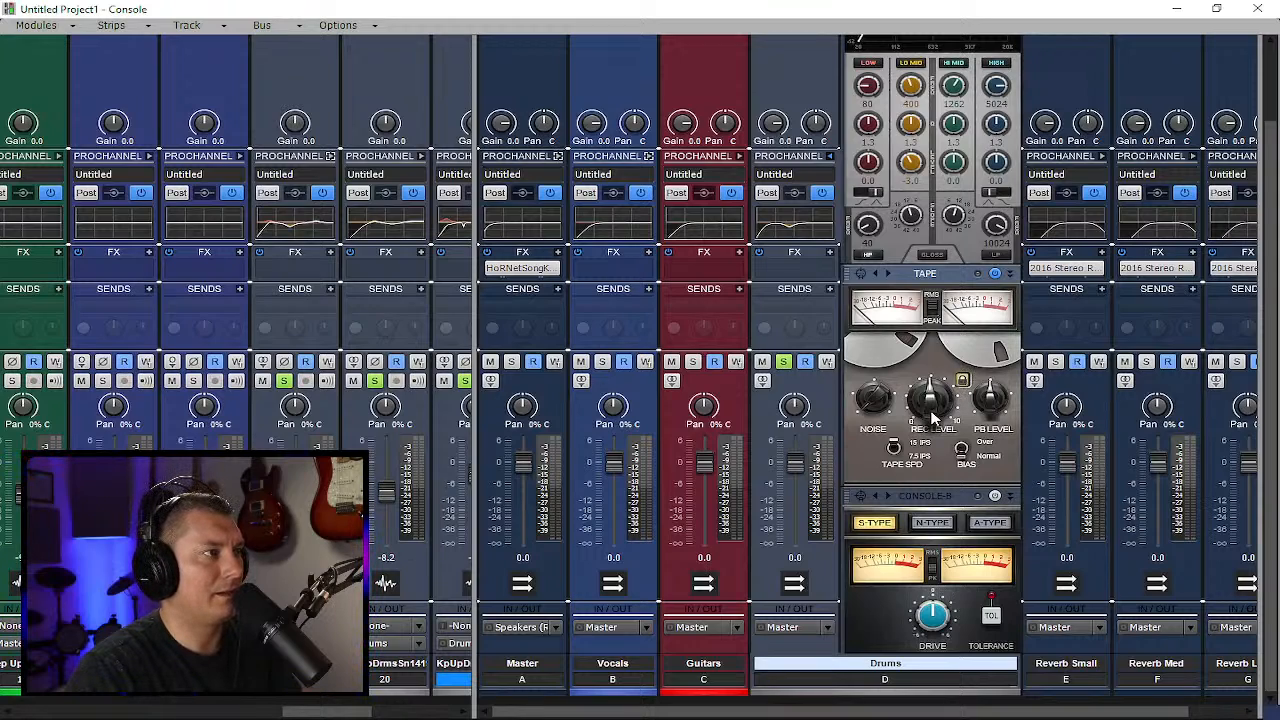
Raise the Drums bus Tape module's record level, collapse the ProChannel and widen the console's track area to show all drum strips
drag(933, 412, 932, 320)
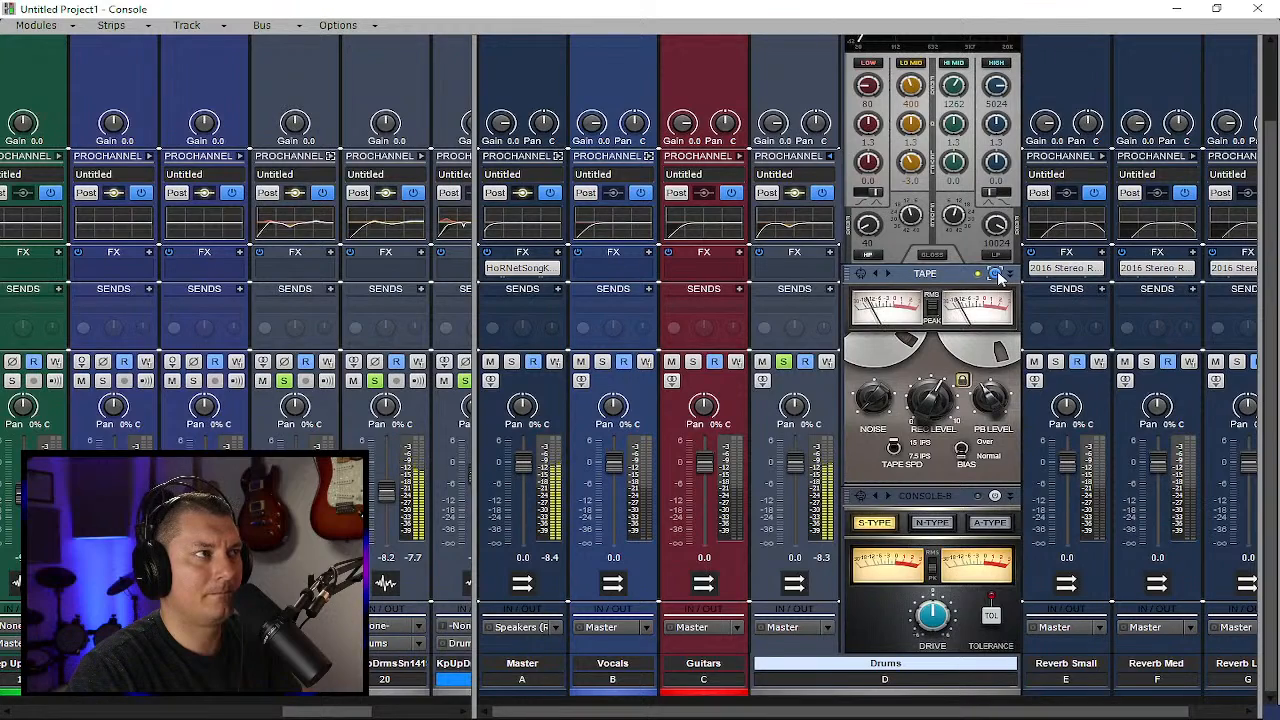
click(830, 157)
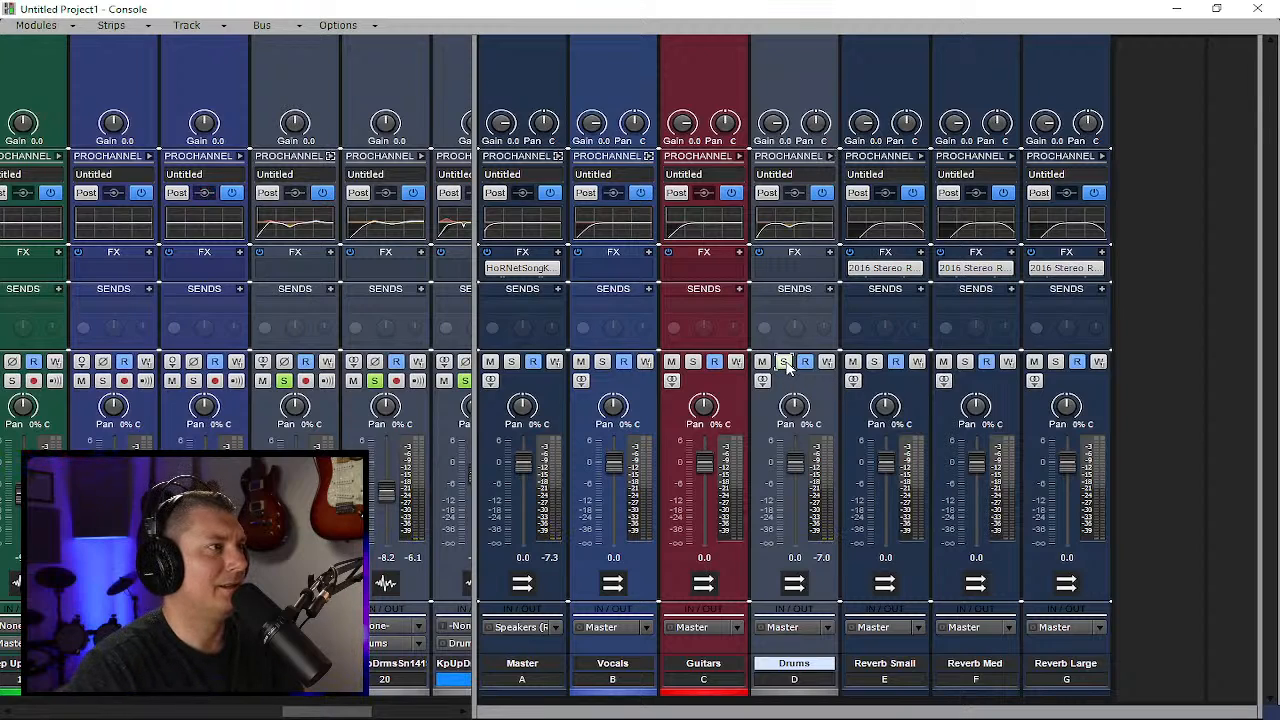
drag(474, 388, 1161, 466)
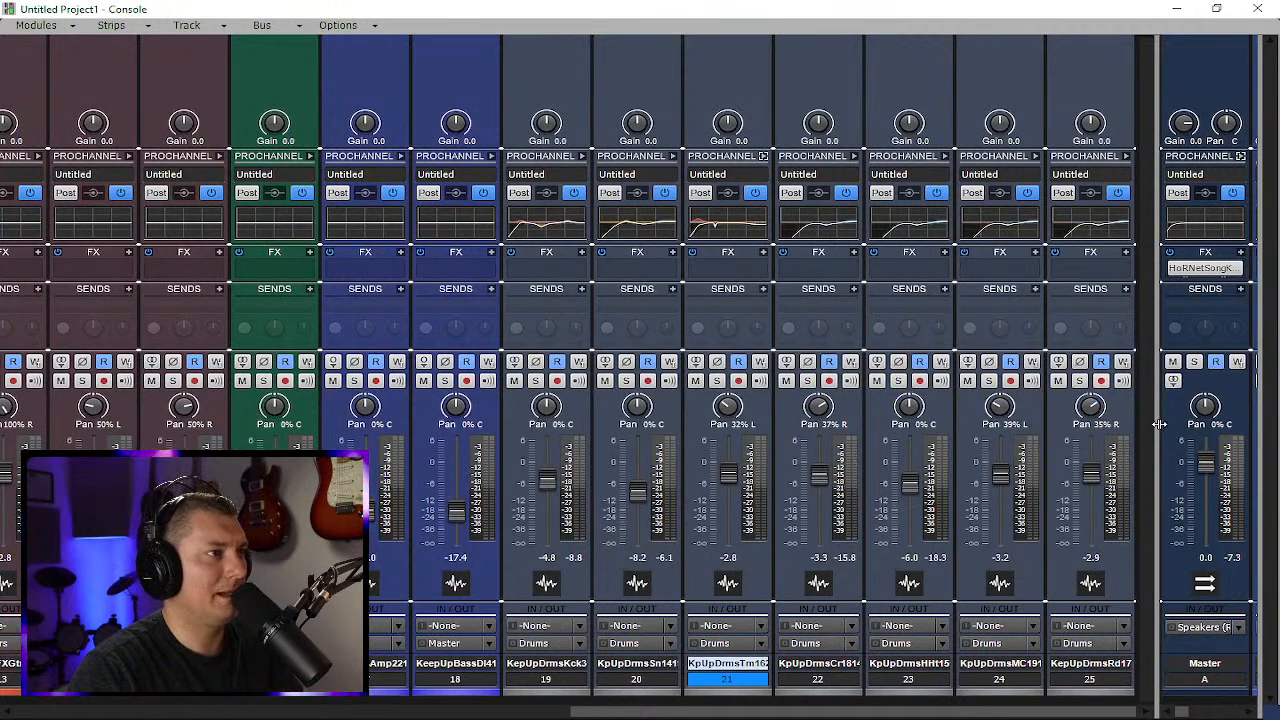
Widen the console's bus area to show every bus and add a Reverb Small send to the Drums bus
drag(1157, 417, 602, 464)
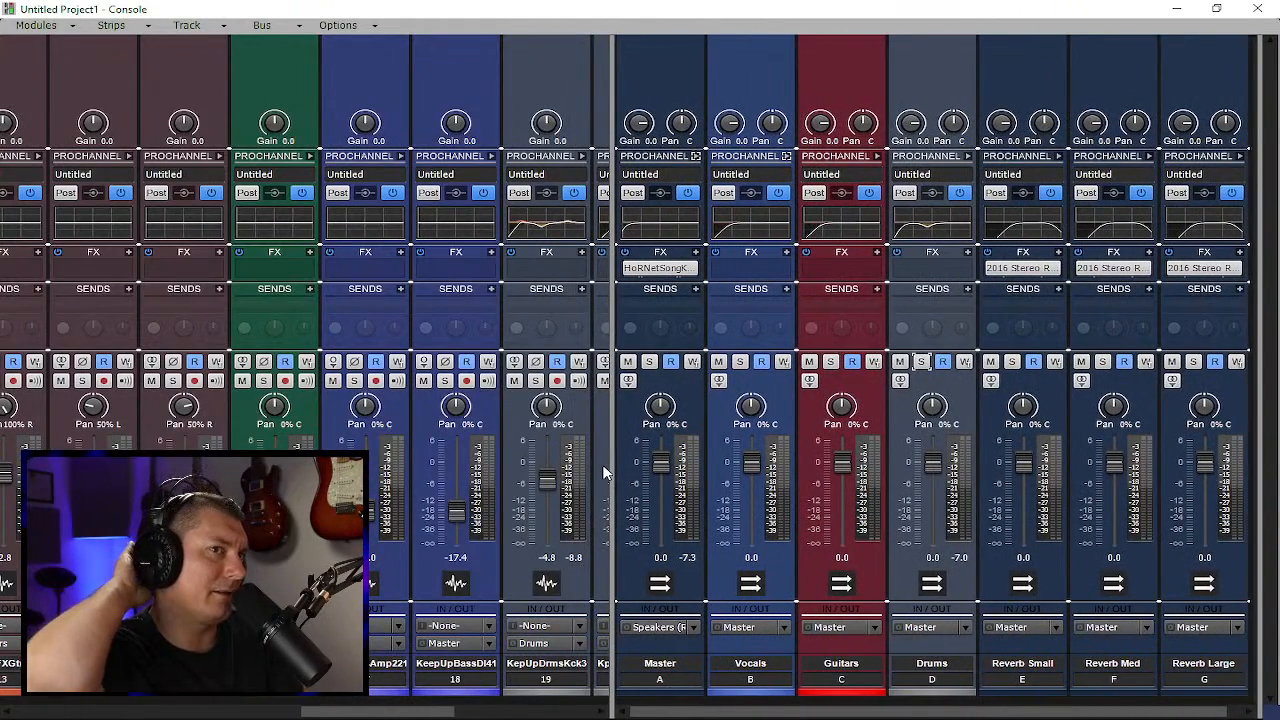
double_click(607, 382)
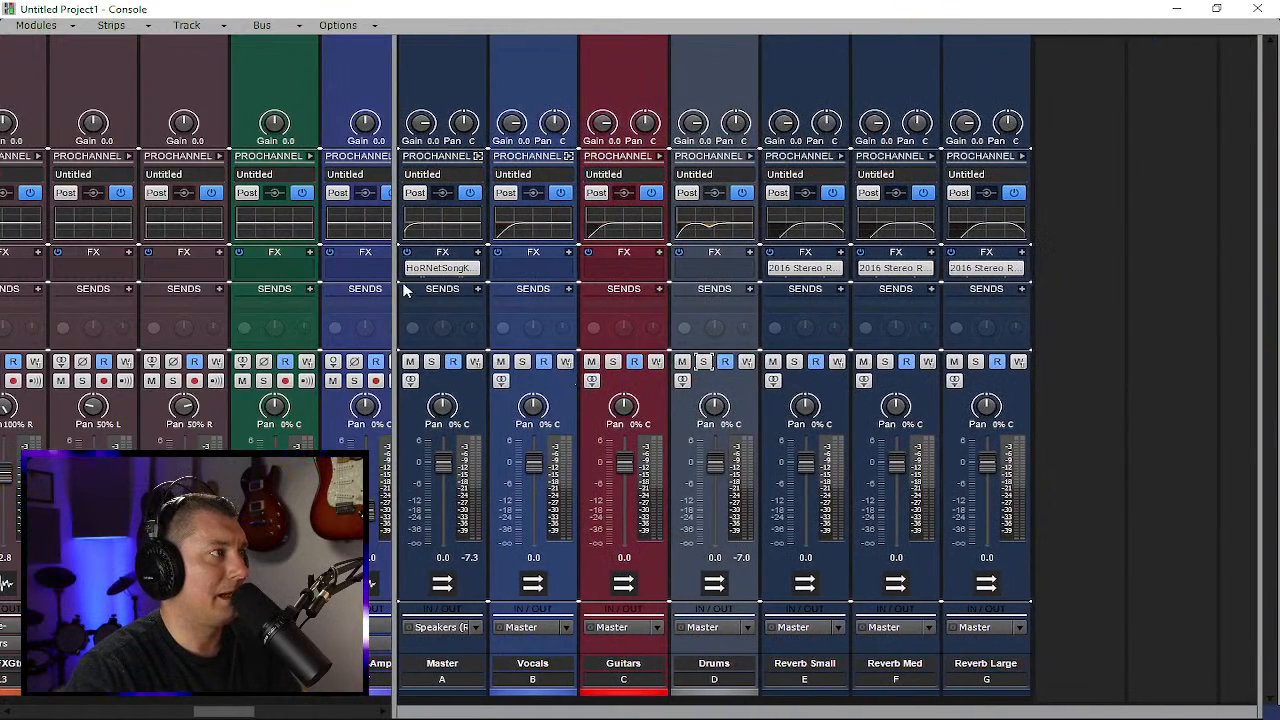
click(749, 288)
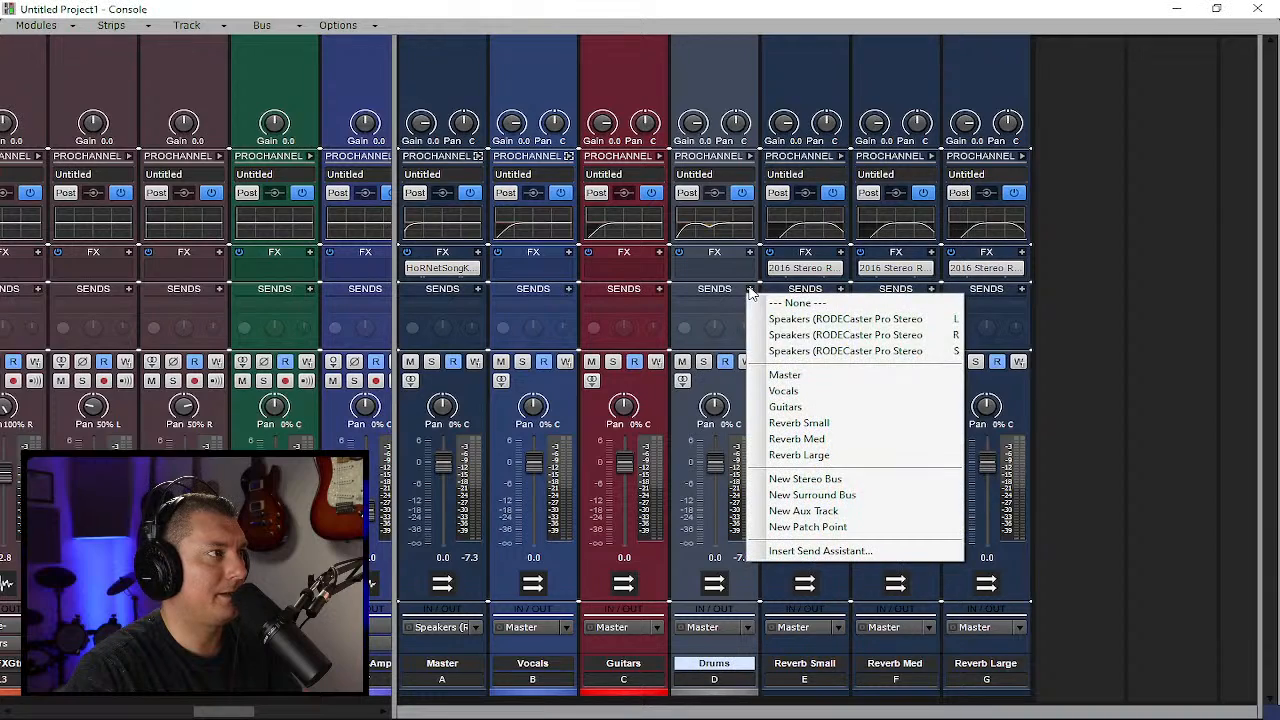
click(797, 416)
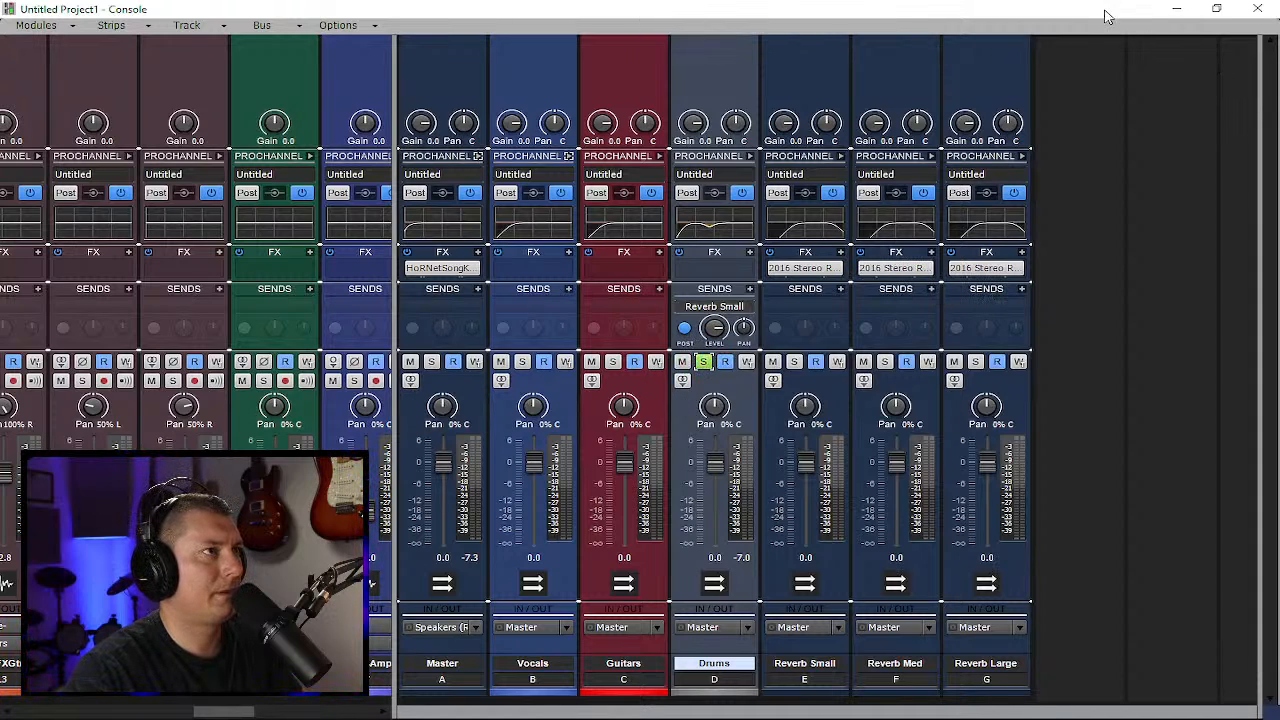
Play the project from near its start with the console maximized and solo the Reverb Small bus
drag(1106, 16, 1015, 466)
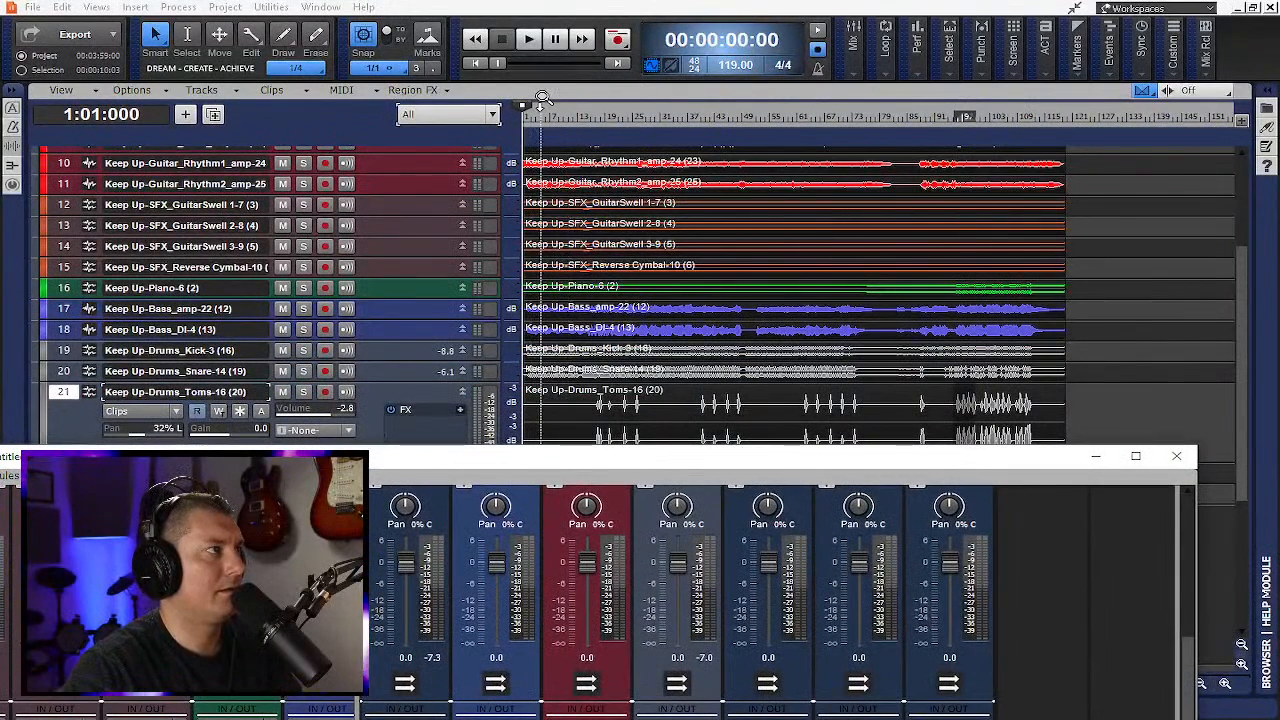
click(544, 112)
click(524, 36)
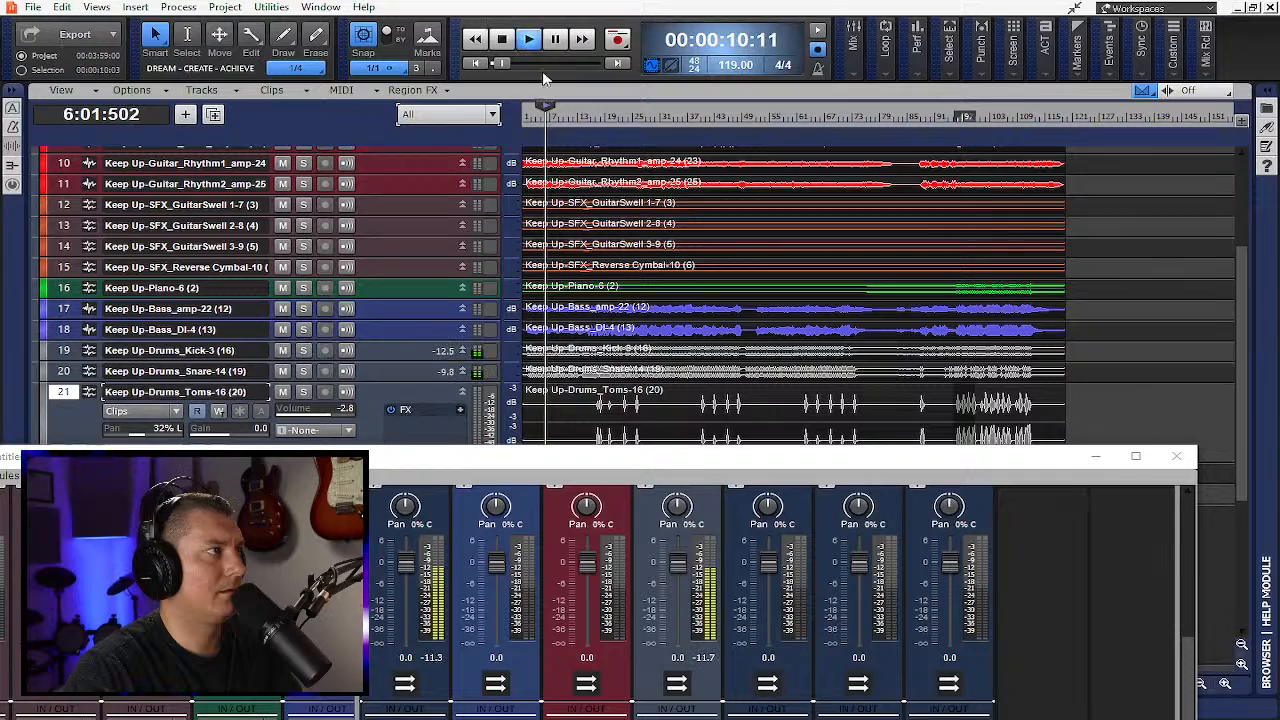
double_click(770, 456)
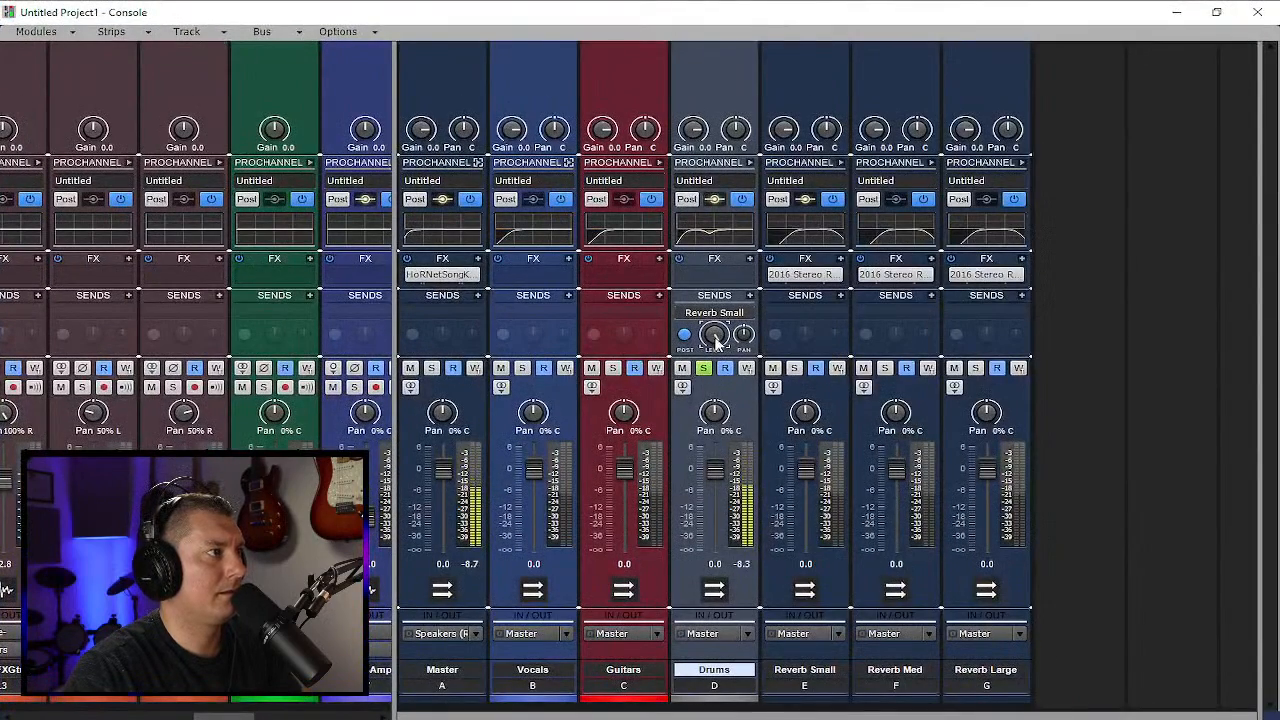
click(793, 368)
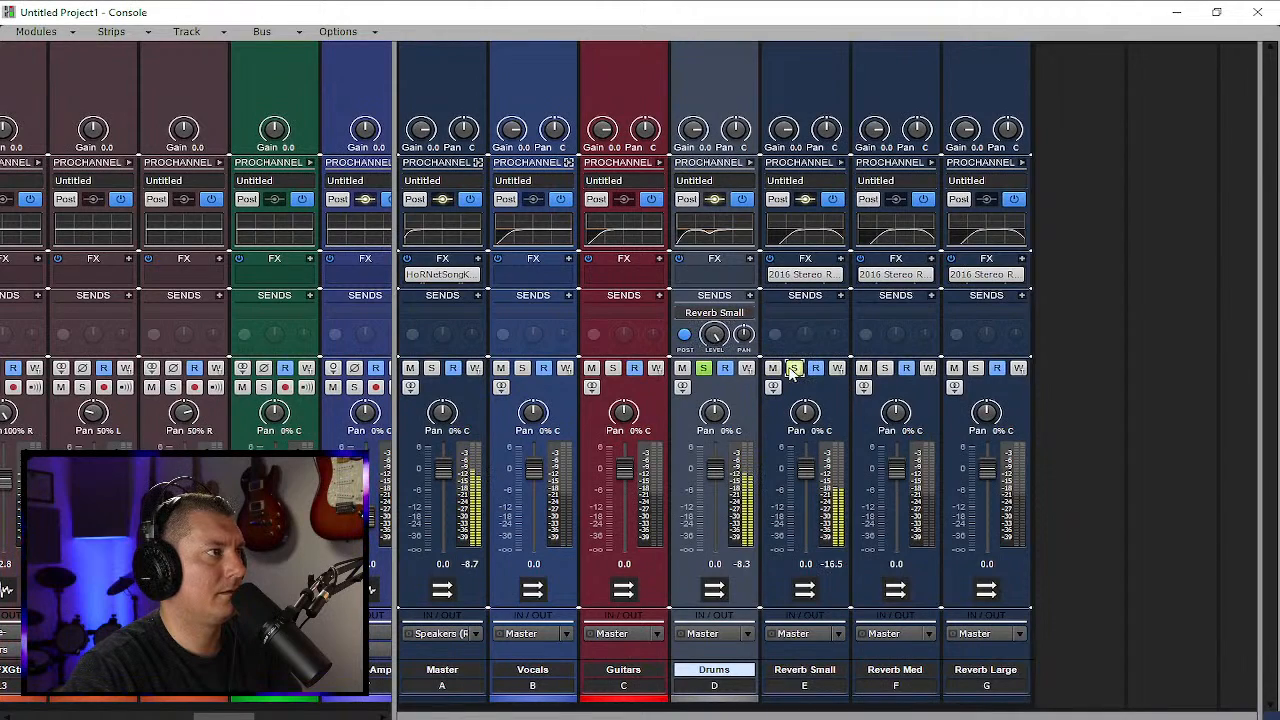
Adjust the Drums bus's Reverb Small send level, then add a Reverb Med send and turn its level down
mouse_move(714, 337)
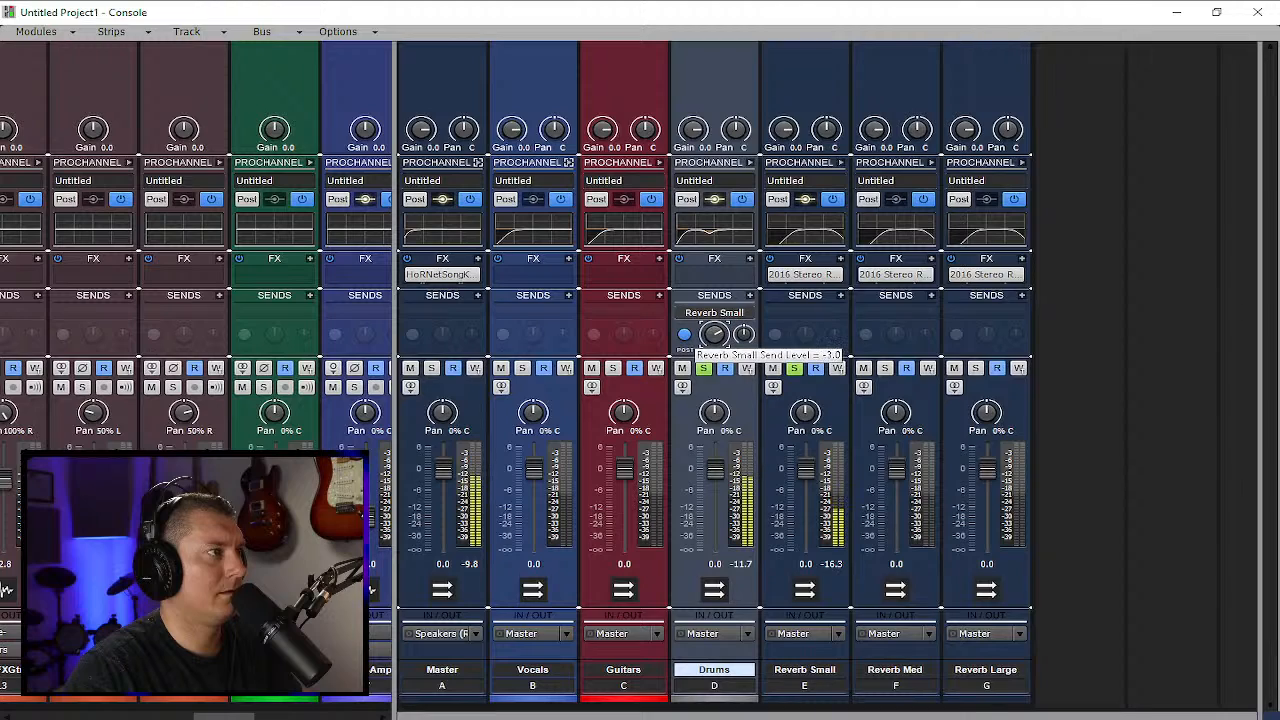
click(749, 296)
click(808, 446)
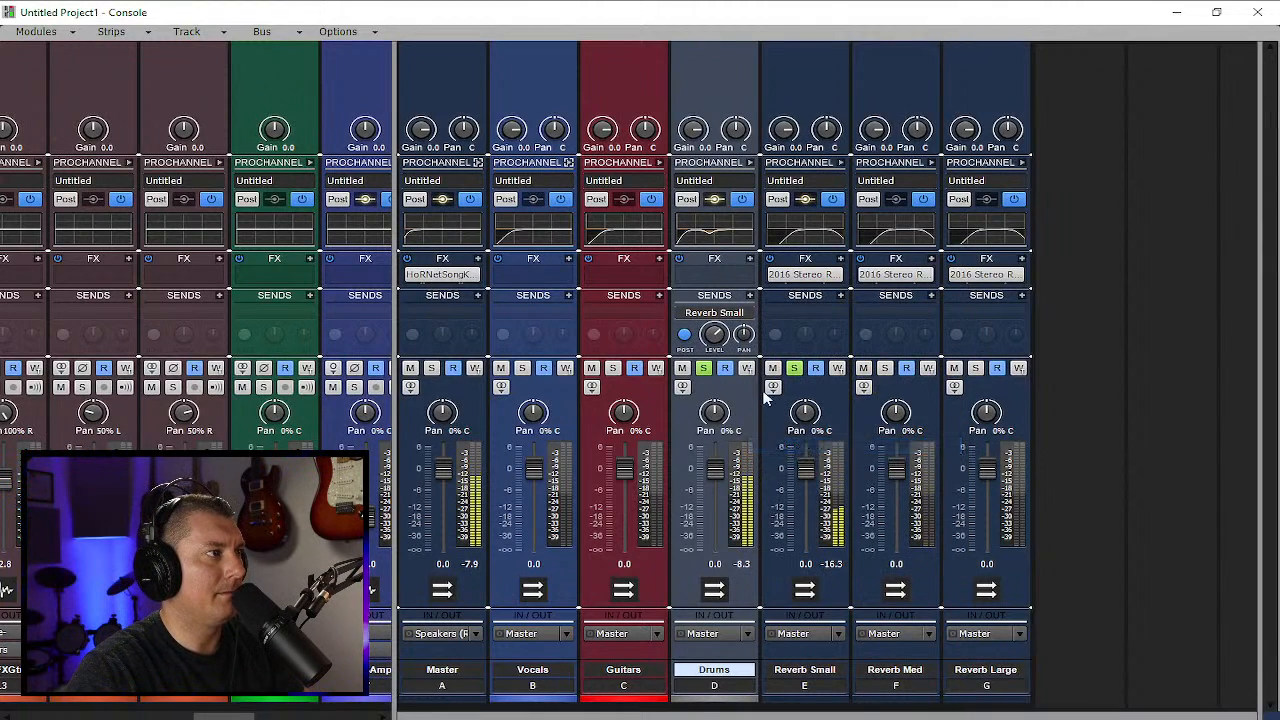
drag(717, 340, 714, 338)
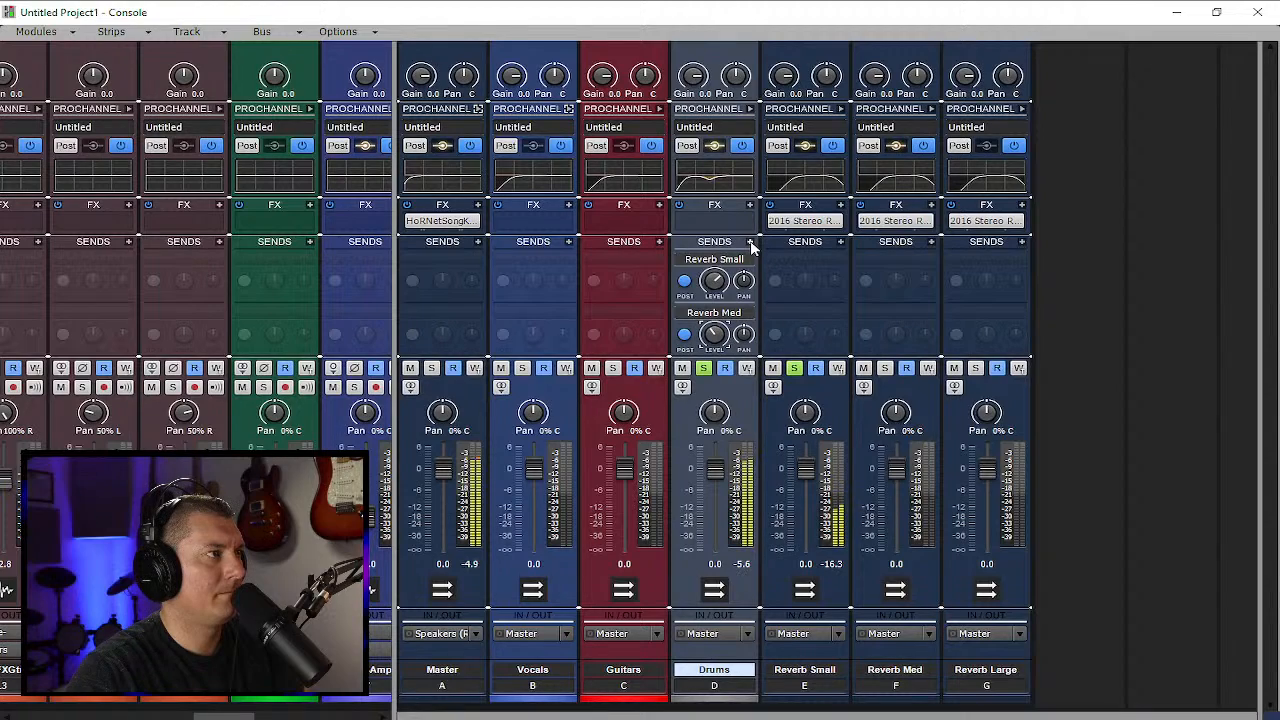
Add a Reverb Large send to the Drums bus, solo the Reverb Med and Reverb Large buses, and lower the new send's level
click(749, 242)
click(786, 408)
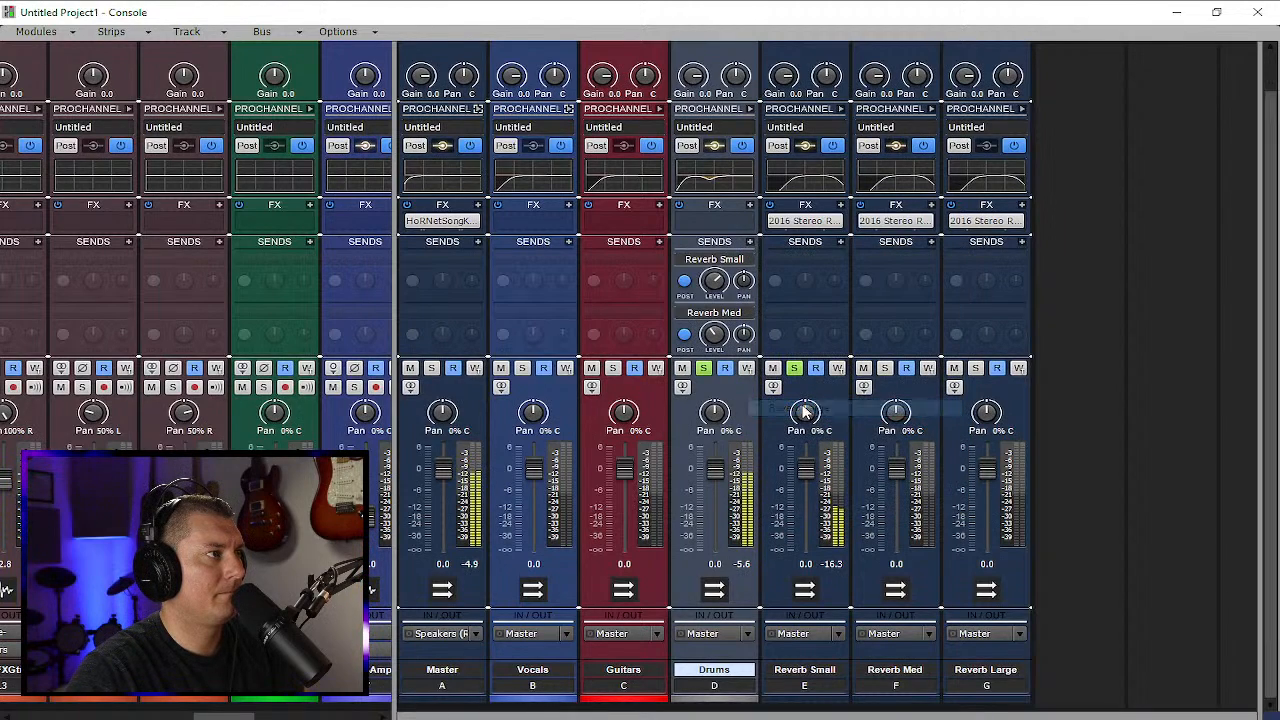
mouse_move(713, 333)
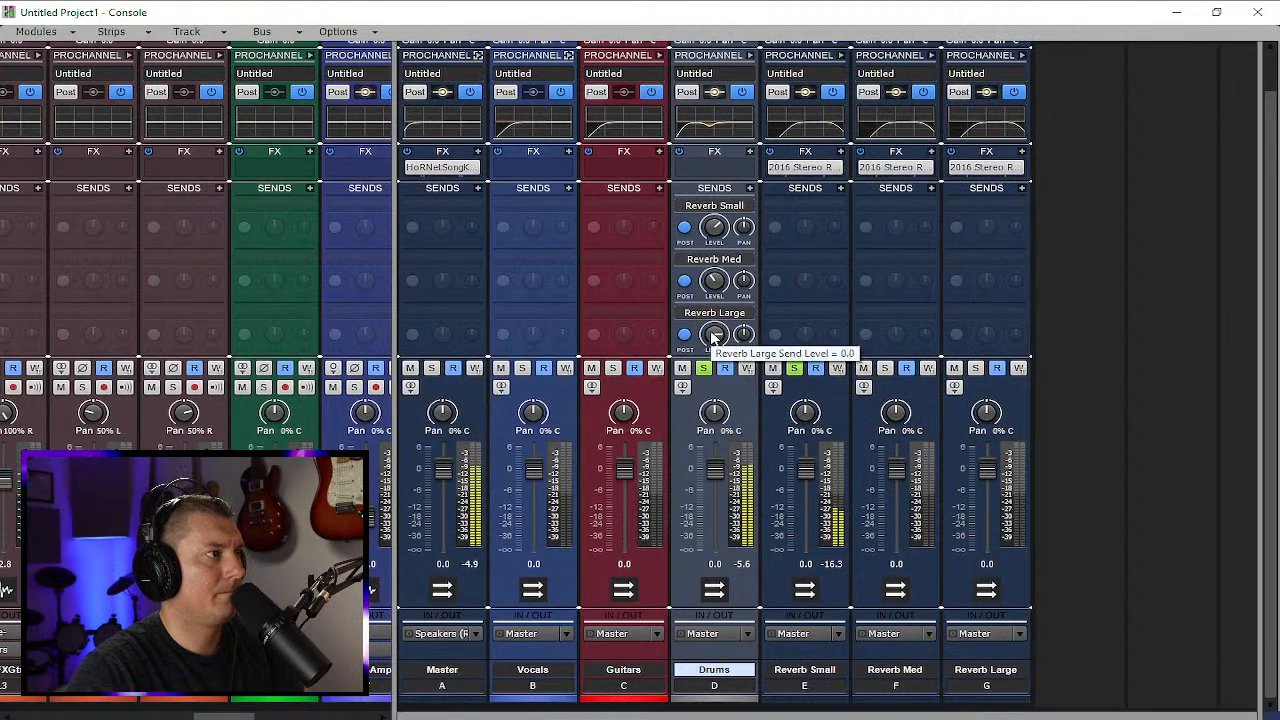
drag(713, 333, 713, 345)
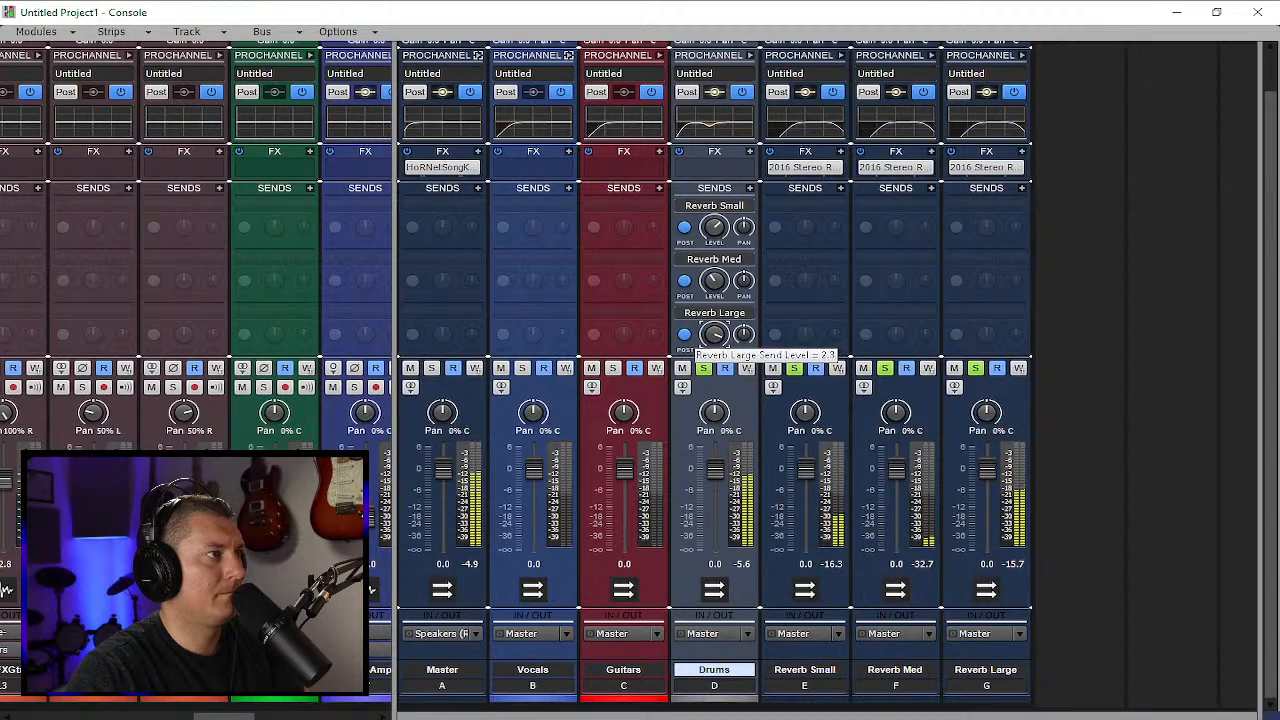
drag(715, 336, 714, 344)
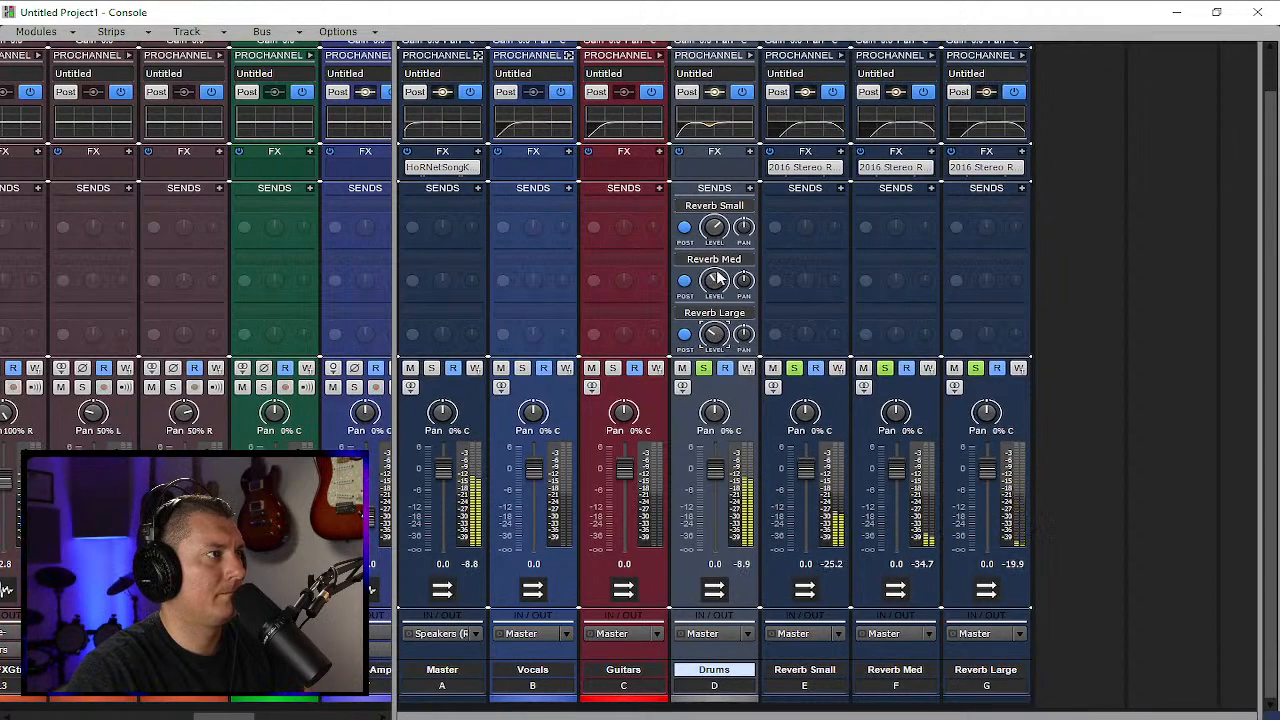
Reduce the Drums bus's Reverb Small, Reverb Med and Reverb Large send levels further
drag(716, 234, 714, 228)
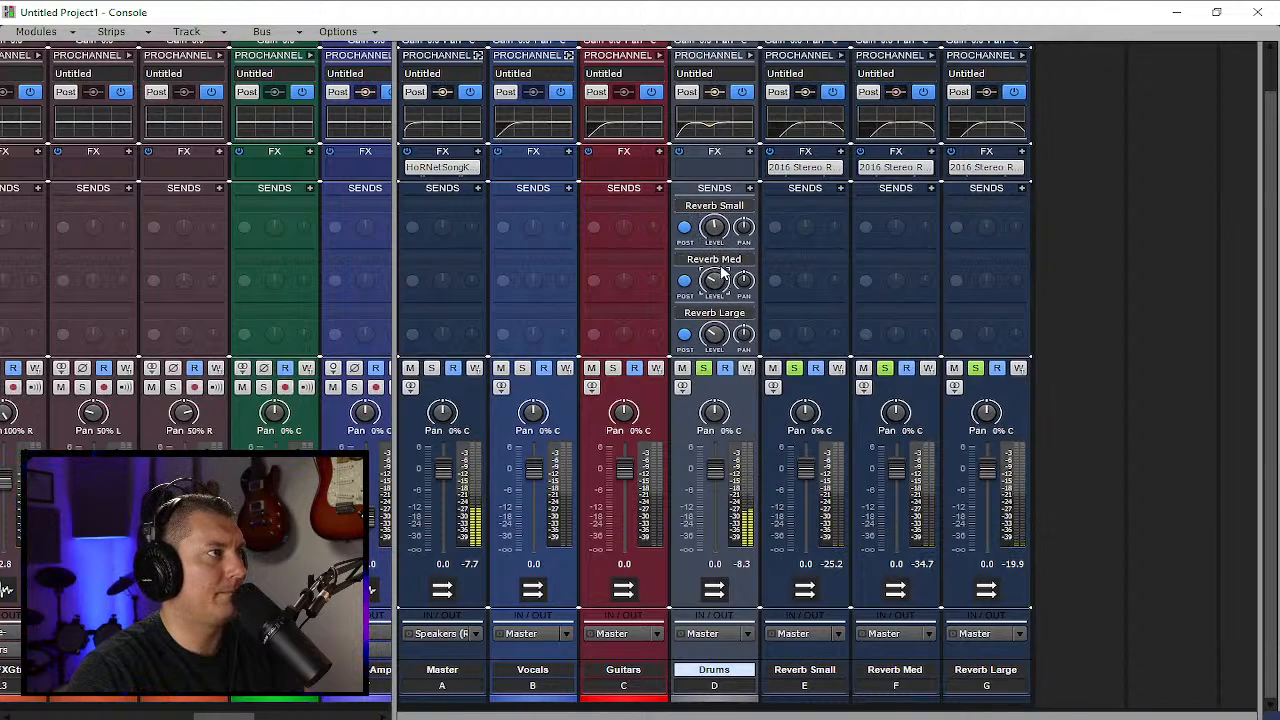
scroll(945, 304, up, 2)
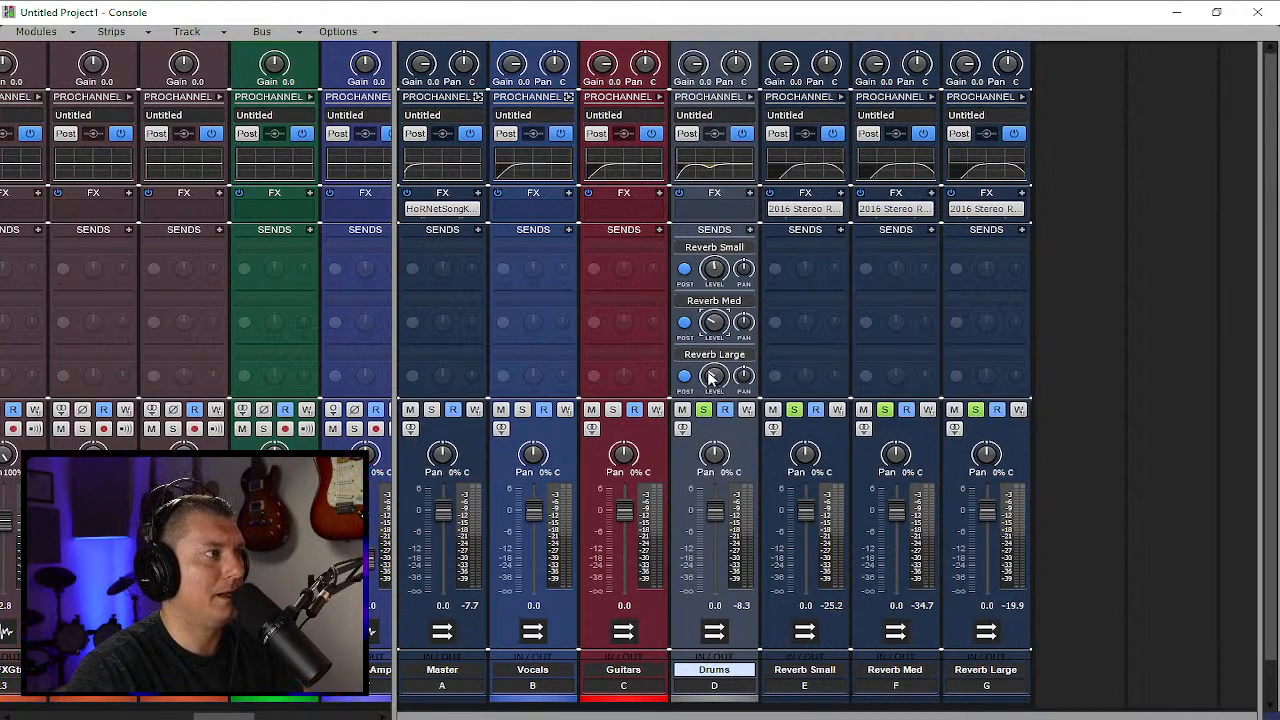
mouse_move(713, 378)
mouse_move(713, 270)
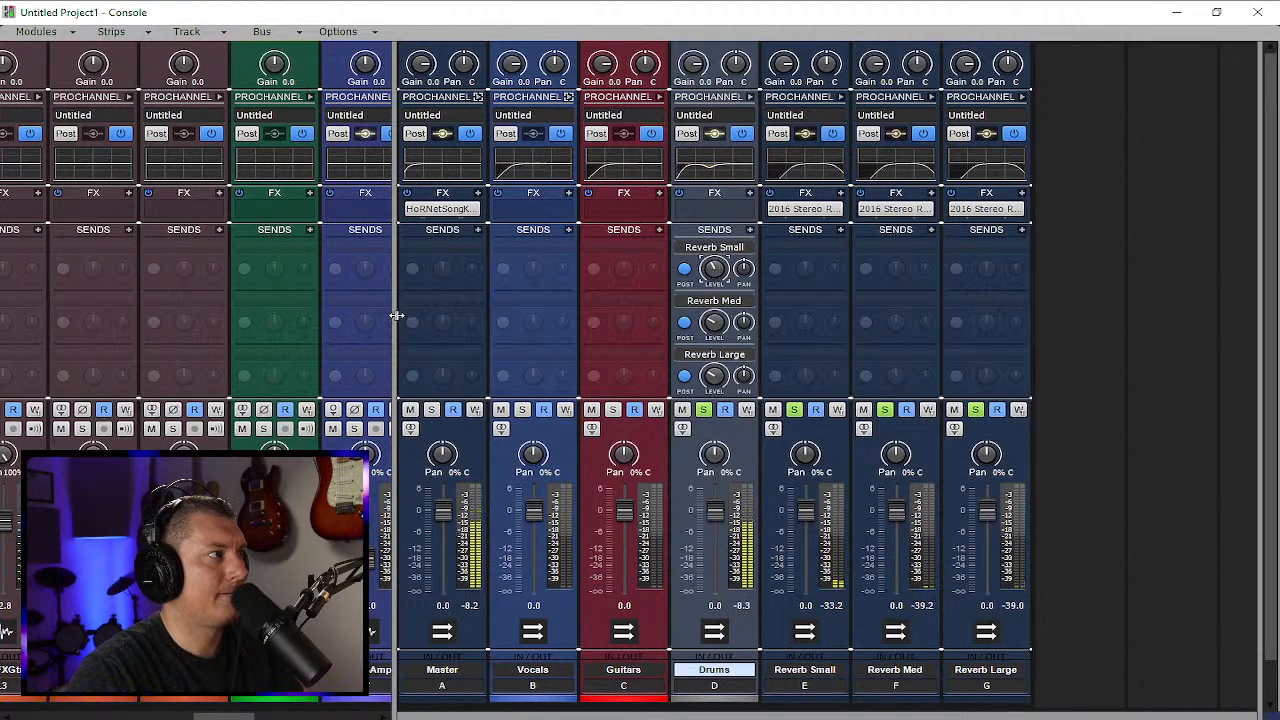
Solo both bass tracks and all drum tracks, clear the solos on the Drums and reverb buses, and play the project
drag(397, 316, 963, 366)
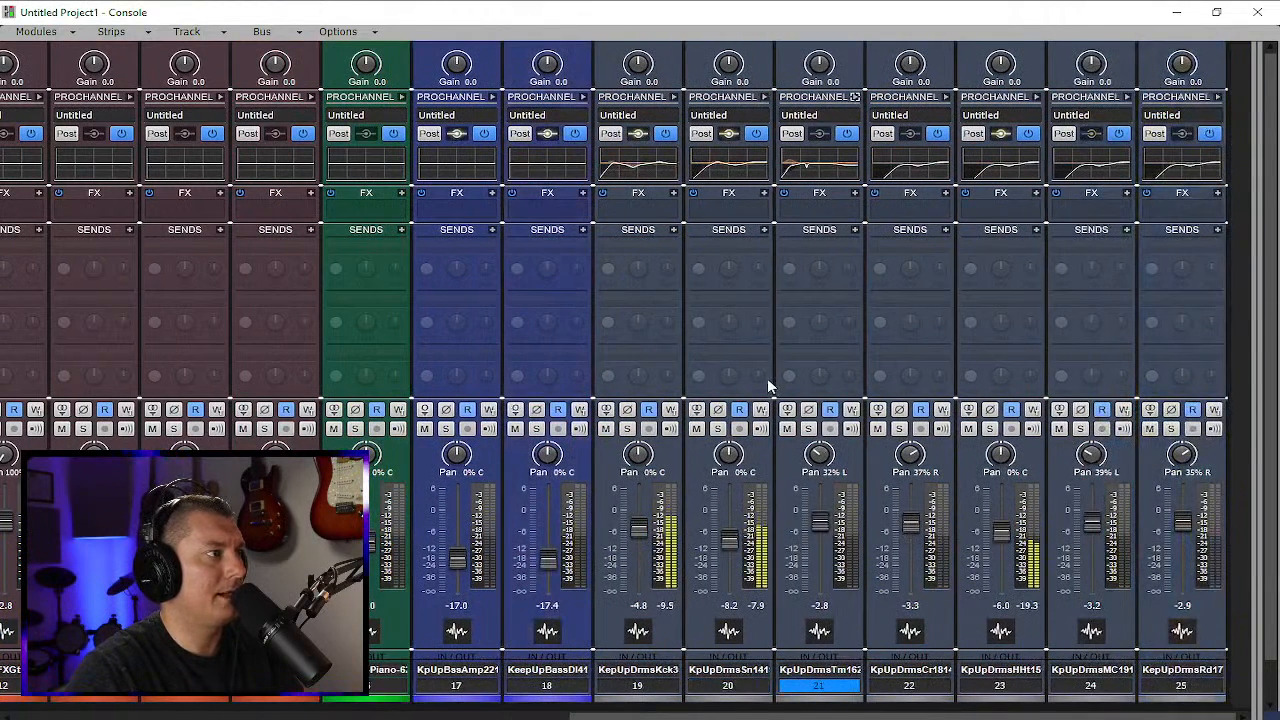
drag(800, 715, 740, 715)
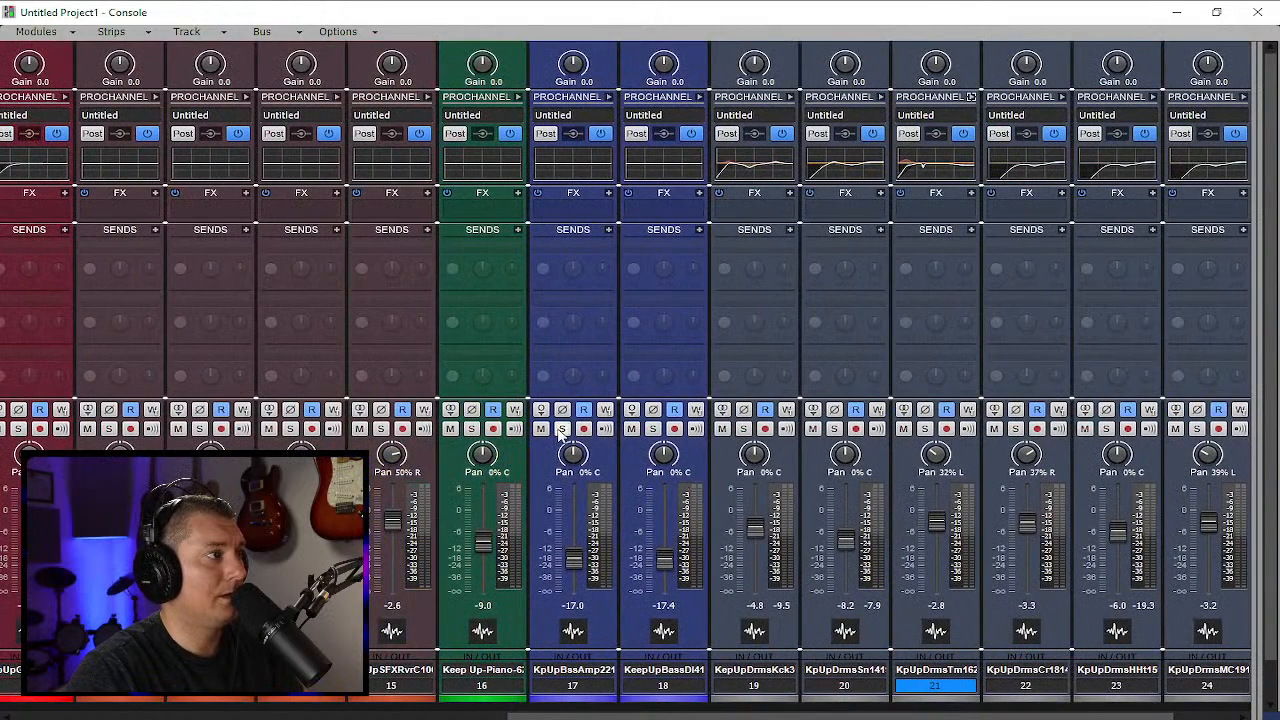
drag(651, 428, 1145, 440)
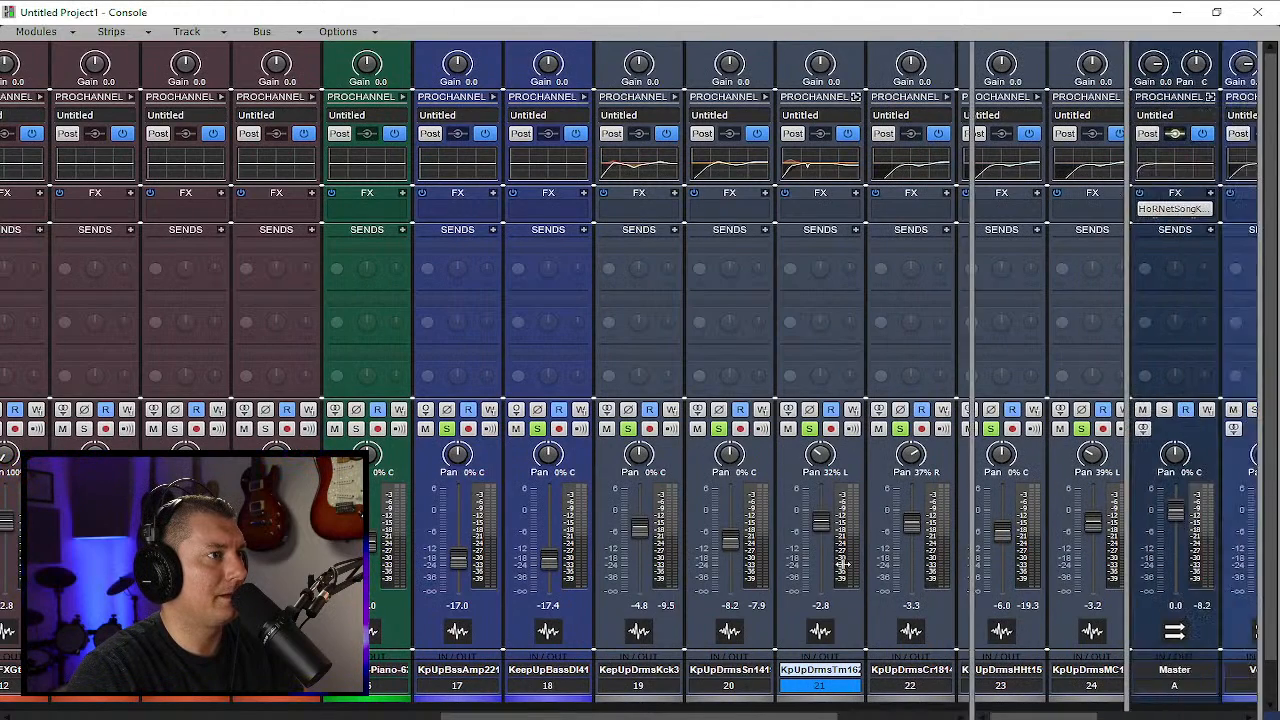
click(1030, 412)
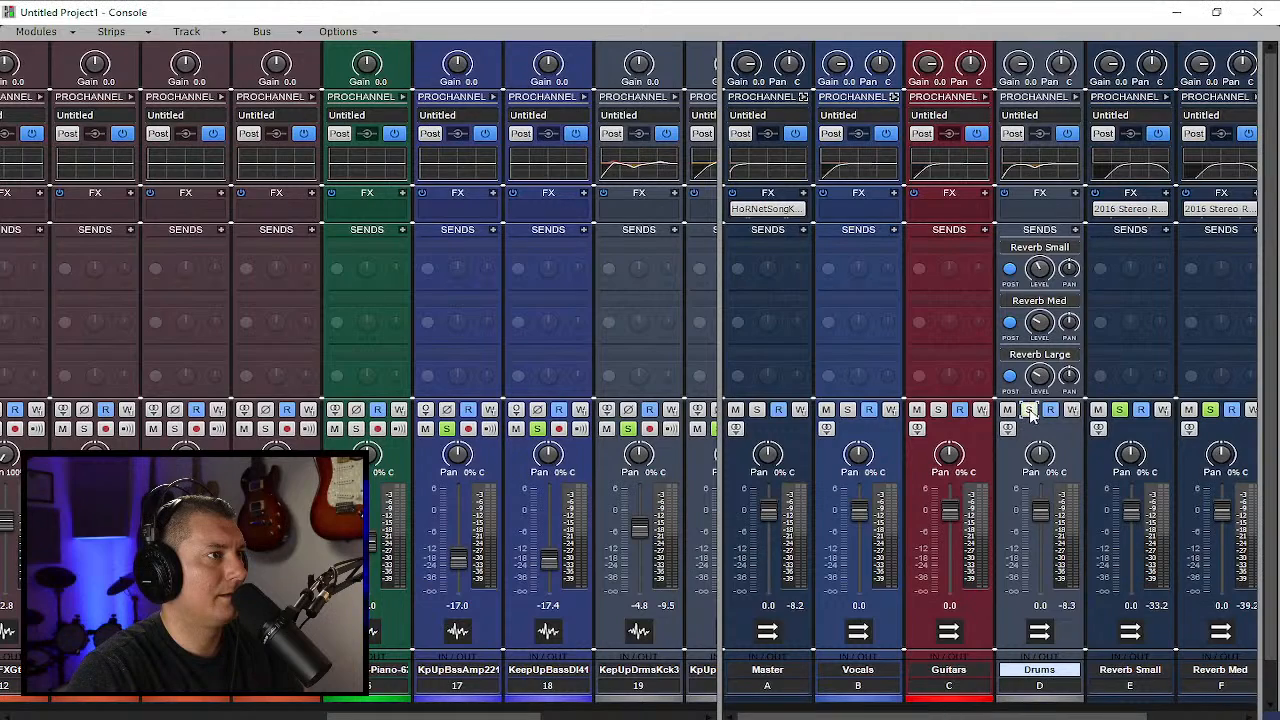
scroll(1040, 520, right, 1)
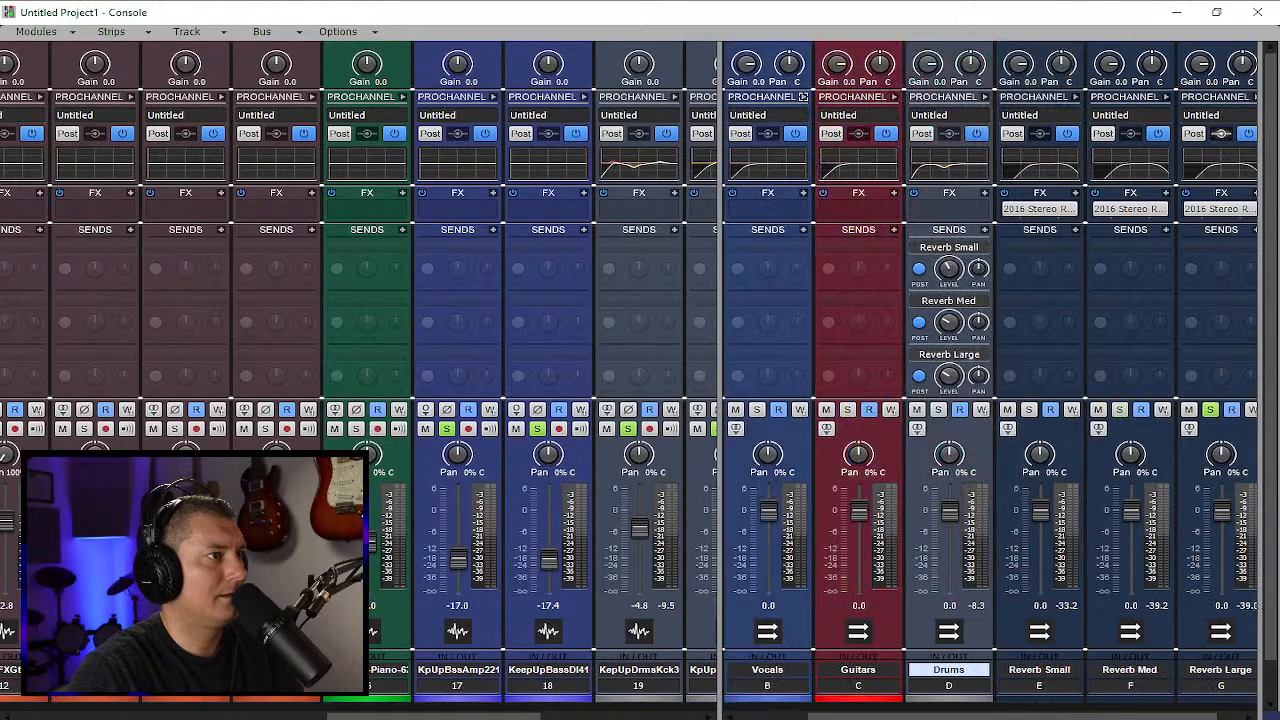
key(space)
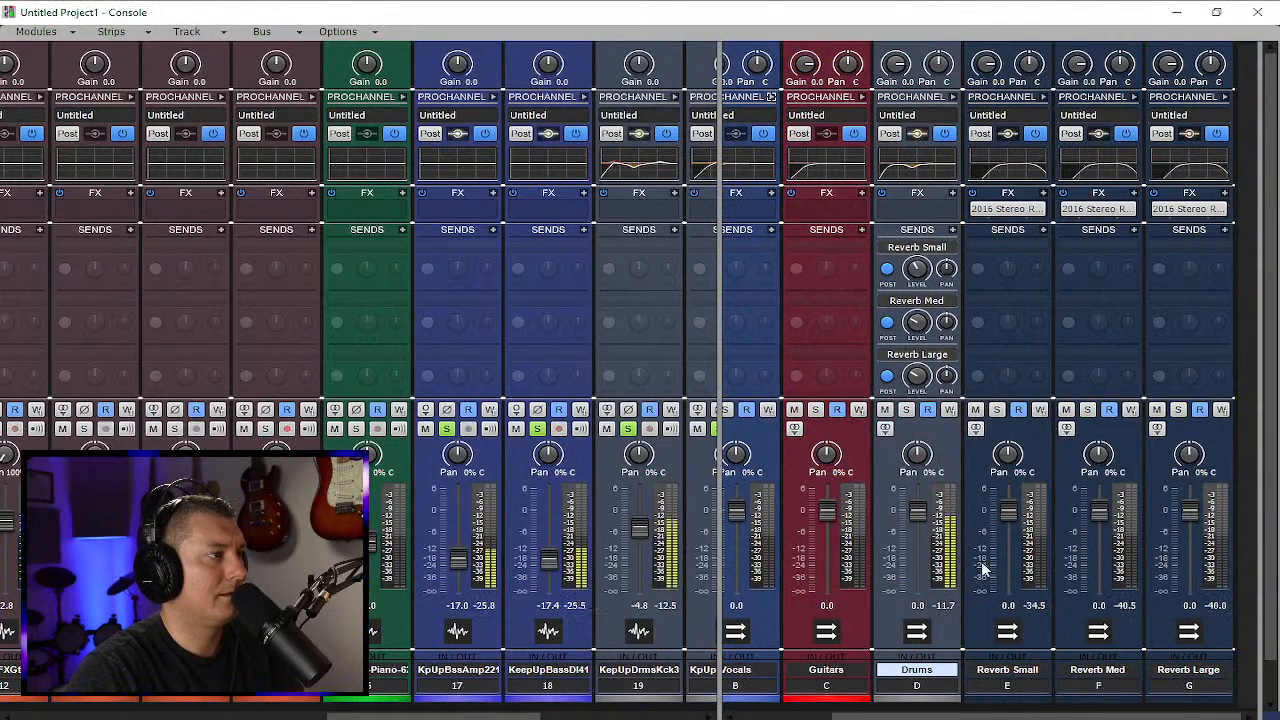
Bring all drum strips into view, expand the Bass_amp track's ProChannel and briefly view its EQ in the large window
click(716, 410)
double_click(718, 375)
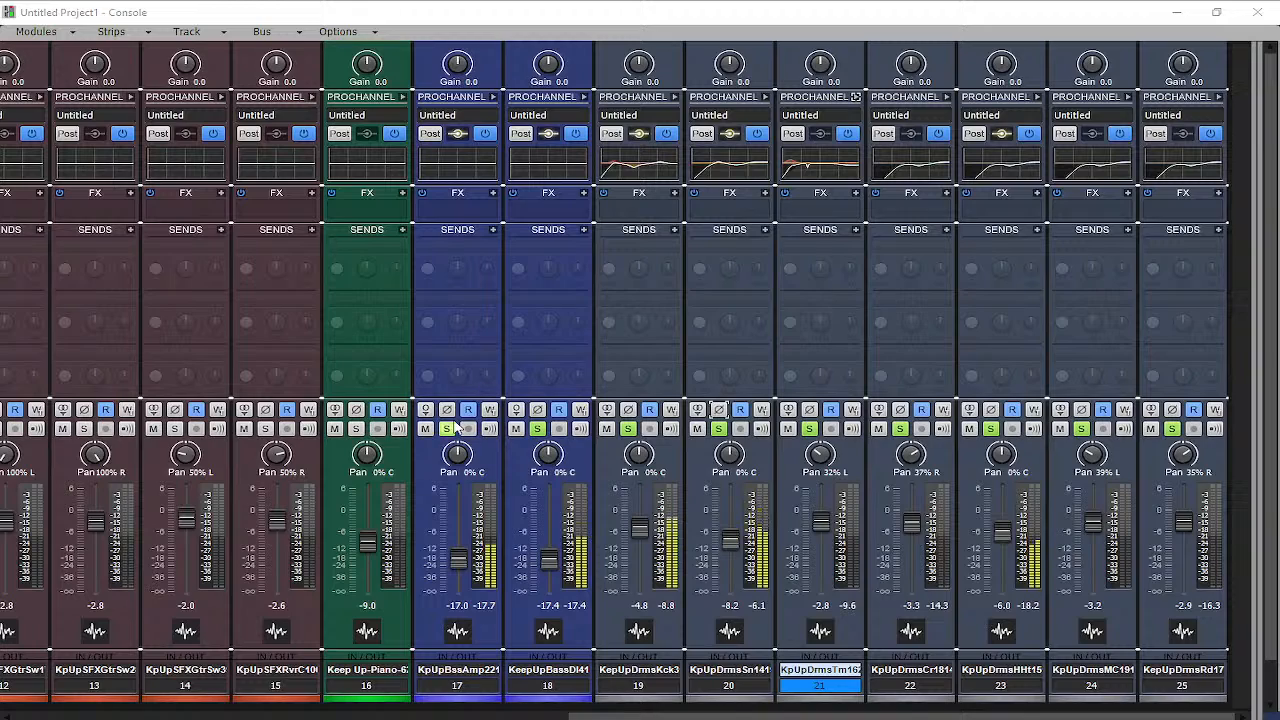
click(494, 96)
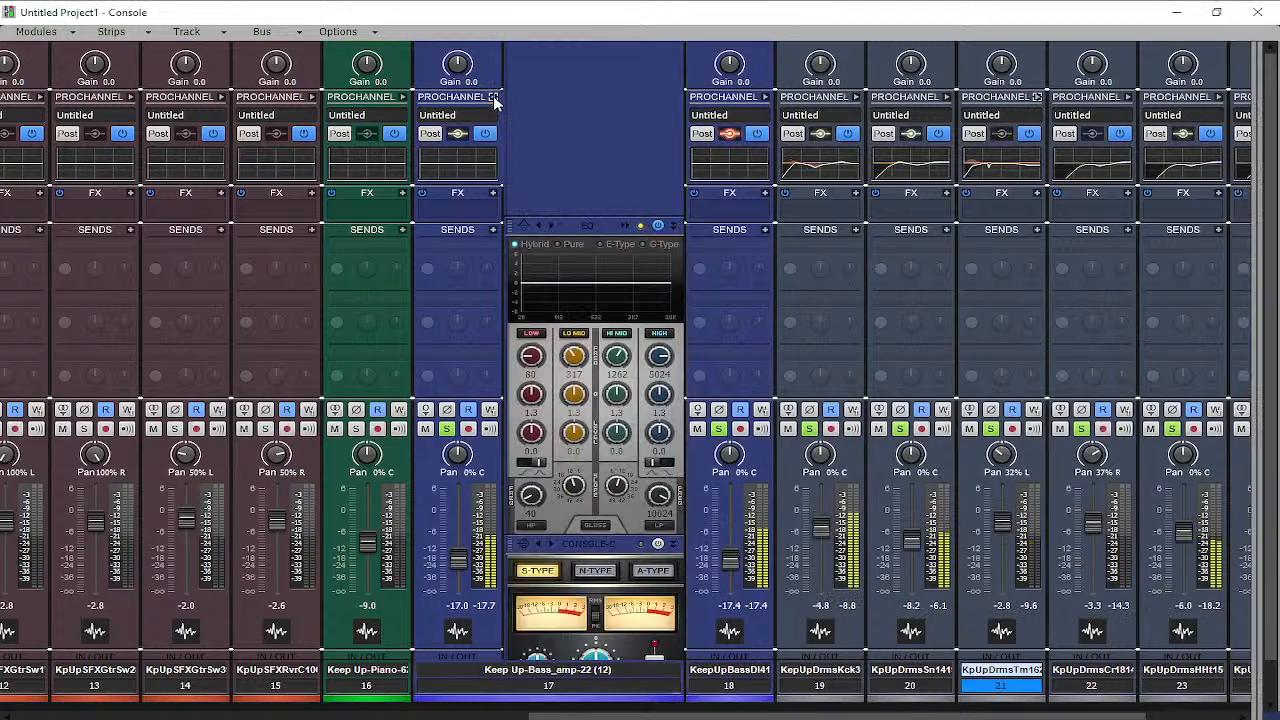
click(640, 225)
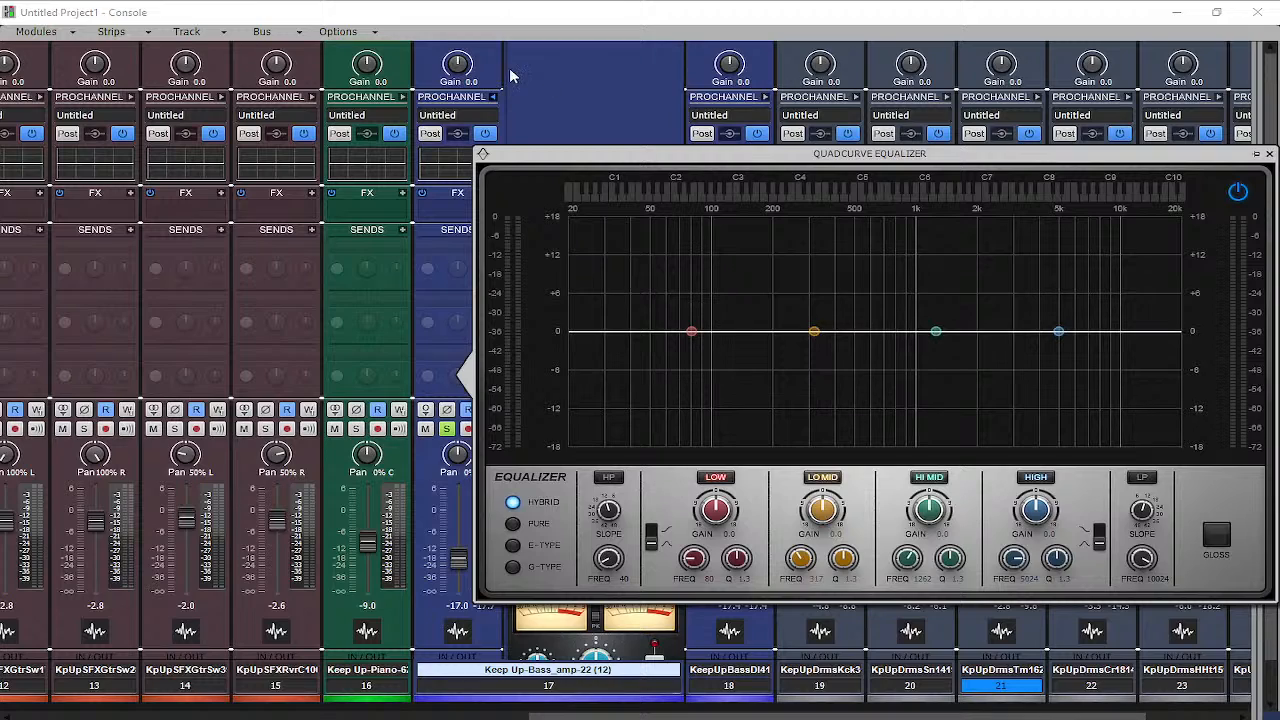
click(1268, 153)
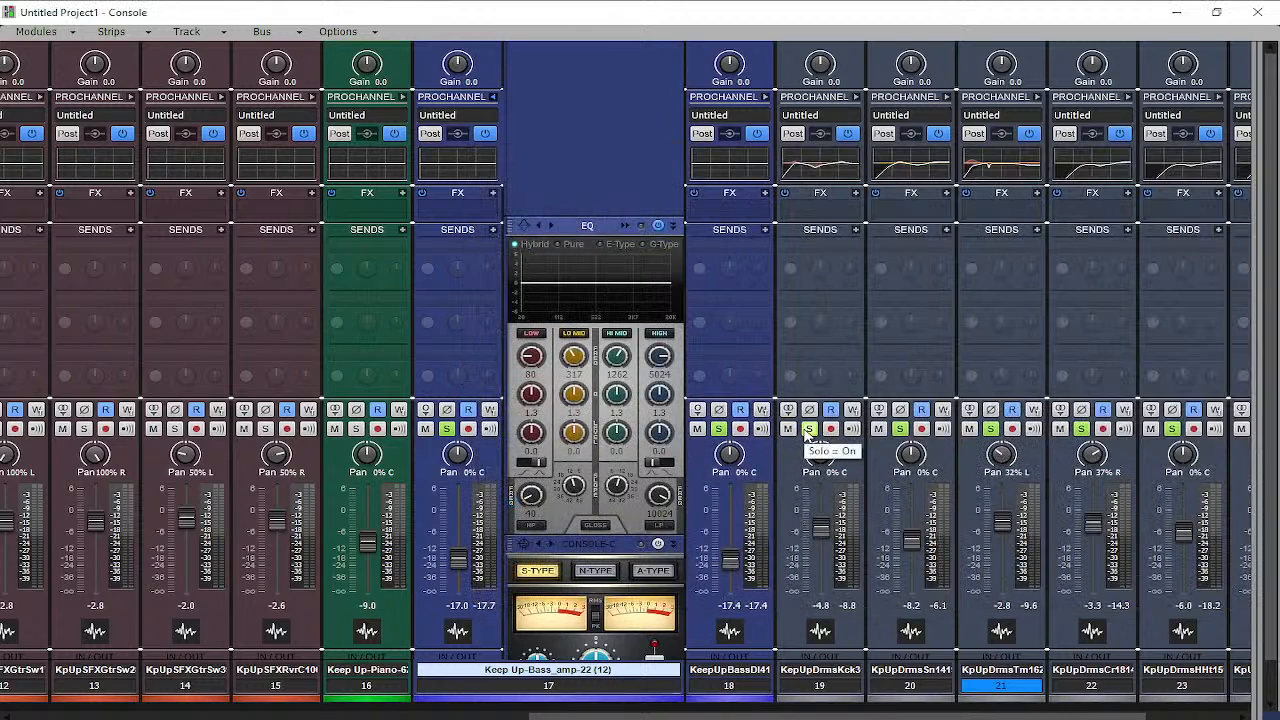
Clear the drum track solos, then set the Bass_amp volume to -8.9 and the Bass_DI volume to -17.2
scroll(1250, 432, right, 2)
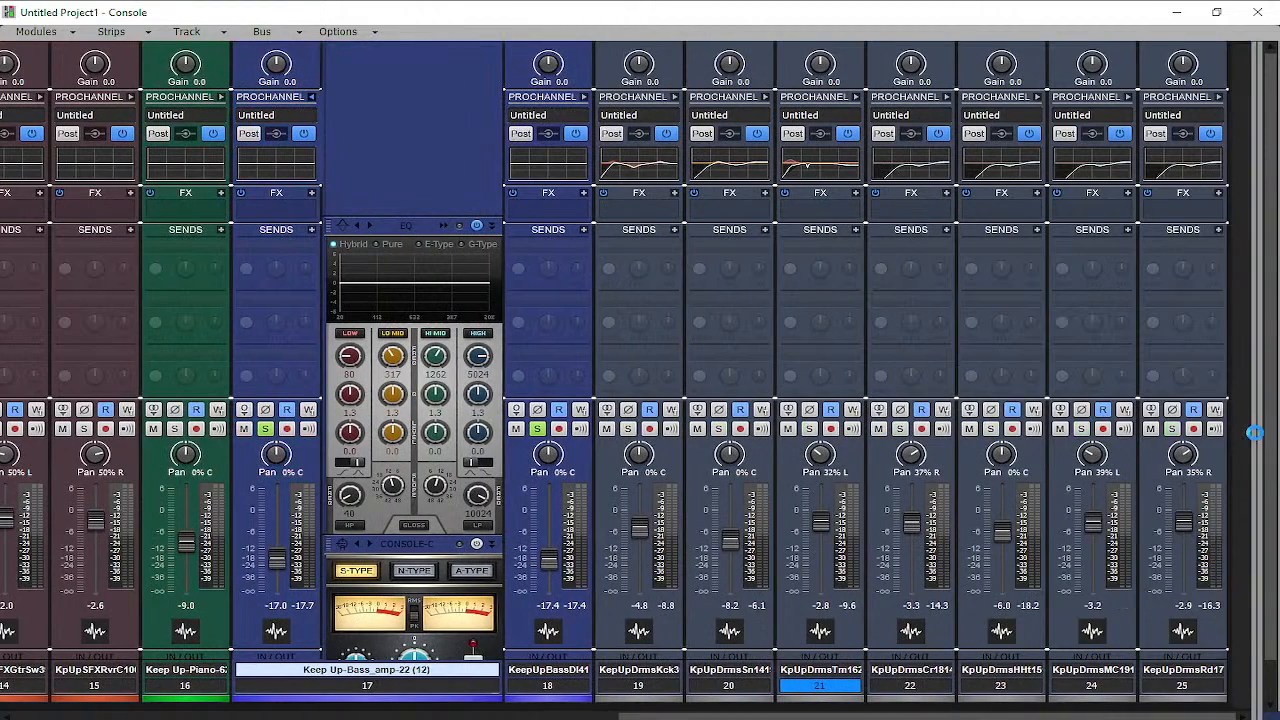
scroll(673, 712, left, 4)
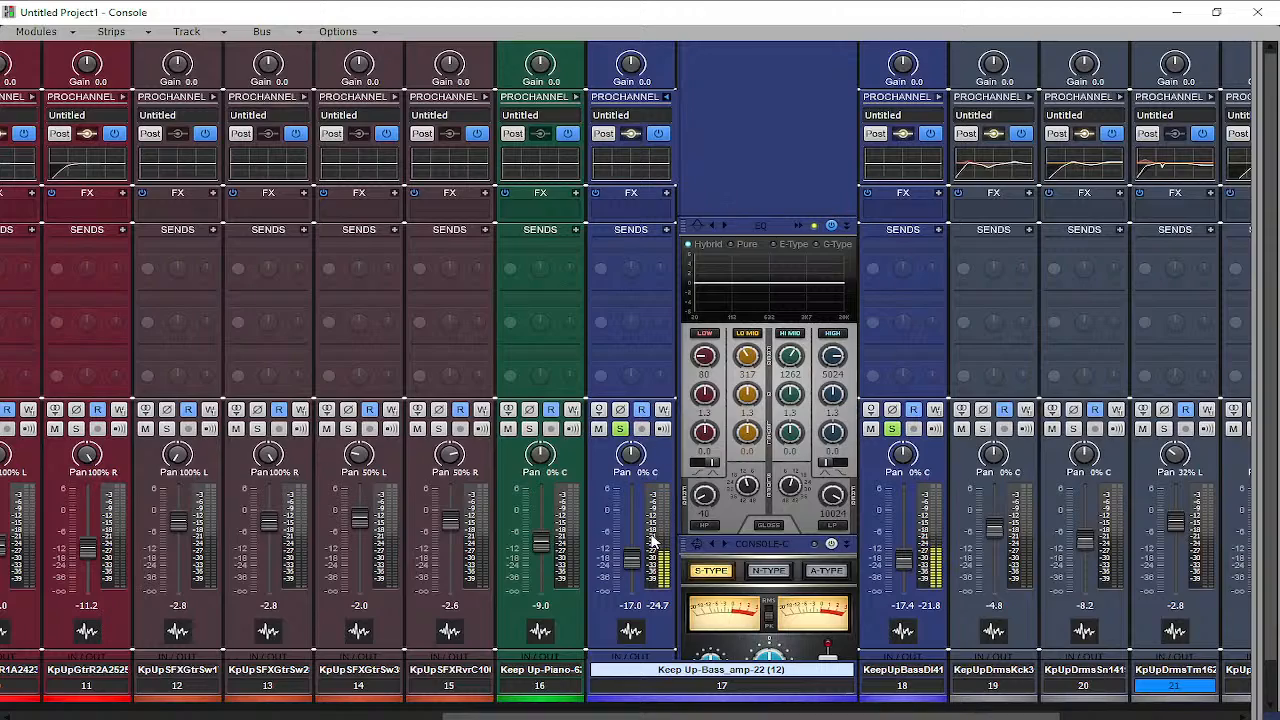
mouse_move(631, 565)
mouse_down()
mouse_move(631, 510)
mouse_move(631, 544)
mouse_up()
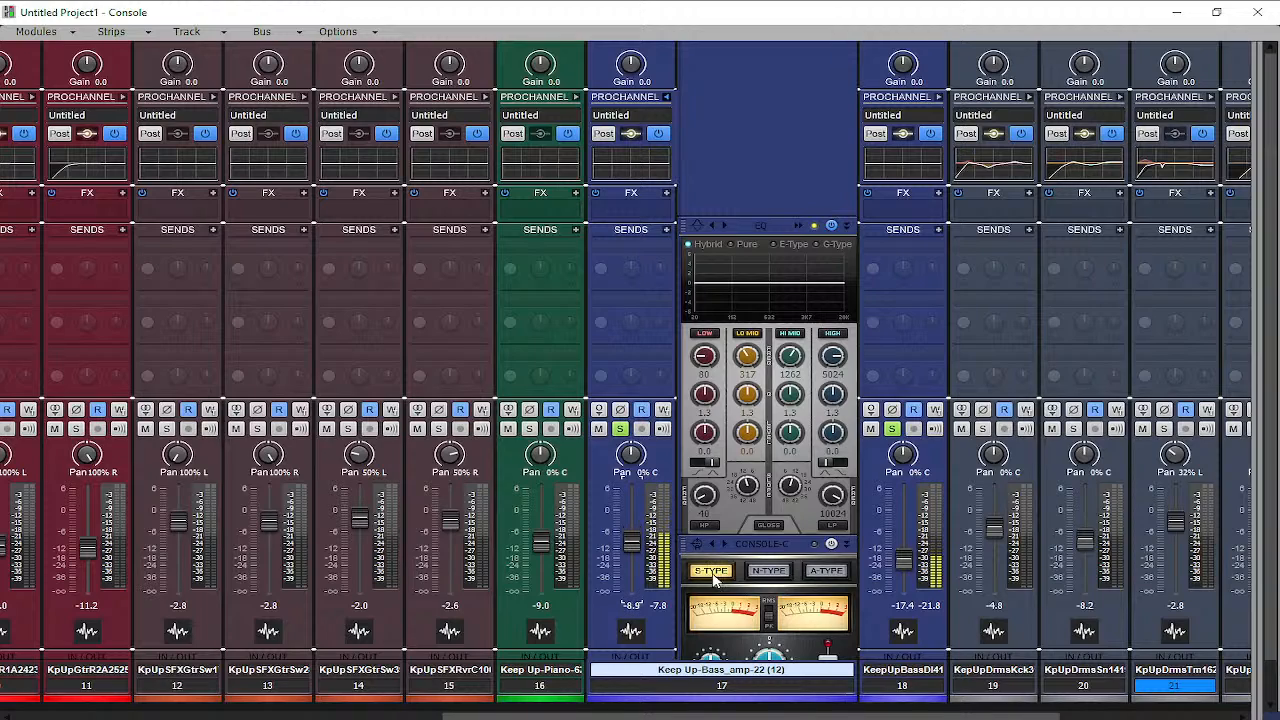
mouse_move(905, 568)
mouse_down()
mouse_move(905, 527)
mouse_move(903, 600)
mouse_move(903, 544)
mouse_up()
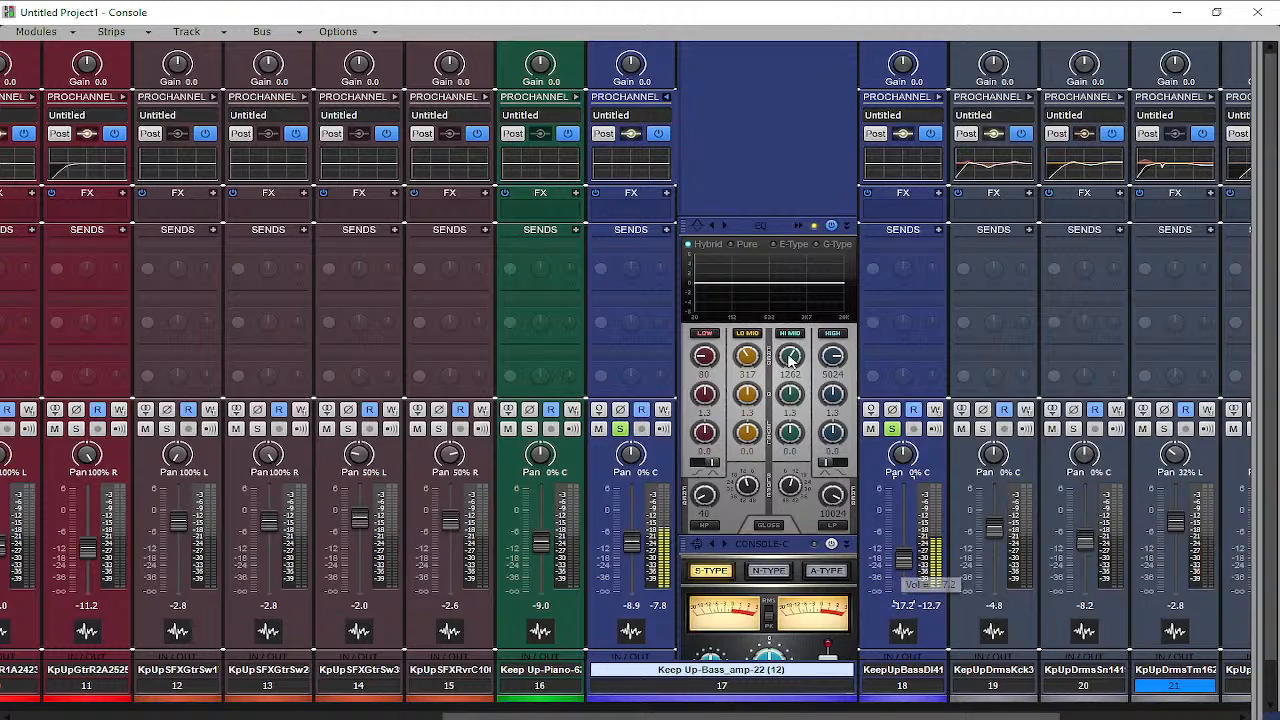
Enable the high-pass filter in the Bass_amp track's QuadCurve Equalizer and set the Low band frequency to 72 Hz
click(800, 225)
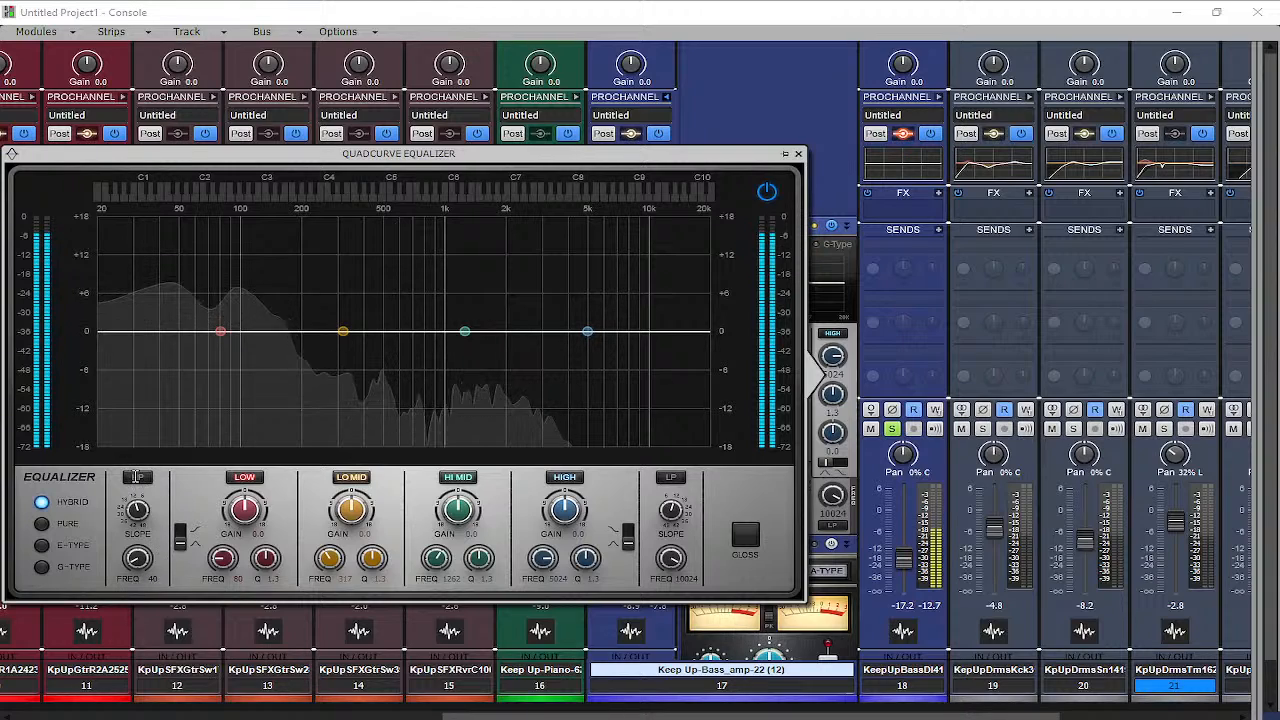
click(137, 566)
double_click(240, 583)
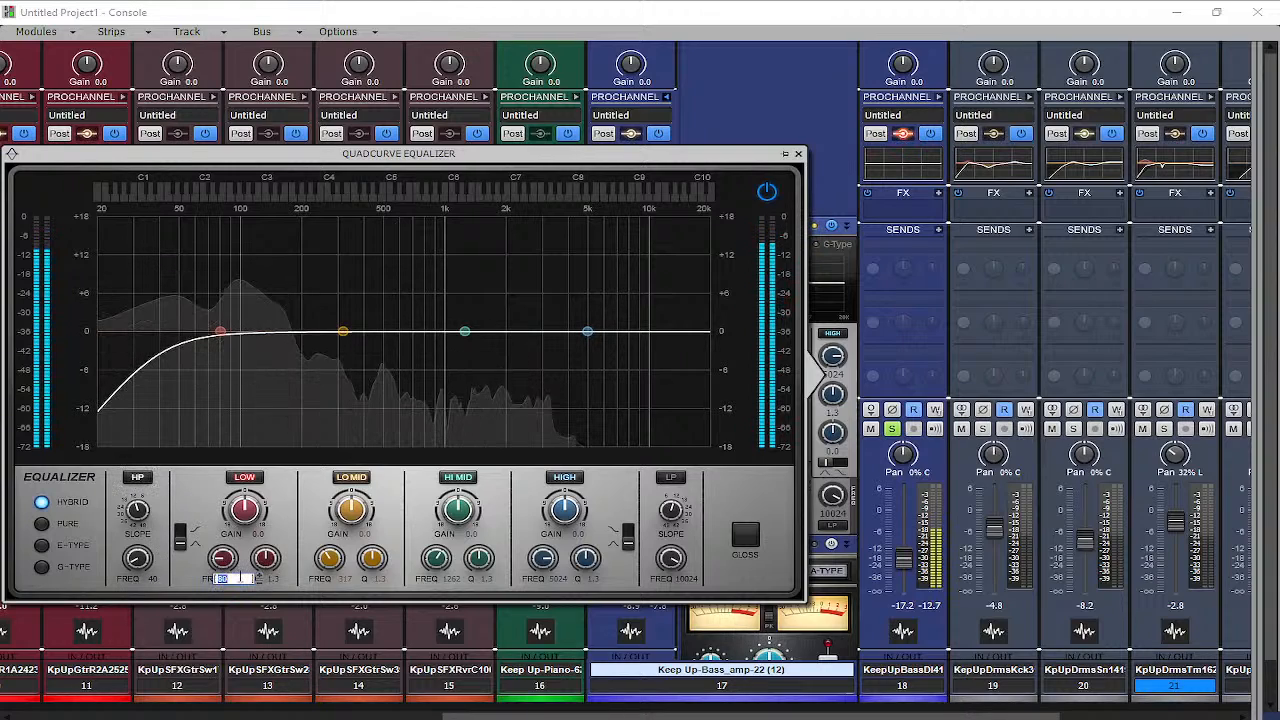
text(72)
key(Return)
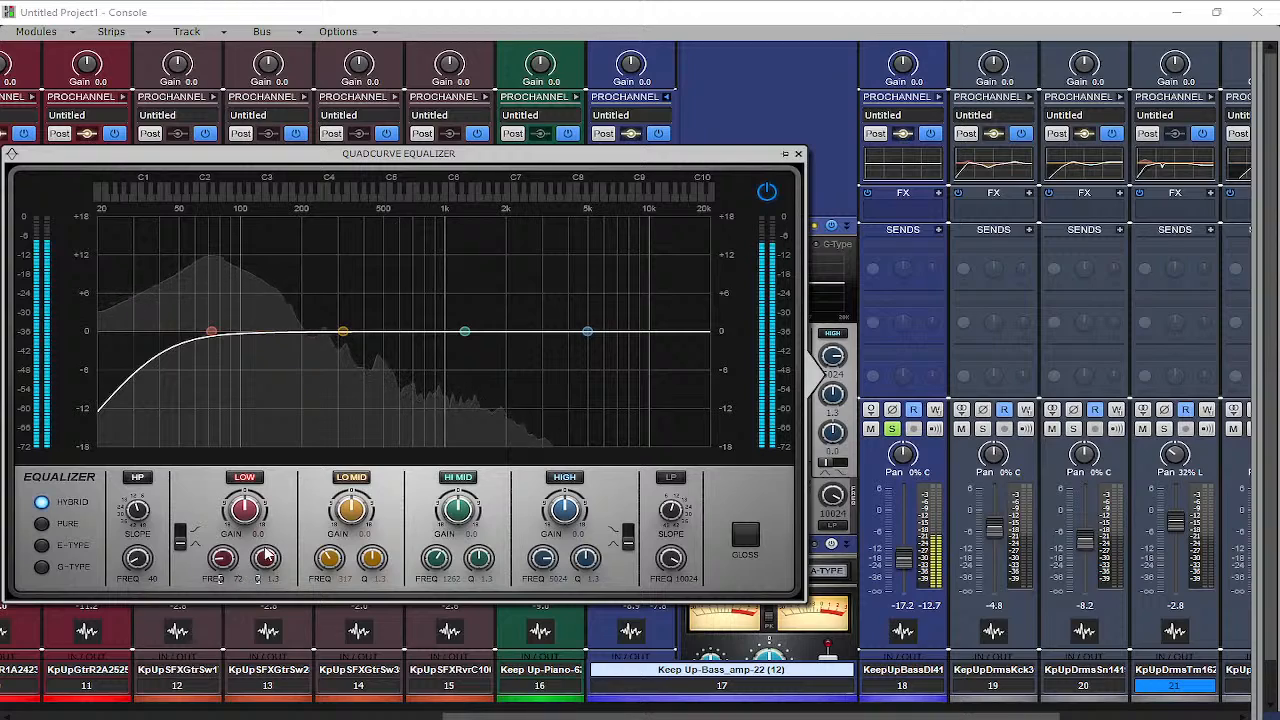
Boost the Bass_amp EQ's Low band by 3.7 dB with a Q of 1.9 and set the high-pass frequency to 60 Hz
drag(245, 510, 245, 490)
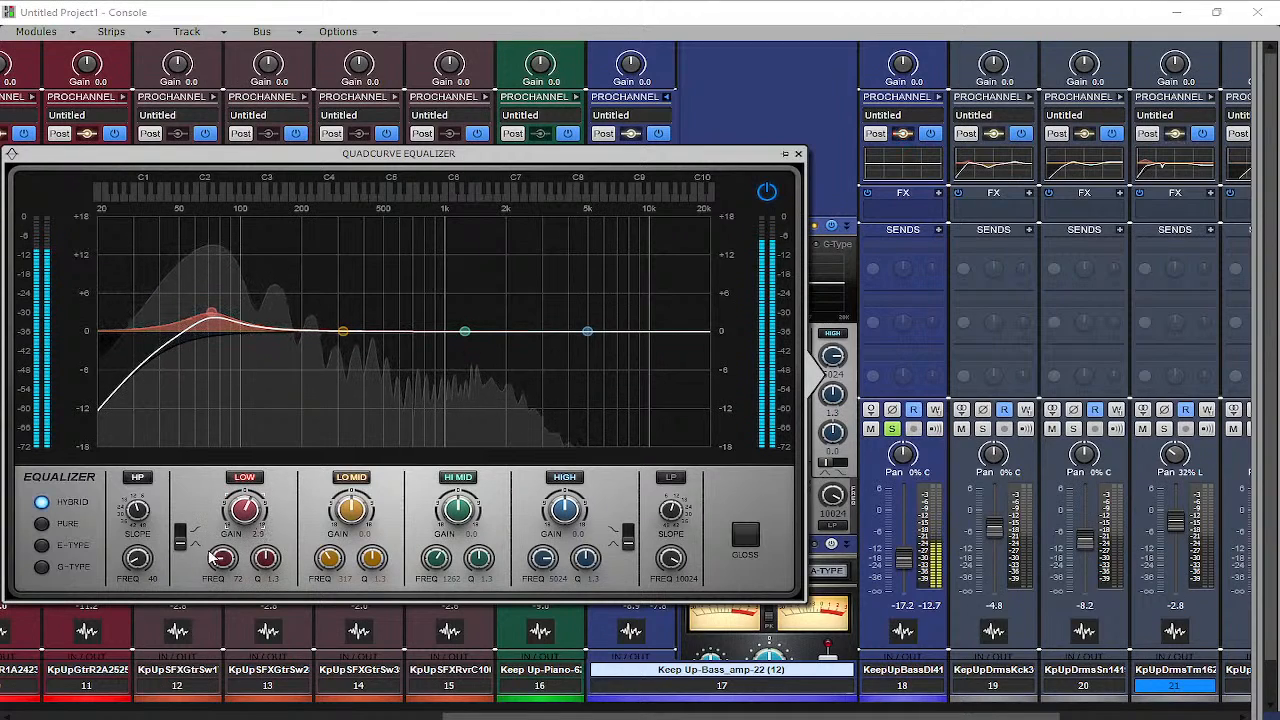
drag(137, 558, 137, 542)
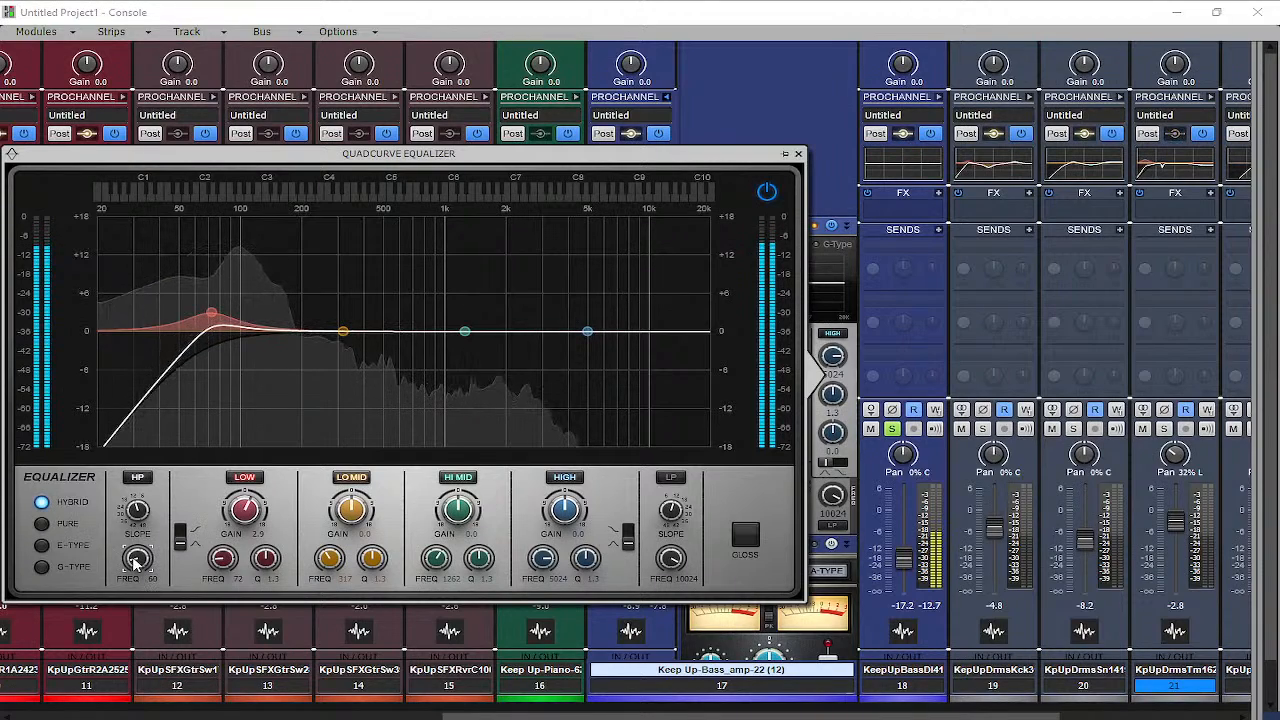
drag(245, 510, 245, 505)
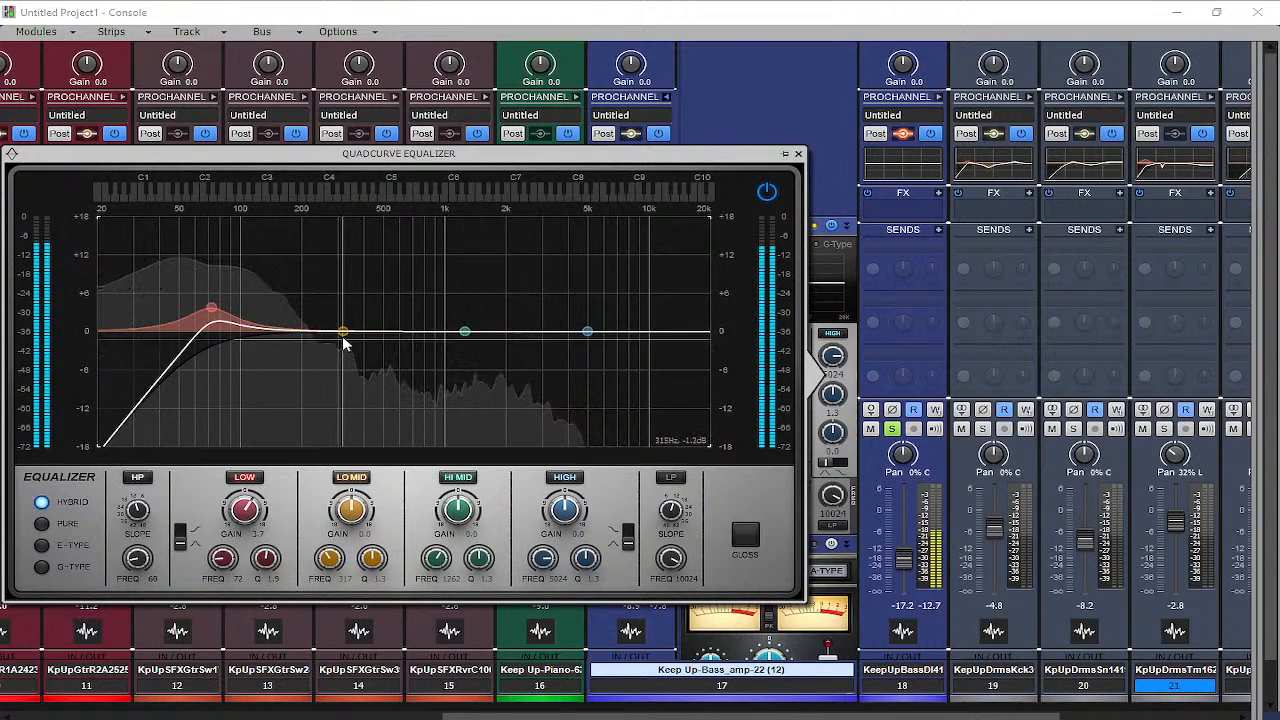
Cut the Bass_amp EQ's Lo Mid band by 3.7 dB at 288 Hz, boost the High band by 1.7 dB at 2317 Hz, and close the EQ window
mouse_move(343, 331)
mouse_down()
mouse_move(366, 251)
mouse_move(384, 349)
mouse_move(337, 277)
mouse_move(334, 353)
mouse_up()
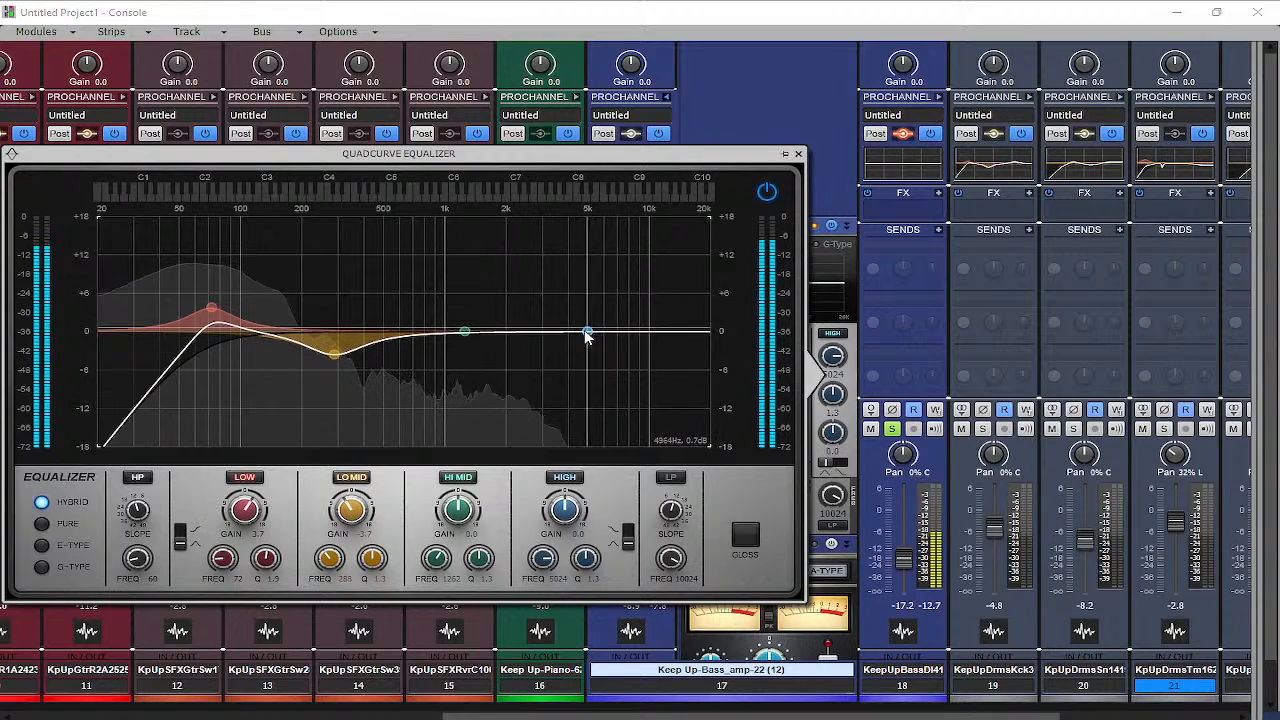
drag(588, 332, 521, 326)
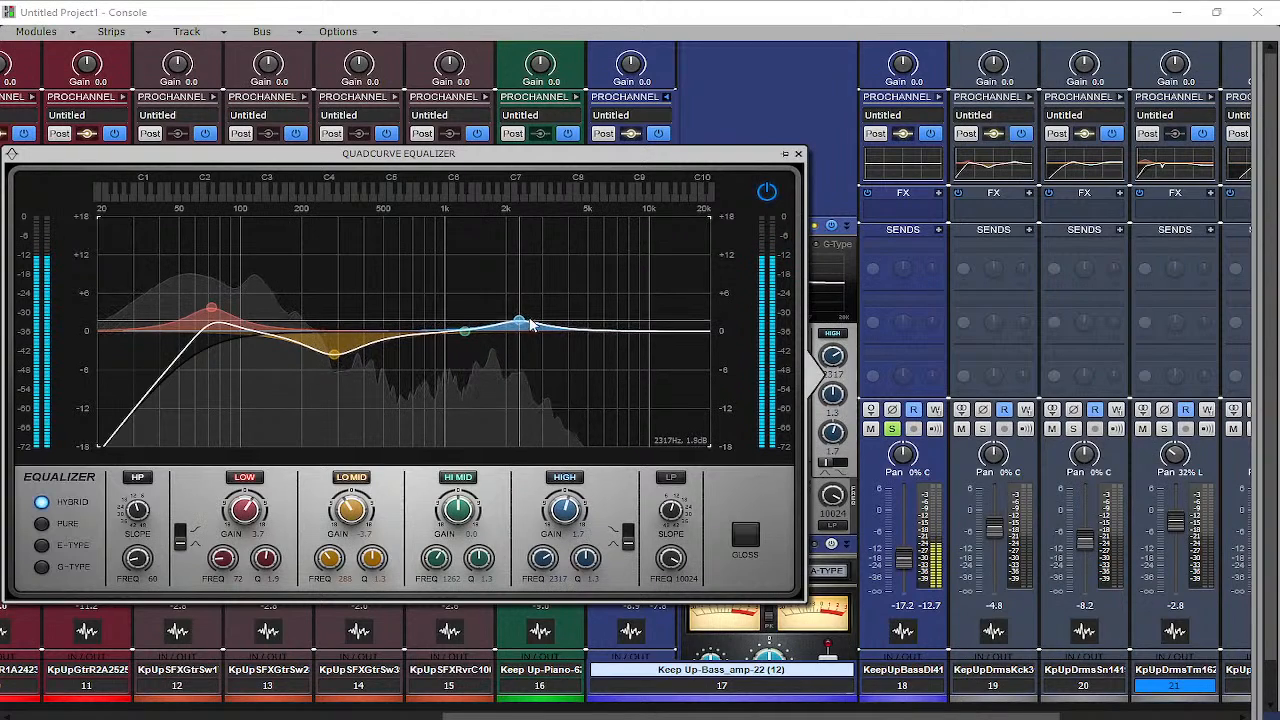
click(798, 153)
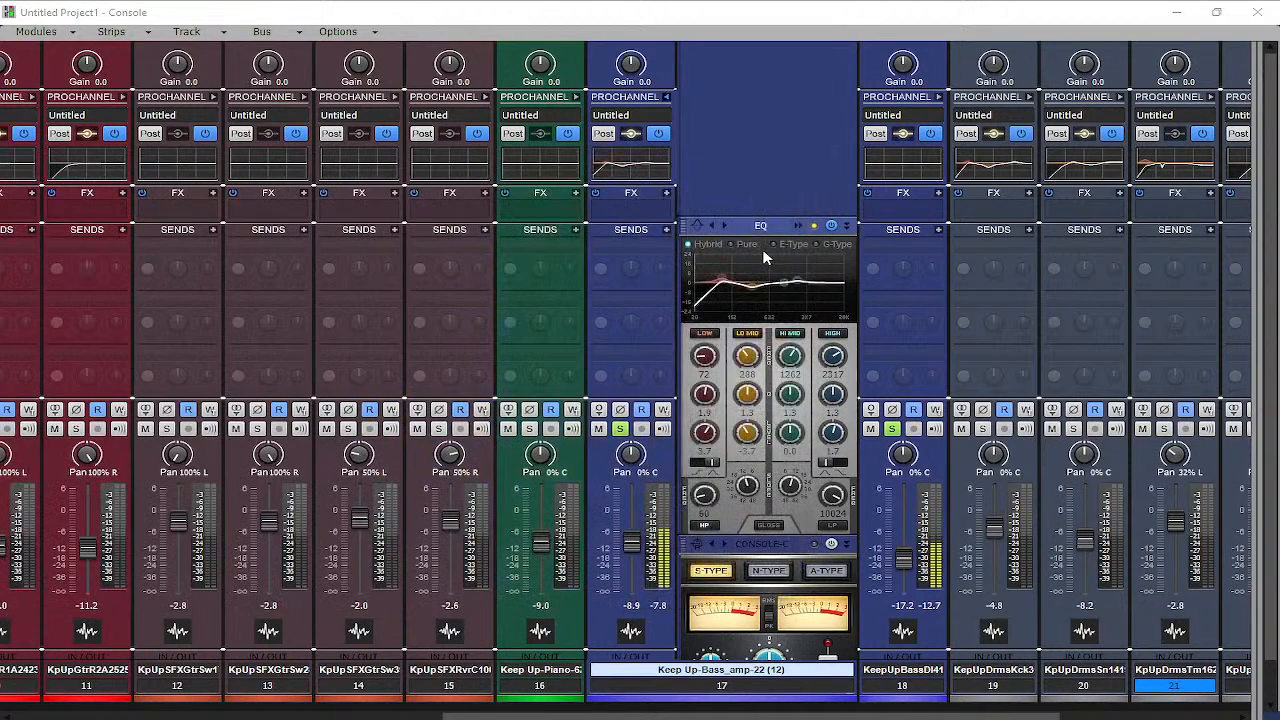
Expand the Bass_DI ProChannel, then insert the Bark Of Dog module in Bass_amp's ProChannel, placed directly above the Console Emulator
click(938, 96)
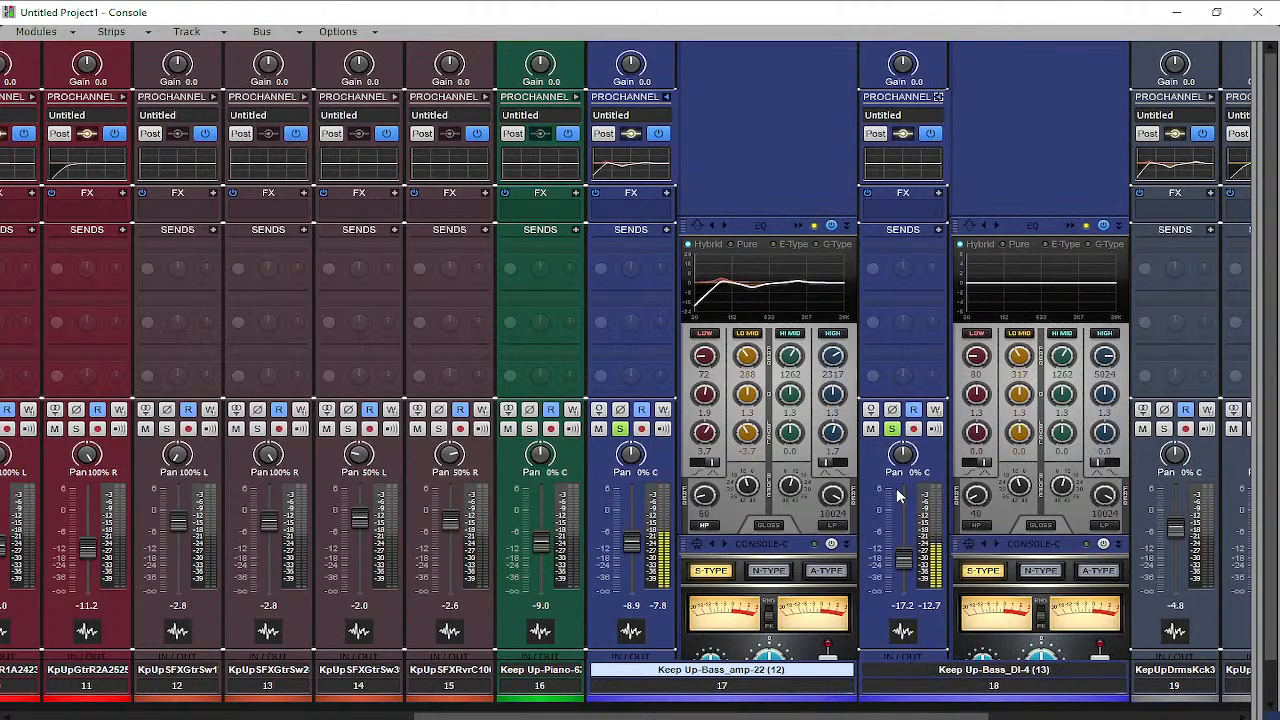
right_click(666, 192)
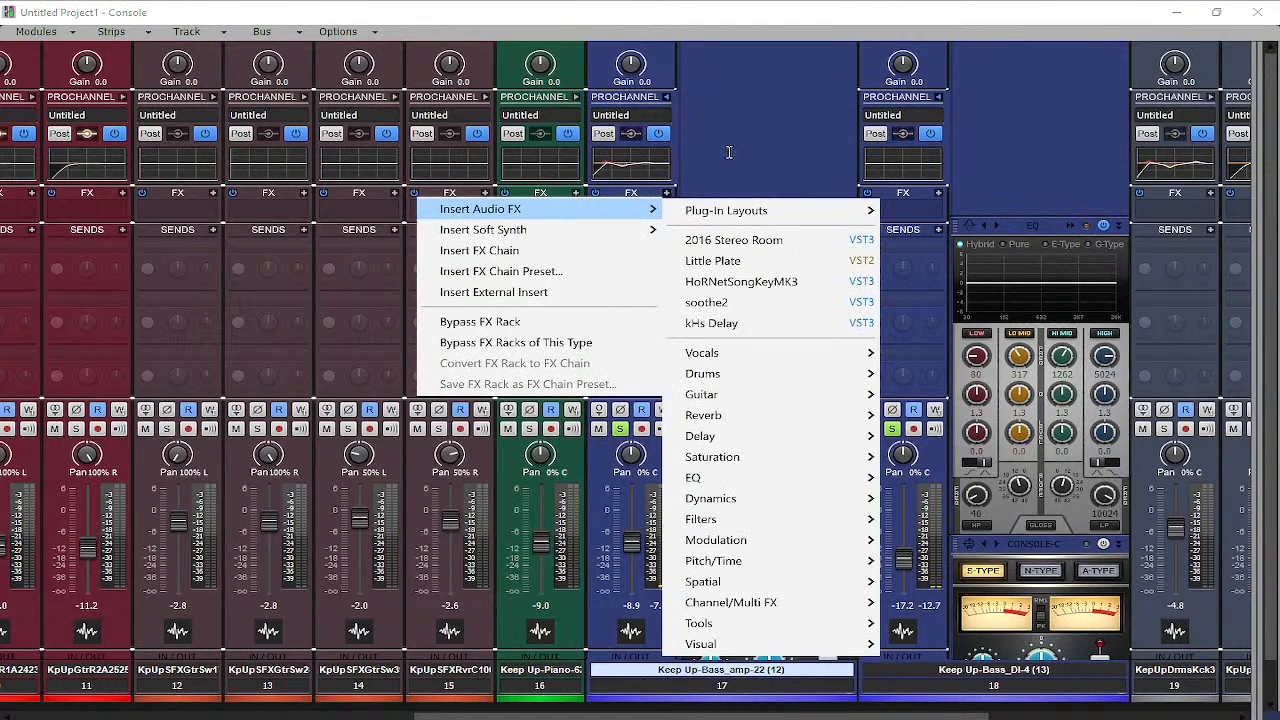
right_click(730, 160)
mouse_move(790, 162)
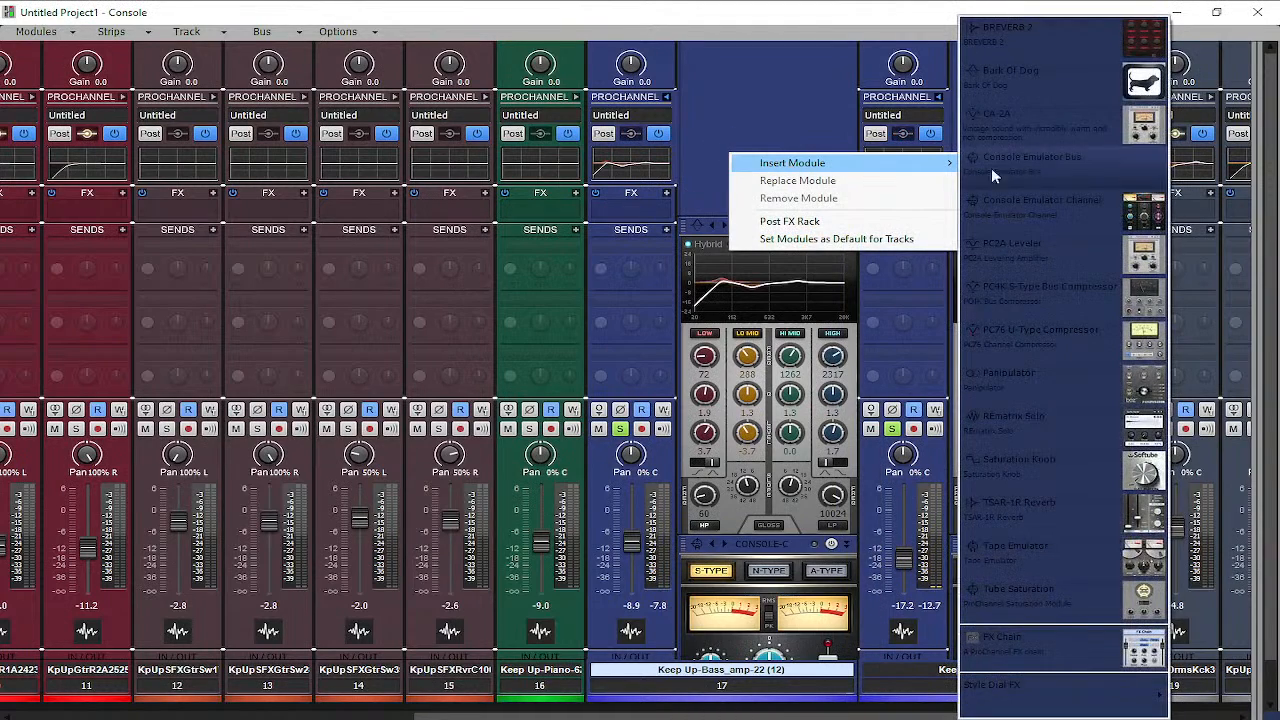
click(1029, 91)
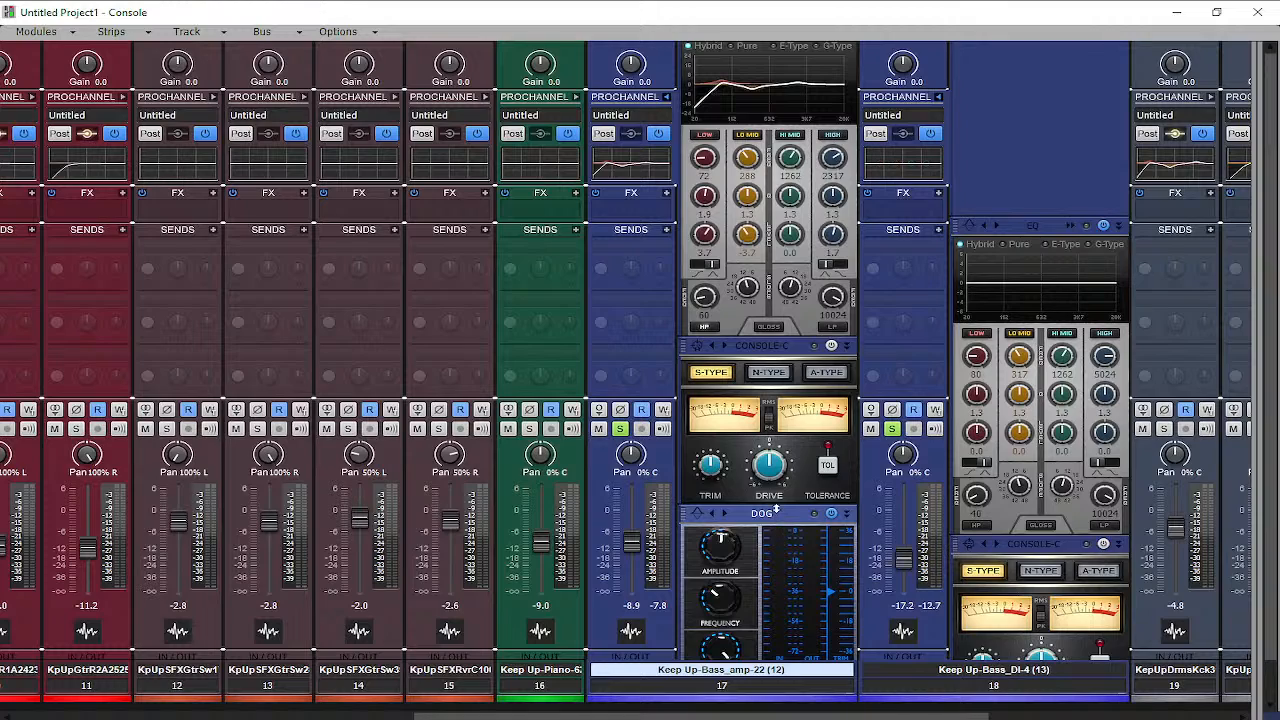
drag(776, 511, 794, 408)
mouse_move(720, 432)
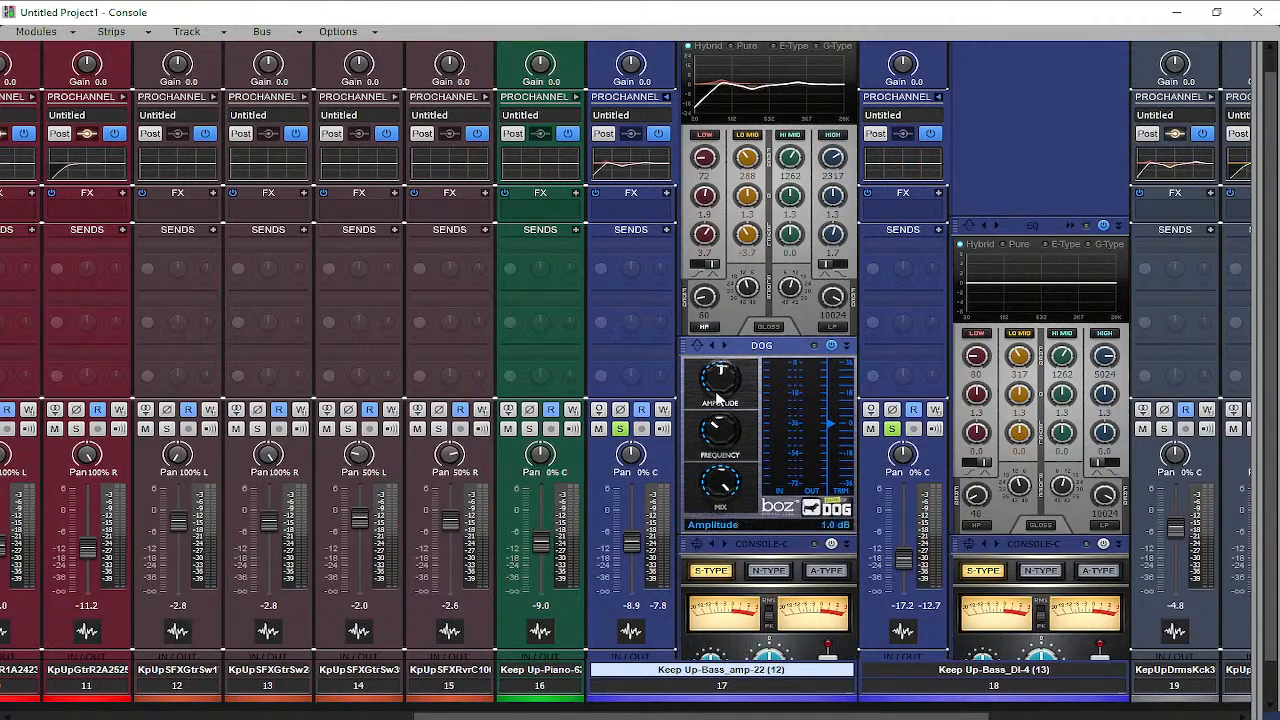
Play the project, raise the Bark Of Dog module's Amplitude on Bass_amp to about 8.2 dB and lower its Mix
key(space)
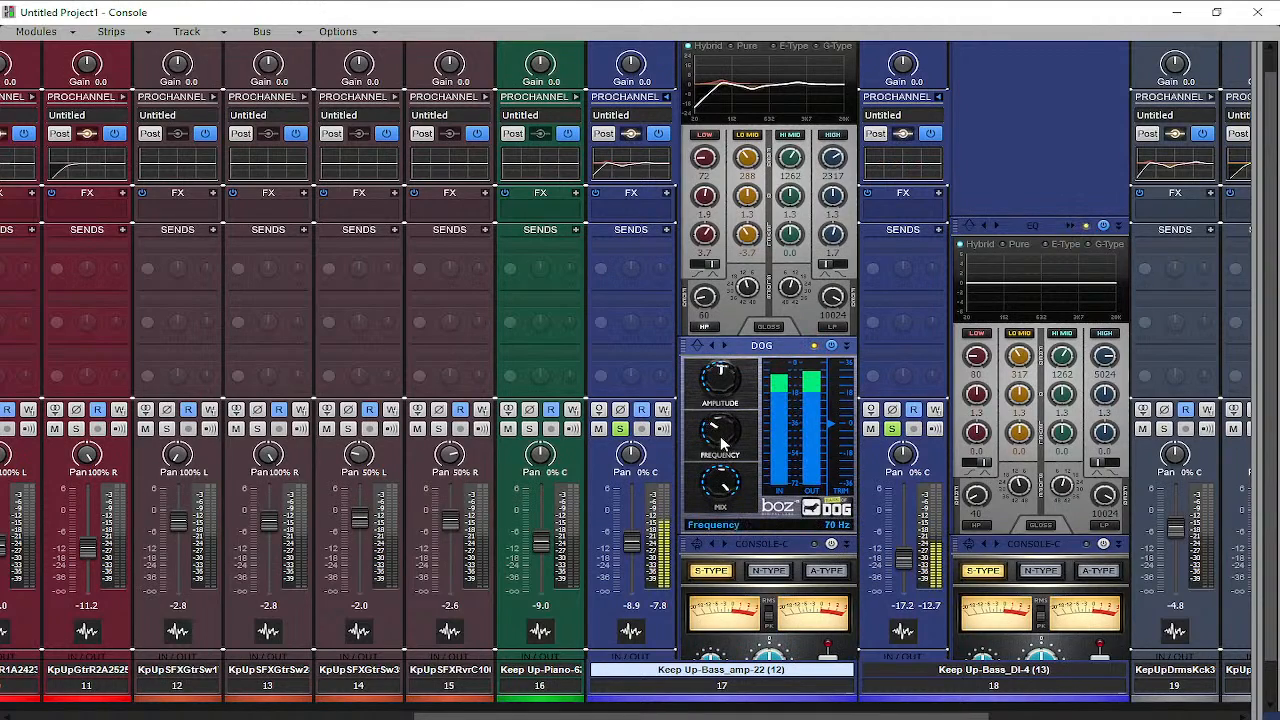
drag(720, 392, 714, 318)
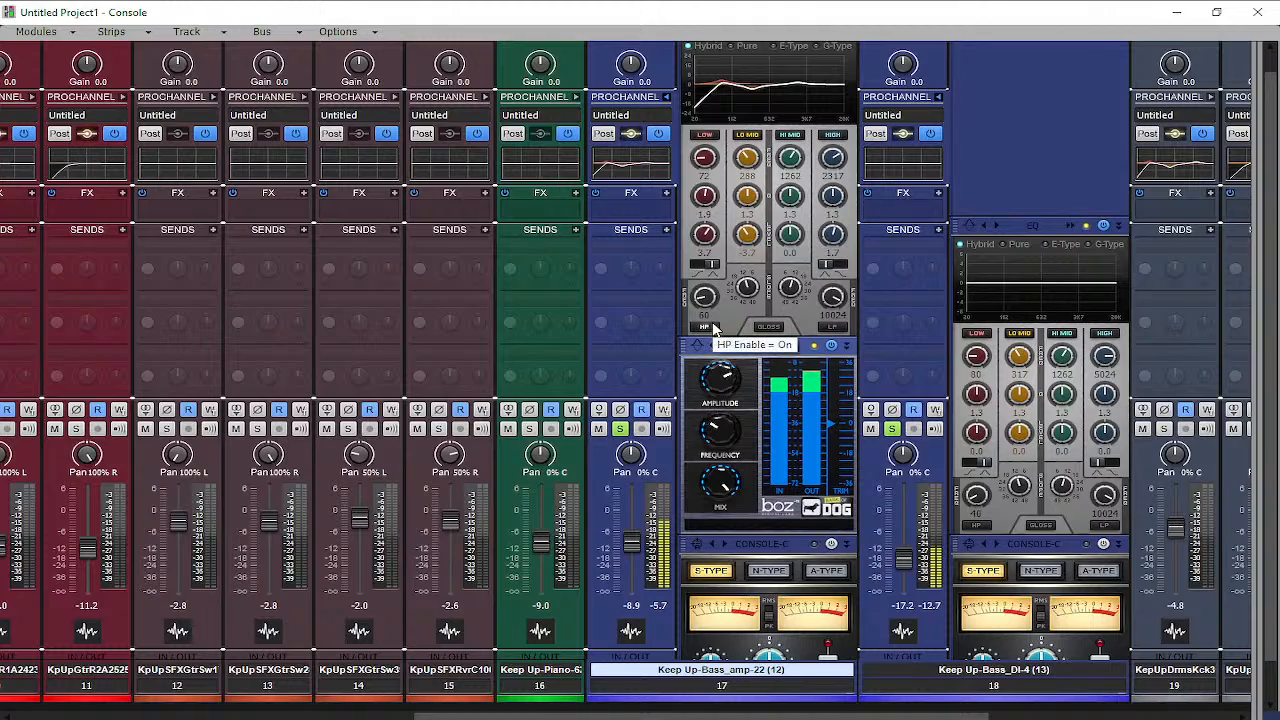
mouse_move(724, 378)
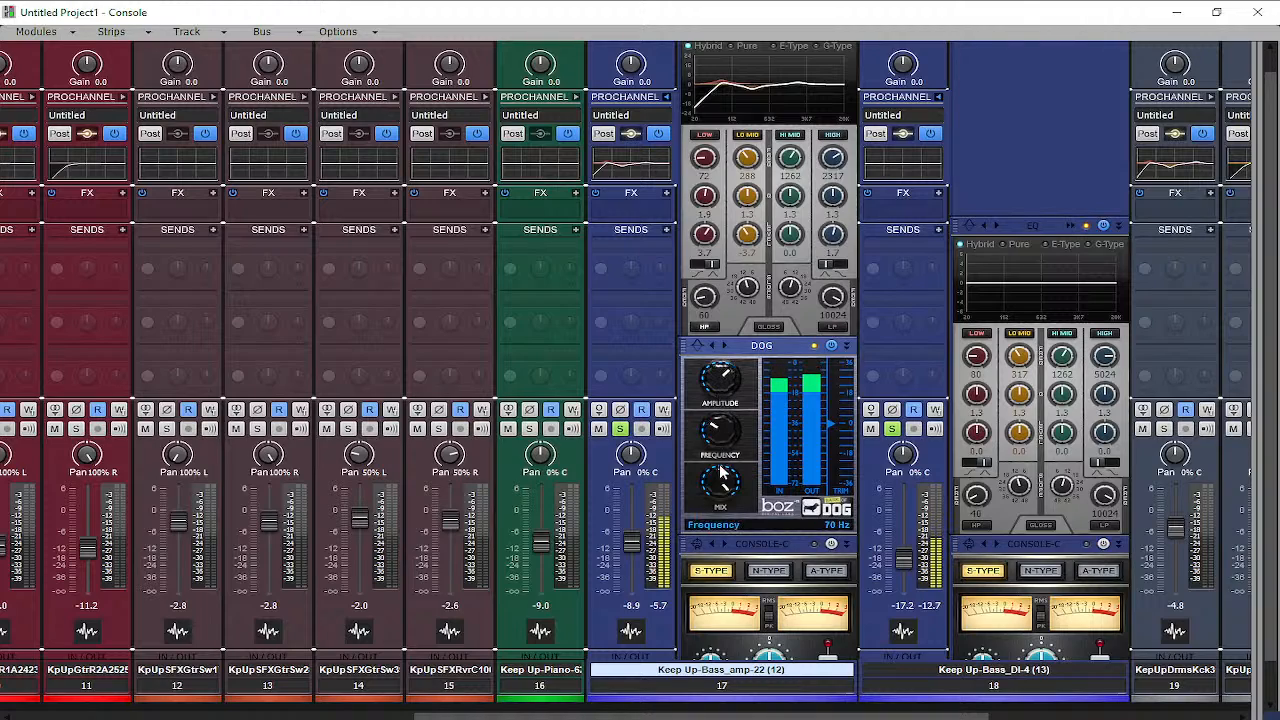
mouse_move(721, 480)
mouse_move(720, 368)
mouse_down()
mouse_move(727, 345)
mouse_move(726, 360)
mouse_up()
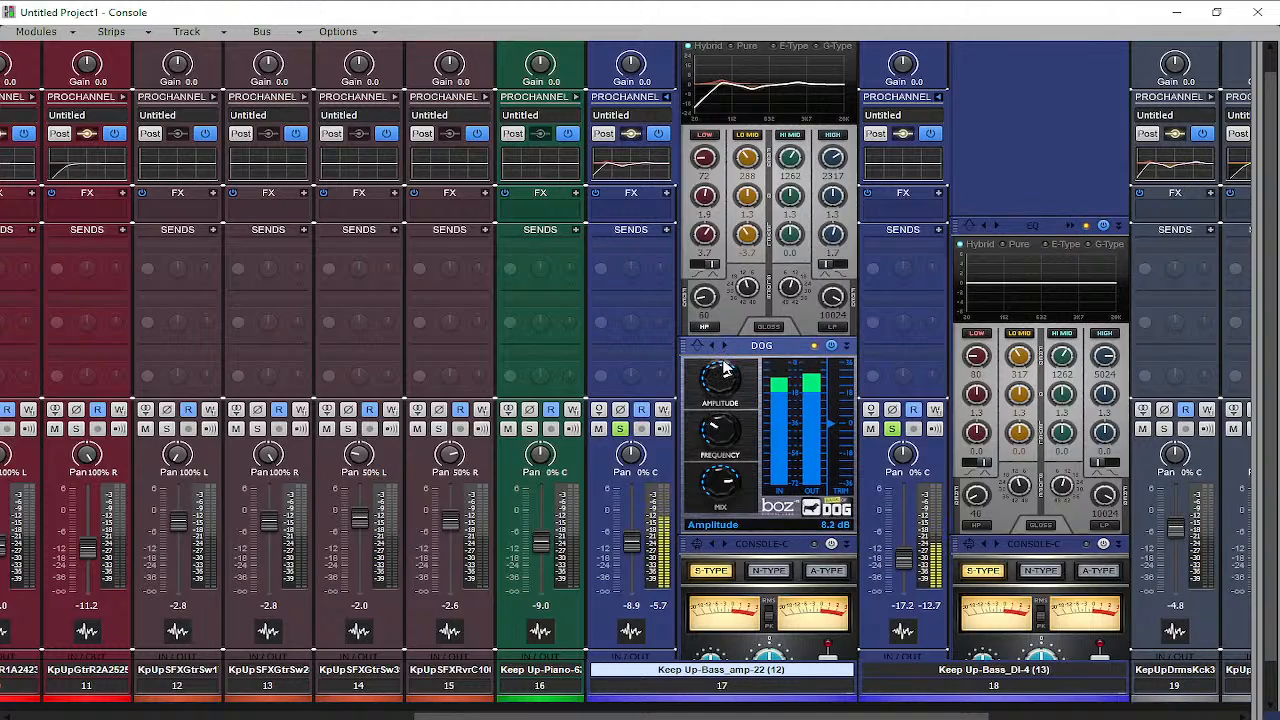
mouse_move(716, 430)
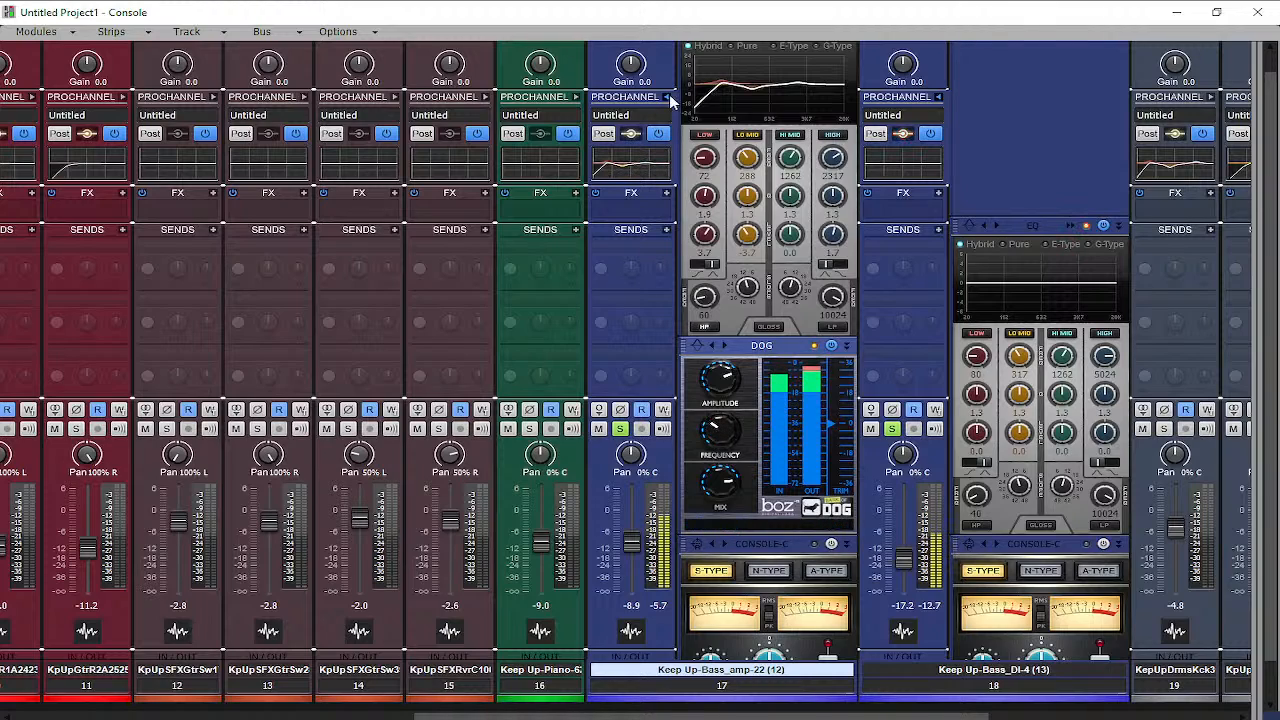
Copy the Bass_amp track's EQ settings to the Bass_DI track and collapse both tracks' ProChannels
scroll(999, 149, up, 1)
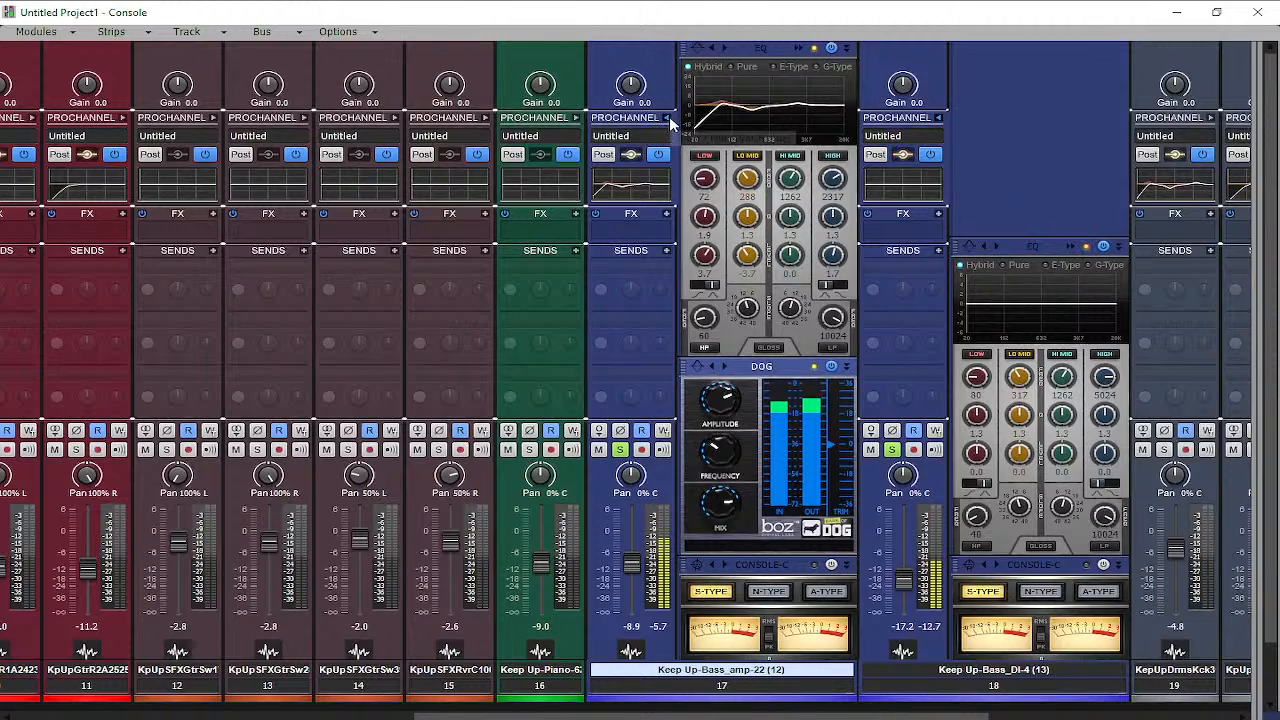
scroll(675, 125, up, 6)
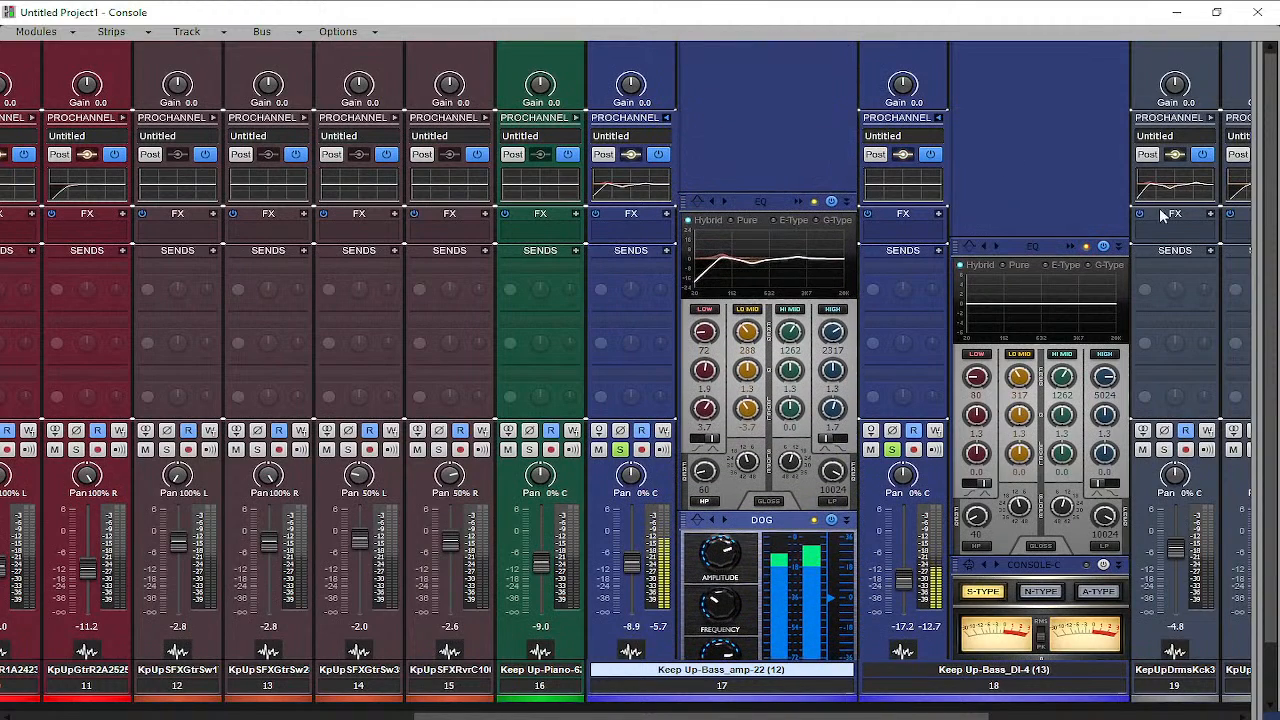
click(921, 525)
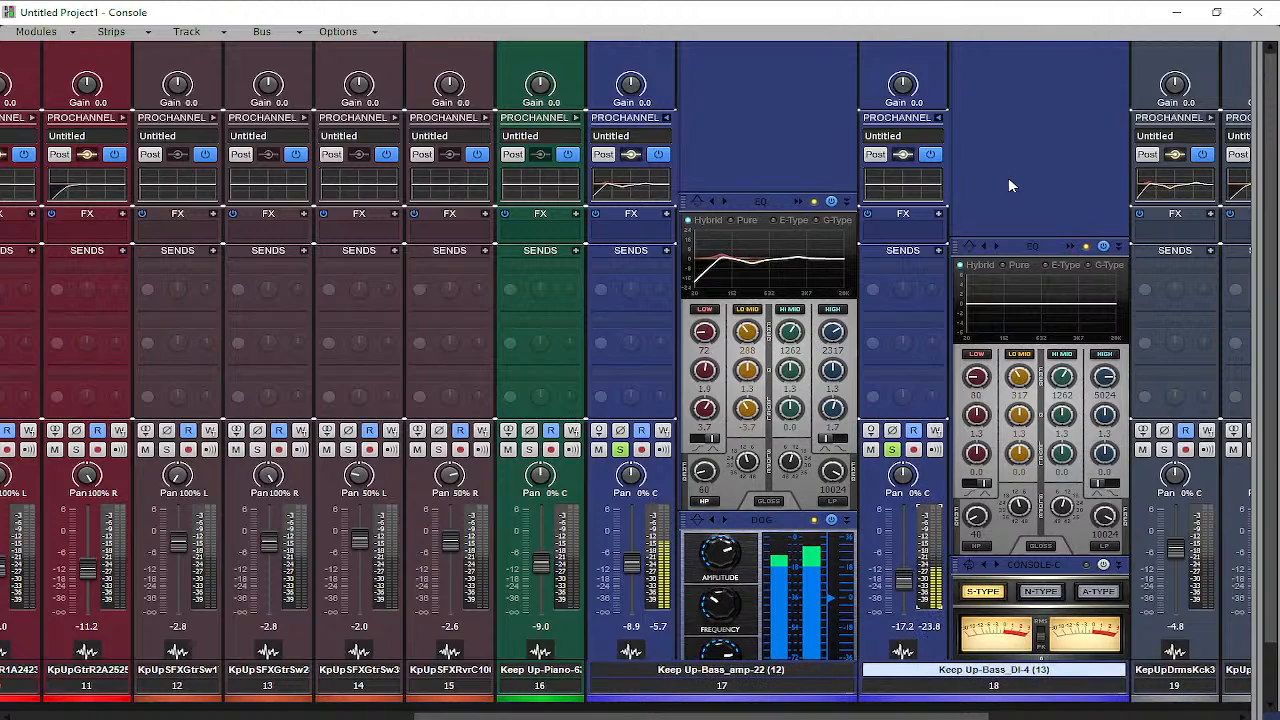
drag(660, 195, 903, 186)
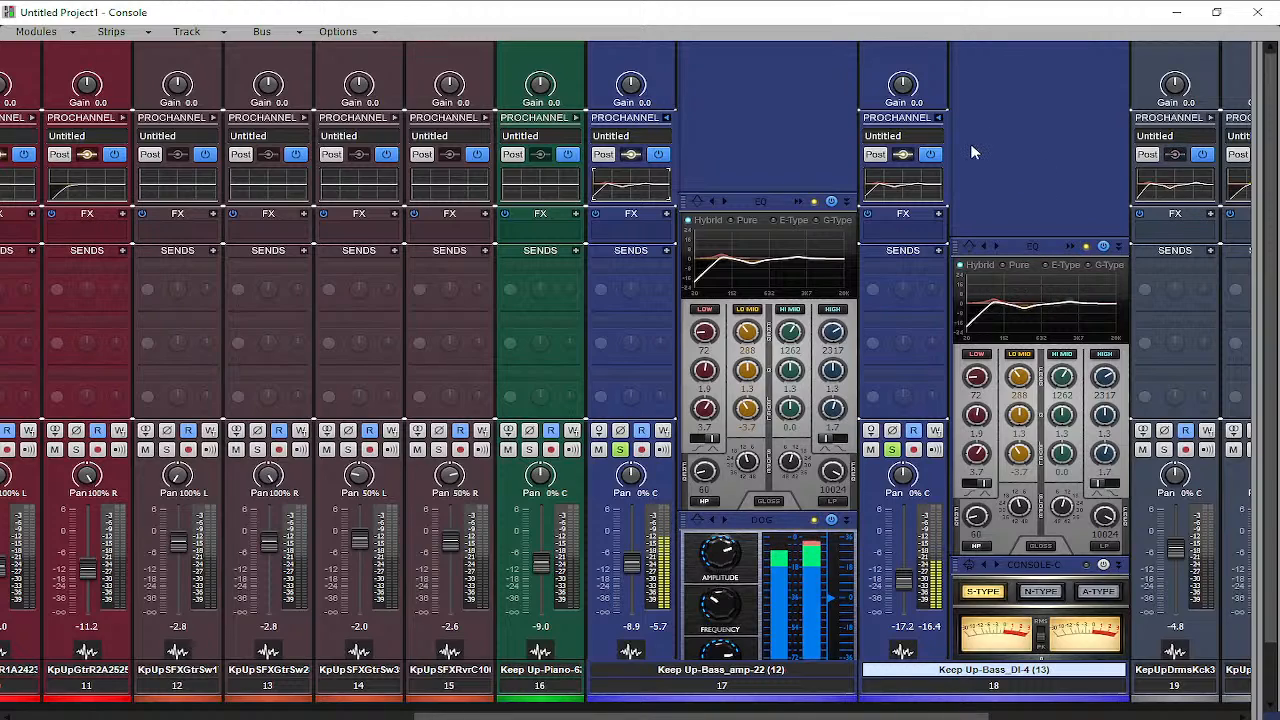
click(942, 118)
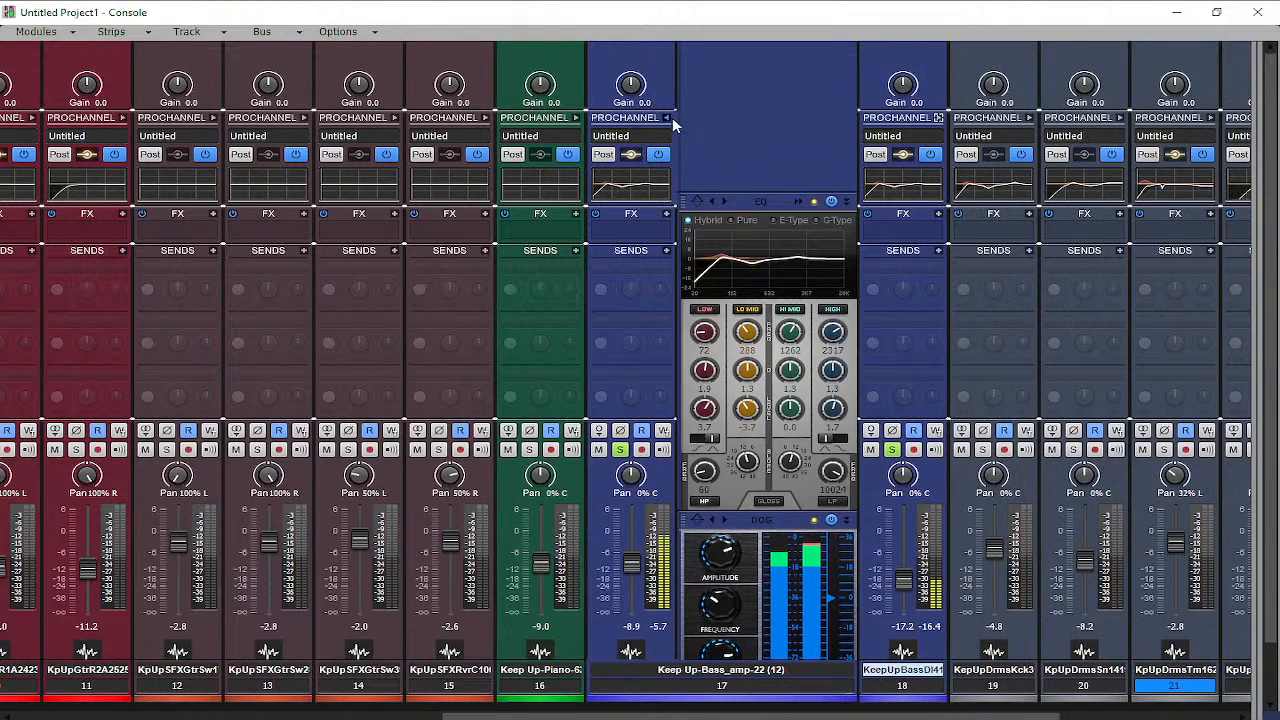
click(668, 117)
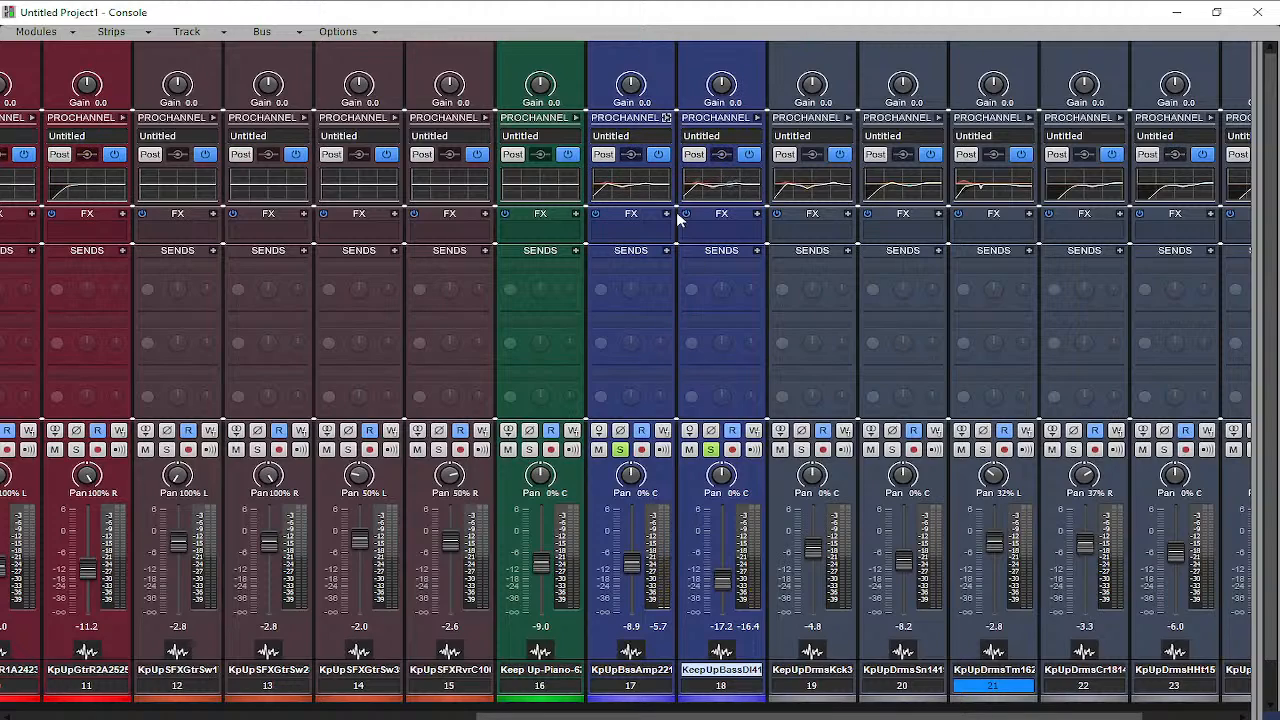
Insert the CA-2A leveling amplifier in the Bass_amp track's FX rack and move its window away from the other strips
right_click(659, 230)
mouse_move(646, 236)
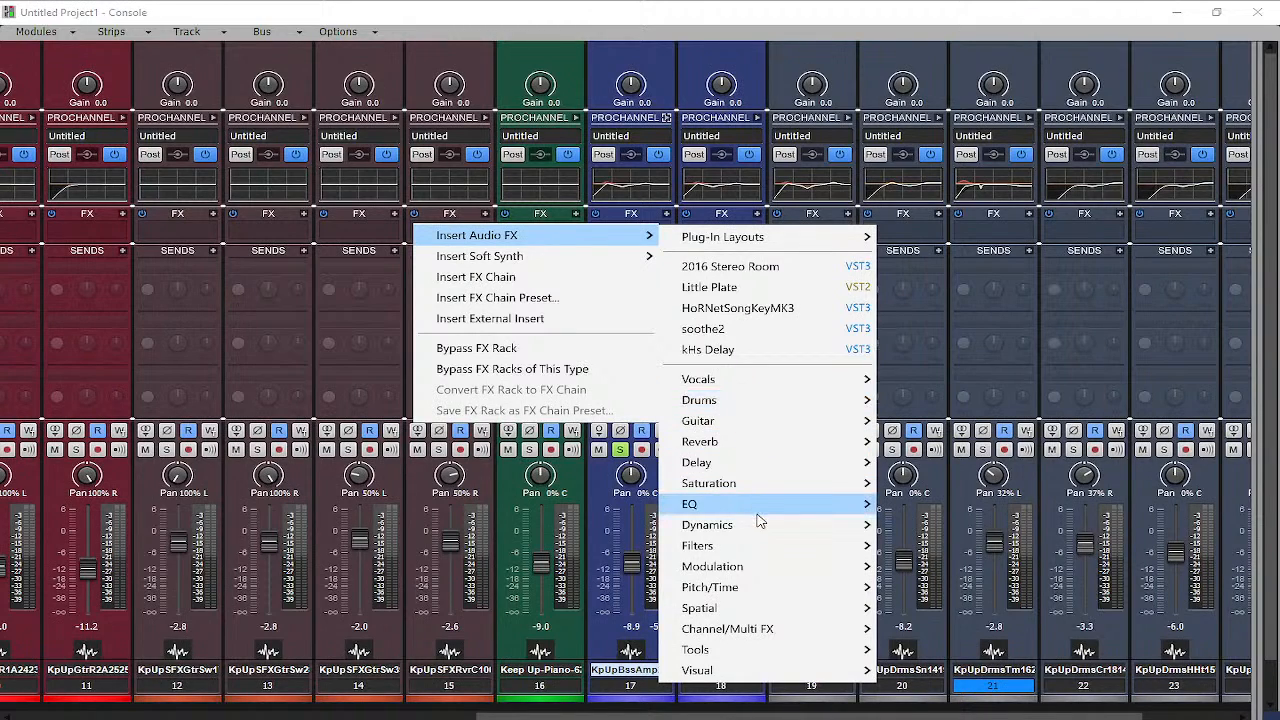
mouse_move(817, 525)
mouse_move(943, 523)
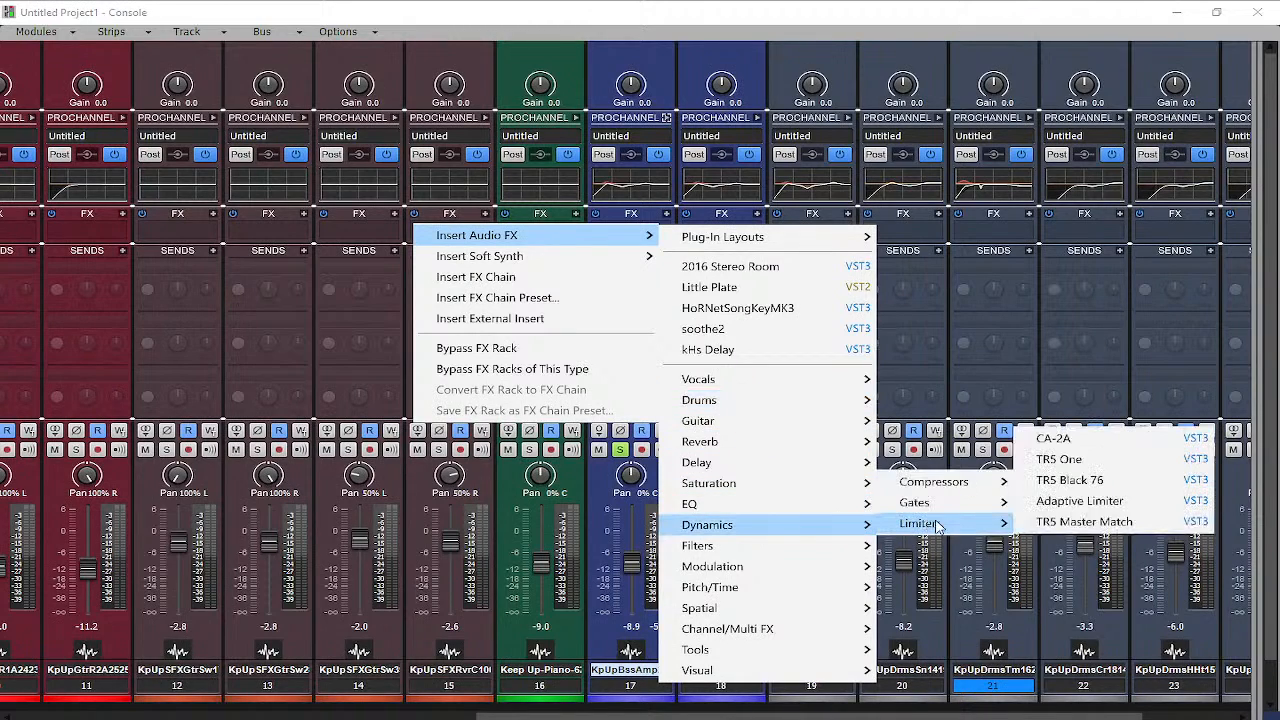
click(1102, 443)
drag(552, 75, 838, 192)
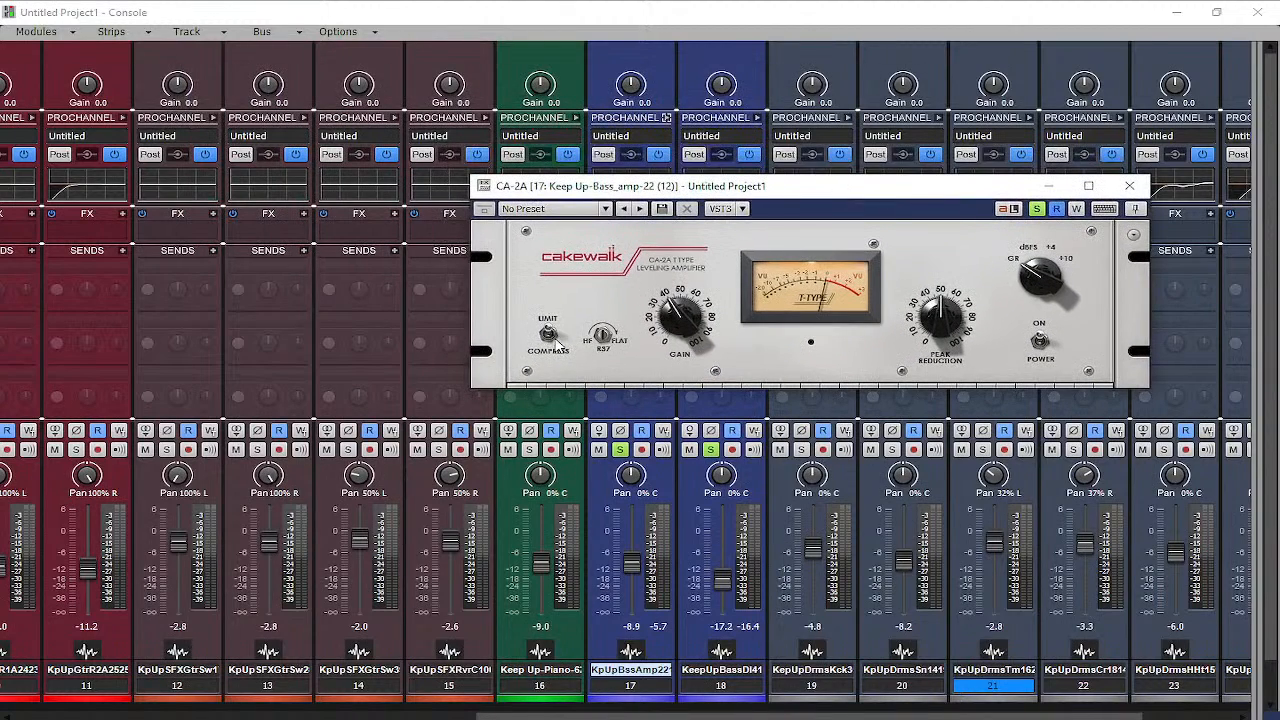
Play the project, slightly lower the Bass_amp CA-2A's Peak Reduction, raise its Gain slightly above 40%, and close its window
key(space)
drag(807, 192, 838, 236)
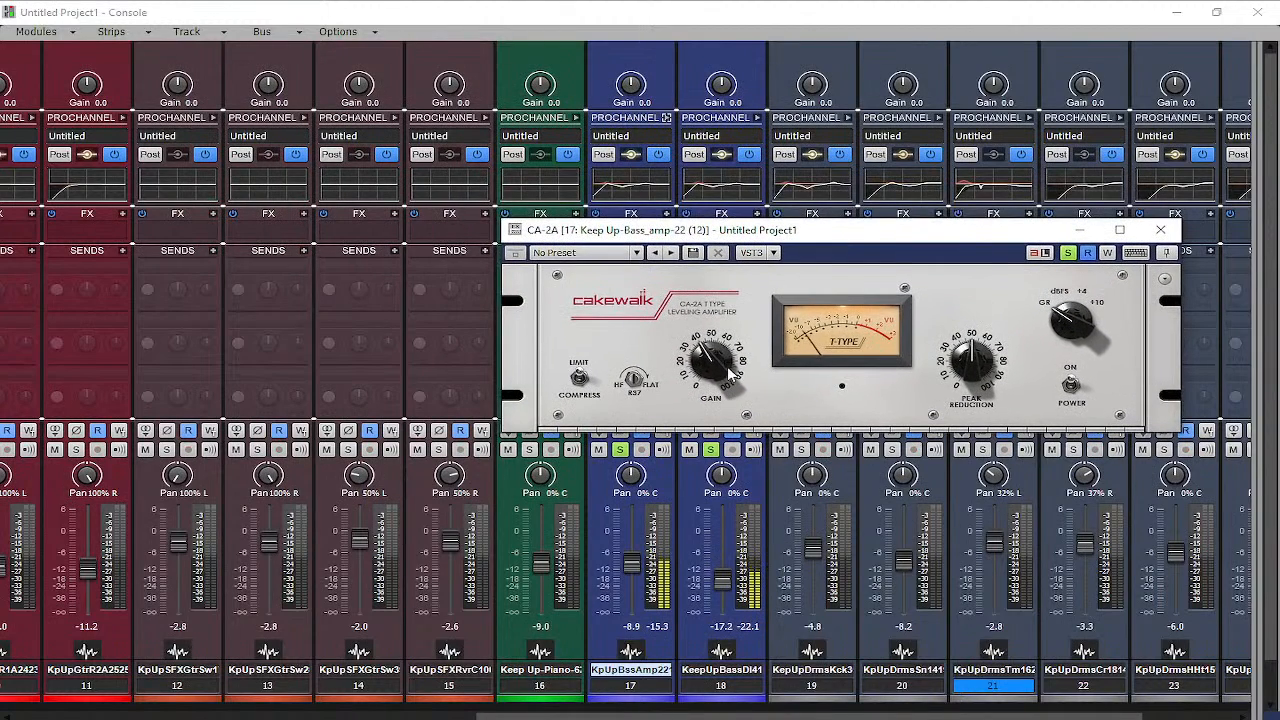
drag(966, 372, 967, 386)
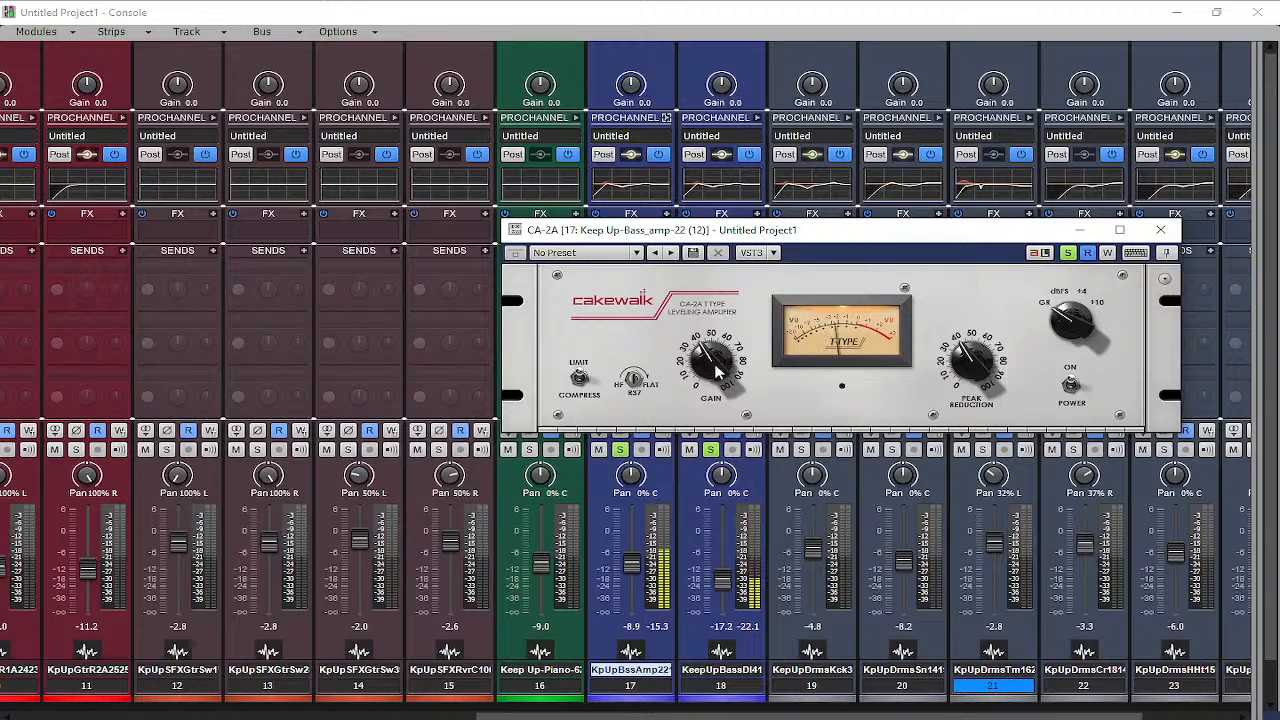
mouse_move(716, 372)
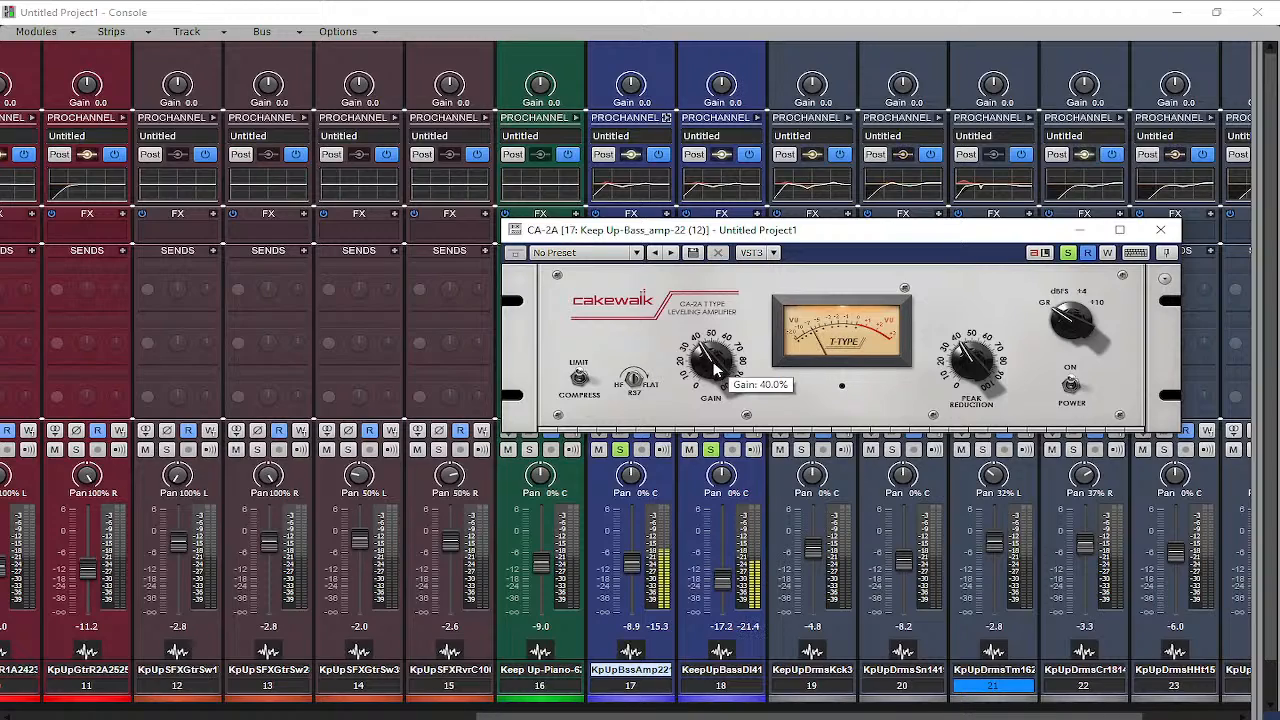
drag(710, 369, 702, 362)
mouse_move(703, 365)
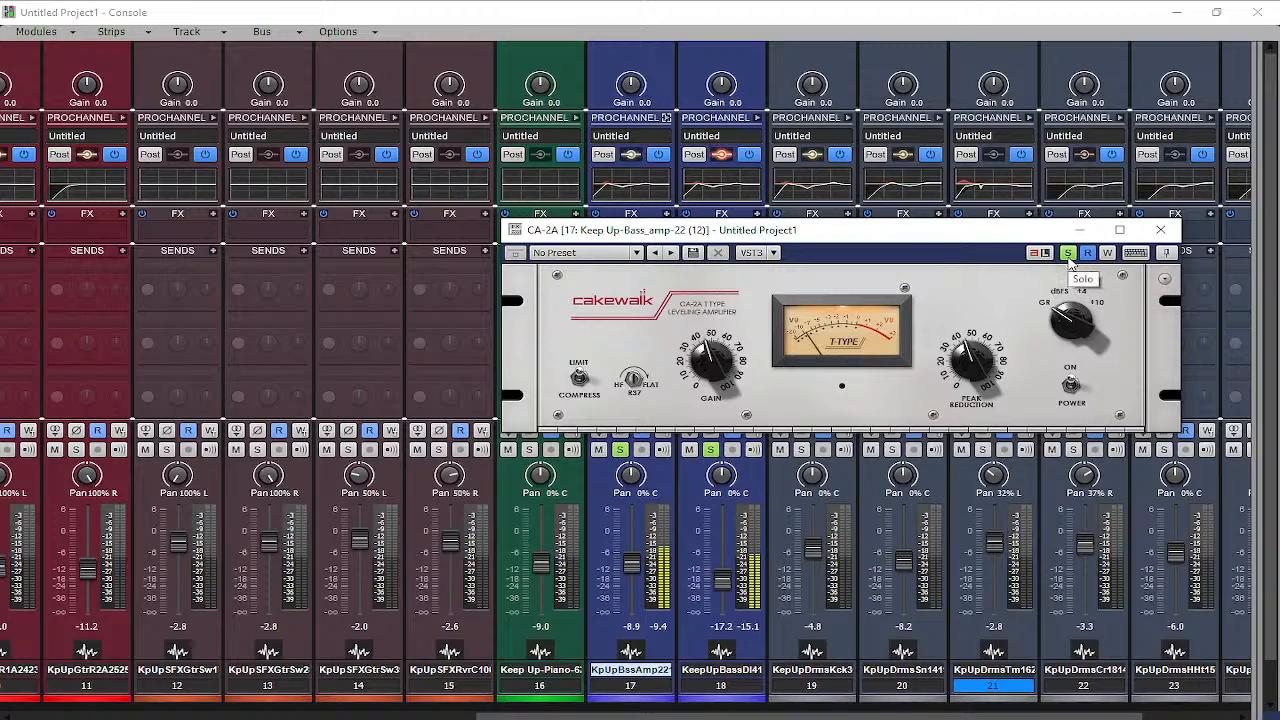
click(1161, 229)
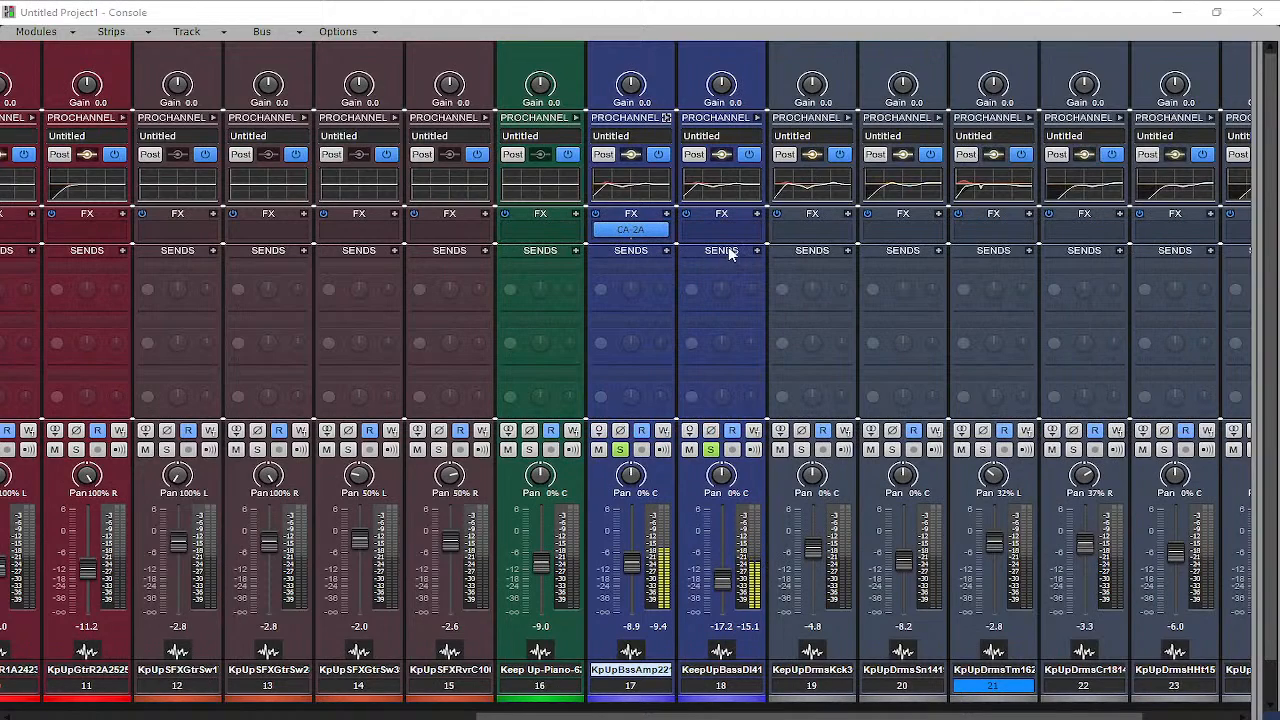
Clear the solos on both bass tracks, then set the Bass_DI volume to -9.9 and the Bass_amp volume to -11.7
click(620, 450)
click(710, 450)
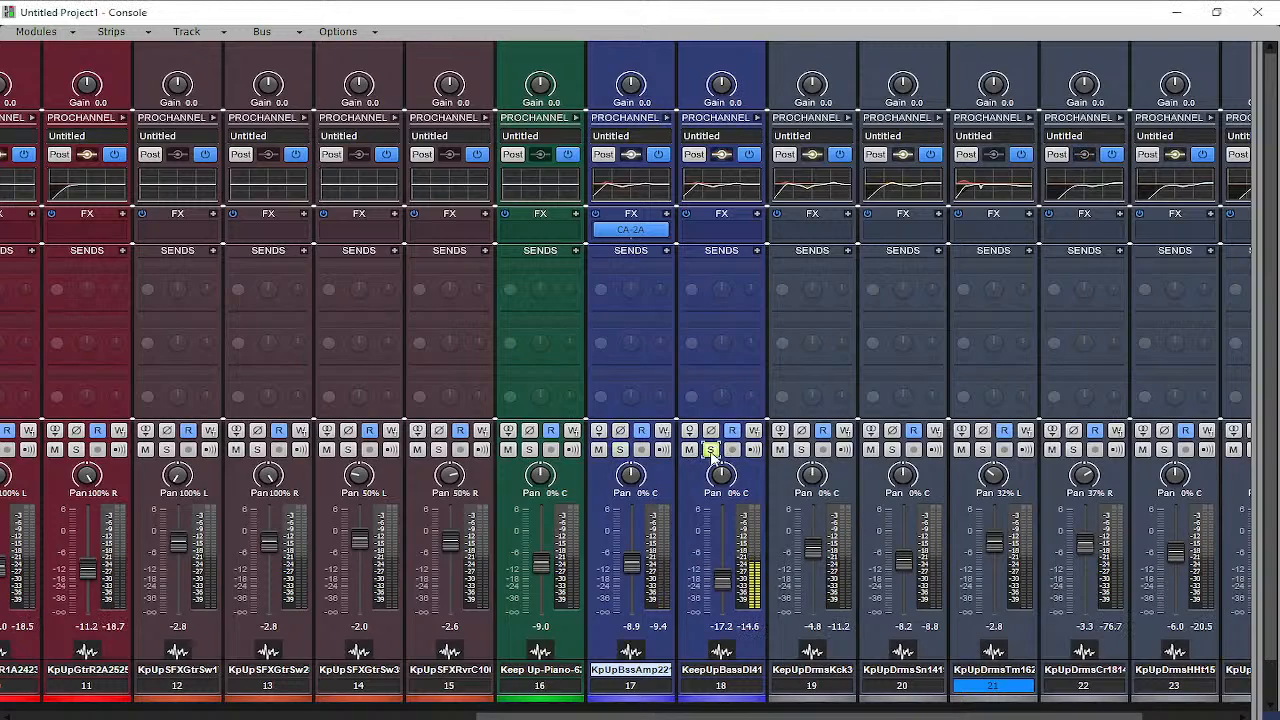
click(710, 450)
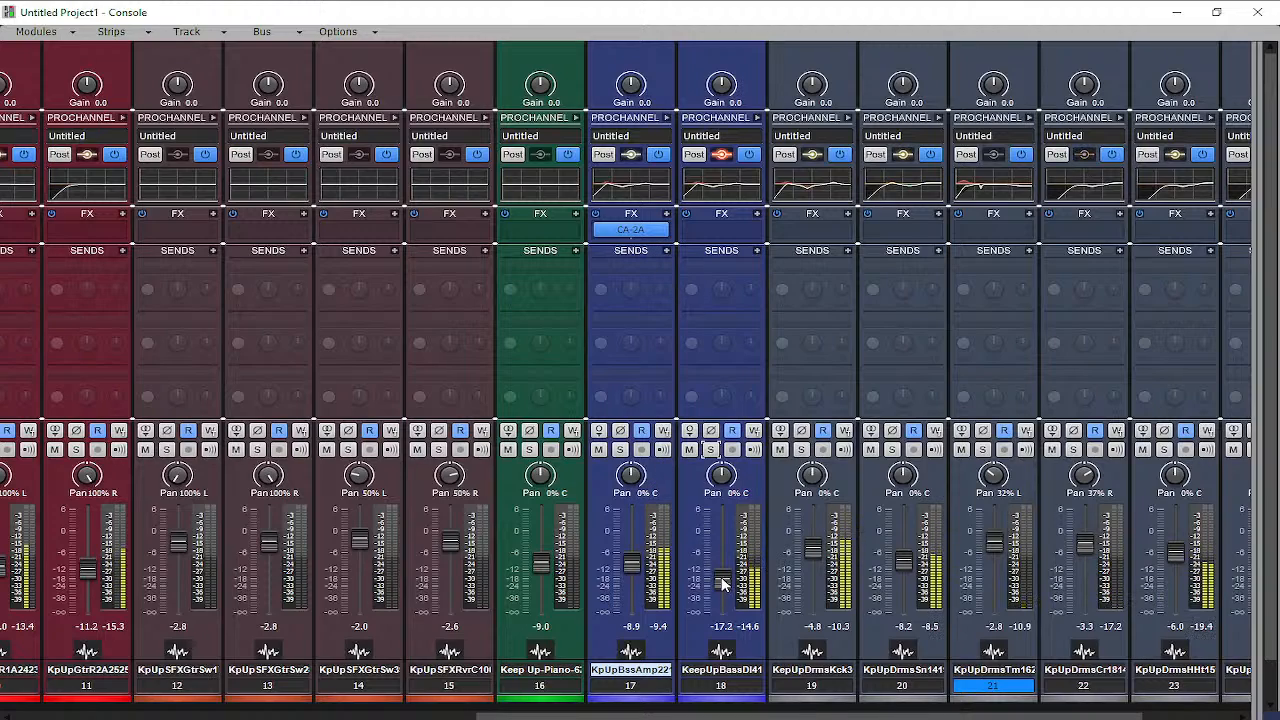
scroll(722, 585, up, 5)
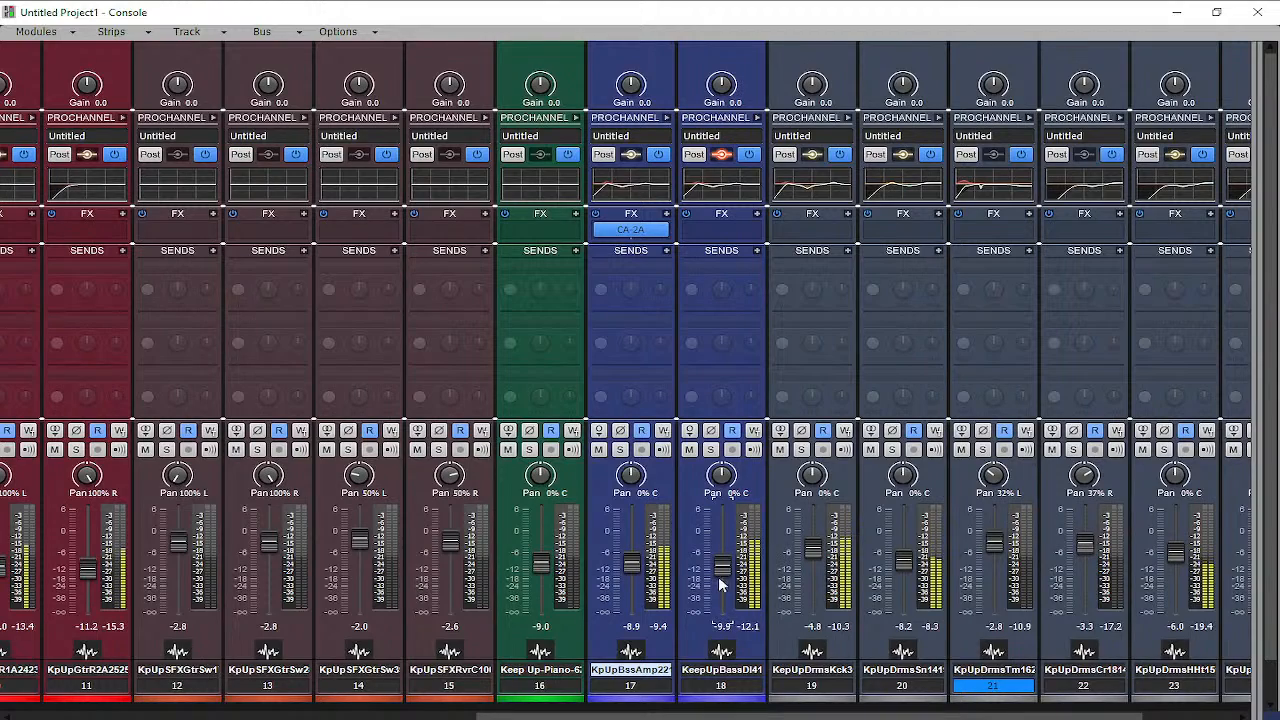
drag(636, 575, 660, 550)
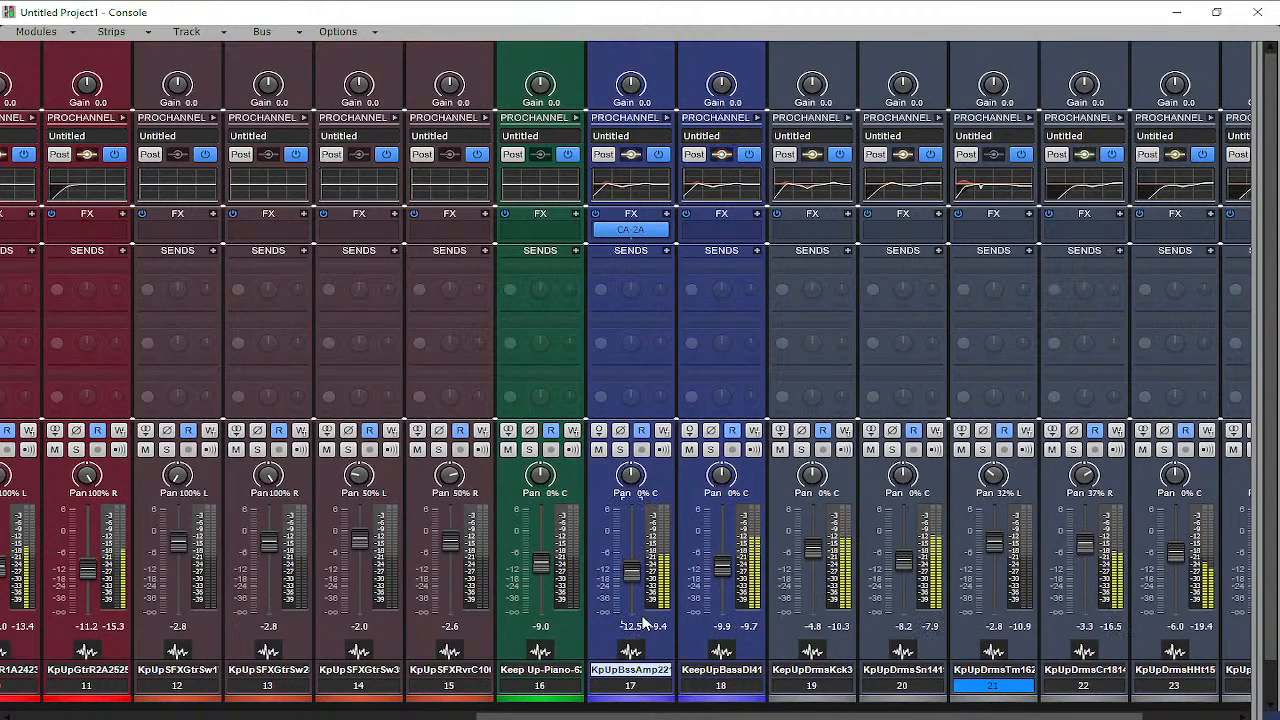
drag(626, 626, 634, 571)
Copy the CA-2A from the Bass_amp FX rack to the Bass_DI track and open the copy's window
drag(640, 230, 699, 240)
double_click(715, 230)
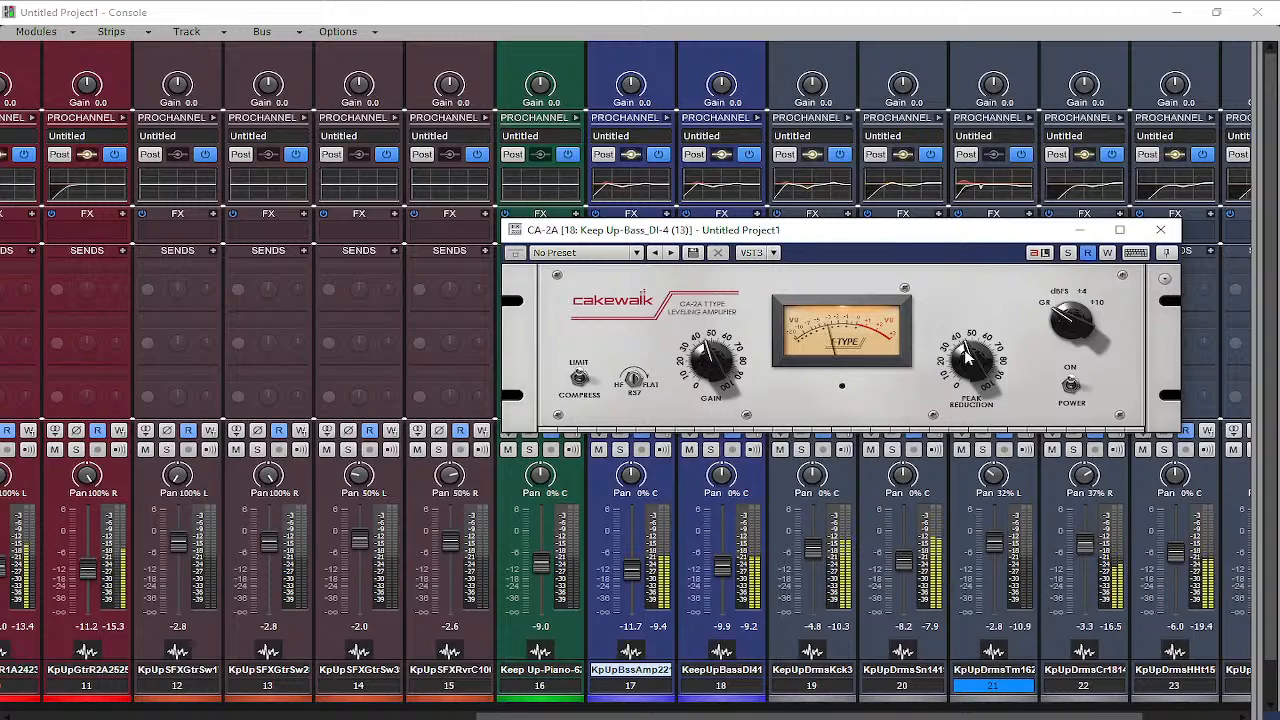
Lower the Bass_DI CA-2A's Peak Reduction to 32.0%, raise it back up a little, and close its window
mouse_move(966, 362)
scroll(966, 362, down, 3)
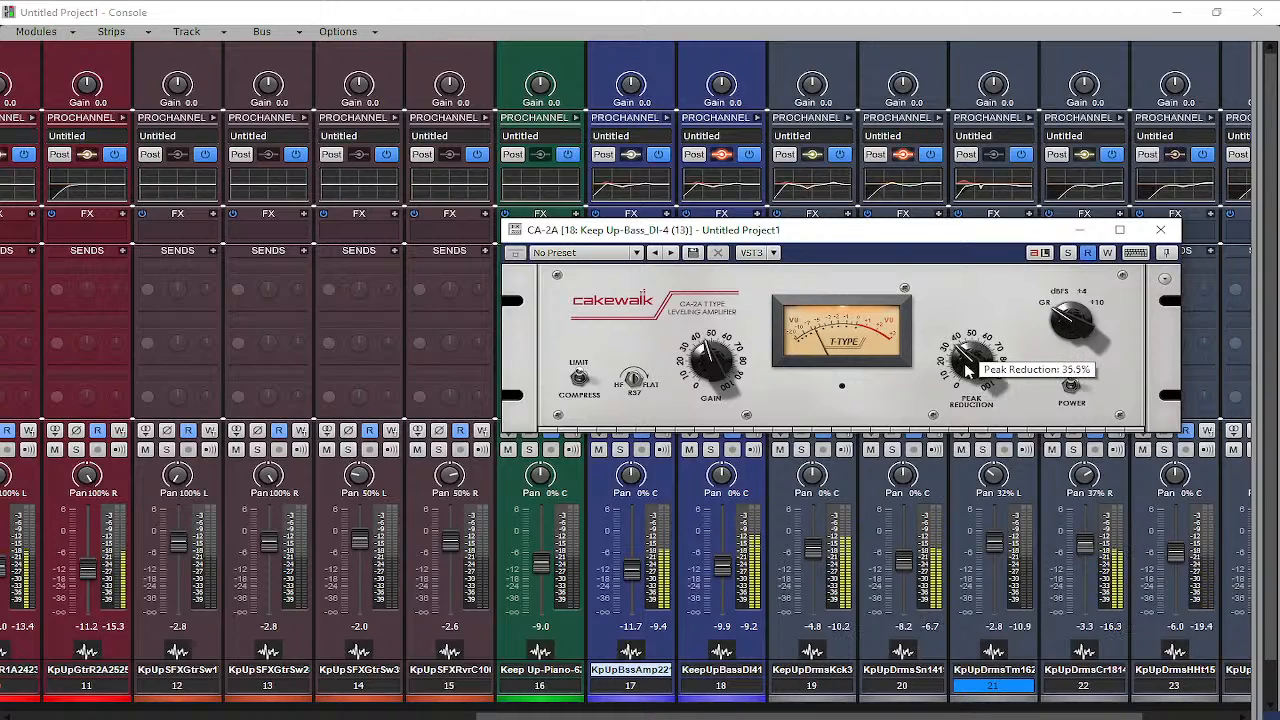
scroll(966, 368, down, 2)
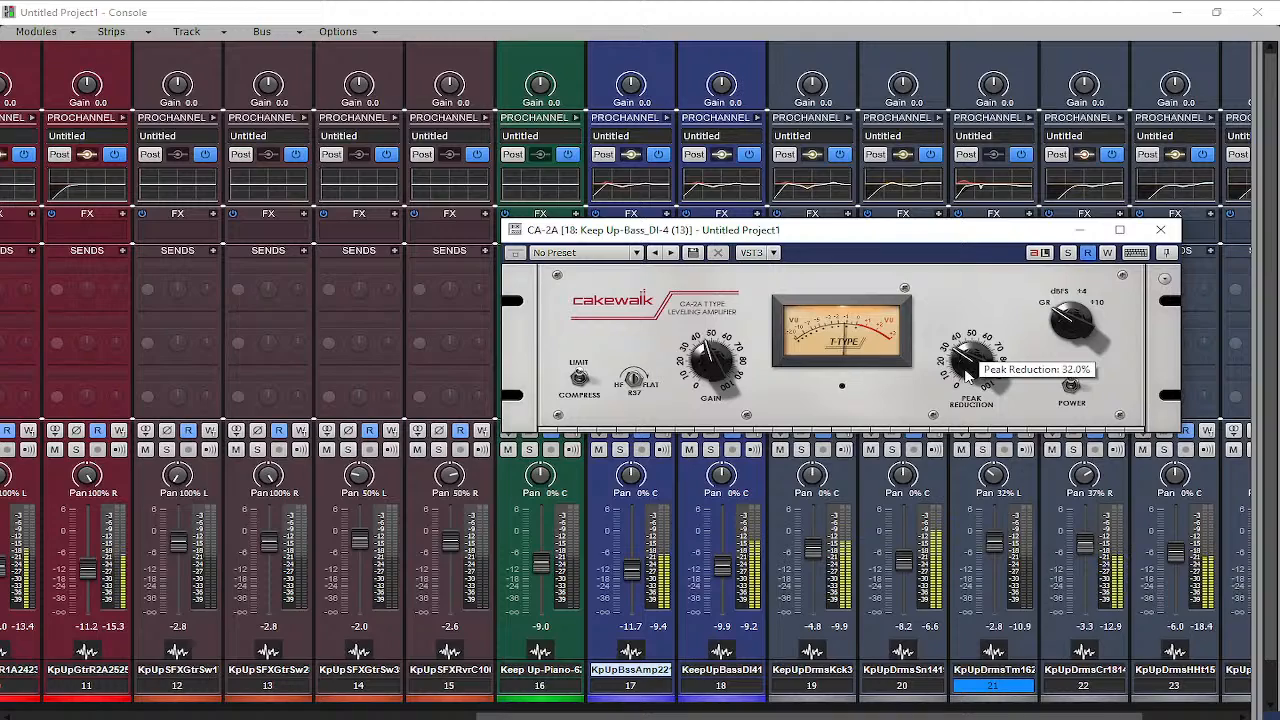
scroll(966, 370, up, 2)
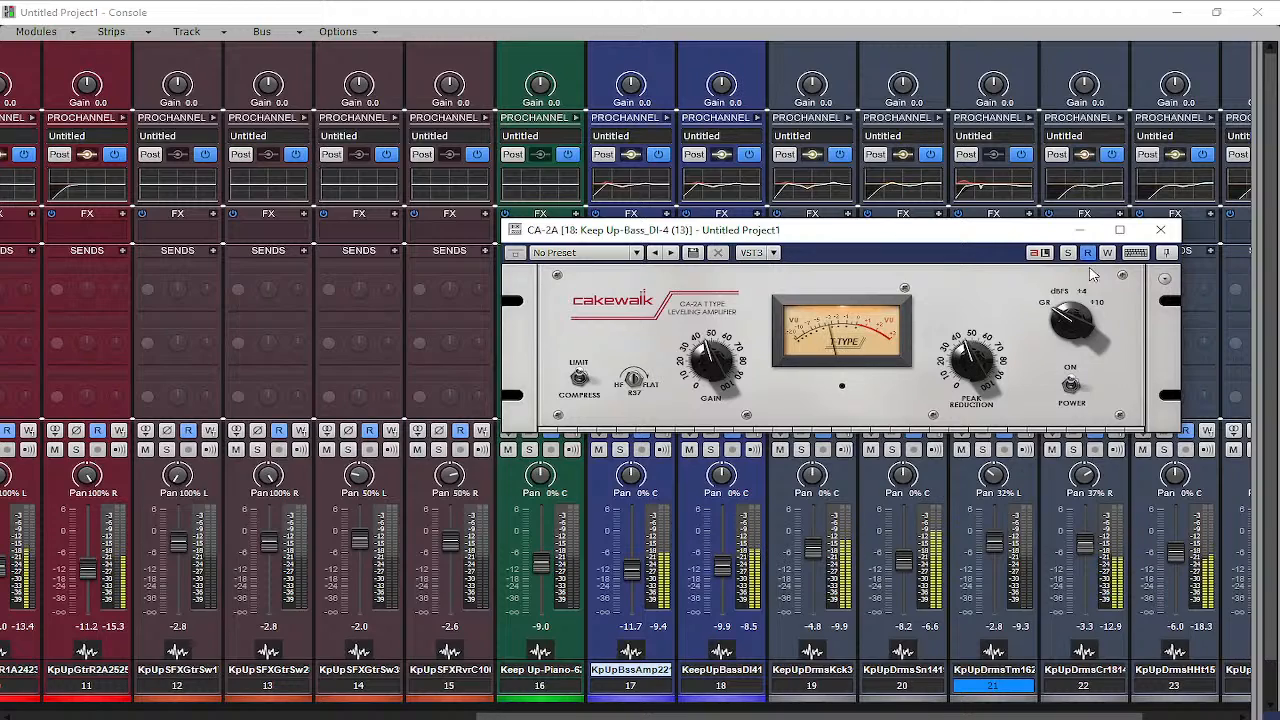
click(1160, 229)
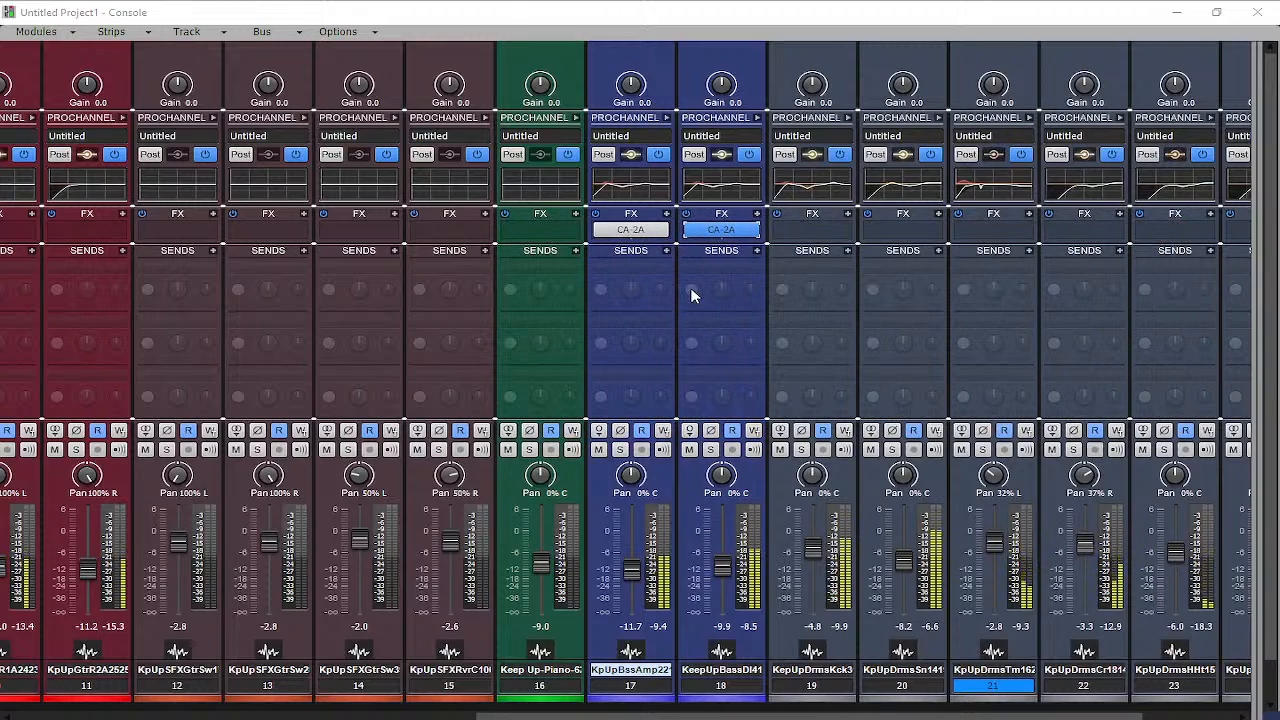
Reopen the Bass_amp CA-2A, raise its Peak Reduction to about 47.5%, and close its window
double_click(630, 229)
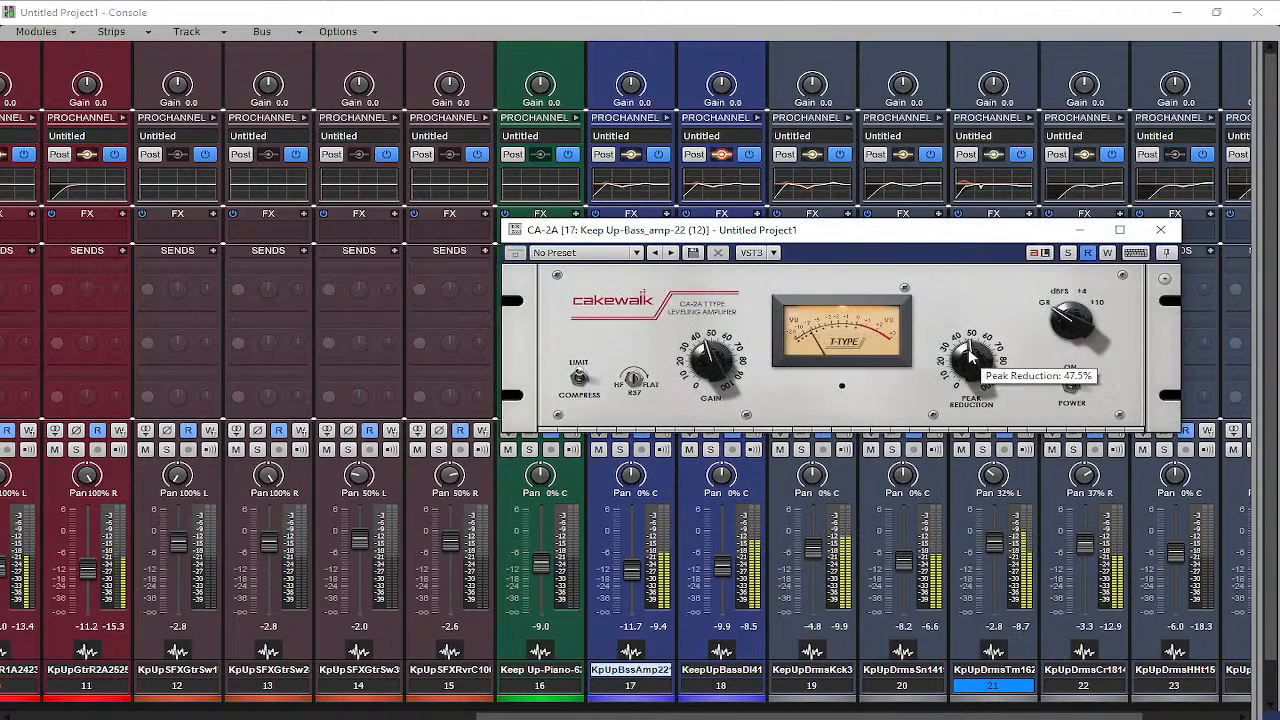
drag(970, 356, 970, 330)
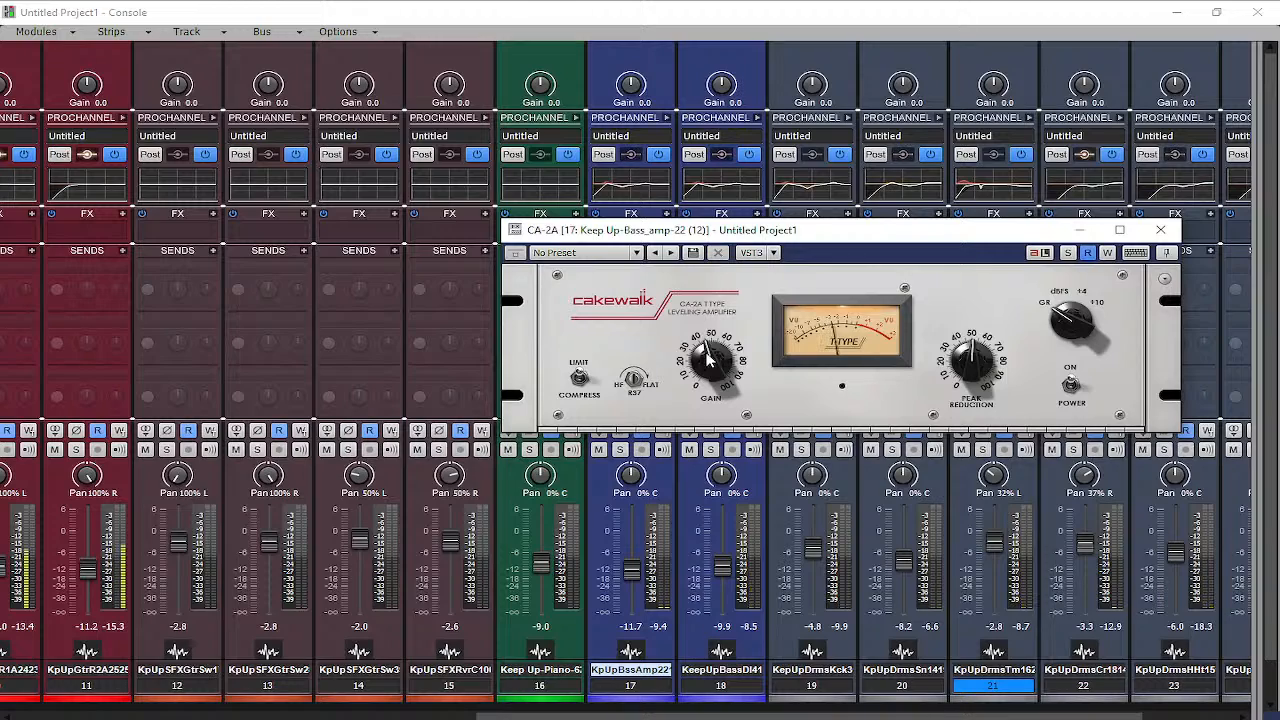
mouse_move(640, 378)
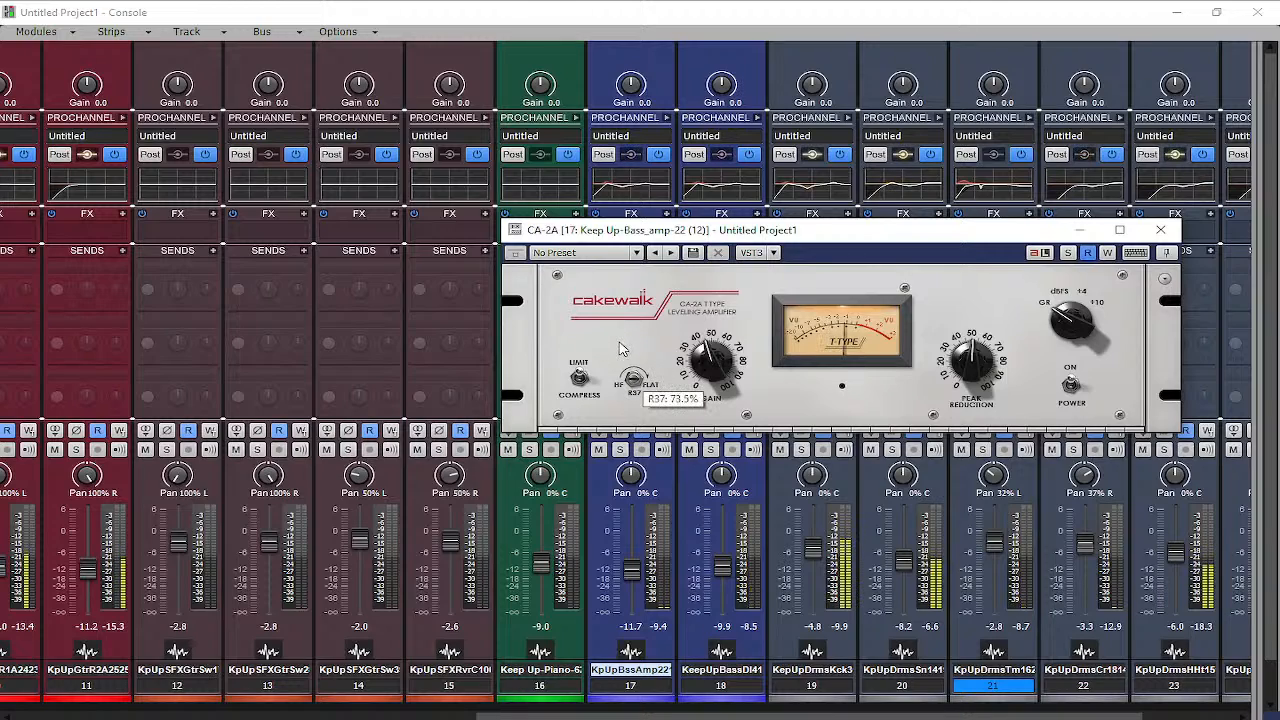
click(1160, 229)
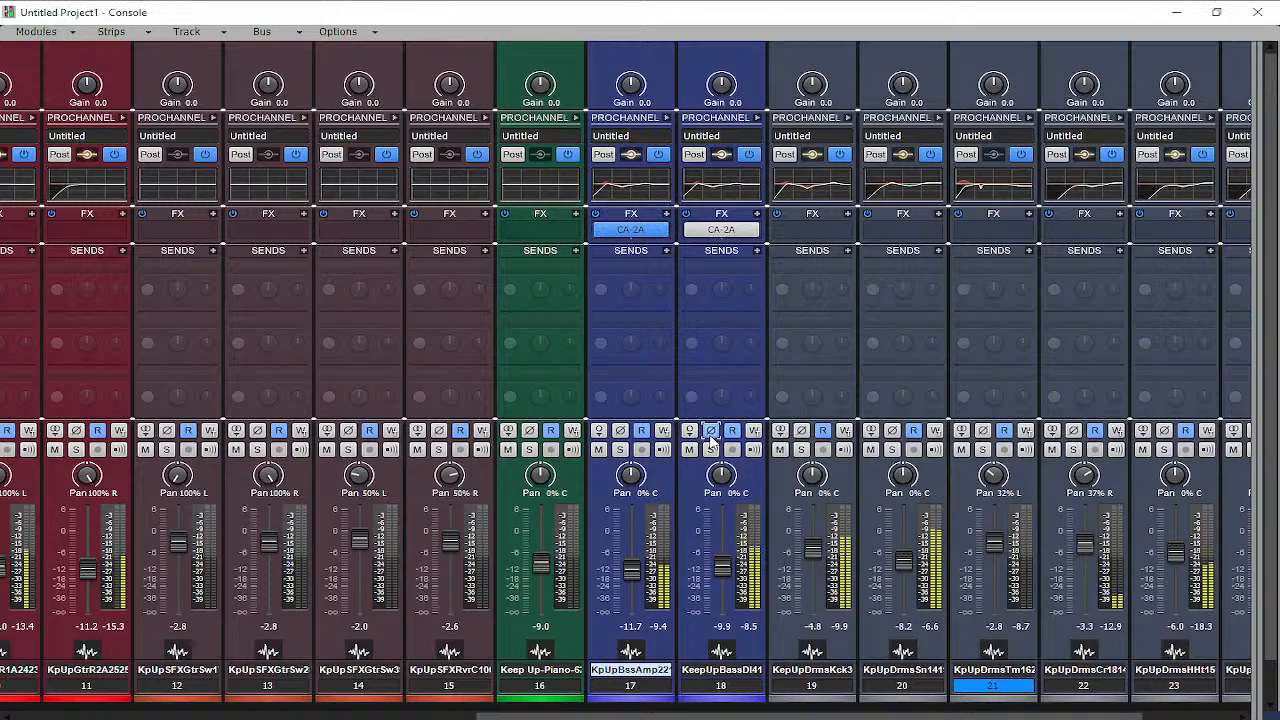
Solo both bass tracks and toggle the Bass_DI phase inversion to compare polarities, leaving the phase normal
click(620, 449)
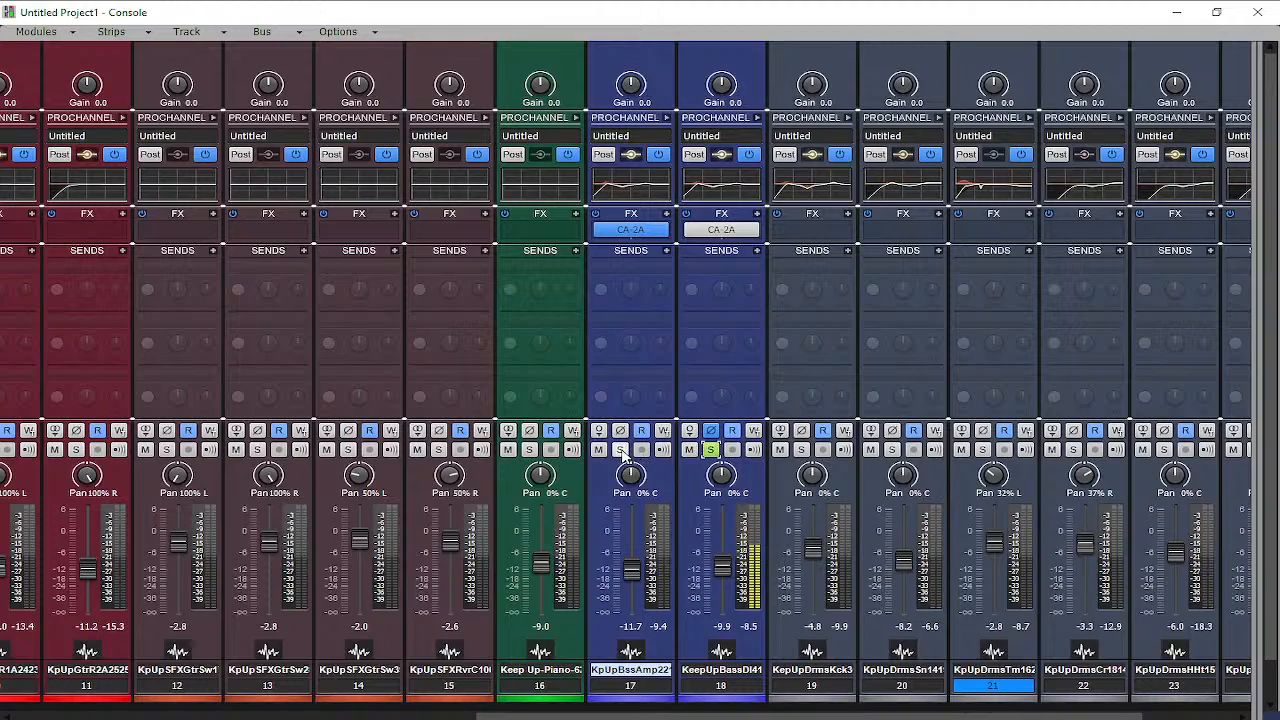
click(711, 449)
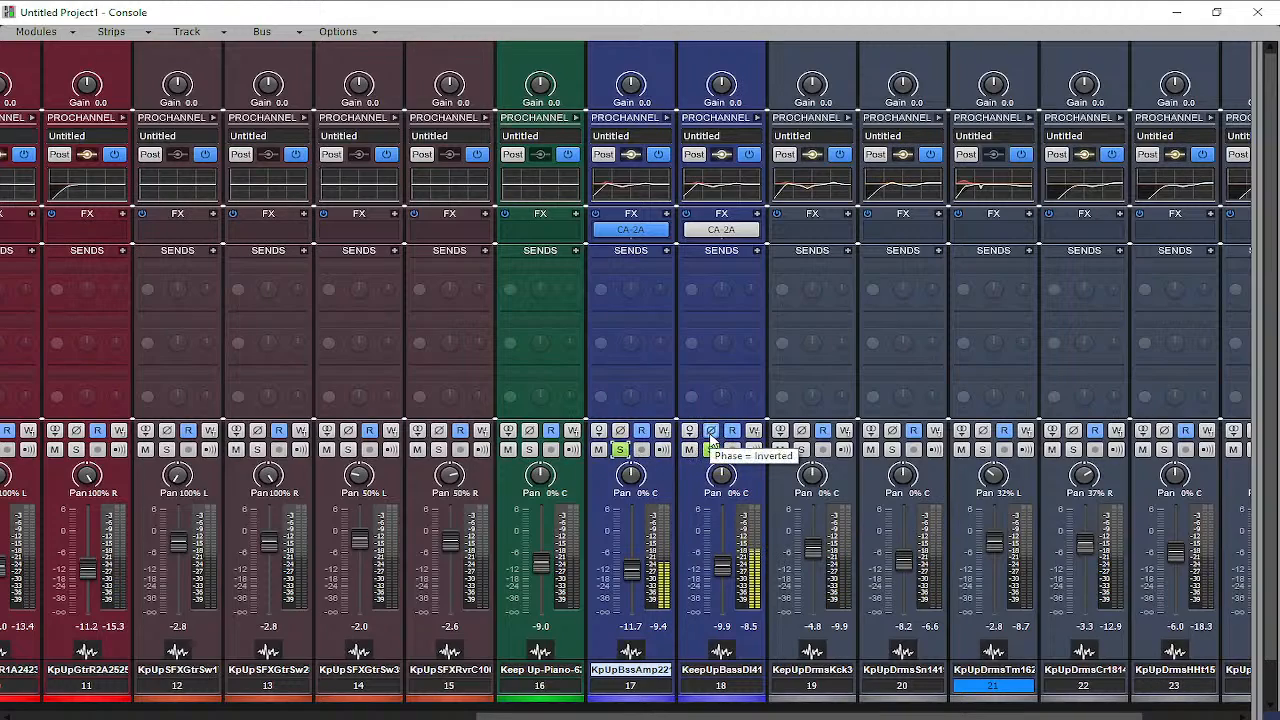
click(713, 432)
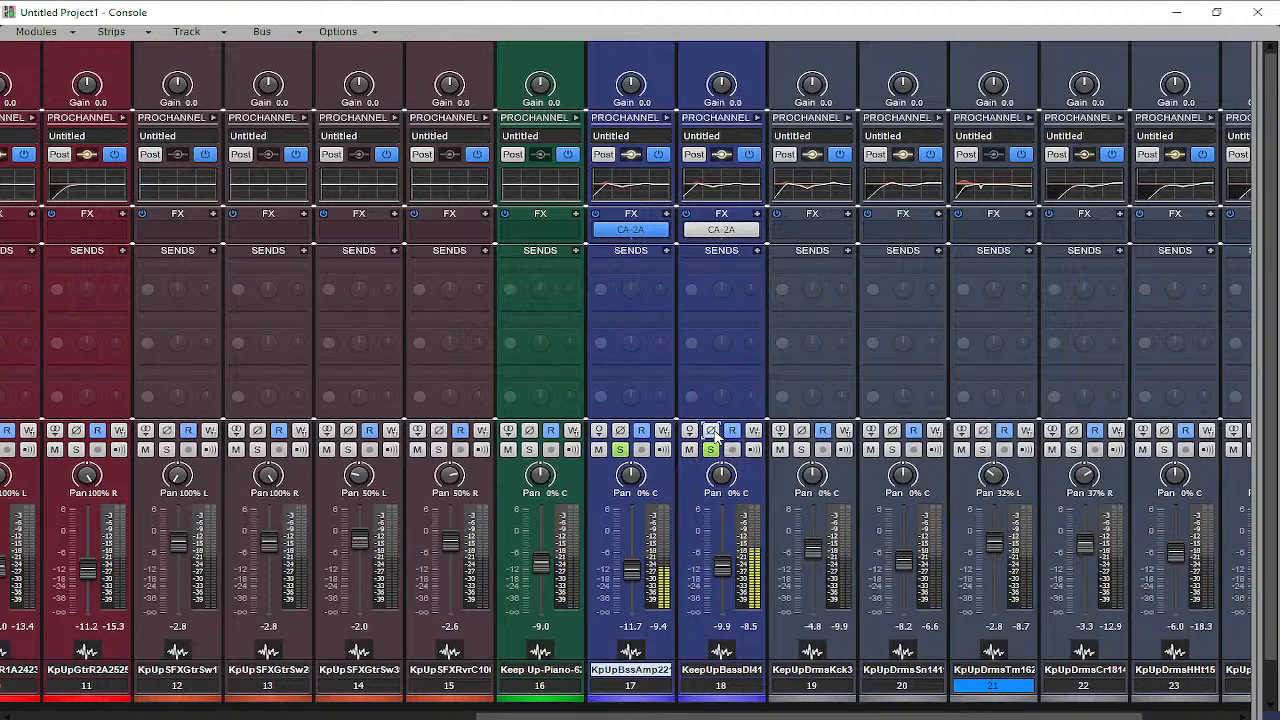
click(713, 432)
click(713, 432)
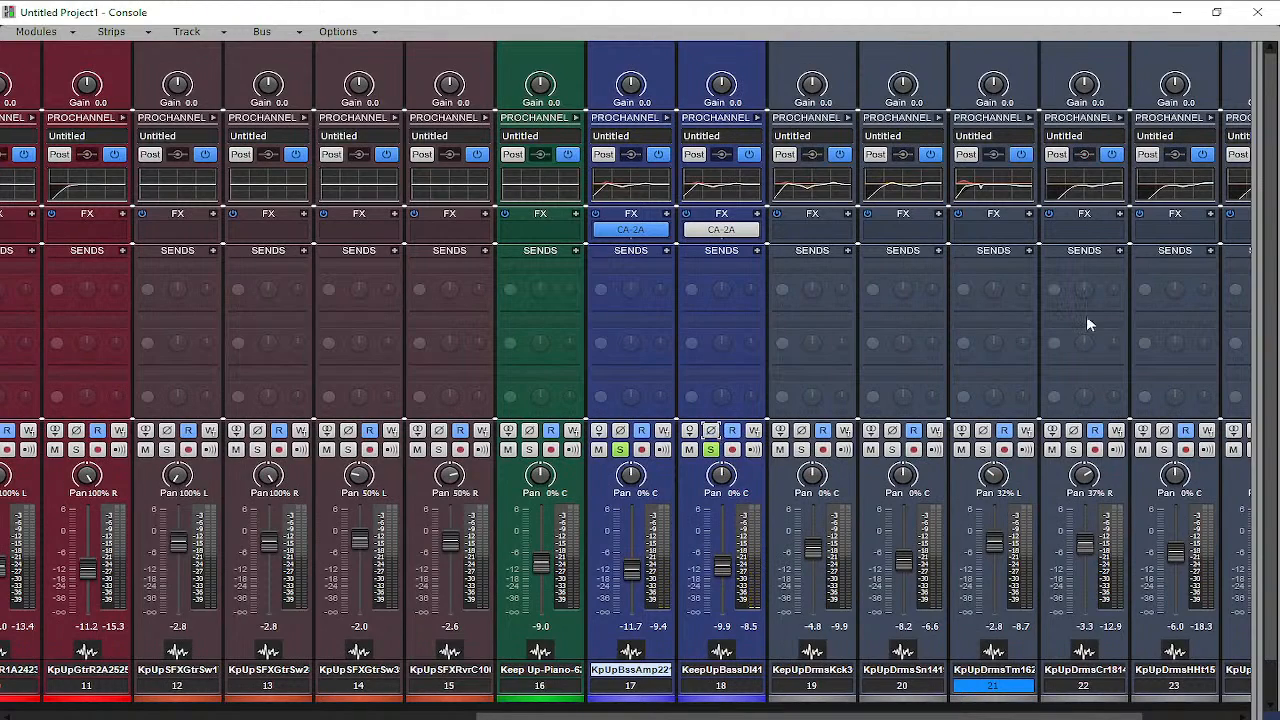
Minimise the console, expand the Bass_amp and Bass_DI tracks, and examine their waveforms around measure 7 for phase alignment
click(1184, 14)
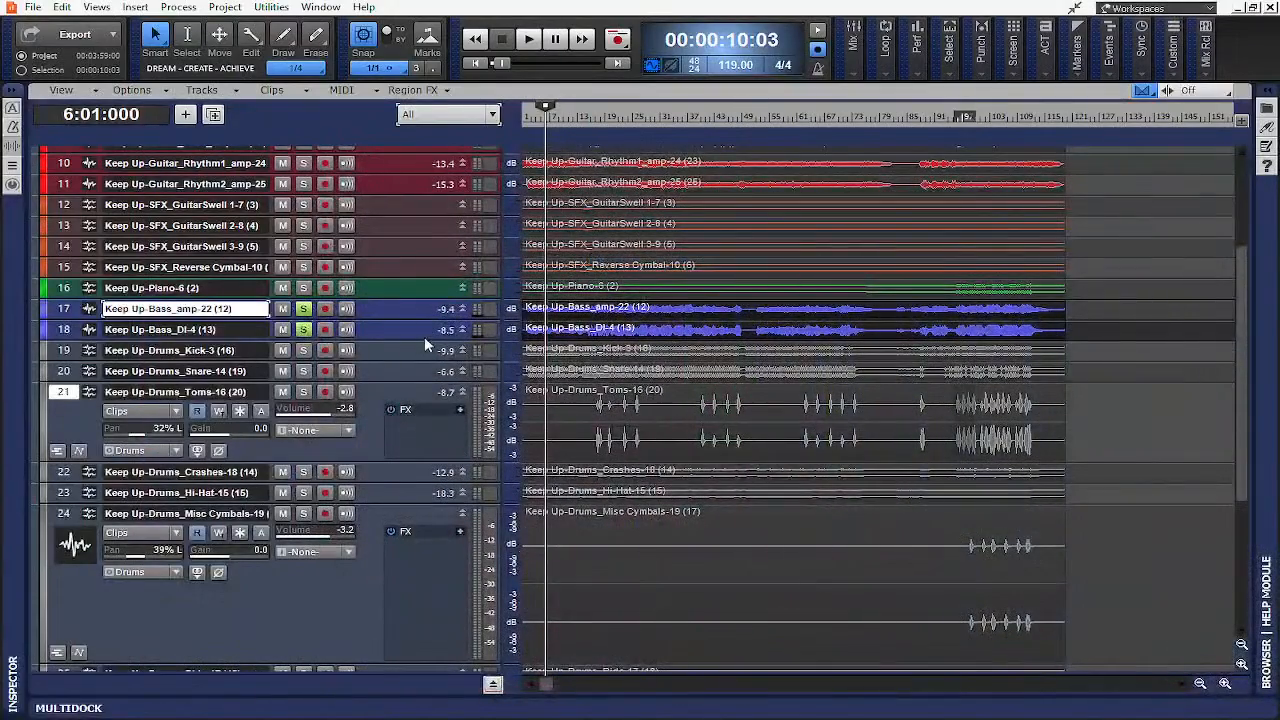
double_click(422, 337)
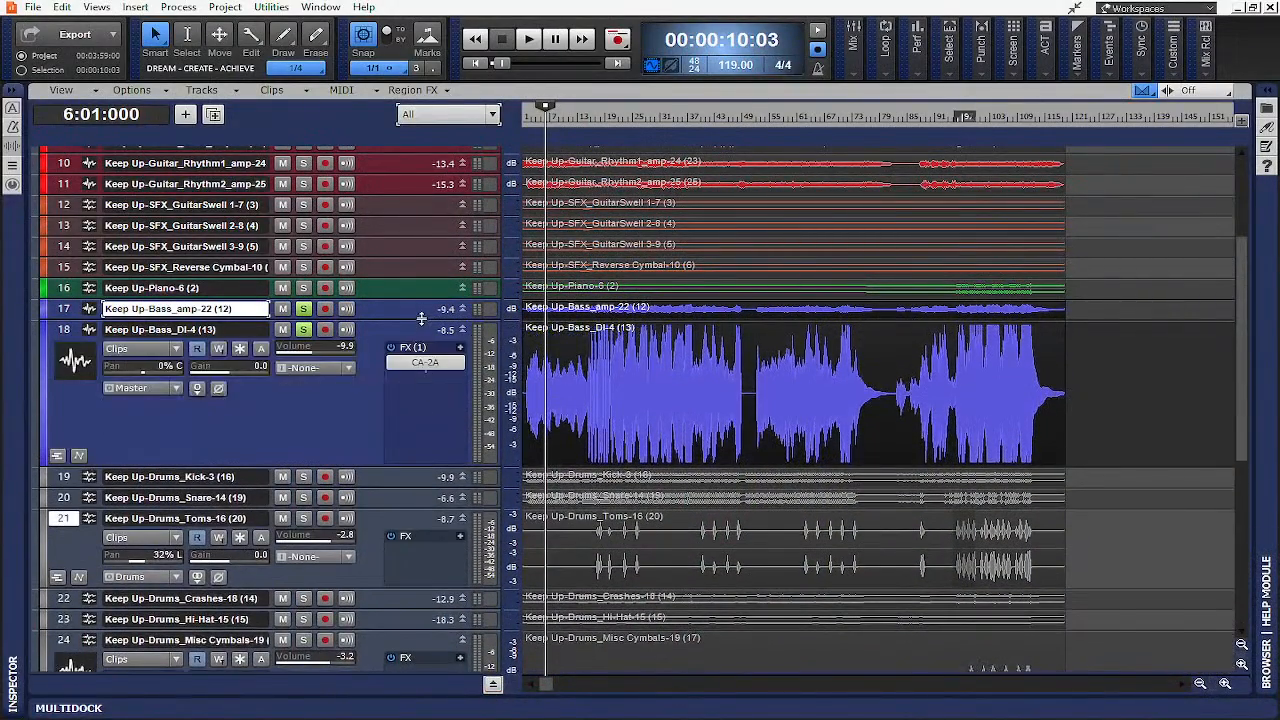
double_click(422, 318)
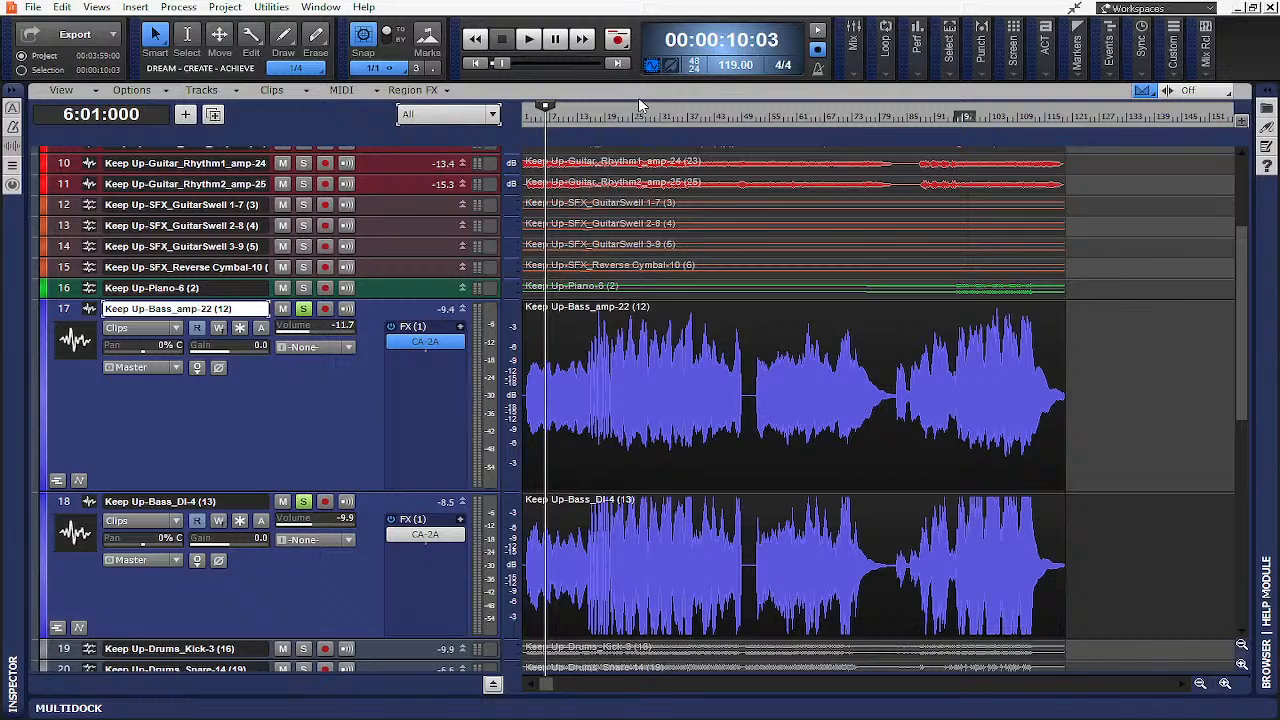
click(628, 120)
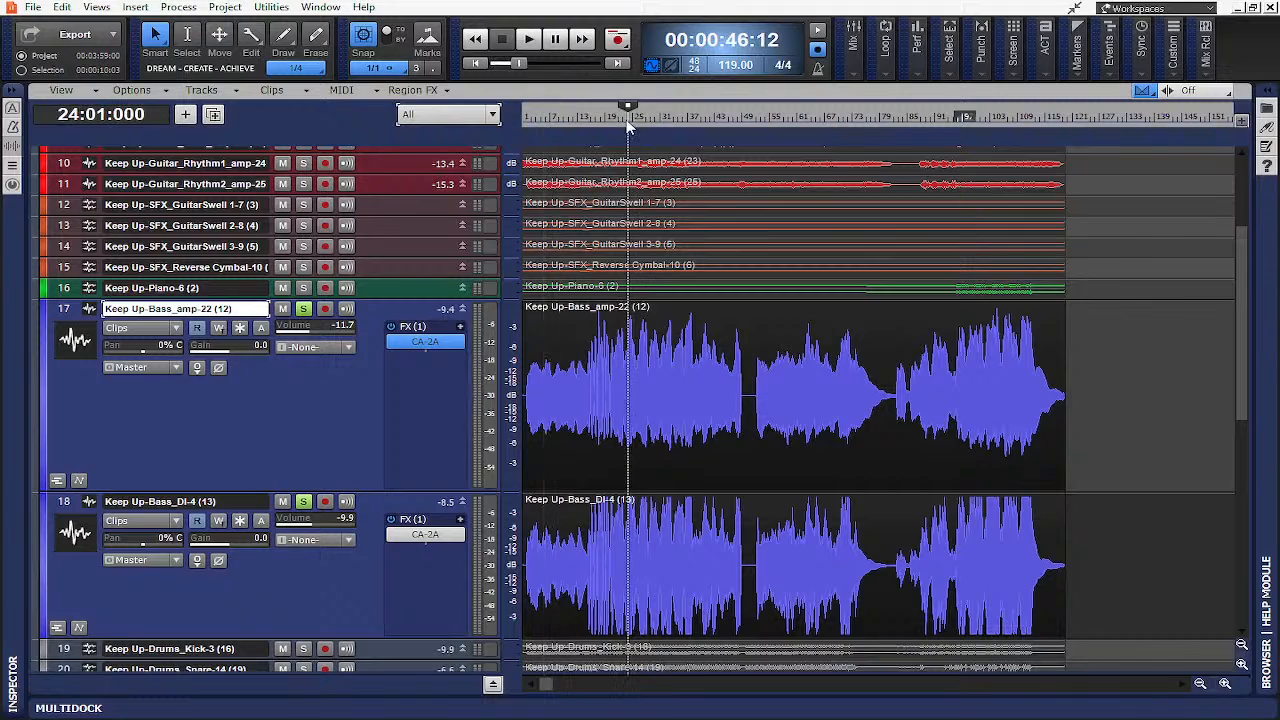
scroll(711, 471, up, 3)
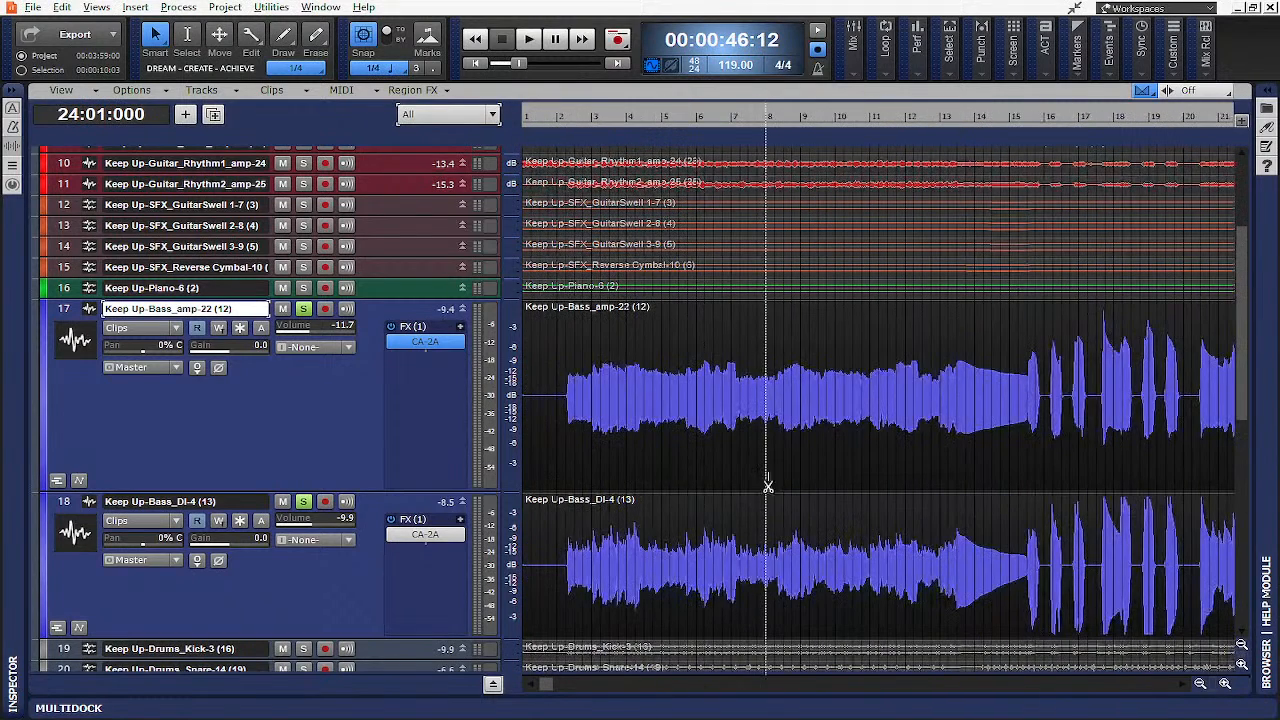
click(752, 115)
scroll(790, 457, up, 5)
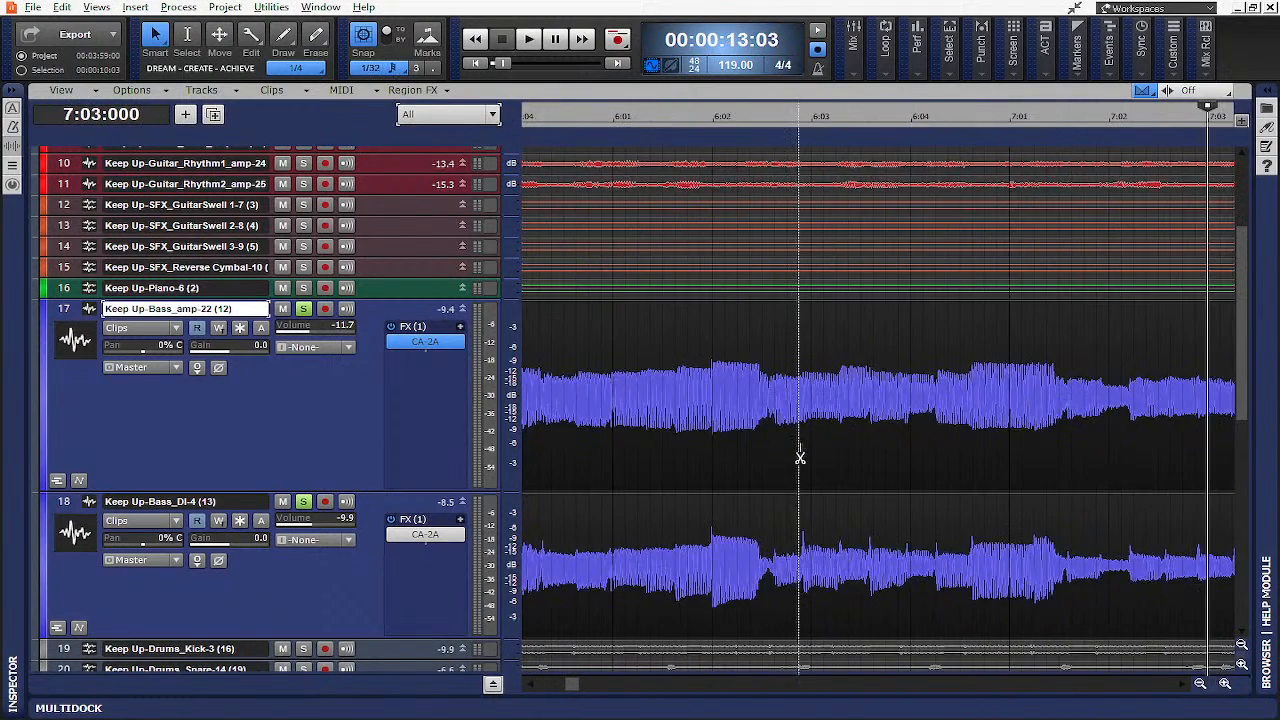
scroll(871, 434, up, 5)
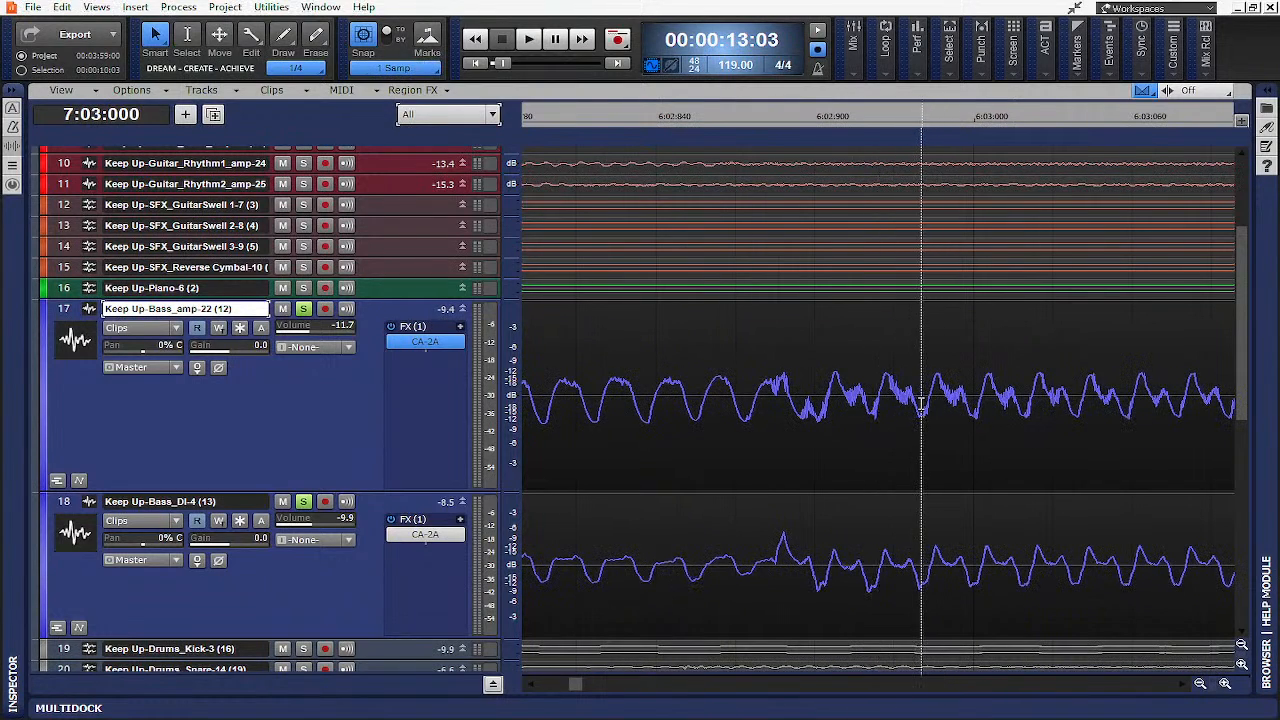
scroll(908, 430, down, 10)
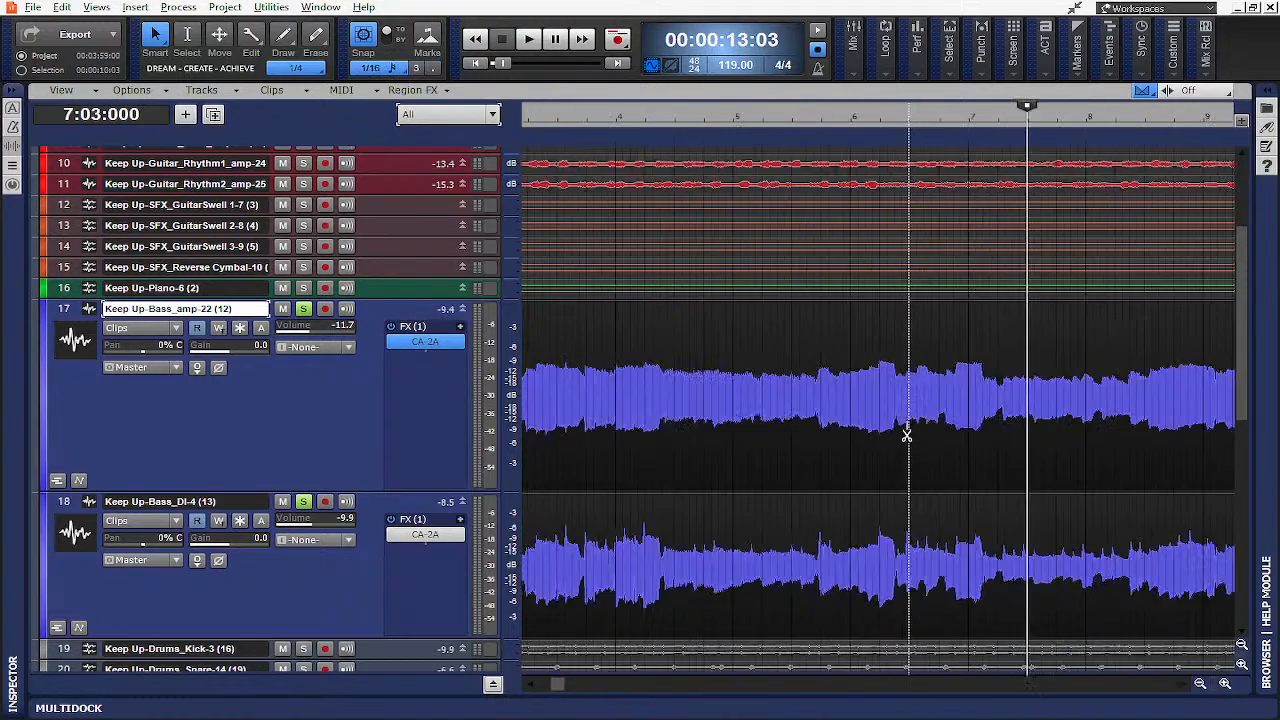
Clear the solos on the Bass_amp and Bass_DI tracks
click(303, 309)
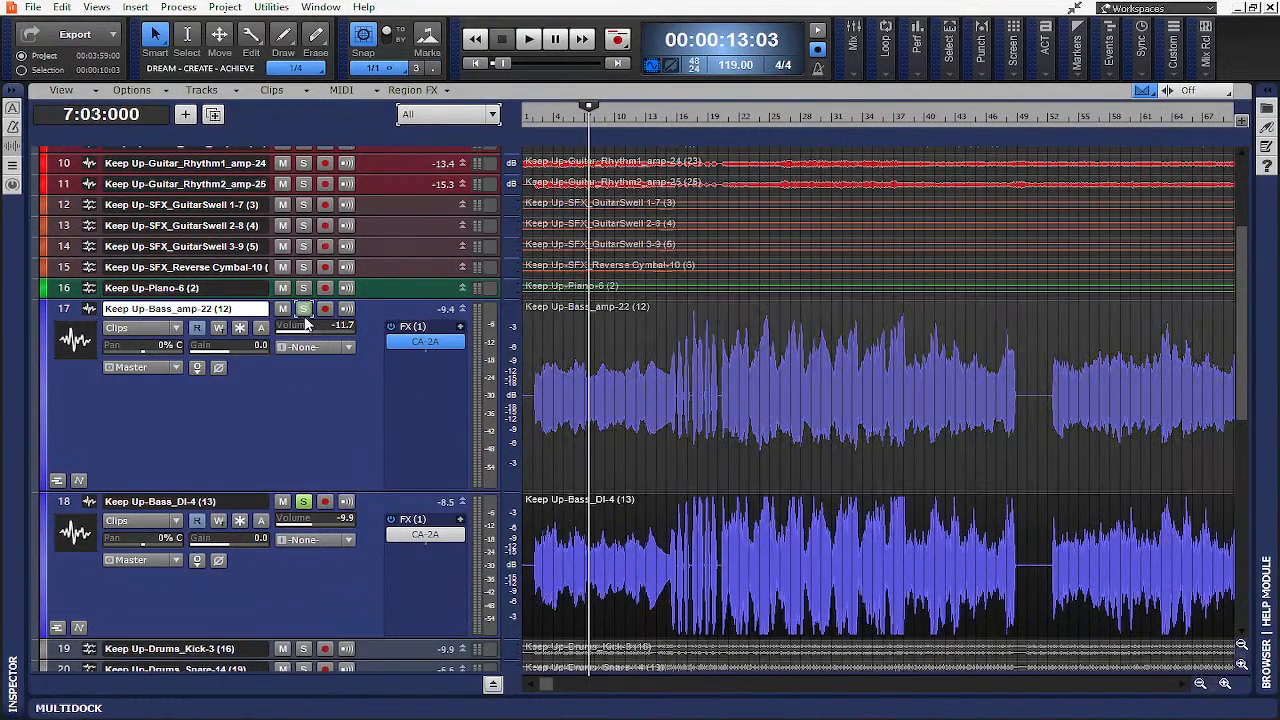
click(300, 502)
scroll(592, 415, up, 3)
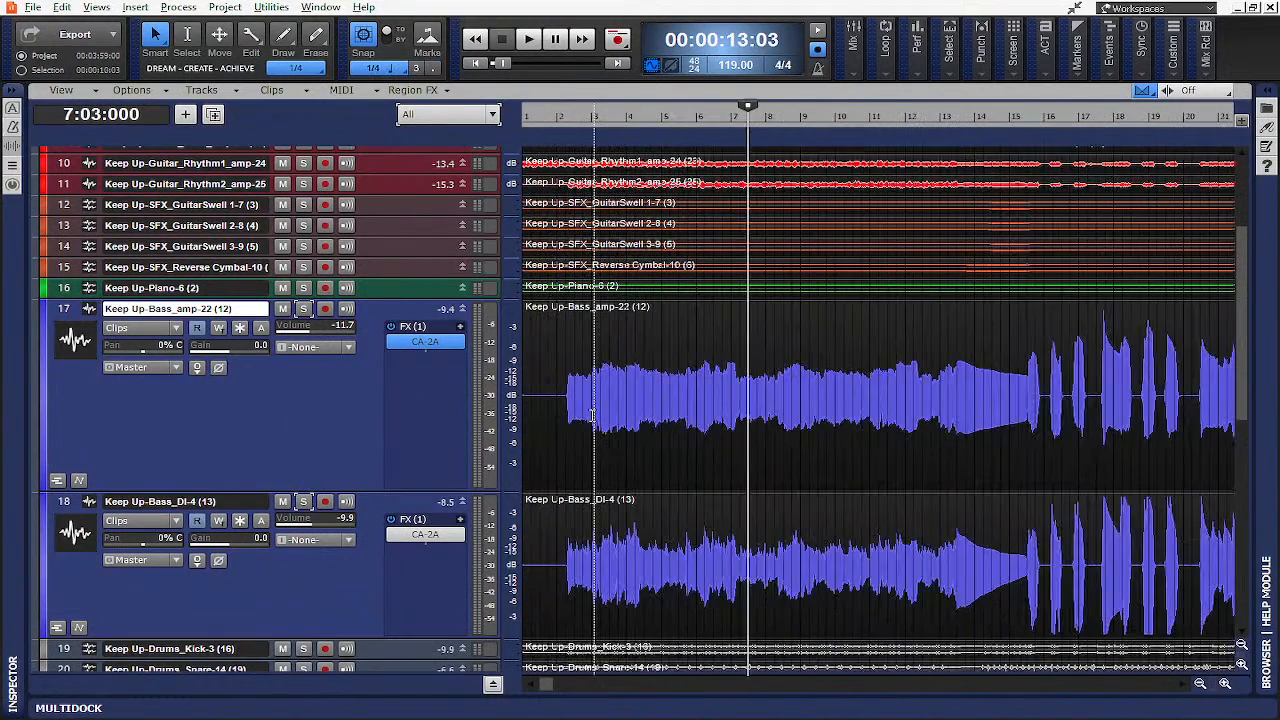
scroll(600, 420, up, 2)
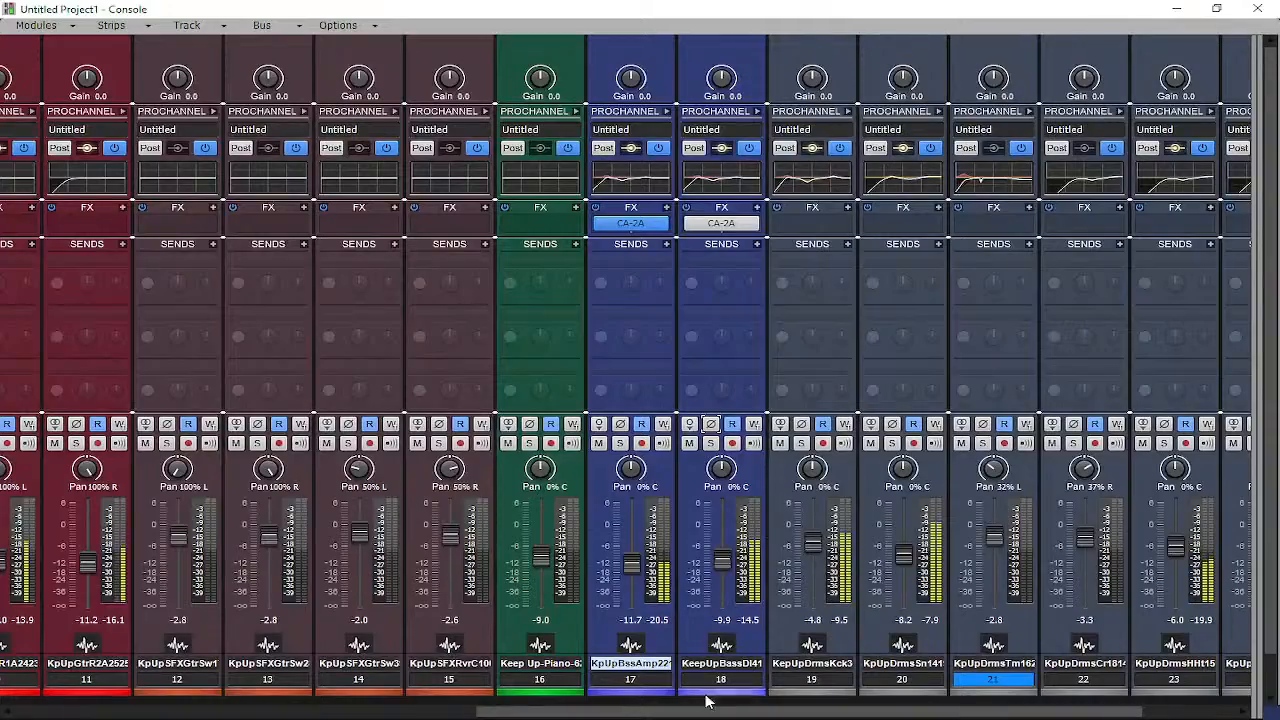
In the Guitar_Rhythm1 ProChannel EQ, boost the High band by 4.2 dB and cut the Hi Mid band by 3.3 dB
drag(705, 712, 366, 712)
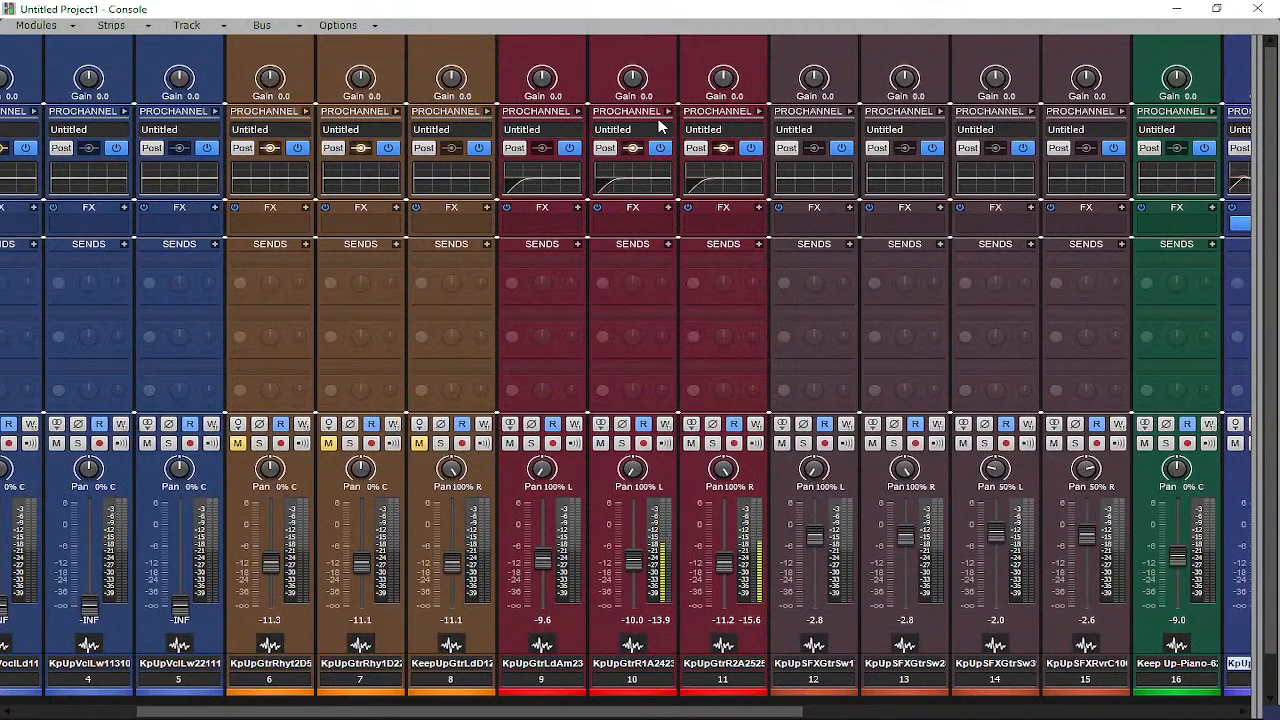
click(667, 111)
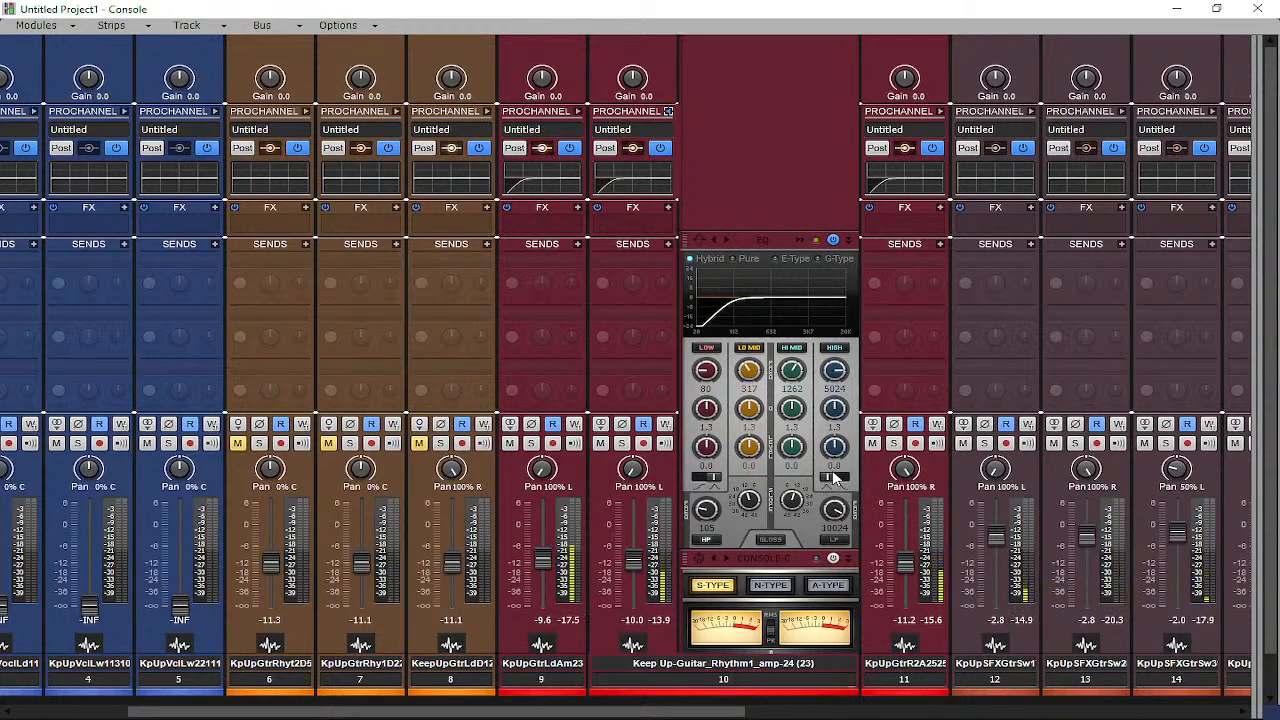
drag(835, 447, 835, 420)
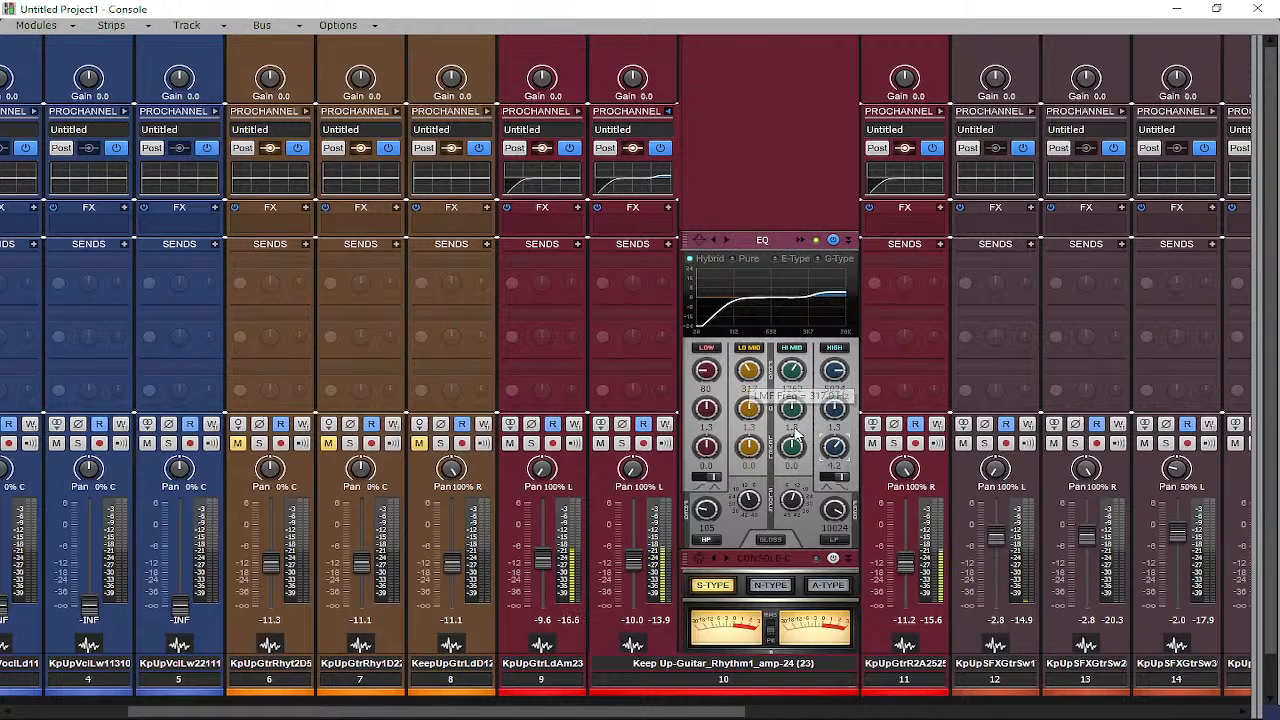
mouse_move(792, 448)
mouse_down()
mouse_move(792, 460)
mouse_move(795, 450)
mouse_up()
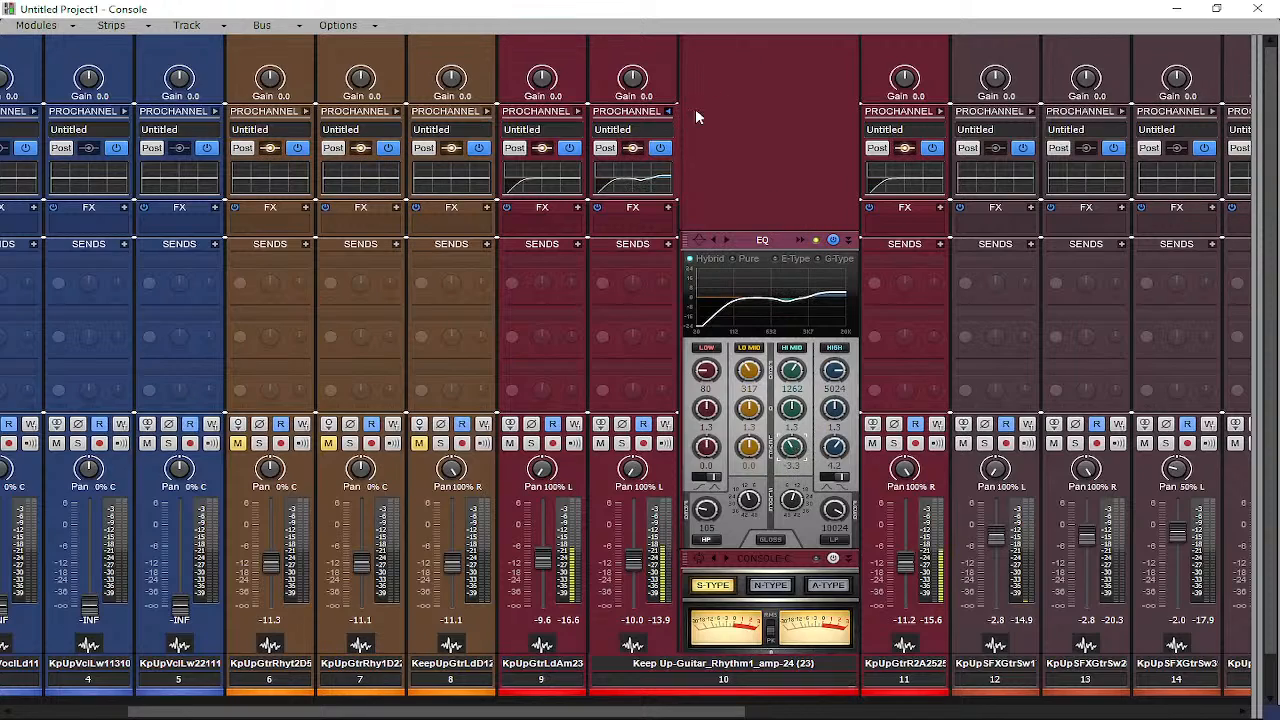
EQ Guitar_Rhythm2: High +2.5 dB at 6405 Hz, Hi Mid -2.8 dB at 943 Hz, and Lo Mid +1.3 dB
click(931, 113)
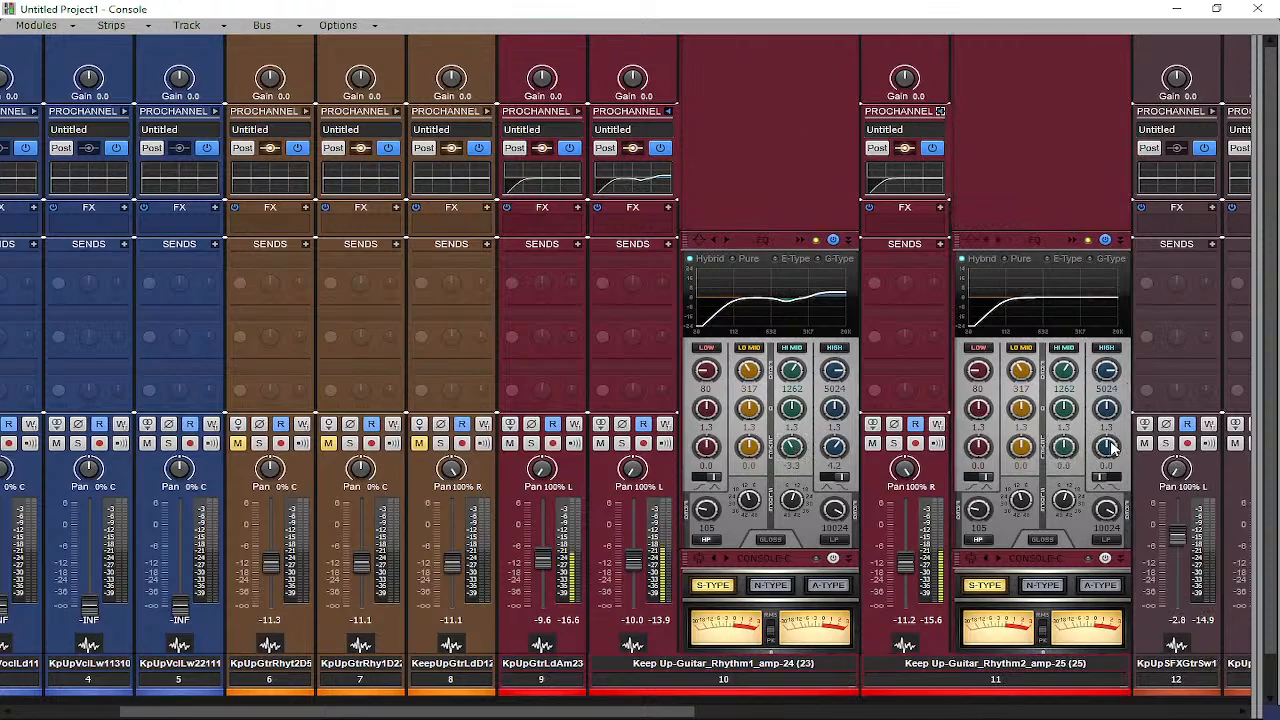
drag(1107, 452, 1107, 434)
drag(1106, 374, 1106, 368)
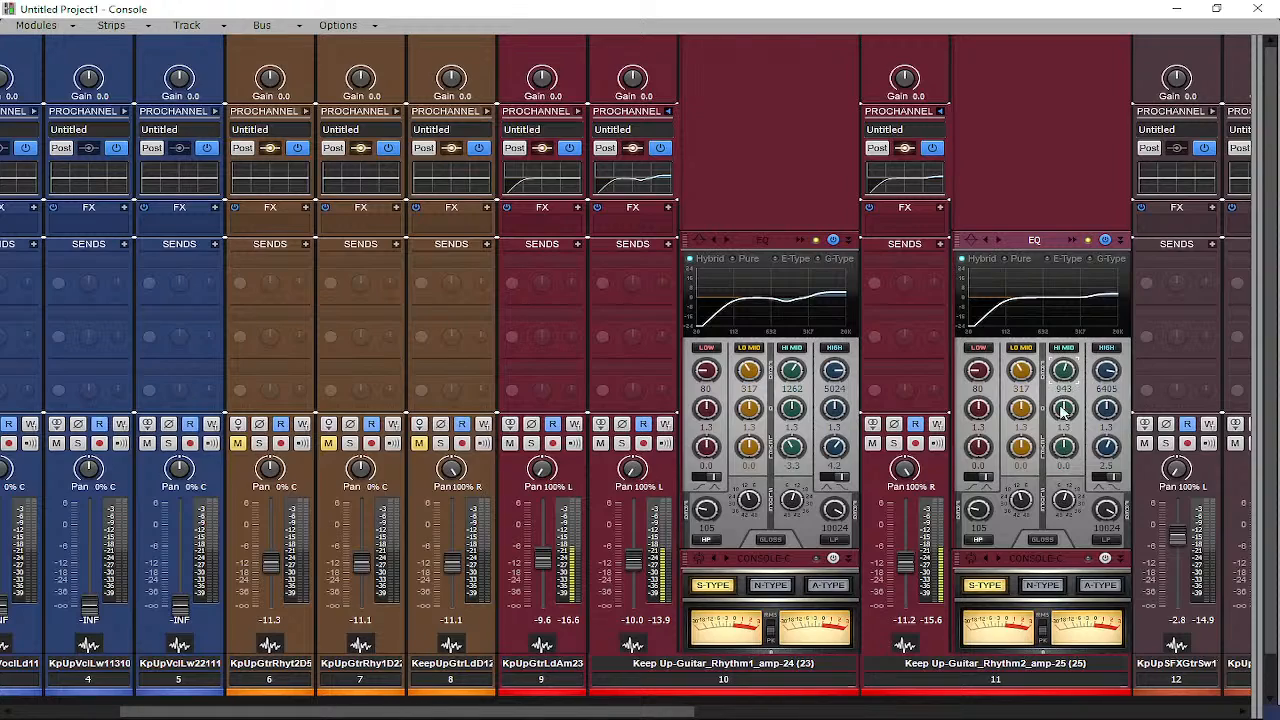
drag(1064, 446, 1066, 452)
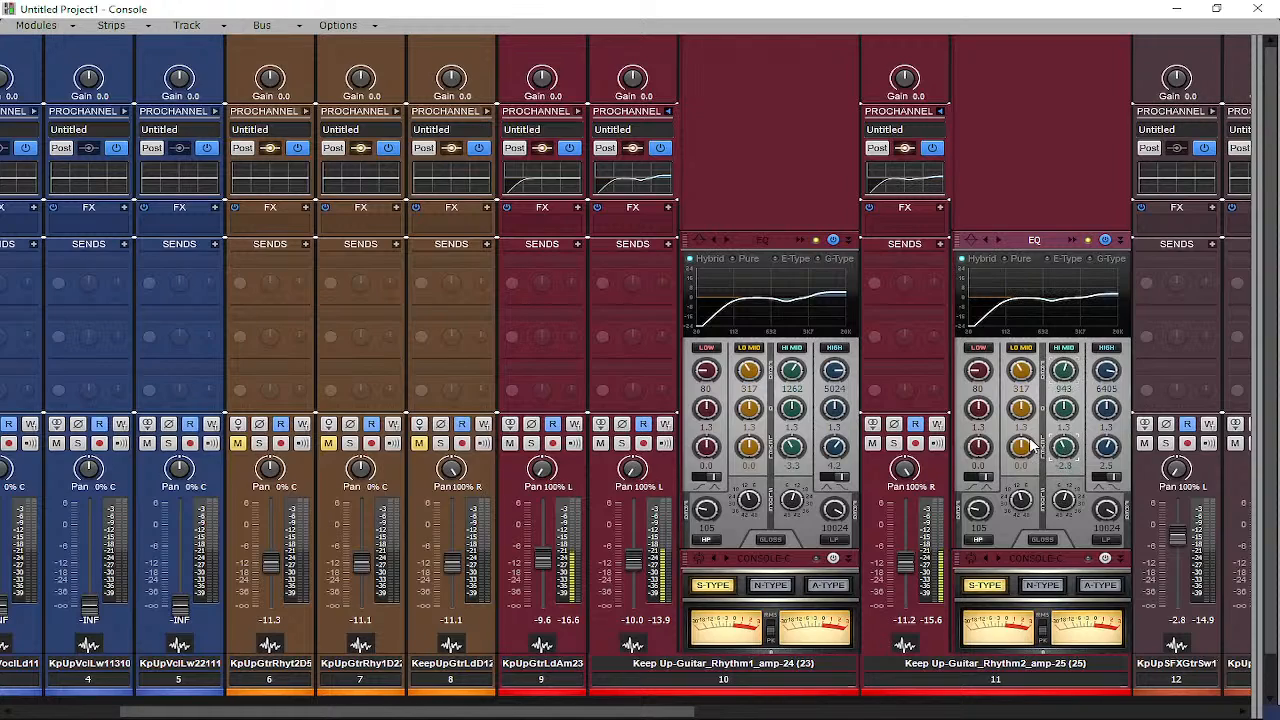
drag(1021, 445, 1015, 450)
On the Guitar_Rhythm1 EQ, boost Lo Mid by 1.9 dB and Low by 3.4 dB at 108 Hz, closing the expanded equalizer
drag(750, 446, 749, 448)
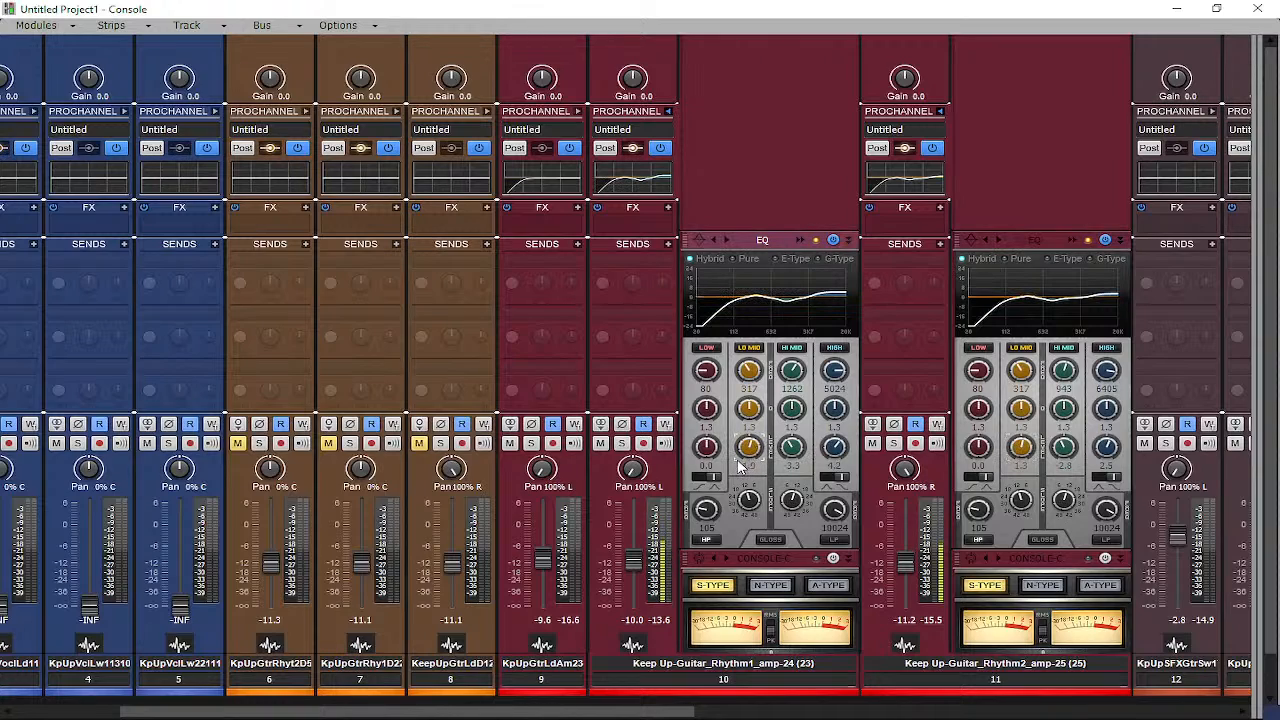
click(799, 240)
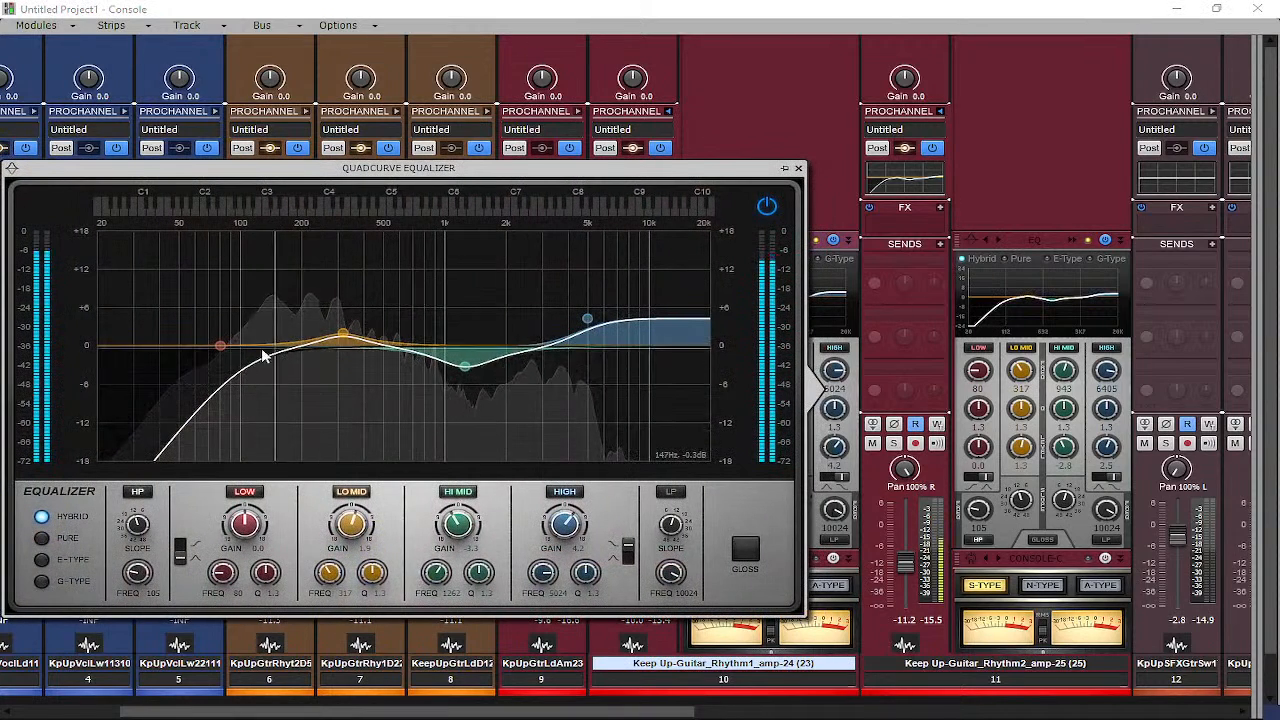
drag(221, 343, 247, 323)
click(798, 168)
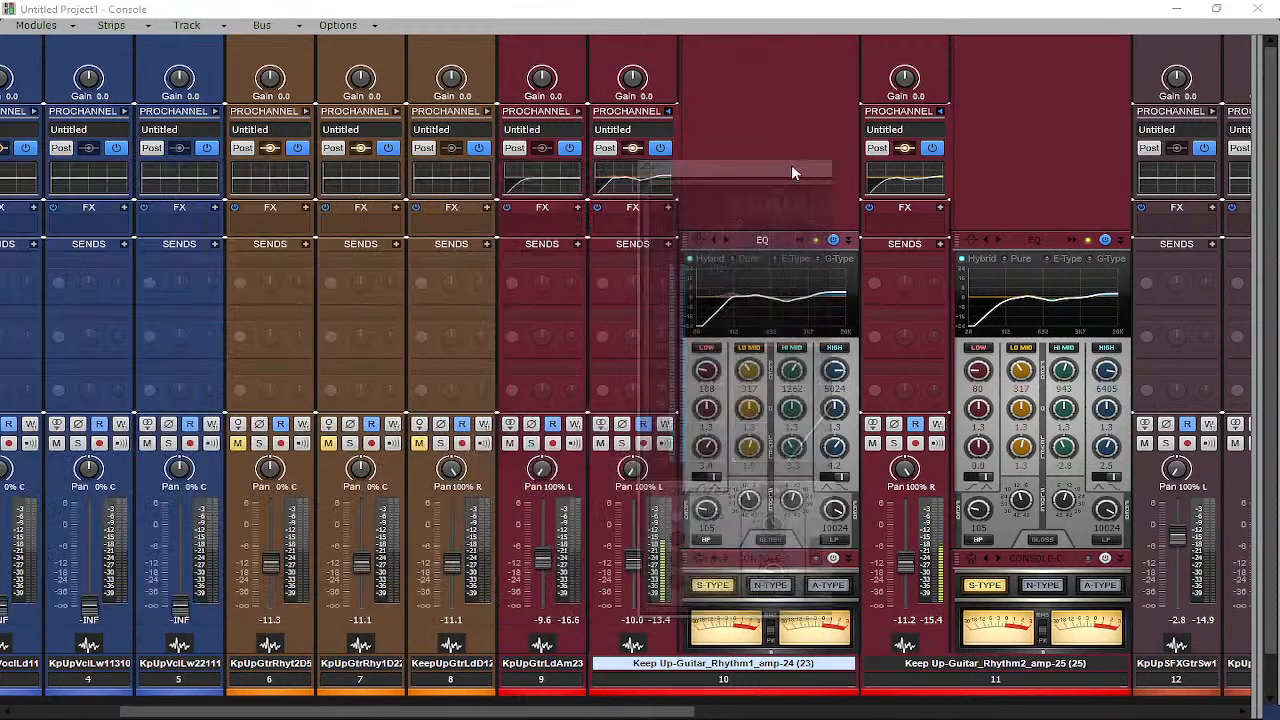
Boost the Guitar_Rhythm2 EQ's Low band by 3.6 dB at 116 Hz in the expanded equalizer, then close it
click(1070, 240)
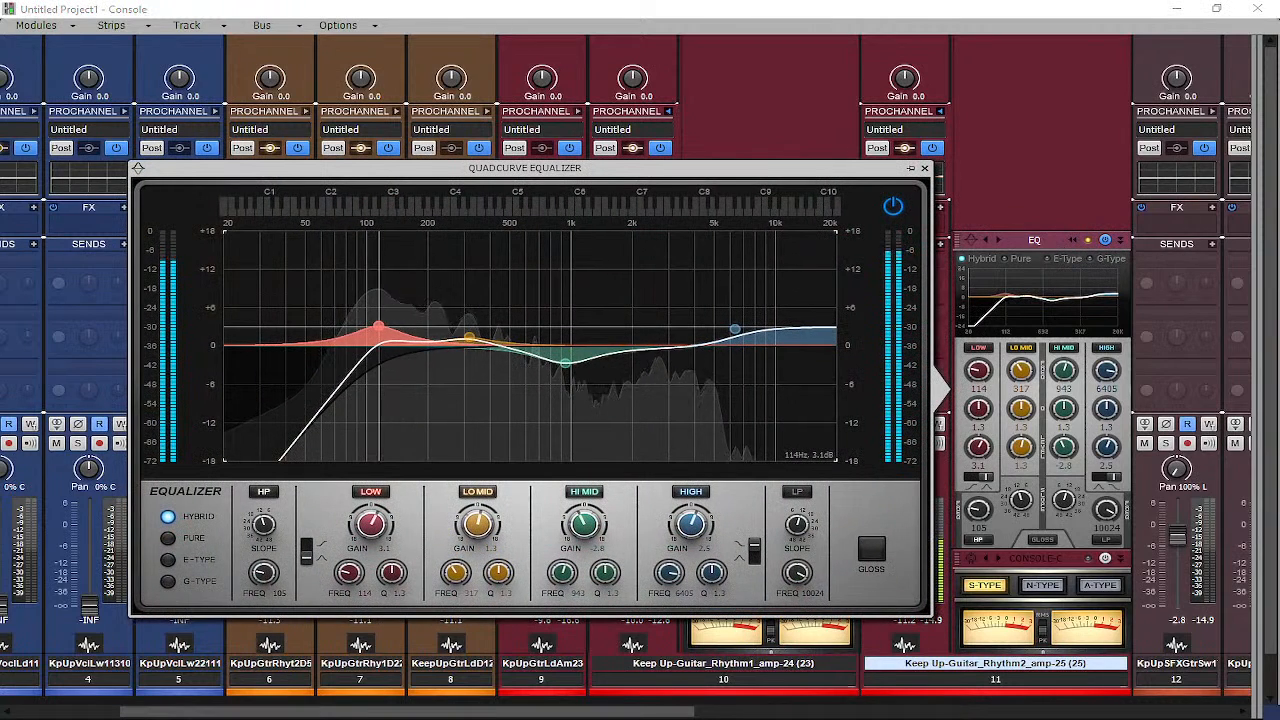
drag(368, 336, 380, 323)
click(925, 168)
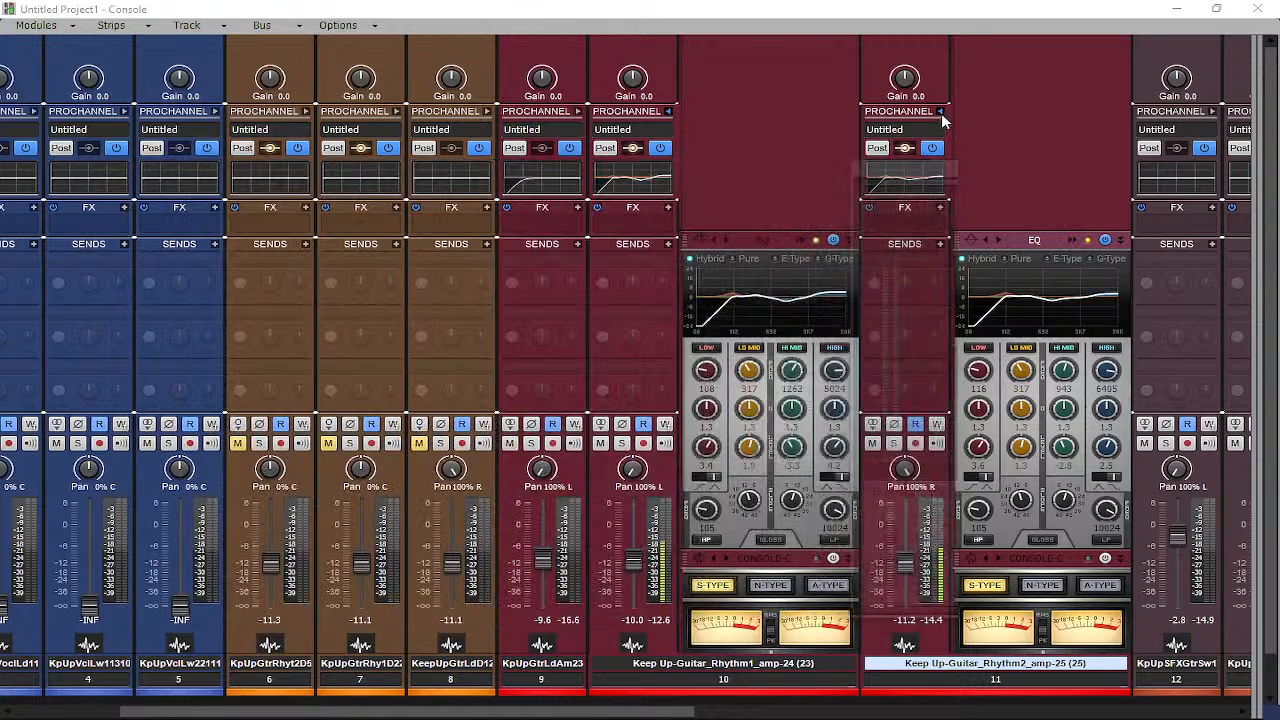
Copy the Guitar_Rhythm2 EQ settings onto the lead guitar amp track 9, leaving the guitar ProChannels collapsed
click(940, 111)
click(668, 111)
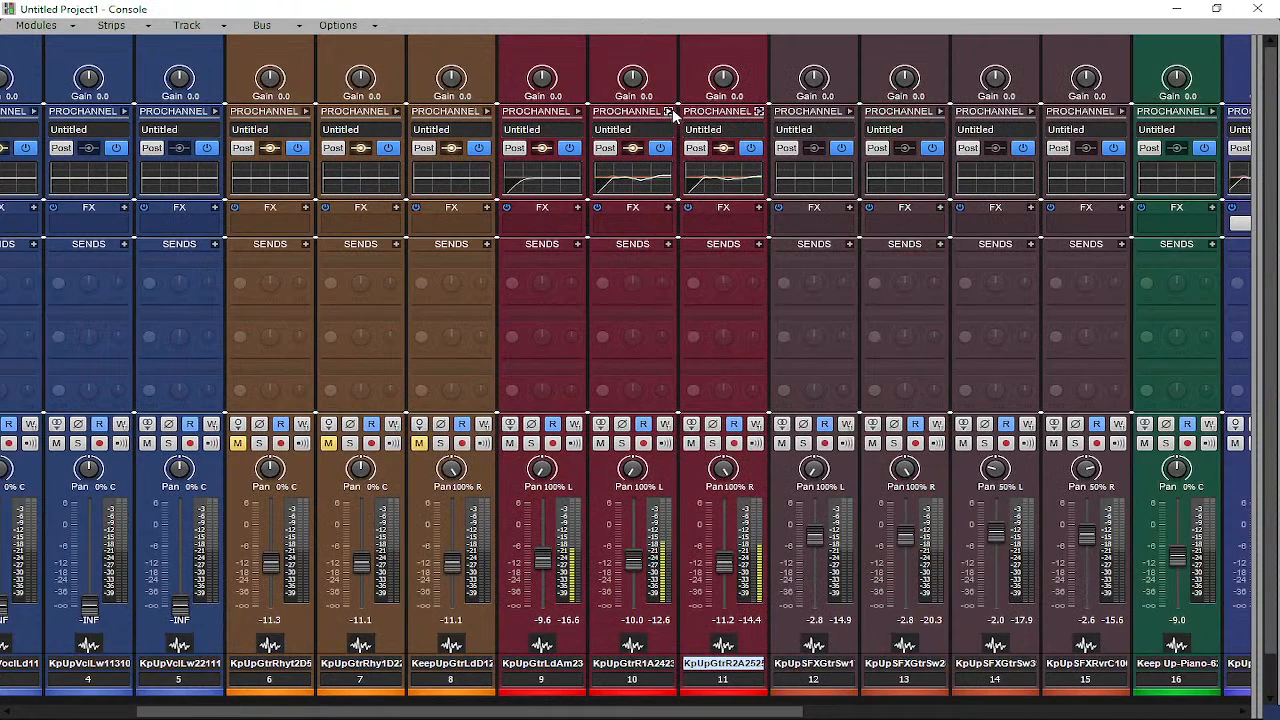
click(578, 111)
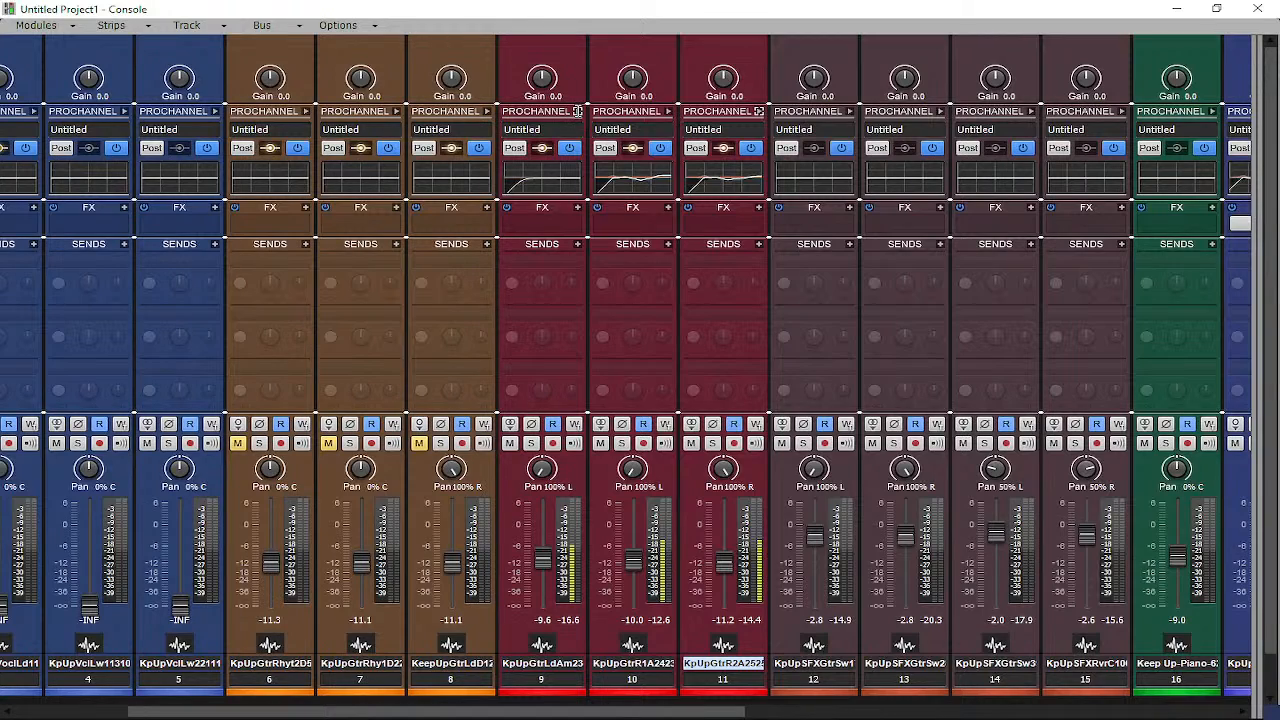
drag(876, 180, 558, 180)
click(577, 112)
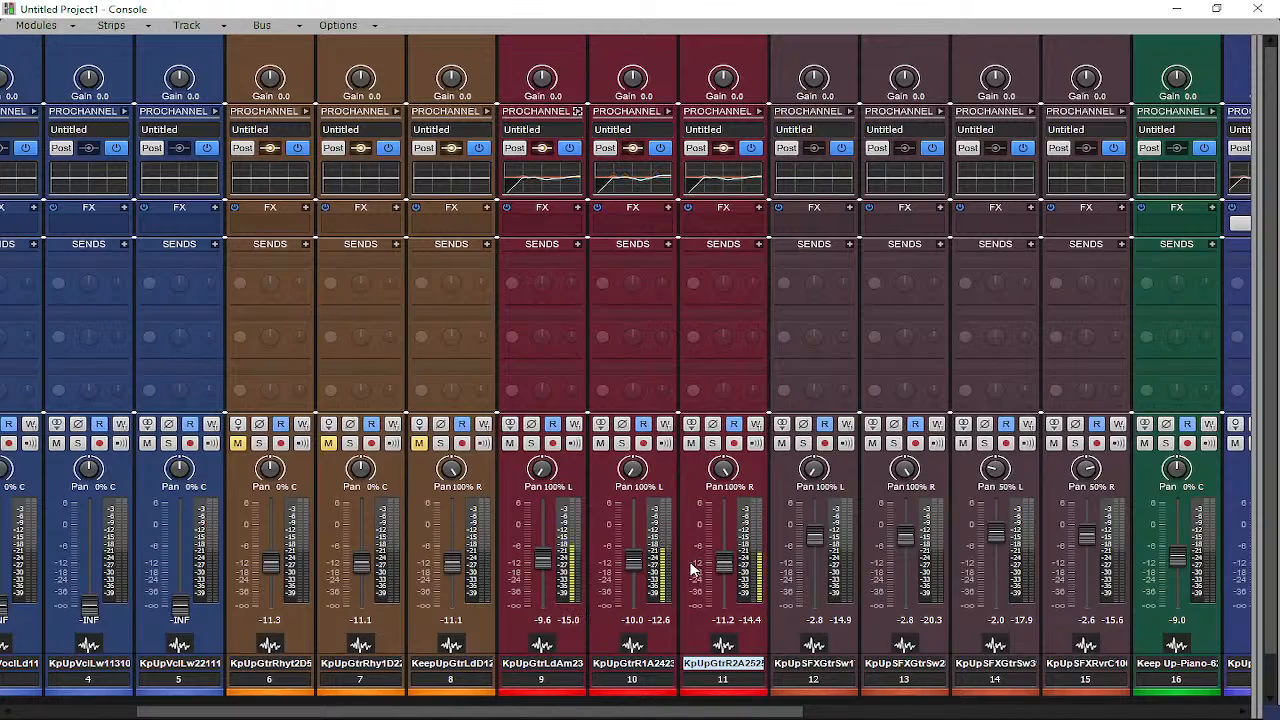
Raise the Guitar_Rhythm2 volume to -7.6 dB and check its EQ curve in the expanded equalizer
drag(724, 563, 724, 551)
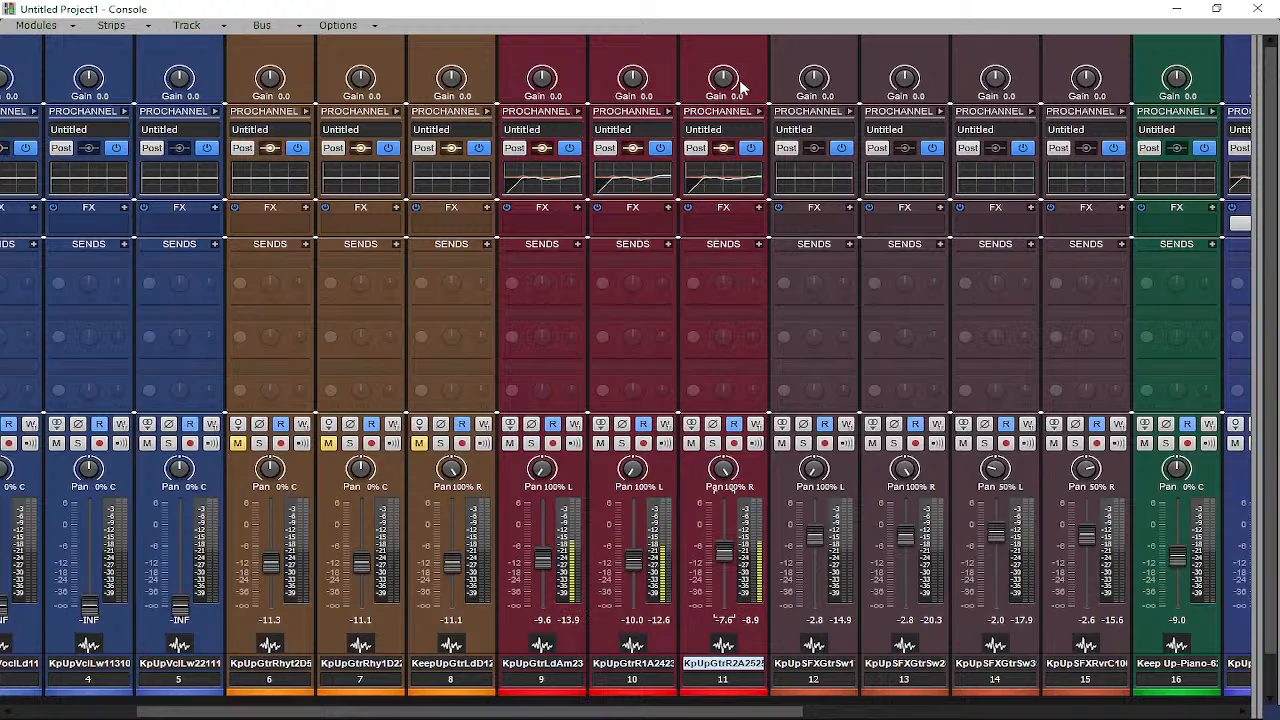
click(758, 112)
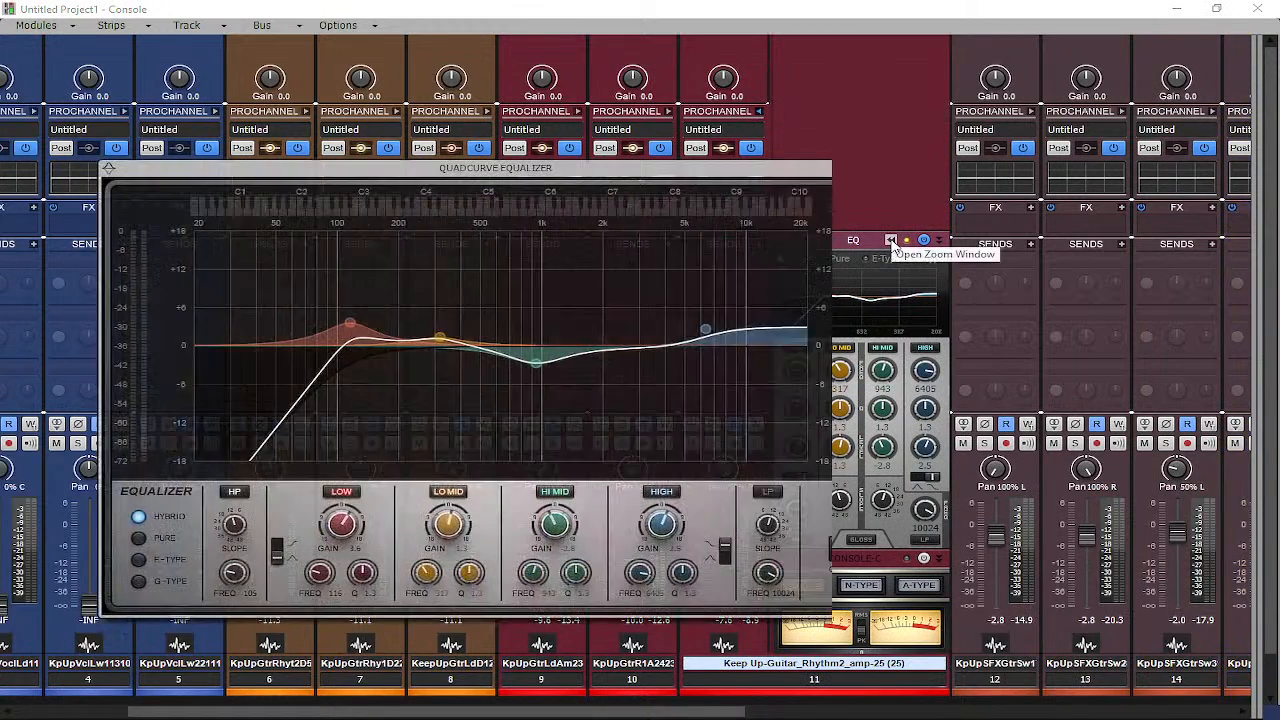
click(891, 243)
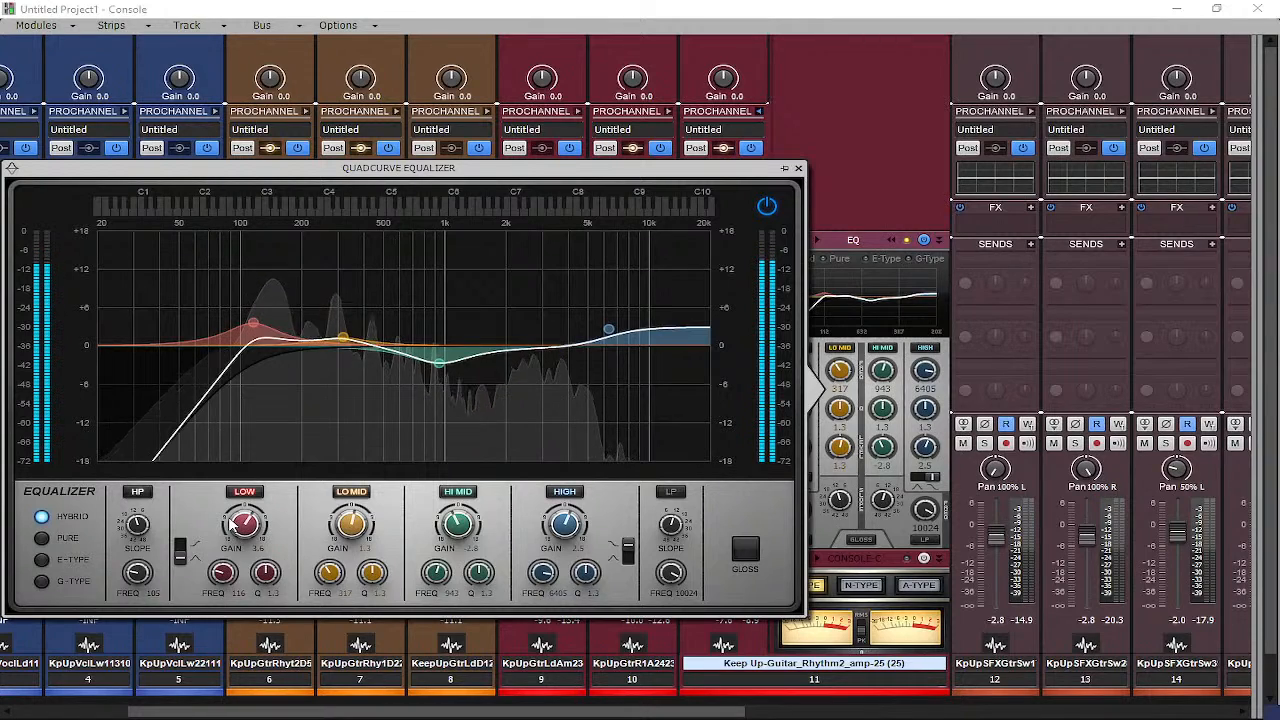
click(798, 167)
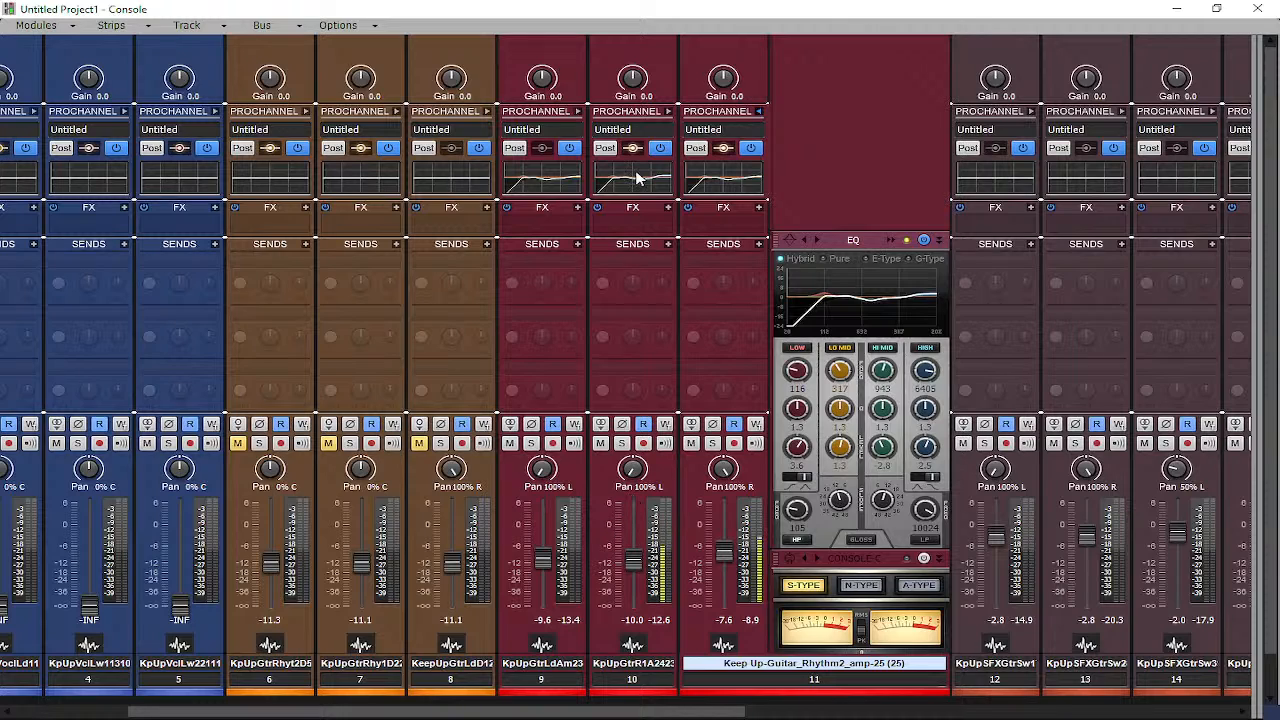
click(760, 114)
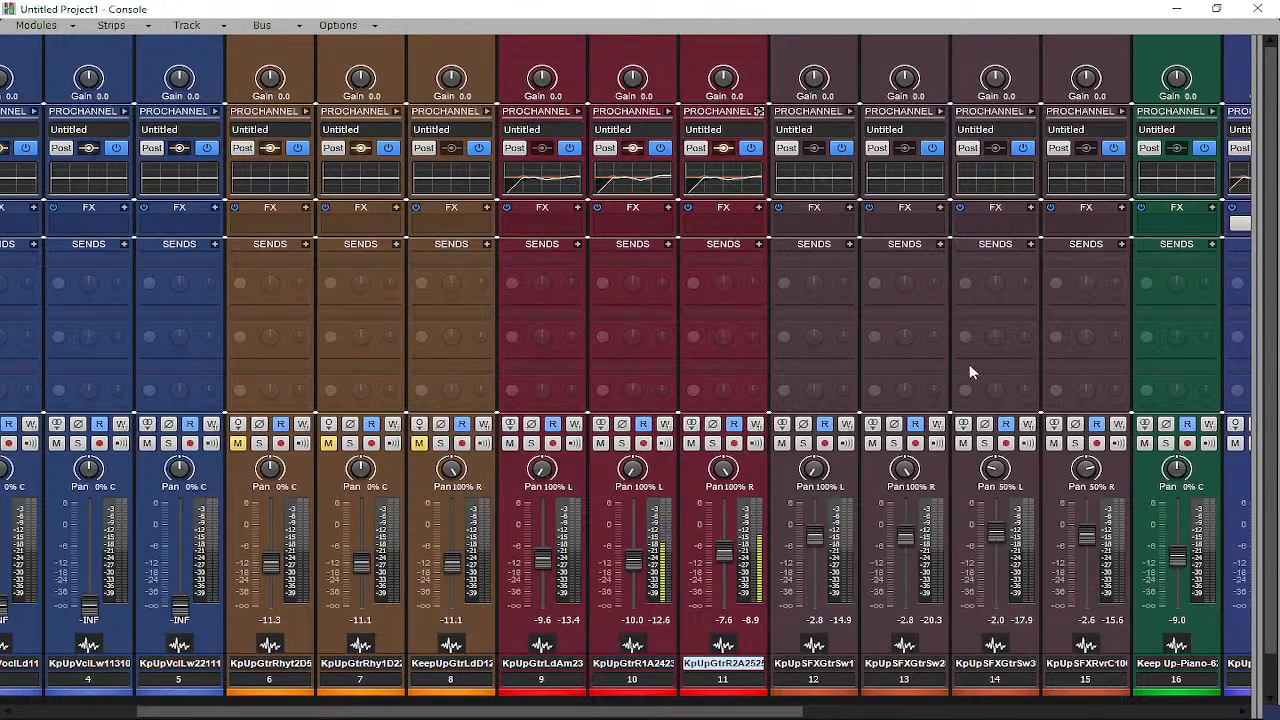
Copy the guitar amp EQ settings onto the four SFX tracks, 12 to 15
click(812, 186)
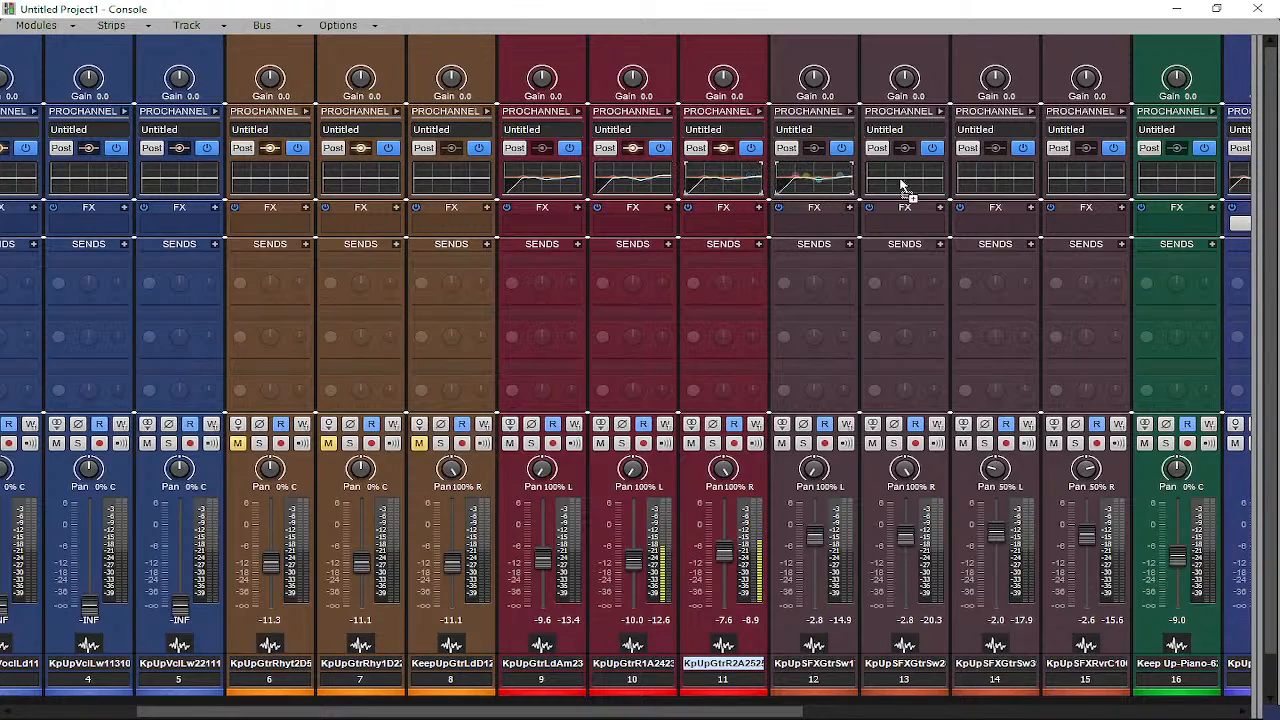
click(996, 186)
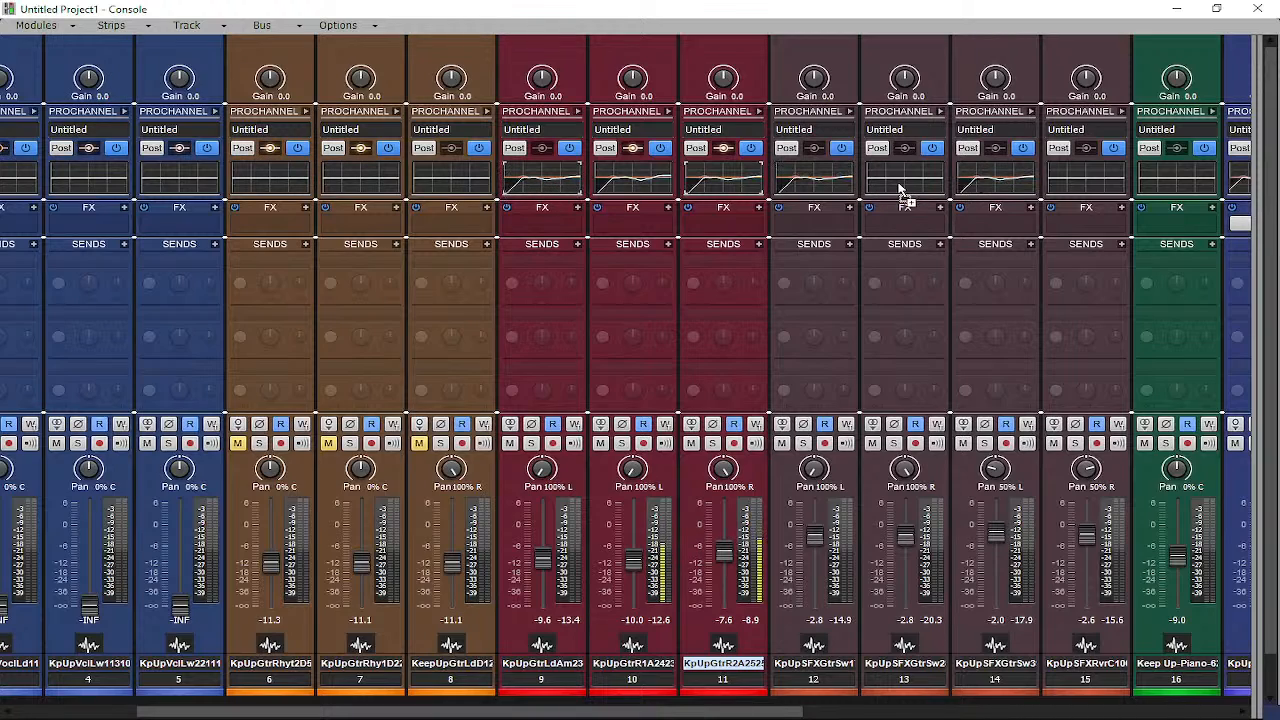
click(1063, 183)
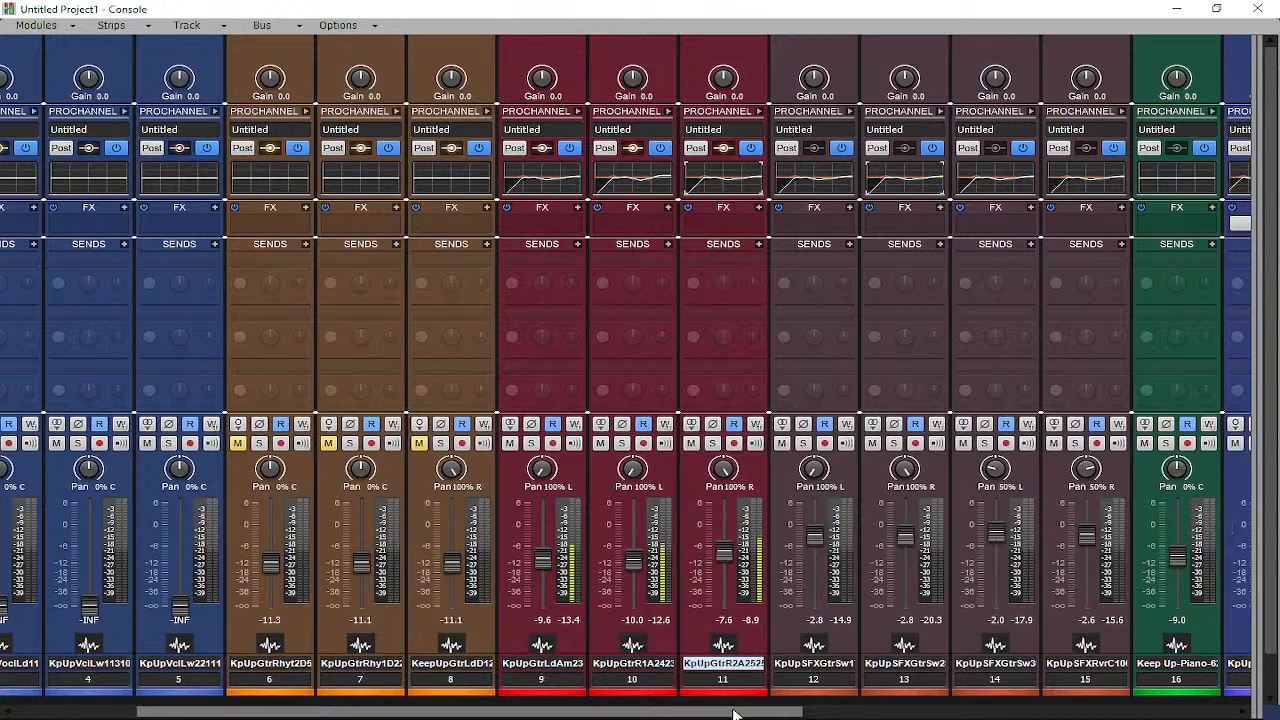
Set the lead guitar amp track 9 to a volume of -5.8 dB and pan it to center
drag(540, 557, 541, 544)
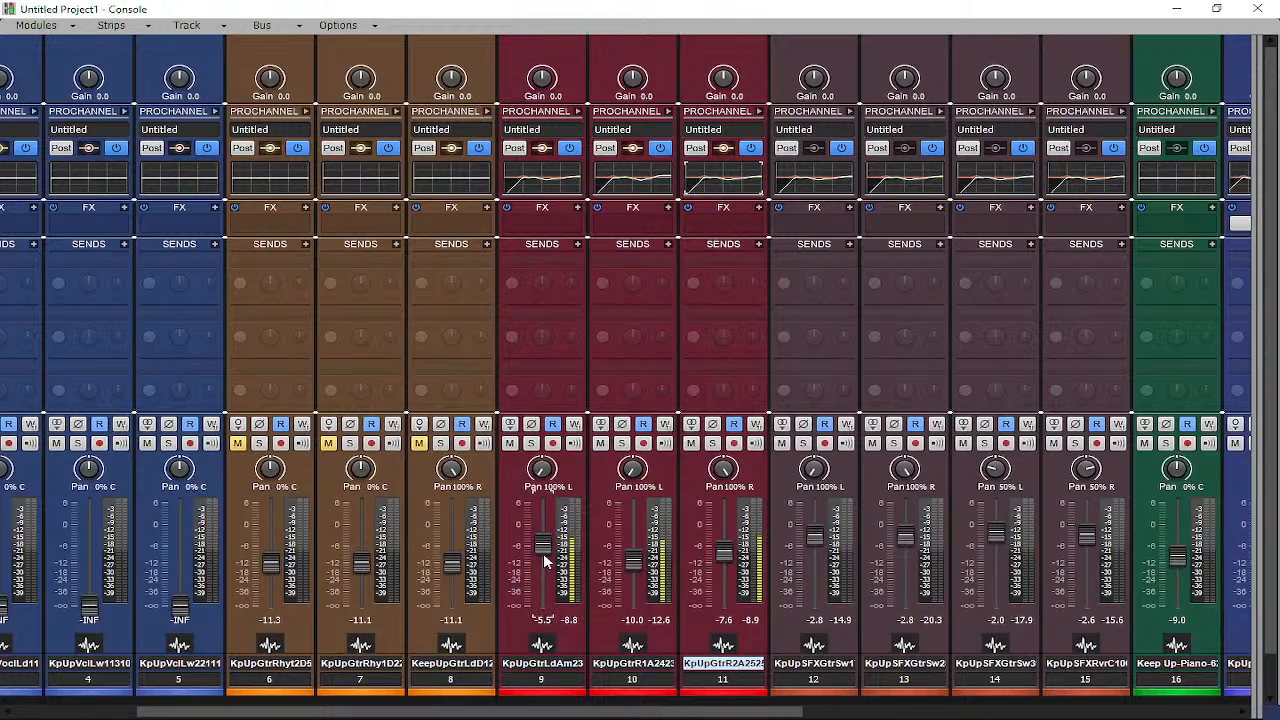
double_click(540, 470)
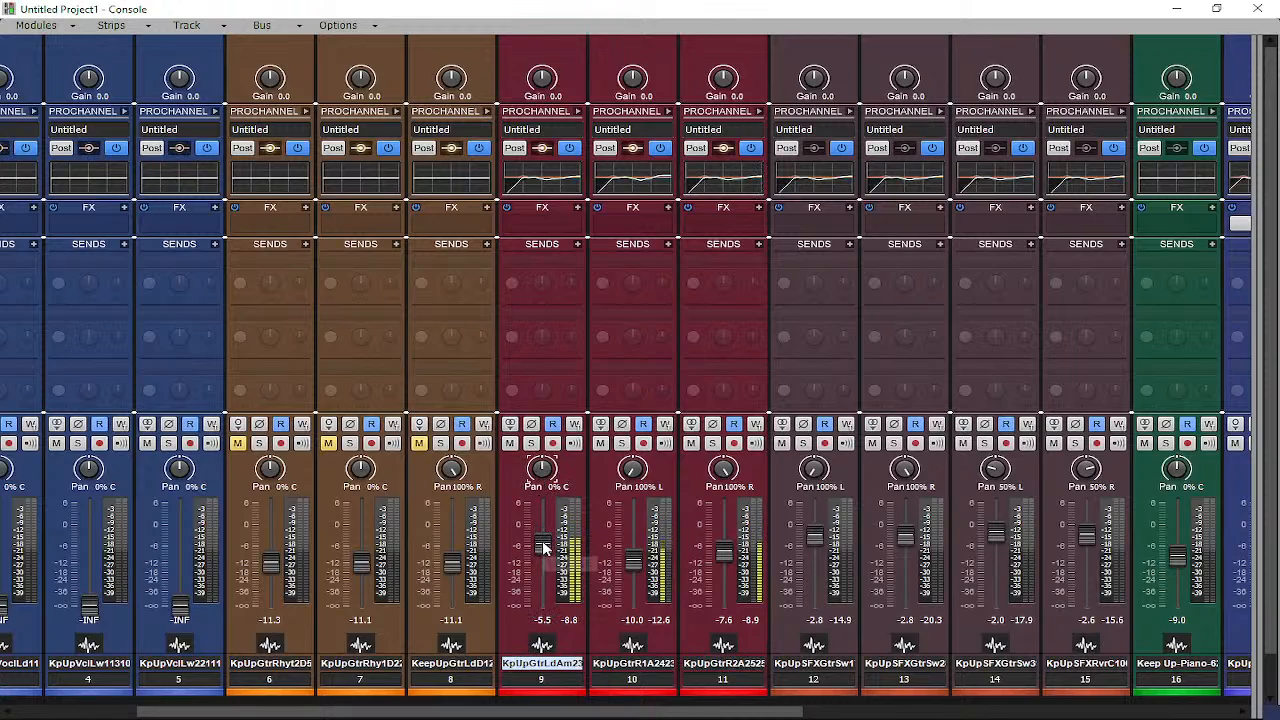
drag(542, 545, 542, 546)
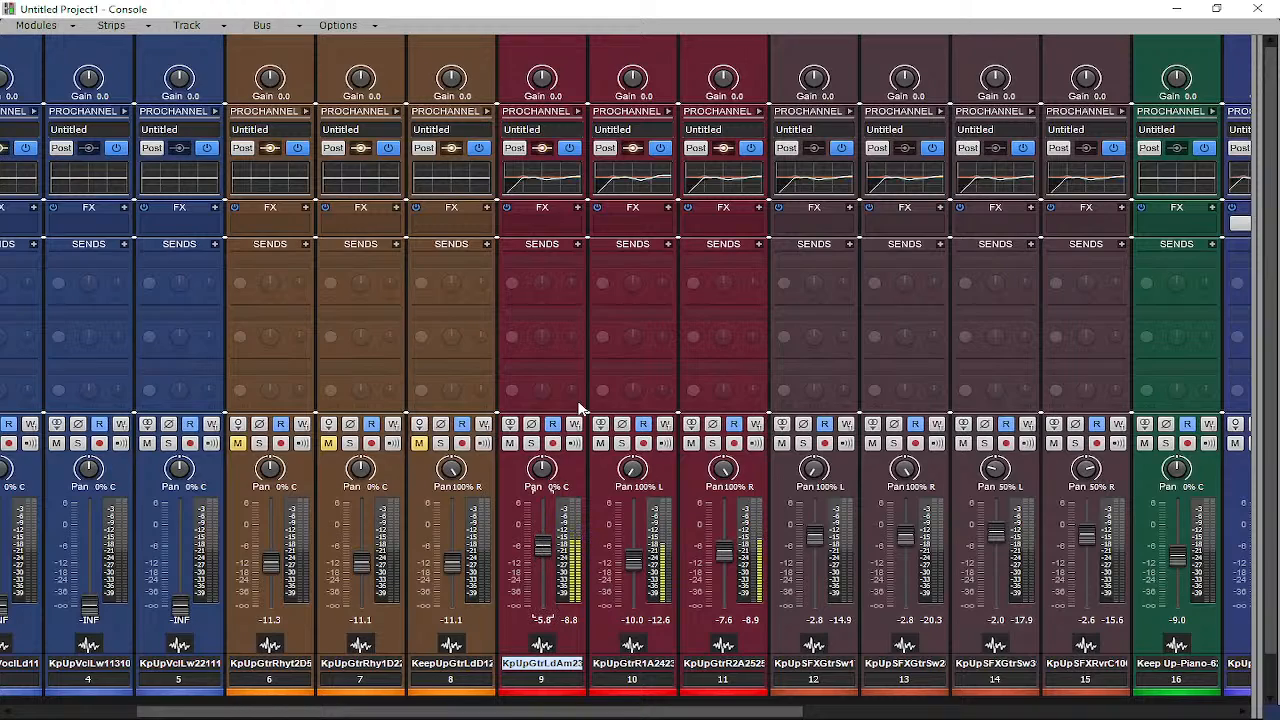
Add Reverb Small sends to lead guitar track 9, at about -6.1 dB, and to Guitar_Rhythm1 on track 10
click(577, 245)
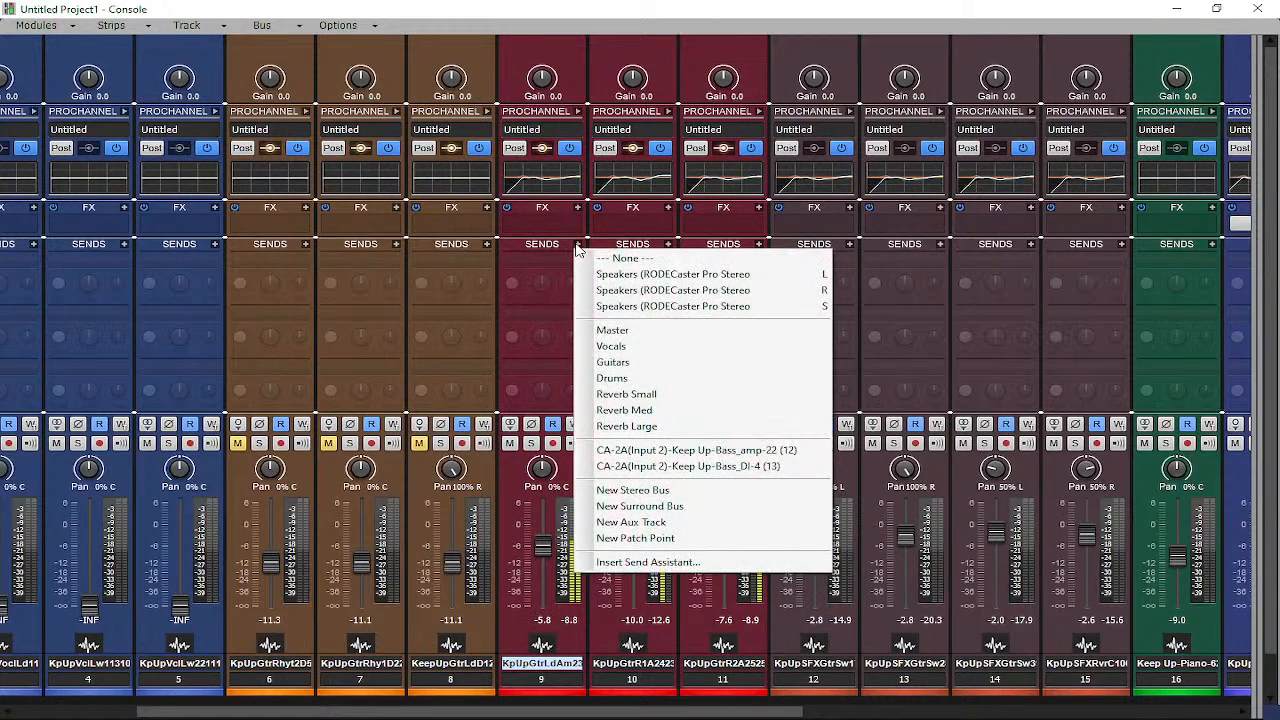
click(648, 395)
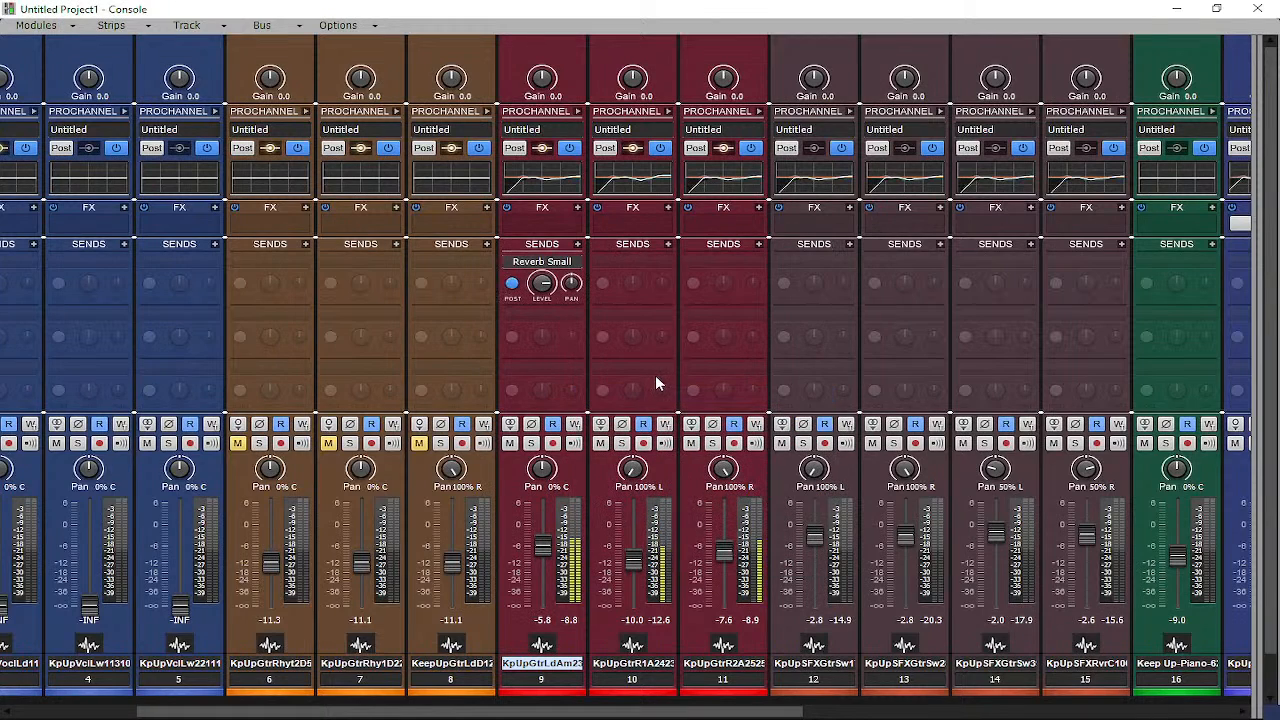
drag(541, 283, 541, 287)
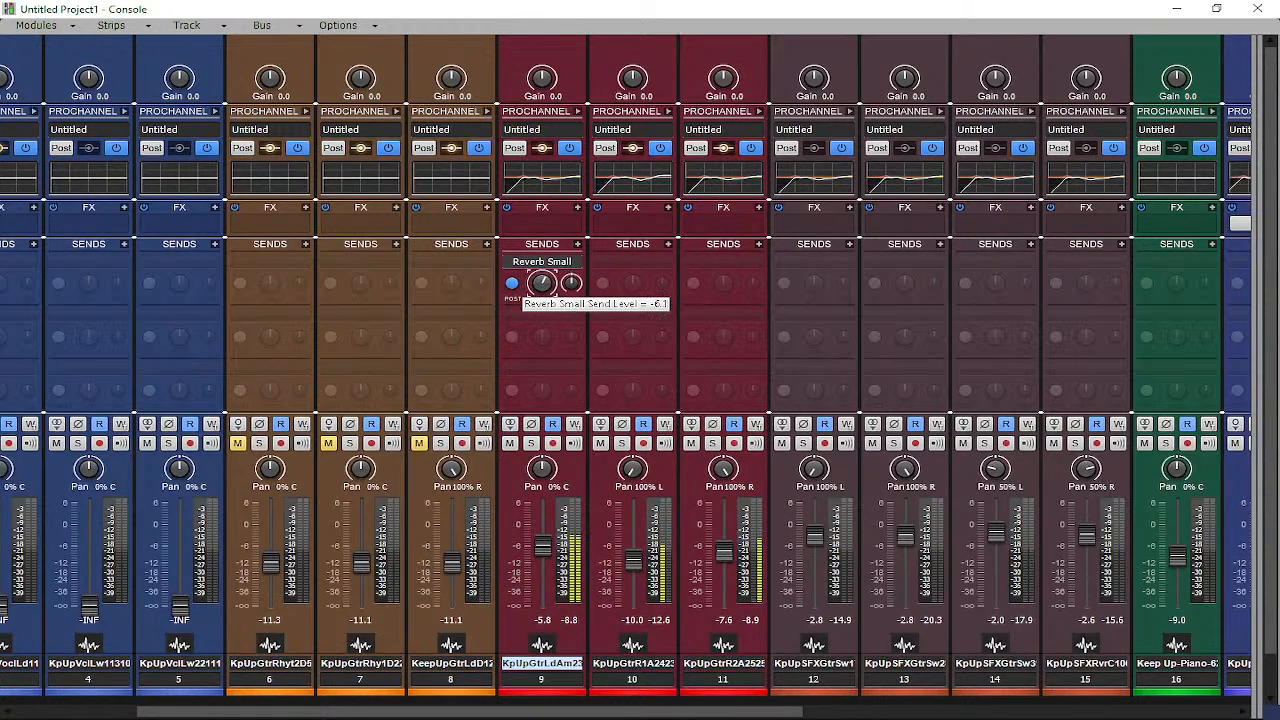
drag(541, 283, 611, 284)
click(668, 244)
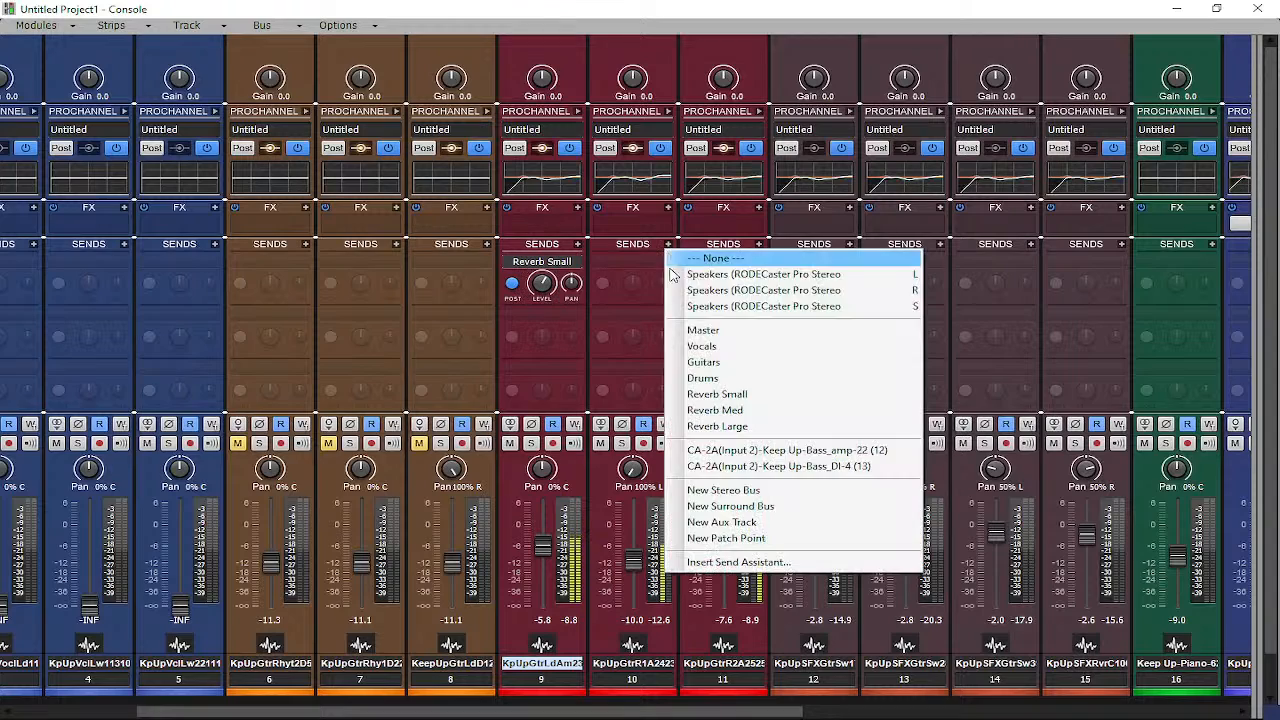
click(733, 394)
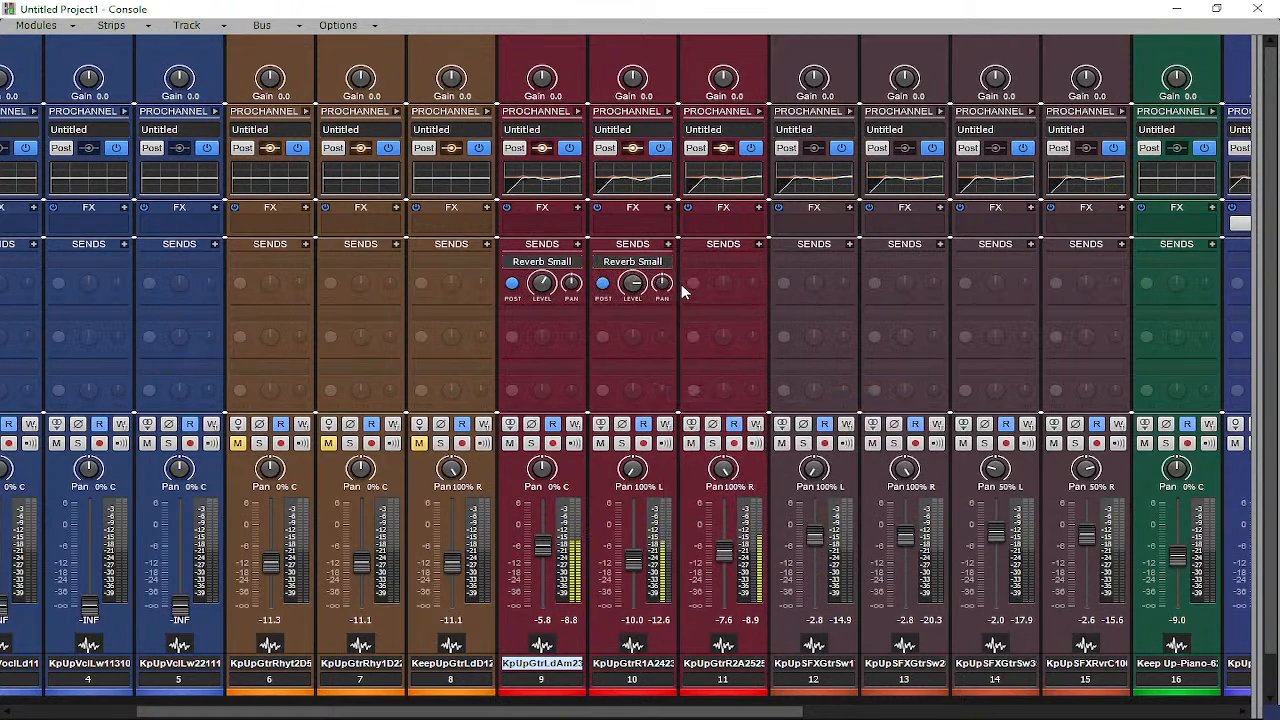
Pan track 10's Reverb Small send left at a reduced level, and add a matching Reverb Small send to track 11 panned right
drag(661, 283, 633, 285)
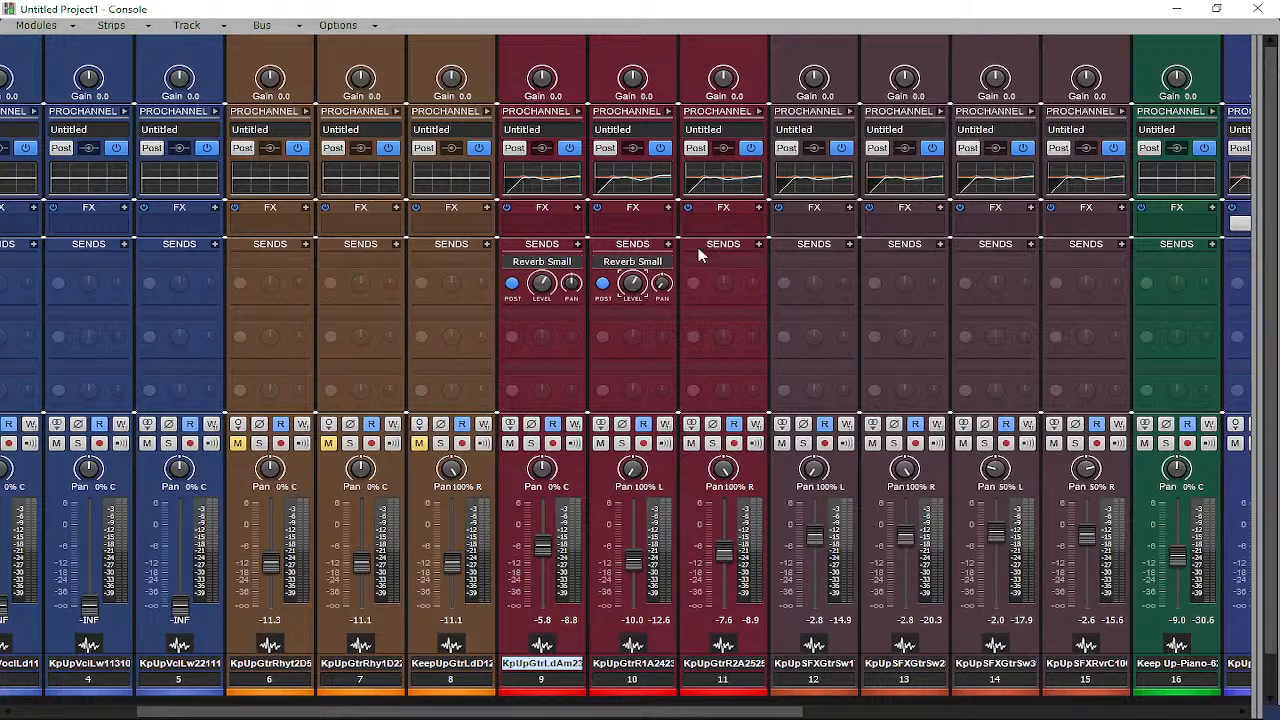
click(759, 245)
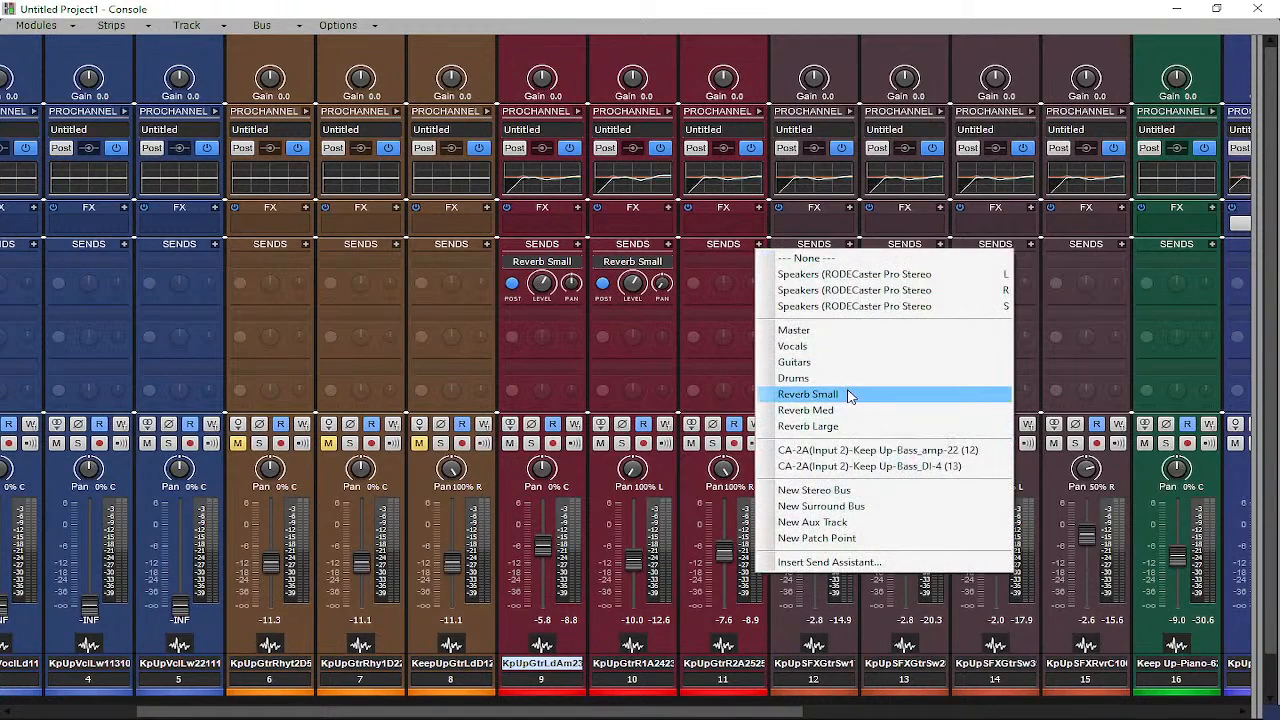
click(740, 271)
mouse_move(724, 283)
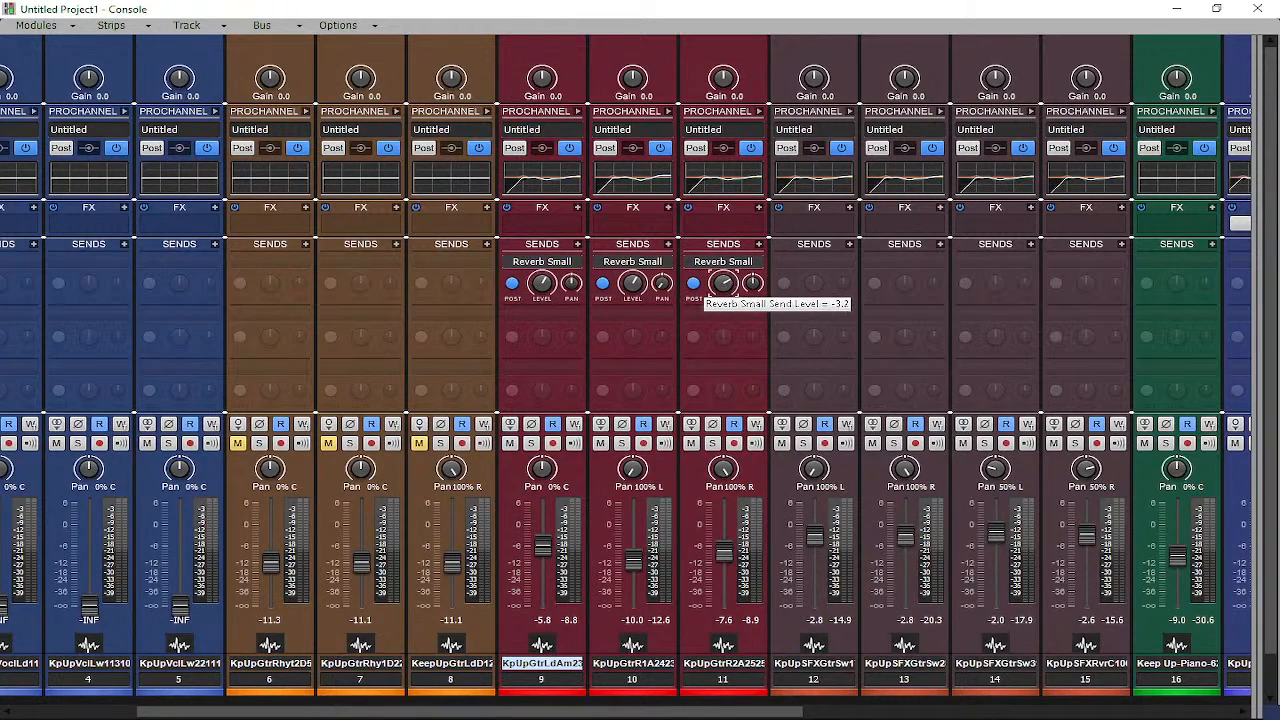
drag(753, 283, 752, 276)
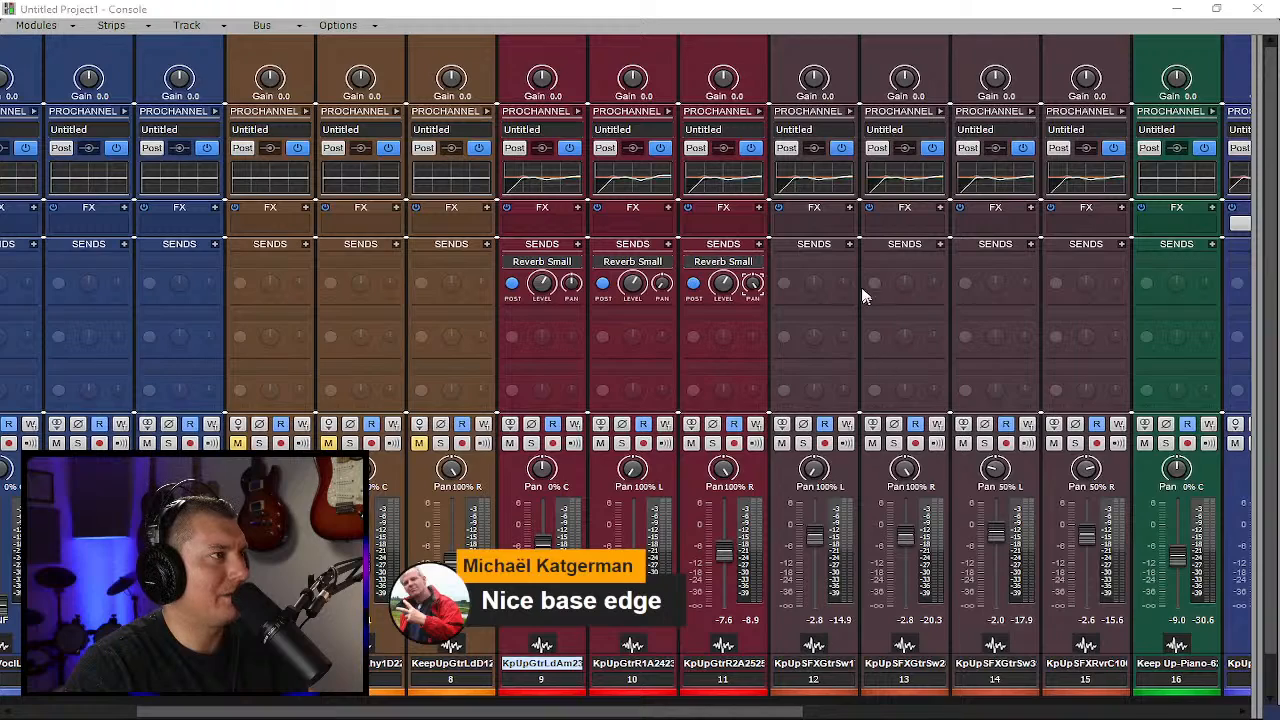
Add Reverb Small sends to SFX tracks 12 through 15 together and lower their send levels
drag(828, 672, 1085, 676)
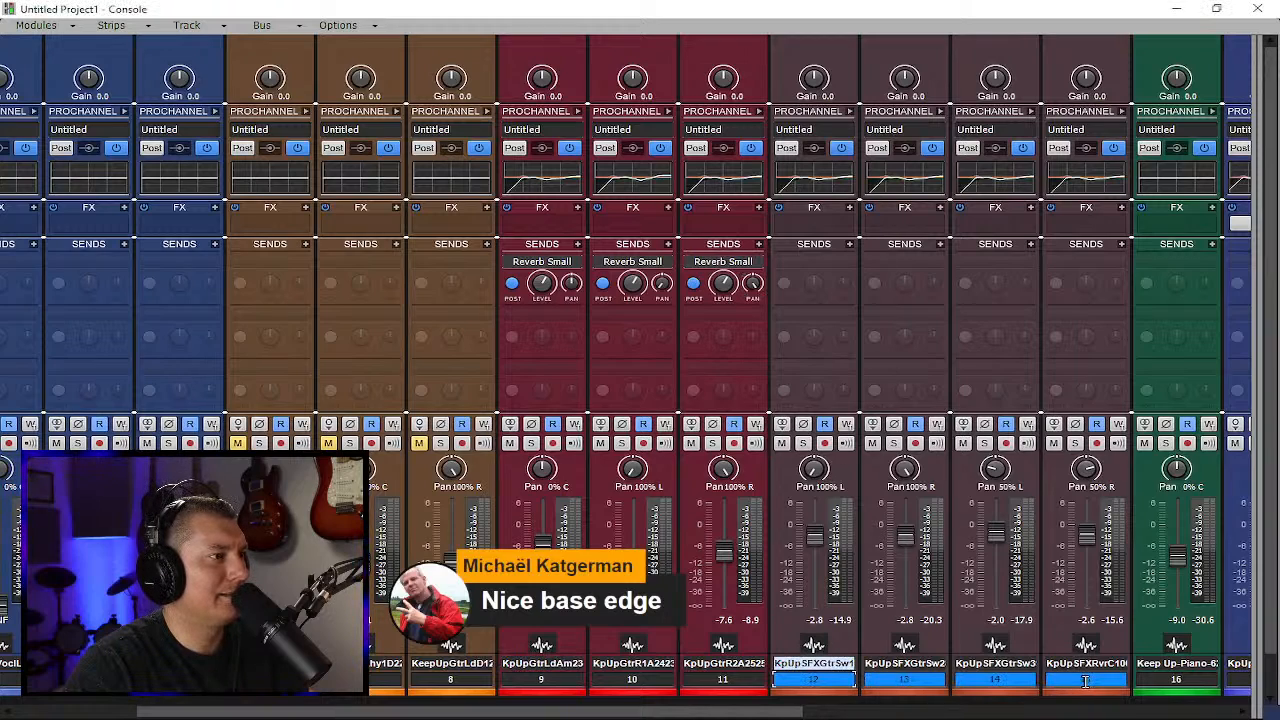
click(850, 244)
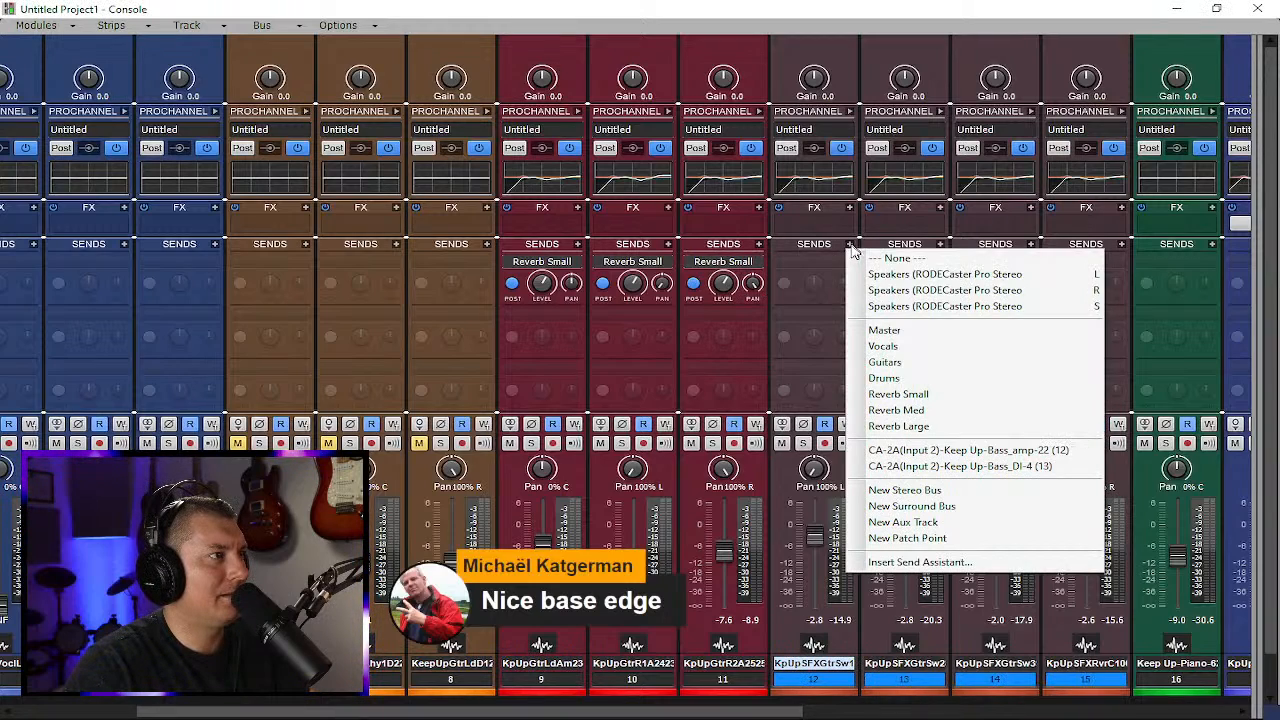
click(920, 393)
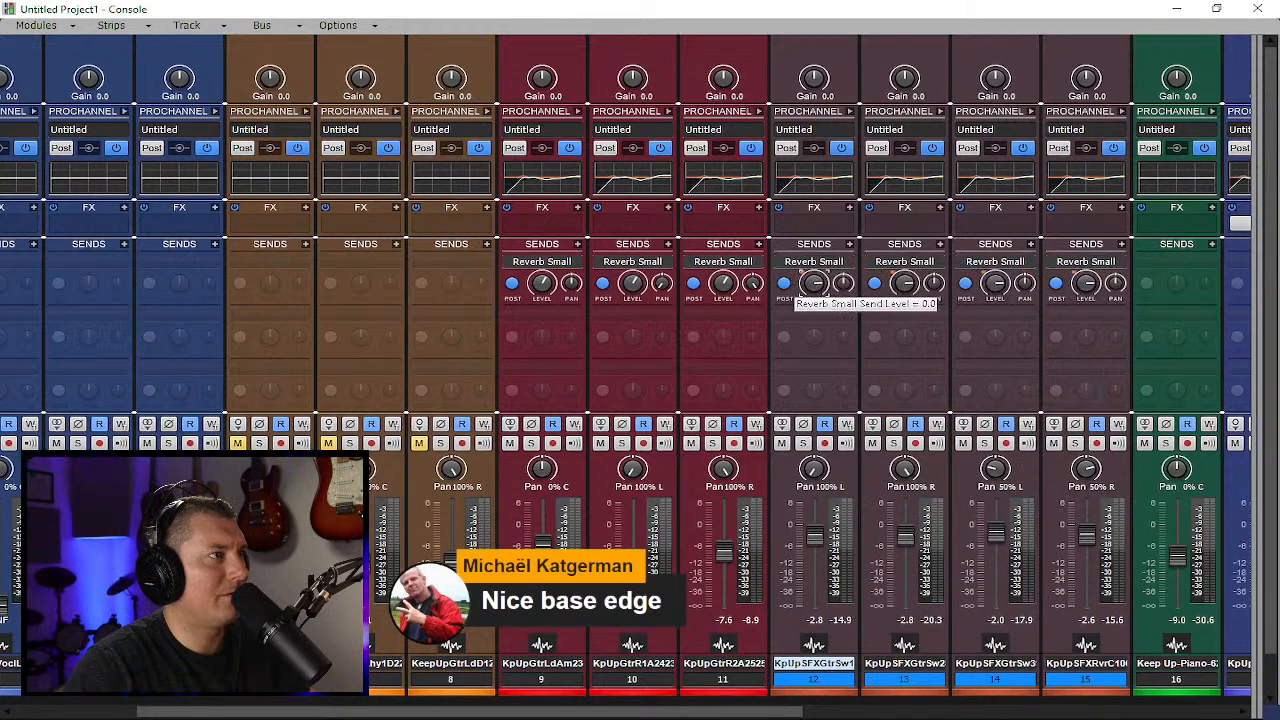
drag(813, 283, 813, 279)
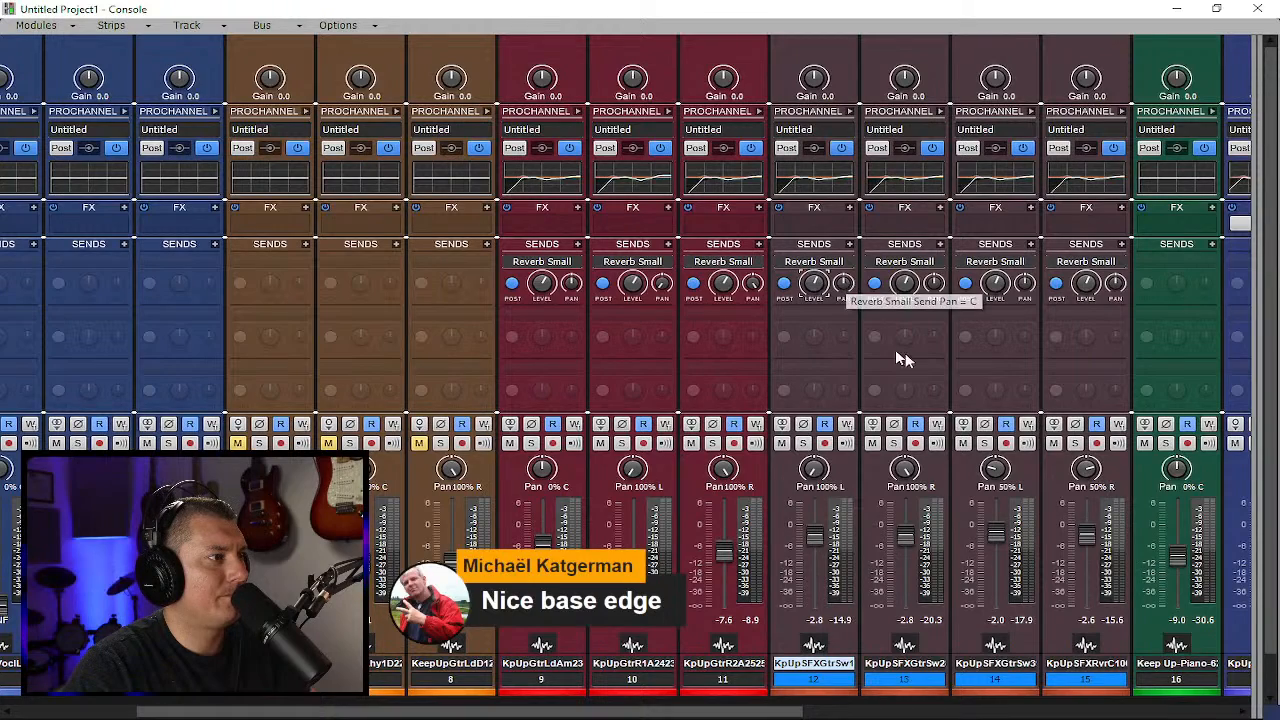
Pan the Reverb Small sends alternately: tracks 12 and 14 left, tracks 13 and 15 right
click(932, 285)
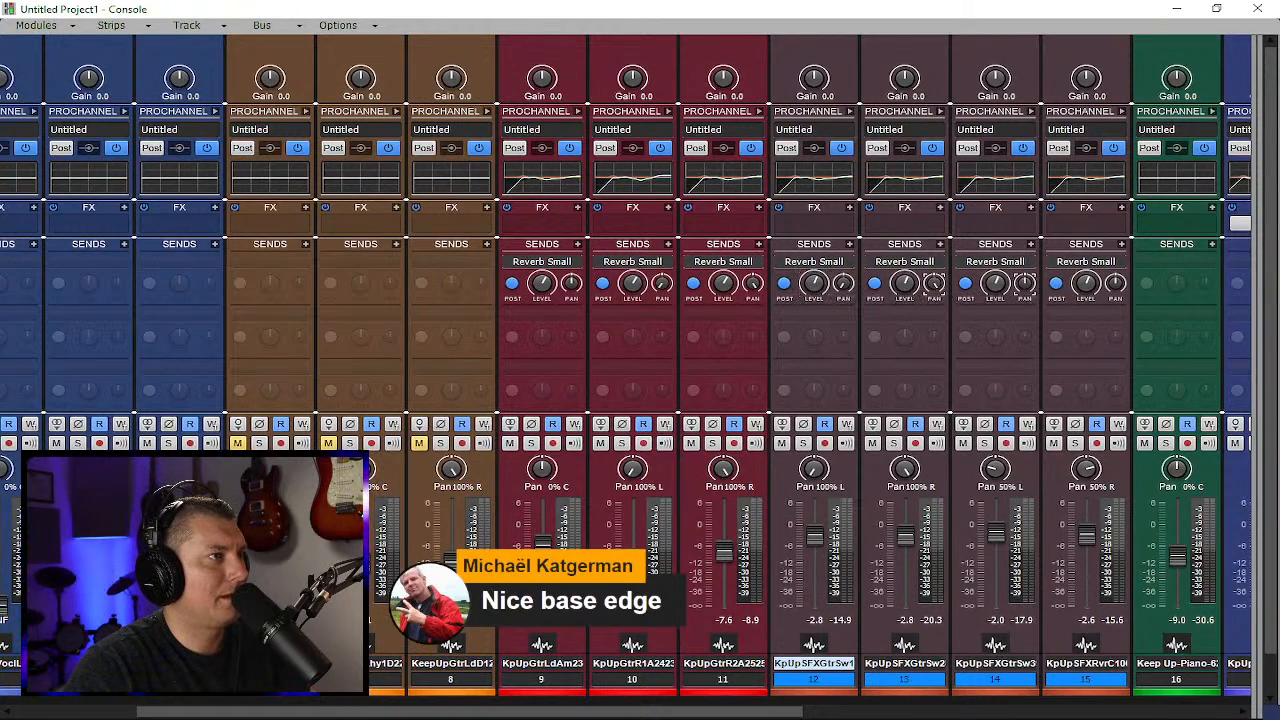
click(1024, 285)
click(1115, 285)
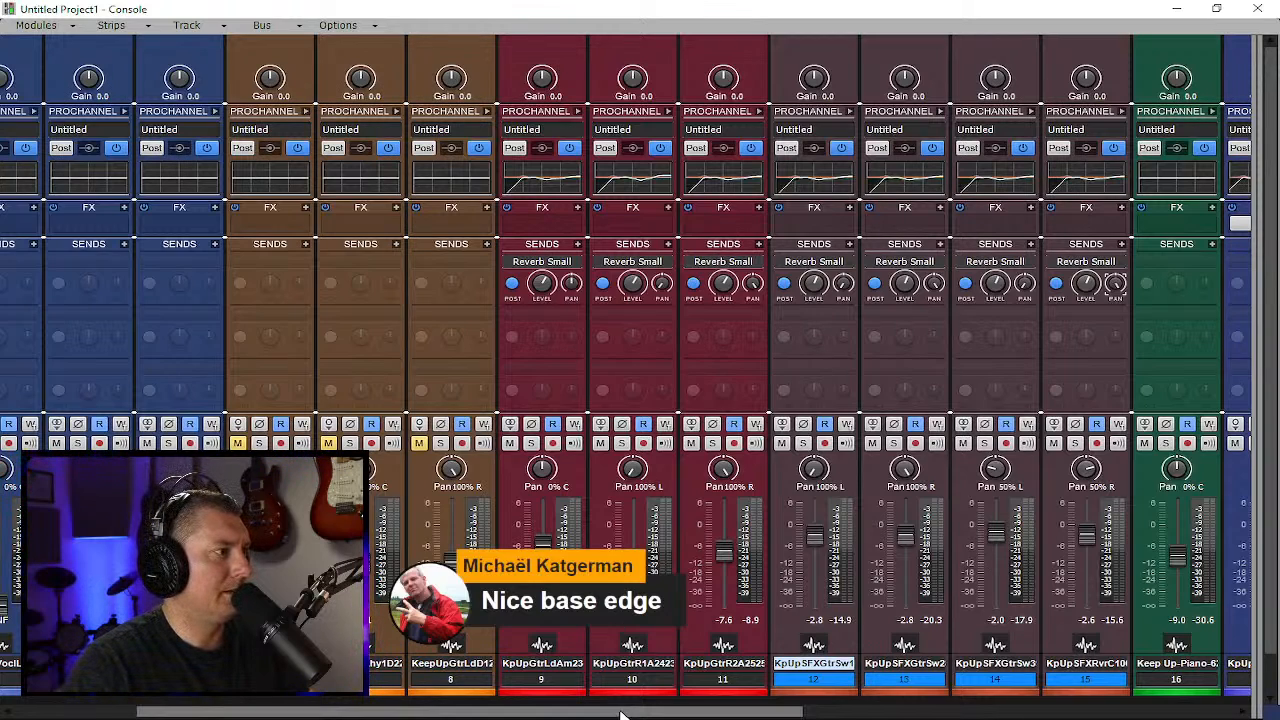
Enlarge piano track 16 in the track view and play the song from measure 76, selecting the range to the clip's end
drag(624, 712, 772, 716)
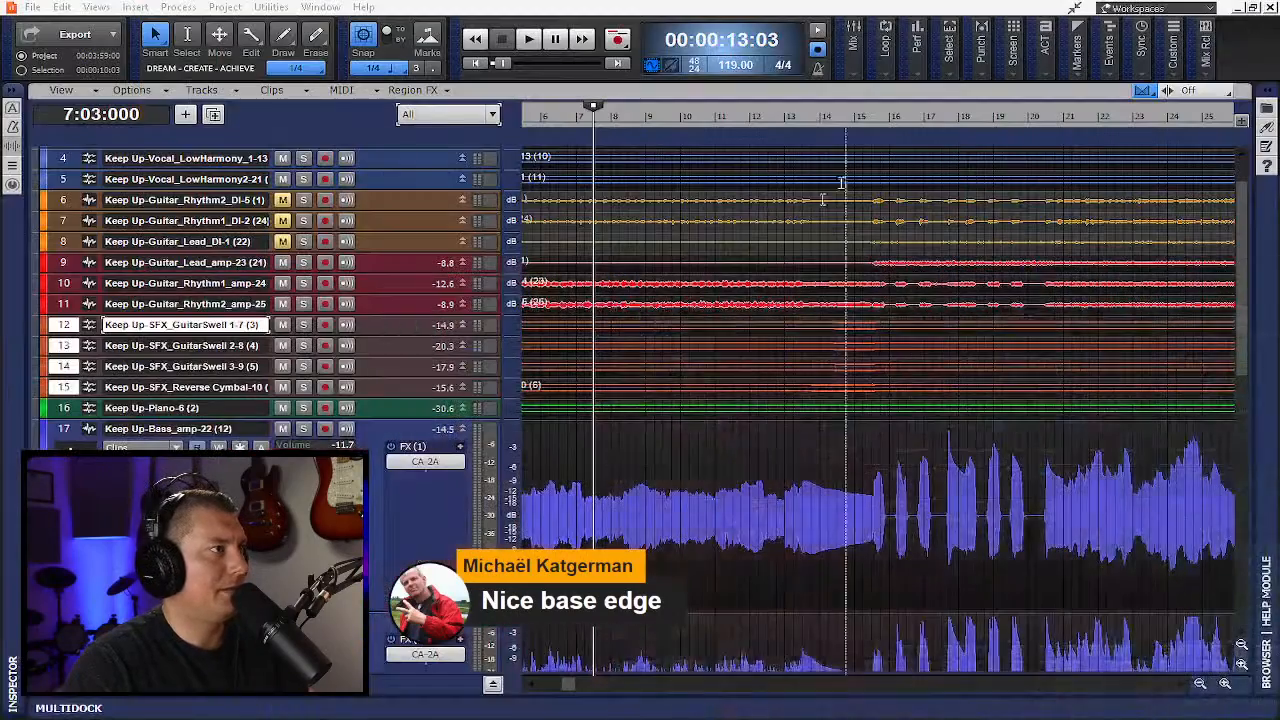
click(1176, 8)
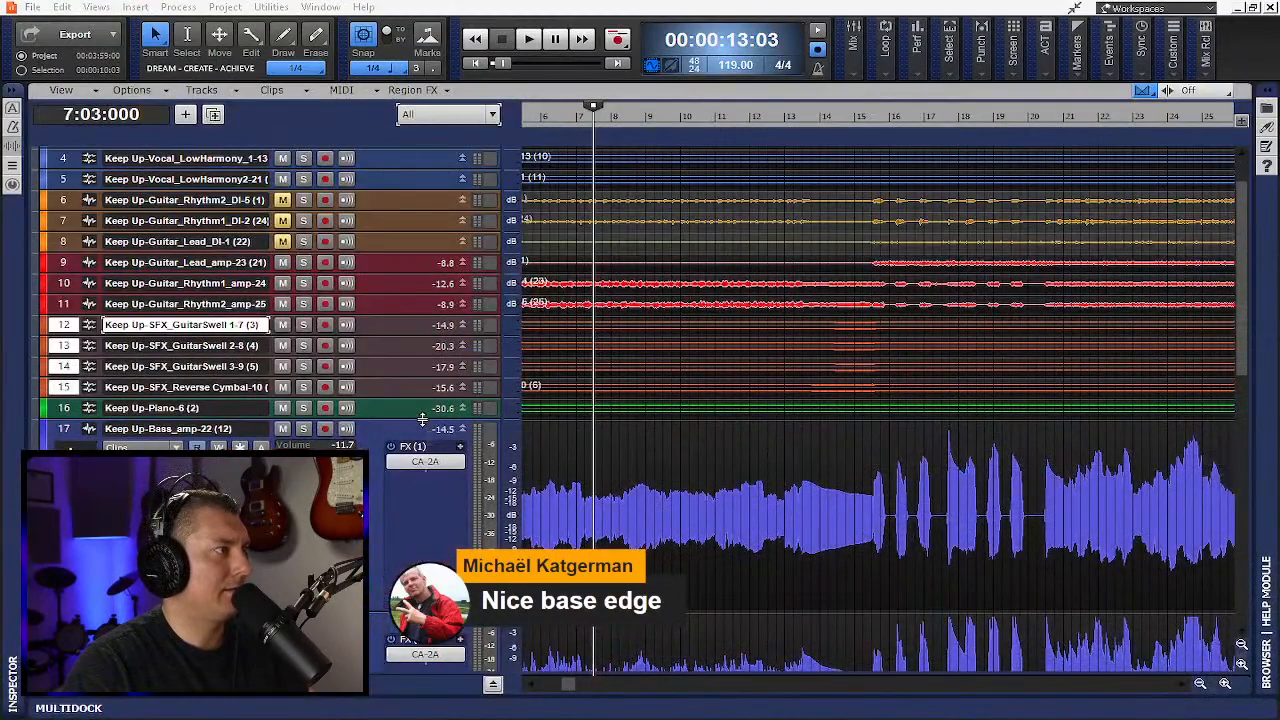
drag(434, 440, 620, 651)
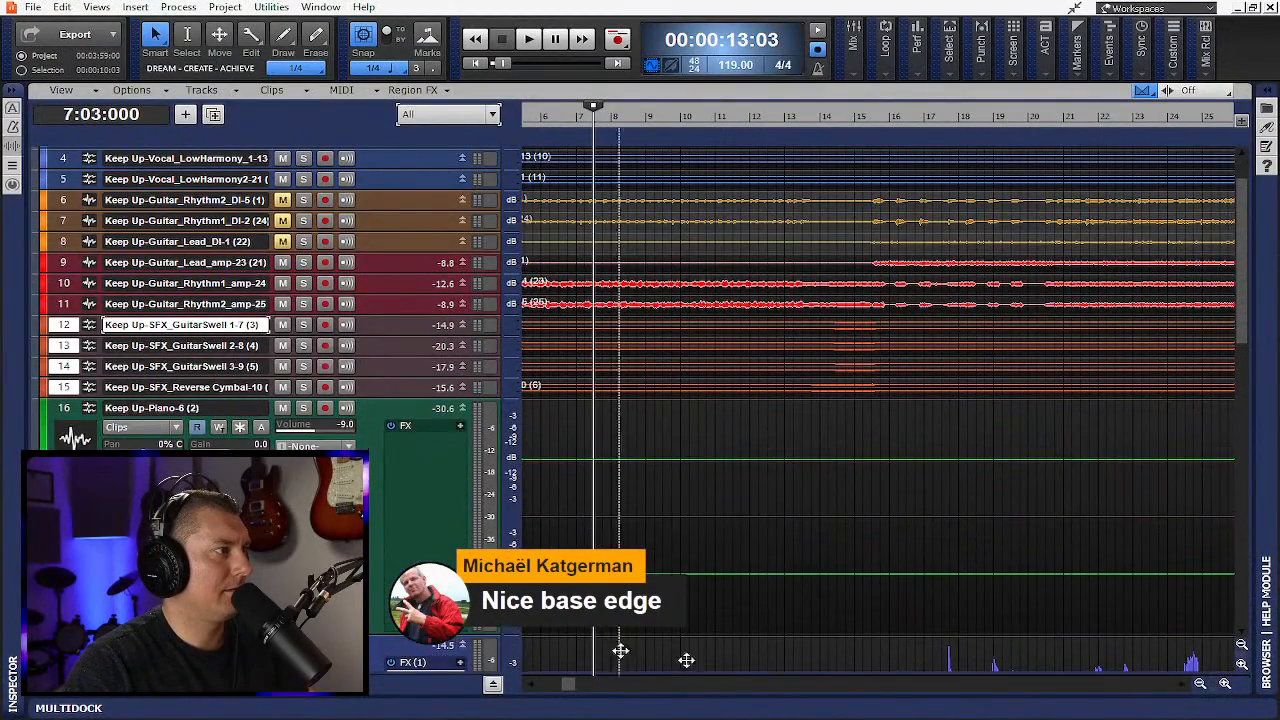
click(1200, 684)
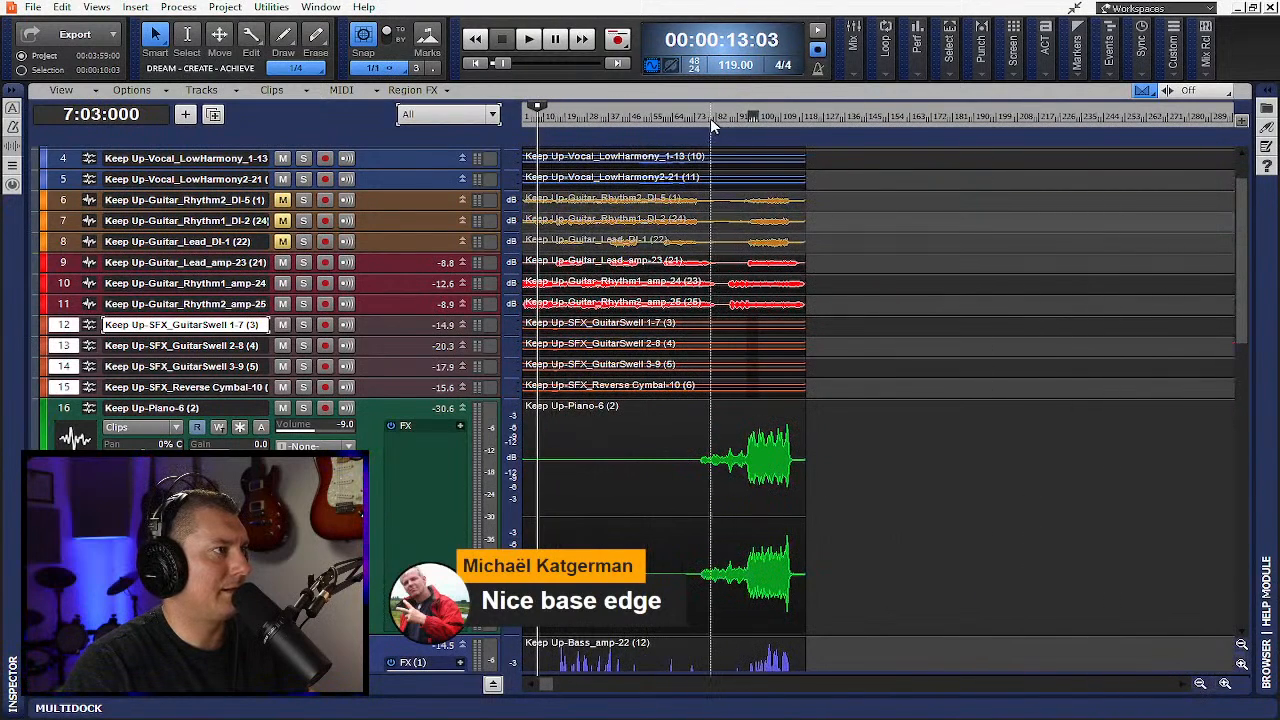
click(705, 117)
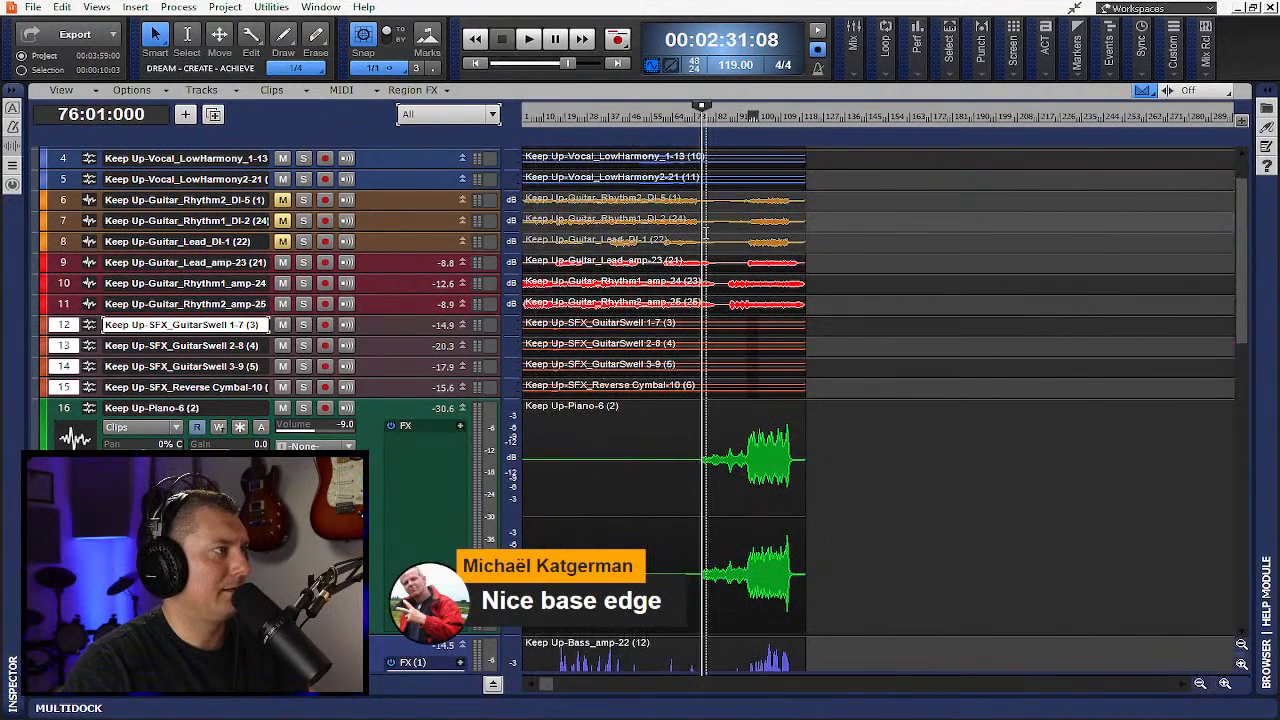
click(786, 580)
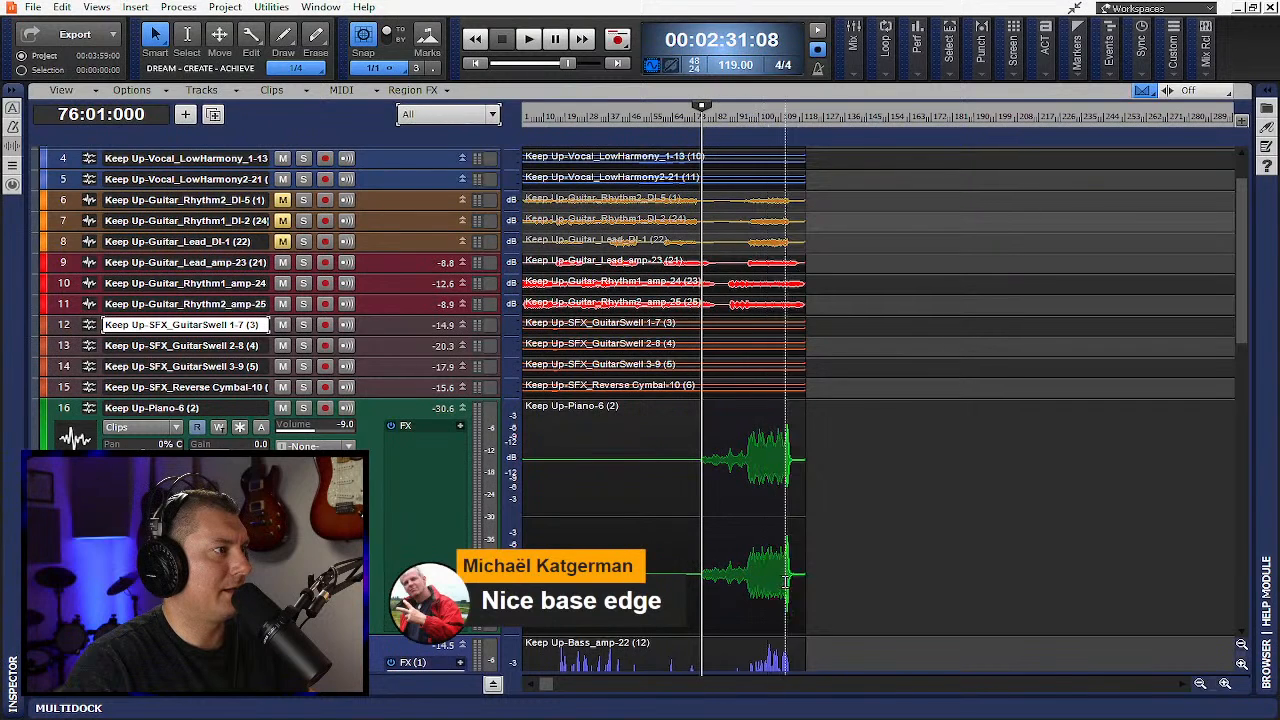
click(795, 578)
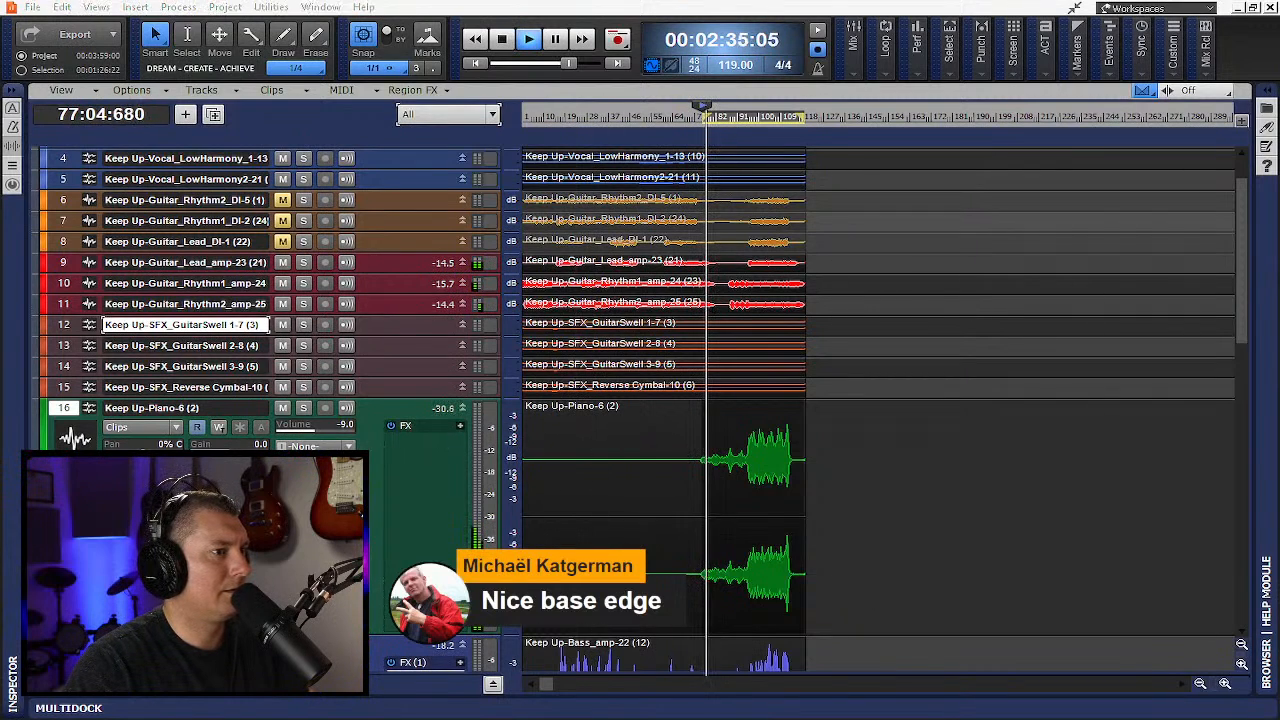
Raise piano track 16's volume to 0.2 dB in the console and add a Reverb Small send at about -9.3 dB
key(alt+2)
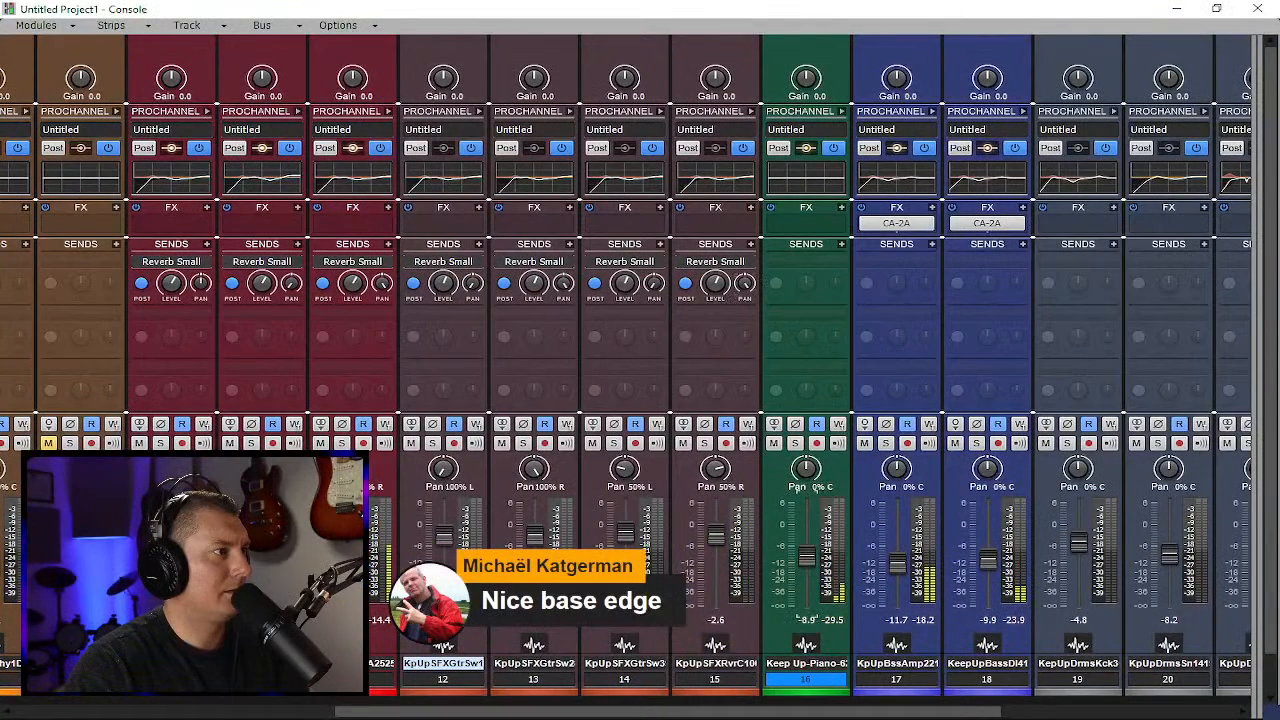
drag(806, 556, 806, 523)
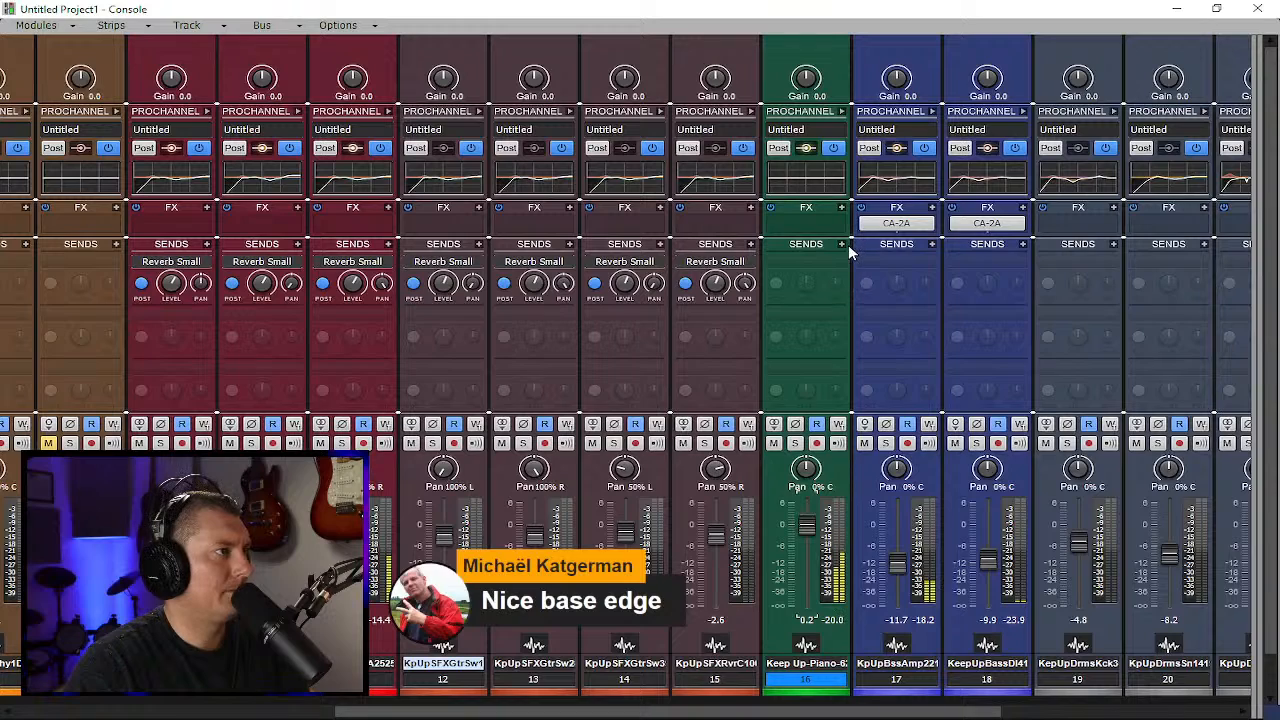
click(845, 247)
click(905, 392)
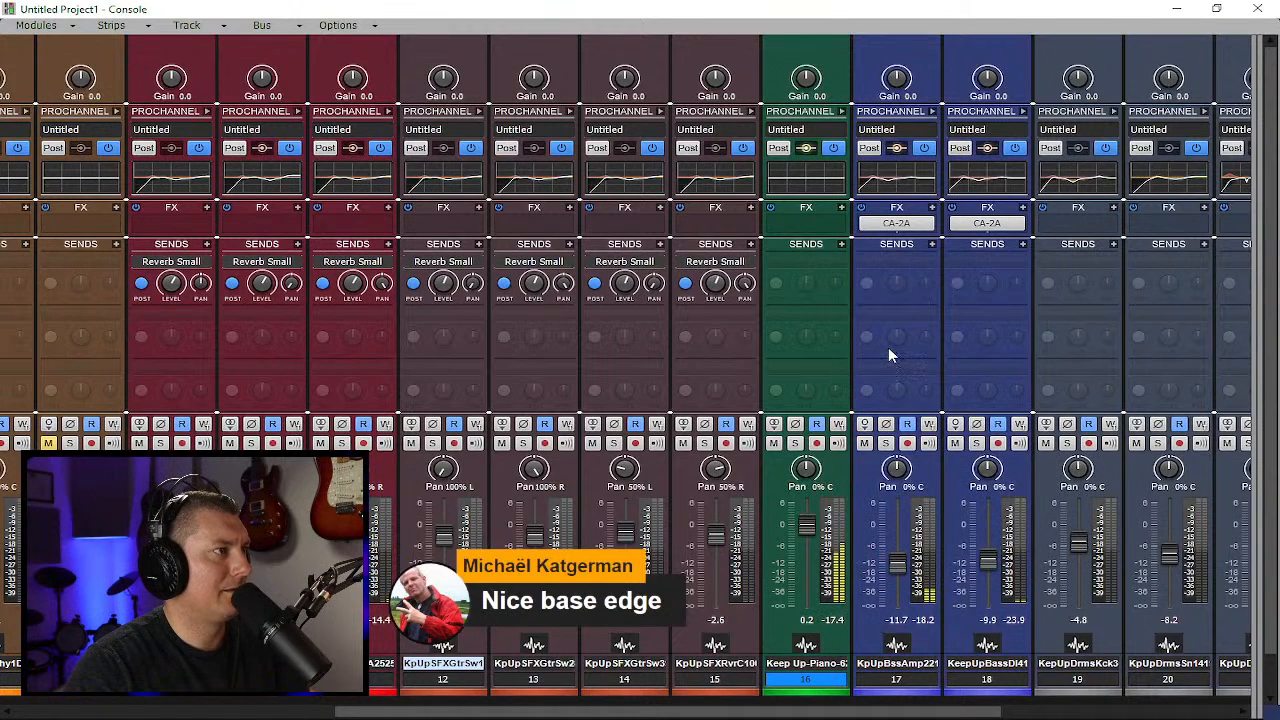
mouse_move(806, 284)
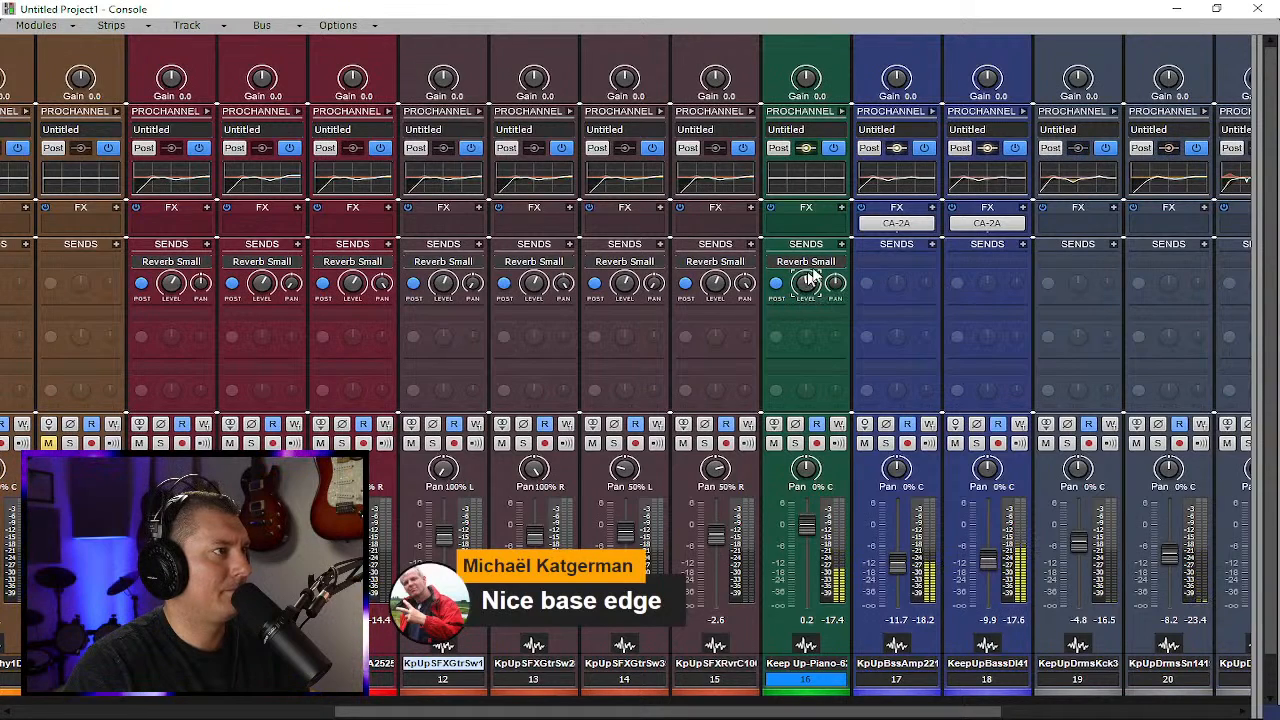
Add a Reverb Med send to the piano track, lower its level and pan it right
click(845, 246)
click(902, 411)
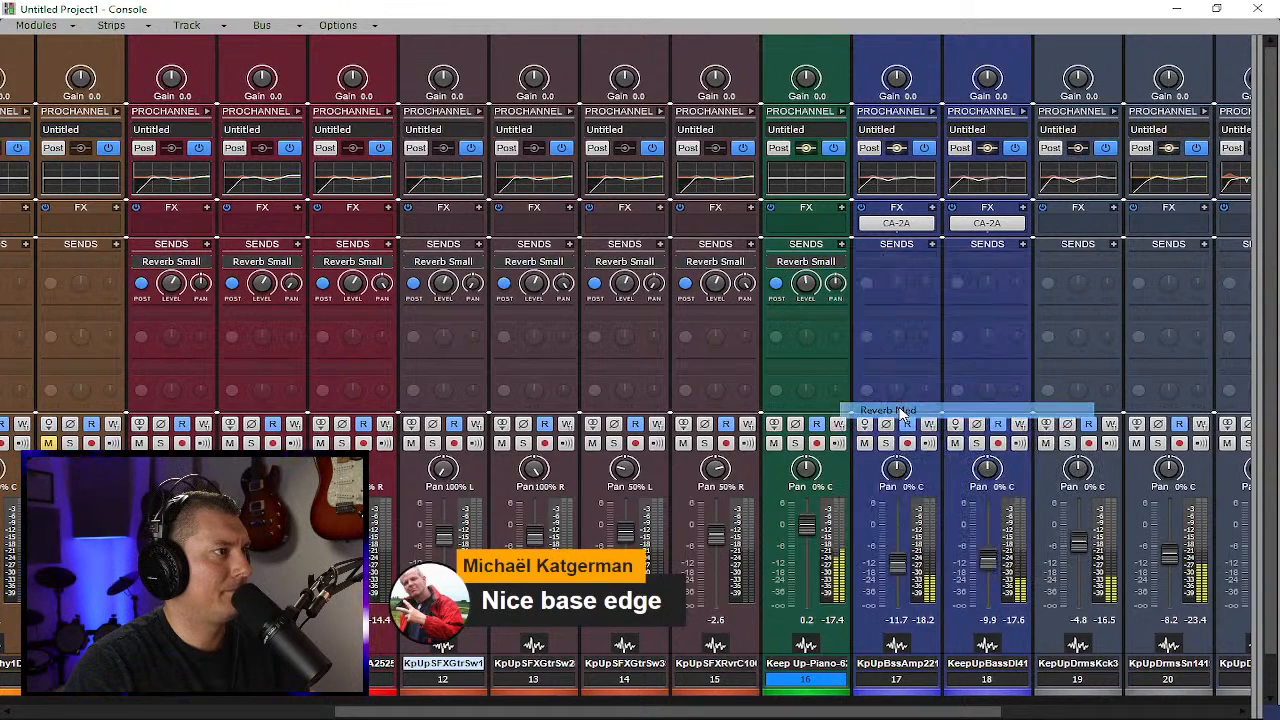
mouse_move(806, 338)
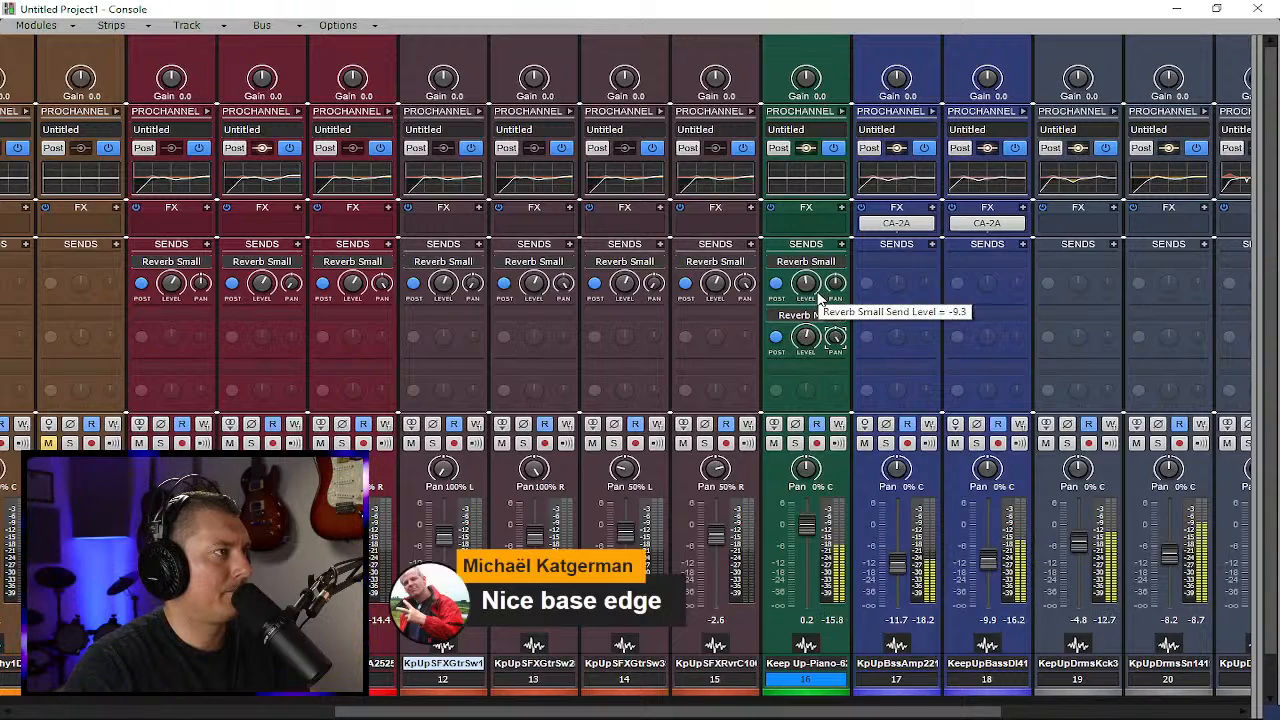
Add two Reverb Large sends to the piano track at reduced levels, panning the first left and the second right
click(842, 244)
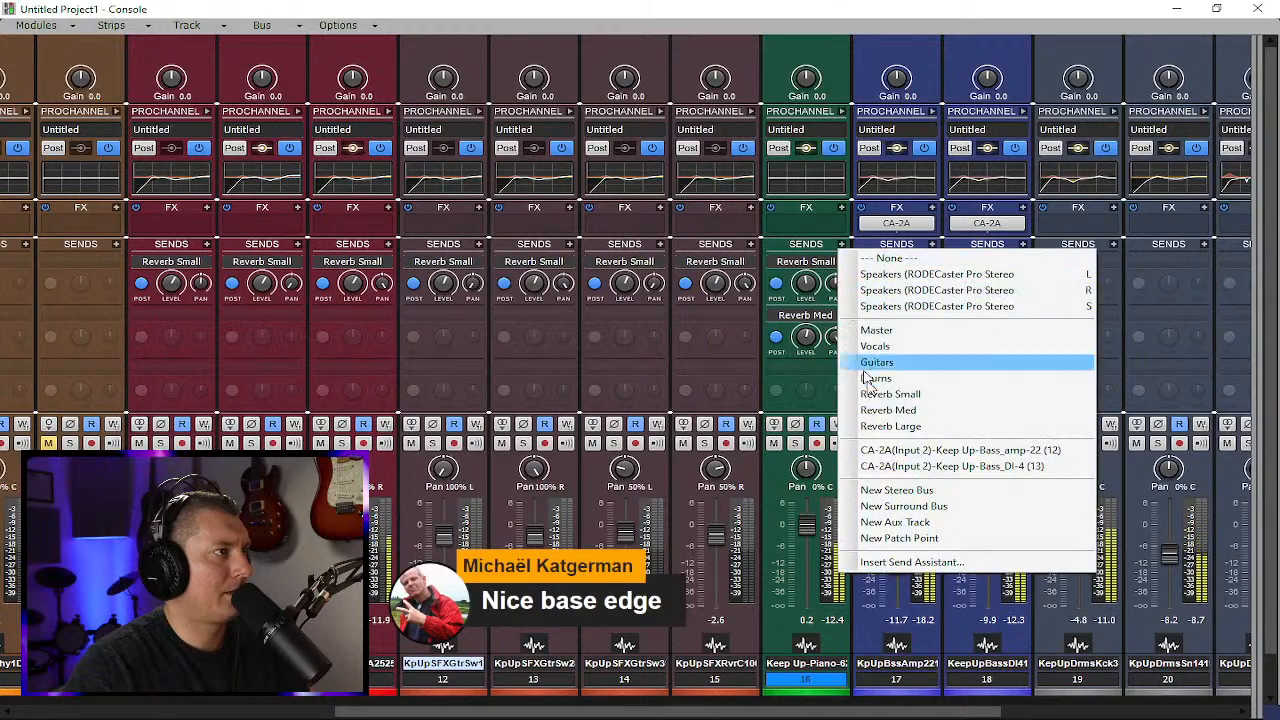
click(880, 426)
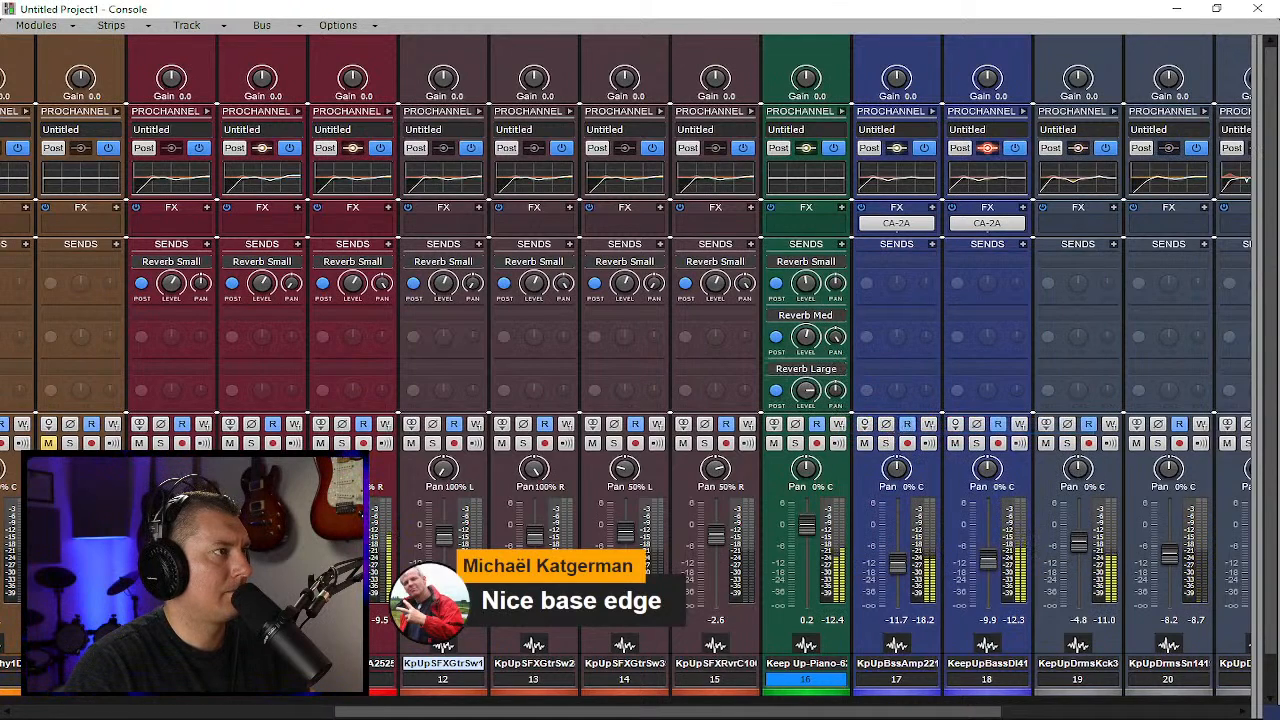
drag(806, 390, 806, 410)
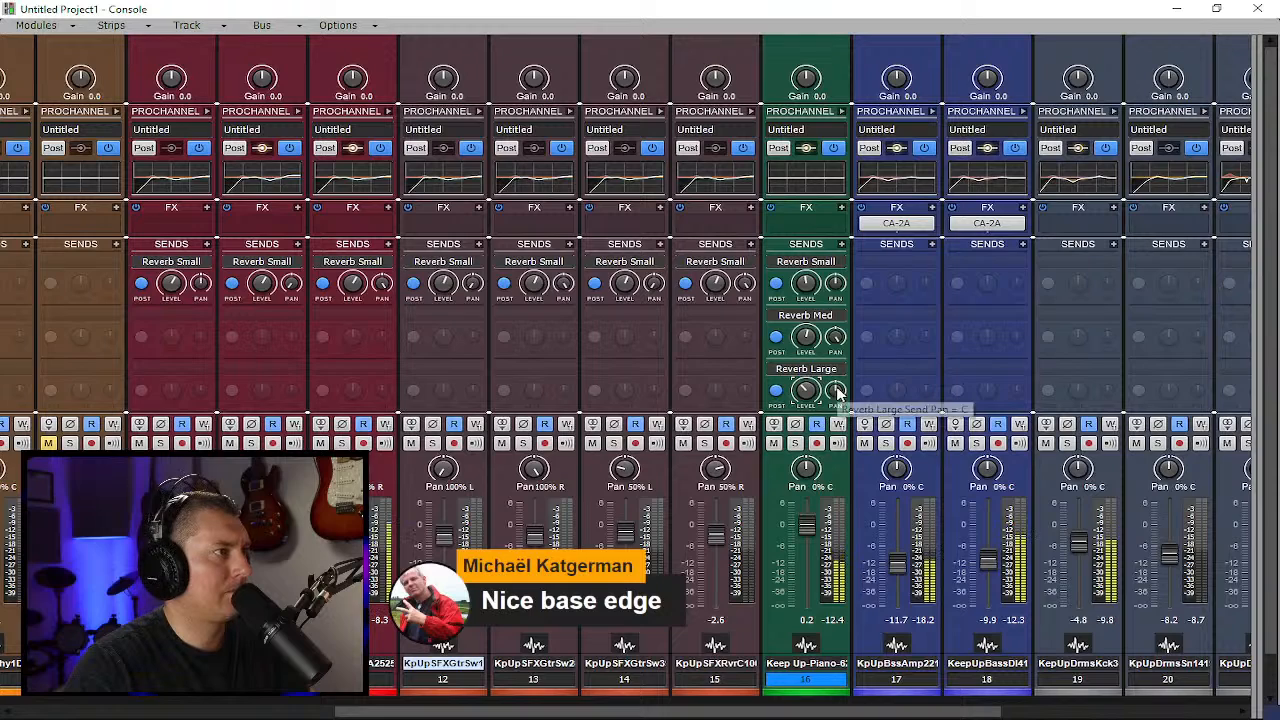
click(848, 244)
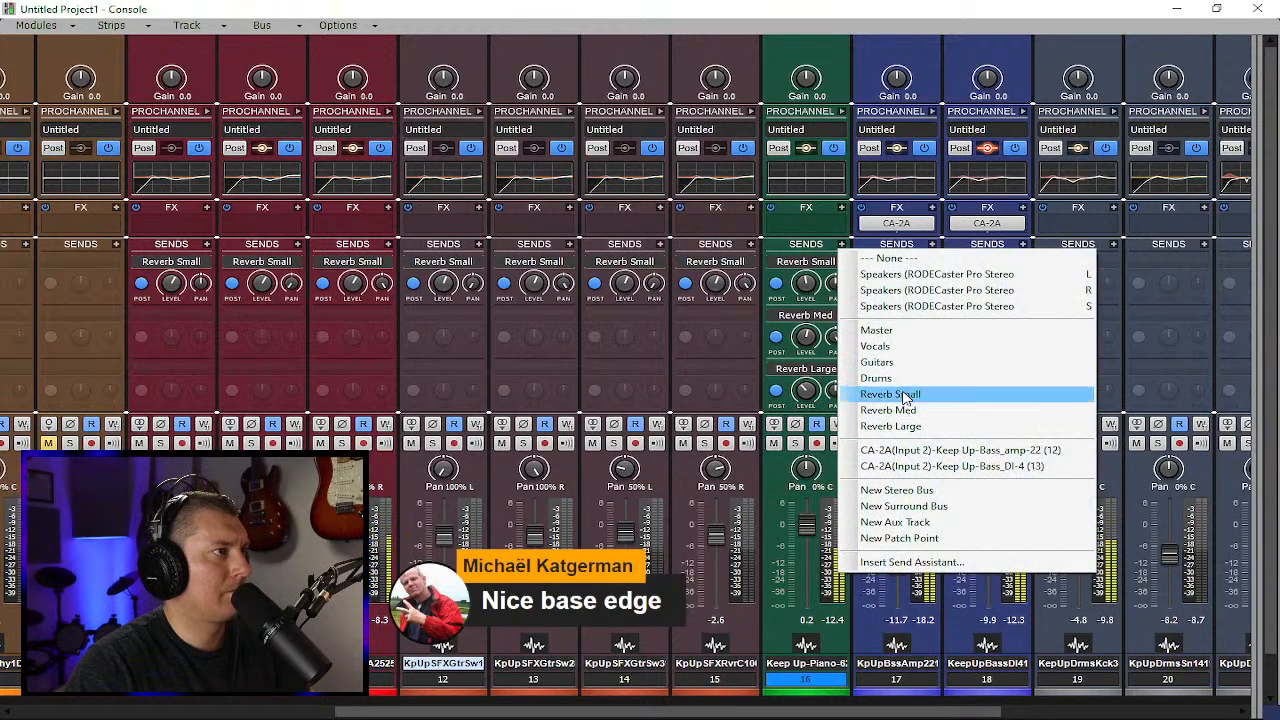
click(890, 426)
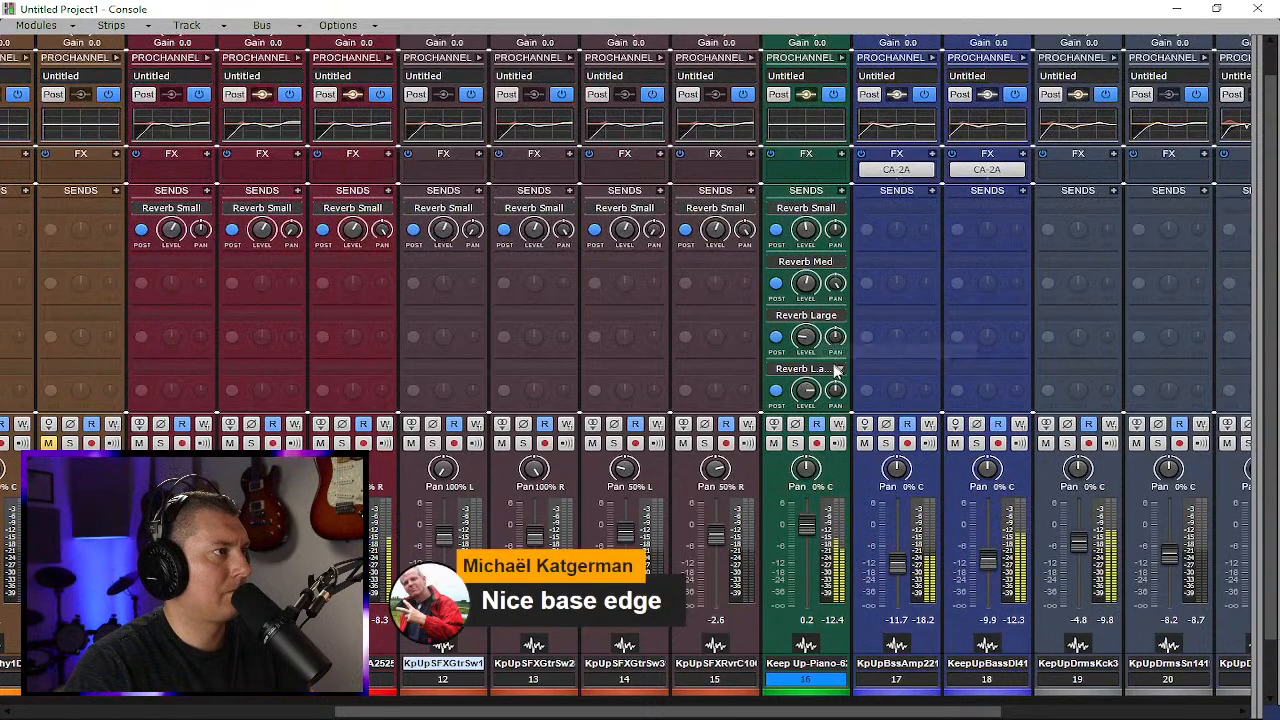
drag(806, 390, 806, 400)
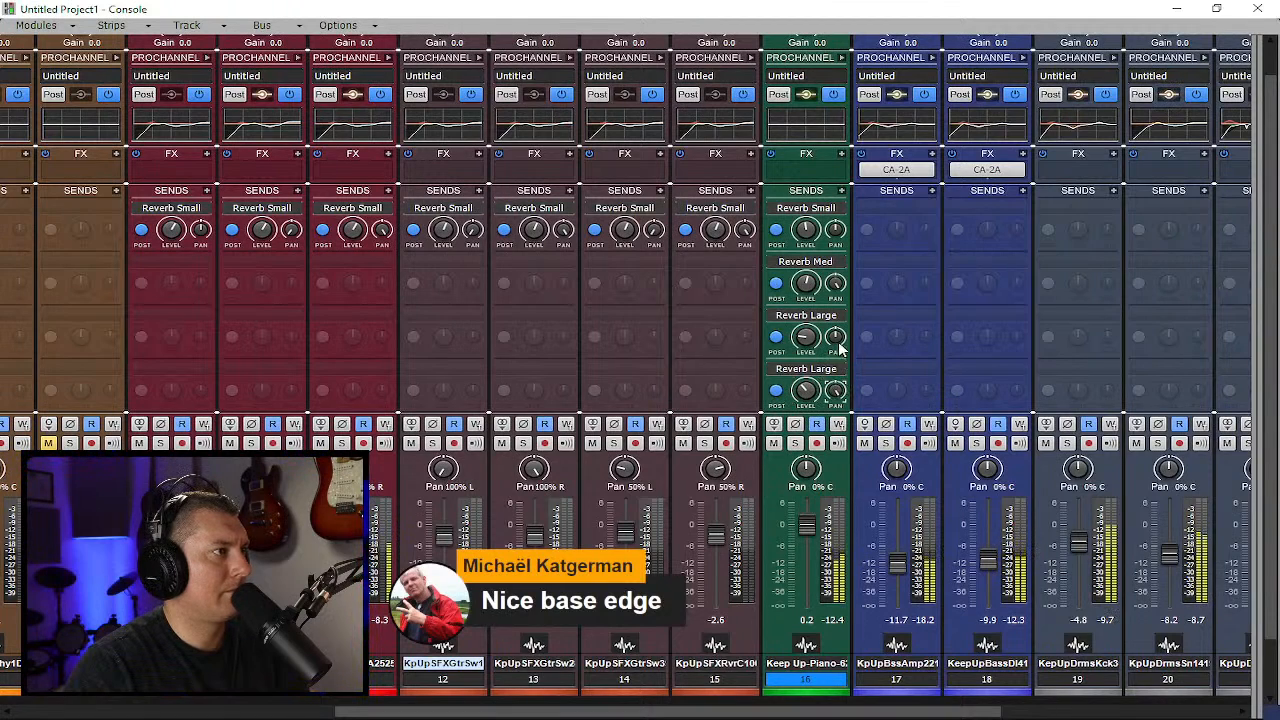
Expand the piano track's ProChannel and enable the EQ high-pass filter at about 81 Hz
click(845, 60)
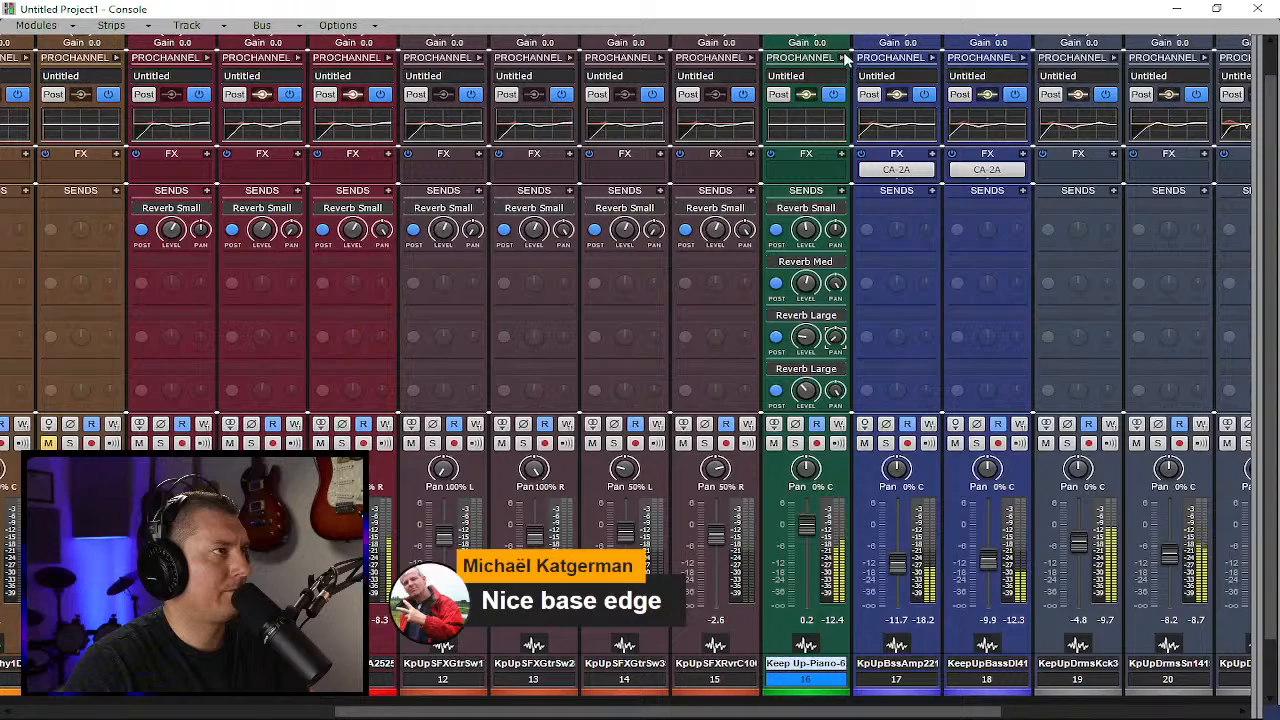
click(842, 58)
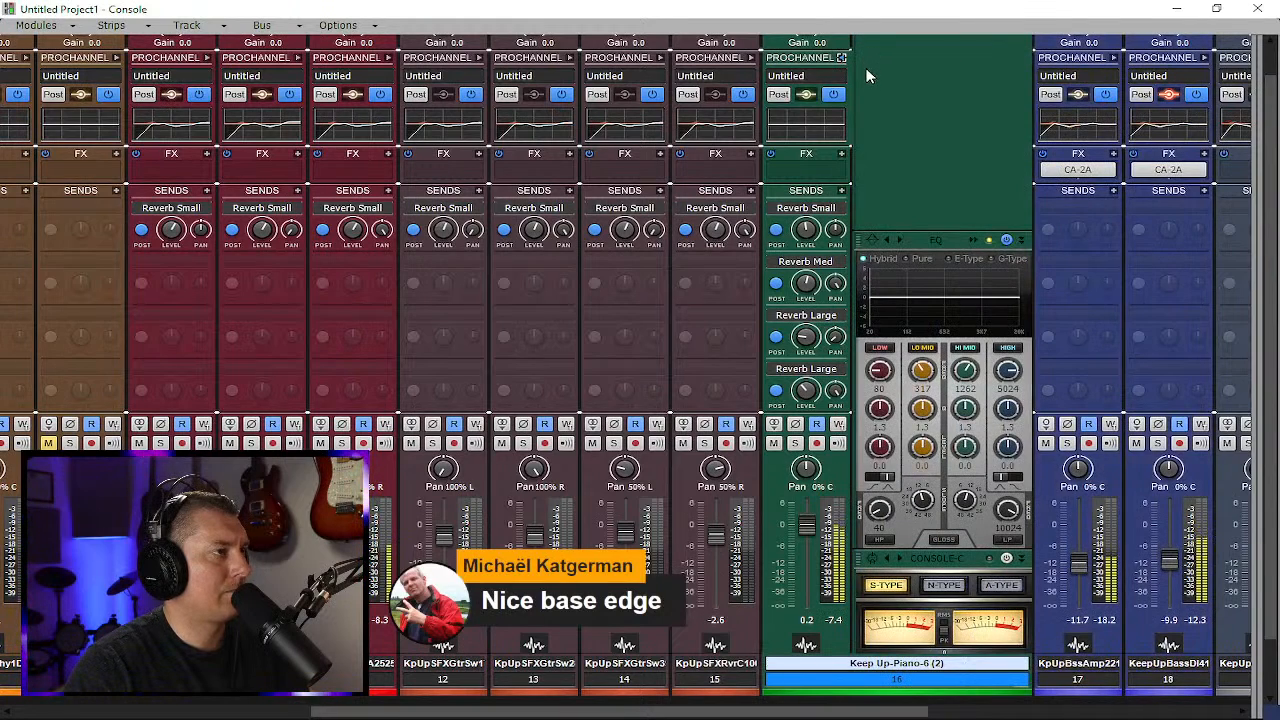
click(882, 536)
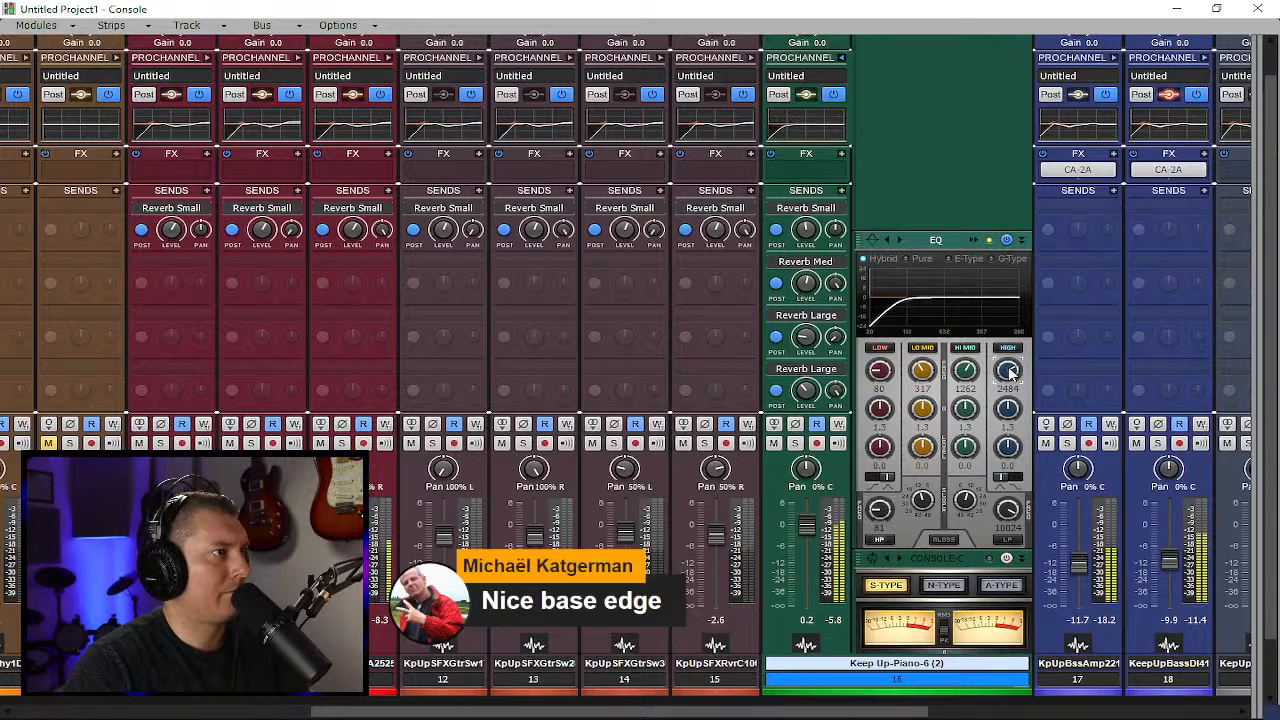
Boost the piano EQ's High band by 4.2 dB at 4671 Hz and cut the Lo Mid band by 3.4 dB at 394 Hz
drag(1007, 461, 1013, 444)
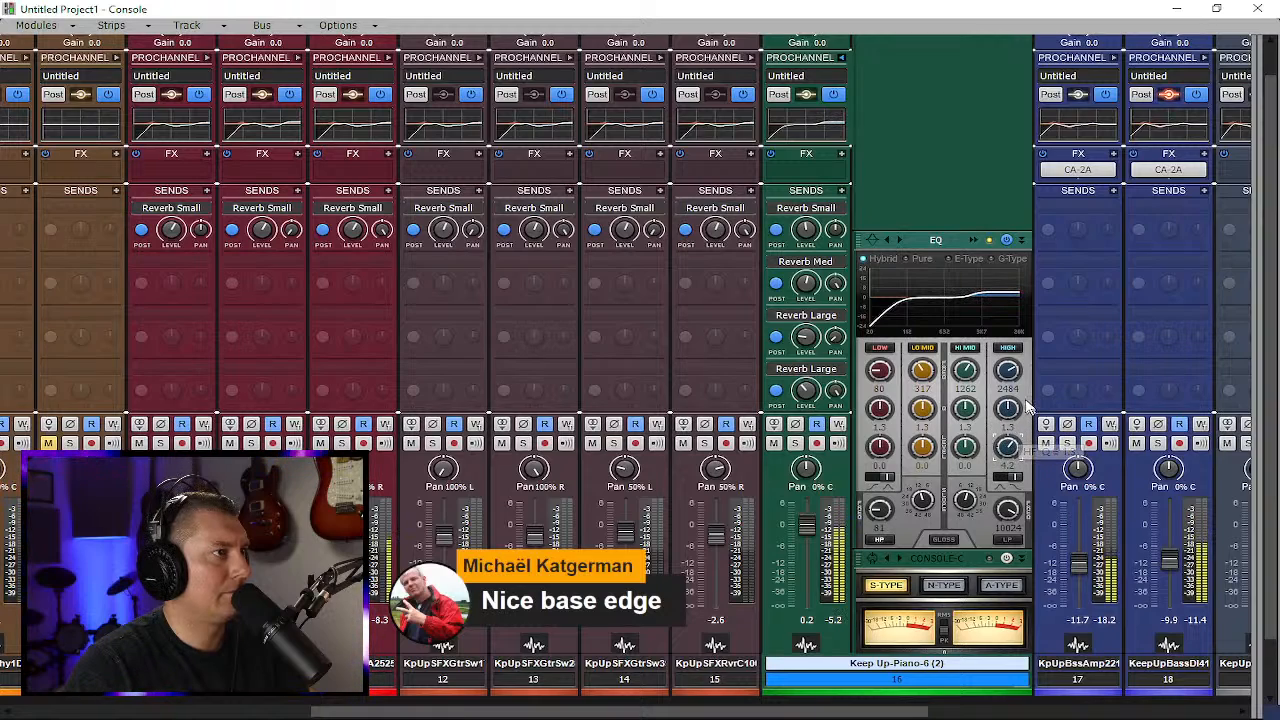
drag(1007, 371, 1008, 360)
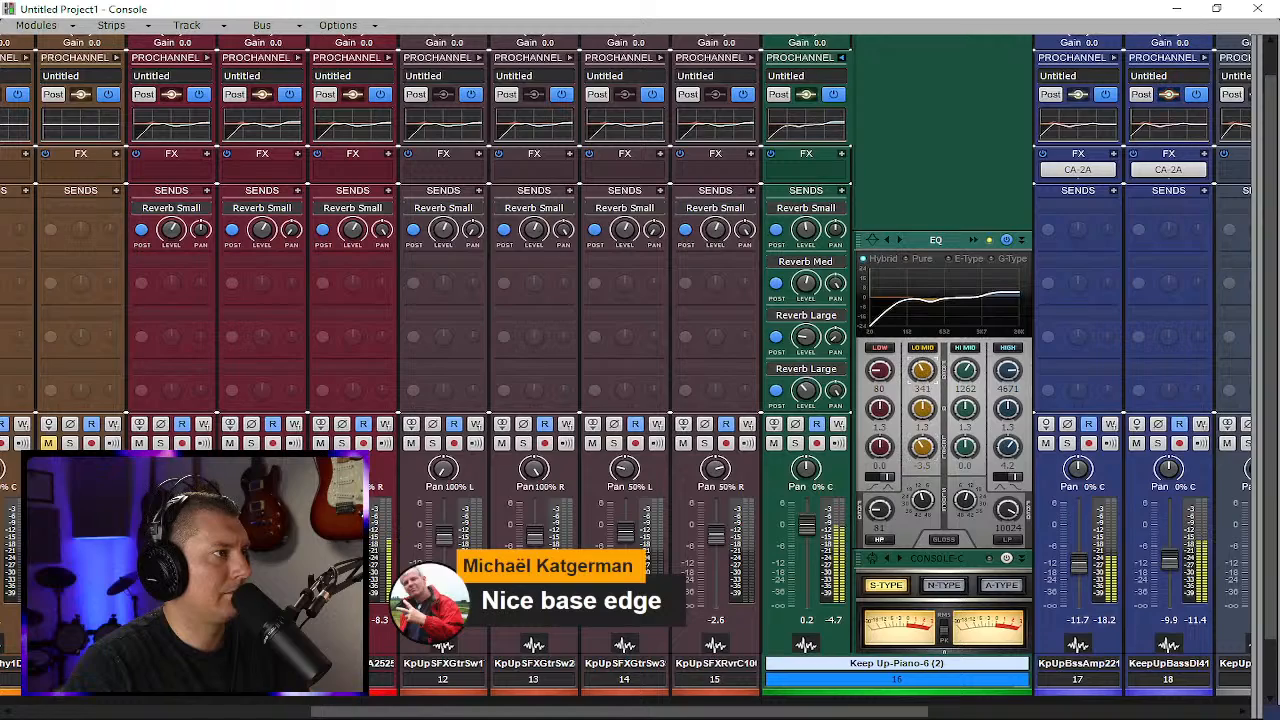
drag(922, 371, 926, 440)
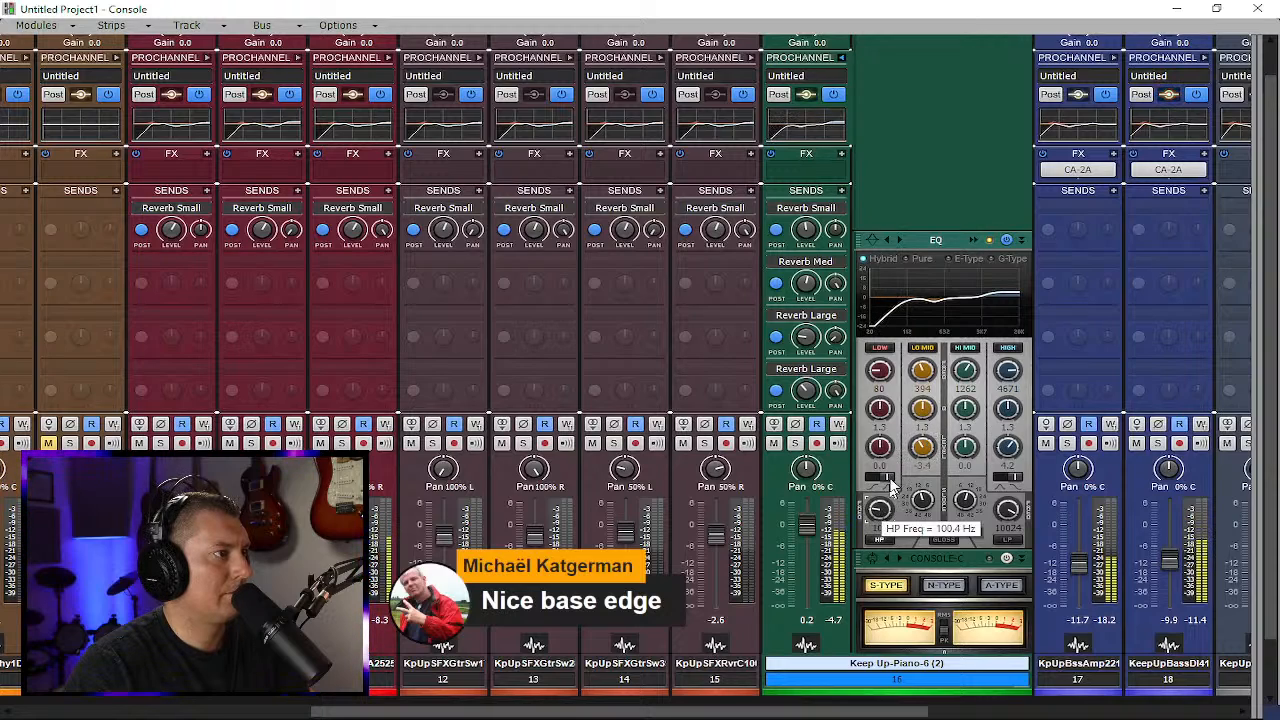
Boost the Low band of the piano track's EQ by 1.6 dB
drag(880, 447, 880, 438)
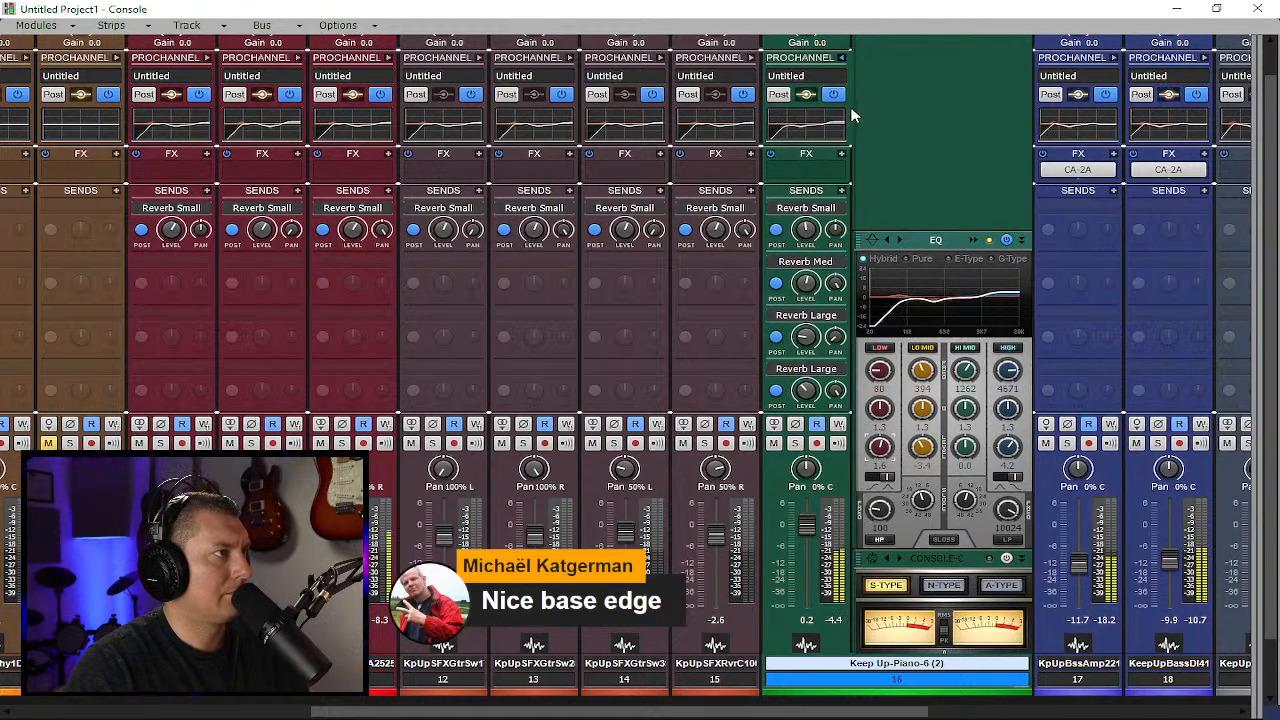
Insert a CA-2A compressor in the piano track's FX rack and set its Peak Reduction to about 44%
right_click(836, 166)
mouse_move(810, 185)
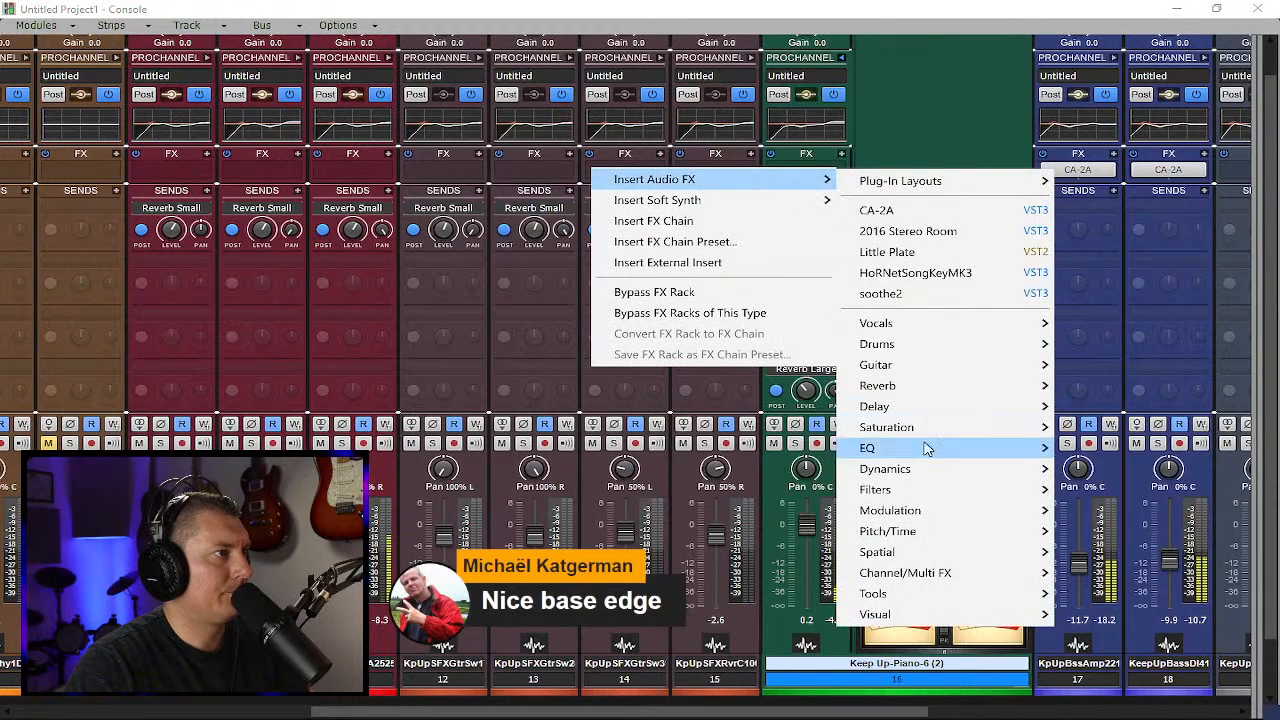
mouse_move(996, 470)
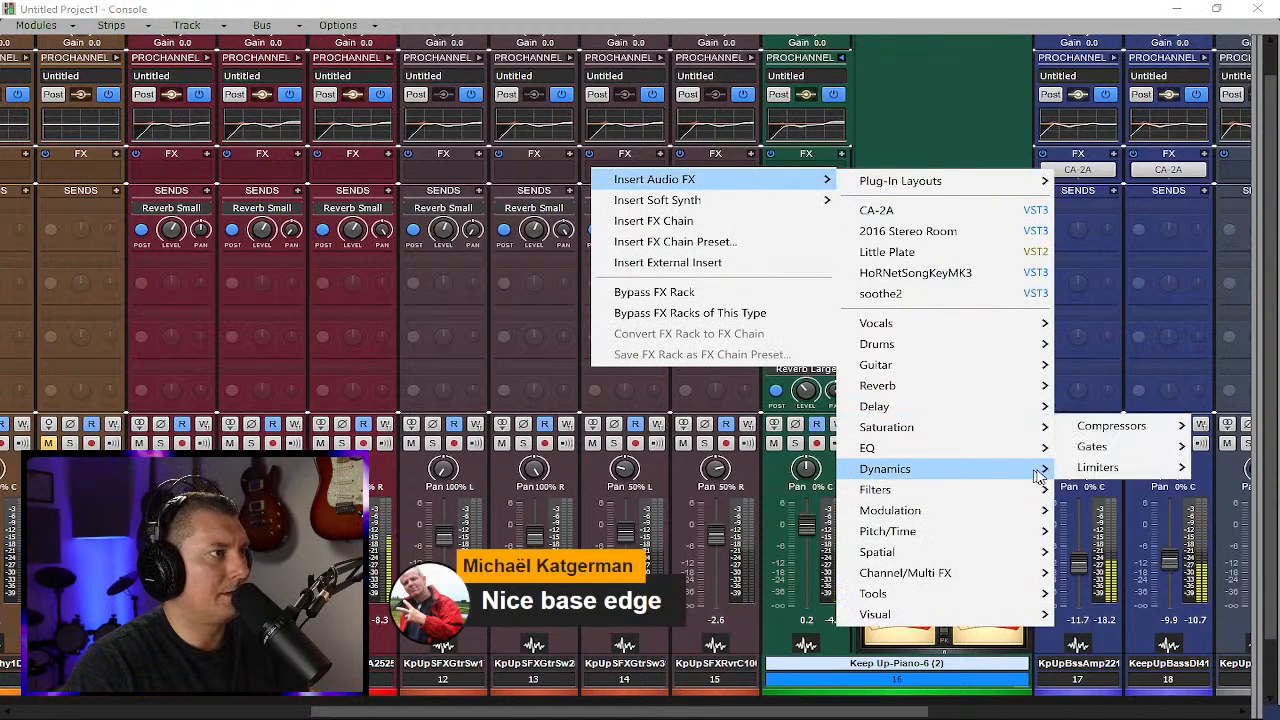
mouse_move(1095, 467)
click(972, 396)
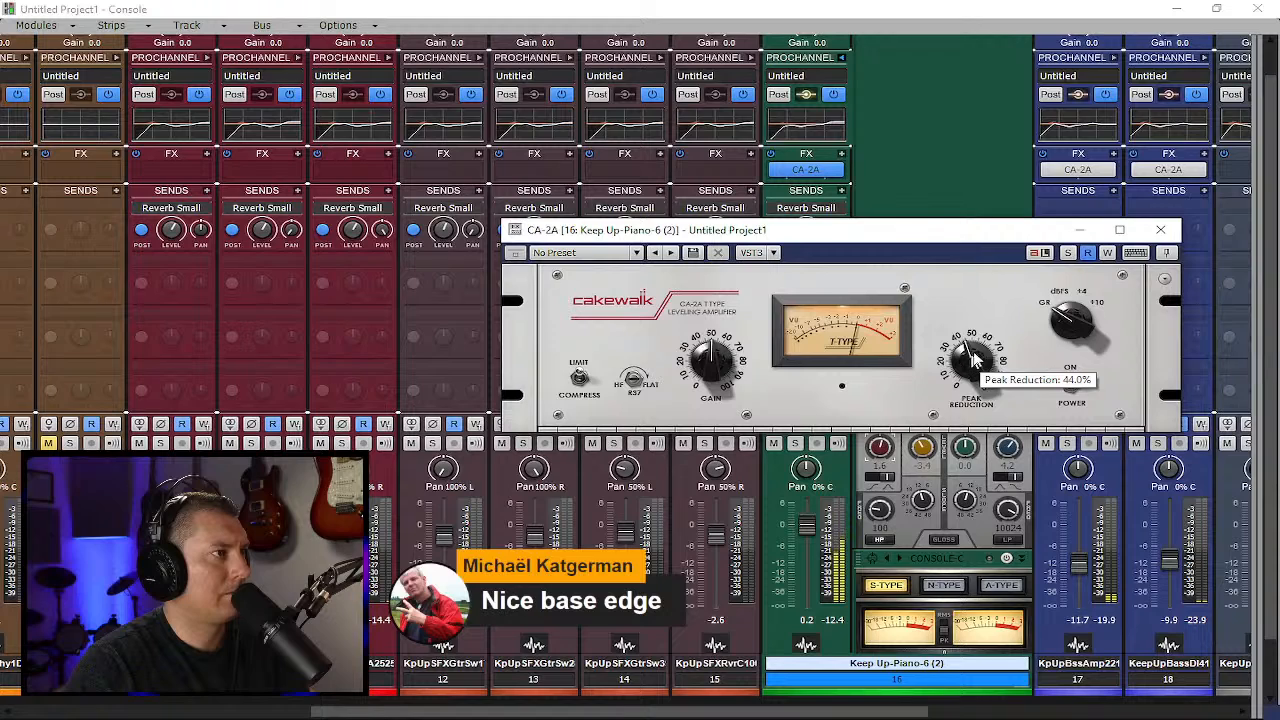
drag(1015, 233, 539, 191)
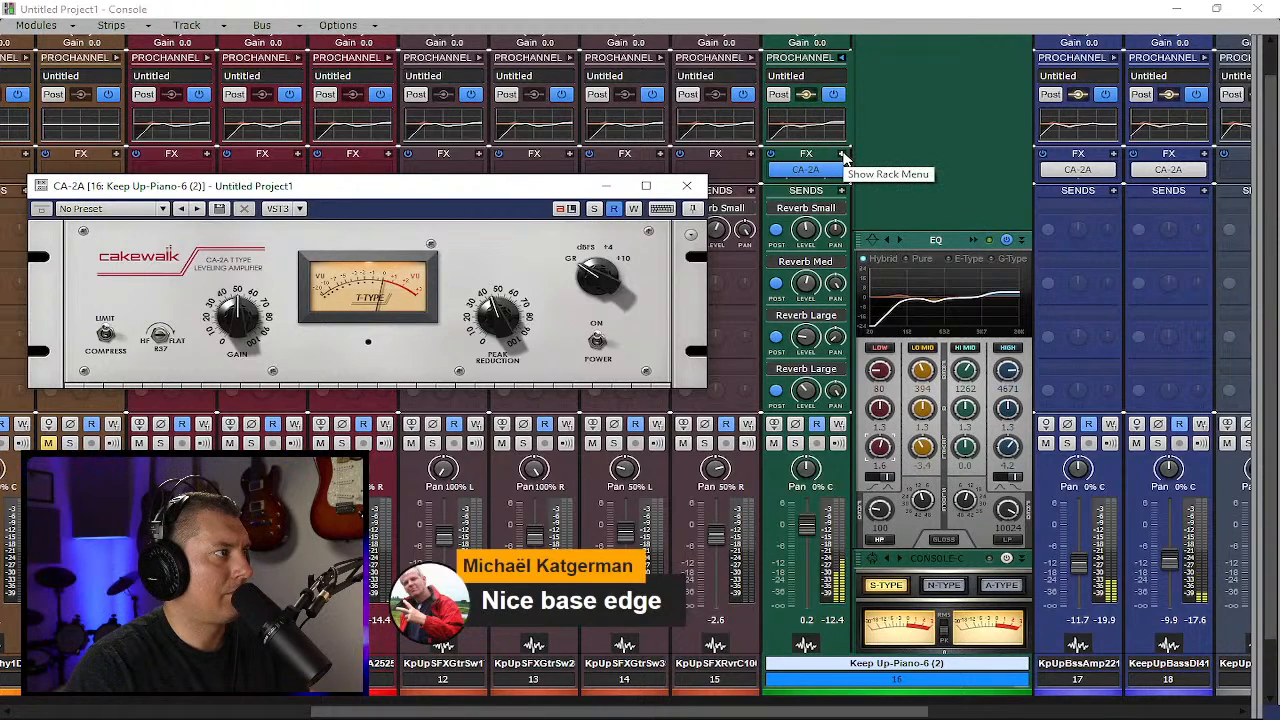
mouse_move(230, 312)
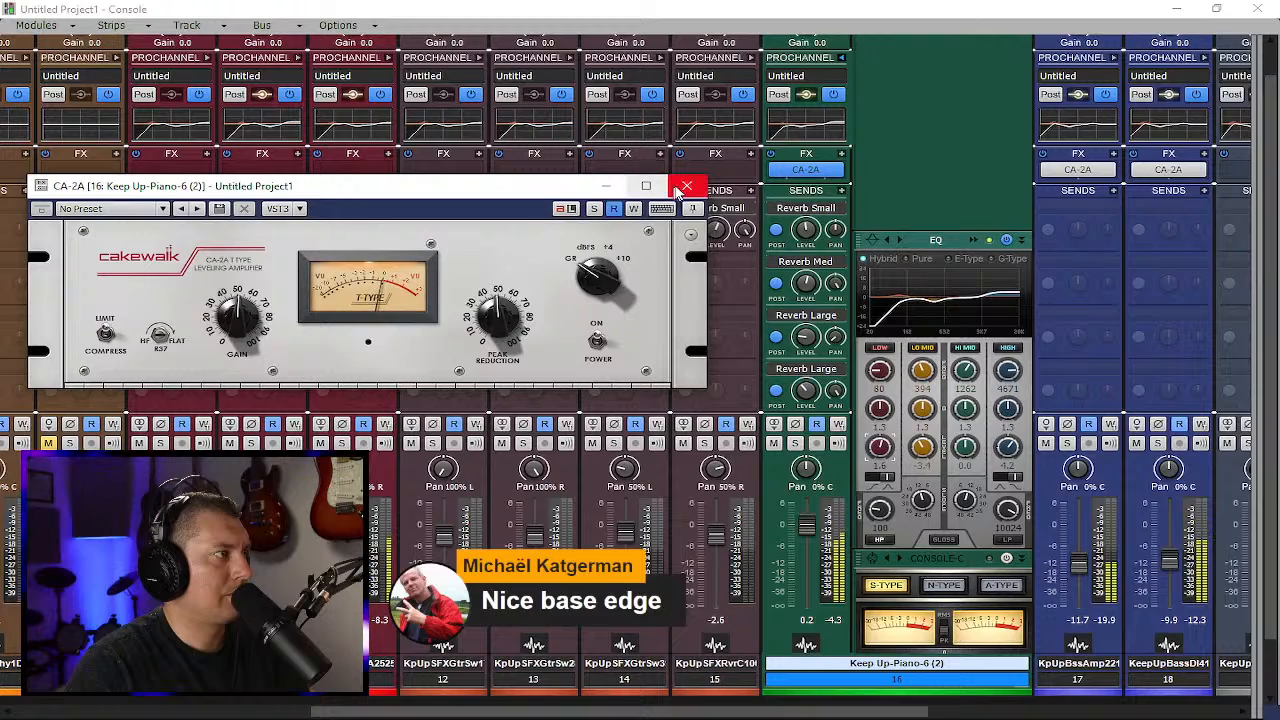
Insert the Gullfoss EQ plug-in in the piano track's FX rack
click(843, 156)
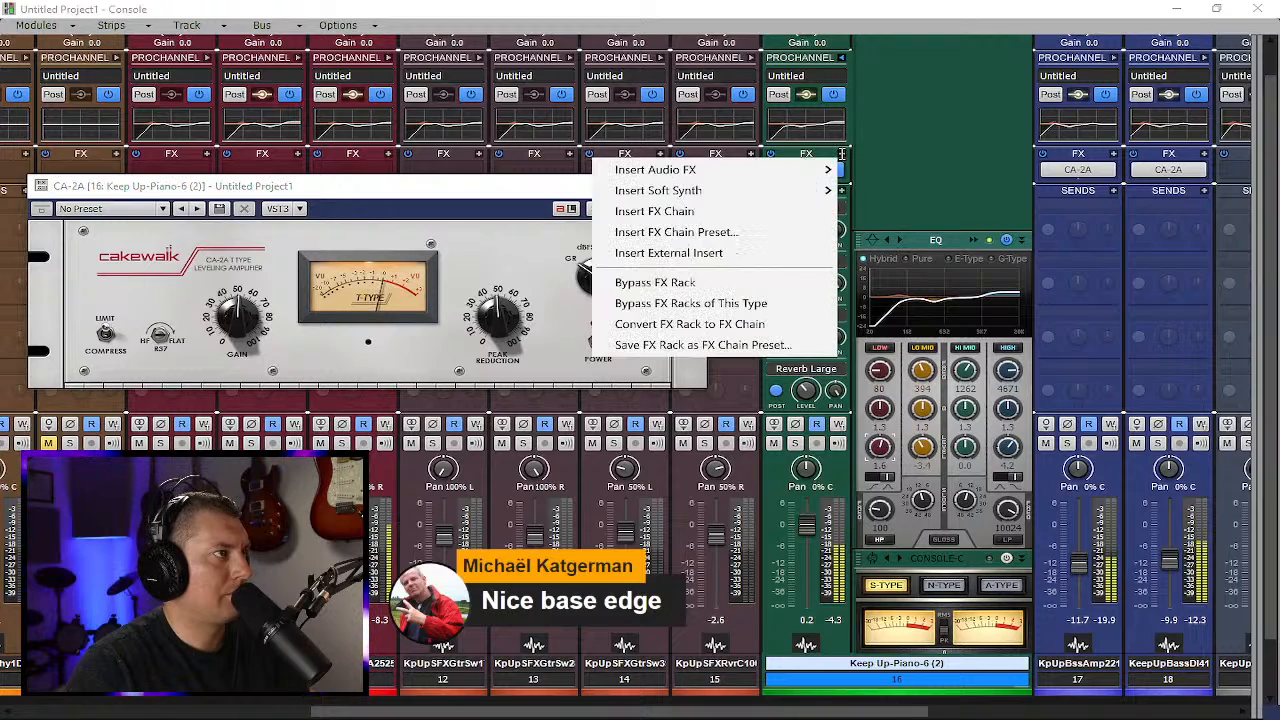
mouse_move(740, 171)
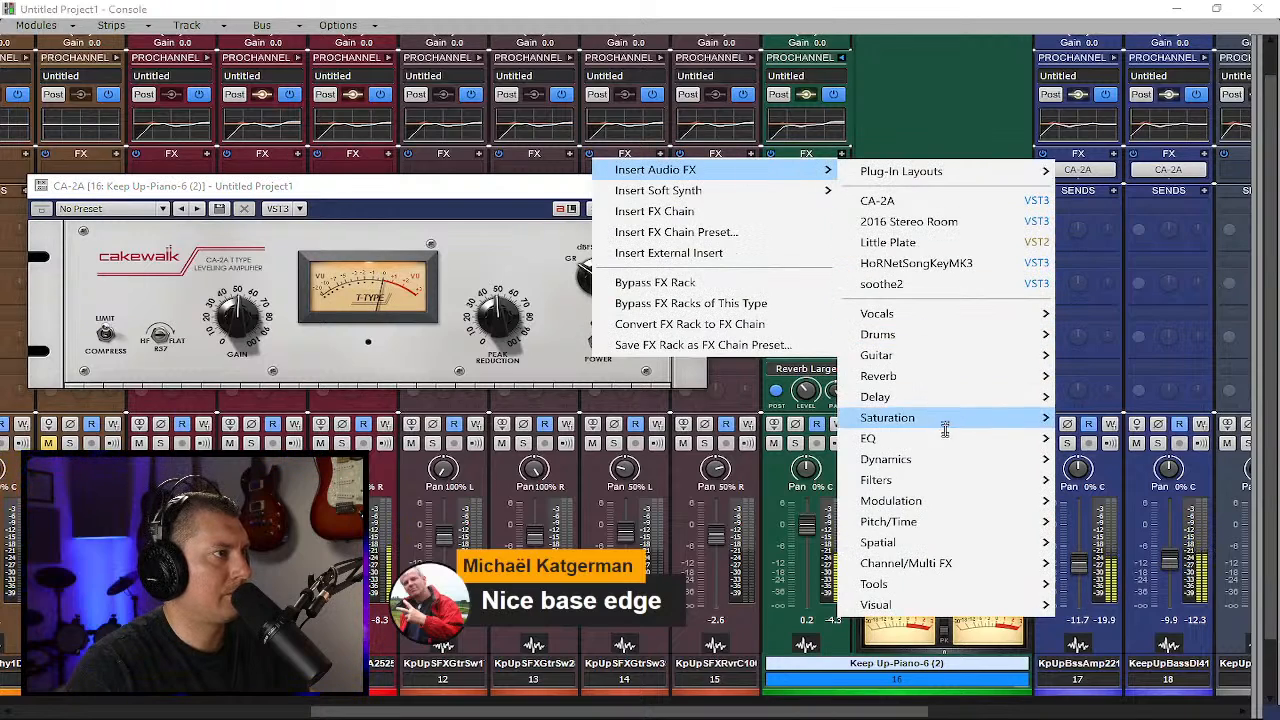
mouse_move(971, 437)
click(1099, 374)
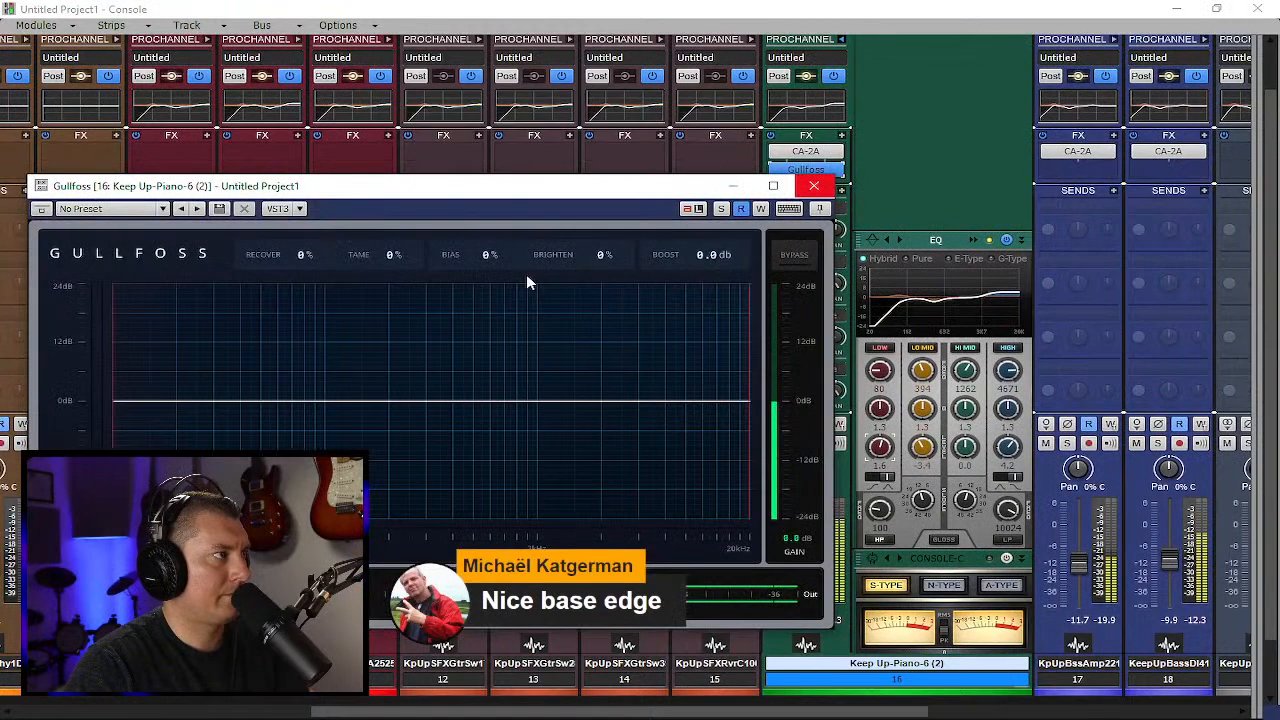
Set Gullfoss to 13% Recover, 27% Tame and 5% Brighten, and close its window
drag(349, 264, 371, 200)
drag(286, 266, 274, 250)
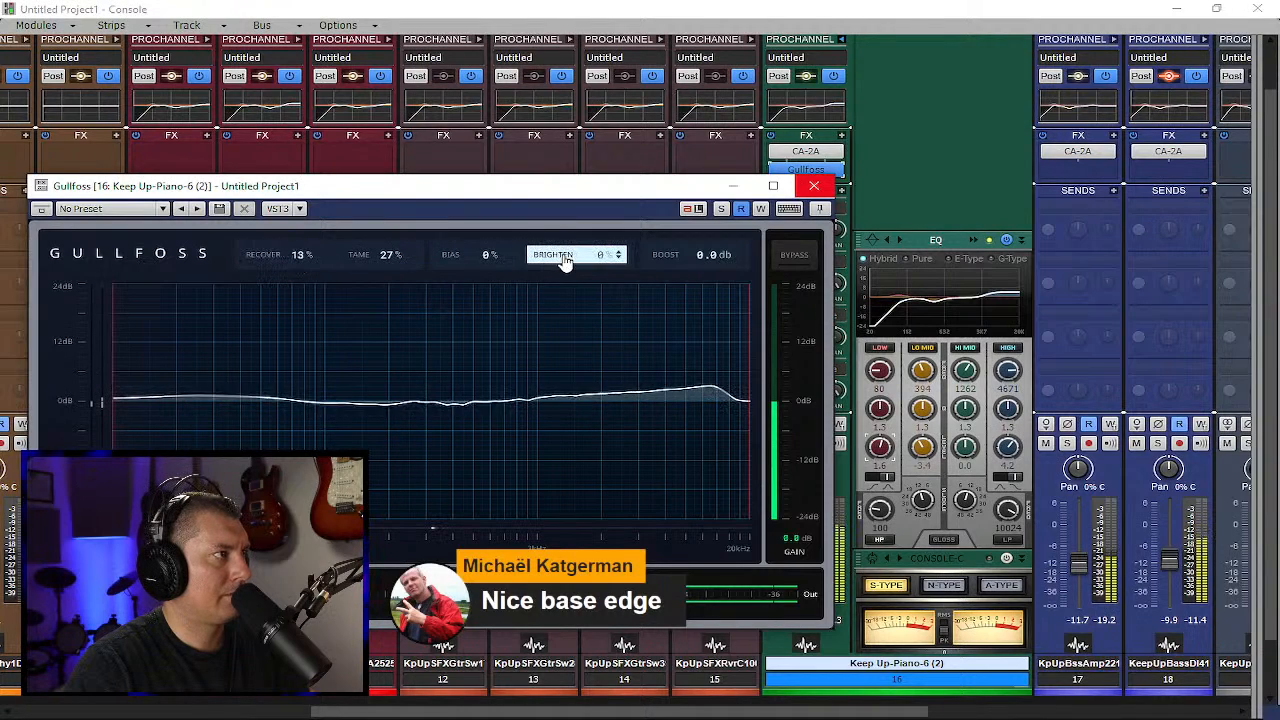
drag(566, 259, 564, 254)
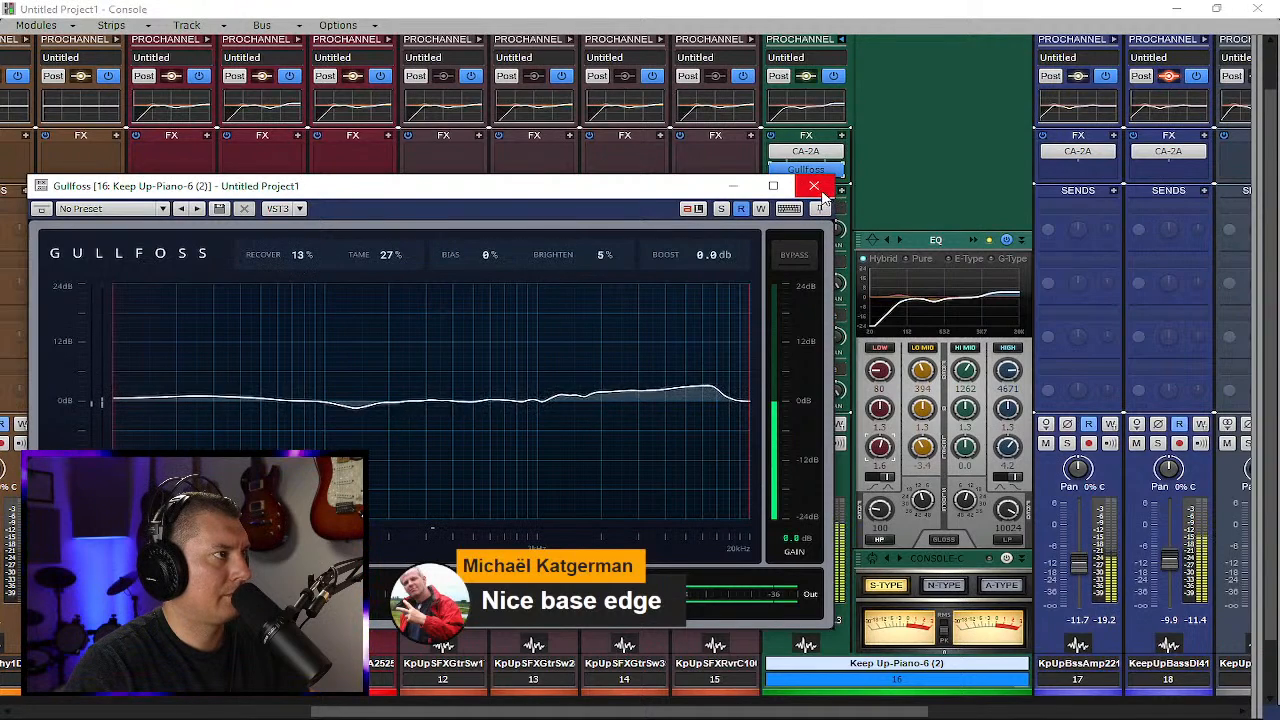
click(812, 185)
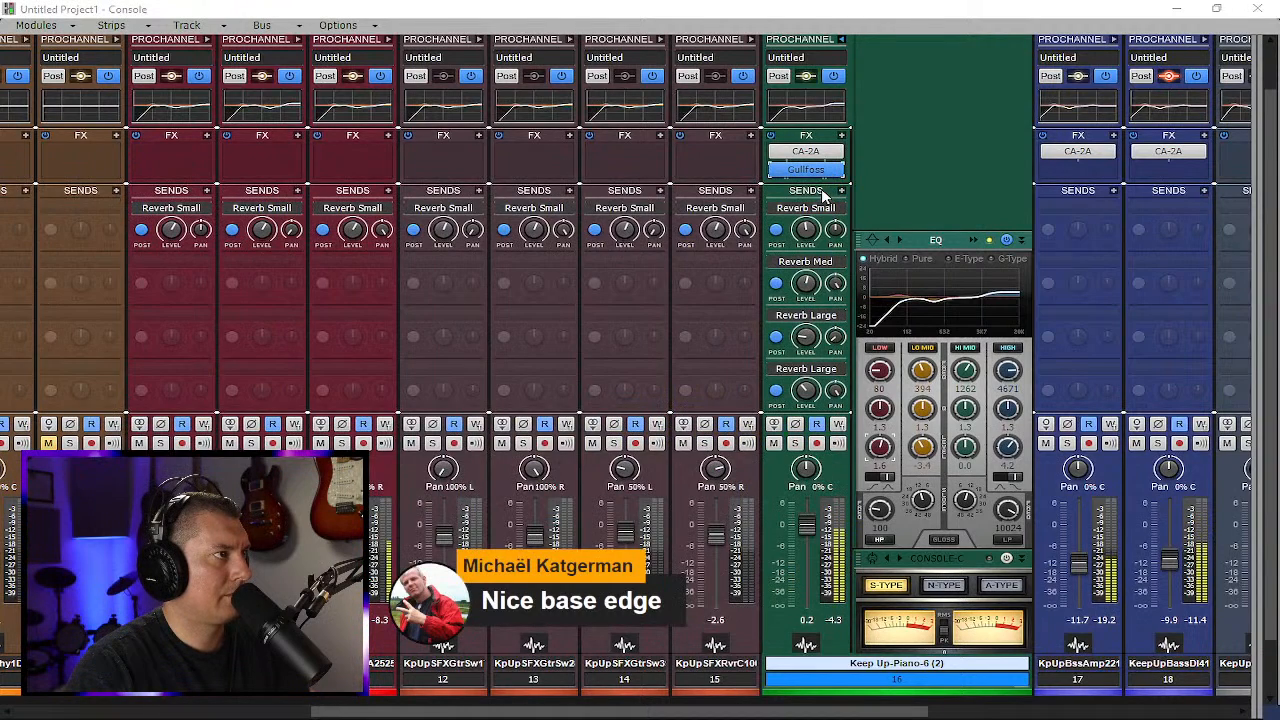
Audition the piano track in solo and move Gullfoss ahead of CA-2A in its FX rack
click(796, 444)
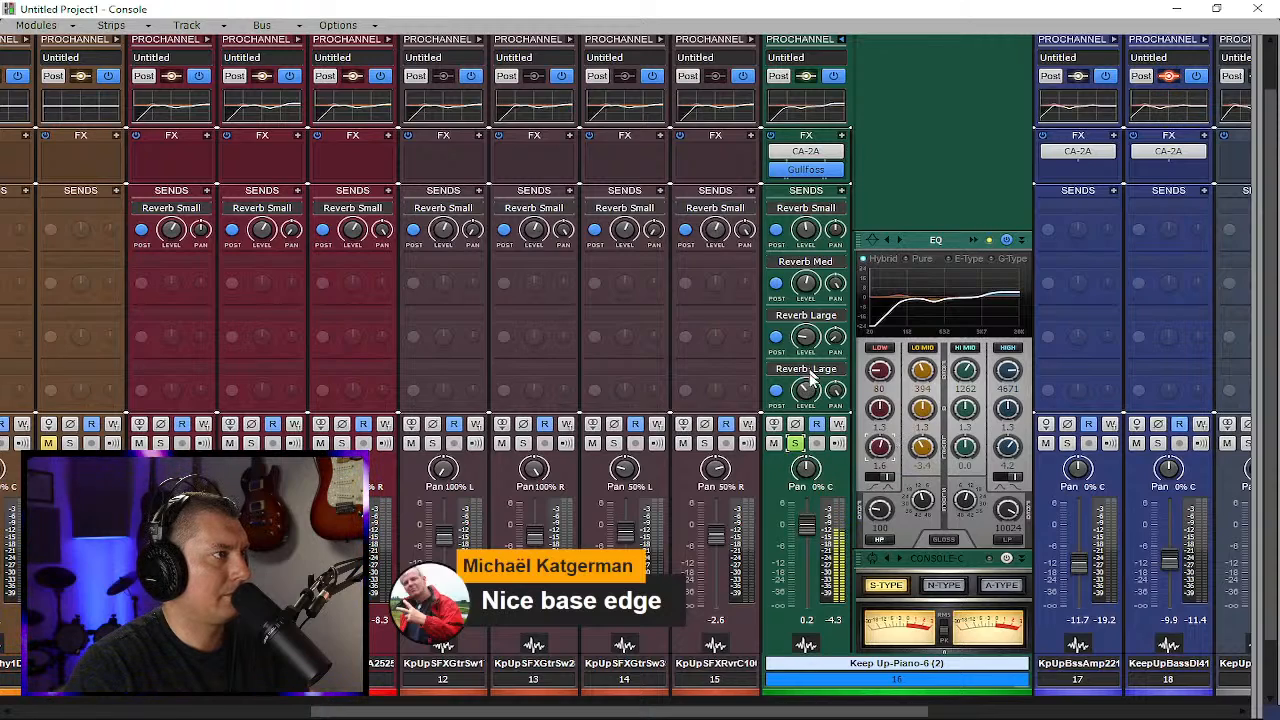
click(795, 444)
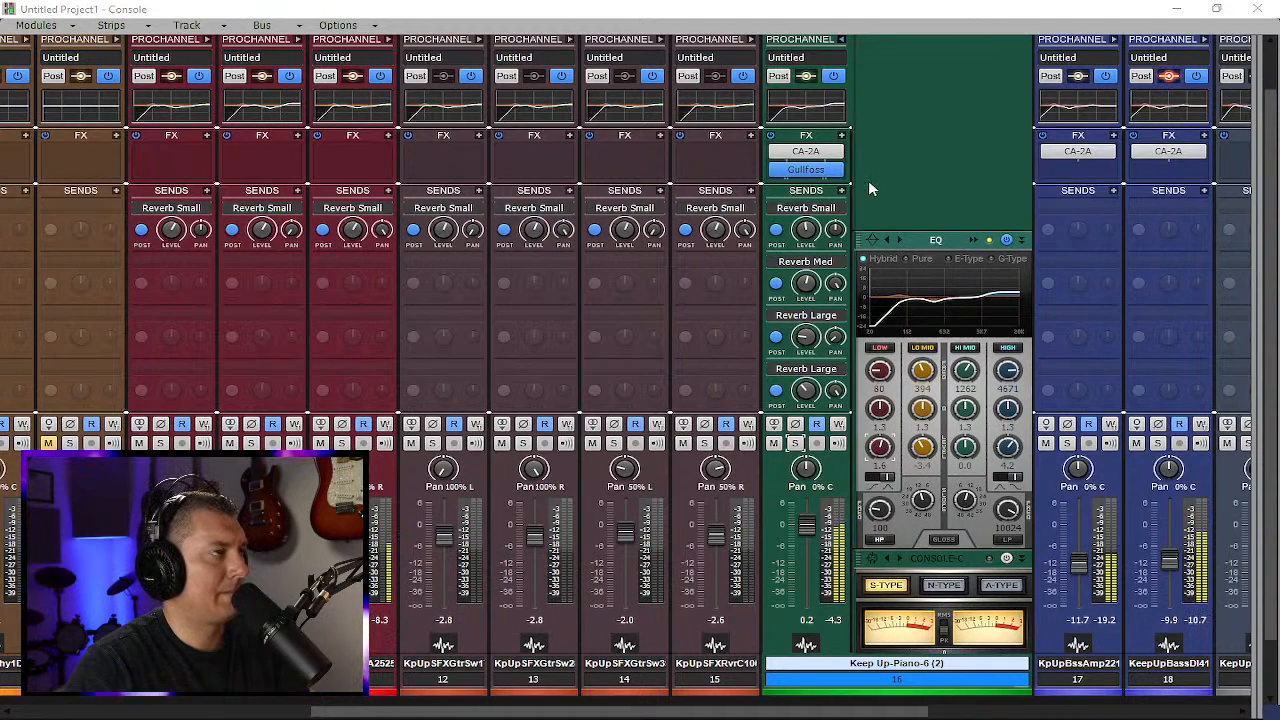
drag(805, 169, 815, 141)
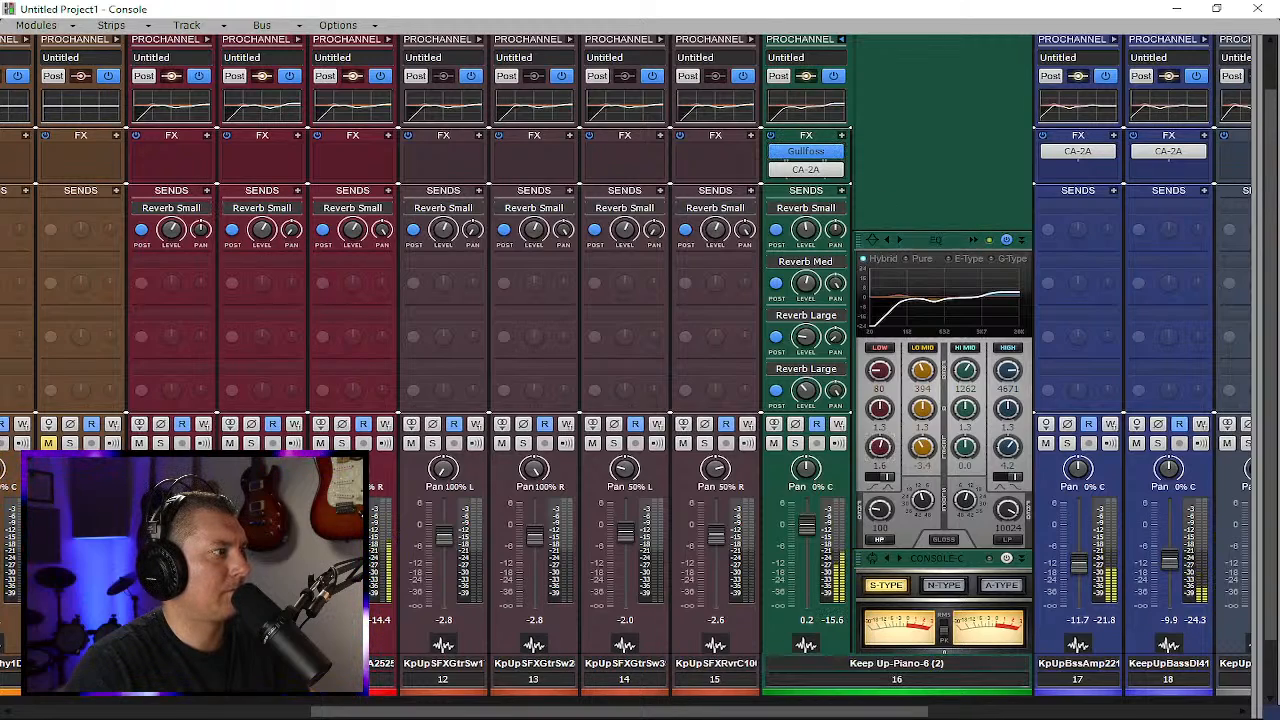
Select the three amped guitar tracks 9 to 11 and add a Reverb Large send to all of them
click(354, 679)
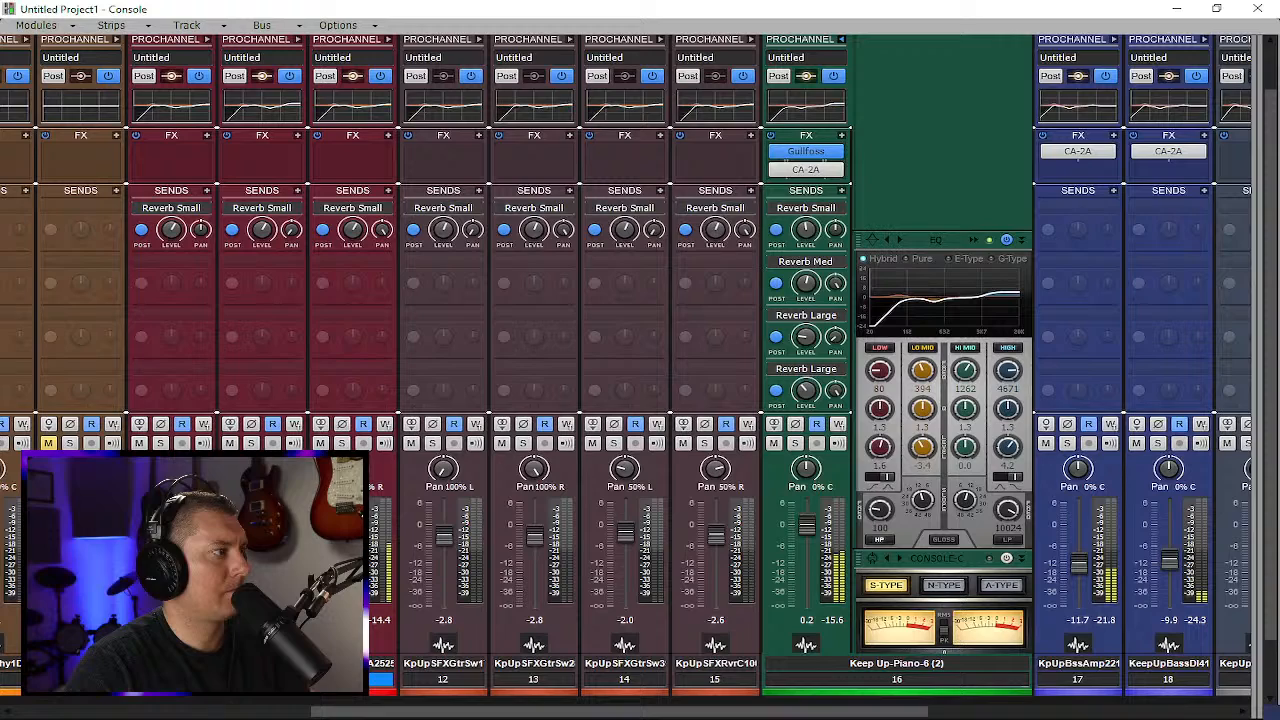
click(206, 191)
click(270, 372)
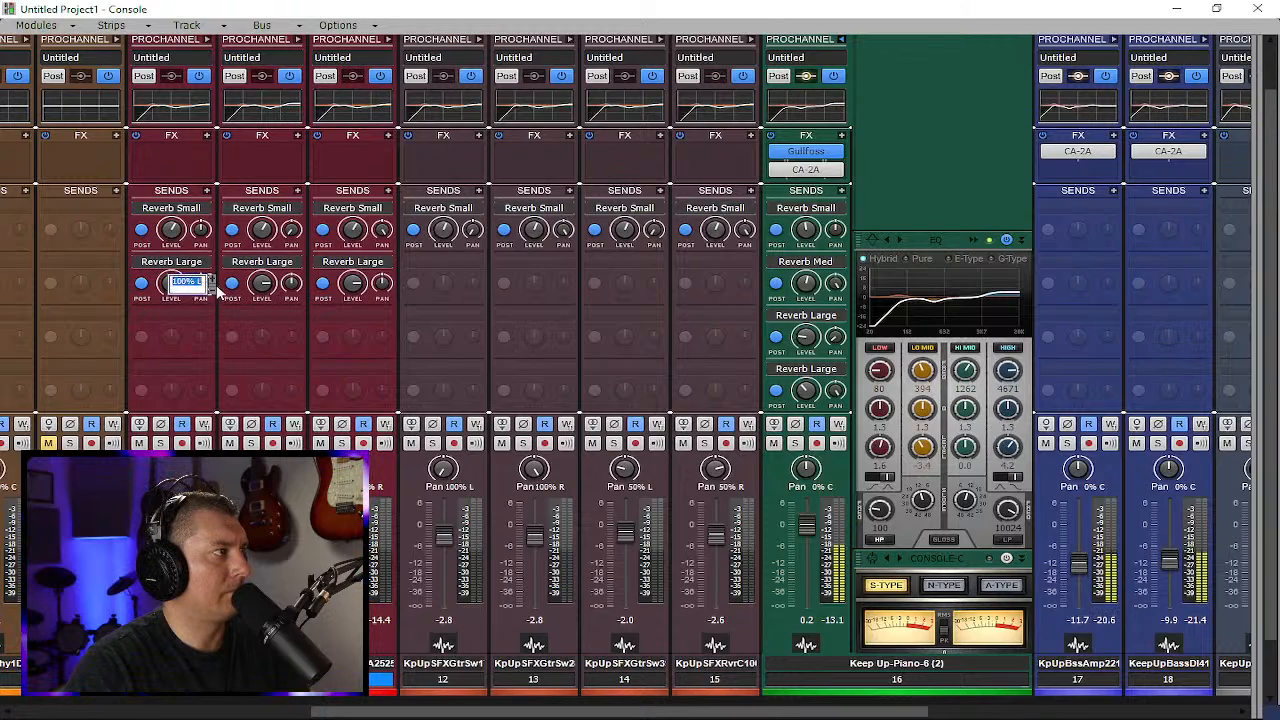
Pan the Reverb Large sends to centre on guitar track 9, 100% left on track 10 and right on track 11
double_click(200, 283)
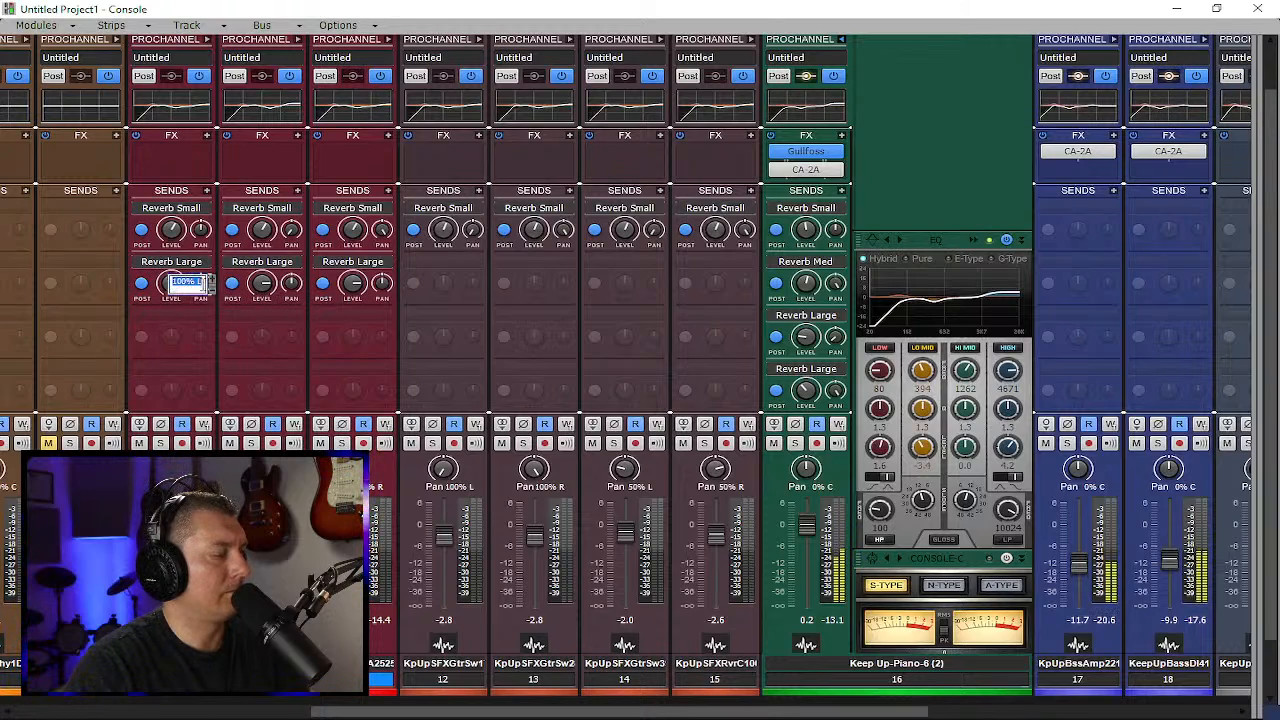
key(Return)
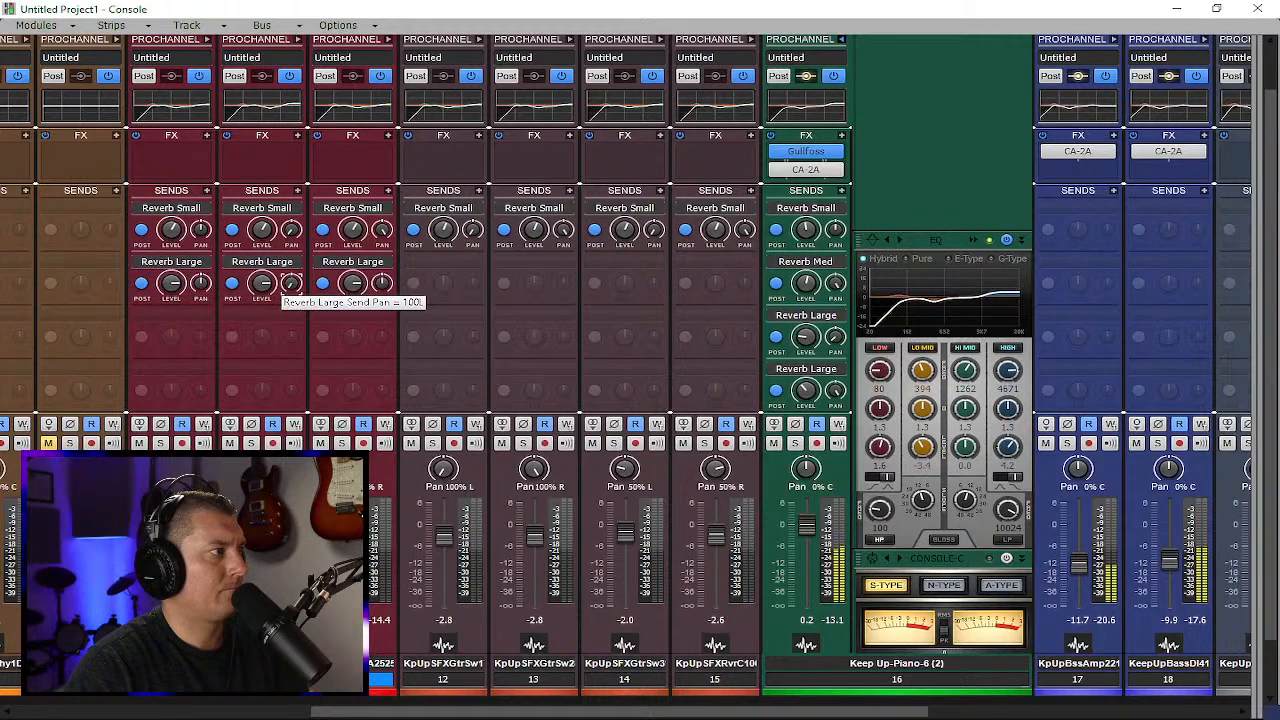
click(384, 284)
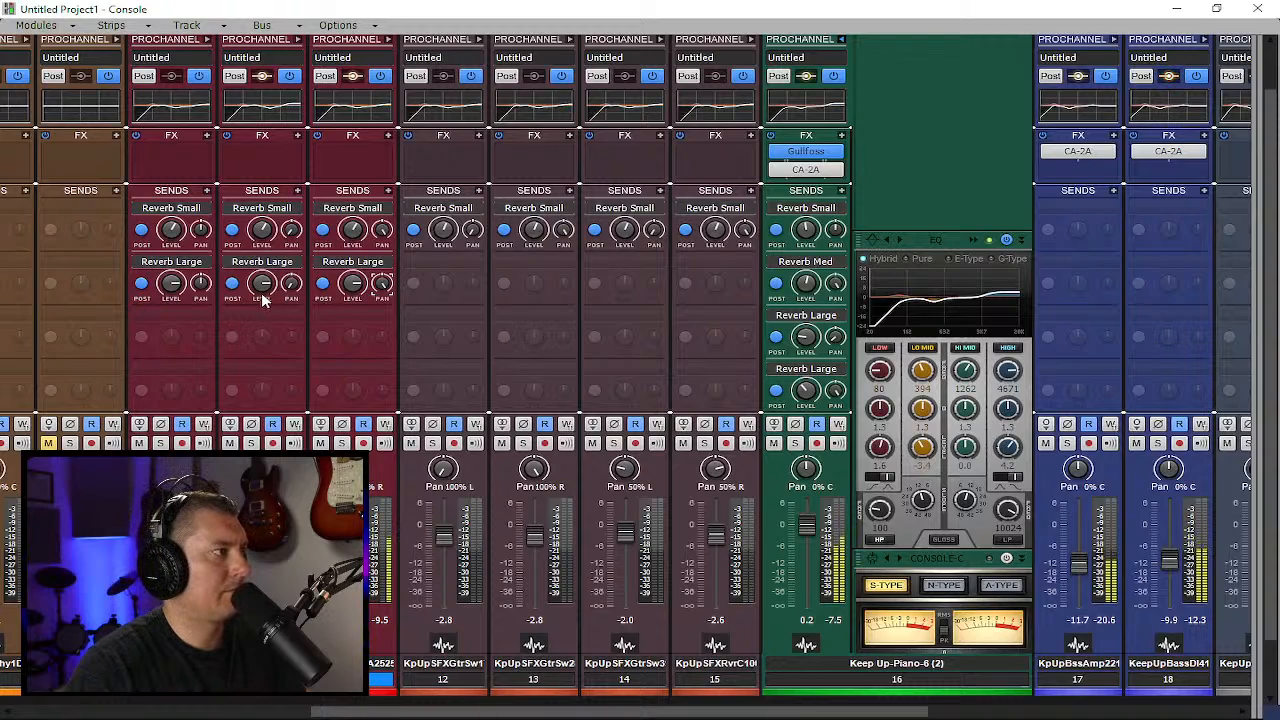
Lower the Reverb Large send levels of the three amped guitar tracks together
click(171, 284)
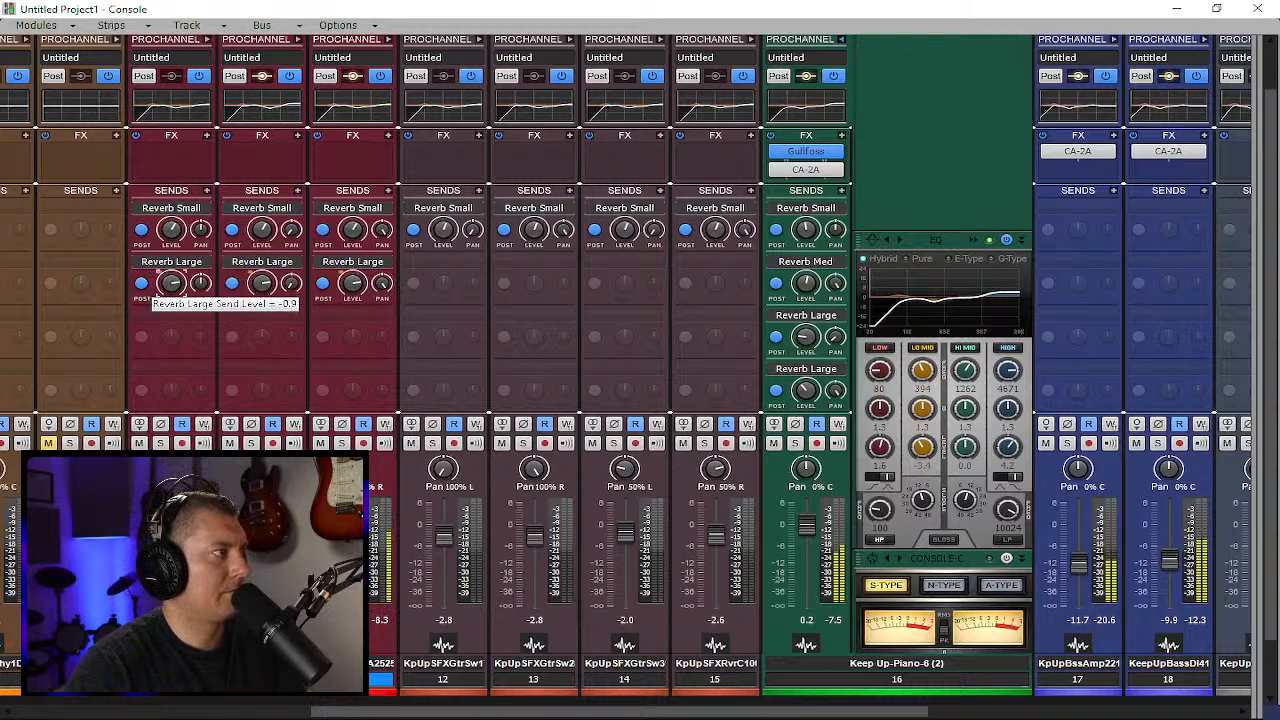
scroll(171, 284, down, 1)
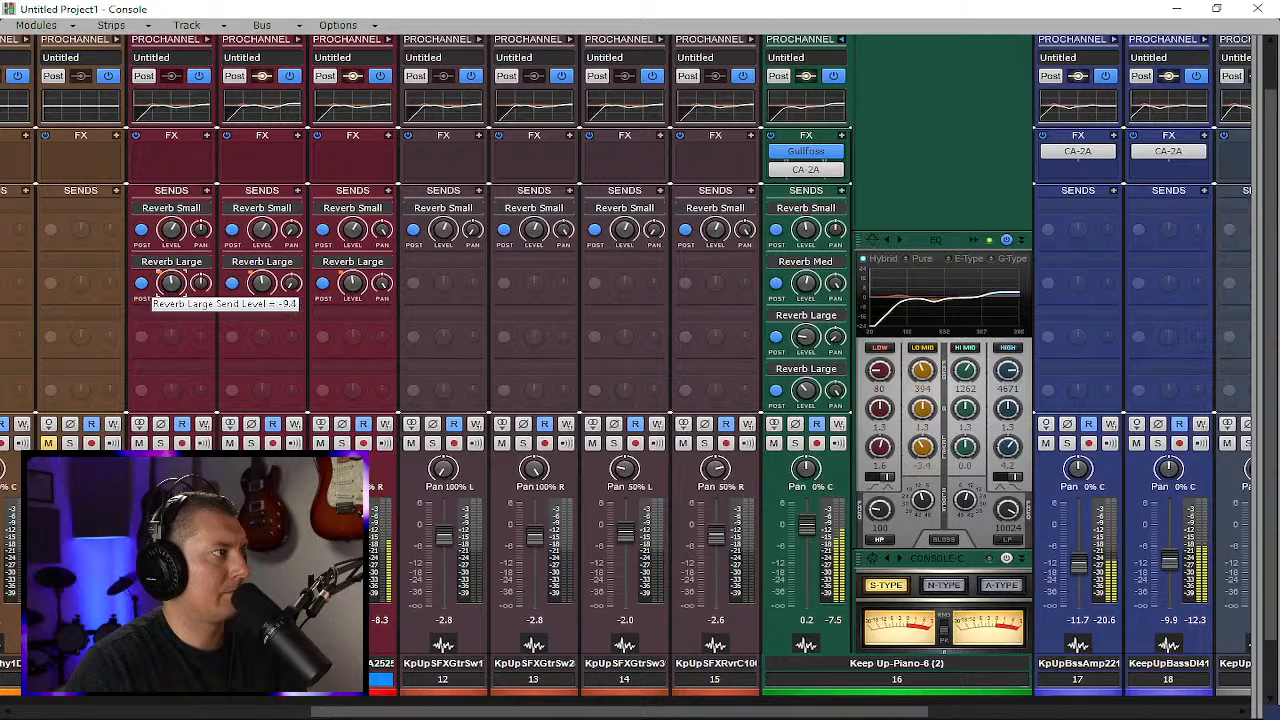
scroll(171, 284, down, 5)
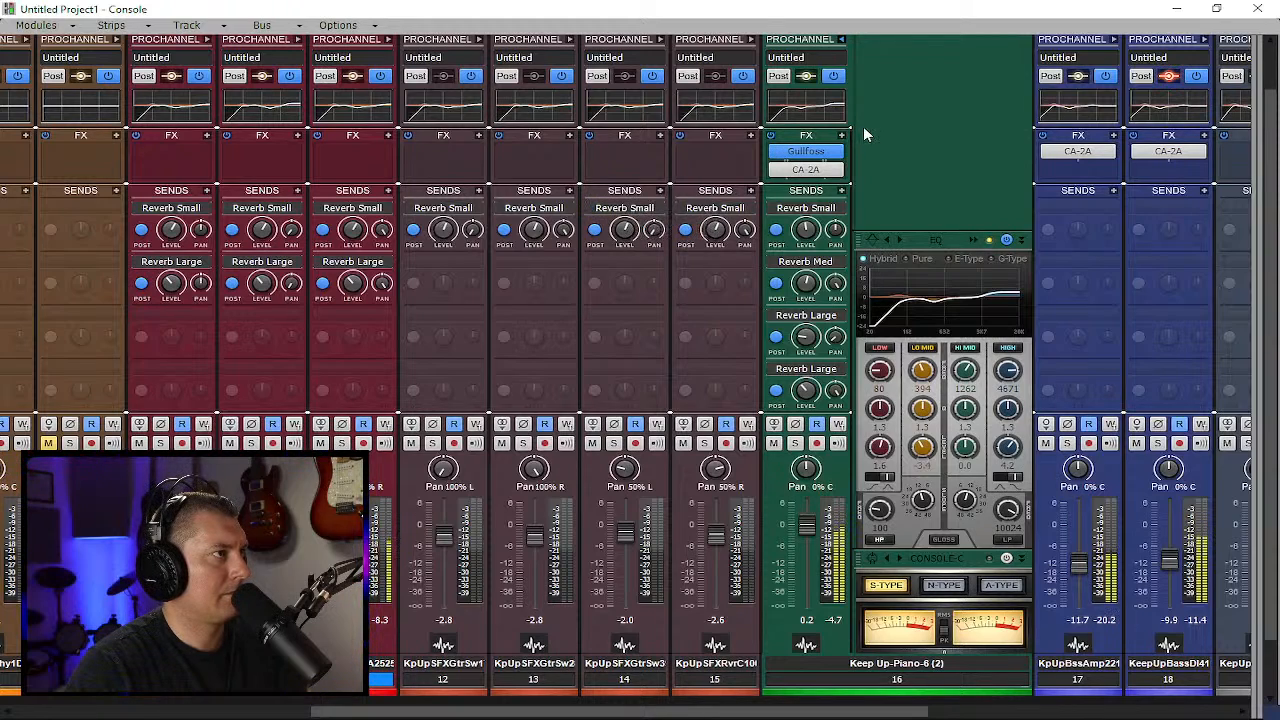
Set the piano EQ's High band gain to 2.9 dB and collapse the track's ProChannel
scroll(960, 260, up, 1)
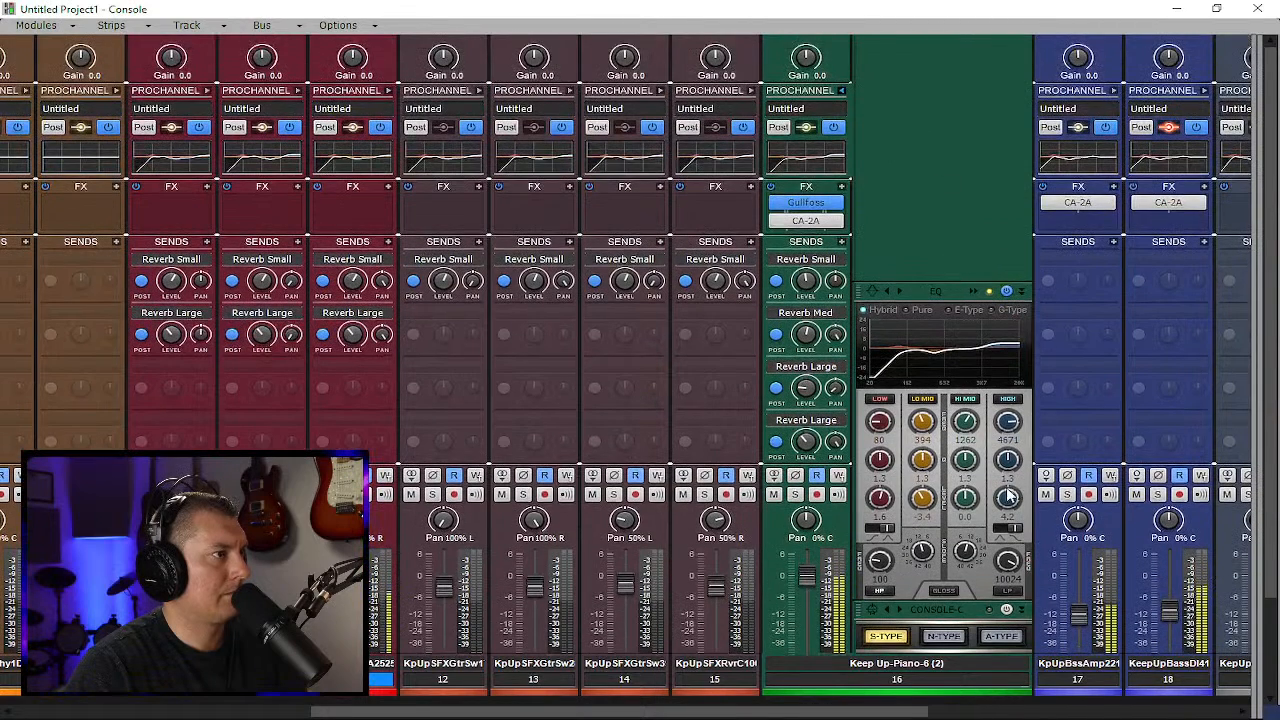
drag(1008, 498, 1008, 511)
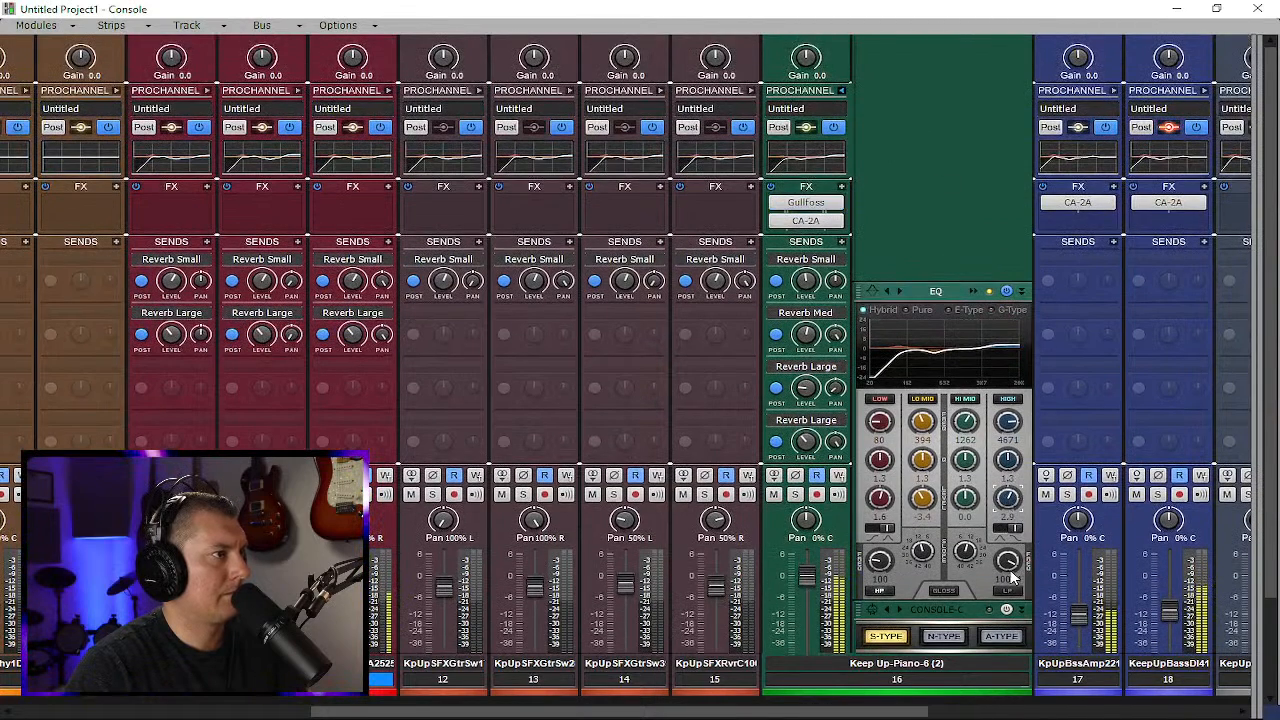
click(841, 90)
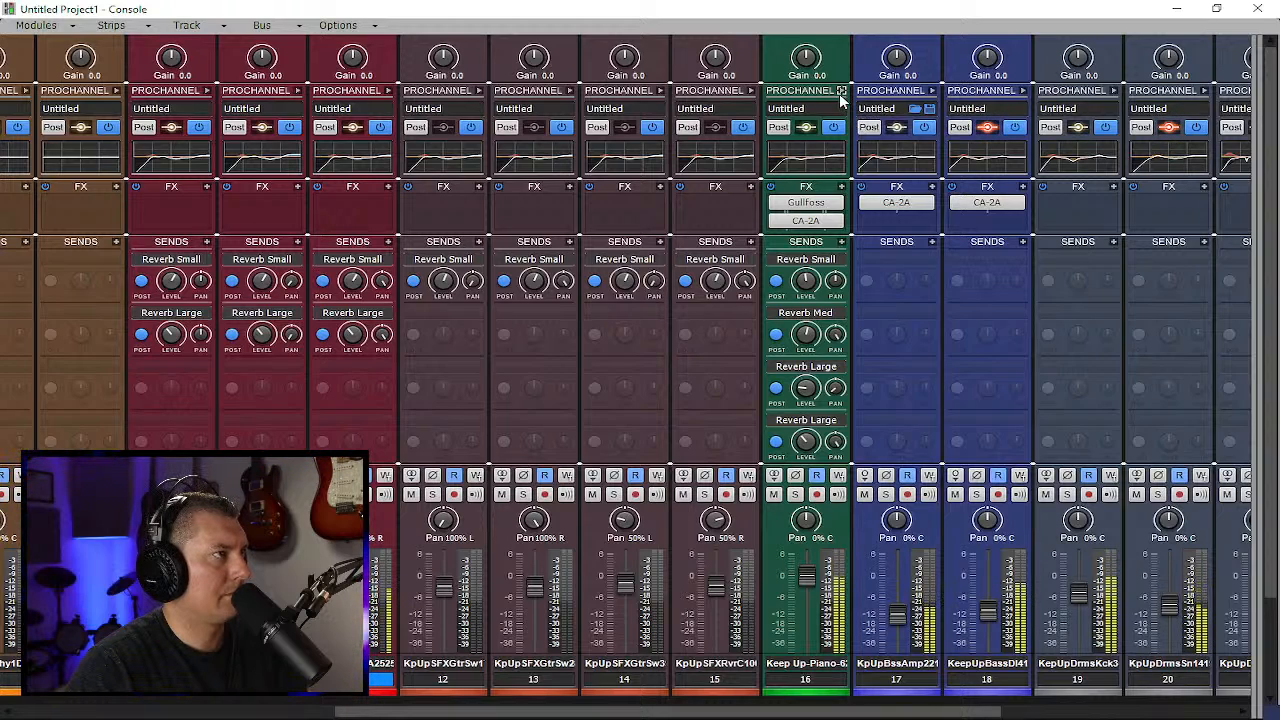
Cut the piano EQ's Hi Mid band by 2.2 dB at 3000 Hz and collapse the ProChannel again
click(841, 90)
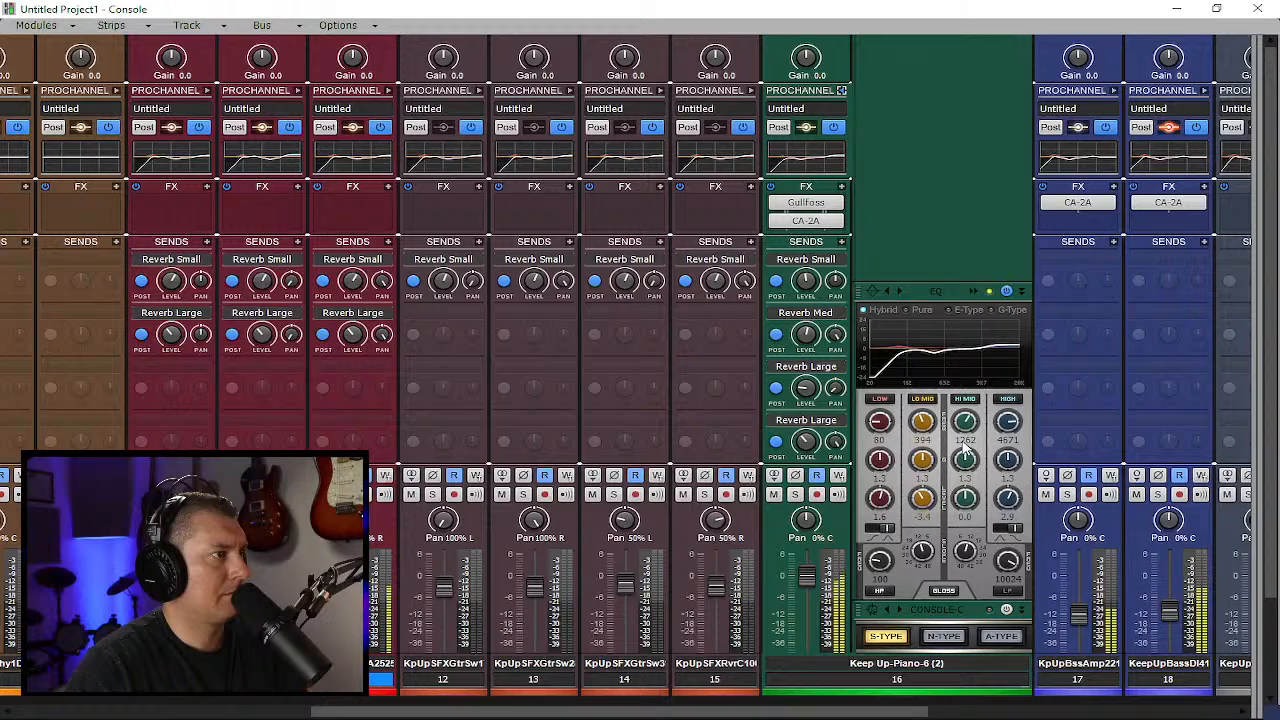
double_click(965, 441)
text(3000)
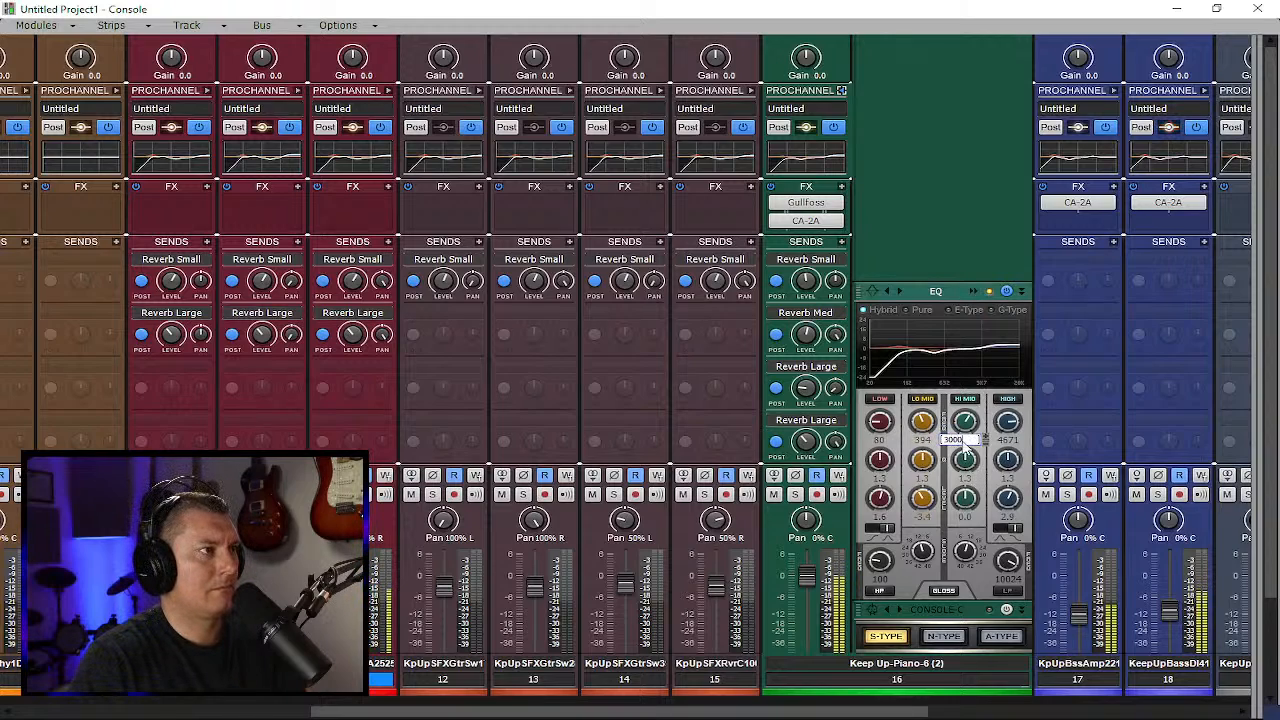
key(Return)
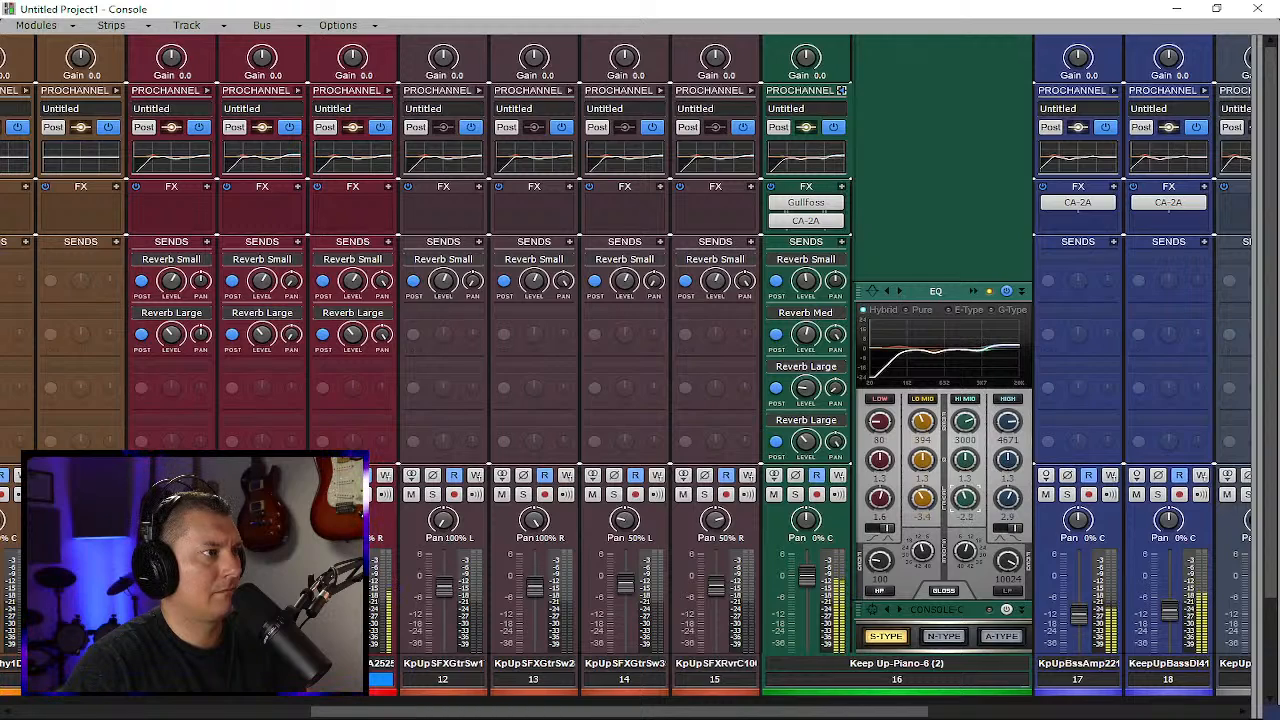
click(842, 91)
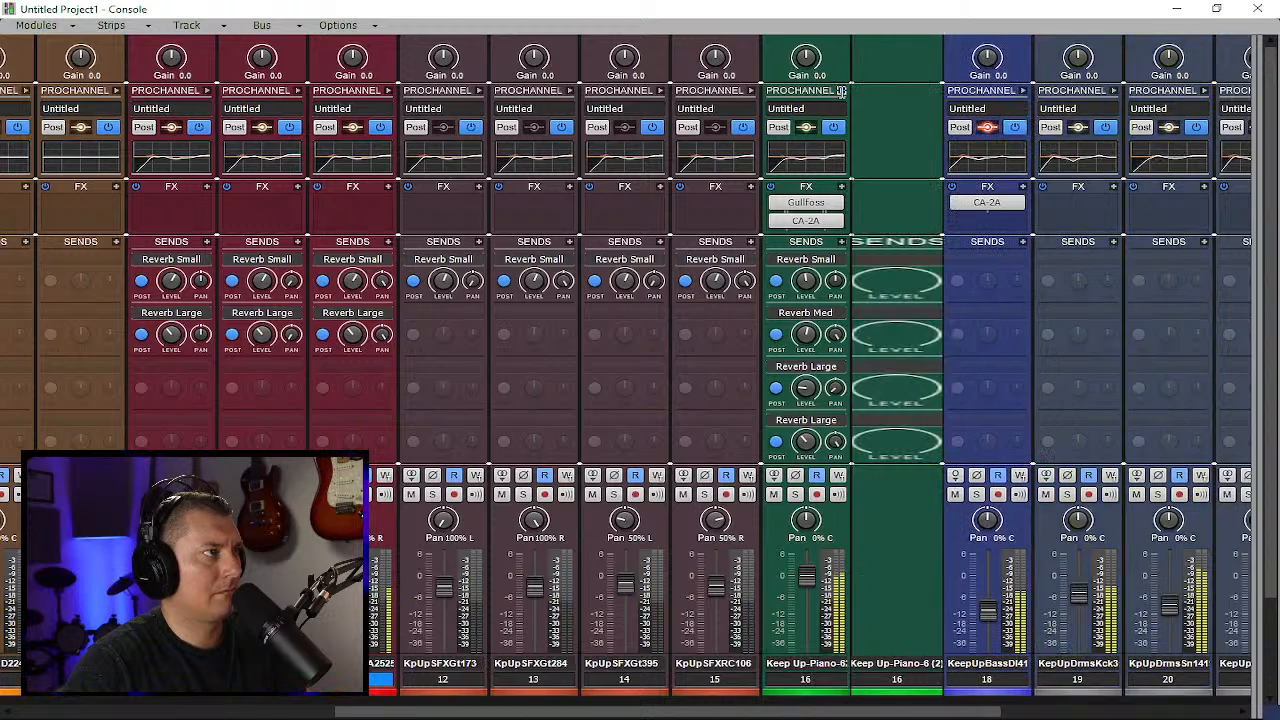
click(842, 91)
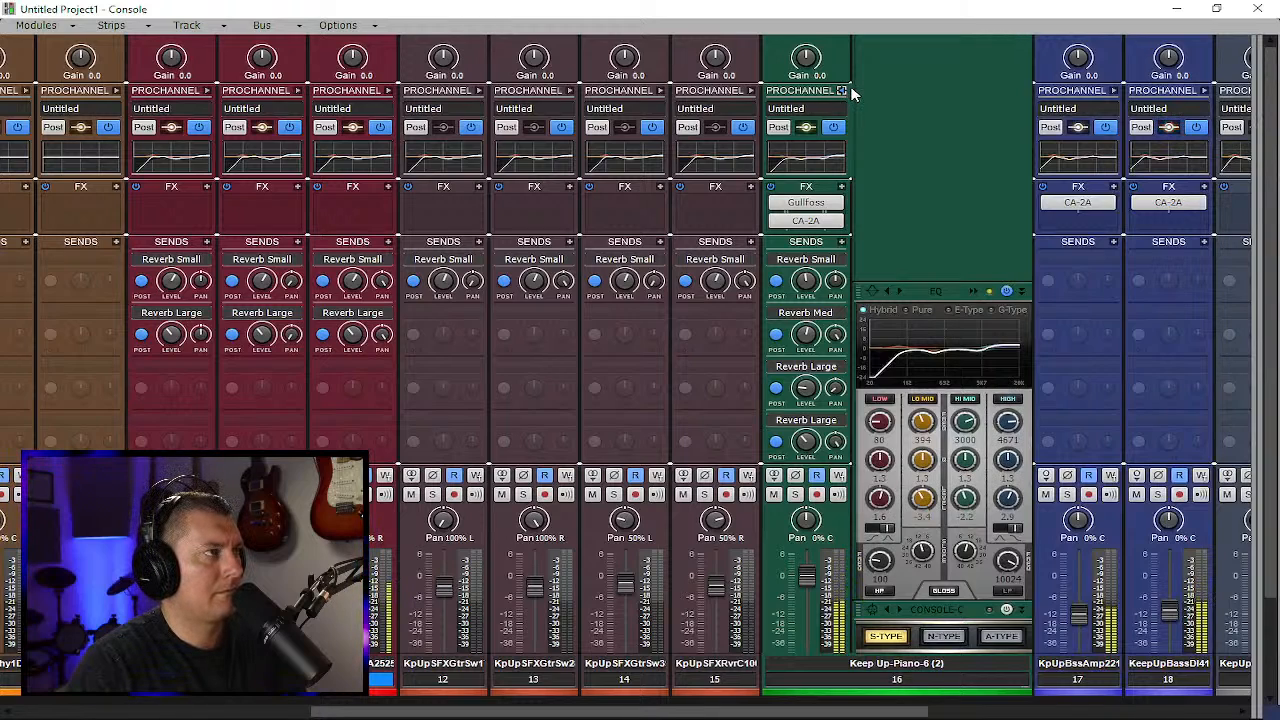
click(842, 91)
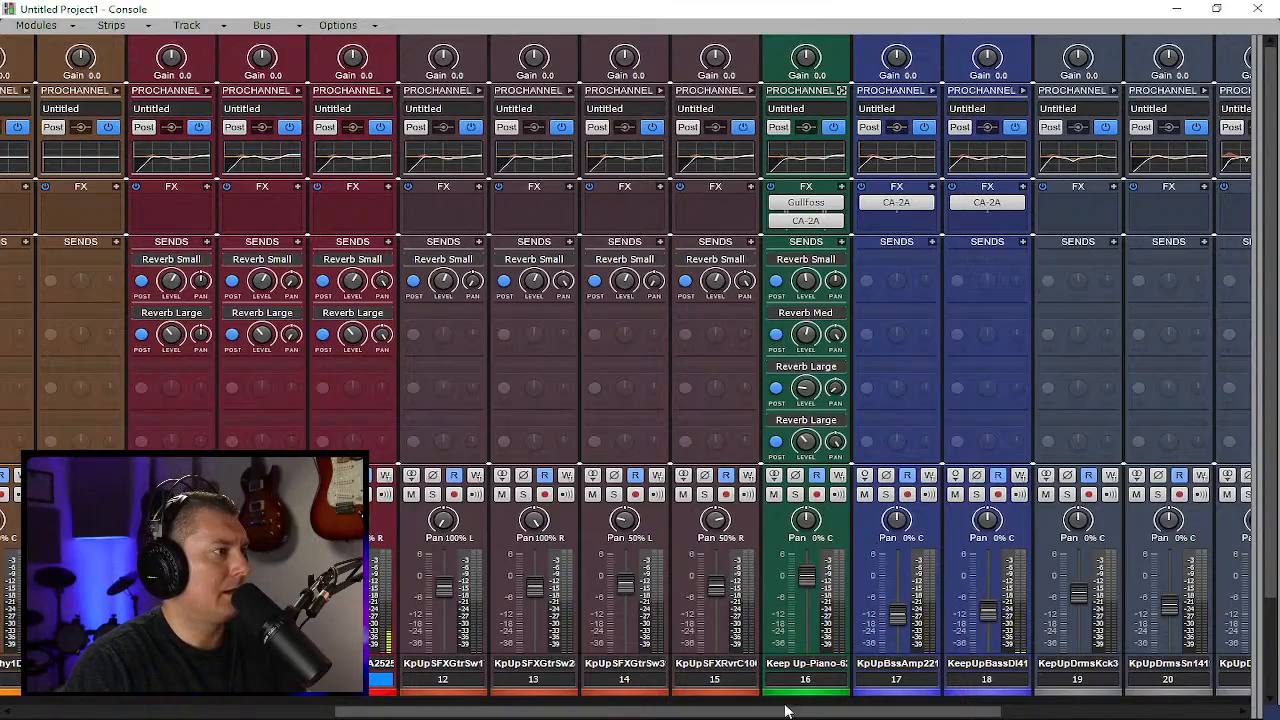
Rewind the project to the start and maximize the Console window with the vocal tracks in view
mouse_move(795, 717)
mouse_down()
mouse_move(550, 717)
mouse_move(1050, 707)
mouse_move(812, 707)
mouse_up()
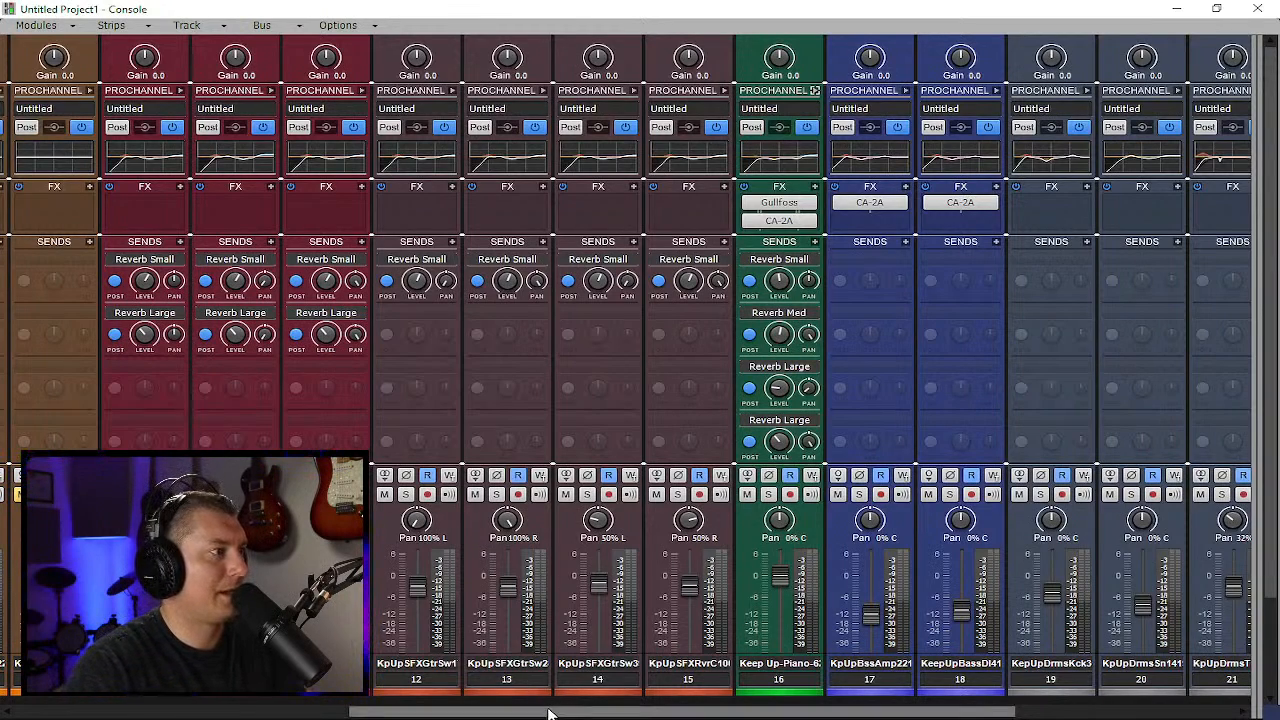
drag(551, 711, 200, 712)
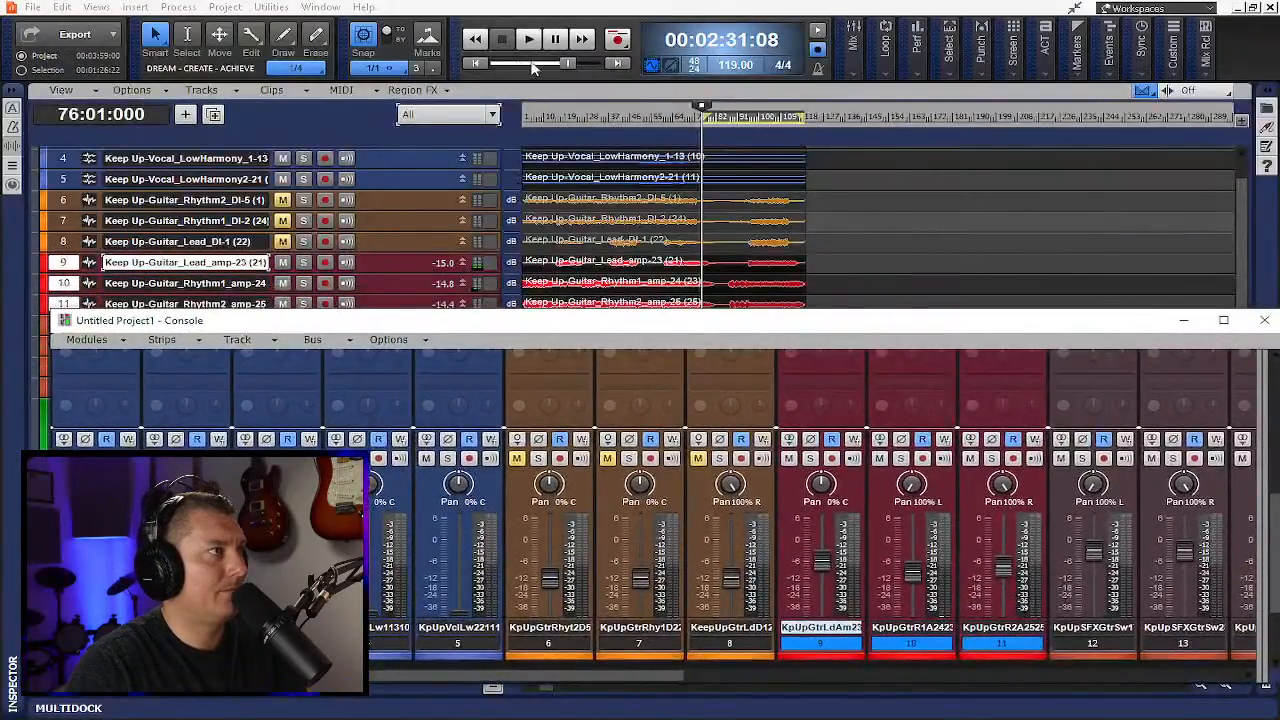
key(w)
double_click(840, 328)
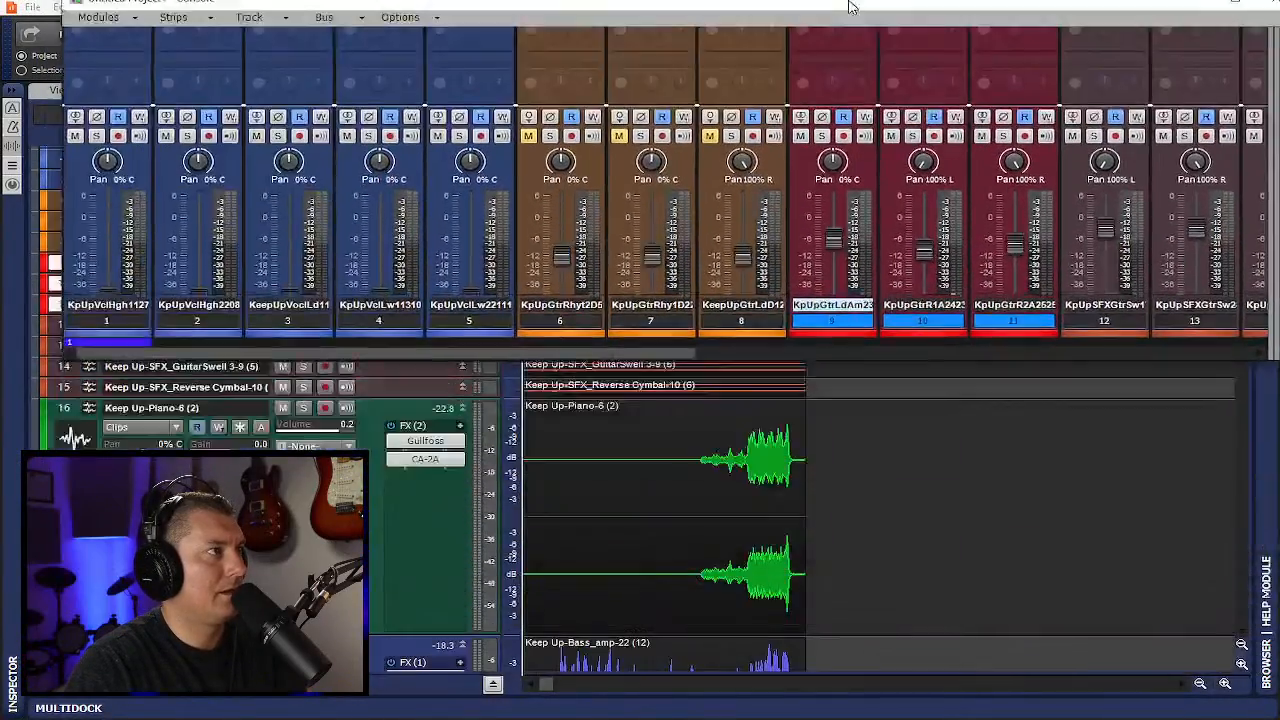
Expand the Guitars bus ProChannel and insert the TR5 Classic Comp compressor in that bus's FX rack
drag(1240, 196, 350, 273)
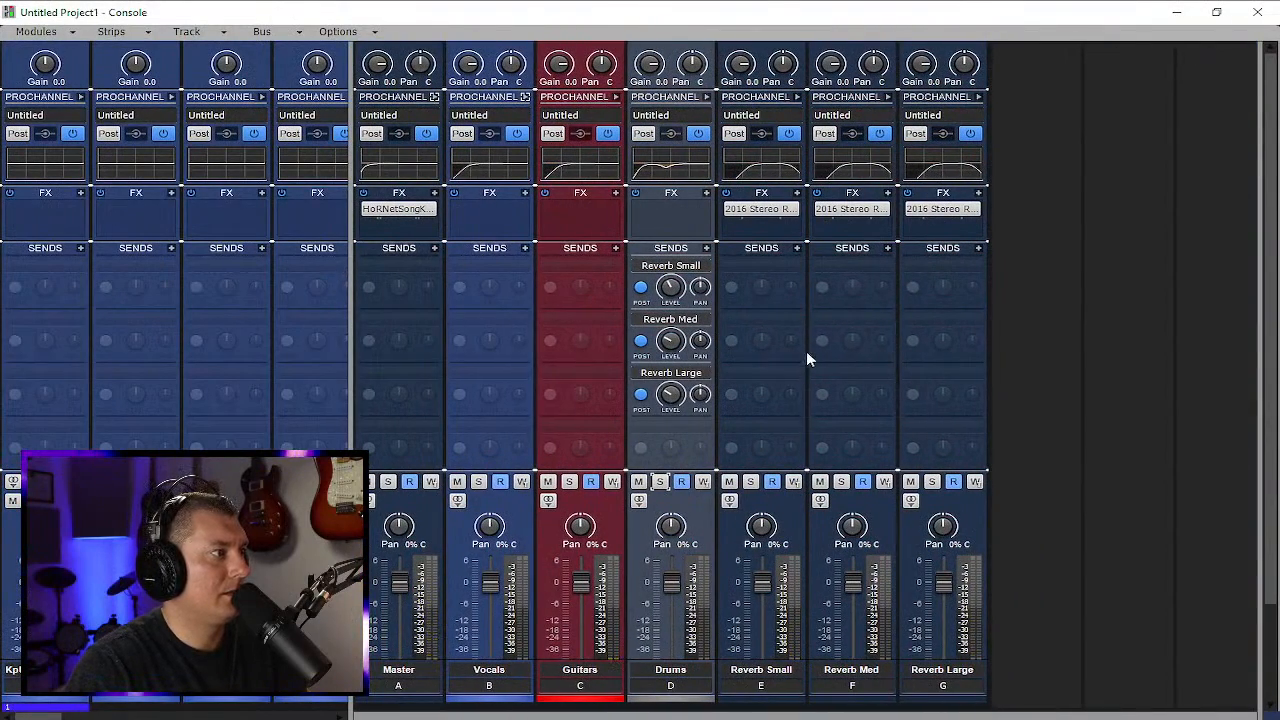
click(615, 97)
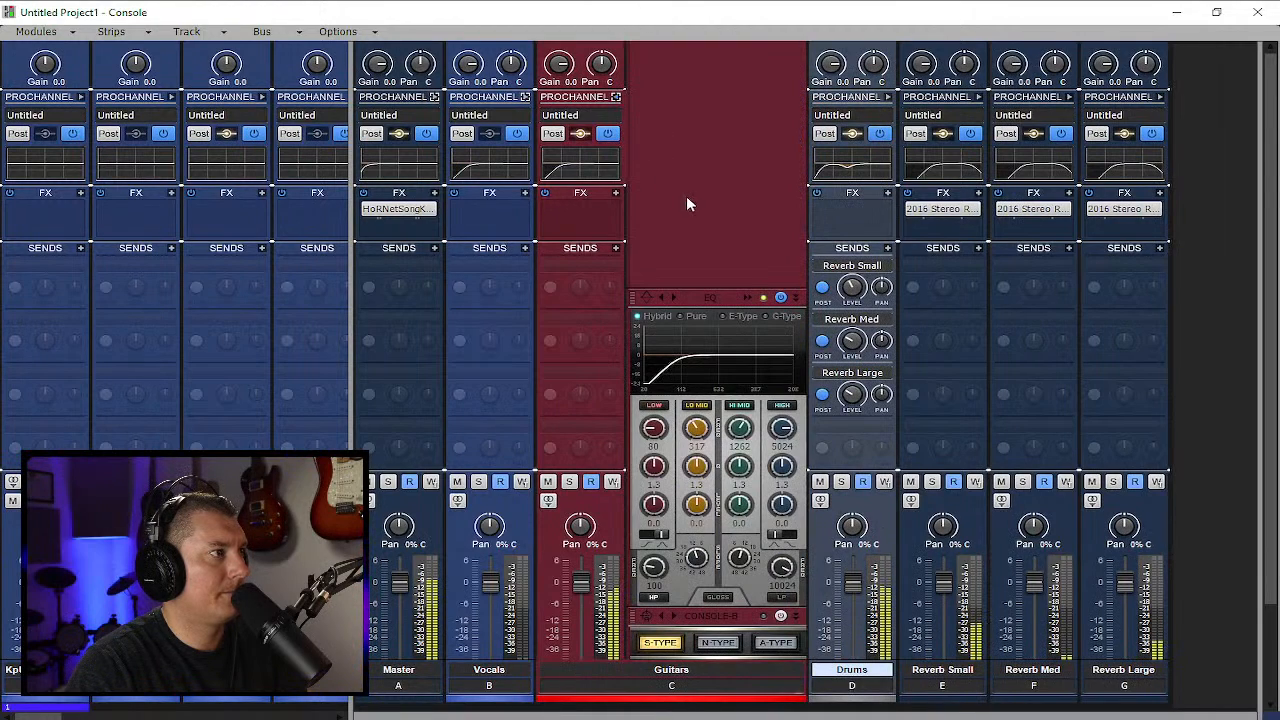
right_click(607, 214)
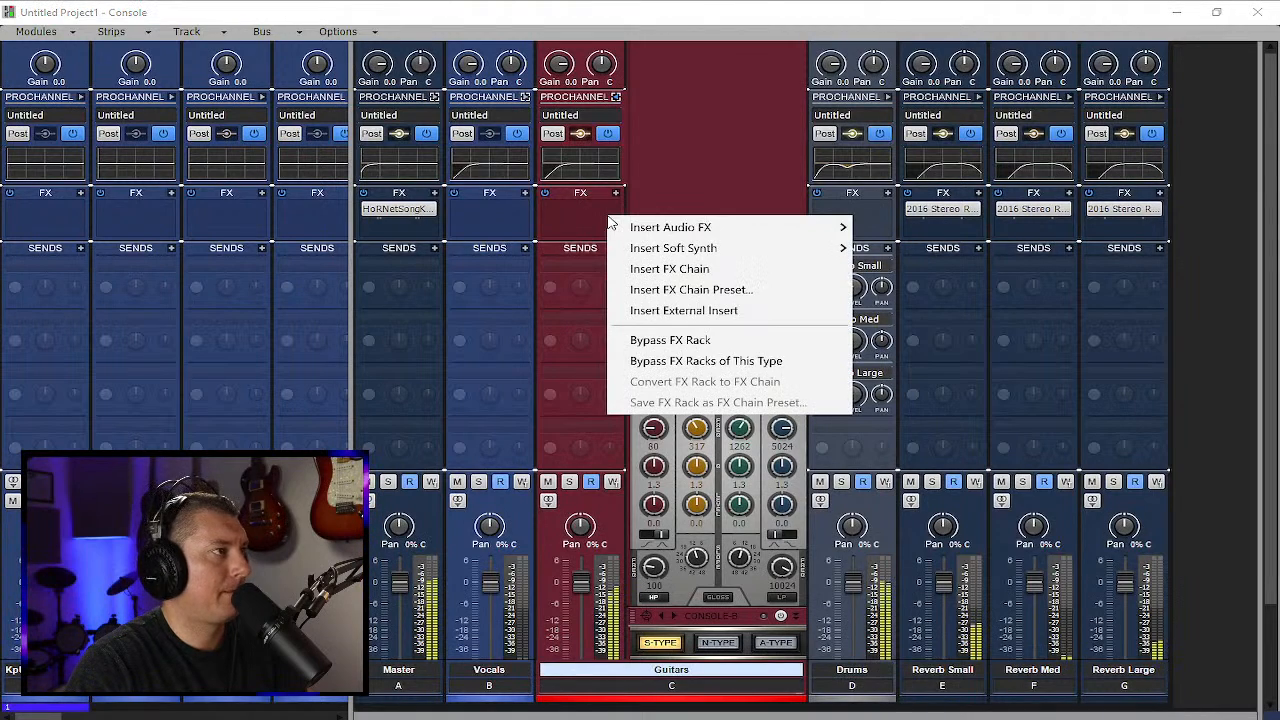
mouse_move(640, 227)
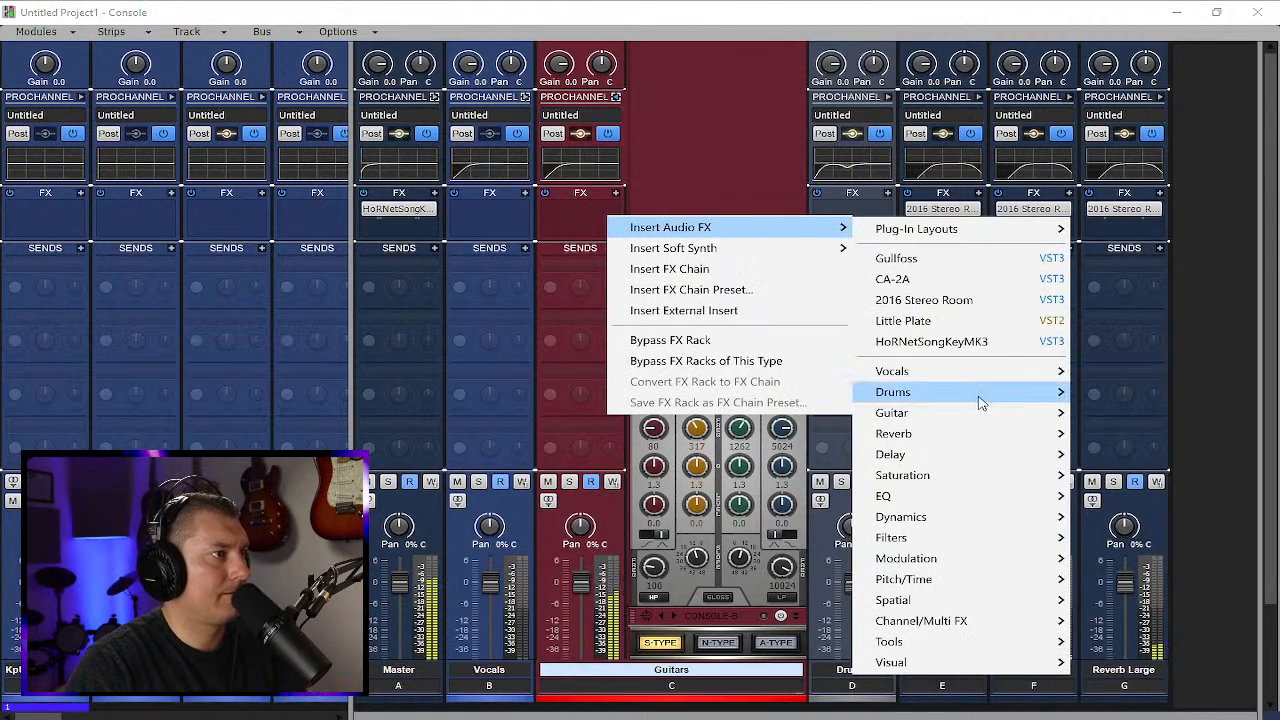
mouse_move(983, 518)
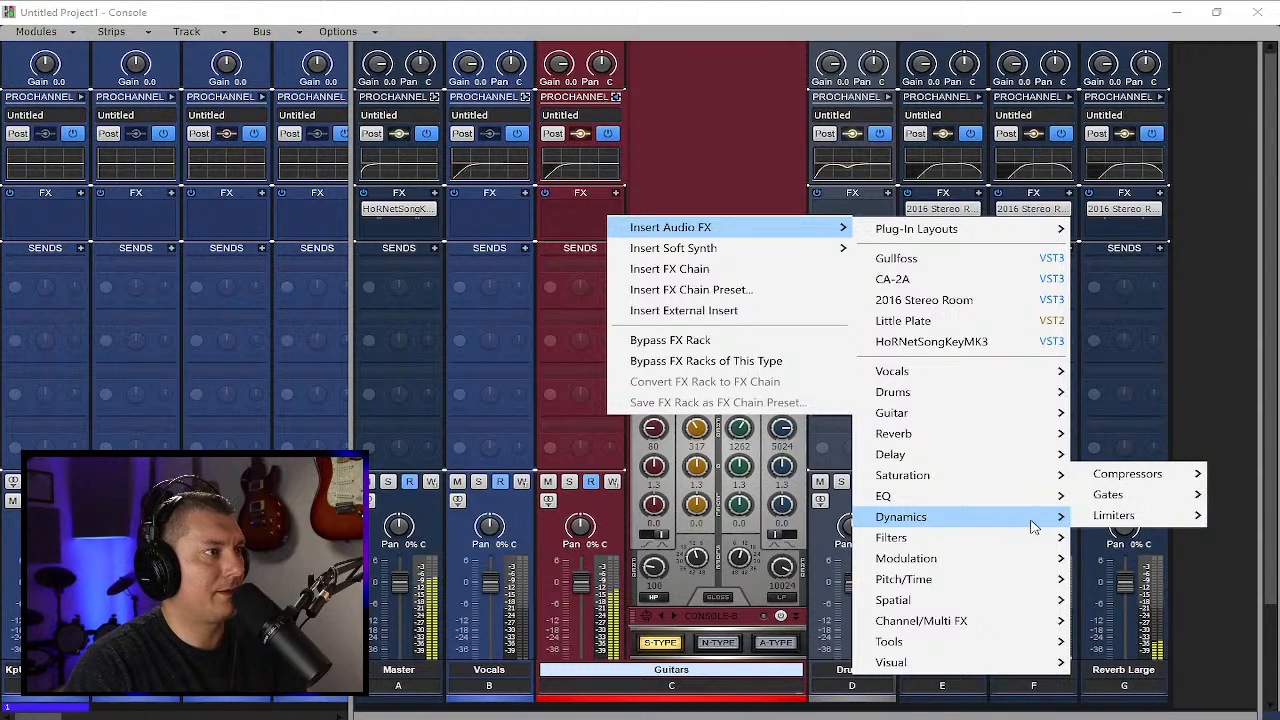
mouse_move(1146, 518)
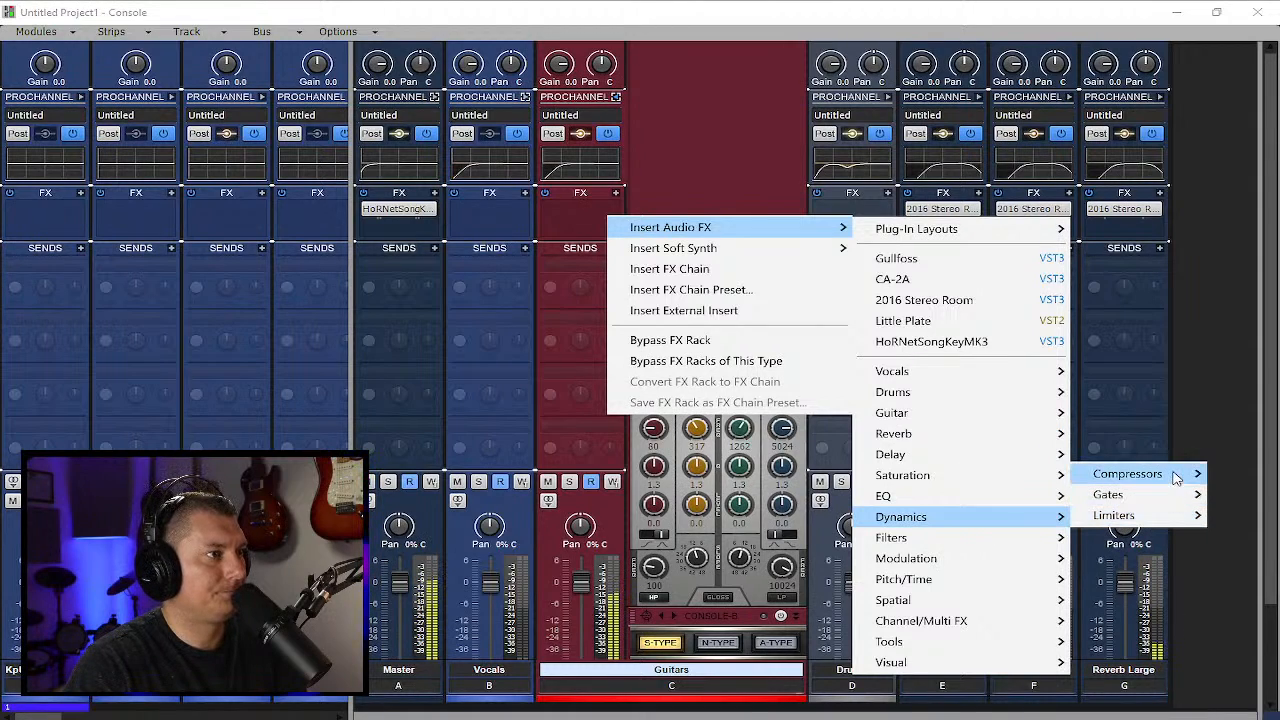
mouse_move(1177, 474)
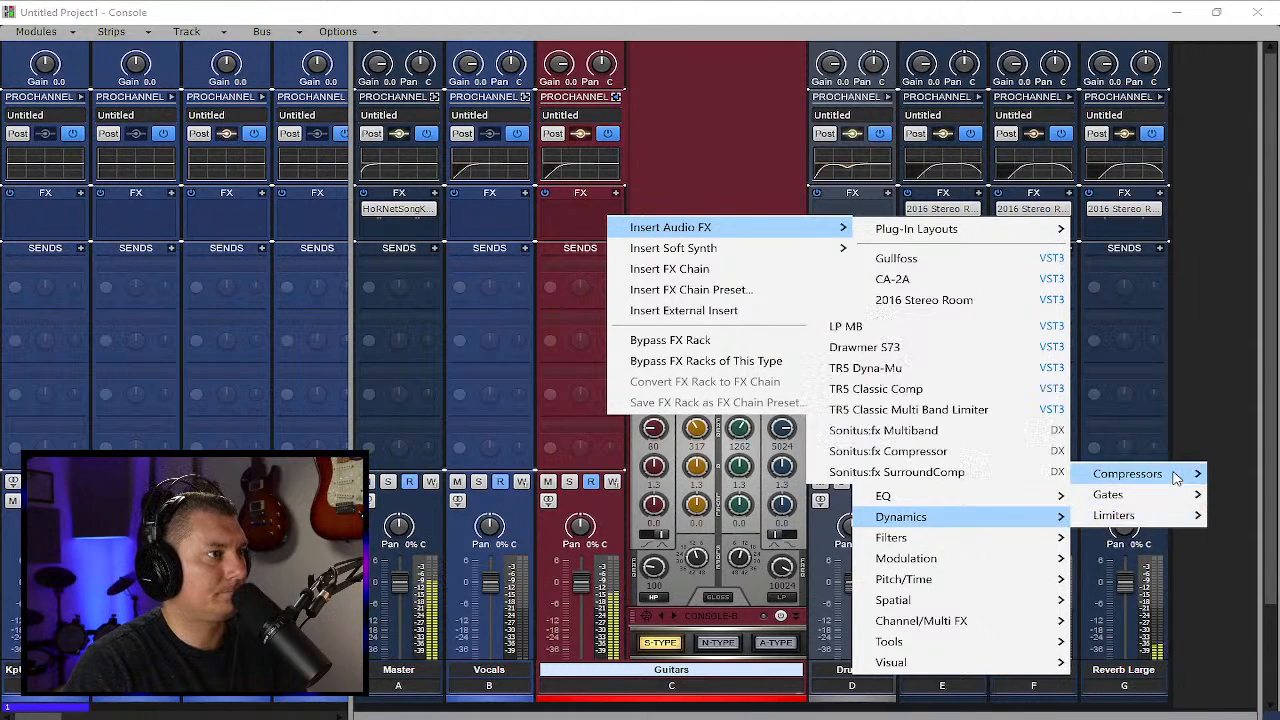
click(917, 392)
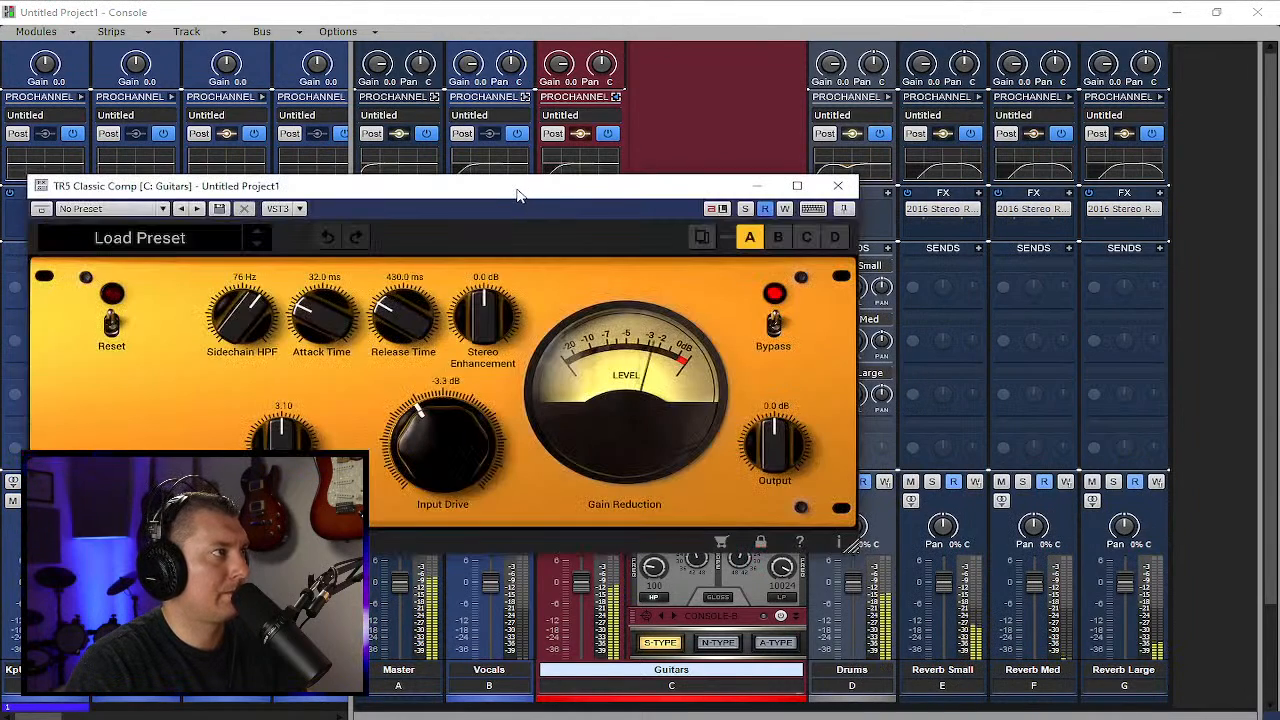
drag(517, 190, 791, 174)
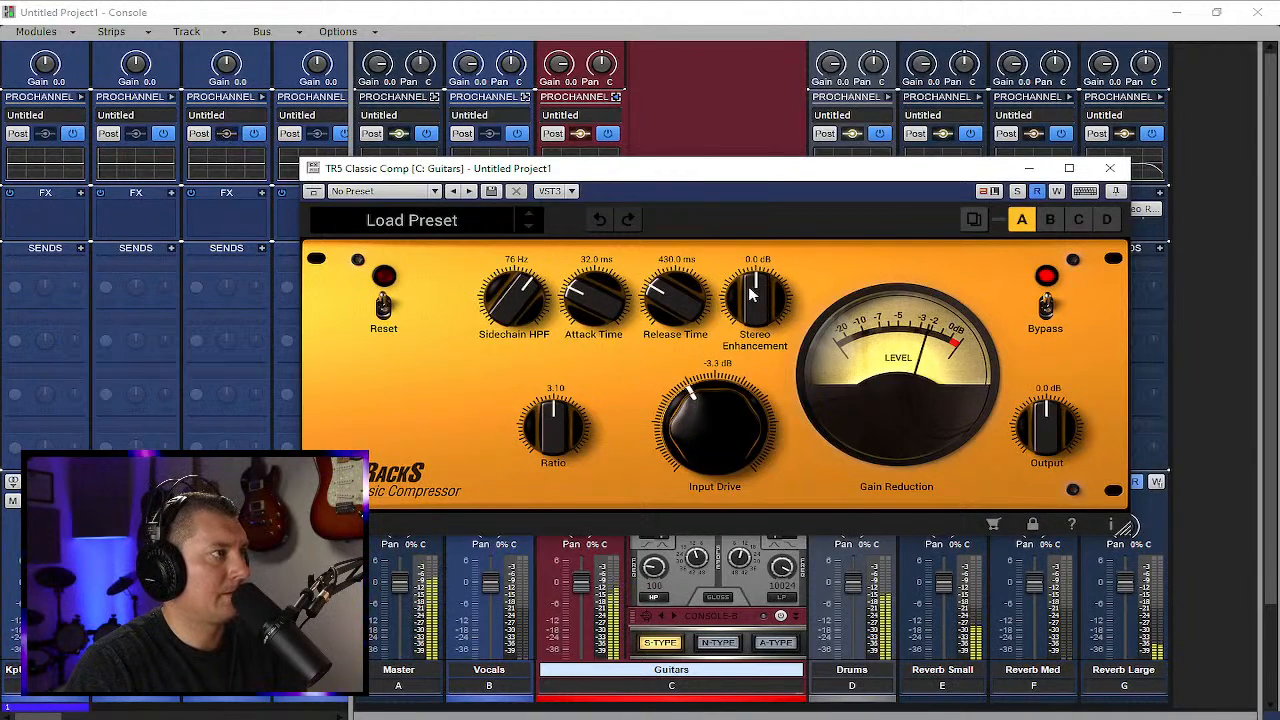
Set the Guitars compressor's stereo enhancement to 1.2 dB, input drive to -4.2 dB and sidechain HPF to 60 Hz
mouse_move(757, 307)
mouse_down()
mouse_move(750, 275)
mouse_move(748, 311)
mouse_up()
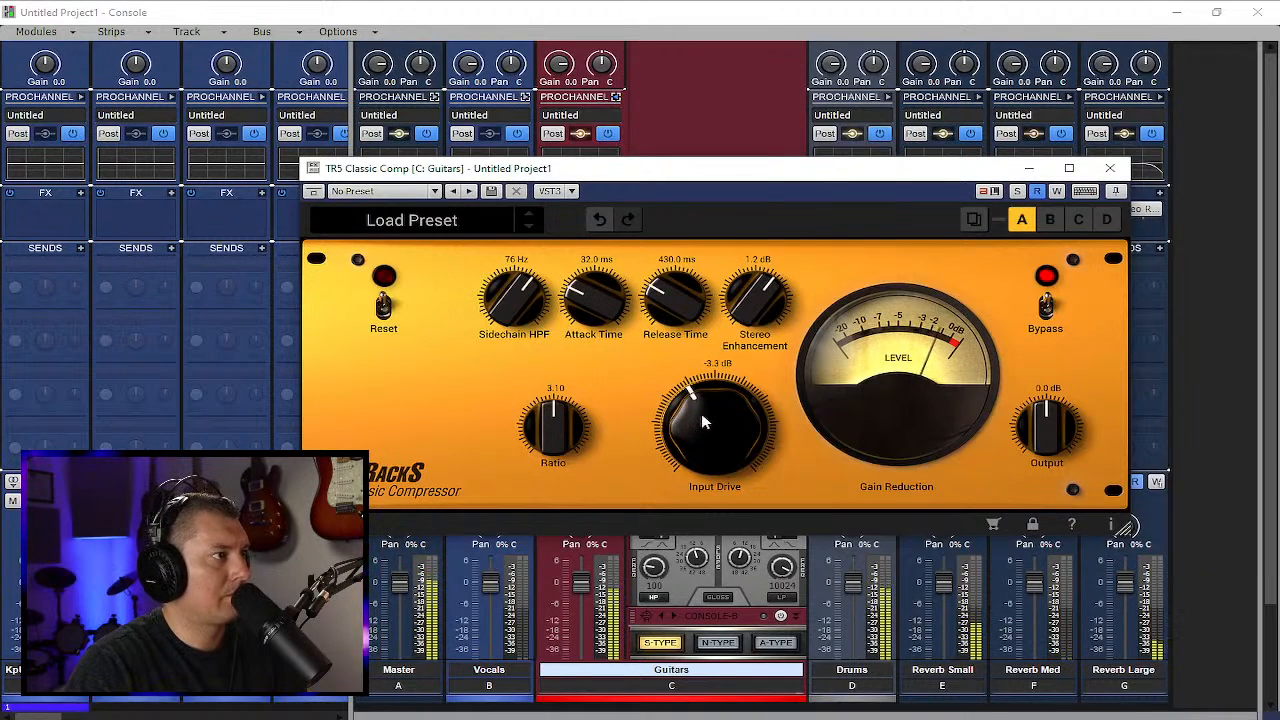
drag(701, 413, 699, 446)
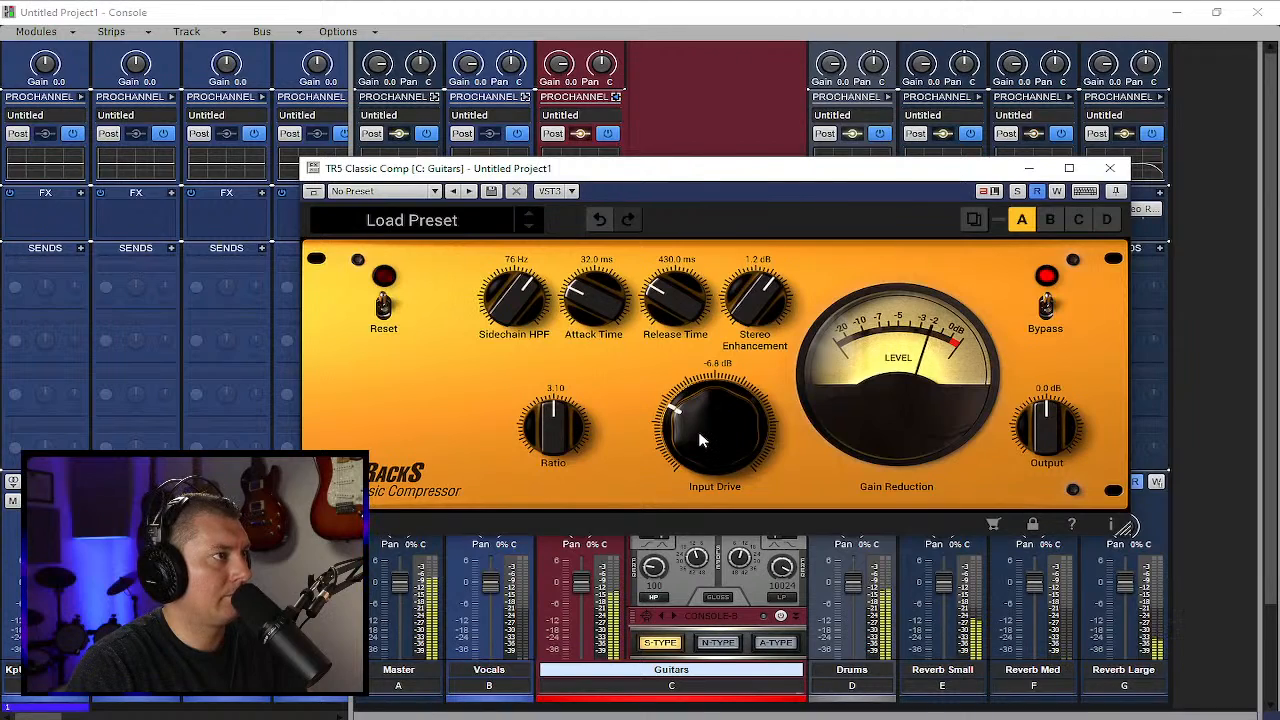
mouse_move(701, 405)
mouse_down()
mouse_move(708, 373)
mouse_move(707, 420)
mouse_up()
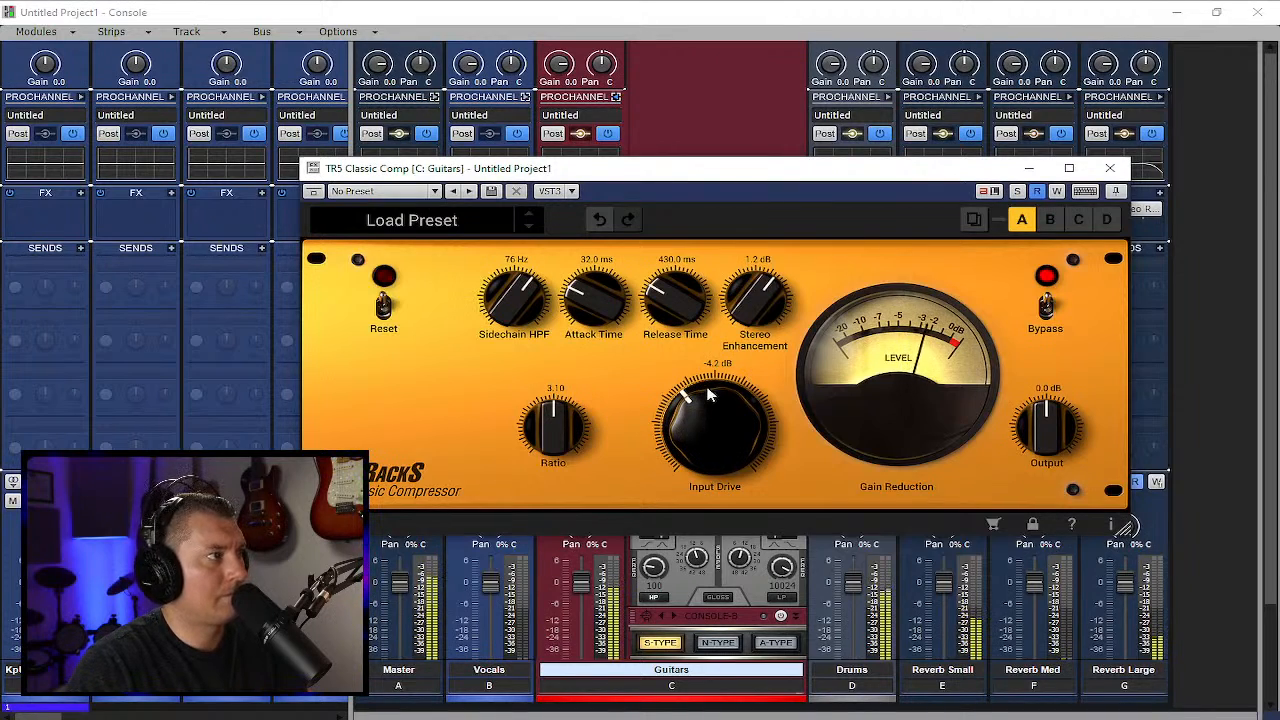
drag(510, 302, 512, 318)
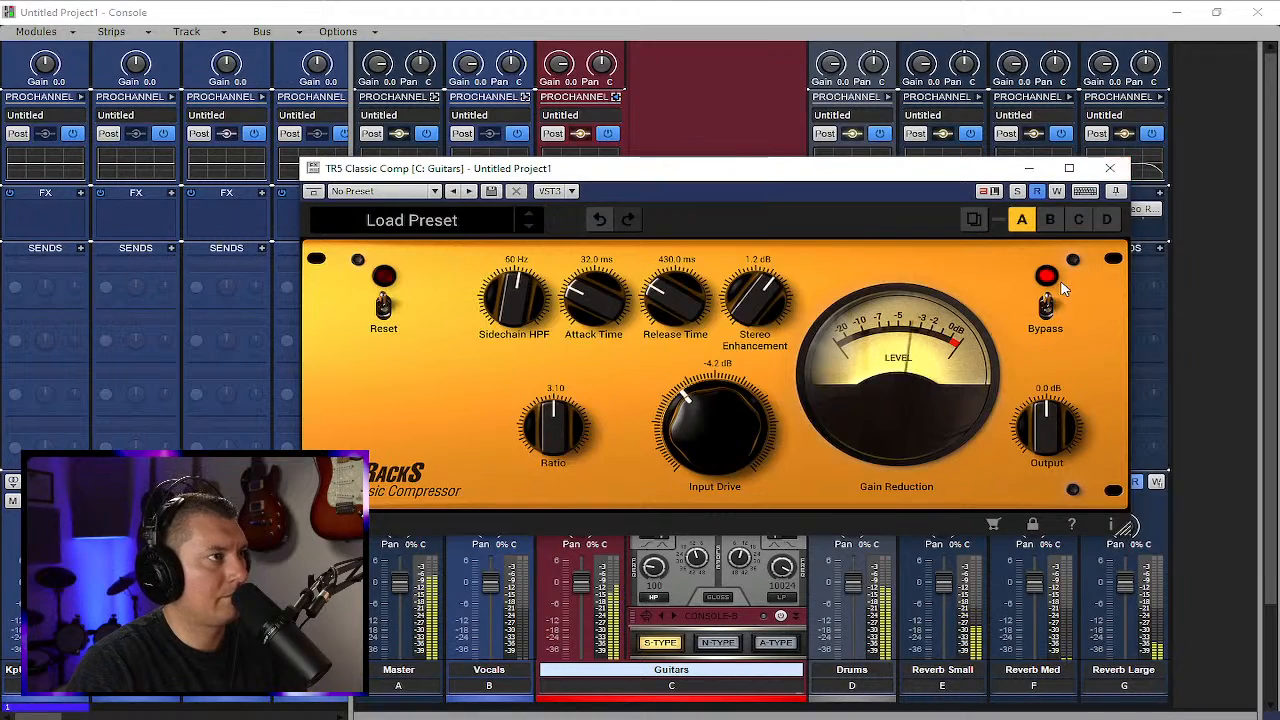
Compare the Guitars bus compressor bypassed and active, and set its release time to 275.5 ms
click(1046, 308)
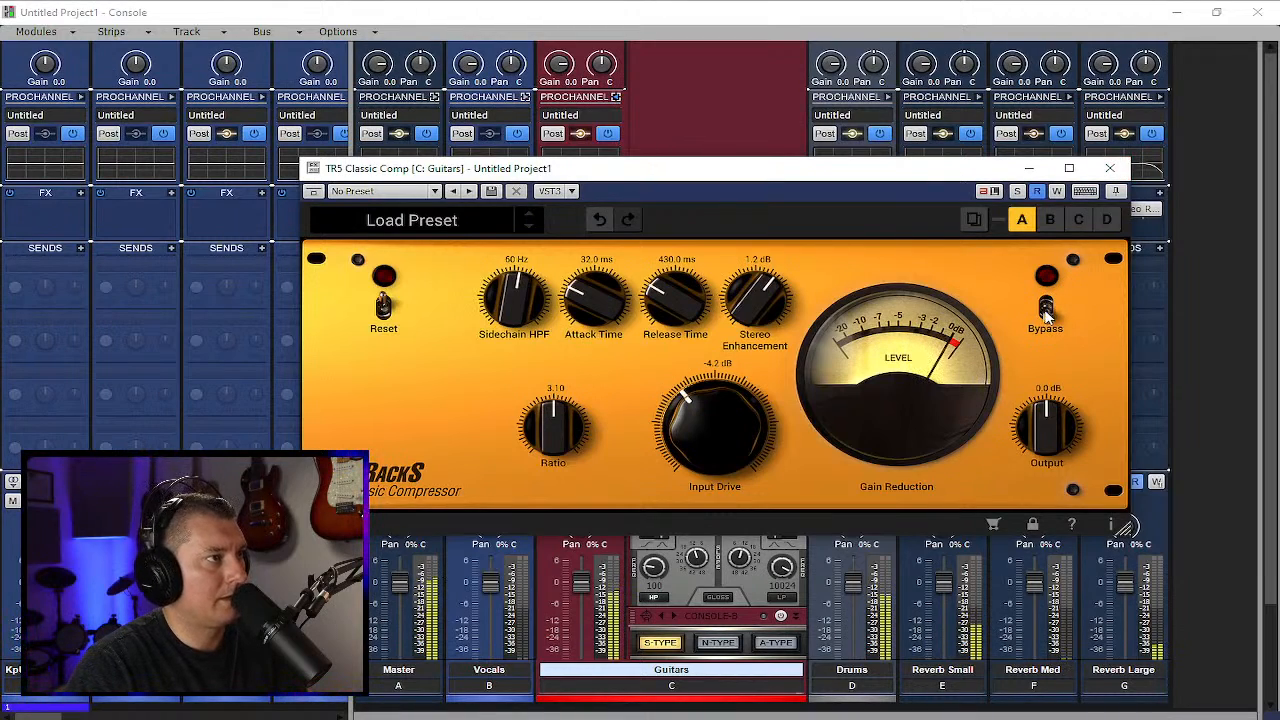
click(1046, 308)
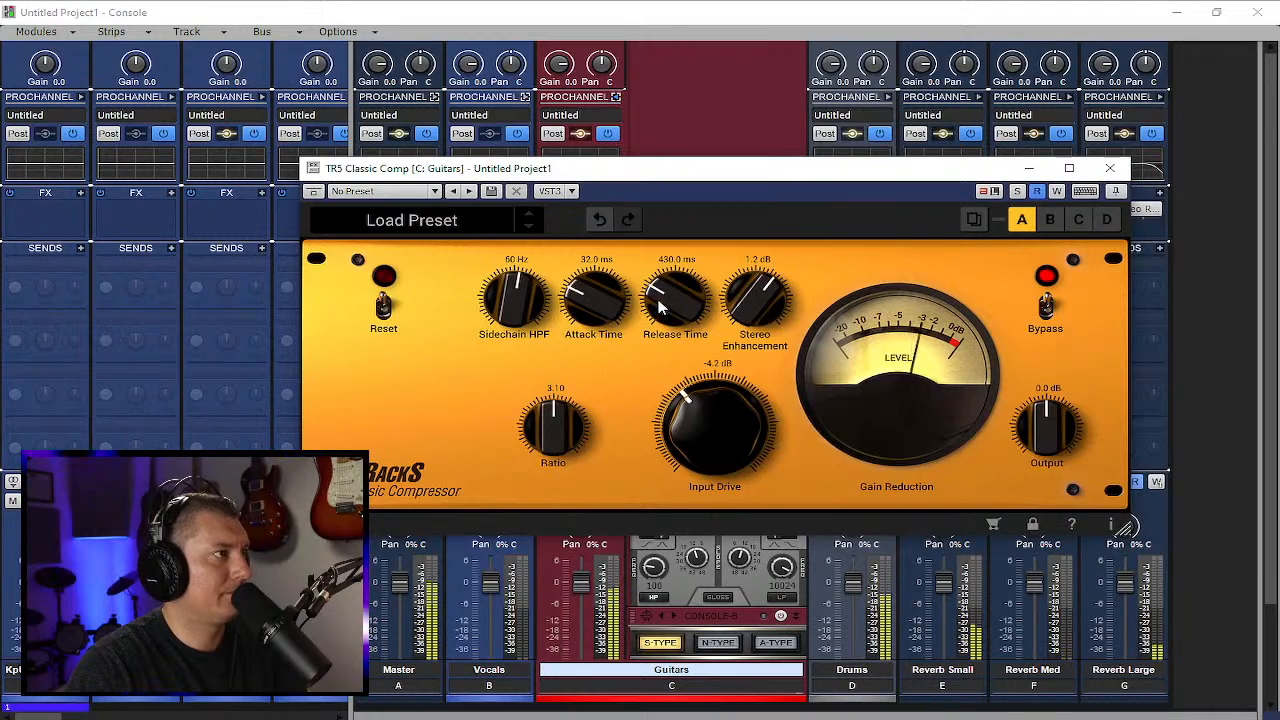
drag(658, 300, 668, 326)
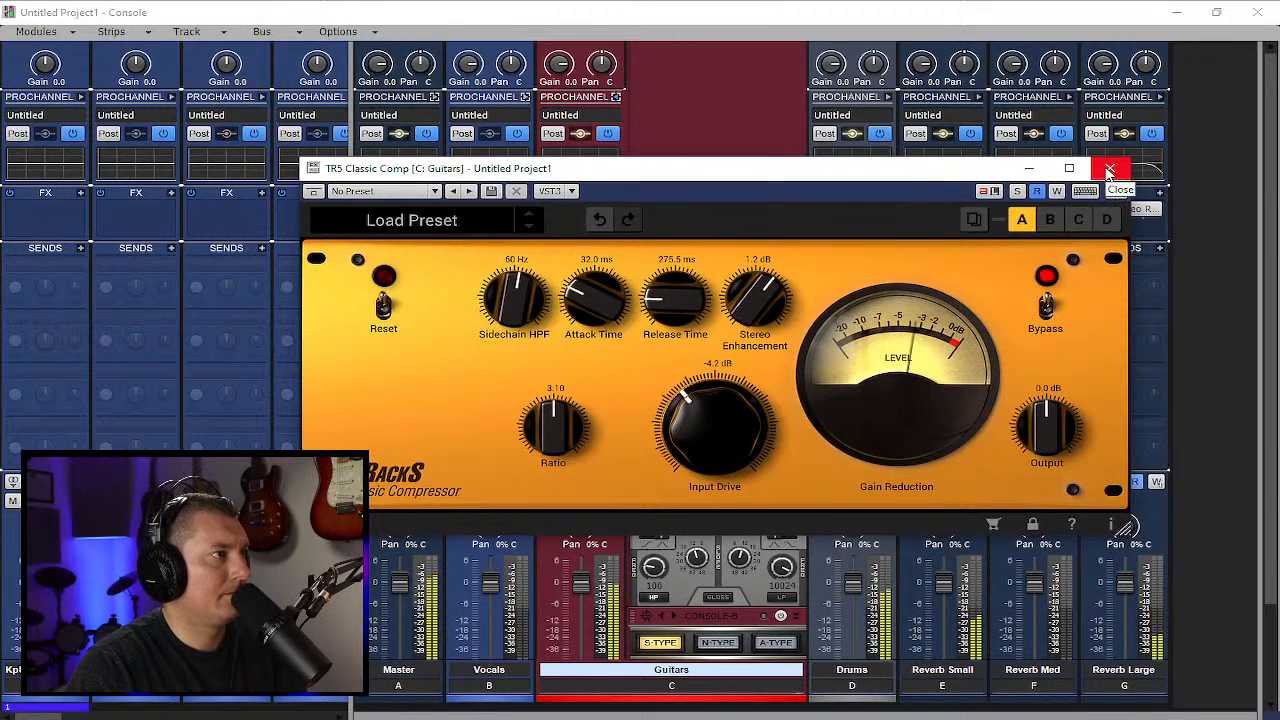
click(1109, 170)
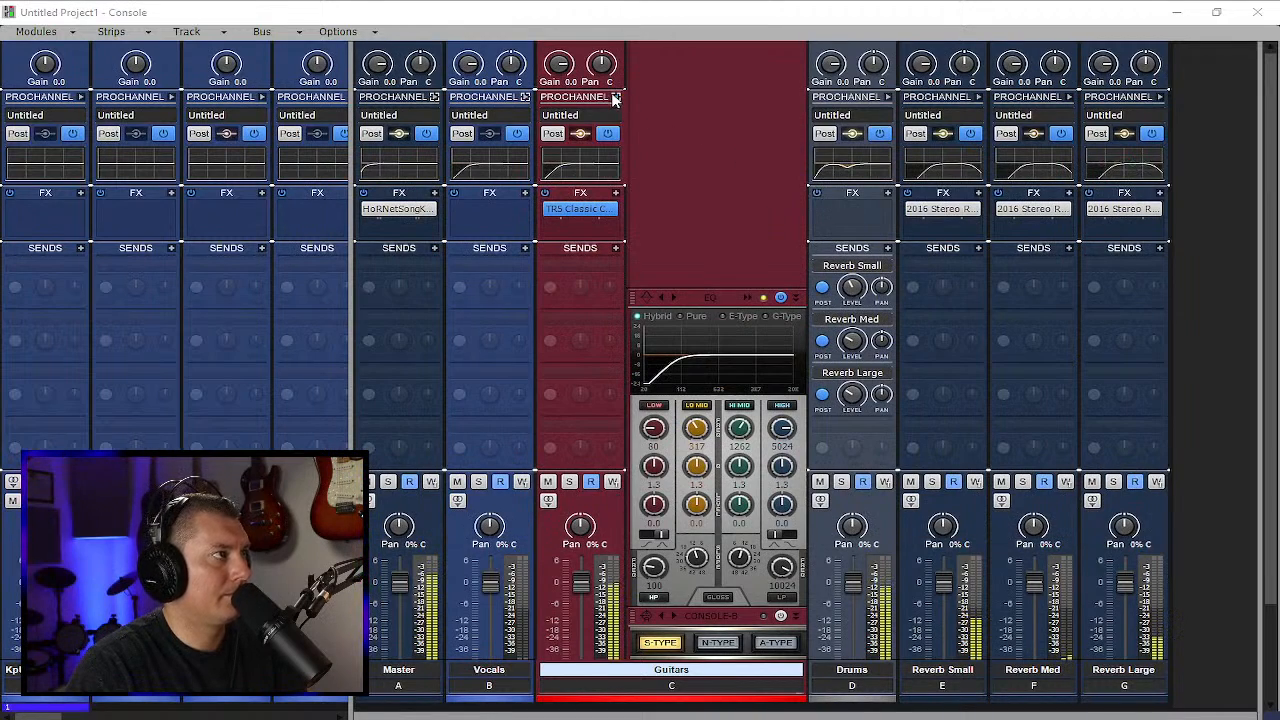
click(616, 97)
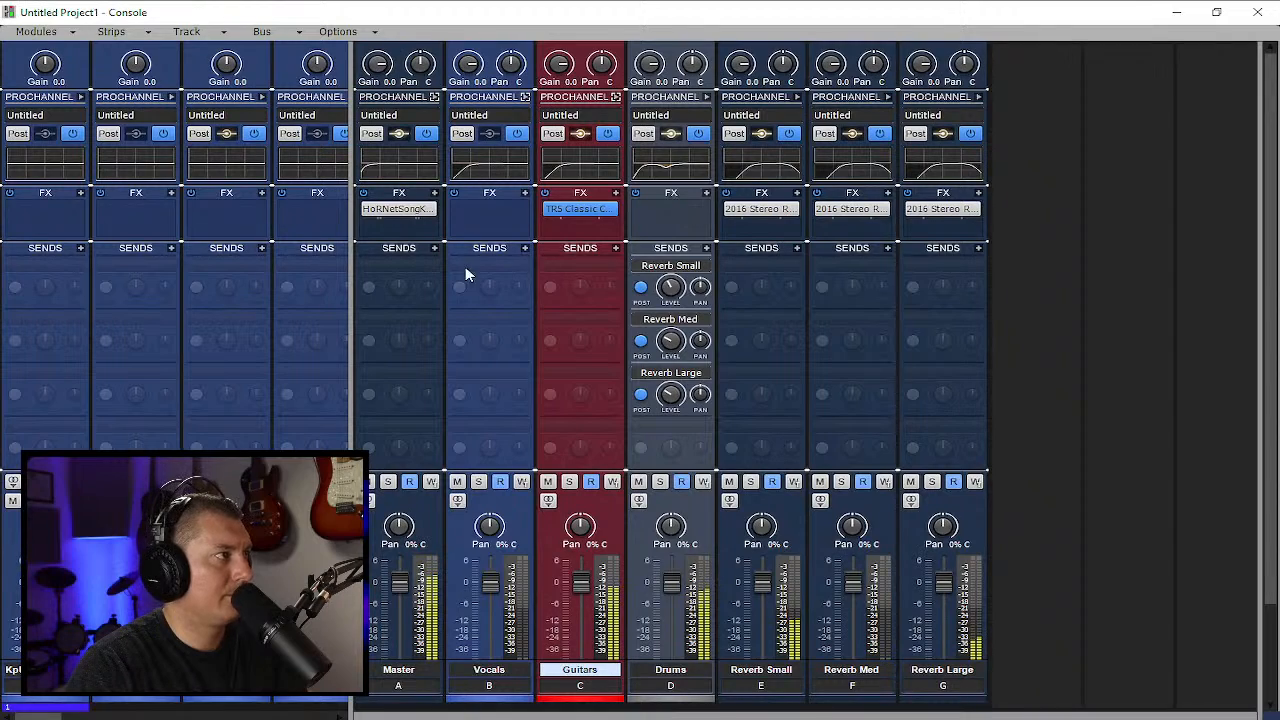
Insert a new stereo bus directly after the Drums bus and name it PC
click(696, 229)
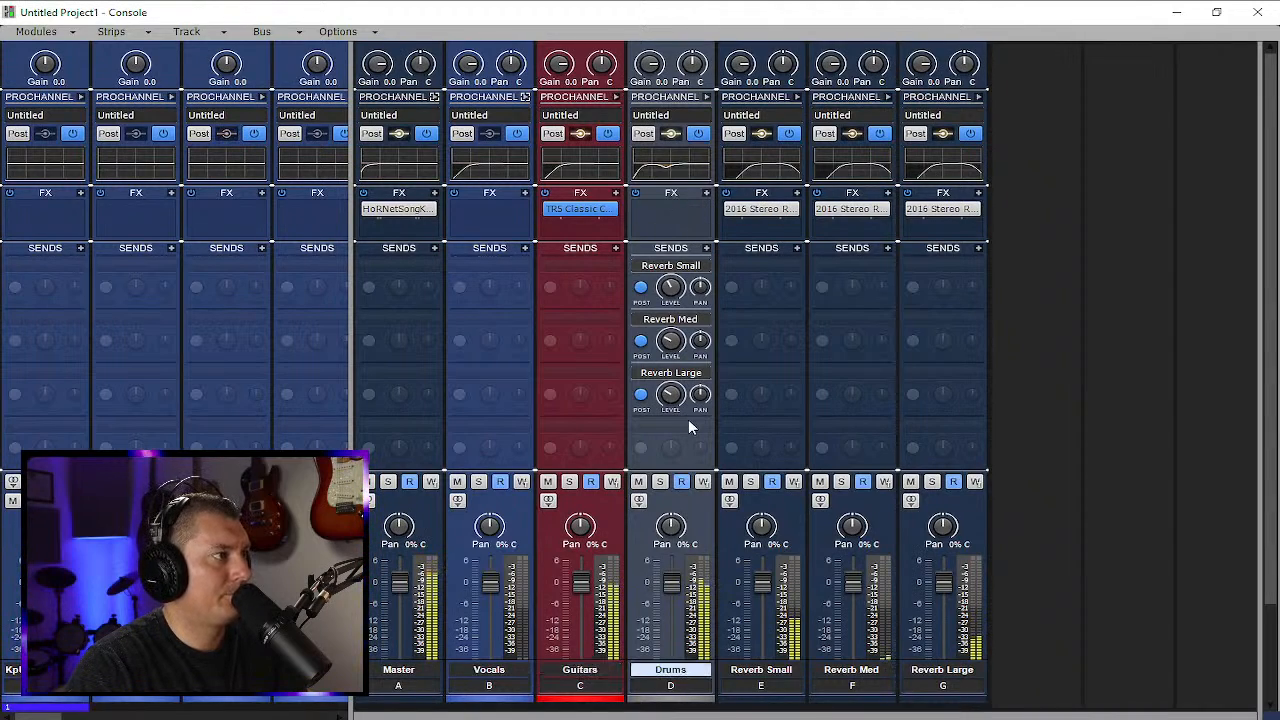
right_click(1008, 358)
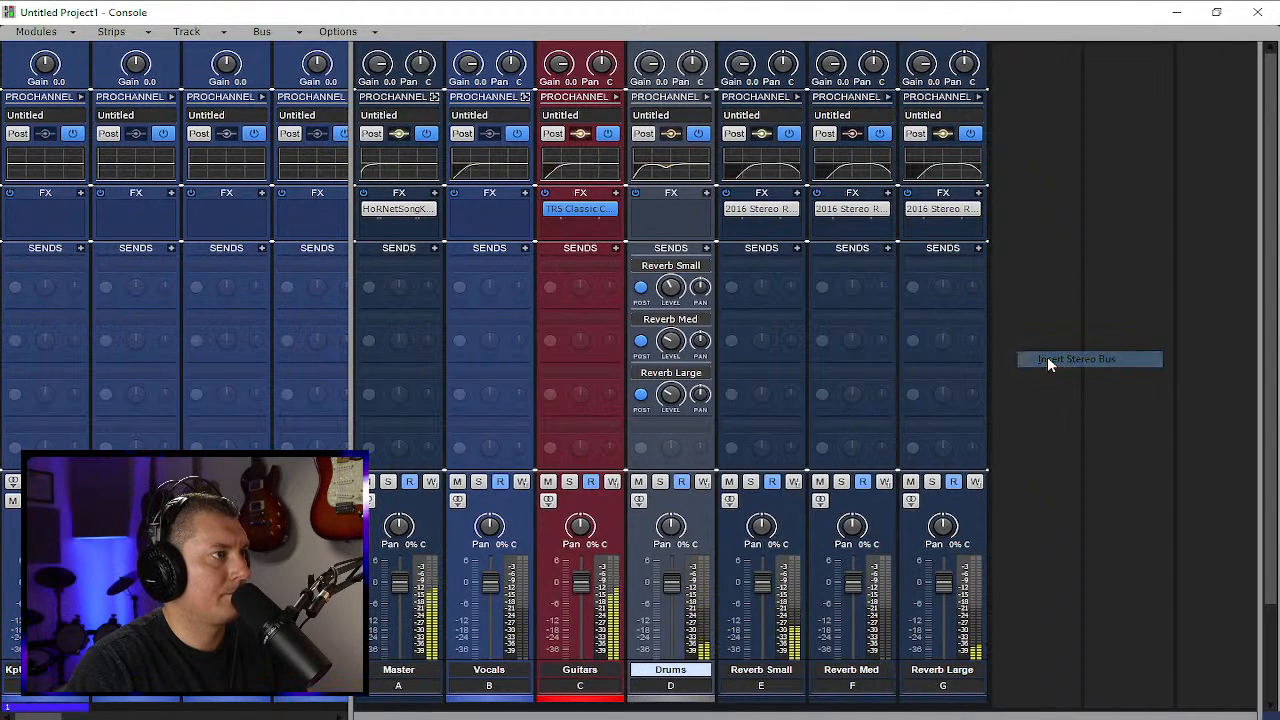
click(1049, 358)
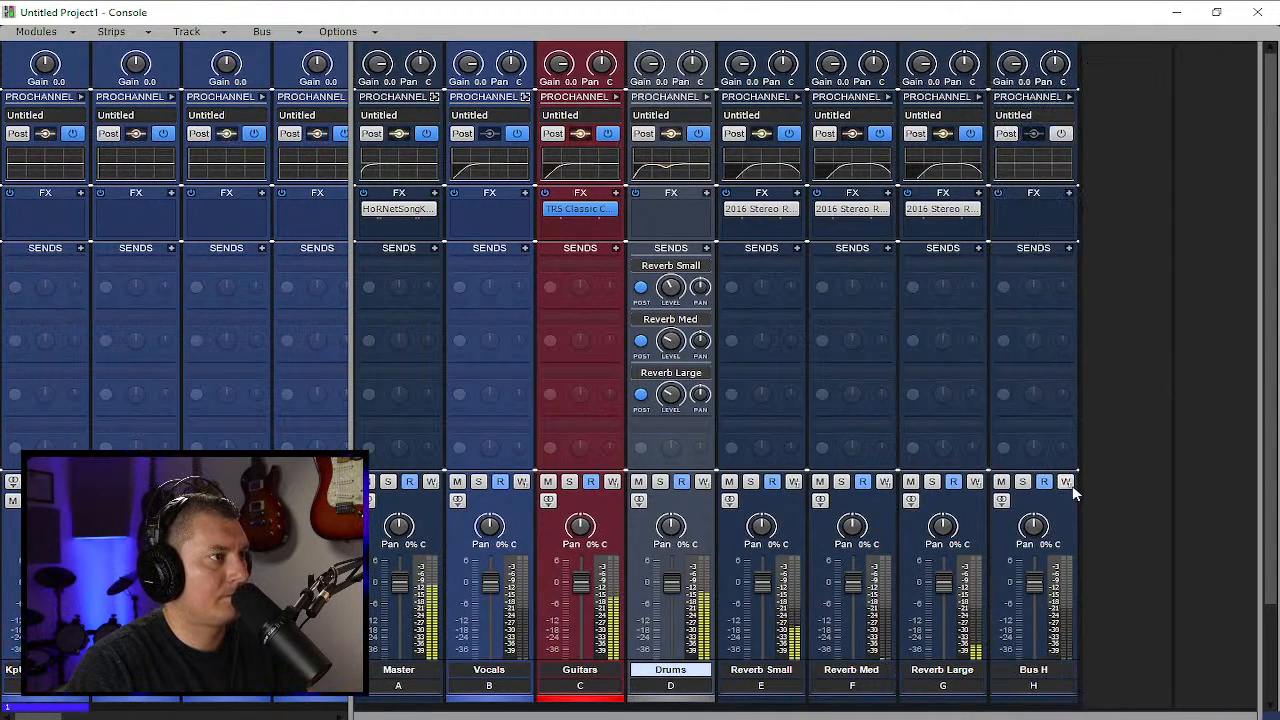
drag(1053, 508, 795, 484)
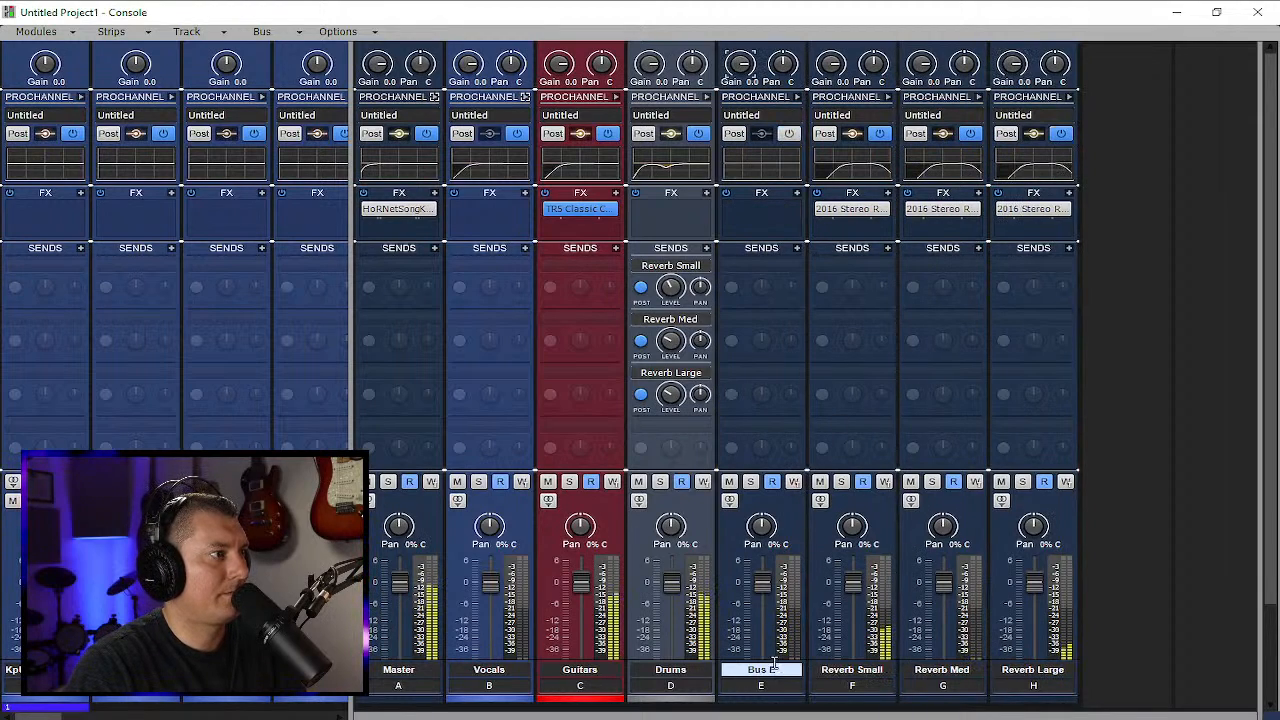
double_click(777, 668)
text(PC)
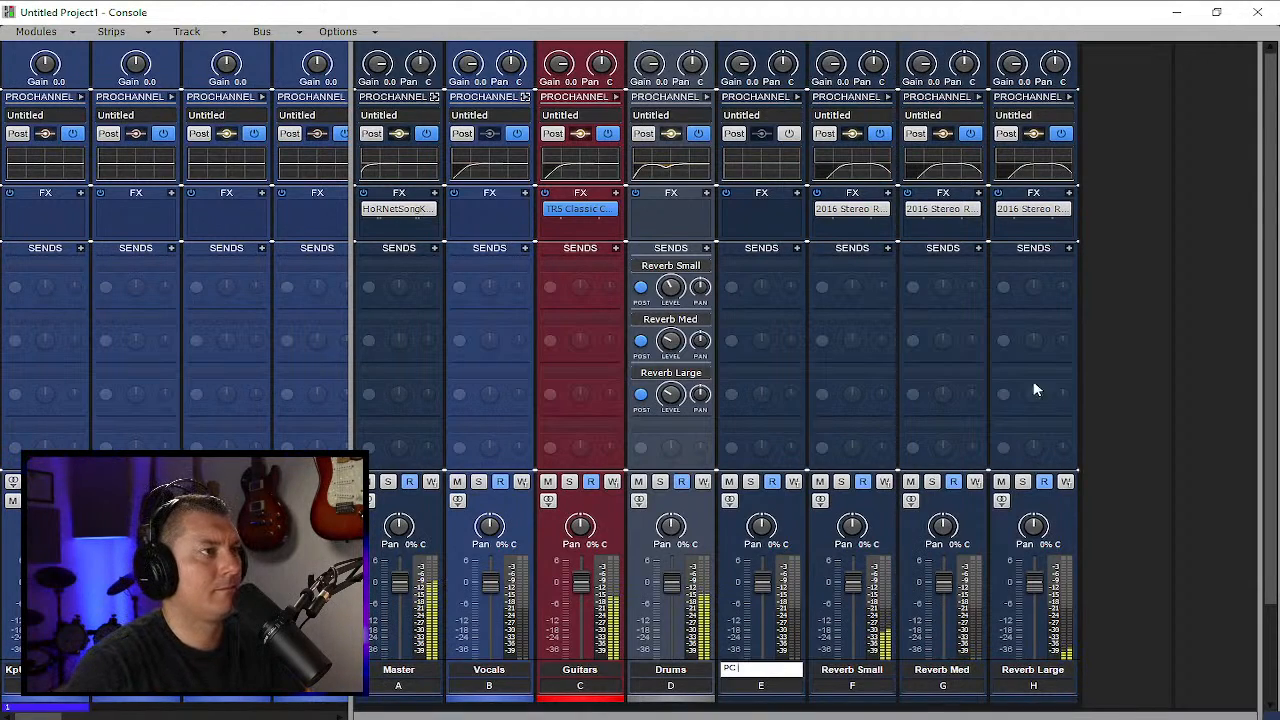
key(Escape)
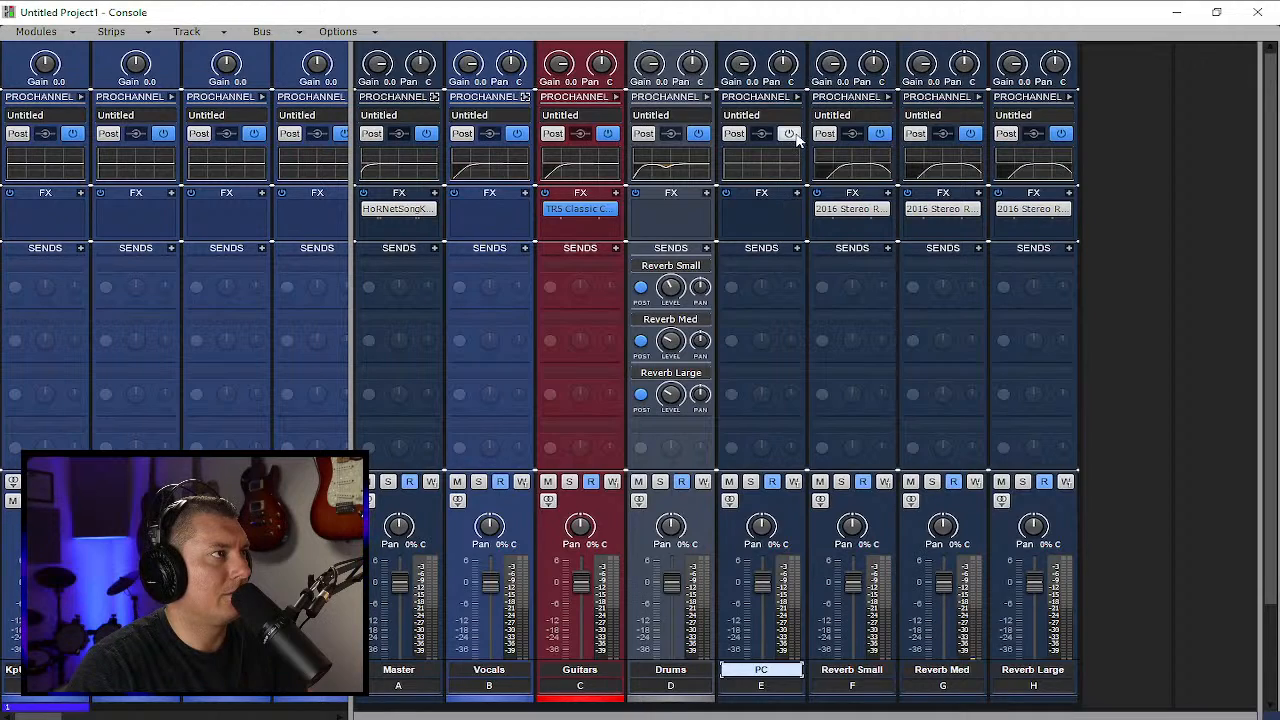
Add a send from the Drums bus to the PC bus and insert the TR5 Dyna-Mu compressor on PC
click(706, 249)
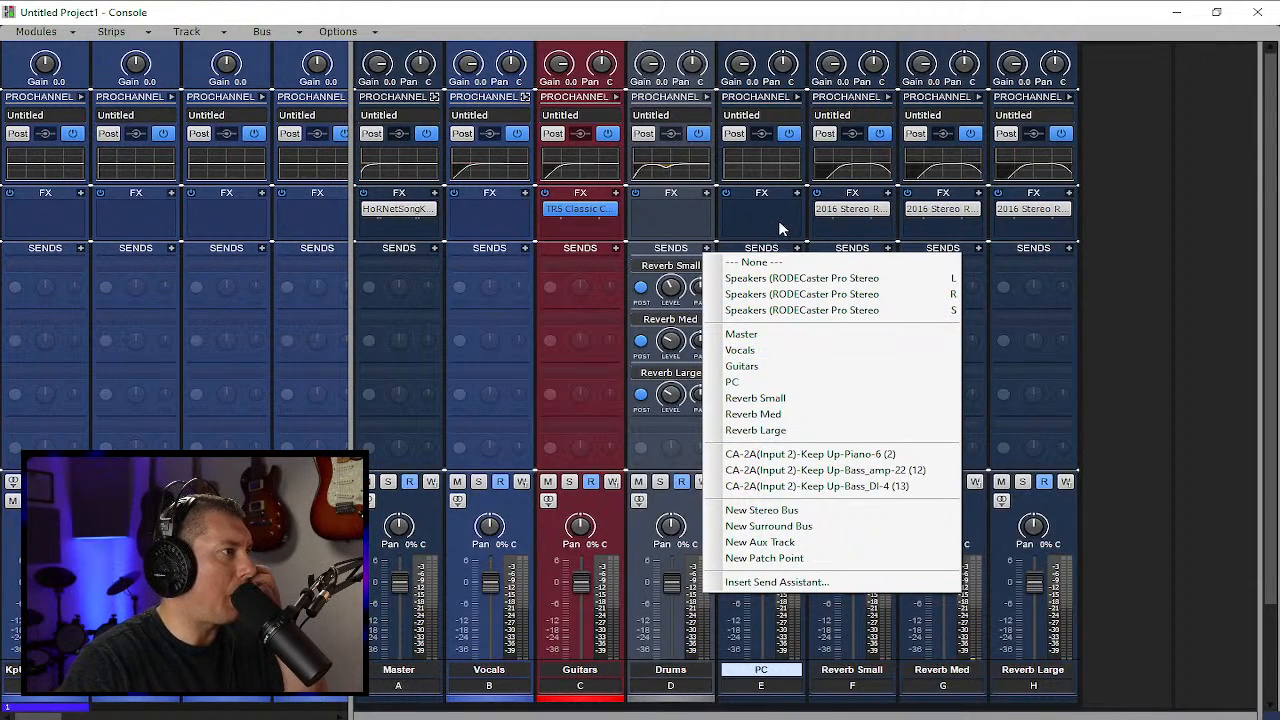
click(760, 382)
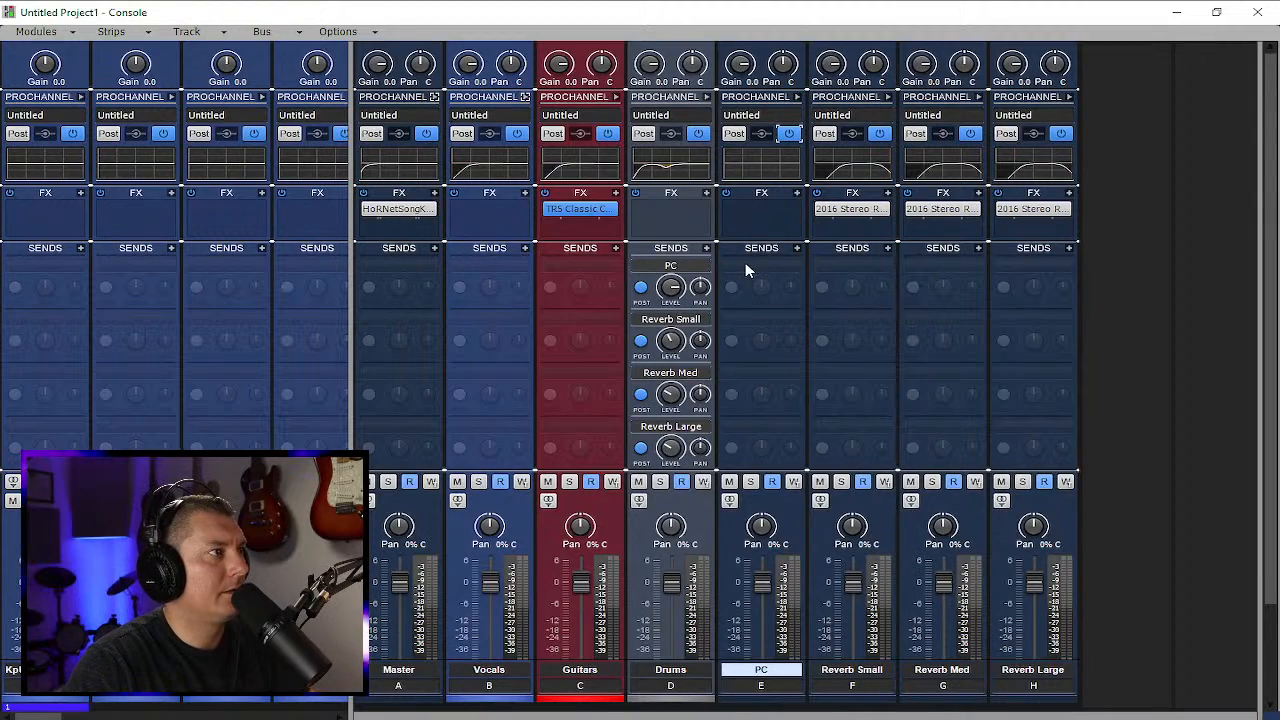
right_click(782, 218)
mouse_move(776, 222)
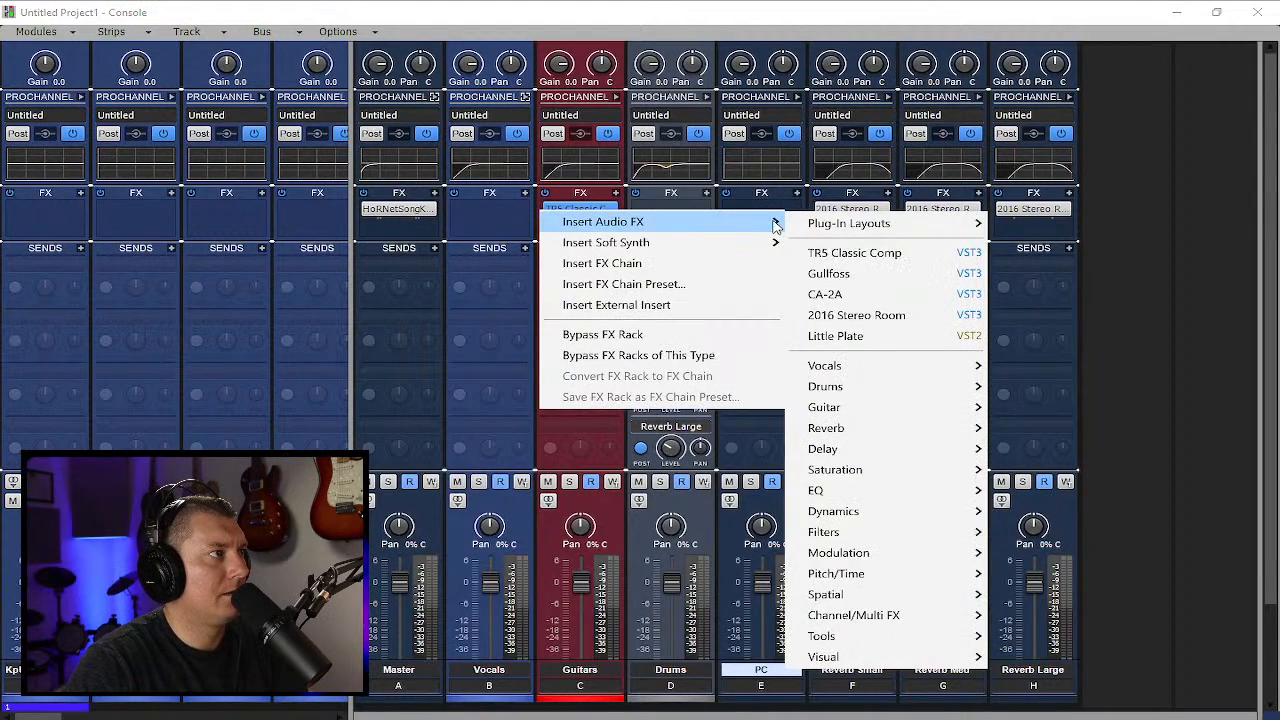
mouse_move(903, 512)
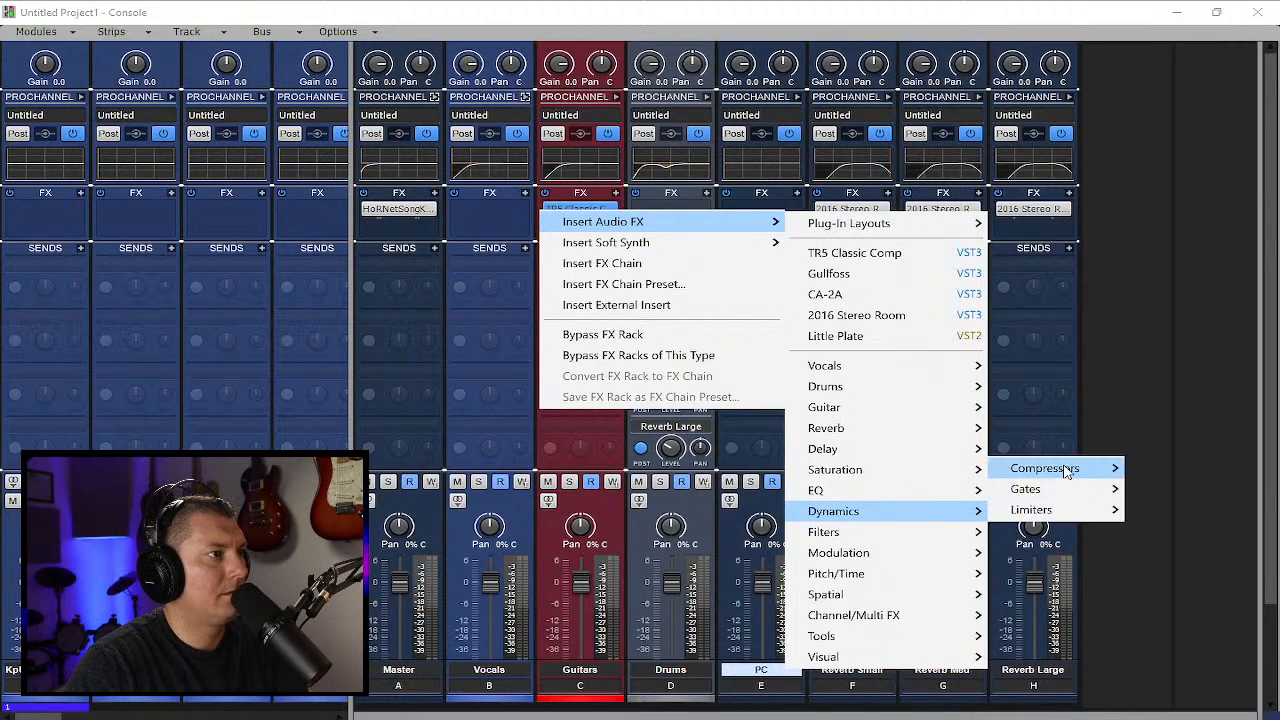
mouse_move(1045, 468)
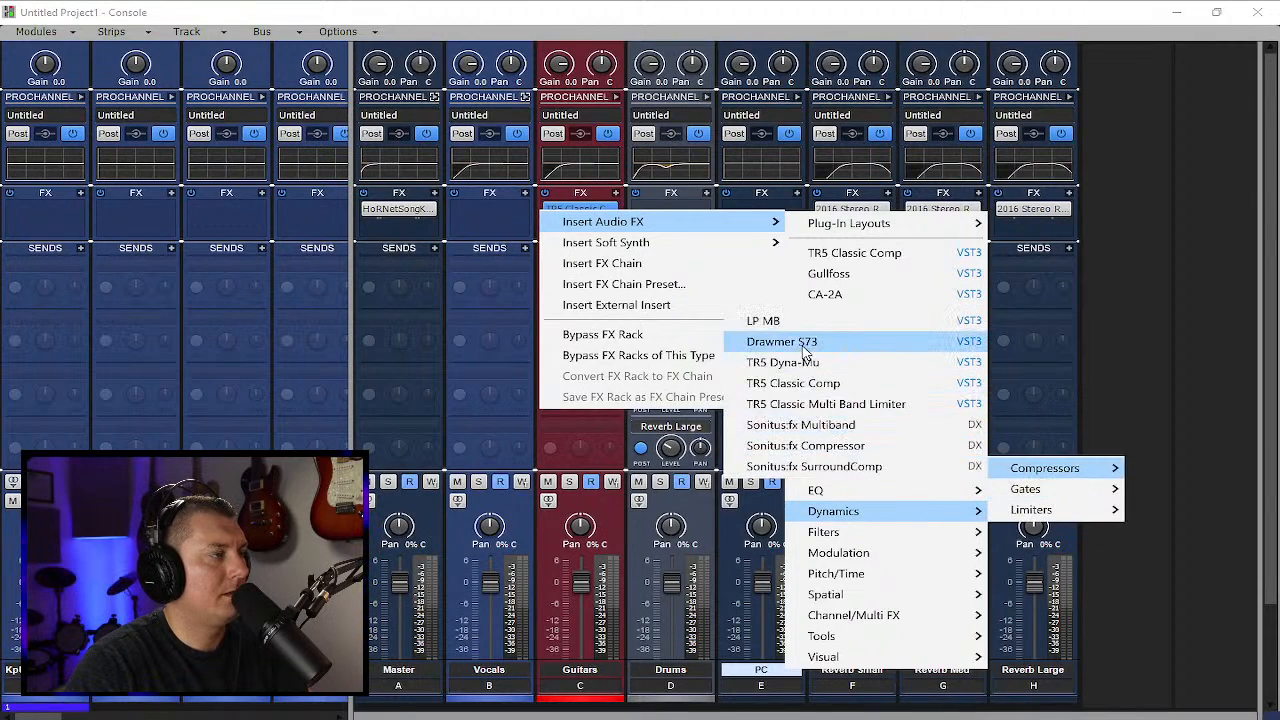
click(846, 363)
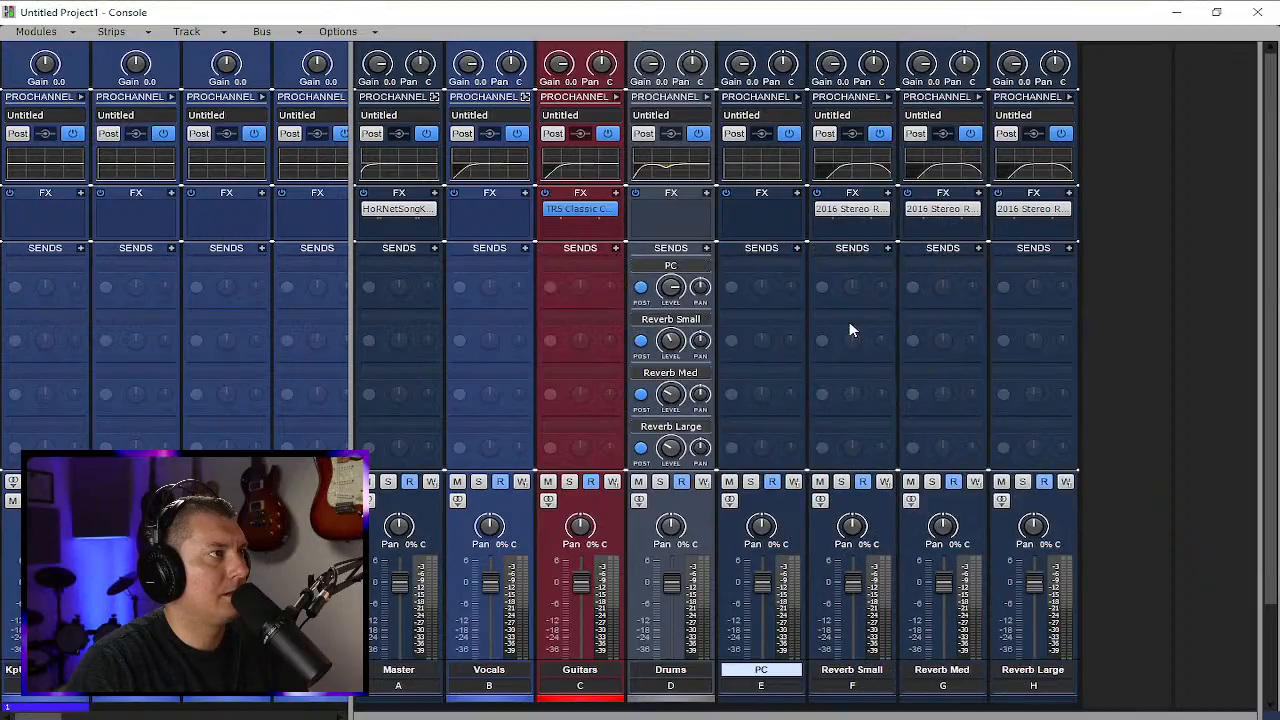
drag(813, 180, 950, 85)
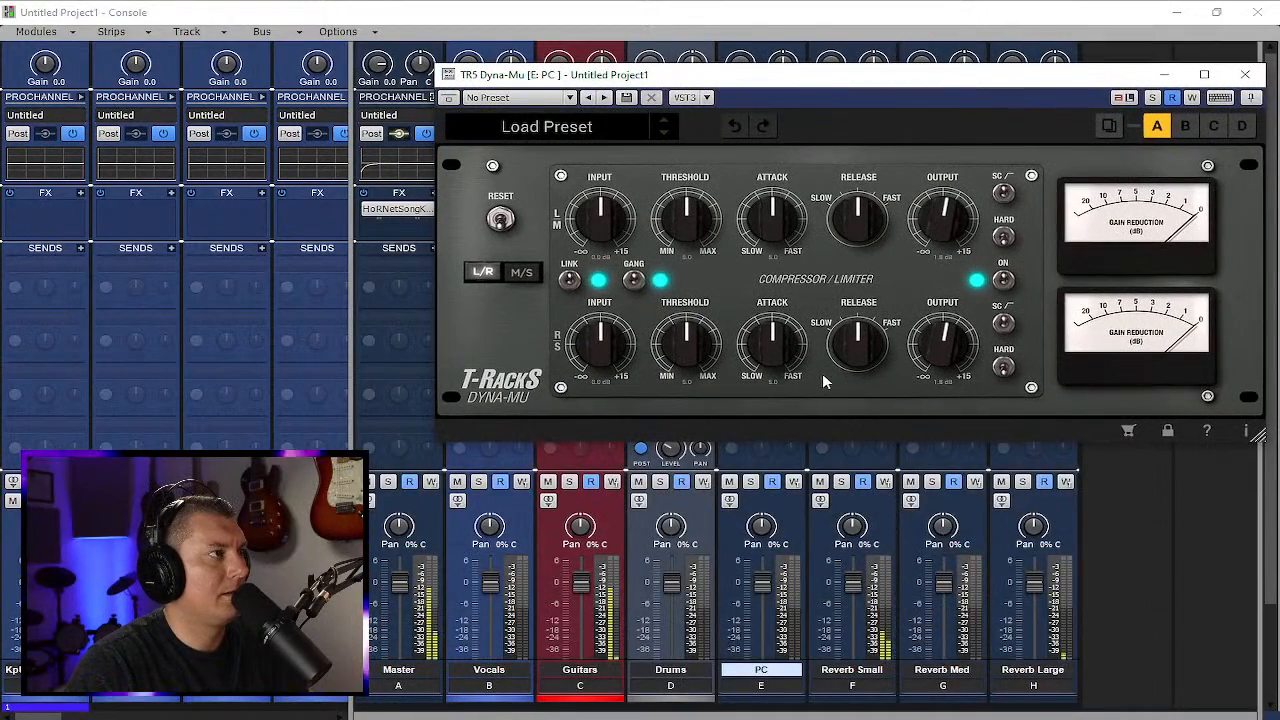
drag(940, 87, 824, 238)
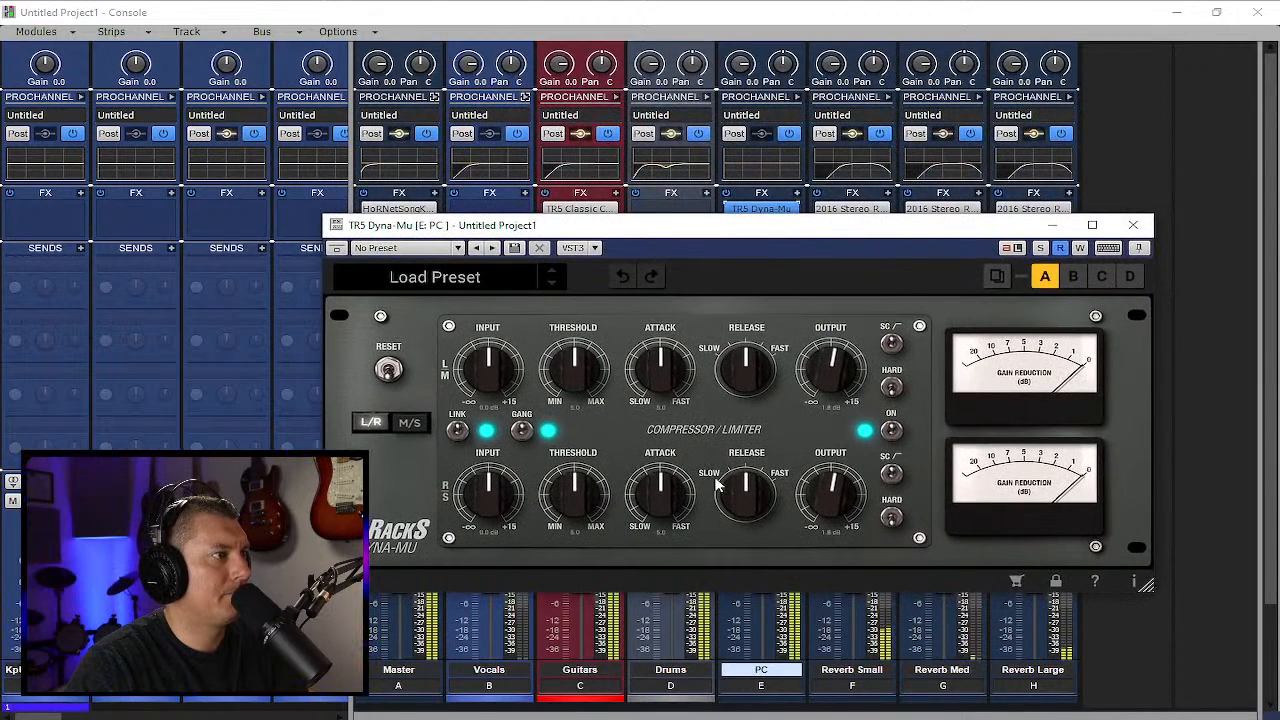
Load the Drum Smash preset in the PC bus's Dyna-Mu compressor and close the plug-in
click(511, 276)
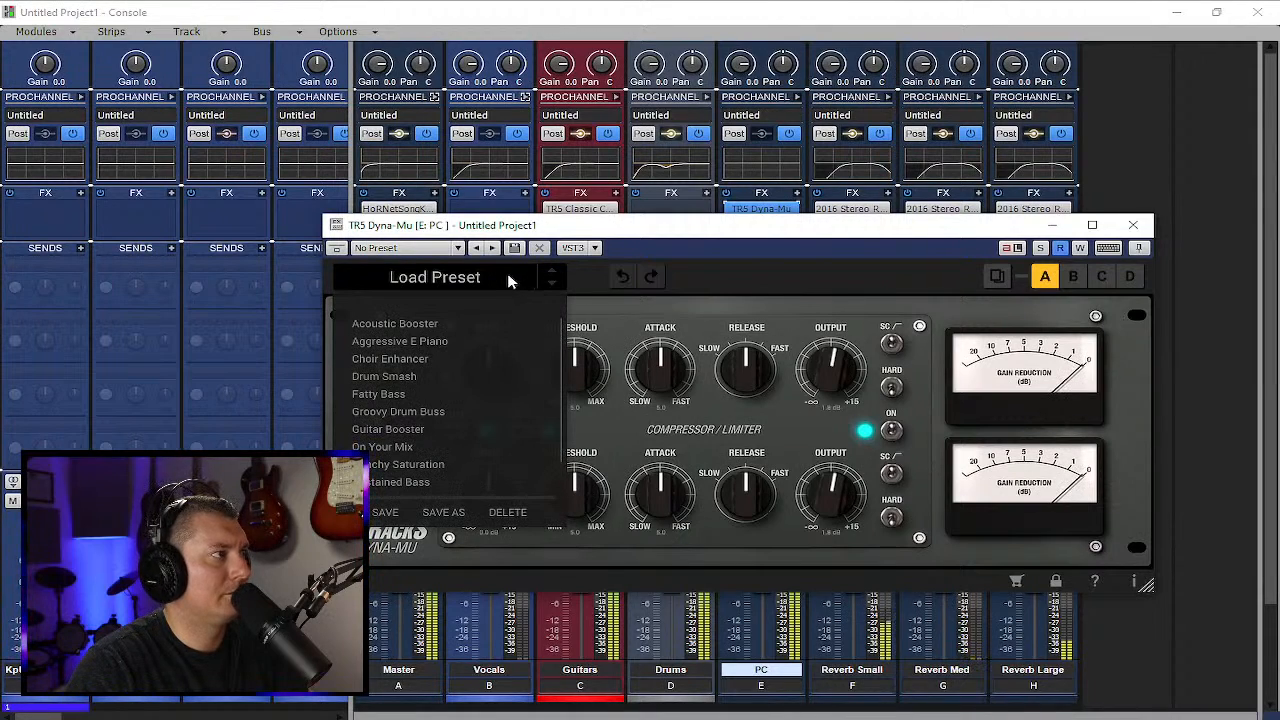
click(408, 376)
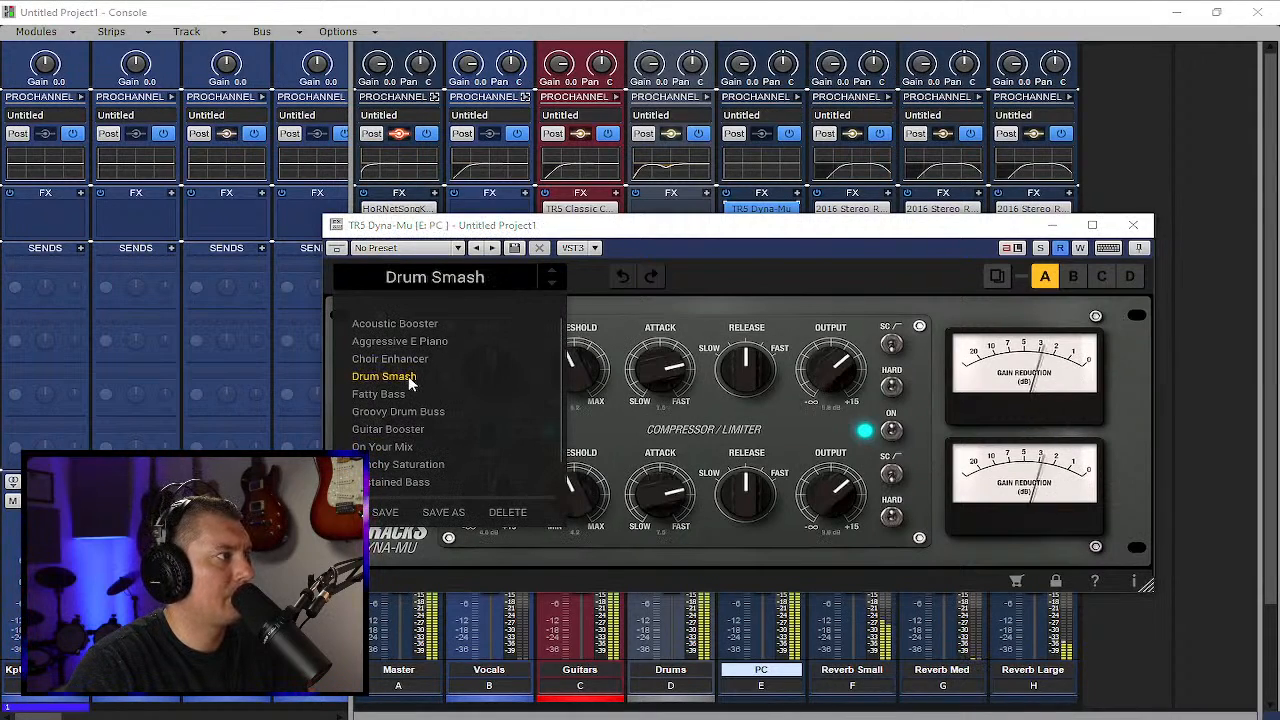
click(1134, 227)
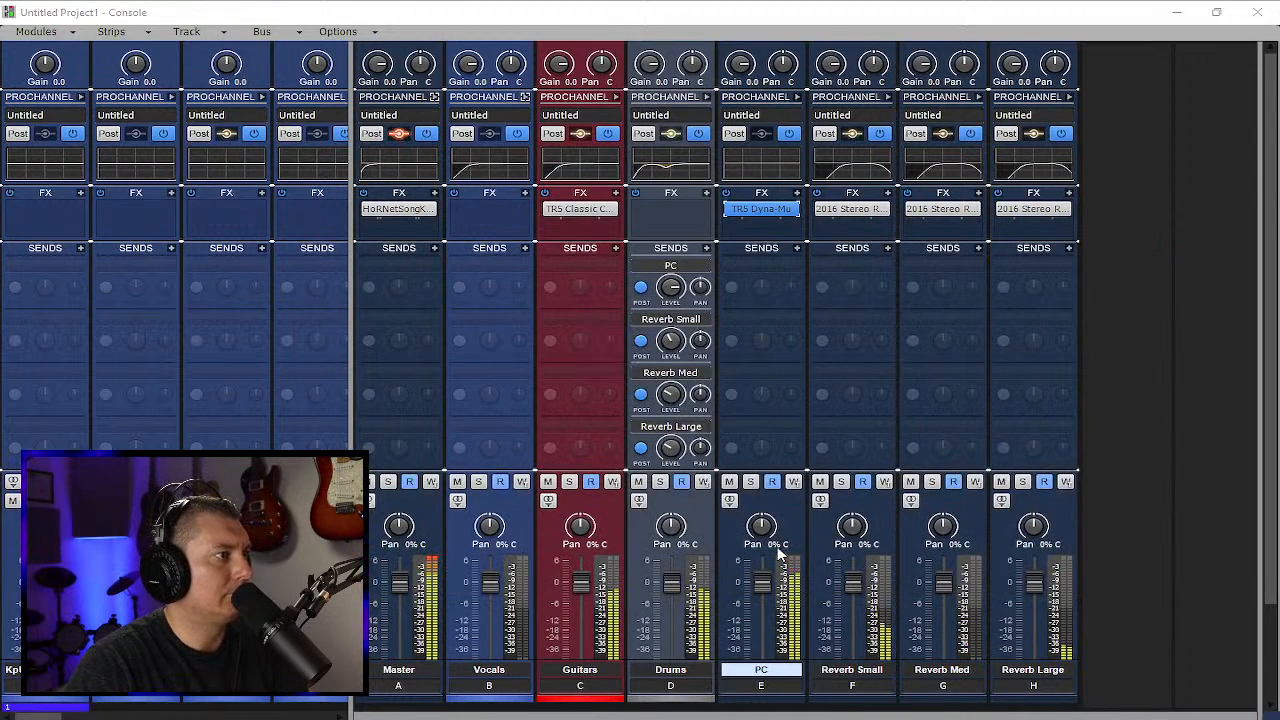
Lower the PC bus volume to -12.7 dB and reset the Master bus peak reading
scroll(780, 553, down, 1)
drag(762, 546, 762, 589)
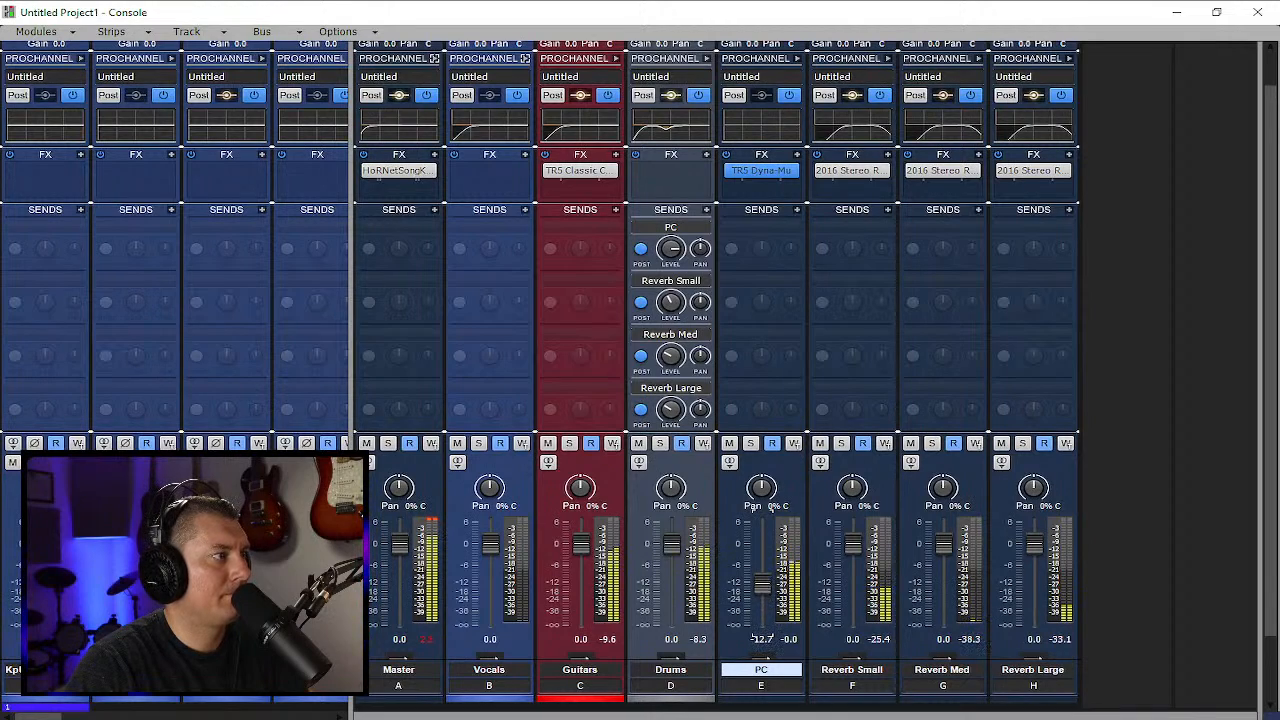
click(430, 642)
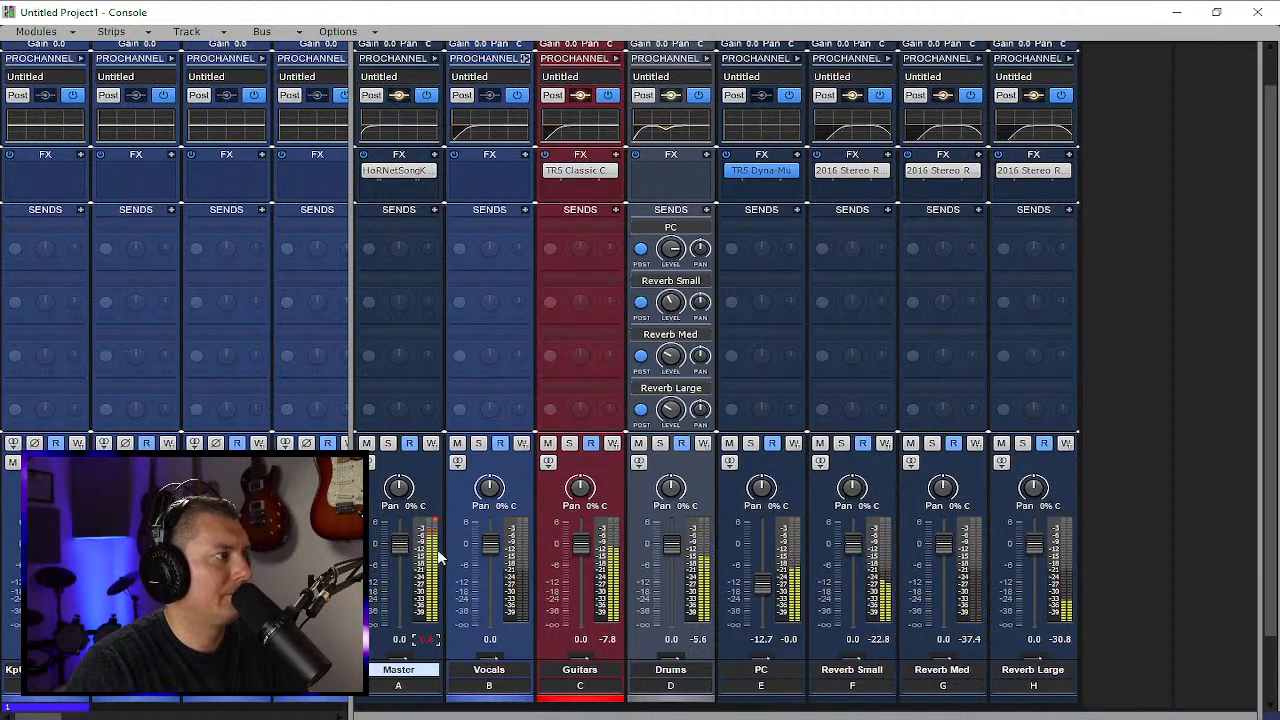
Select all the tracks and lower their volumes together by 3 dB, bringing the lead guitar track 9 to -8.8 dB
drag(352, 521, 812, 521)
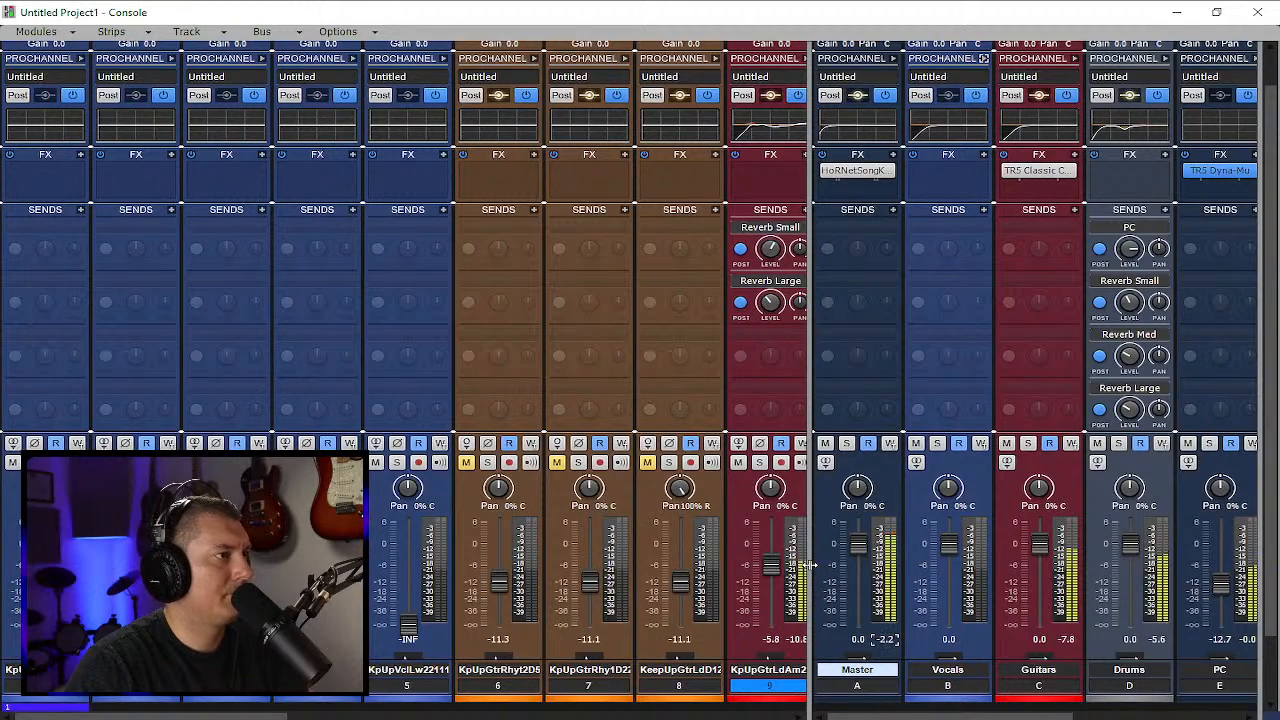
drag(812, 566, 1254, 566)
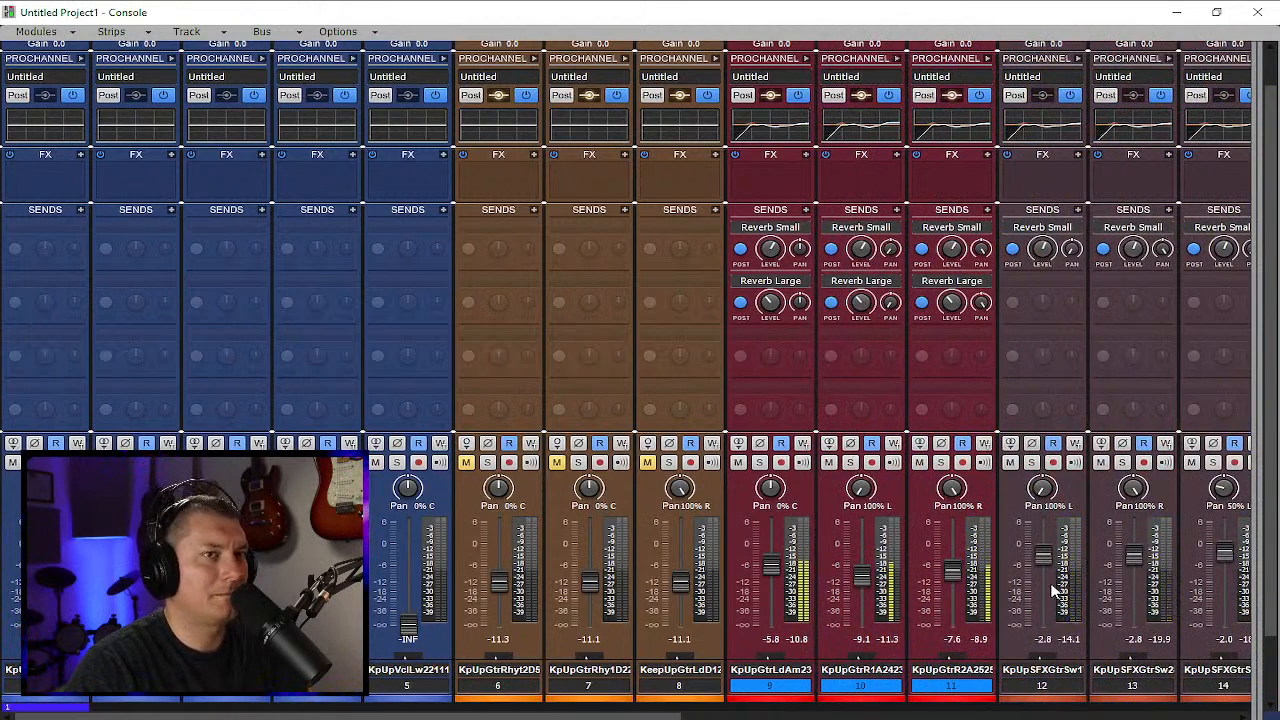
mouse_move(1052, 592)
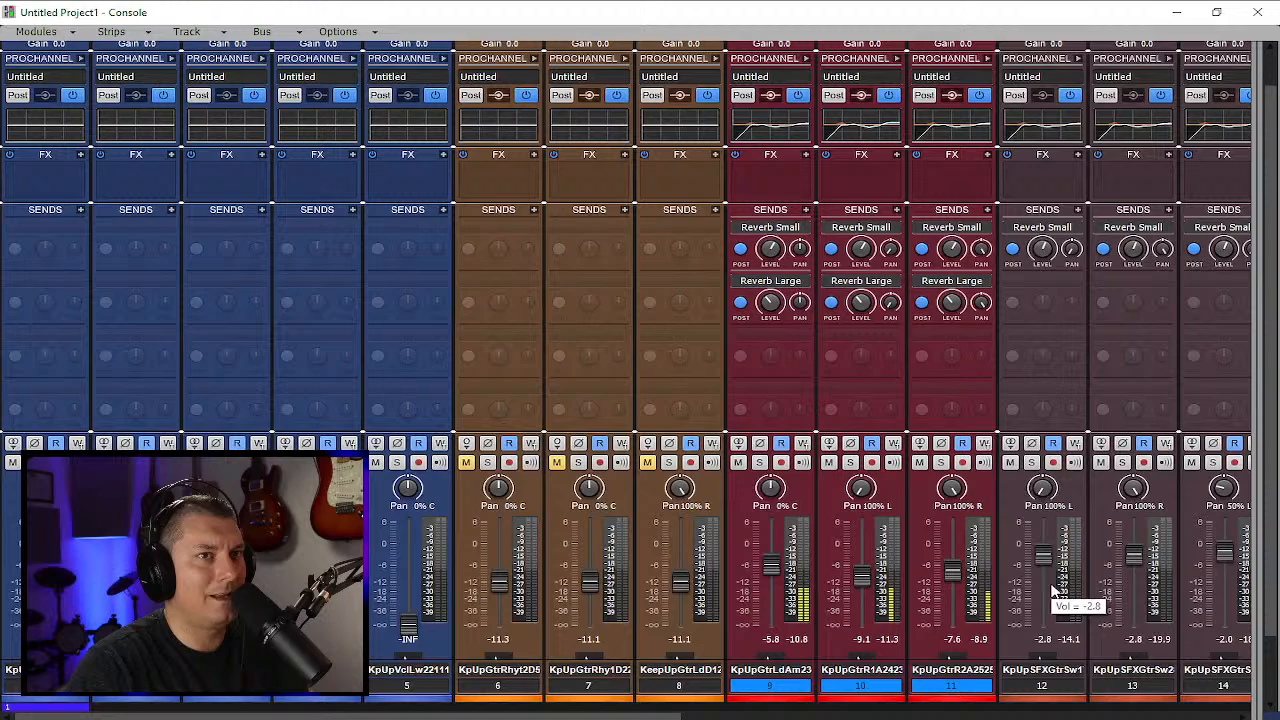
click(800, 689)
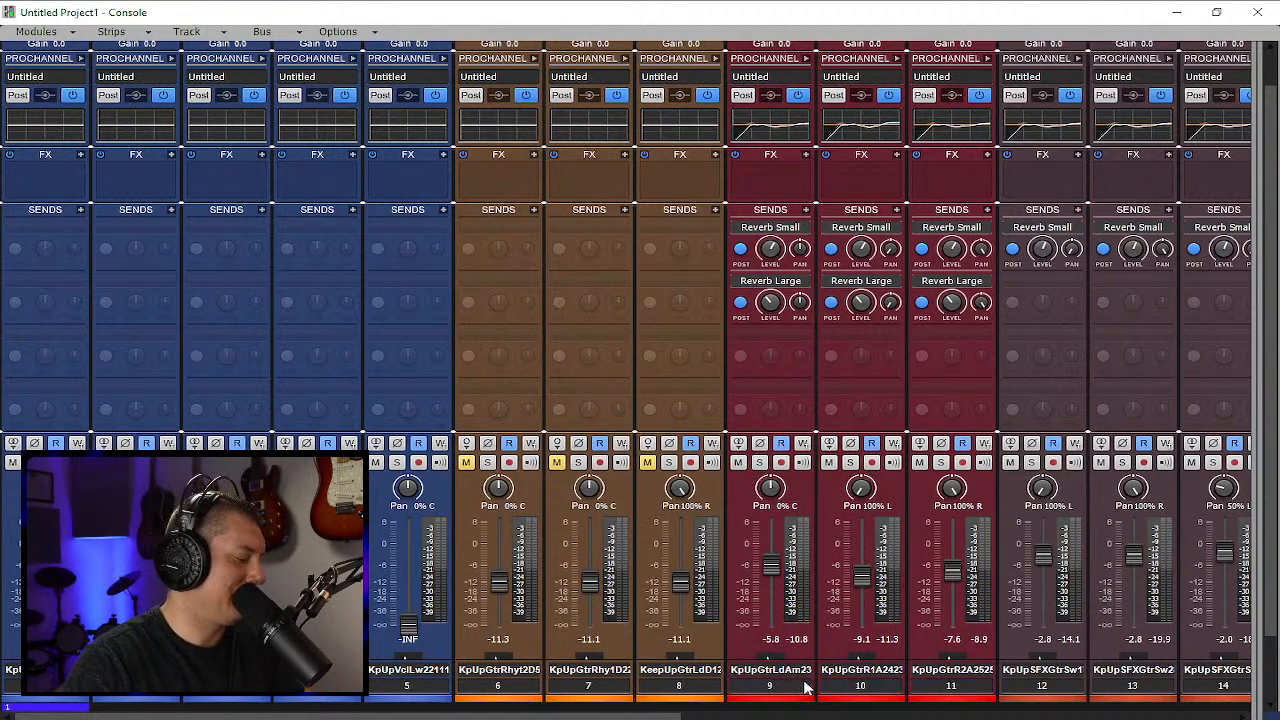
click(772, 690)
key(ctrl+a)
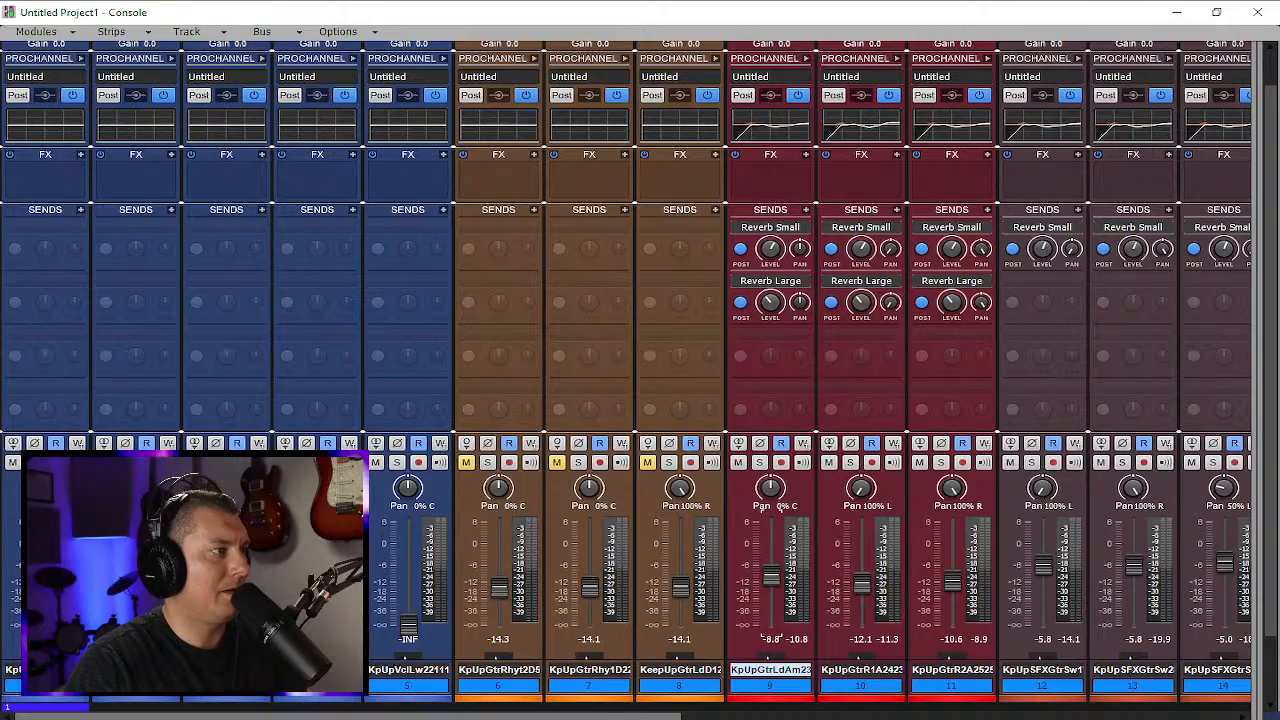
Rebalance the two bass tracks, setting the bass amp to -11.1 dB and the bass DI to -11.2 dB
drag(612, 716, 1172, 716)
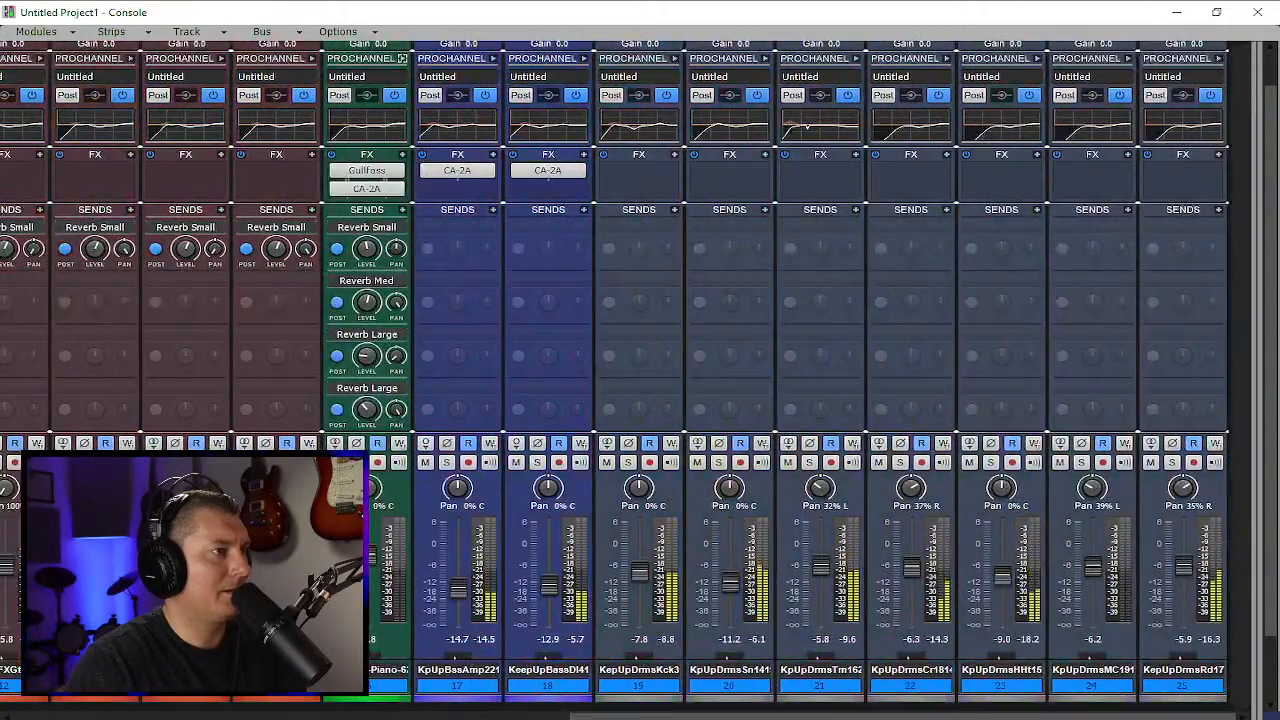
drag(1233, 490, 529, 540)
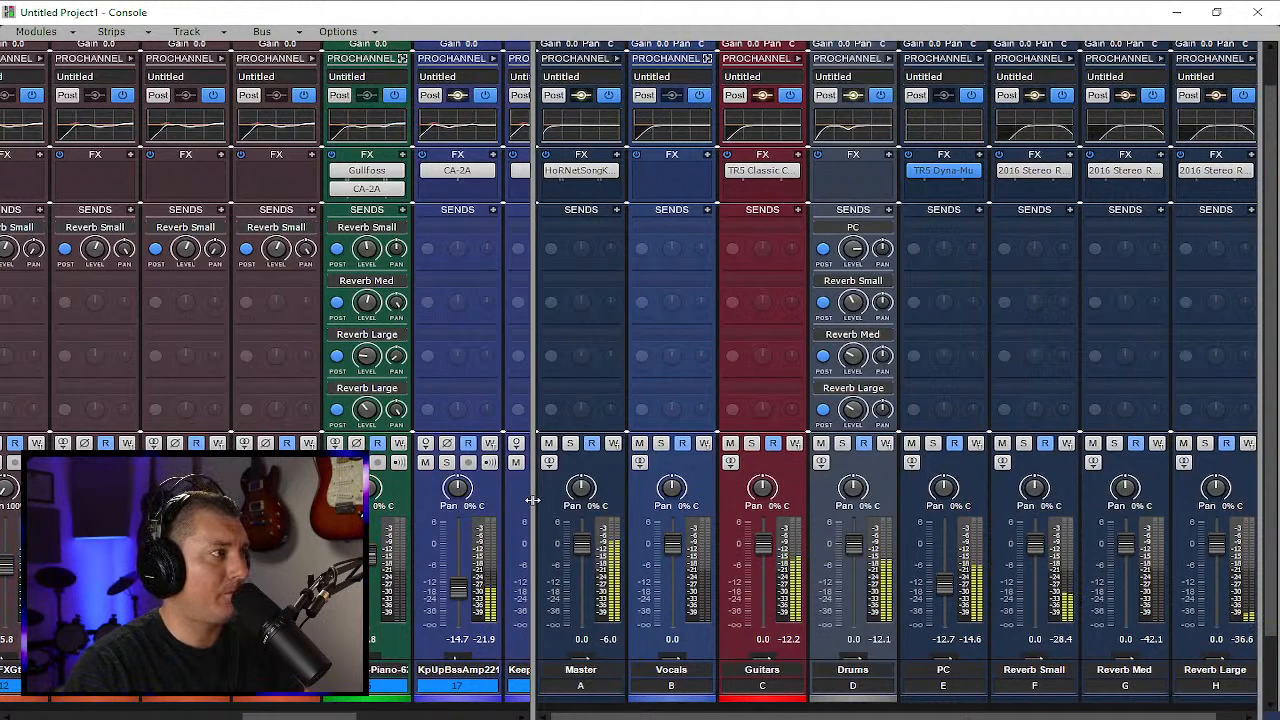
drag(531, 503, 875, 503)
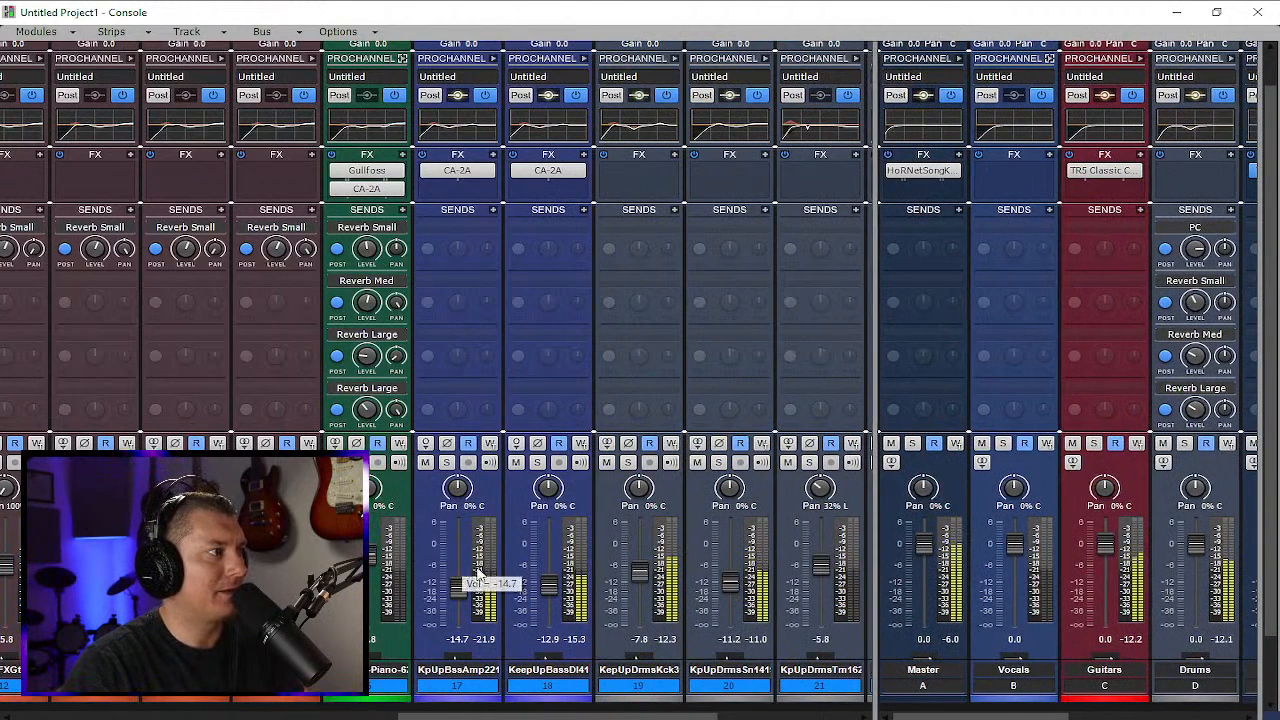
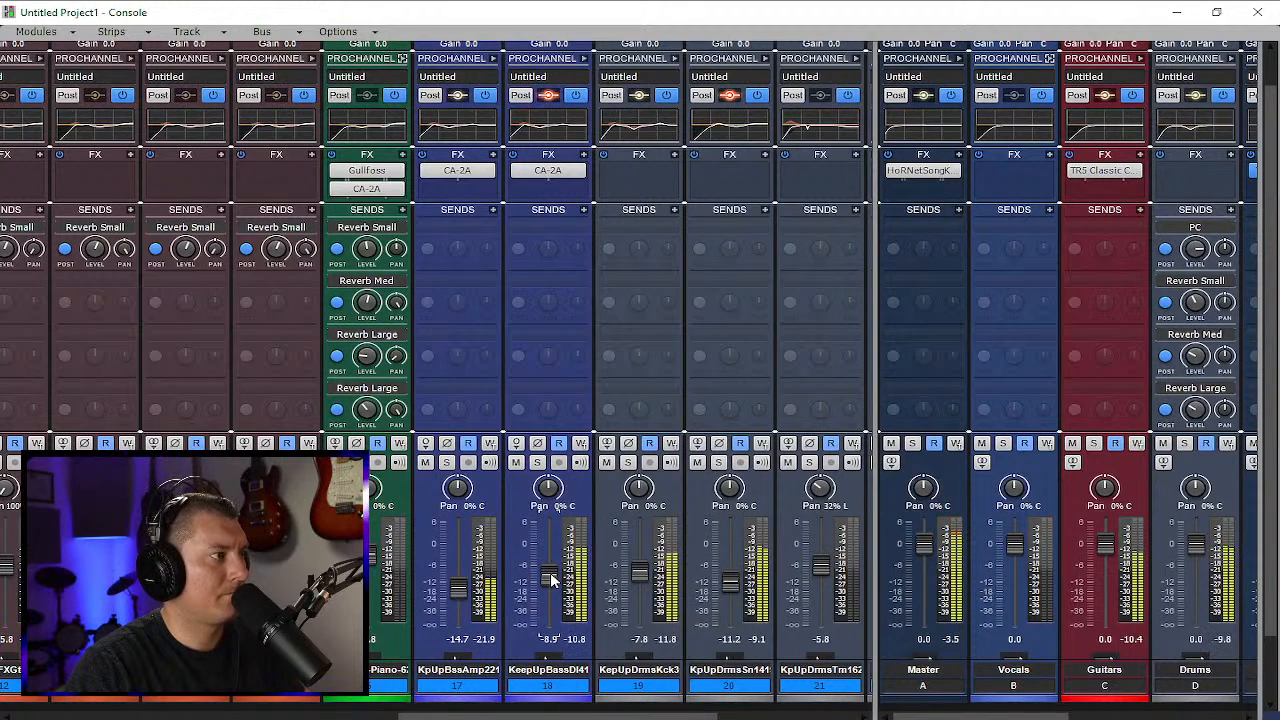
drag(458, 590, 458, 588)
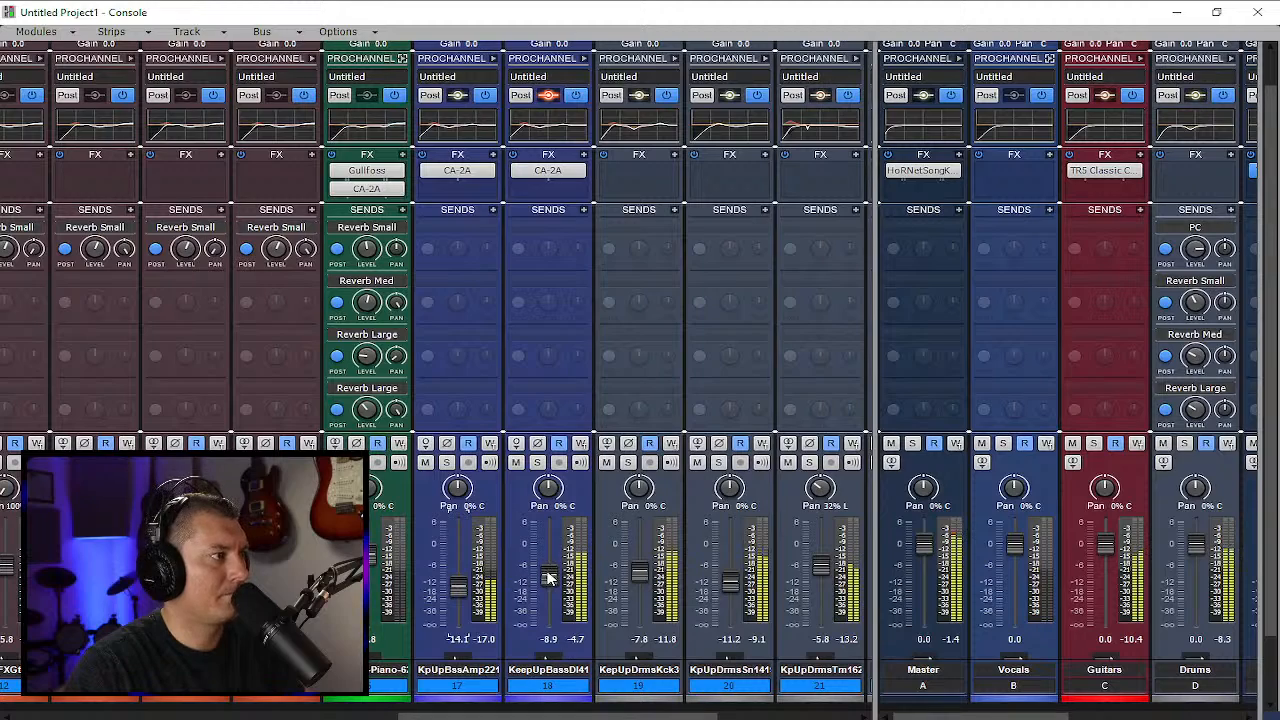
drag(548, 577, 548, 586)
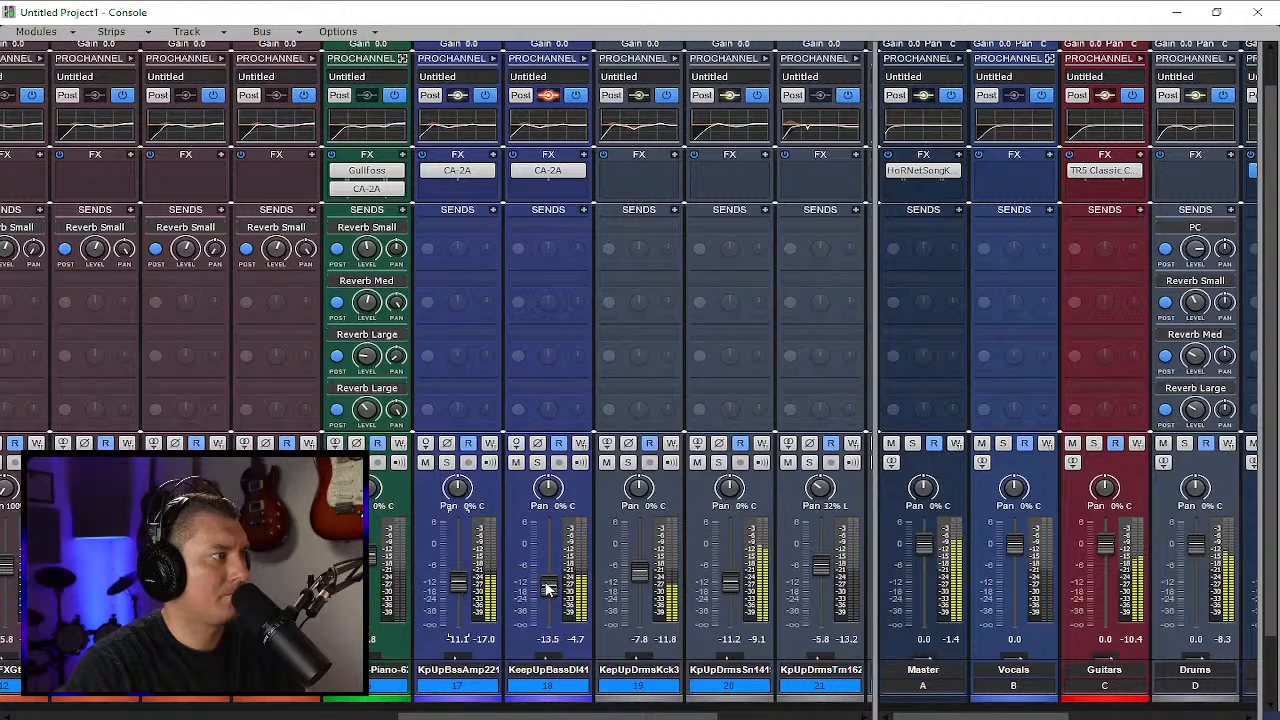
drag(548, 589, 548, 582)
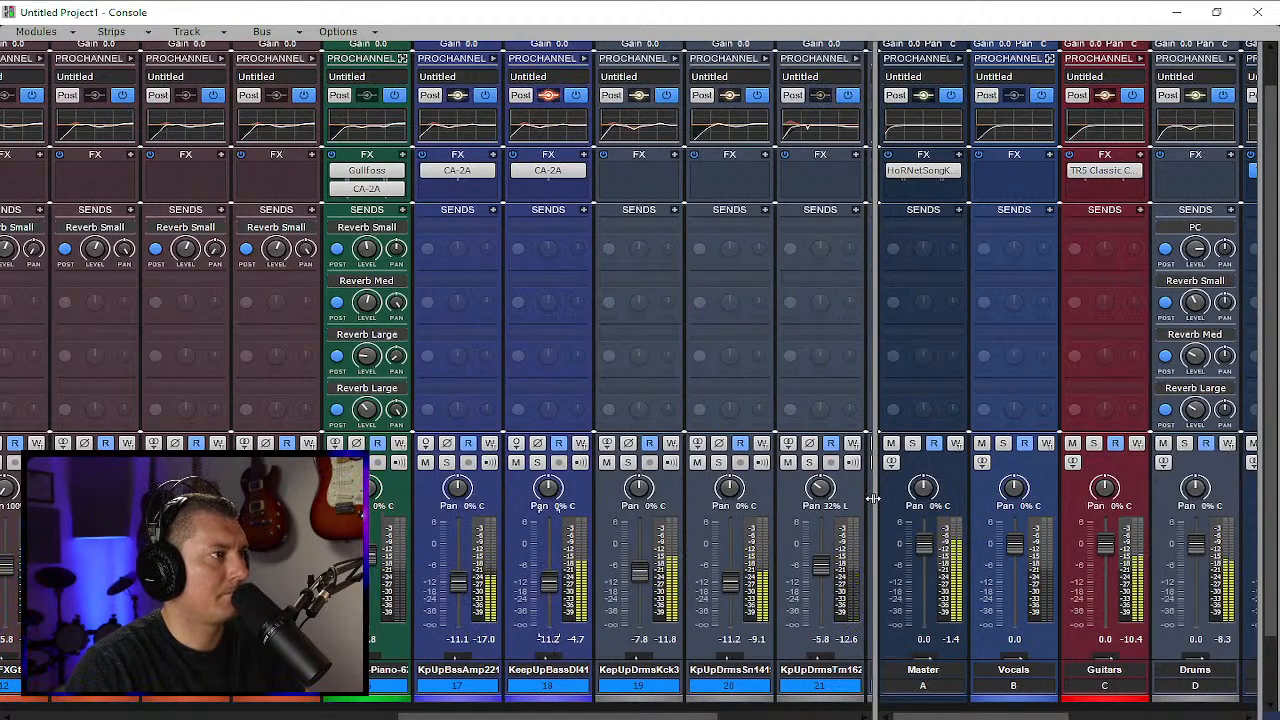
Insert Gullfoss on the Guitars bus and place it before the TR5 Classic Comp
drag(873, 497, 528, 485)
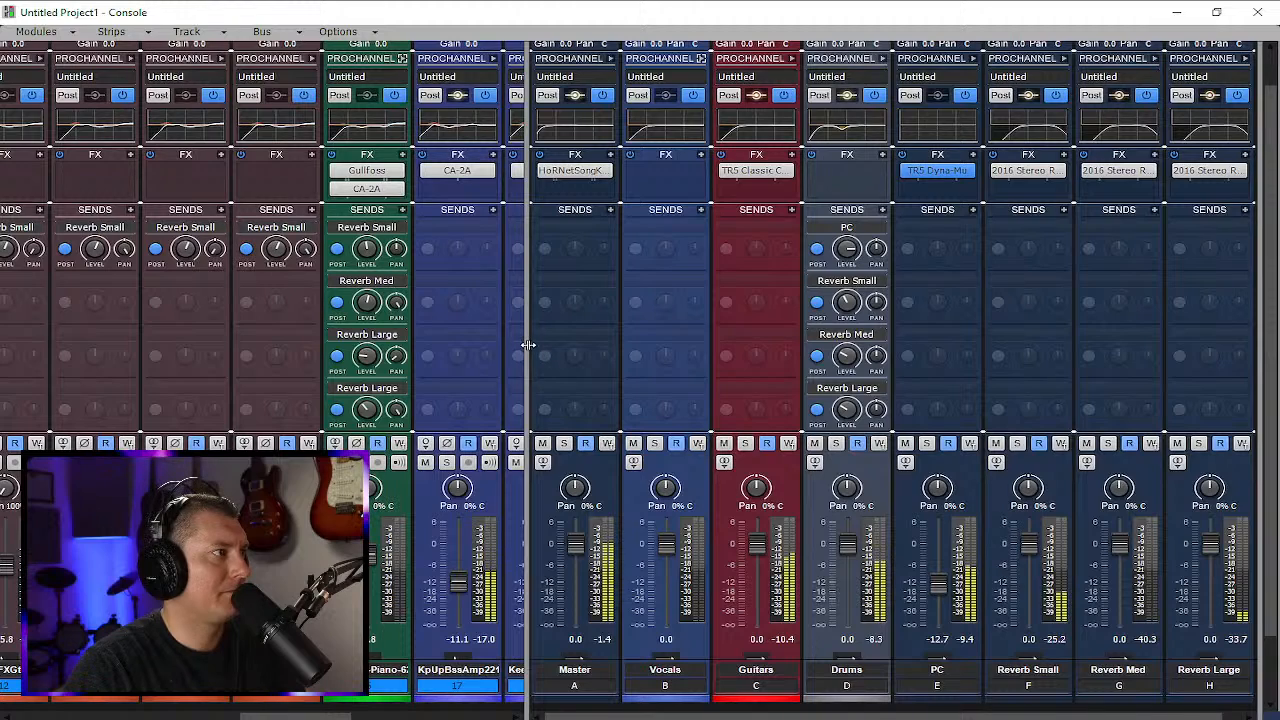
drag(525, 342, 1265, 389)
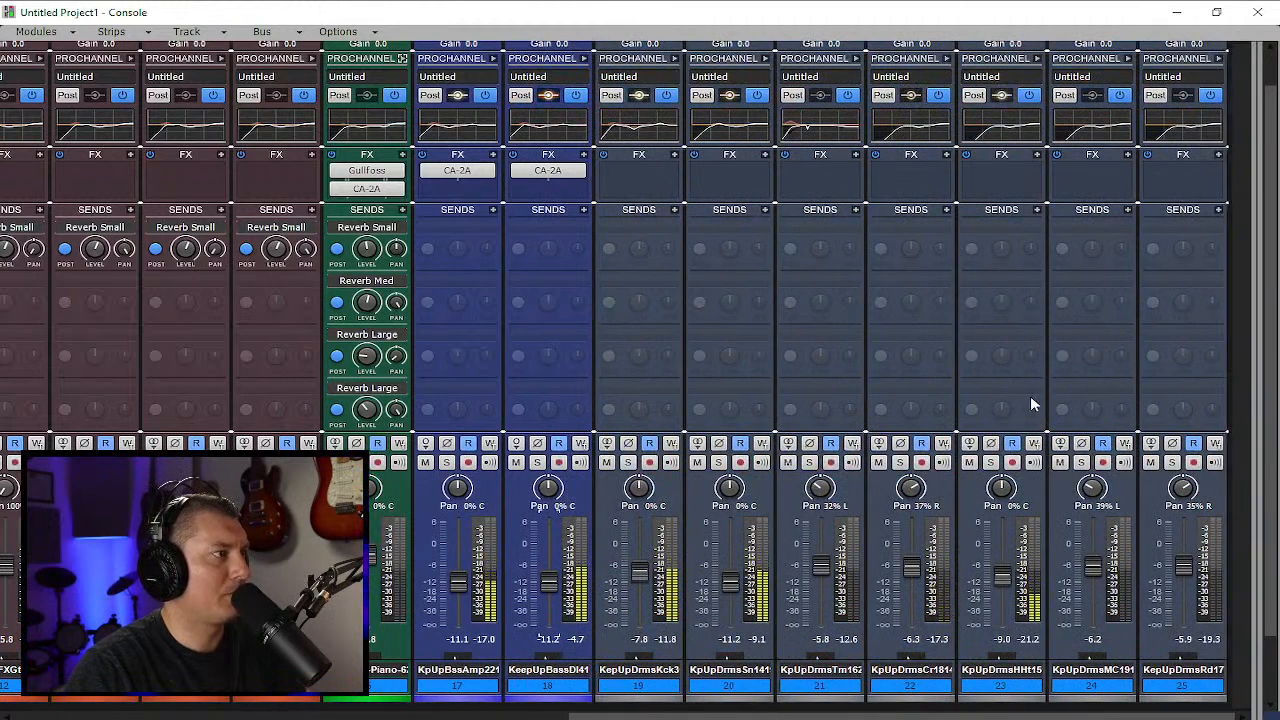
drag(800, 716, 351, 717)
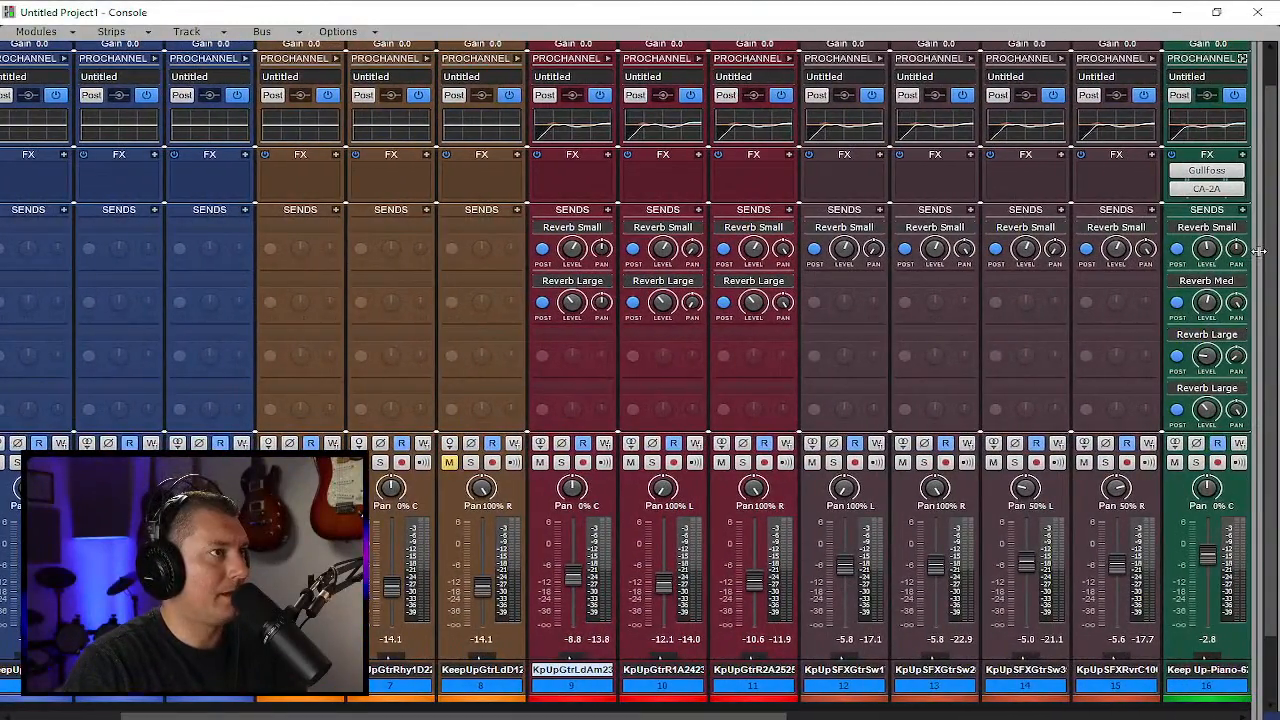
drag(1253, 250, 357, 314)
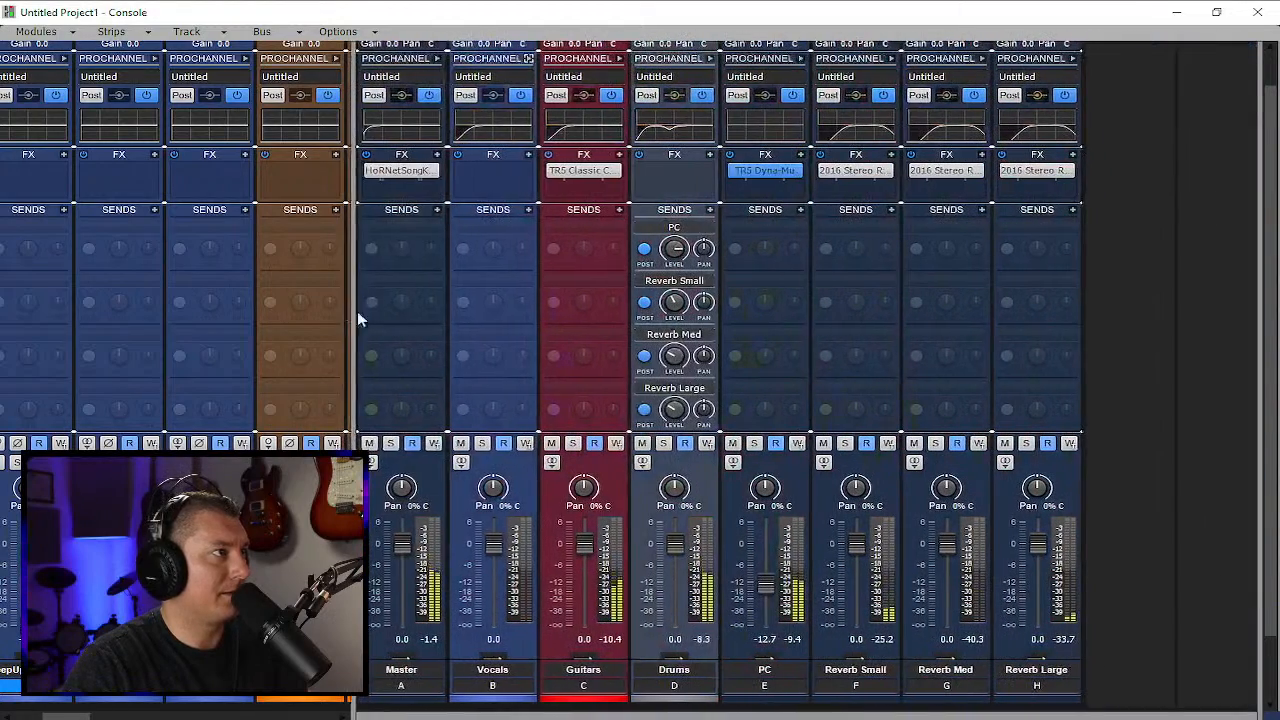
right_click(578, 184)
mouse_move(630, 201)
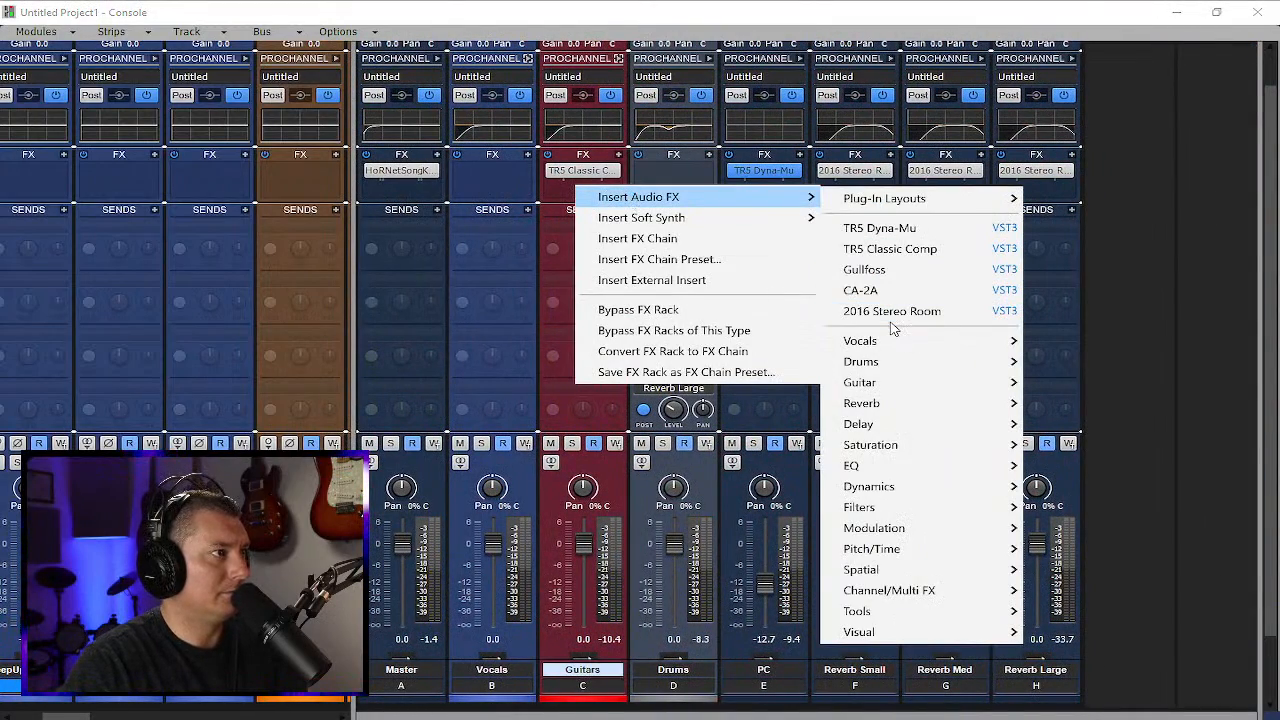
click(895, 270)
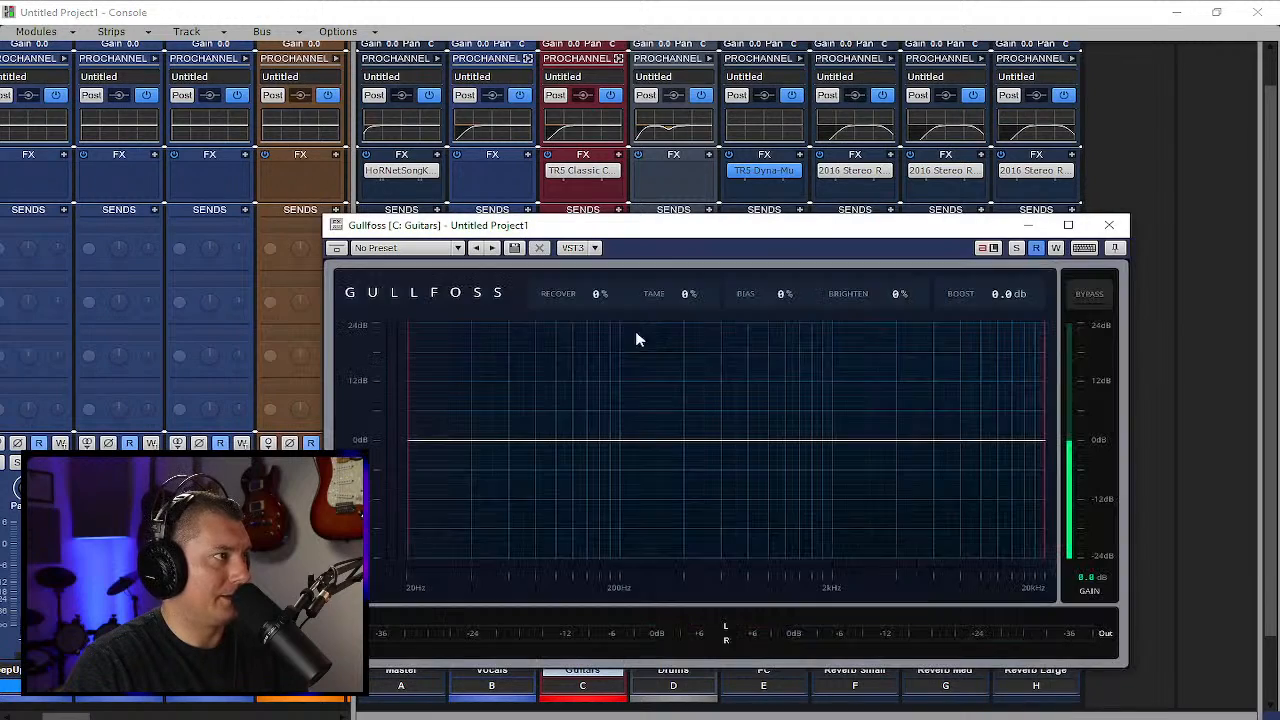
drag(898, 238, 887, 310)
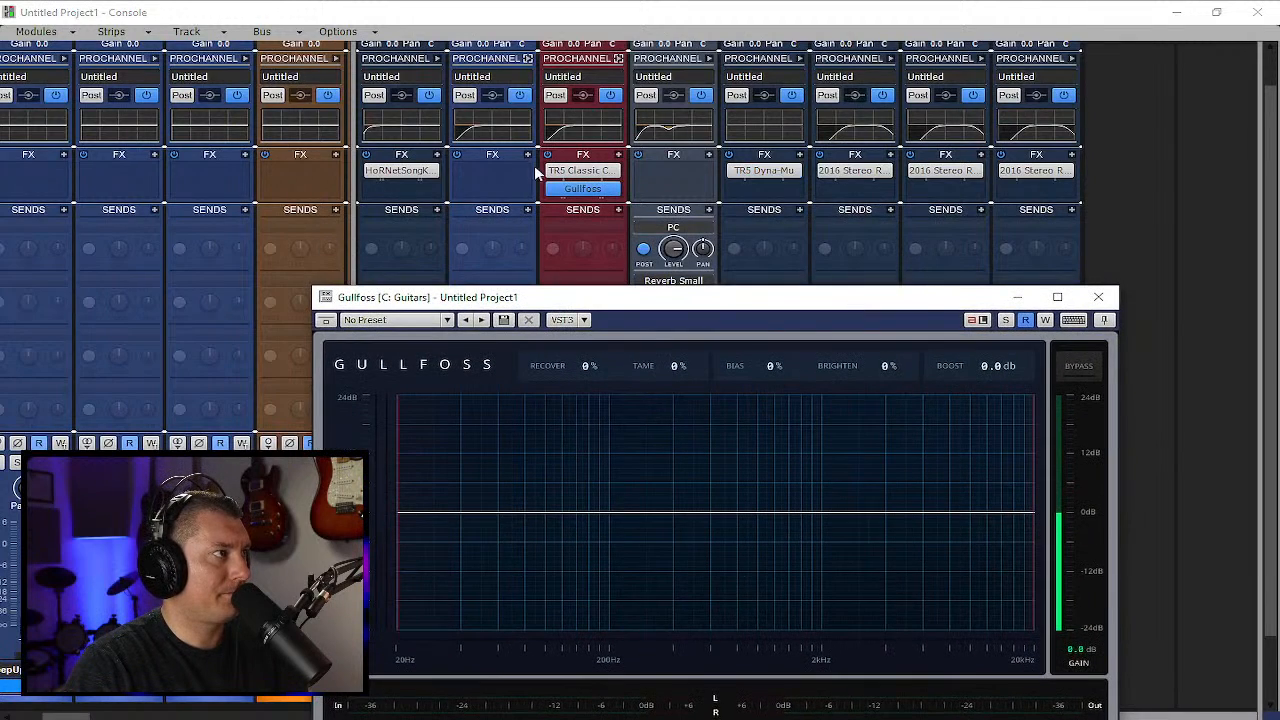
drag(588, 196, 585, 163)
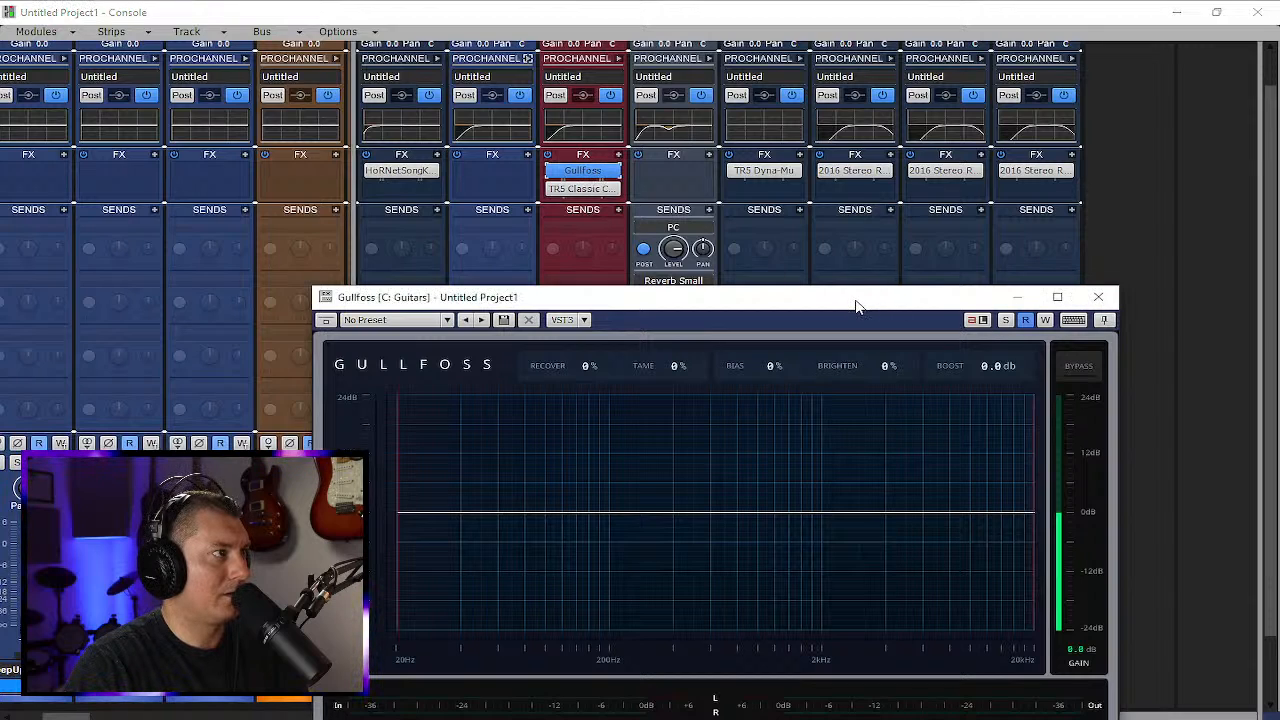
Set the Guitars bus Gullfoss to Recover 20%, Tame 39% and Brighten 10%, and close the plug-in
drag(855, 302, 760, 271)
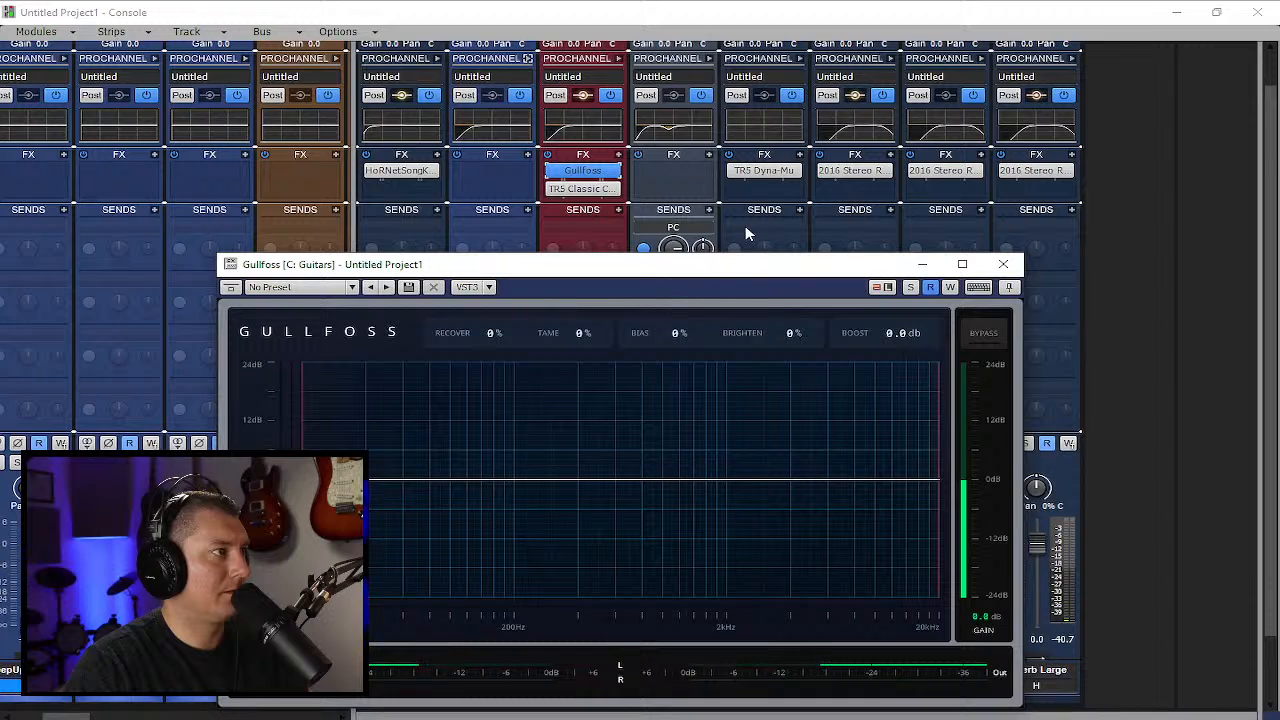
drag(690, 266, 766, 168)
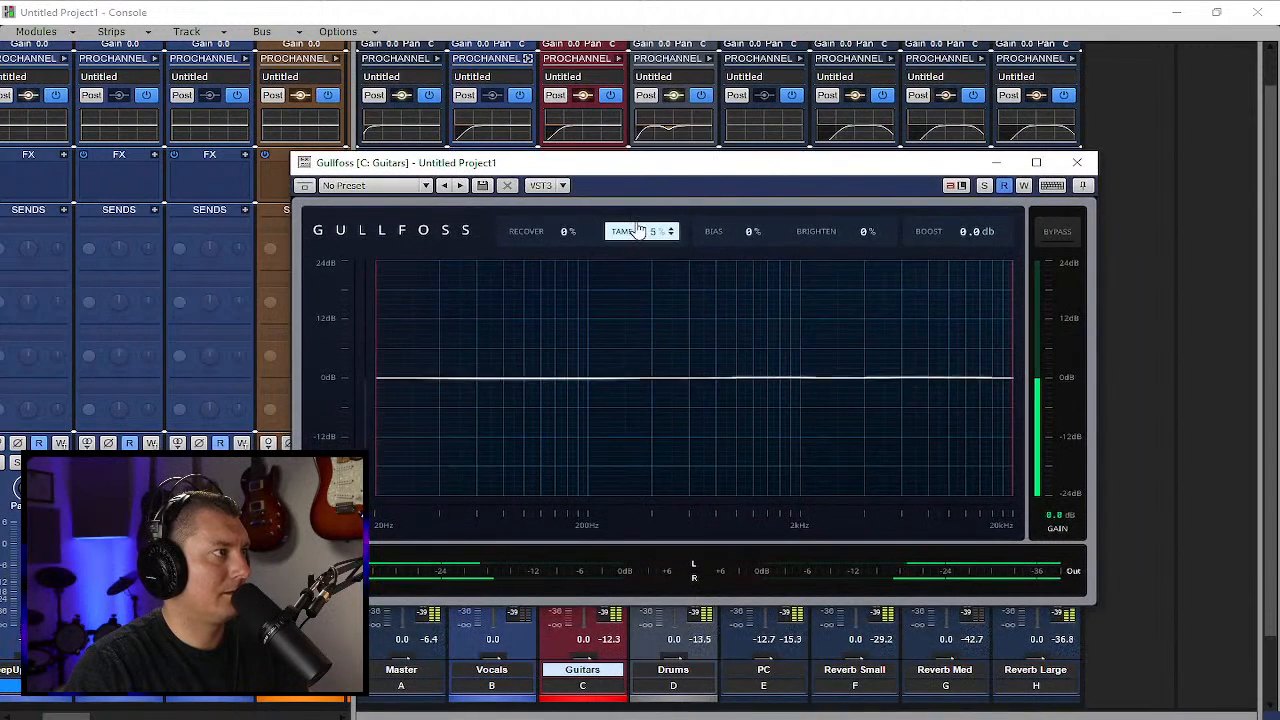
drag(638, 211, 638, 196)
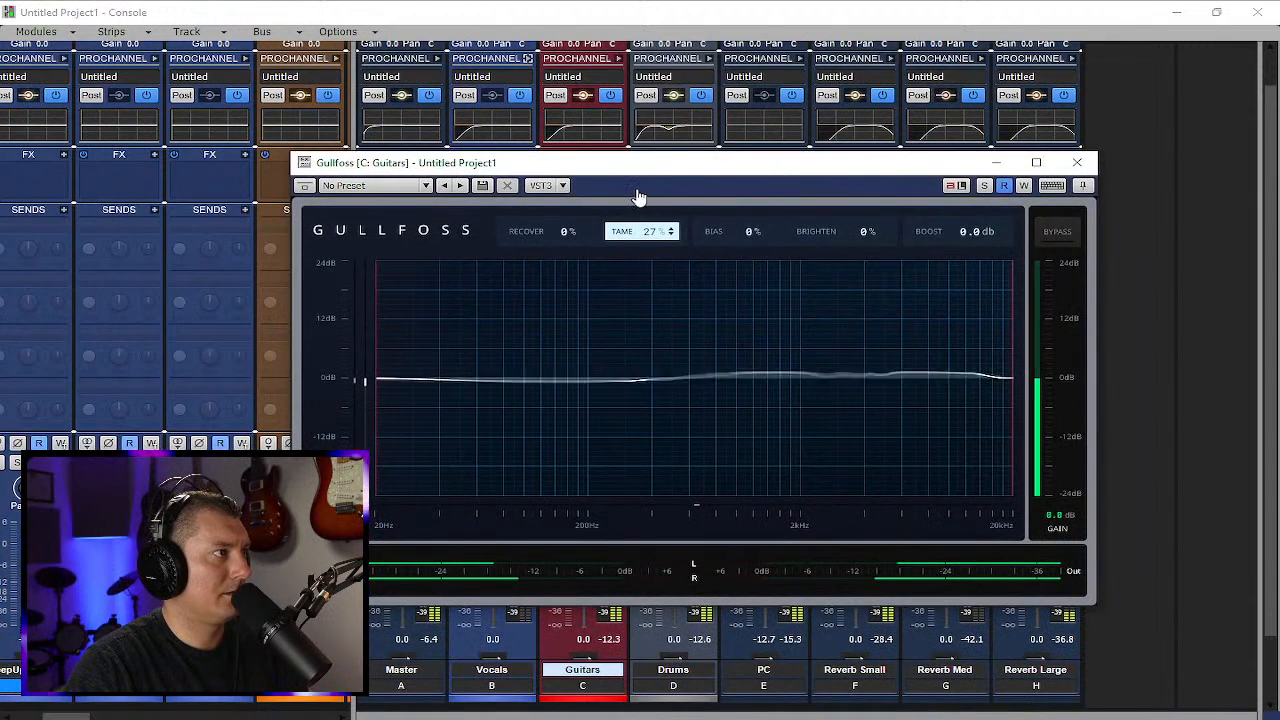
drag(545, 236, 550, 214)
scroll(618, 224, up, 5)
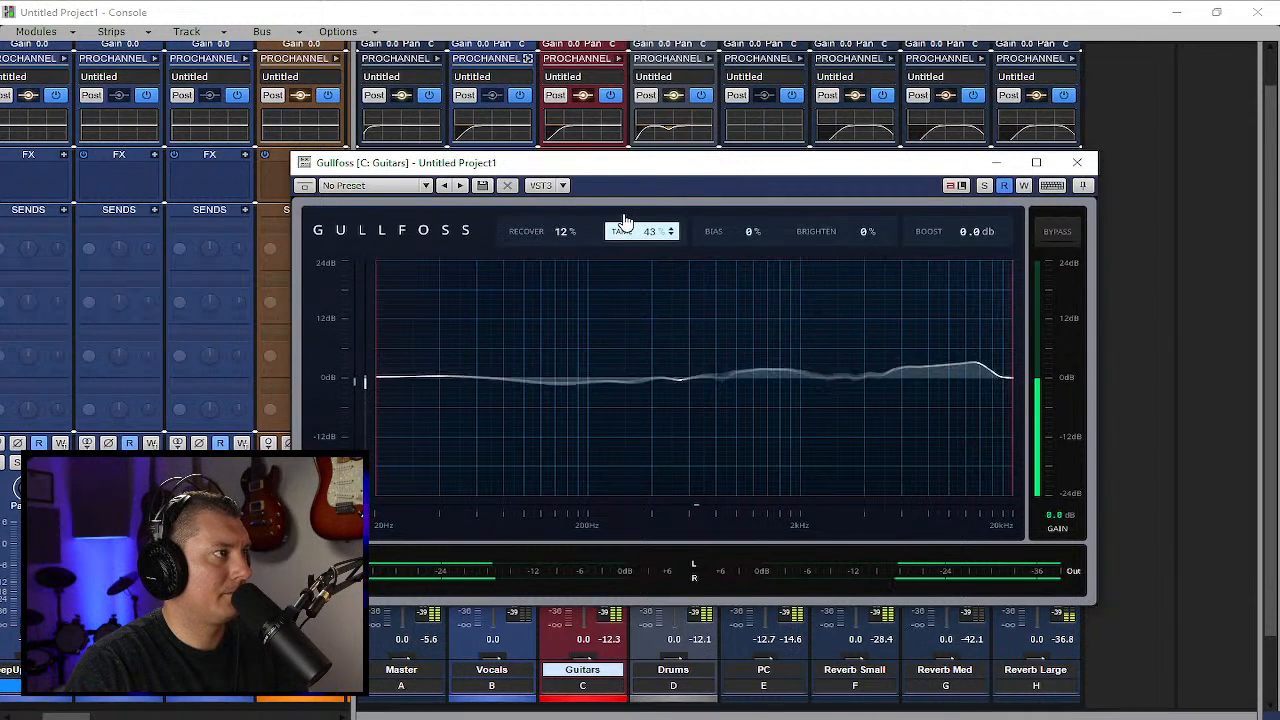
scroll(545, 231, up, 8)
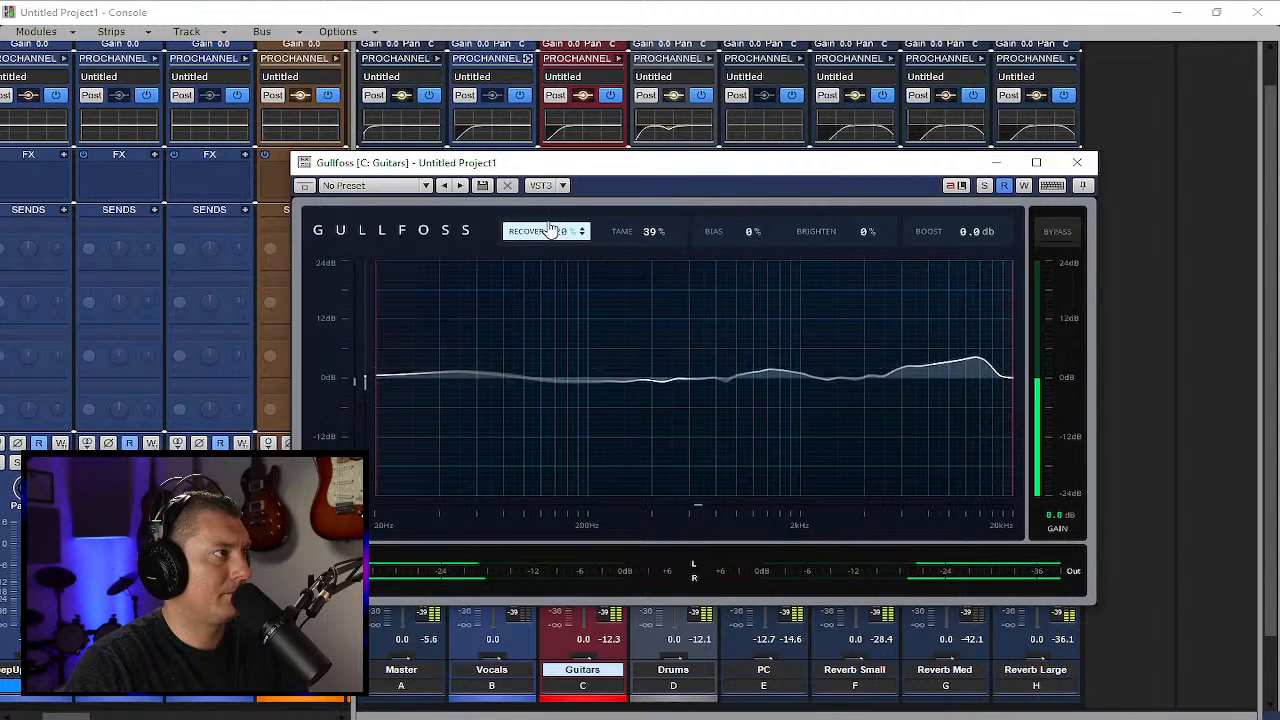
scroll(815, 236, up, 2)
scroll(828, 234, up, 8)
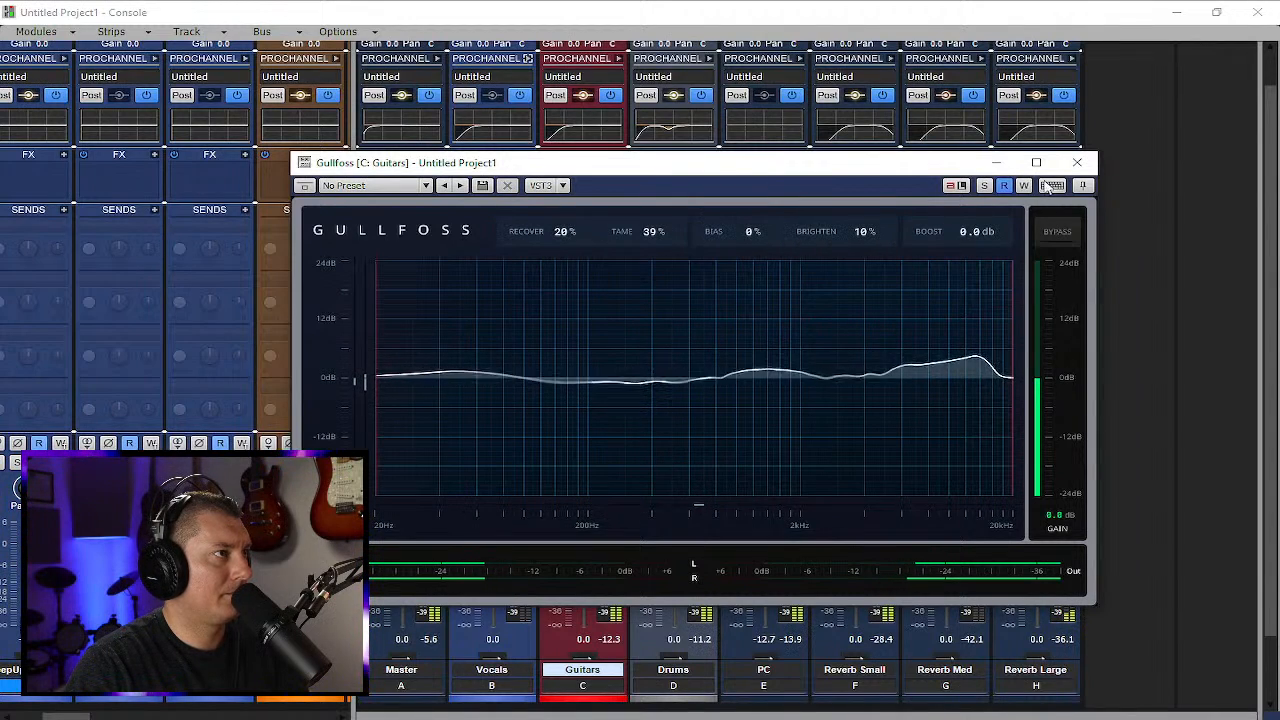
click(1076, 163)
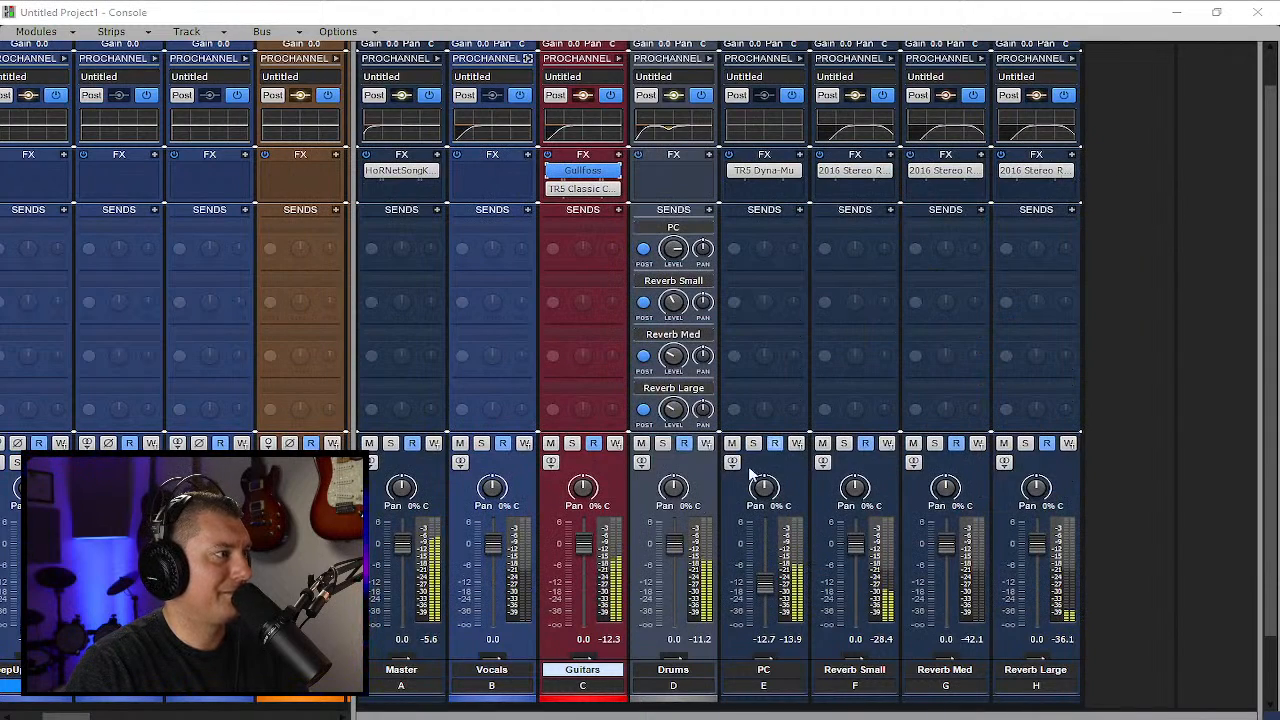
Raise the lead guitar track 9 to -6.2 dB, and lower its Reverb Small send while panning both its reverb sends off centre
click(436, 637)
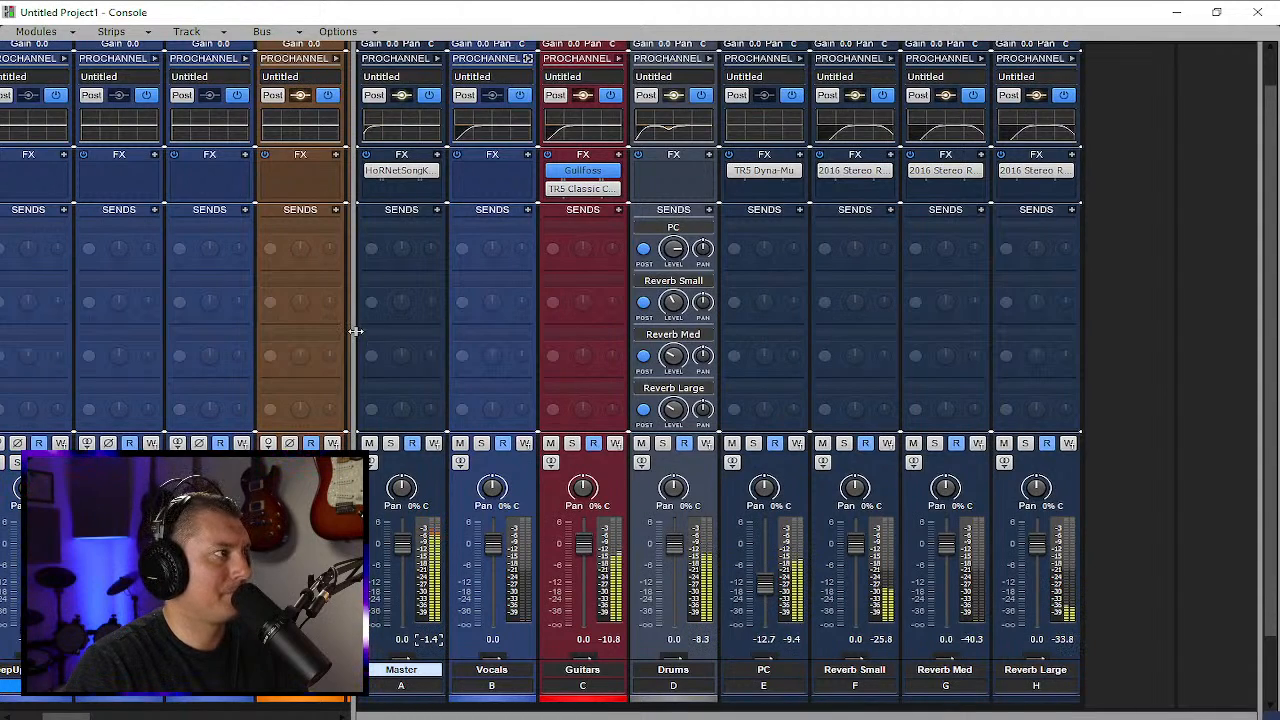
drag(360, 334, 1266, 349)
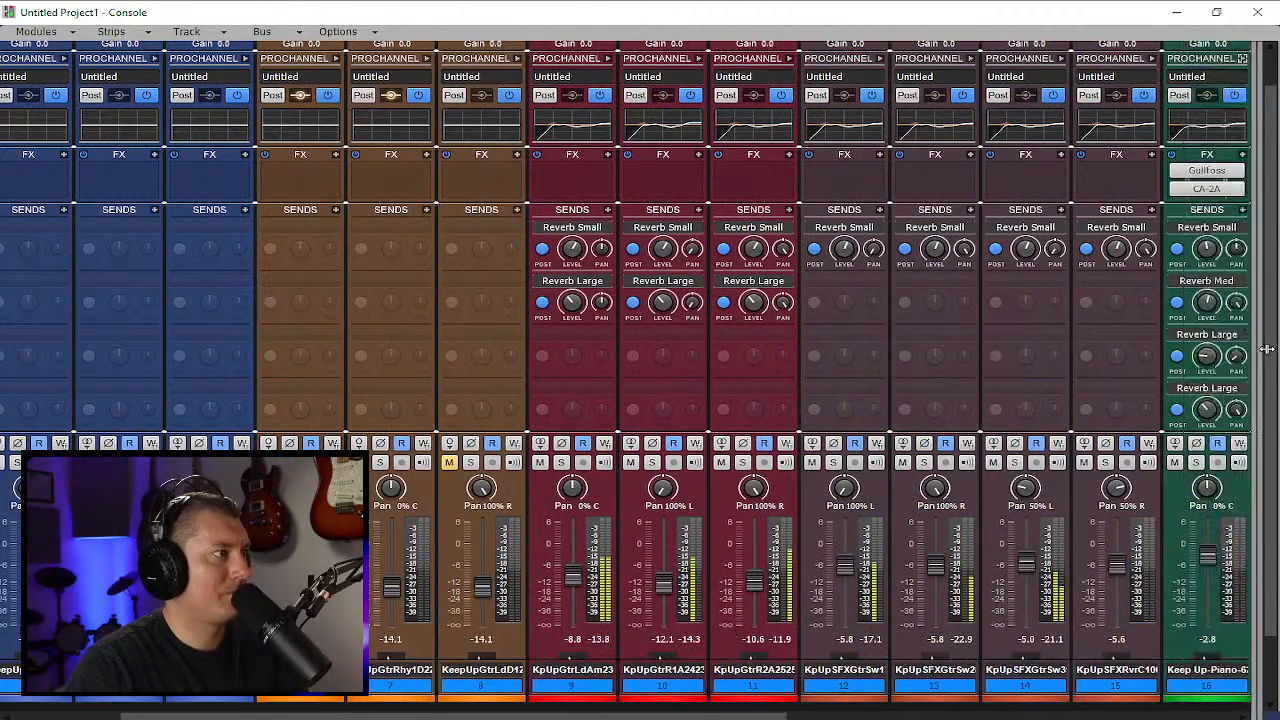
click(571, 571)
drag(572, 569, 572, 563)
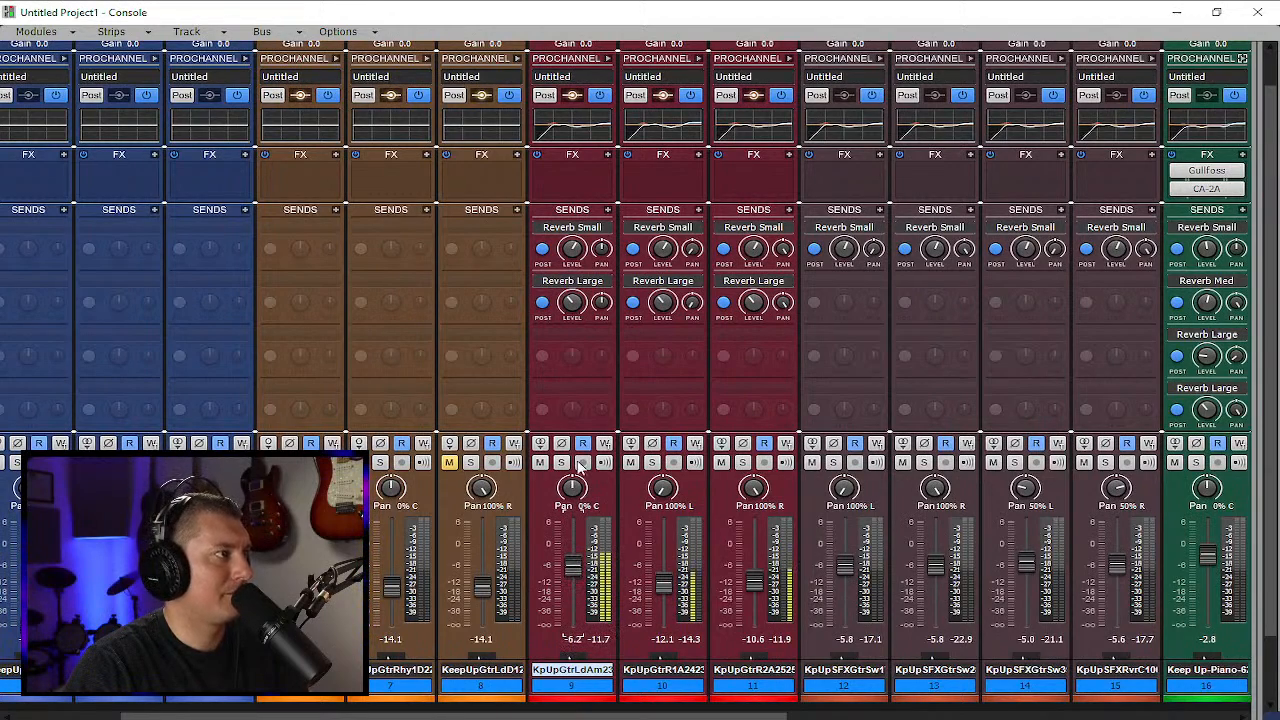
mouse_move(570, 250)
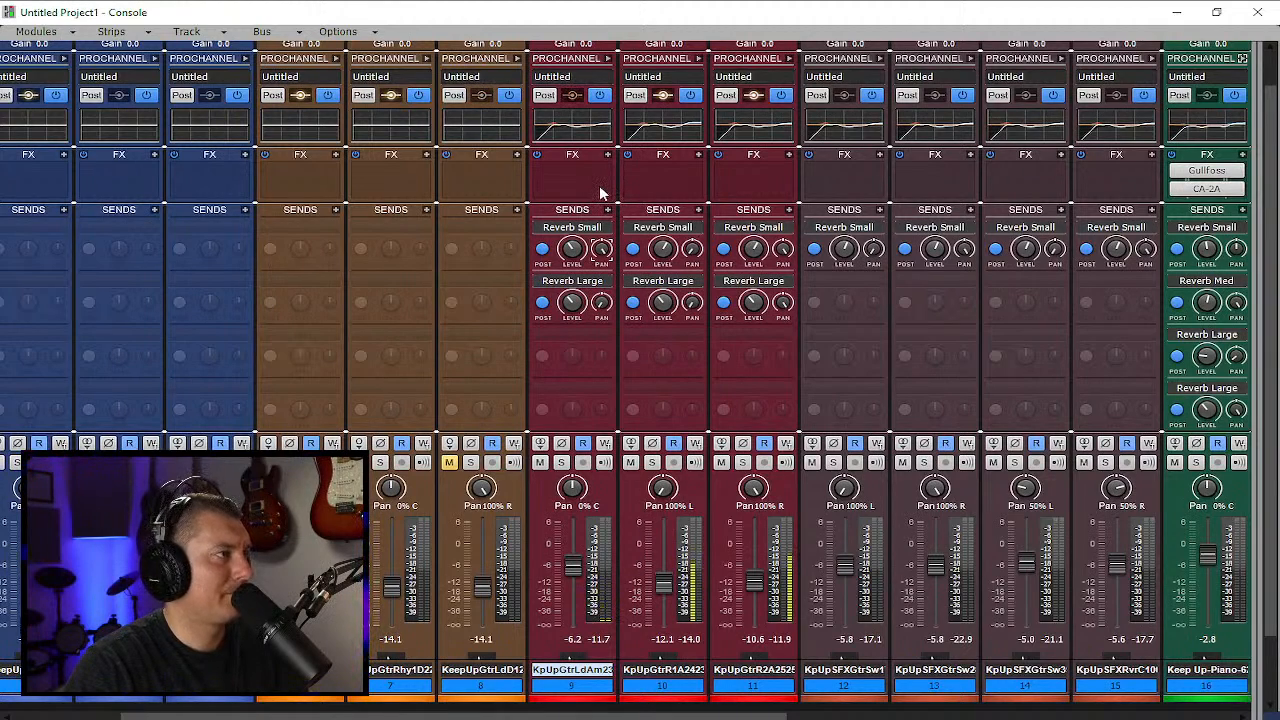
Stop playback, insert Tube Delay on lead guitar track 9, and shrink the console window to uncover the track view
key(space)
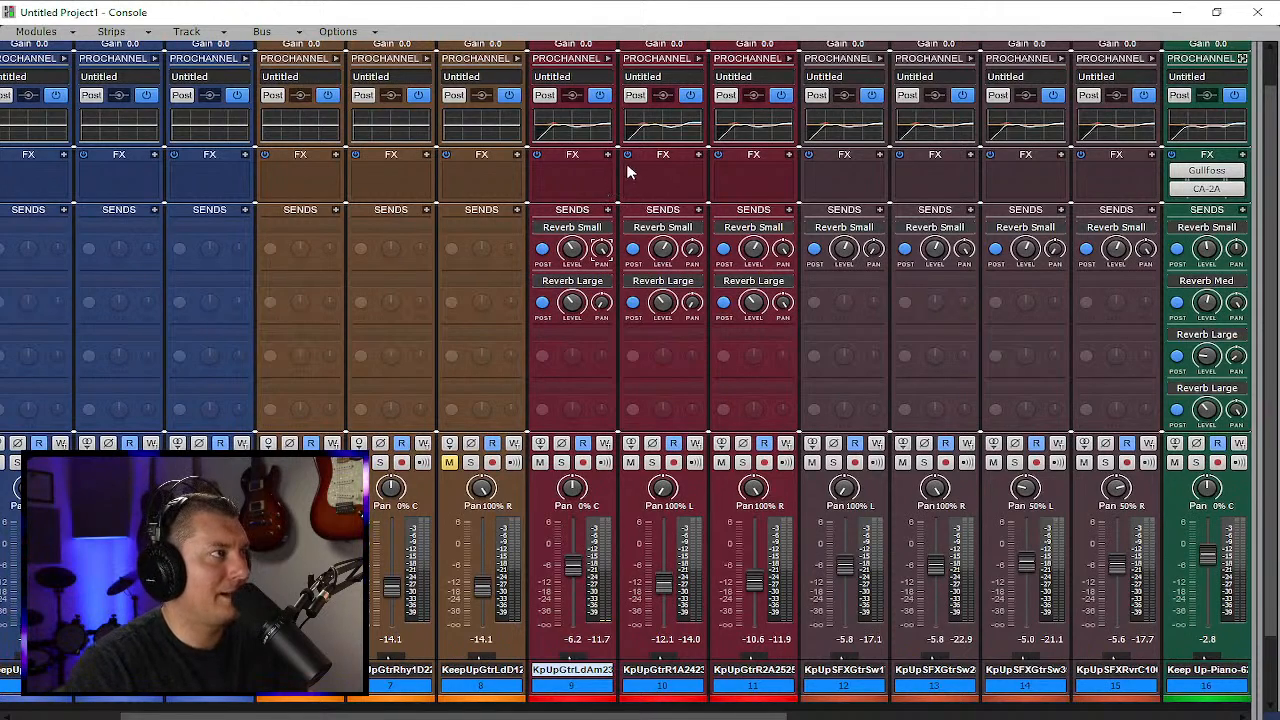
click(607, 154)
mouse_move(624, 172)
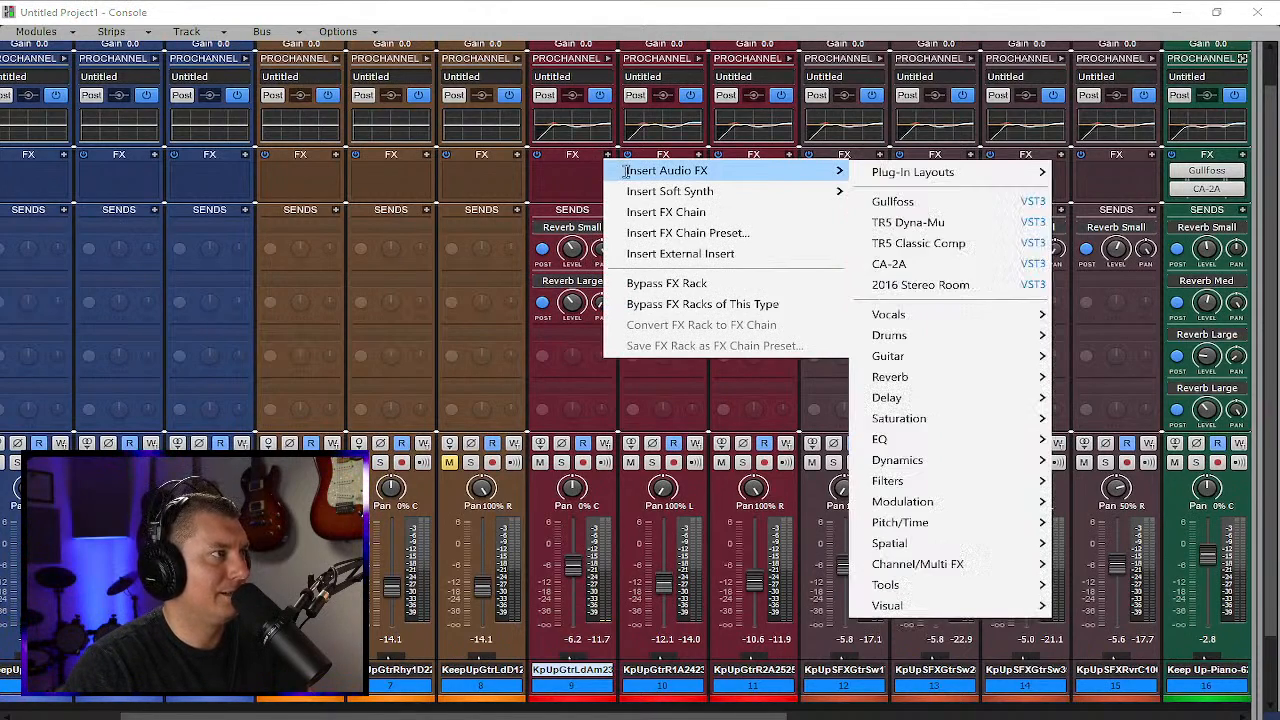
mouse_move(976, 397)
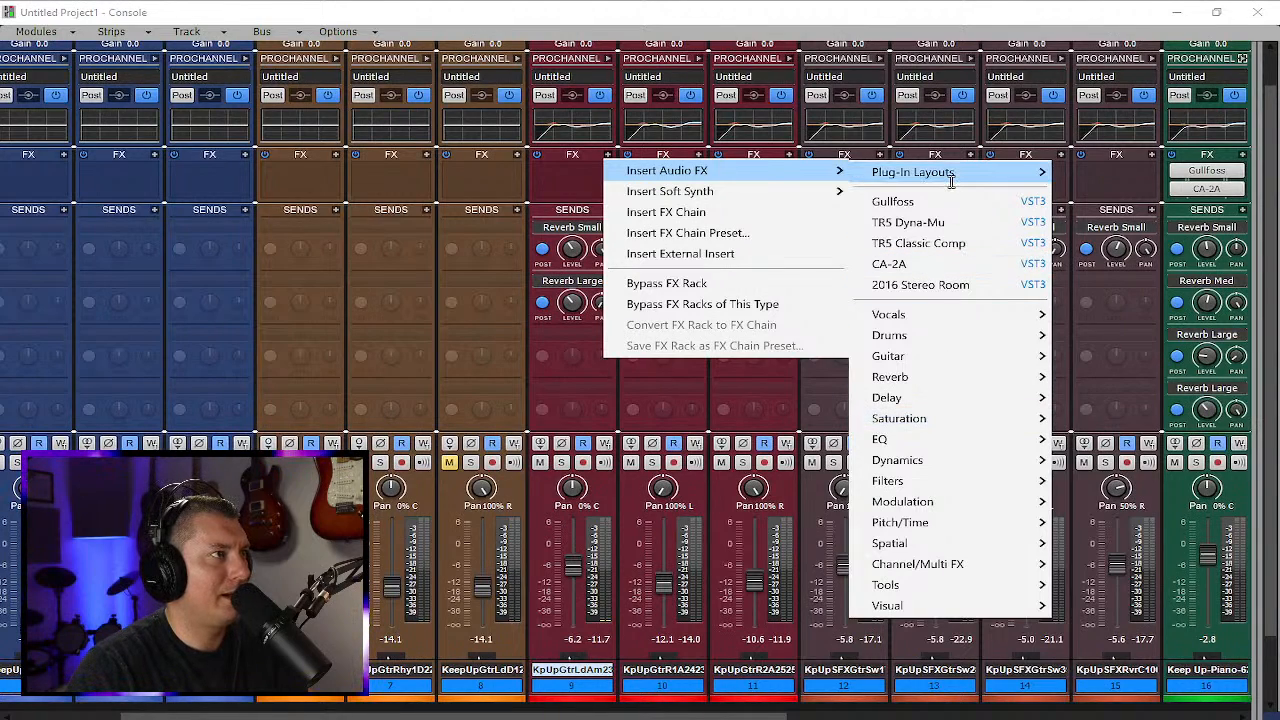
mouse_move(958, 173)
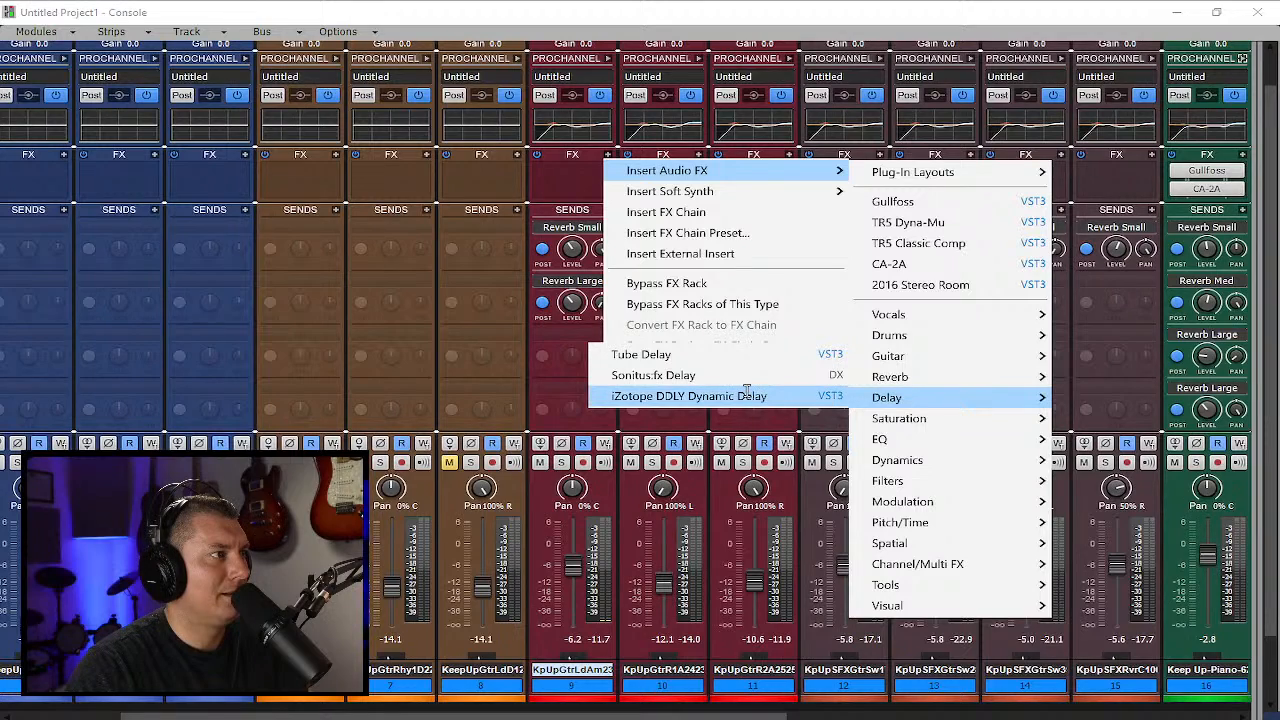
click(713, 355)
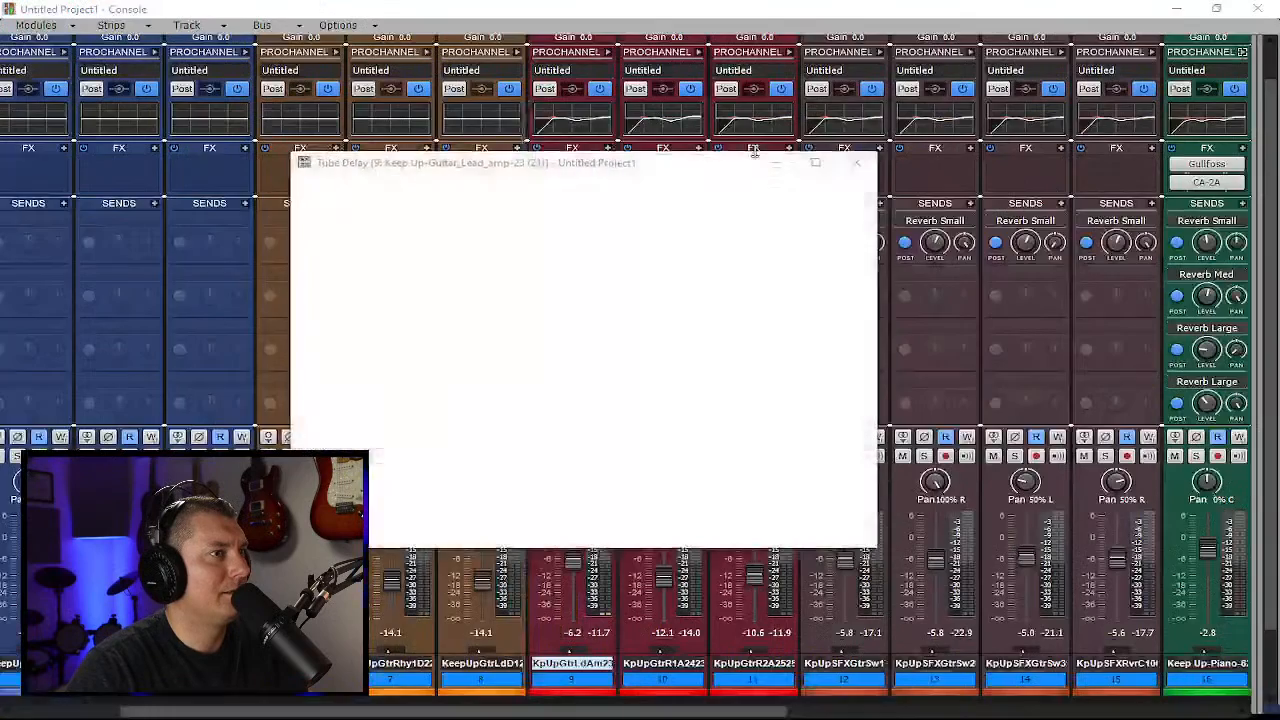
drag(706, 165, 1042, 272)
double_click(1095, 18)
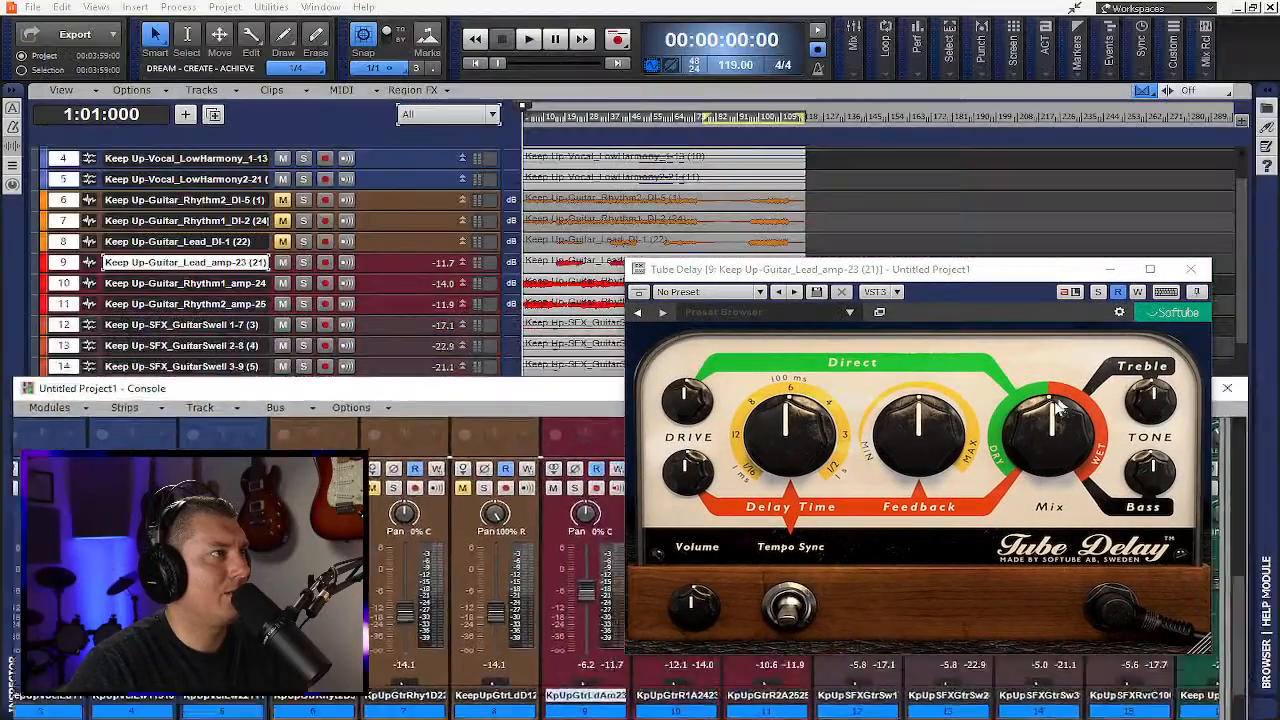
With the song playing from bar 14, turn on the Tube Delay's Tempo Sync and raise its output volume
key(space)
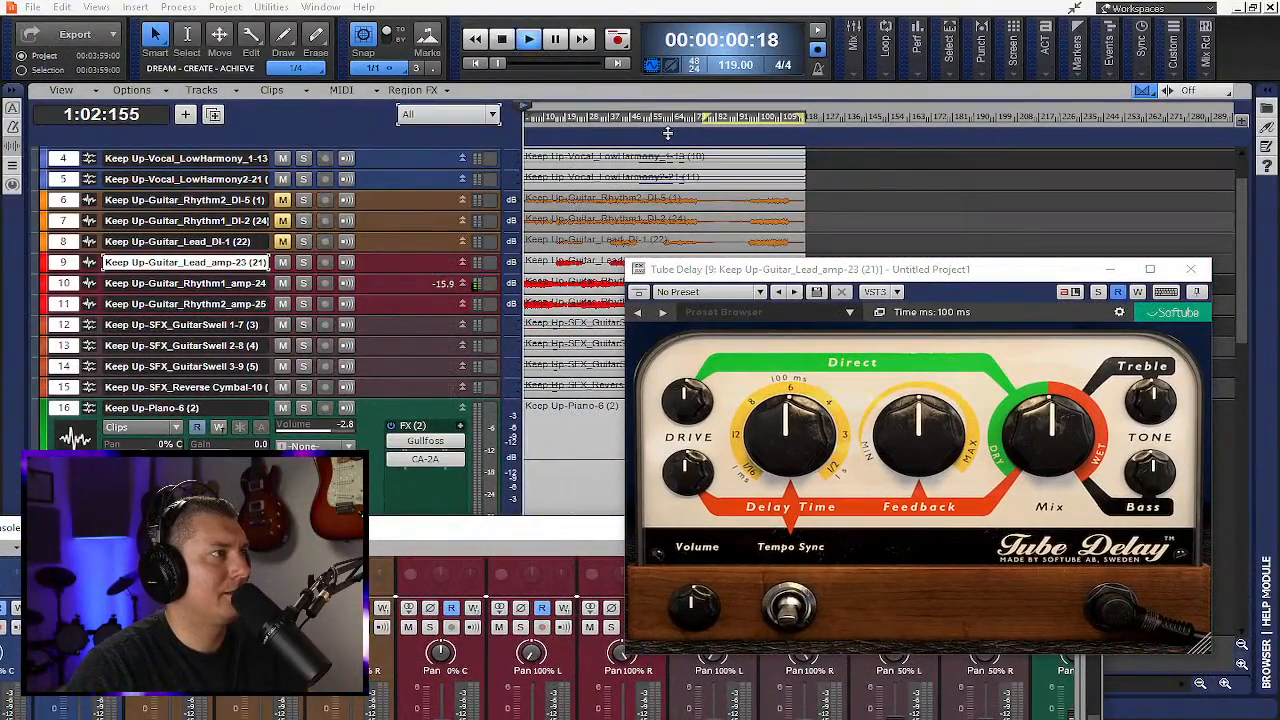
click(557, 127)
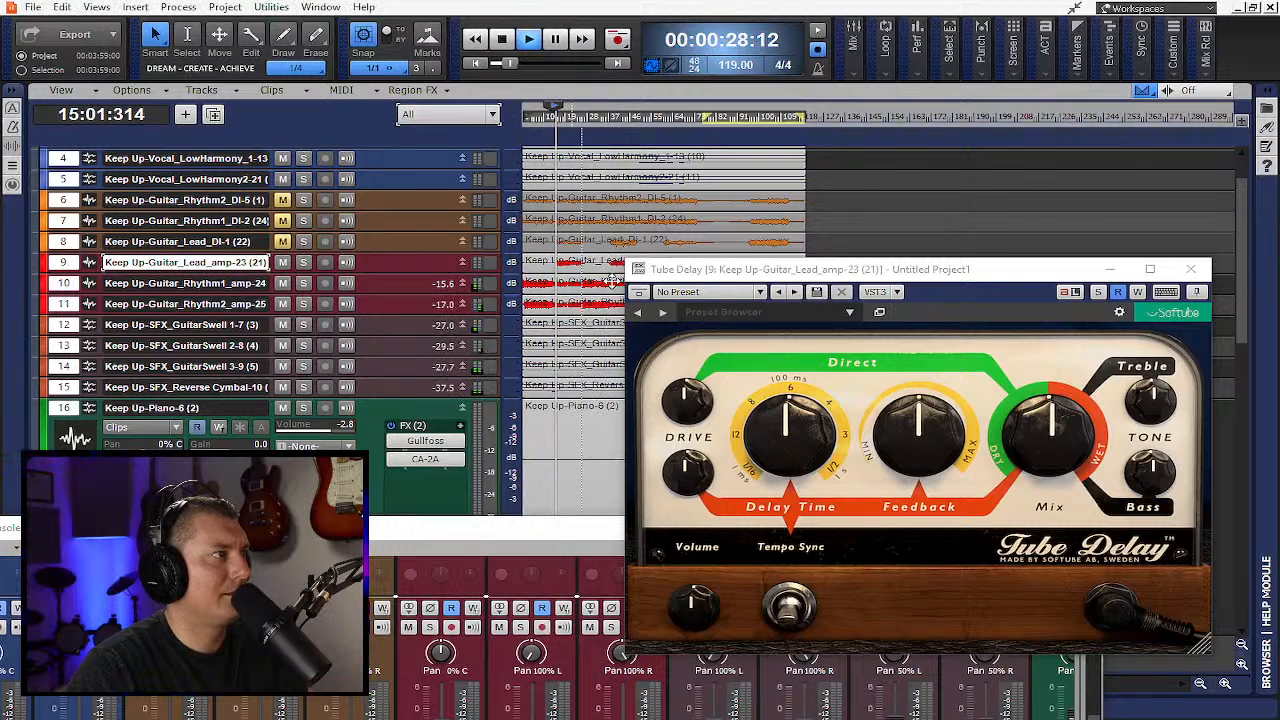
drag(913, 271, 941, 101)
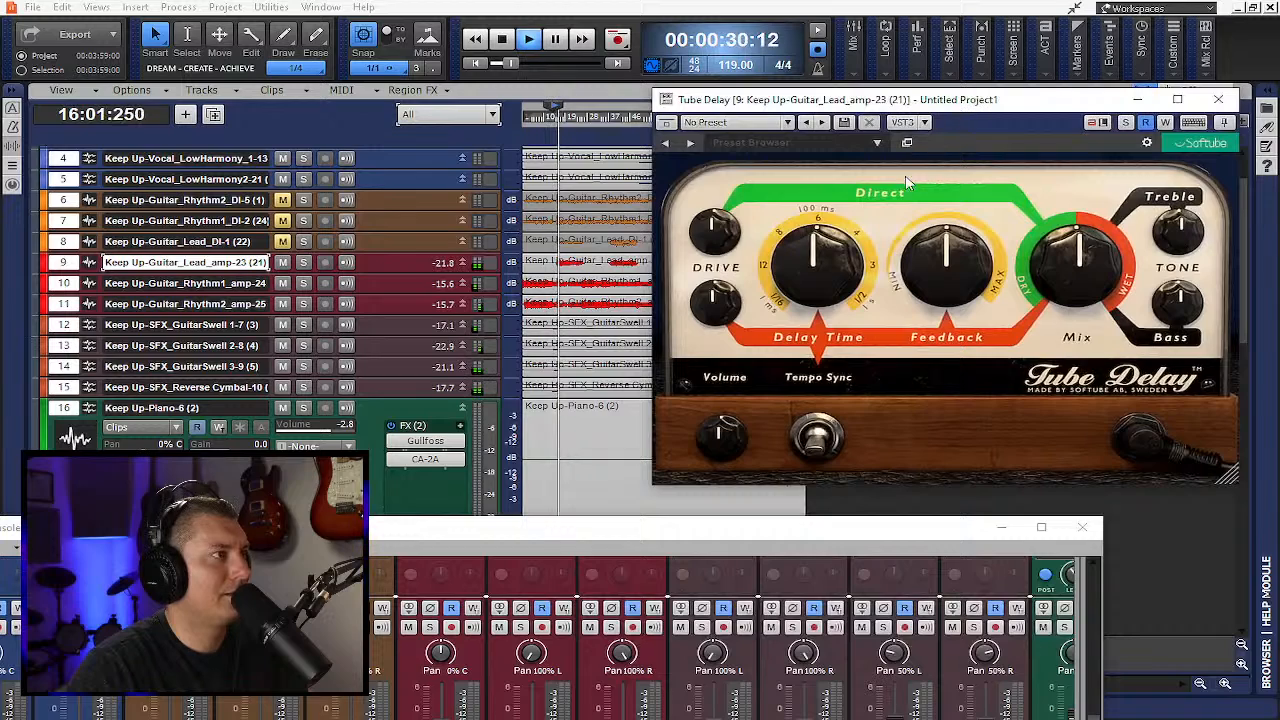
drag(1050, 99, 908, 61)
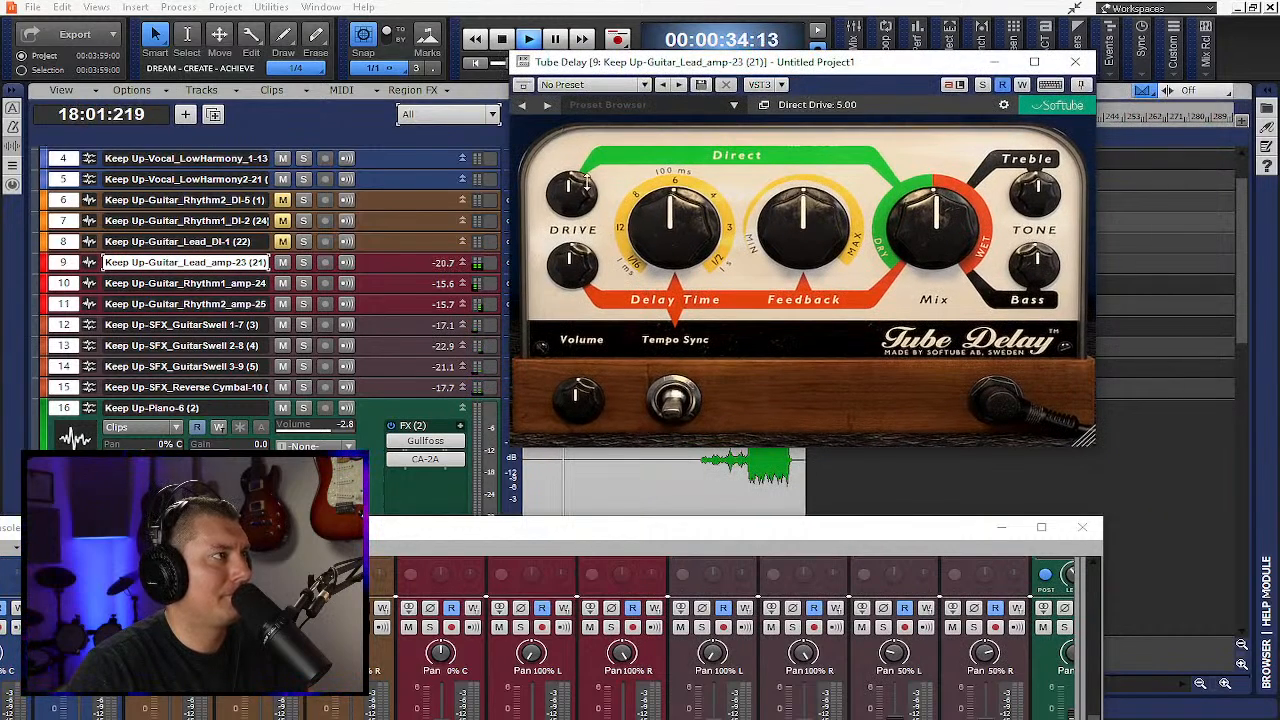
drag(570, 255, 572, 240)
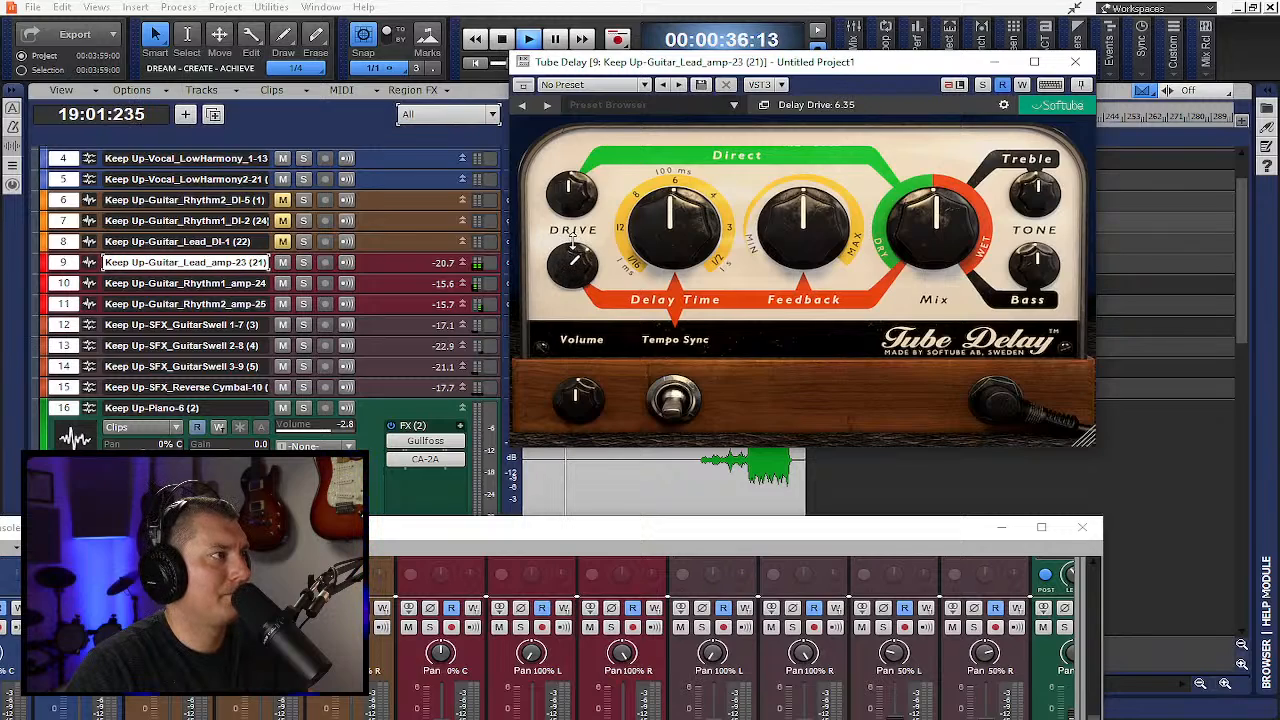
drag(571, 290, 573, 338)
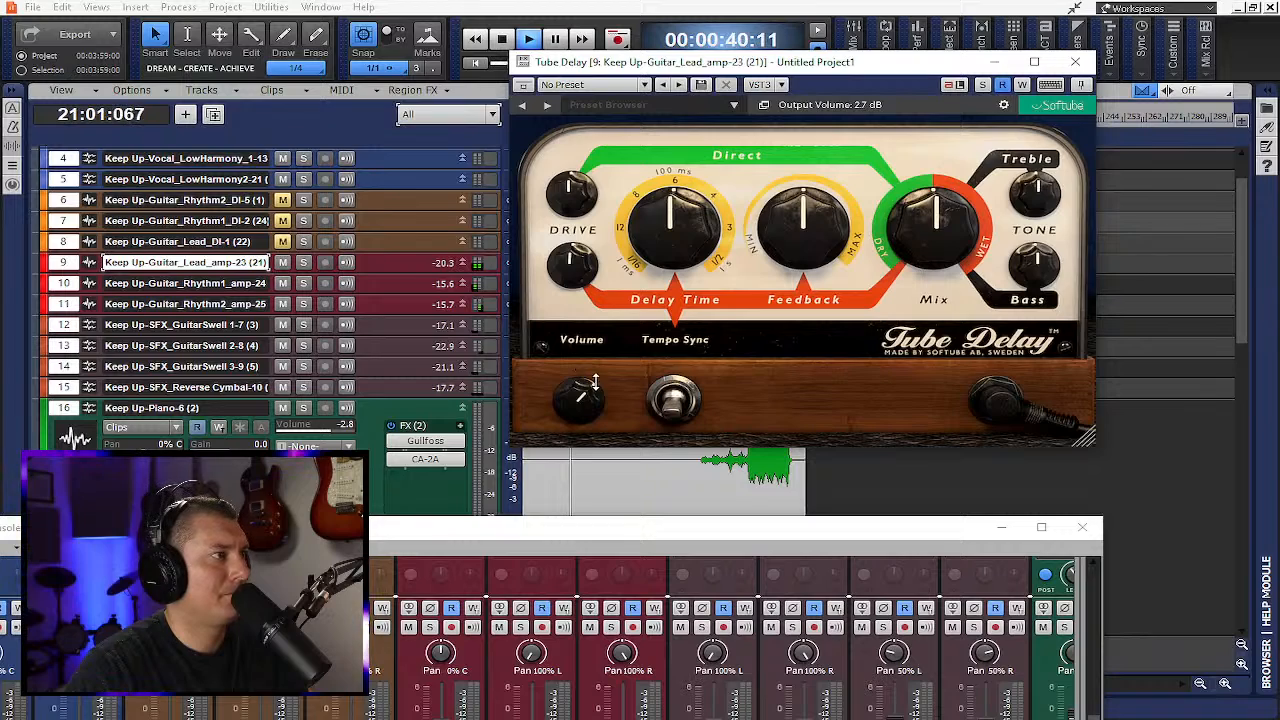
click(675, 399)
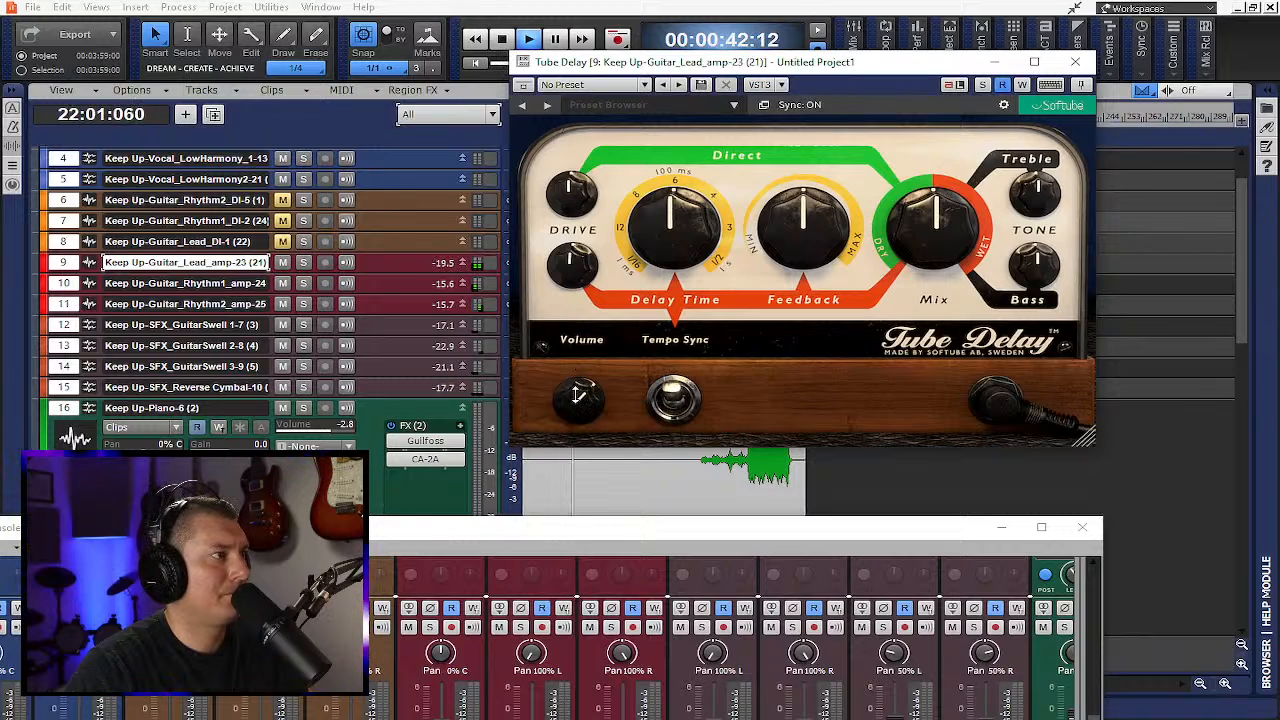
drag(585, 395, 585, 361)
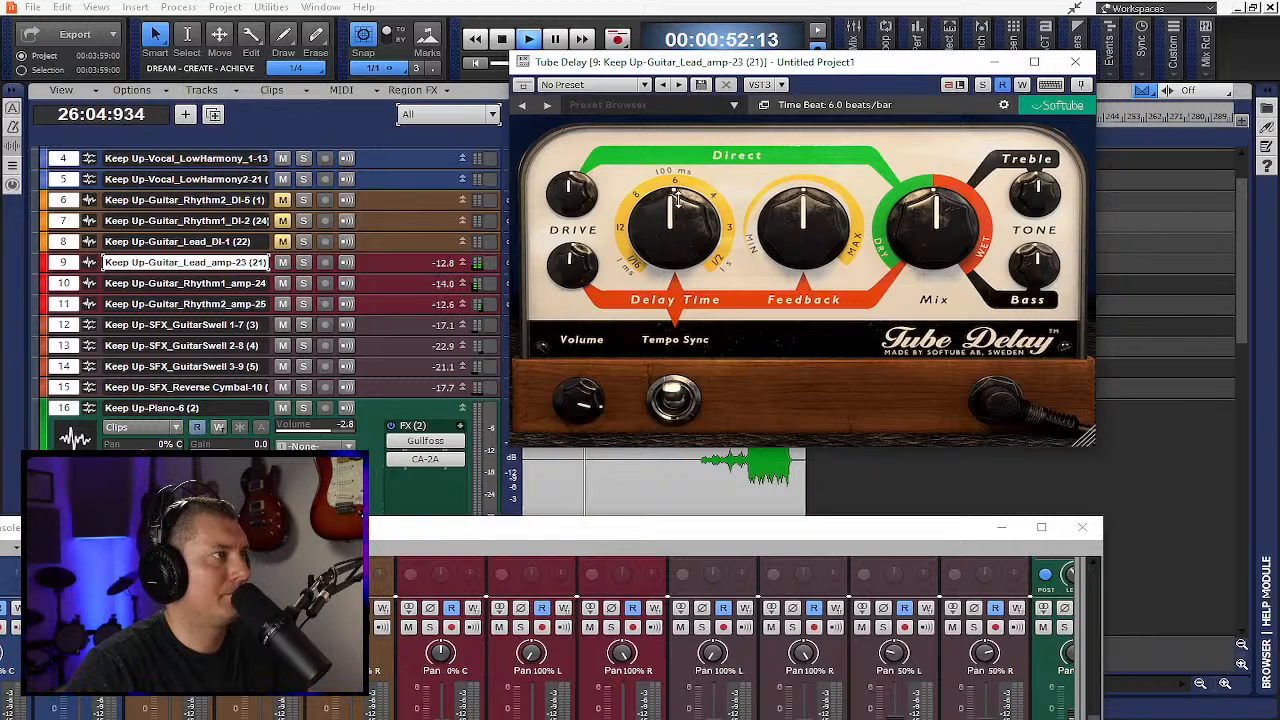
Try a tempo-synced delay time close to the 12 mark with the feedback raised to about 68%
key(space)
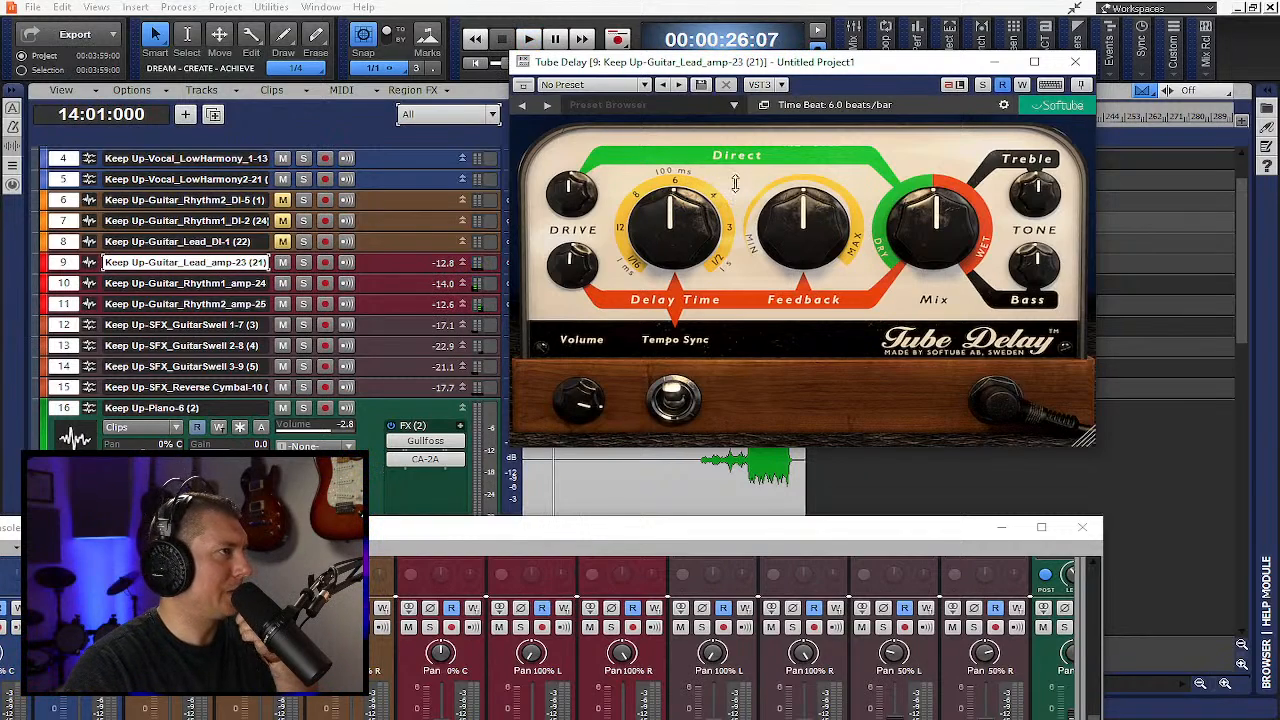
drag(775, 68, 725, 145)
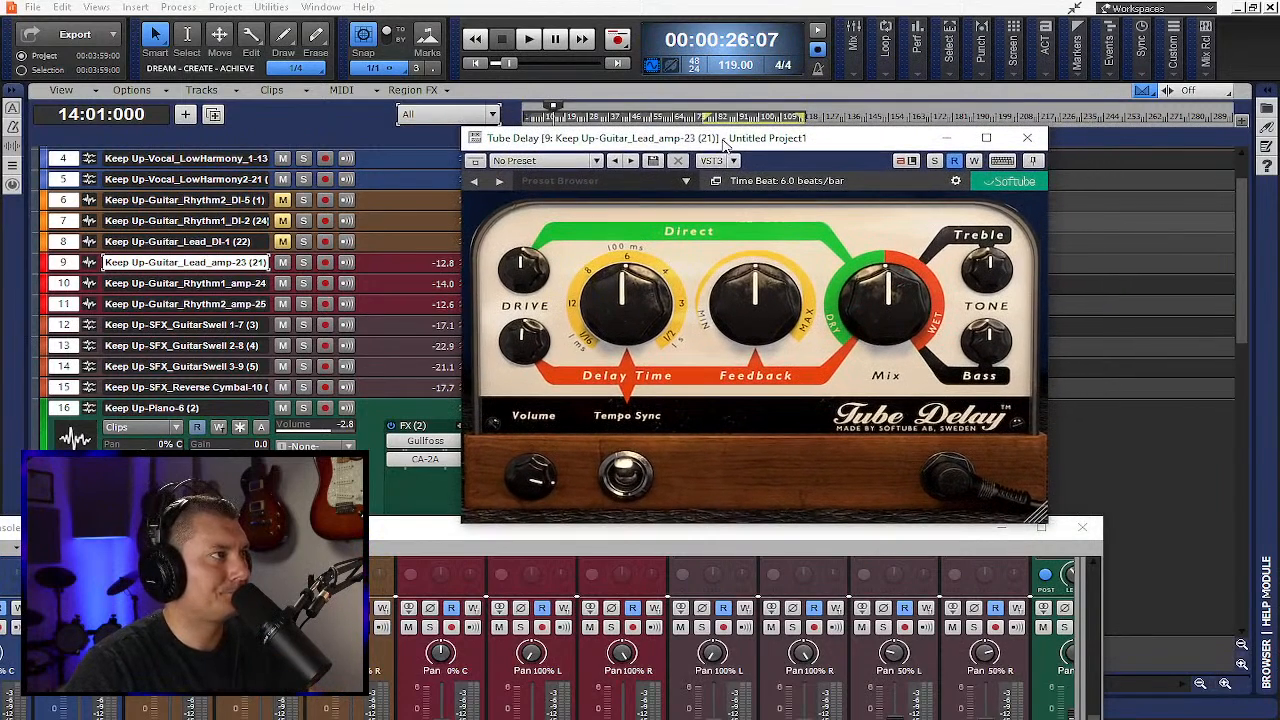
drag(620, 291, 641, 352)
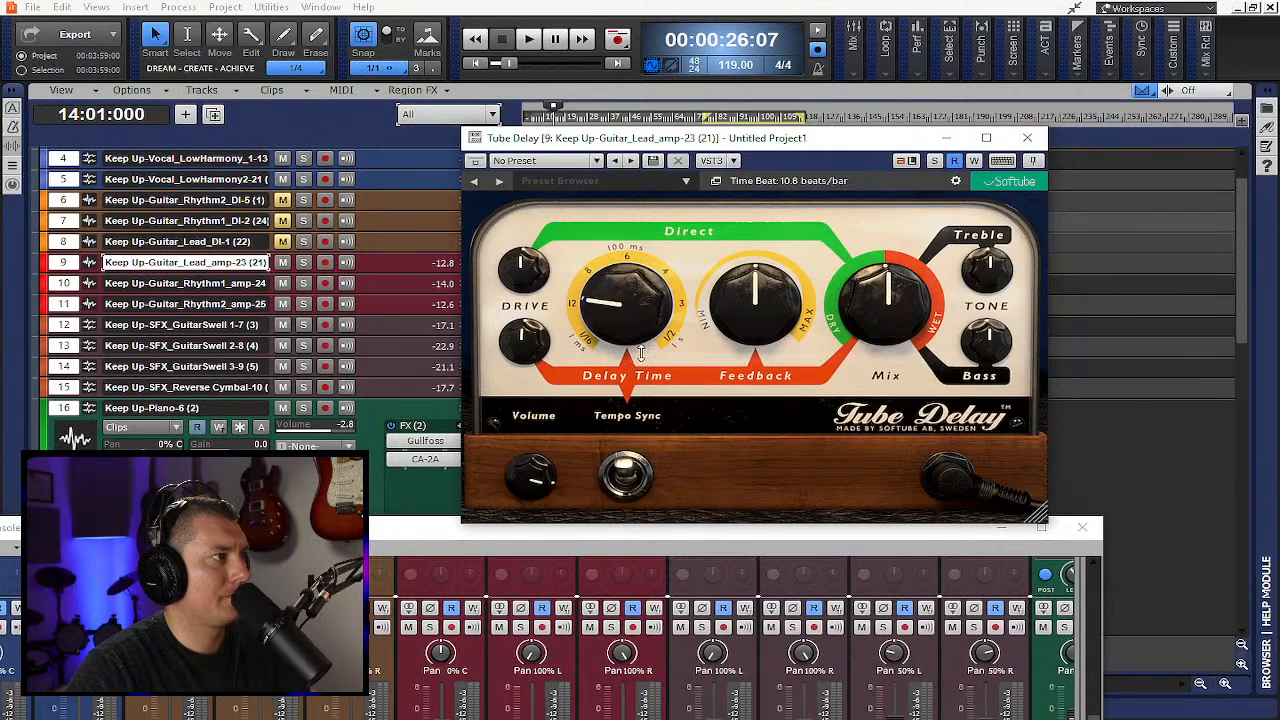
key(space)
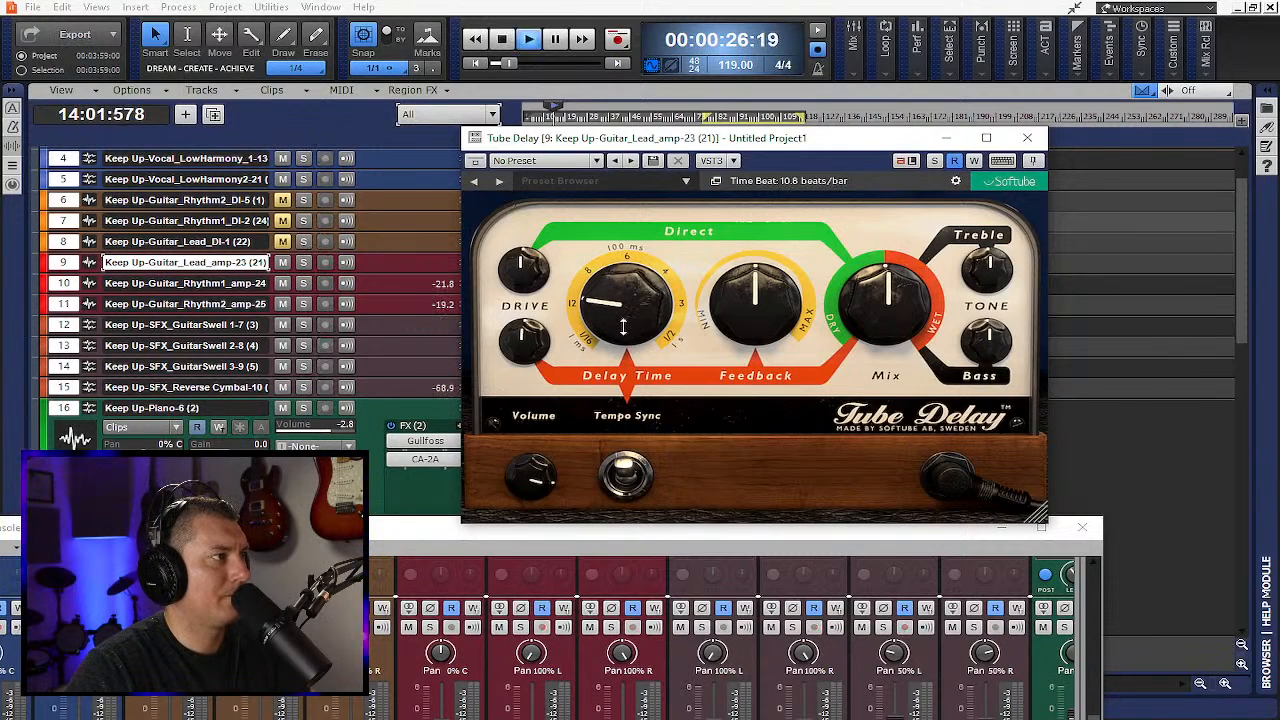
drag(761, 300, 756, 280)
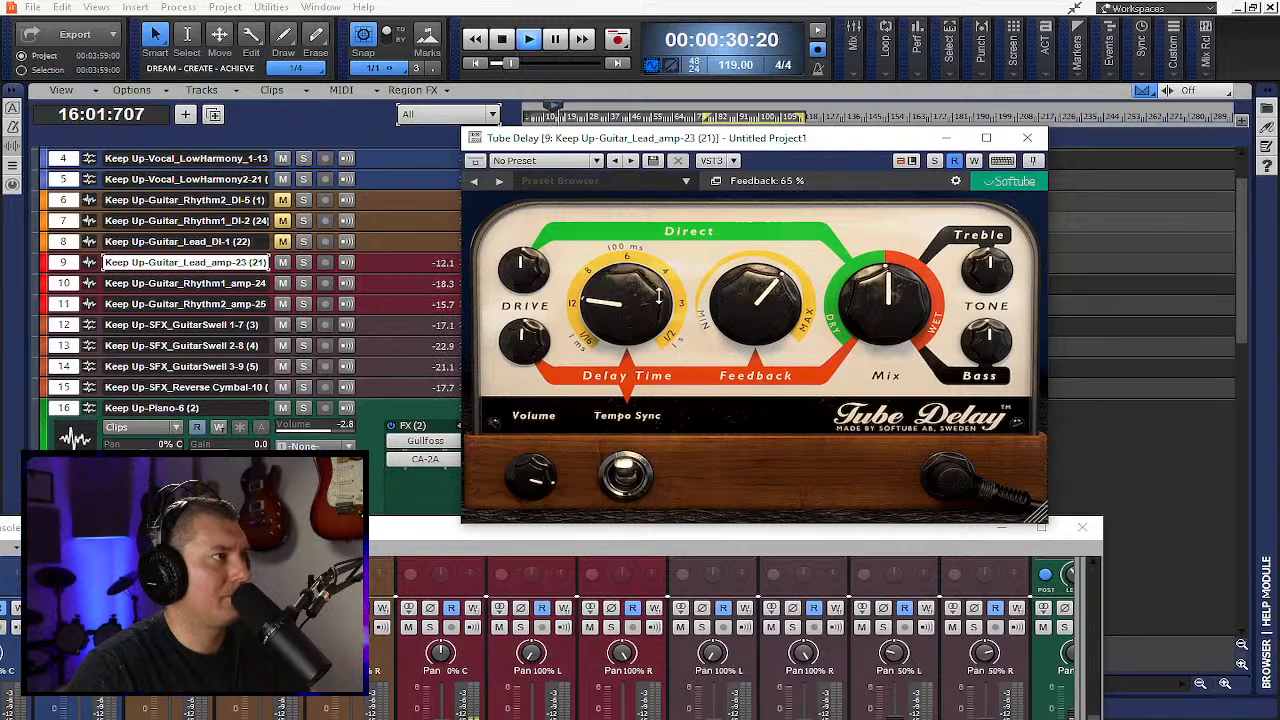
drag(659, 295, 617, 303)
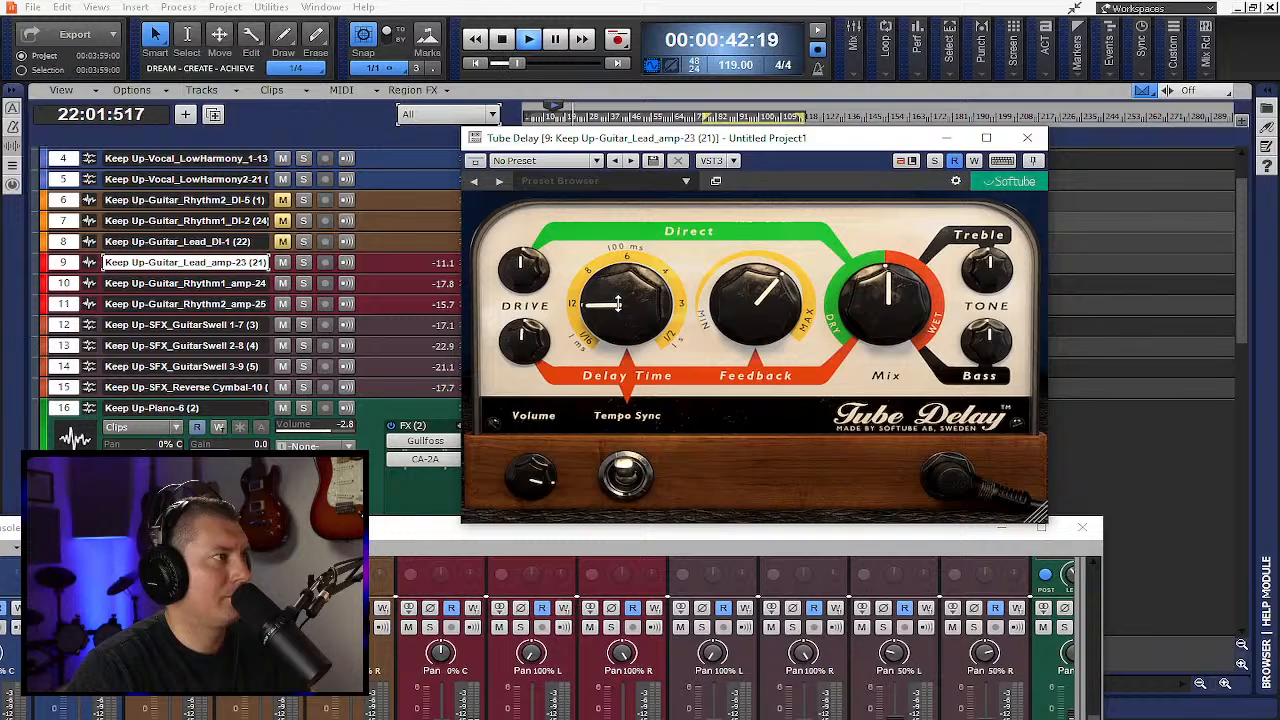
scroll(747, 290, up, 2)
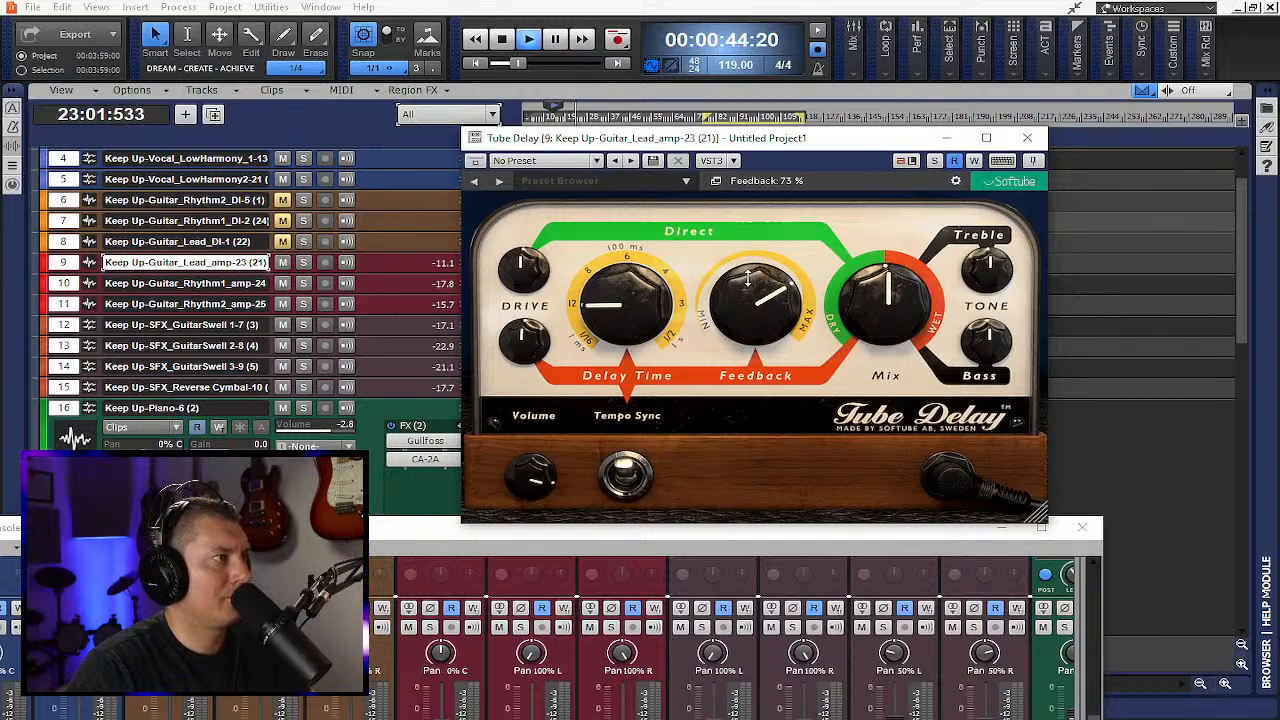
scroll(751, 297, down, 2)
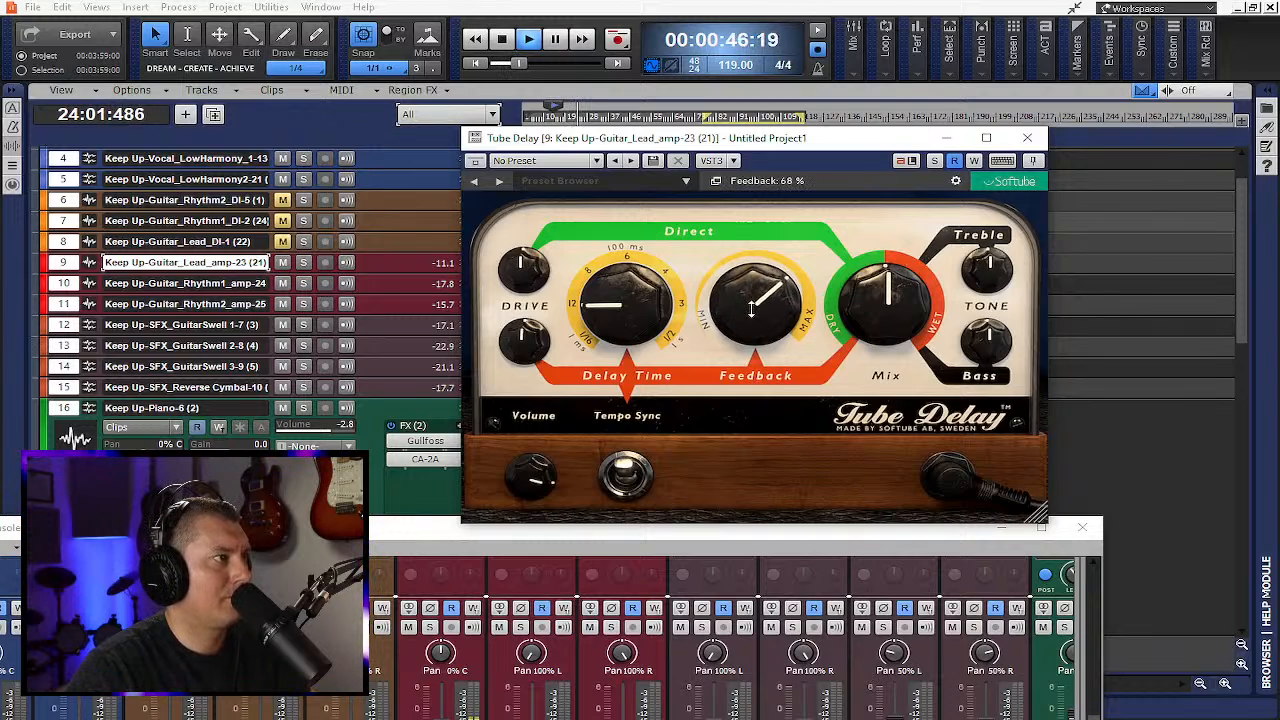
Set the Tube Delay's Treble to 3.50 and Bass to 3.20, and stop playback
mouse_move(979, 276)
mouse_down()
mouse_move(978, 295)
mouse_move(978, 233)
mouse_move(979, 258)
mouse_up()
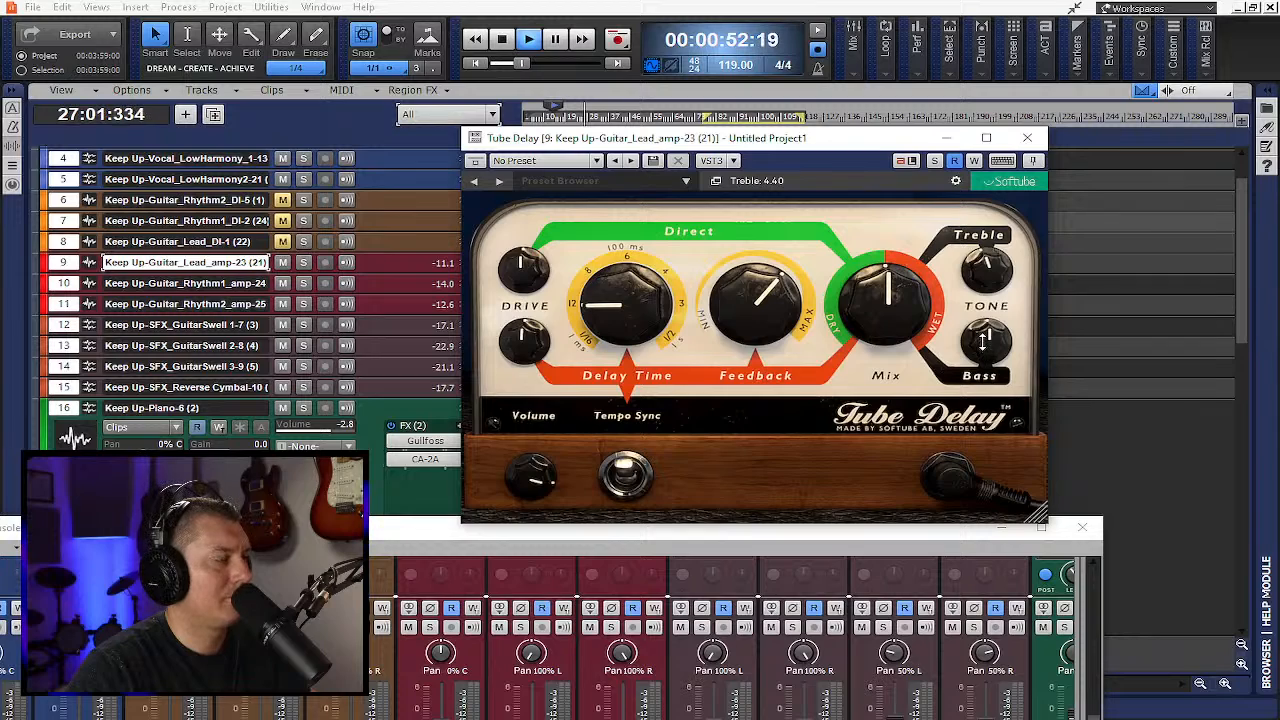
drag(983, 341, 984, 355)
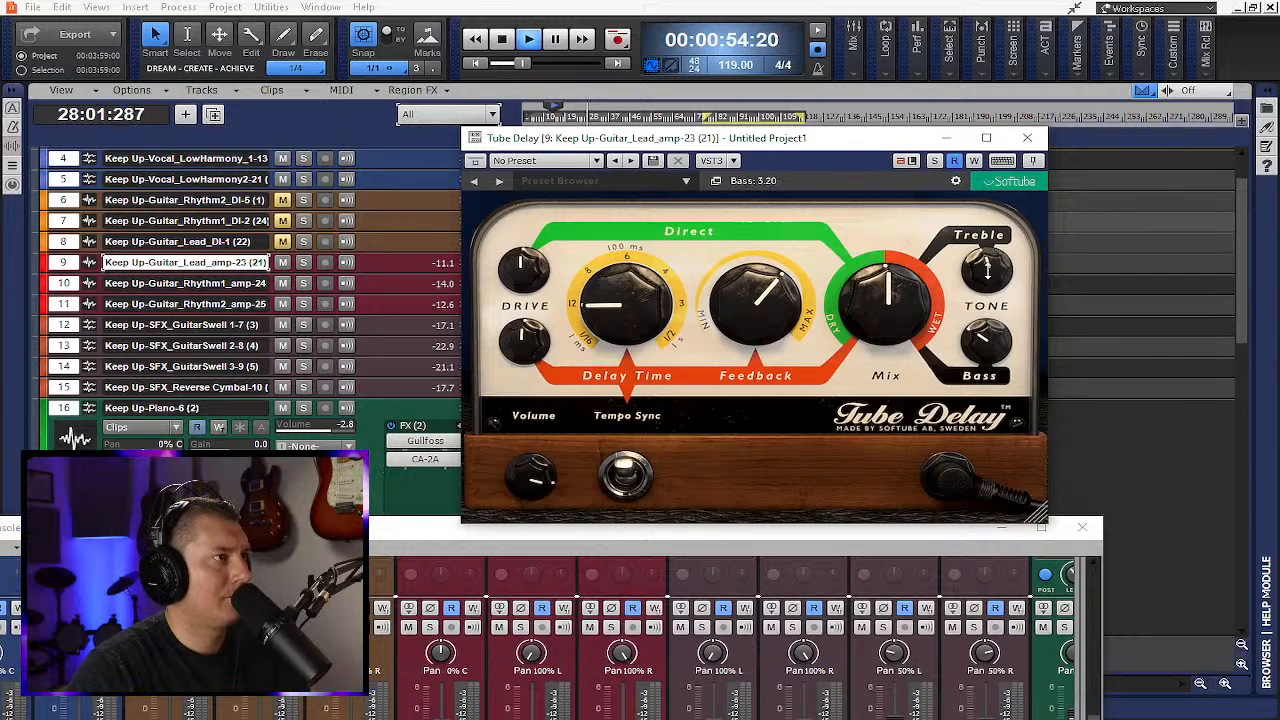
drag(987, 267, 985, 283)
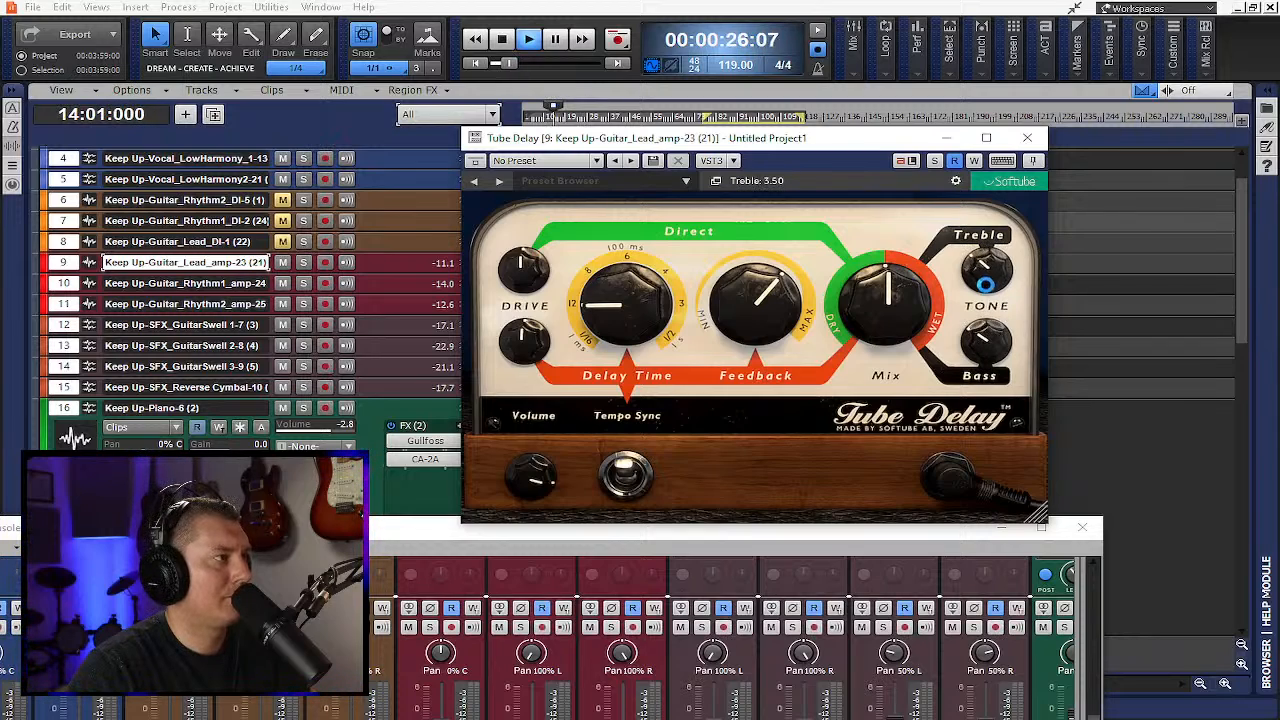
key(space)
Set the loop region to the first lead guitar passage on track 9, starting at bar 14, and play it
drag(845, 140, 772, 480)
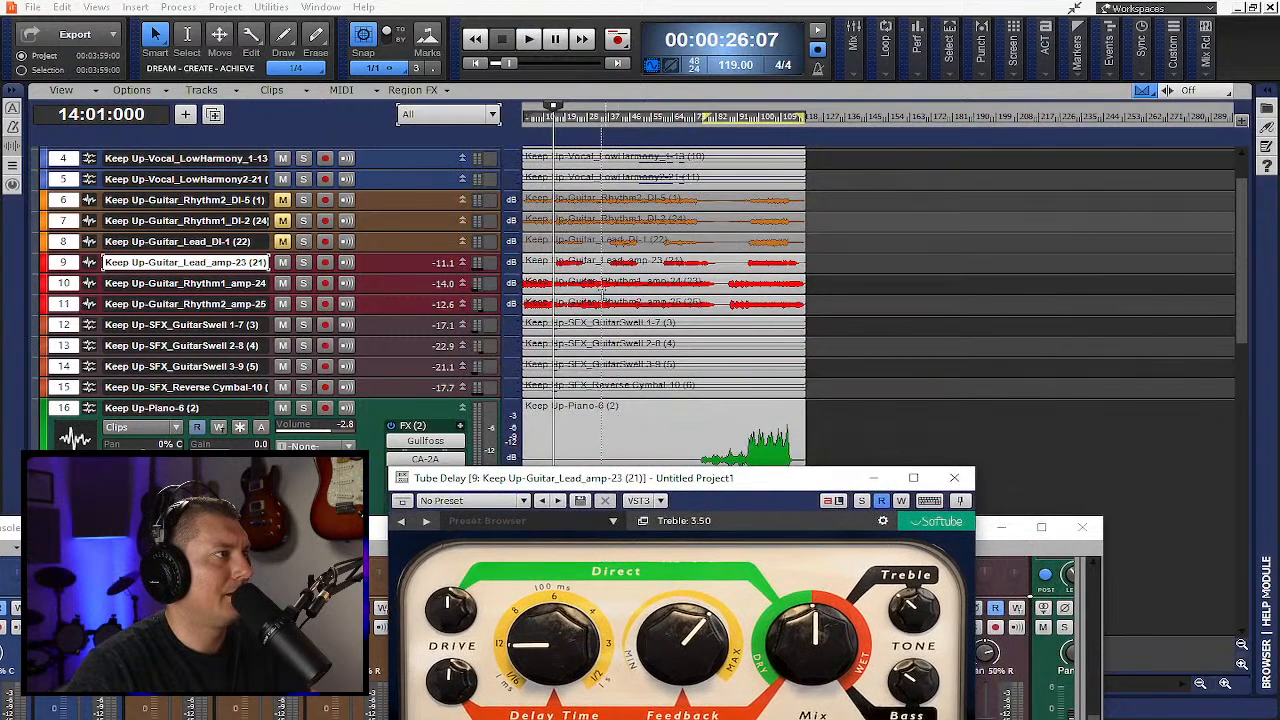
click(572, 268)
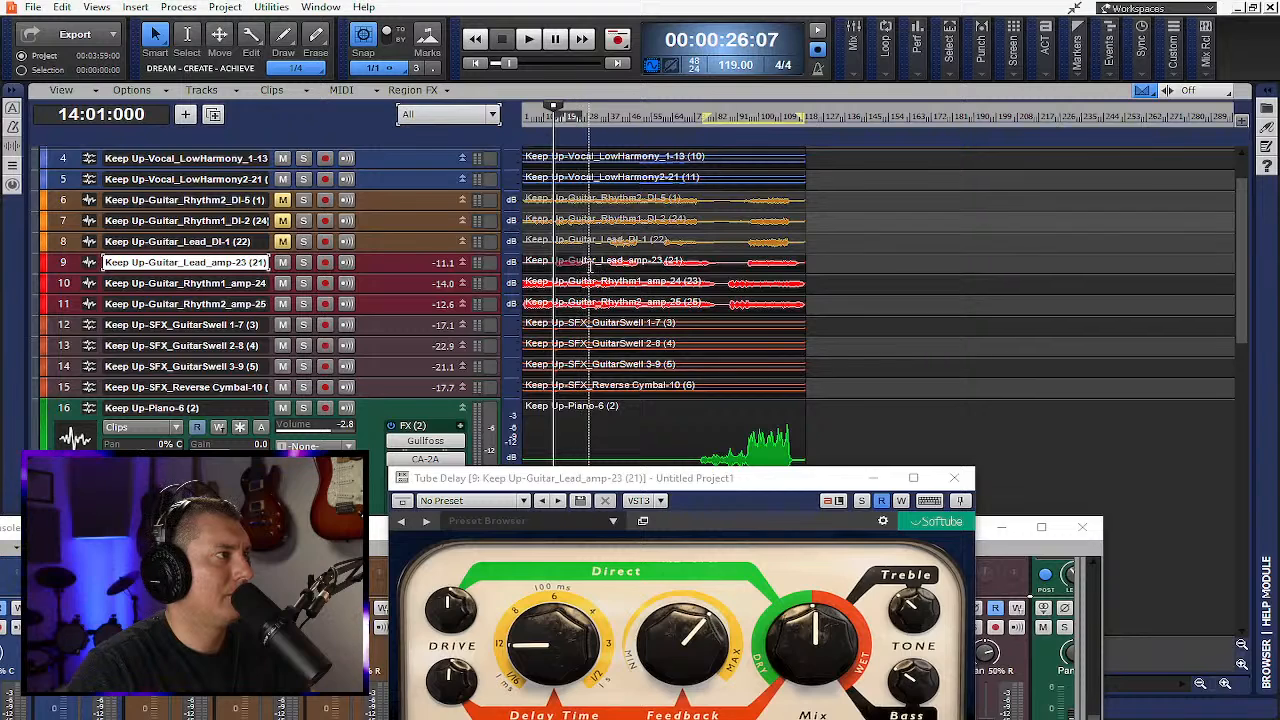
key(space)
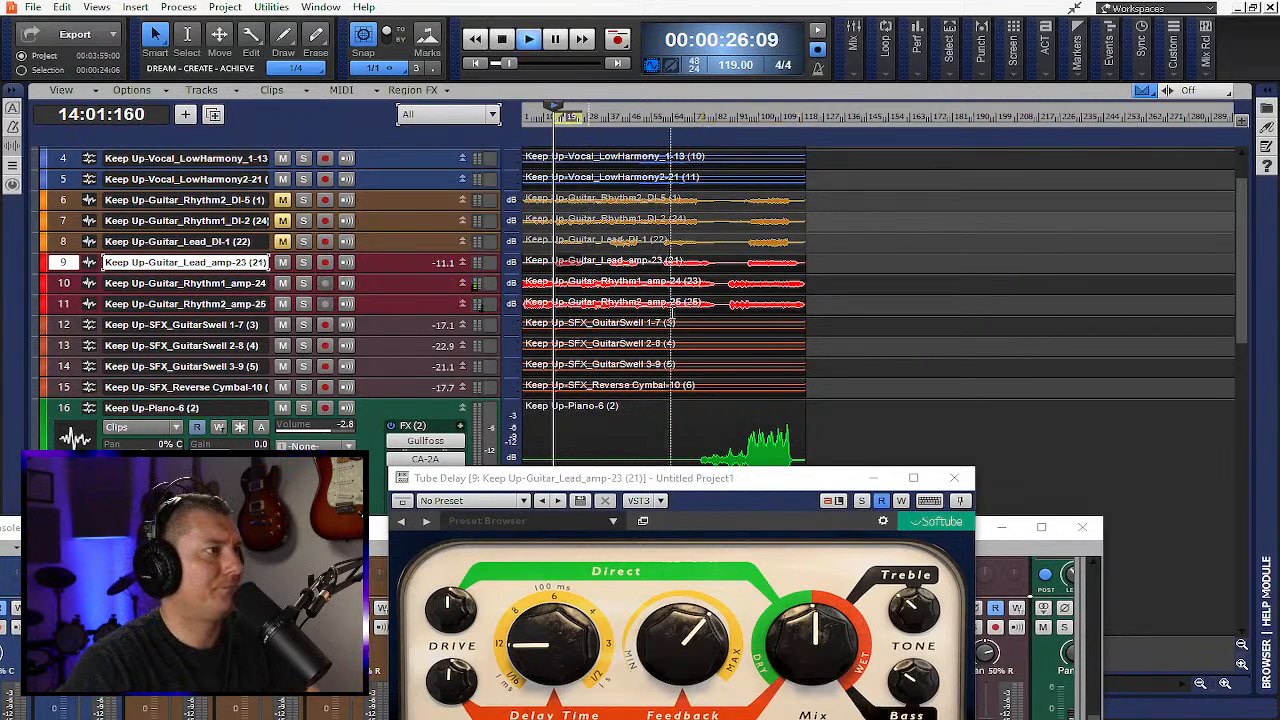
drag(787, 481, 903, 226)
Turn off the Tube Delay's Tempo Sync, set the delay time to 505 ms, and stop playback
click(668, 562)
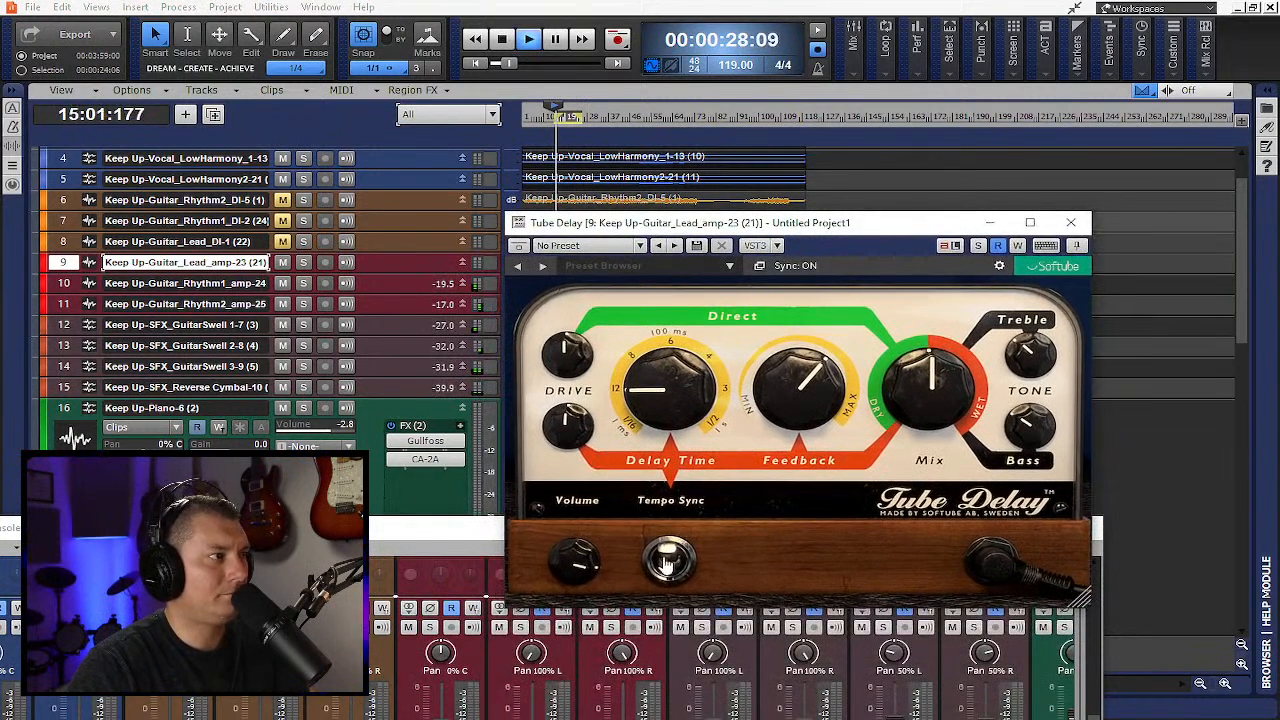
click(668, 562)
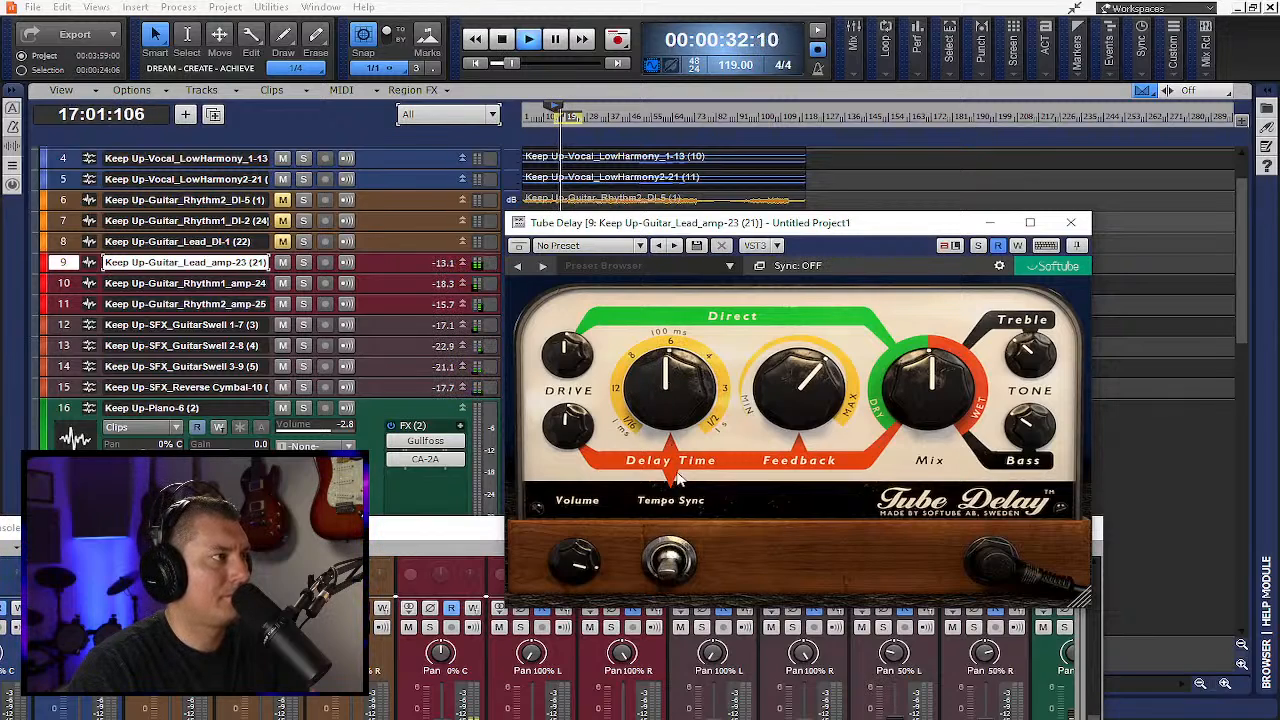
drag(661, 397, 666, 366)
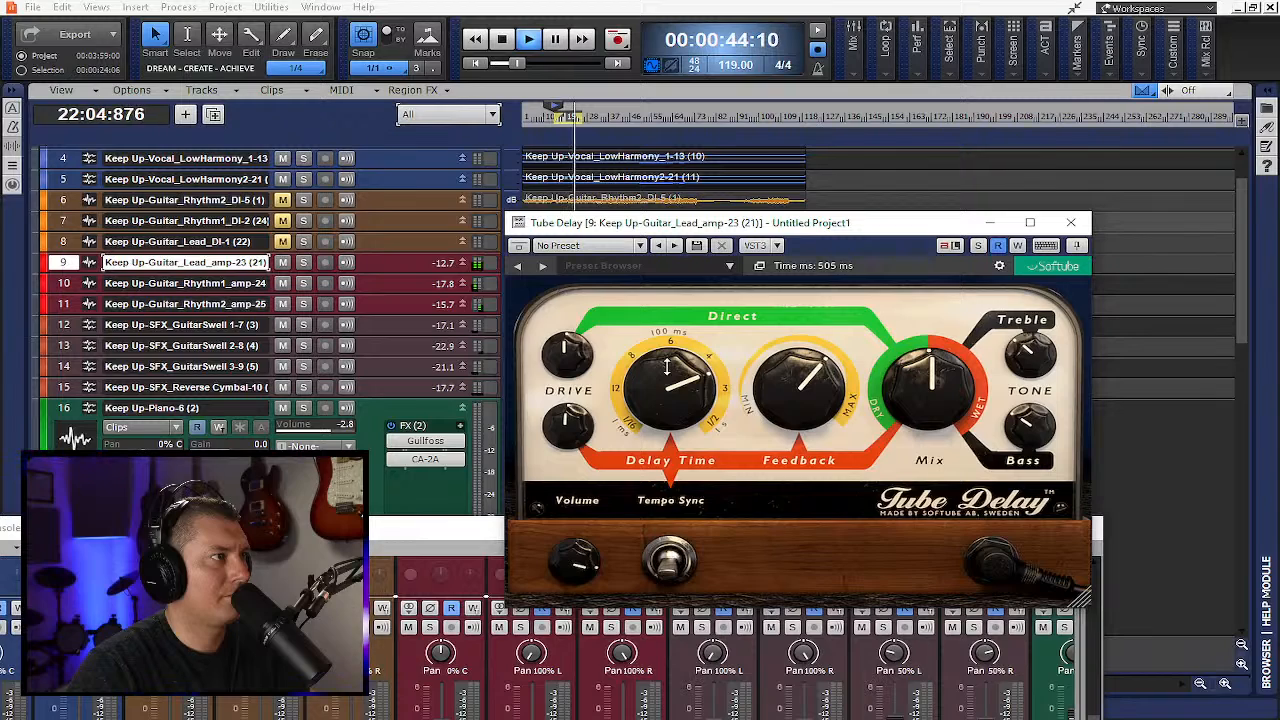
key(space)
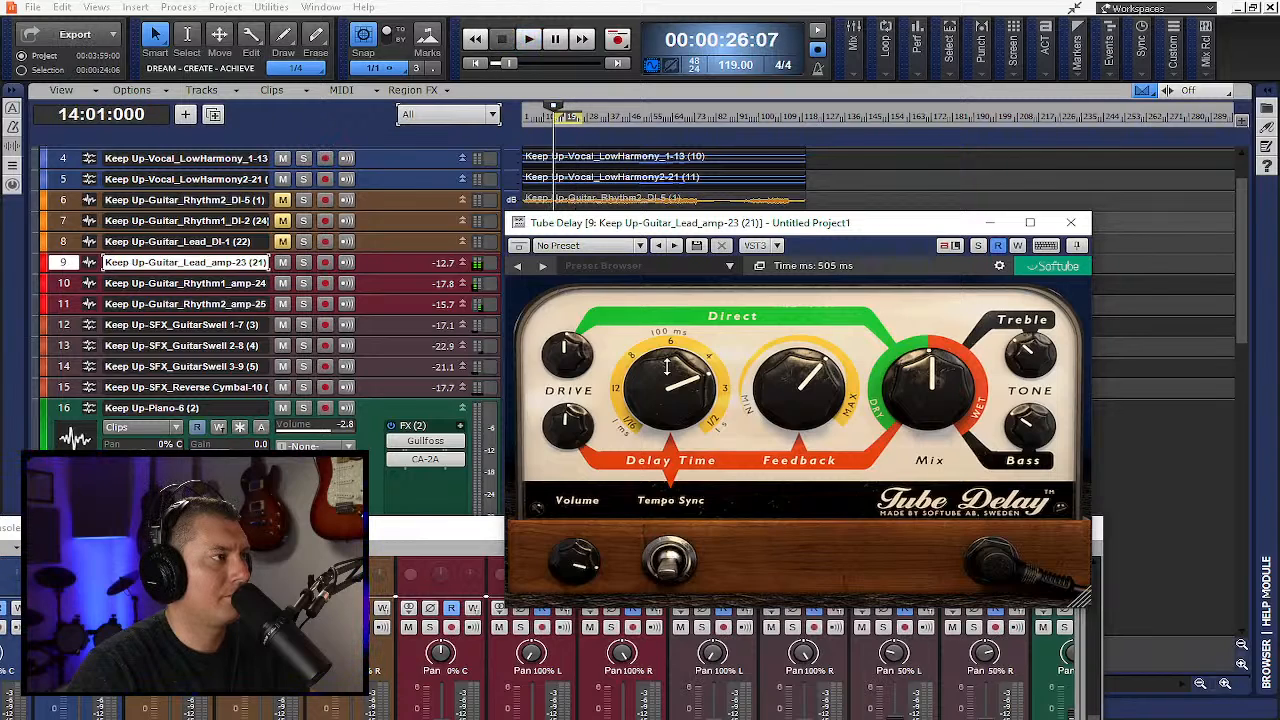
Play the lead passage again, set the Tube Delay's Feedback to 50% and turn its Mix toward dry
key(space)
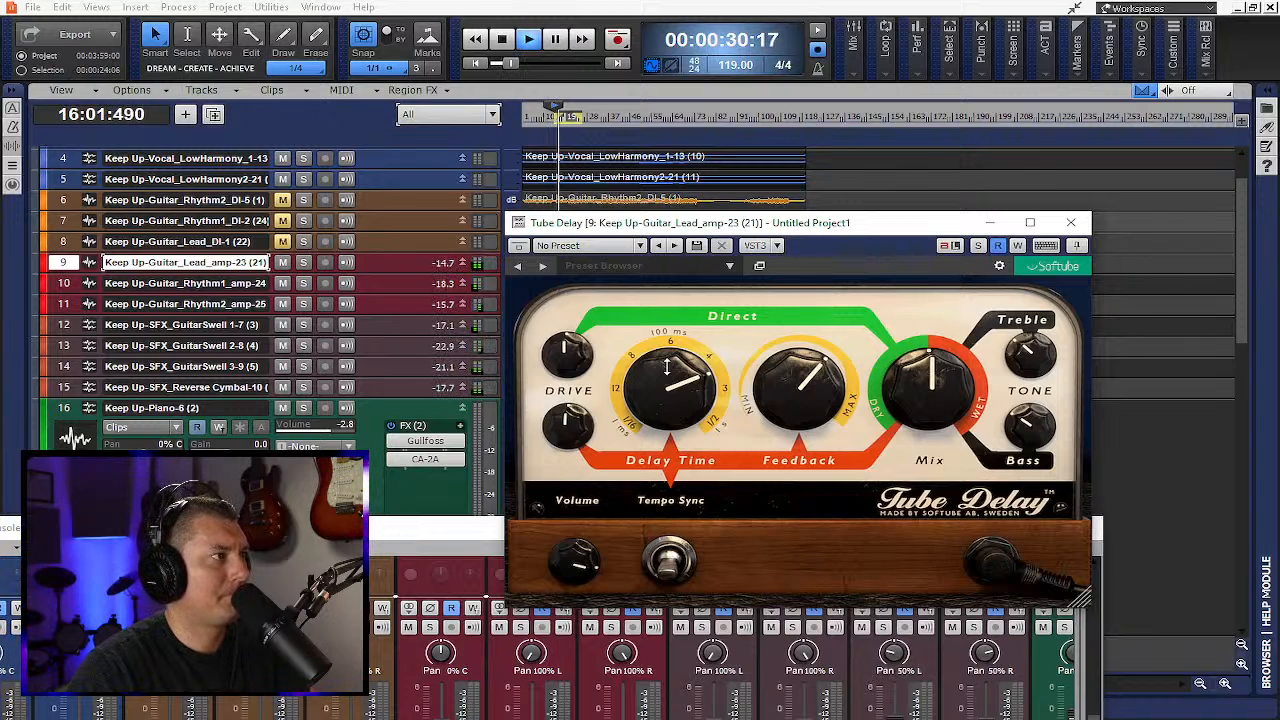
mouse_move(788, 376)
drag(787, 391, 787, 398)
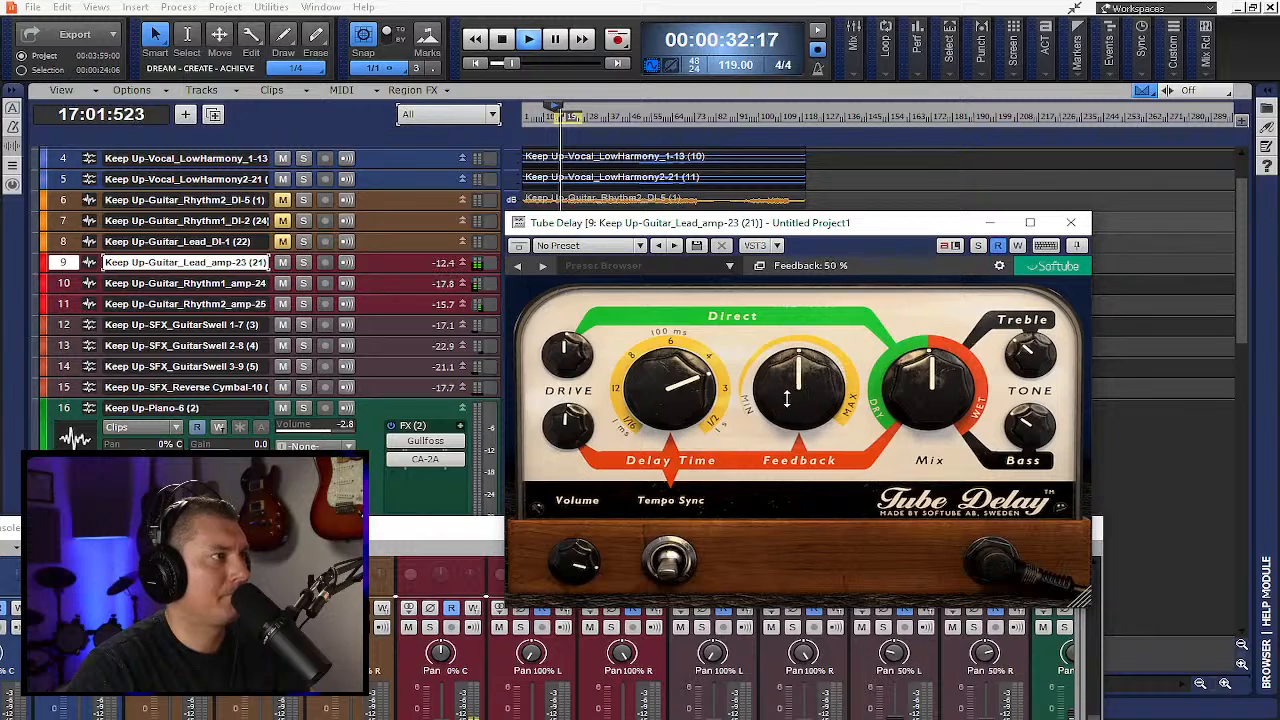
drag(915, 383, 913, 405)
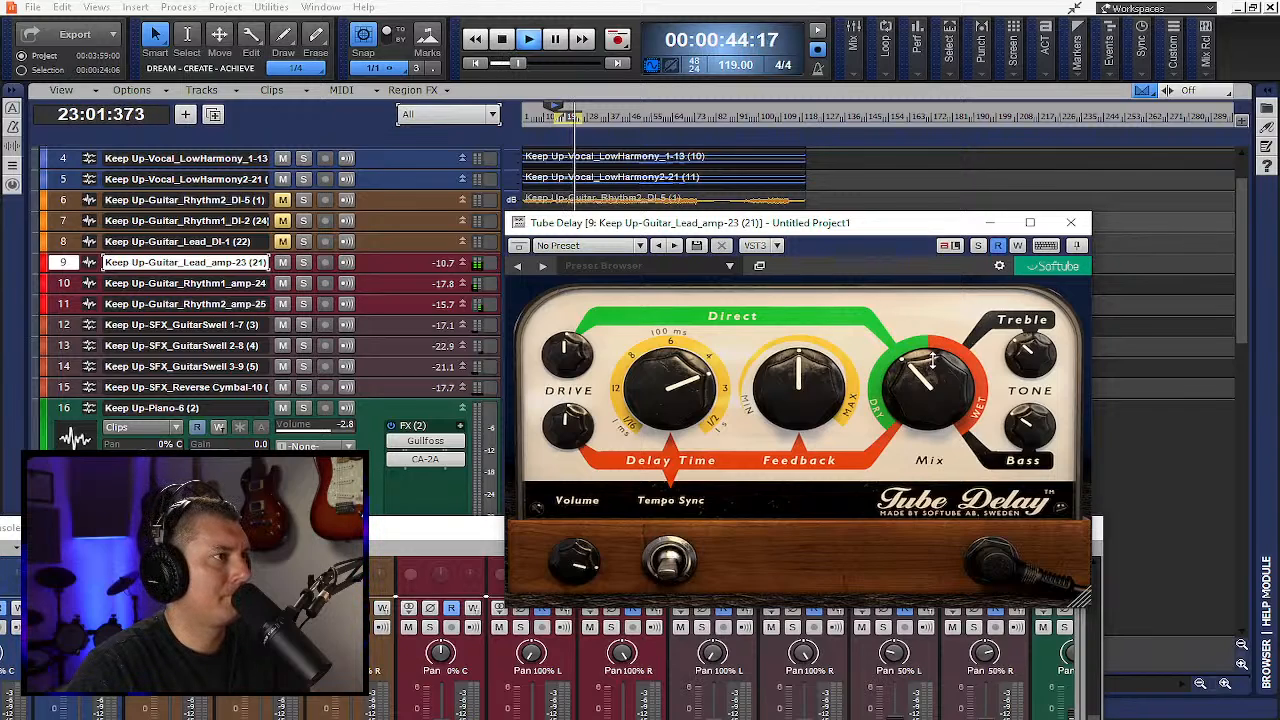
Turn up the Tube Delay's Feedback and its direct and delay Drive, close the plug-in and stop playback
mouse_move(800, 385)
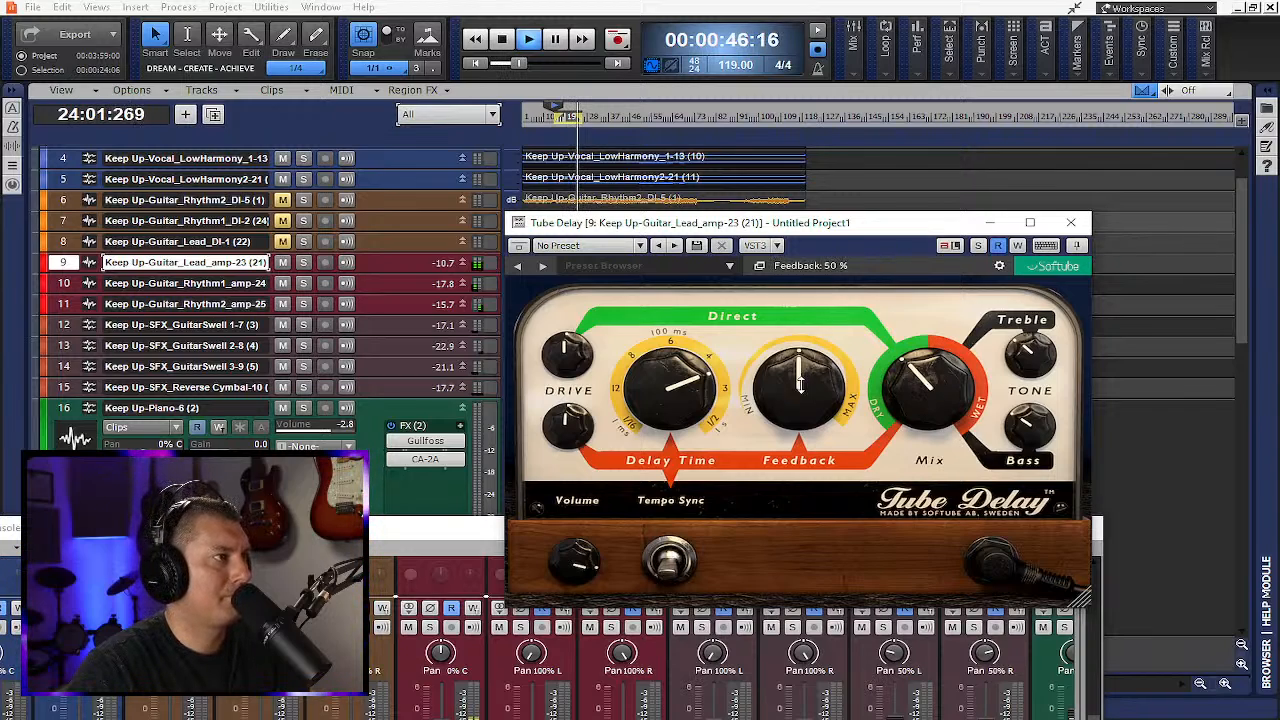
drag(800, 385, 800, 370)
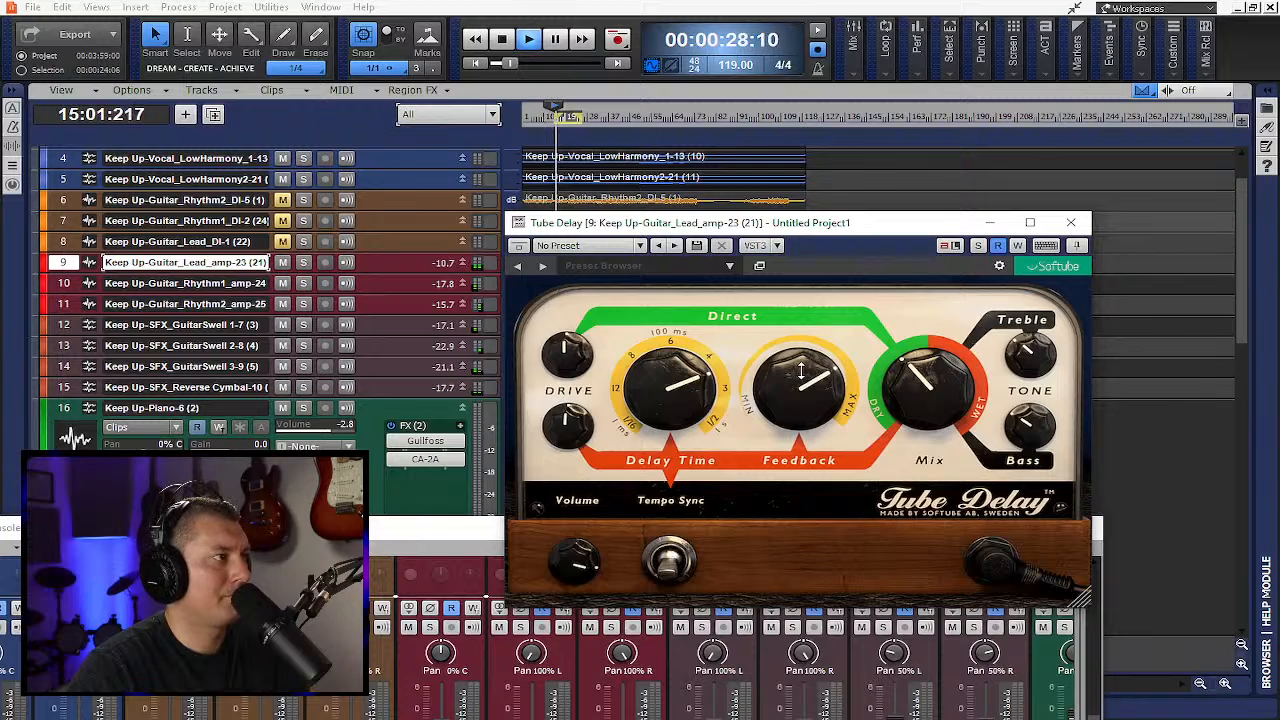
mouse_move(565, 390)
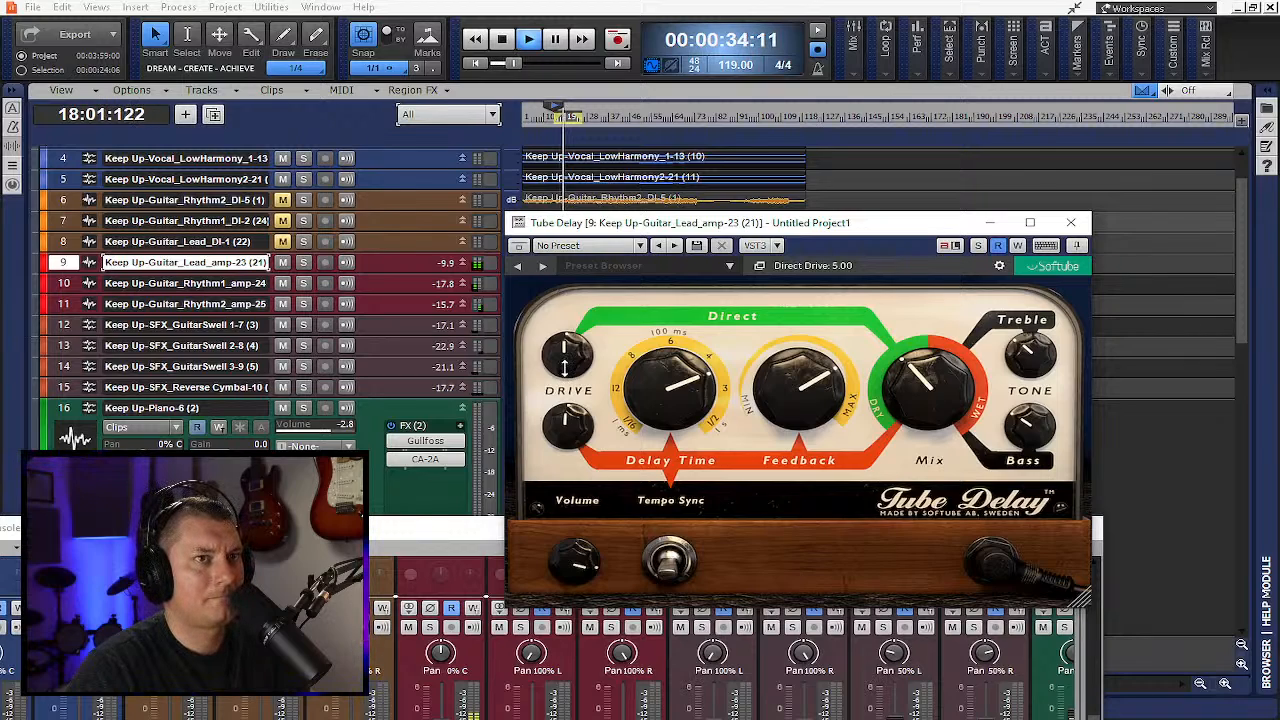
mouse_move(564, 368)
mouse_down()
mouse_move(560, 330)
mouse_move(564, 367)
mouse_up()
drag(568, 420, 571, 399)
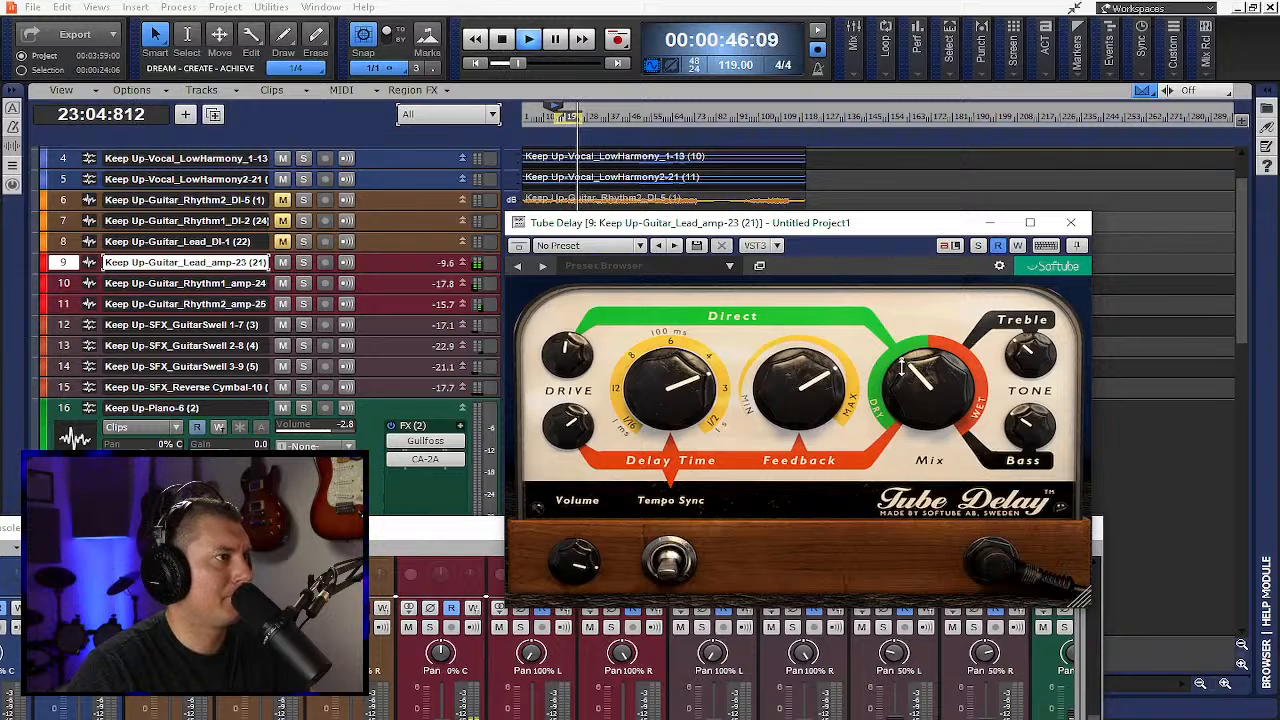
click(1073, 223)
key(space)
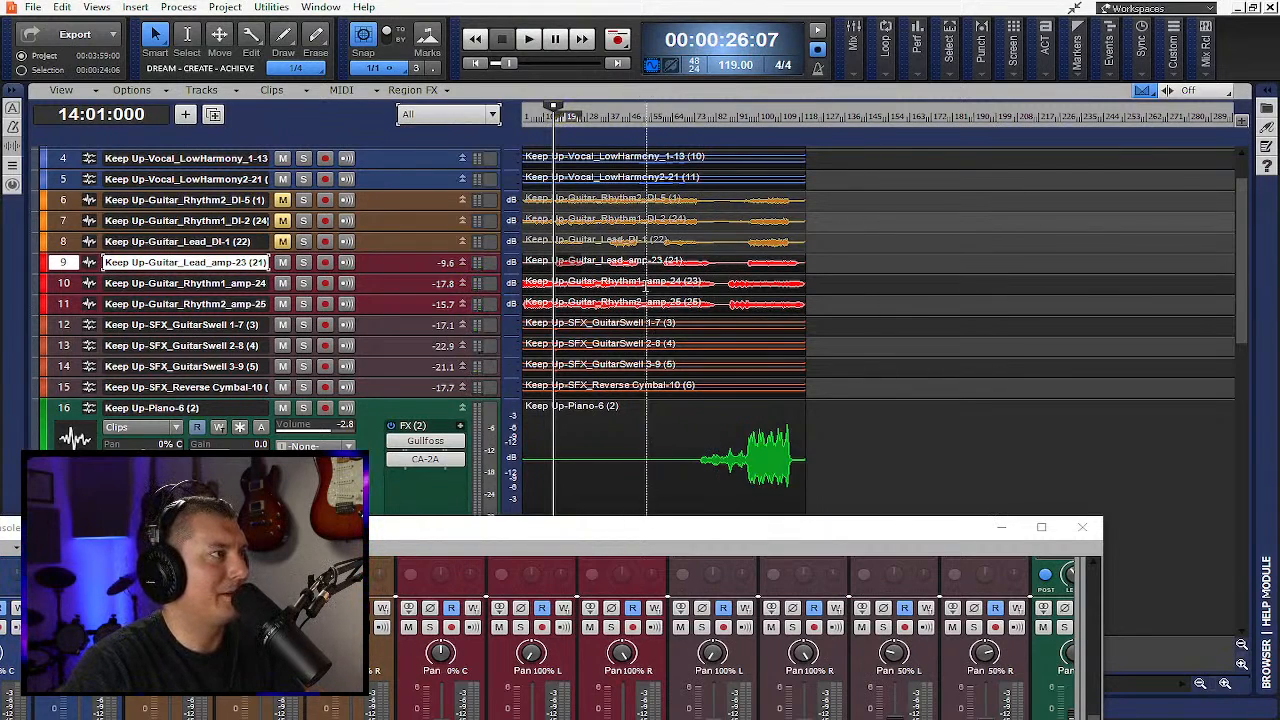
Restart playback from bar 14 and expand the console to full screen, showing the effects and sends of the guitar channels
drag(643, 532, 748, 444)
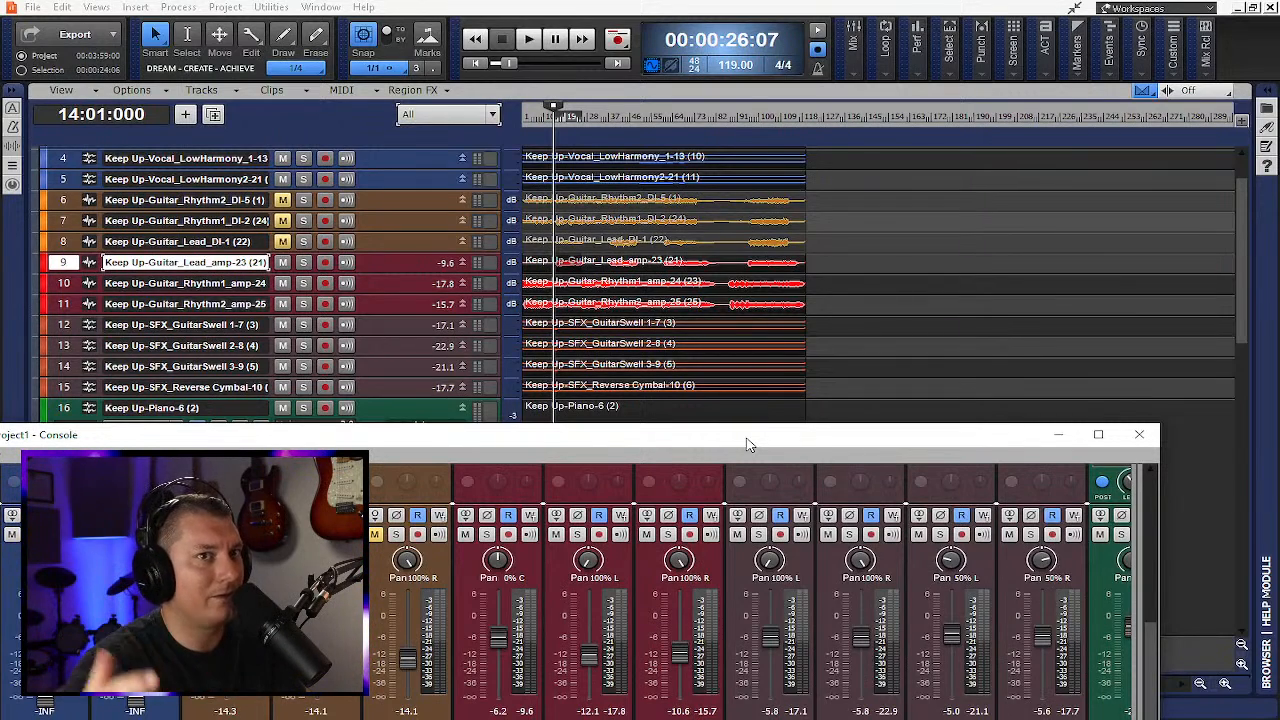
key(space)
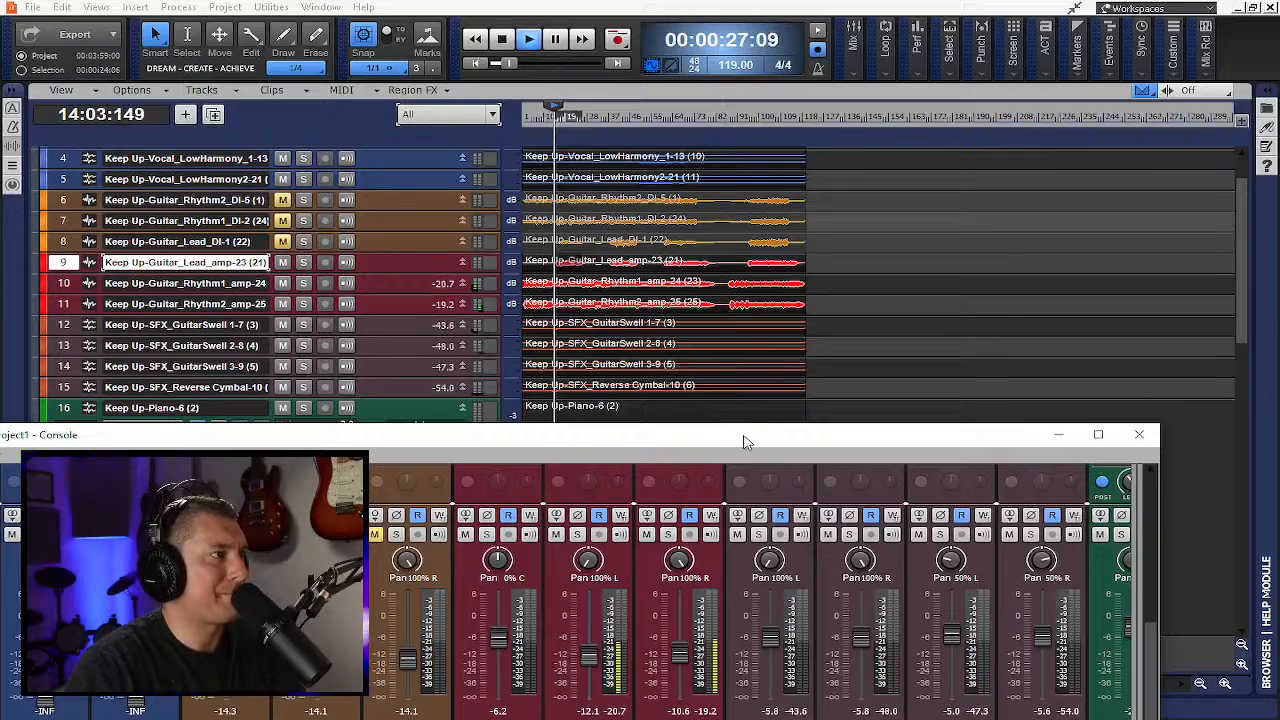
drag(746, 437, 786, 4)
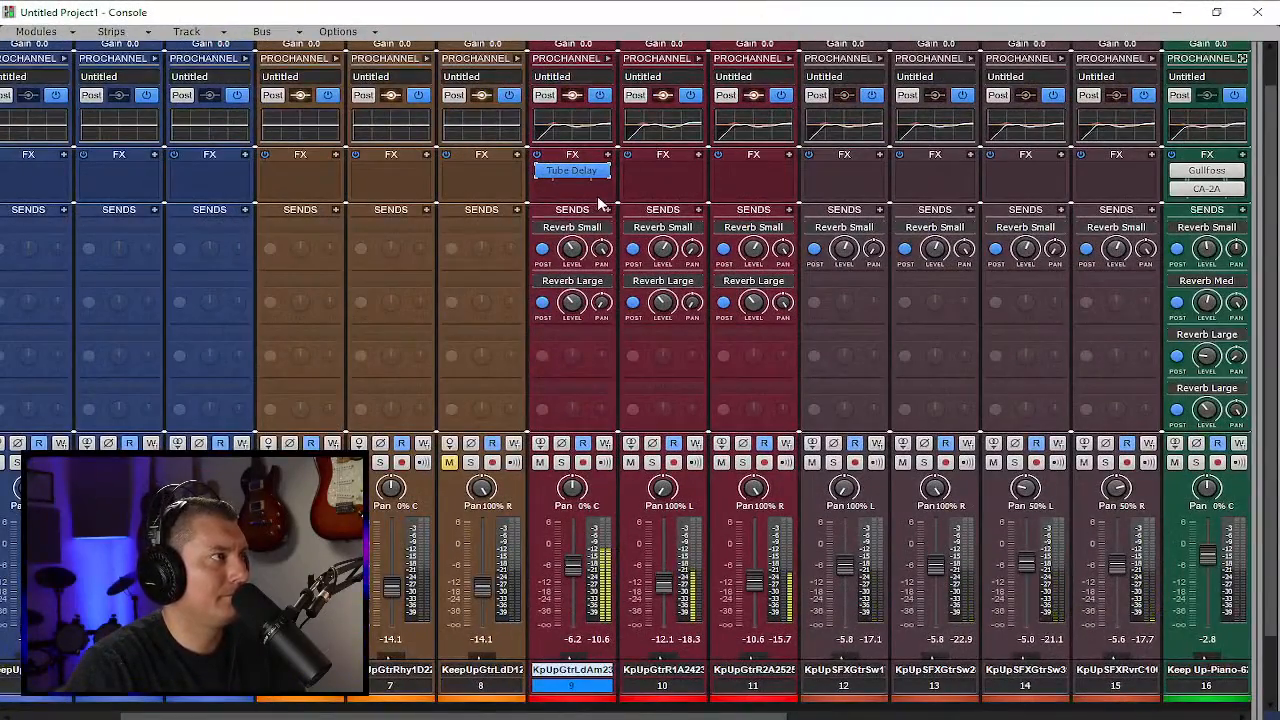
Reopen the lead guitar's Tube Delay, set its Output Volume to 9.9 dB and its Mix to 27%, and close it
double_click(574, 170)
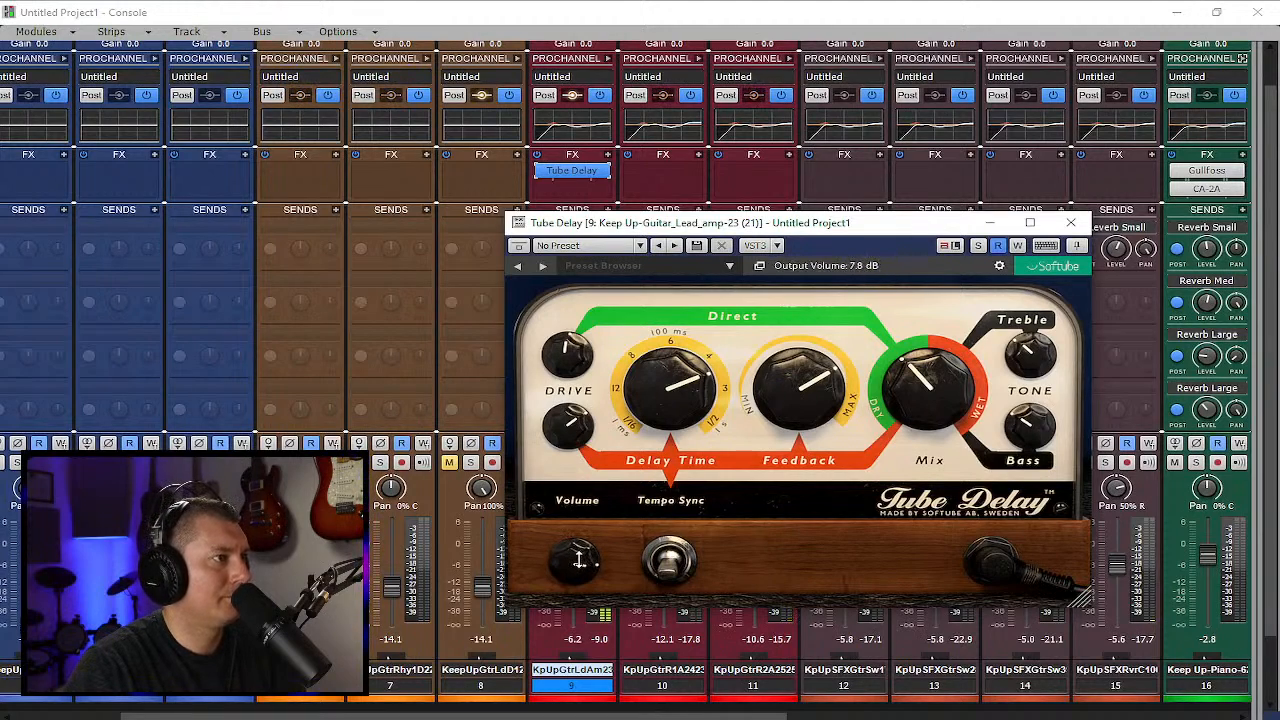
scroll(579, 560, up, 4)
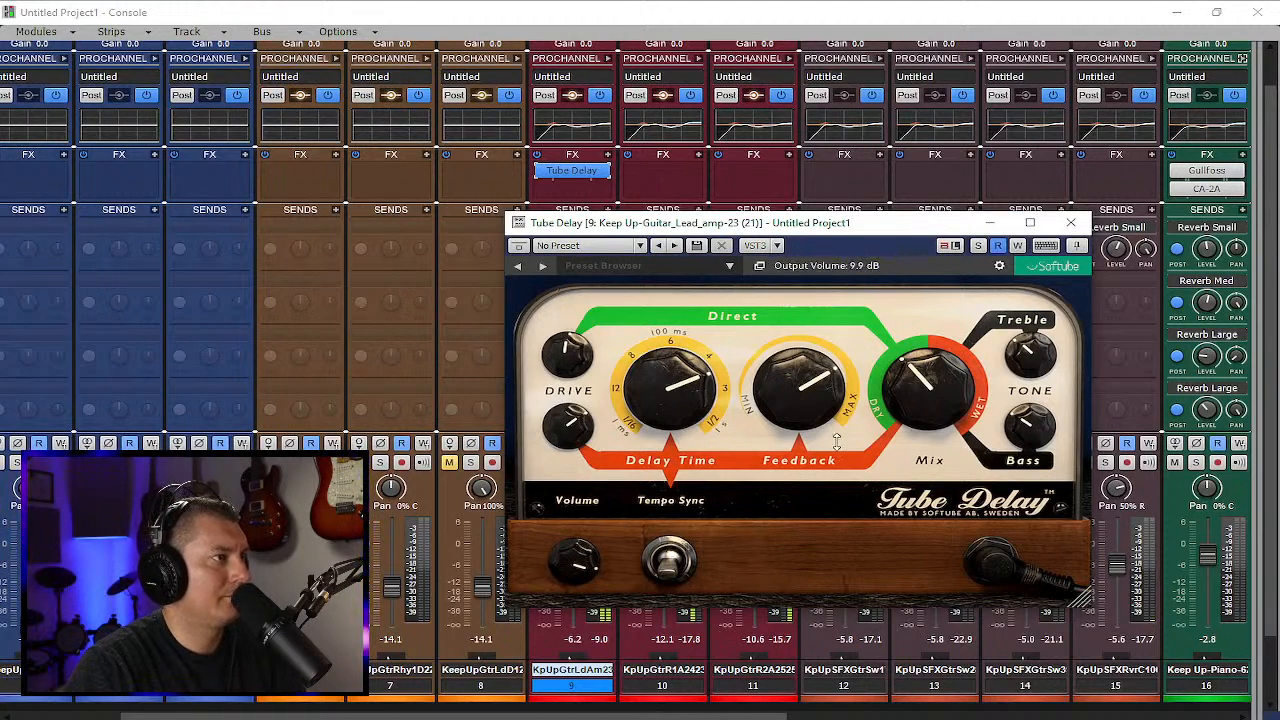
scroll(908, 388, down, 5)
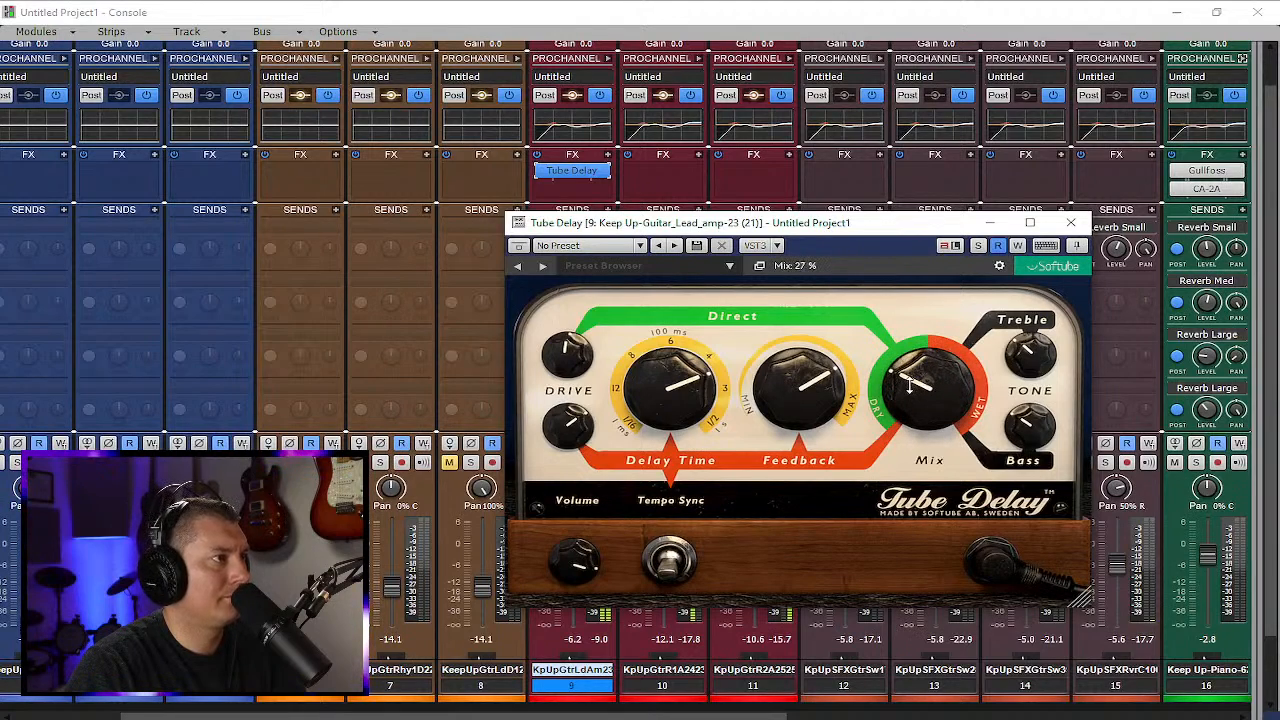
scroll(578, 565, down, 6)
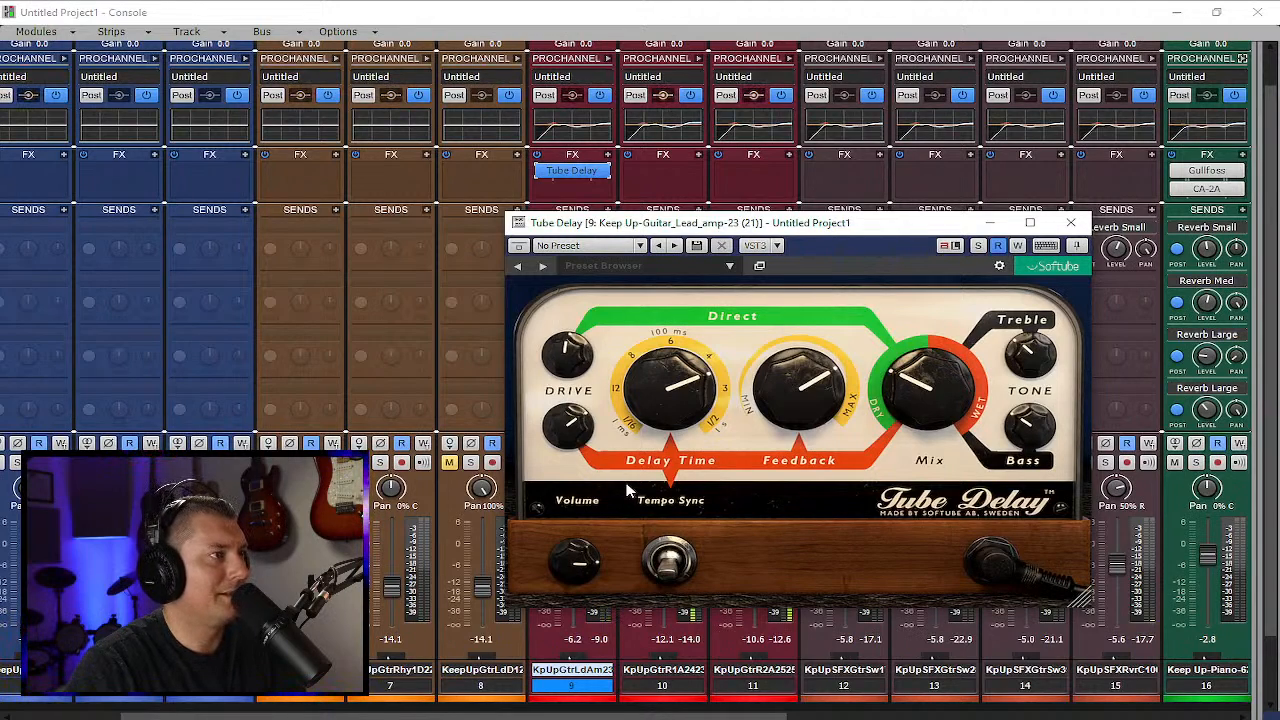
mouse_move(907, 410)
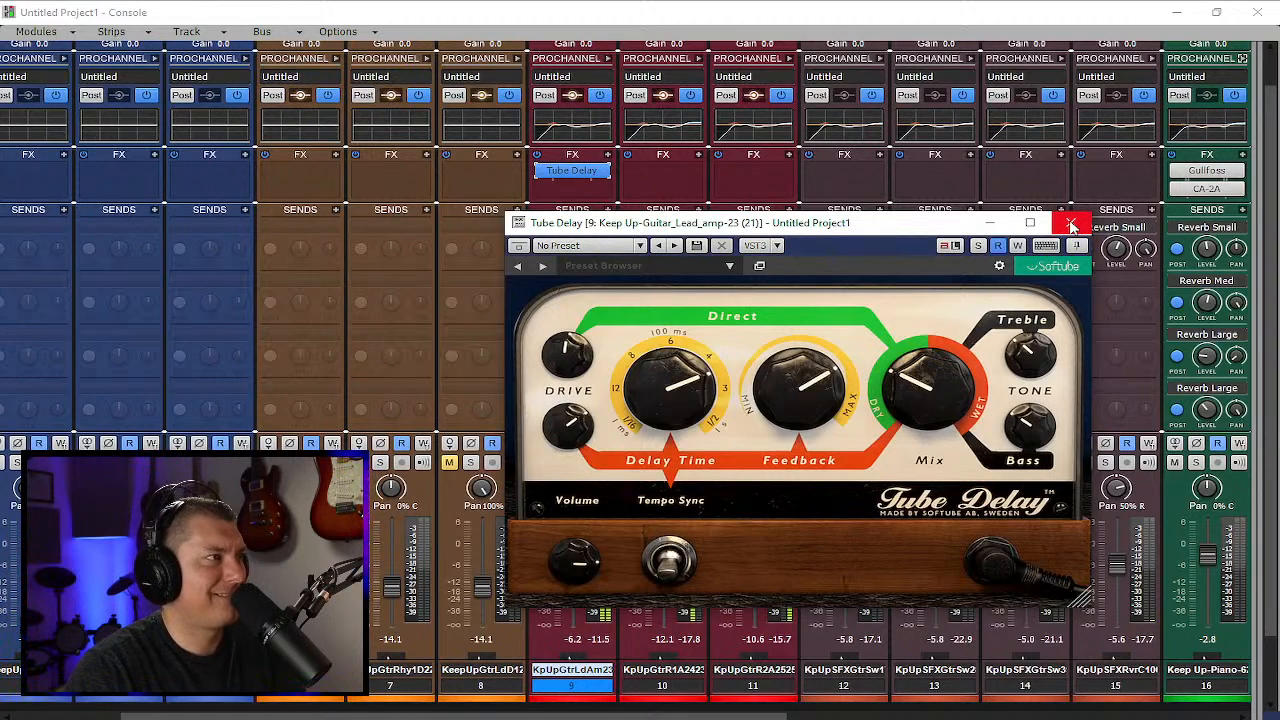
click(1071, 223)
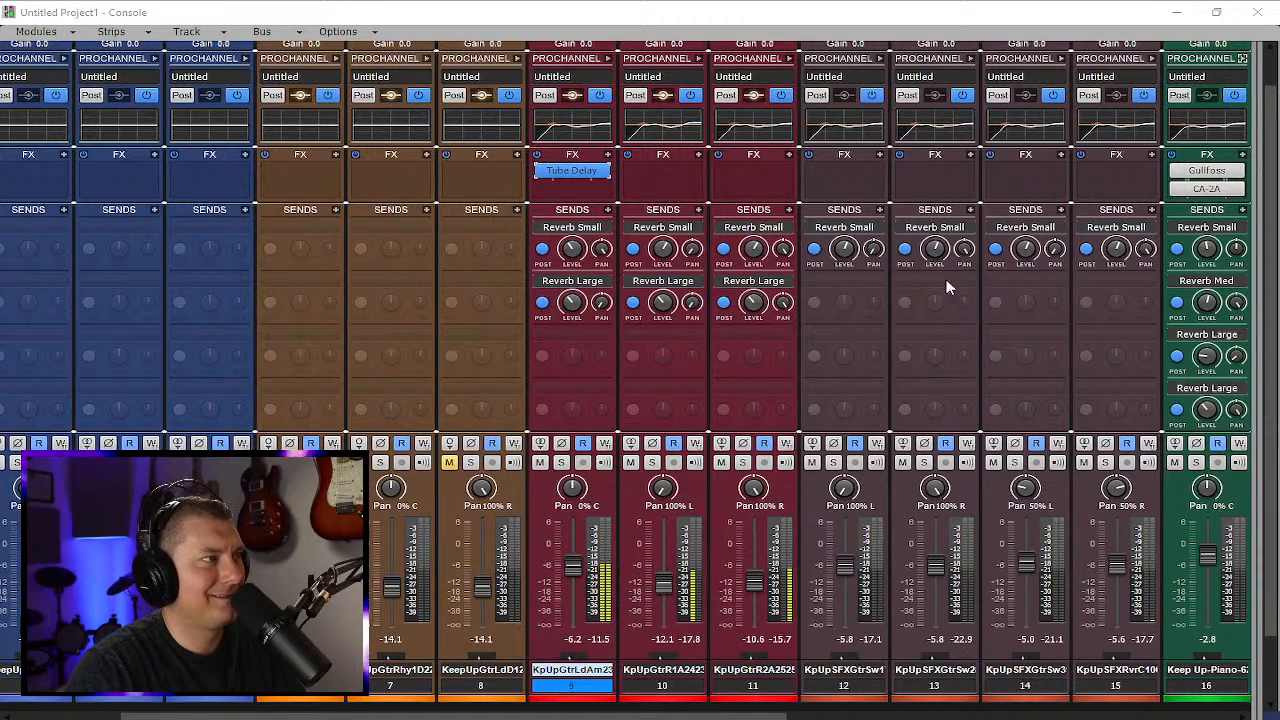
Uncover the arrangement, expand lead guitar track 9, and continue playback from its third passage at bar 60
mouse_move(857, 253)
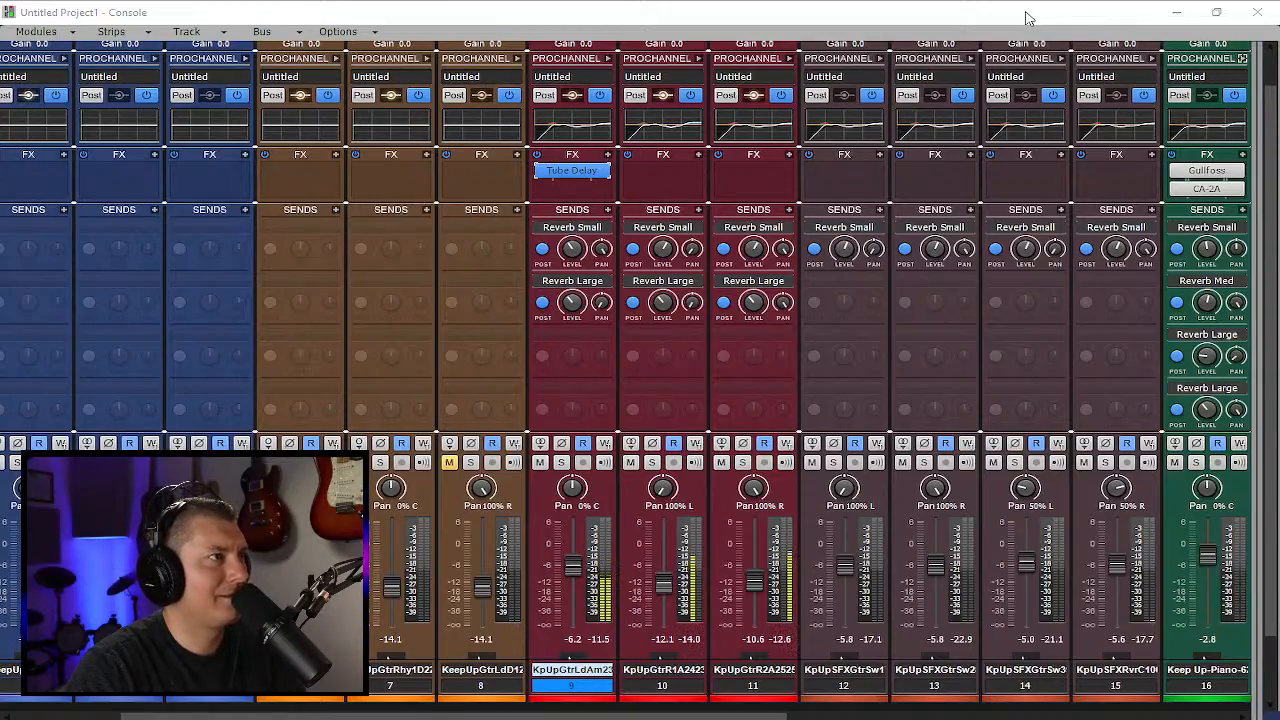
drag(1034, 23, 962, 414)
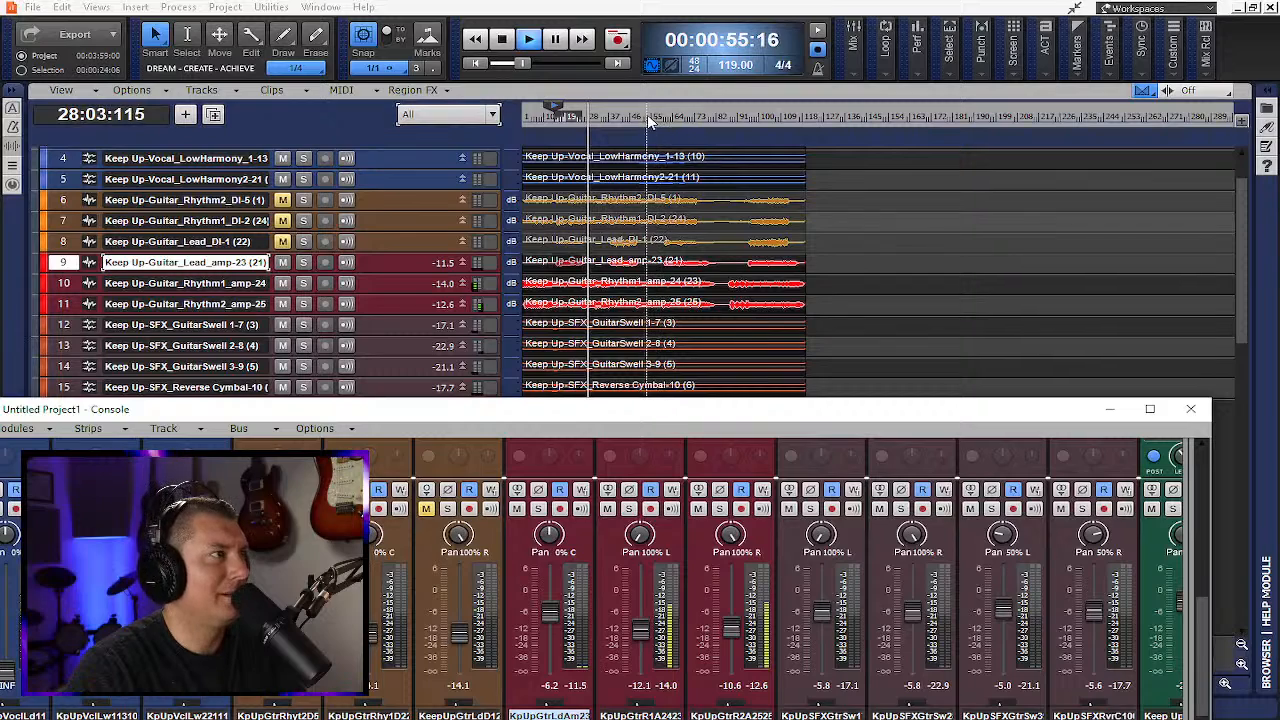
key(ctrl+shift+Down)
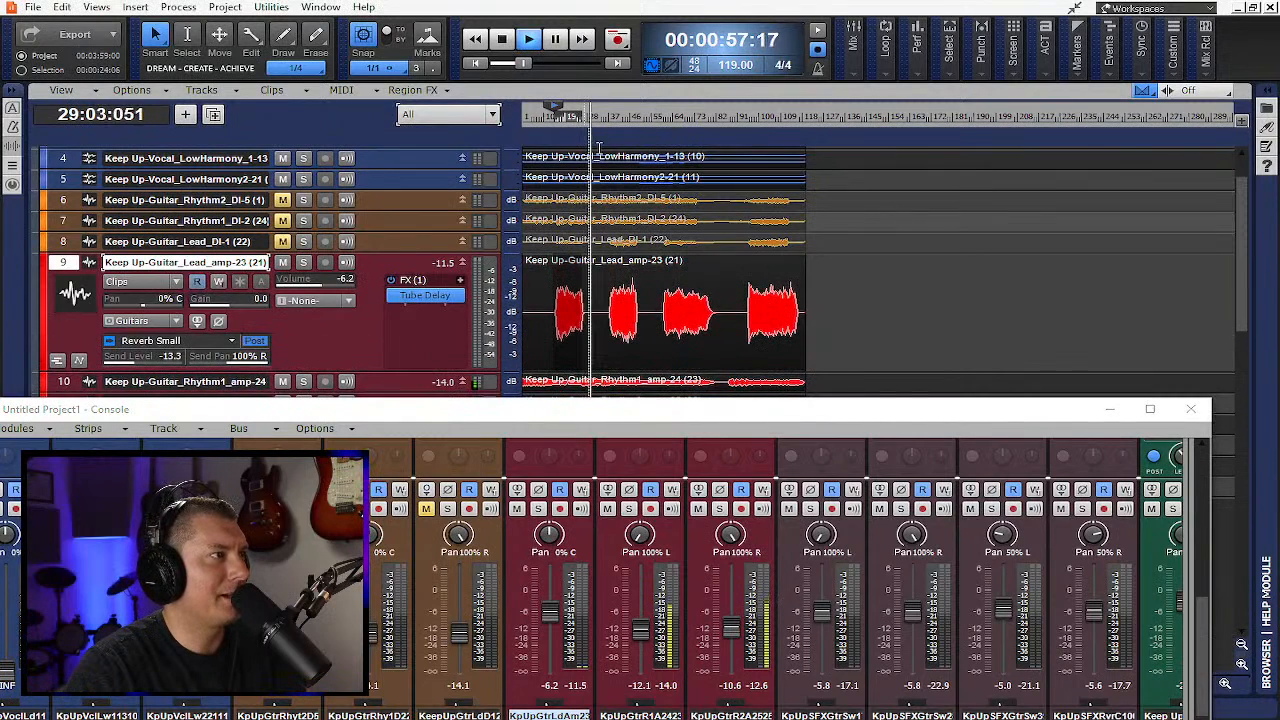
click(662, 113)
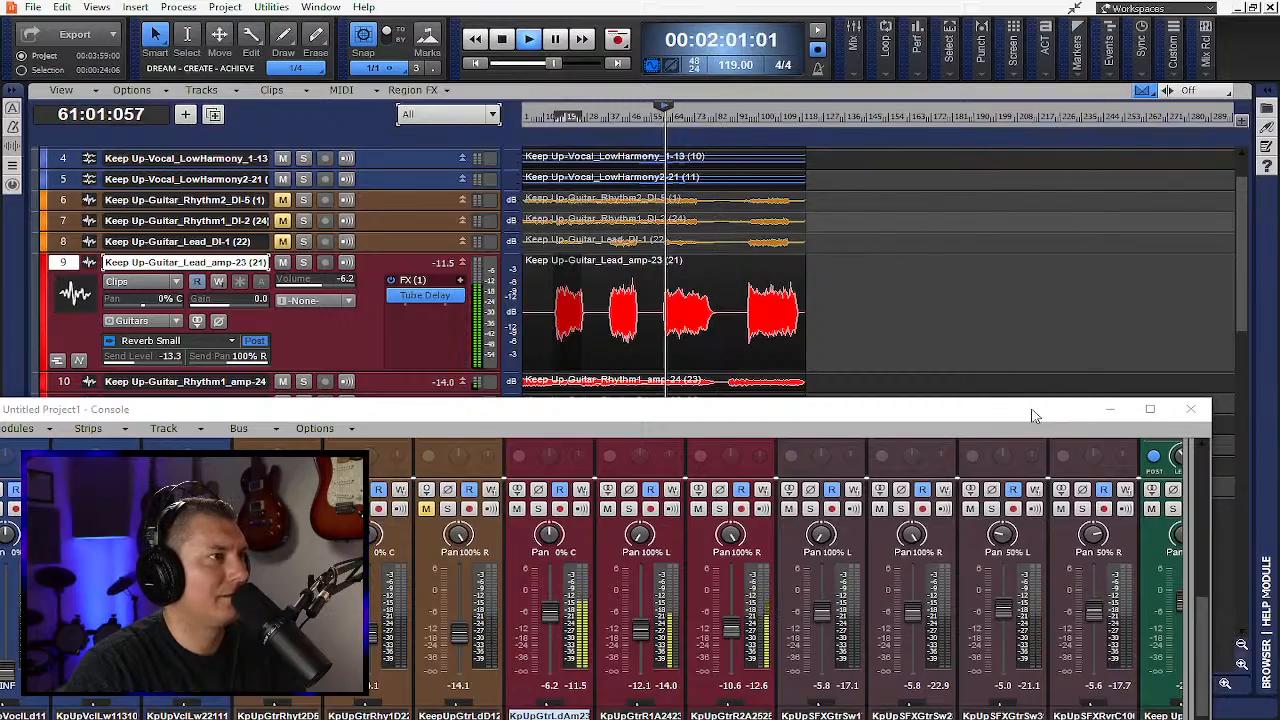
Compare the rhythm guitars with and without reverb by switching the Reverb Large sends on channels 10 and 11 off and back on
drag(1035, 415, 1057, 177)
click(1152, 175)
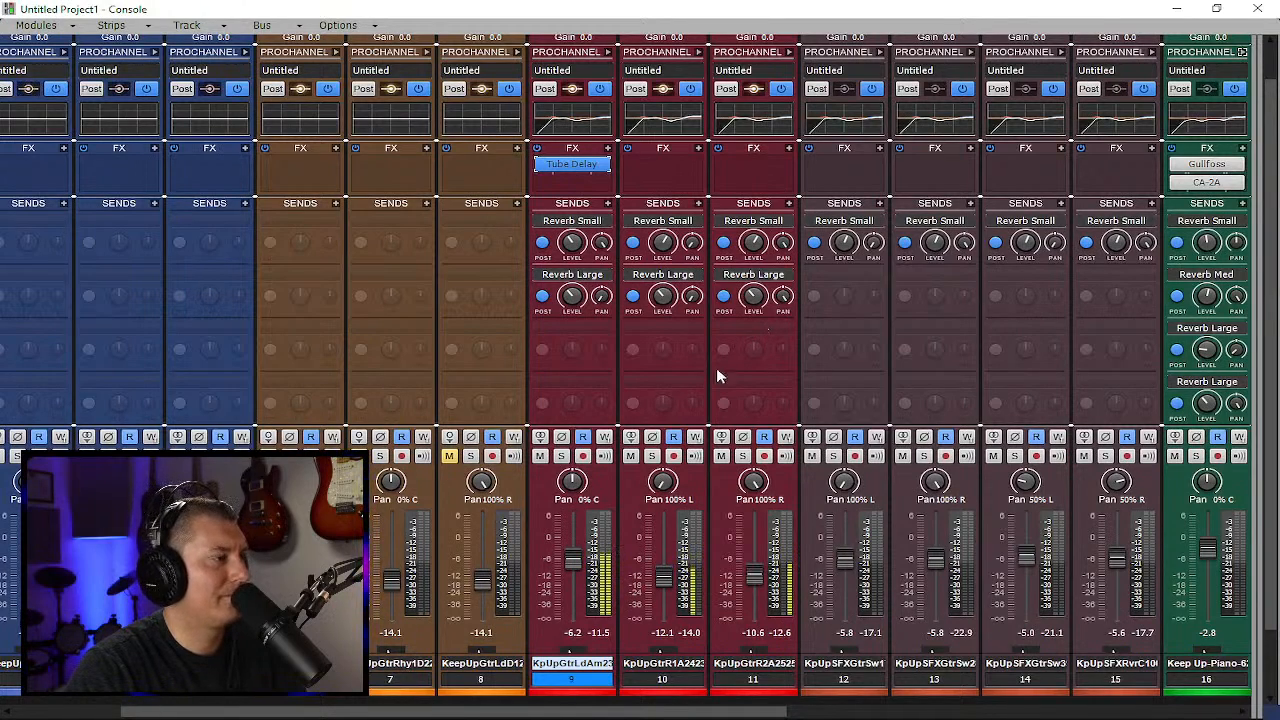
mouse_move(664, 296)
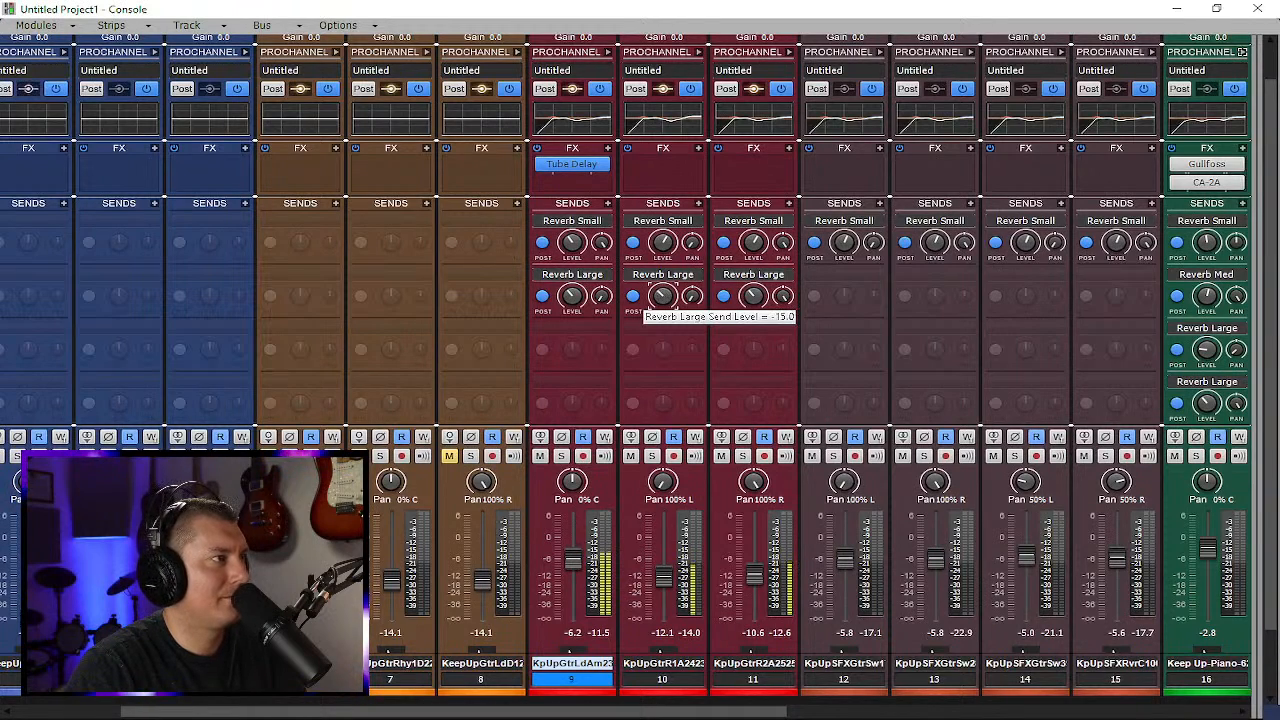
click(662, 274)
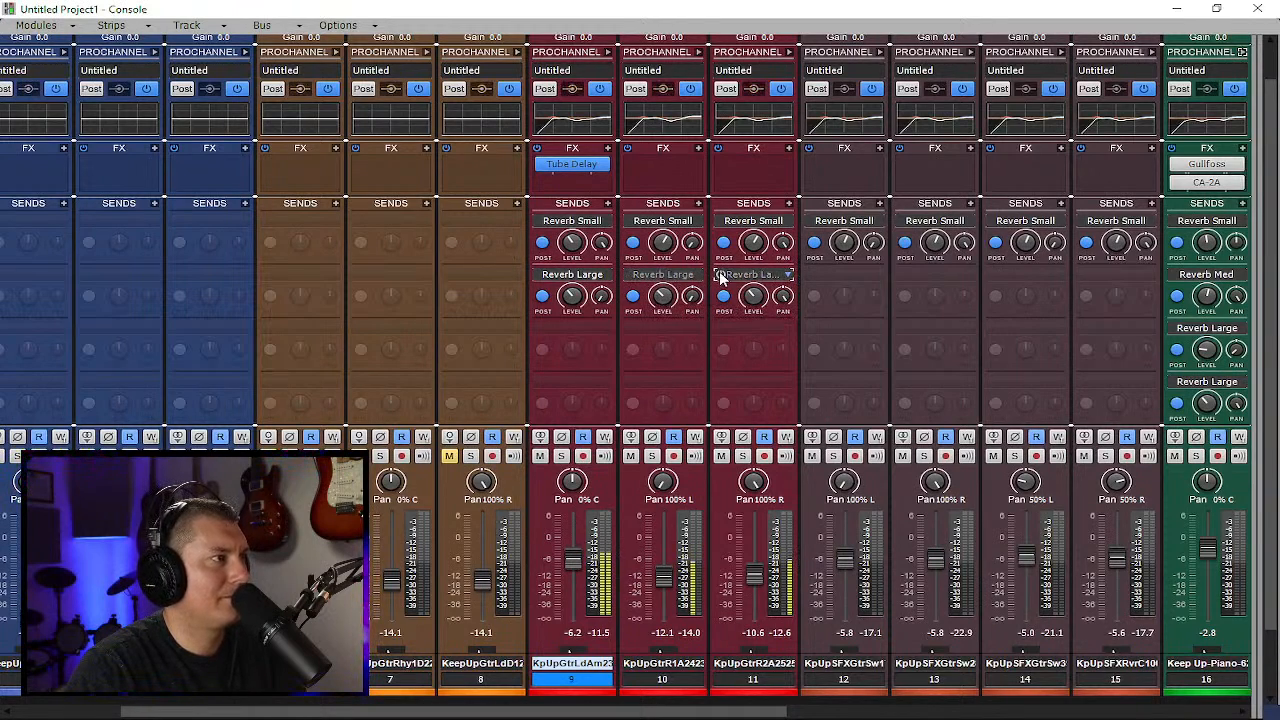
click(720, 276)
click(631, 276)
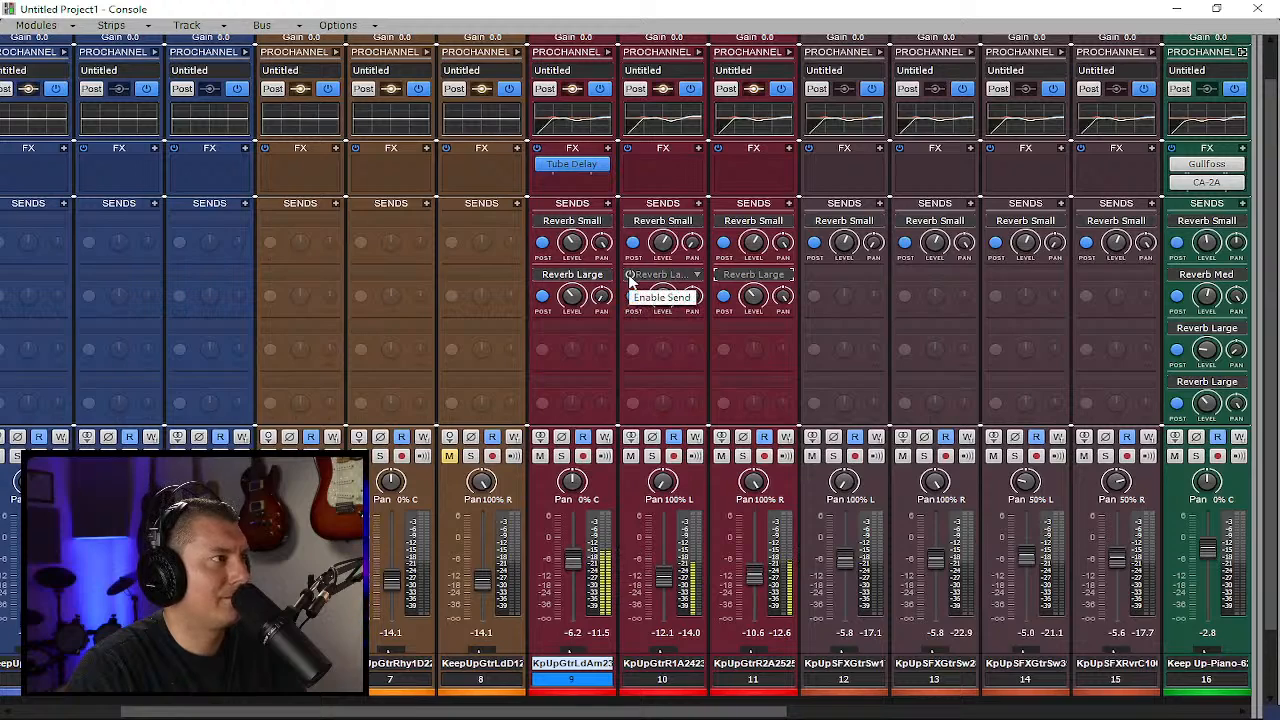
click(720, 276)
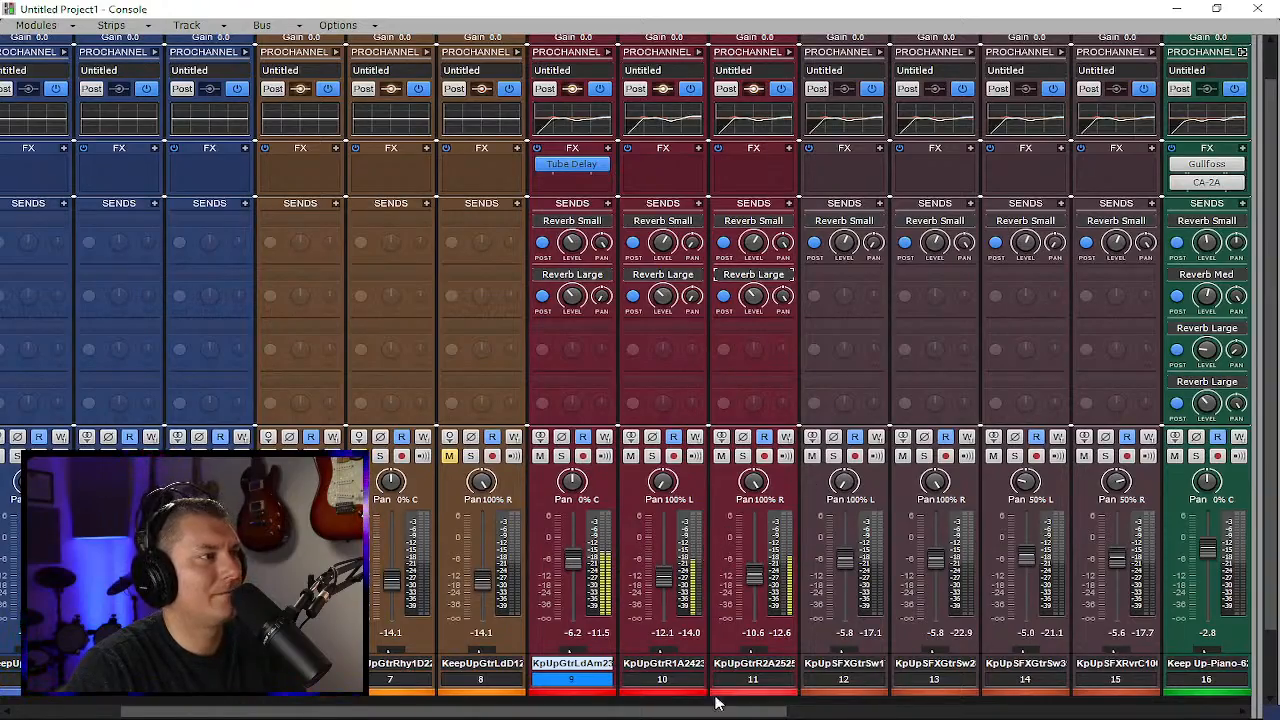
Return to the arrangement, expand the rhythm guitar tracks 10 and 11 to show their waveforms, and minimize the console
drag(710, 712, 736, 708)
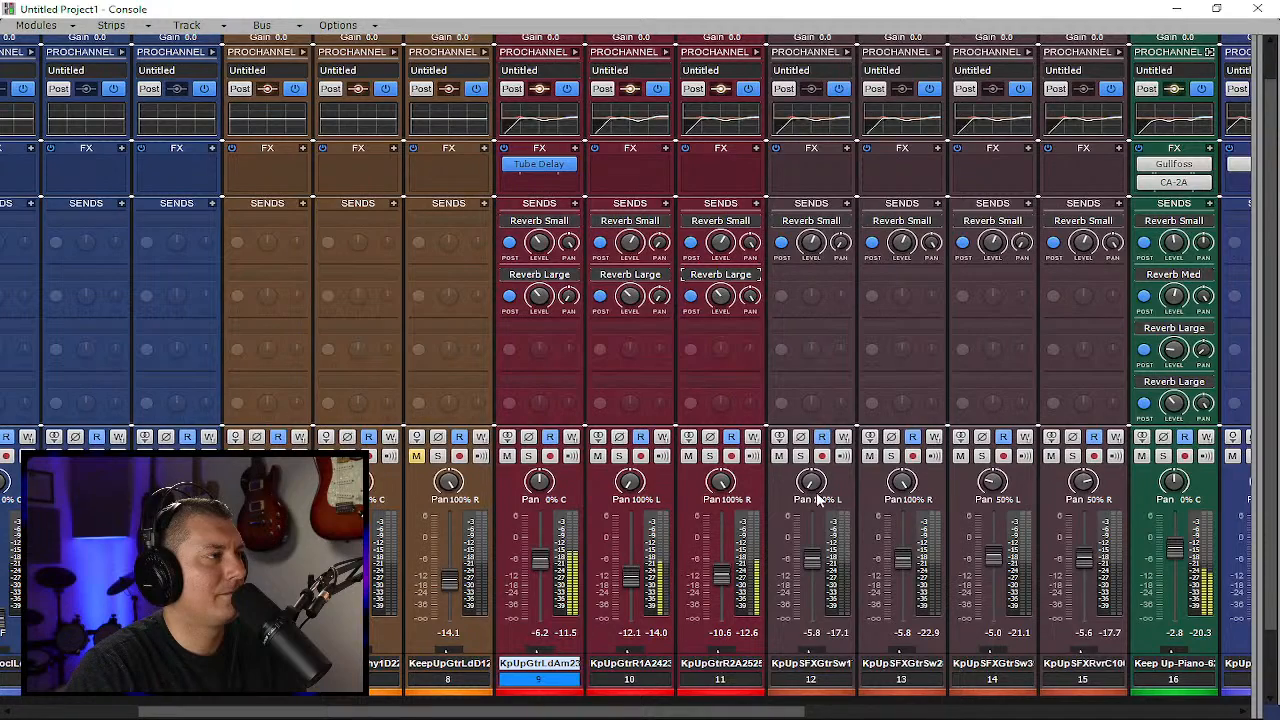
click(1150, 12)
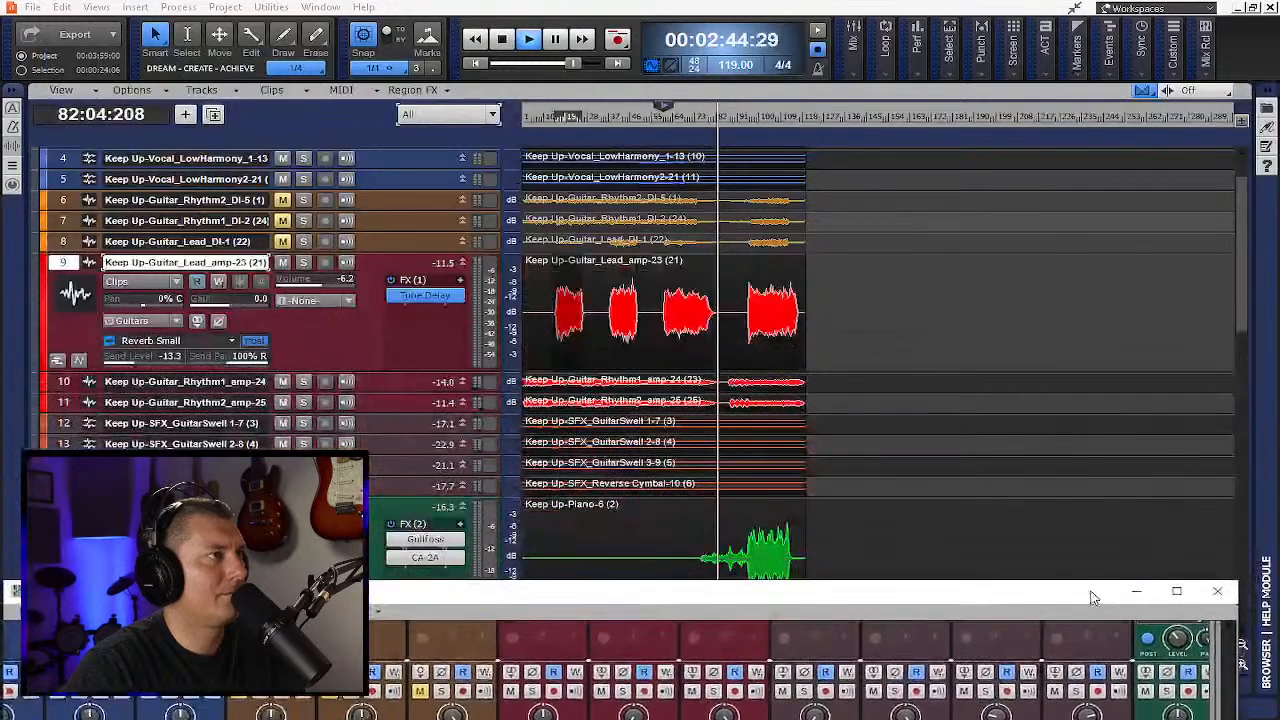
scroll(463, 333, down, 3)
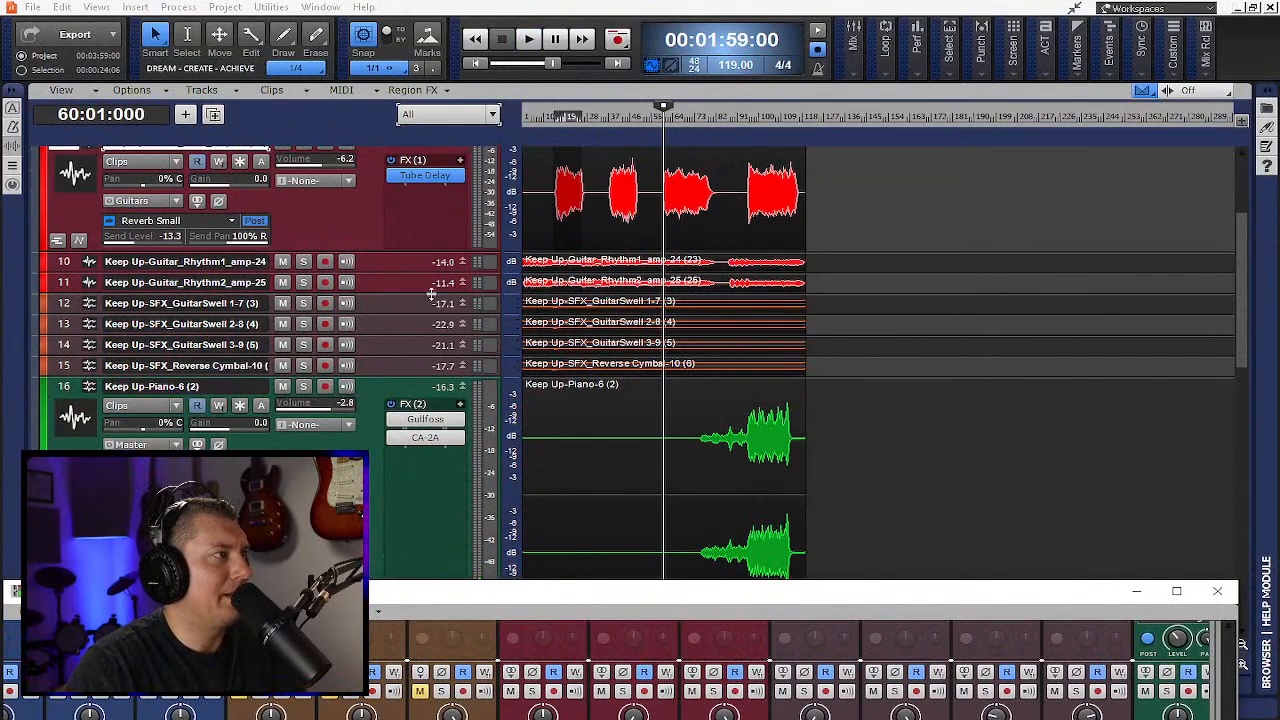
drag(417, 291, 425, 381)
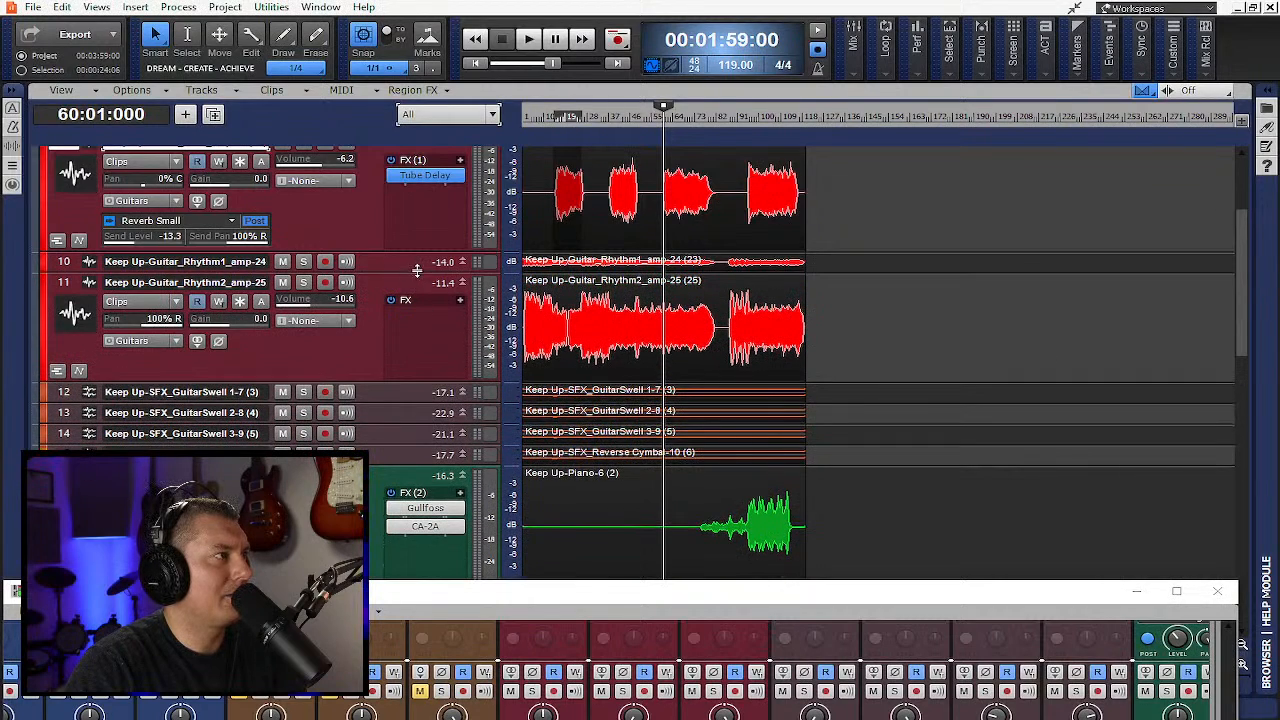
drag(417, 271, 423, 366)
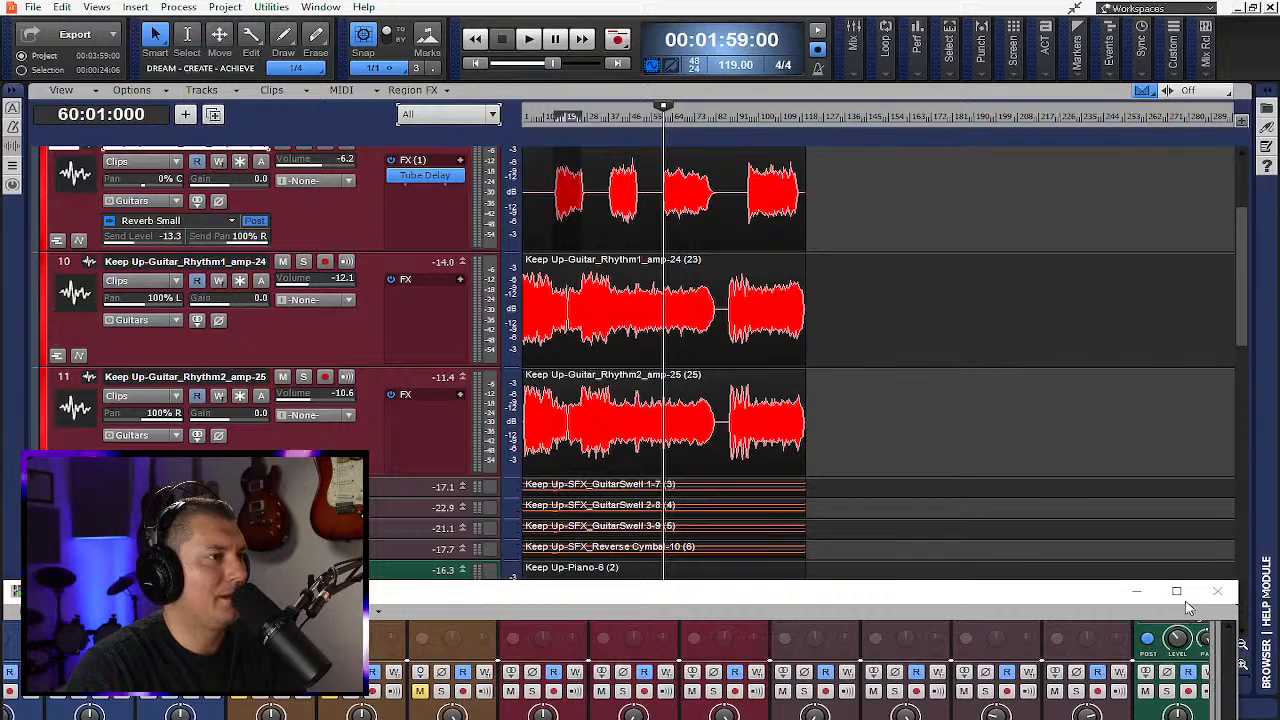
click(1136, 591)
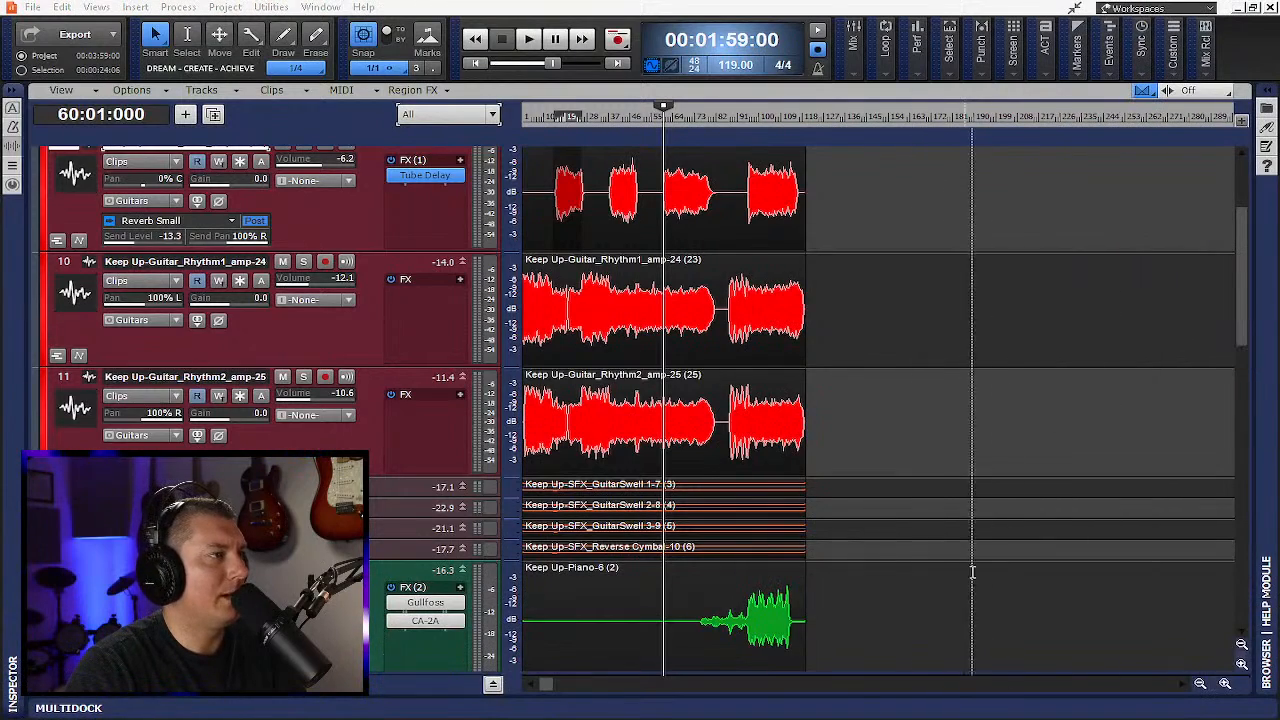
Split both rhythm guitar clips on tracks 10 and 11 at 81:03:000, just after the sustained section ends
click(1226, 686)
click(1226, 686)
click(1226, 686)
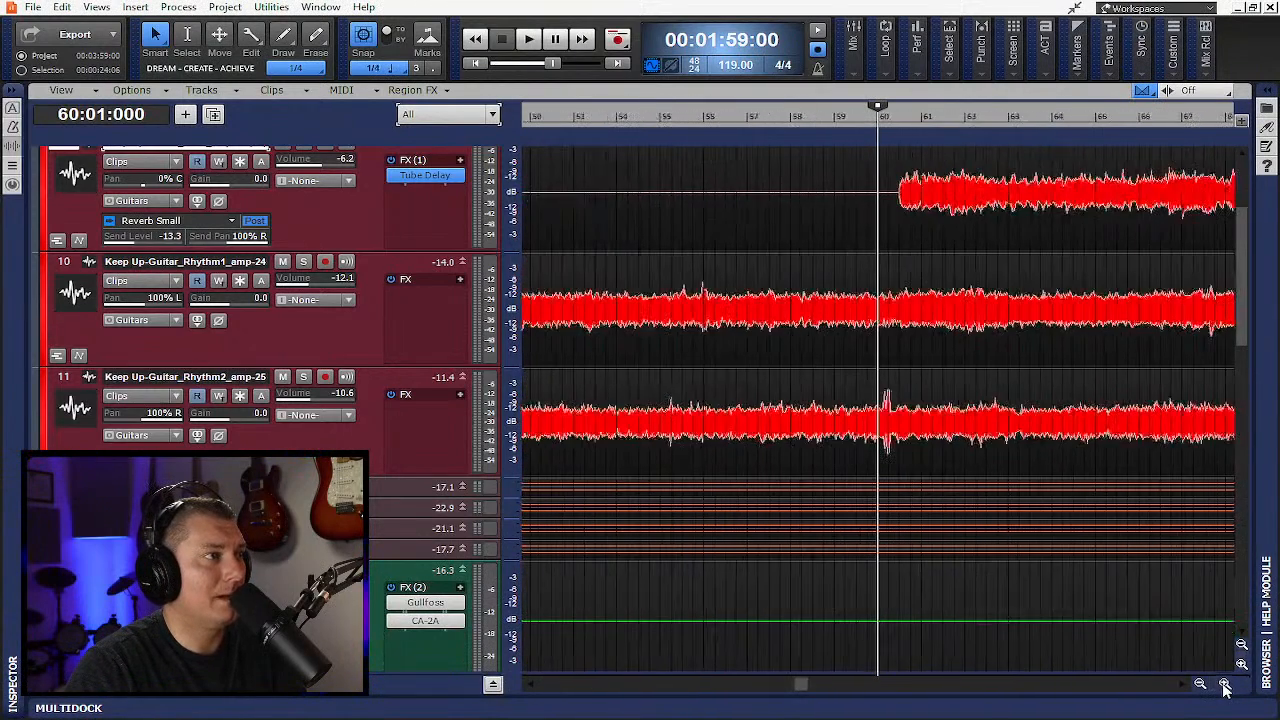
drag(805, 688, 903, 686)
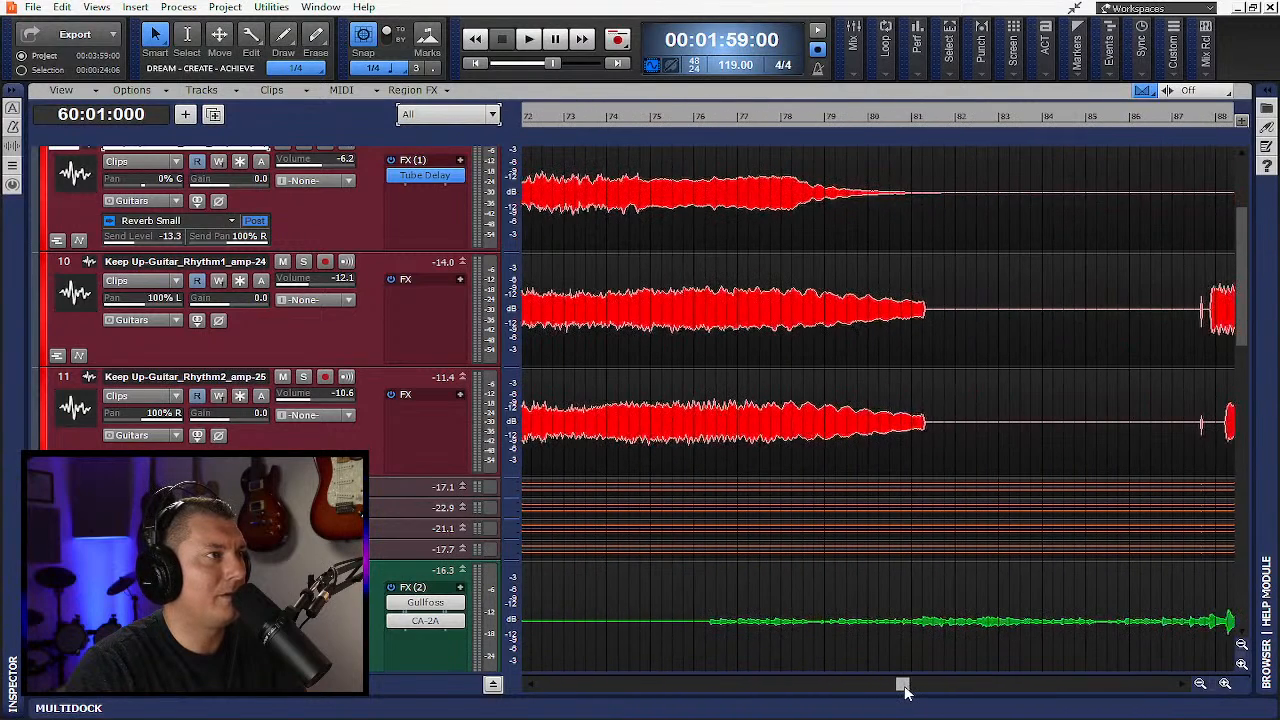
click(937, 445)
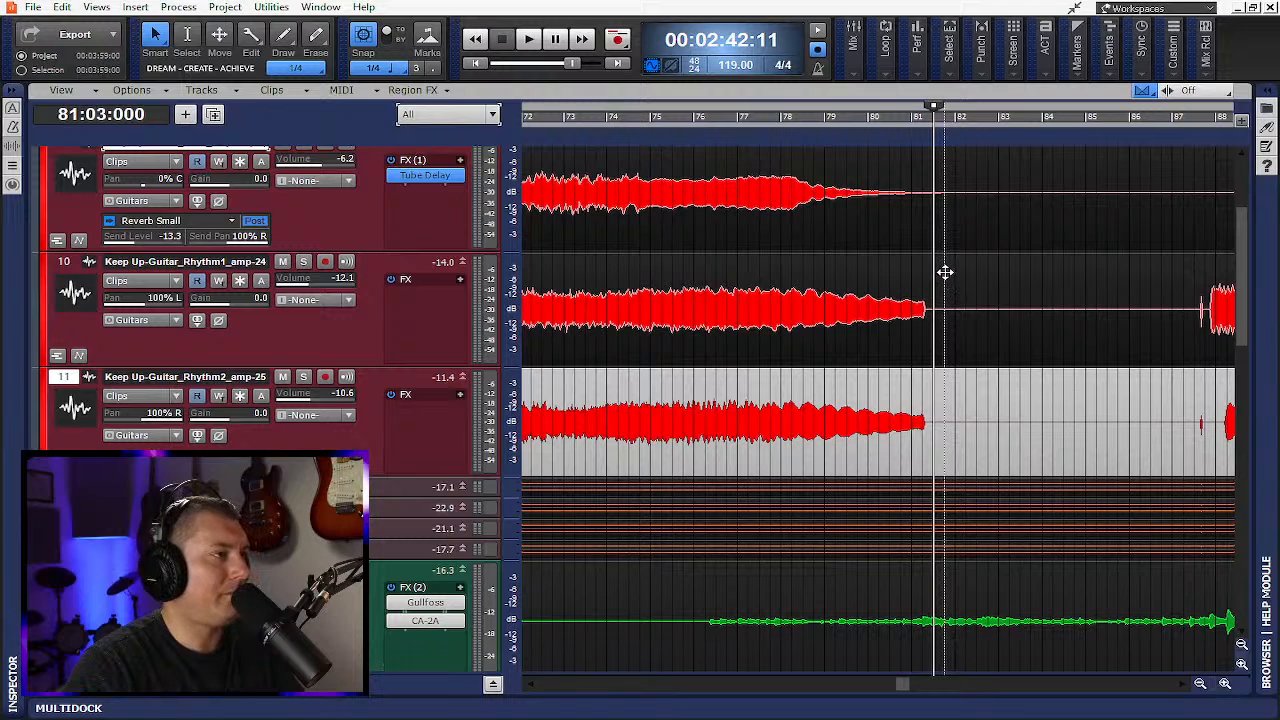
ctrl+click(945, 272)
key(s)
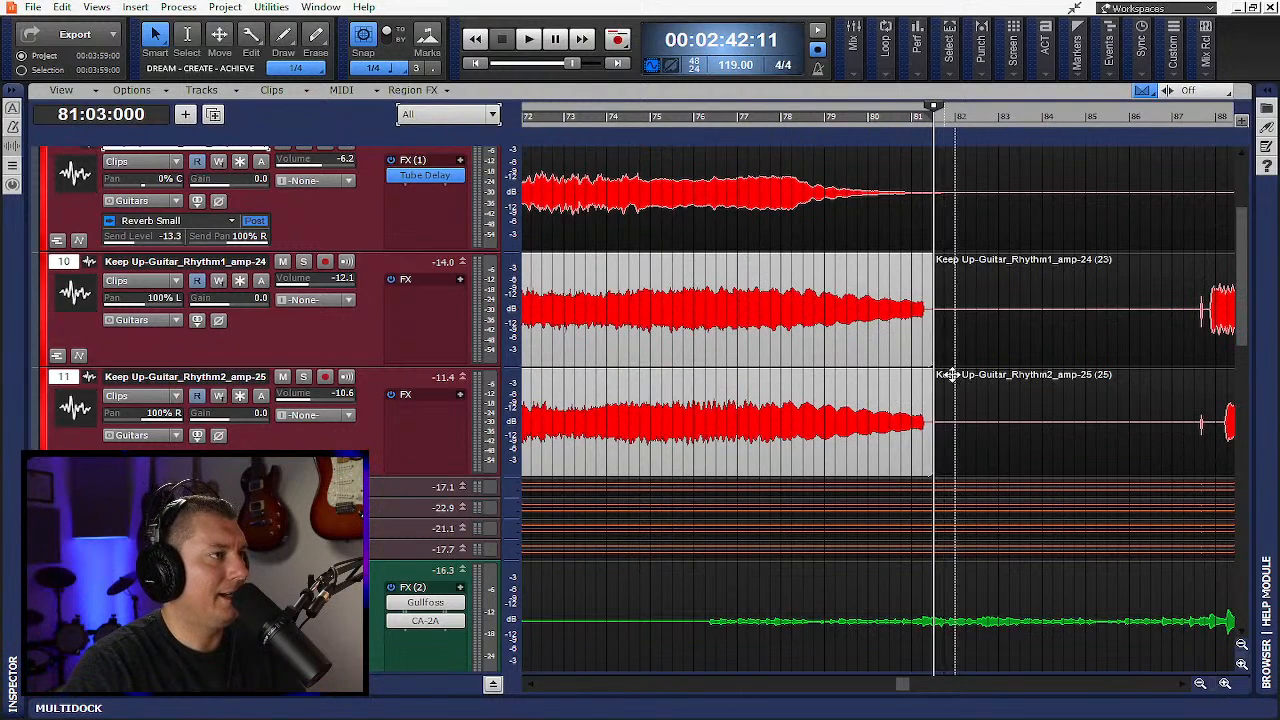
Add a fade-out from about bar 79 to the split on both rhythm guitar clips and audition it from 76:03
drag(933, 258, 825, 263)
click(712, 117)
key(space)
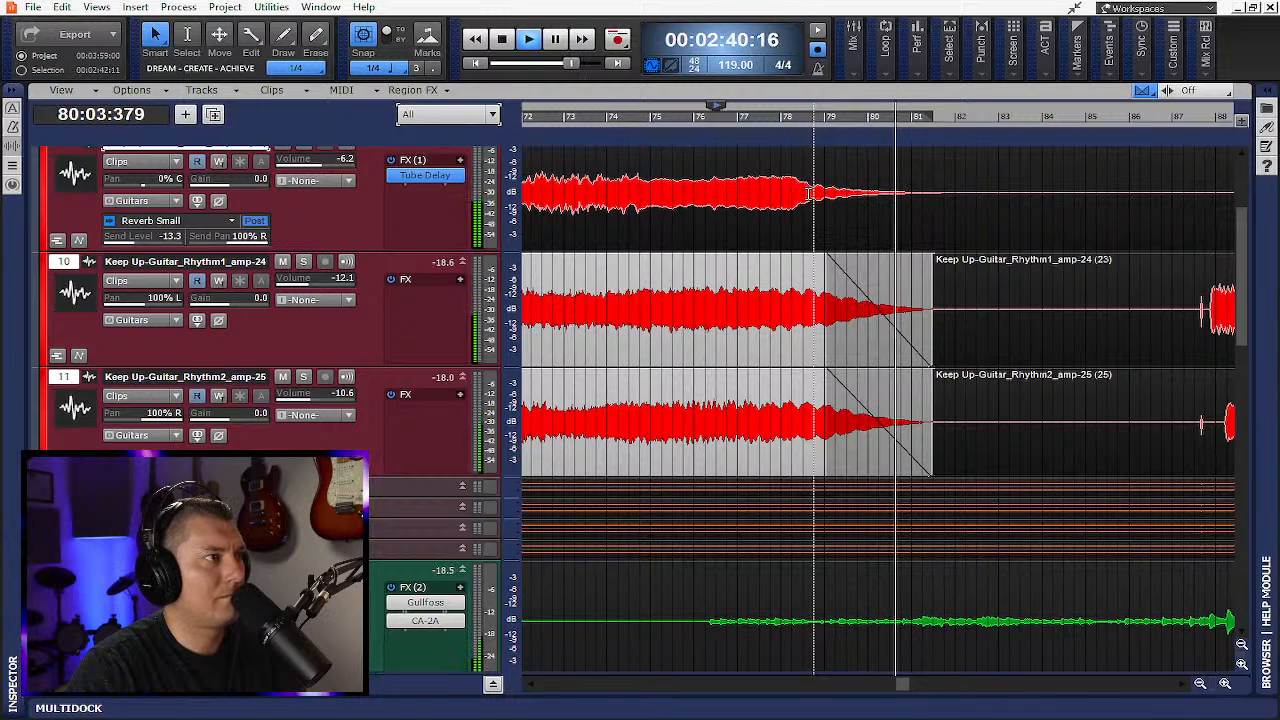
key(space)
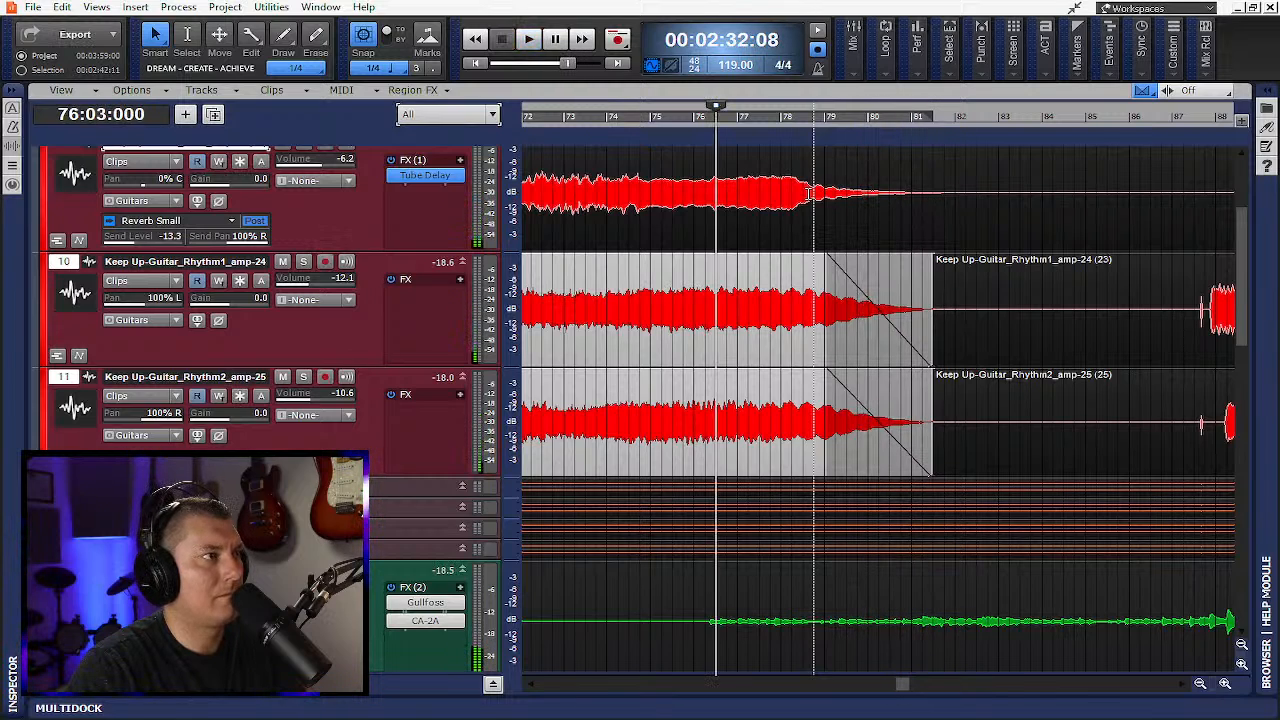
Trim the ends of both rhythm guitar clips to about 81:01, extend their fade-outs back to about bar 78, and audition the transition
drag(922, 409, 924, 406)
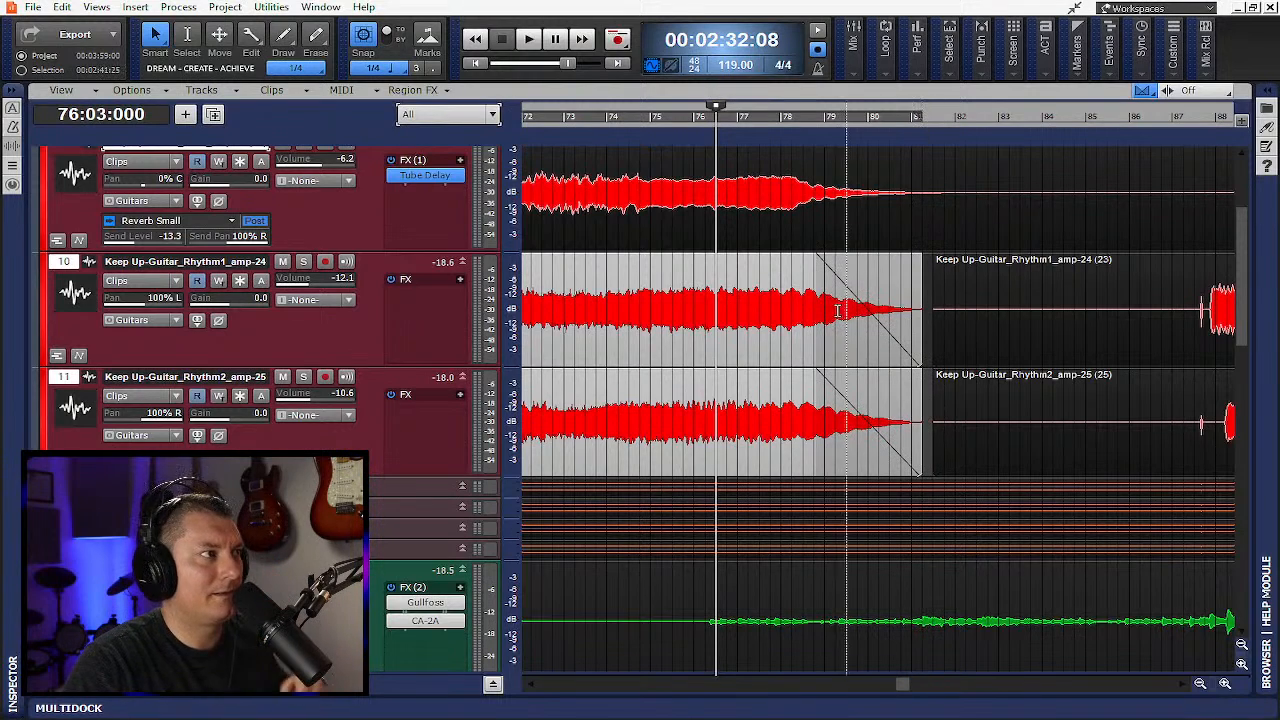
drag(813, 258, 780, 260)
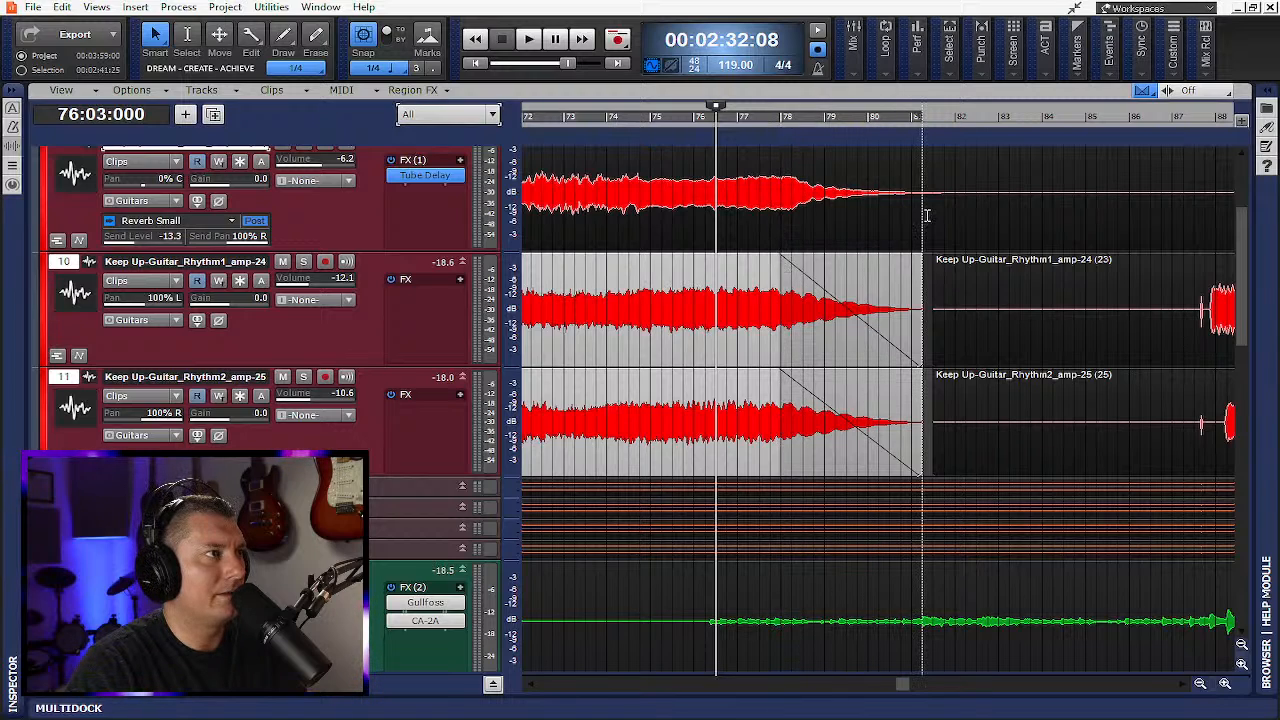
key(space)
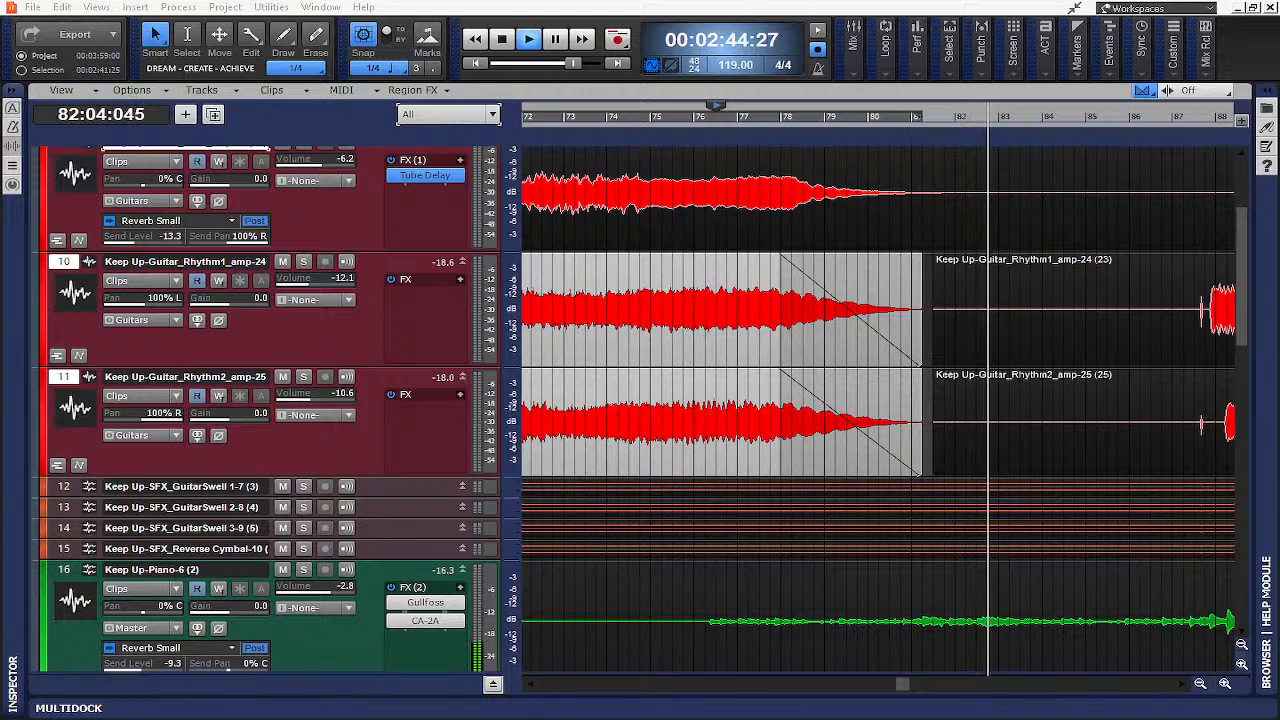
click(706, 120)
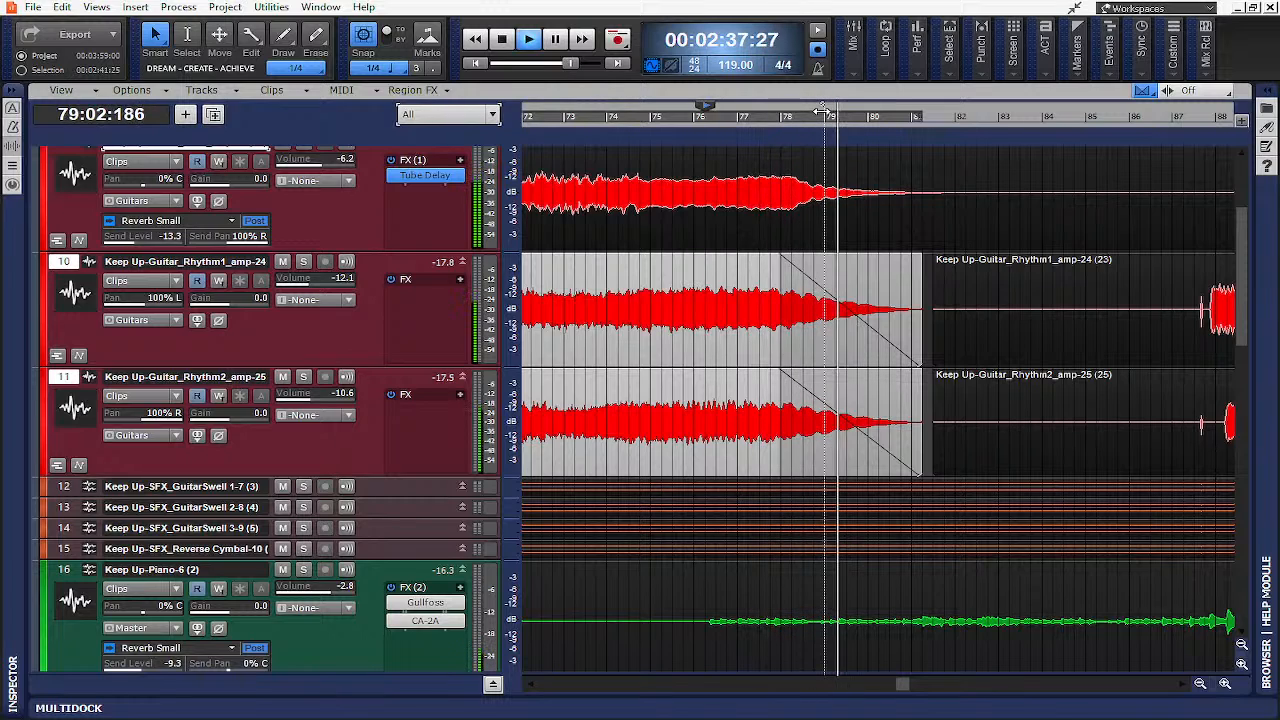
Listen to the song past the fade-outs and replay the final section with the lead guitar from 95:01
click(1200, 685)
click(1200, 684)
click(1200, 684)
click(1200, 684)
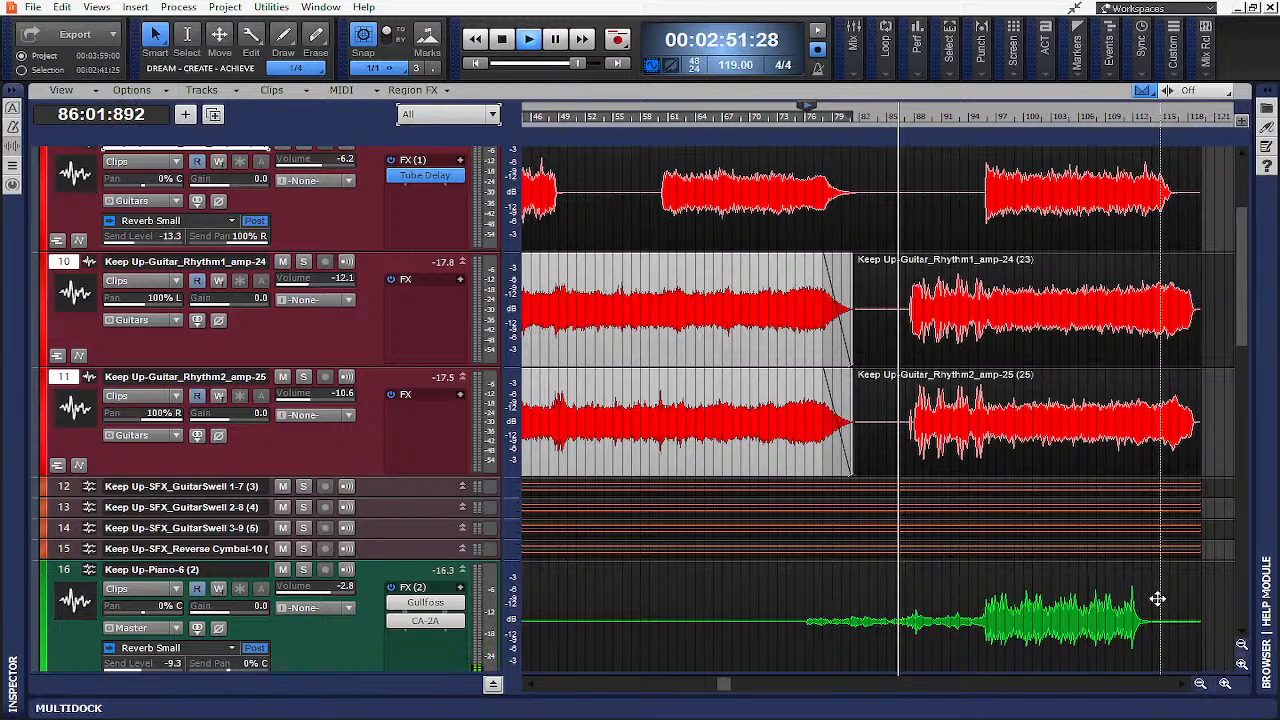
scroll(1052, 292, up, 1)
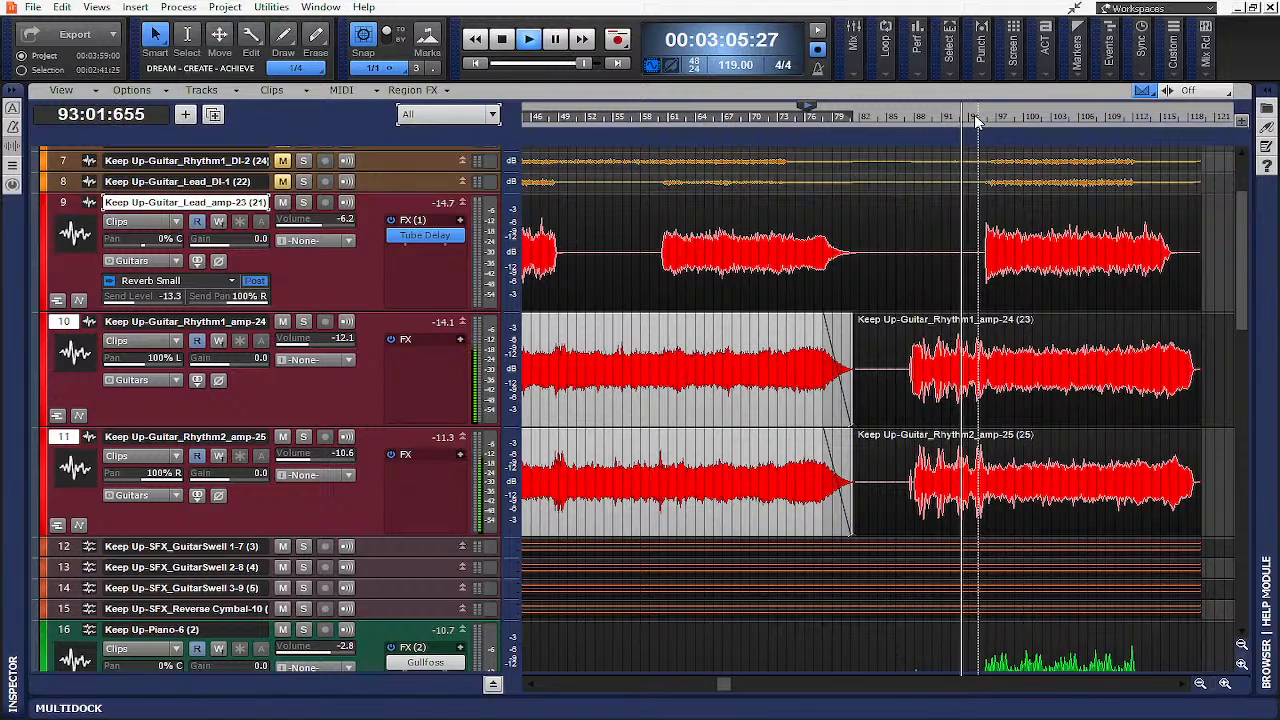
key(space)
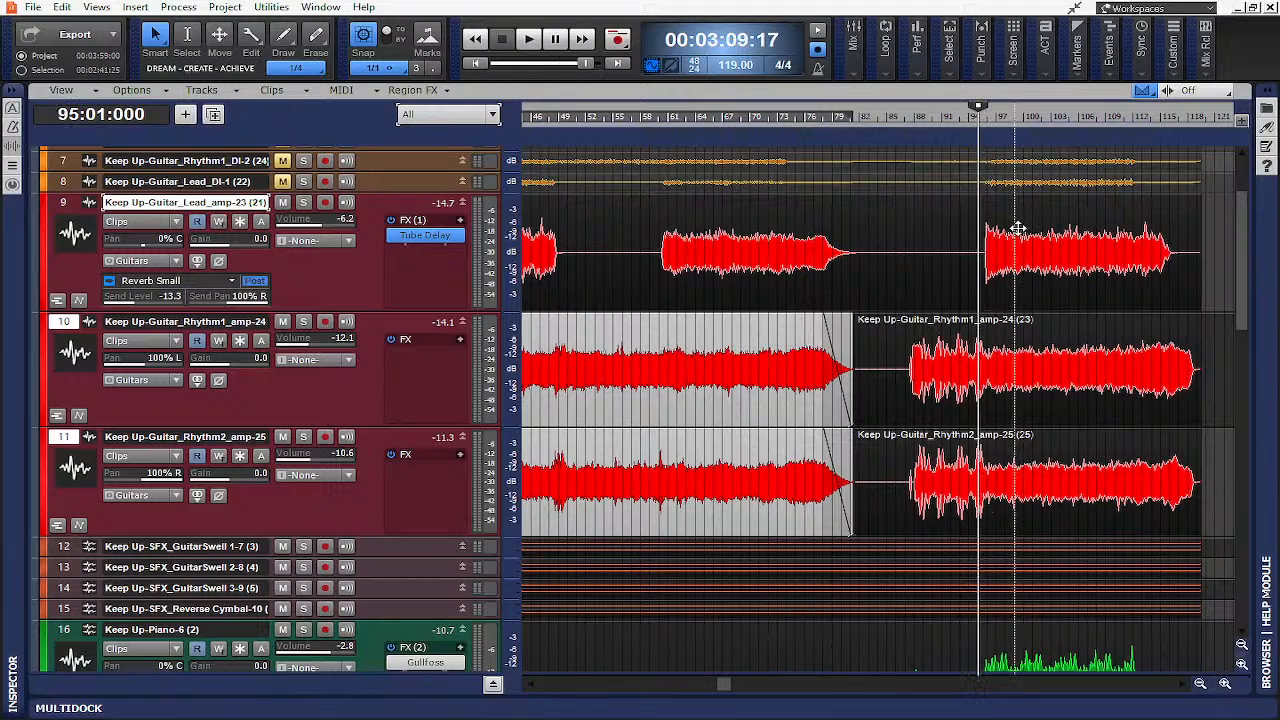
key(space)
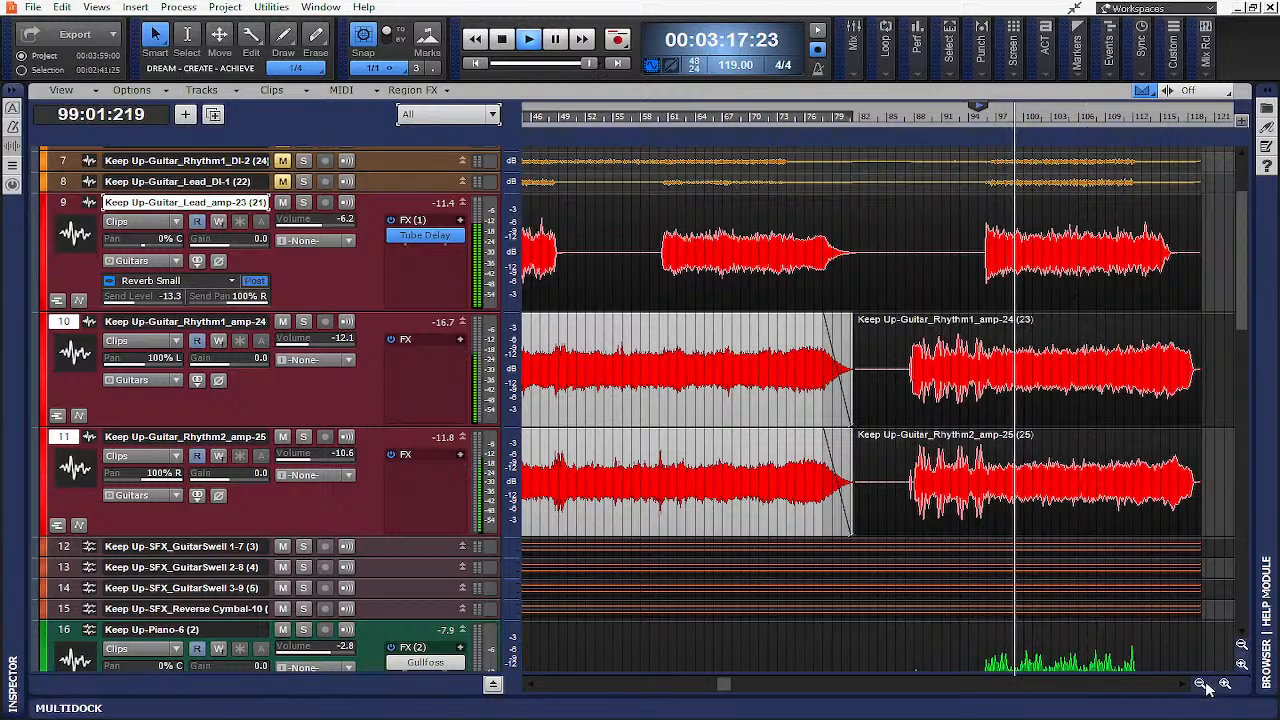
Solo the lead guitar and set its EQ low-mid to 345 Hz, -0.6 dB, high-mid to 1648 Hz, -2.3 dB, and high frequency to 5812 Hz
click(303, 204)
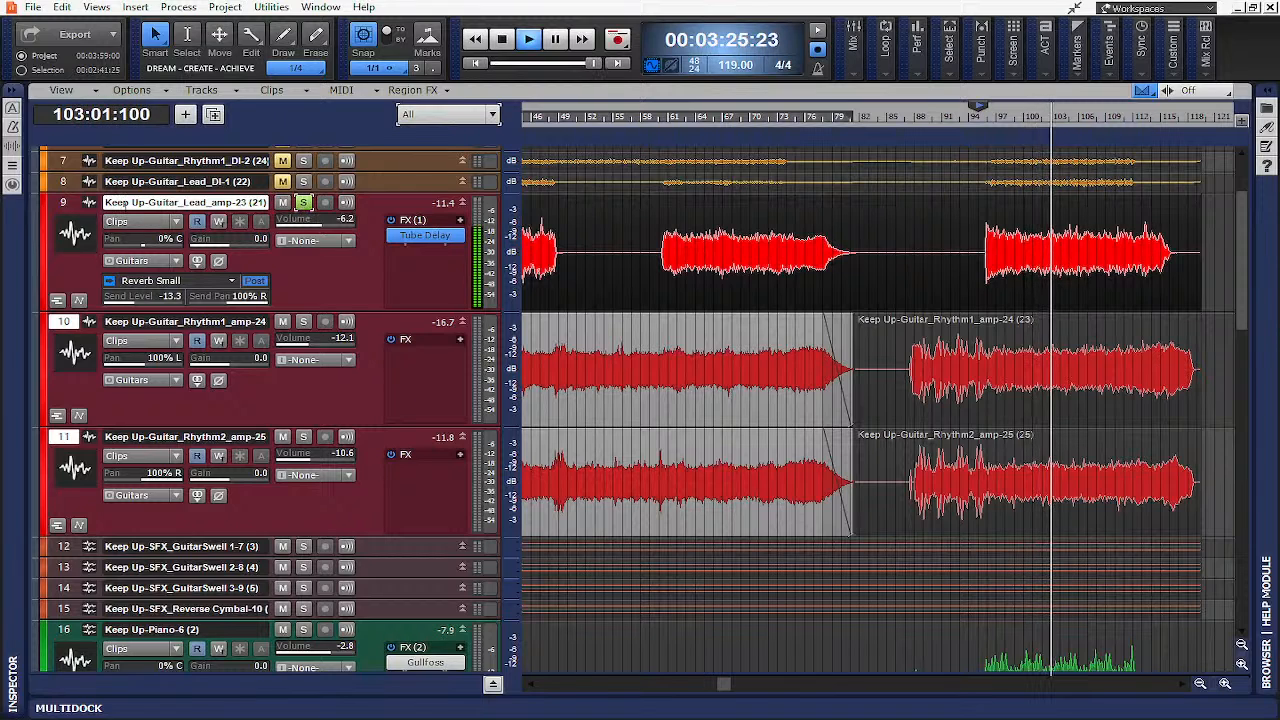
click(13, 185)
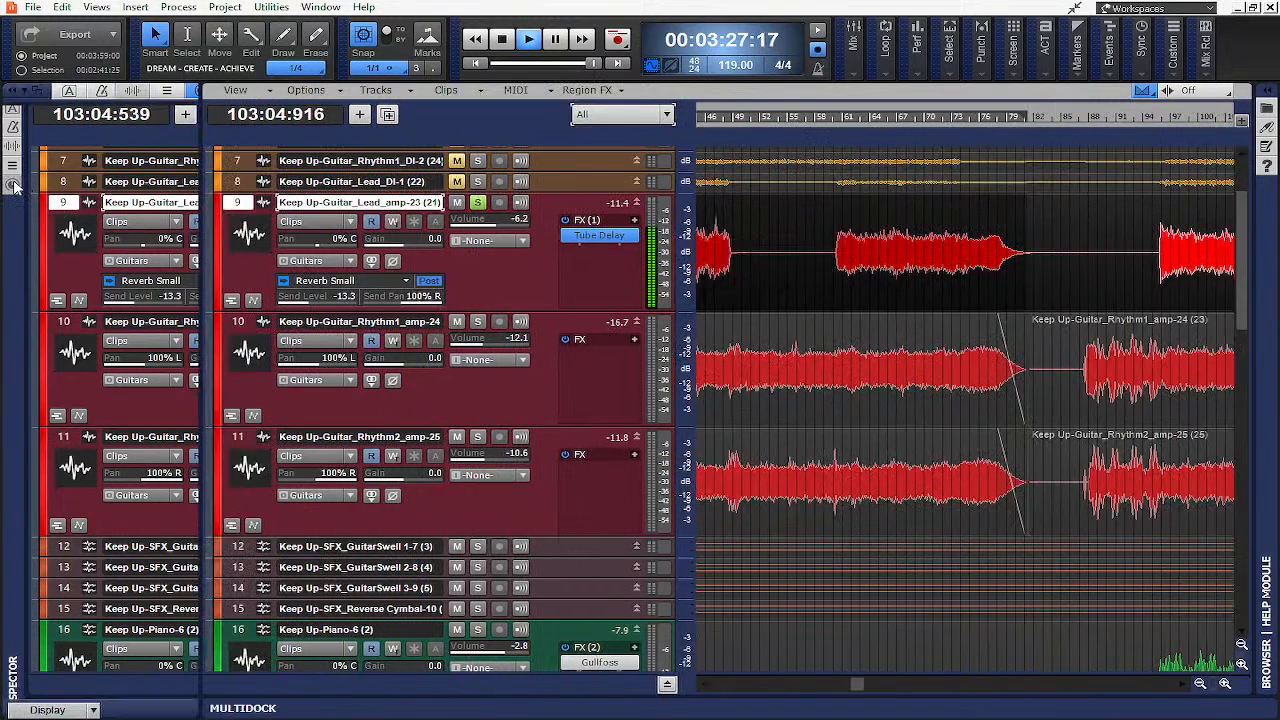
click(131, 179)
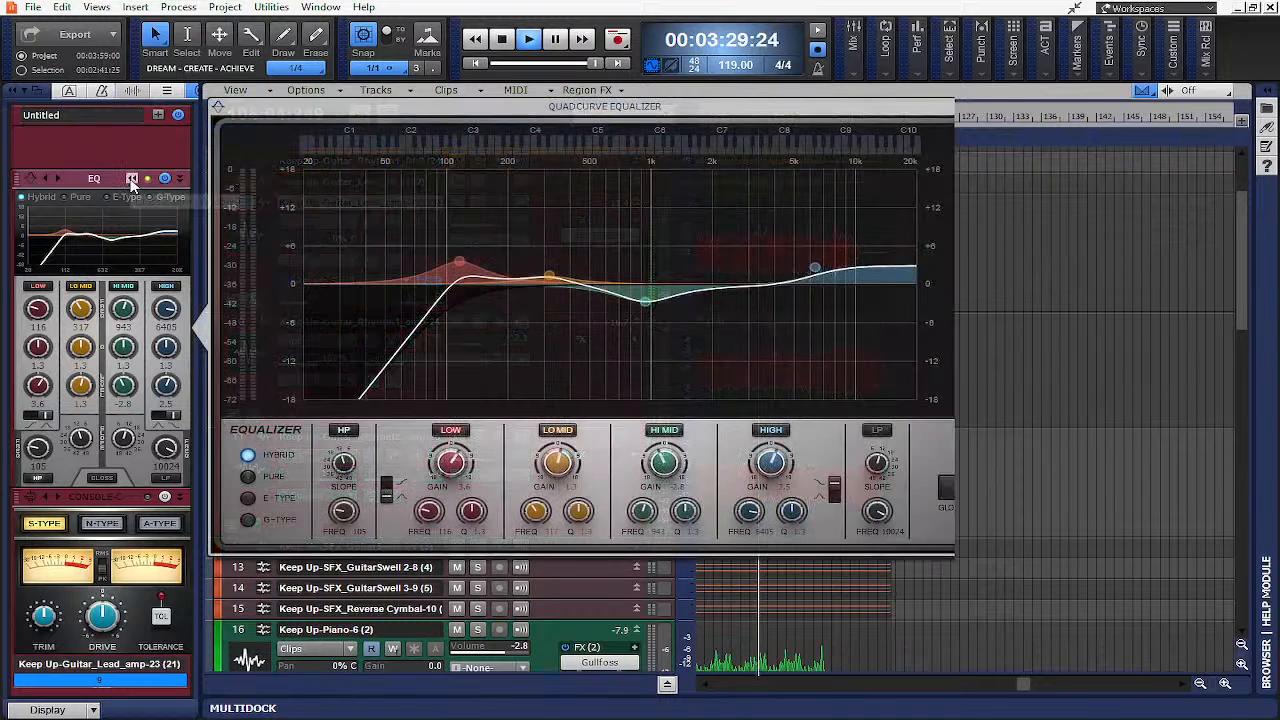
drag(553, 277, 557, 287)
drag(643, 302, 698, 298)
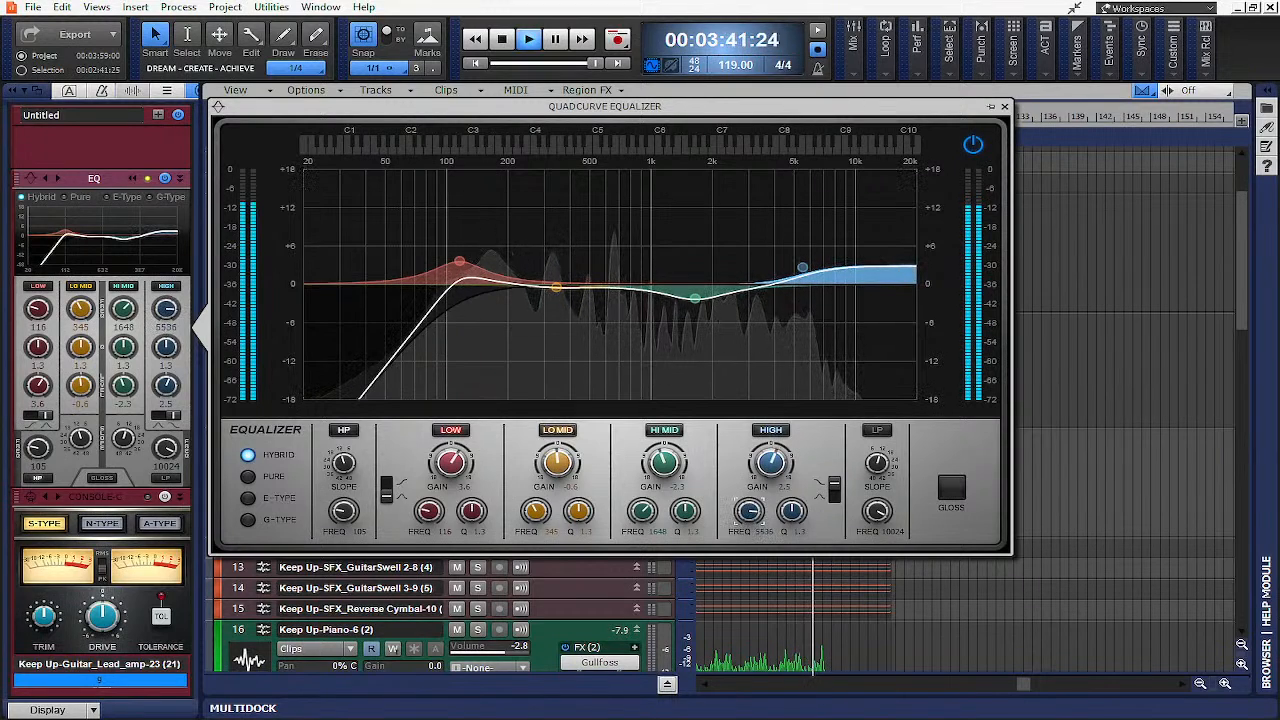
click(1005, 107)
key(space)
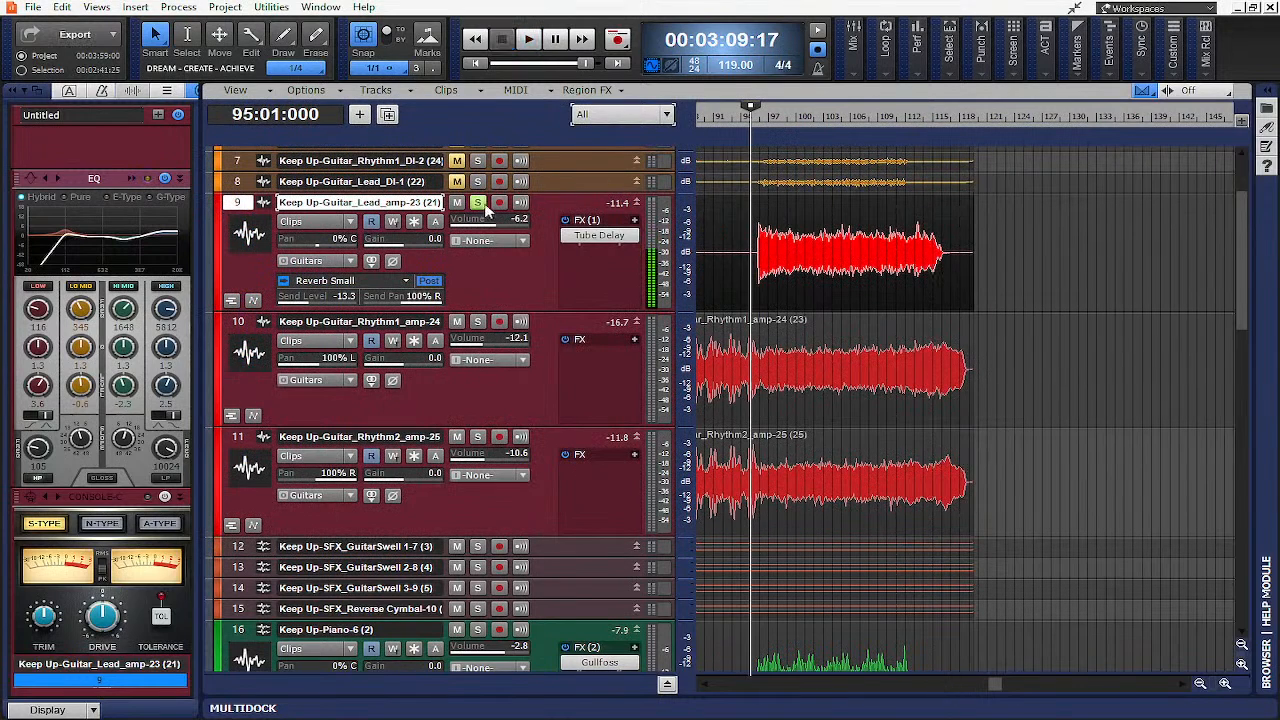
Unsolo the lead guitar, play it with the full mix from 95:01, and raise its volume to about -6 dB
click(480, 203)
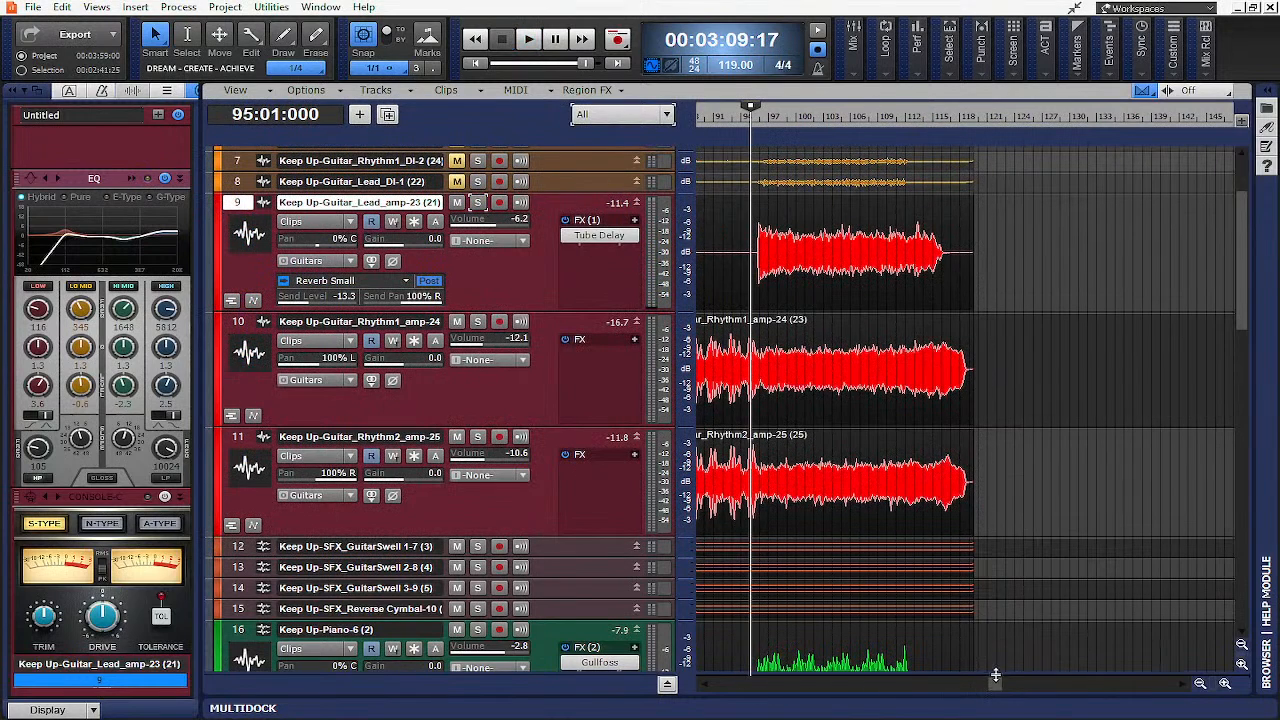
drag(995, 688, 971, 688)
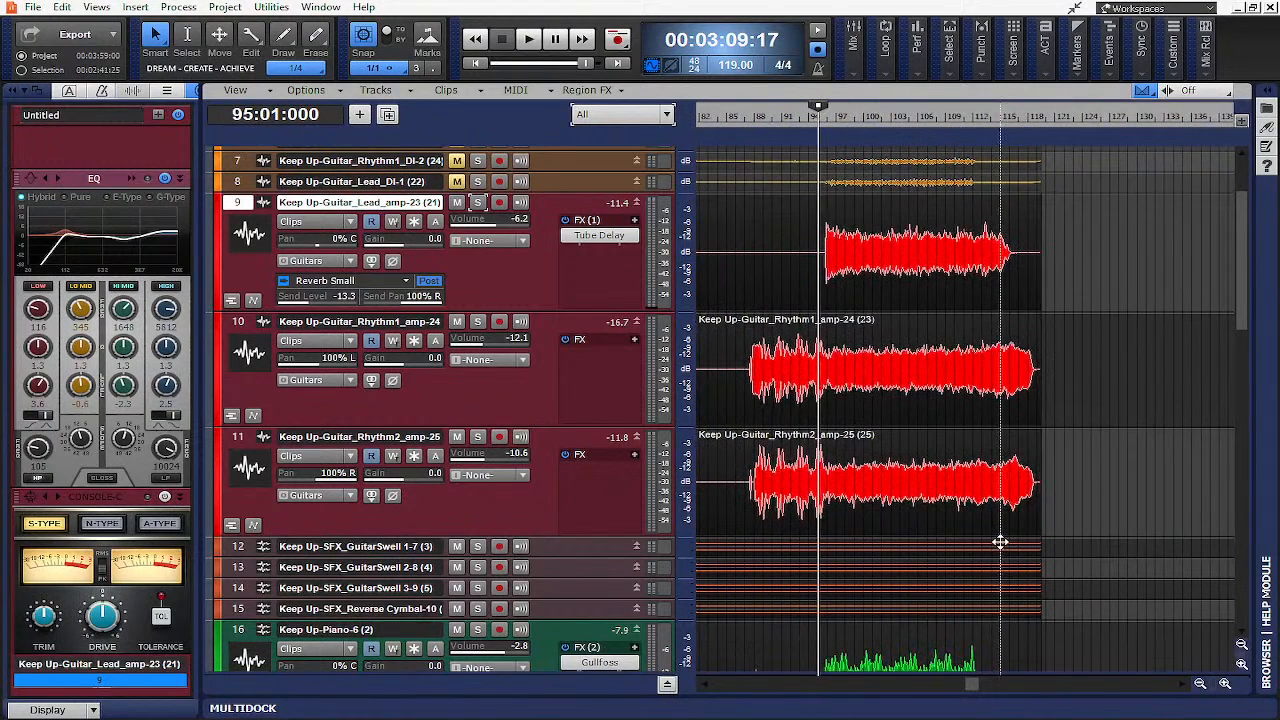
key(space)
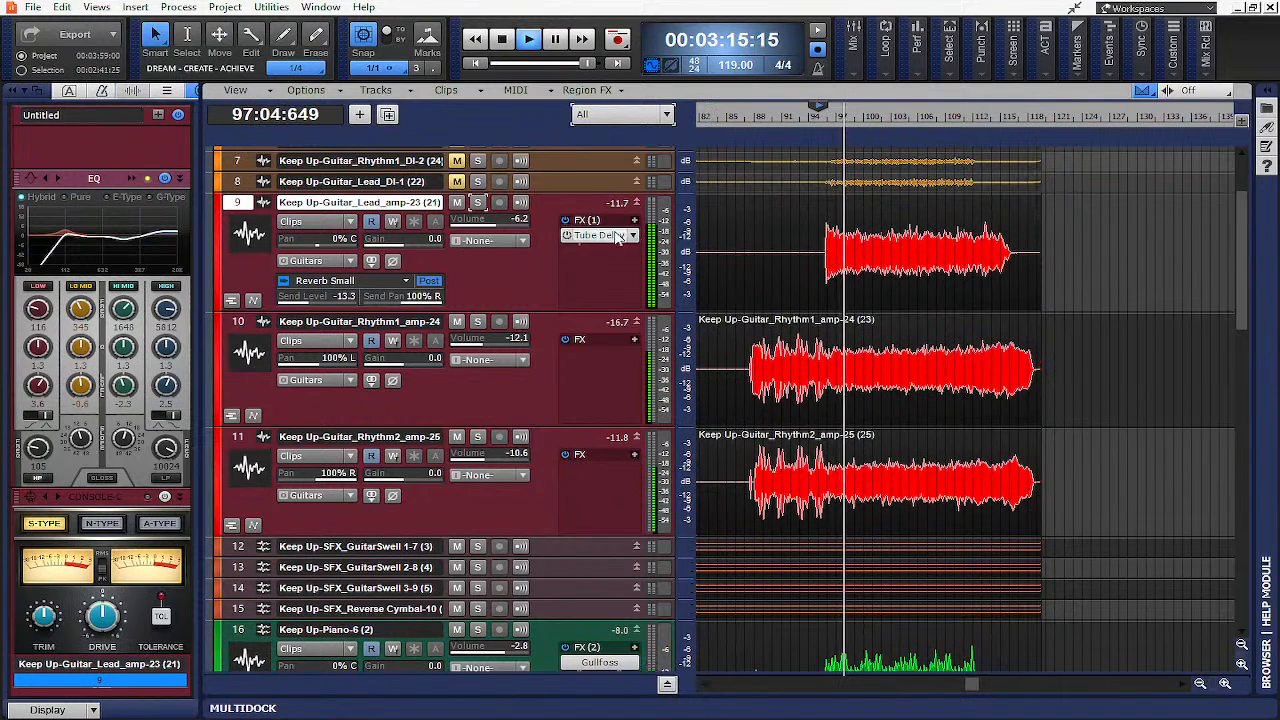
drag(497, 232, 499, 232)
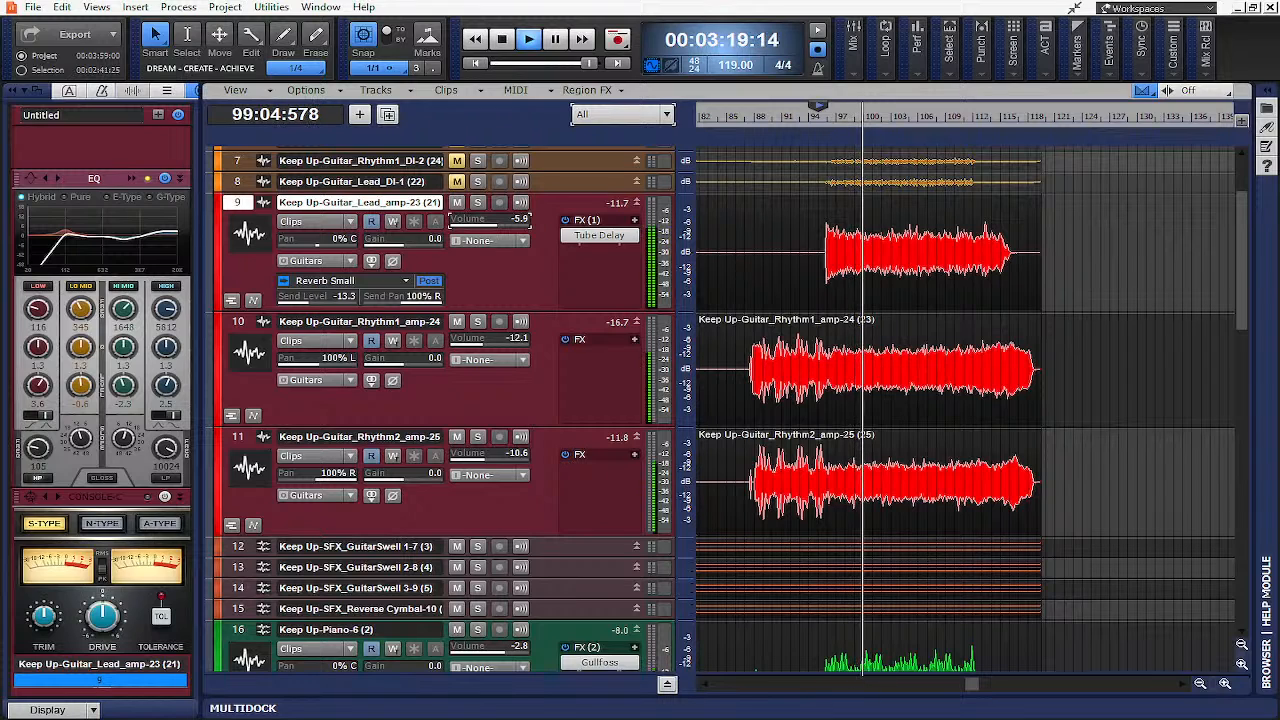
Change the lead guitar's high-mid EQ band to a 2.4 dB boost at 2226 Hz
click(135, 200)
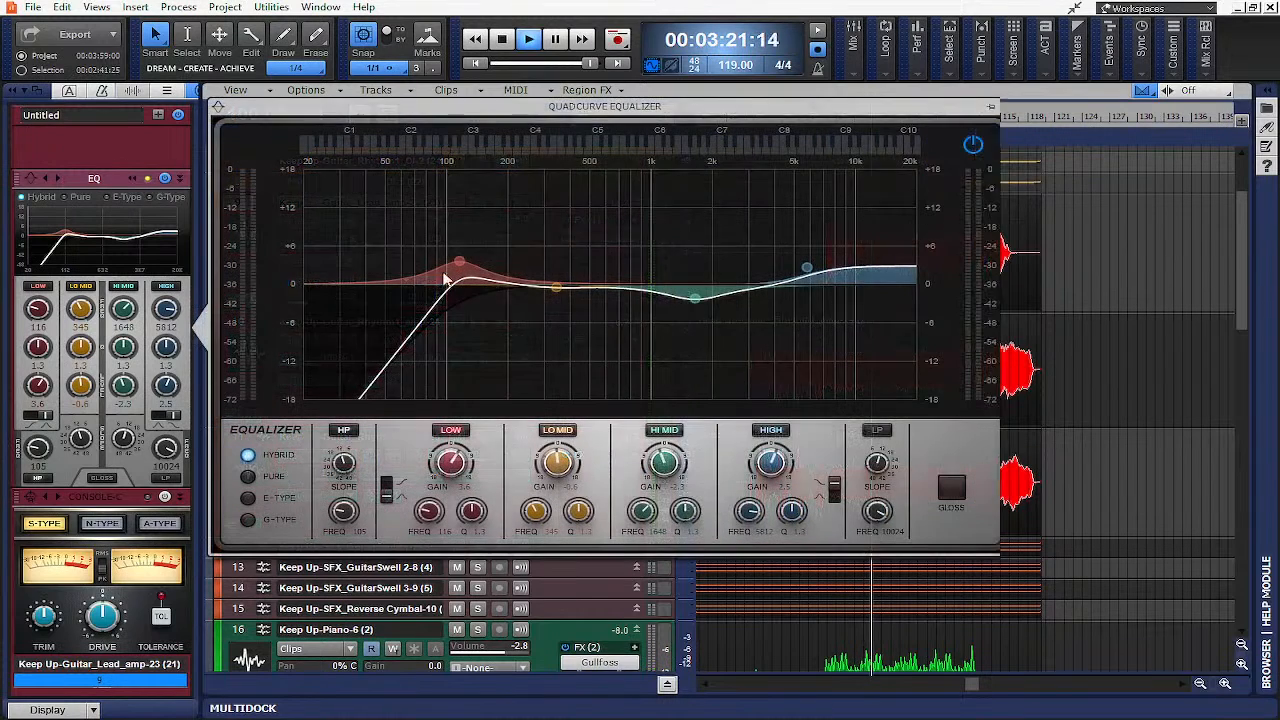
drag(695, 297, 721, 270)
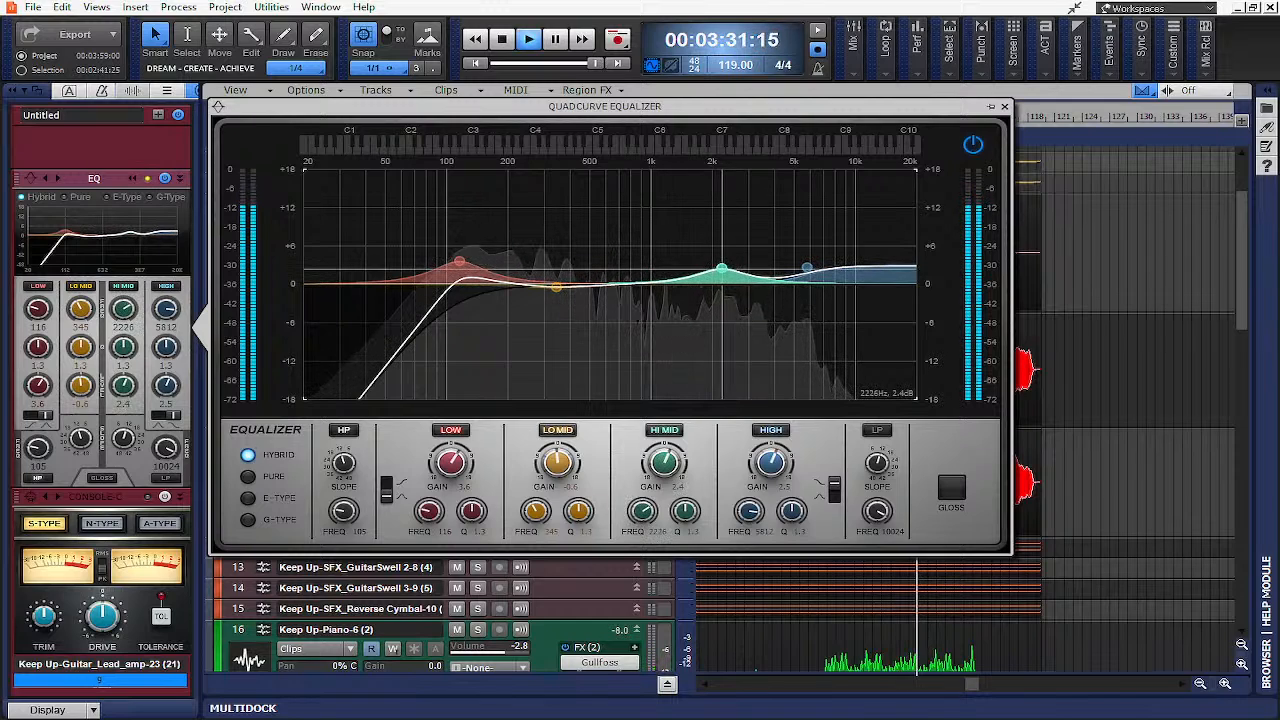
click(1006, 106)
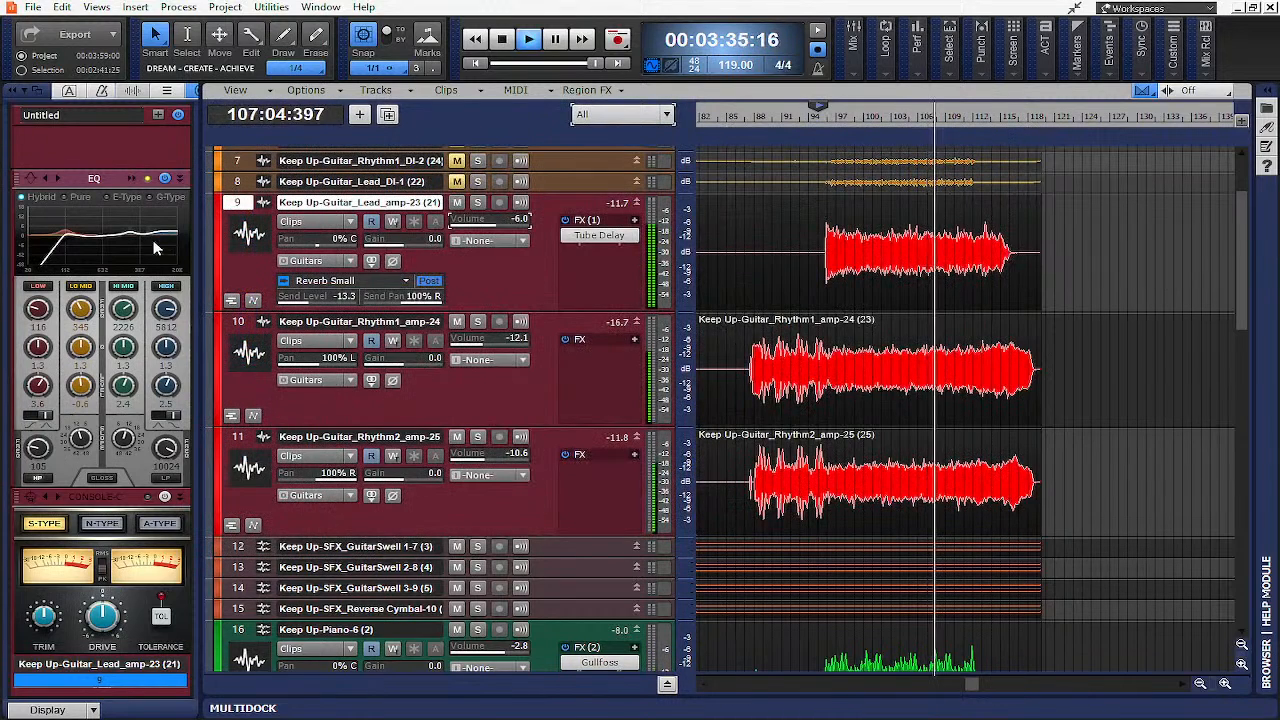
Set the high-mid EQ band of the Rhythm1 guitar on track 10 to a 1.7 dB cut at 2117 Hz
click(238, 319)
click(131, 179)
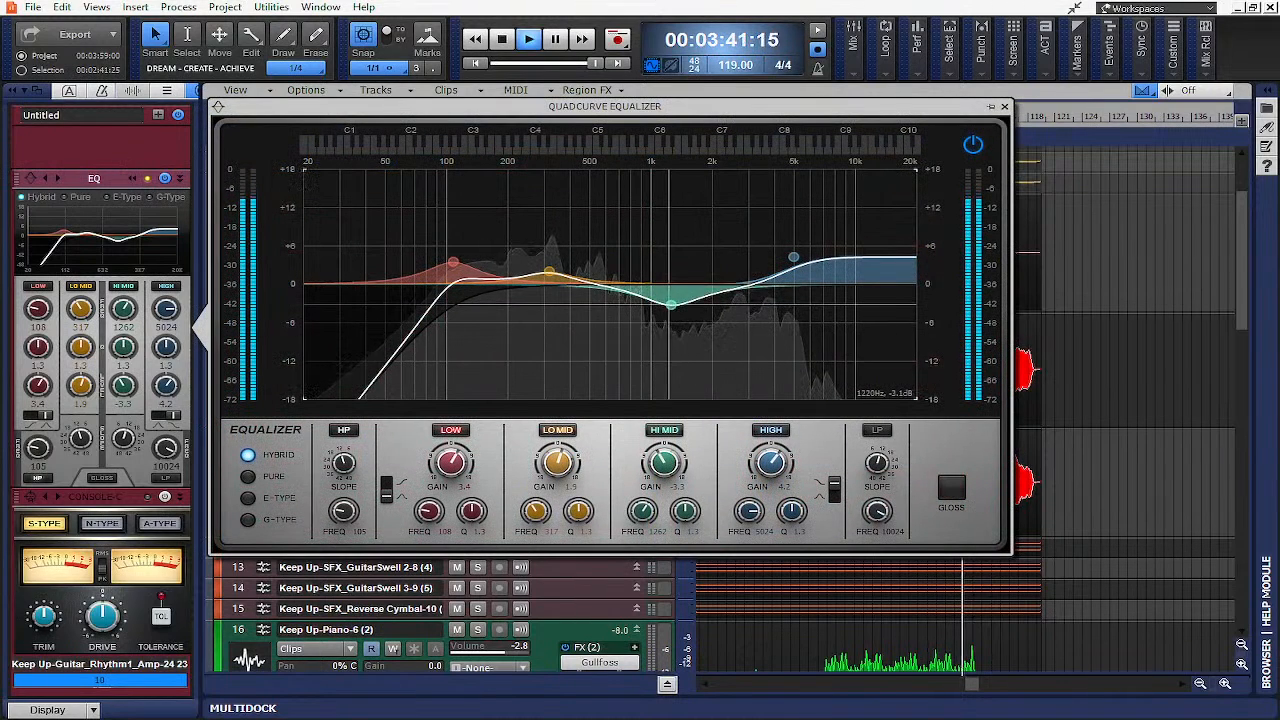
drag(670, 303, 717, 294)
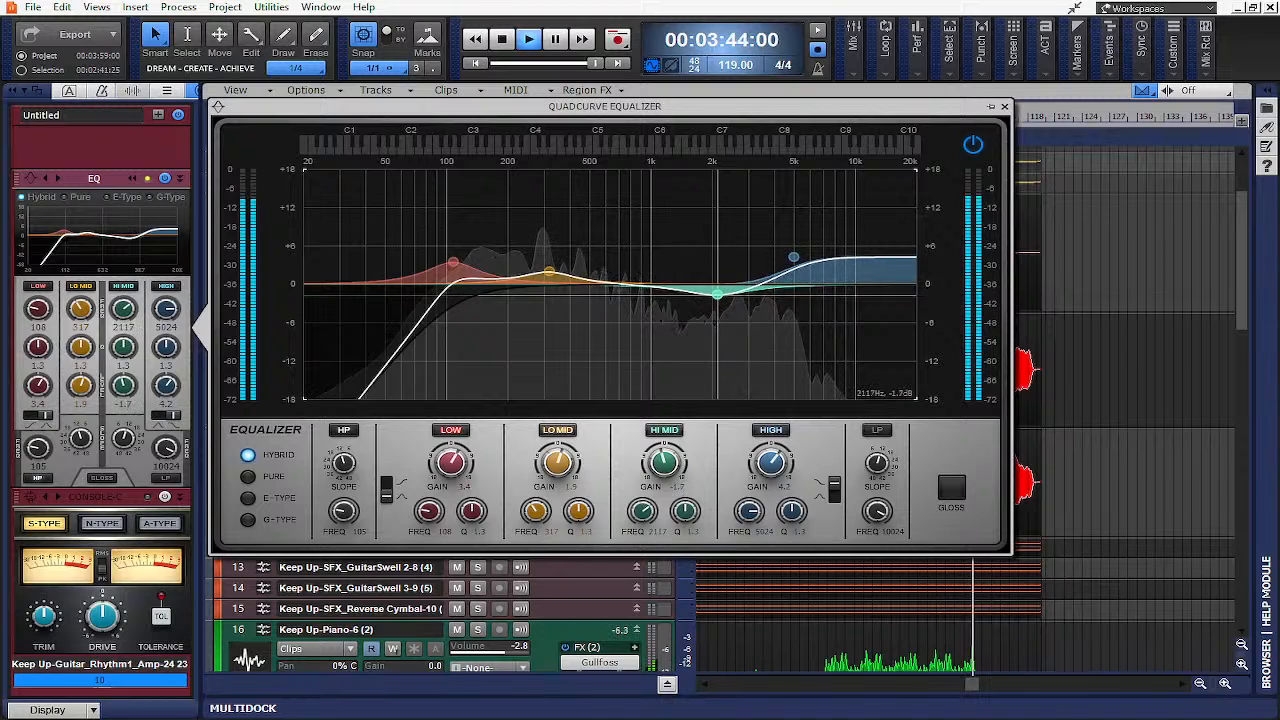
click(1003, 107)
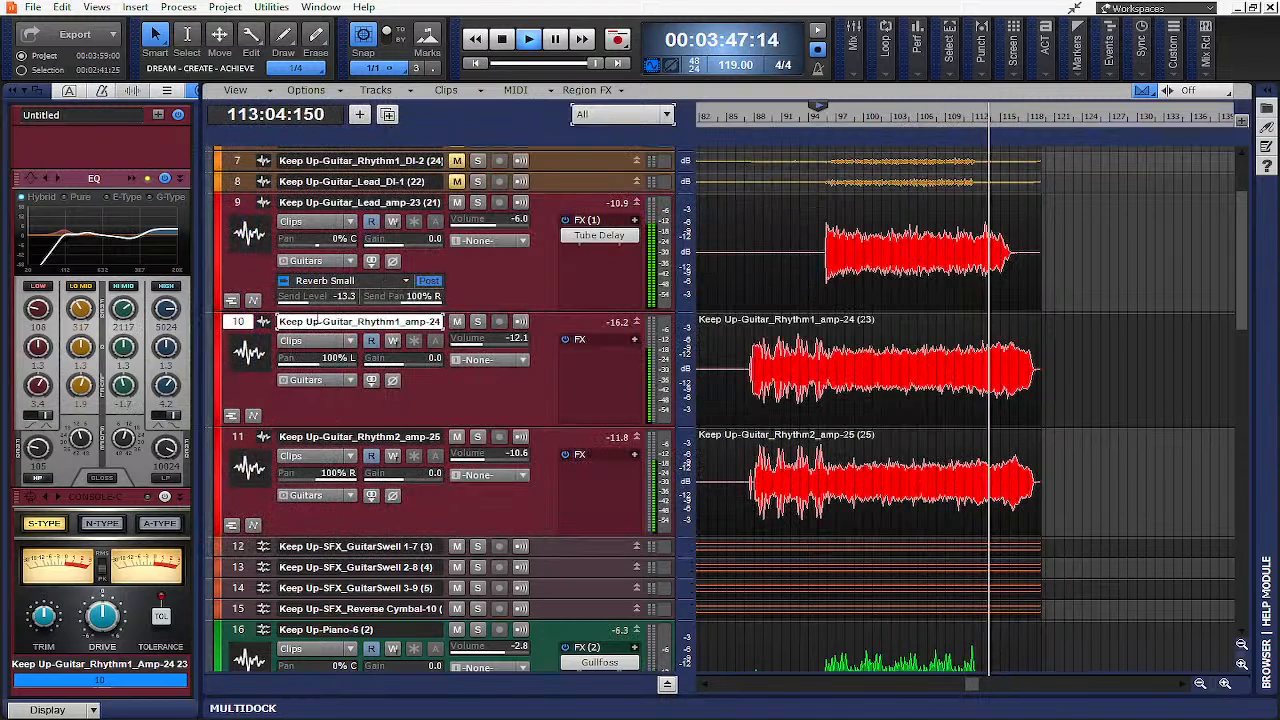
Hide the track inspector, then stop playback and return the playhead to the start of the song
click(14, 96)
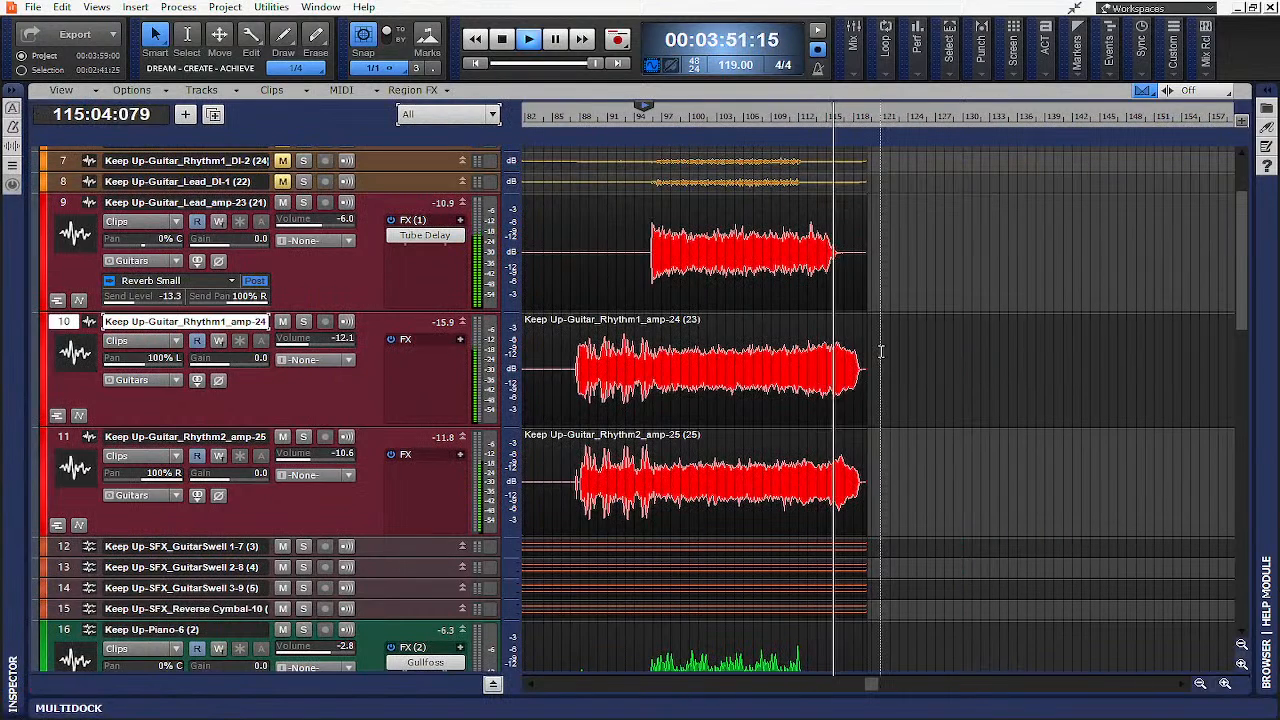
key(space)
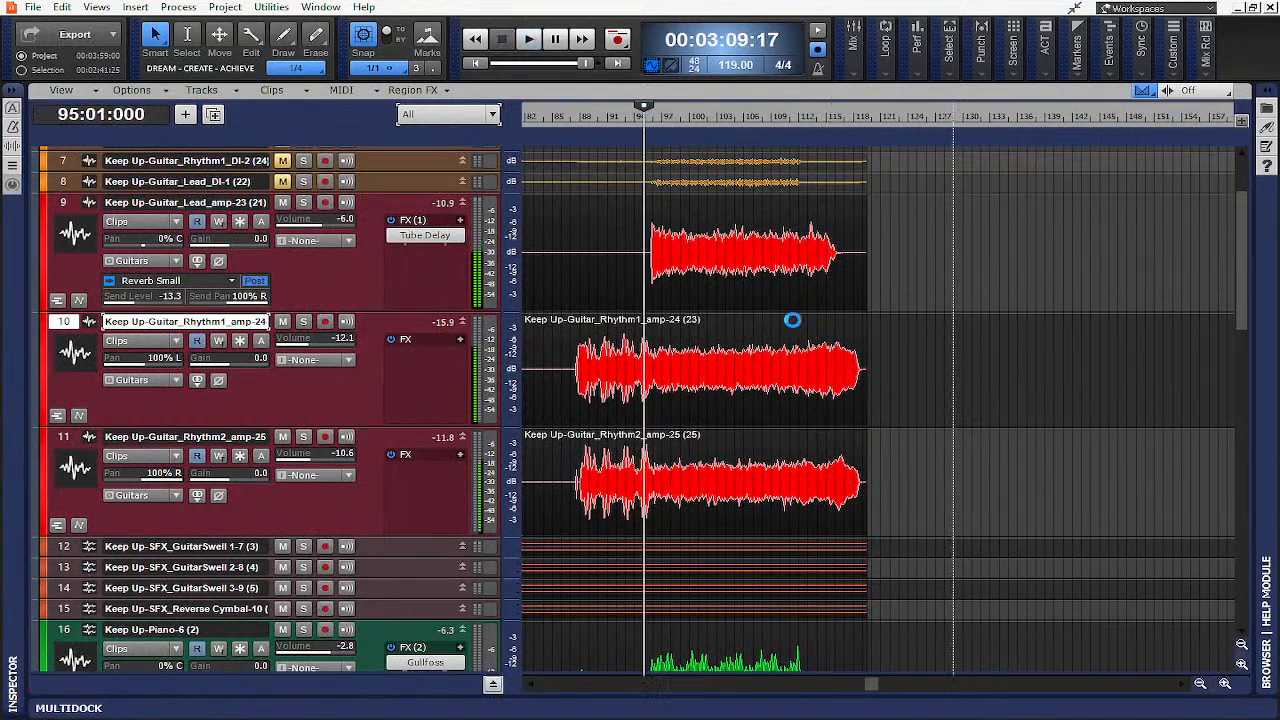
click(478, 65)
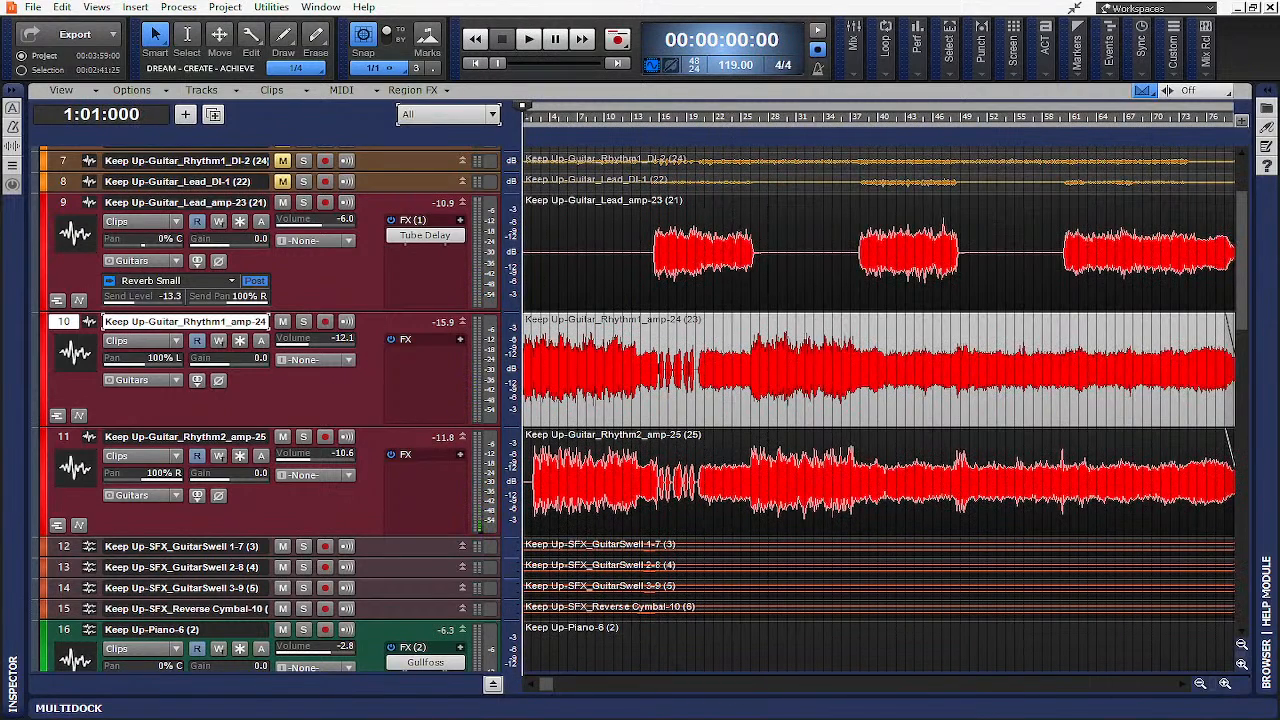
Check the console strips from the guitars back to the vocals, then return to the arrangement
key(alt+2)
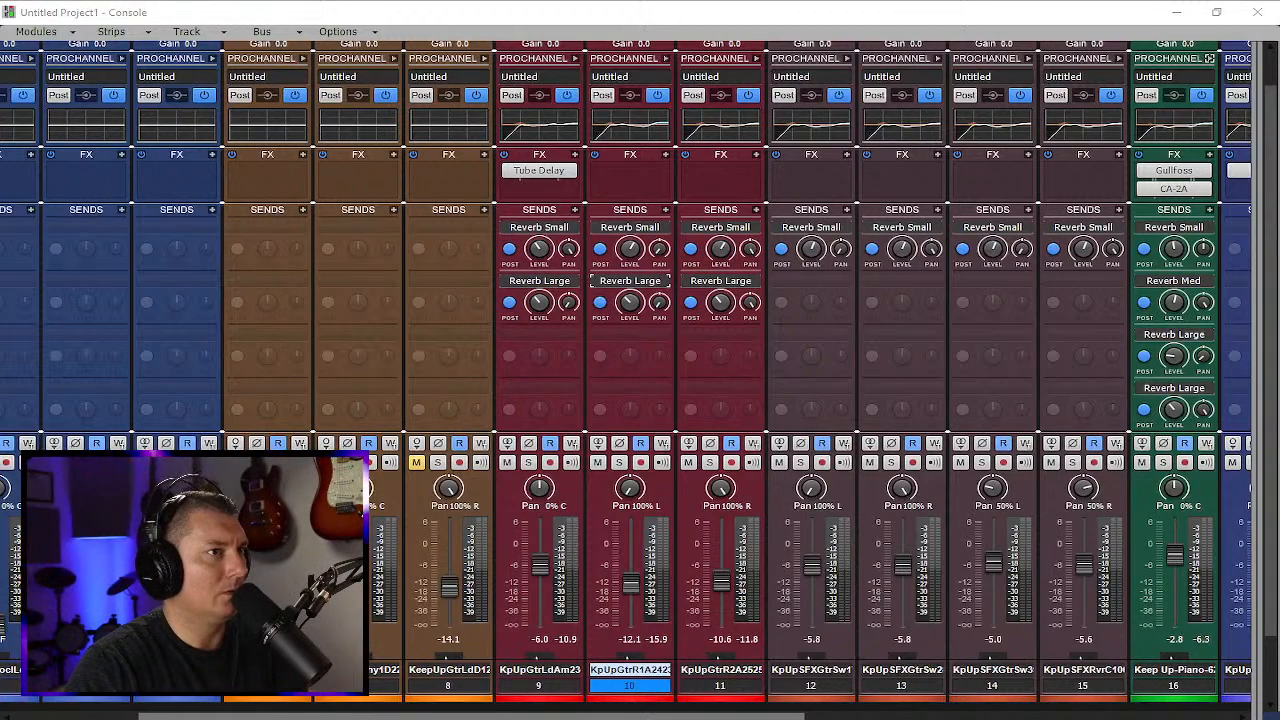
drag(681, 716, 556, 716)
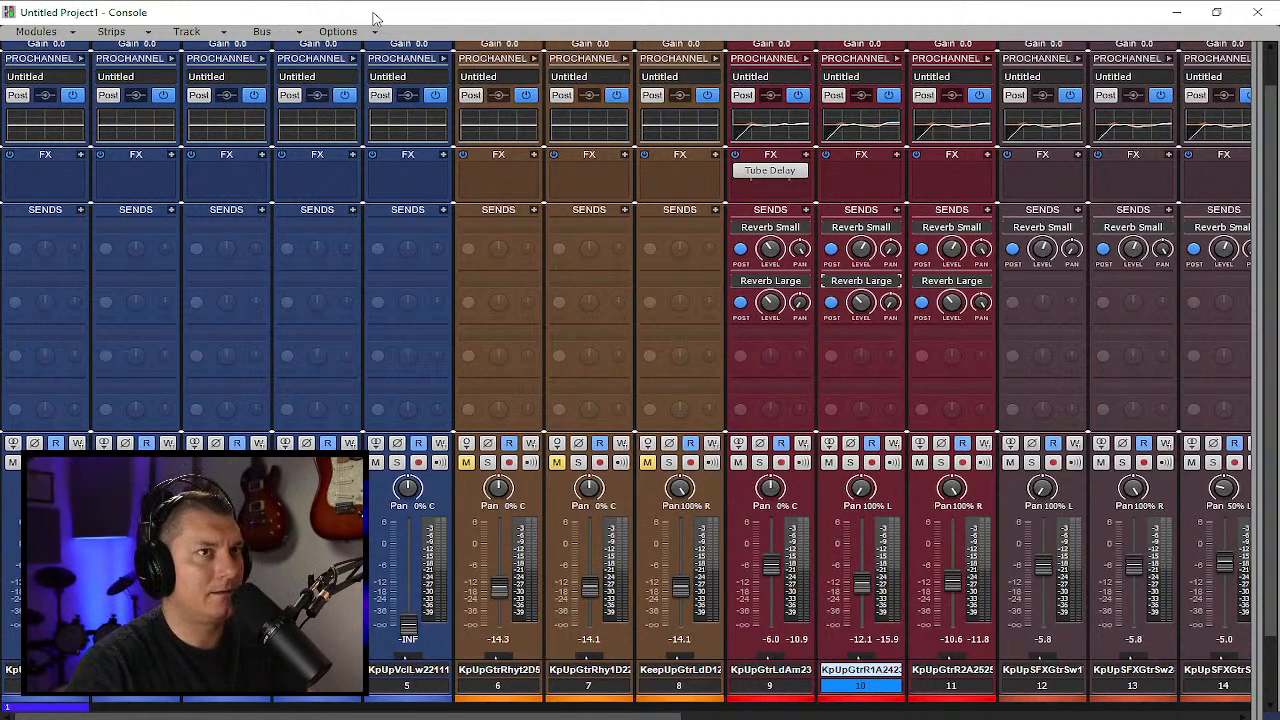
double_click(707, 20)
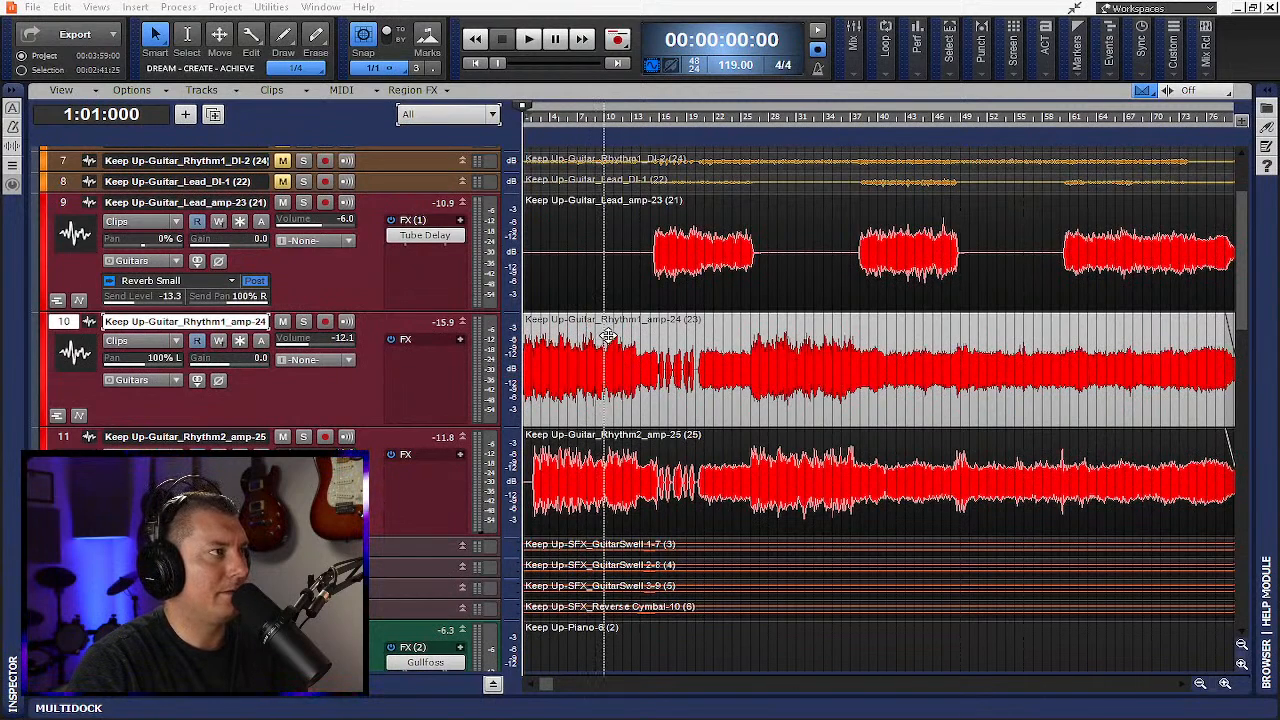
Select all five vocal tracks and enlarge them to a uniform height that shows their waveforms and controls
scroll(580, 330, up, 3)
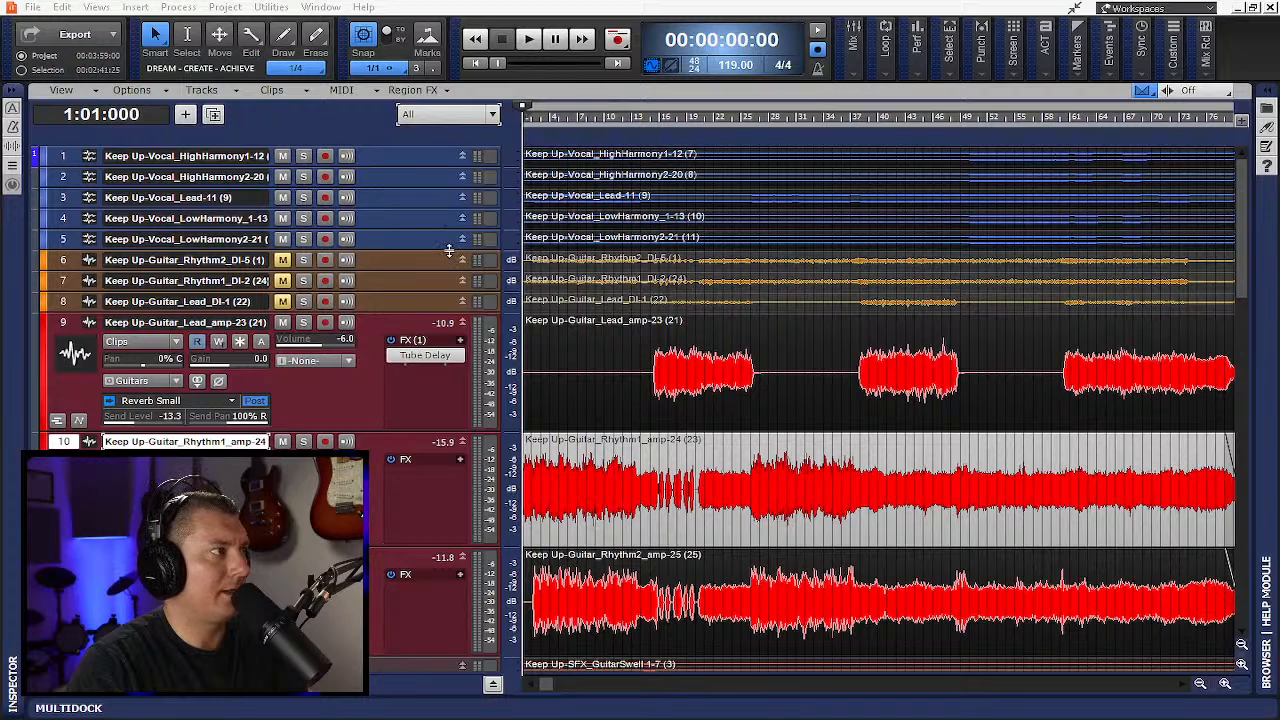
drag(445, 249, 445, 448)
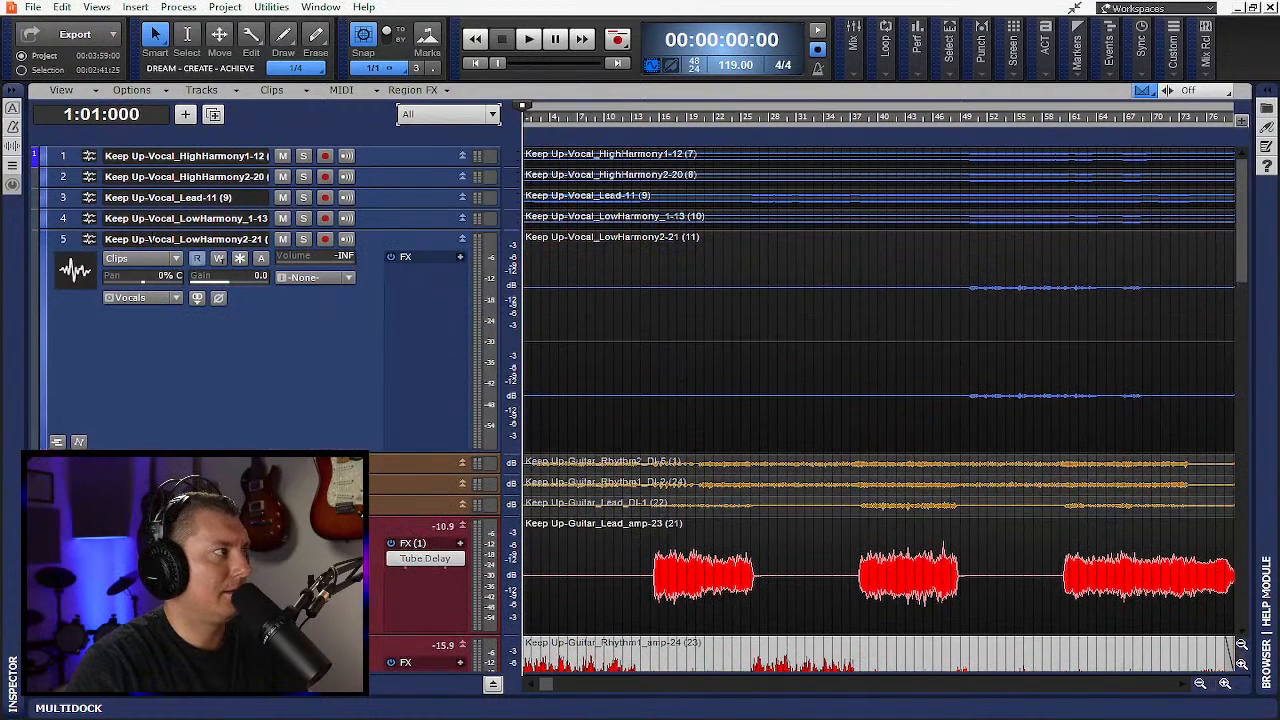
click(61, 147)
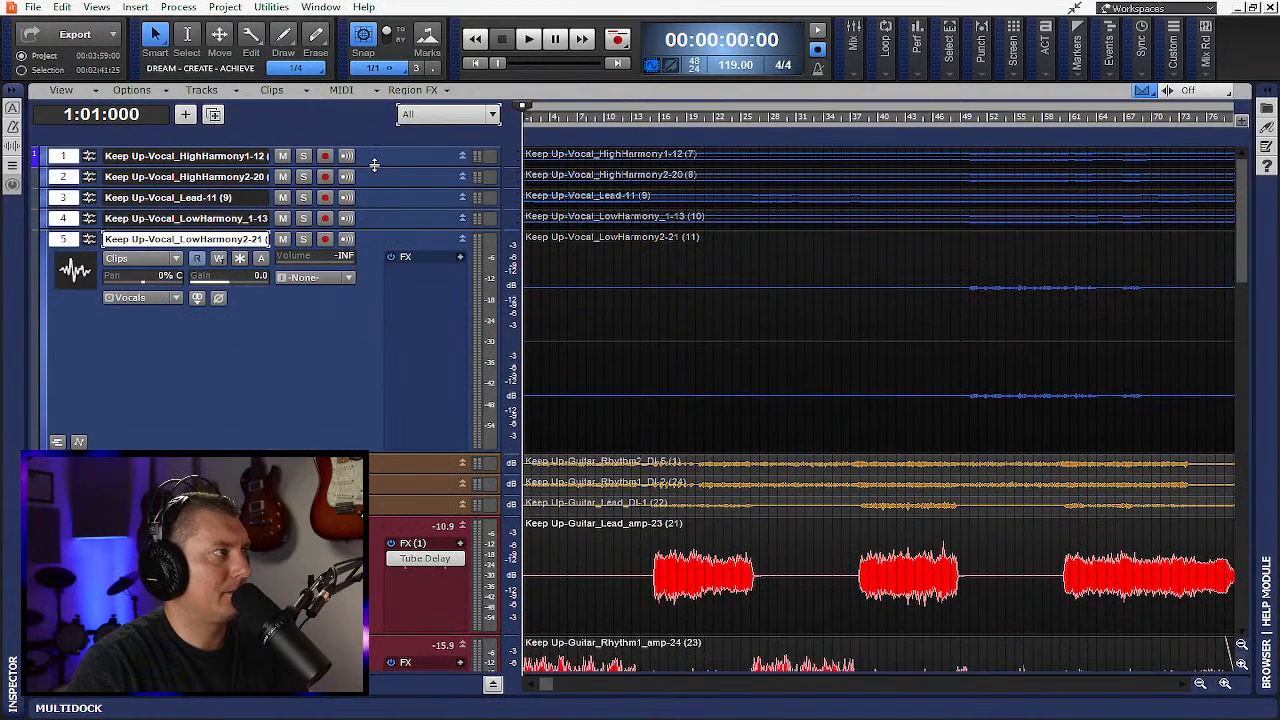
drag(374, 164, 376, 257)
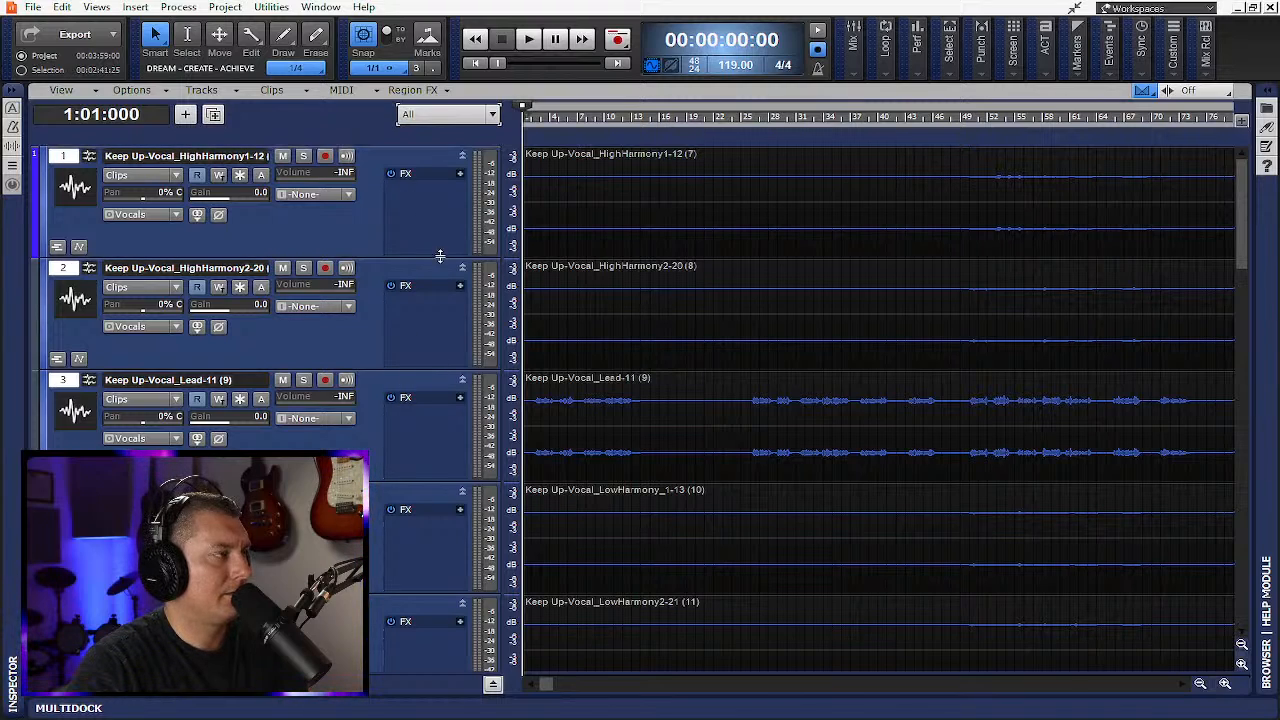
Move the lead vocal track above the high harmony tracks so that it is track 1
click(68, 384)
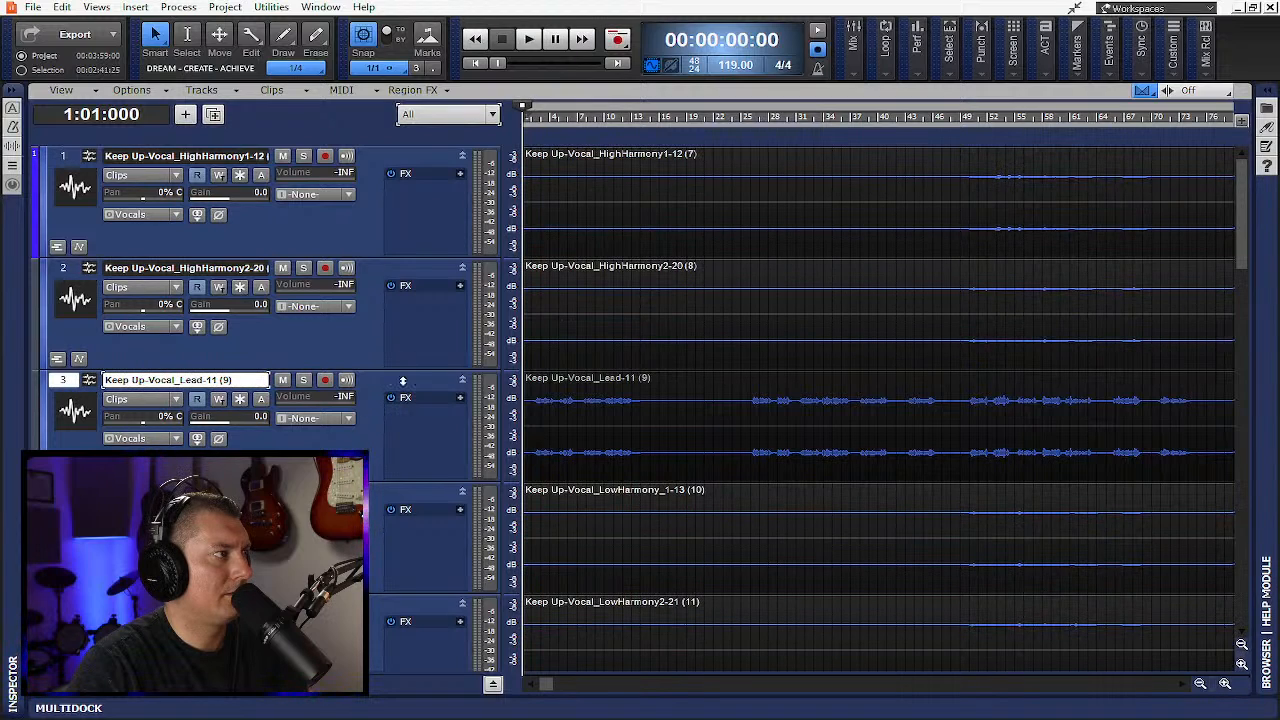
drag(411, 303, 432, 212)
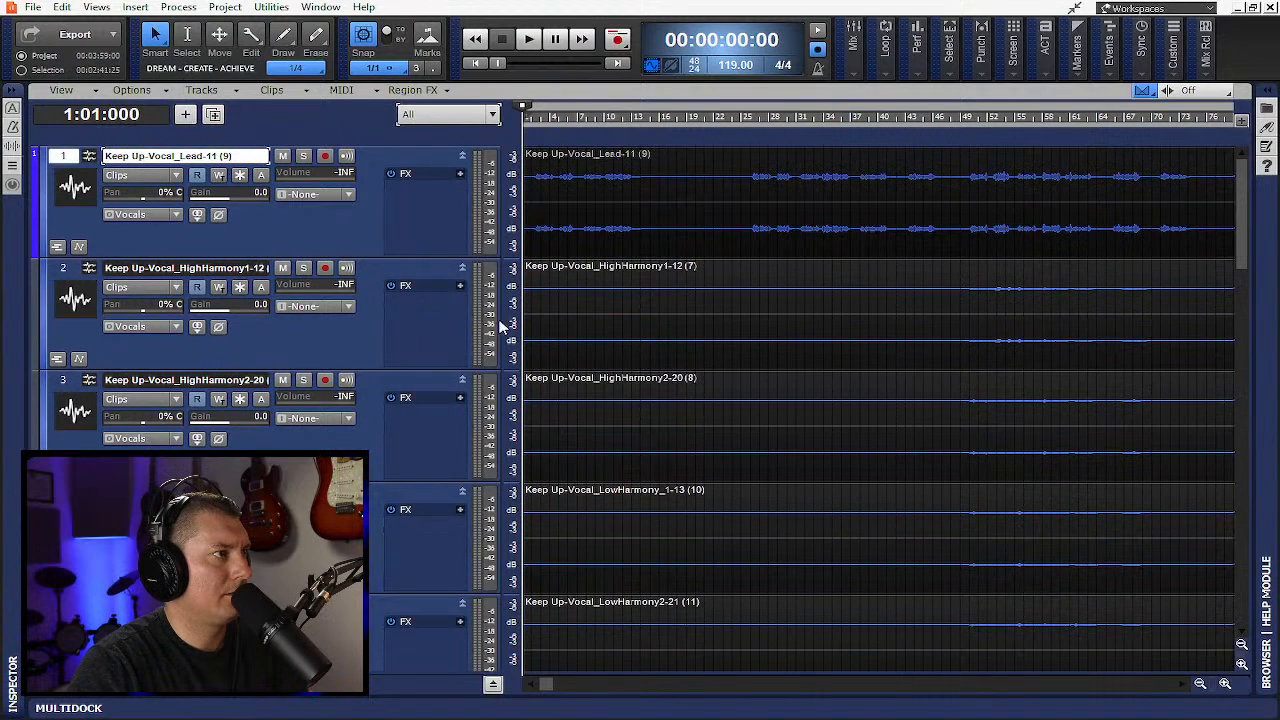
Look over the vocal tracks and enlarge the lead vocal track to show its waveform in more detail
scroll(718, 402, down, 2)
scroll(718, 402, up, 2)
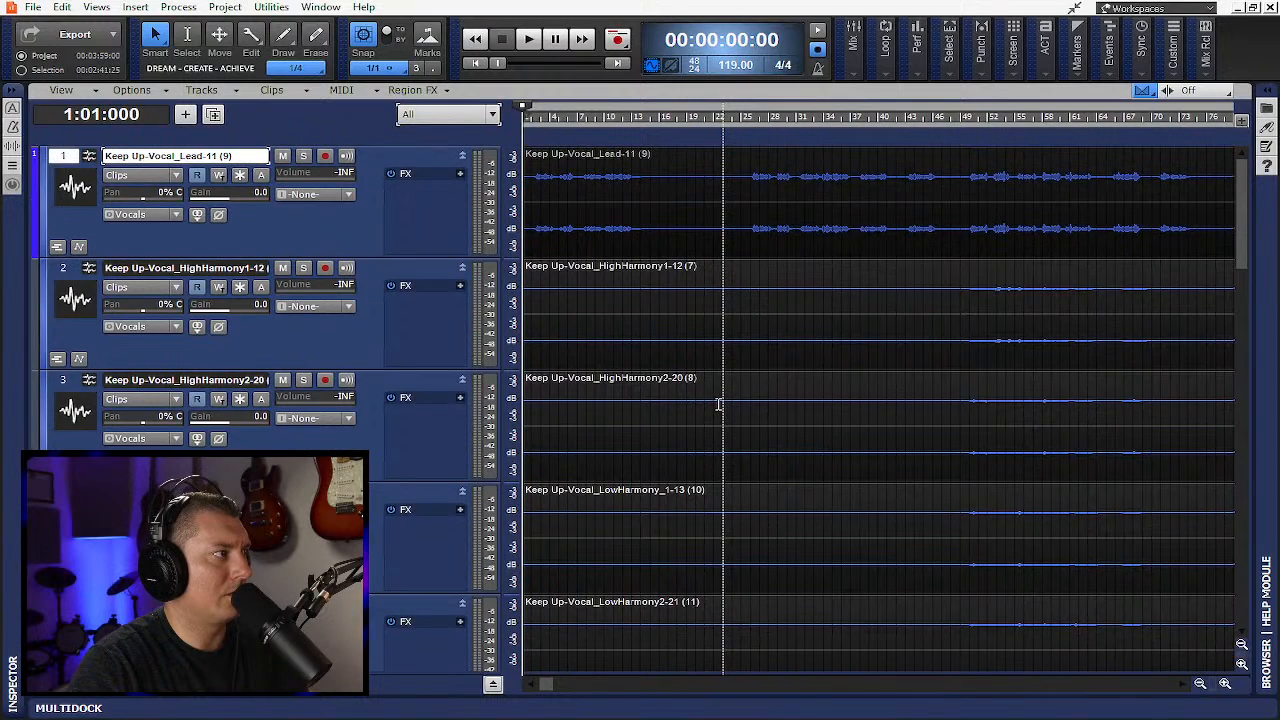
scroll(745, 390, down, 2)
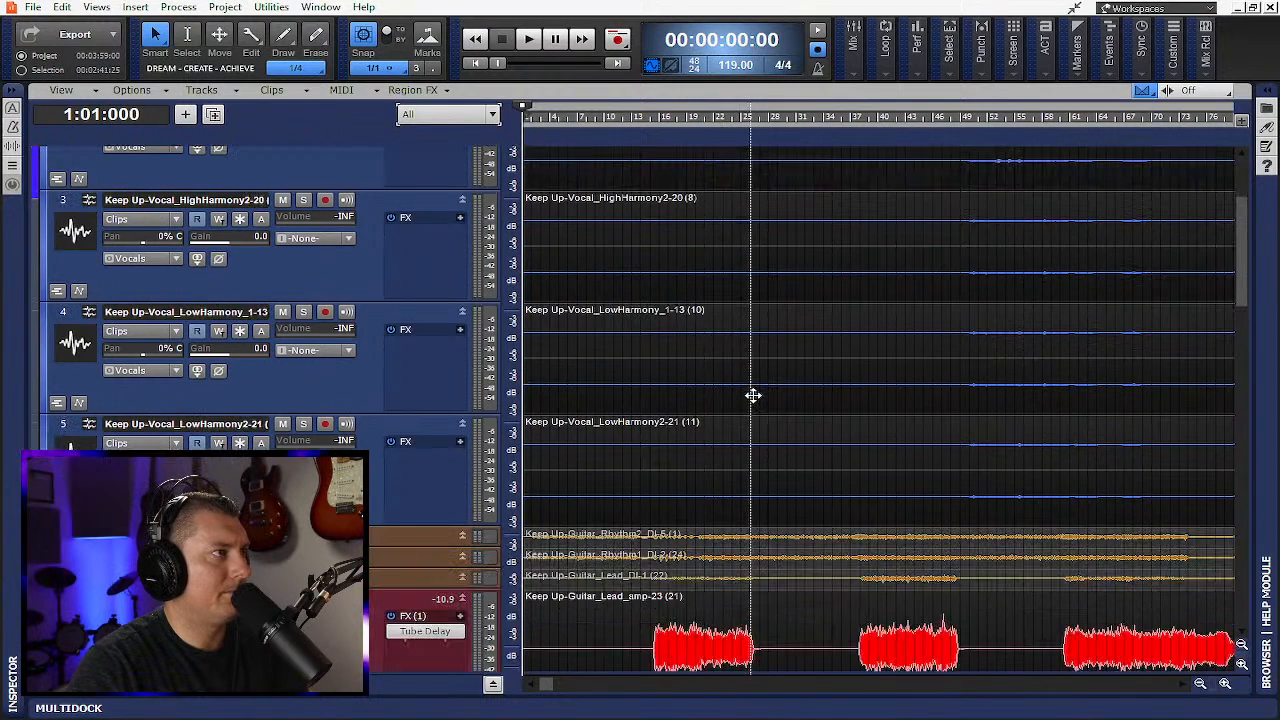
scroll(751, 397, up, 2)
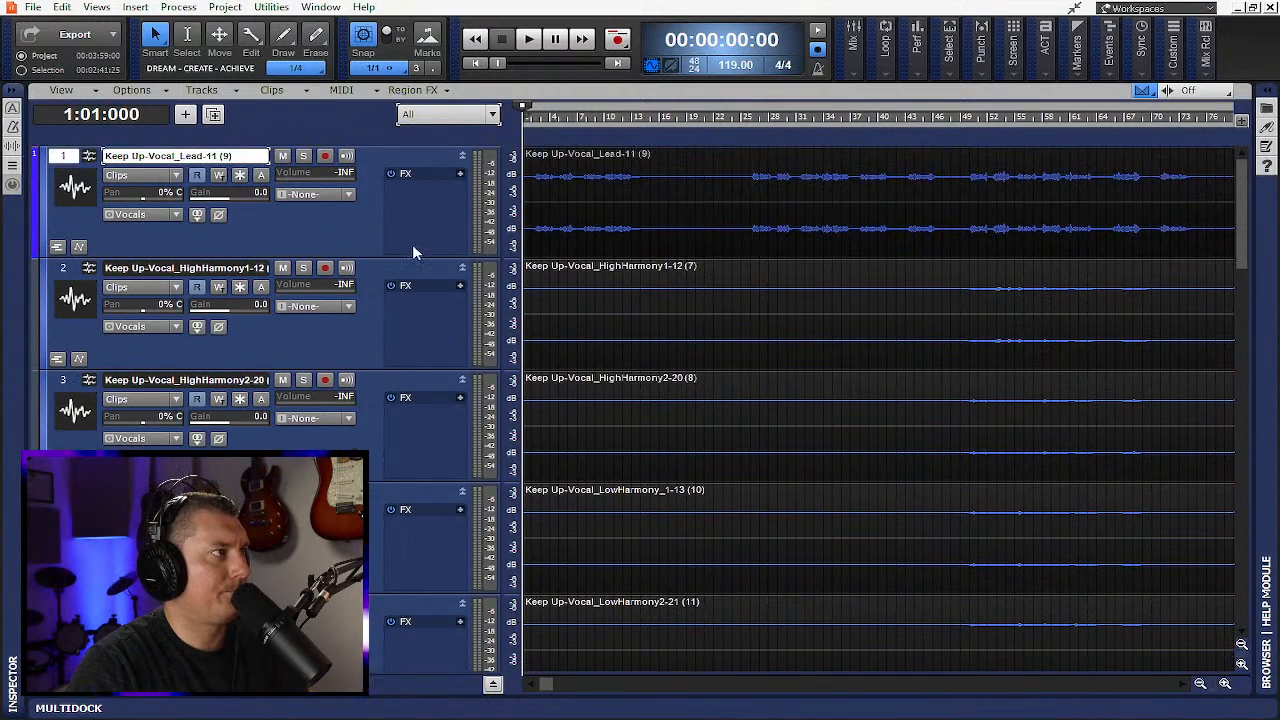
drag(414, 258, 416, 410)
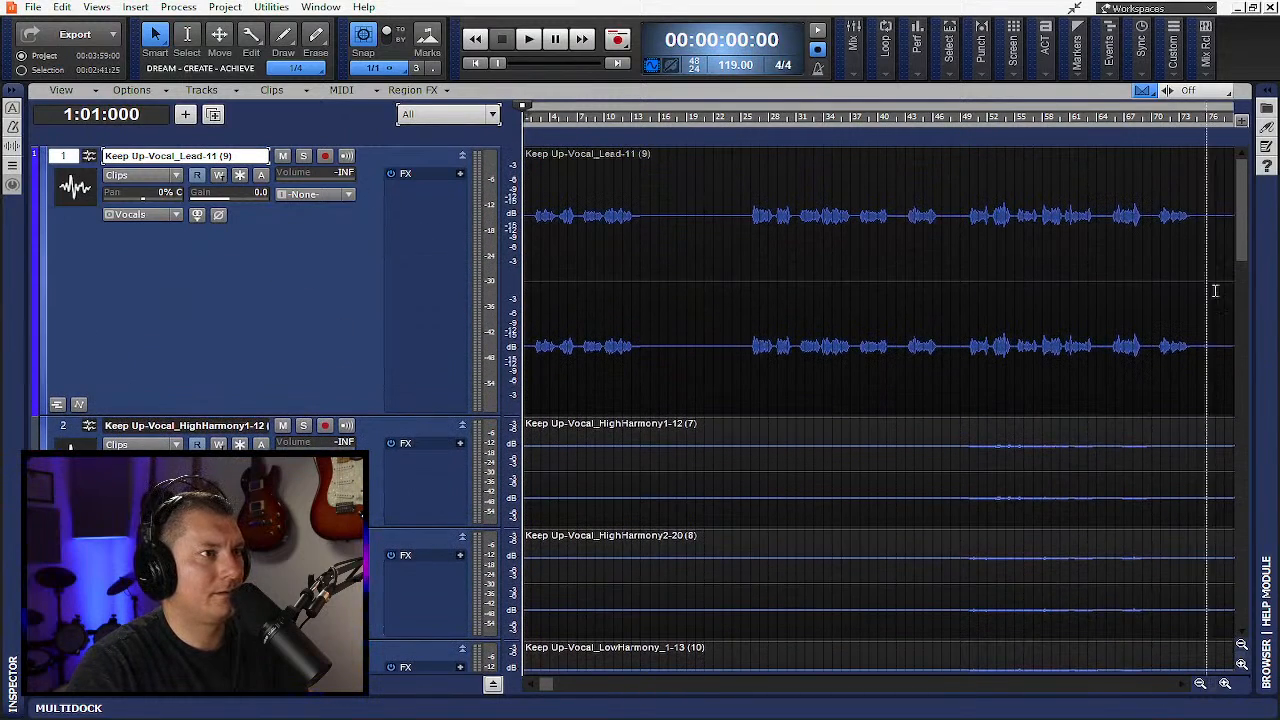
Play the song and insert a CA-2A leveling amplifier on the lead vocal track, leaving its window closed
key(space)
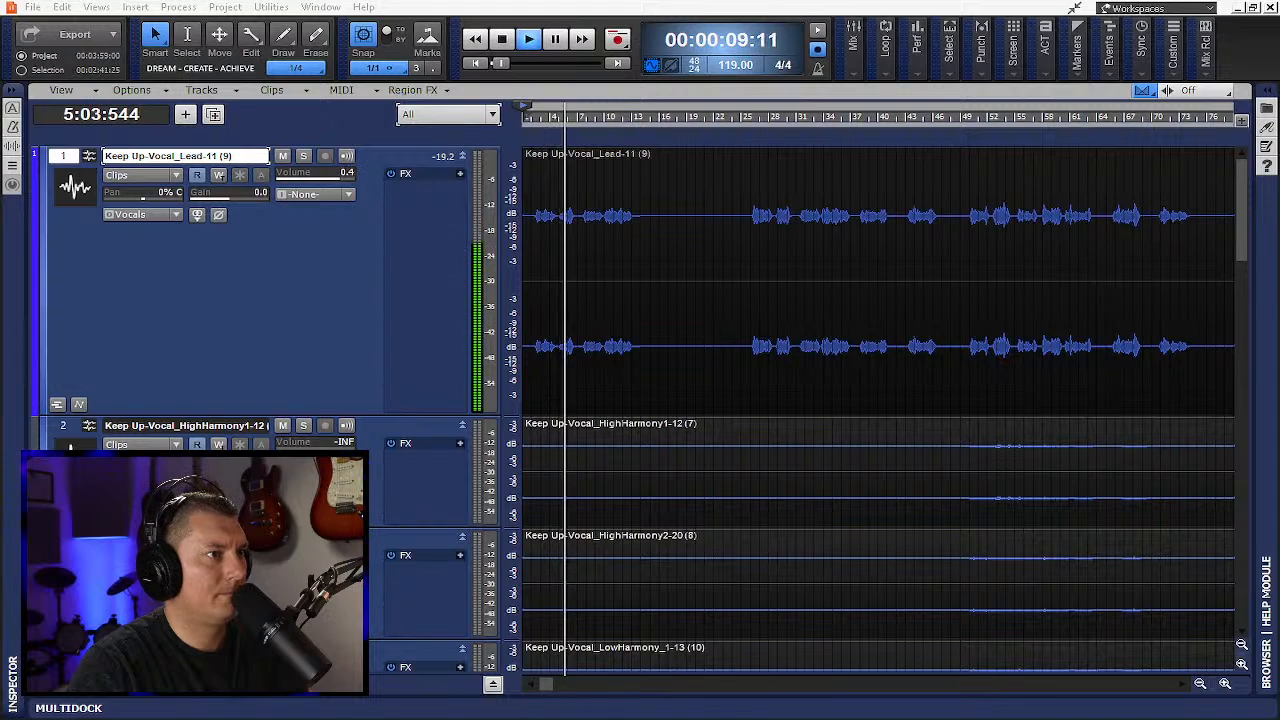
right_click(413, 204)
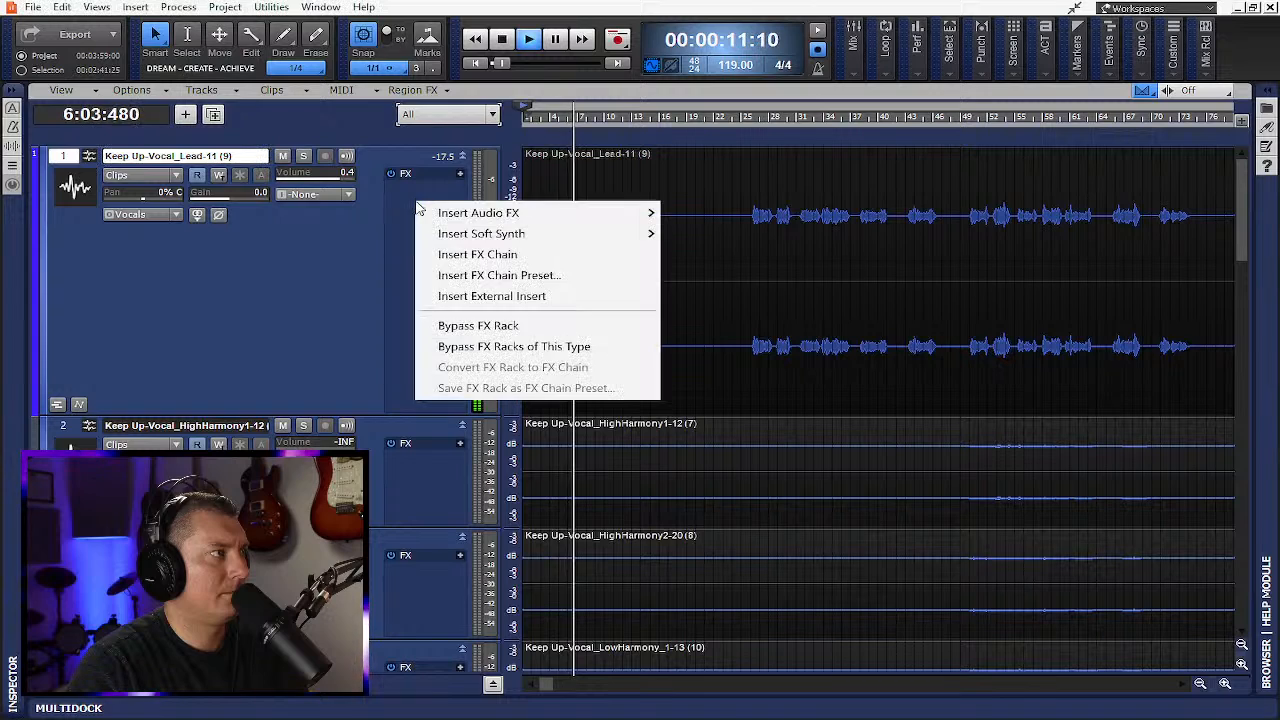
mouse_move(460, 213)
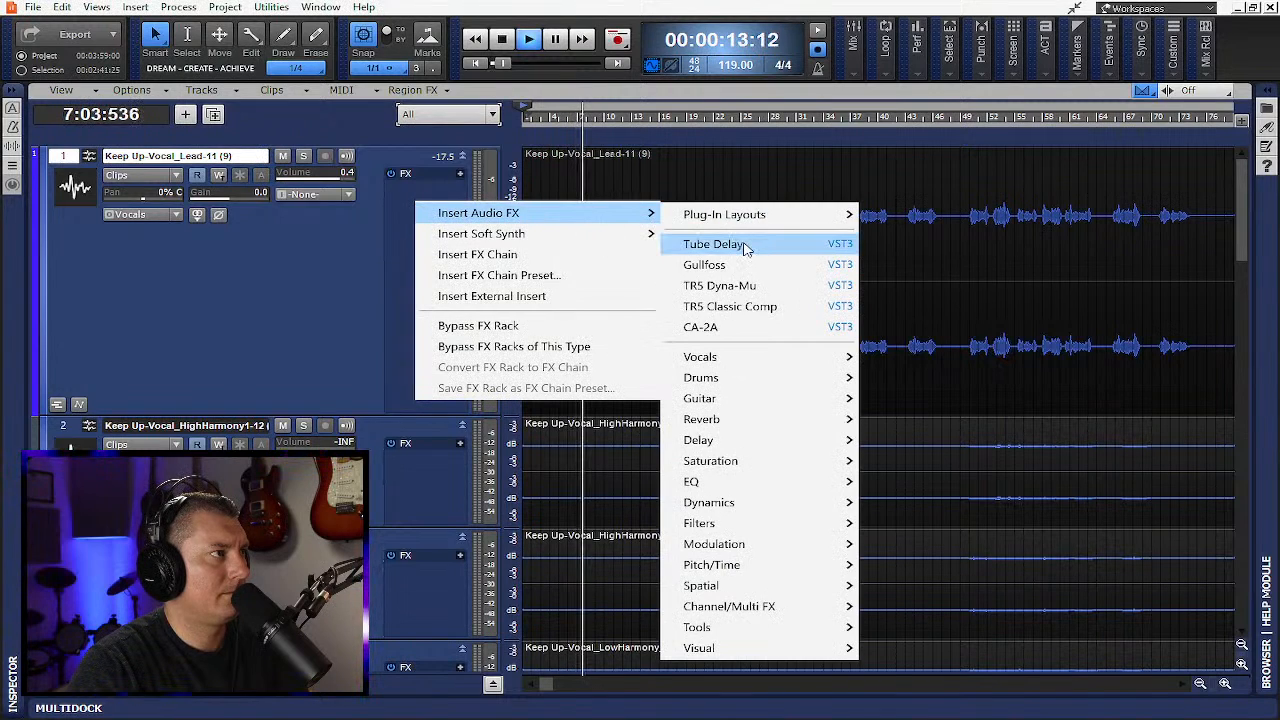
click(728, 327)
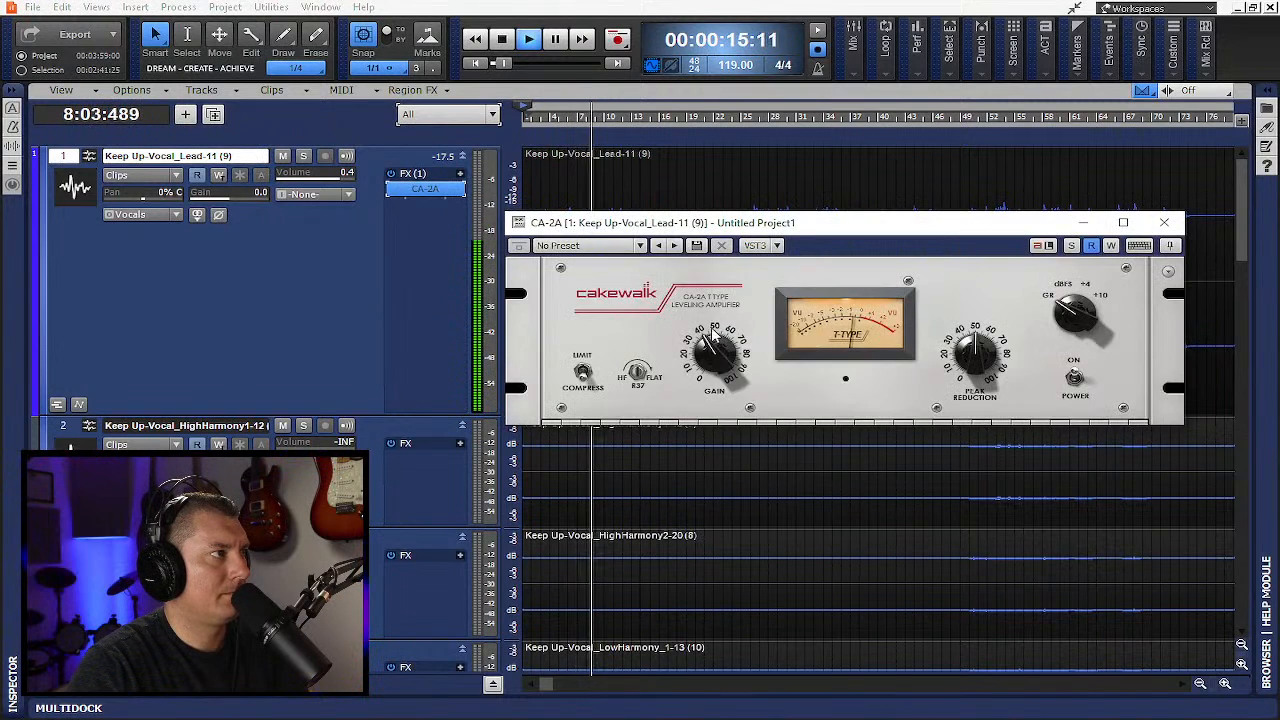
mouse_move(707, 346)
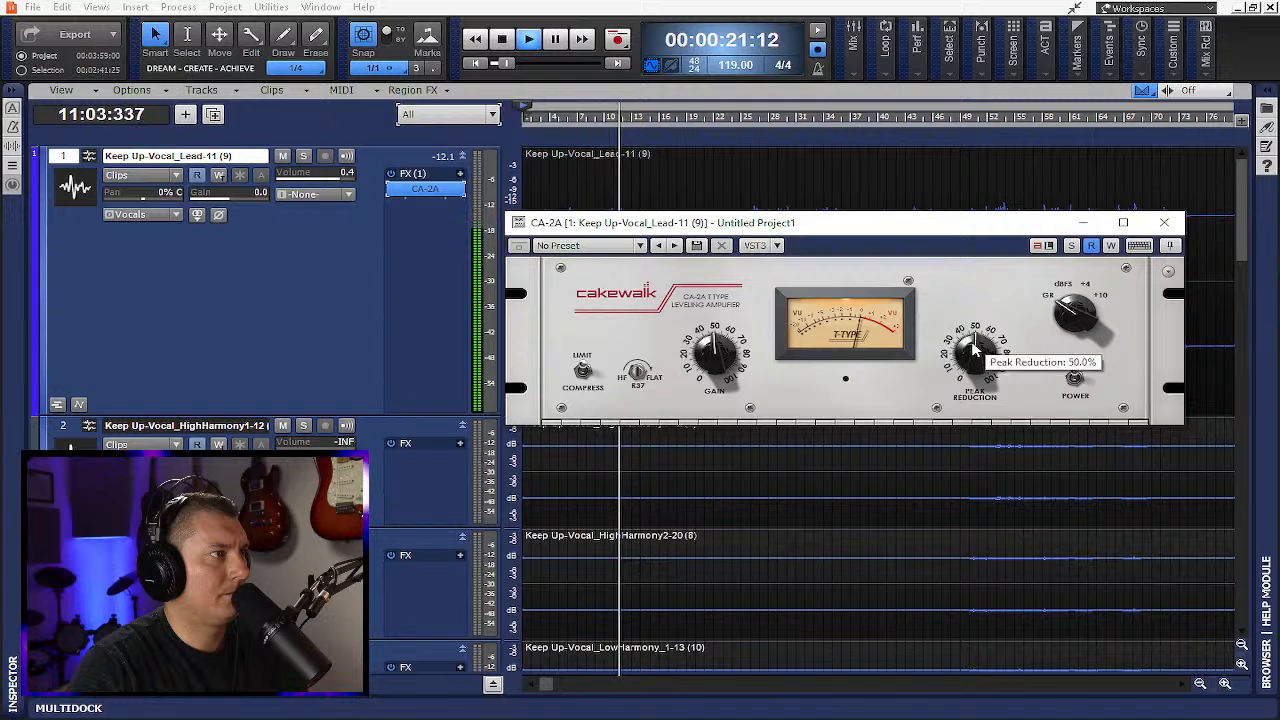
click(1163, 222)
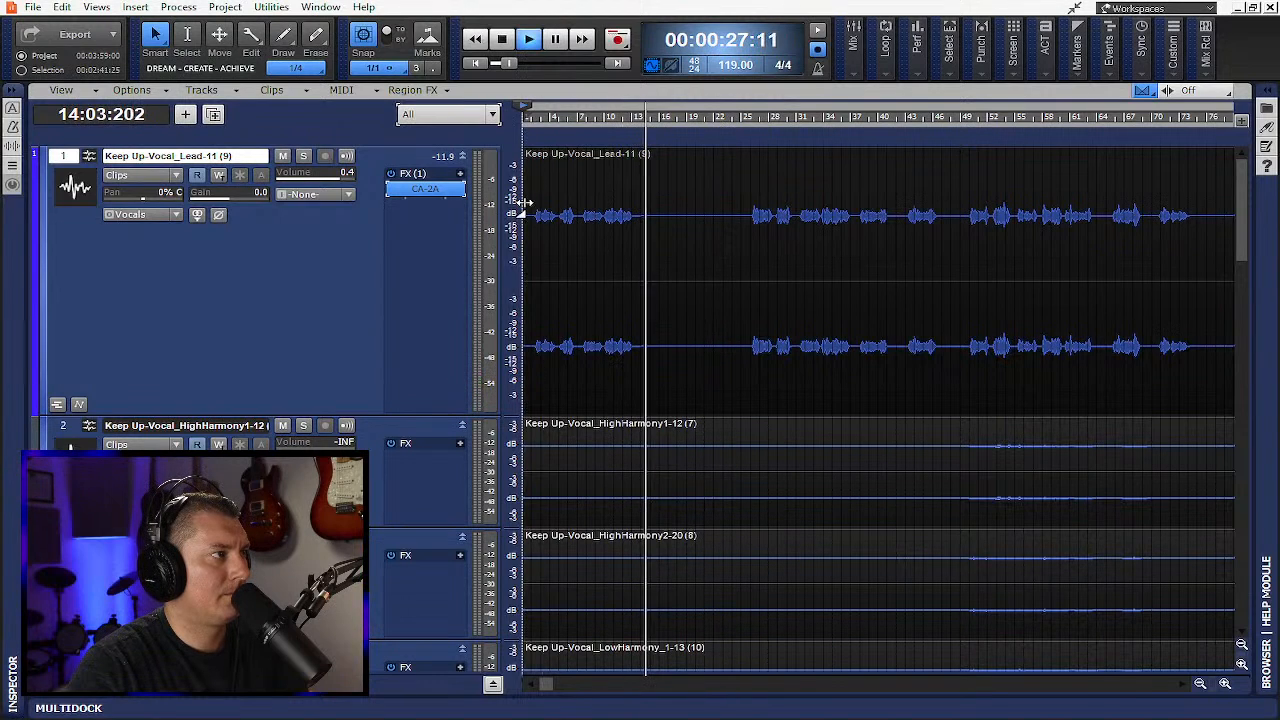
Stop playback and apply the 6dB Boost gain preset twice to the lead vocal clip
key(space)
click(603, 175)
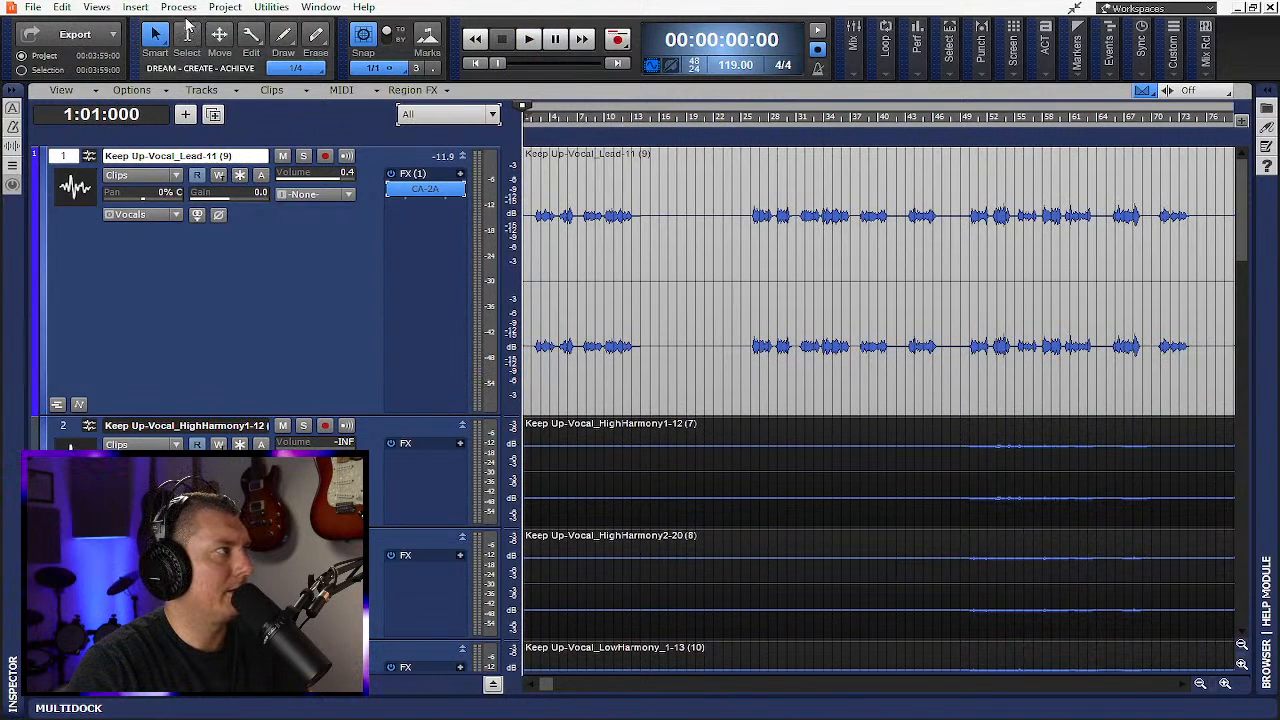
click(178, 7)
mouse_move(215, 25)
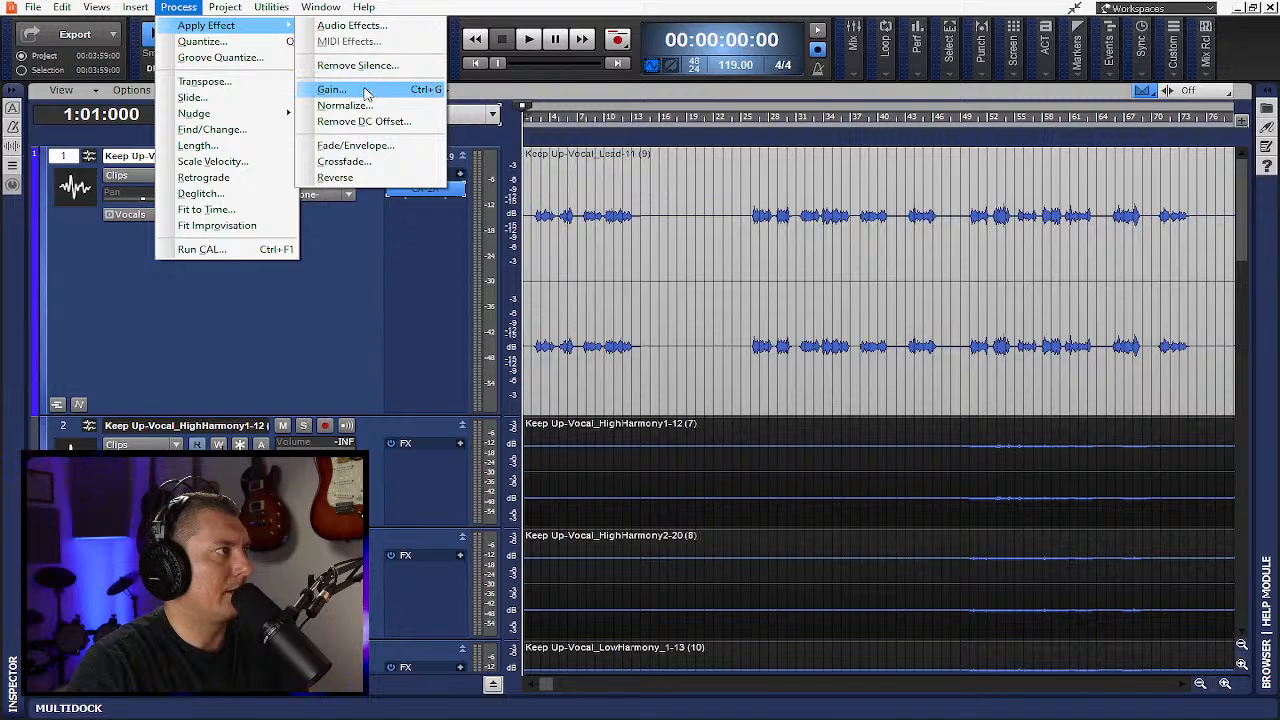
click(362, 90)
click(640, 221)
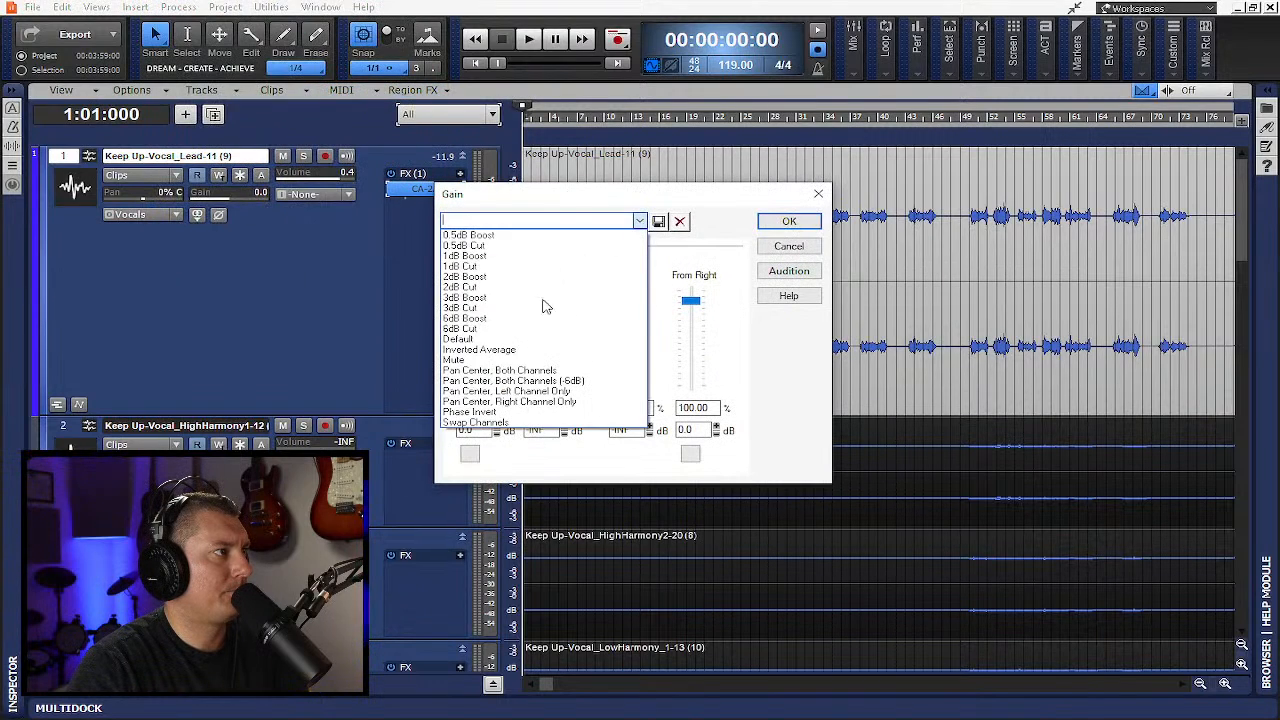
click(511, 320)
click(767, 220)
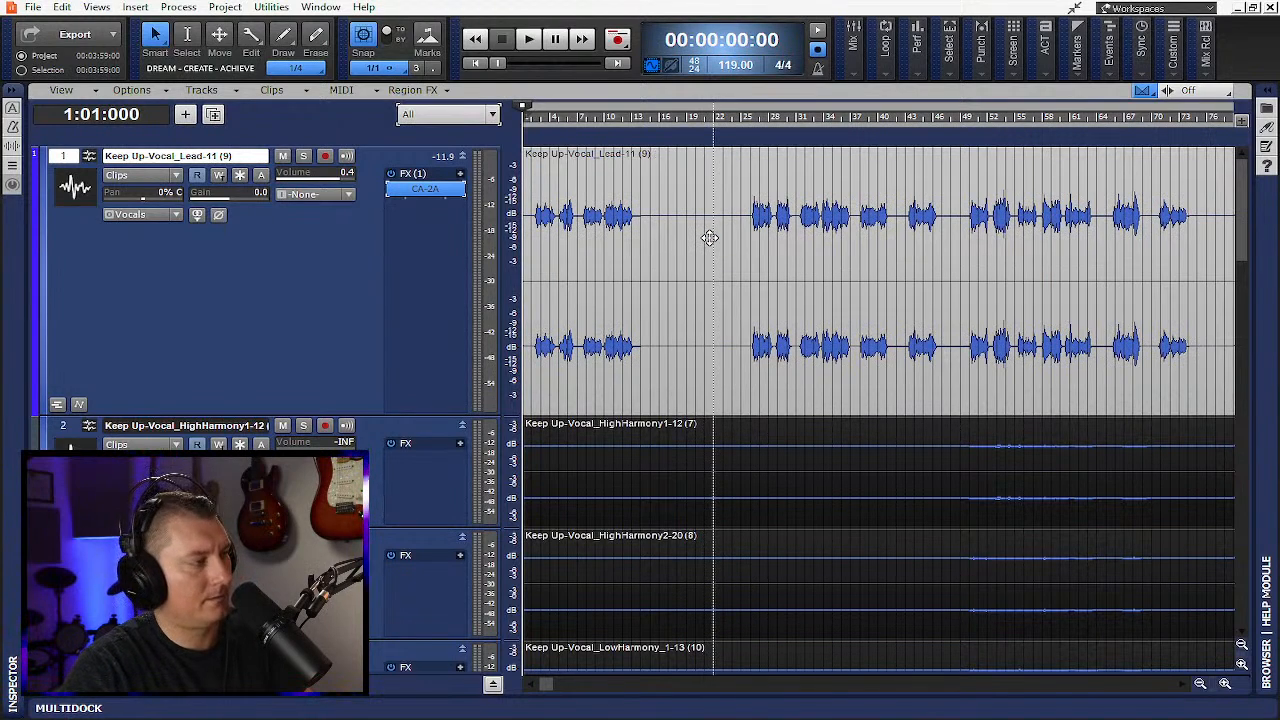
key(ctrl+y)
click(787, 221)
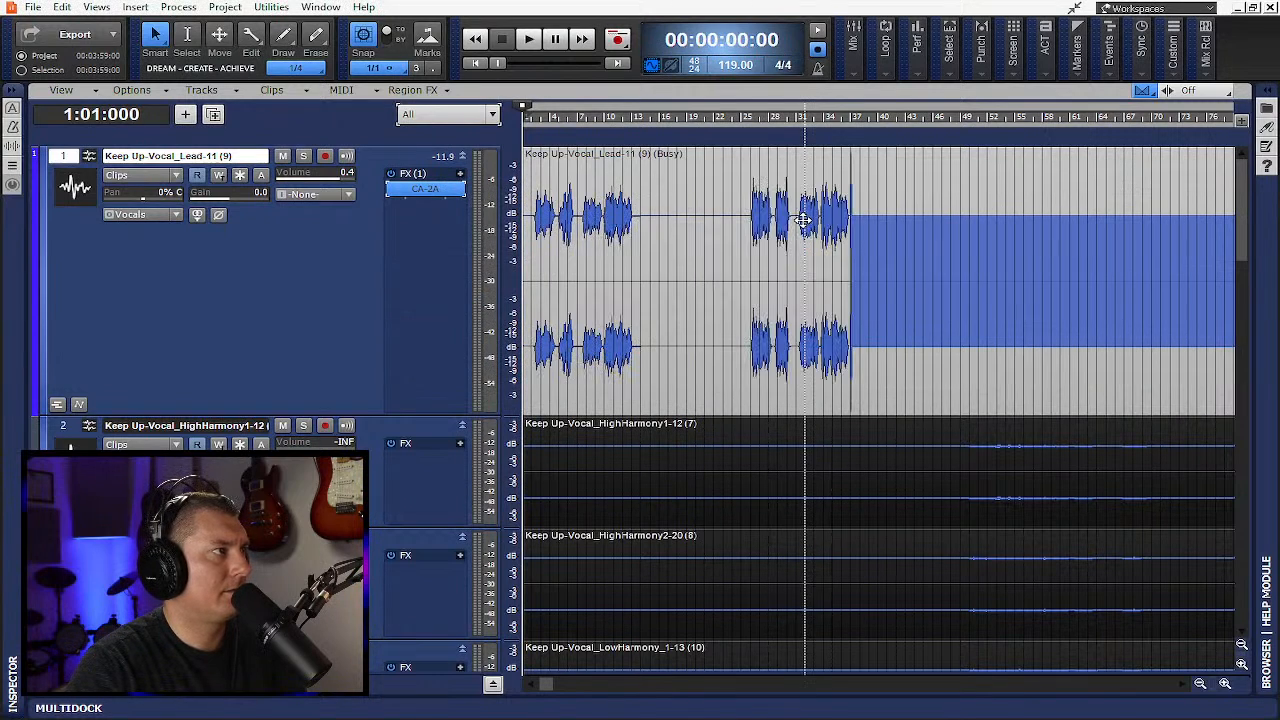
During playback, set the lead vocal's CA-2A gain to 46% and peak reduction to 41%
key(space)
double_click(415, 195)
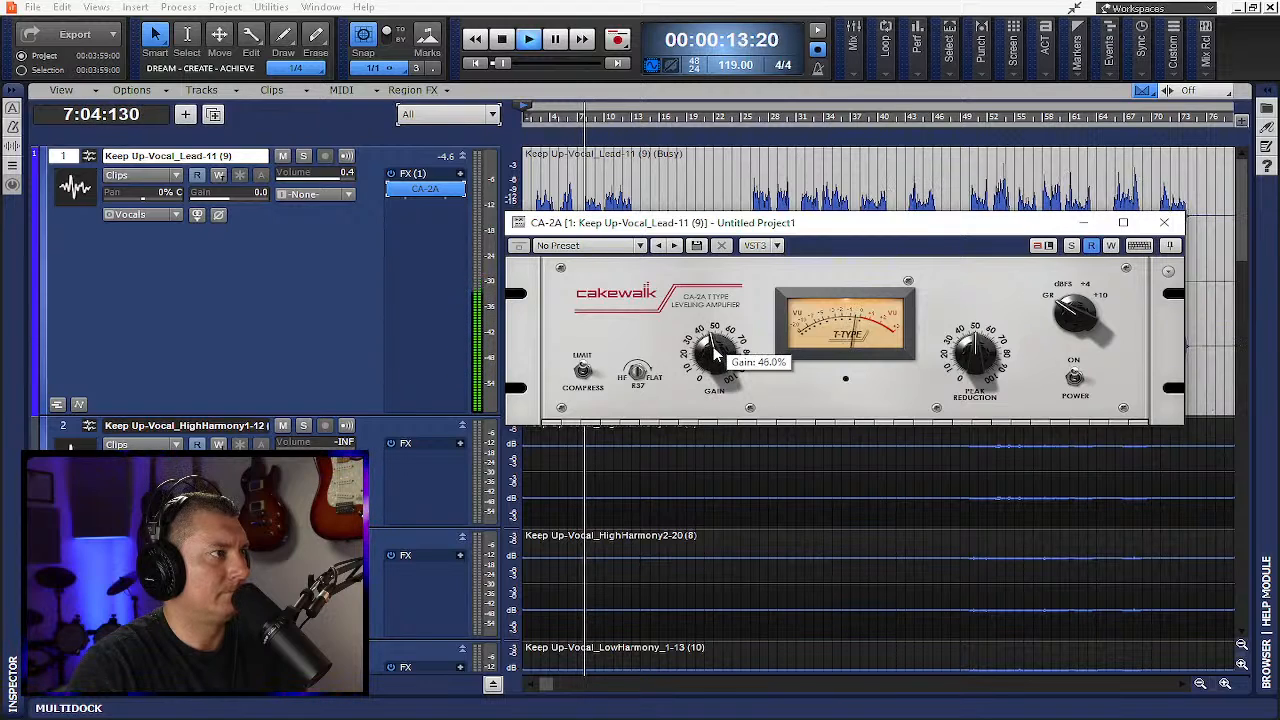
mouse_move(968, 360)
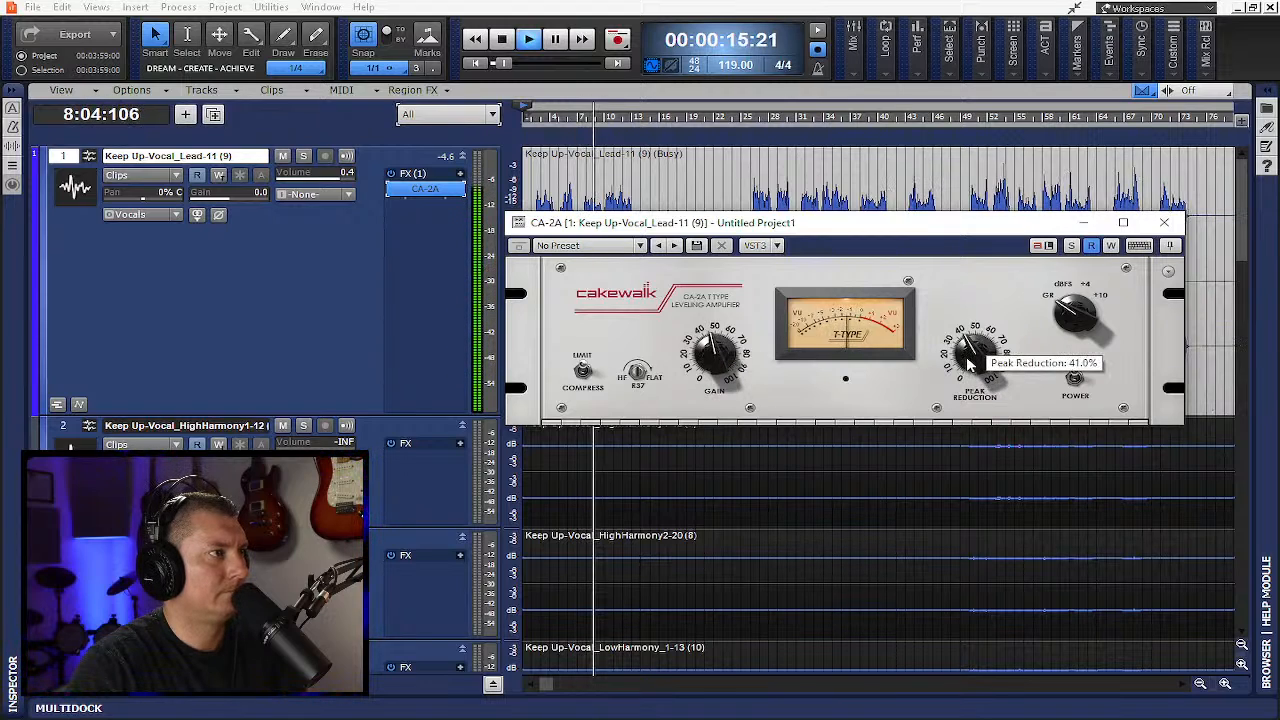
click(1163, 222)
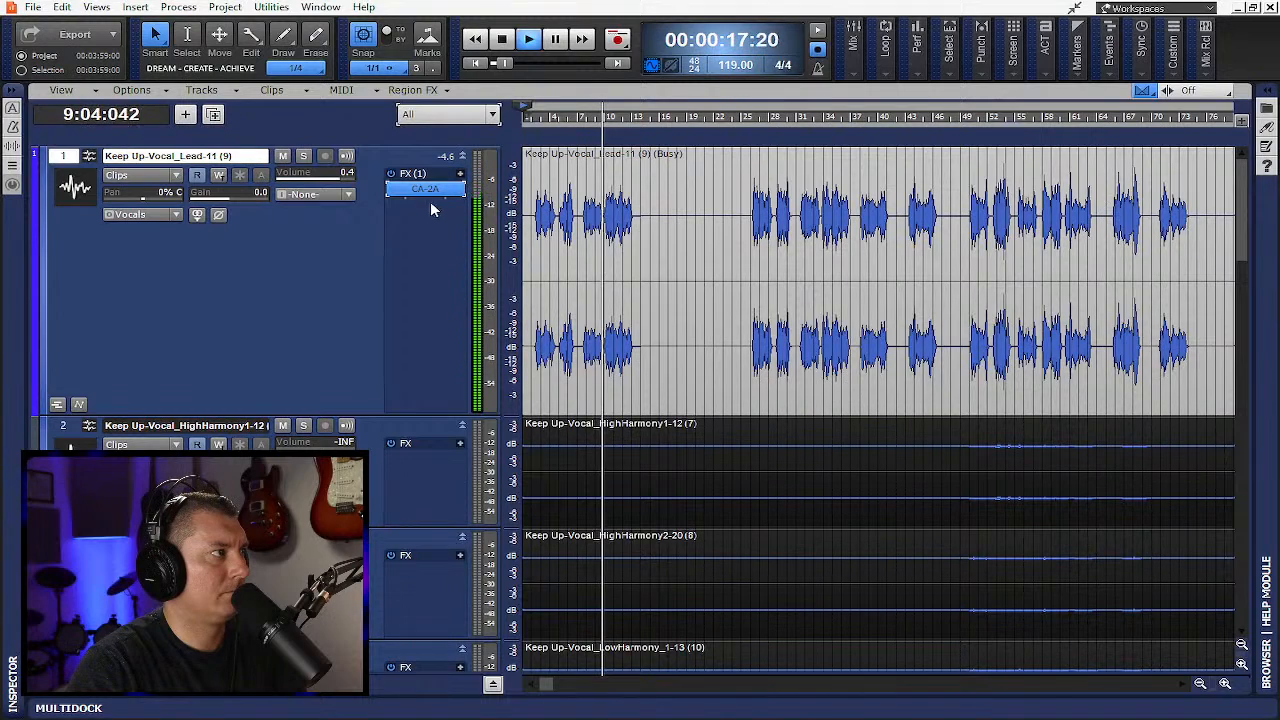
Insert the VX-64 Vocal Strip on the lead vocal, place it before the CA-2A, and stop playback
right_click(448, 218)
mouse_move(490, 222)
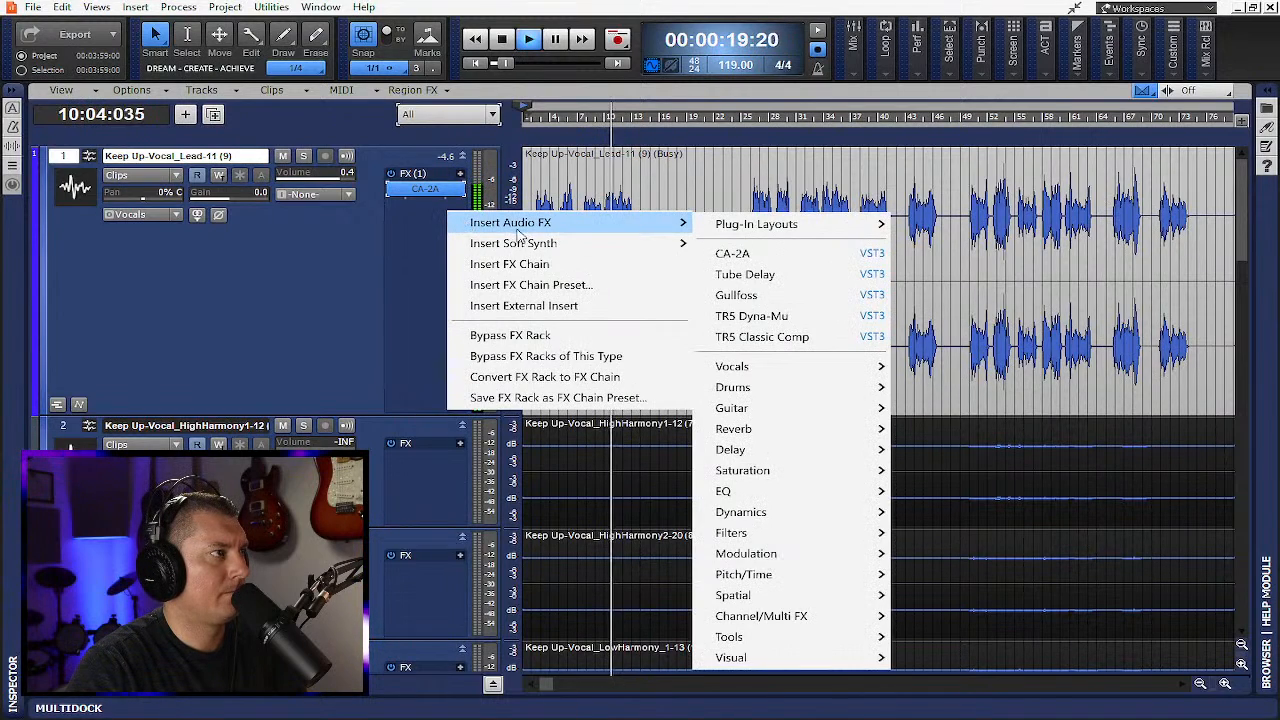
mouse_move(780, 366)
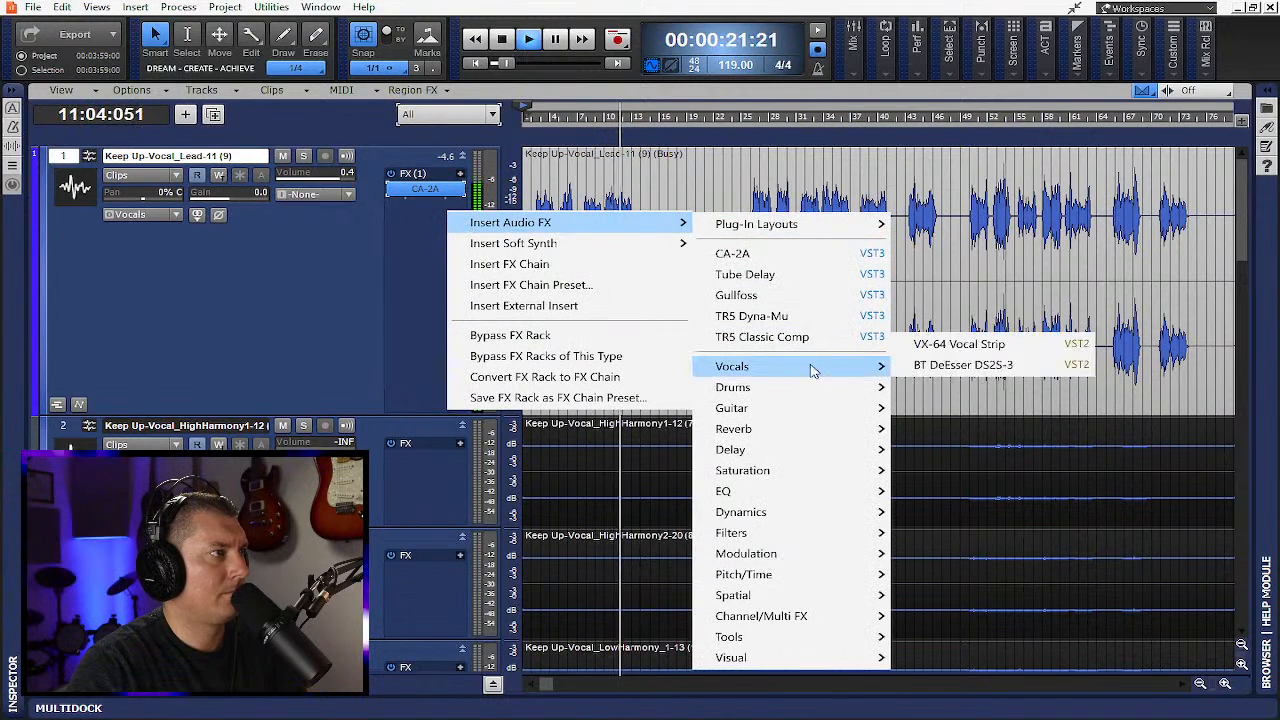
click(950, 344)
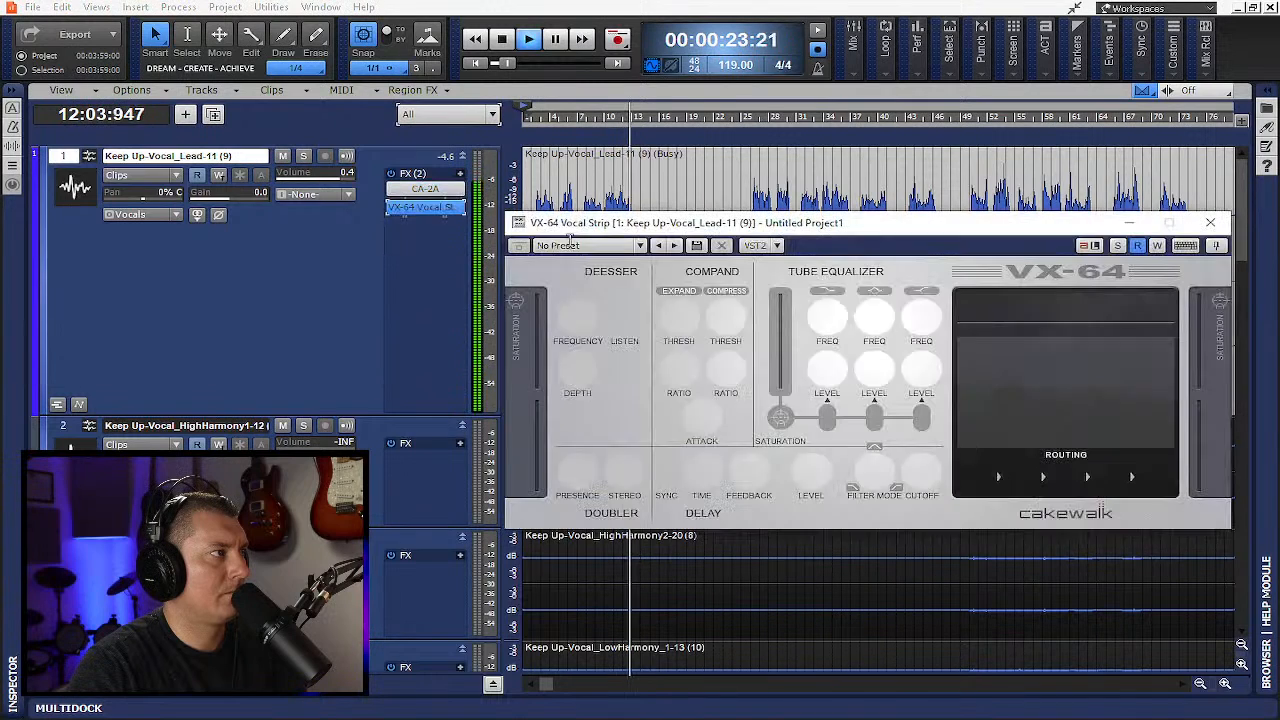
click(1210, 222)
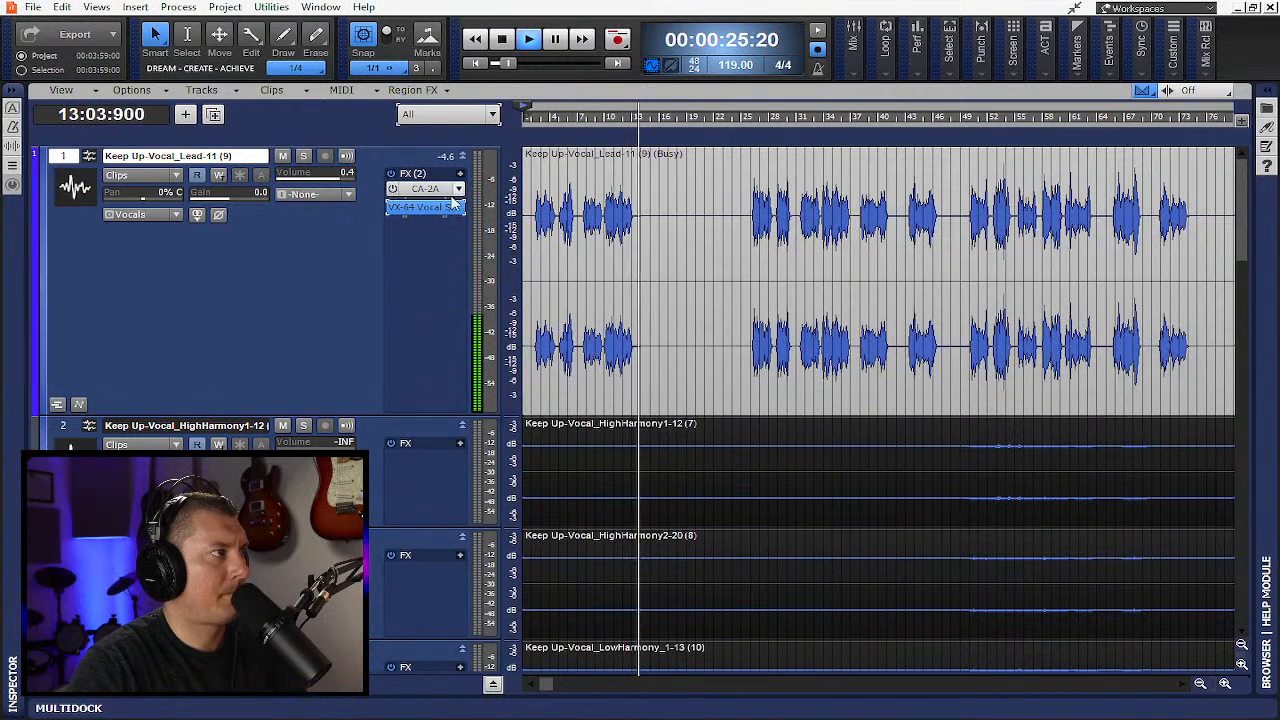
drag(425, 207, 431, 187)
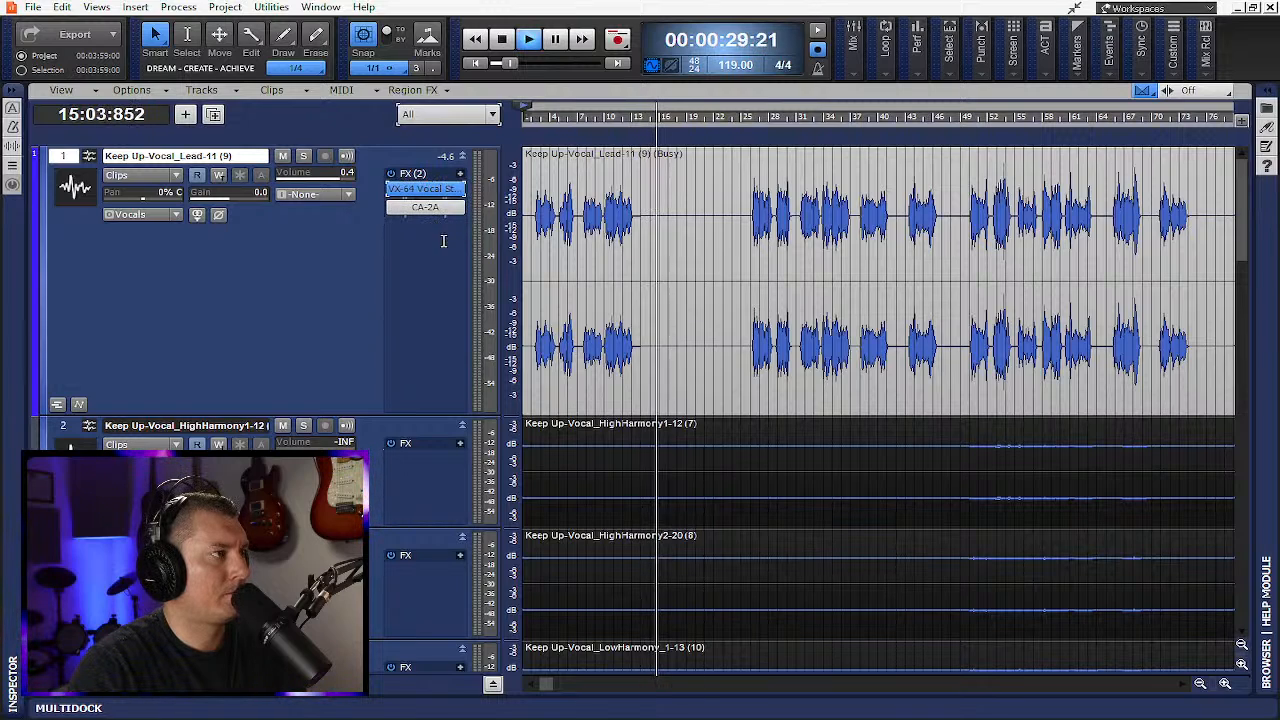
key(space)
Select the four harmony vocal tracks and apply the 6dB Boost gain to their clips twice
scroll(412, 315, down, 3)
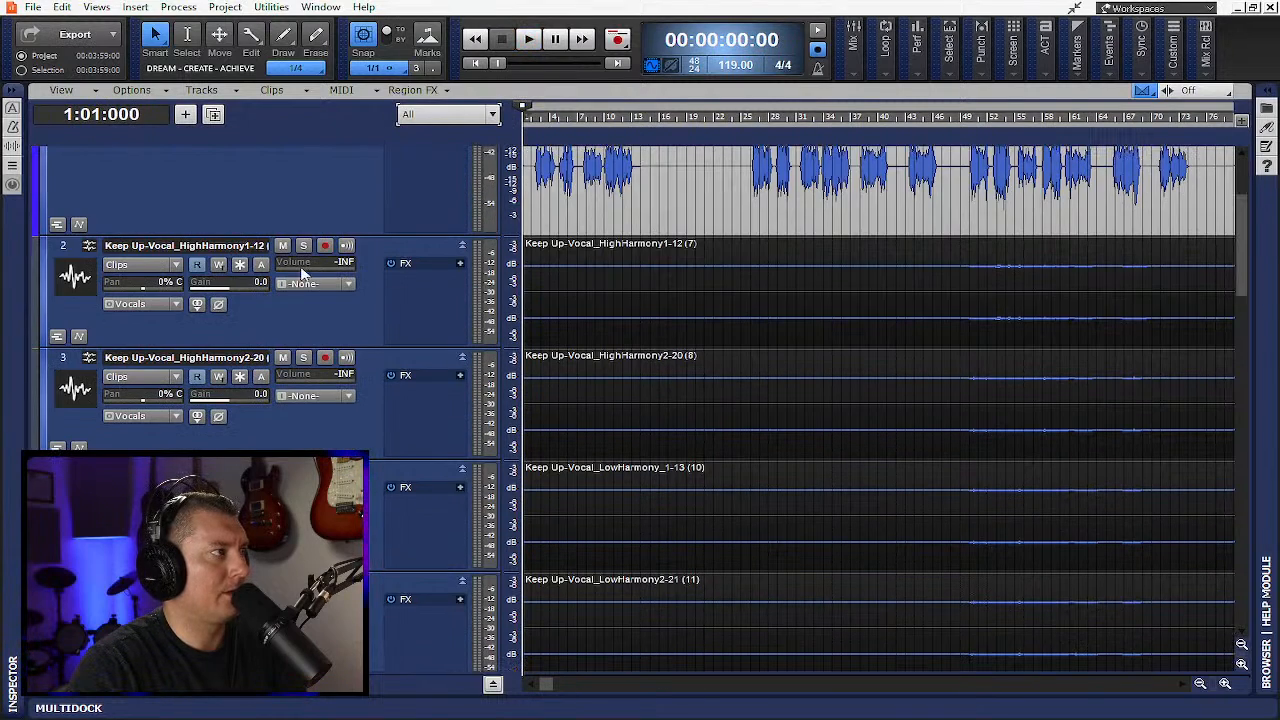
drag(66, 252, 64, 665)
scroll(860, 250, up, 3)
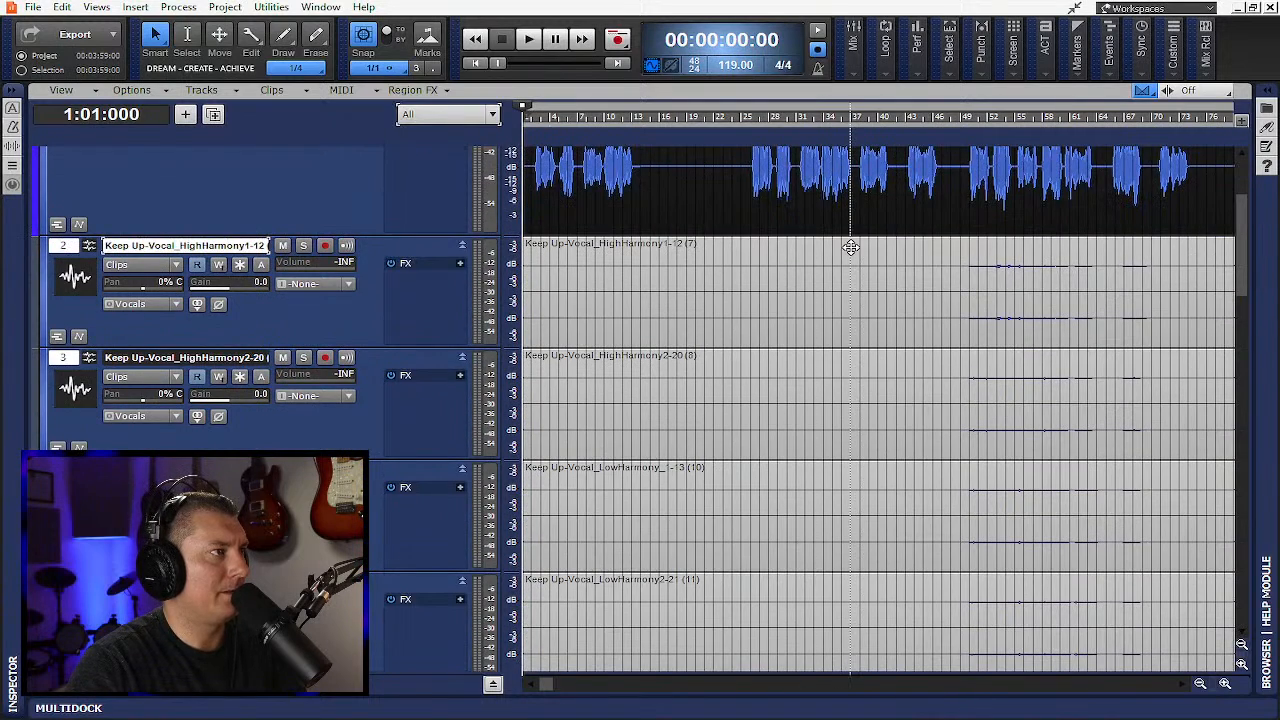
key(g)
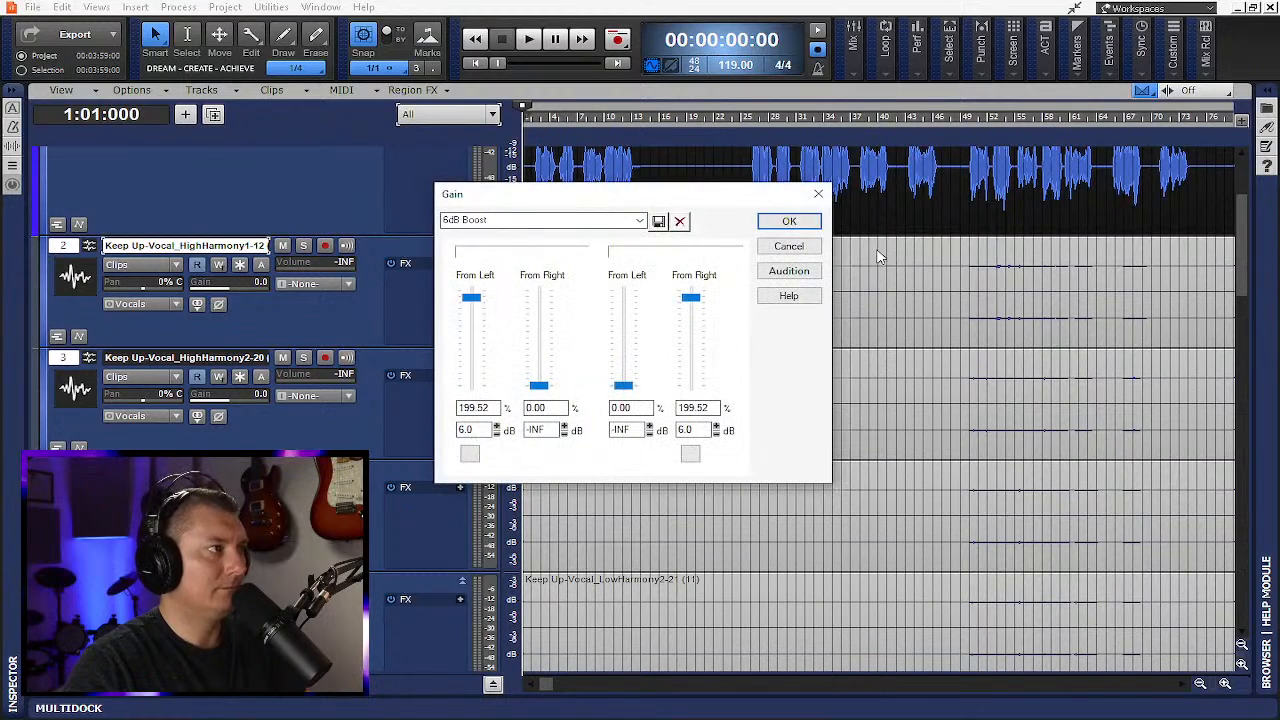
click(786, 222)
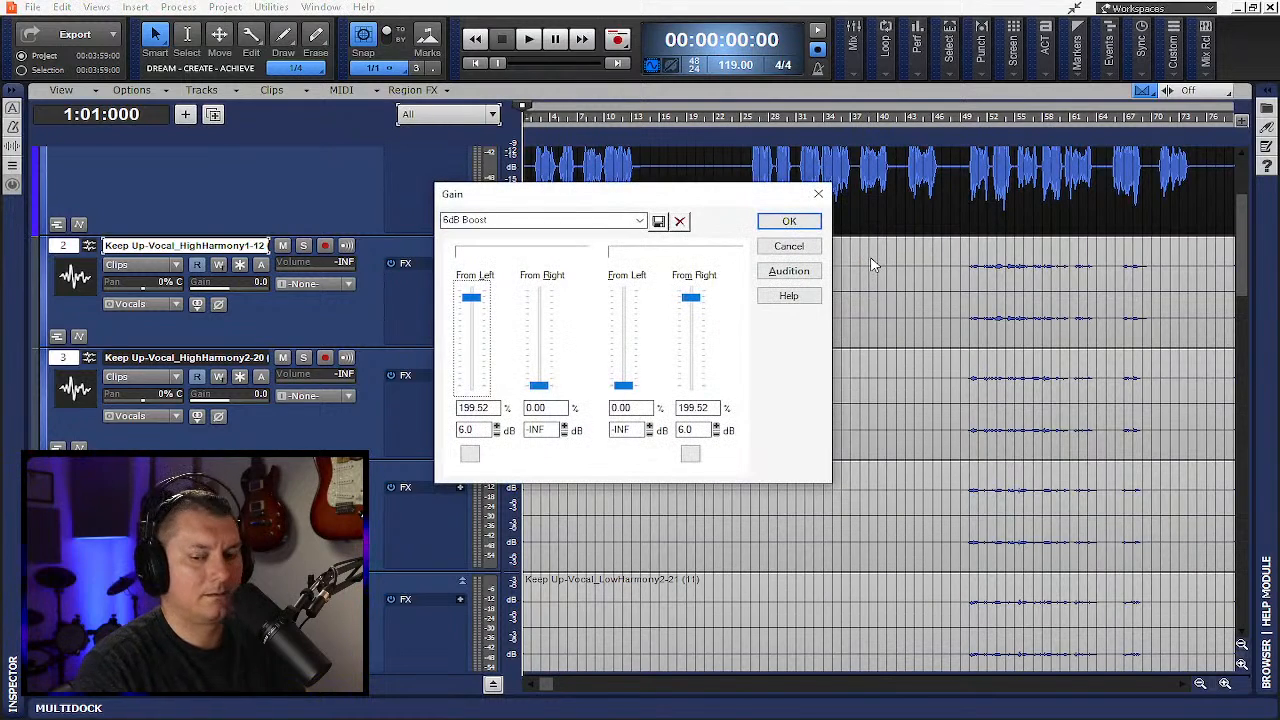
key(Return)
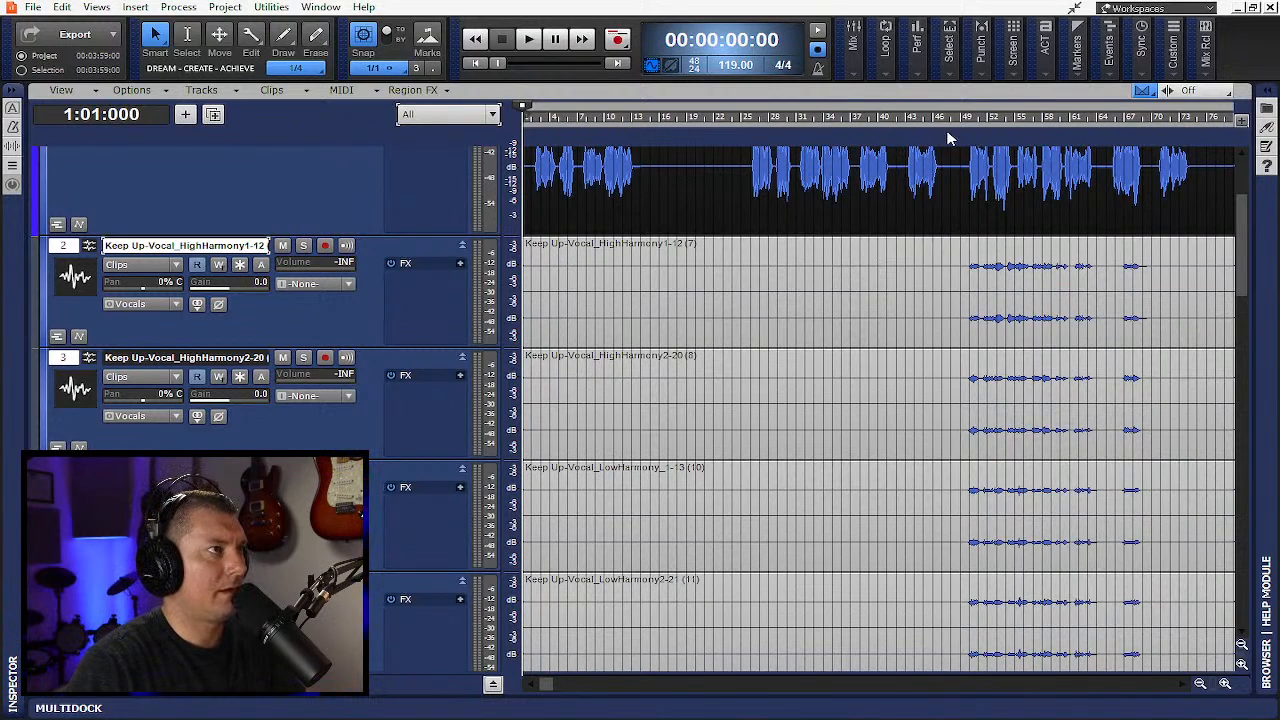
Play from measure 49, set both high harmony tracks' volumes to 0.0, and stop playback
click(965, 108)
key(space)
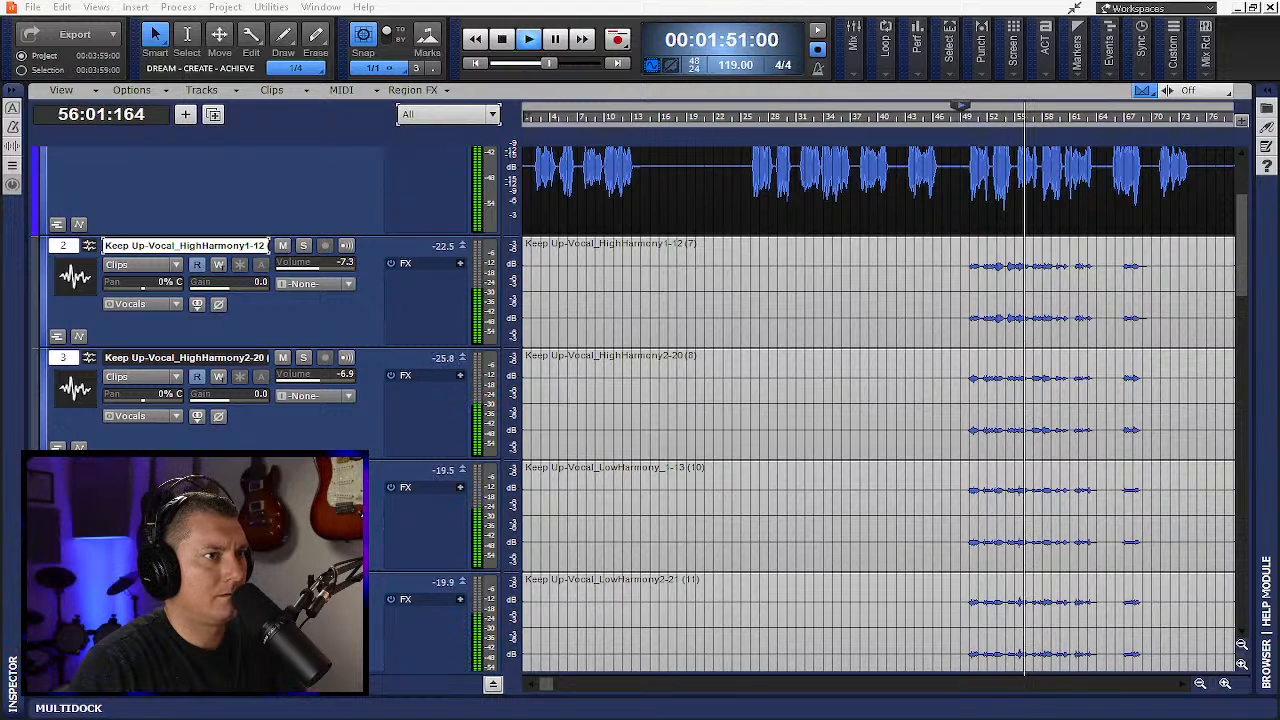
double_click(316, 376)
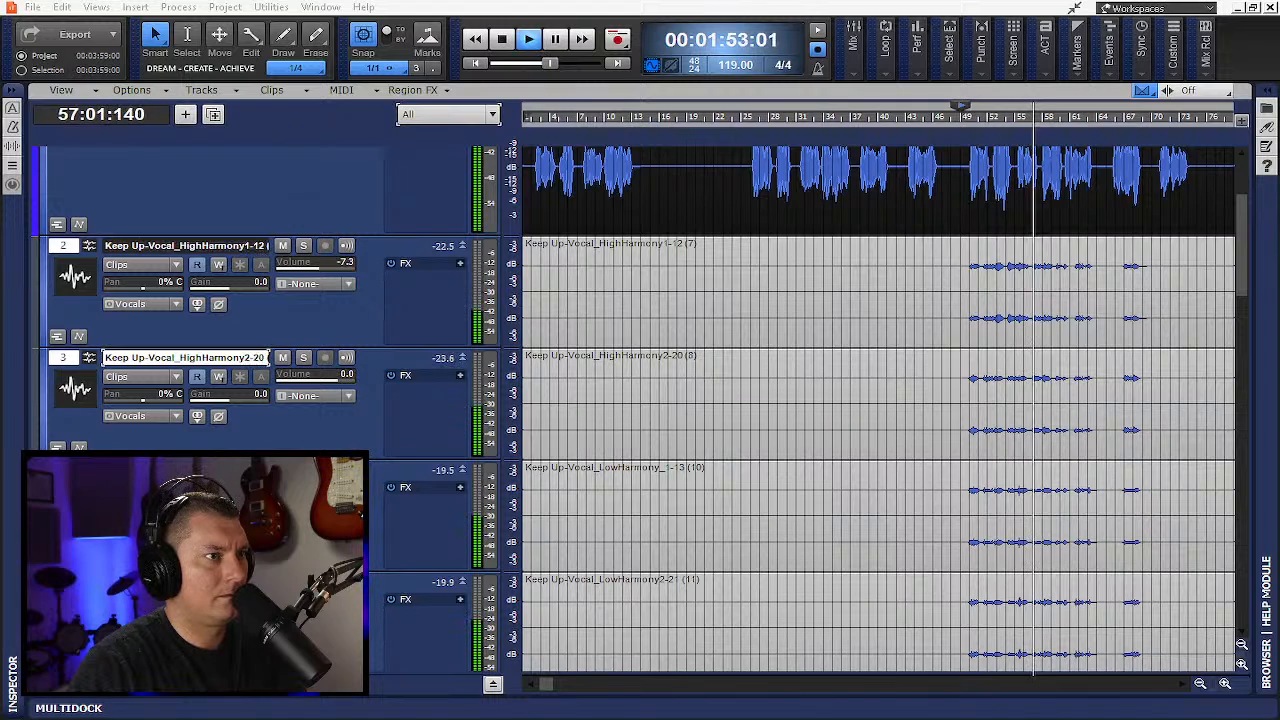
double_click(316, 263)
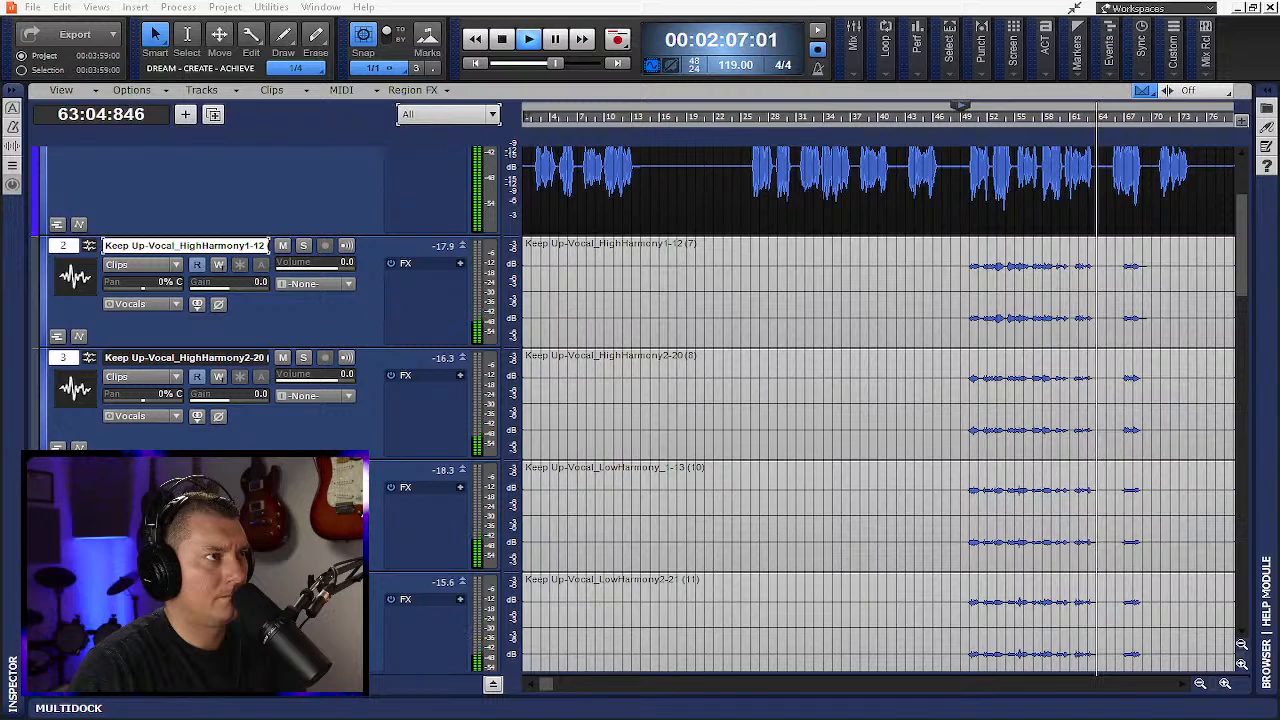
key(space)
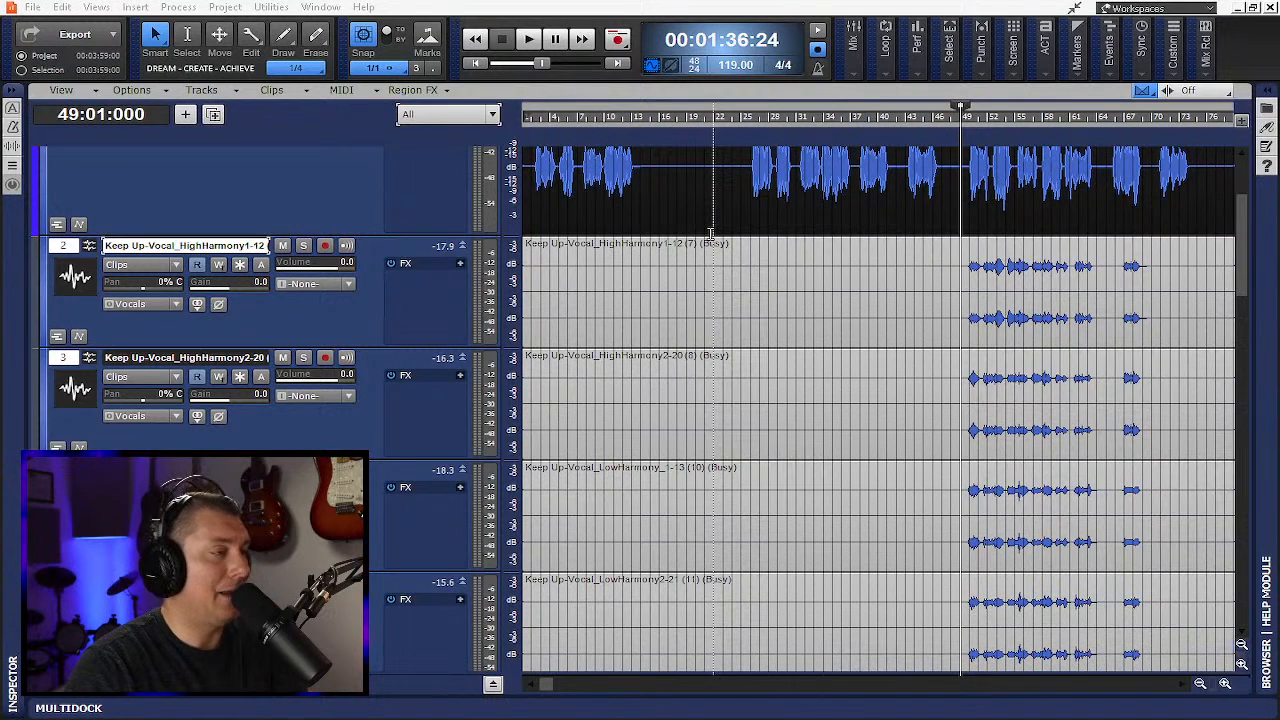
Save the project as a new file named "Keep Up-" followed by the artist's full name
scroll(937, 366, down, 2)
scroll(940, 364, up, 2)
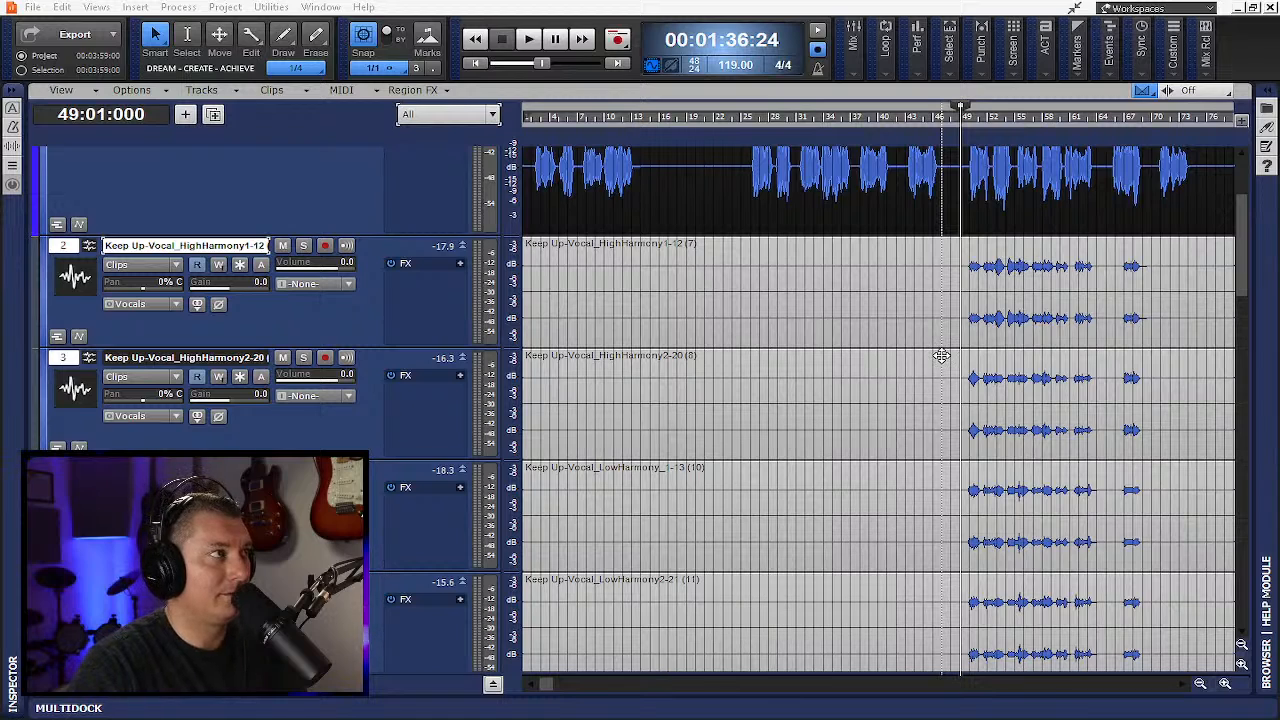
scroll(437, 187, up, 3)
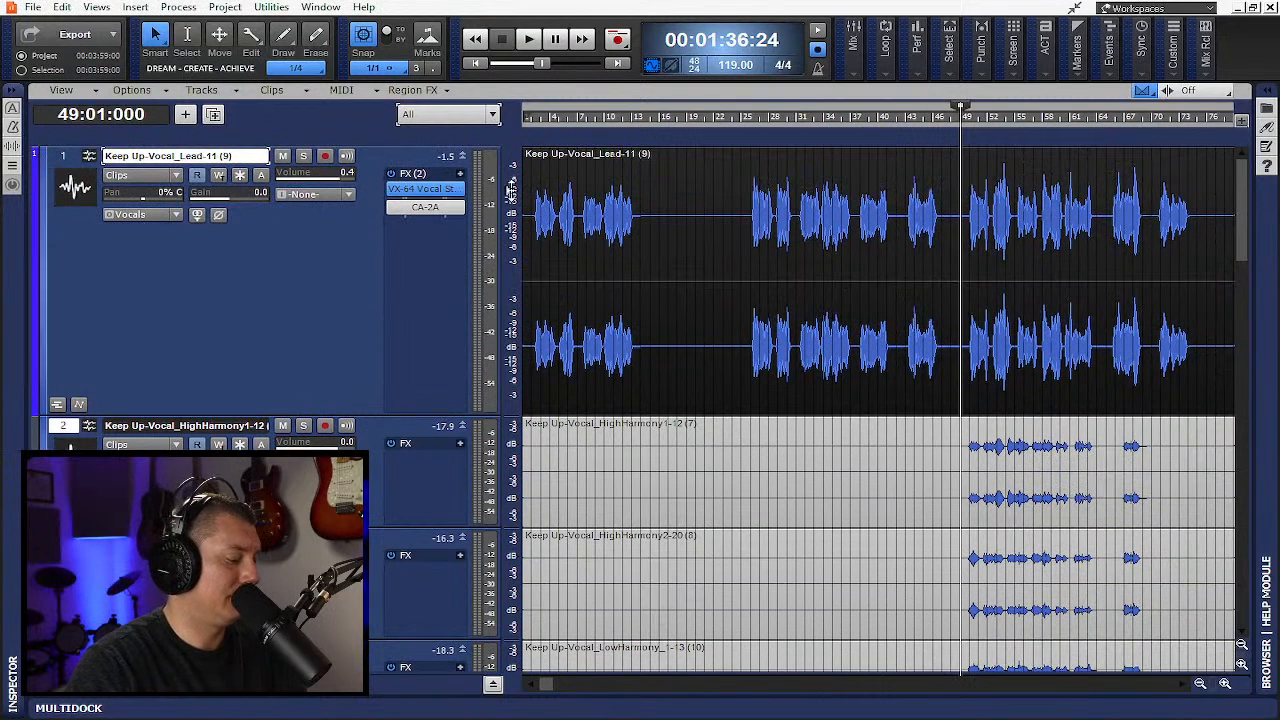
key(ctrl+shift+s)
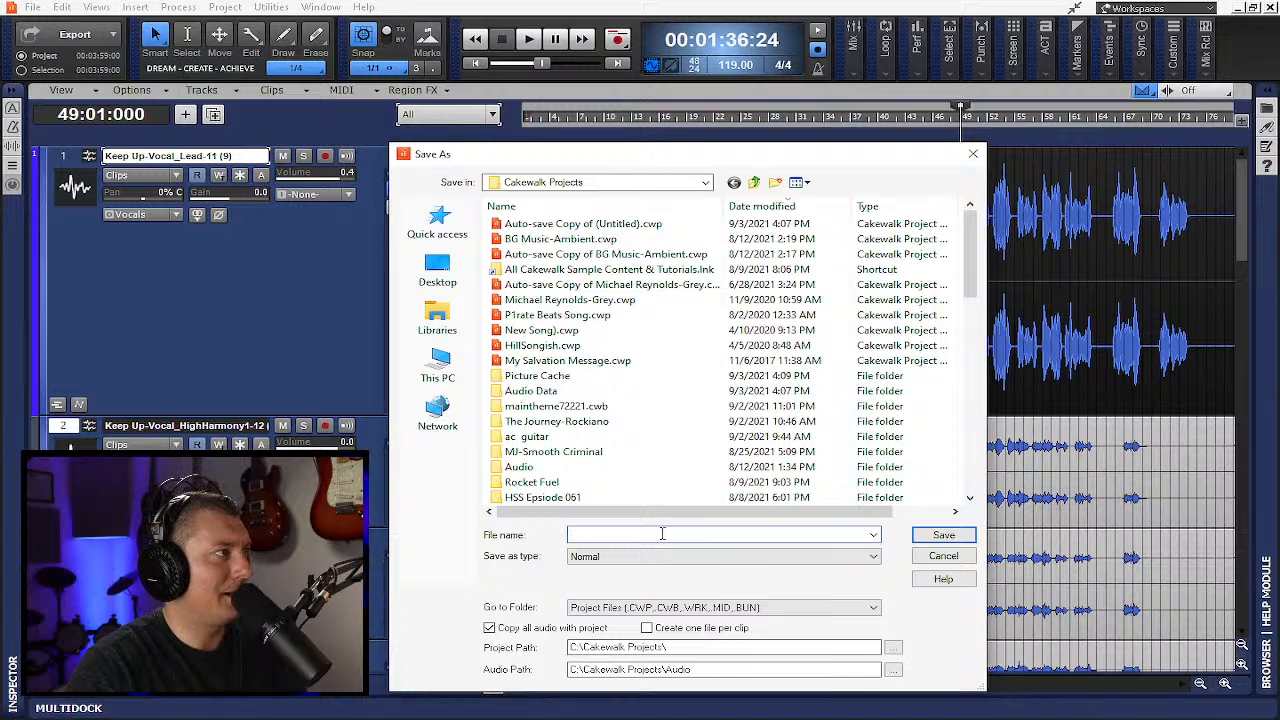
text(K)
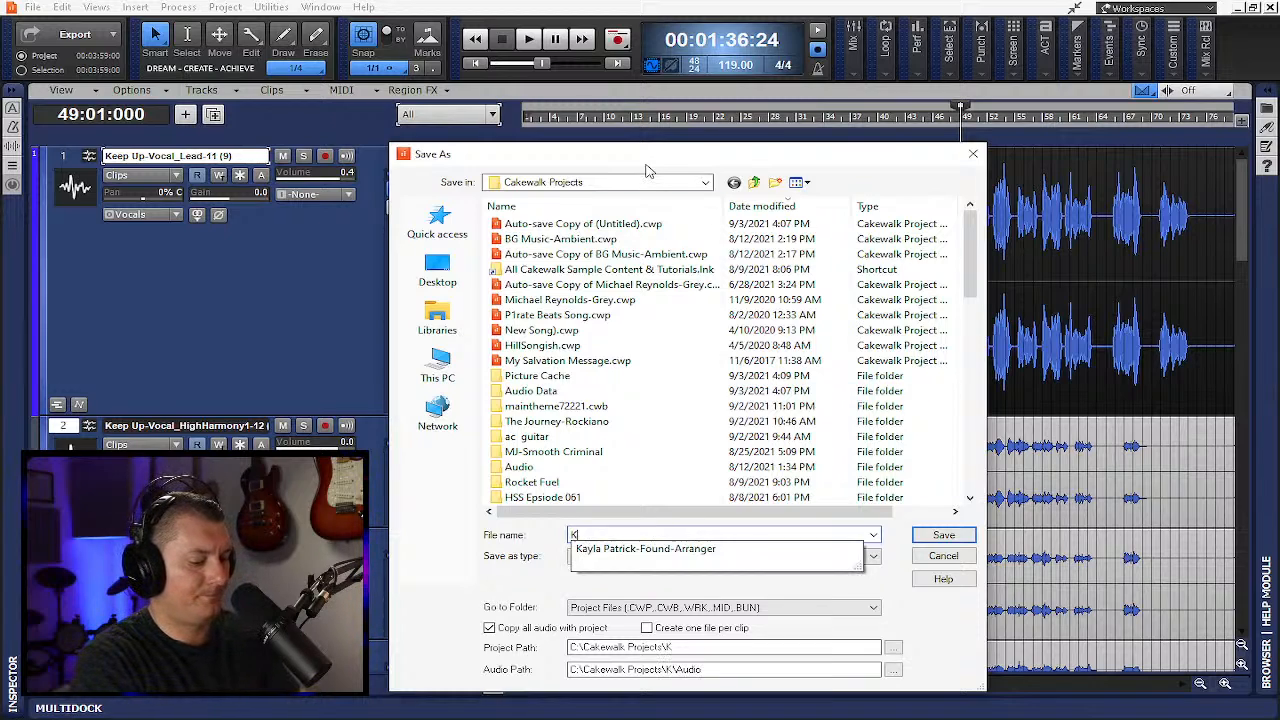
text(eep Up-)
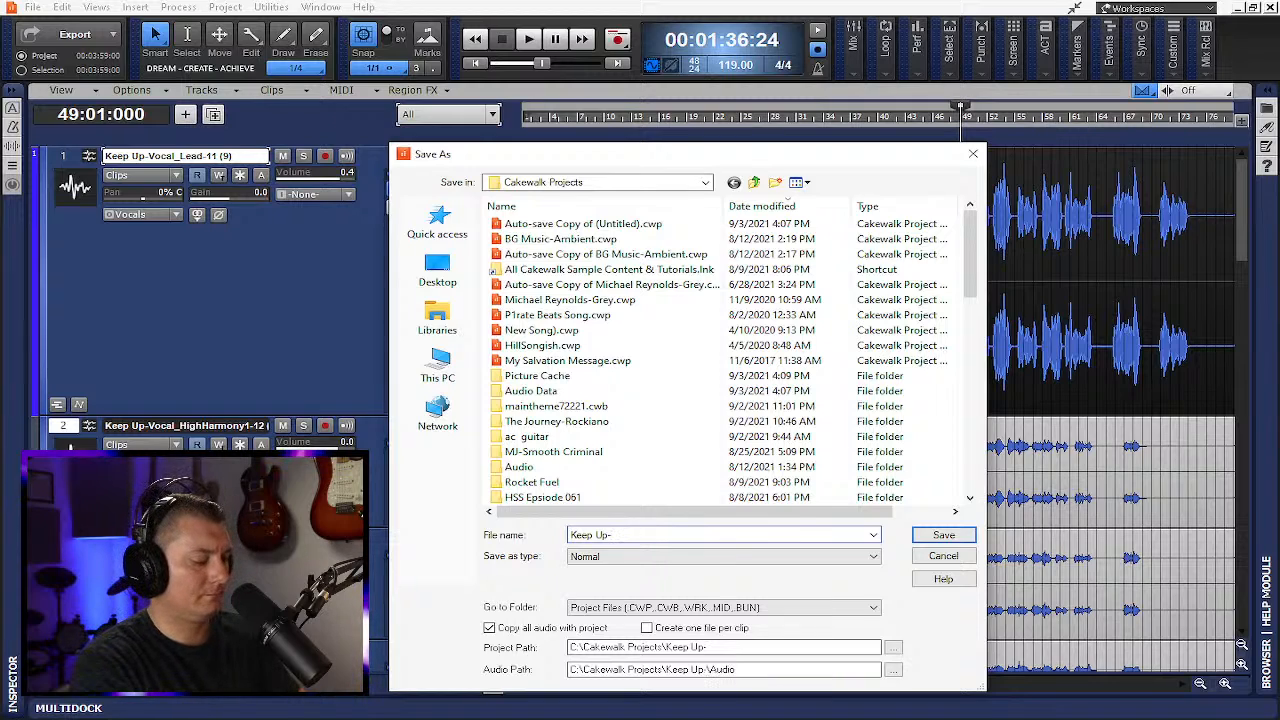
text(Conor Con)
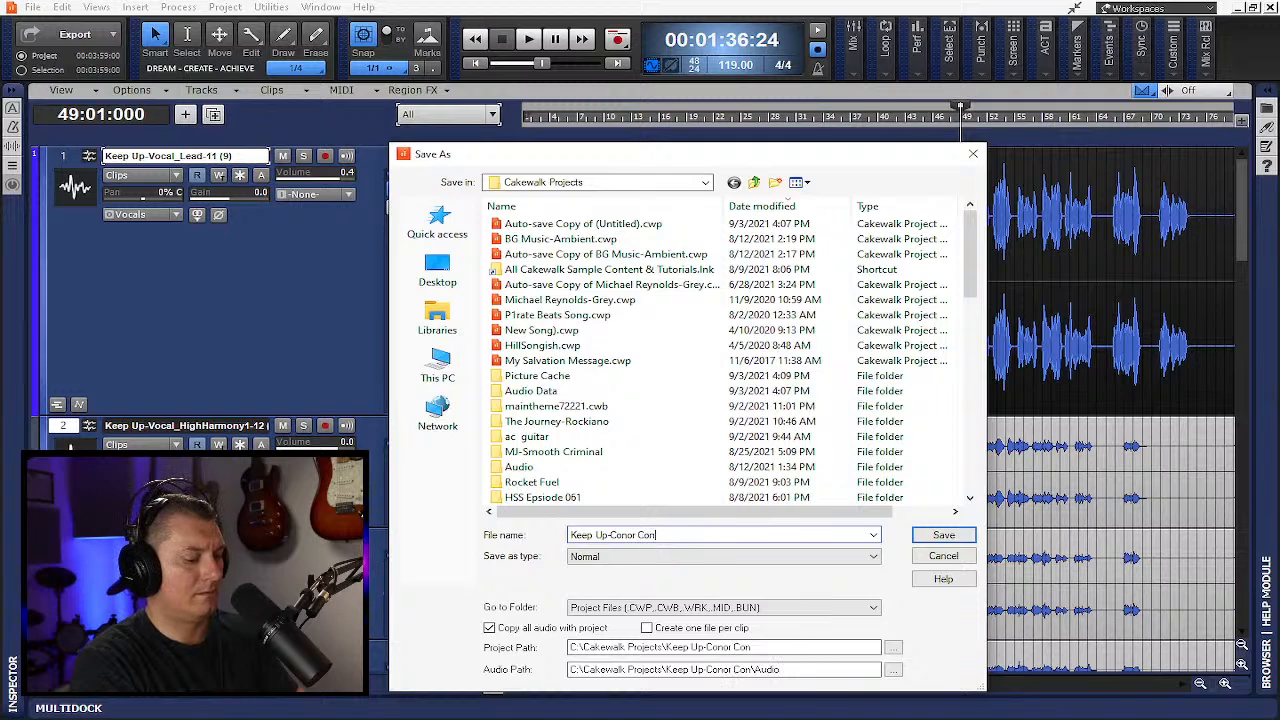
key(Return)
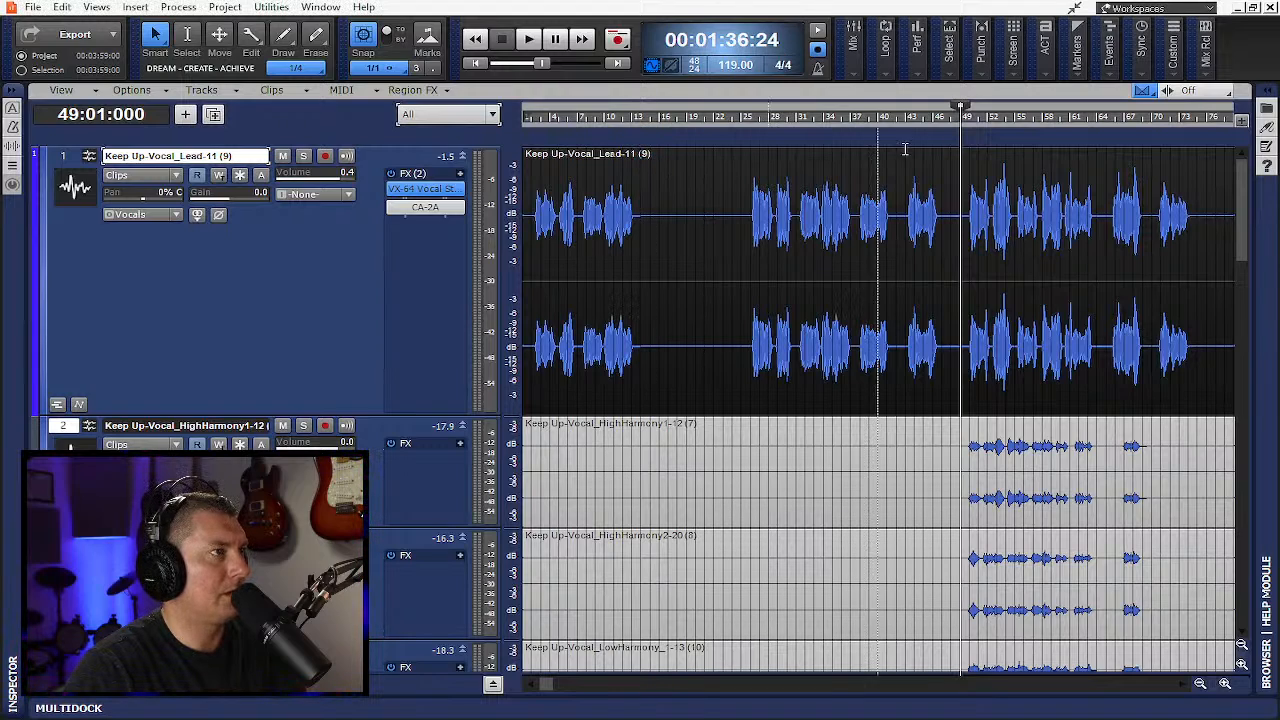
Open the Console view, expand it to full screen to inspect the channel strips, and park it below the tracks
key(alt+2)
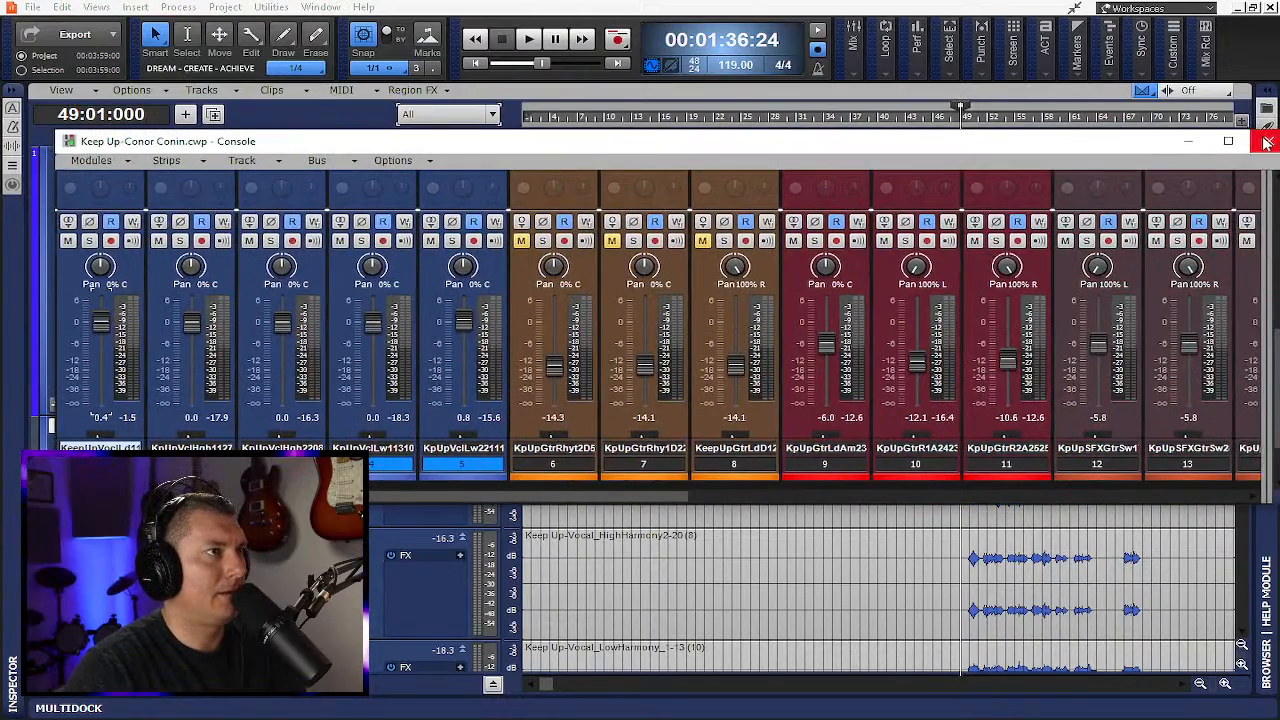
drag(1107, 149, 994, 4)
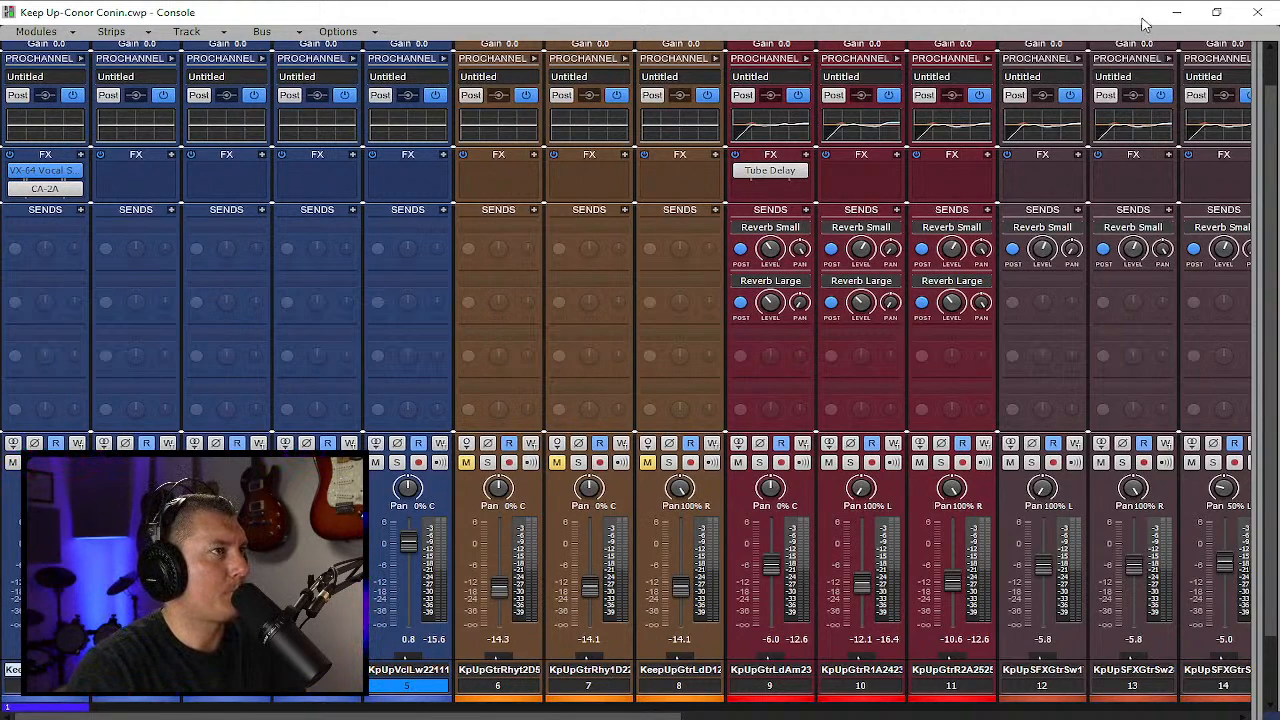
drag(1145, 22, 1088, 669)
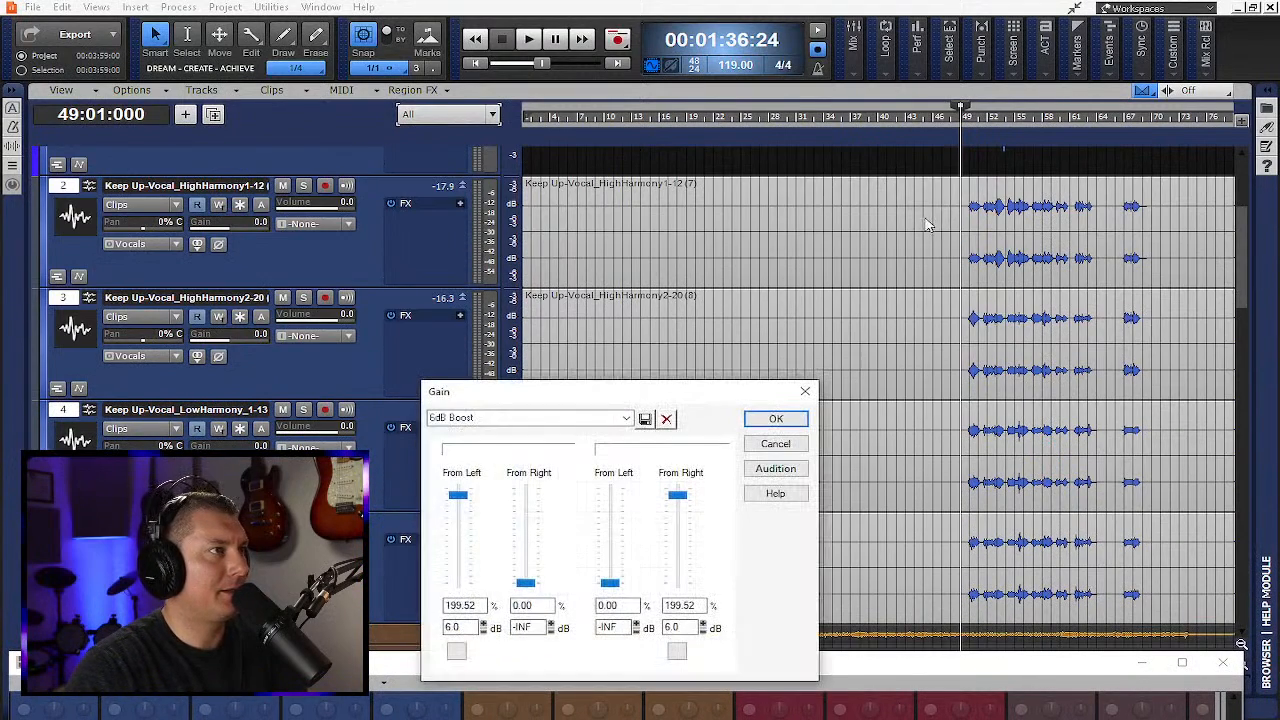
Apply the 6dB Boost gain to the four harmony vocal clips and convert the clips to mono
click(776, 418)
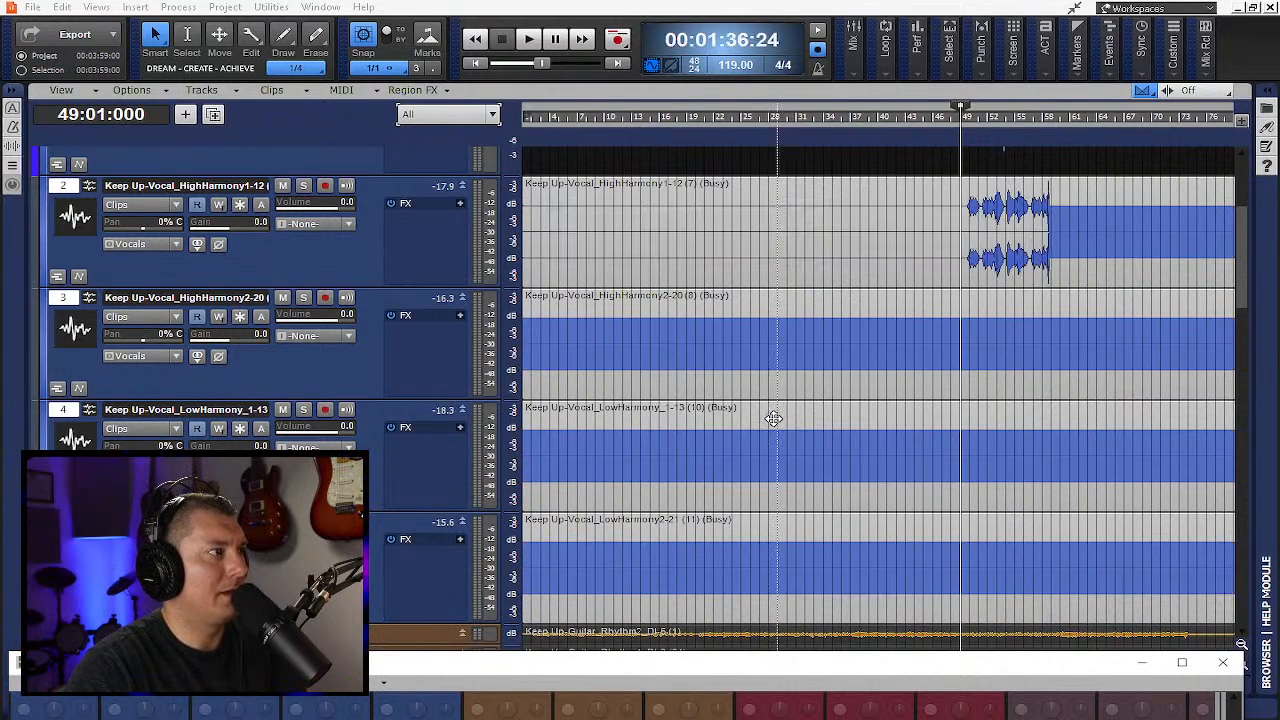
scroll(1040, 434, up, 2)
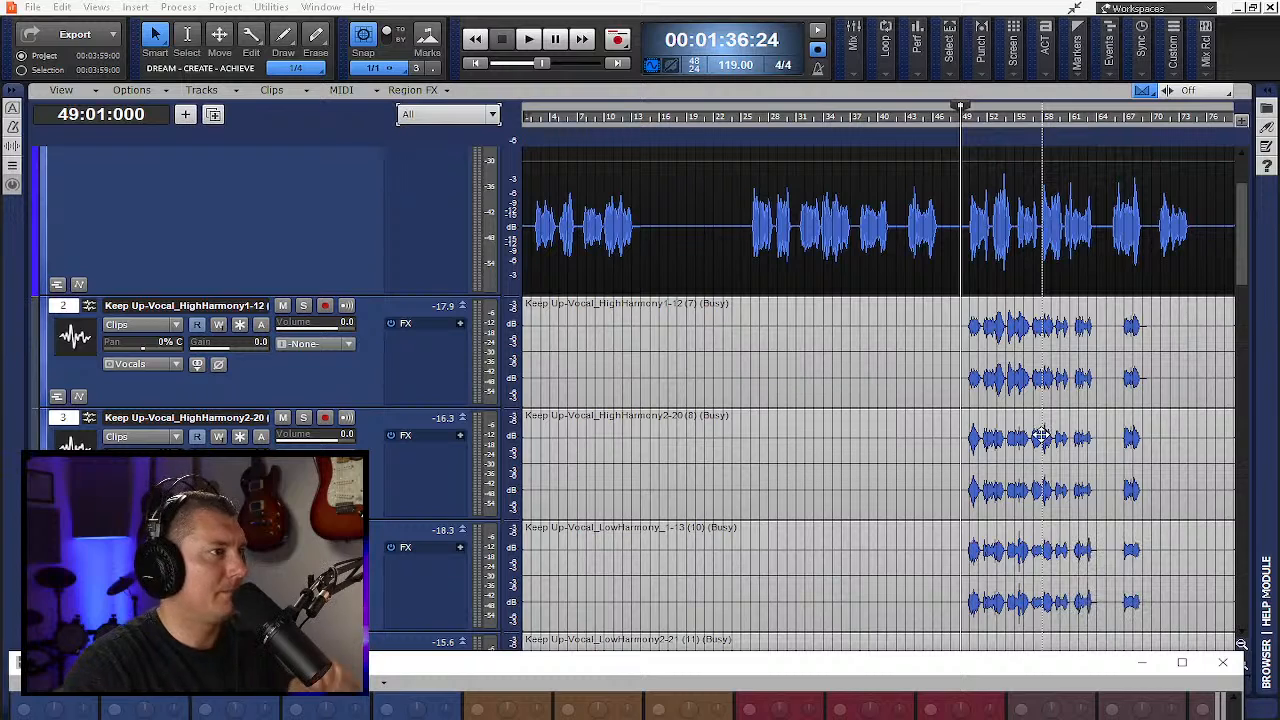
scroll(1035, 440, down, 5)
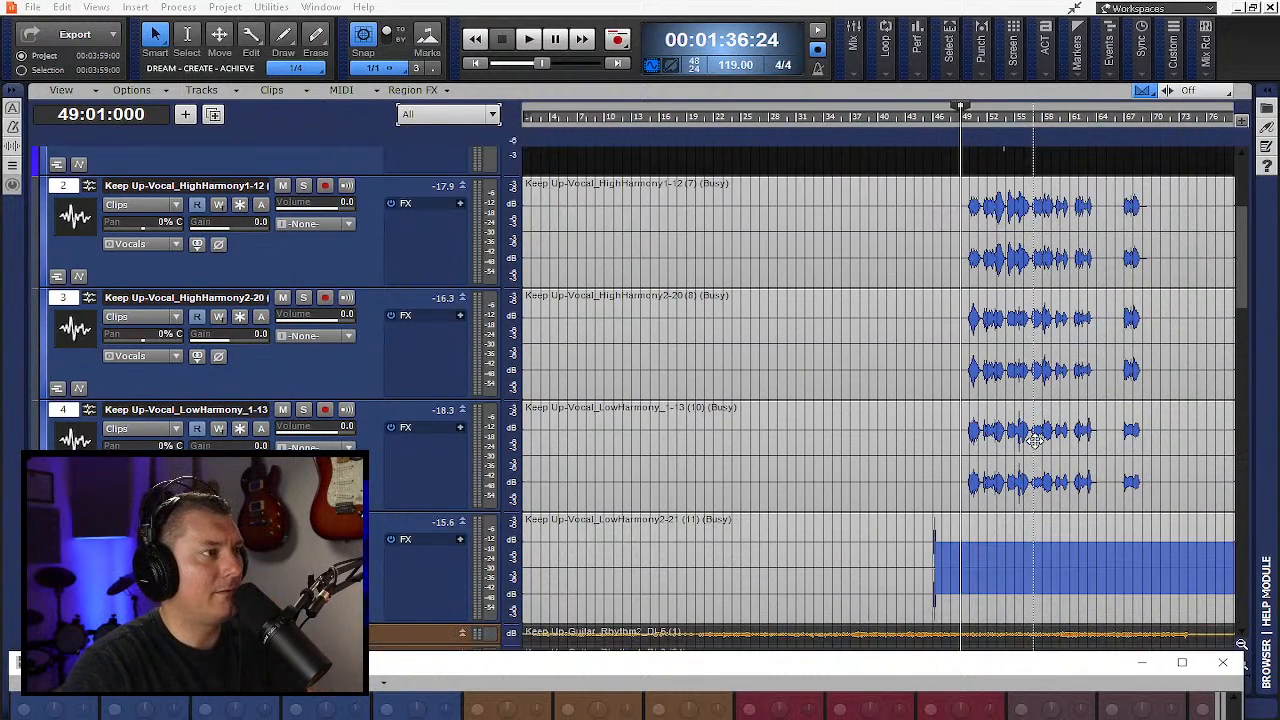
scroll(1035, 440, up, 3)
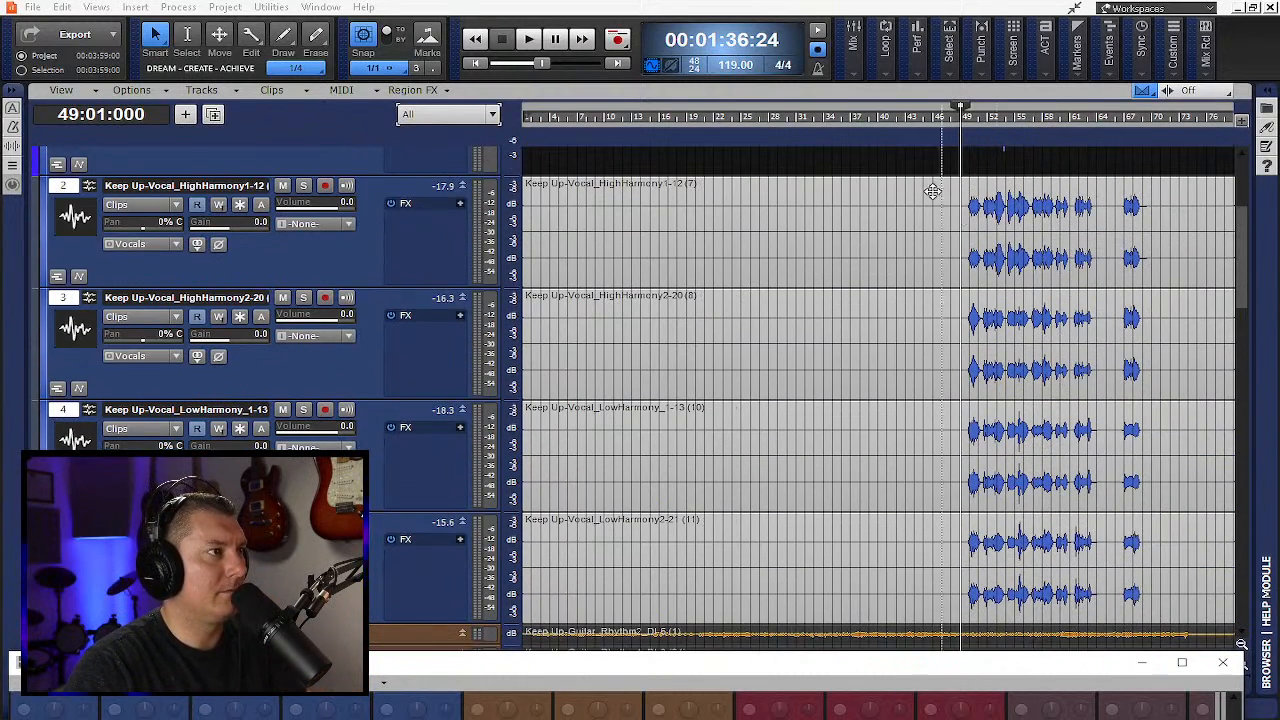
right_click(916, 194)
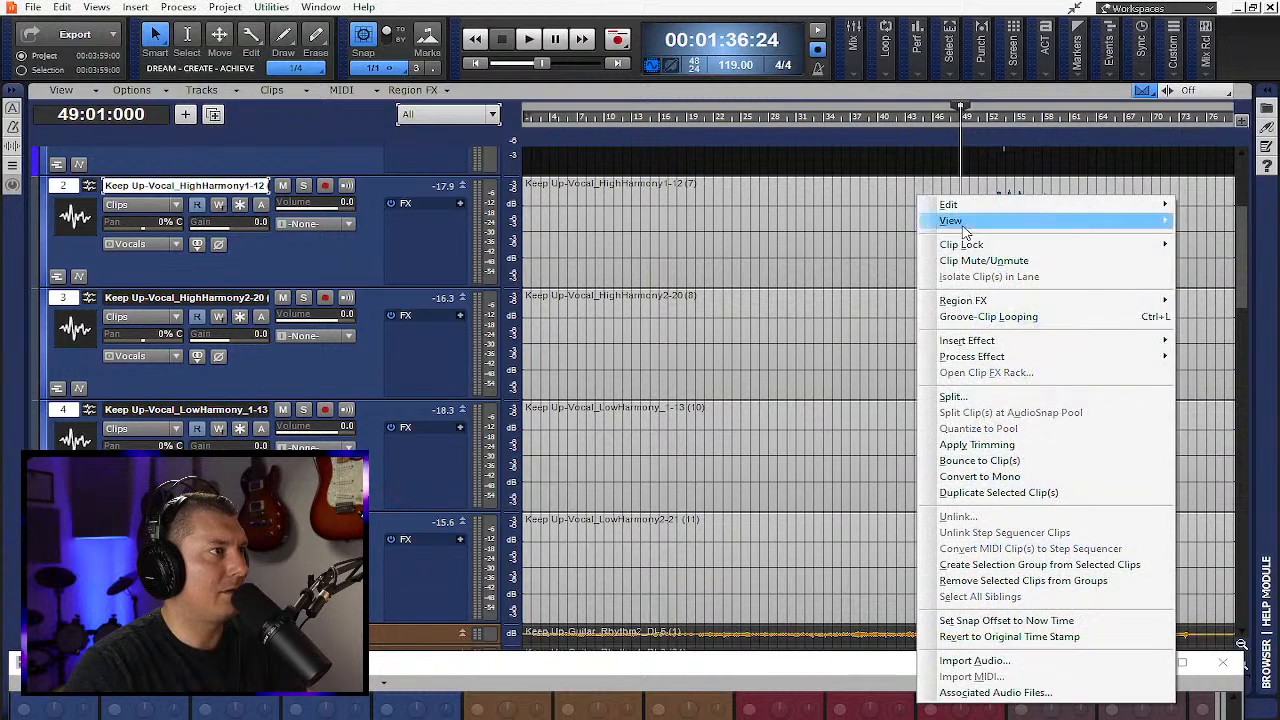
click(979, 460)
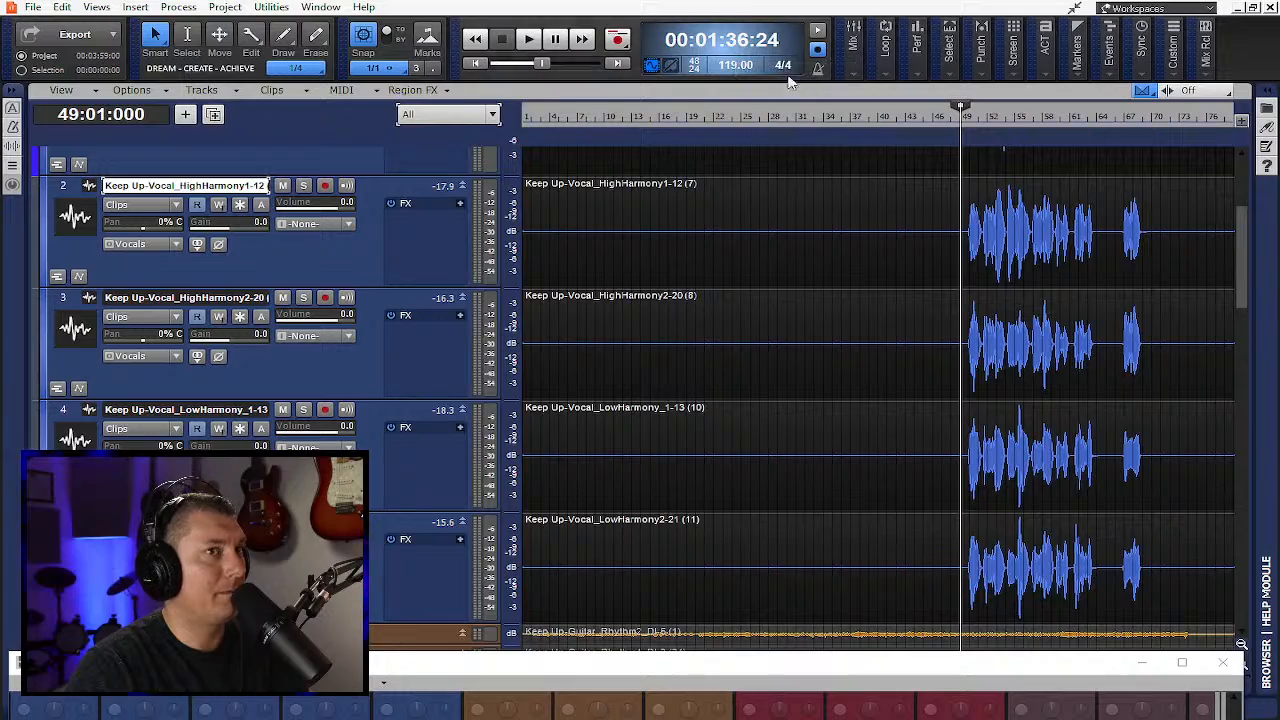
Close the Console view and play the song from measure 49 to hear the boosted harmony vocals
double_click(814, 663)
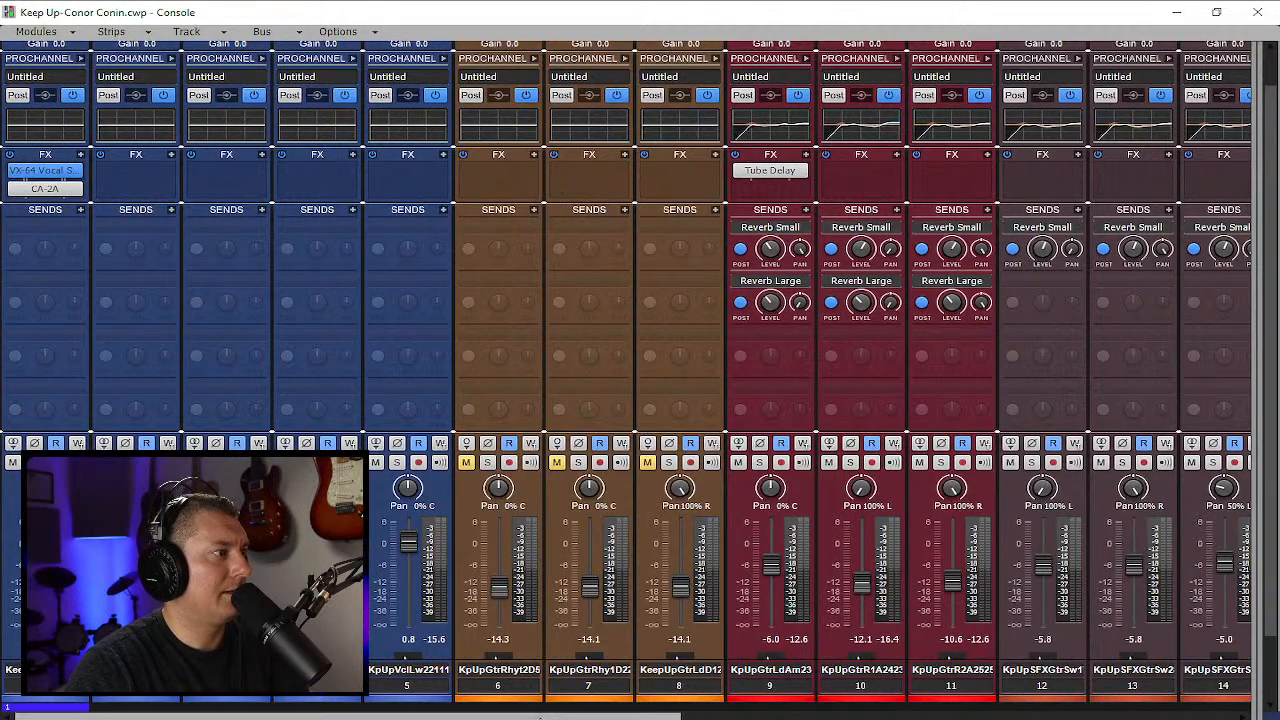
double_click(1037, 17)
key(alt+3)
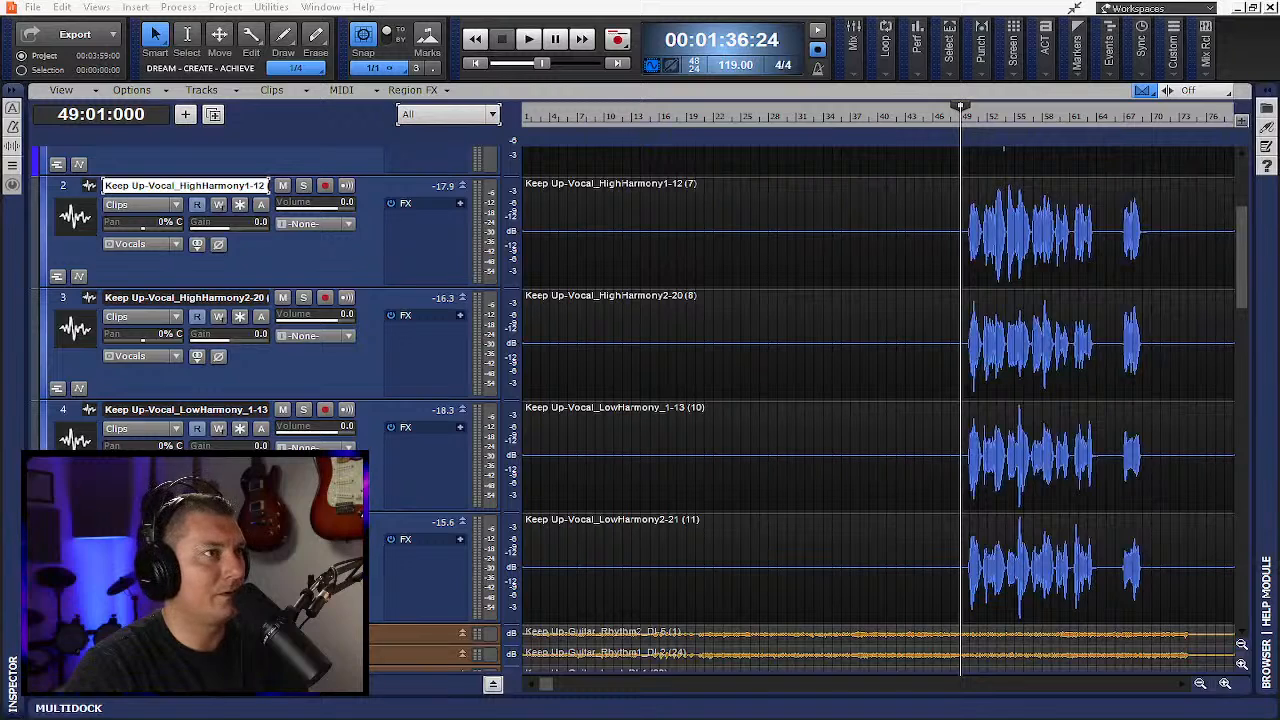
key(space)
scroll(1005, 337, up, 3)
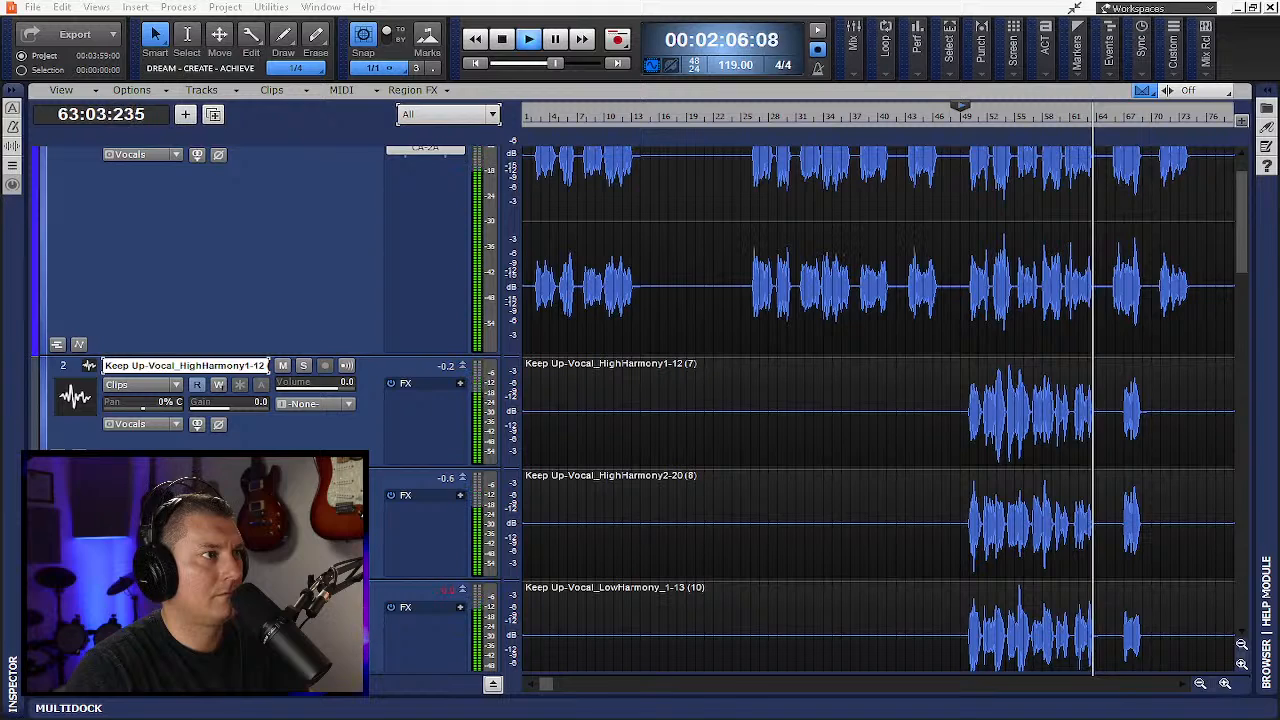
key(space)
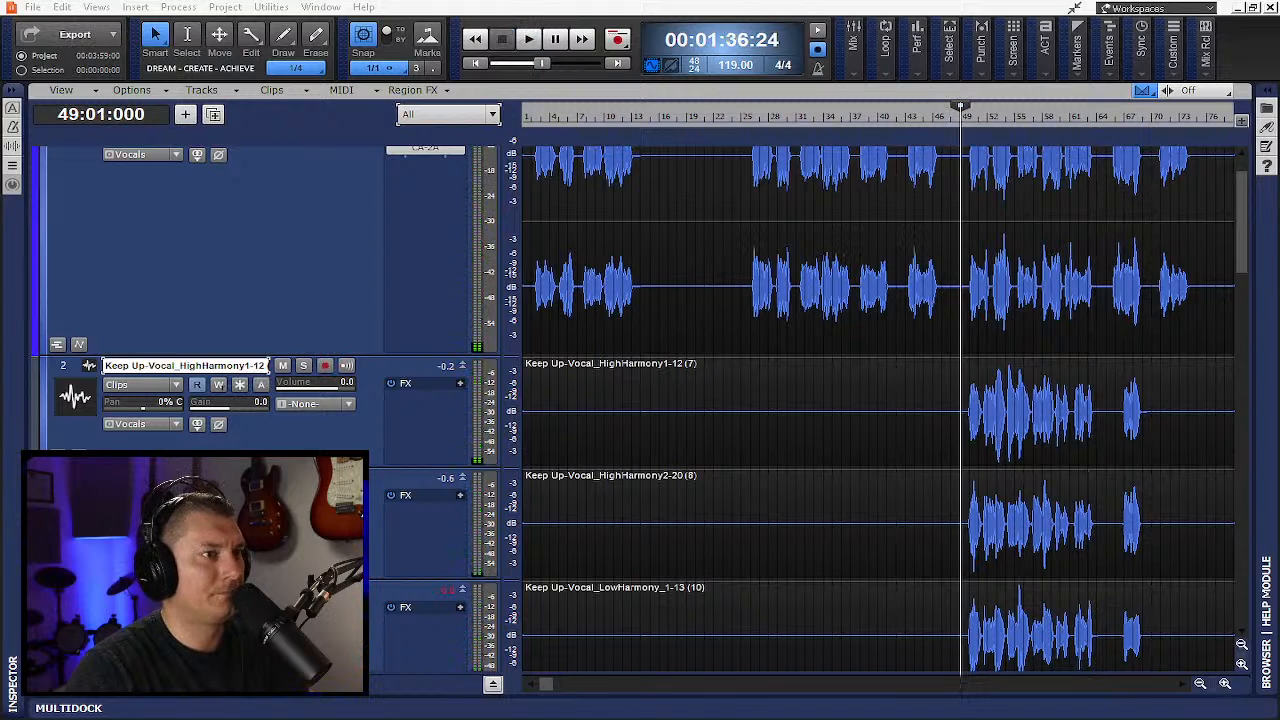
Pan the first high harmony track to 40% left and the second high harmony track to 40% right
scroll(640, 400, down, 2)
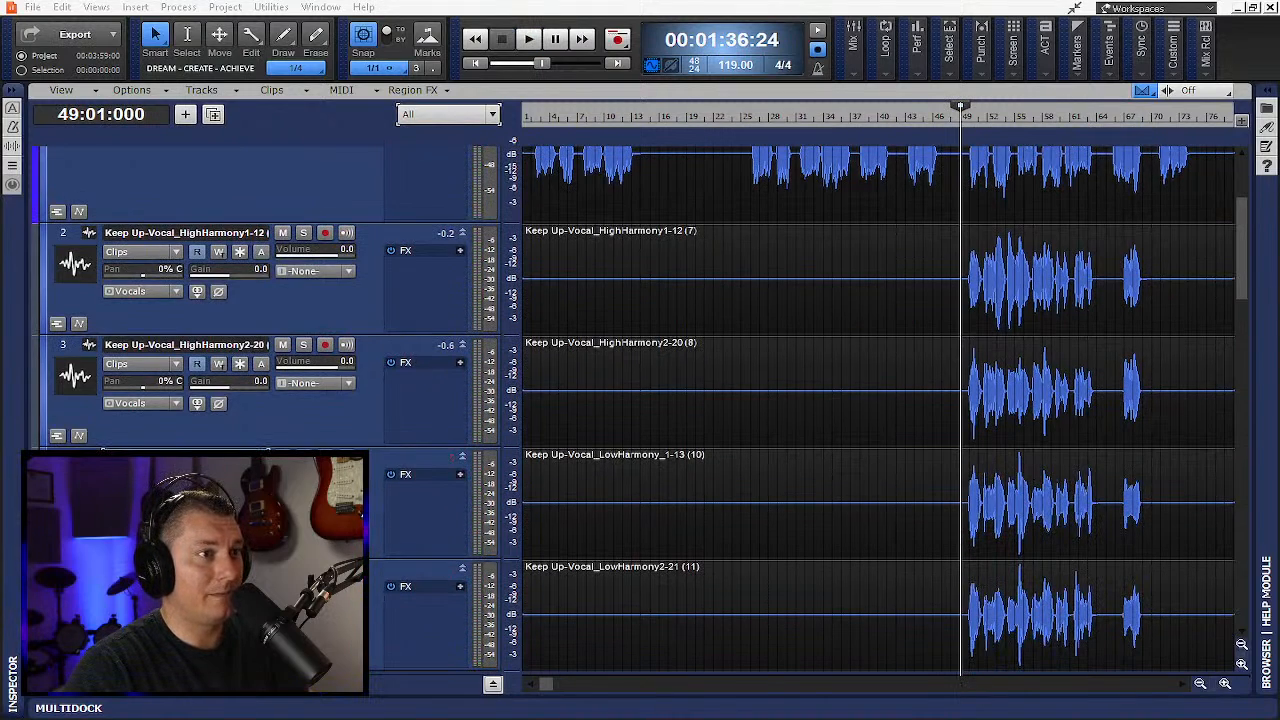
drag(142, 269, 105, 269)
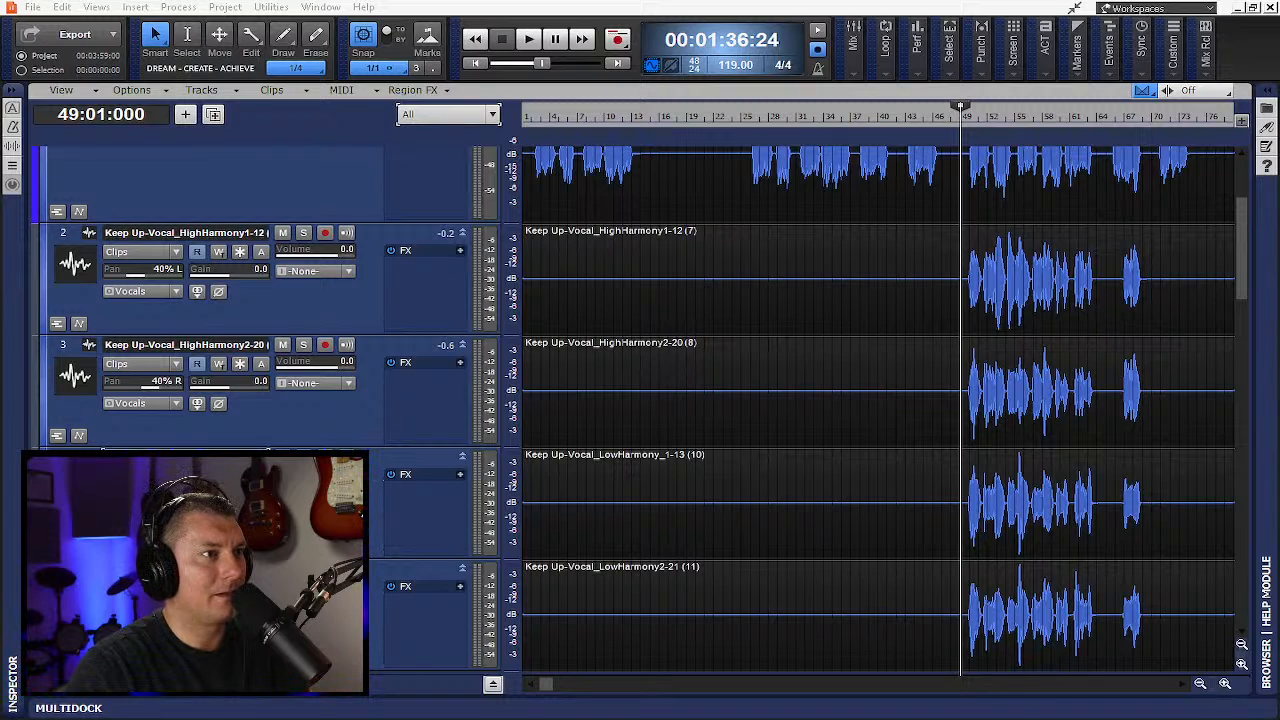
Solo each high harmony track in turn and play it from measure 49
click(303, 232)
key(space)
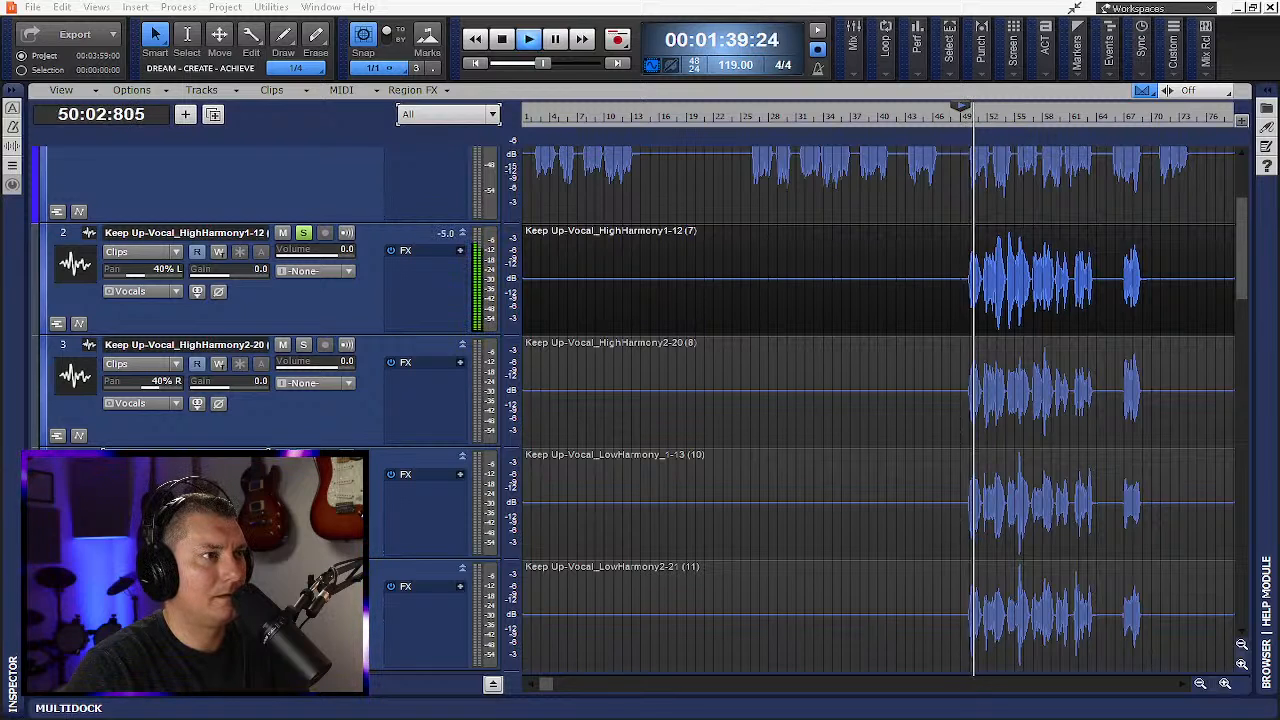
key(space)
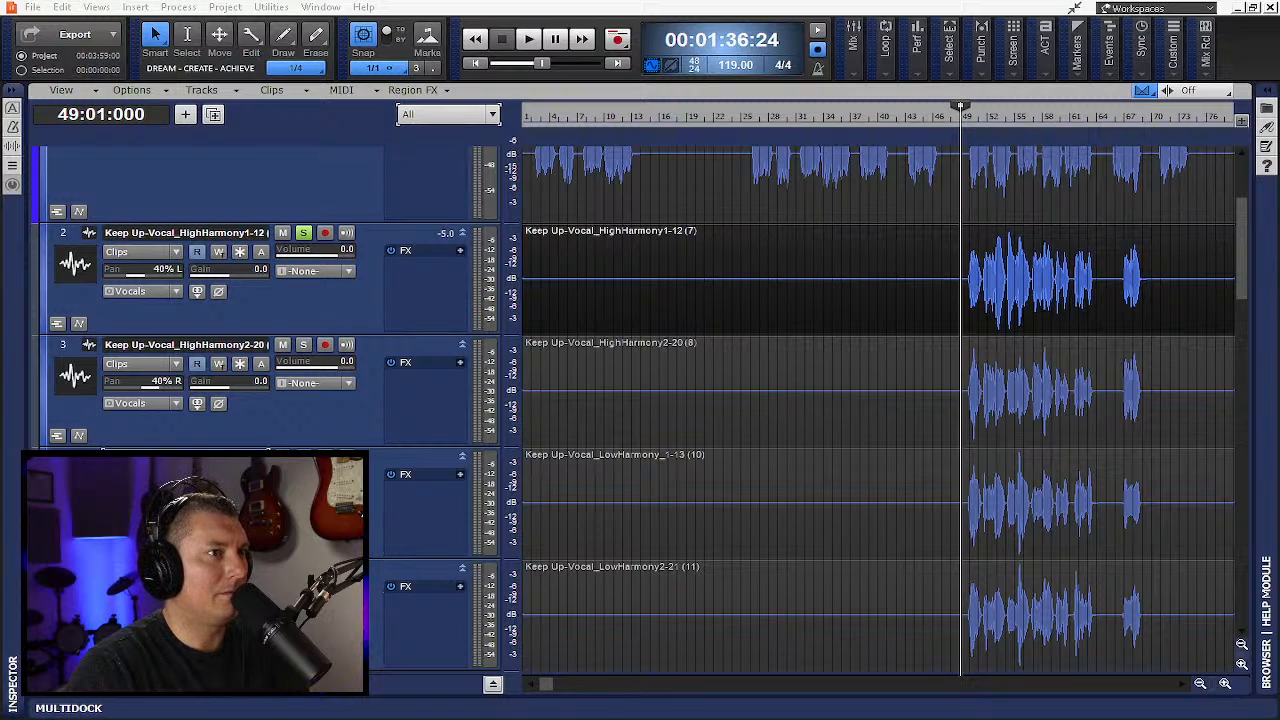
click(304, 345)
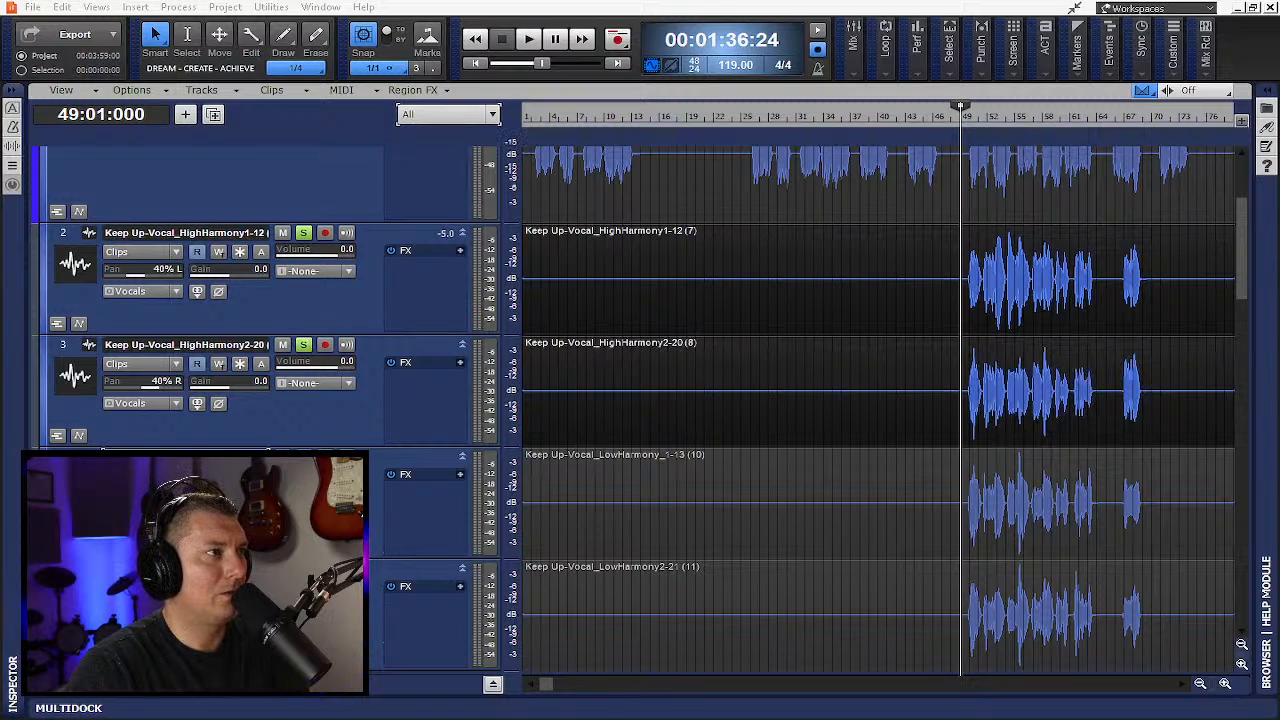
key(space)
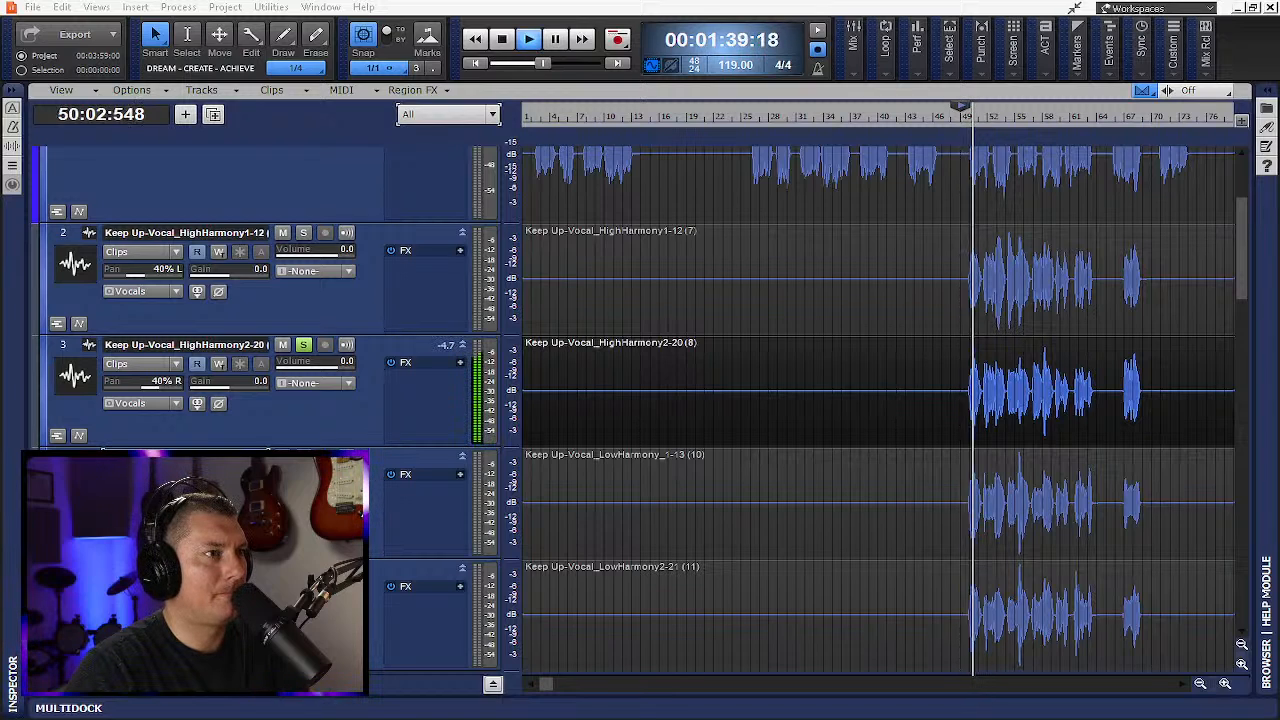
key(space)
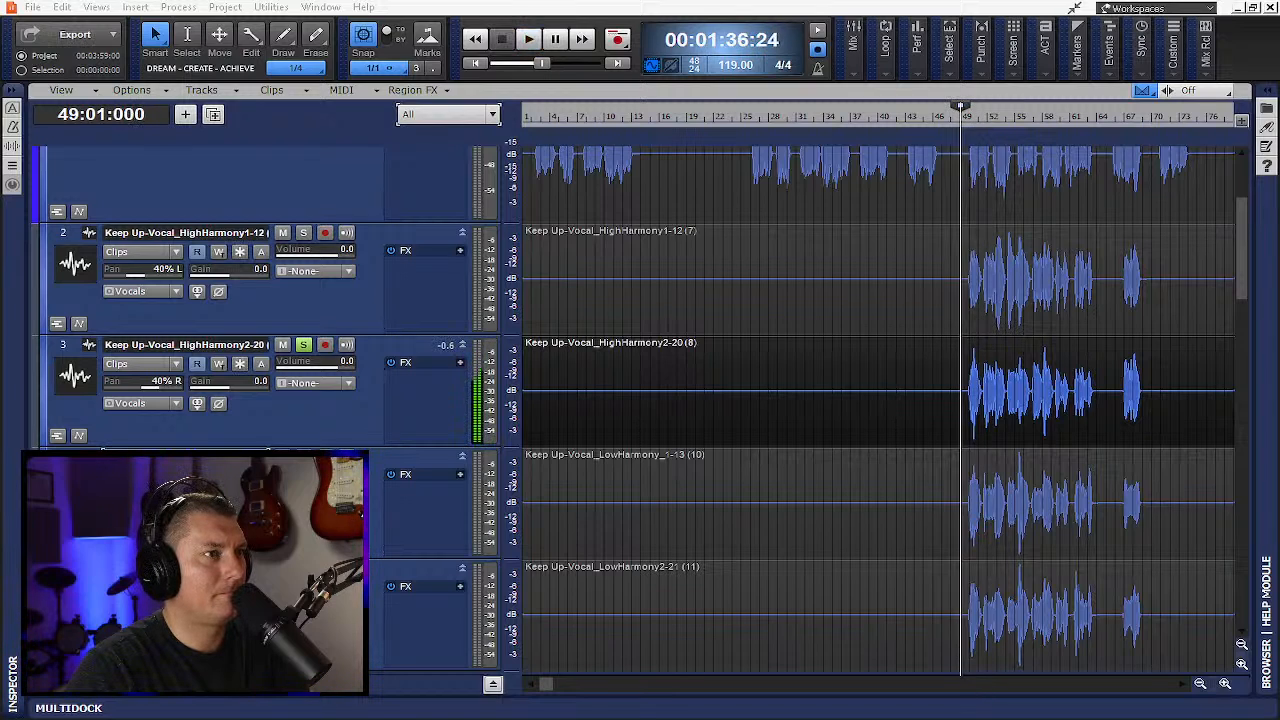
Solo and play each low harmony track in turn from measure 49, saving the project in between
click(304, 457)
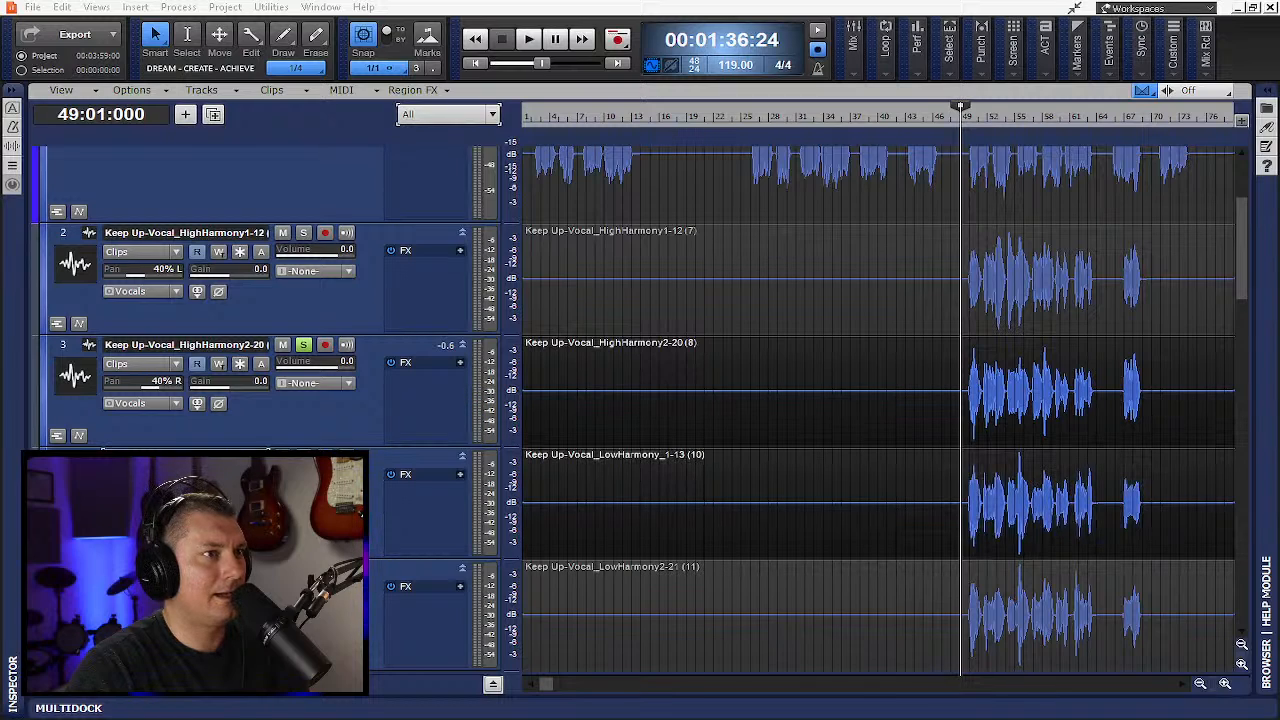
click(303, 344)
key(space)
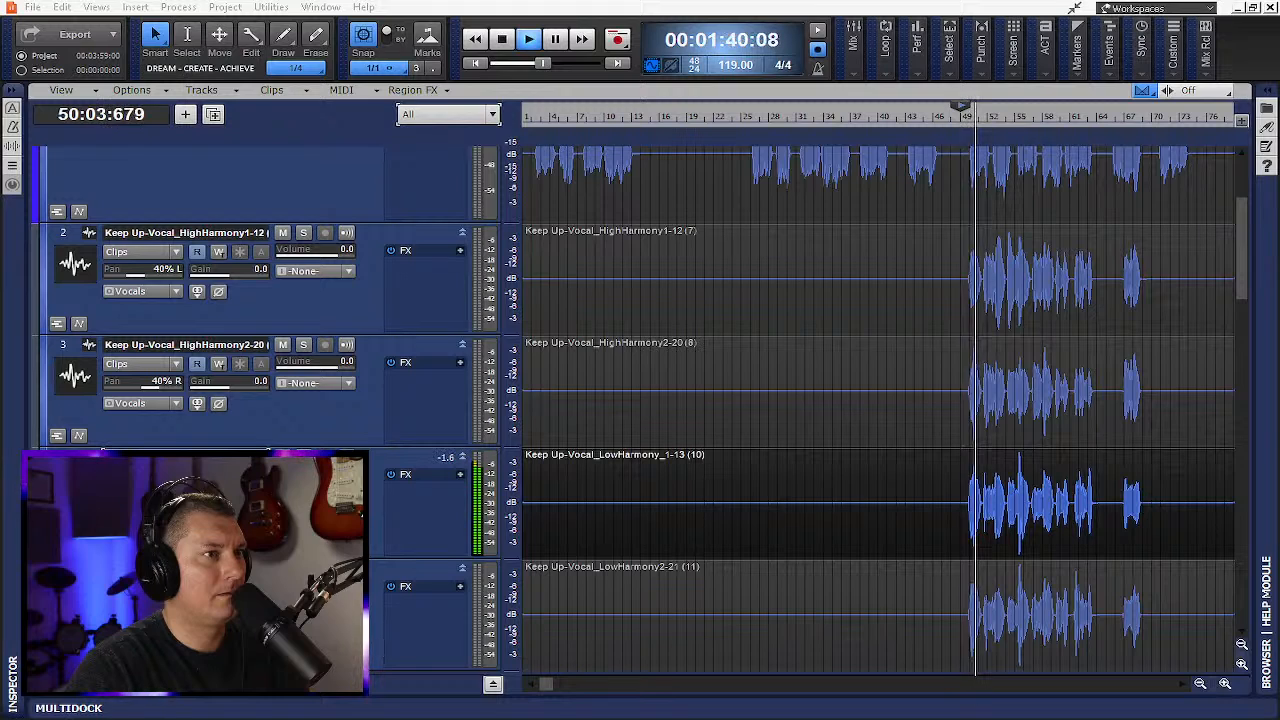
key(space)
key(ctrl+s)
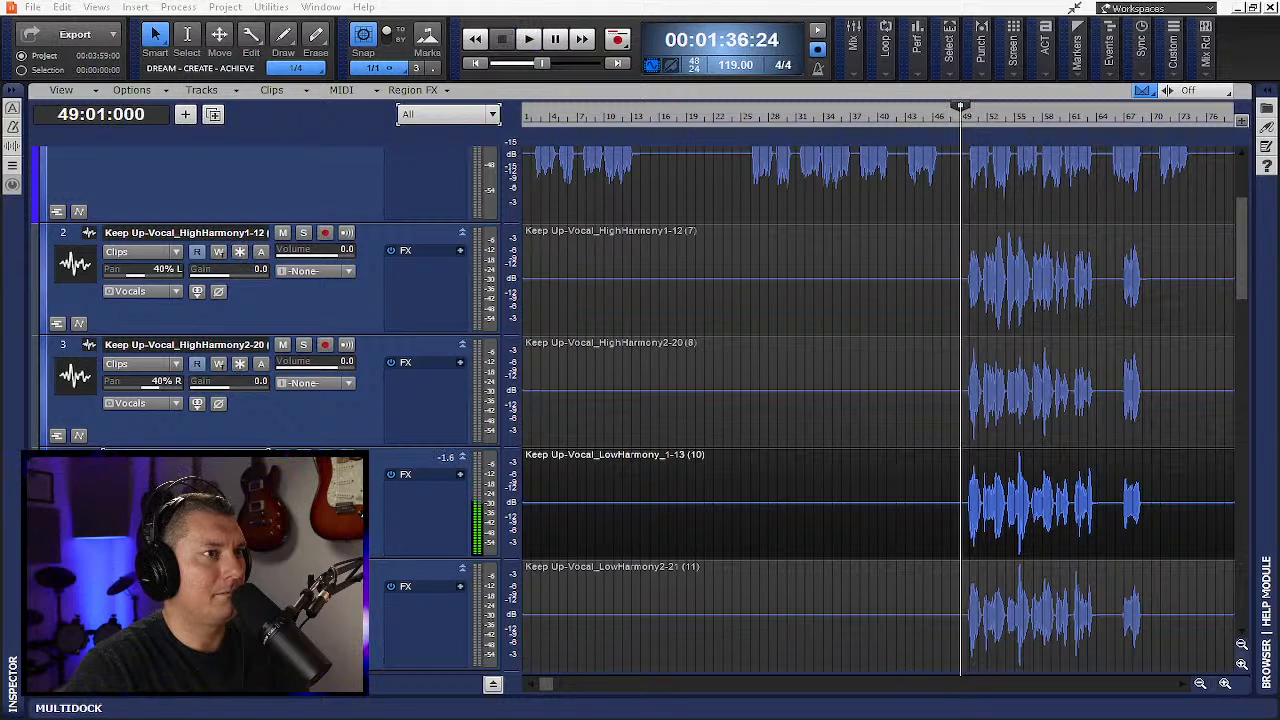
key(space)
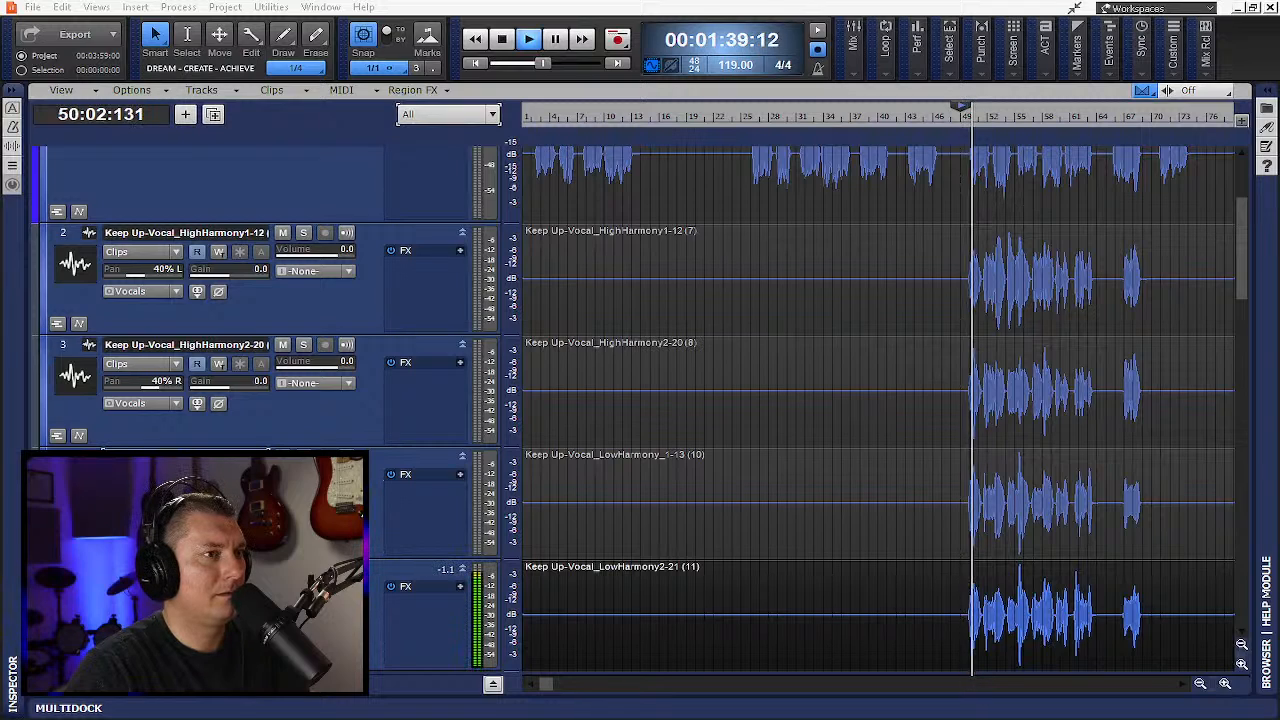
Stop playback, pan the two high harmony tracks to 100% left and 100% right, and solo all four harmony tracks
key(space)
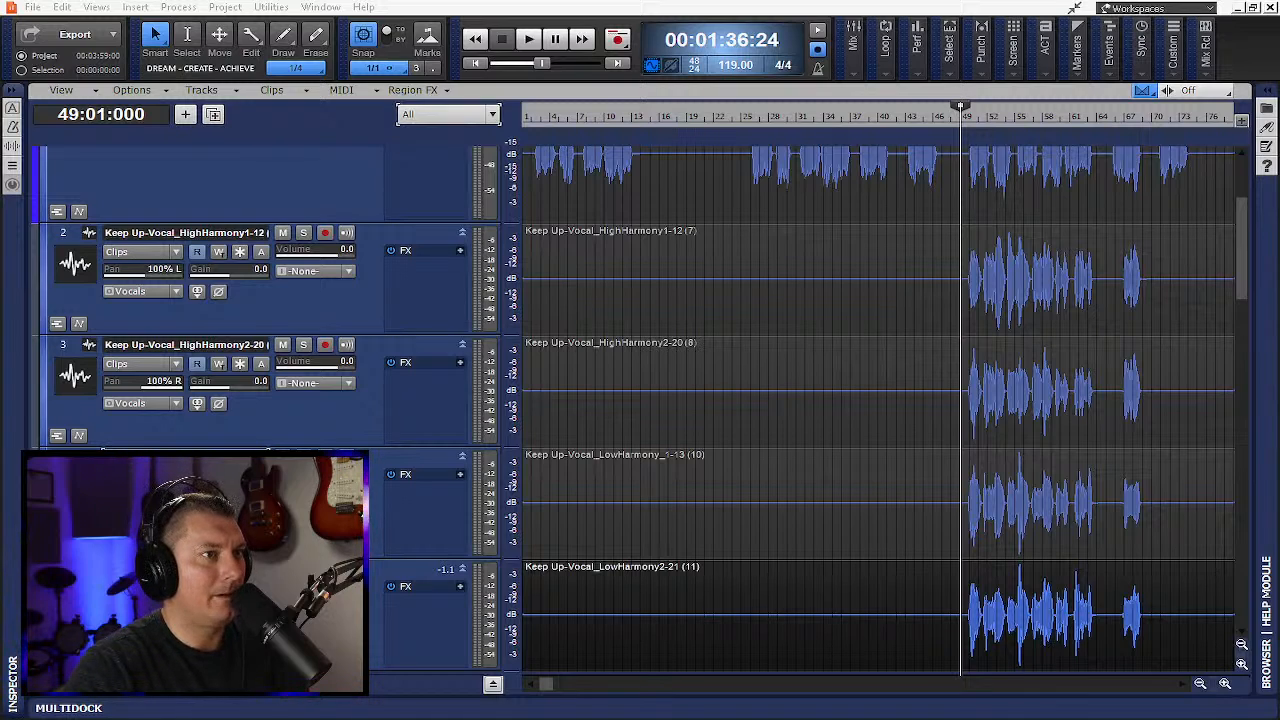
drag(304, 568, 304, 233)
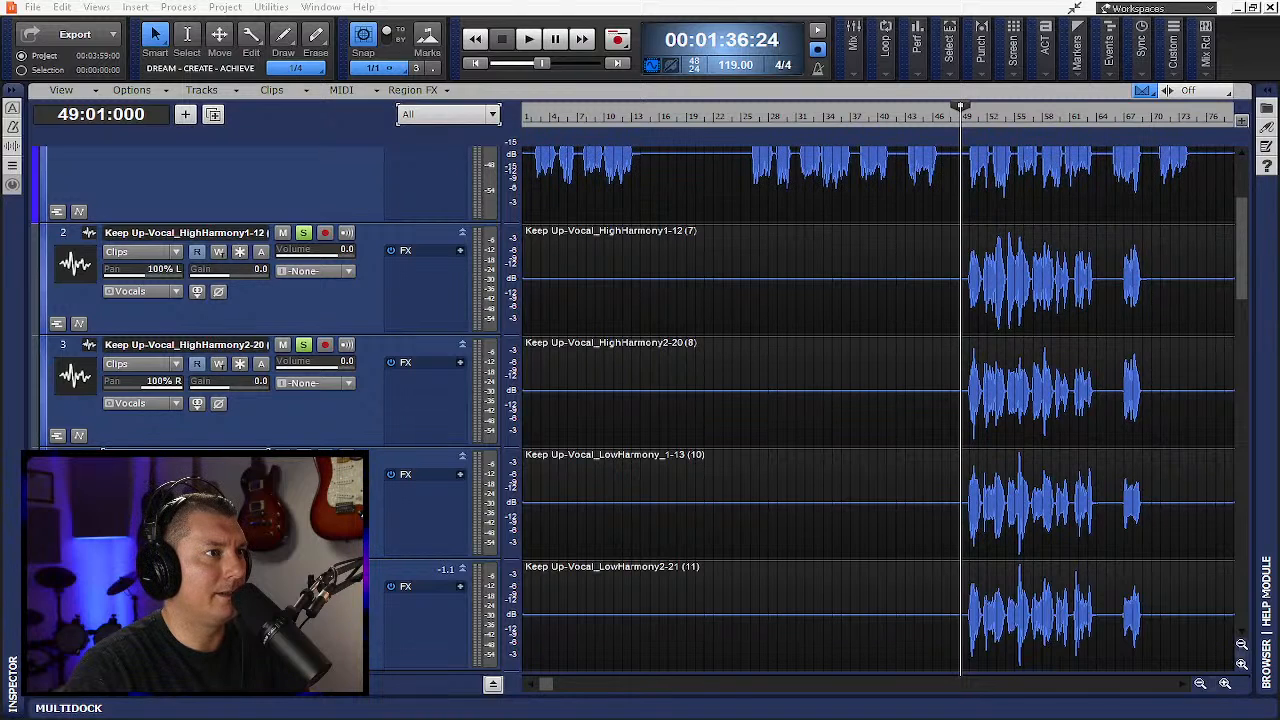
Select the four harmony tracks during playback and lower their volumes, bringing the first high harmony to -9.4 and the second to -7.0
key(space)
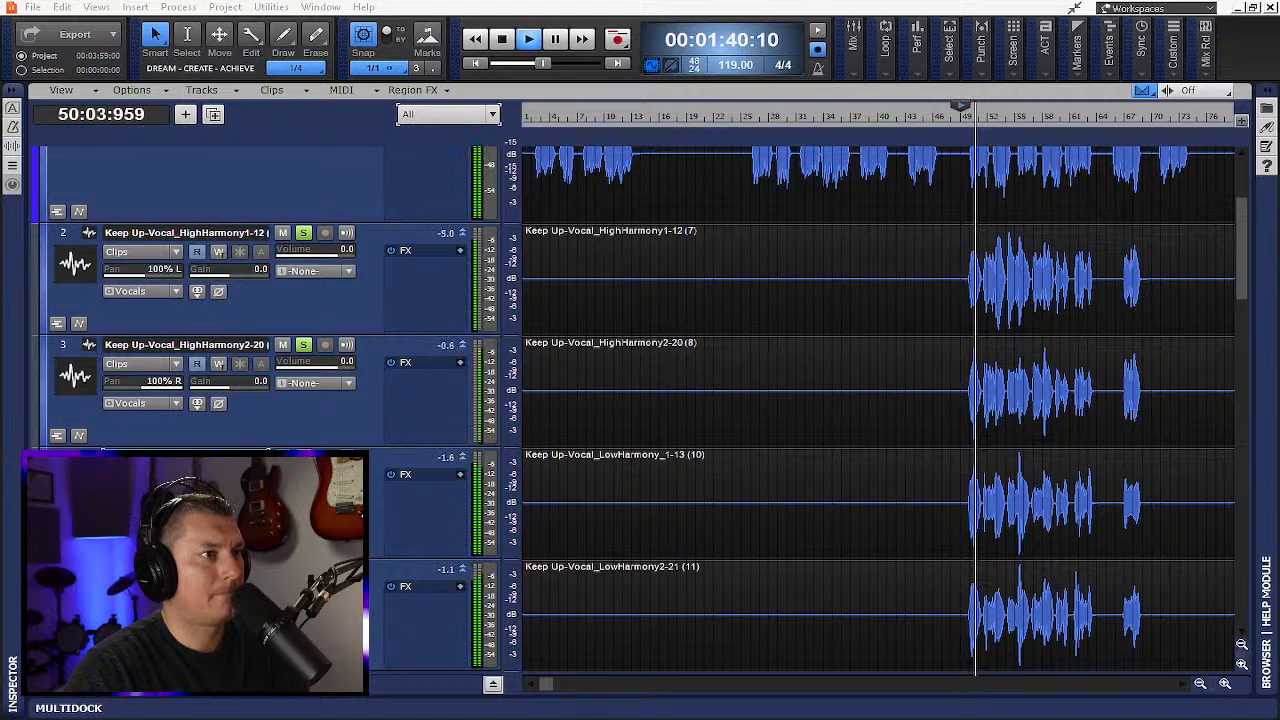
click(63, 232)
shift+click(63, 568)
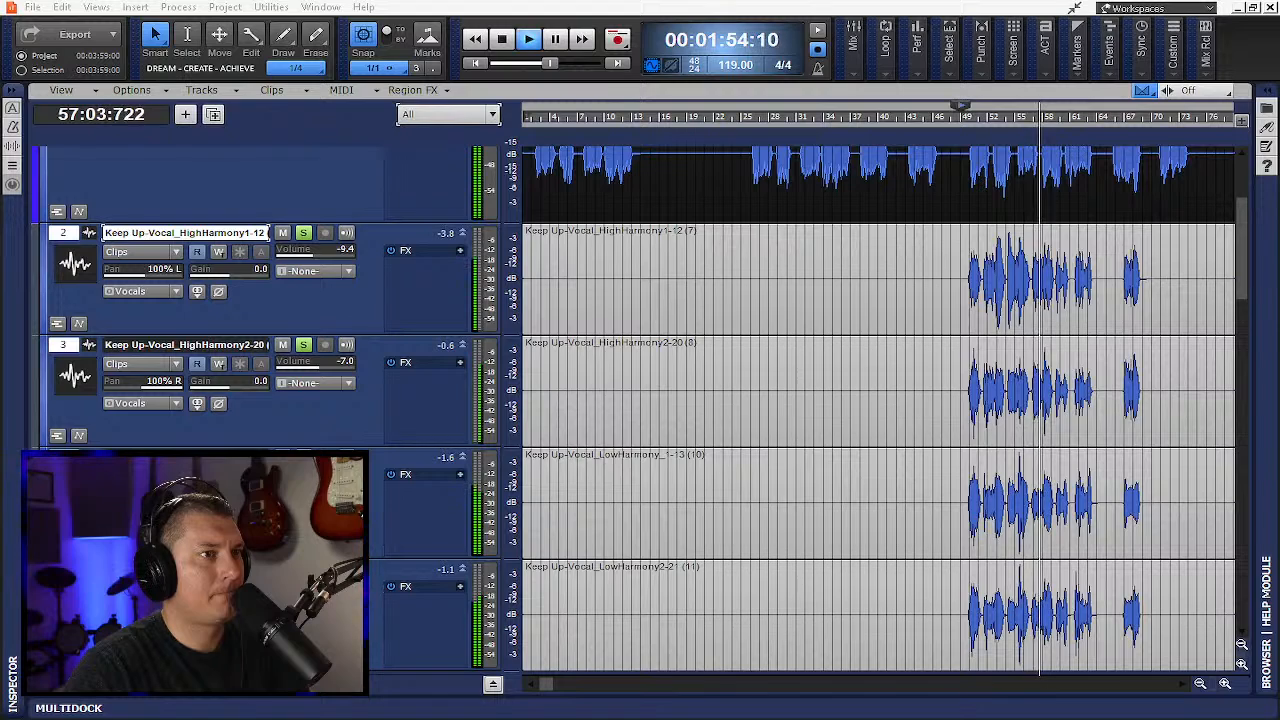
key(space)
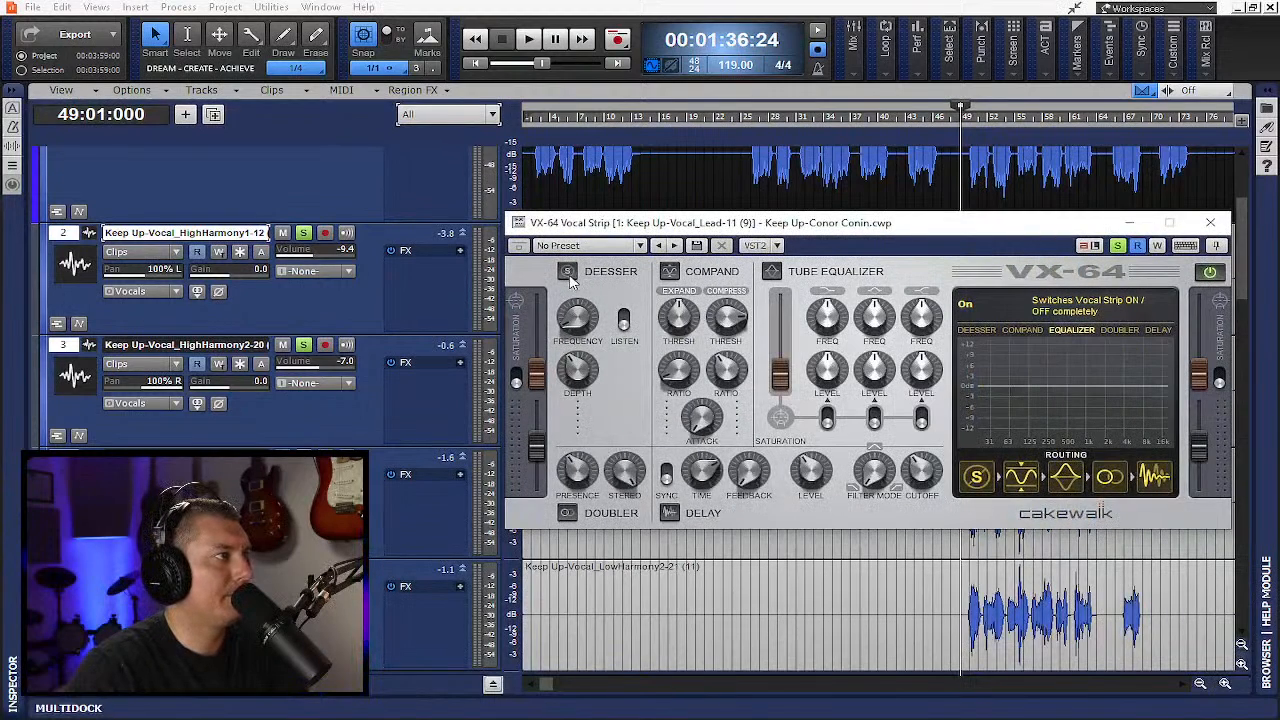
Try the VX-64 deesser on the lead vocal at 49.5% depth during playback from measure 49, including its listen mode
click(569, 276)
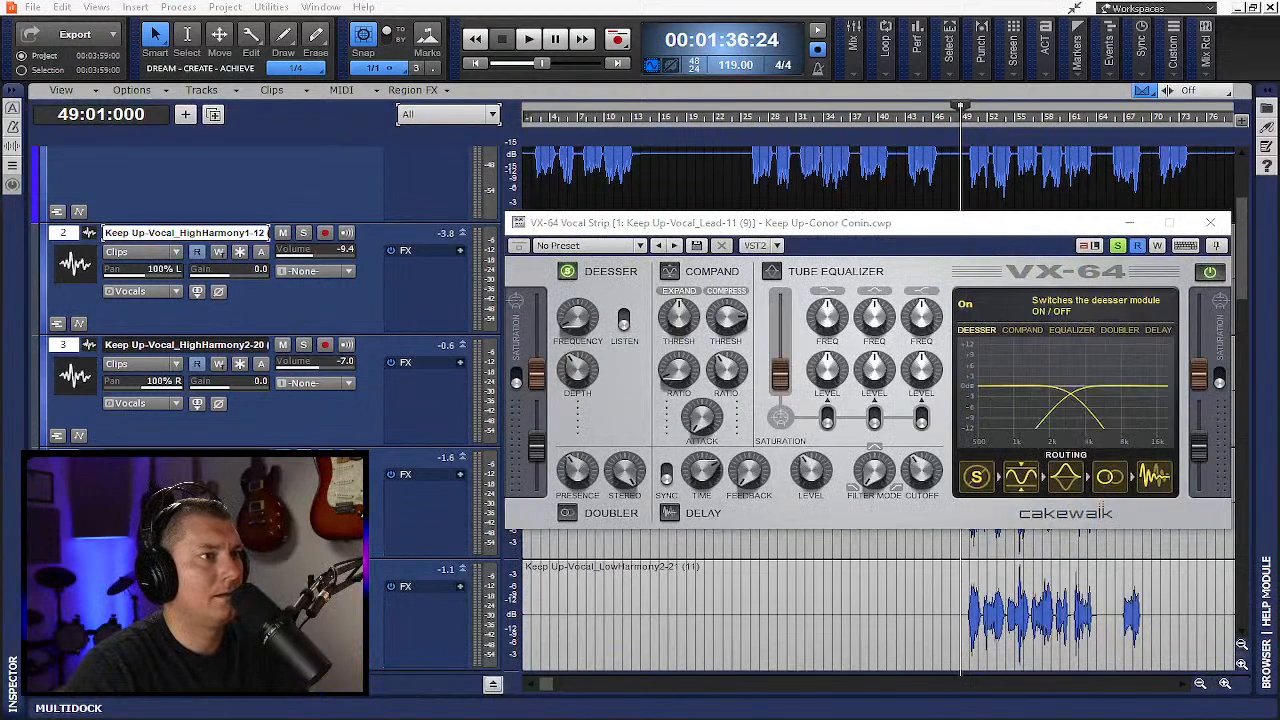
key(space)
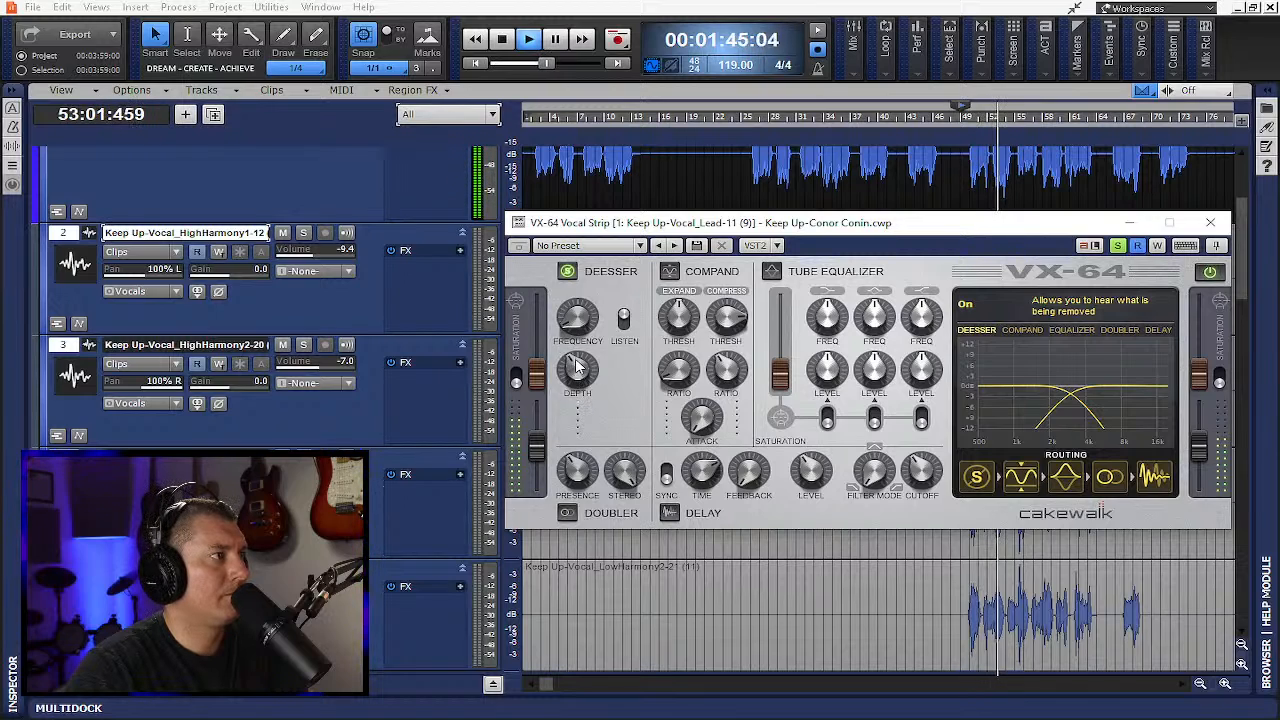
mouse_move(578, 368)
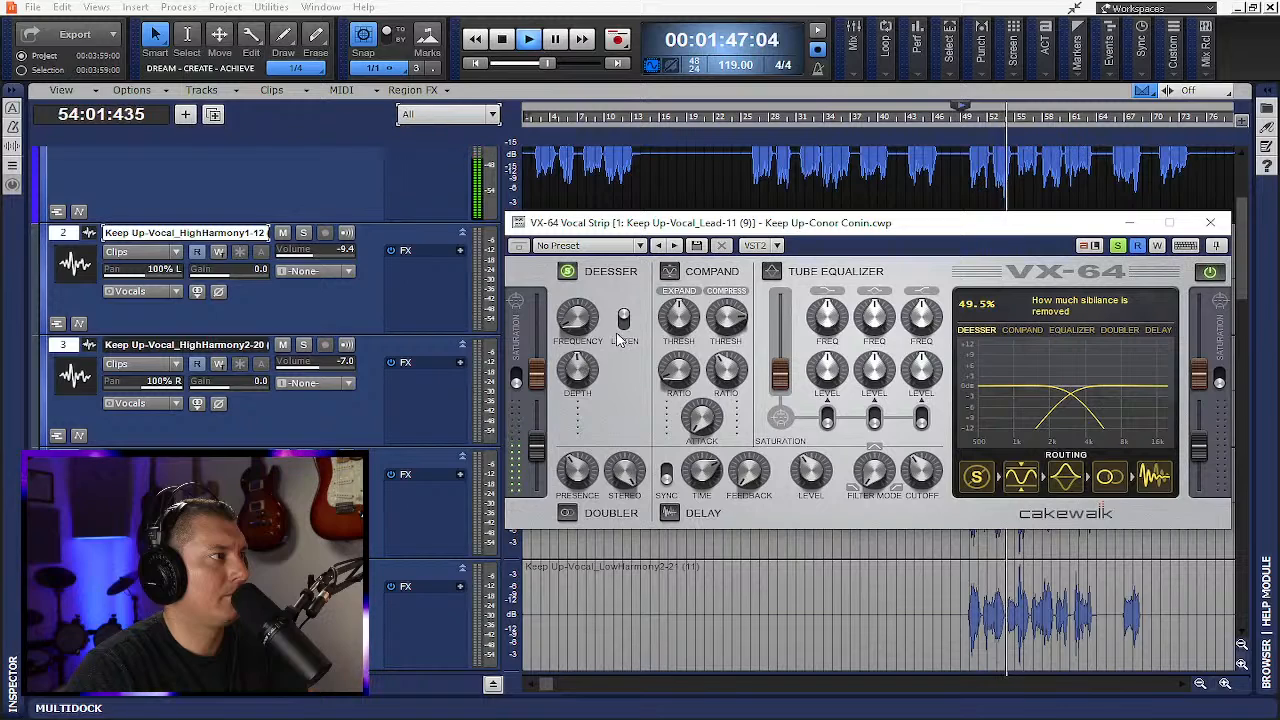
mouse_move(616, 342)
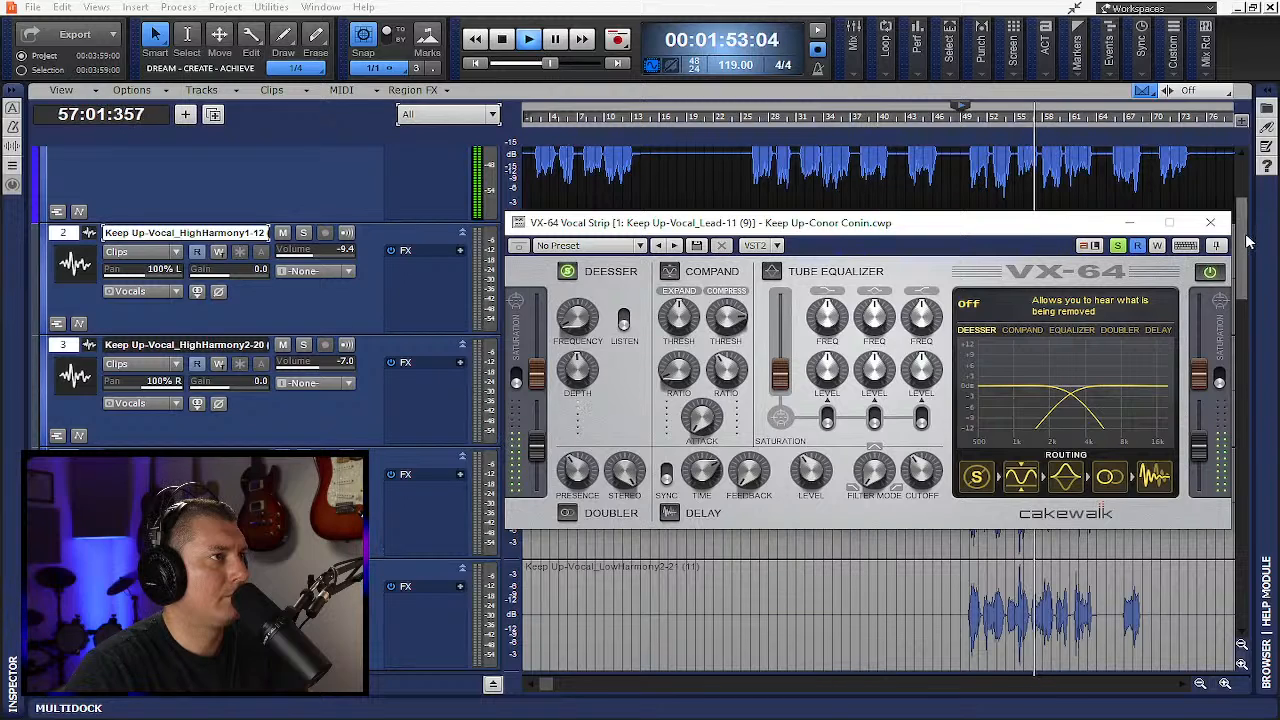
key(space)
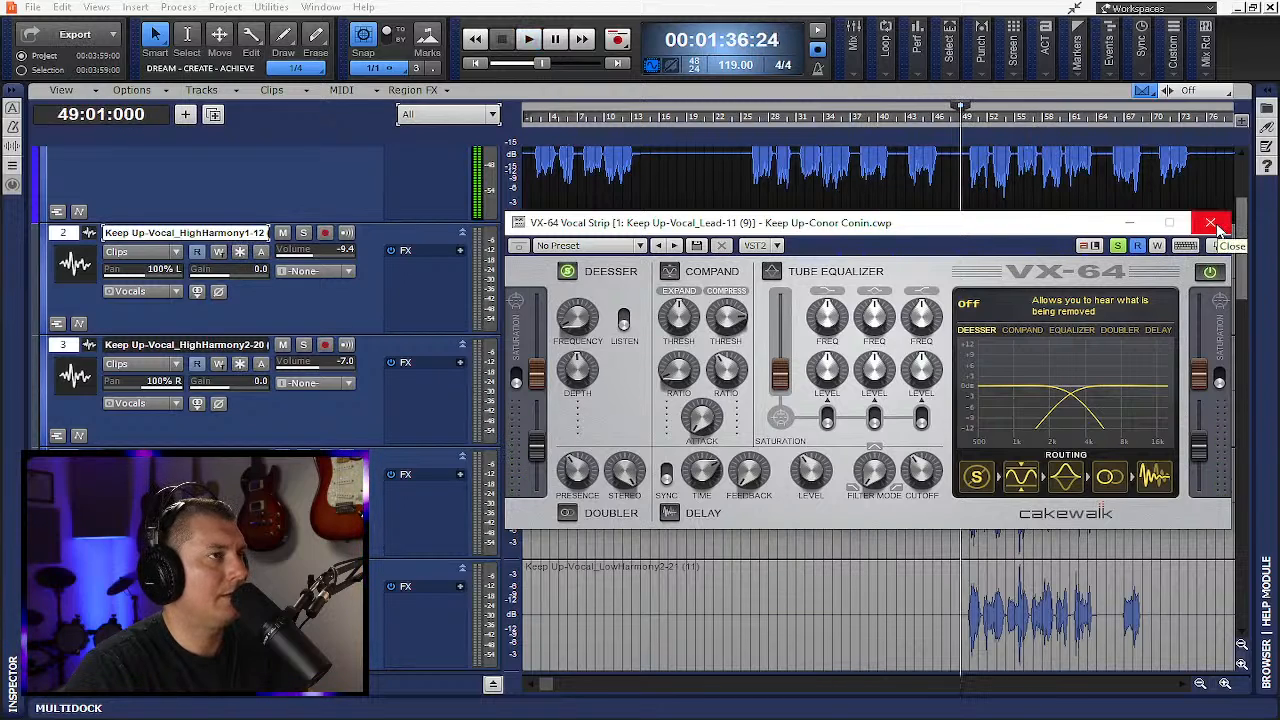
click(570, 276)
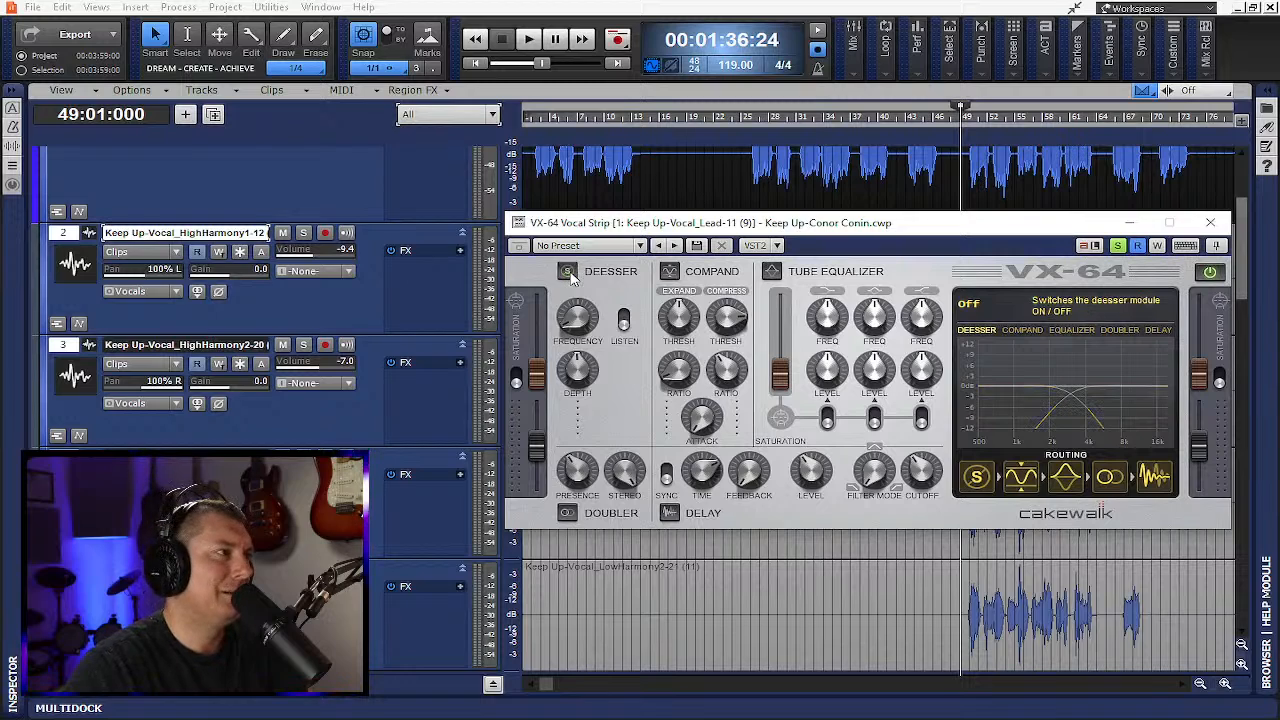
click(1210, 222)
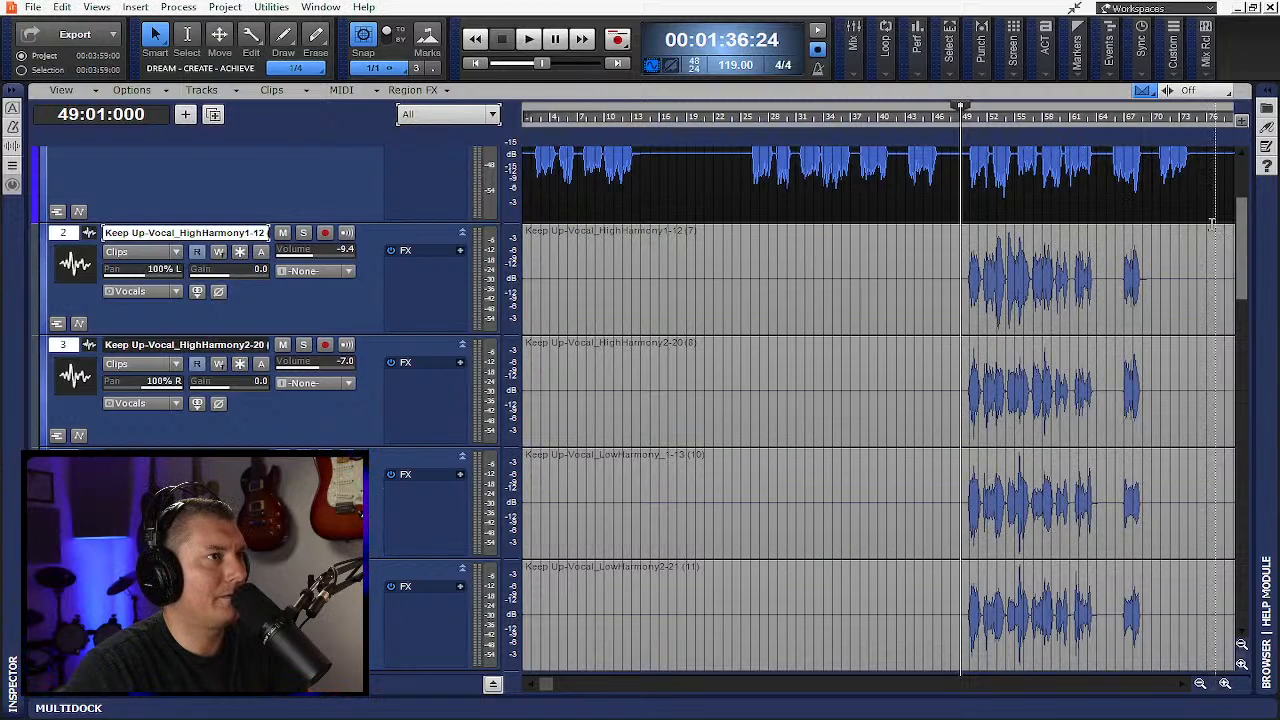
Delete the VX-64 Vocal Strip from the lead vocal track's effects rack
scroll(440, 221, up, 3)
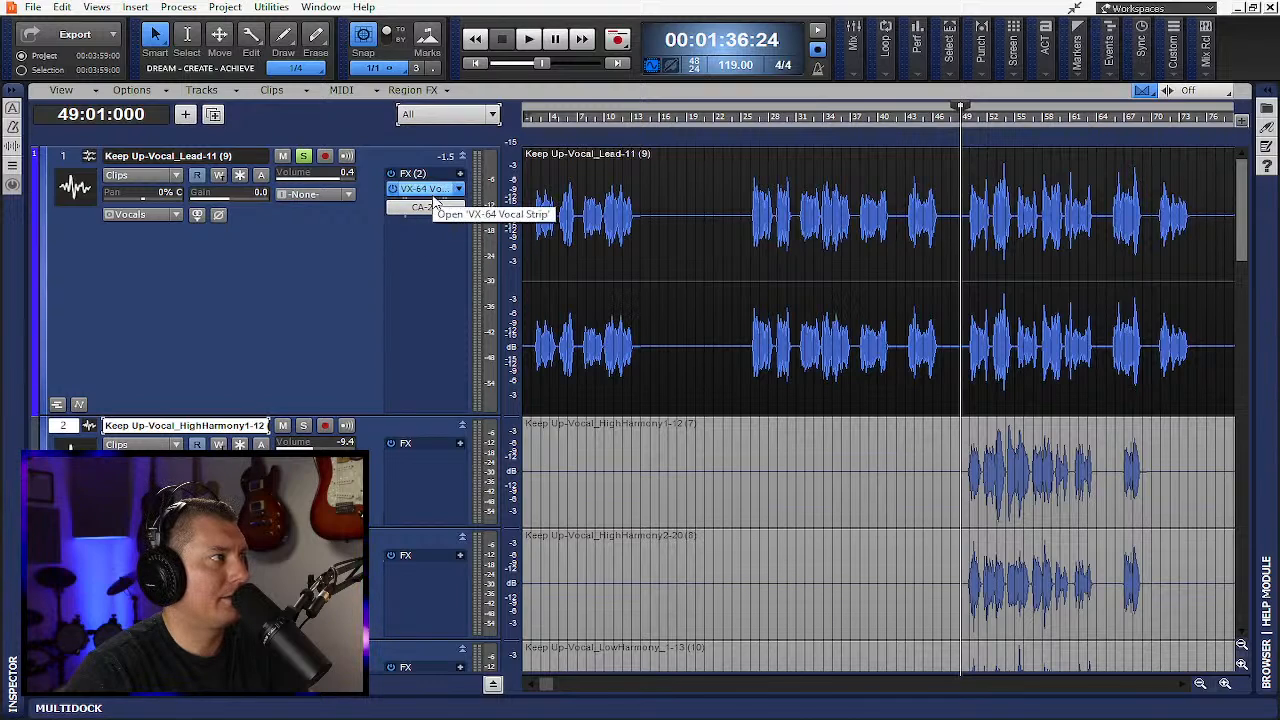
right_click(425, 226)
mouse_move(475, 233)
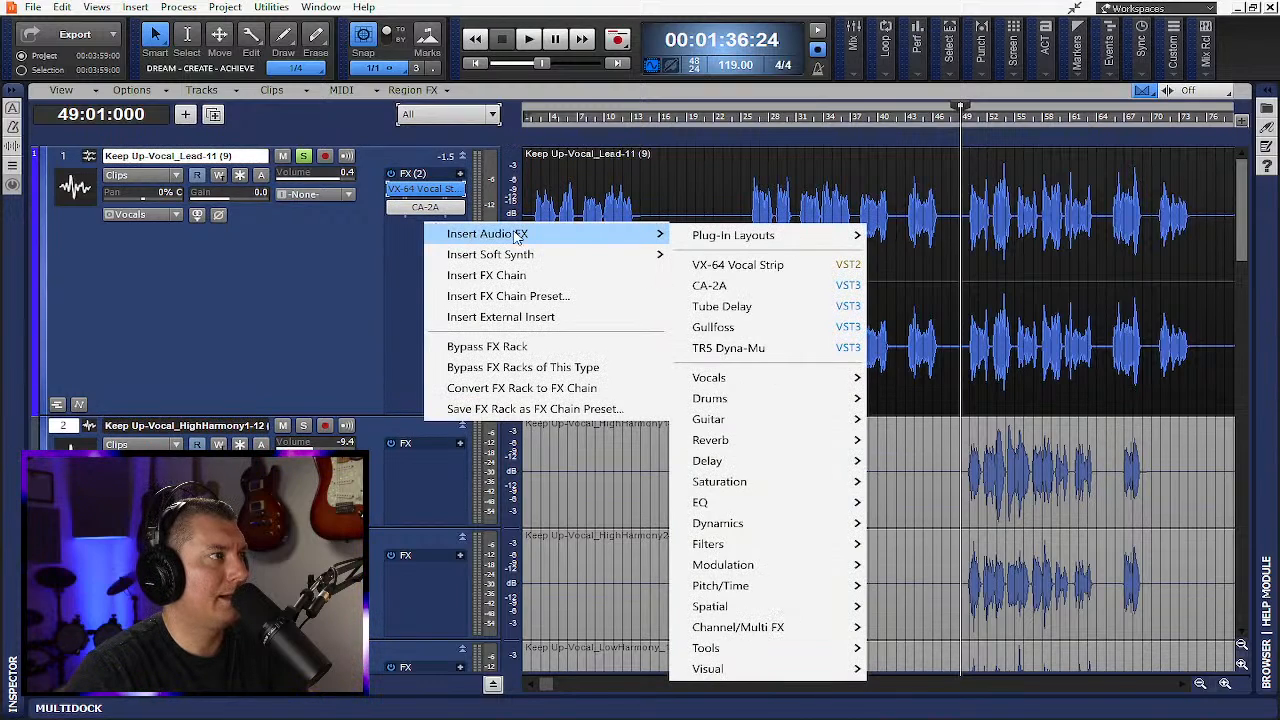
click(425, 191)
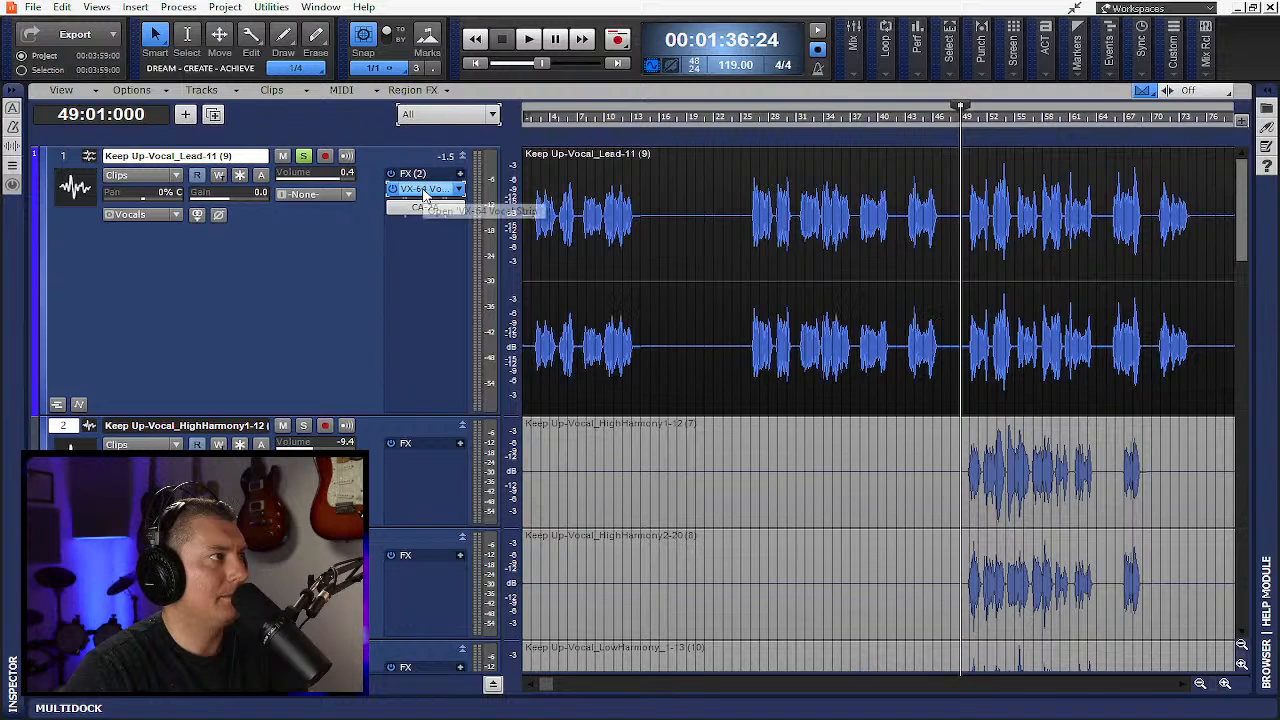
double_click(425, 191)
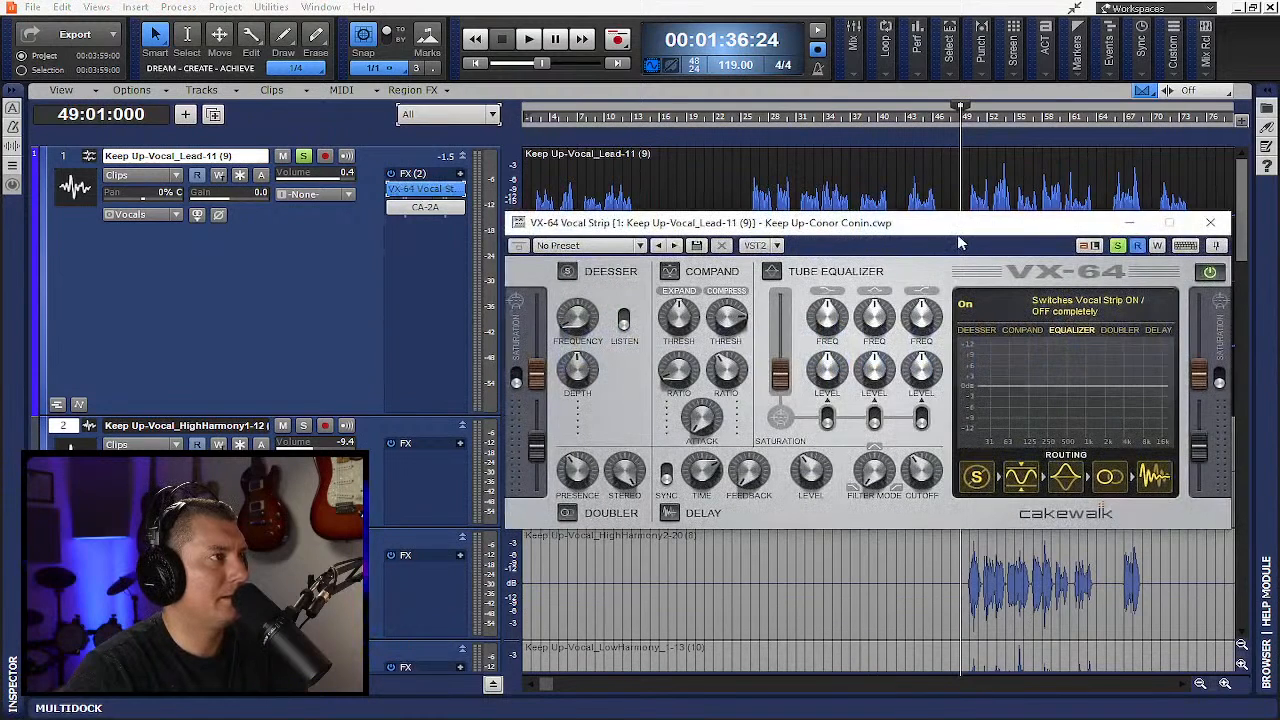
drag(957, 236, 765, 212)
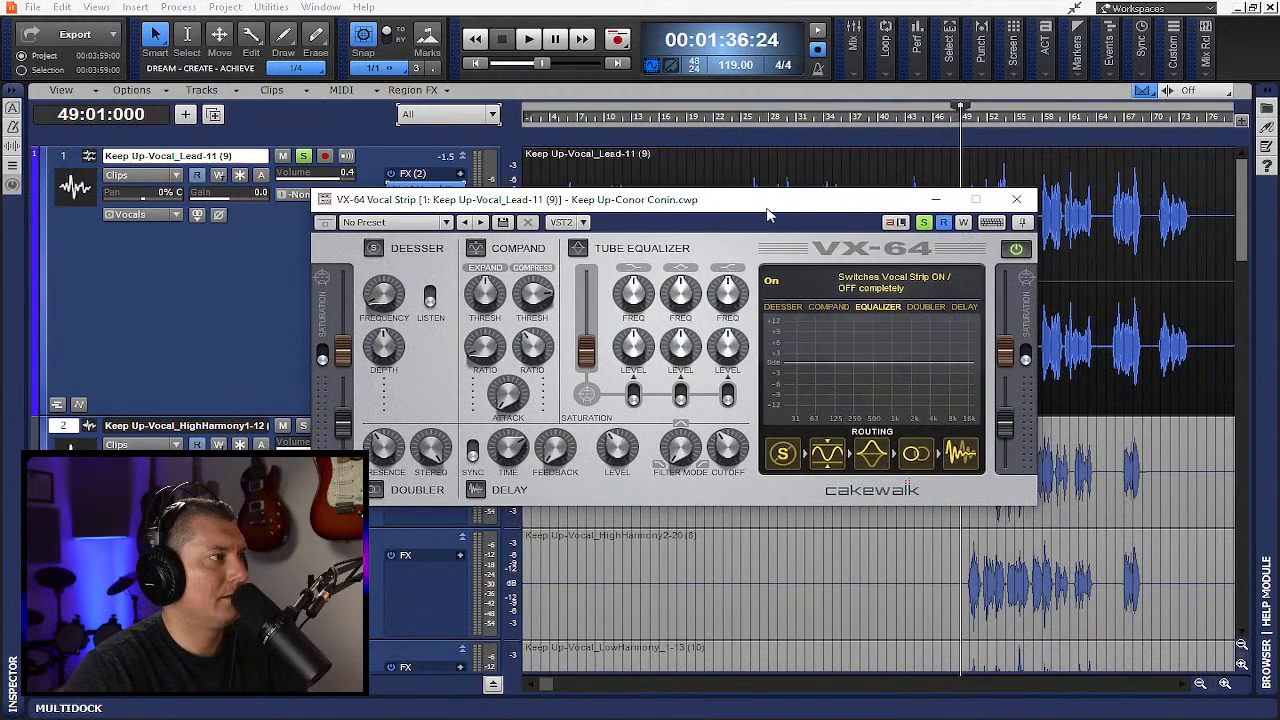
click(1028, 210)
right_click(425, 189)
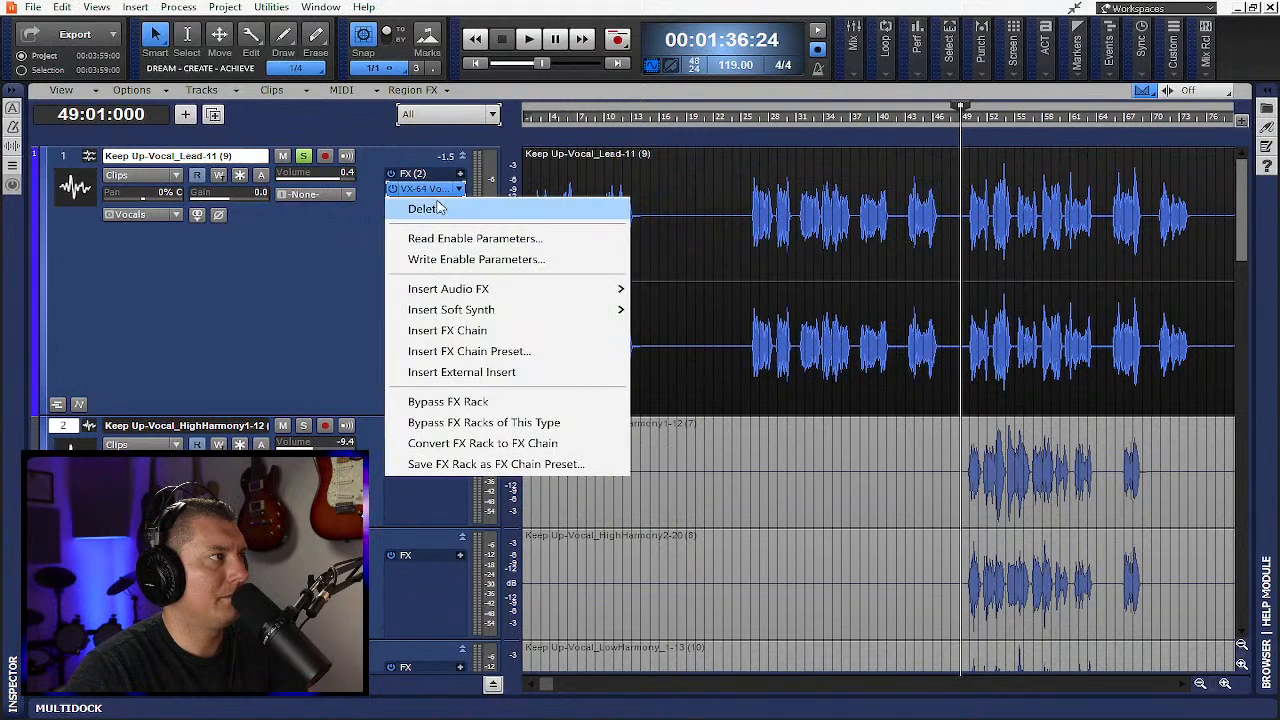
click(440, 209)
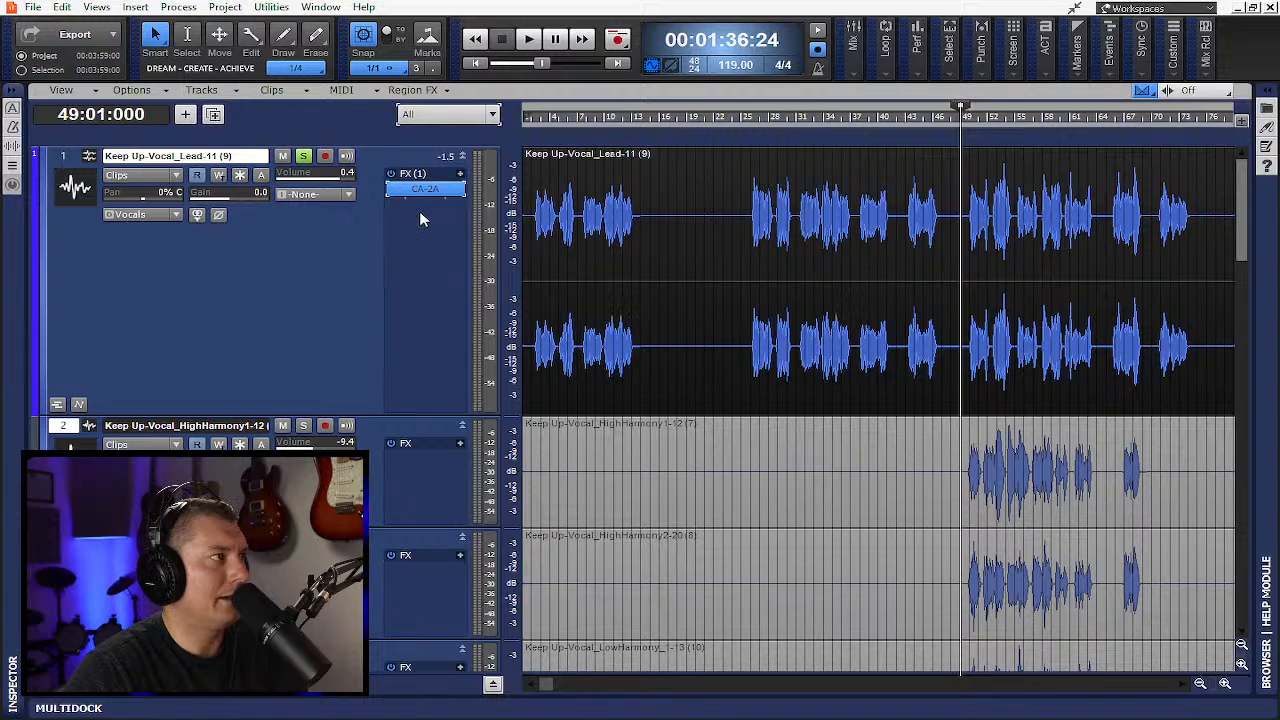
Insert the soothe2 plug-in after the CA-2A in the lead vocal track's effects rack
right_click(419, 211)
mouse_move(455, 226)
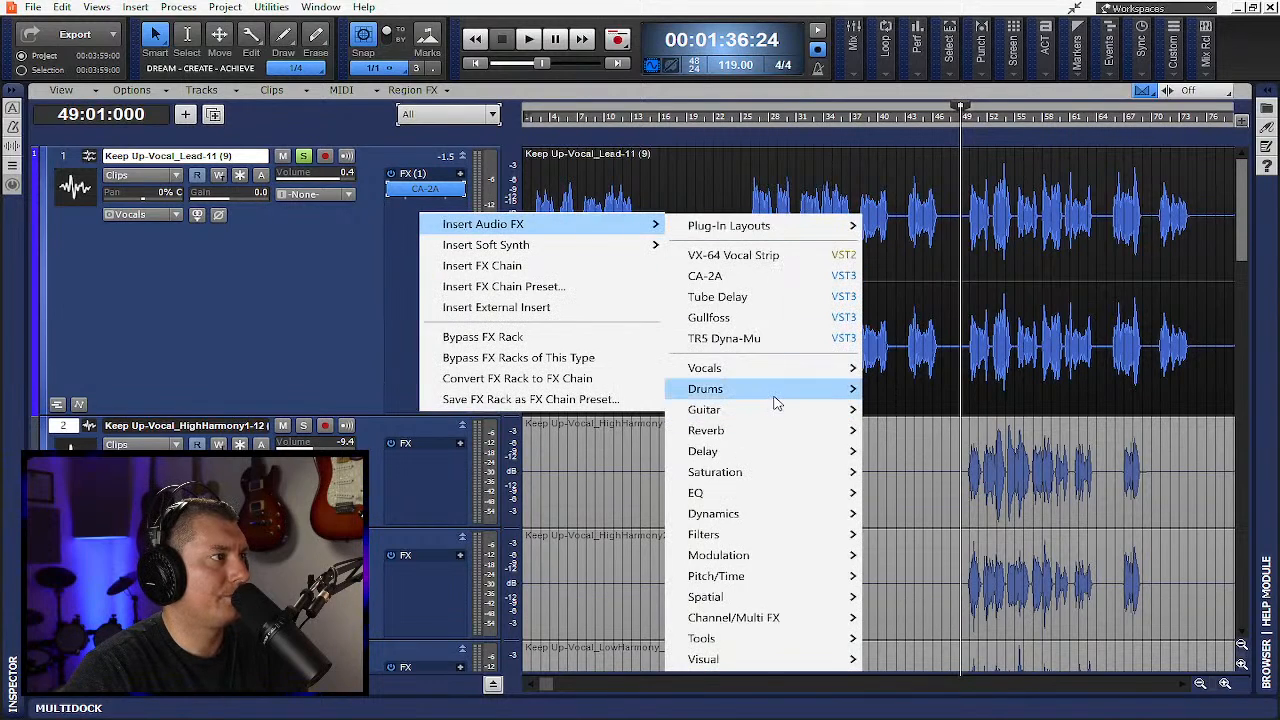
mouse_move(837, 373)
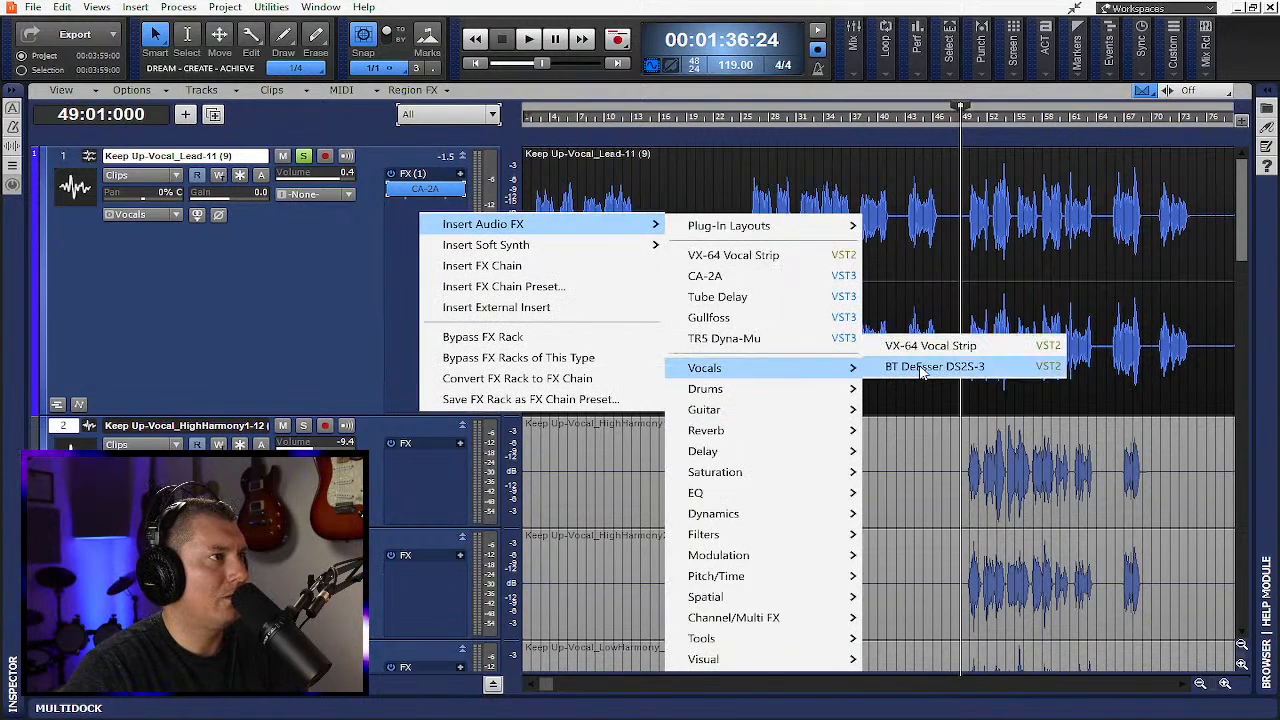
mouse_move(765, 388)
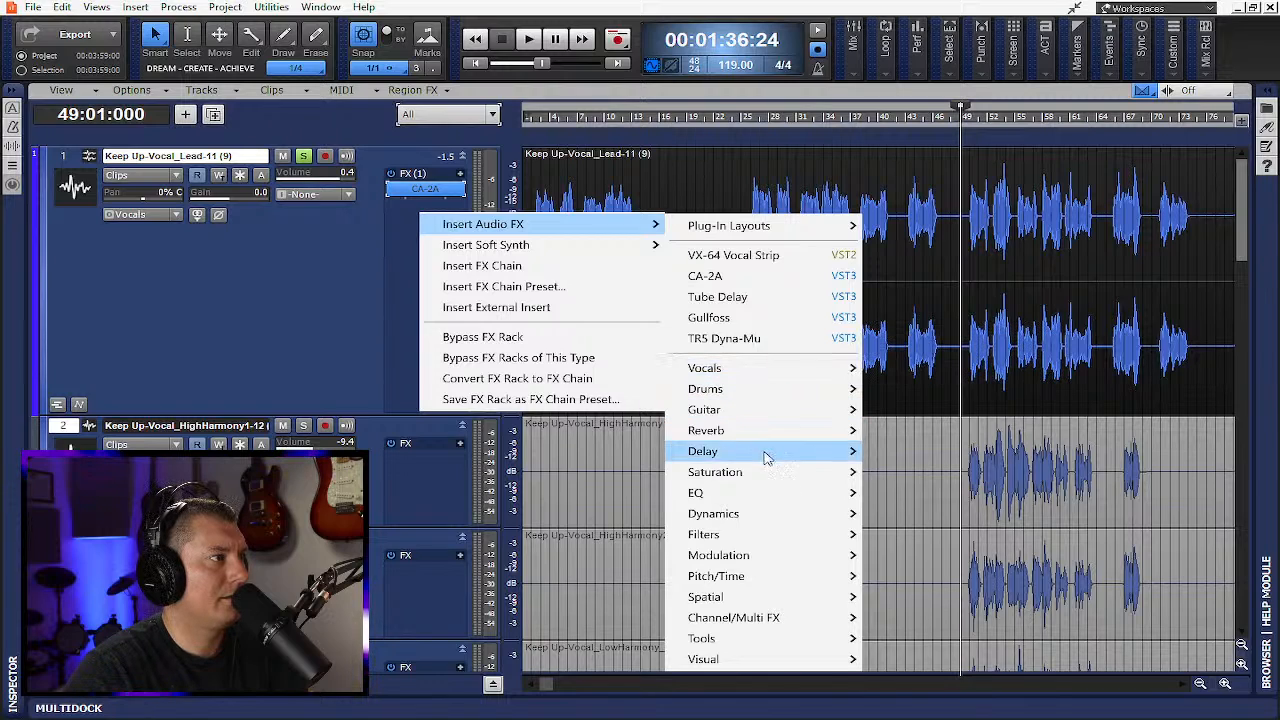
mouse_move(766, 492)
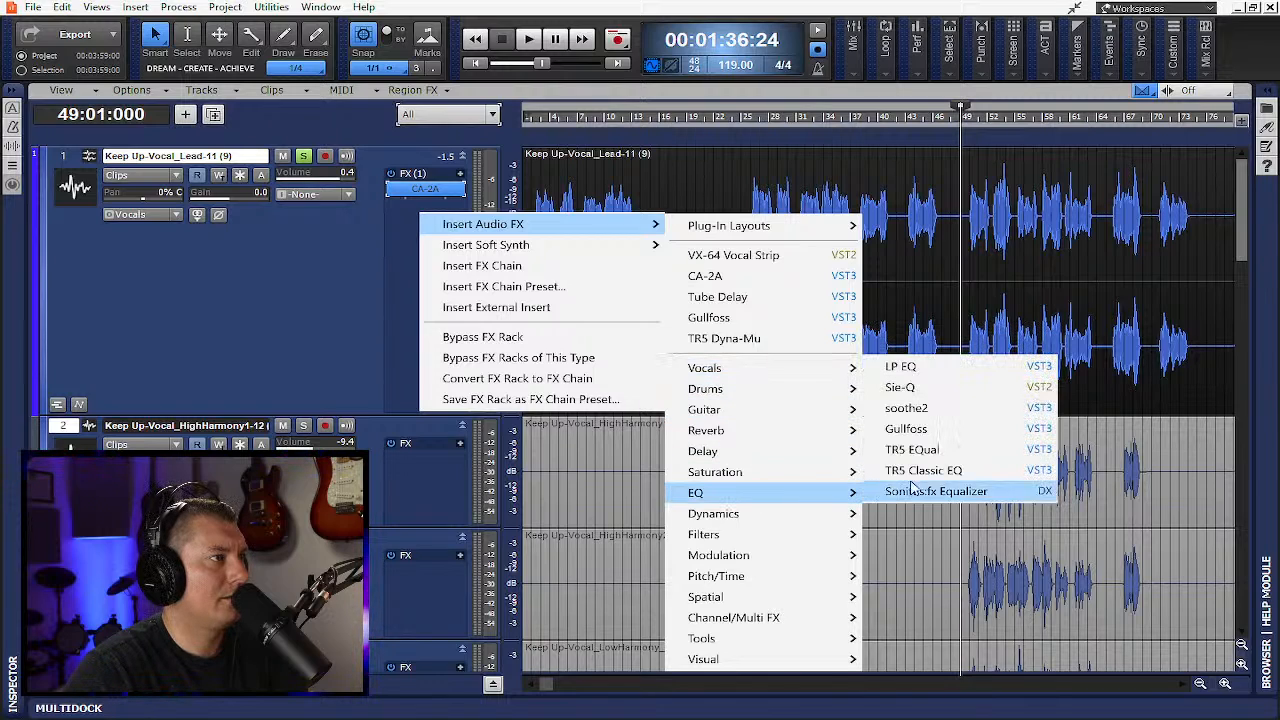
click(930, 410)
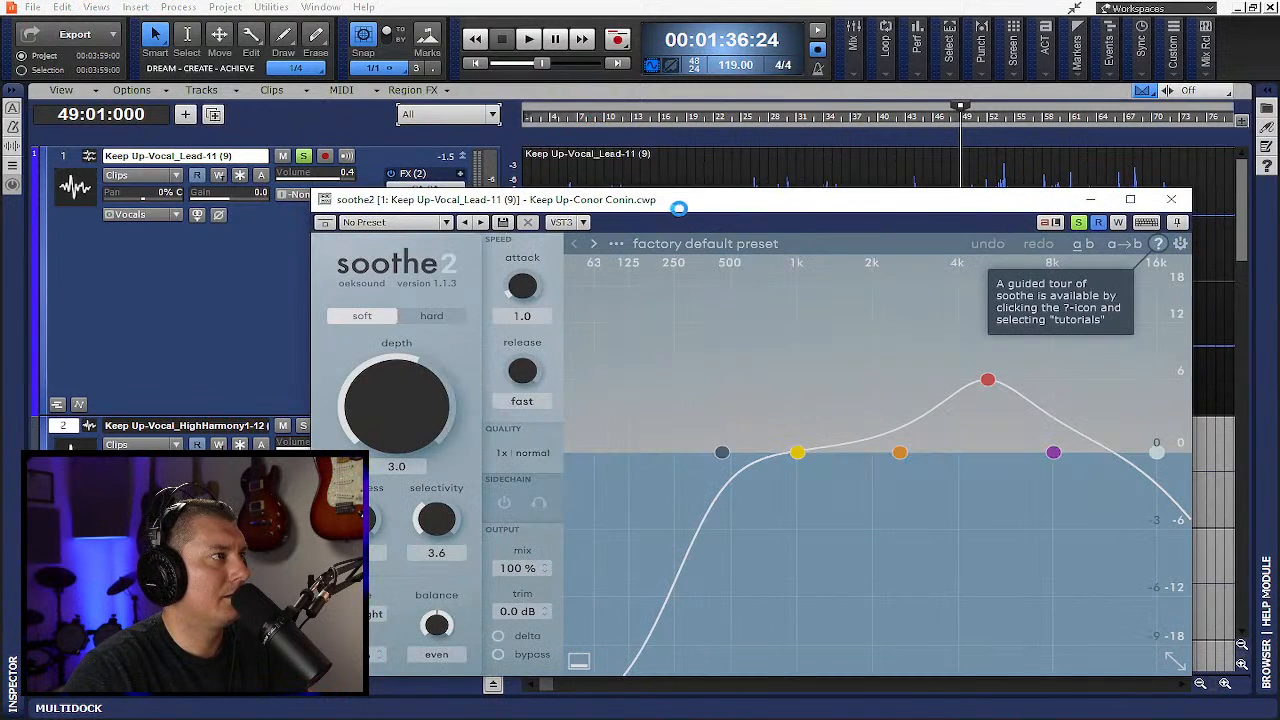
Load the Invisible de-esser vocal preset in soothe2 and move the plug-in above CA-2A in the lead vocal's FX rack
click(616, 243)
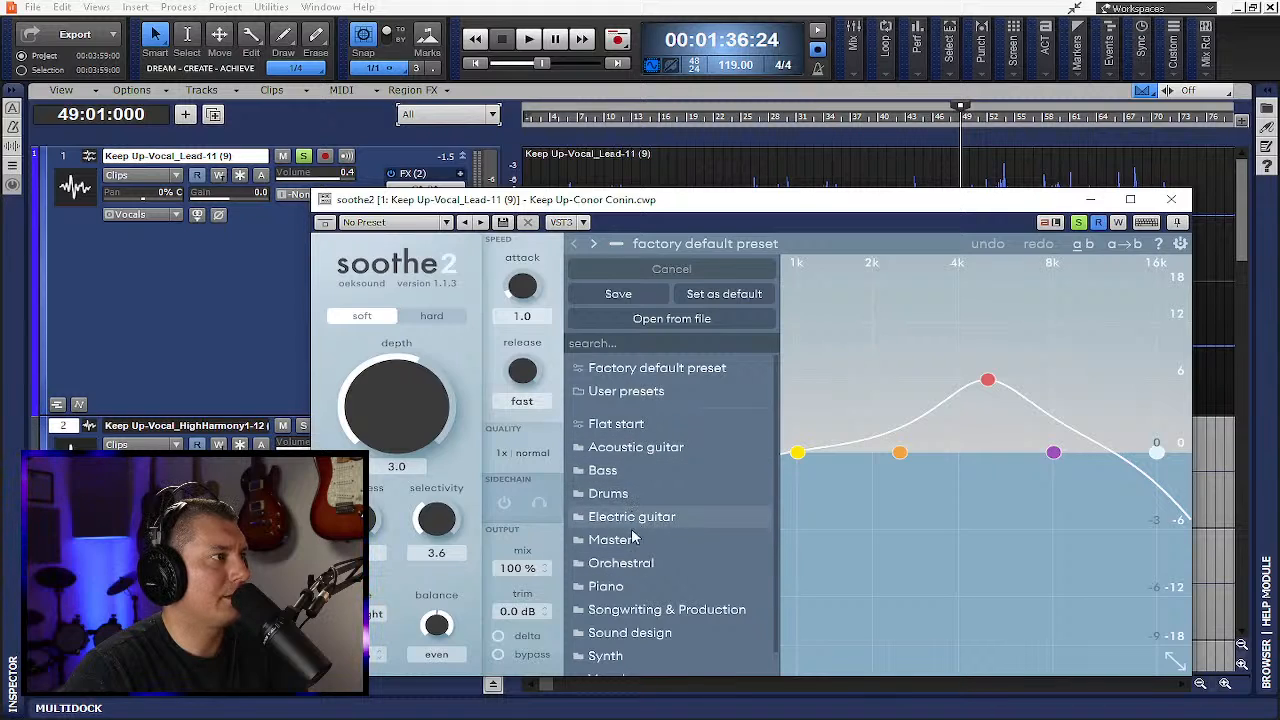
scroll(610, 650, down, 1)
click(610, 655)
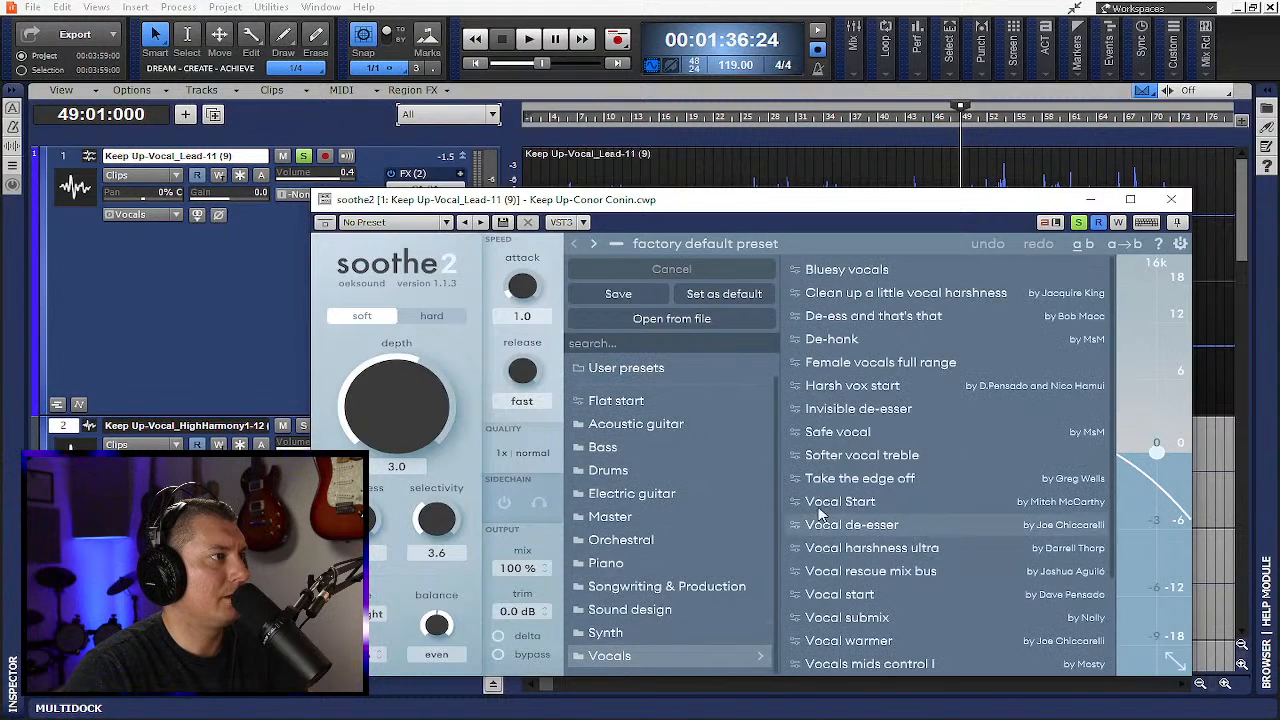
click(843, 410)
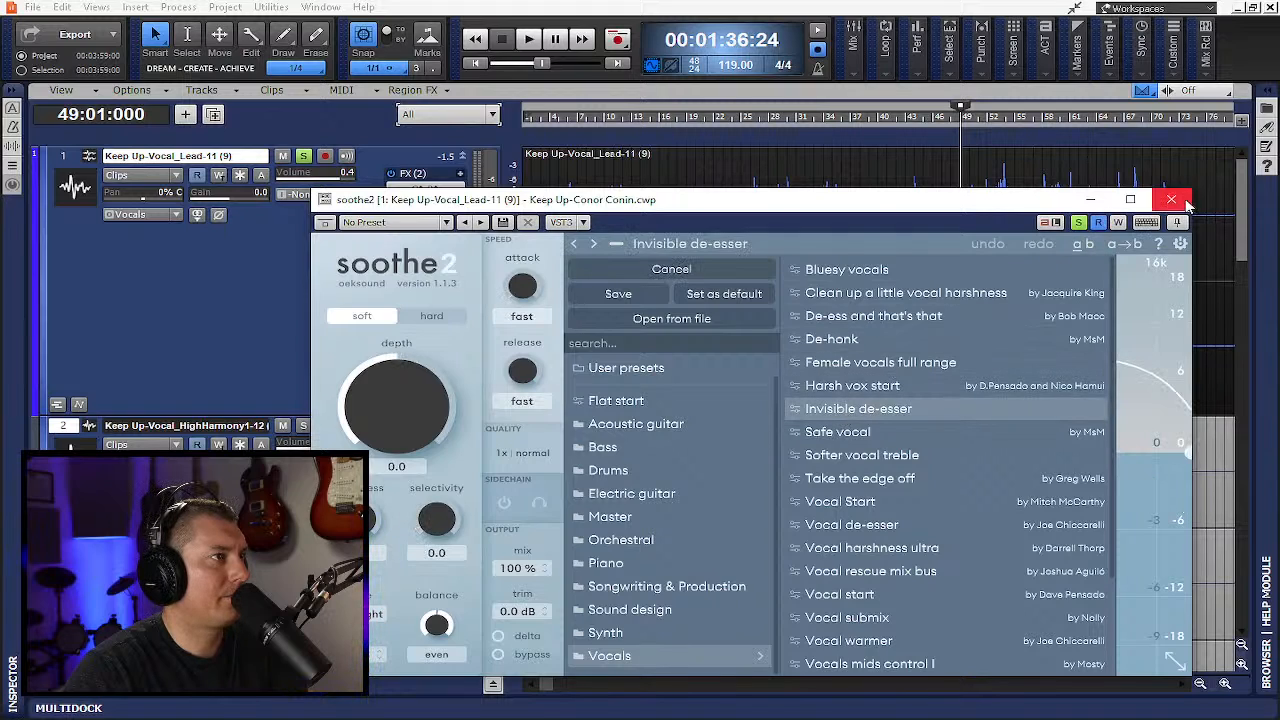
click(1171, 199)
drag(430, 207, 432, 180)
Set the soothe2 depth to 6.2 on the lead vocal while listening to playback, and close the plug-in window
key(space)
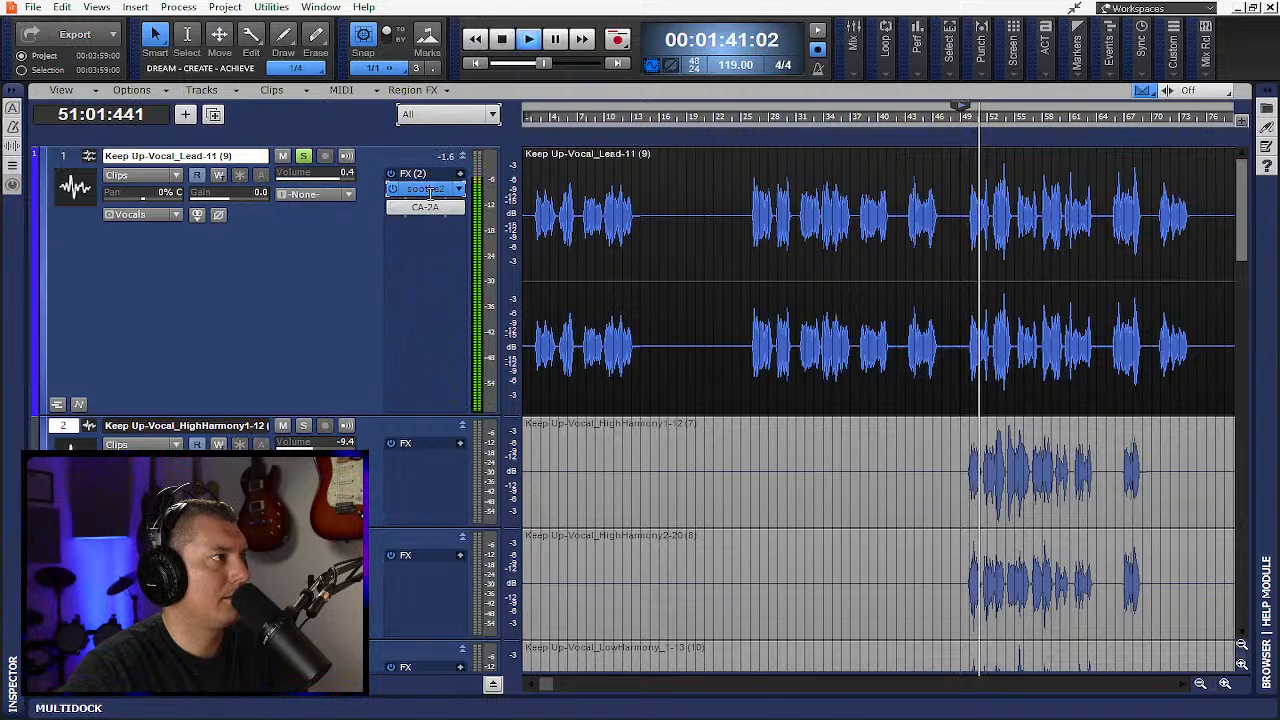
double_click(425, 188)
drag(397, 386, 384, 371)
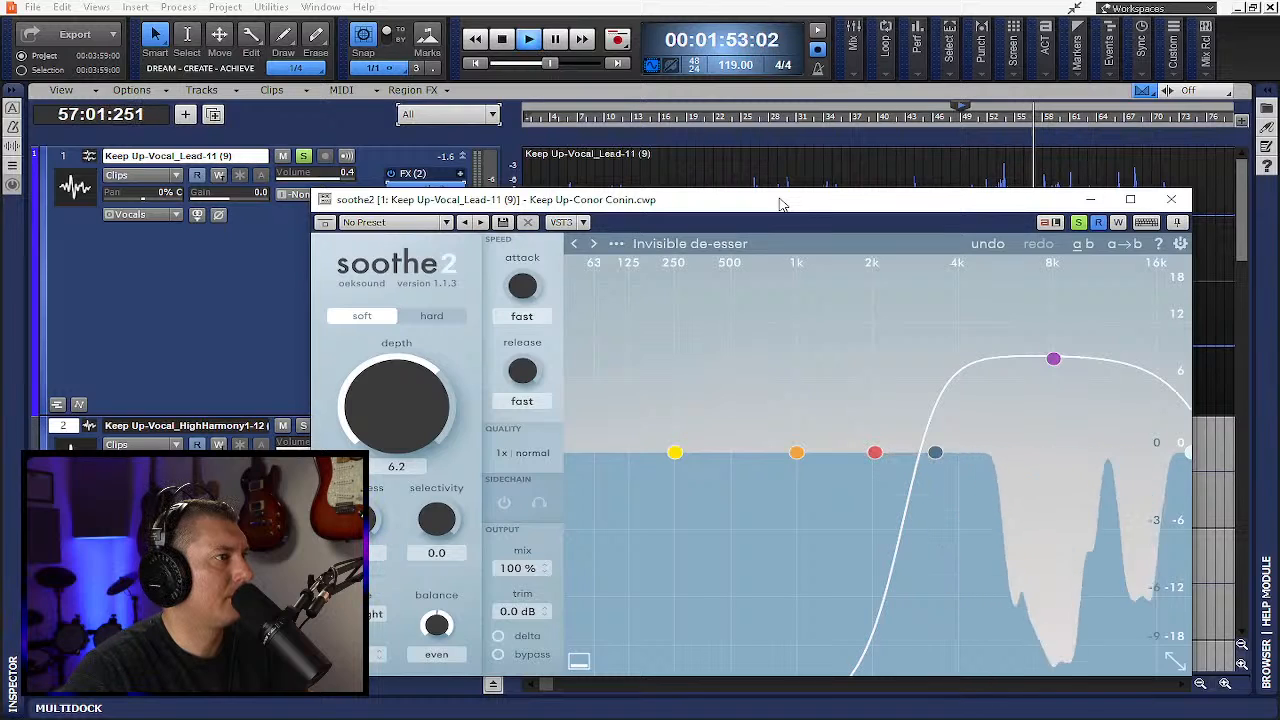
key(space)
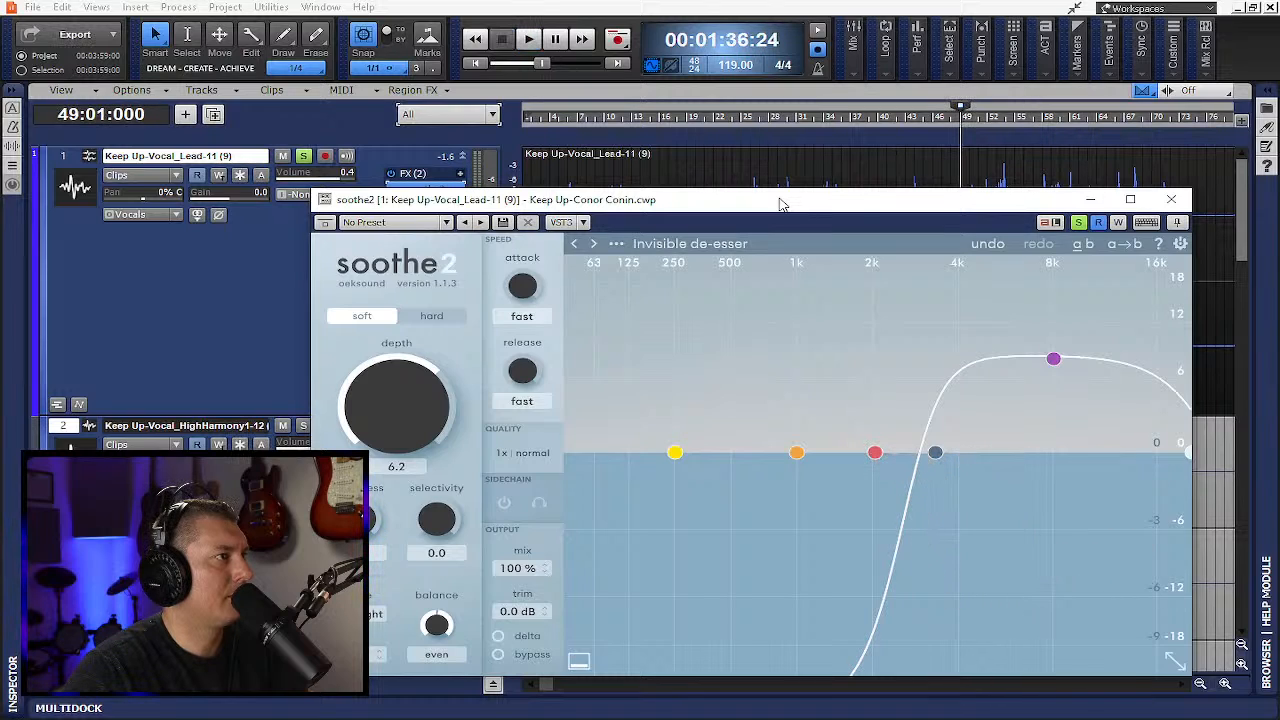
click(1185, 203)
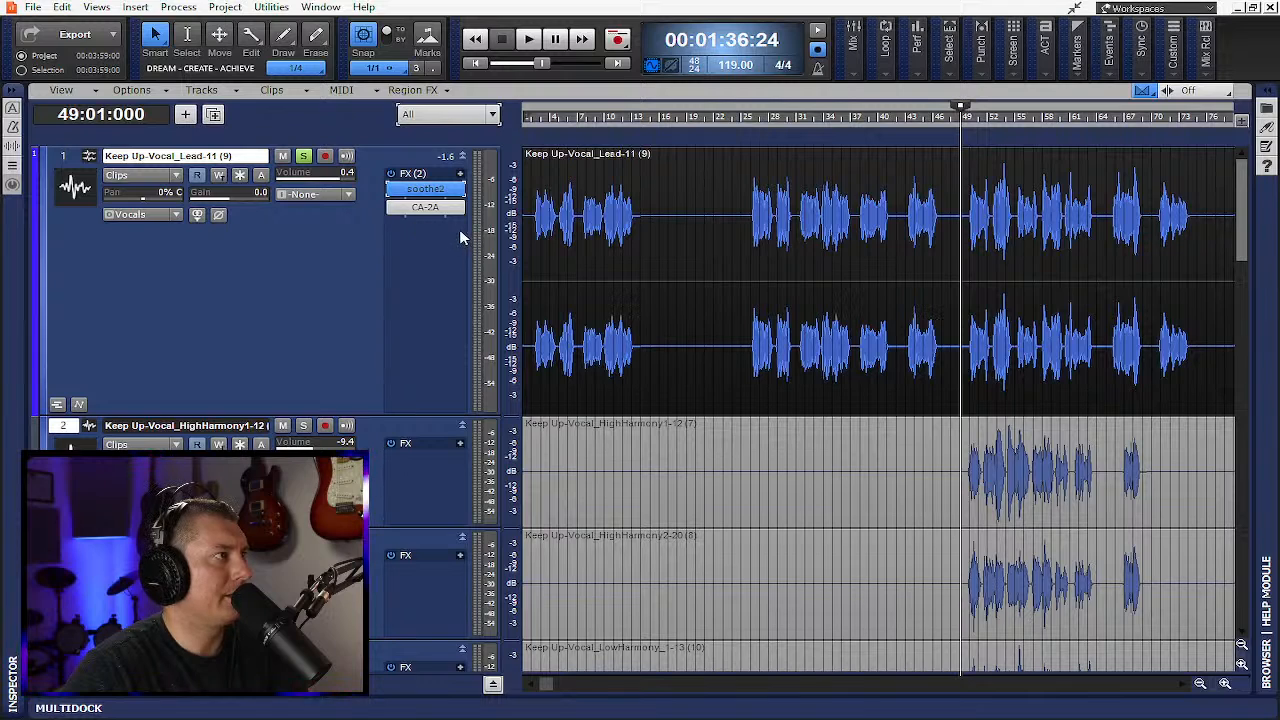
Insert VX-64 Vocal Strip on the lead vocal track and place it between soothe2 and CA-2A in the FX rack
right_click(434, 228)
mouse_move(480, 241)
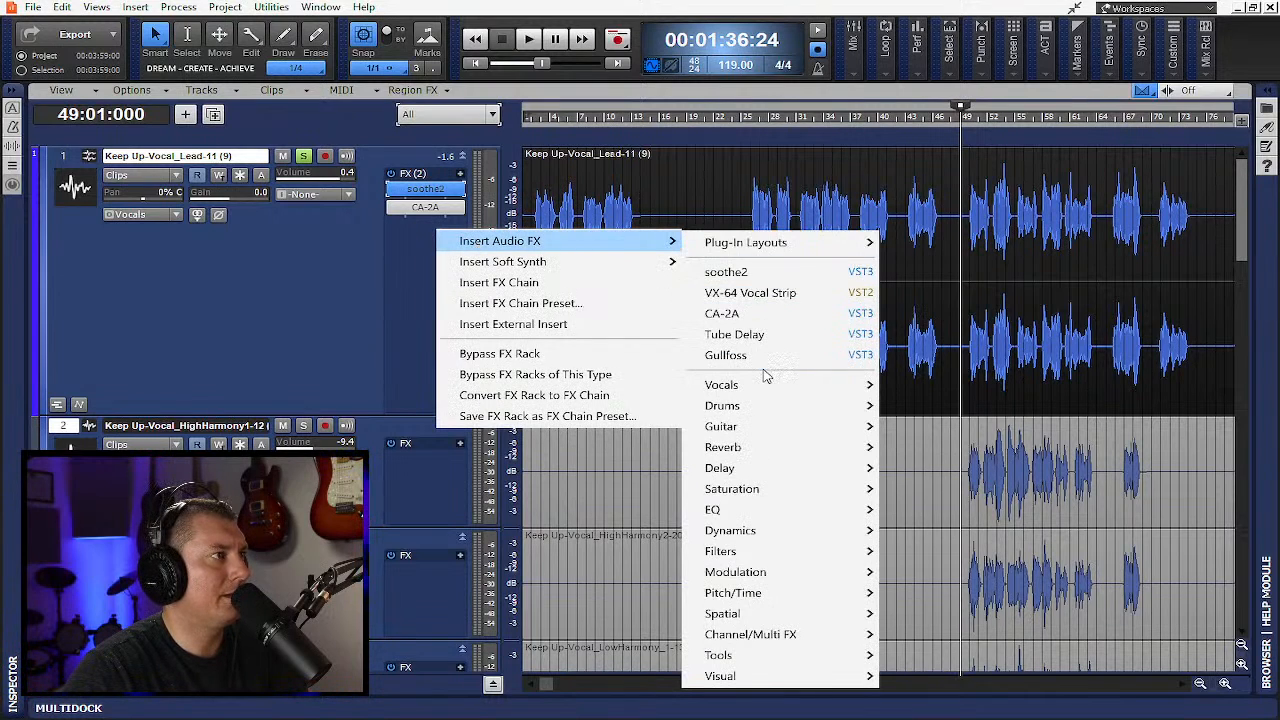
mouse_move(766, 384)
click(960, 364)
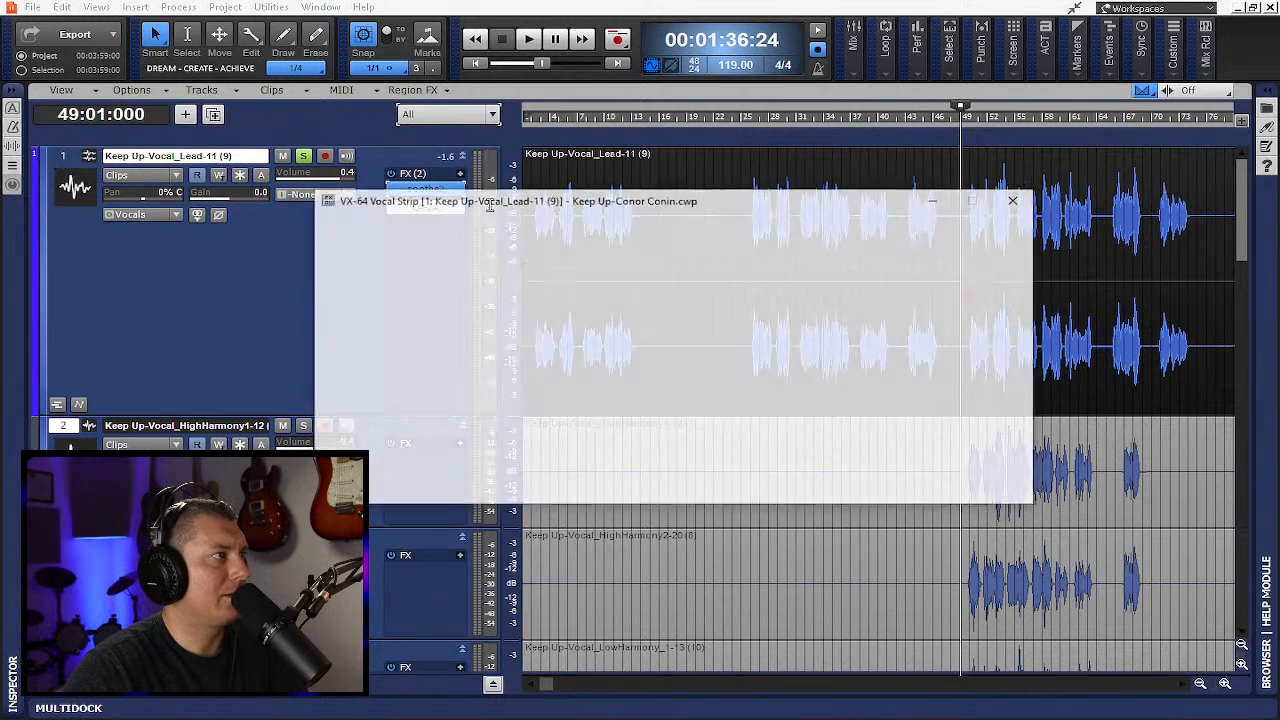
click(1014, 204)
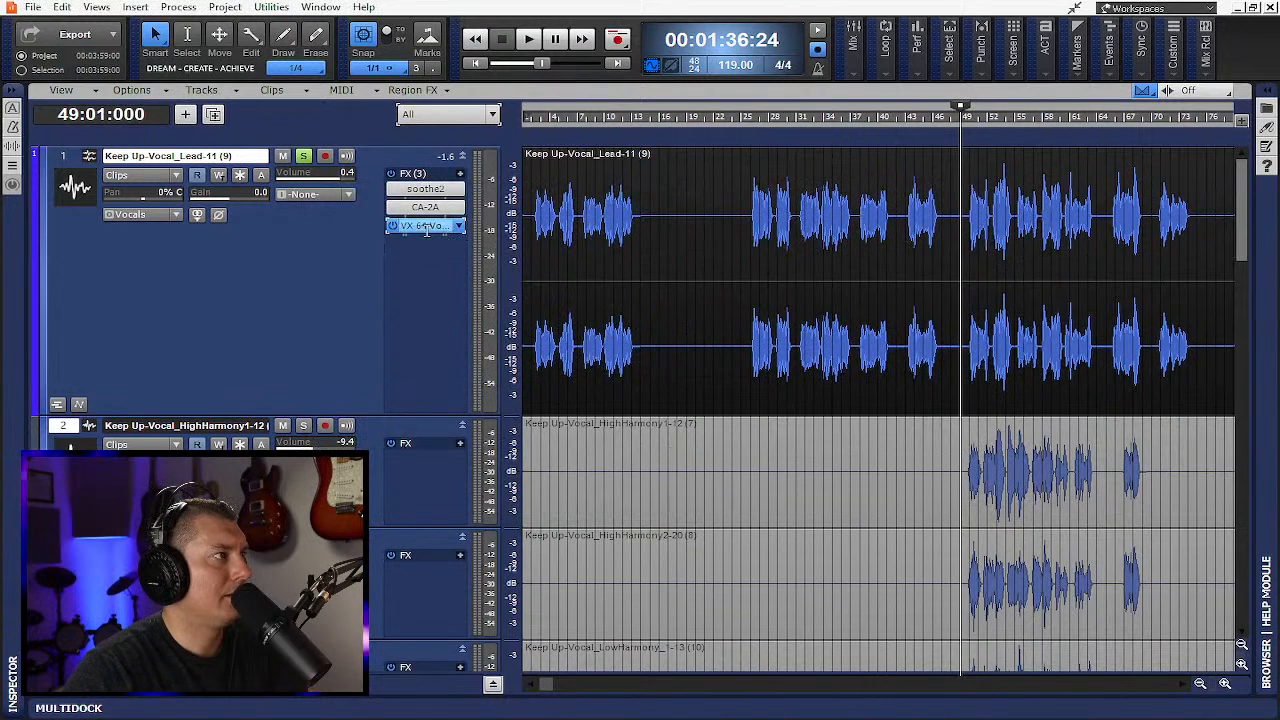
drag(428, 226, 433, 205)
Open VX-64 Vocal Strip on the lead vocal and enable saturation in both its input and output stages
double_click(433, 205)
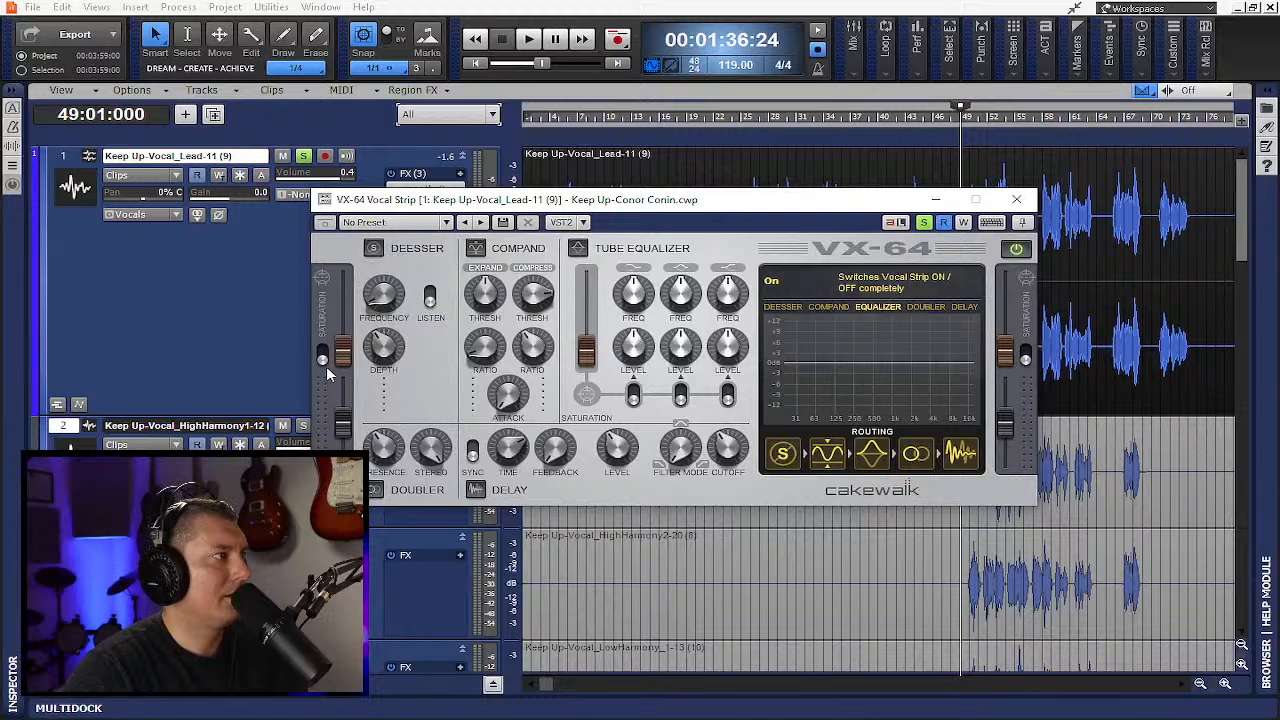
mouse_move(383, 346)
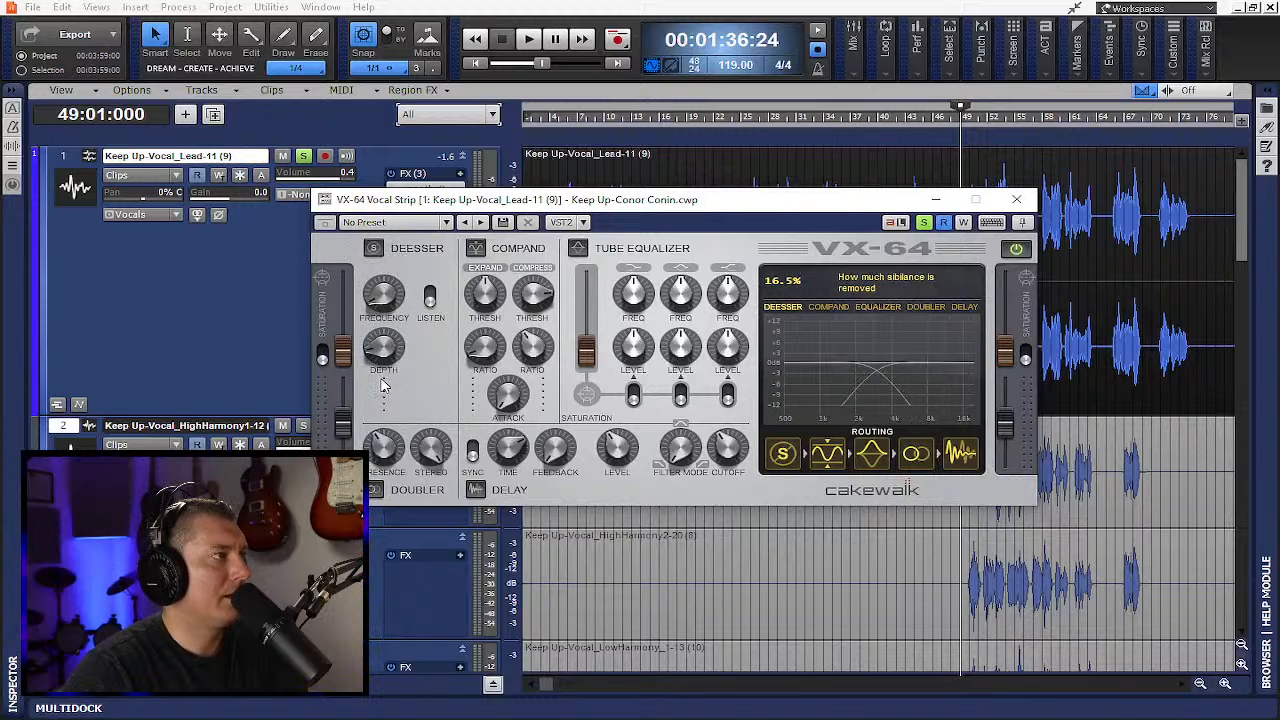
scroll(381, 376, up, 1)
click(322, 355)
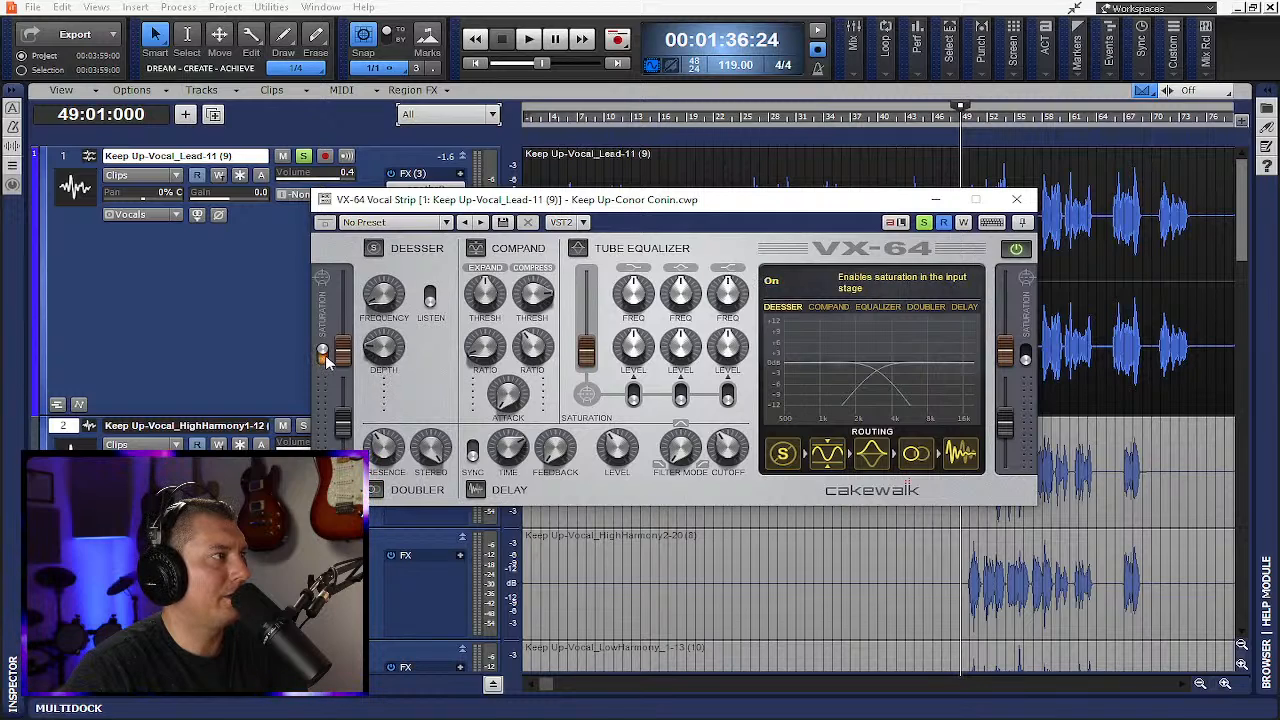
click(1025, 352)
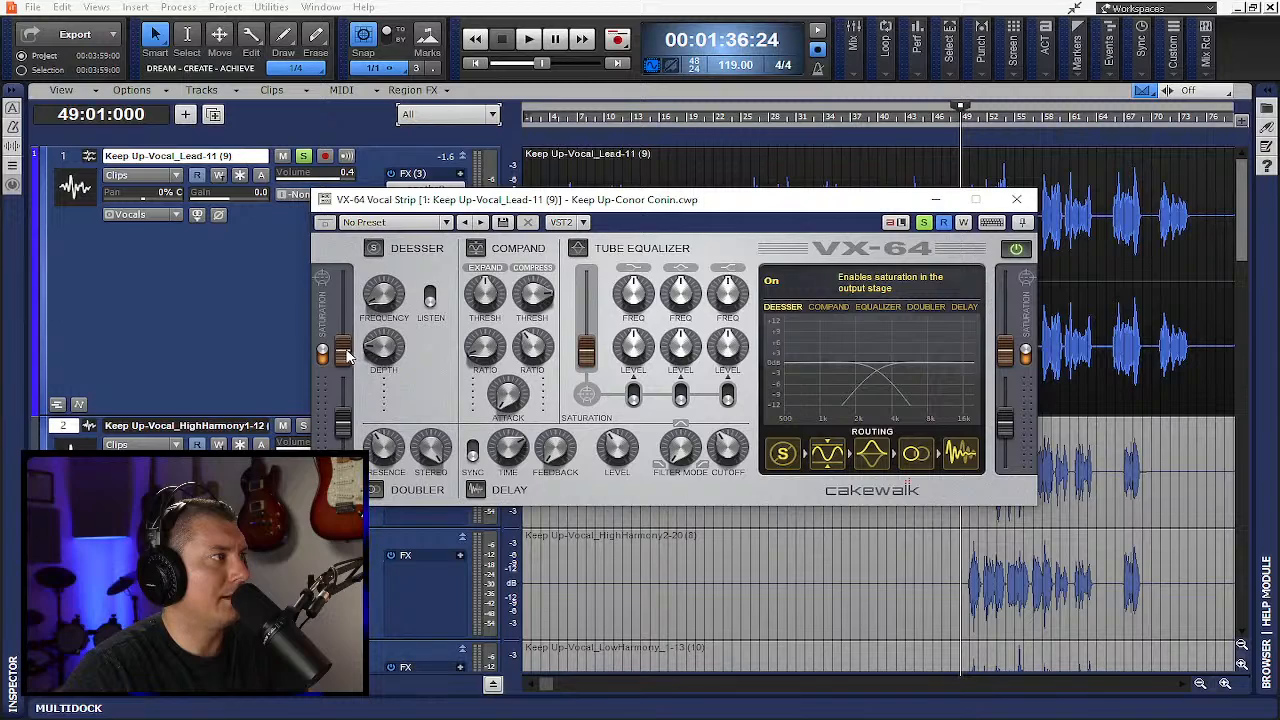
click(578, 248)
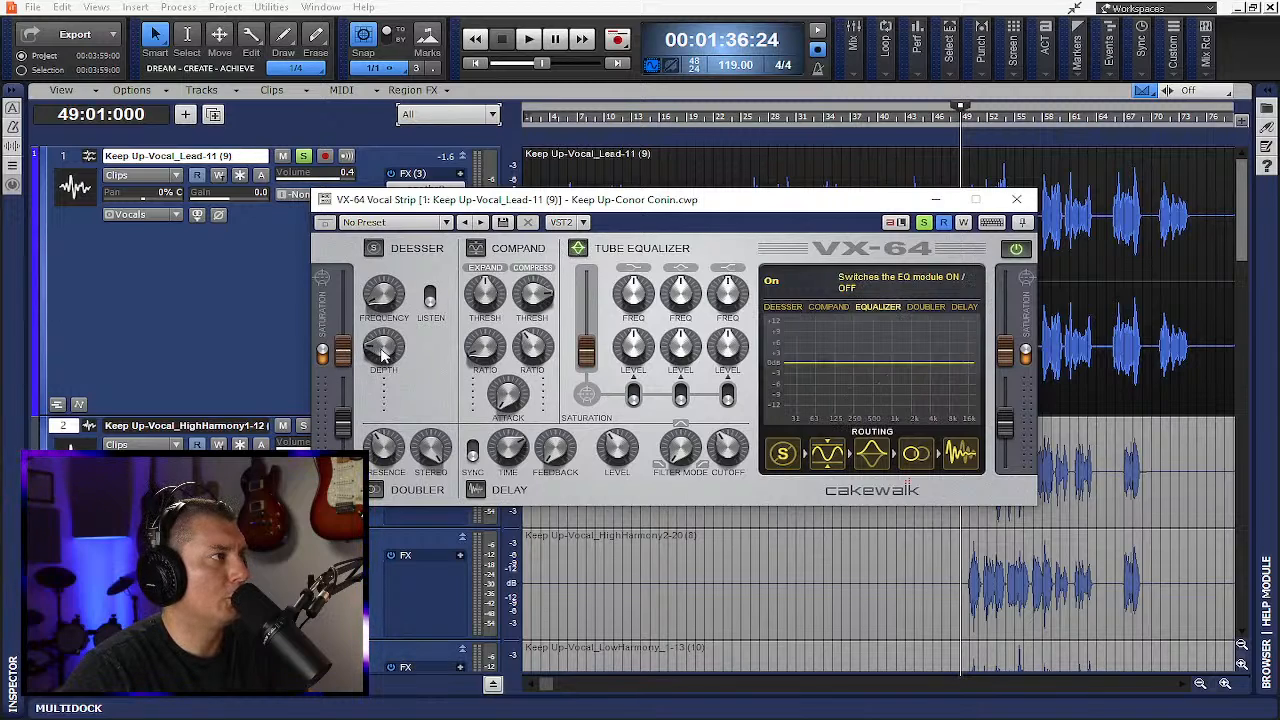
click(578, 248)
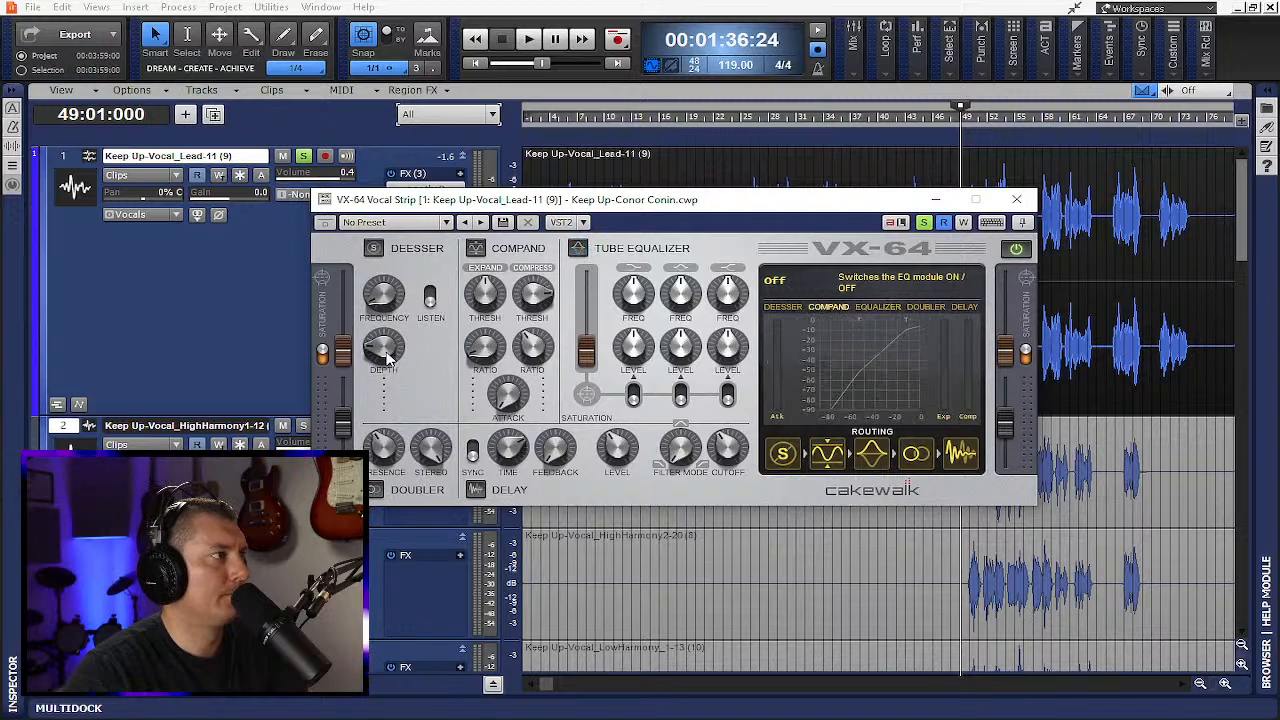
During playback, set the tube saturation to 19% in the input stage and 14% in the output stage
key(space)
mouse_move(345, 360)
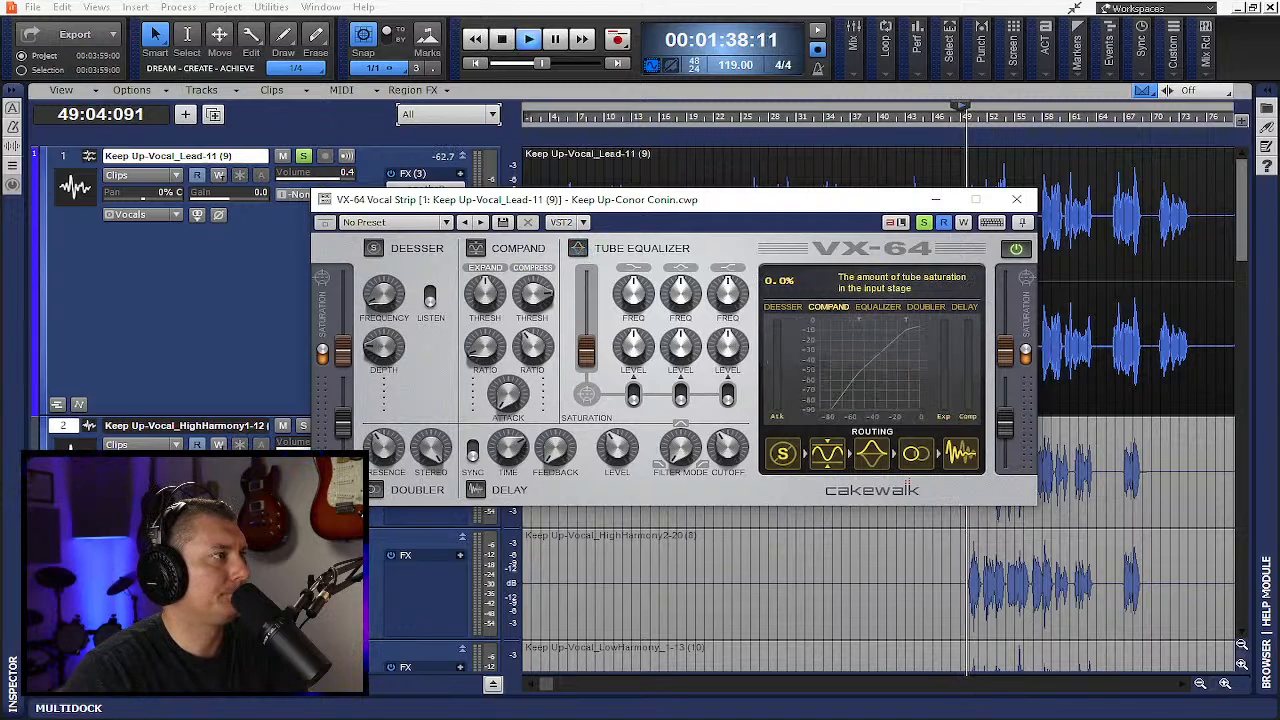
drag(345, 360, 344, 345)
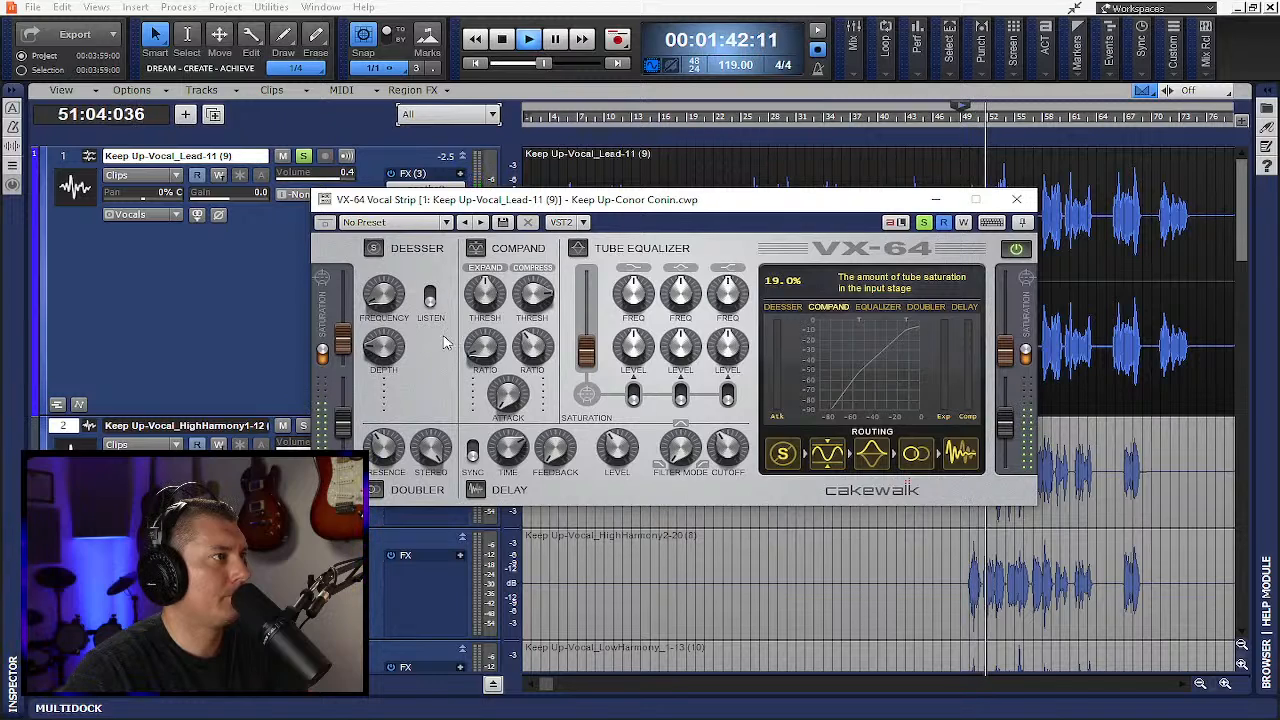
mouse_move(1005, 345)
drag(1005, 345, 1005, 343)
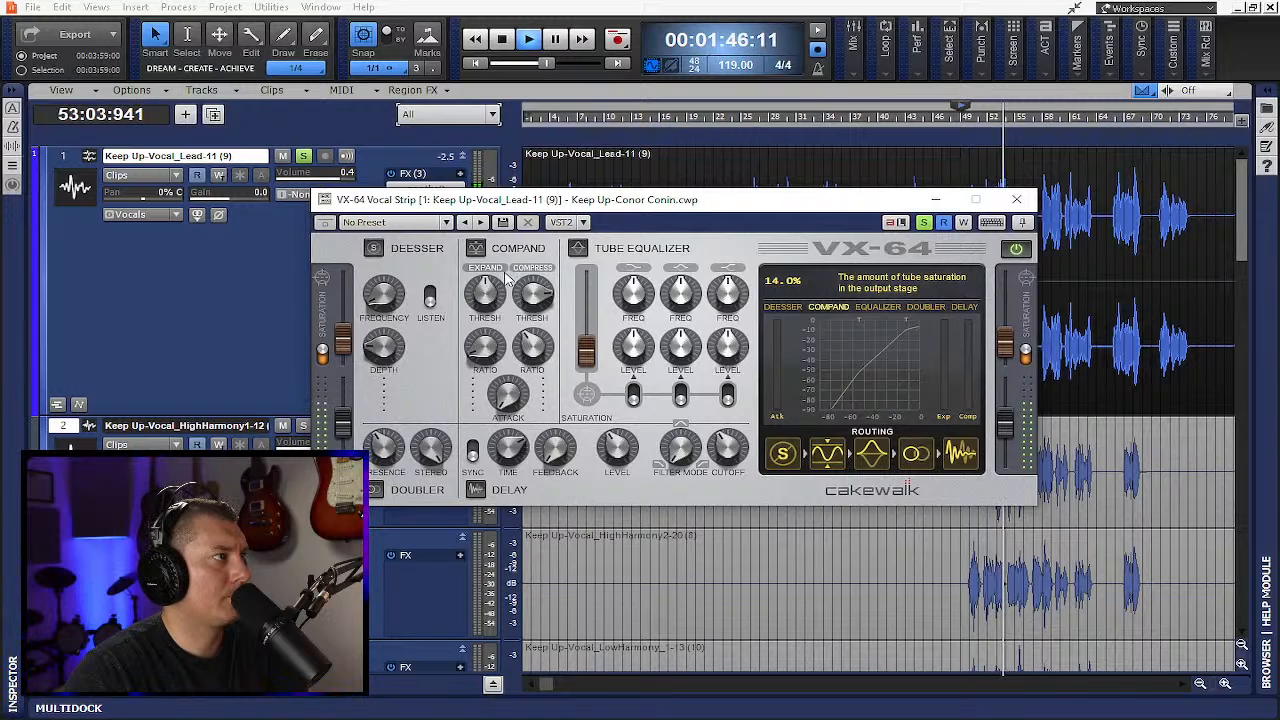
Enable the compander, raise the expander ratio, and set expand threshold to -37.2 dB, compression threshold to about -16.2 dB and attack to 1.4 ms
click(476, 248)
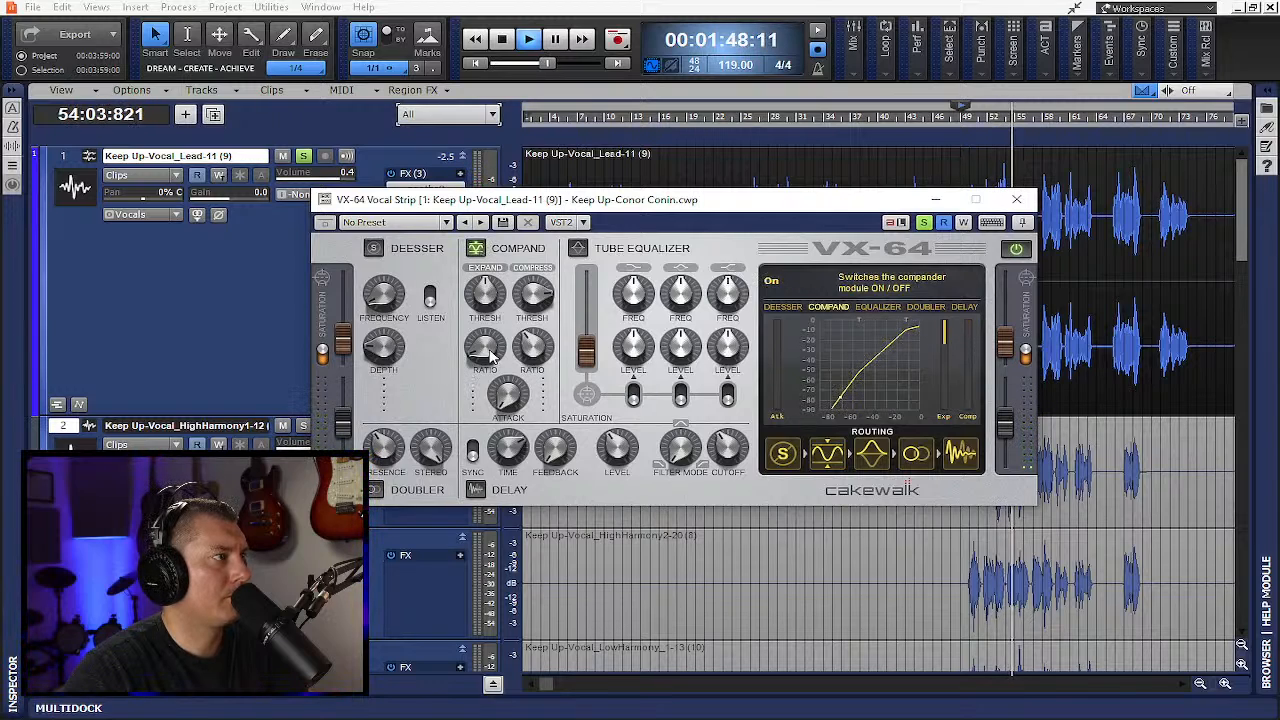
drag(484, 345, 491, 287)
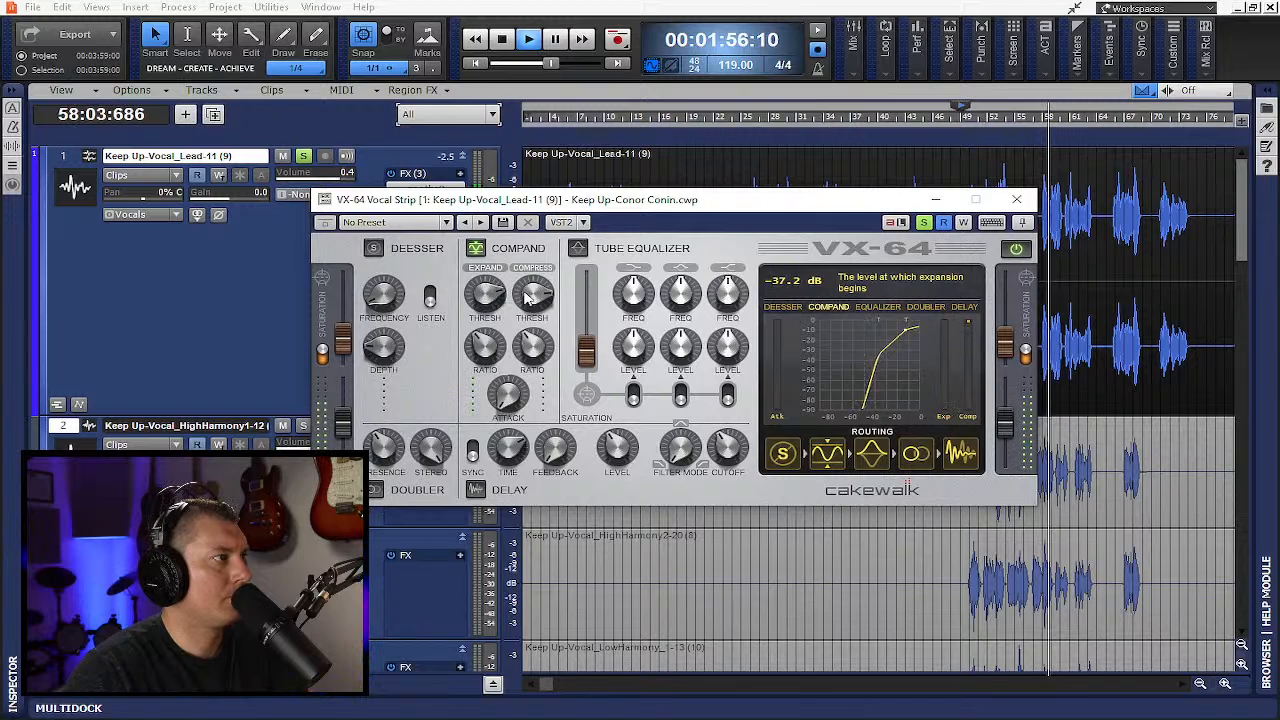
mouse_move(532, 305)
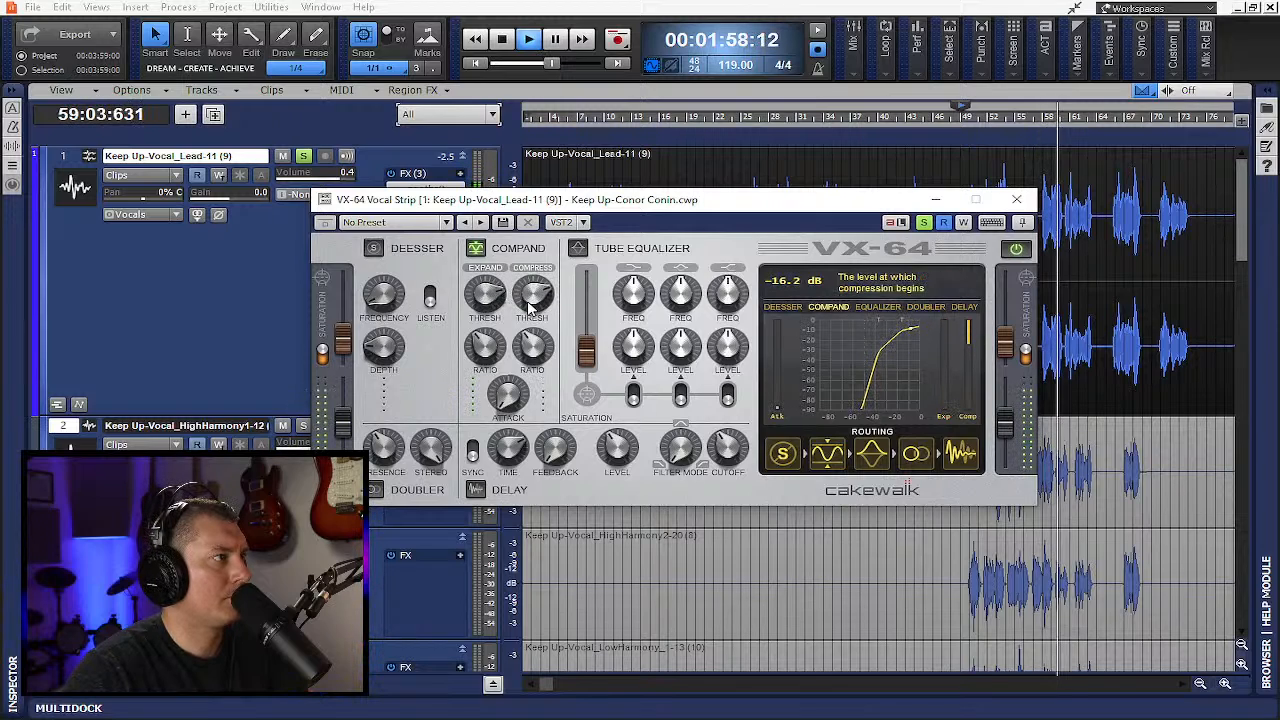
mouse_move(510, 393)
mouse_move(510, 393)
mouse_down()
mouse_move(512, 330)
mouse_move(507, 390)
mouse_up()
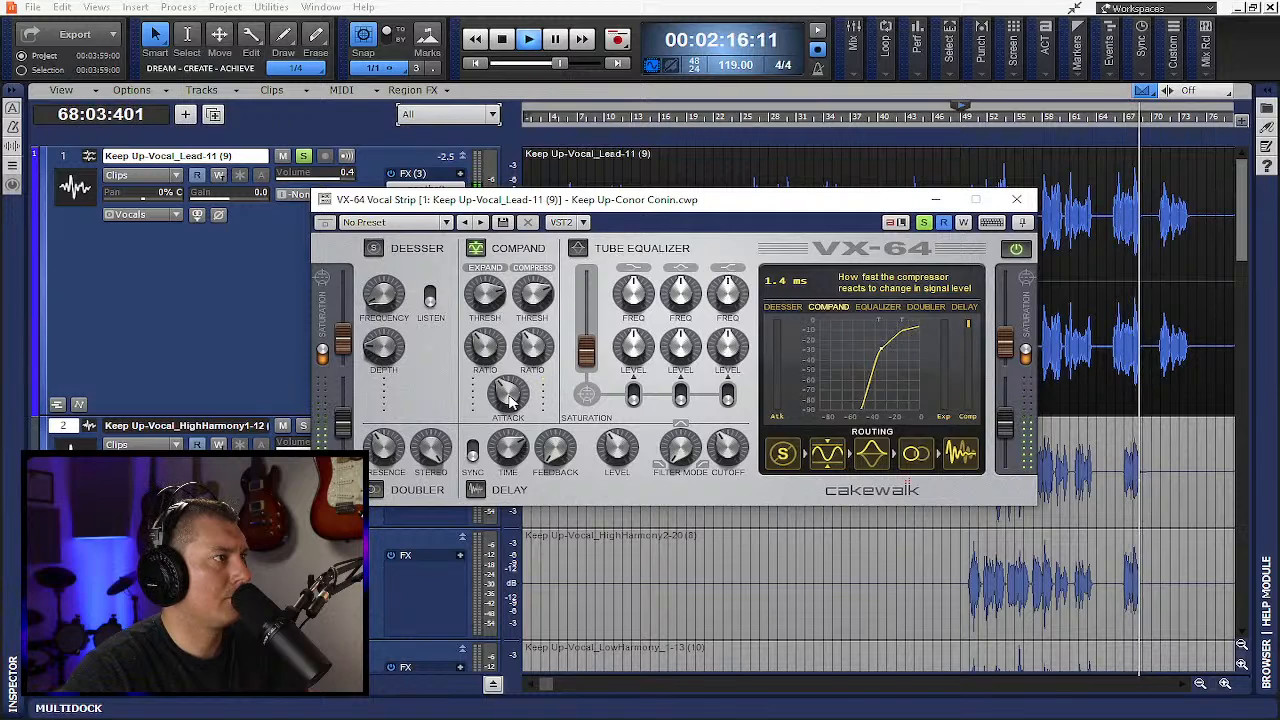
key(space)
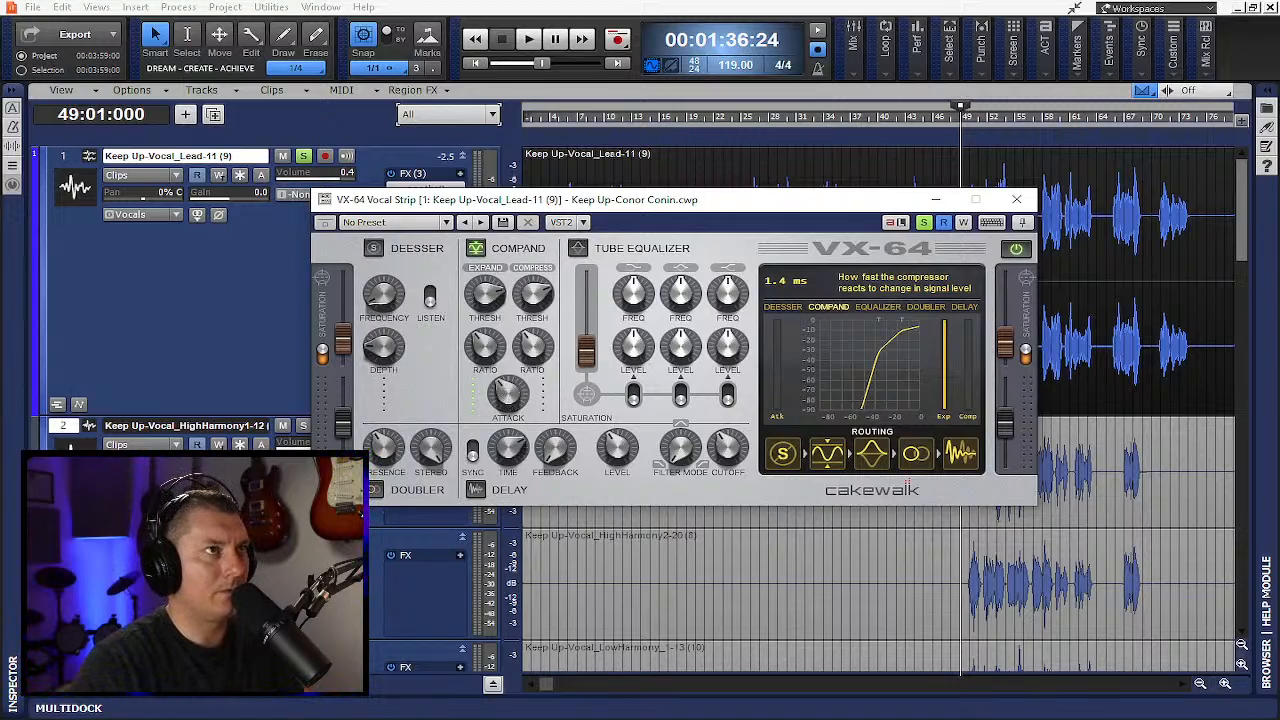
Show the Console view and move the empty browser window off this screen
key(alt+2)
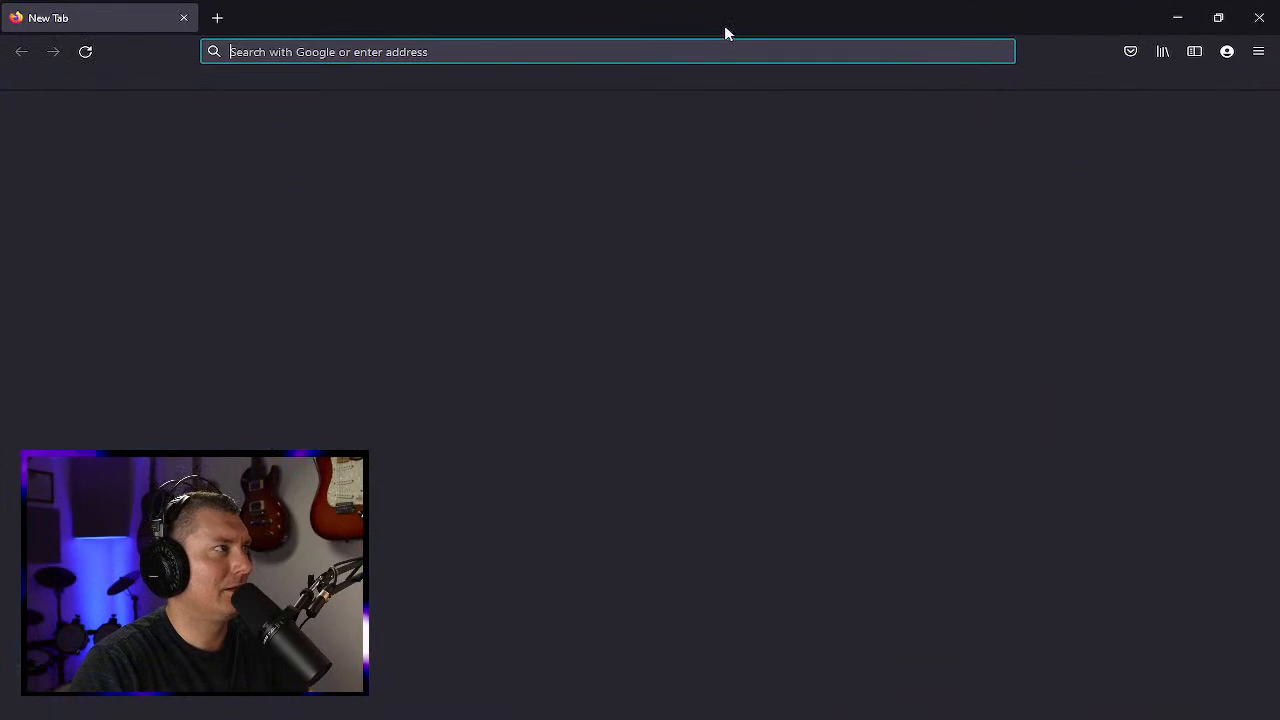
drag(726, 34, 1279, 50)
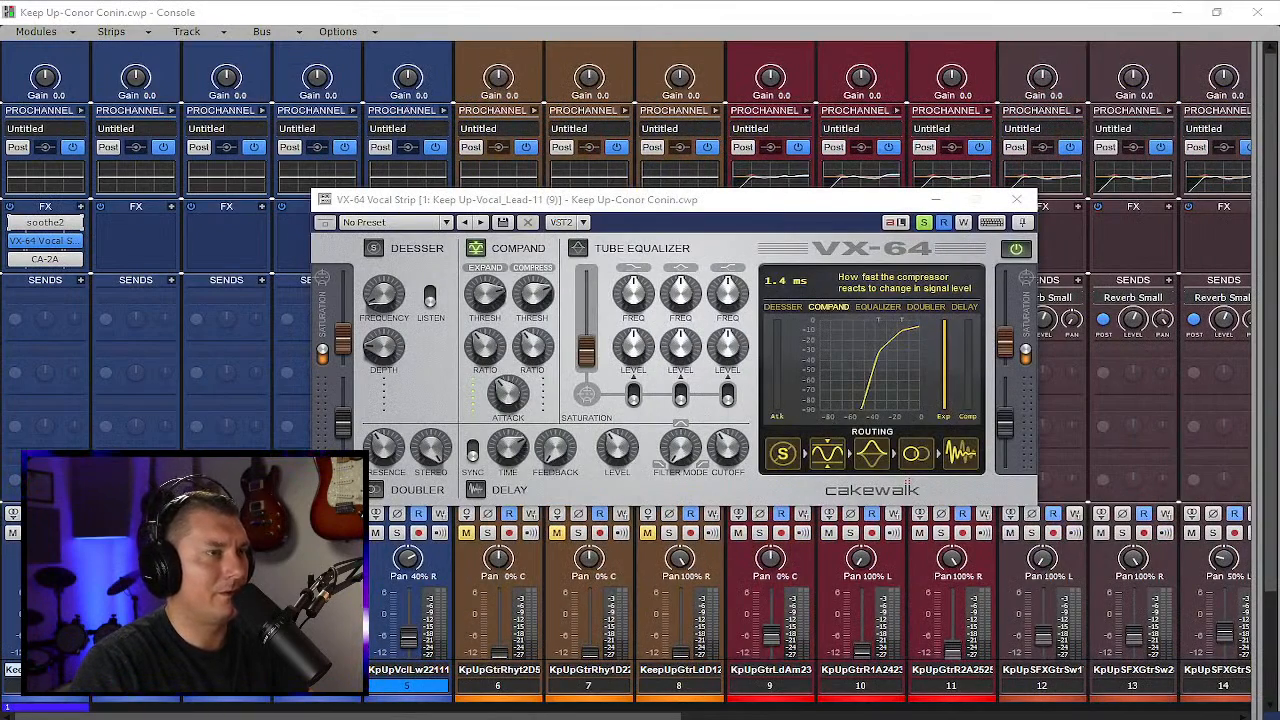
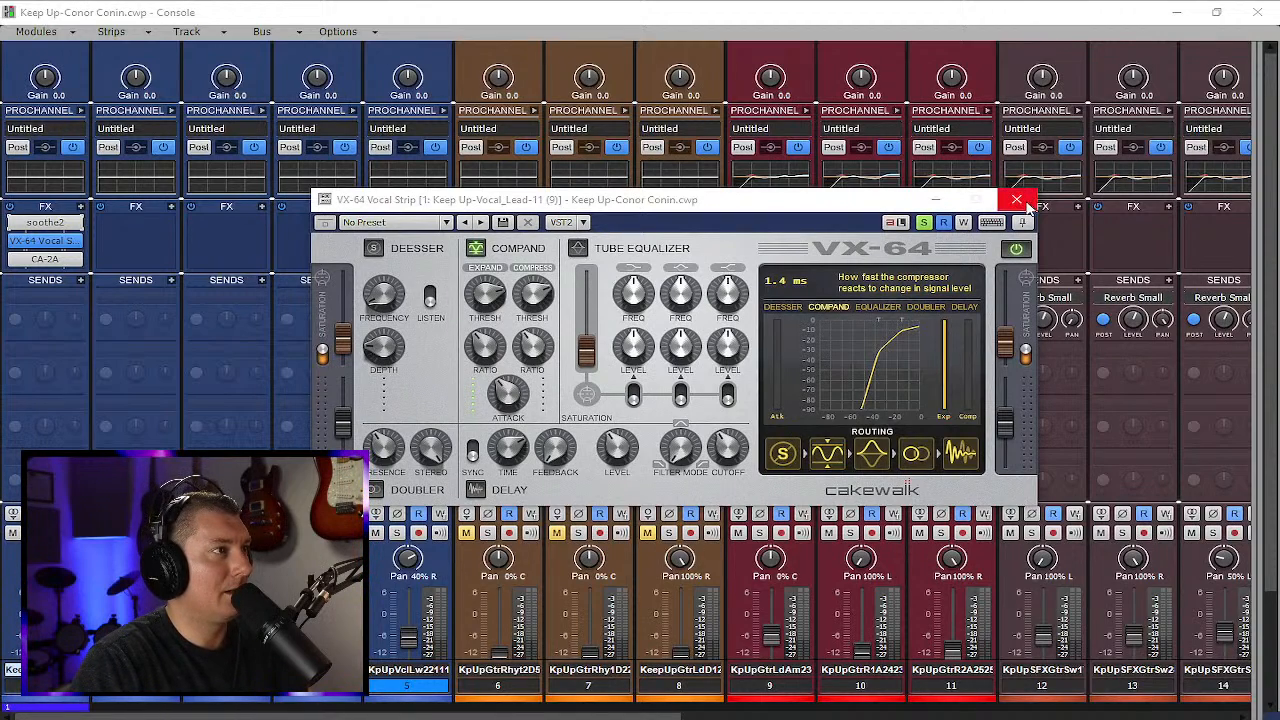
Enable the tube equalizer with a slight low-band boost at about 193.4 Hz, and try 21% low-band tube saturation
click(580, 249)
click(633, 393)
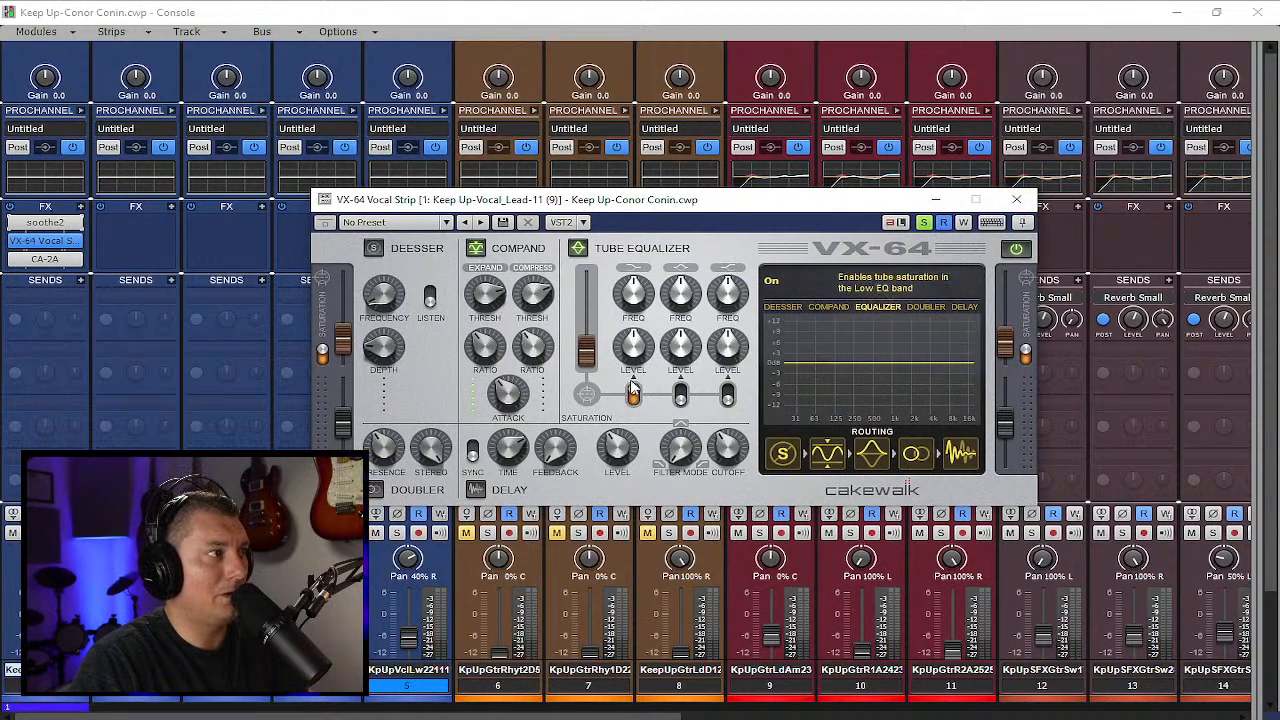
drag(586, 352, 590, 345)
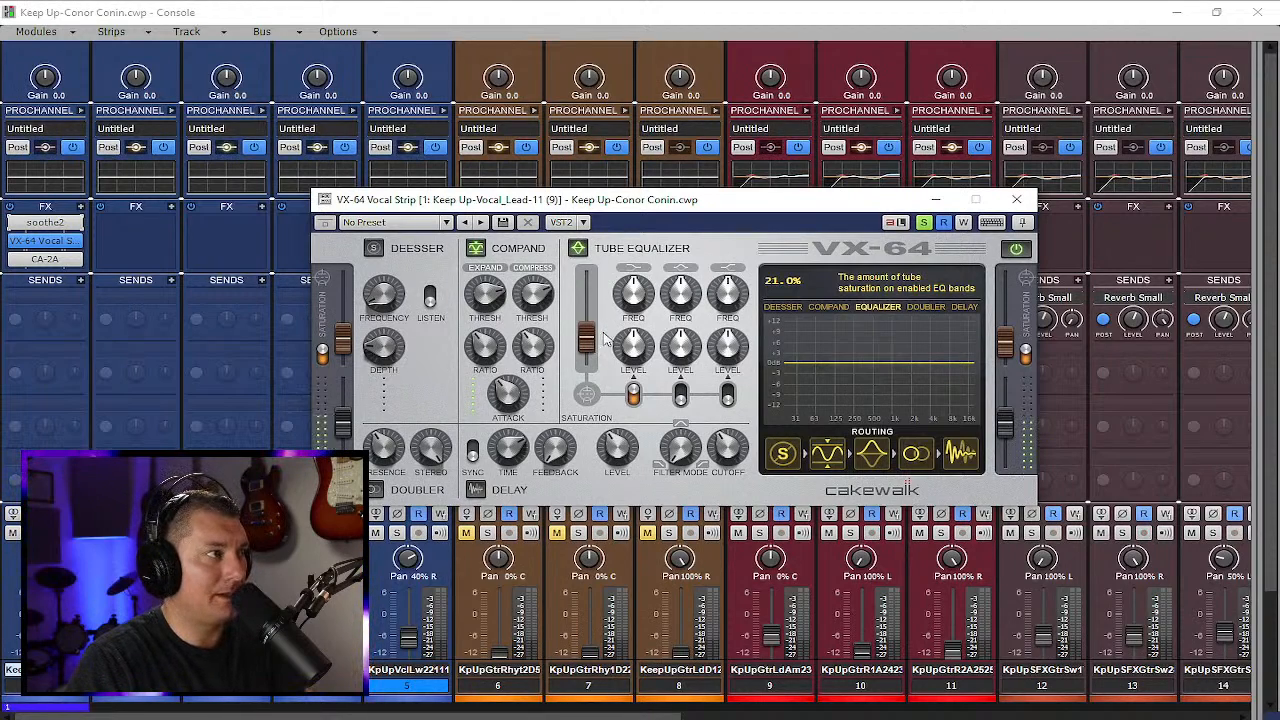
drag(640, 347, 636, 303)
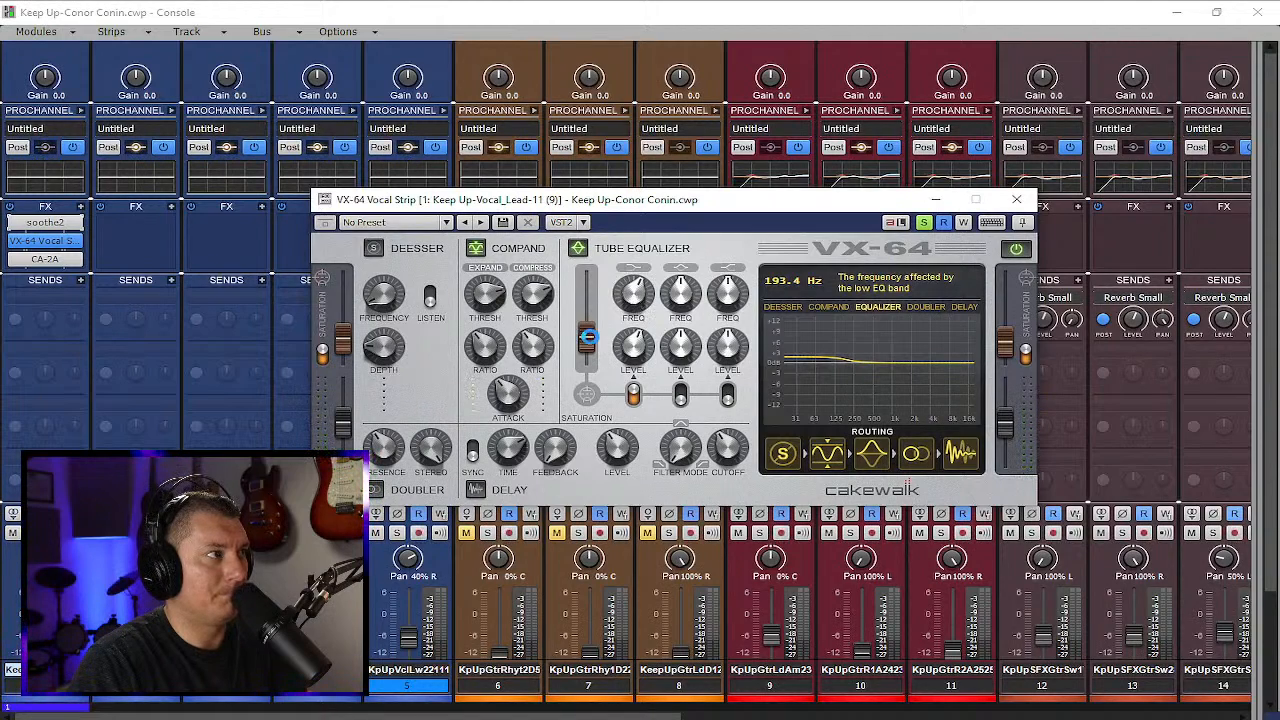
mouse_move(597, 372)
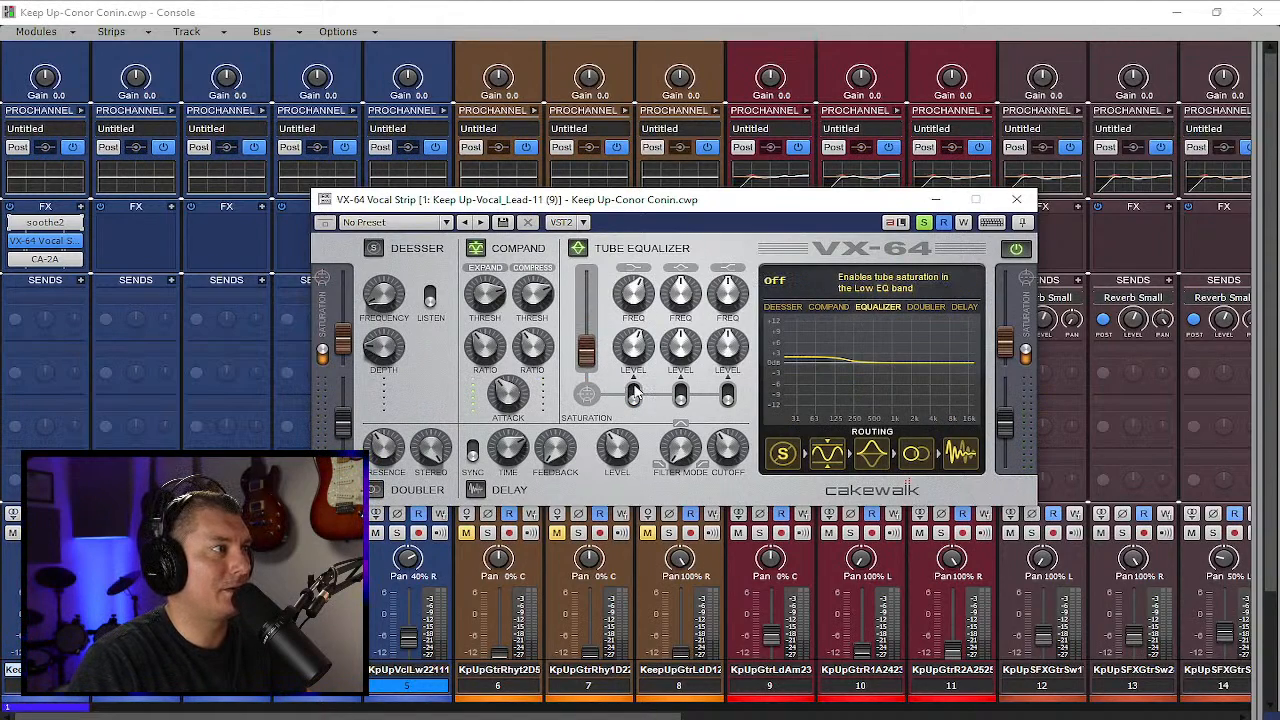
click(1017, 201)
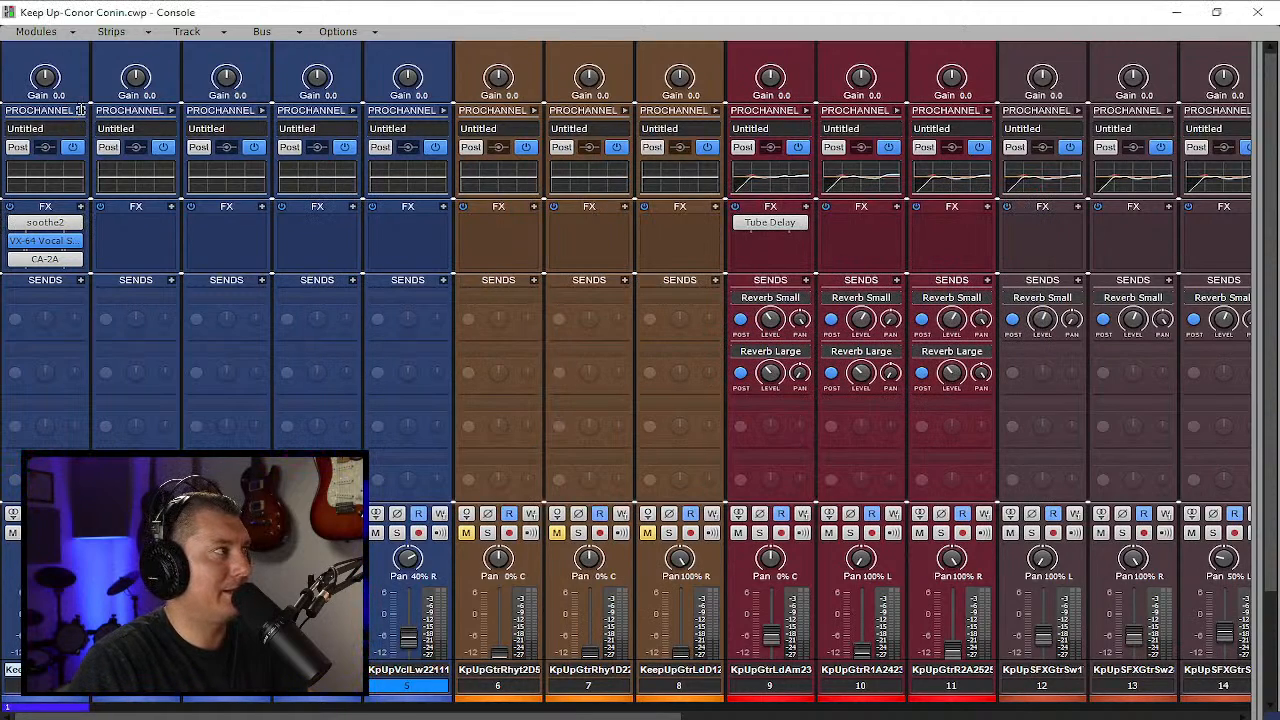
Expand the lead vocal's ProChannel in the Console and insert SPL De-Verb Plus at the end of its FX rack
click(81, 111)
right_click(80, 212)
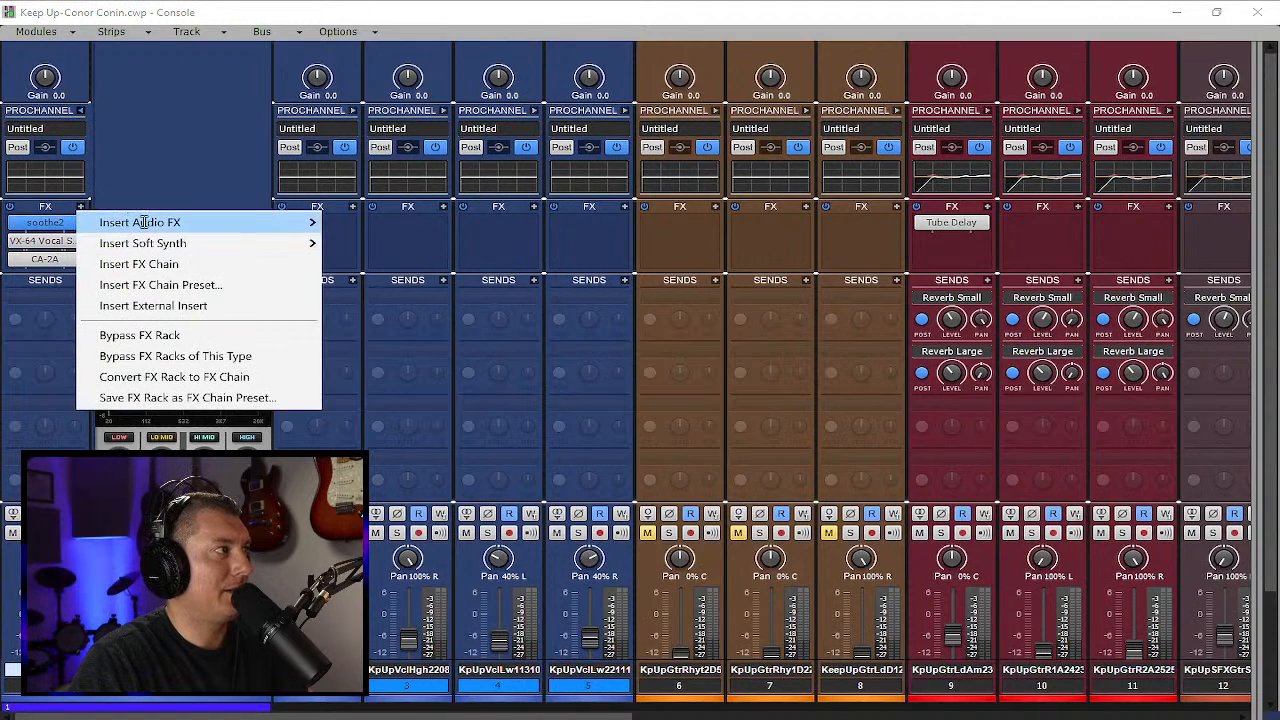
mouse_move(148, 221)
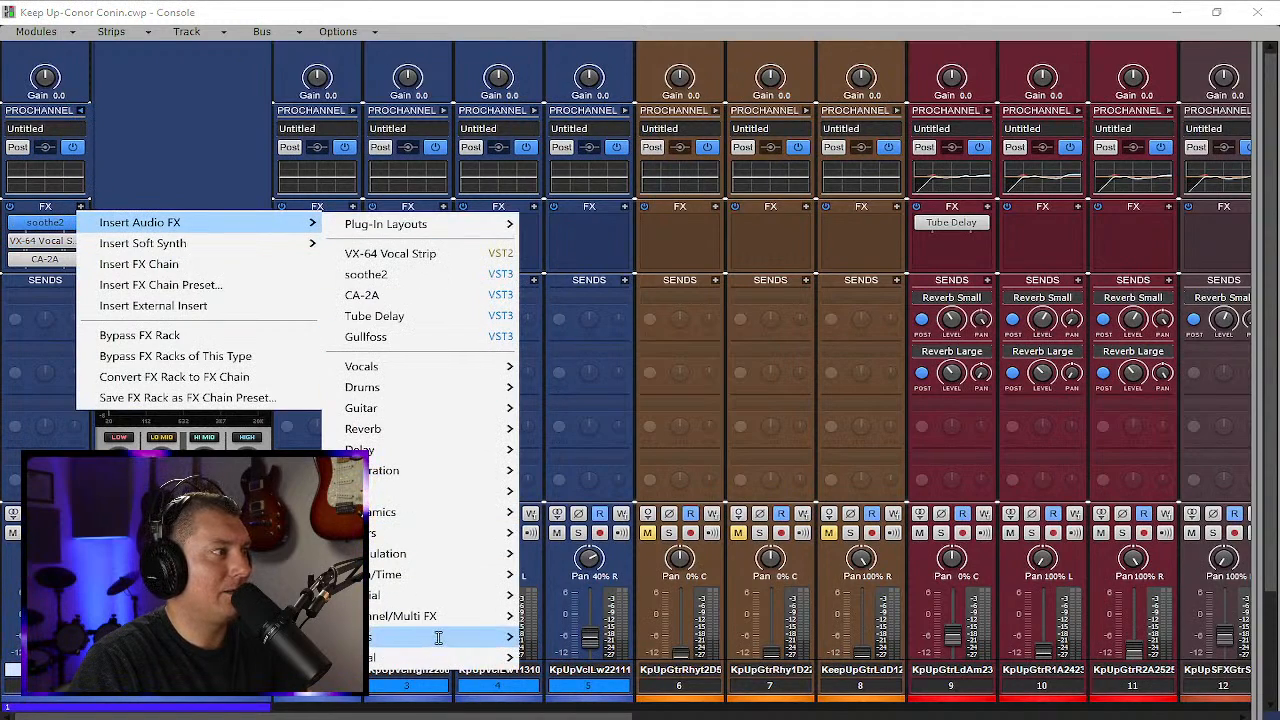
mouse_move(437, 636)
click(649, 489)
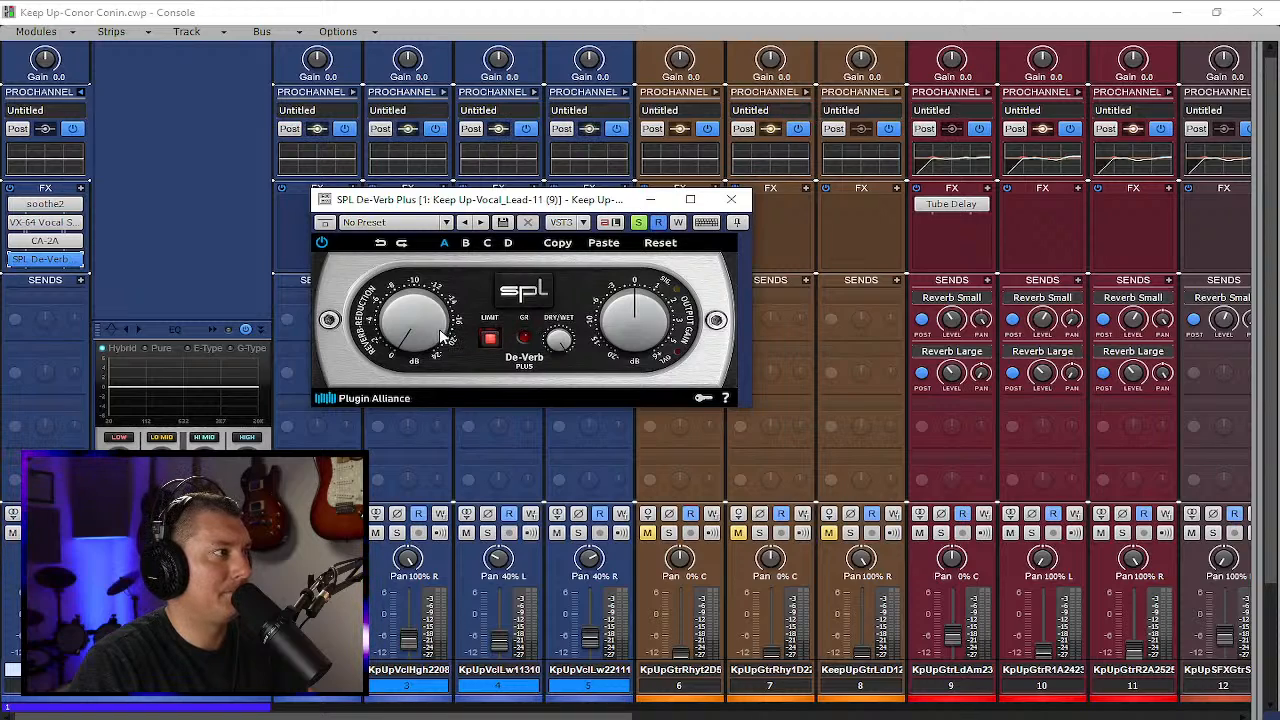
Set De-Verb Plus reverb reduction to about -6 dB on the lead vocal, and place CA-2A after it in the FX rack
drag(434, 338, 417, 282)
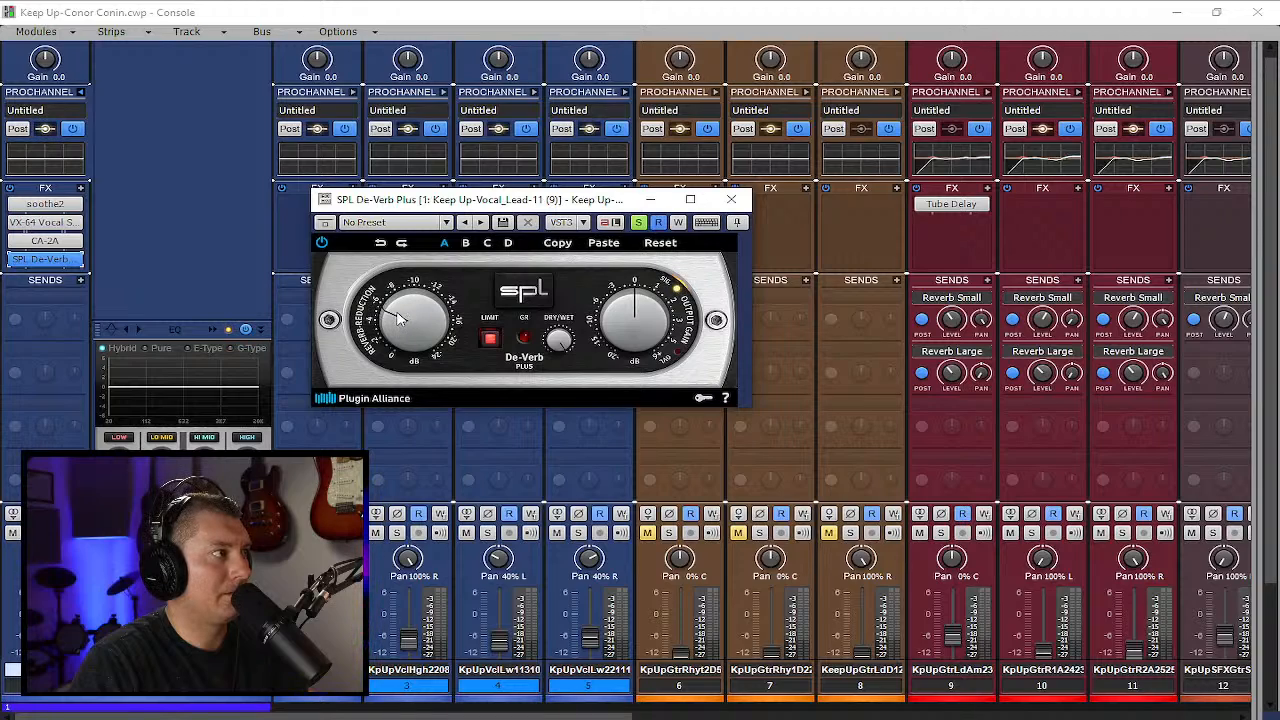
drag(408, 286, 475, 303)
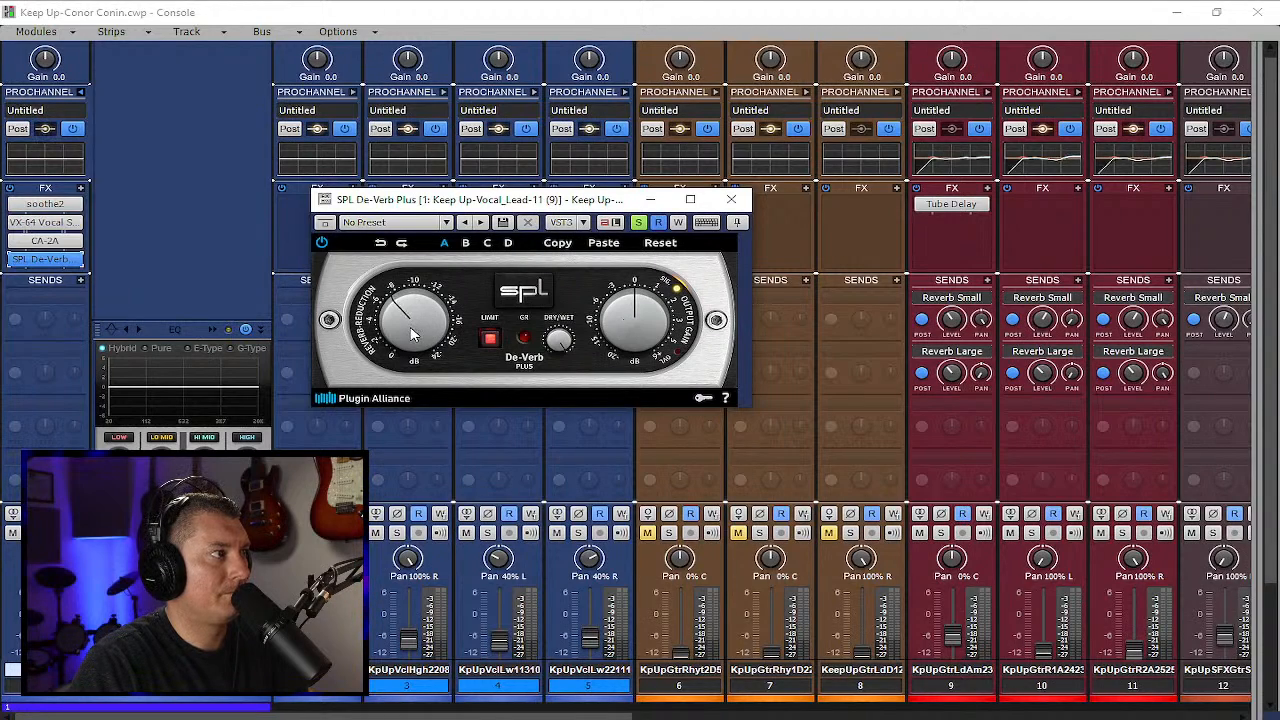
drag(410, 333, 411, 336)
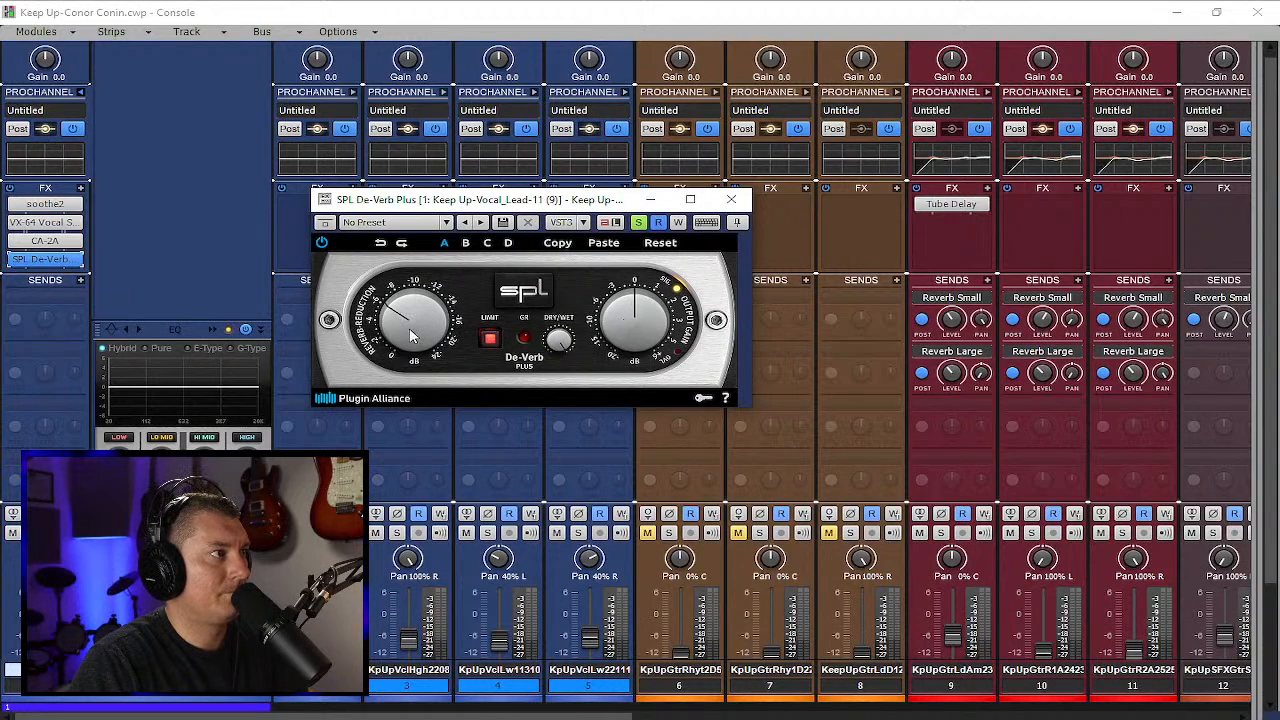
click(731, 201)
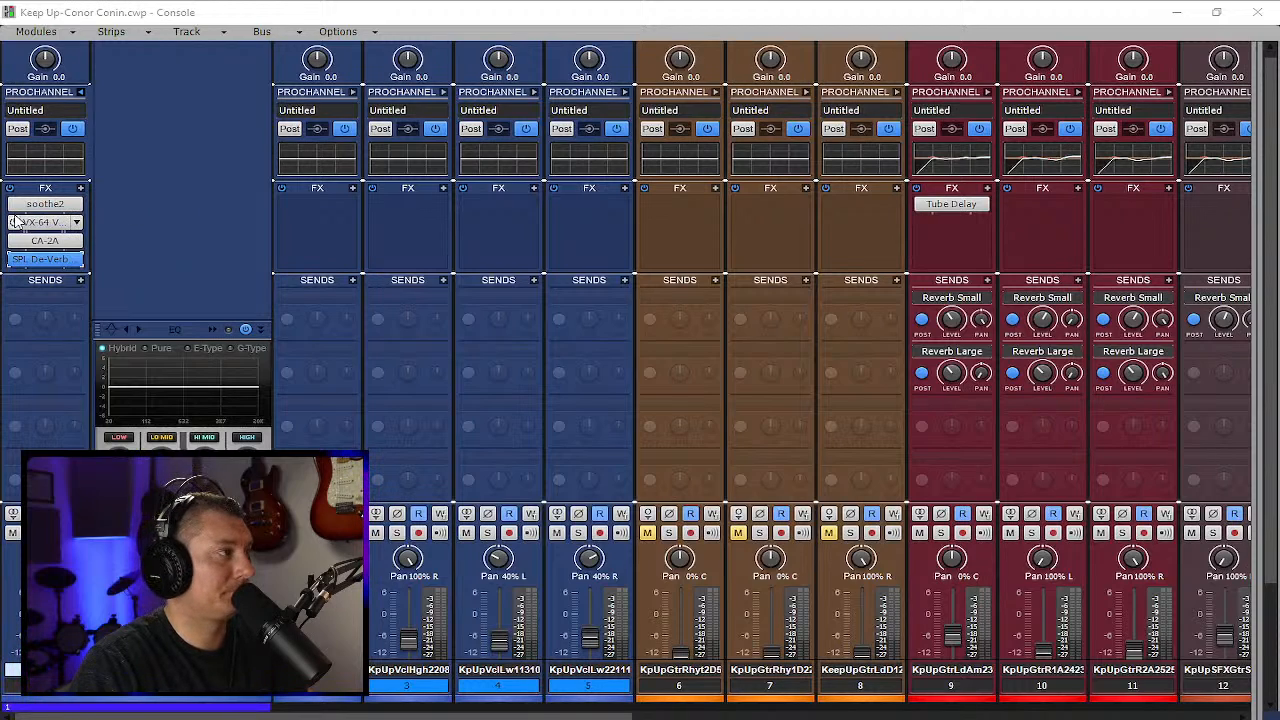
drag(45, 240, 55, 266)
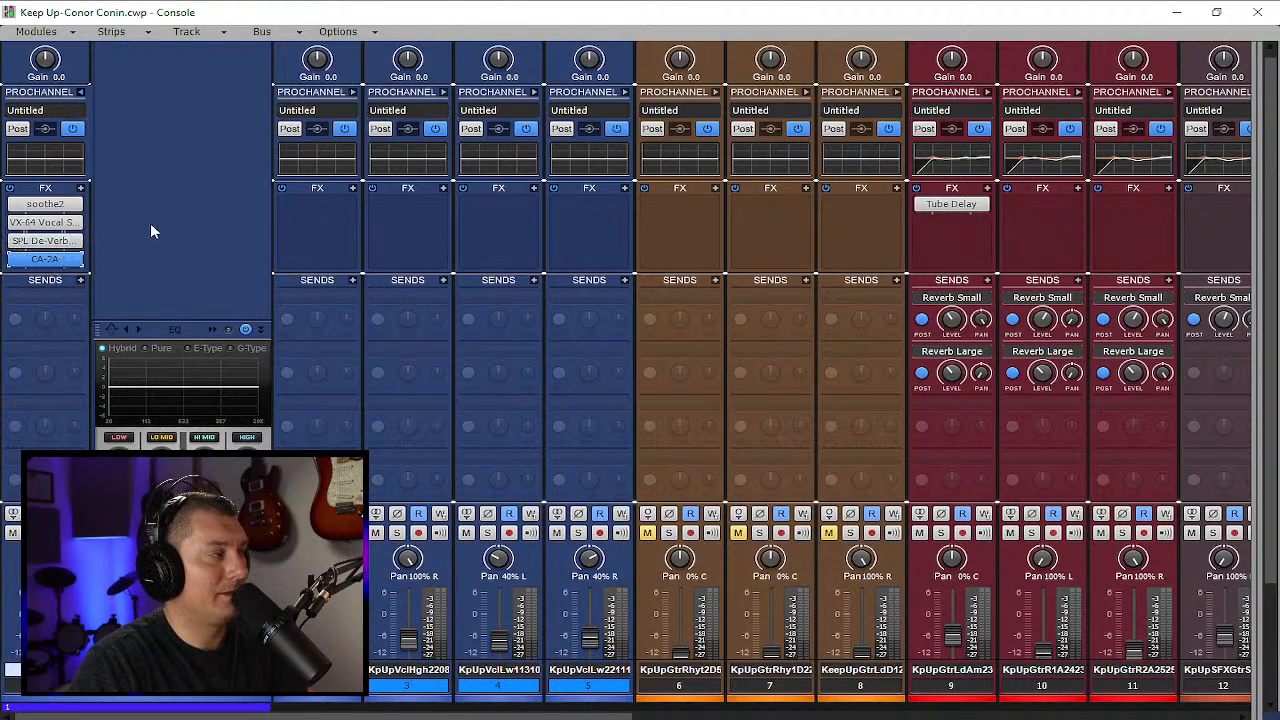
In the lead vocal's QuadCurve EQ, enable a high-pass at 128 Hz and boost the low band 3.1 dB at 245 Hz during playback
click(213, 330)
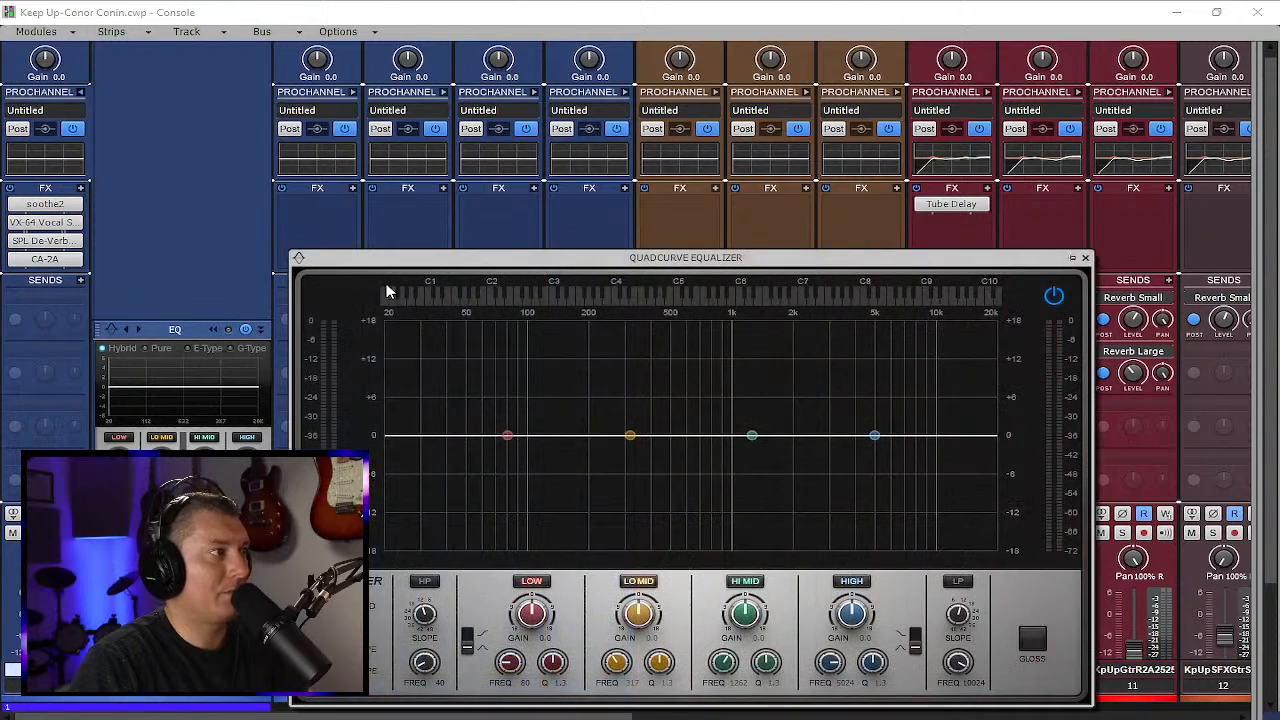
click(424, 583)
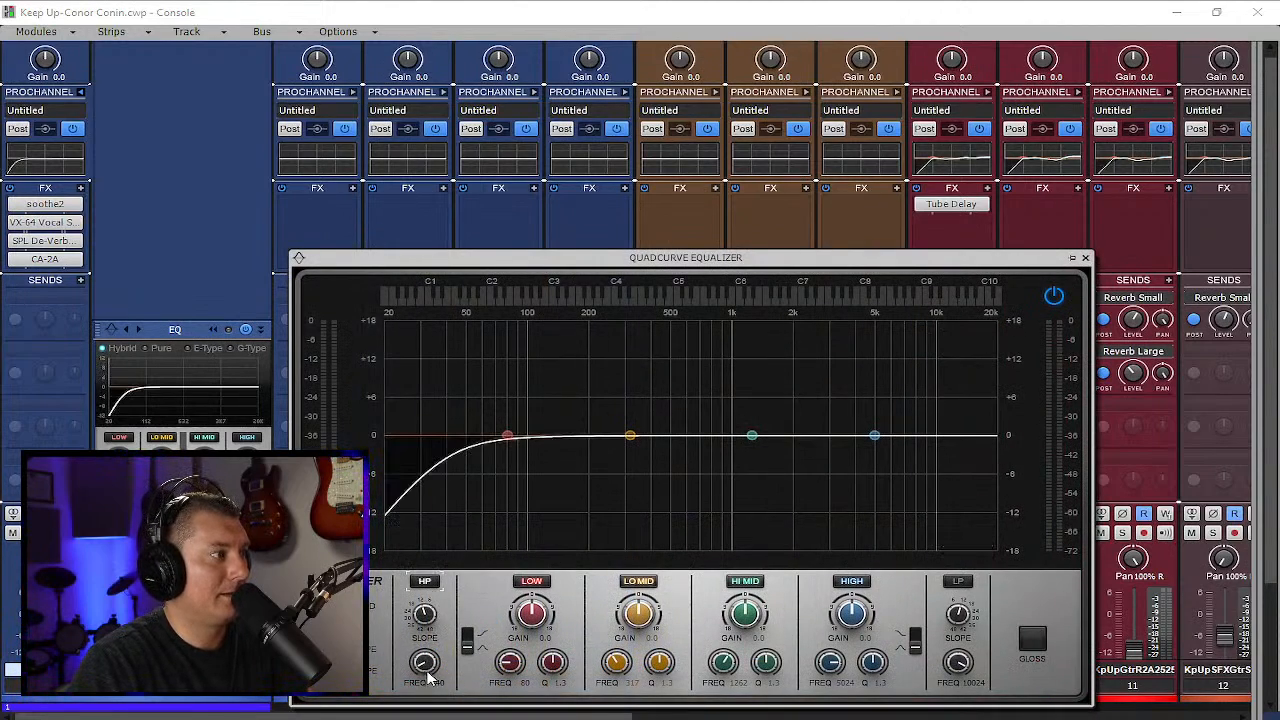
drag(424, 662, 424, 652)
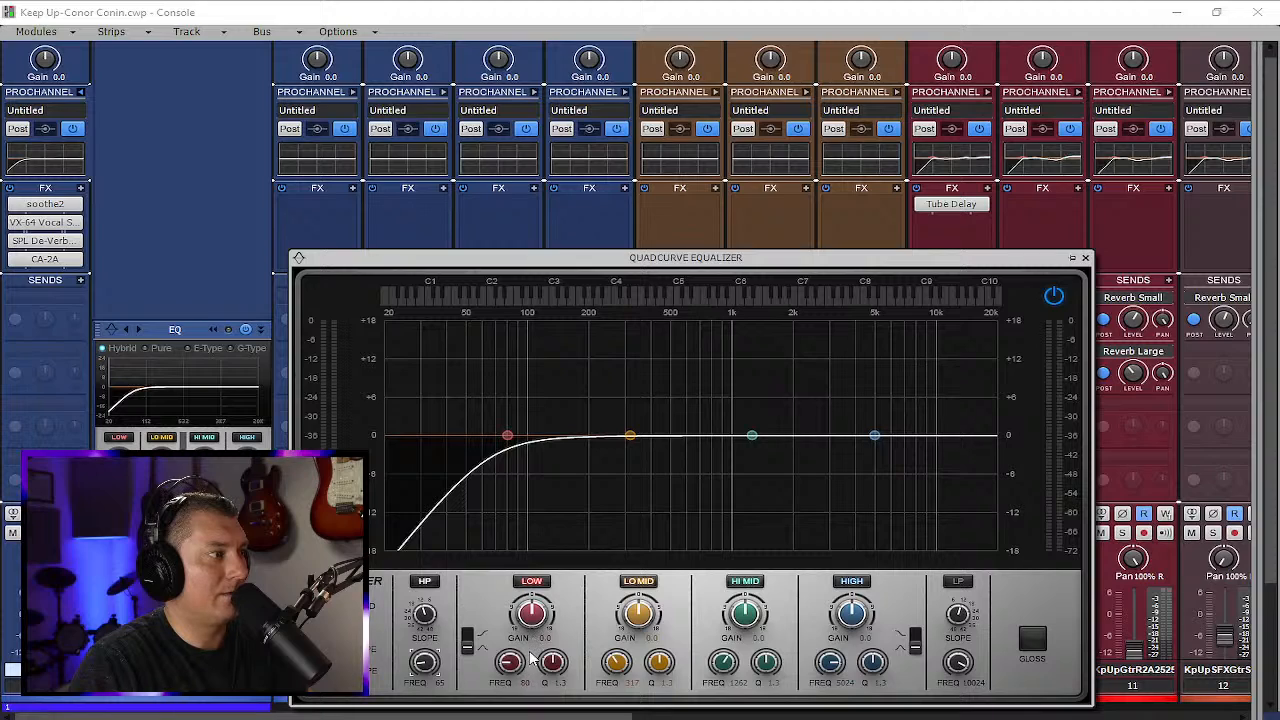
drag(510, 660, 525, 617)
key(space)
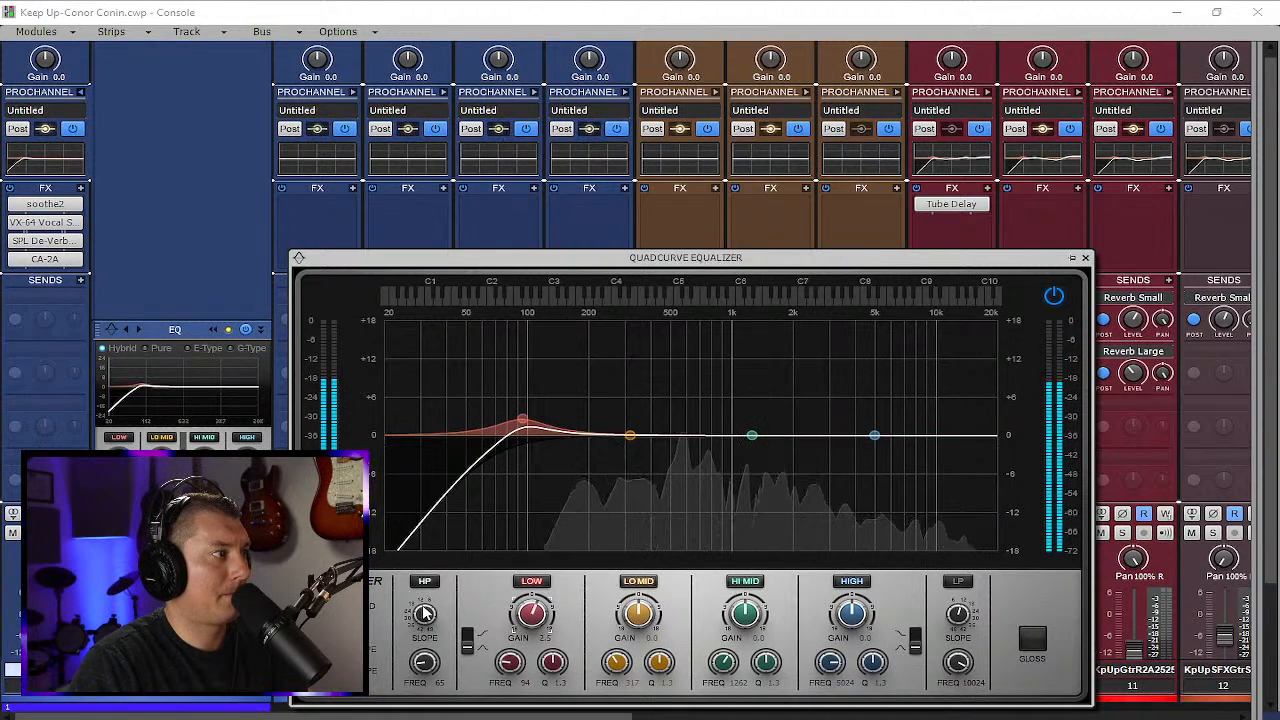
drag(424, 662, 424, 634)
drag(524, 422, 606, 416)
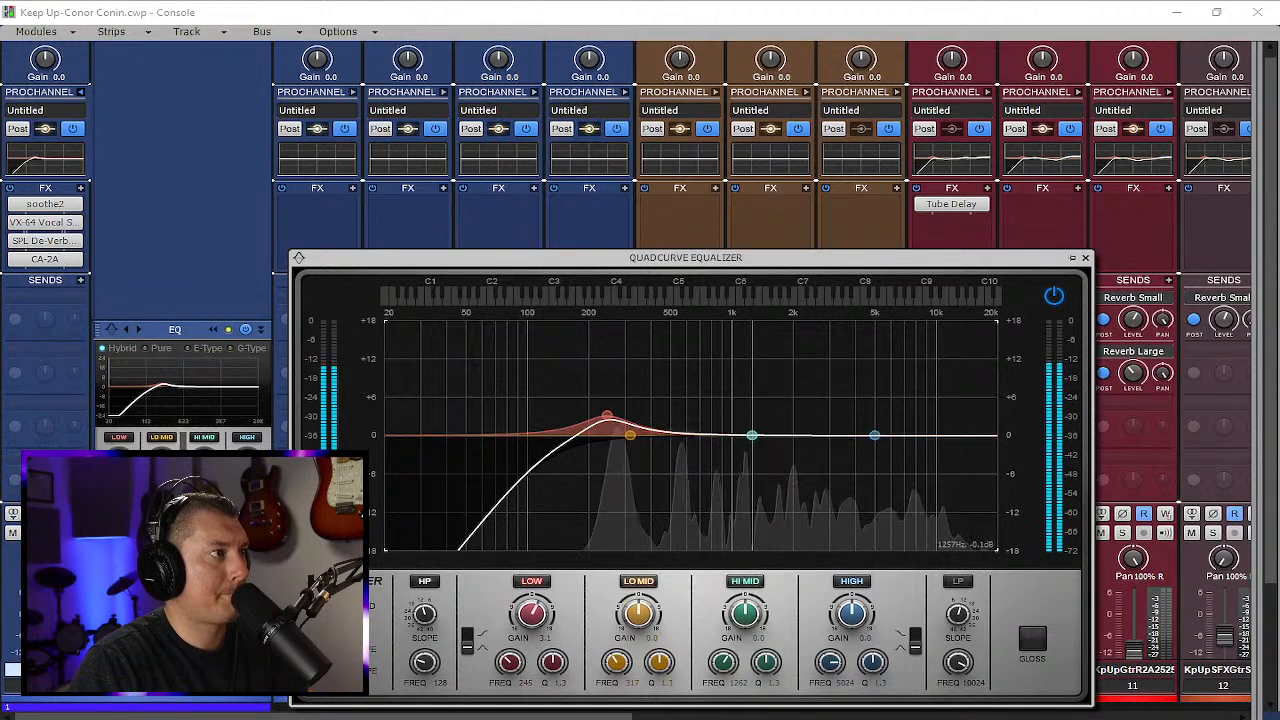
Set the hi-mid band to -2.1 dB at 1029 Hz and the high band to a 1.9 dB shelf at 2587 Hz
mouse_move(751, 435)
mouse_down()
mouse_move(734, 386)
mouse_move(734, 447)
mouse_up()
drag(874, 436, 817, 424)
click(914, 637)
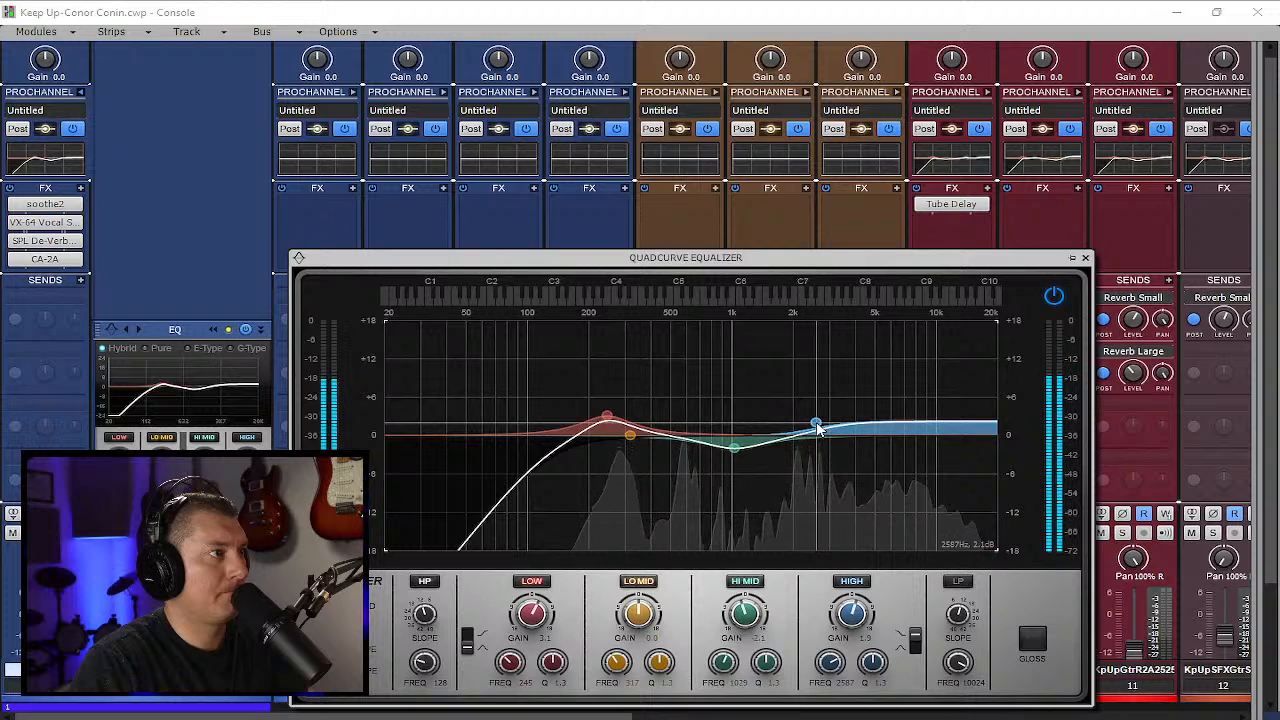
click(1085, 257)
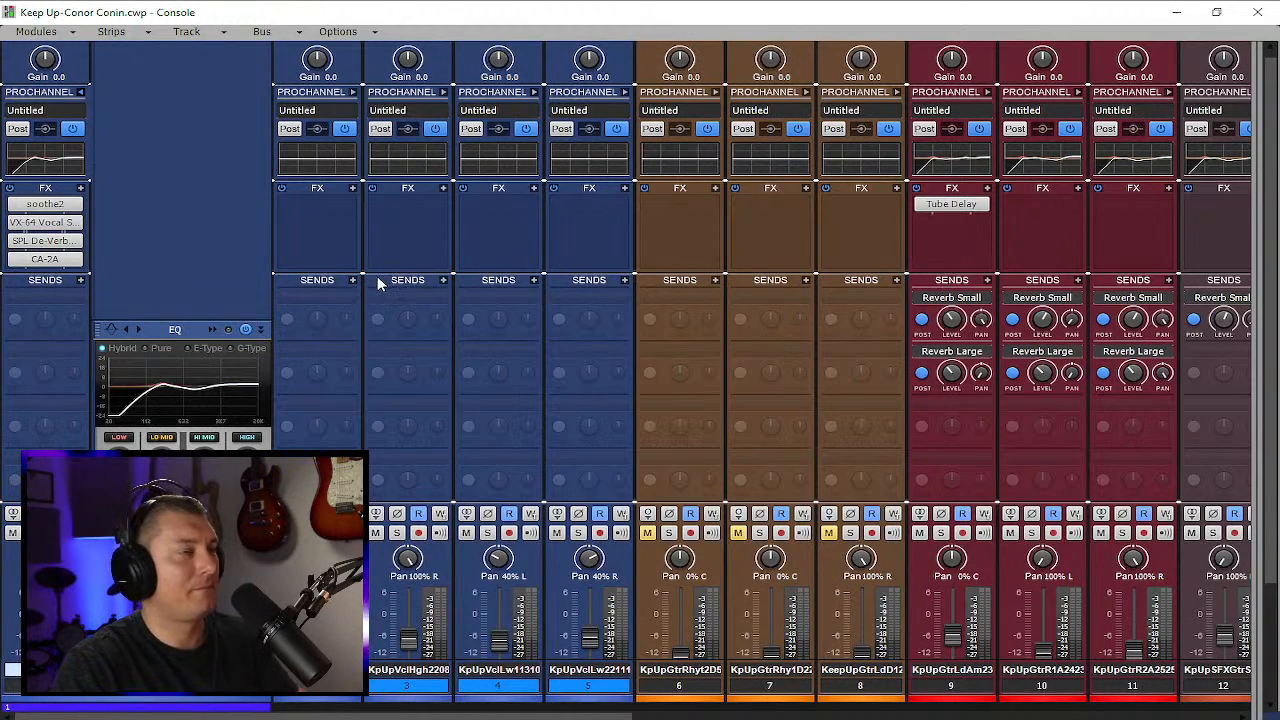
Collapse the lead vocal's ProChannel and copy its EQ settings to the four harmony vocal tracks
click(81, 92)
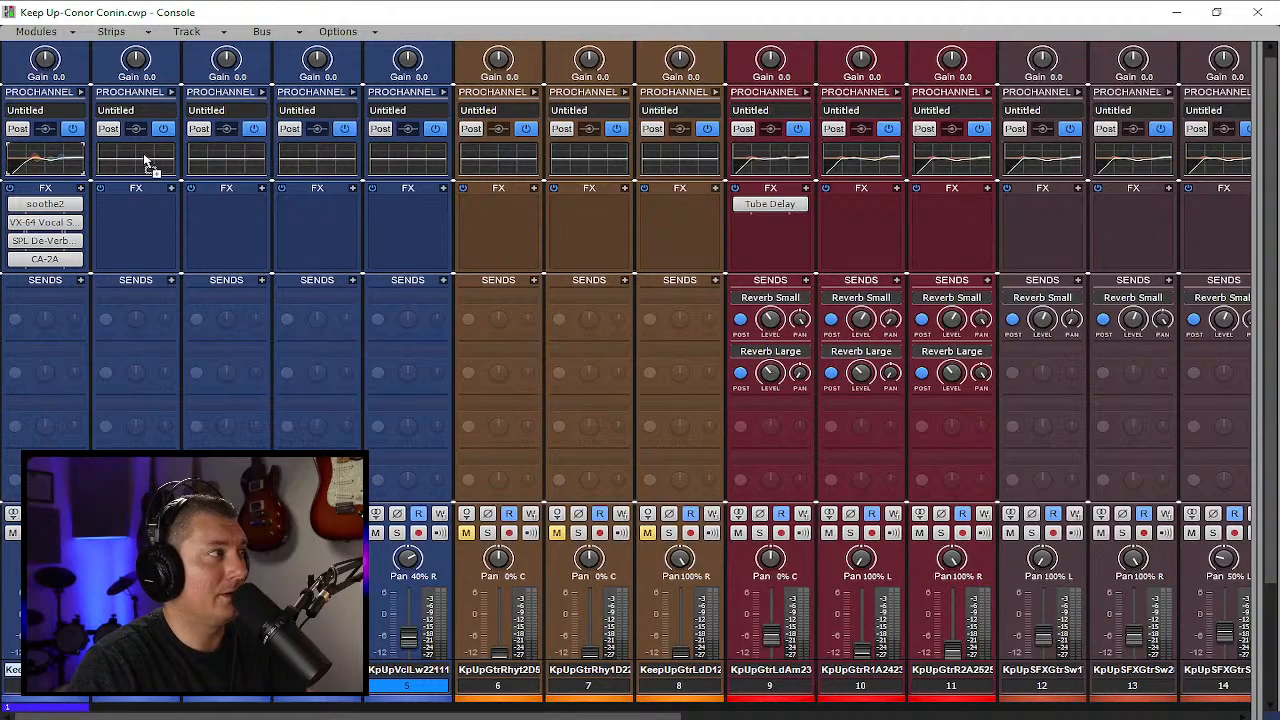
drag(145, 160, 318, 166)
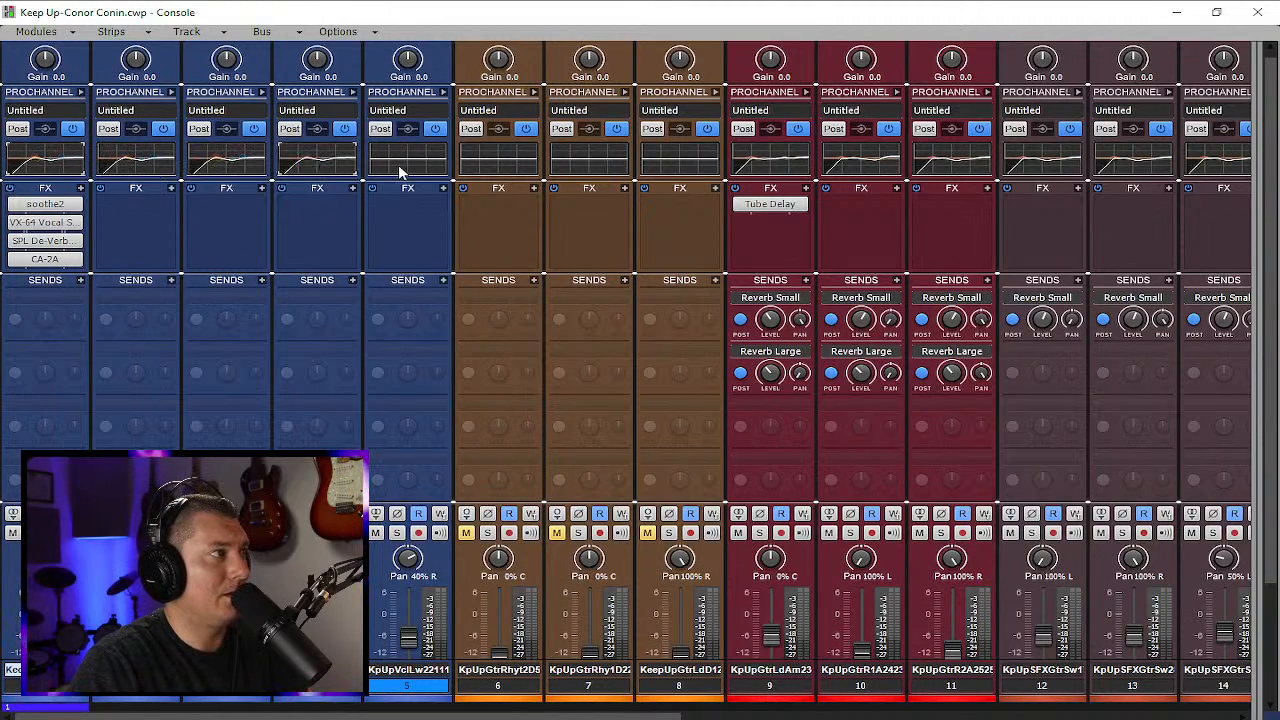
drag(400, 172, 400, 172)
Change the first high harmony's high EQ band to a 3000 Hz bell cut of about 3 dB, and copy this EQ to the other harmonies
click(172, 92)
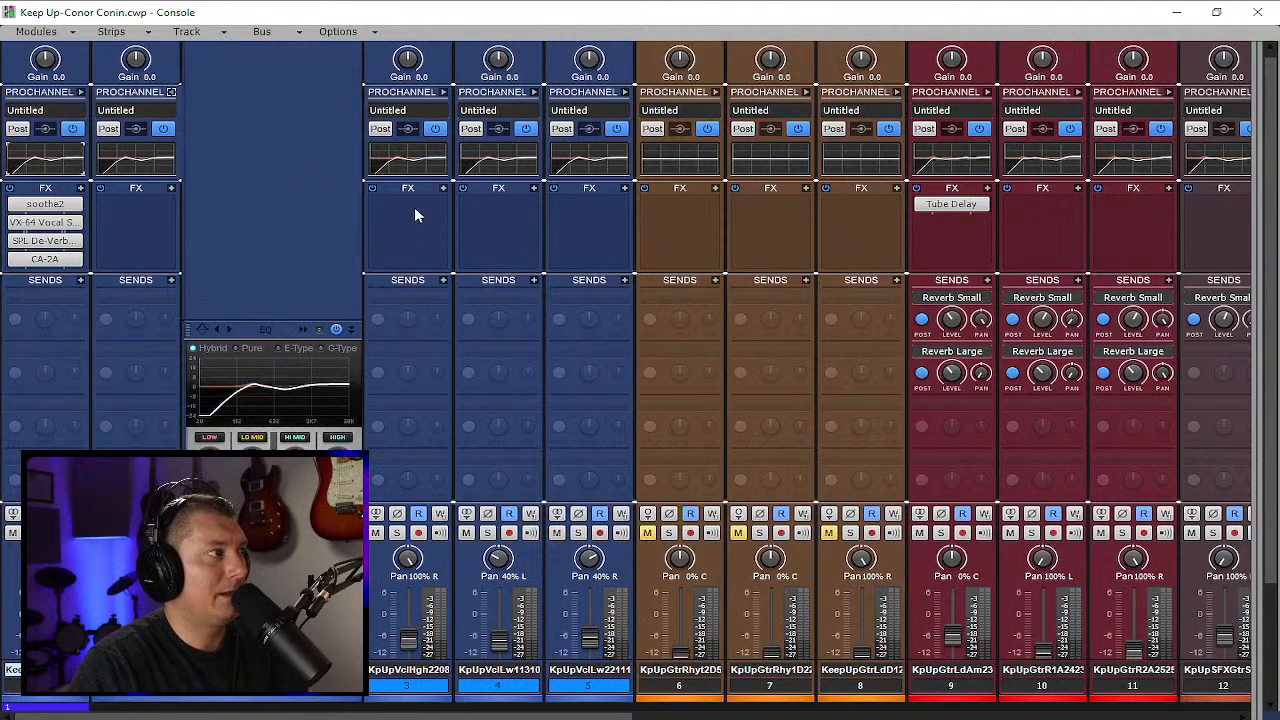
click(319, 333)
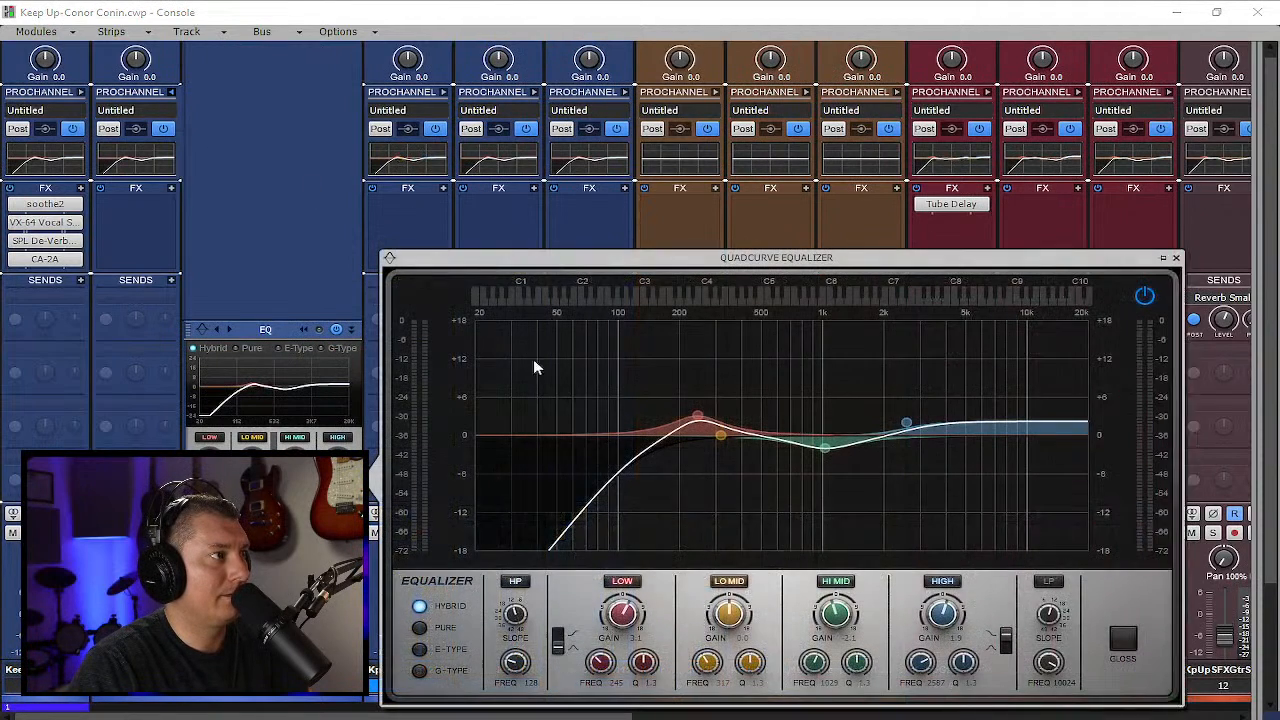
double_click(826, 681)
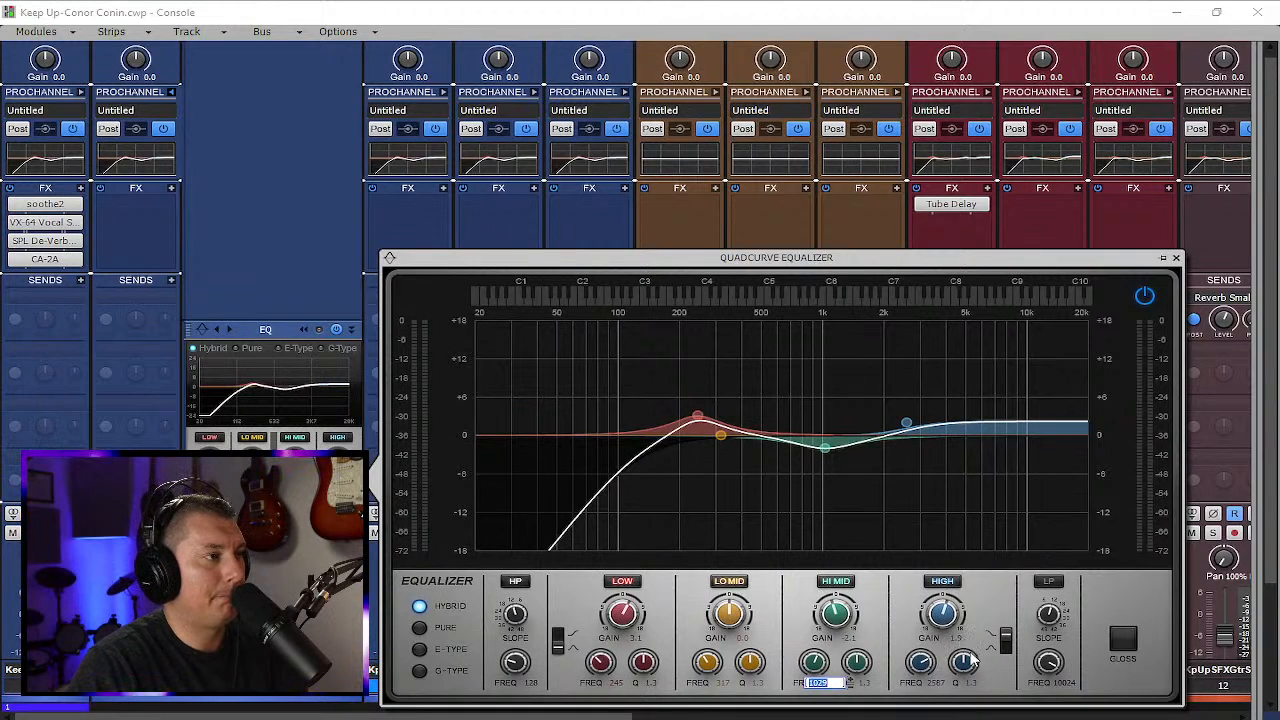
double_click(922, 681)
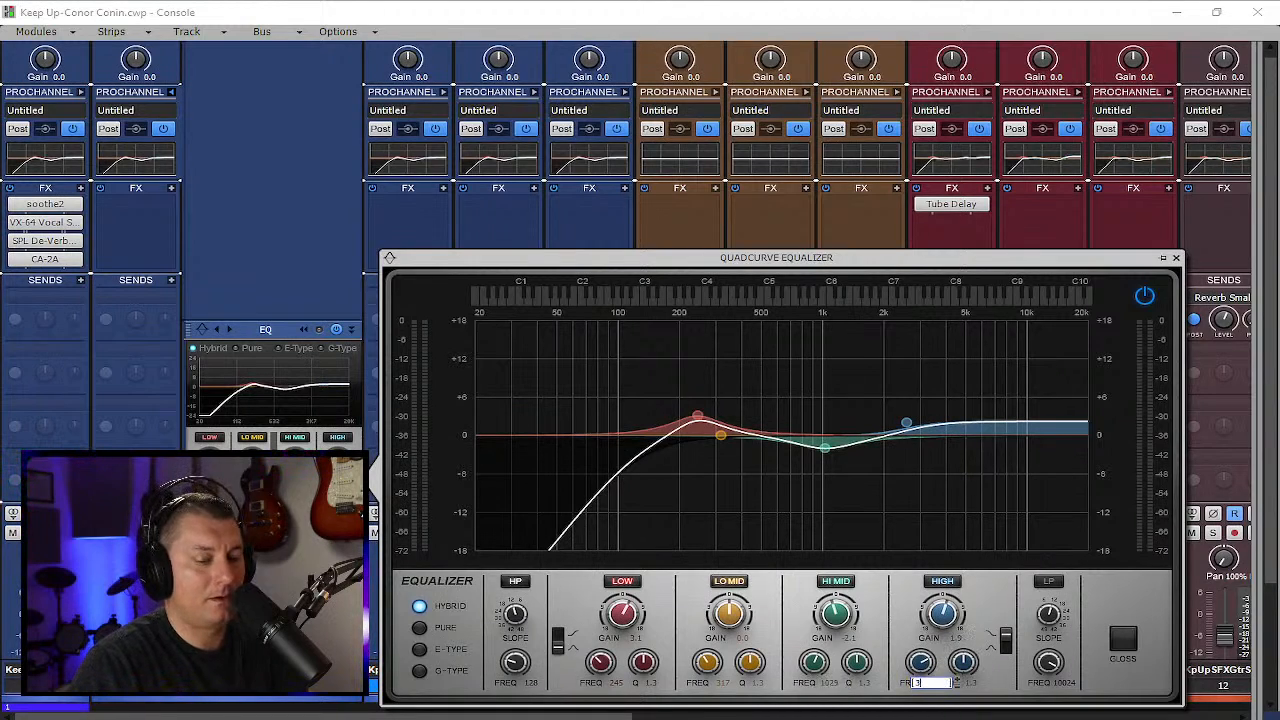
key(Return)
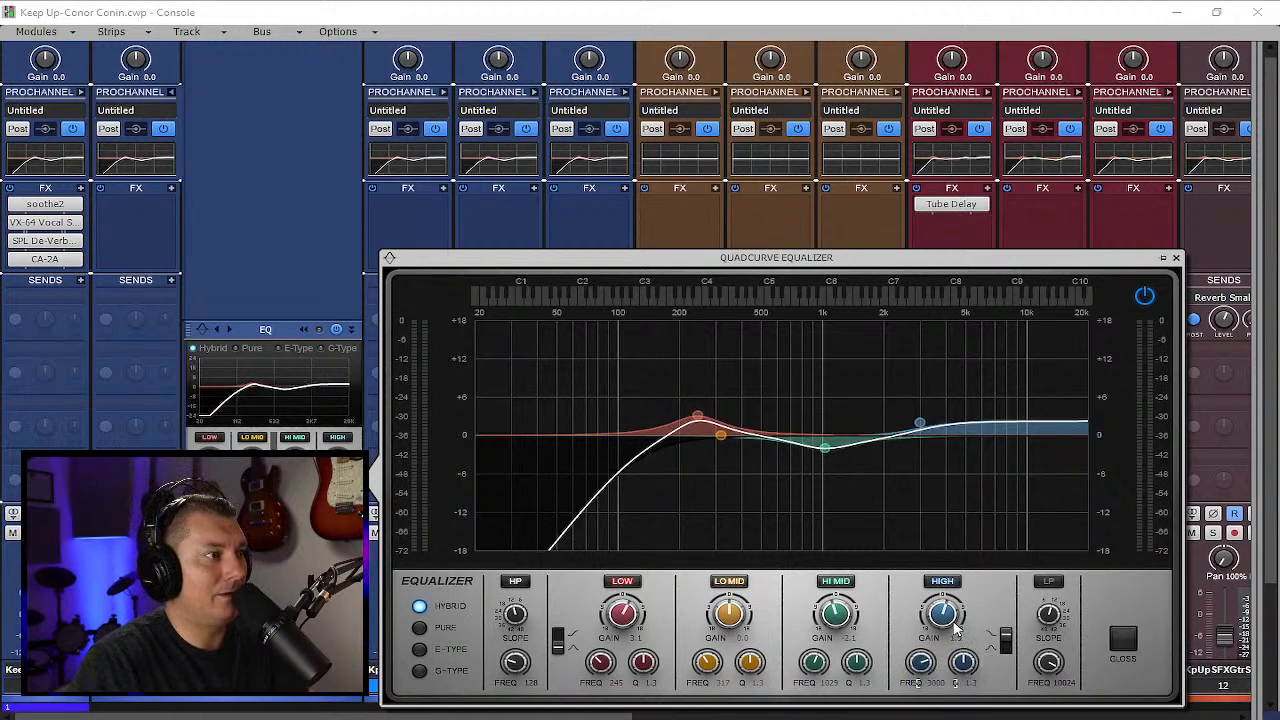
drag(955, 627, 955, 658)
click(1005, 640)
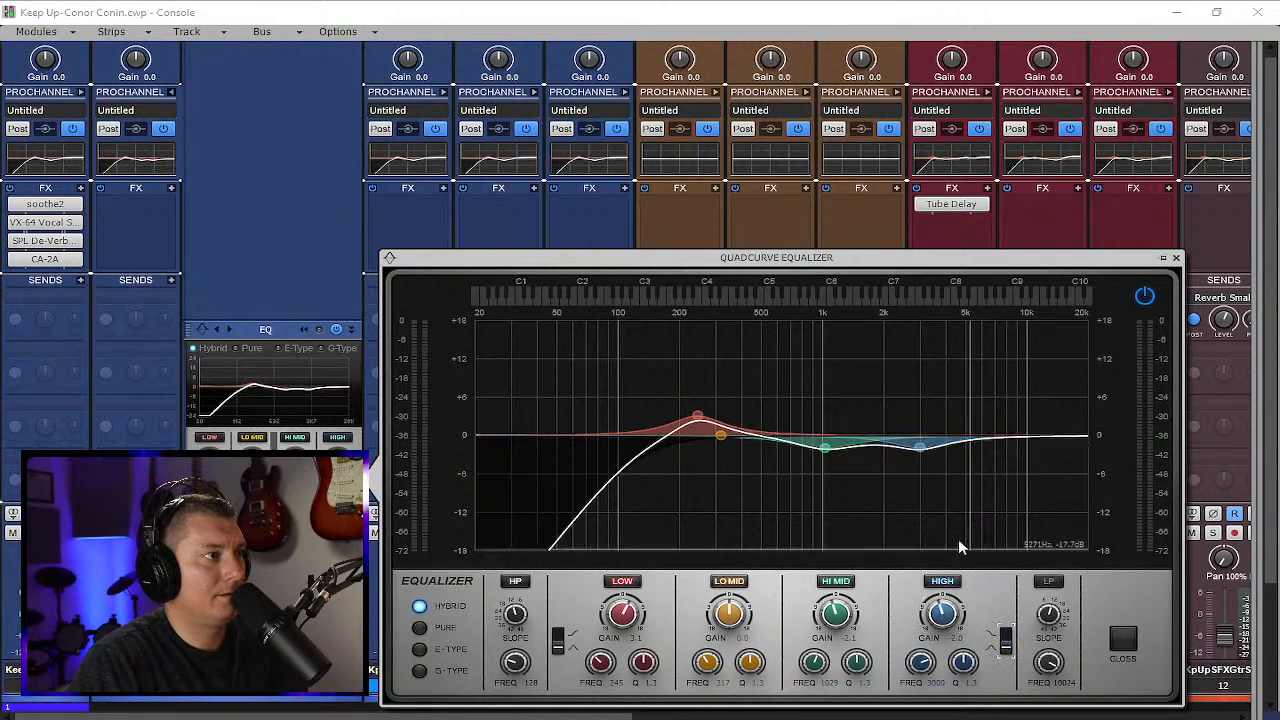
drag(942, 614, 942, 623)
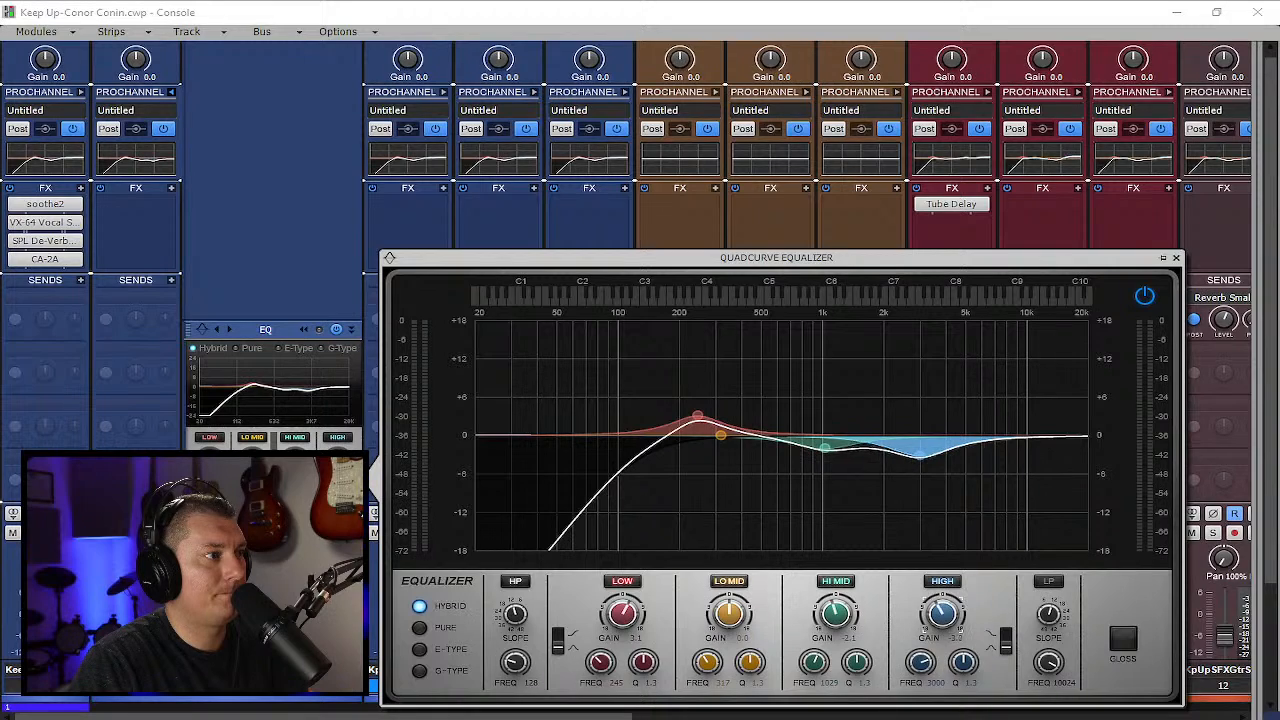
click(1176, 257)
drag(148, 163, 589, 169)
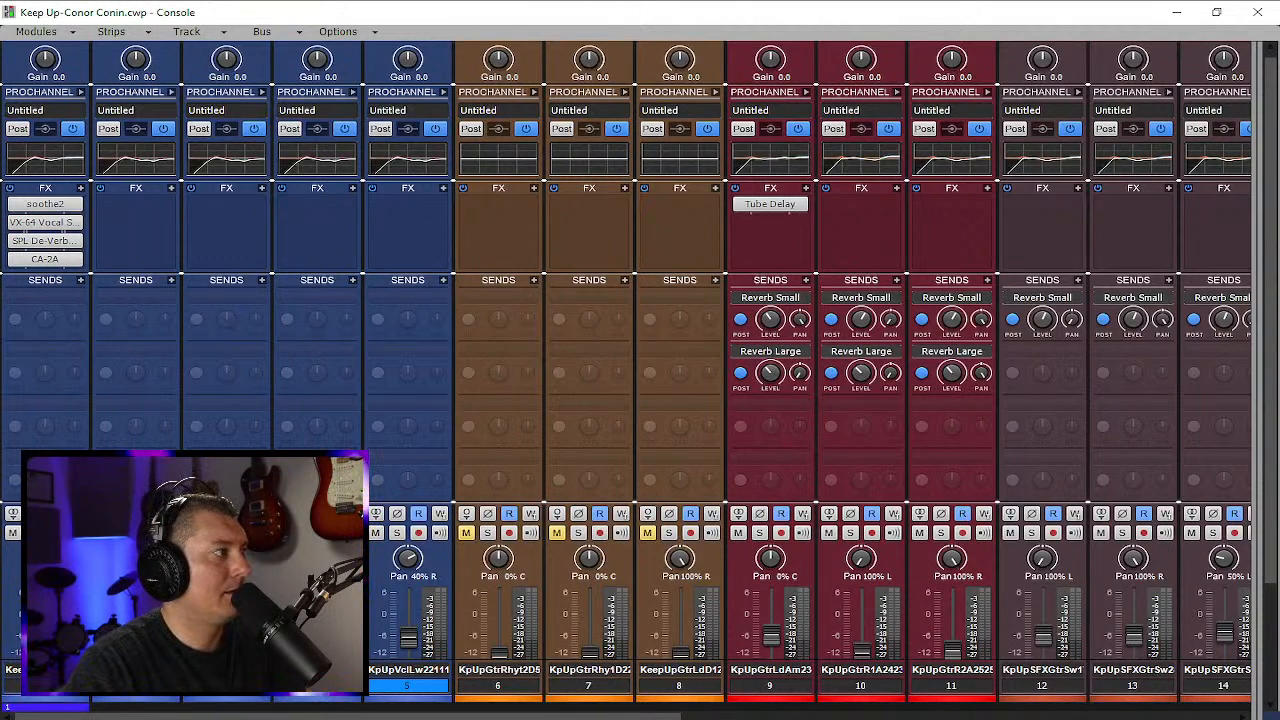
Play the mix and lower the harmony vocals' volume, setting the last low harmony, track 5, to -8.9 dB
key(space)
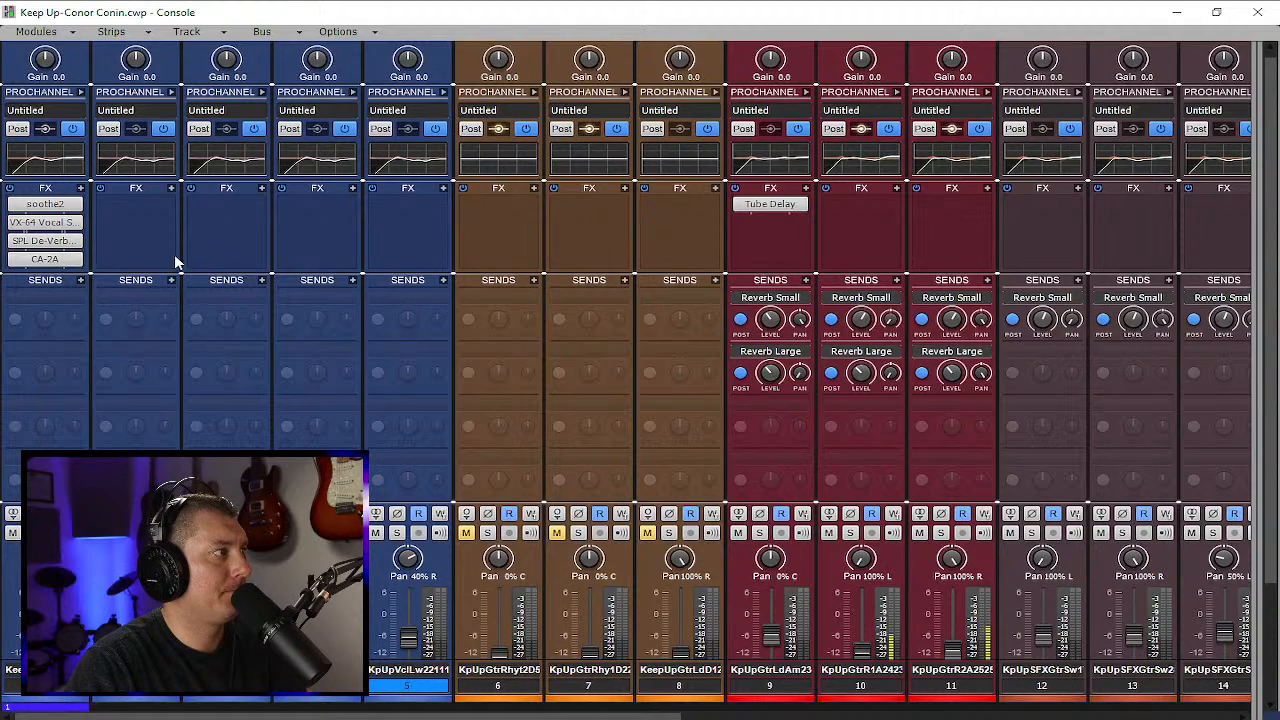
scroll(219, 395, down, 2)
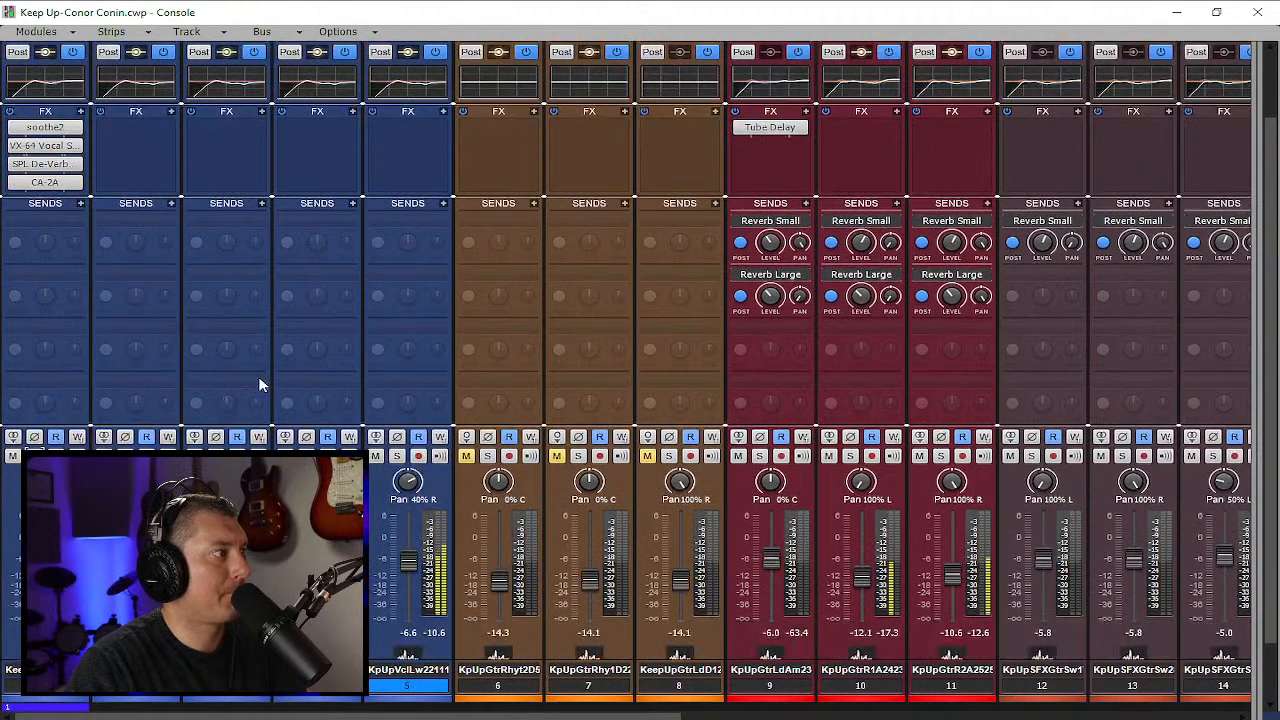
scroll(206, 390, up, 1)
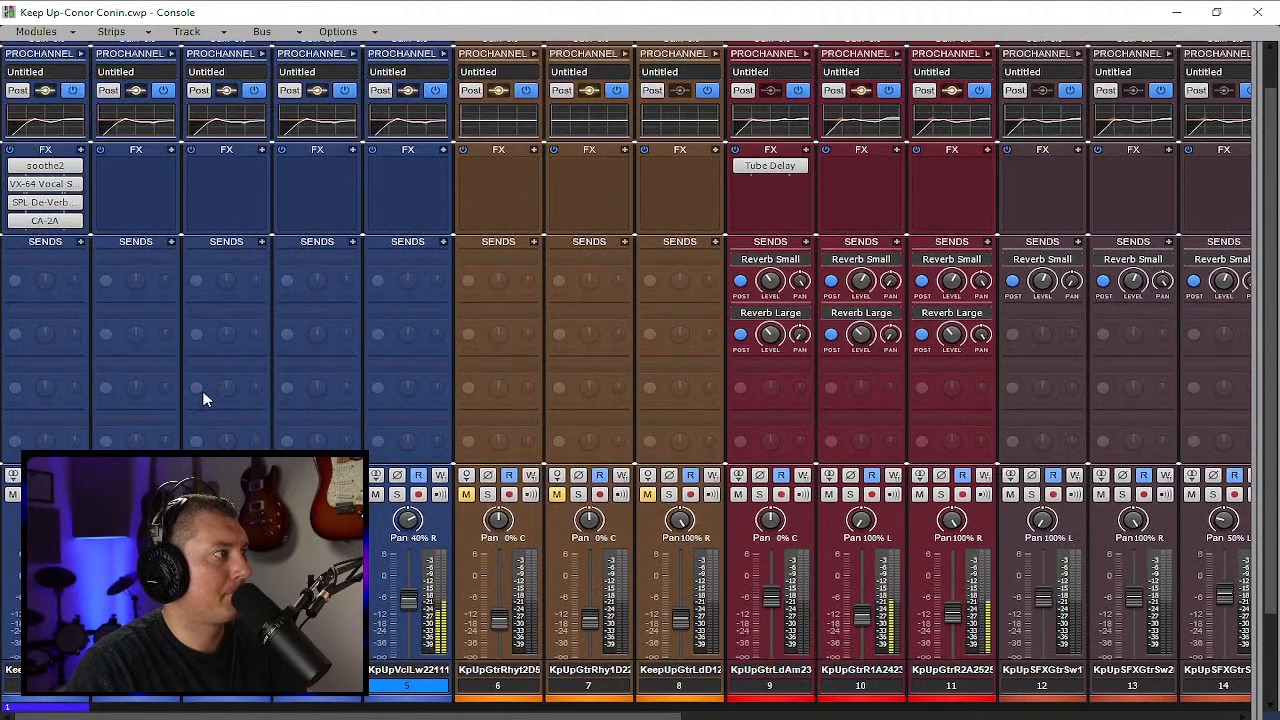
scroll(202, 398, down, 1)
scroll(201, 400, up, 2)
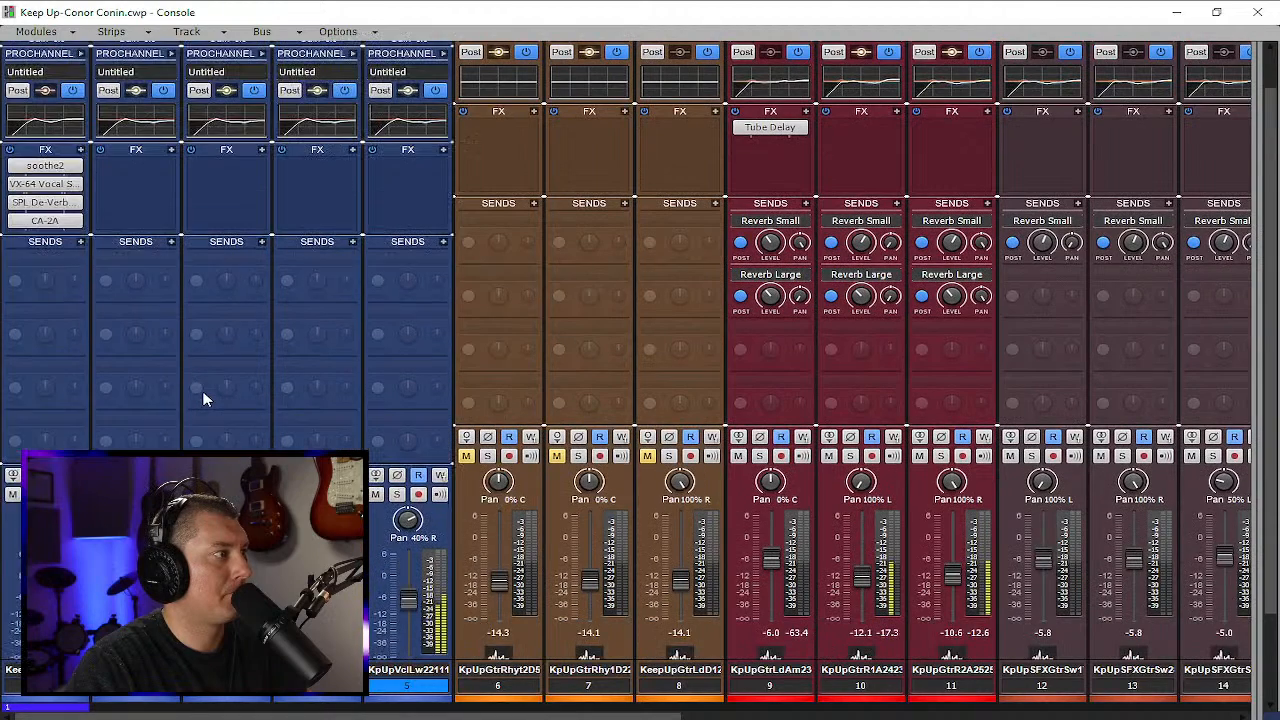
scroll(200, 401, down, 2)
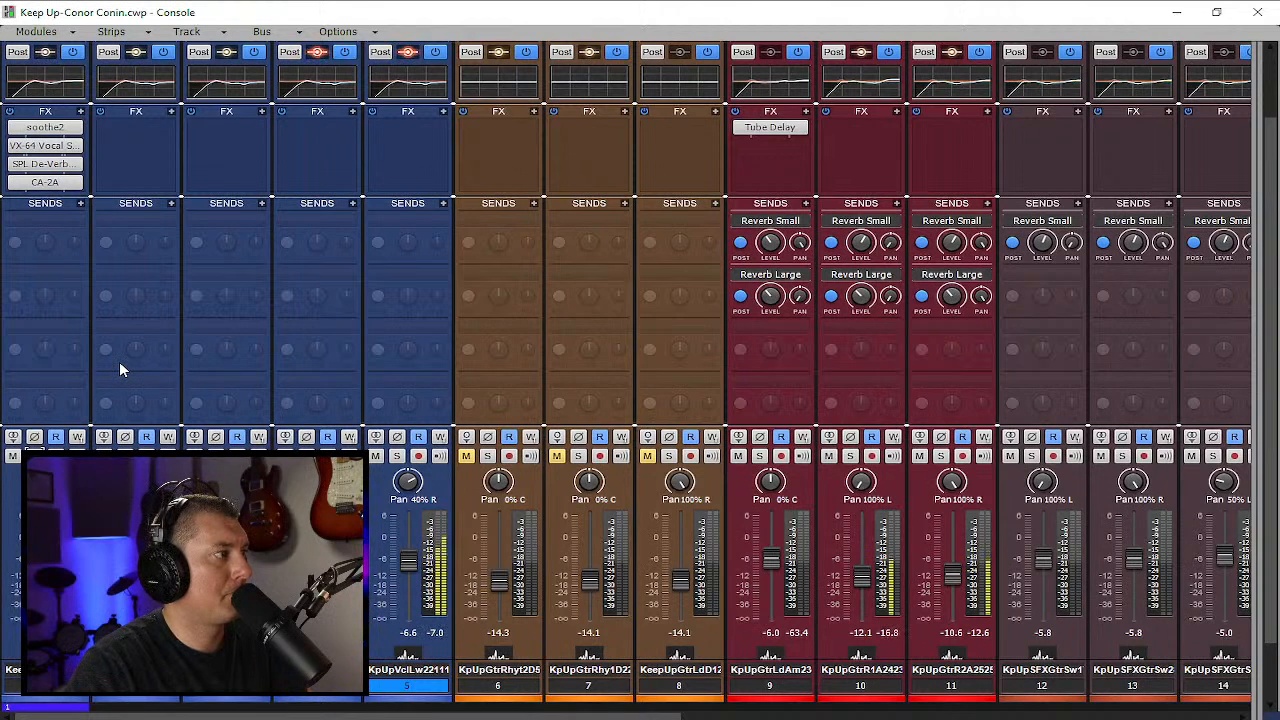
scroll(222, 368, up, 2)
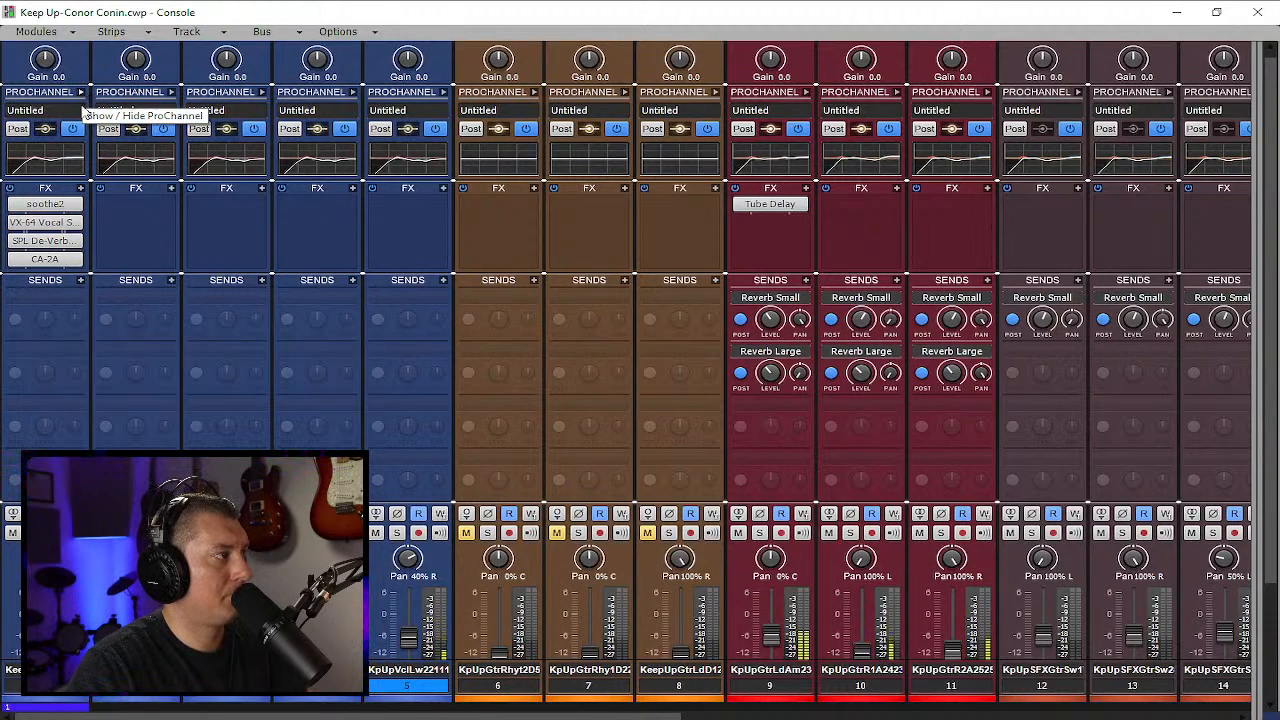
scroll(120, 224, down, 2)
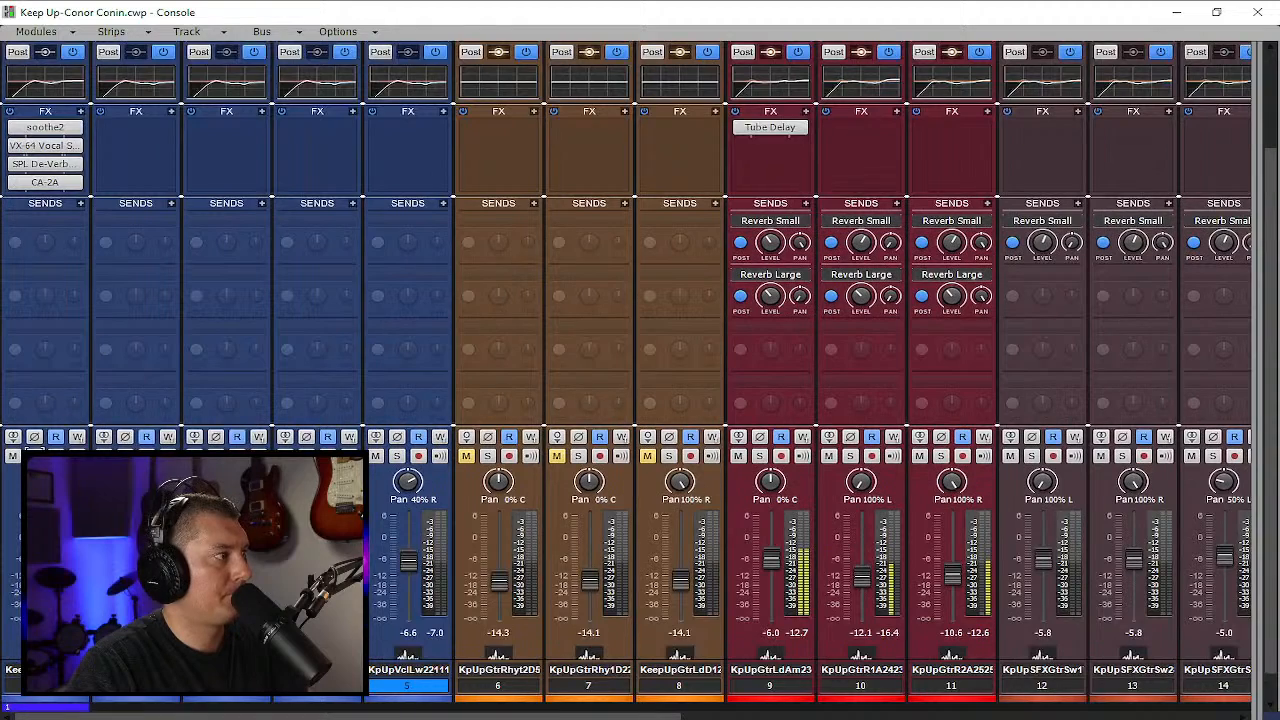
scroll(626, 351, down, 1)
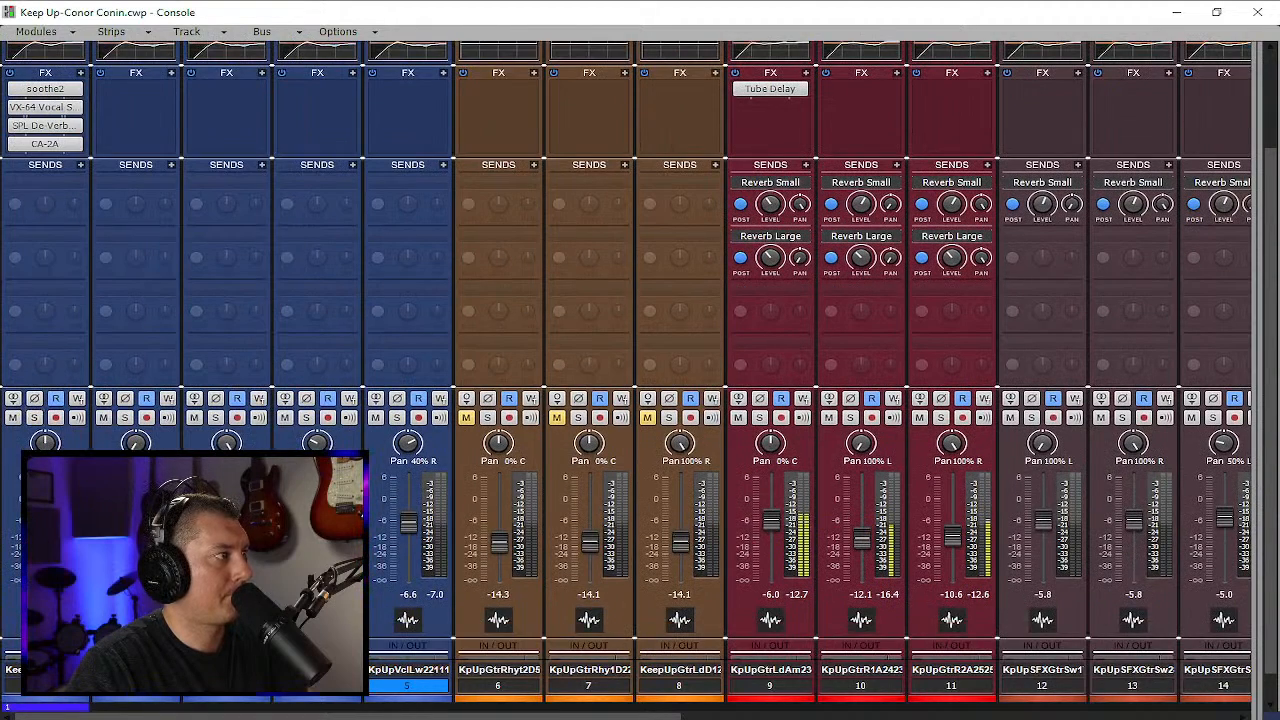
scroll(37, 431, down, 1)
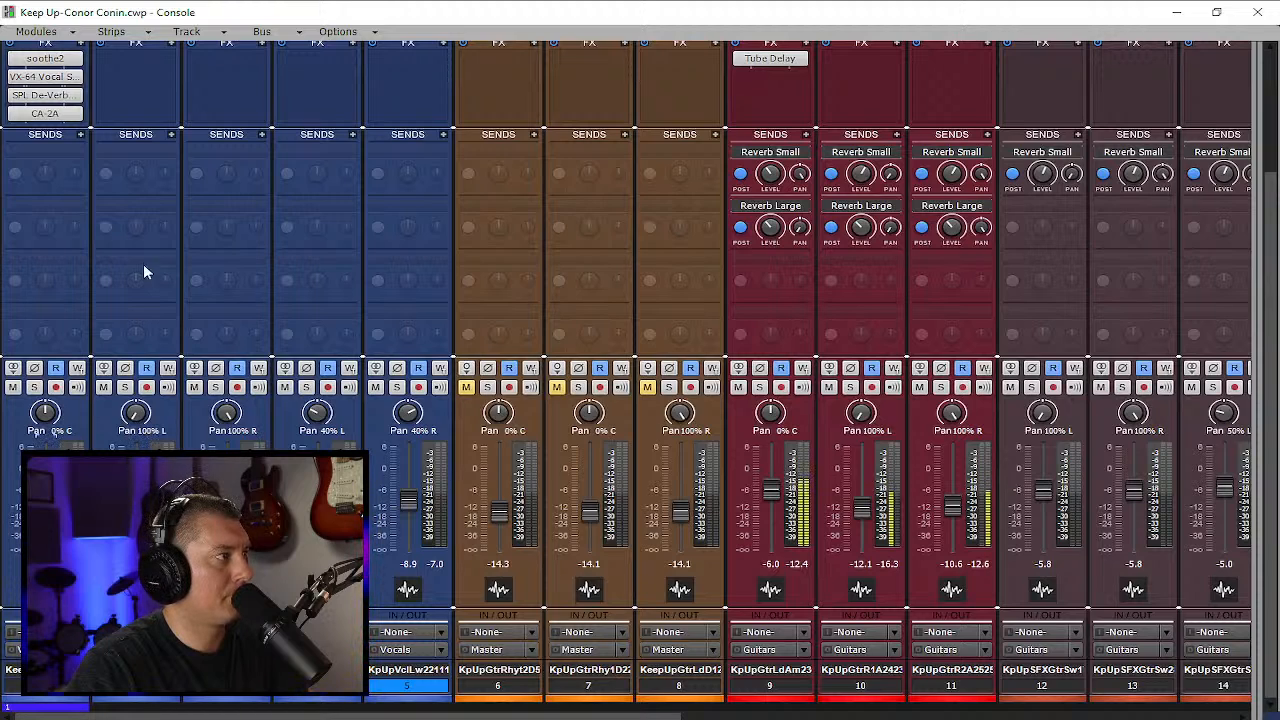
scroll(152, 297, up, 3)
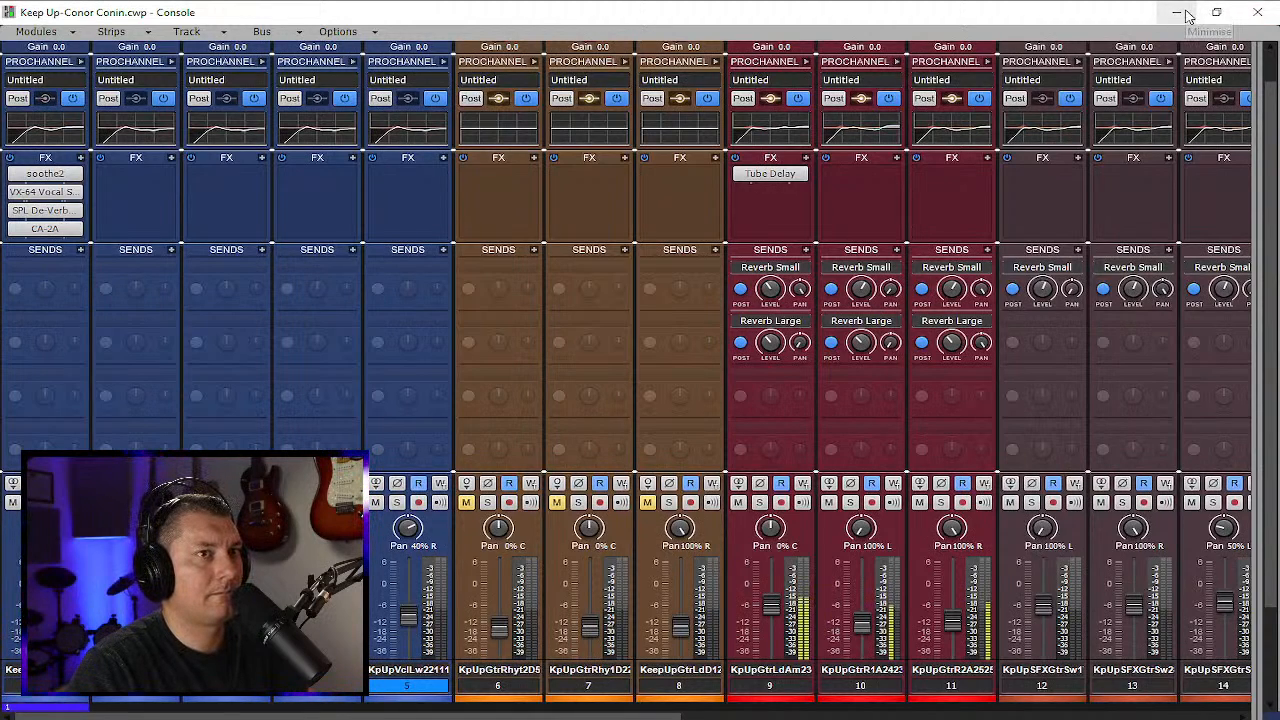
Close the Console view, return to the start of the song and select the lead vocal clip
click(1257, 12)
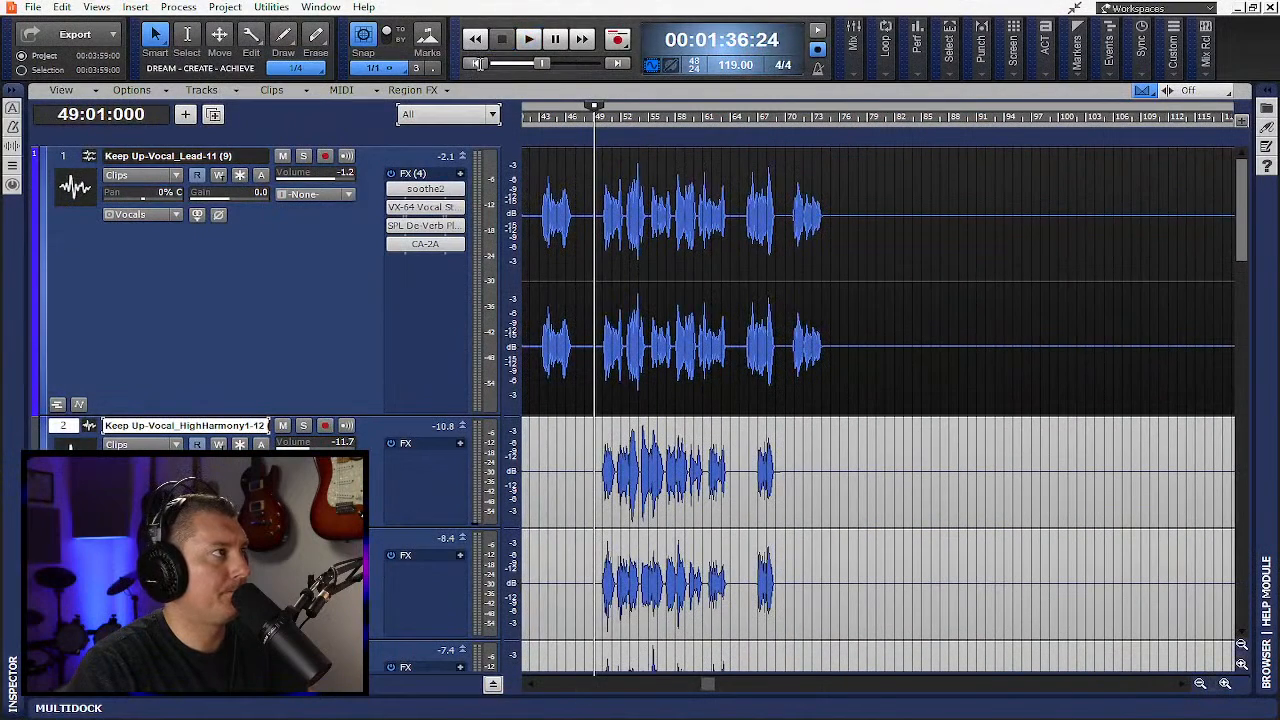
key(Home)
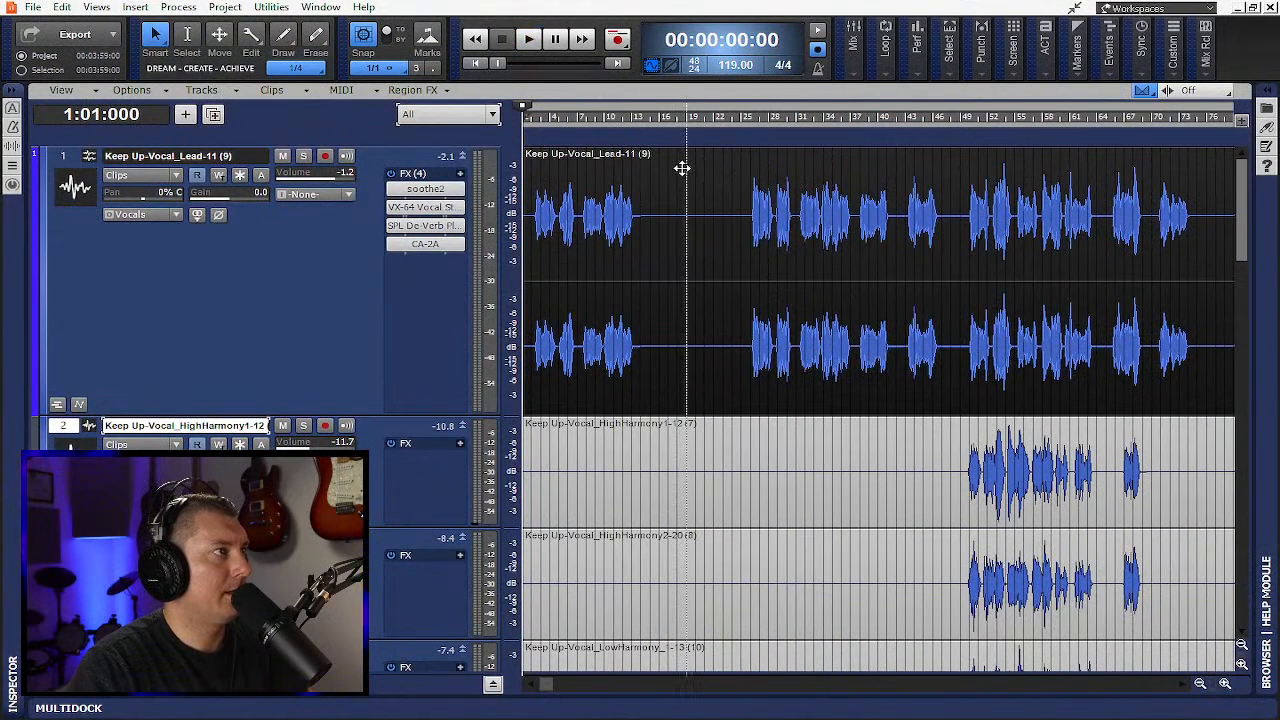
click(681, 168)
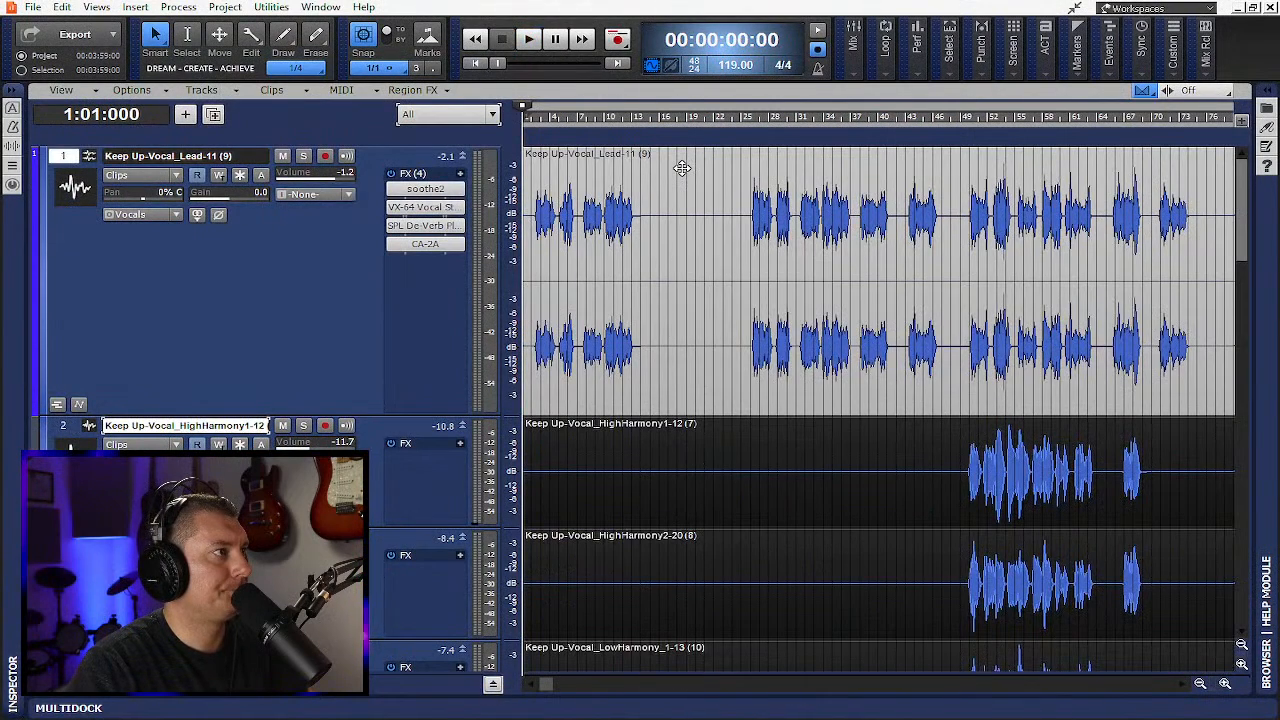
Convert the lead vocal clip to mono and create a Melodyne Region FX on it
right_click(682, 169)
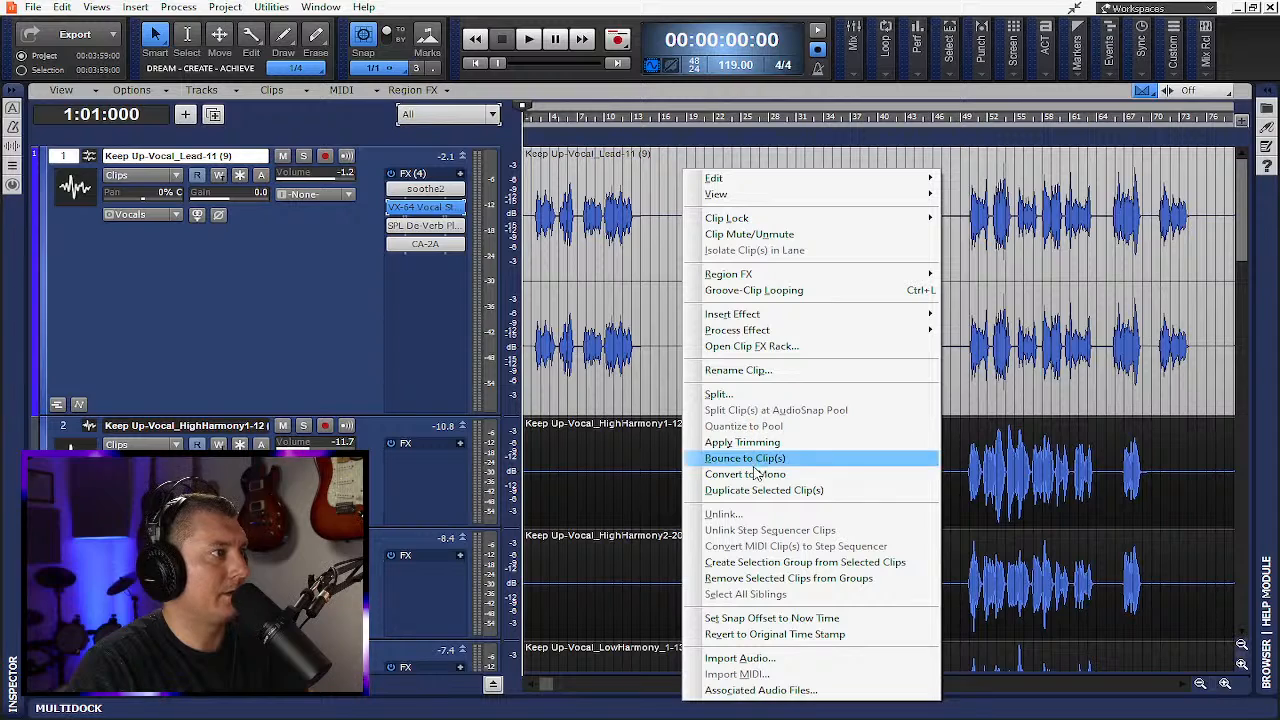
click(755, 459)
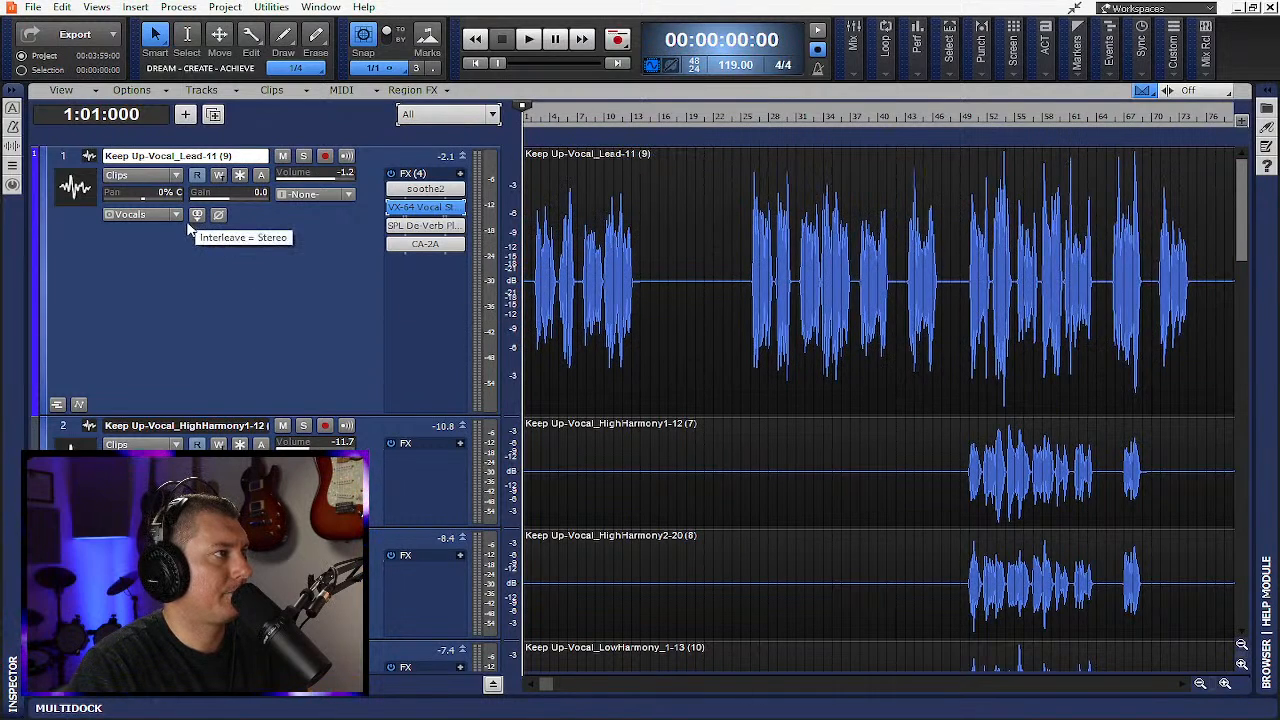
click(589, 186)
click(441, 90)
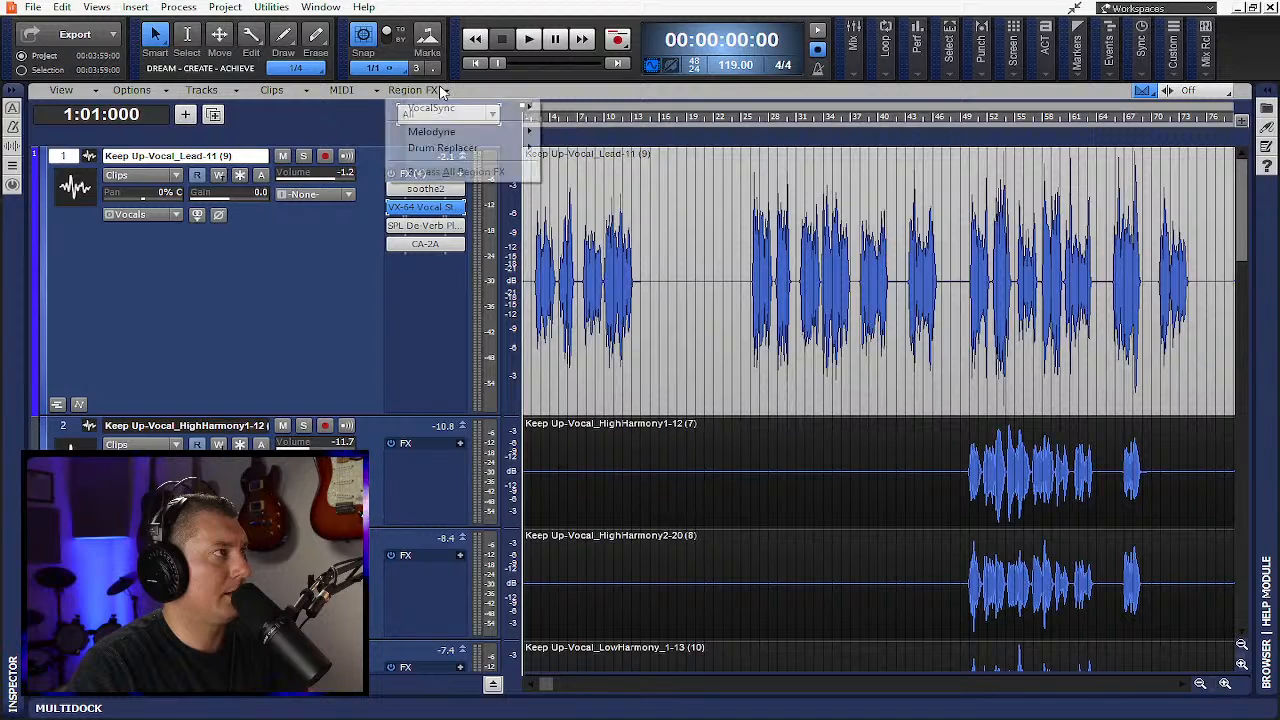
mouse_move(431, 131)
click(575, 133)
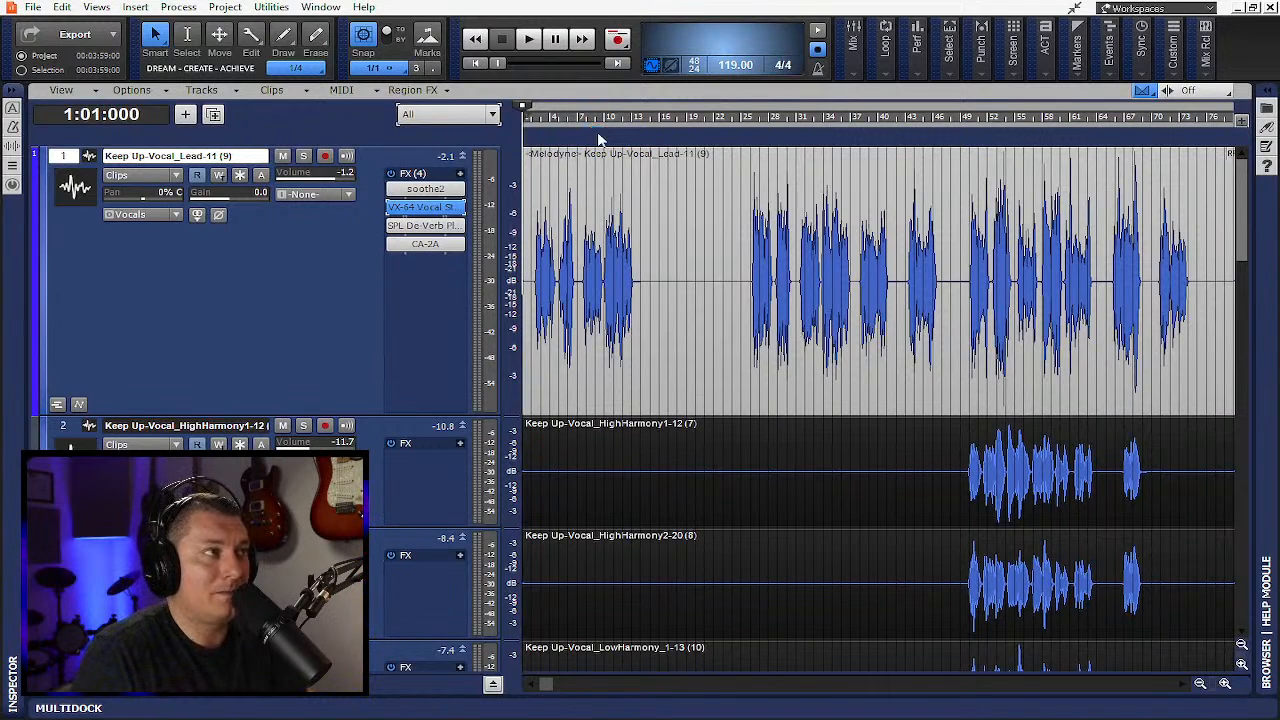
Open the lead vocal in the Melodyne editor and correct all notes' pitch with 78 % pitch center and partial pitch drift correction
double_click(572, 212)
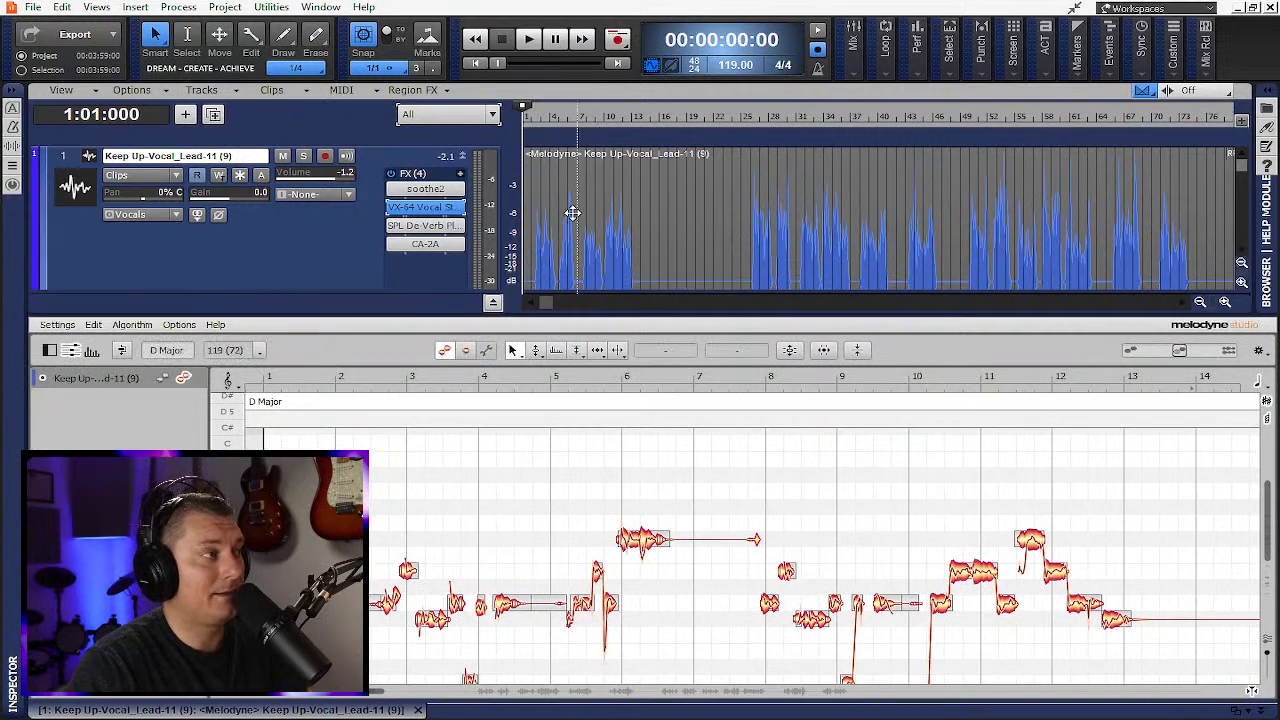
scroll(449, 474, down, 1)
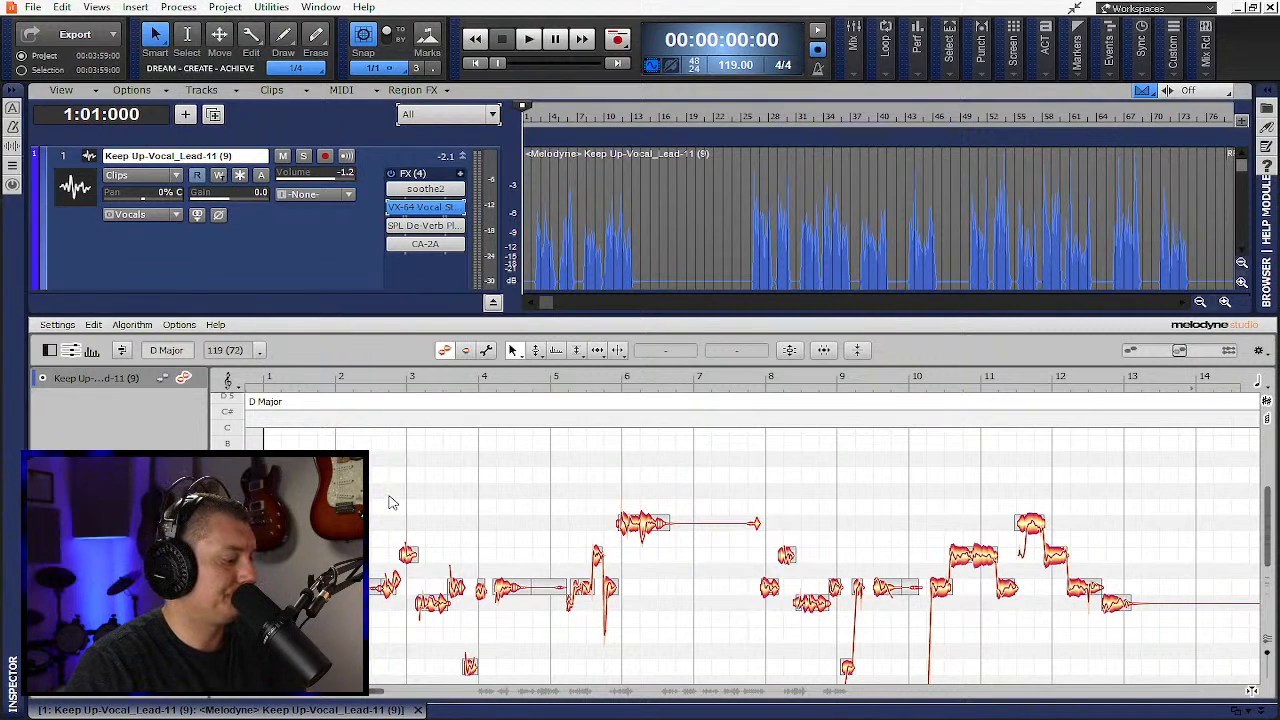
key(ctrl+a)
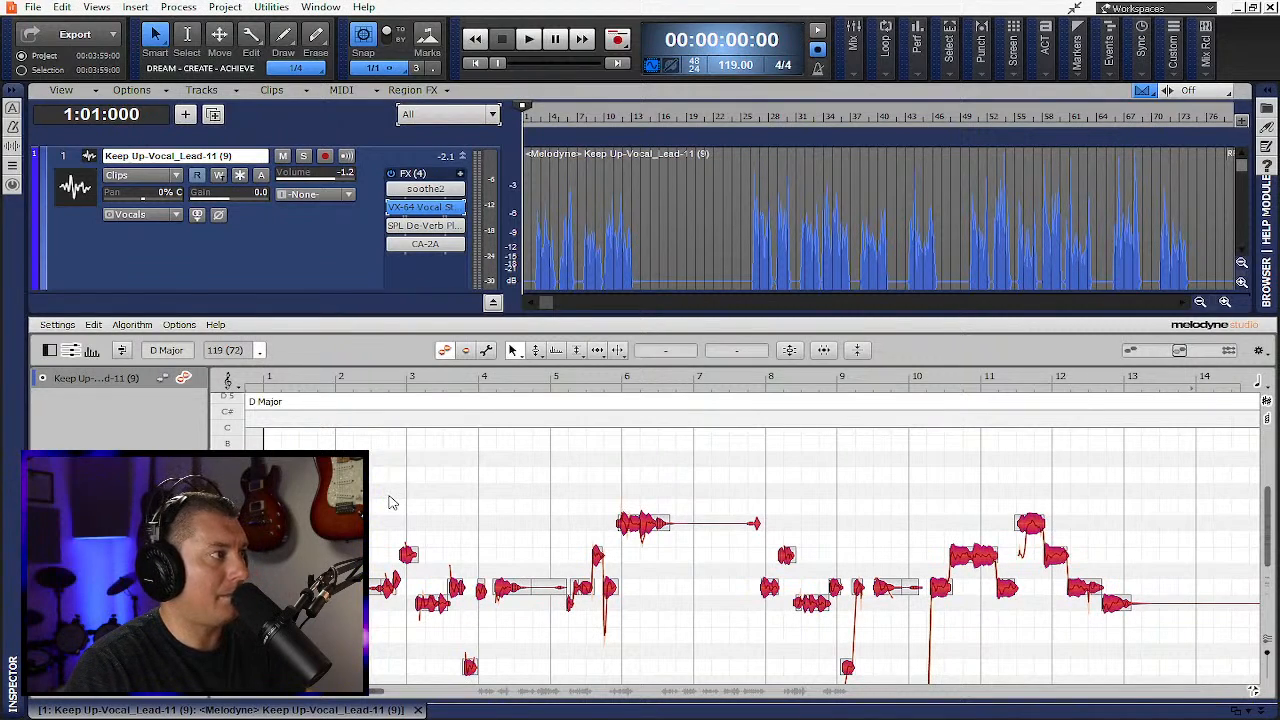
click(789, 350)
drag(624, 331, 729, 343)
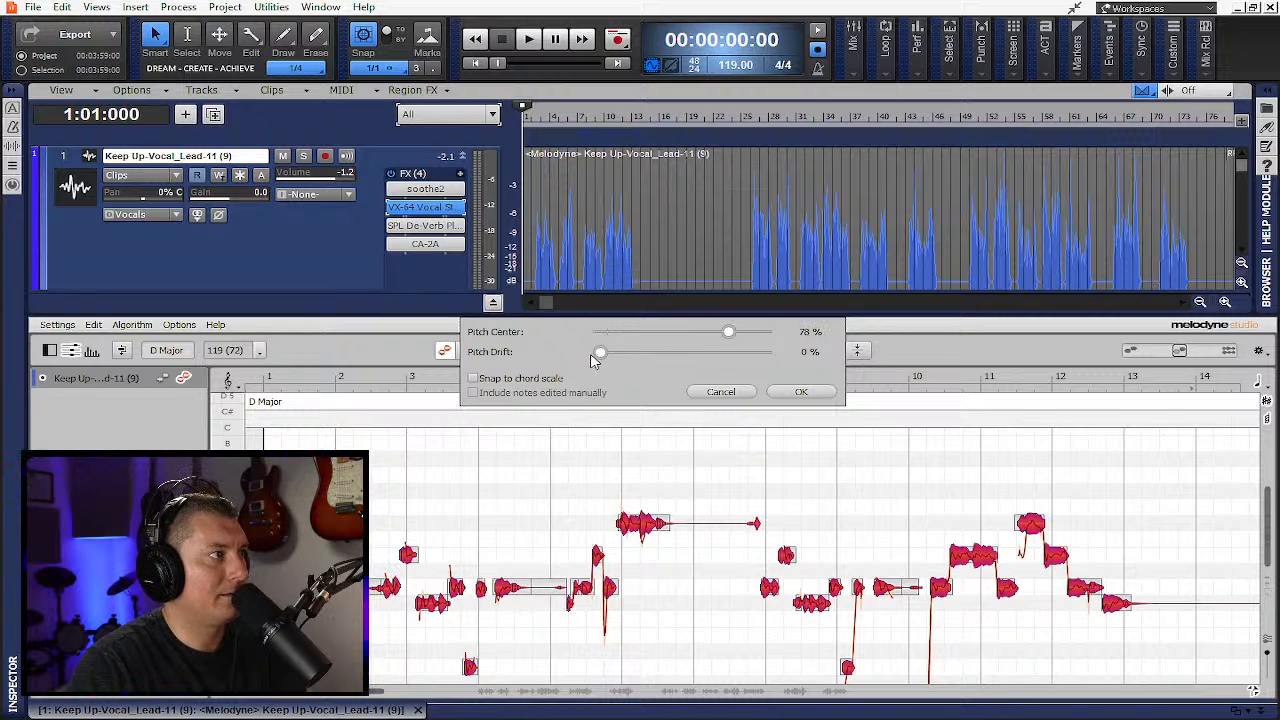
drag(641, 357, 686, 357)
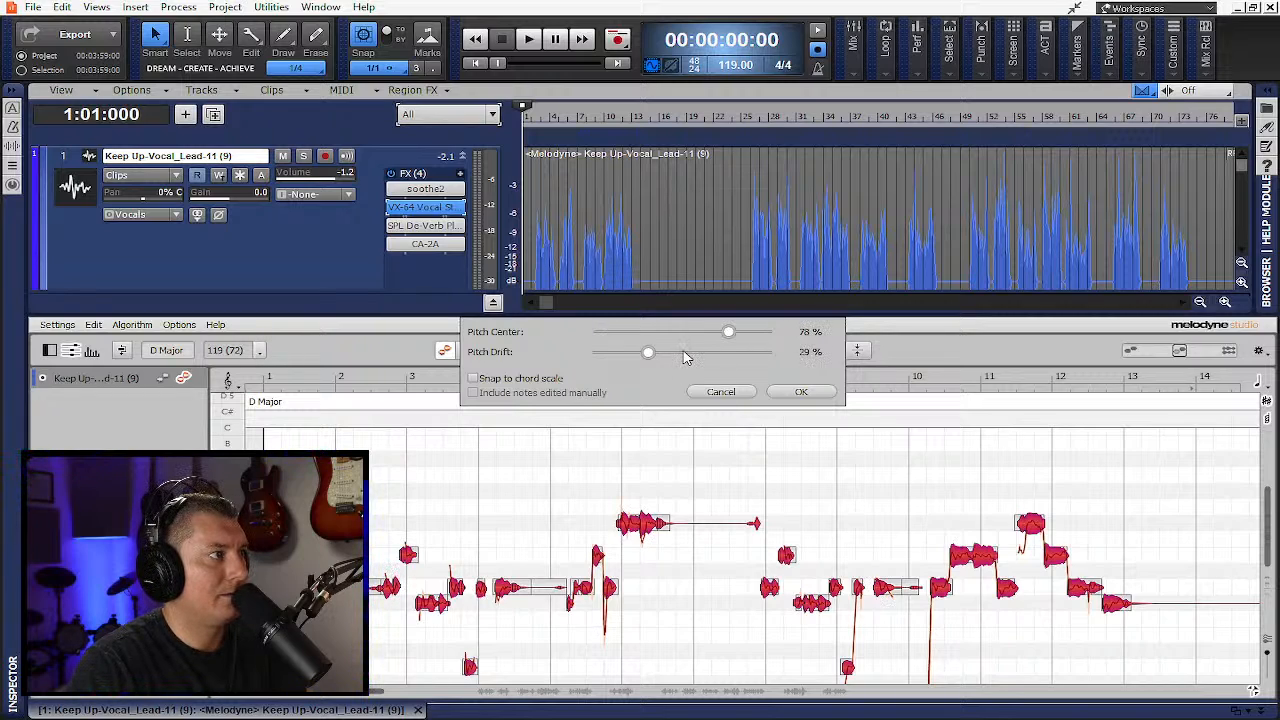
click(803, 392)
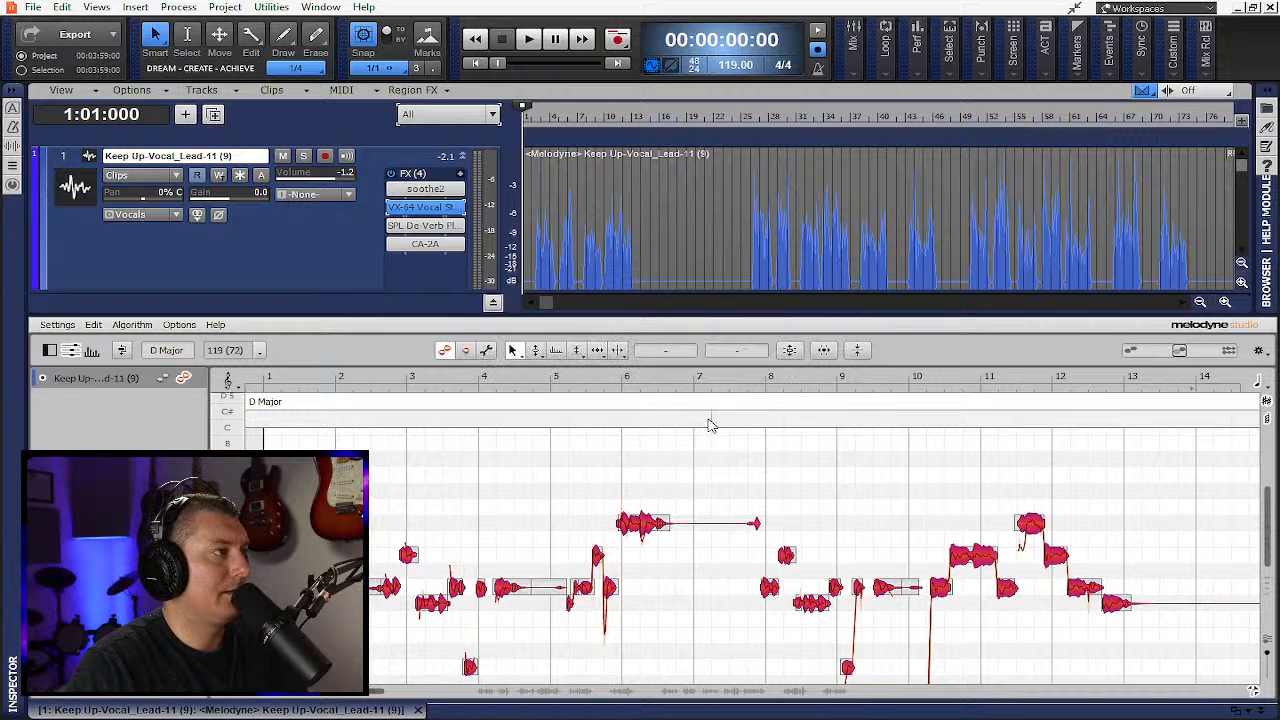
Play the pitch-corrected lead vocal from the start of the song and close the Melodyne editor
key(space)
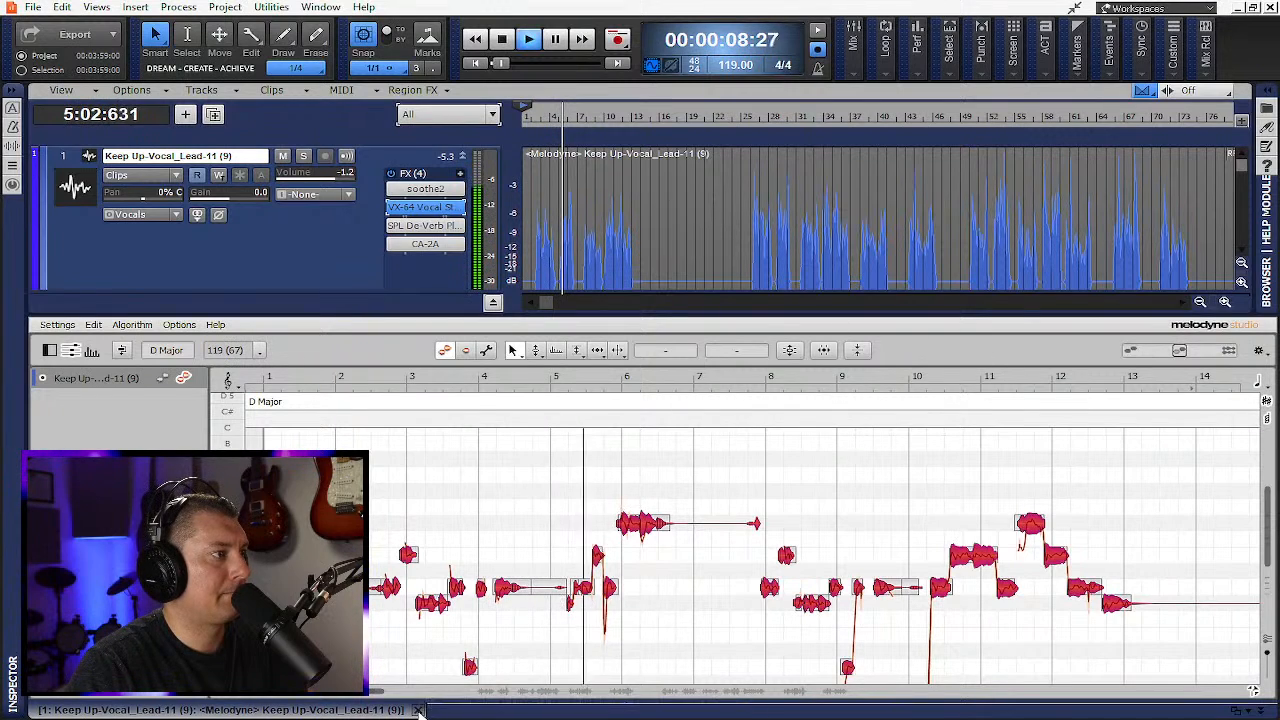
click(421, 705)
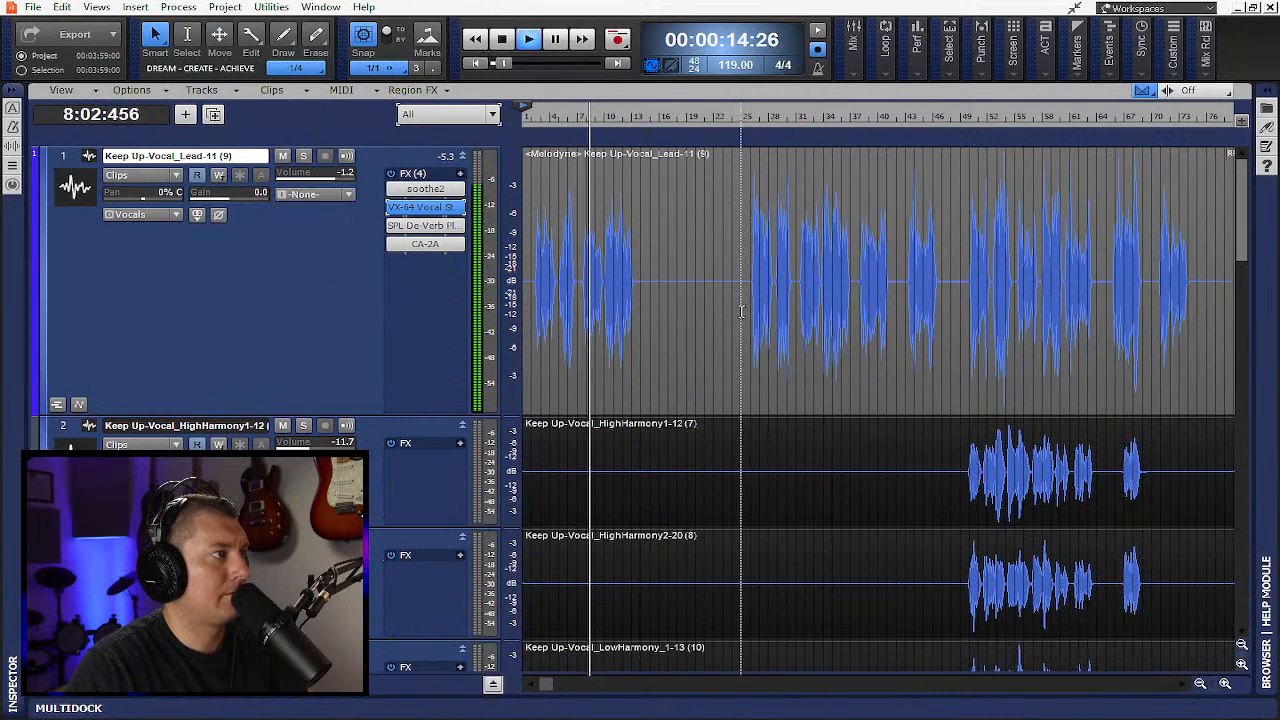
Stop playback and render the Melodyne Region FX on the lead vocal clip
click(1200, 684)
click(1200, 684)
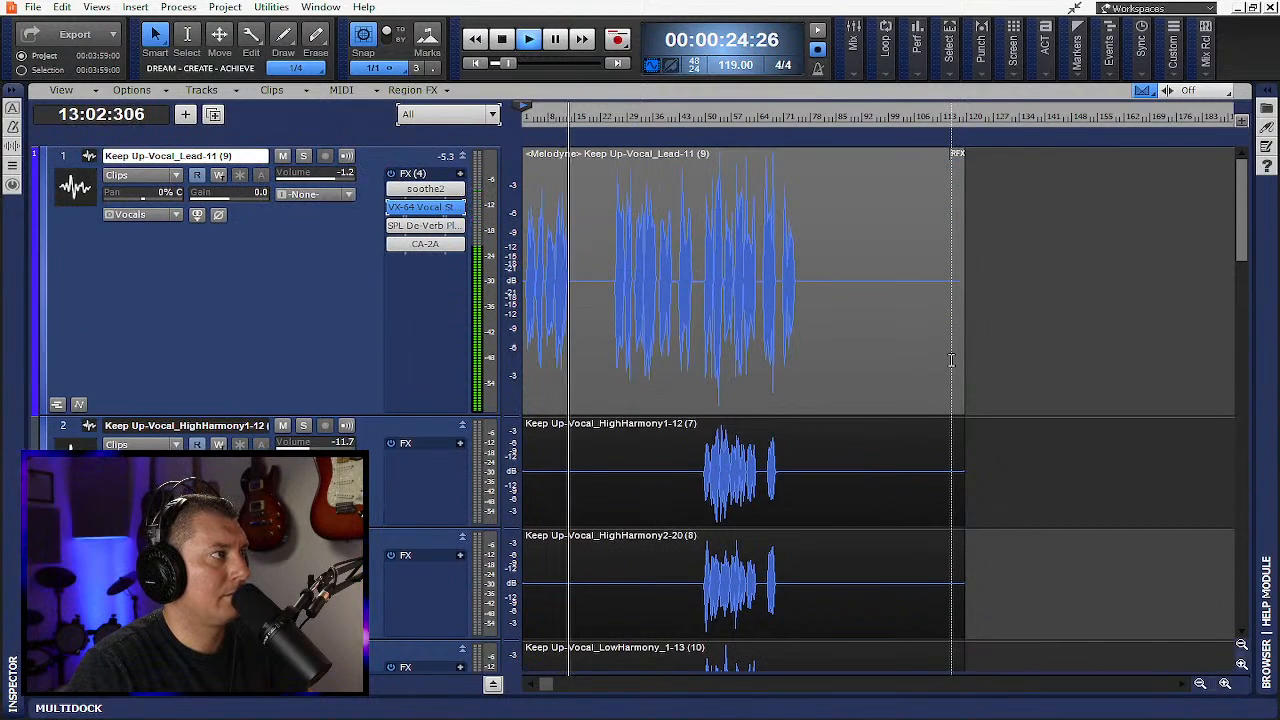
key(space)
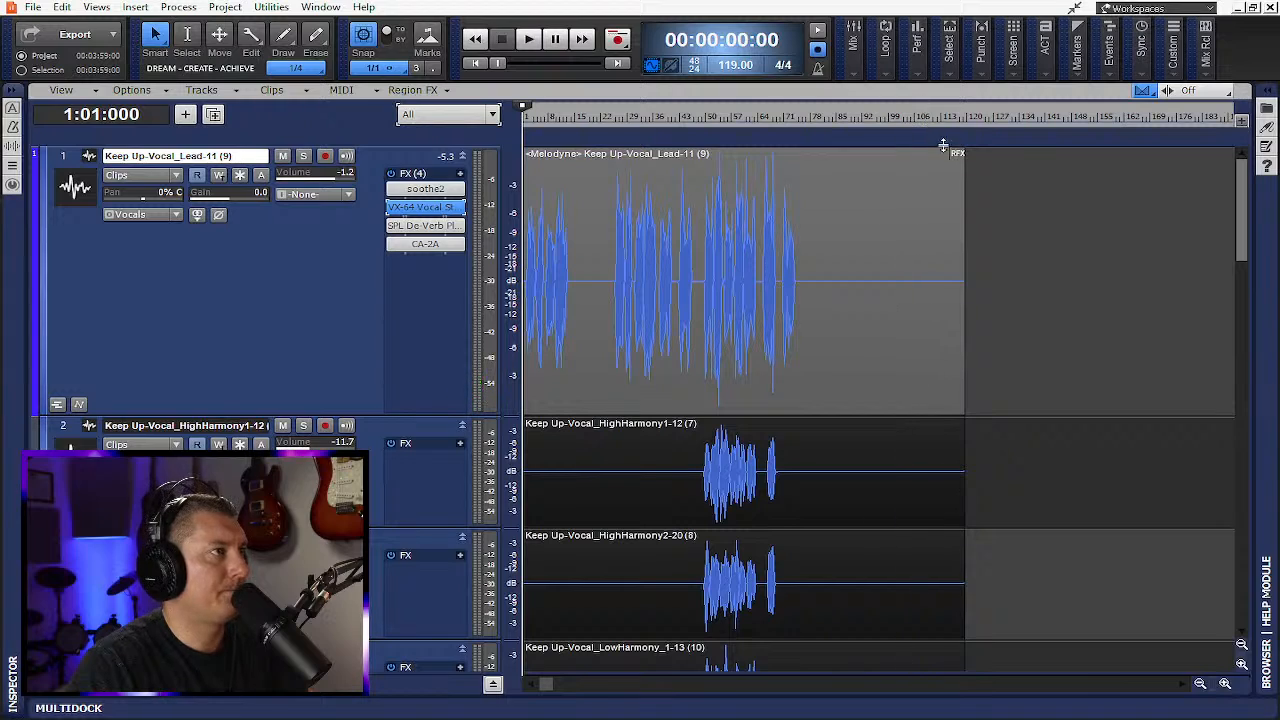
click(956, 153)
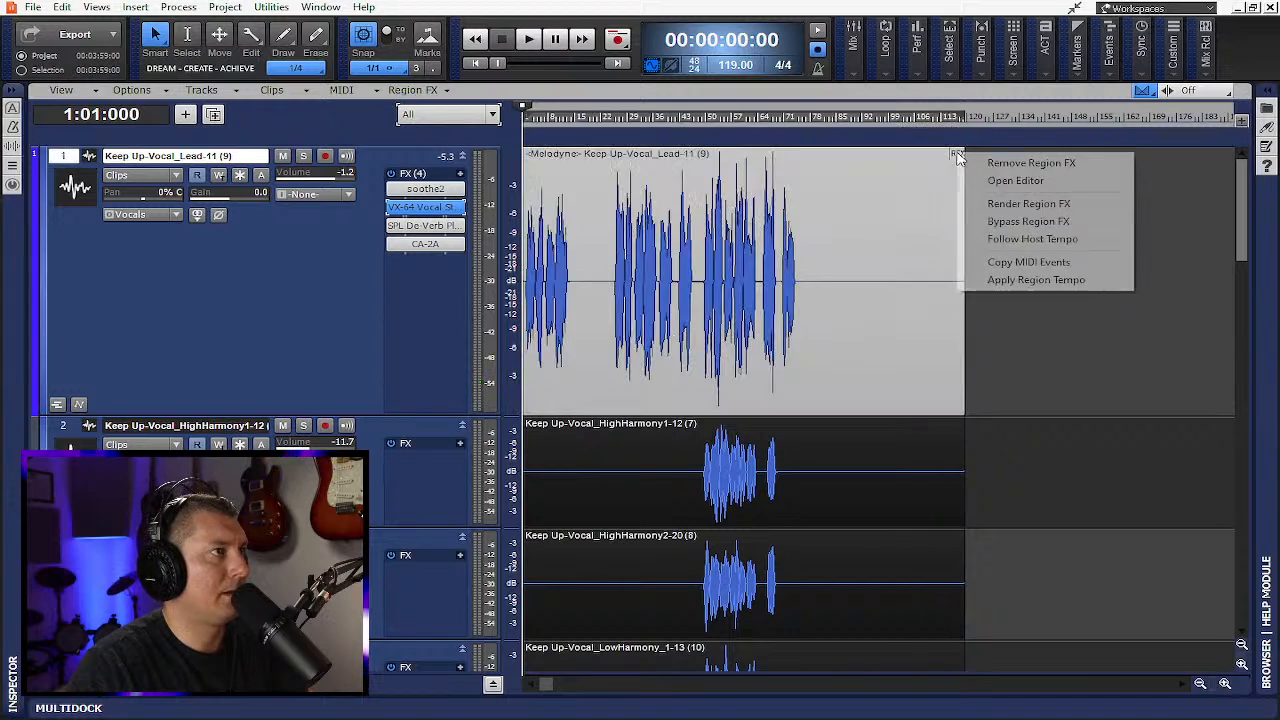
click(1035, 204)
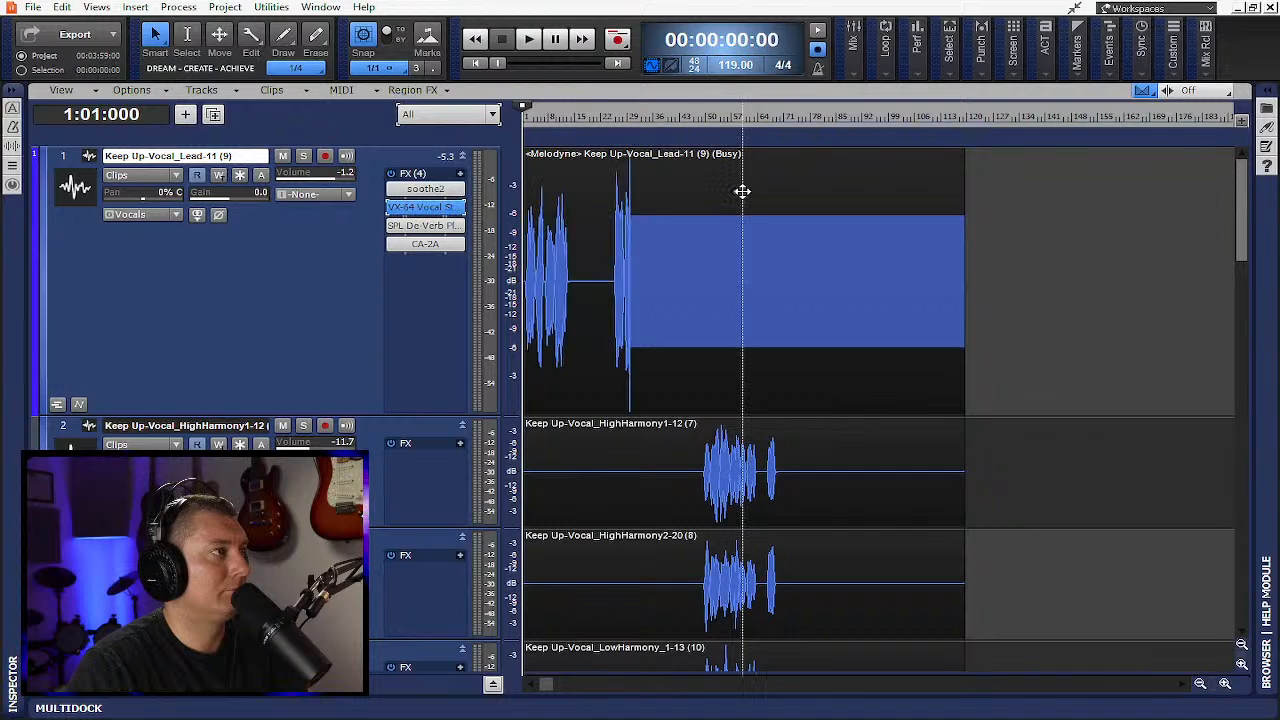
Place the playhead at measure 49 and create Melodyne Region FX on the four harmony vocal clips, tracks 2 to 5
click(701, 120)
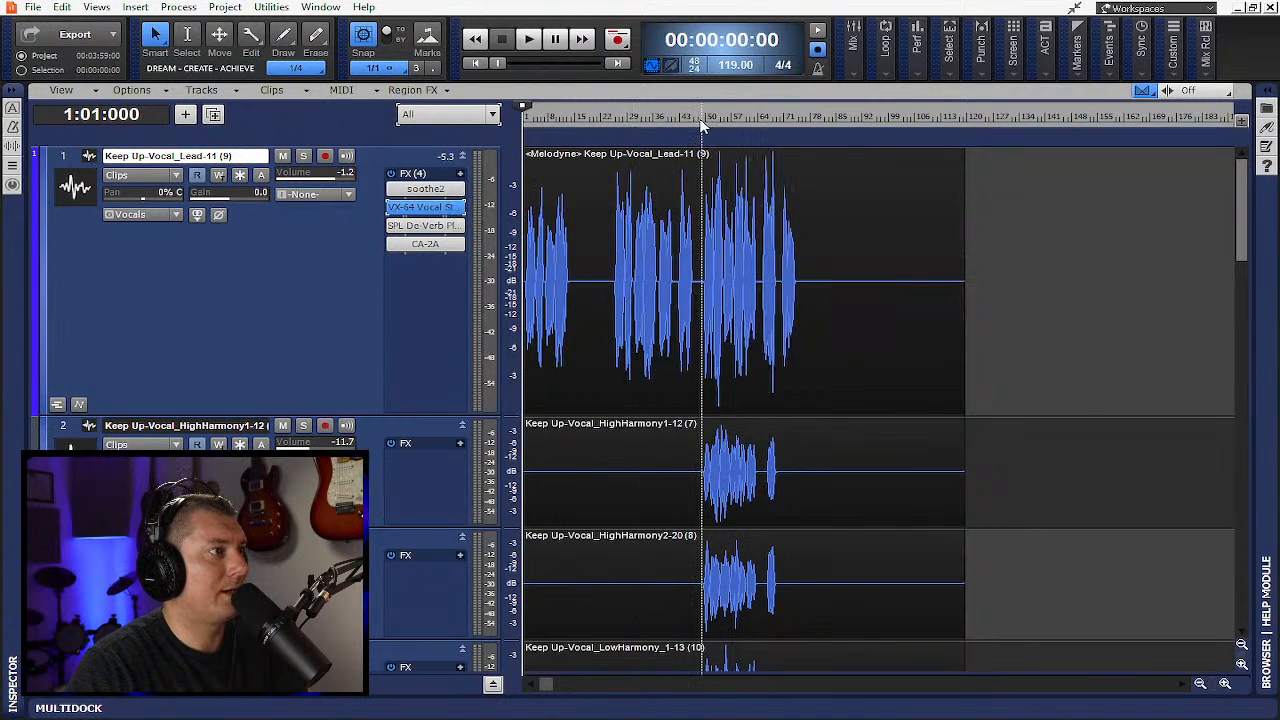
click(800, 430)
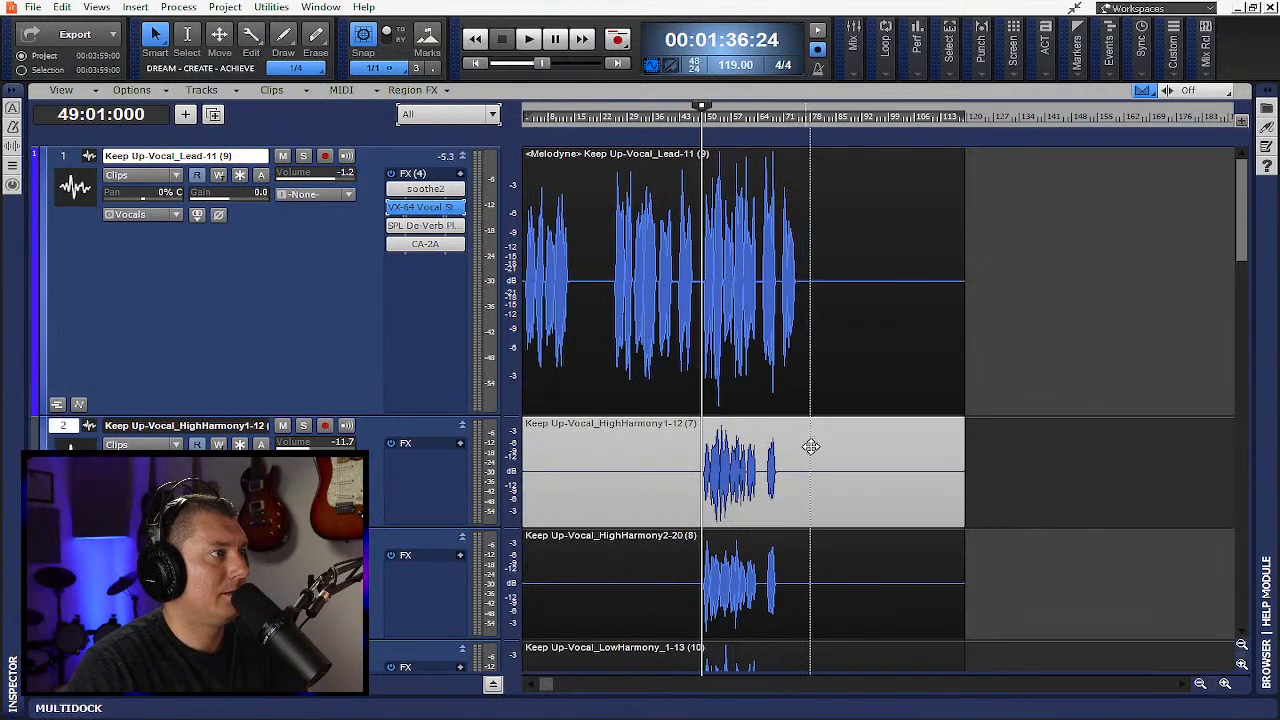
scroll(815, 447, down, 3)
shift+click(828, 408)
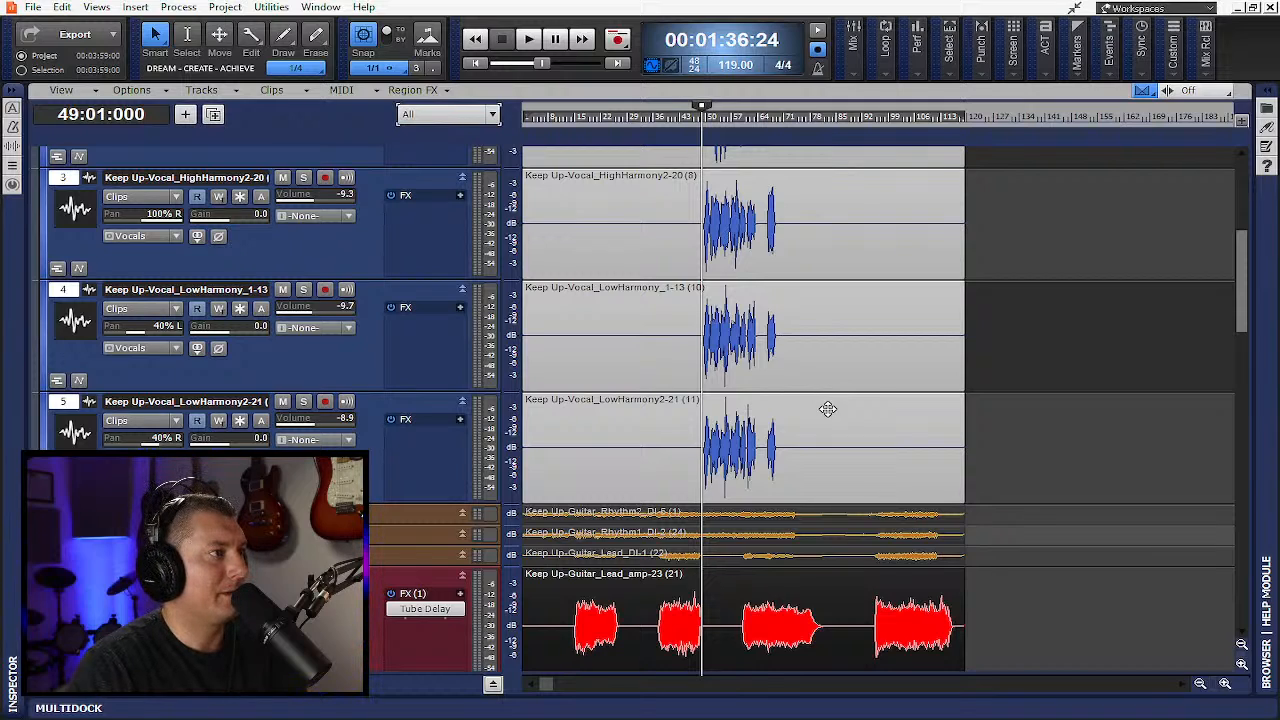
scroll(828, 408, up, 2)
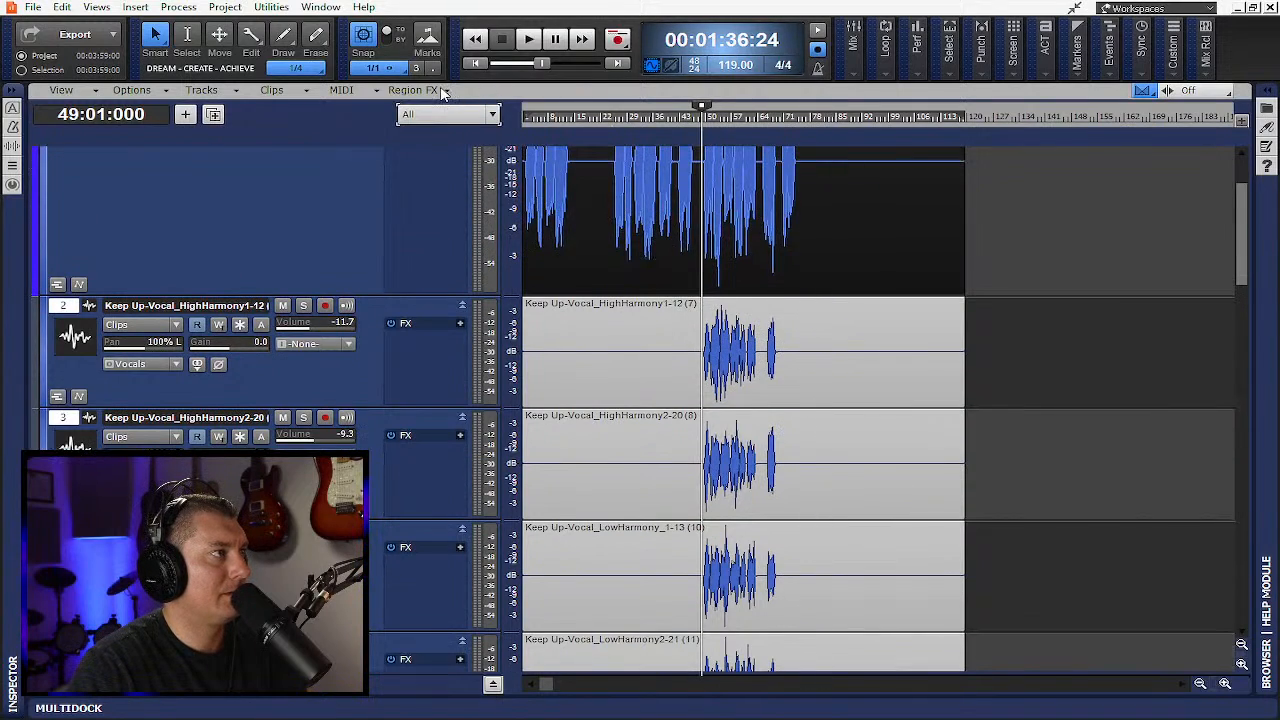
click(446, 91)
mouse_move(496, 137)
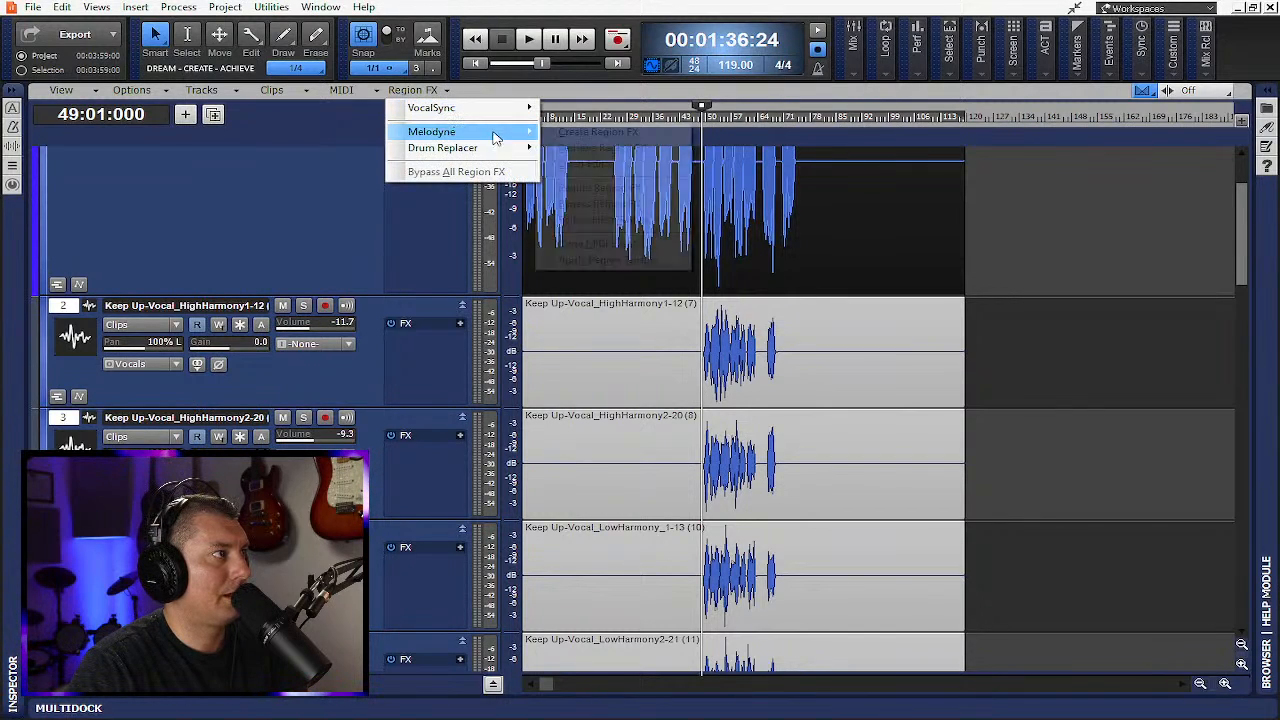
click(578, 132)
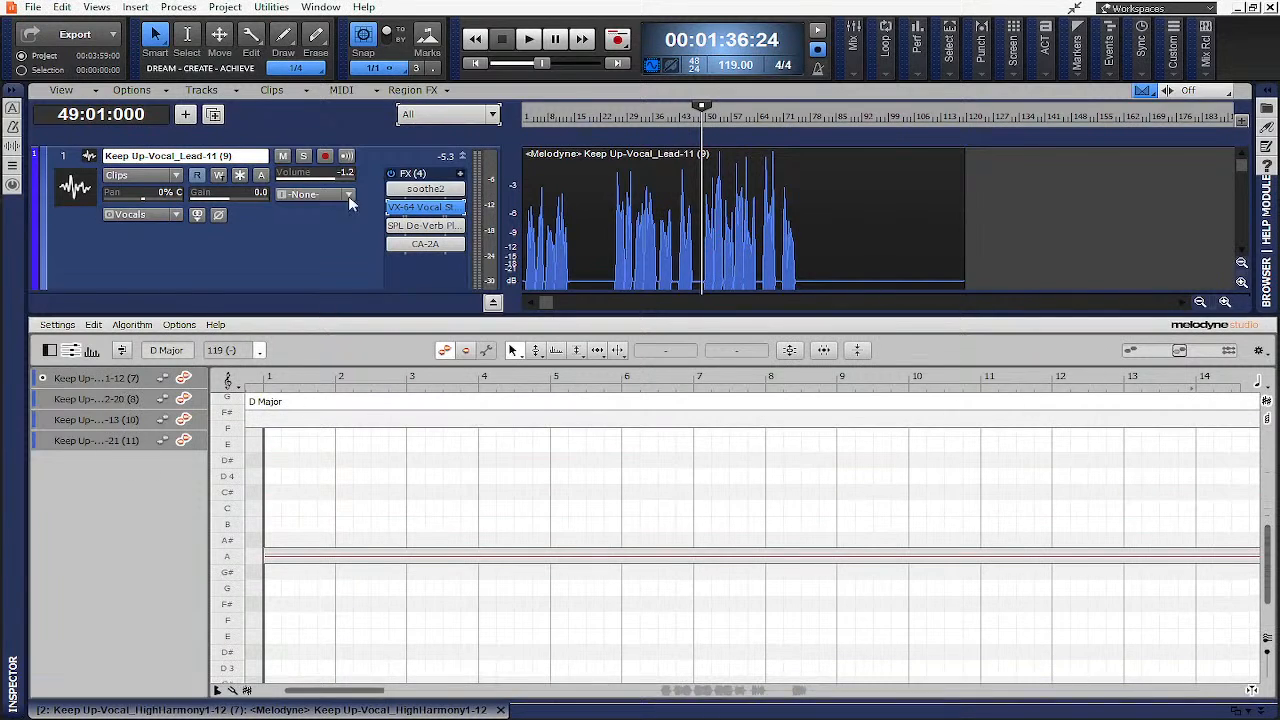
Maximize the Melodyne editor and select all four harmony vocal tracks for editing, with their notes from measure 50 onward in view
double_click(212, 710)
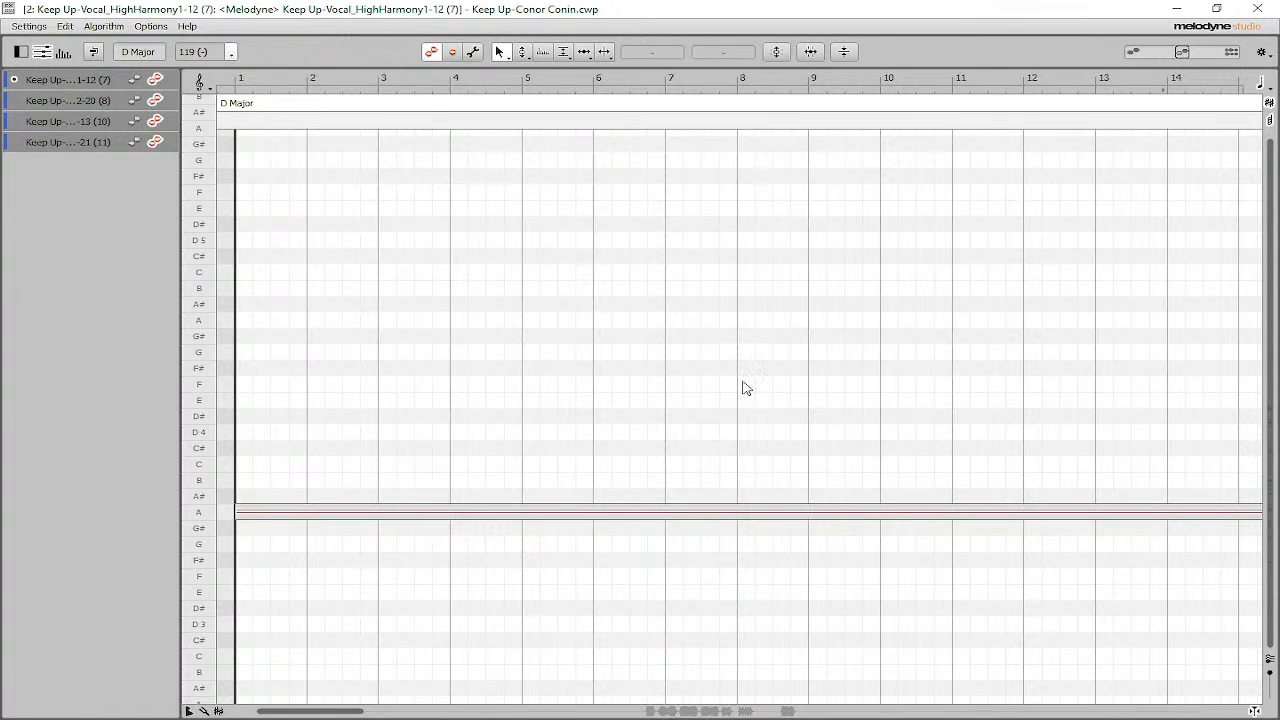
scroll(743, 388, down, 3)
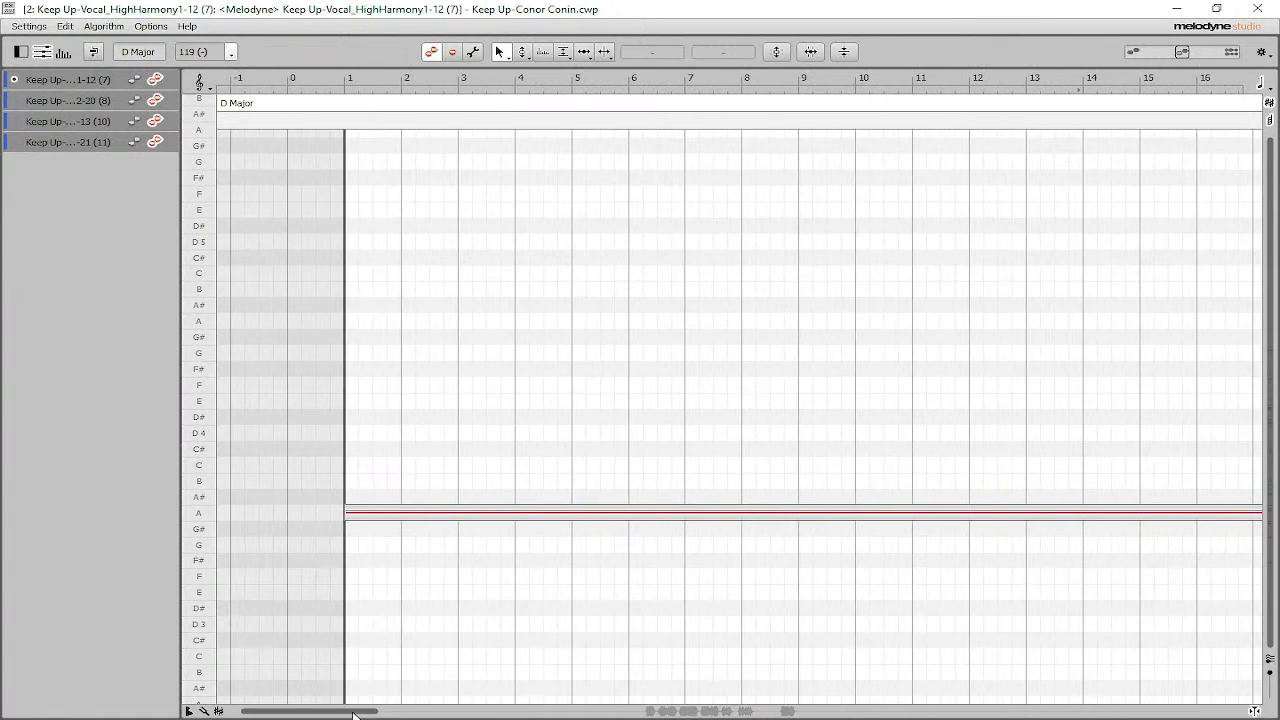
drag(354, 713, 735, 712)
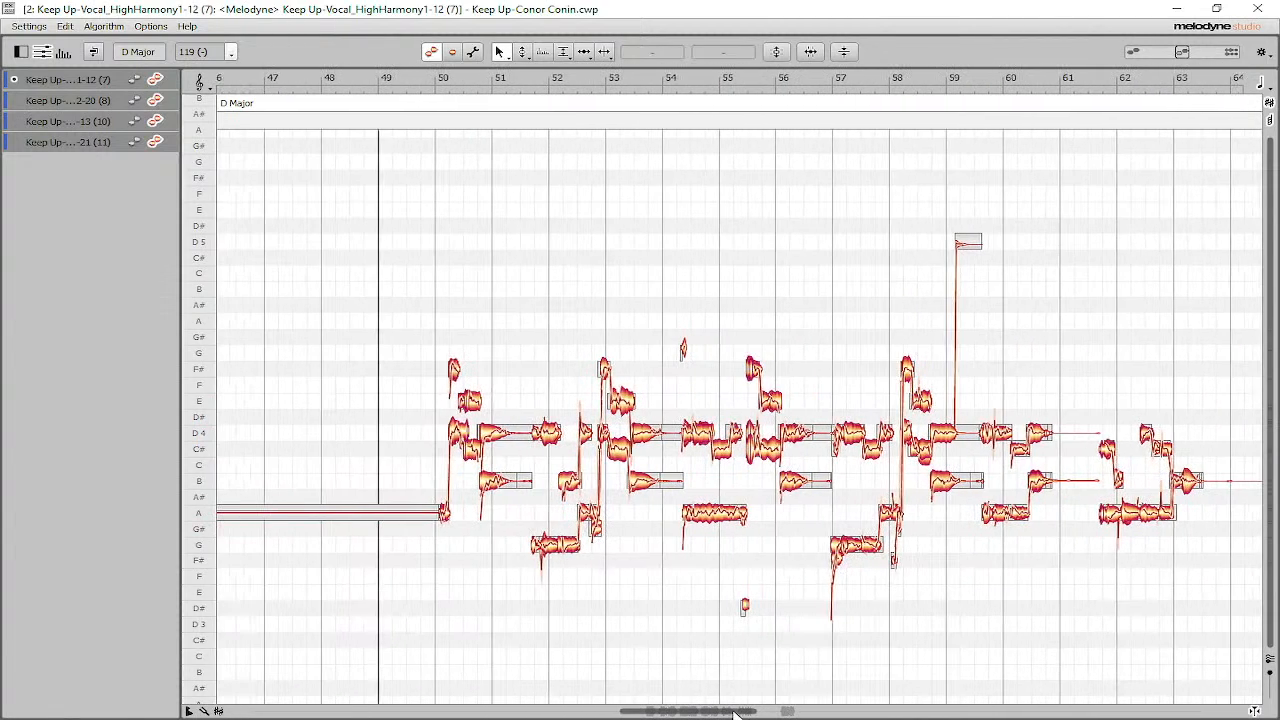
click(60, 103)
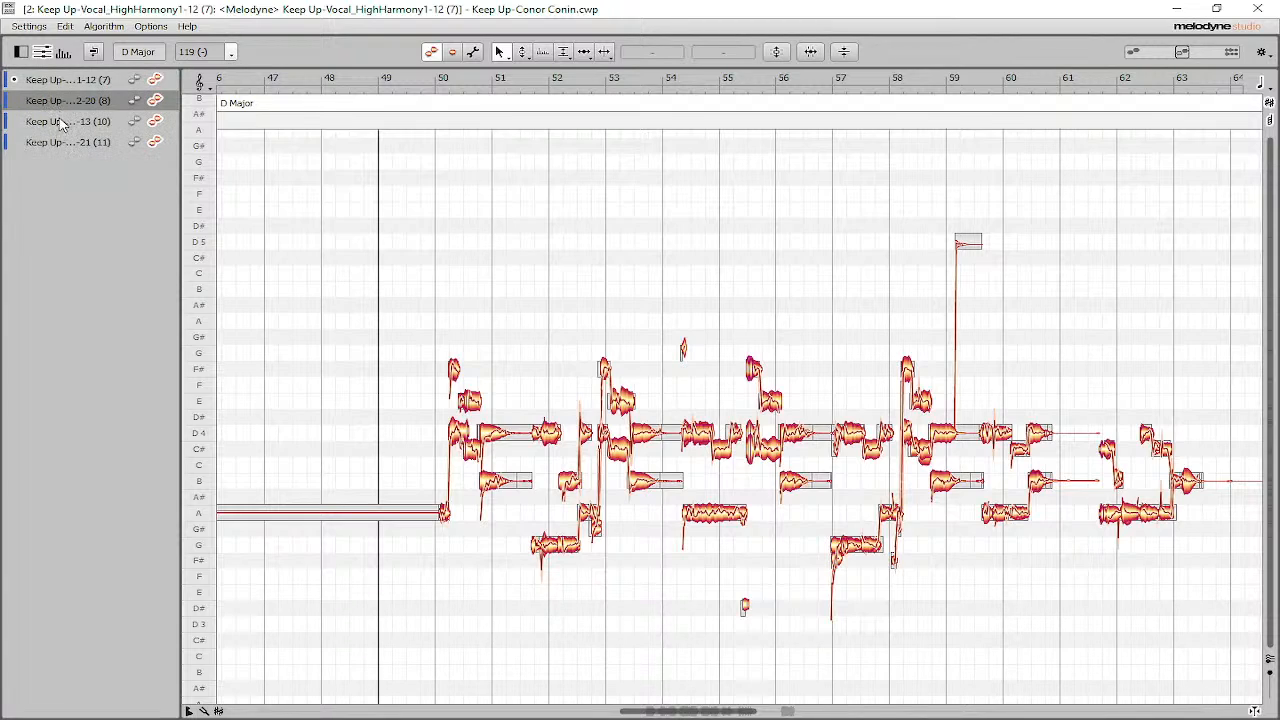
click(56, 123)
click(58, 141)
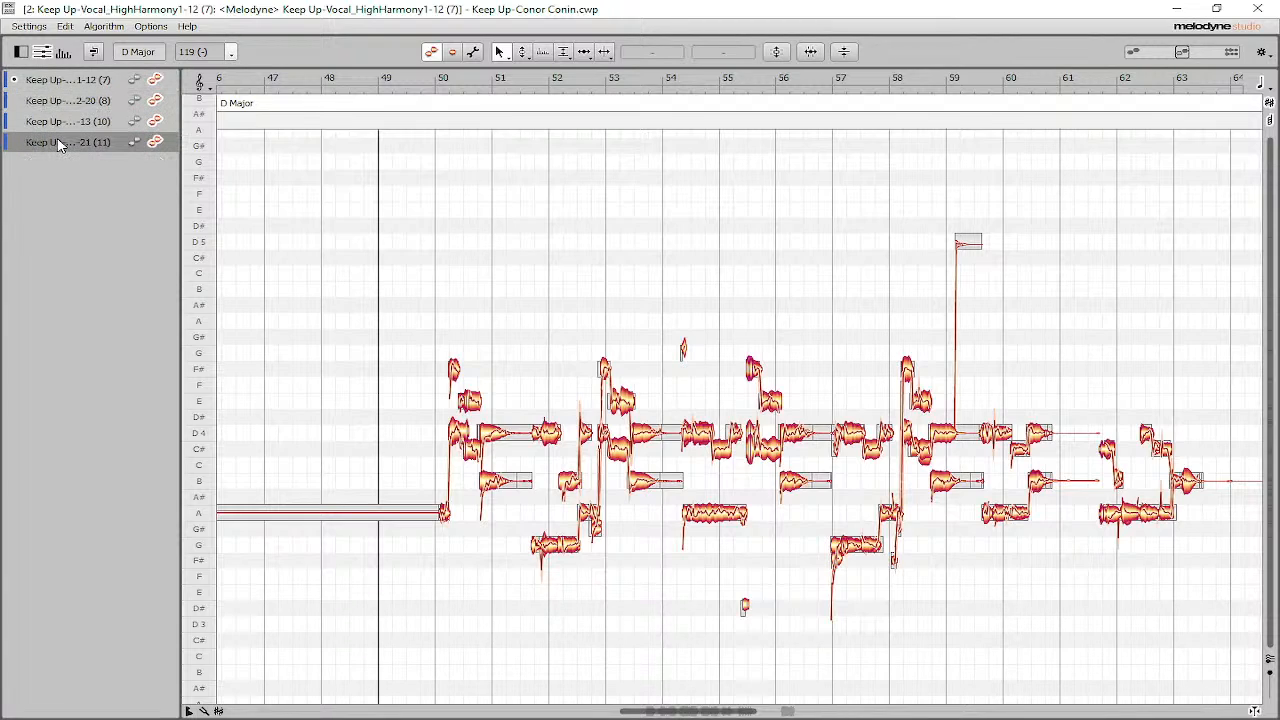
shift+click(58, 80)
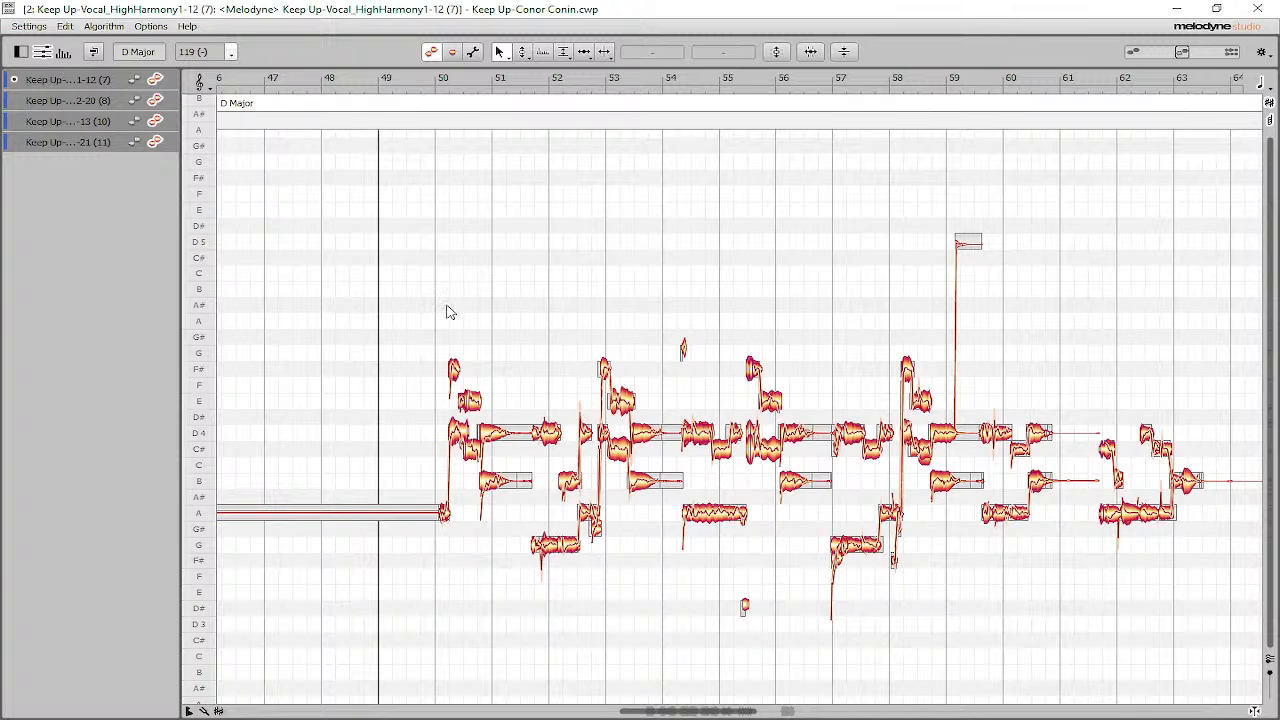
Correct the pitch of all harmony notes with partial pitch center correction and 64 % pitch drift
key(ctrl+a)
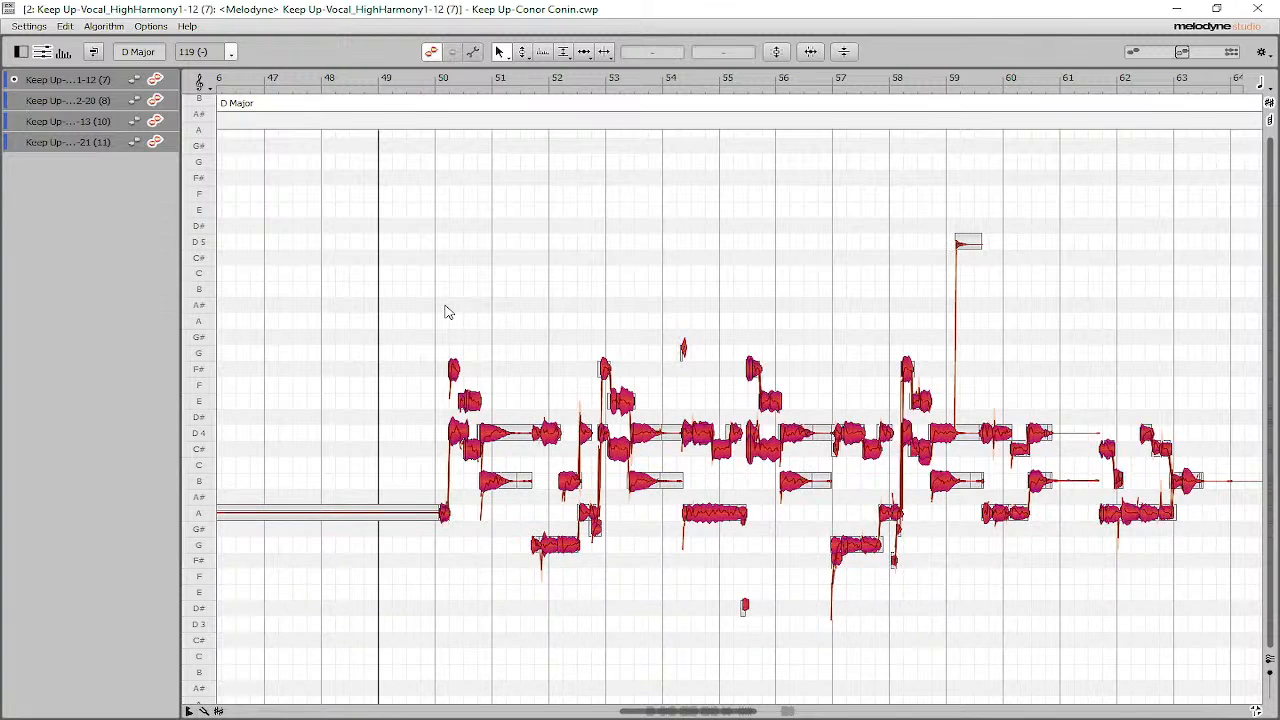
click(1177, 9)
double_click(919, 440)
click(779, 52)
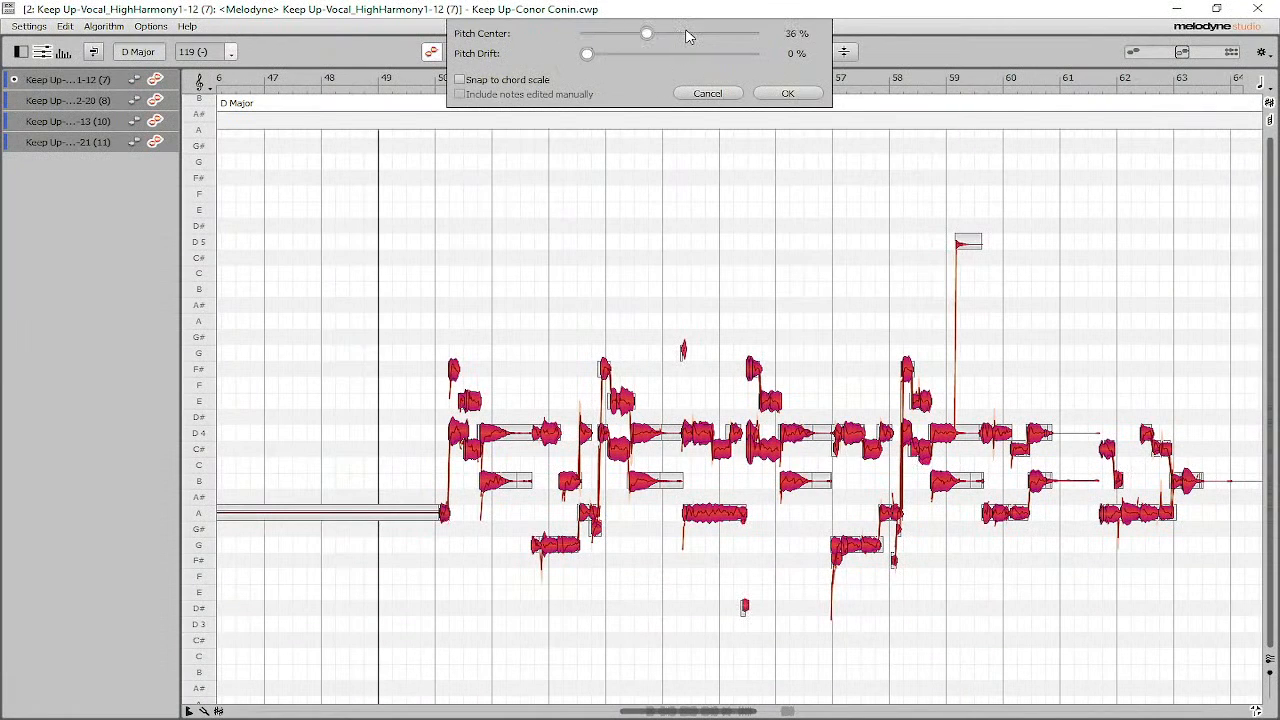
click(623, 33)
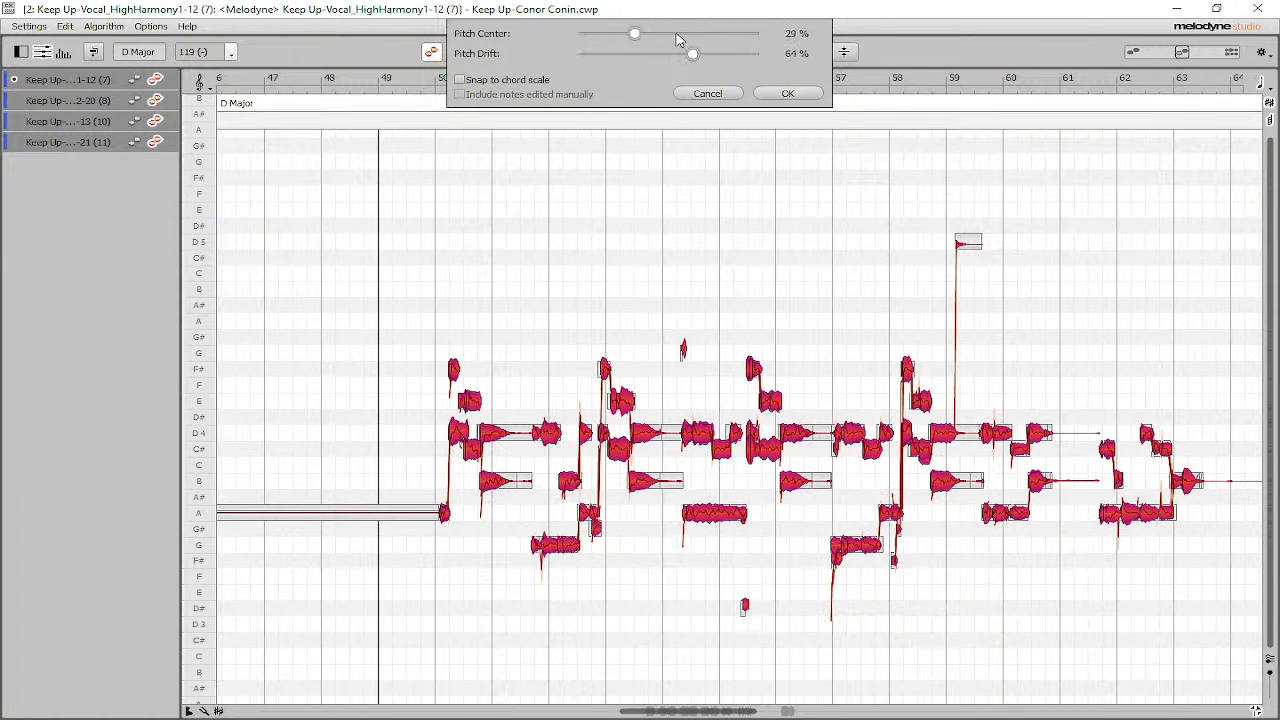
click(786, 94)
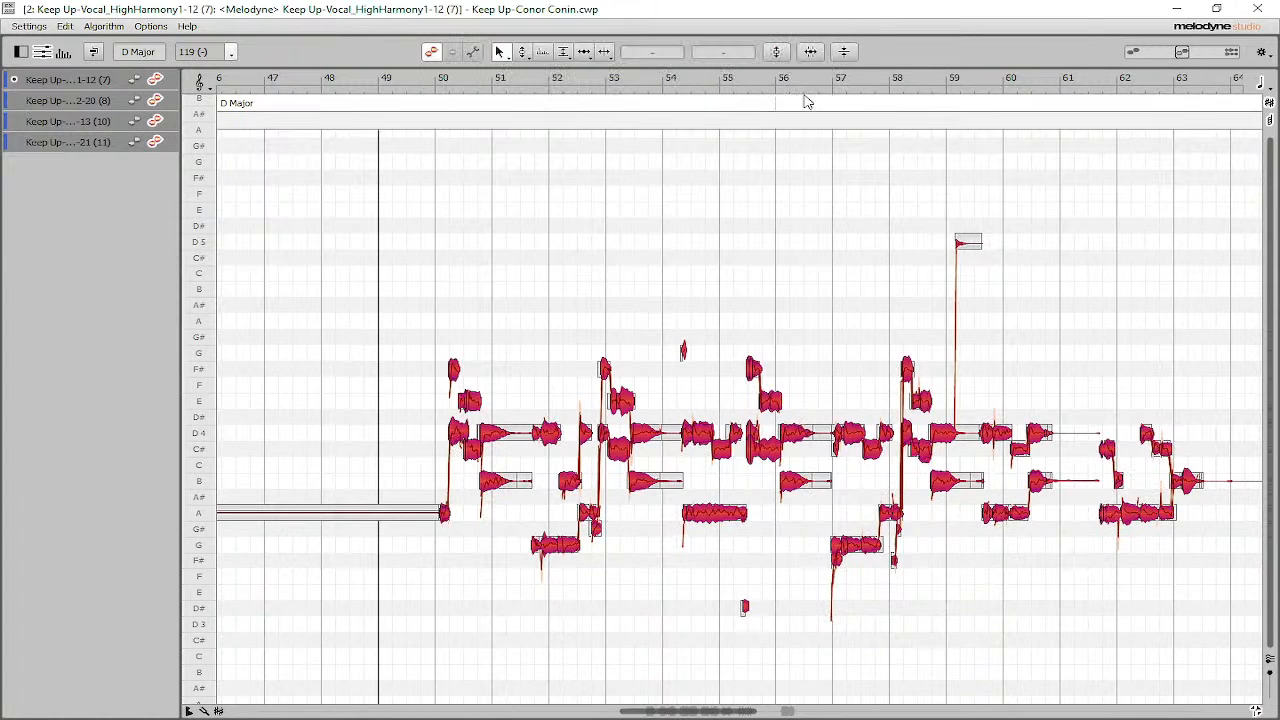
Close the Melodyne editor and play the corrected harmonies from measure 49
click(1245, 14)
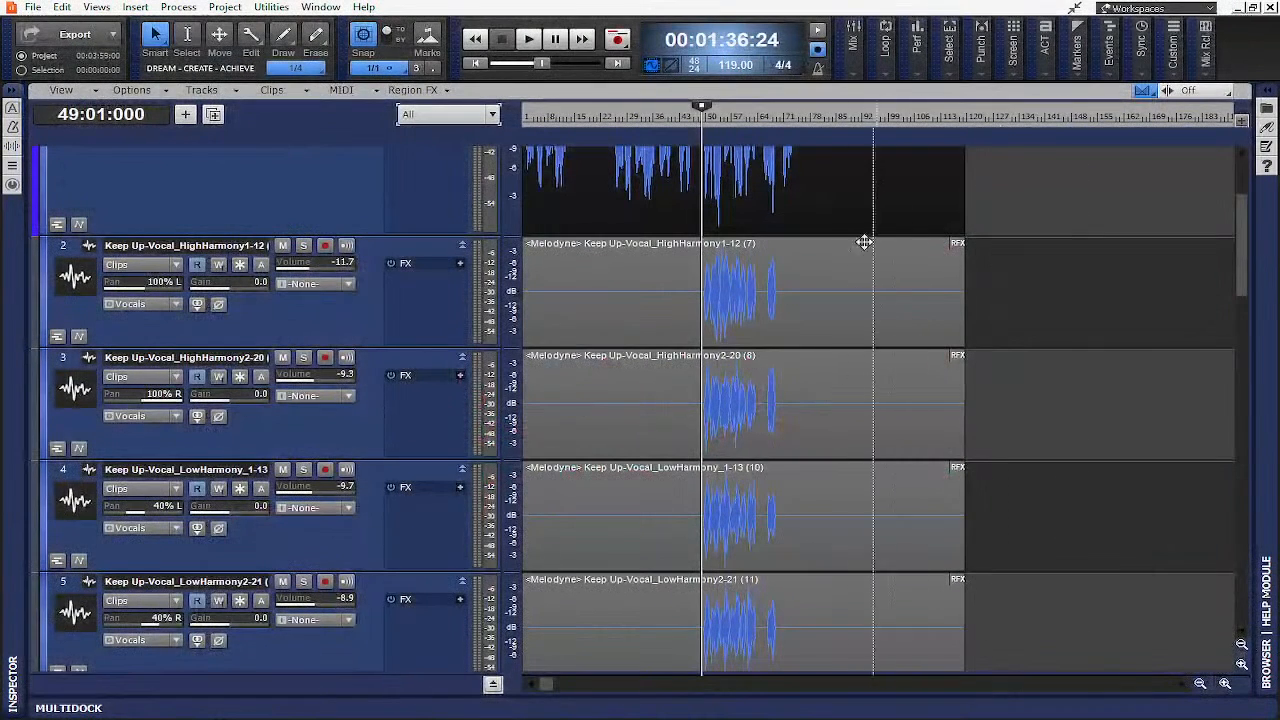
key(space)
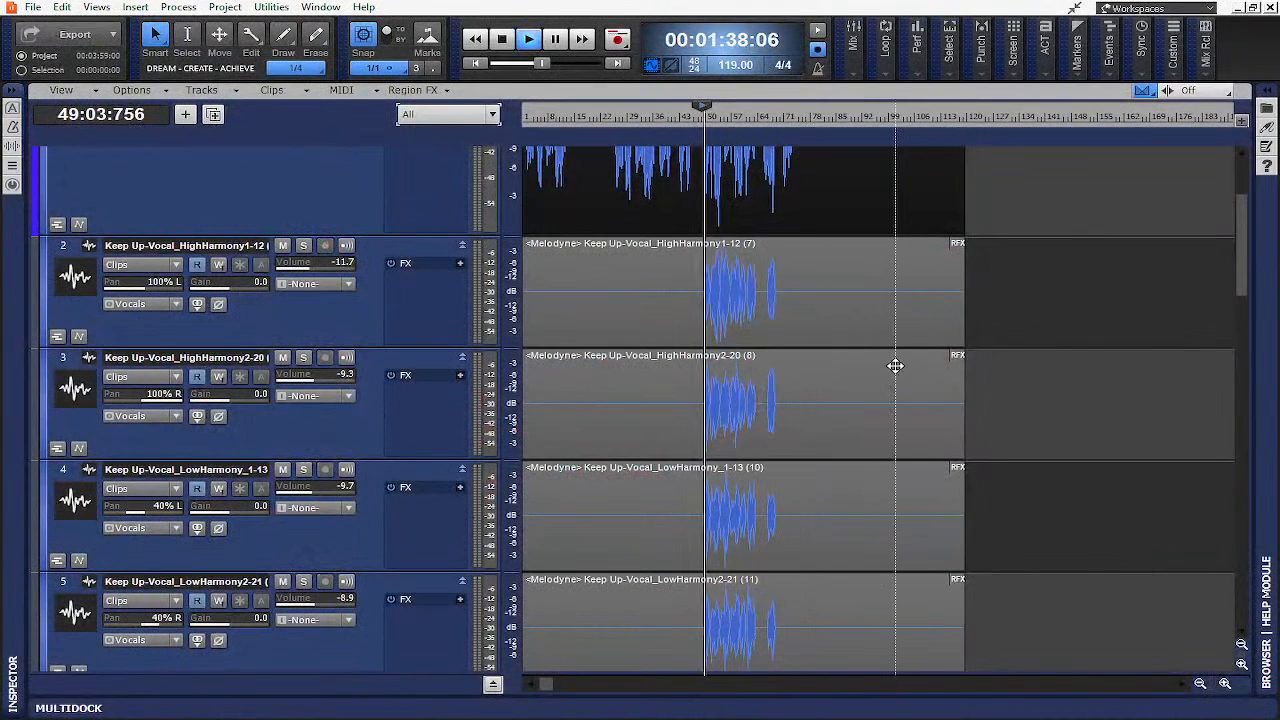
click(1225, 684)
click(1225, 684)
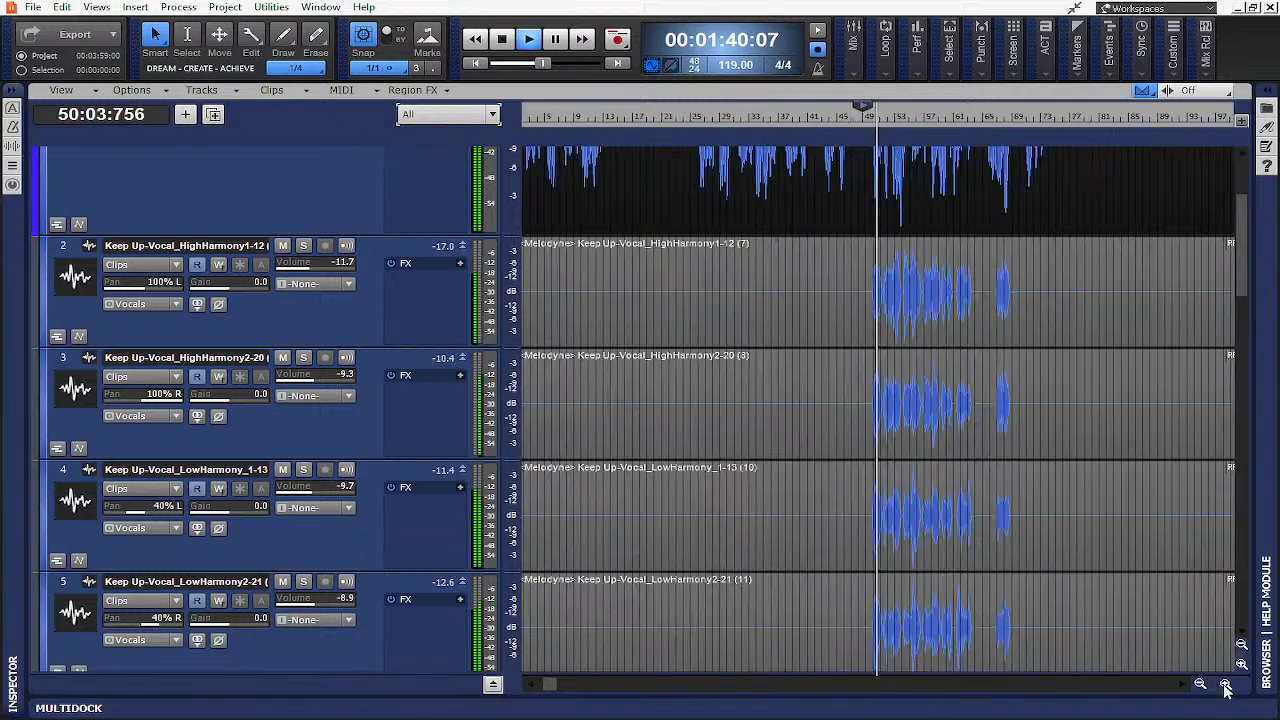
Play back the vocals from measure 49 and switch the interleave of the lead vocal and four harmony tracks to mono
click(1225, 684)
click(1225, 684)
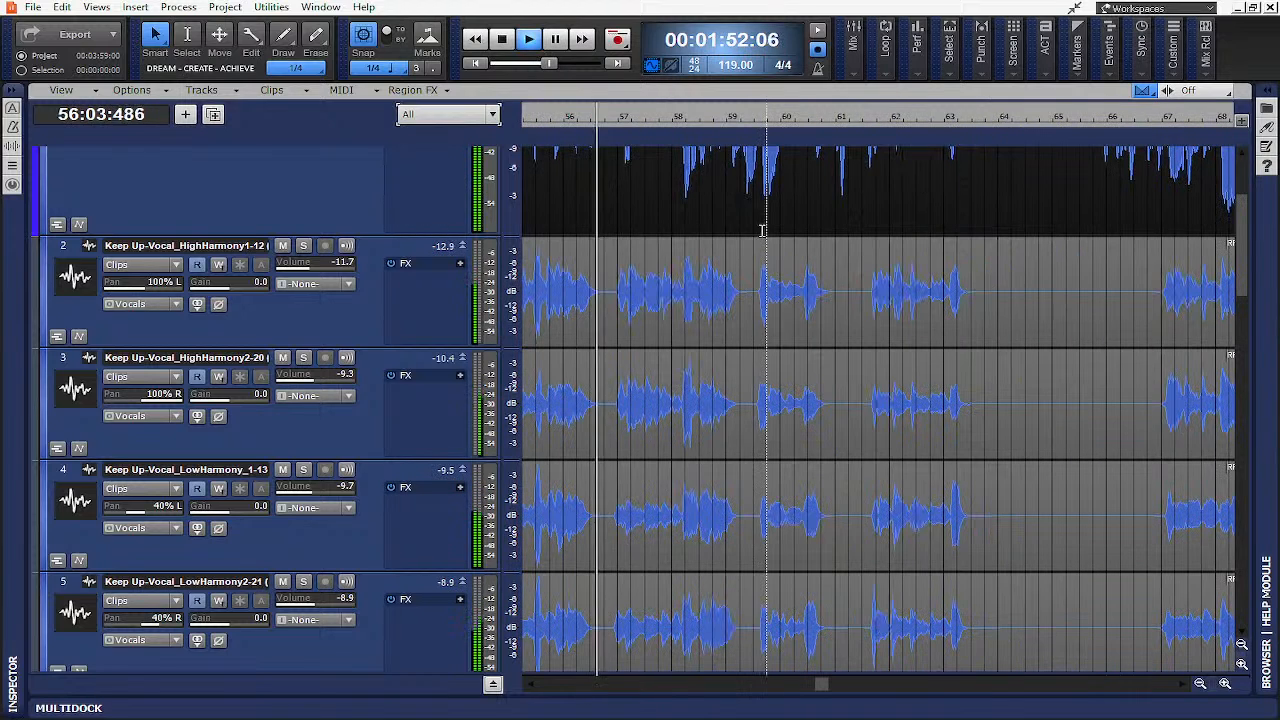
scroll(651, 260, up, 3)
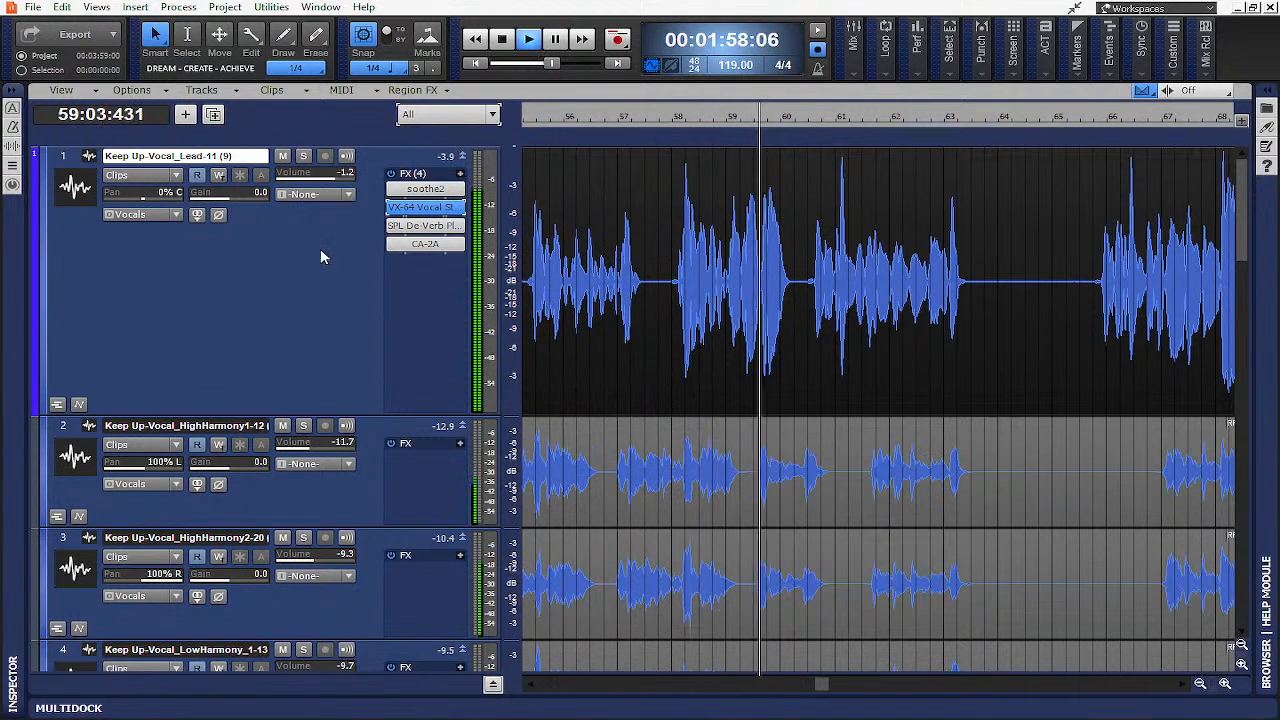
key(space)
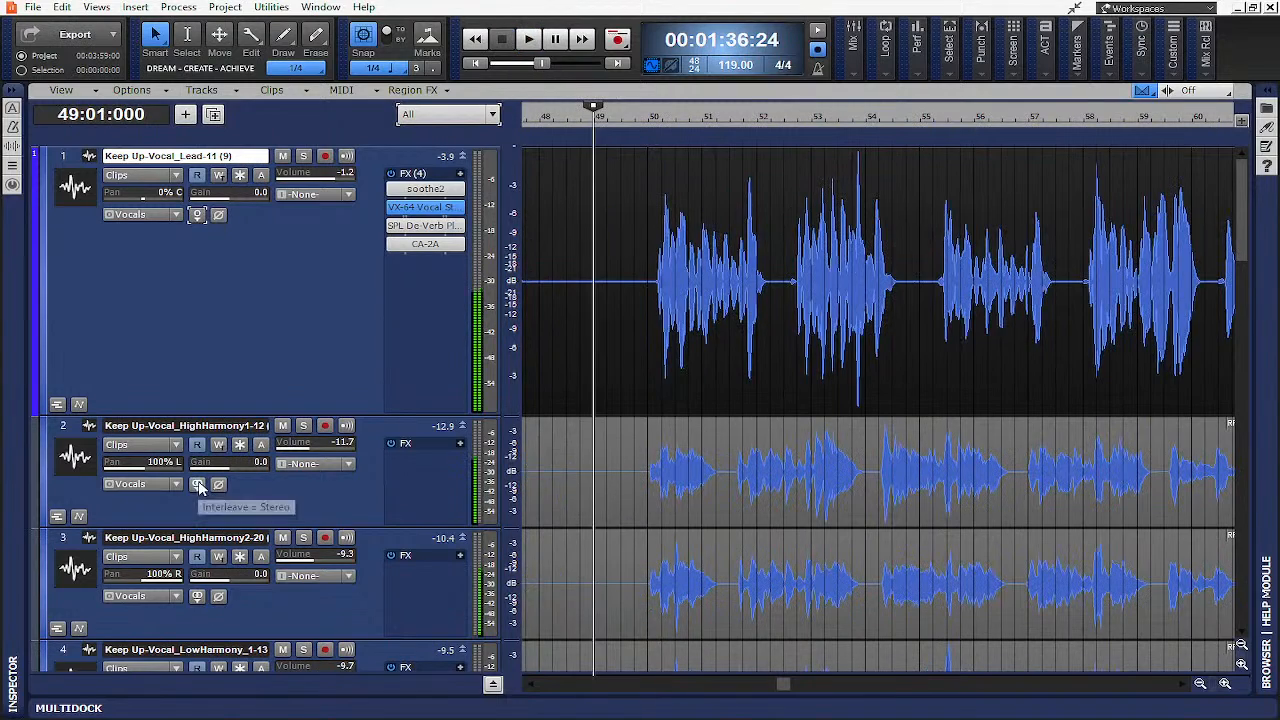
key(space)
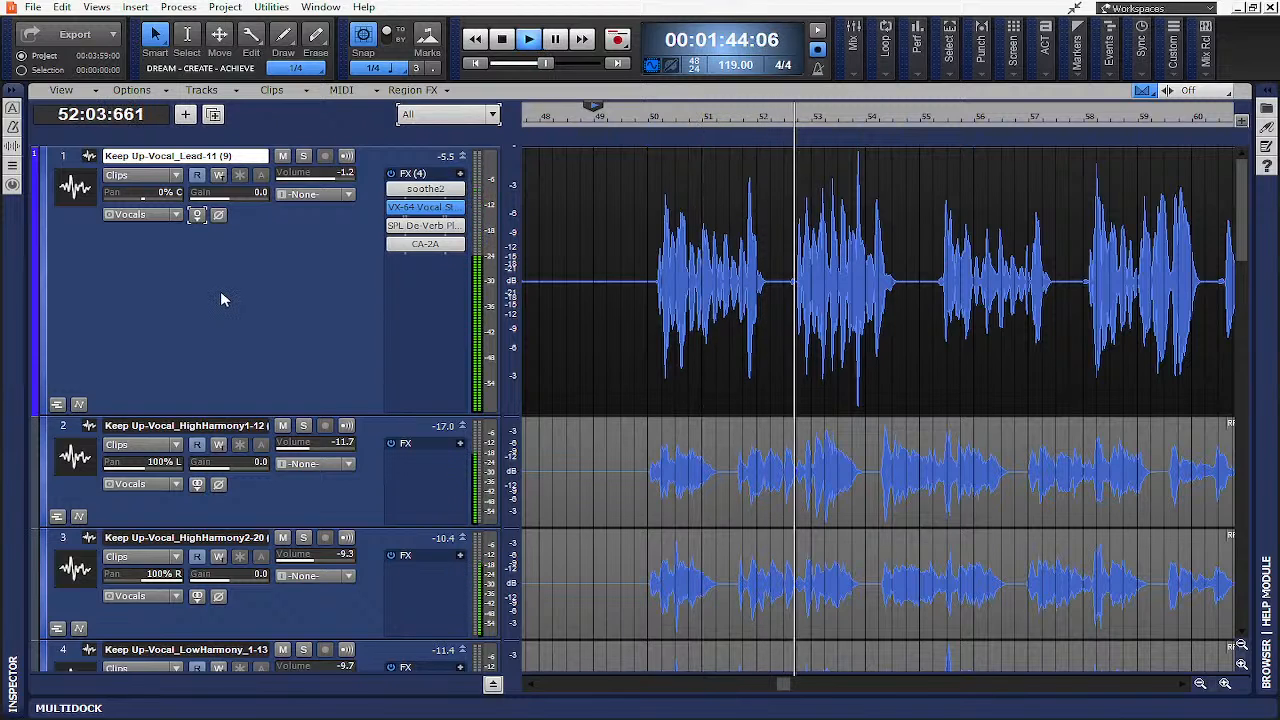
key(space)
scroll(318, 406, down, 3)
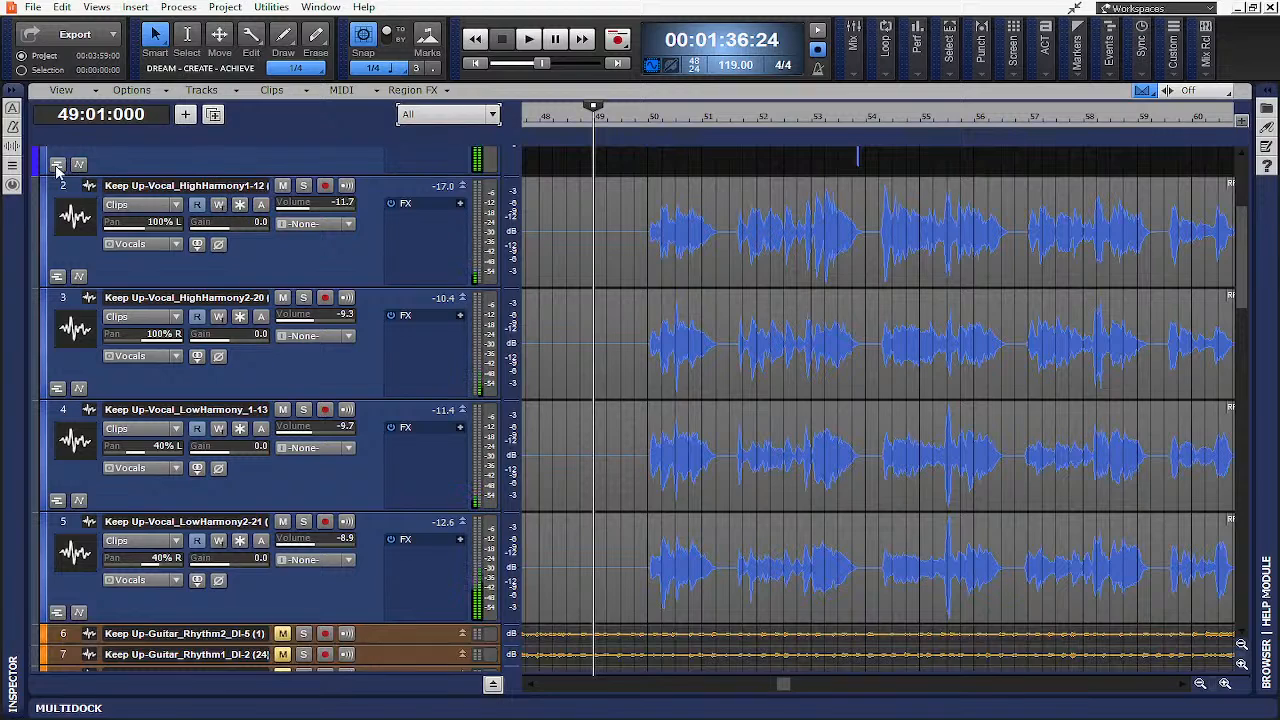
drag(60, 184, 60, 518)
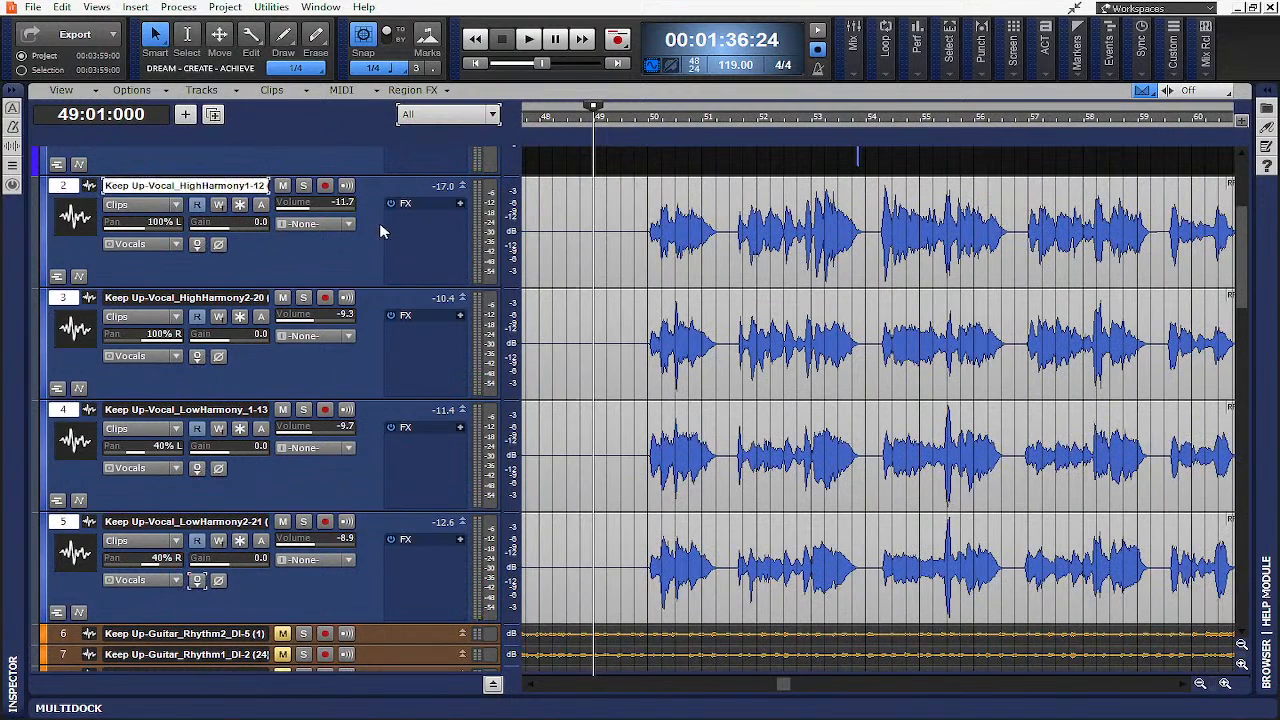
Insert a Reverb Small send on all five vocal tracks with the send level at -6.7
scroll(379, 223, up, 3)
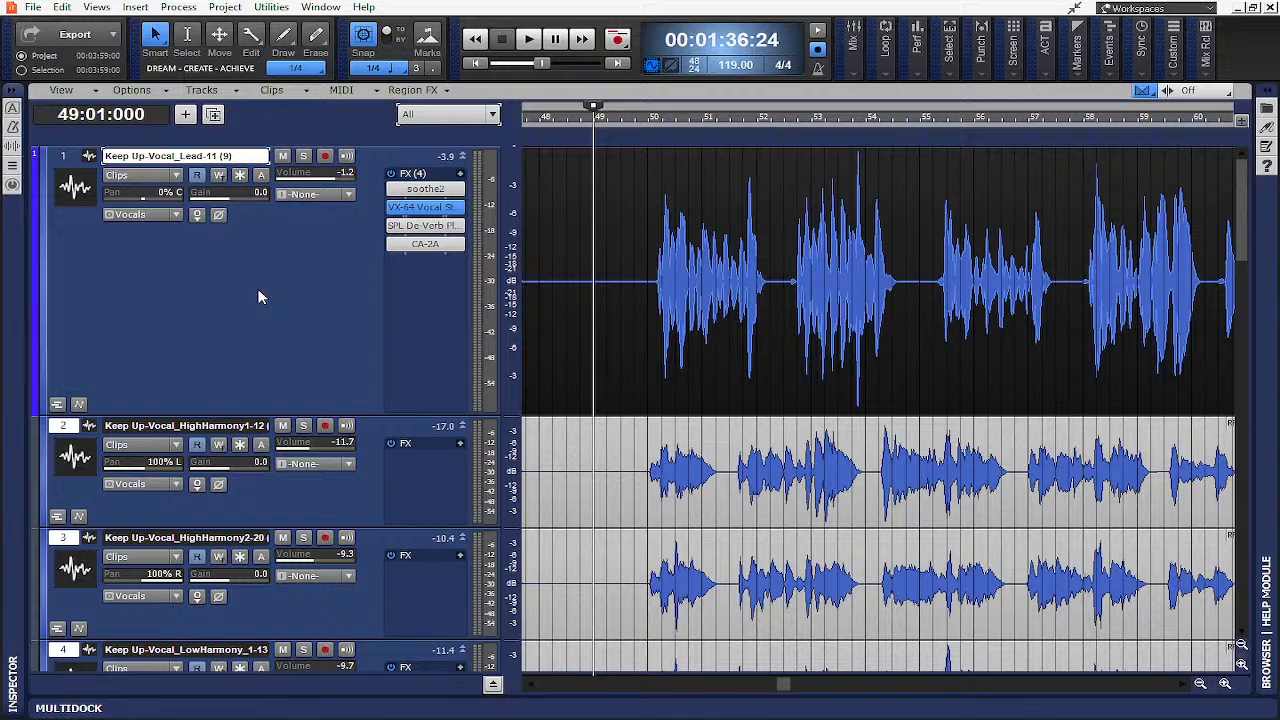
click(68, 164)
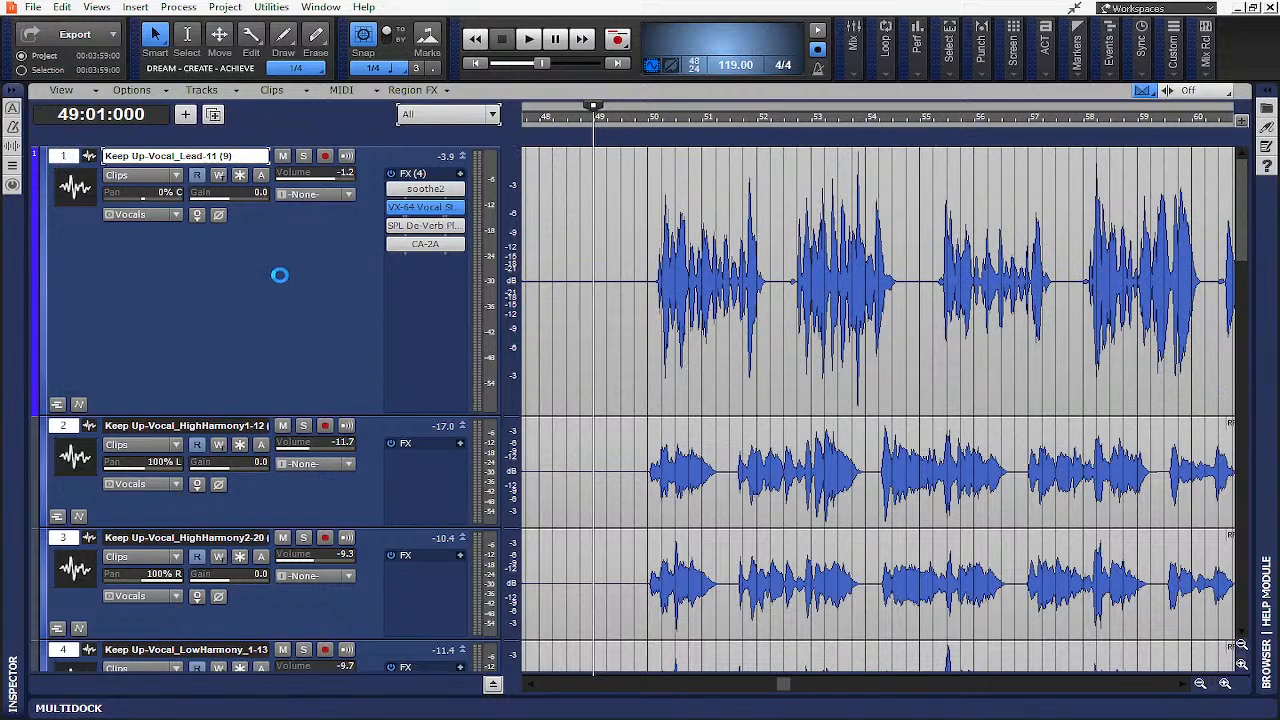
right_click(225, 272)
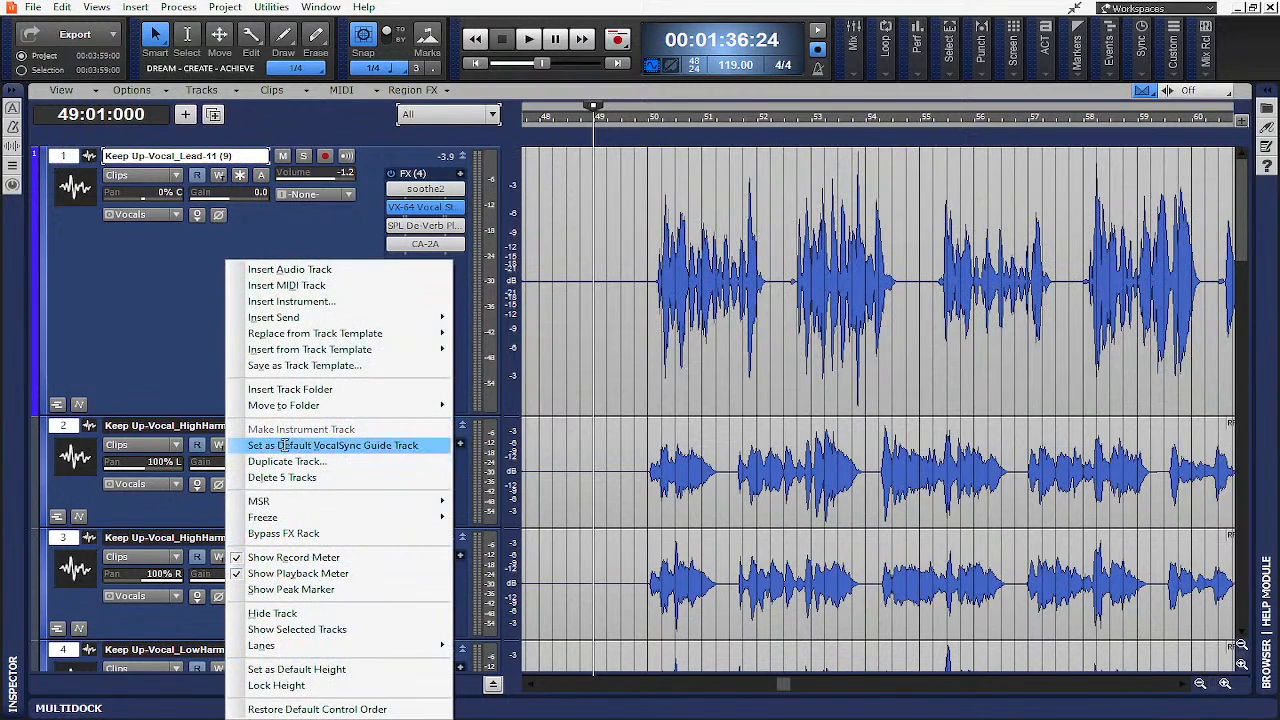
mouse_move(400, 317)
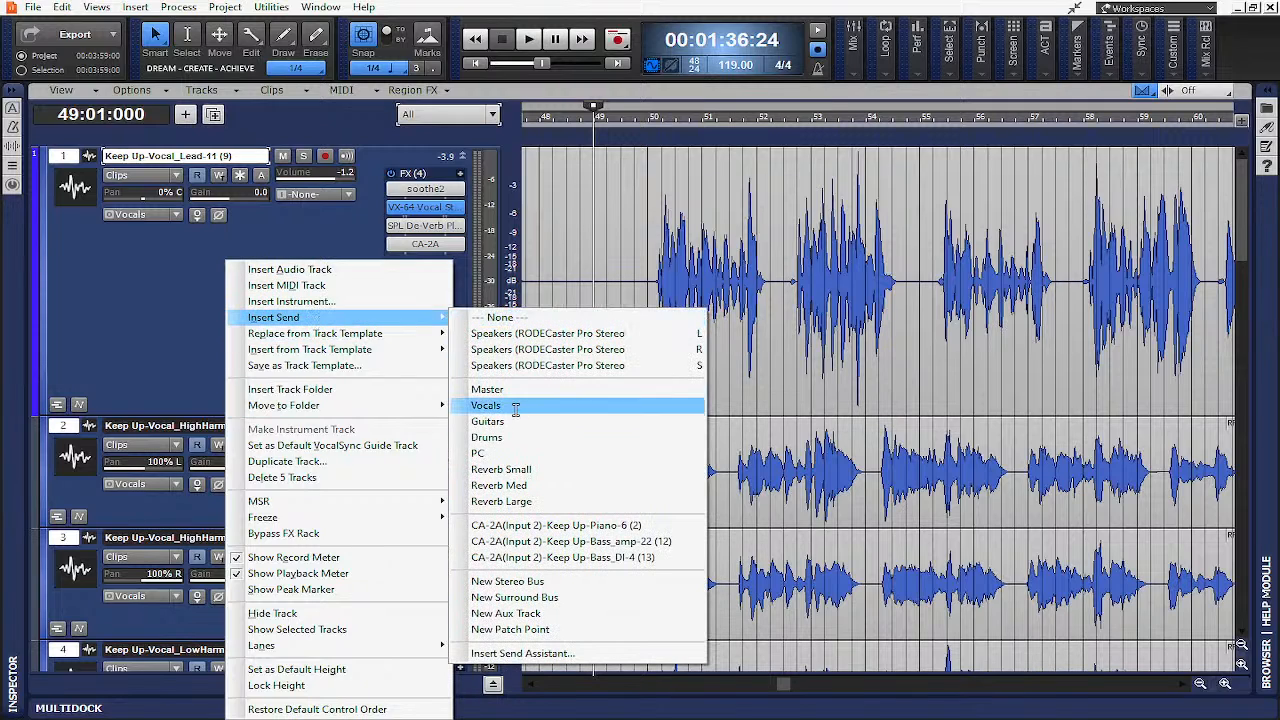
click(510, 468)
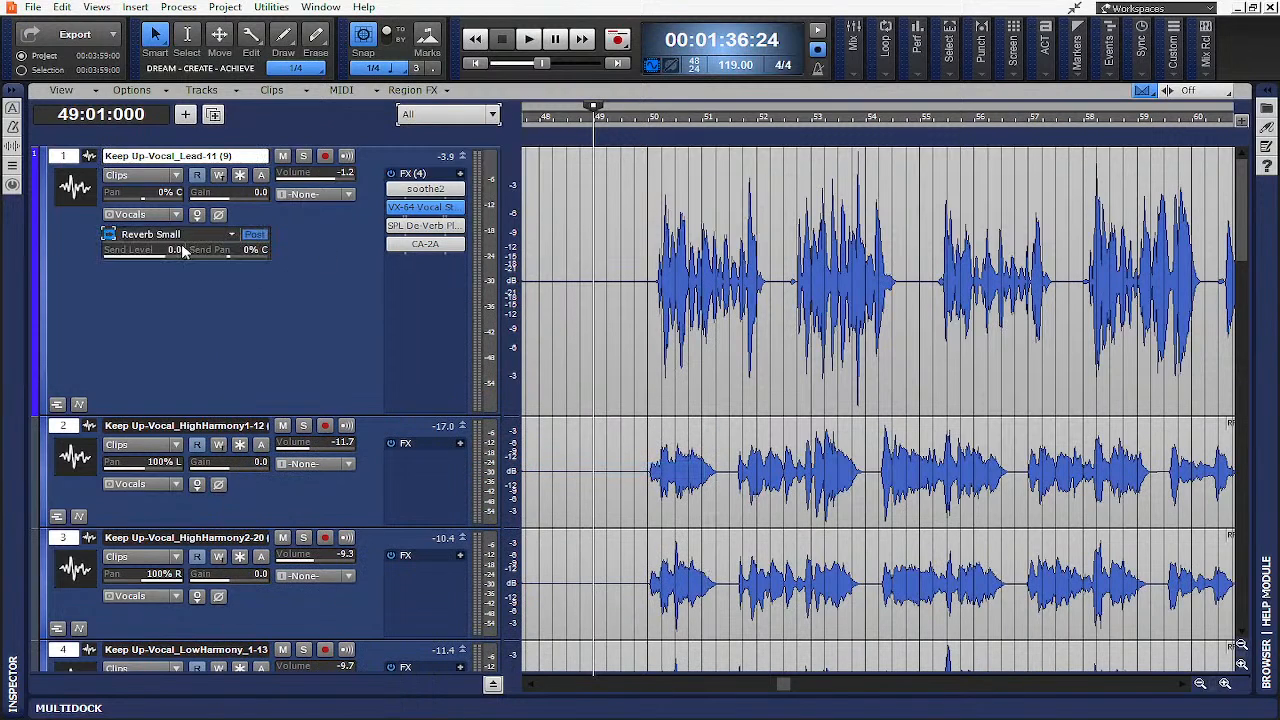
drag(166, 254, 150, 258)
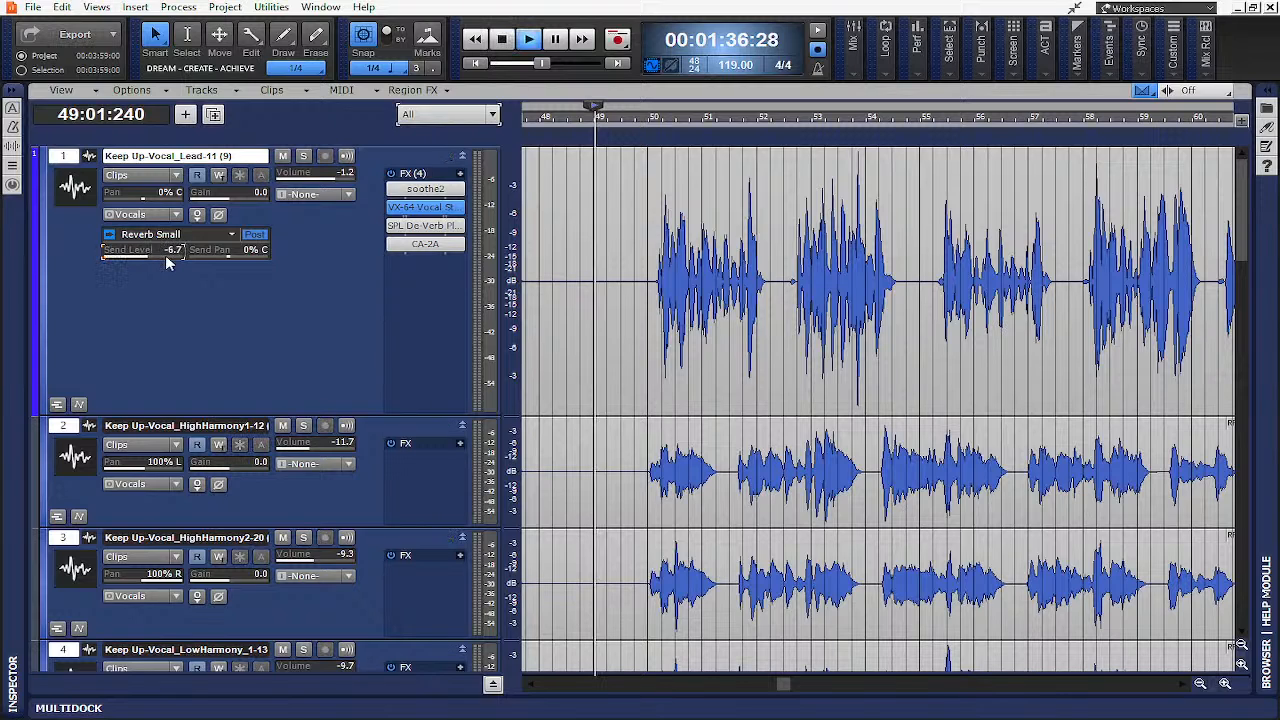
Listen to the small reverb on the vocals from measure 49 and enlarge the first high harmony track to expose its send
scroll(360, 410, down, 3)
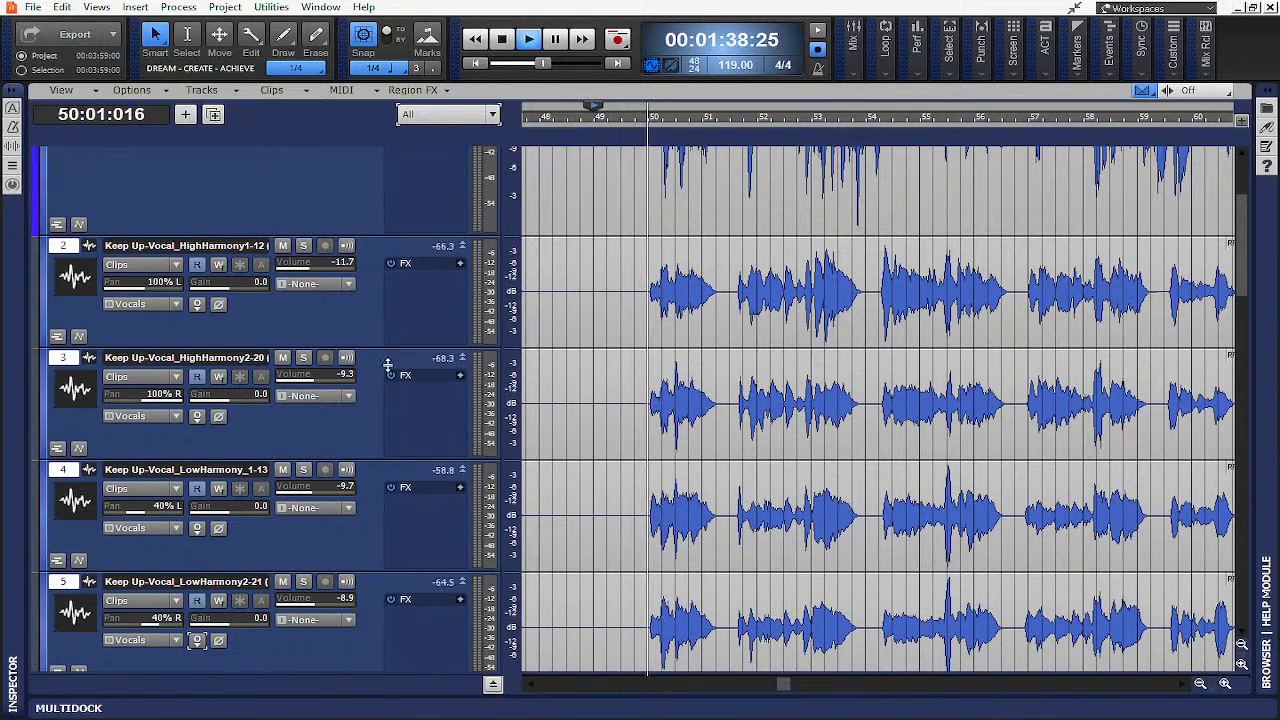
drag(394, 351, 380, 386)
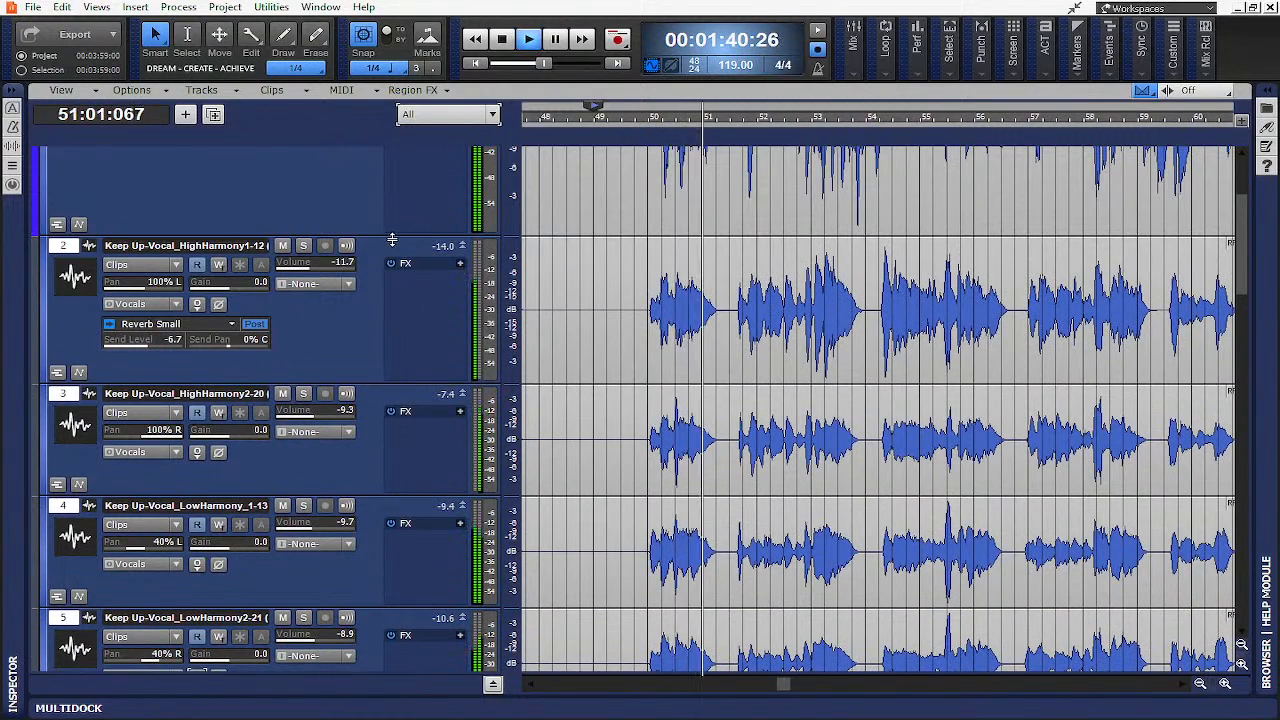
scroll(365, 265, up, 3)
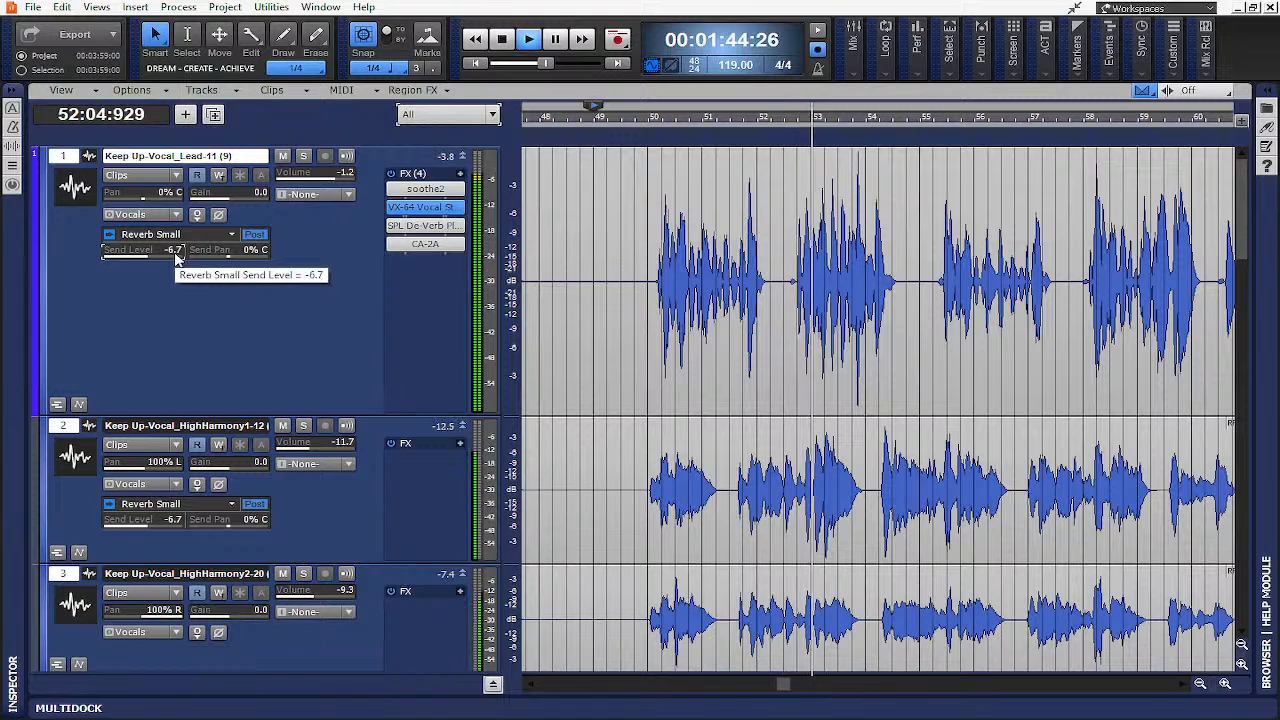
key(space)
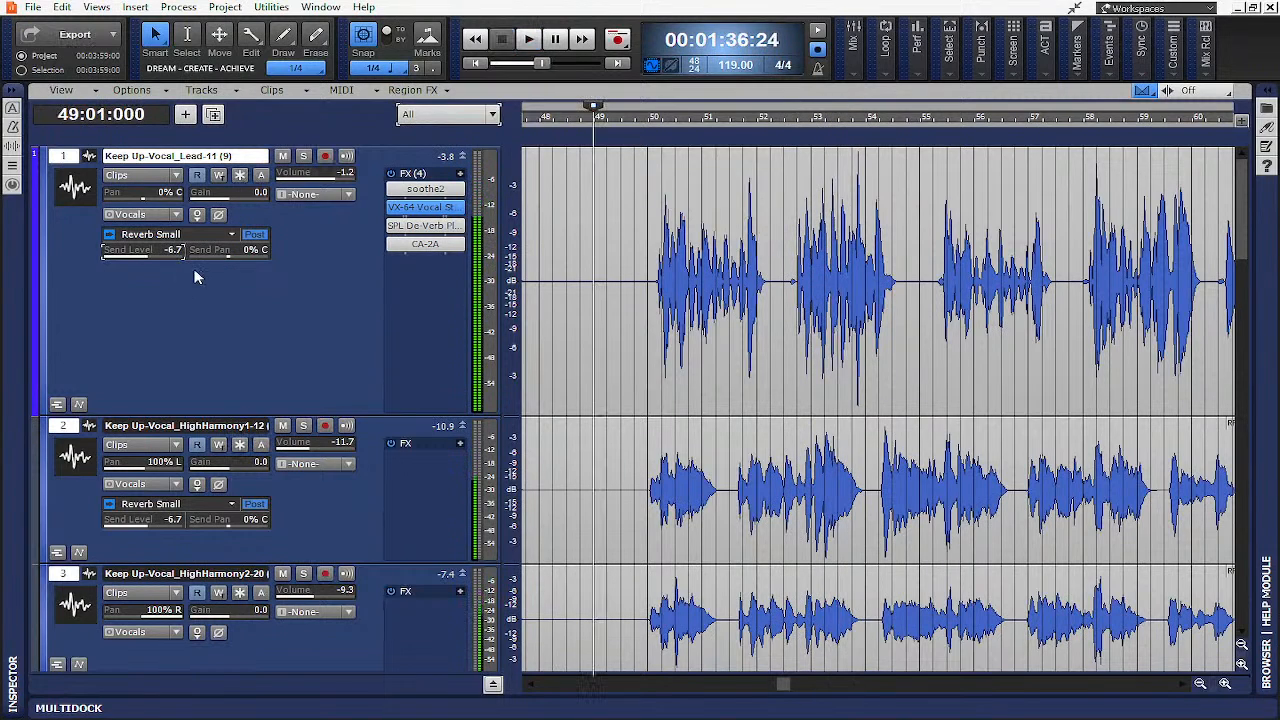
Add a Reverb Med send to the five vocal tracks at a level of -10.1 and listen from measure 49
right_click(186, 309)
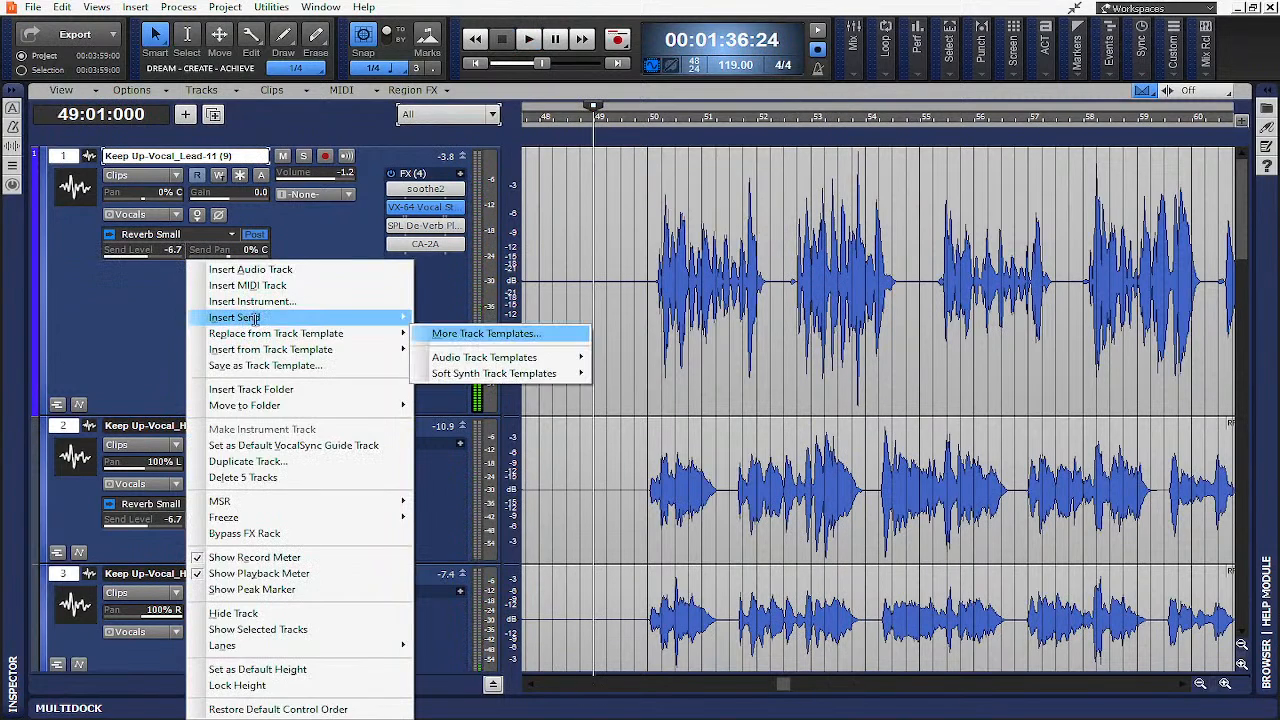
mouse_move(334, 317)
click(460, 485)
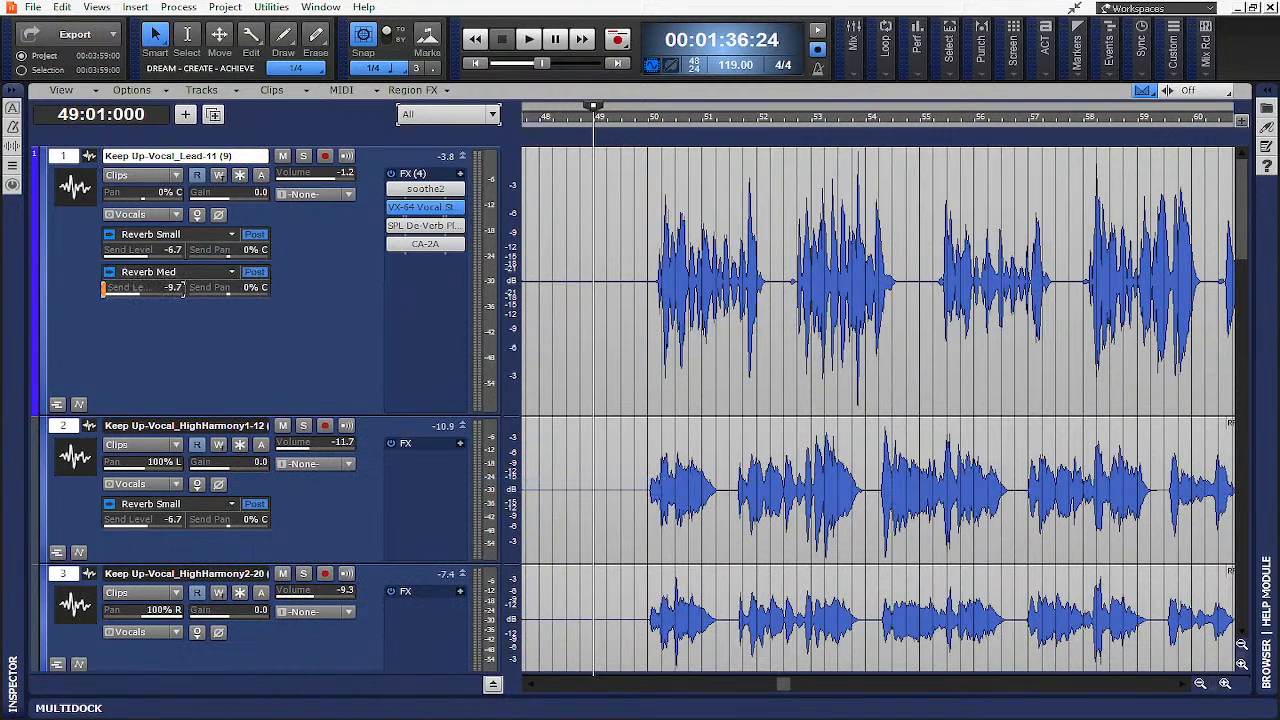
key(space)
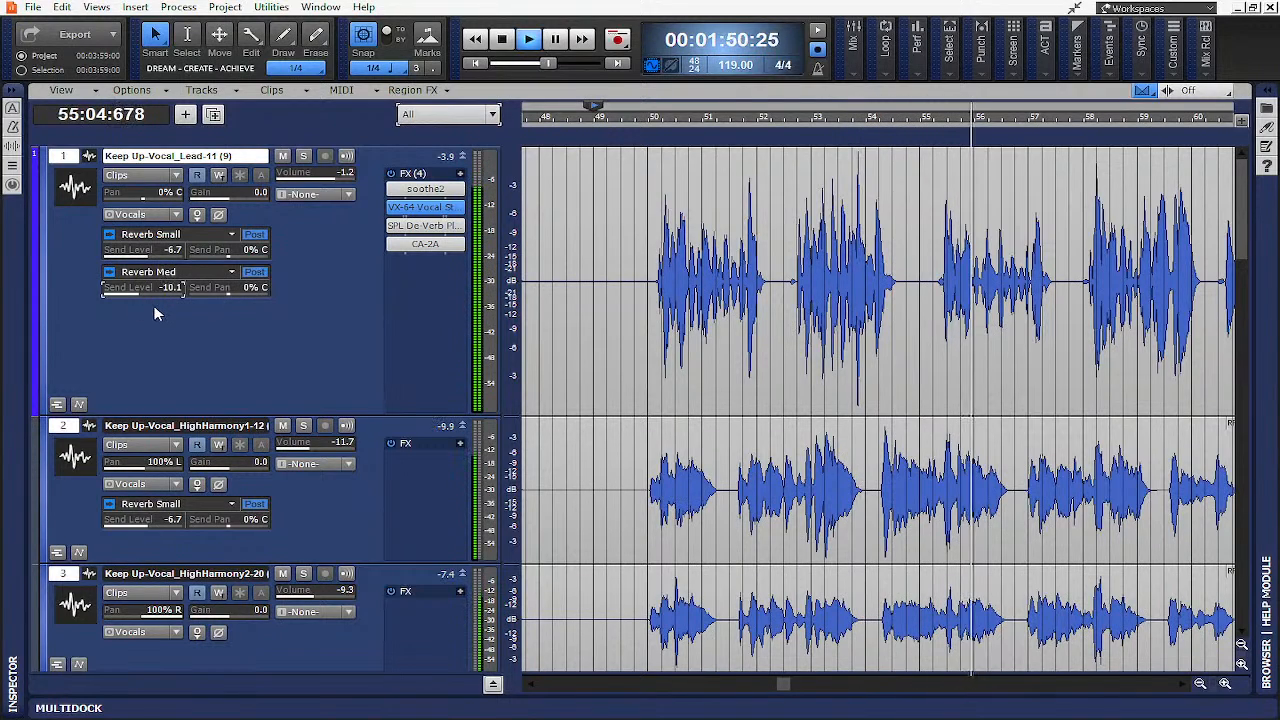
key(space)
Add a Reverb Large send to the five vocal tracks at a level of -18.6 and play from measure 50
right_click(155, 312)
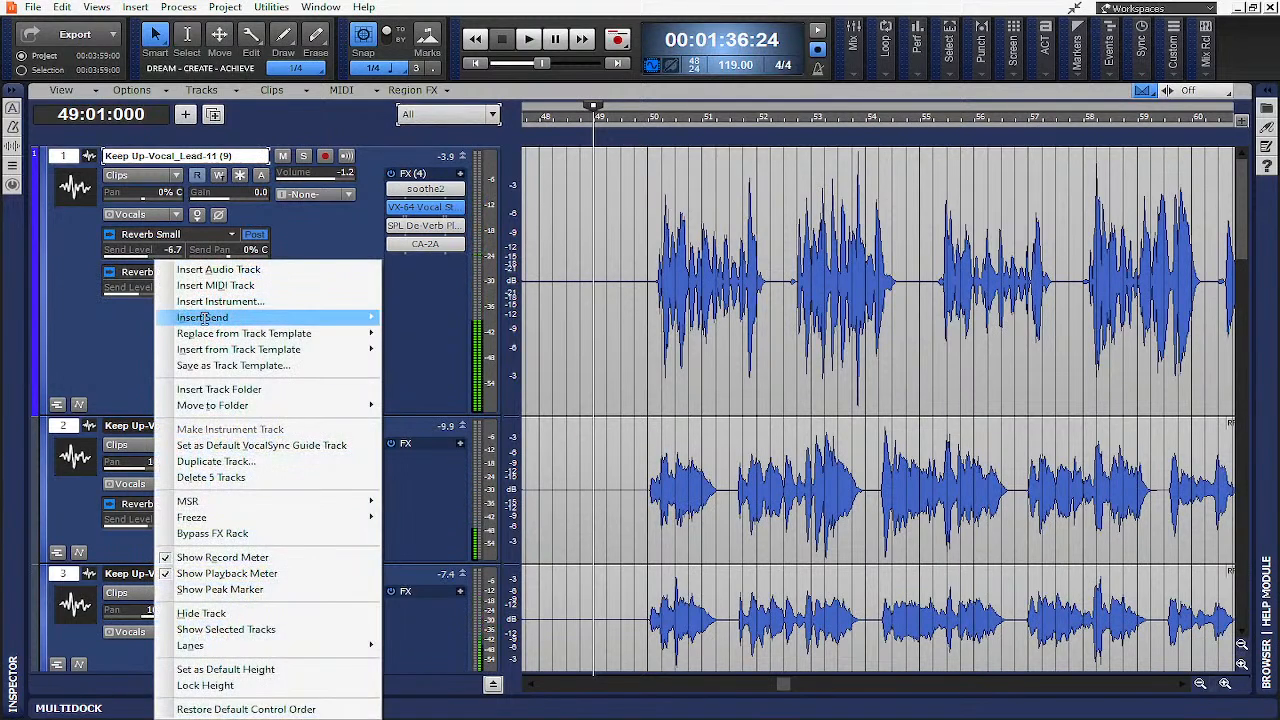
mouse_move(205, 317)
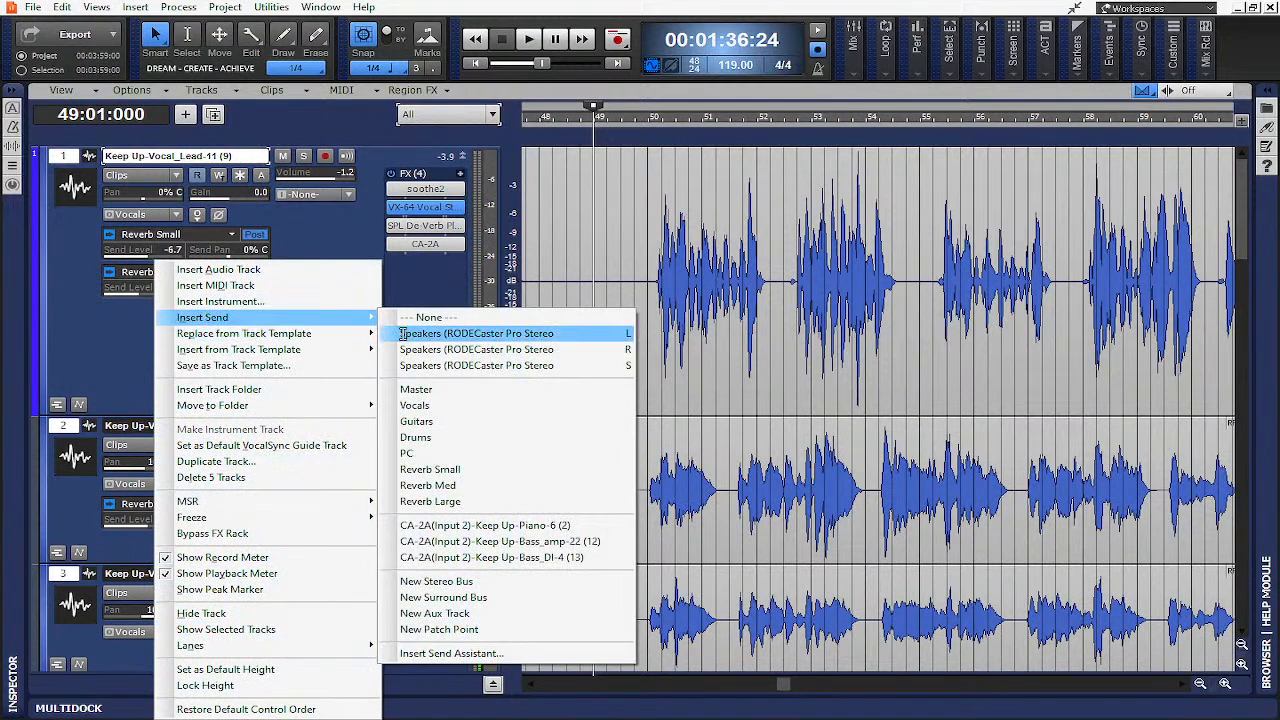
click(430, 501)
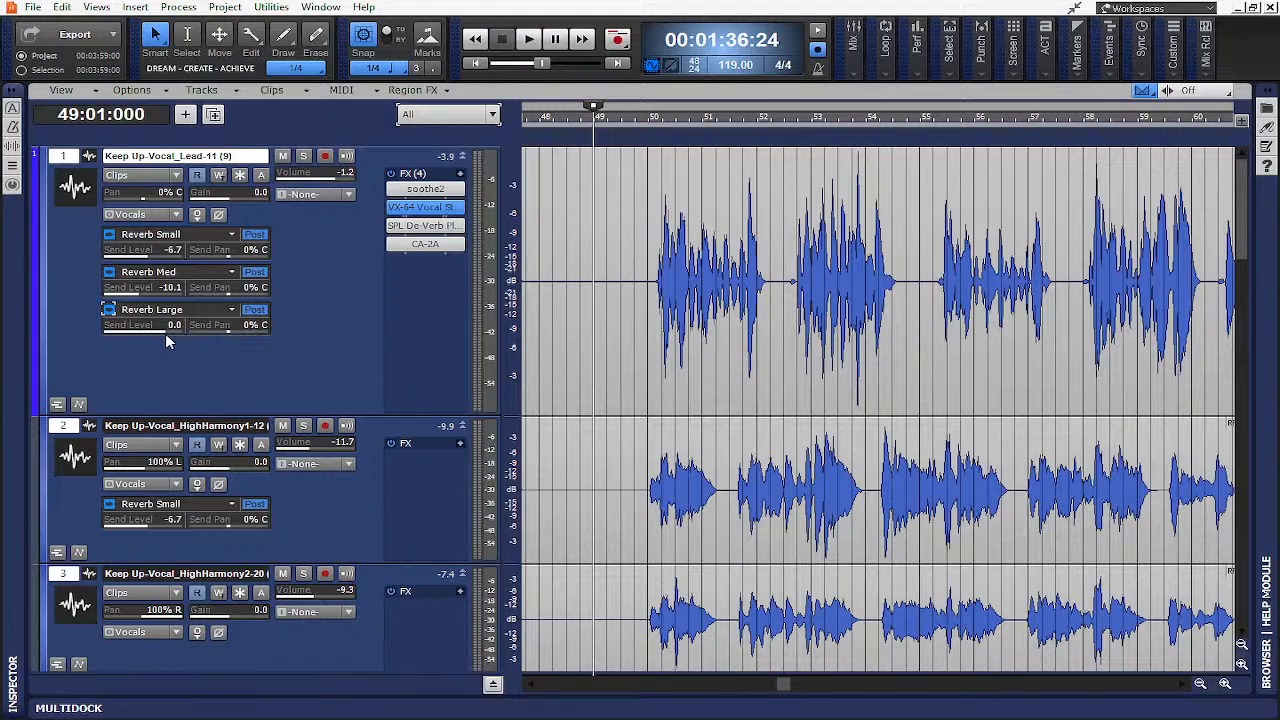
mouse_move(166, 340)
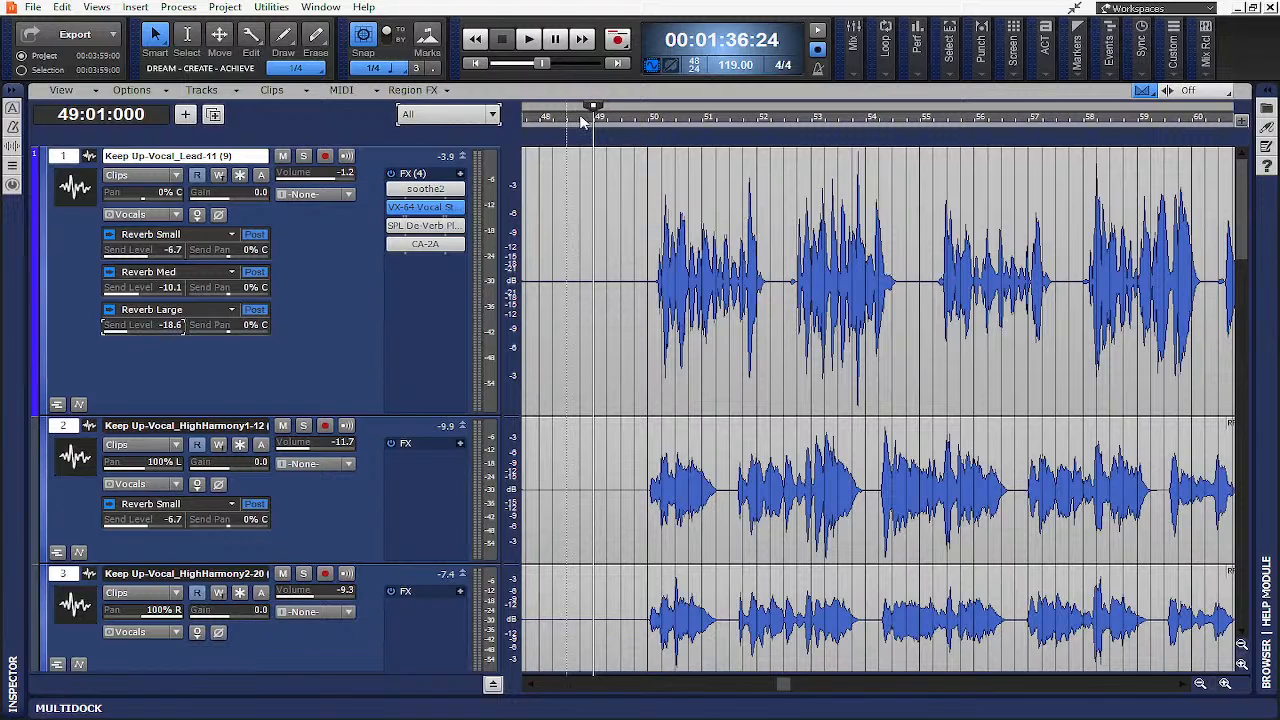
click(648, 120)
key(space)
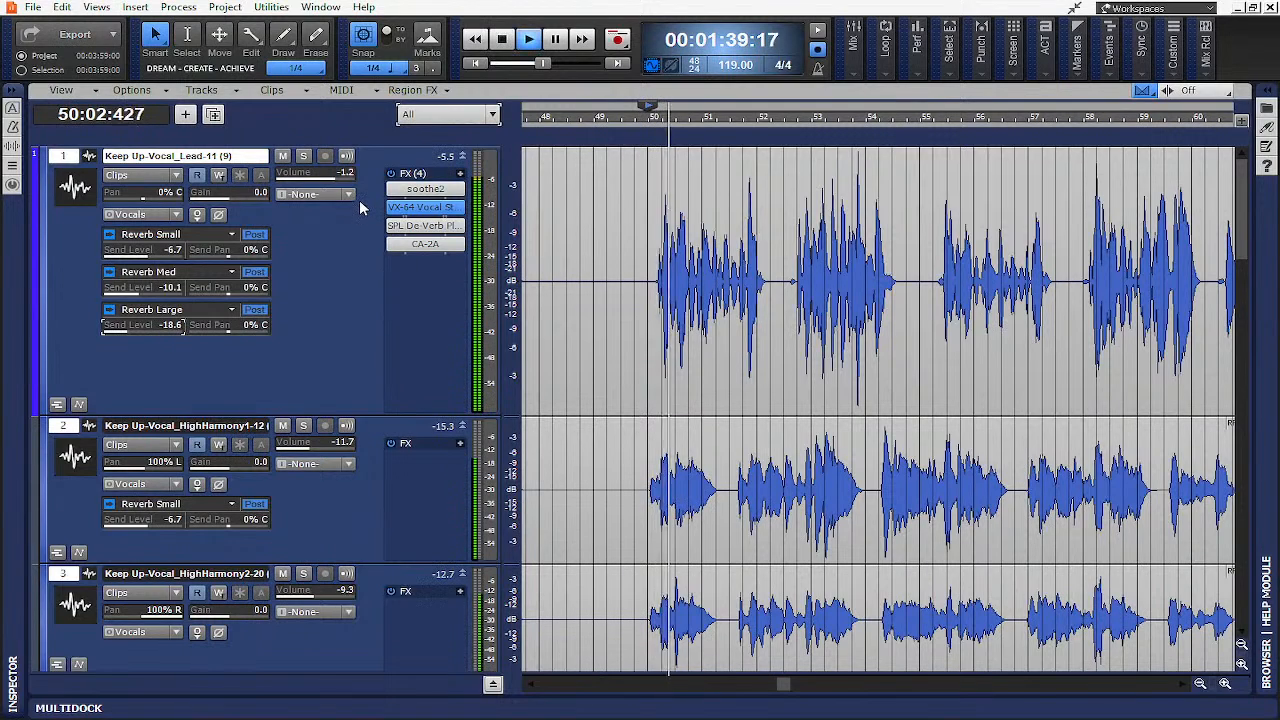
mouse_move(209, 300)
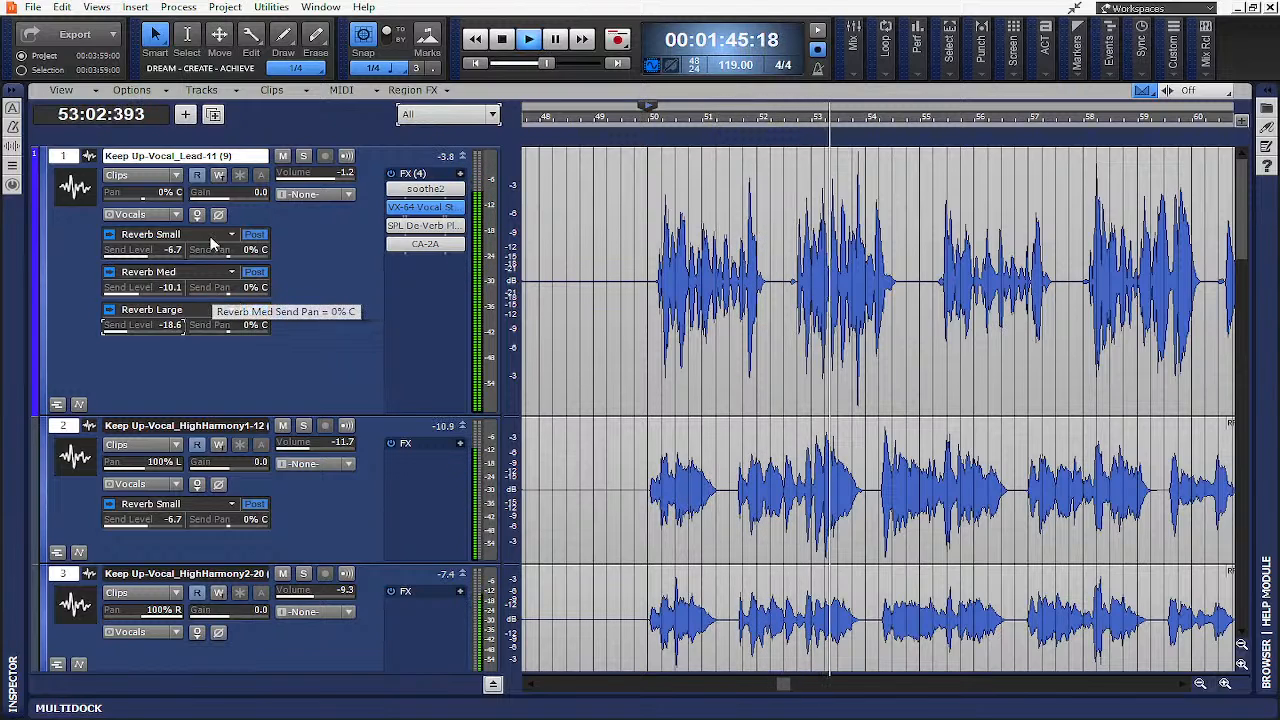
Lower the lead vocal's volume to -3.0 and the four harmony tracks together to -13.6, -11.2, -11.7 and -10.9 during playback
drag(330, 180, 317, 180)
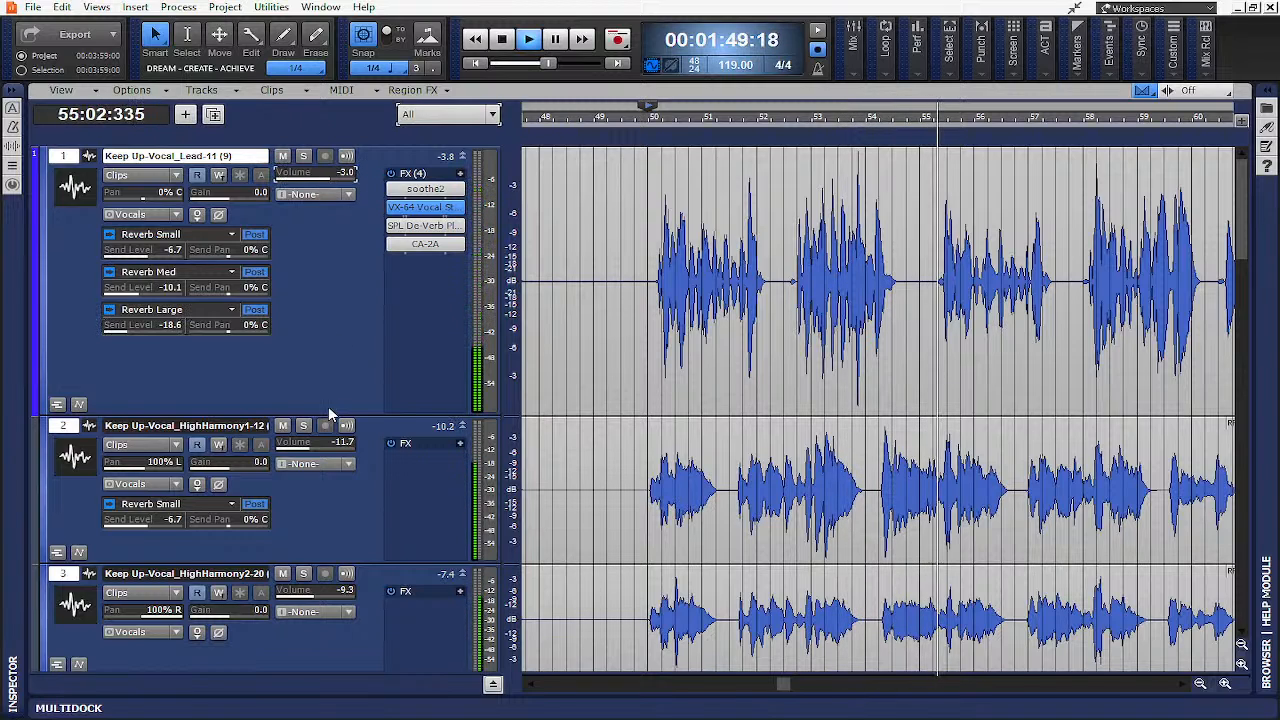
scroll(328, 406, down, 2)
click(320, 448)
click(55, 420)
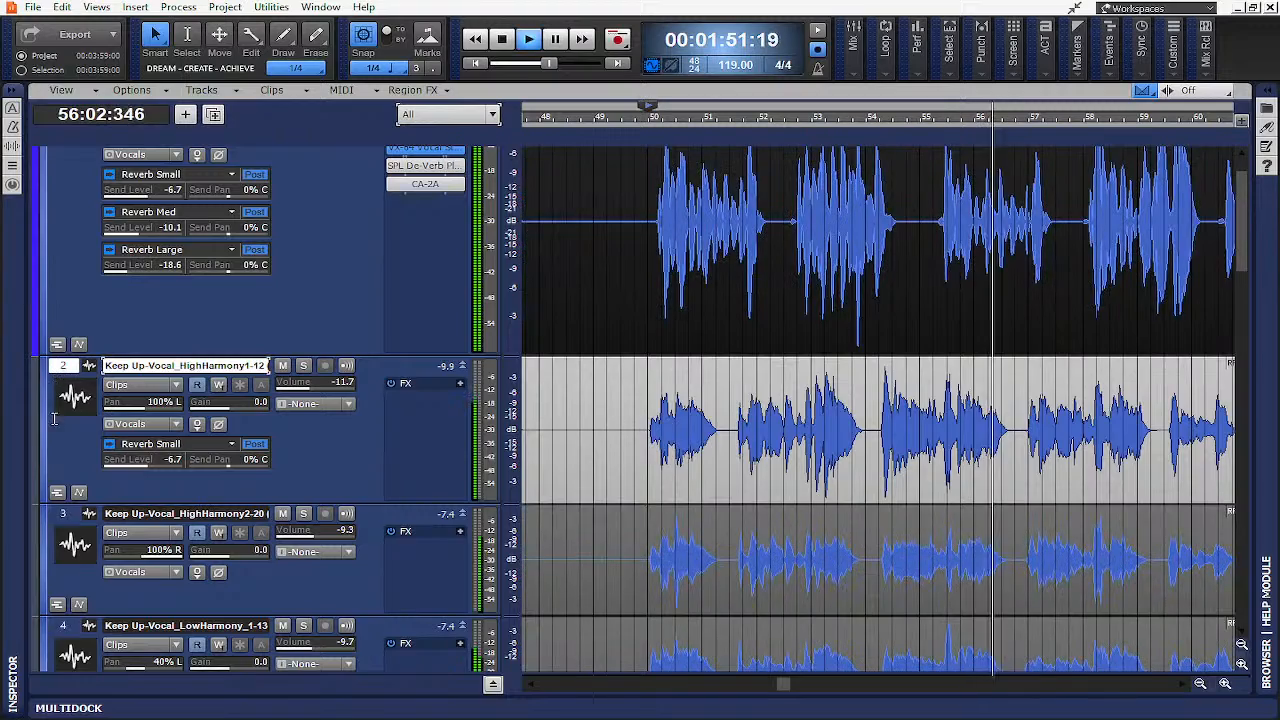
scroll(197, 430, down, 10)
scroll(197, 438, up, 5)
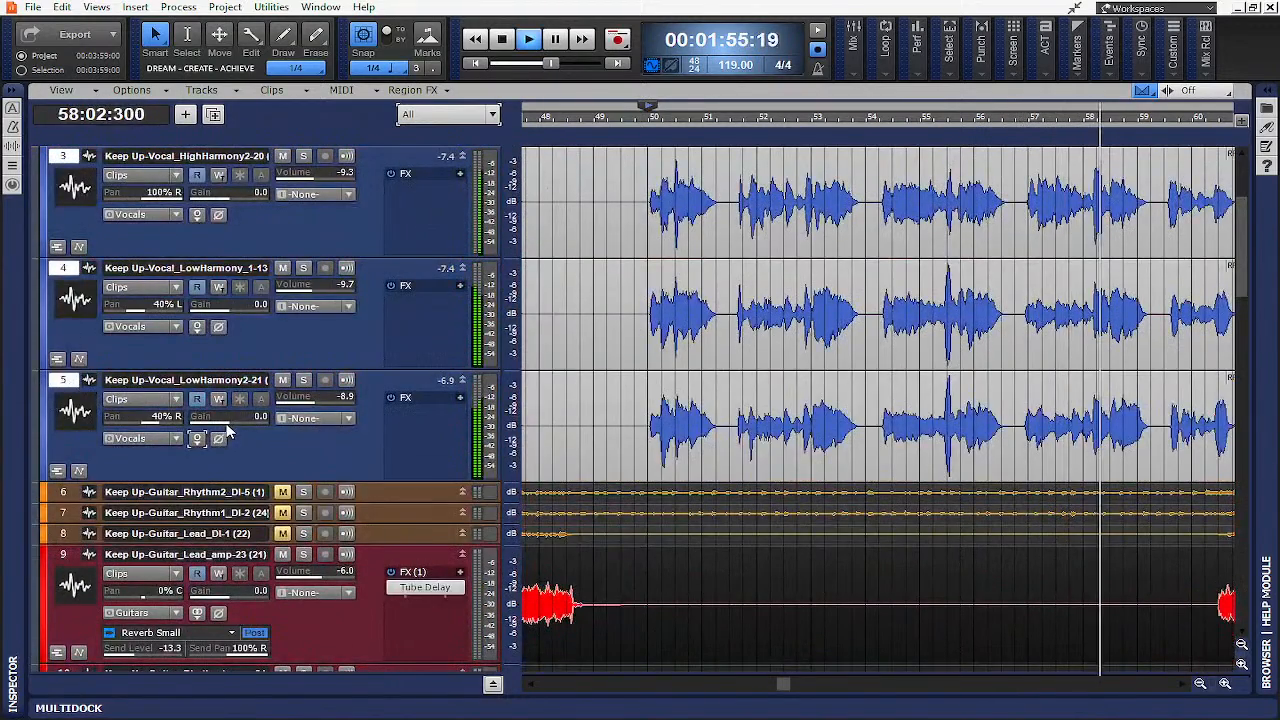
drag(288, 417, 351, 397)
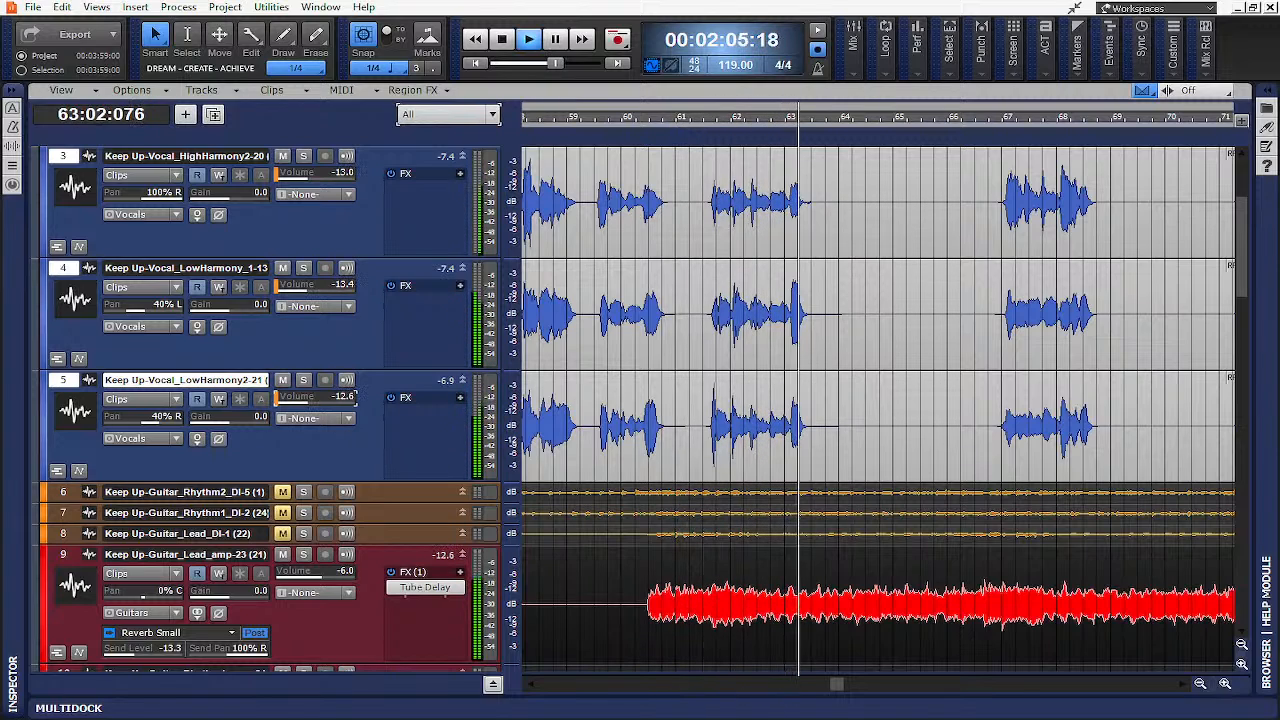
drag(352, 397, 354, 397)
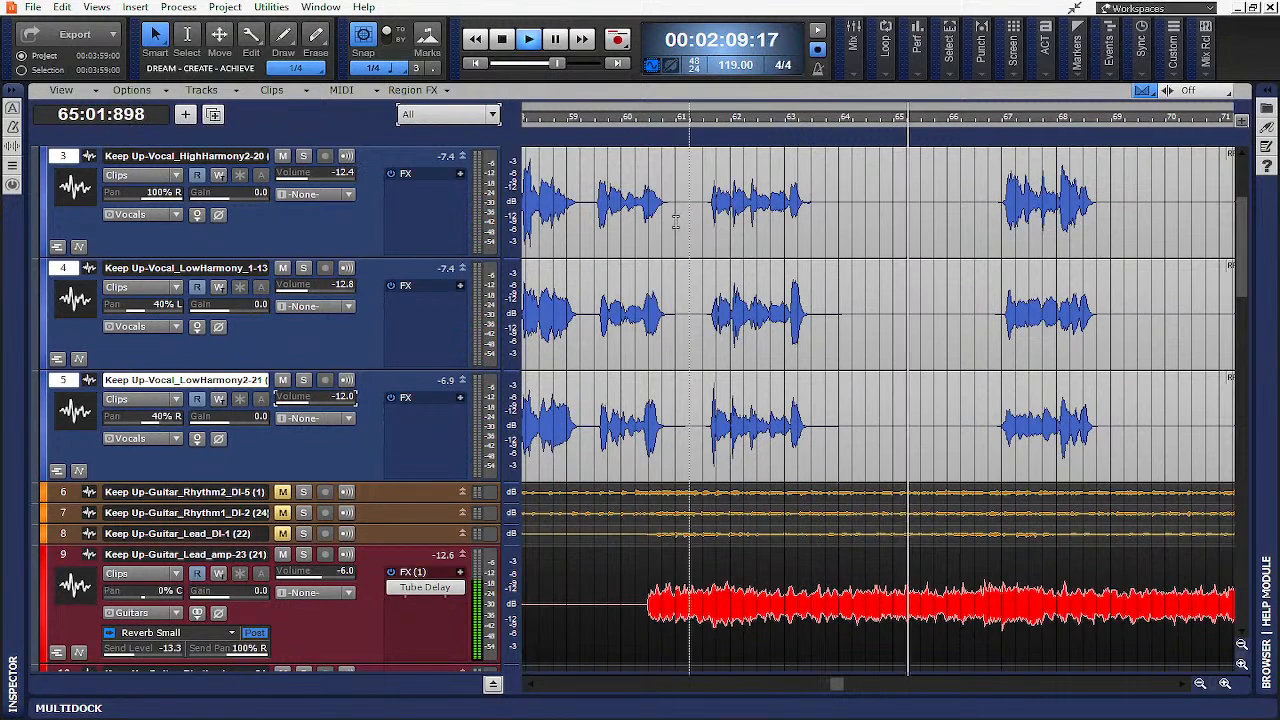
scroll(625, 270, up, 4)
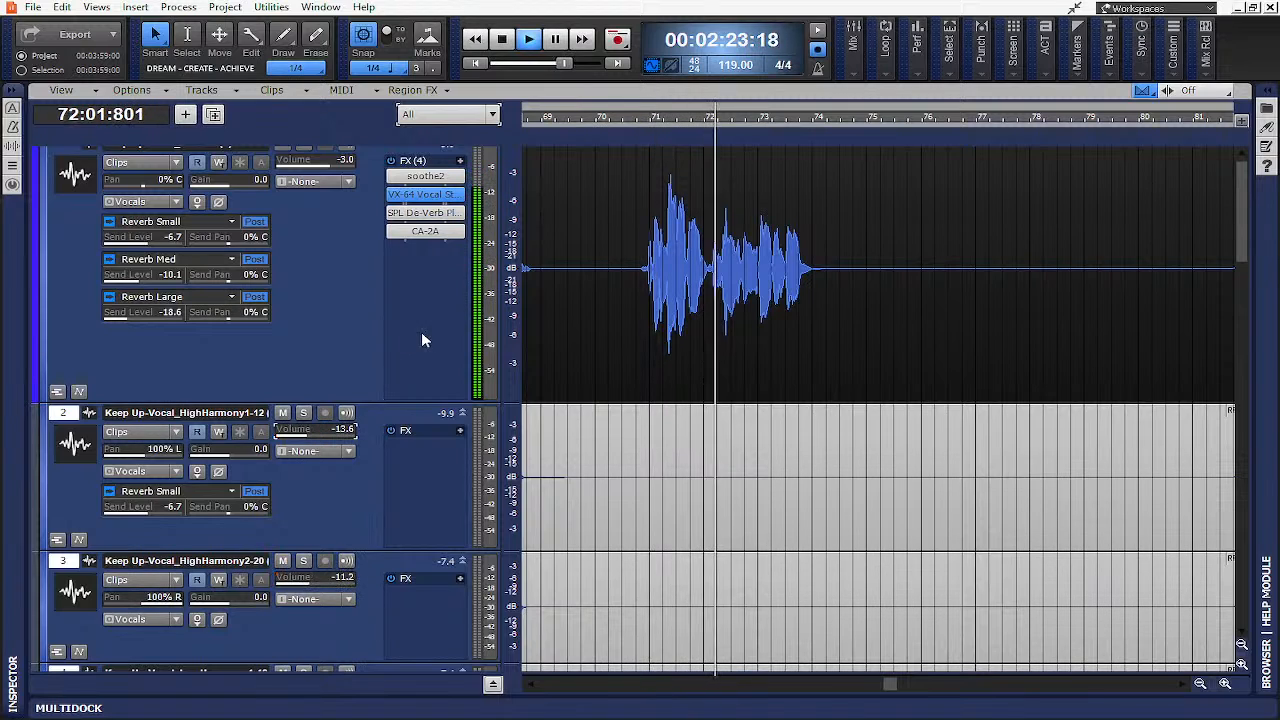
mouse_move(325, 170)
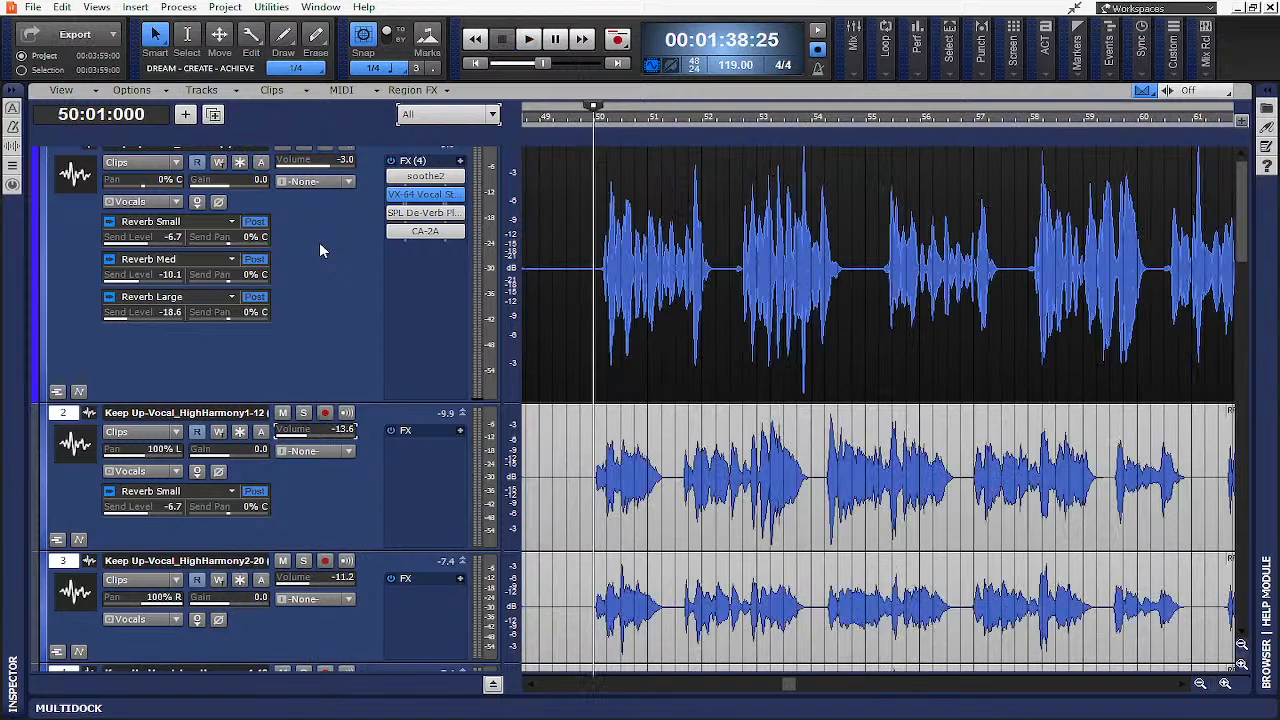
Return the playhead to the project start and shrink the track heights to fit all tracks in view
click(475, 62)
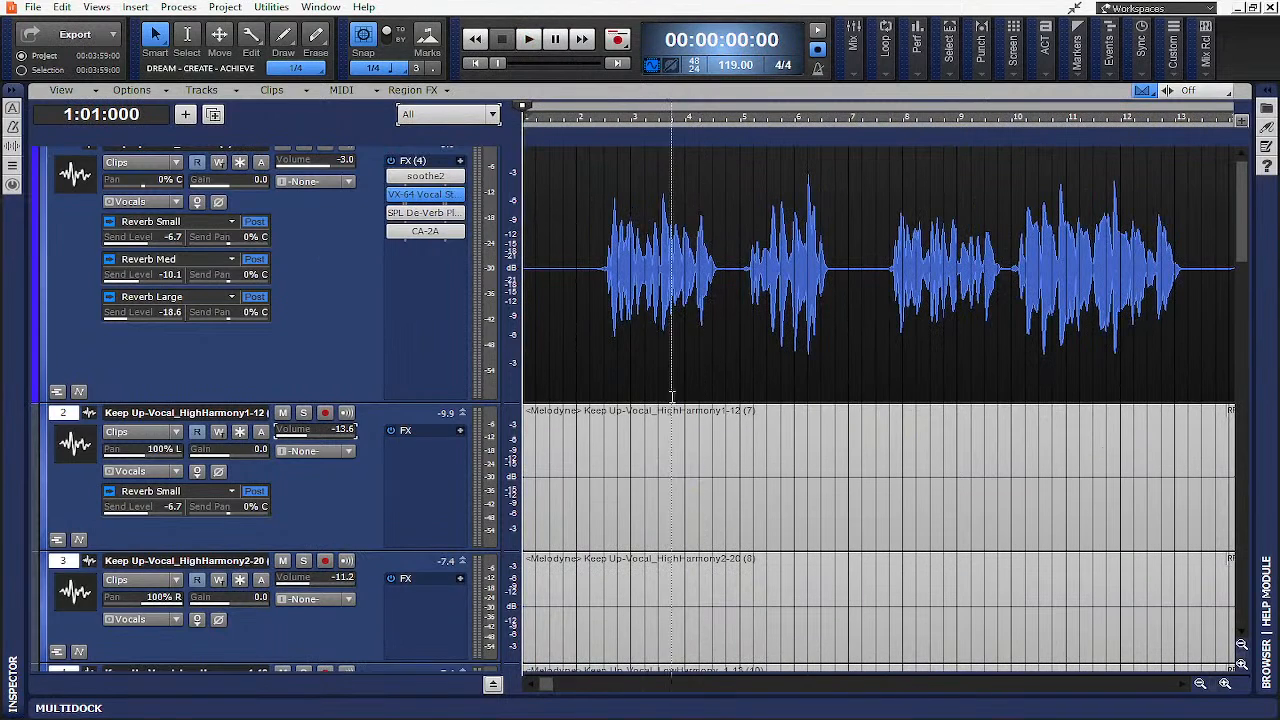
scroll(538, 445, down, 5)
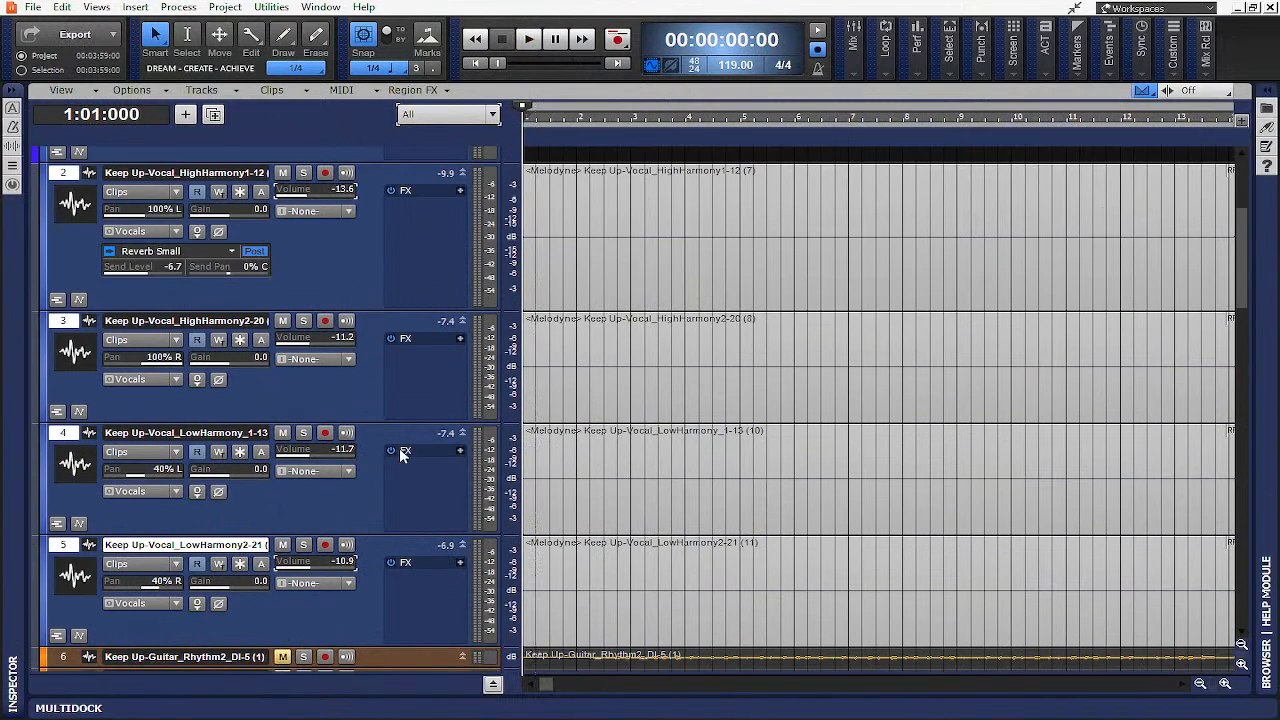
key(f)
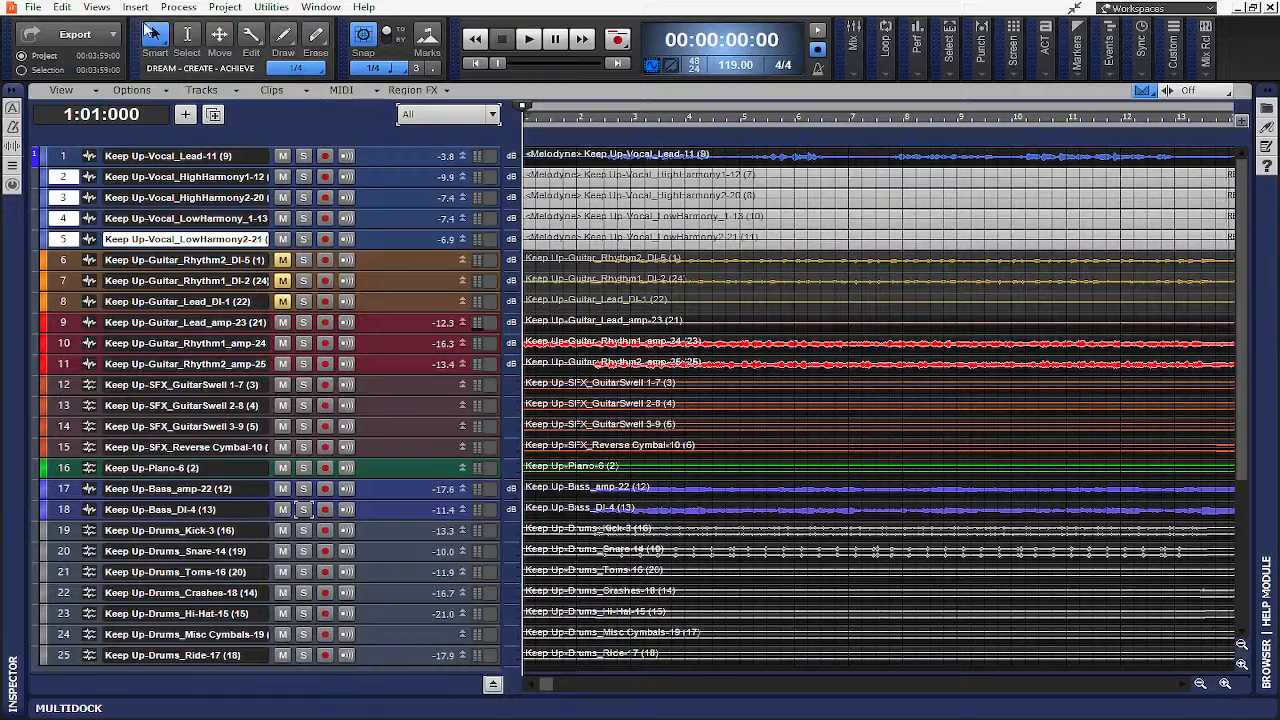
In the Console view, copy the lead vocal's soothe2, VX-64 Vocal Strip, SPL De-Verb Plus and CA-2A effects to the four harmony tracks
click(96, 7)
click(110, 97)
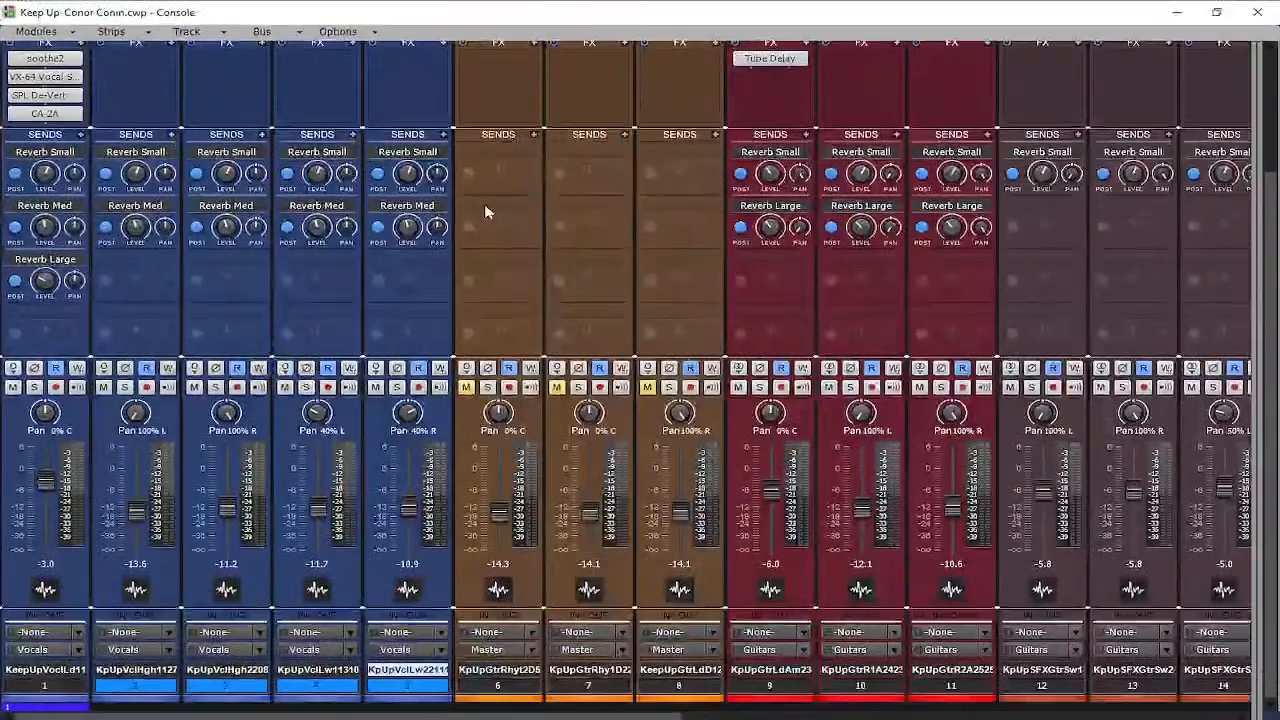
scroll(185, 194, up, 3)
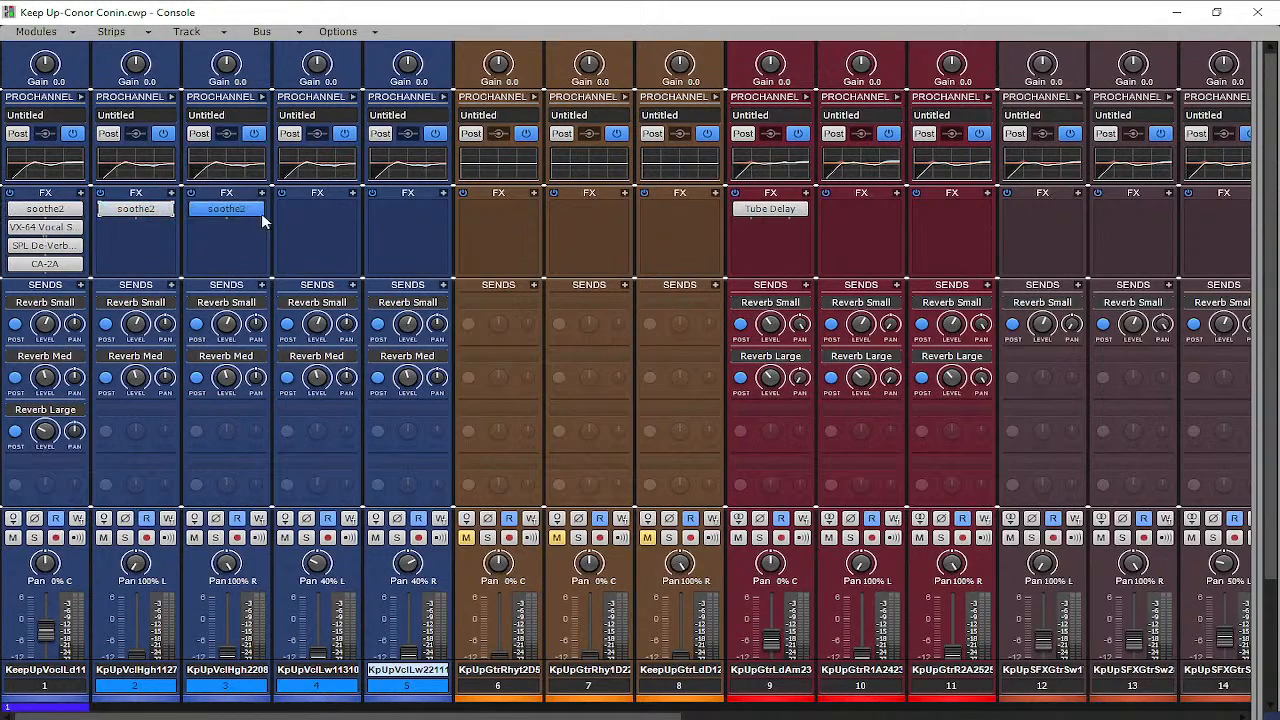
drag(1114, 14, 1078, 108)
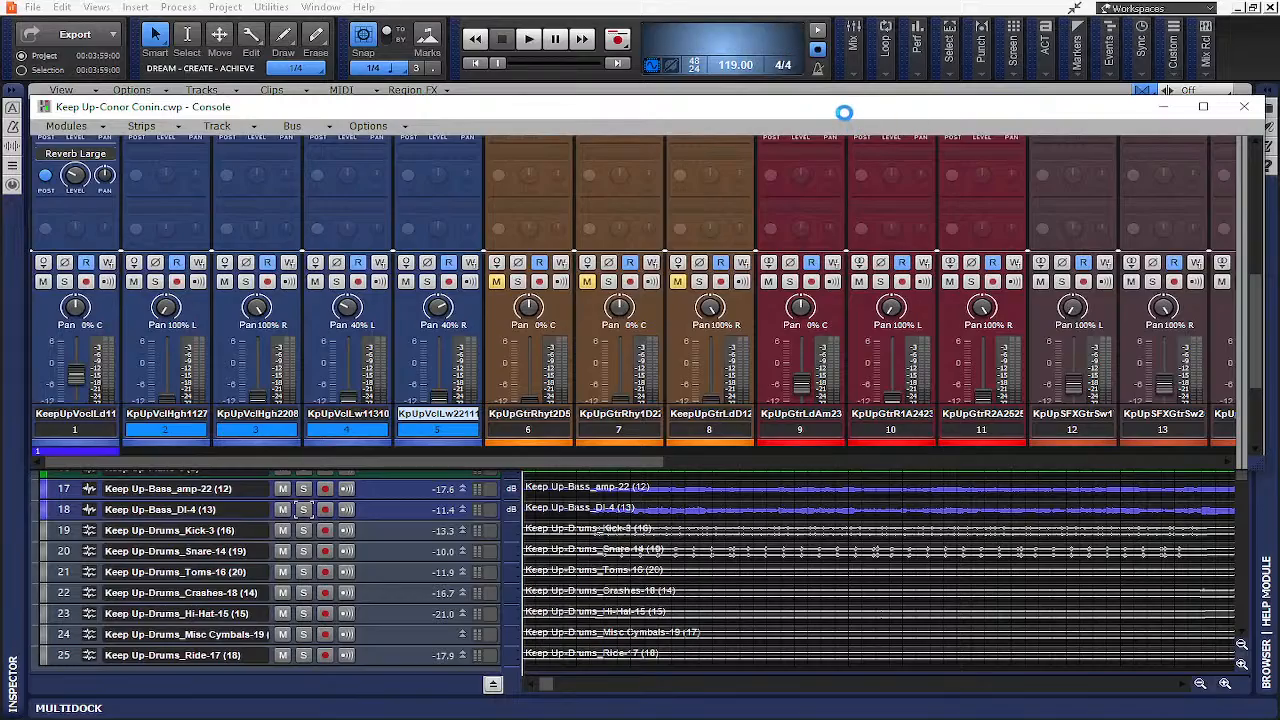
drag(845, 116, 840, 6)
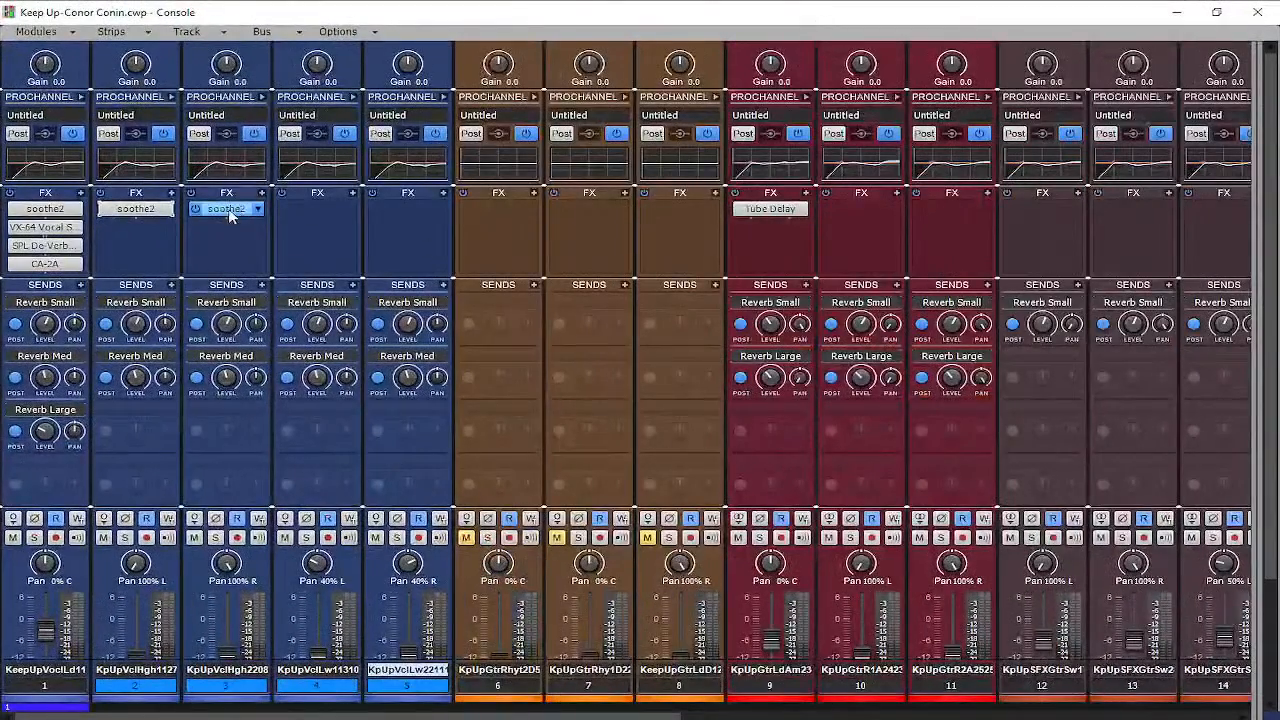
drag(326, 212, 333, 218)
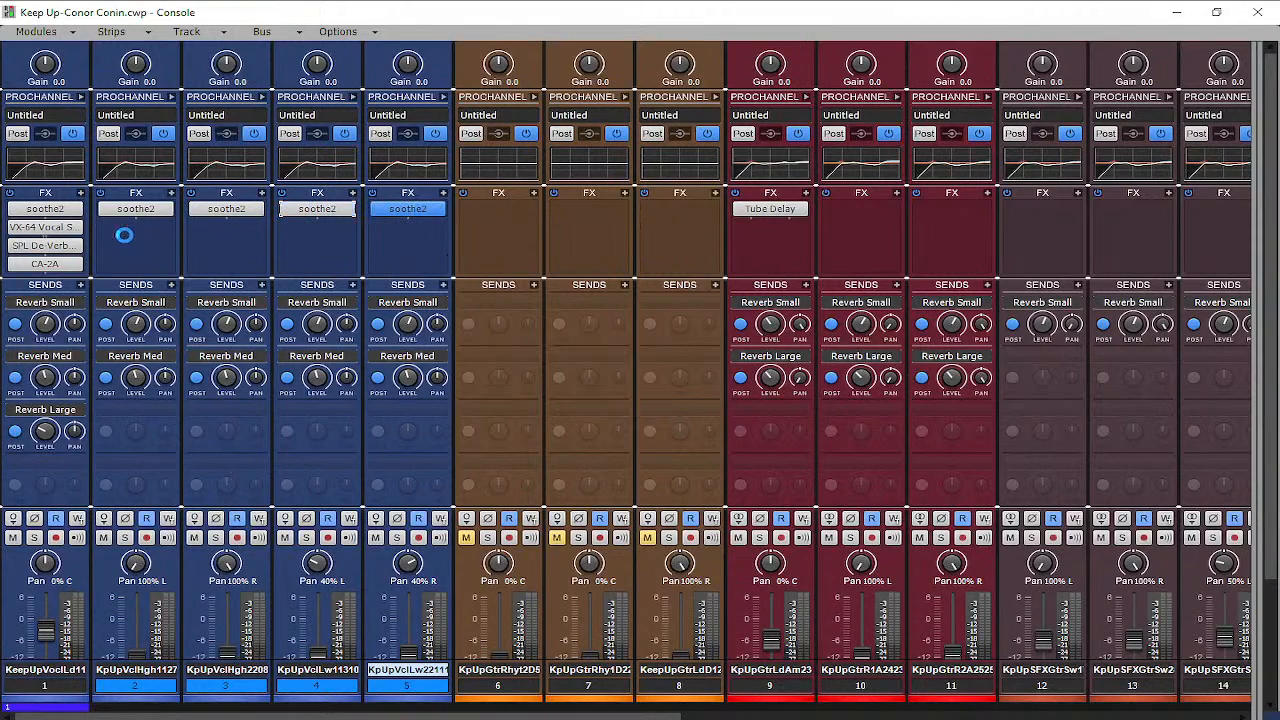
click(58, 229)
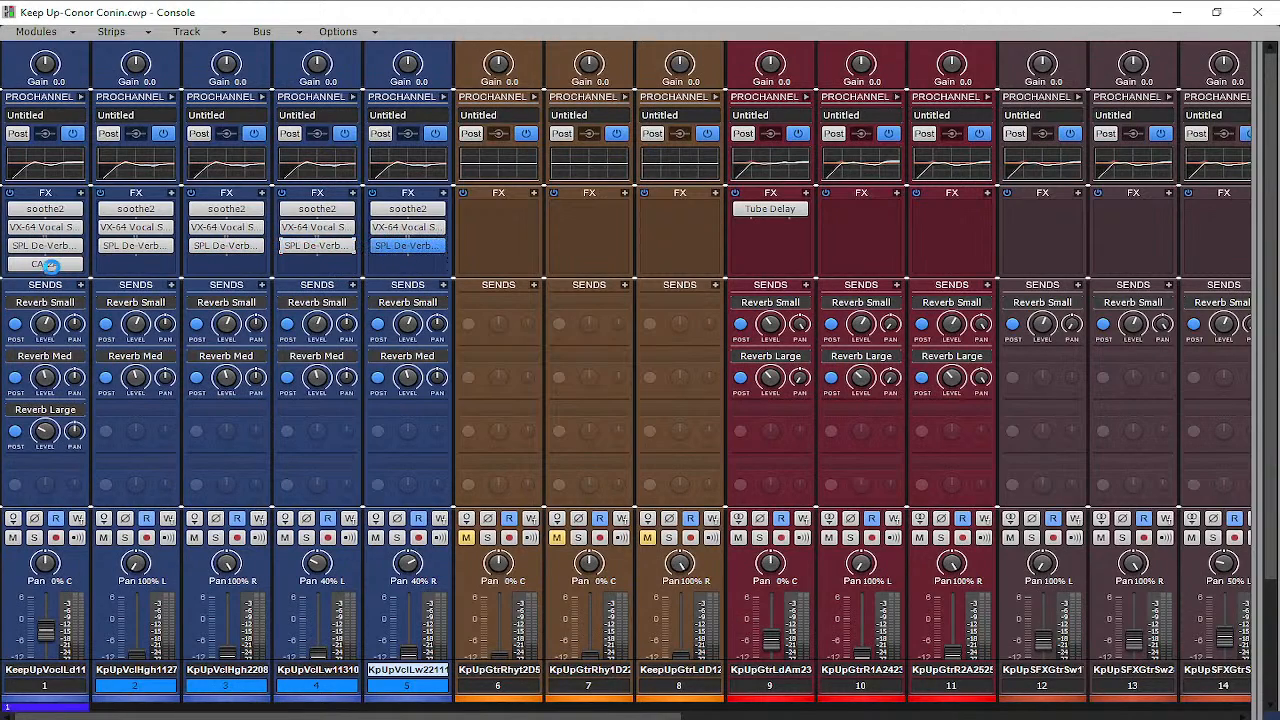
drag(48, 265, 132, 273)
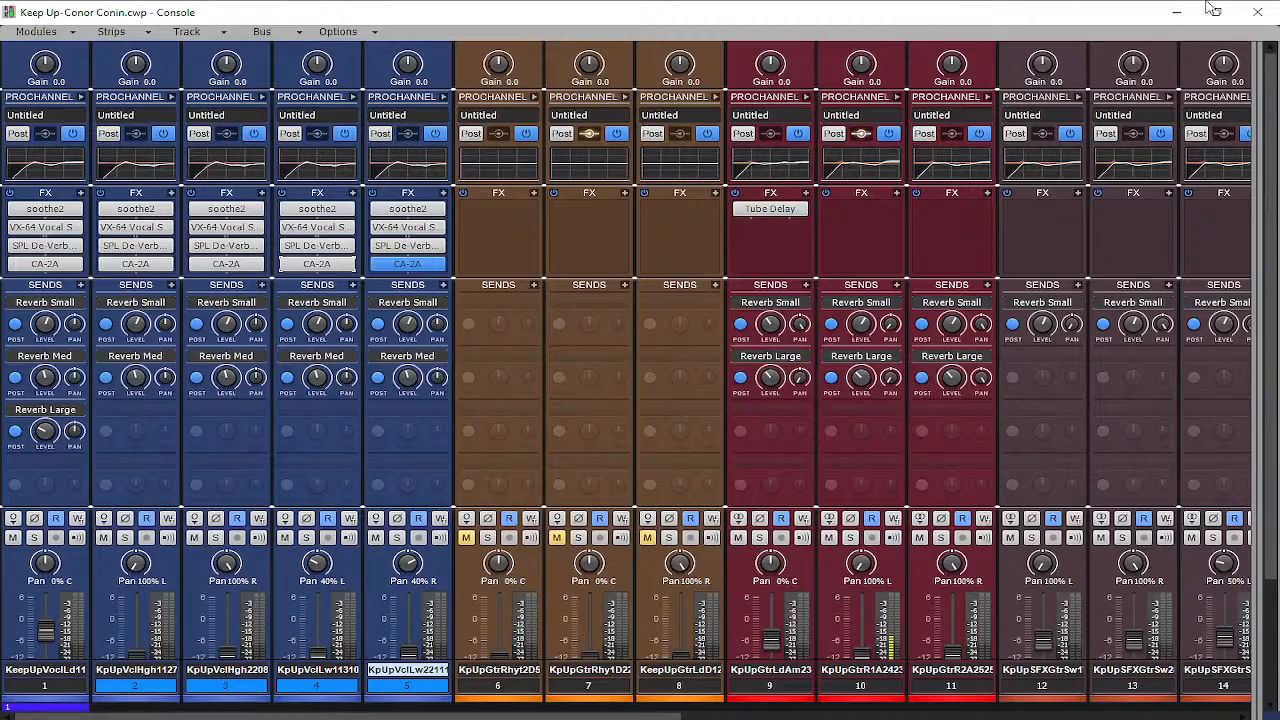
click(1257, 11)
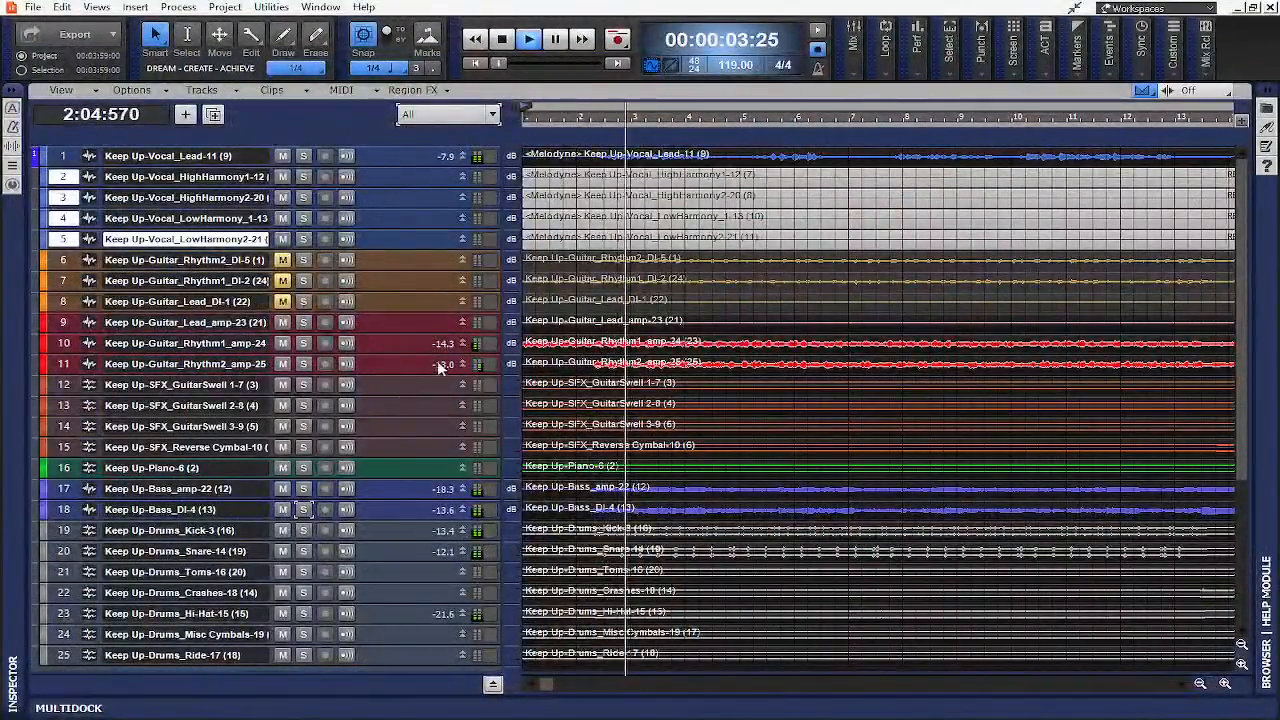
Enlarge the lead vocal track to show its sends and lower the vocal tracks' Reverb Med send level to -21.0 during playback
drag(390, 166, 415, 270)
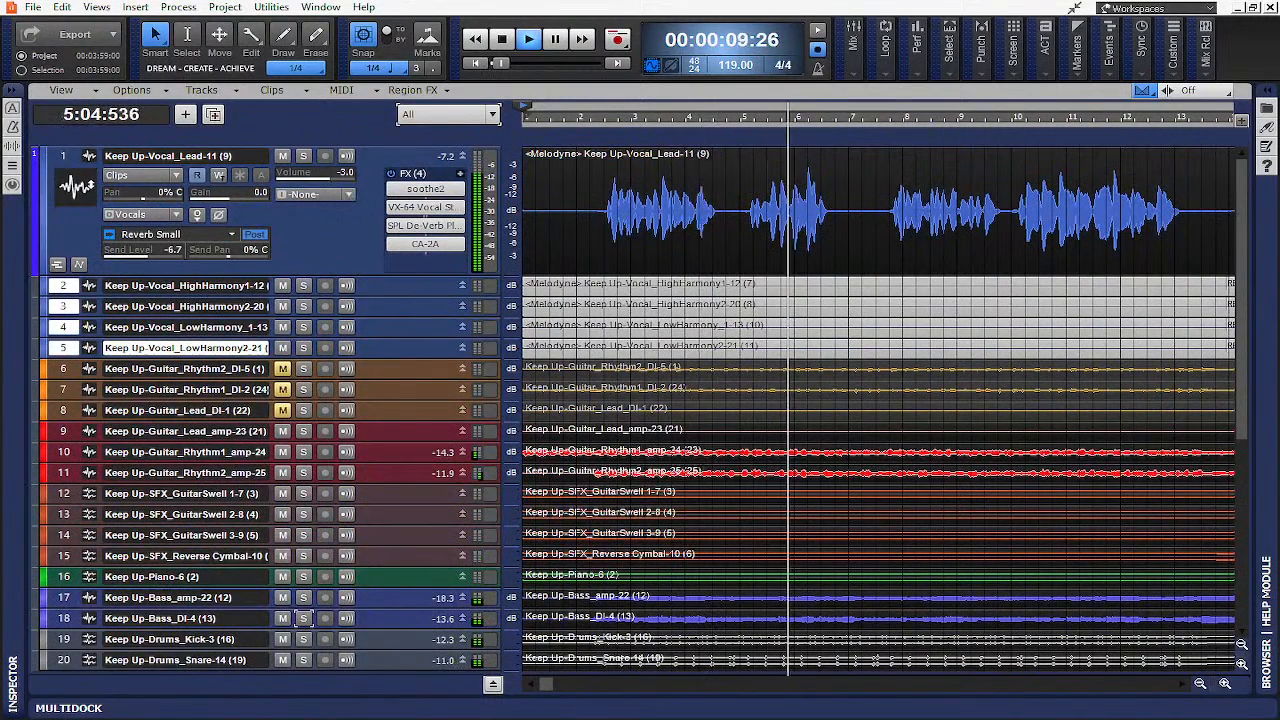
click(393, 265)
drag(400, 277, 410, 385)
drag(195, 287, 183, 290)
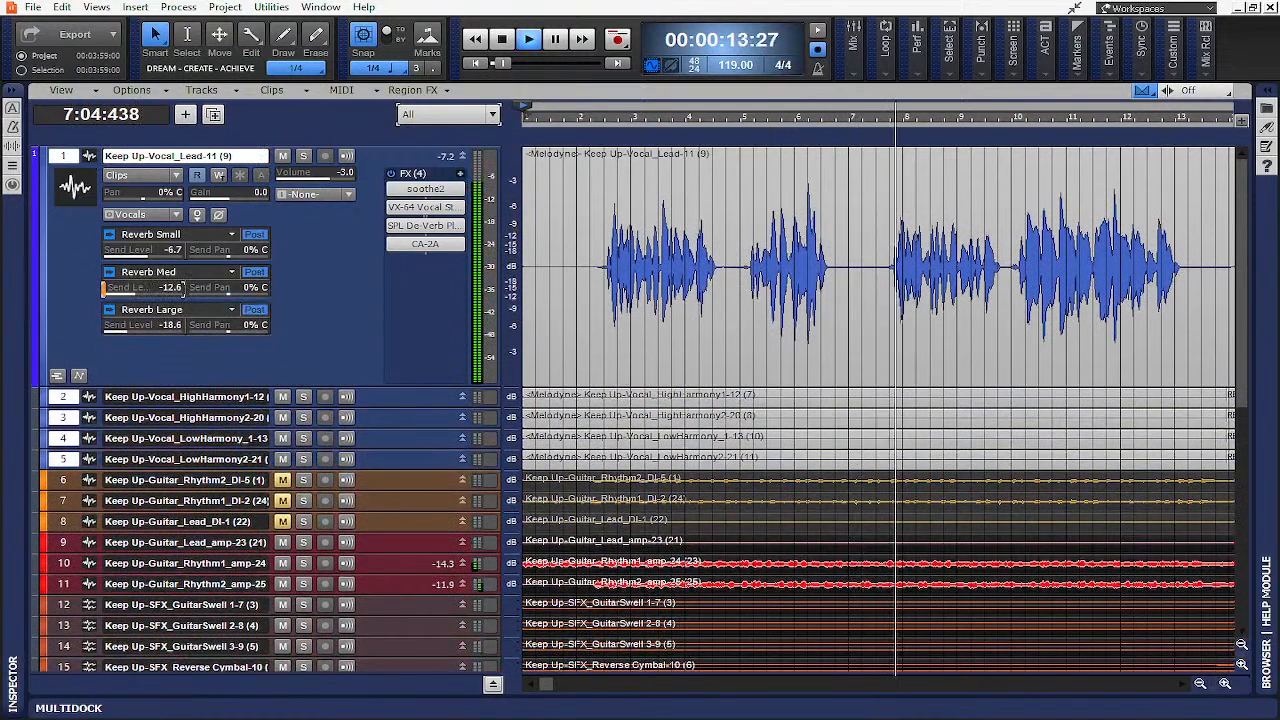
scroll(183, 288, down, 6)
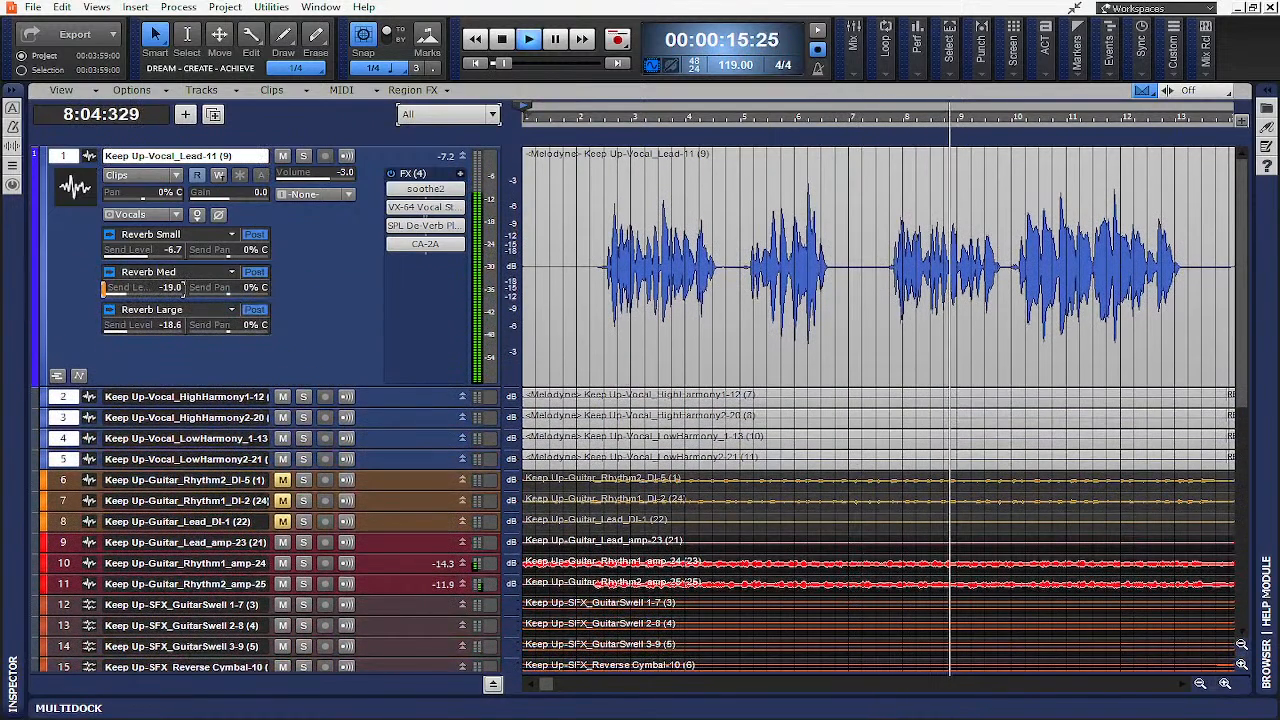
scroll(183, 288, down, 2)
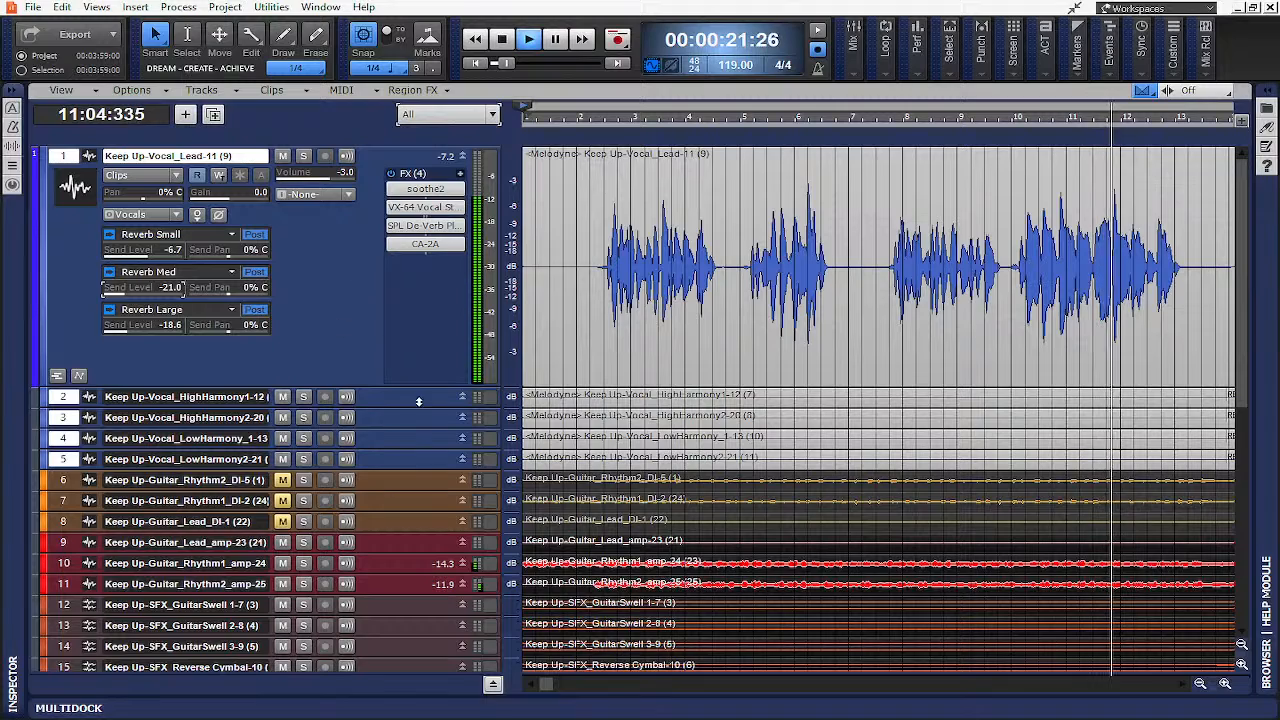
mouse_move(398, 410)
mouse_down()
mouse_move(401, 445)
mouse_move(401, 386)
mouse_up()
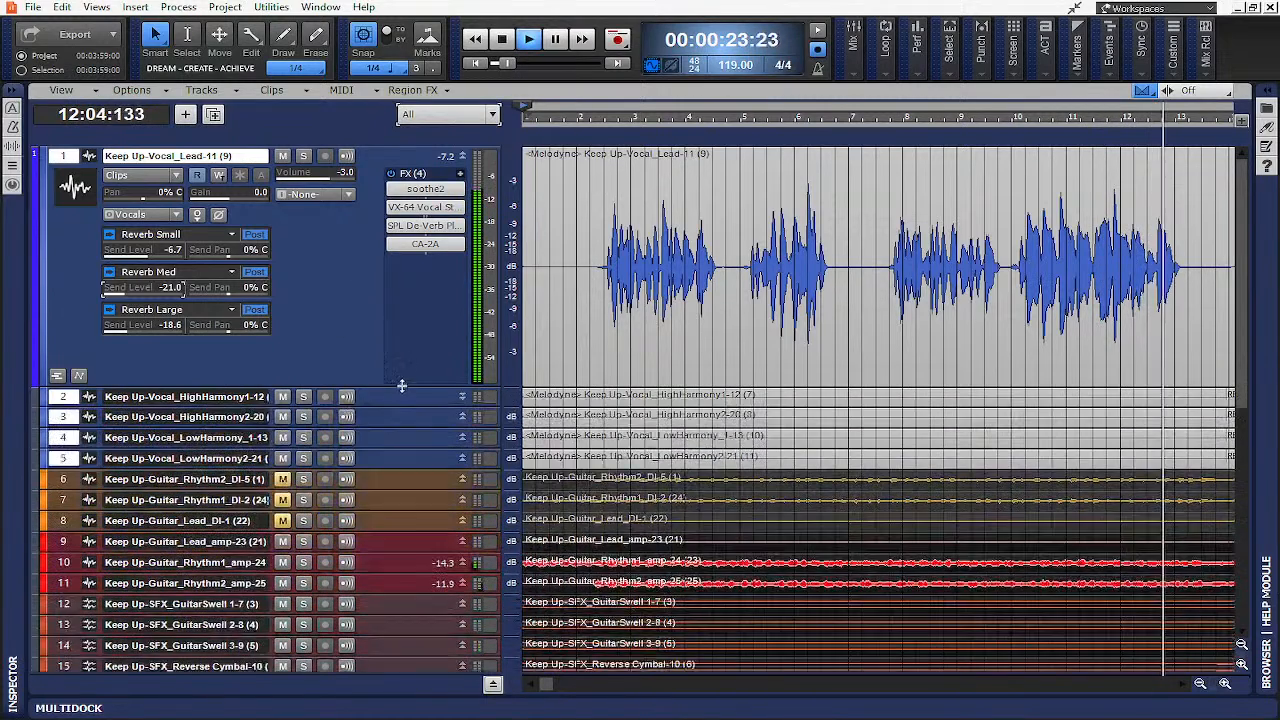
Open the Console view at full size and pan the harmony tracks' reverb sends to match each track's panning
click(97, 8)
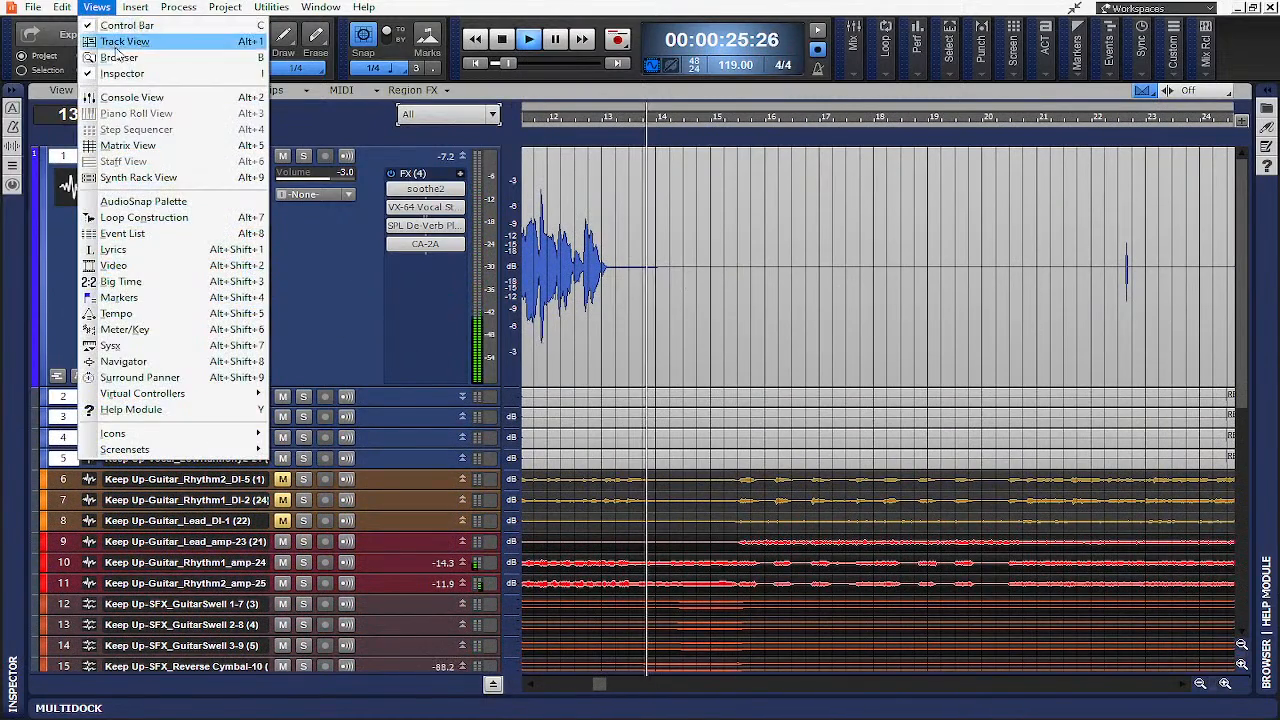
click(131, 97)
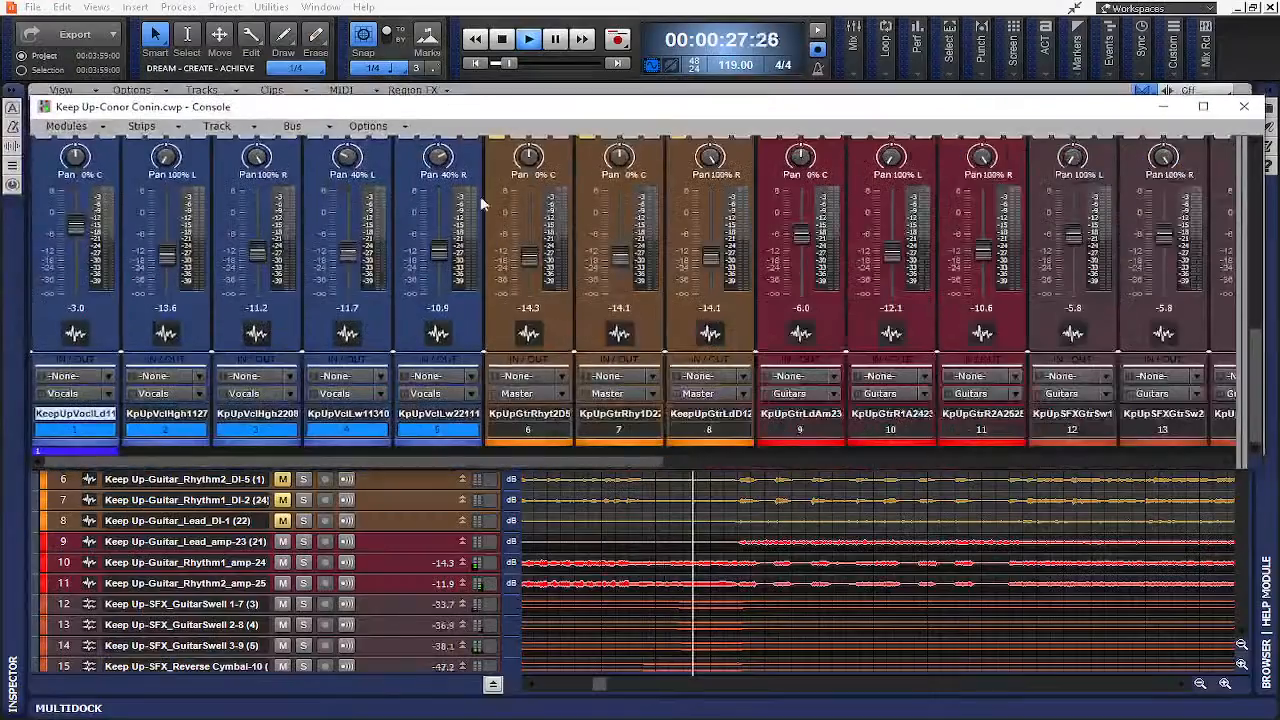
drag(590, 112, 594, 6)
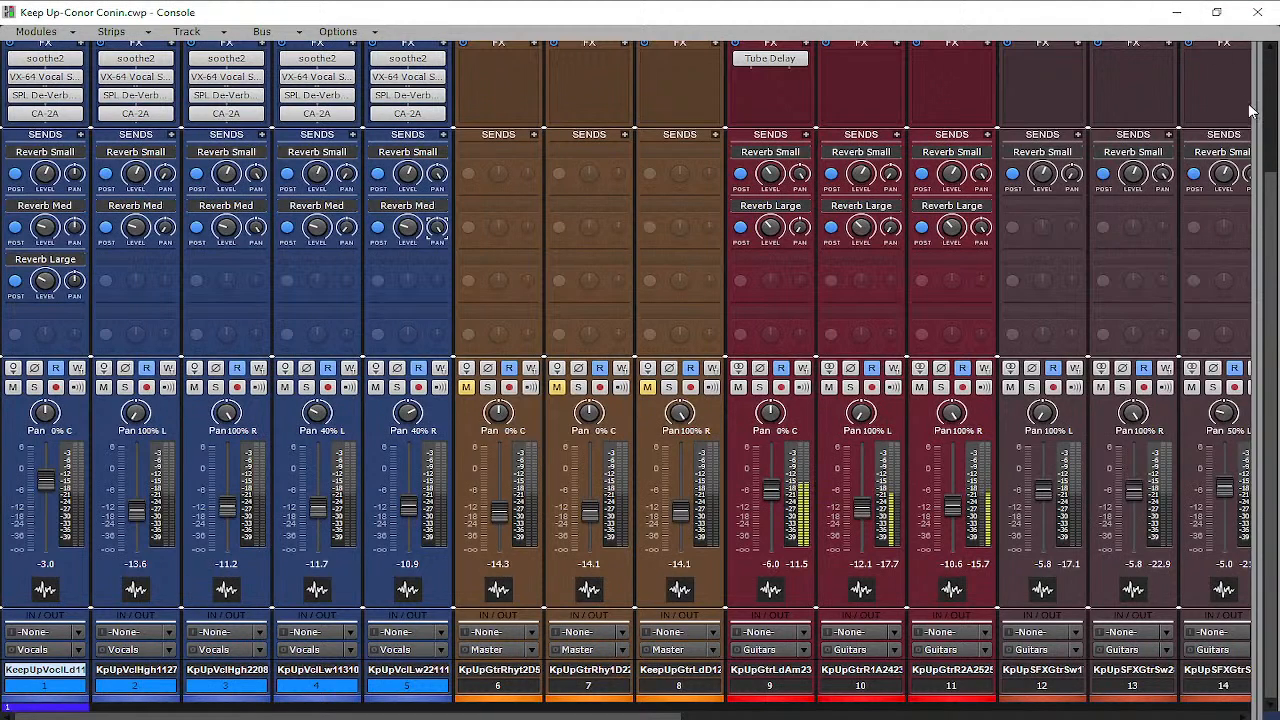
Raise the three guitar amp tracks' volumes together to -3.8, -9.9 and -8.5, and the two bass tracks' to -9.0 and -9.1
scroll(1050, 298, up, 3)
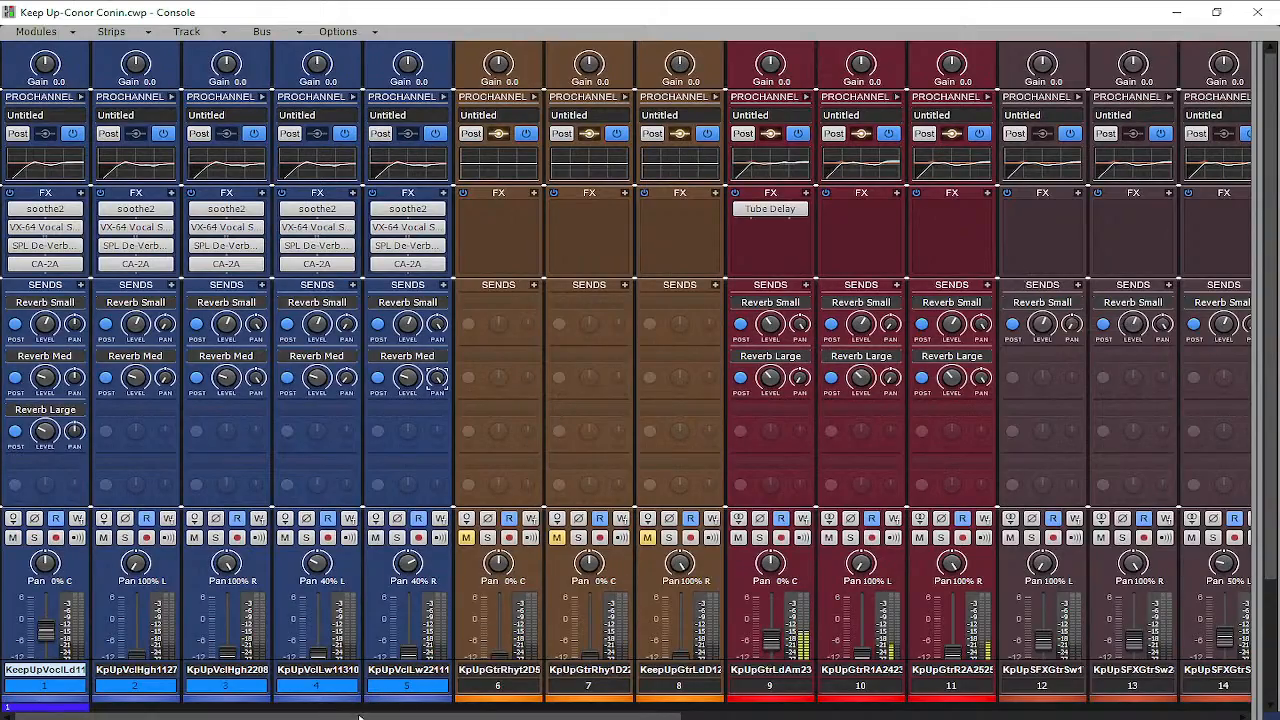
drag(360, 716, 809, 718)
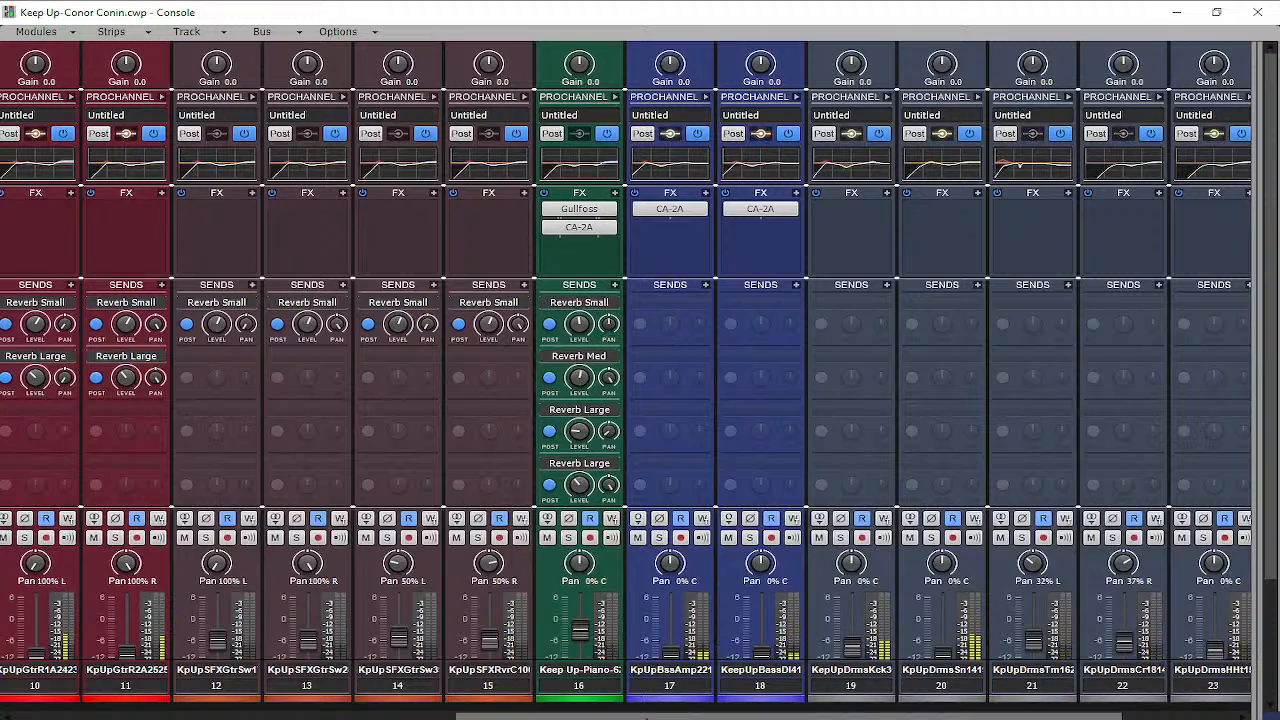
drag(645, 718, 447, 716)
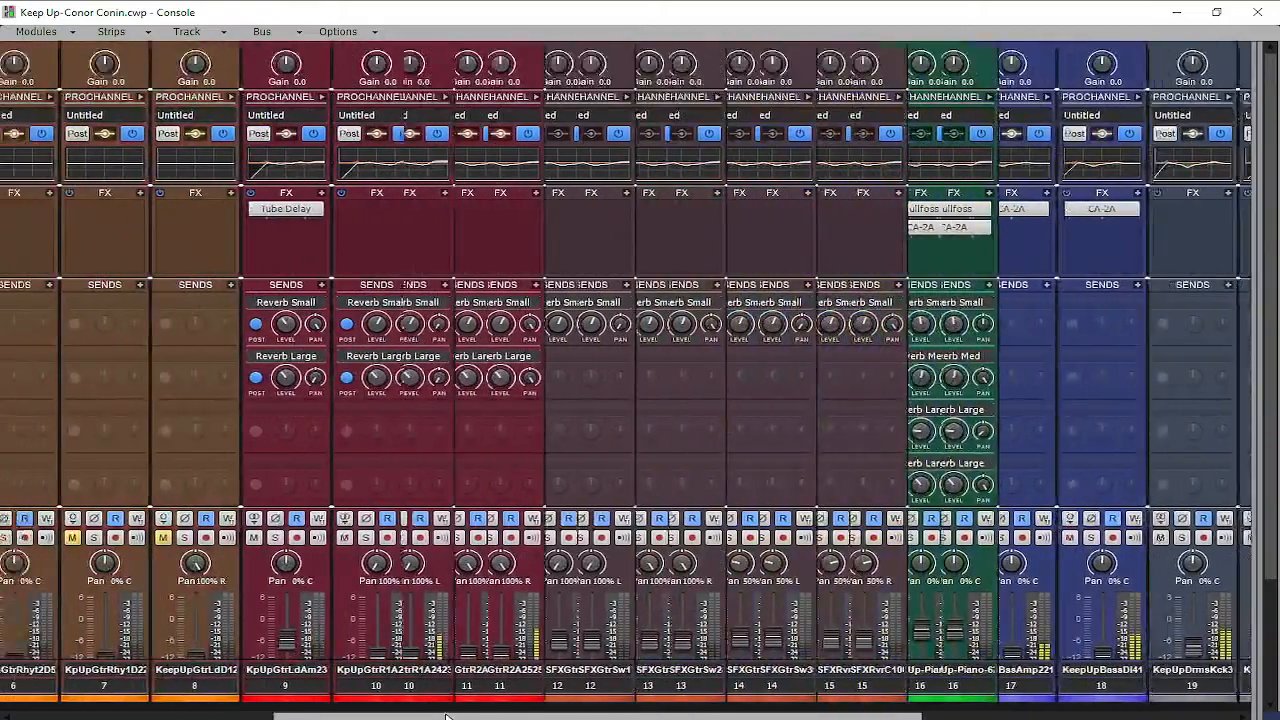
scroll(632, 511, down, 3)
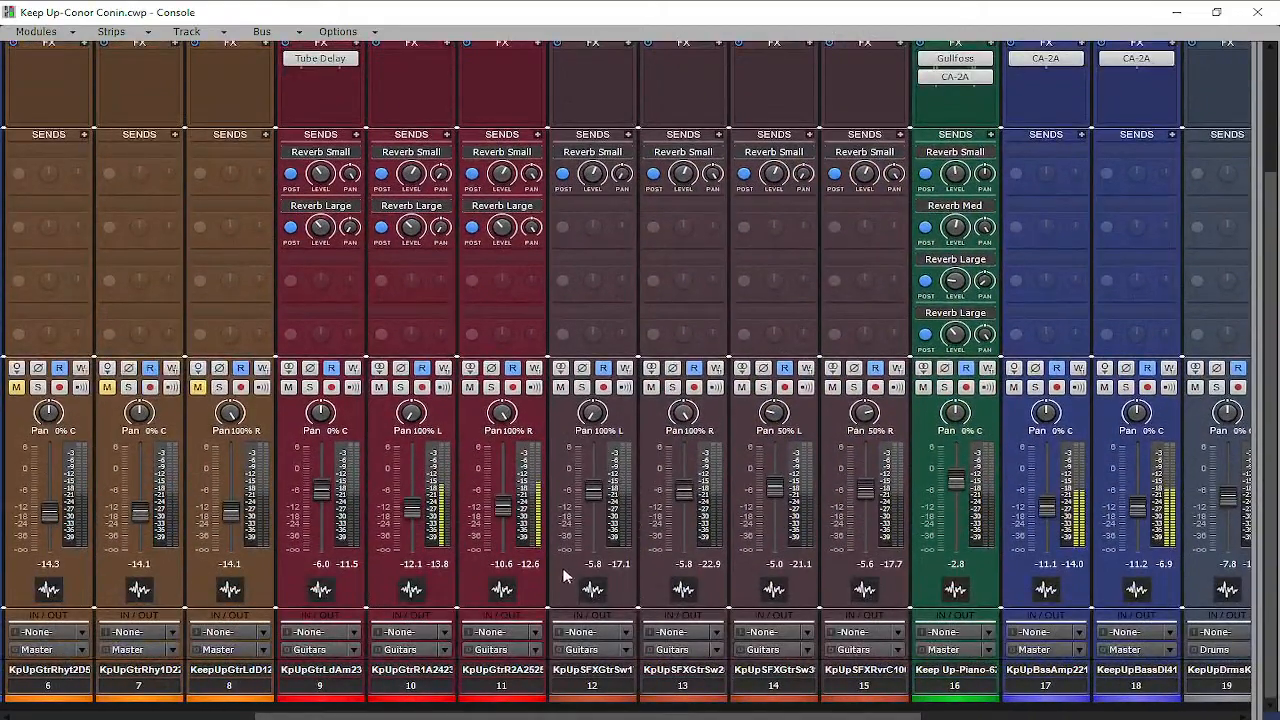
drag(335, 686, 490, 686)
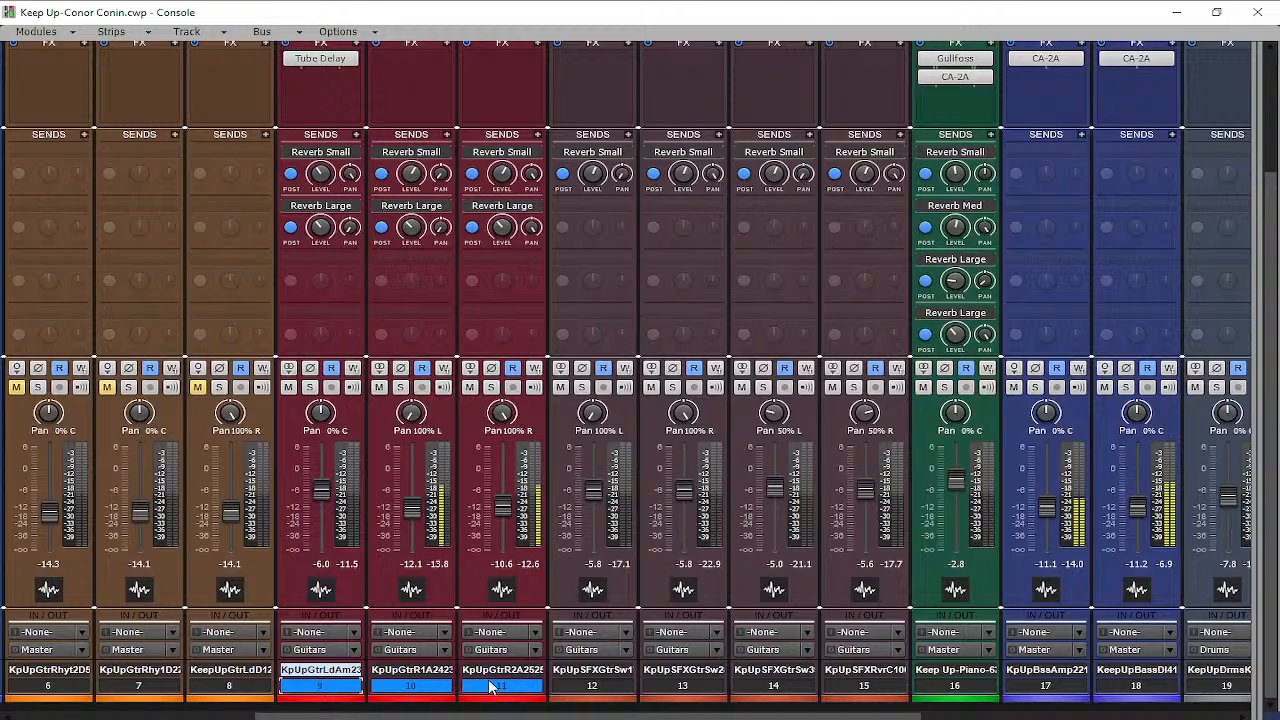
drag(322, 494, 322, 485)
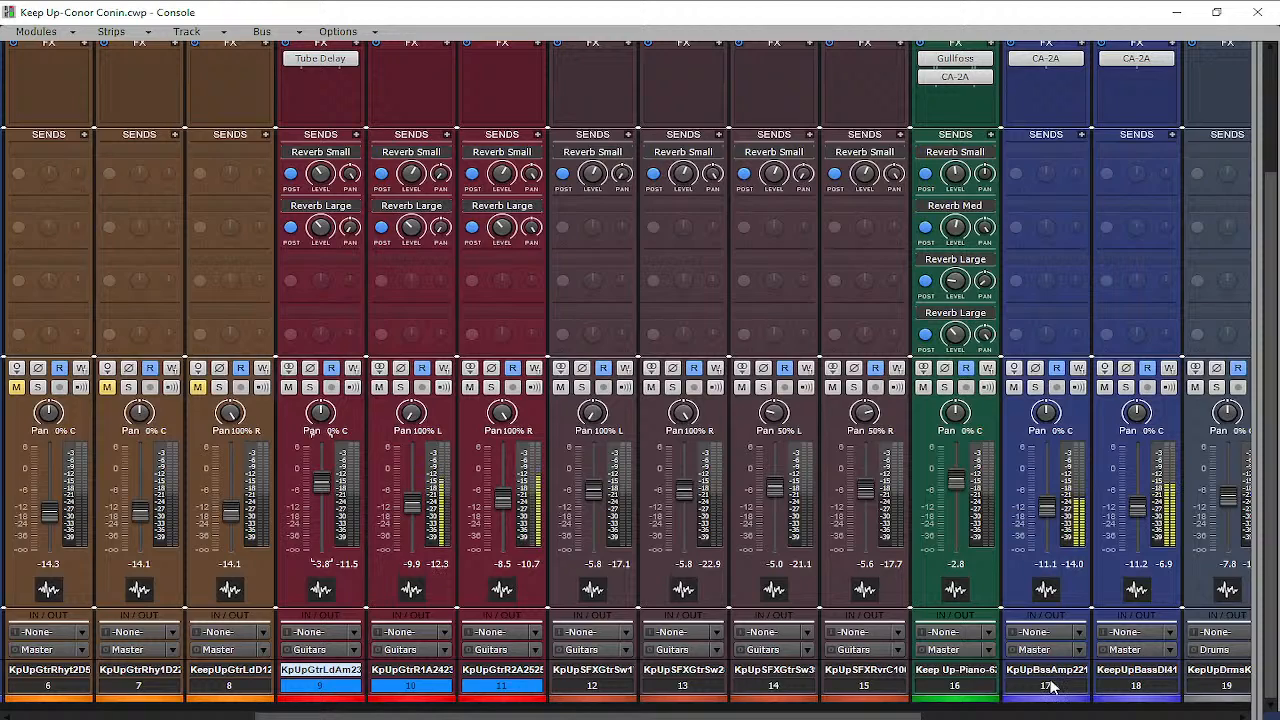
drag(1050, 686, 1136, 686)
drag(1045, 507, 1045, 496)
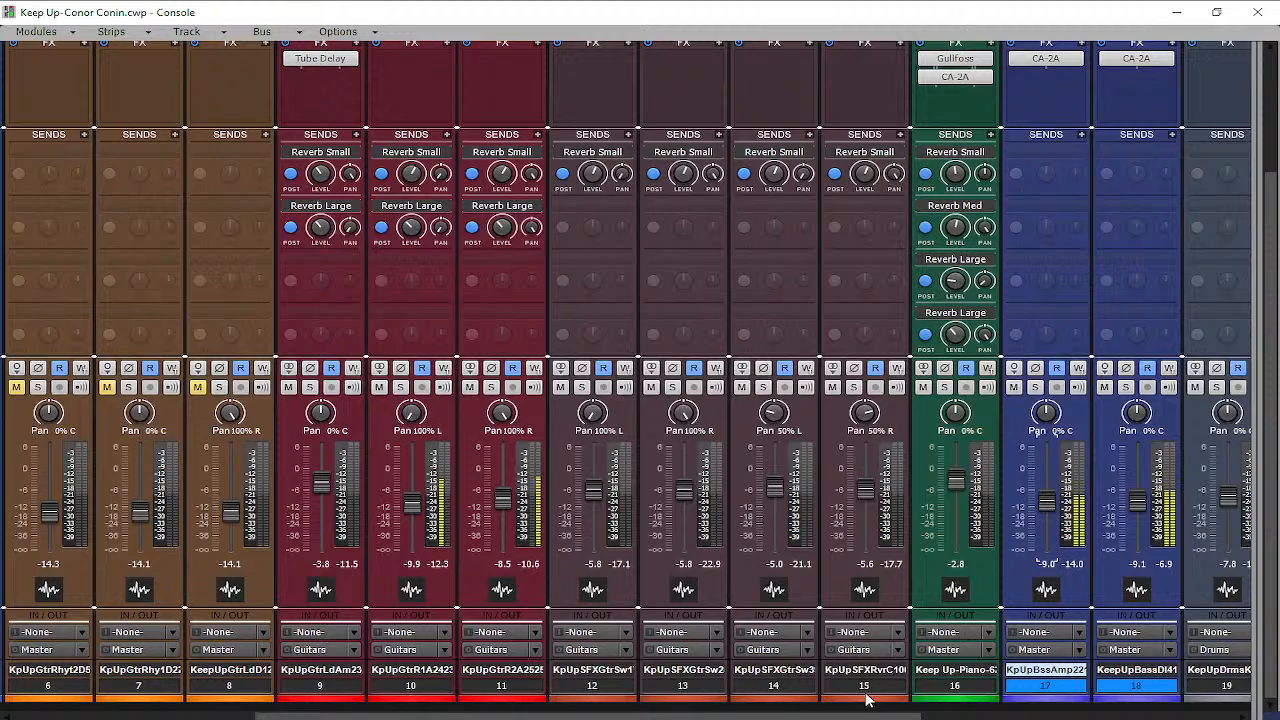
Widen the Console's bus section to check the bus levels and insert soothe2 on the Vocals bus
drag(1257, 490, 462, 490)
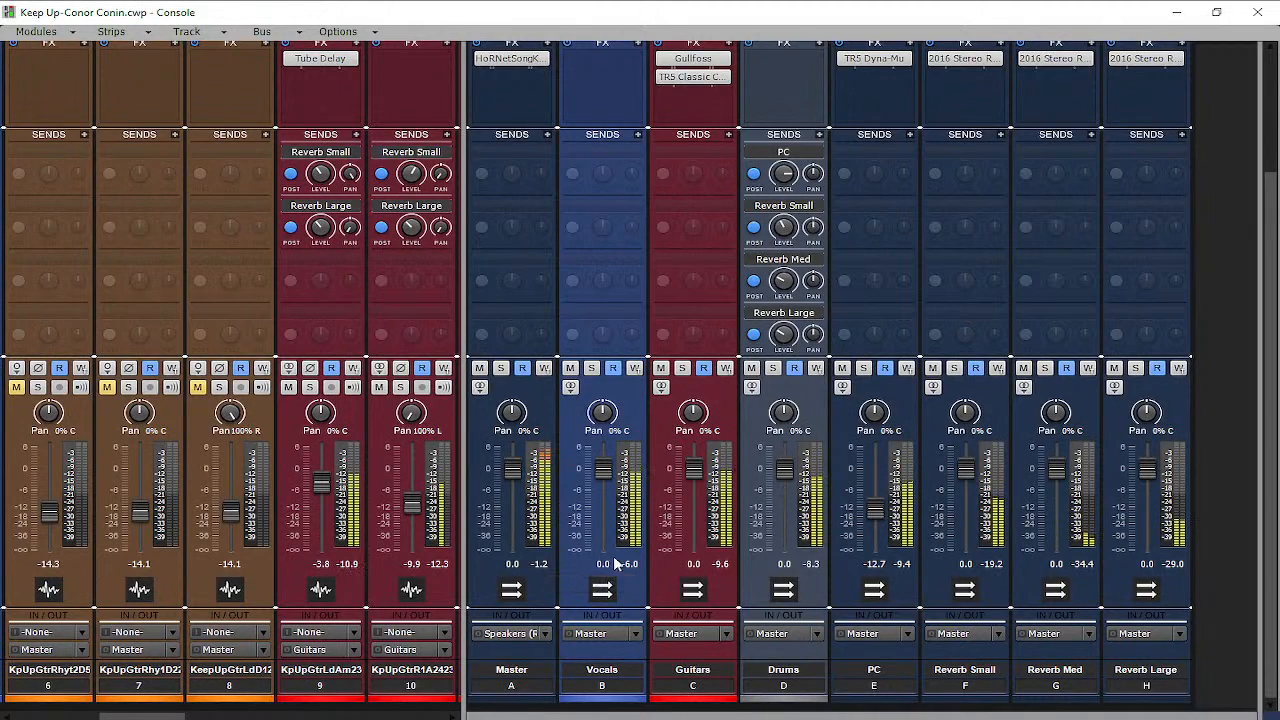
mouse_move(779, 478)
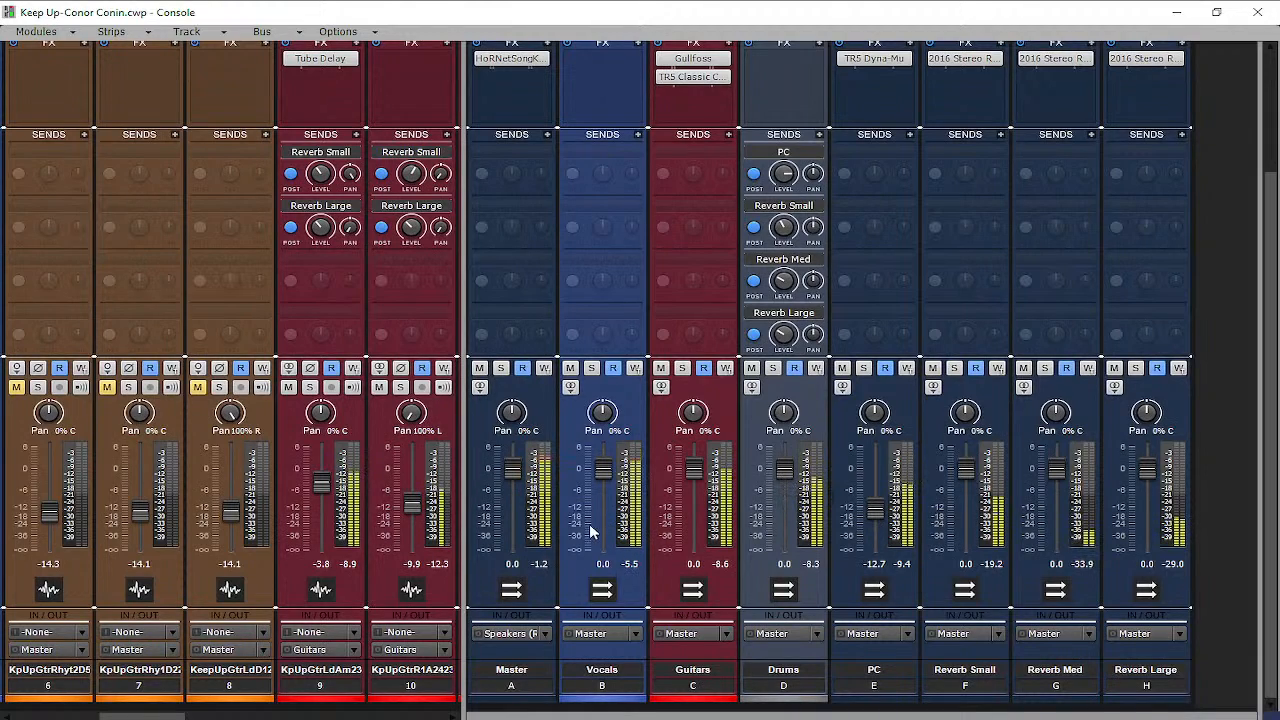
scroll(590, 530, up, 3)
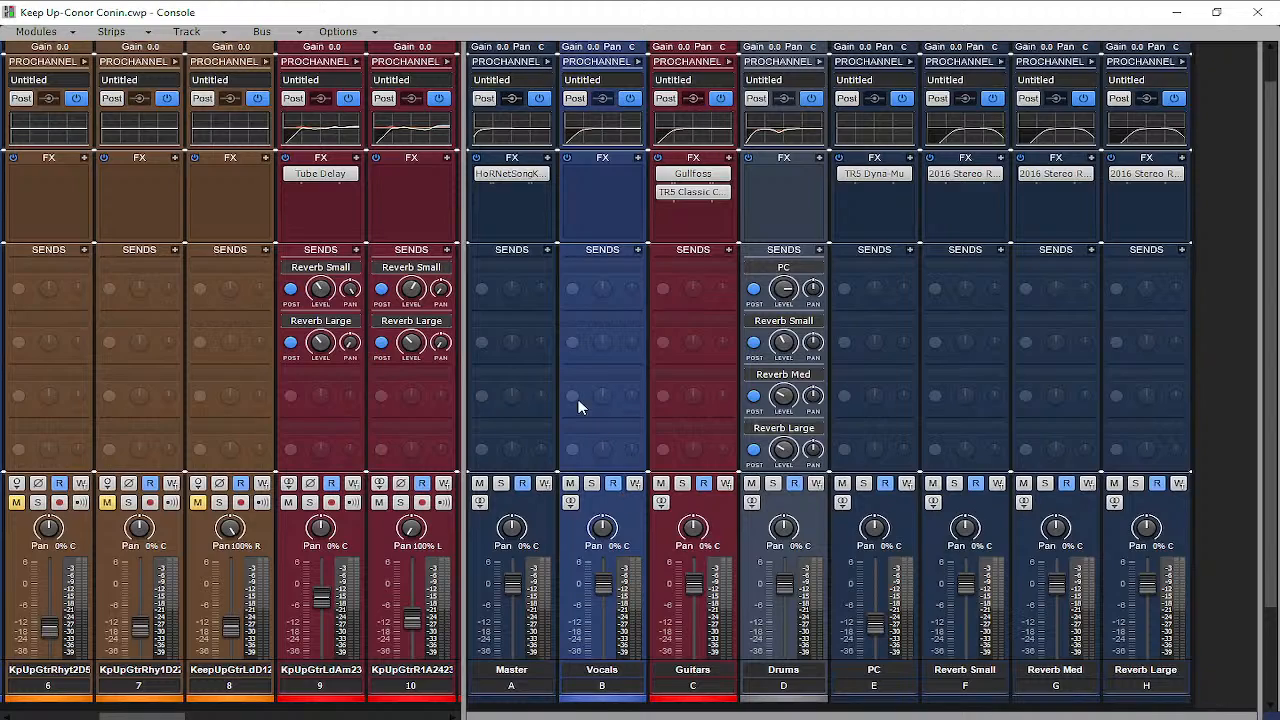
drag(461, 375, 571, 323)
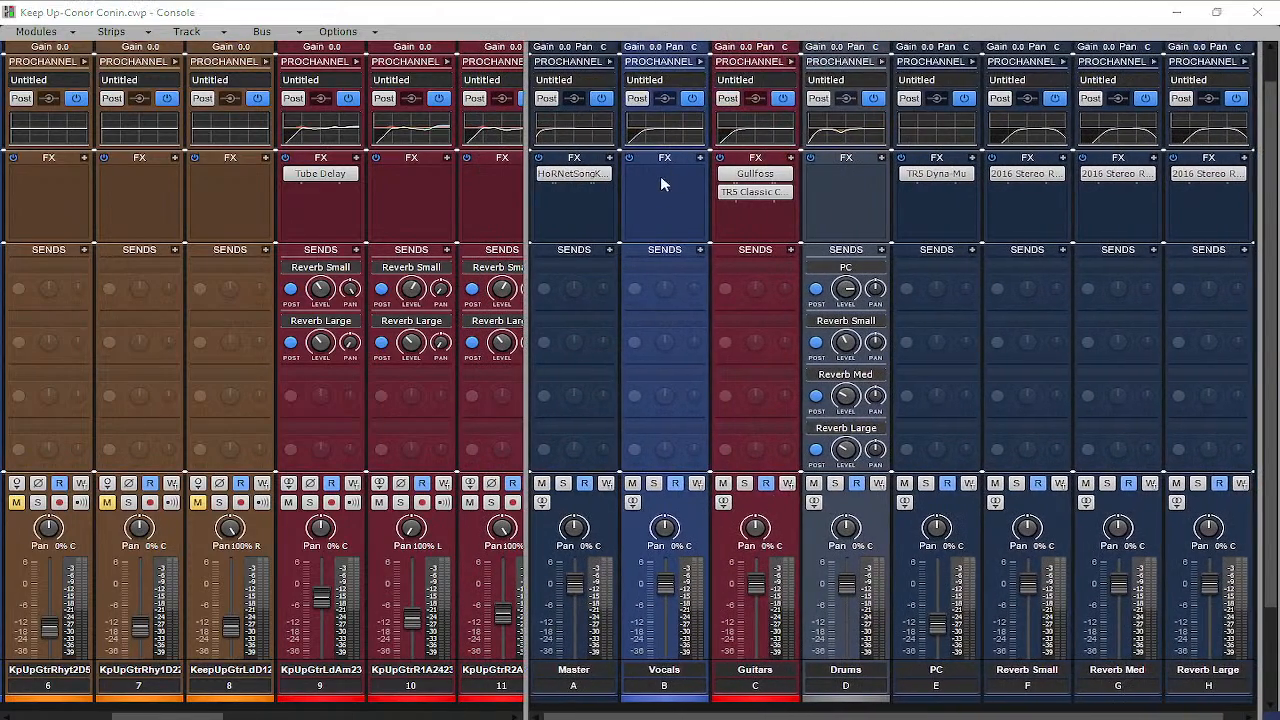
click(661, 183)
click(700, 158)
mouse_move(635, 172)
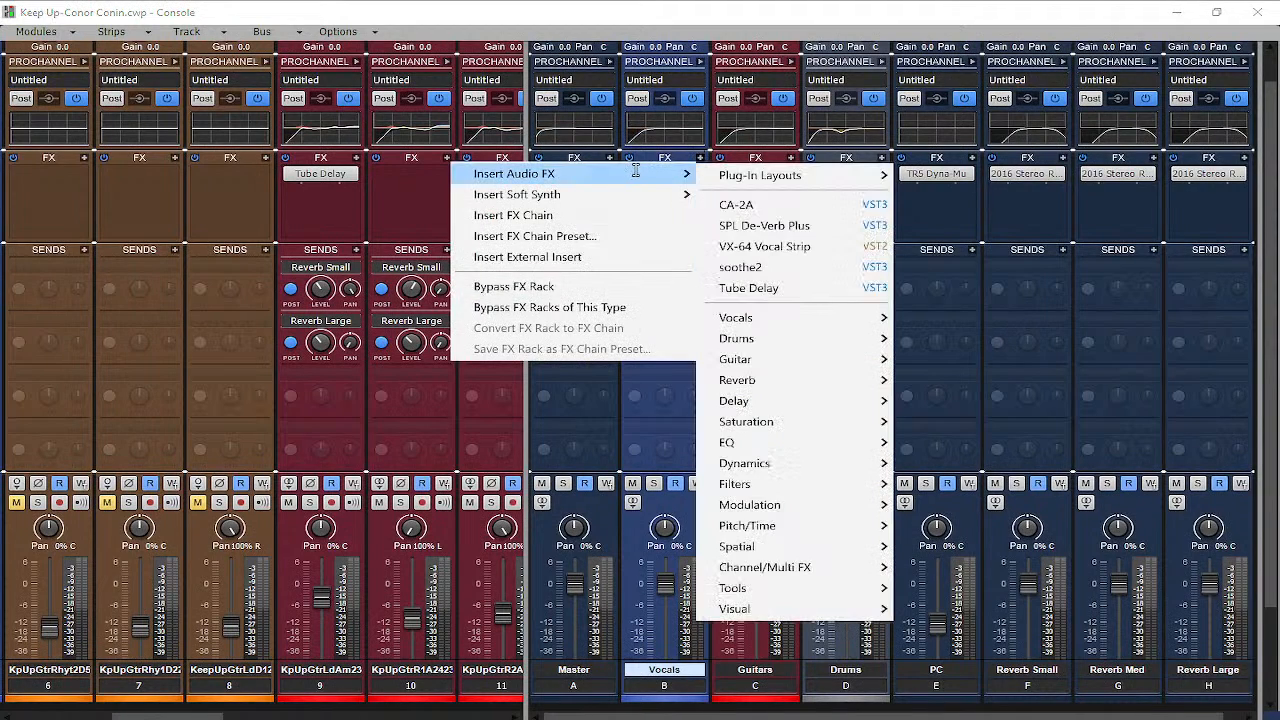
click(766, 267)
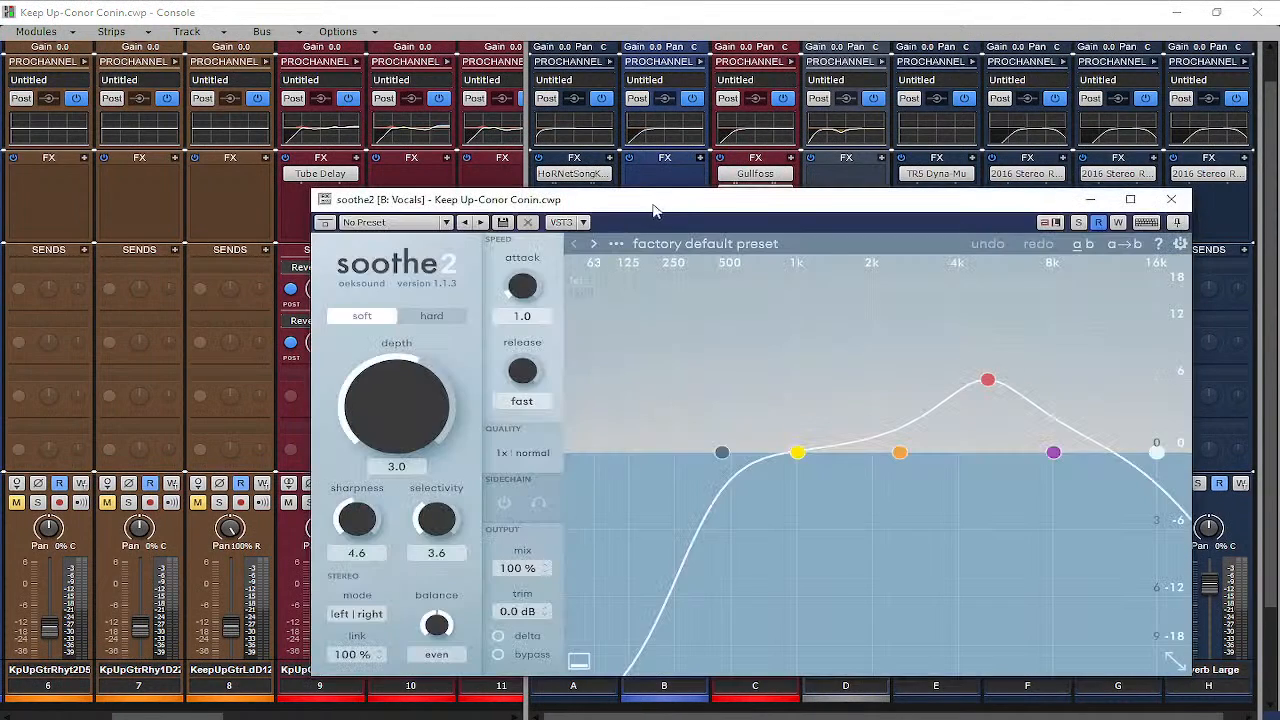
drag(651, 206, 581, 157)
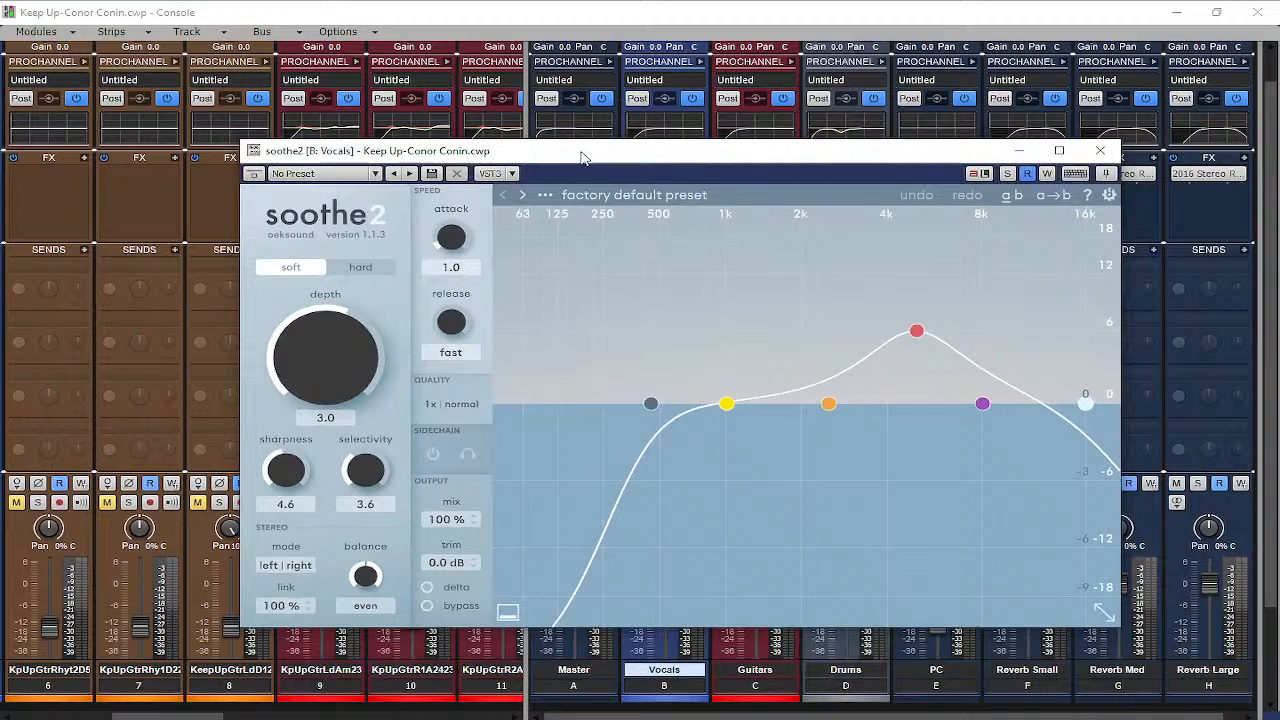
Load soothe2's "Vocal rescue mix bus" preset from the Vocals presets and move the plug-in window clear of the effects racks
click(549, 200)
scroll(523, 560, down, 1)
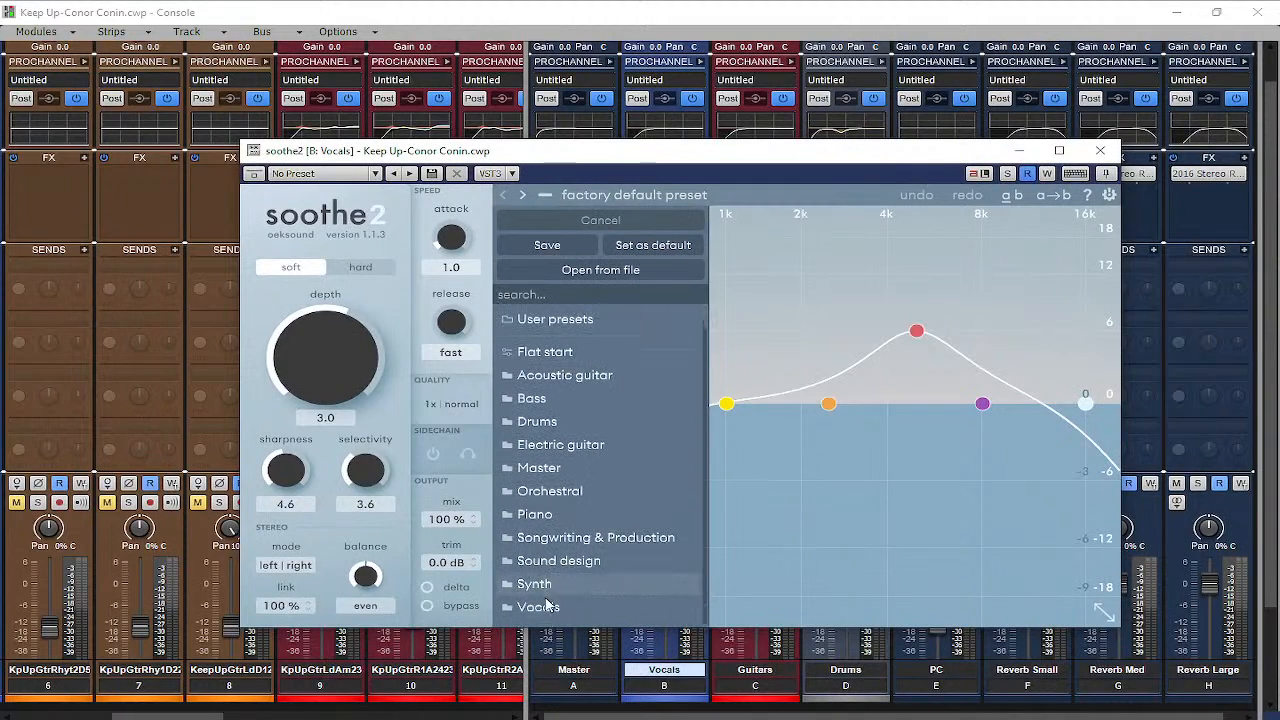
click(547, 604)
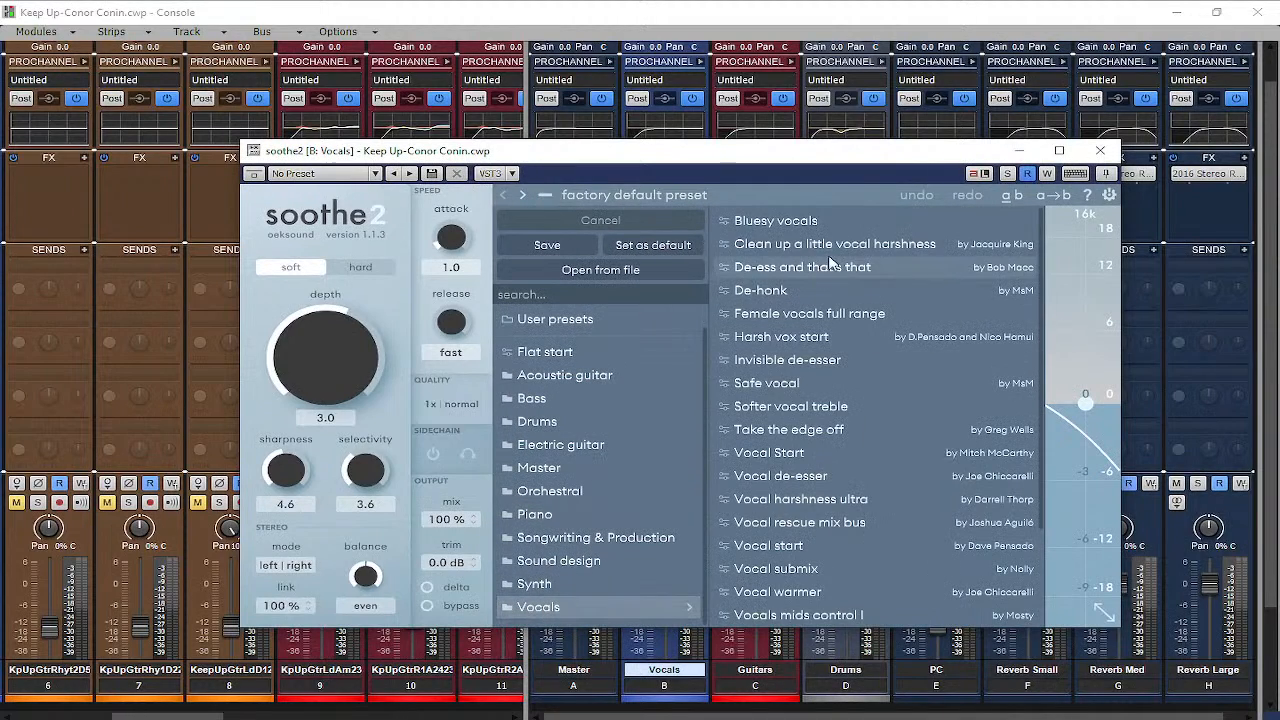
click(848, 526)
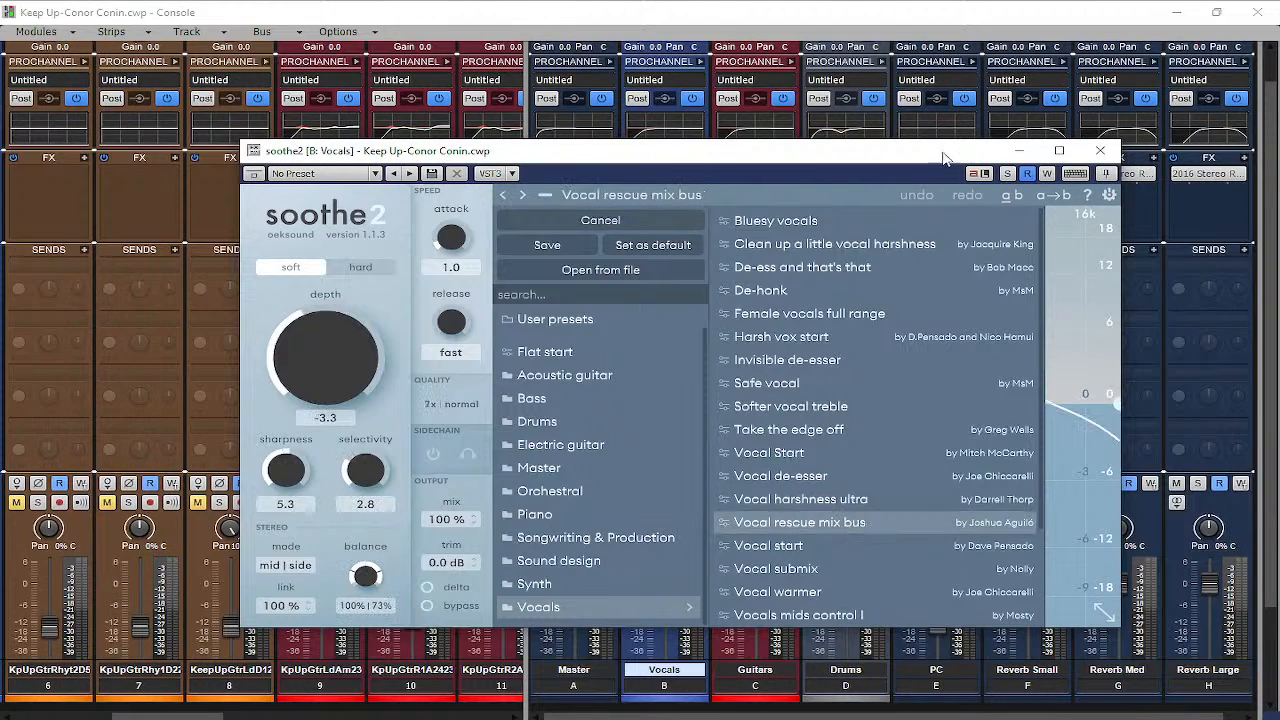
click(545, 194)
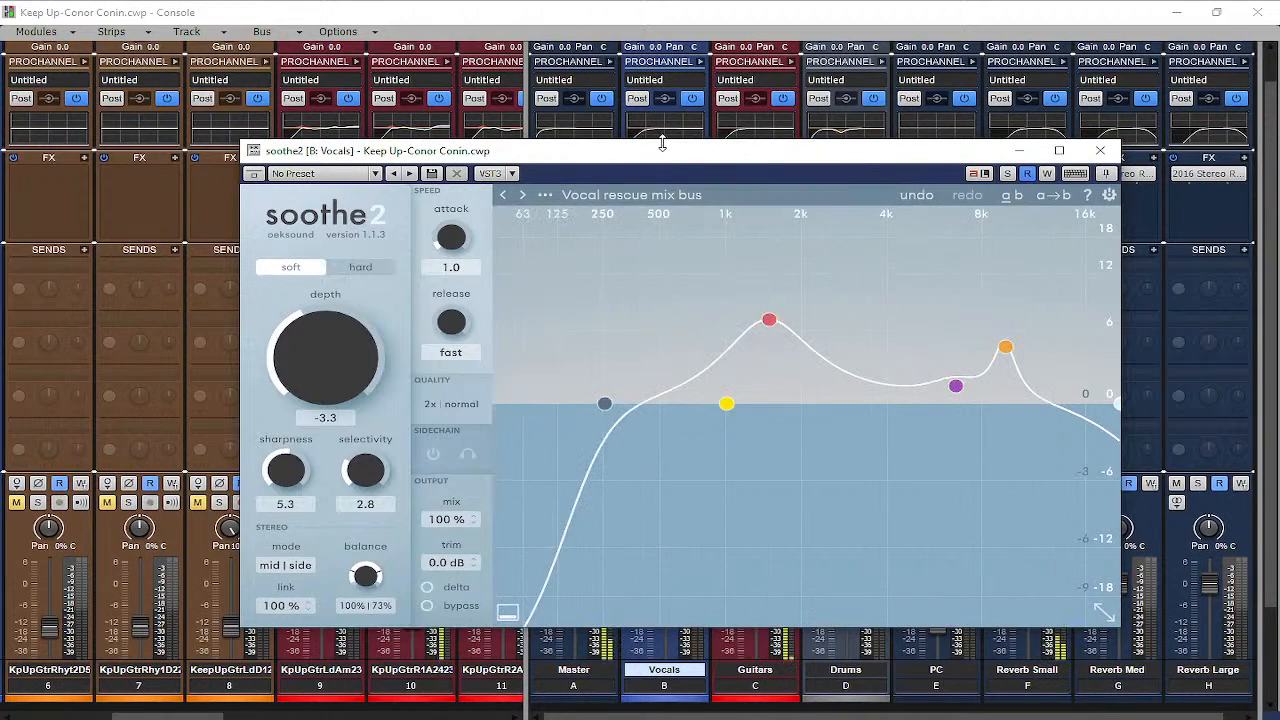
drag(662, 143, 662, 275)
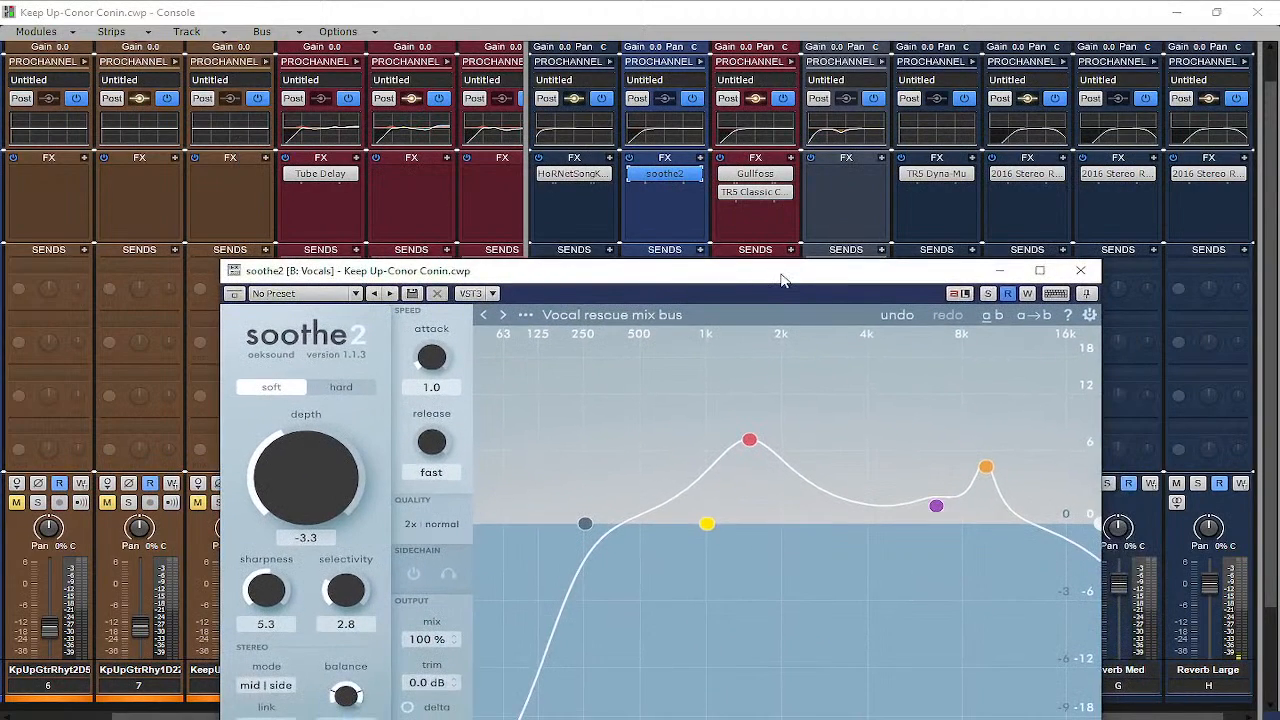
Set soothe2's depth to -0.3 on the Vocals bus and close the plug-in
drag(783, 280, 808, 274)
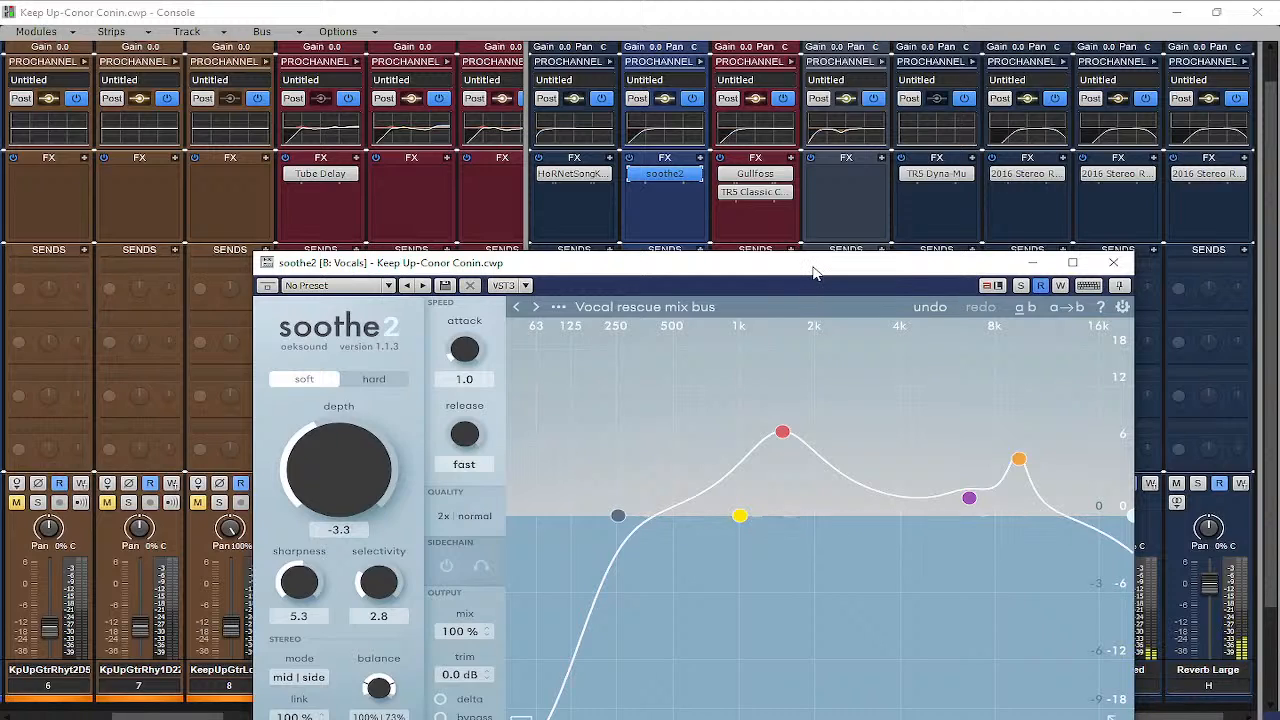
drag(893, 275, 798, 171)
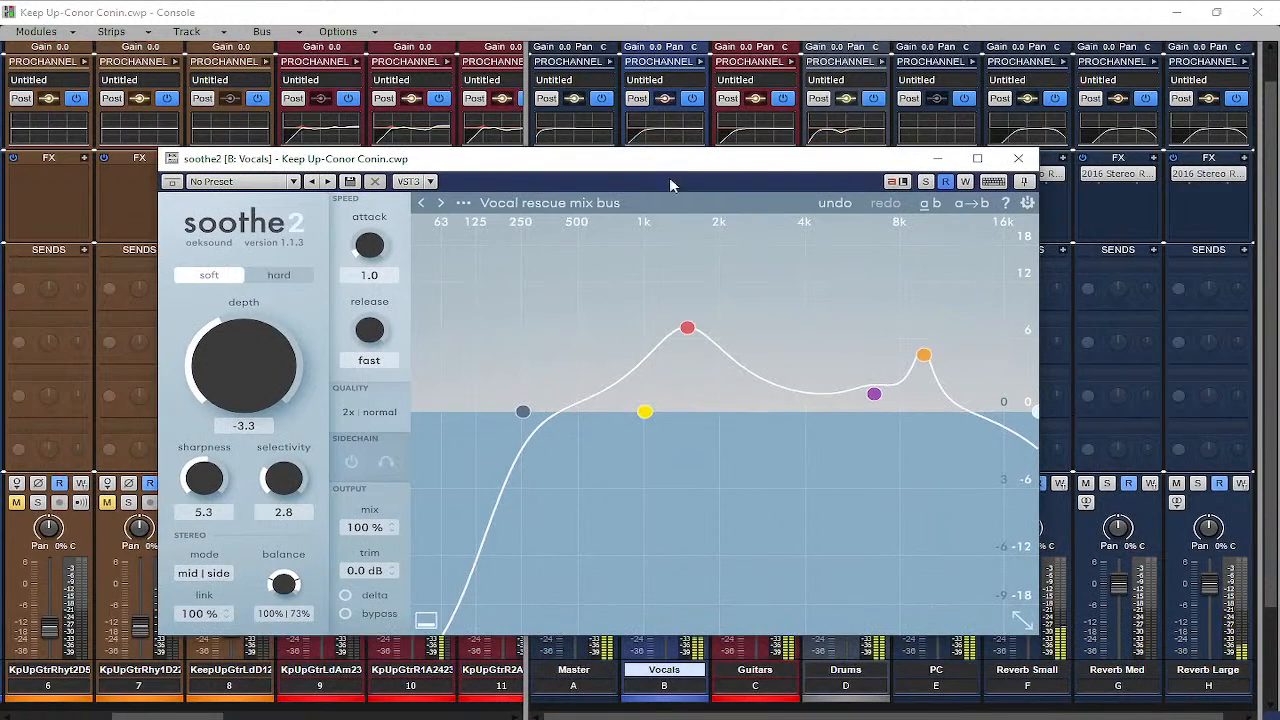
mouse_move(228, 358)
mouse_down()
mouse_move(219, 330)
mouse_move(224, 362)
mouse_up()
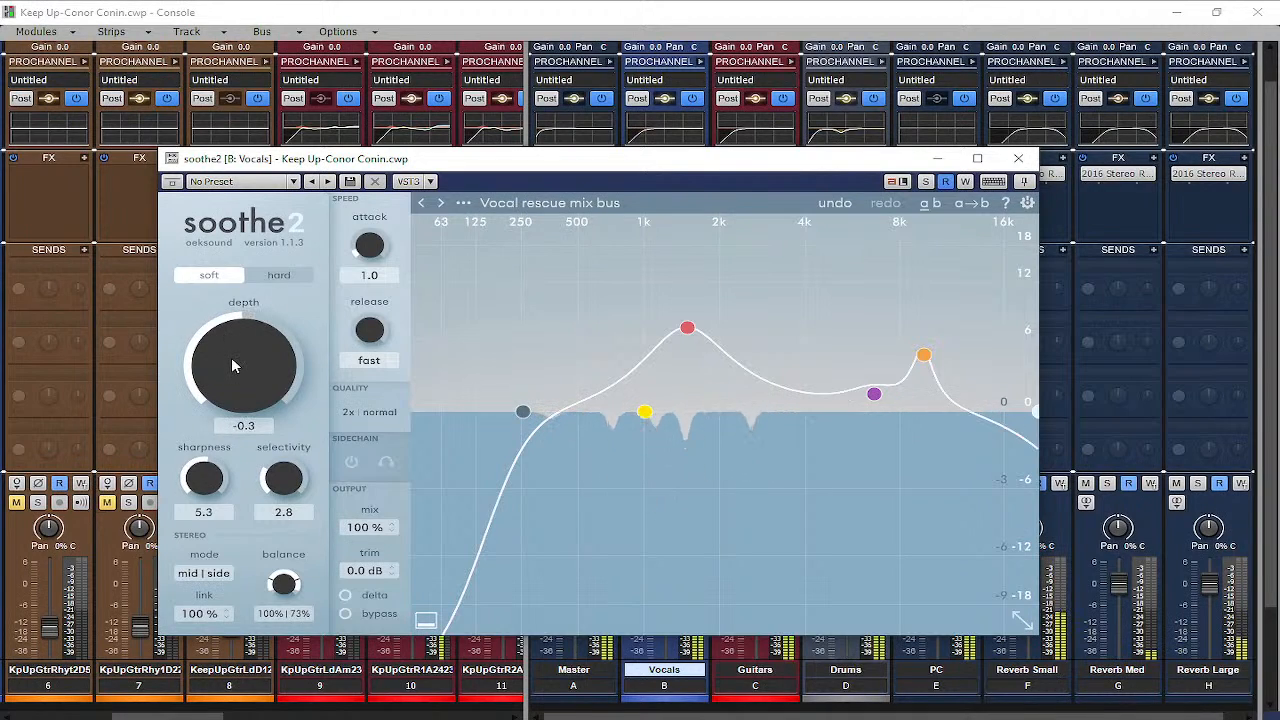
click(1020, 160)
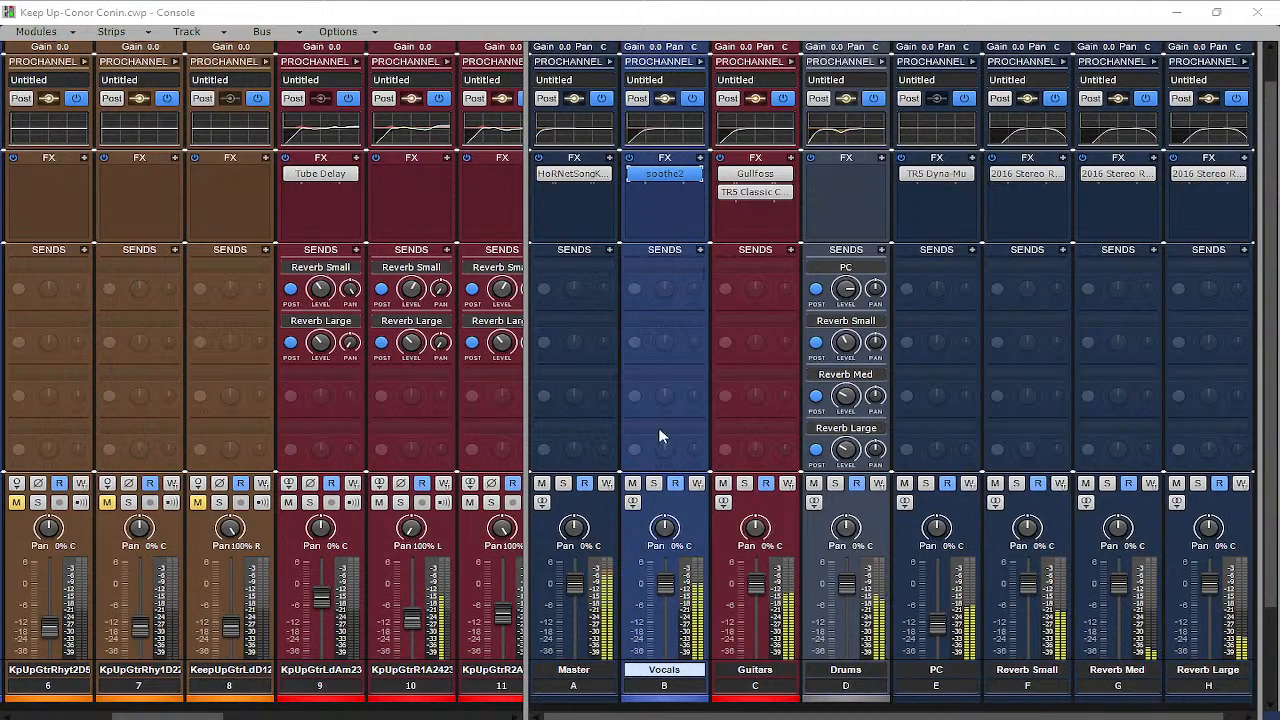
Dismiss the audio dropout notification and widen the Console's track section to show the vocal tracks beside the buses
scroll(660, 432, down, 1)
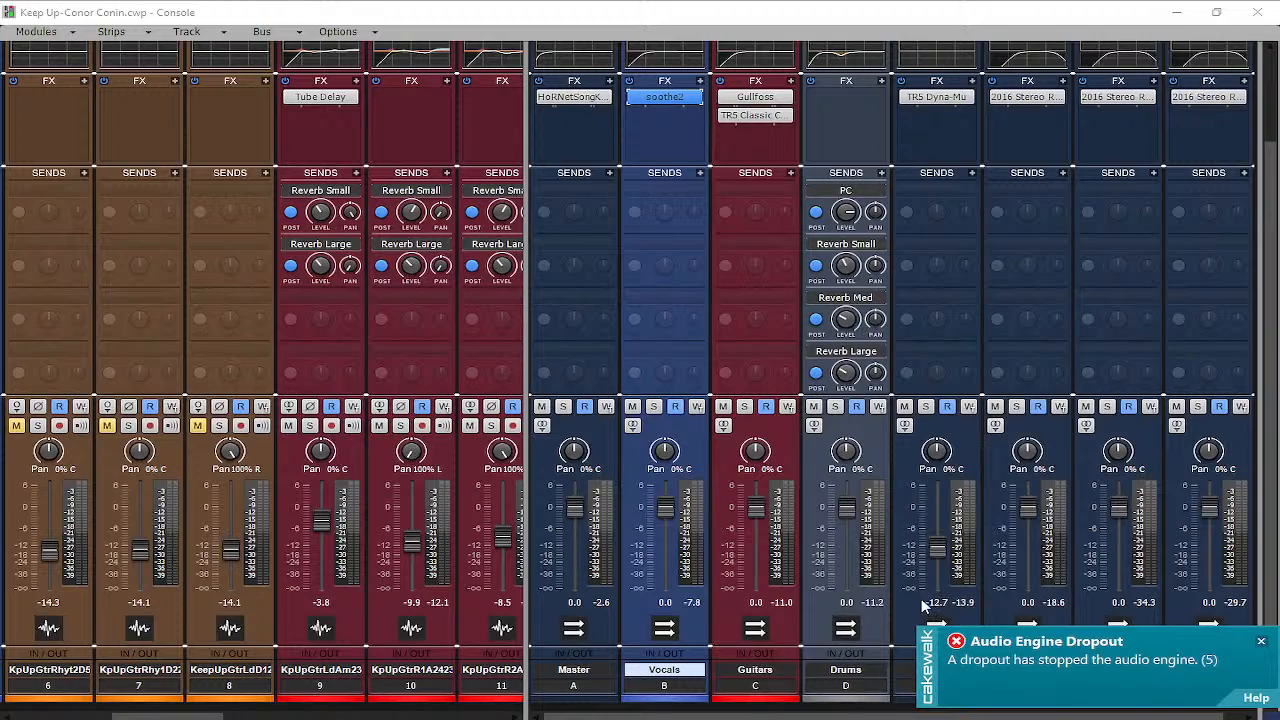
click(1261, 644)
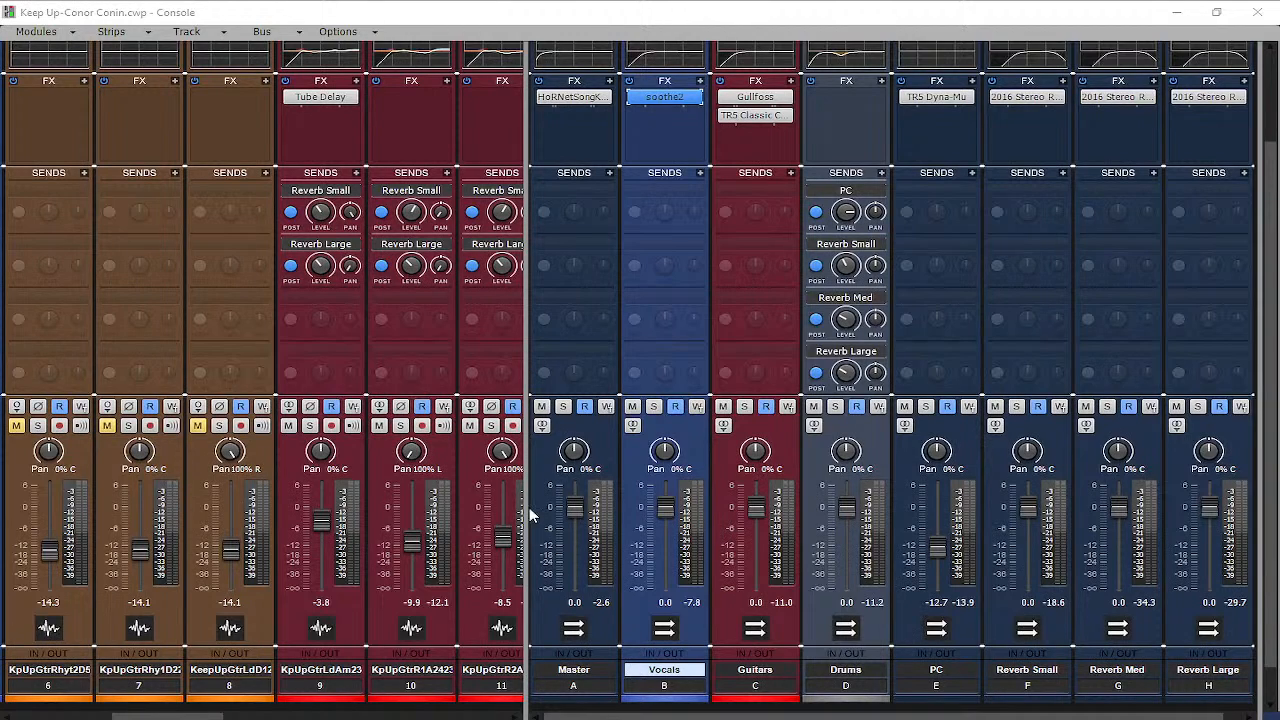
drag(531, 514, 727, 514)
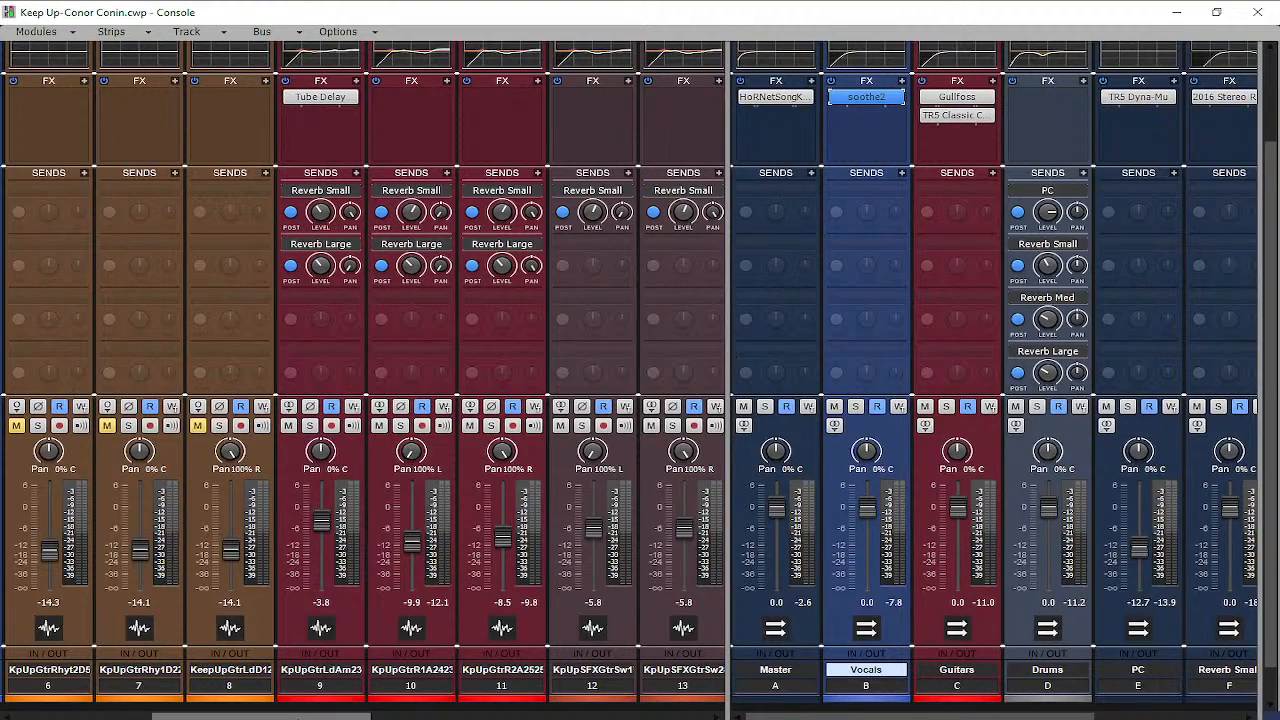
drag(245, 716, 105, 688)
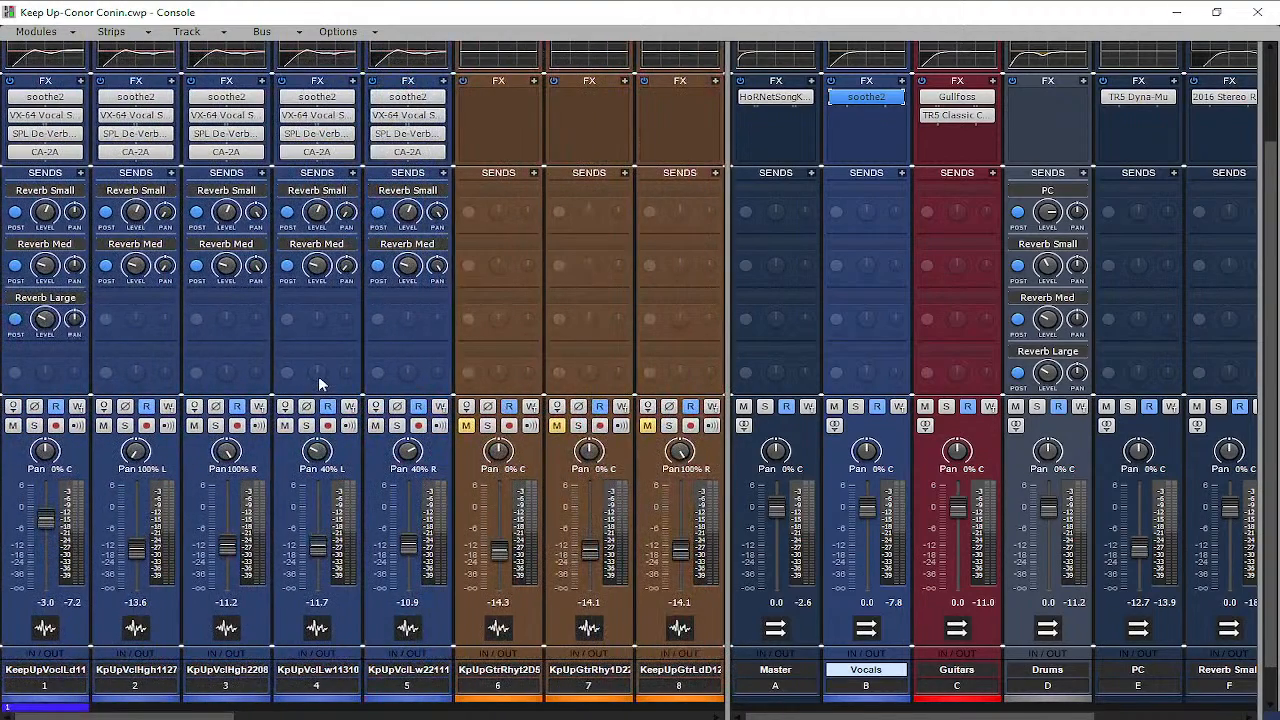
Remove the HoRNet SongKey plug-in from the Master bus's effects rack
scroll(320, 384, up, 3)
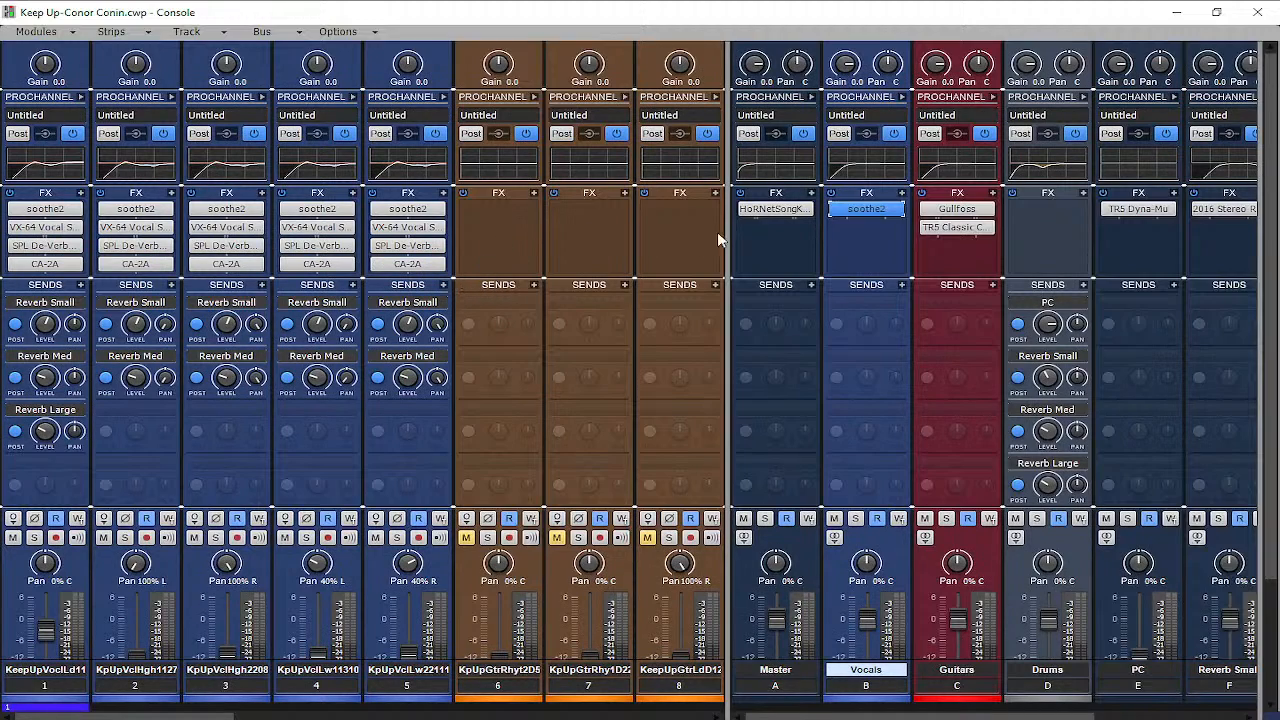
right_click(773, 216)
click(663, 233)
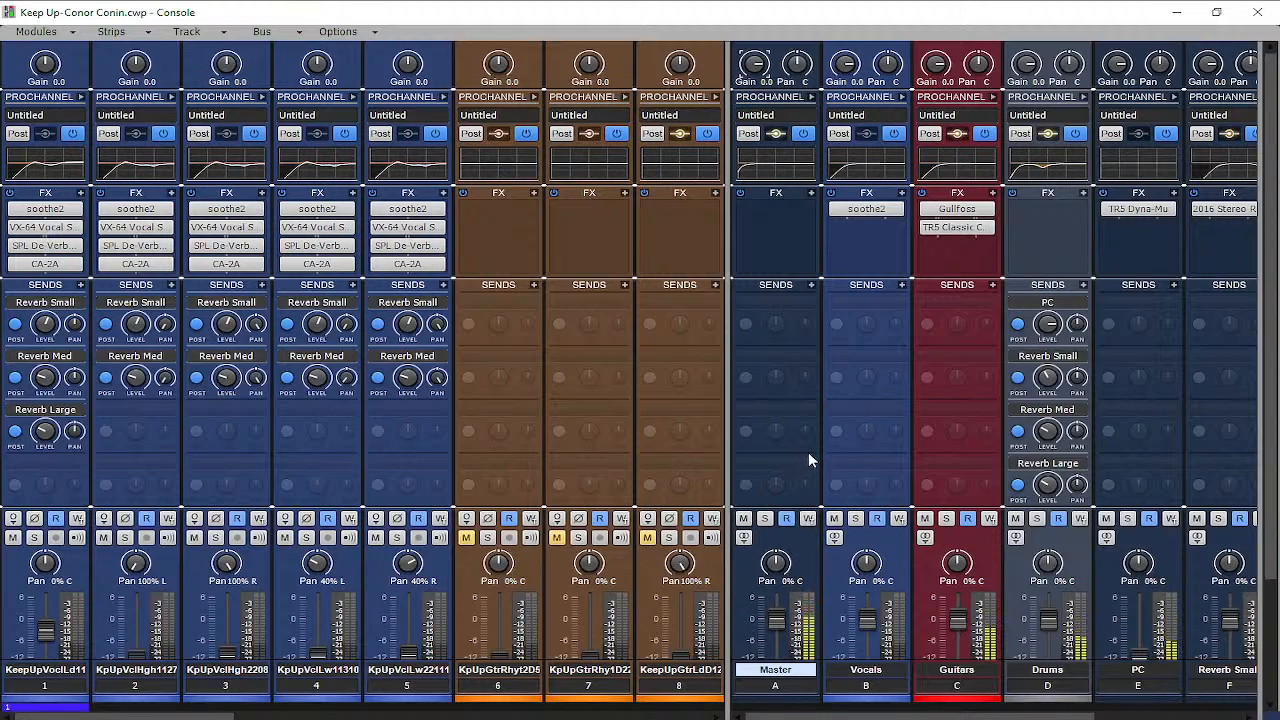
Insert the Drawmer S73 compressor on the Master bus
right_click(763, 221)
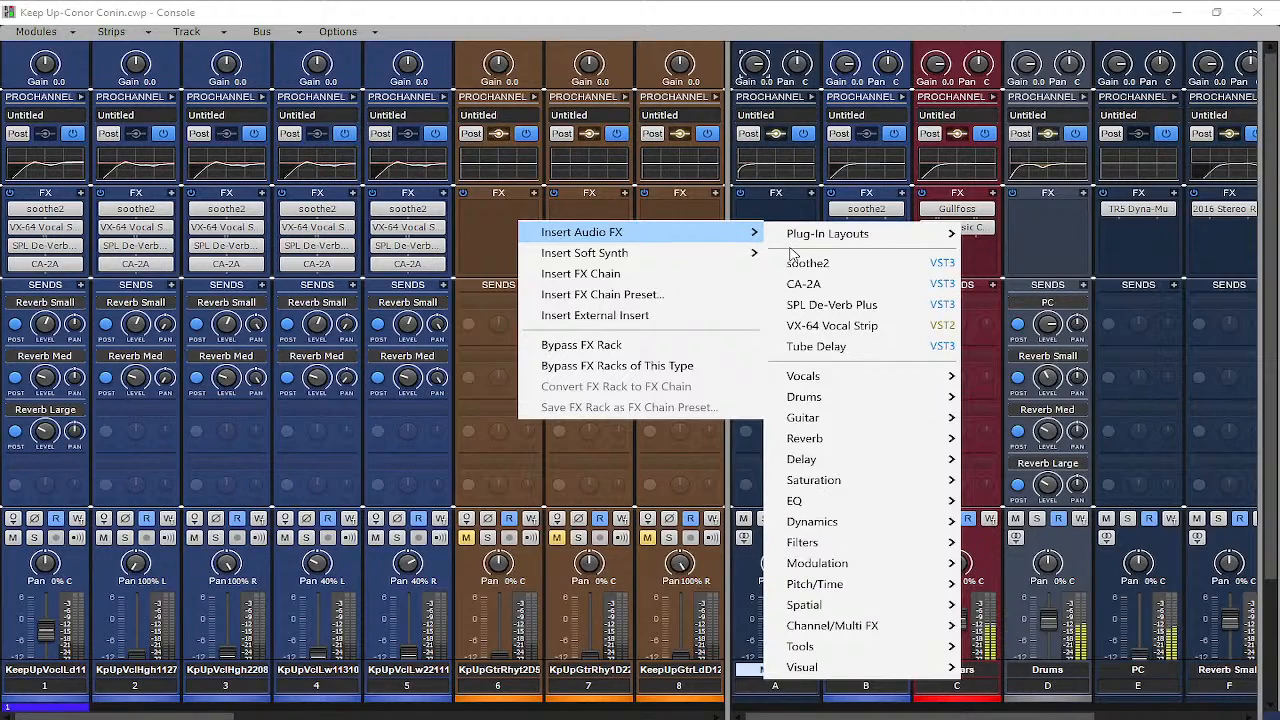
mouse_move(861, 410)
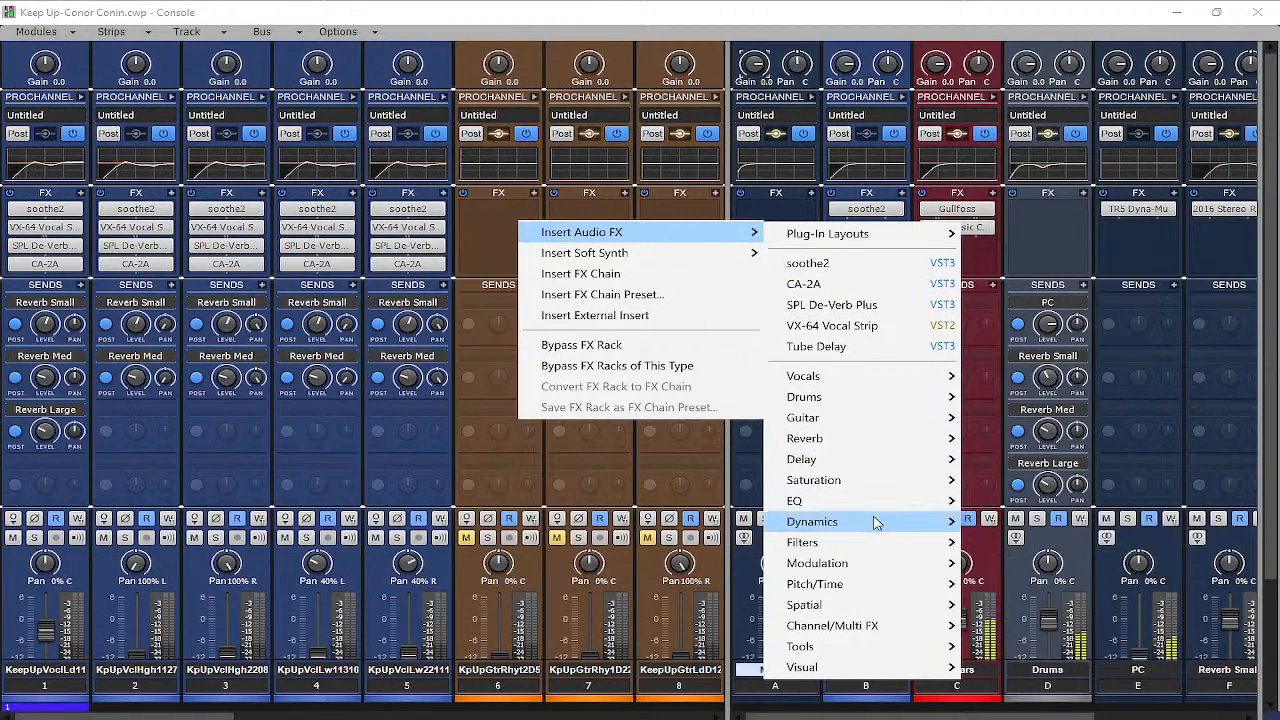
mouse_move(931, 522)
mouse_move(1022, 530)
mouse_move(1060, 486)
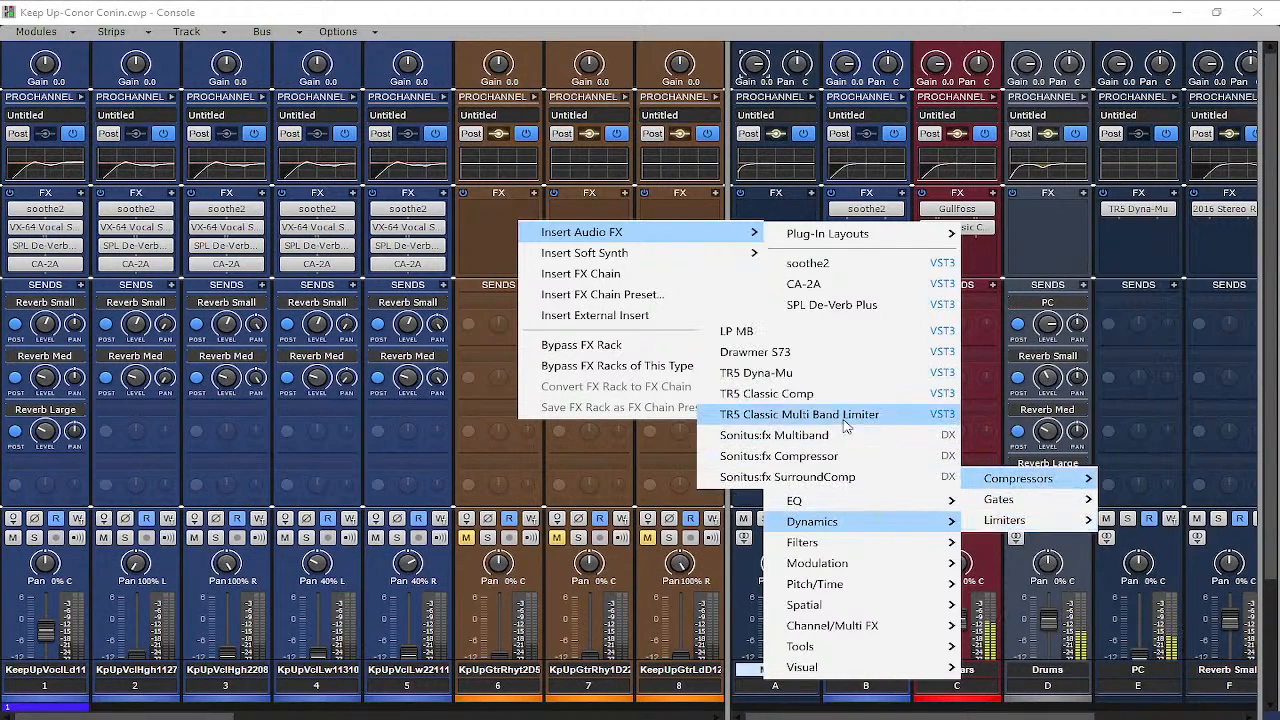
click(818, 353)
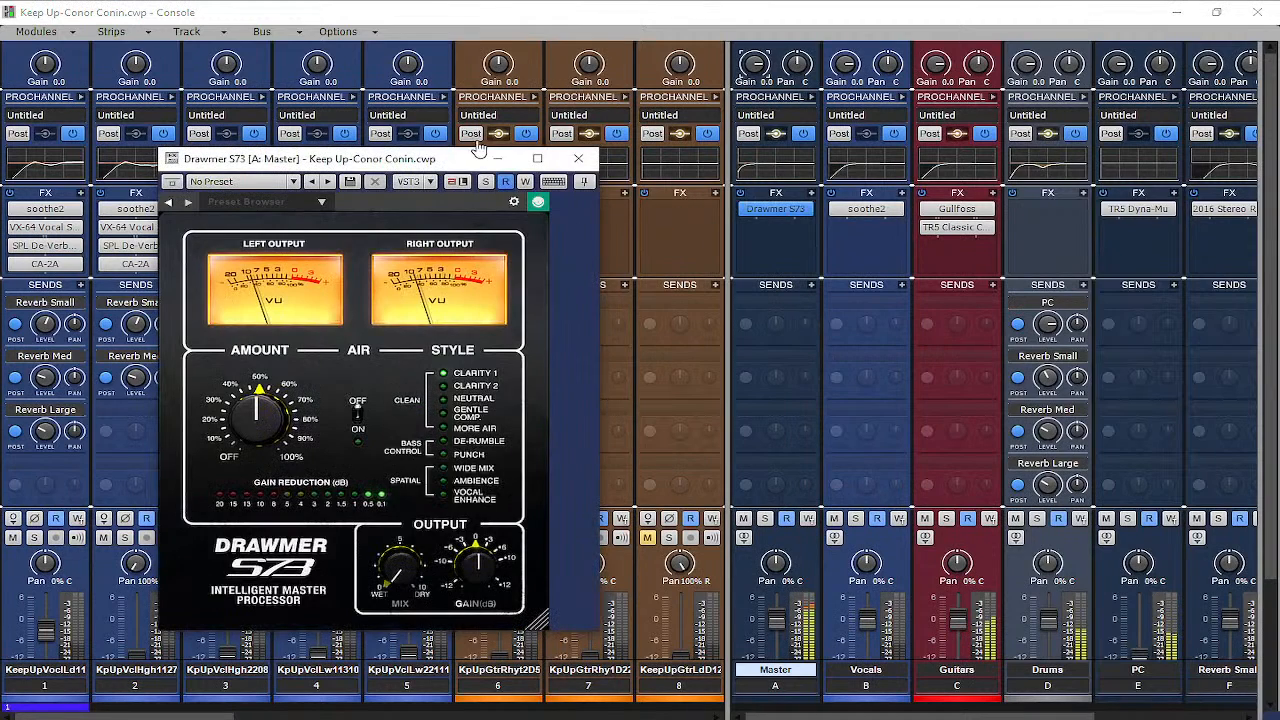
Lower the Drawmer S73's amount to 40.6 on the Master bus and close the plug-in
drag(415, 163, 975, 158)
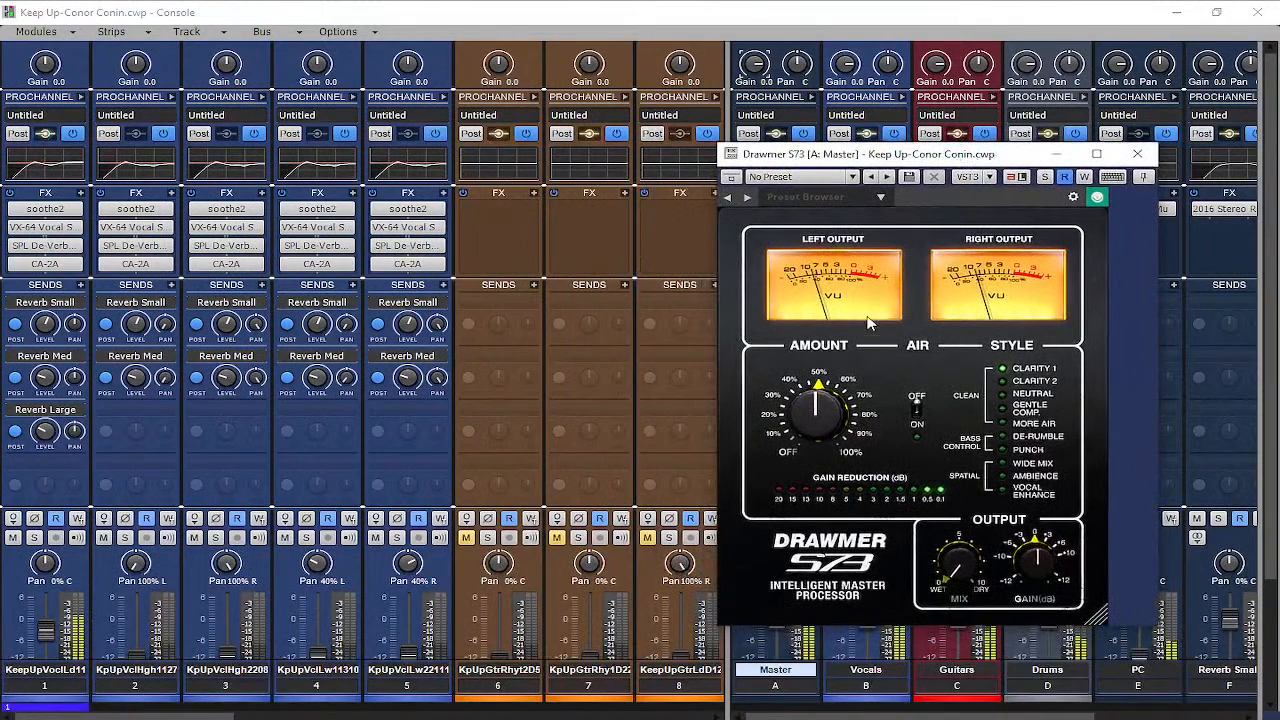
drag(812, 404, 809, 421)
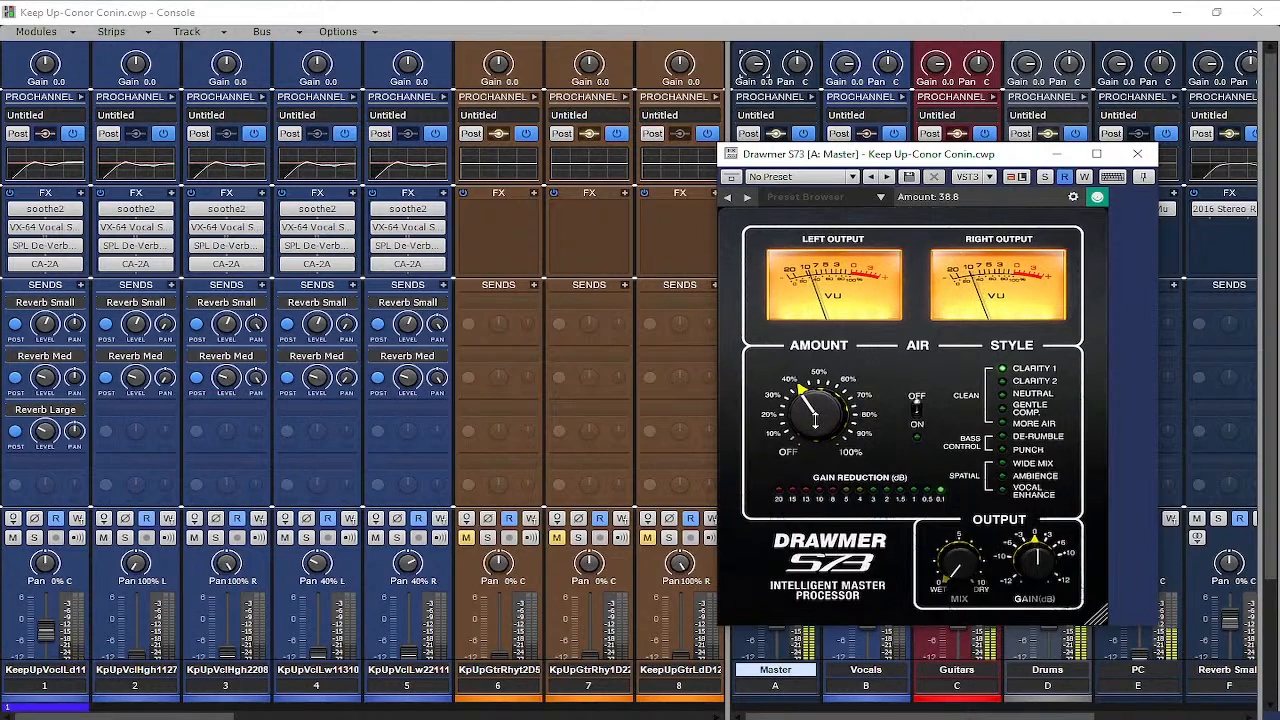
drag(809, 421, 817, 417)
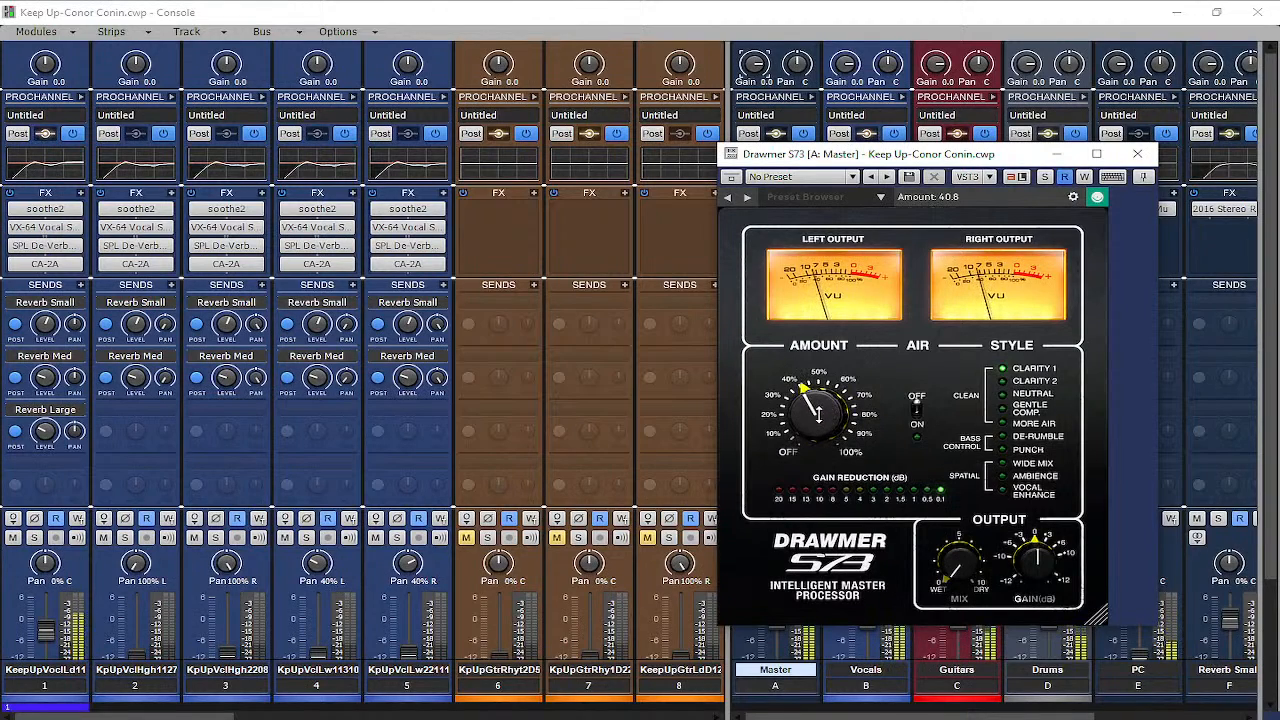
click(1137, 154)
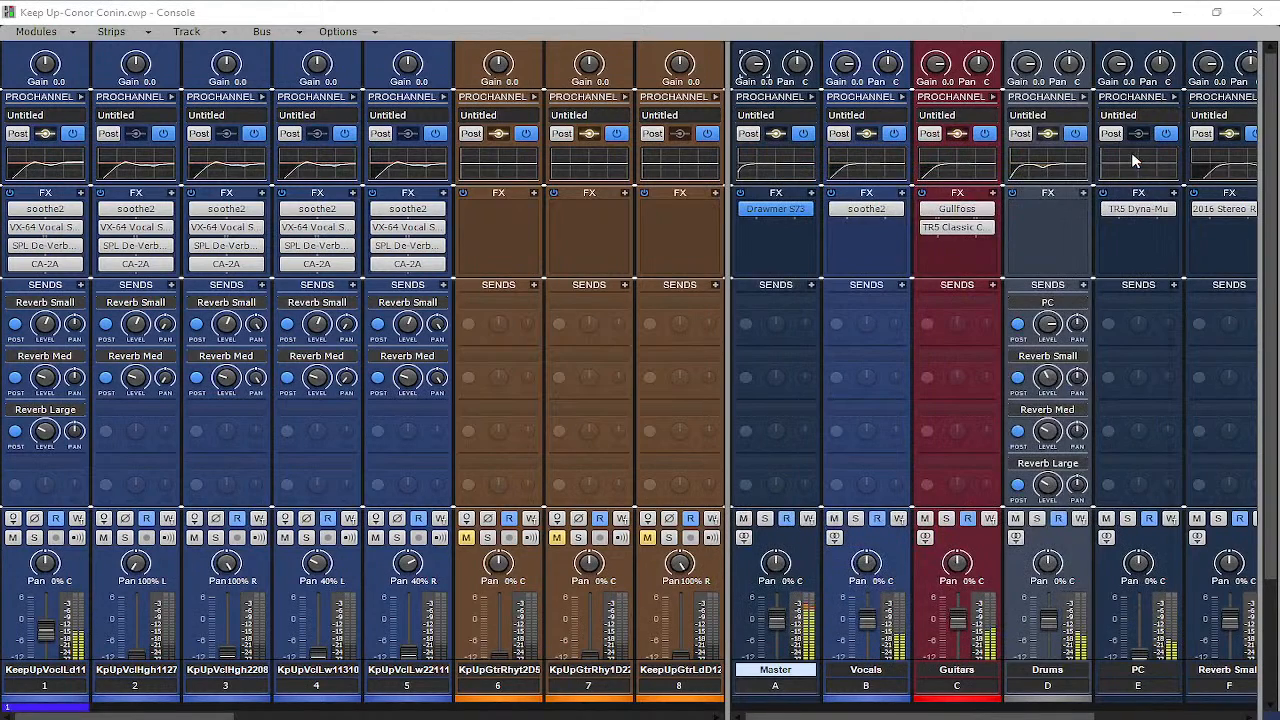
Insert a second Drawmer S73 on the Master bus and set its style to Clarity 2
right_click(787, 245)
mouse_move(757, 242)
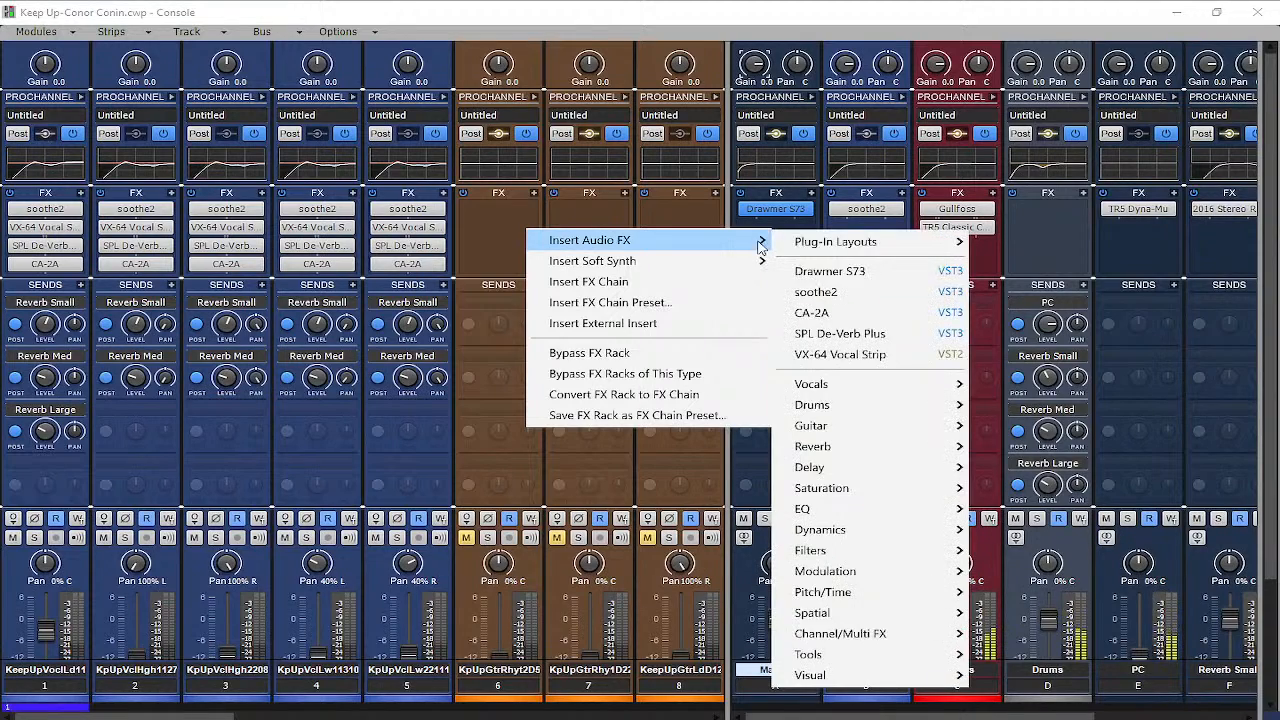
click(838, 274)
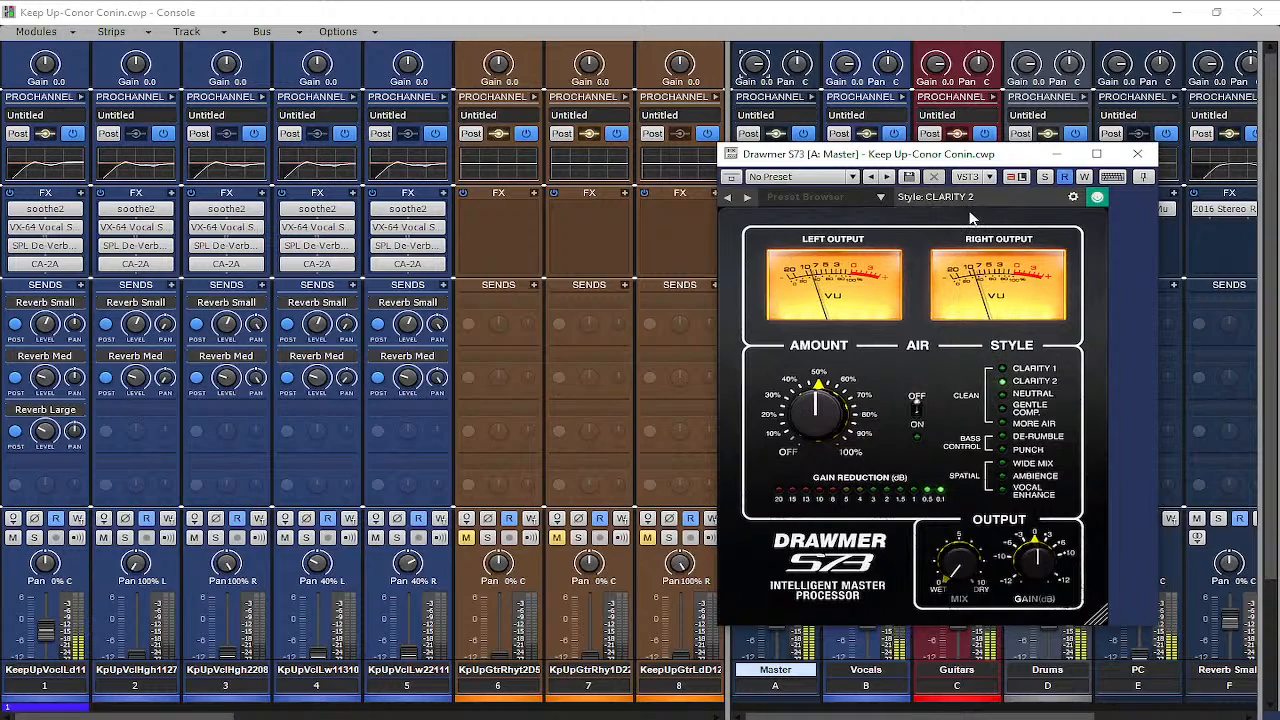
Move the second Drawmer S73's window clear of the Master meter and set its amount to 38.3
drag(939, 200, 678, 144)
drag(551, 352, 547, 370)
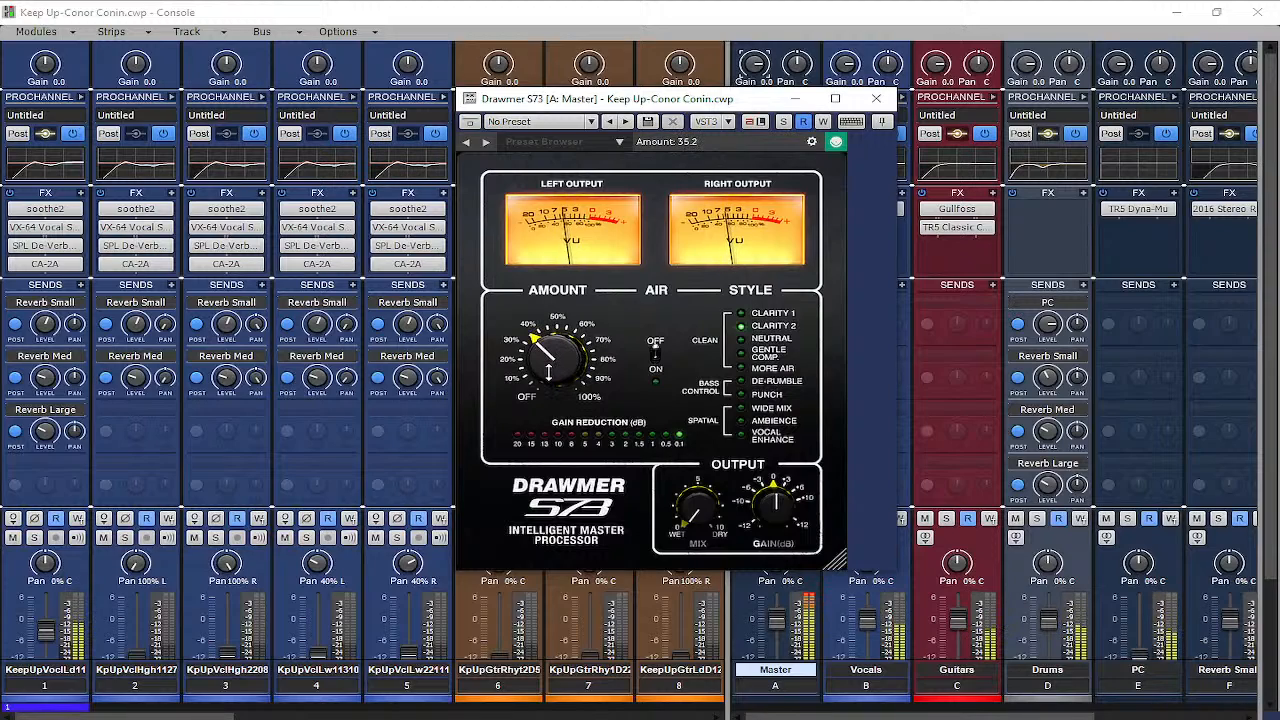
drag(690, 505, 692, 513)
mouse_move(549, 356)
mouse_down()
mouse_move(569, 344)
mouse_move(564, 363)
mouse_up()
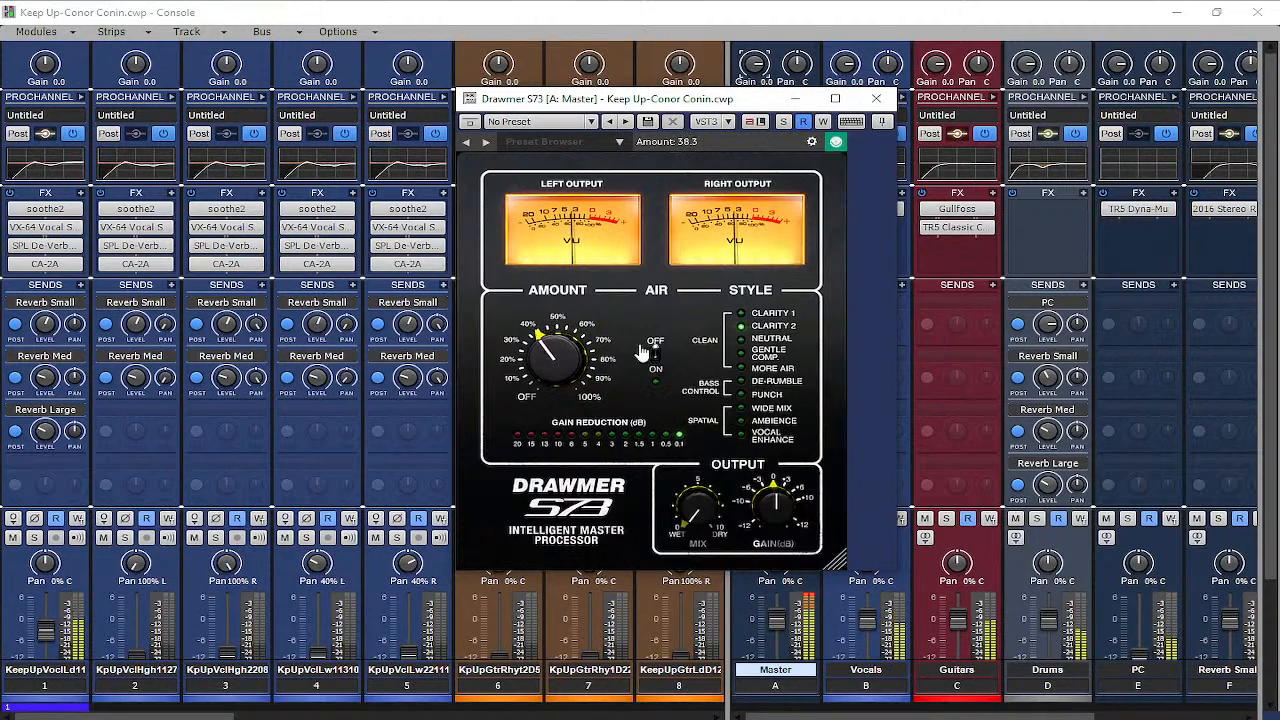
Try the Punch style on the second Drawmer S73, restore Clarity 2 and close the plug-in
click(740, 396)
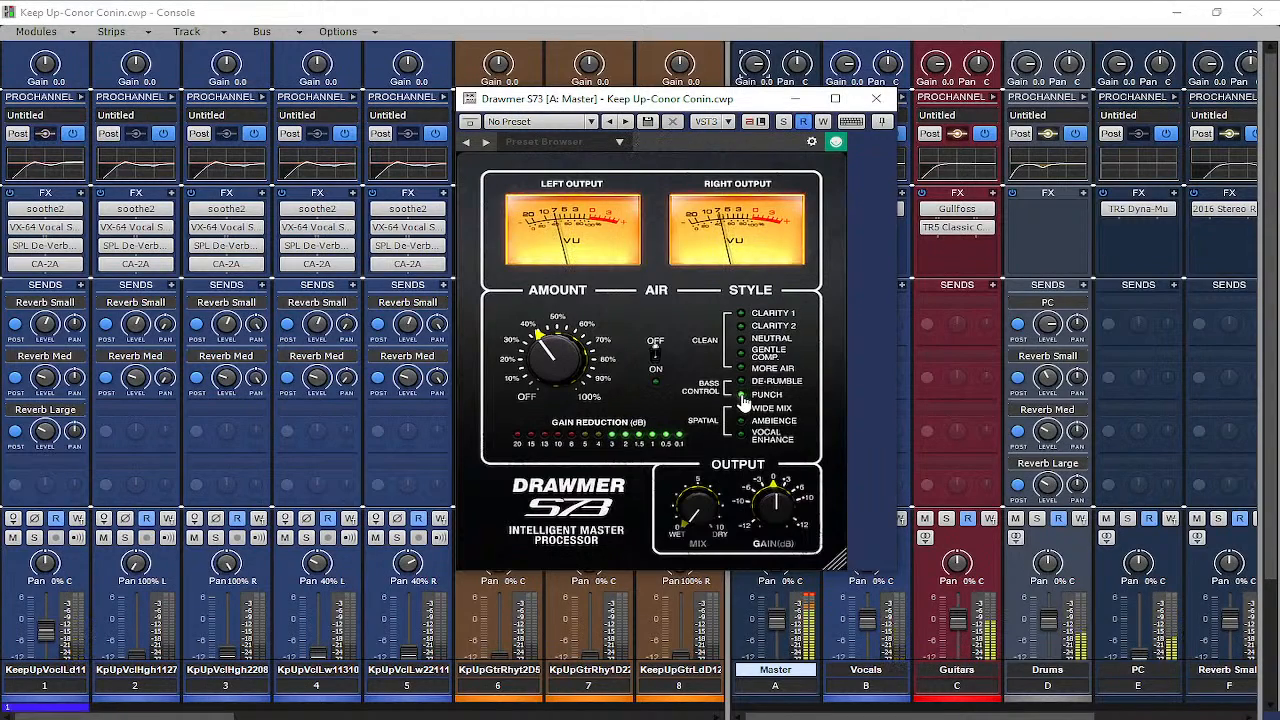
click(744, 395)
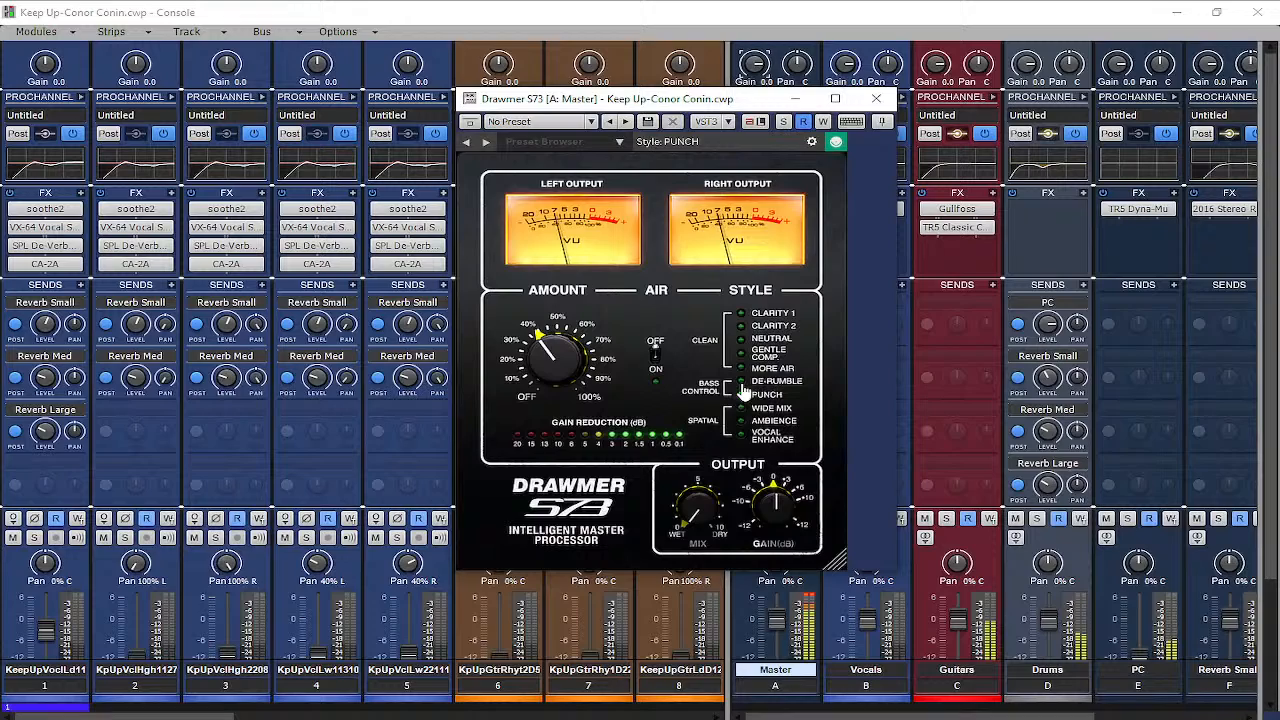
click(743, 327)
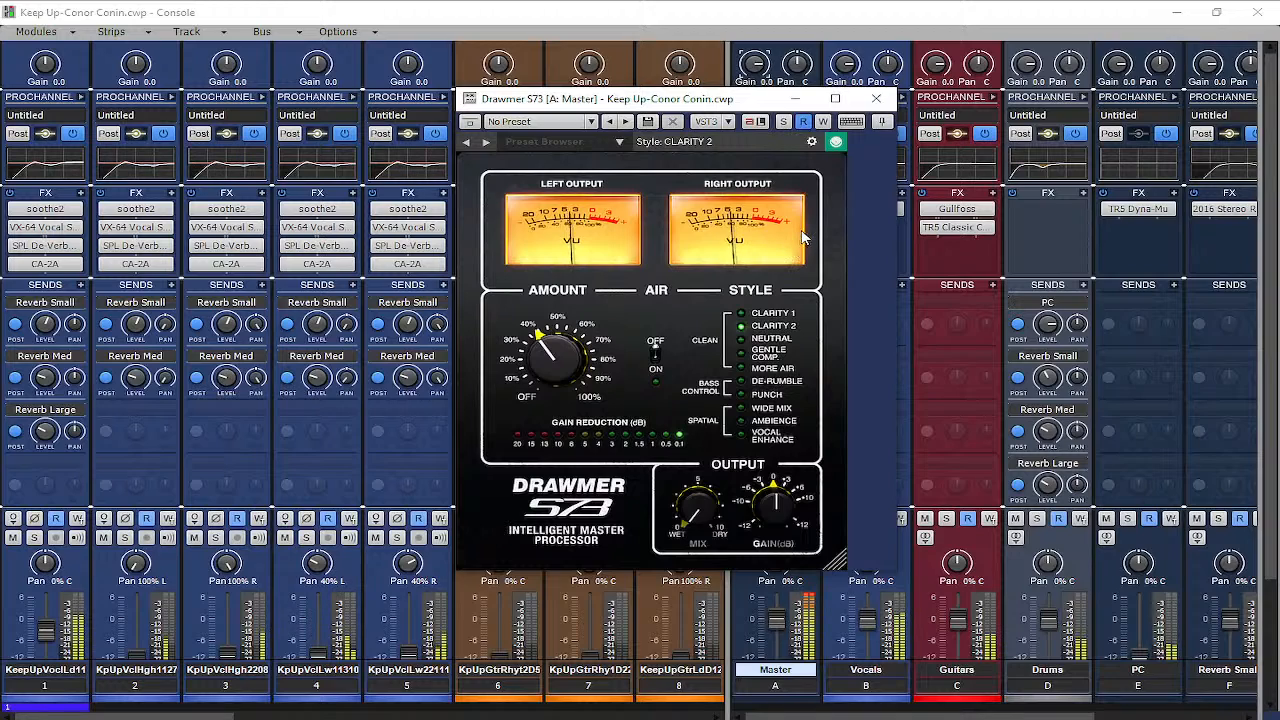
click(876, 99)
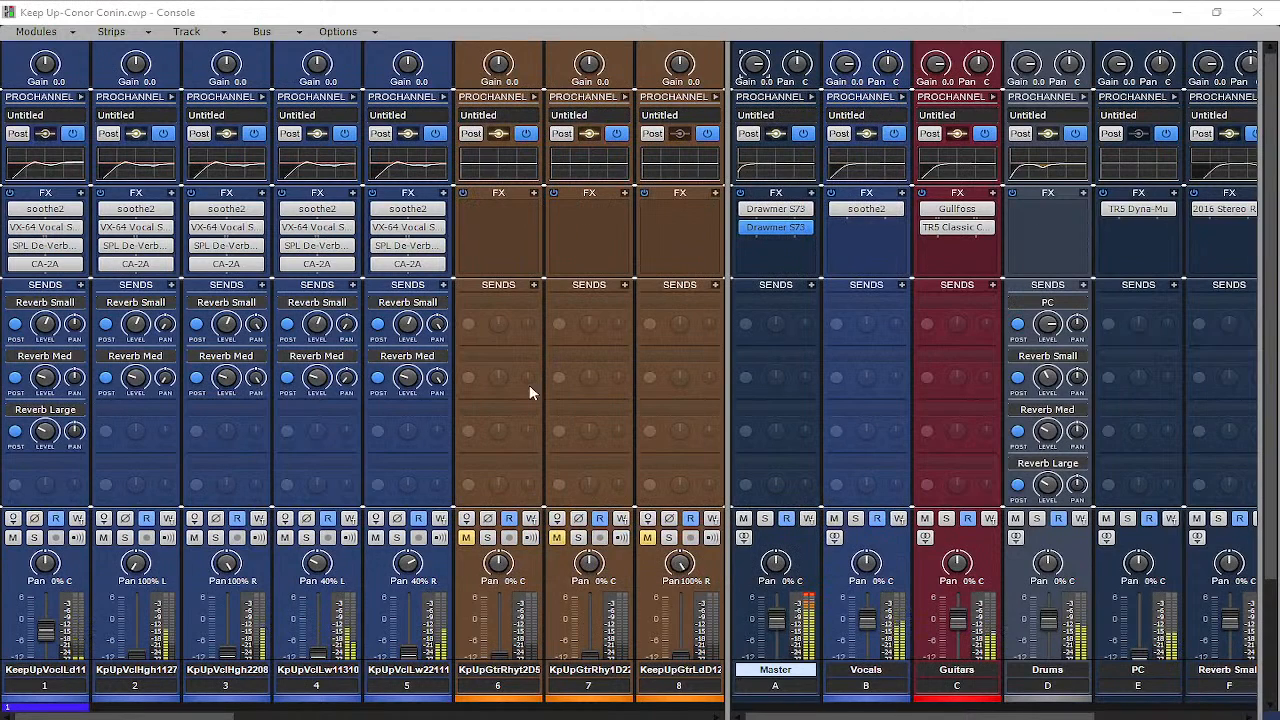
Lower the four harmony vocal tracks' volumes together to -15.4, -14.8, -15.2 and -14.4
scroll(588, 410, down, 1)
scroll(588, 410, down, 3)
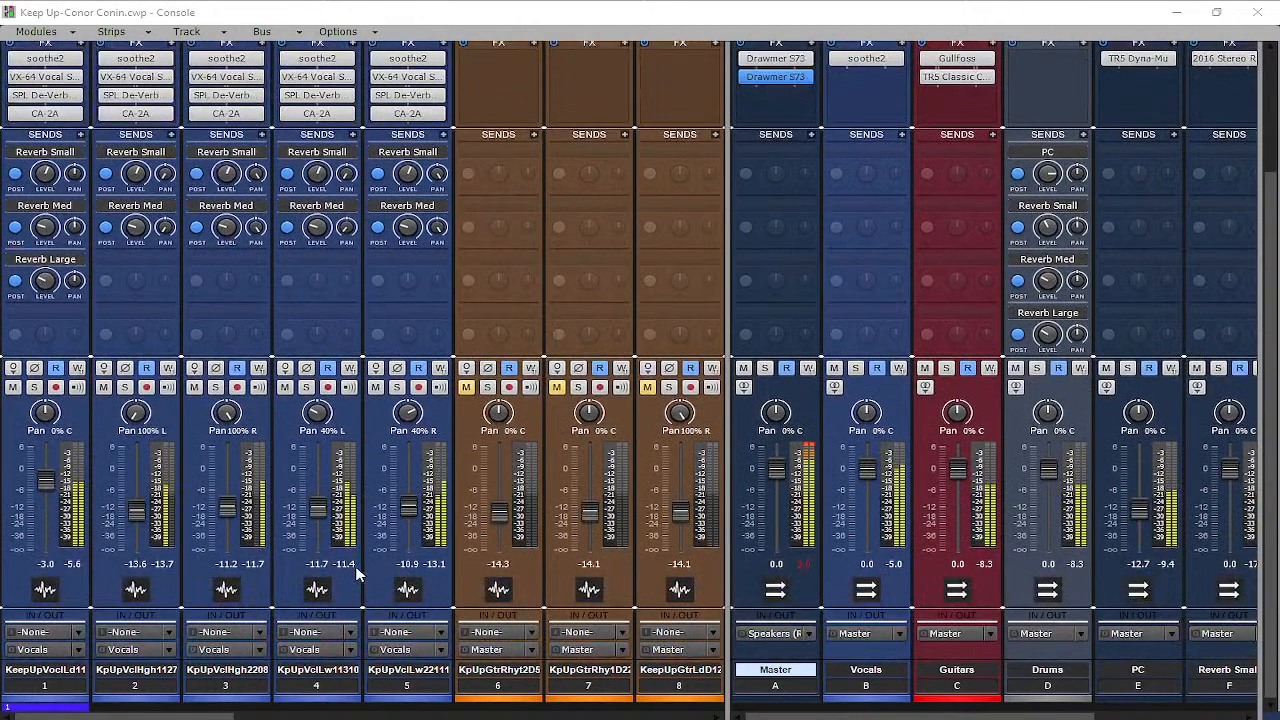
drag(430, 684, 155, 700)
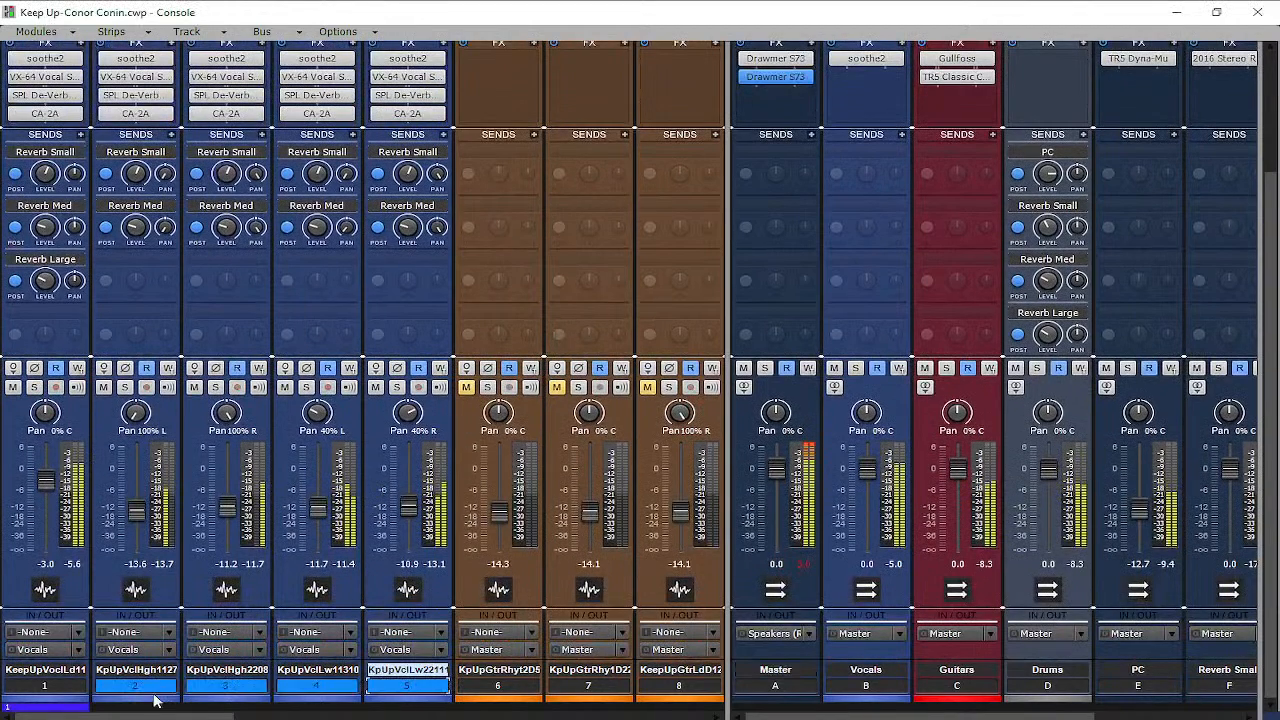
drag(136, 511, 136, 519)
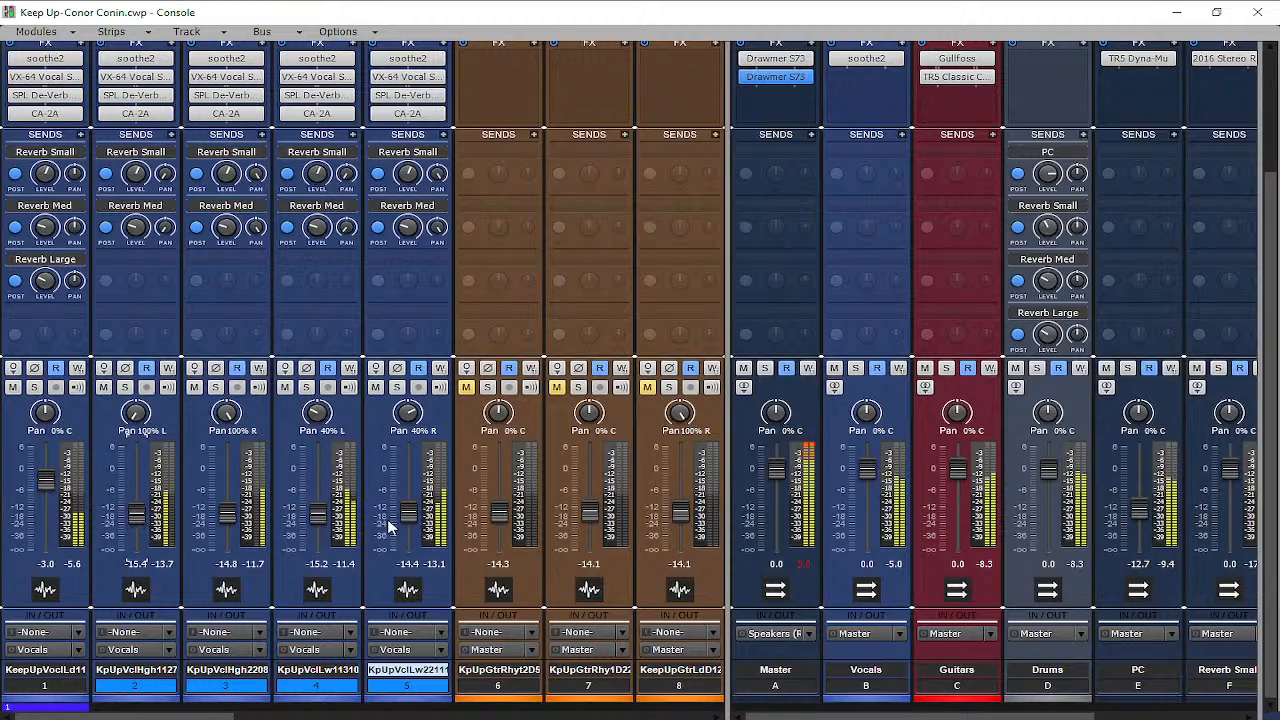
Enable the deesser with a depth of 48.5% in track 2's VX-64 Vocal Strip and close the plug-in
scroll(334, 300, up, 2)
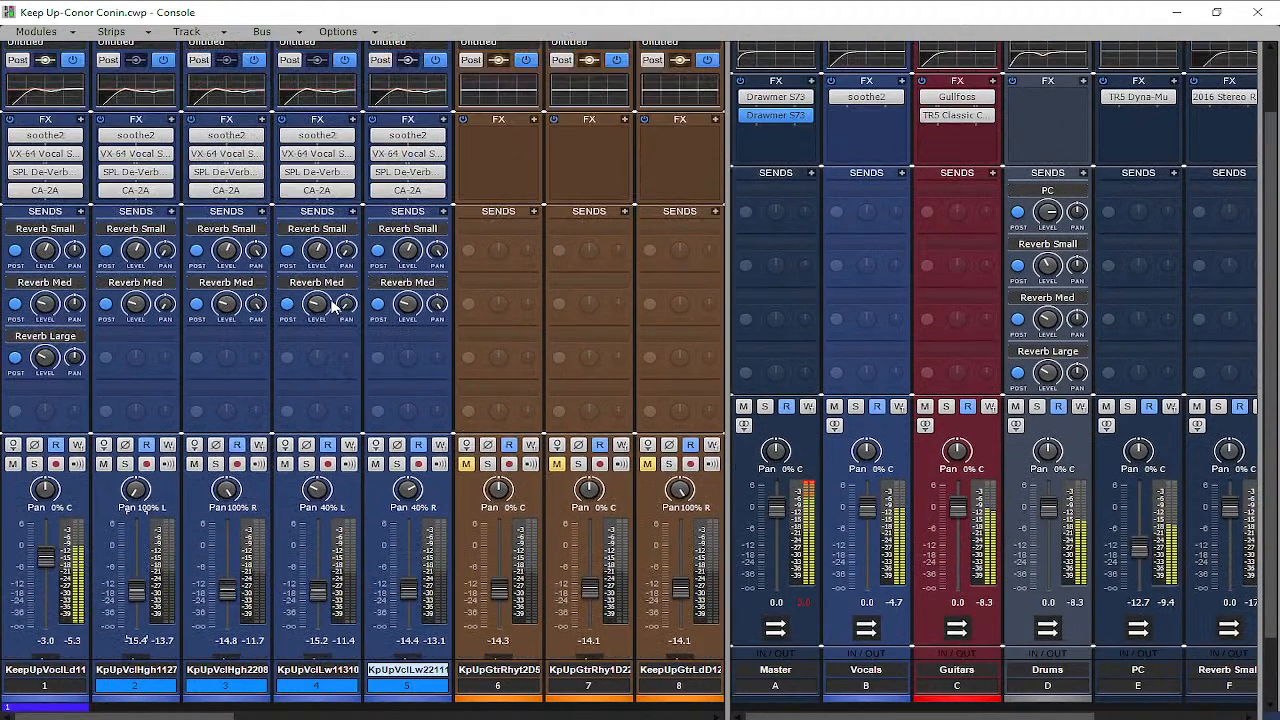
double_click(135, 153)
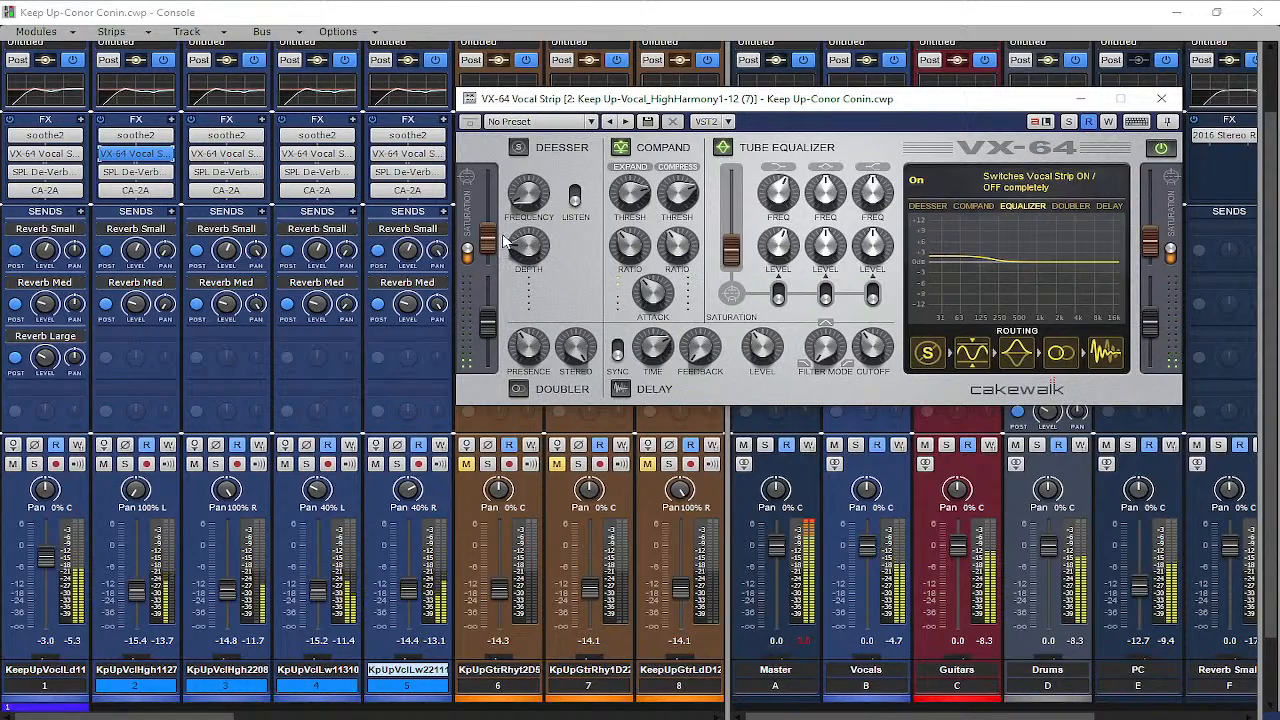
click(518, 147)
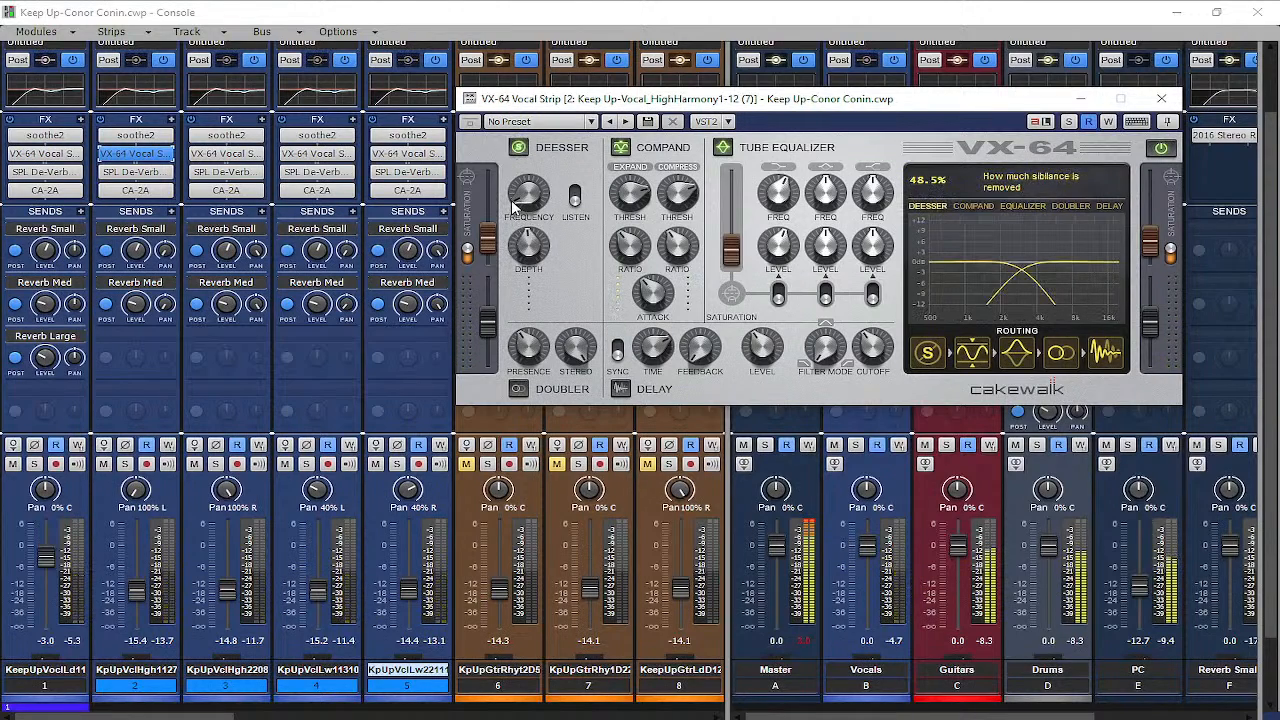
click(1161, 98)
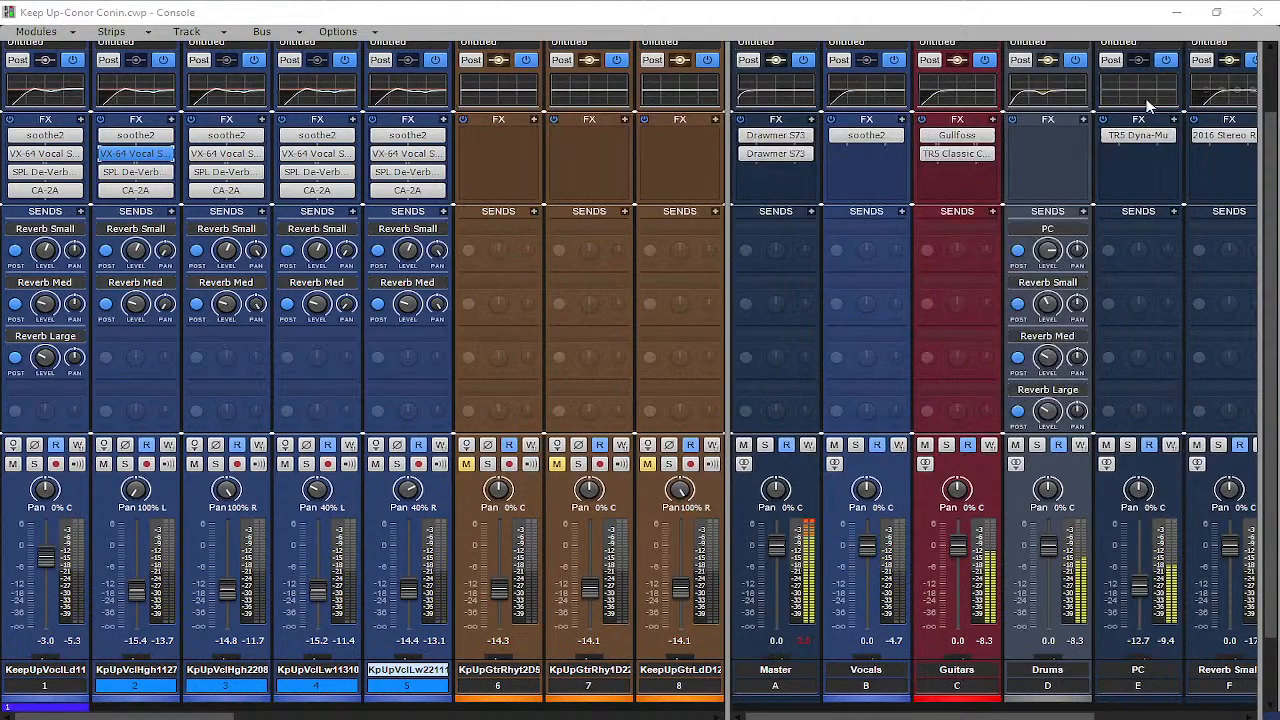
Enable the deesser in the VX-64 Vocal Strip on track 3, the second high harmony, and close the plug-in
double_click(226, 153)
click(518, 147)
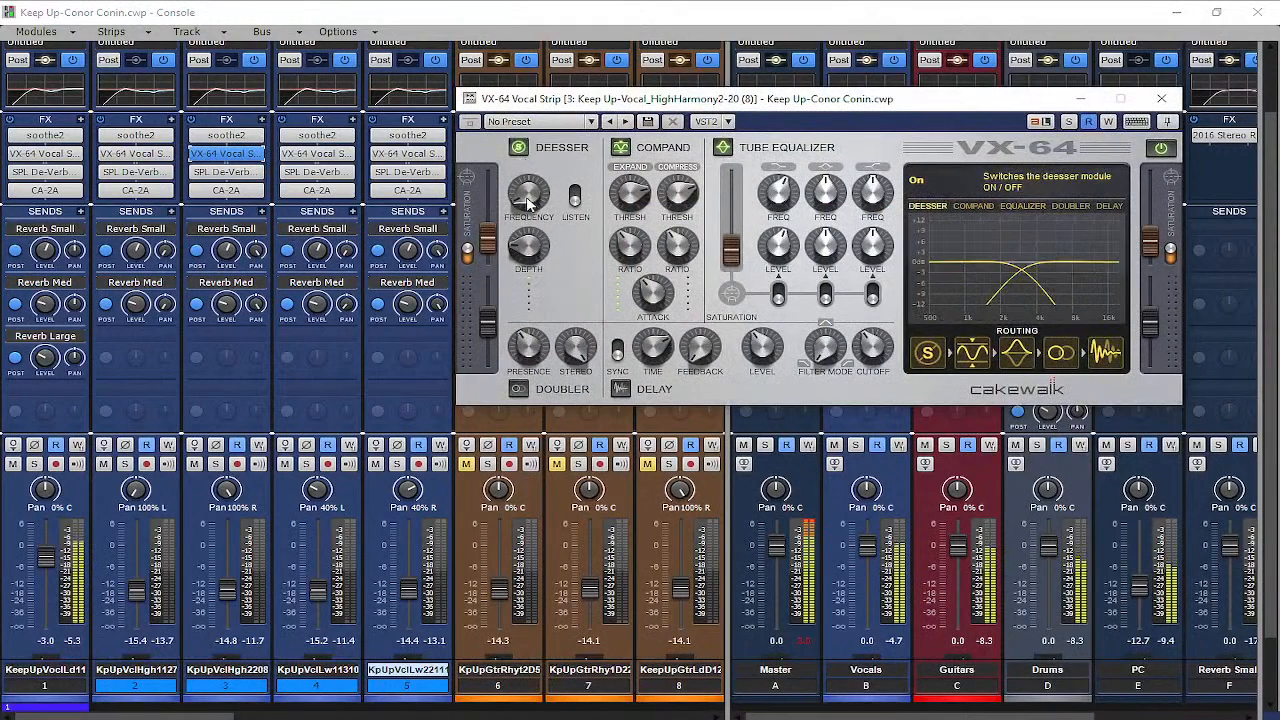
click(1161, 98)
Enable the deesser in the VX-64 Vocal Strip on track 4, the first low harmony, and close the plug-in
double_click(316, 156)
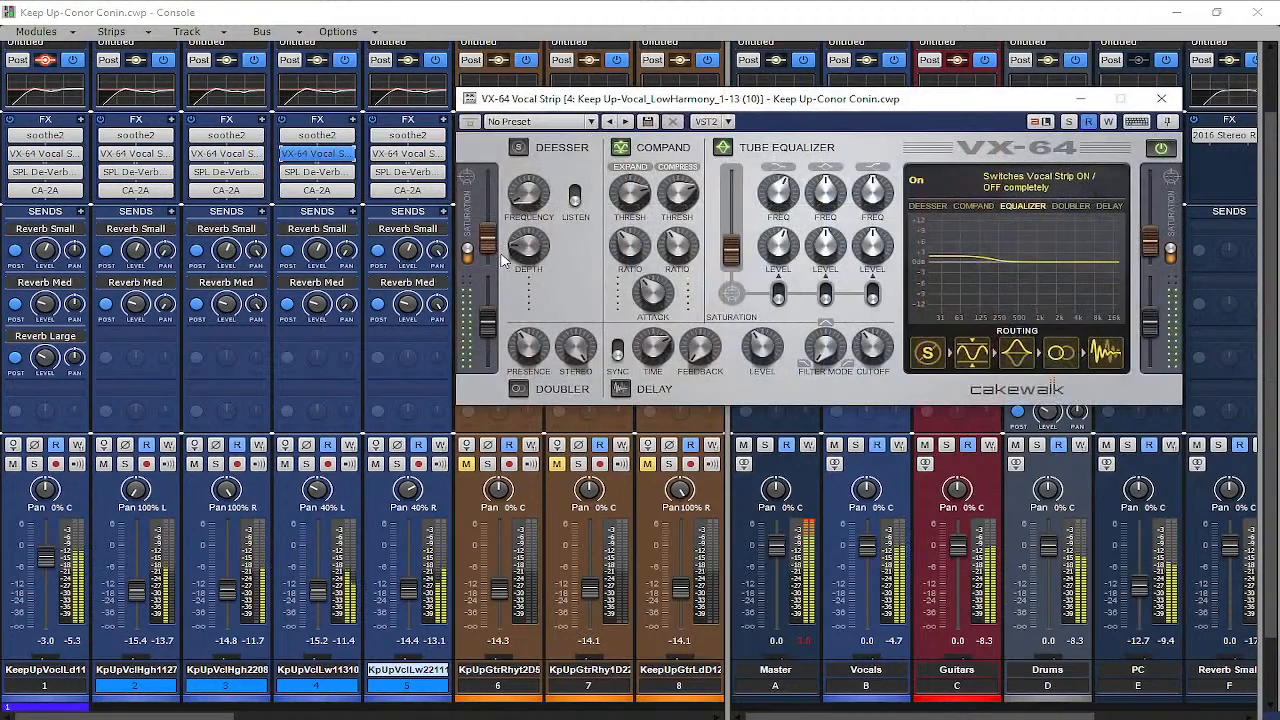
click(518, 147)
click(1161, 98)
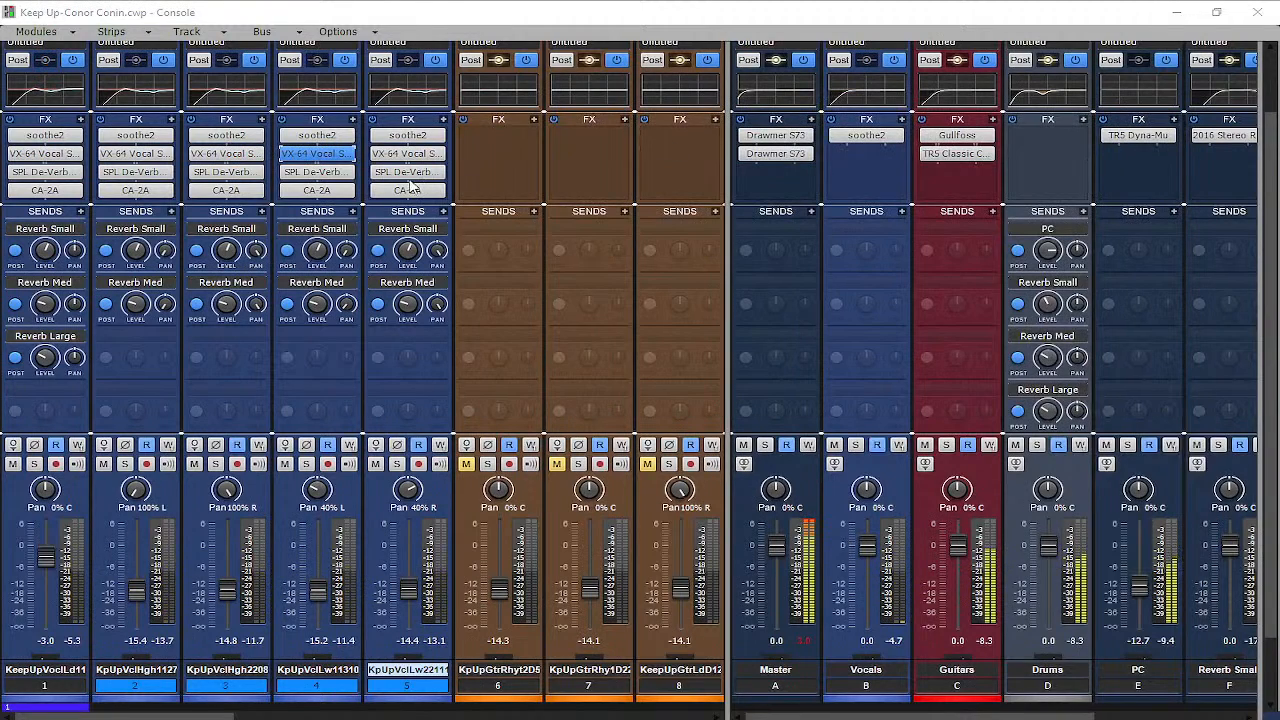
Enable the deesser in the VX-64 Vocal Strip on track 5, the second low harmony, and close the plug-in
double_click(407, 153)
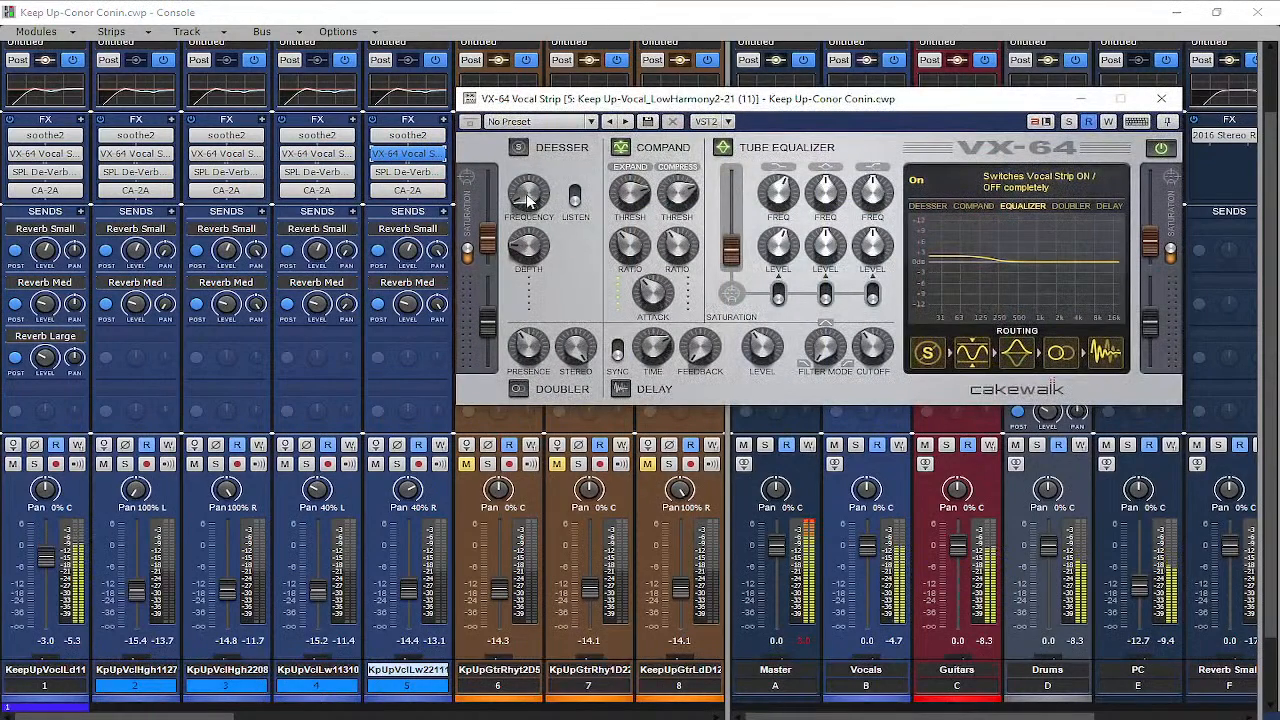
click(518, 147)
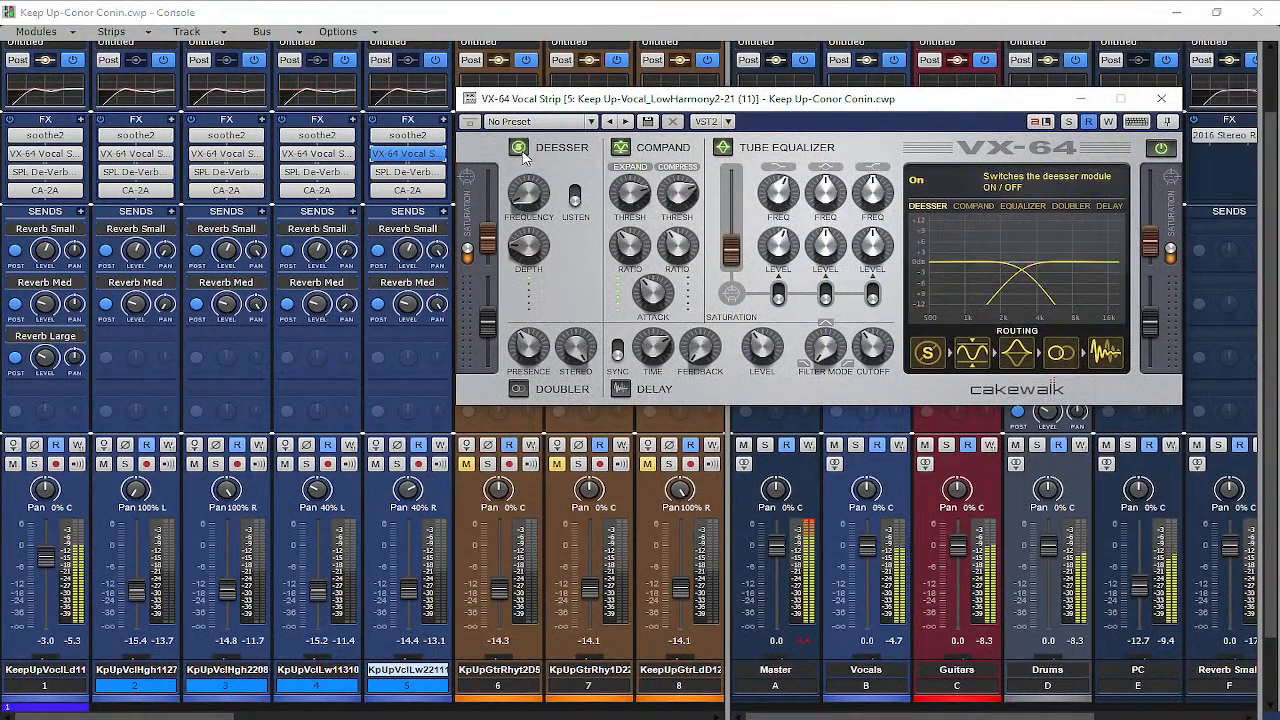
click(1158, 98)
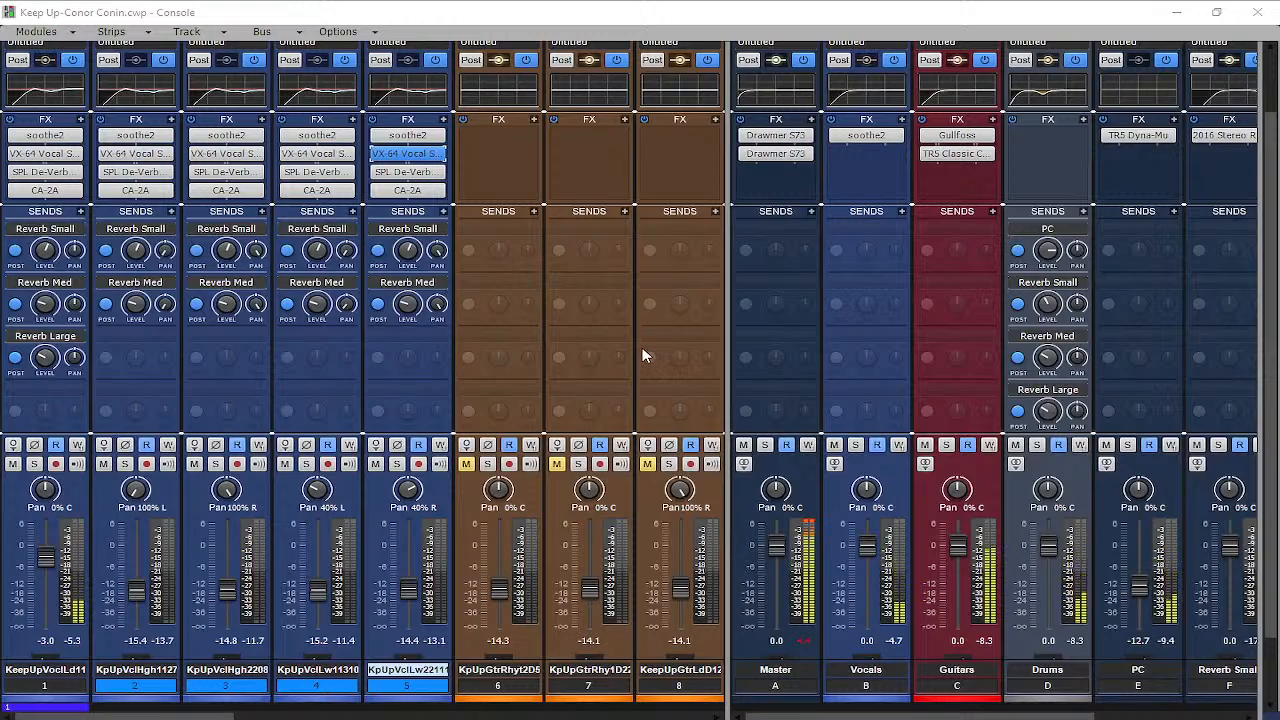
Reset the Master bus peak reading, lower the second Drawmer S73's output gain to -2.7 dB and close the plug-in
click(807, 636)
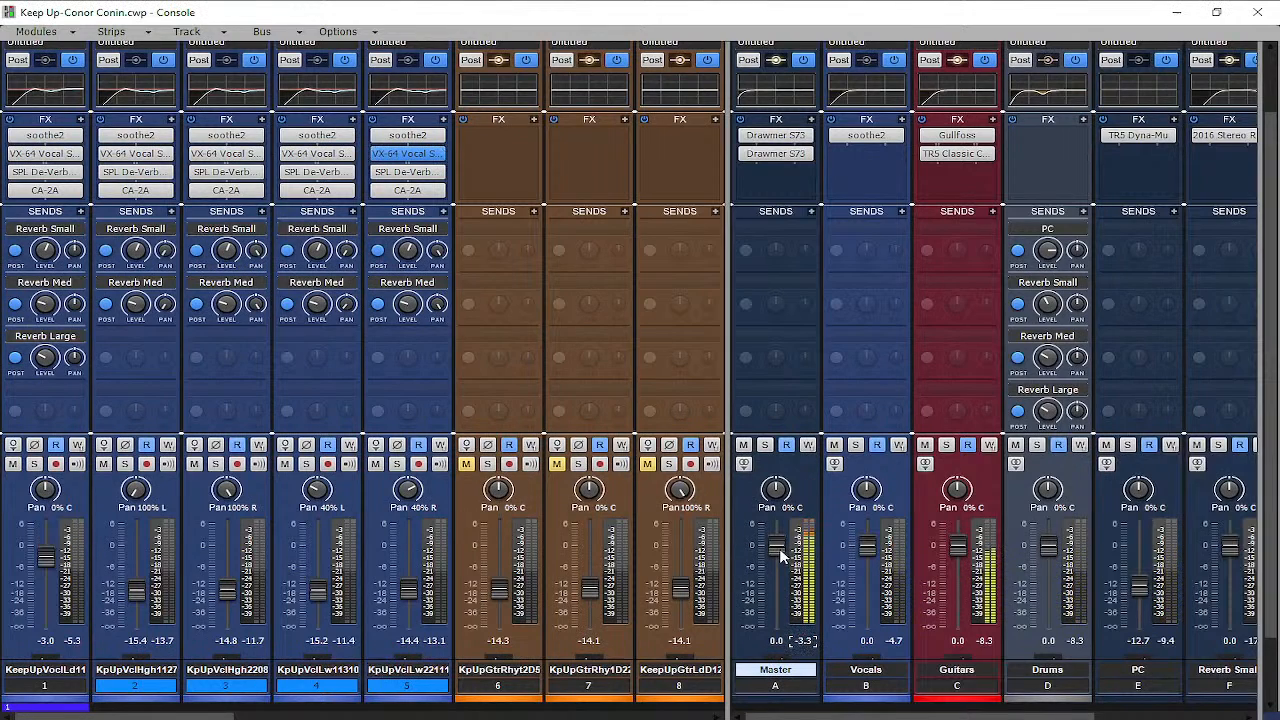
right_click(781, 176)
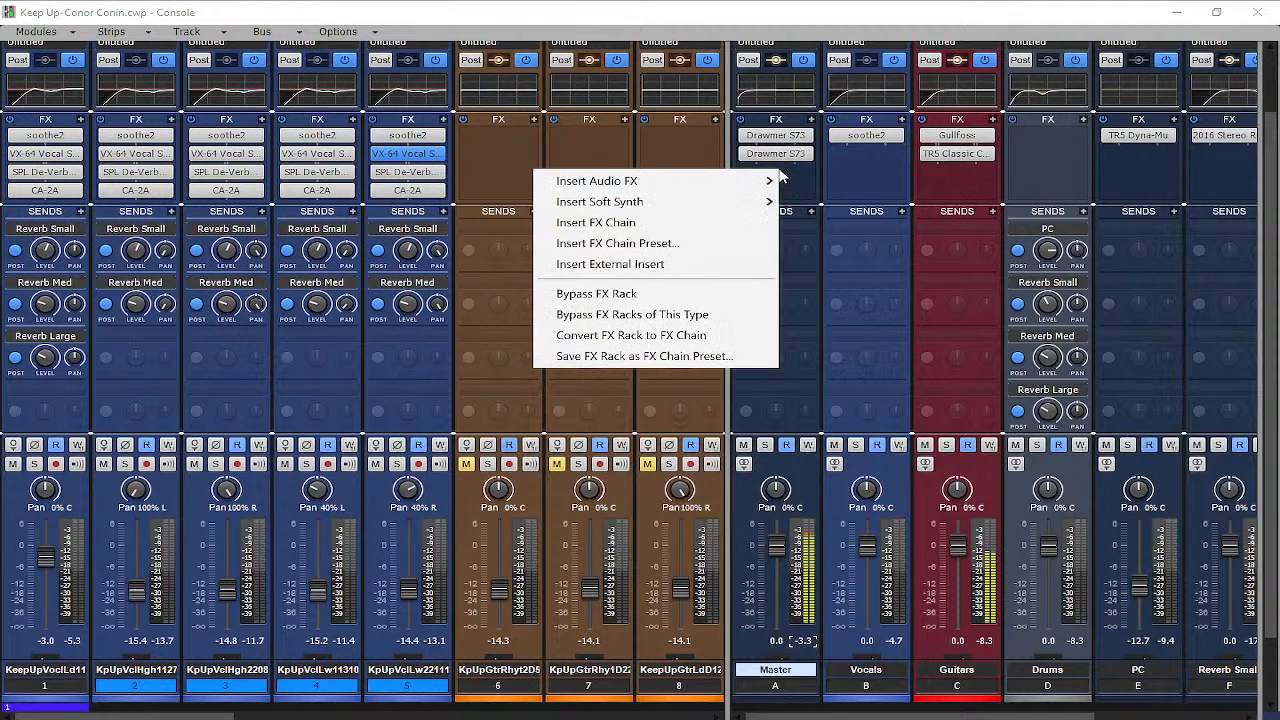
click(791, 176)
click(776, 153)
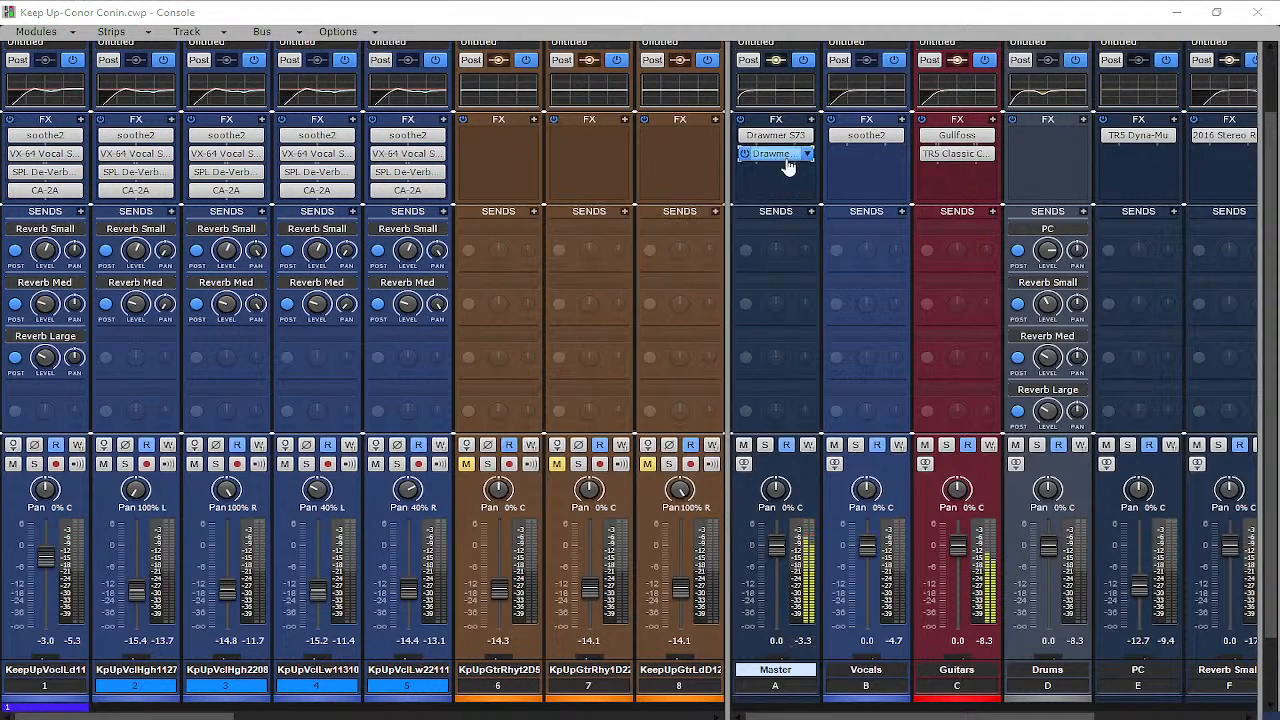
double_click(776, 153)
mouse_move(765, 513)
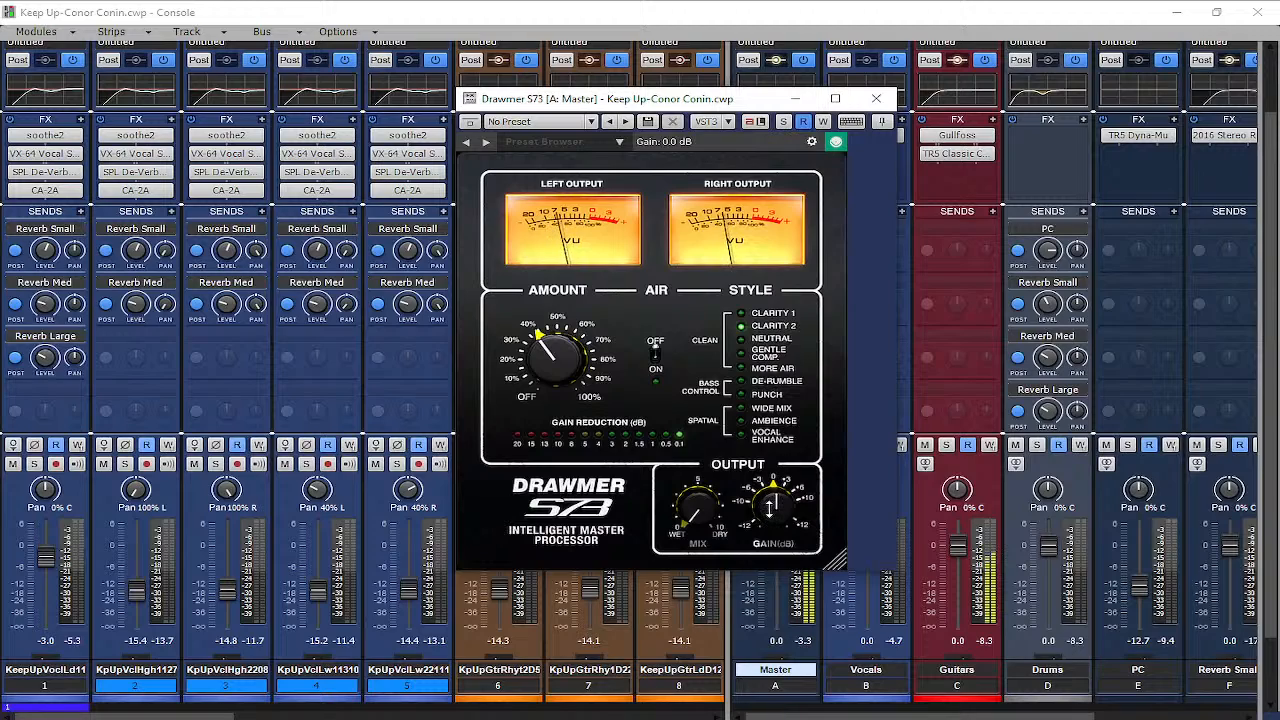
scroll(765, 513, down, 1)
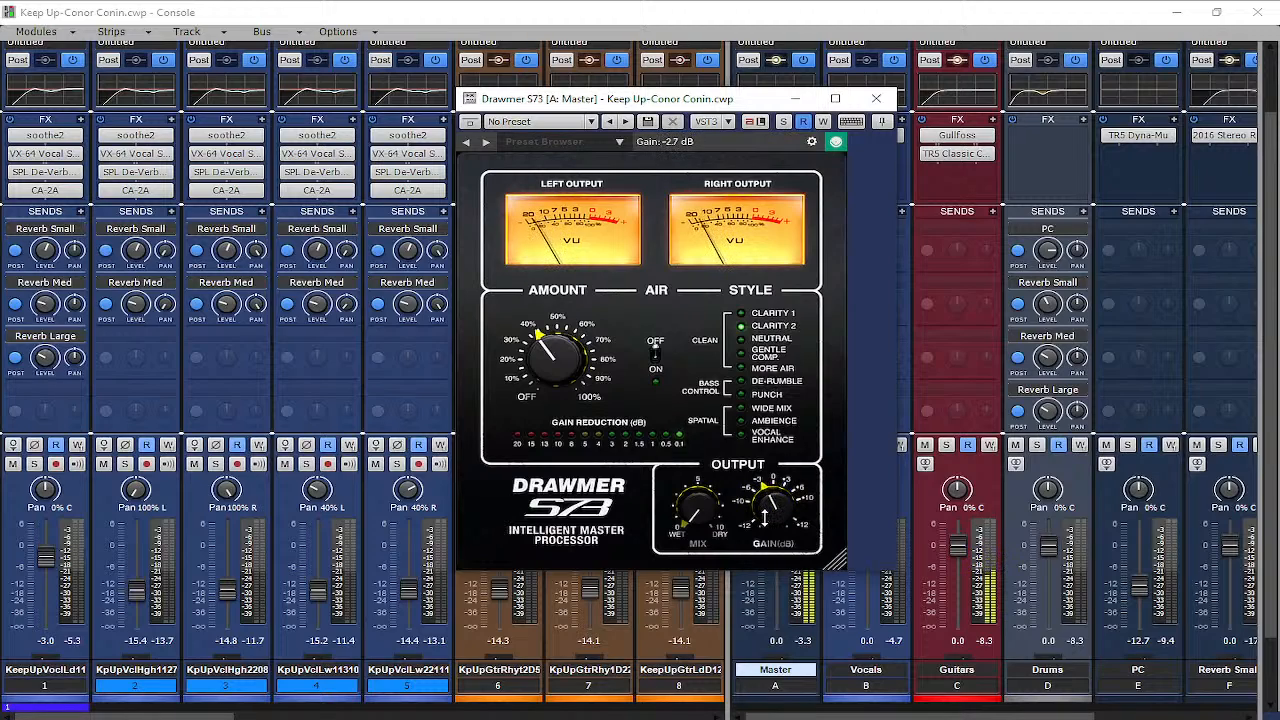
click(876, 98)
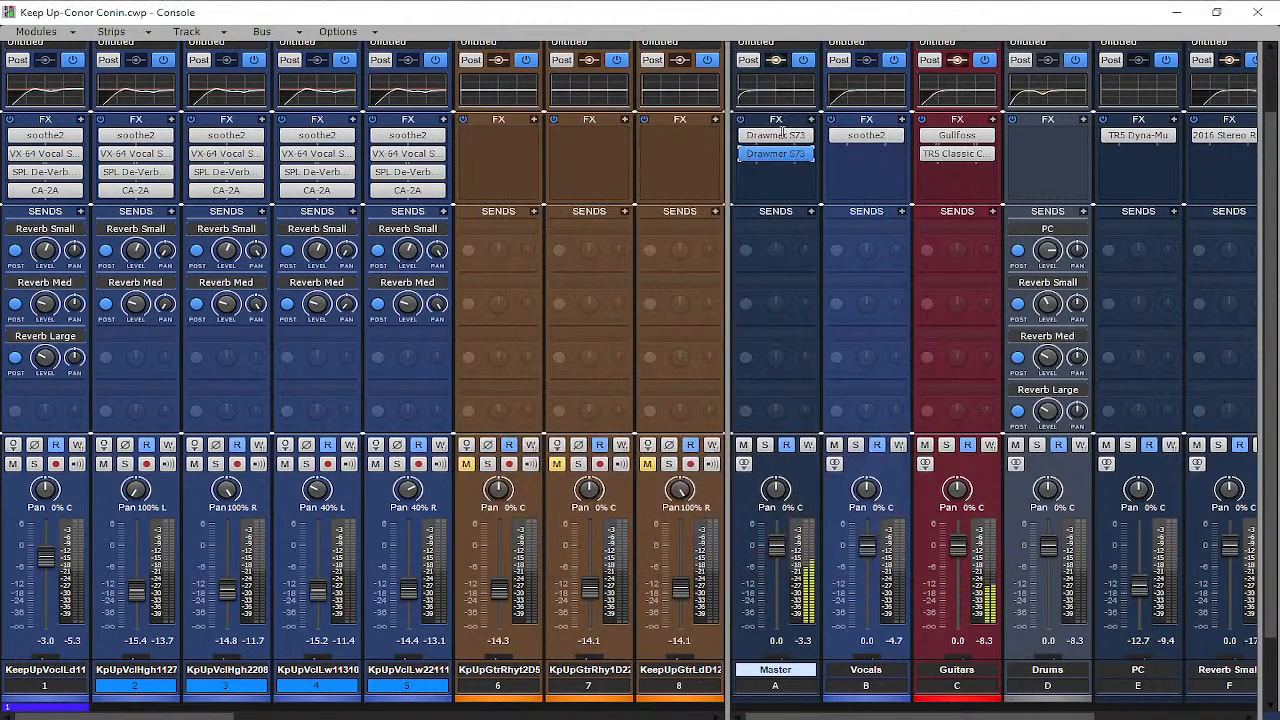
Lower the output gain of the Master bus's first Drawmer S73 to -3.0 dB and close the plug-in
double_click(777, 136)
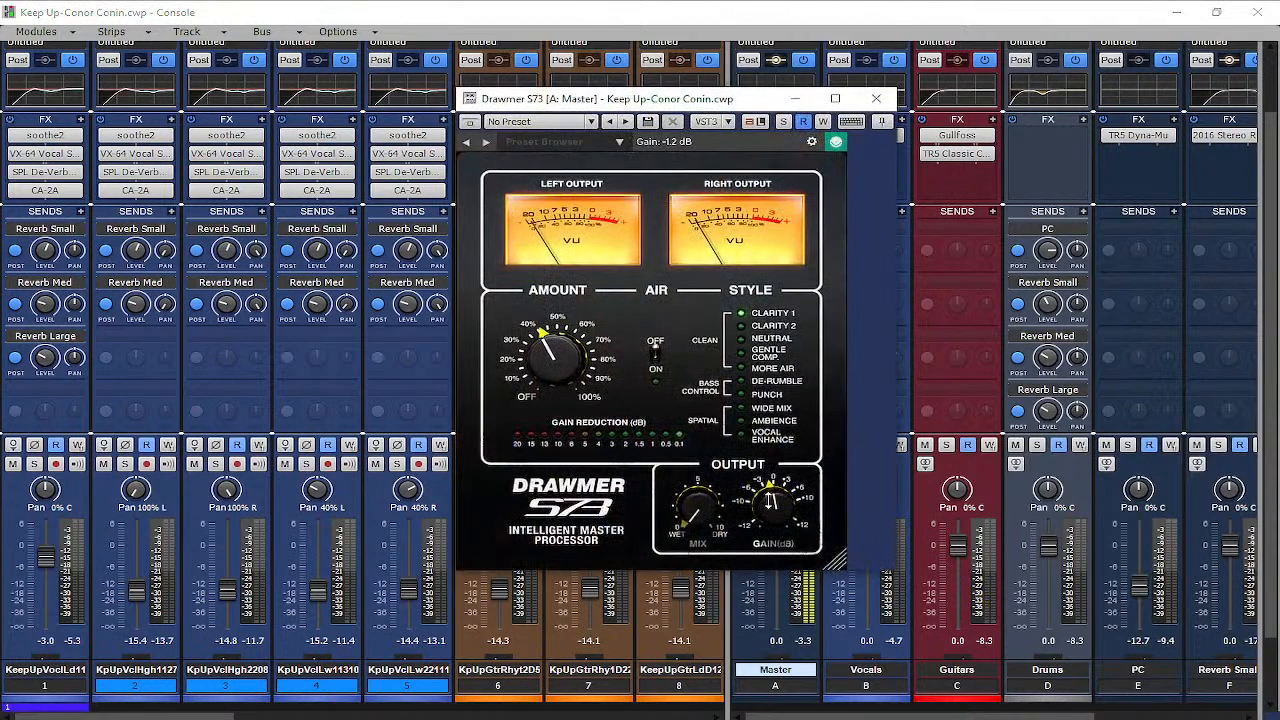
scroll(768, 505, down, 1)
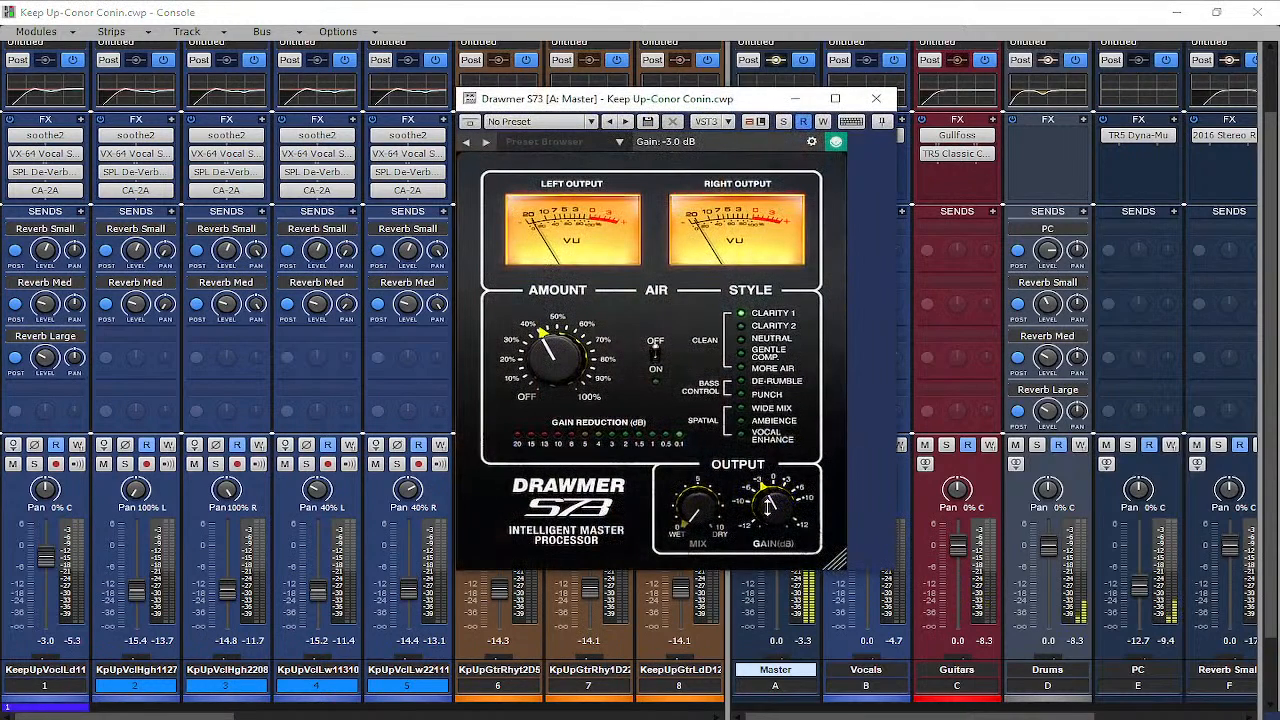
click(876, 98)
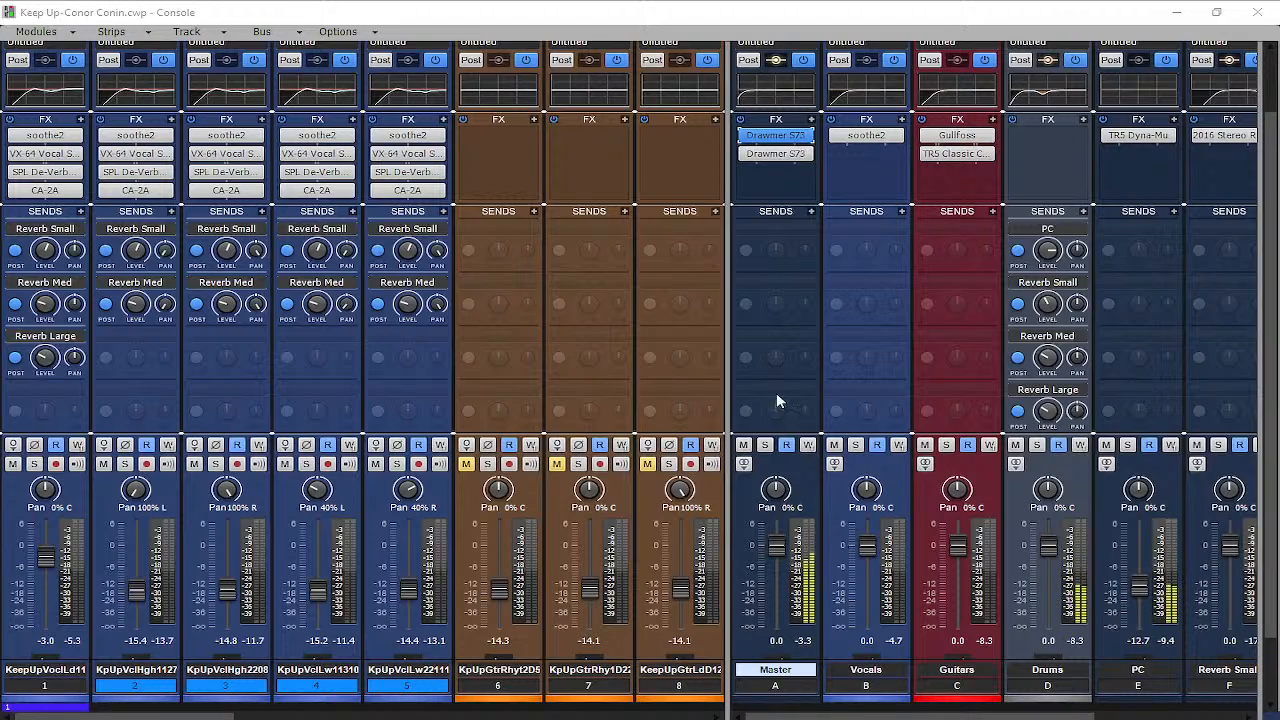
Insert the TR5 One mastering processor on the Master bus and move its window clear of the bus faders
right_click(771, 177)
mouse_move(746, 185)
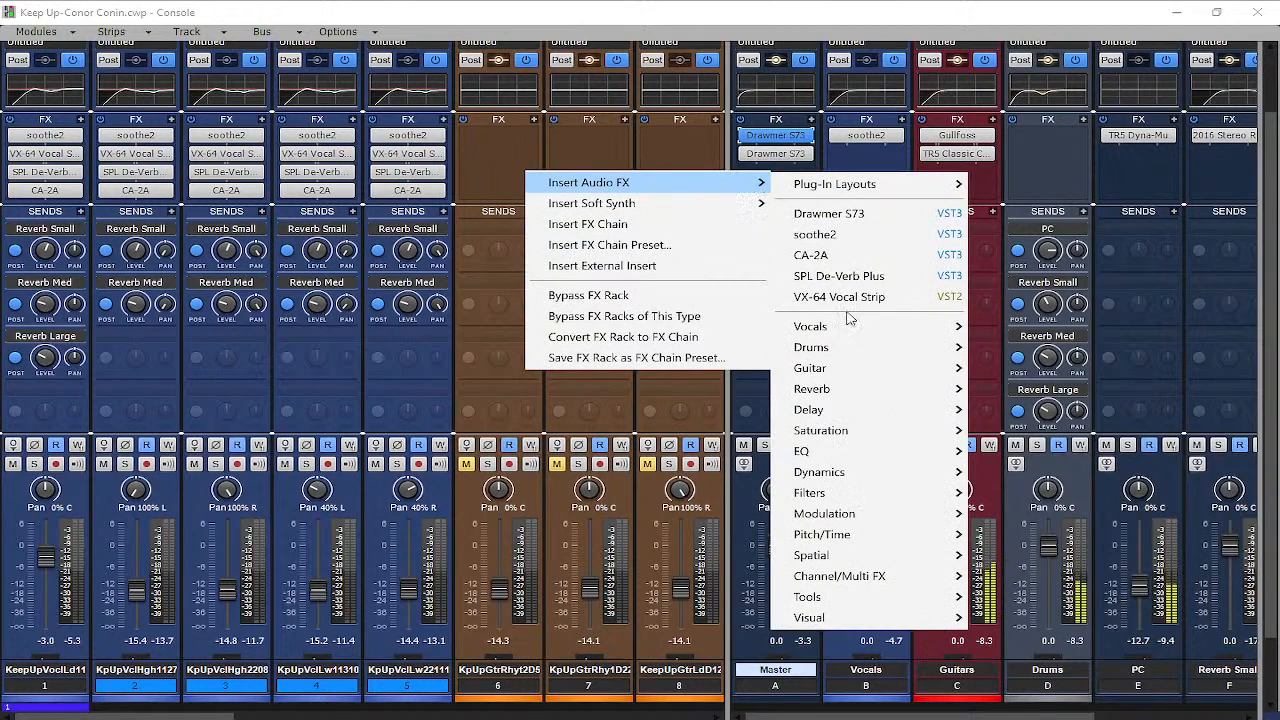
mouse_move(884, 454)
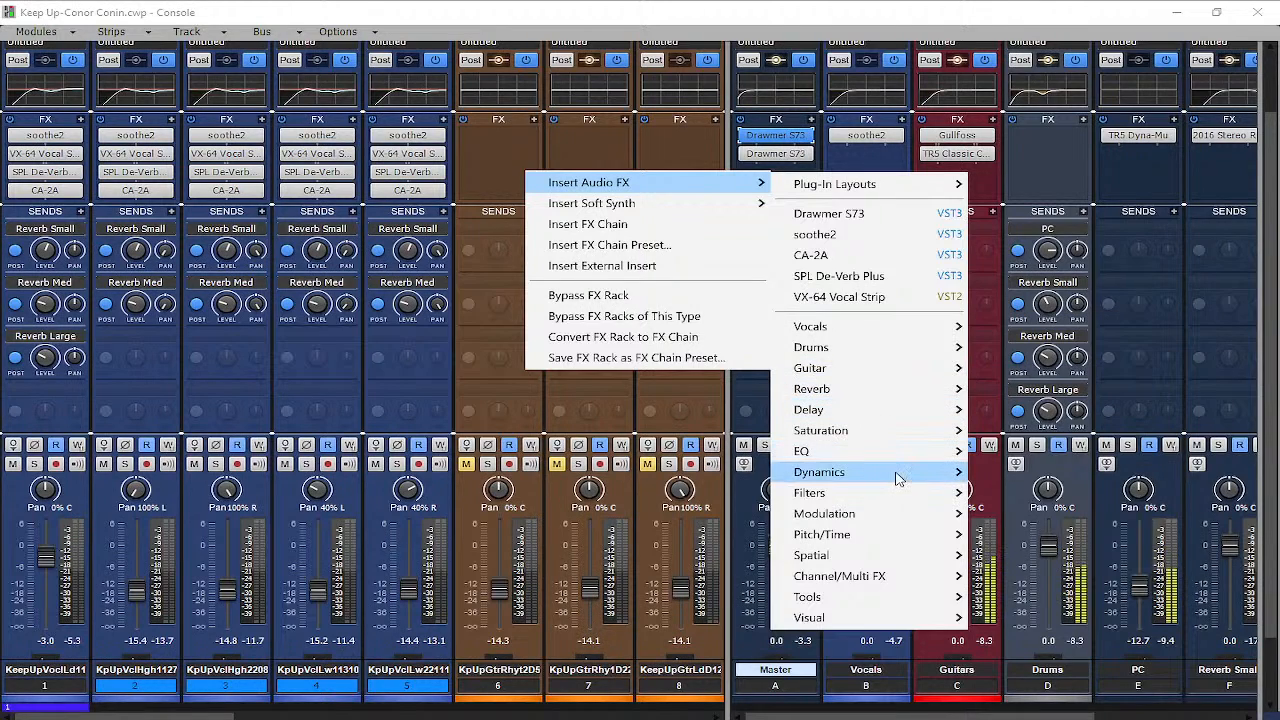
mouse_move(917, 474)
mouse_move(1022, 478)
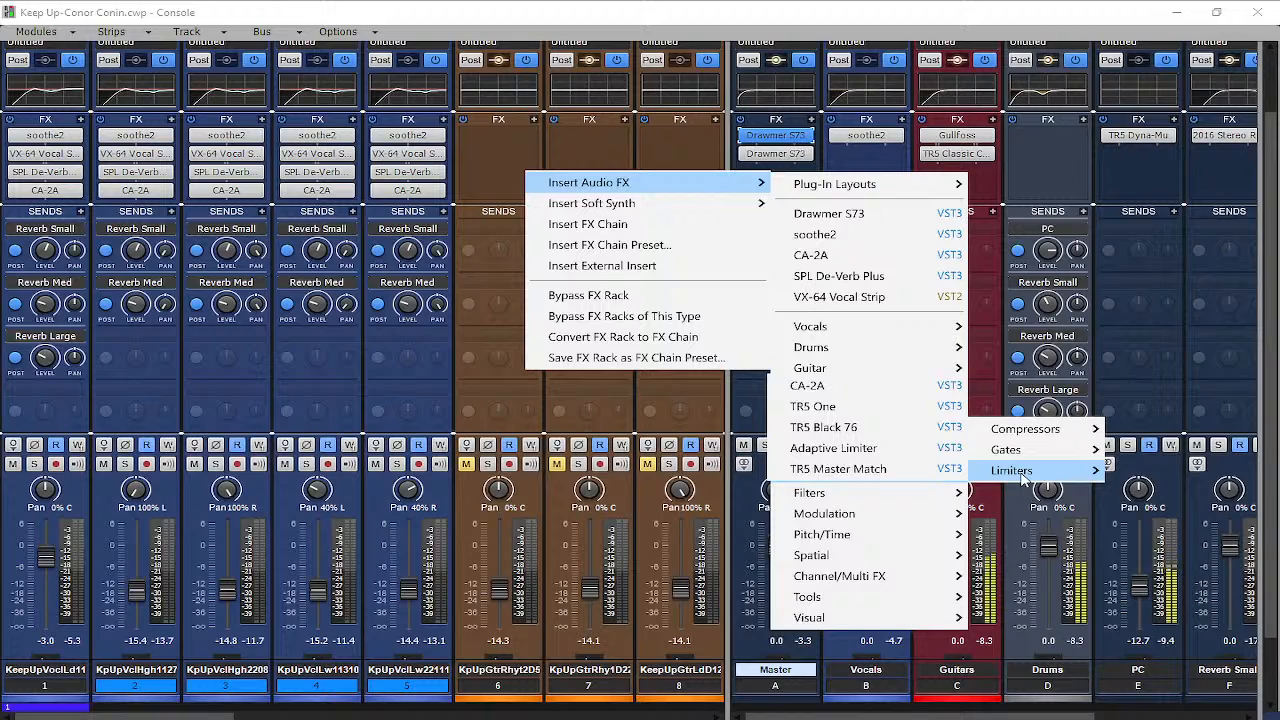
click(855, 405)
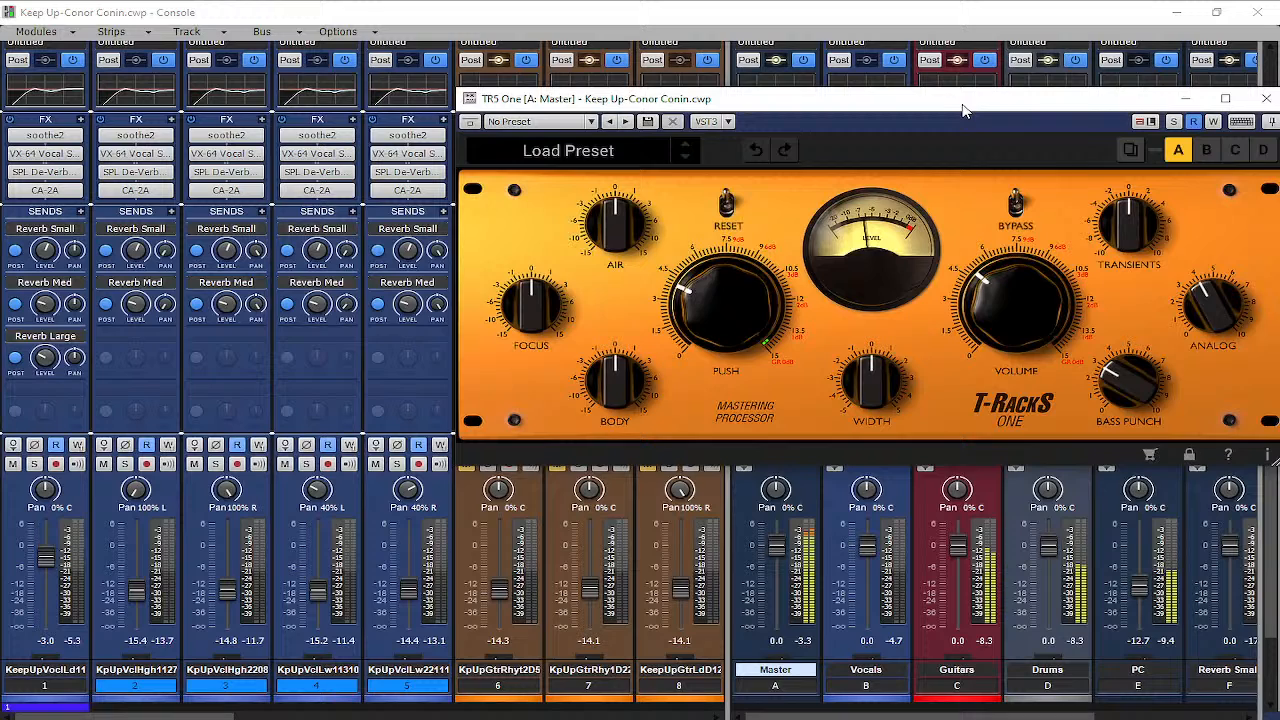
drag(918, 98, 847, 187)
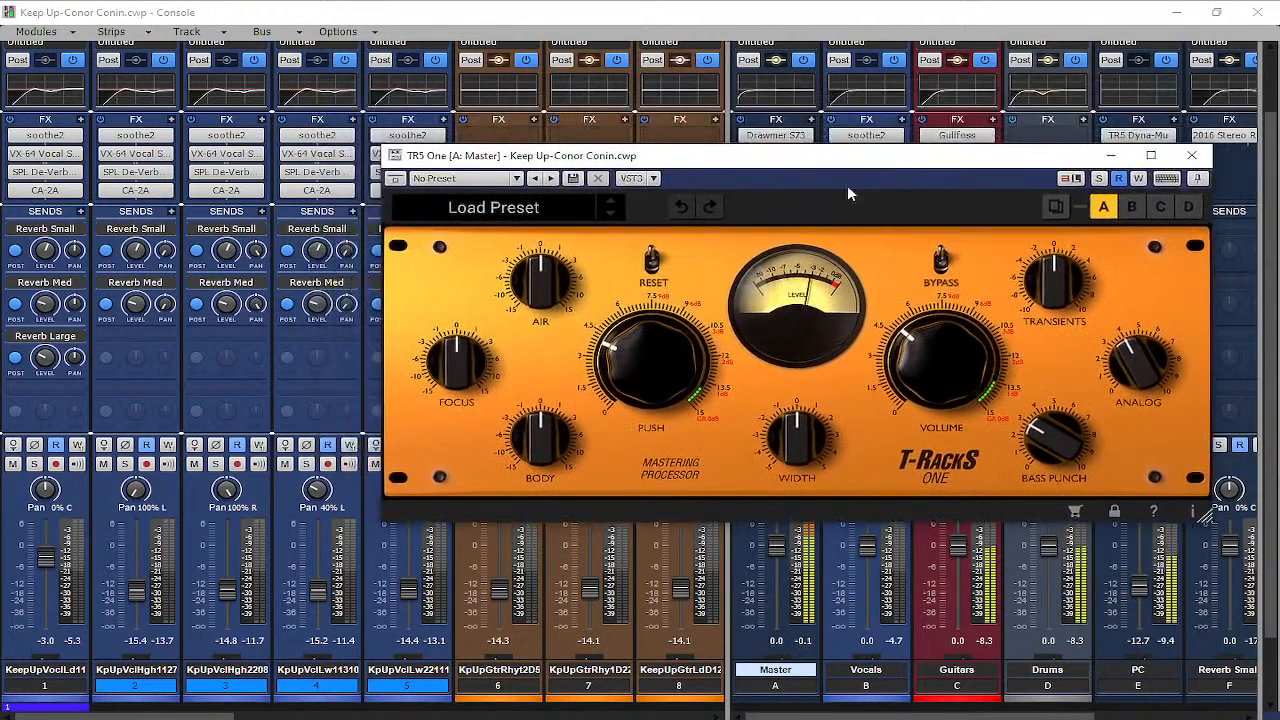
In TR5 One, reduce Push and Volume, raise Focus slightly, and set Body to about 0.9 and Bass Punch to 4.1
drag(643, 366, 566, 401)
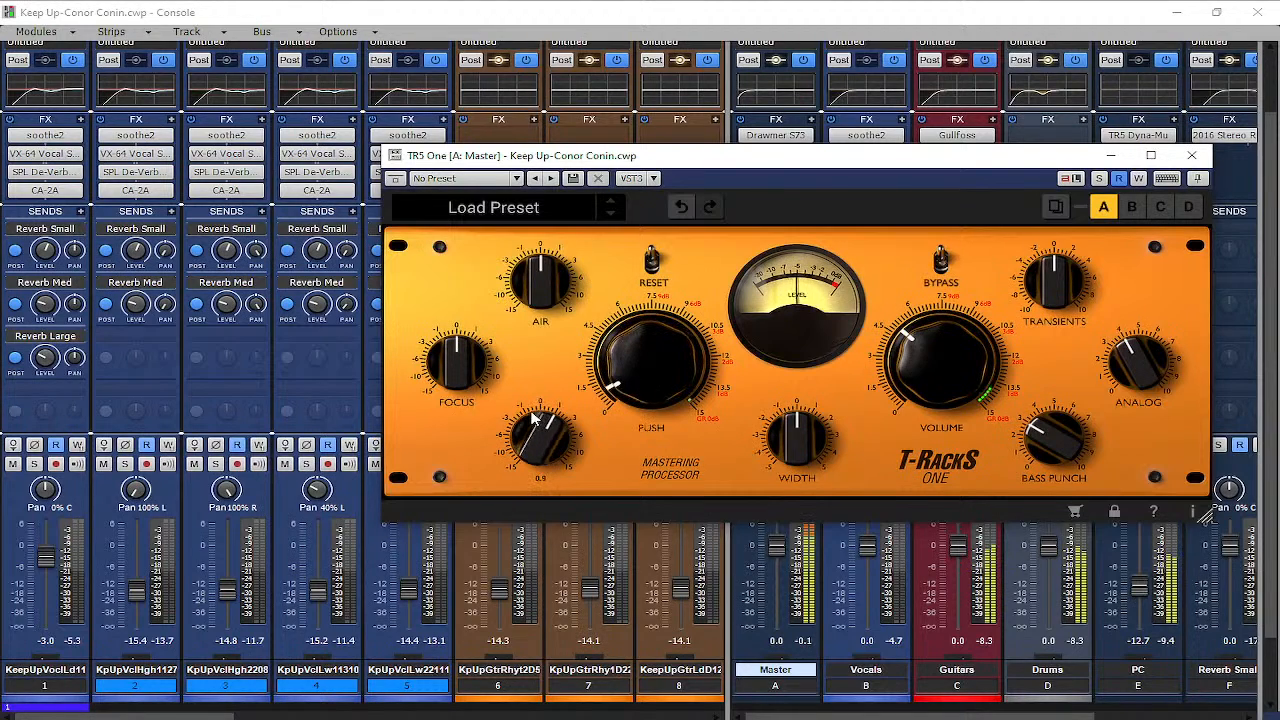
mouse_move(460, 360)
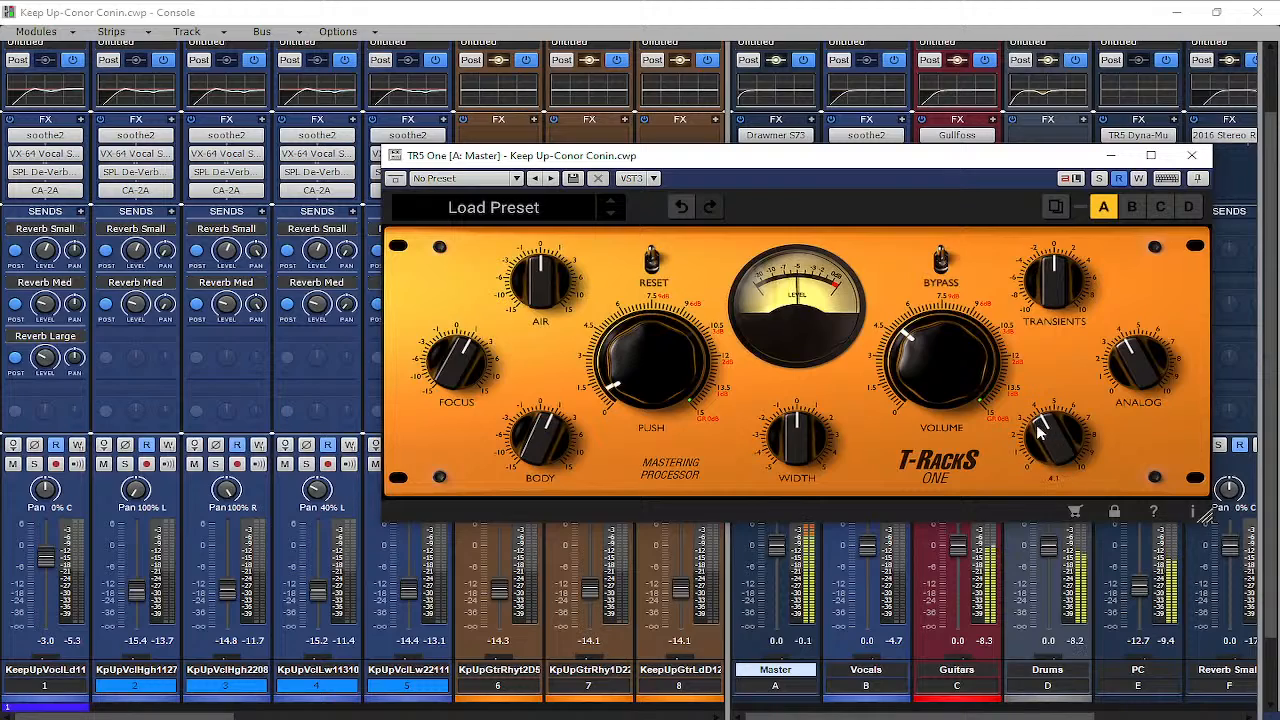
drag(921, 388, 927, 434)
drag(644, 367, 650, 378)
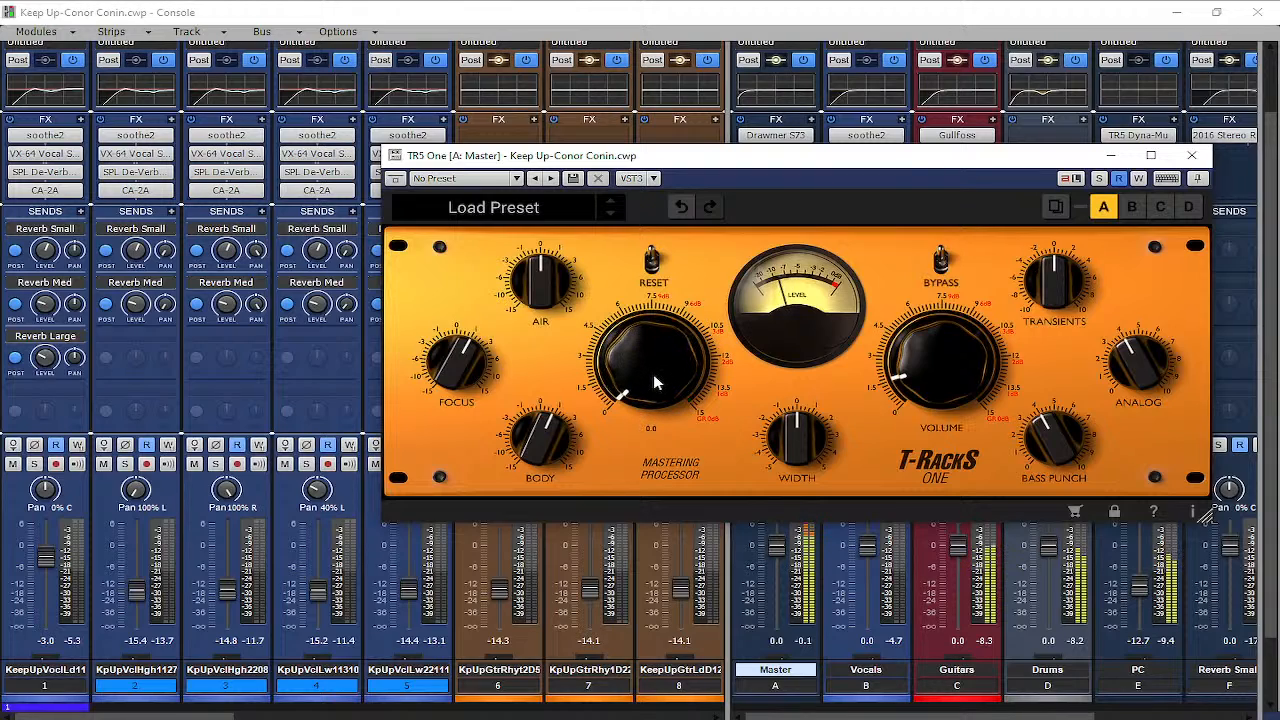
Widen the Master's stereo image with TR5 One's Width control and raise Air slightly
mouse_move(808, 440)
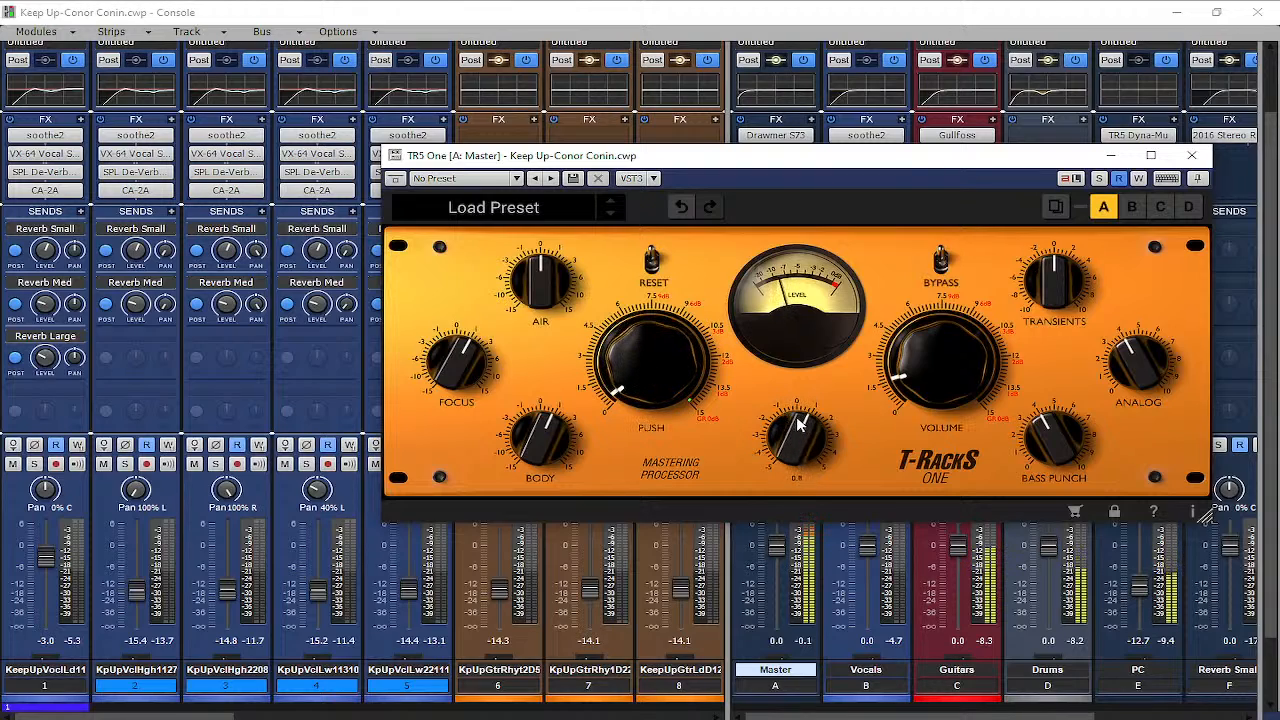
mouse_move(798, 420)
mouse_down()
mouse_move(802, 405)
mouse_move(810, 414)
mouse_up()
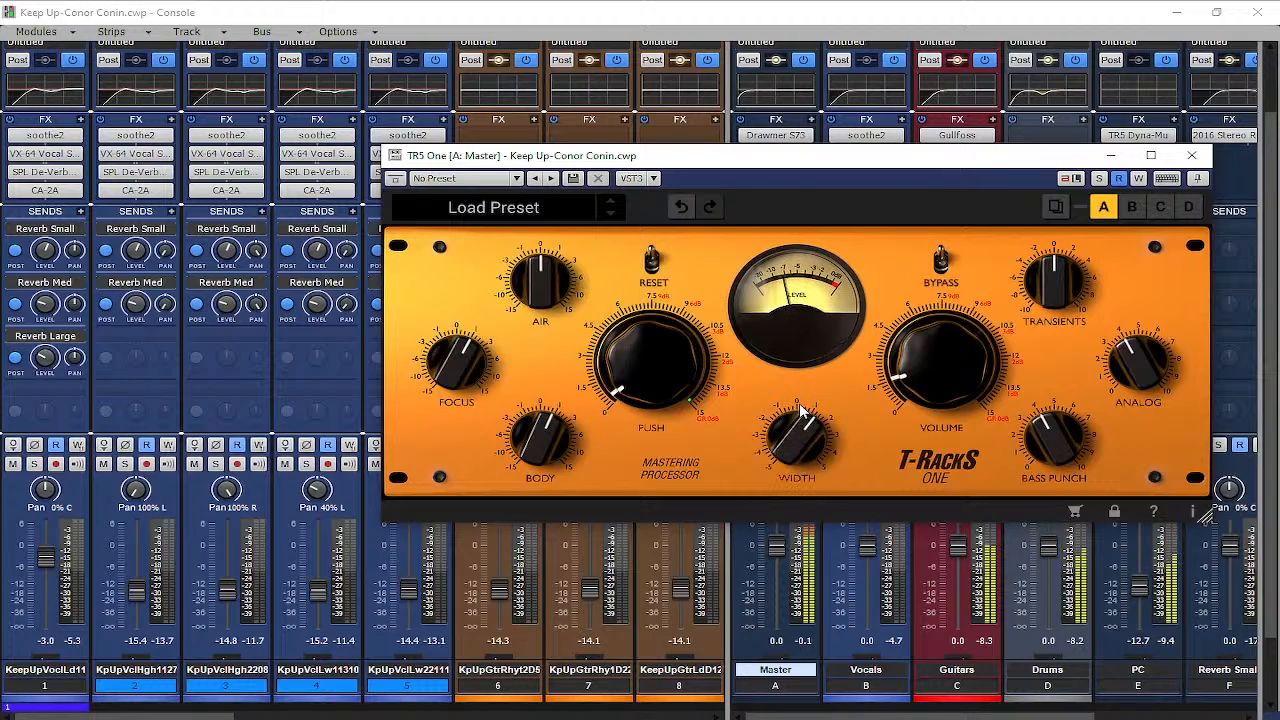
drag(535, 283, 545, 270)
Set TR5 One's Body to 2.1 and Analog to 2.1, and close the plug-in
mouse_move(543, 432)
mouse_down()
mouse_move(543, 403)
mouse_move(553, 437)
mouse_up()
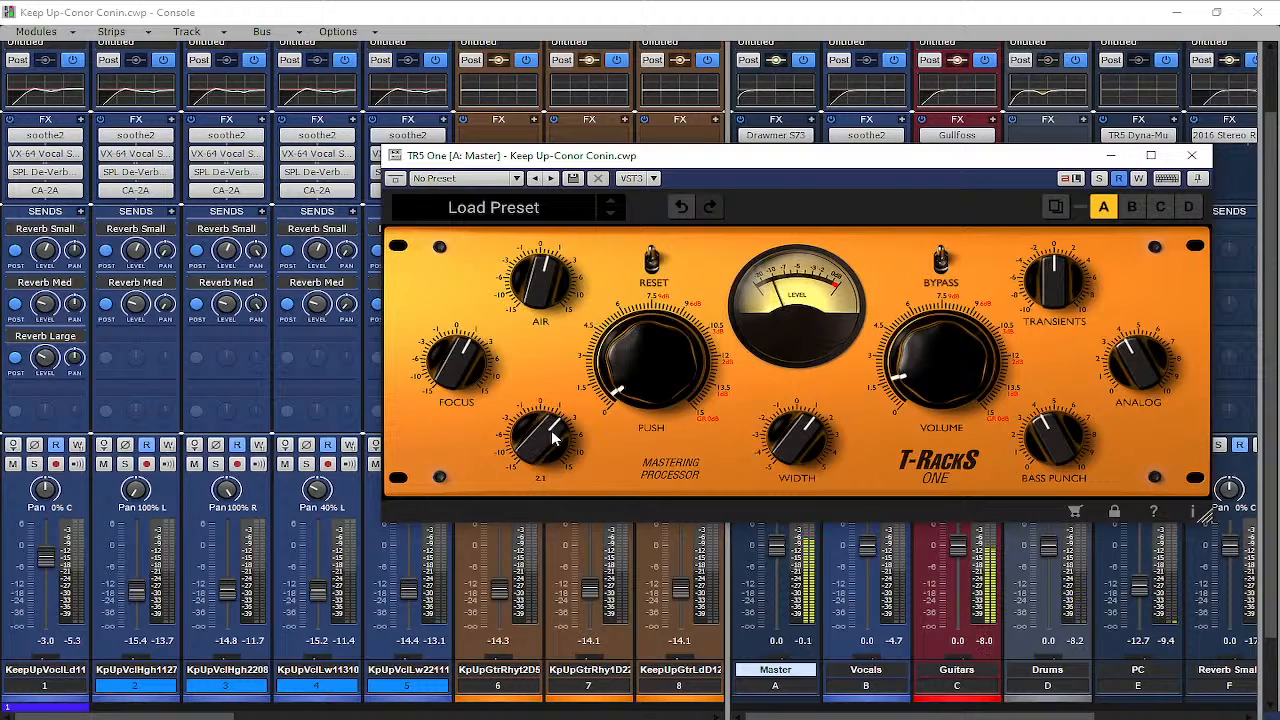
mouse_move(1078, 286)
drag(1130, 354, 1118, 394)
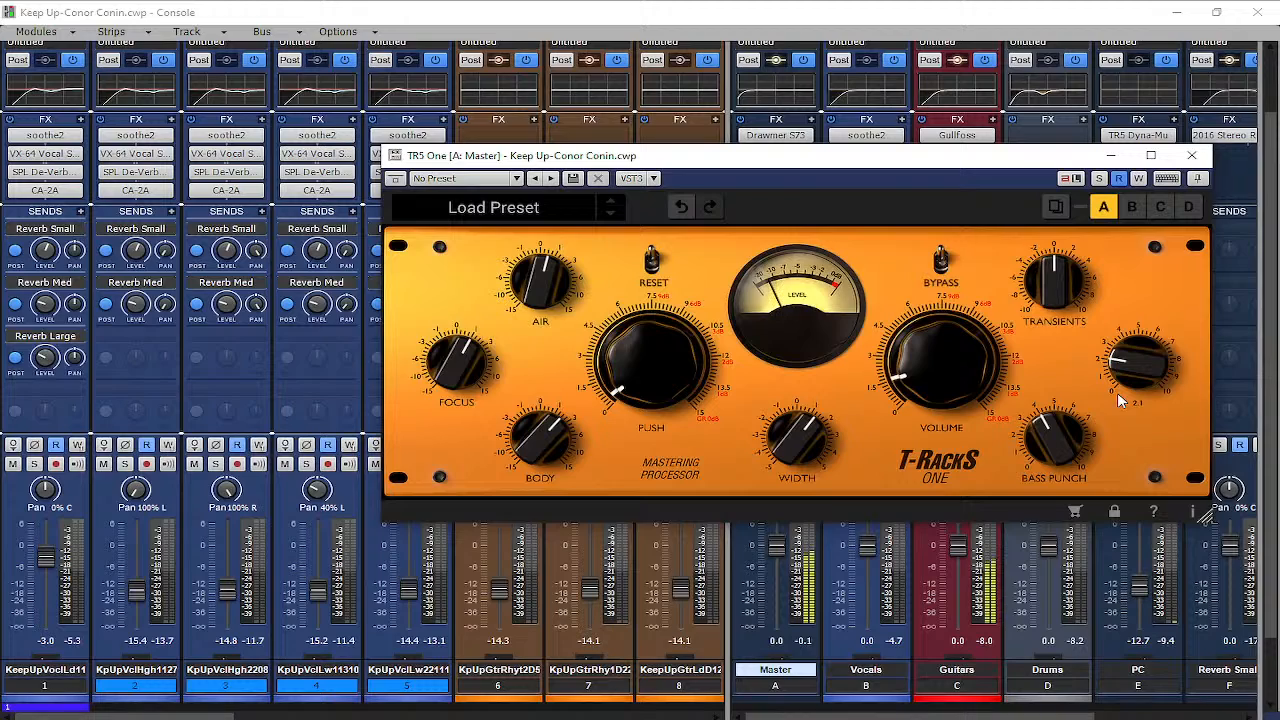
click(1189, 155)
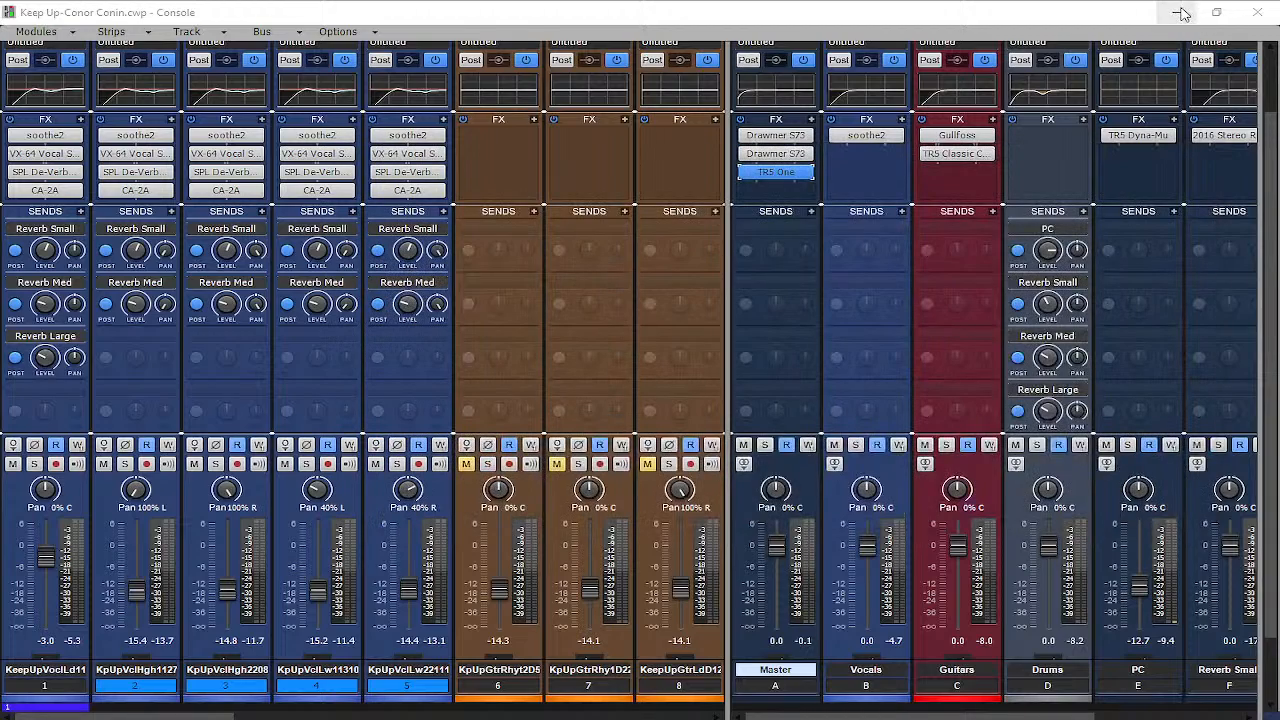
Minimize the Console and adjust the heights of bass tracks 17 and 18 in the track view to inspect their waveforms
click(1181, 12)
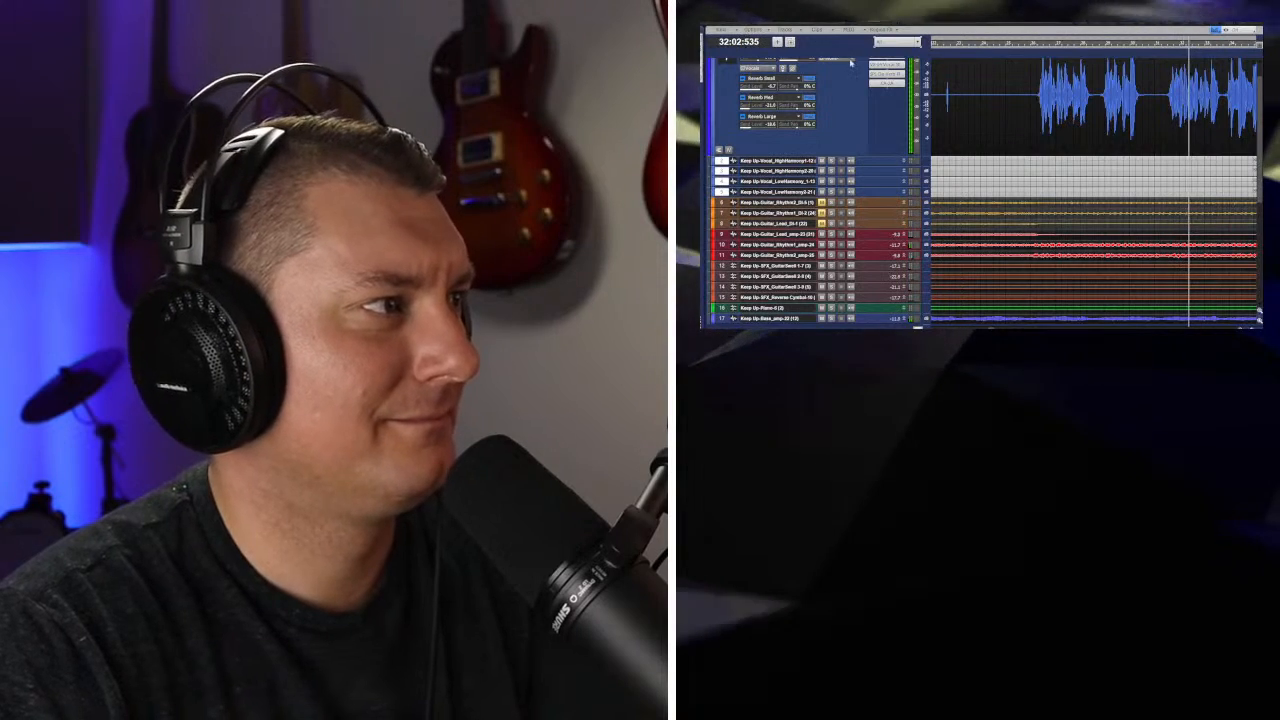
scroll(895, 186, down, 3)
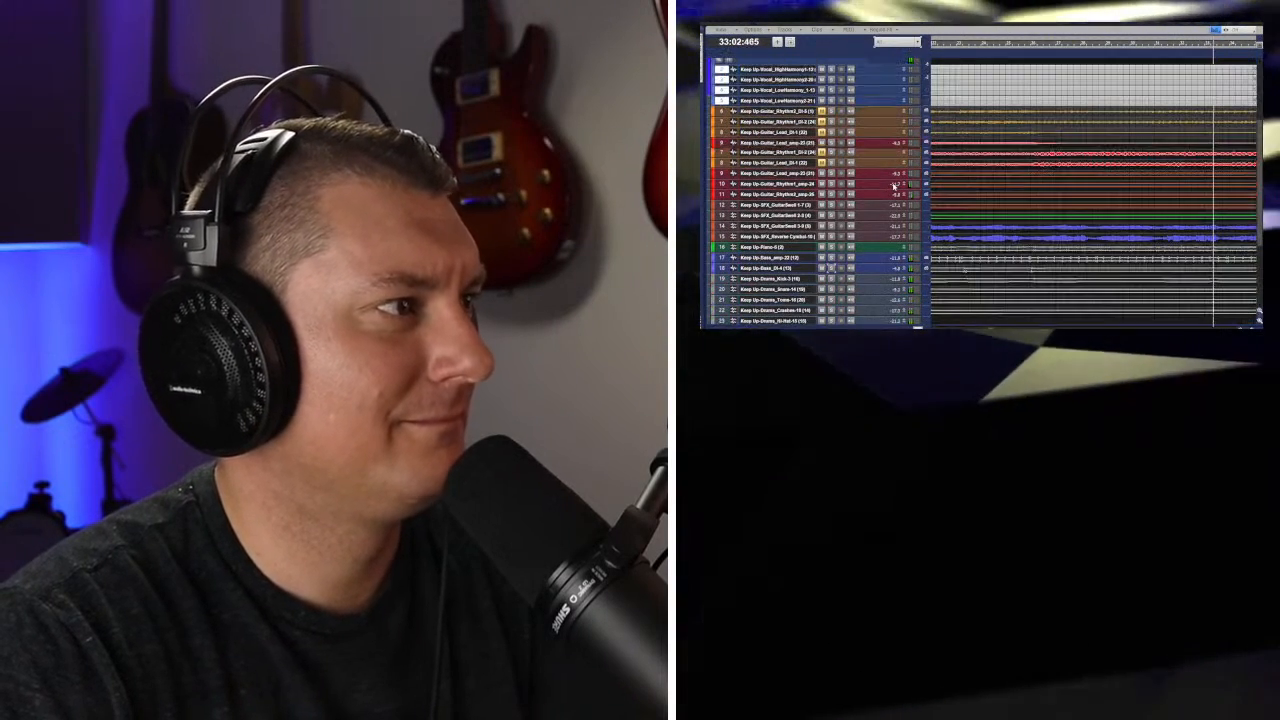
scroll(895, 186, down, 1)
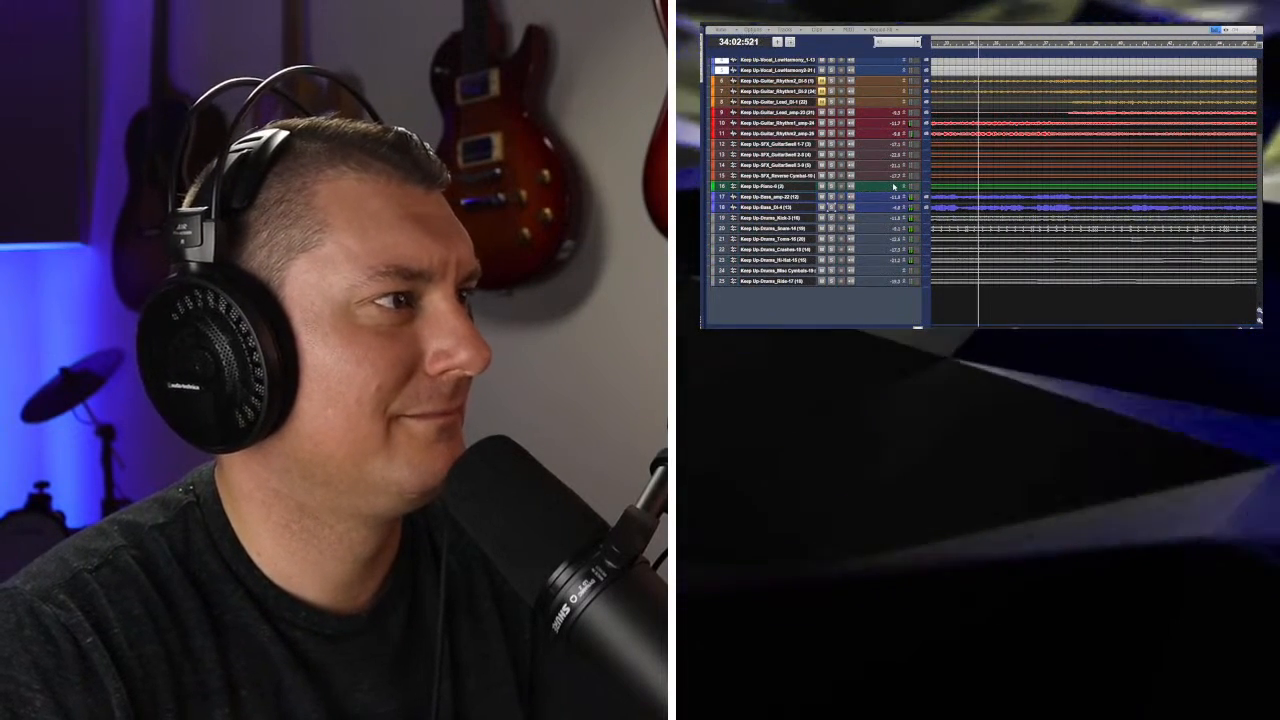
scroll(893, 186, up, 4)
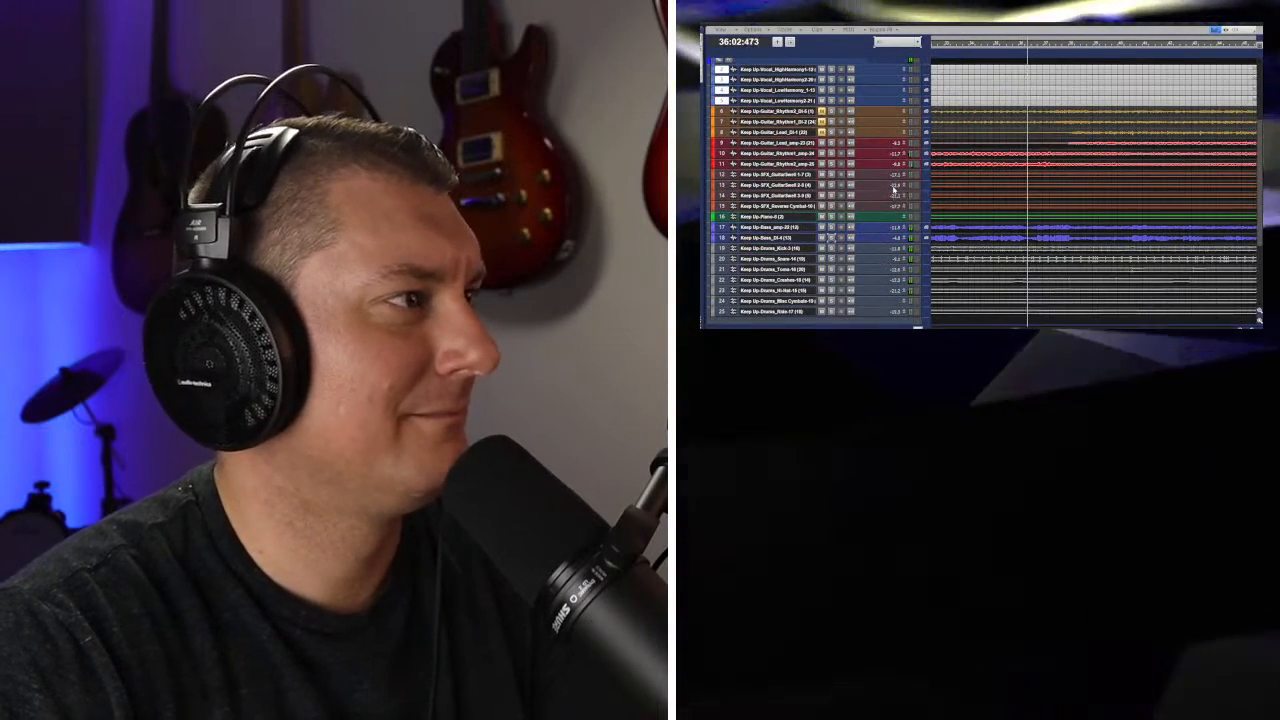
scroll(893, 186, down, 3)
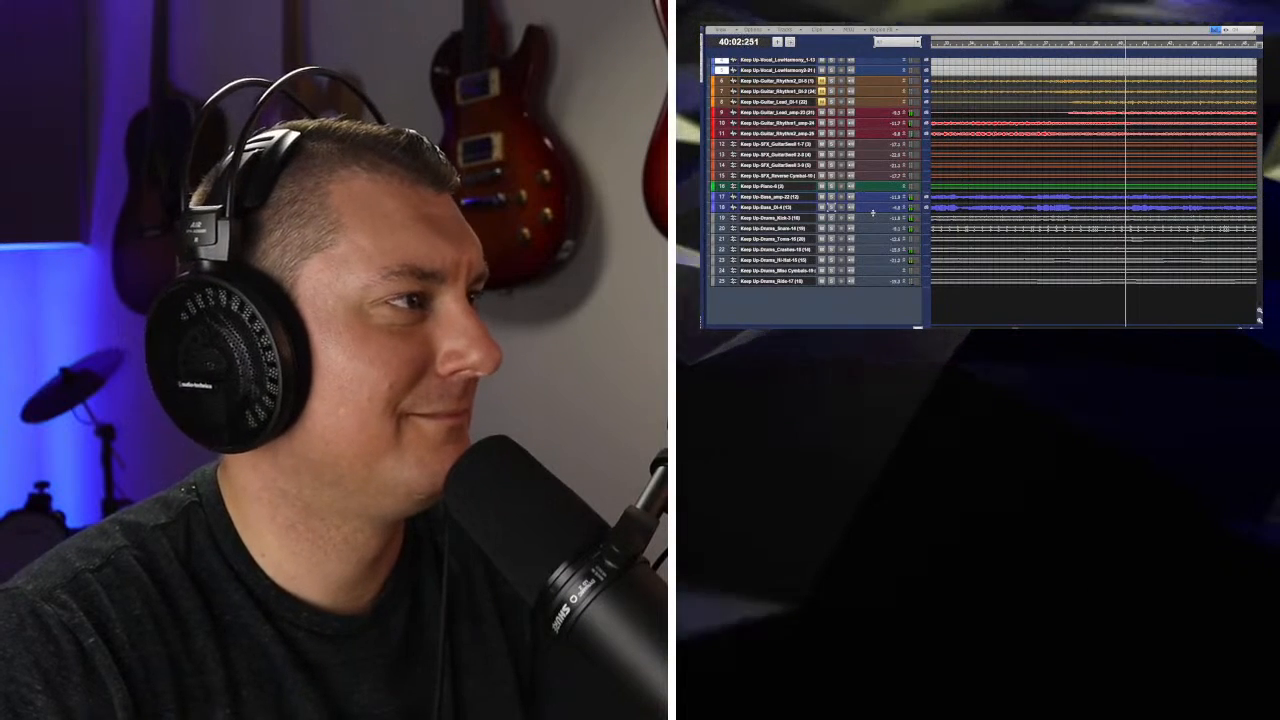
drag(872, 213, 877, 281)
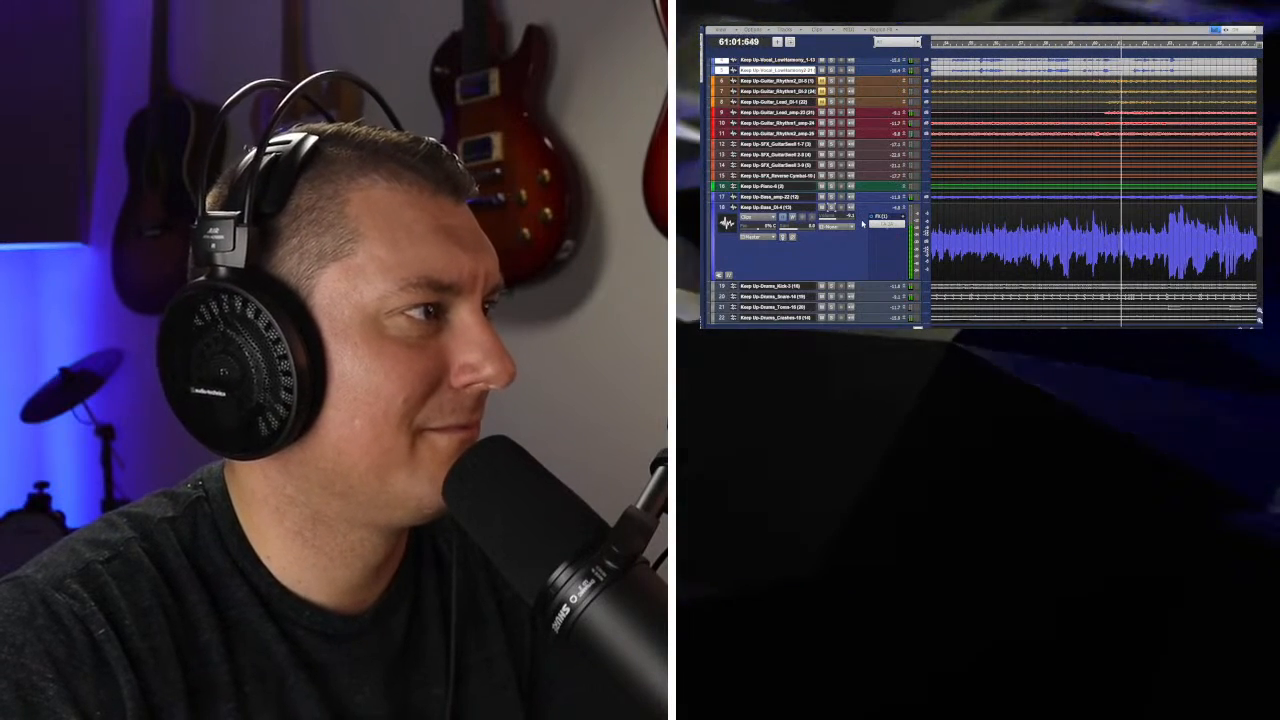
mouse_move(871, 279)
mouse_down()
mouse_move(867, 217)
mouse_move(873, 272)
mouse_up()
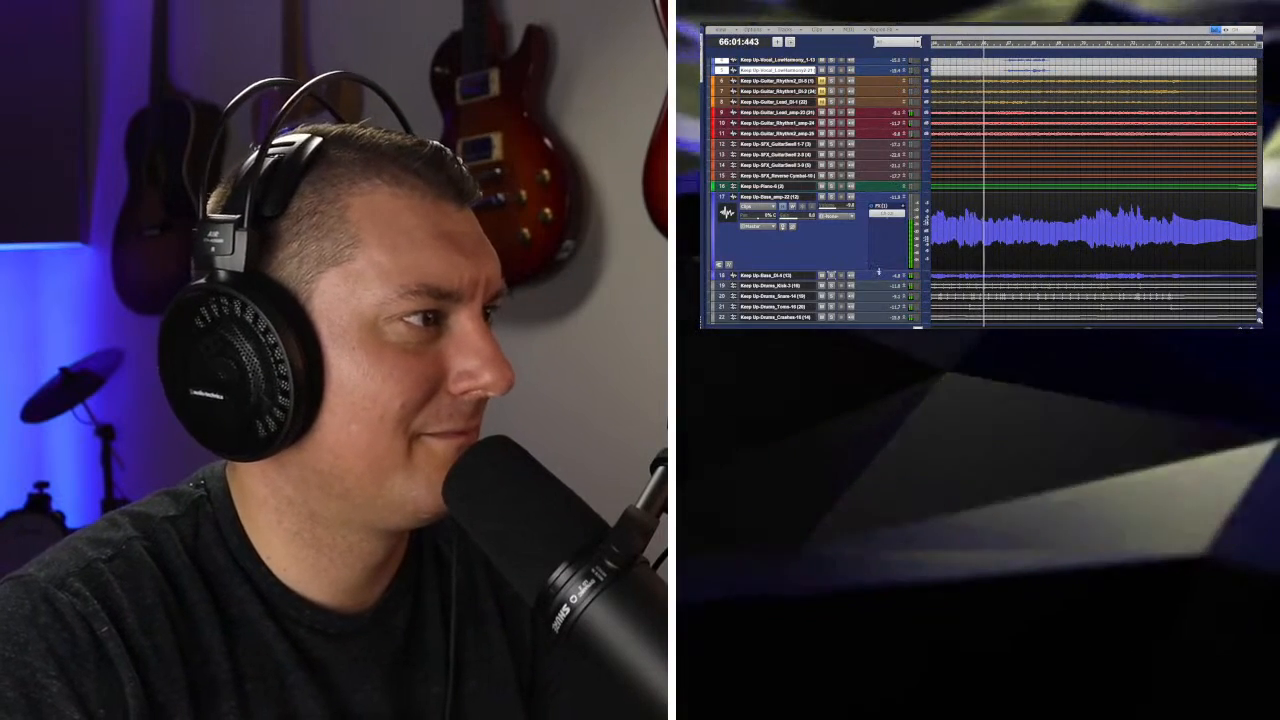
mouse_move(876, 268)
mouse_down()
mouse_move(876, 207)
mouse_move(871, 257)
mouse_up()
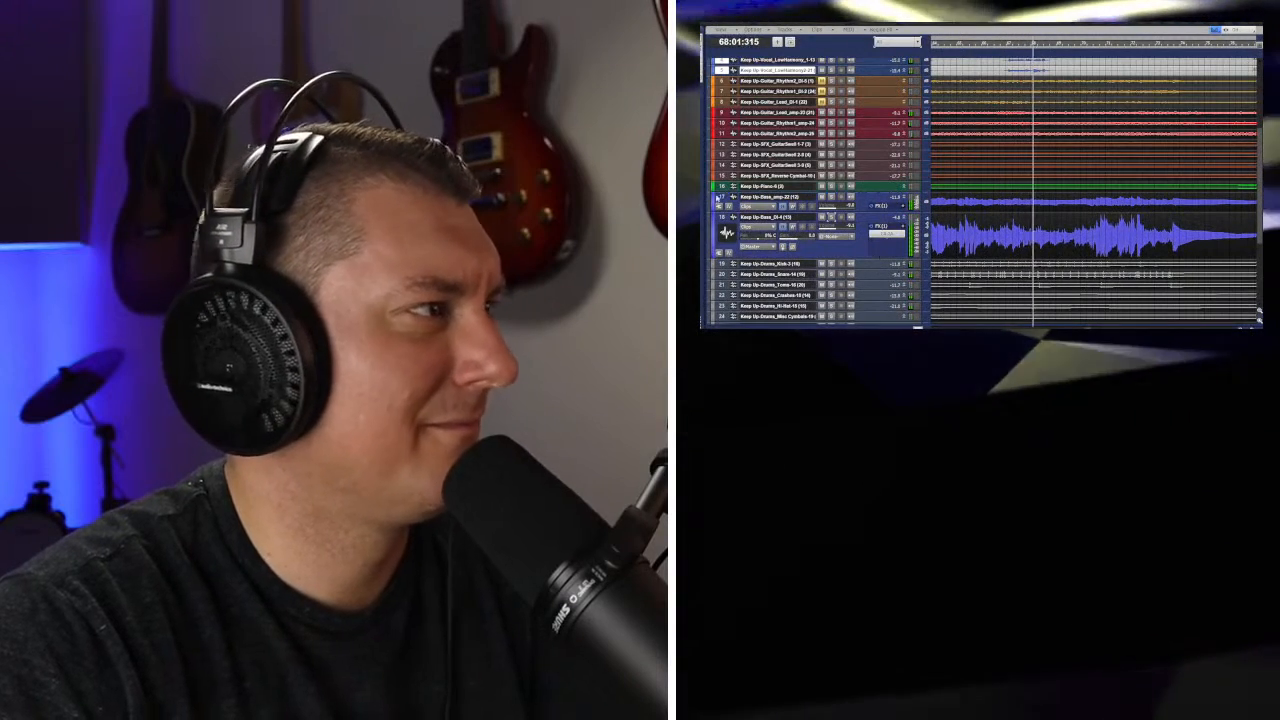
Select bass tracks 17 and 18 together, lower their volume to about -7.6 dB, and collapse track 18's height
drag(718, 198, 720, 217)
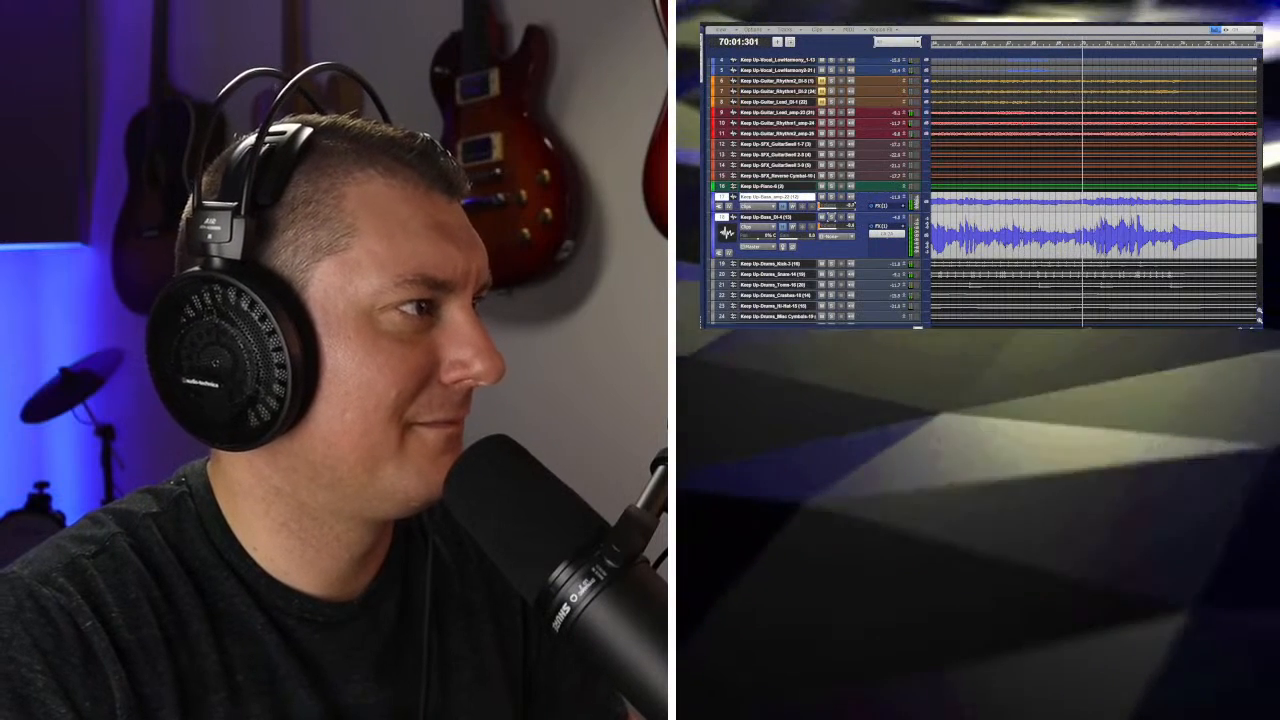
drag(828, 225, 830, 224)
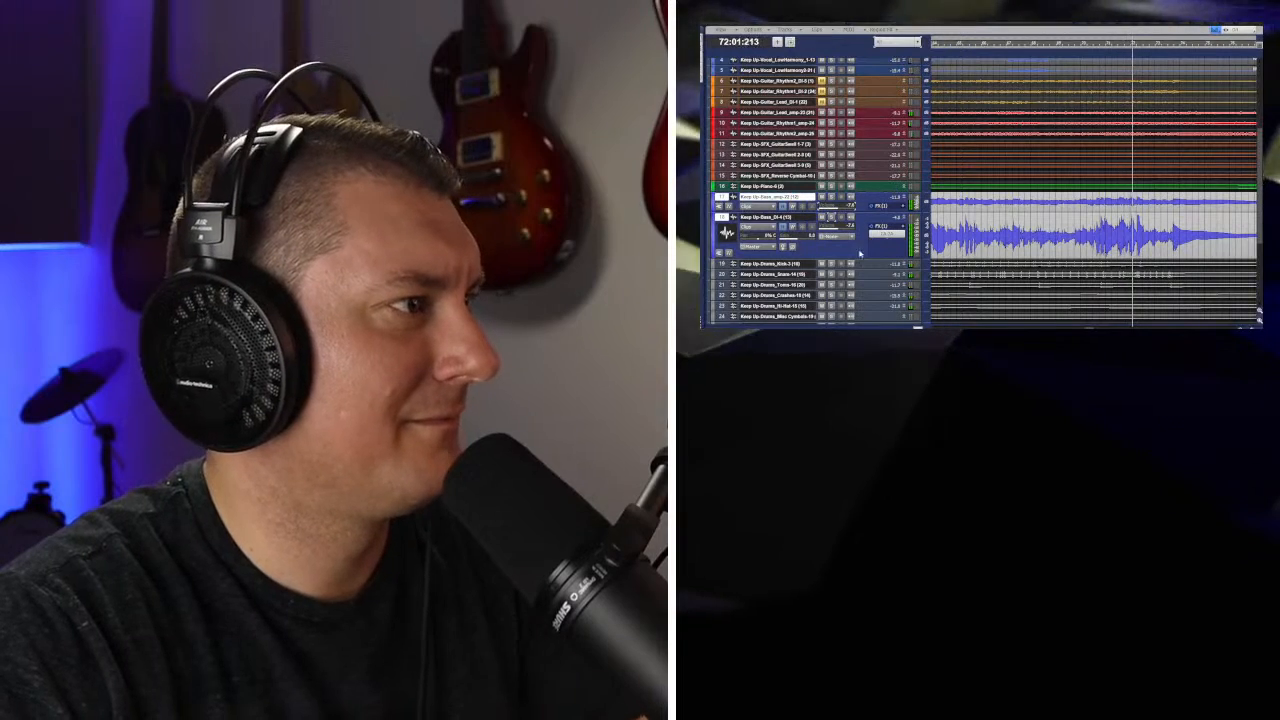
drag(860, 257, 864, 190)
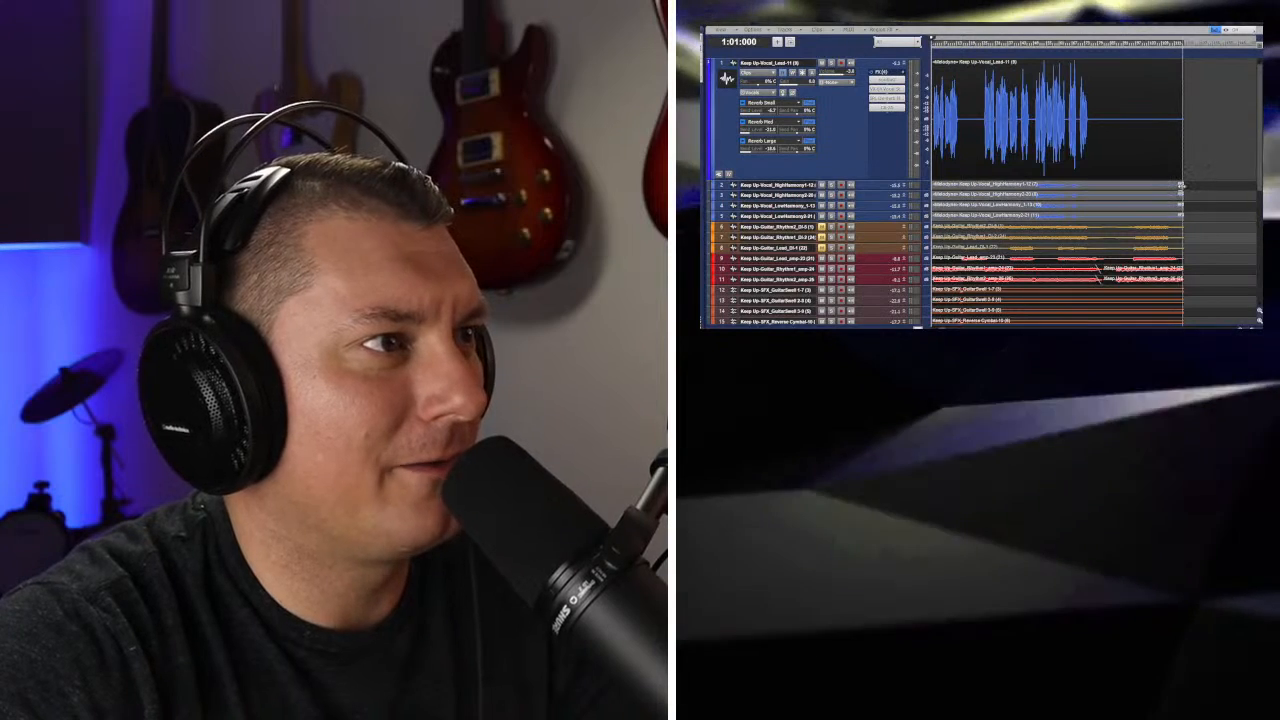
Render the Melodyne Region FX on each of the four harmony vocal clips on tracks 2 to 5
right_click(1181, 186)
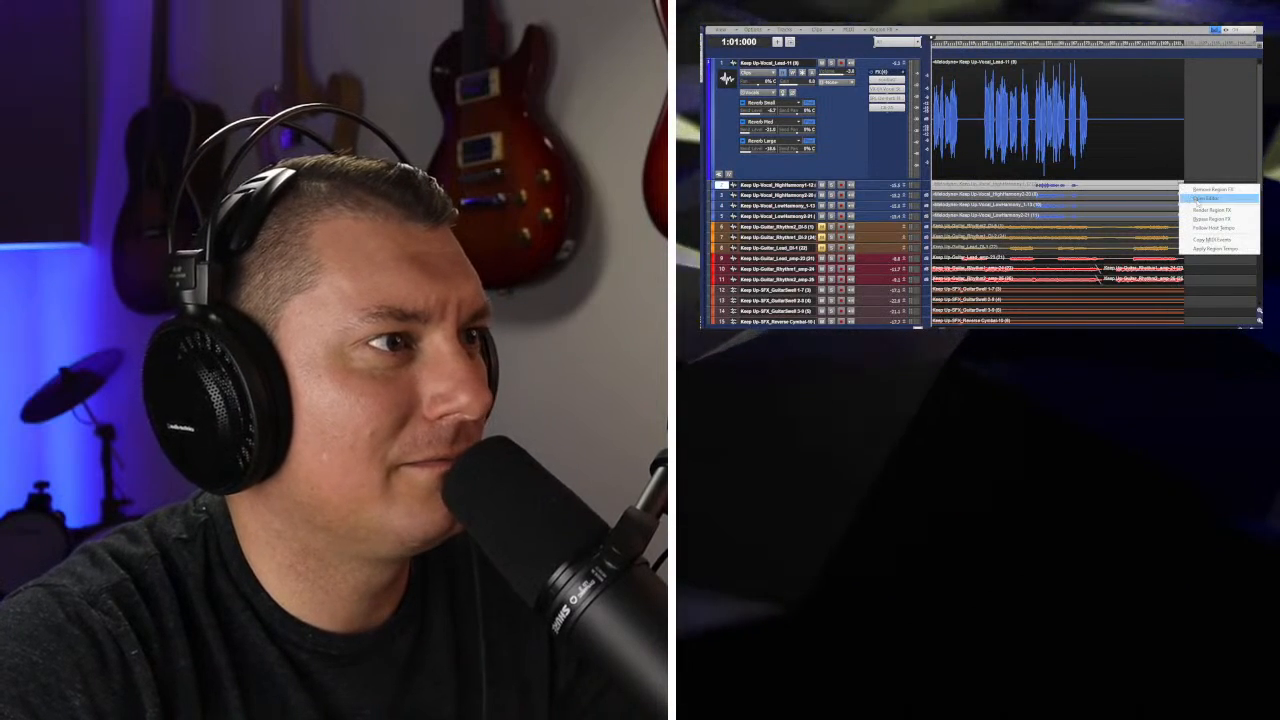
click(1203, 210)
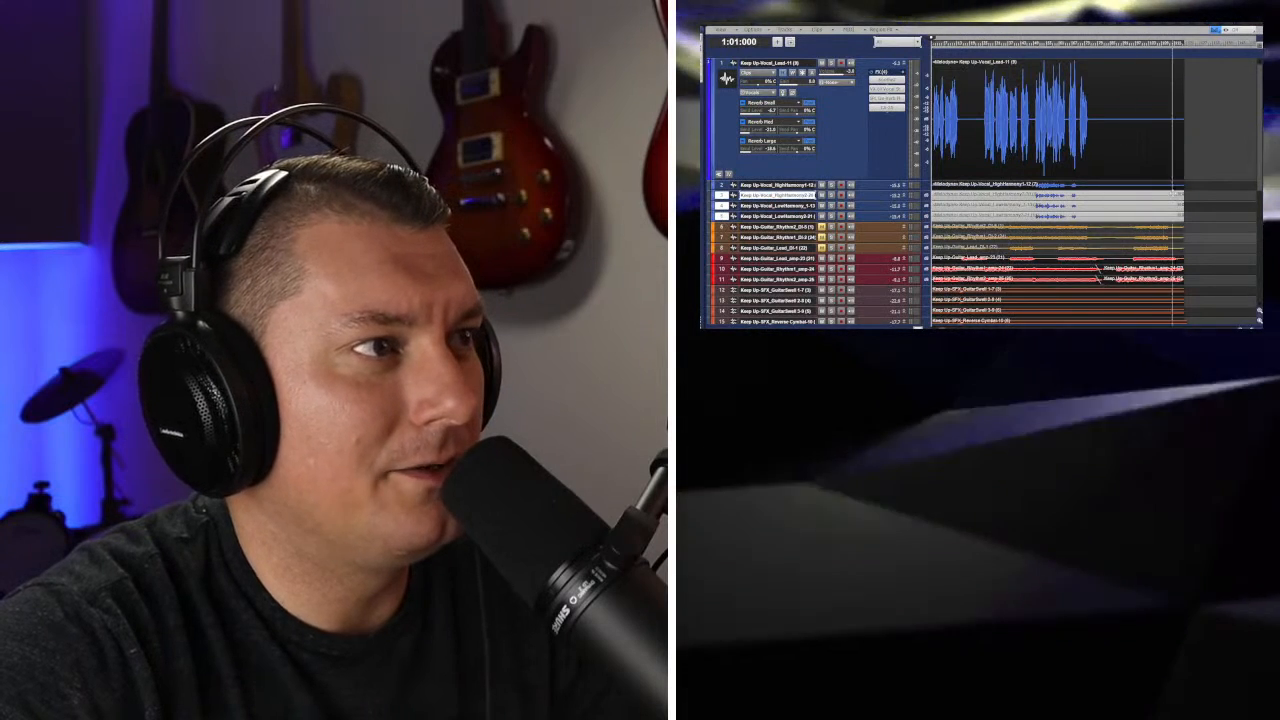
right_click(1182, 195)
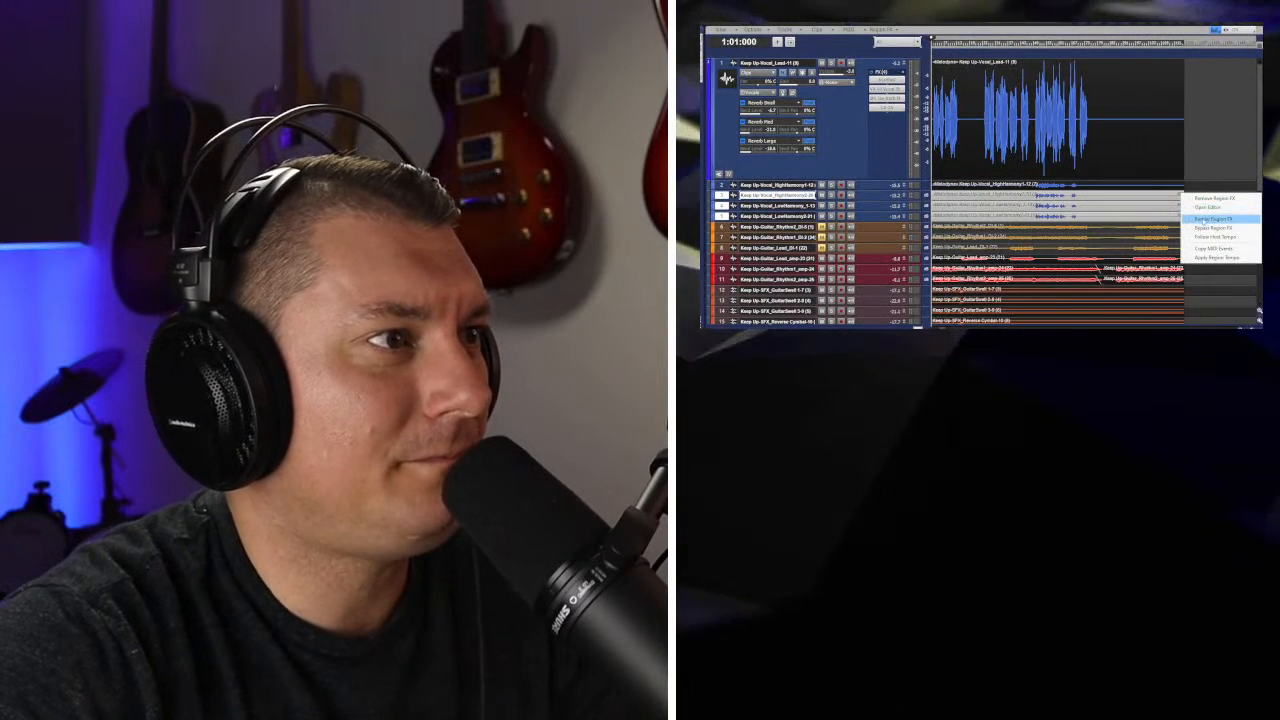
click(1203, 219)
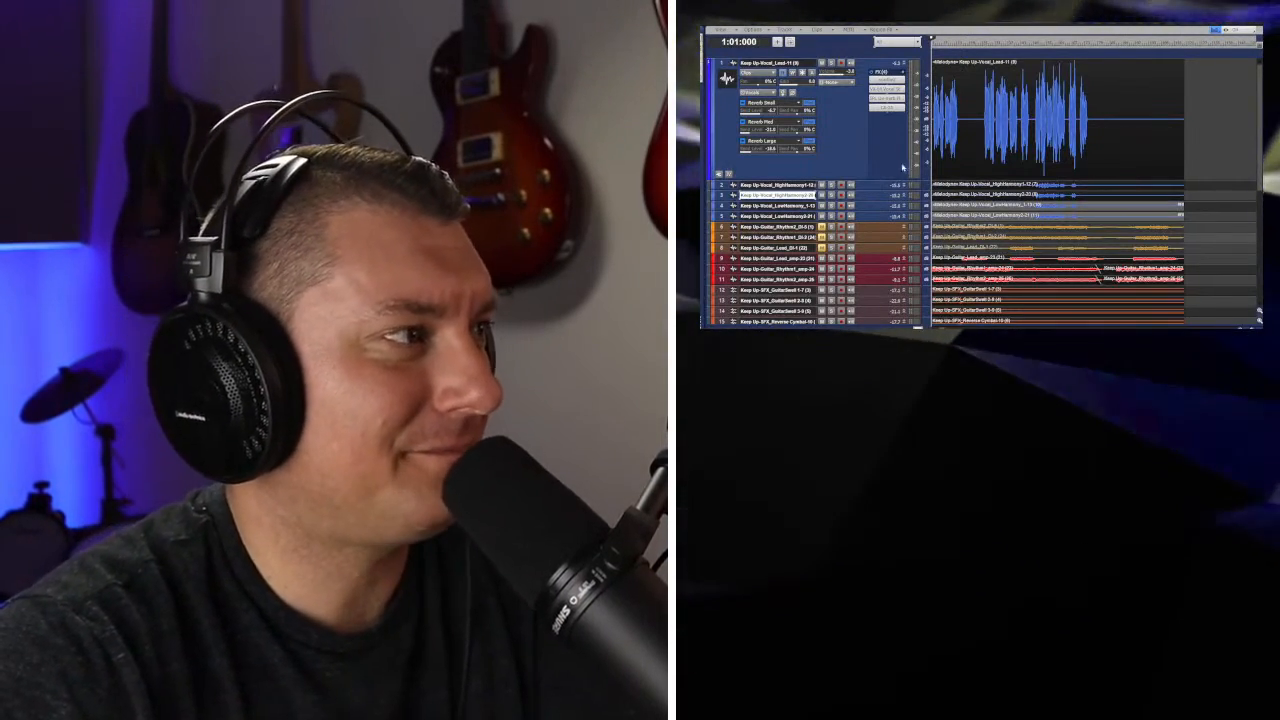
right_click(1183, 206)
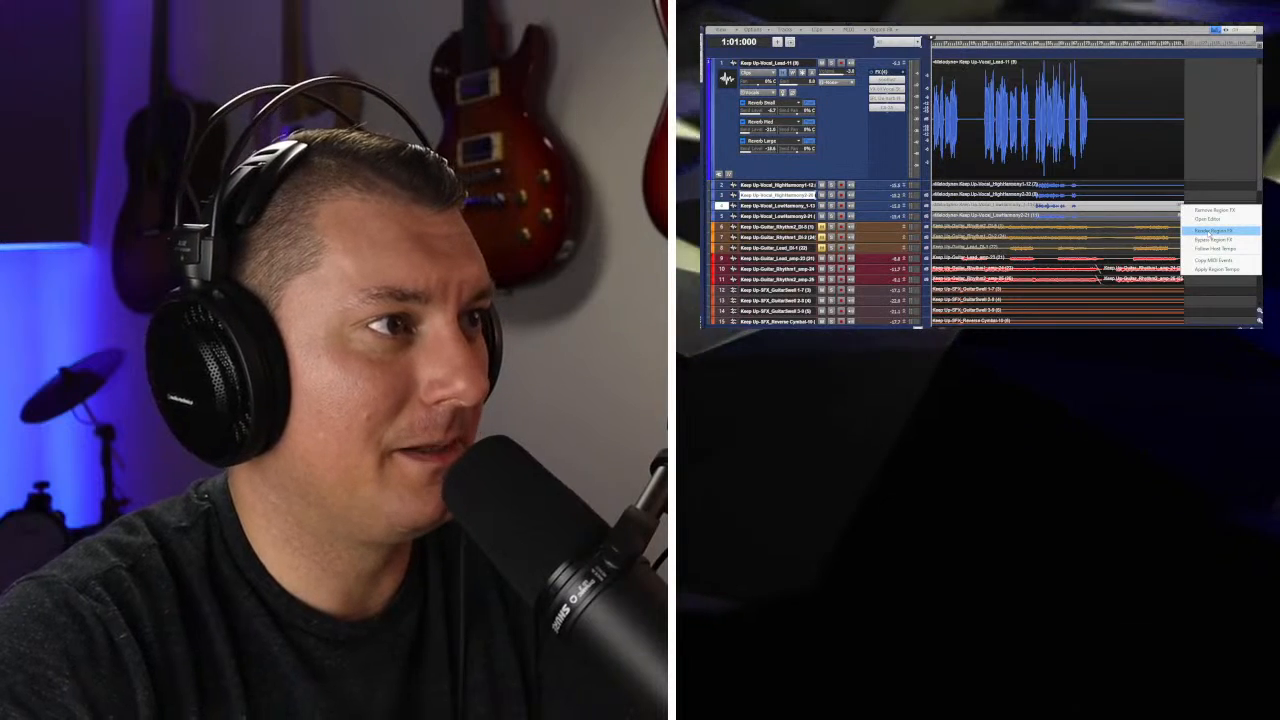
click(1210, 233)
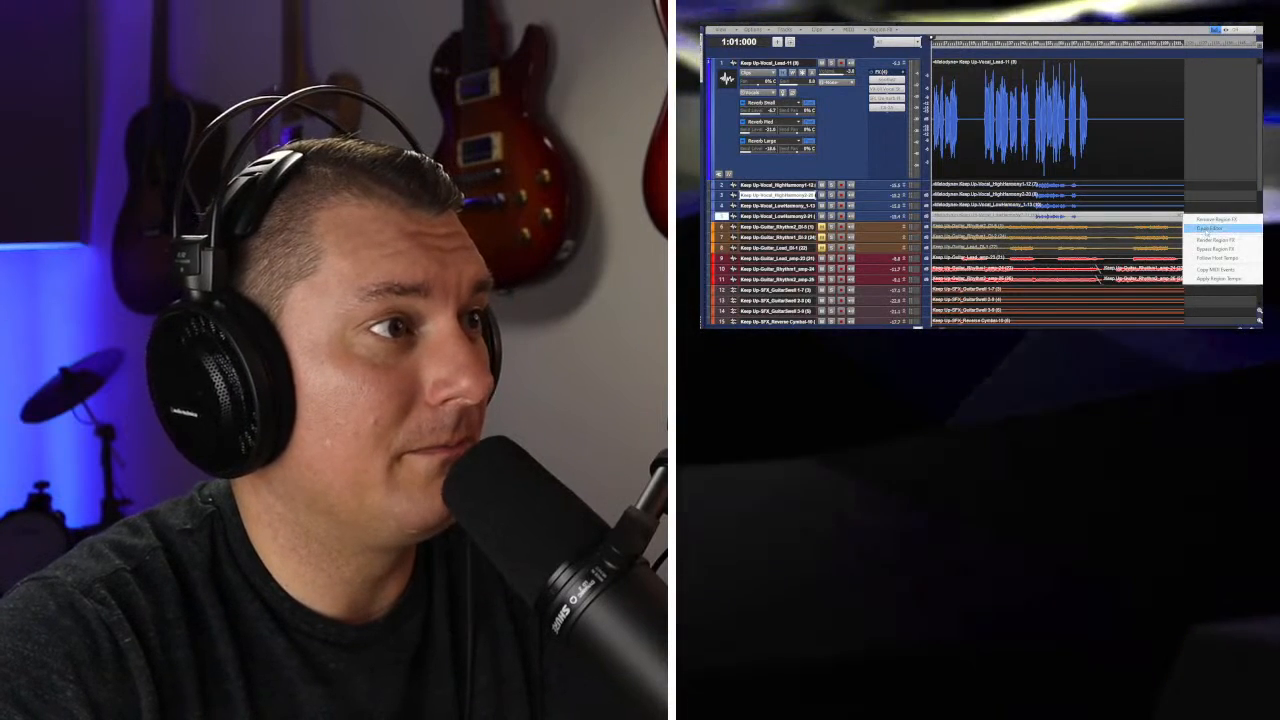
click(1207, 229)
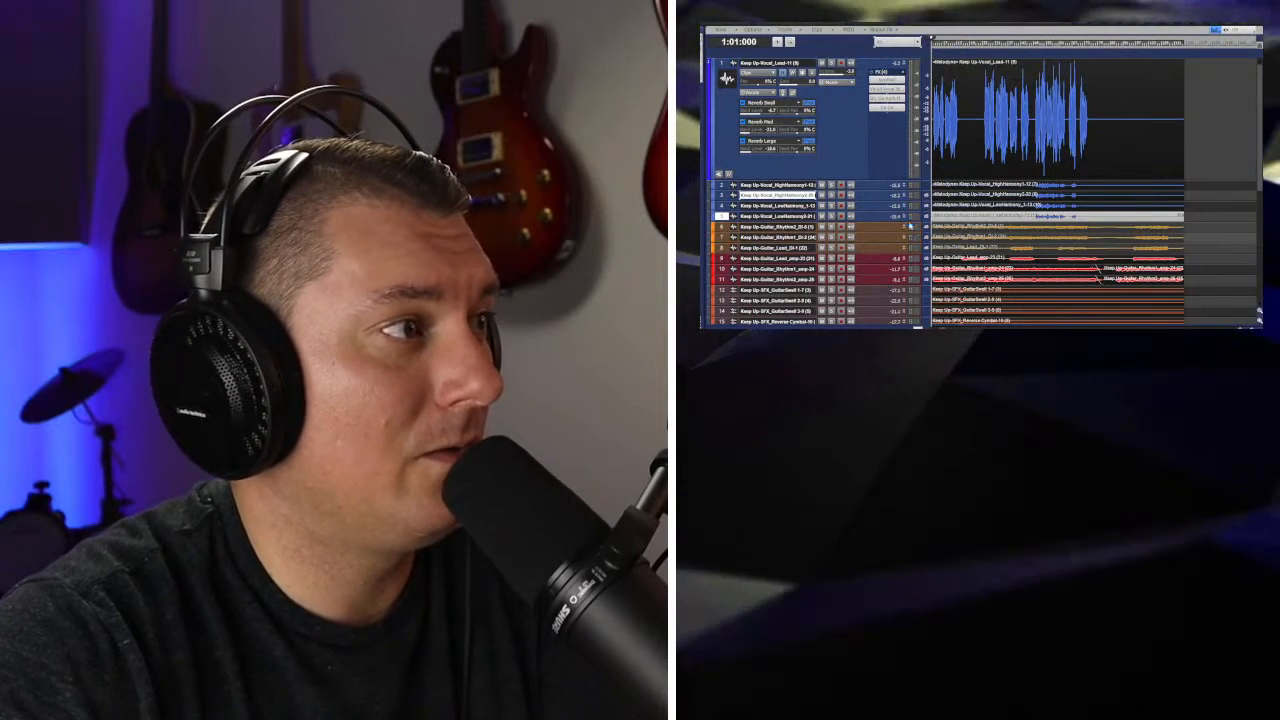
Reopen the Console and widen its bus section so the buses from Master to Reverb Large fit
scroll(910, 228, down, 3)
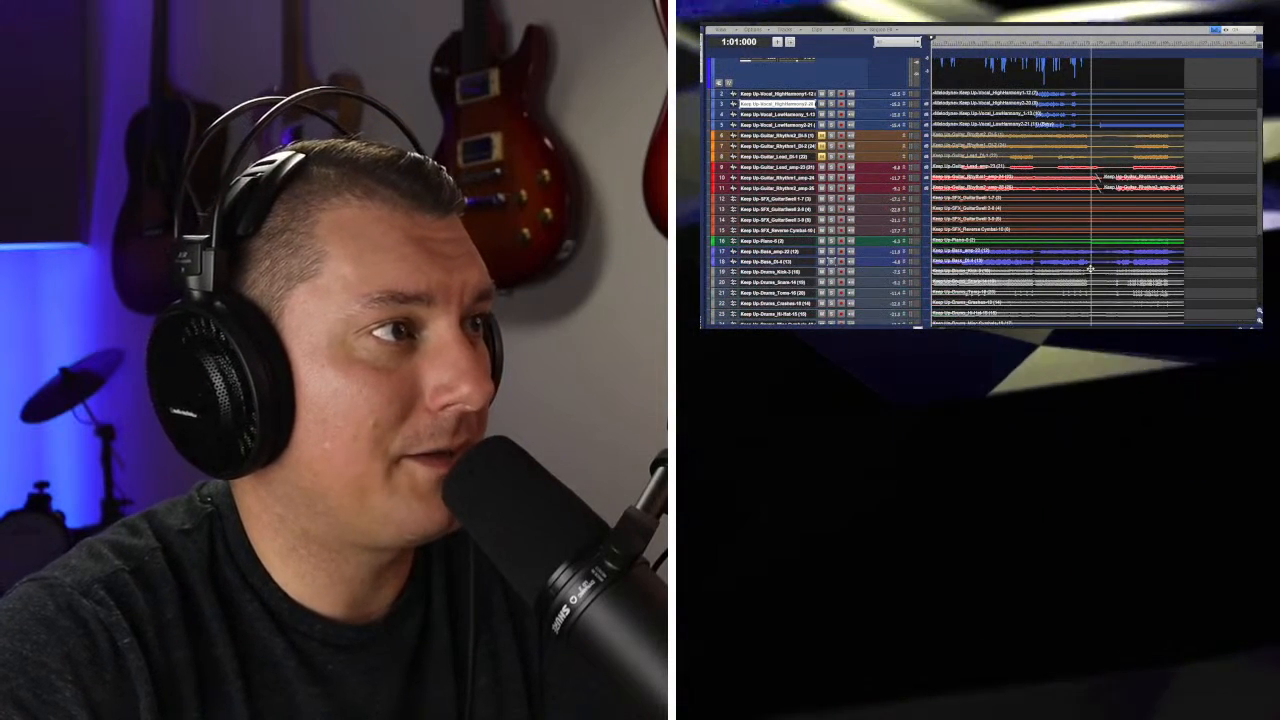
scroll(910, 190, down, 1)
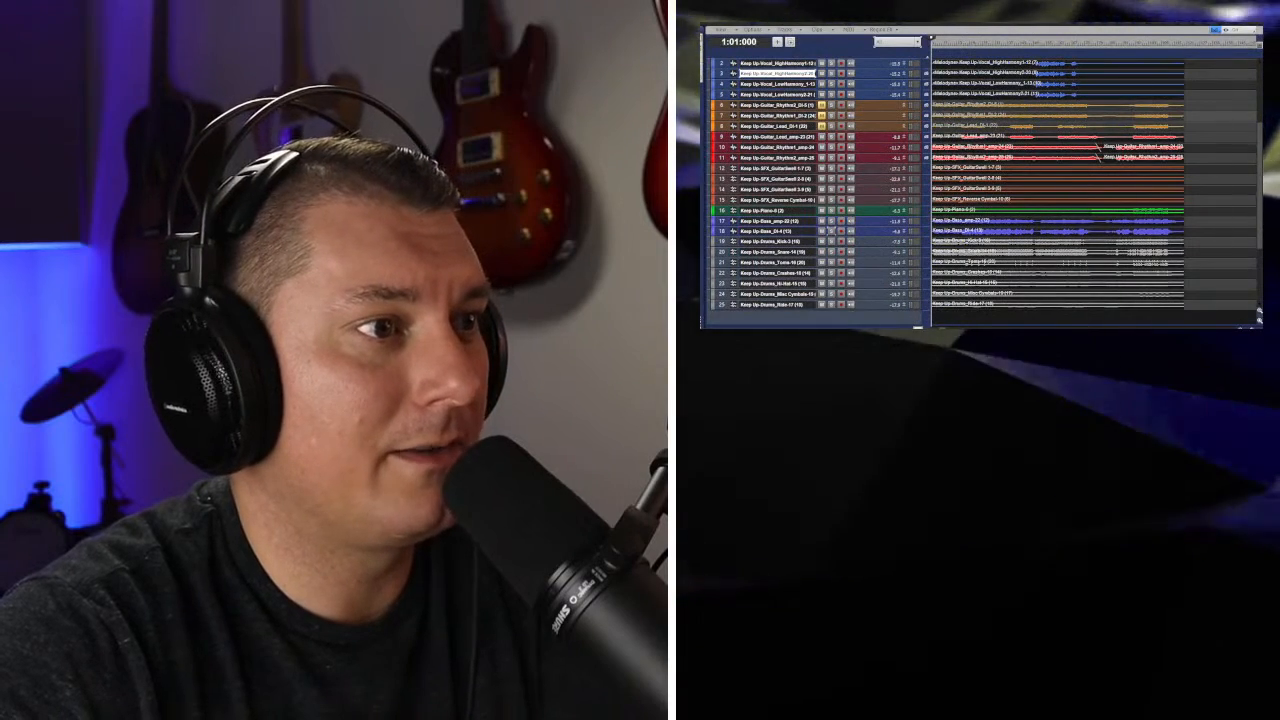
key(F3)
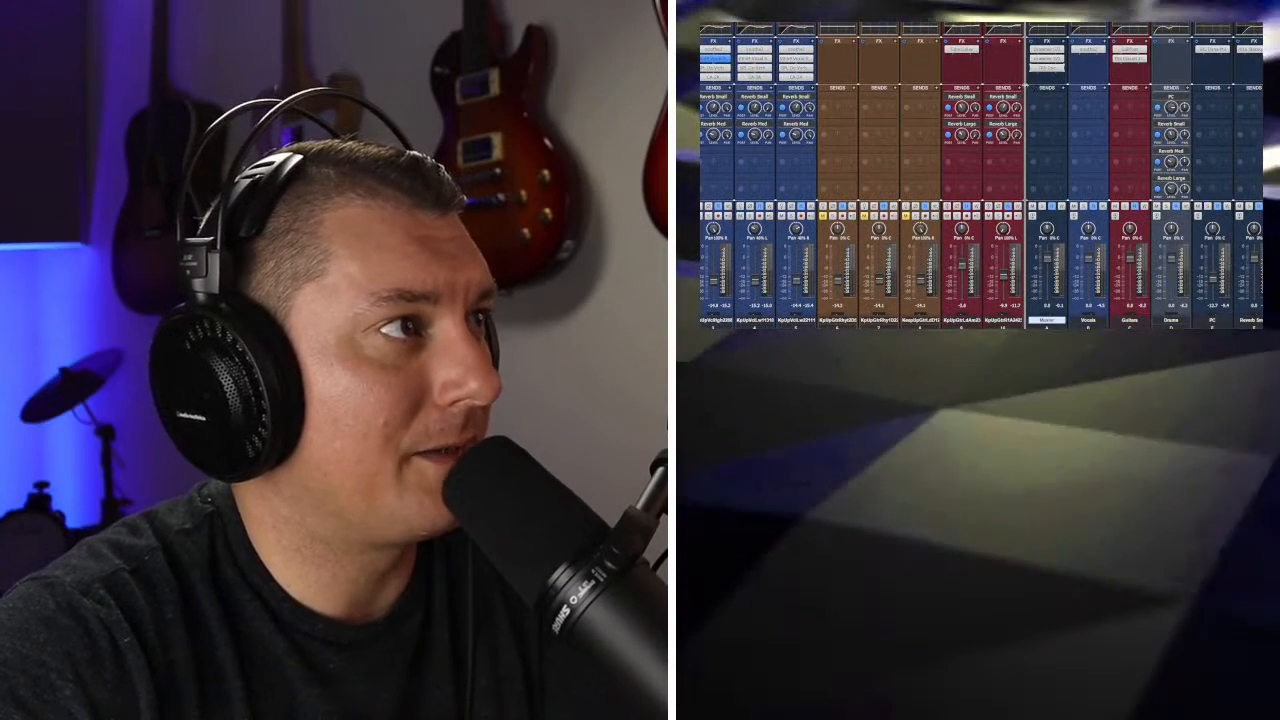
drag(1020, 86, 951, 108)
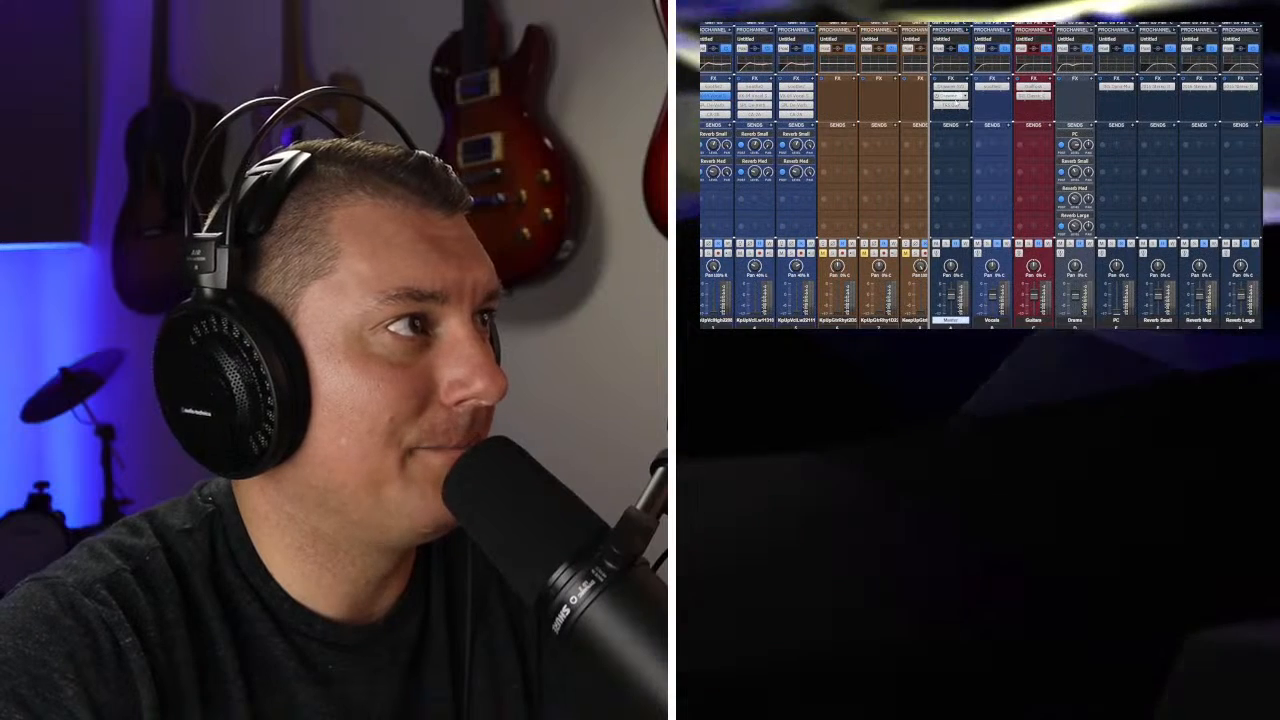
Review the Master bus's ProChannel, Drawmer S73 and TR5 One settings, closing each of them after inspection
click(967, 32)
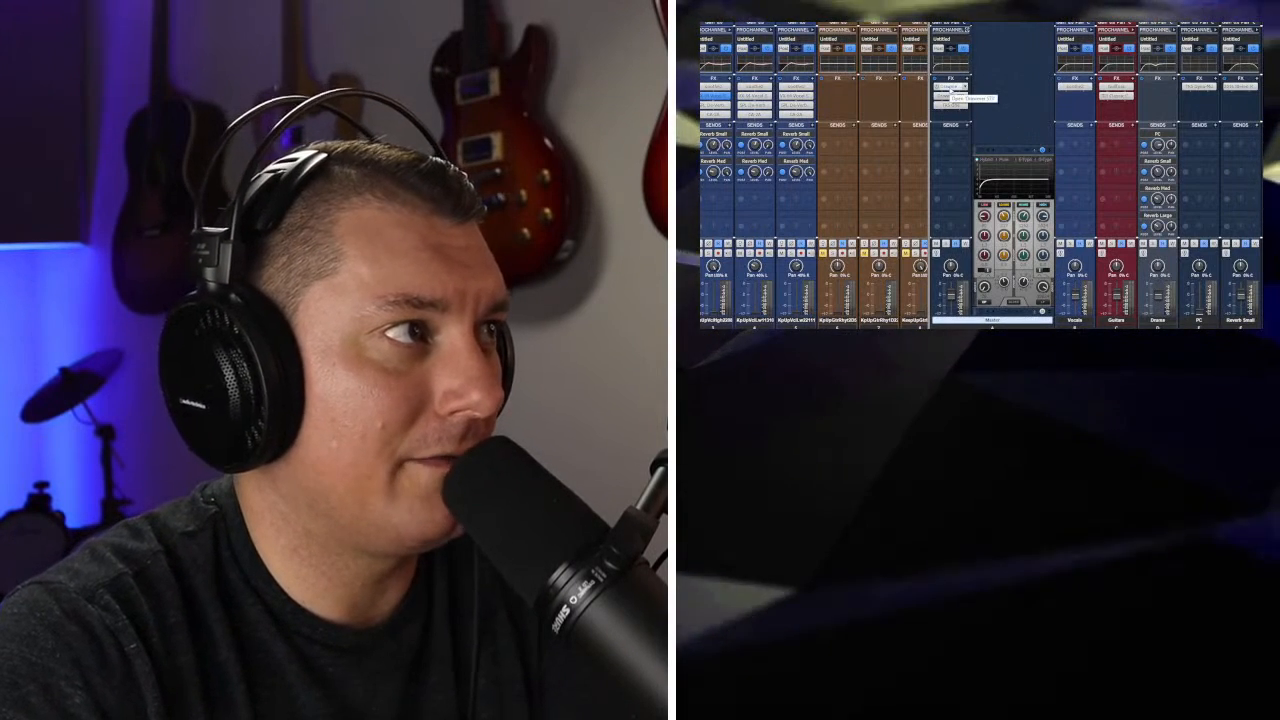
double_click(948, 87)
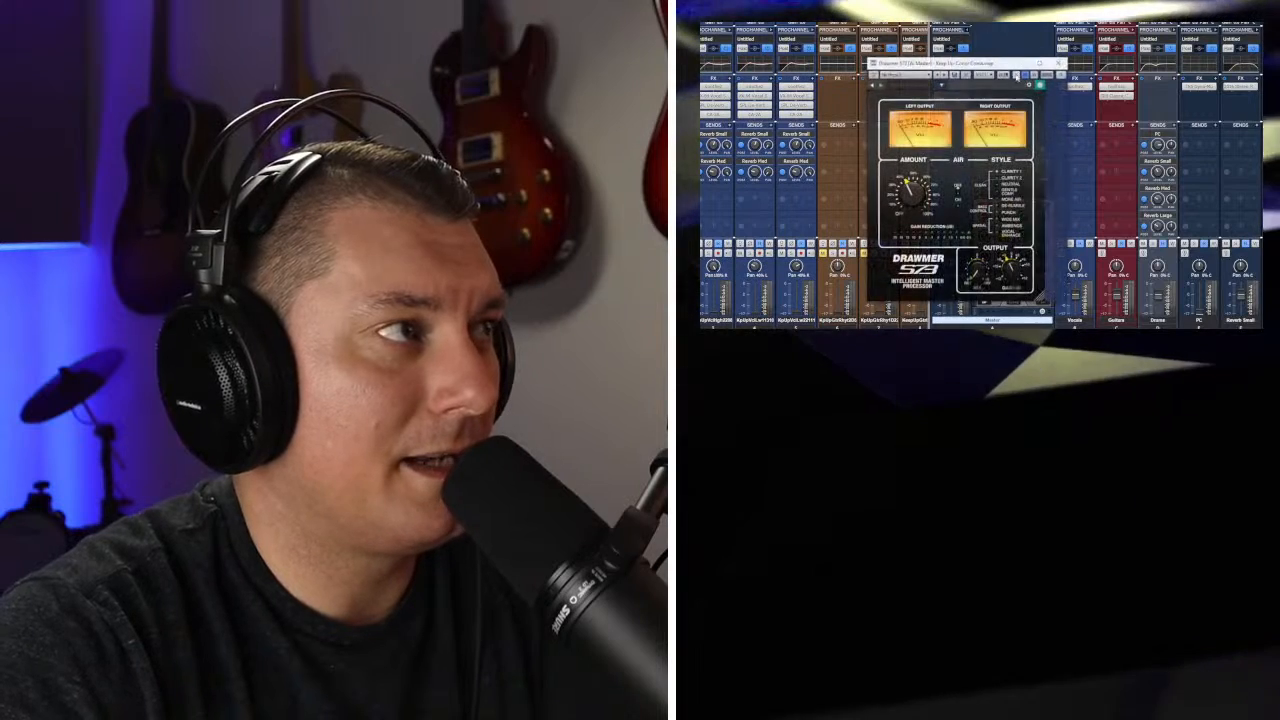
click(1058, 63)
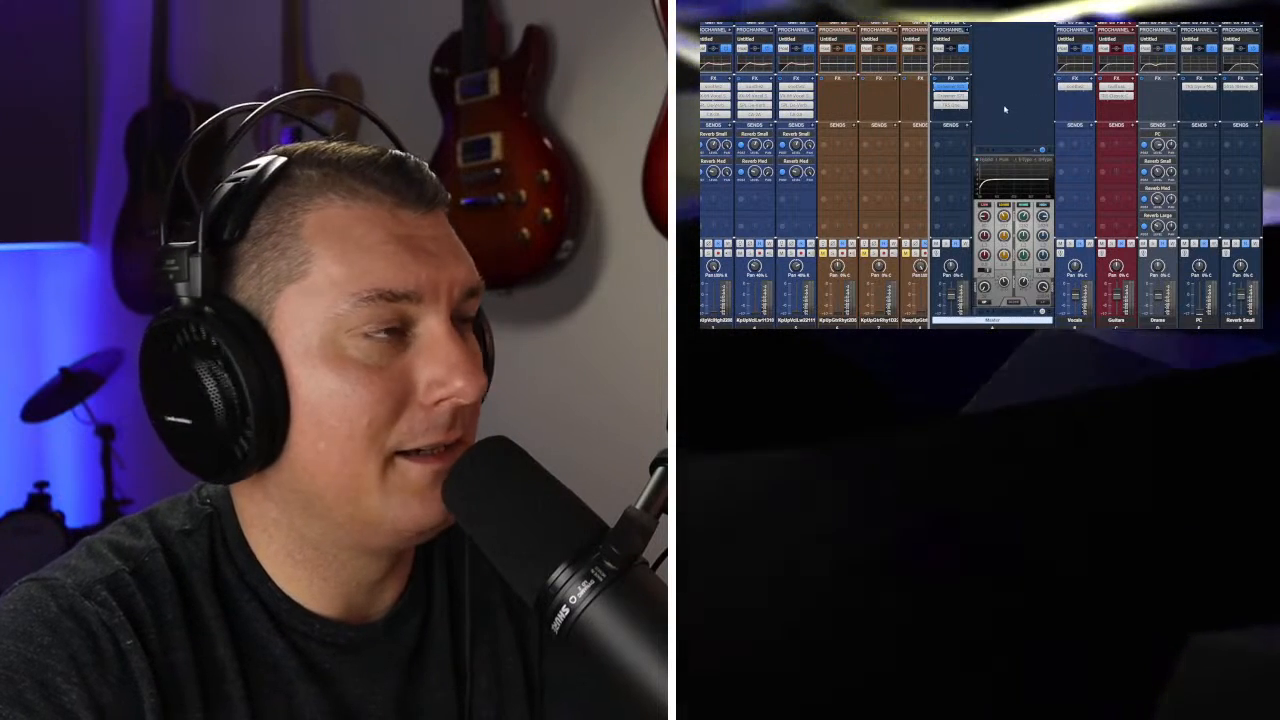
double_click(951, 105)
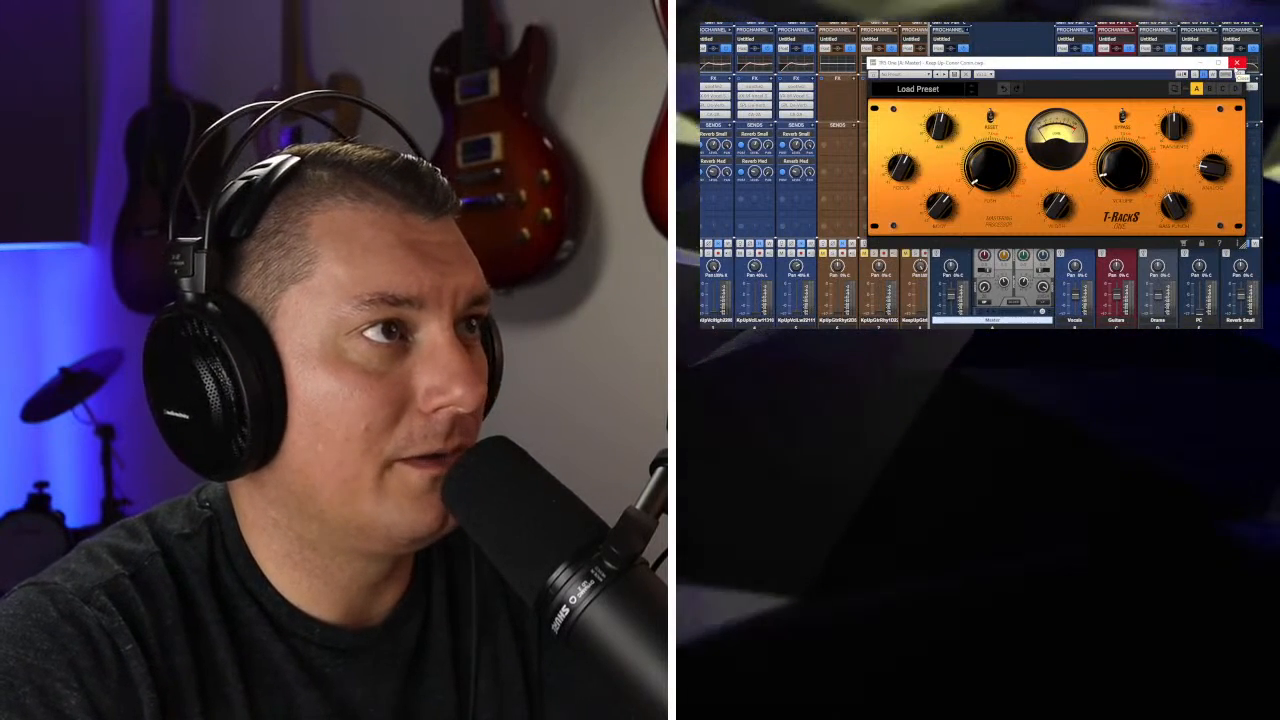
click(1237, 63)
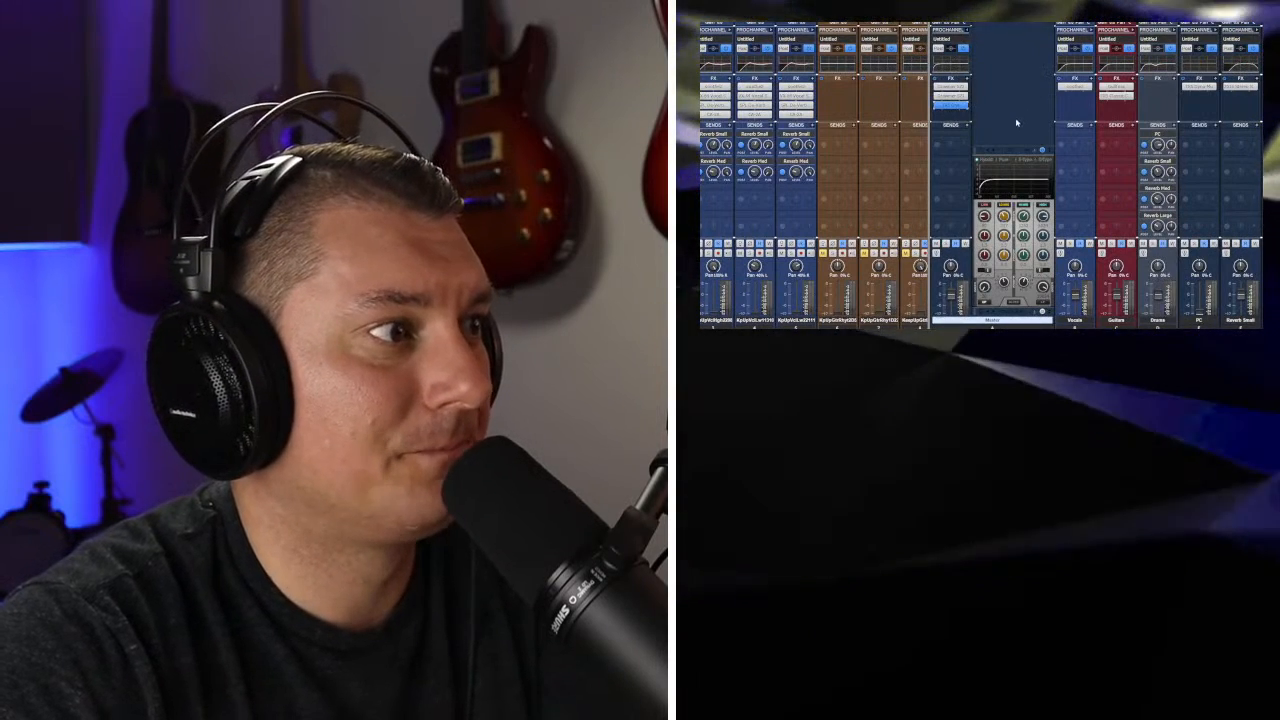
click(967, 31)
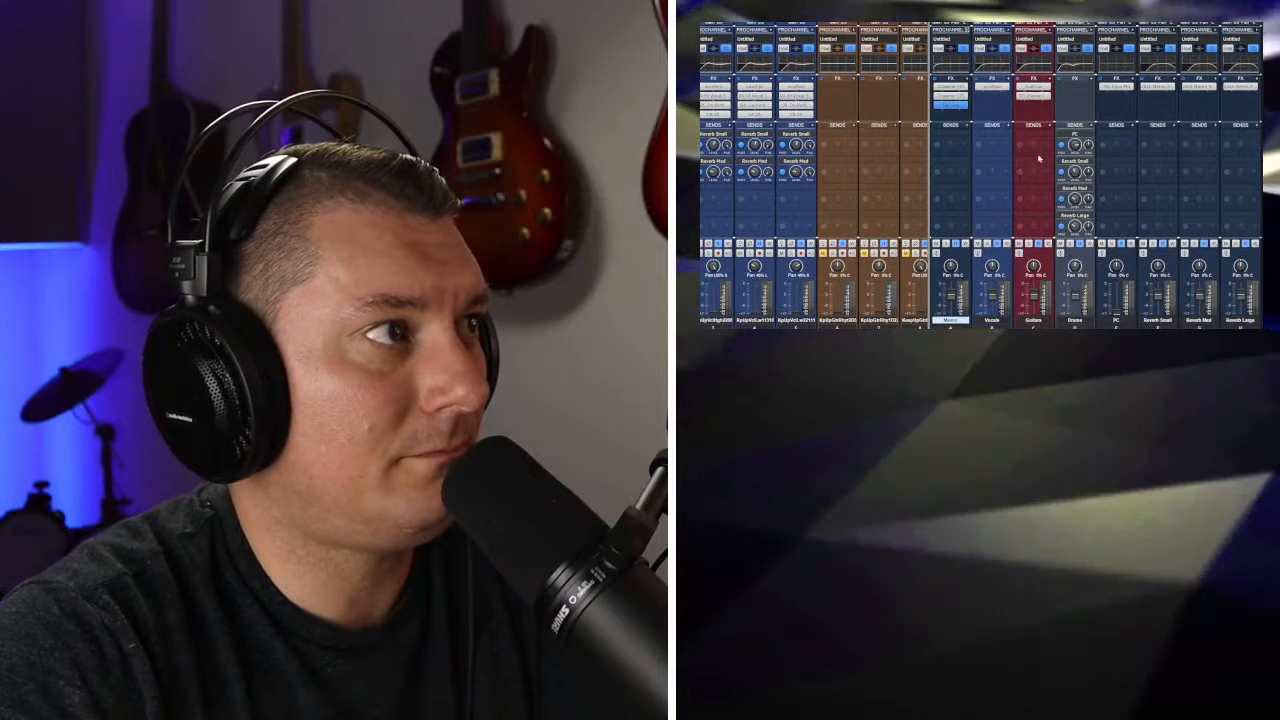
Insert TR5 Classic Clipper on the Vocals bus after soothe2 and set its Gain to 6.1 dB
scroll(1033, 164, down, 3)
scroll(1022, 194, down, 1)
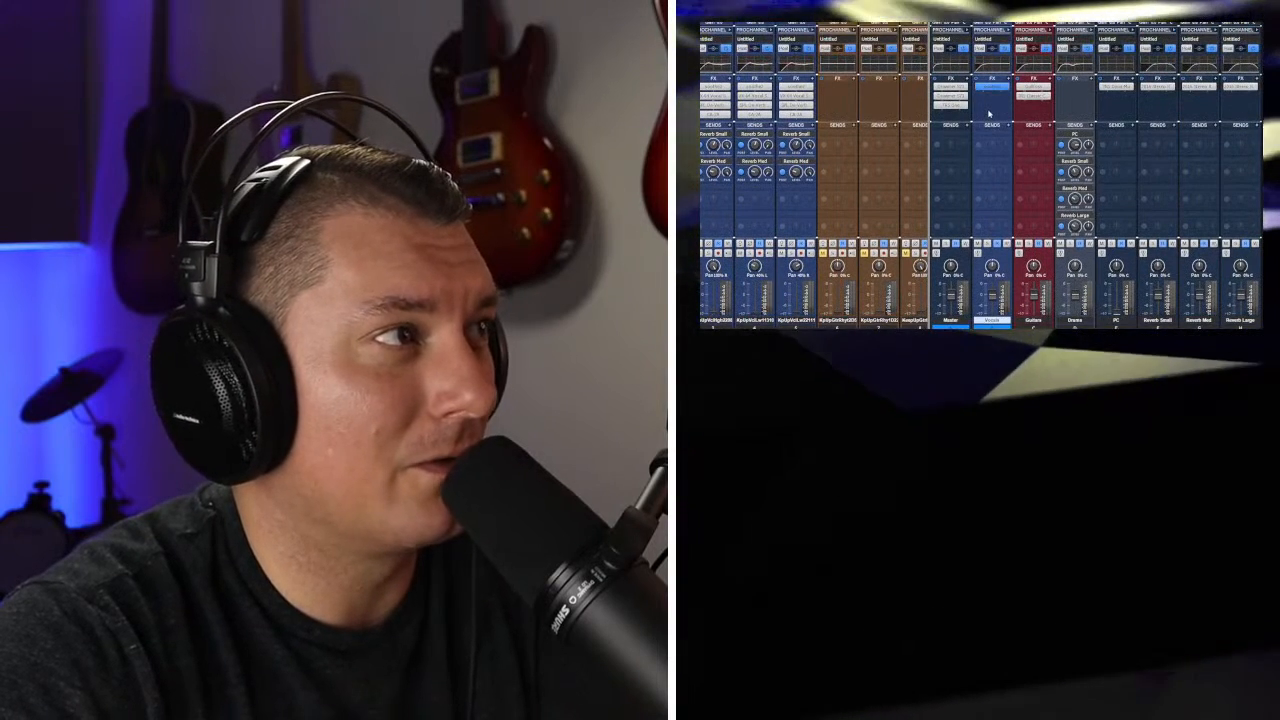
mouse_move(983, 117)
mouse_move(1035, 243)
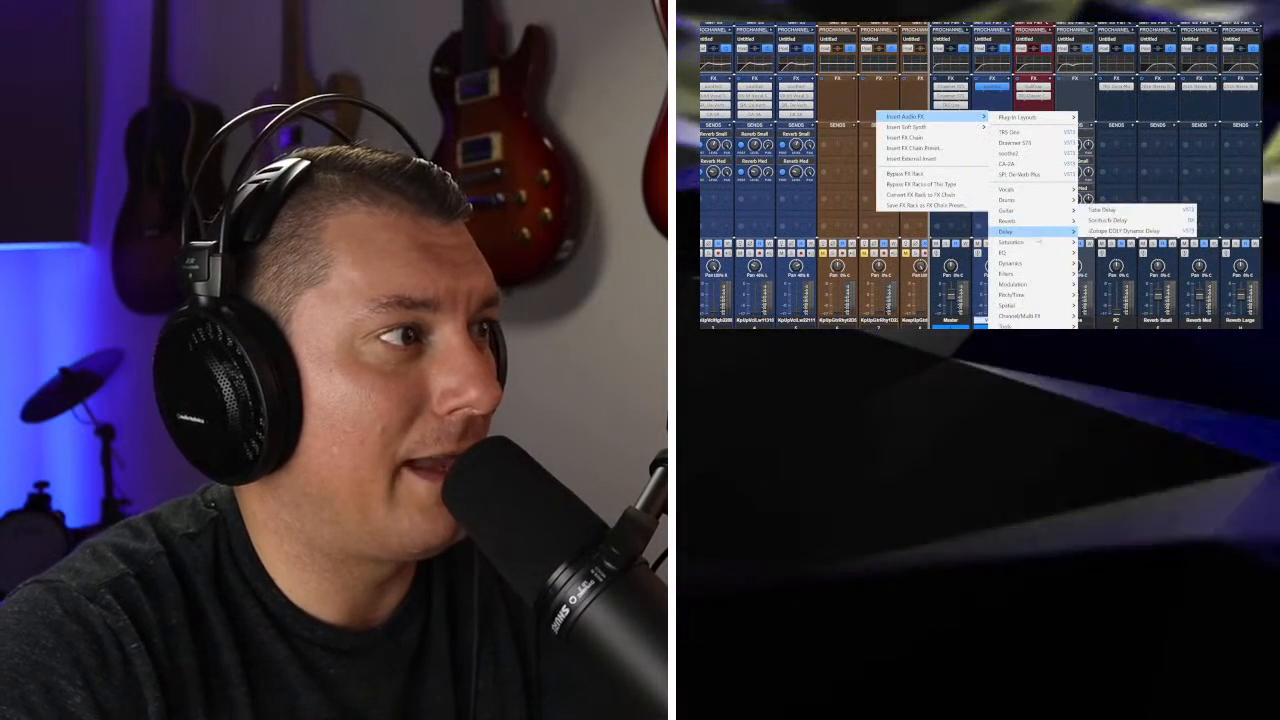
click(1112, 231)
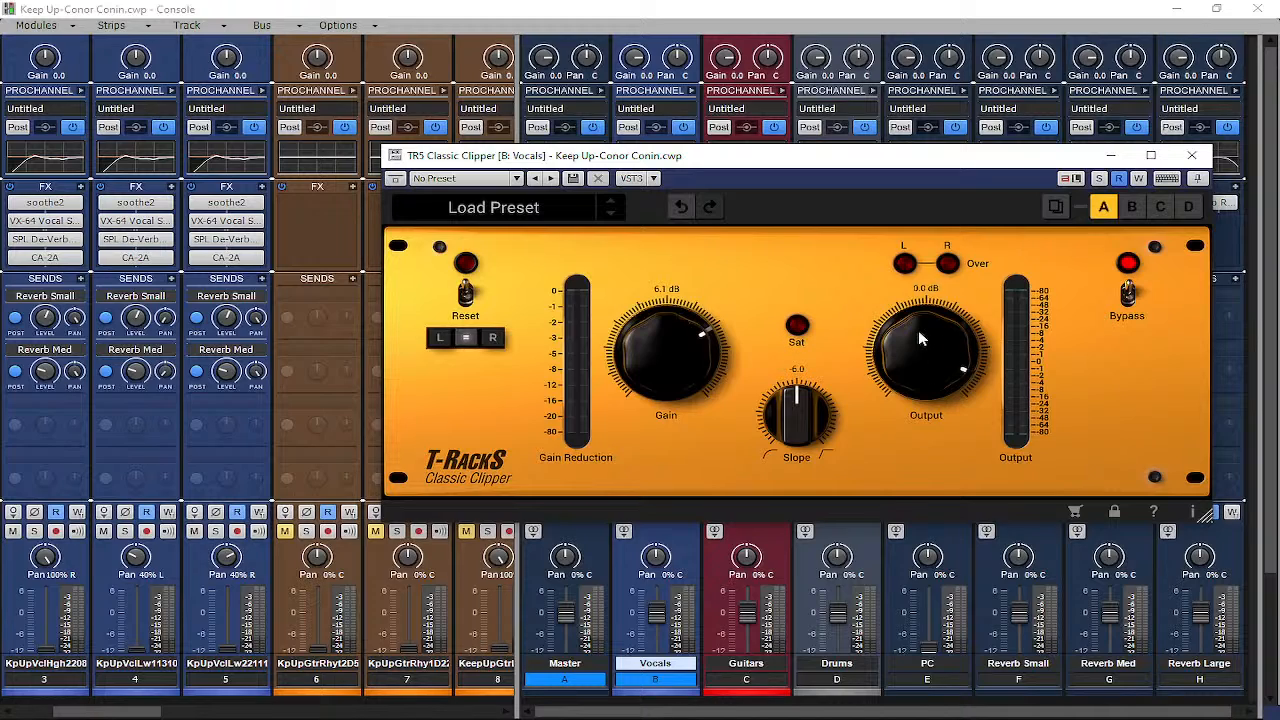
Set the Vocals bus clipper's Output to -7.7 dB during playback and close the plug-in
drag(930, 345, 933, 391)
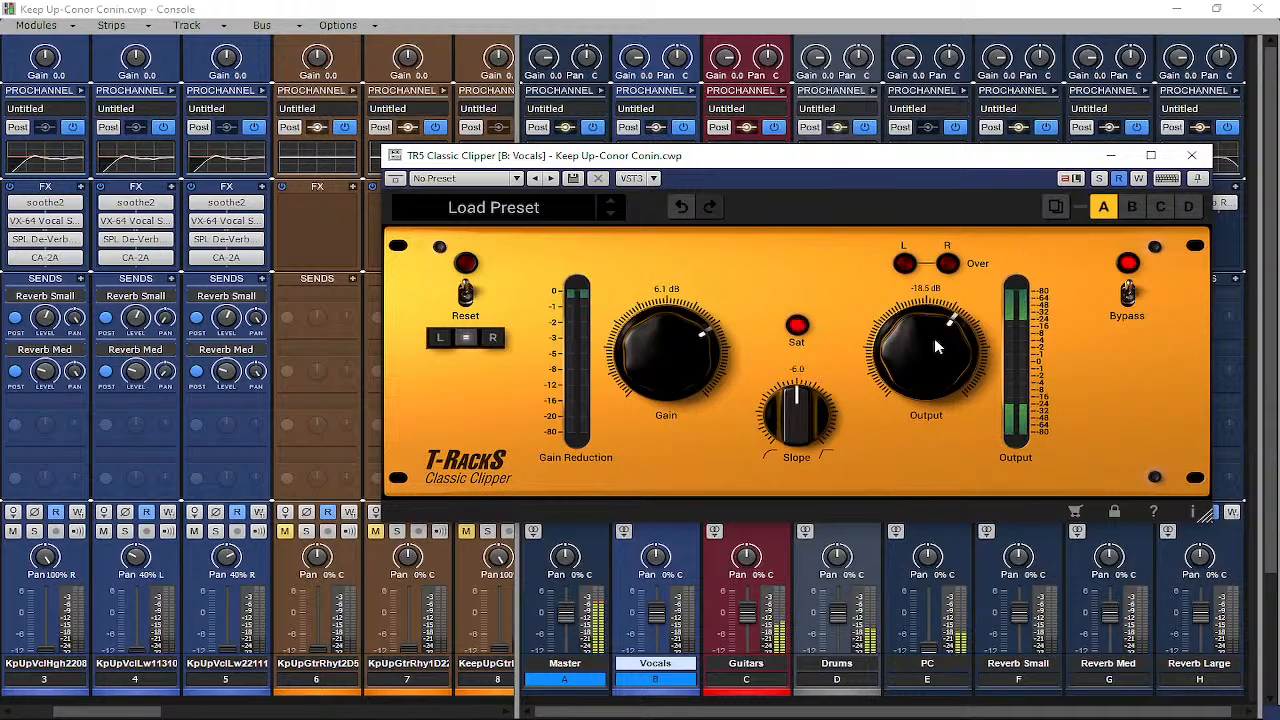
drag(934, 338, 936, 311)
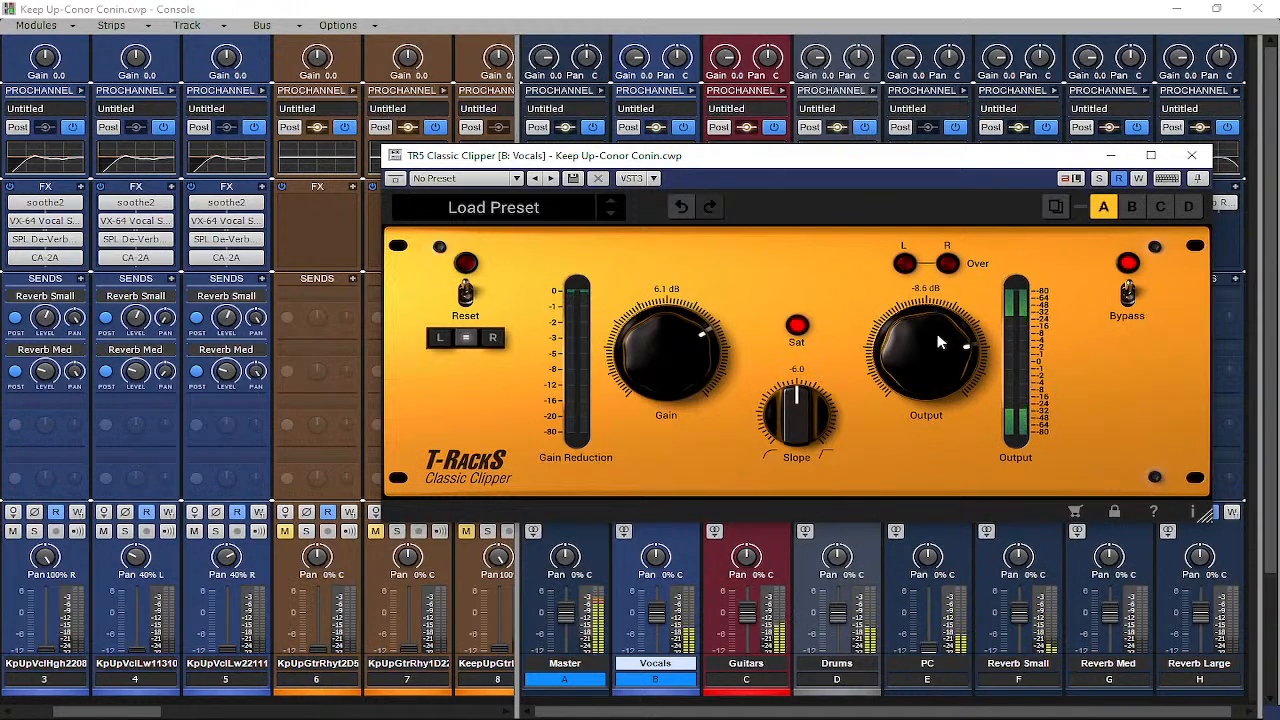
drag(937, 333, 937, 330)
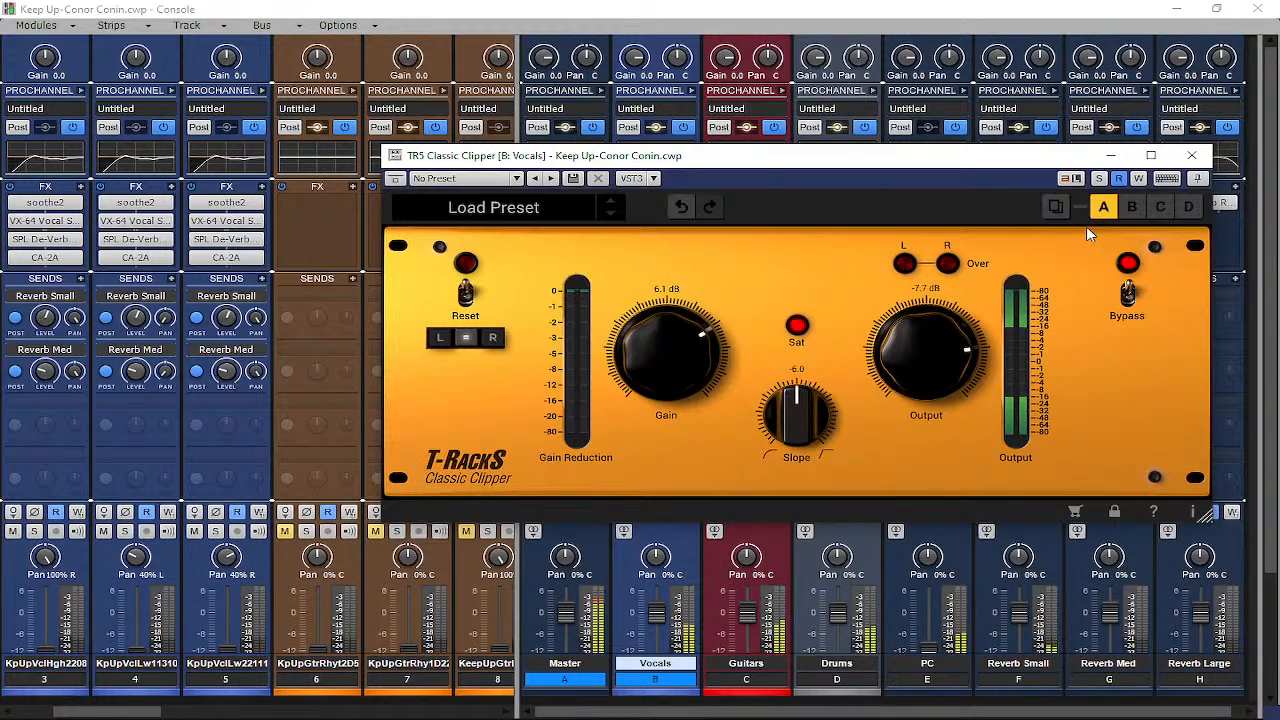
click(1191, 155)
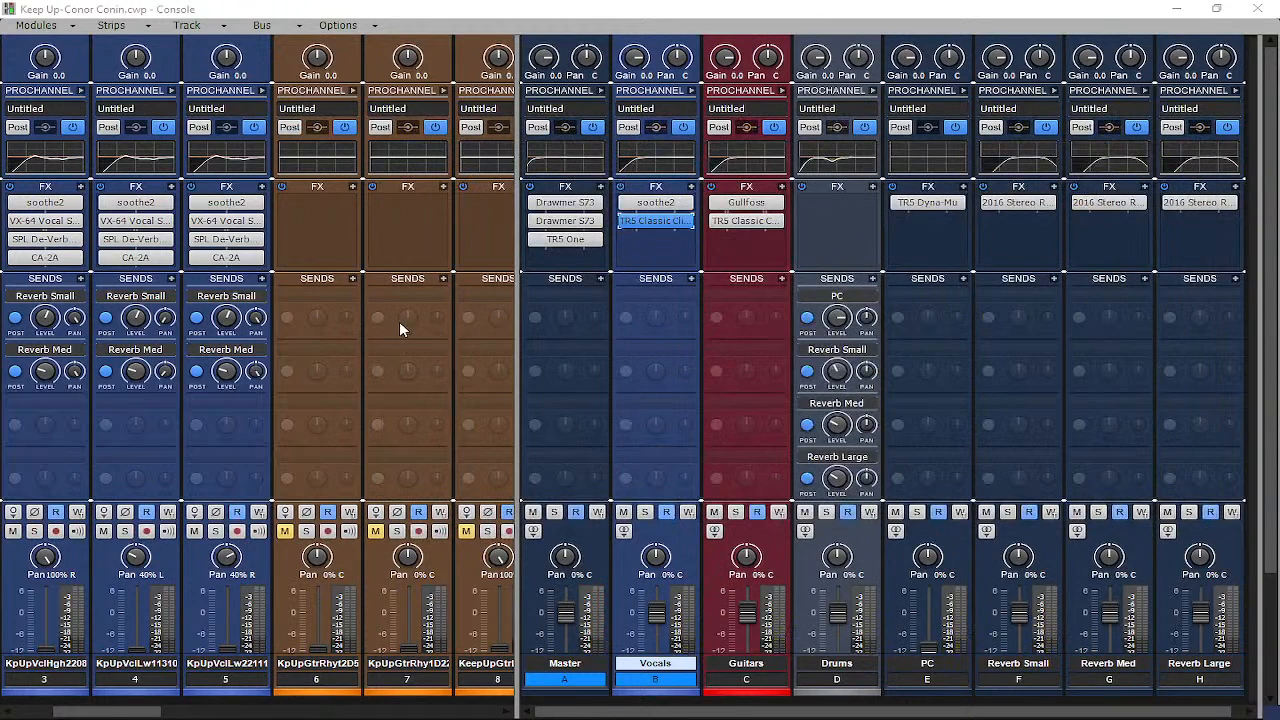
Insert TR5 Classic Clipper on the bass amp track 17 after its CA-2A
drag(150, 710, 386, 716)
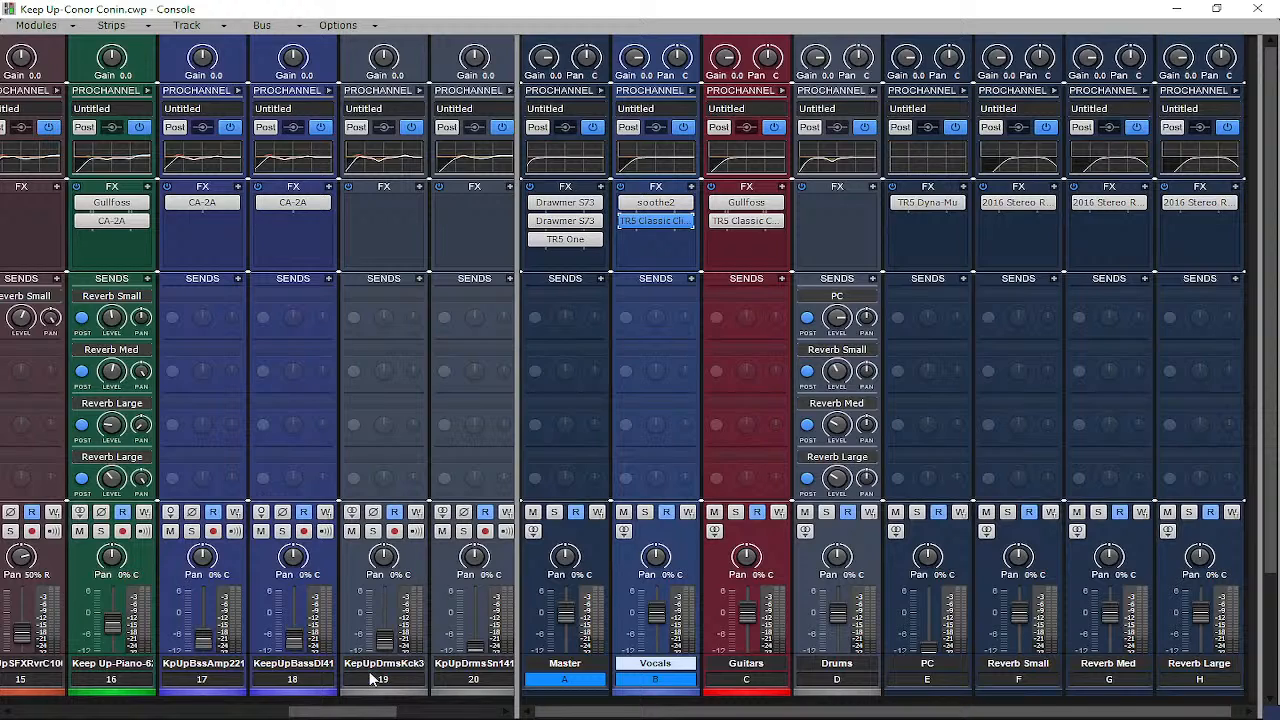
drag(338, 709, 308, 709)
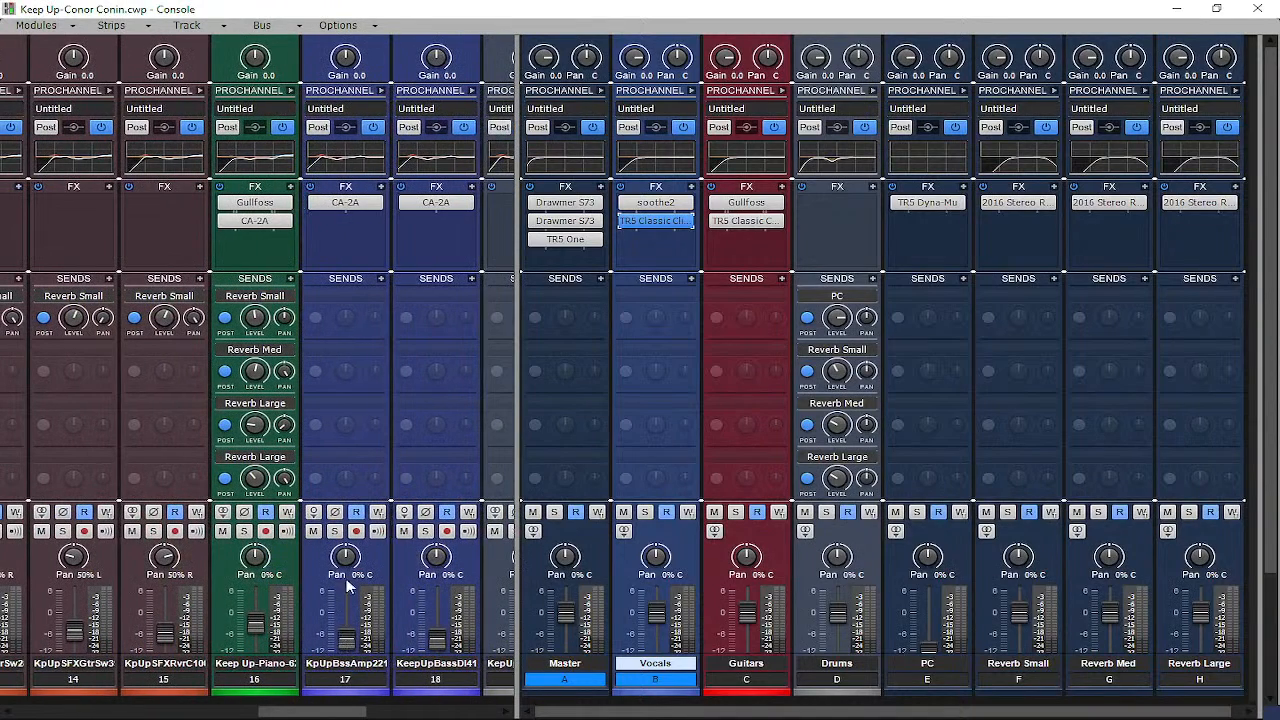
right_click(363, 245)
mouse_move(460, 258)
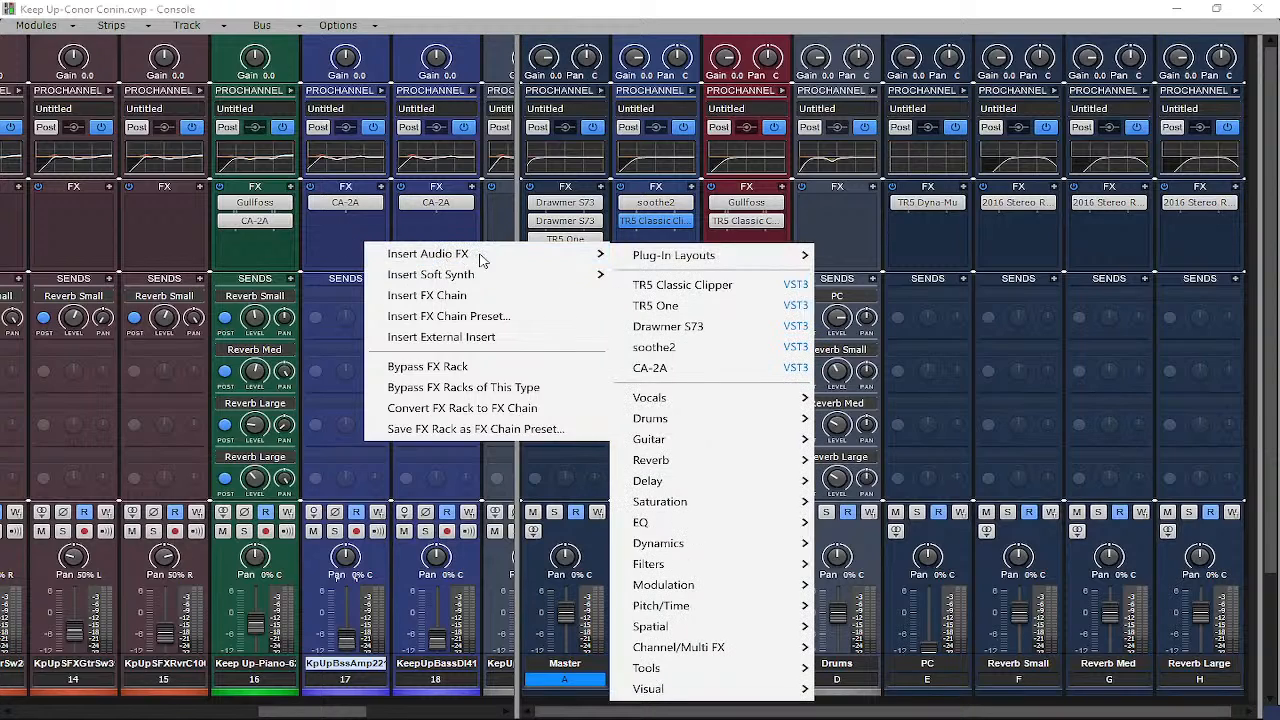
mouse_move(540, 262)
click(645, 278)
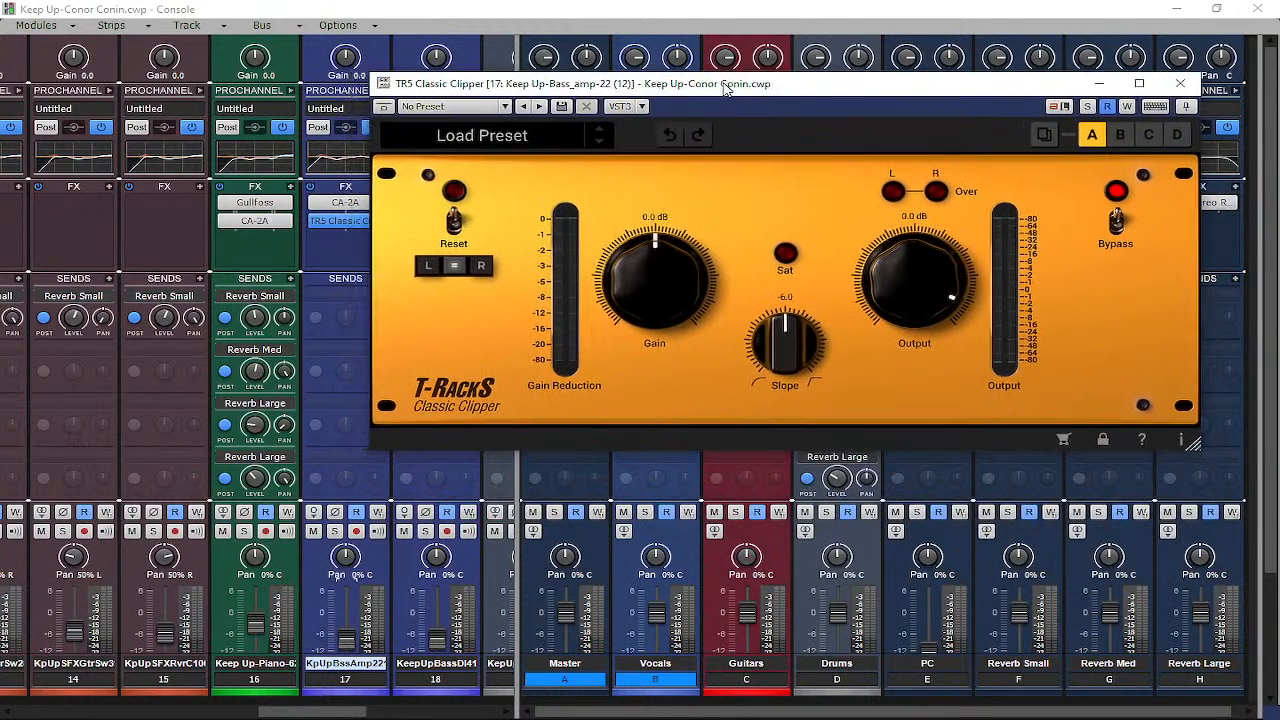
Set the bass amp clipper's Gain to 8.7 dB and Output to -13.2 dB, and check the levels on the channel meters
drag(655, 260, 672, 236)
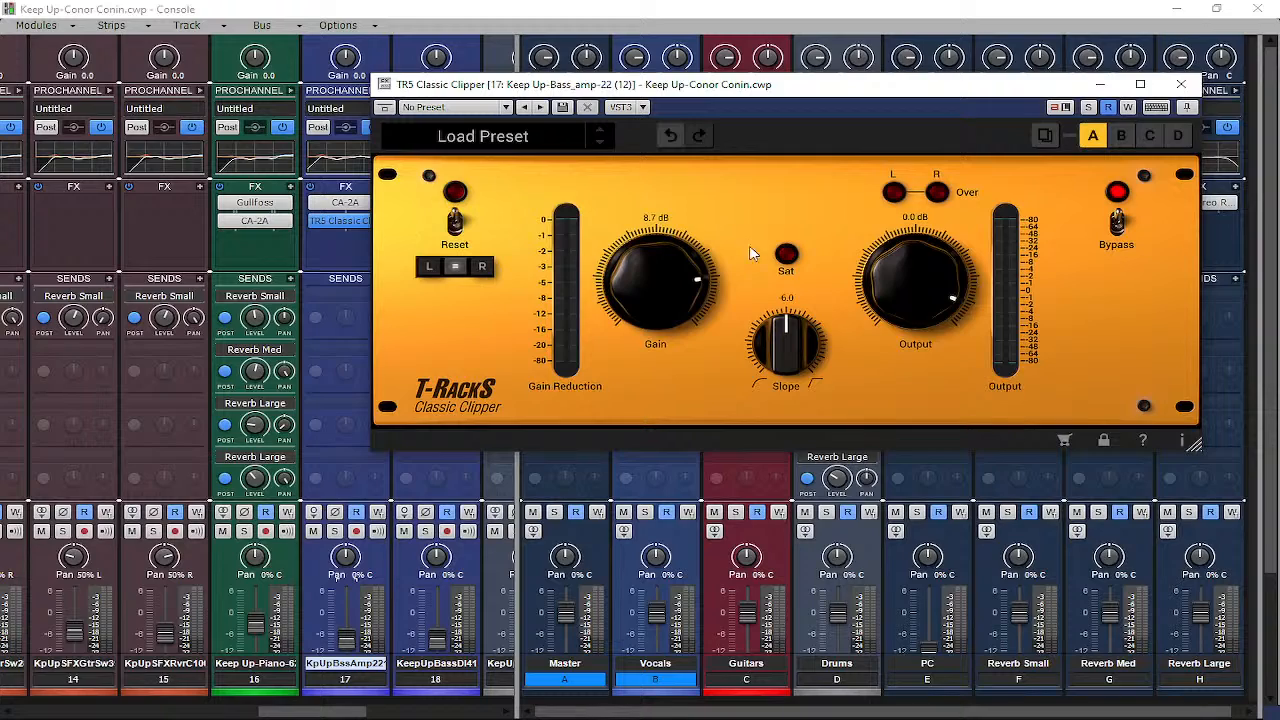
drag(944, 271, 911, 319)
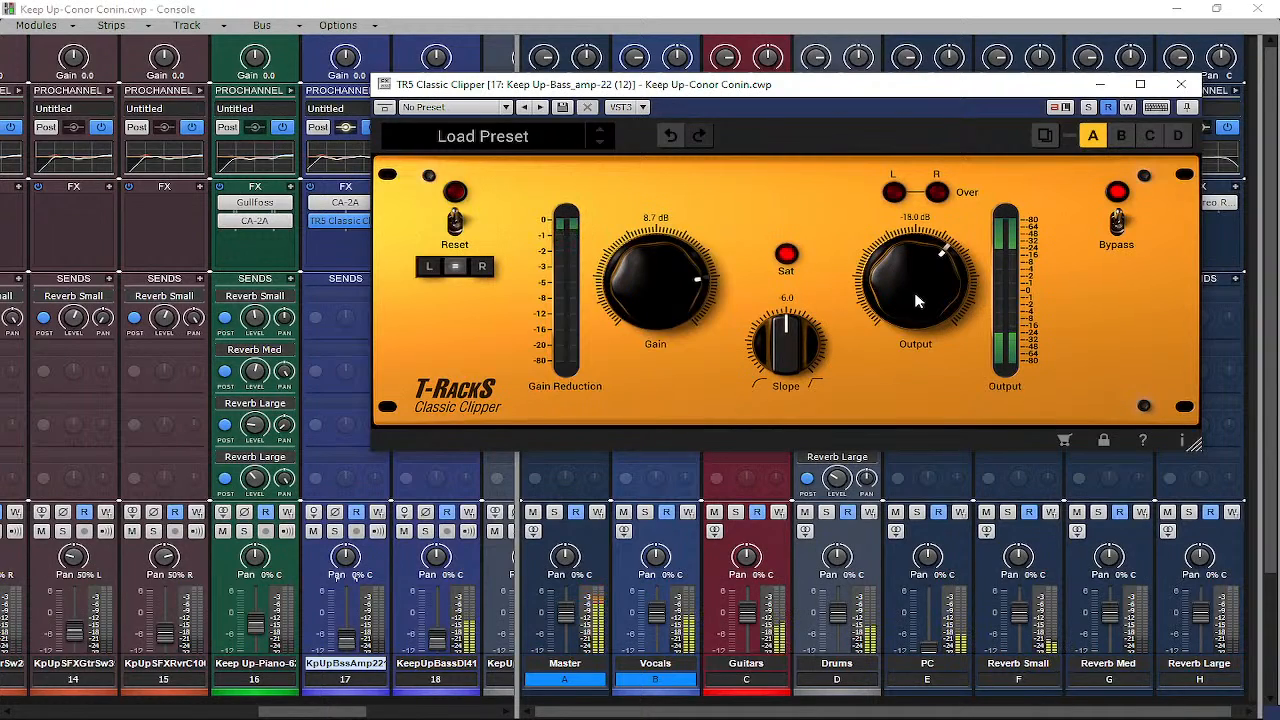
drag(916, 300, 912, 278)
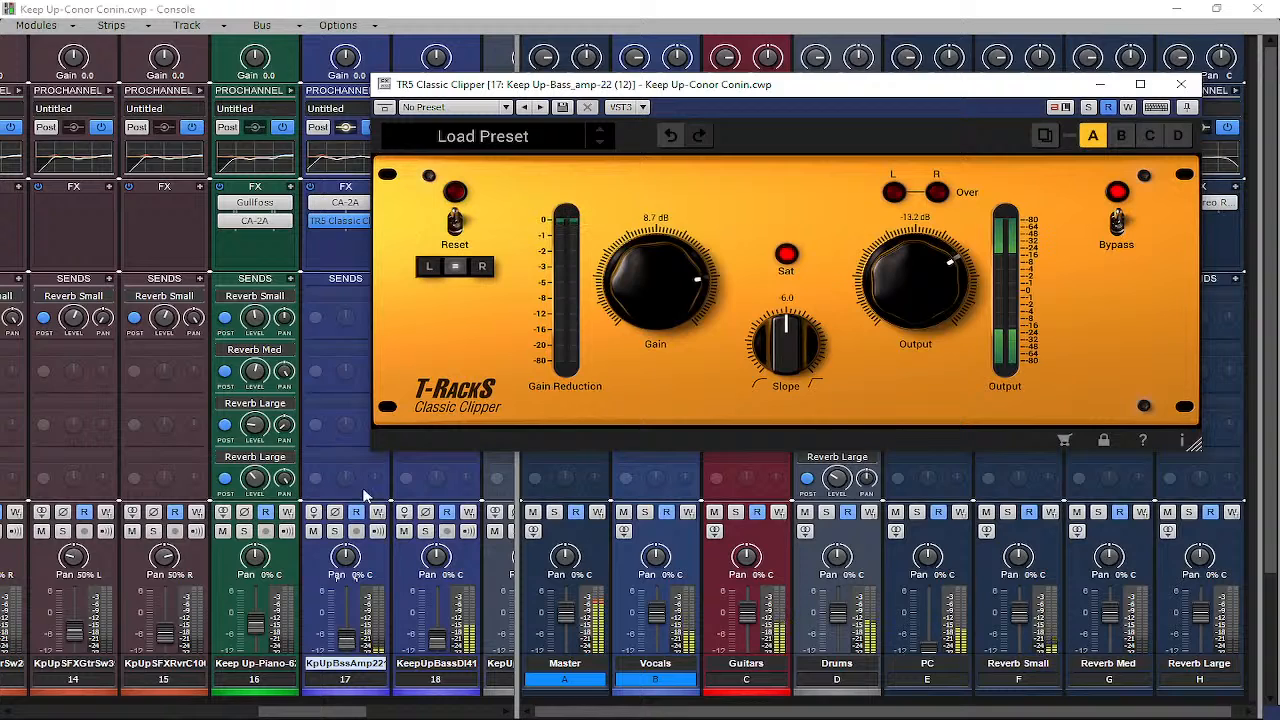
scroll(383, 568, down, 3)
scroll(383, 568, down, 1)
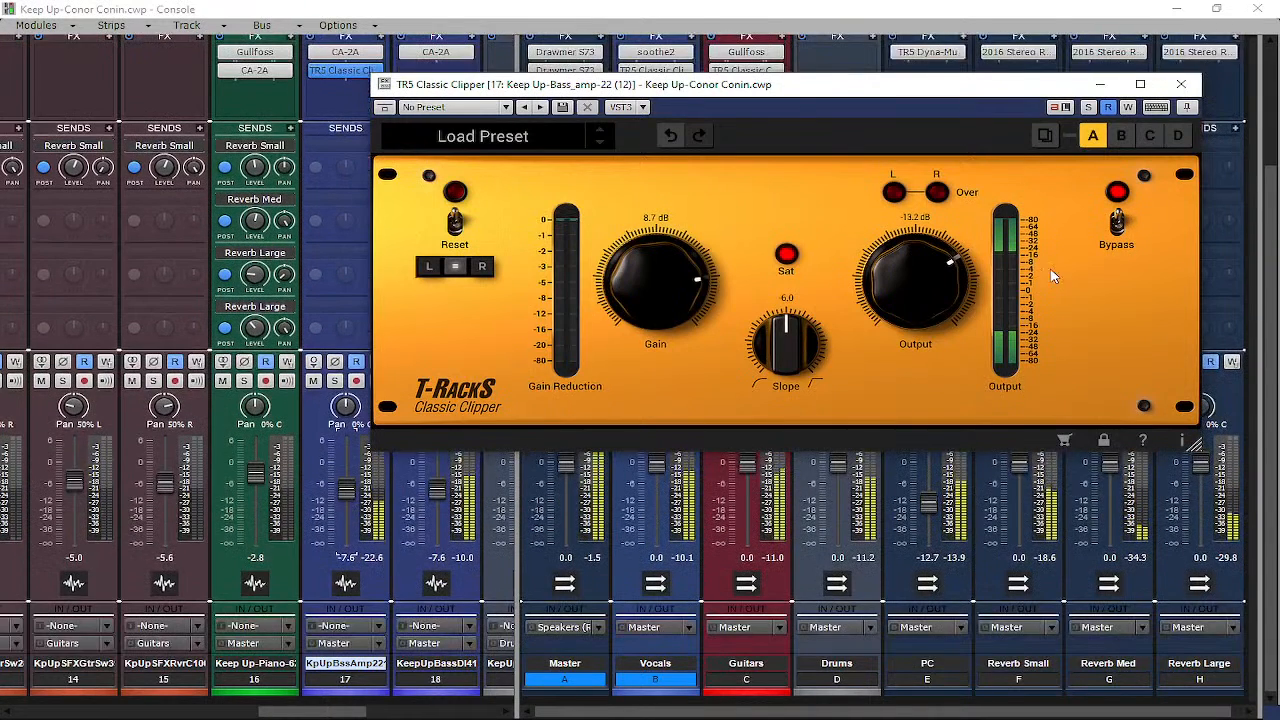
Compare the bass amp clipper bypassed and active, set its Output to -7.4 dB, and close the plug-in
click(1118, 223)
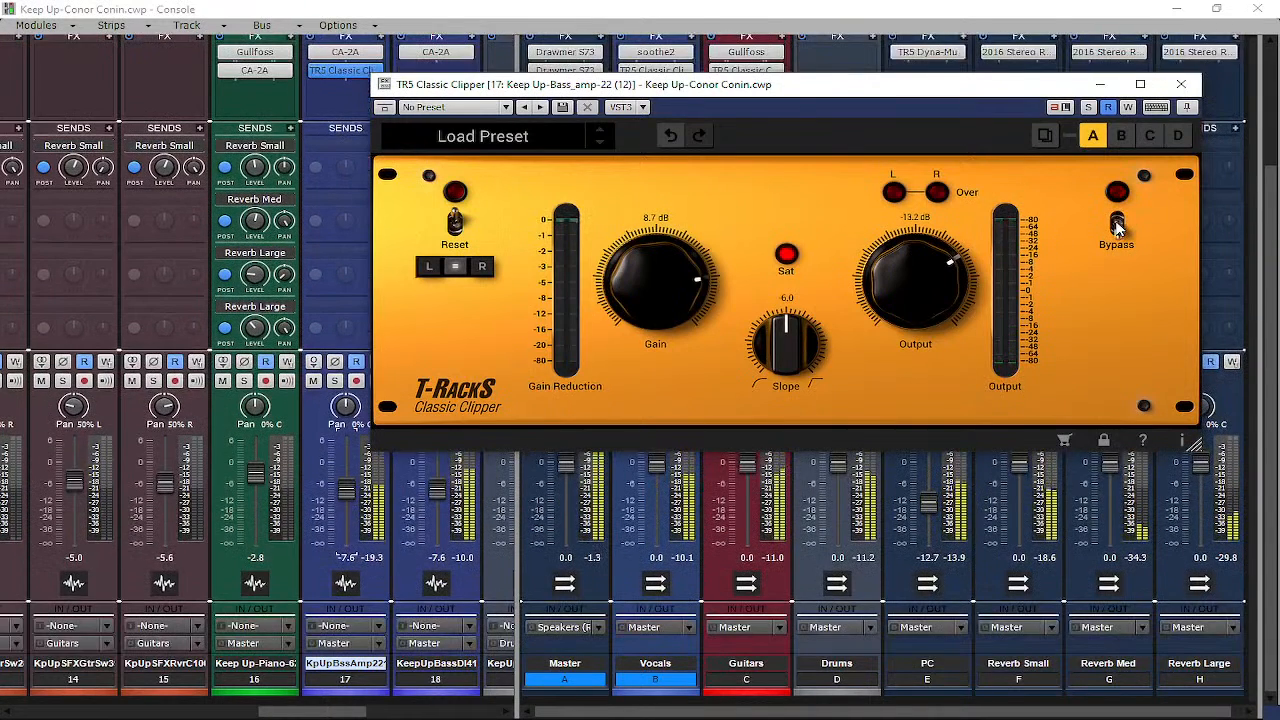
click(1118, 225)
drag(912, 270, 912, 257)
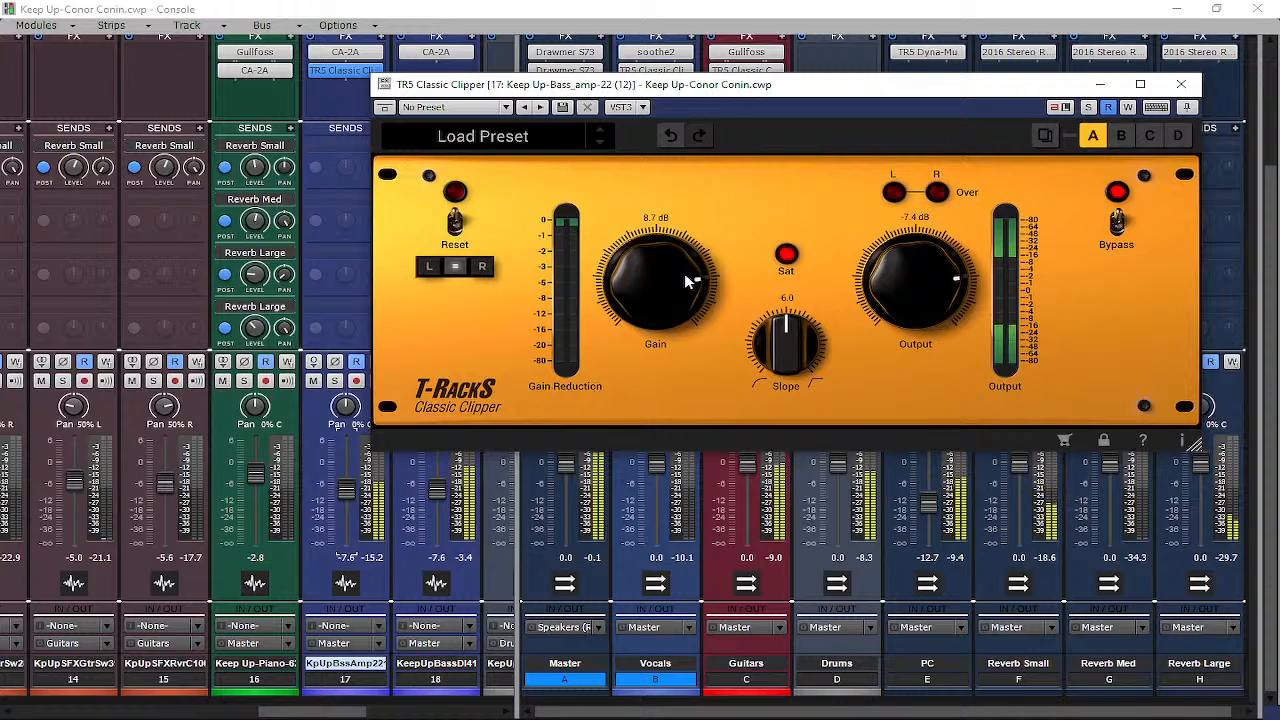
click(1181, 89)
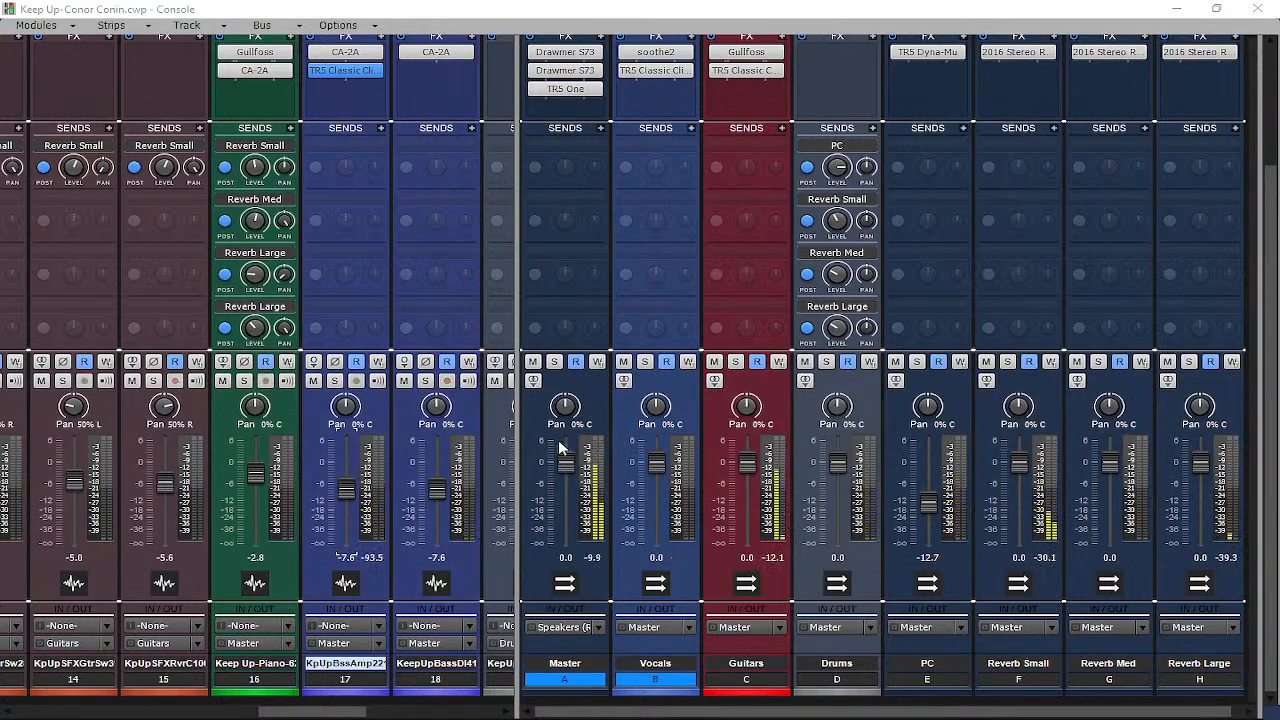
mouse_move(562, 447)
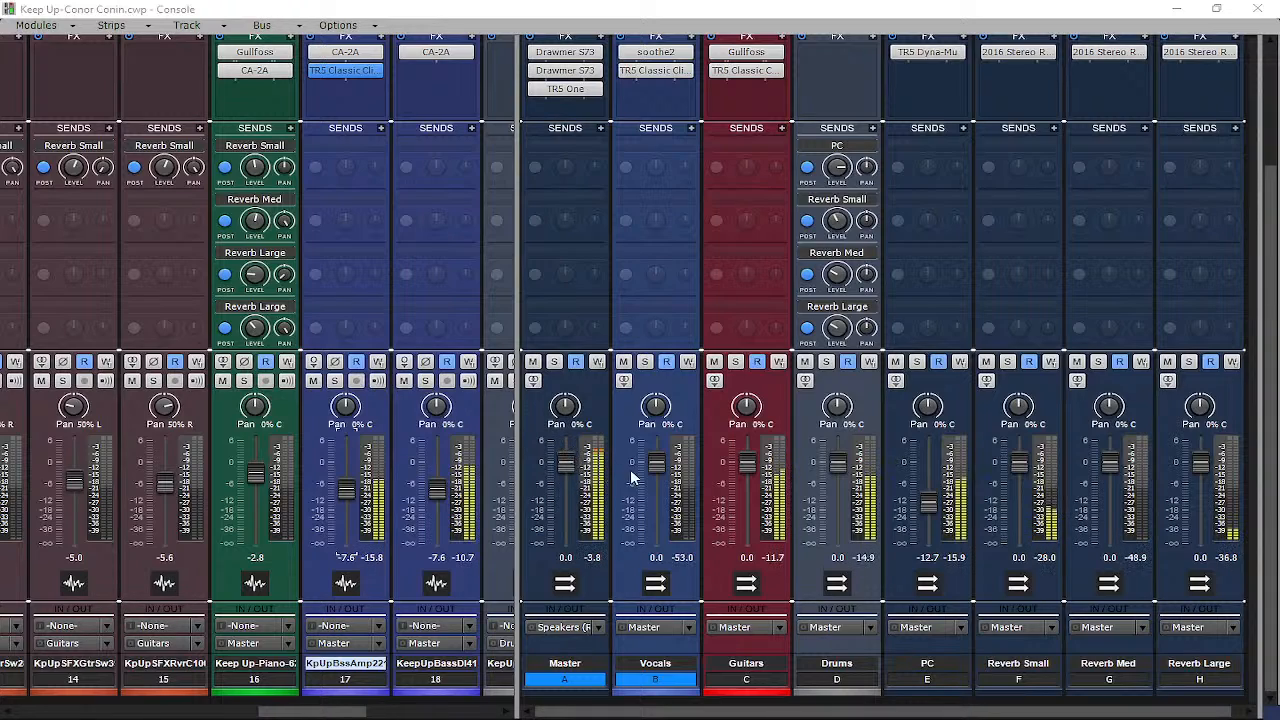
mouse_move(653, 465)
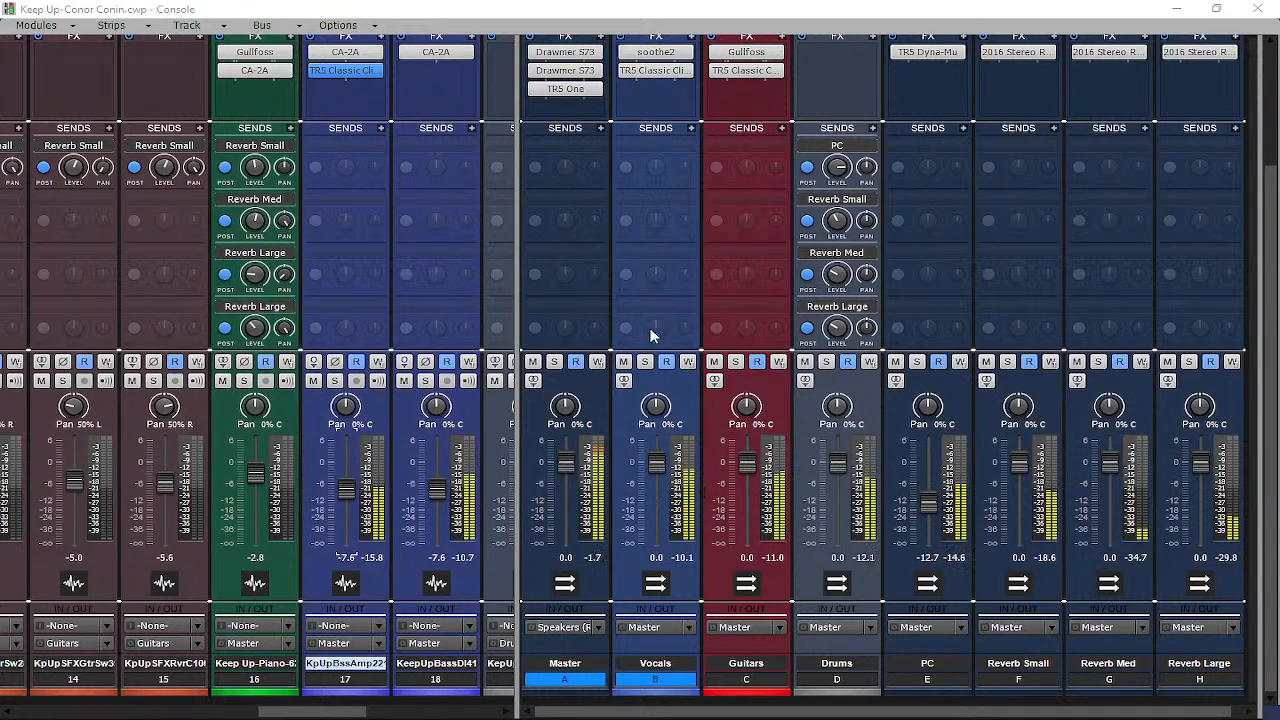
Widen the Console's track area and insert Sonitus:fx Compressor on bass amp track 17 after TR5 Classic Clipper
drag(530, 375, 806, 405)
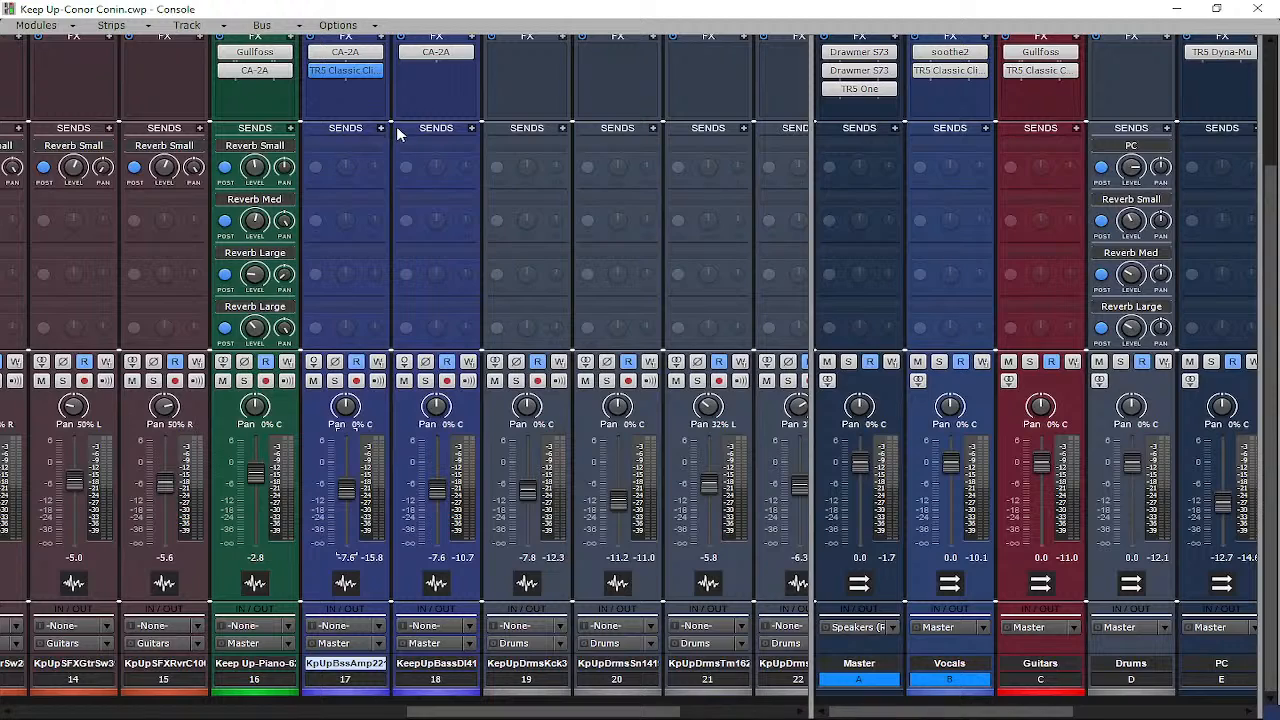
scroll(397, 135, up, 1)
right_click(366, 140)
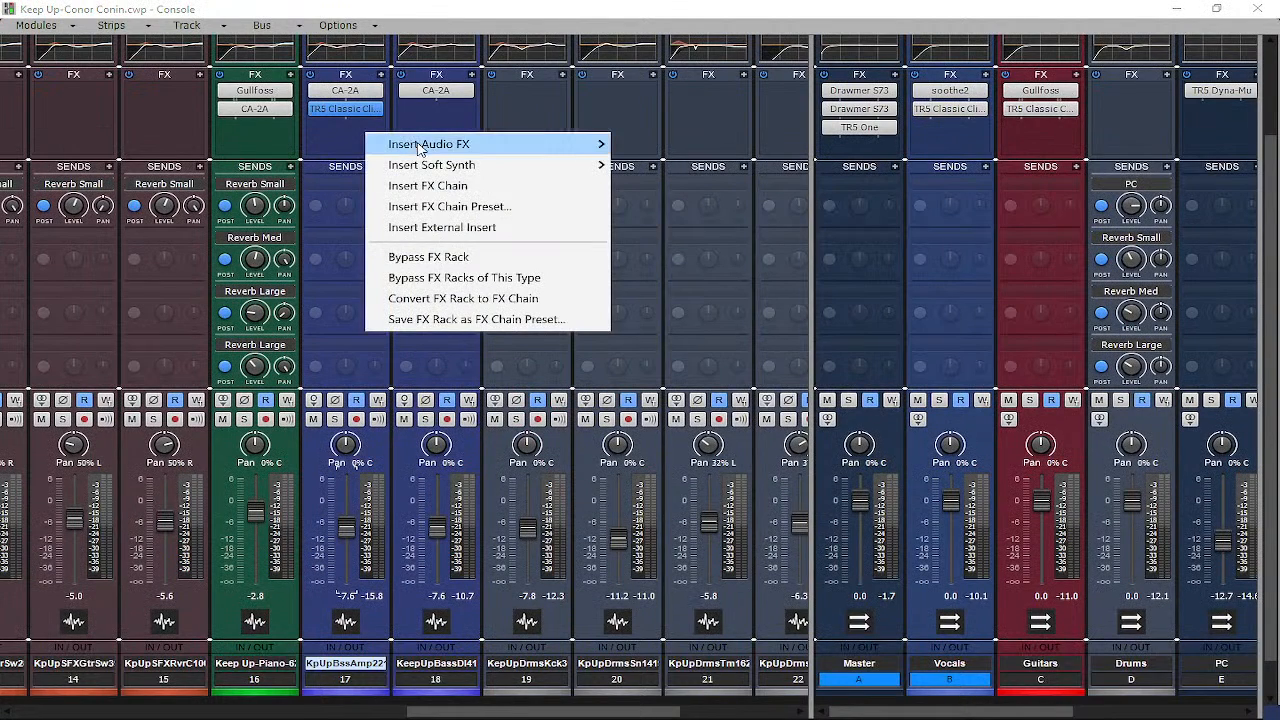
mouse_move(460, 148)
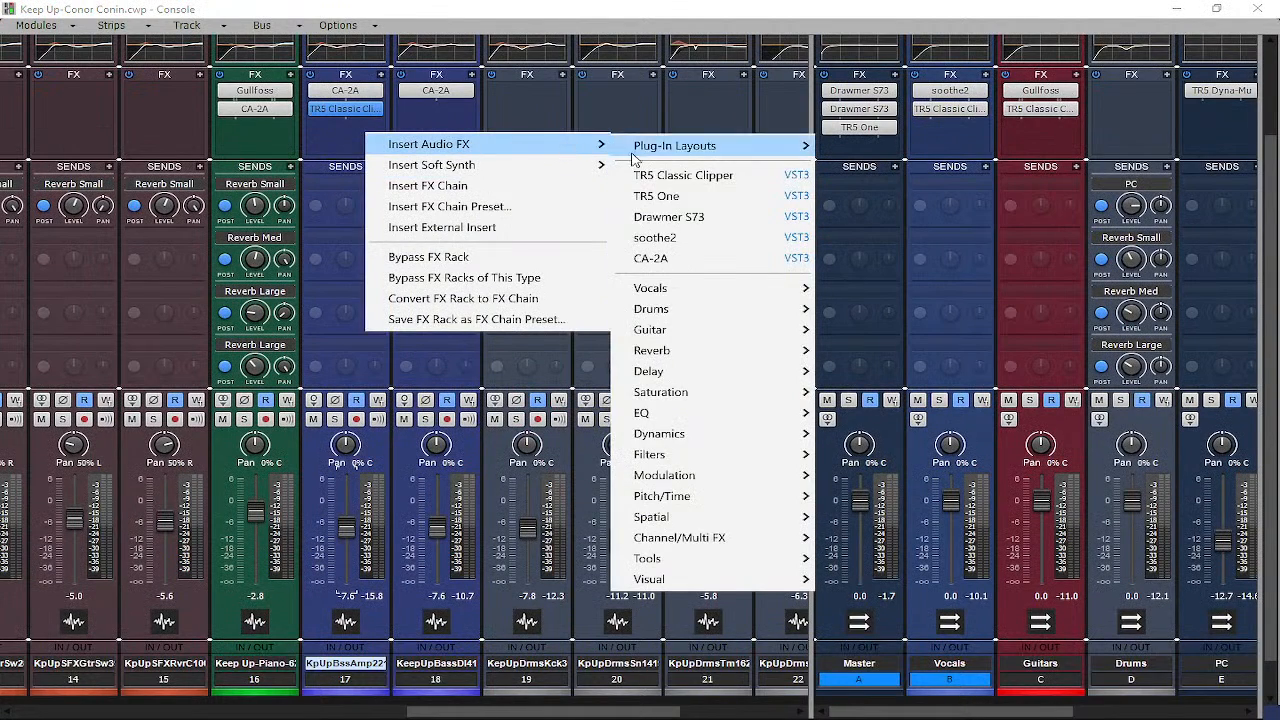
mouse_move(697, 398)
mouse_move(712, 434)
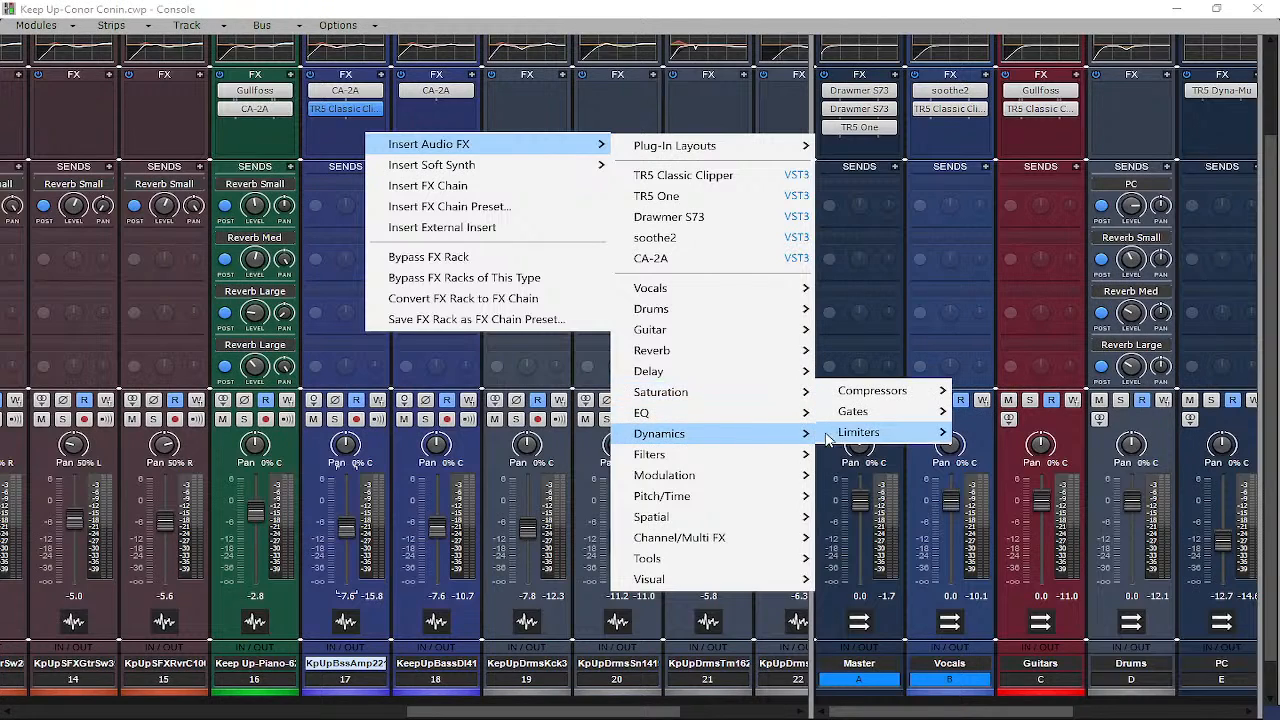
mouse_move(932, 390)
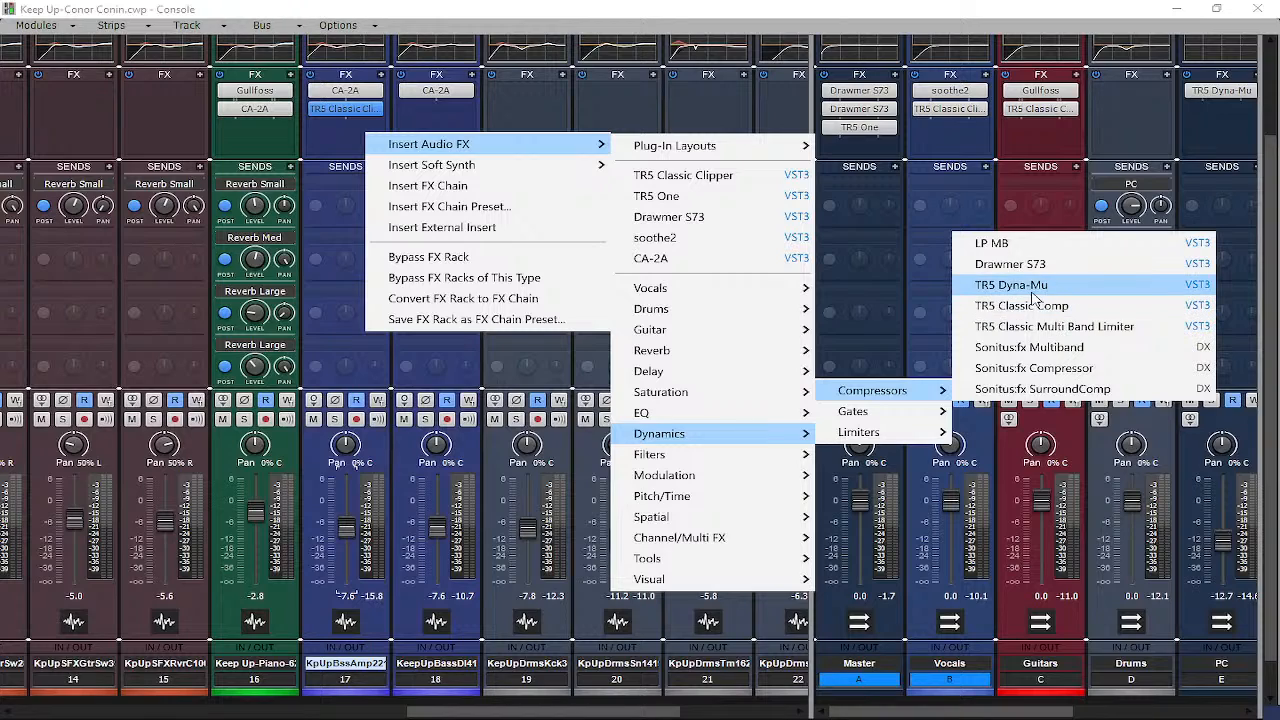
click(1072, 368)
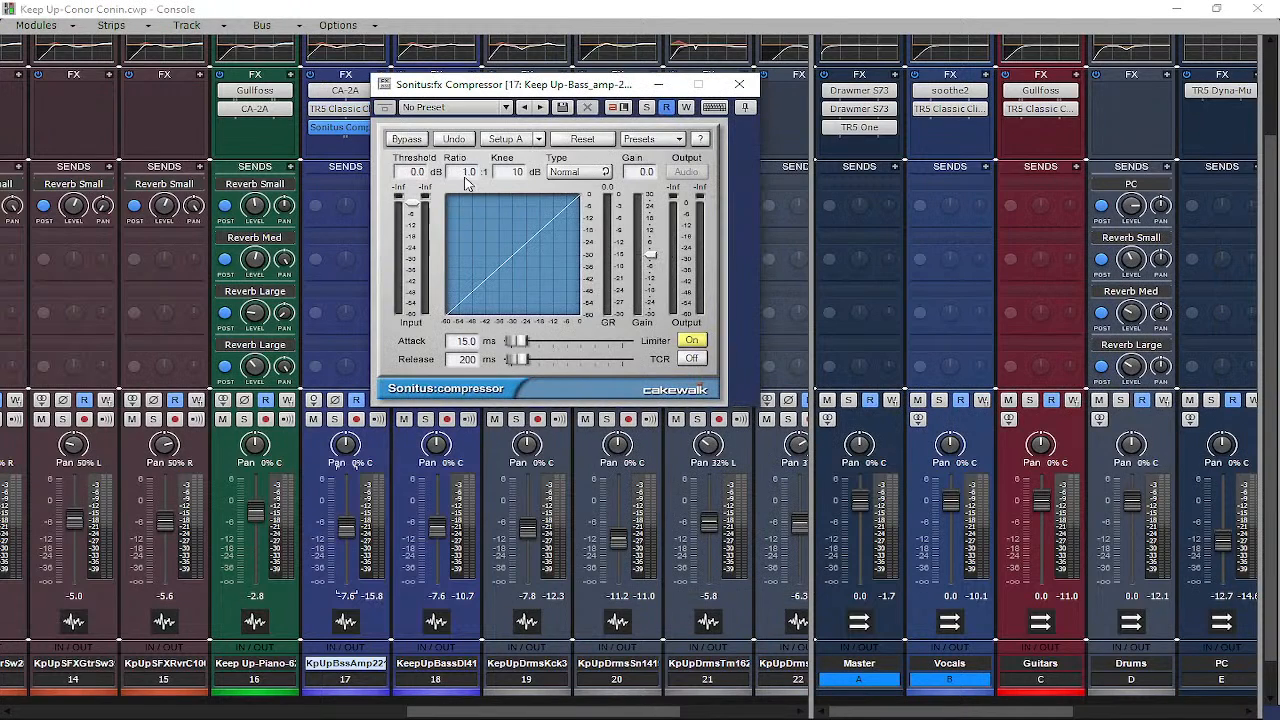
Set the bass amp compressor to a 4.4:1 ratio, -21.7 dB threshold and 39 ms release with the limiter off, and uncover the channel strips
drag(468, 175, 474, 212)
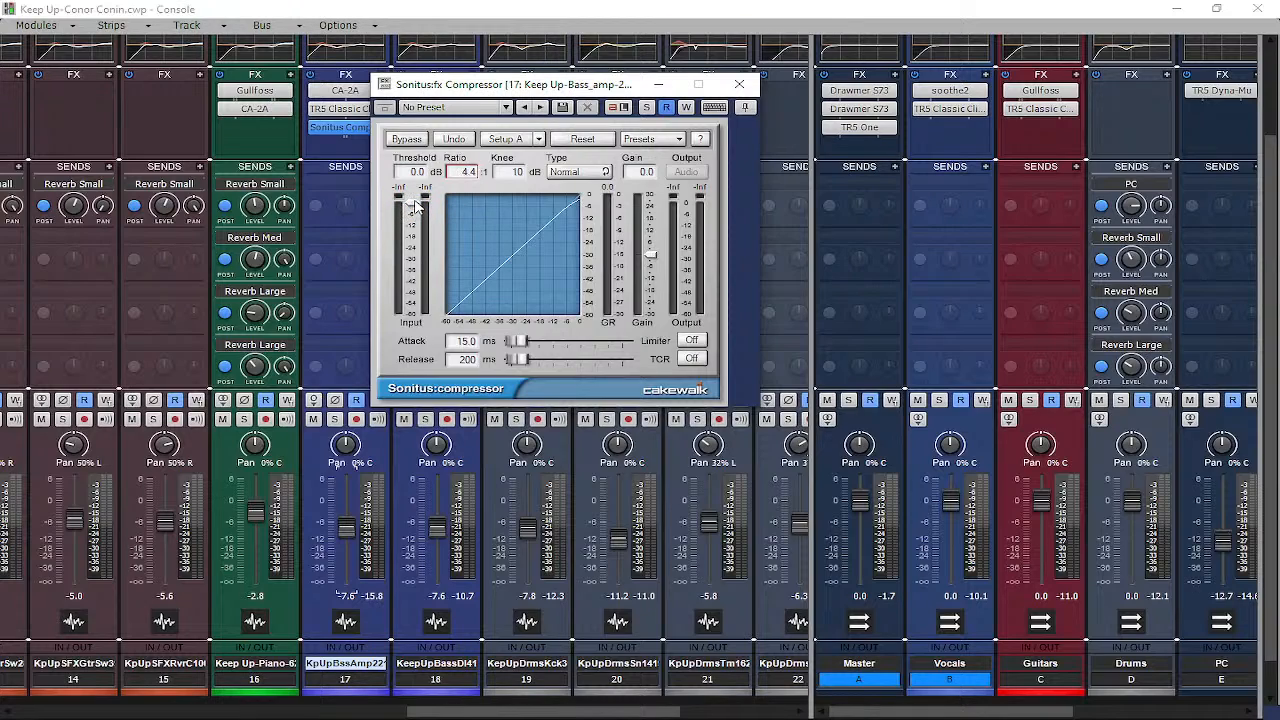
drag(418, 205, 416, 244)
drag(518, 359, 512, 359)
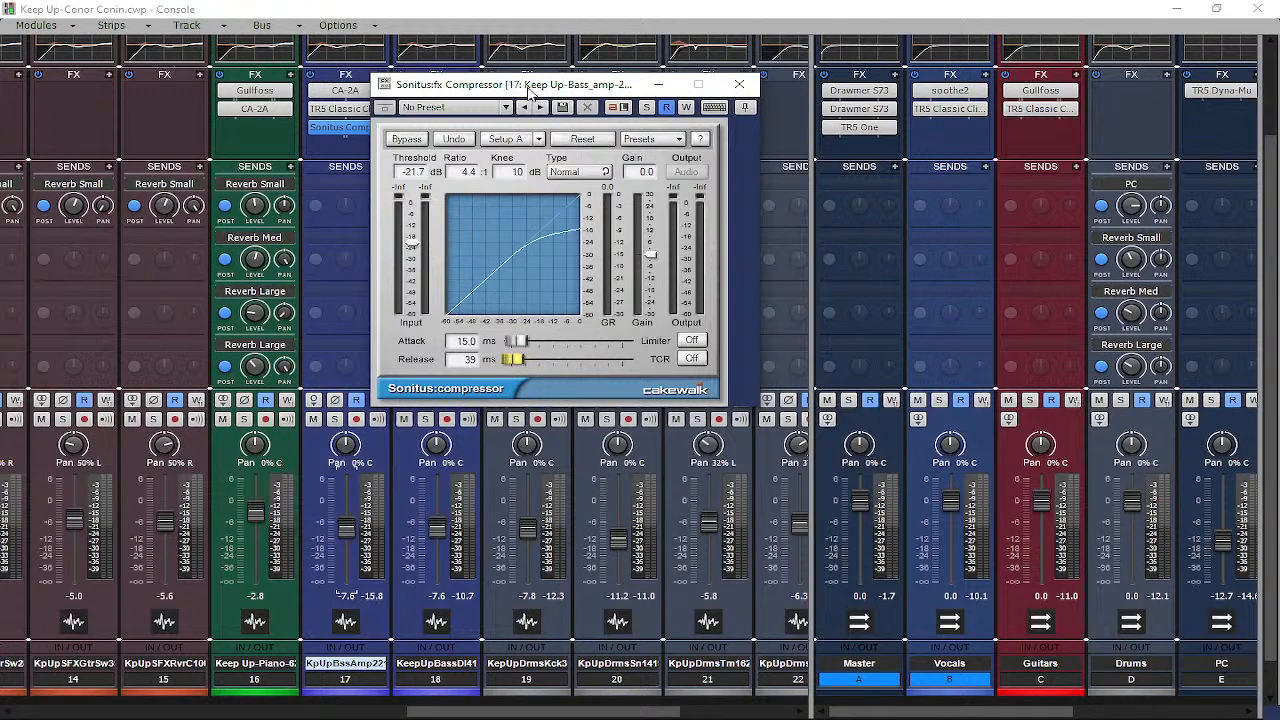
drag(529, 90, 805, 240)
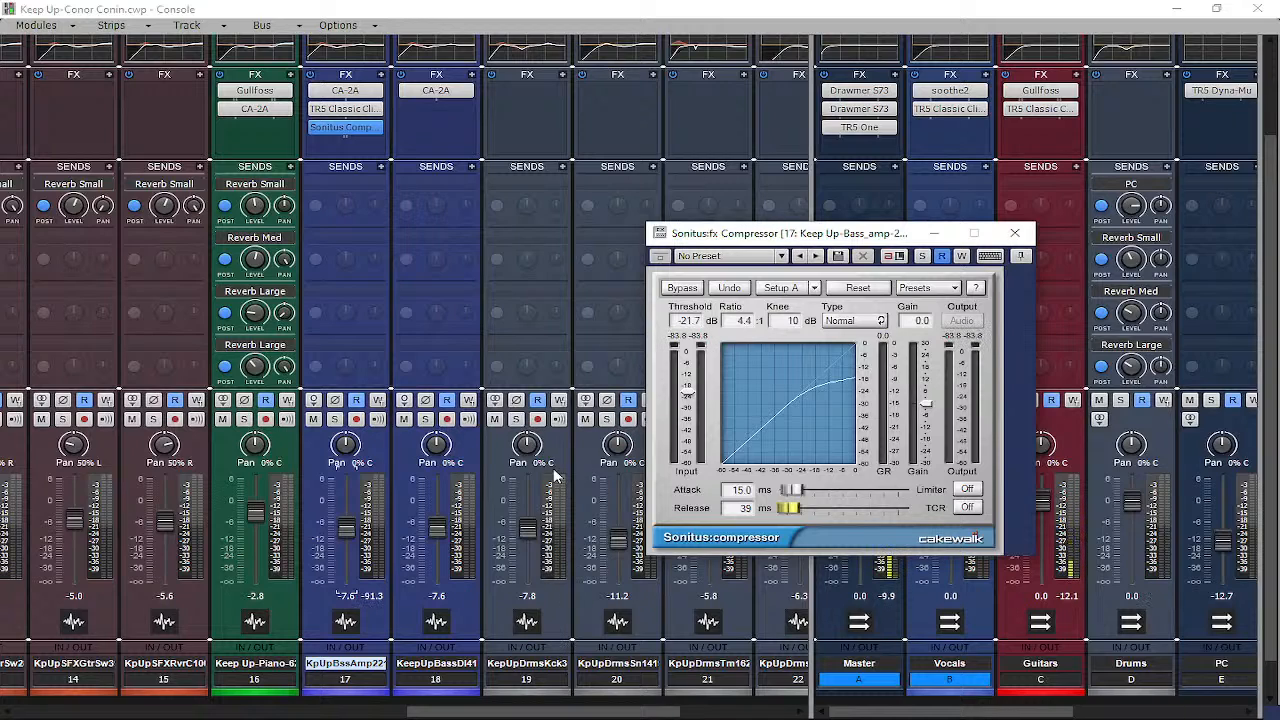
Add a send on kick track 19 to the side input of the bass amp's Sonitus:fx Compressor
right_click(563, 168)
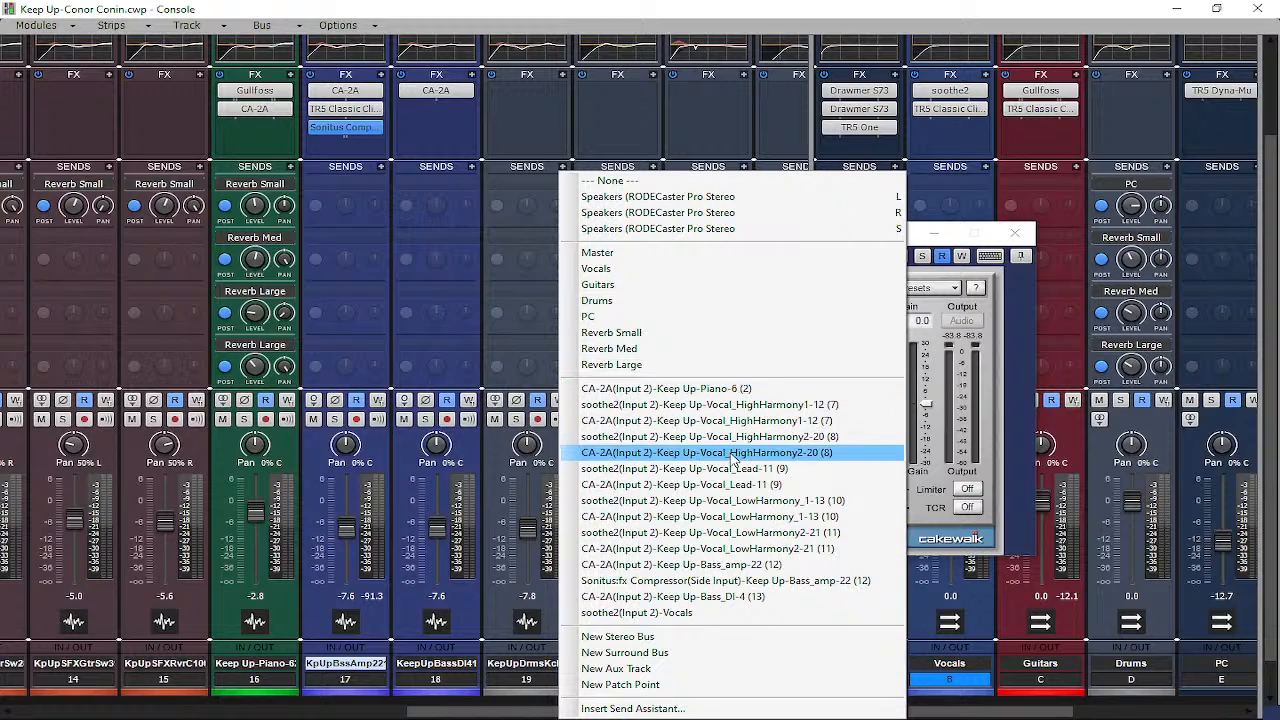
click(726, 570)
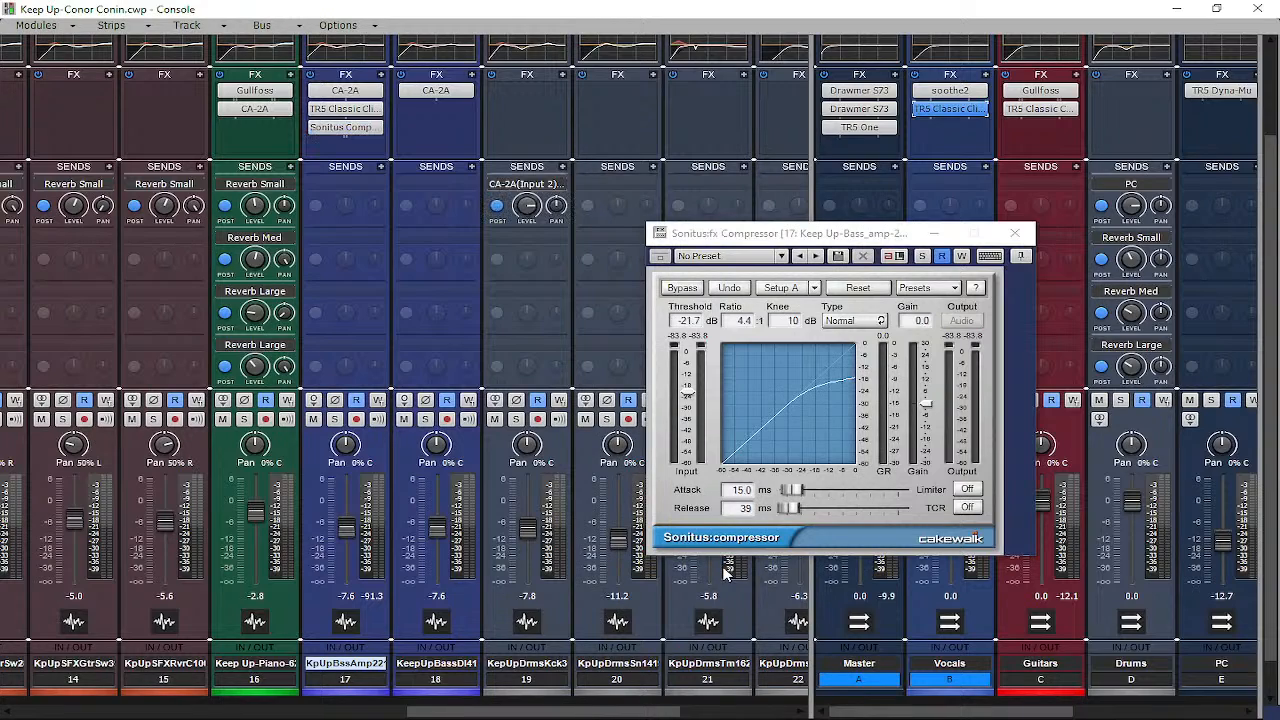
click(563, 185)
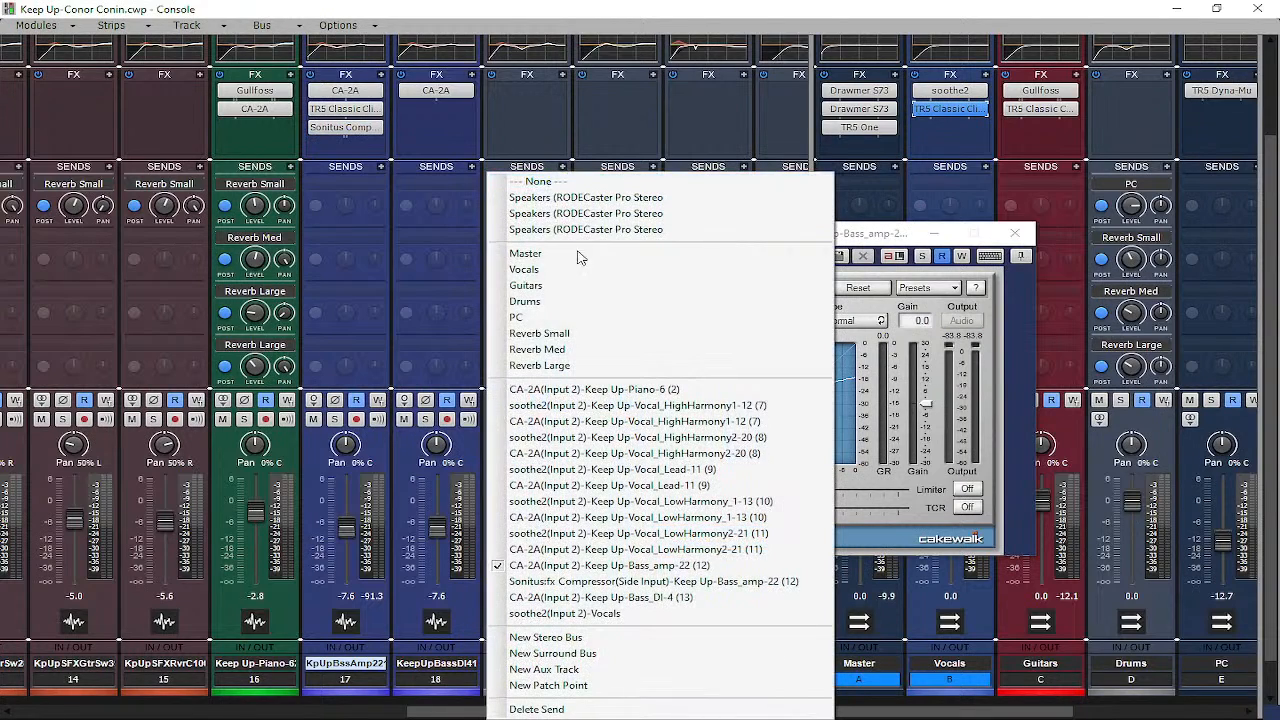
click(591, 584)
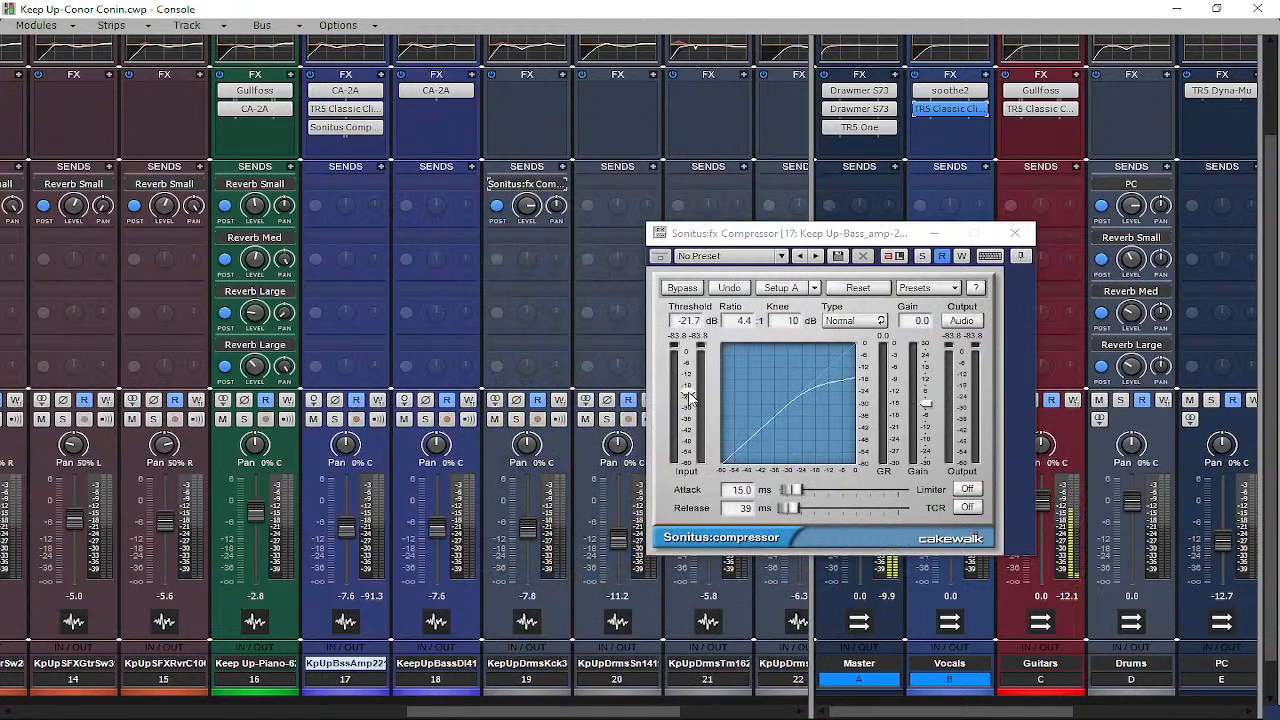
Lower the bass amp compressor's threshold to -28.7 dB during playback and close the plug-in
drag(690, 395, 688, 397)
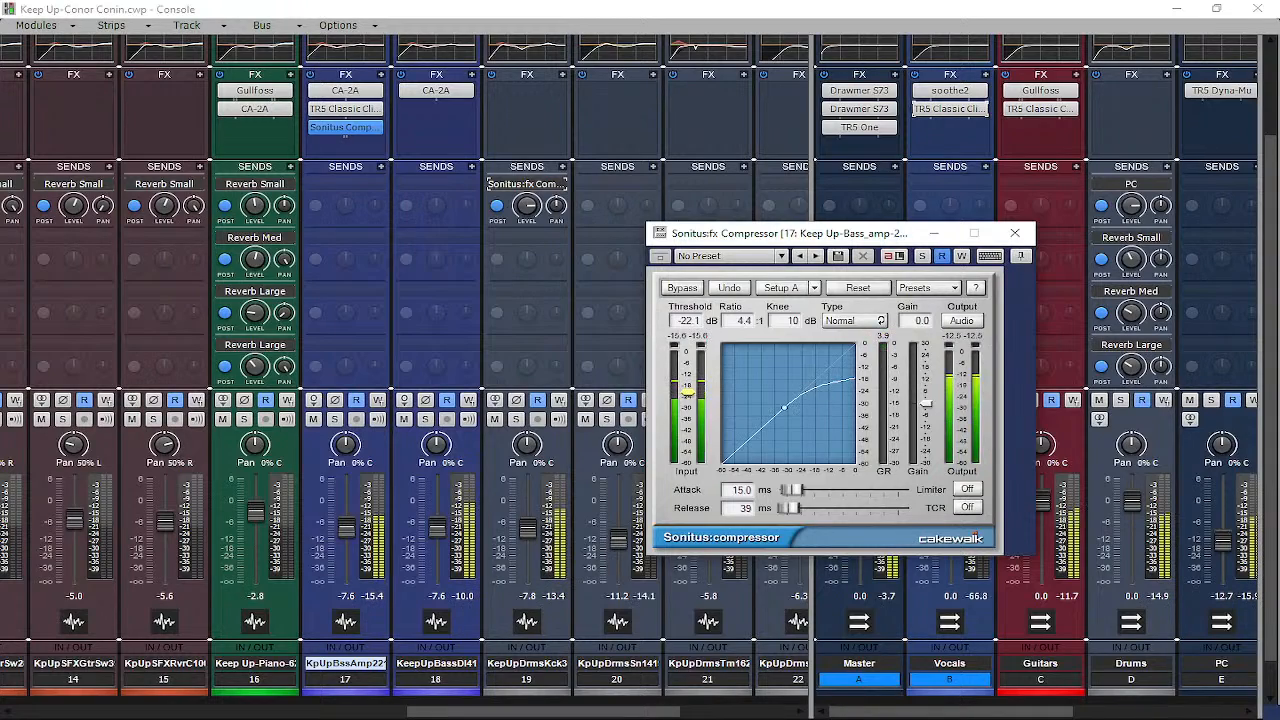
drag(688, 393, 687, 402)
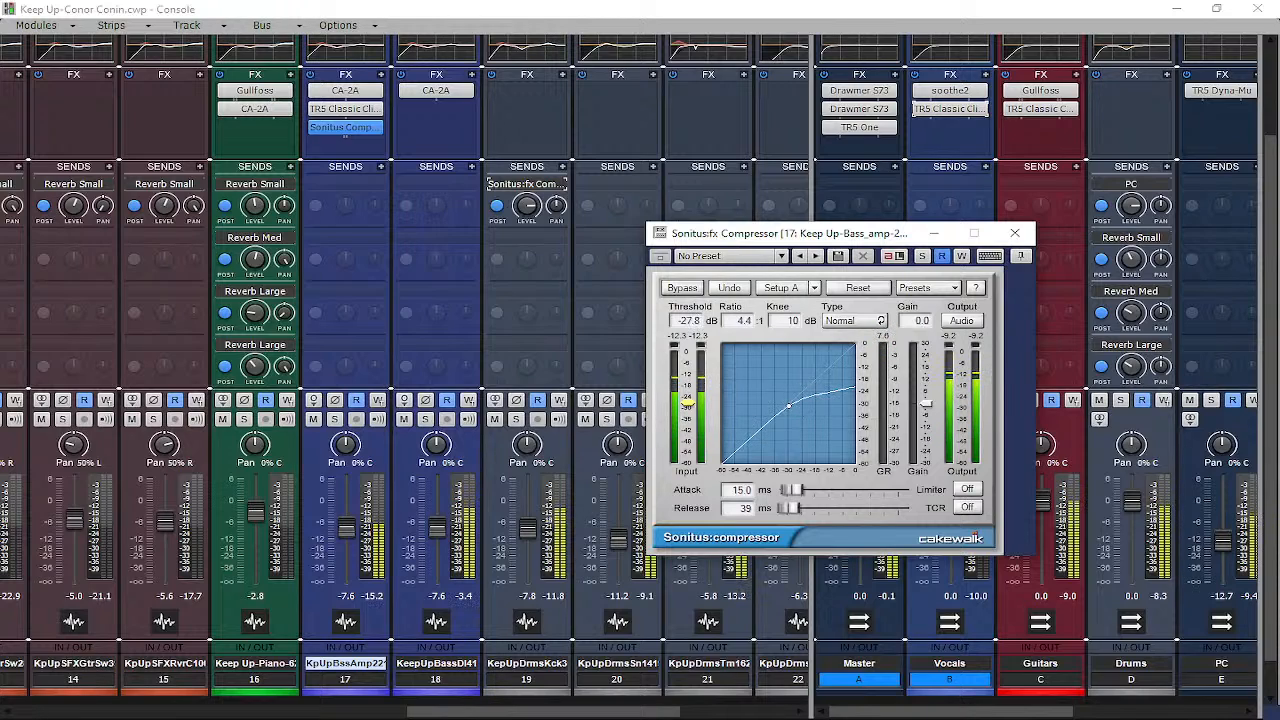
drag(686, 403, 721, 406)
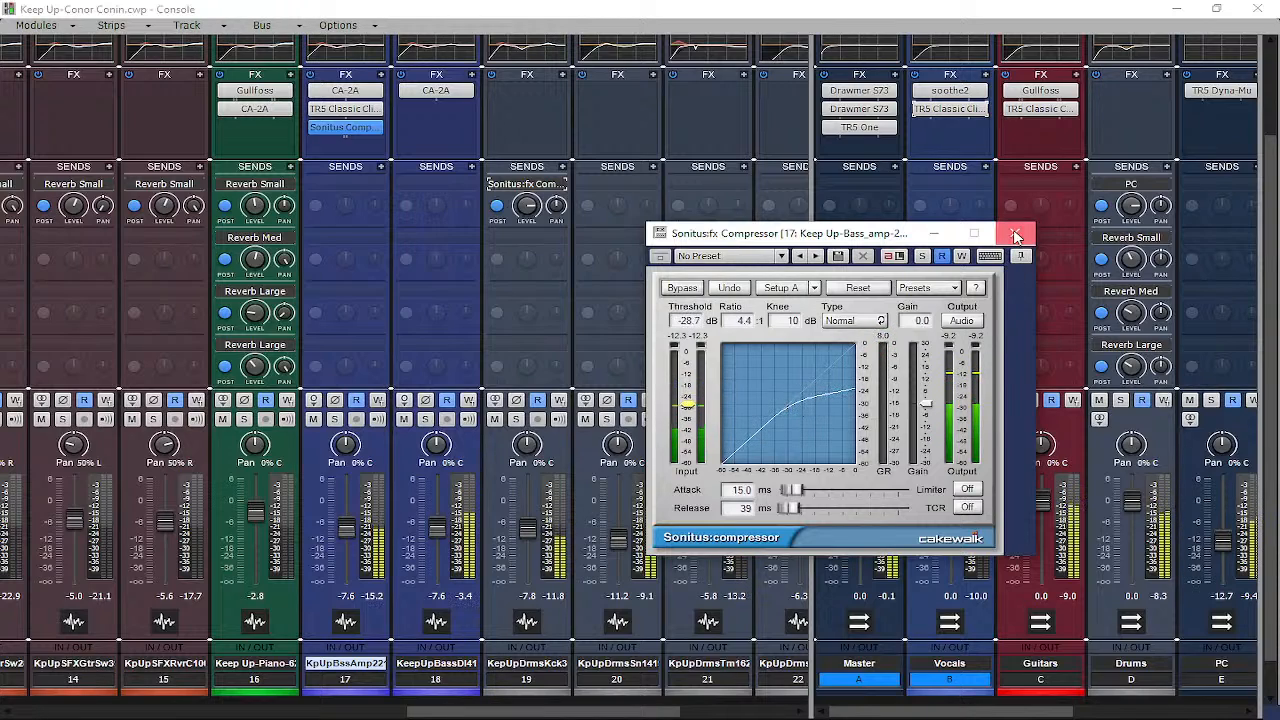
click(1014, 233)
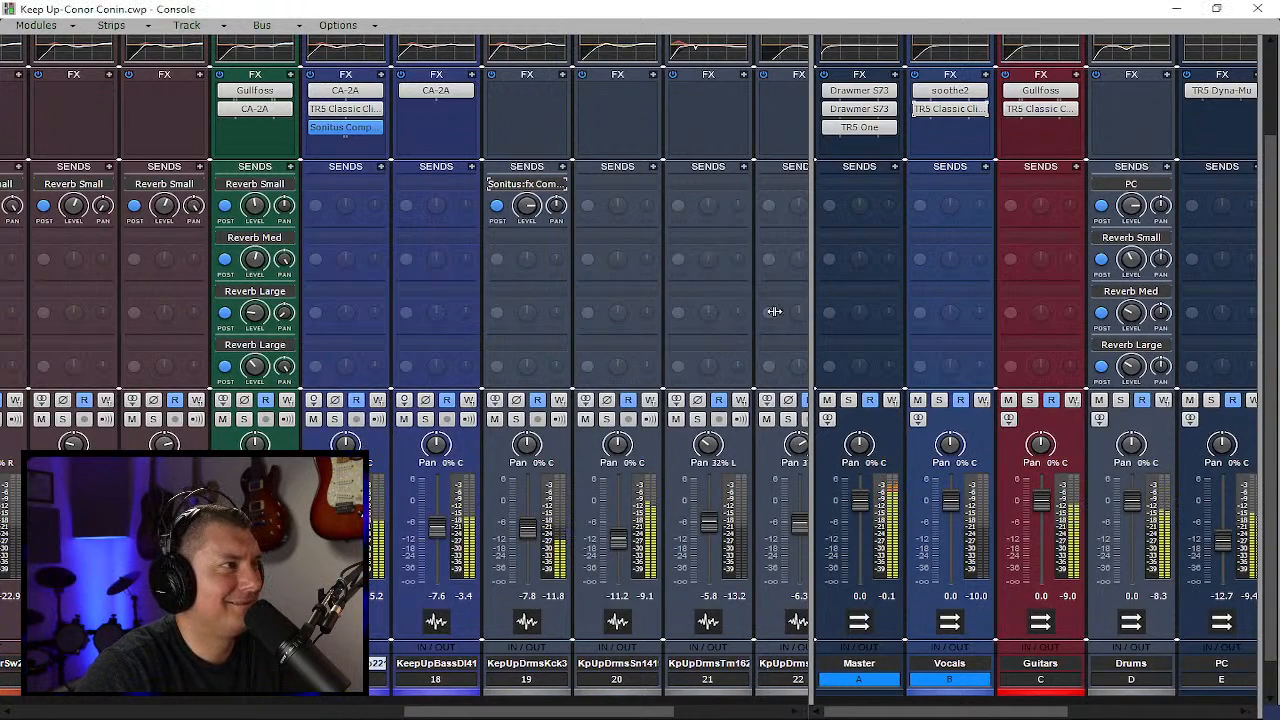
Set the low-mid gain at 317 Hz to 0.0 in the Master bus ProChannel EQ and collapse the EQ
scroll(830, 337, up, 3)
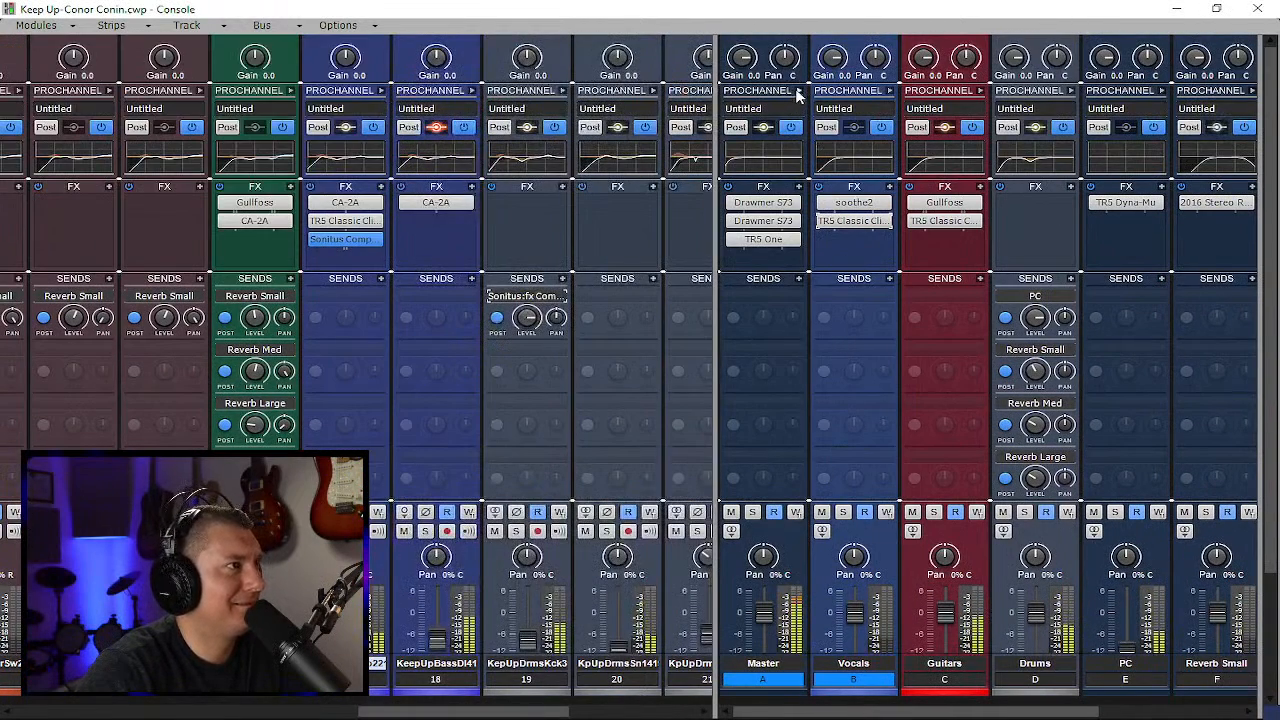
click(797, 90)
drag(880, 535, 880, 541)
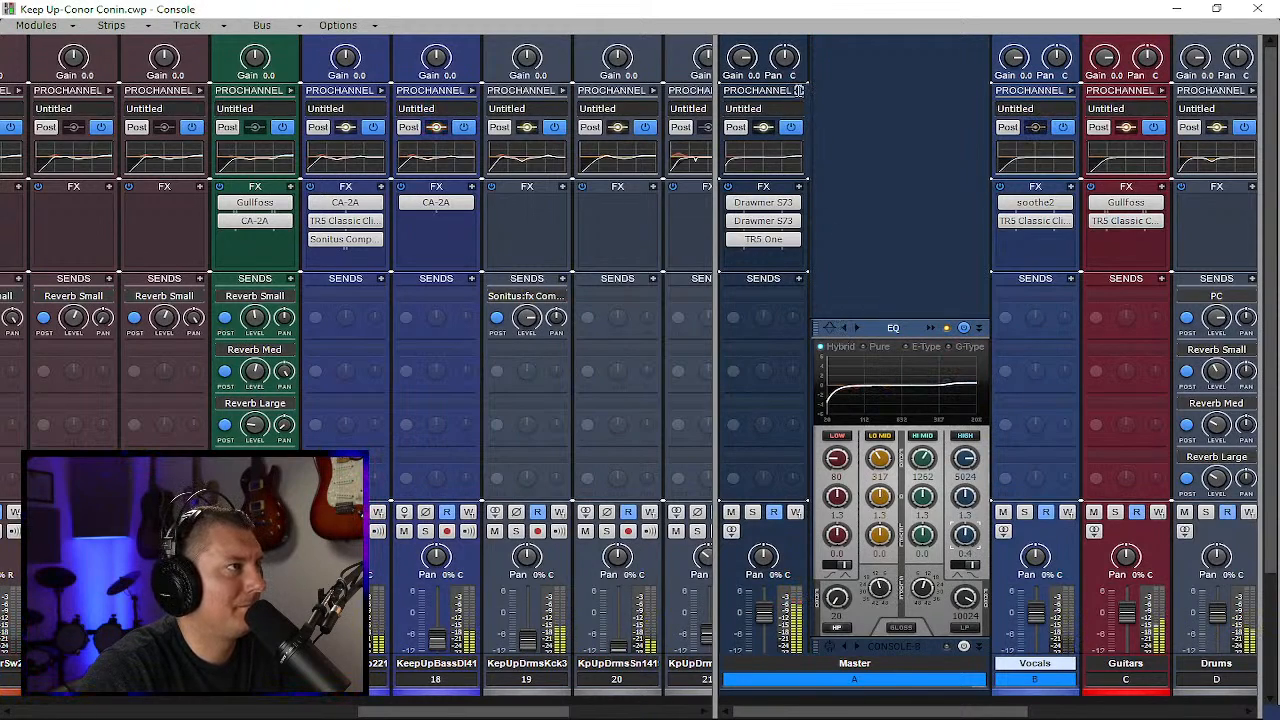
click(799, 90)
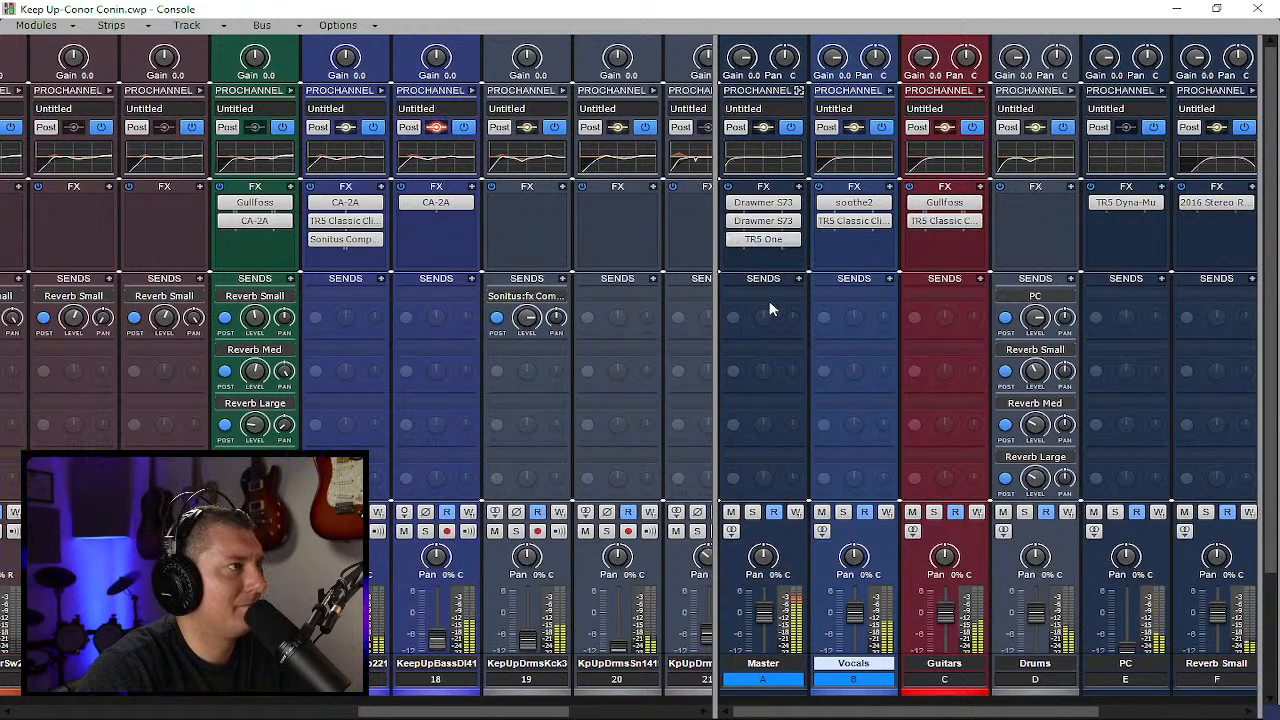
Show the Master bus in the track view with an enlarged waveform preview during playback, and stop and save the project
click(1273, 16)
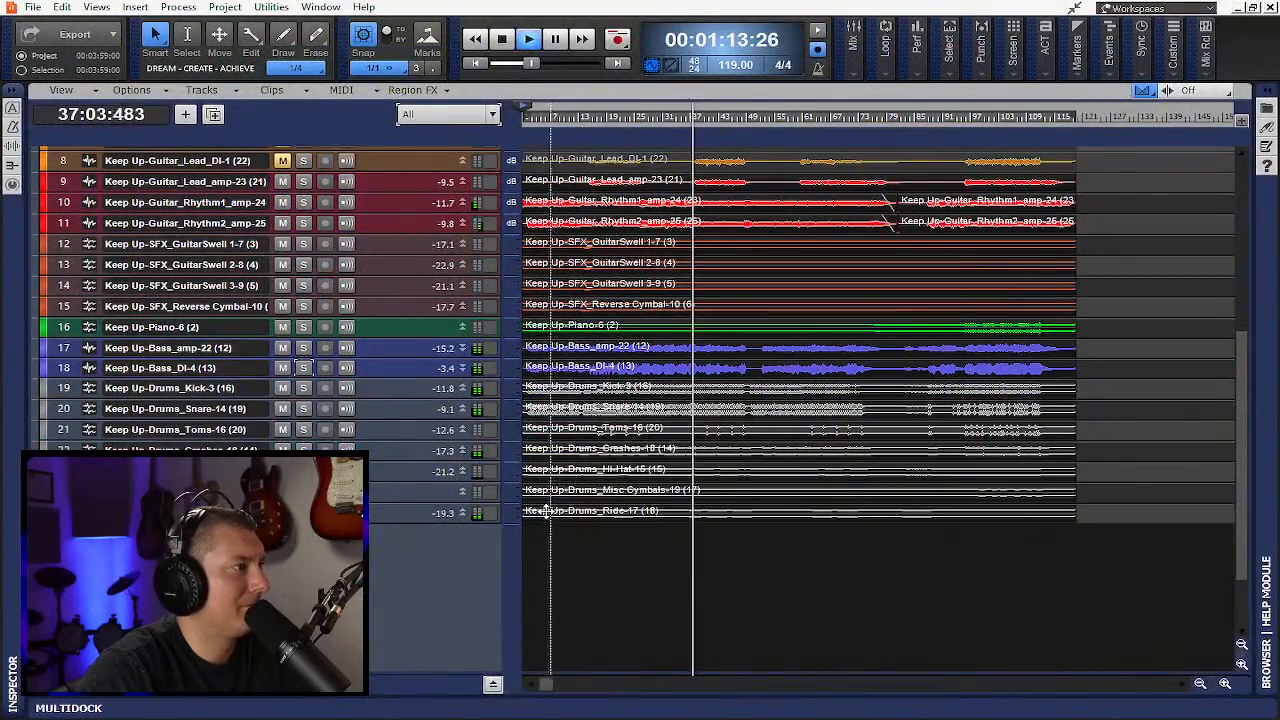
click(493, 684)
drag(404, 544, 404, 664)
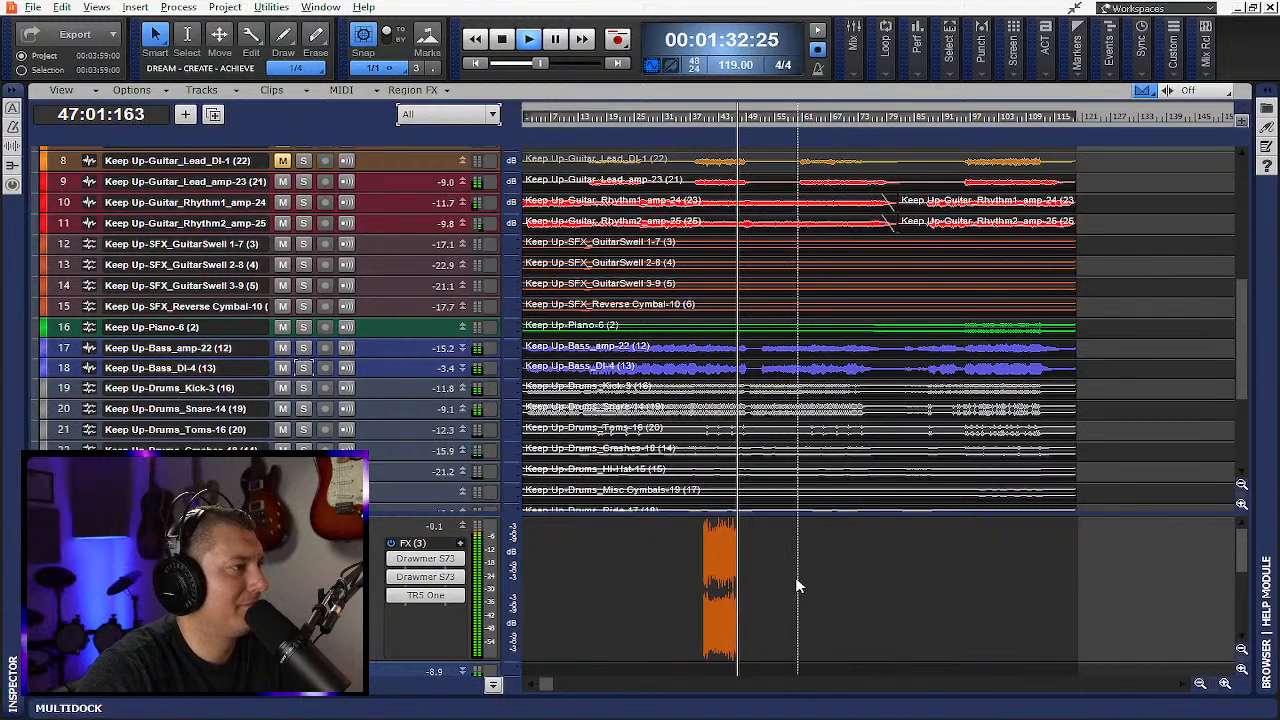
scroll(795, 577, up, 4)
scroll(814, 575, up, 2)
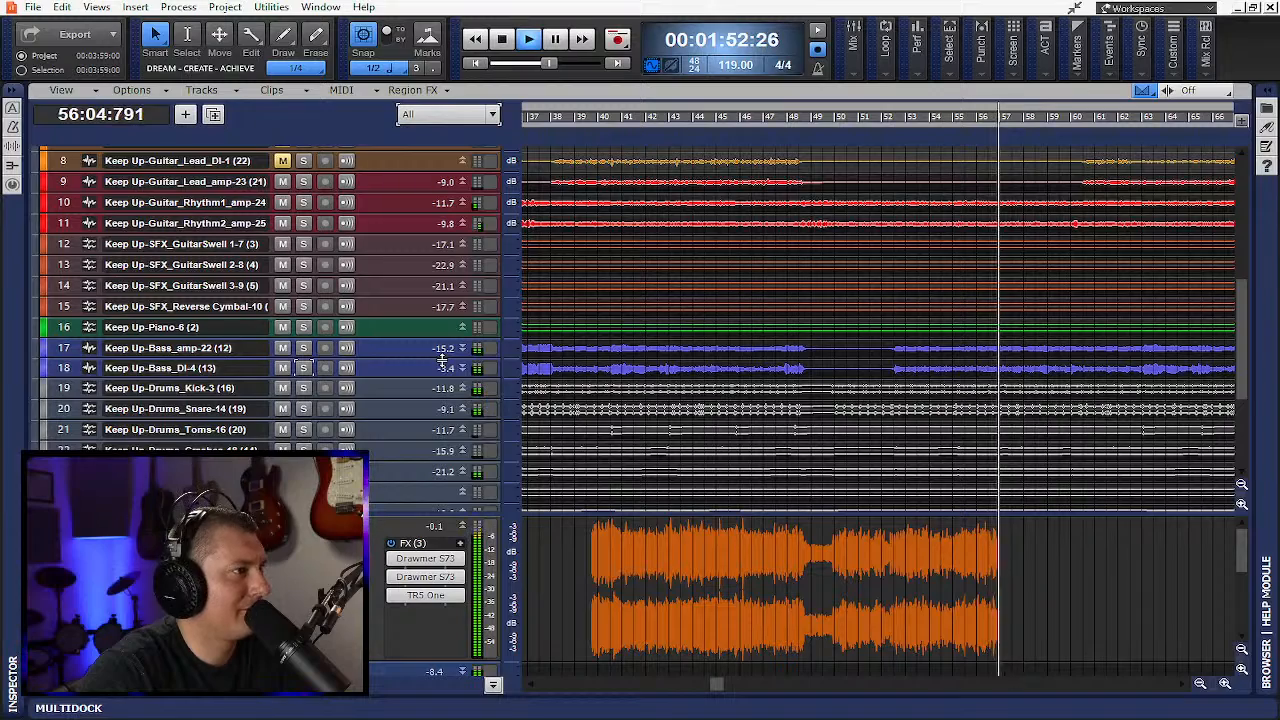
key(space)
key(ctrl+s)
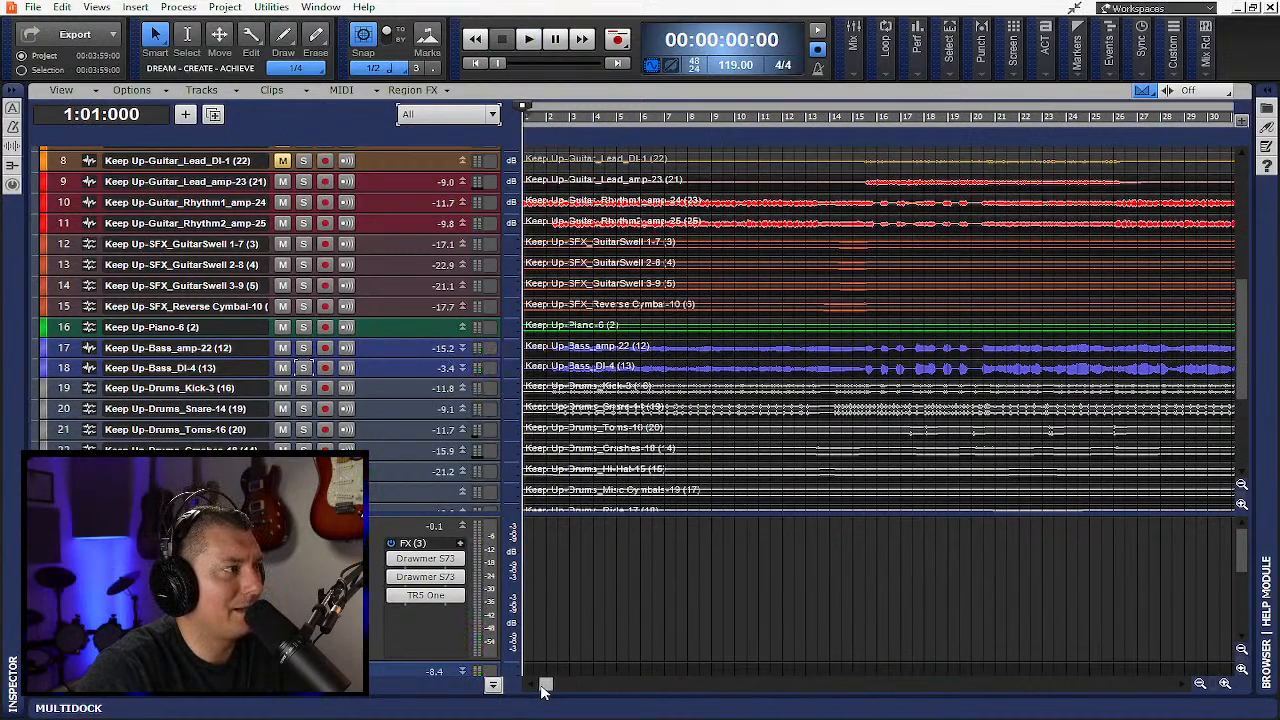
Examine the peaks of the Master bus waveform preview around measures 39 to 57
drag(543, 688, 722, 688)
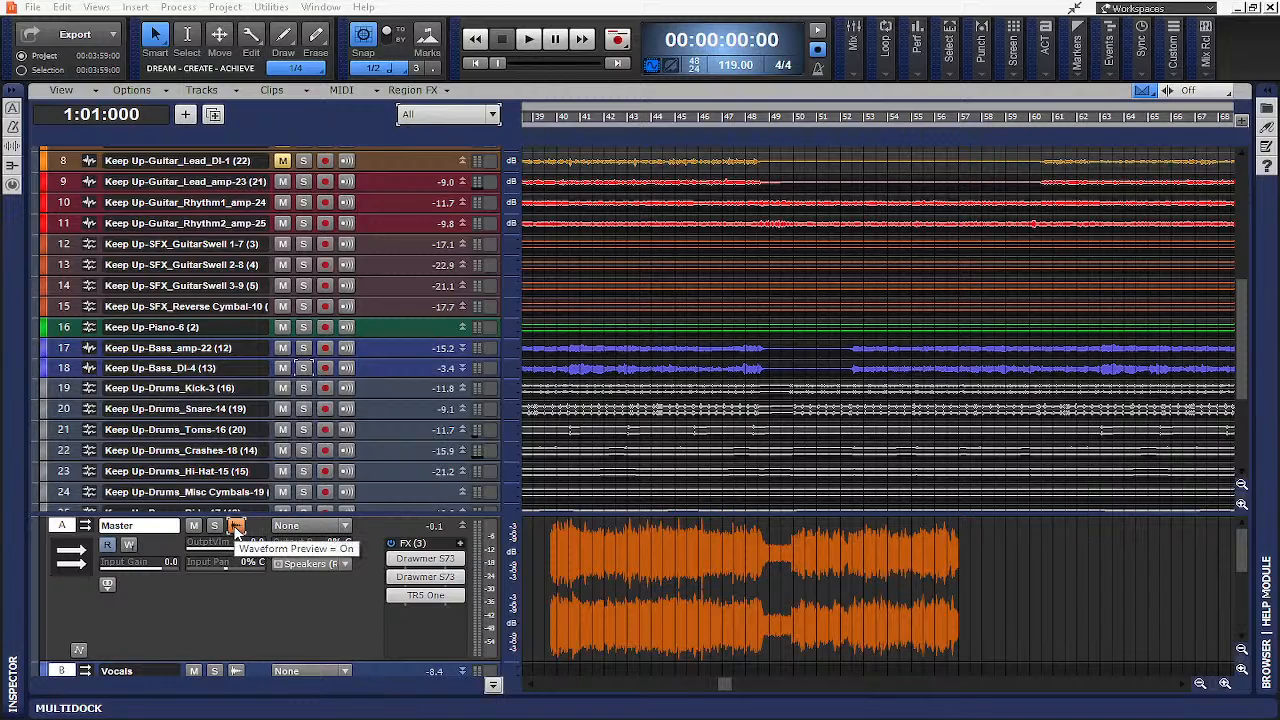
ctrl+scroll(675, 589, up, 3)
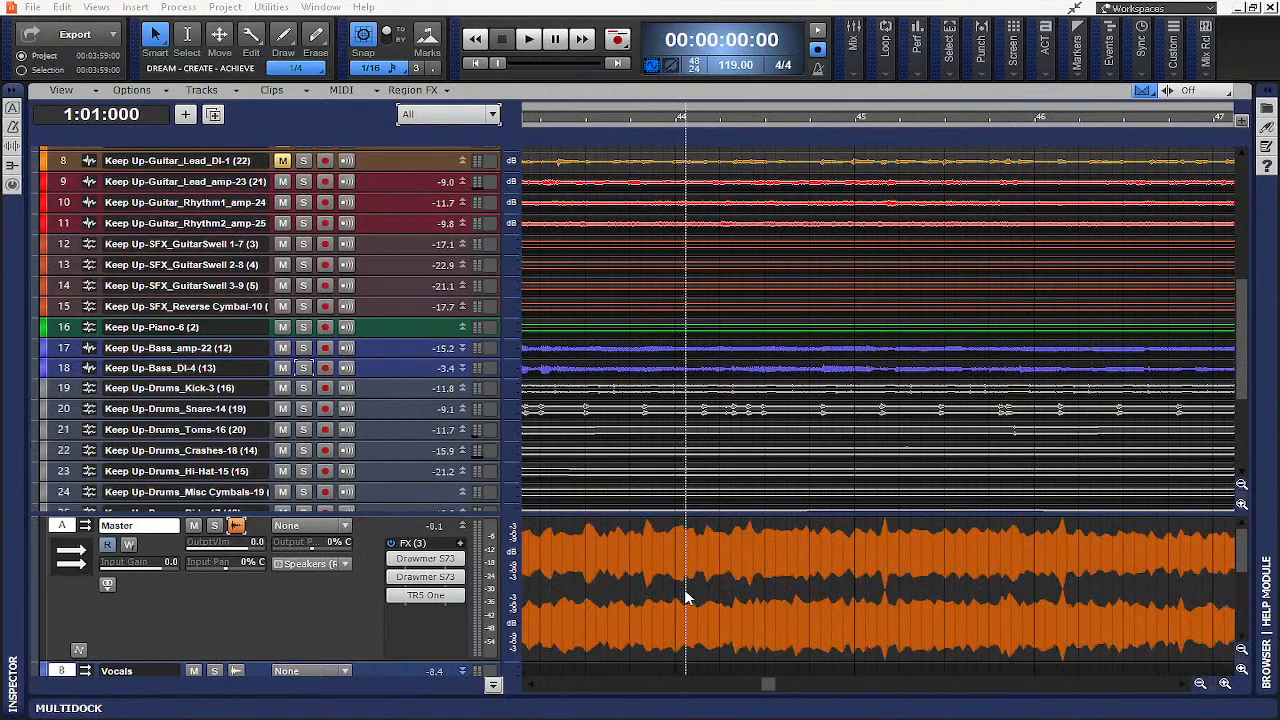
ctrl+scroll(685, 597, down, 1)
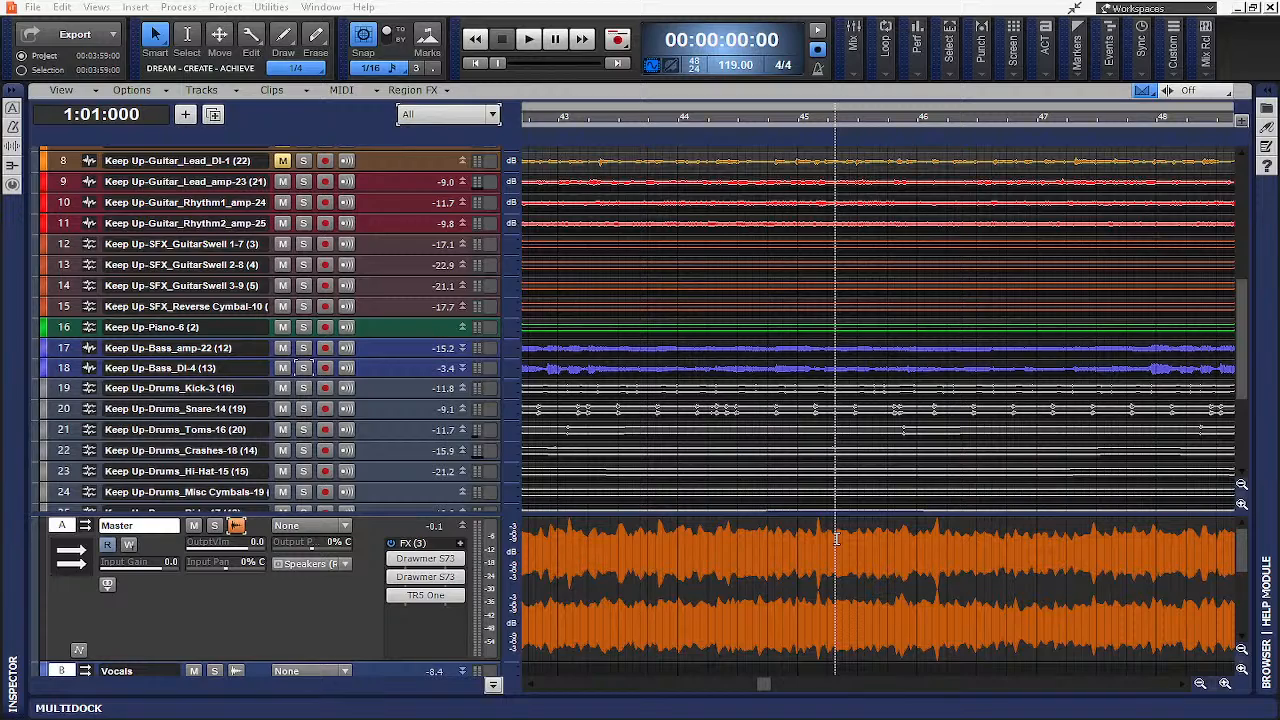
scroll(838, 540, down, 4)
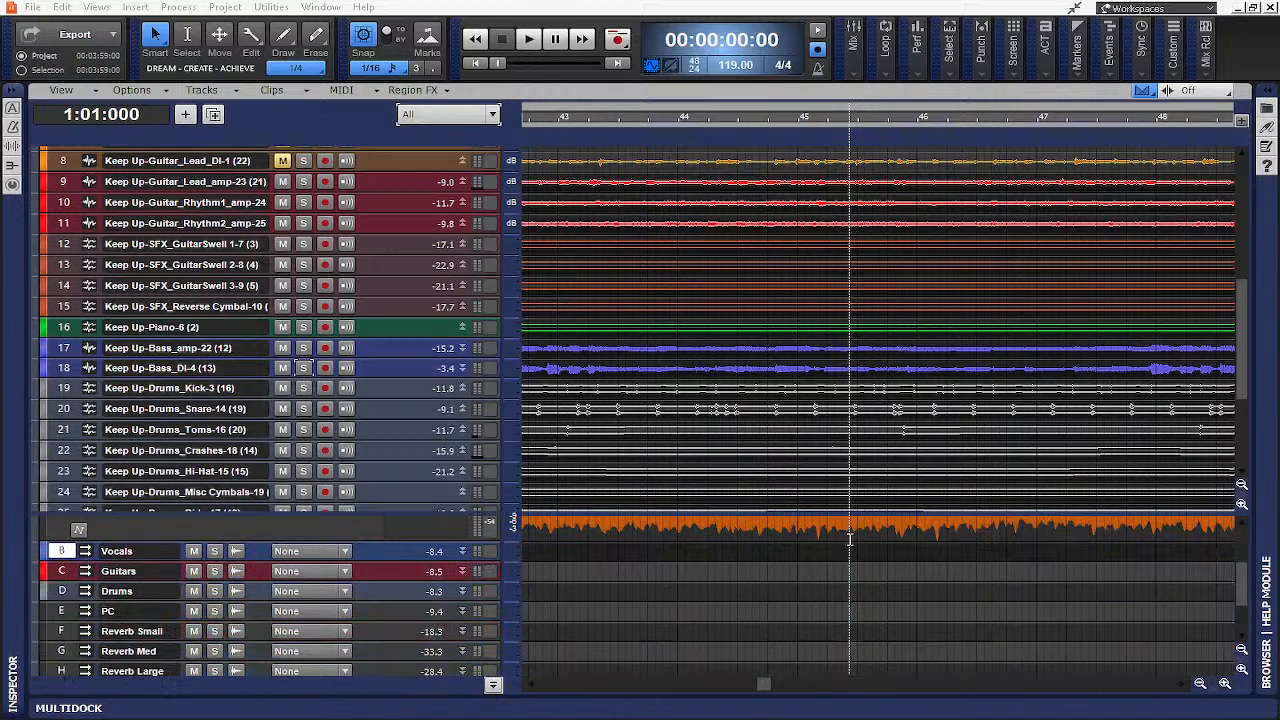
scroll(850, 540, up, 4)
scroll(850, 539, down, 5)
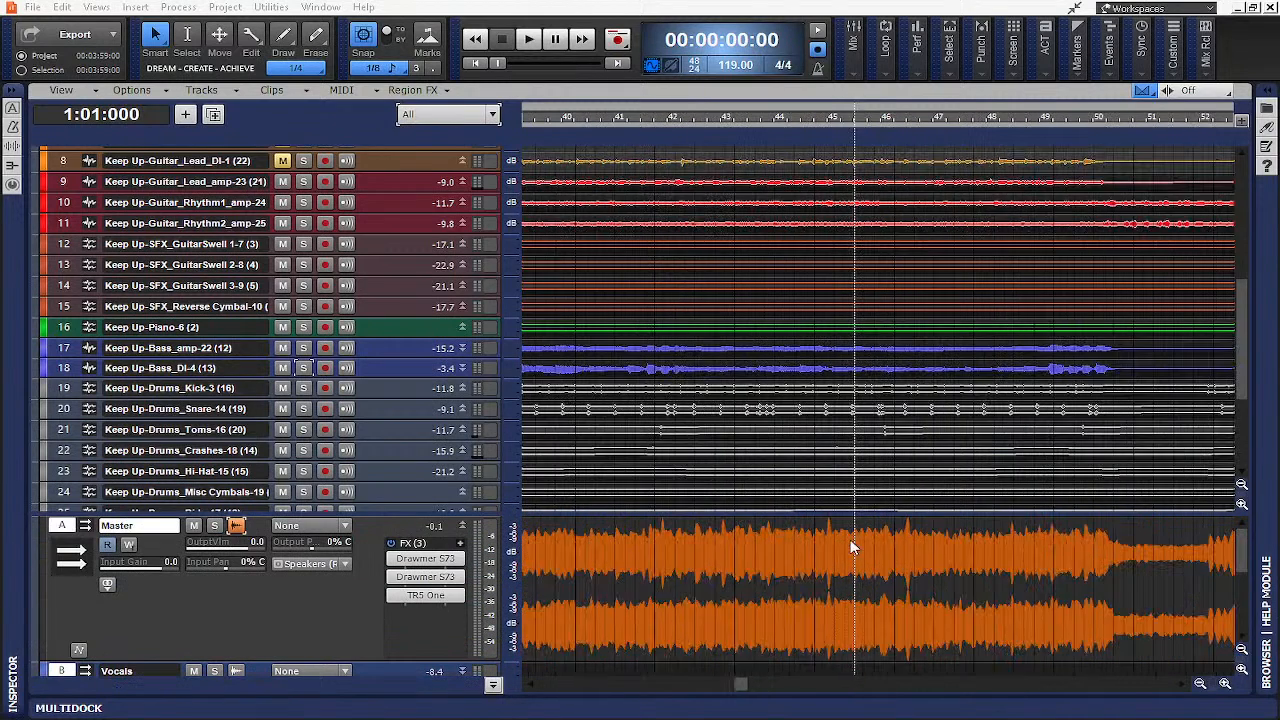
Set the Master bus TR5 One's Volume to 3.3 and Push to 3.0 during playback from the song start, and close the plug-in
double_click(428, 595)
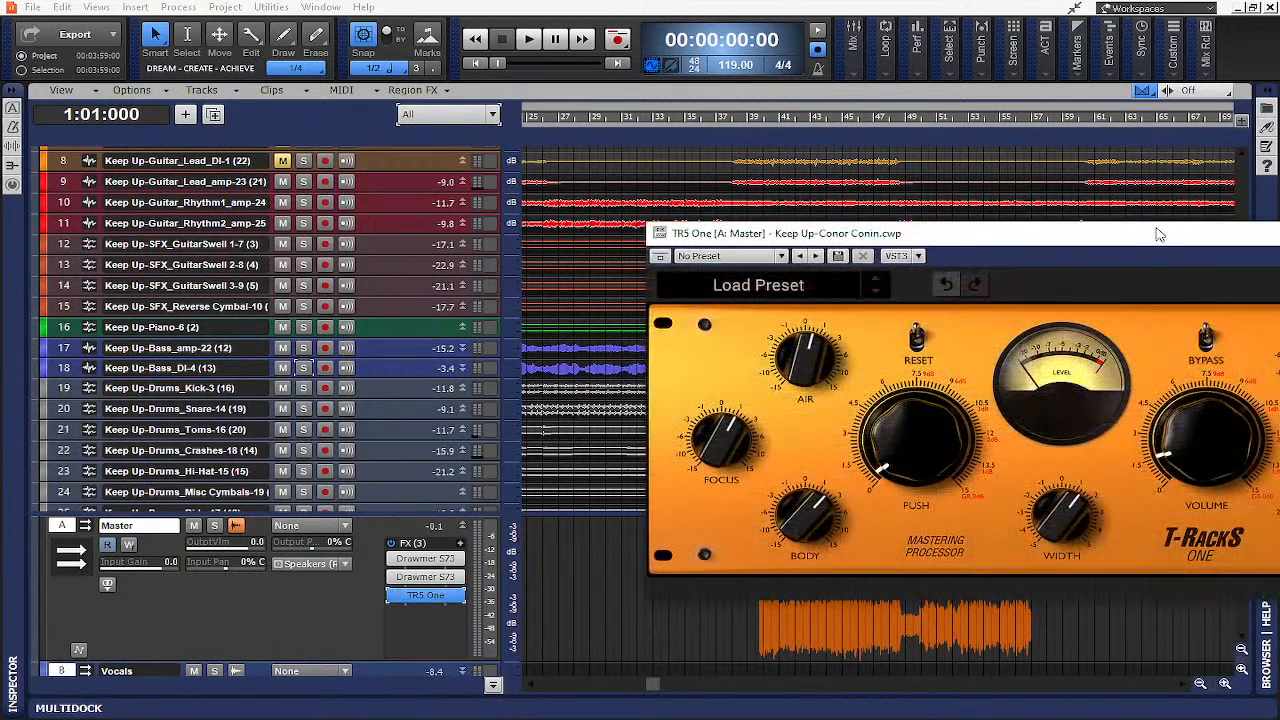
drag(1158, 234, 966, 177)
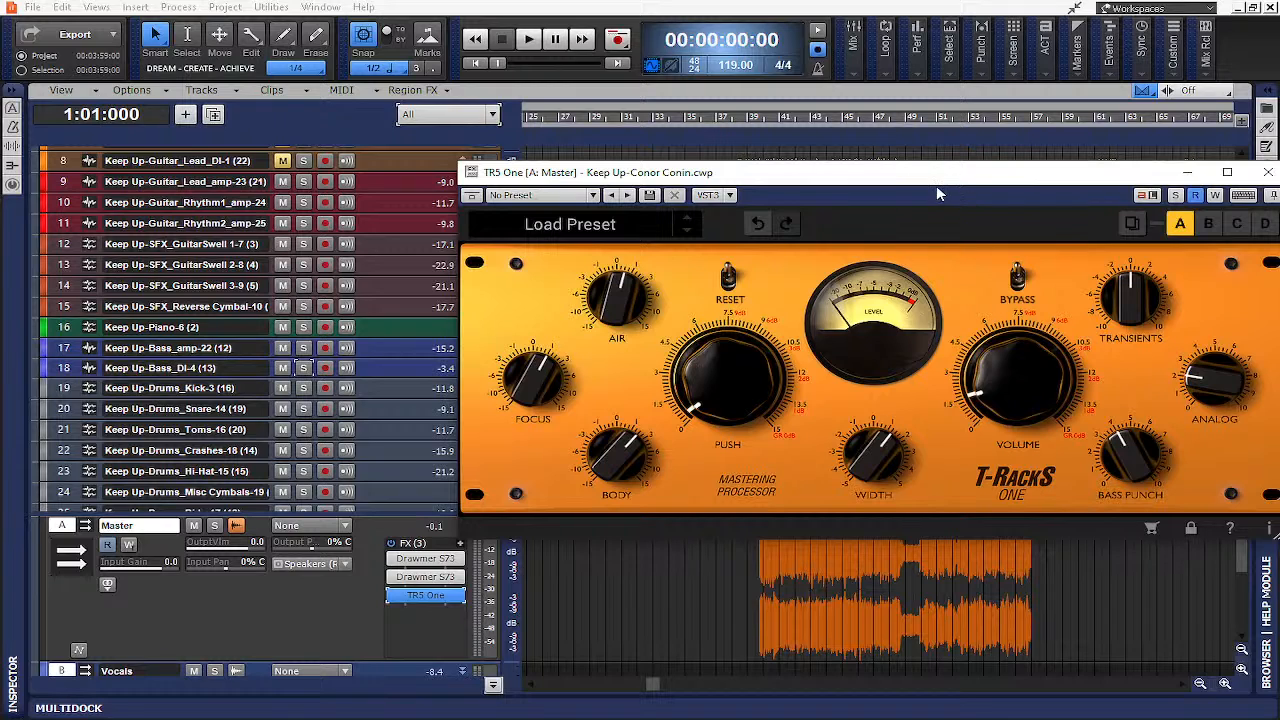
click(530, 40)
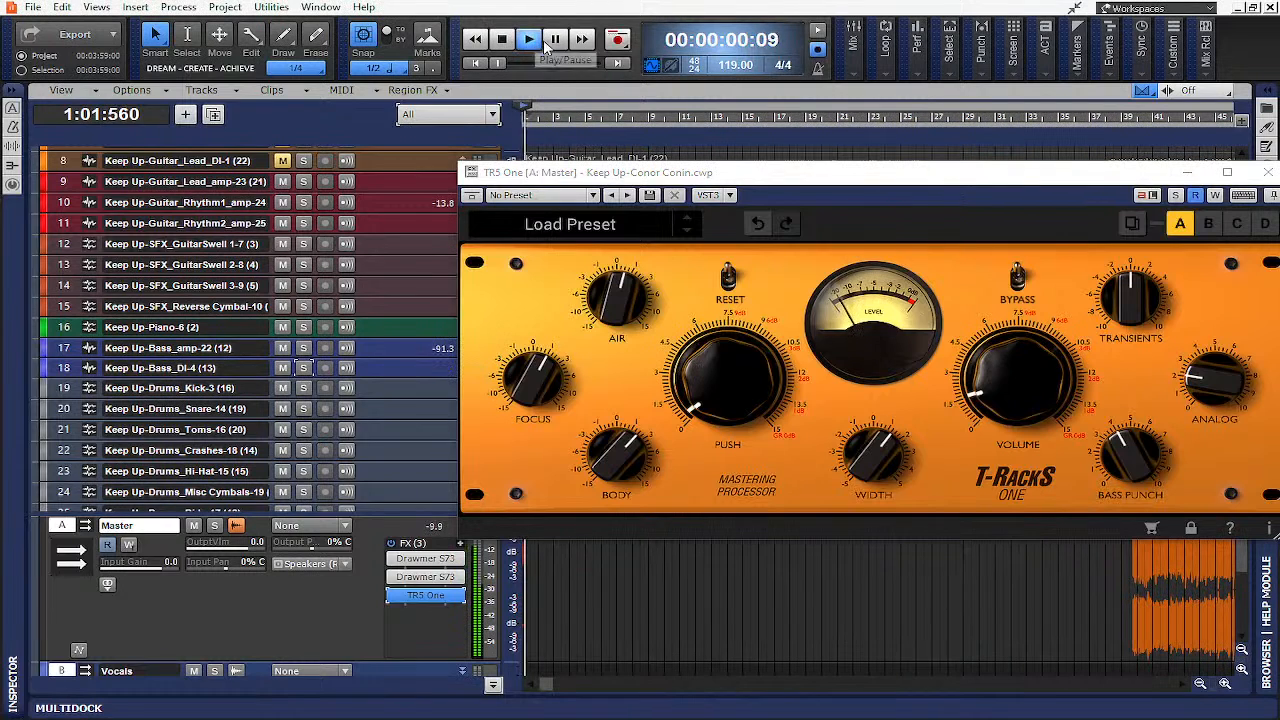
drag(905, 181, 830, 148)
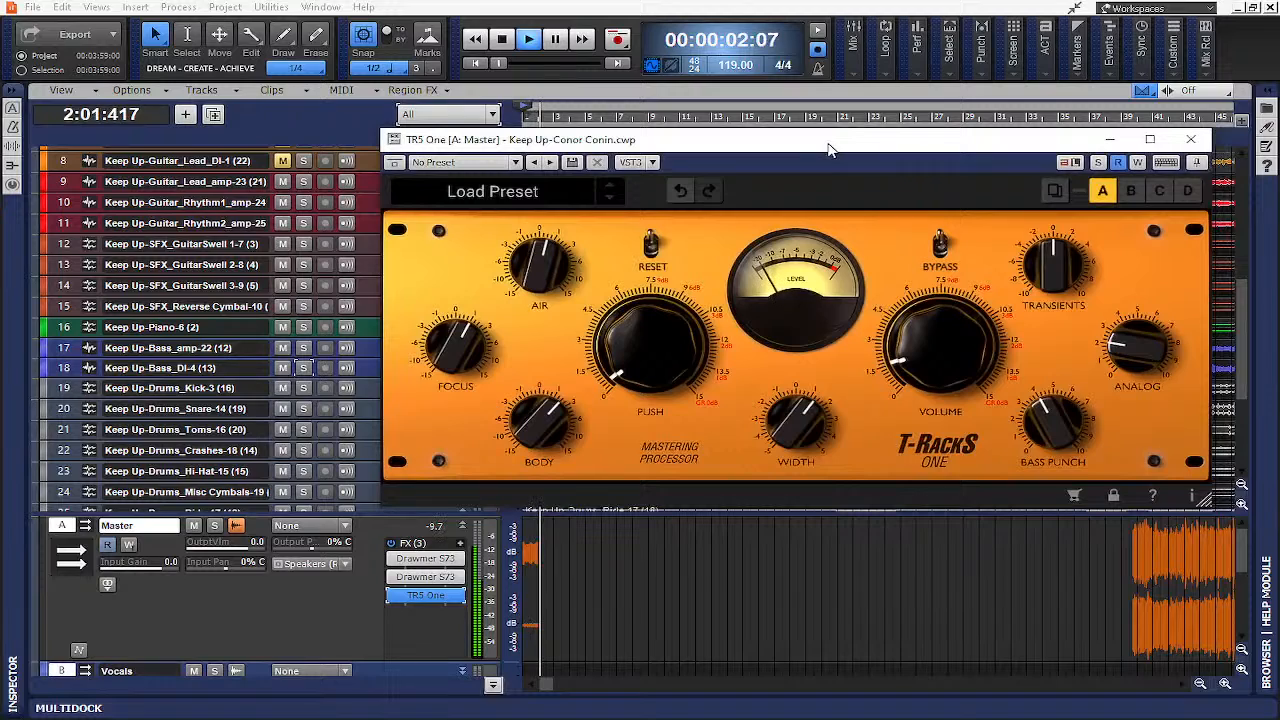
mouse_move(916, 340)
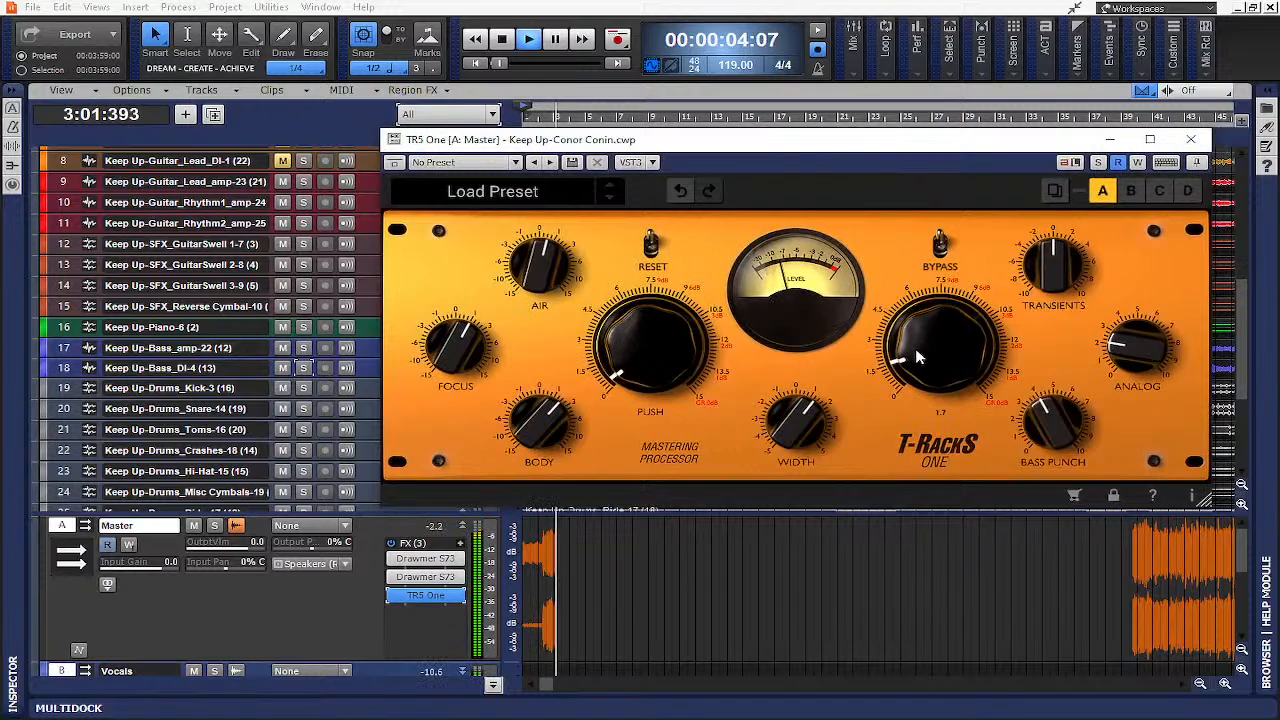
drag(917, 348, 906, 336)
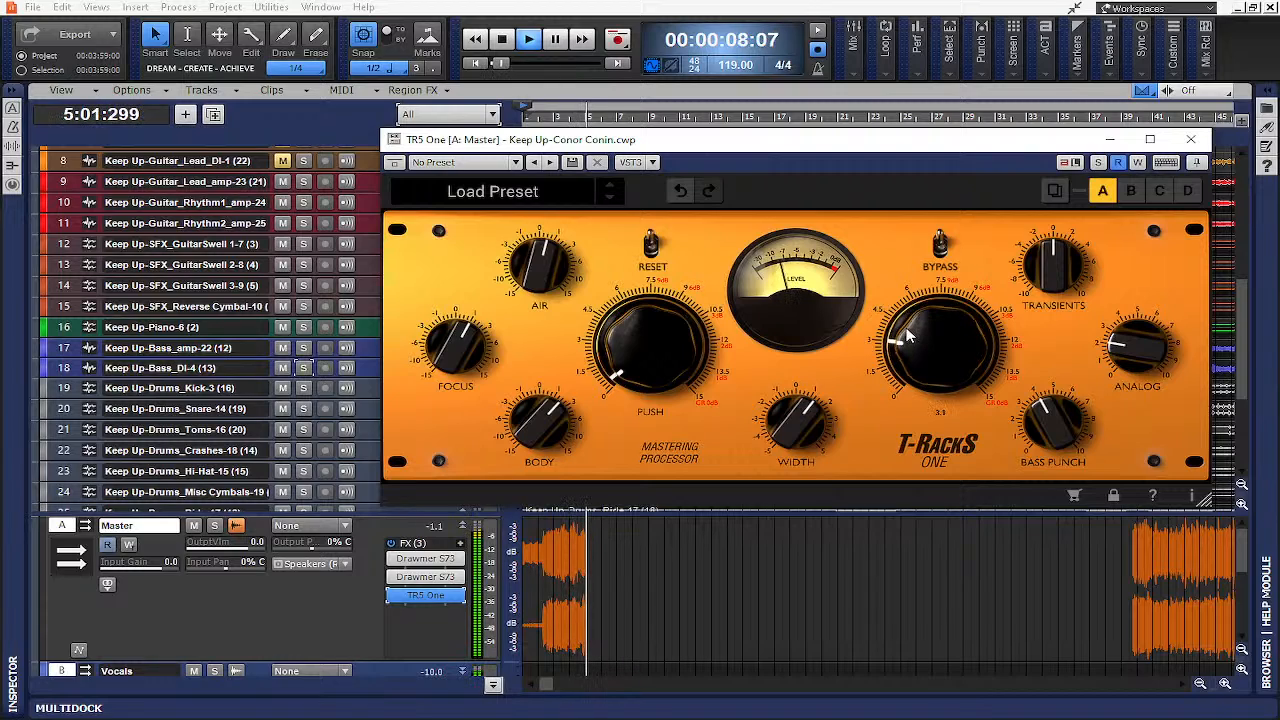
mouse_move(652, 370)
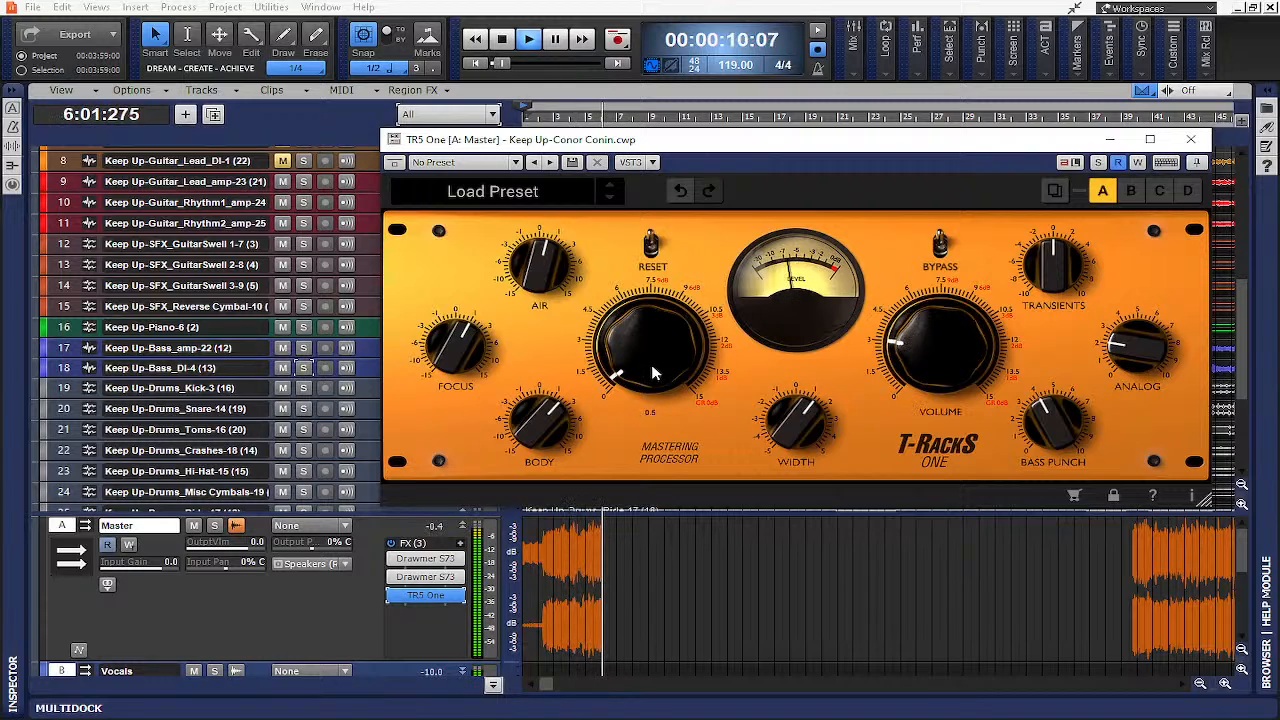
drag(651, 364, 641, 338)
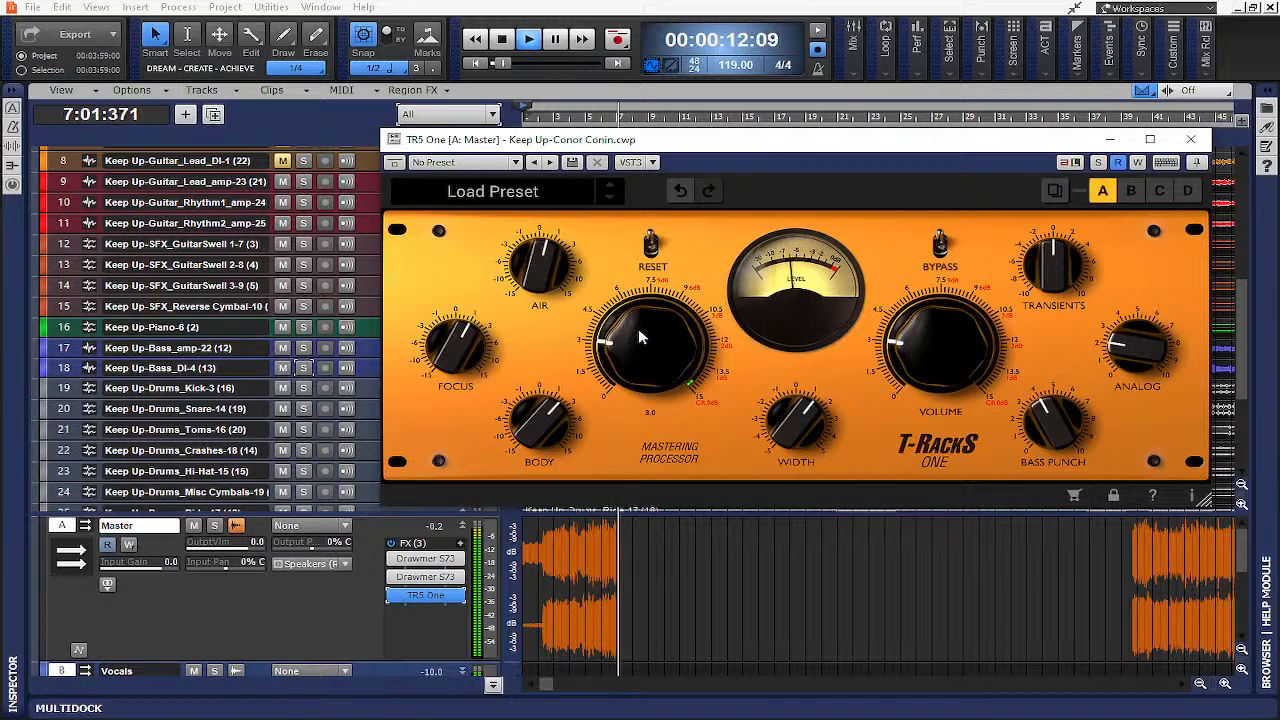
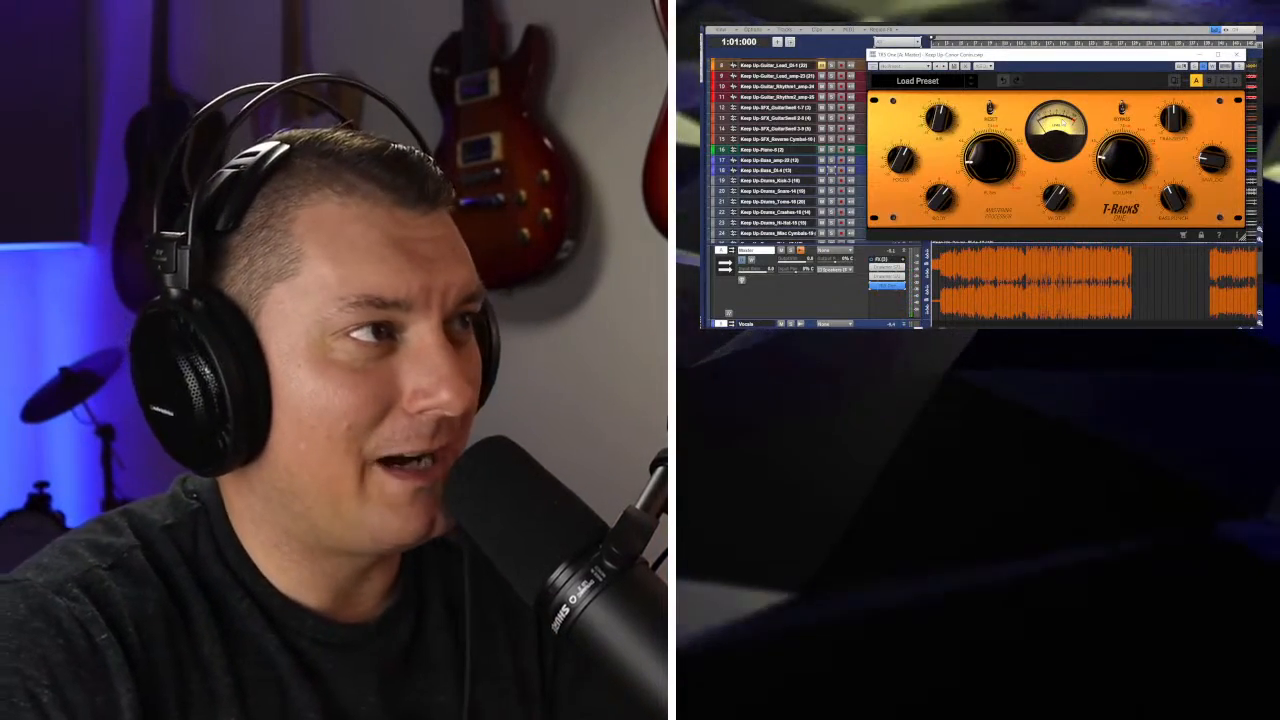
click(1236, 55)
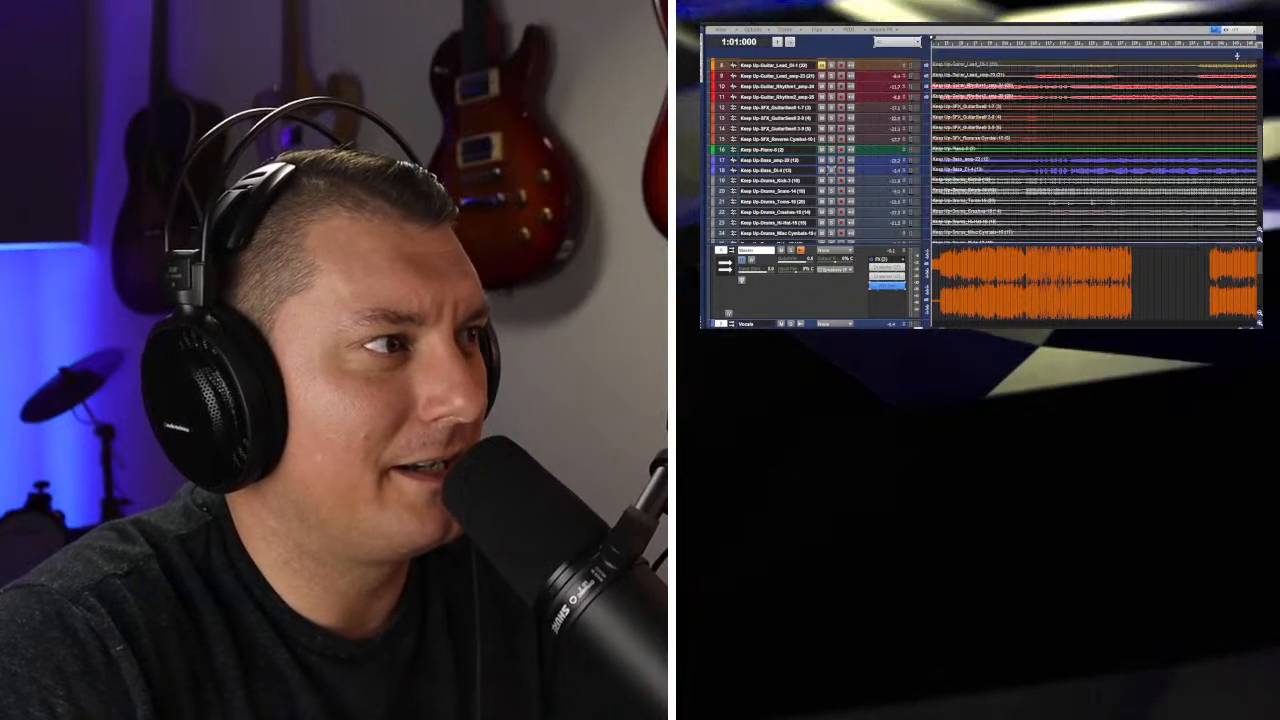
Turn off the Master bus waveform preview and hide the bus pane to show the whole project in the track view
scroll(1057, 265, down, 2)
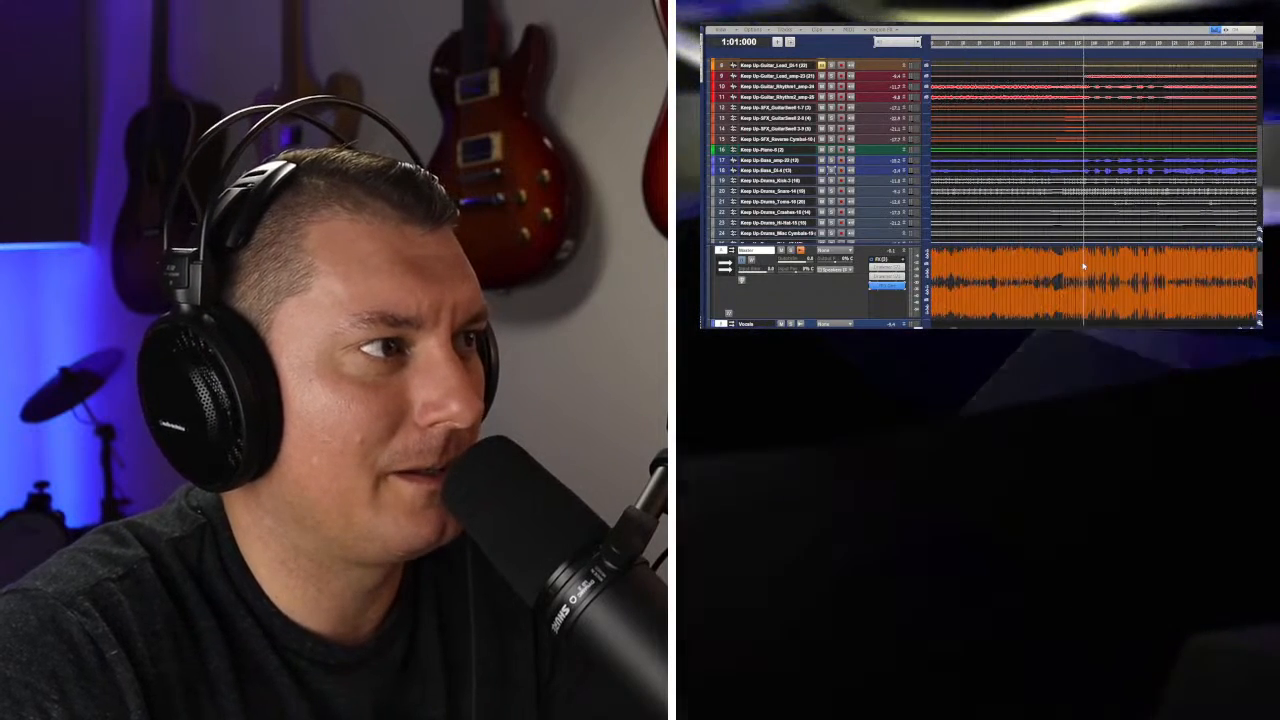
scroll(1090, 266, up, 2)
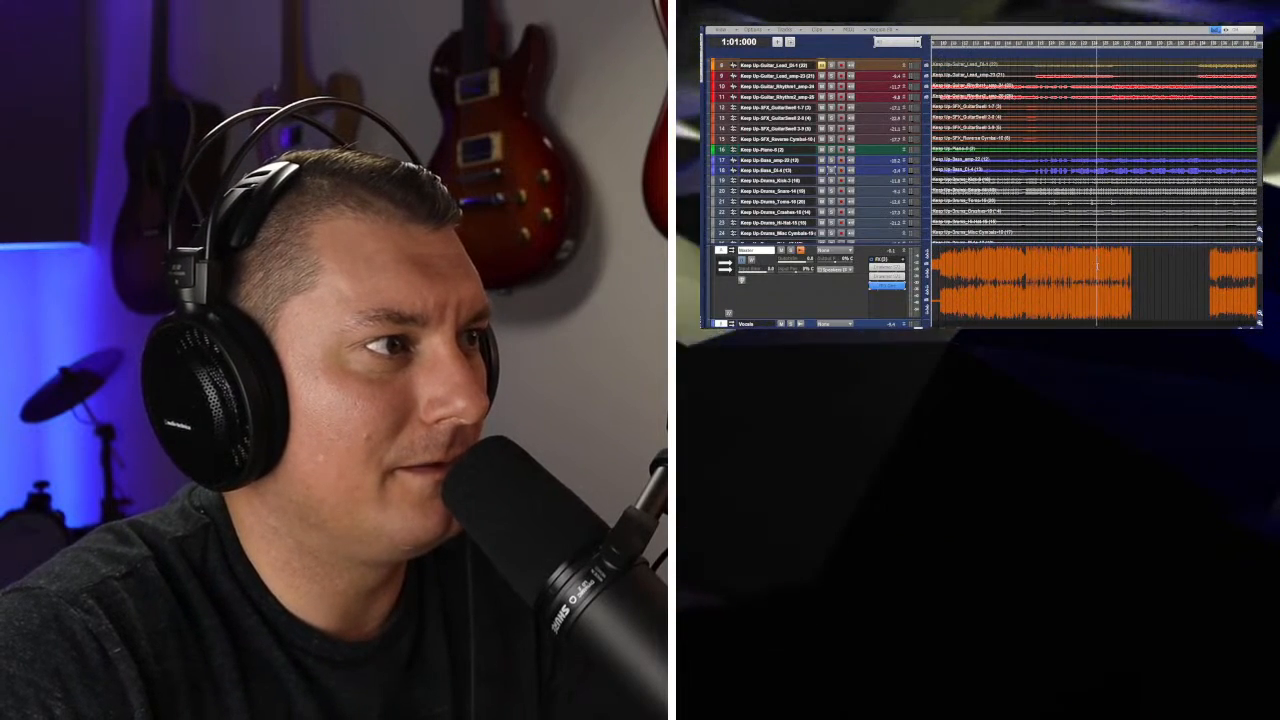
scroll(1098, 266, down, 2)
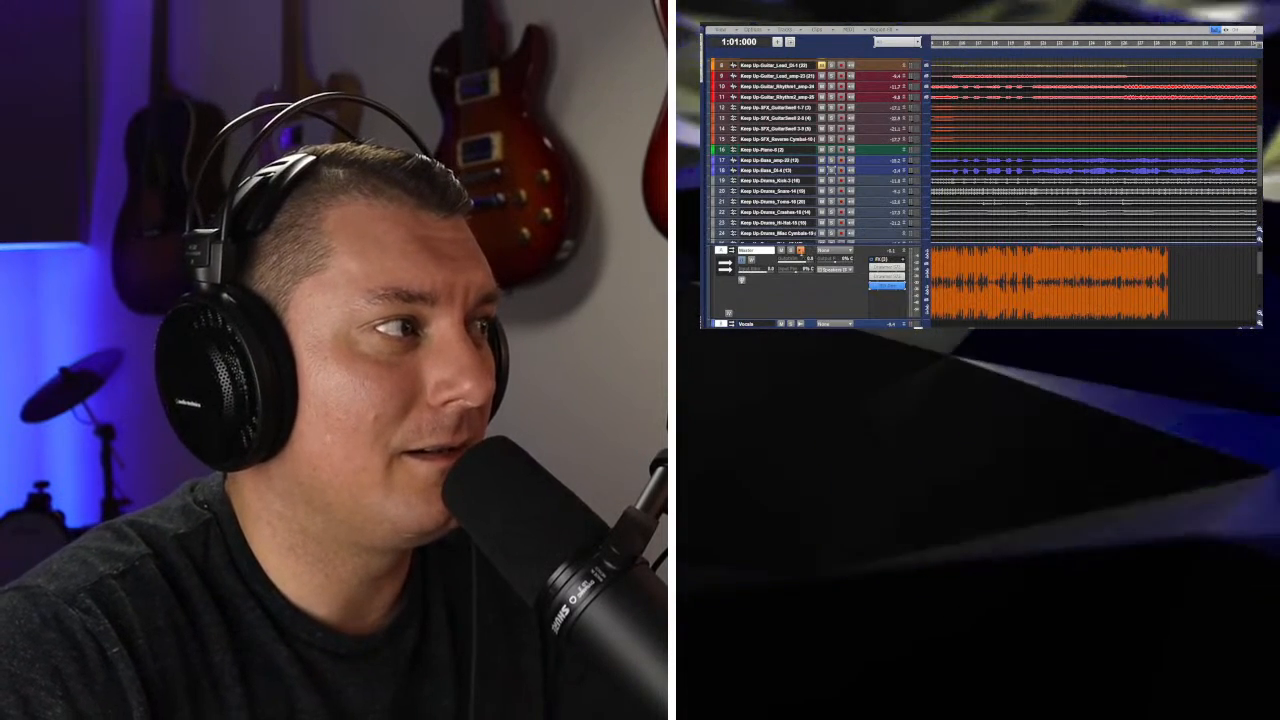
click(801, 250)
key(d)
key(F2)
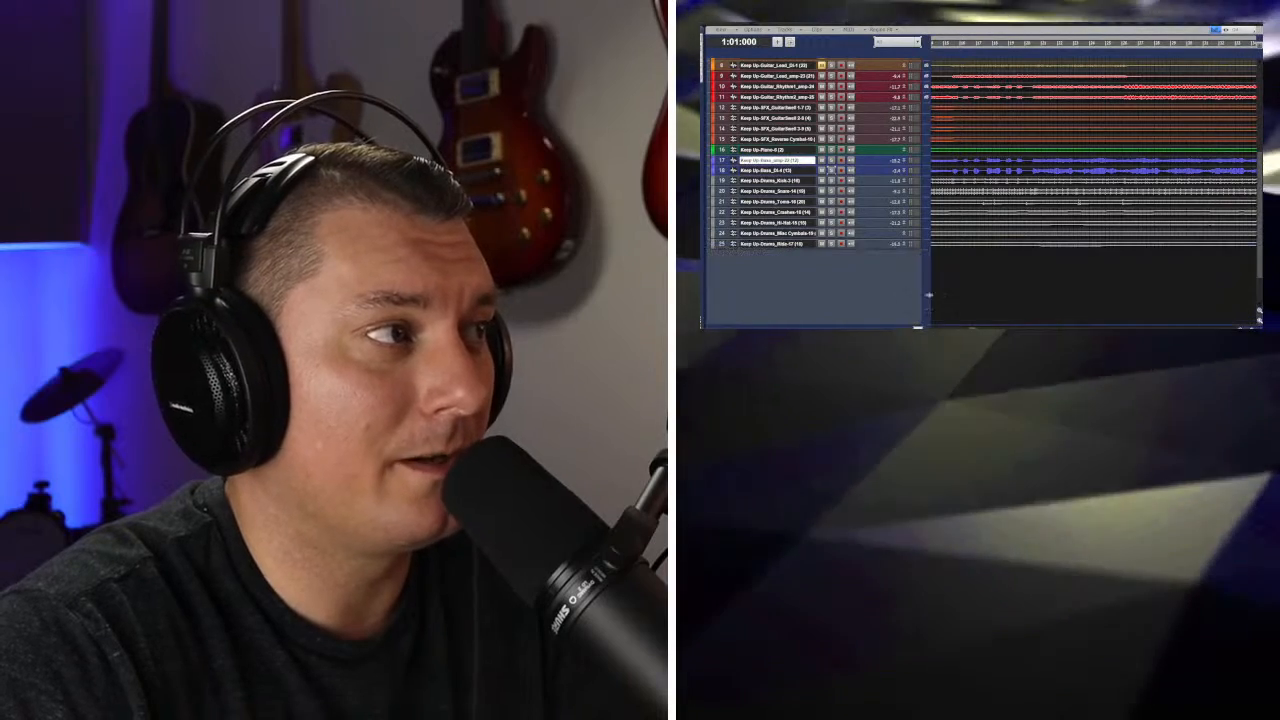
scroll(941, 258, up, 3)
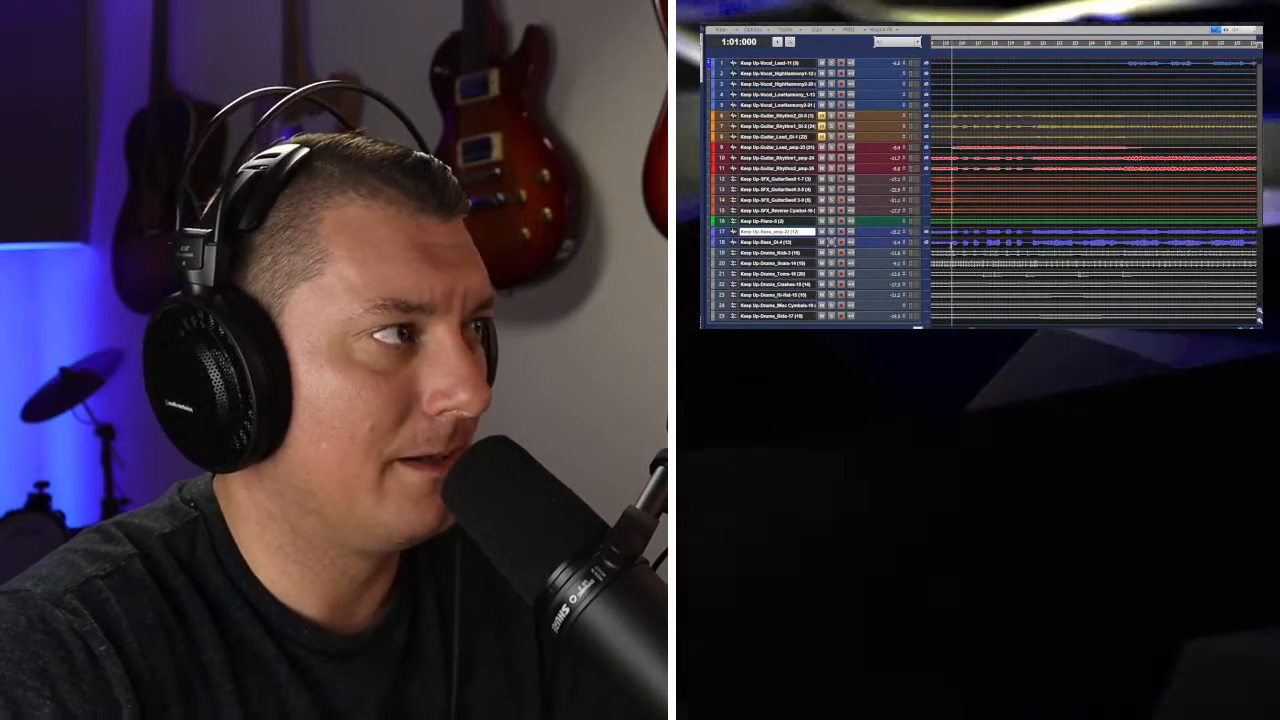
scroll(951, 242, up, 5)
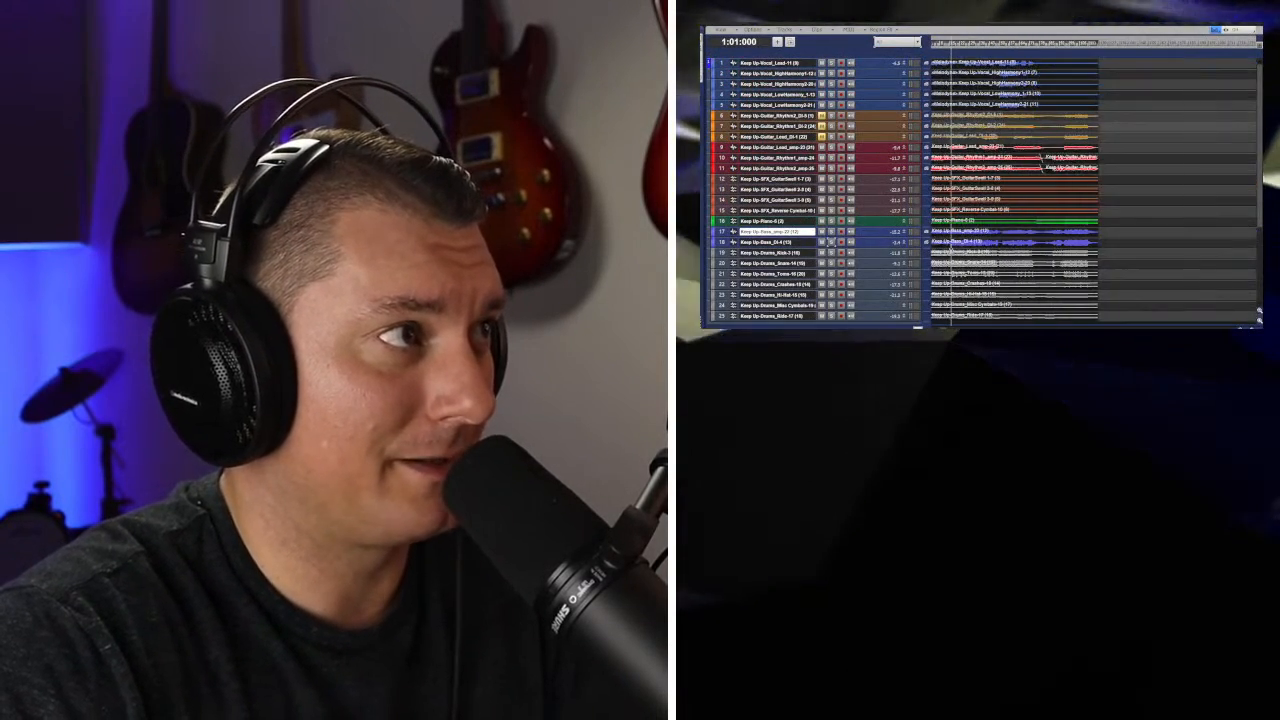